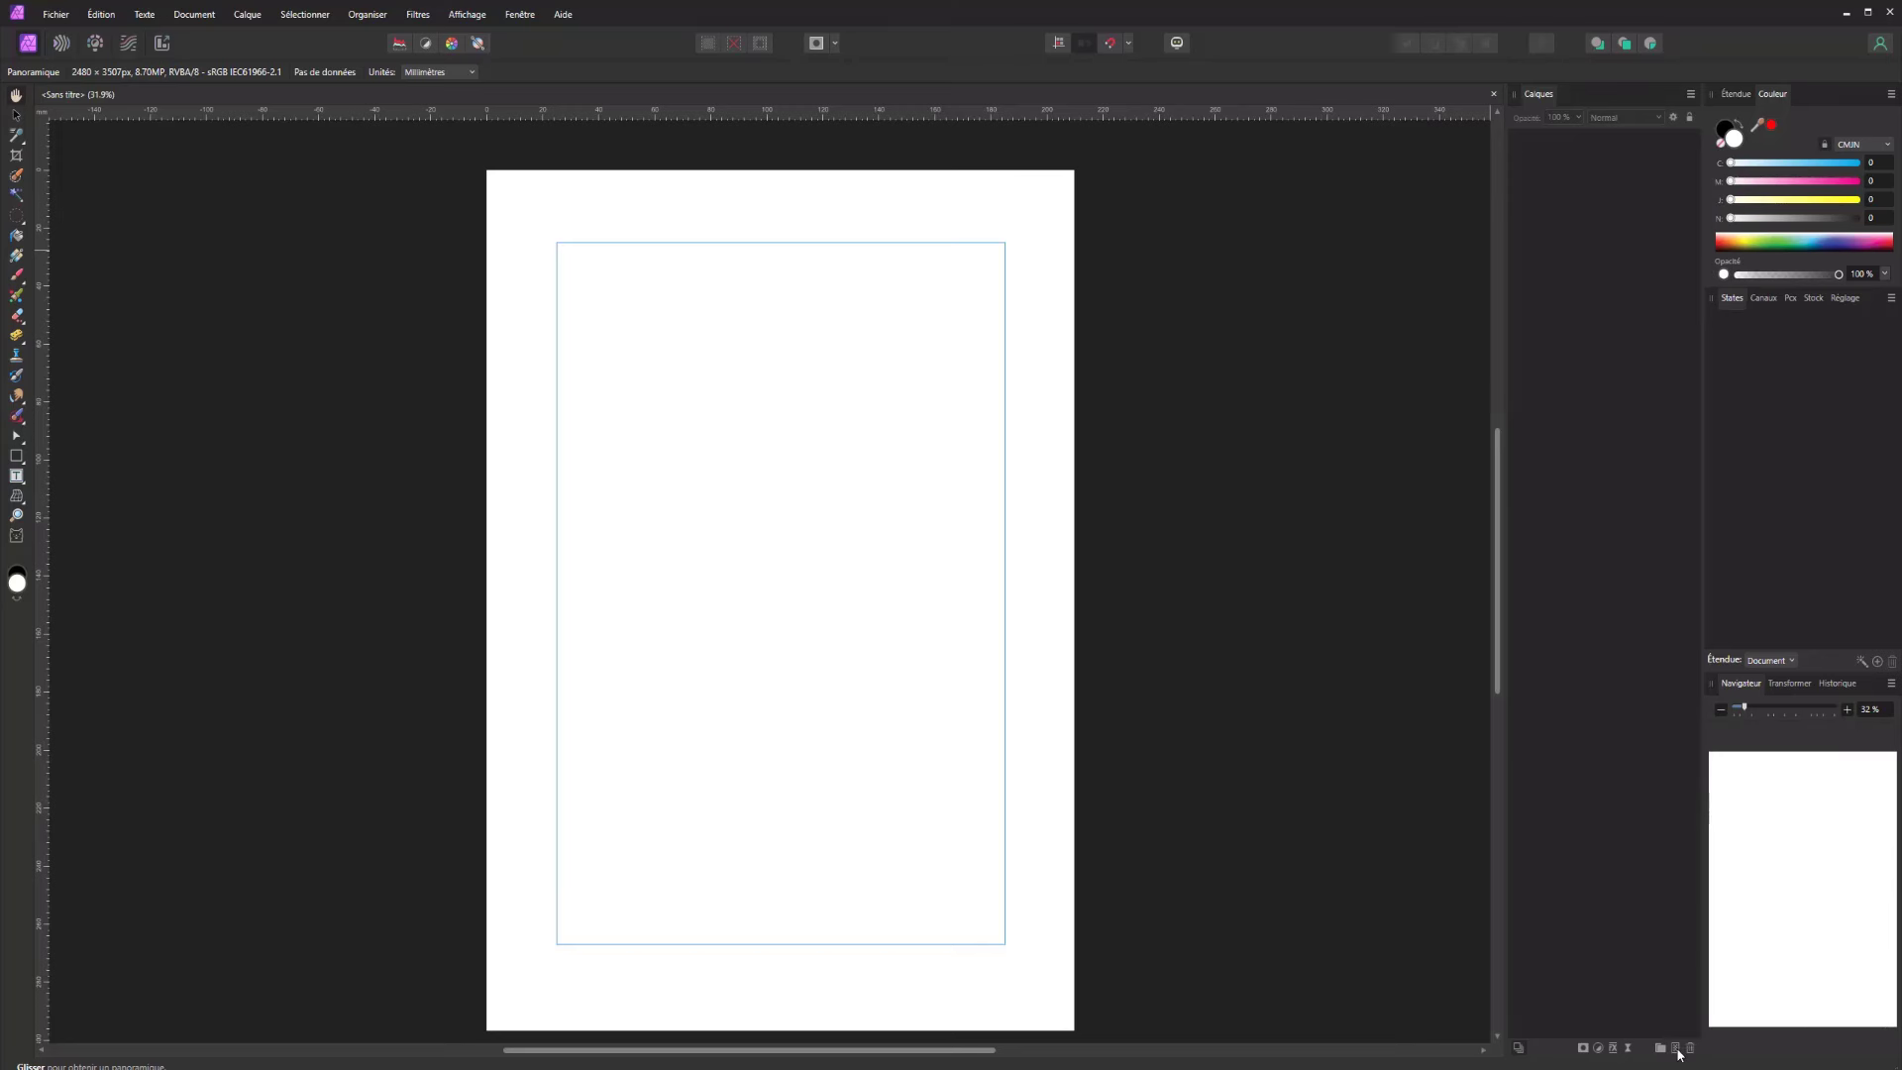
Add six empty pixel layers to the blank document
left_click(1678, 1053)
left_click(1678, 1053)
left_click(1678, 1052)
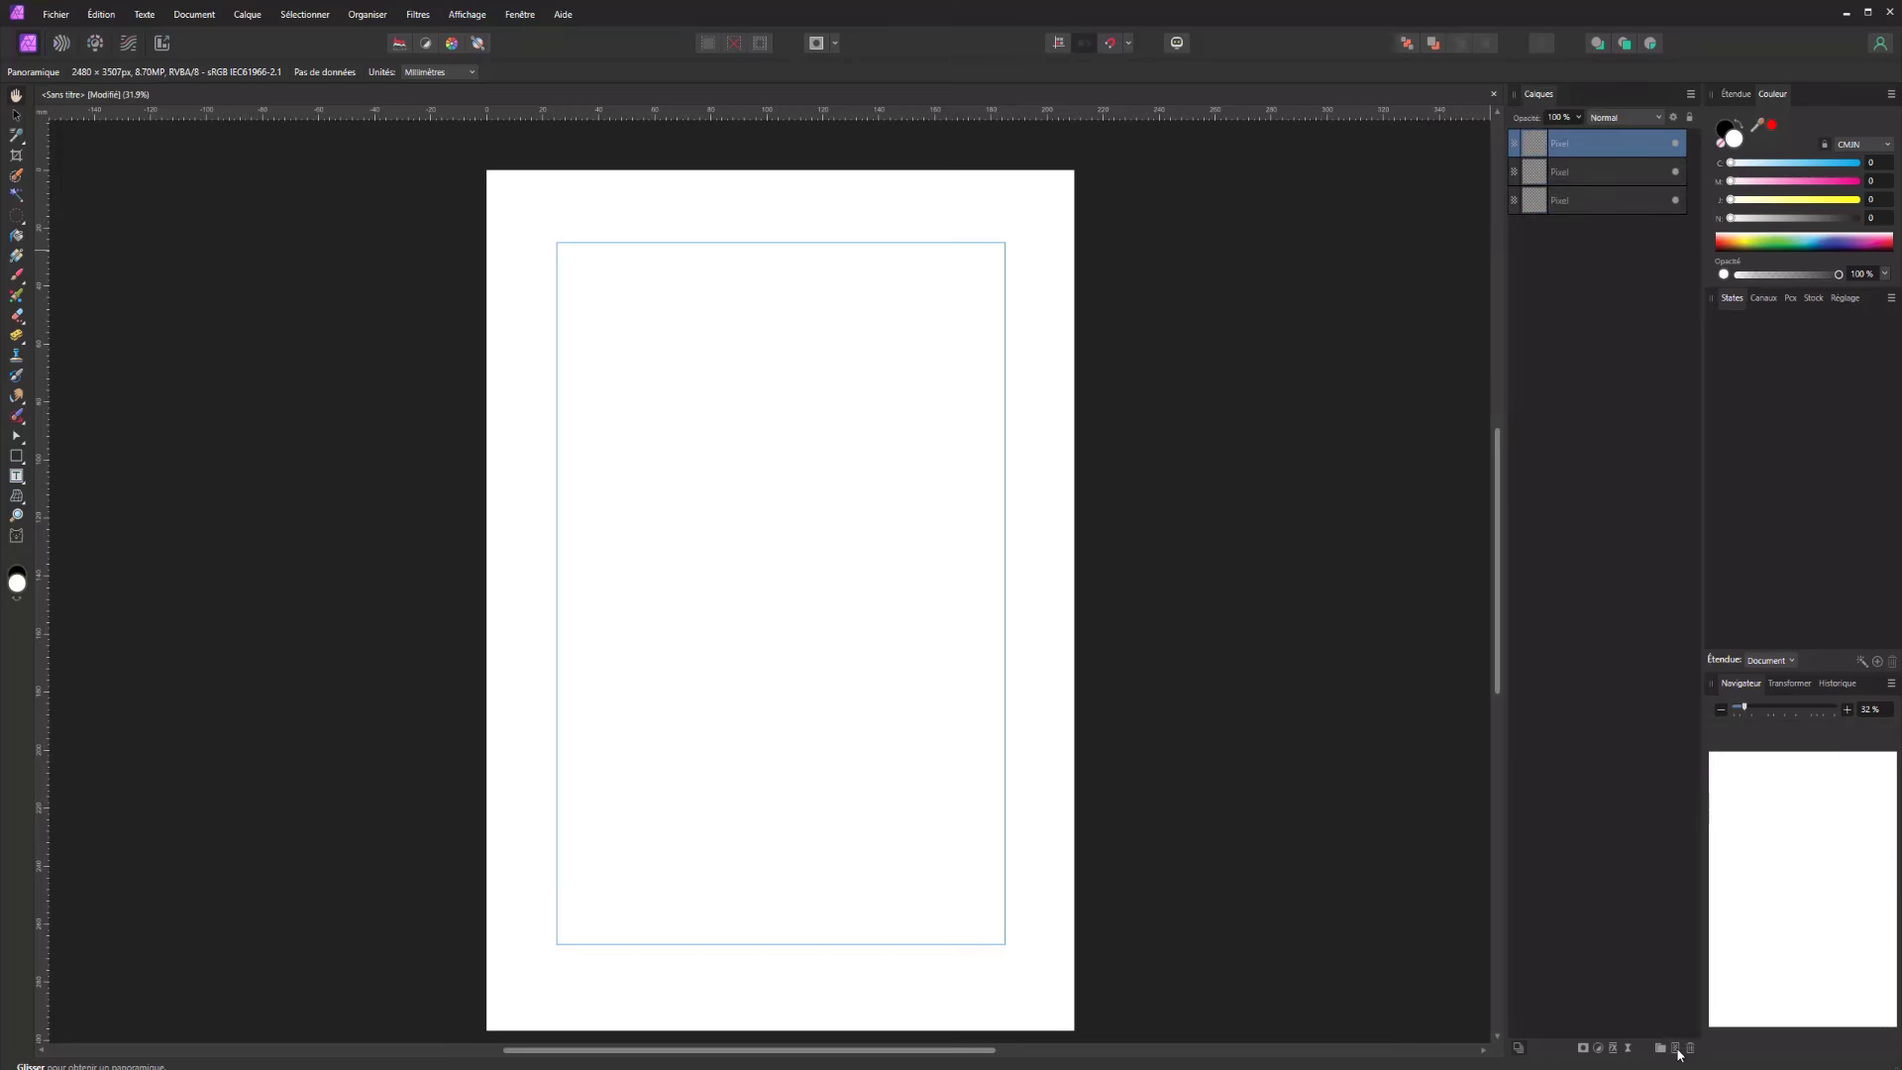
left_click(1678, 1052)
left_click(1678, 1052)
left_click(1678, 1052)
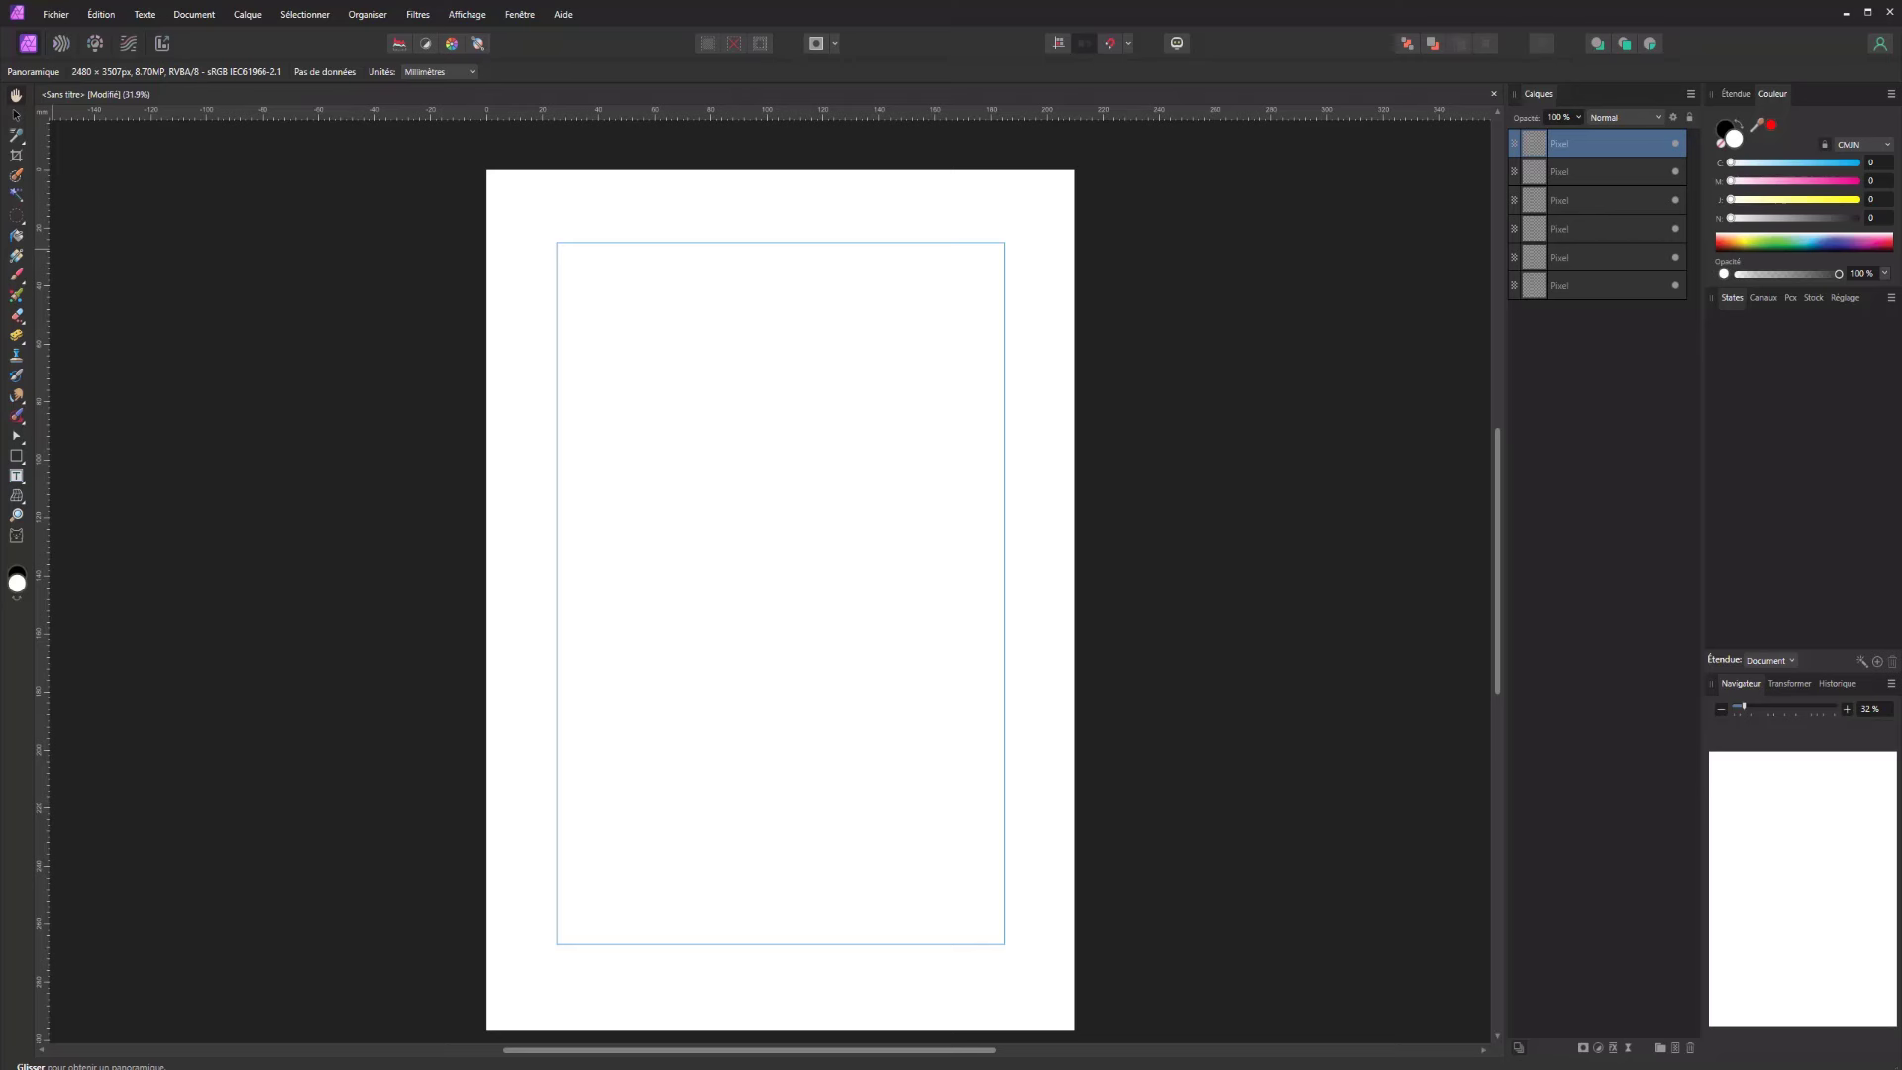
Set the Paint Brush width to 522.5 px and paint a large dark grey shape mid-page on the uppermost pixel layer
left_click(20, 275)
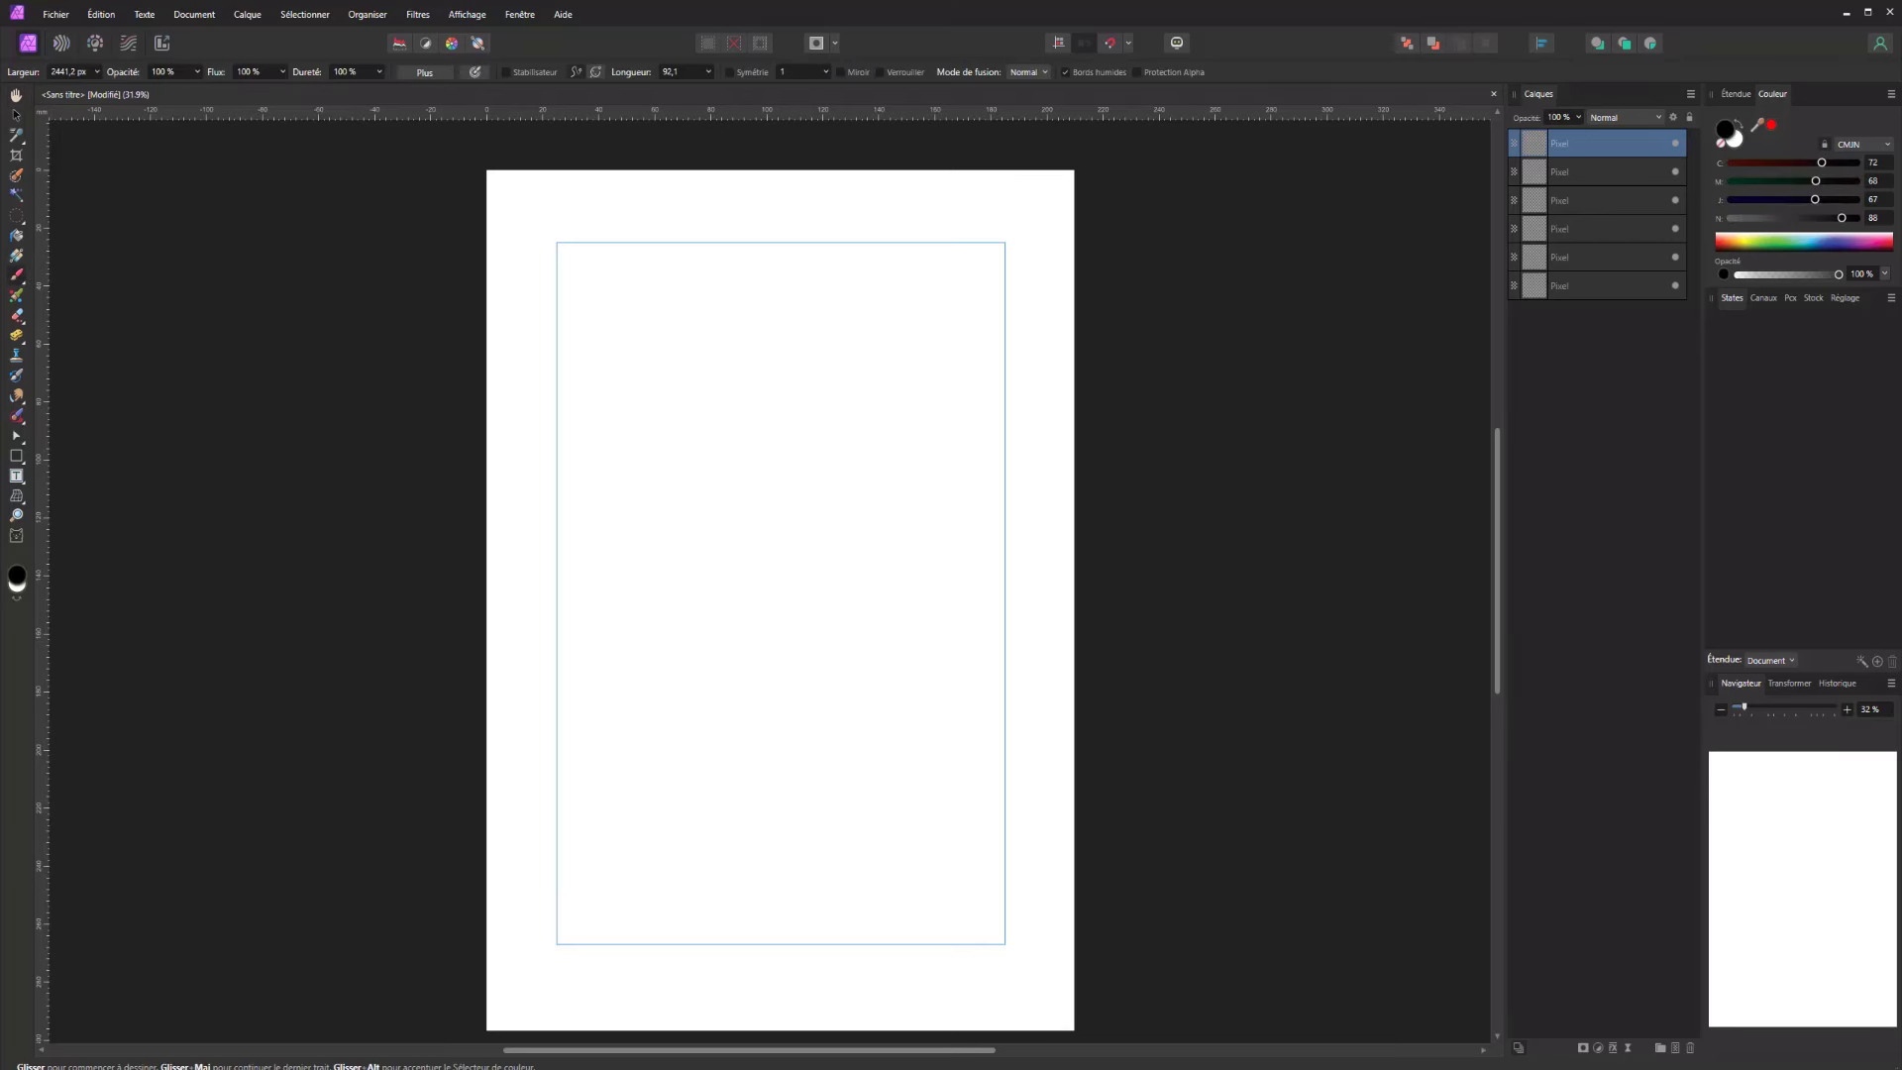
mouse_move(154, 178)
left_mouse_down()
mouse_move(436, 249)
mouse_move(582, 372)
mouse_move(577, 336)
mouse_move(782, 460)
mouse_move(777, 428)
mouse_move(391, 451)
left_mouse_up()
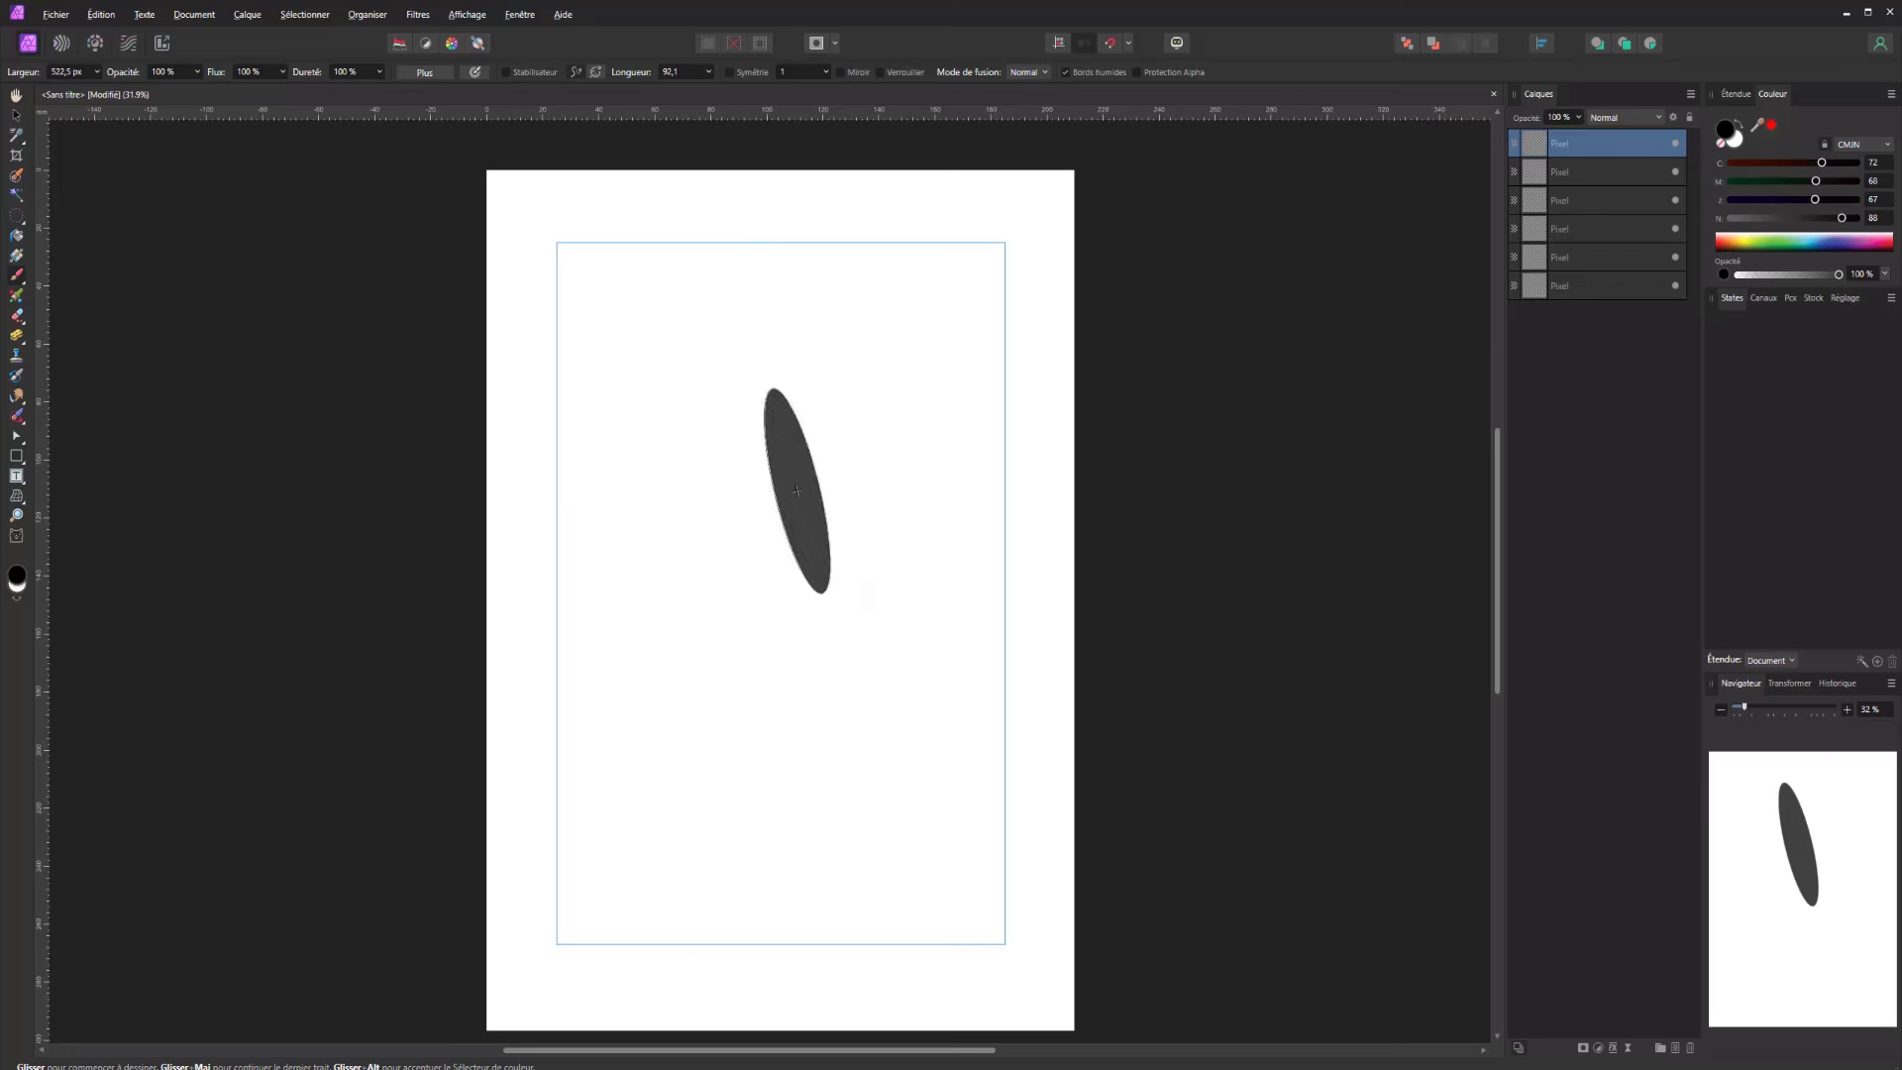
key("ctrl+z")
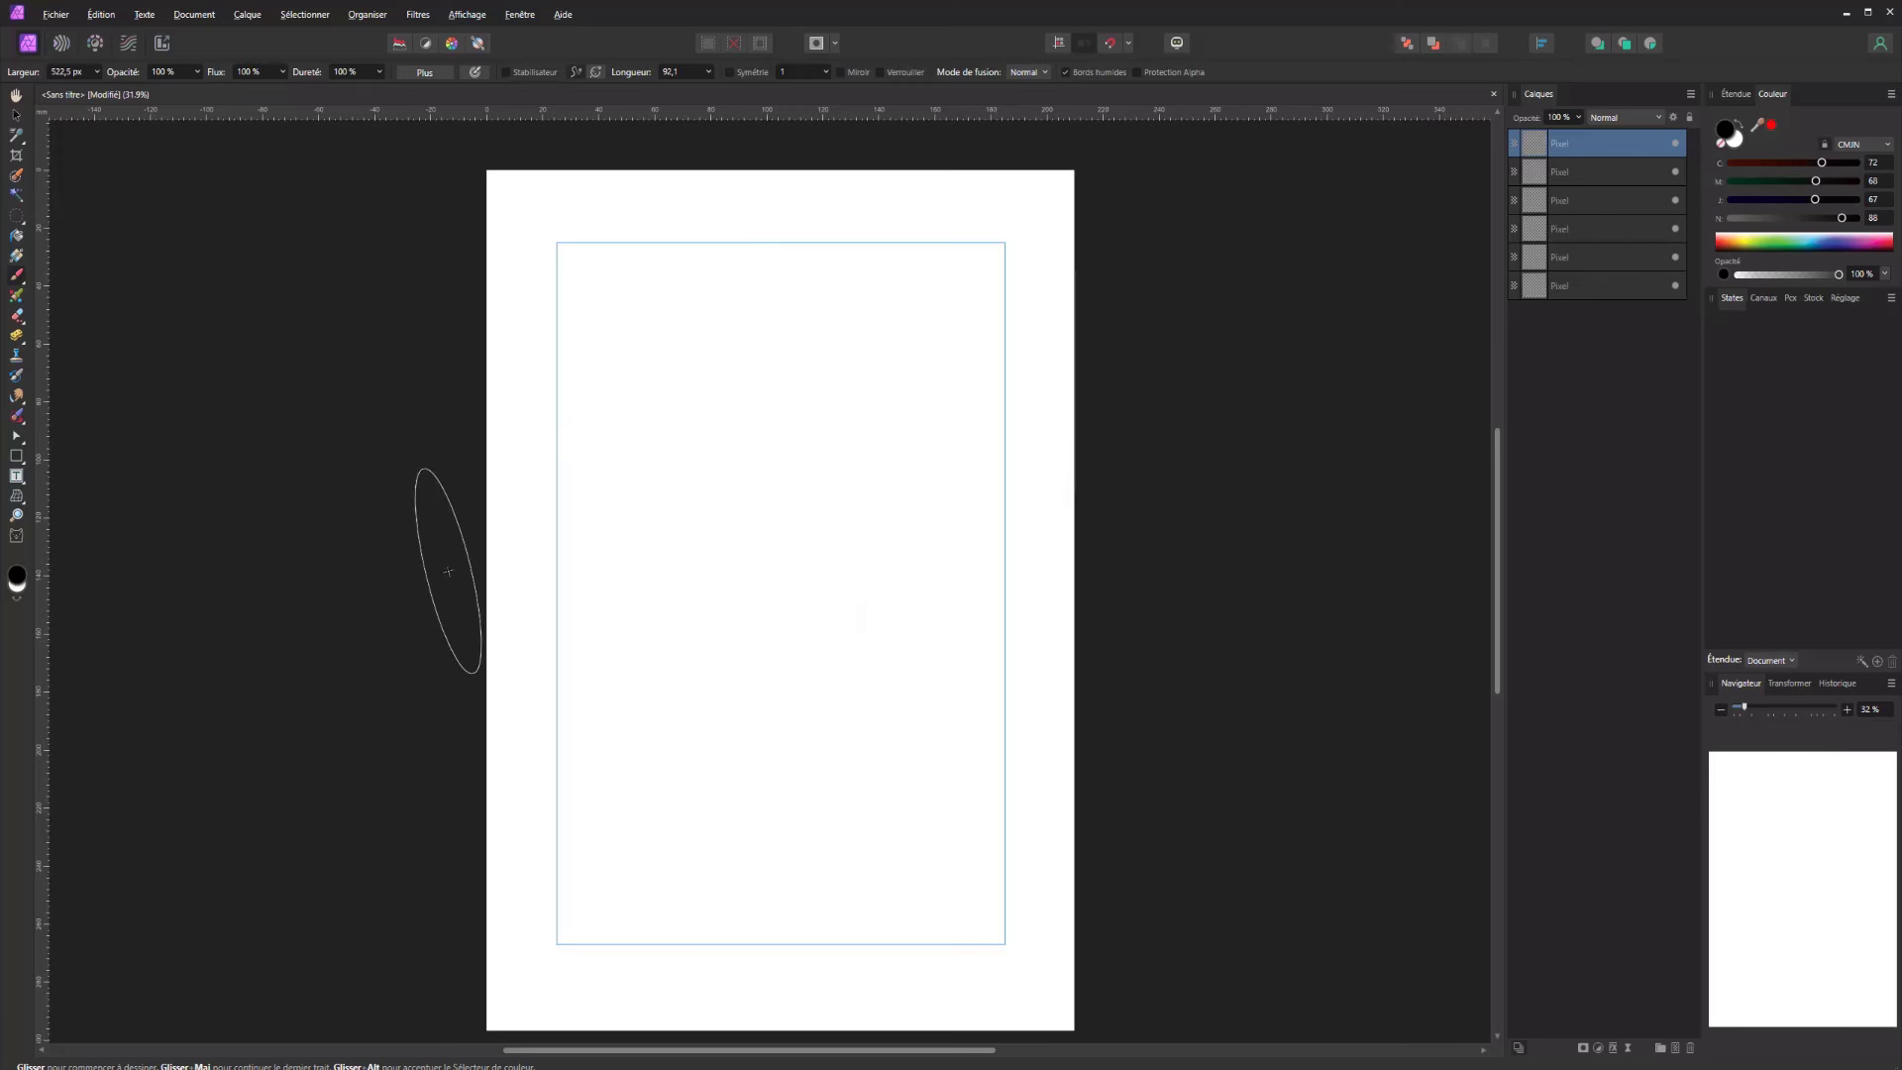
left_click(895, 540)
mouse_move(862, 500)
left_mouse_down()
mouse_move(731, 518)
mouse_move(727, 648)
mouse_move(908, 628)
mouse_move(769, 565)
mouse_move(815, 620)
left_mouse_up()
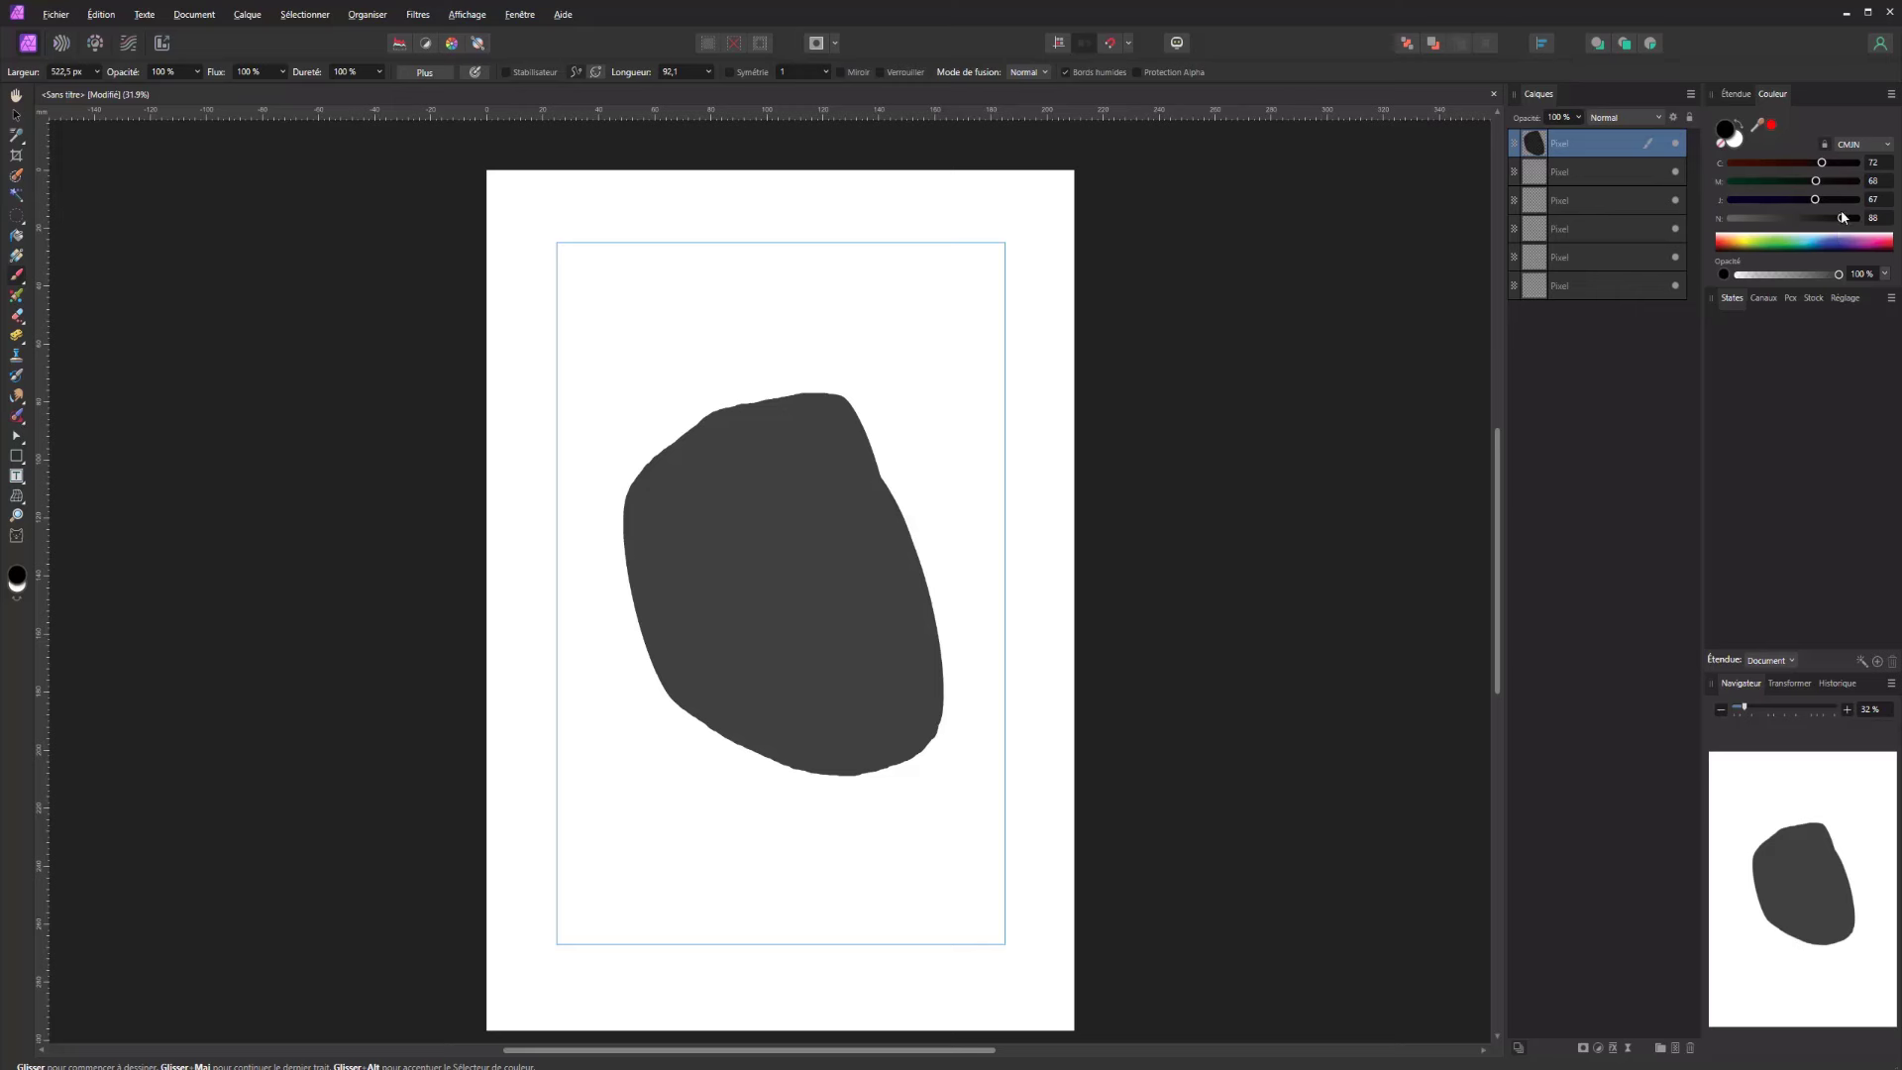
Set the brush colour's four CMYK values to 100 and paint a black shape over the dark grey one
left_click_drag(1841, 219, 1862, 224)
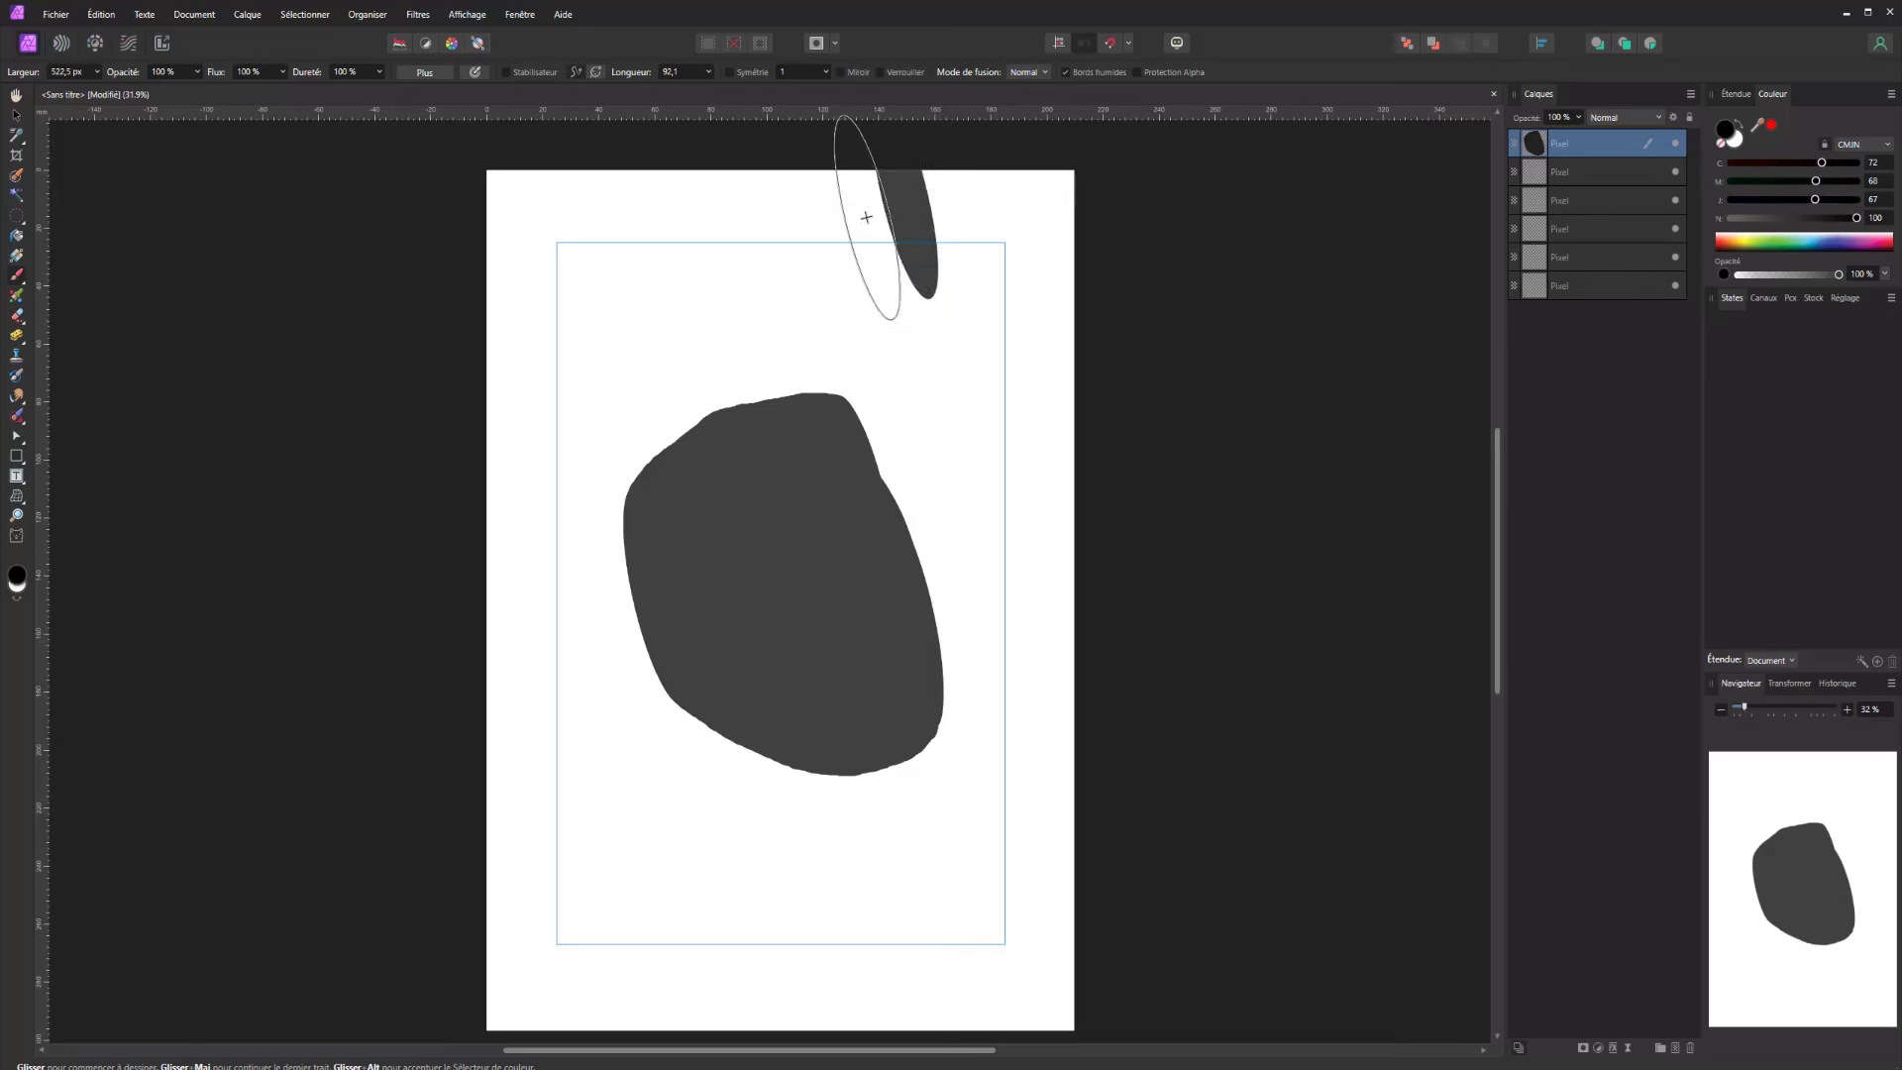
left_click_drag(1815, 199, 1859, 199)
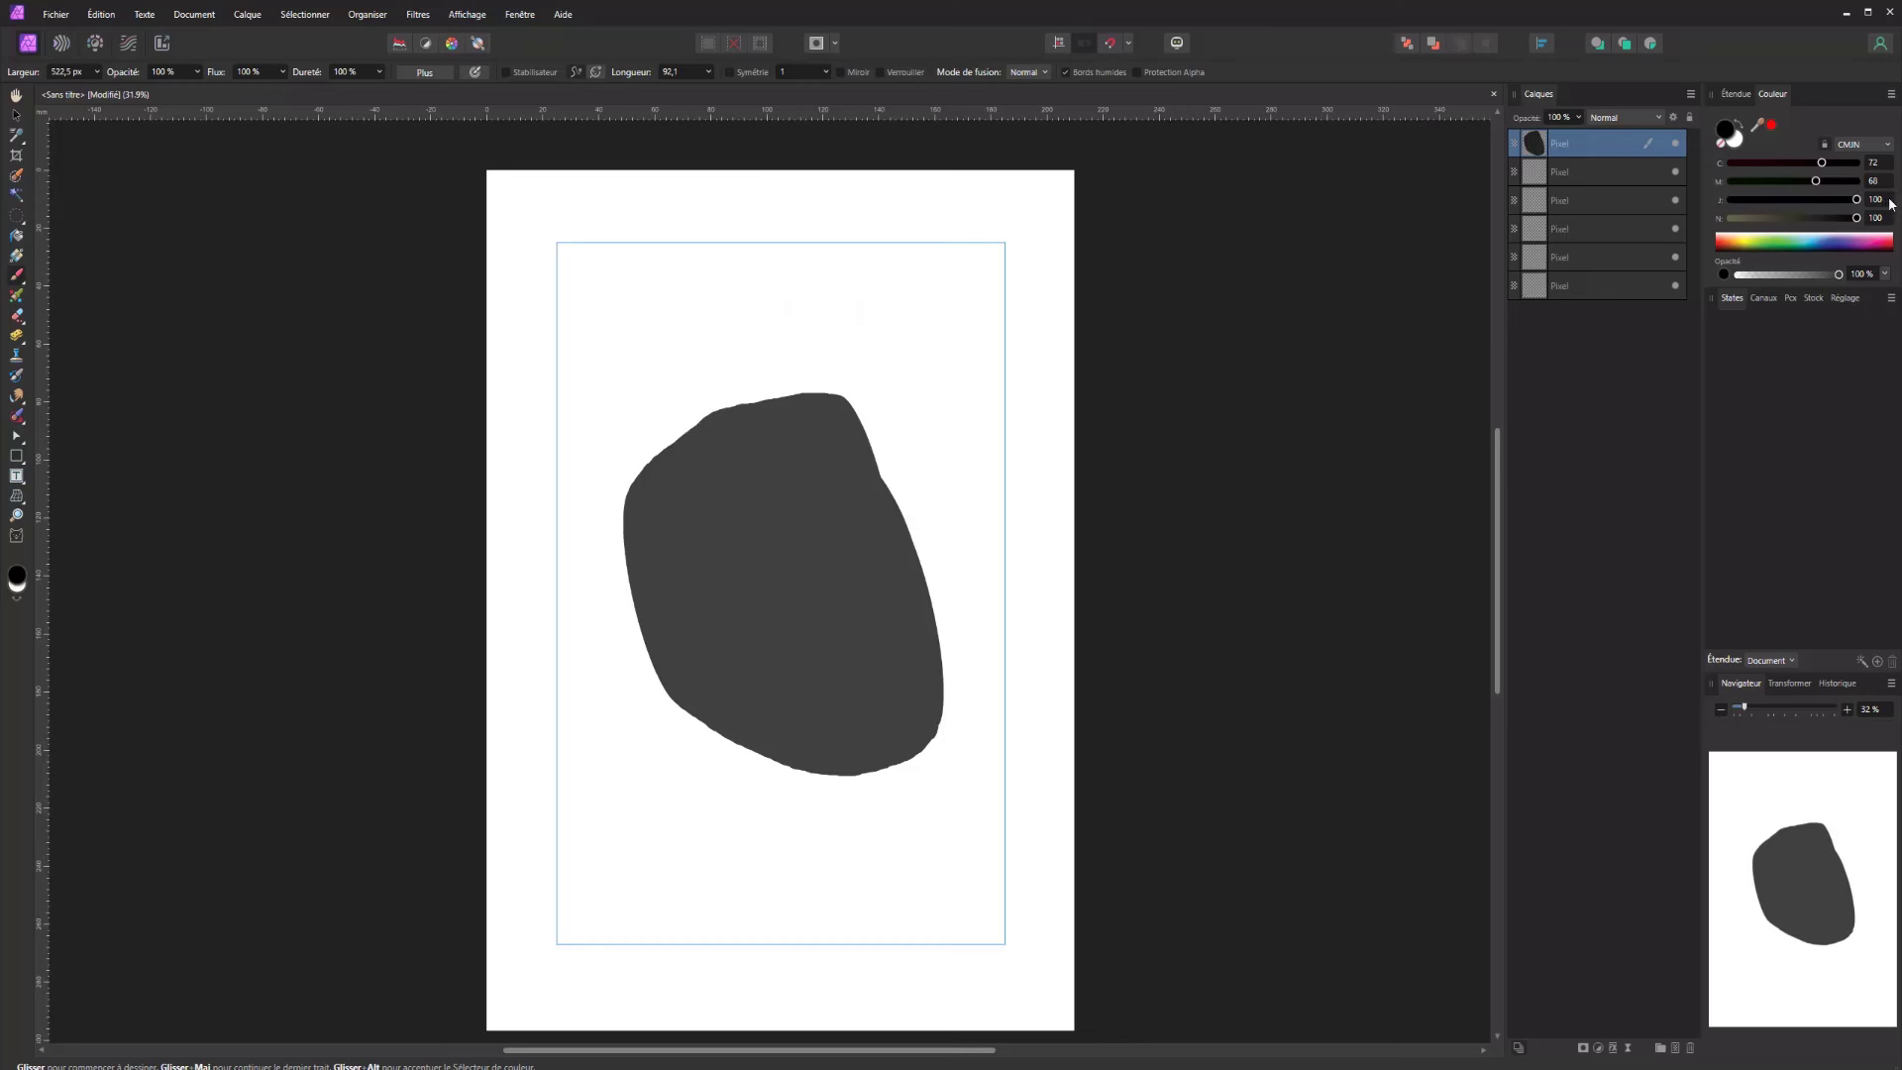
scroll(1872, 170, "up", 5)
left_click_drag(1845, 181, 1868, 182)
left_click(759, 547)
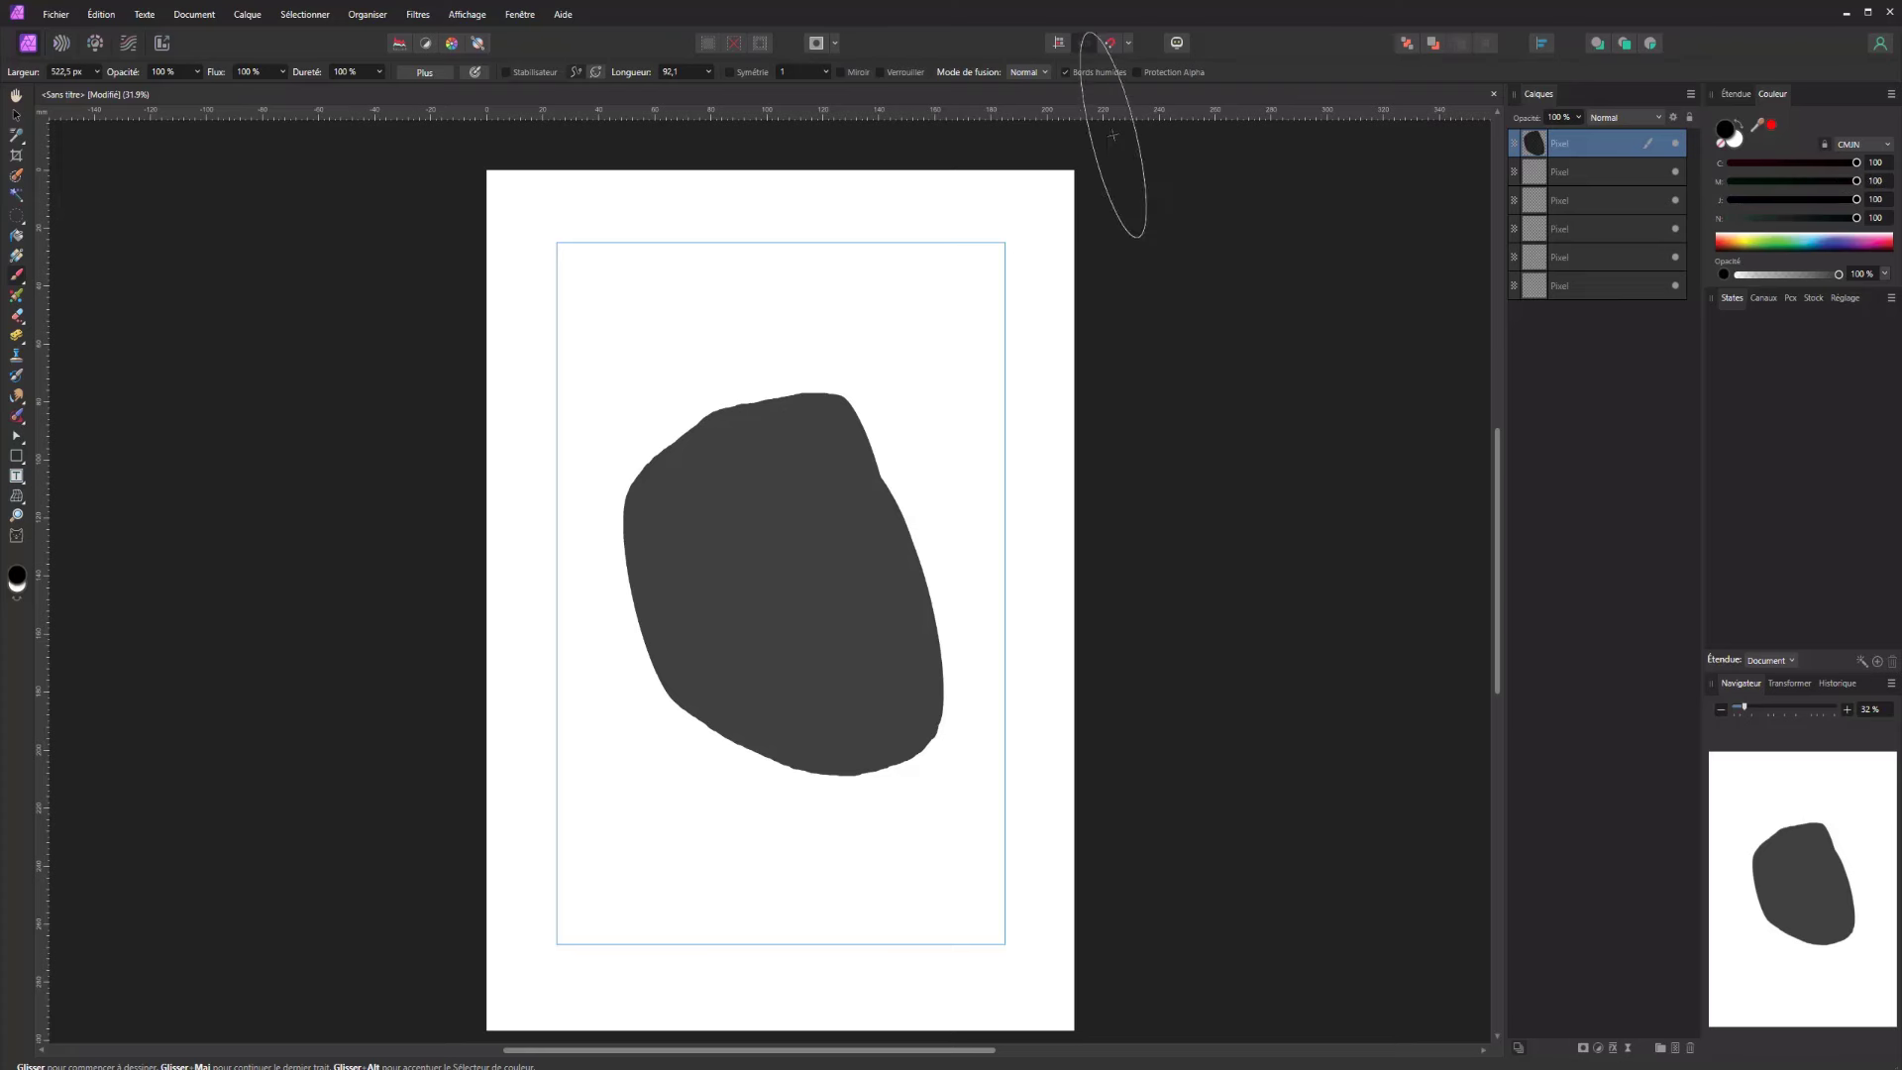
left_click(1097, 74)
mouse_move(801, 459)
left_mouse_down()
mouse_move(739, 457)
mouse_move(677, 522)
mouse_move(718, 588)
mouse_move(705, 505)
mouse_move(702, 600)
mouse_move(766, 524)
mouse_move(713, 418)
mouse_move(689, 483)
mouse_move(736, 610)
mouse_move(831, 536)
mouse_move(762, 488)
mouse_move(778, 624)
left_mouse_up()
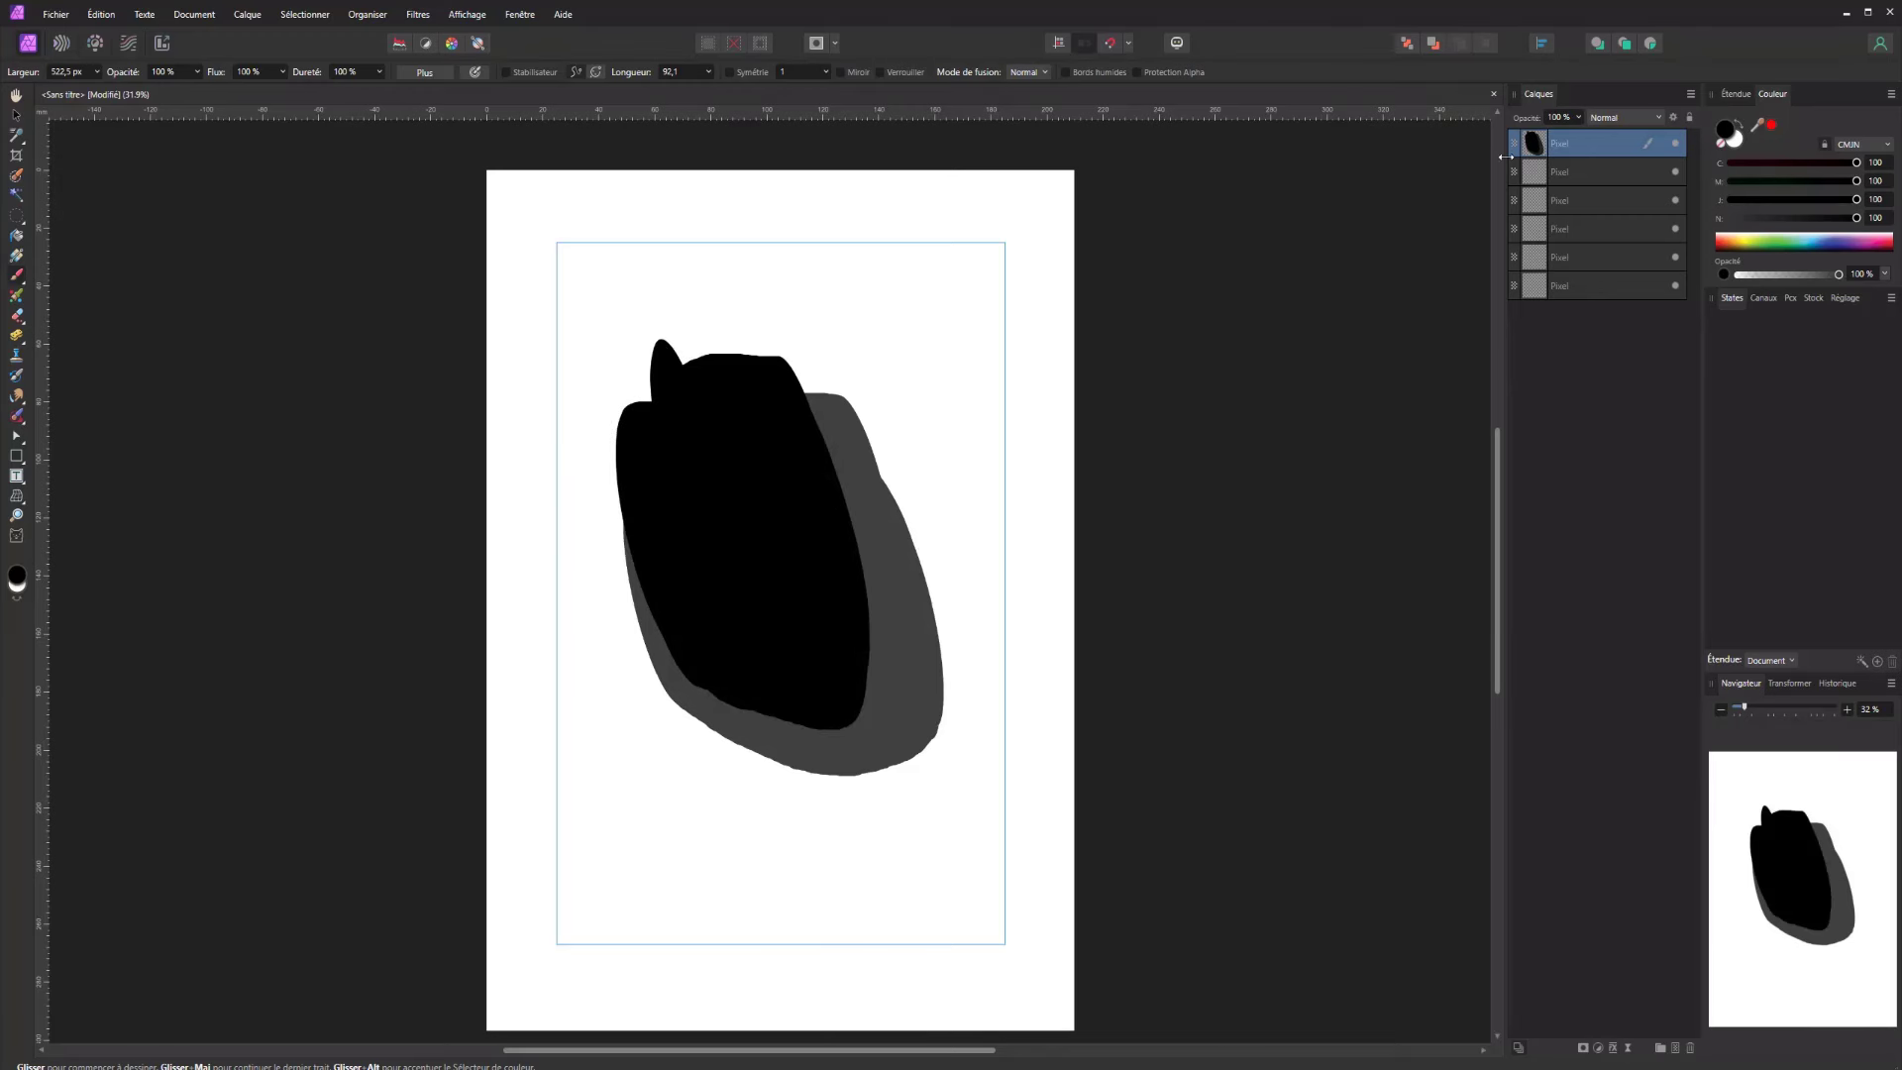
Toggle the visibility of the painted black and grey layer off and on twice
left_click(1675, 145)
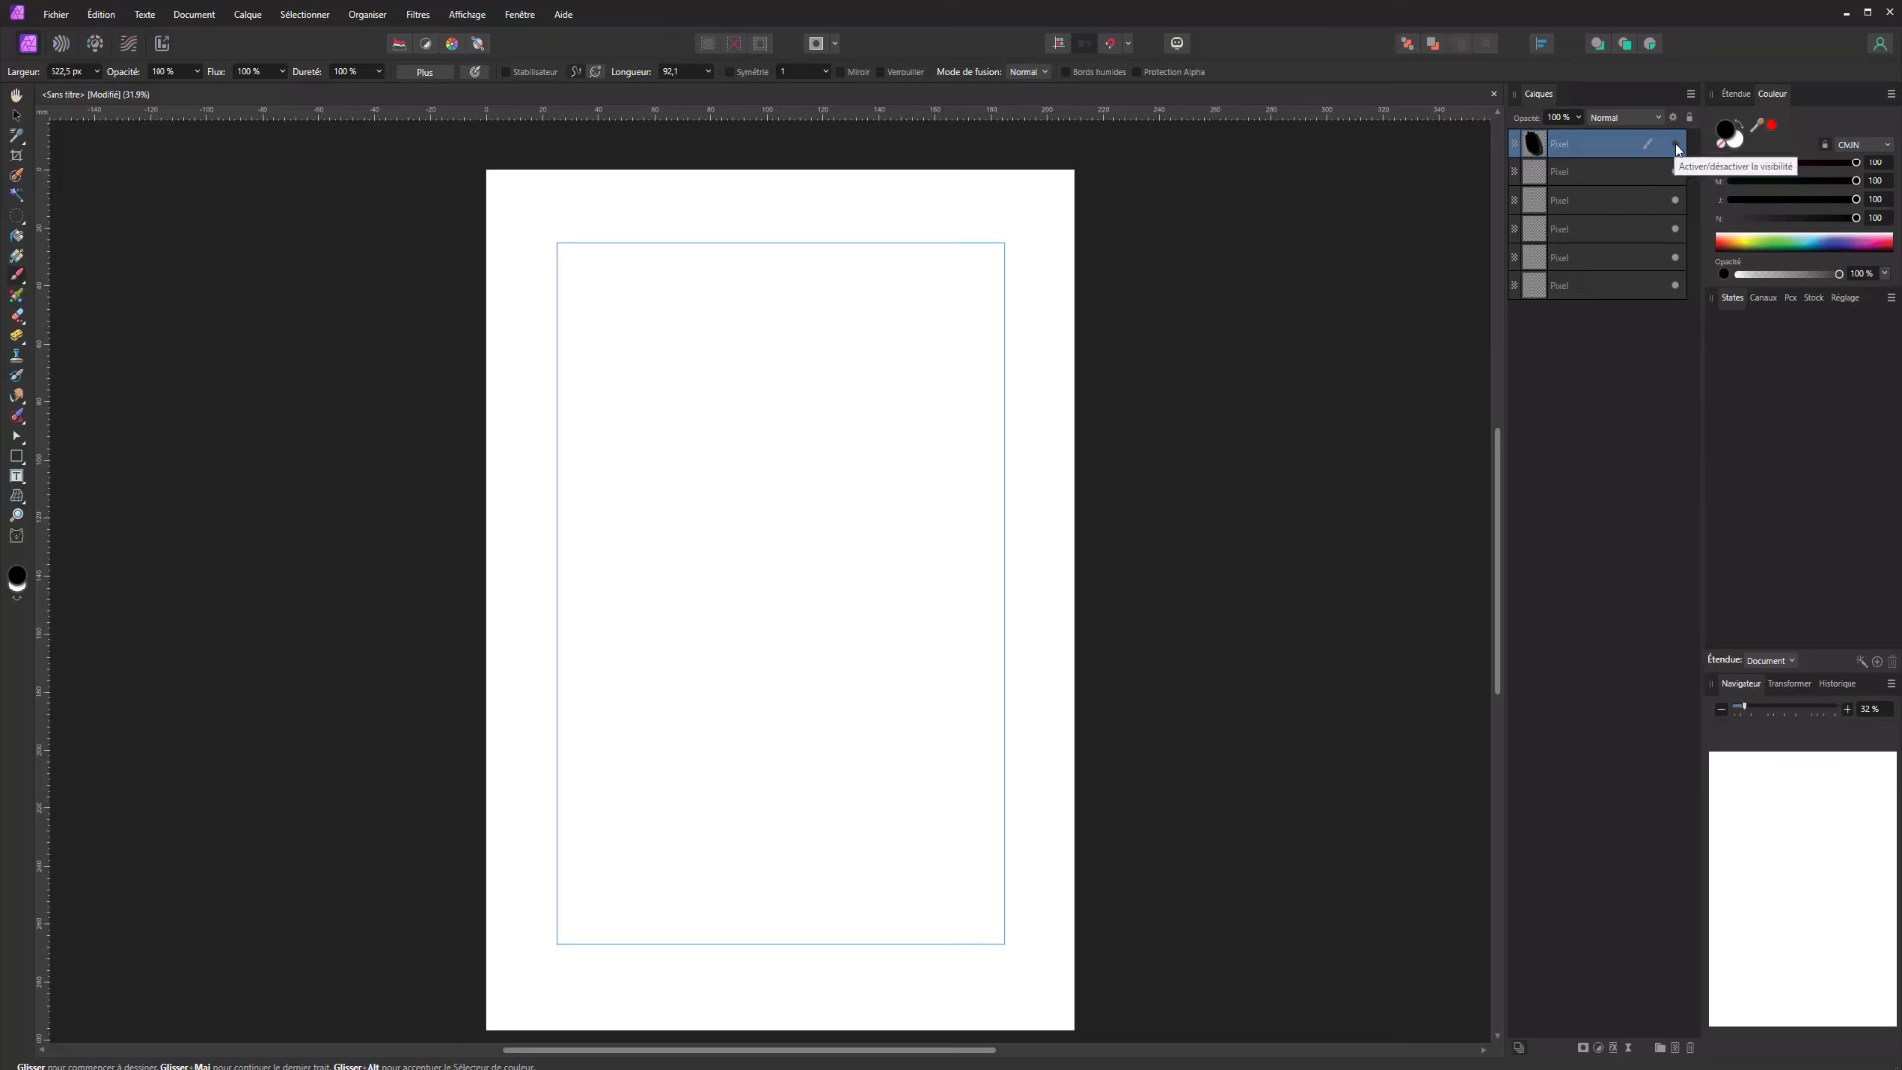
left_click(1675, 144)
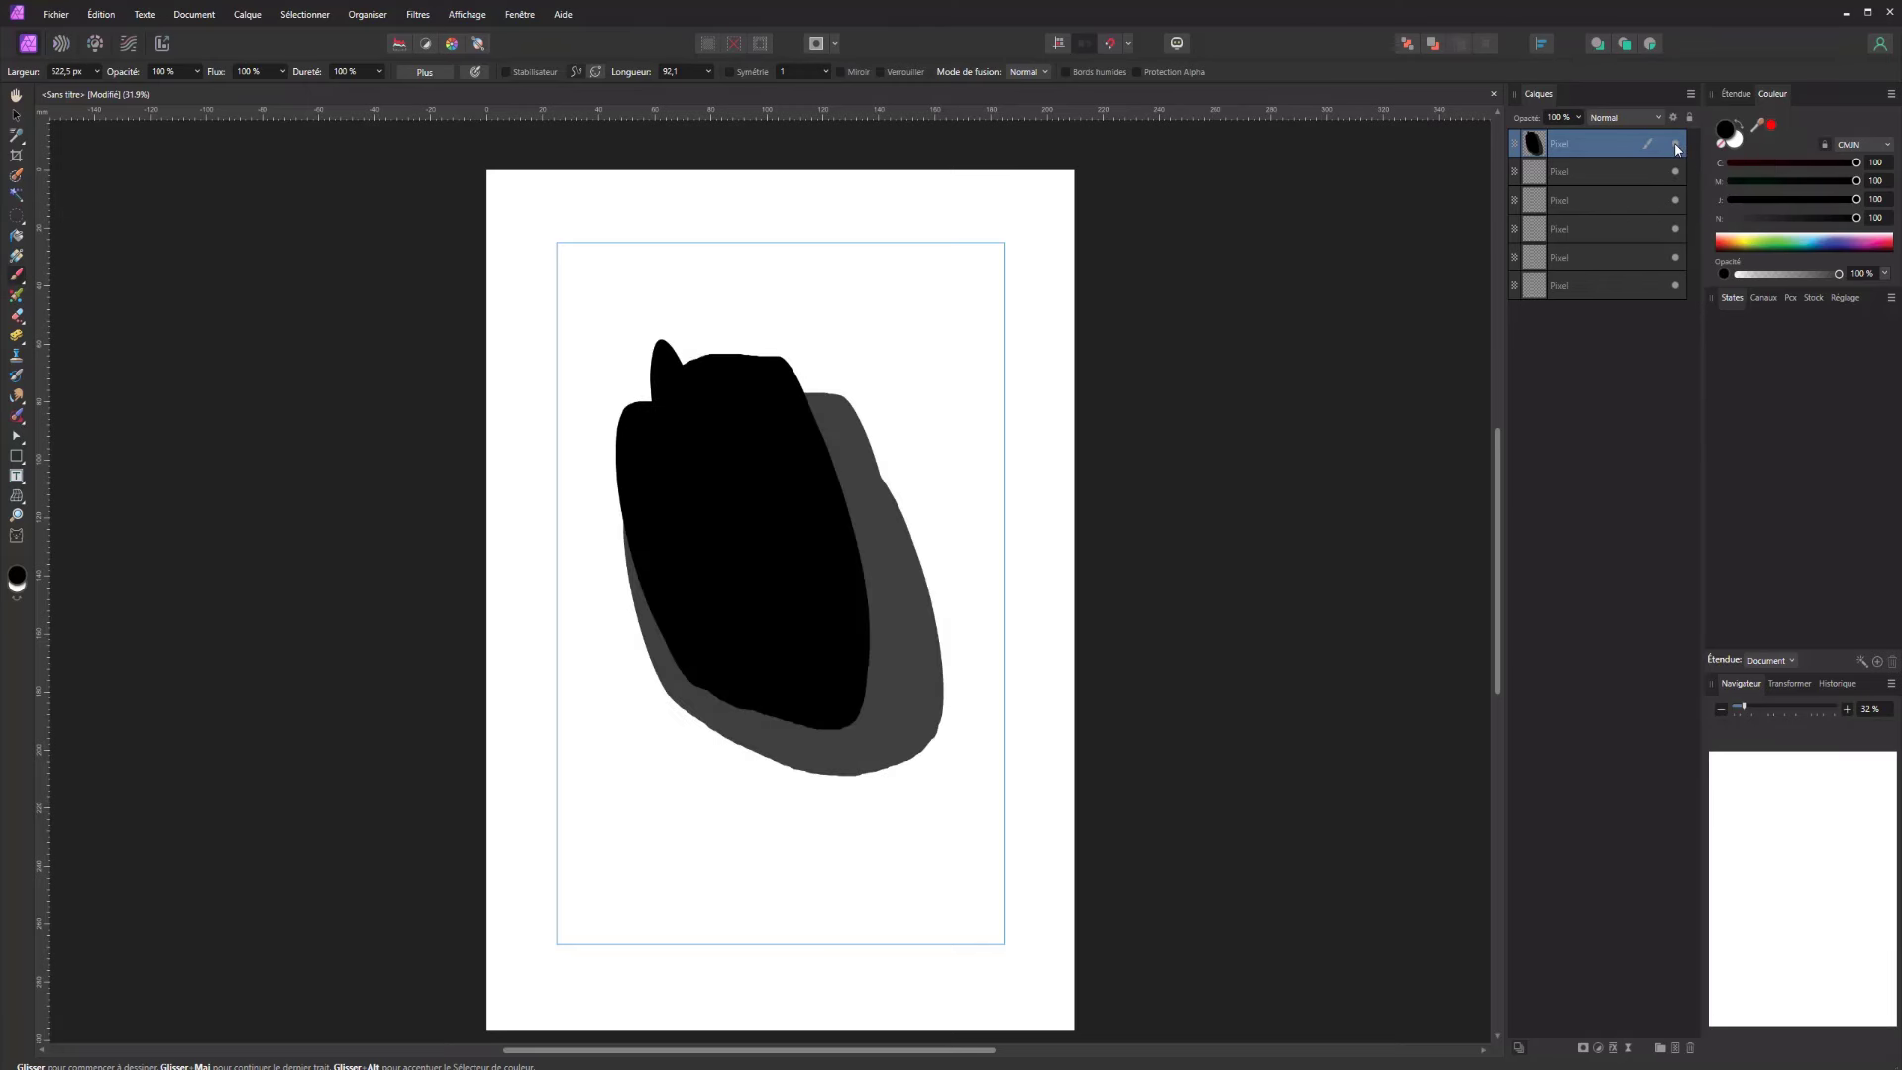
left_click(1675, 145)
left_click(1675, 145)
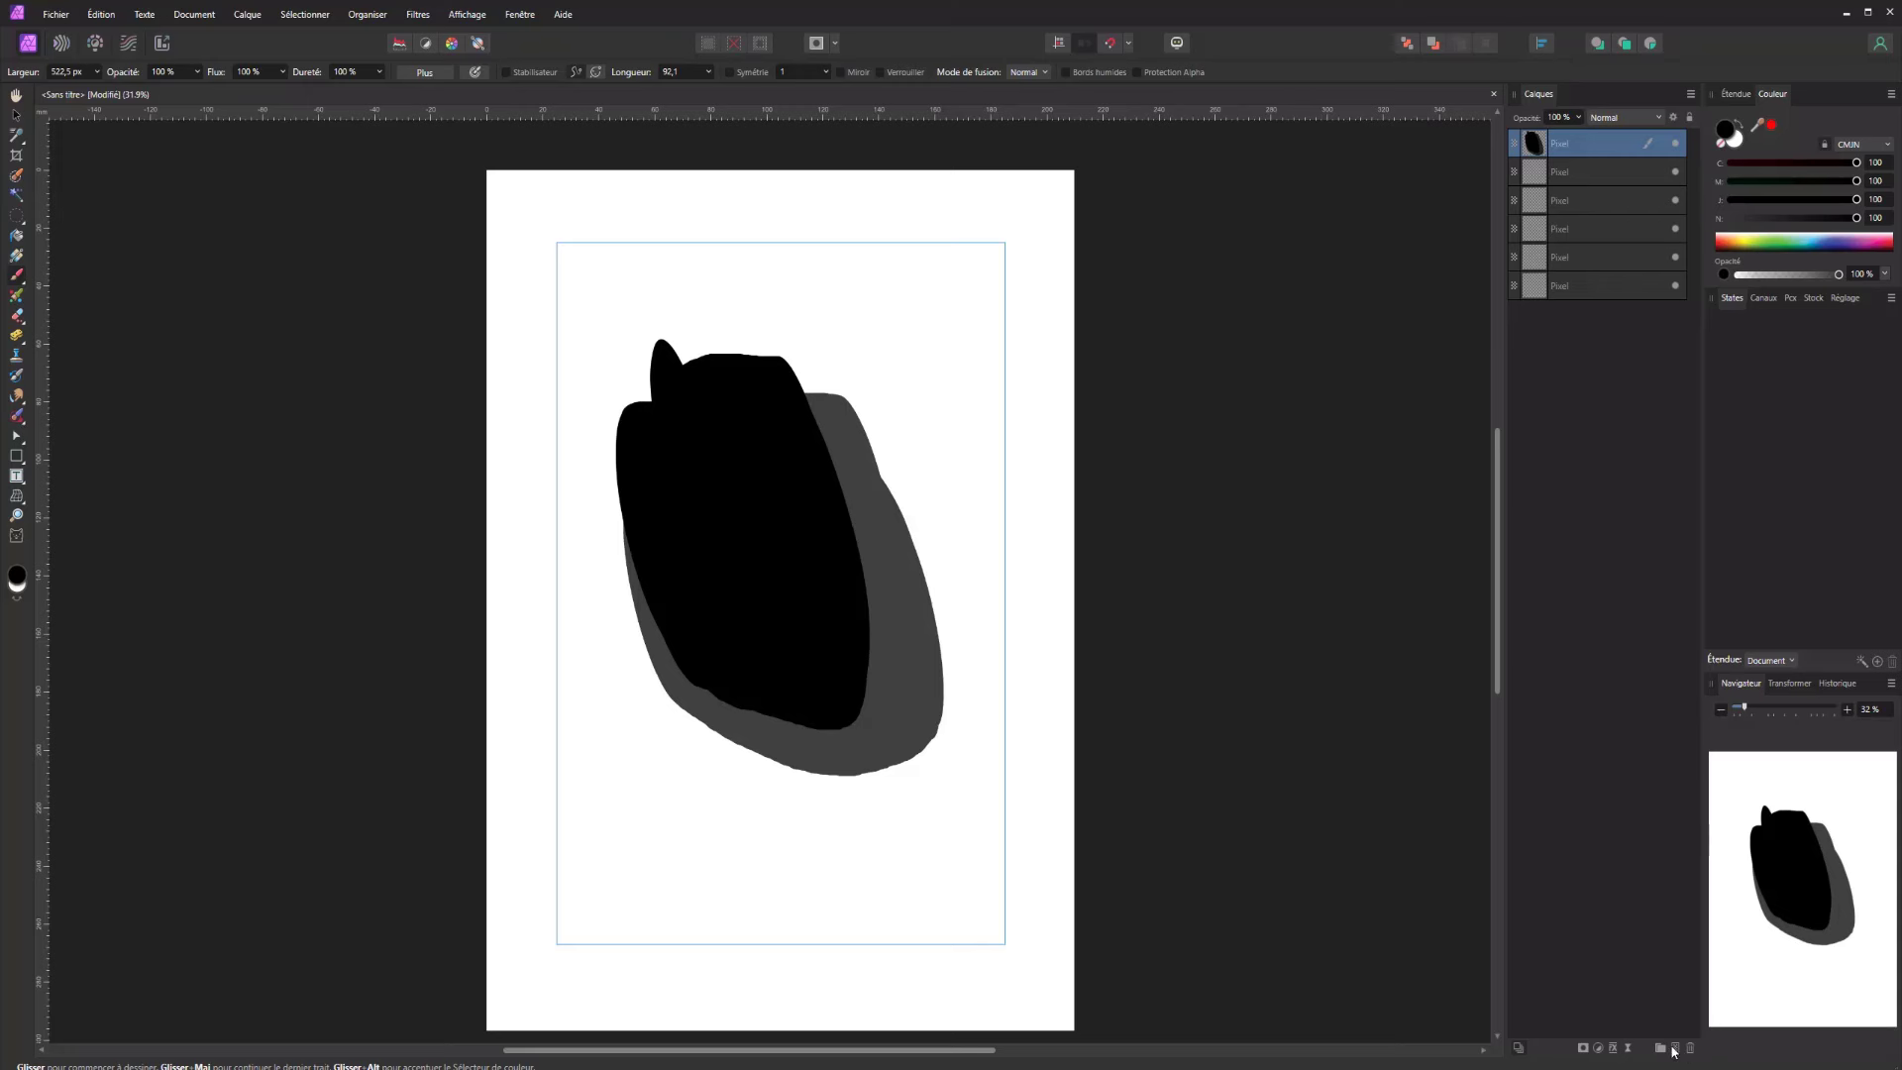
Add a new pixel layer and paint a large green shape (C 57, M 0, Y 84, K 0) overlapping the black one
left_click(1674, 1048)
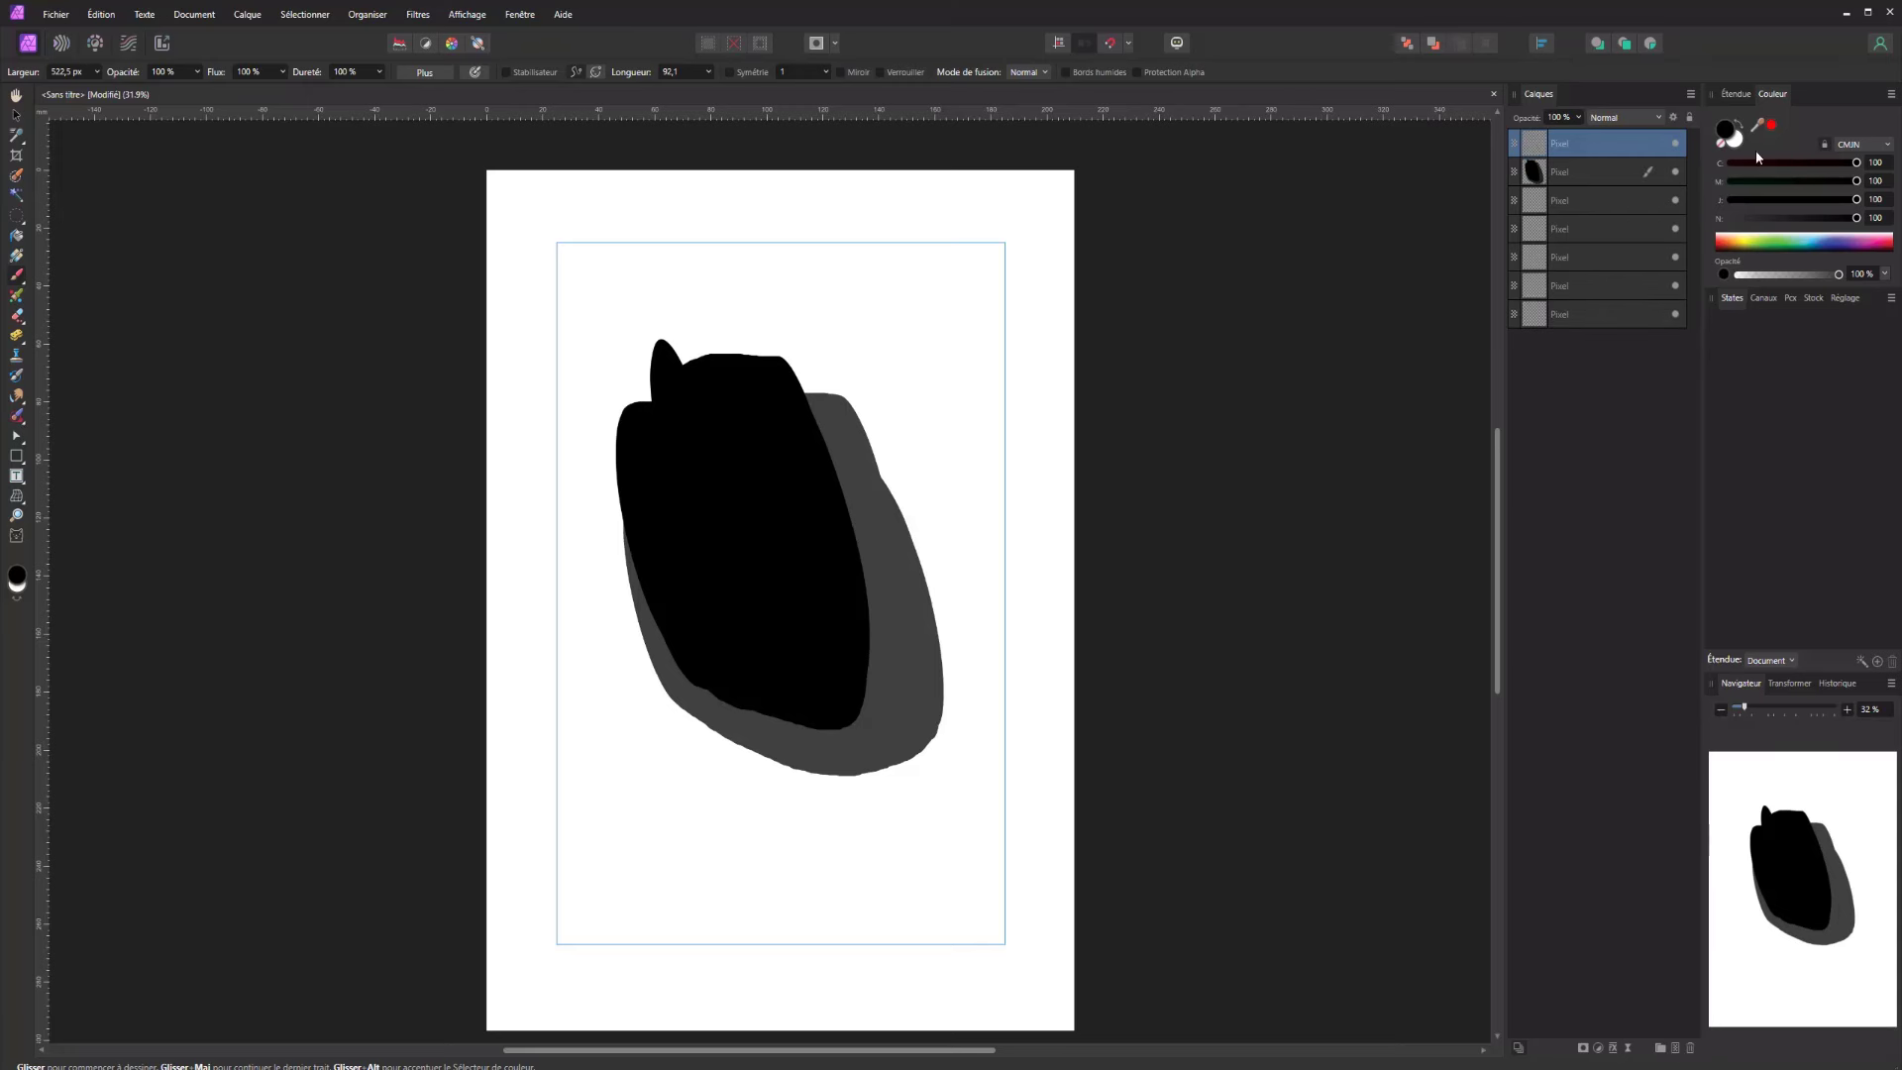
left_click(1789, 245)
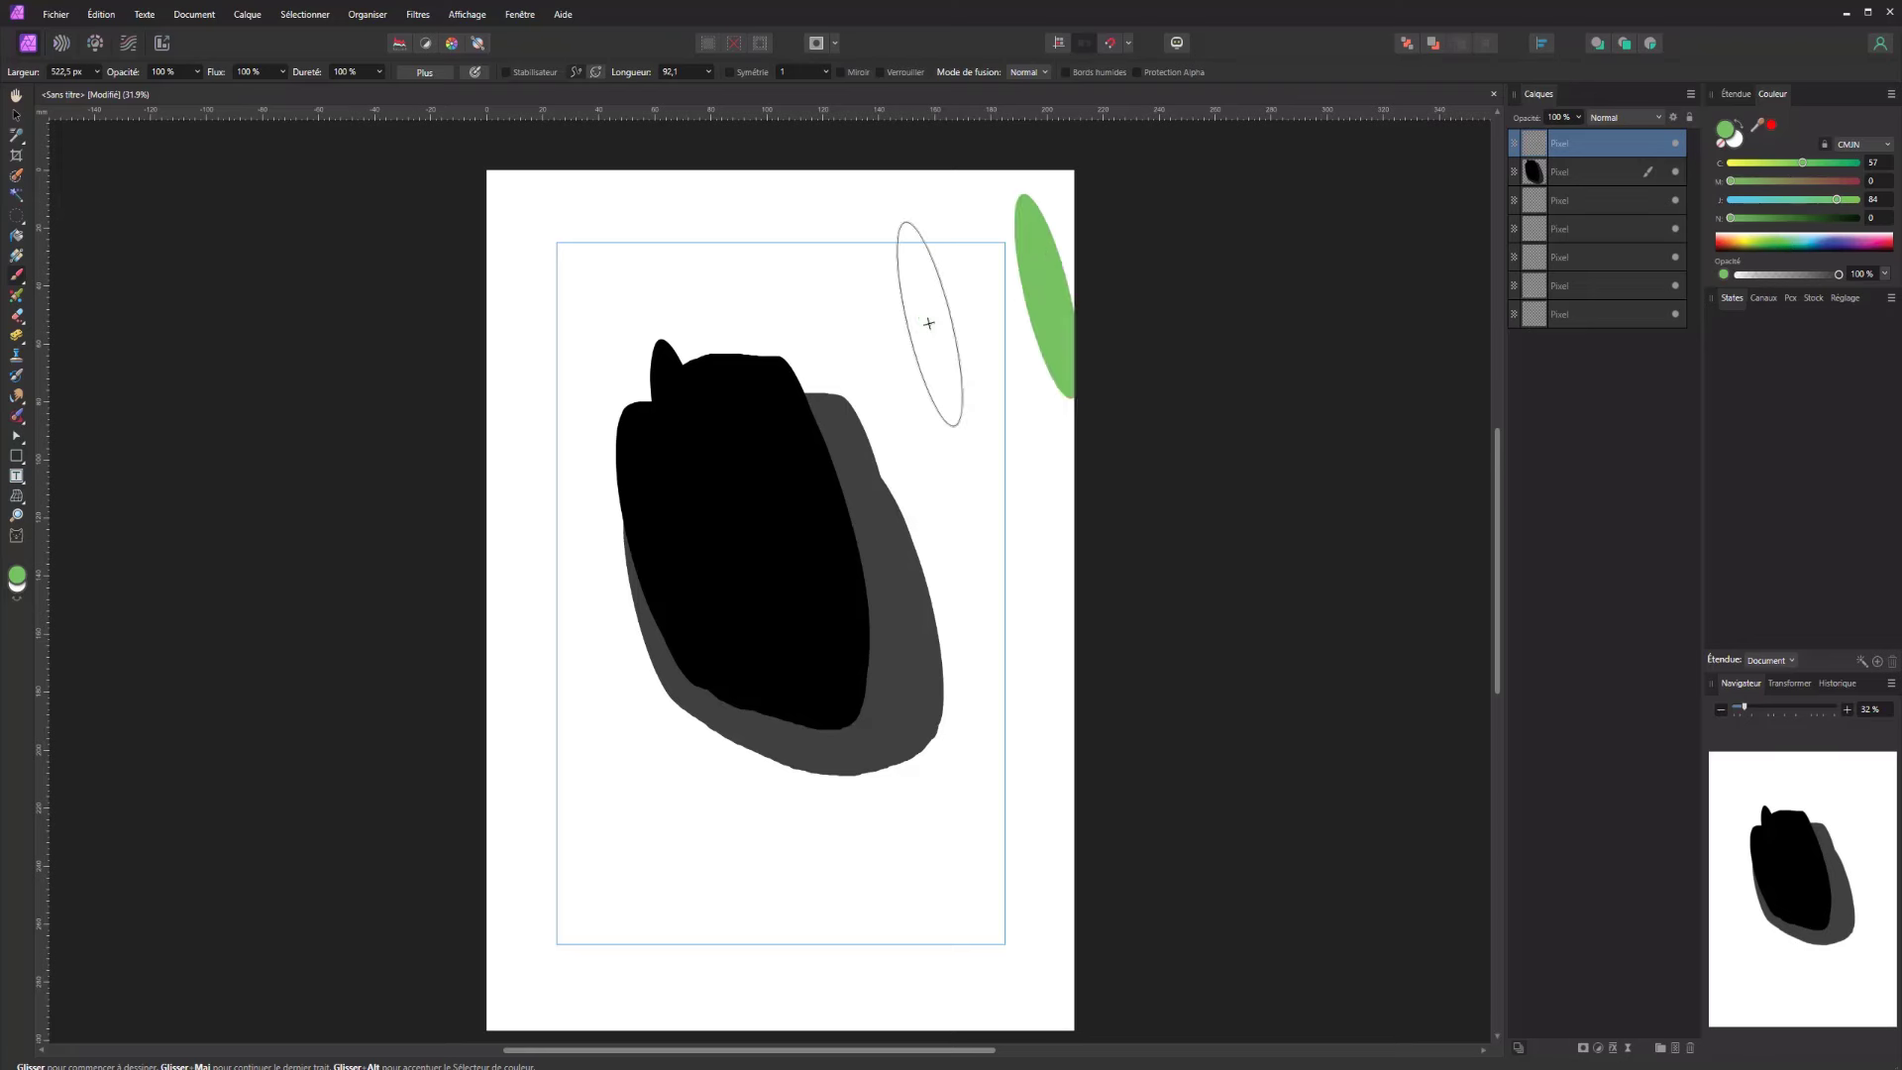
mouse_move(822, 416)
left_mouse_down()
mouse_move(786, 383)
mouse_move(663, 458)
mouse_move(806, 433)
mouse_move(667, 501)
mouse_move(813, 435)
mouse_move(776, 558)
mouse_move(786, 403)
mouse_move(842, 411)
left_mouse_up()
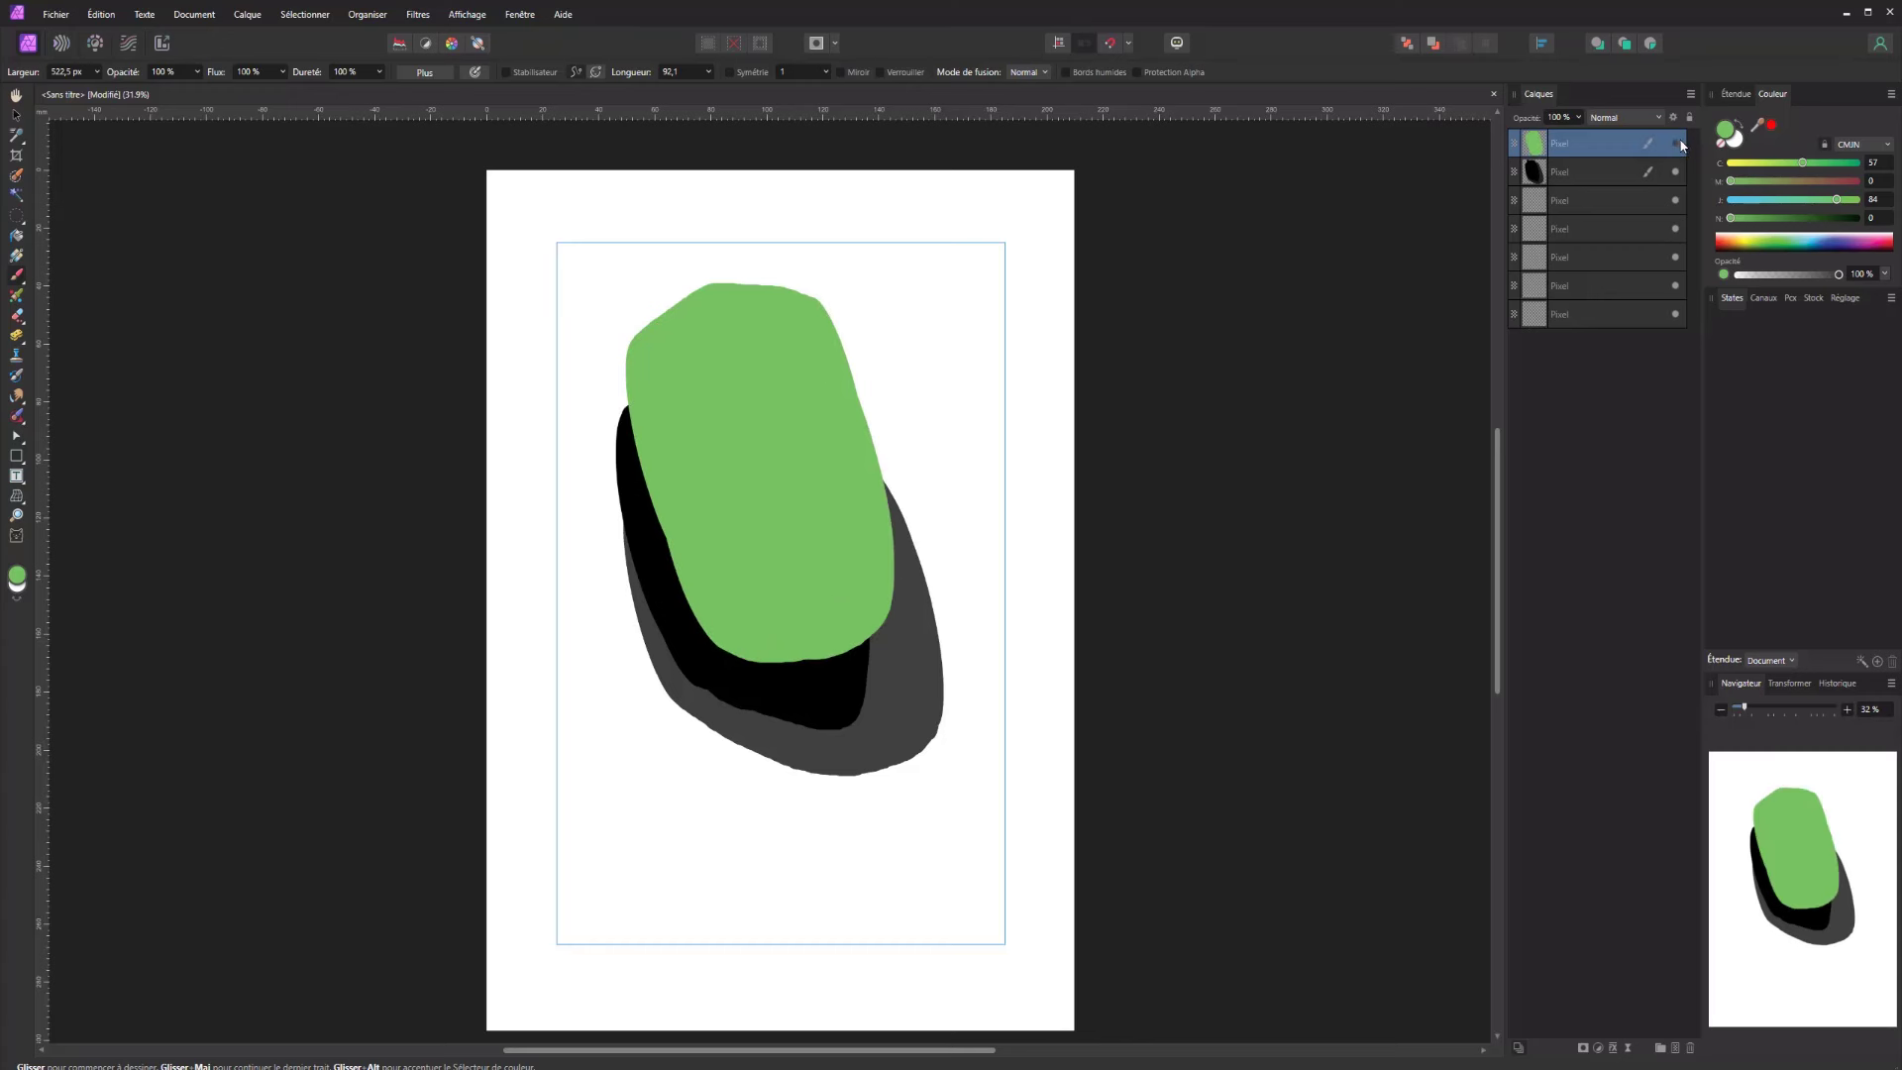
Hide and reshow the green layer, move it below the black layer, and select the black layer
left_click(1675, 144)
left_click(1675, 145)
left_click(1578, 173, "ctrl")
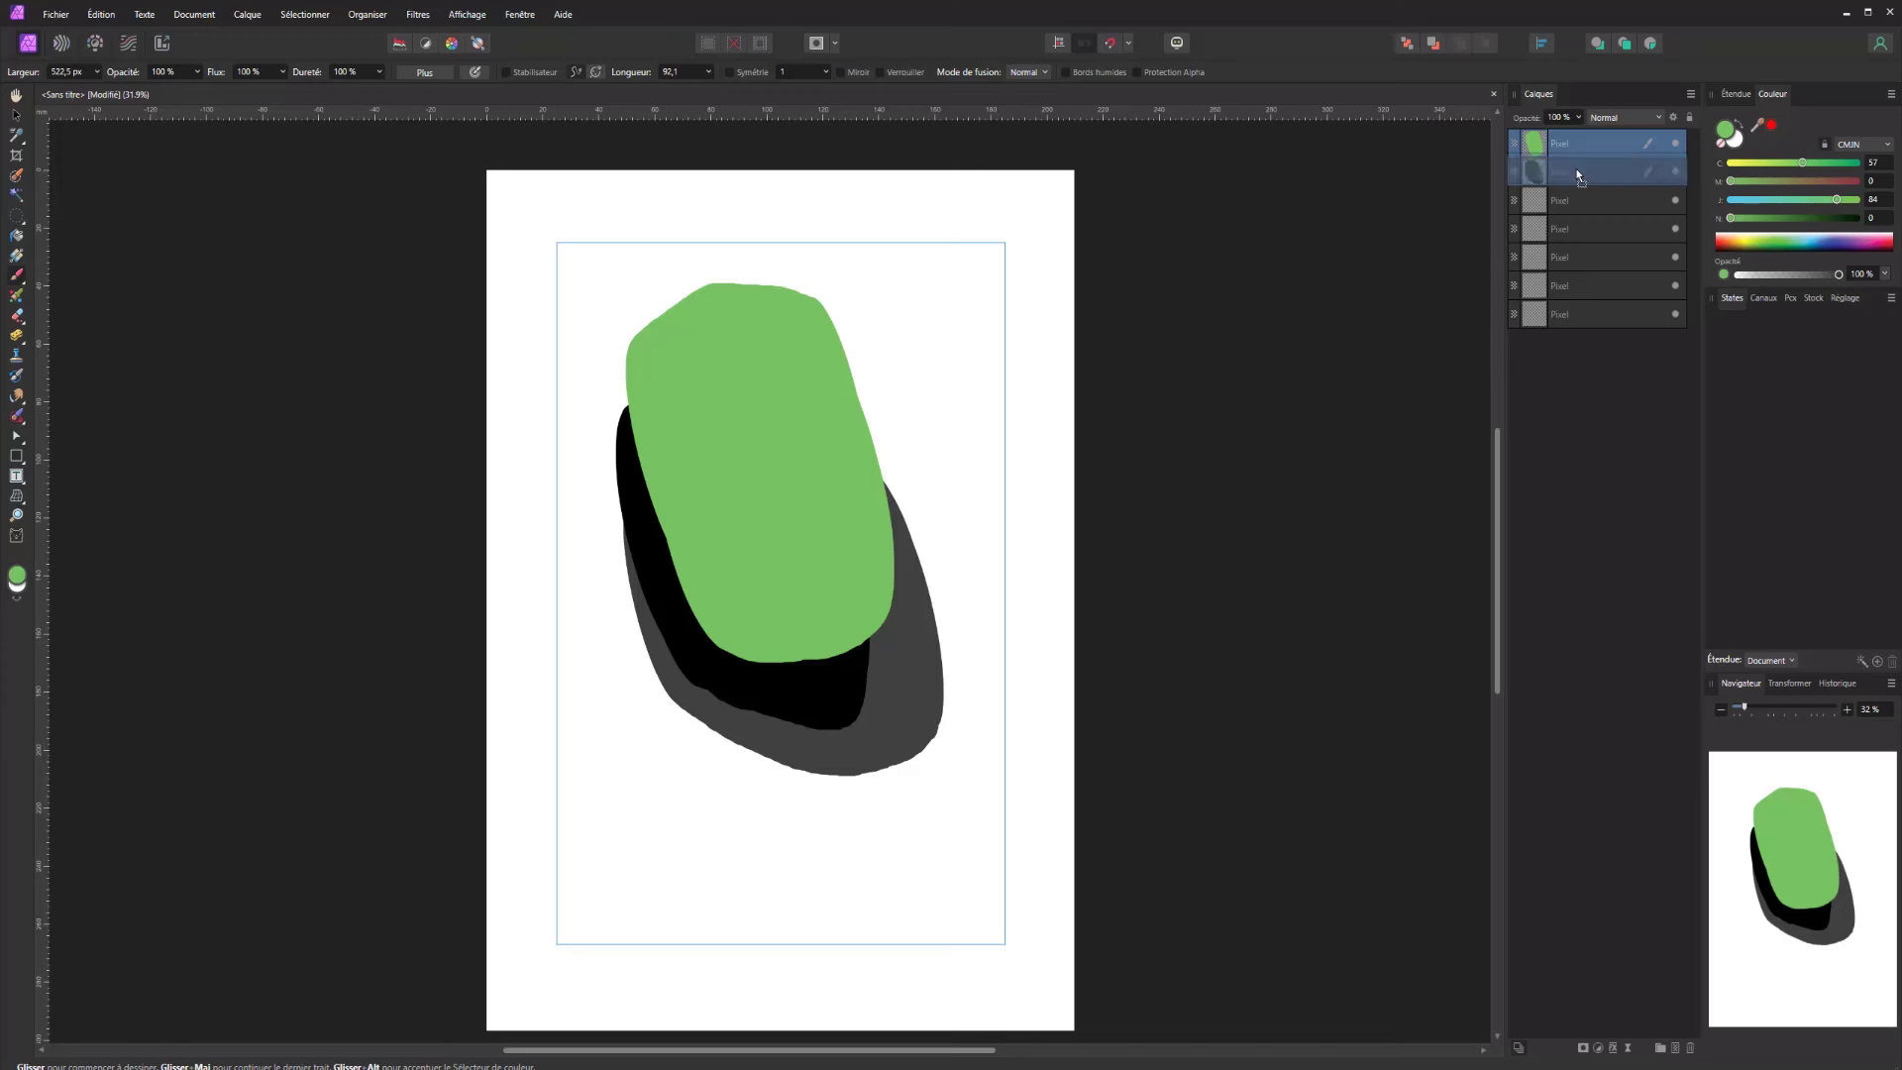
mouse_move(1578, 170)
left_mouse_down()
mouse_move(1575, 139)
mouse_move(1573, 184)
left_mouse_up()
left_click(1514, 177)
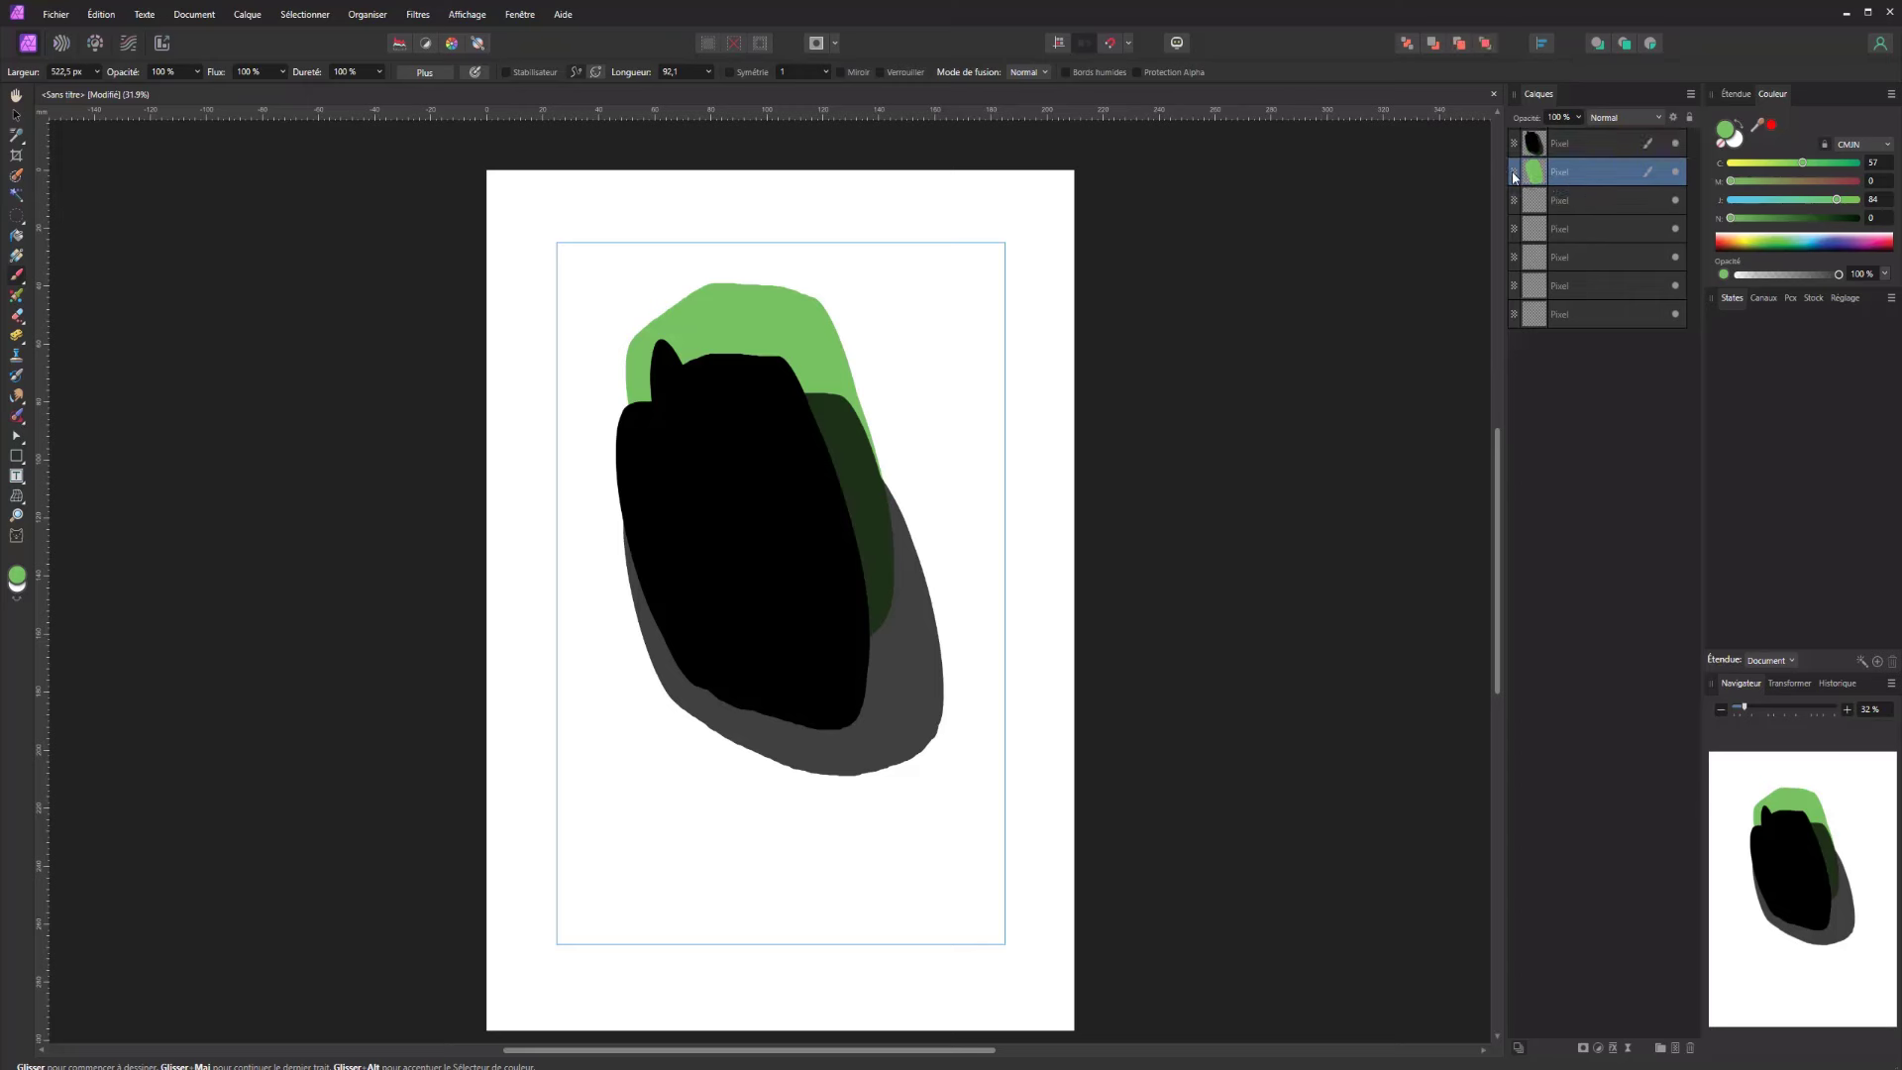
left_click(1529, 147)
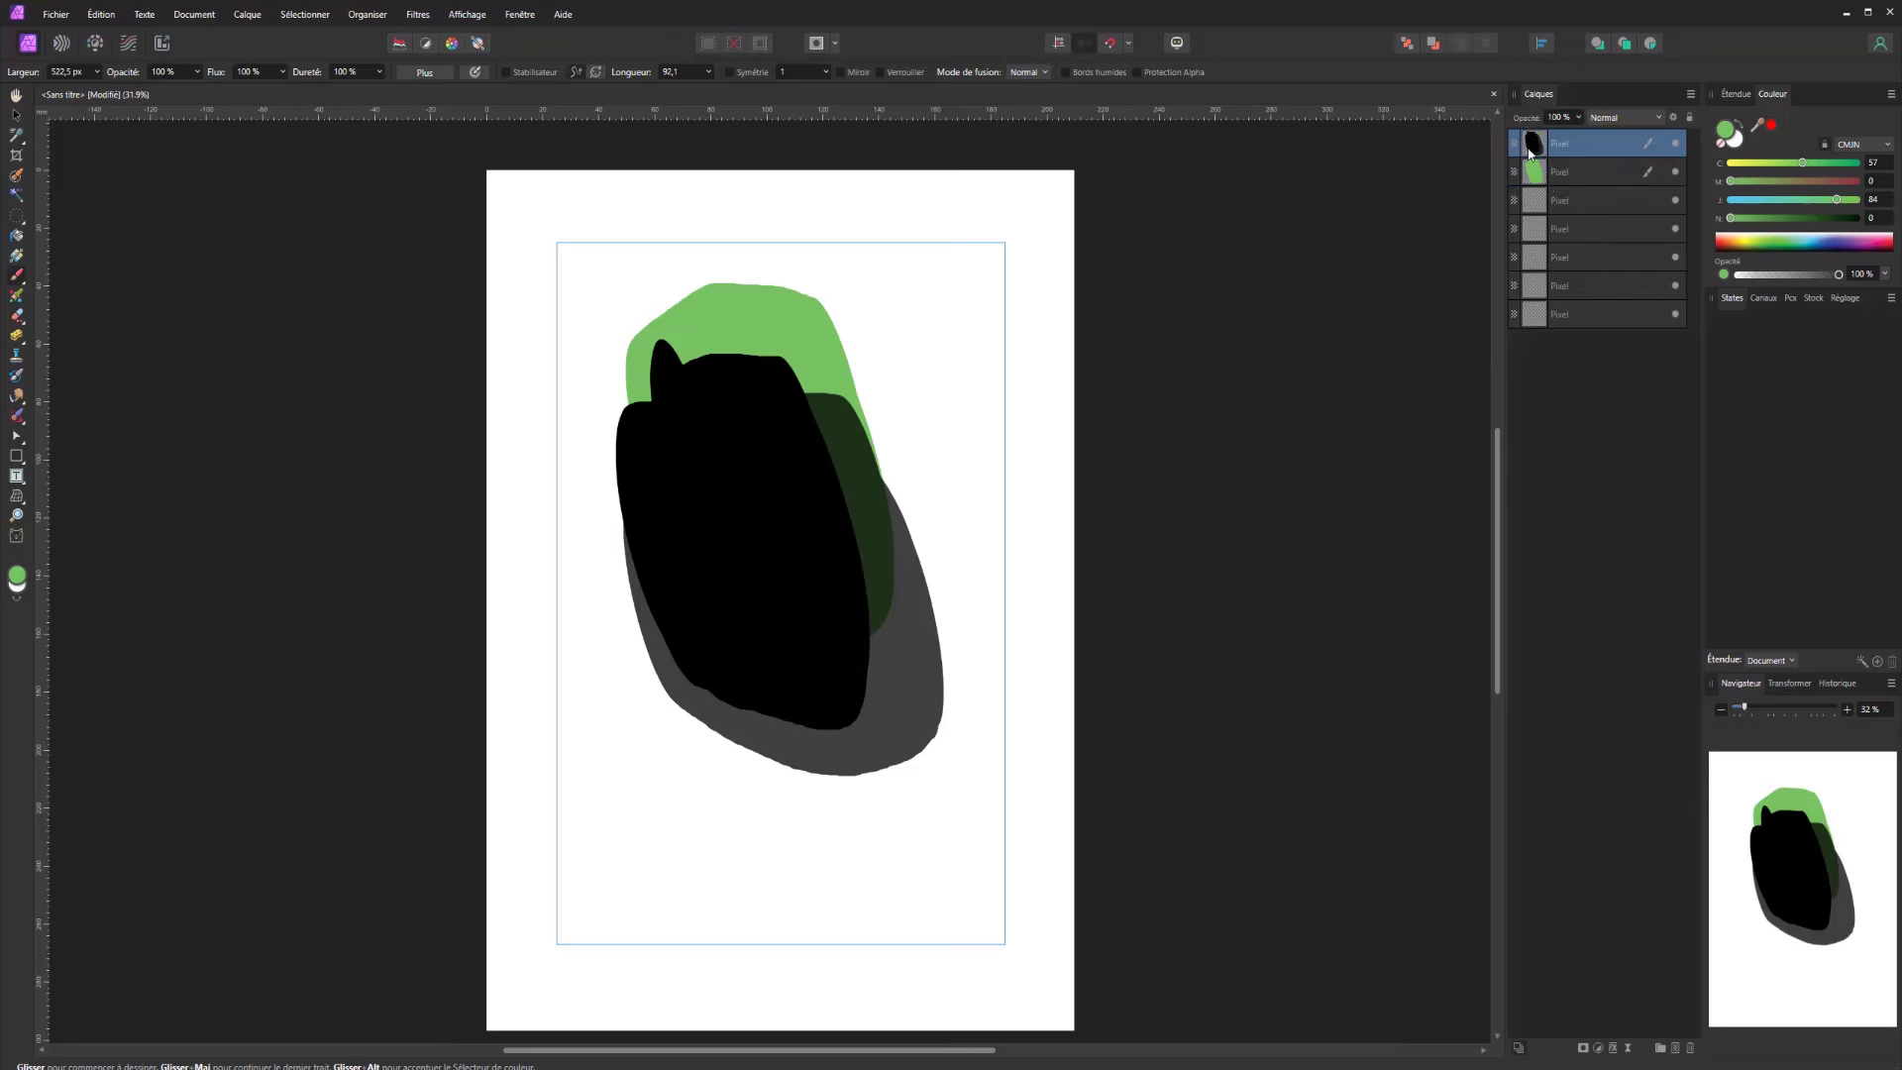
Toggle the black layer off and on twice to examine the green shape beneath it
left_click(1675, 146)
left_click(1675, 146)
left_click(1675, 146)
left_click(1675, 146)
Add a new pixel layer and paint a large orange-red shape across the other painted shapes
left_click(1675, 1047)
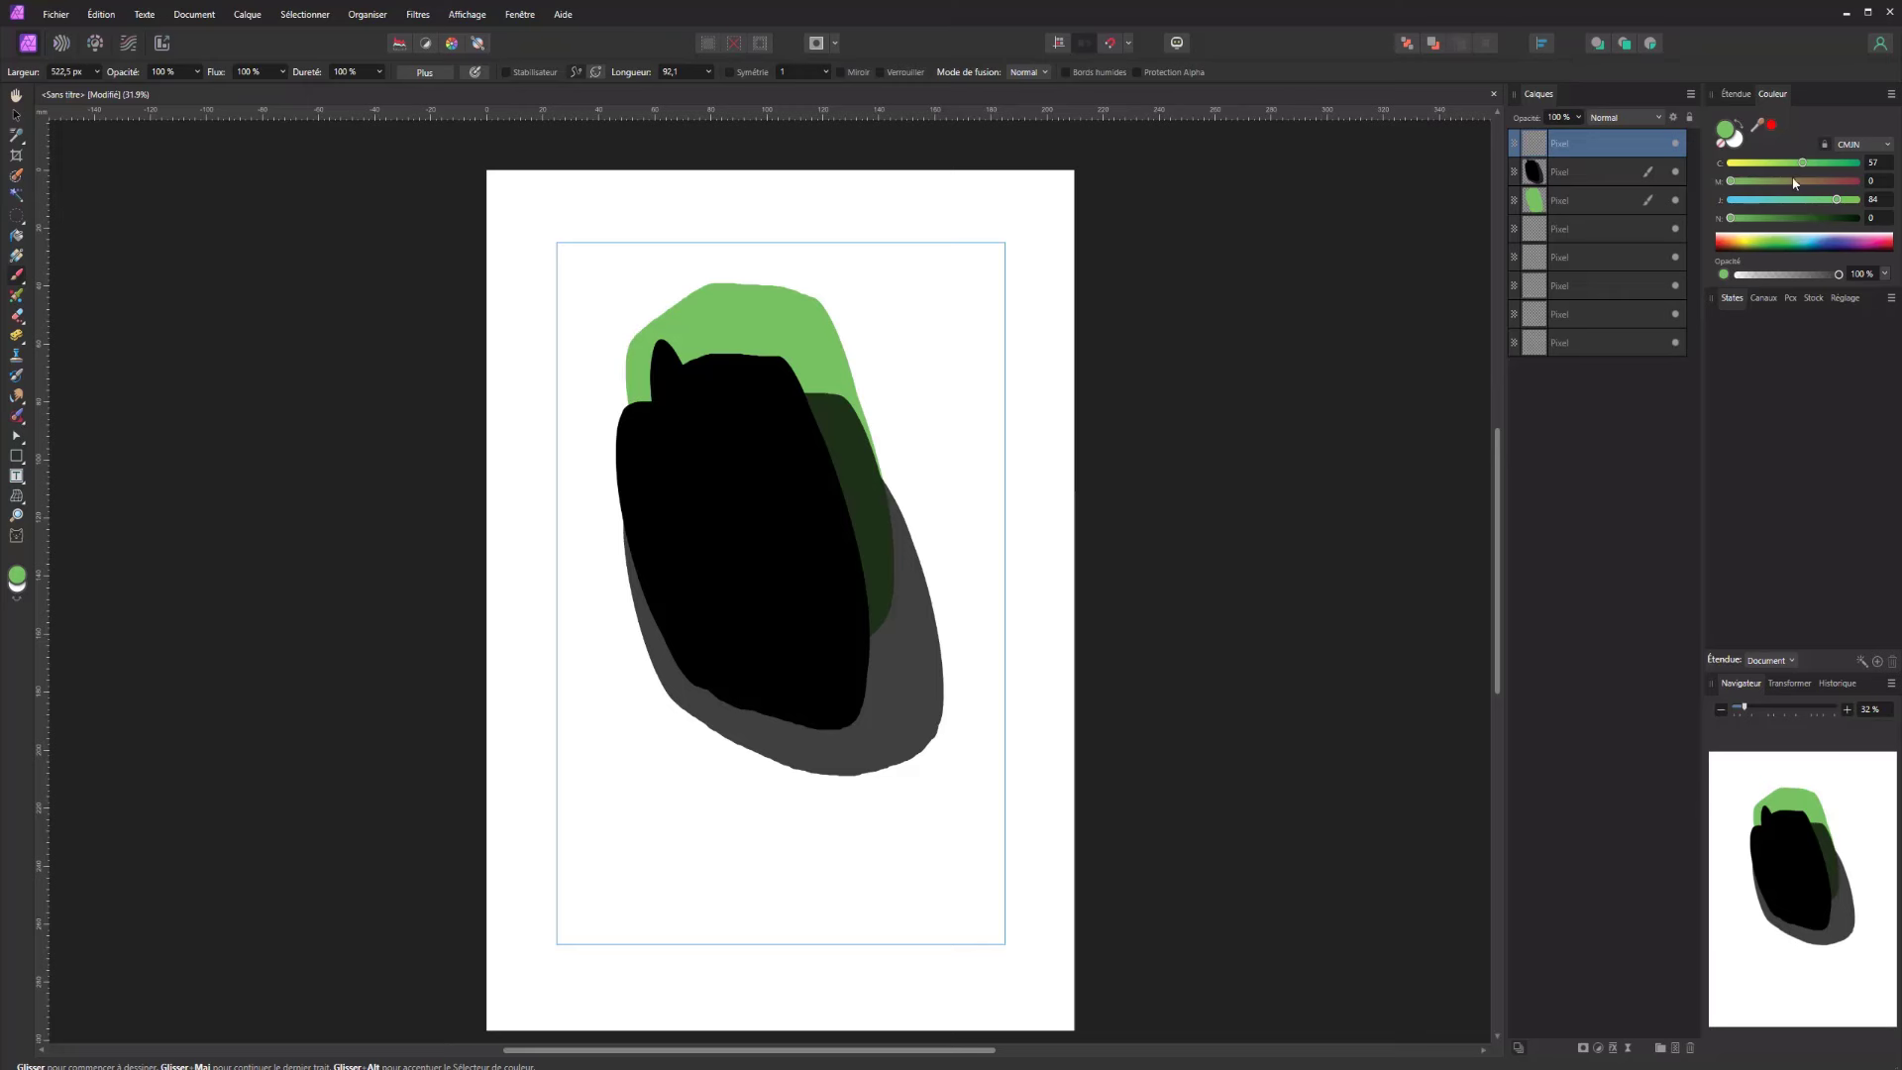
left_click(1731, 240)
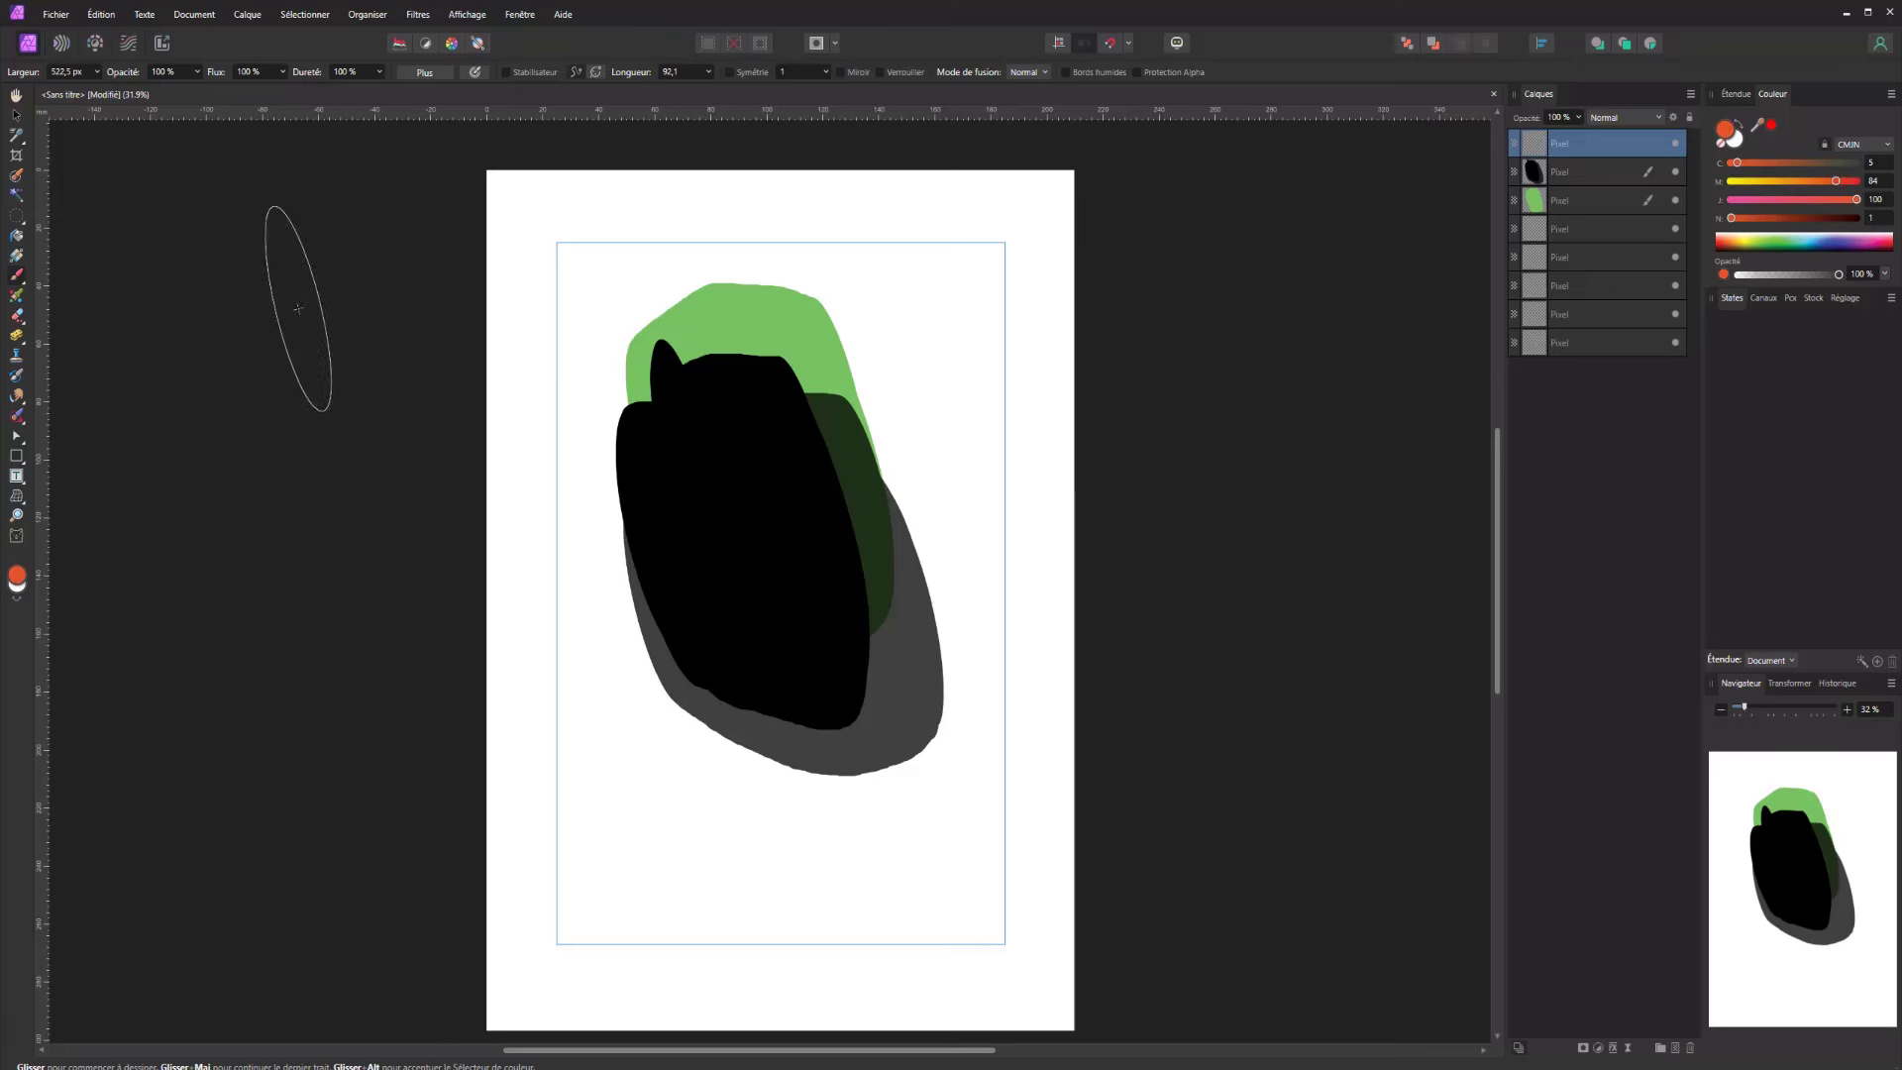
mouse_move(821, 415)
left_mouse_down()
mouse_move(665, 366)
mouse_move(654, 418)
mouse_move(782, 462)
mouse_move(735, 399)
mouse_move(684, 485)
mouse_move(798, 552)
mouse_move(774, 473)
mouse_move(788, 581)
mouse_move(820, 550)
mouse_move(851, 635)
mouse_move(985, 764)
mouse_move(793, 763)
left_mouse_up()
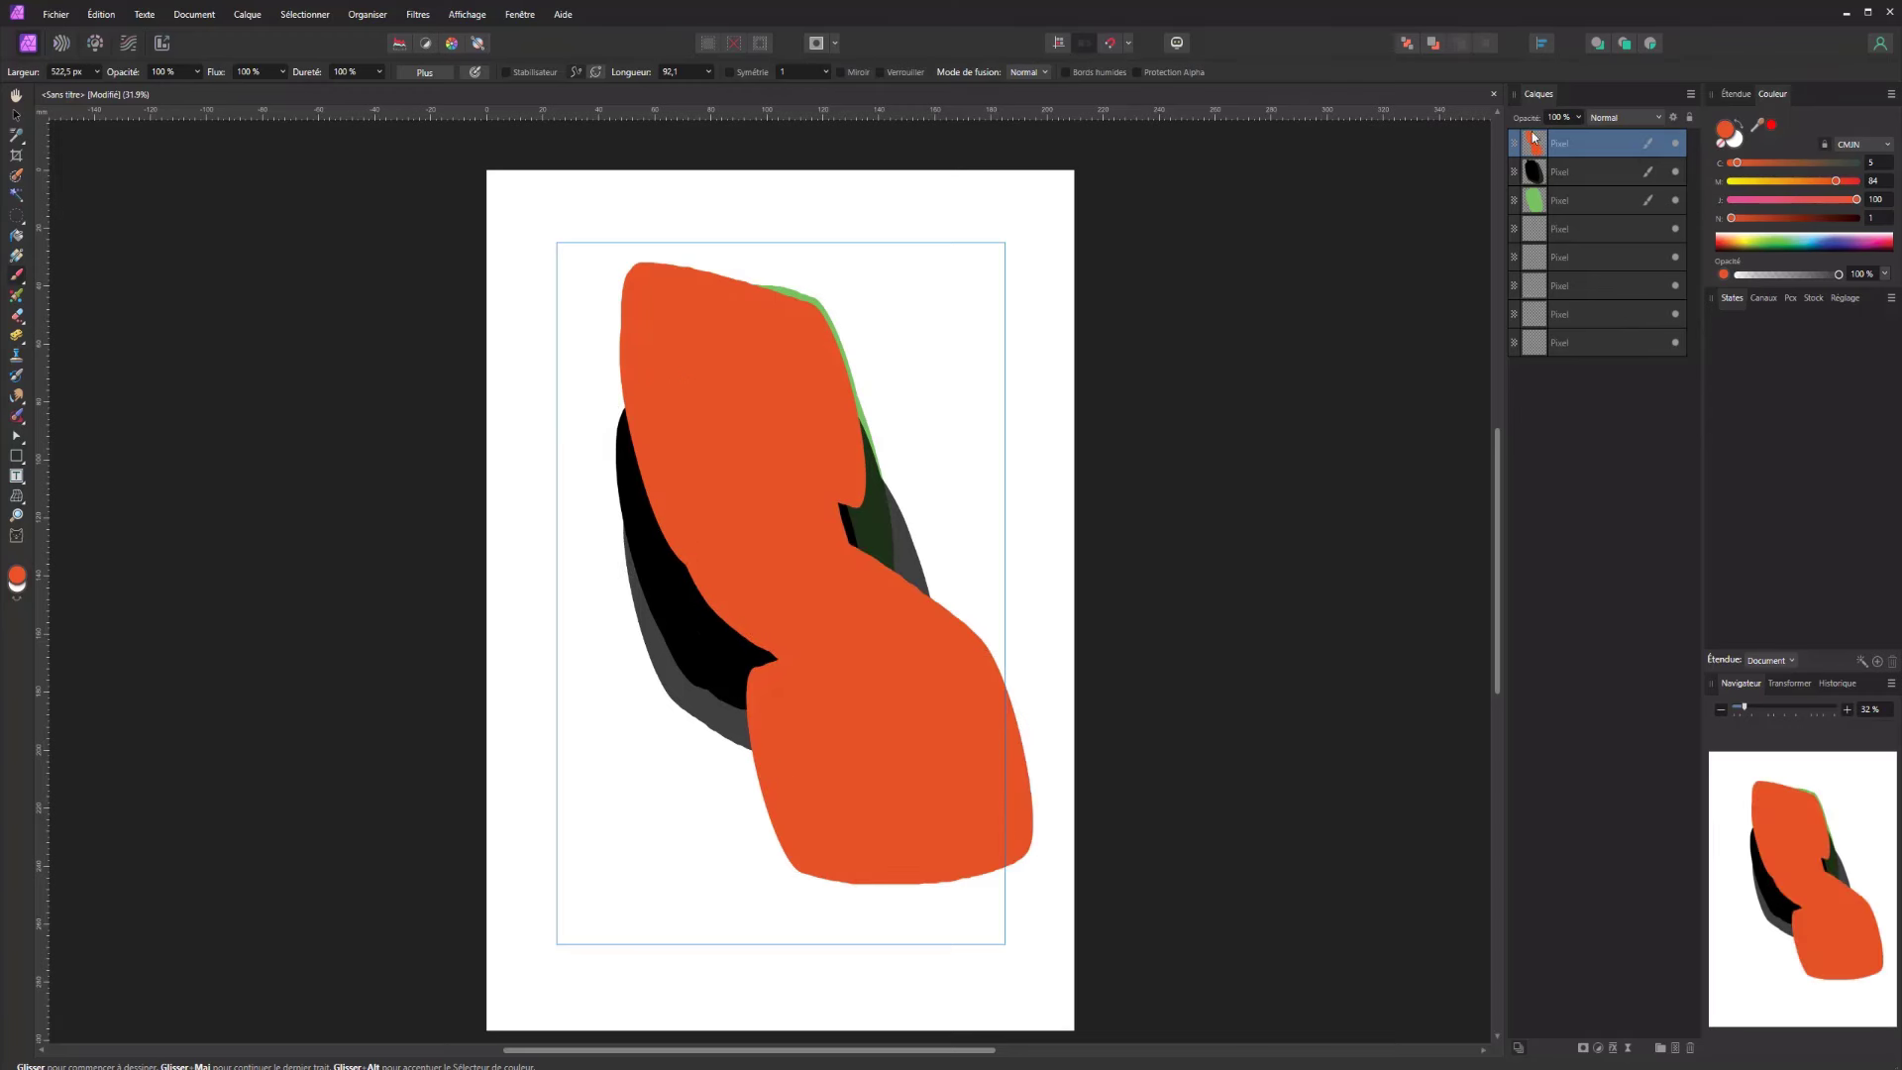
Move the orange-red layer below the black layer and then below the green layer
left_click_drag(1579, 150, 1585, 196)
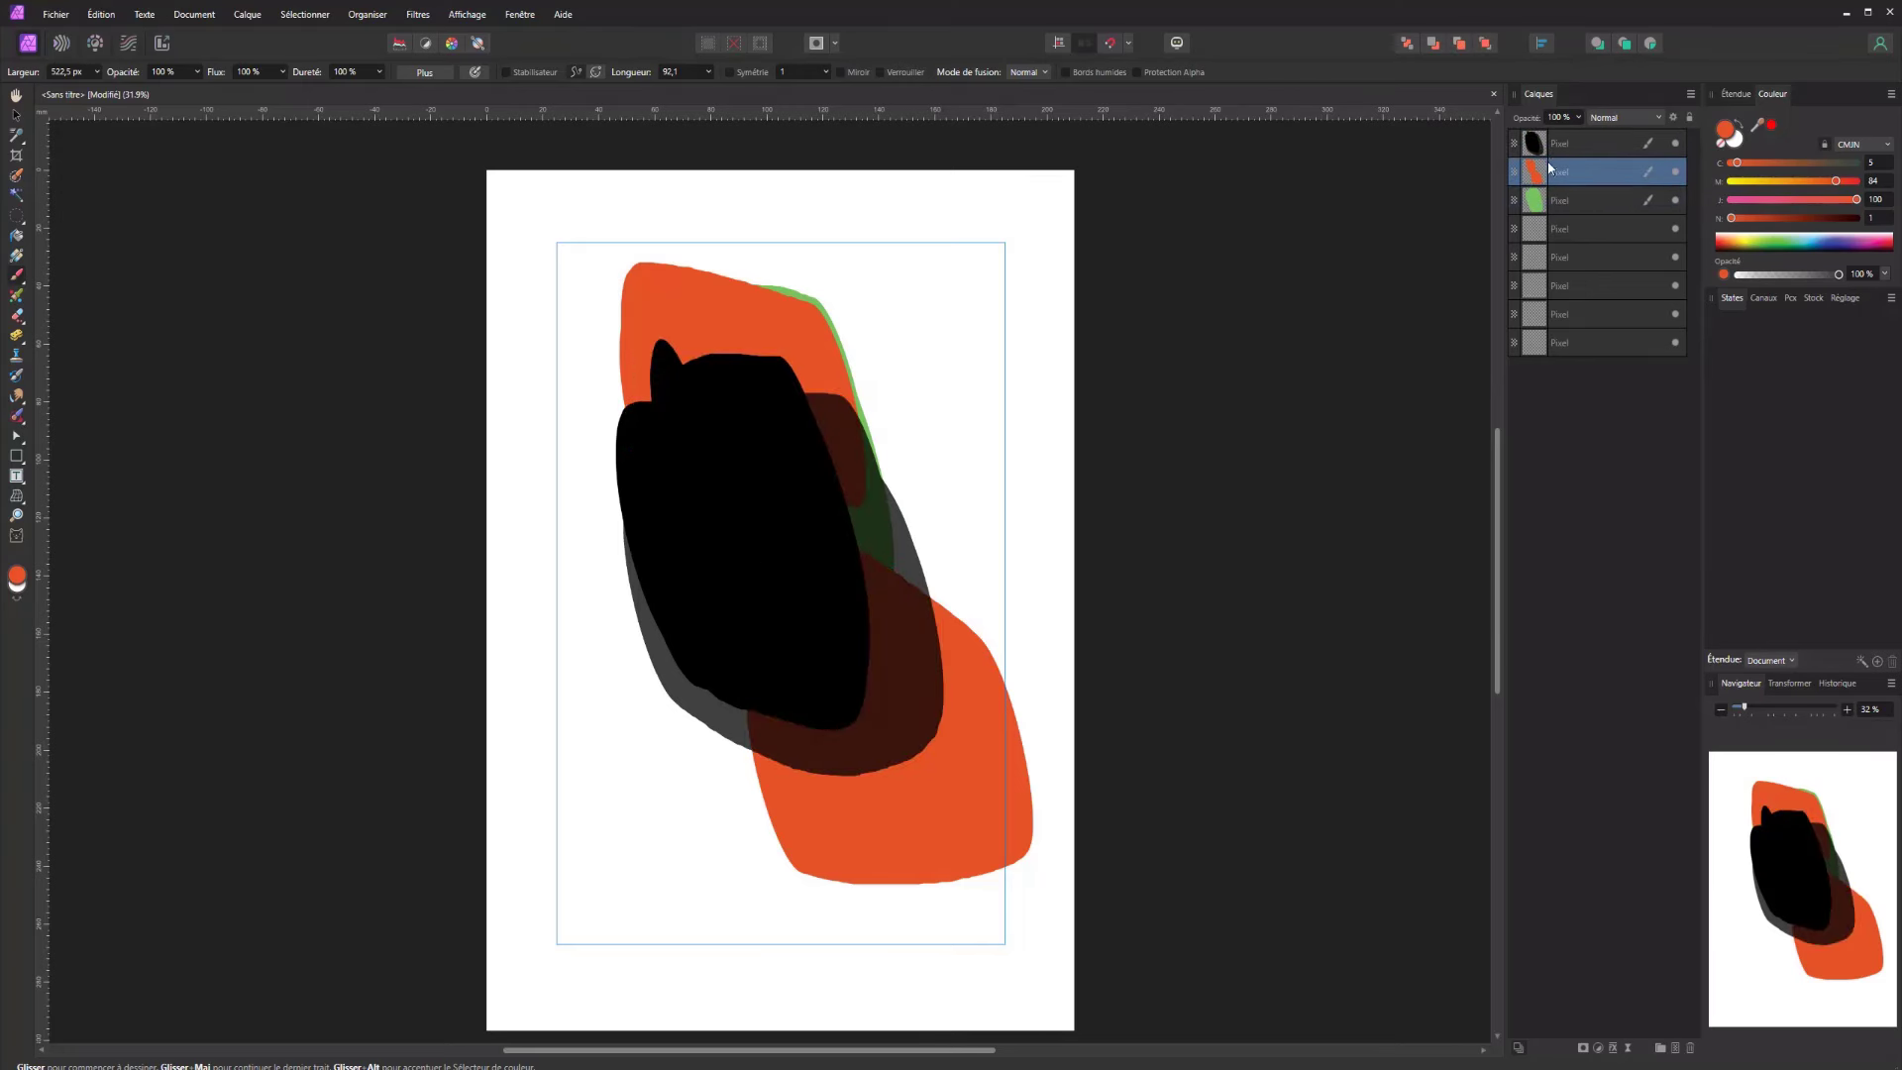
left_click_drag(1552, 168, 1558, 212)
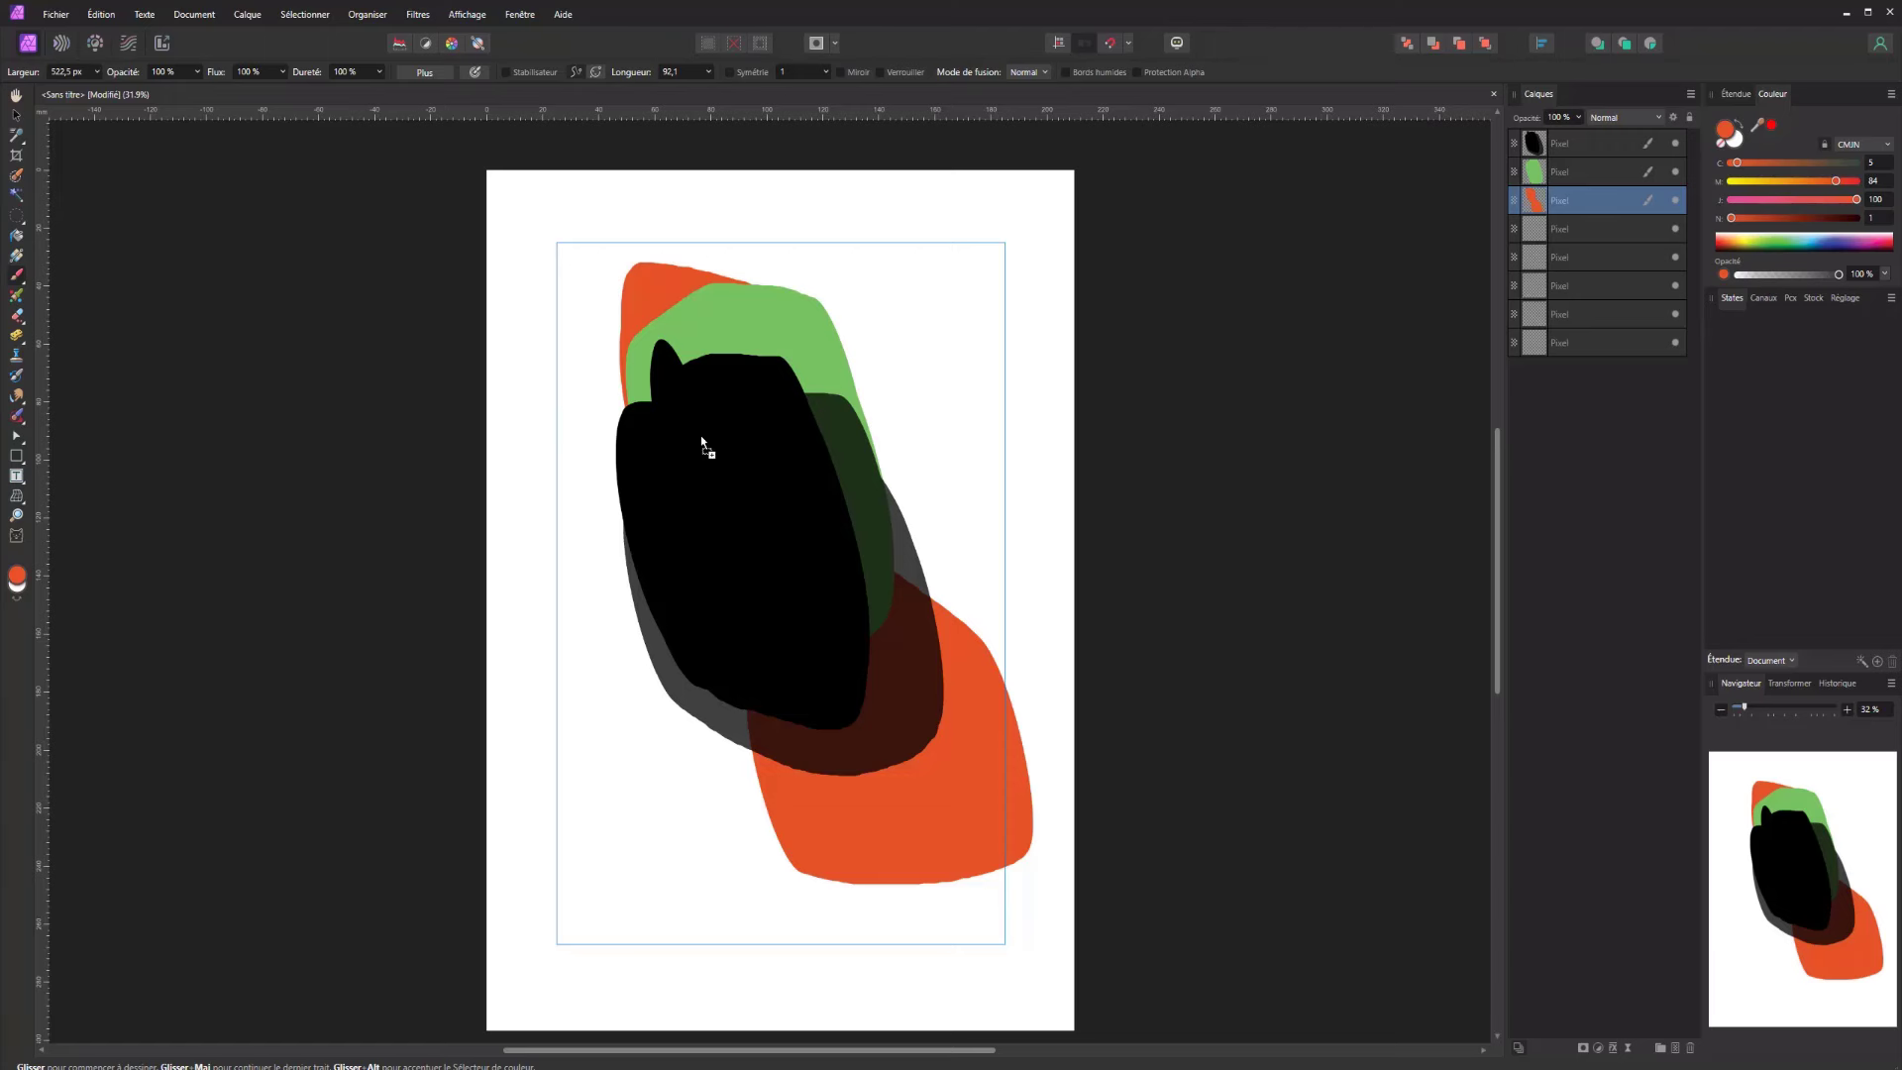
Place the yellow car photo in the document as a layer and move it below the orange-red layer
left_click_drag(701, 438, 701, 438)
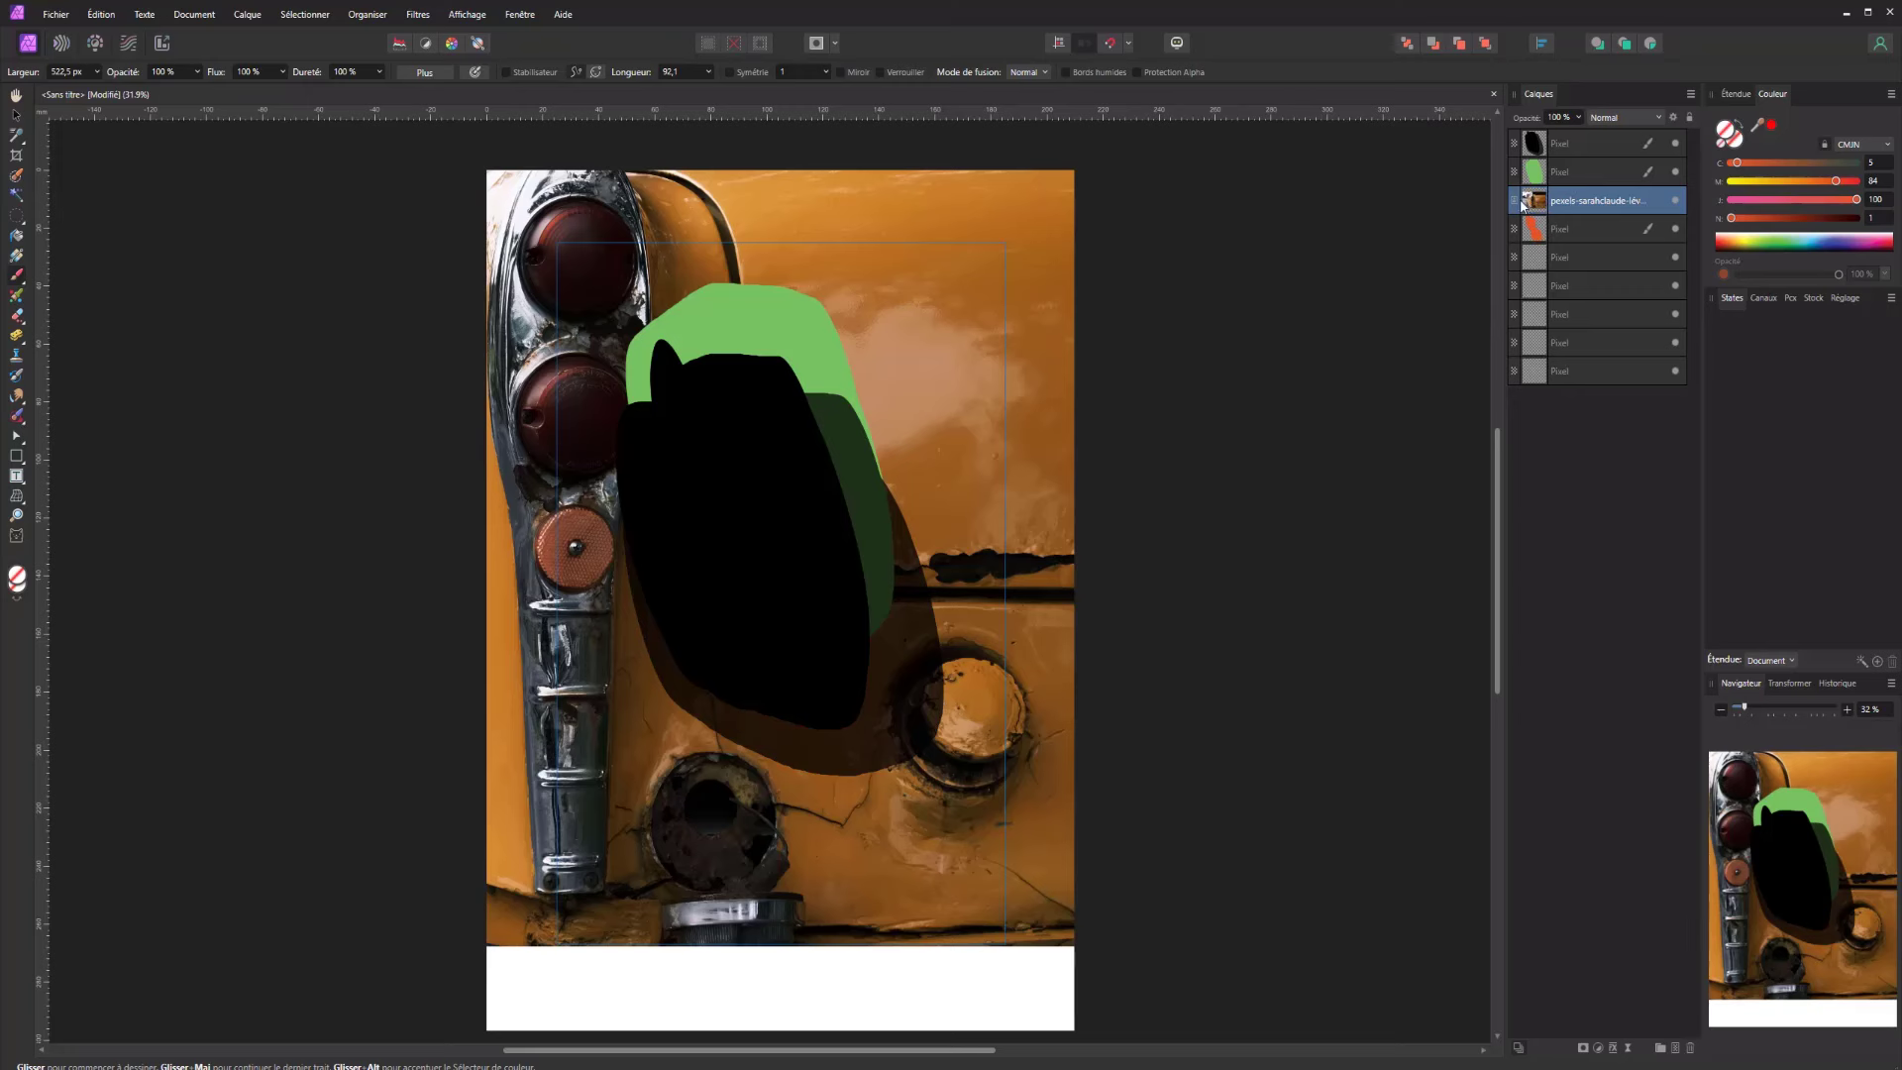
mouse_move(1575, 213)
left_mouse_down()
mouse_move(1589, 143)
mouse_move(1569, 242)
left_mouse_up()
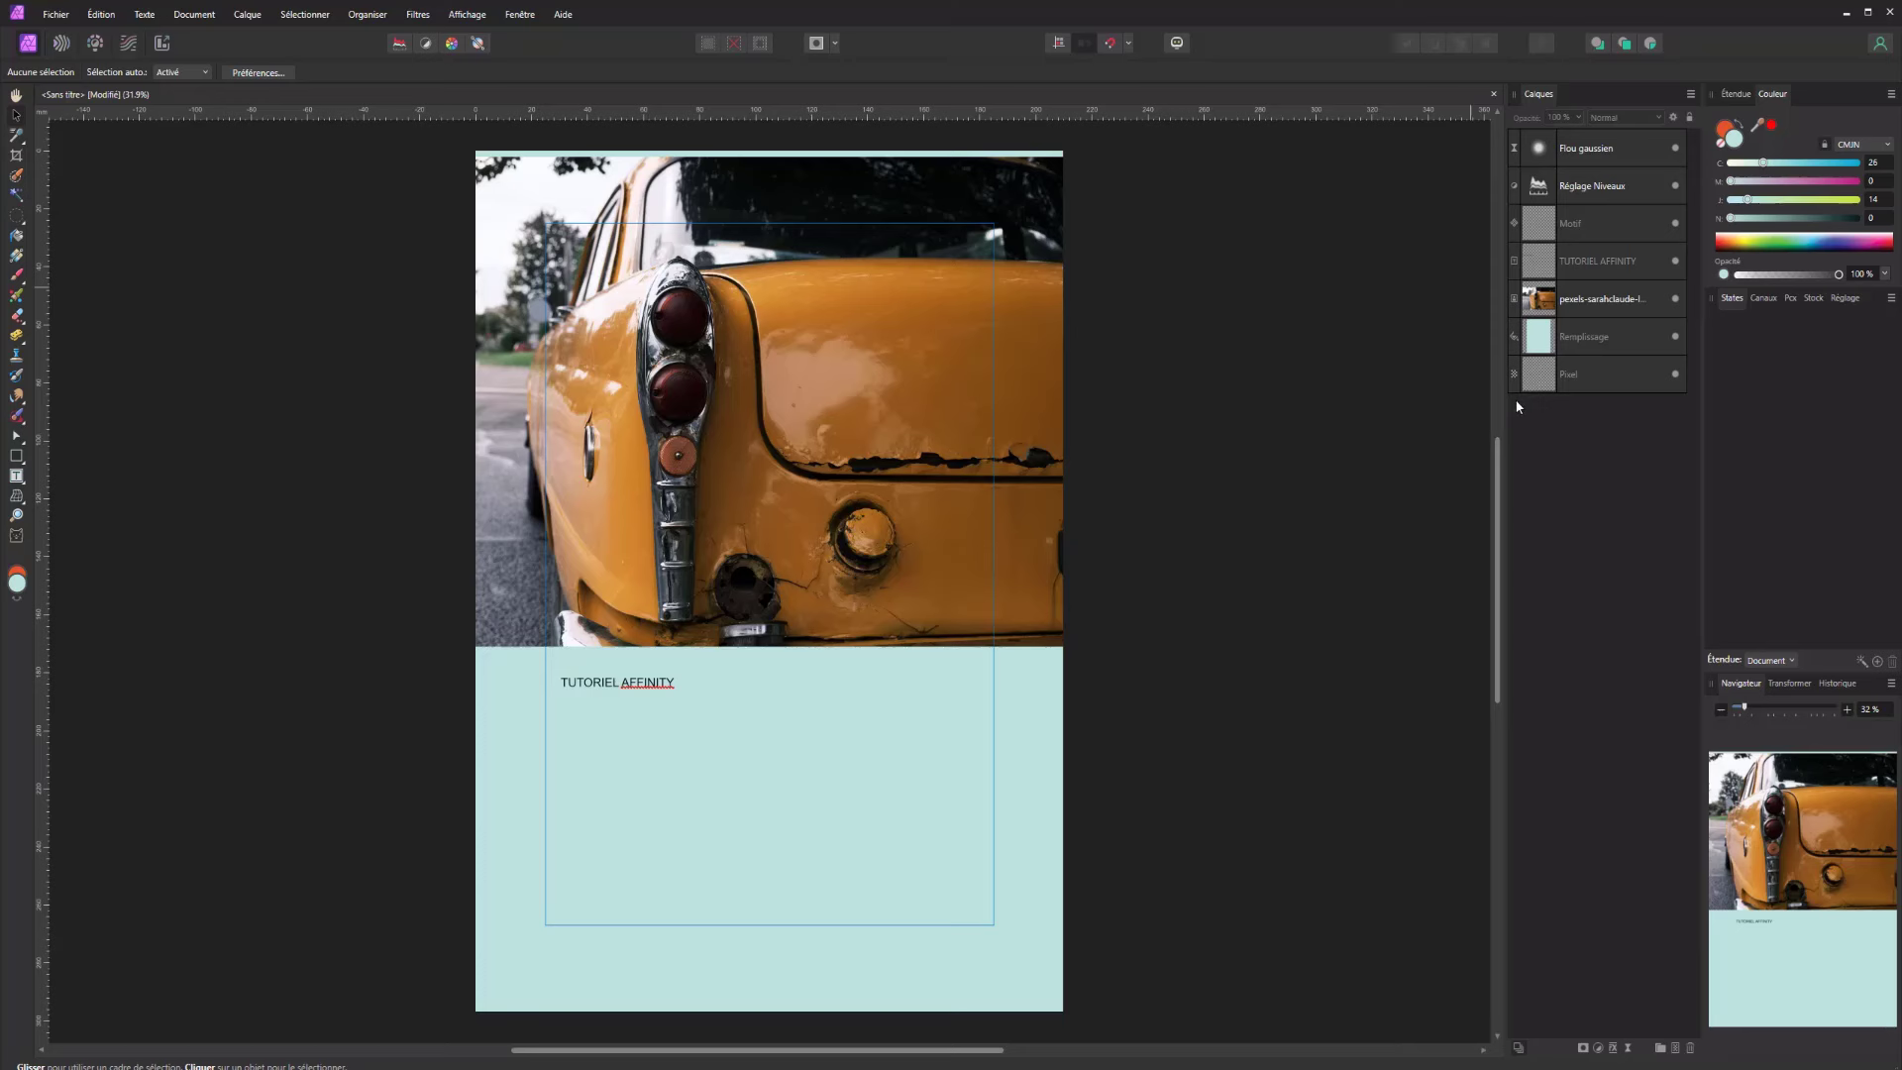
left_click(519, 14)
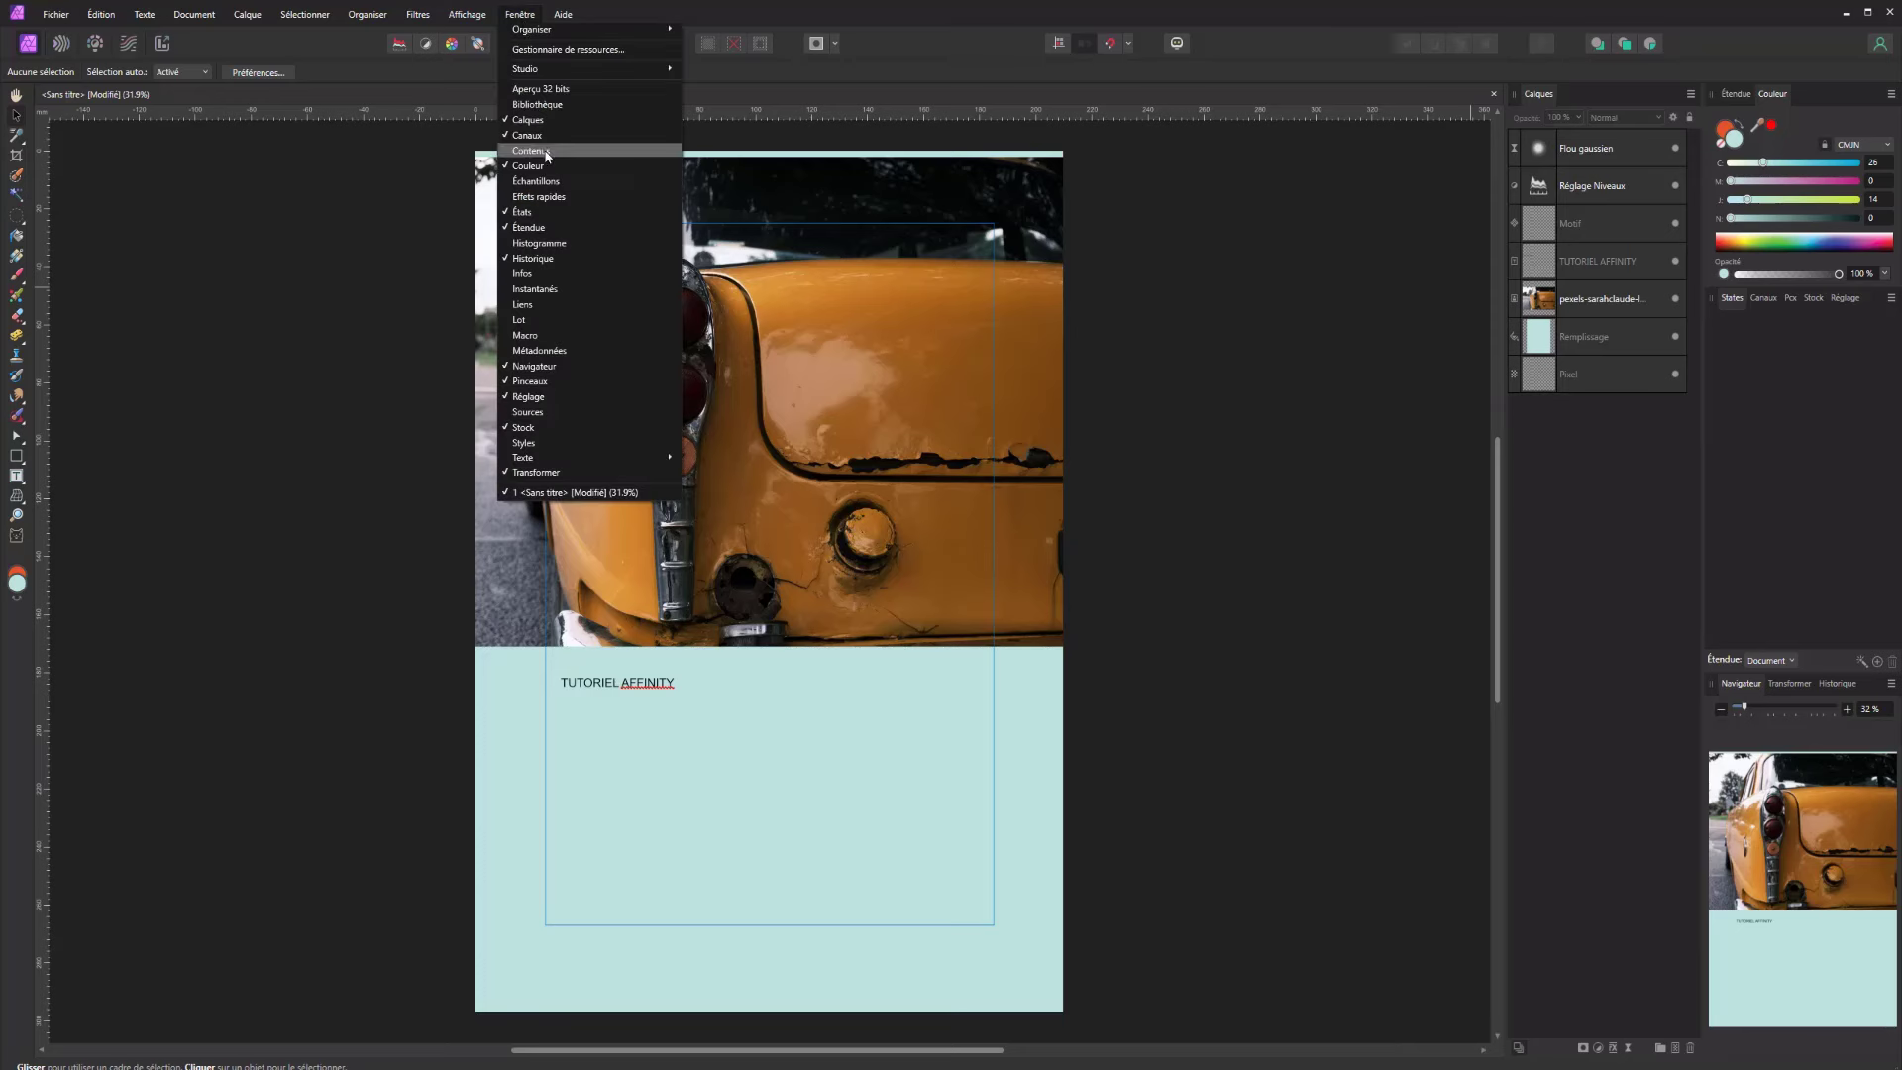
left_click(1670, 552)
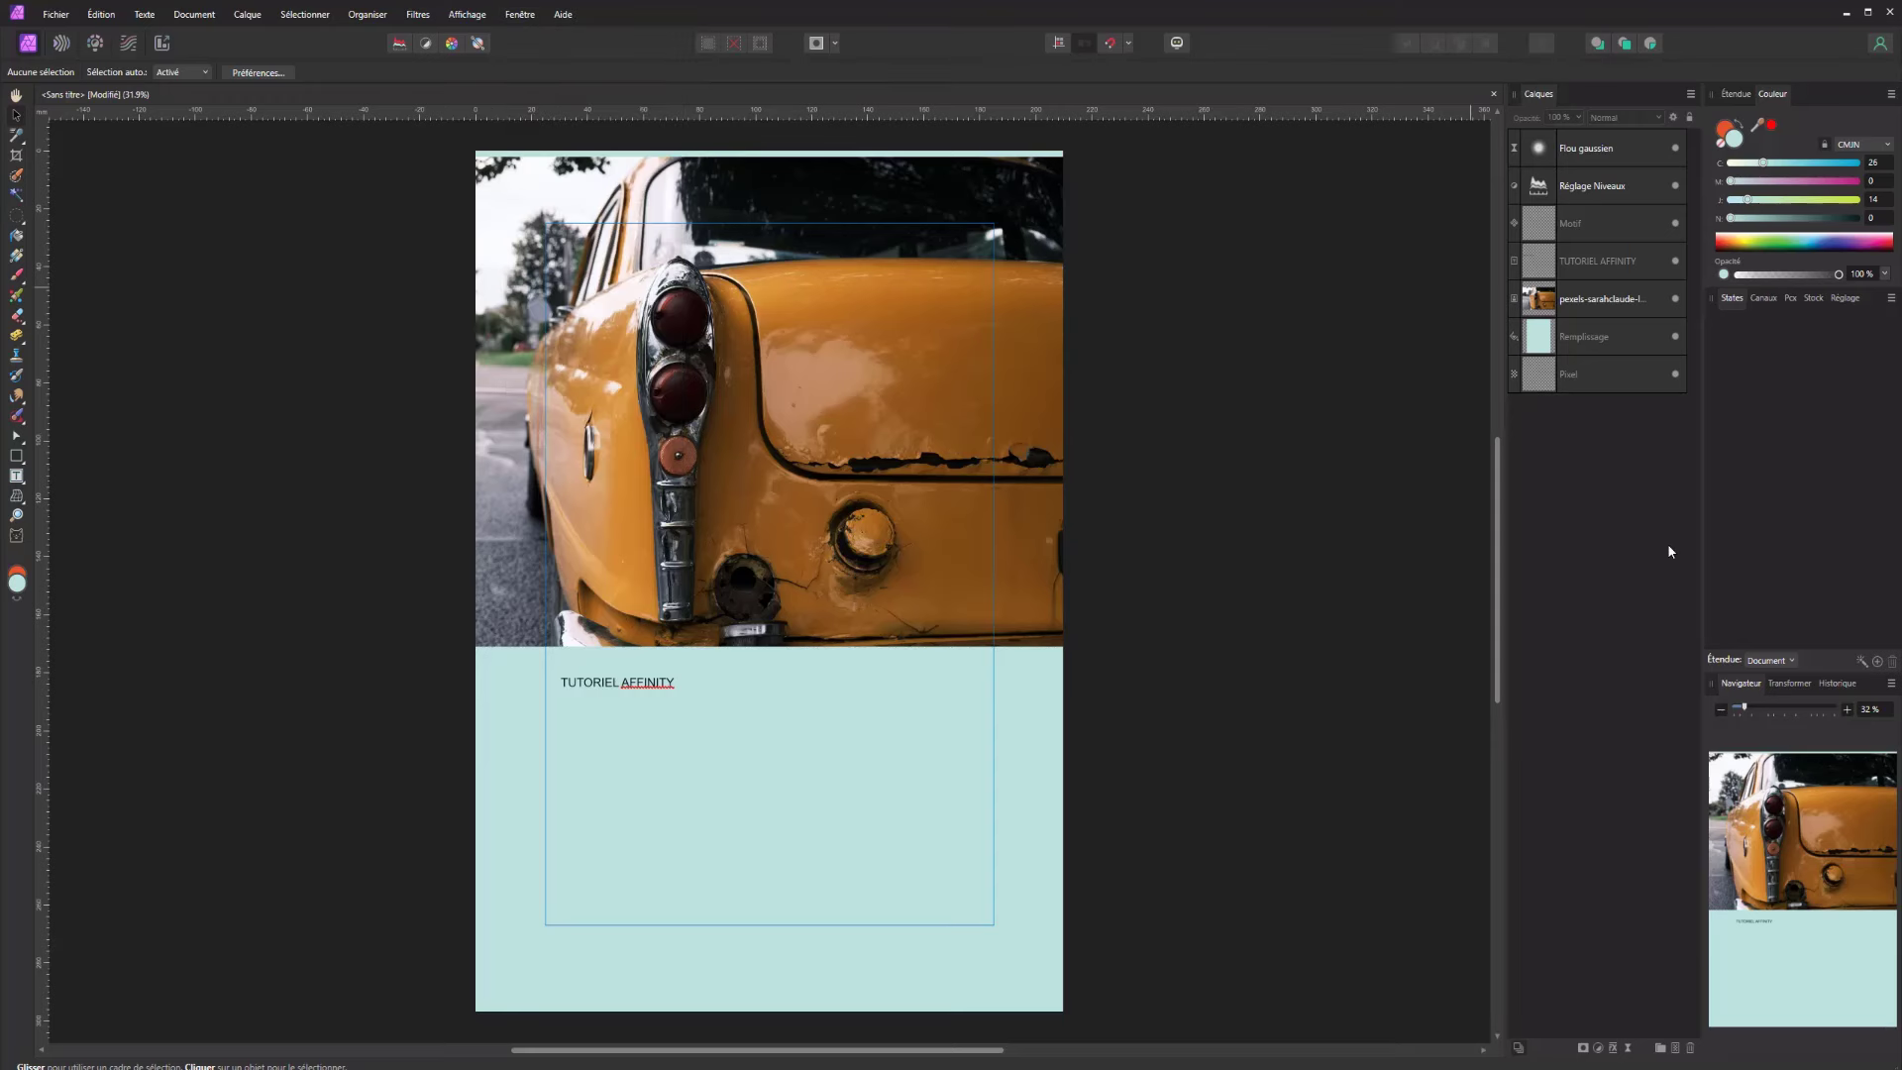
Hide every layer except the lowest Pixel layer, select that layer, and show the Remplissage fill layer above it
left_click(1675, 373, "alt")
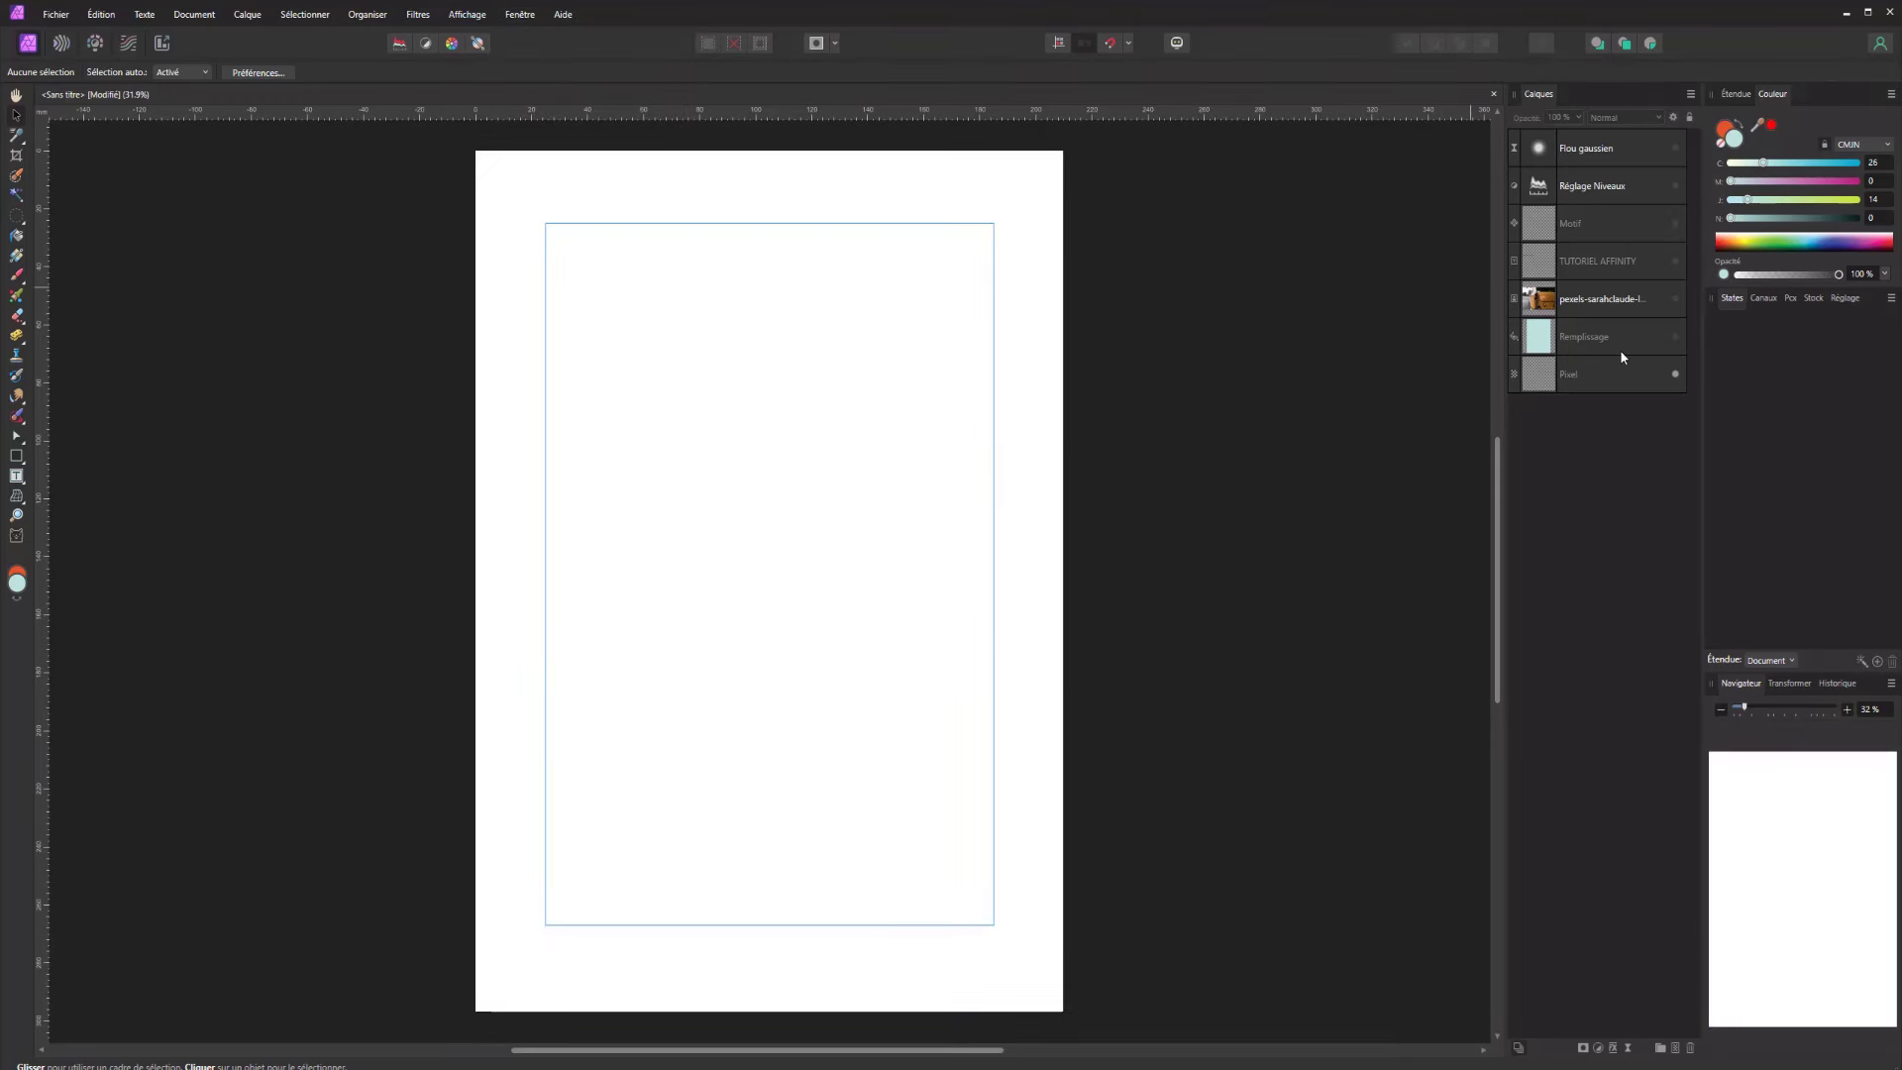
left_click(1589, 382)
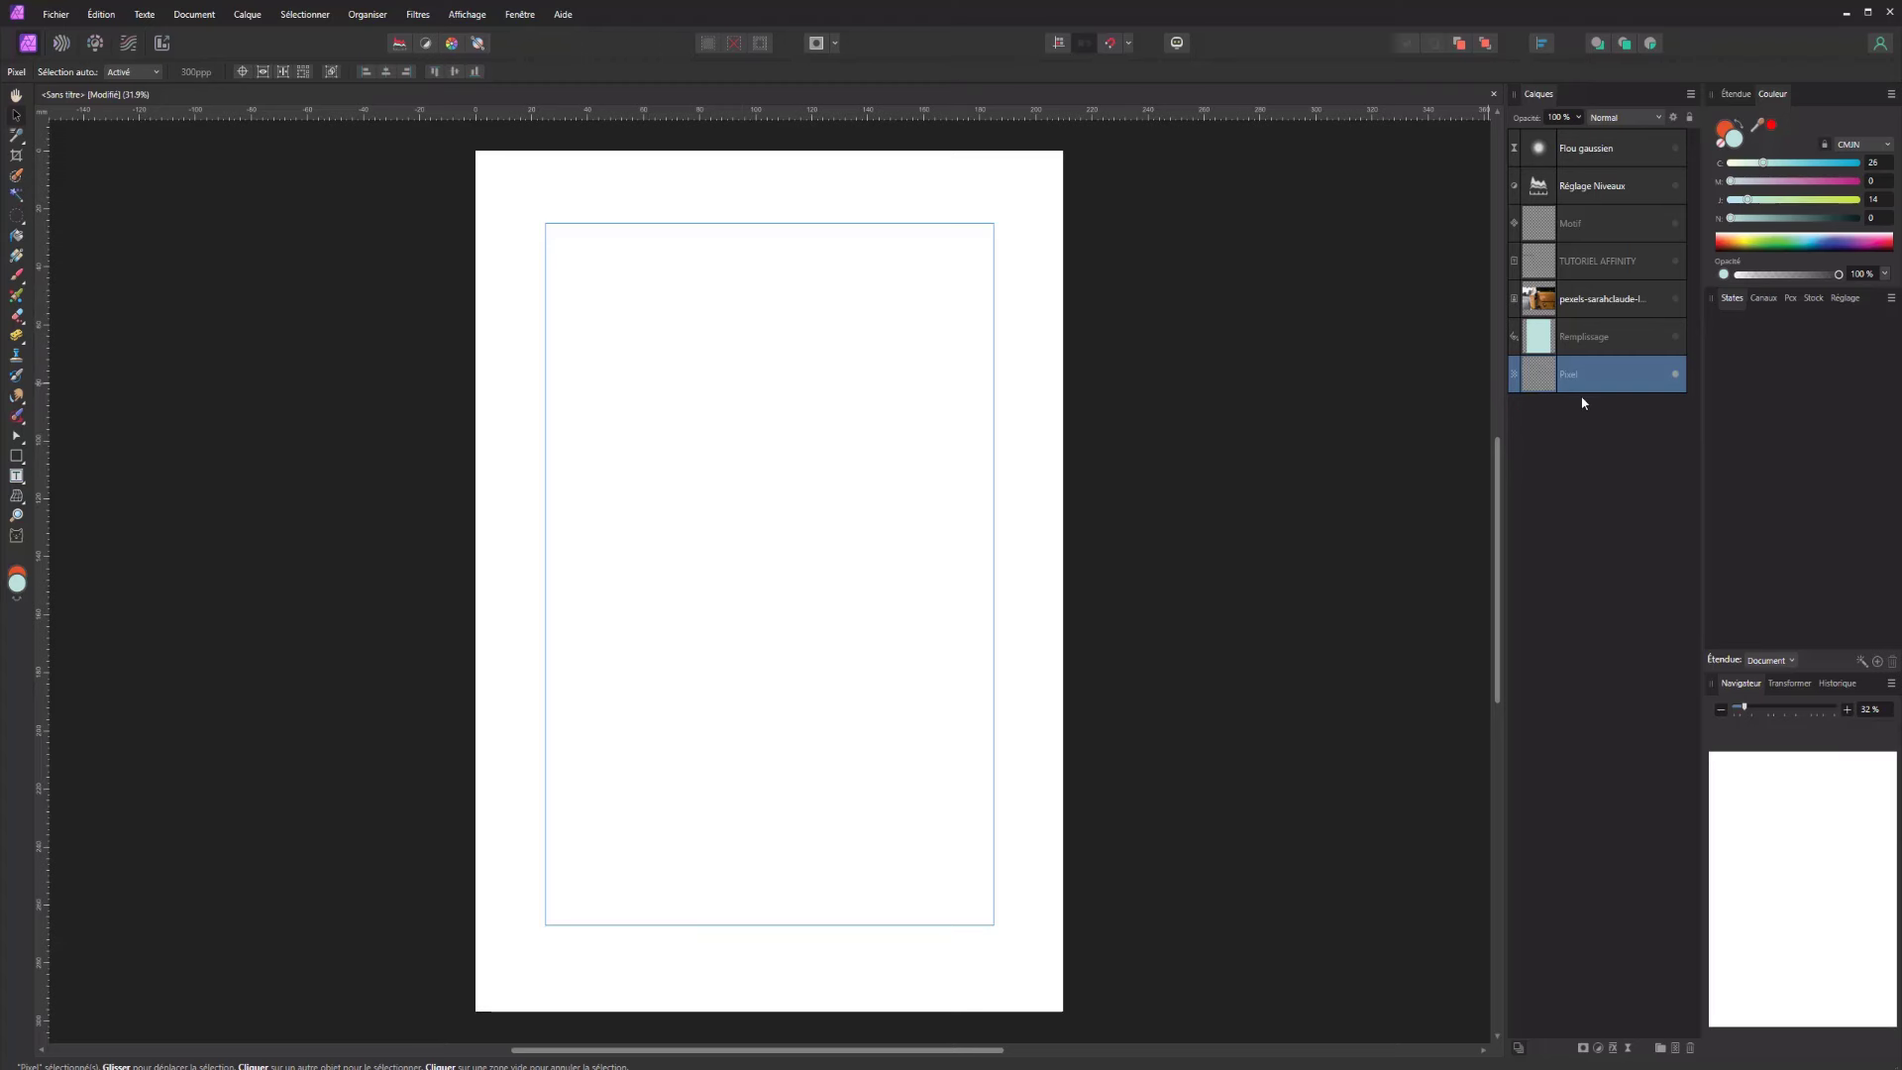
left_click(1675, 337)
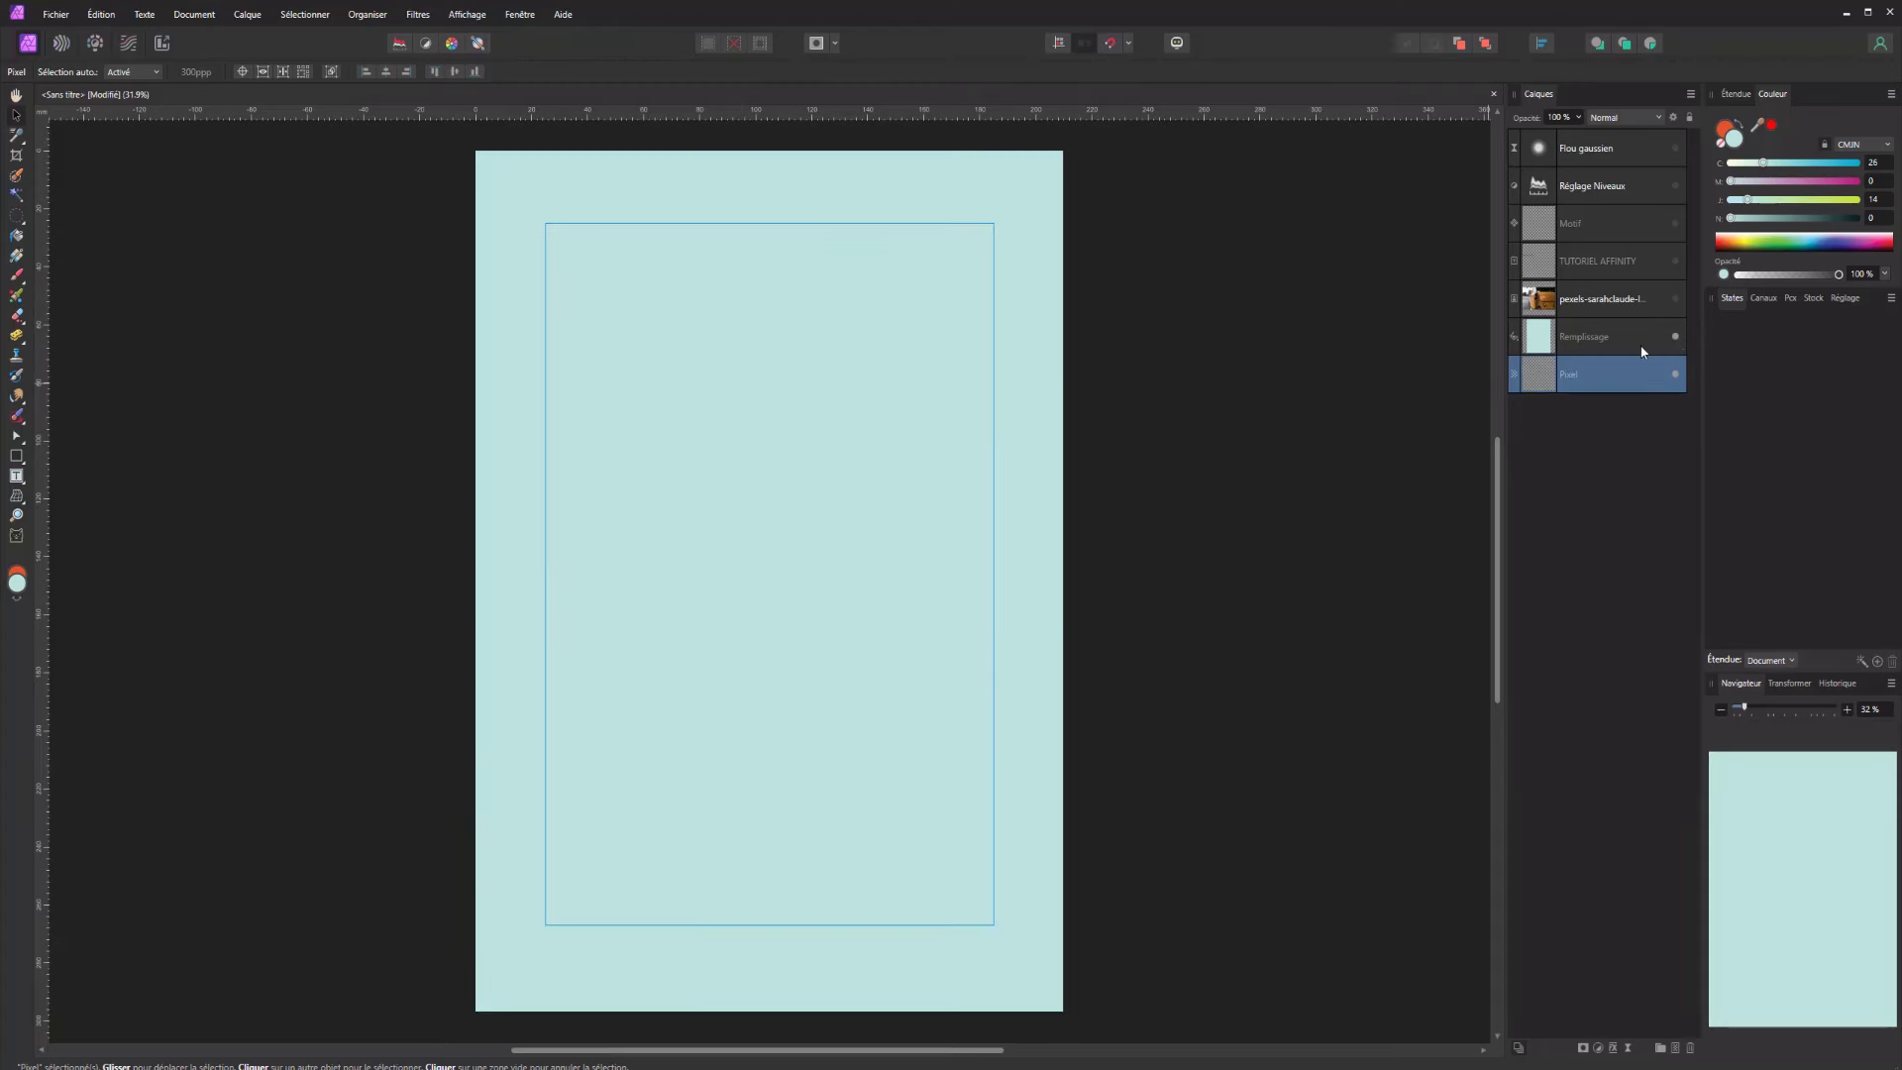
Recolour the Remplissage fill layer to dark purple with cyan 89, magenta 97 and yellow 54
left_click(1548, 339)
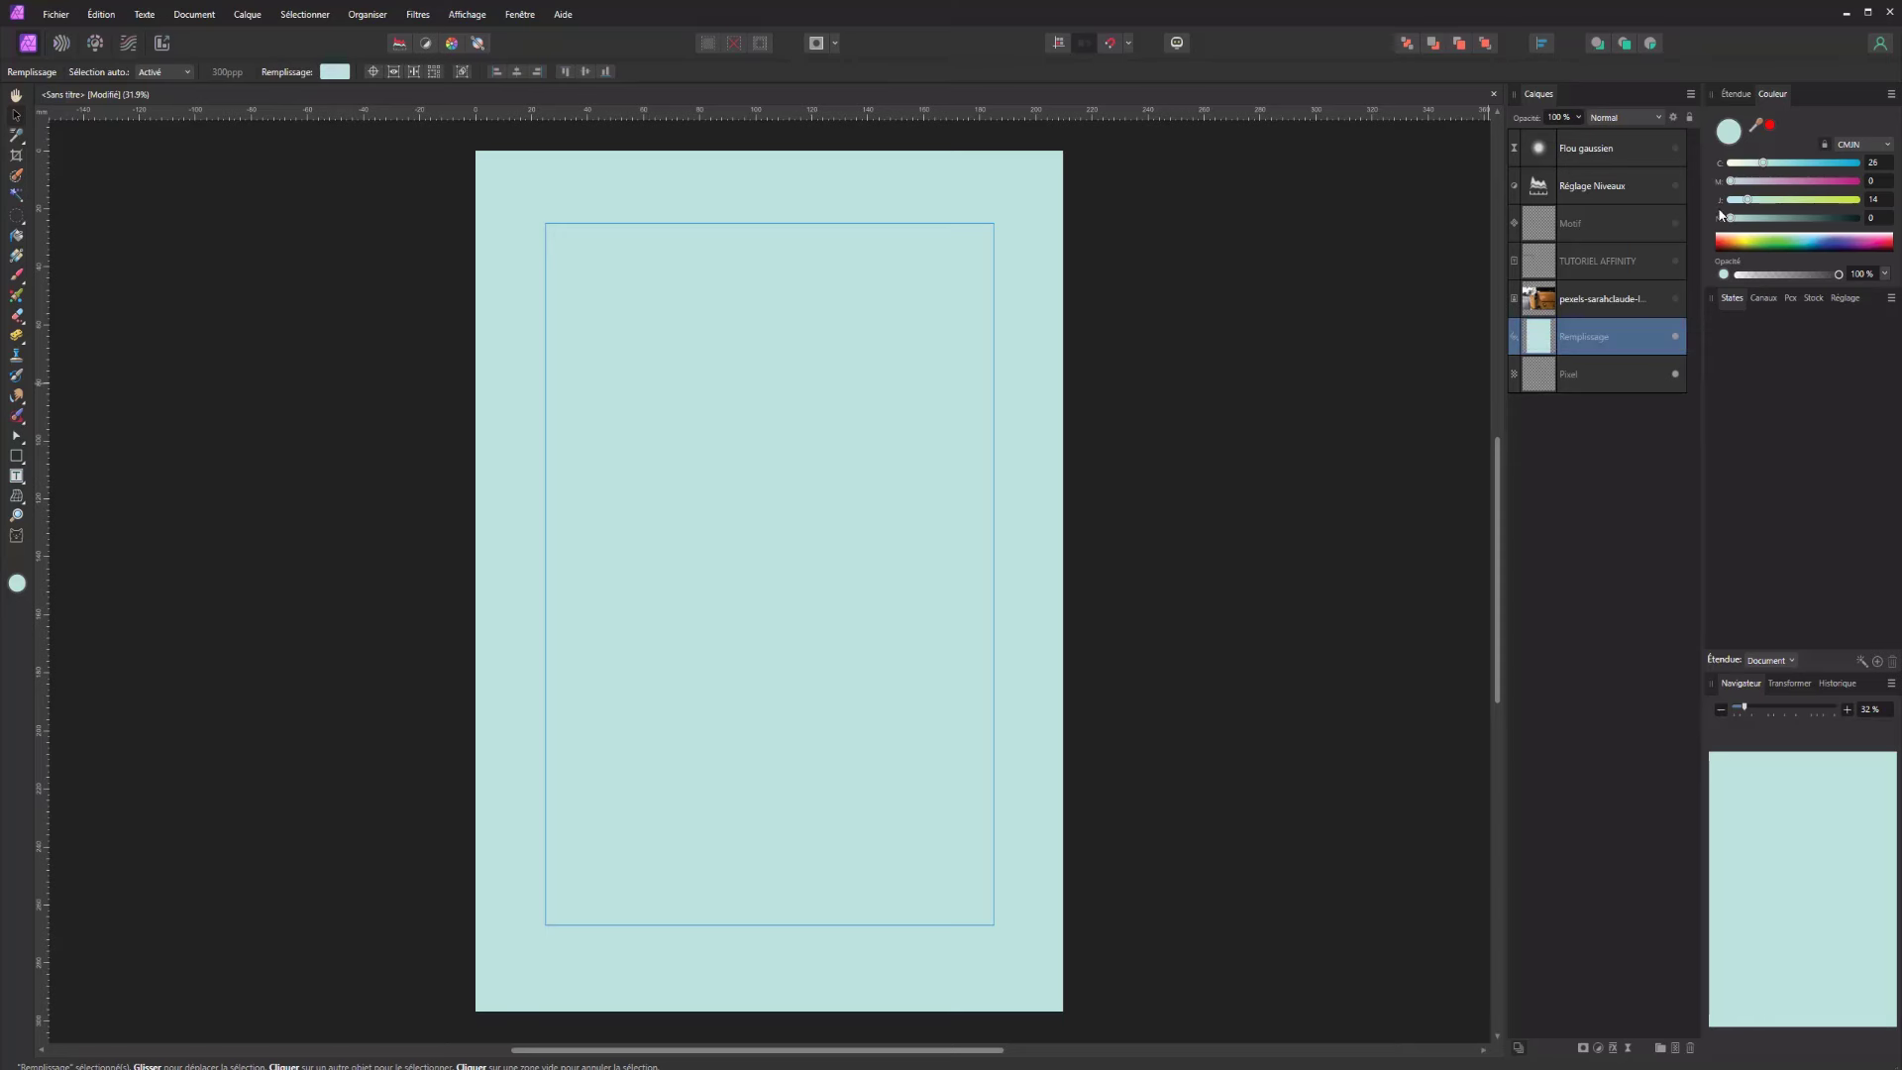
left_click(1797, 199)
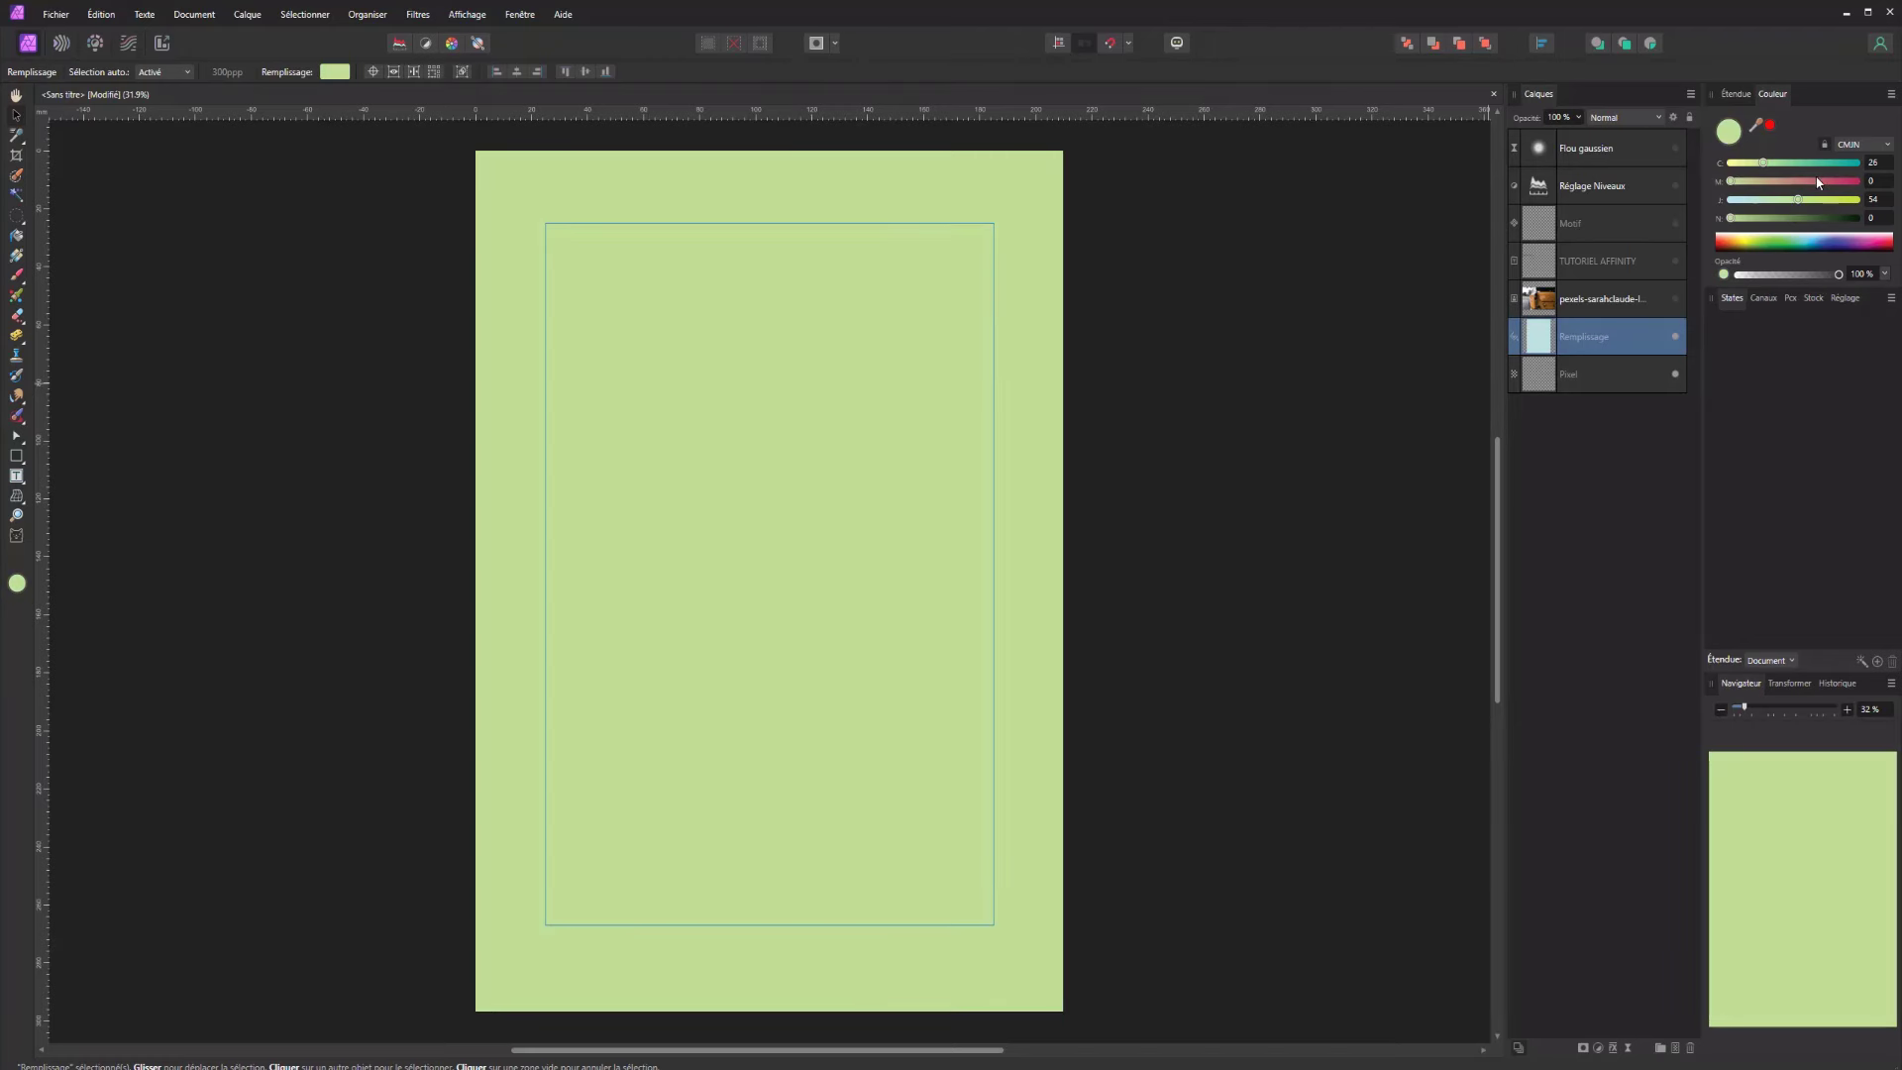
left_click(1837, 182)
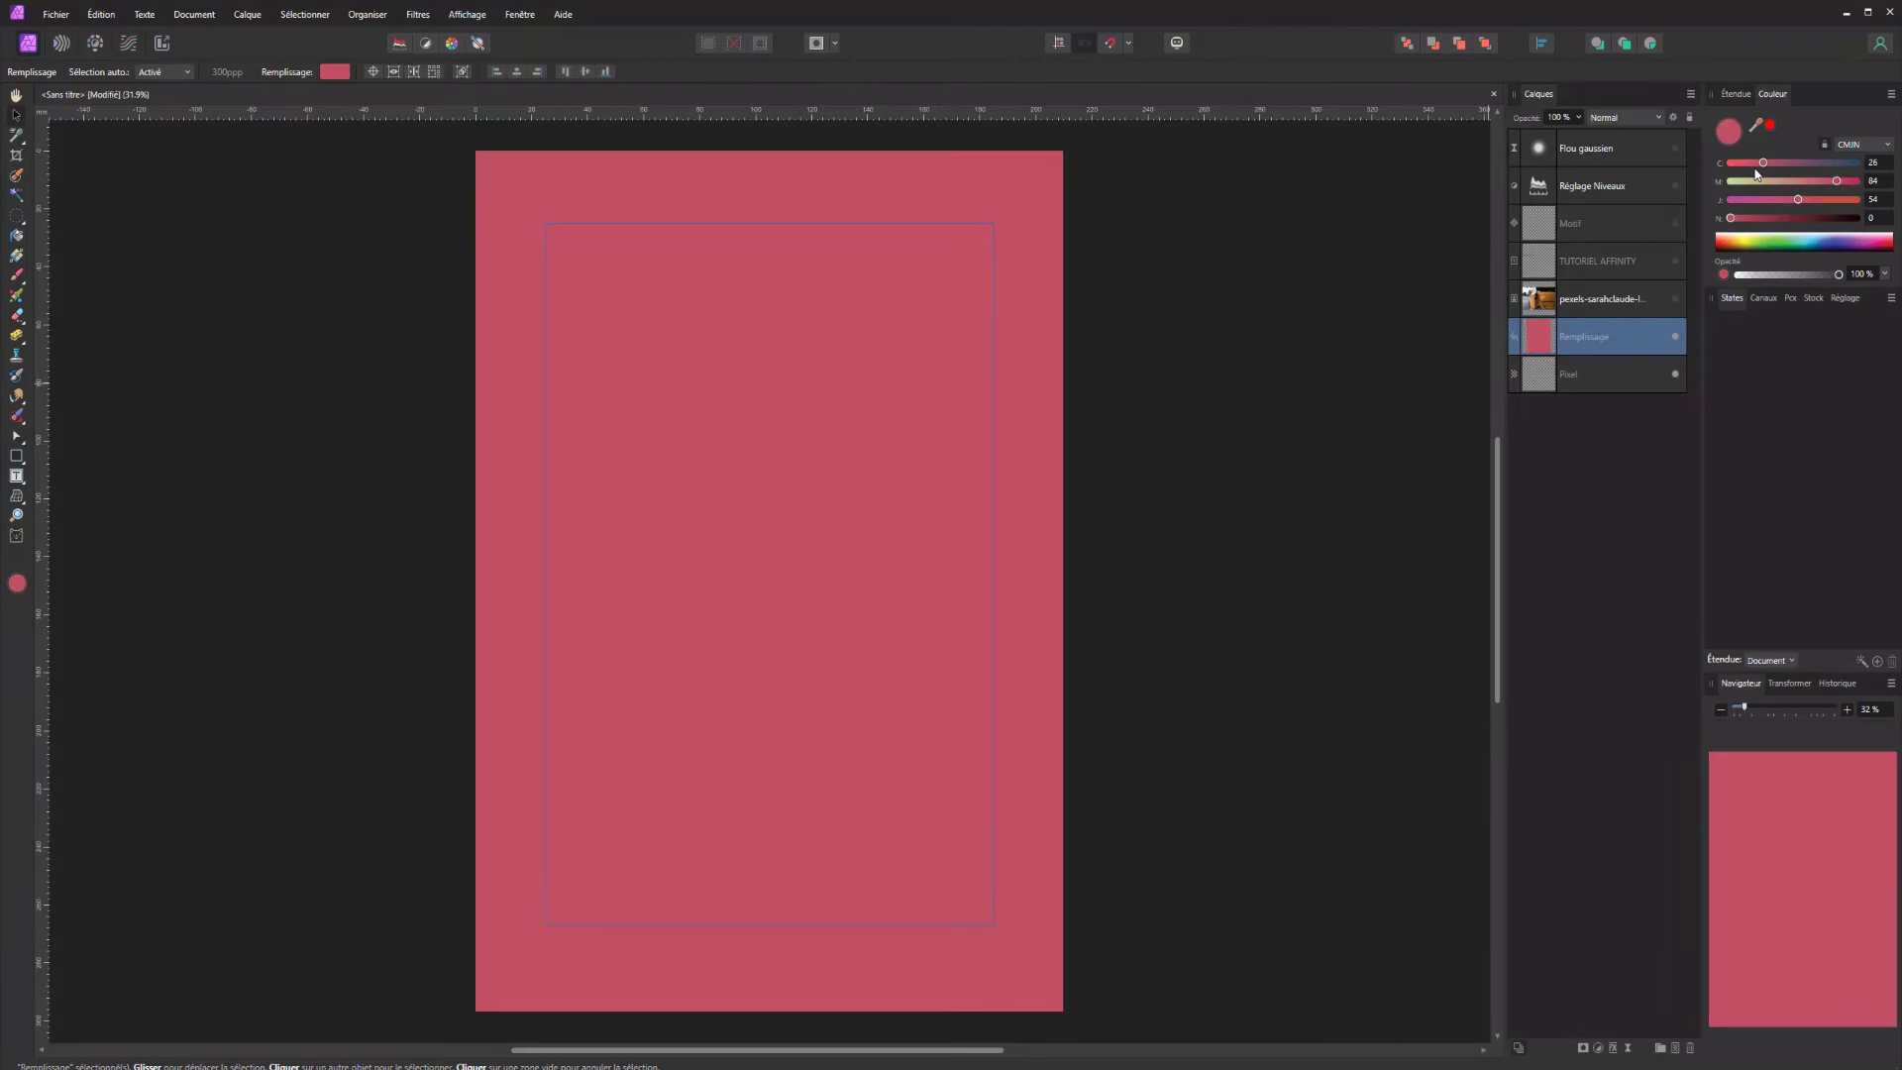
left_click(1849, 162)
left_click(1853, 181)
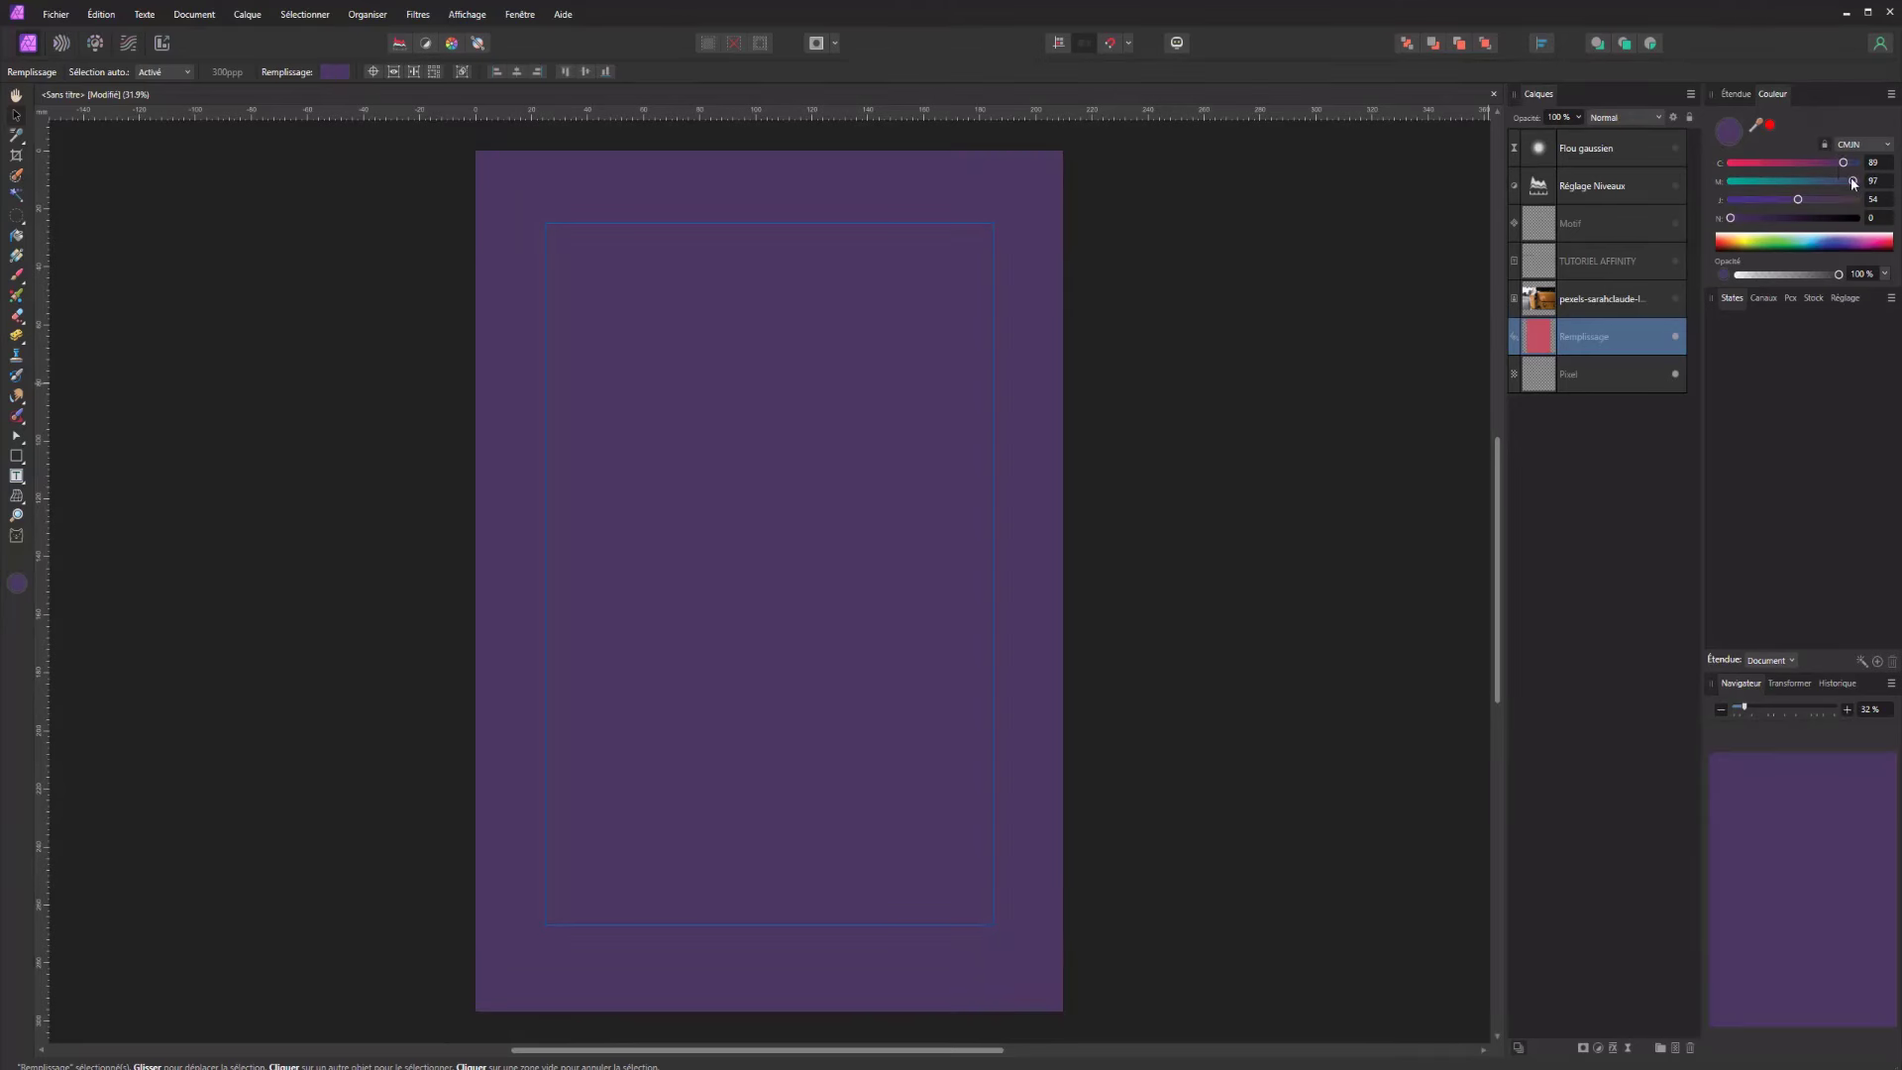
Recolour the Remplissage fill layer to teal with cyan 95 and magenta 16, and hide that layer
left_click(1751, 181)
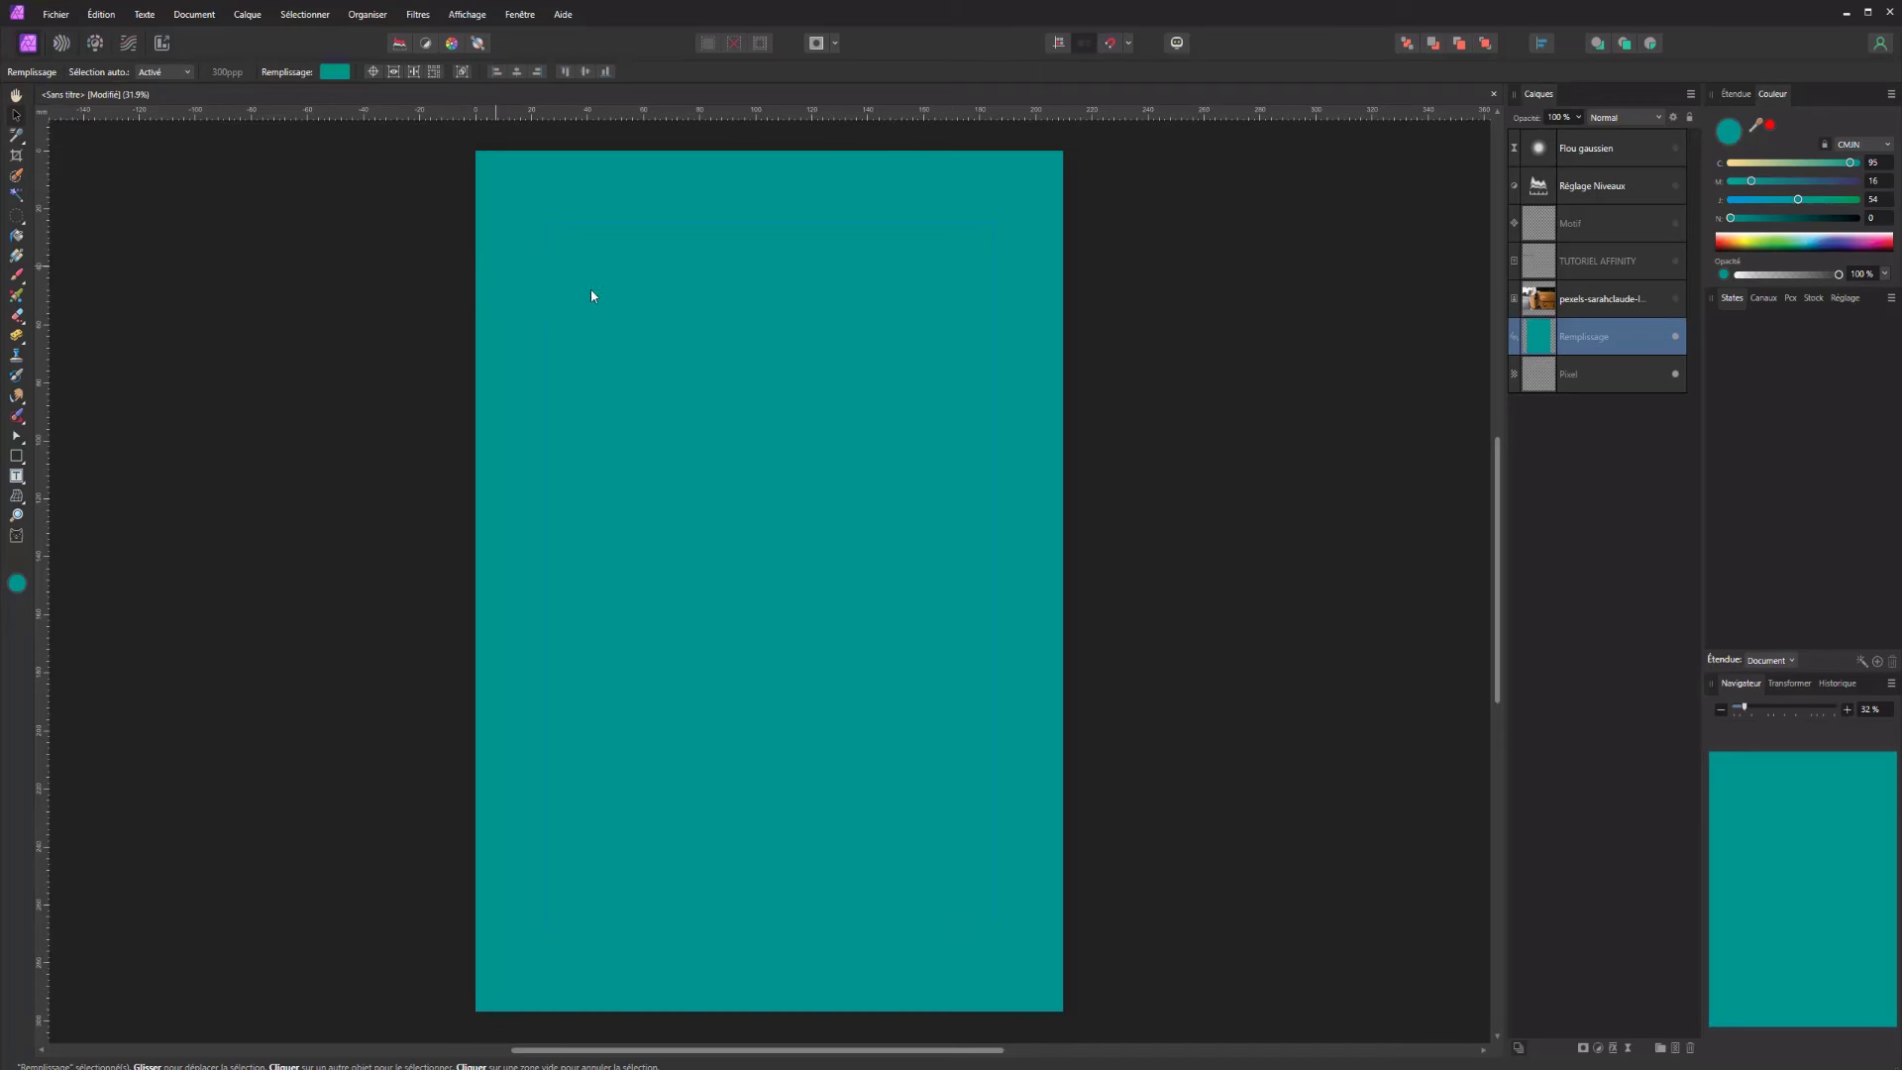
left_click(1675, 337)
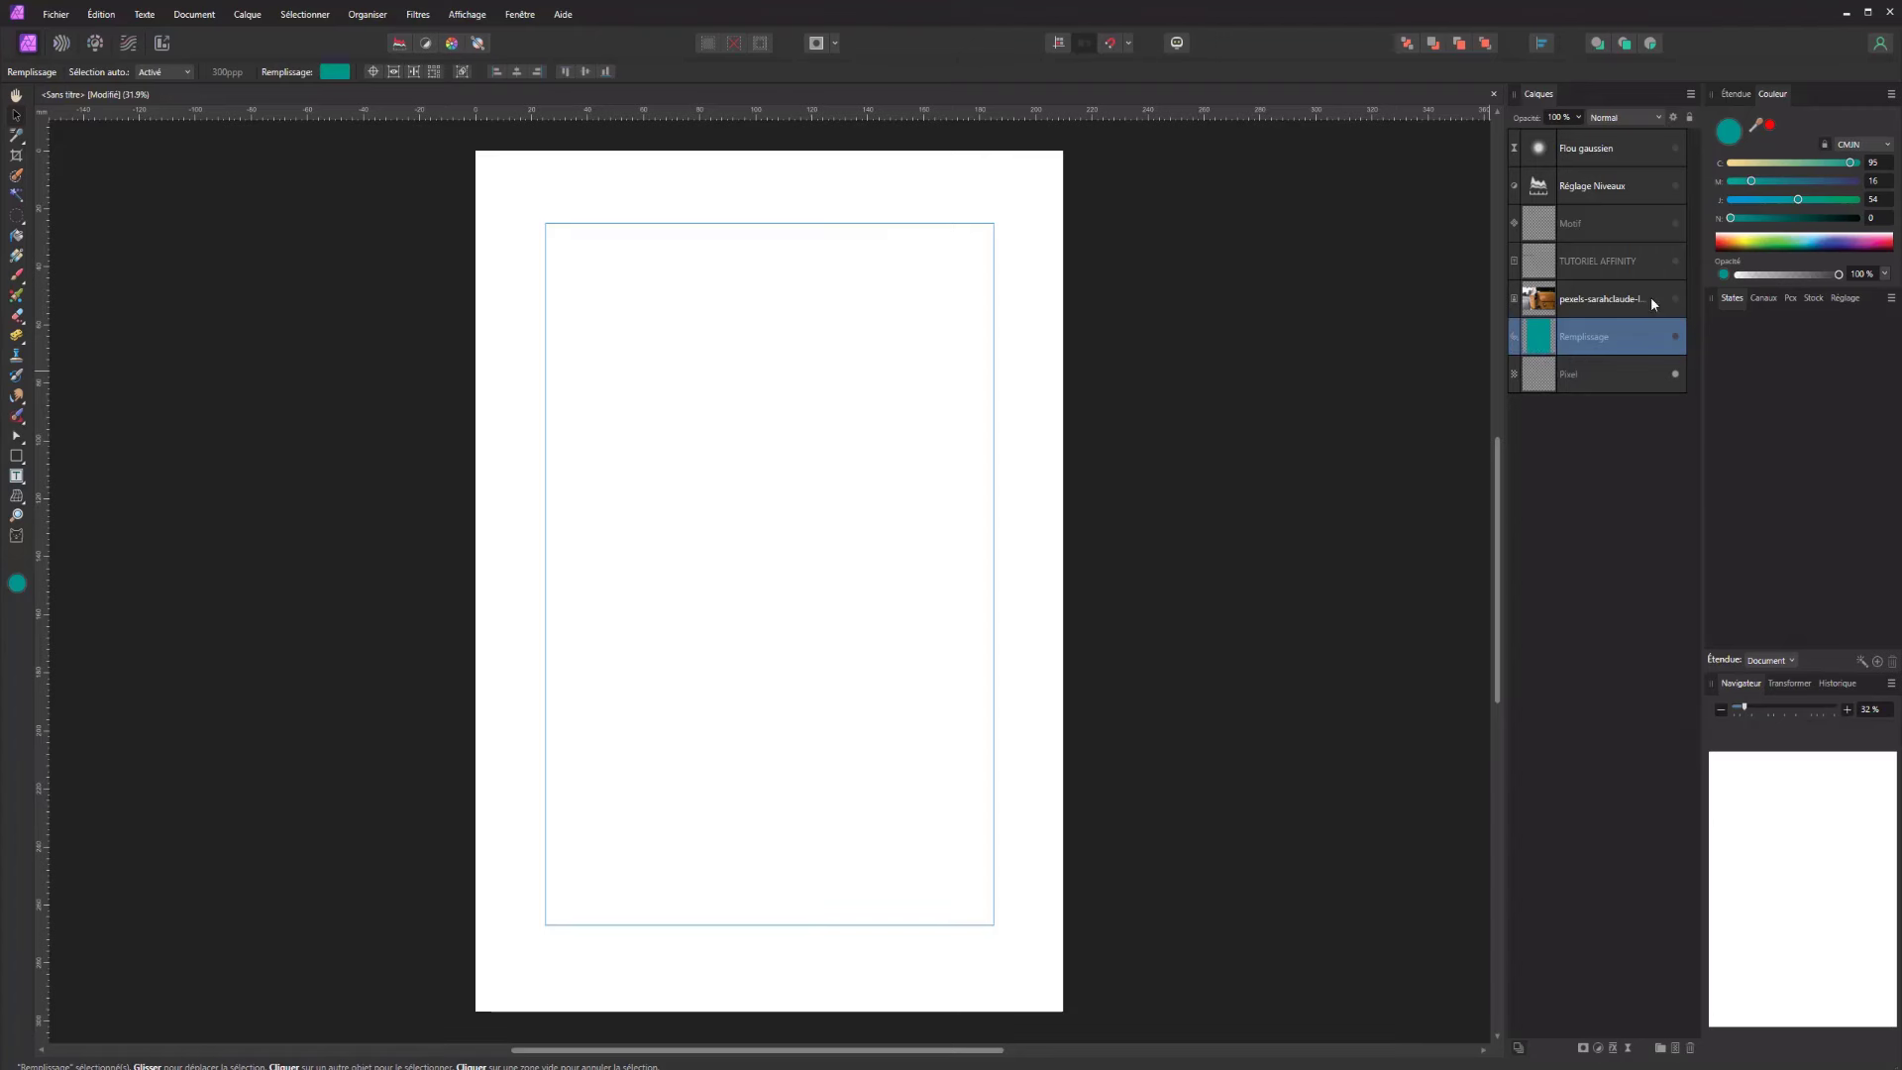
Show the car photo layer, move the image slightly up and to the right on the page, and hide it
left_click(1675, 299)
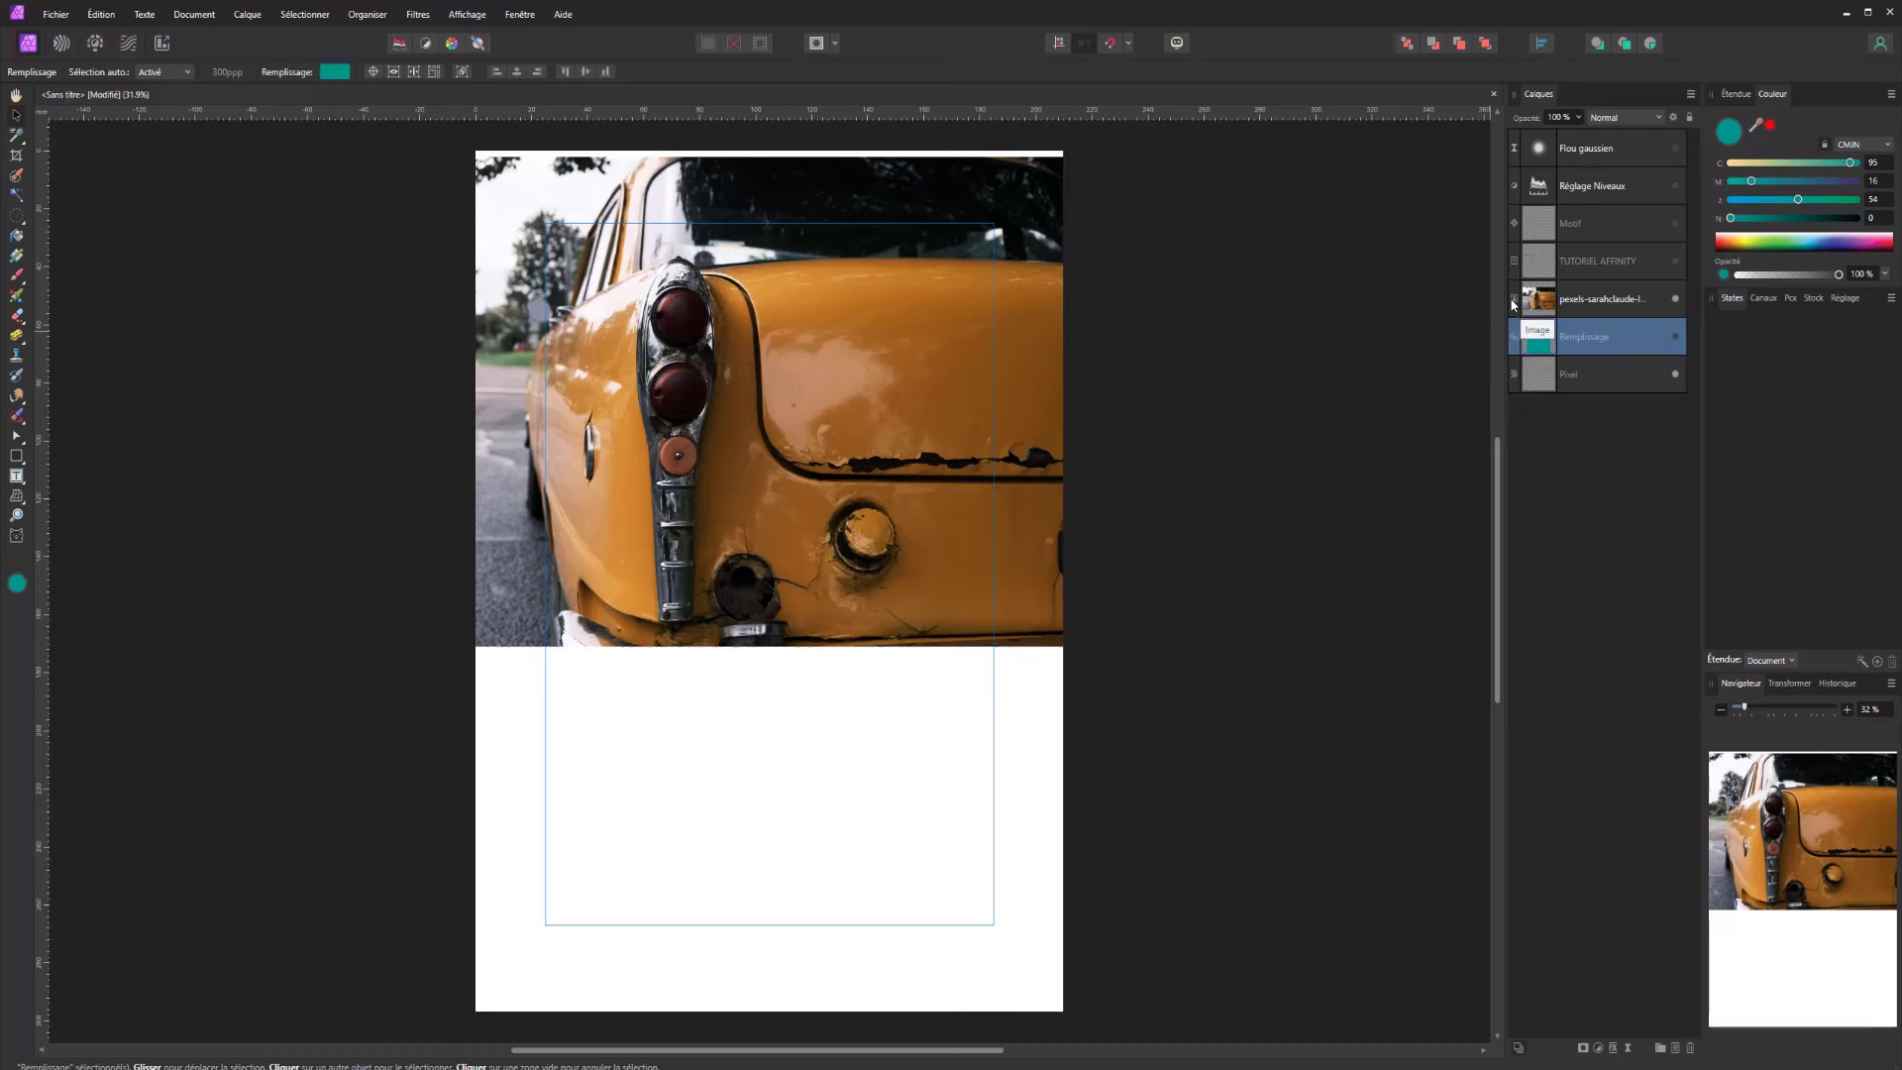
left_click(1519, 307)
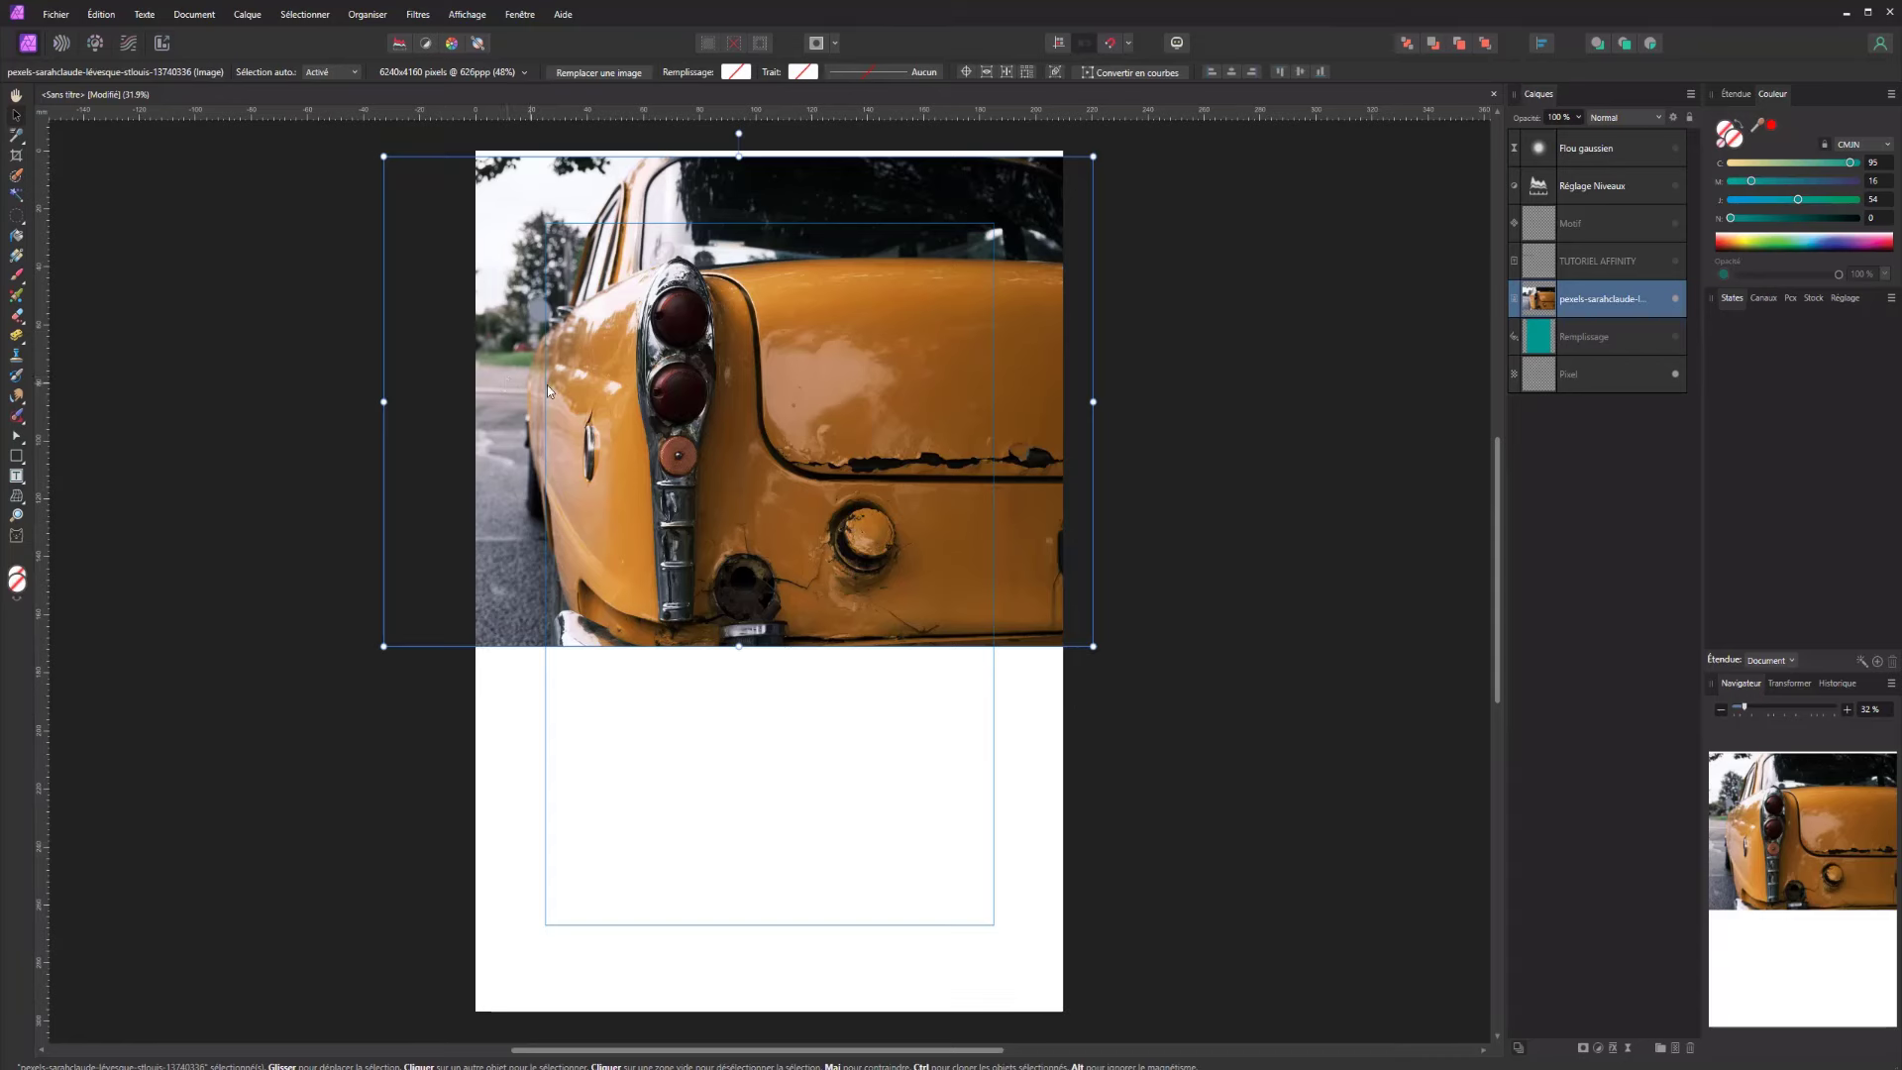
left_click_drag(547, 386, 586, 372)
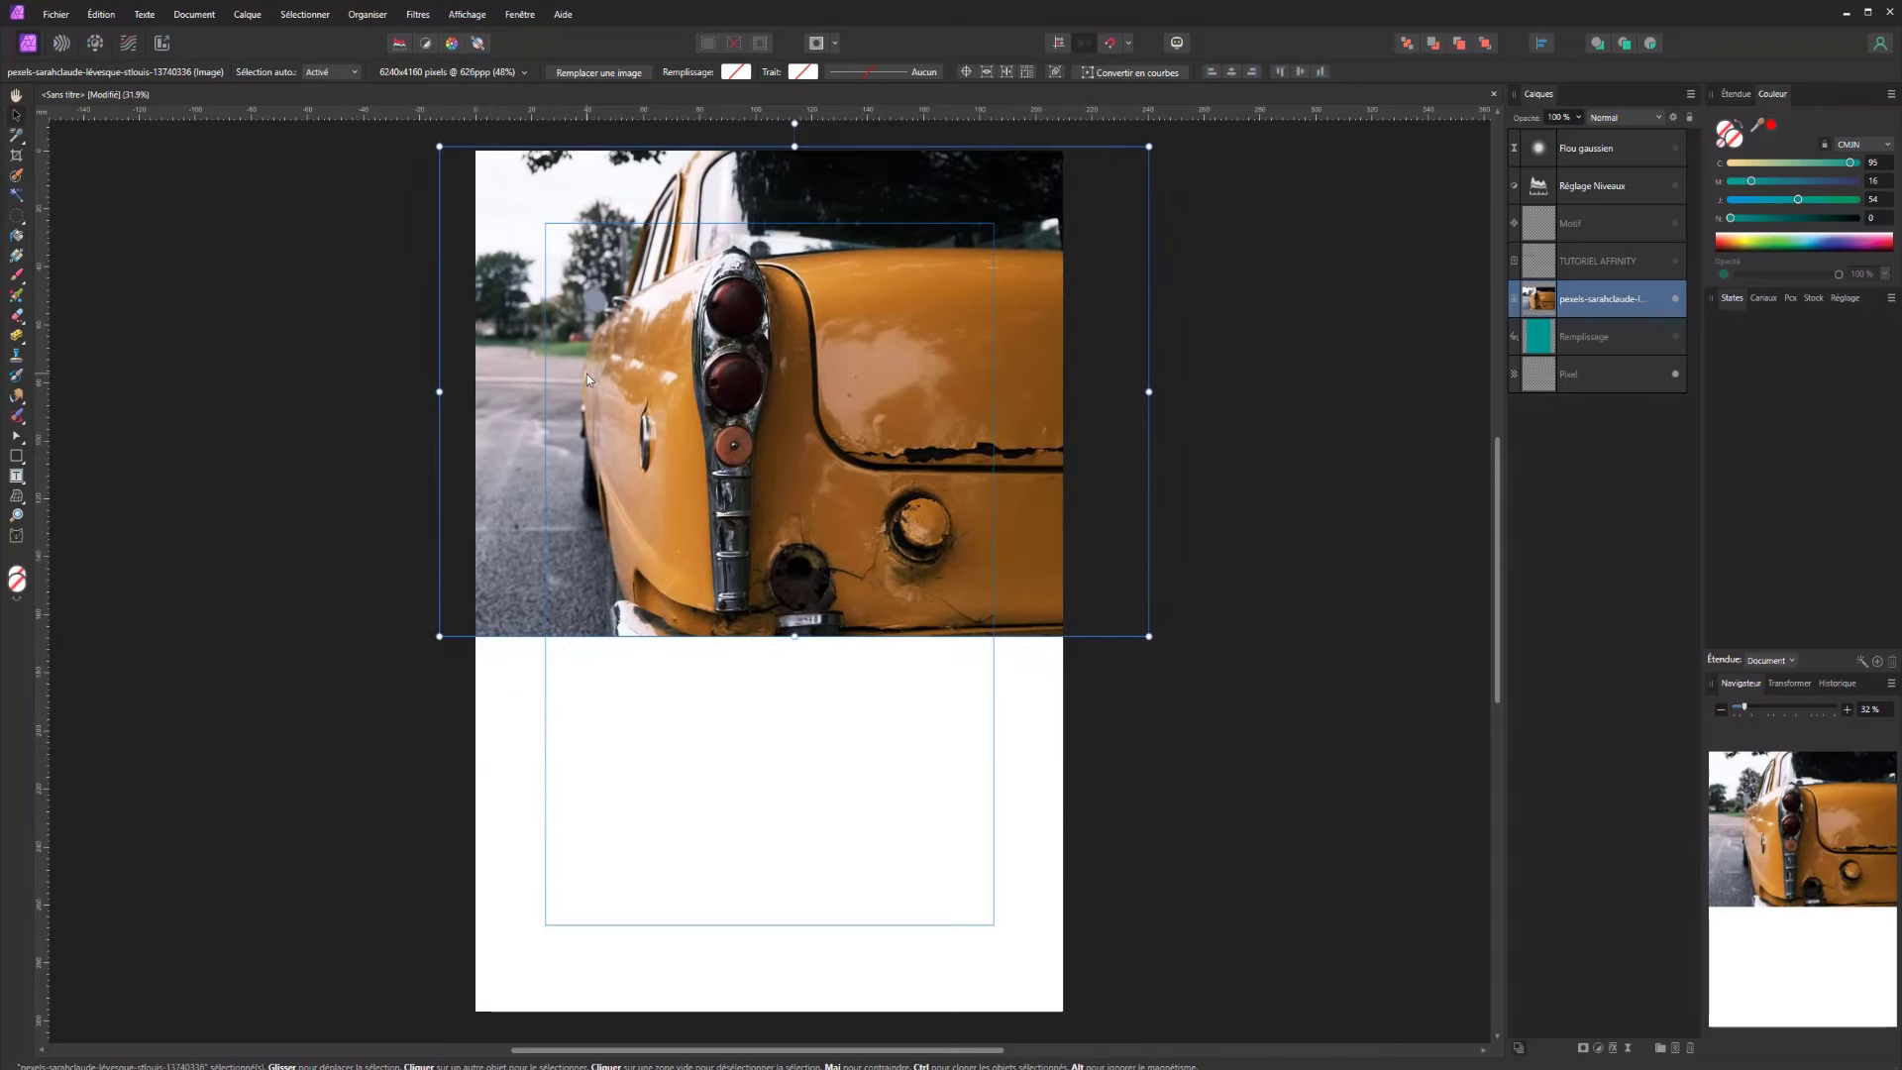
left_click(1676, 298)
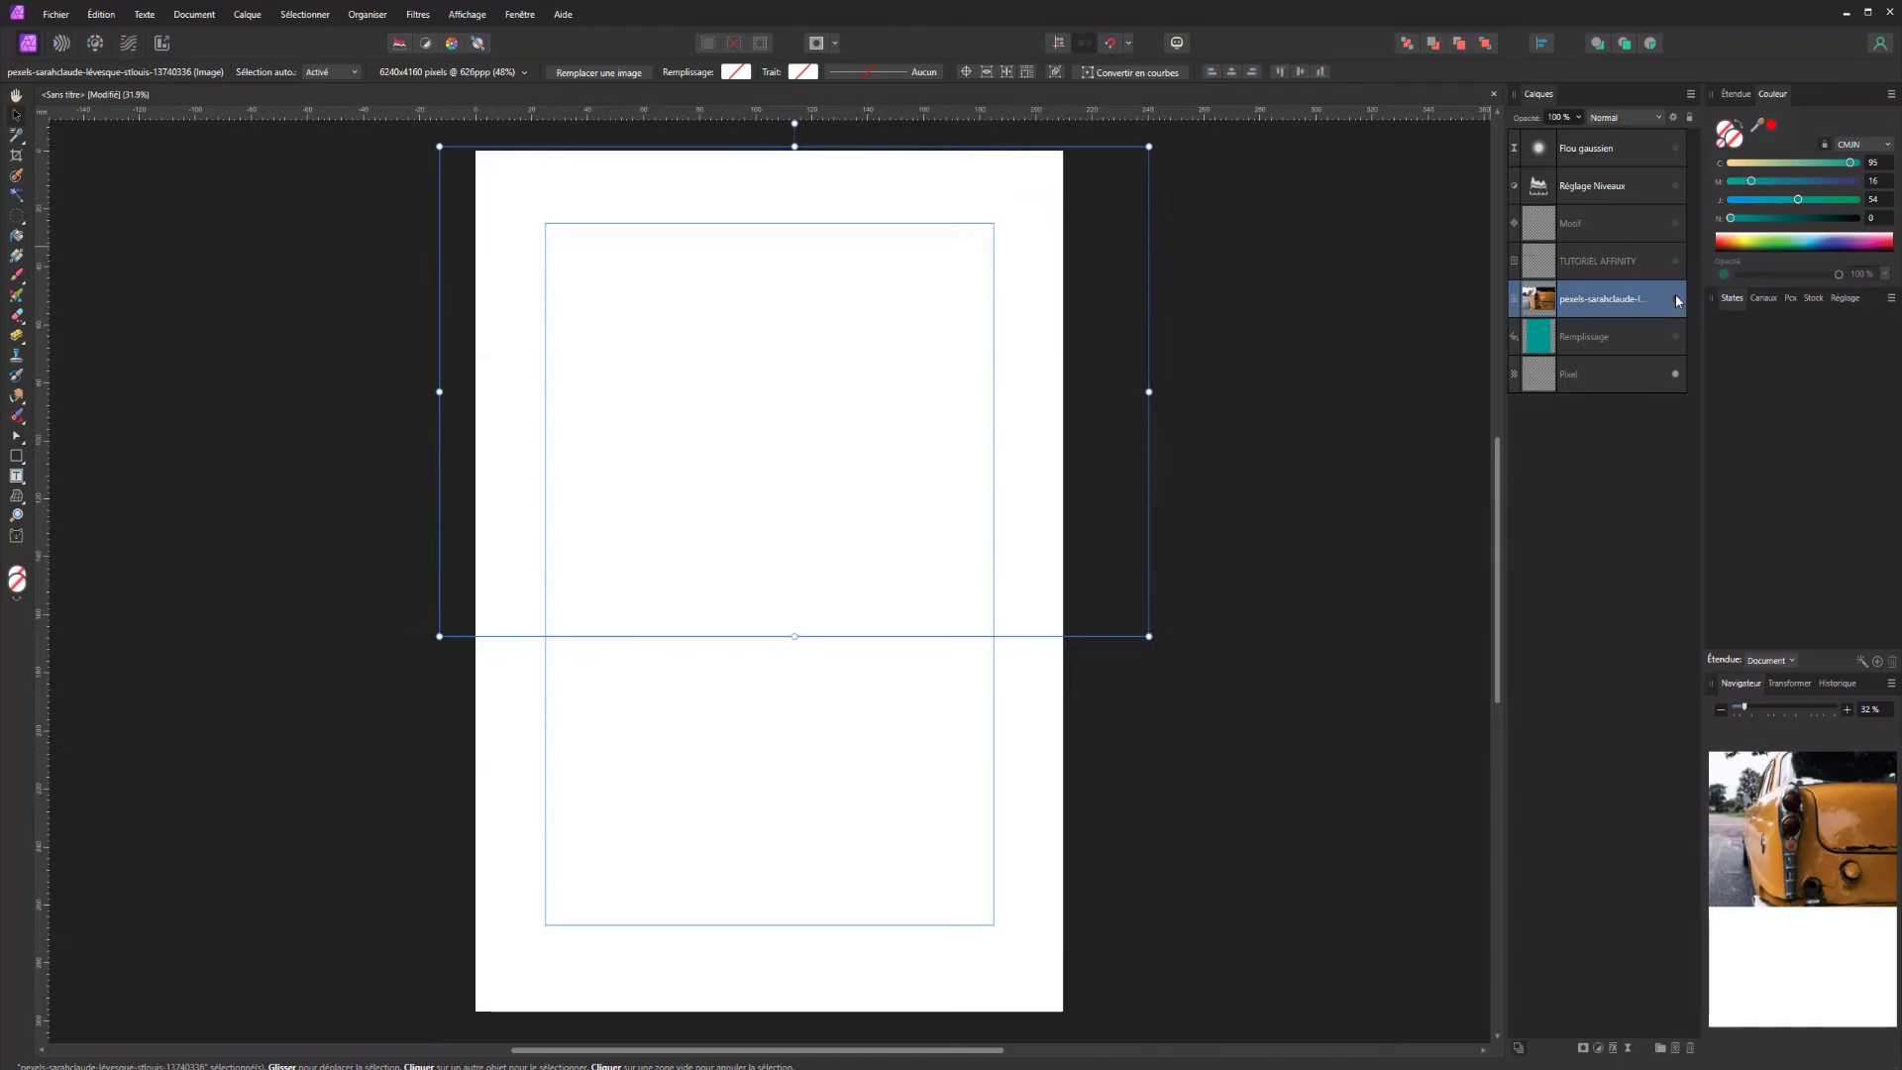
Show the TUTORIEL AFFINITY text layer, move its text frame up to around mid-page, and hide the layer again
left_click(1675, 262)
left_click(655, 682)
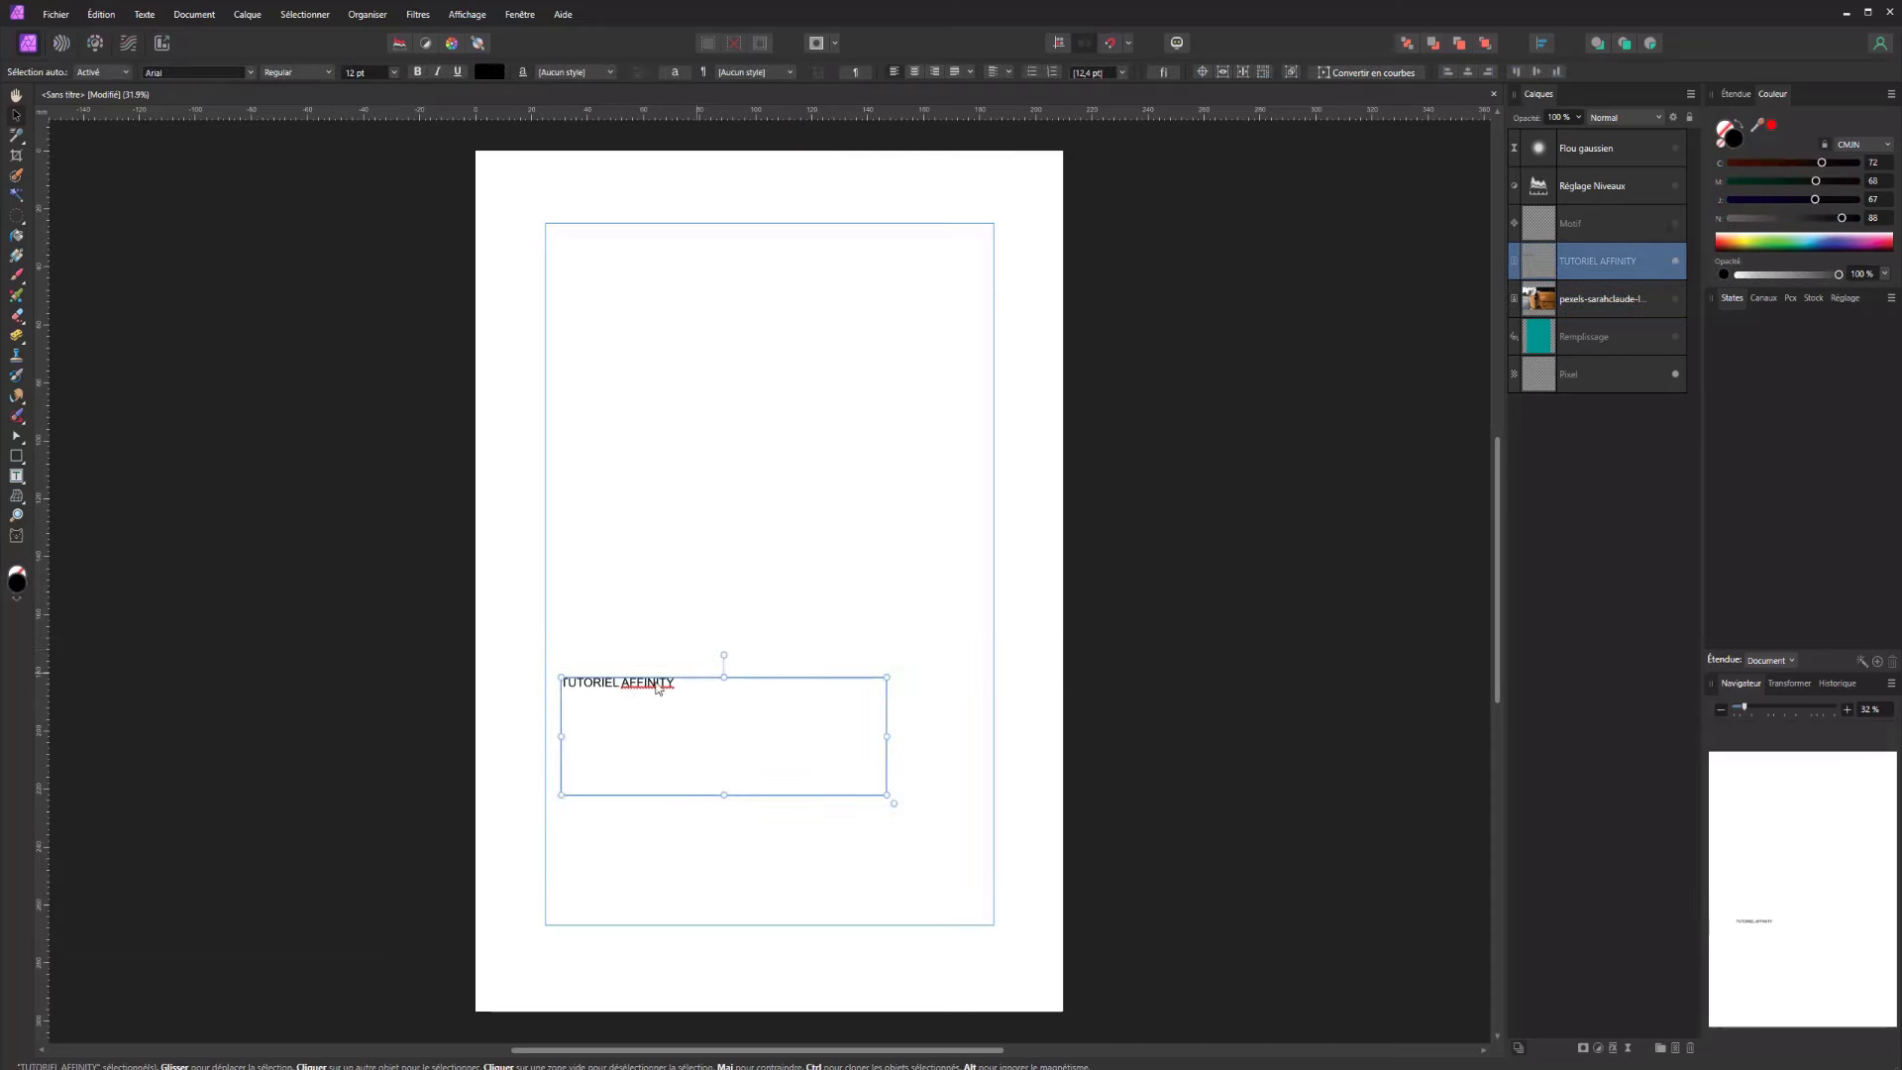
left_click_drag(625, 688, 674, 441)
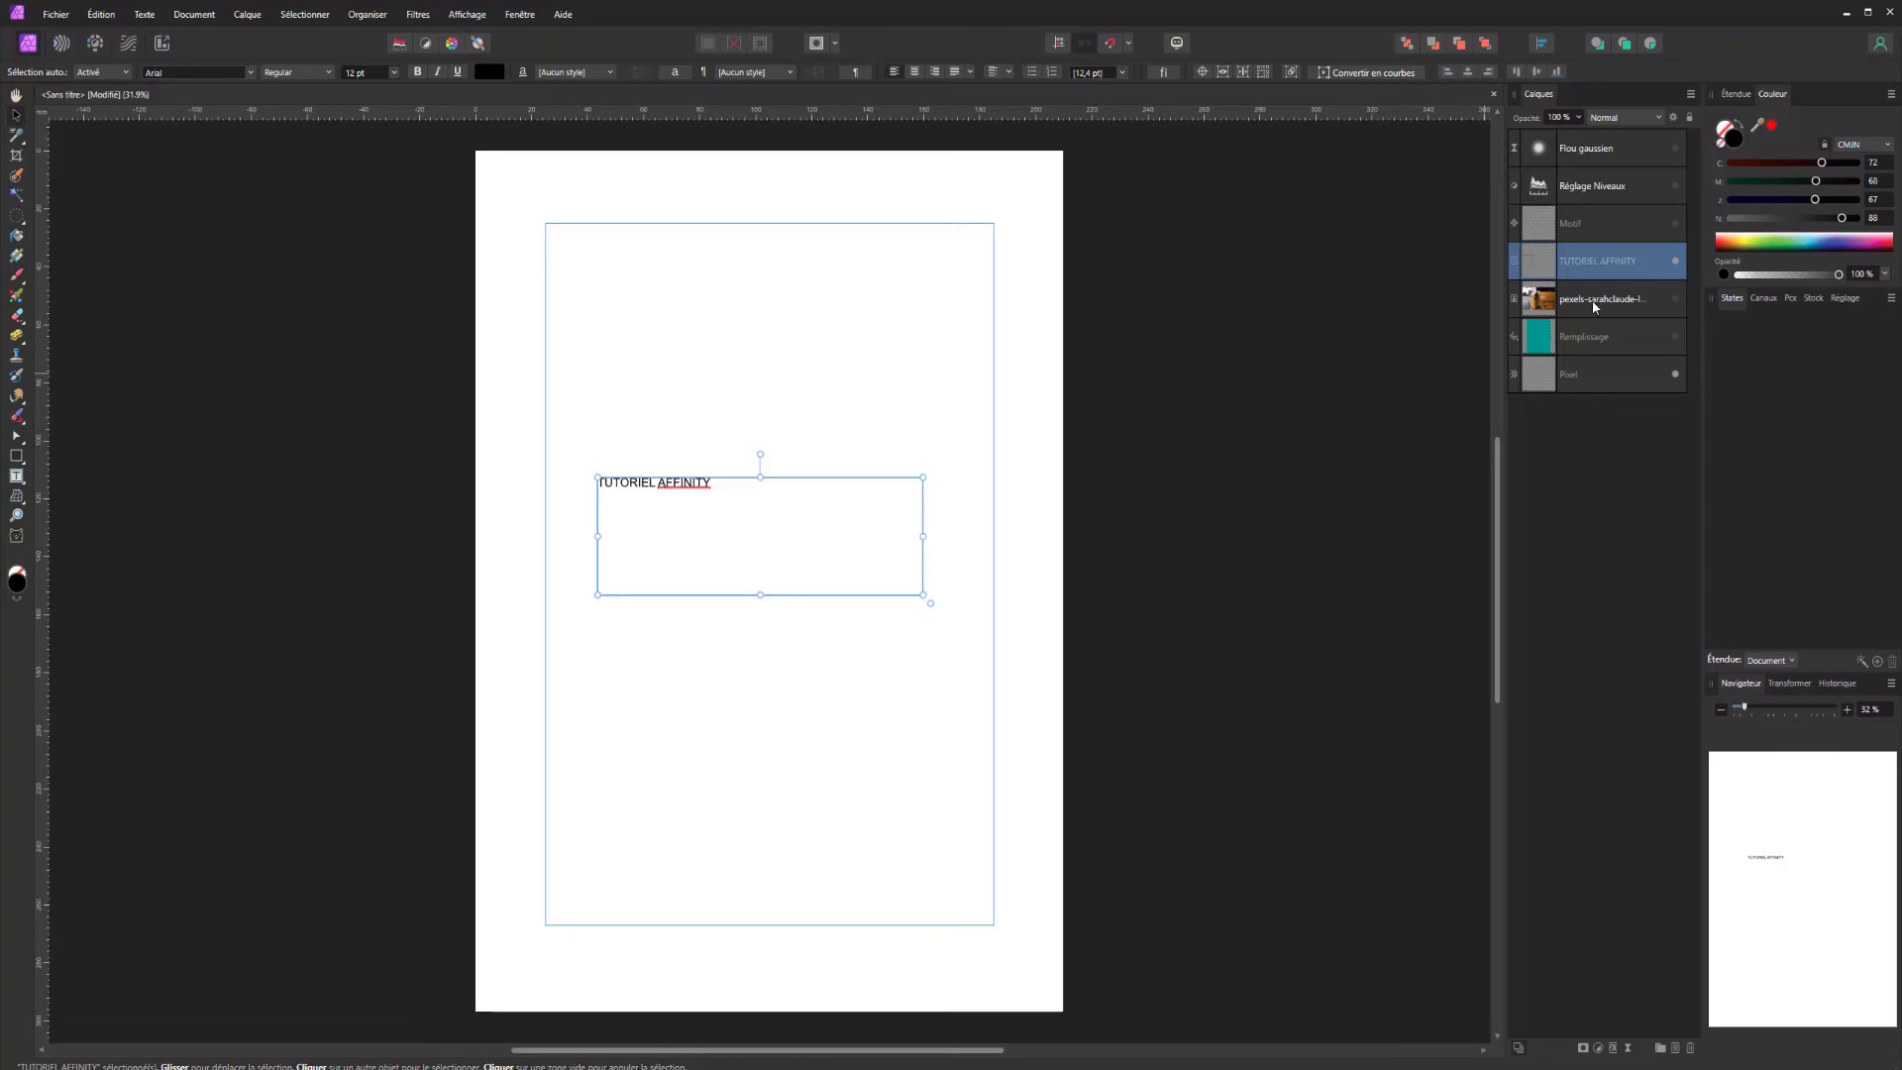
left_click(1675, 262)
Show and select the Motif pattern layer, paint a trial orange brush stroke on it, and undo that stroke
left_click(1601, 238)
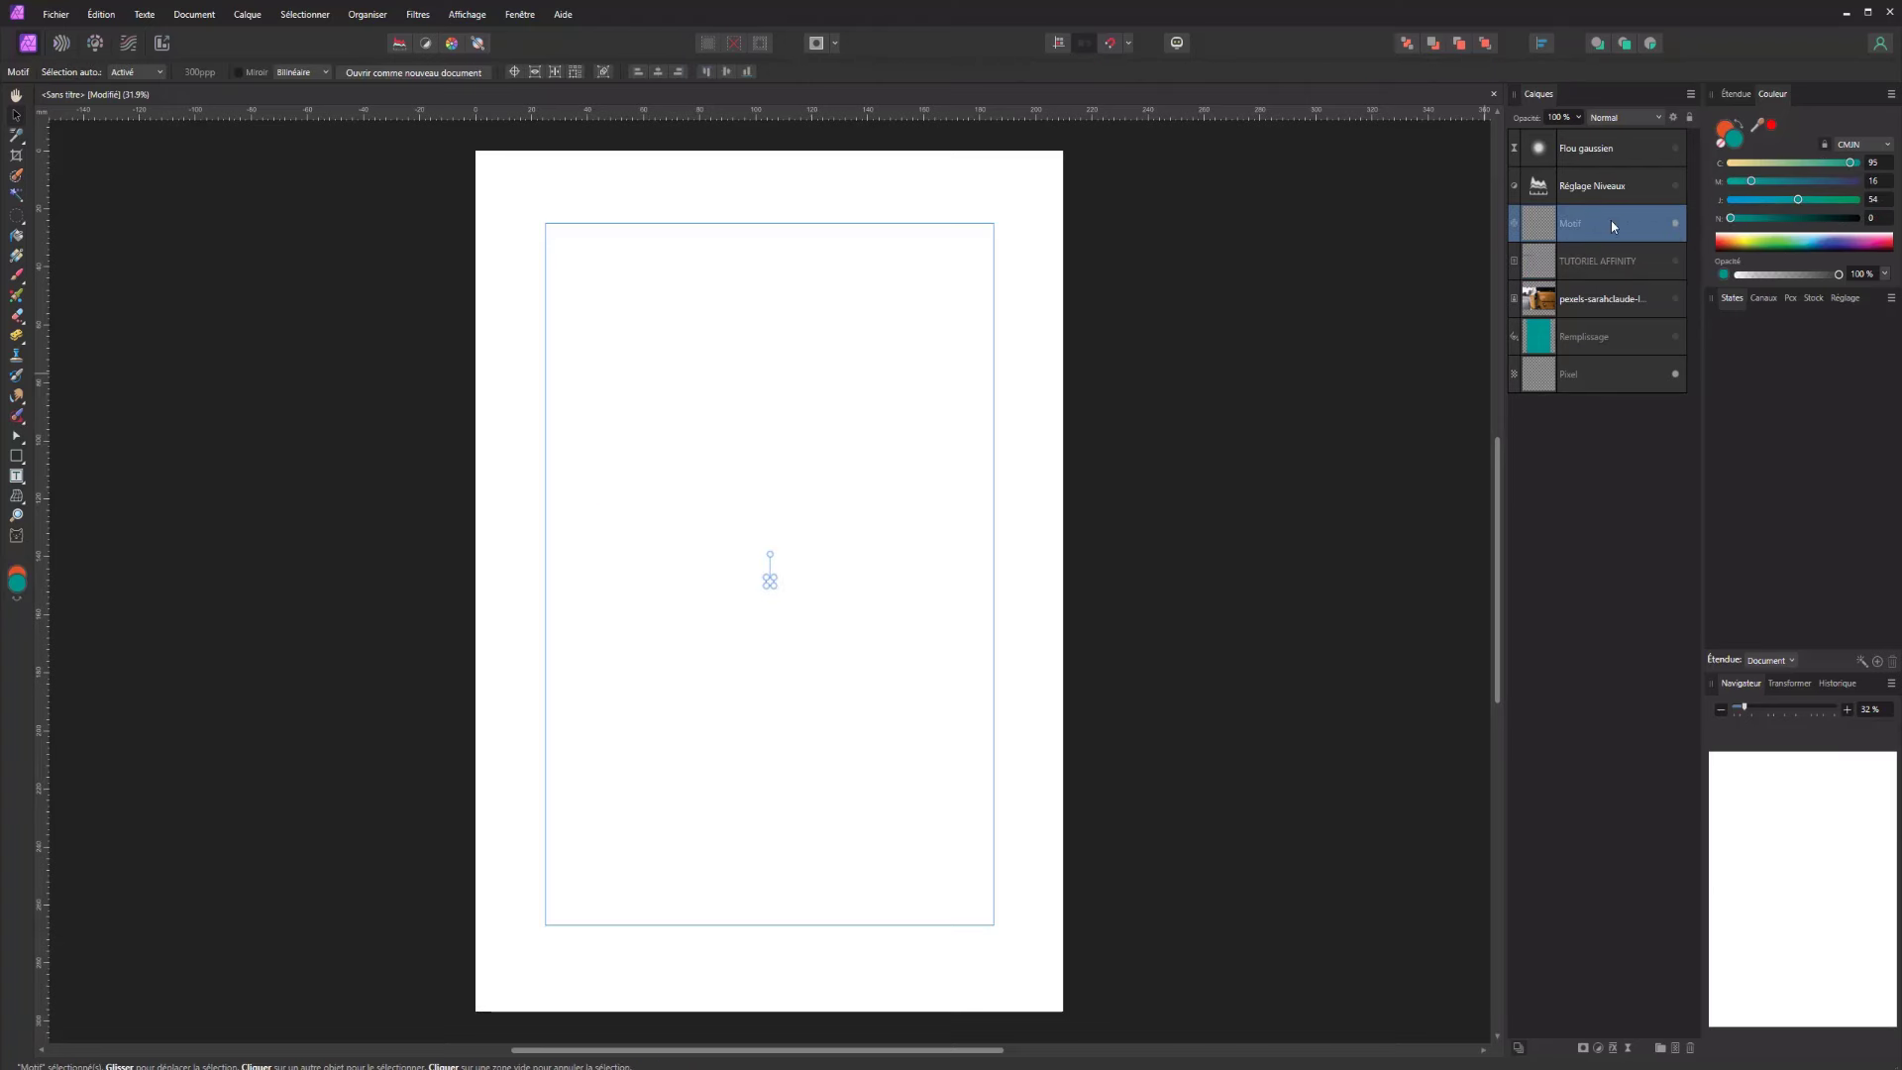
left_click(18, 279)
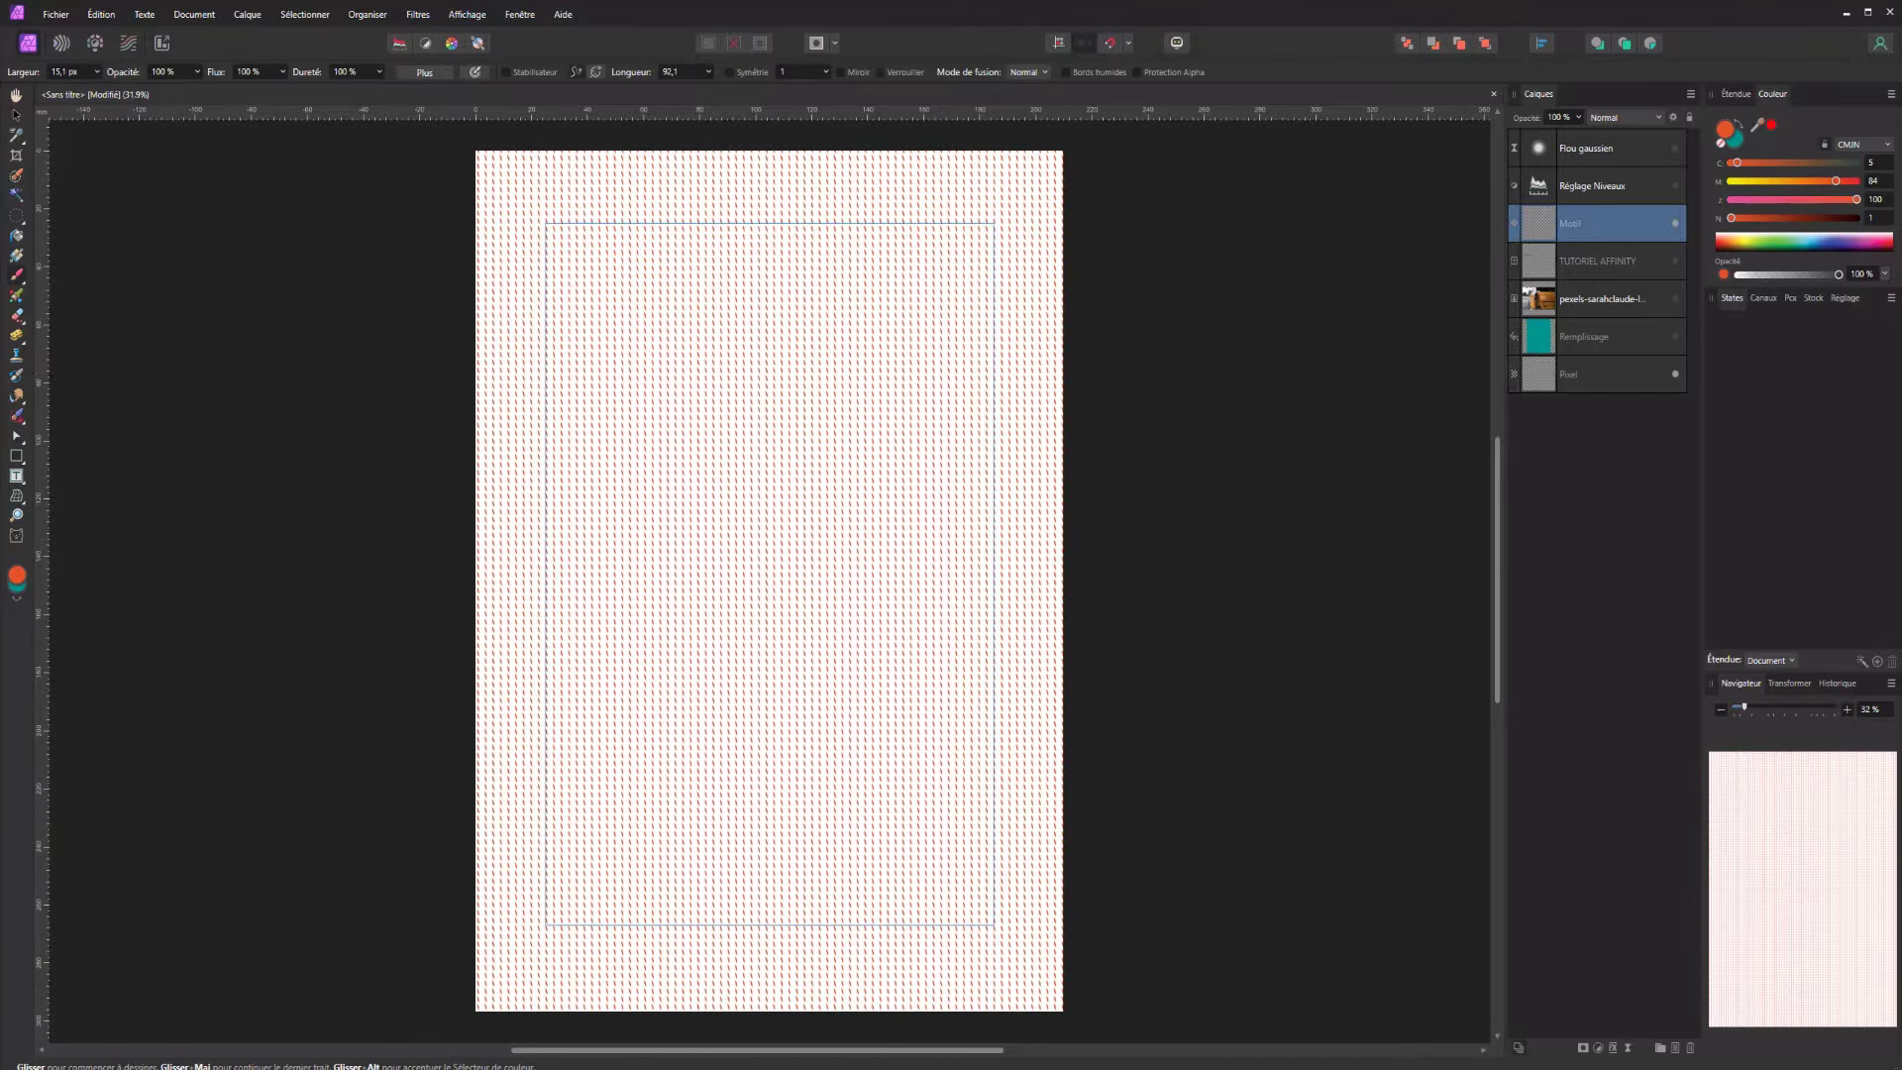
left_click_drag(628, 363, 649, 329)
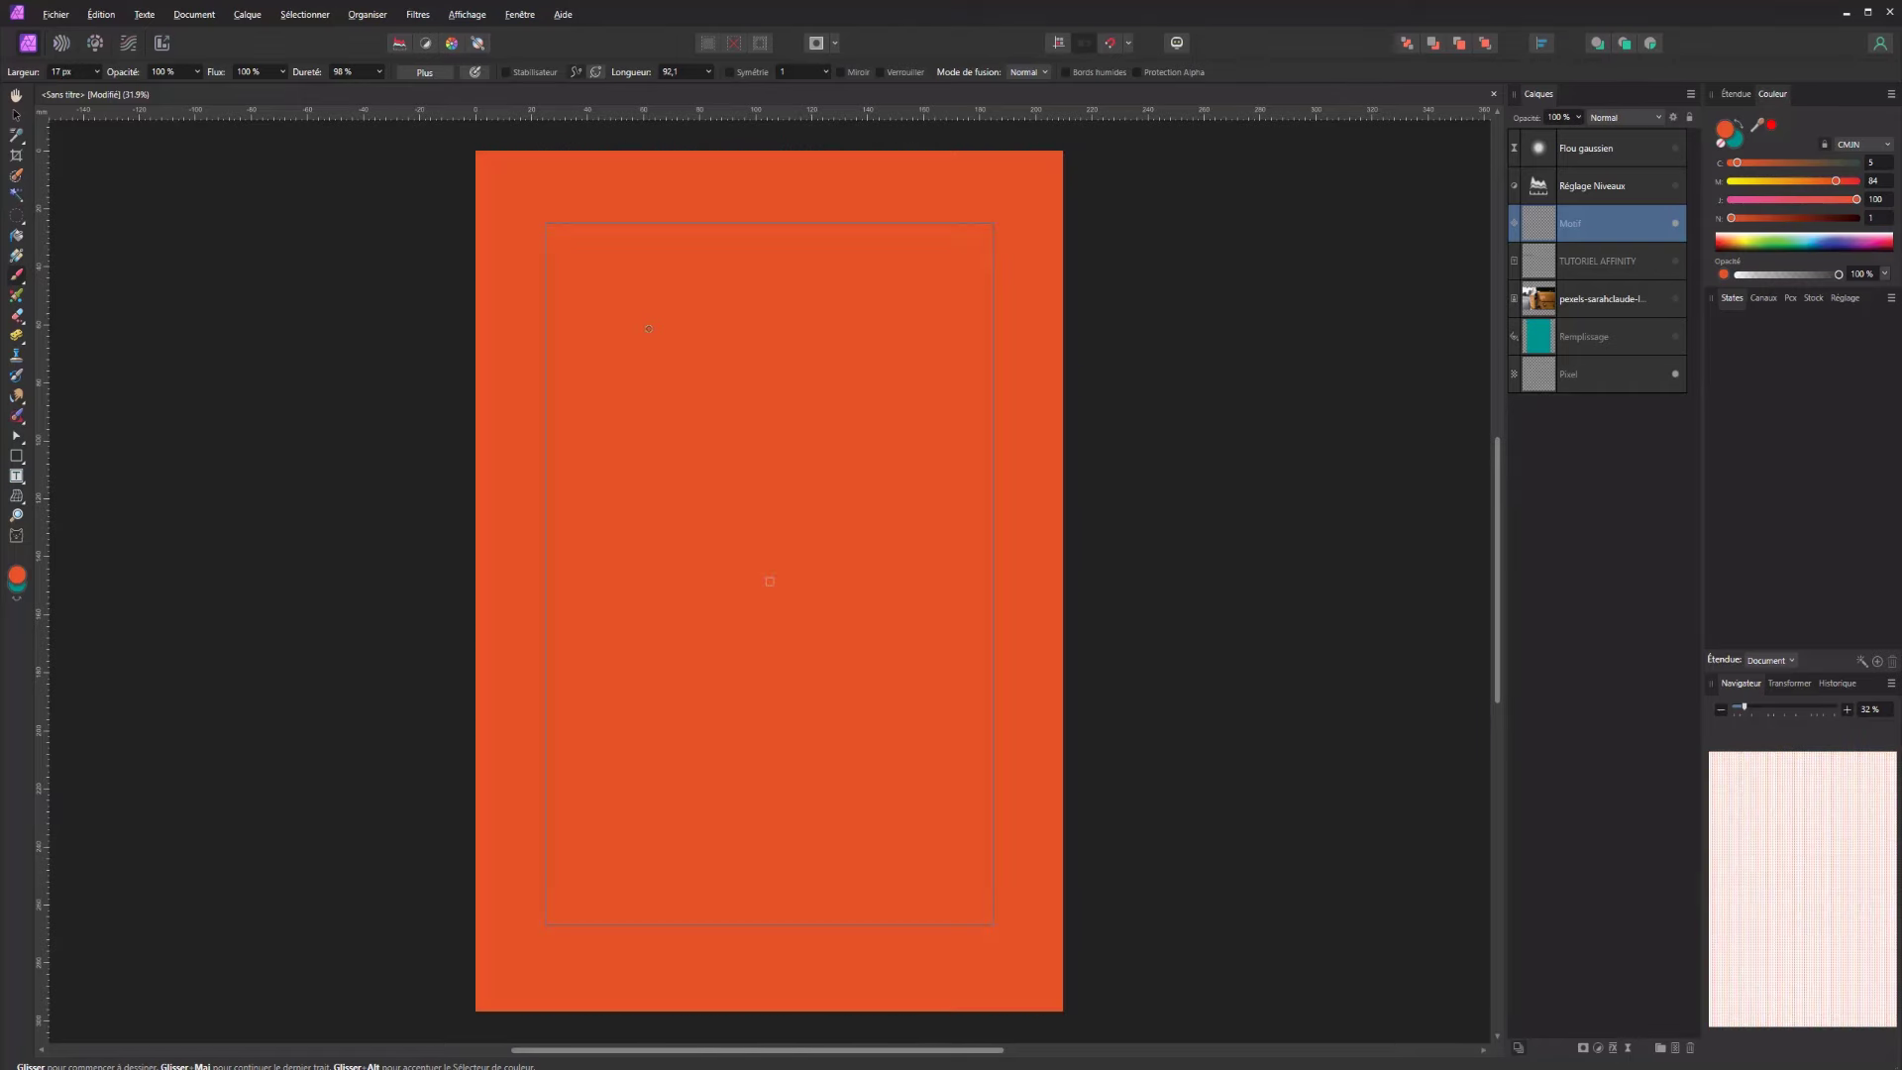
key("ctrl+z")
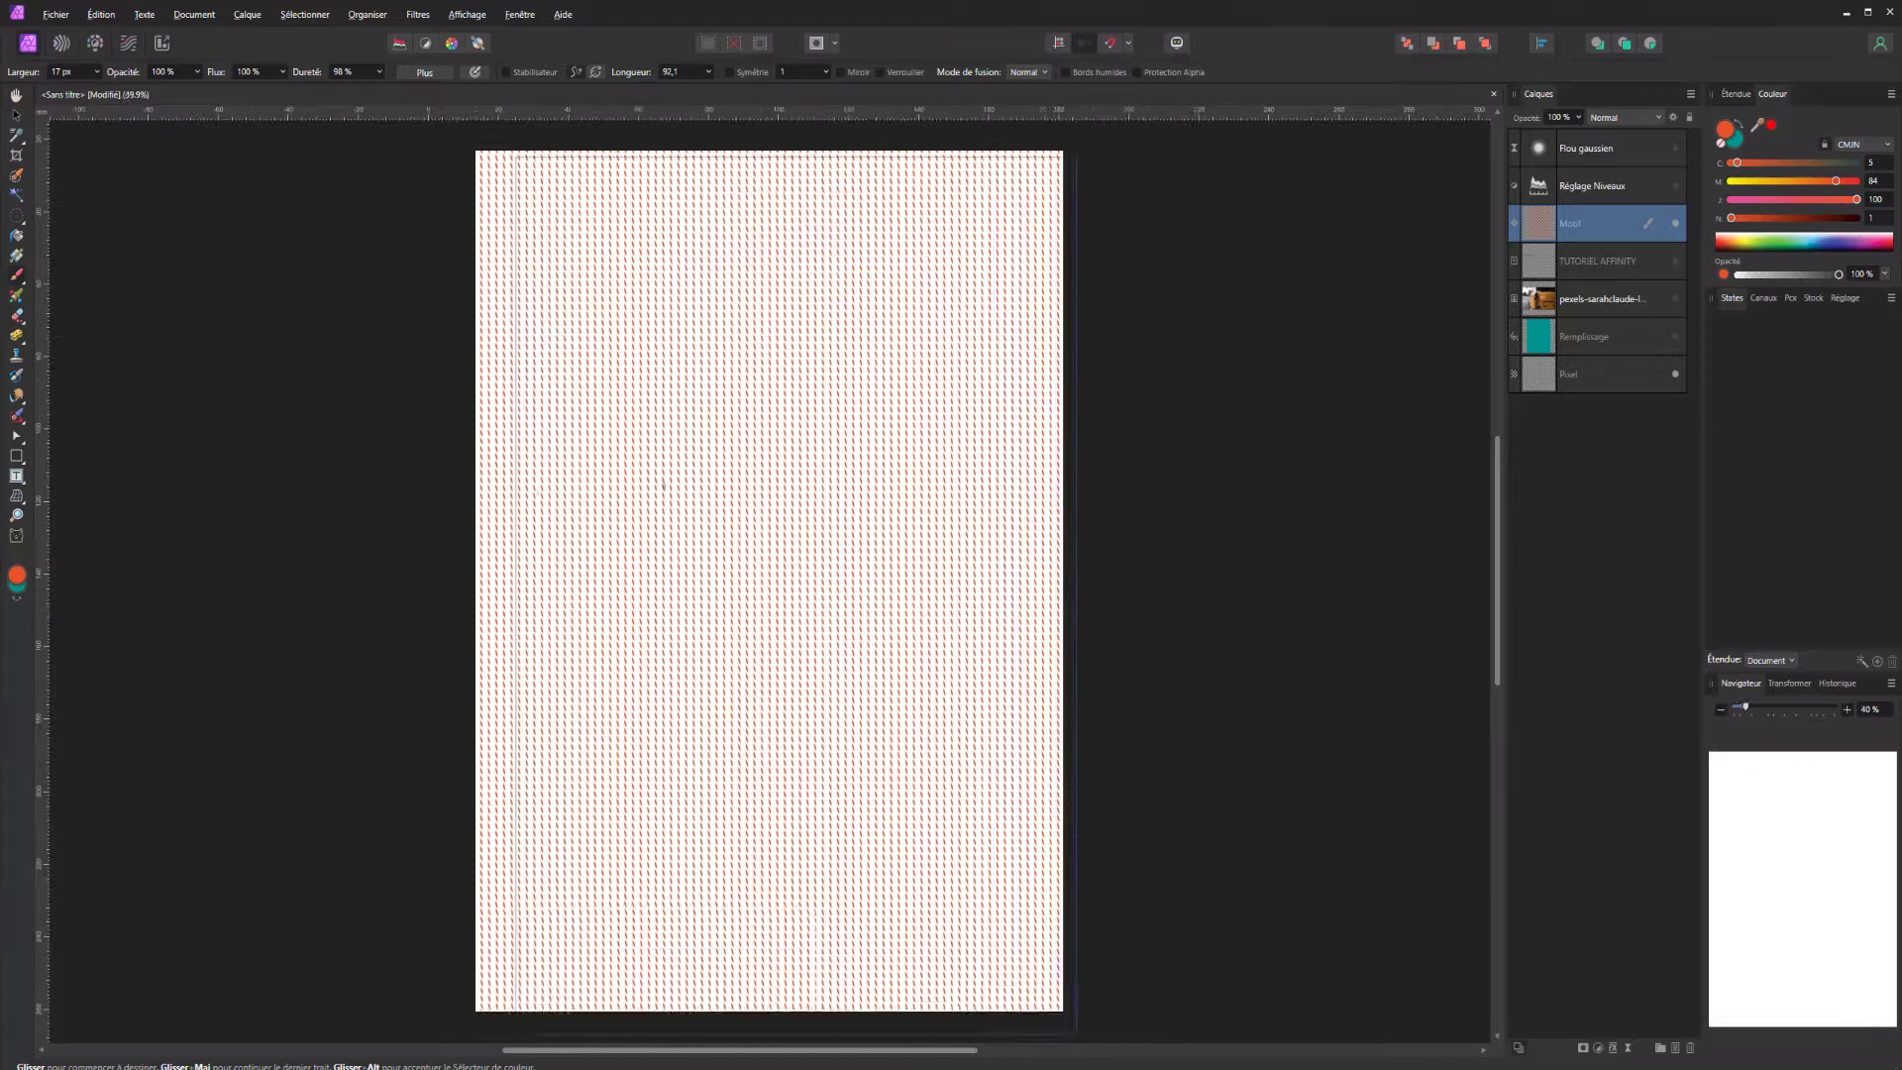
Reduce the brush to 5.2 px and paint orange strokes on the Motif layer so they repeat across the page
scroll(648, 485, "up", 10)
left_click_drag(649, 486, 649, 477, "ctrl+alt")
scroll(649, 478, "down", 2)
scroll(649, 478, "down", 6)
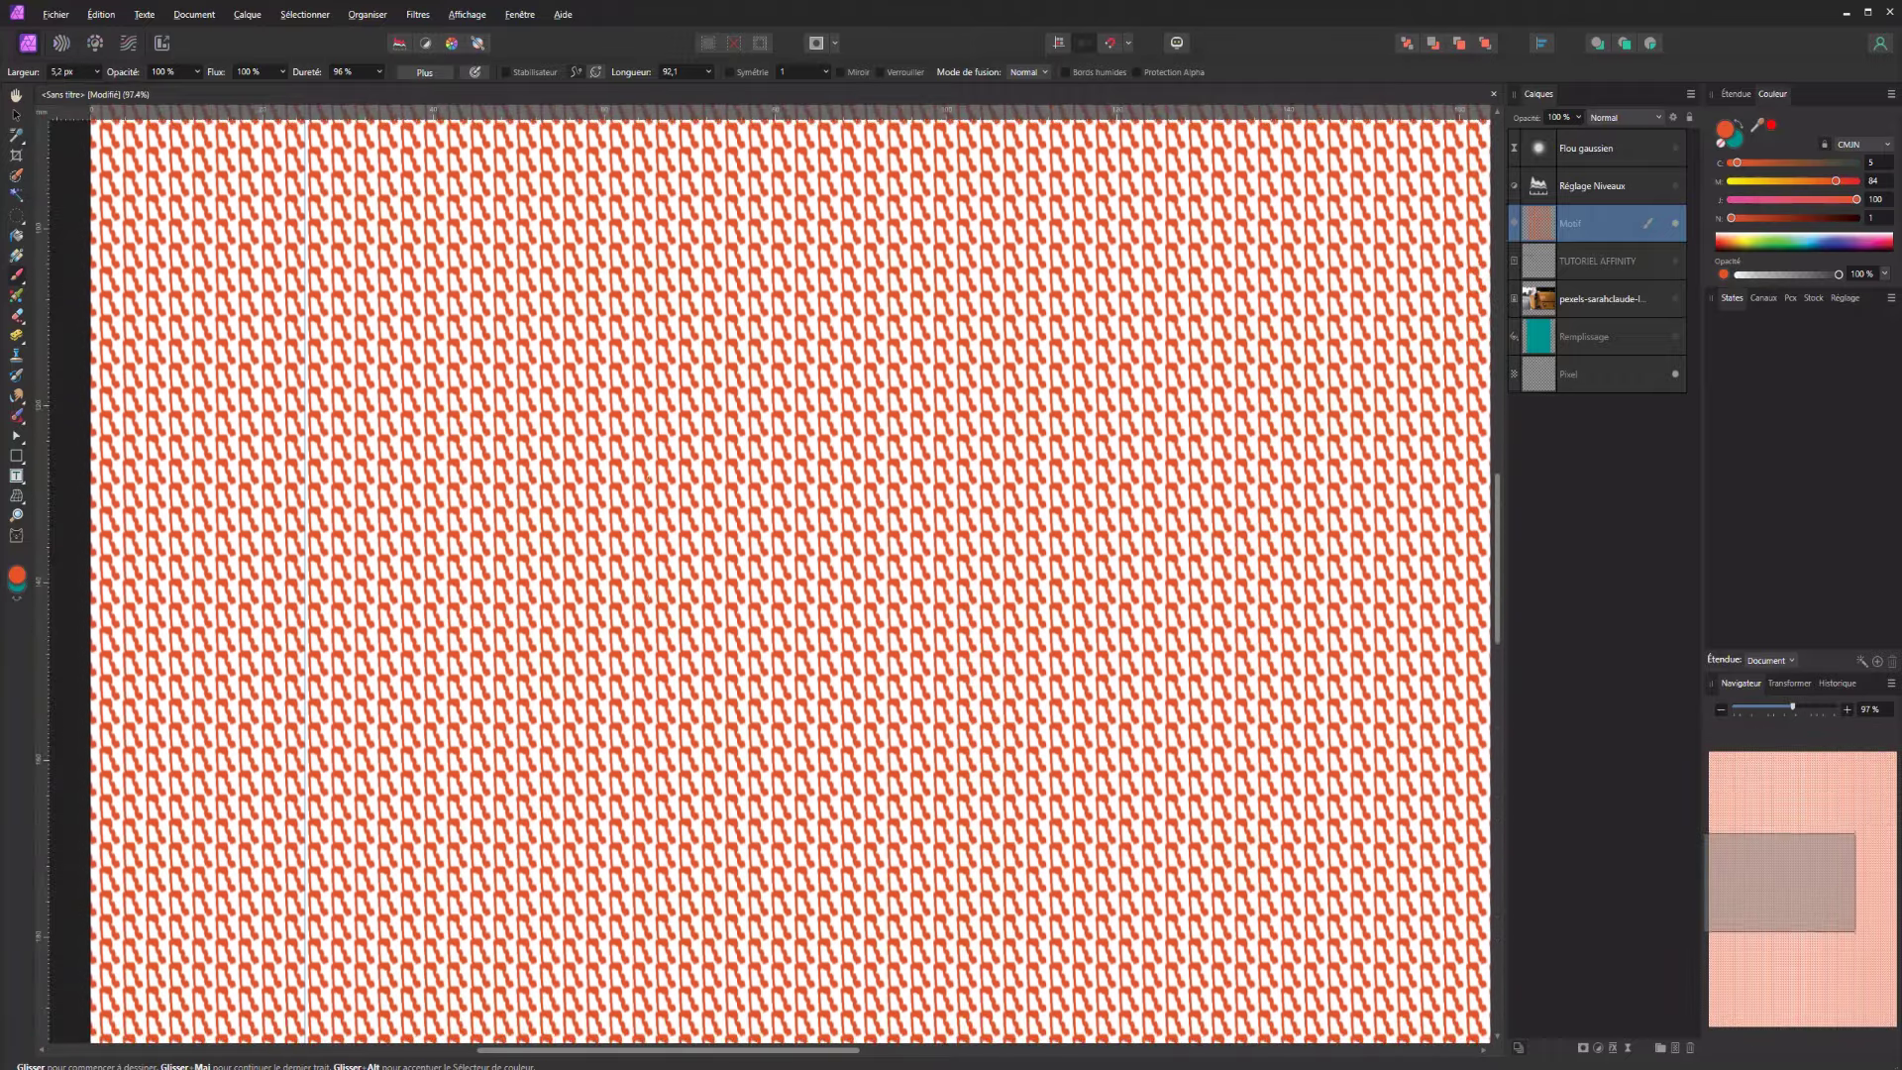
scroll(648, 479, "up", 1)
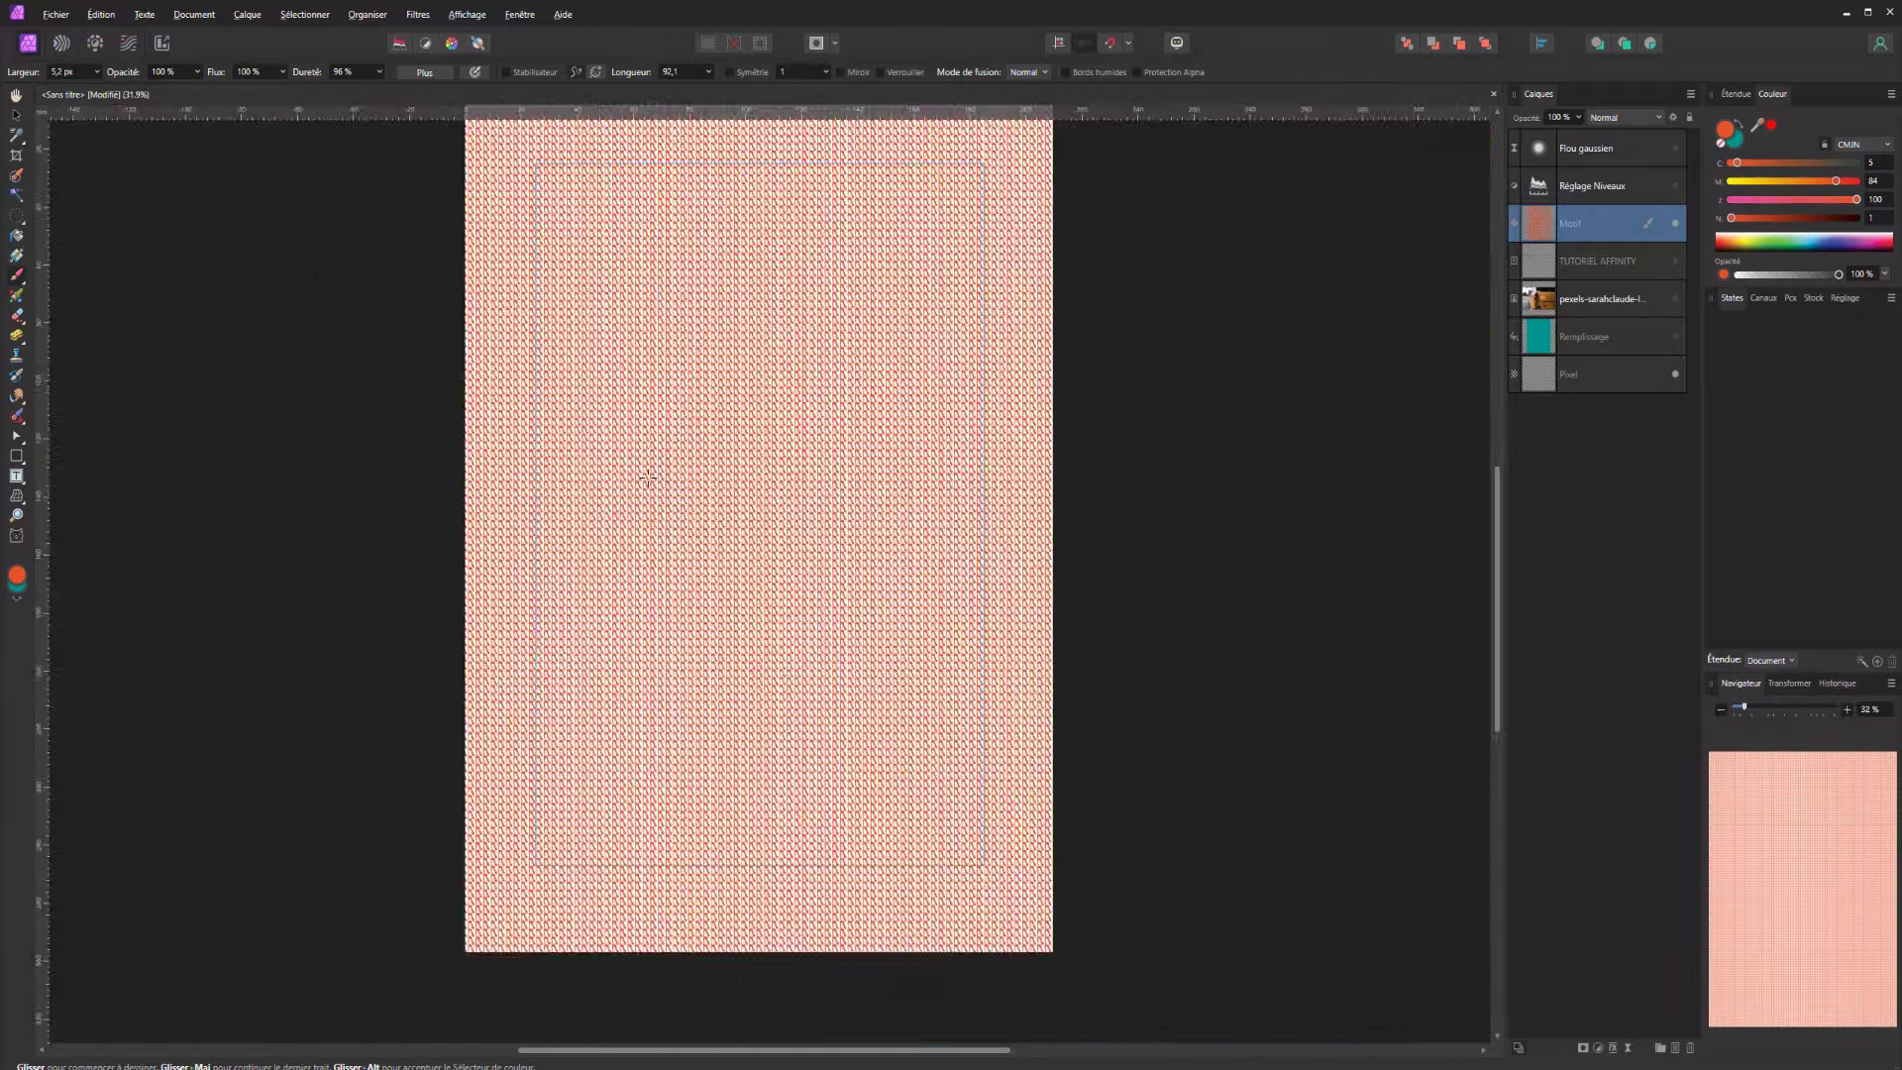
Hide the Motif layer, select the Réglage Niveaux adjustment layer, and show the car photo layer
left_click(1513, 225)
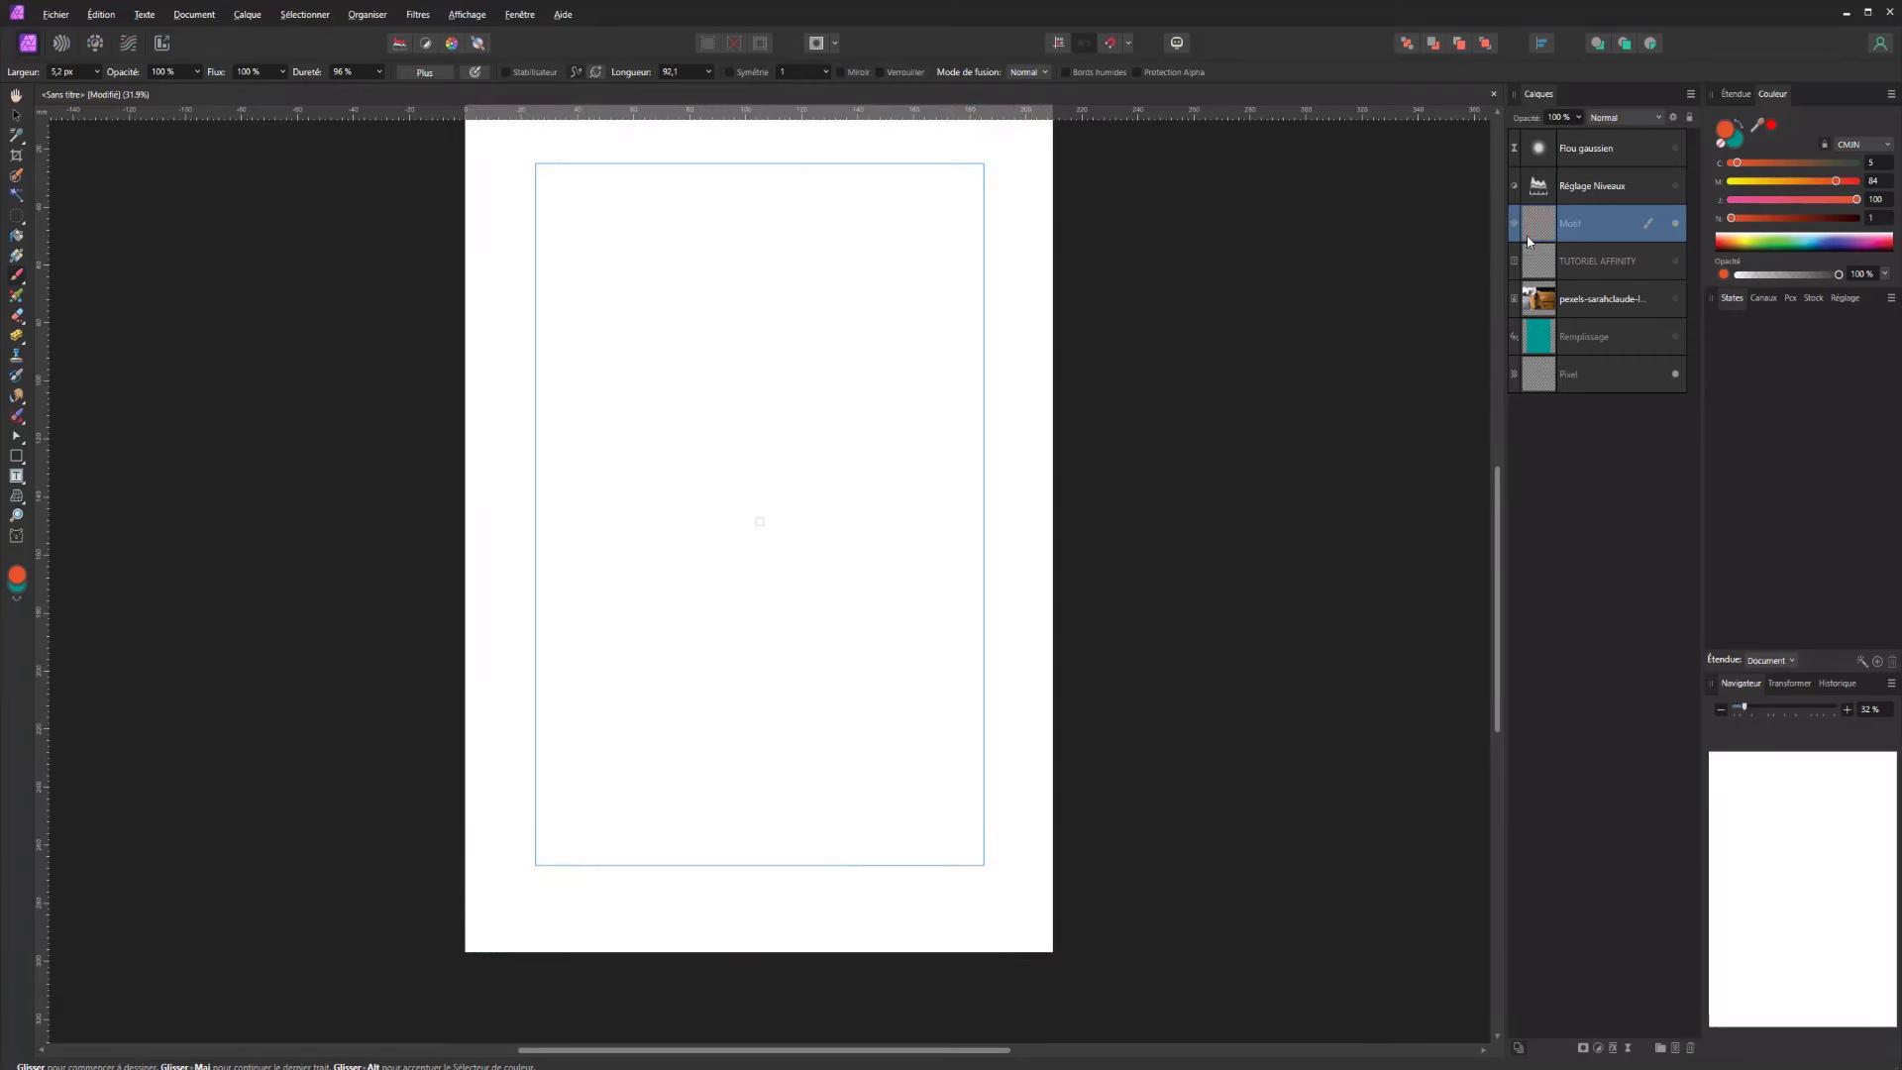
left_click(1610, 176)
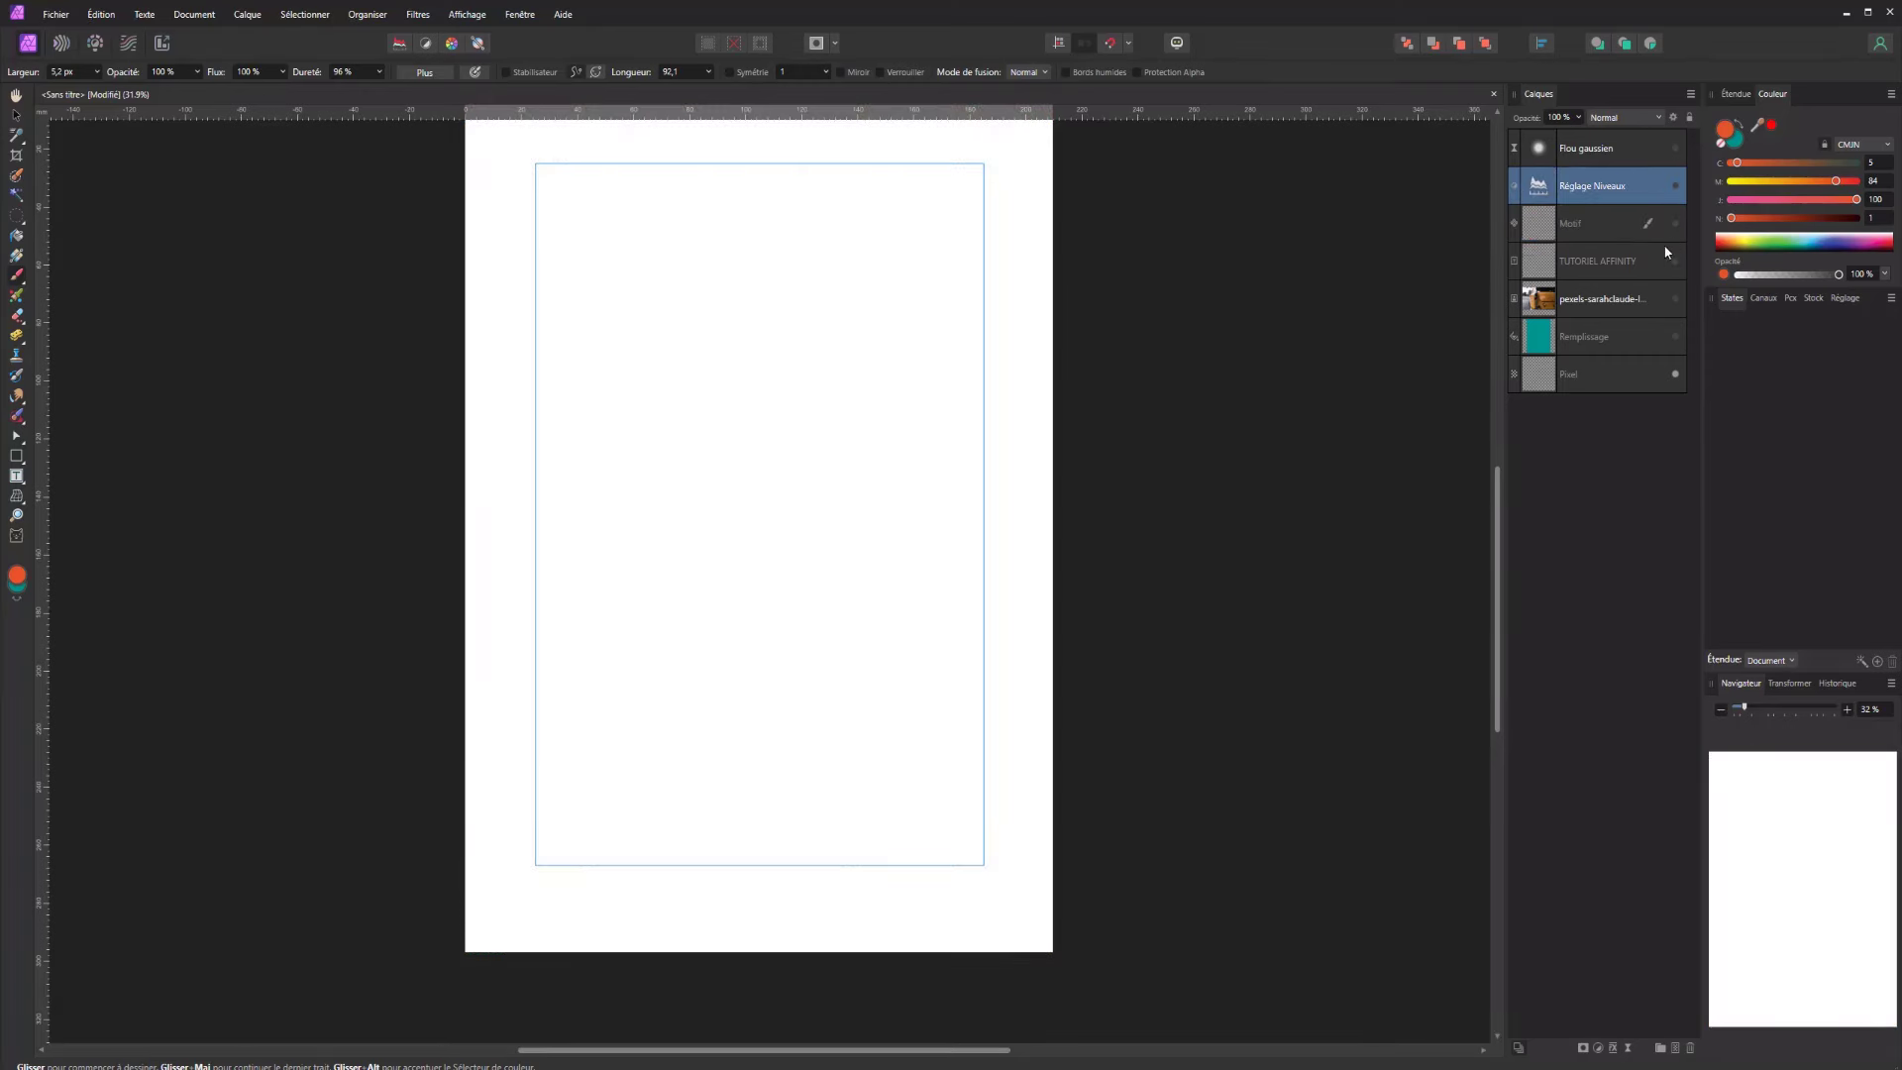
left_click(1672, 300)
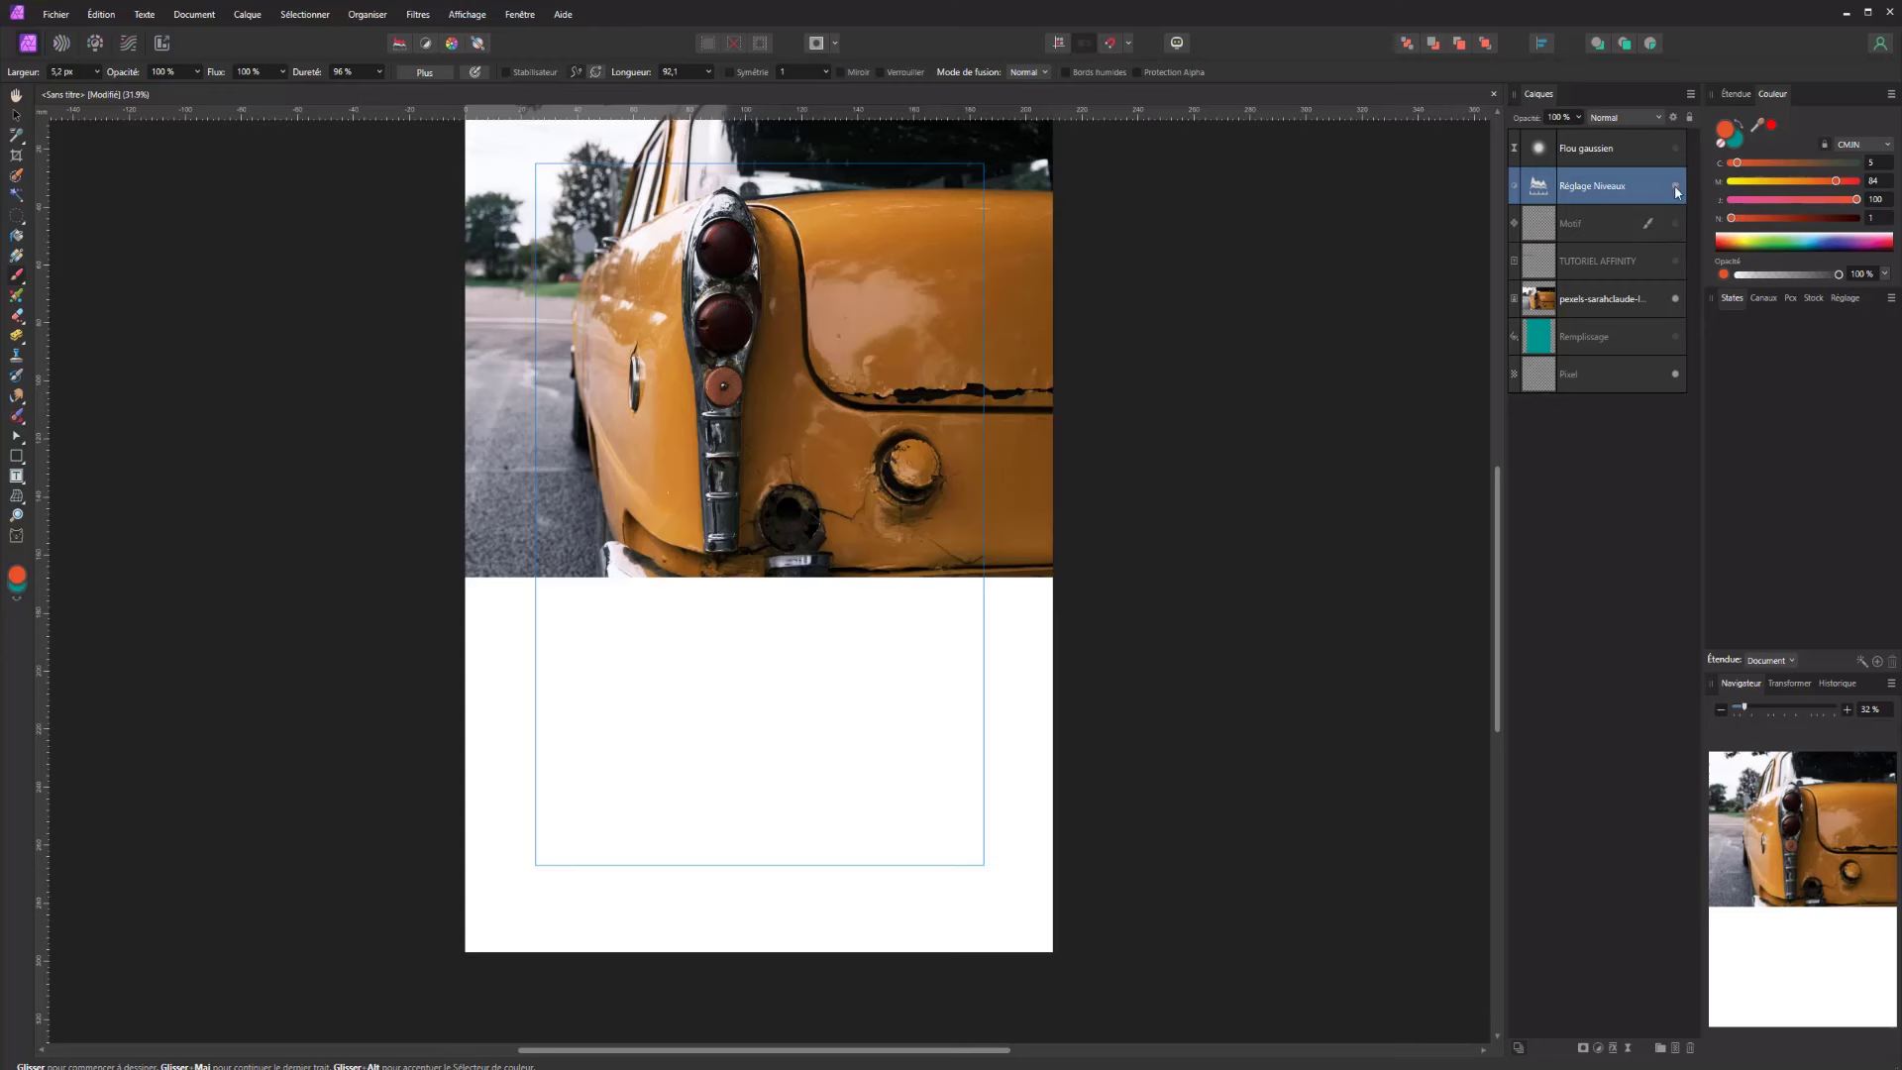
Try different black and white levels on the car photo with the Réglage Niveaux adjustment, and close its settings
double_click(1538, 185)
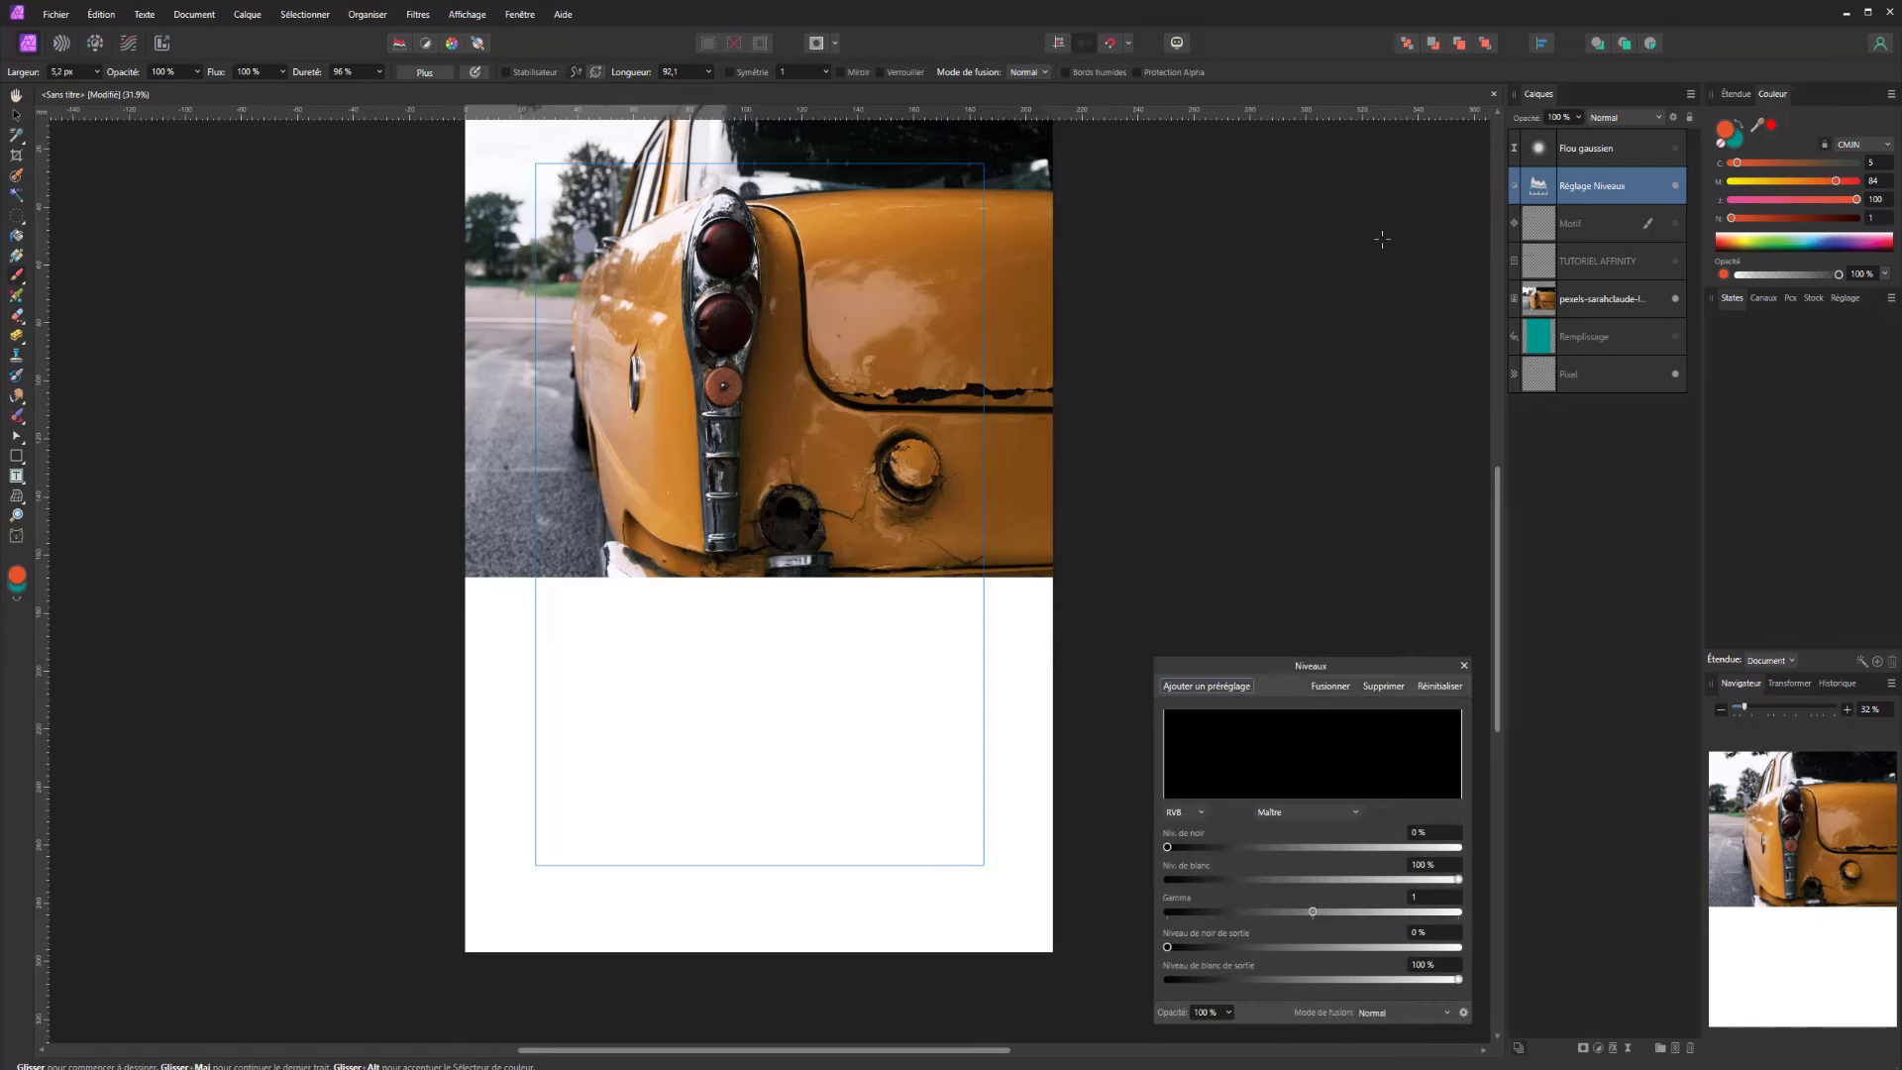
left_click_drag(1216, 848, 1177, 847)
left_click_drag(1458, 879, 1506, 876)
left_click(1464, 664)
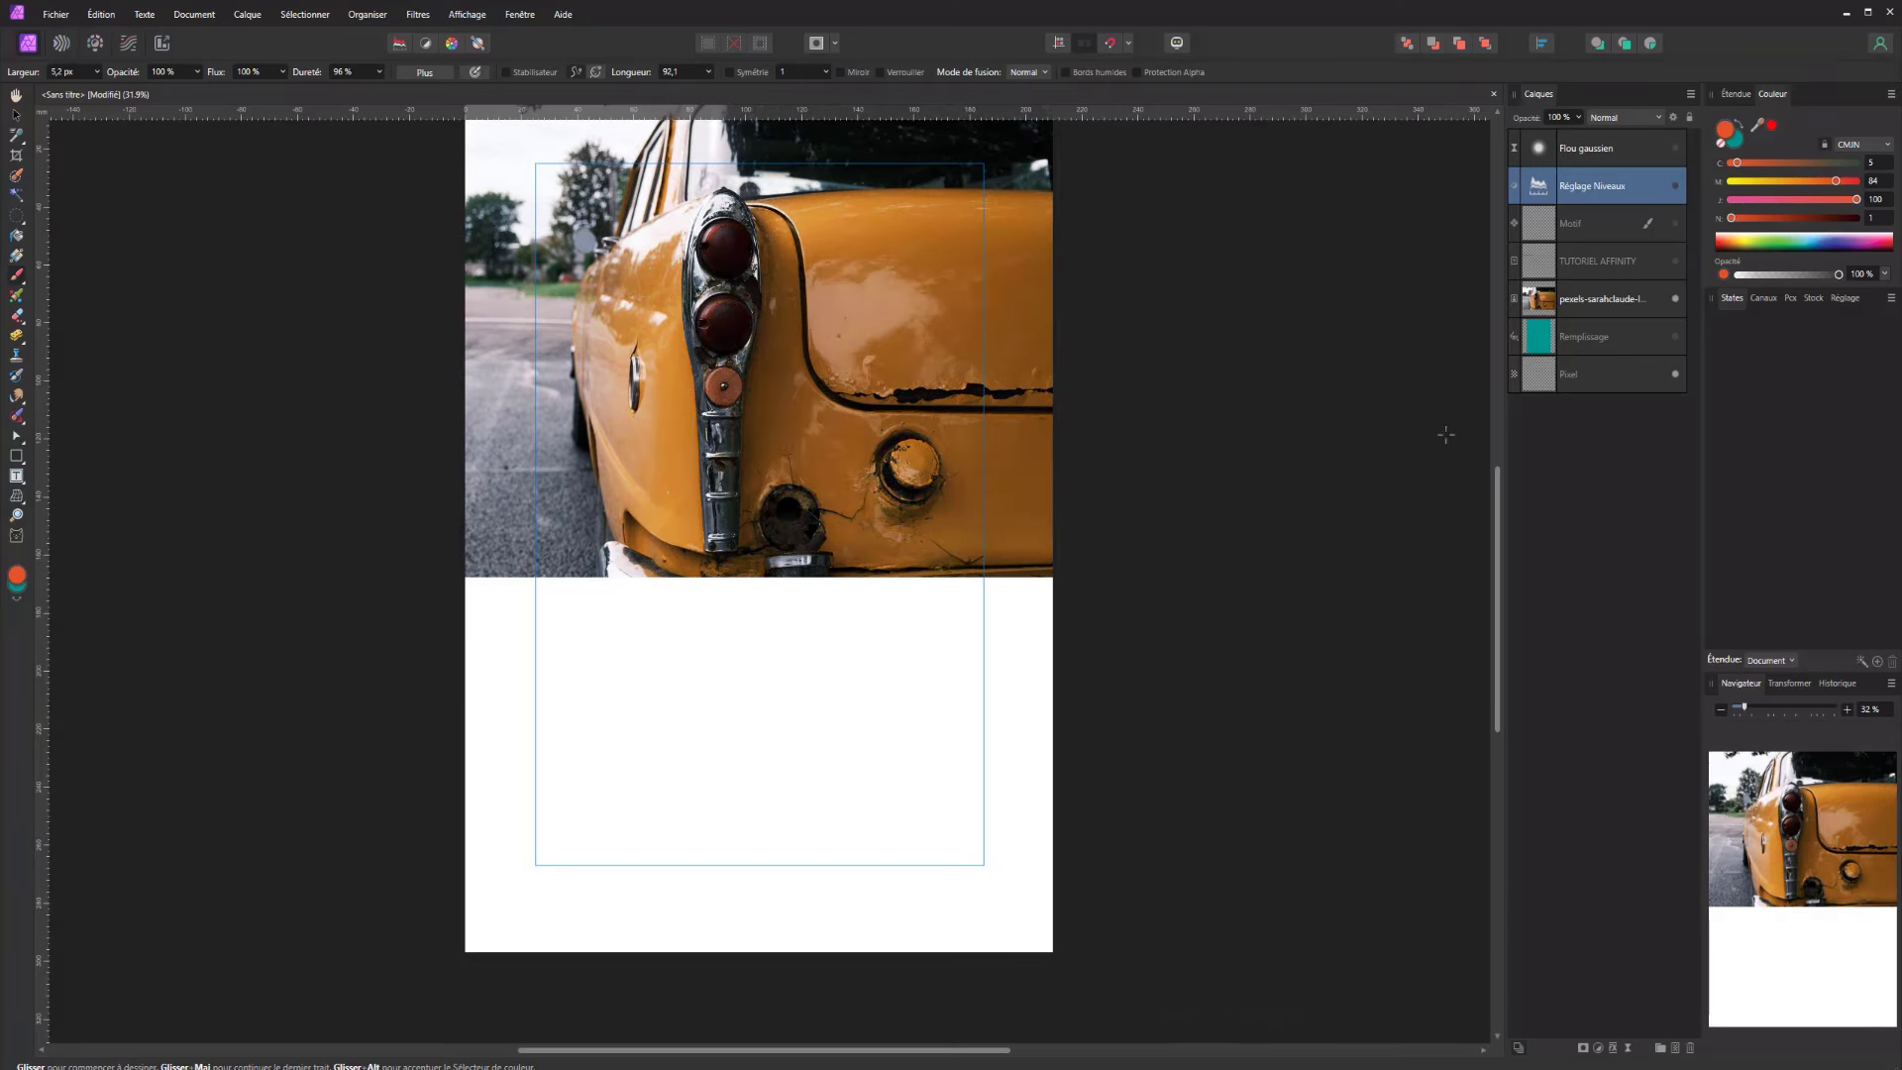
Show the Flou gaussien filter layer above the photo and try different blur radii in its settings
left_click(1516, 154)
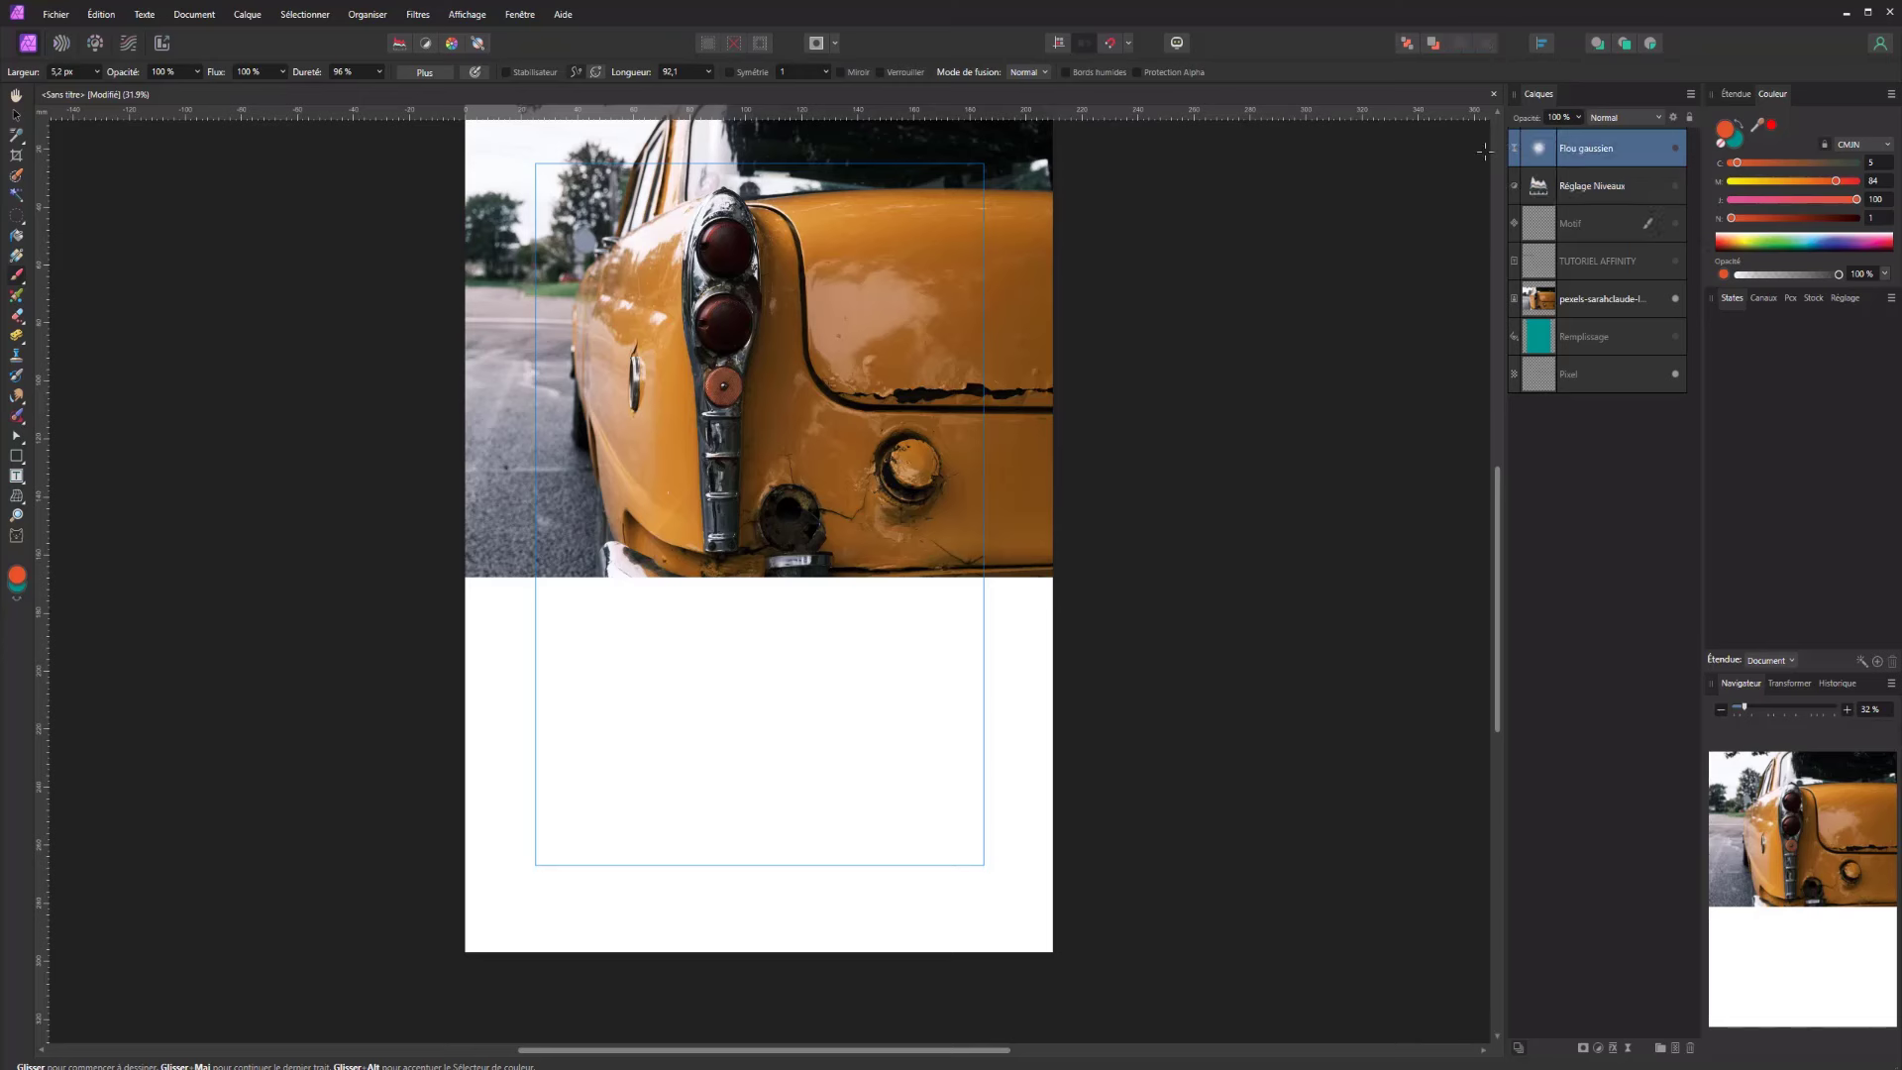
double_click(1540, 150)
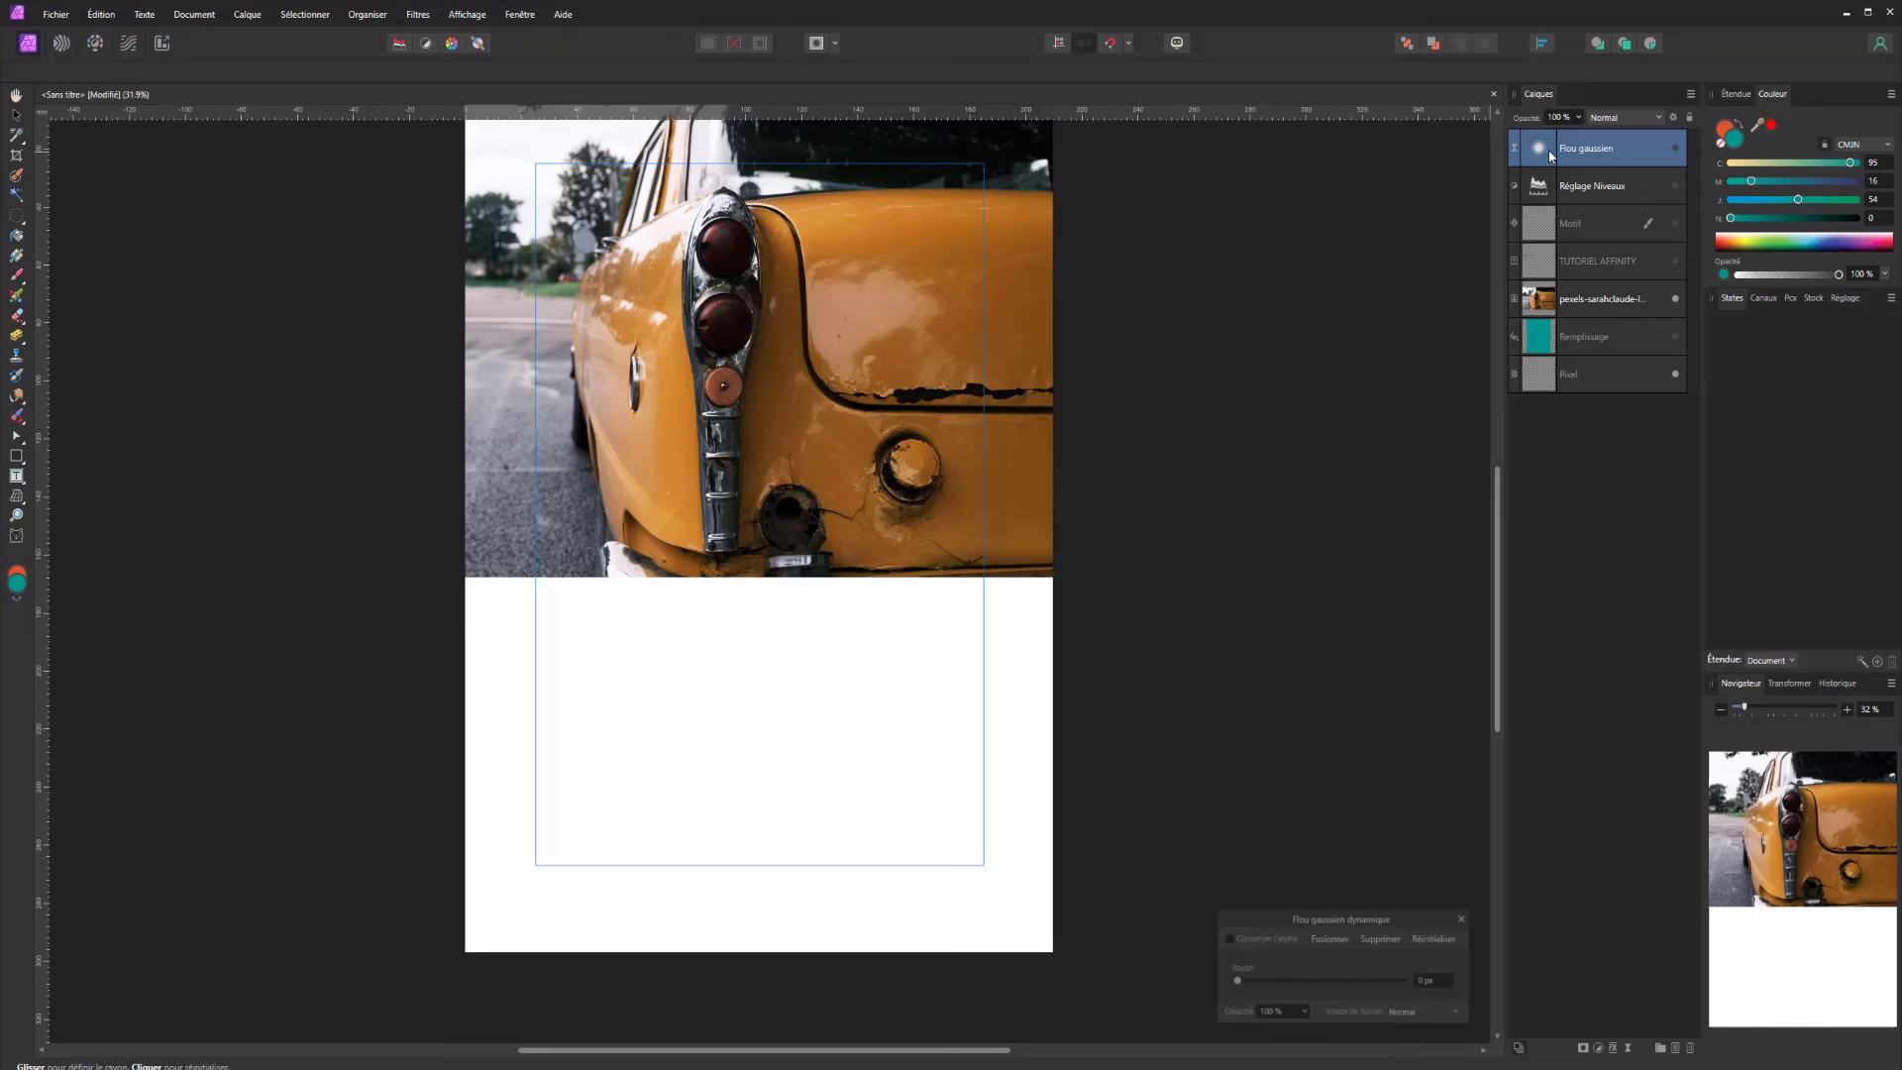
left_click(1464, 918)
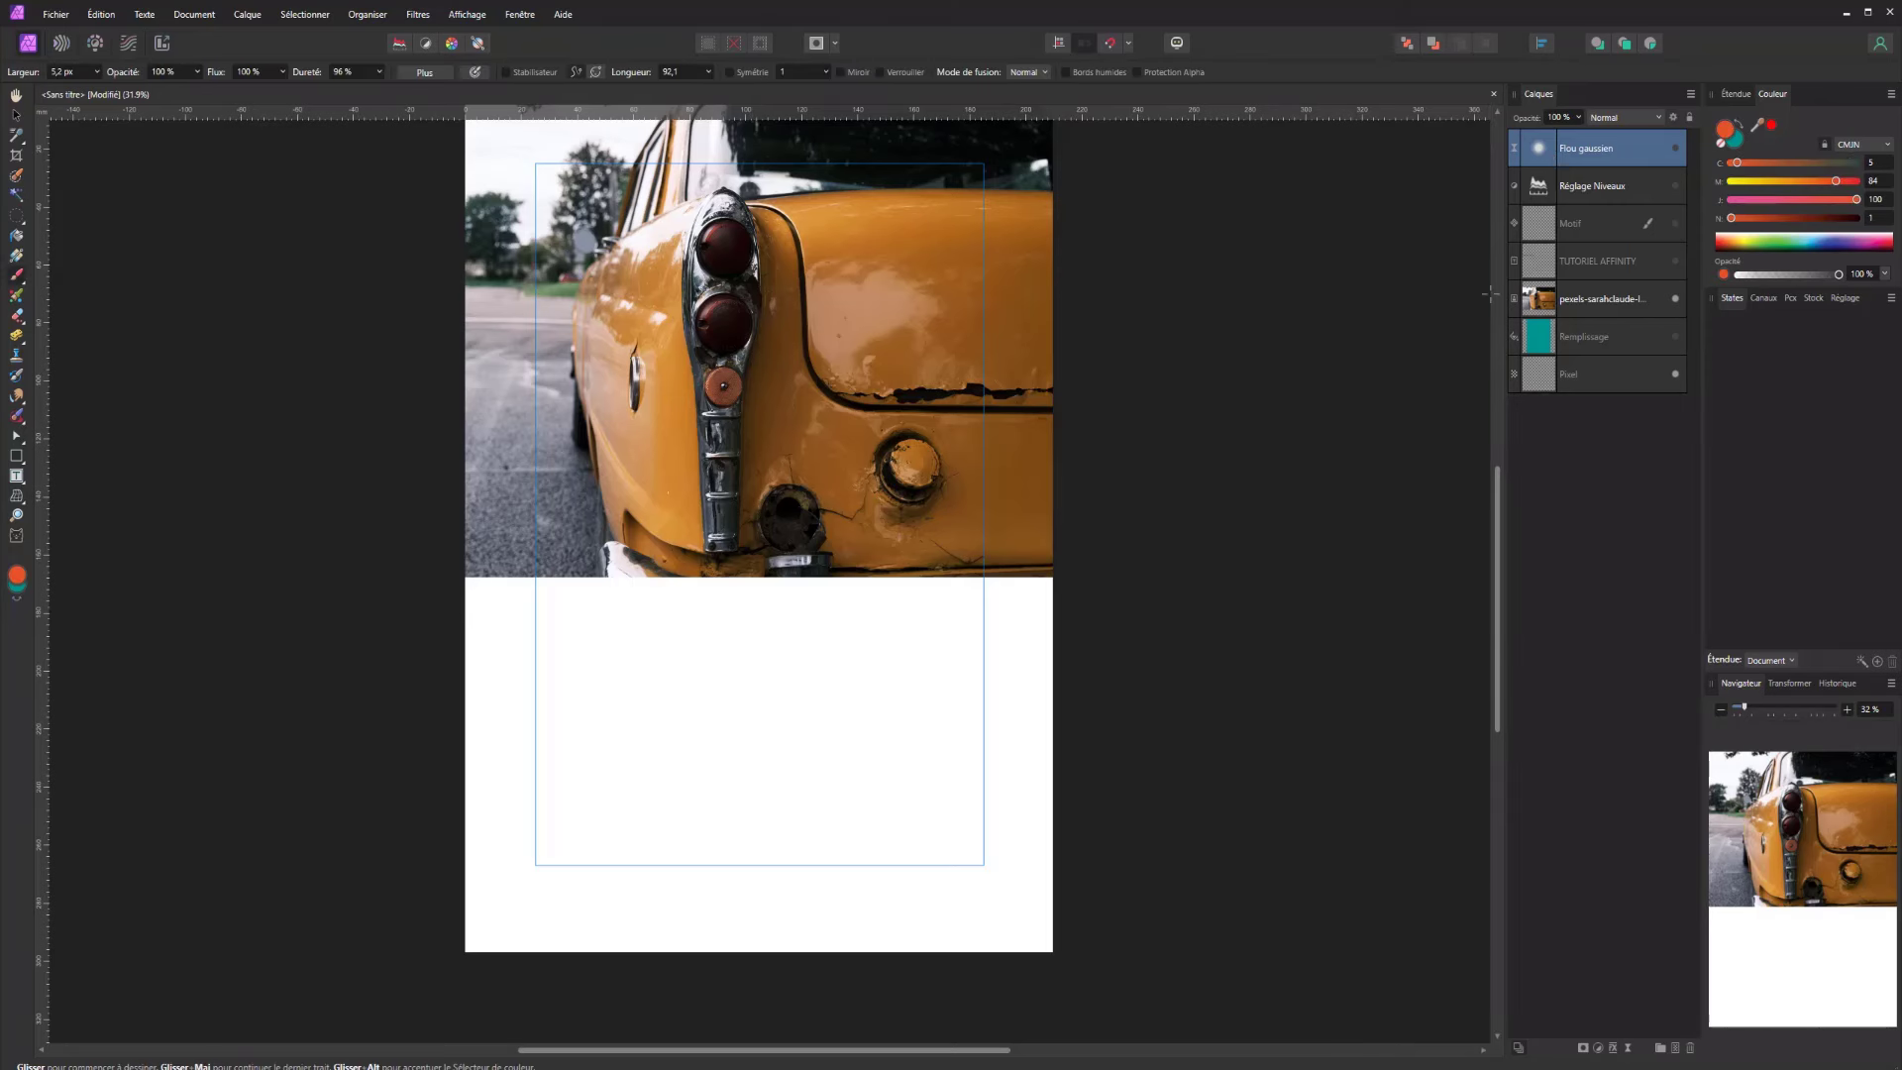
double_click(1536, 150)
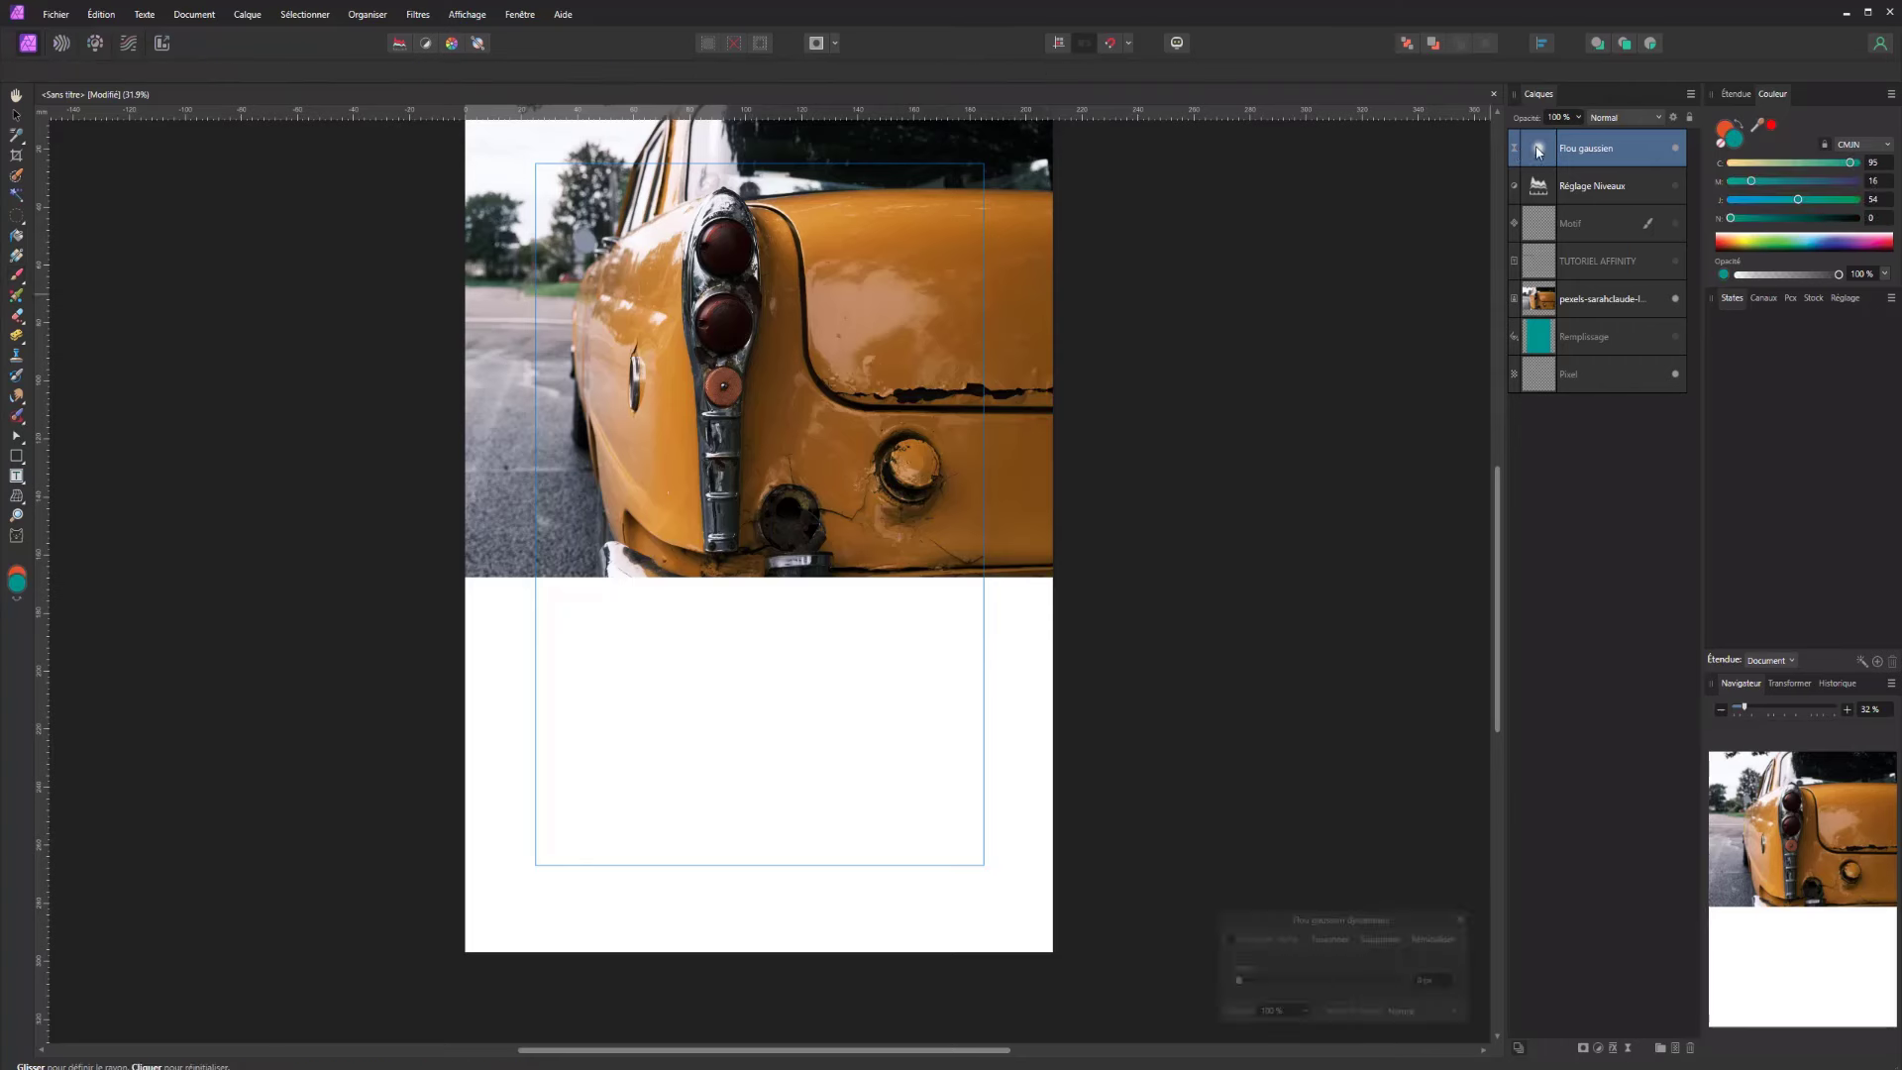
left_click_drag(1269, 983, 1220, 975)
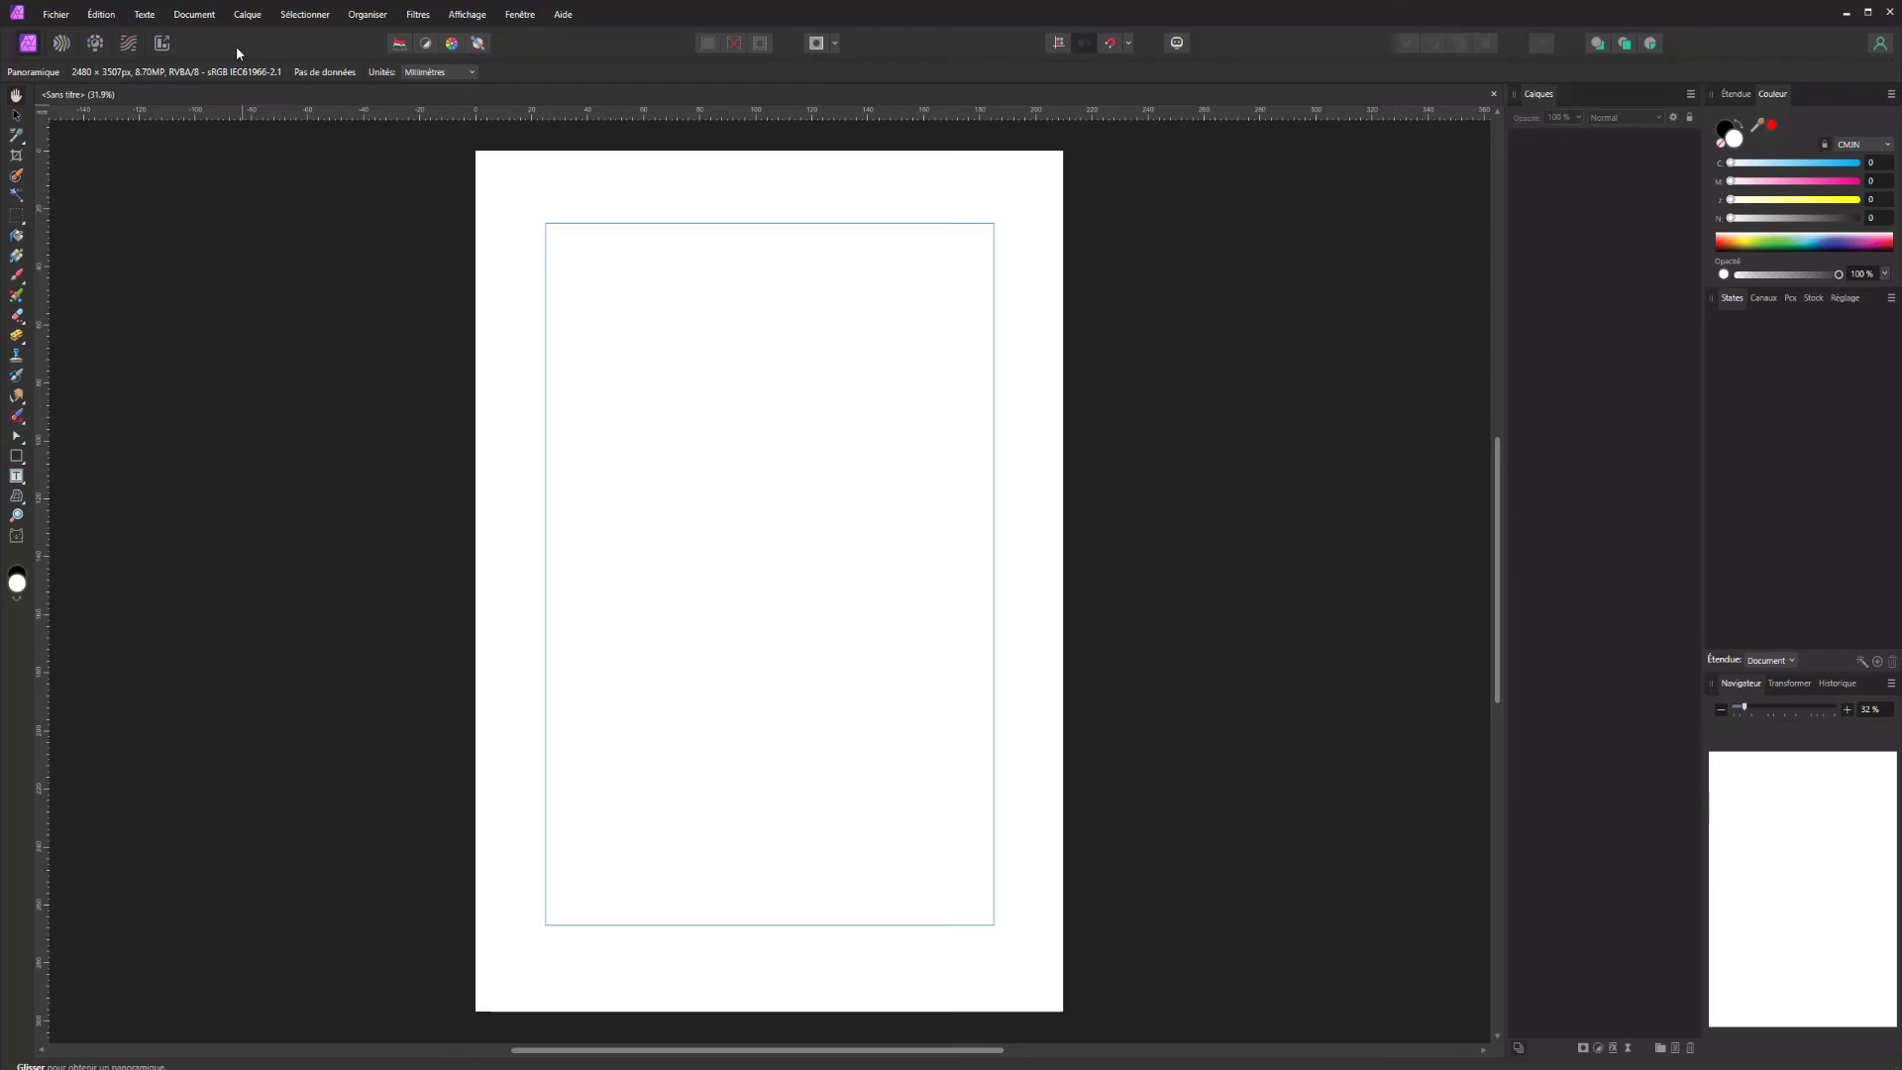
left_click(243, 15)
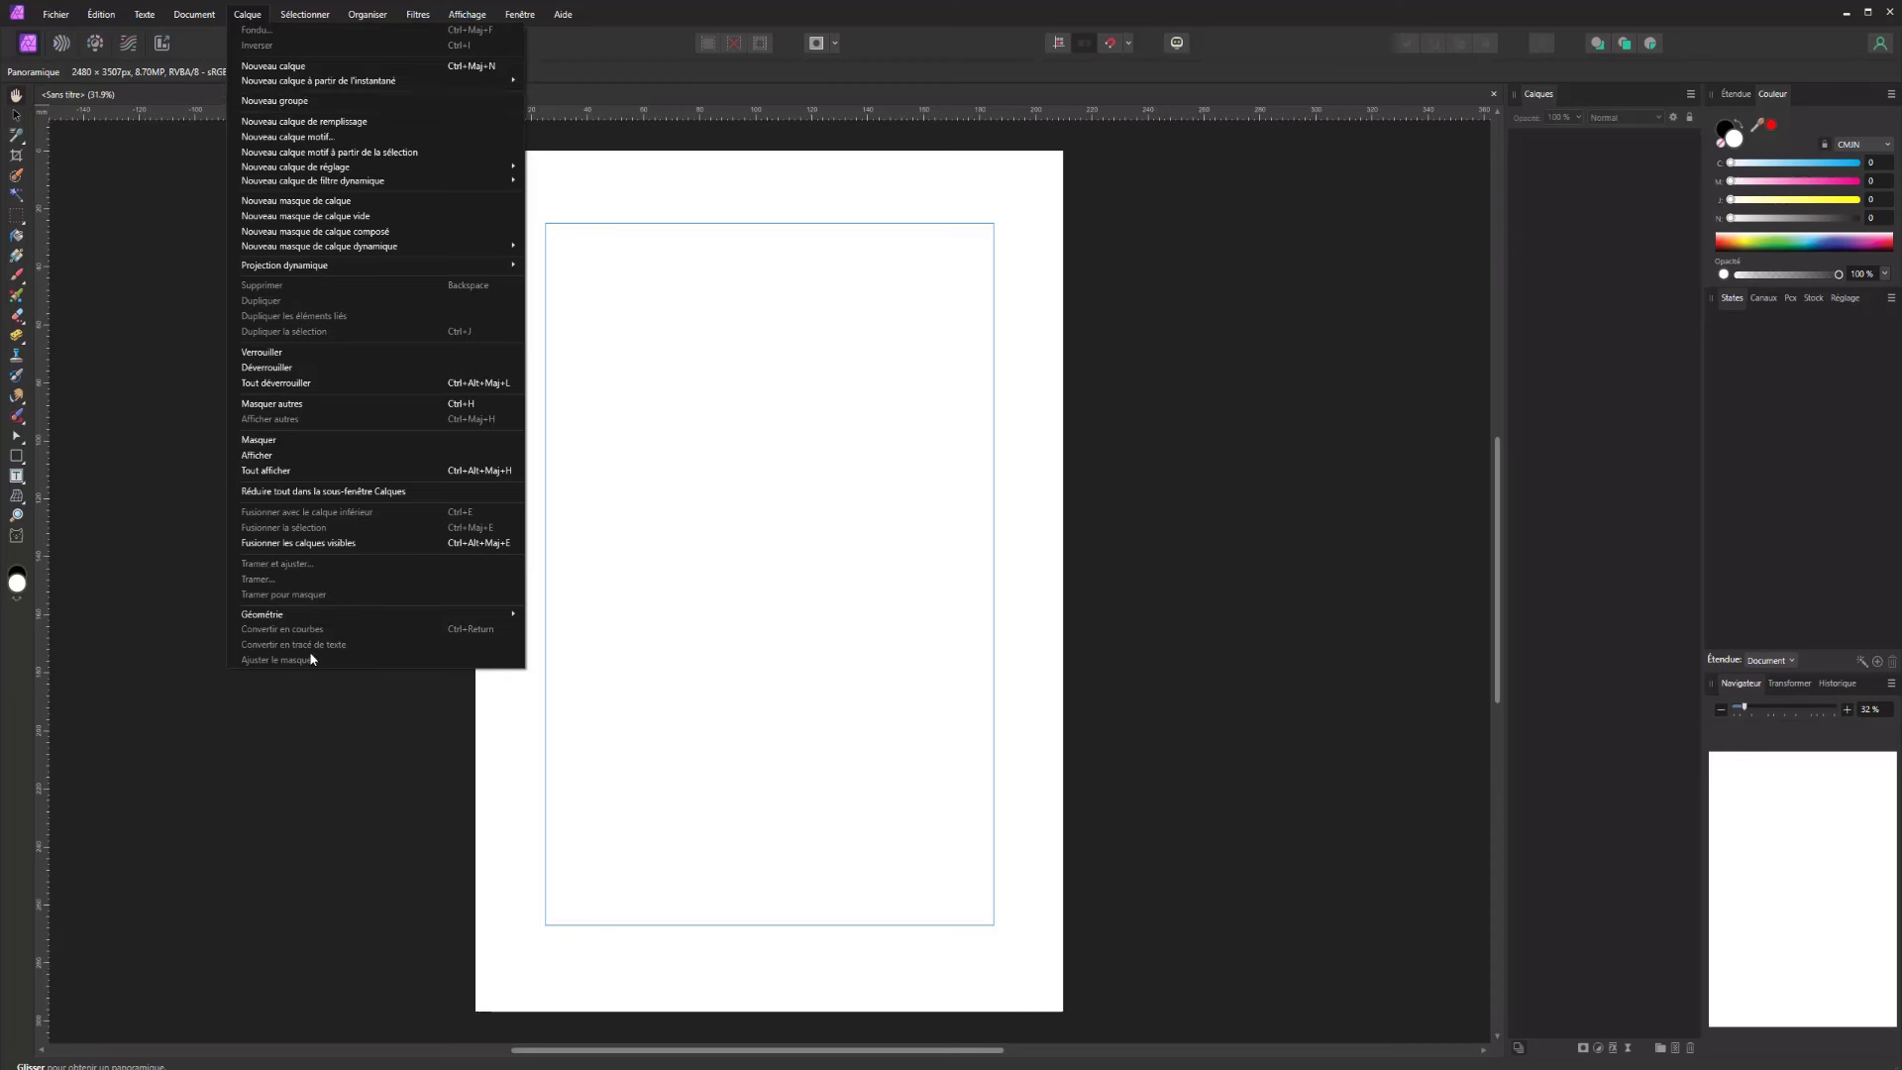
Draw a rectangular selection in the page's upper-left area and add a new pixel layer to the empty document
mouse_move(329, 618)
left_click(16, 215)
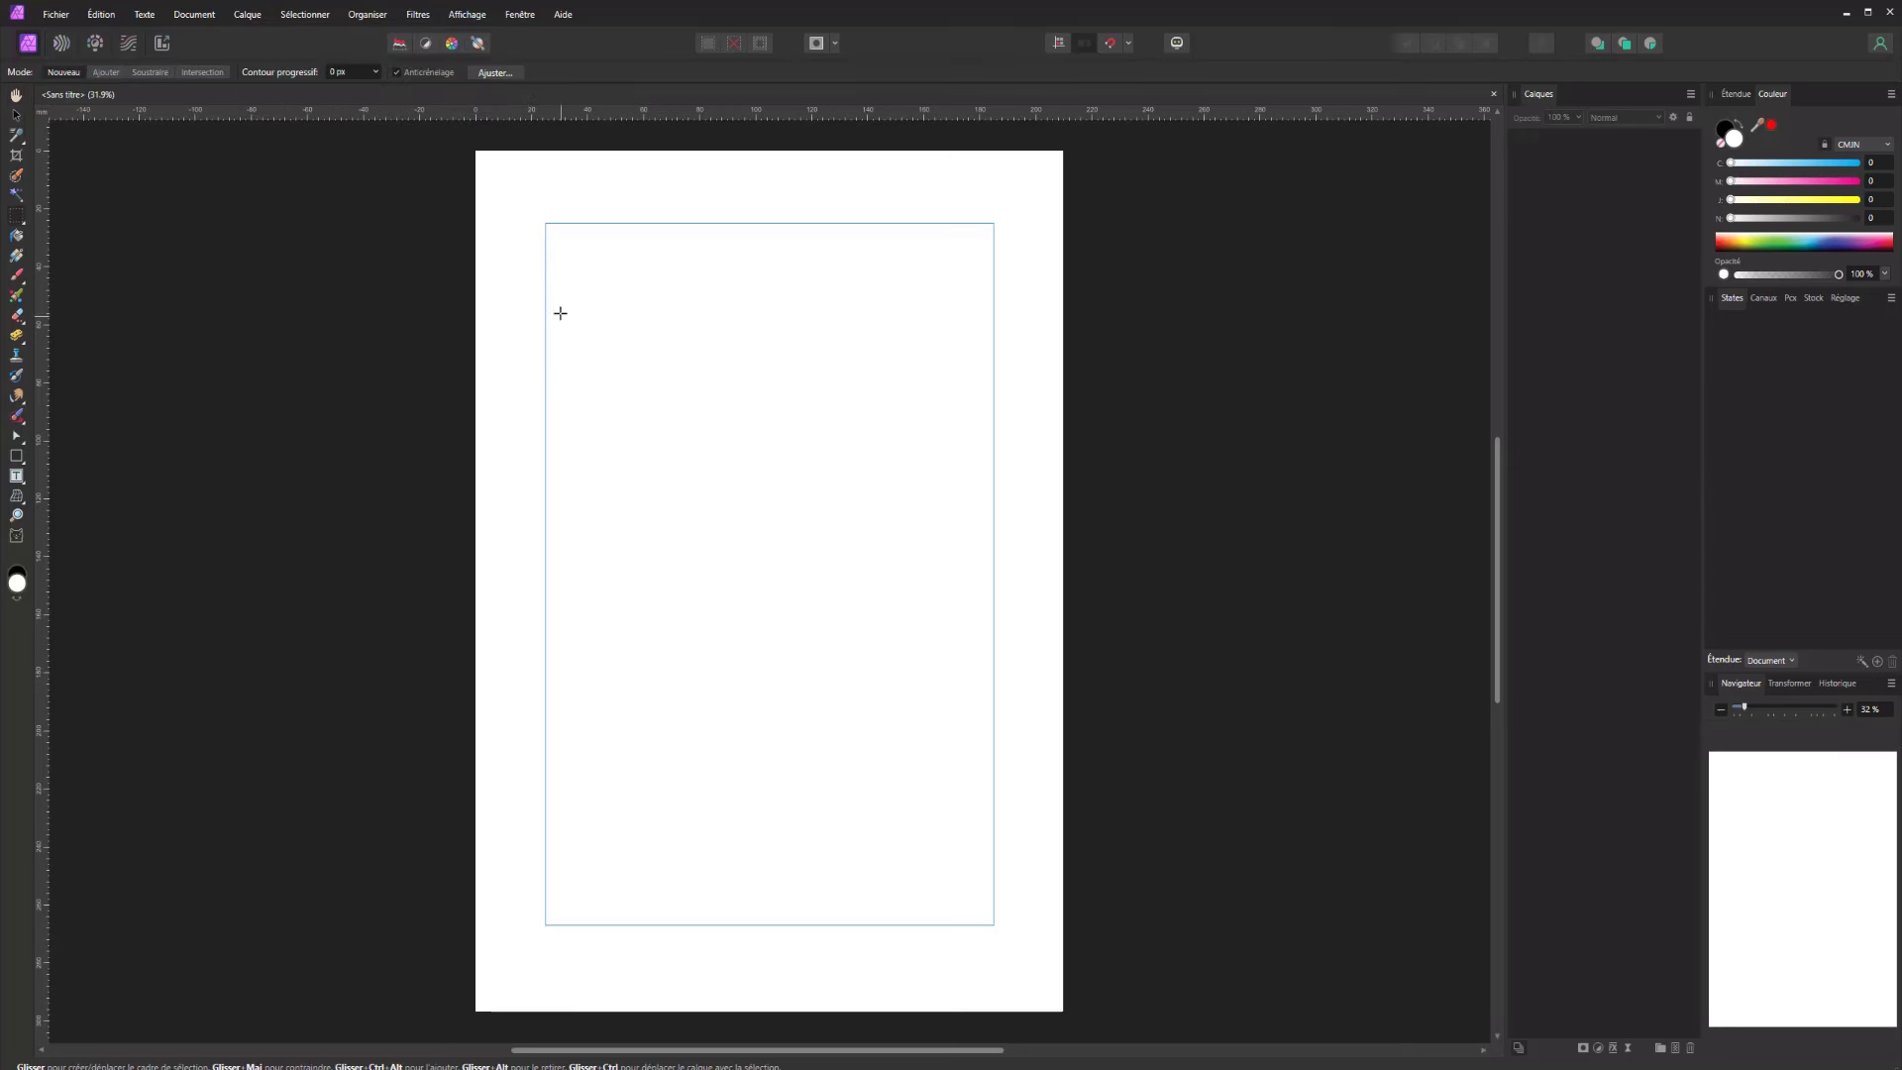
left_click_drag(561, 313, 789, 590)
left_click(1674, 1048)
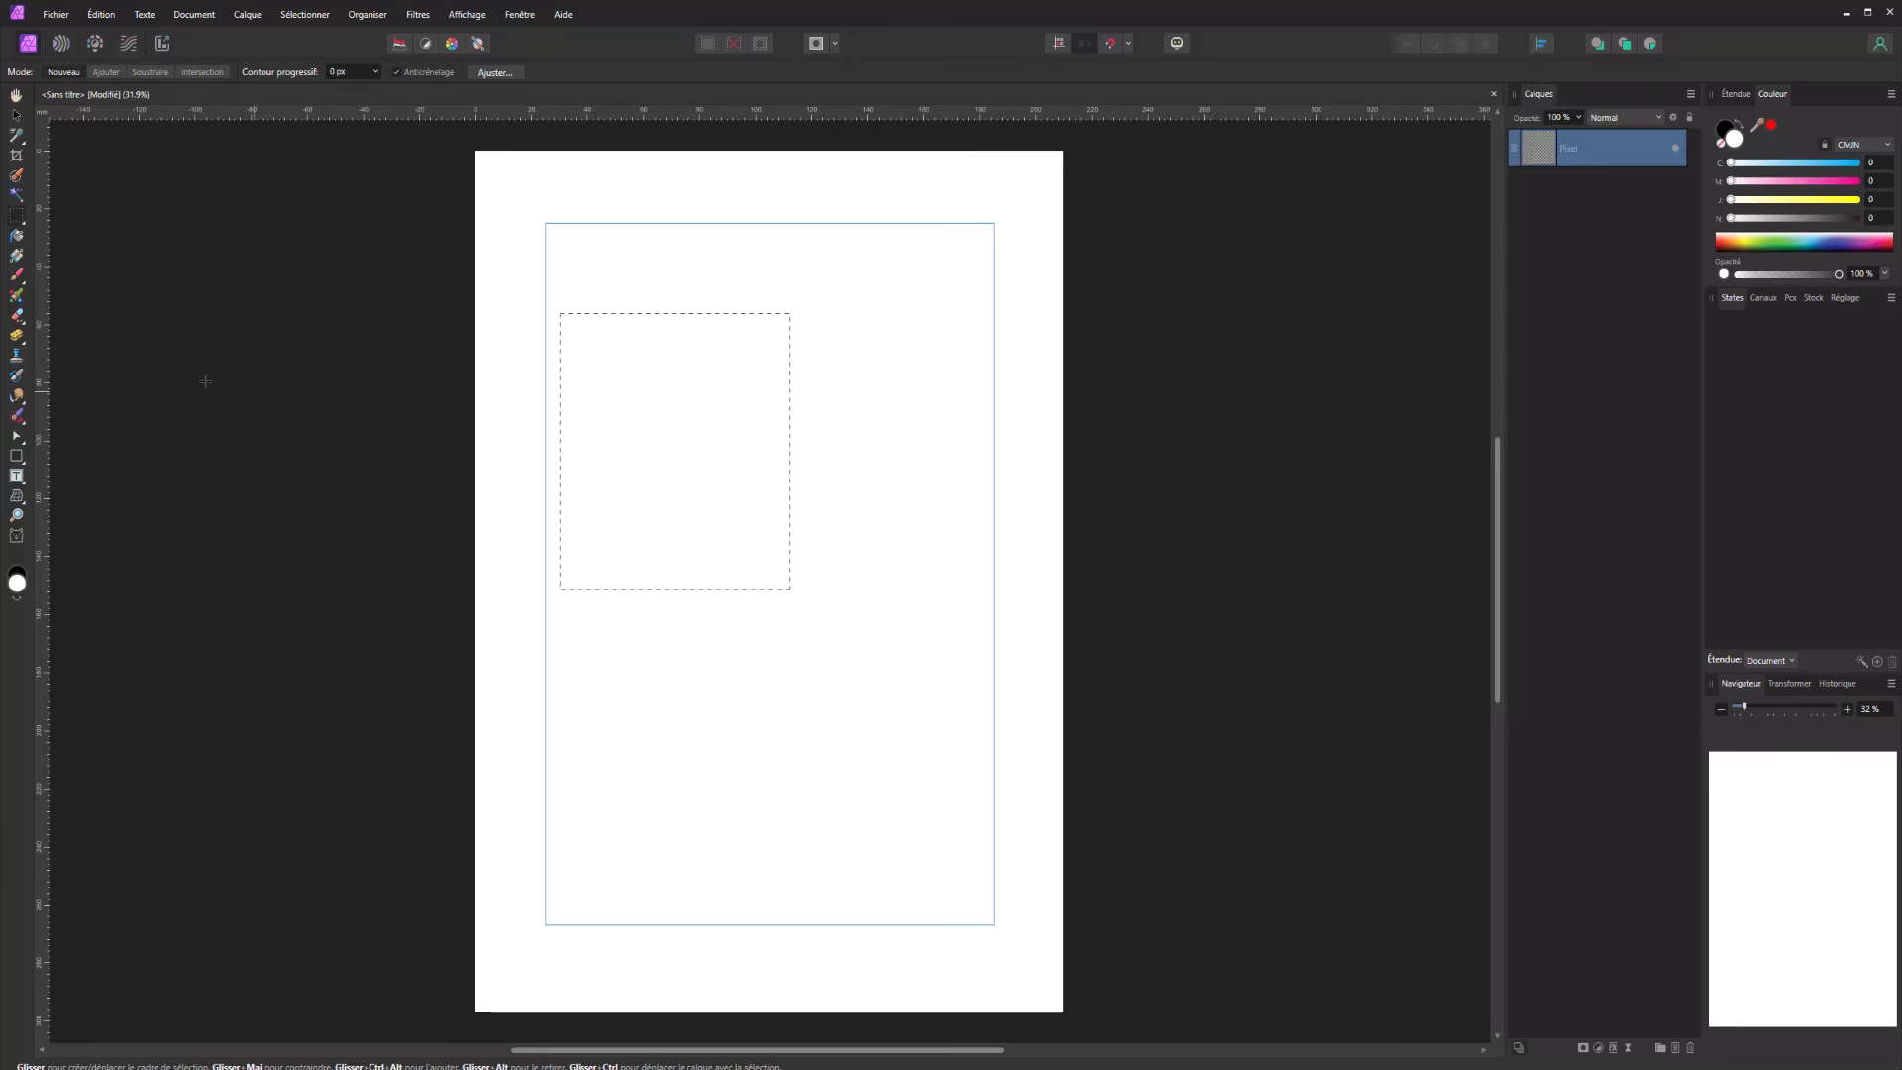
Fill the rectangular selection with light blue brush paint (cyan 46, magenta 0, yellow 9) and clear the selection
left_click(18, 280)
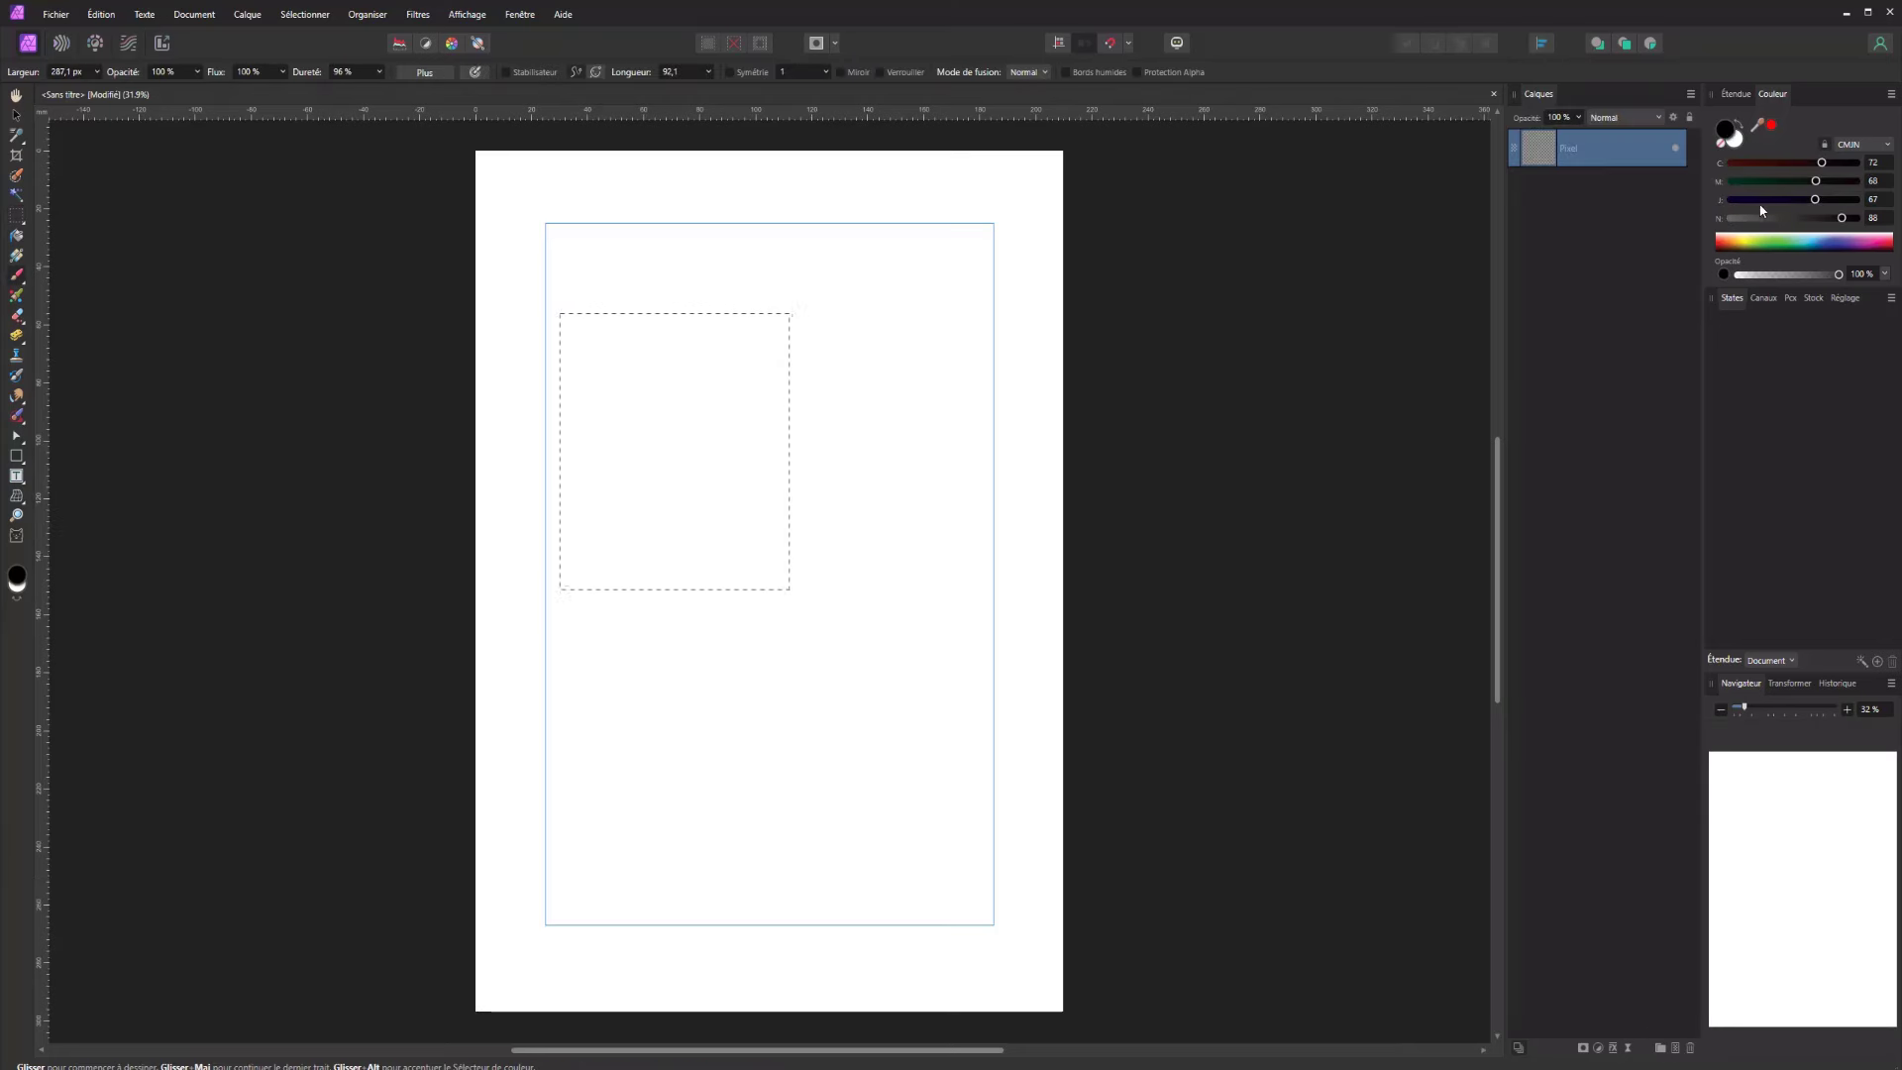
left_click(1806, 241)
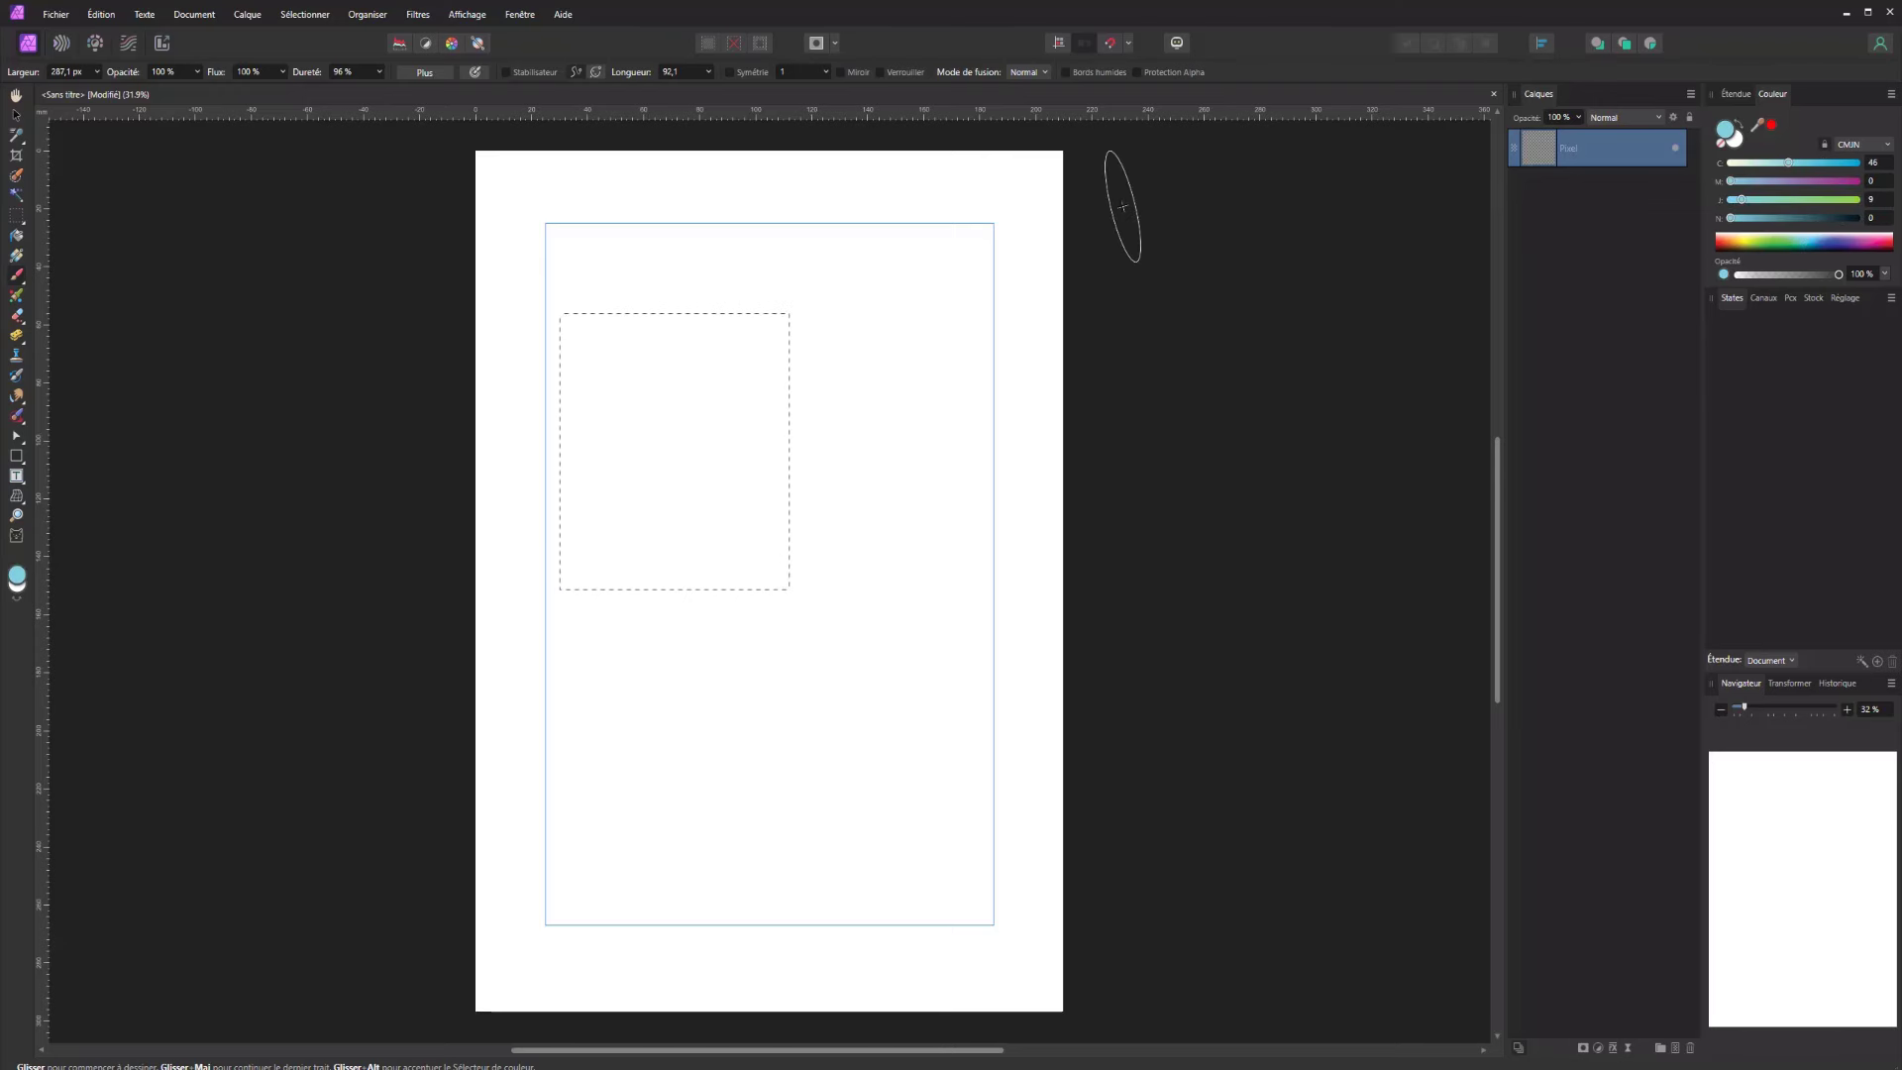
mouse_move(1123, 206)
left_mouse_down()
mouse_move(531, 409)
mouse_move(681, 358)
mouse_move(409, 362)
mouse_move(493, 503)
mouse_move(648, 425)
mouse_move(815, 521)
mouse_move(156, 509)
mouse_move(353, 547)
mouse_move(769, 526)
mouse_move(539, 318)
left_mouse_up()
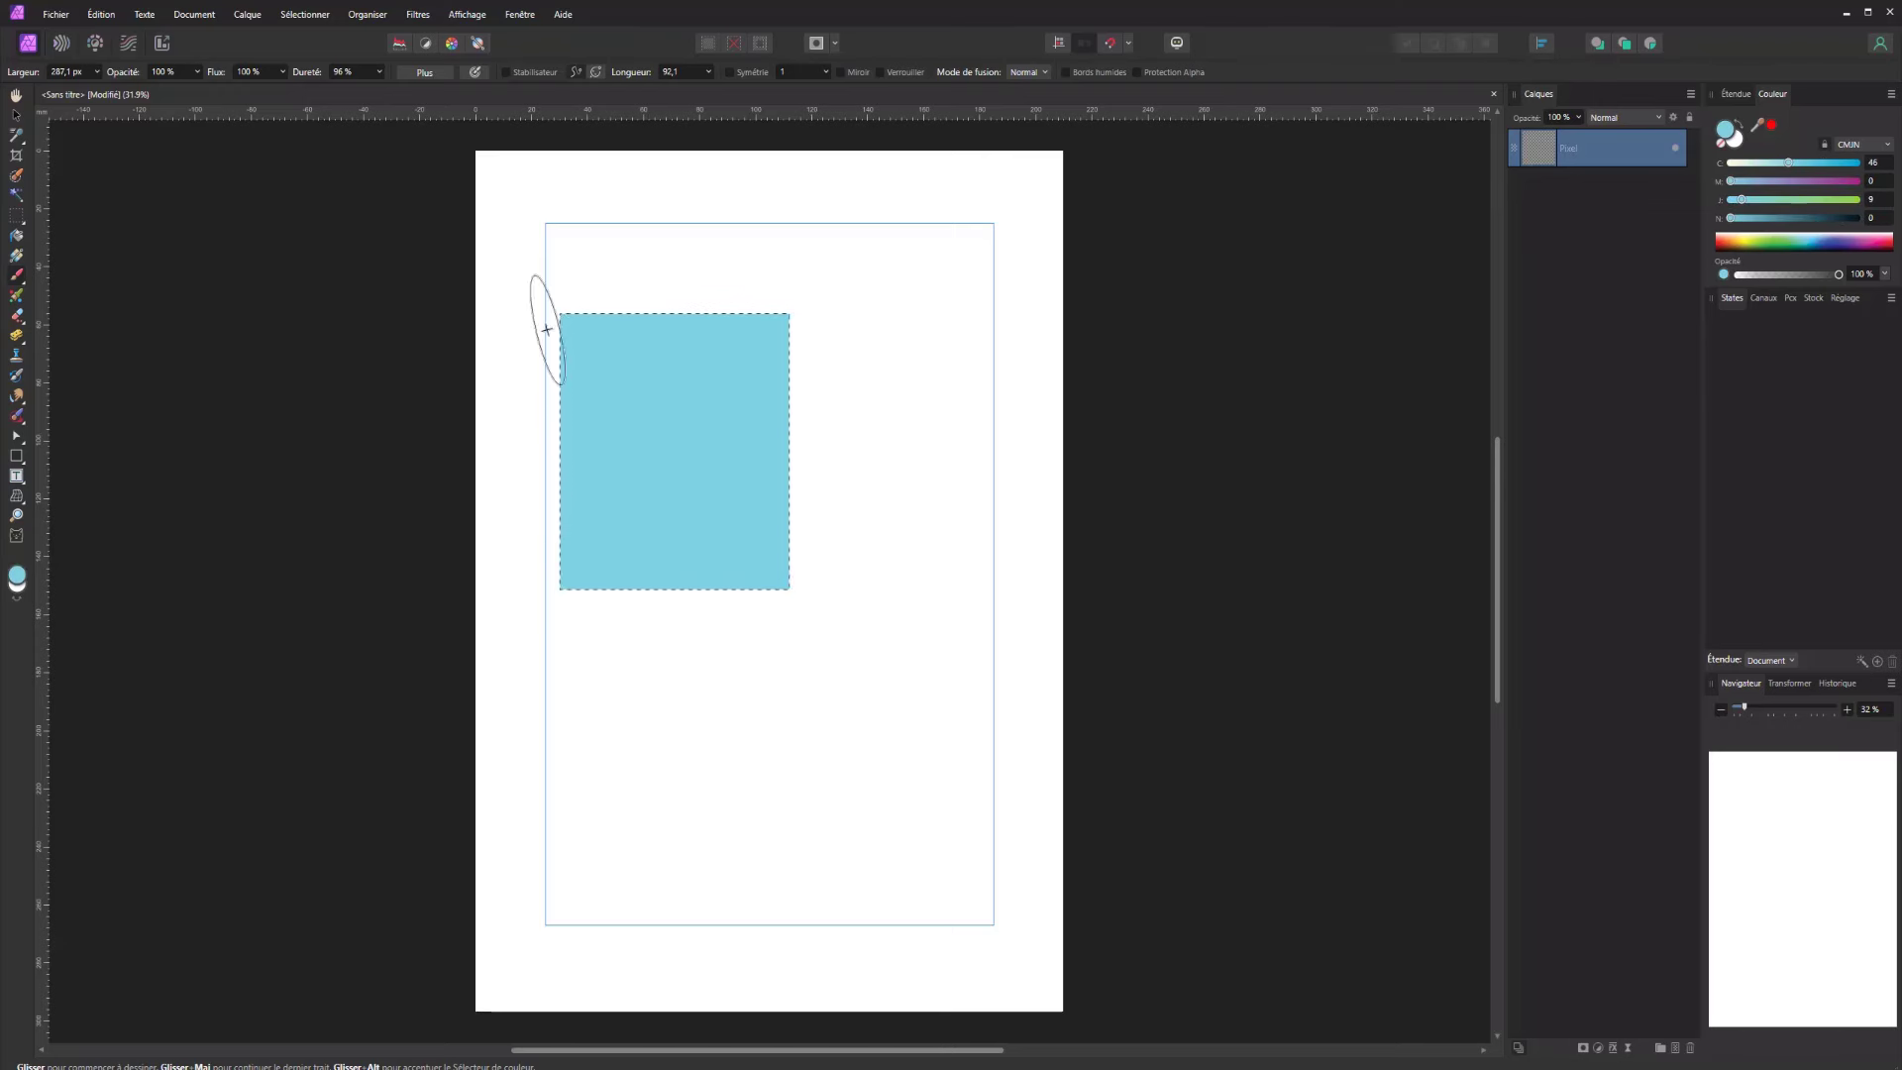
left_click(16, 214)
Try fading the light blue brush paint with Fondu at 98 %, browse the blend modes, and cancel the fade
left_click(229, 11)
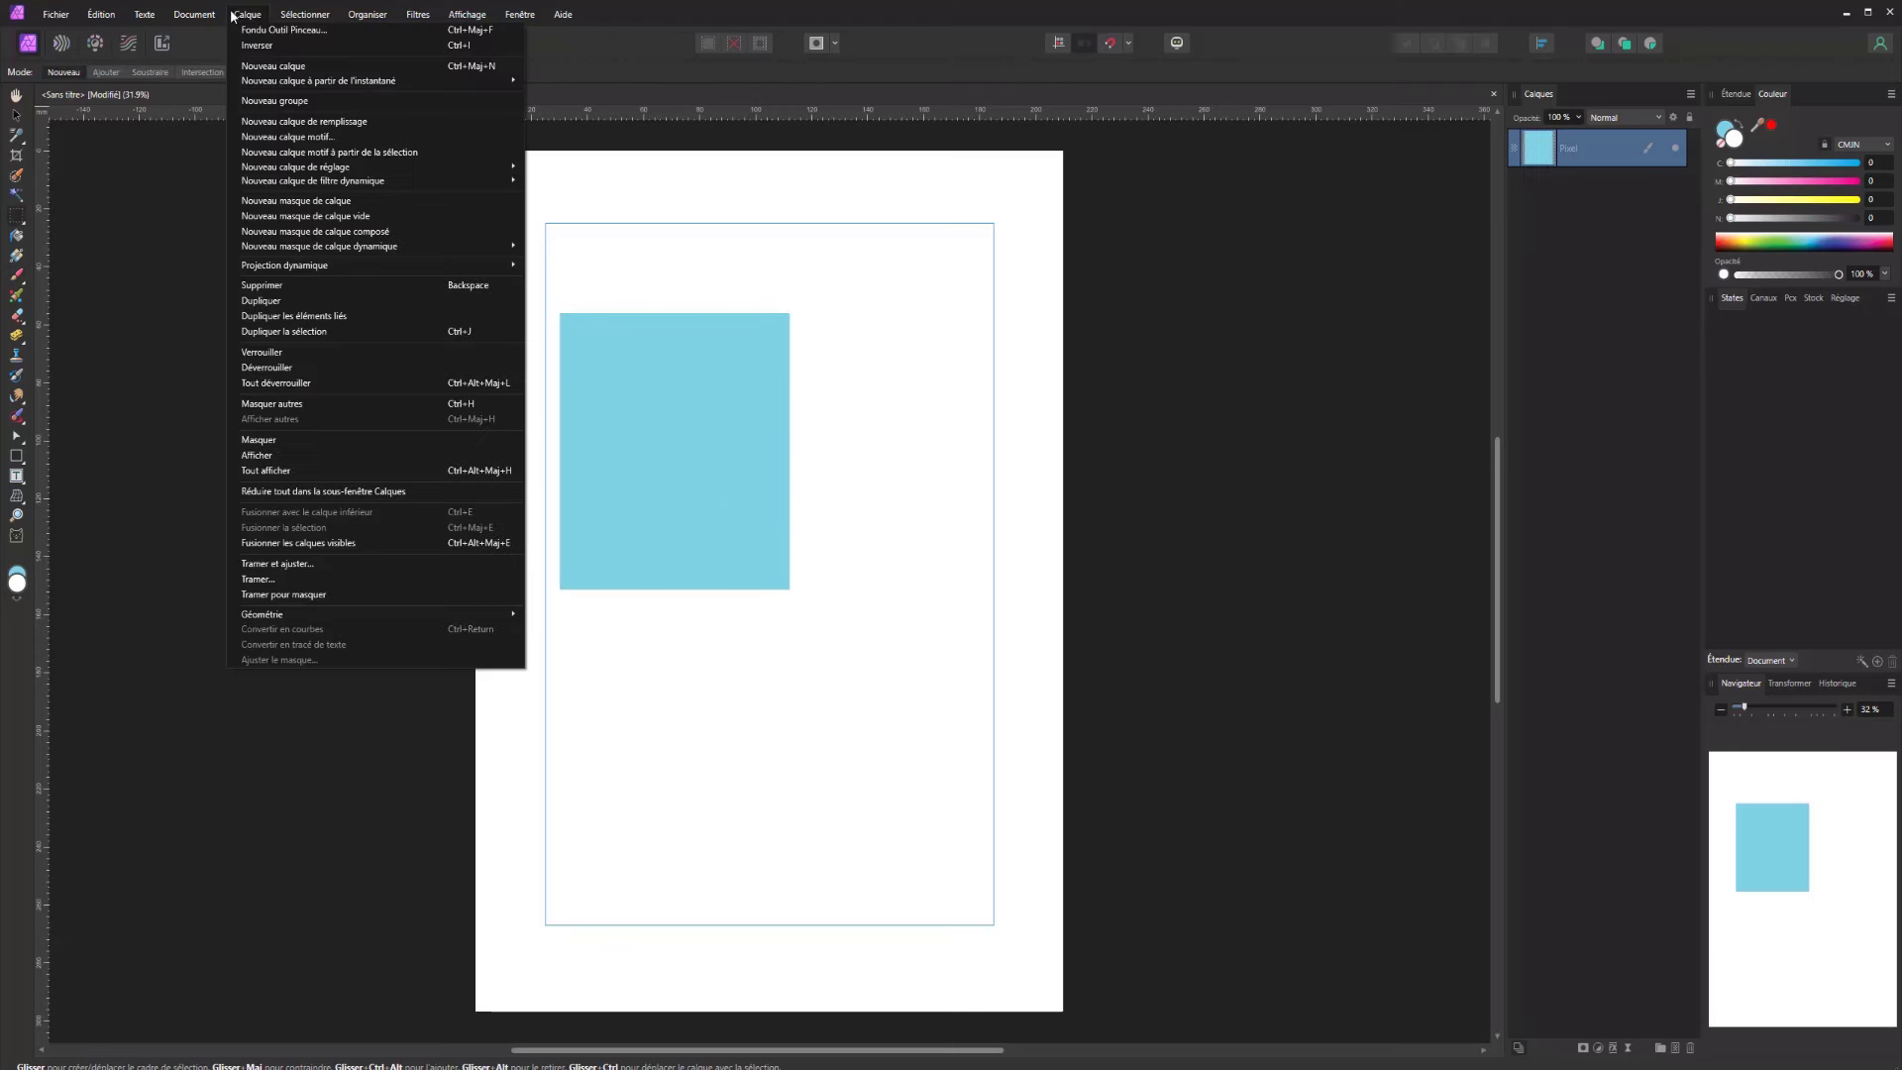
left_click(298, 30)
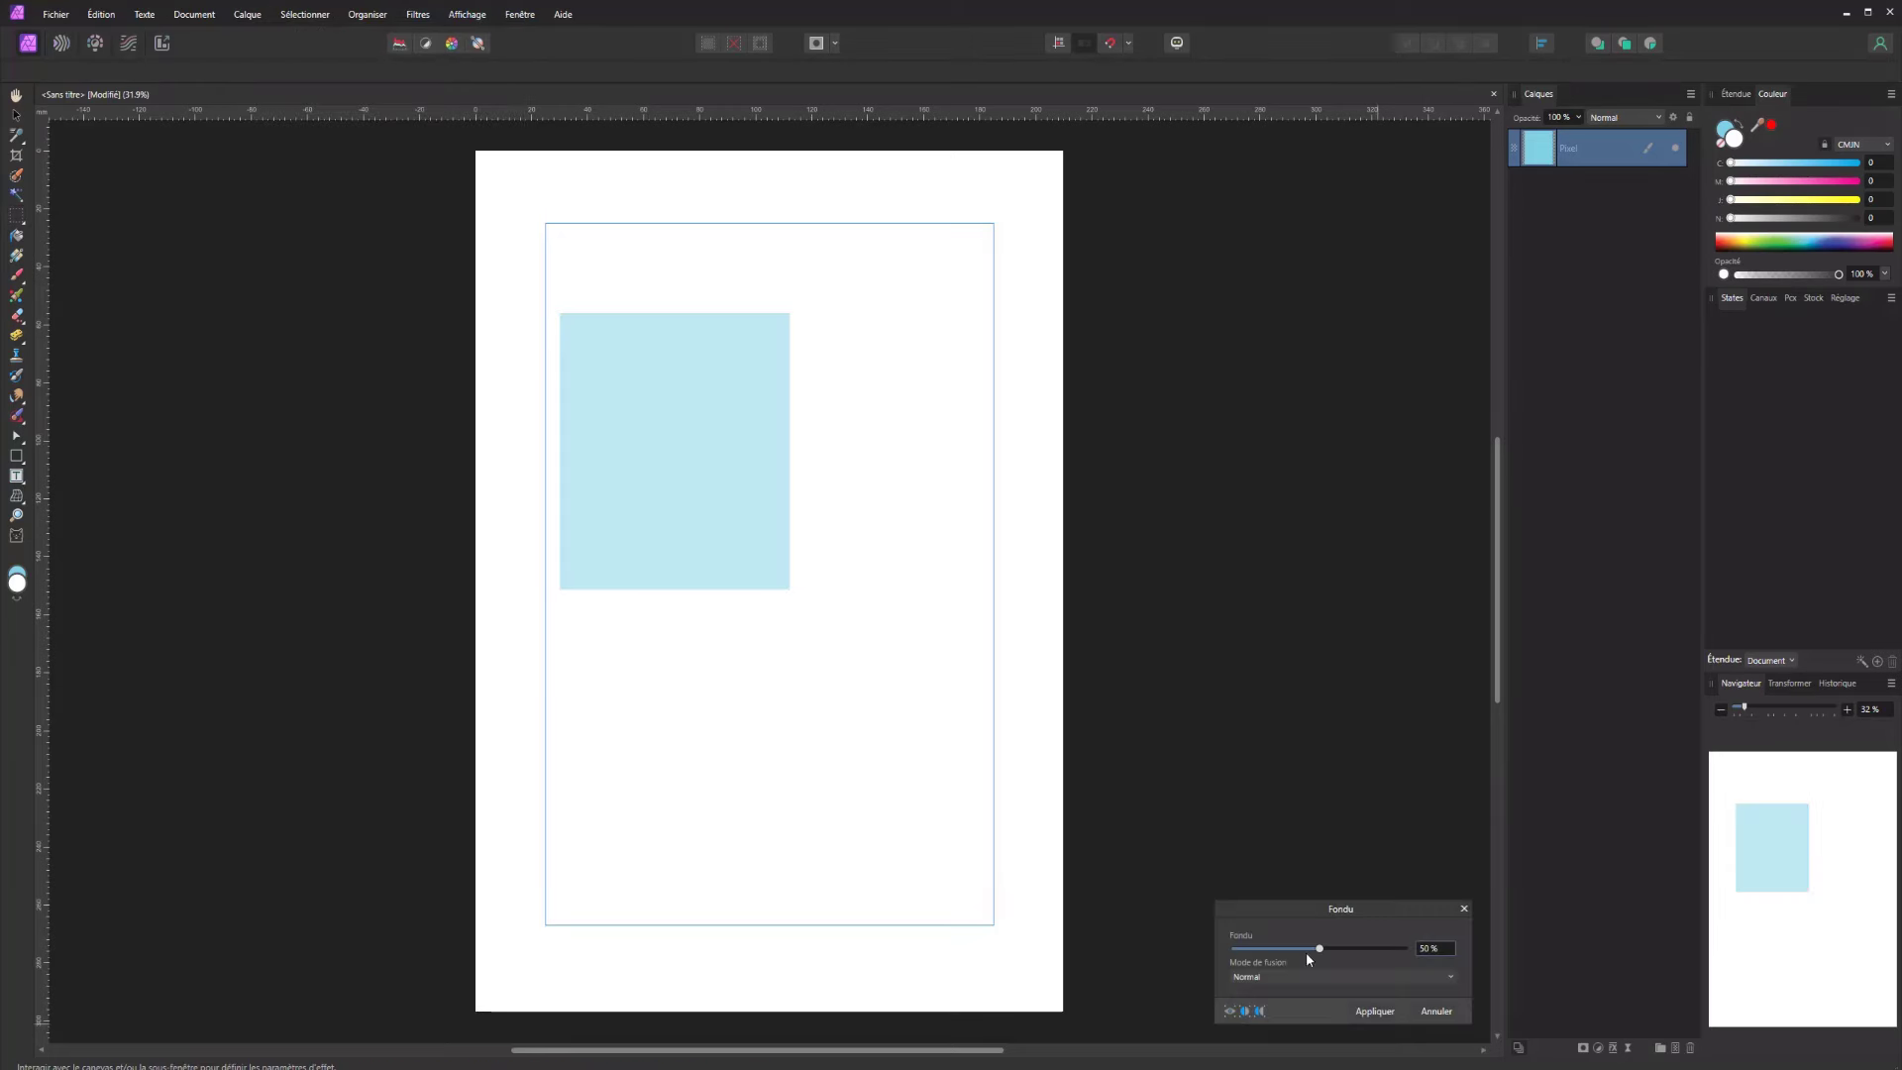
left_click_drag(1316, 953, 1405, 930)
left_click(1314, 975)
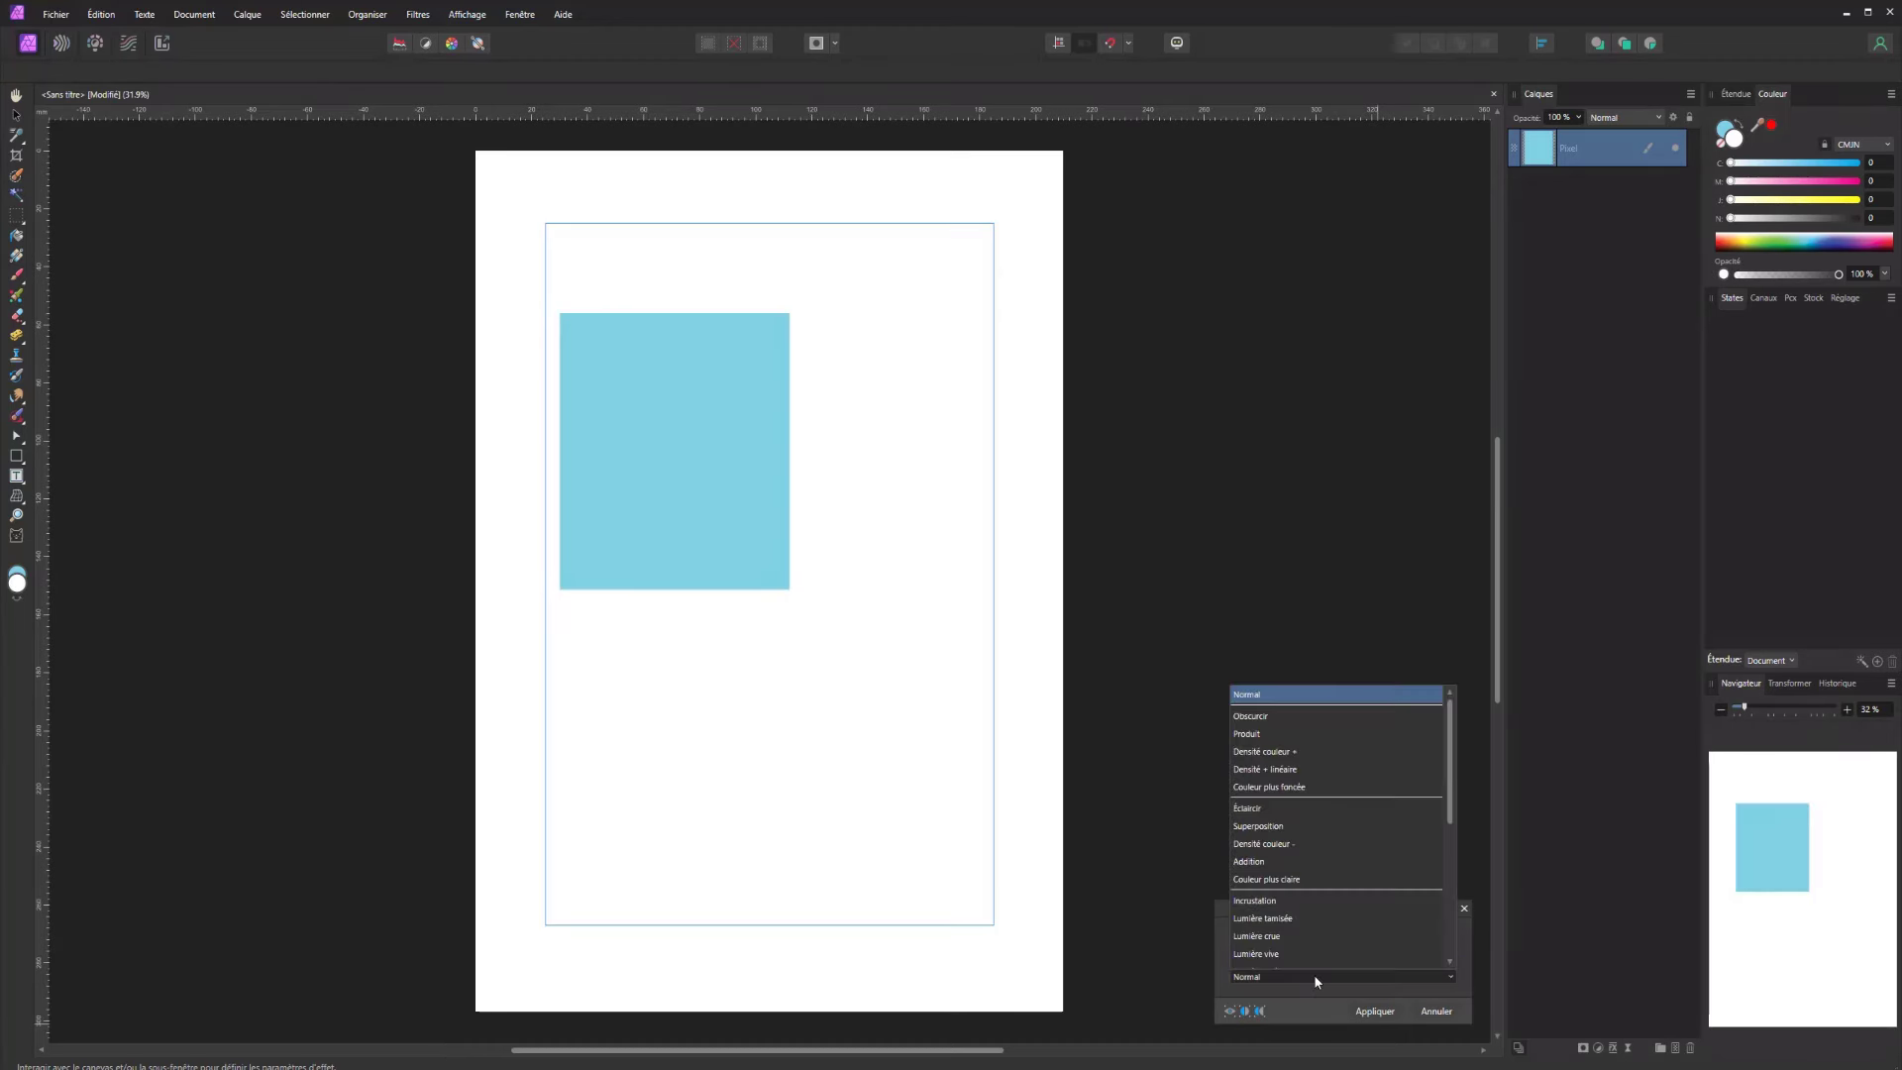
scroll(1294, 697, "down", 3)
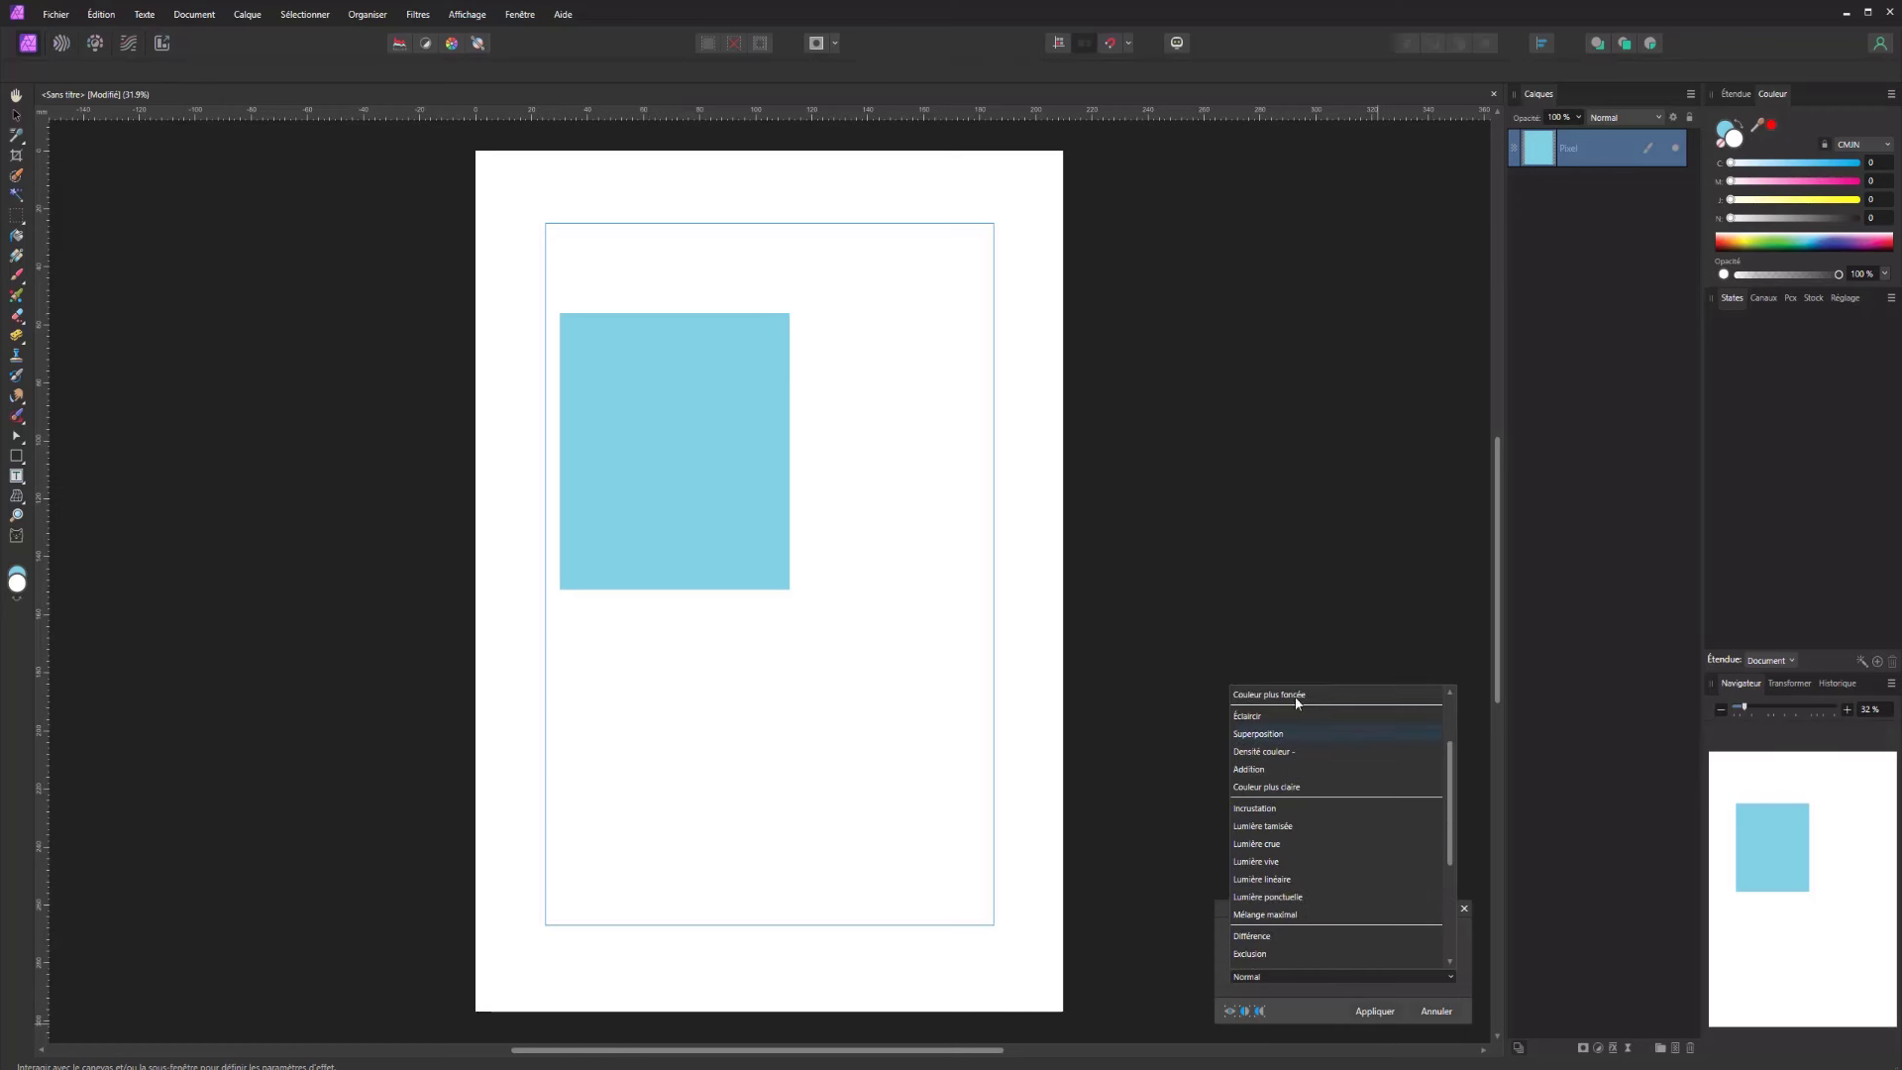
left_click(1438, 1015)
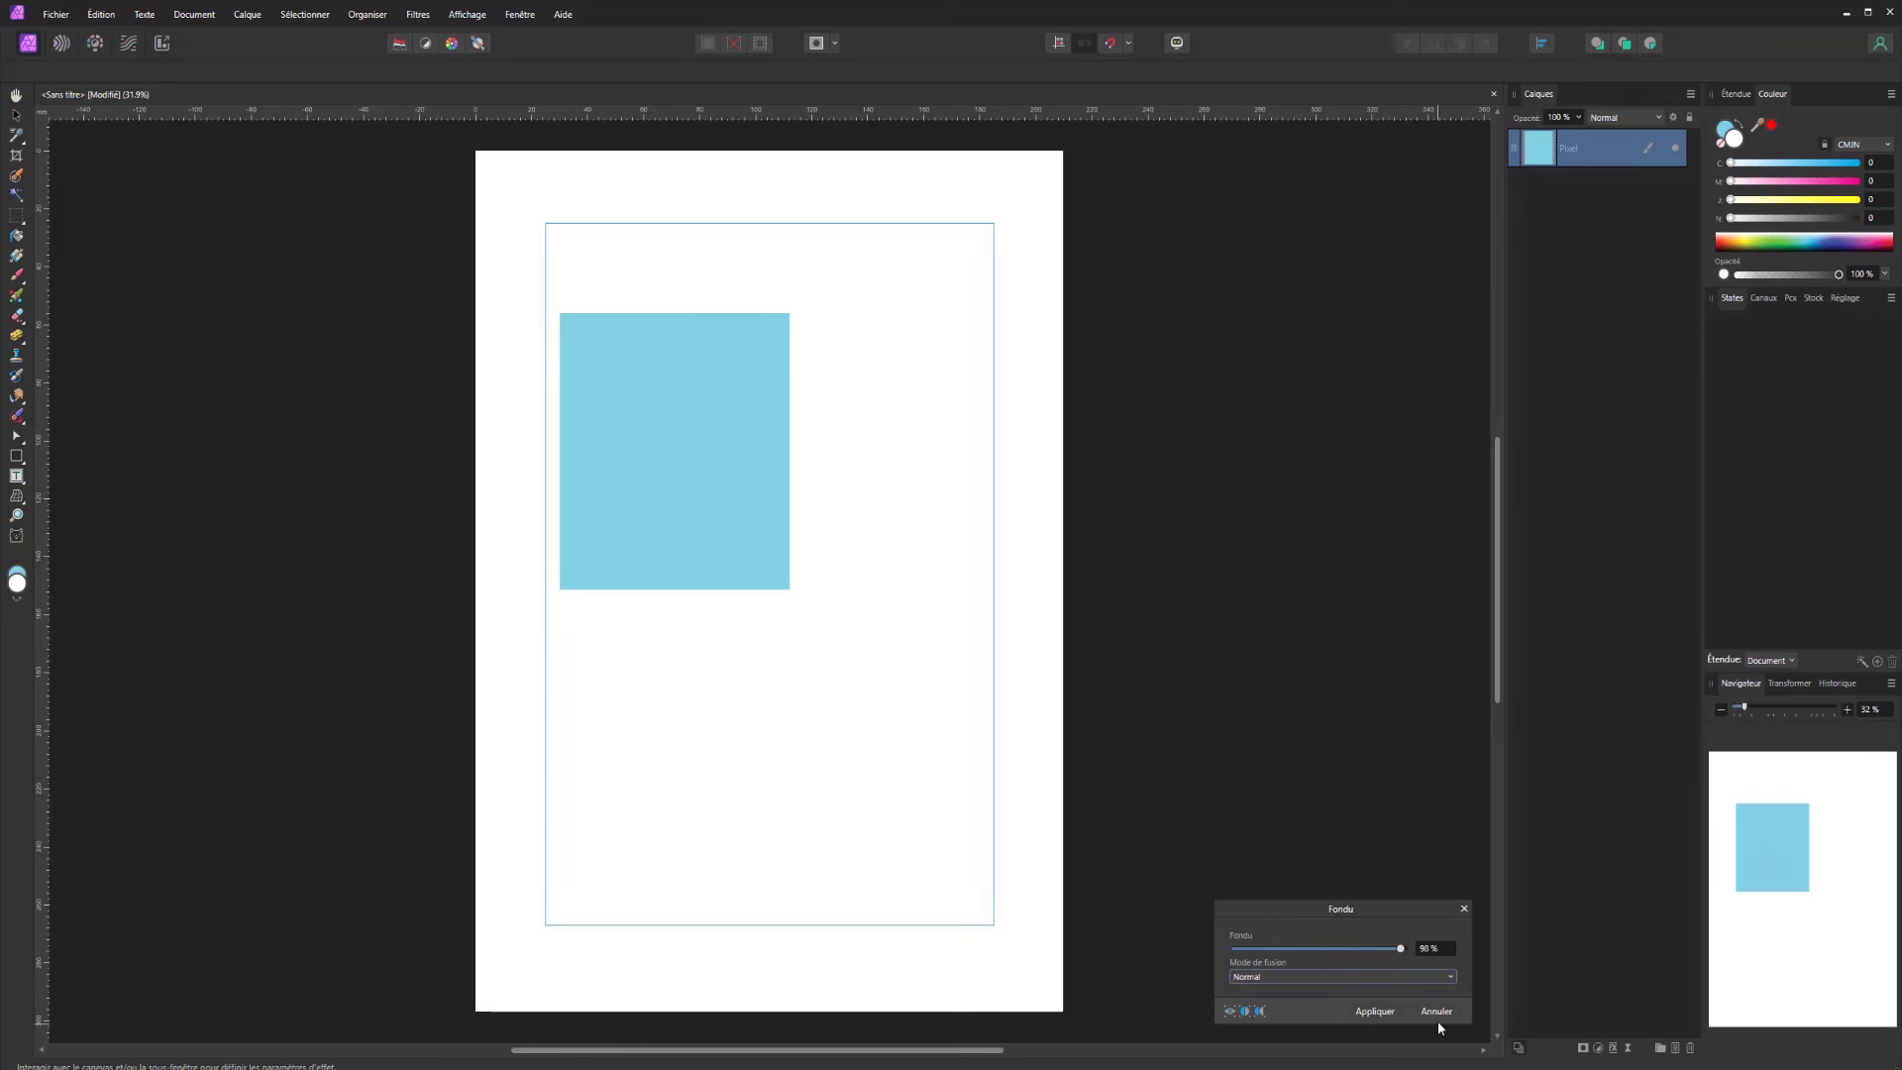
Try inverting the light blue rectangle's colours and invert them back
left_click(1437, 1020)
left_click(255, 16)
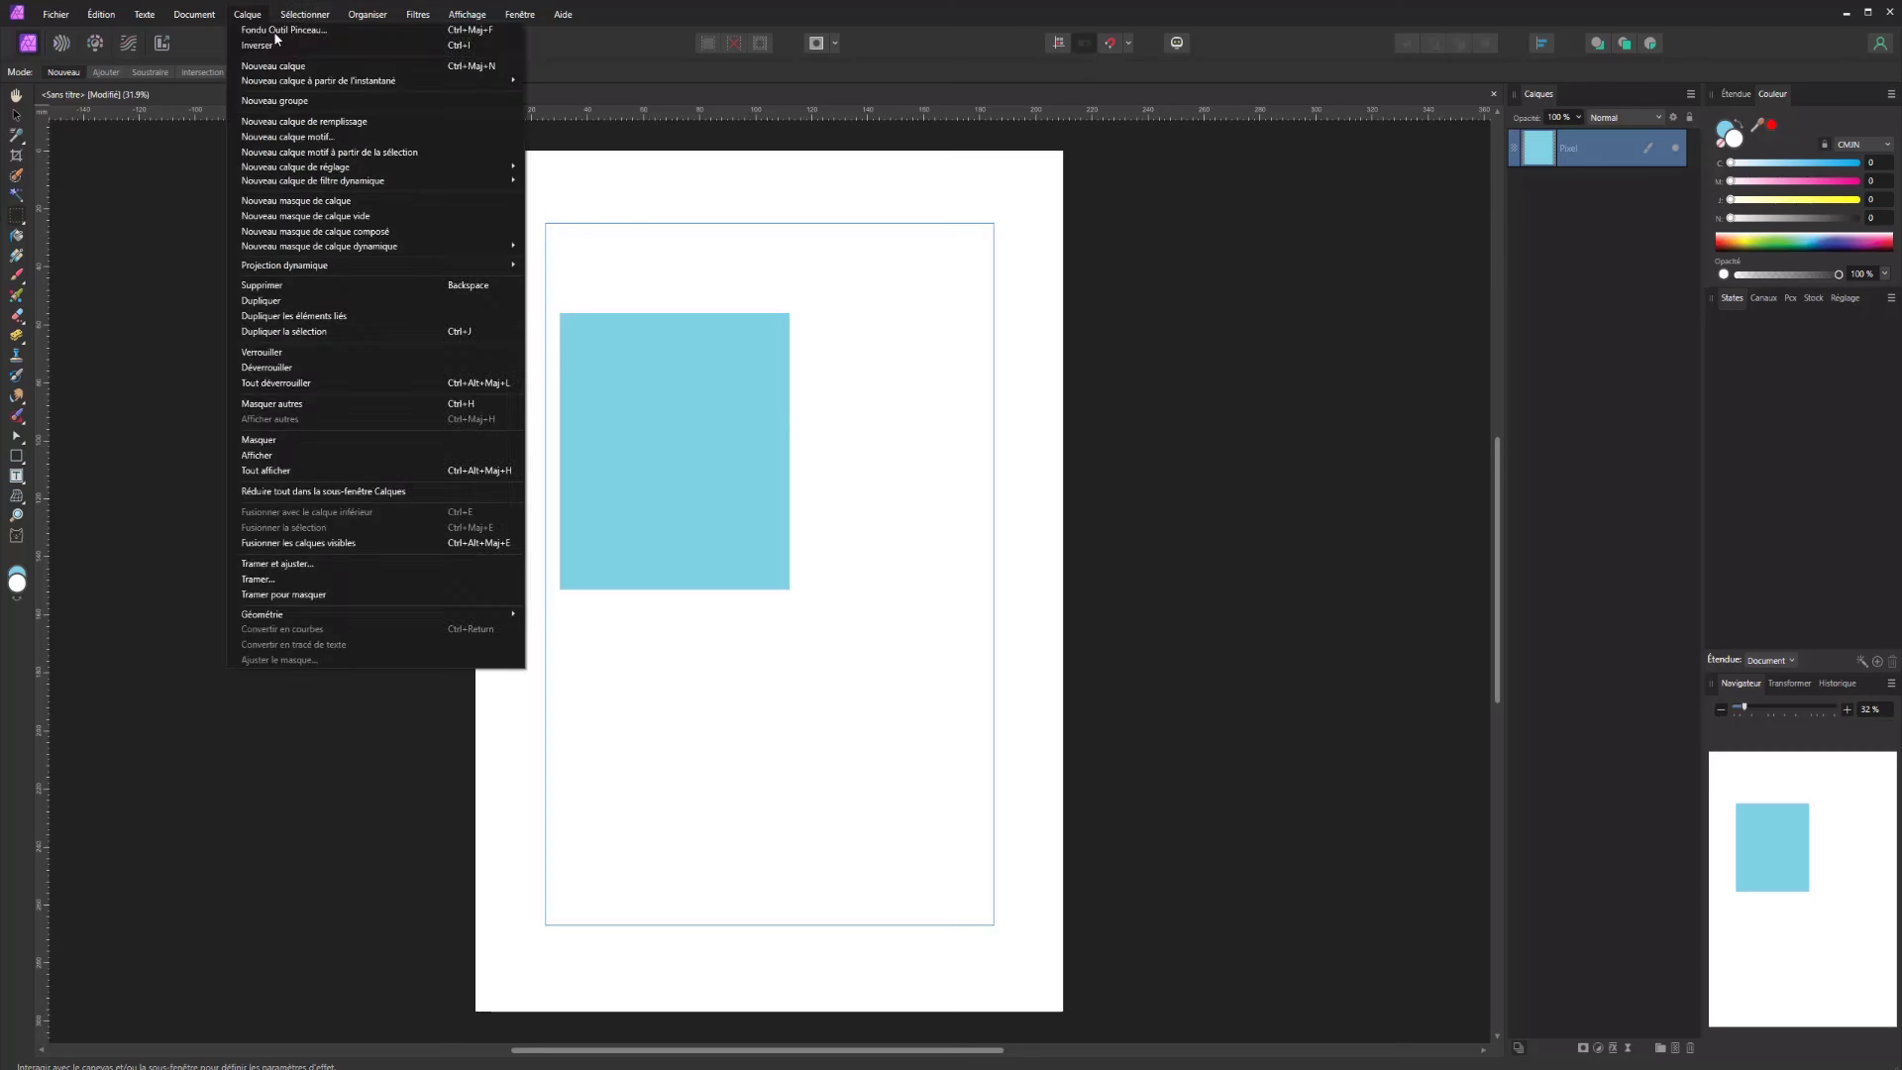
left_click(278, 45)
left_click(248, 15)
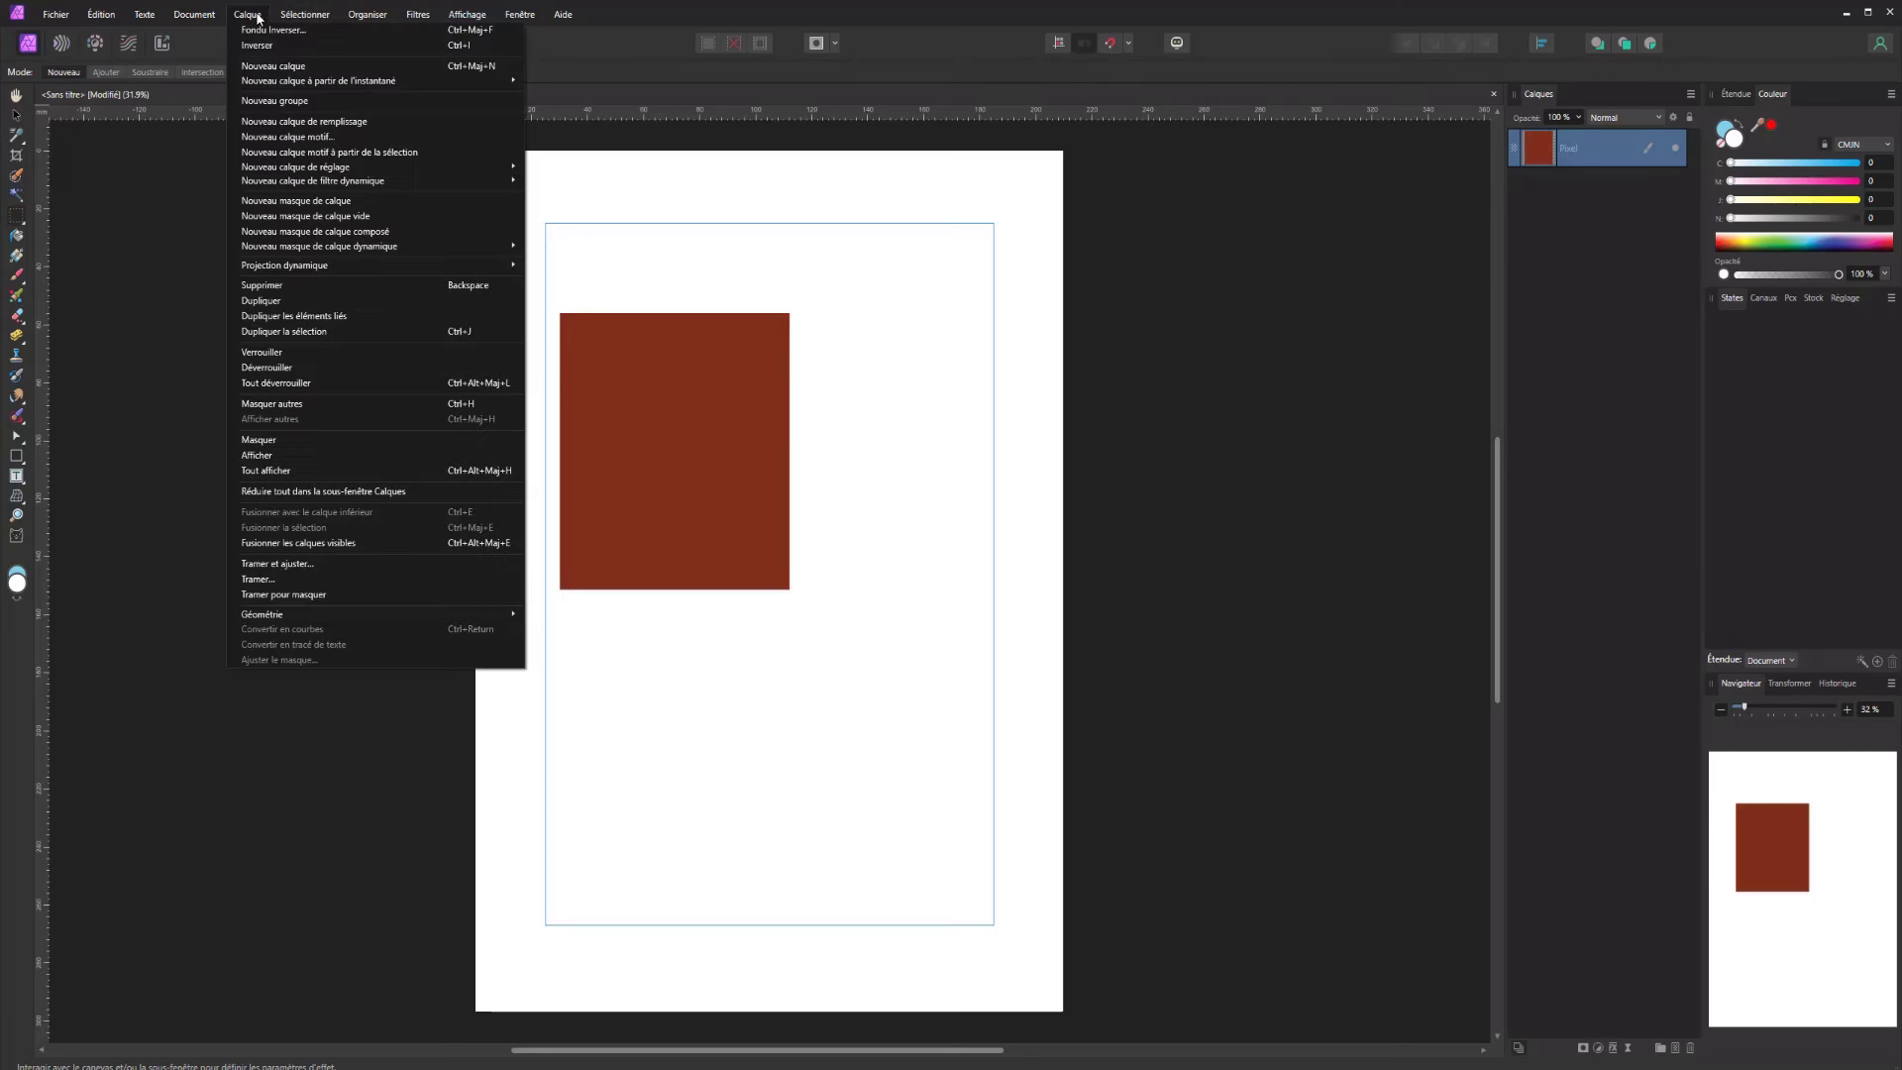
left_click(280, 48)
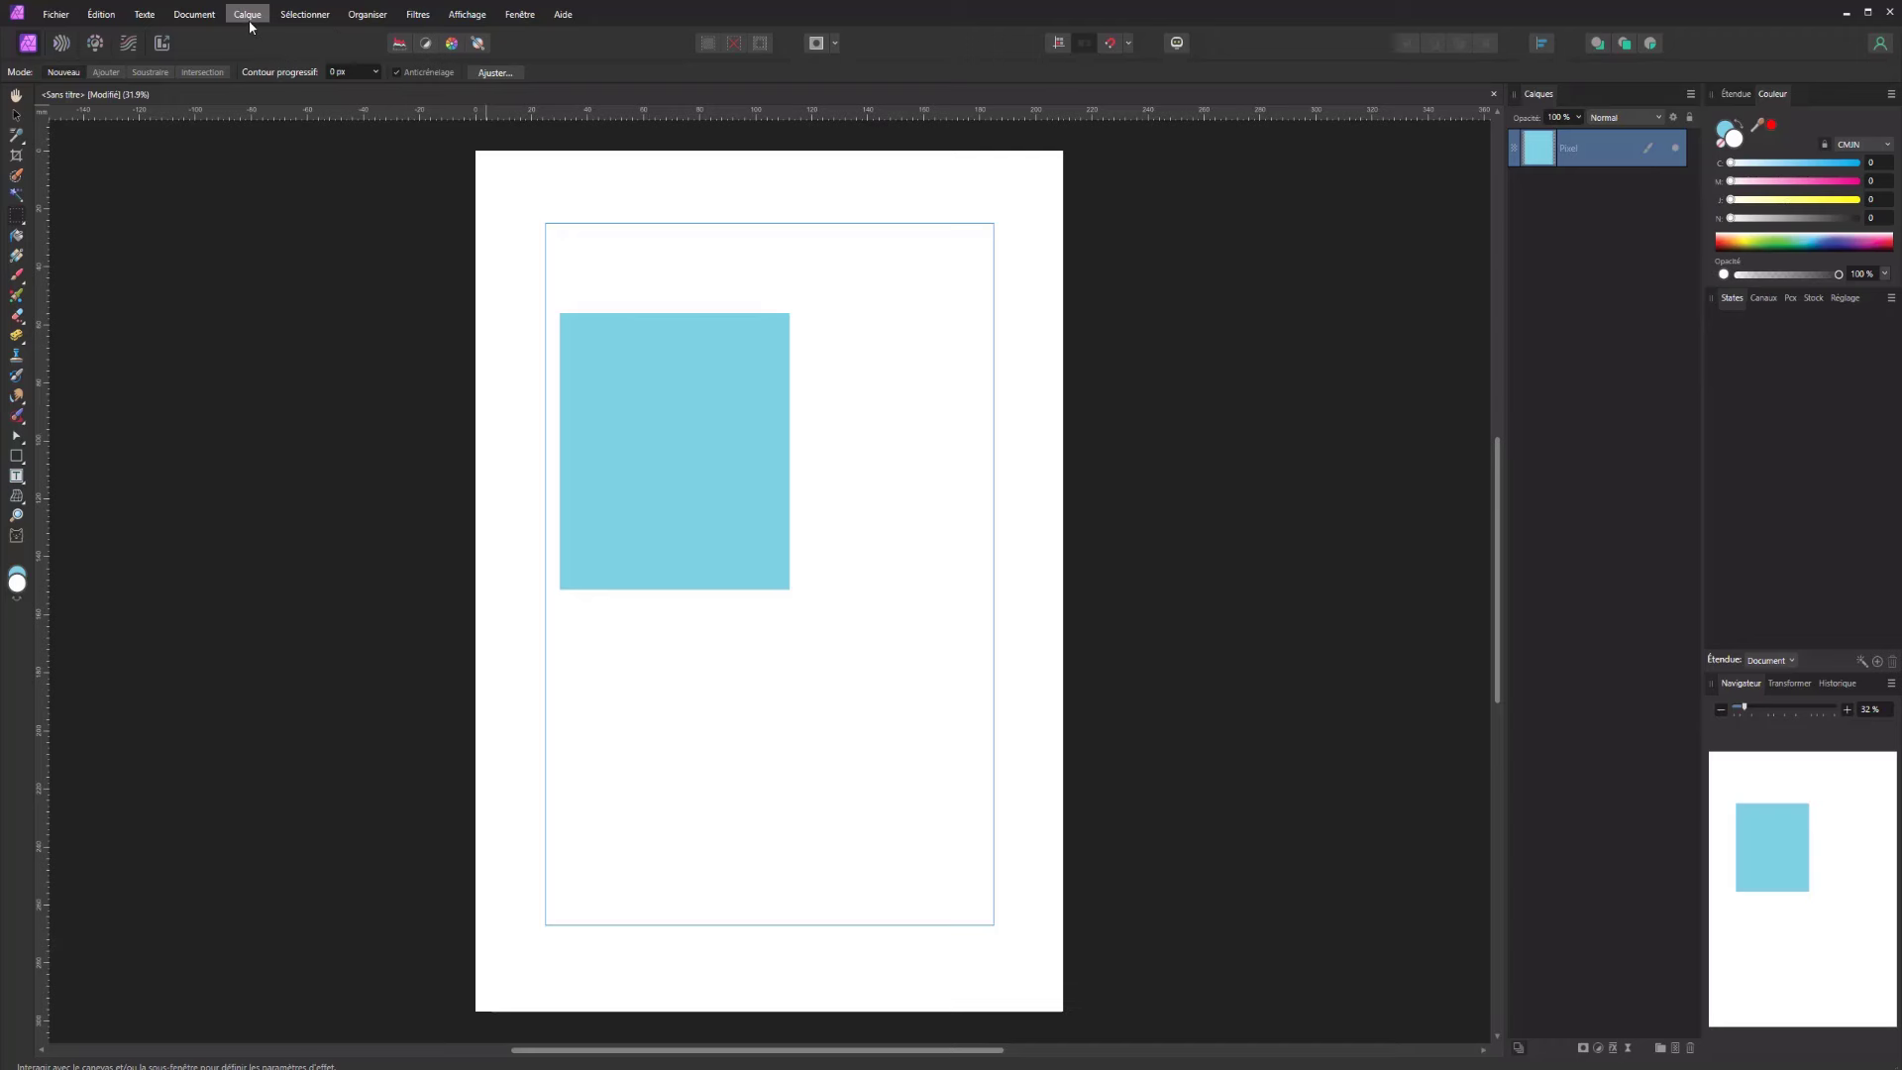
Add a new empty pixel layer above the light blue rectangle's layer
left_click(248, 19)
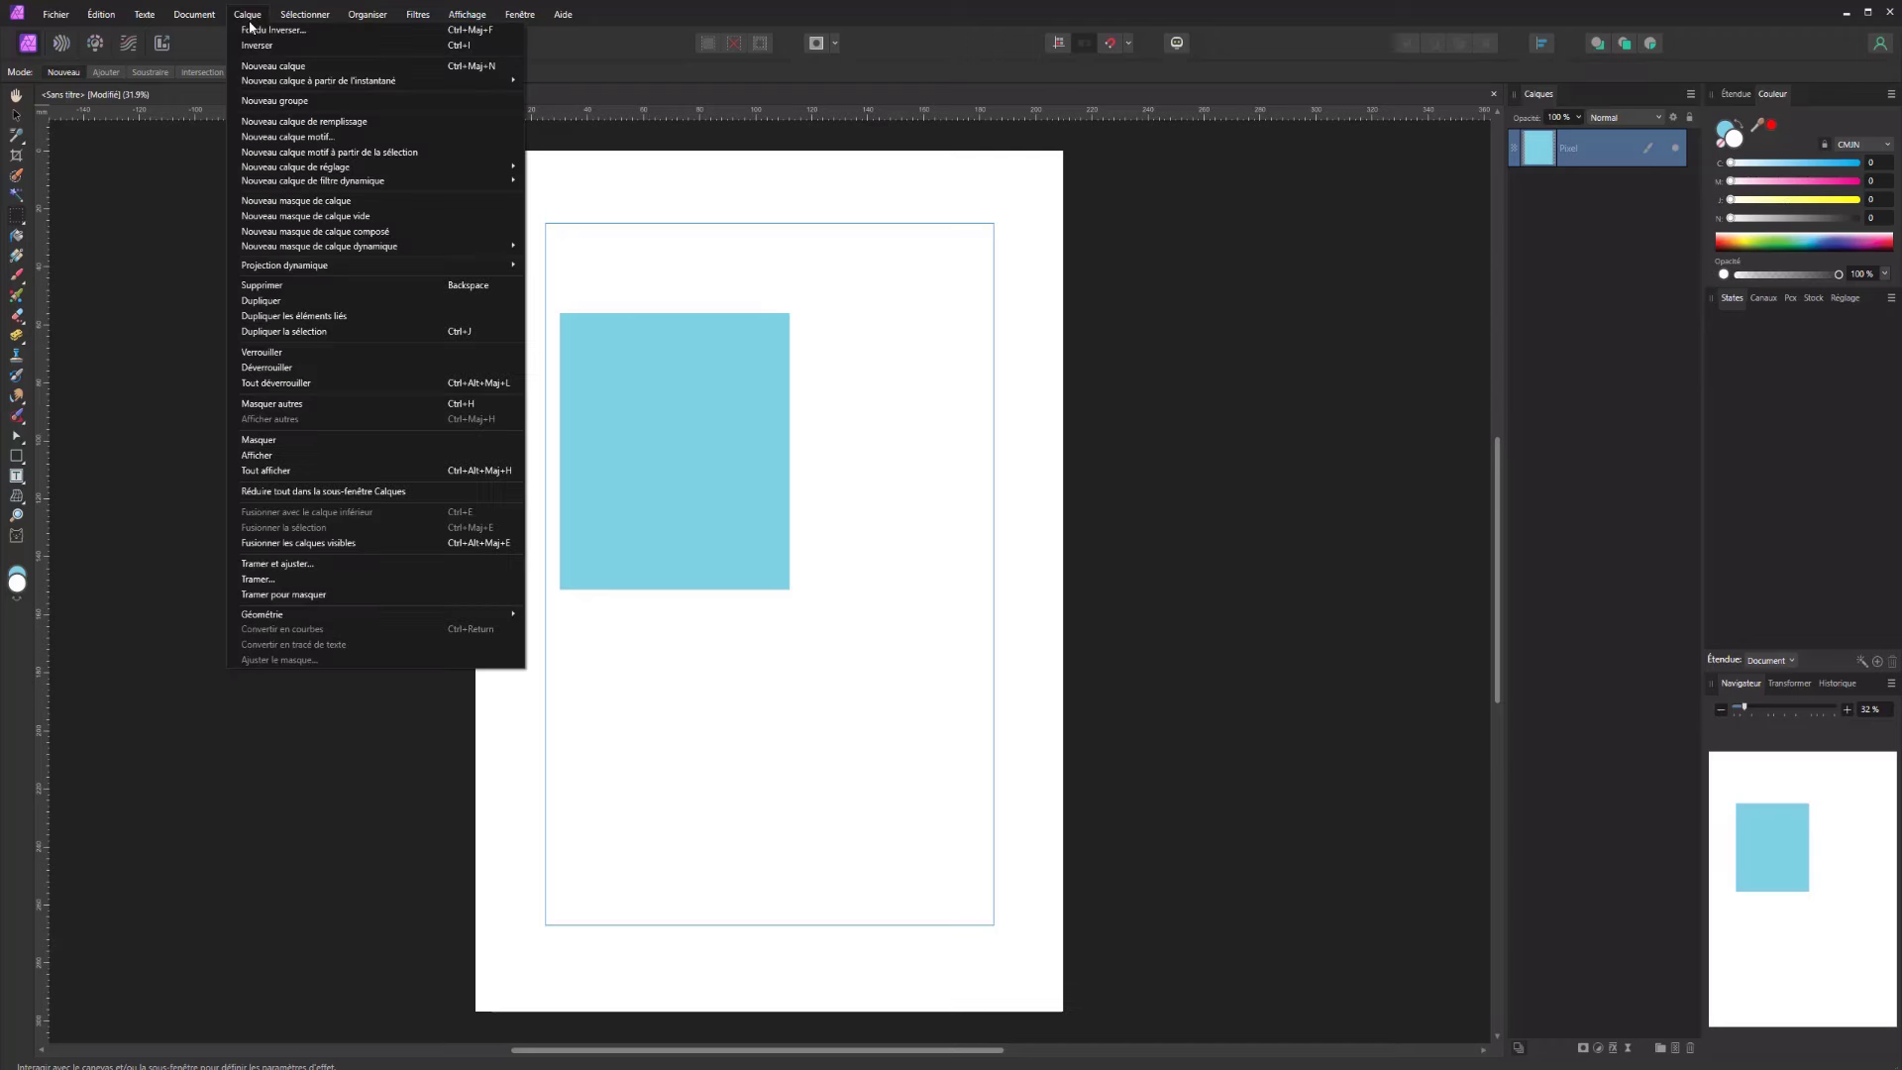
left_click(285, 67)
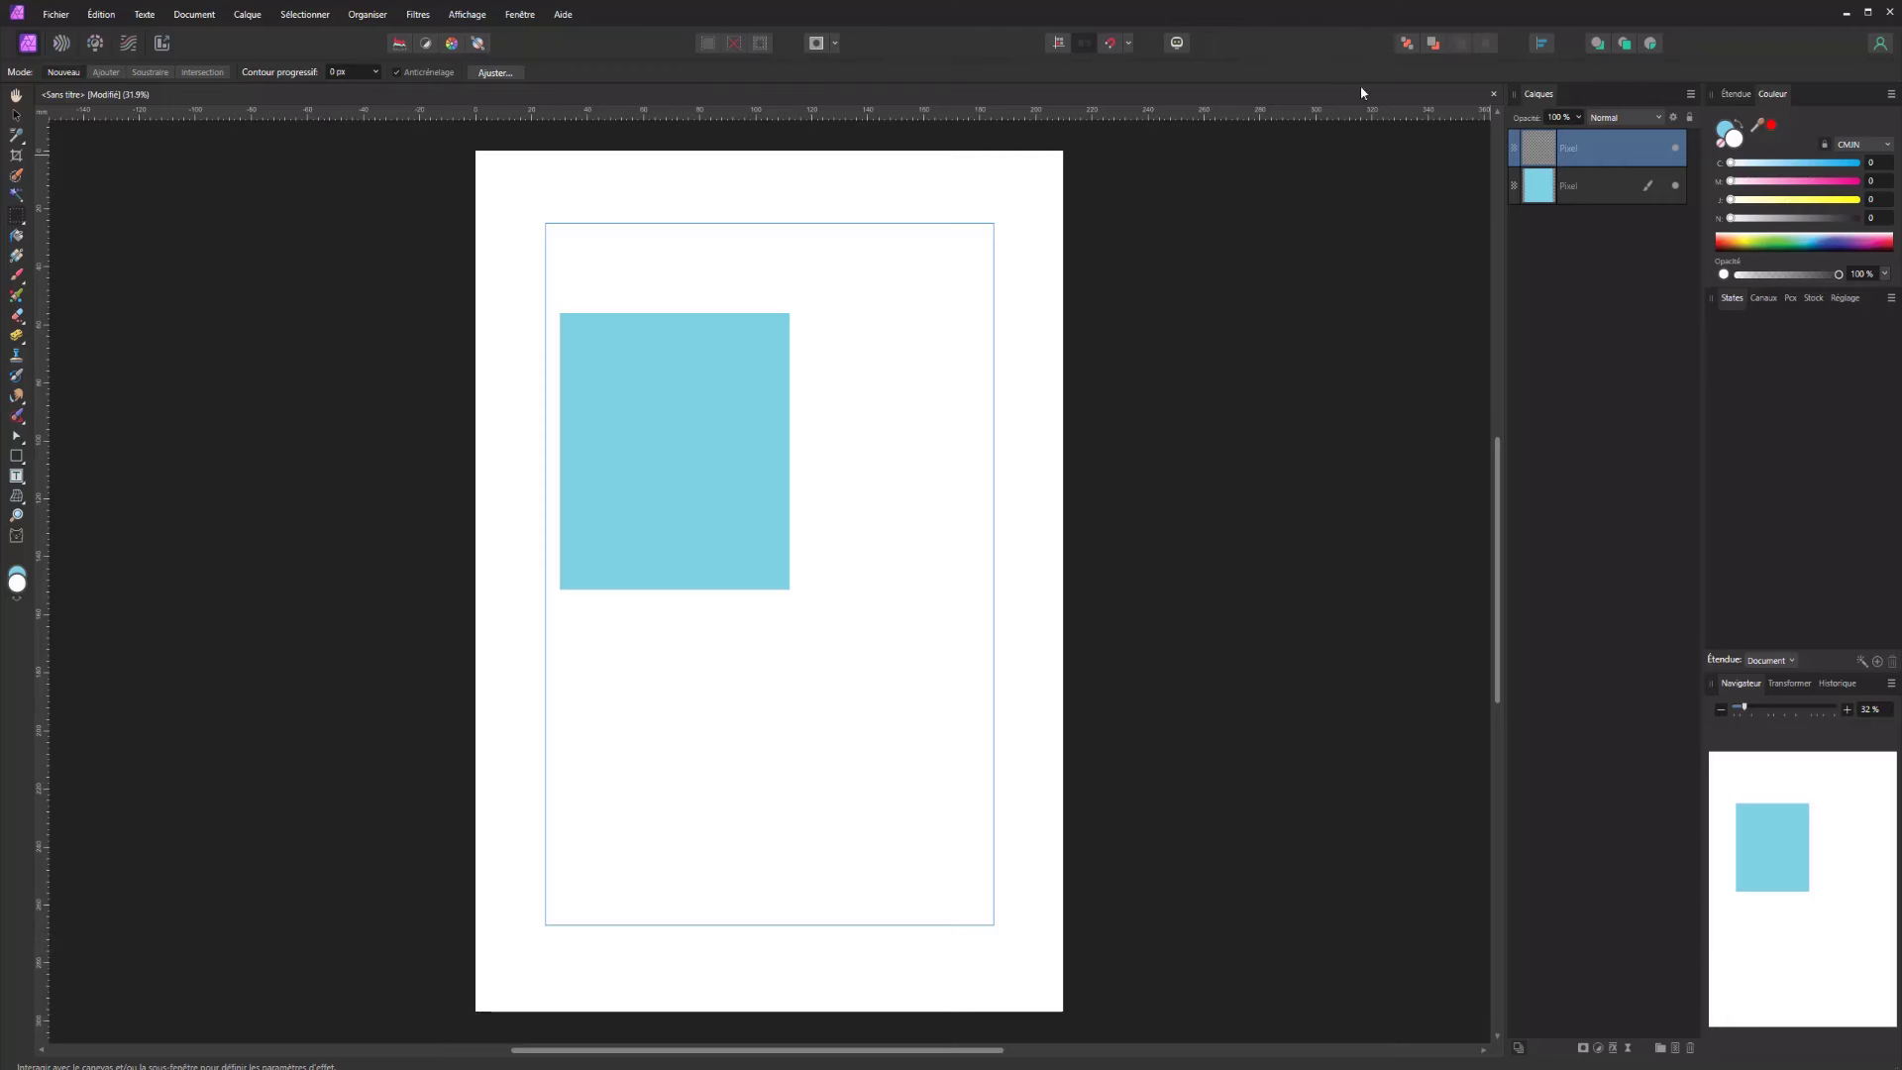
Examine the Calque commands for snapshot, pattern, adjustment, live filter and mask layers
left_click(247, 13)
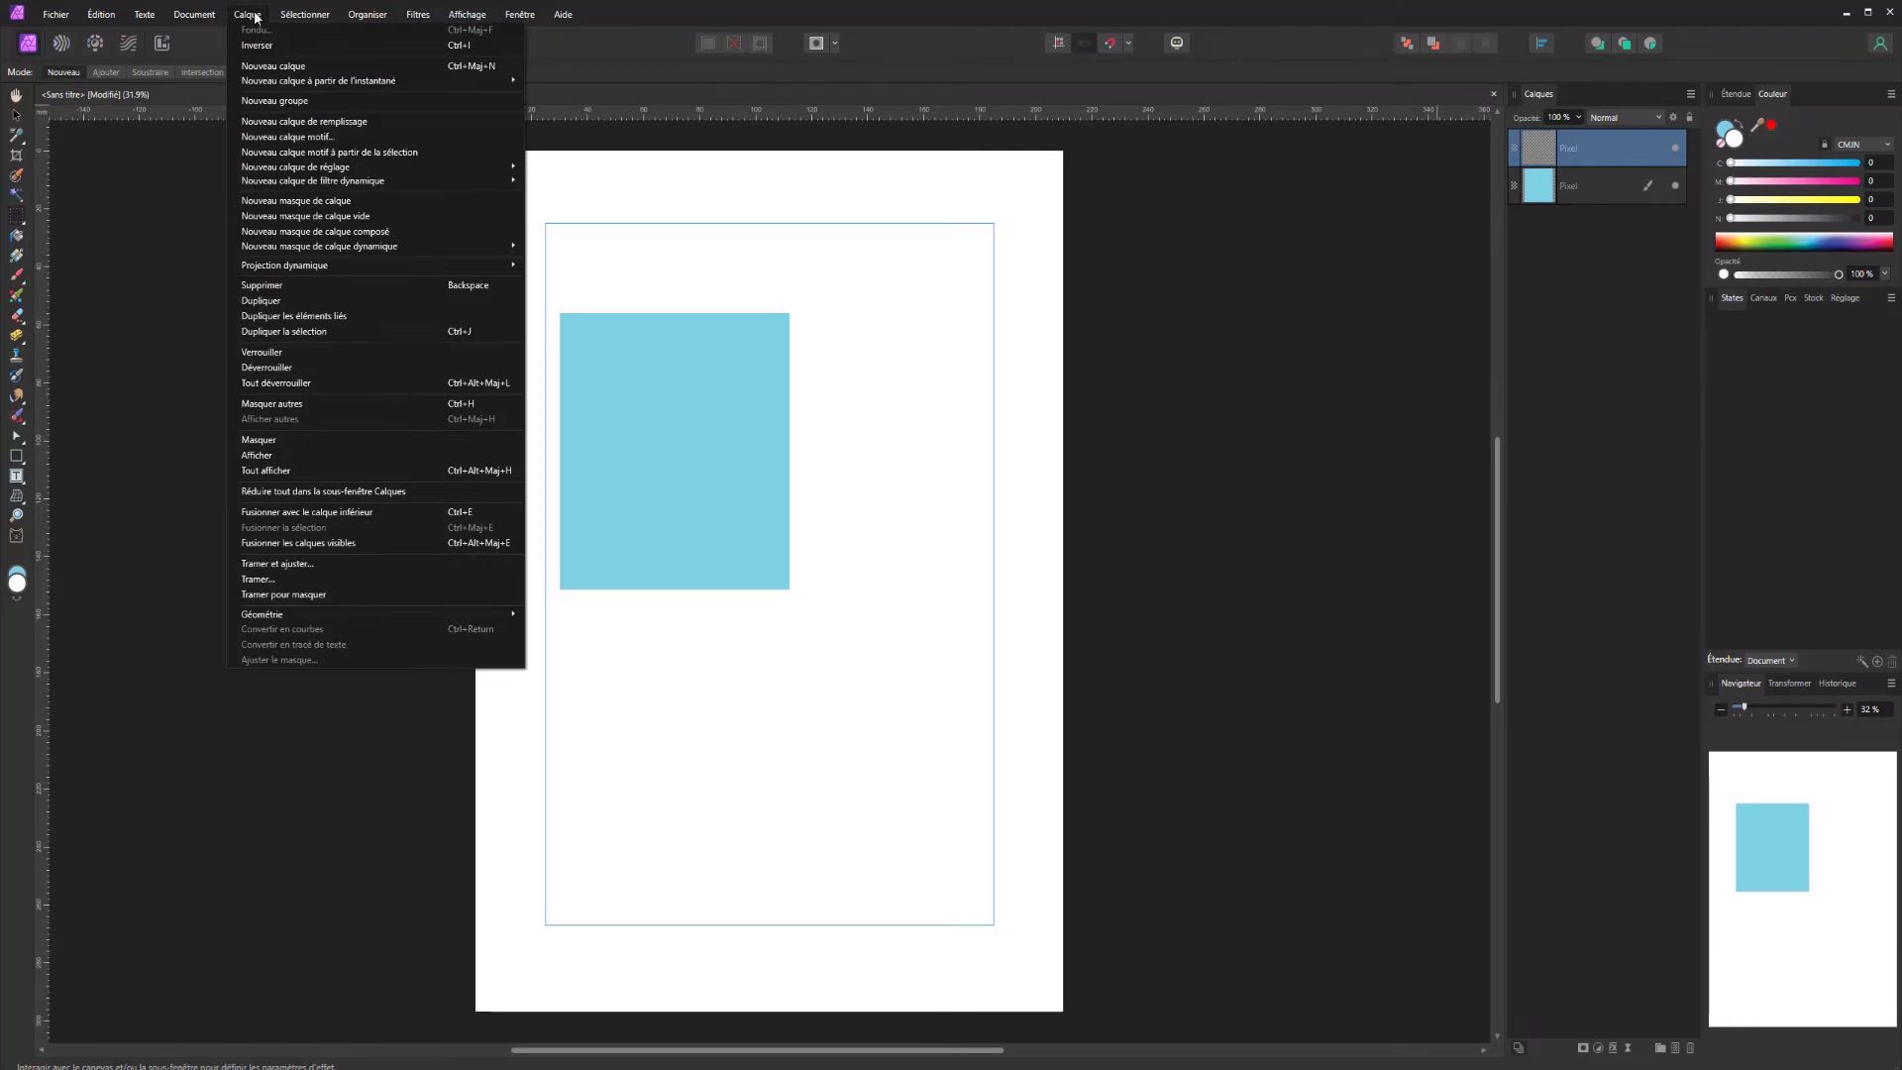
mouse_move(312, 87)
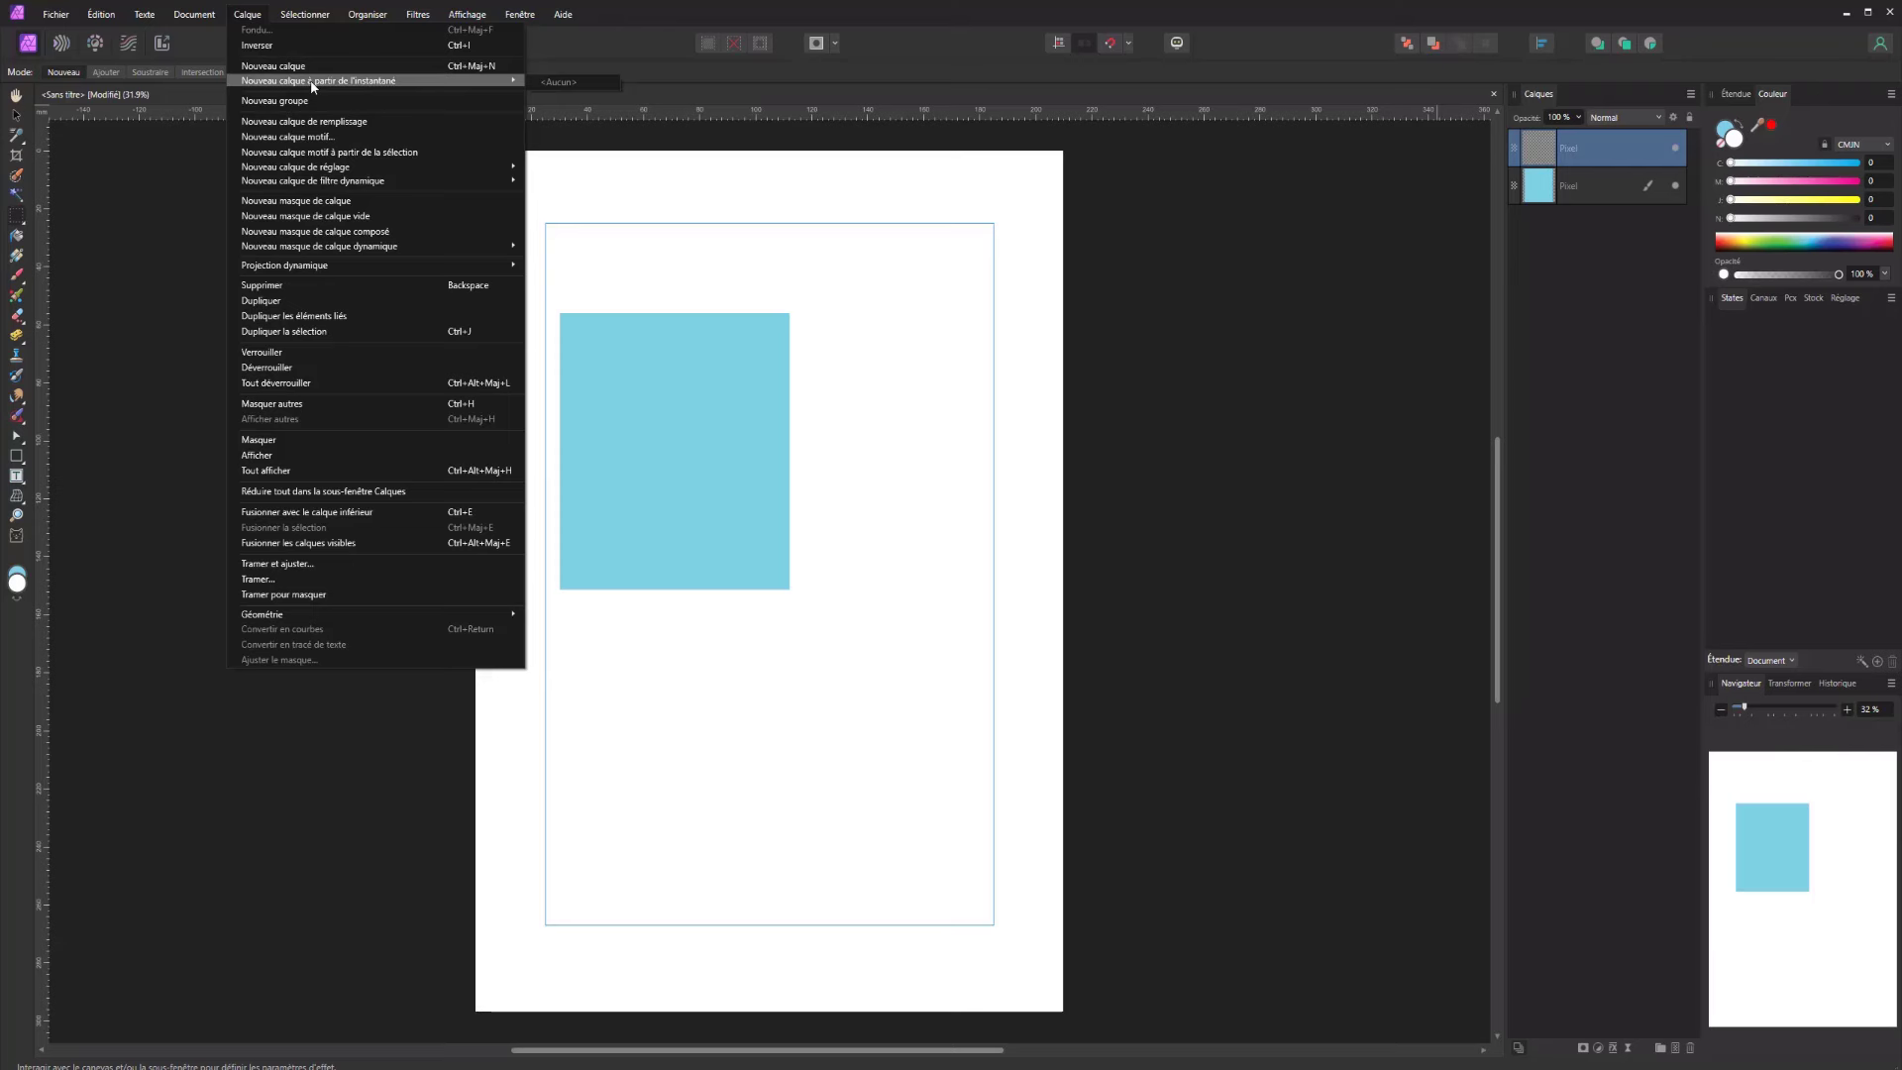
mouse_move(69, 17)
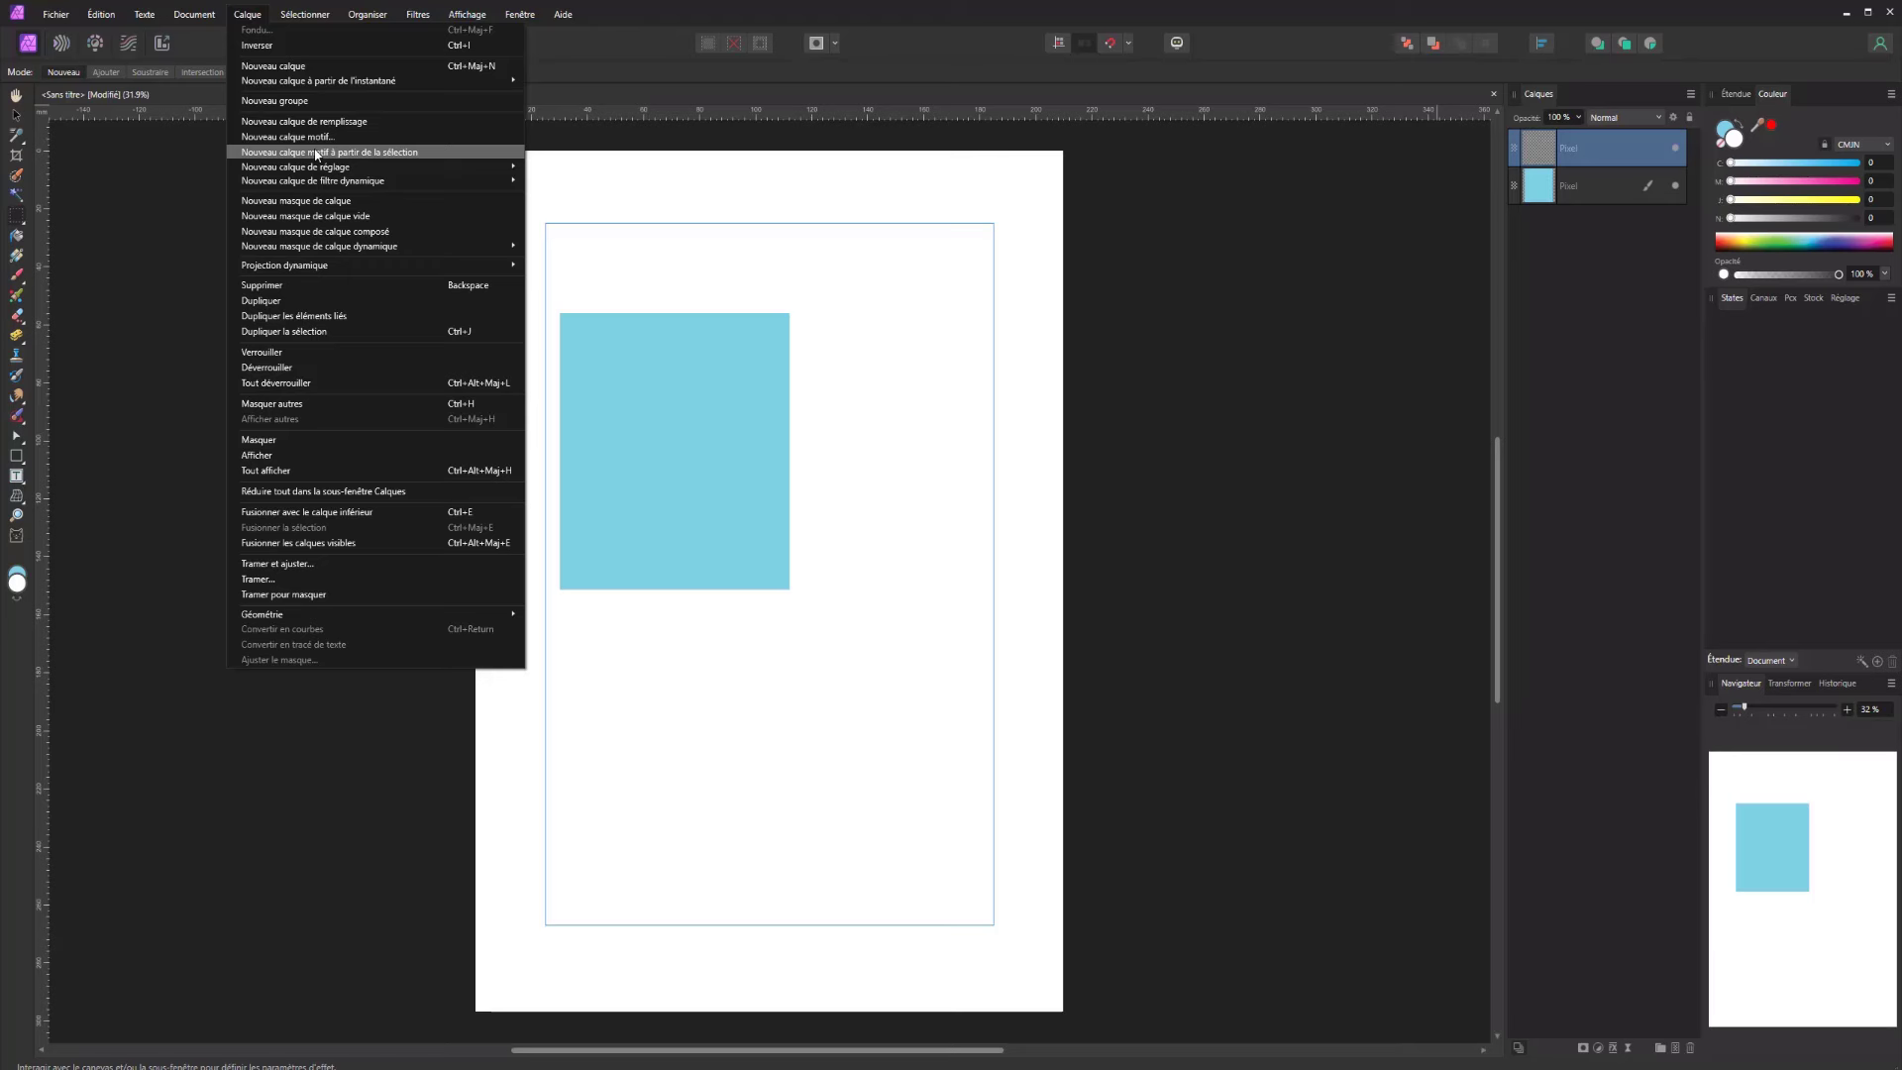
mouse_move(349, 172)
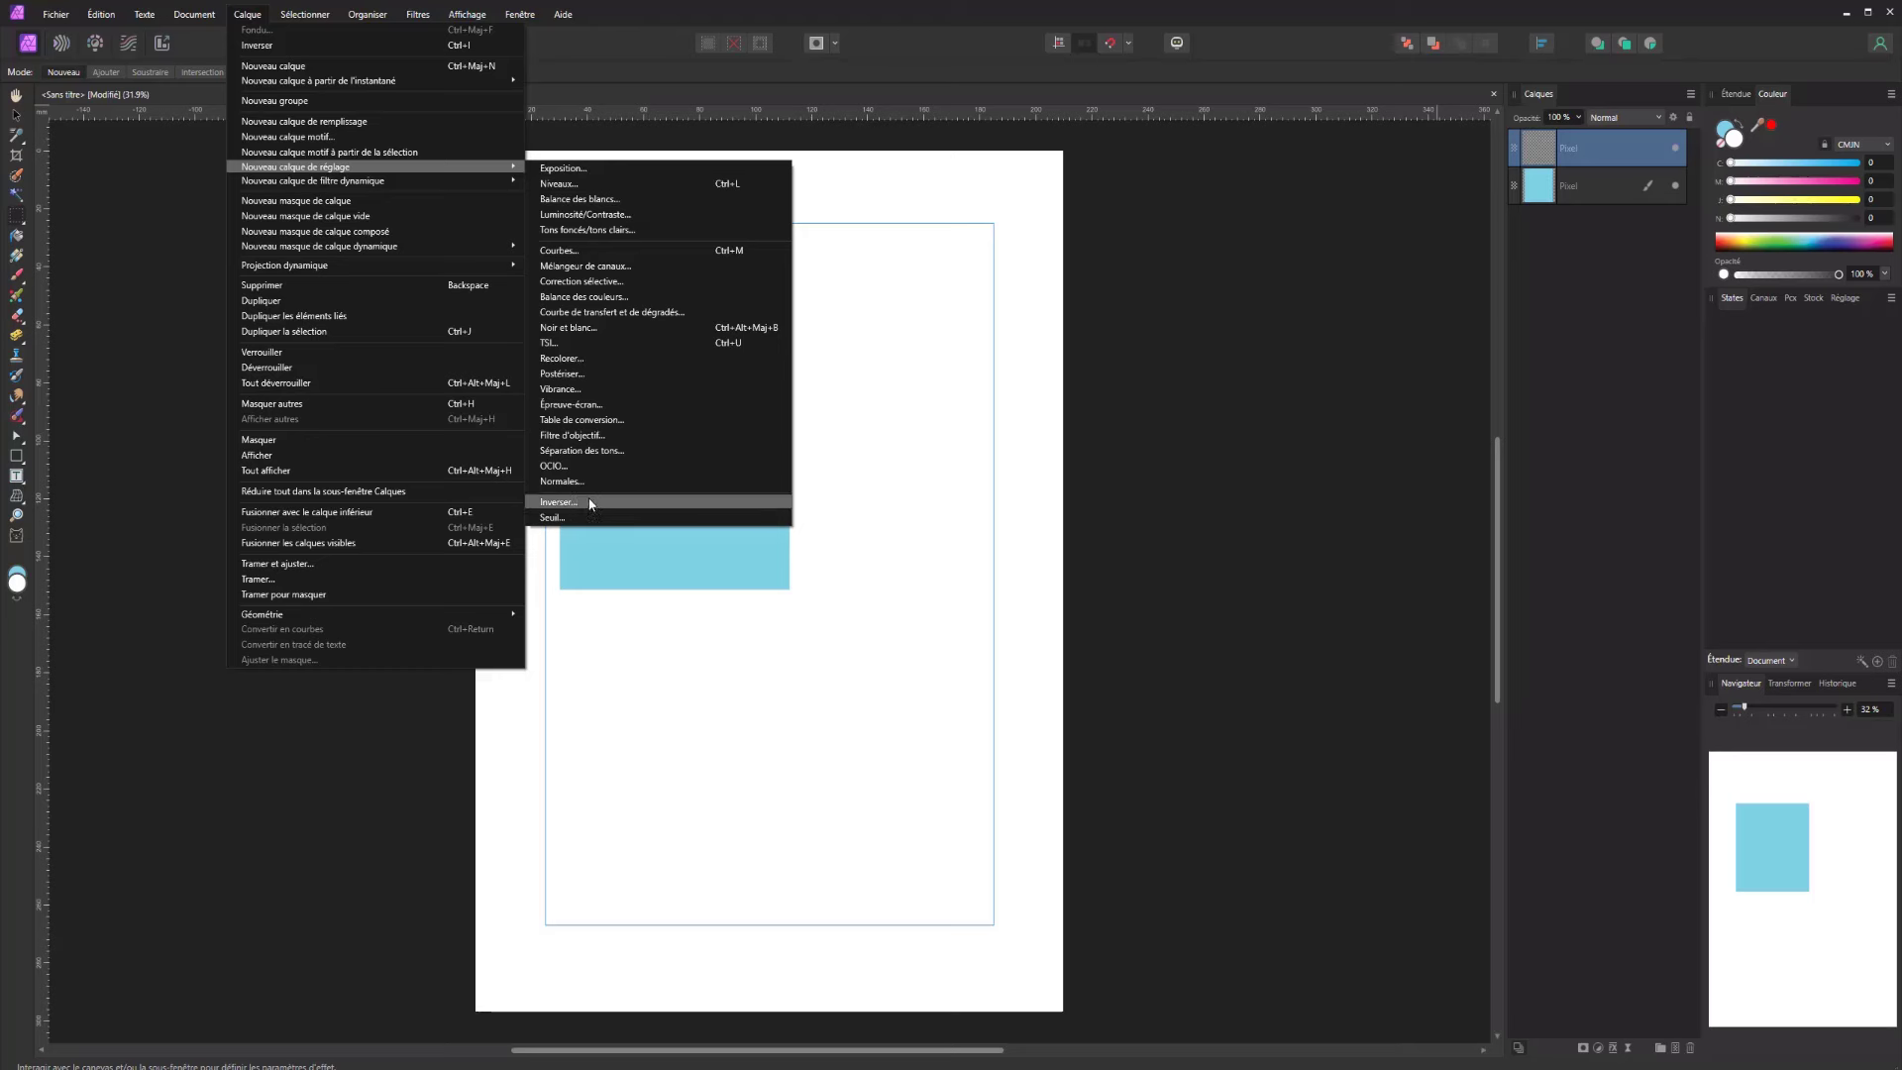
mouse_move(450, 181)
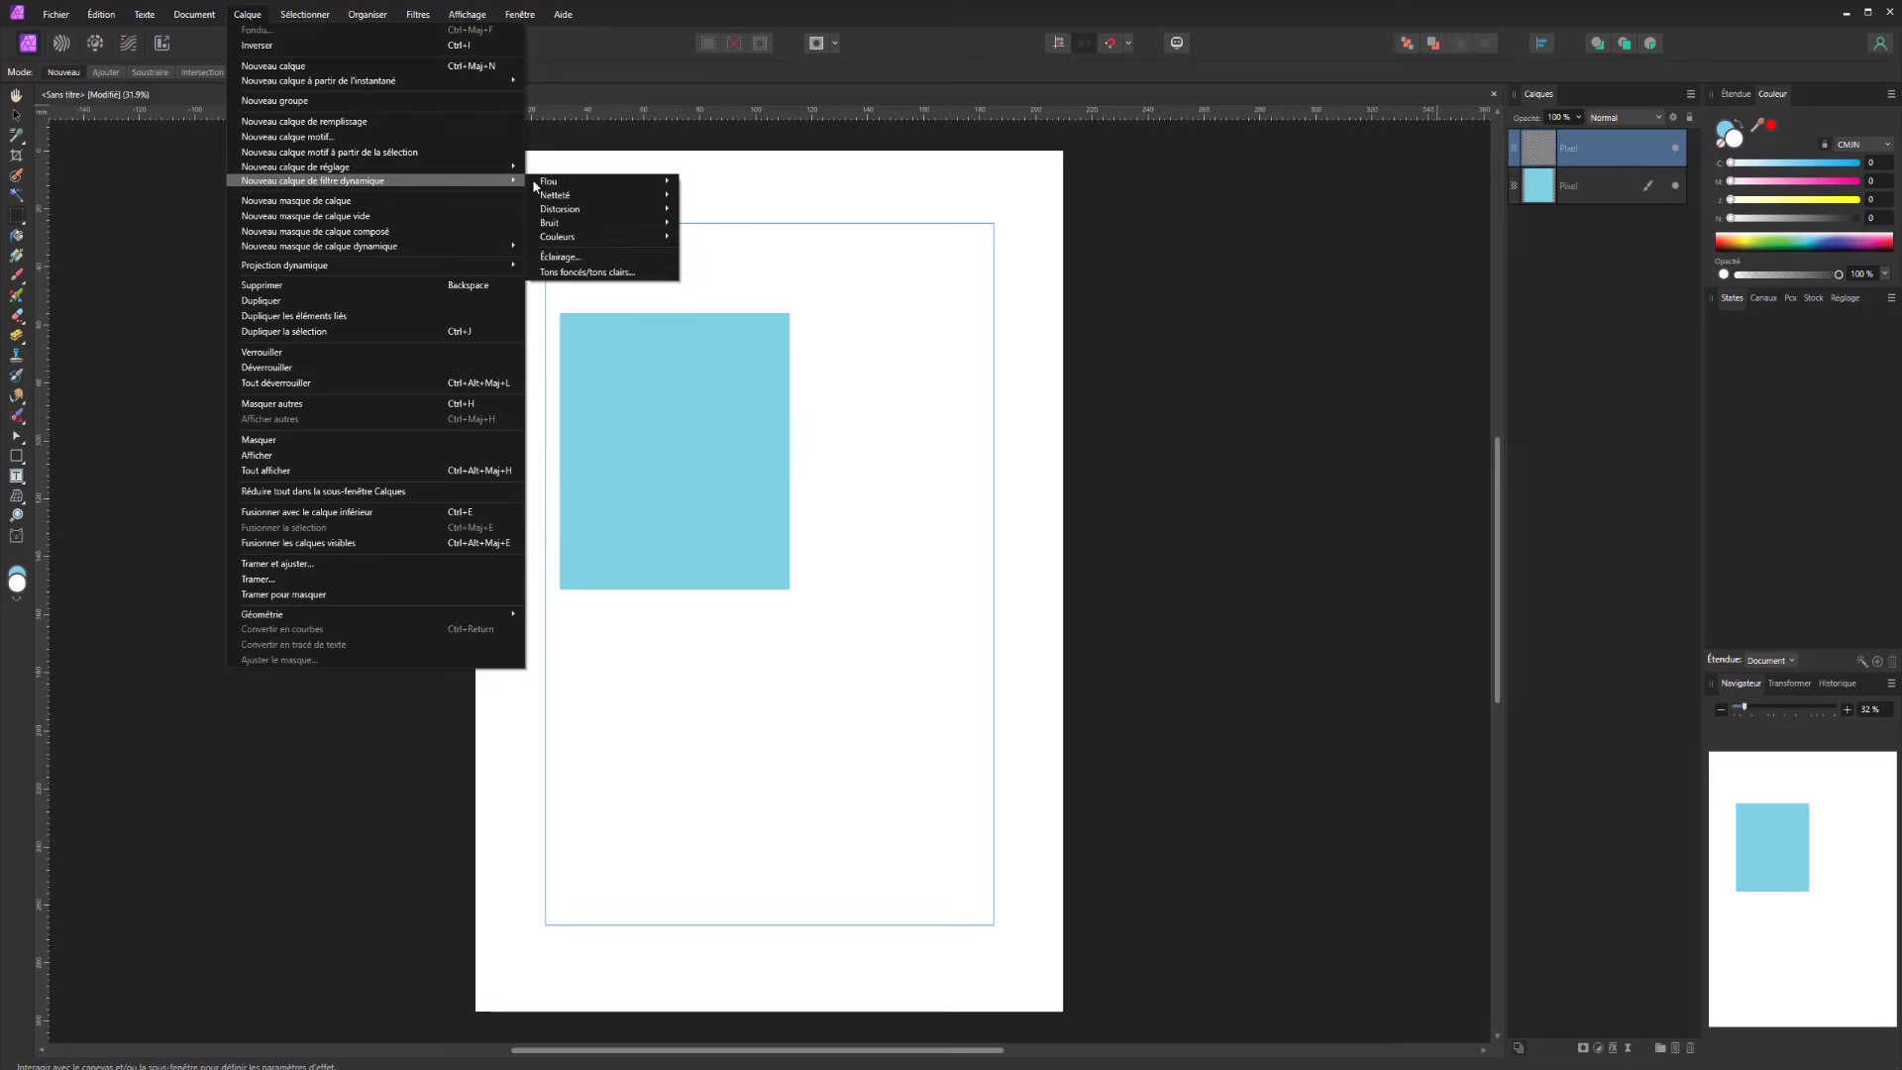
mouse_move(607, 223)
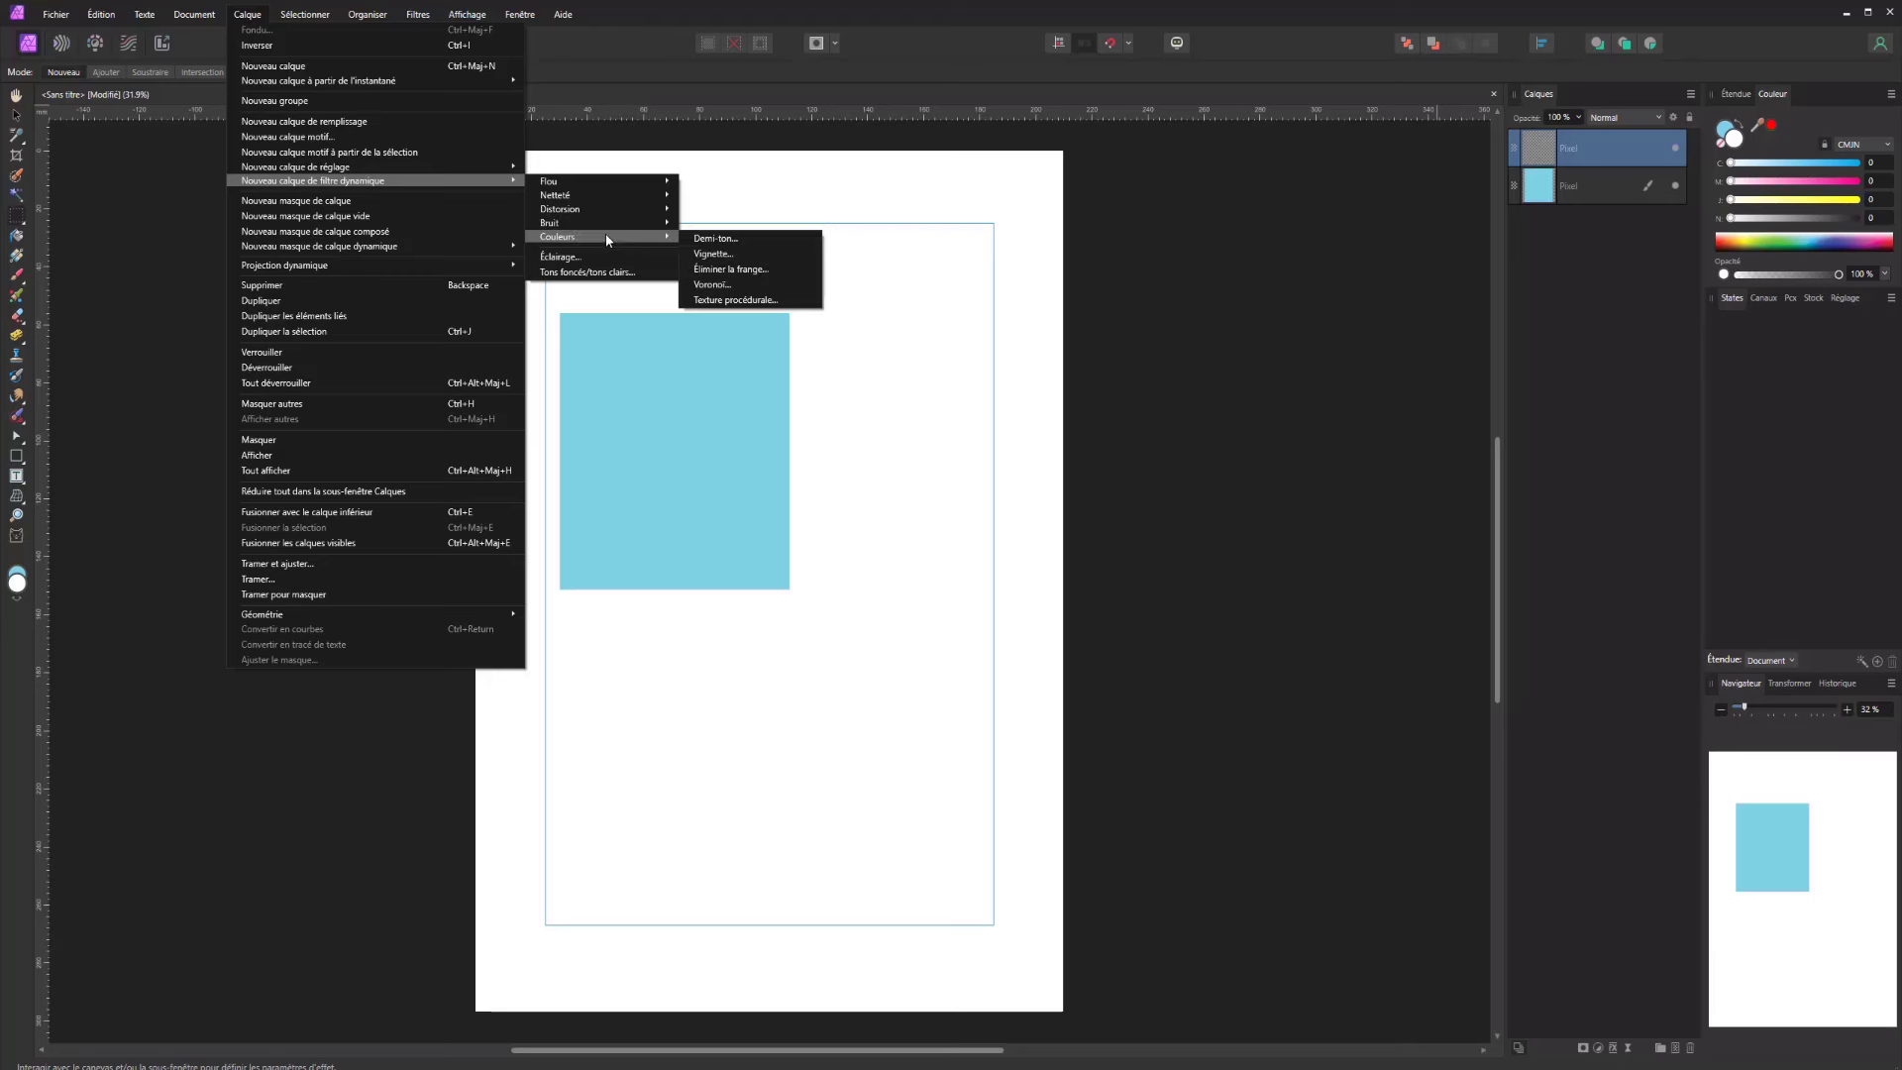
mouse_move(546, 187)
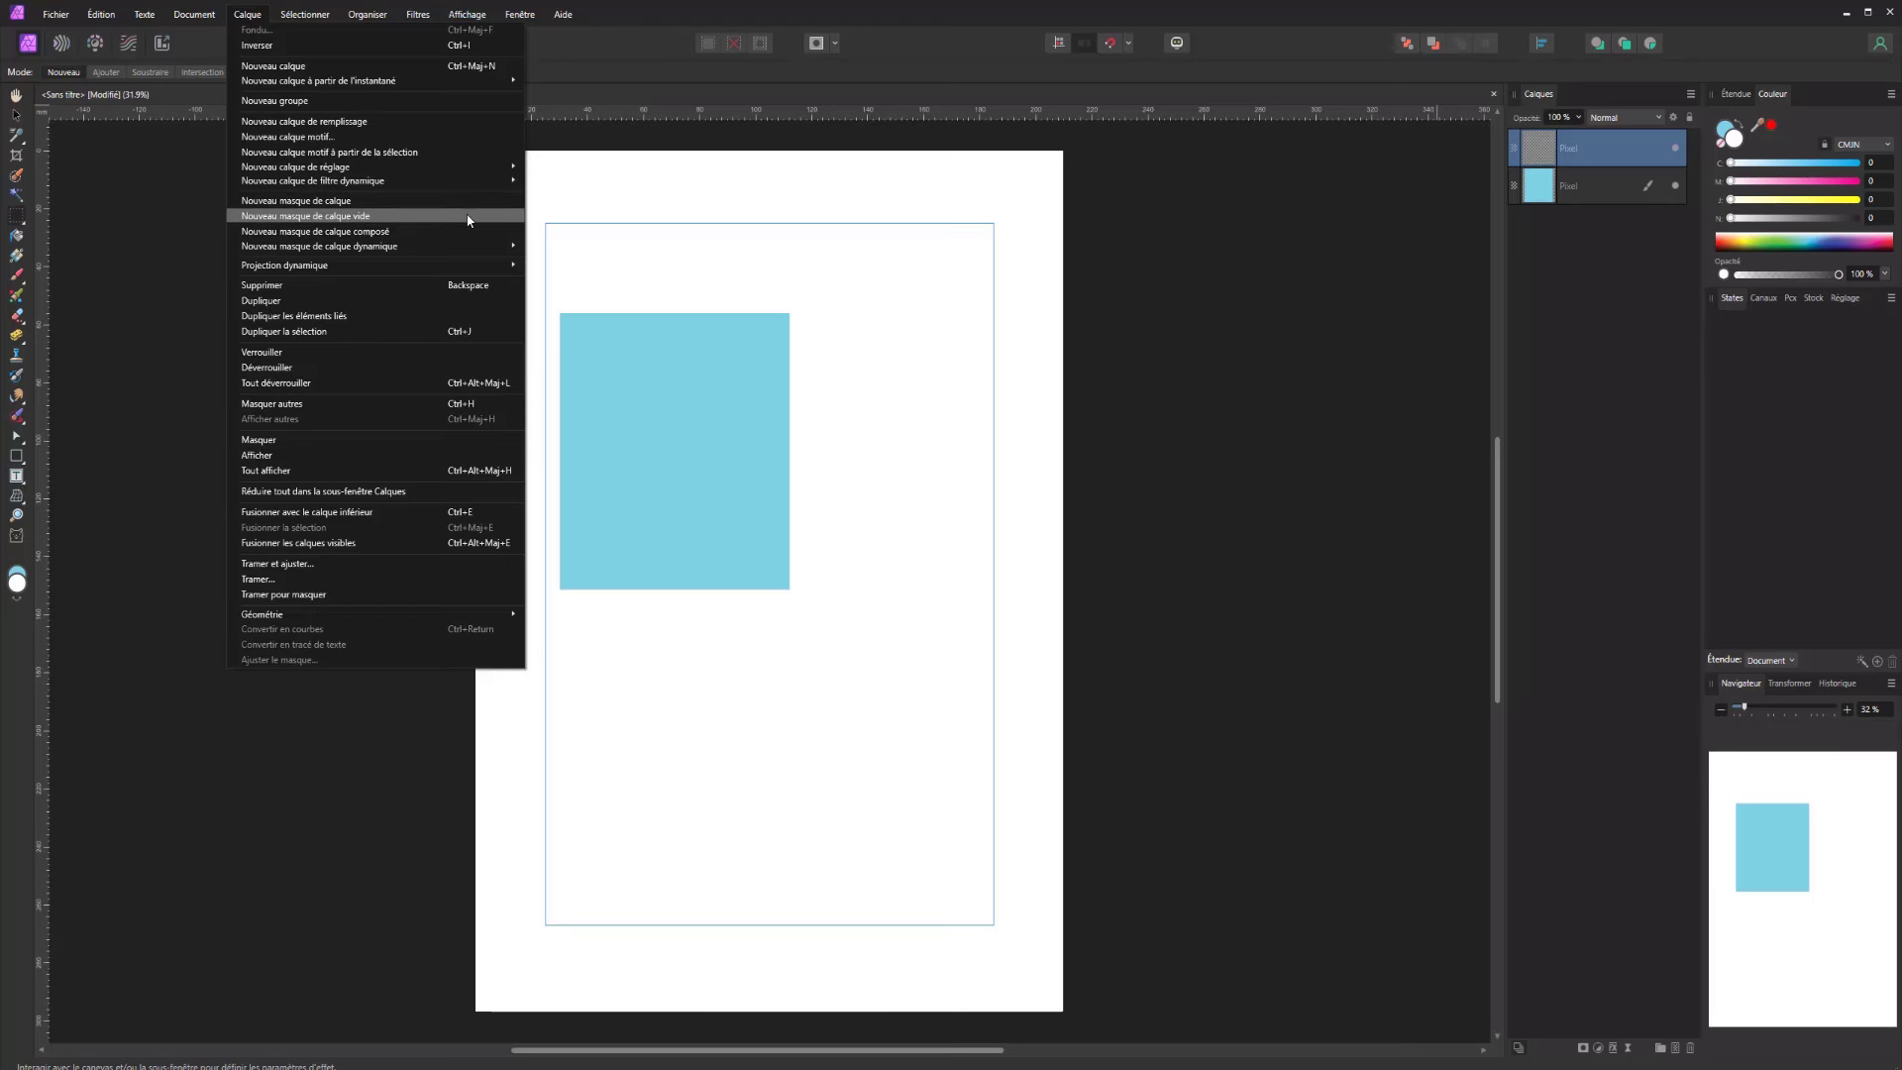
mouse_move(490, 248)
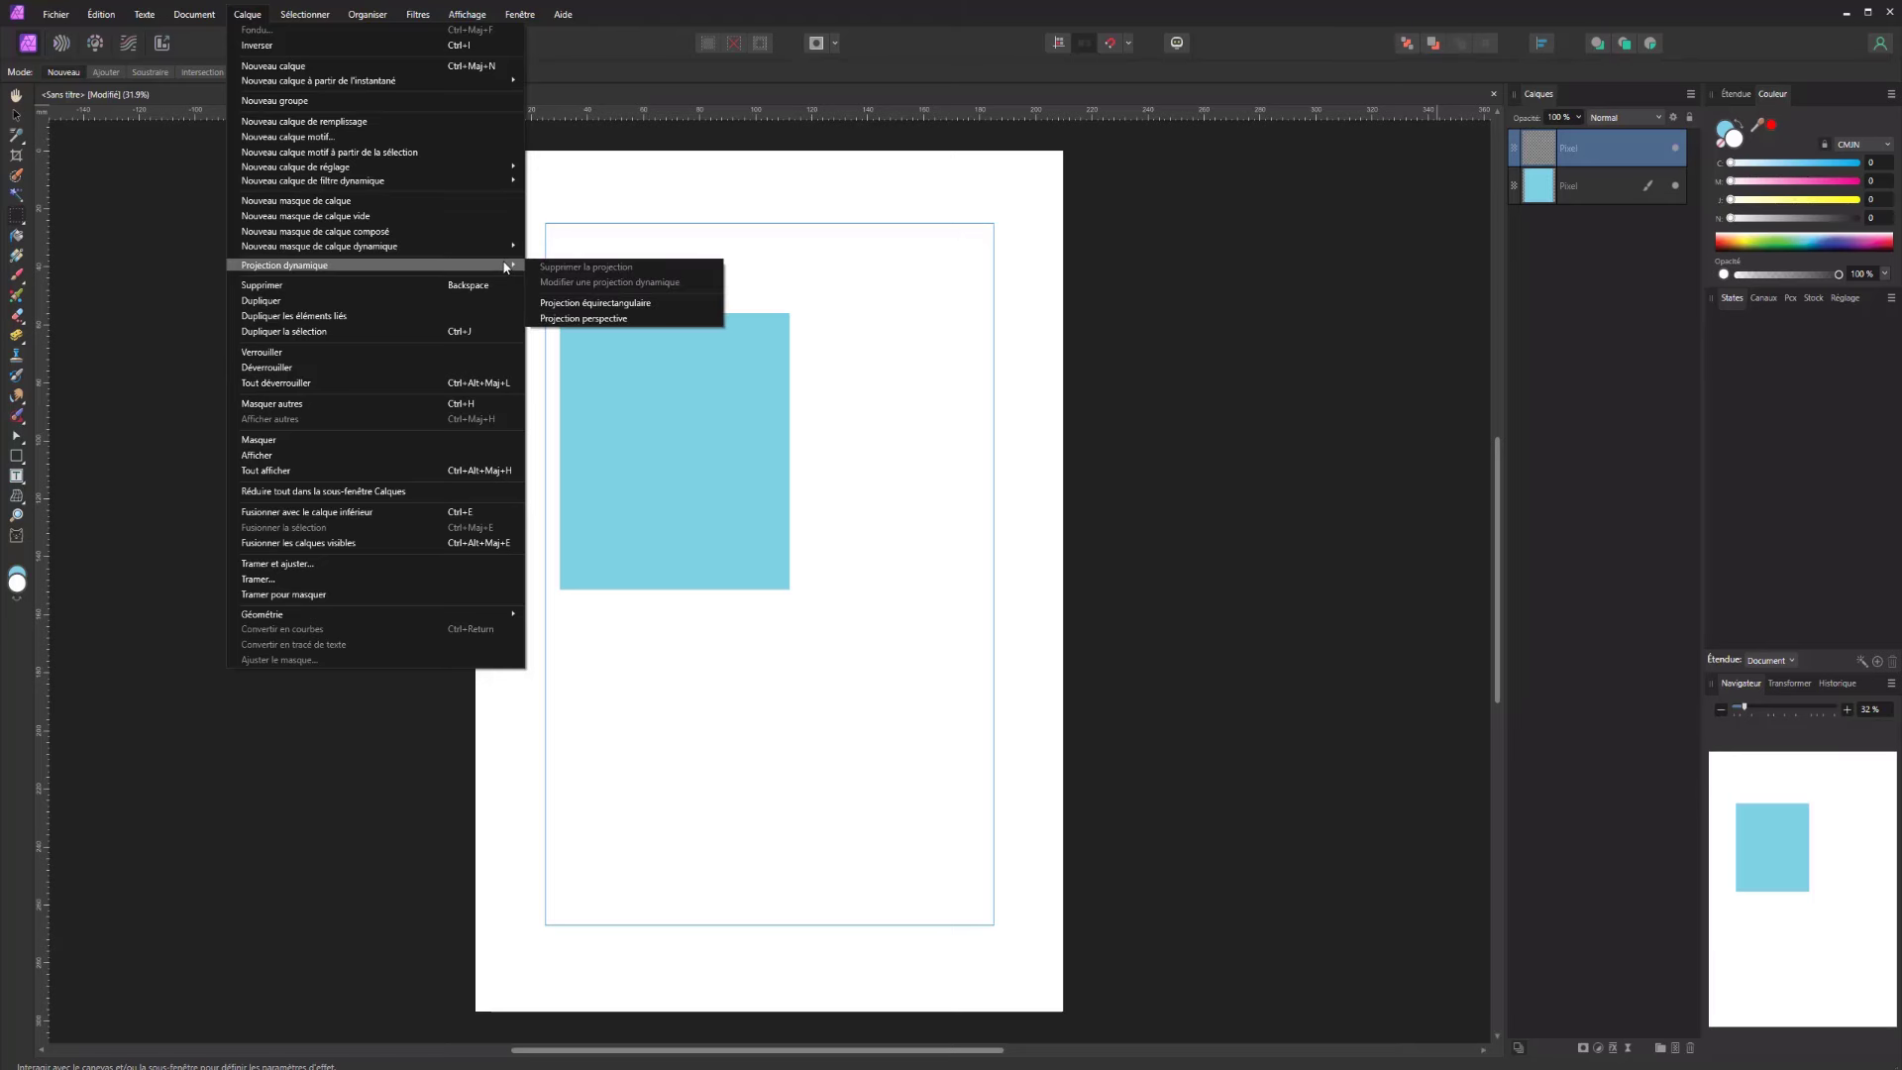
Apply an equirectangular live projection to the empty pixel layer, pan its view and leave the projection editing
left_click(585, 302)
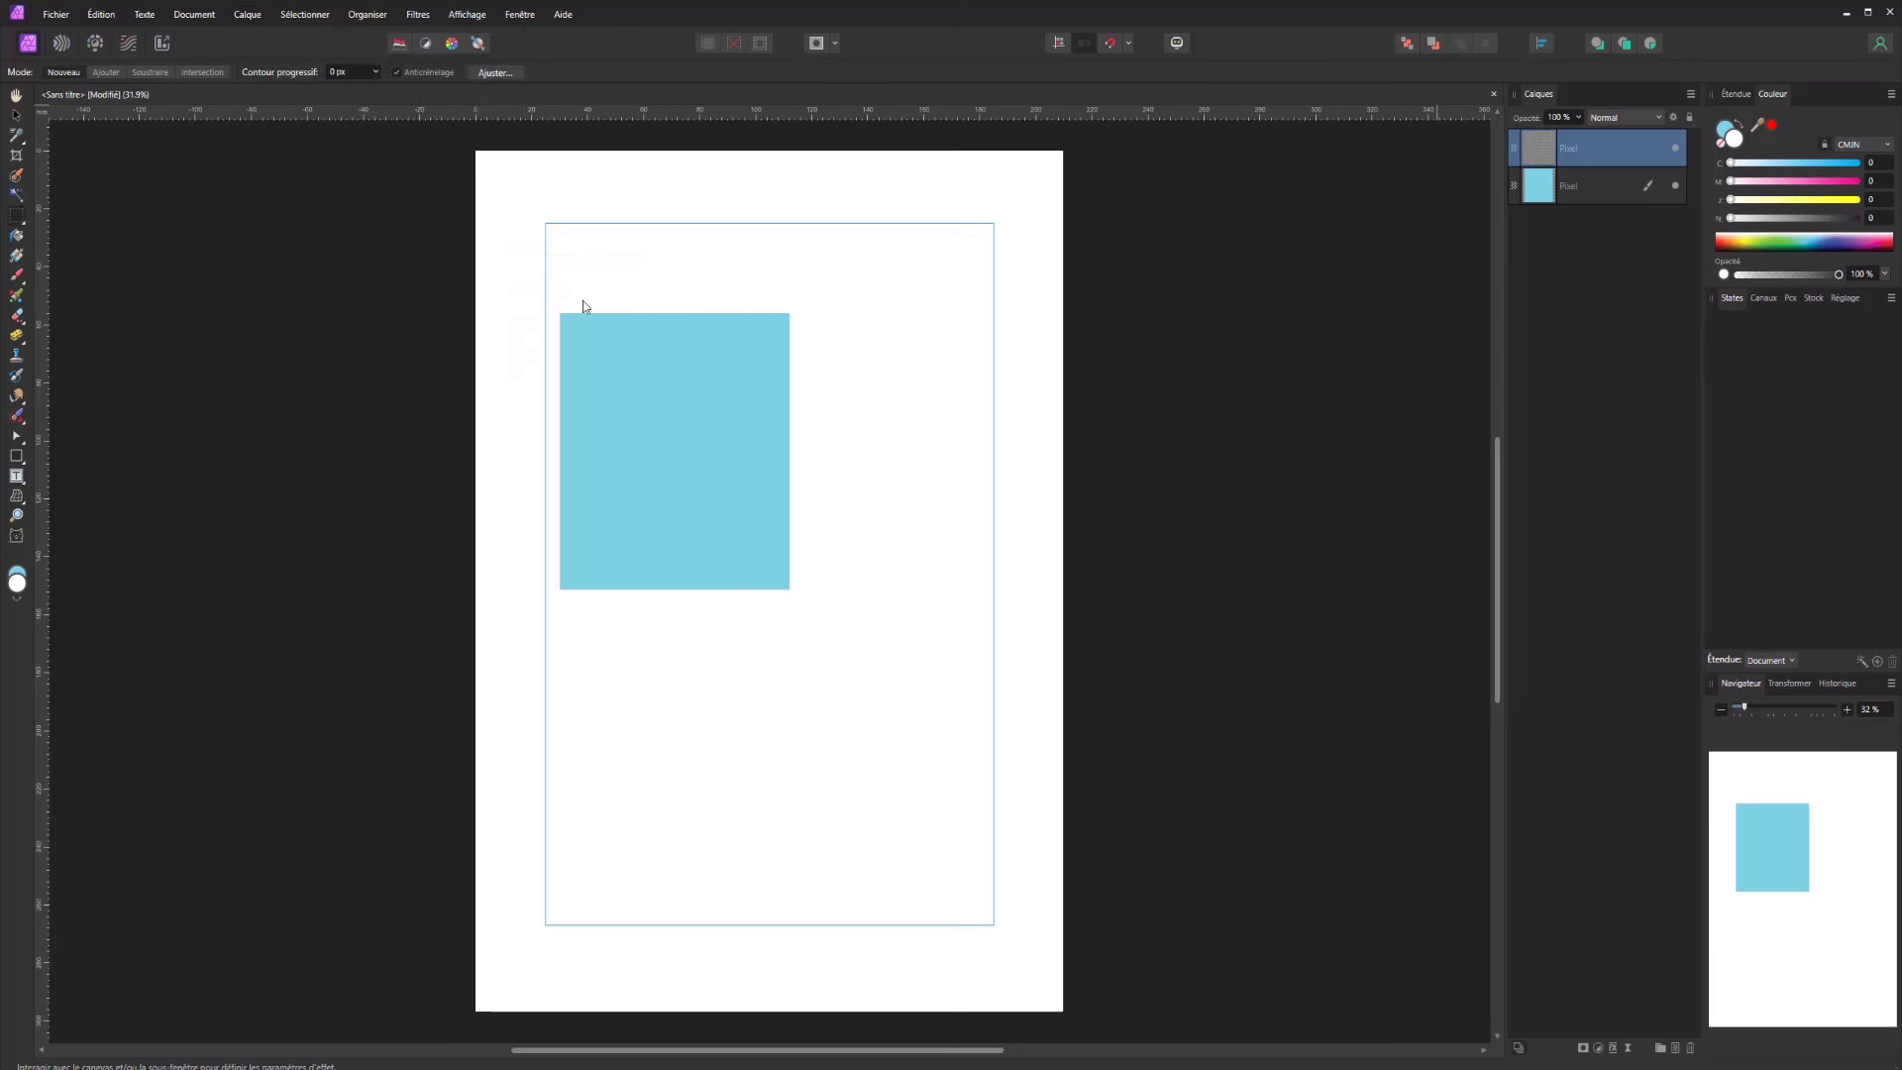
left_click_drag(861, 388, 650, 497)
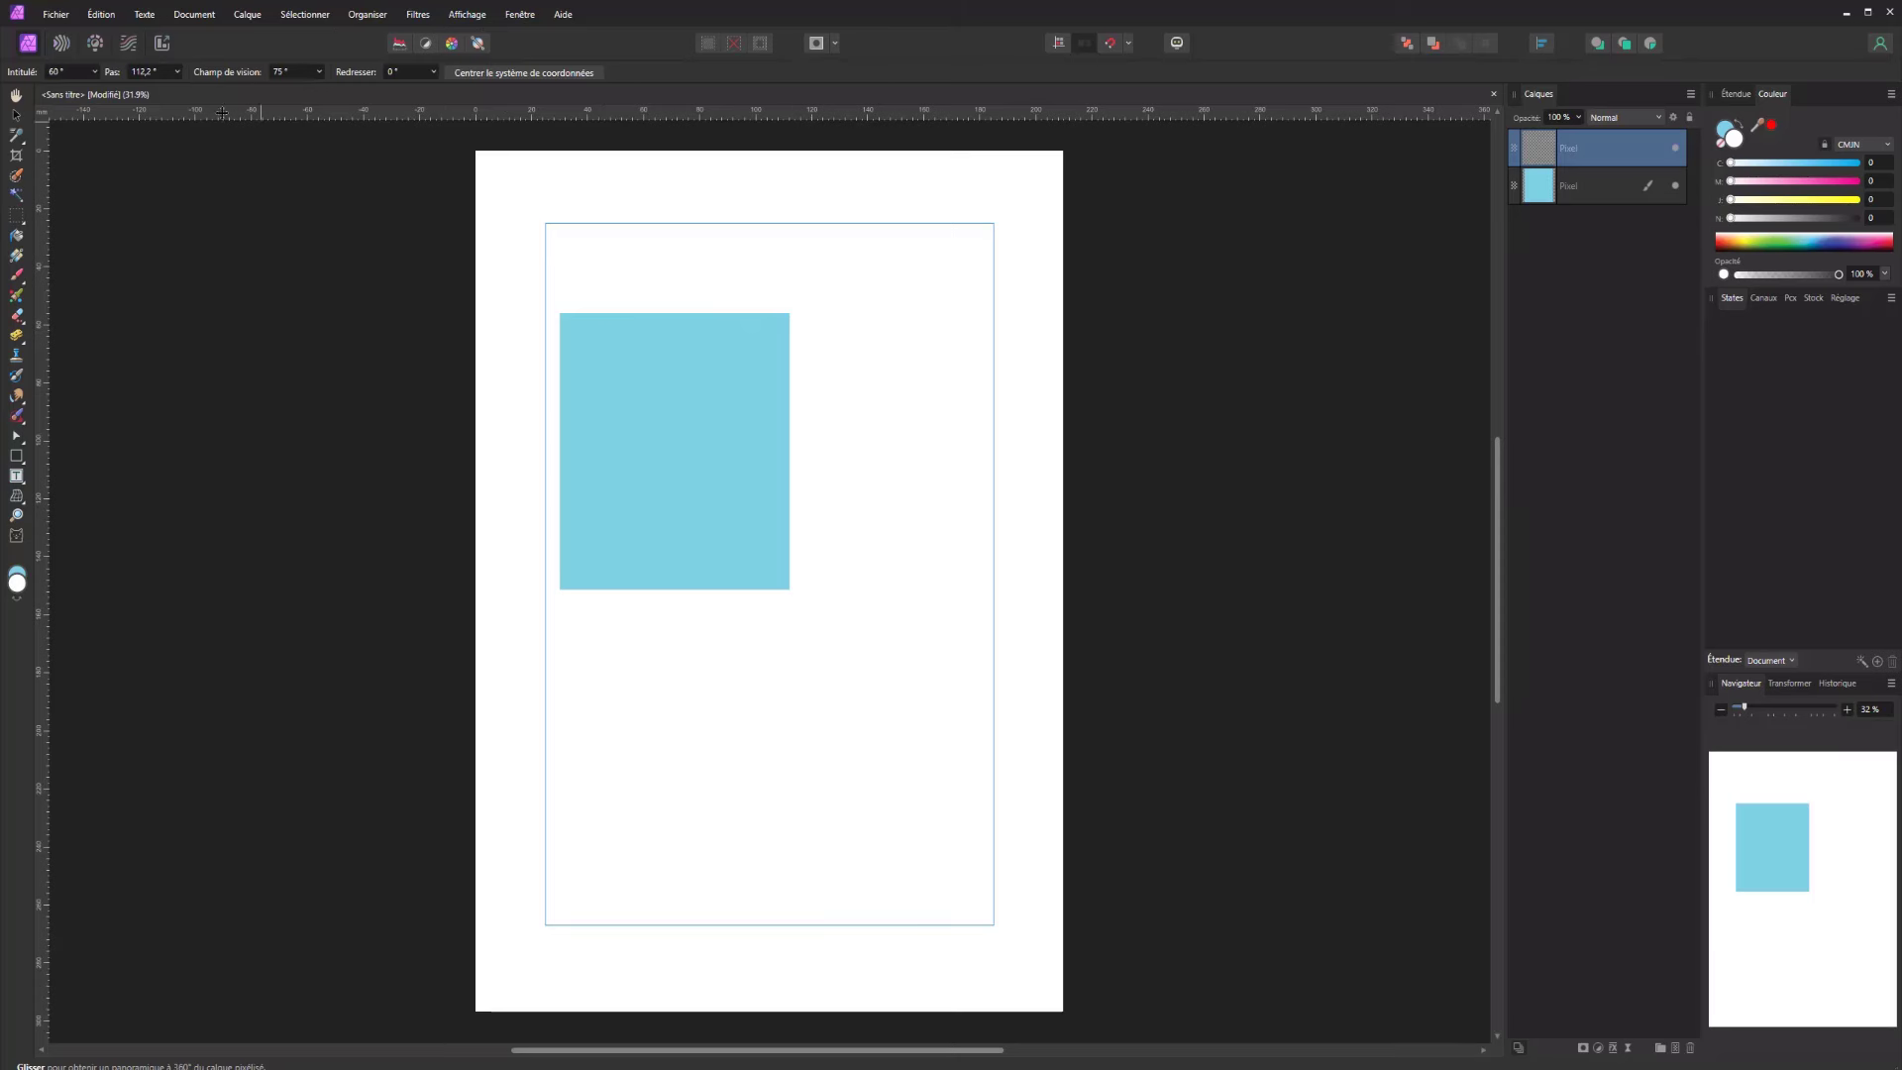
key("m")
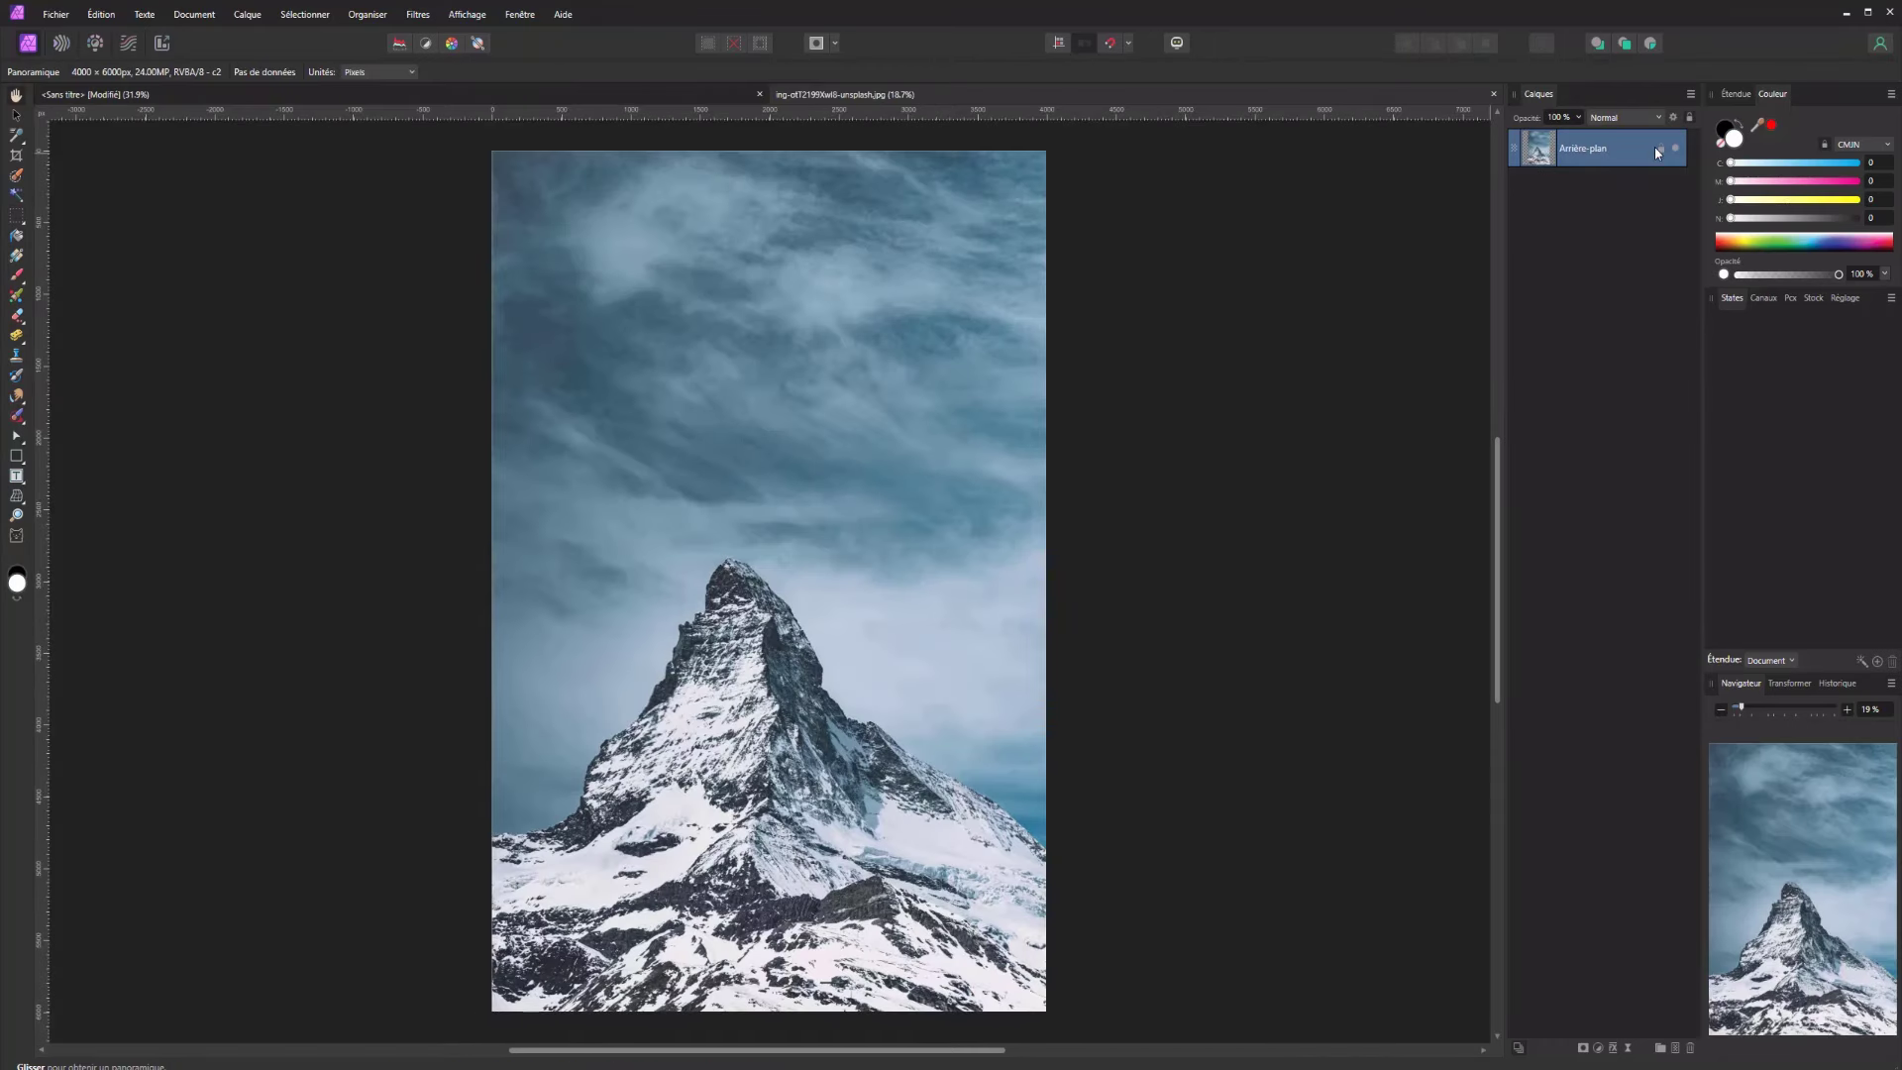
Apply an equirectangular live projection to the mountain photo's Arrière-plan layer and pan the projected view
left_click(247, 14)
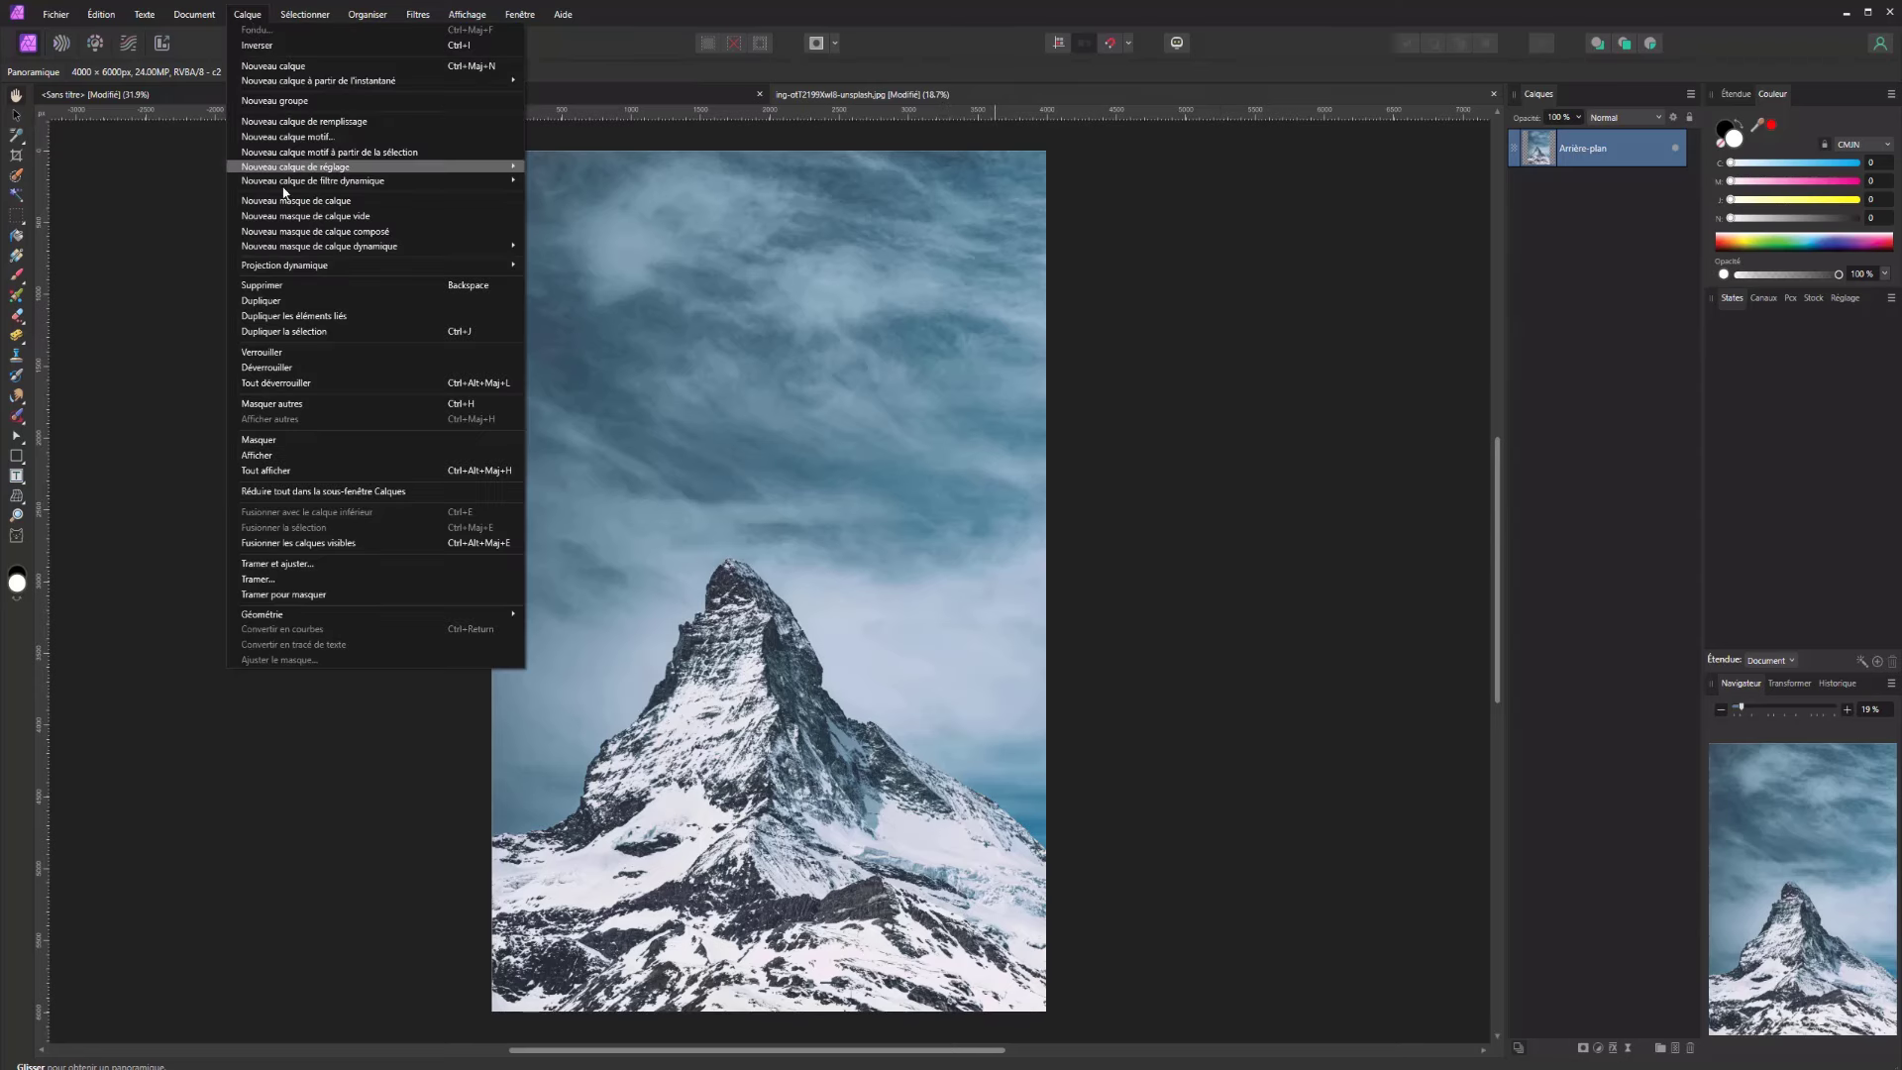
mouse_move(347, 265)
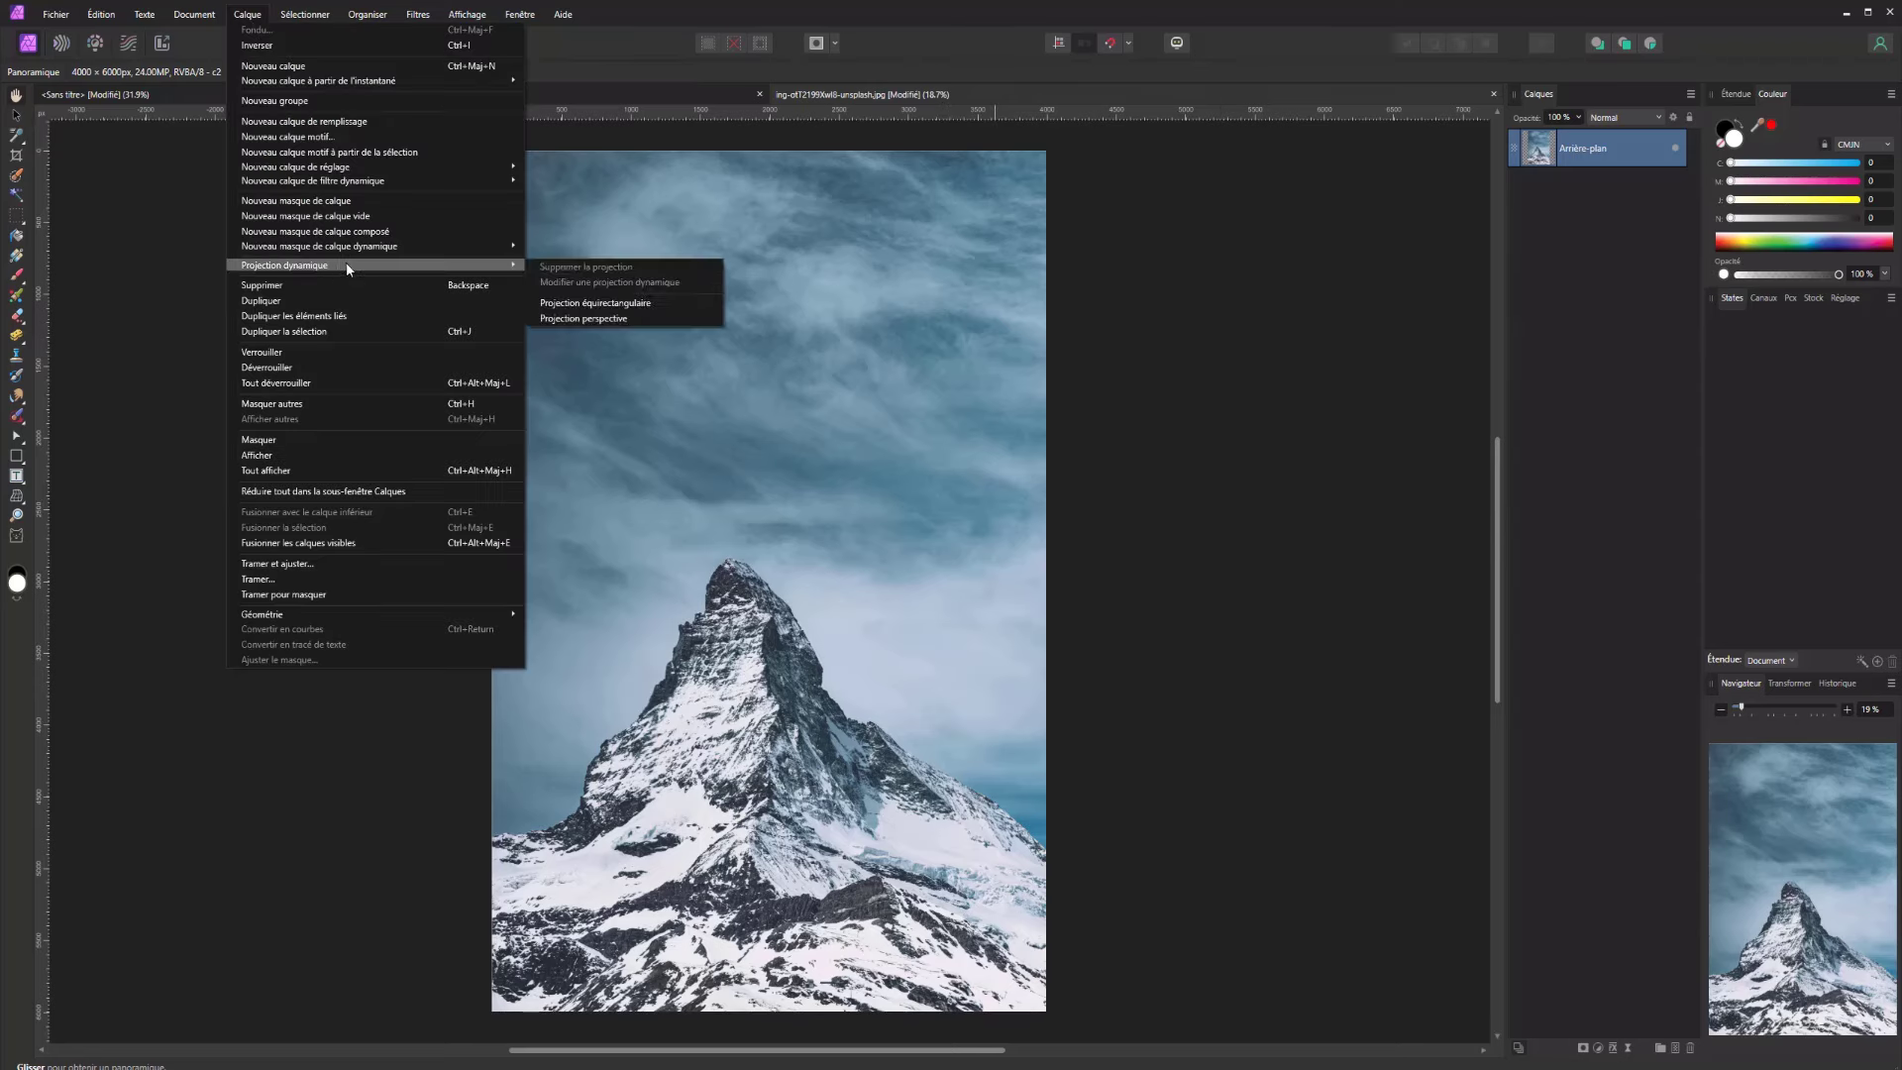
left_click(619, 310)
mouse_move(650, 412)
left_mouse_down()
mouse_move(615, 515)
mouse_move(790, 734)
mouse_move(905, 637)
mouse_move(793, 467)
mouse_move(658, 356)
mouse_move(658, 647)
mouse_move(728, 425)
mouse_move(680, 429)
left_mouse_up()
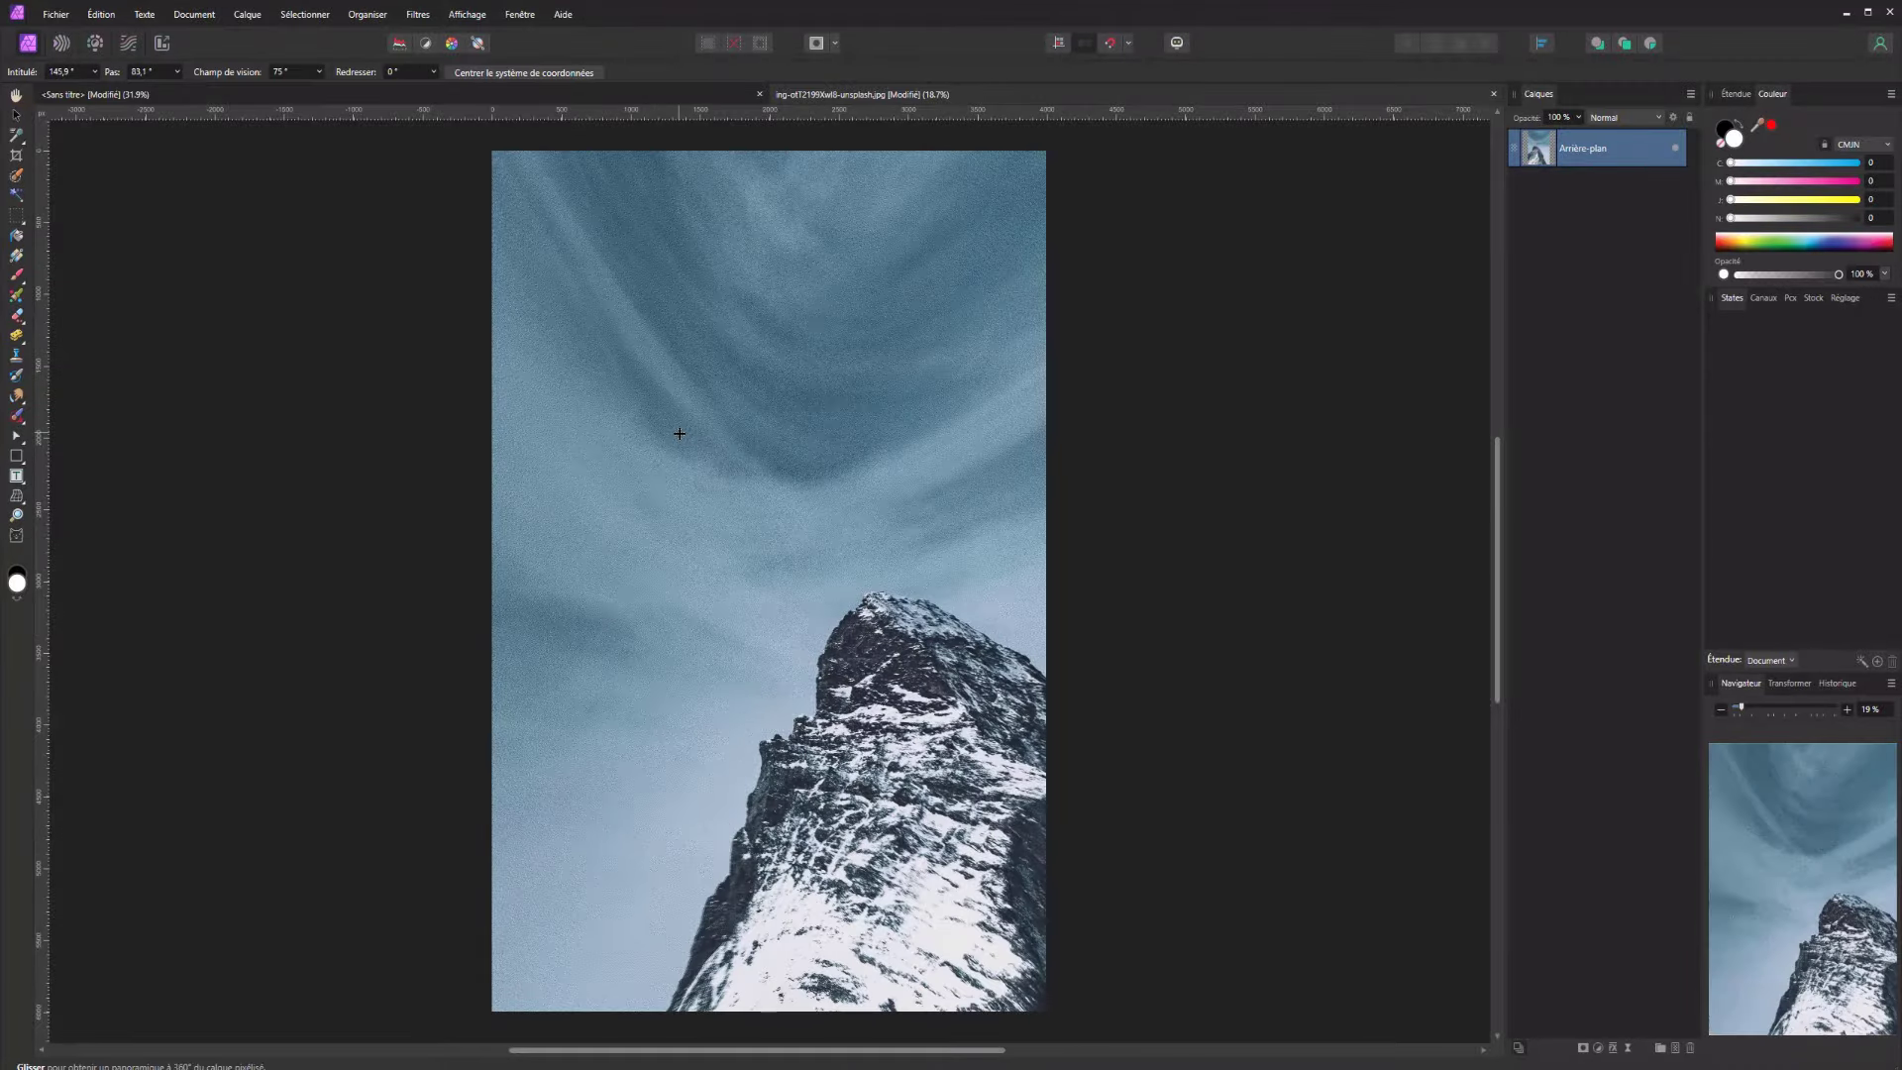
Try the projection's Intitulé at 177°, Pas at 23° and Champ de vision at 90°, and pan back to the mountain
left_click(95, 72)
left_click_drag(96, 86, 164, 91)
left_click(178, 71)
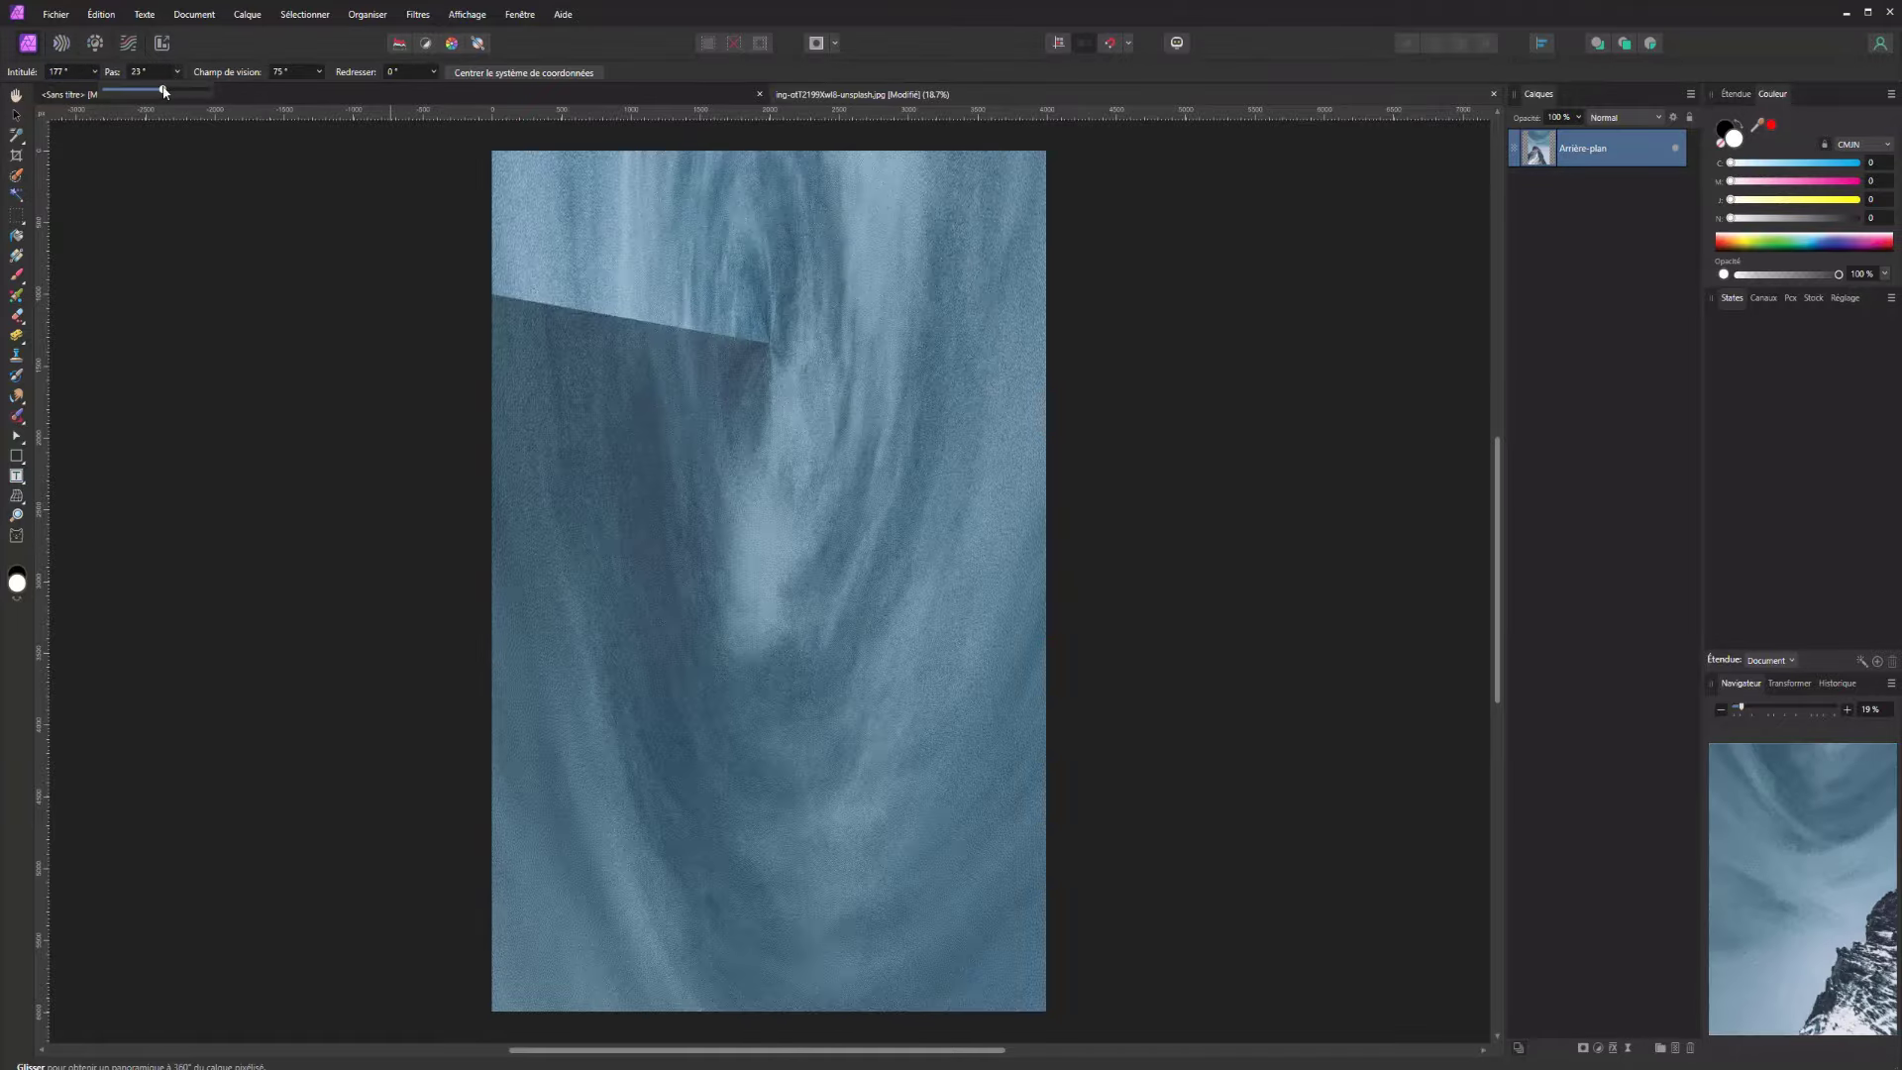
left_click(320, 72)
left_click_drag(315, 91, 477, 89)
left_click(433, 72)
left_click_drag(767, 533, 946, 888)
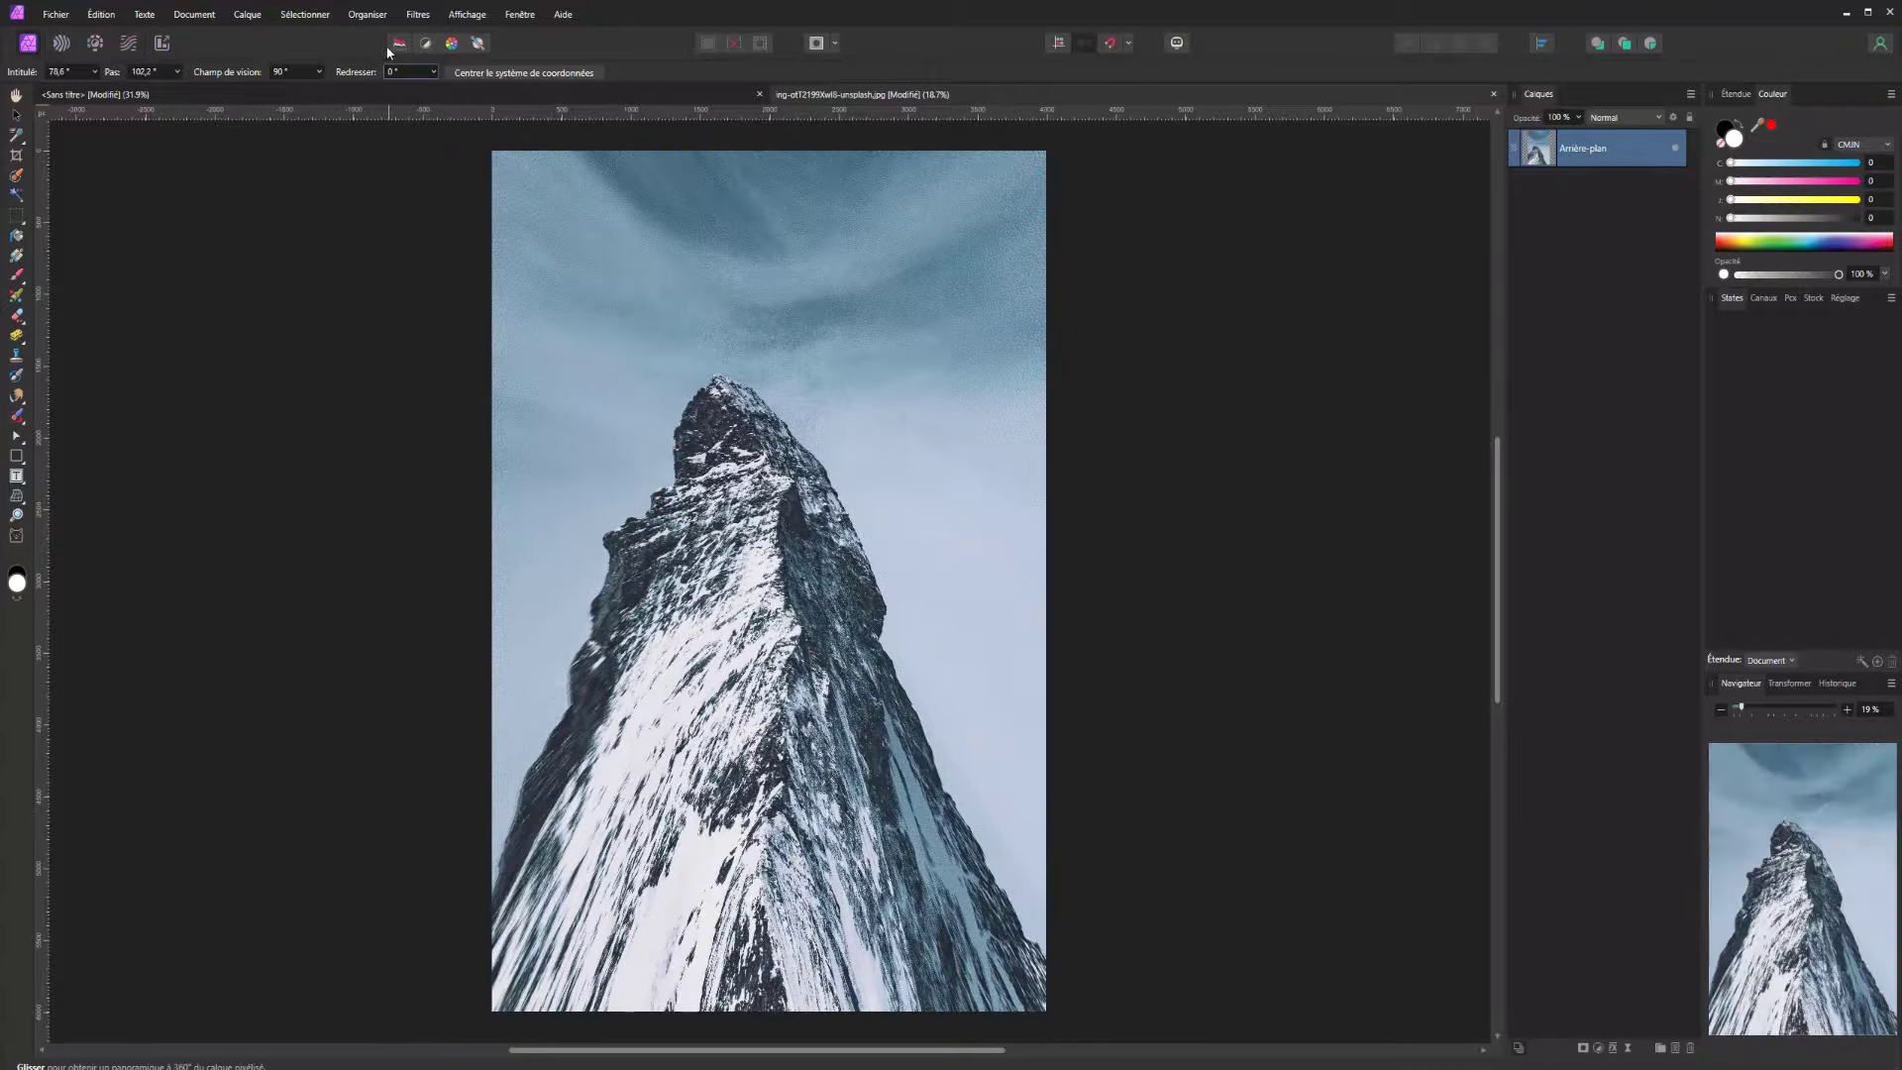
Try straightening the projected photo with Redresser at 2° and centre its coordinate system
left_click(433, 71)
mouse_move(414, 91)
left_mouse_down()
mouse_move(368, 102)
mouse_move(442, 99)
left_mouse_up()
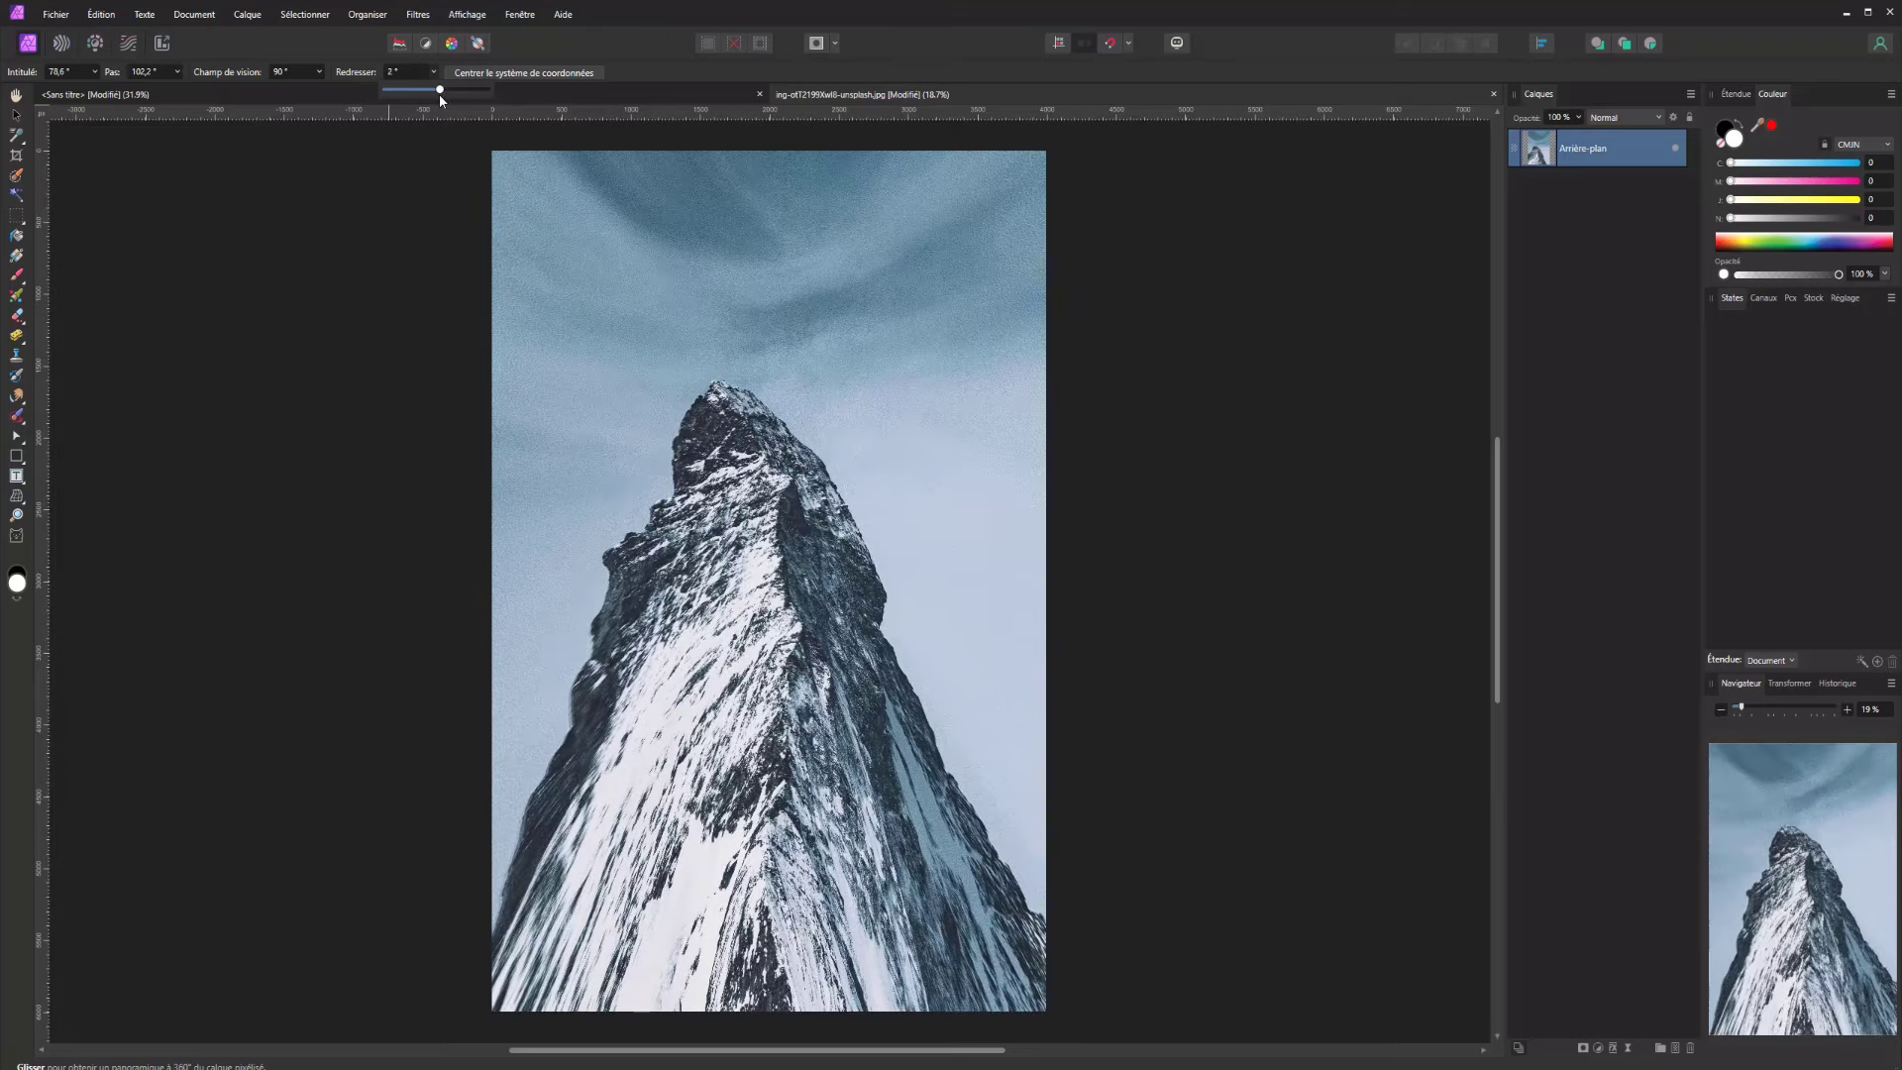
left_click(521, 77)
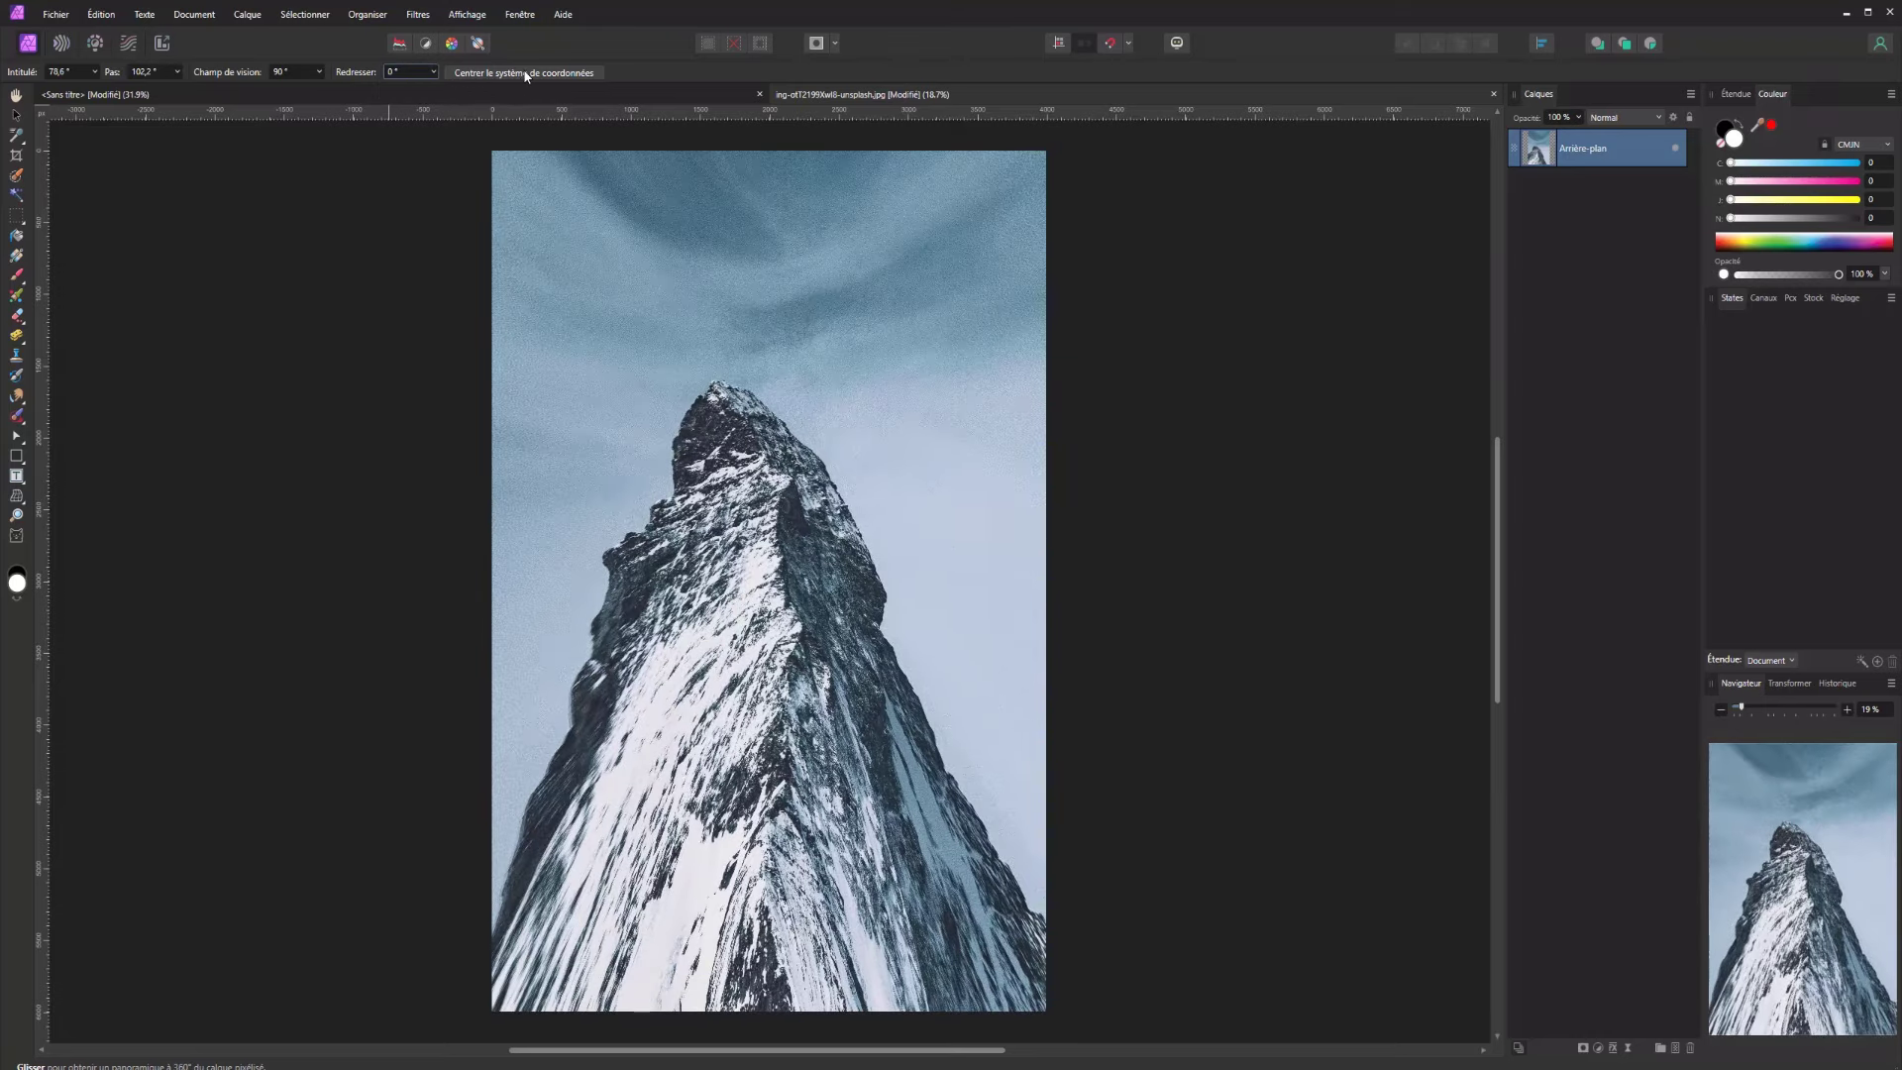
left_click(526, 74)
Undo the straightening, field of view, panning and angle changes made to the equirectangular projection
key("ctrl+z")
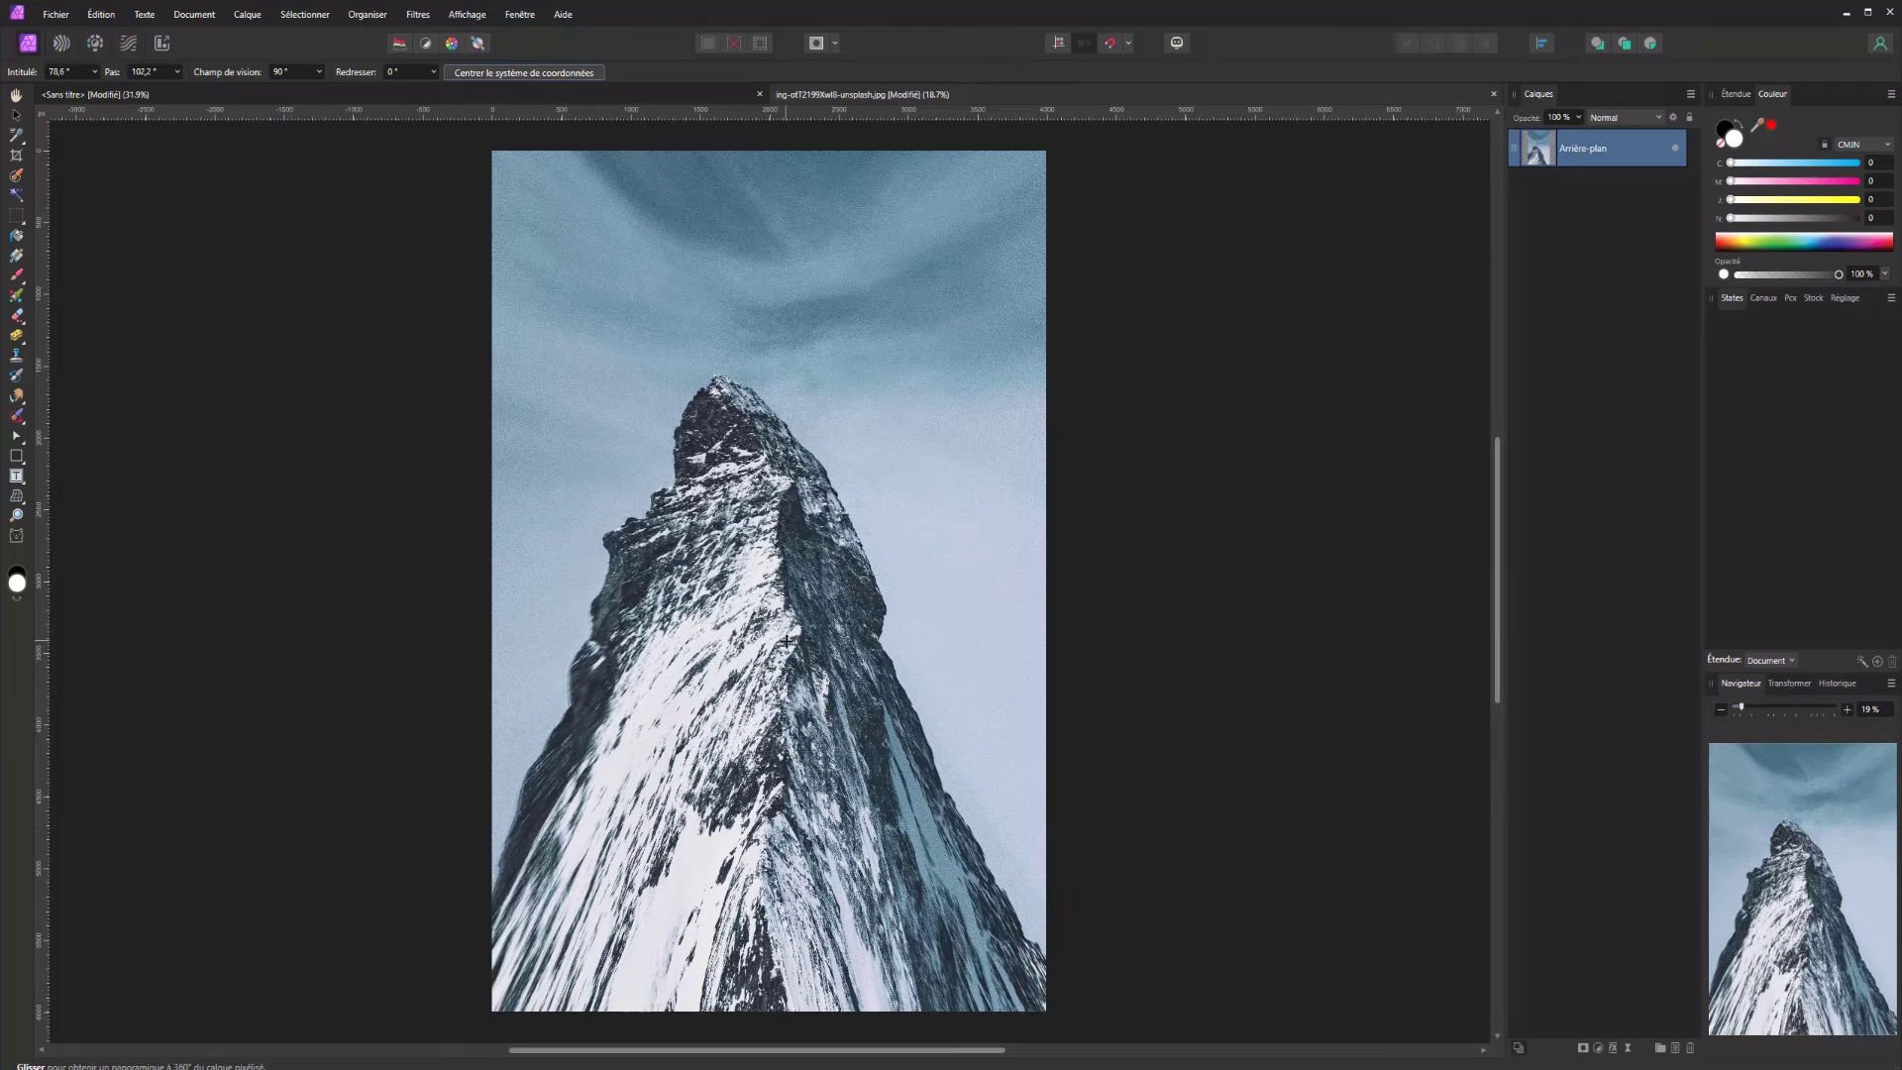
key("ctrl+z")
key("ctrl+z")
key("ctrl+z")
key("ctrl+z")
key("ctrl+z")
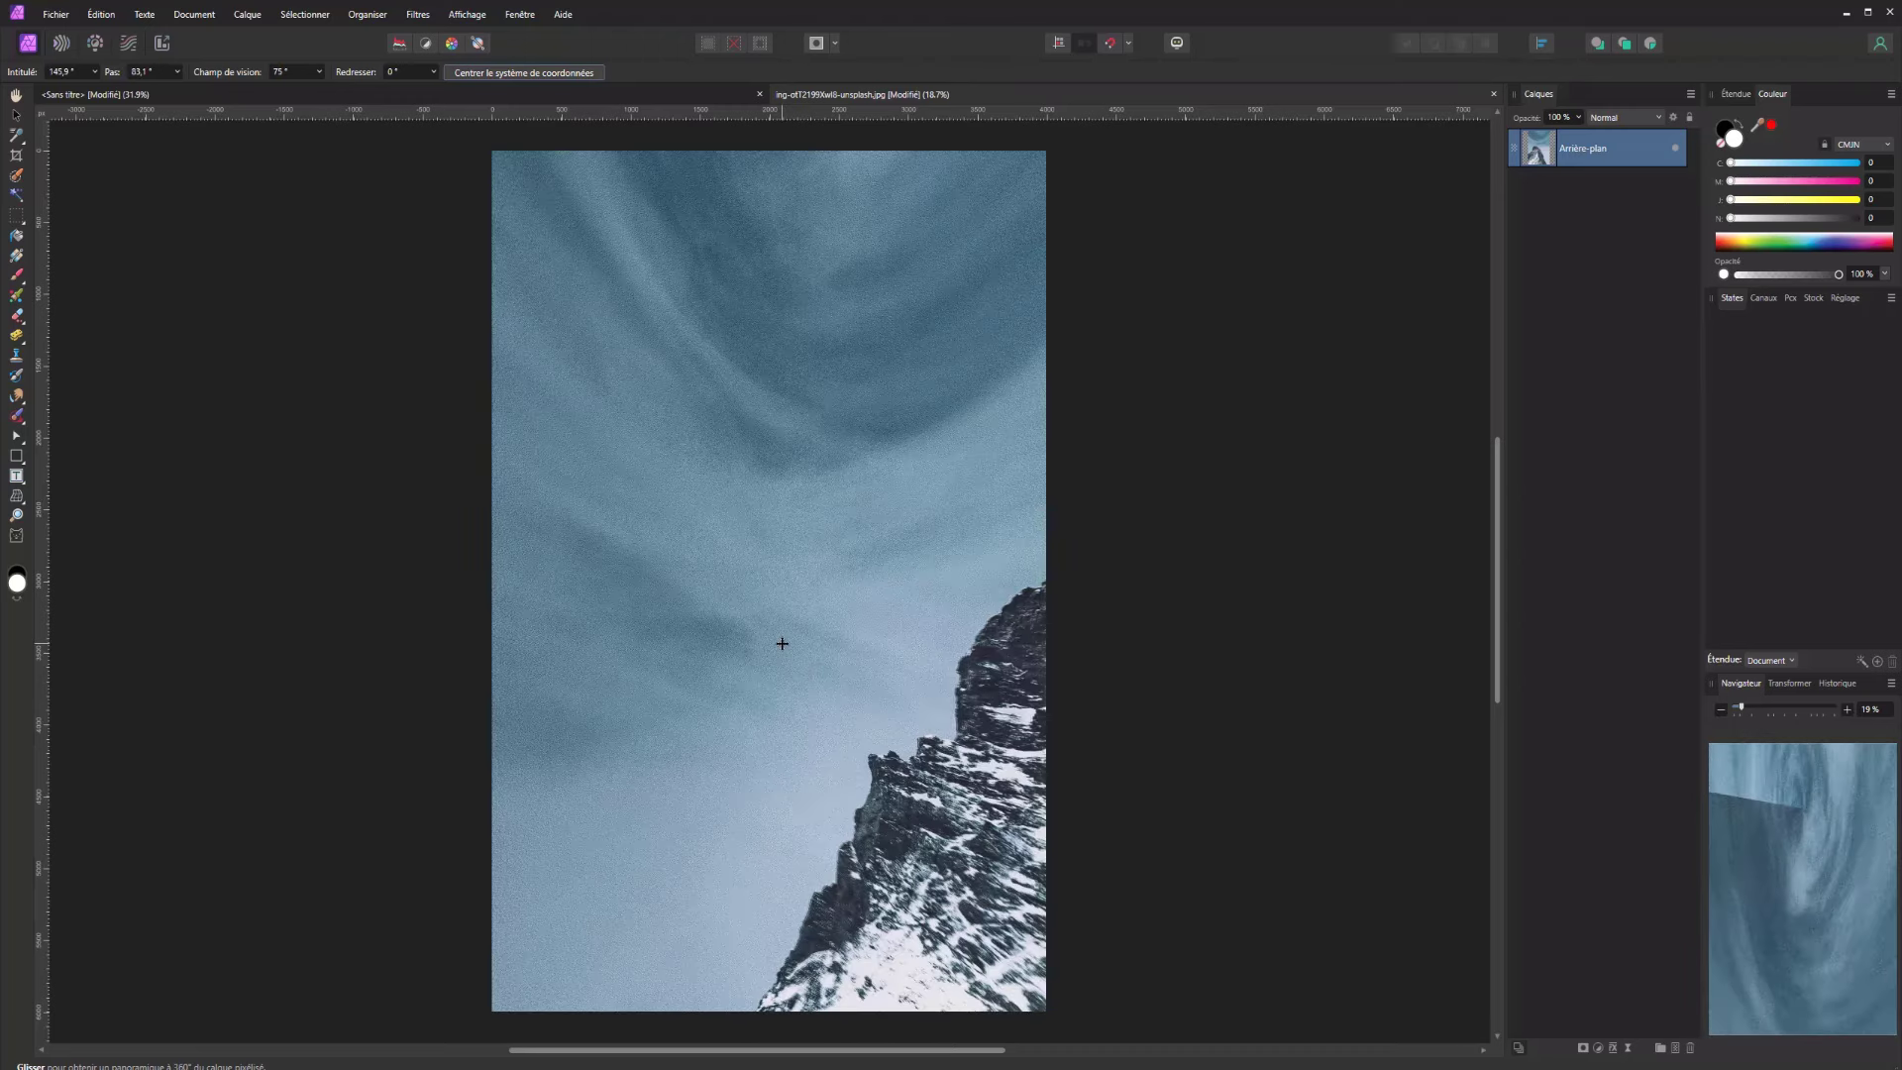
key("ctrl+z")
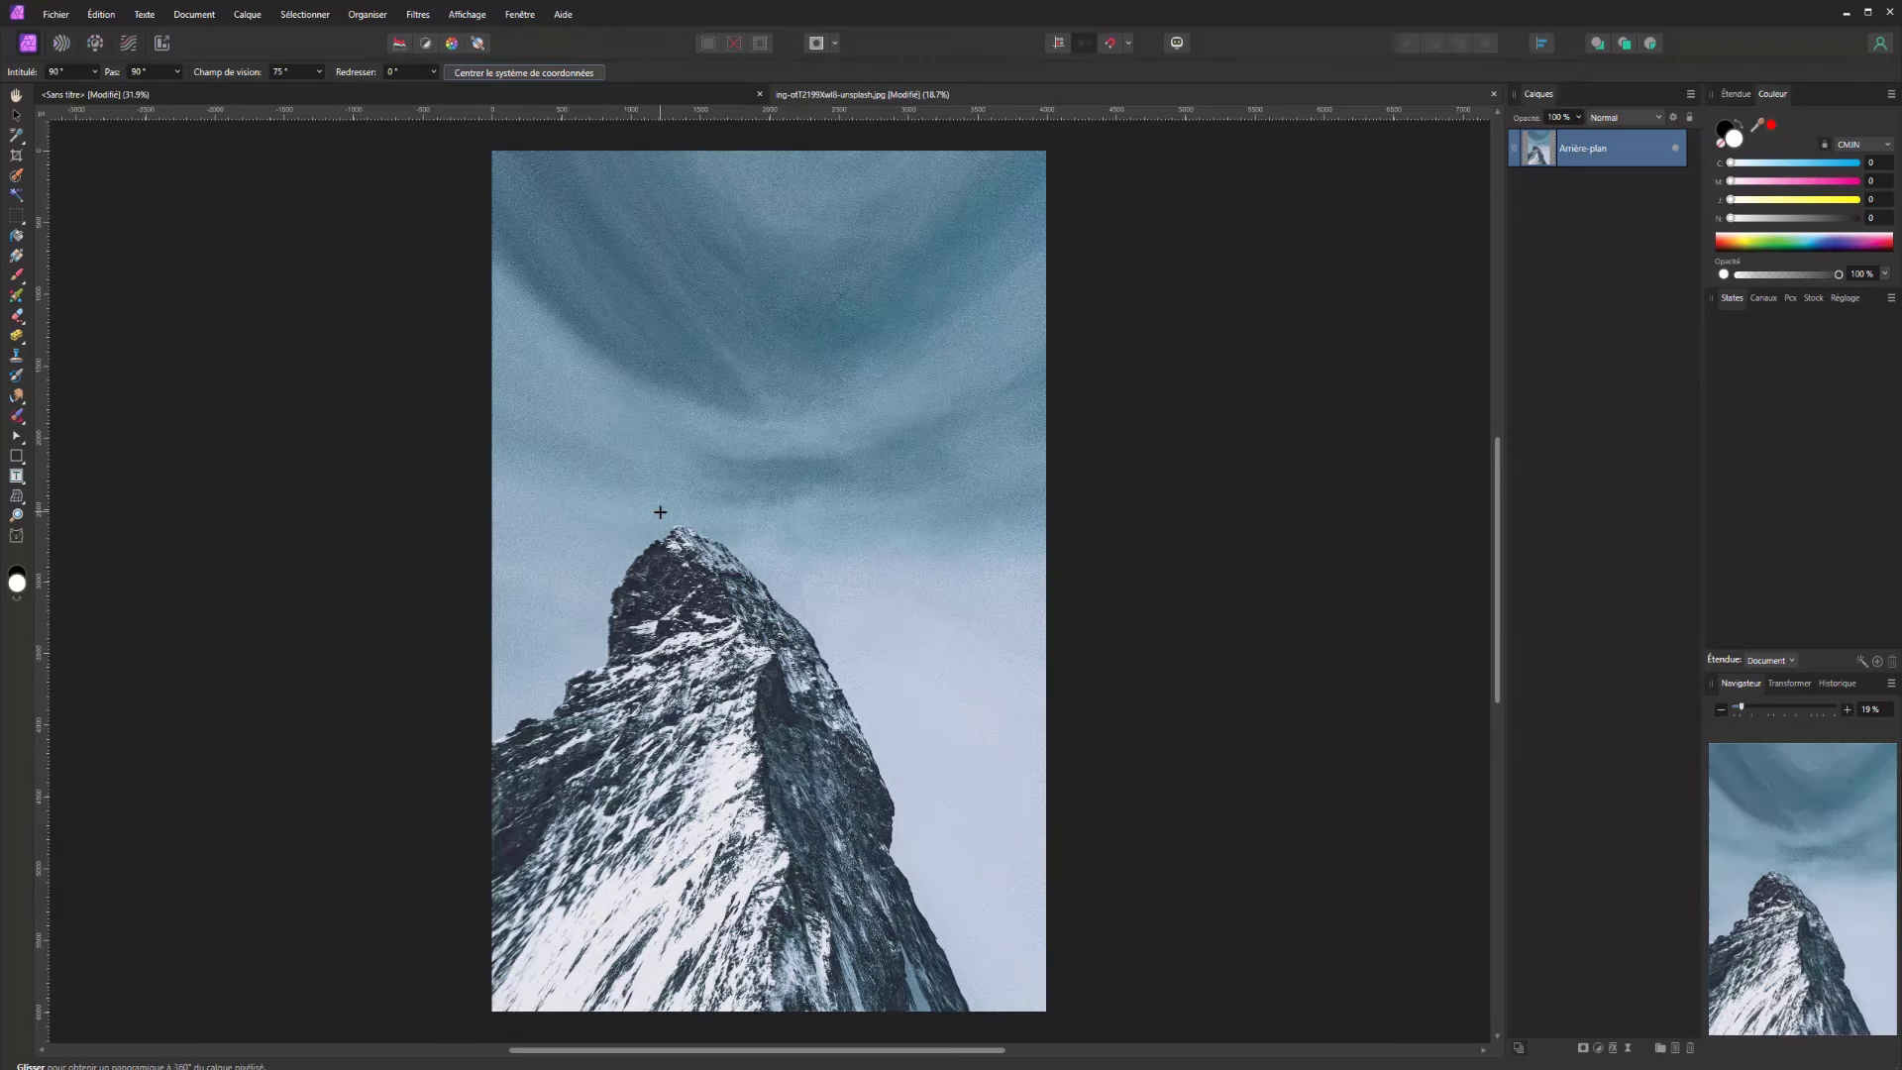
Close the projected mountain photo without saving and reopen the original image
left_click(55, 14)
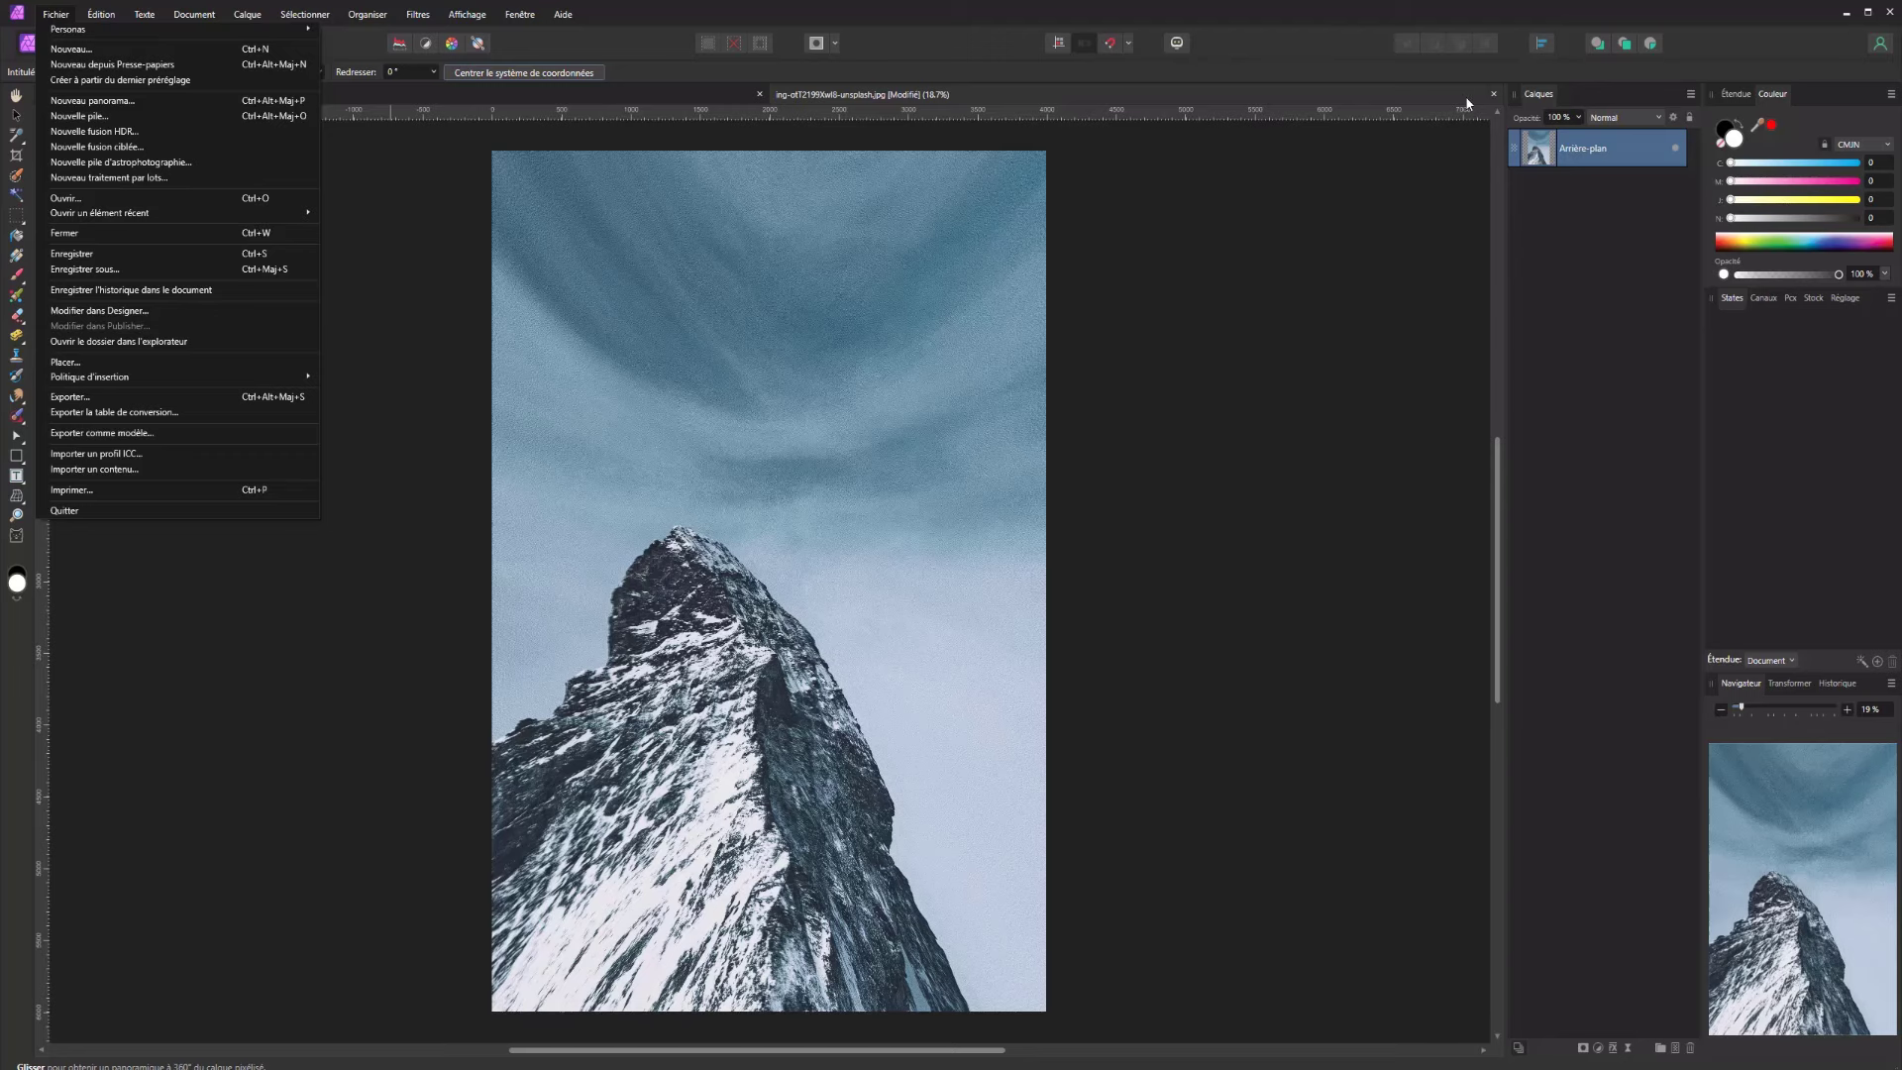
left_click(1494, 94)
left_click(946, 558)
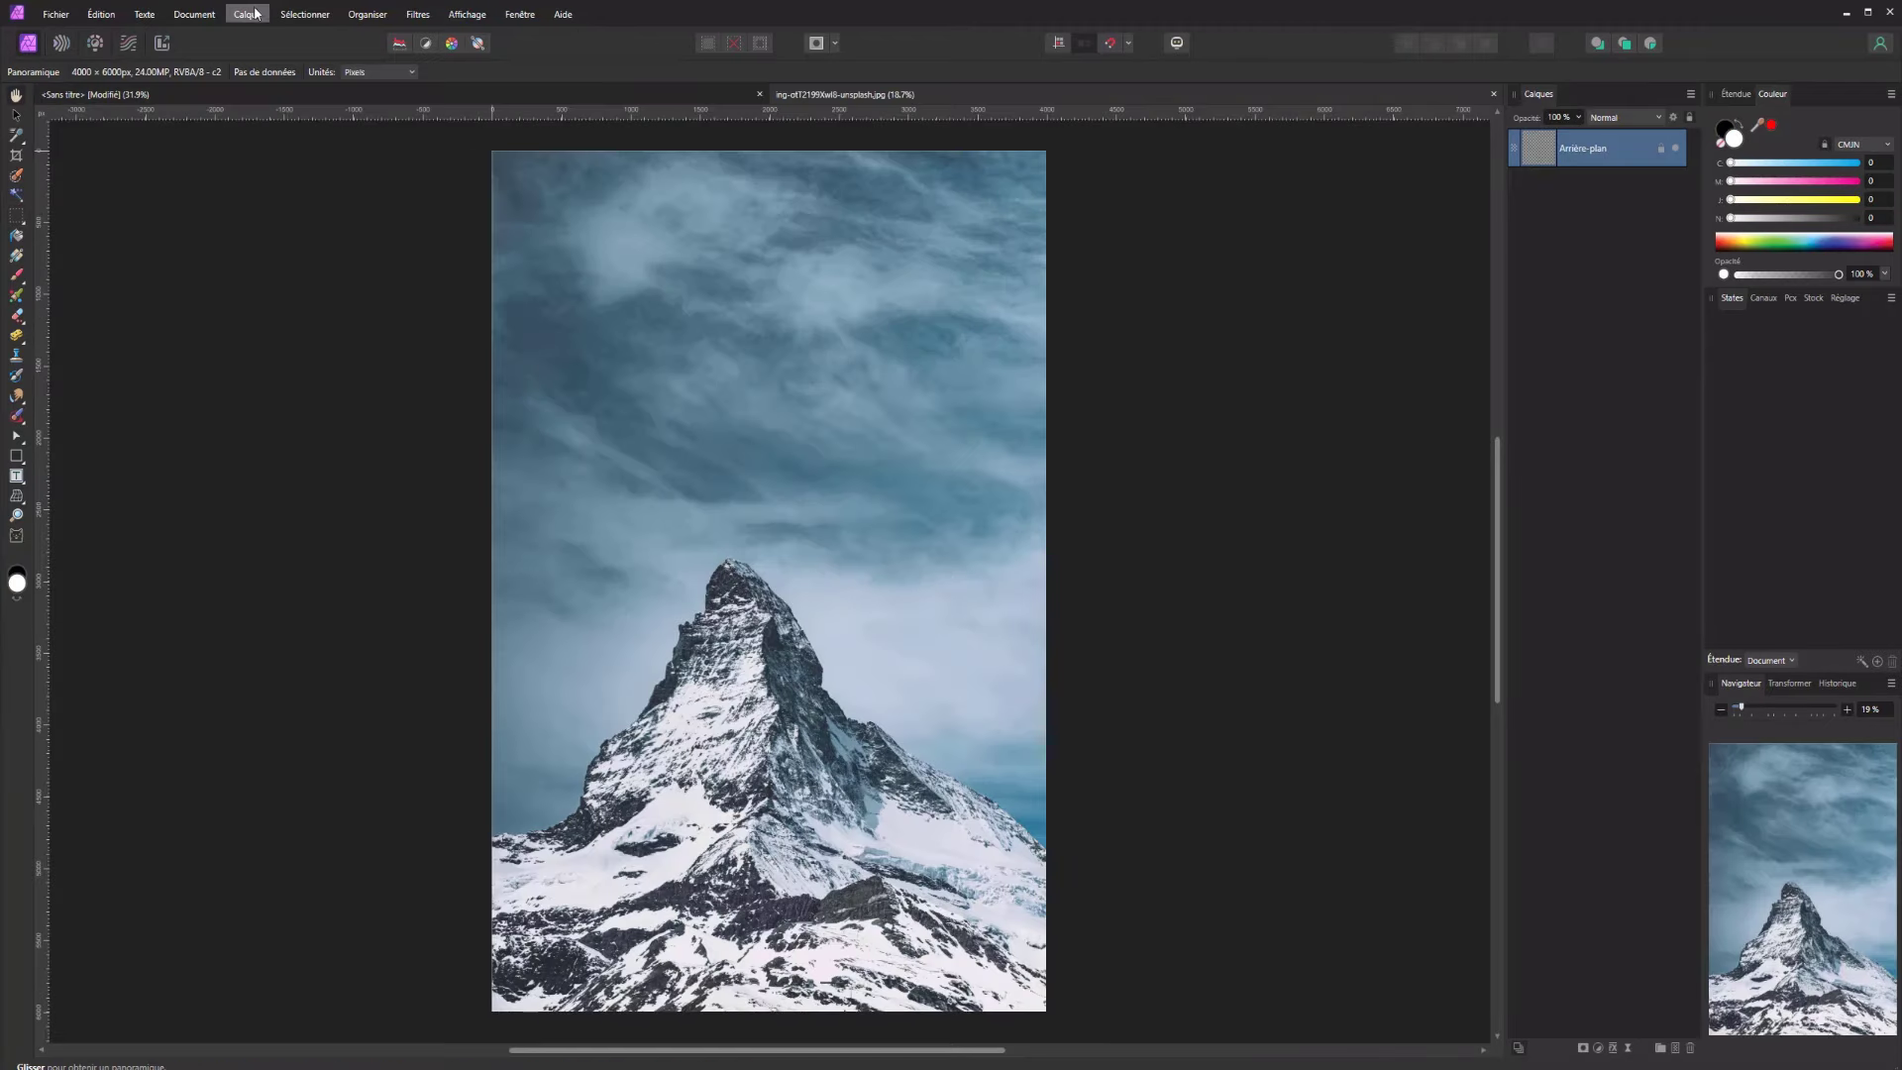
Apply a perspective live projection to the mountain photo's Arrière-plan layer
left_click(297, 14)
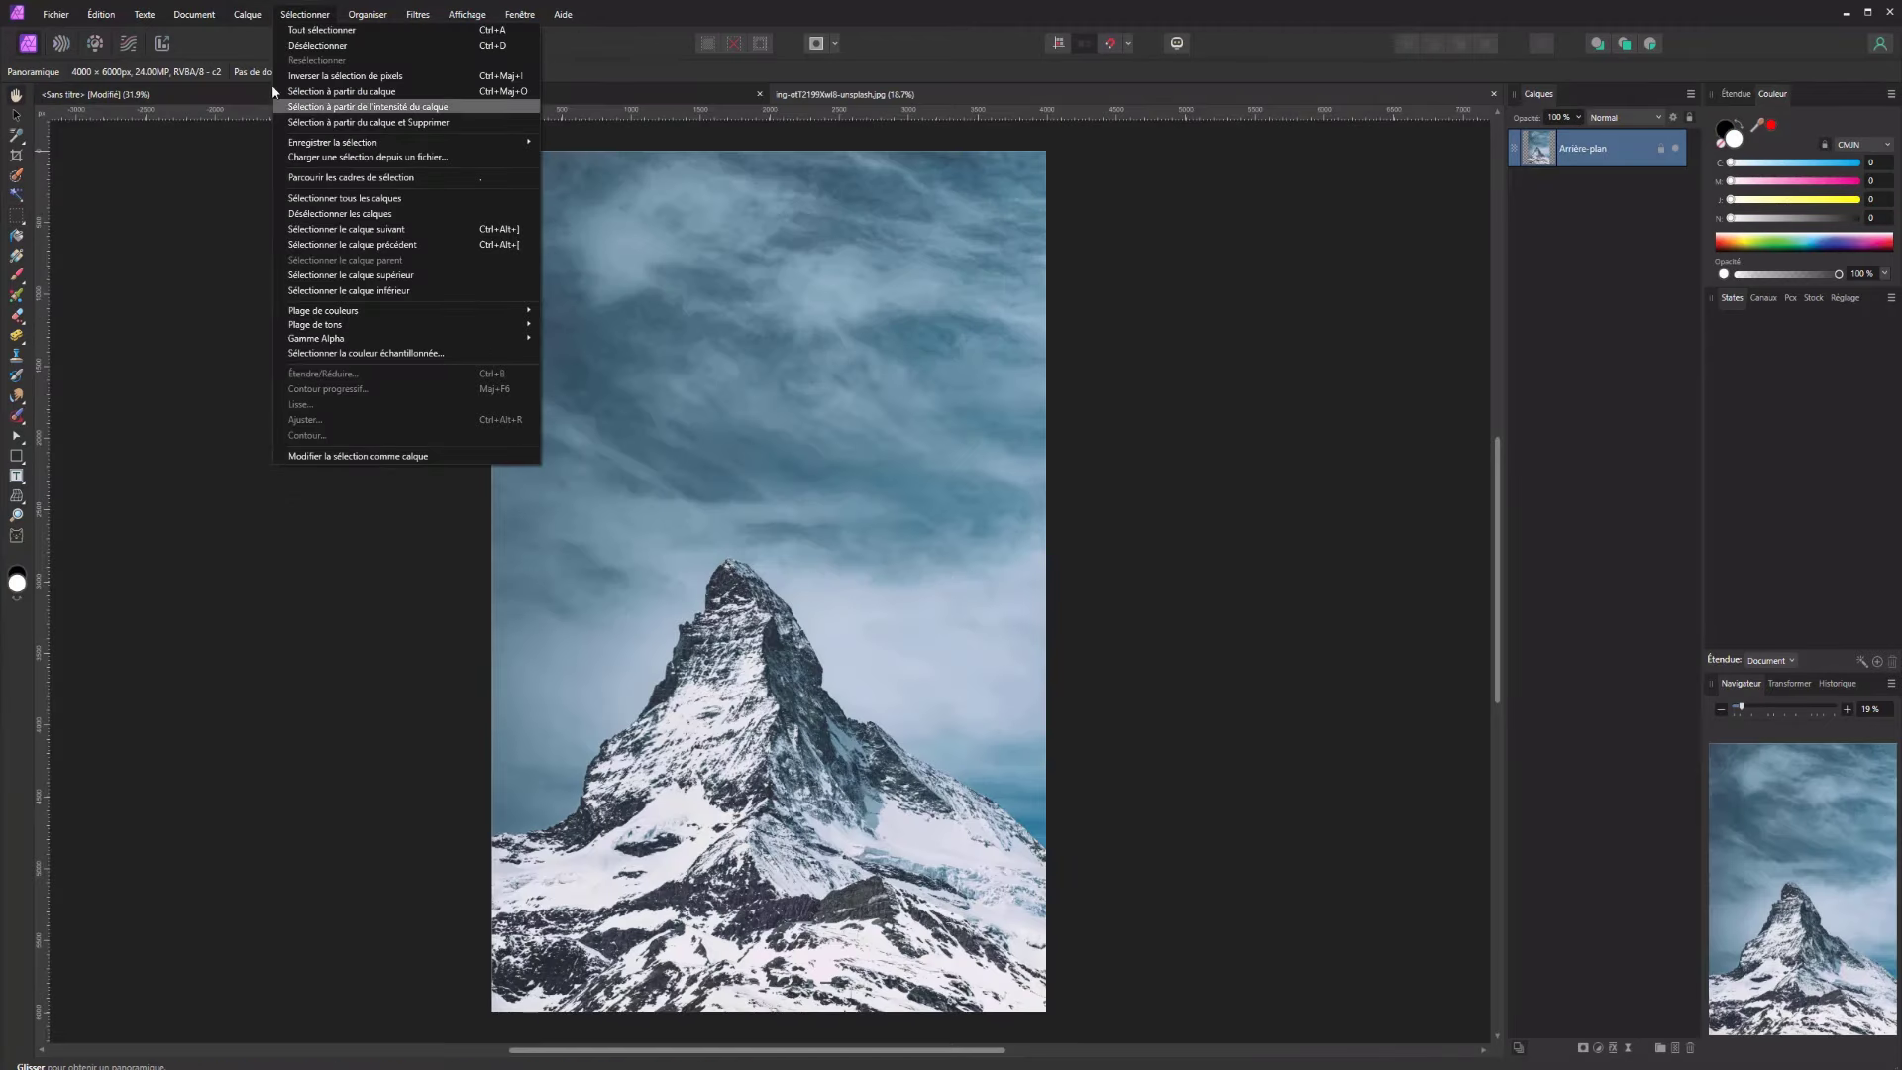
mouse_move(316, 267)
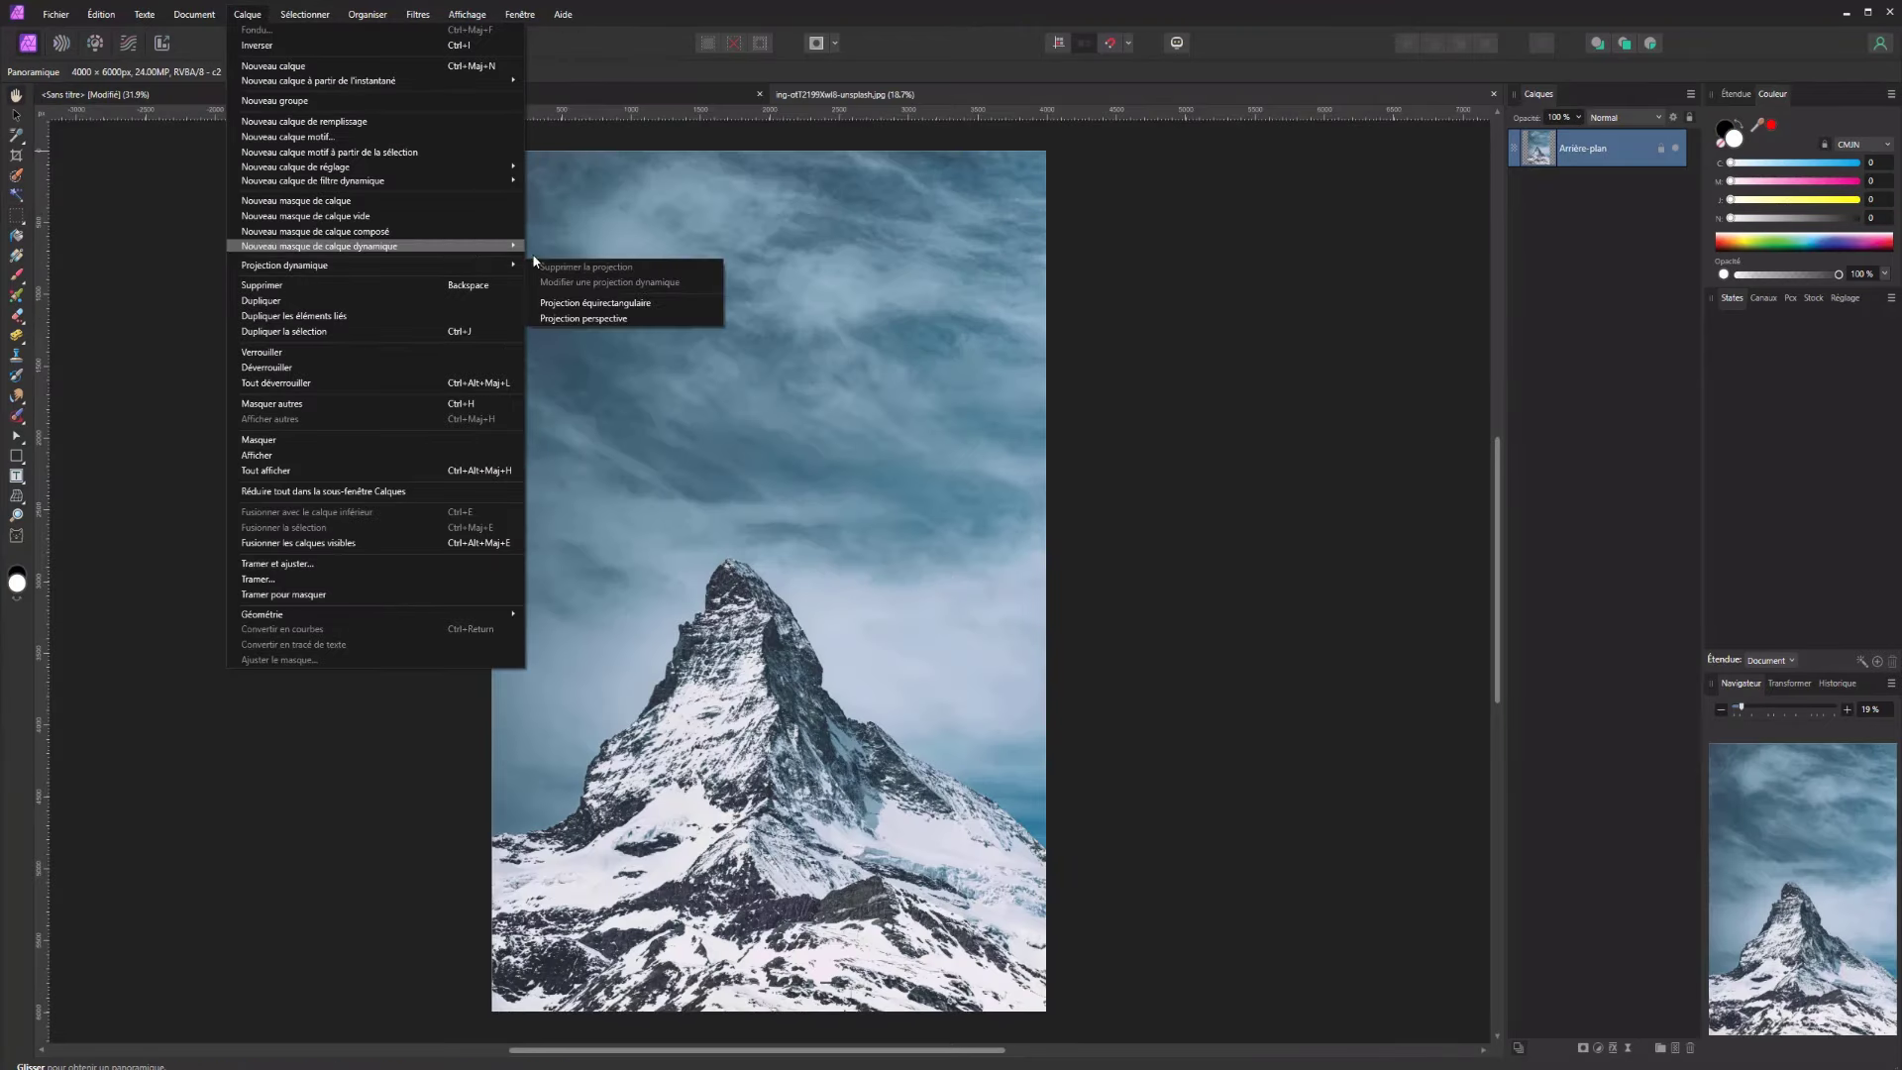
left_click(586, 324)
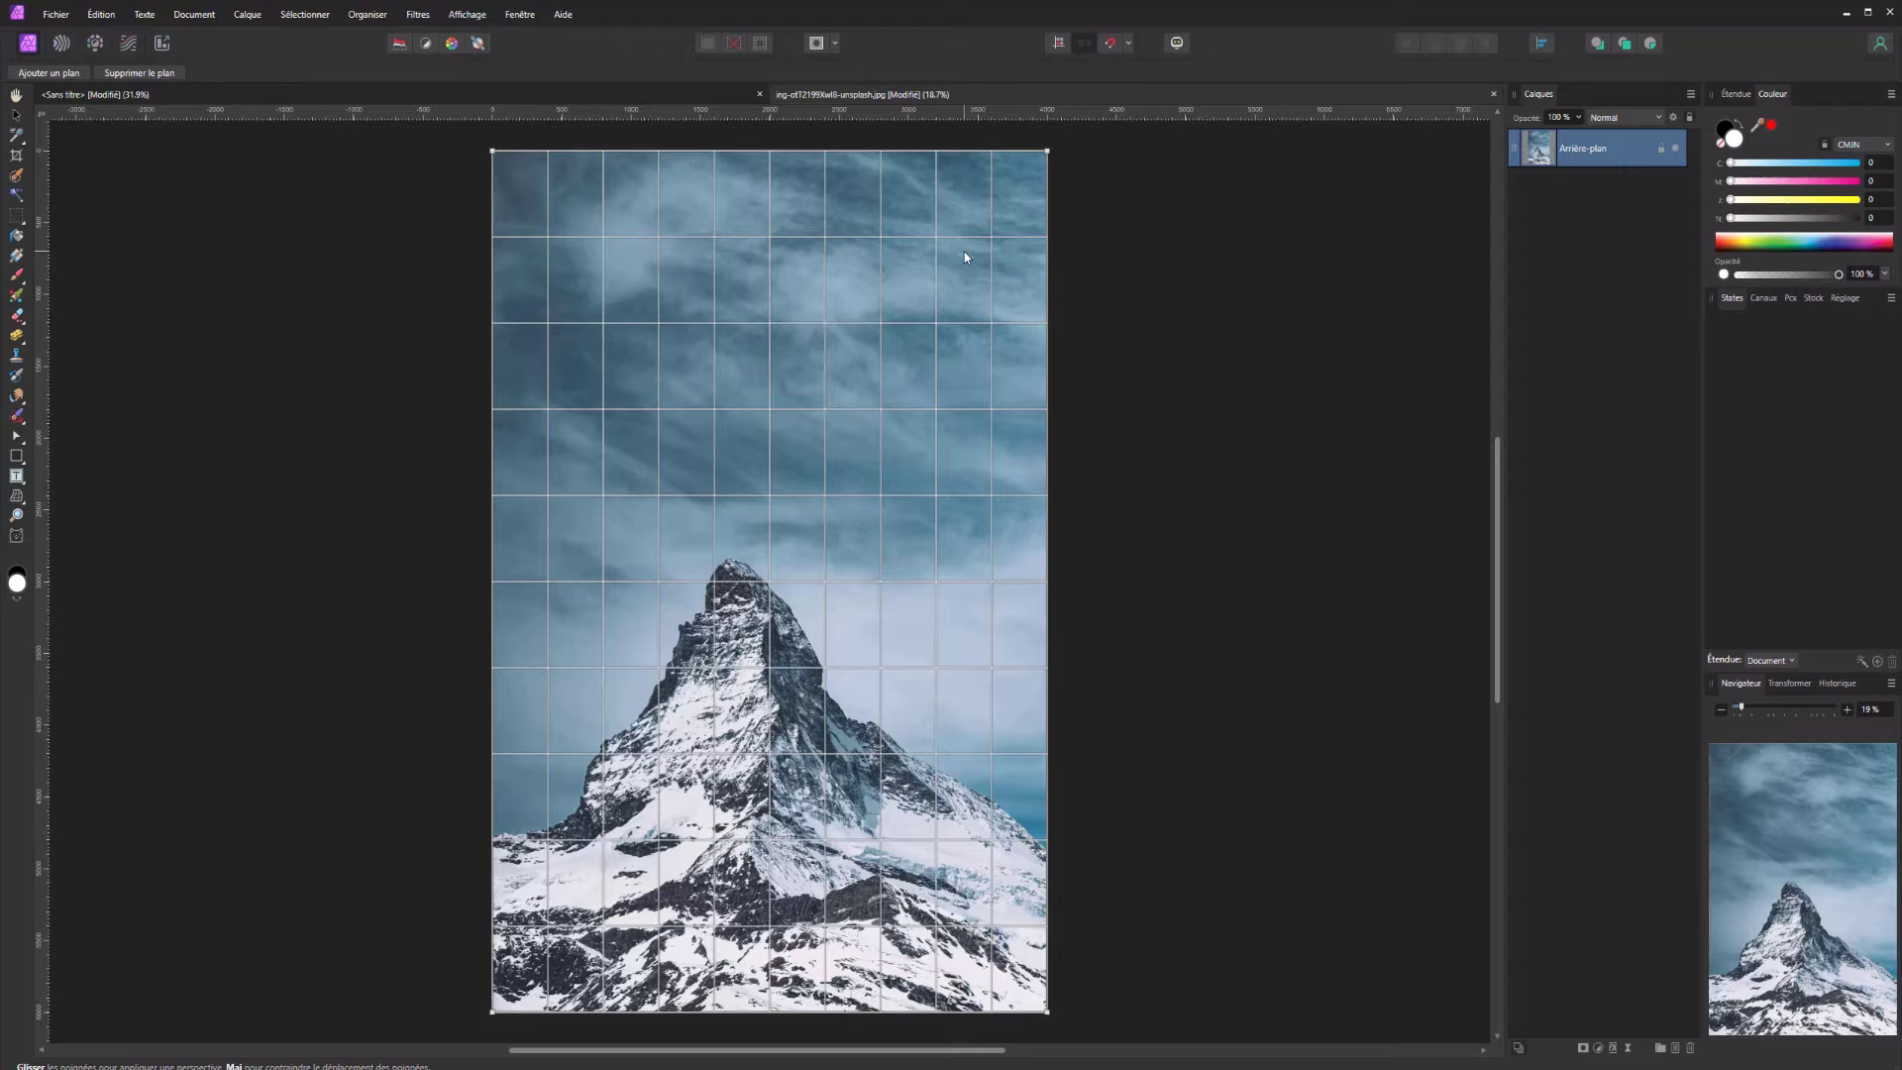
Try moving the perspective grid's two upper corners inward, leave the projection editing, and undo the distortion
left_click_drag(1047, 151, 873, 151)
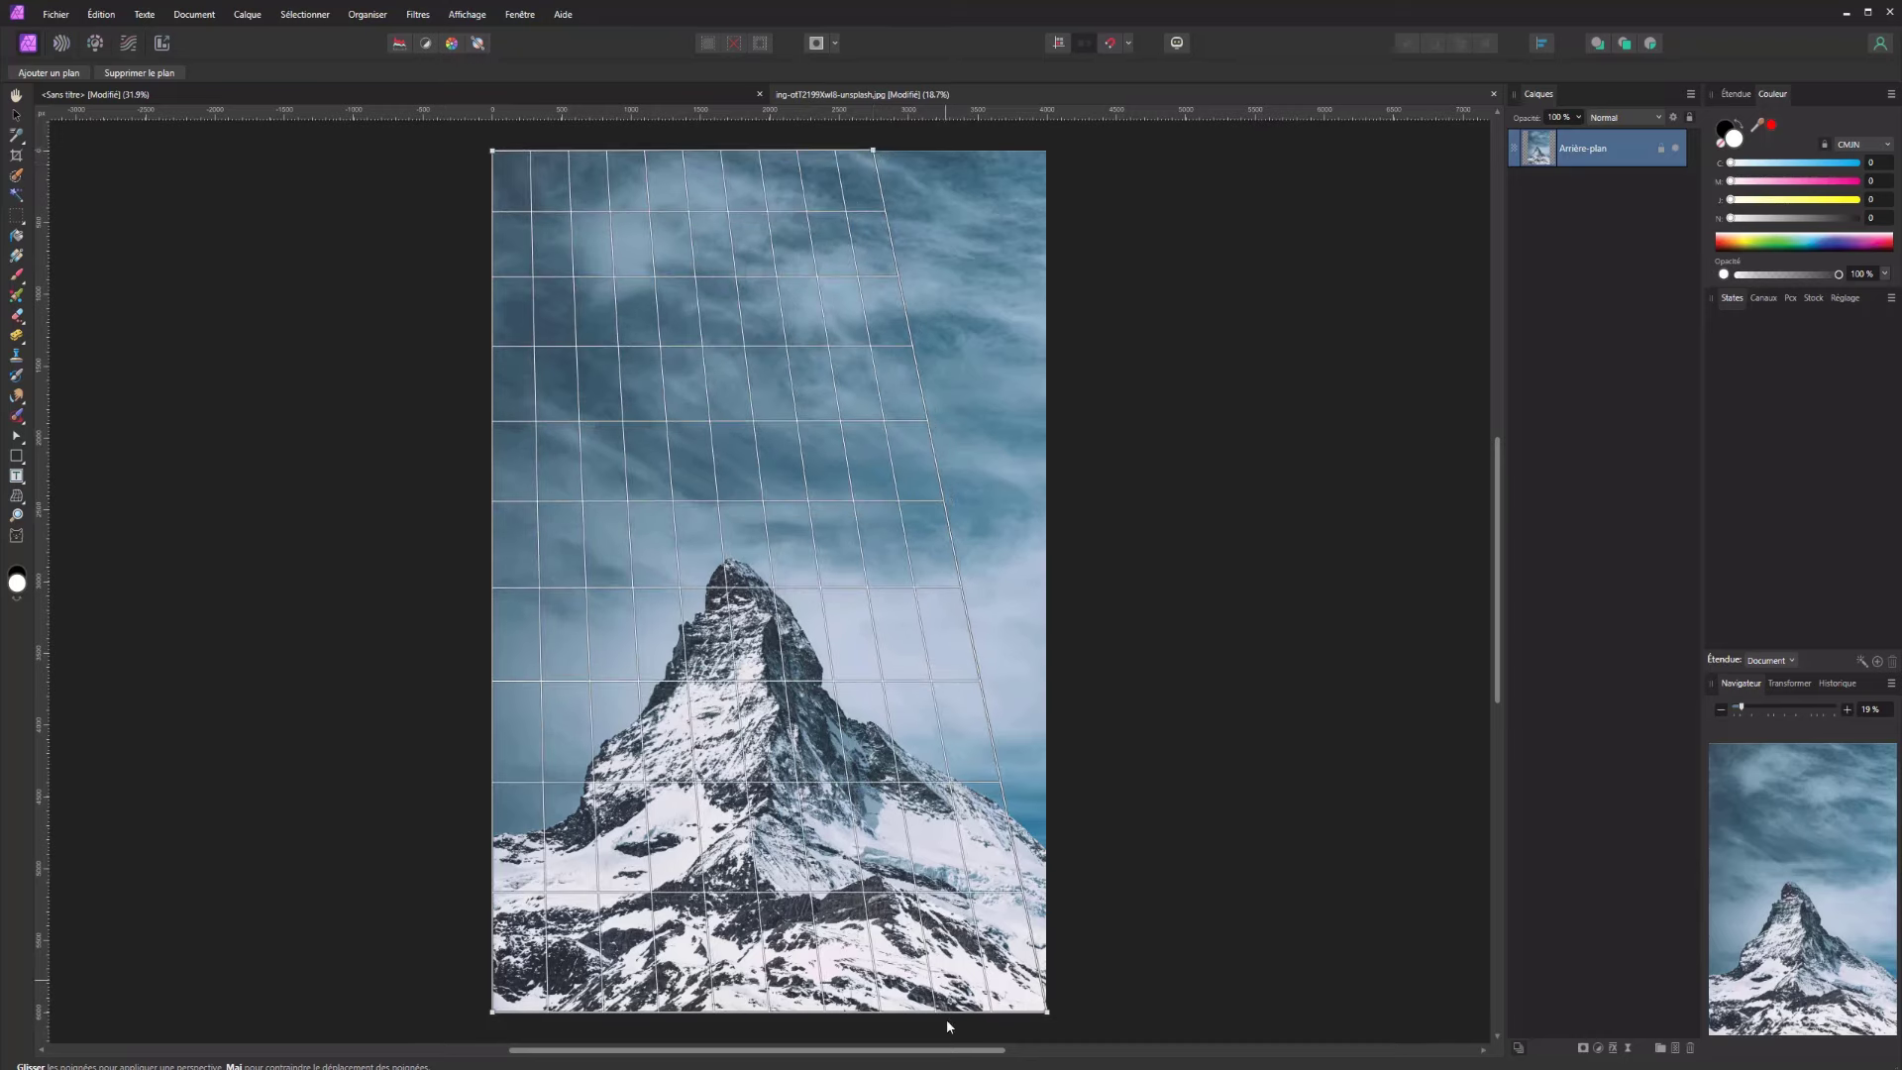
mouse_move(1041, 1017)
left_mouse_down()
mouse_move(924, 1013)
mouse_move(1047, 1013)
left_mouse_up()
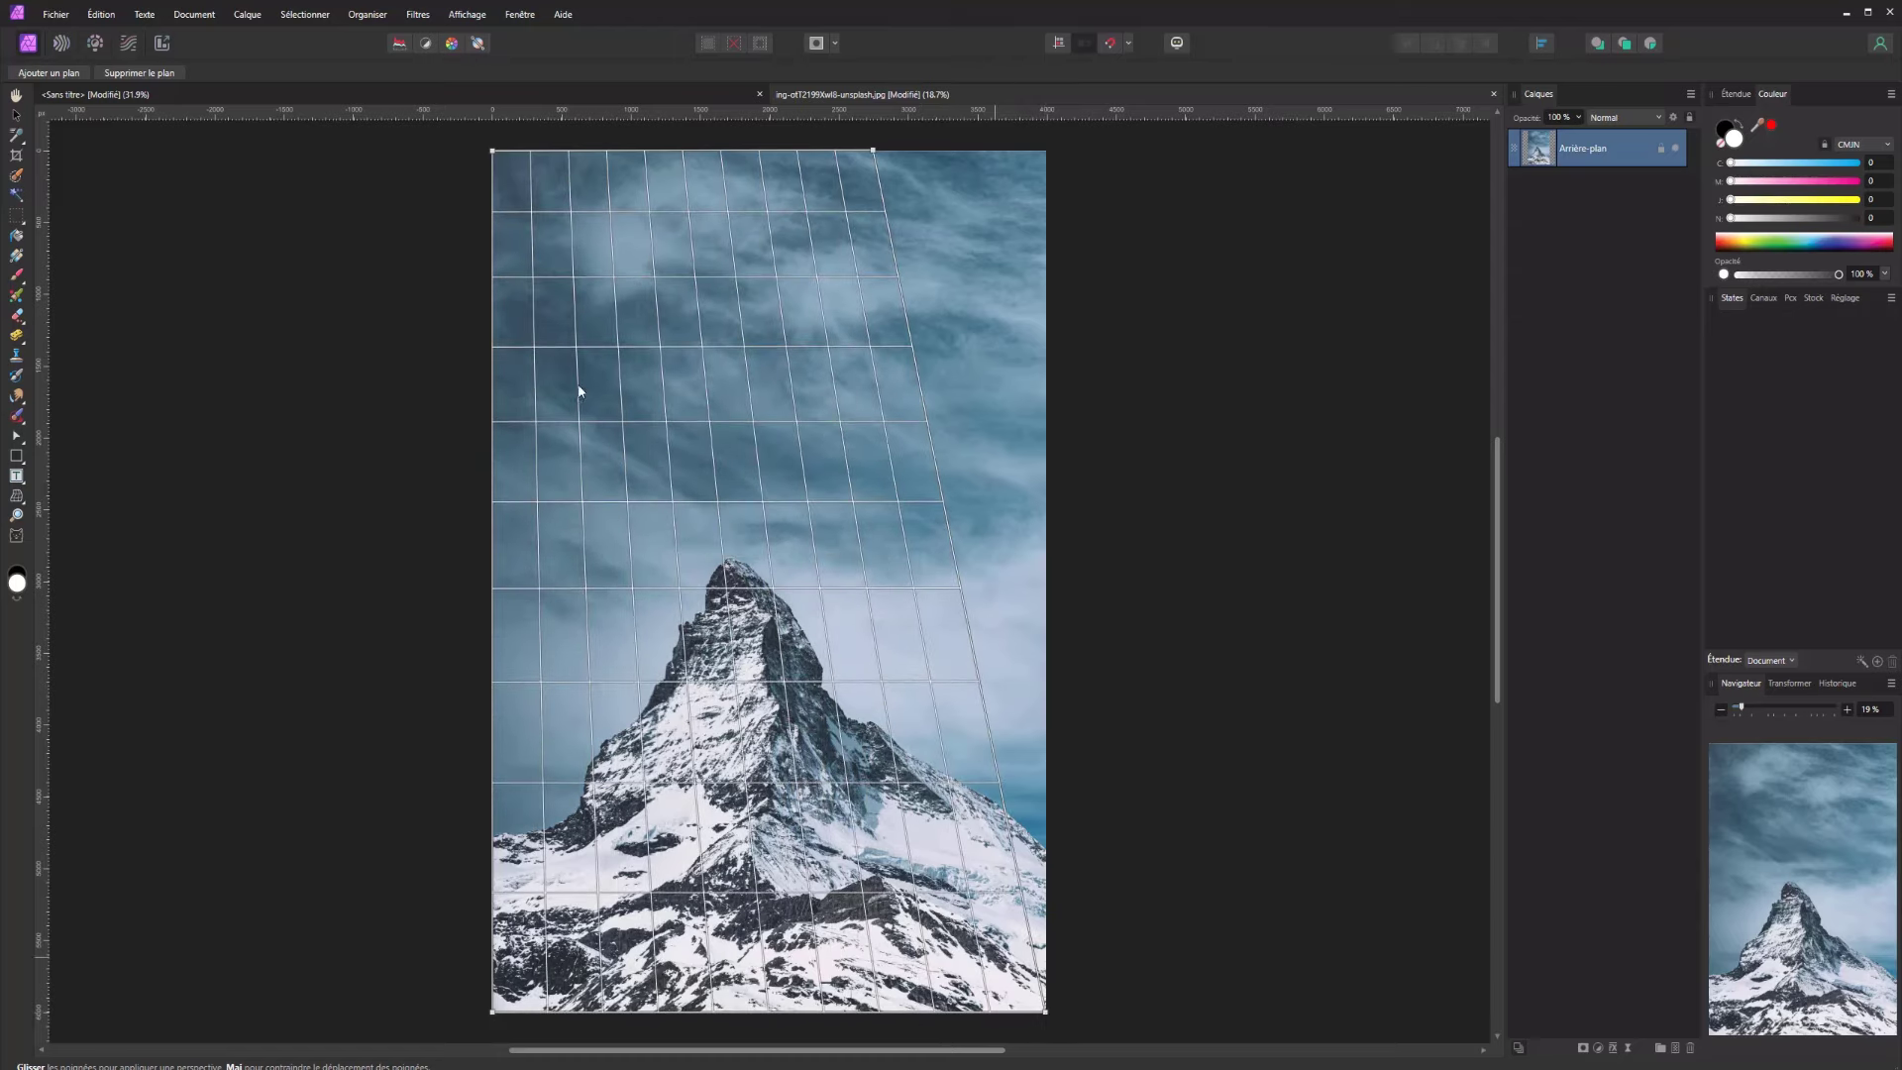
left_click_drag(486, 154, 675, 153)
key("v")
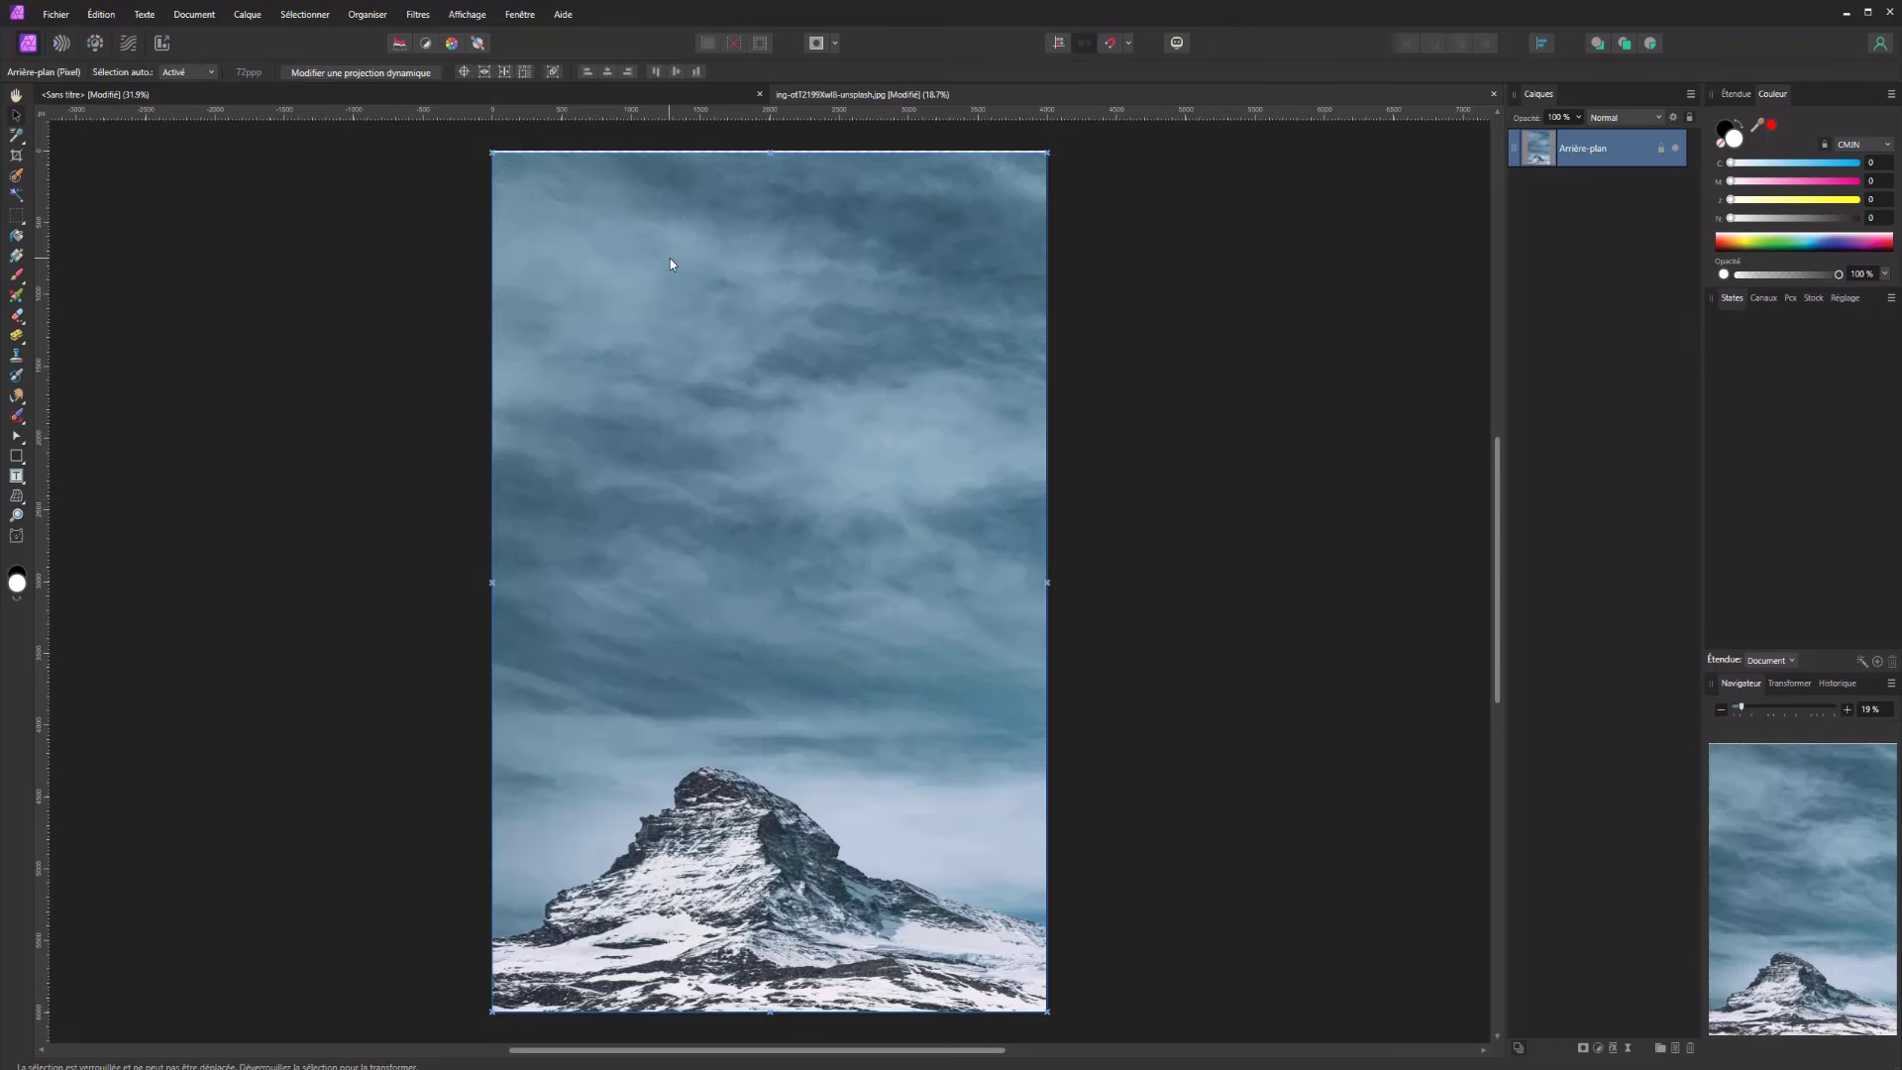
key("ctrl+z")
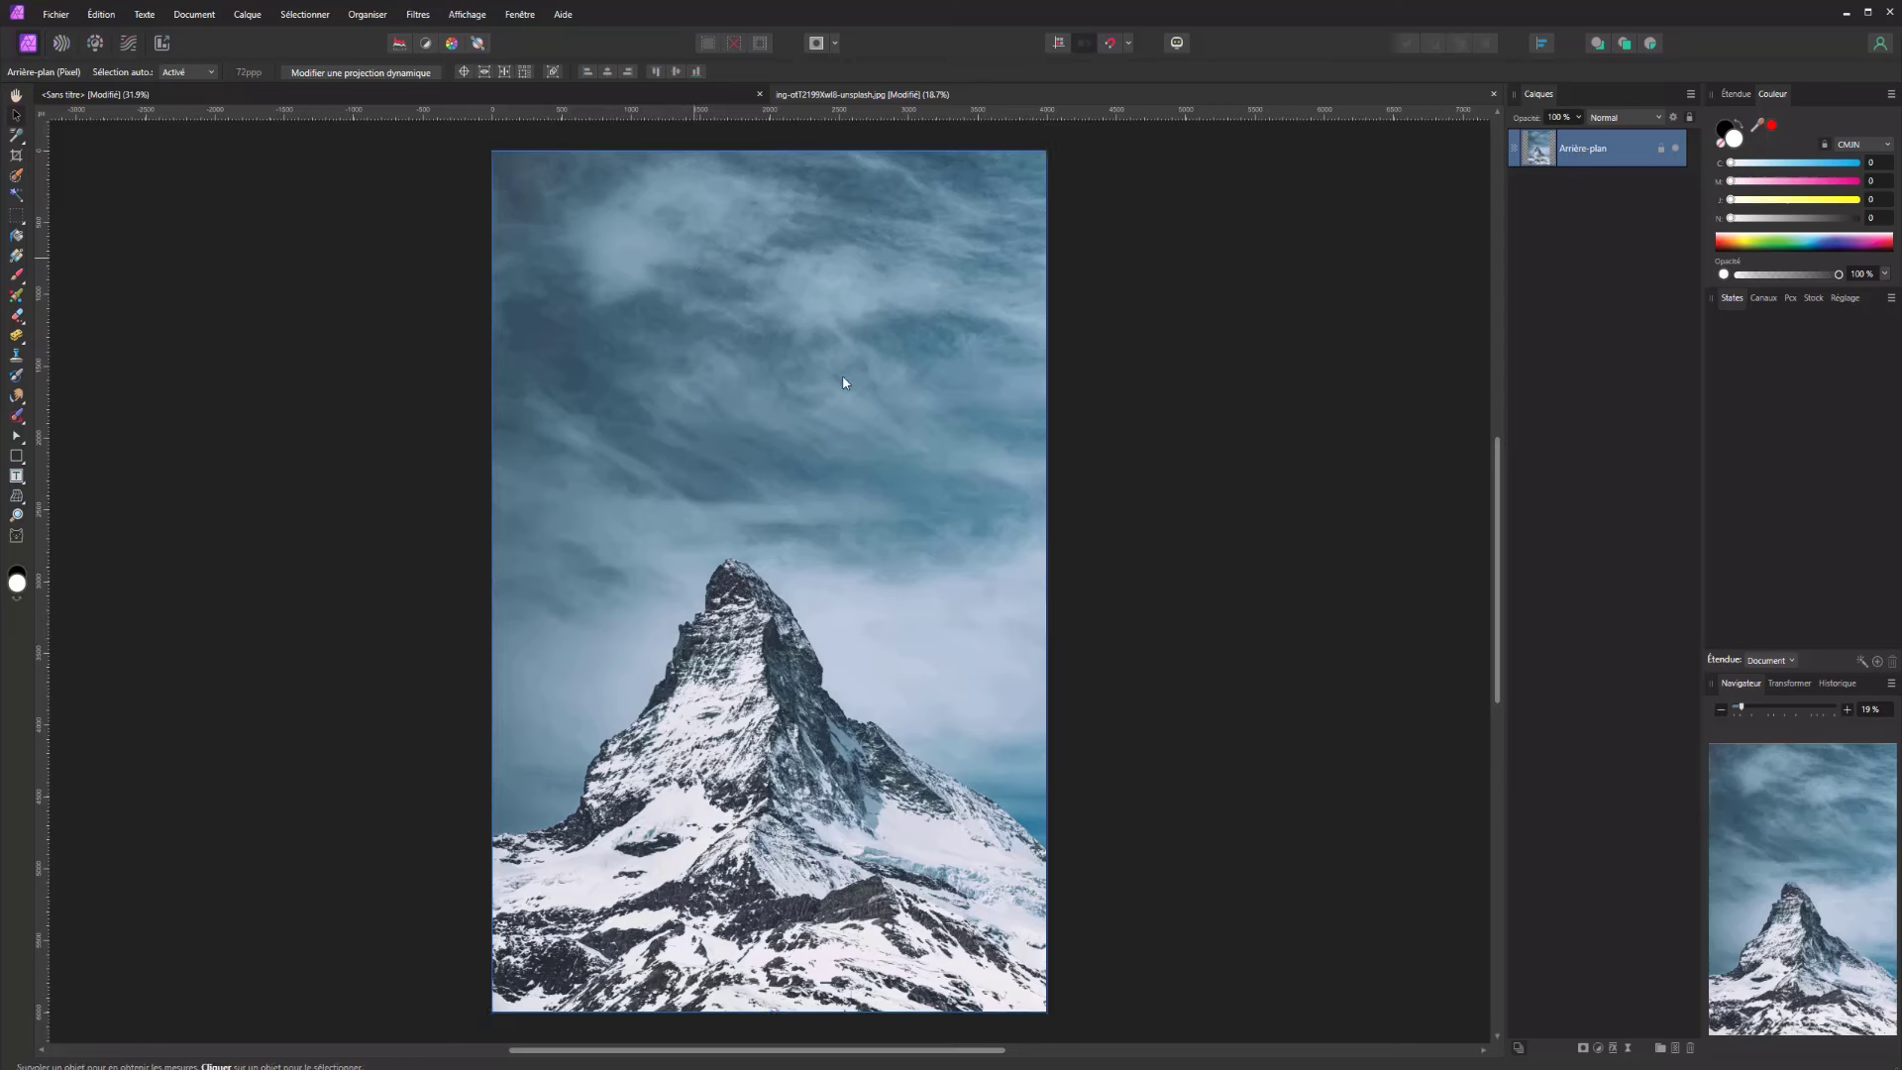
Try placing a vertical guide over the mountain photo and remove it from the canvas
left_click(838, 380)
scroll(838, 384, "down", 1)
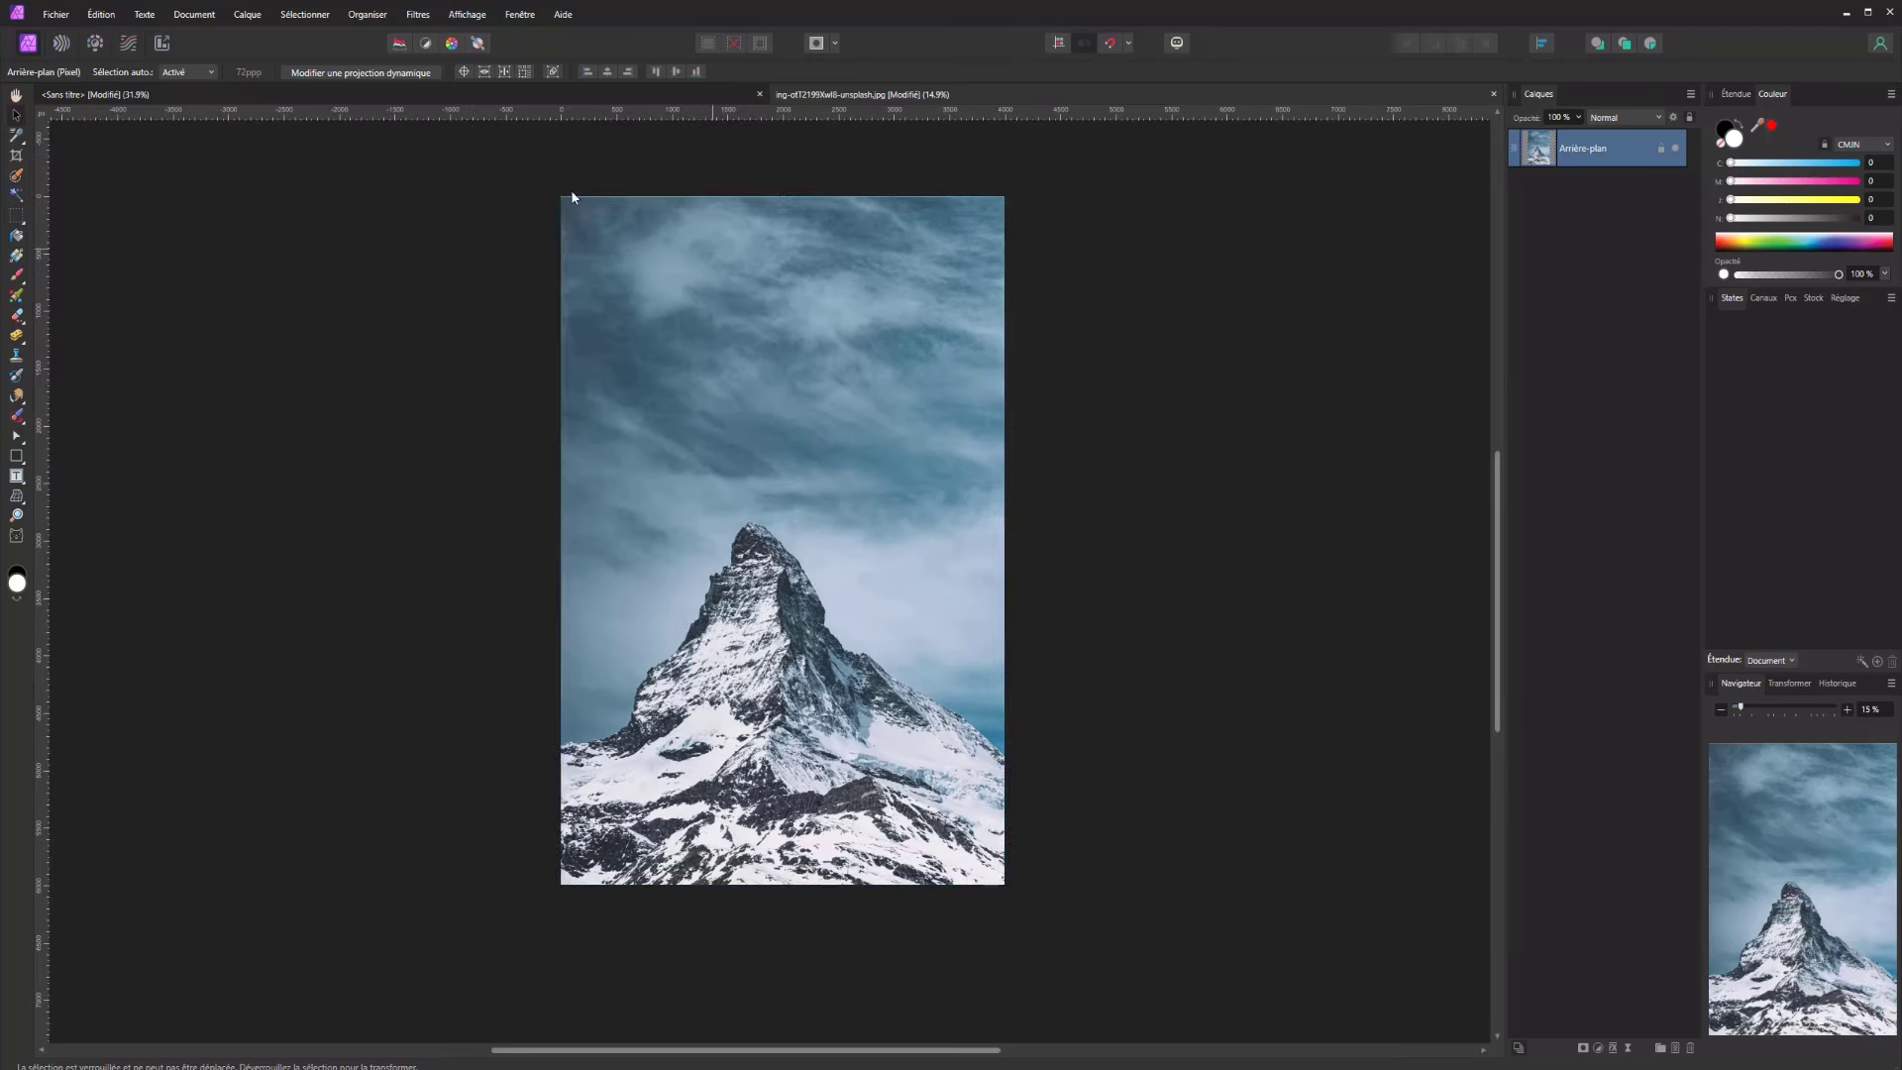
left_click(247, 14)
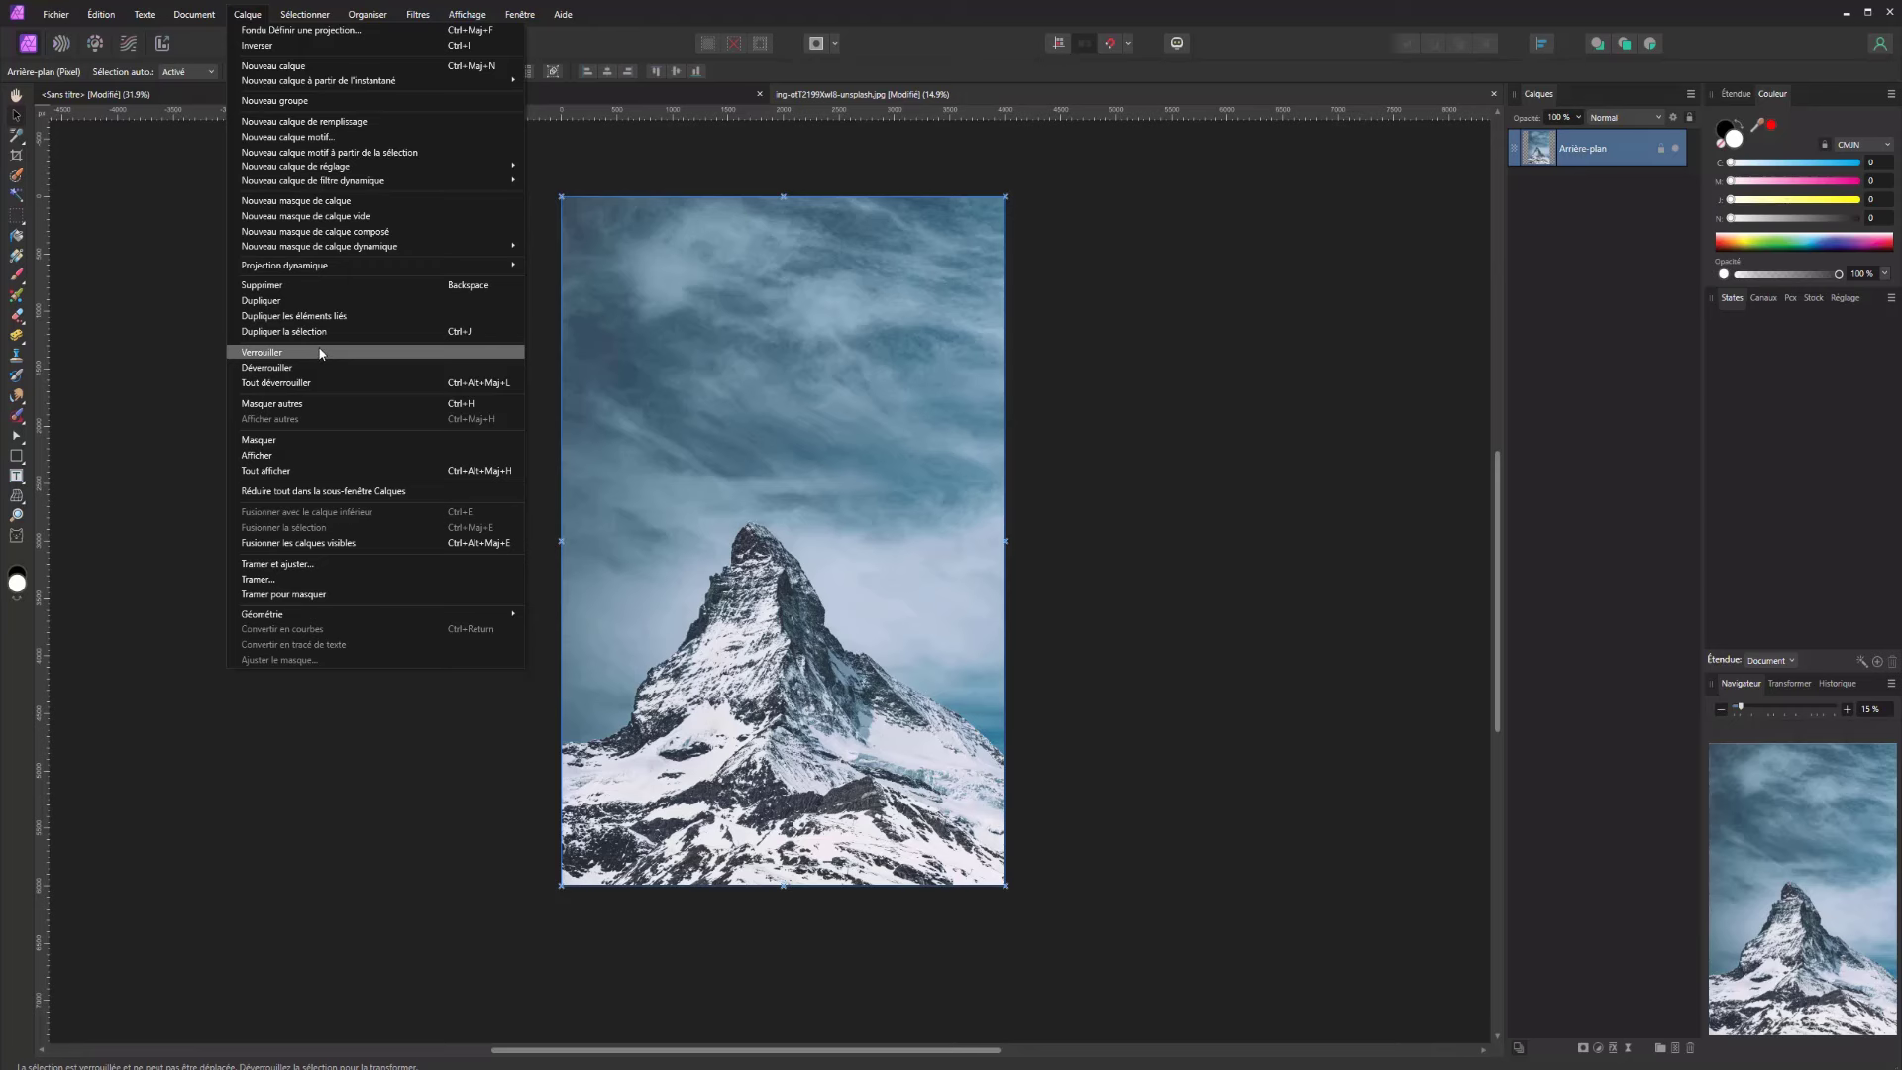
left_click(357, 404)
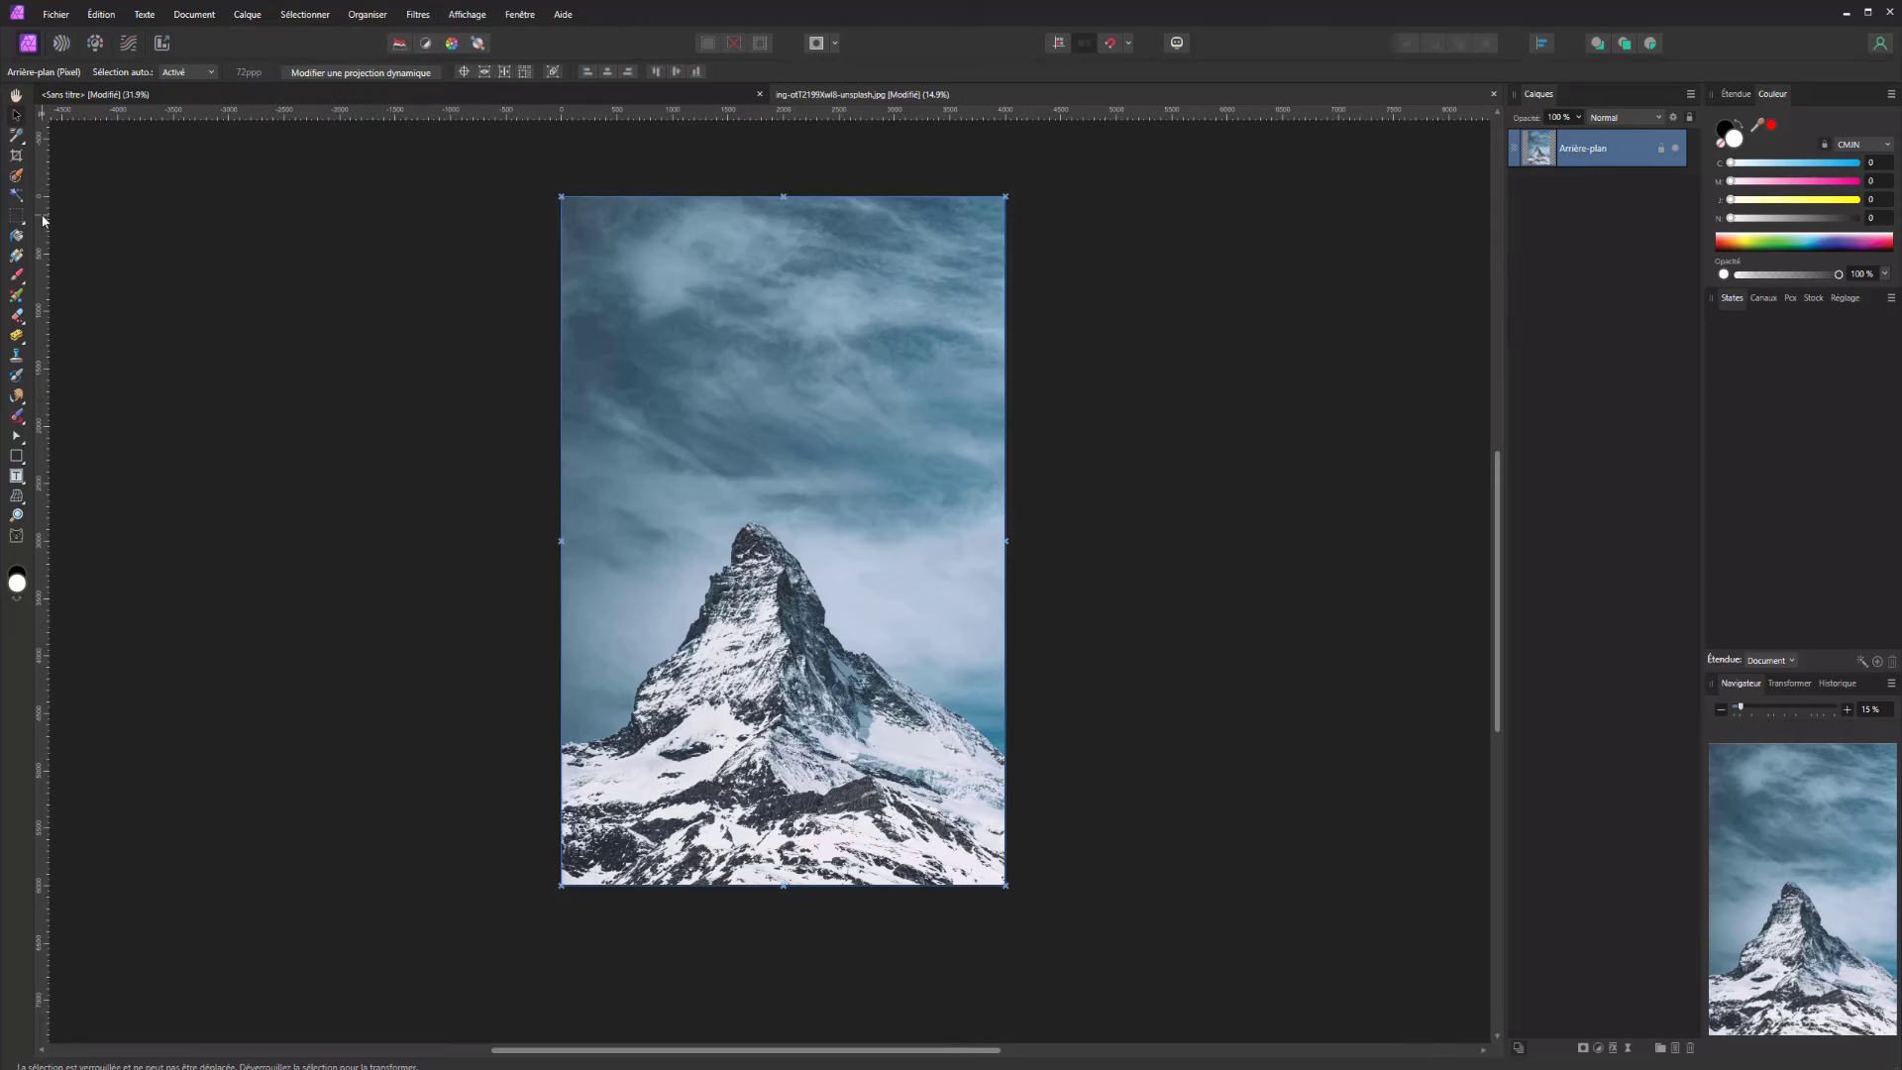
left_click_drag(42, 220, 753, 351)
left_click_drag(751, 233, 7, 267)
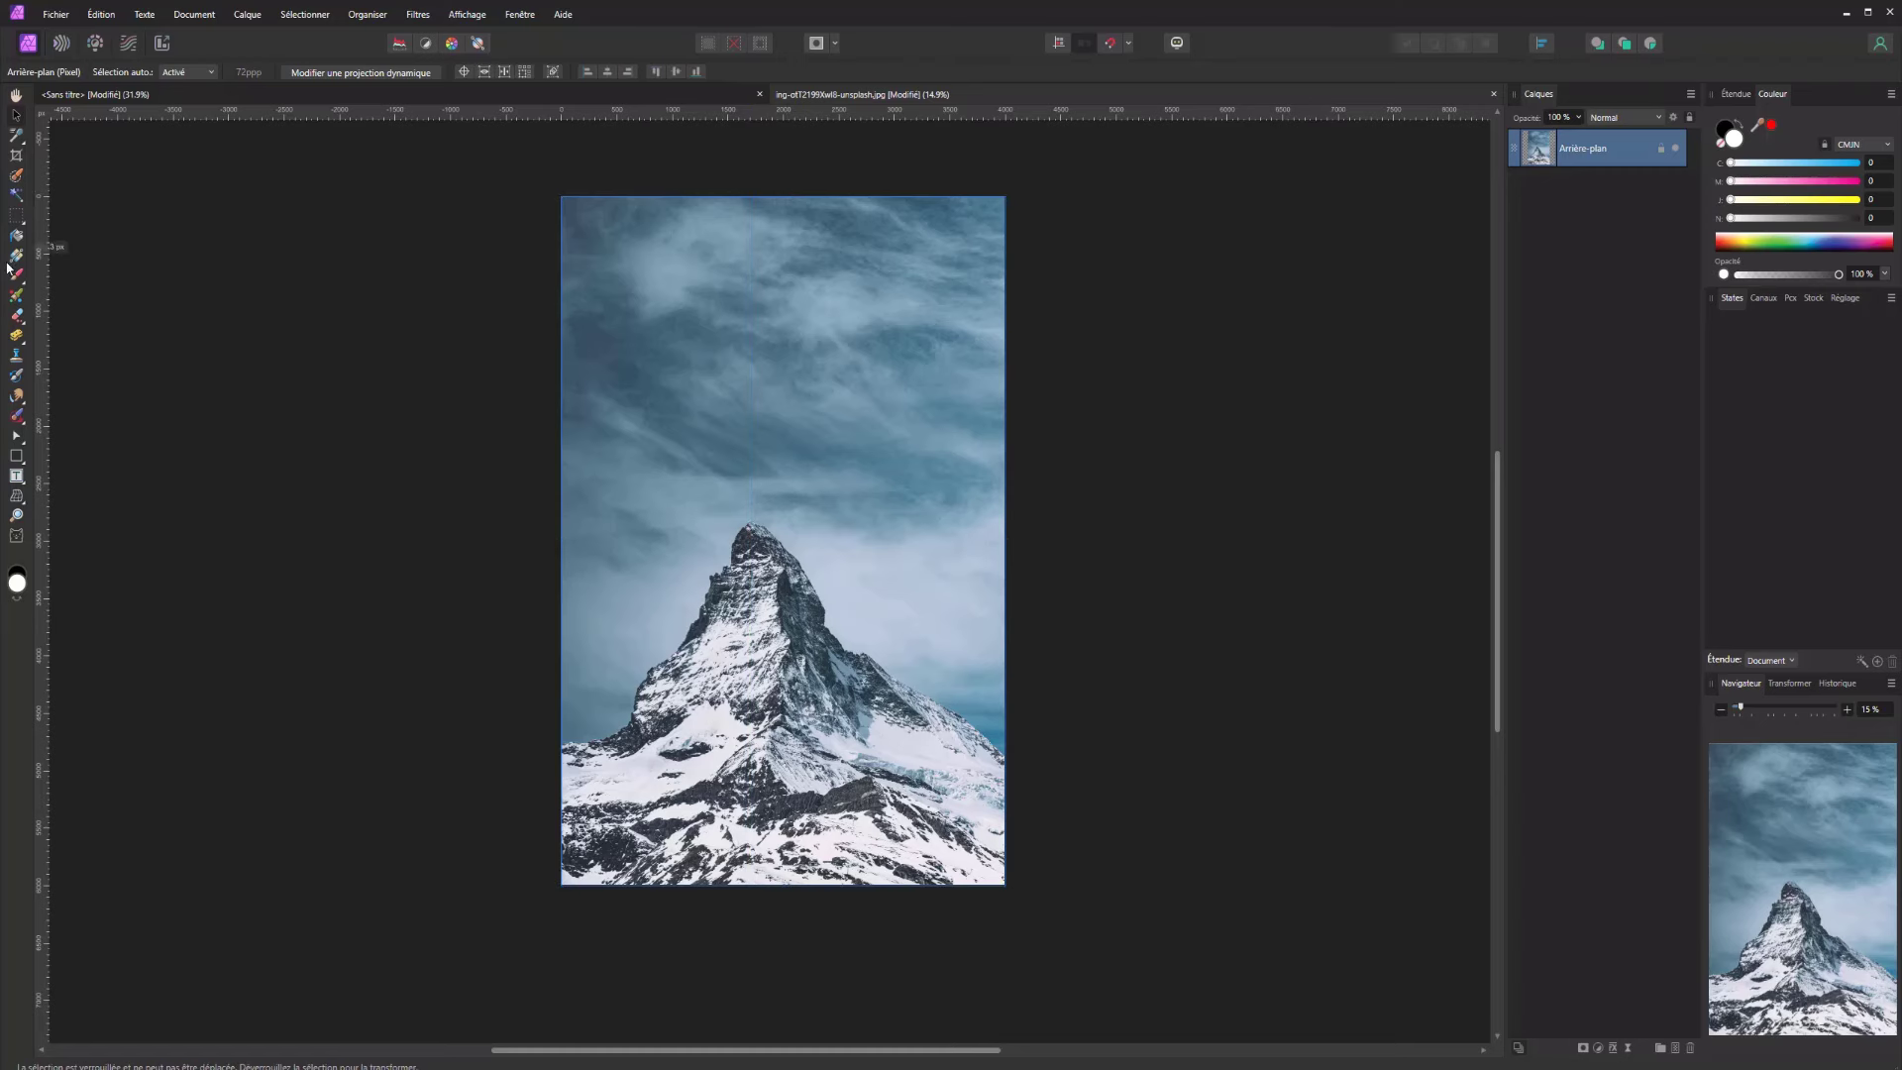
Hide the mountain photo's Arrière-plan layer with Masquer and restore it with Tout afficher
left_click(359, 14)
mouse_move(249, 16)
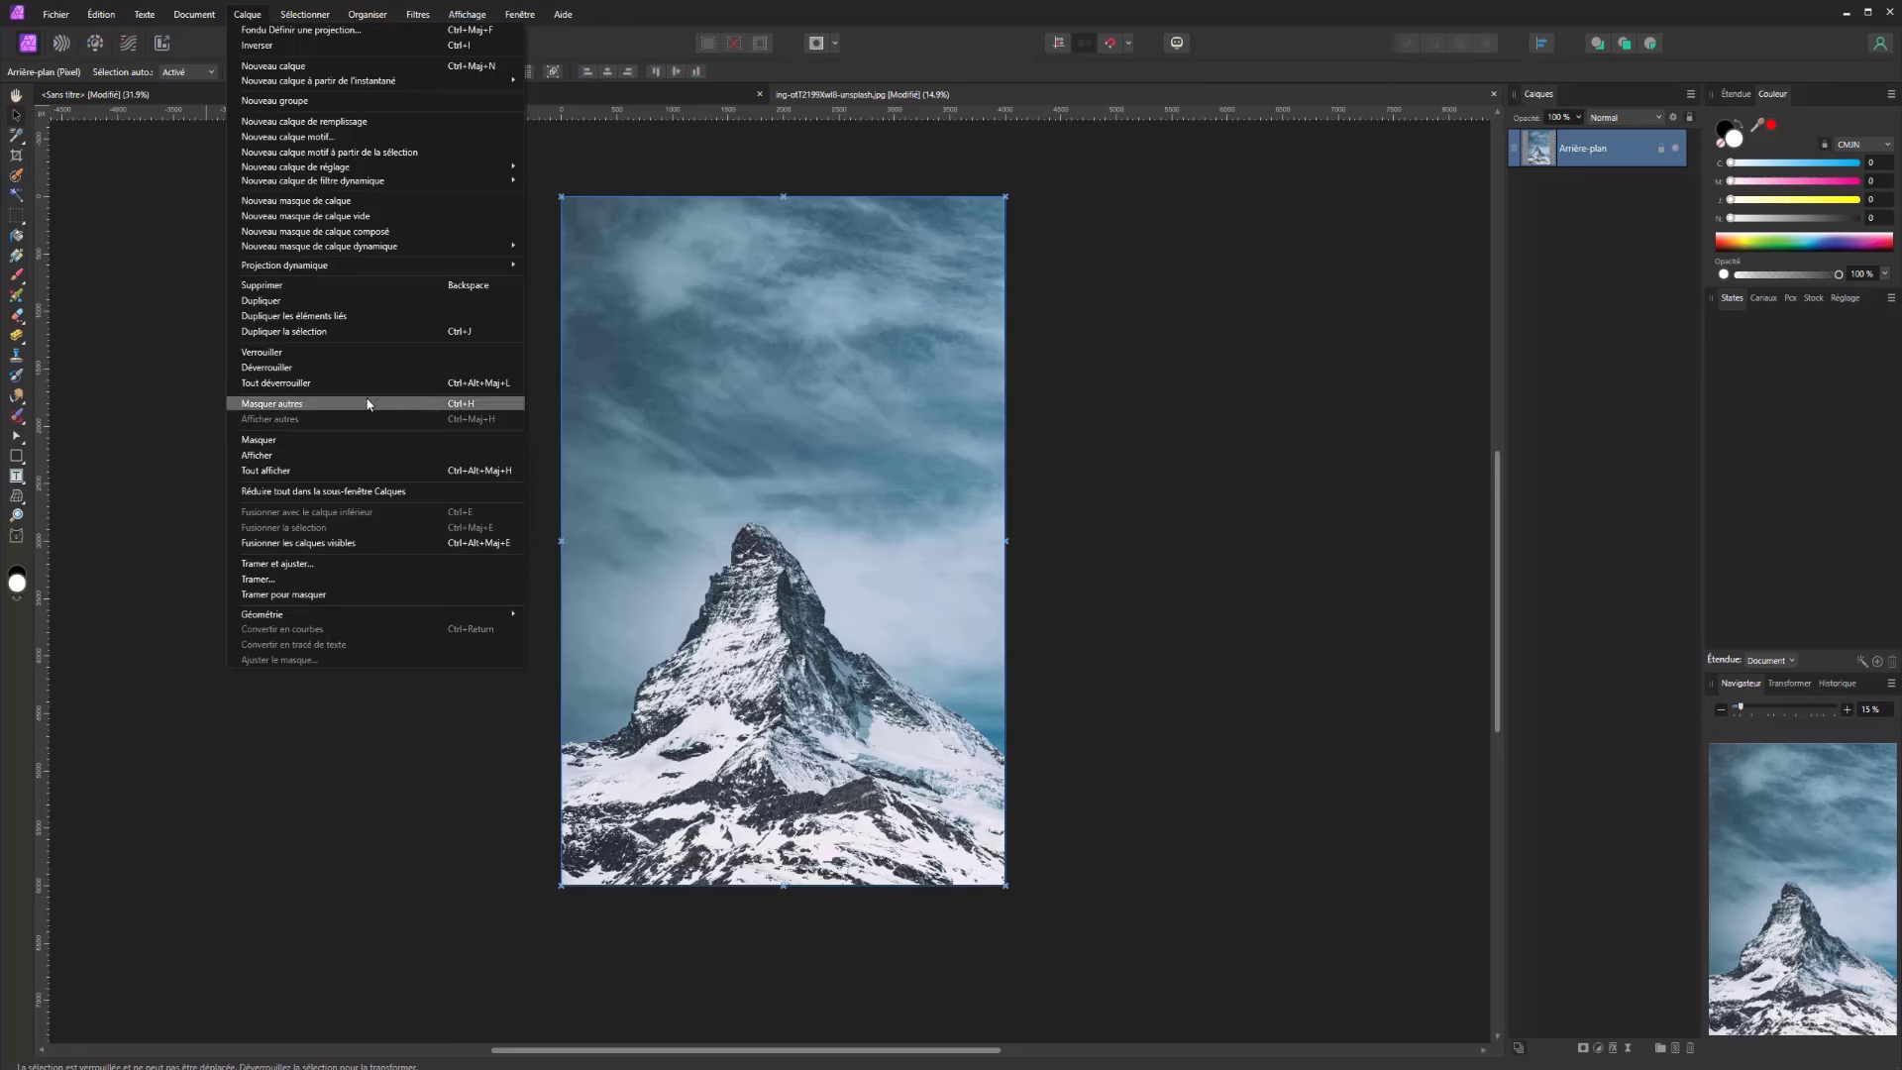
left_click(258, 442)
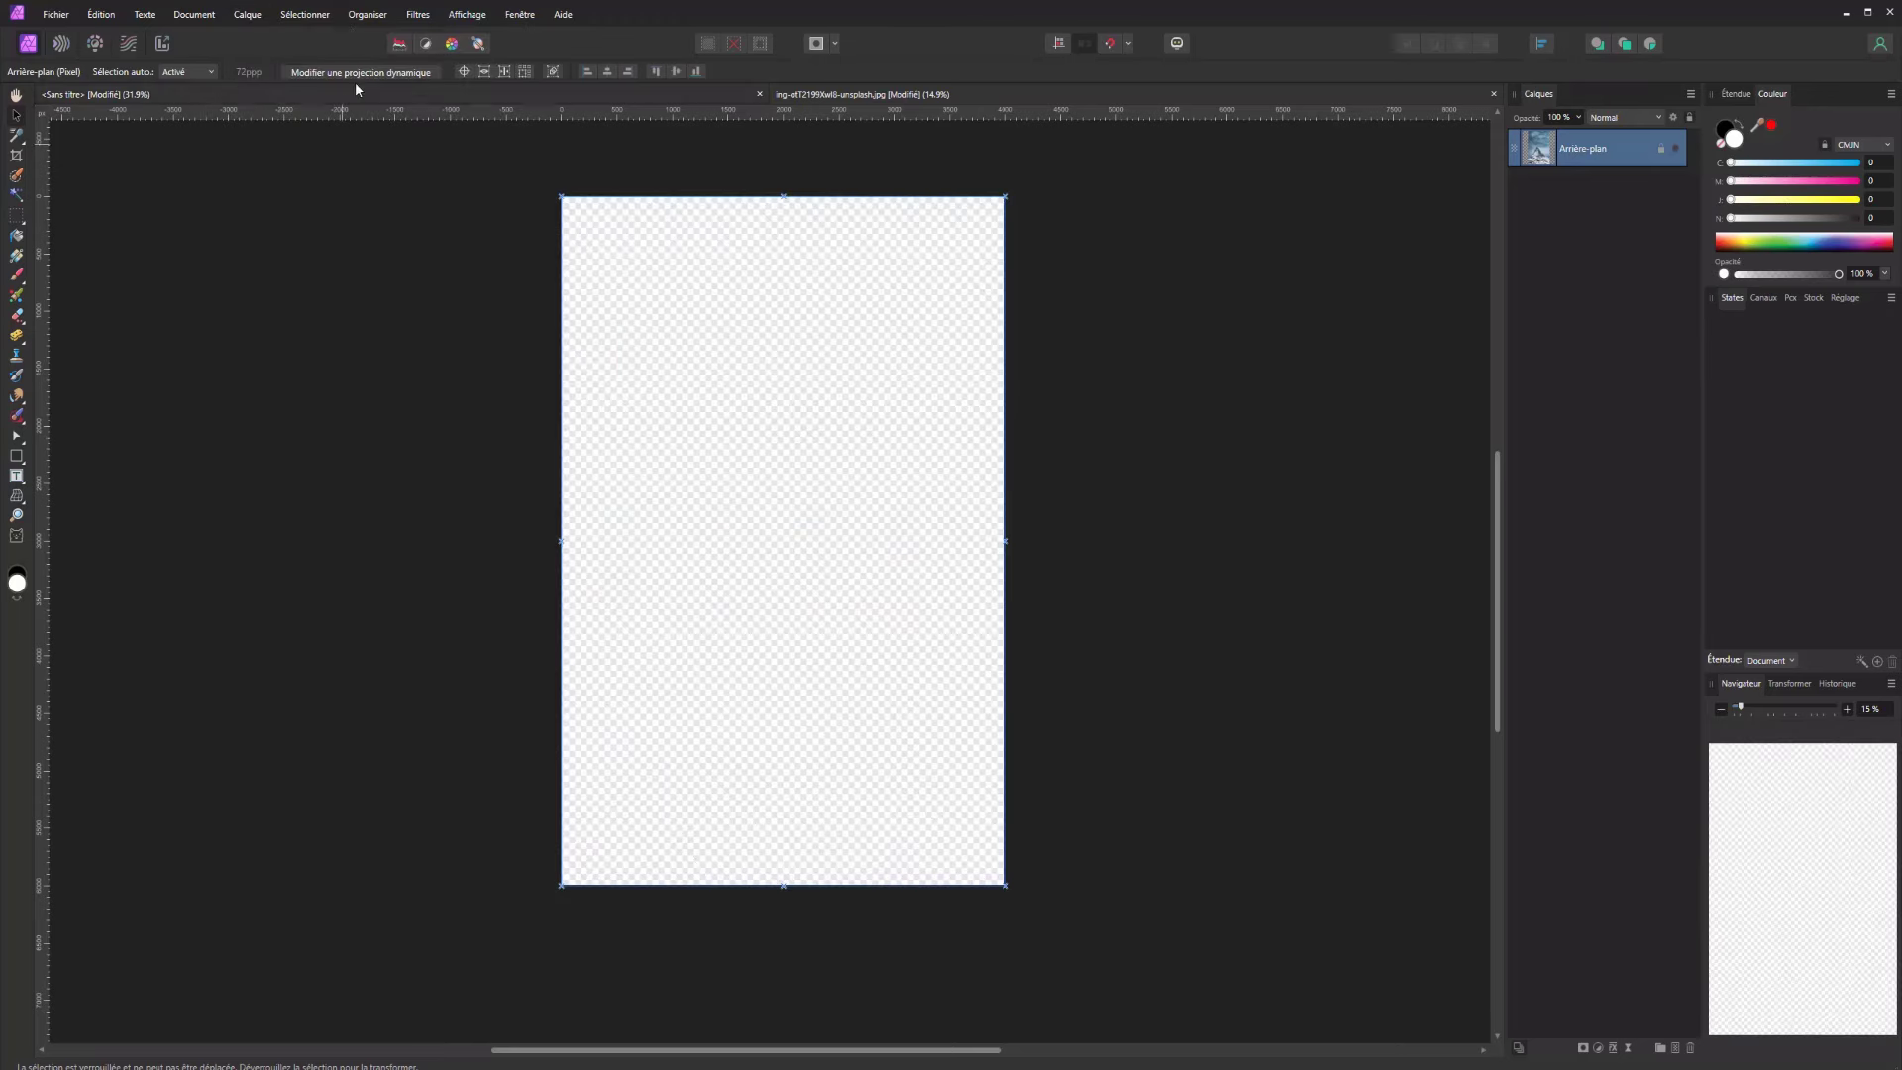
left_click(247, 14)
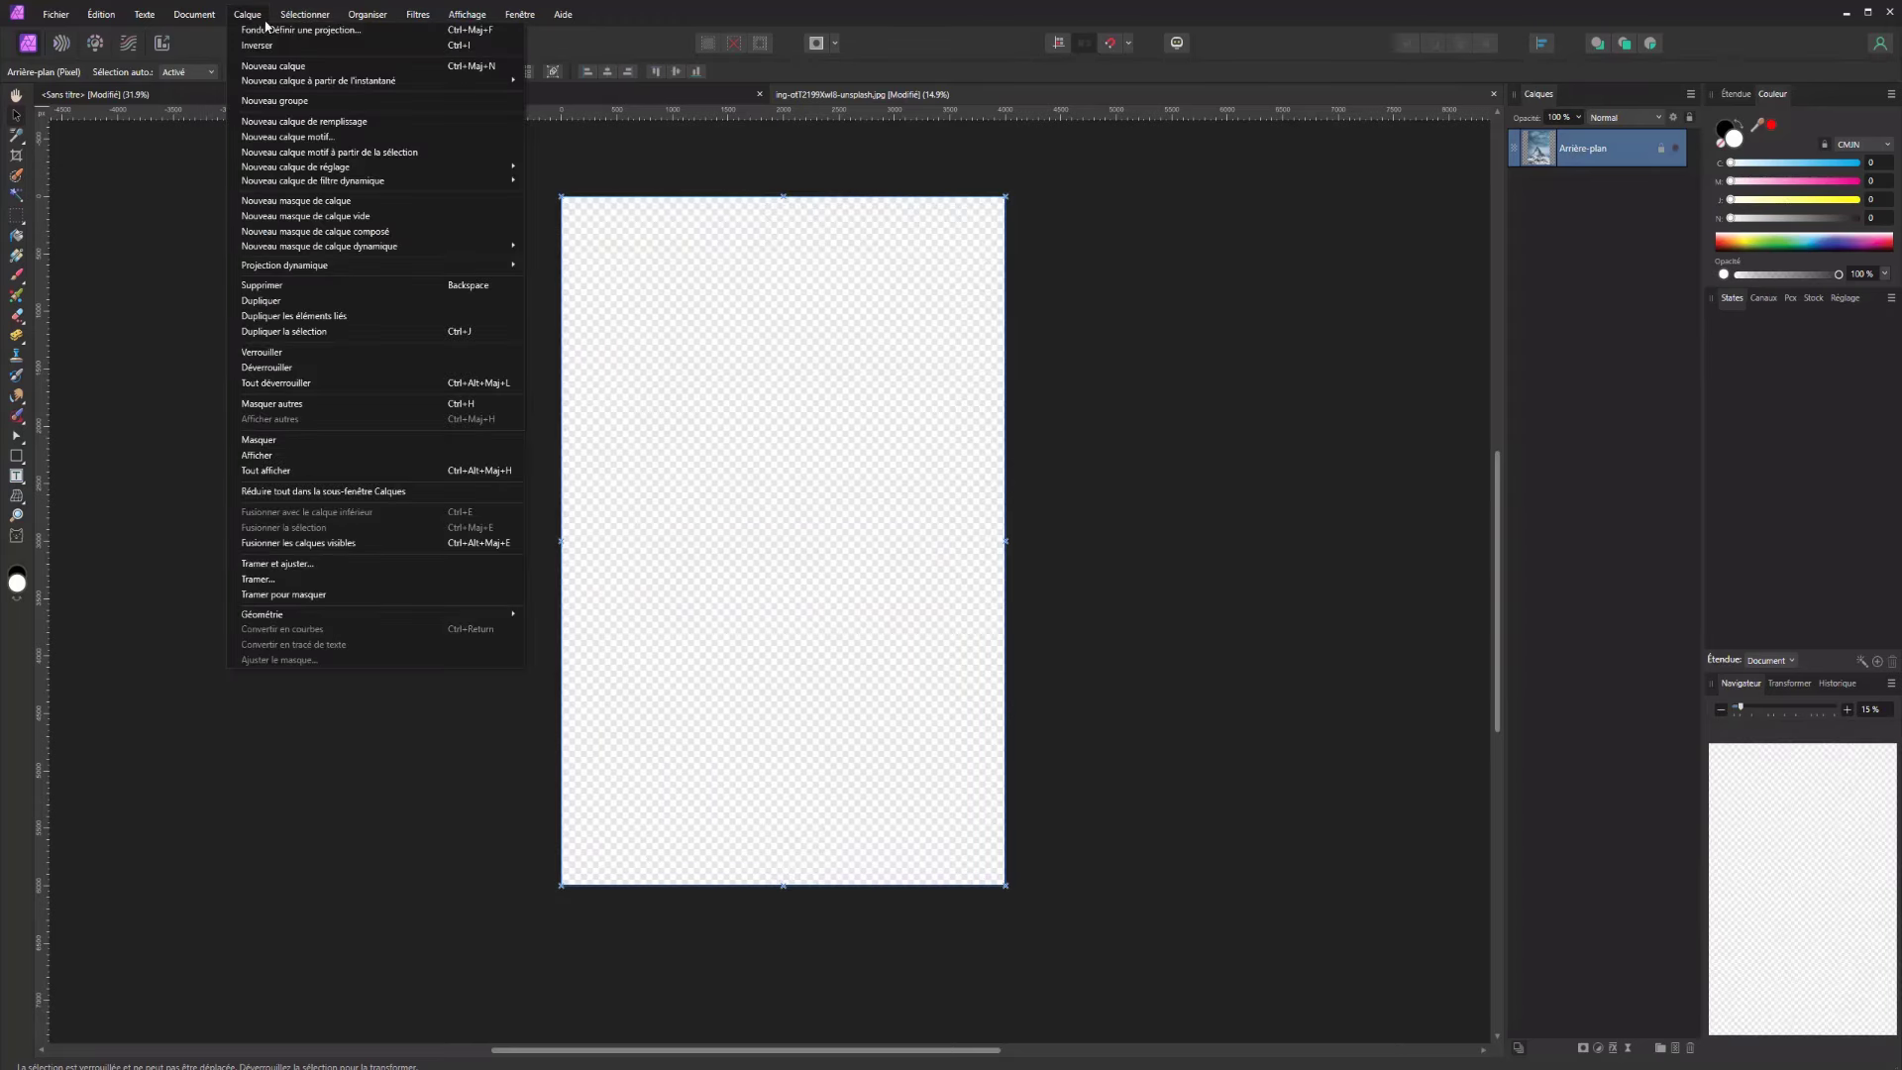
left_click(282, 471)
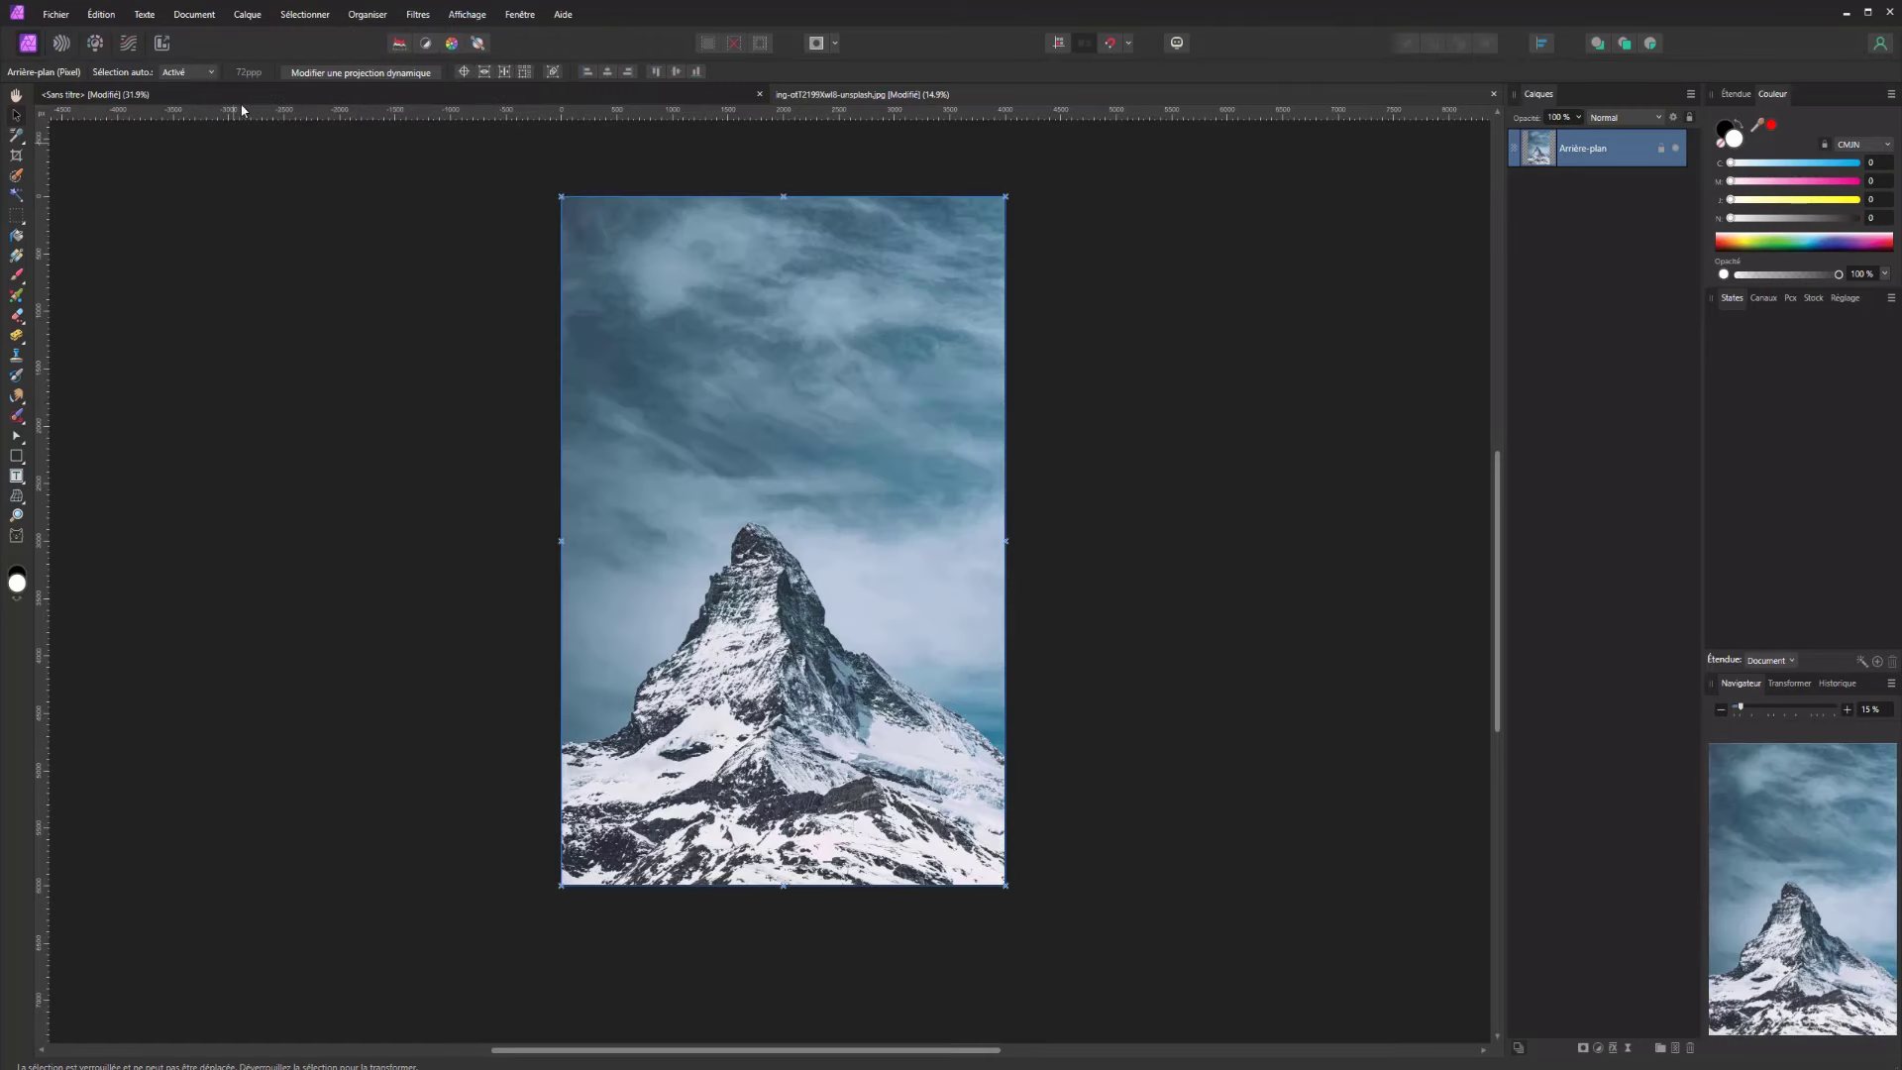
Collapse the whole layer list with Réduire tout dans la sous-fenêtre Calques
left_click(247, 13)
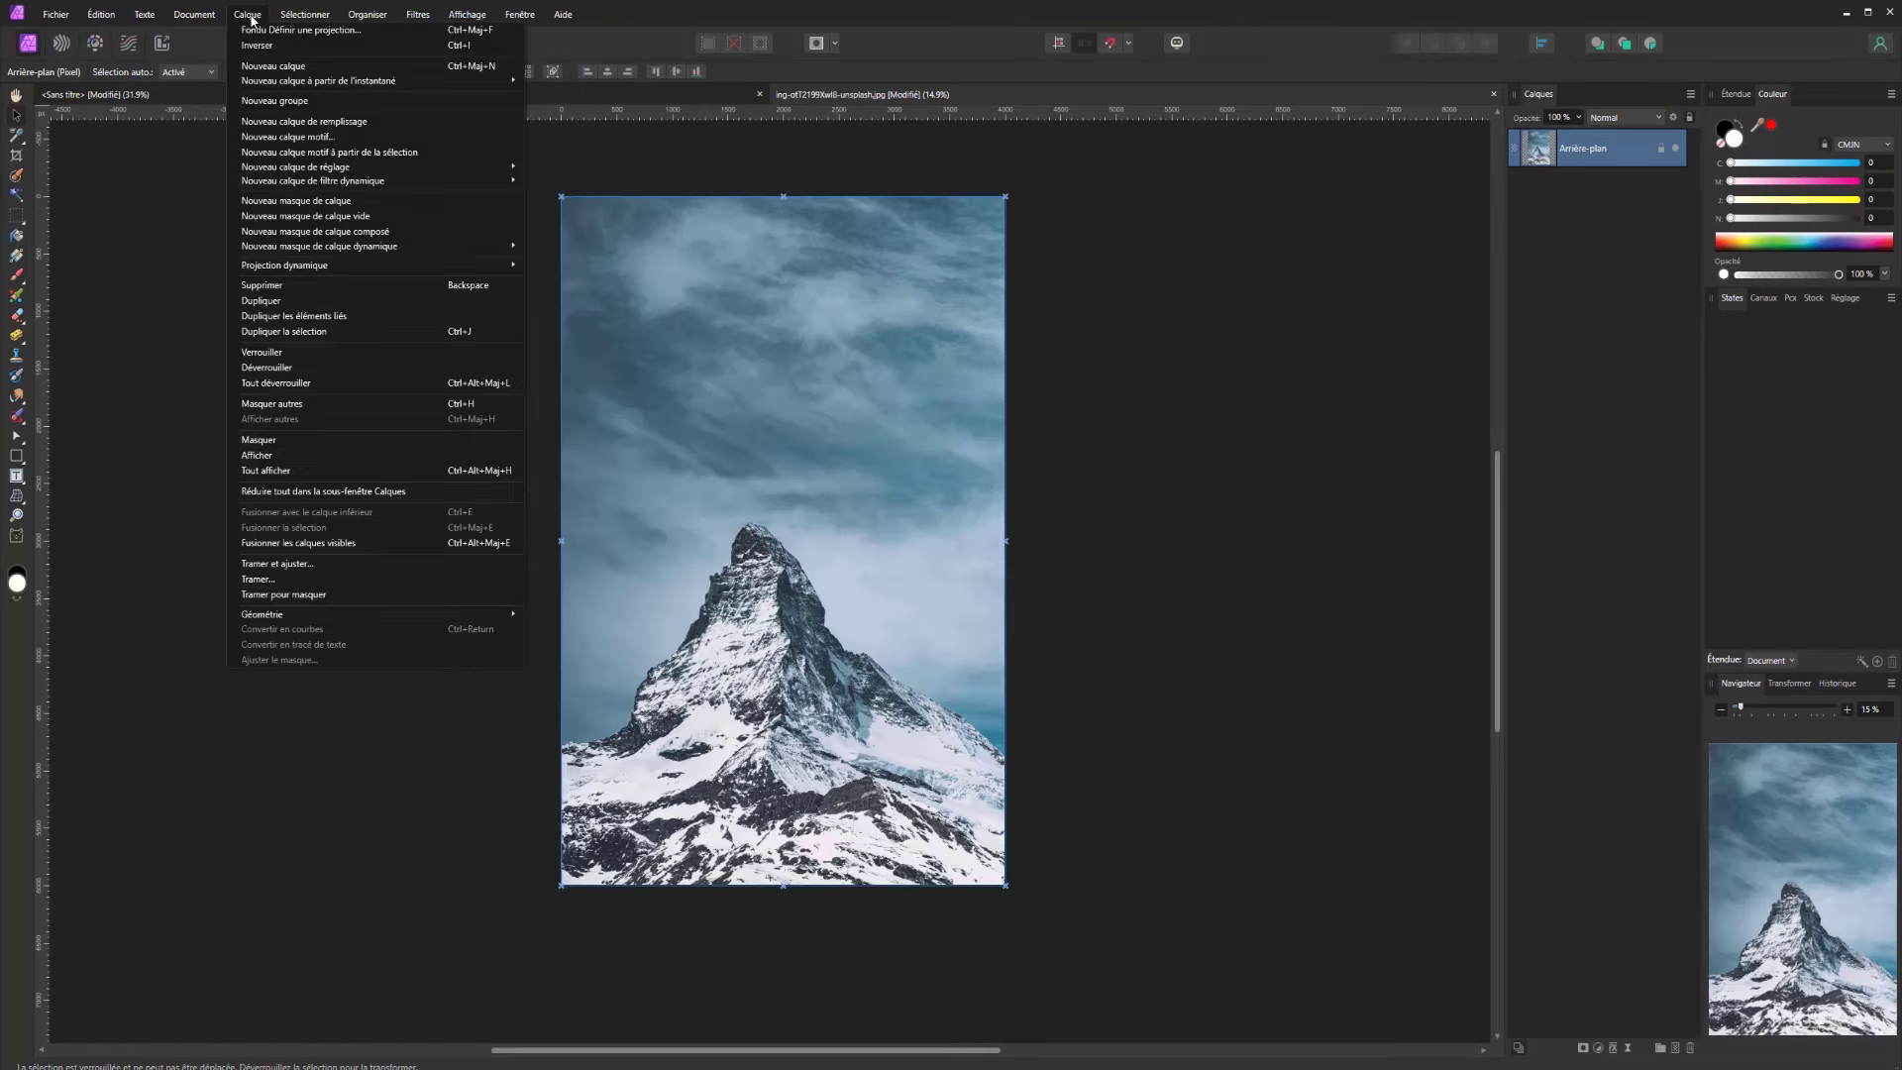
left_click(280, 491)
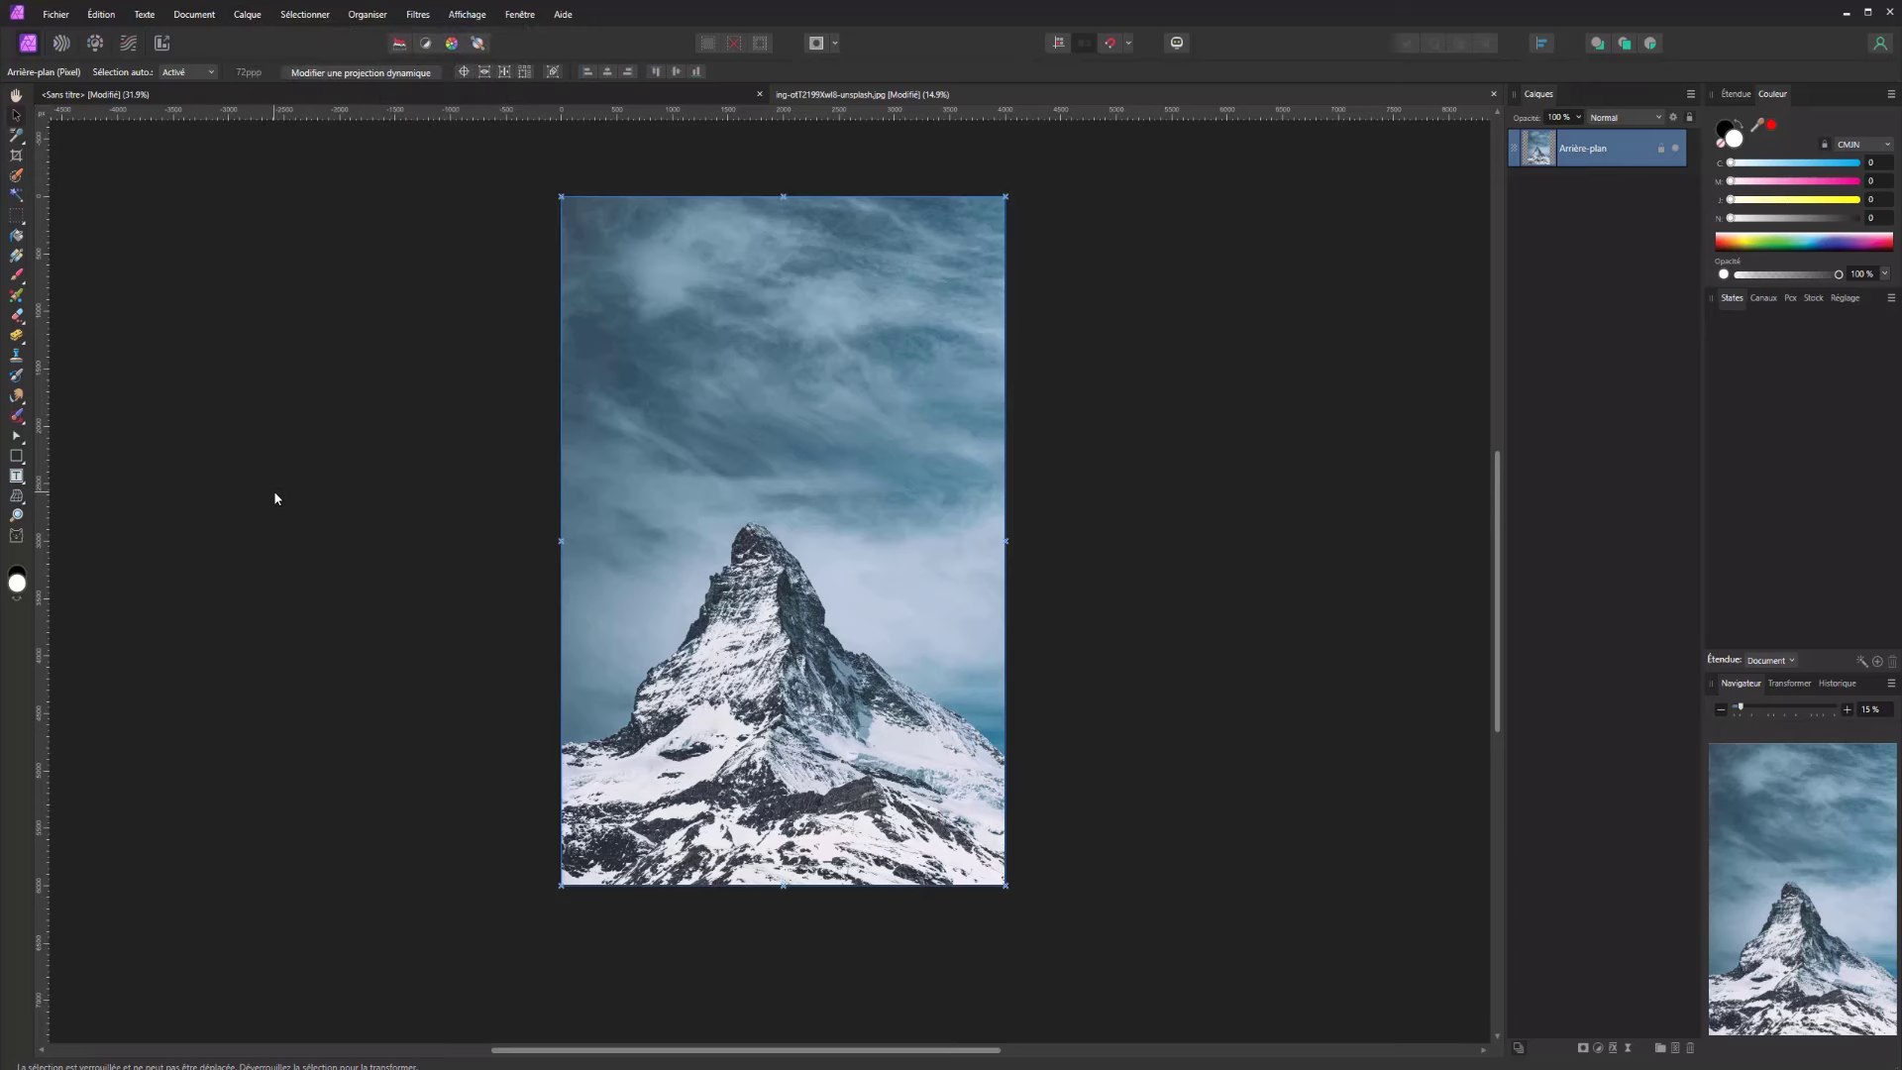
Paint a black shape above the summit on a new pixel layer and merge it into the Arrière-plan layer below
left_click(247, 14)
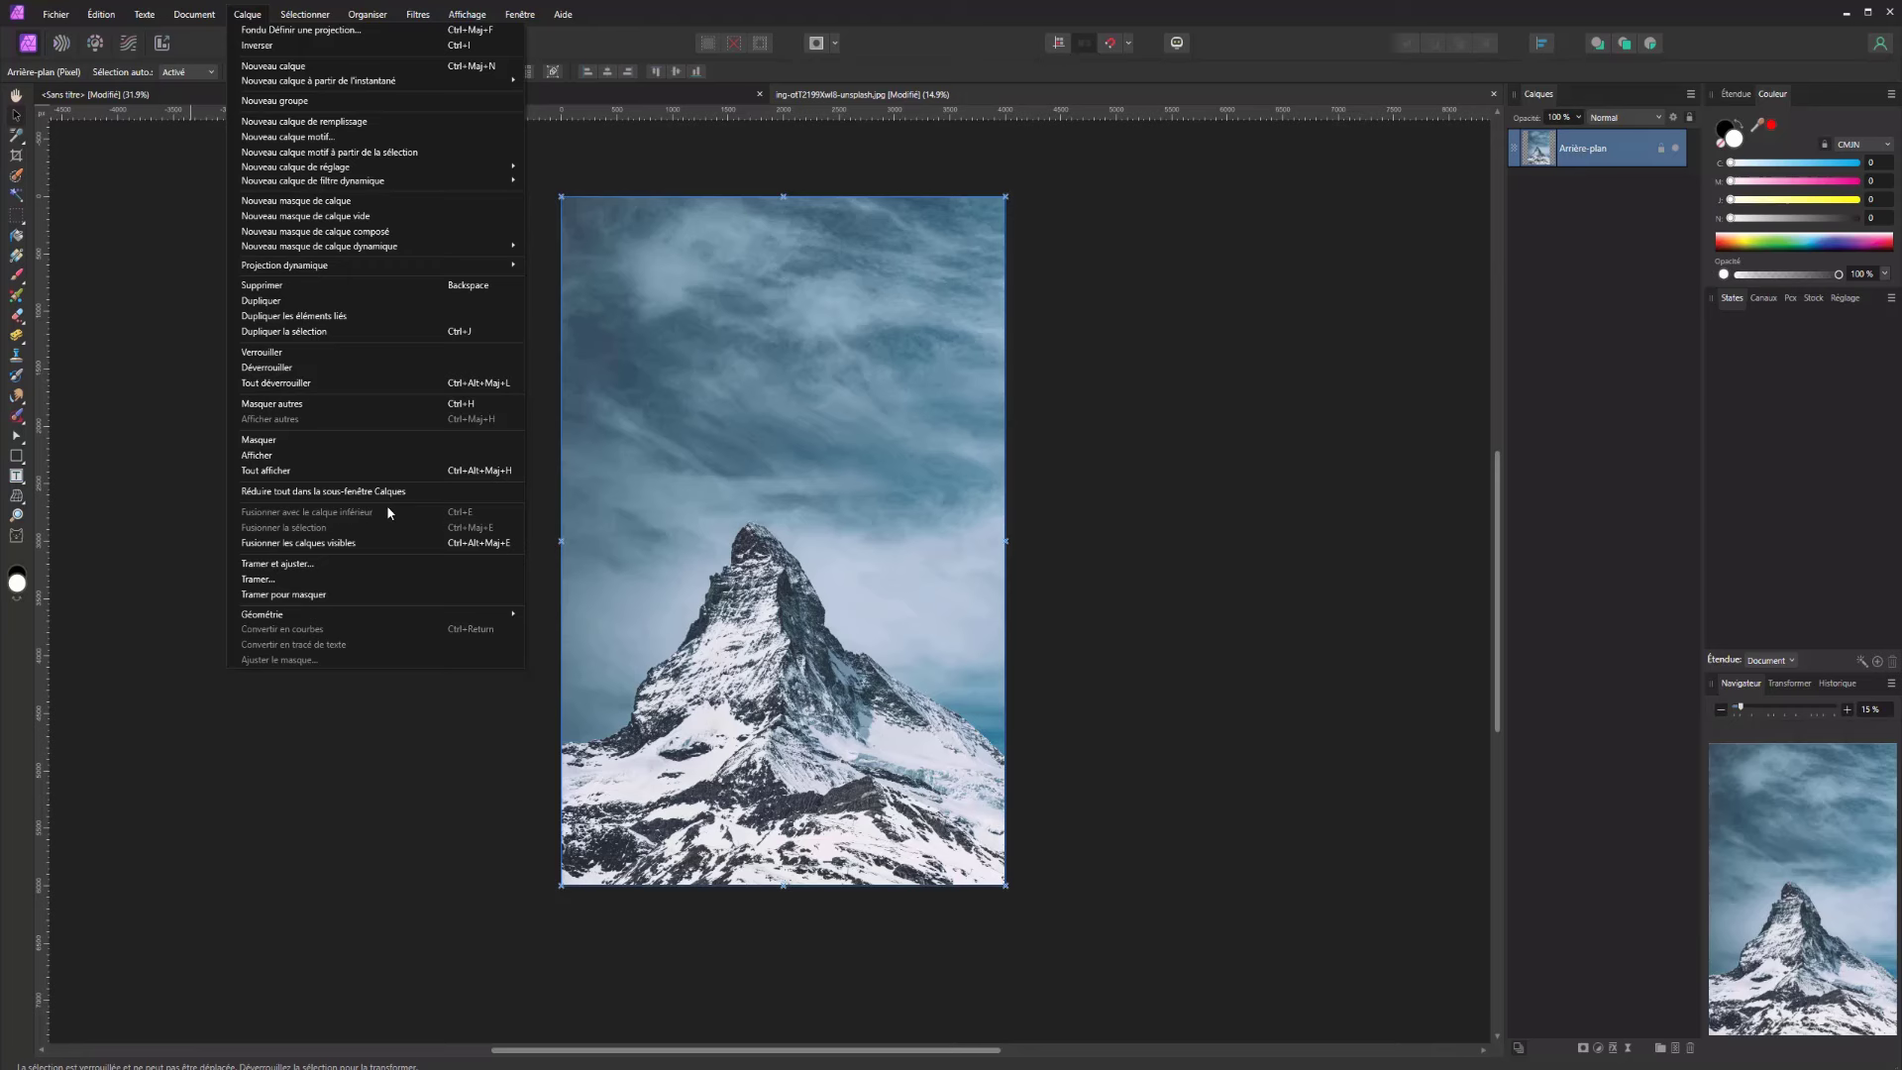
key("ctrl+shift+n")
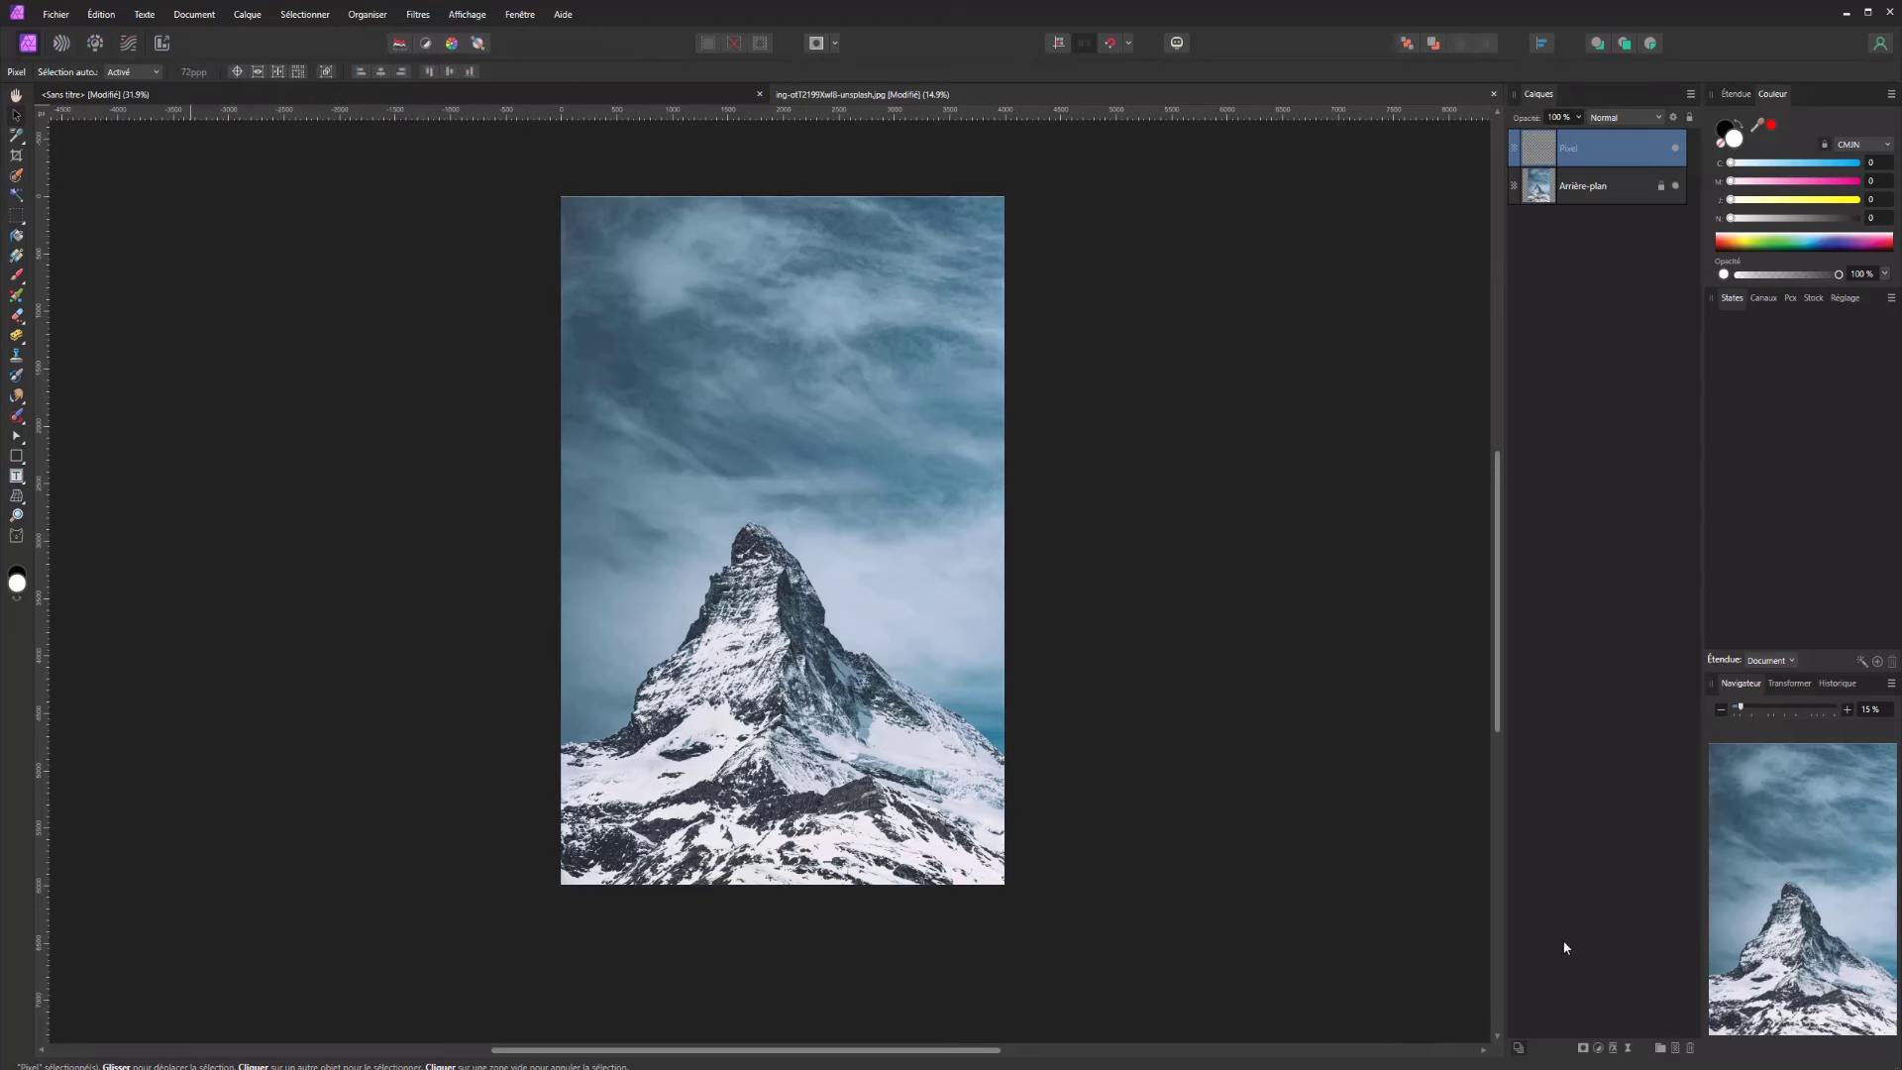
left_click(17, 276)
left_click_drag(778, 392, 803, 466)
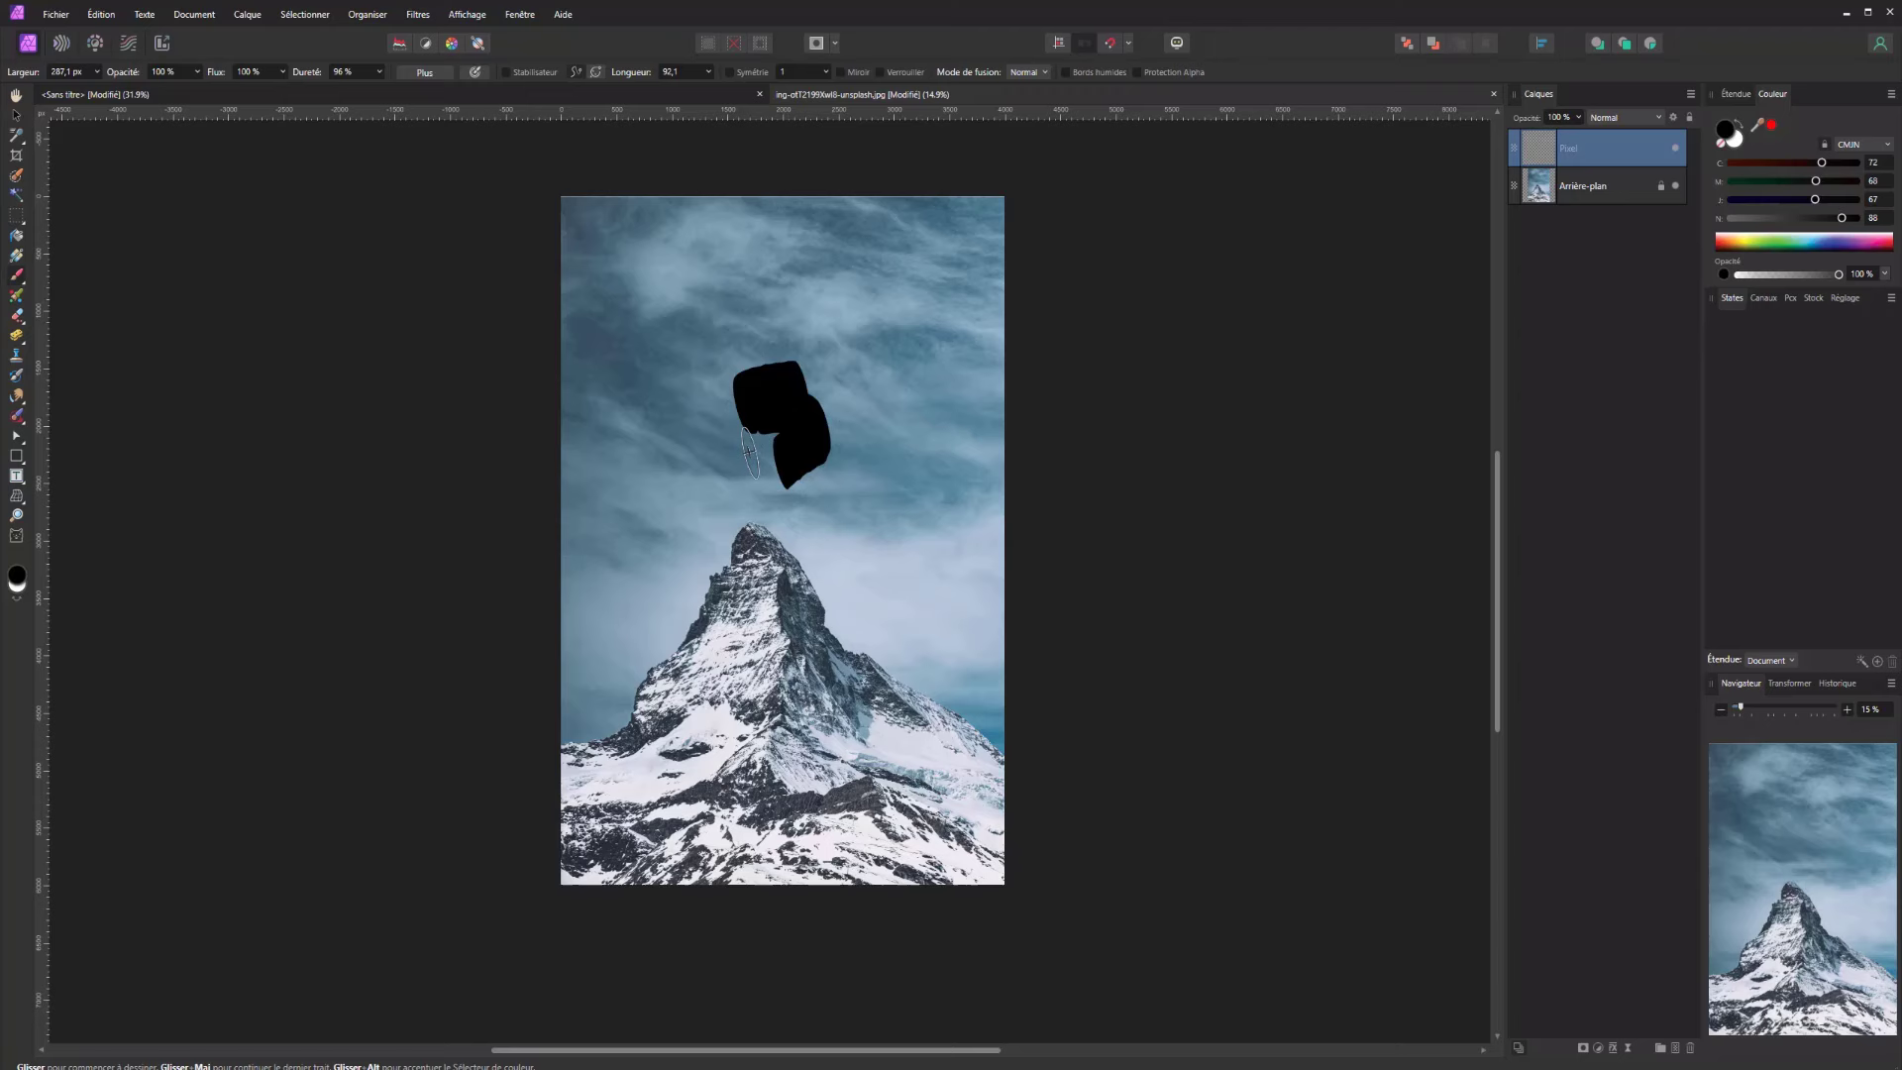
left_click(247, 14)
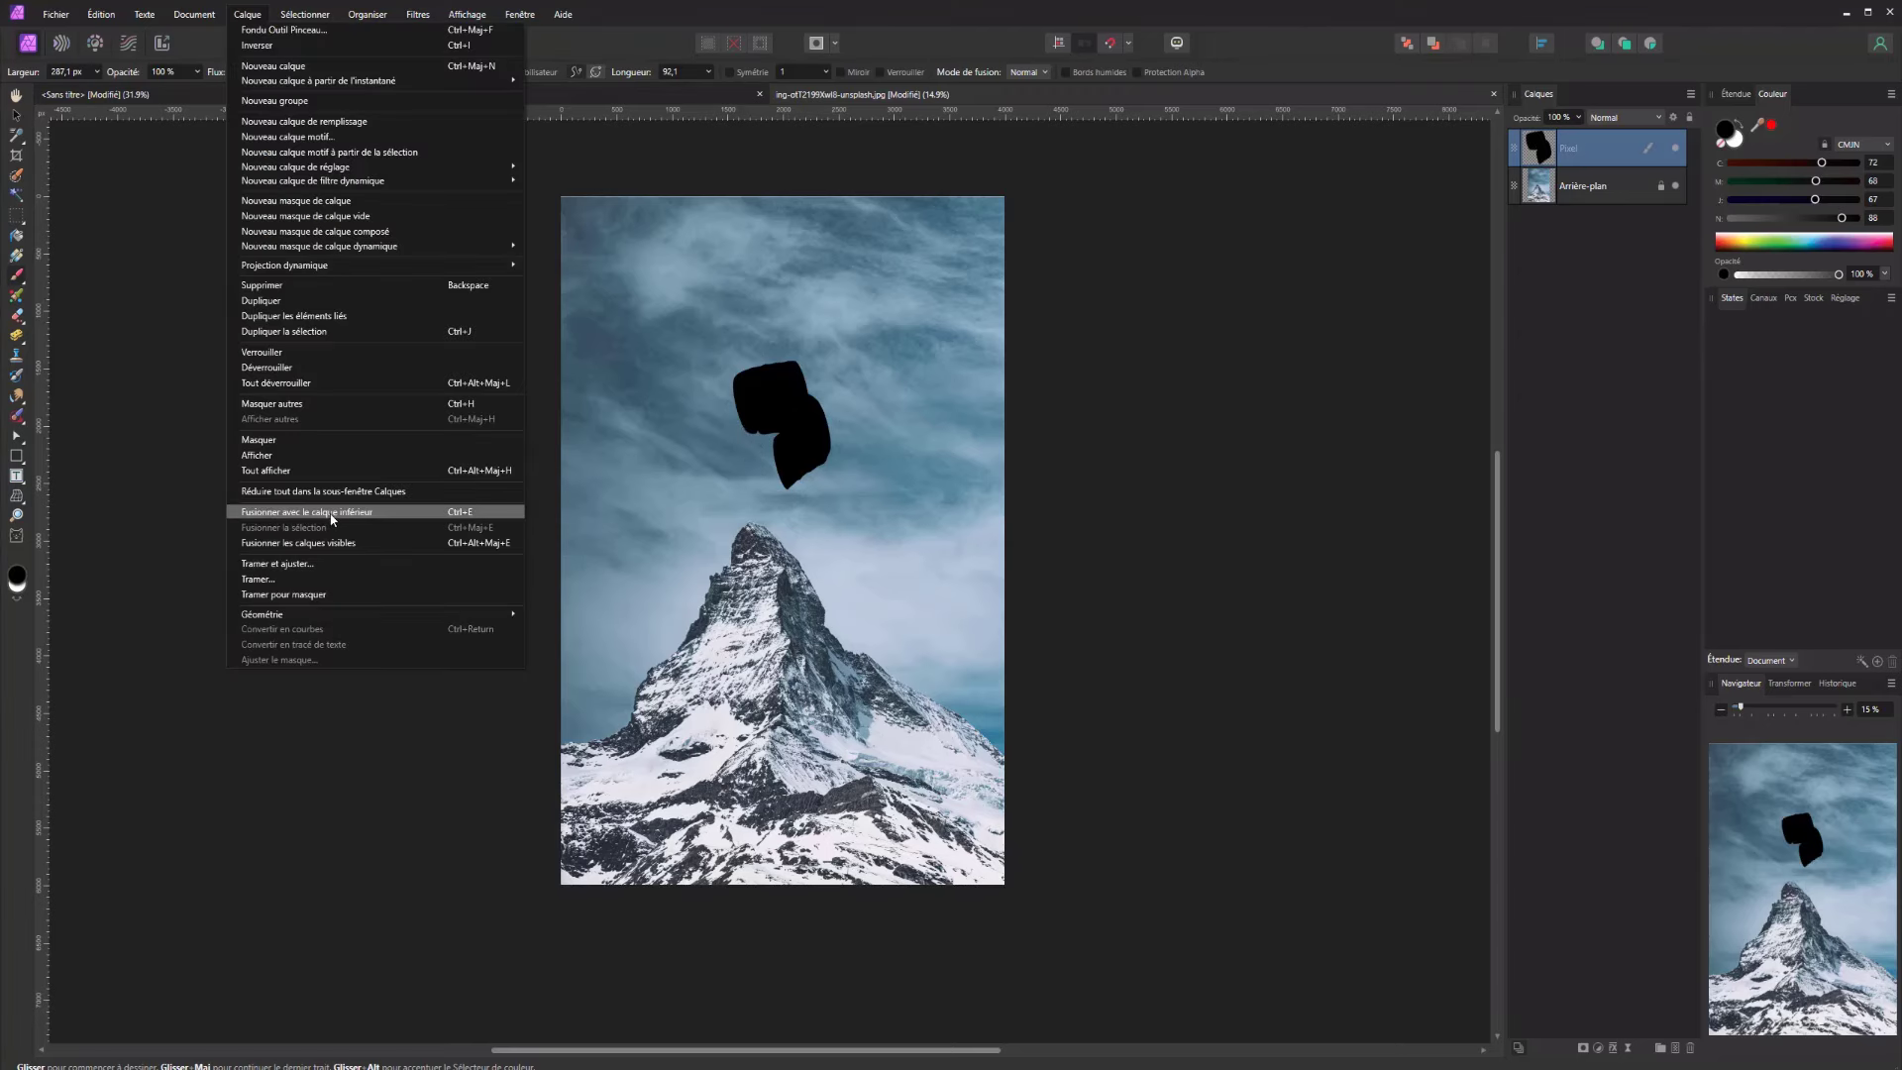
left_click(455, 511)
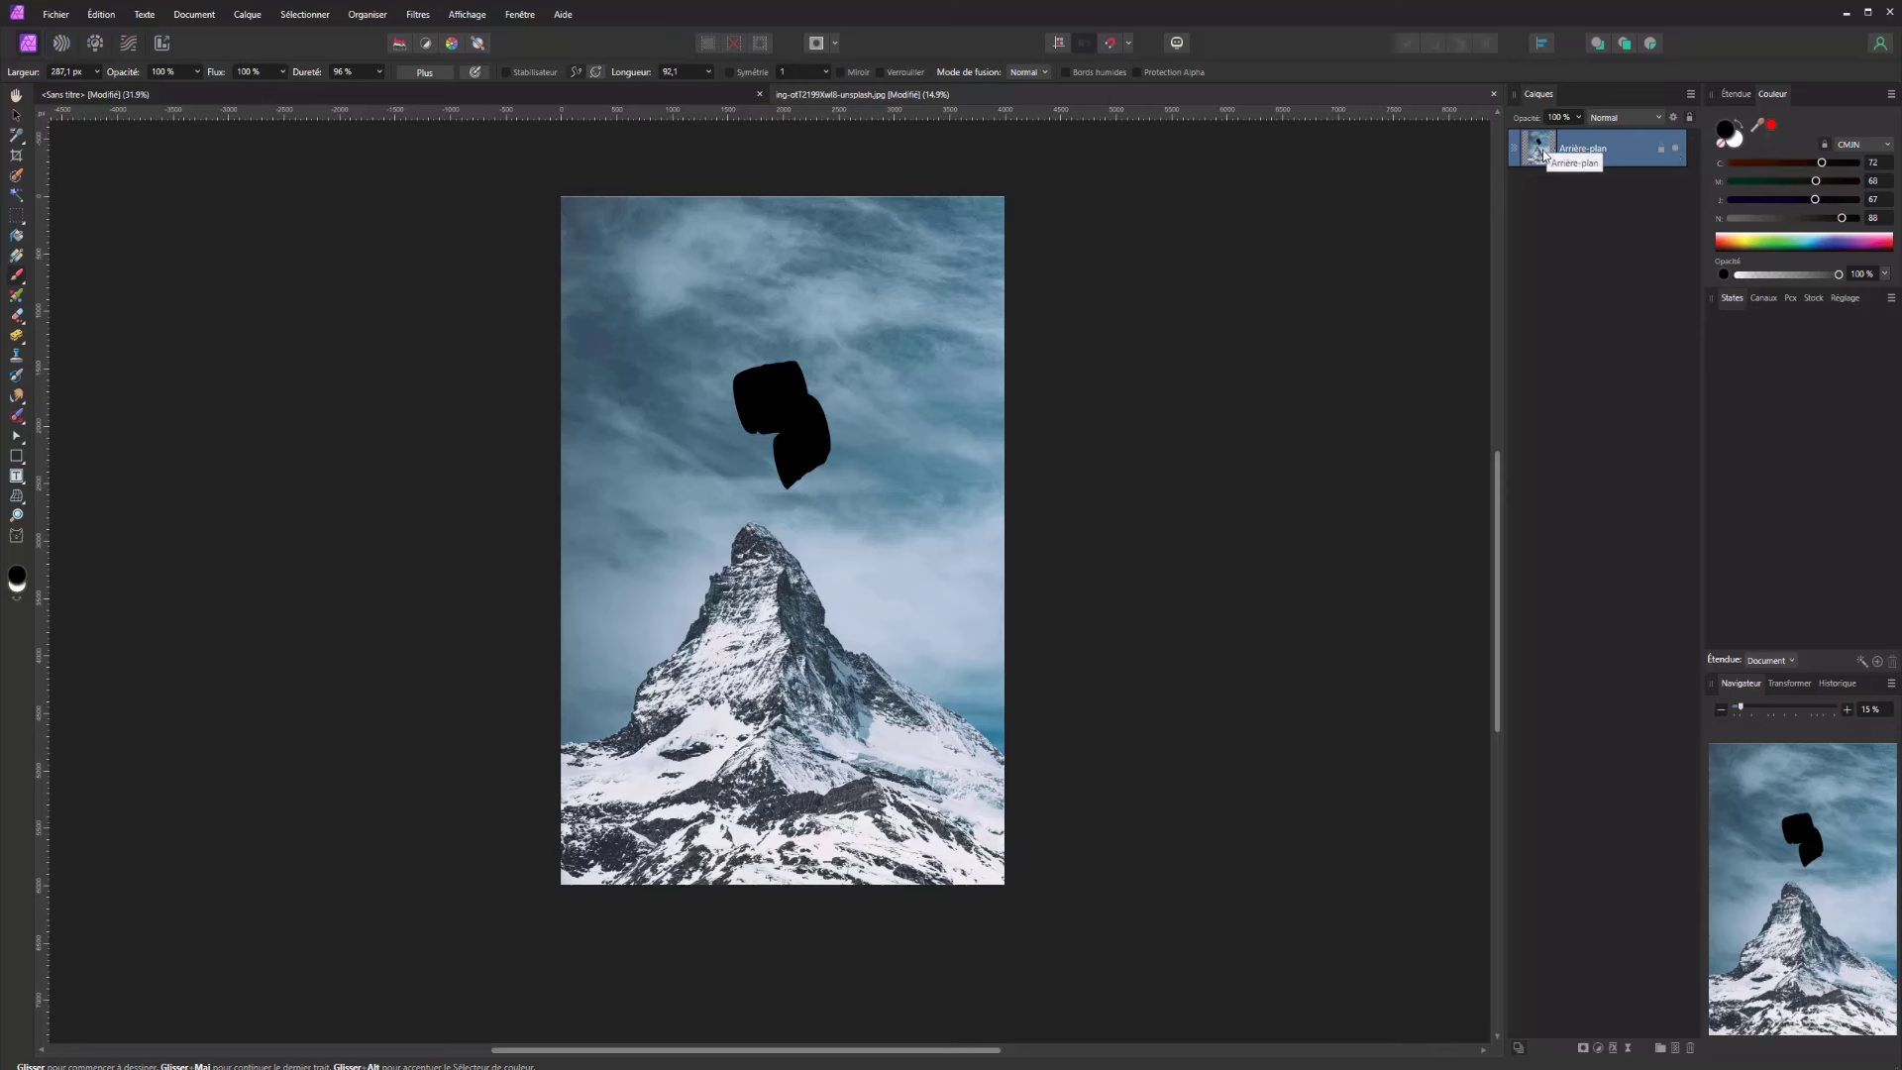
Undo the merge with the layer below and delete the pixel layer holding the black shape
key("ctrl+shift+n")
left_click(875, 243)
key("ctrl+z")
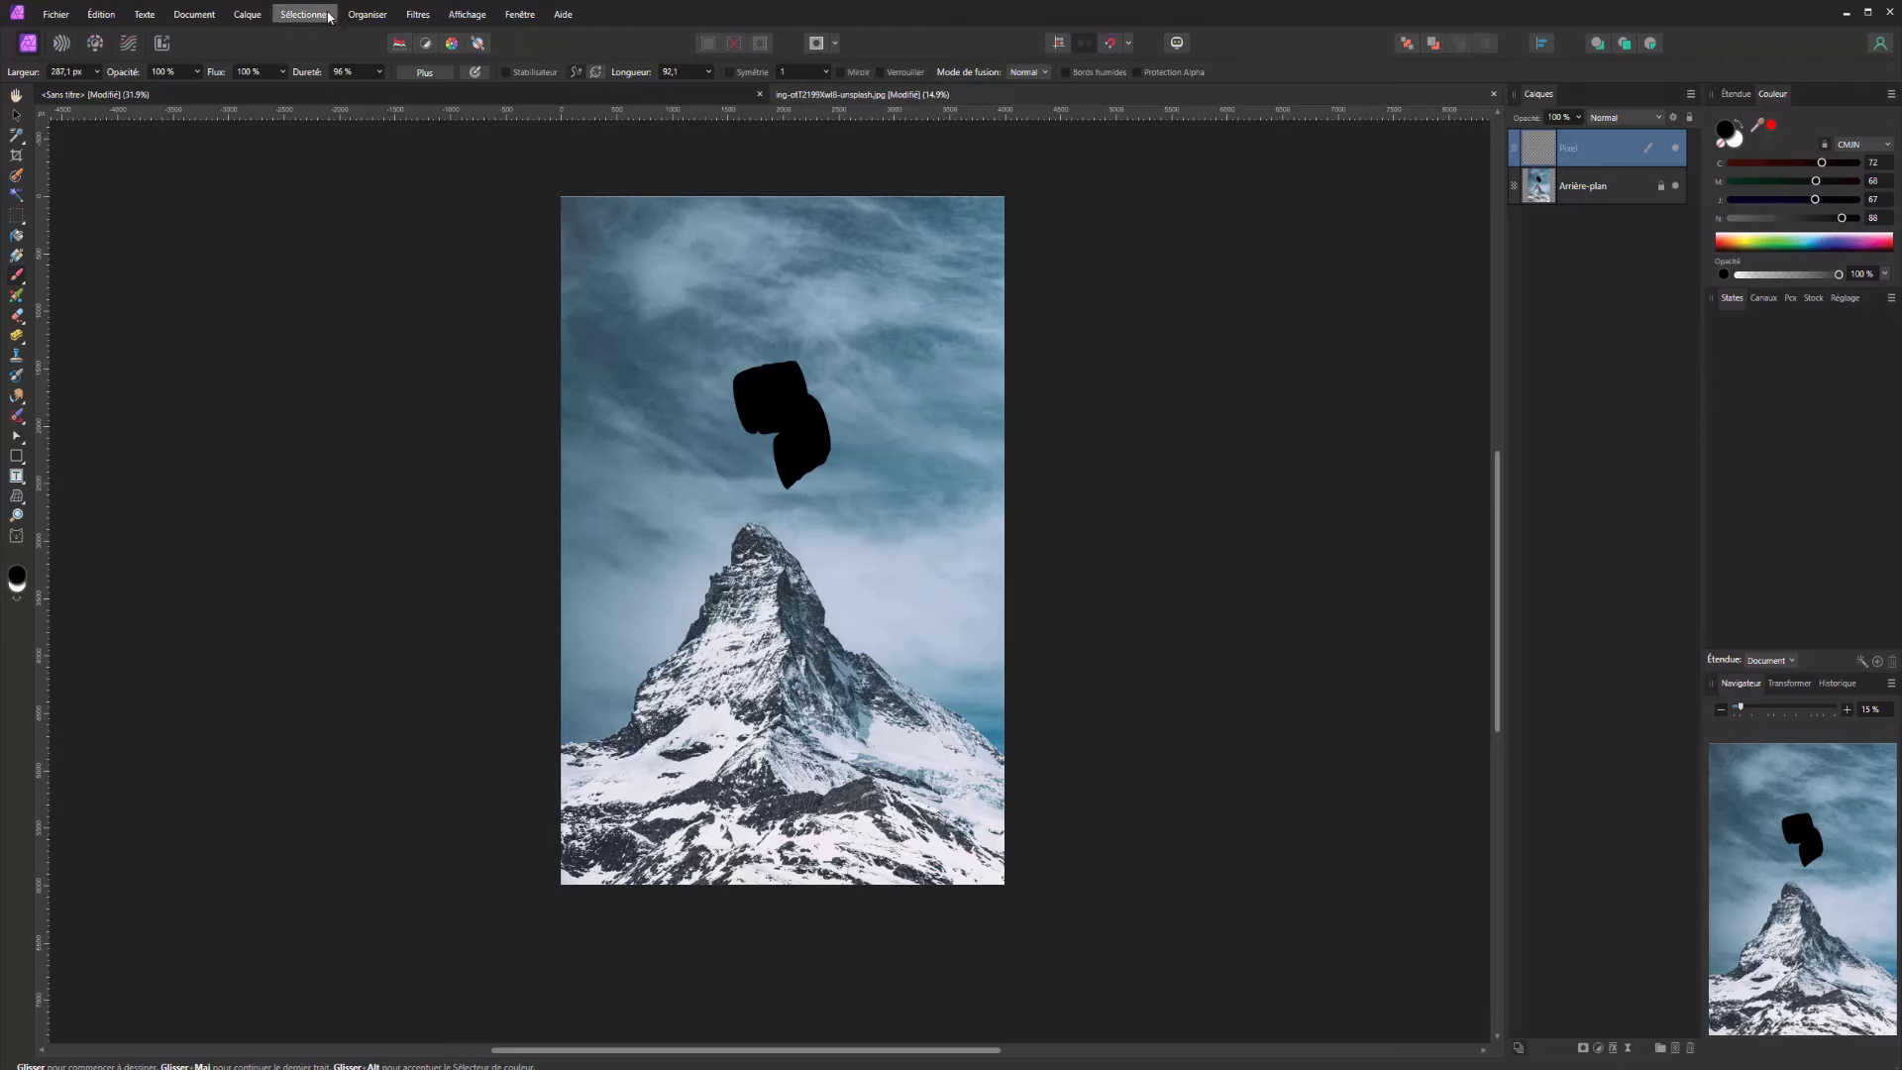
left_click(248, 14)
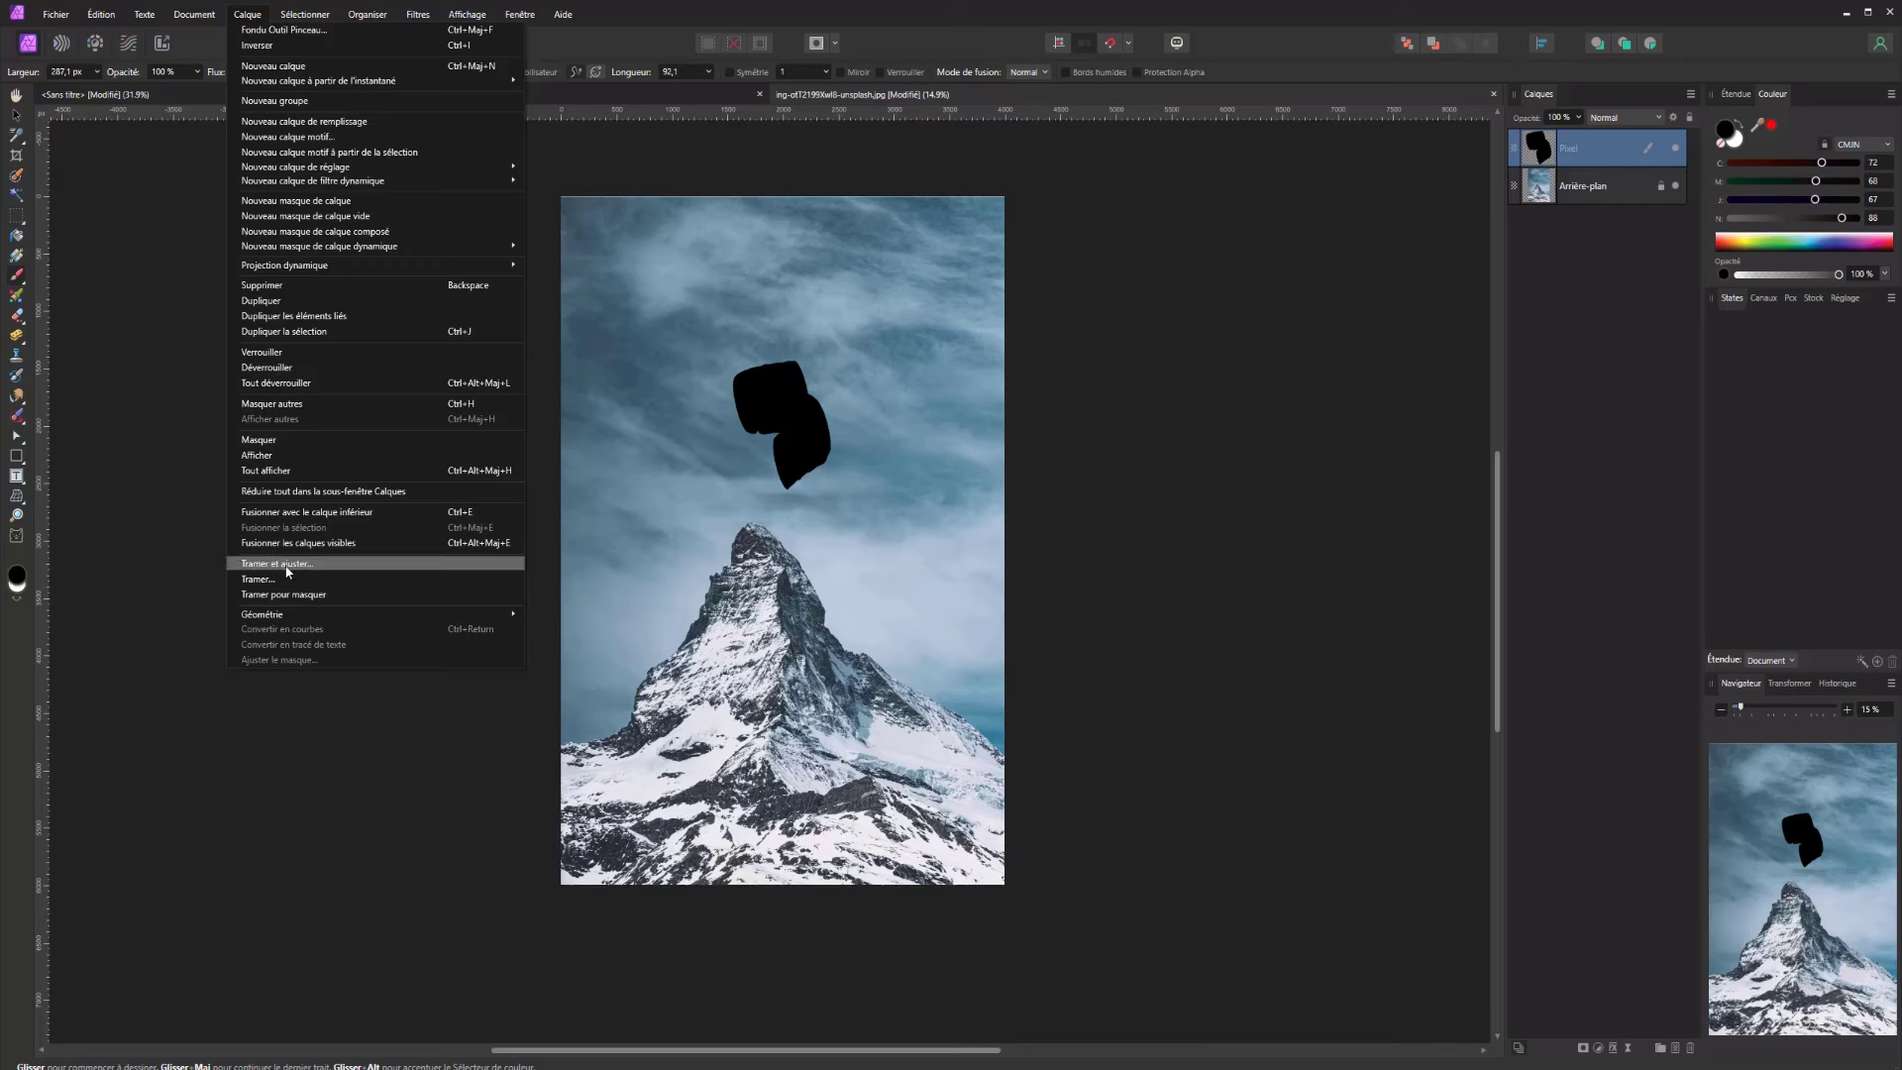
left_click(1634, 208)
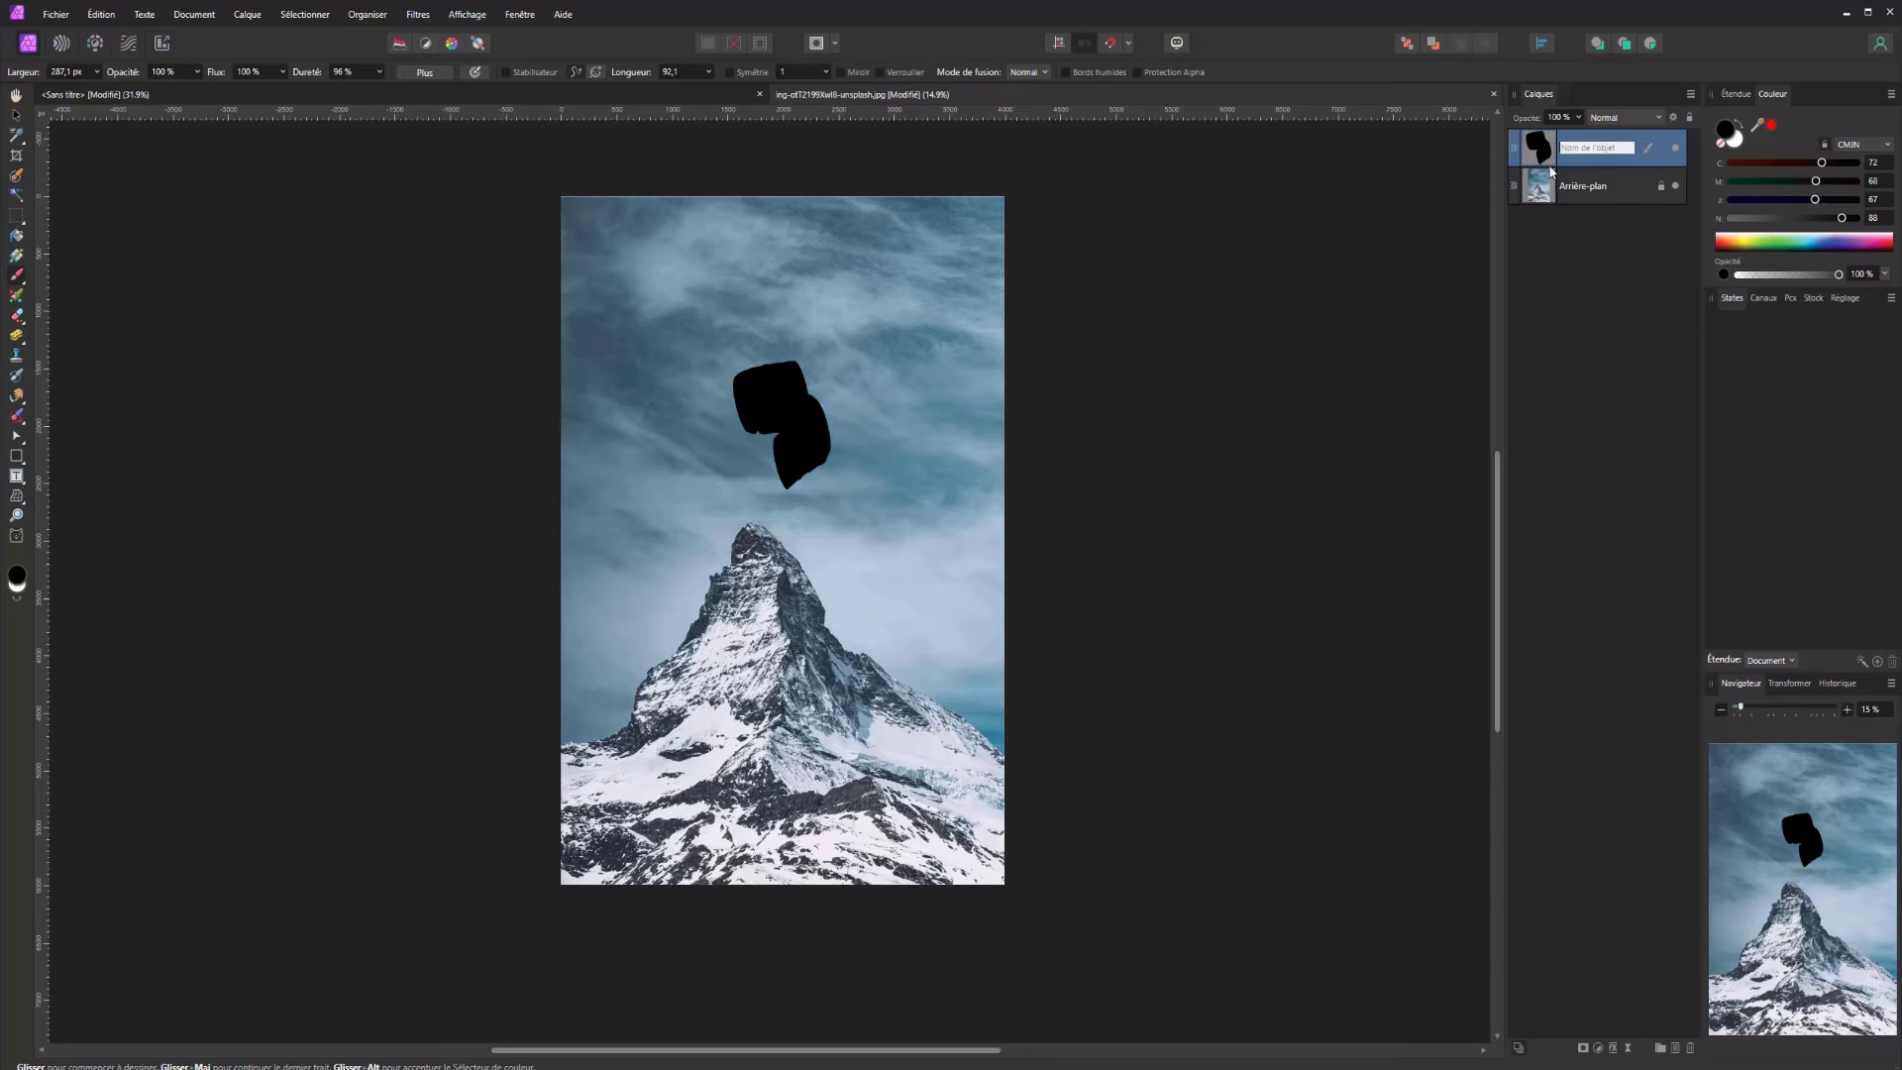
key("Delete")
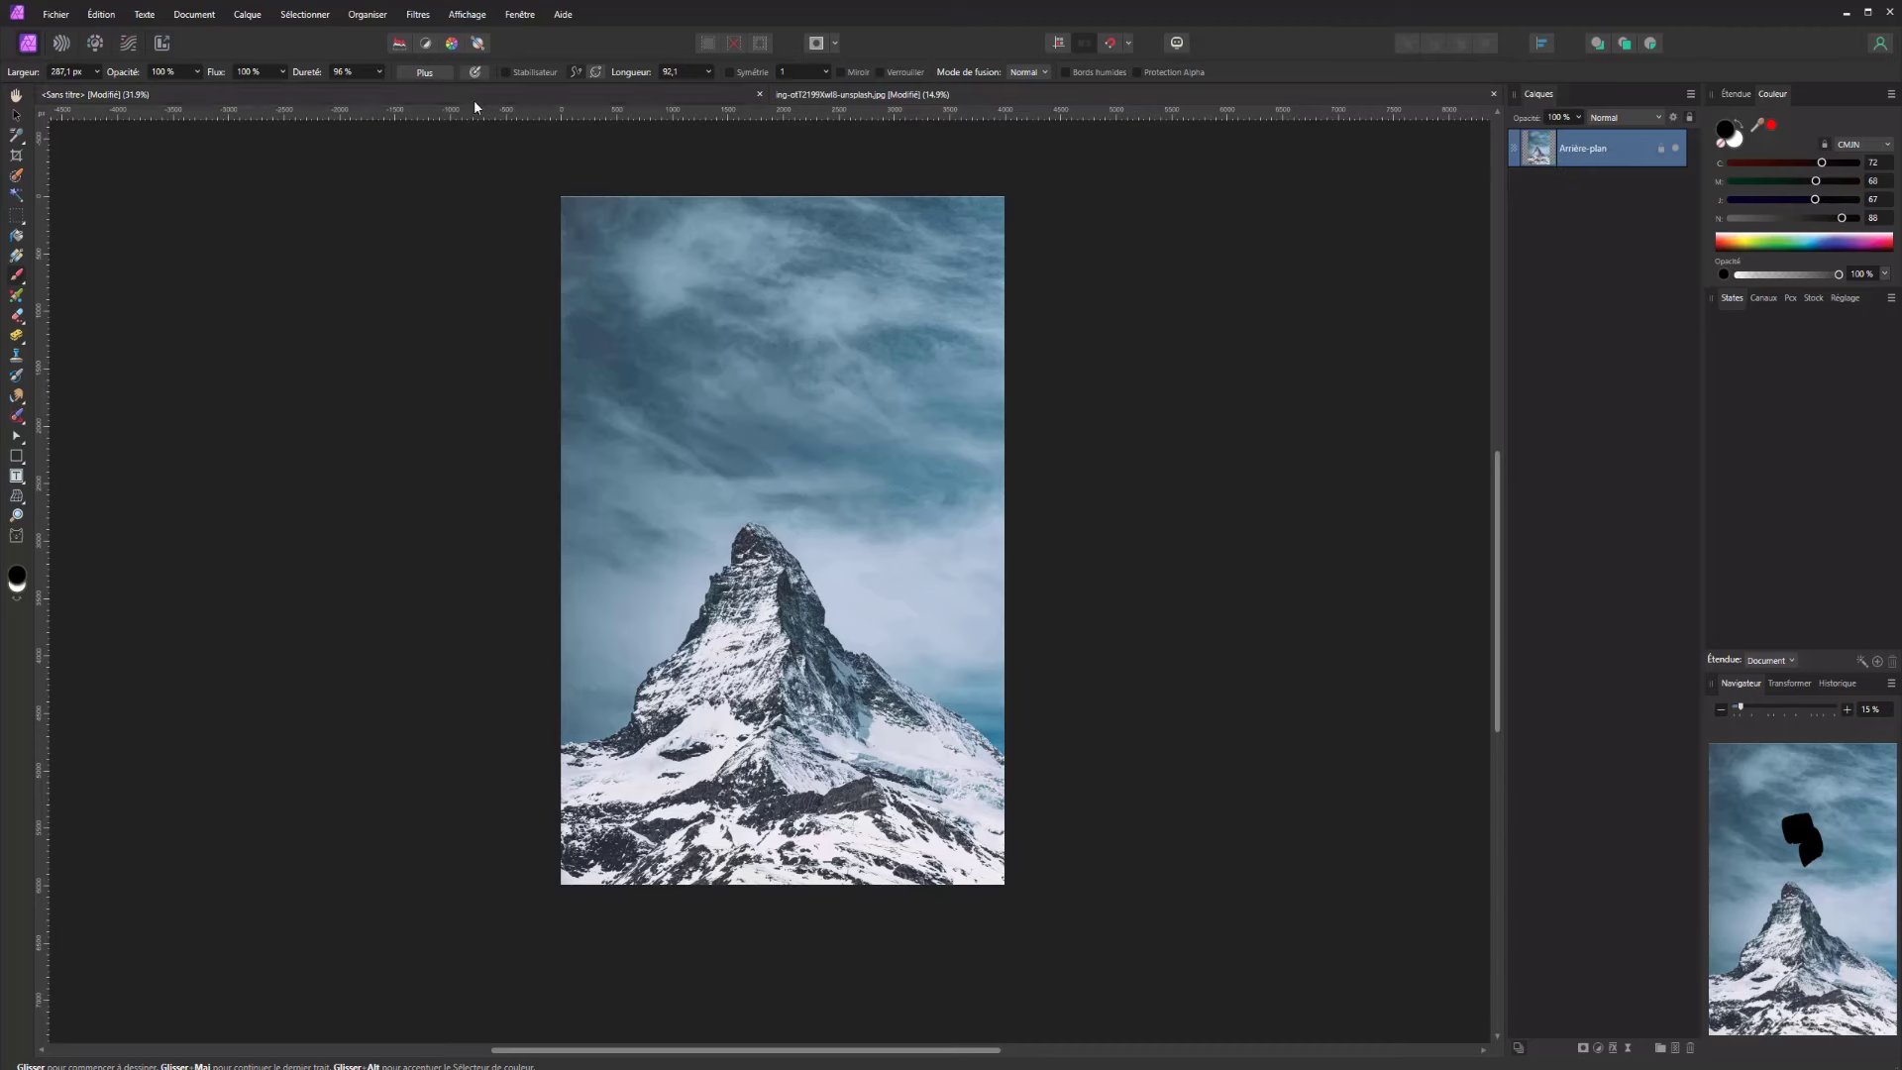
Apply Tramer et ajuster to the Arrière-plan layer, testing it with a black brush dab above the summit that is undone
left_click(247, 14)
left_click(299, 565)
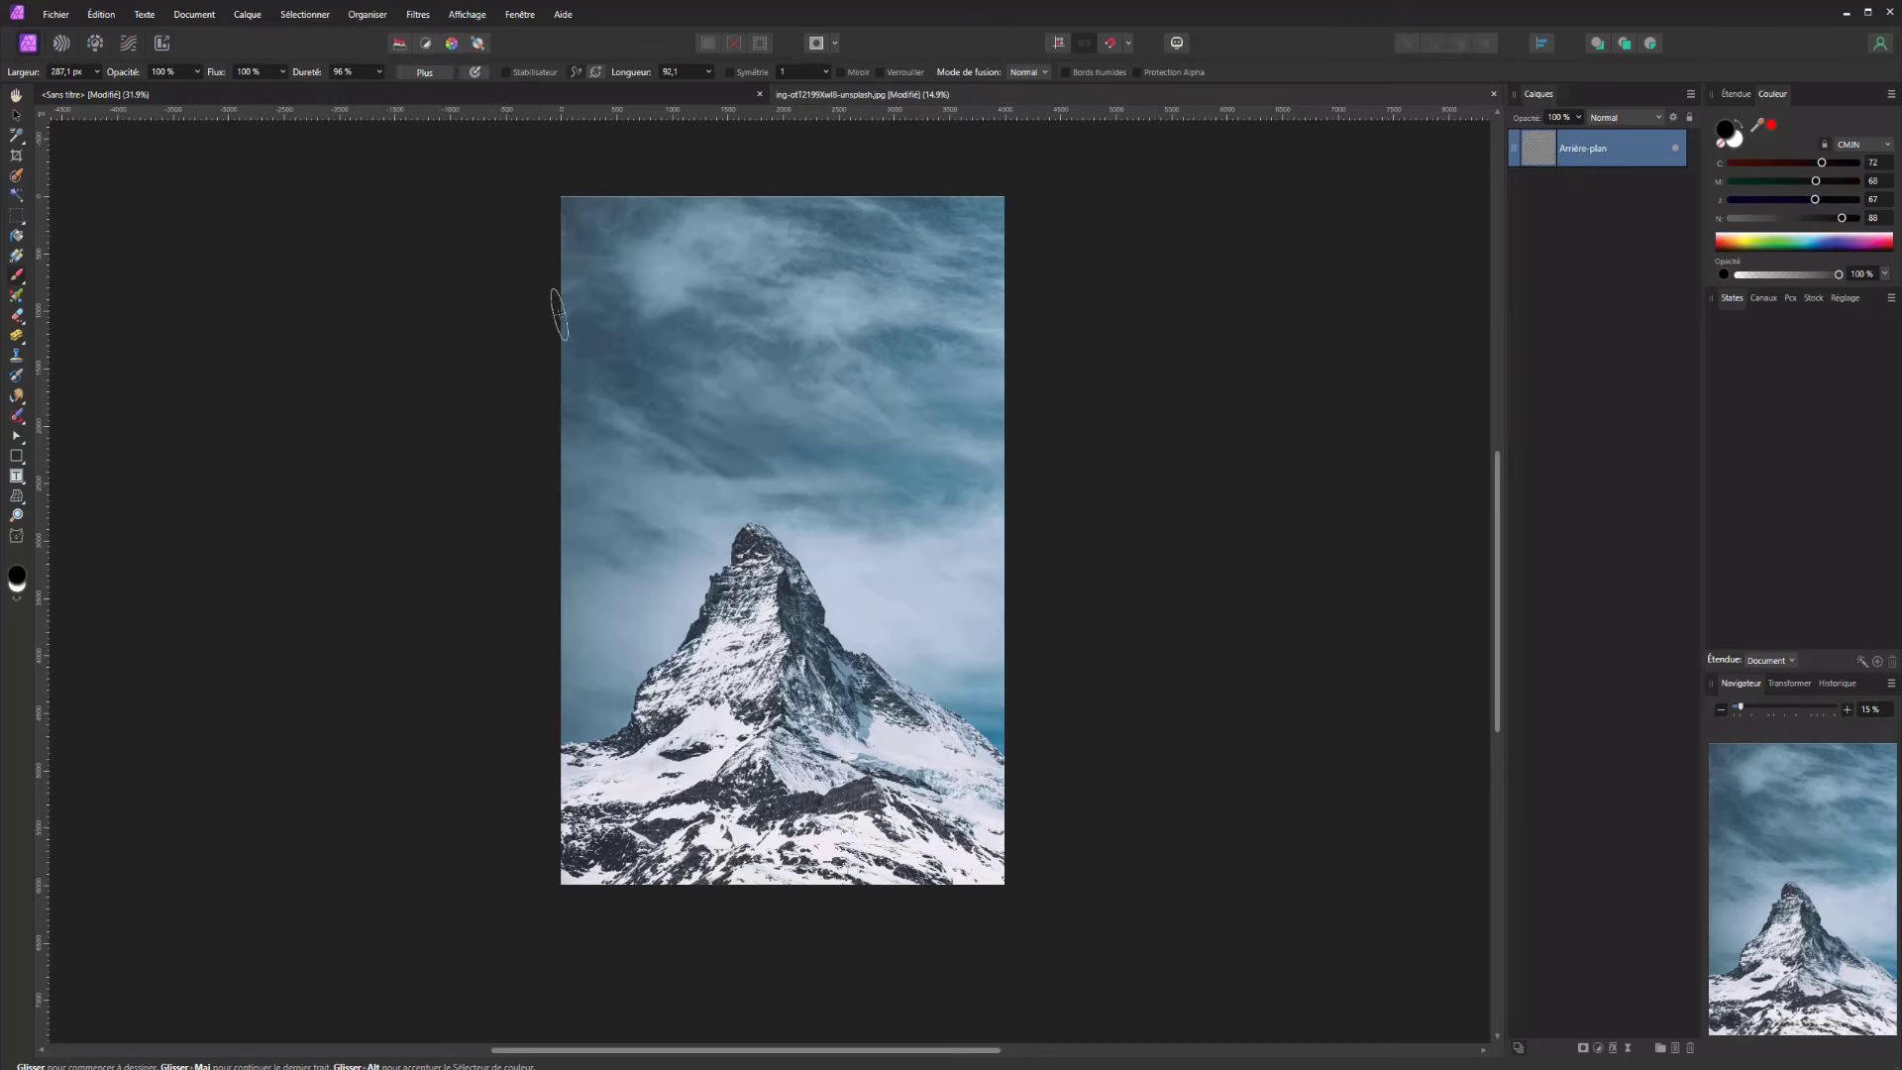
left_click(746, 501)
scroll(747, 501, "up", 3)
scroll(746, 501, "down", 1)
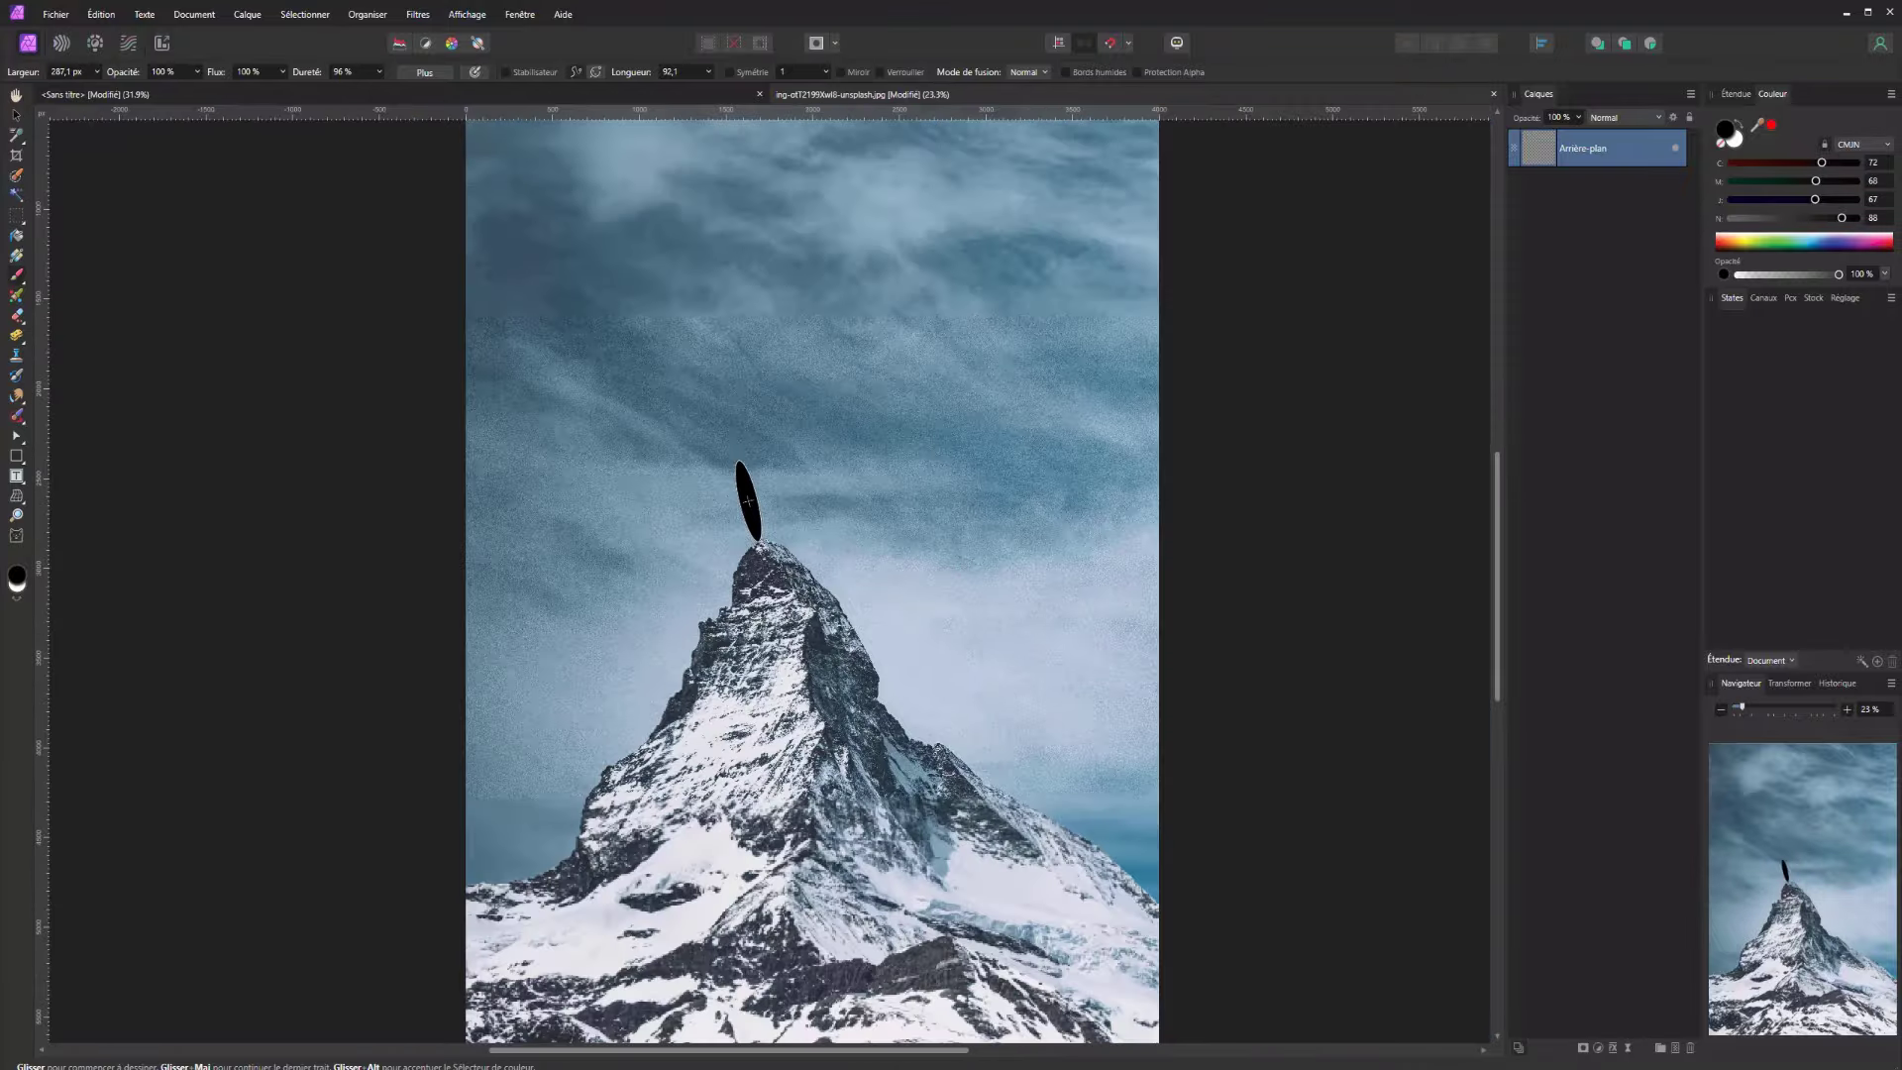
scroll(746, 501, "up", 2)
key("ctrl+z")
scroll(746, 500, "down", 1)
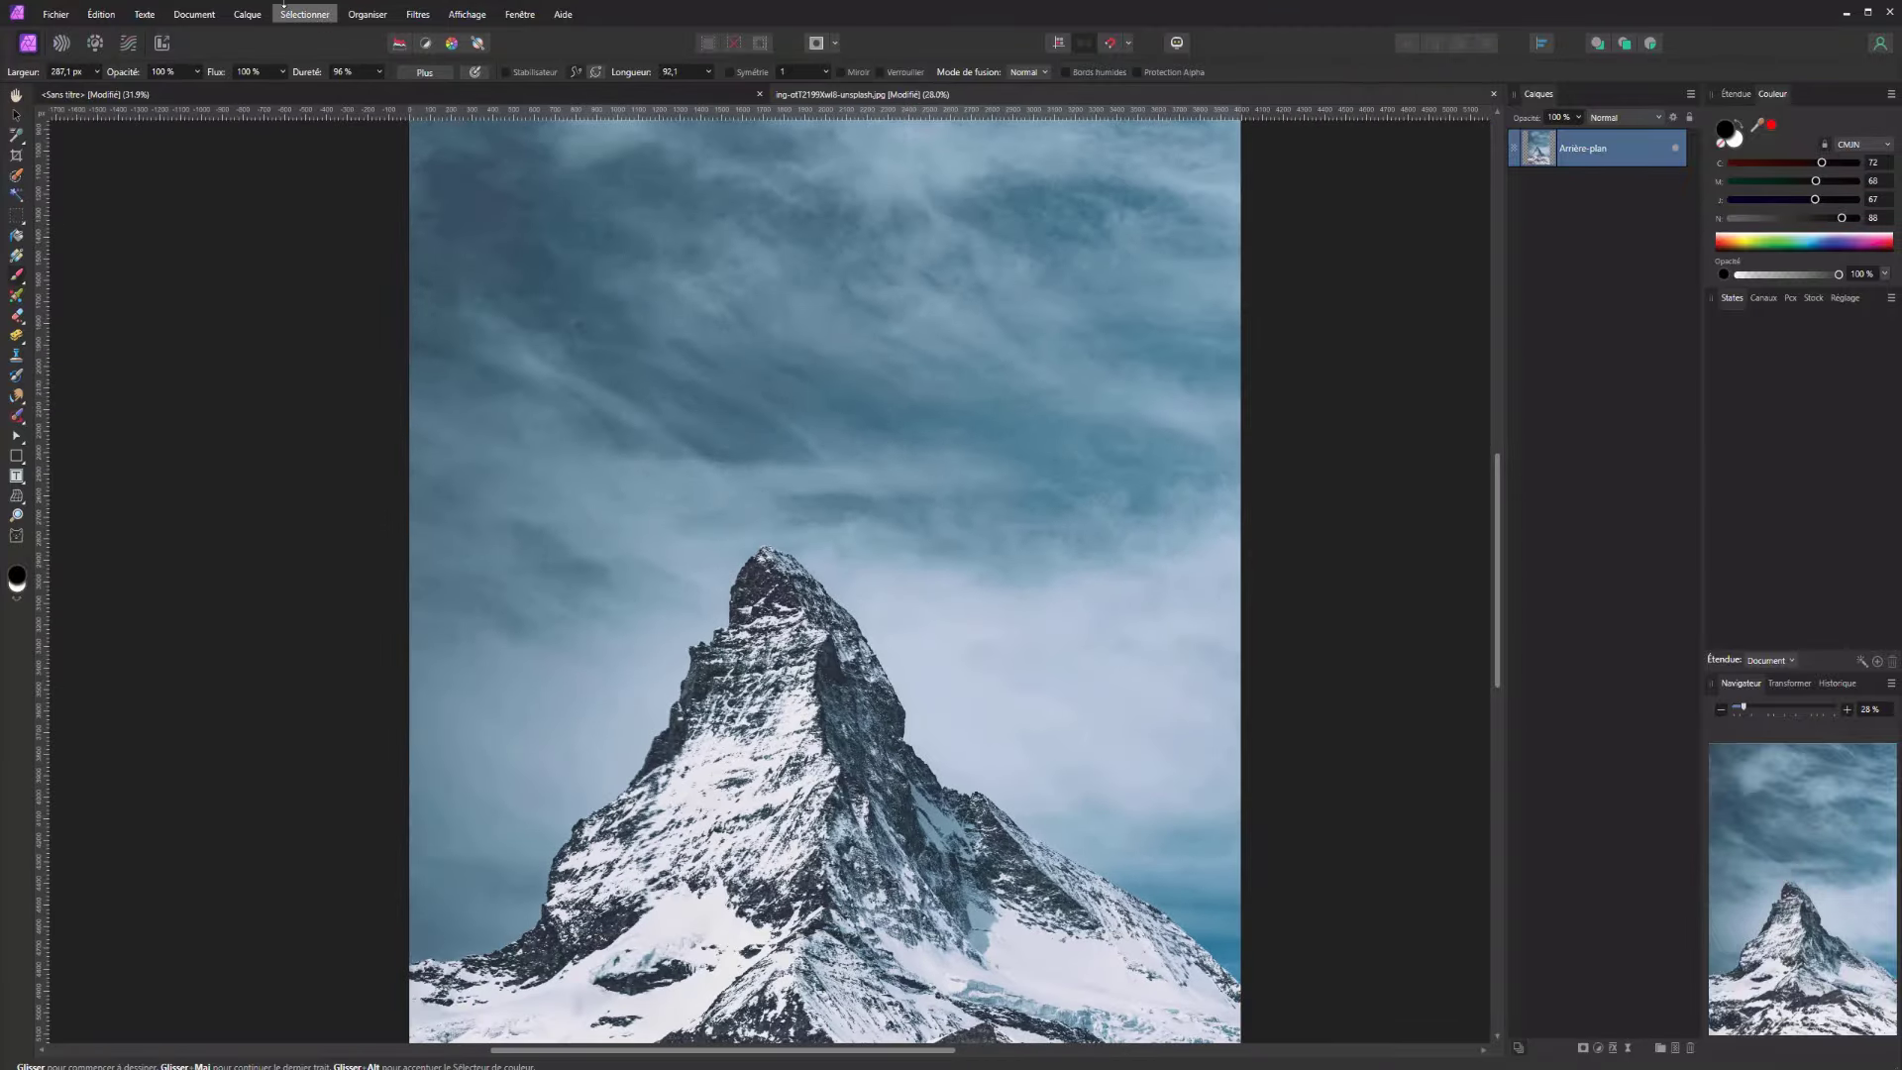
Rasterise the Arrière-plan layer with the Tramer command
left_click(248, 16)
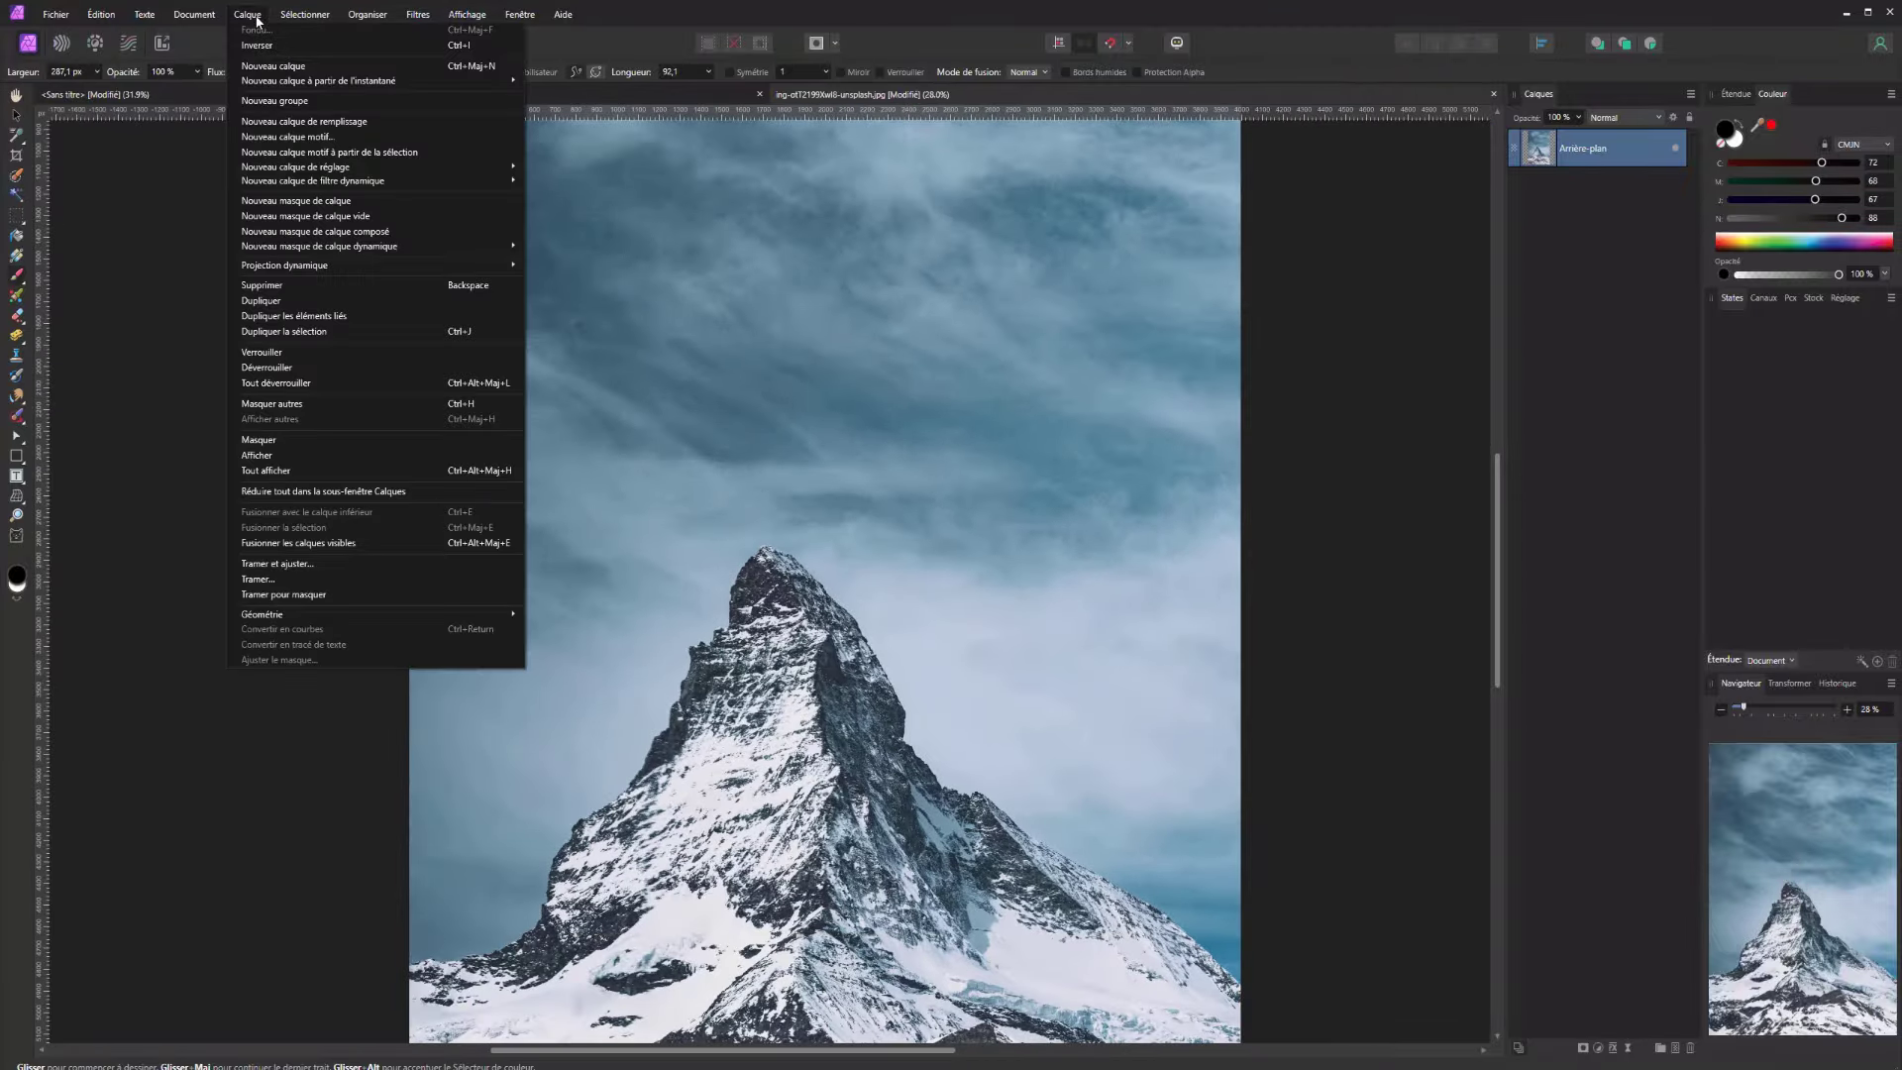
left_click(292, 582)
Try converting the Arrière-plan layer into a mask with Tramer pour masquer, and undo the conversion and the test brush marks in the sky
left_click(248, 14)
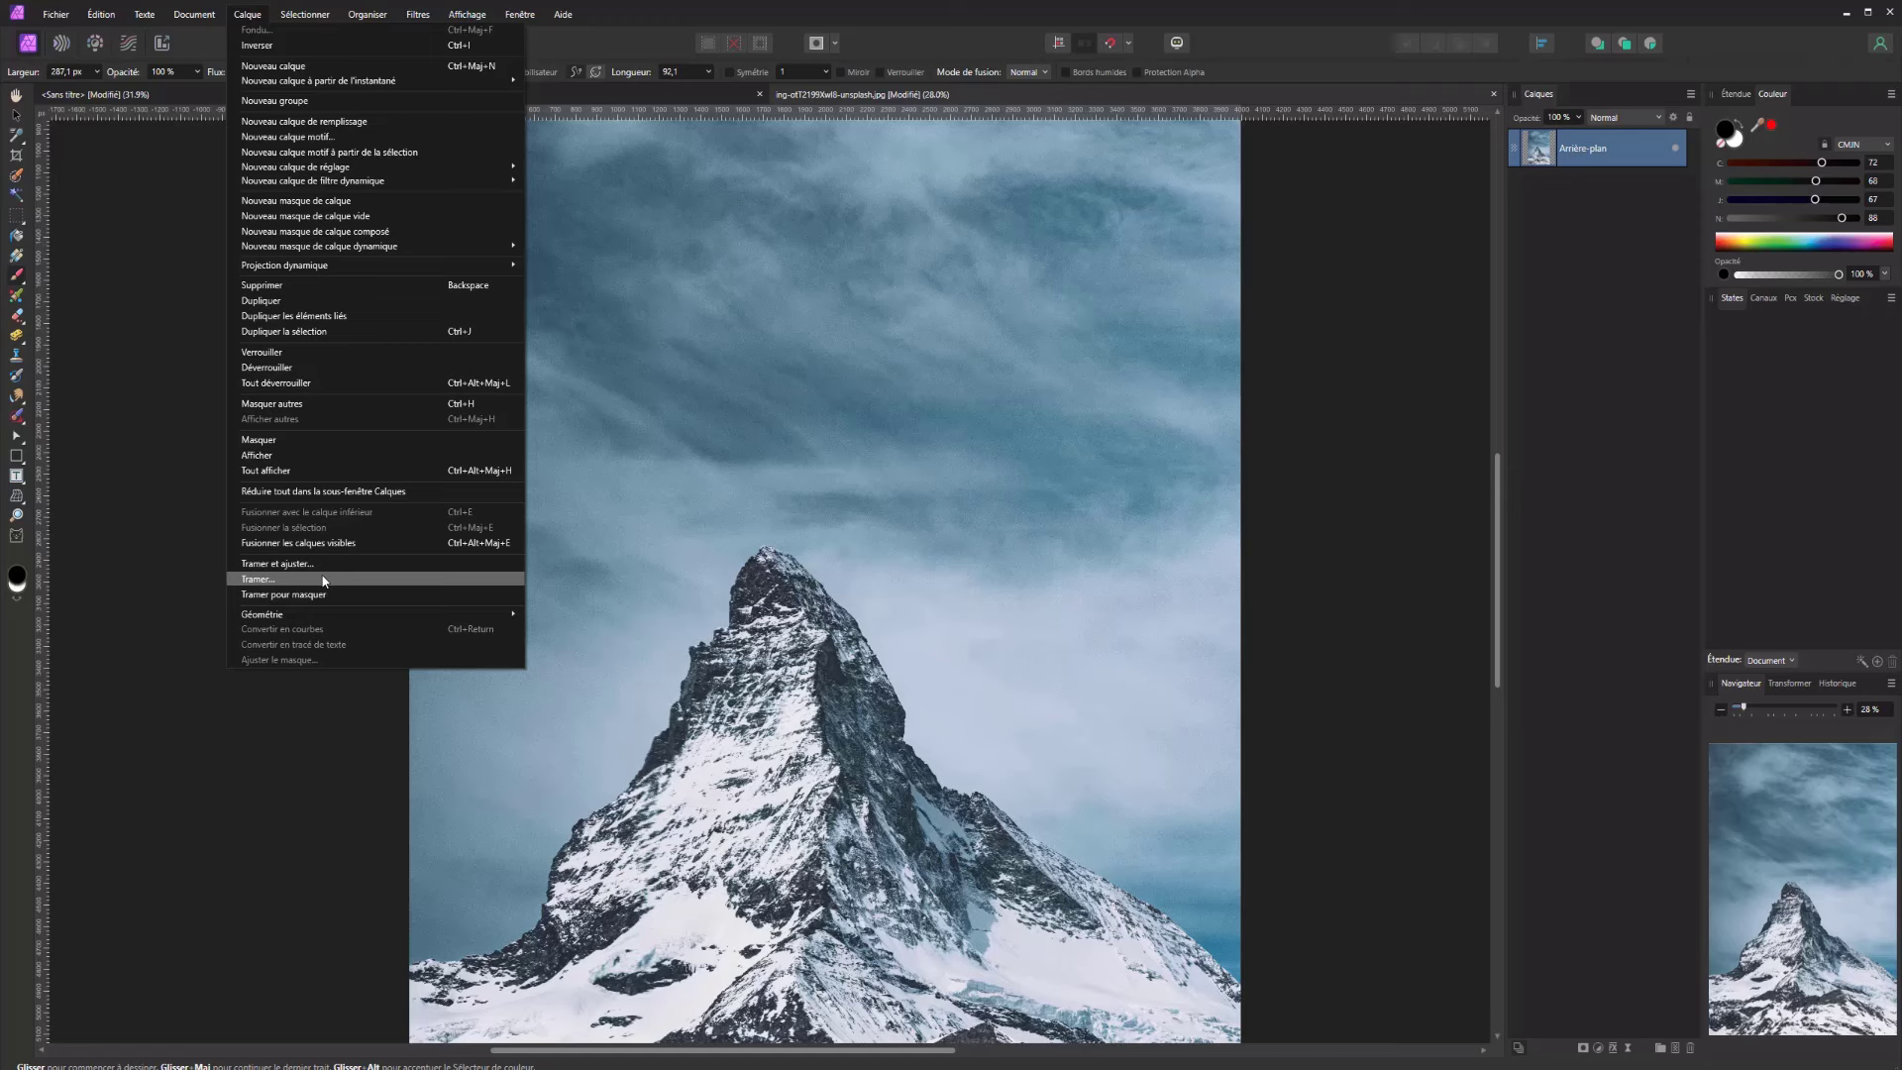
left_click(327, 594)
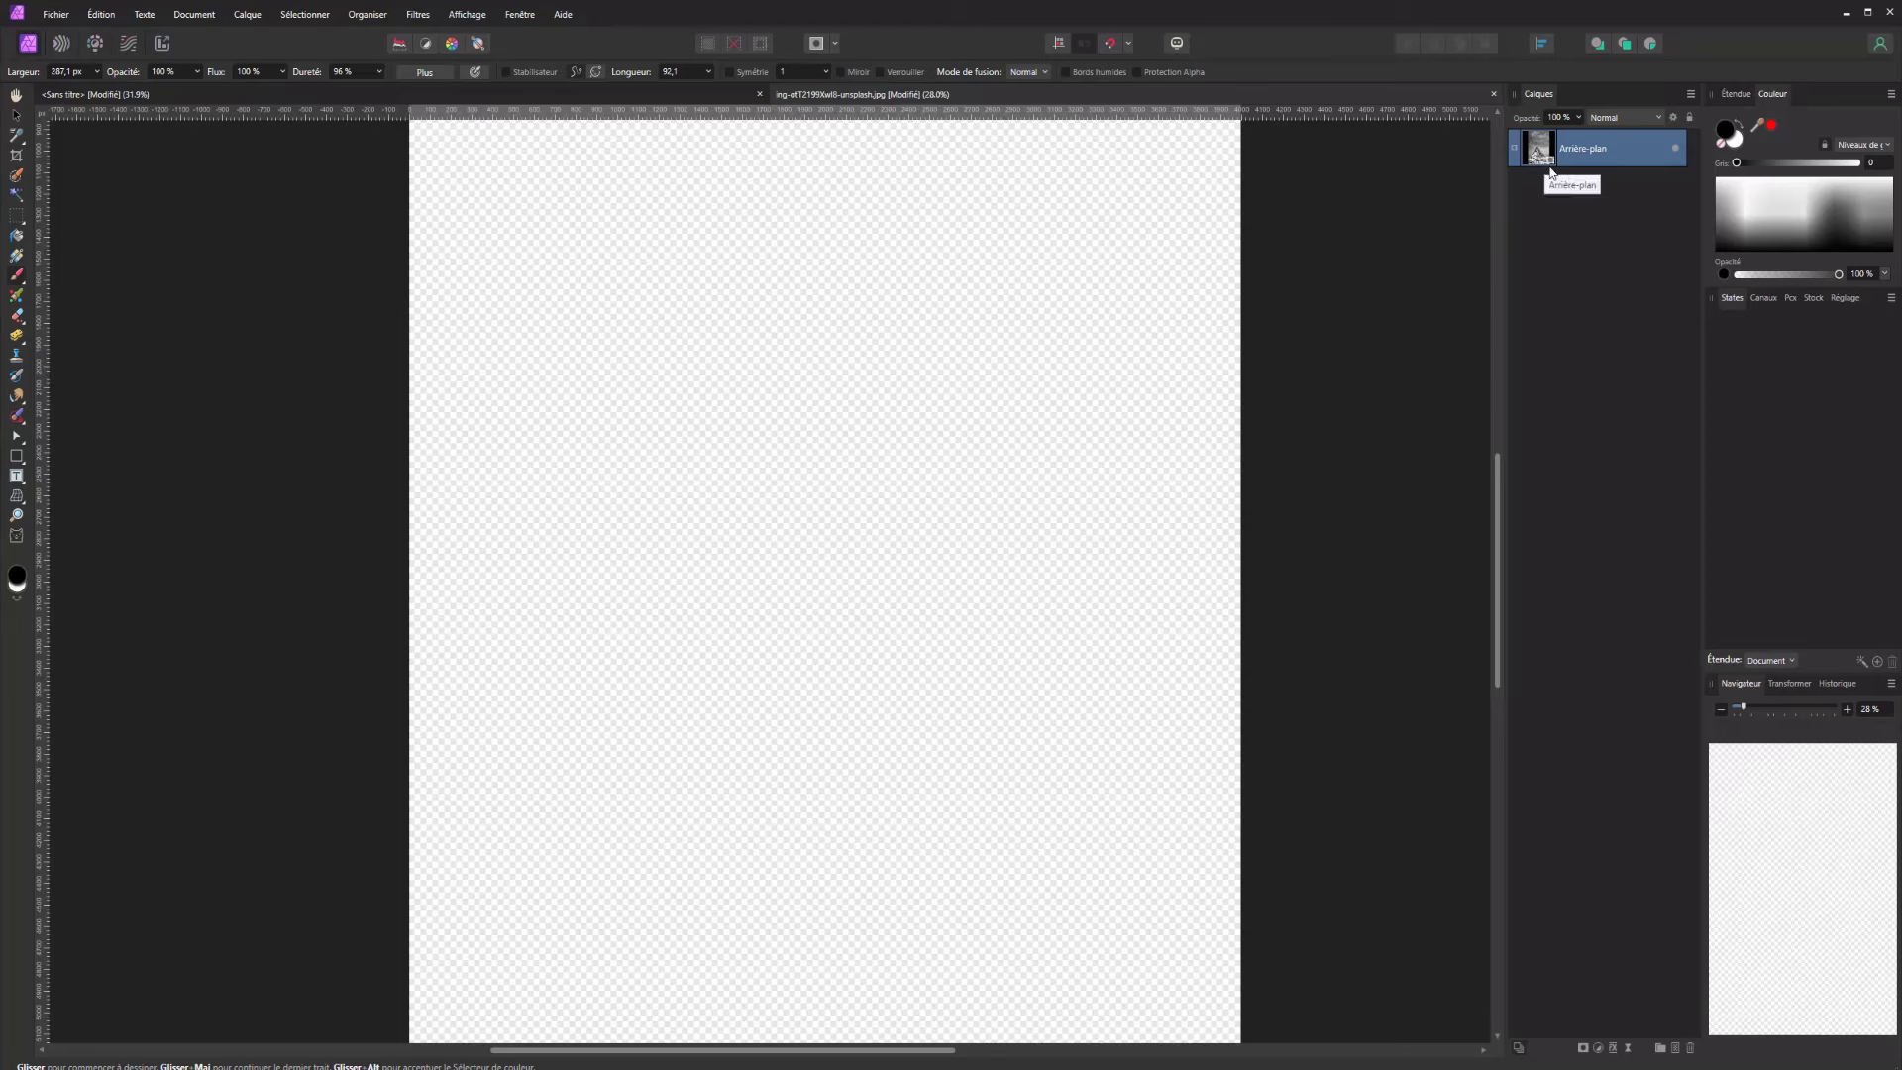
scroll(964, 263, "down", 3)
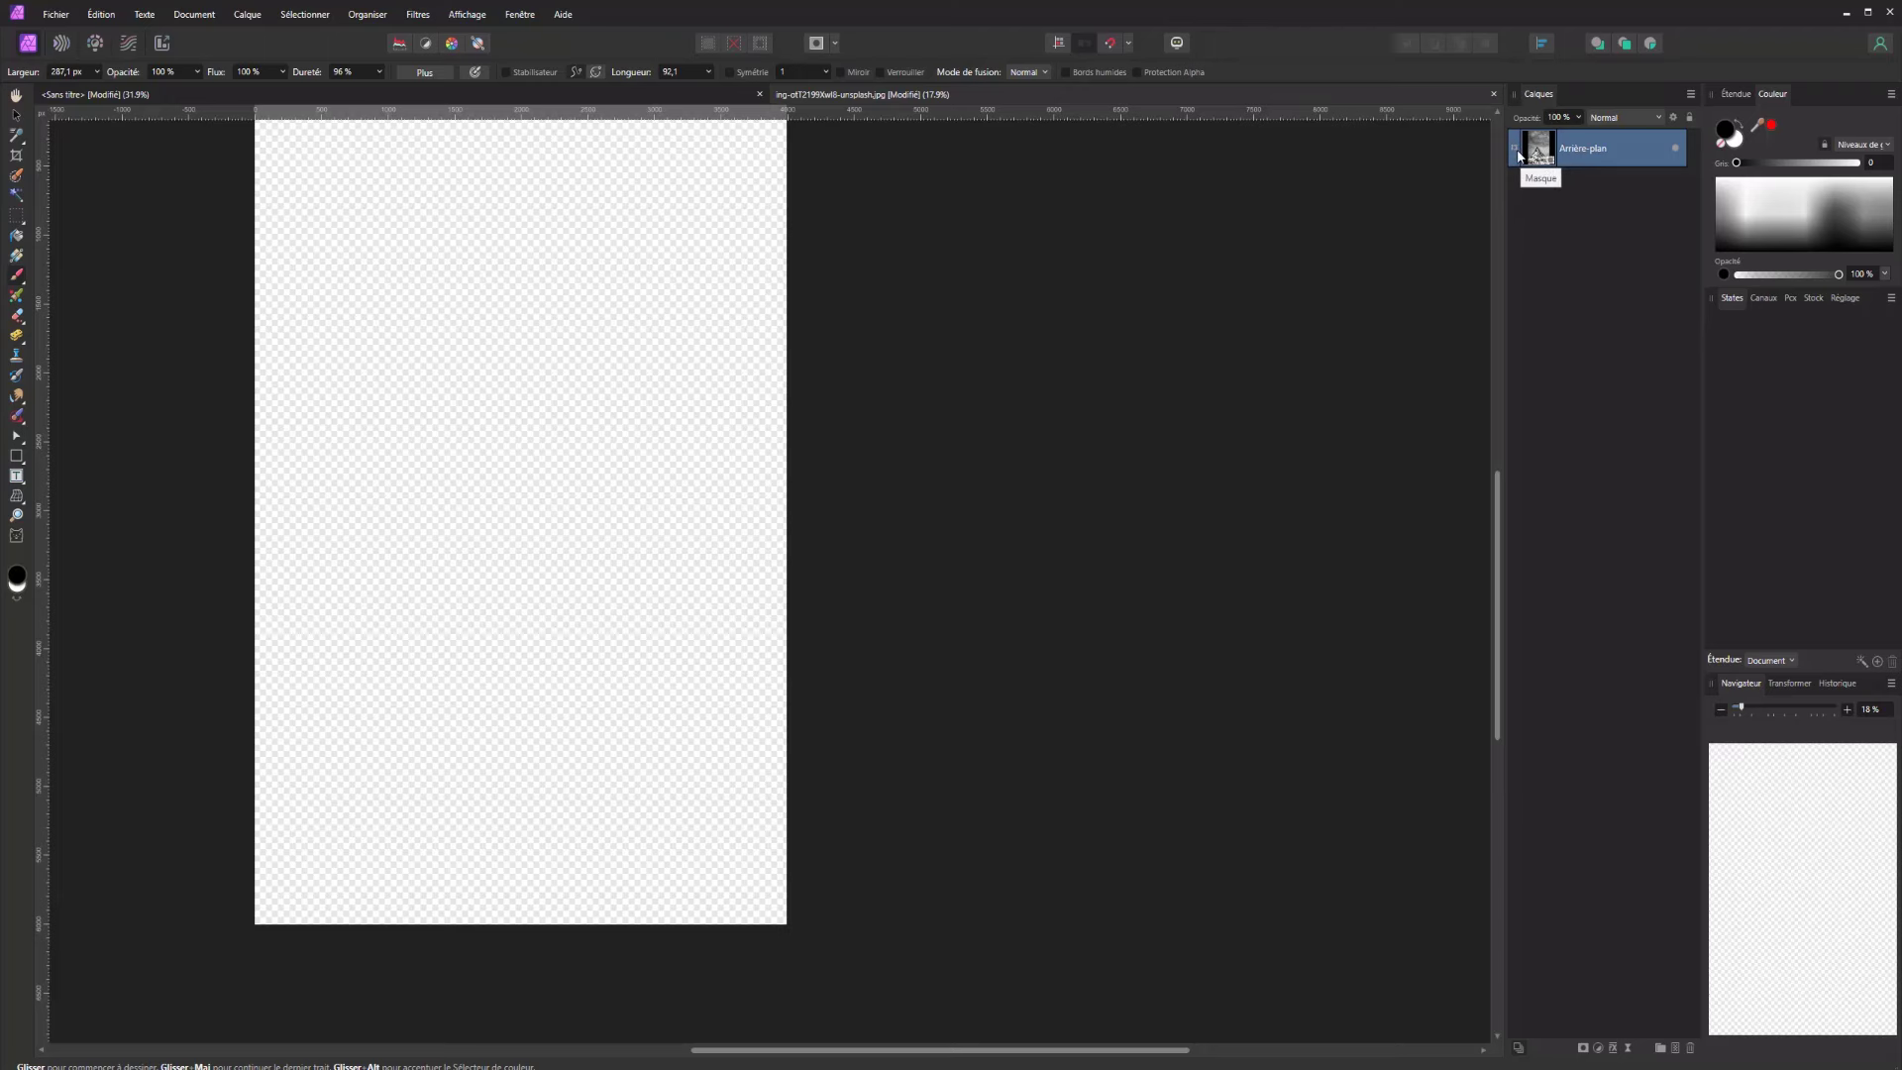
left_click(1518, 156)
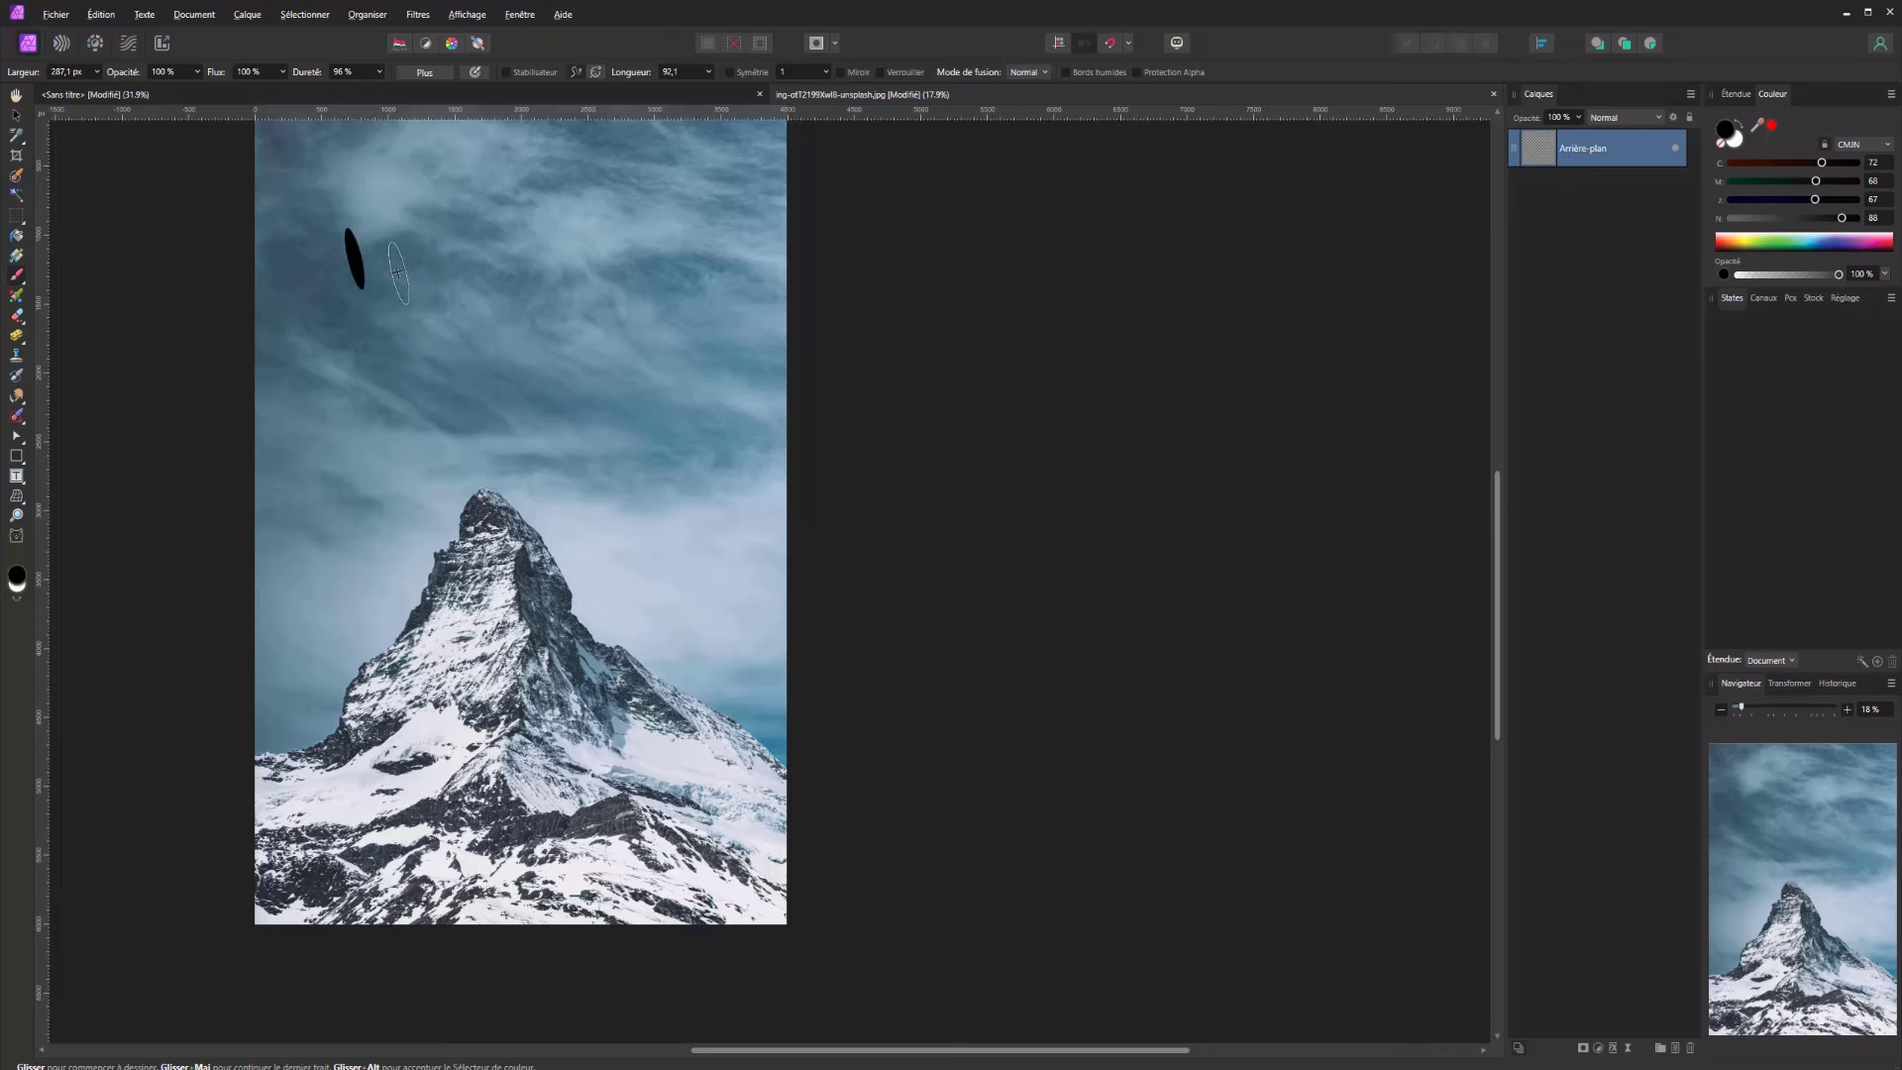
mouse_move(394, 275)
left_mouse_down()
mouse_move(357, 275)
mouse_move(374, 277)
left_mouse_up()
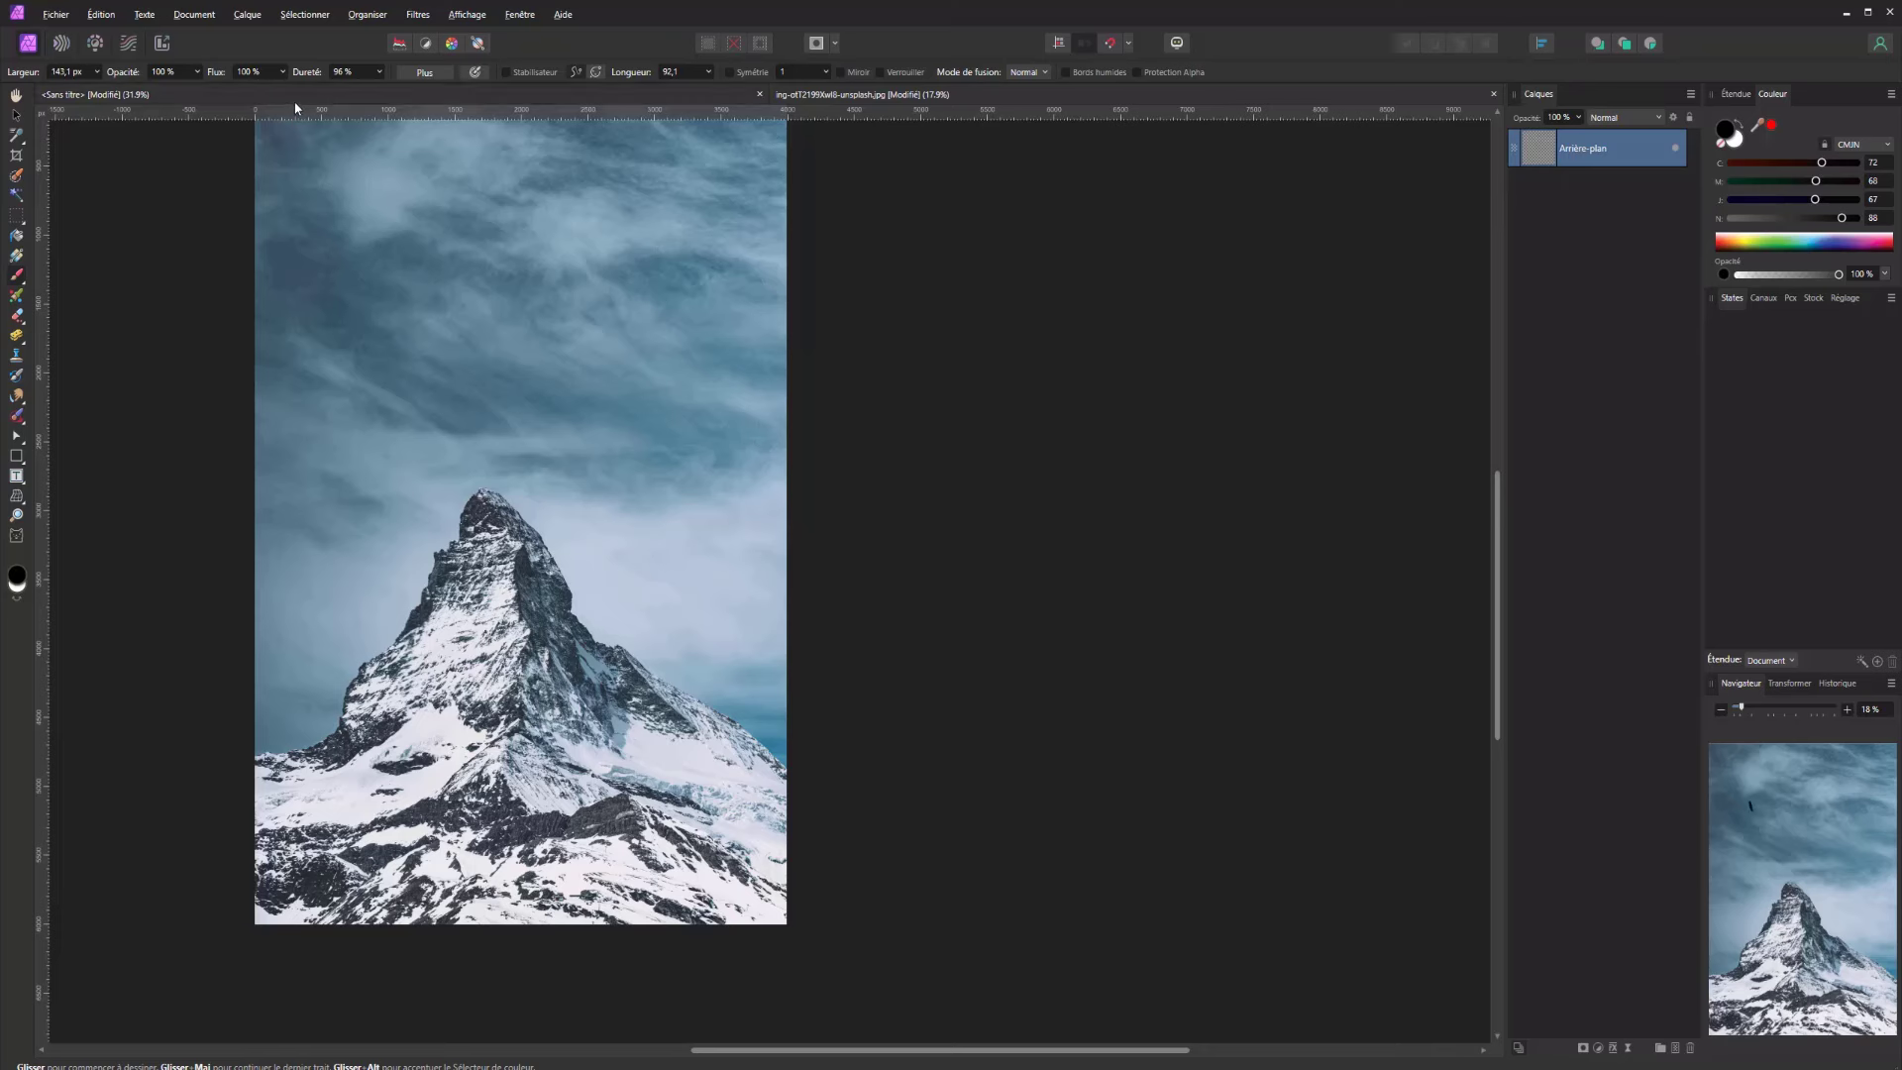
Cut a small rectangular hole in the snowy slope below the summit using a rectangular marquee selection on the Arrière-plan layer
left_click(246, 13)
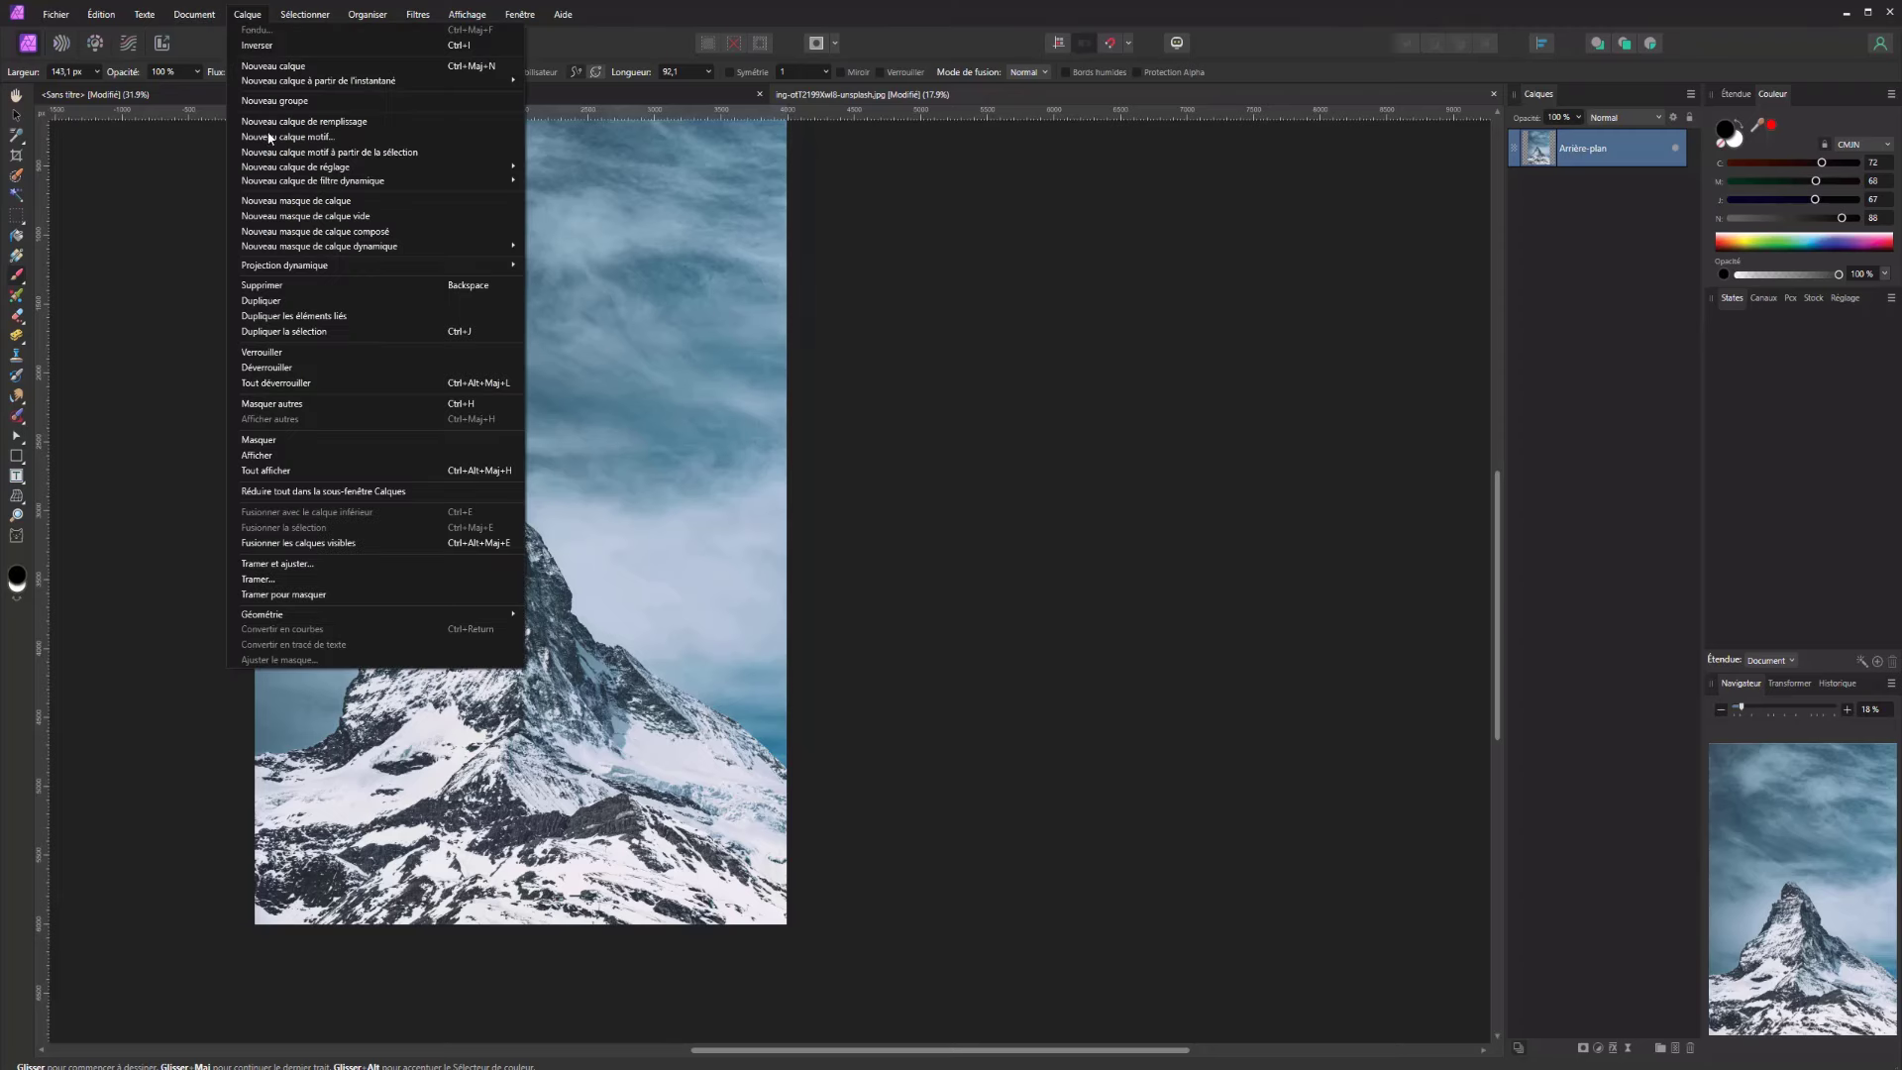
mouse_move(345, 615)
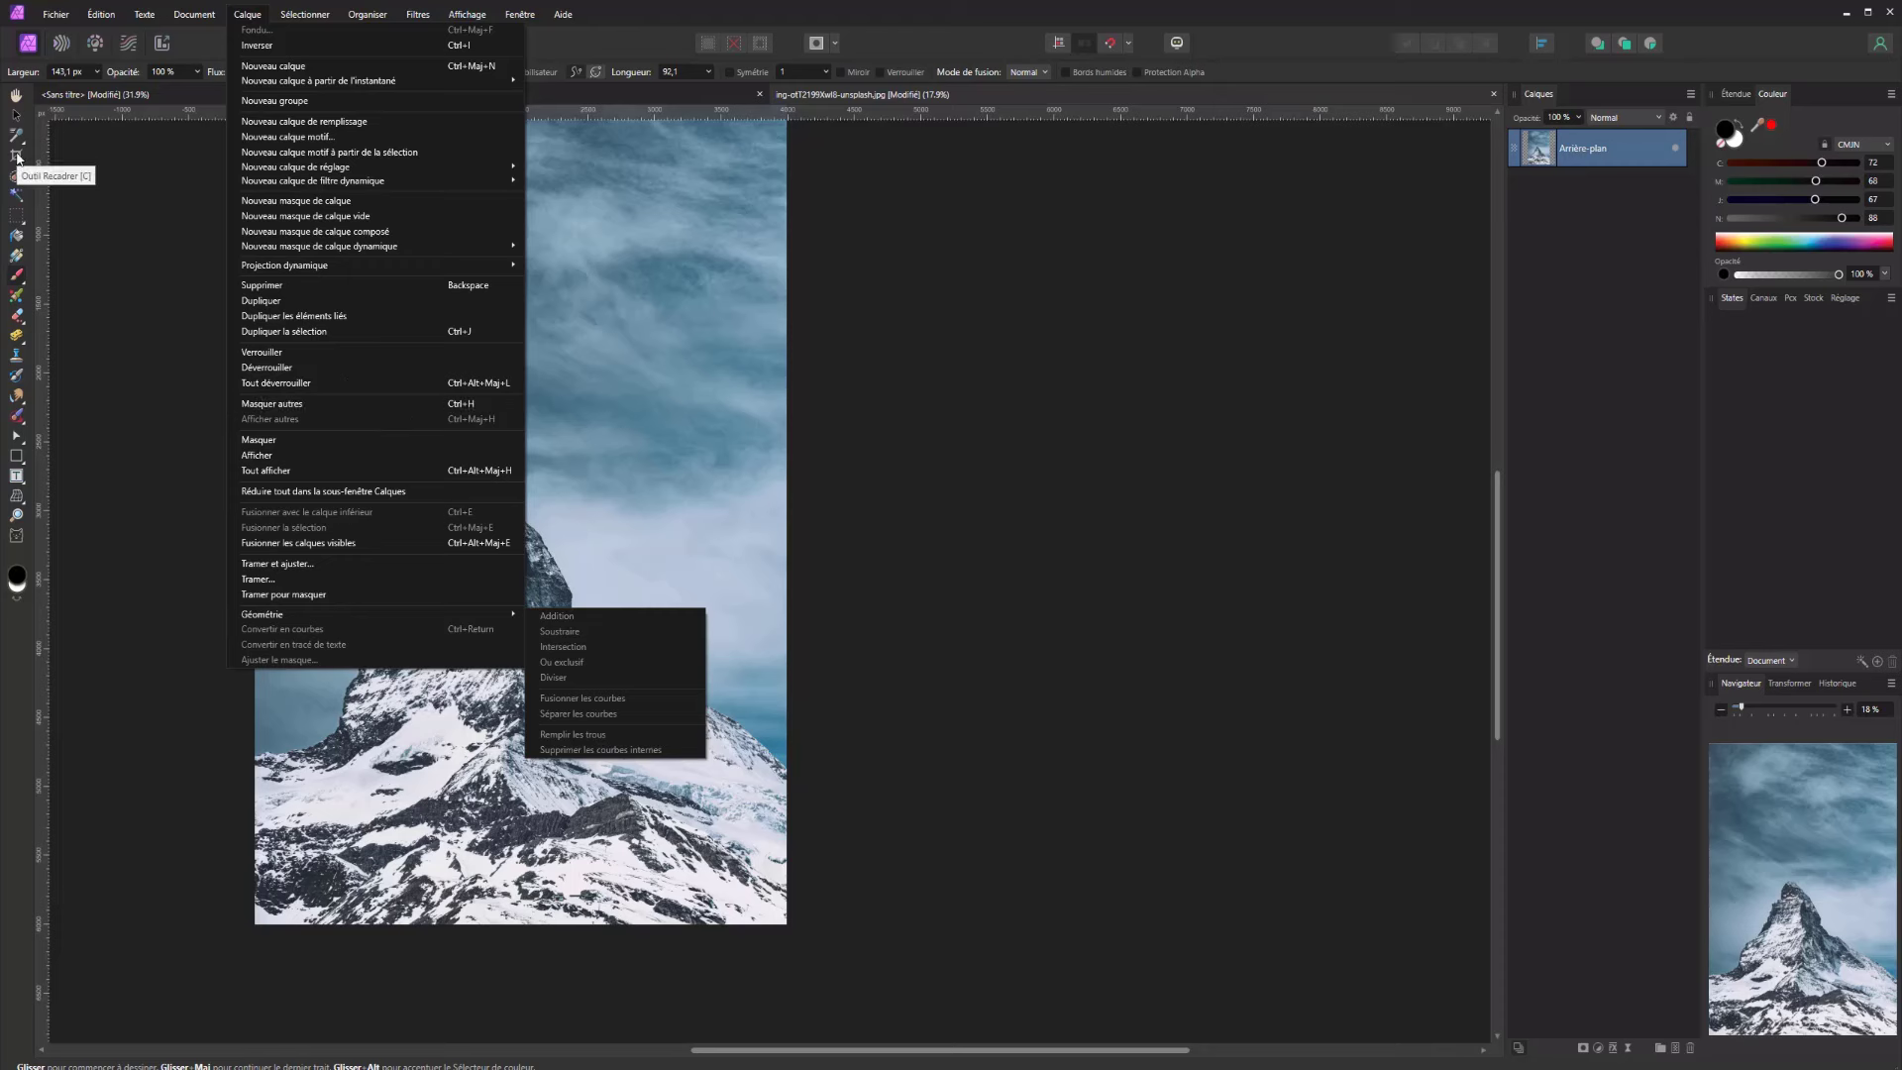
left_click(22, 217)
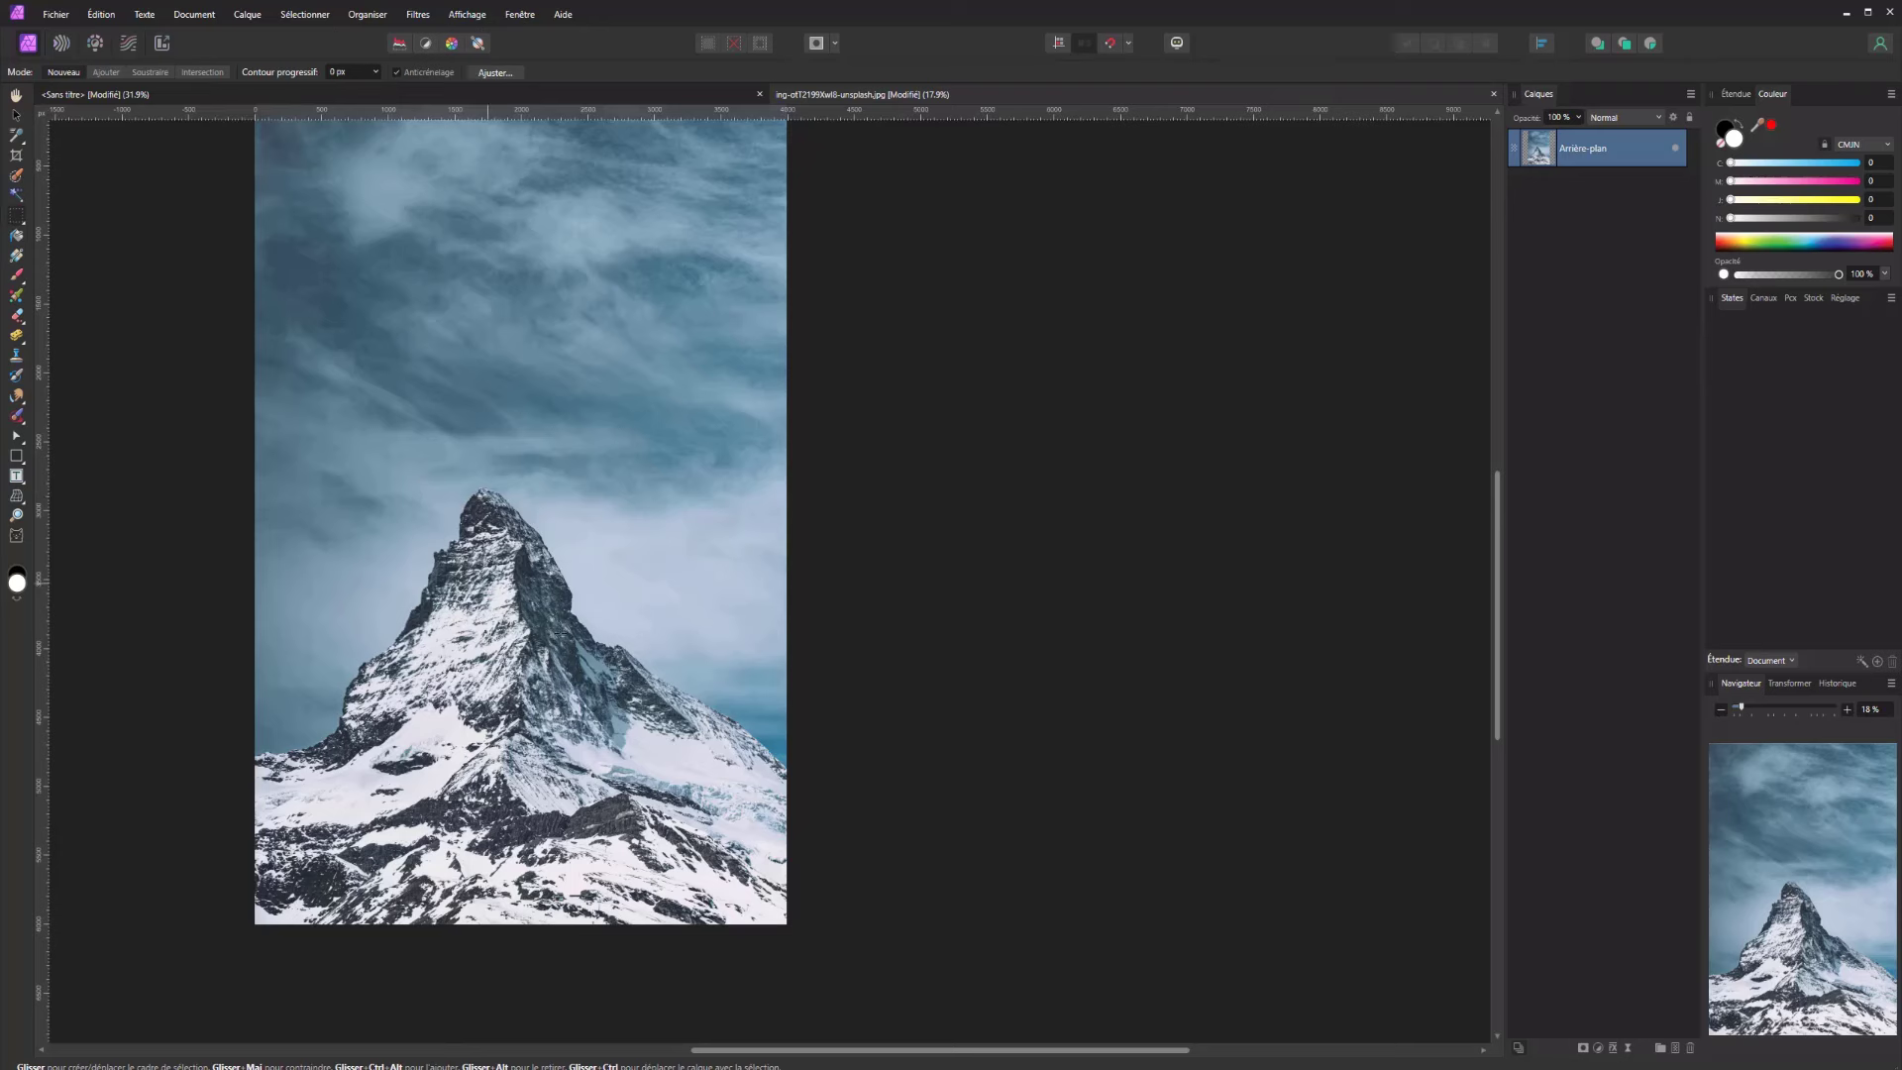
left_click_drag(541, 724, 606, 817)
key("Delete")
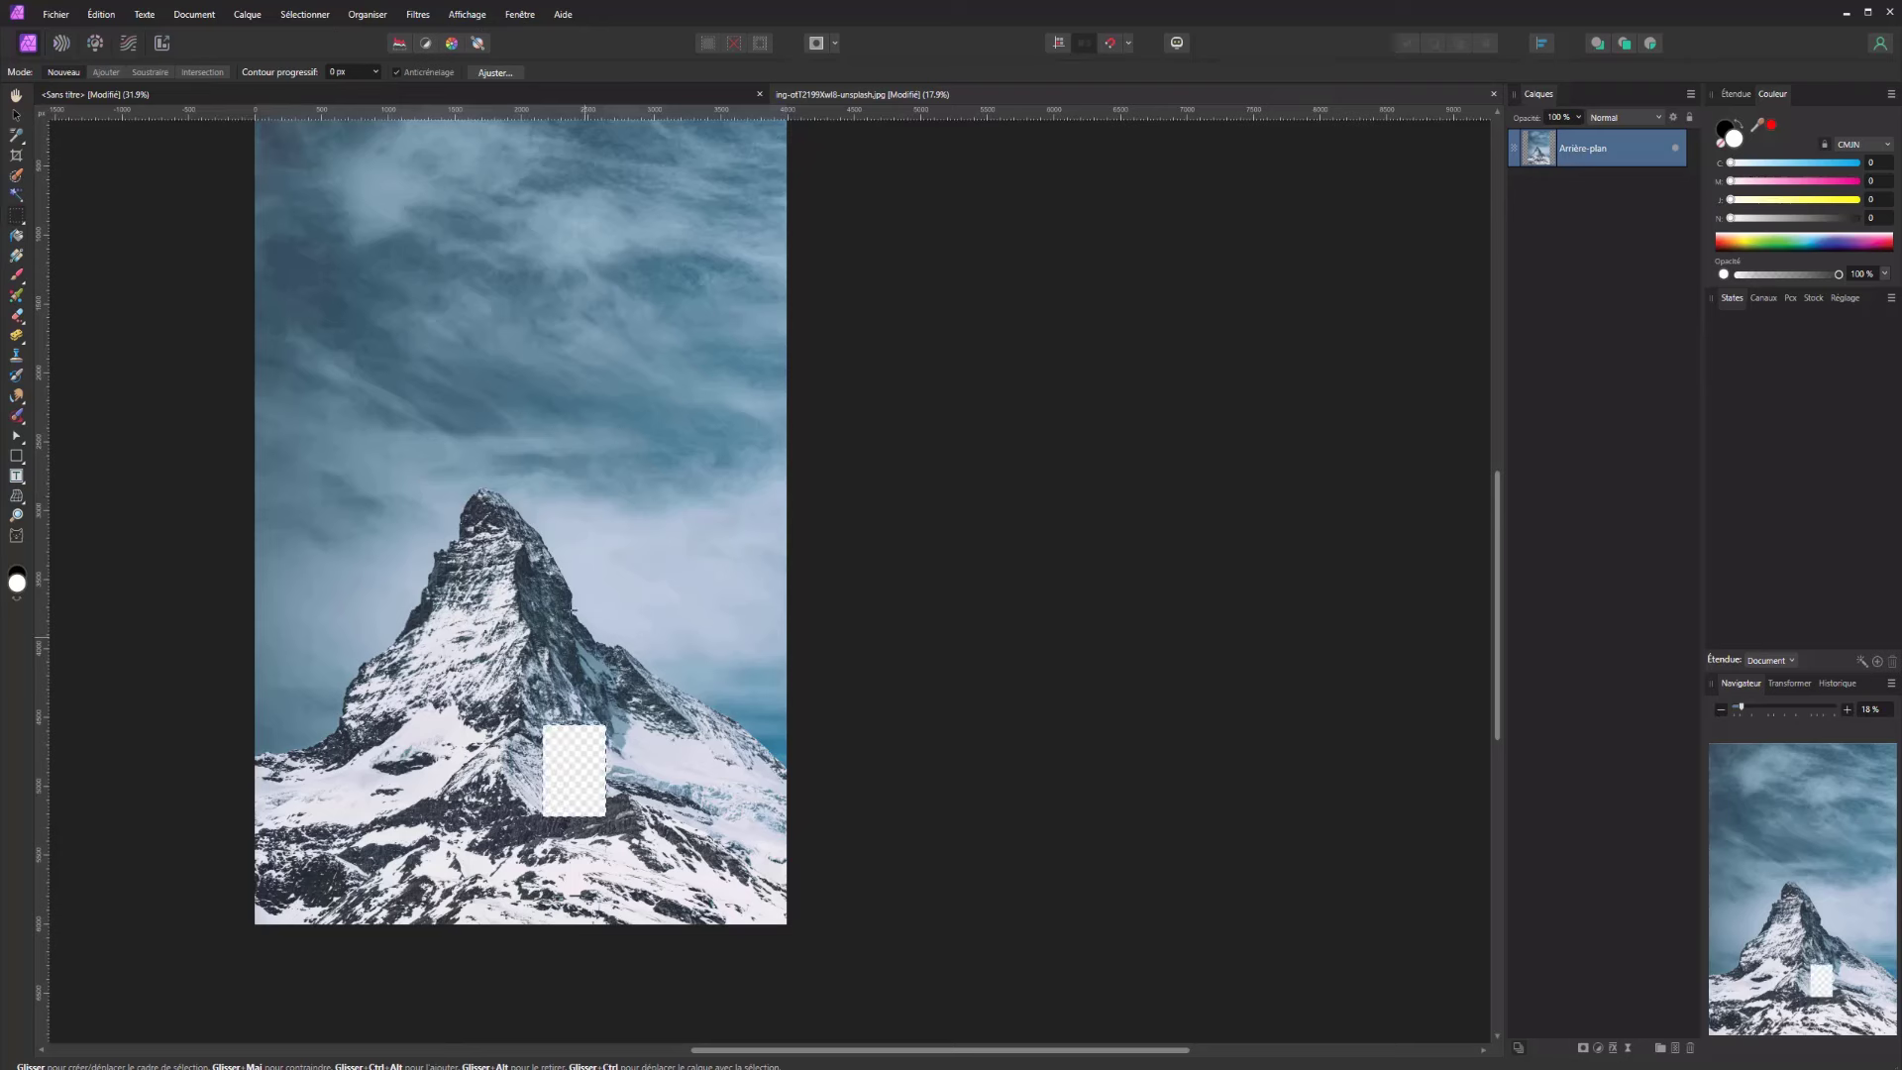
Examine the Géométrie commands for the layer with the hole, including Remplir les trous
left_click(248, 14)
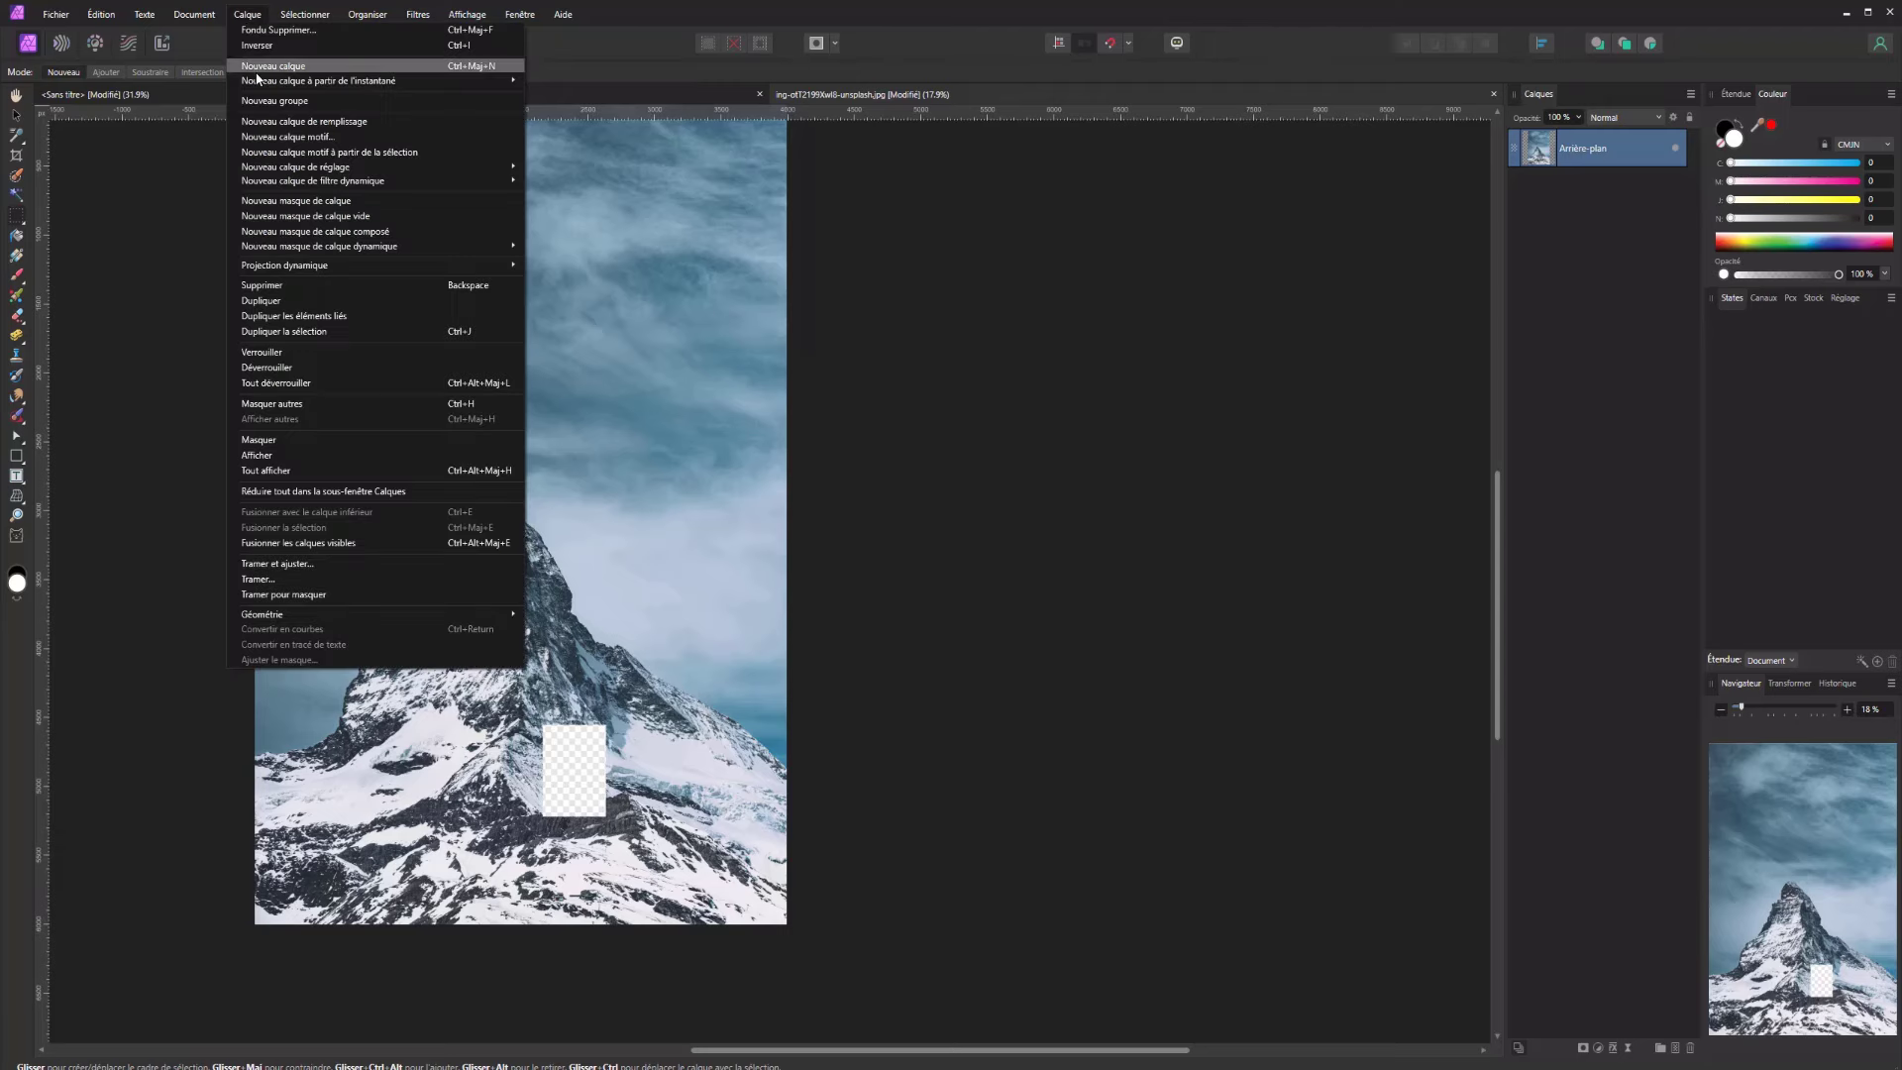
left_click(675, 860)
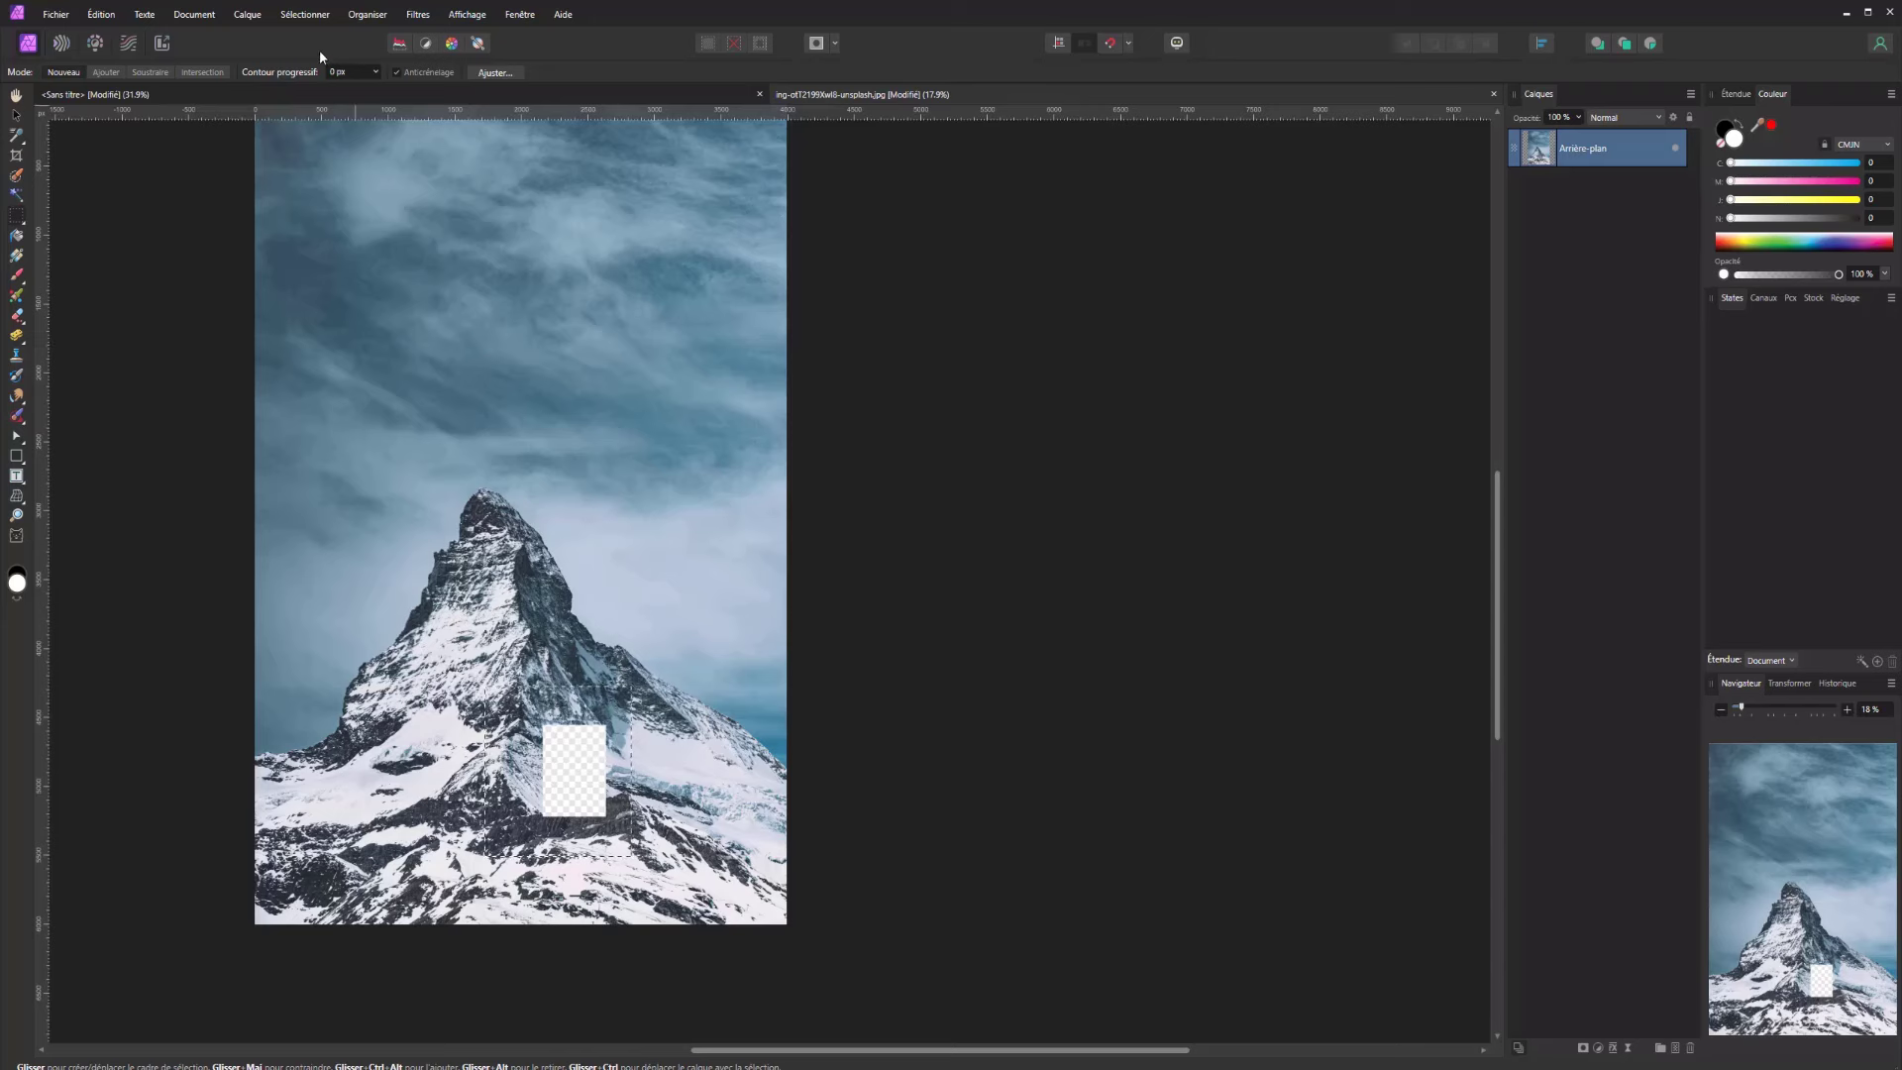
left_click(264, 13)
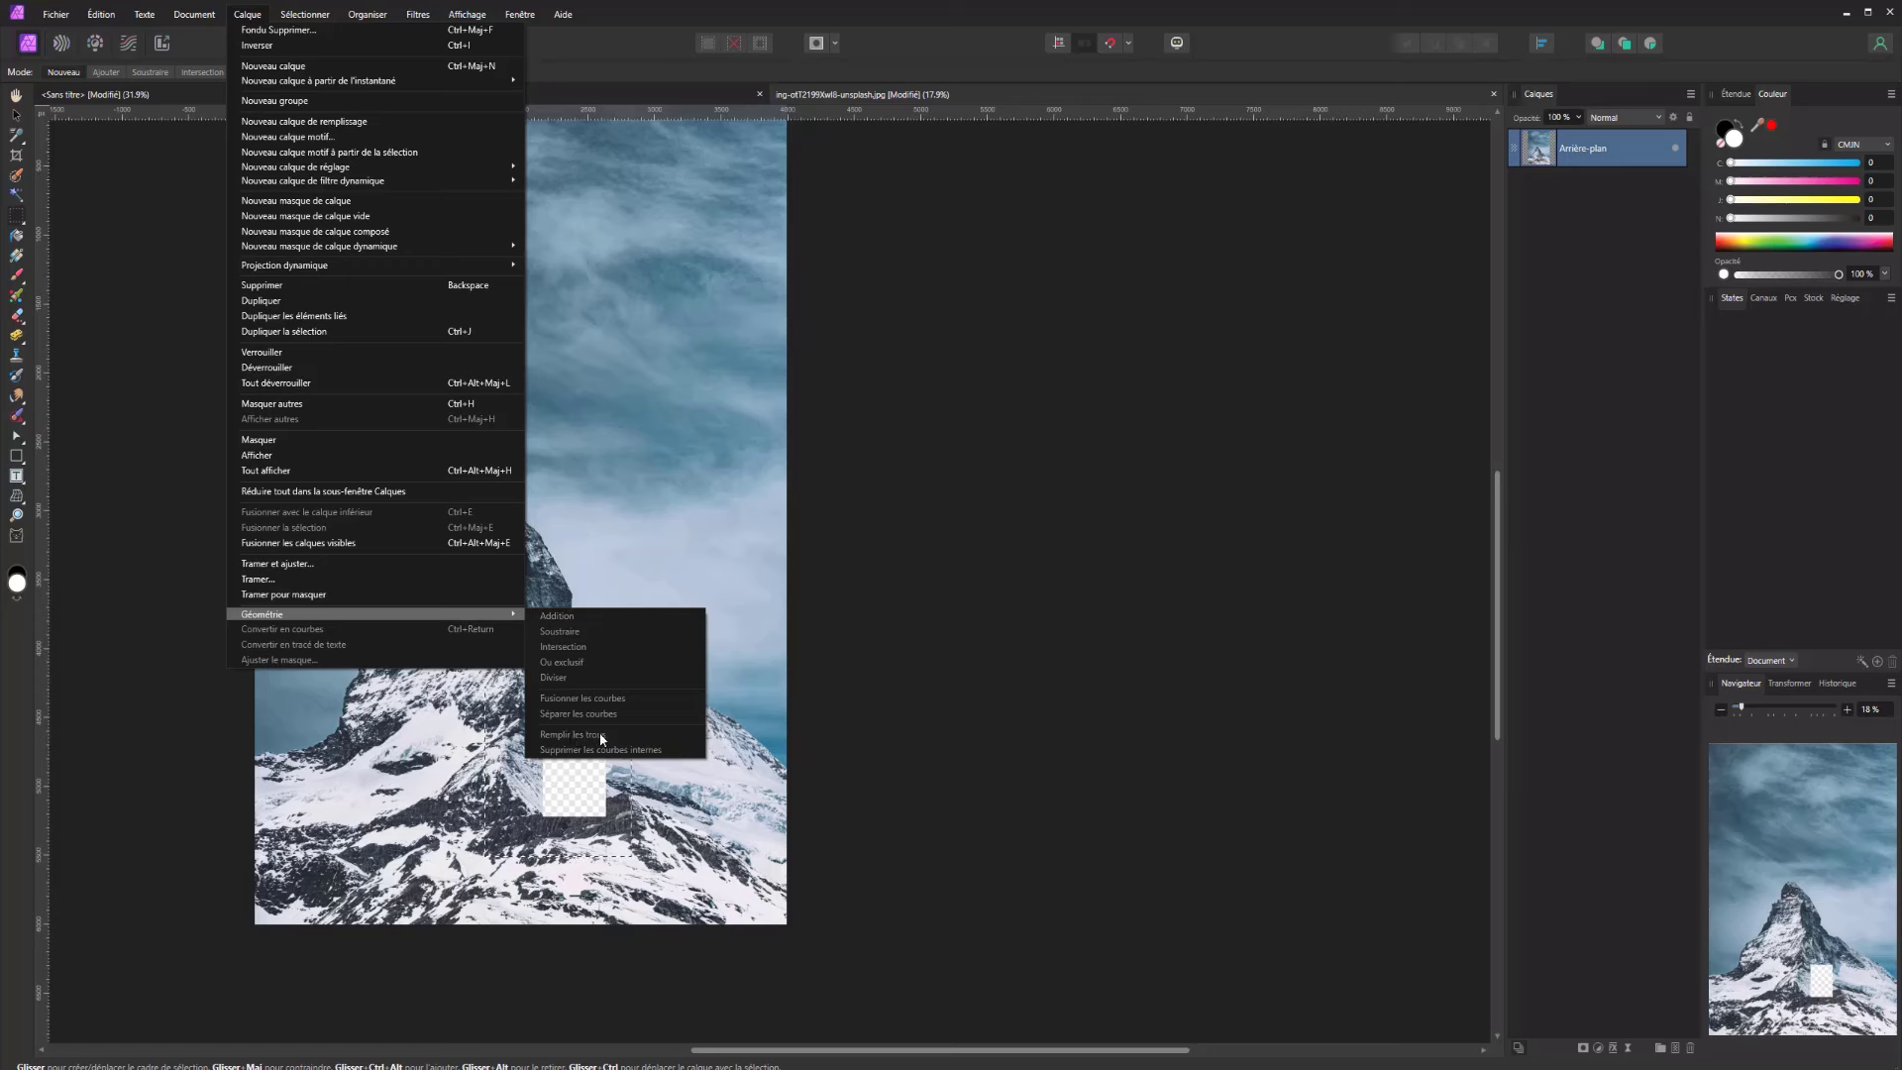
Undo the rectangular hole cut into the snowy slope of the mountain photo
left_click(799, 456)
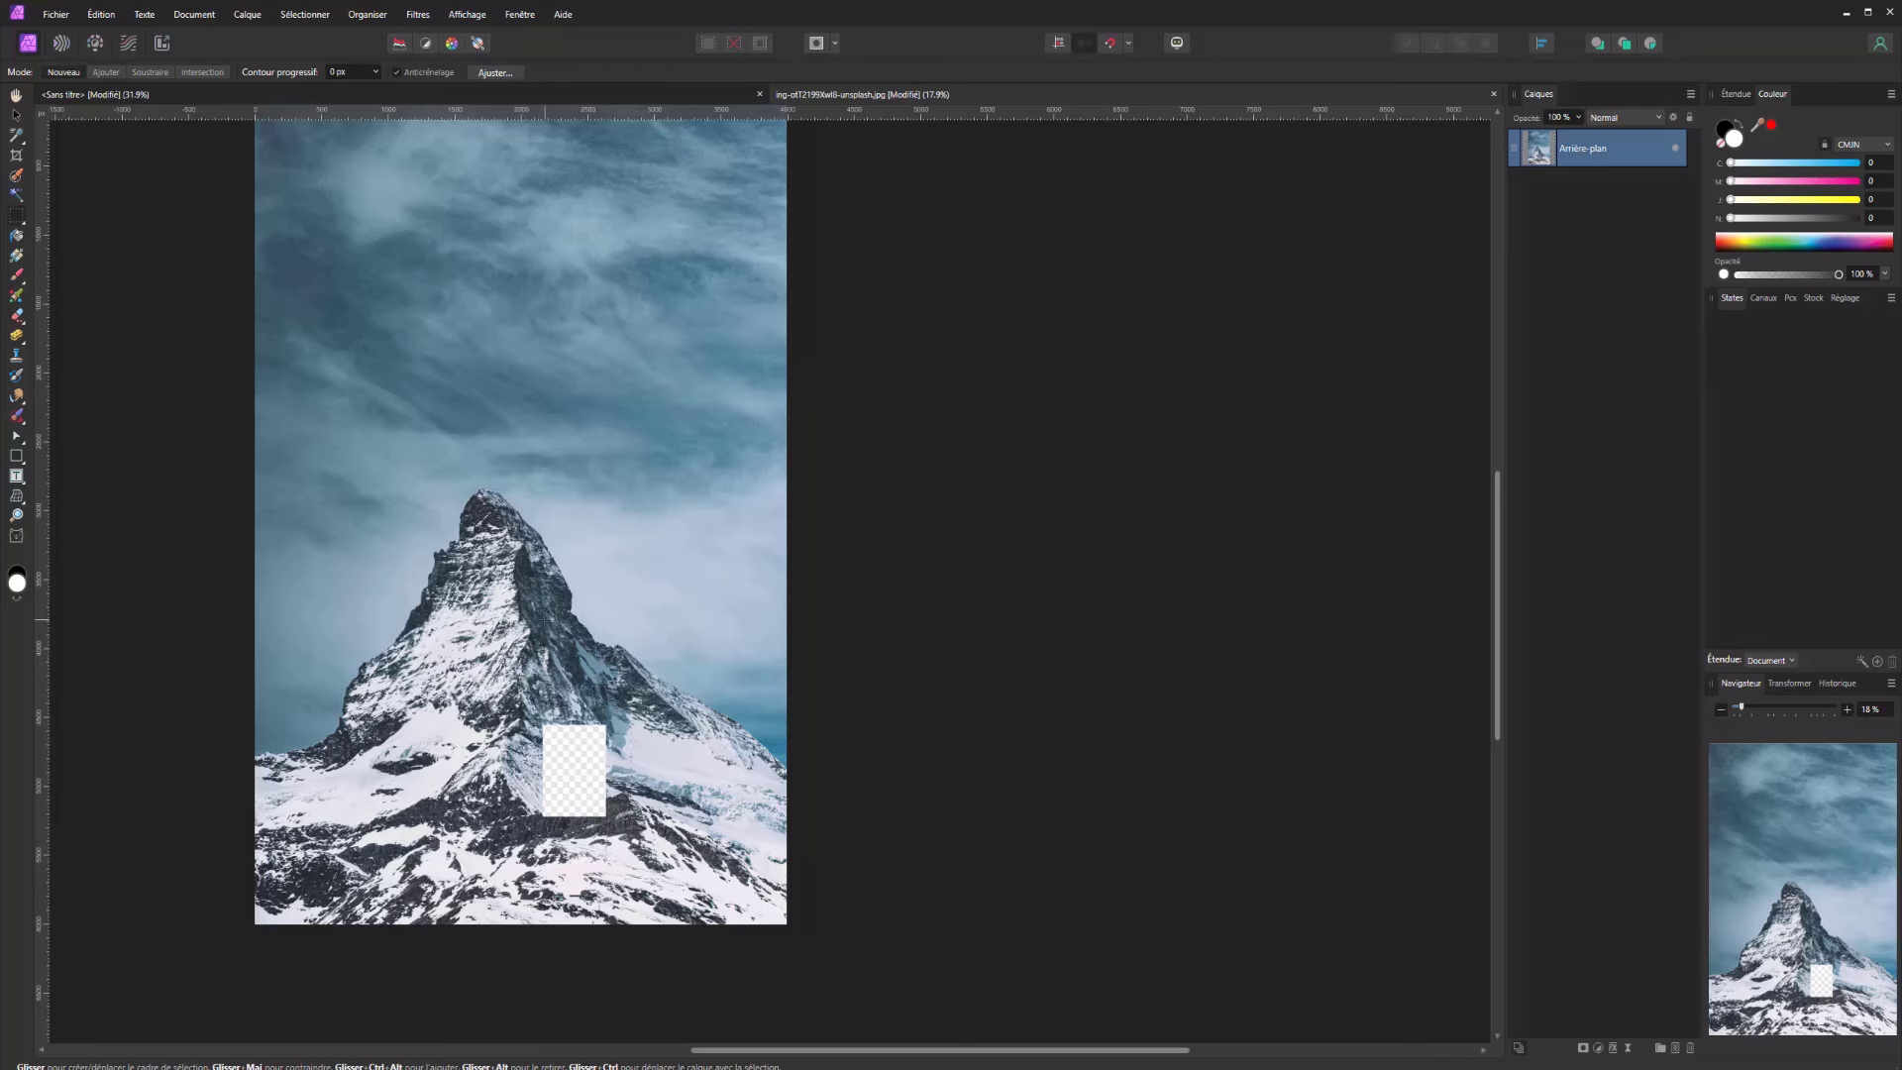
key("ctrl+j")
key("ctrl+z")
key("ctrl+z")
key("ctrl+z")
key("ctrl+z")
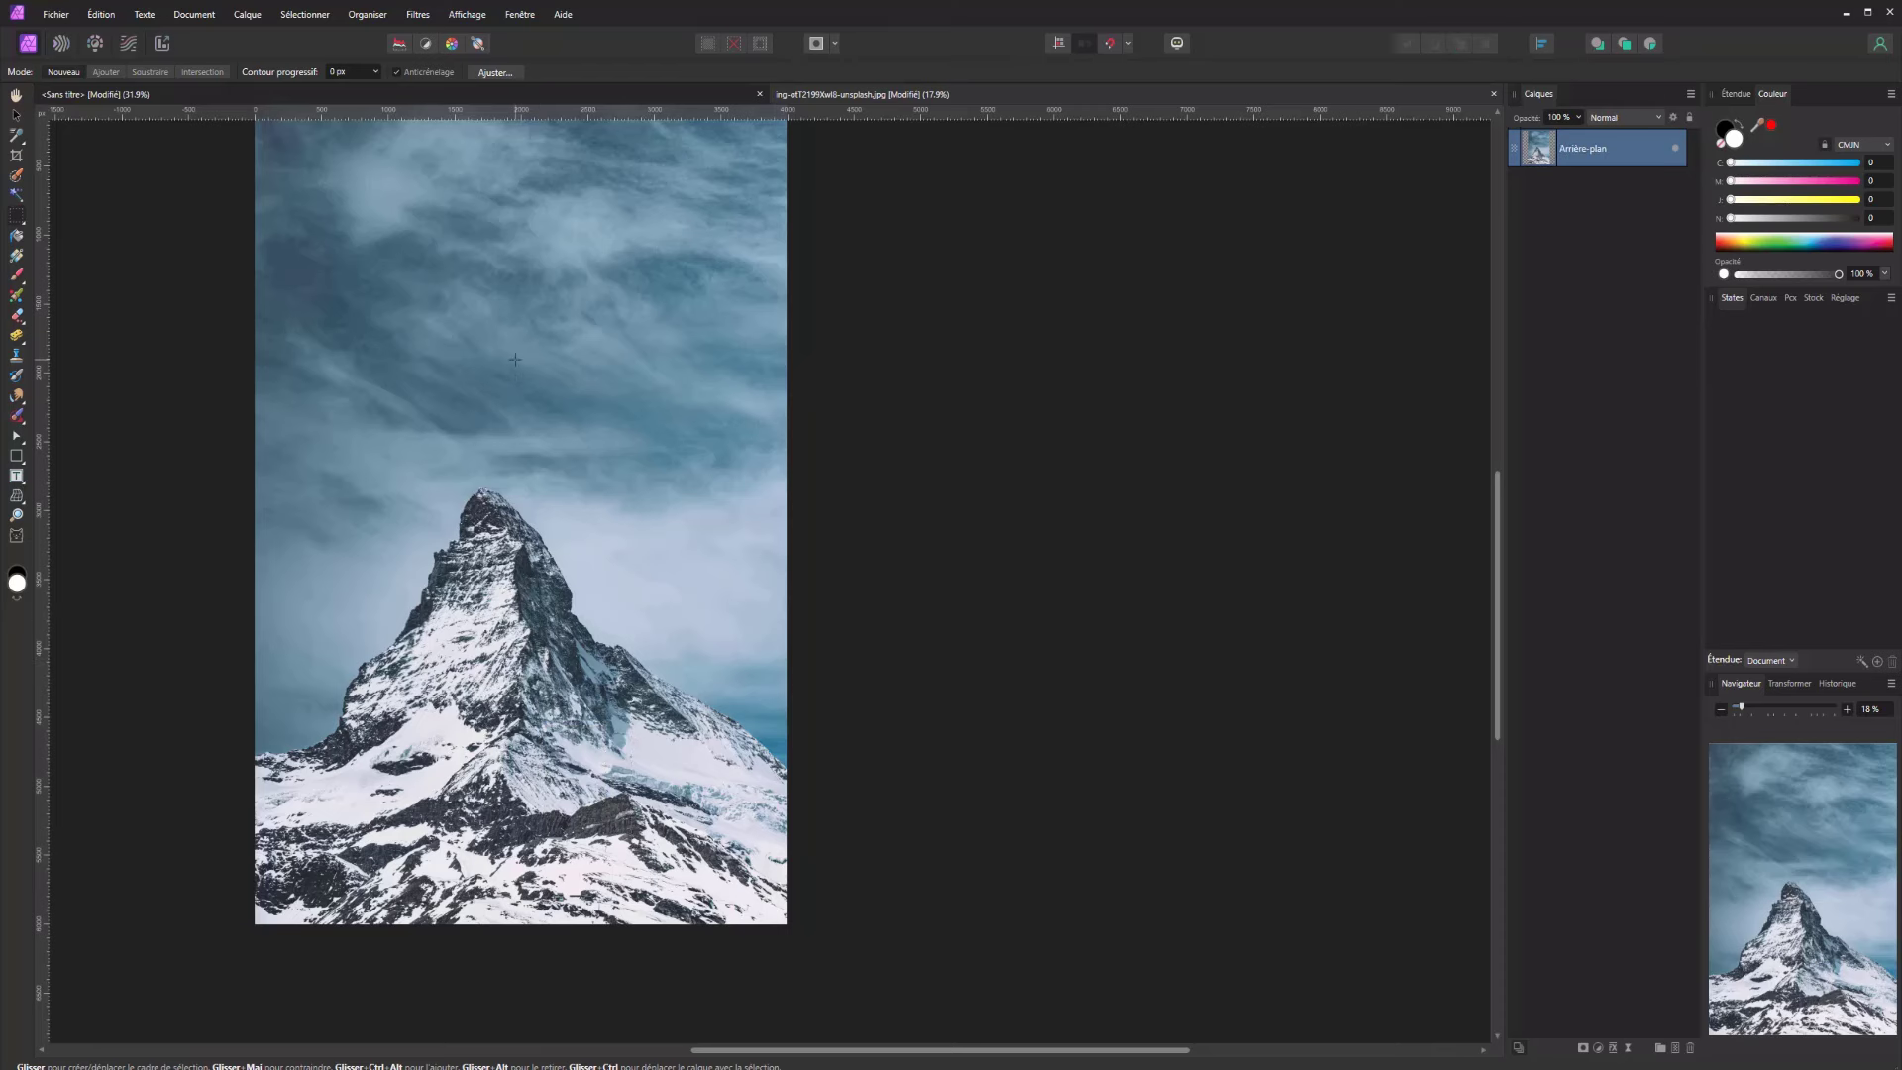
Delete the empty Pixel layer above the light-blue rectangle in the untitled document, and review the Calque commands
left_click(466, 96)
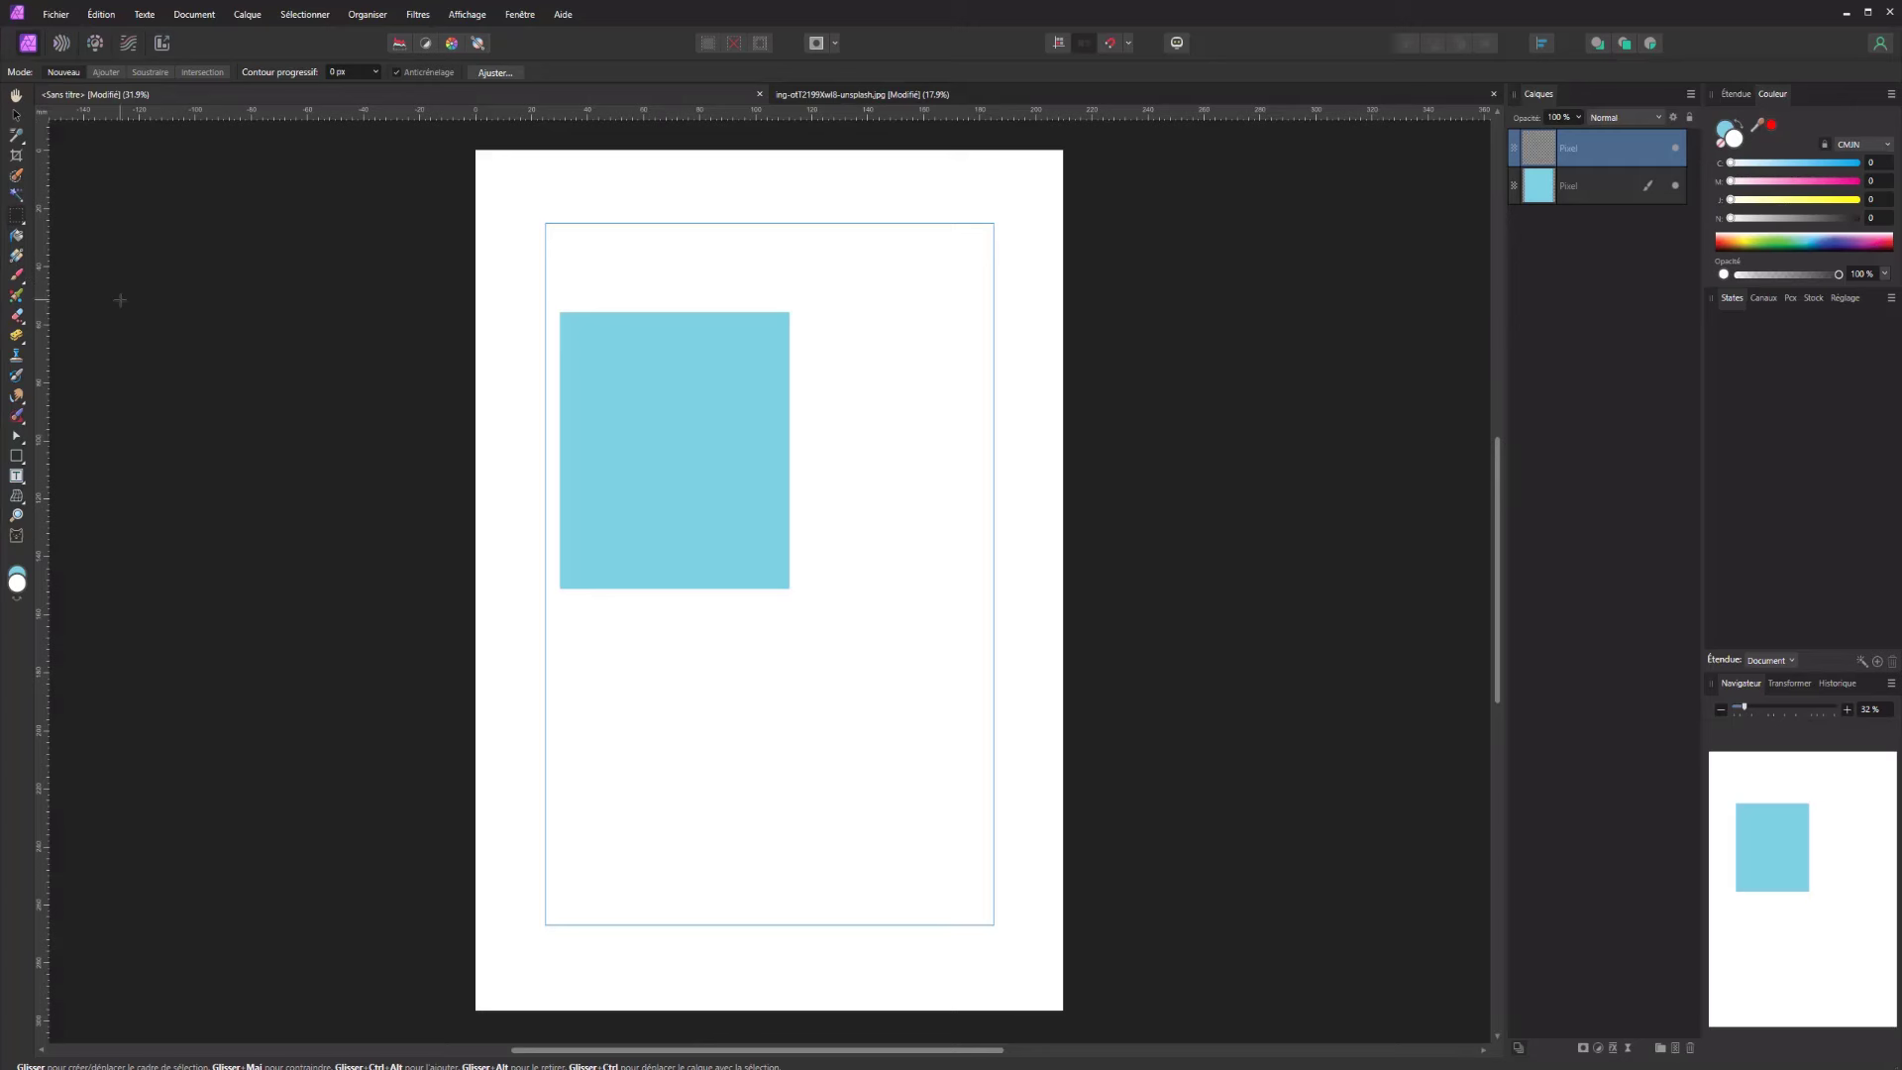
key("Delete")
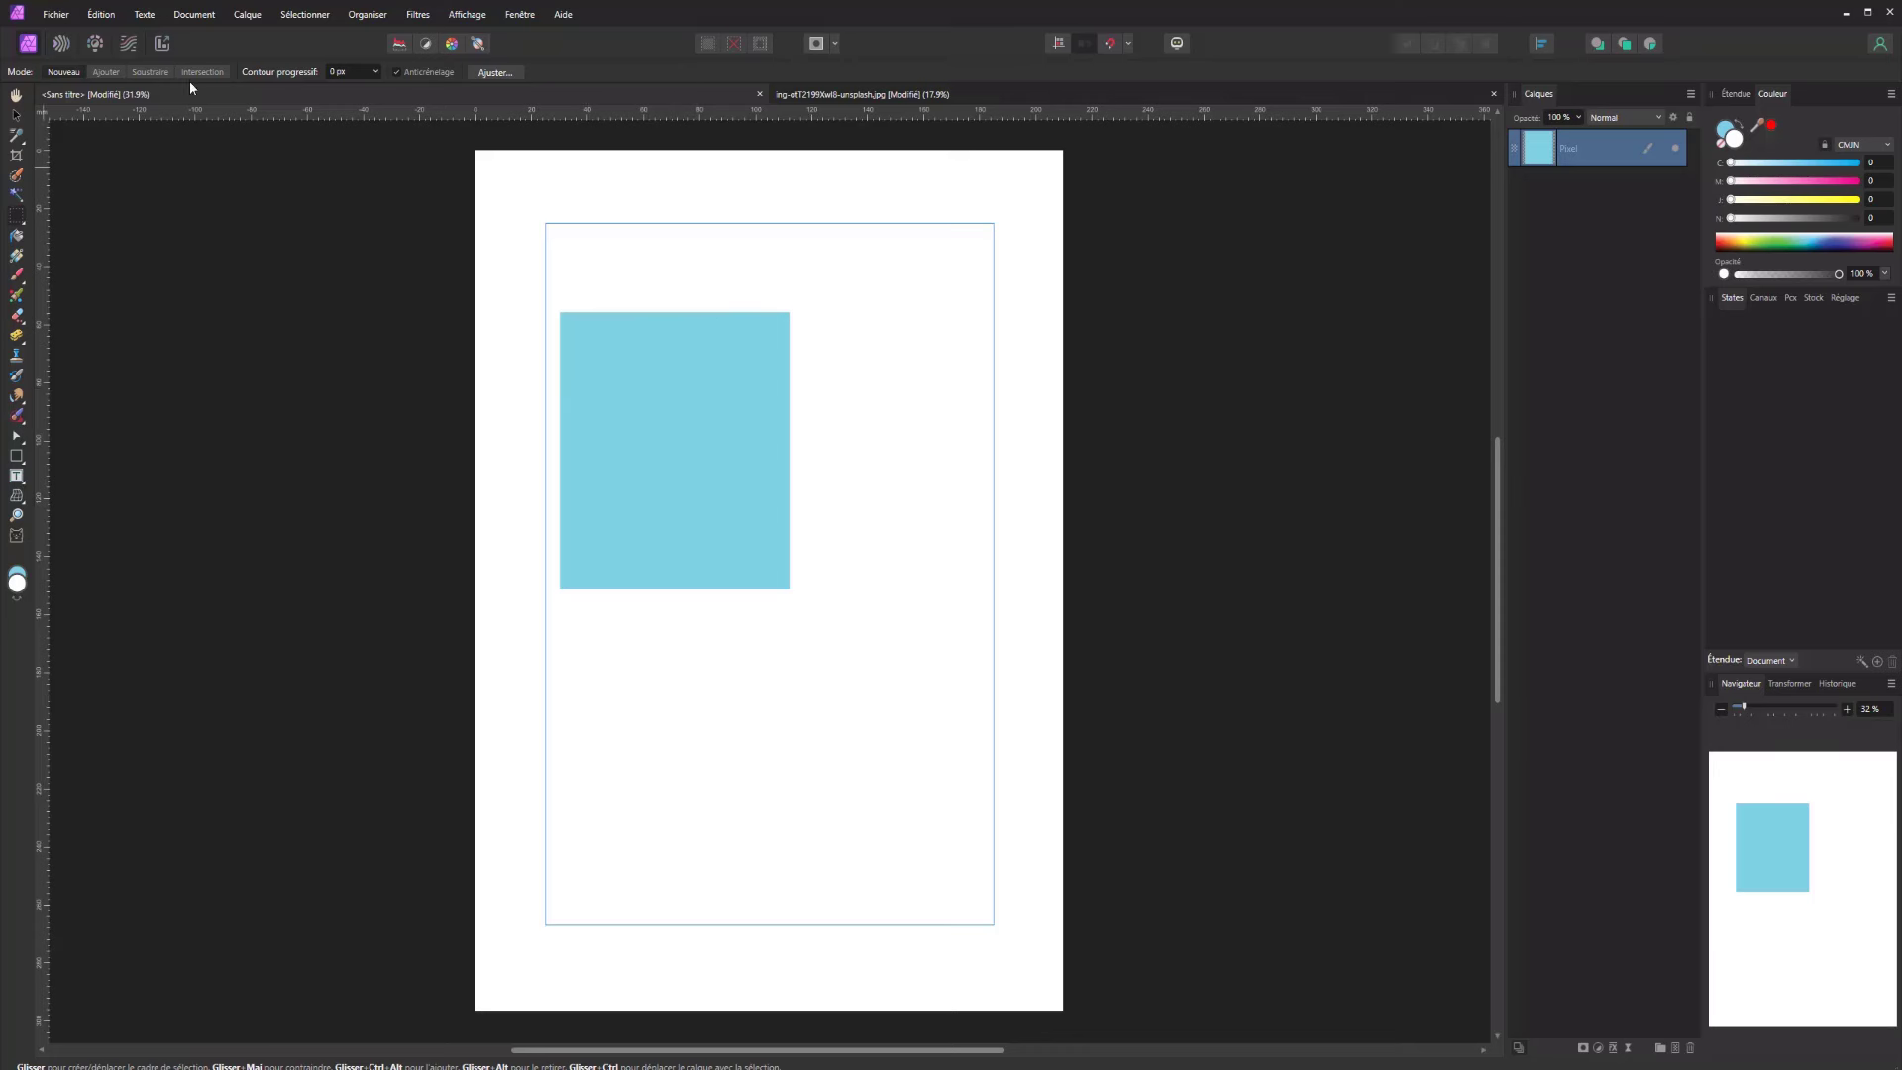
left_click(250, 15)
mouse_move(291, 171)
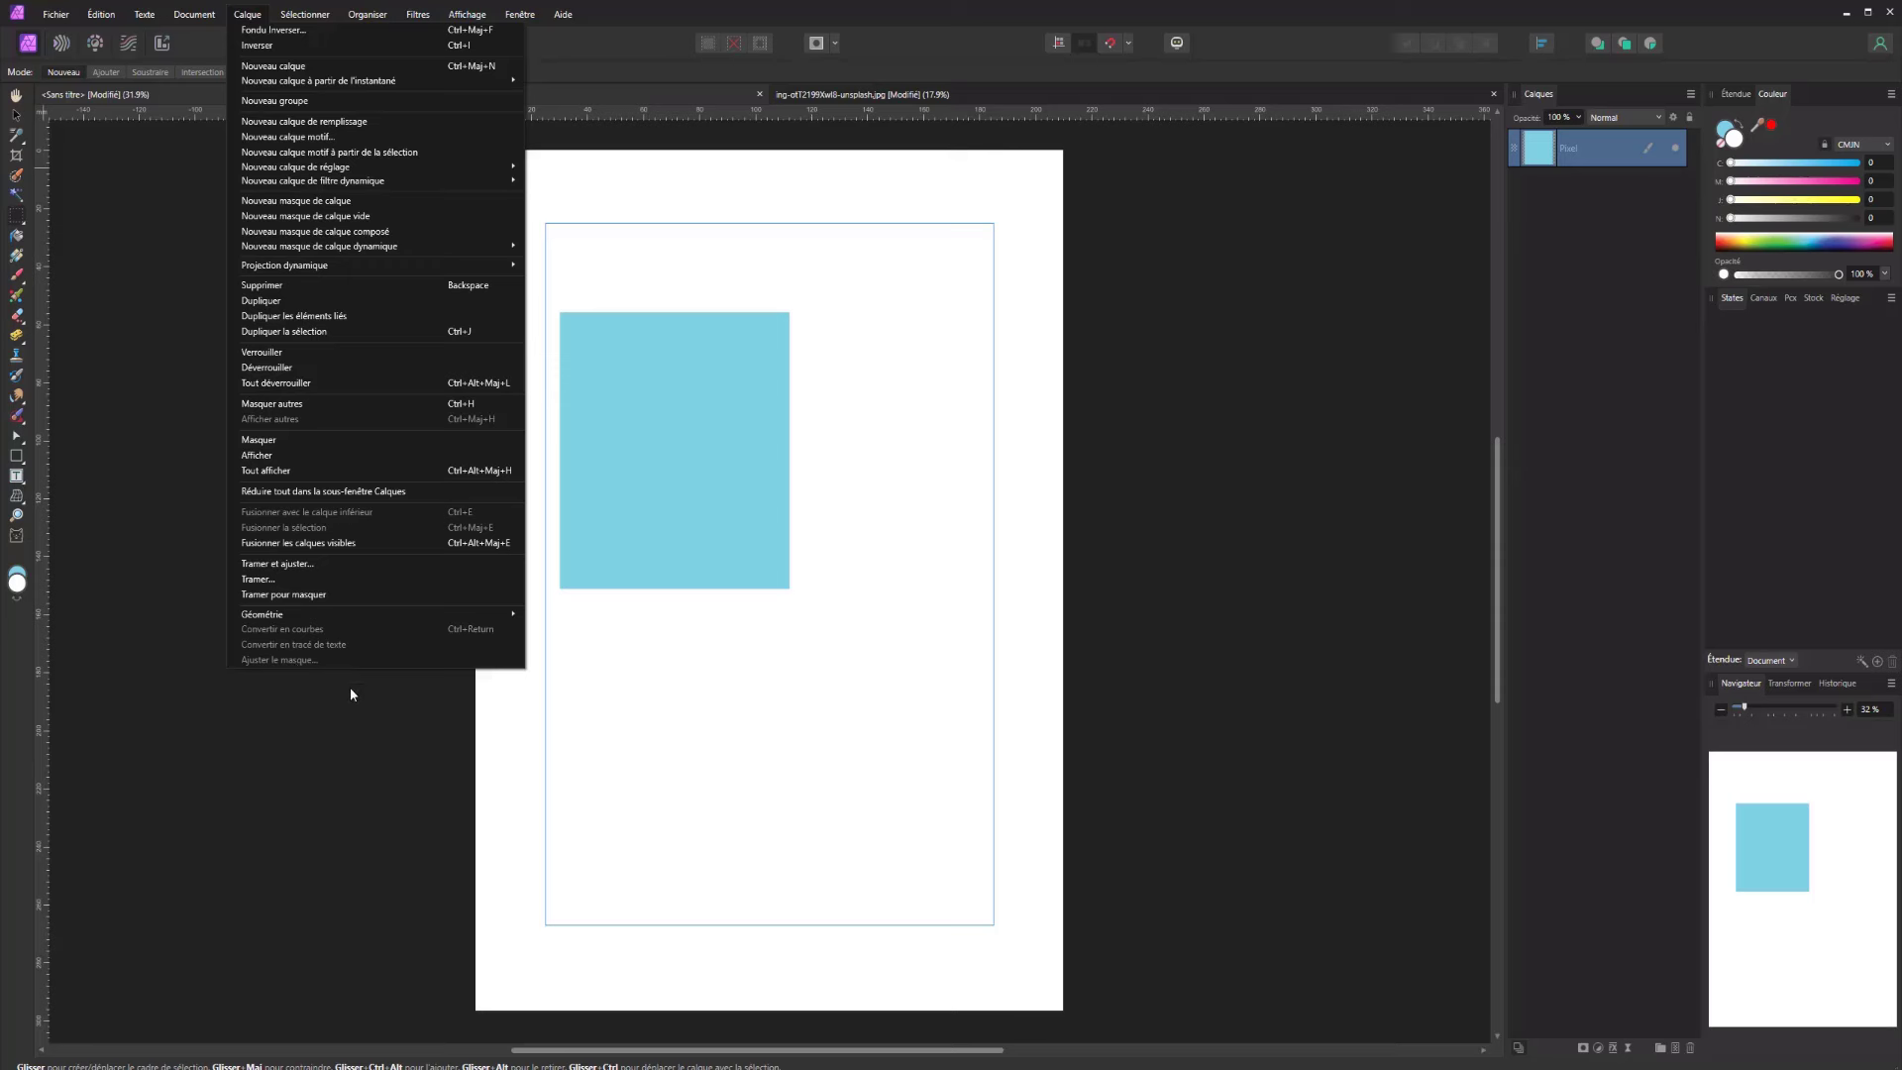
left_click(347, 724)
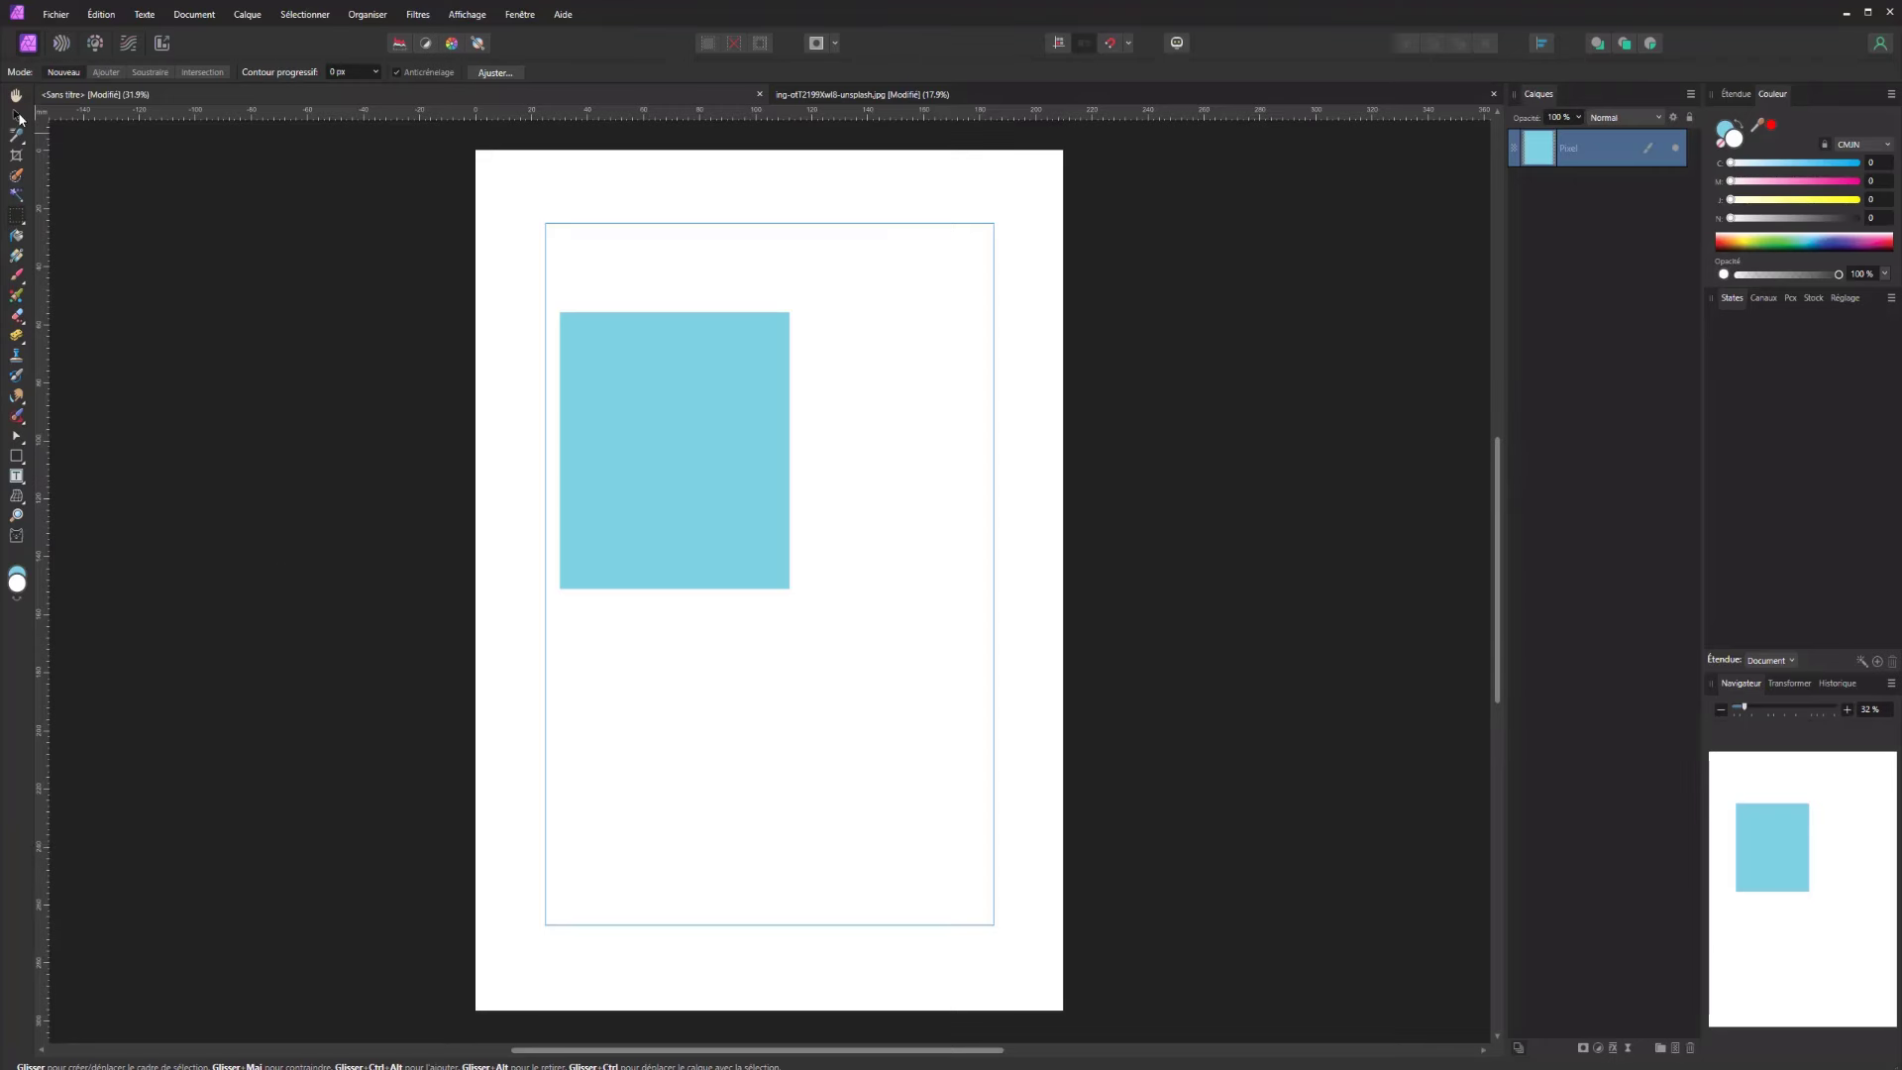
Move the light-blue rectangle to about the middle of the page
left_click(17, 114)
mouse_move(740, 532)
left_mouse_down()
mouse_move(845, 525)
mouse_move(784, 656)
mouse_move(739, 616)
mouse_move(790, 592)
mouse_move(721, 553)
left_mouse_up()
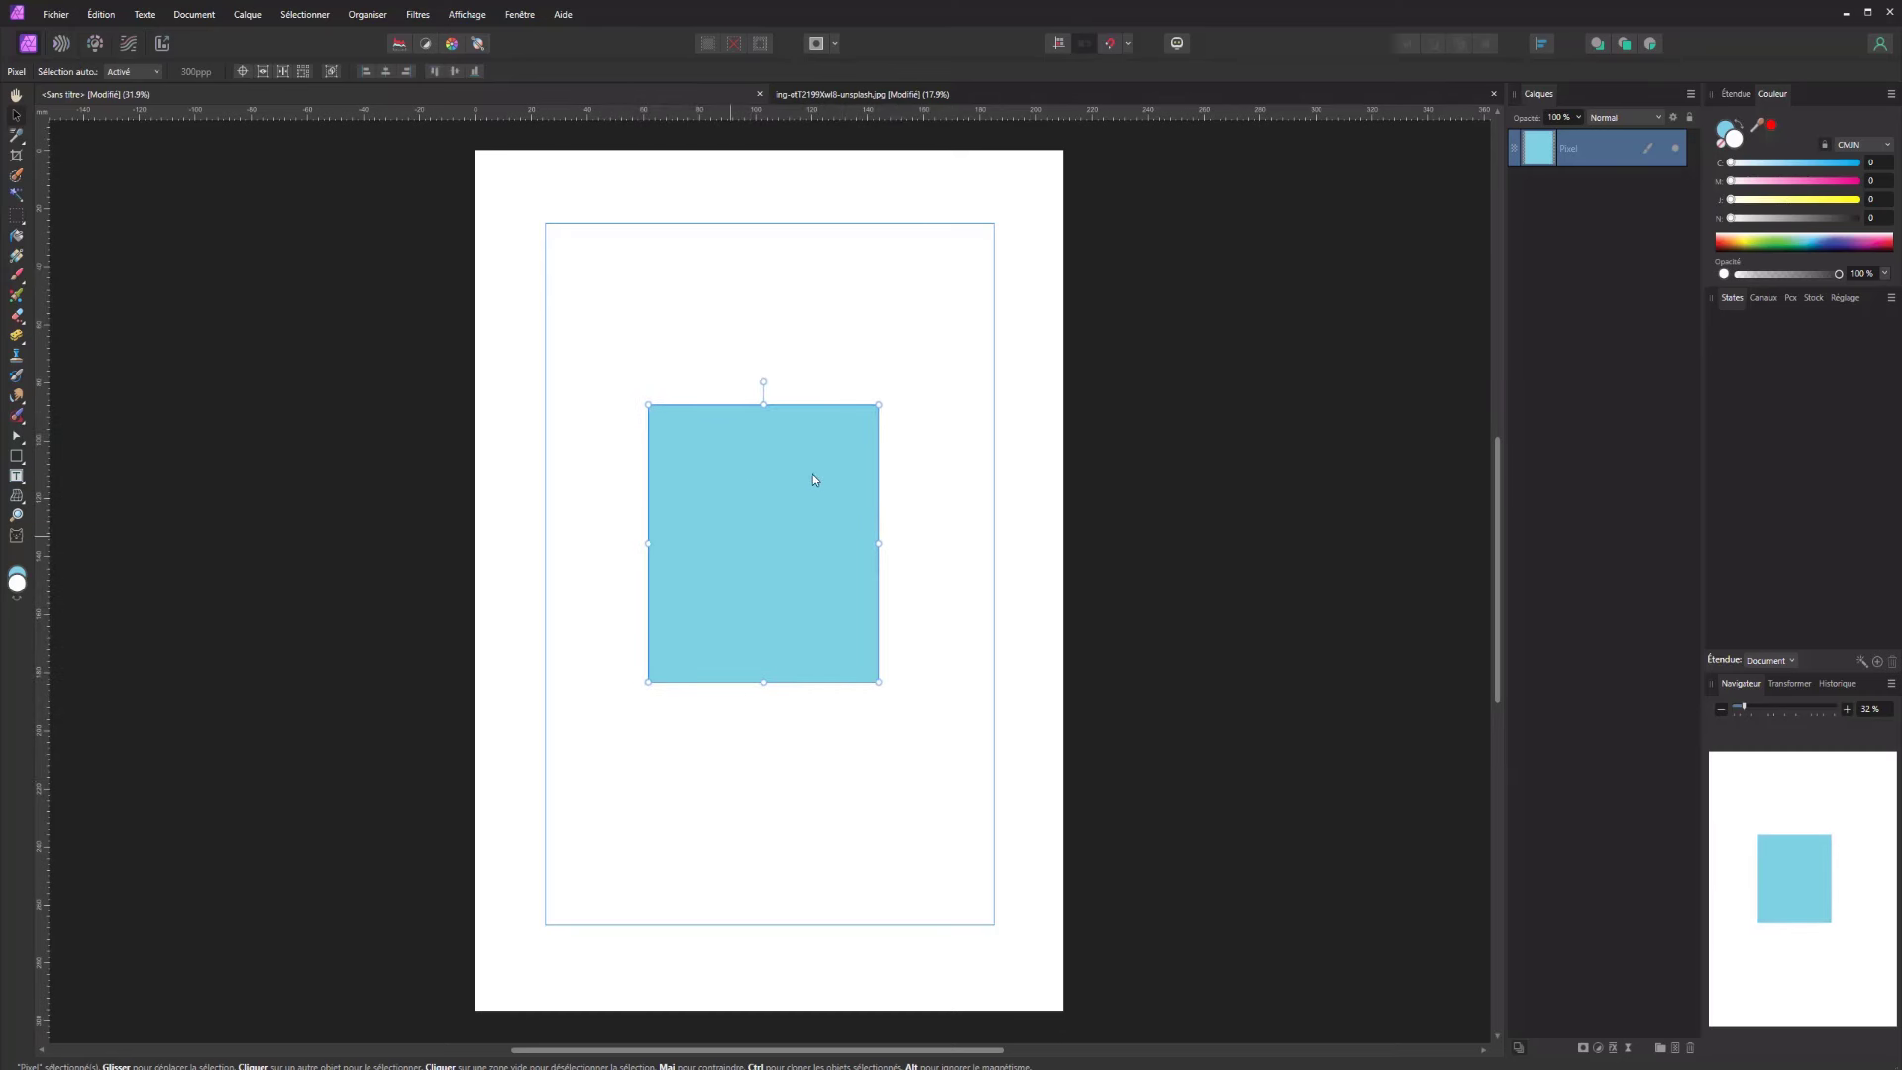
Examine the Pixel layer's opacity control and the available blend modes, keeping 100 % opacity and Normal
left_click(1578, 118)
mouse_move(1576, 134)
left_mouse_down()
mouse_move(1520, 135)
mouse_move(1603, 134)
left_mouse_up()
left_click(1636, 116)
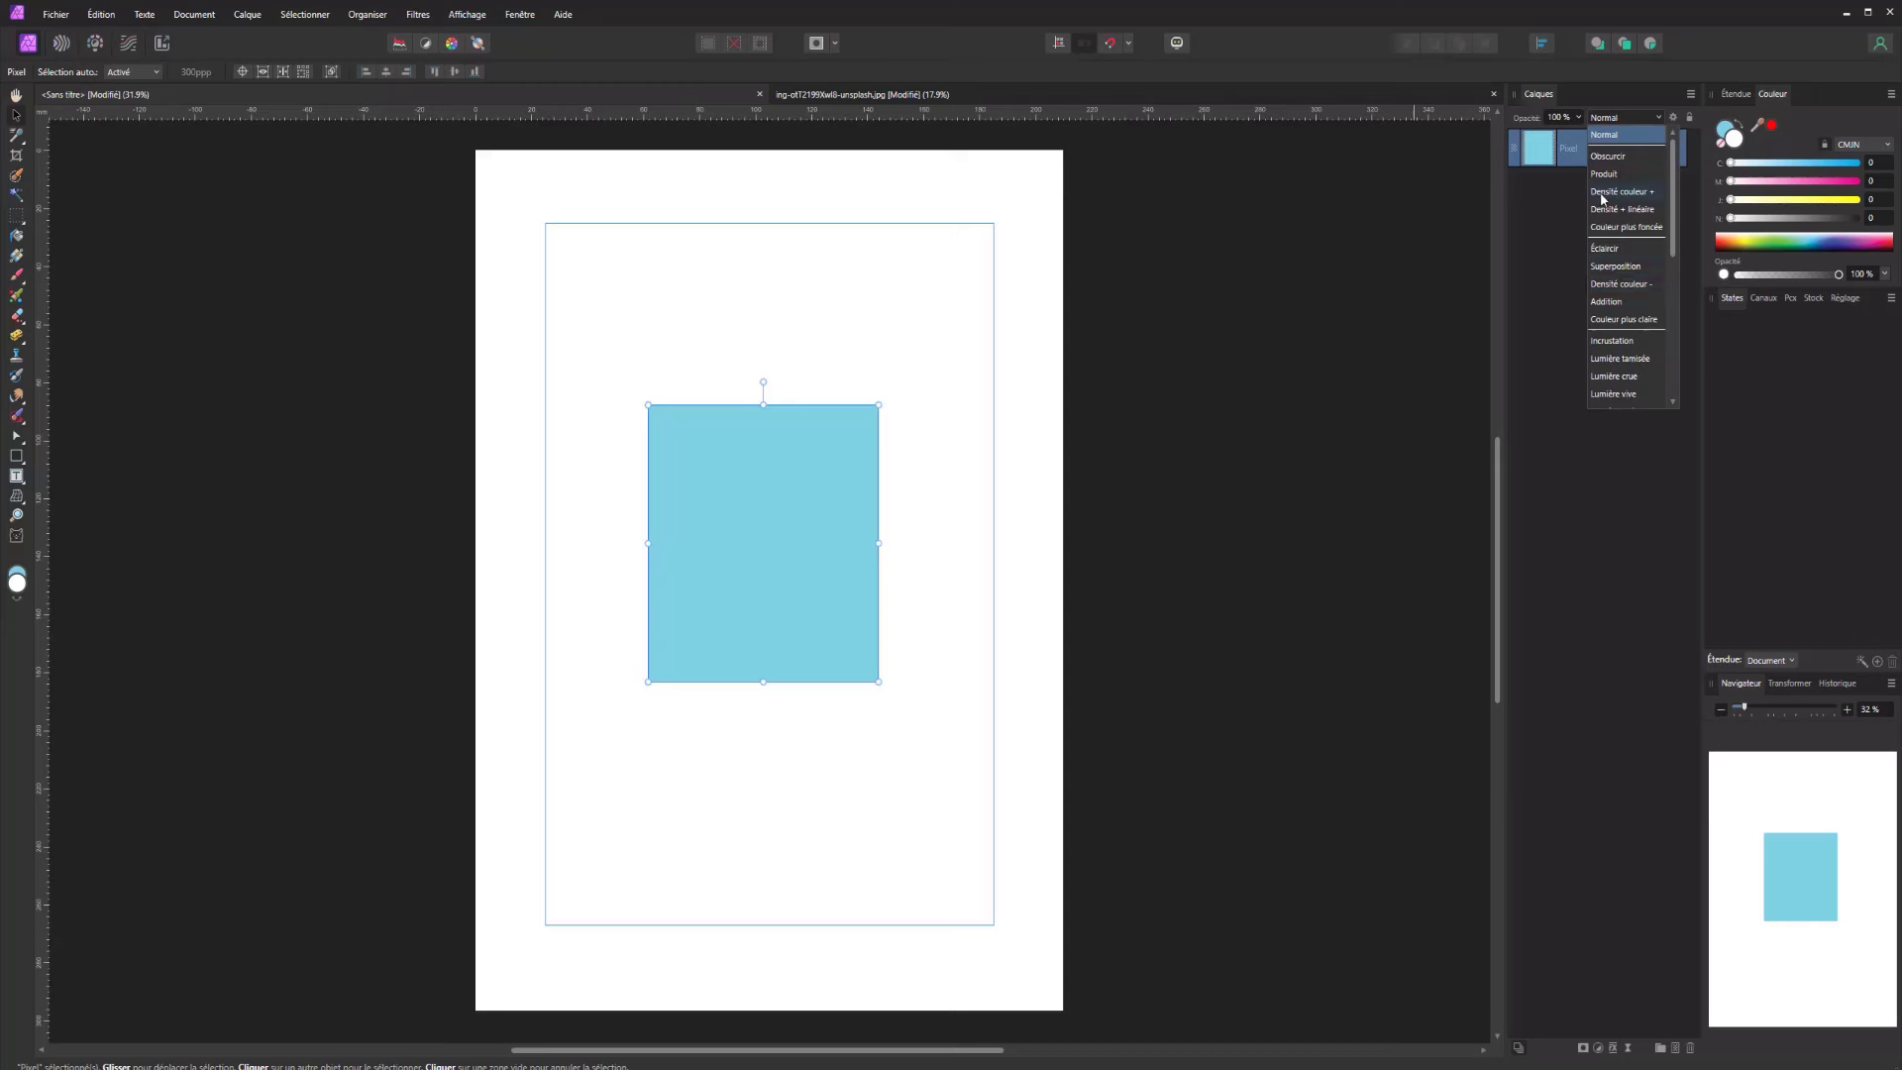
left_click(1624, 135)
Examine the Pixel layer's Options de fusion, including the source layer and underlying composition range curves
left_click(1673, 118)
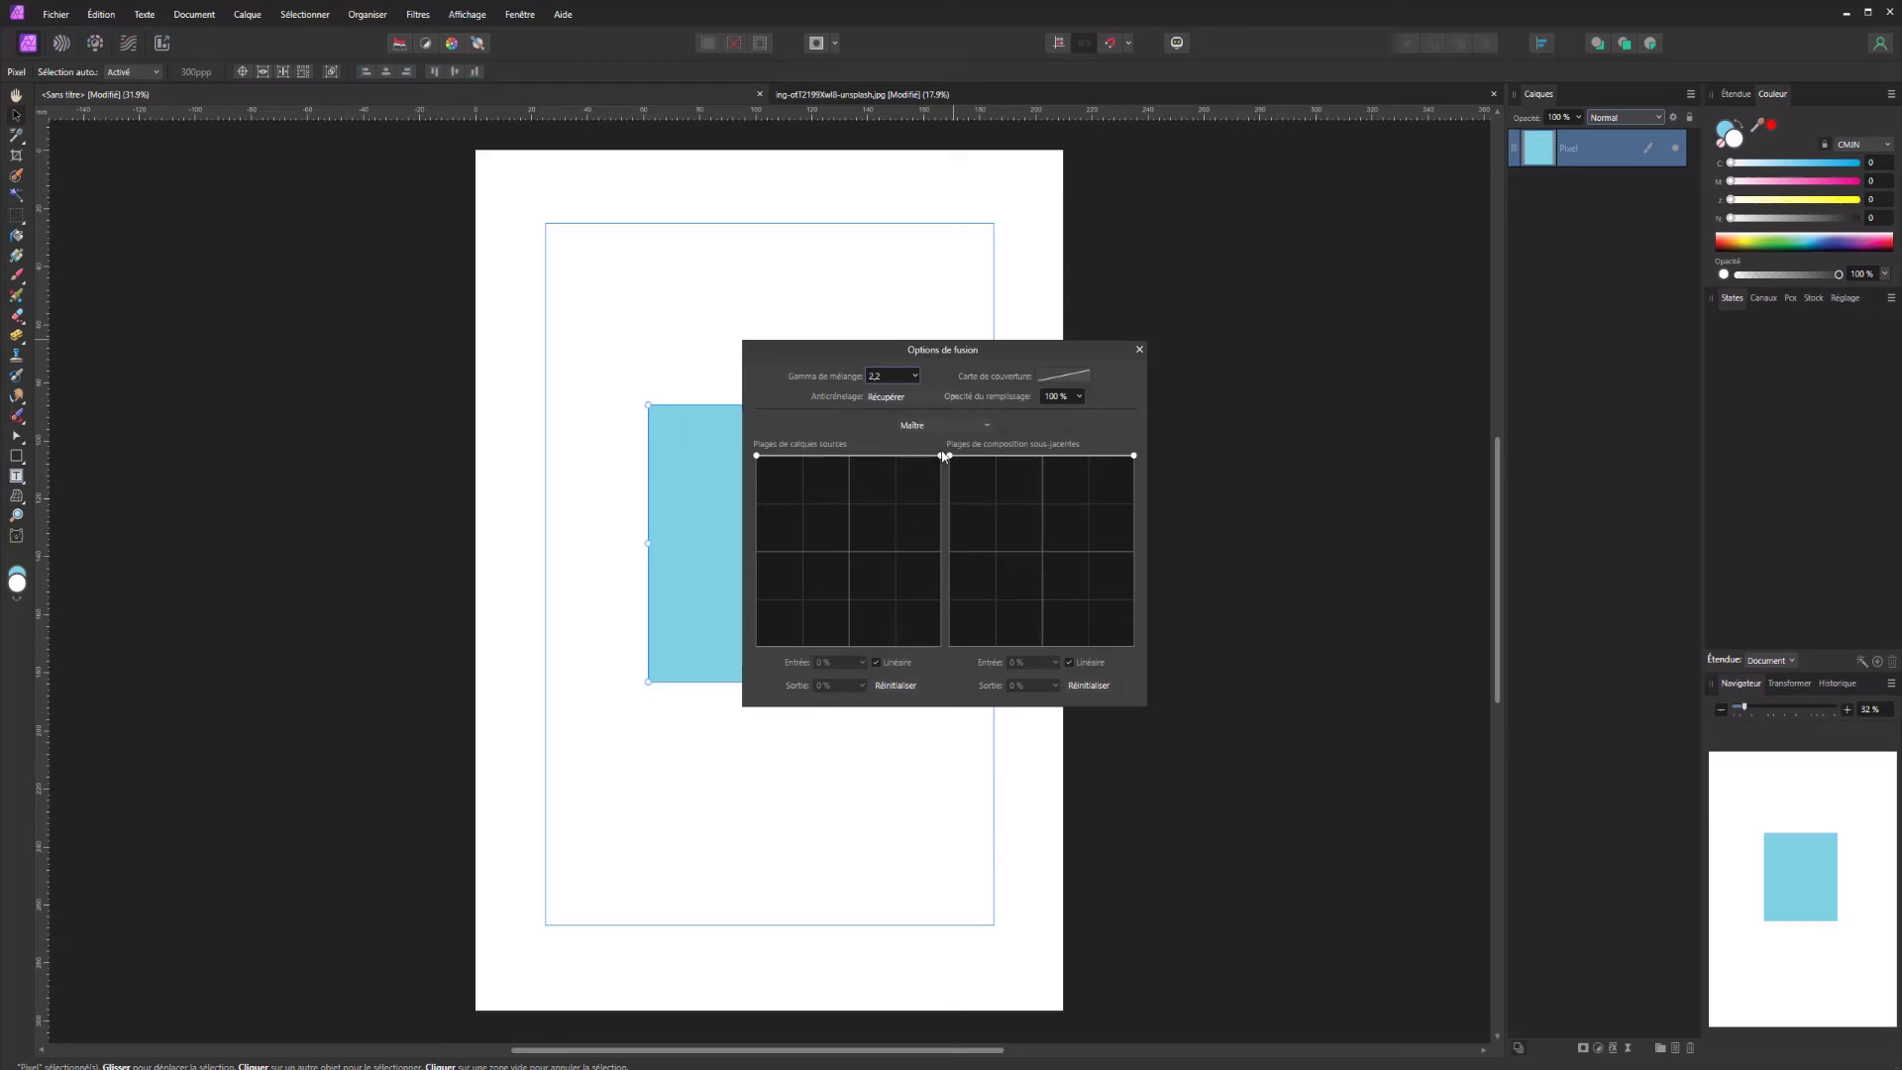
left_click_drag(942, 456, 931, 414)
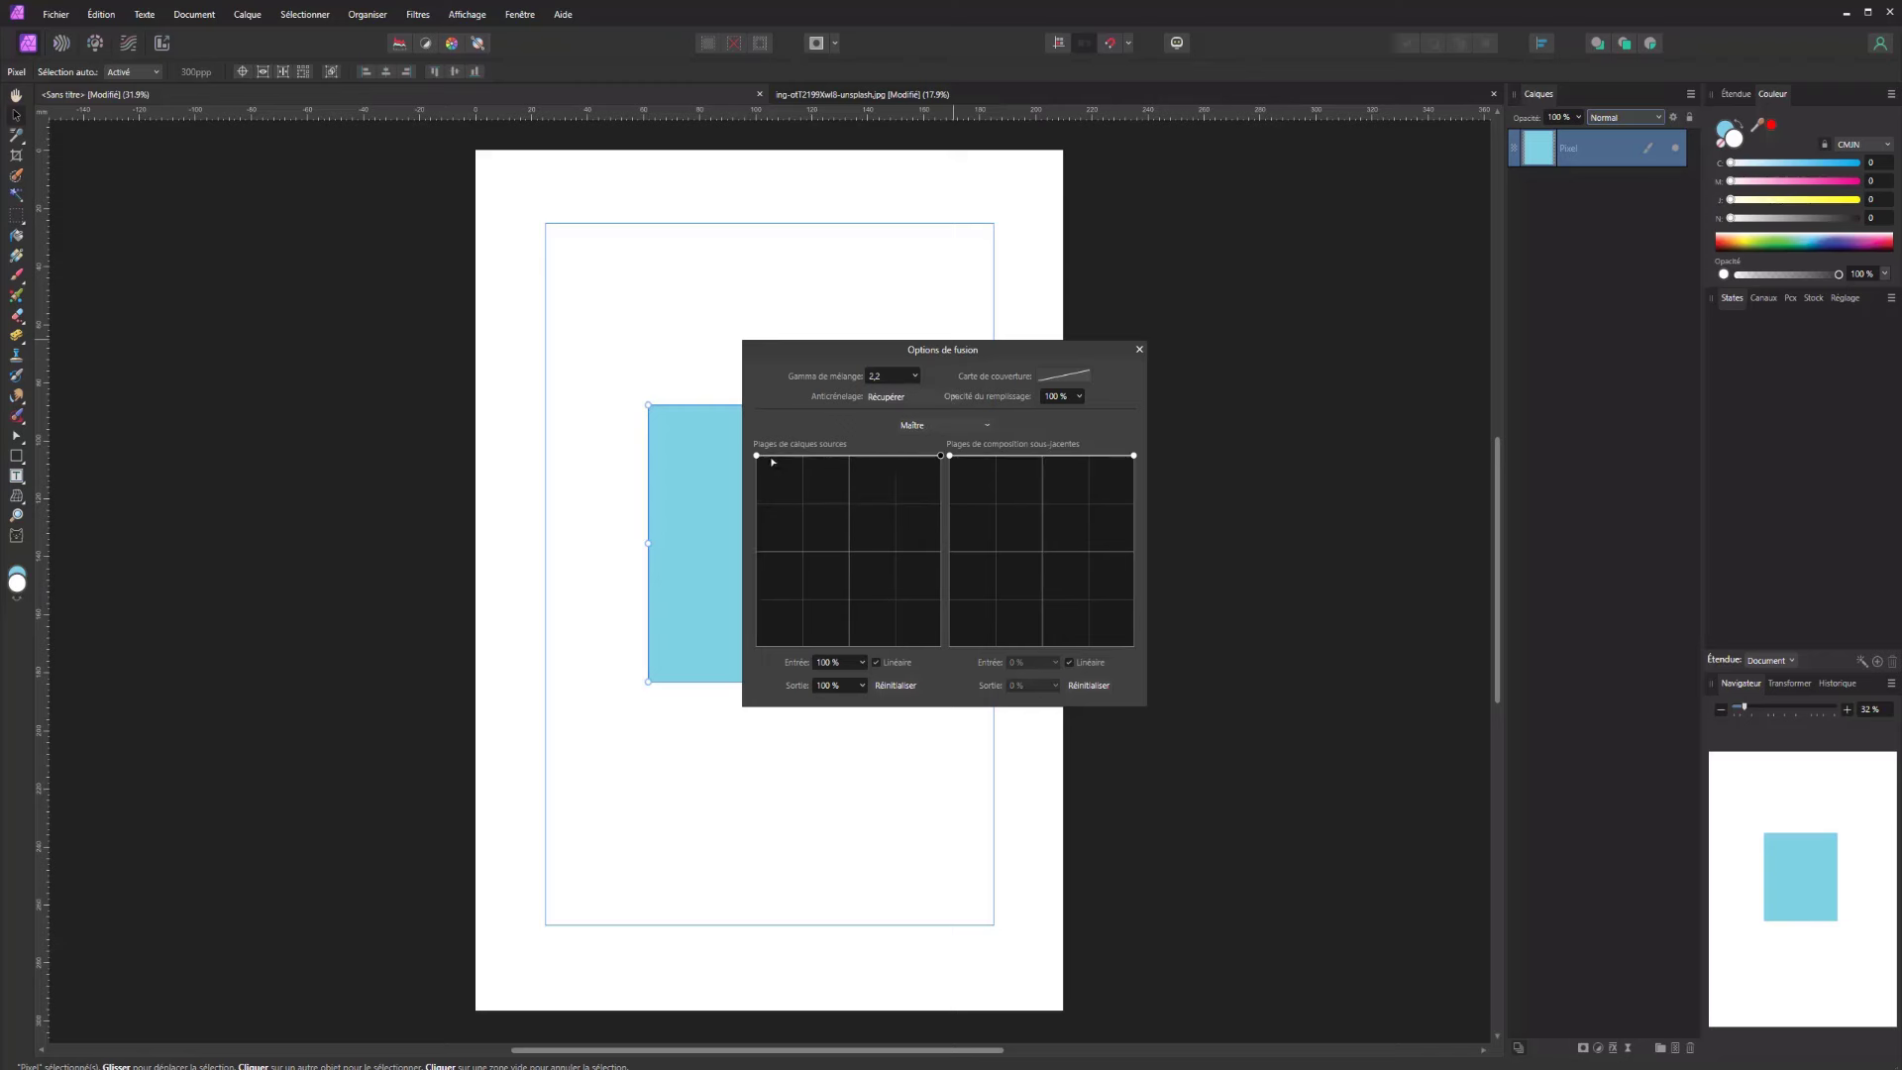
mouse_move(773, 457)
left_mouse_down()
mouse_move(780, 632)
mouse_move(821, 523)
mouse_move(857, 644)
mouse_move(757, 455)
left_mouse_up()
left_click_drag(950, 457, 939, 416)
left_click(1139, 348)
Lock and unlock the Pixel layer, and toggle its visibility off and on
left_click(1690, 118)
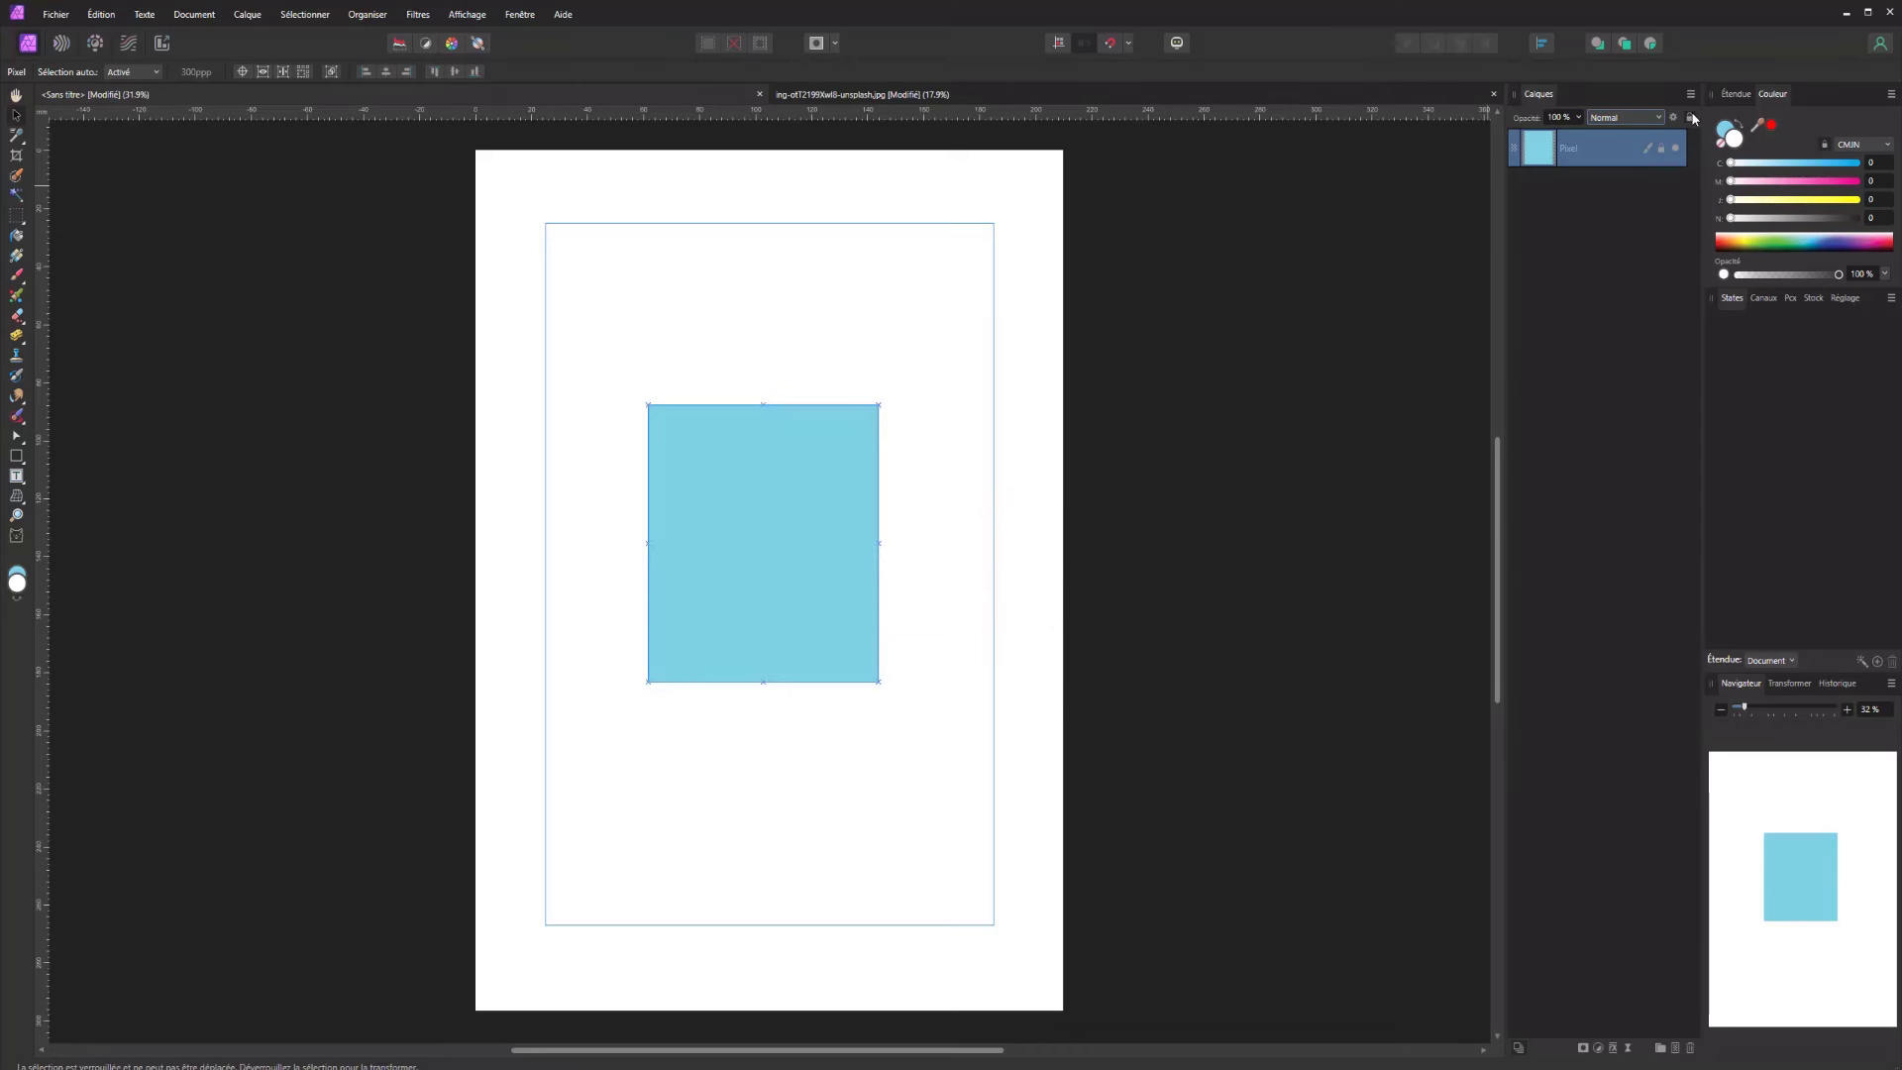
left_click(1689, 119)
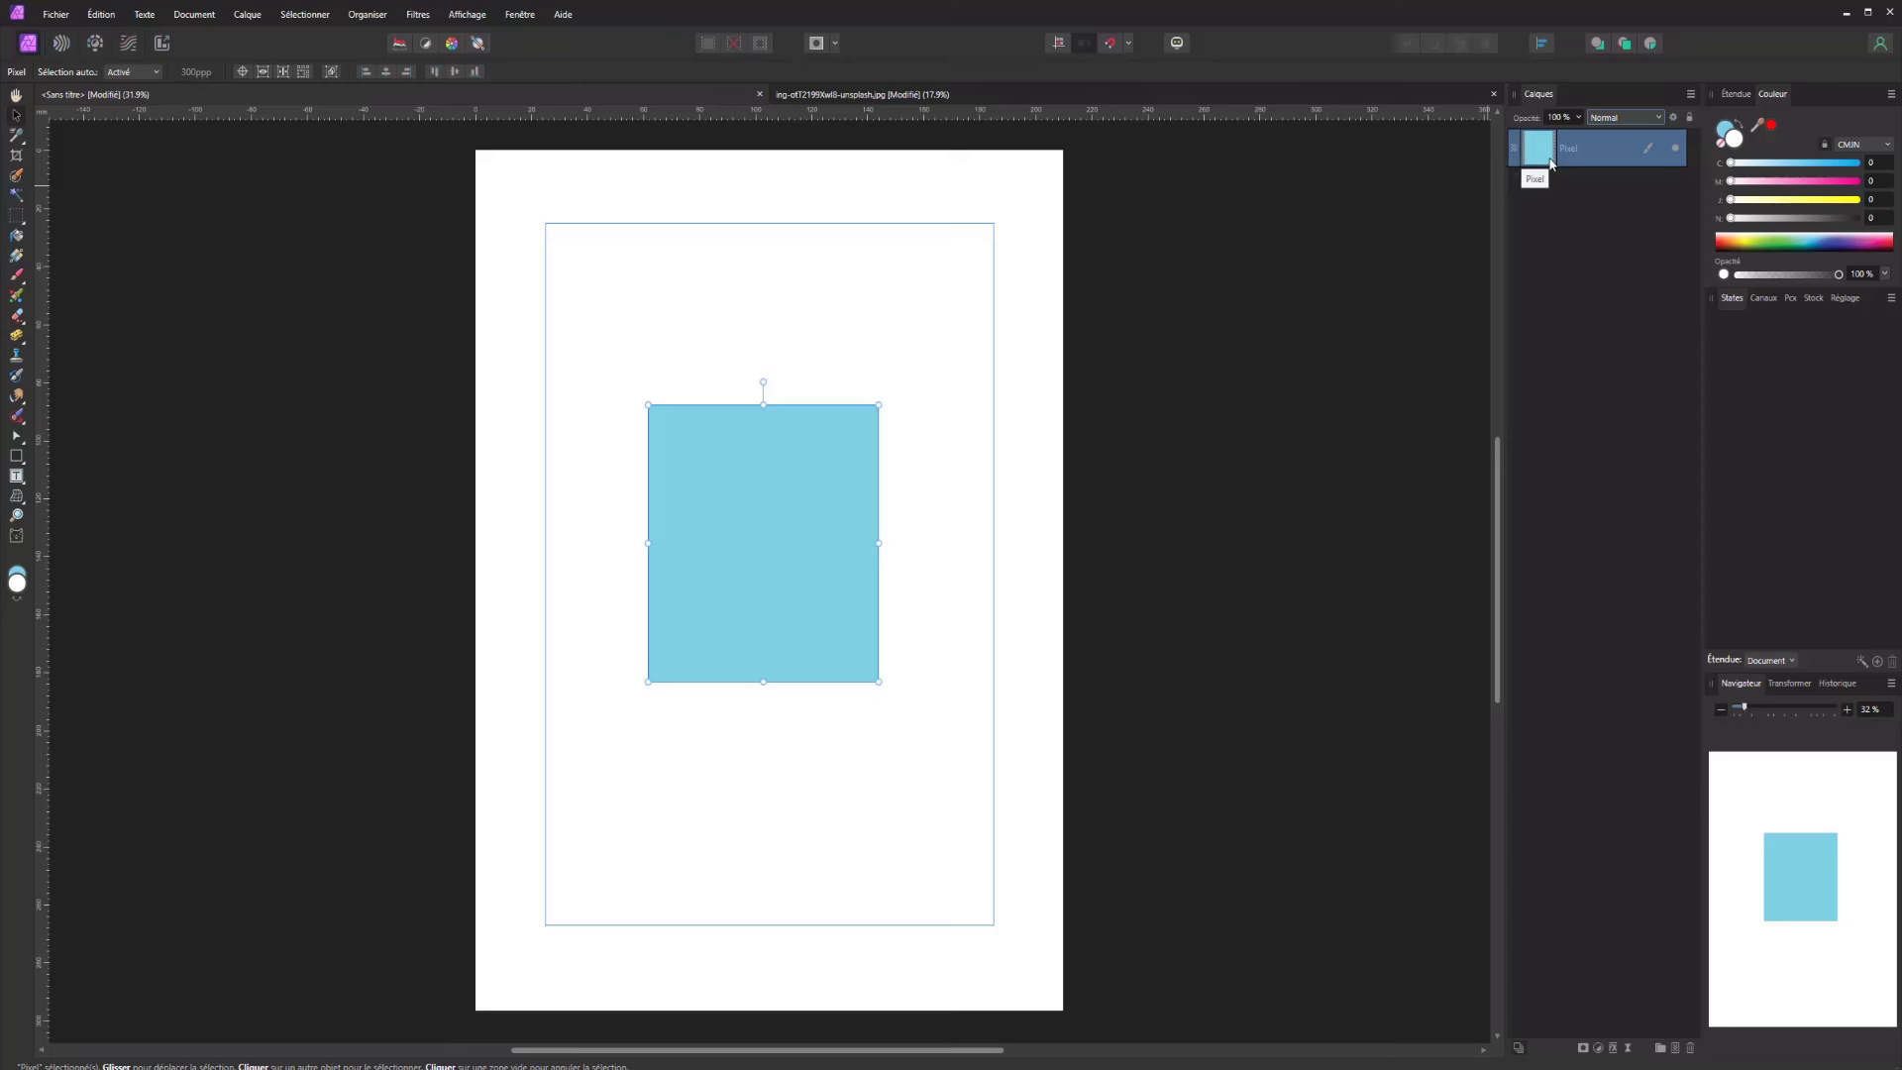
left_click(1676, 150)
left_click(1675, 150)
left_click(1676, 150)
left_click(1677, 151)
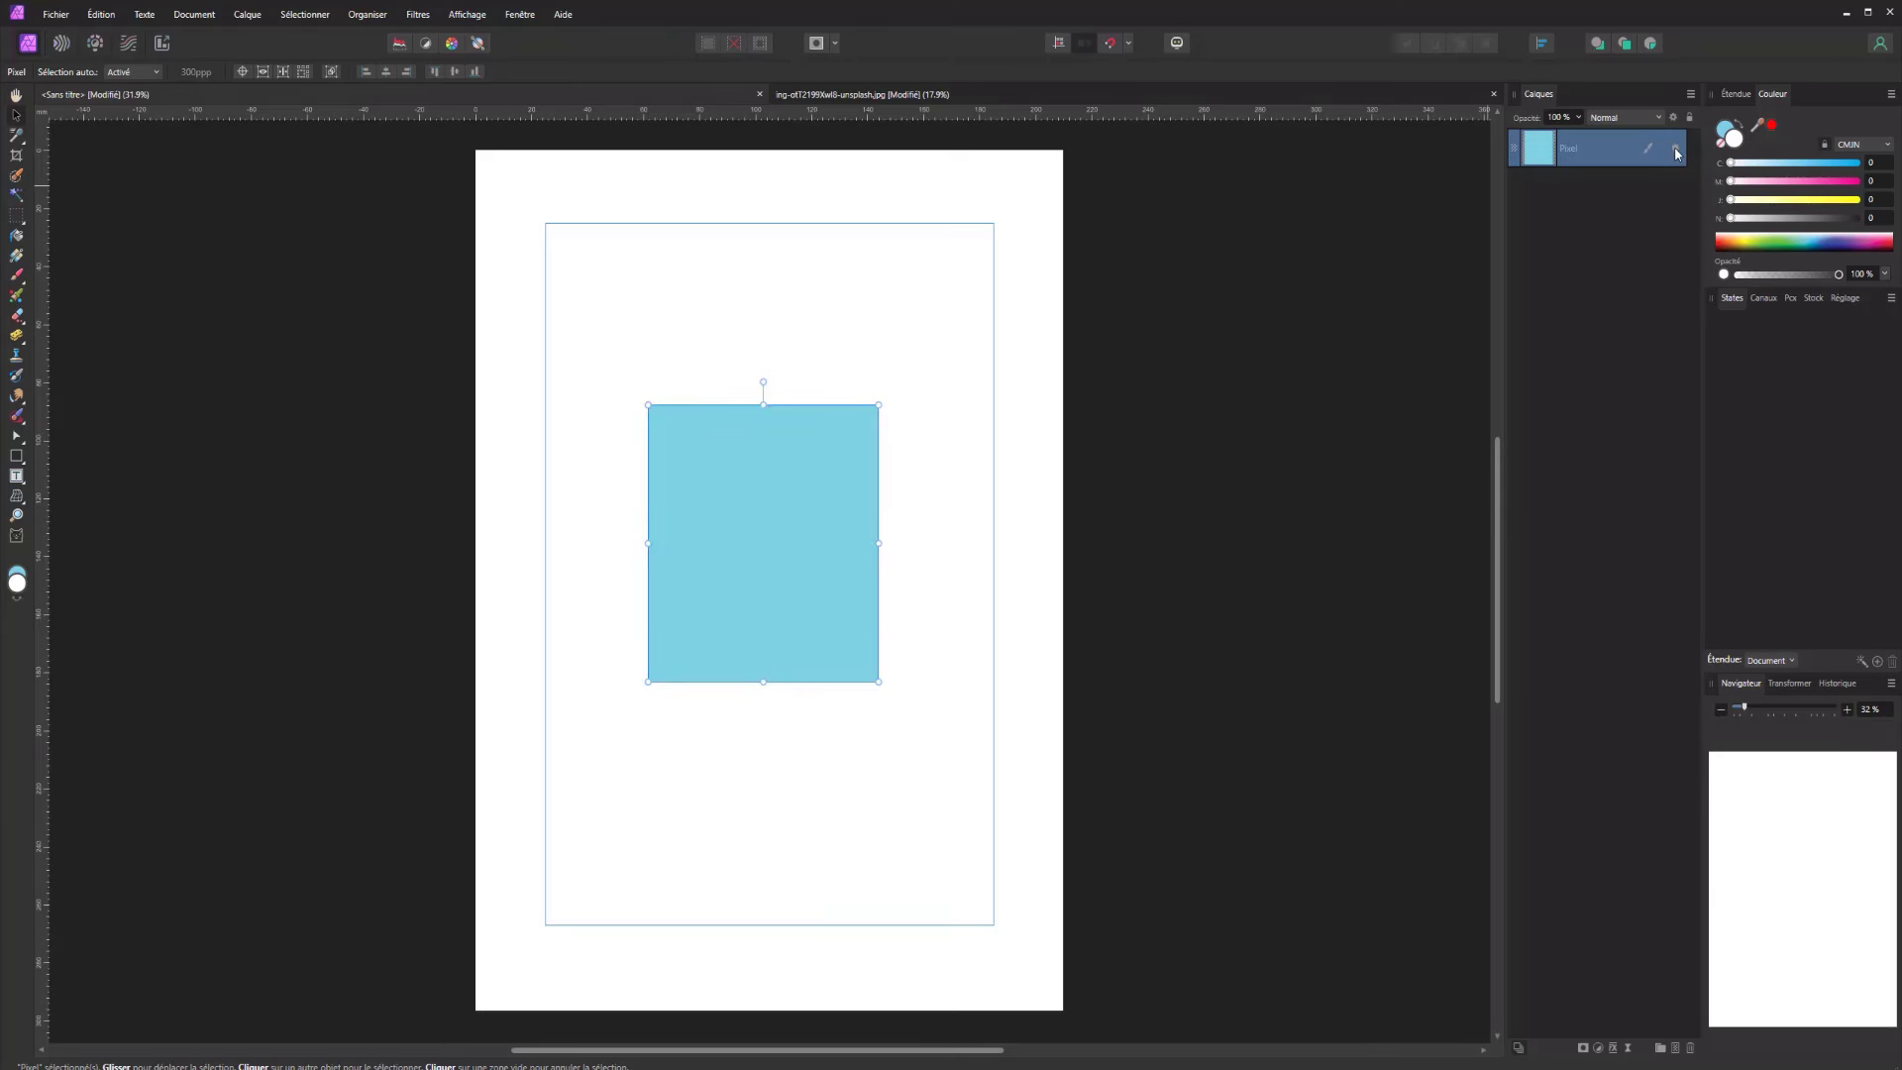
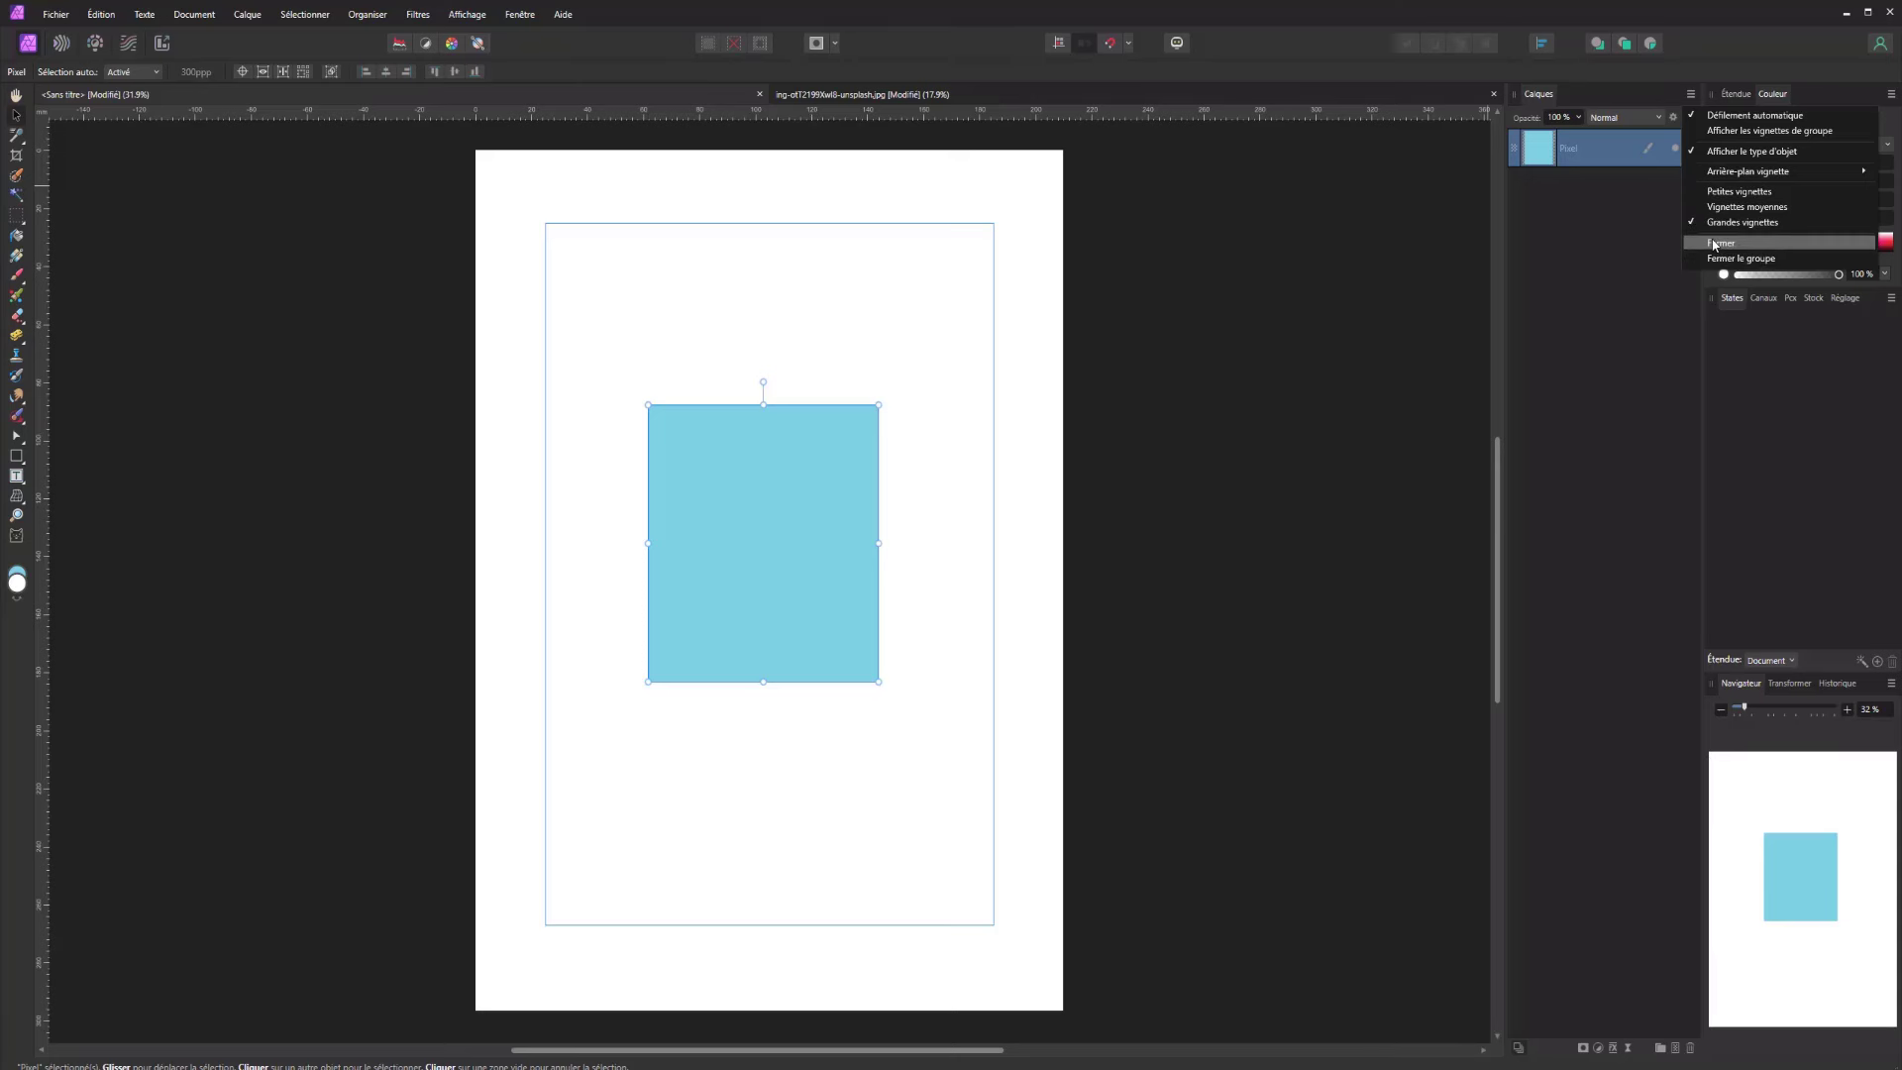
Examine the Calques display options, the adjustment list, the Effets de calque settings and the live filter list
left_click(1636, 241)
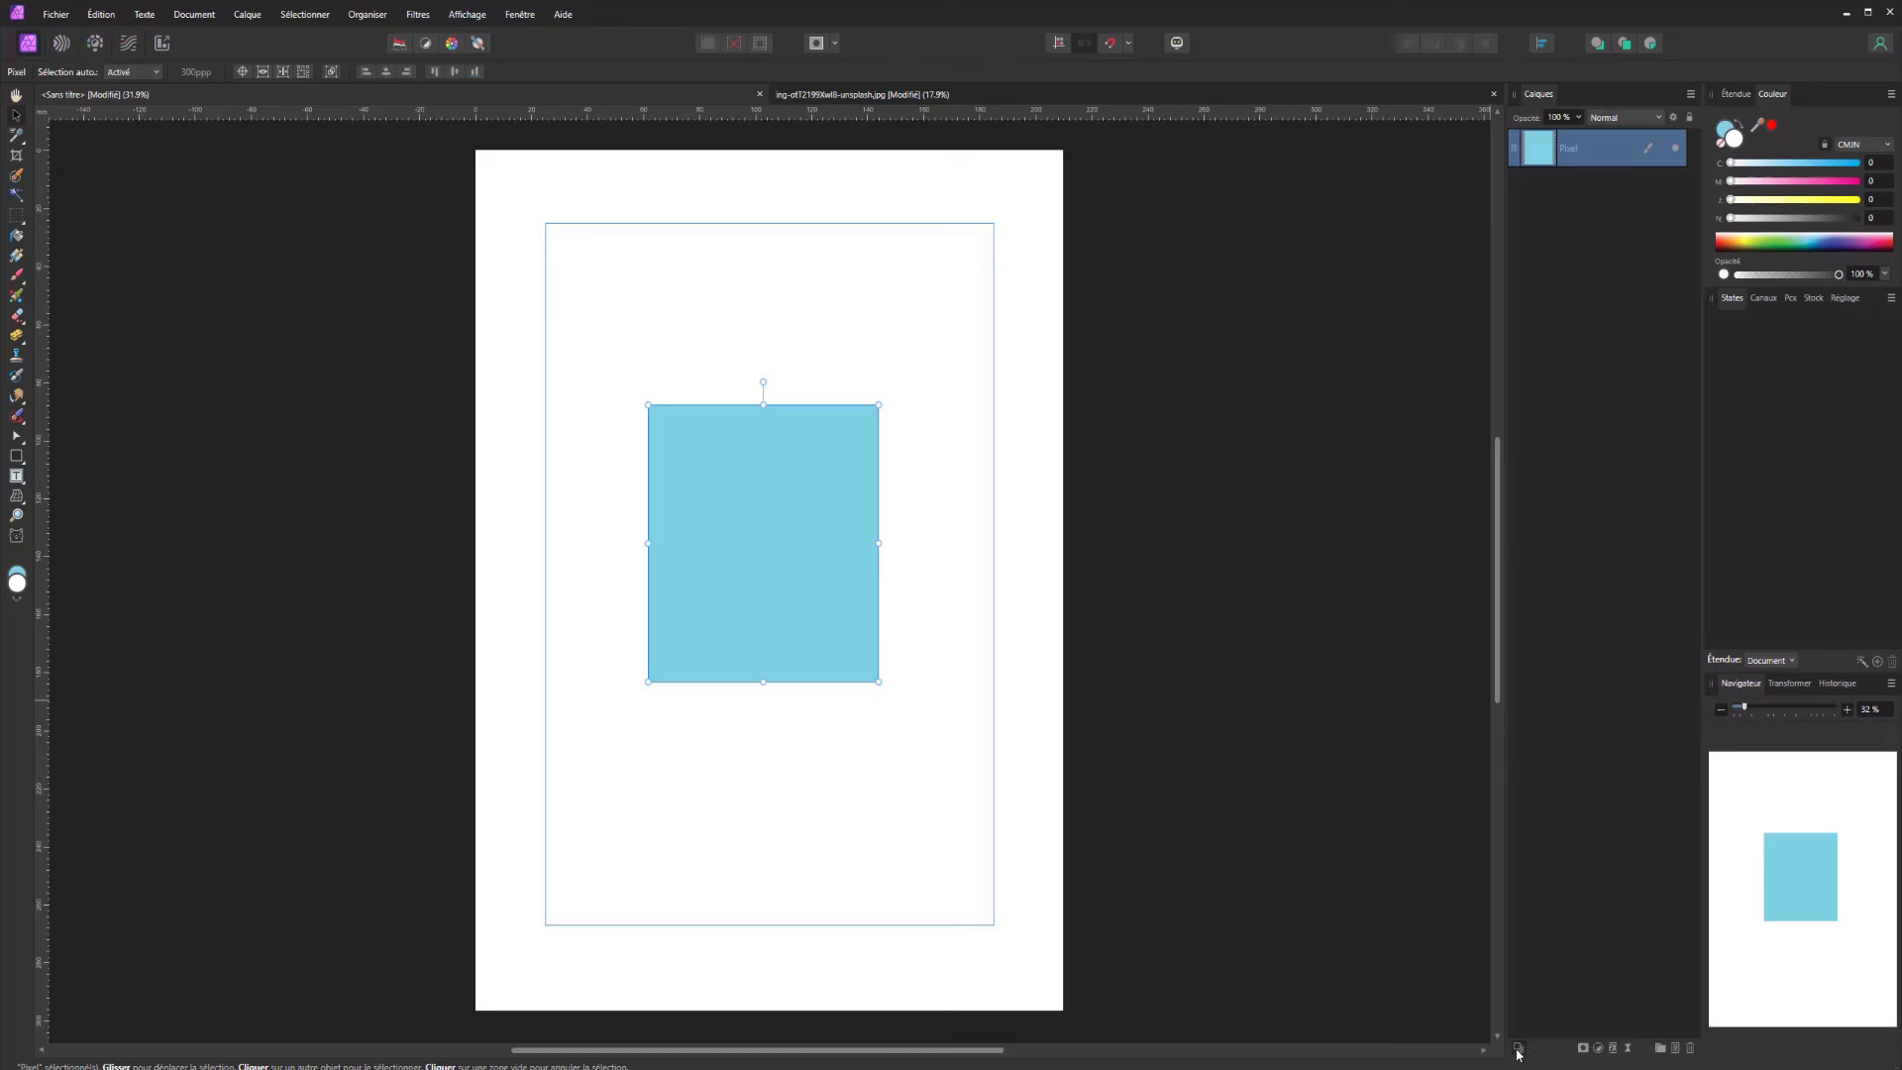
left_click(1597, 1049)
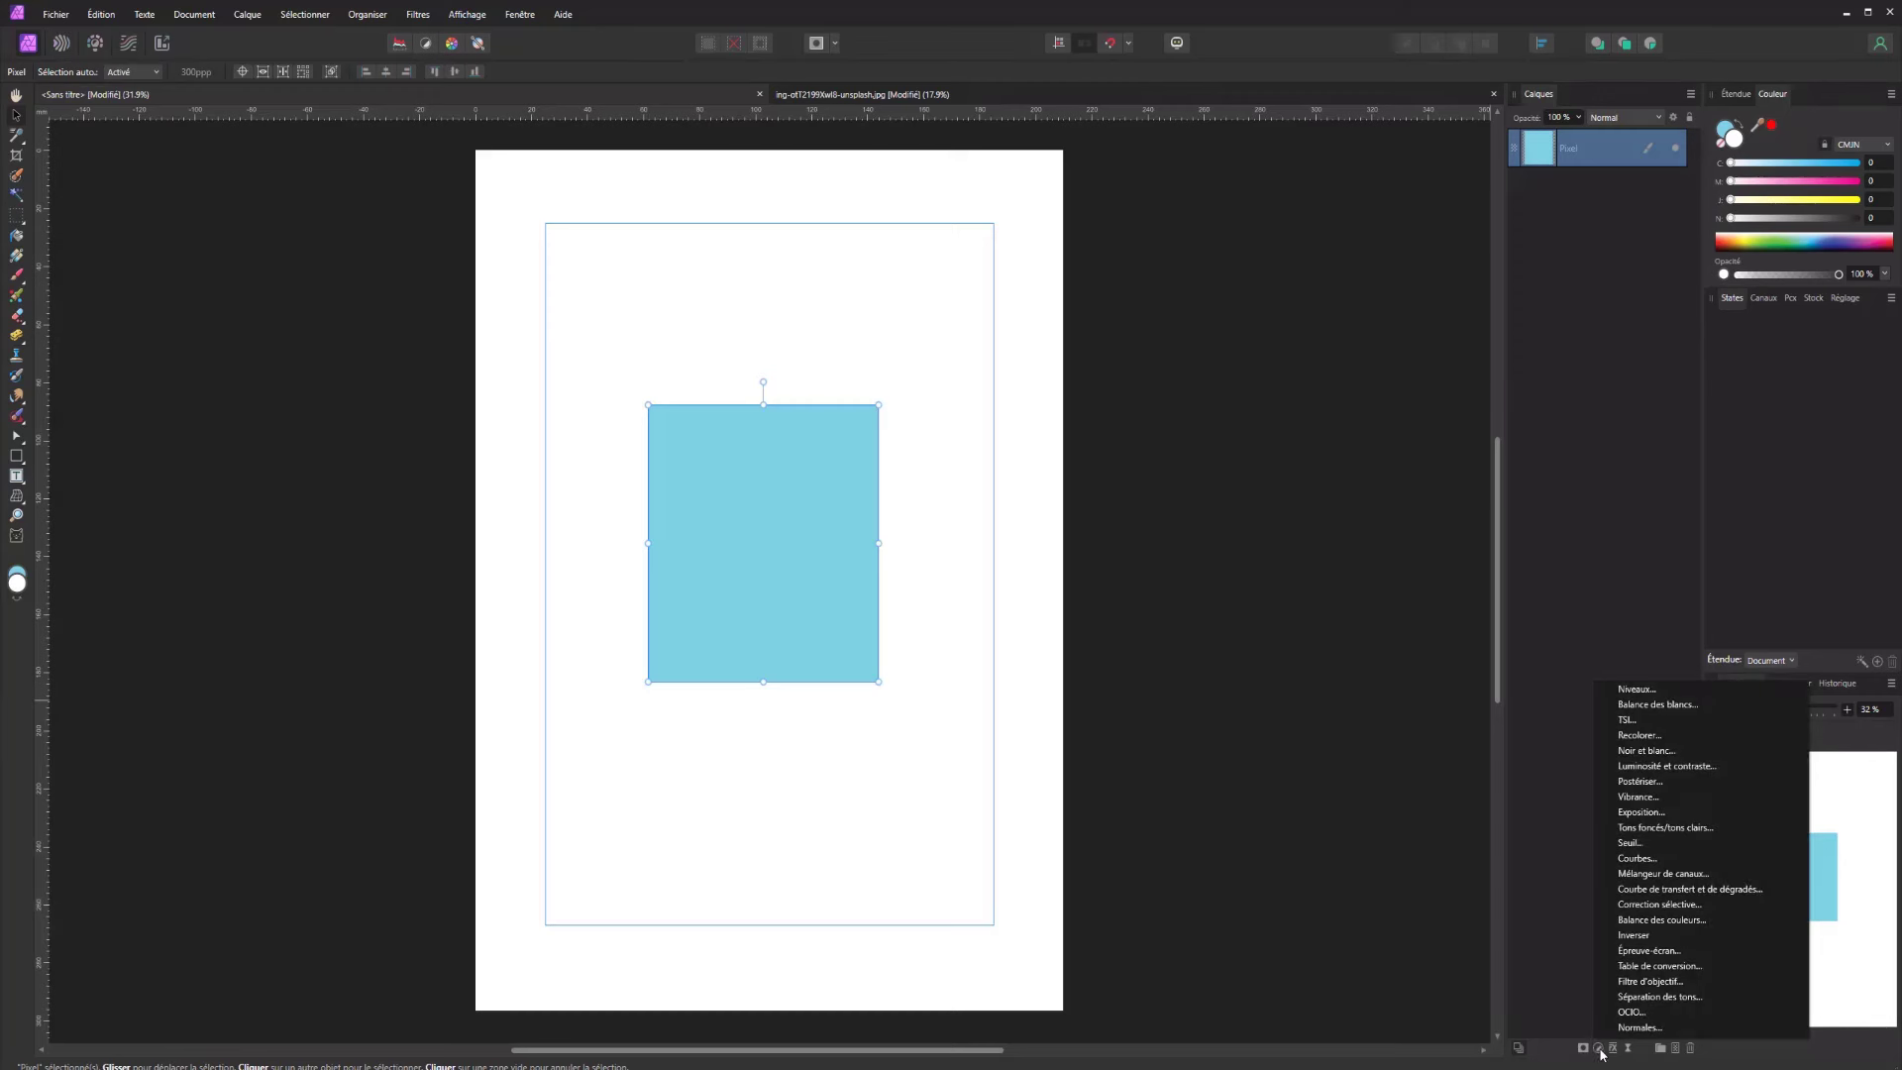
left_click(1613, 1050)
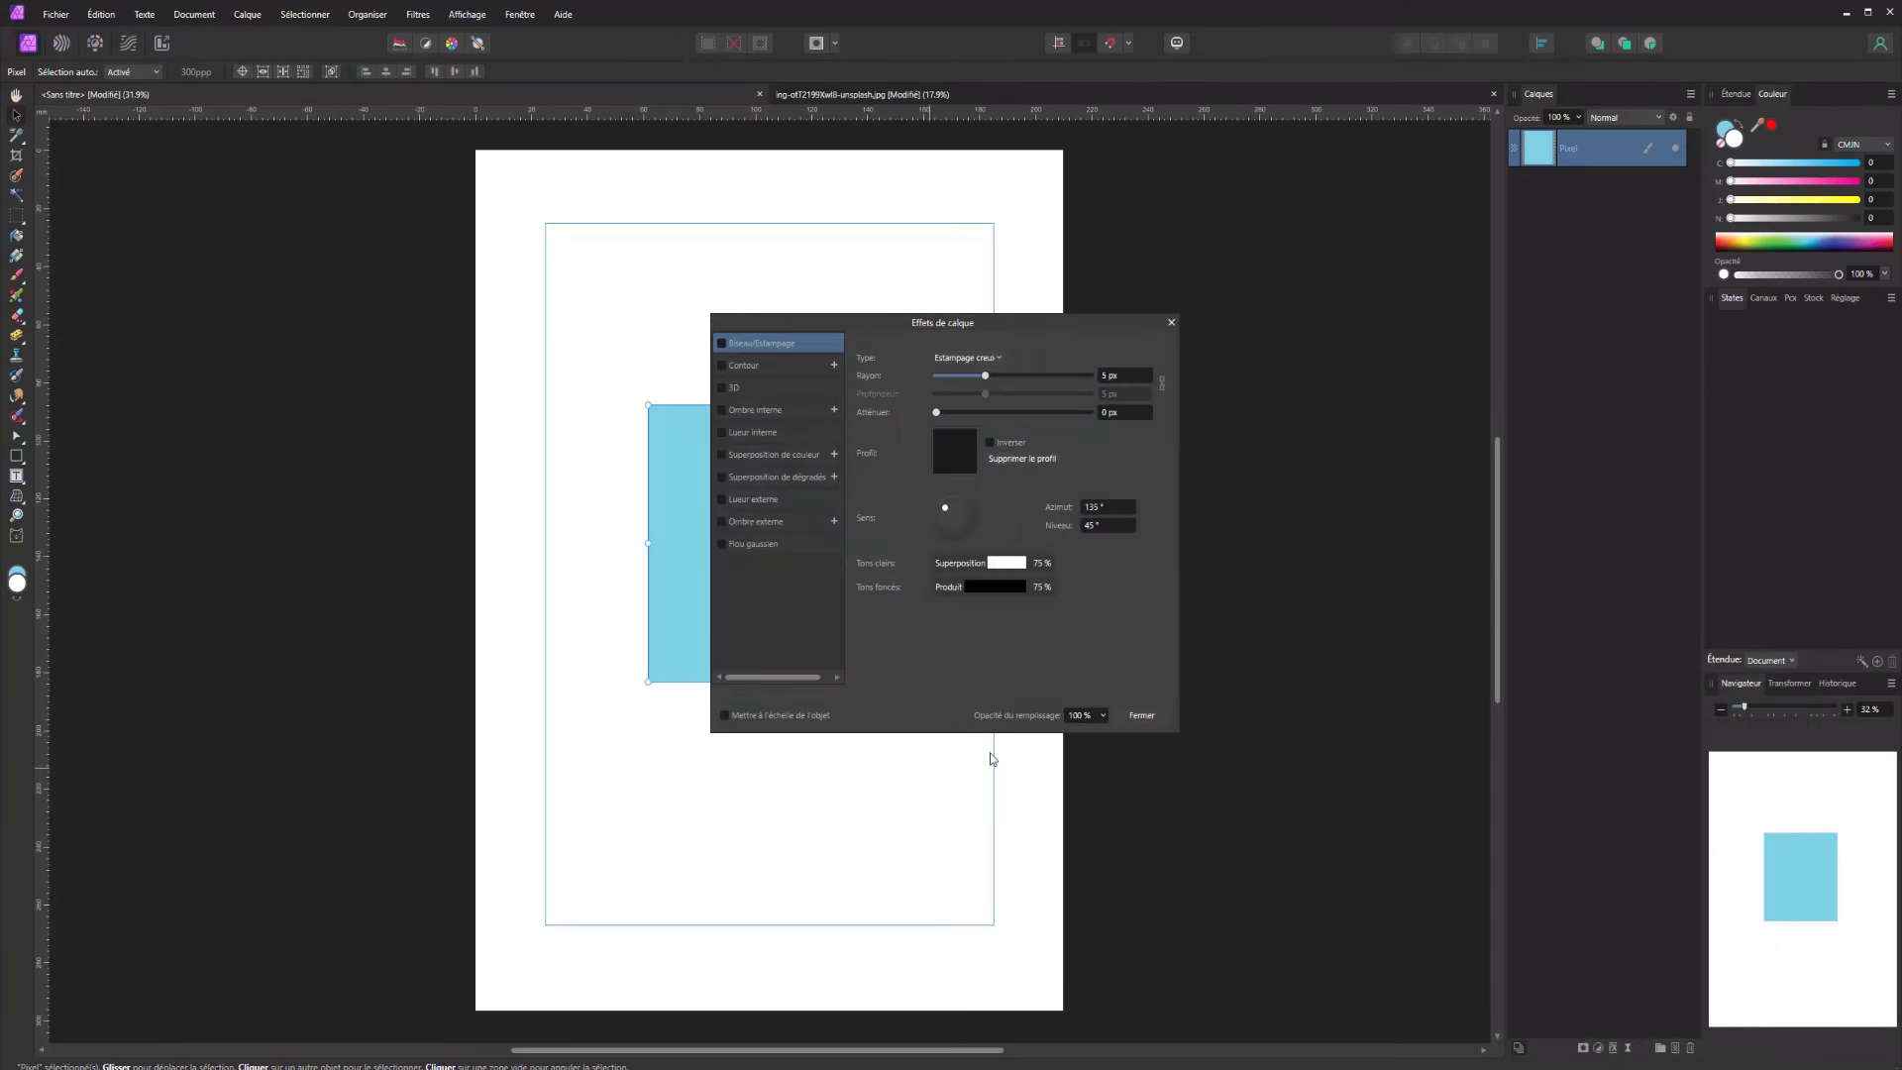
left_click(1169, 323)
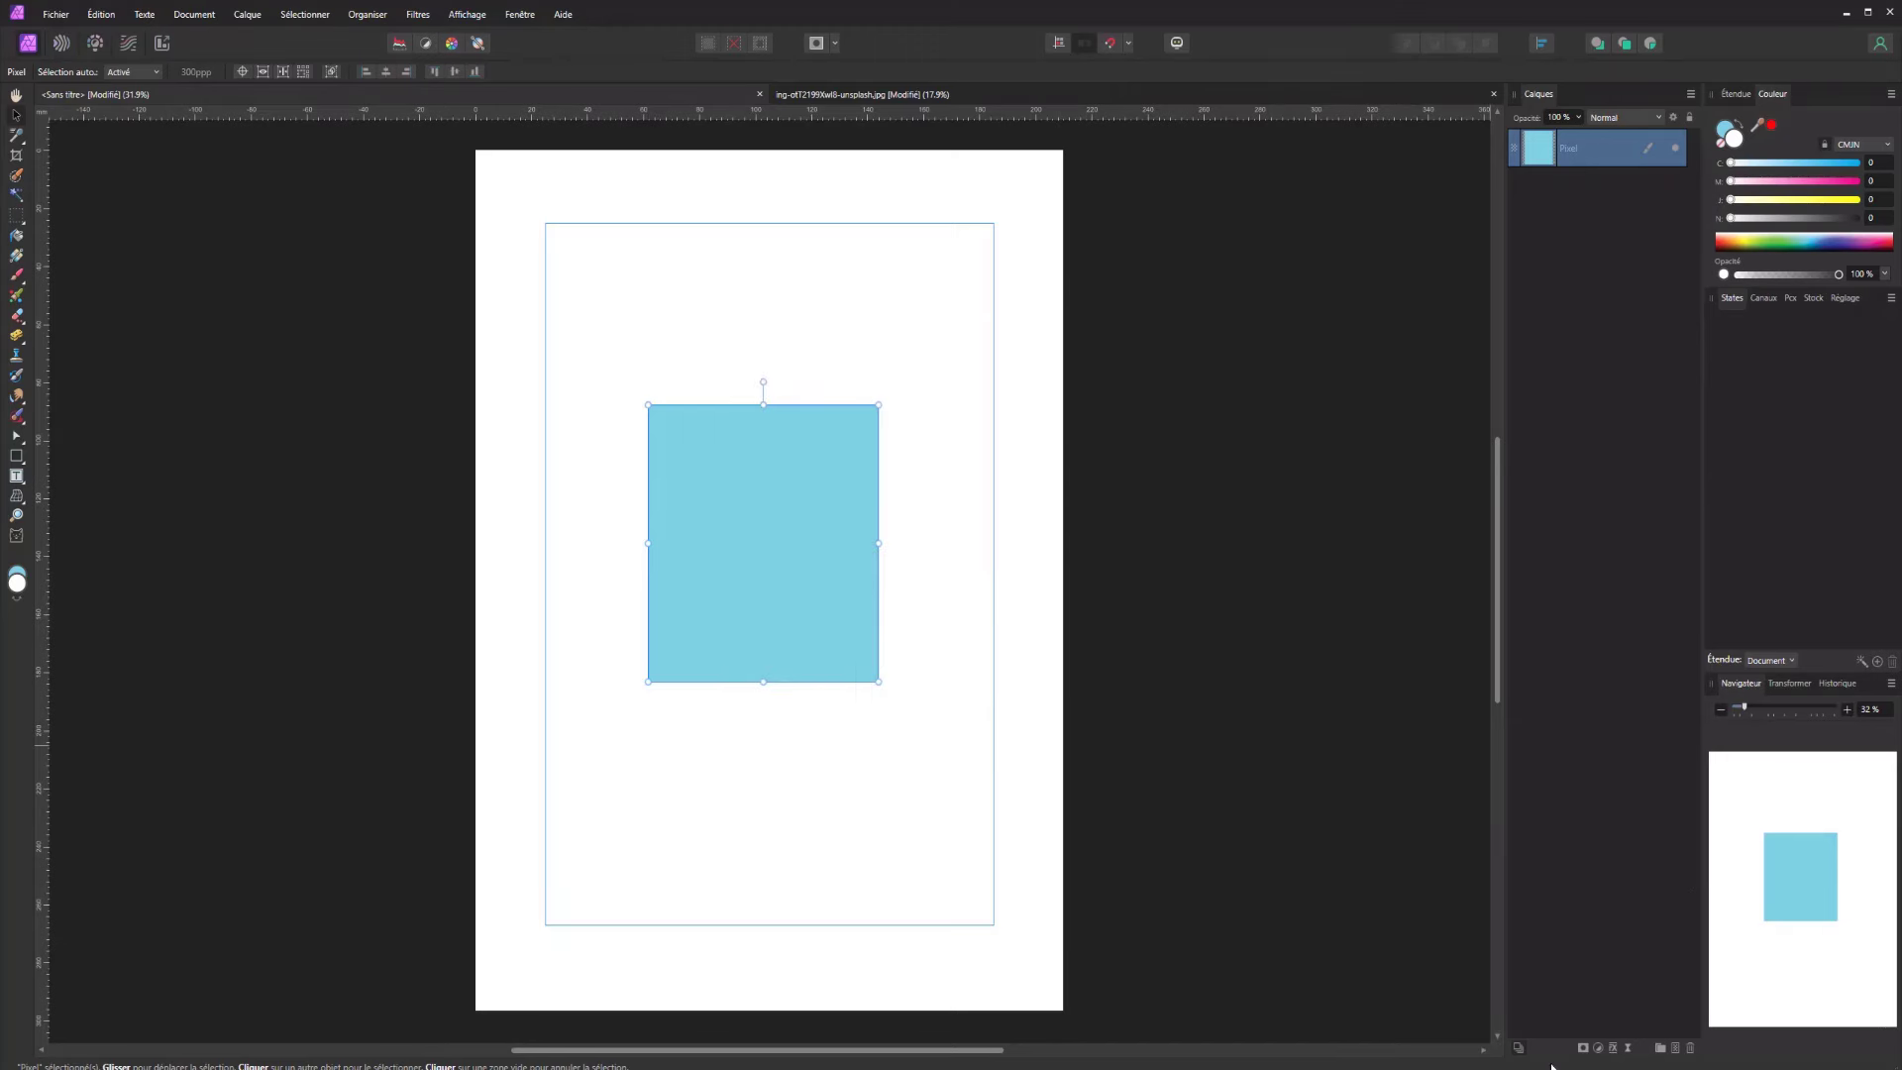
left_click(1628, 1049)
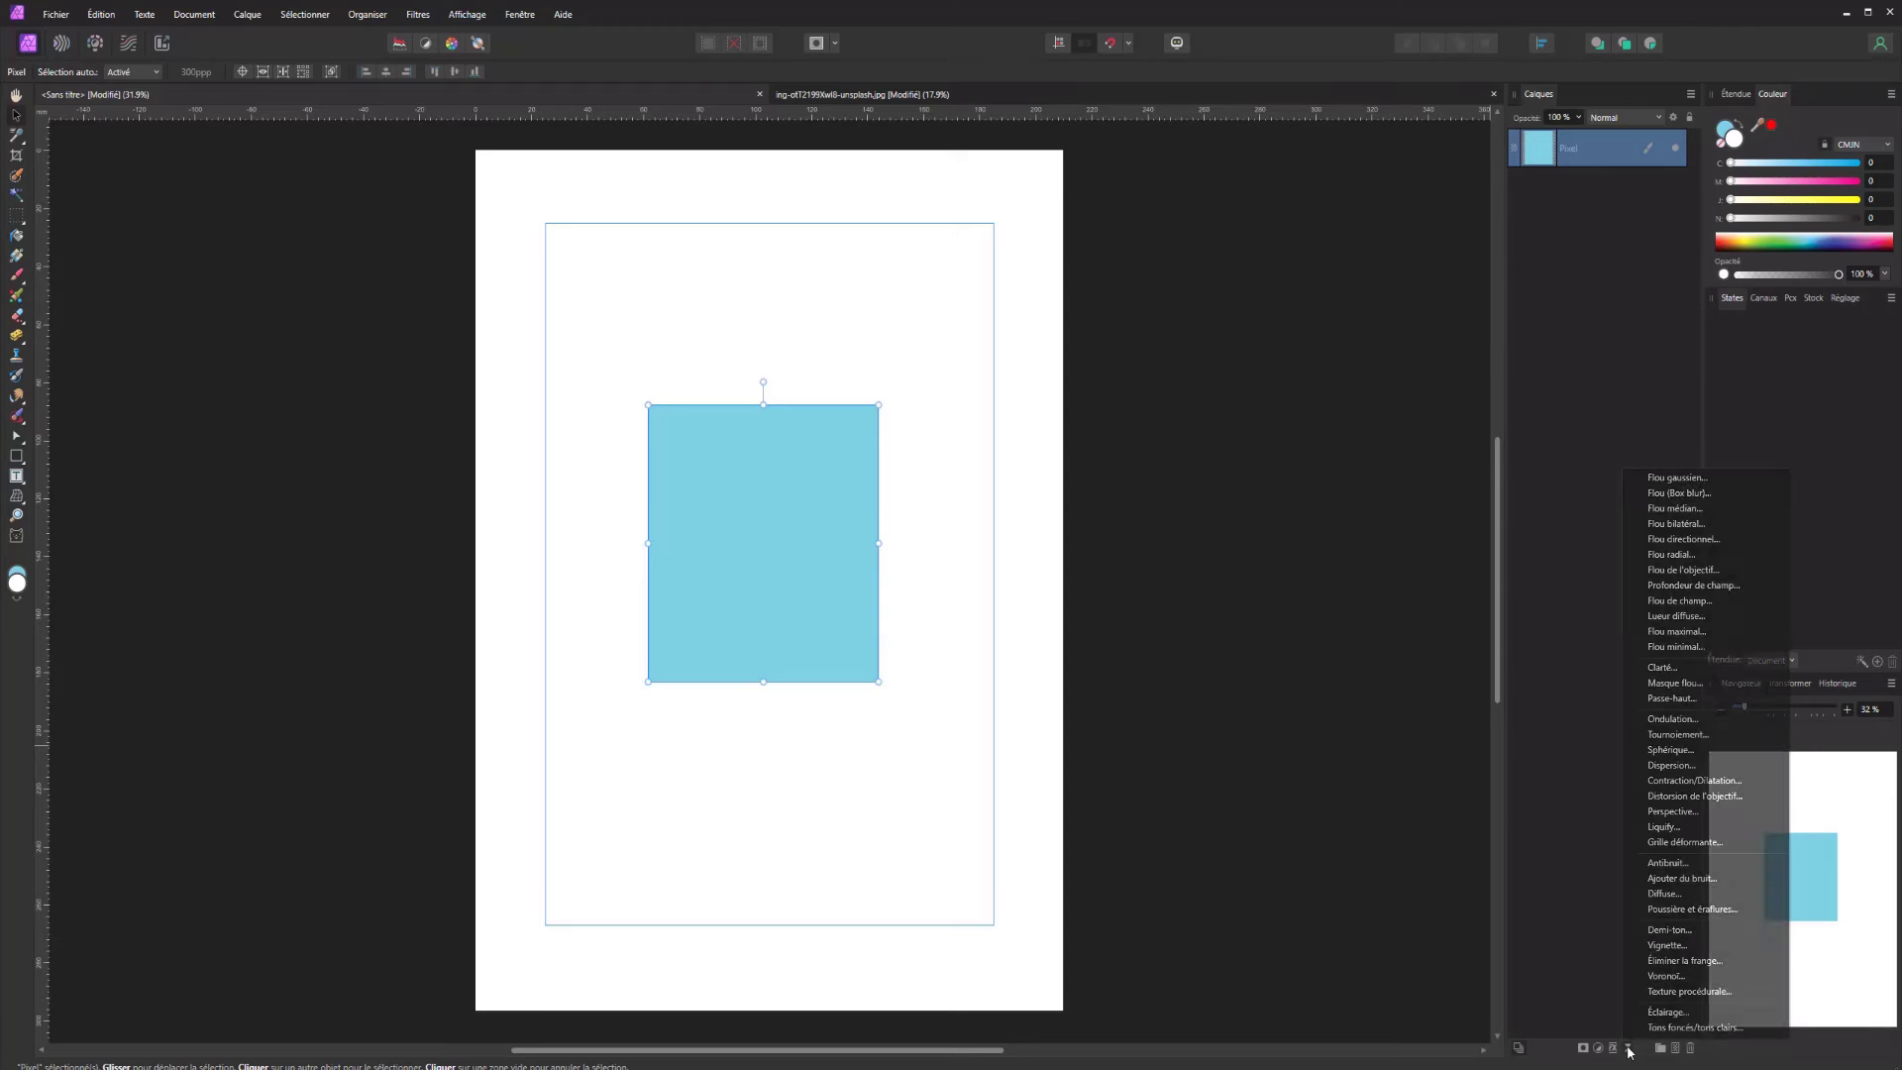
left_click(1643, 1051)
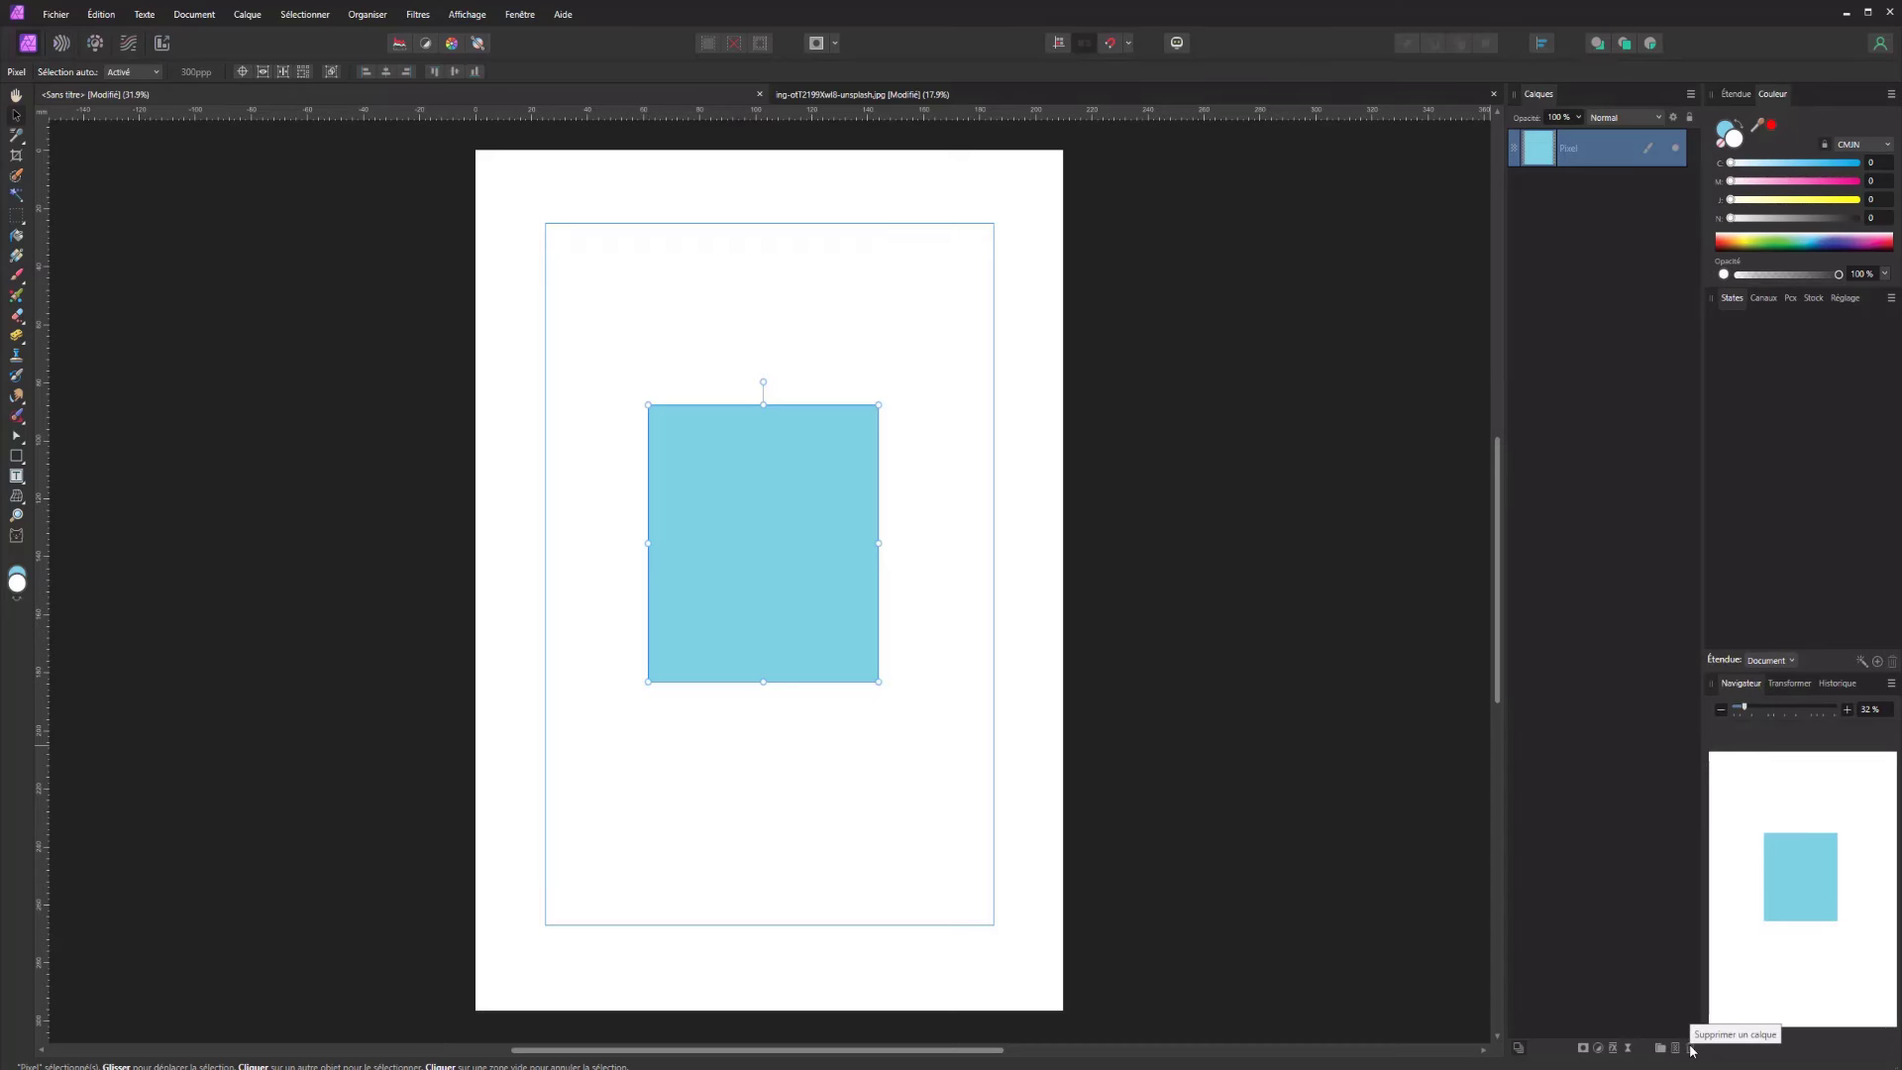
Tag the light-blue Pixel layer with the violet colour label
right_click(1576, 150)
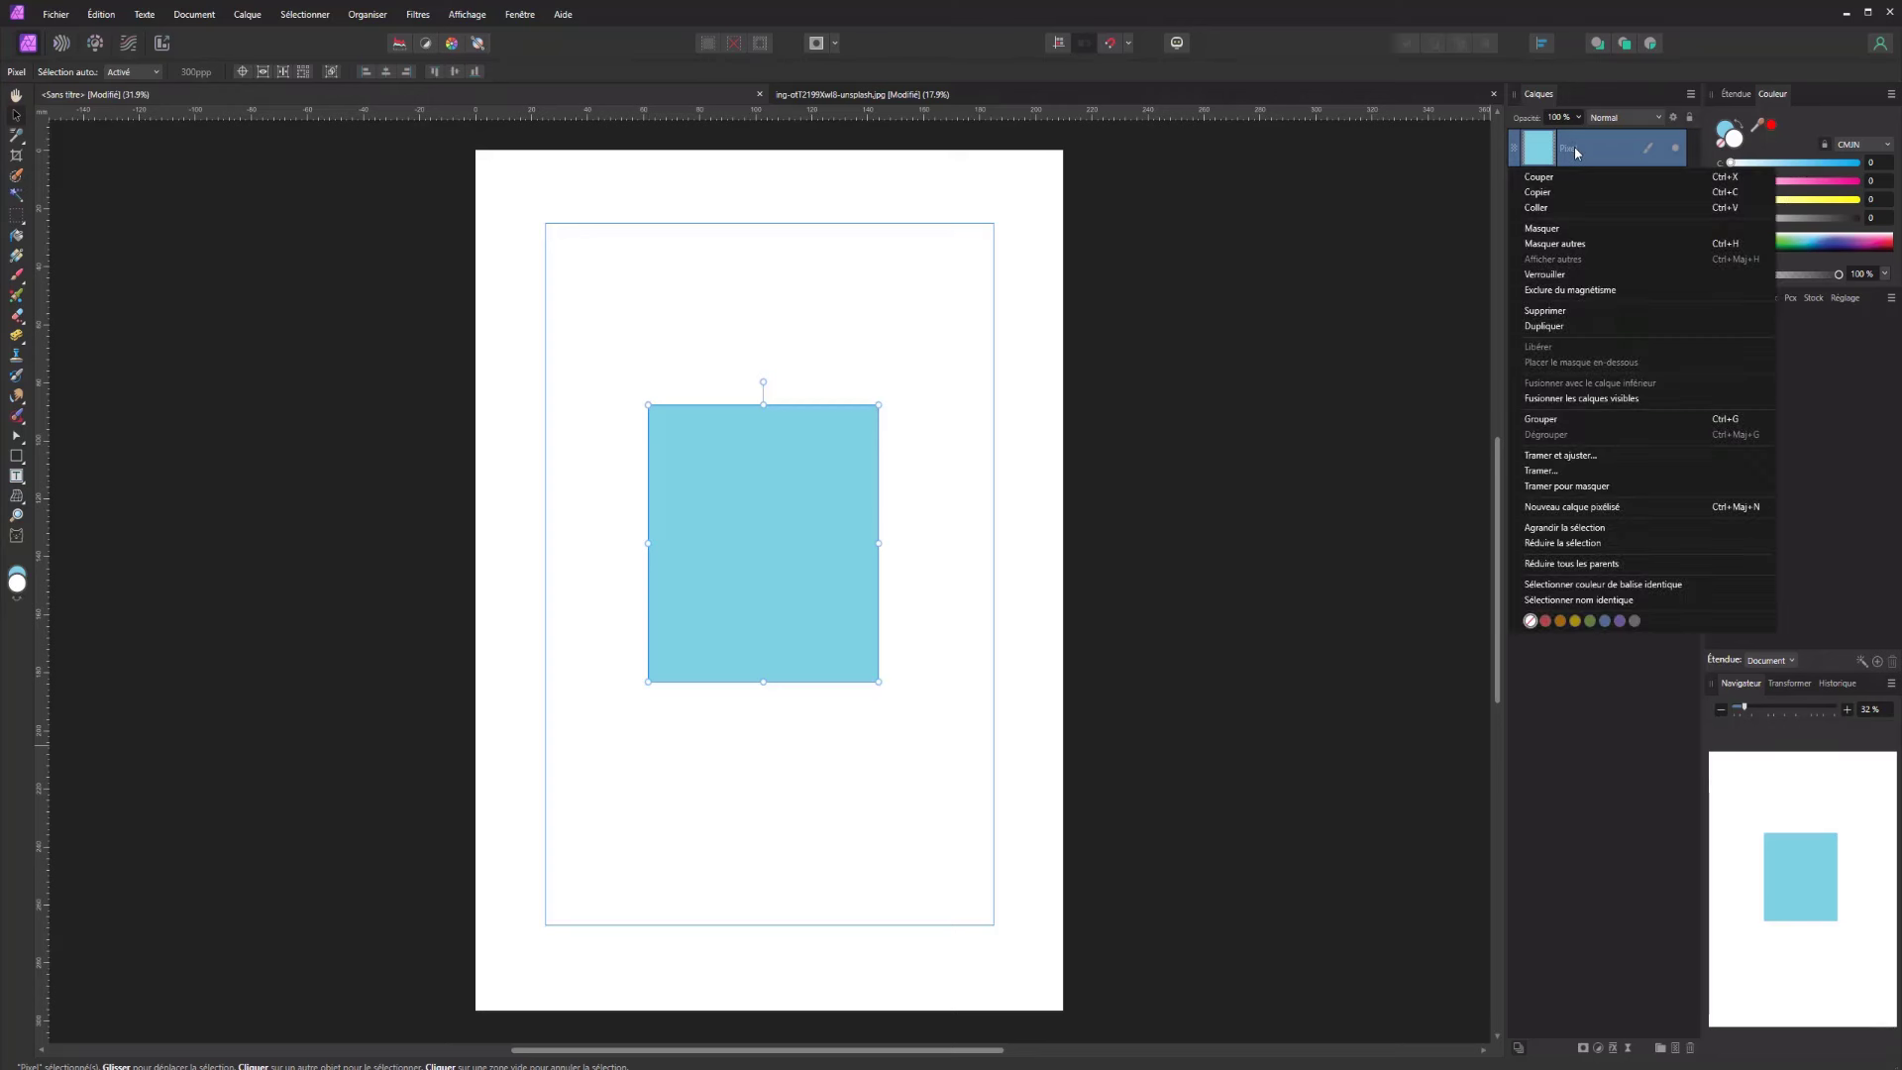
right_click(1548, 158)
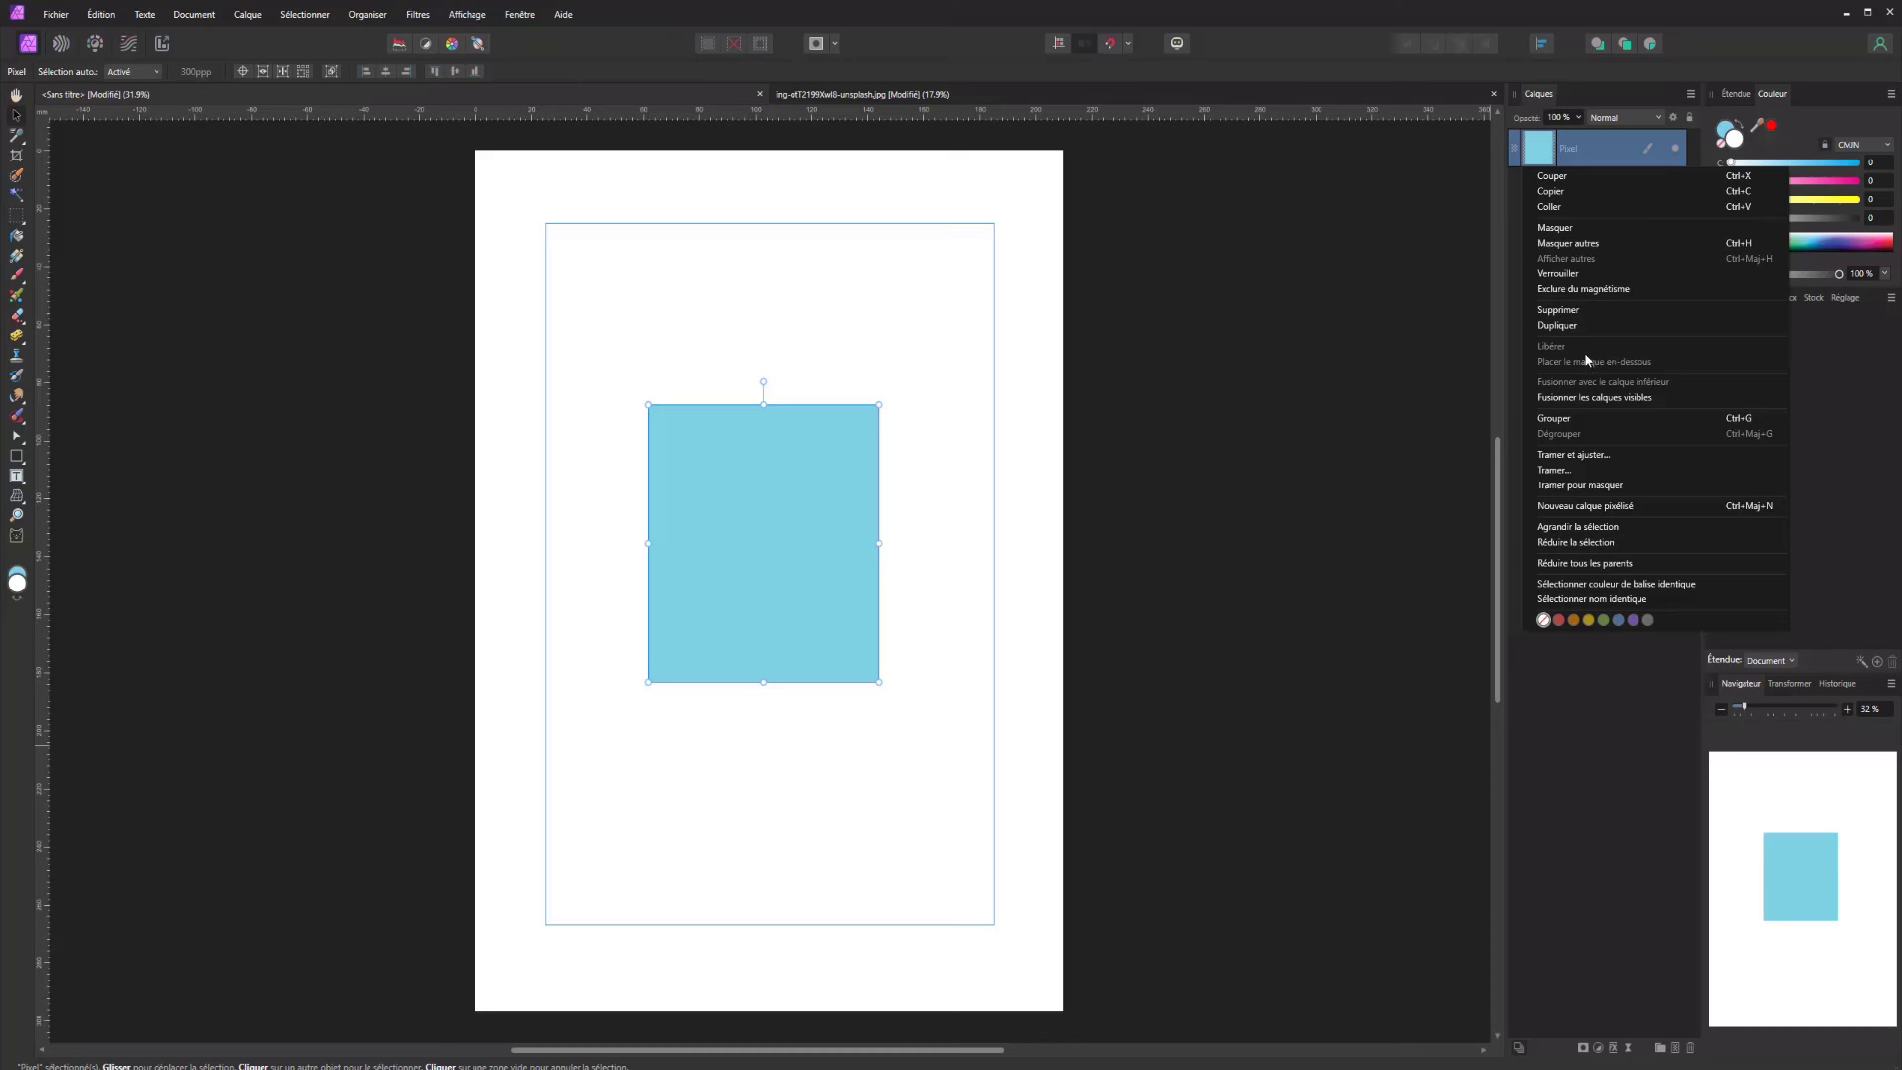
left_click(1634, 620)
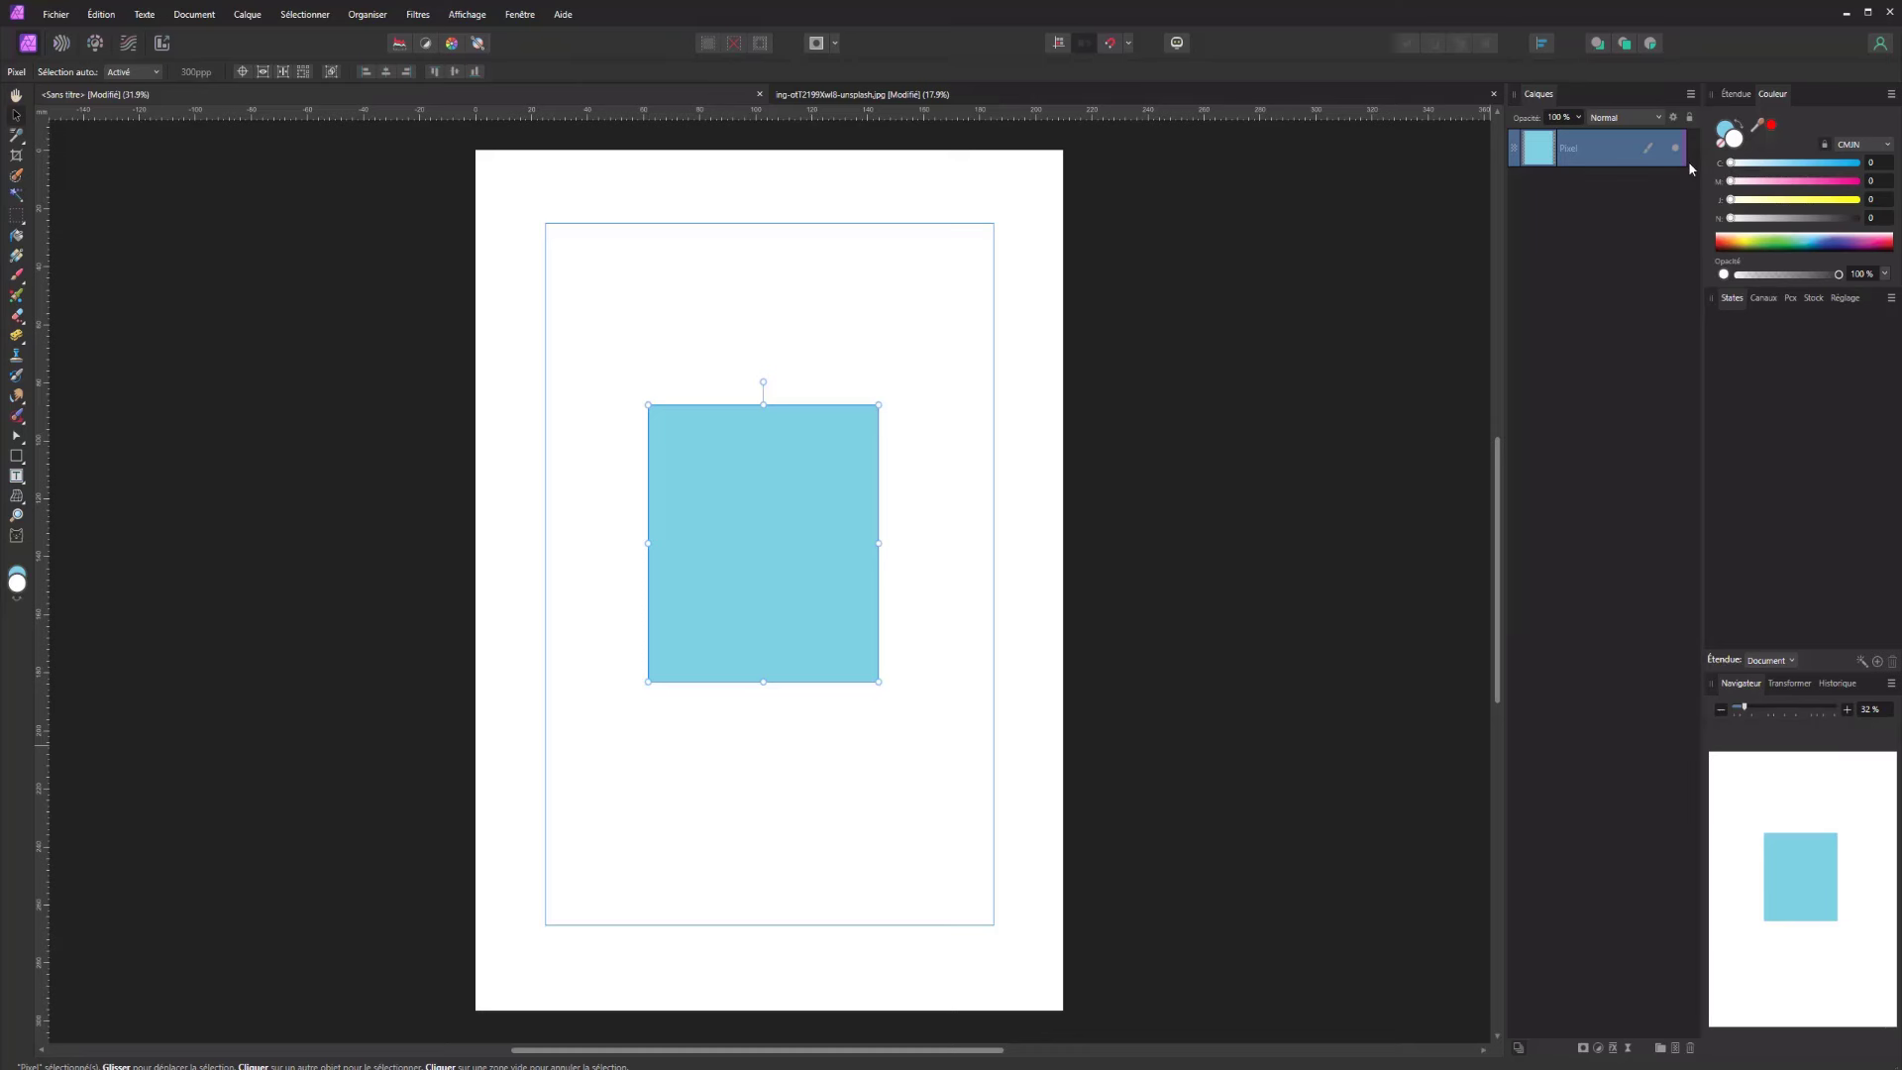
Add an empty pixel layer above the light-blue one, and compare the context commands for each layer and its visibility toggle
left_click(1674, 1048)
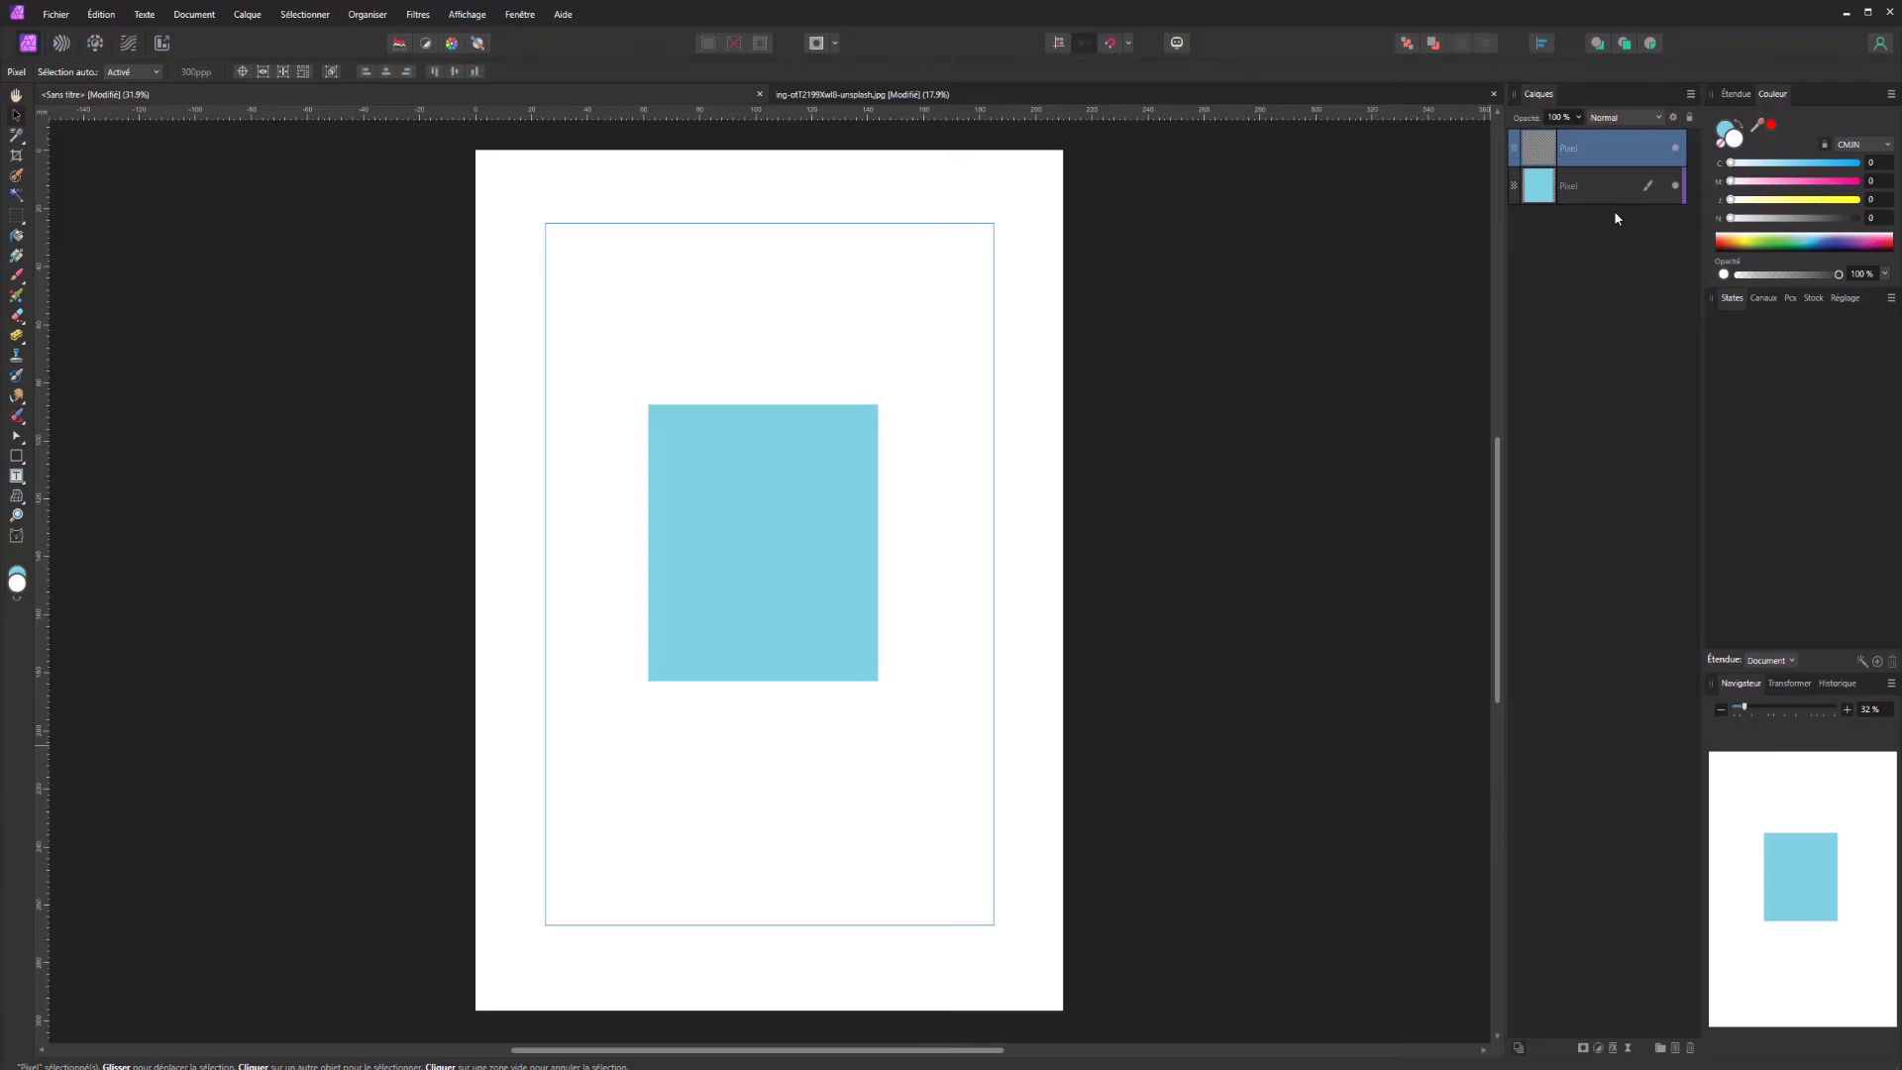
right_click(1569, 156)
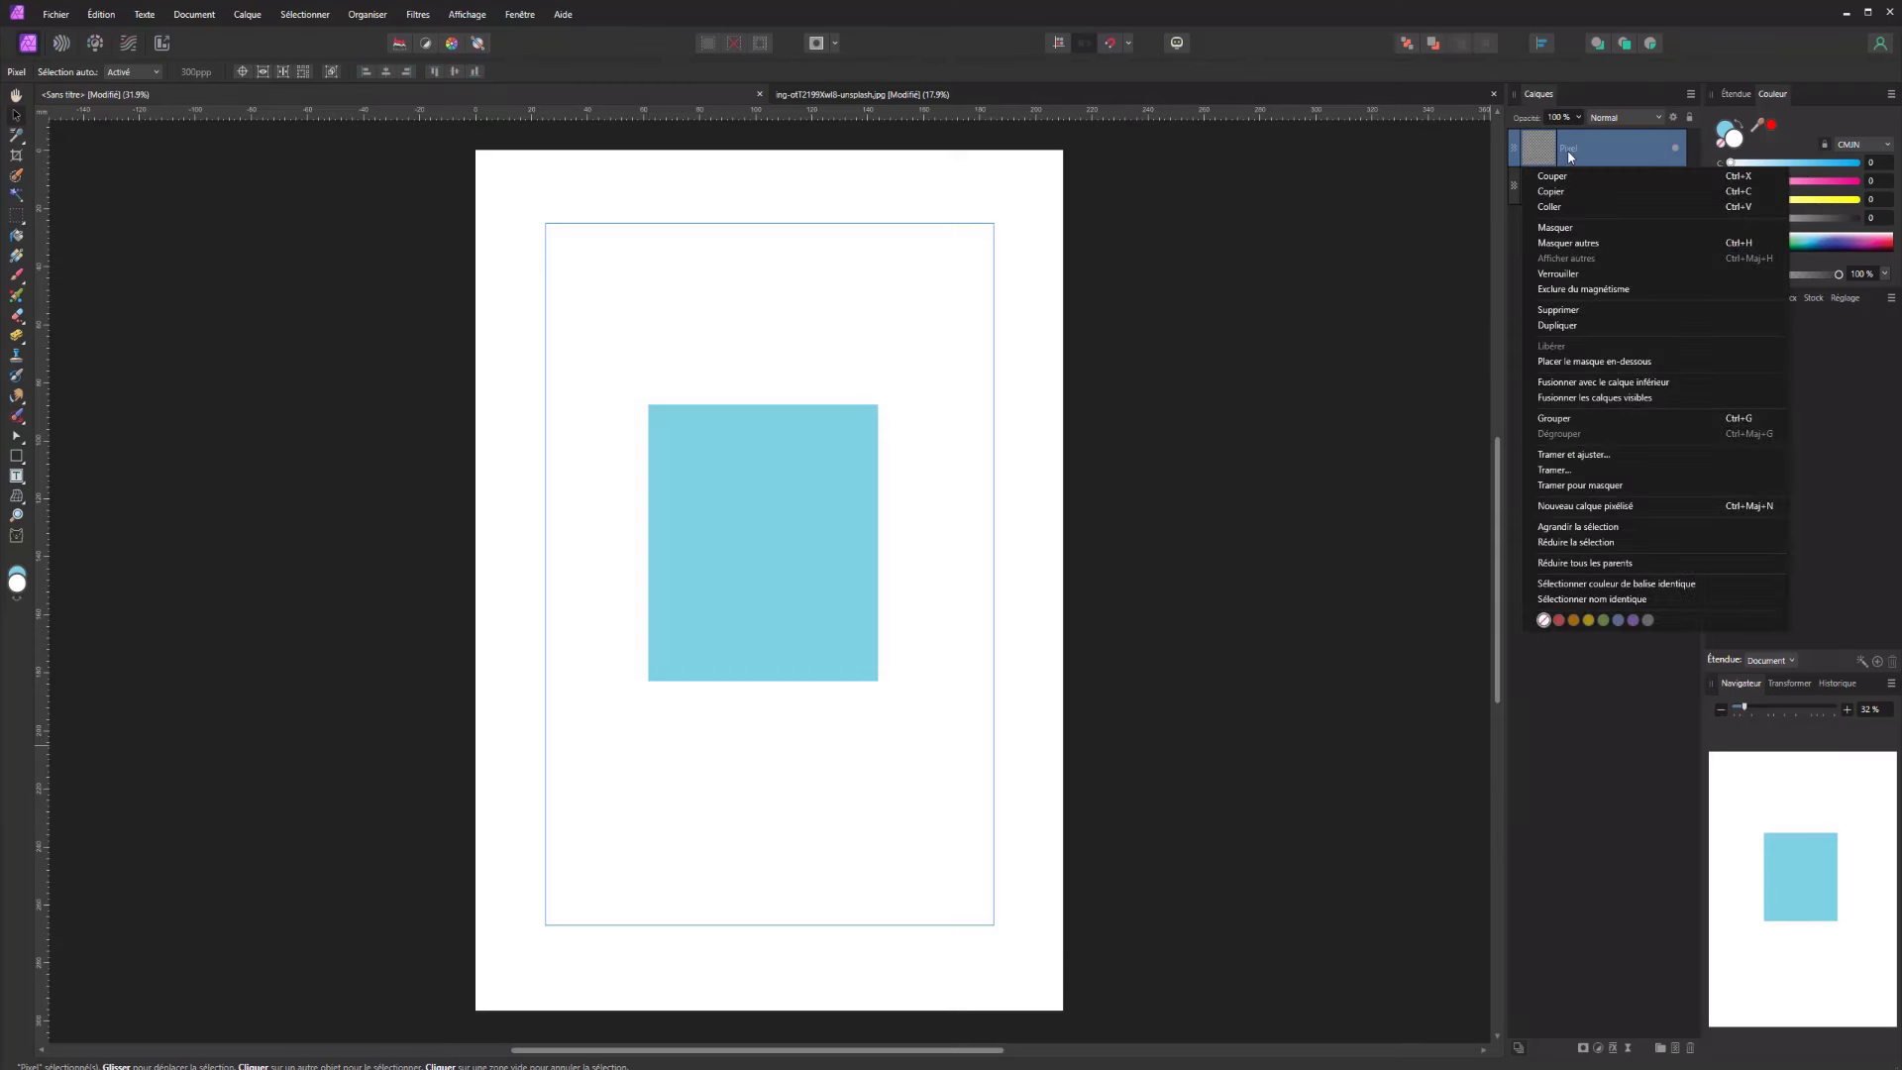
right_click(1673, 147)
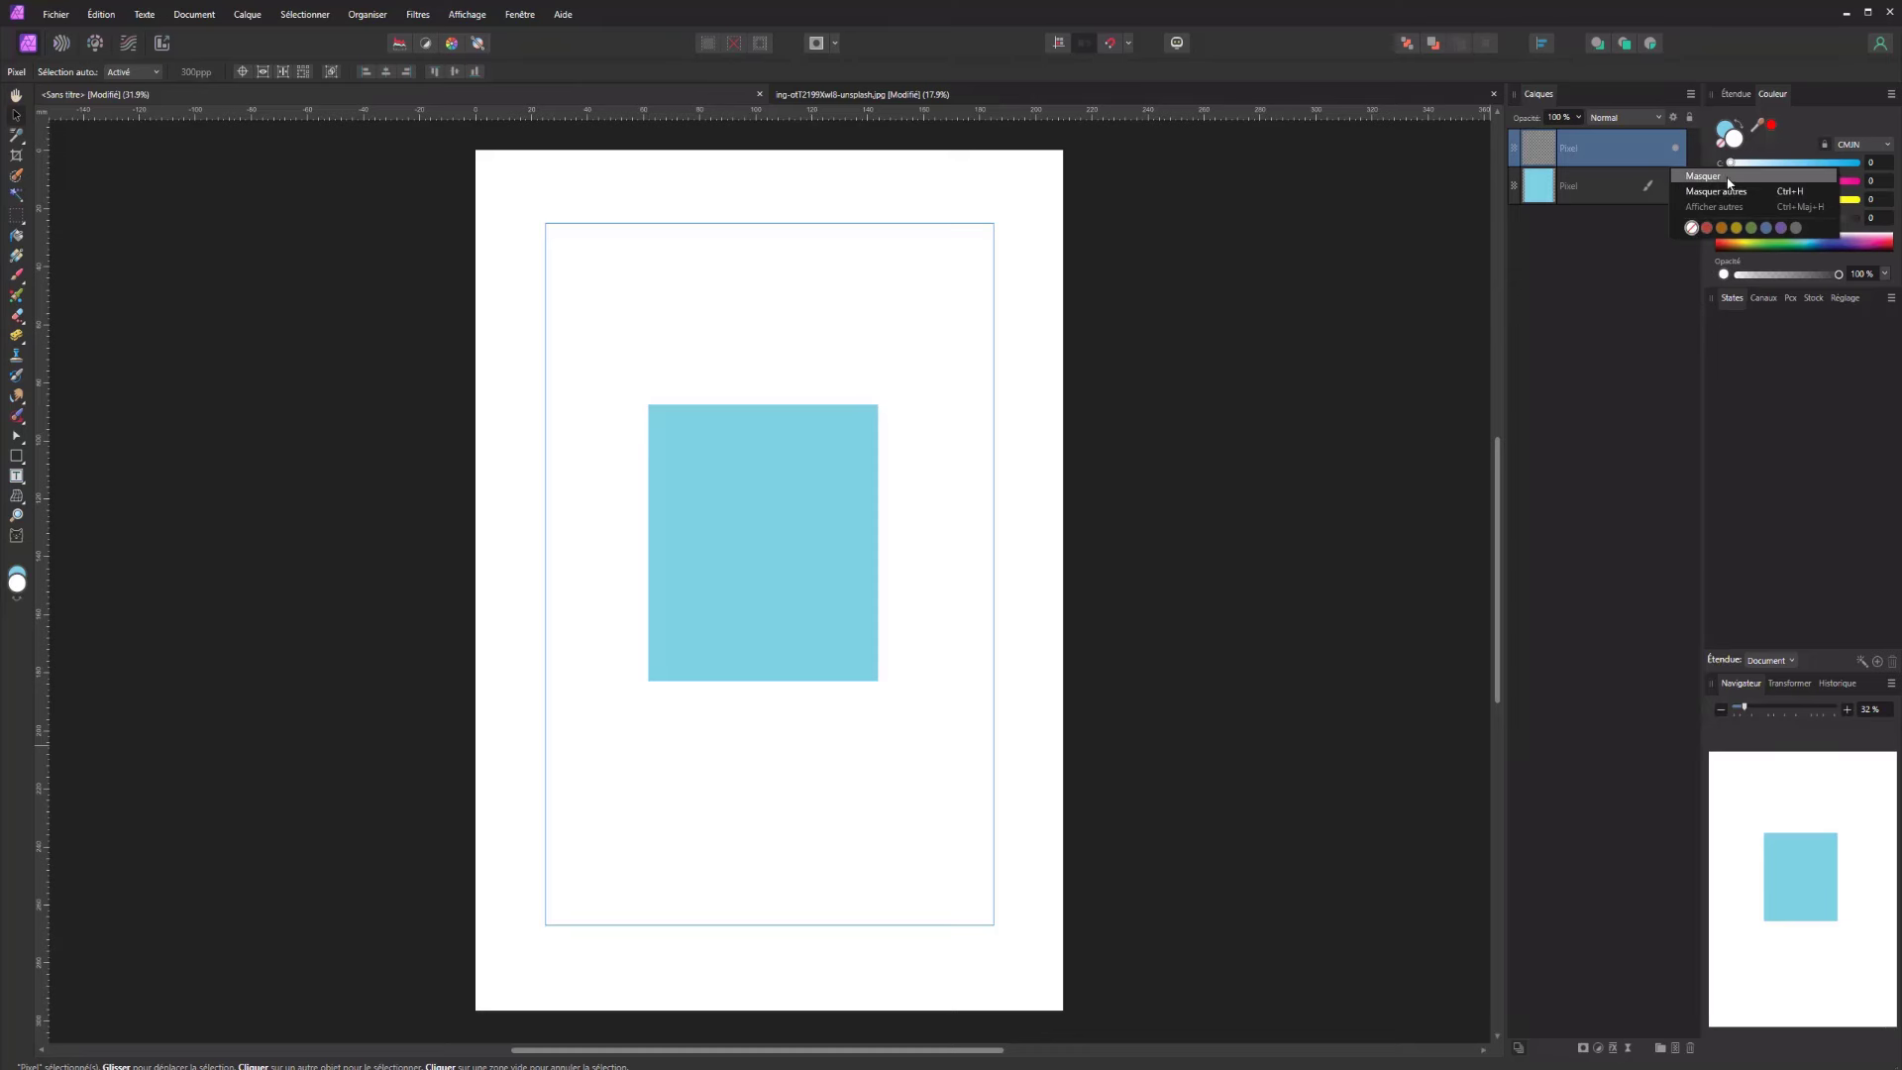
right_click(1514, 188)
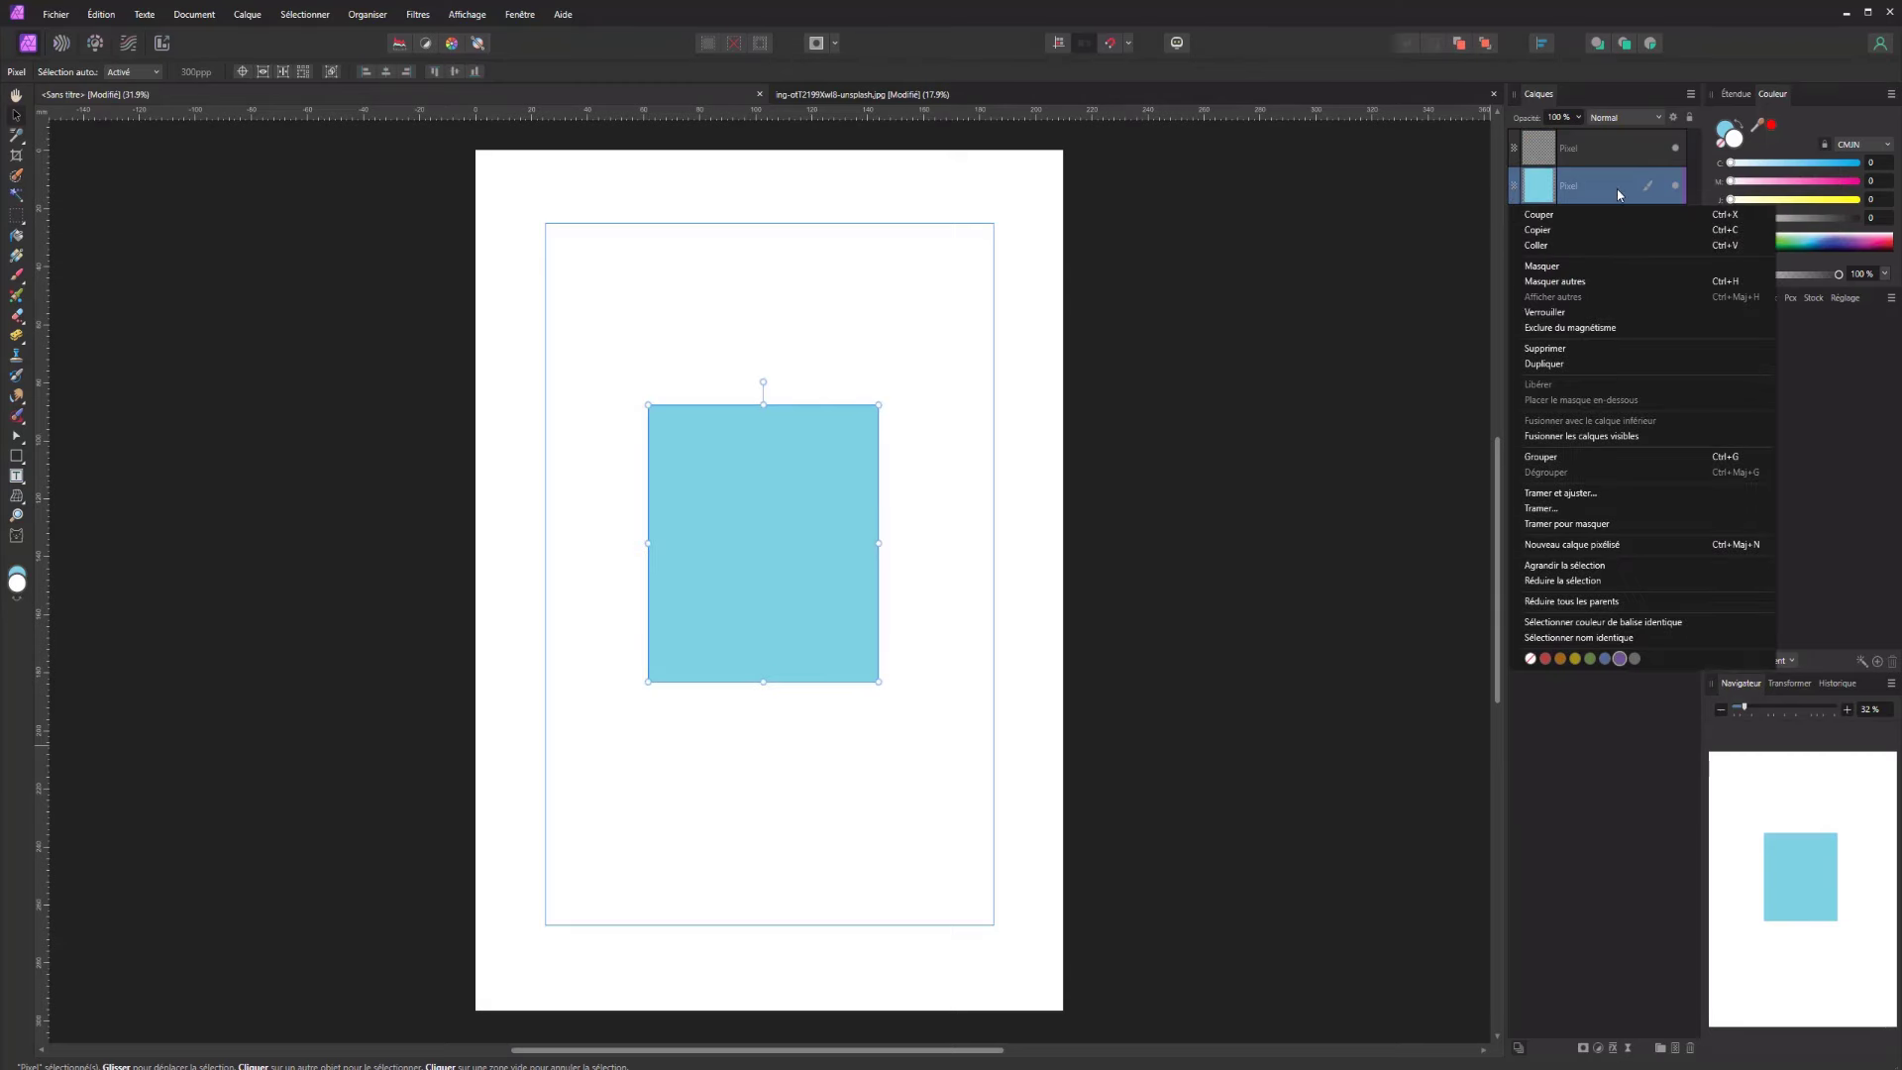
right_click(1646, 189)
right_click(1675, 188)
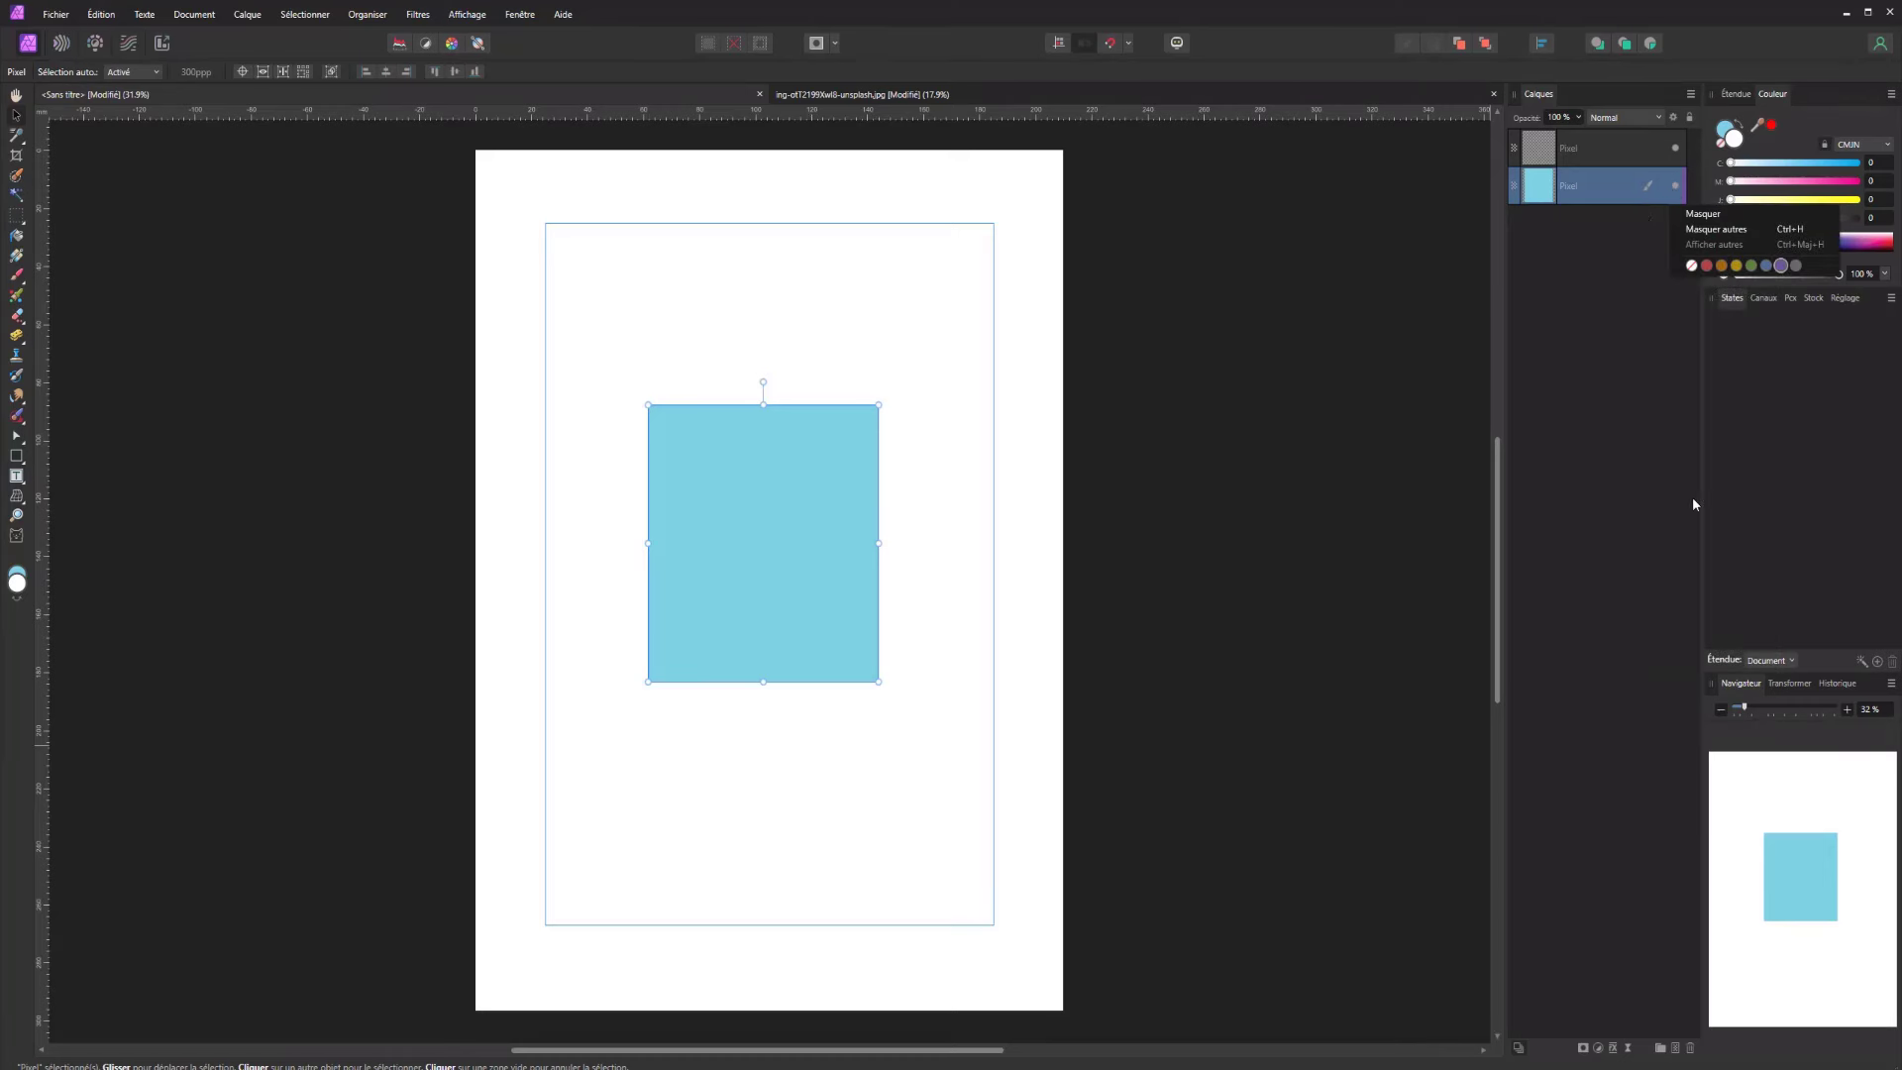
left_click(1623, 469)
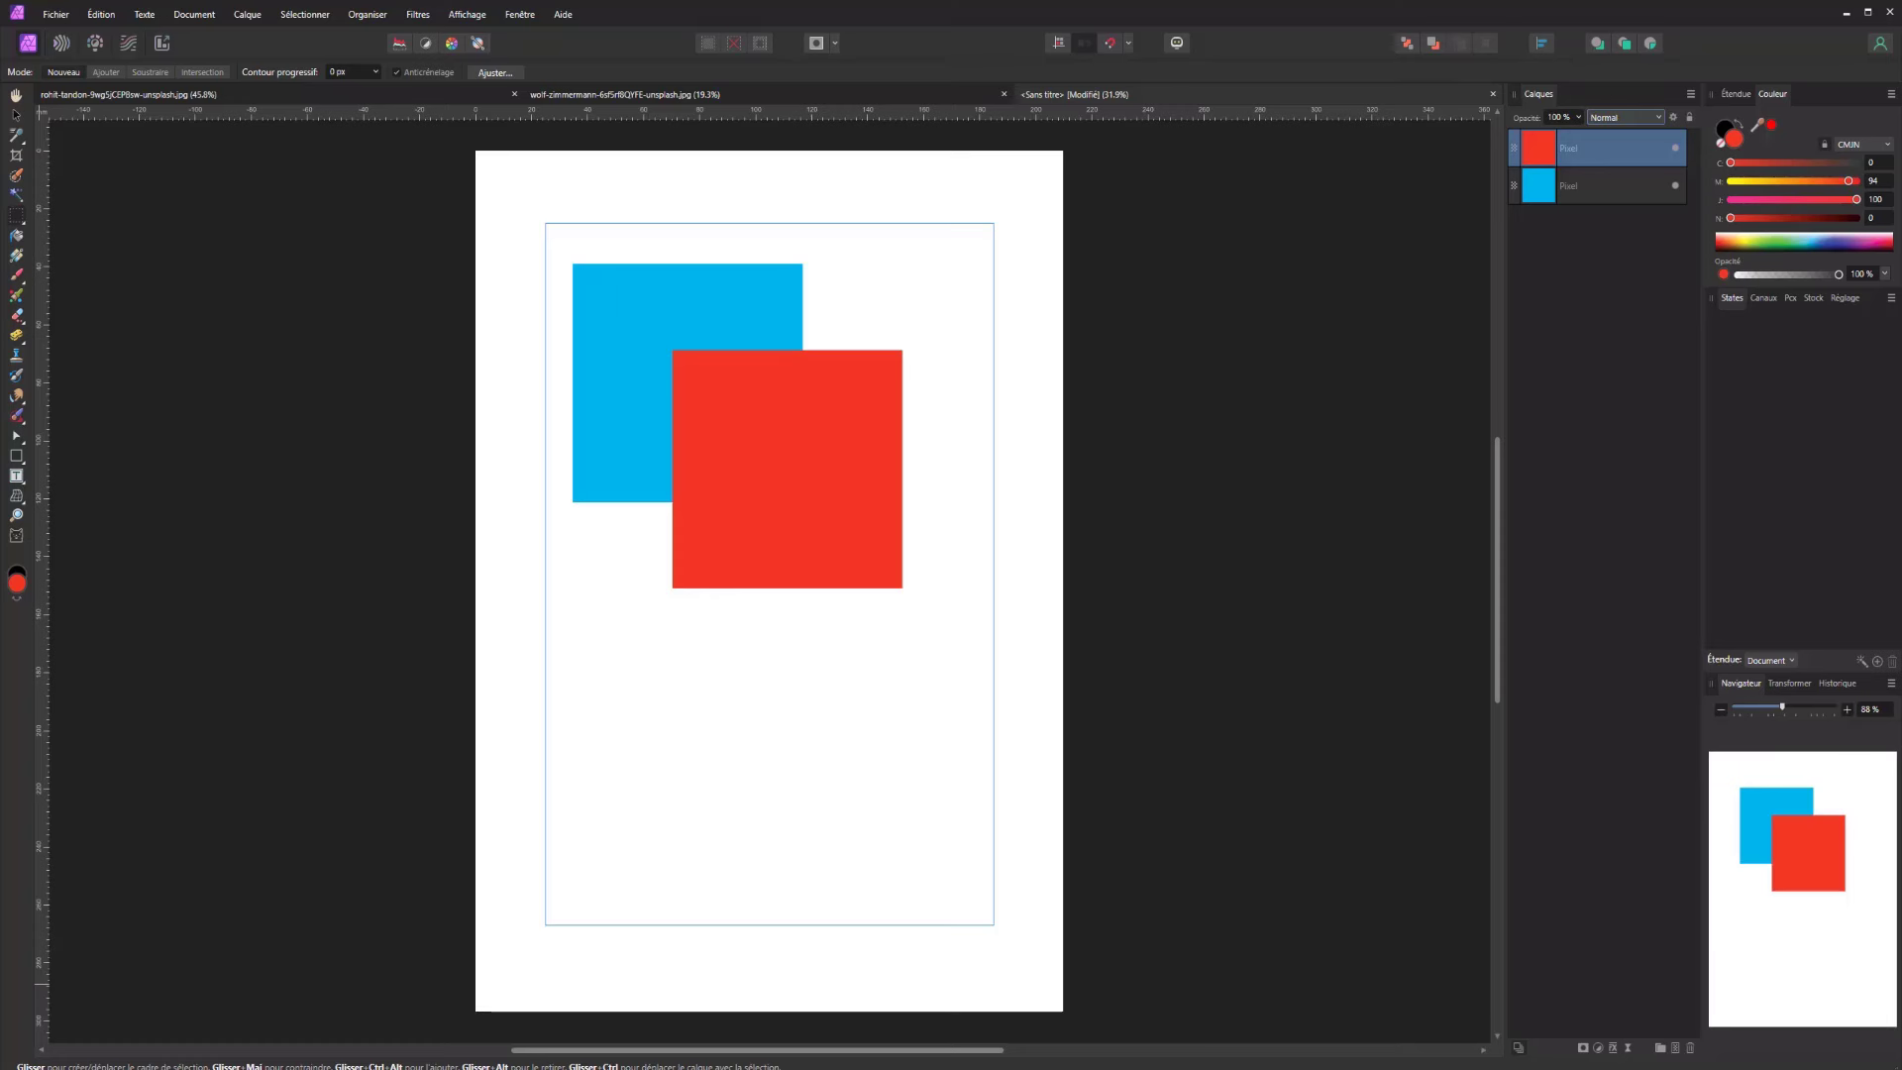
Toggle the red and blue square layers off and on, and try moving the blue layer above the red one
left_click(16, 116)
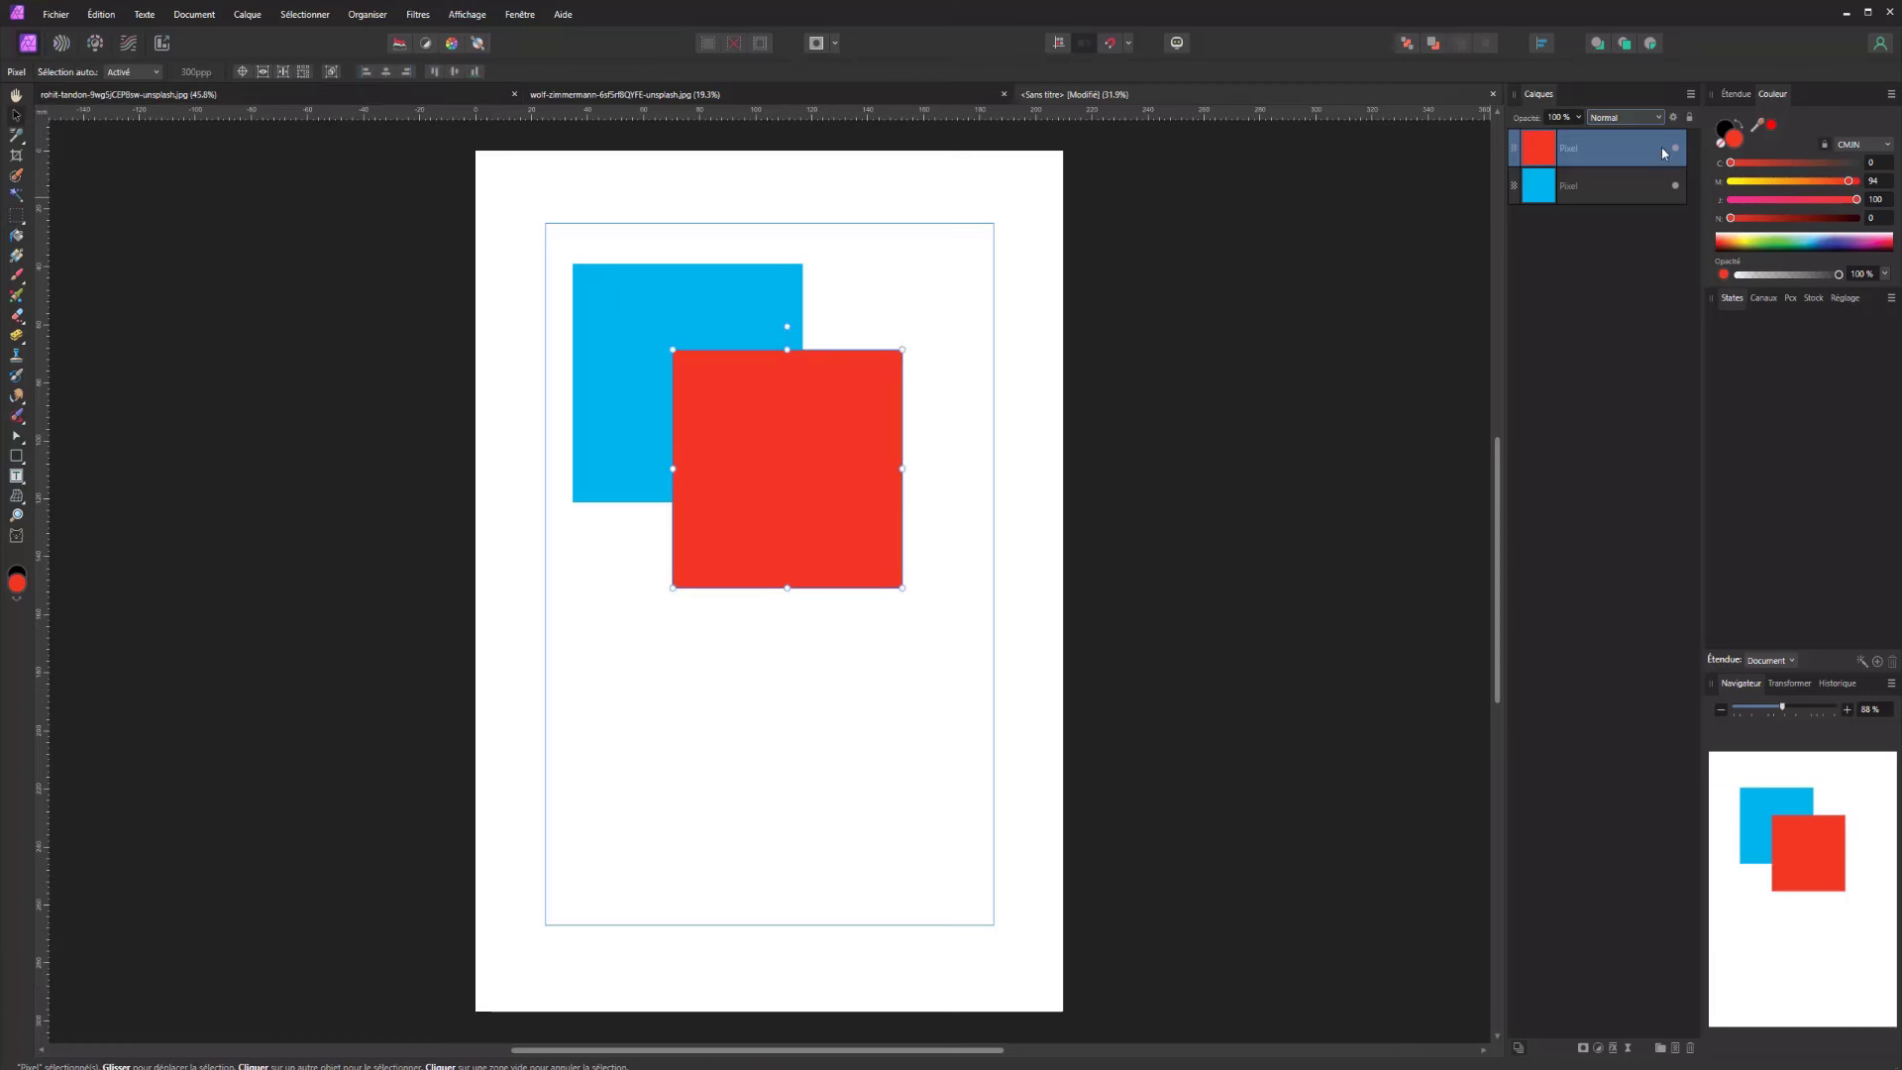
left_click(1675, 148)
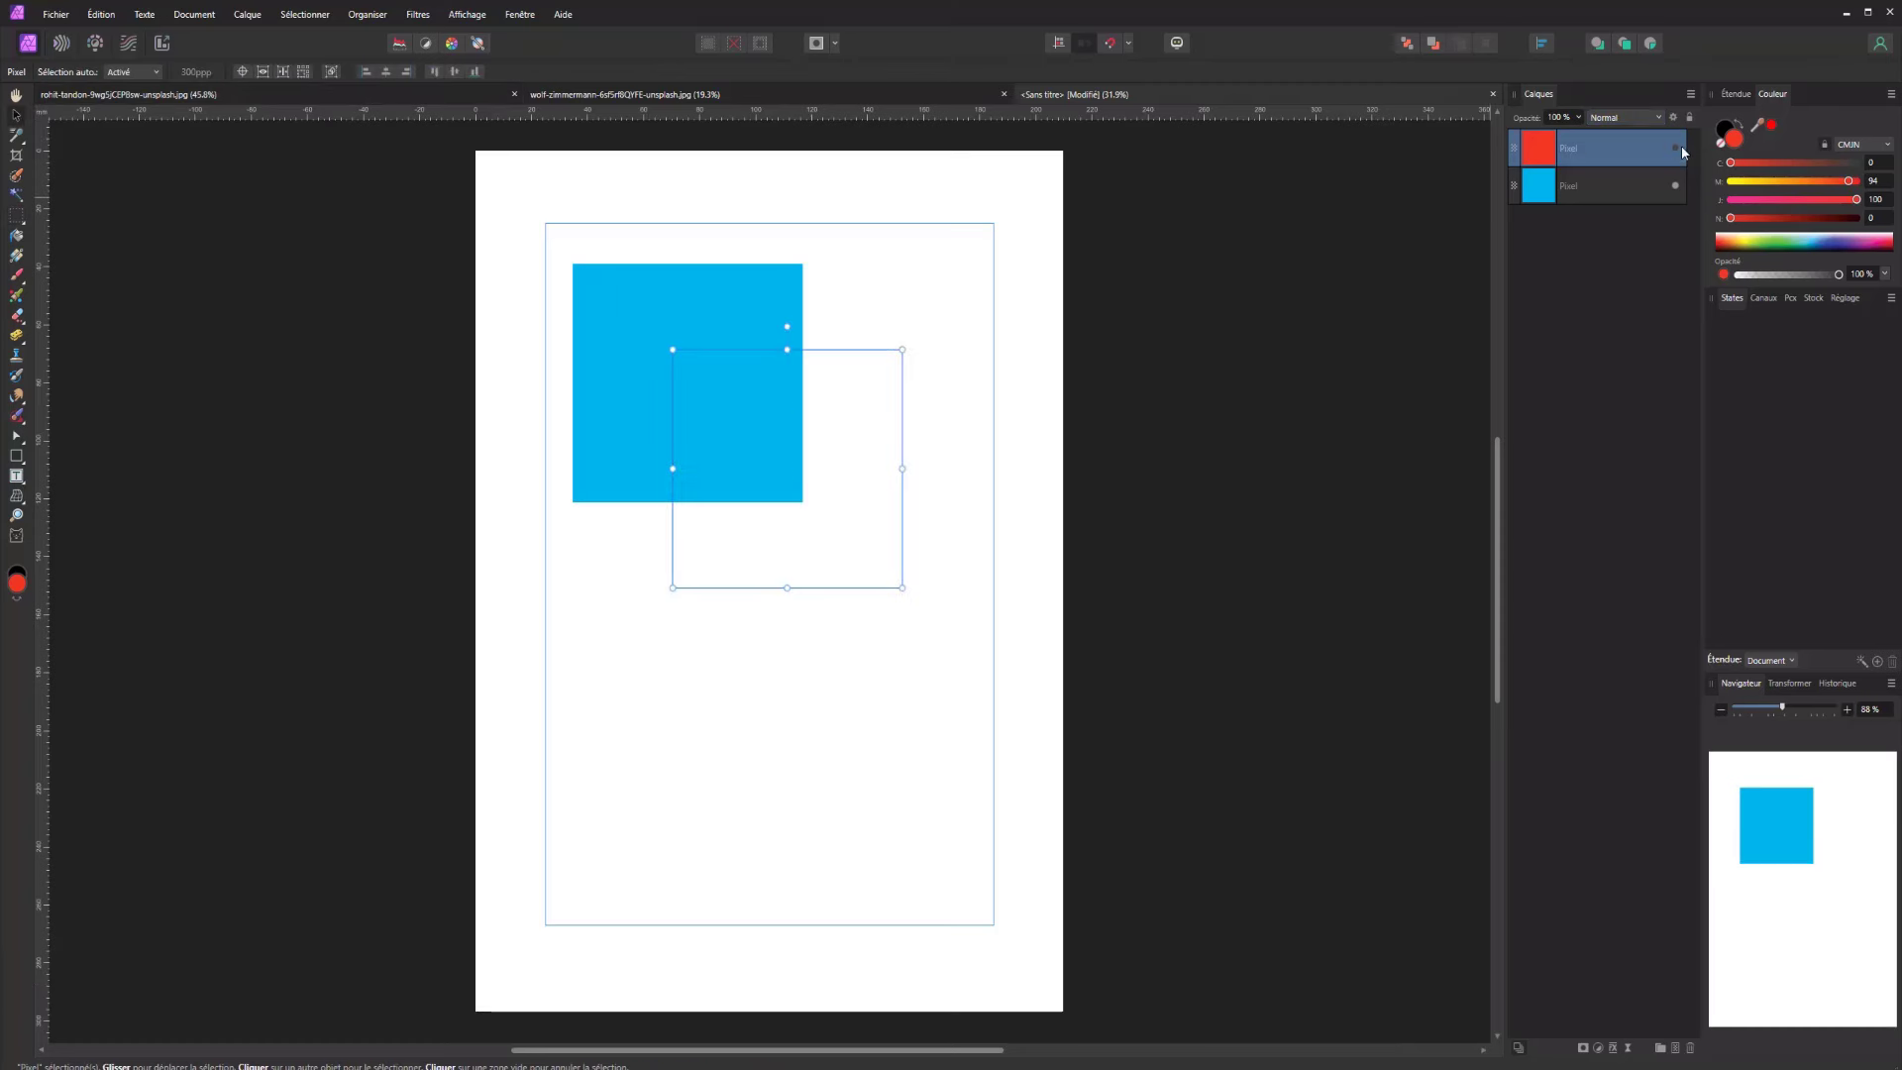
left_click(1675, 148)
left_click(1675, 148)
left_click(1675, 148)
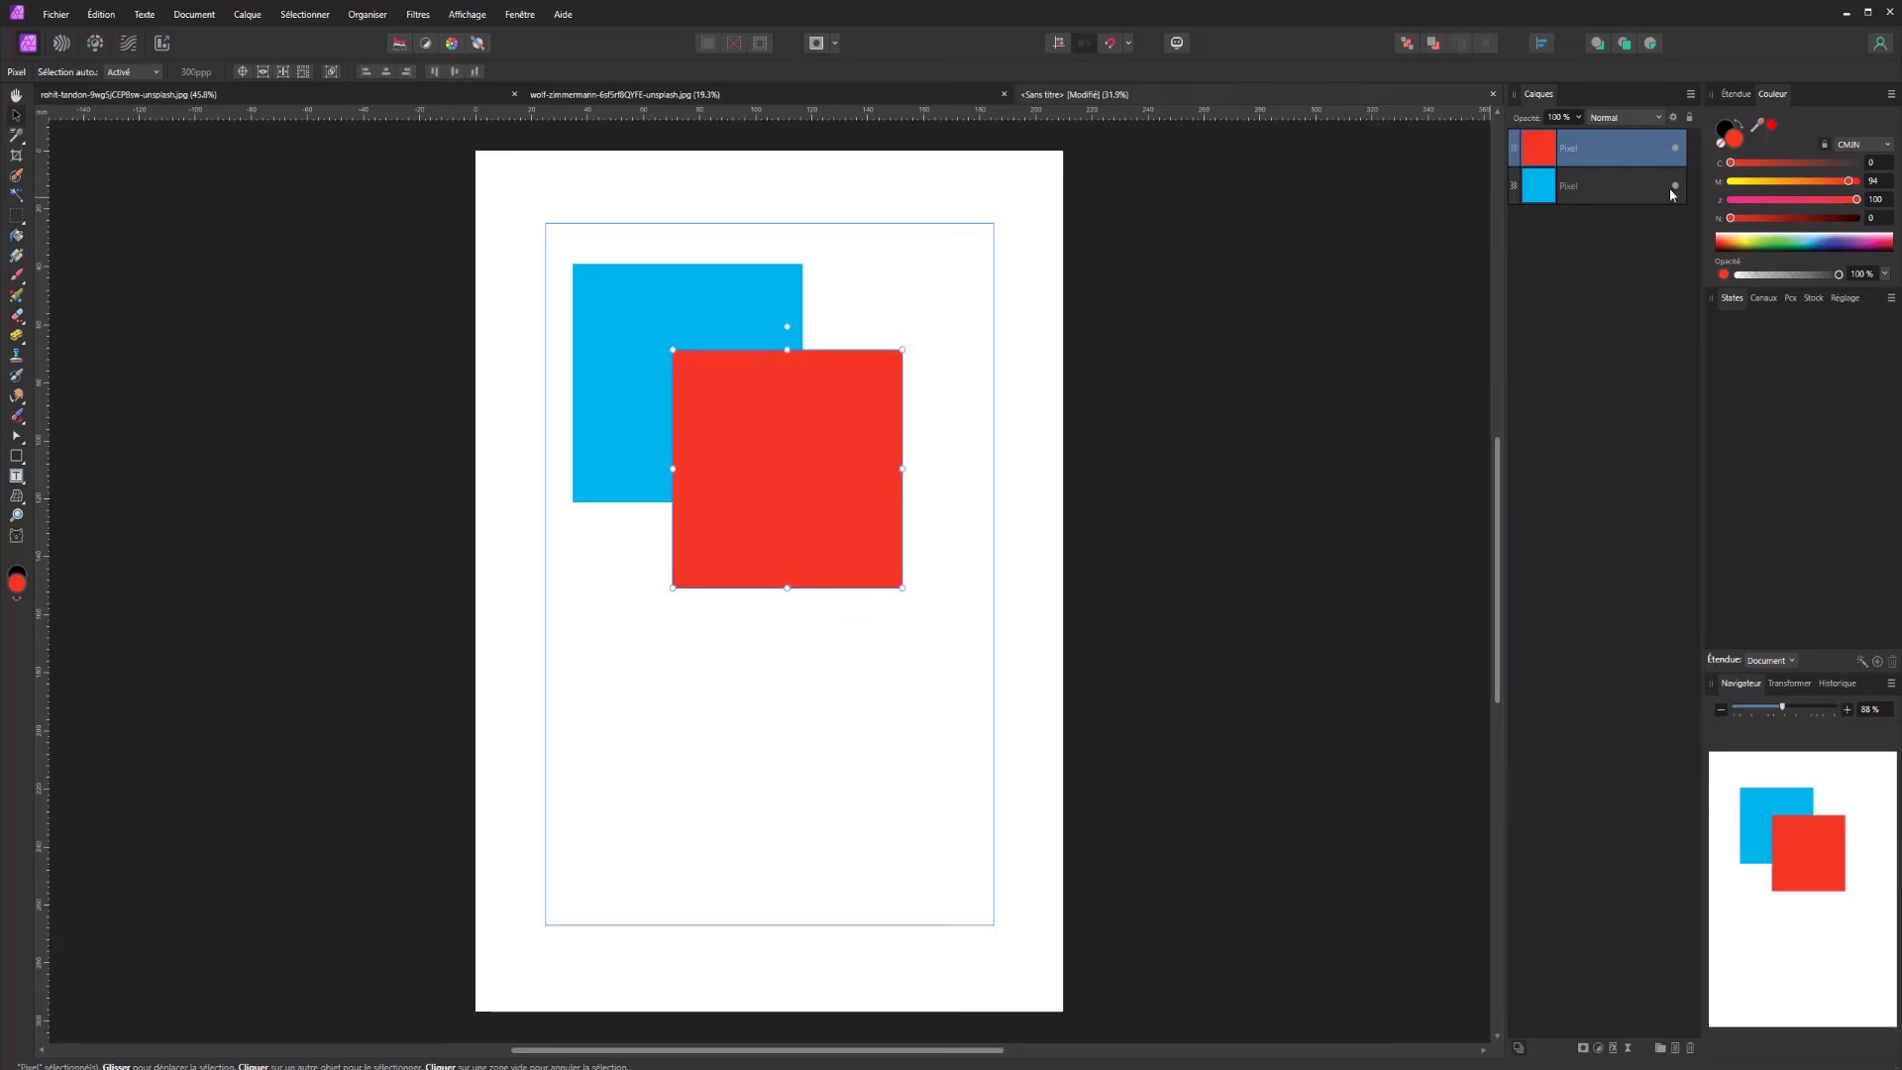
left_click(1674, 186)
left_click(1674, 187)
left_click_drag(1563, 172, 1571, 127)
Copy the entire snowy mountain landscape photo and paste it as a new layer into the untitled document with the squares
left_click(220, 92)
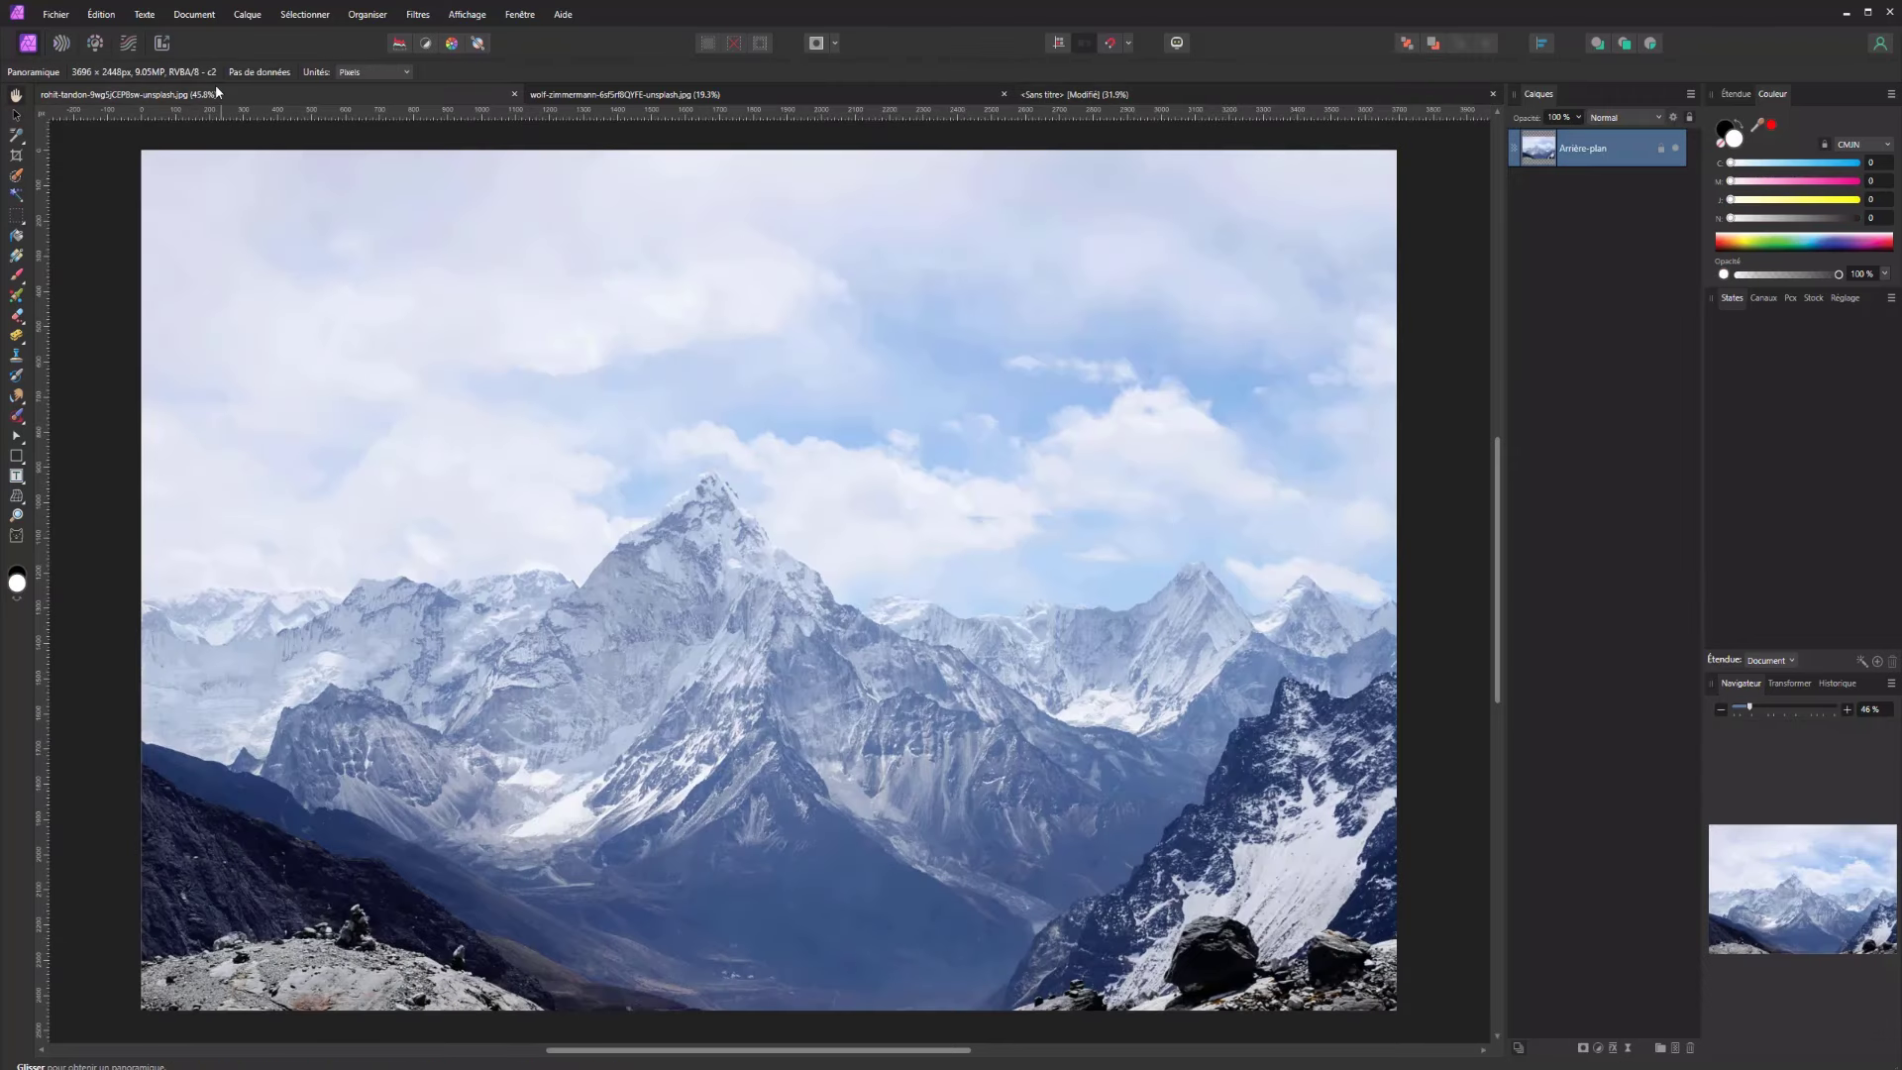
key("ctrl+a")
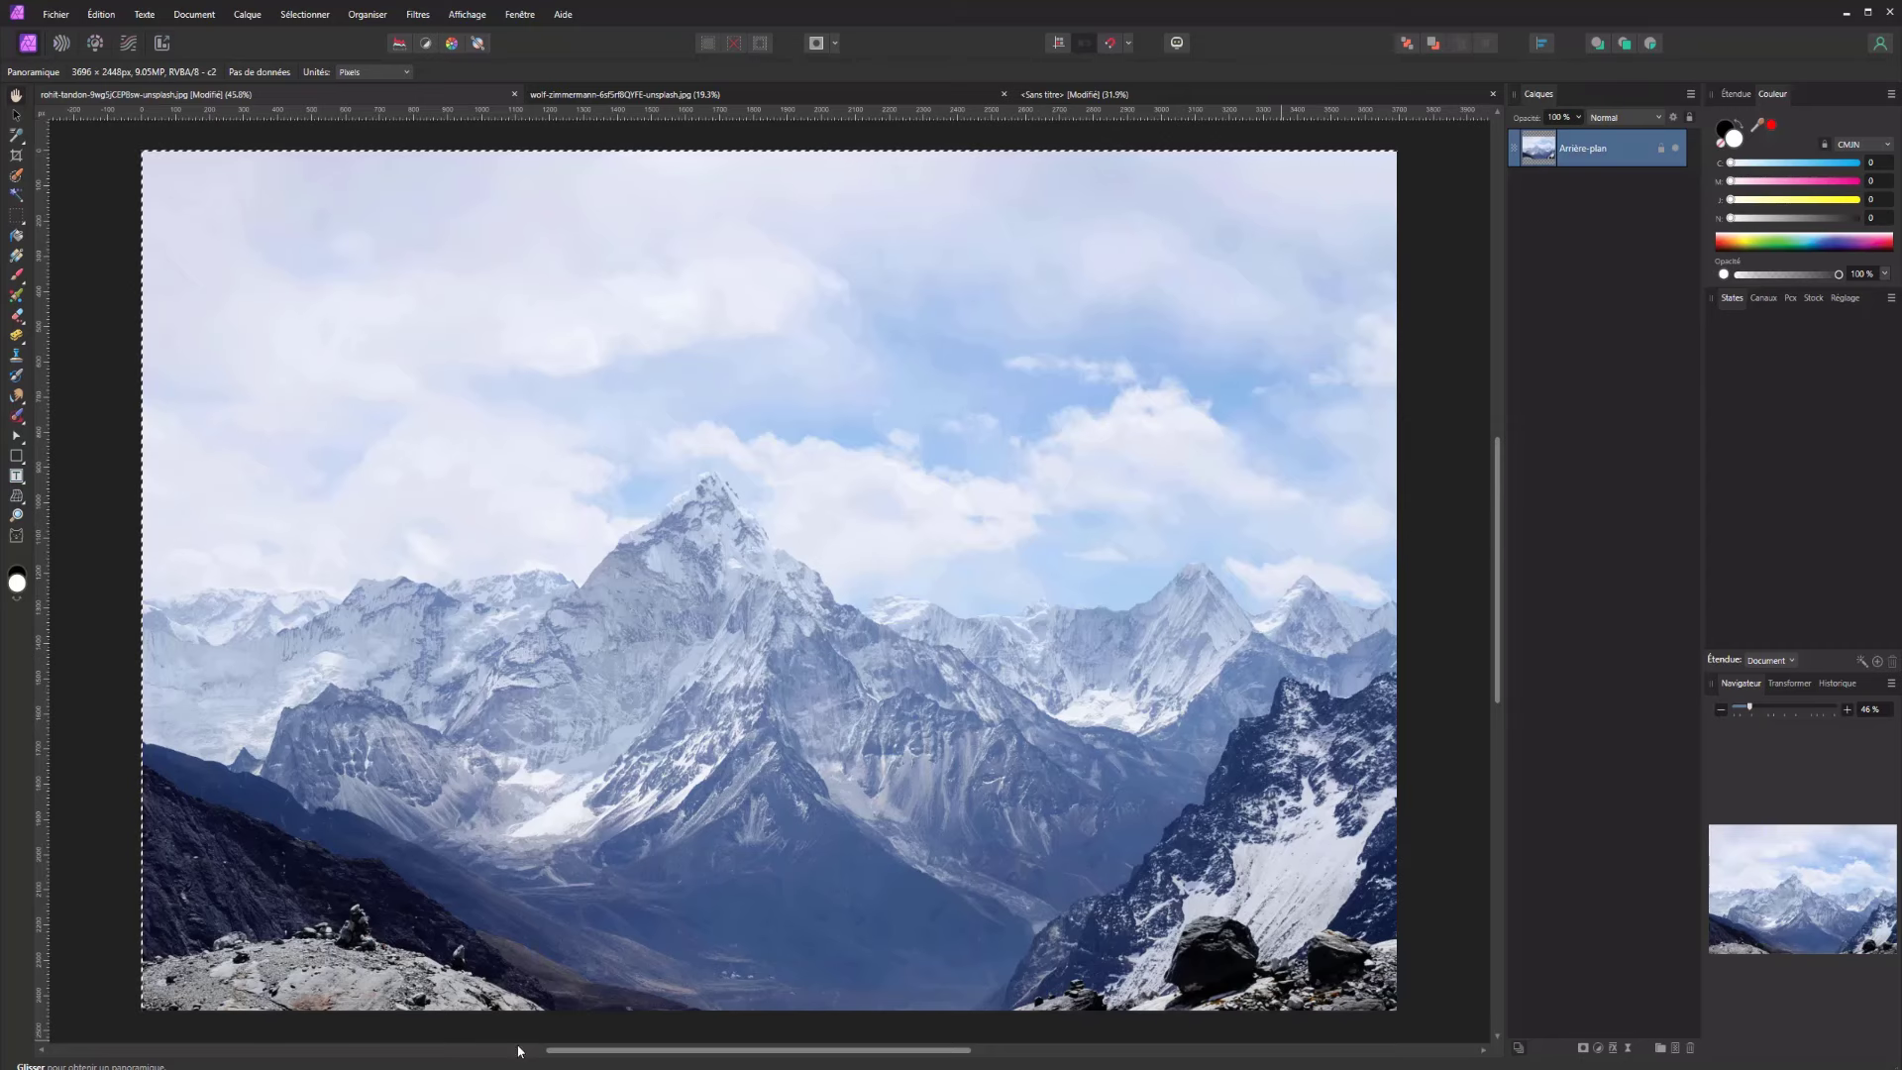
left_click(1069, 90)
key("ctrl+v")
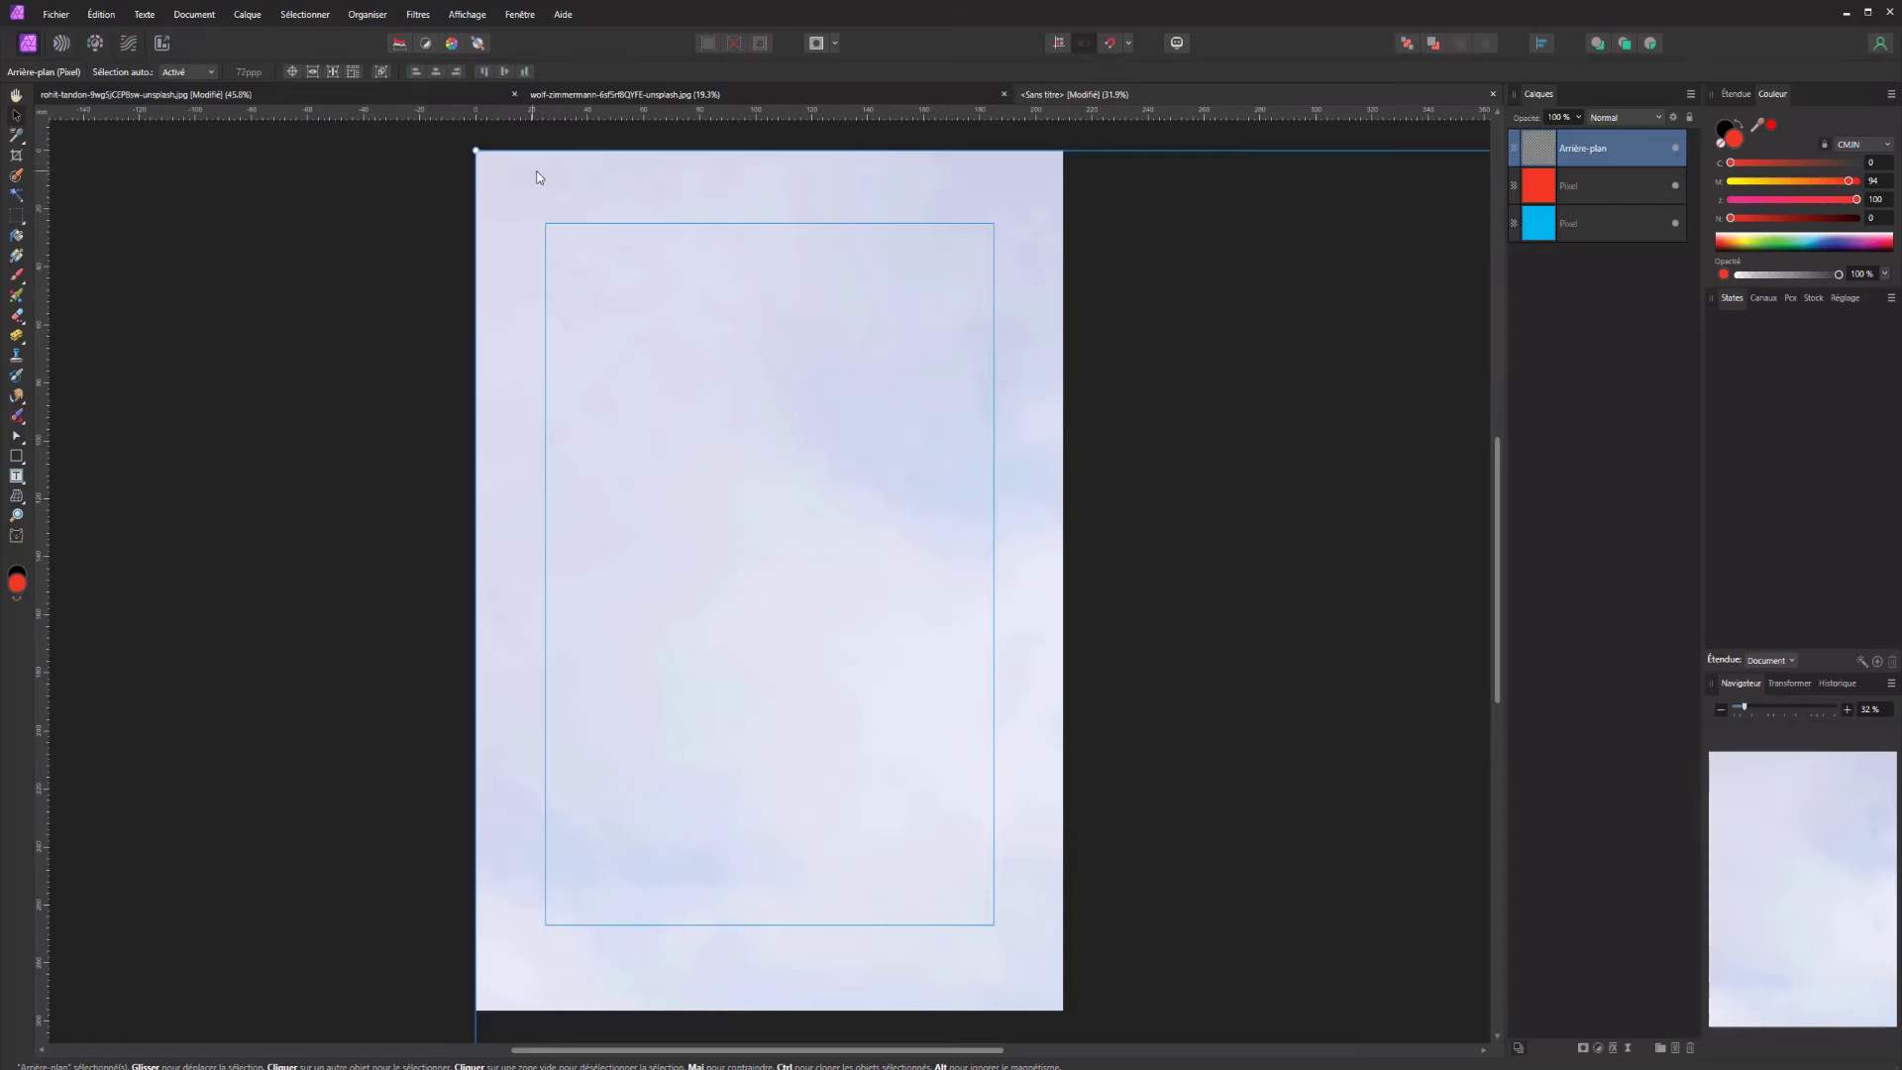
Scale the pasted mountain photo down to a small landscape and place it so that it covers the red square
left_click_drag(485, 158, 311, 232)
left_click_drag(249, 147, 1264, 674)
left_click_drag(1278, 843, 227, 248)
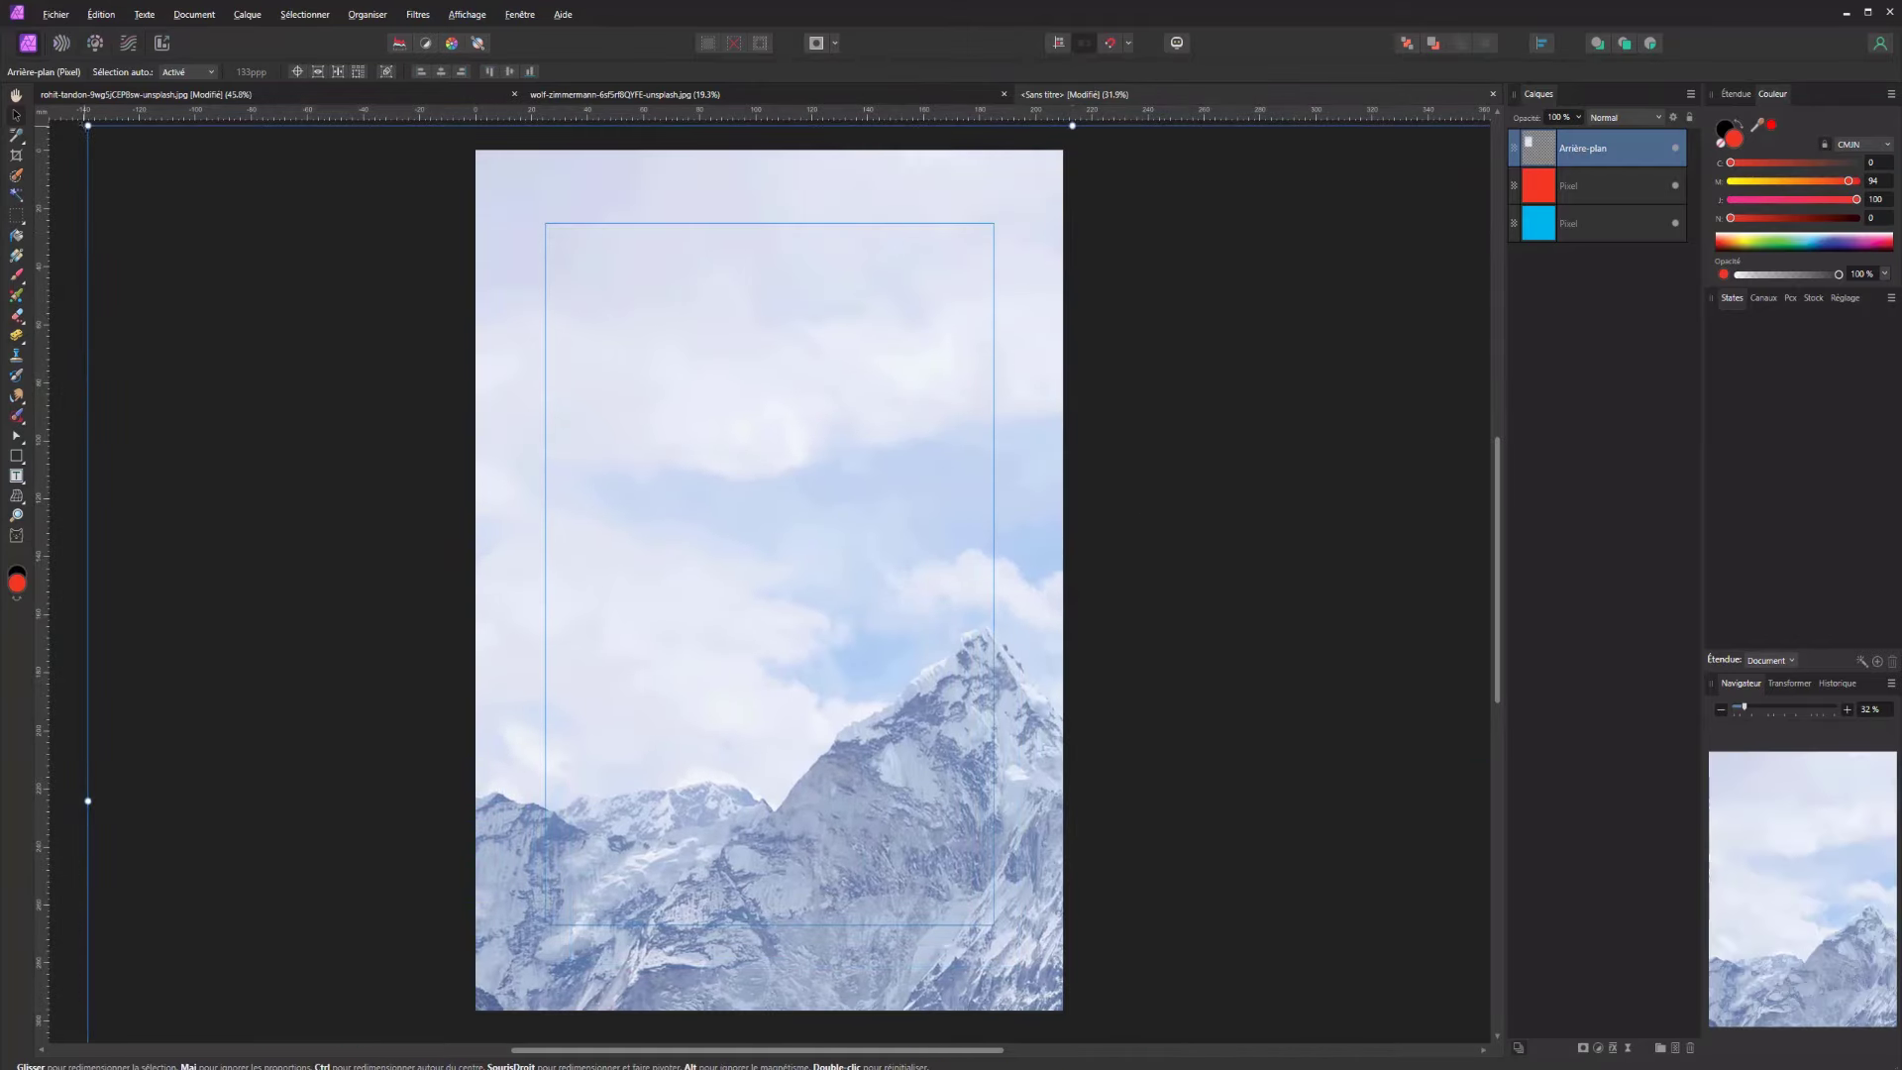
left_click_drag(88, 126, 1235, 905)
left_click_drag(1298, 989, 469, 419)
left_click_drag(380, 327, 798, 615)
left_click_drag(931, 839, 686, 665)
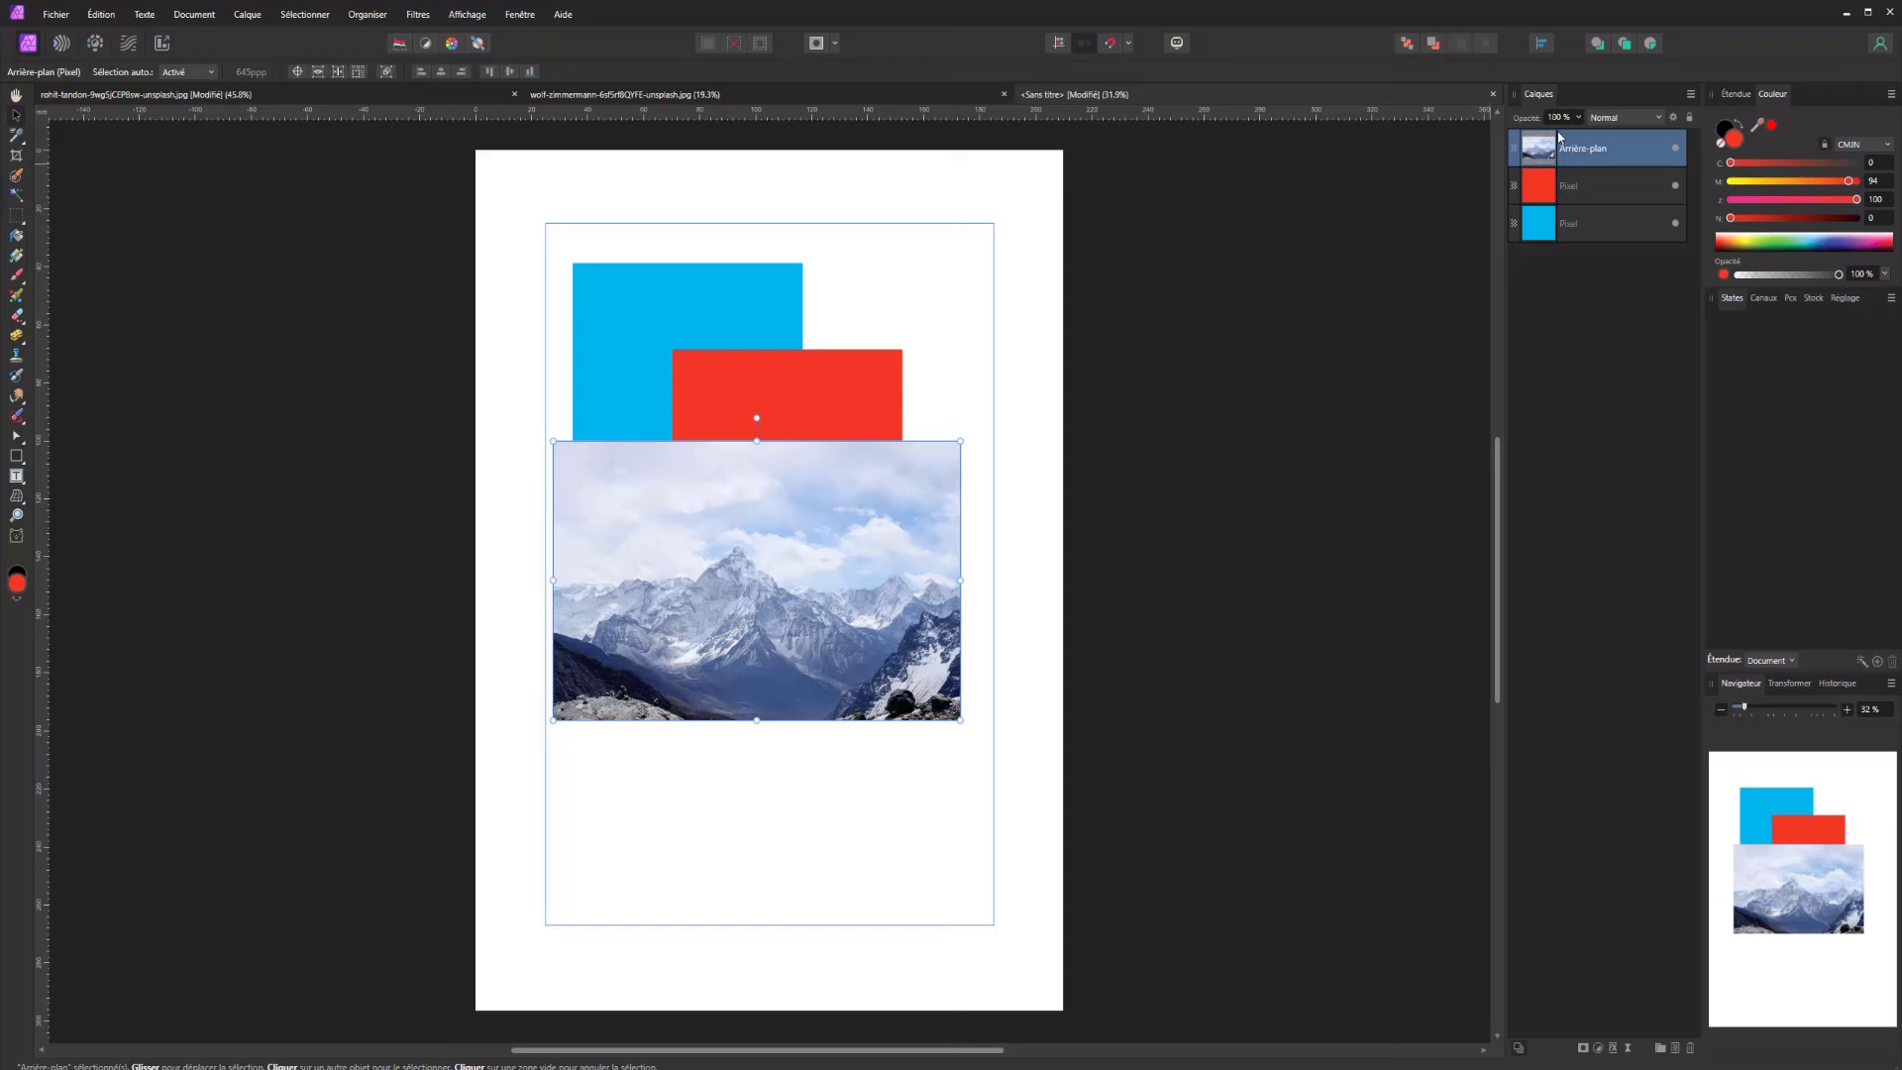
left_click_drag(755, 620, 793, 517)
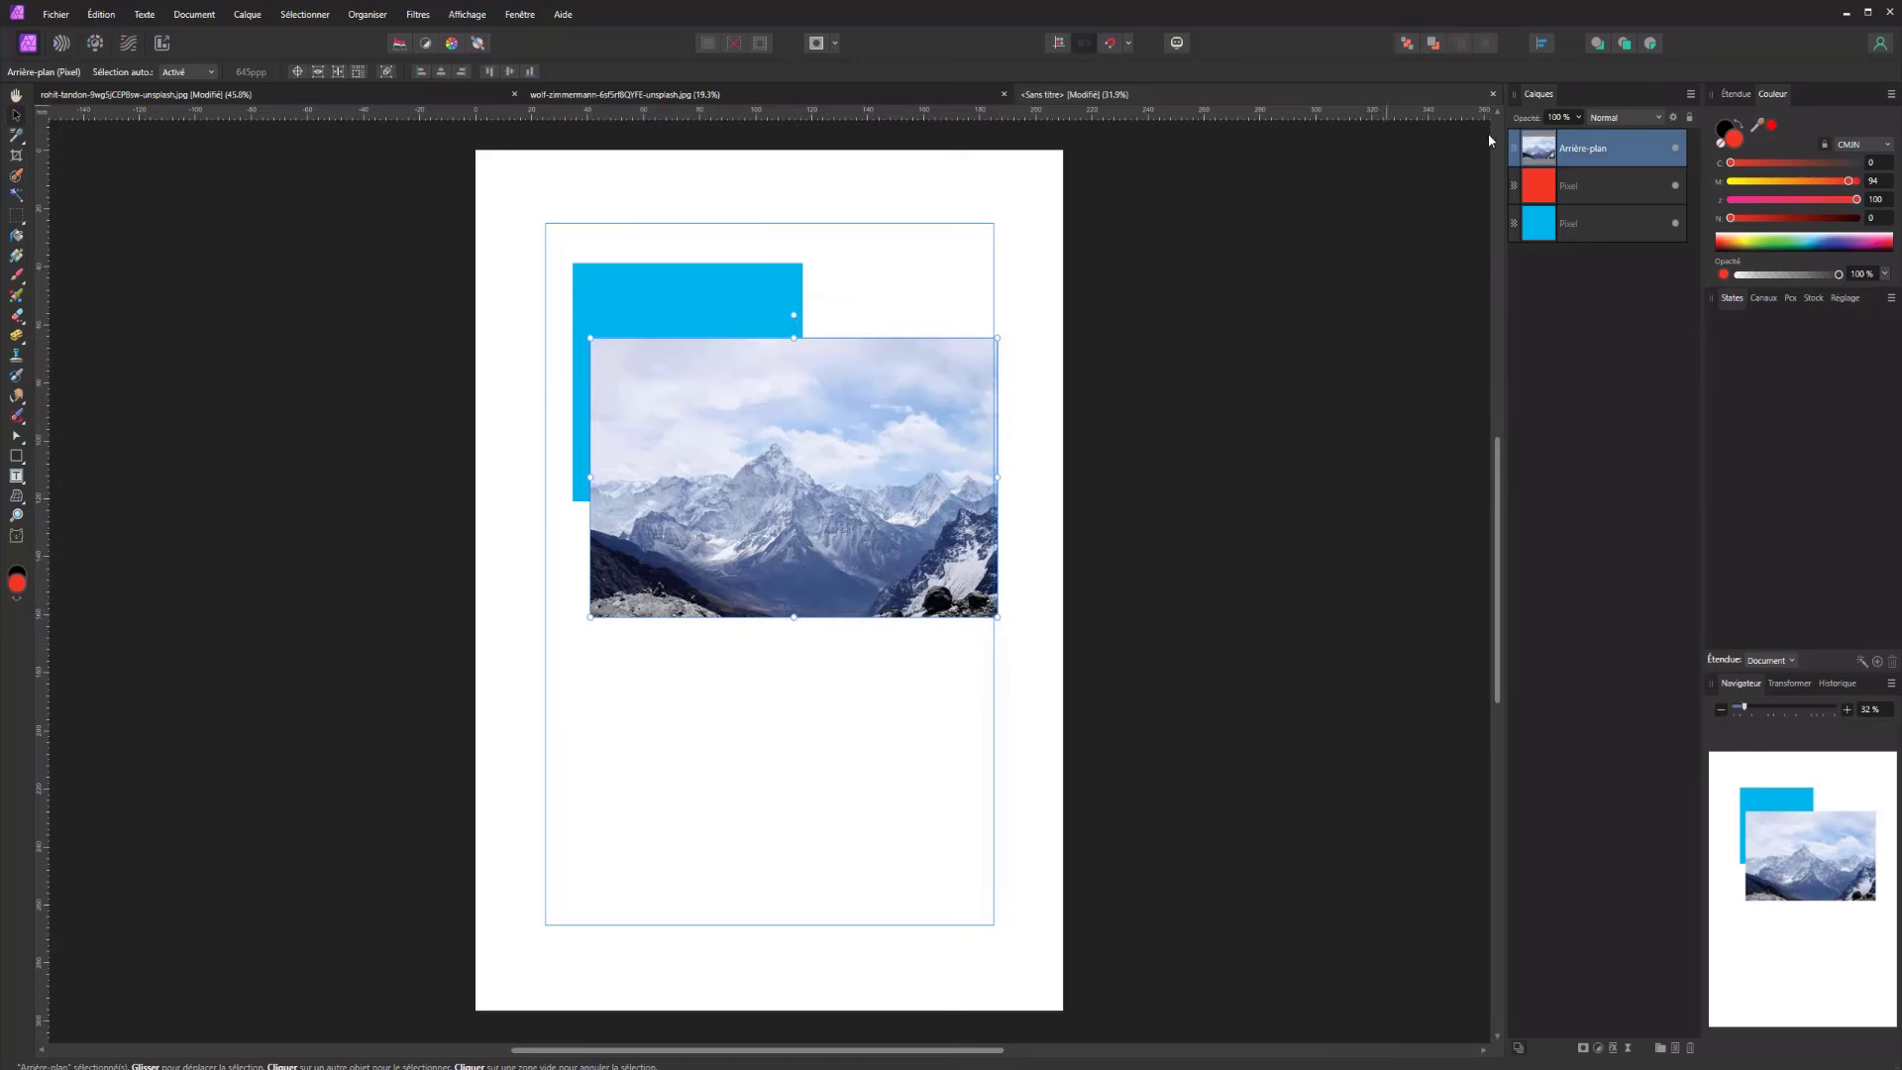
Clip the mountain photo to the red square by nesting its layer inside the red Pixel layer
left_click(1560, 189)
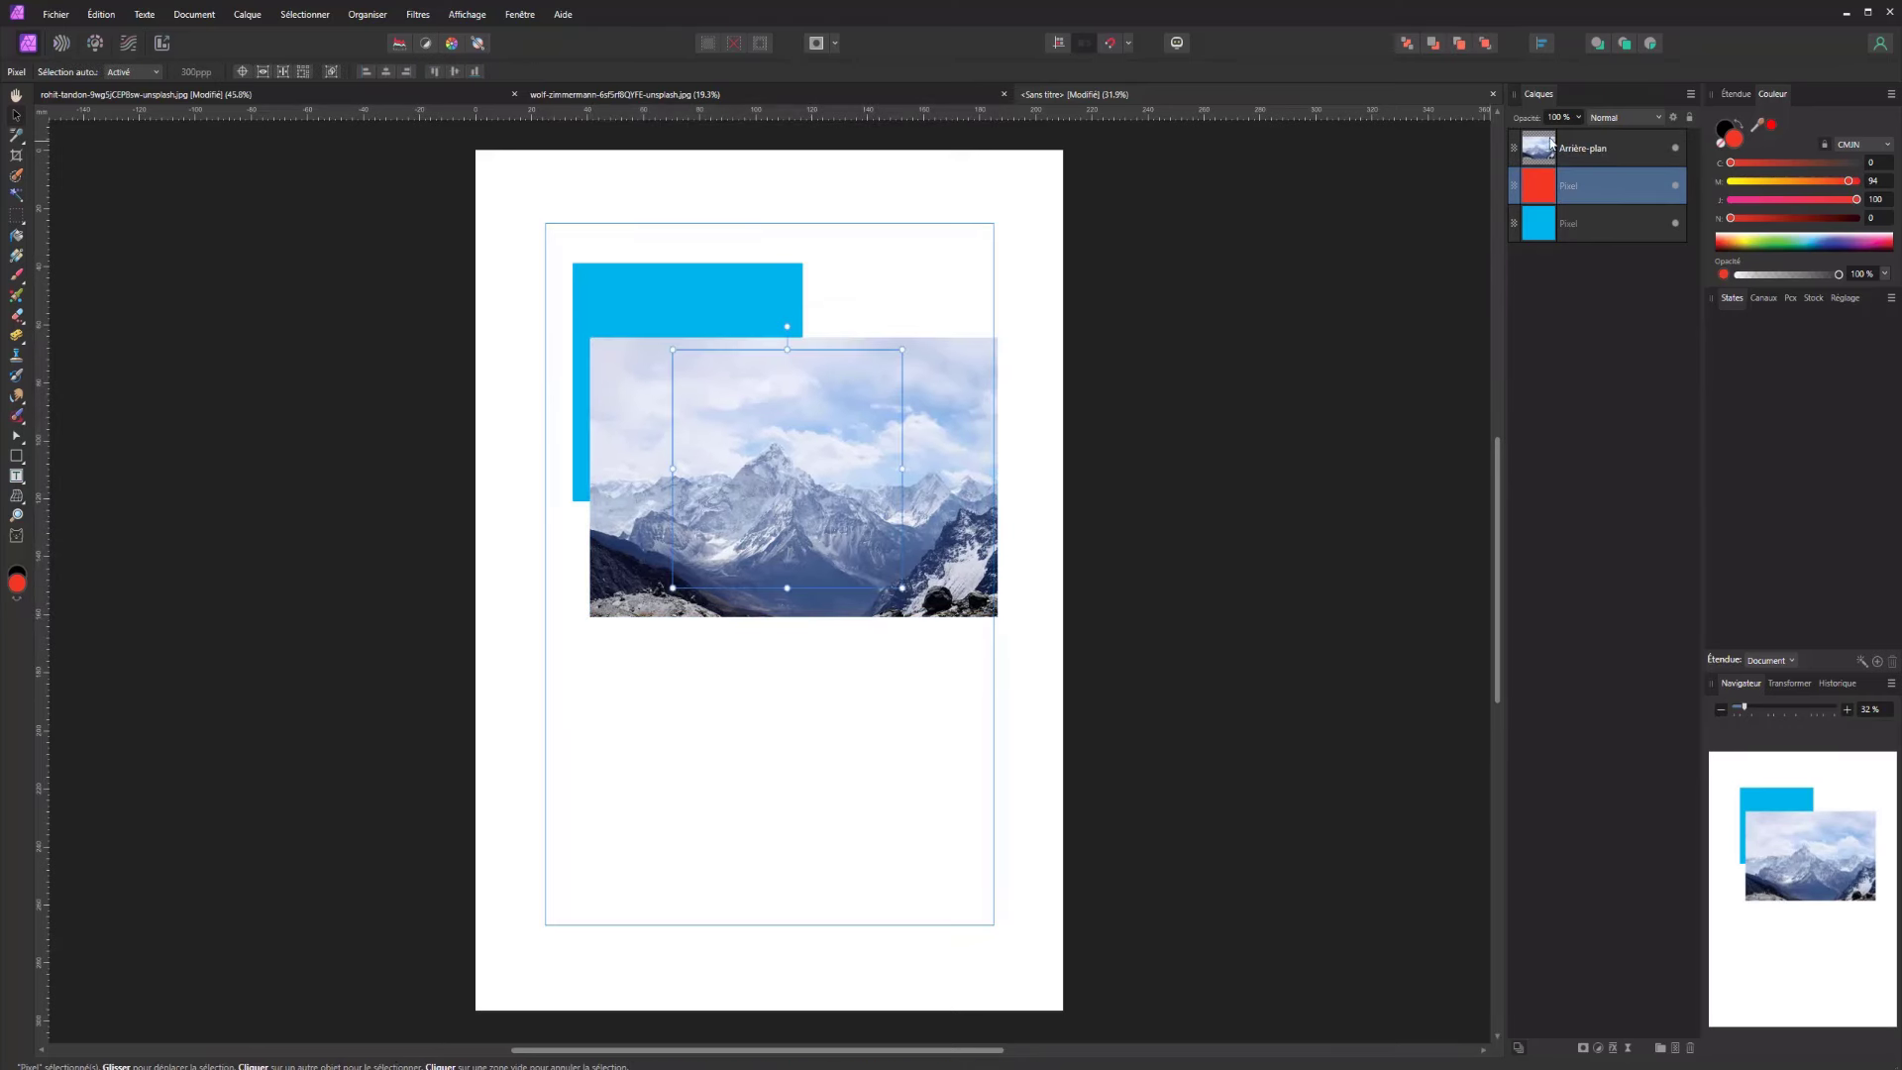
left_click_drag(1565, 151, 1561, 189)
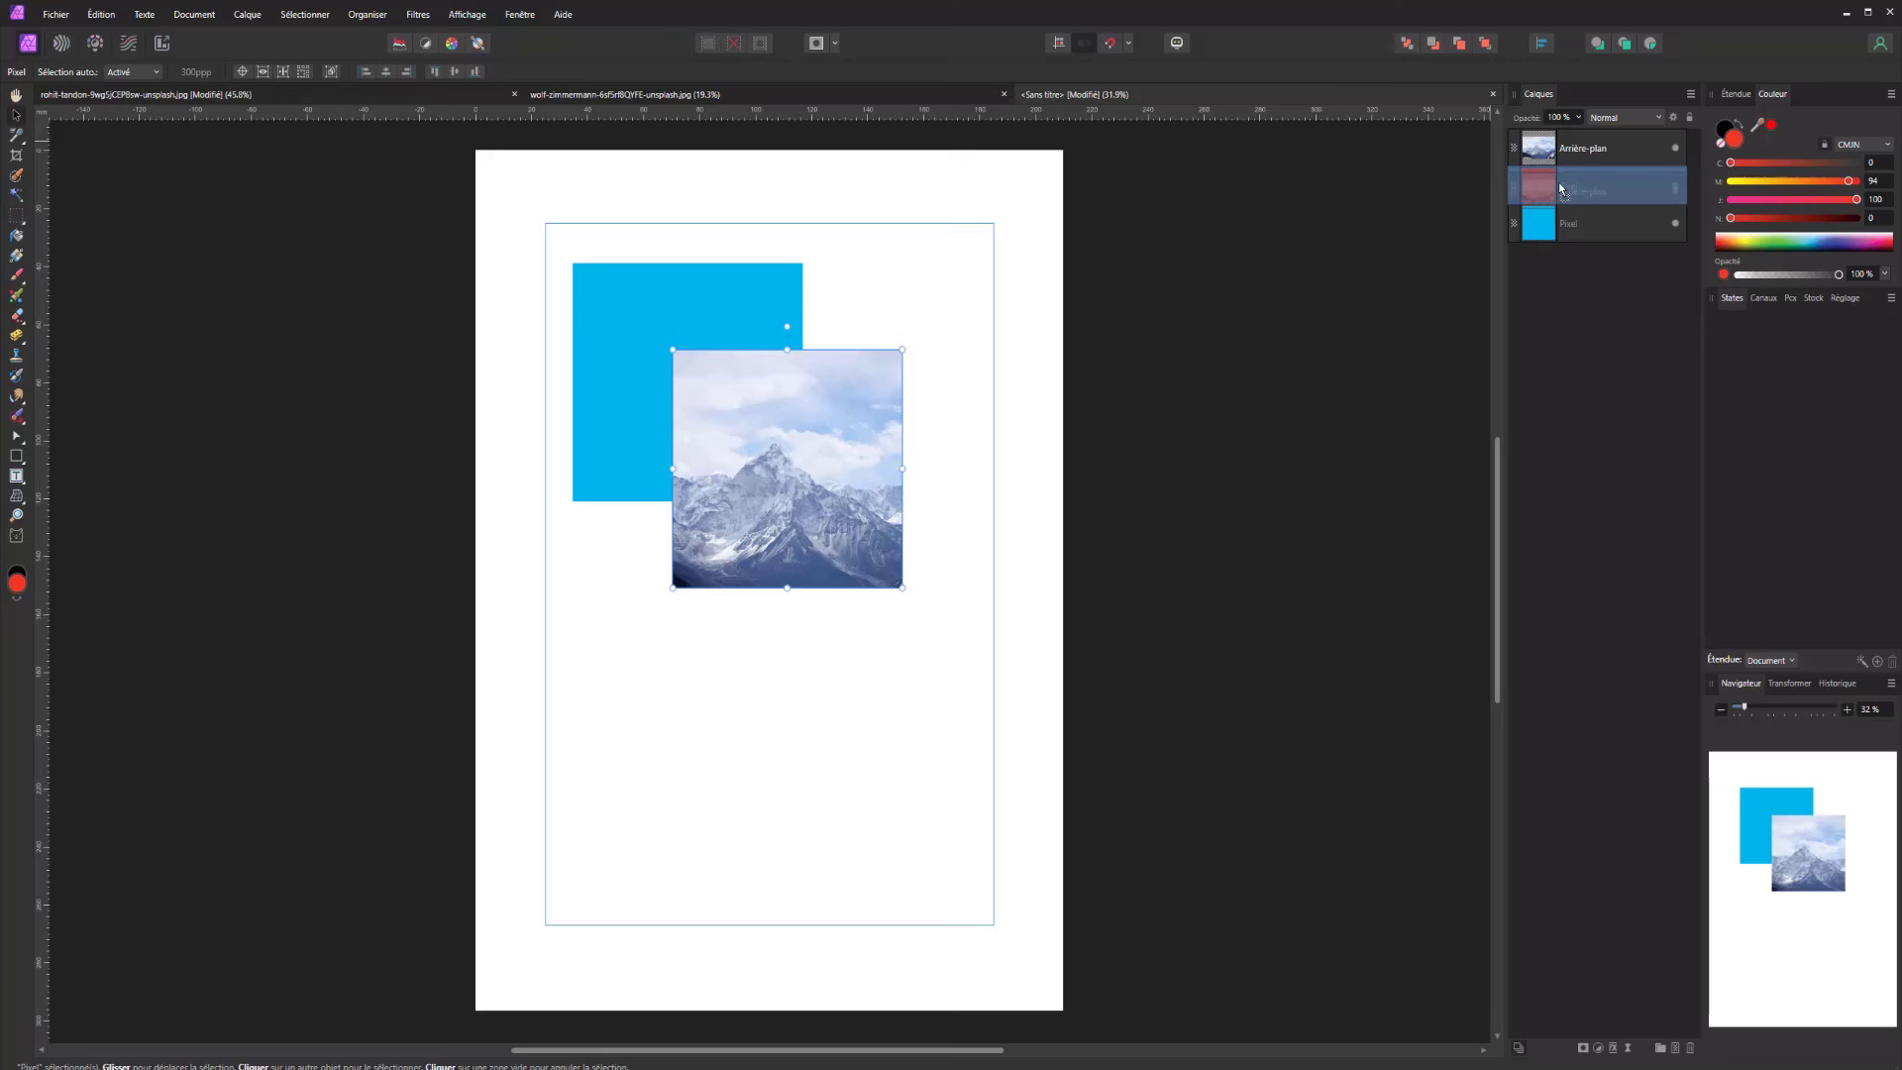
left_click_drag(1561, 188, 1562, 188)
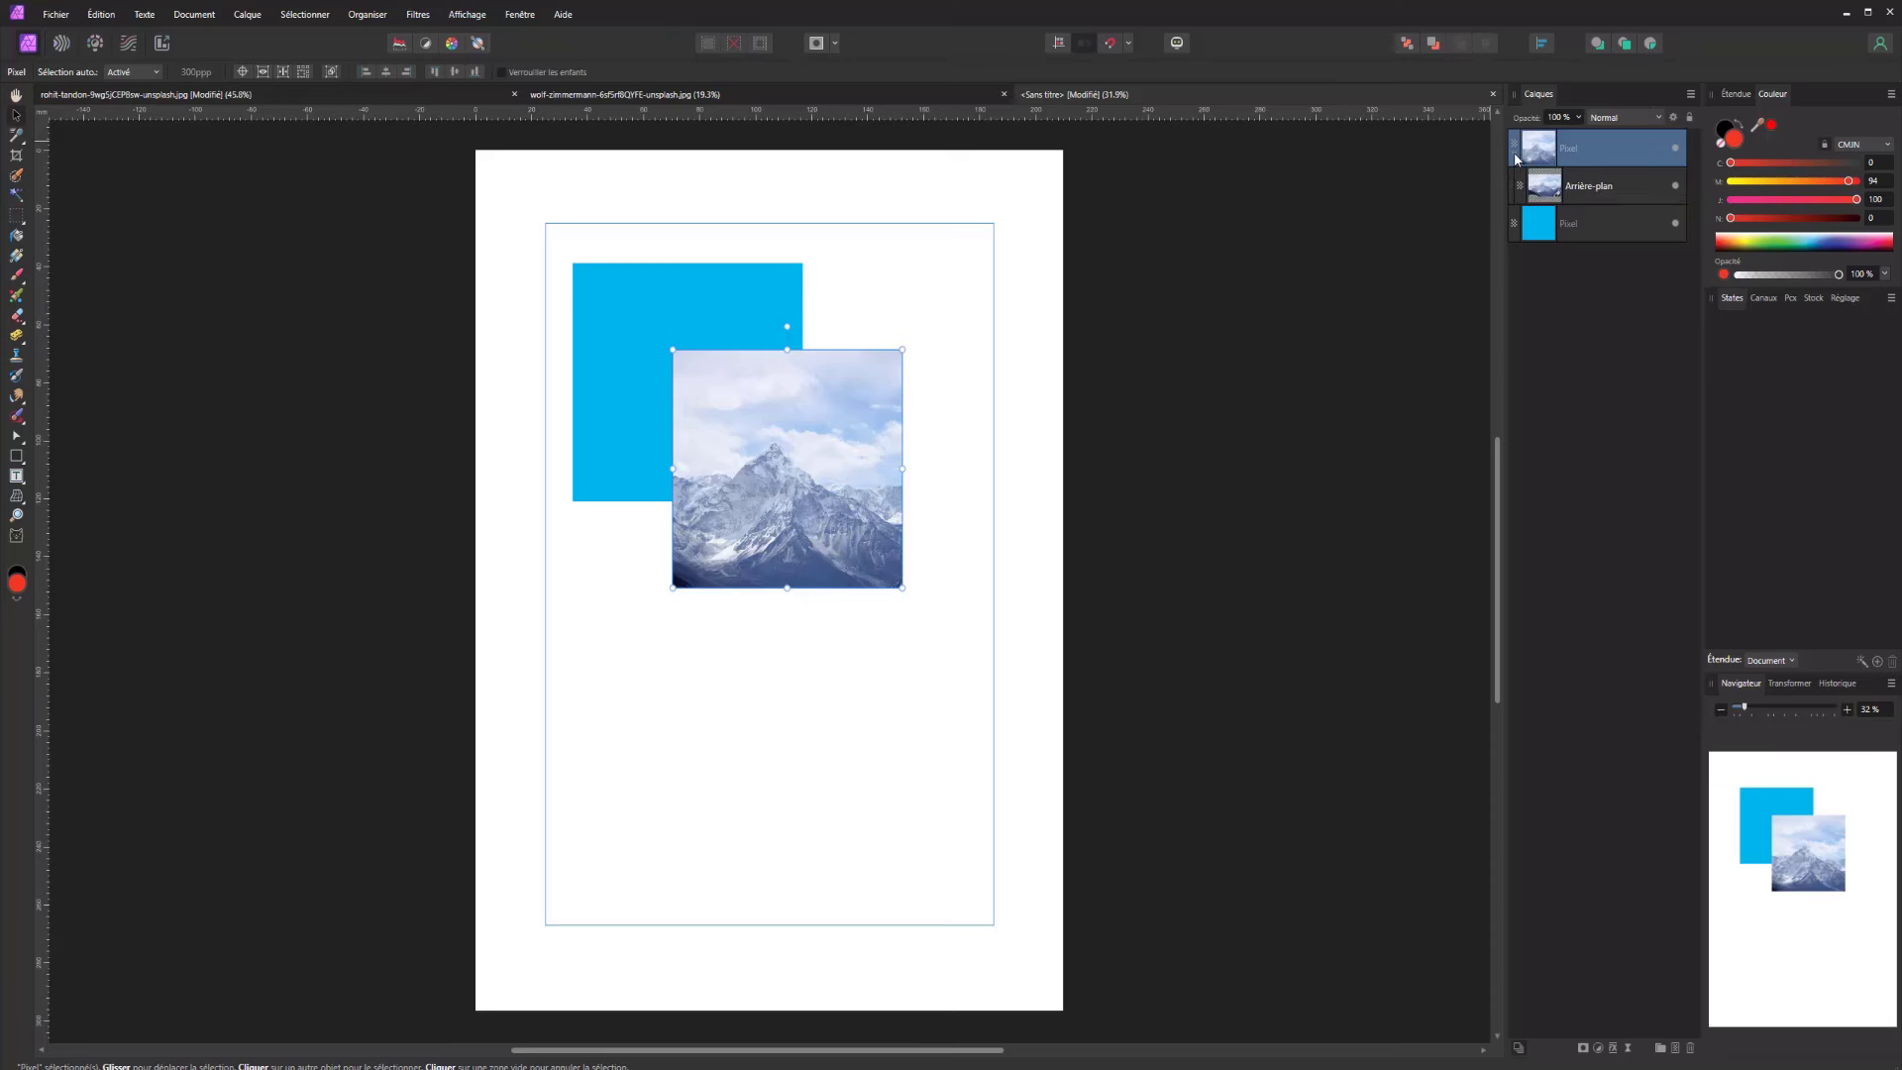
key("ctrl+v")
Add a Niveaux adjustment to the nested mountain photo with 20% black level, 82% white level and slightly raised gamma
left_click(1617, 188)
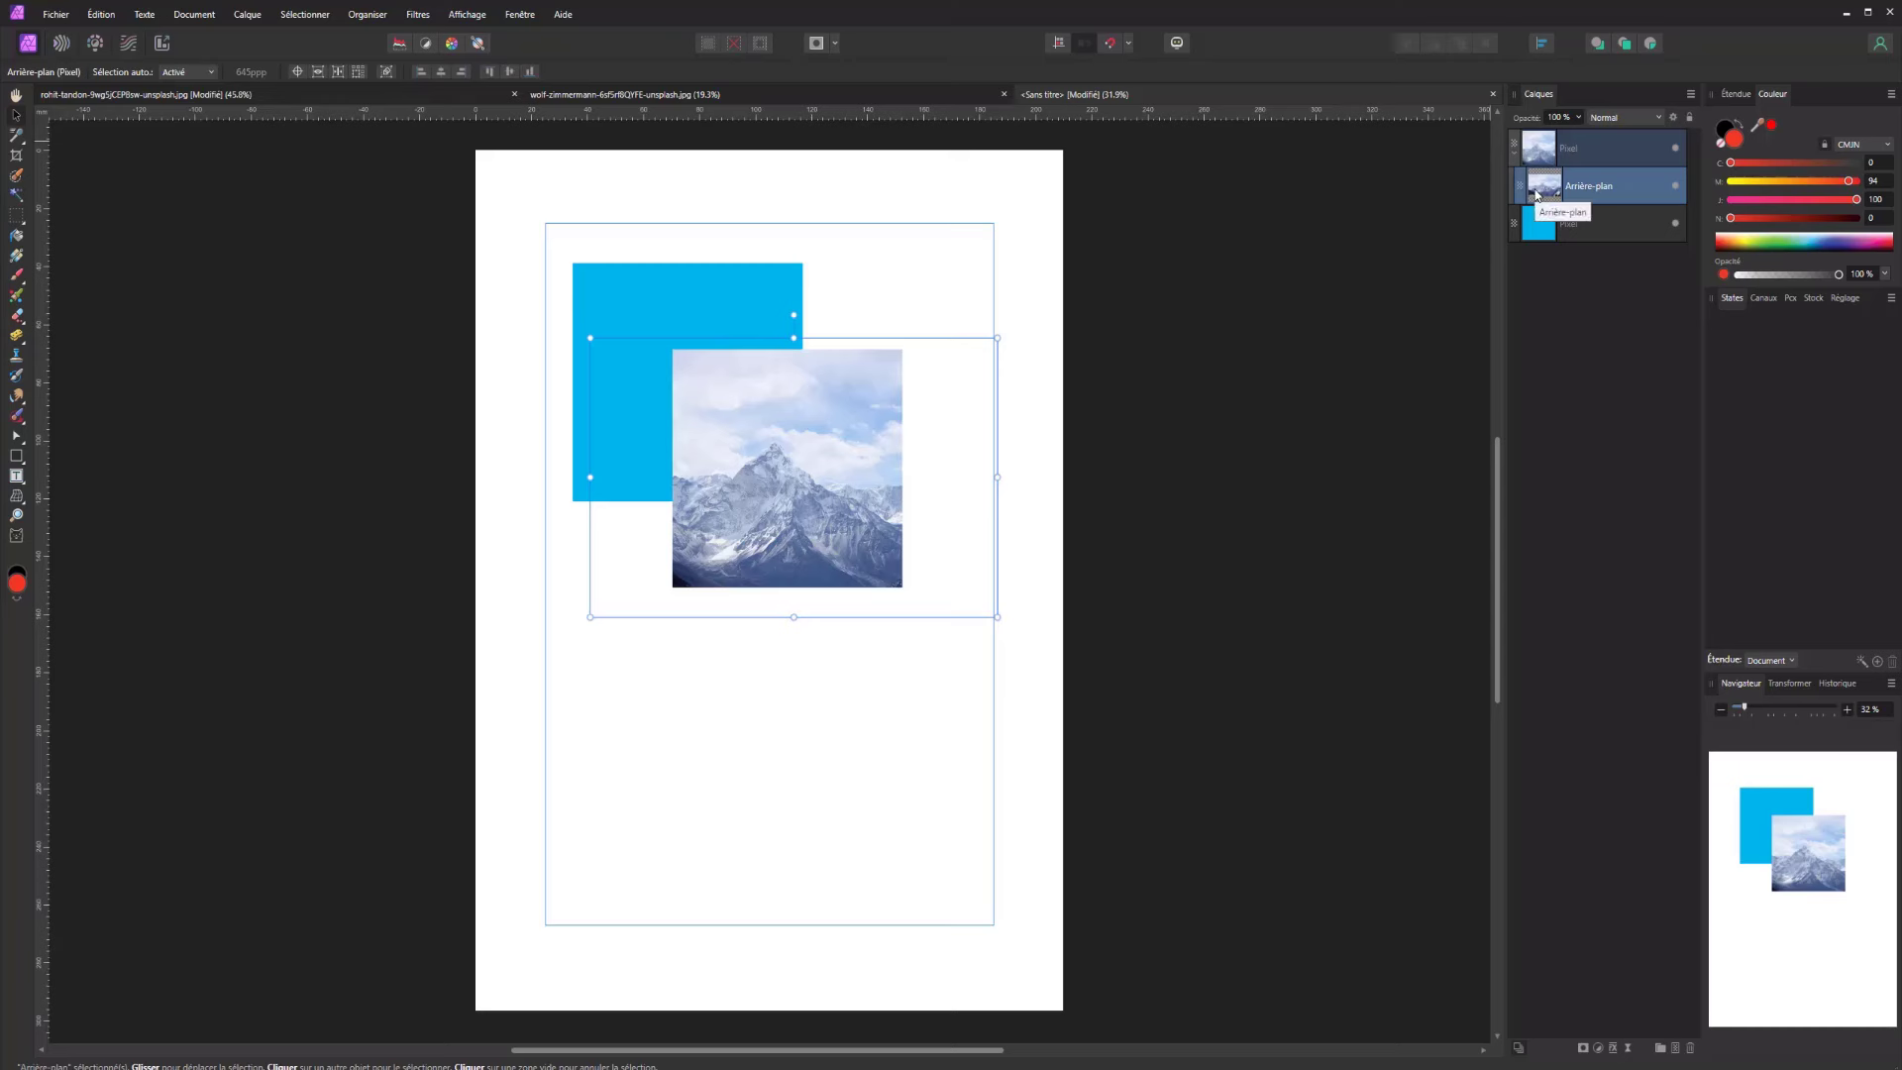
left_click(1598, 1048)
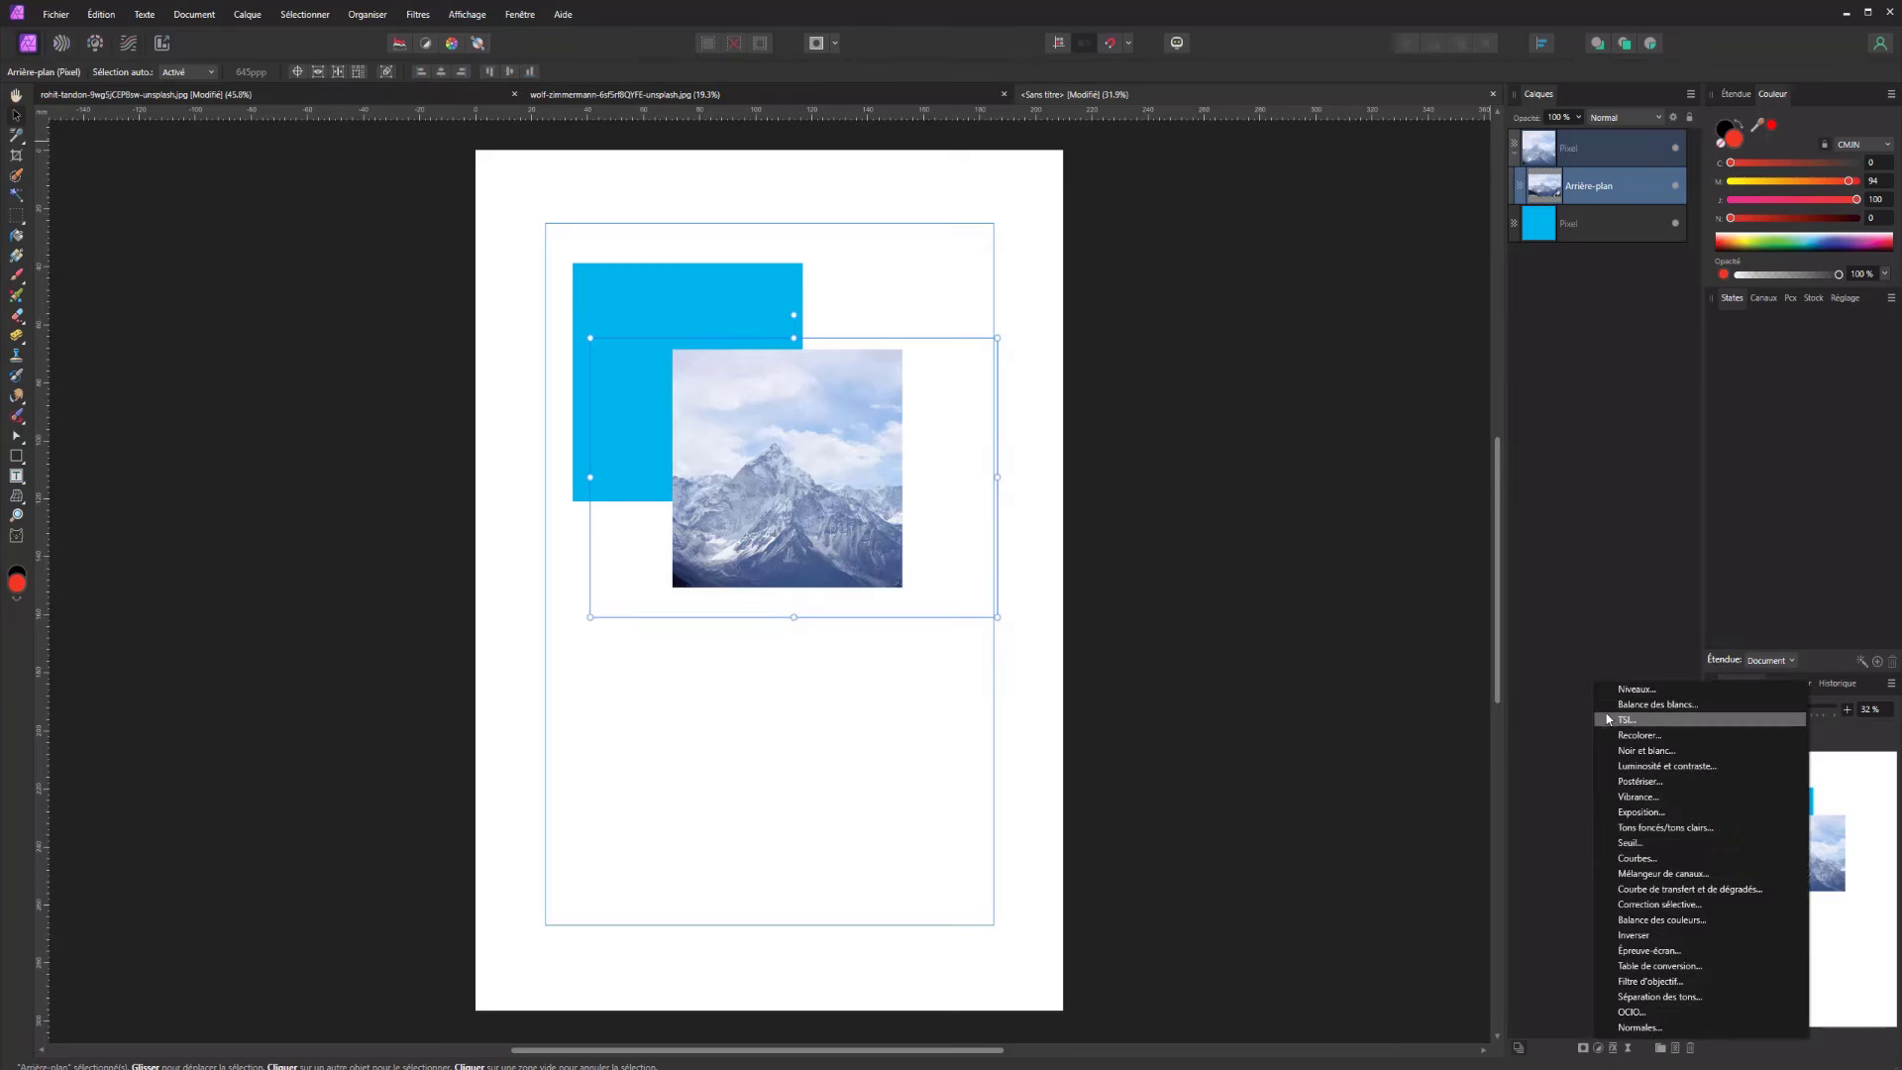
left_click(1623, 688)
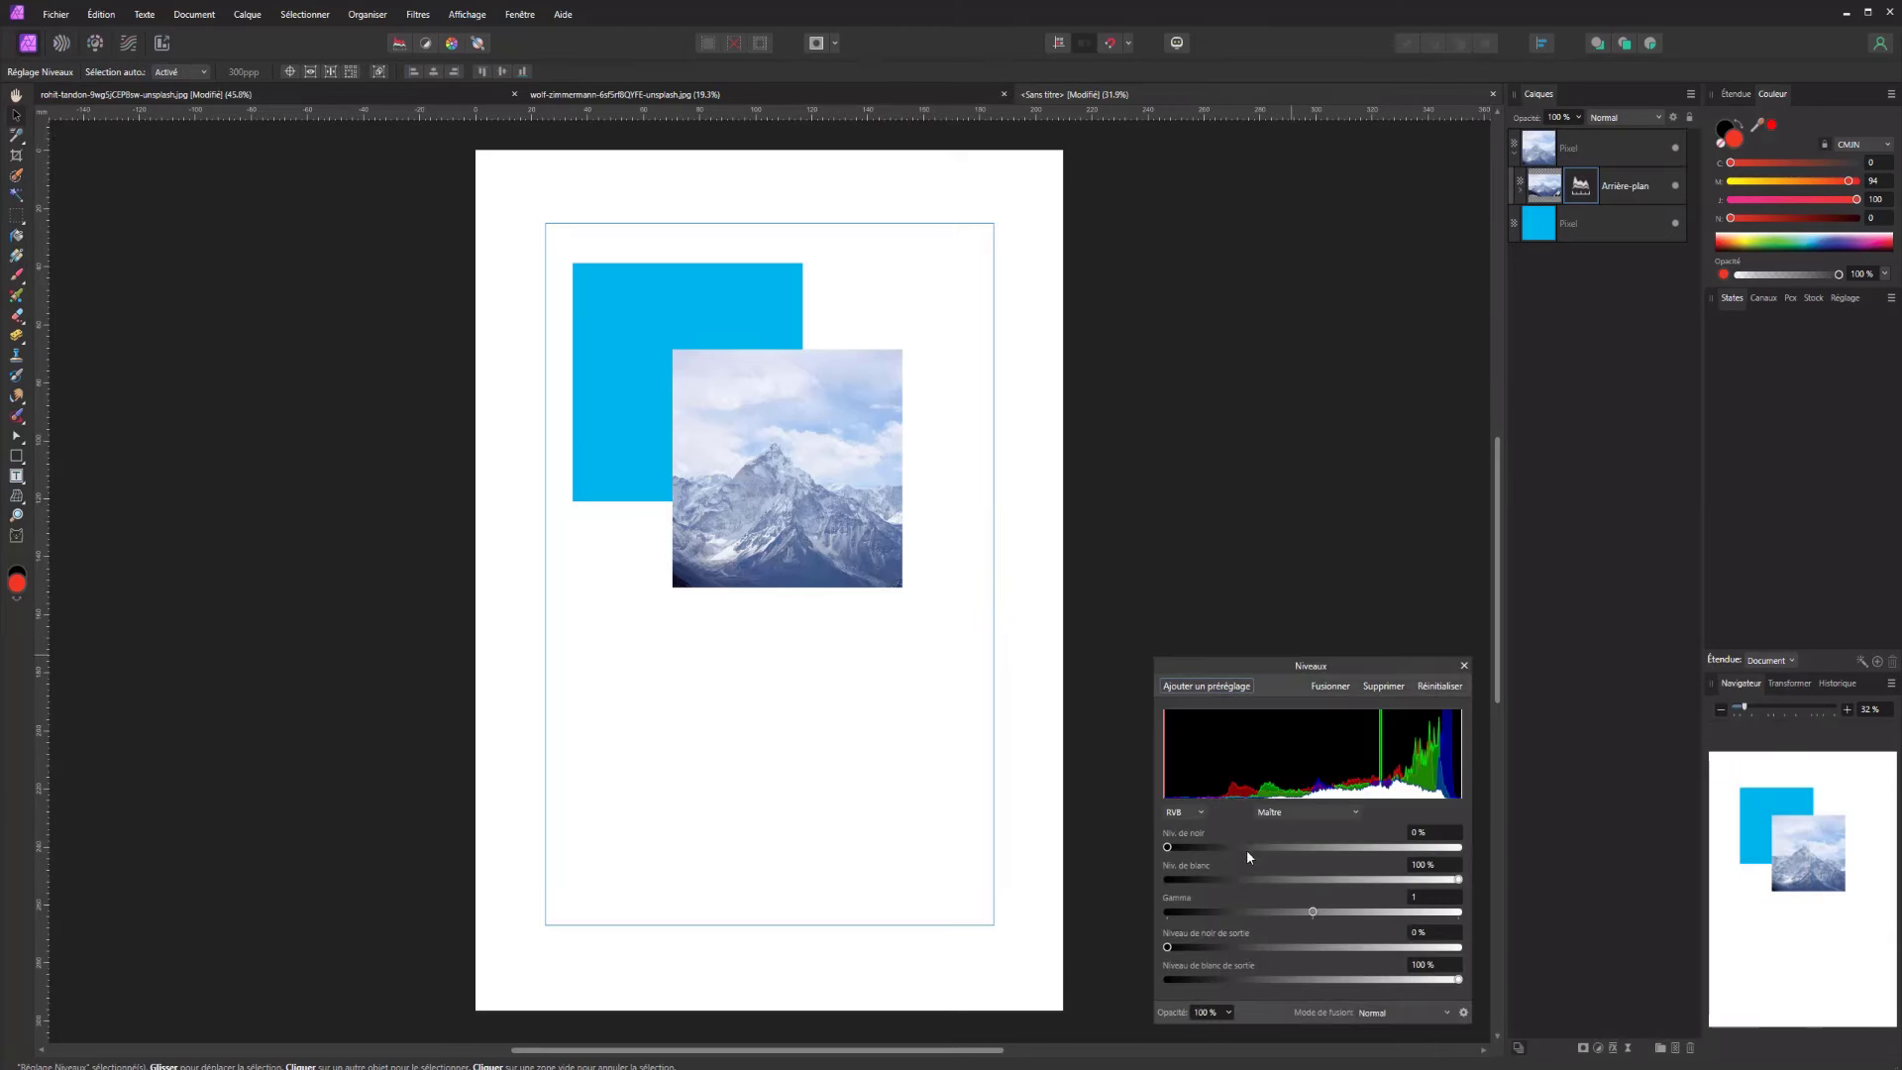
left_click_drag(1167, 847, 1337, 912)
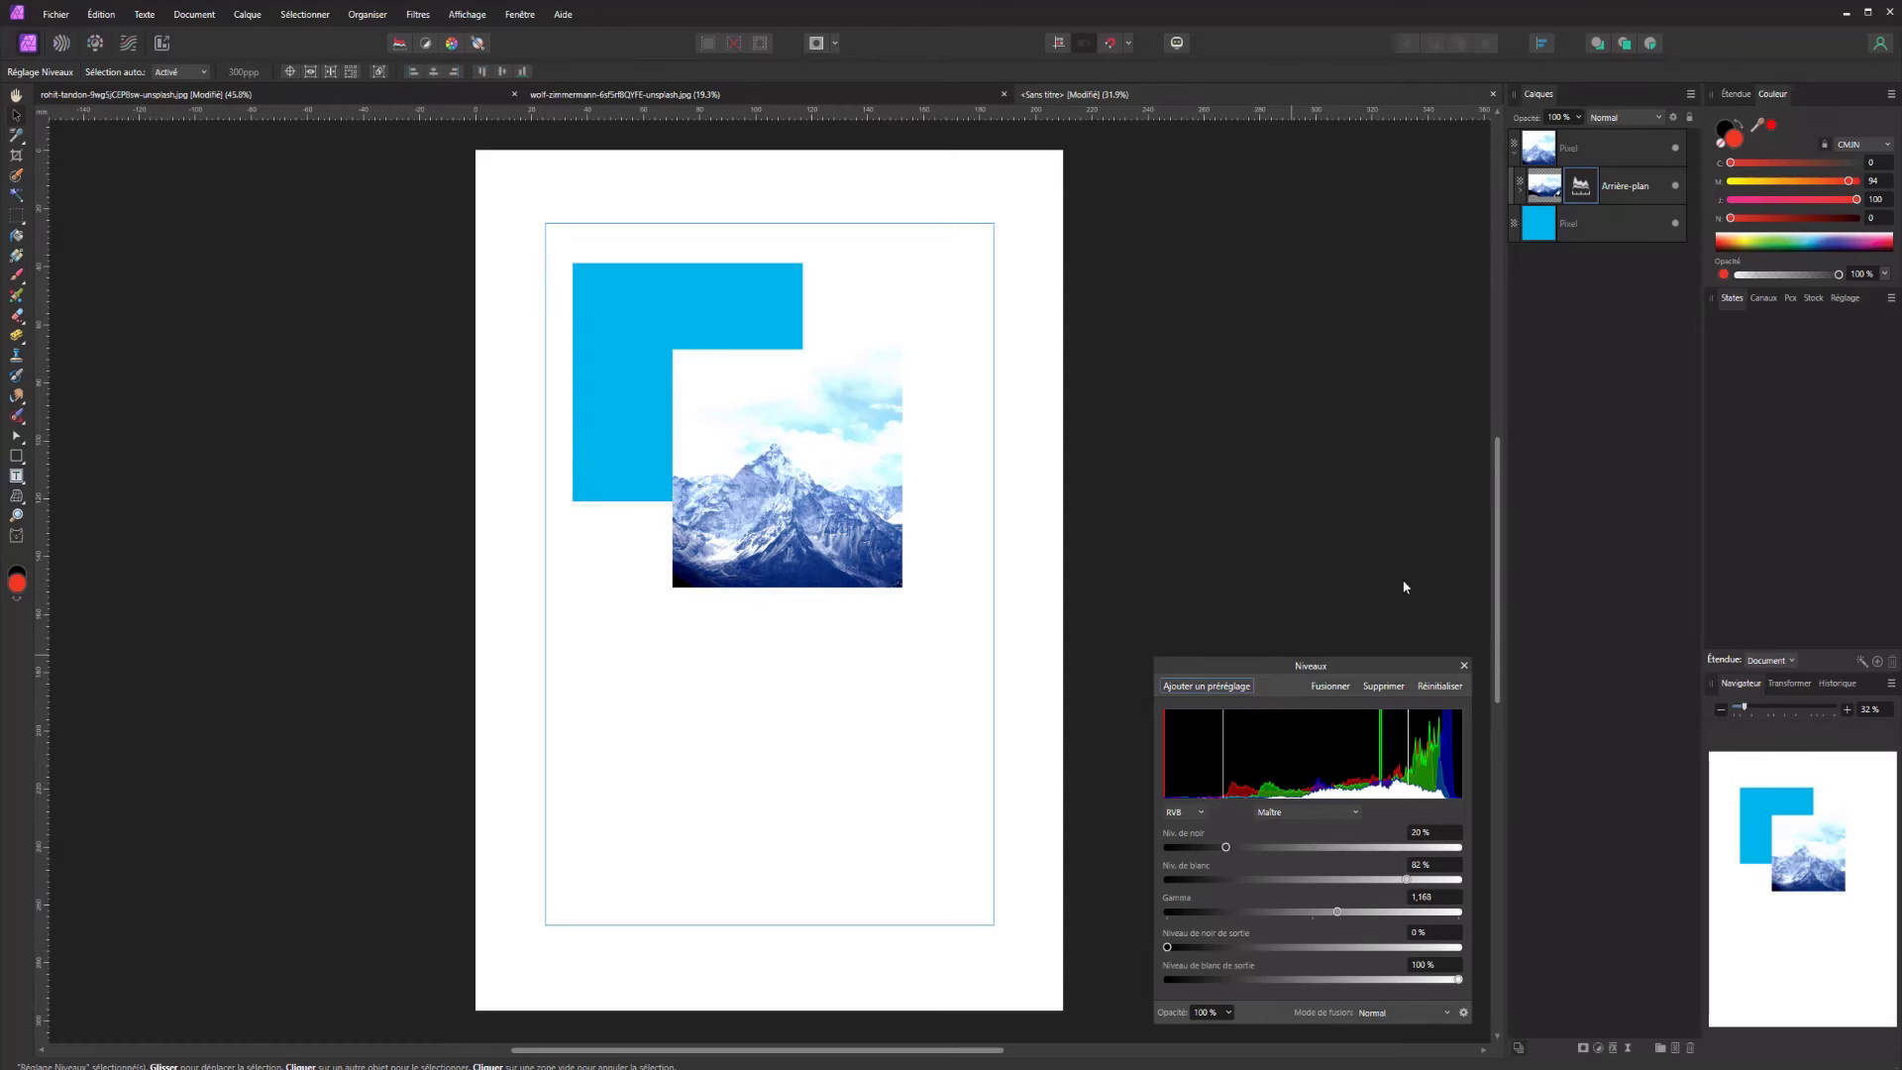
Move the Niveaux adjustment out of the mountain photo layer and place it above the photo inside the red square's layer
left_click(1595, 224)
left_click(1519, 186)
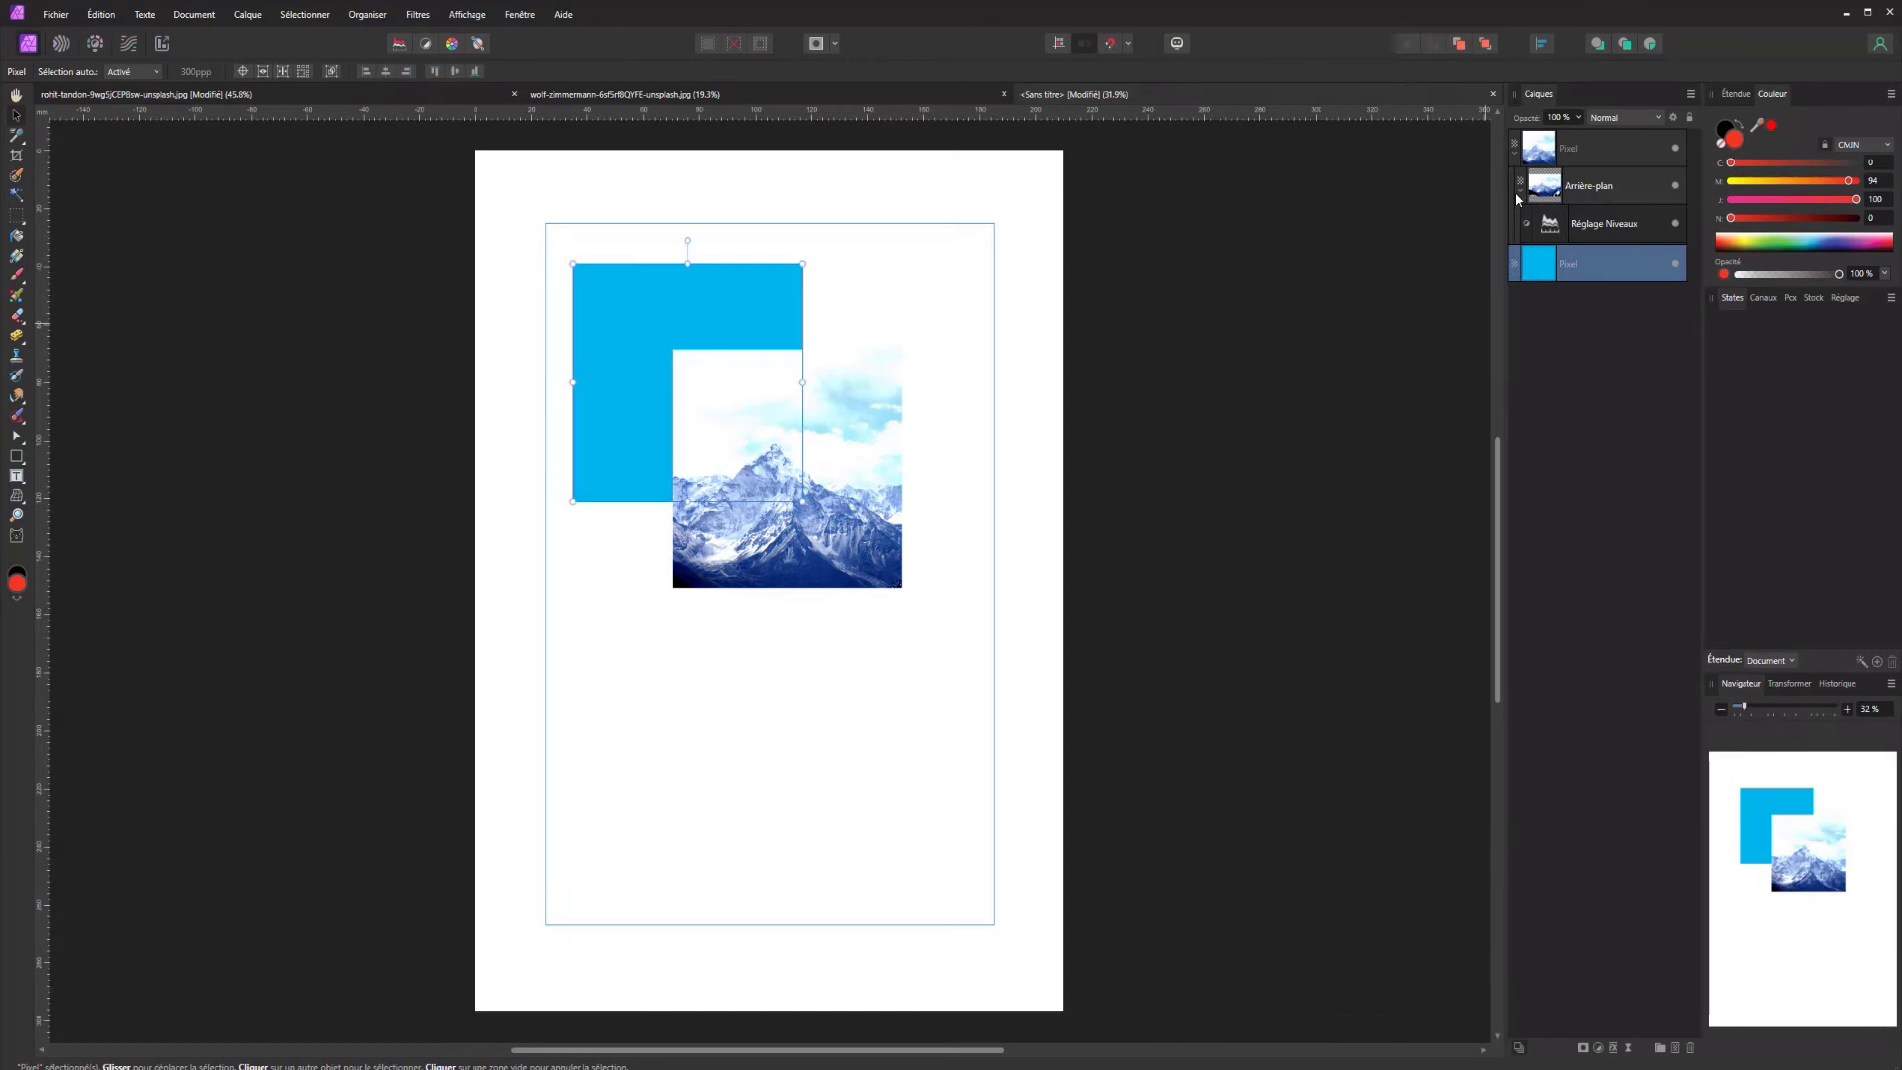
left_click(1563, 228)
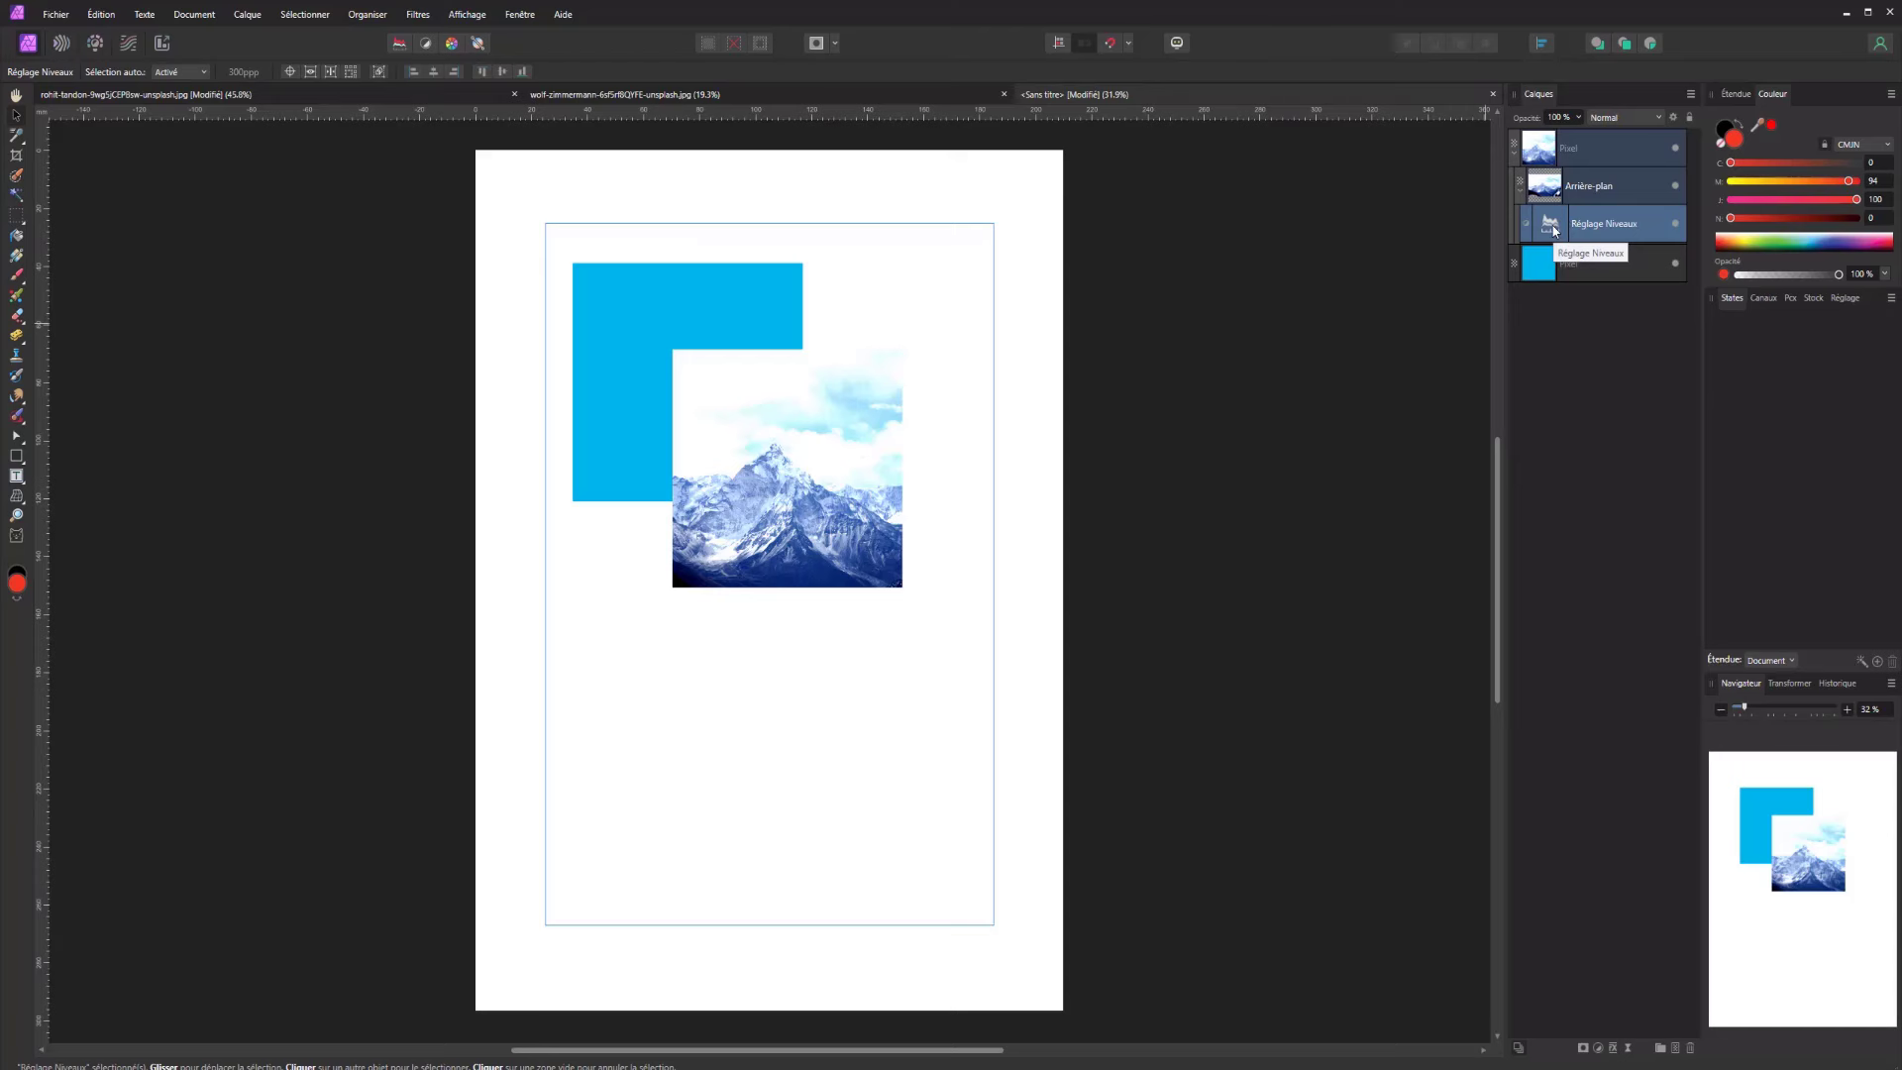
left_click_drag(1554, 229, 1575, 163)
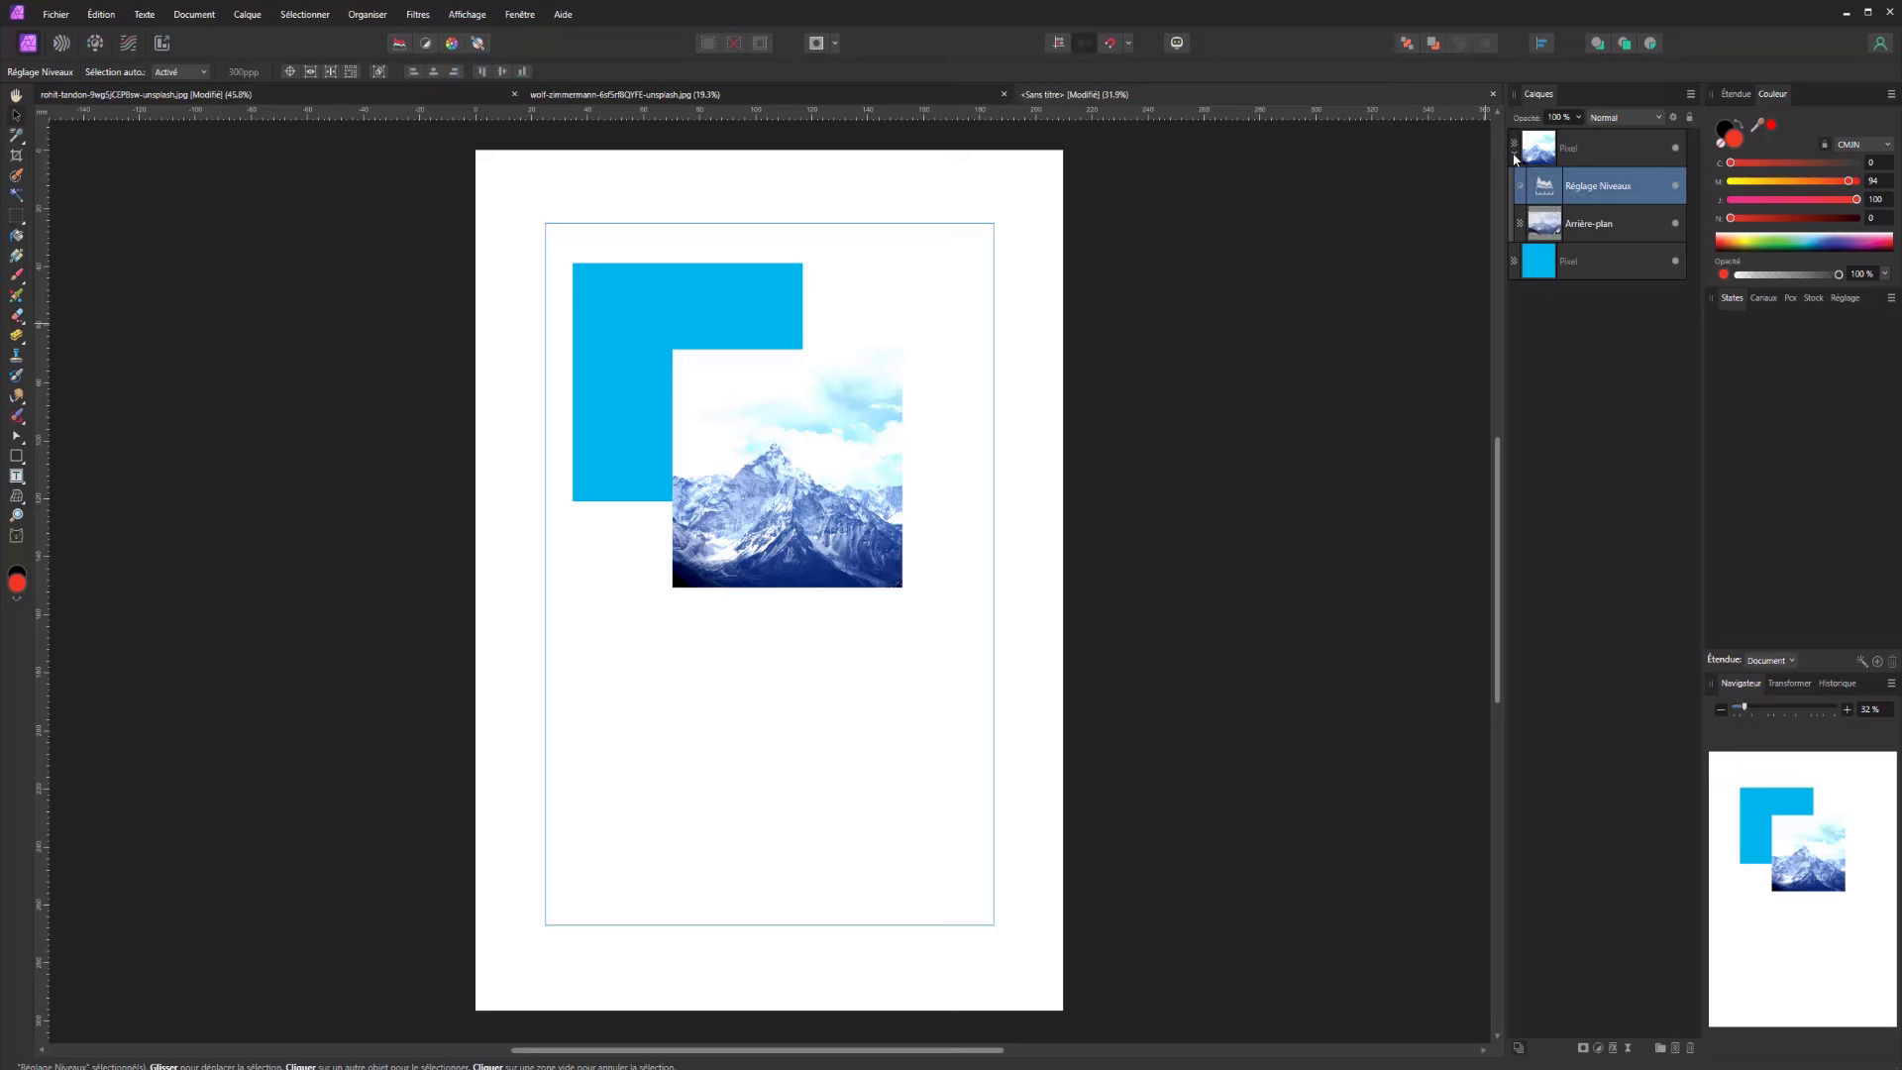
Rename the Pixel layer holding the mountain photo as "rouge" and expand its contents
left_click(1514, 146)
double_click(1569, 161)
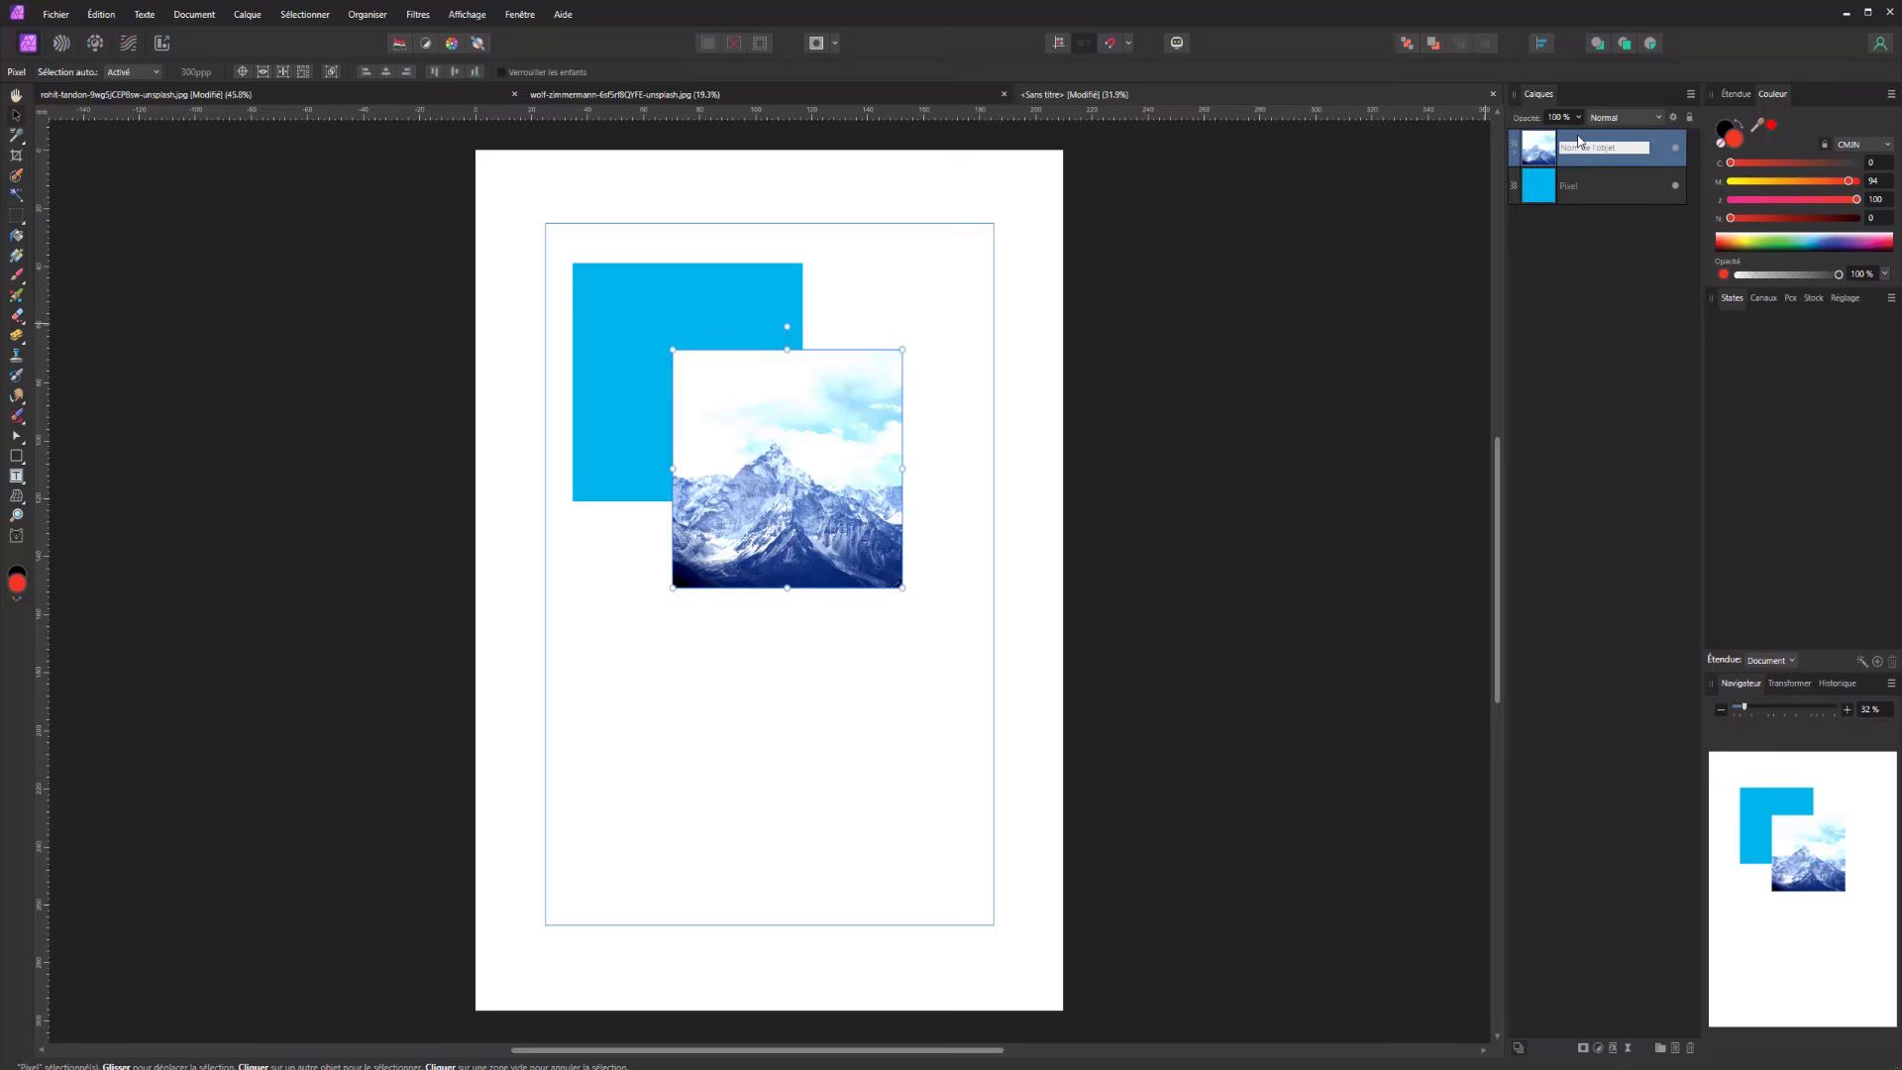
type("rouge")
key("Return")
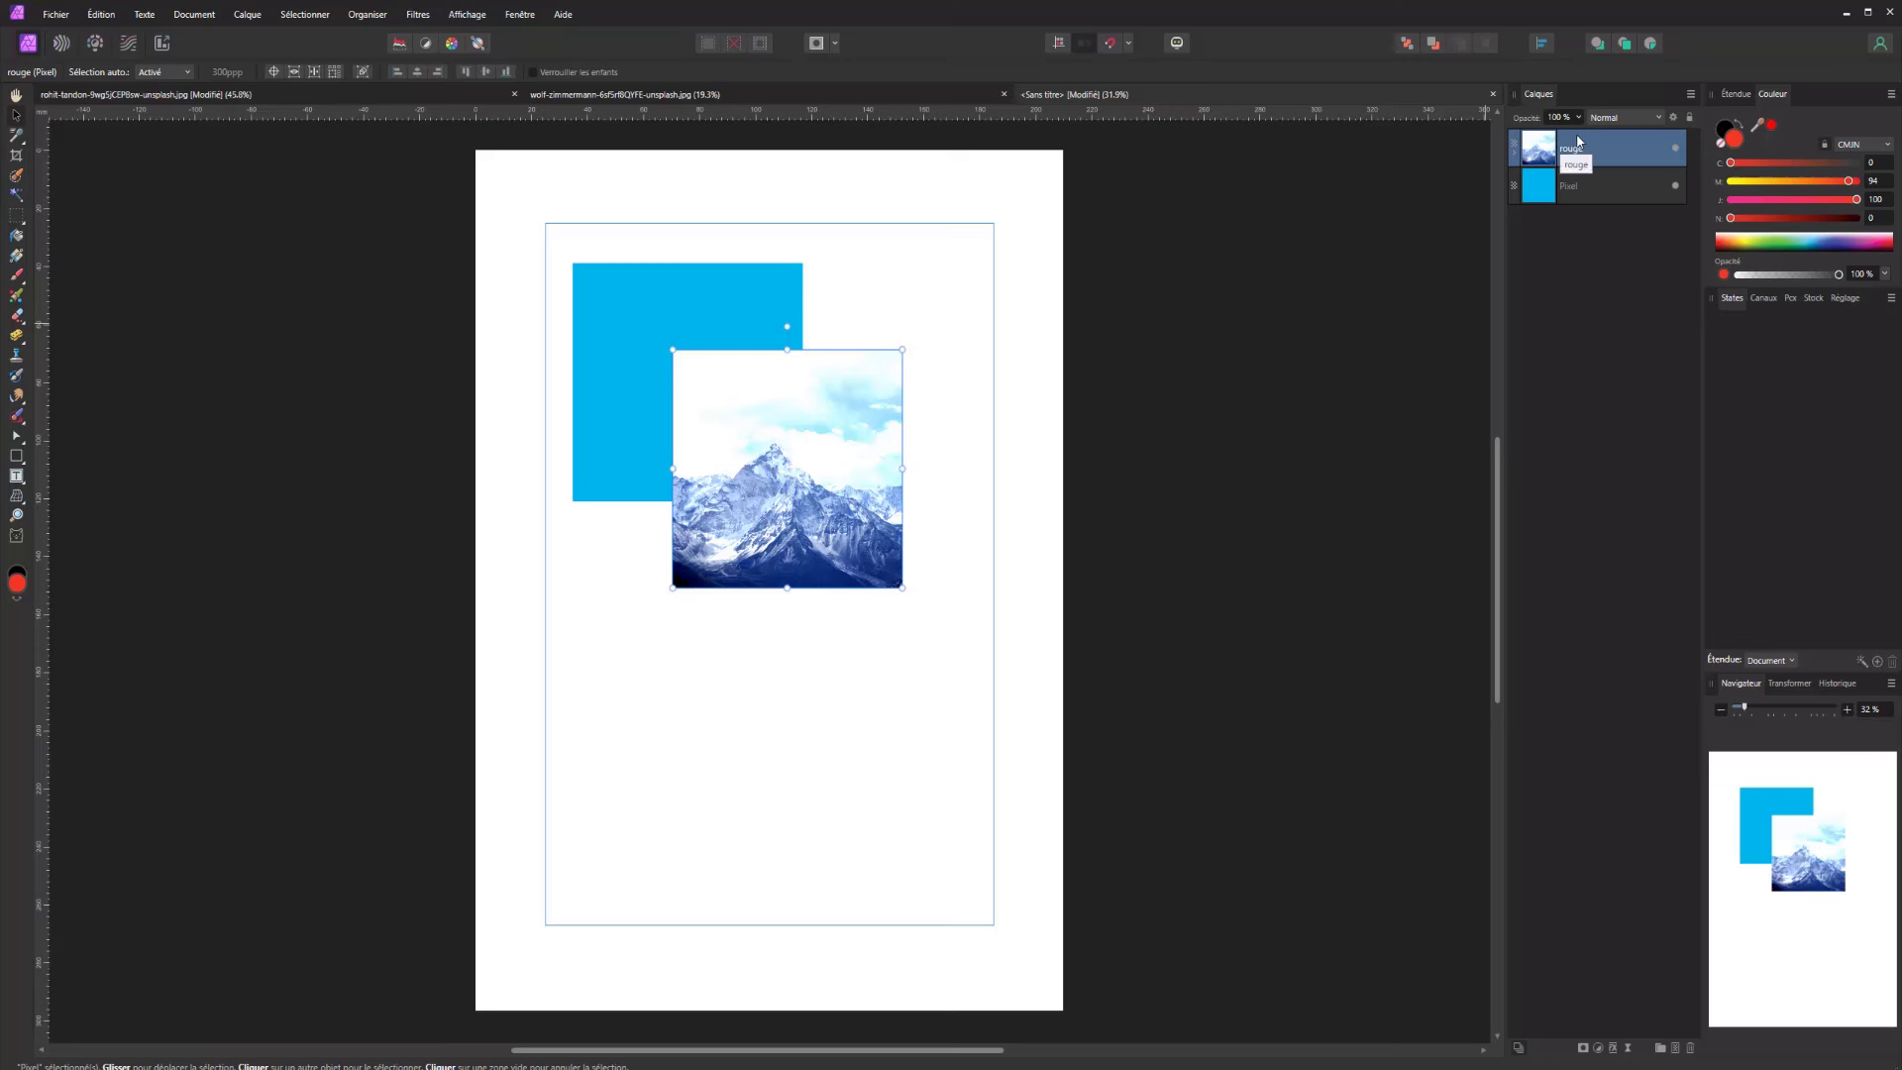
left_click(1516, 150)
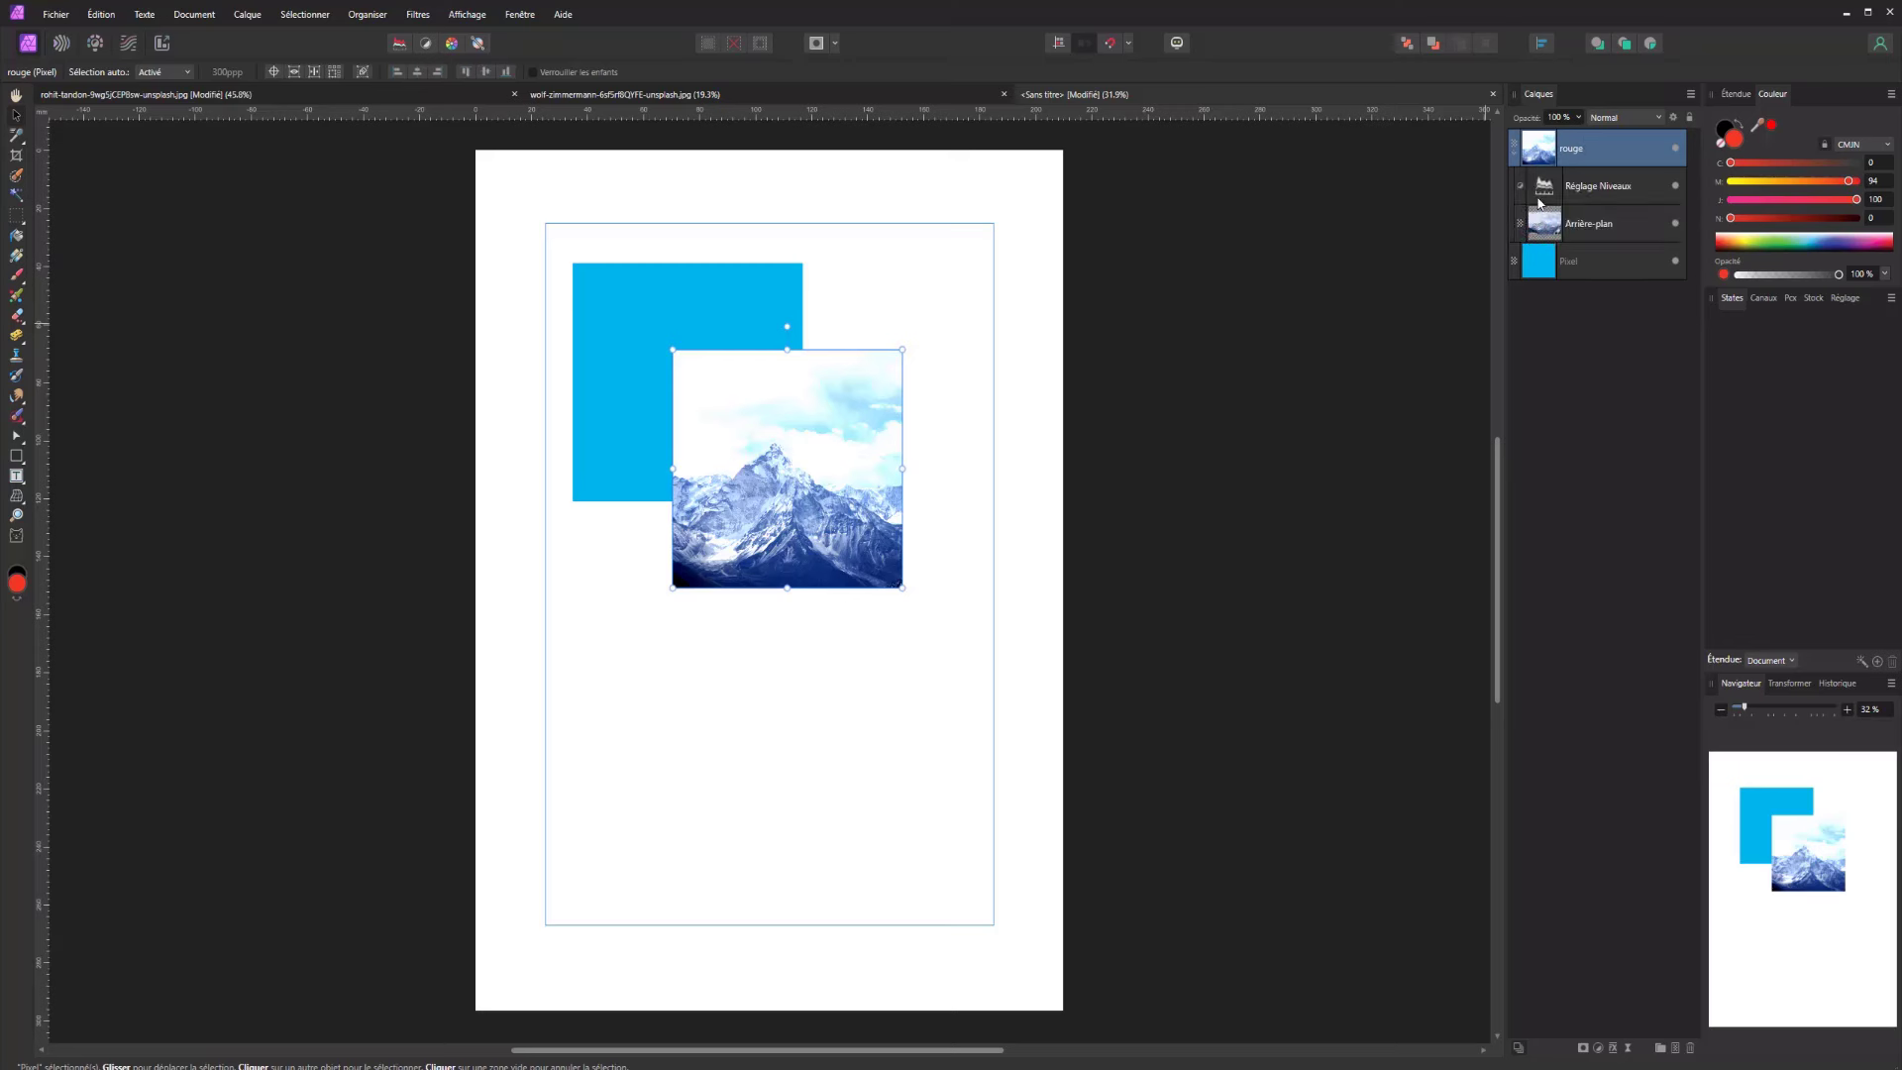
Try placing the mountain photo above the Niveaux adjustment inside the rouge layer, and return it below the adjustment
left_click(1606, 188)
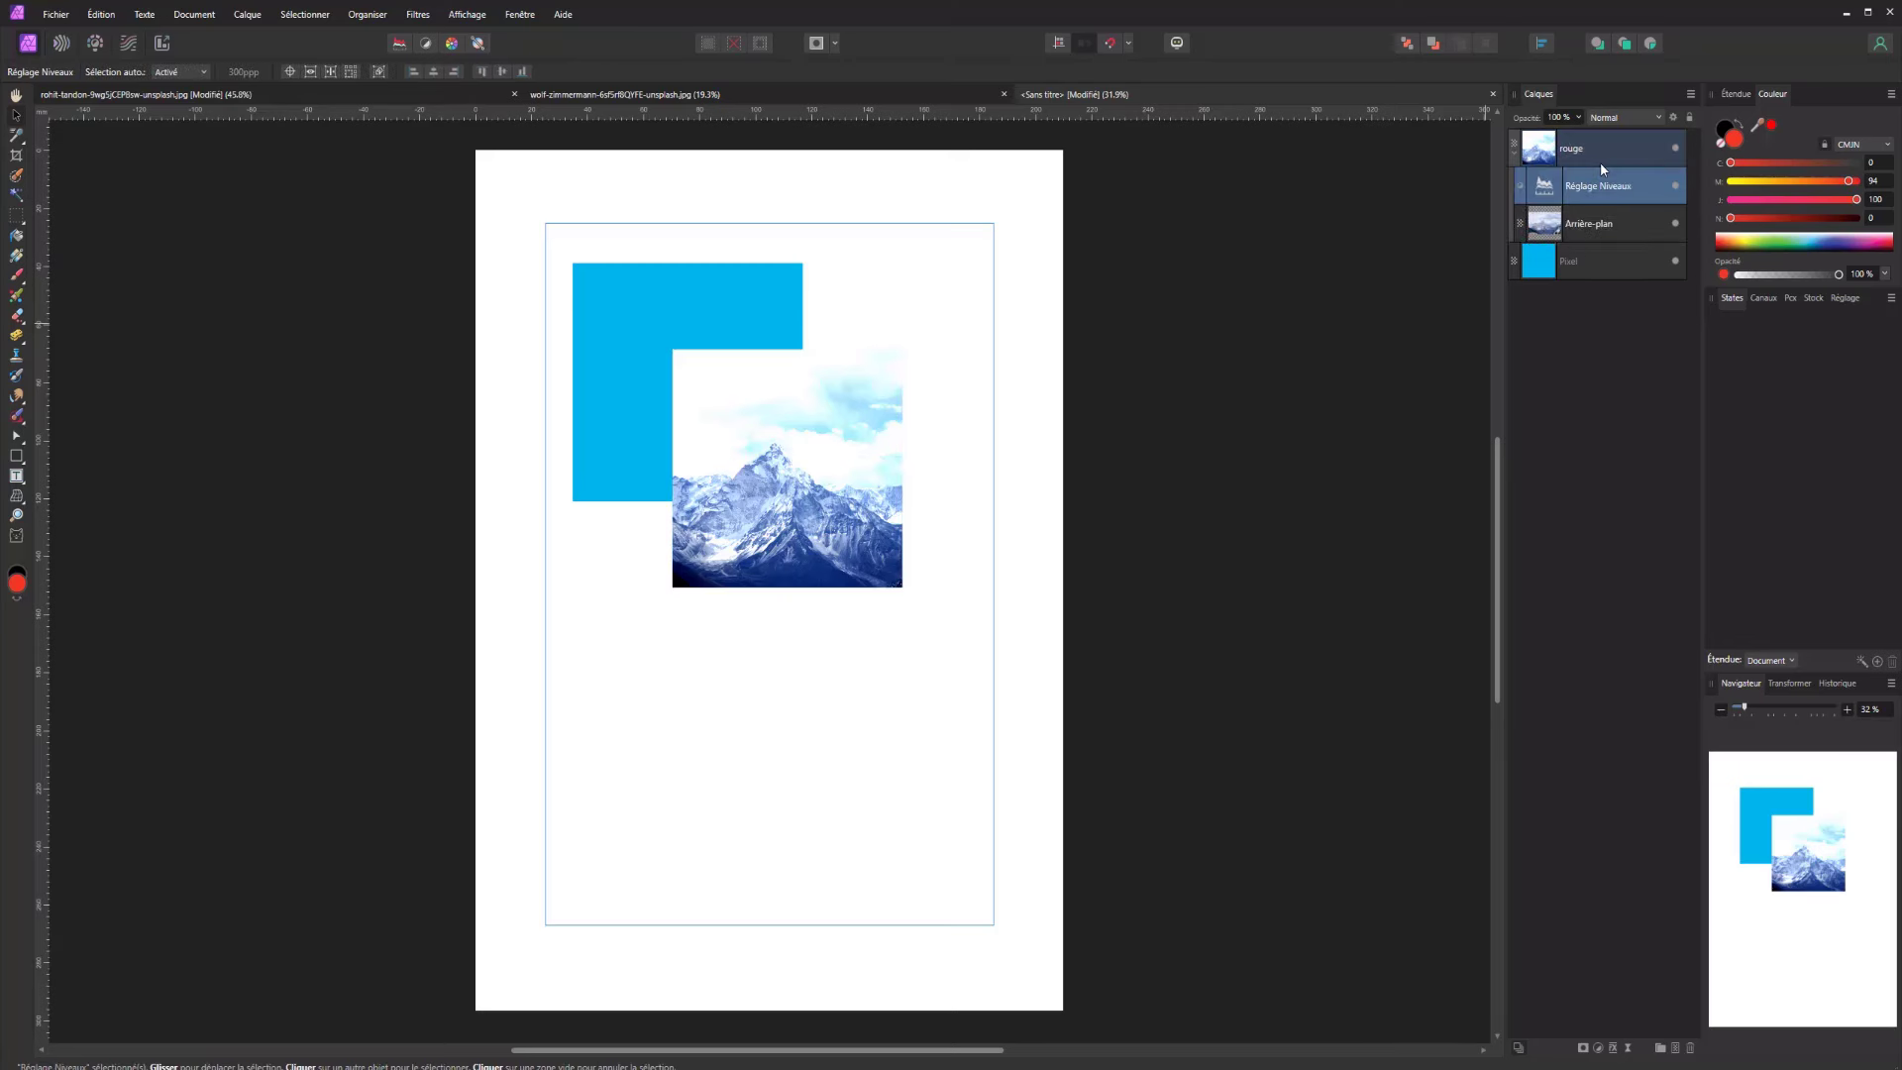
left_click(1603, 147)
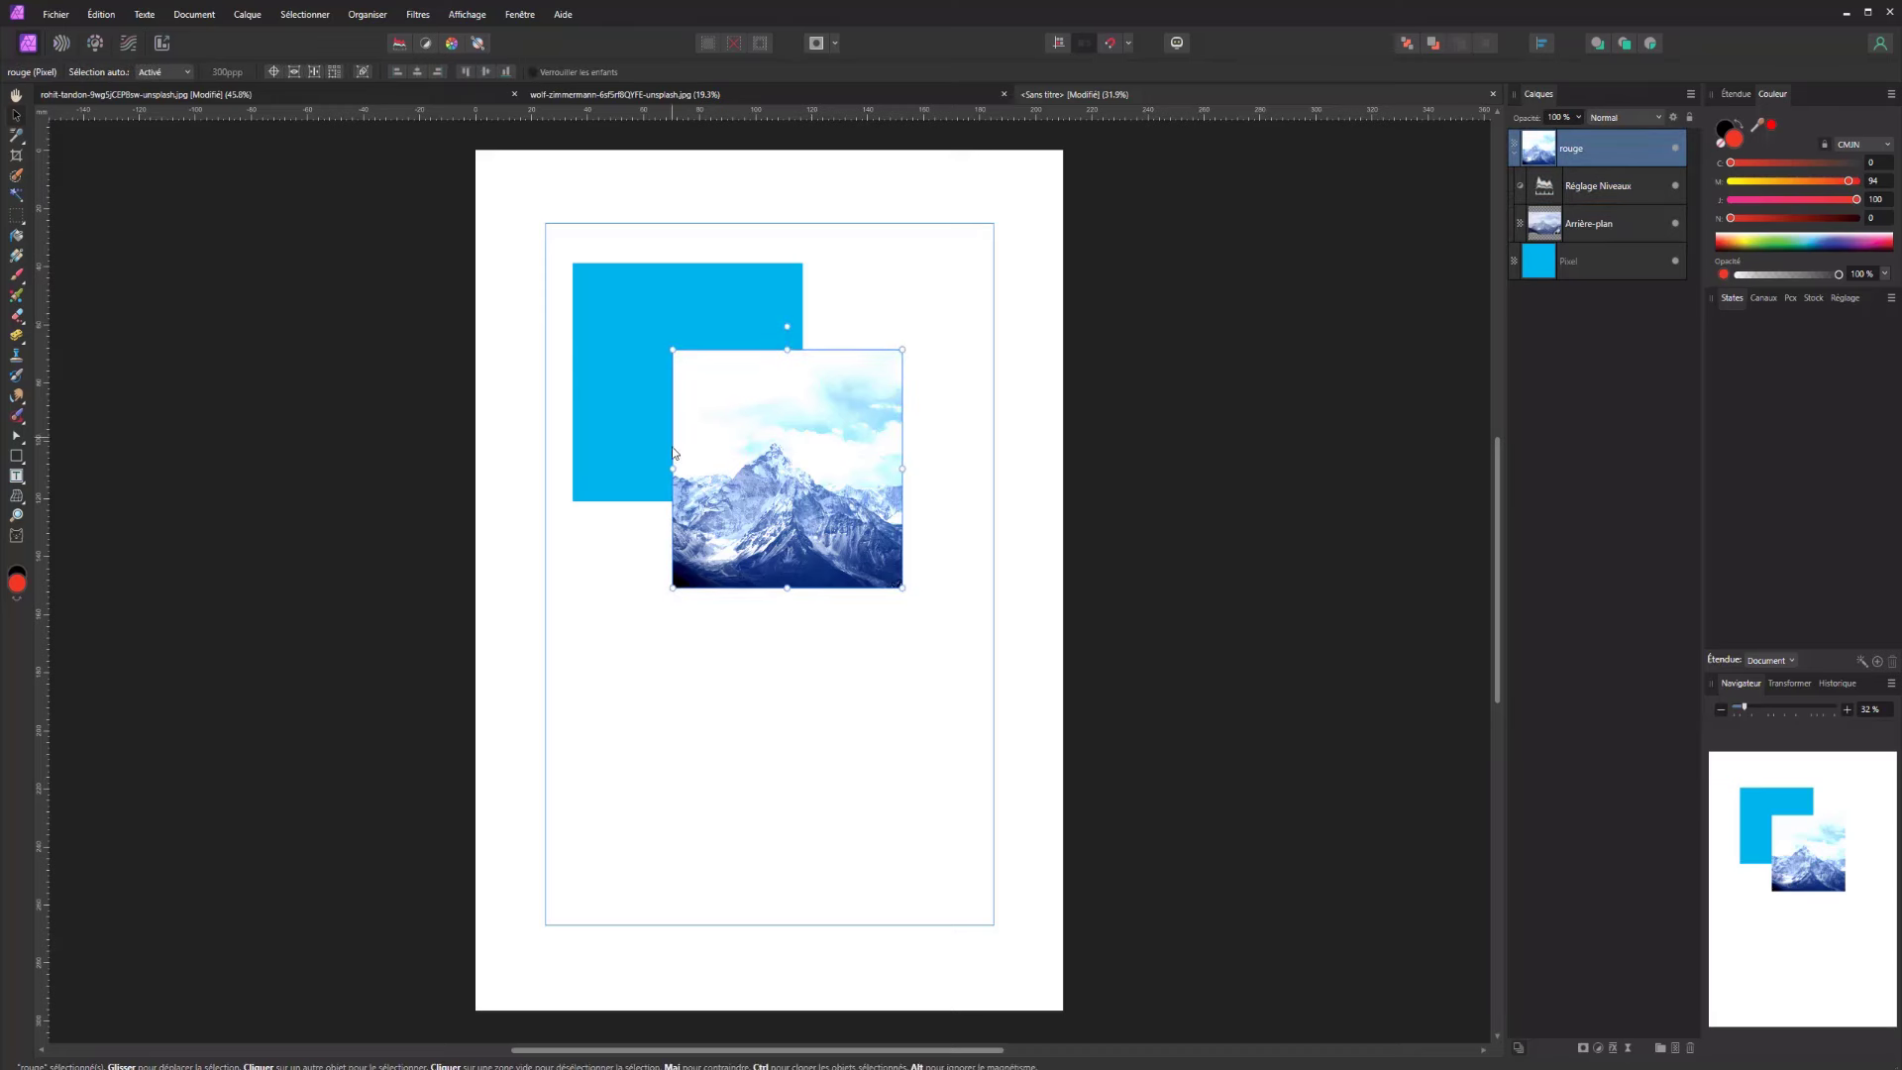
left_click(1553, 226)
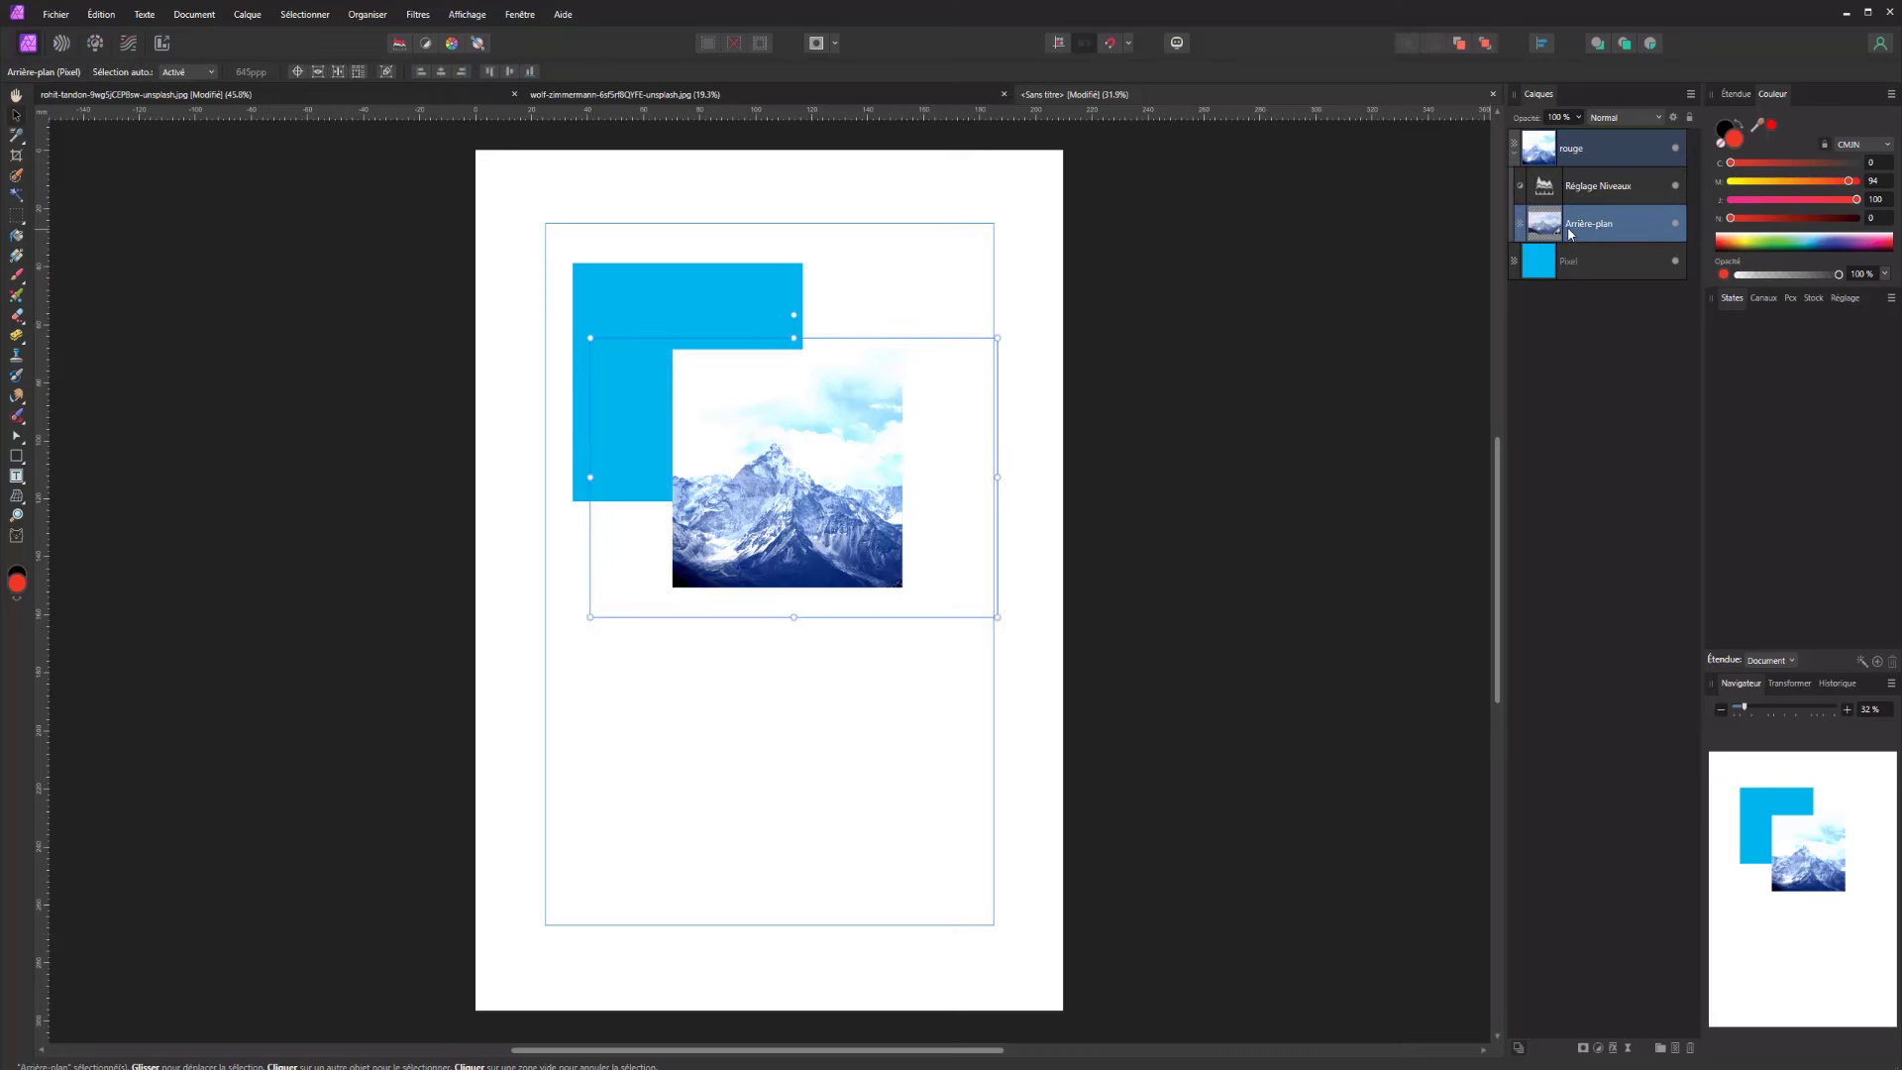
left_click_drag(1553, 231, 1589, 182)
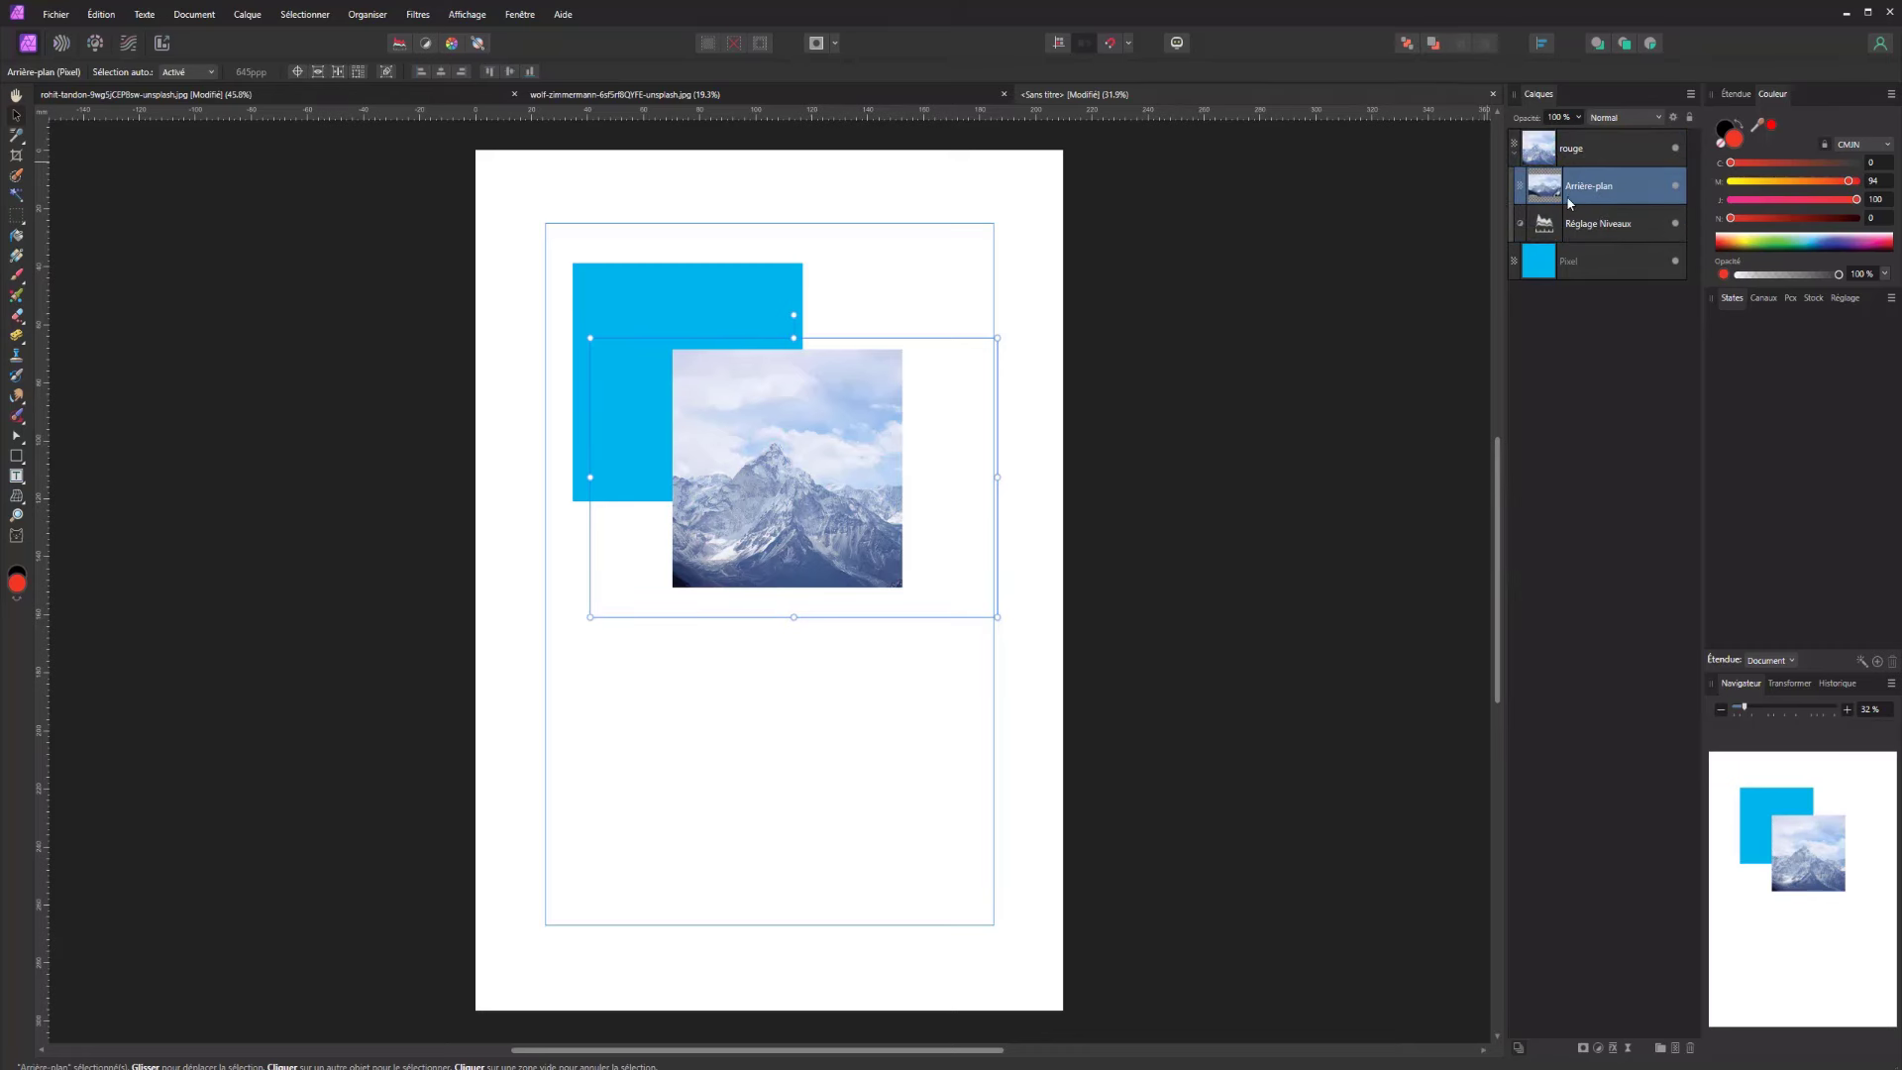
left_click(1598, 223)
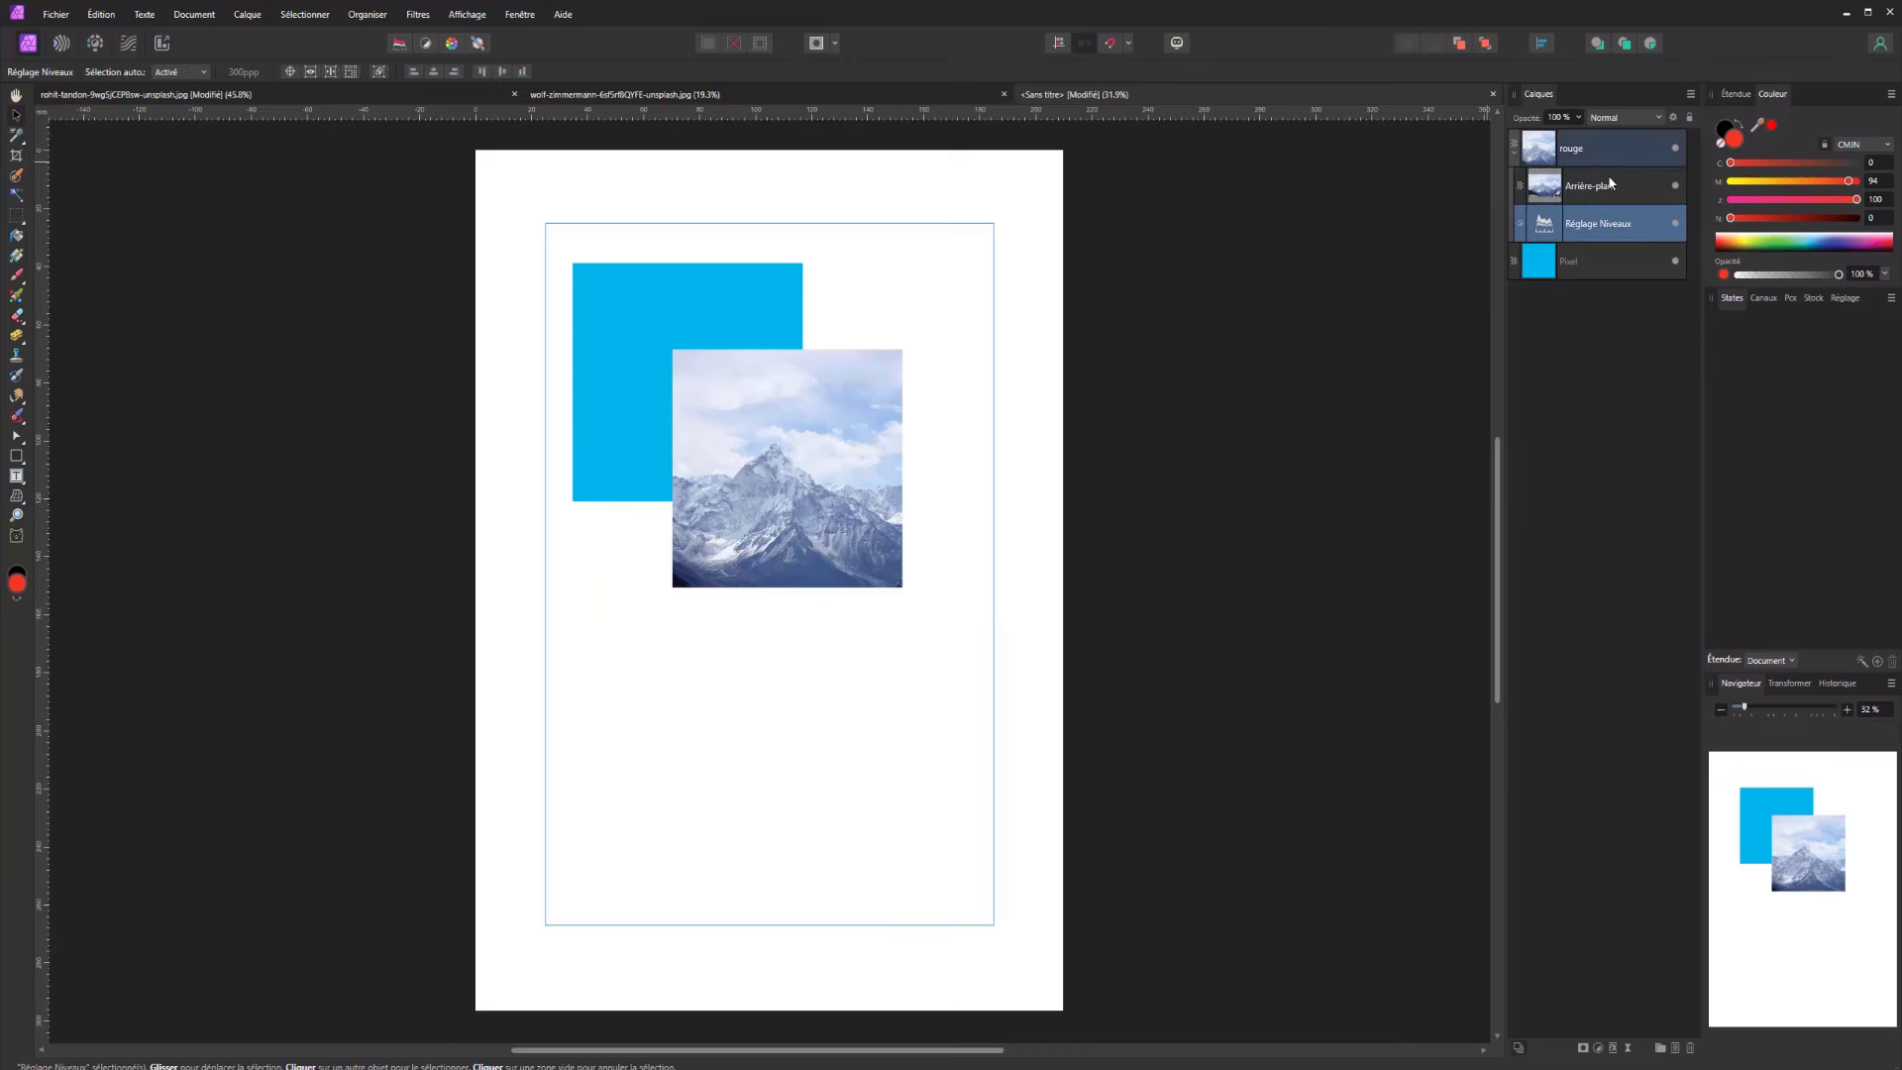
left_click(1585, 186)
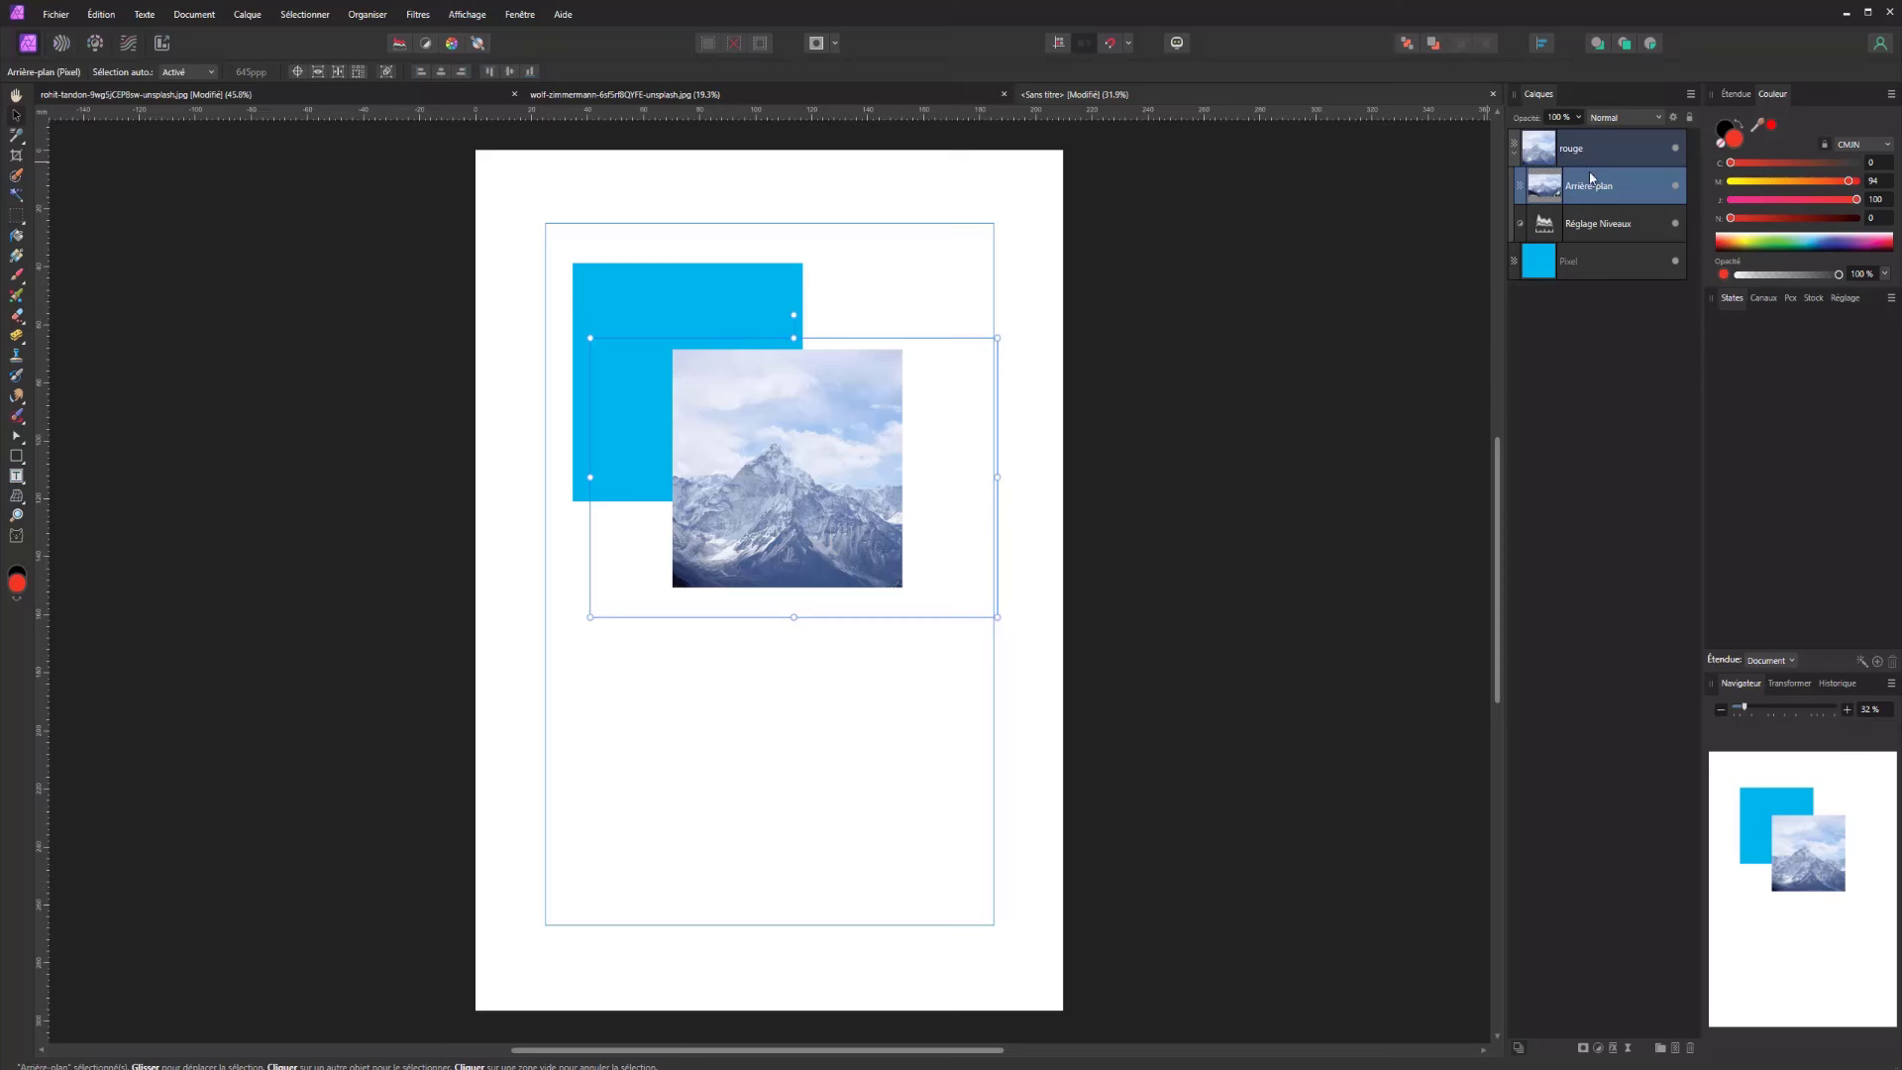
left_click_drag(1589, 173, 1595, 238)
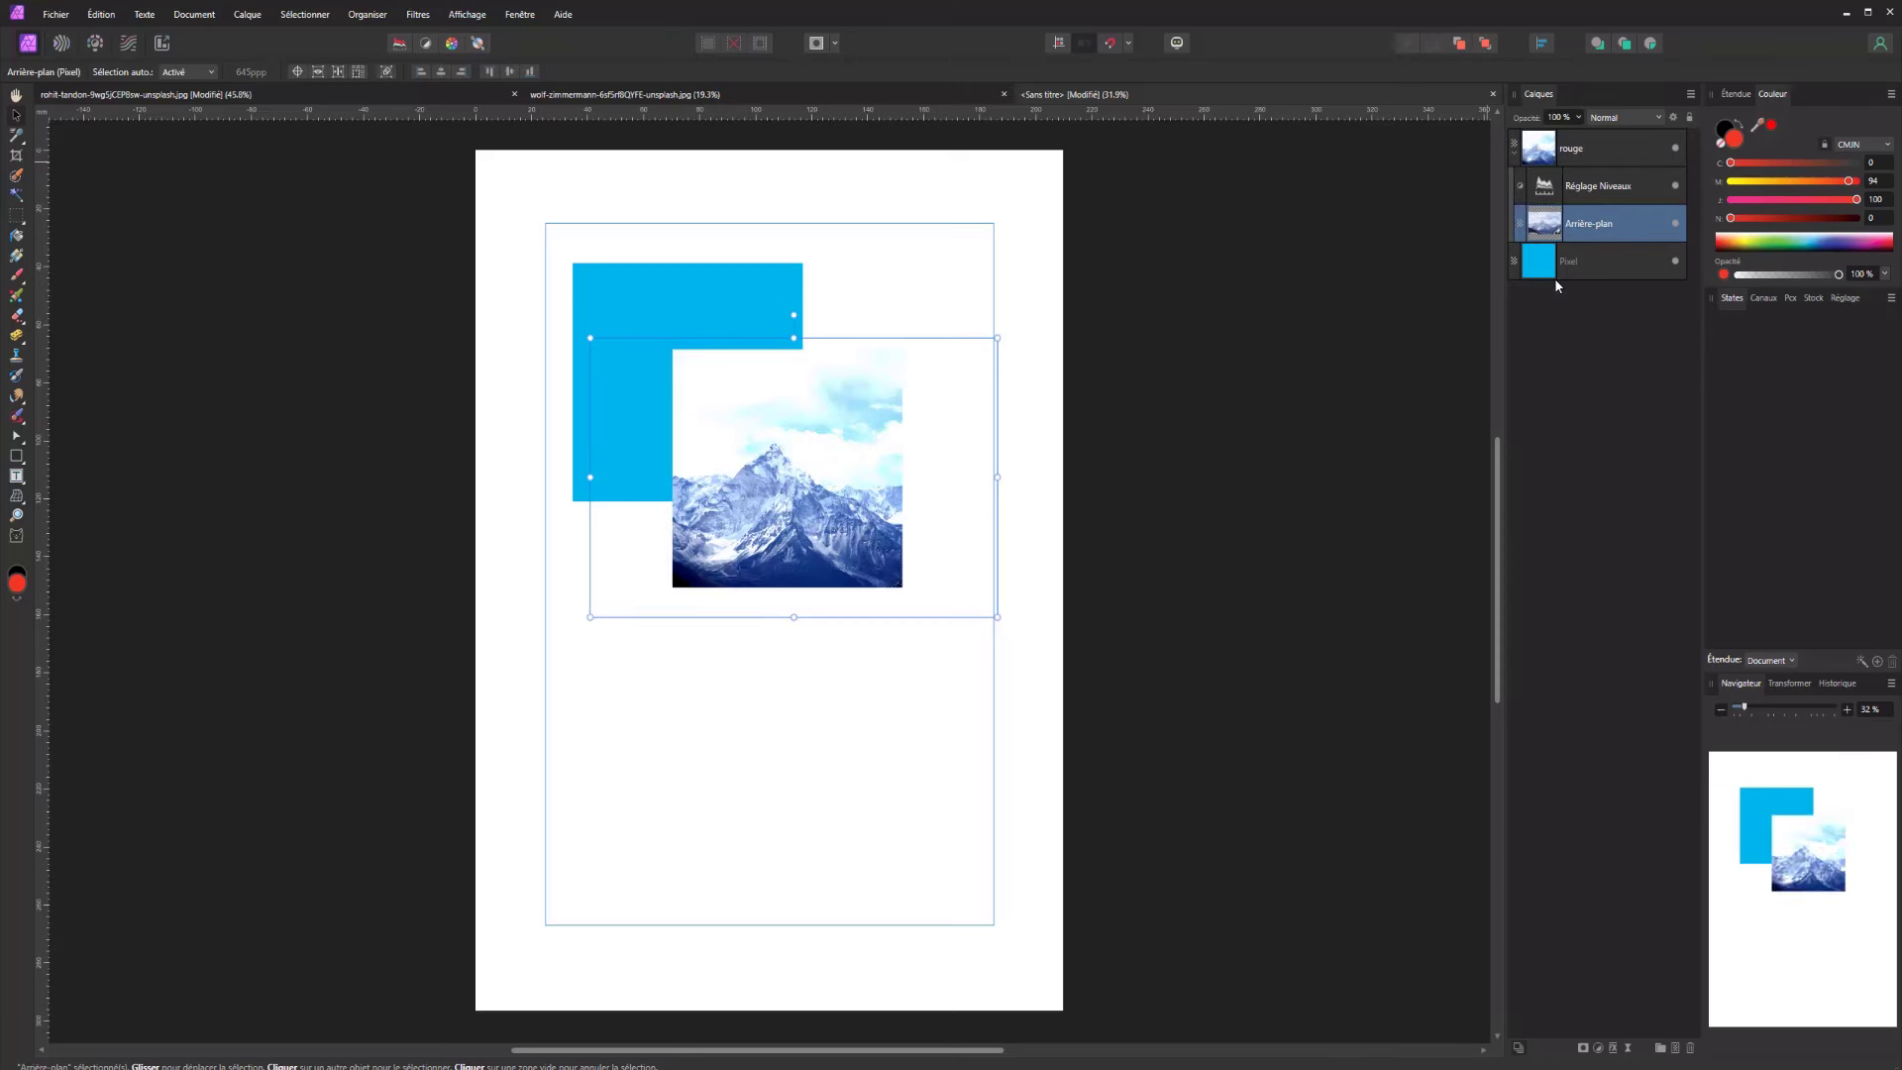
Move the mountain photo above the Niveaux adjustment inside the rouge layer, and check the adjustment's settings
left_click(1619, 260)
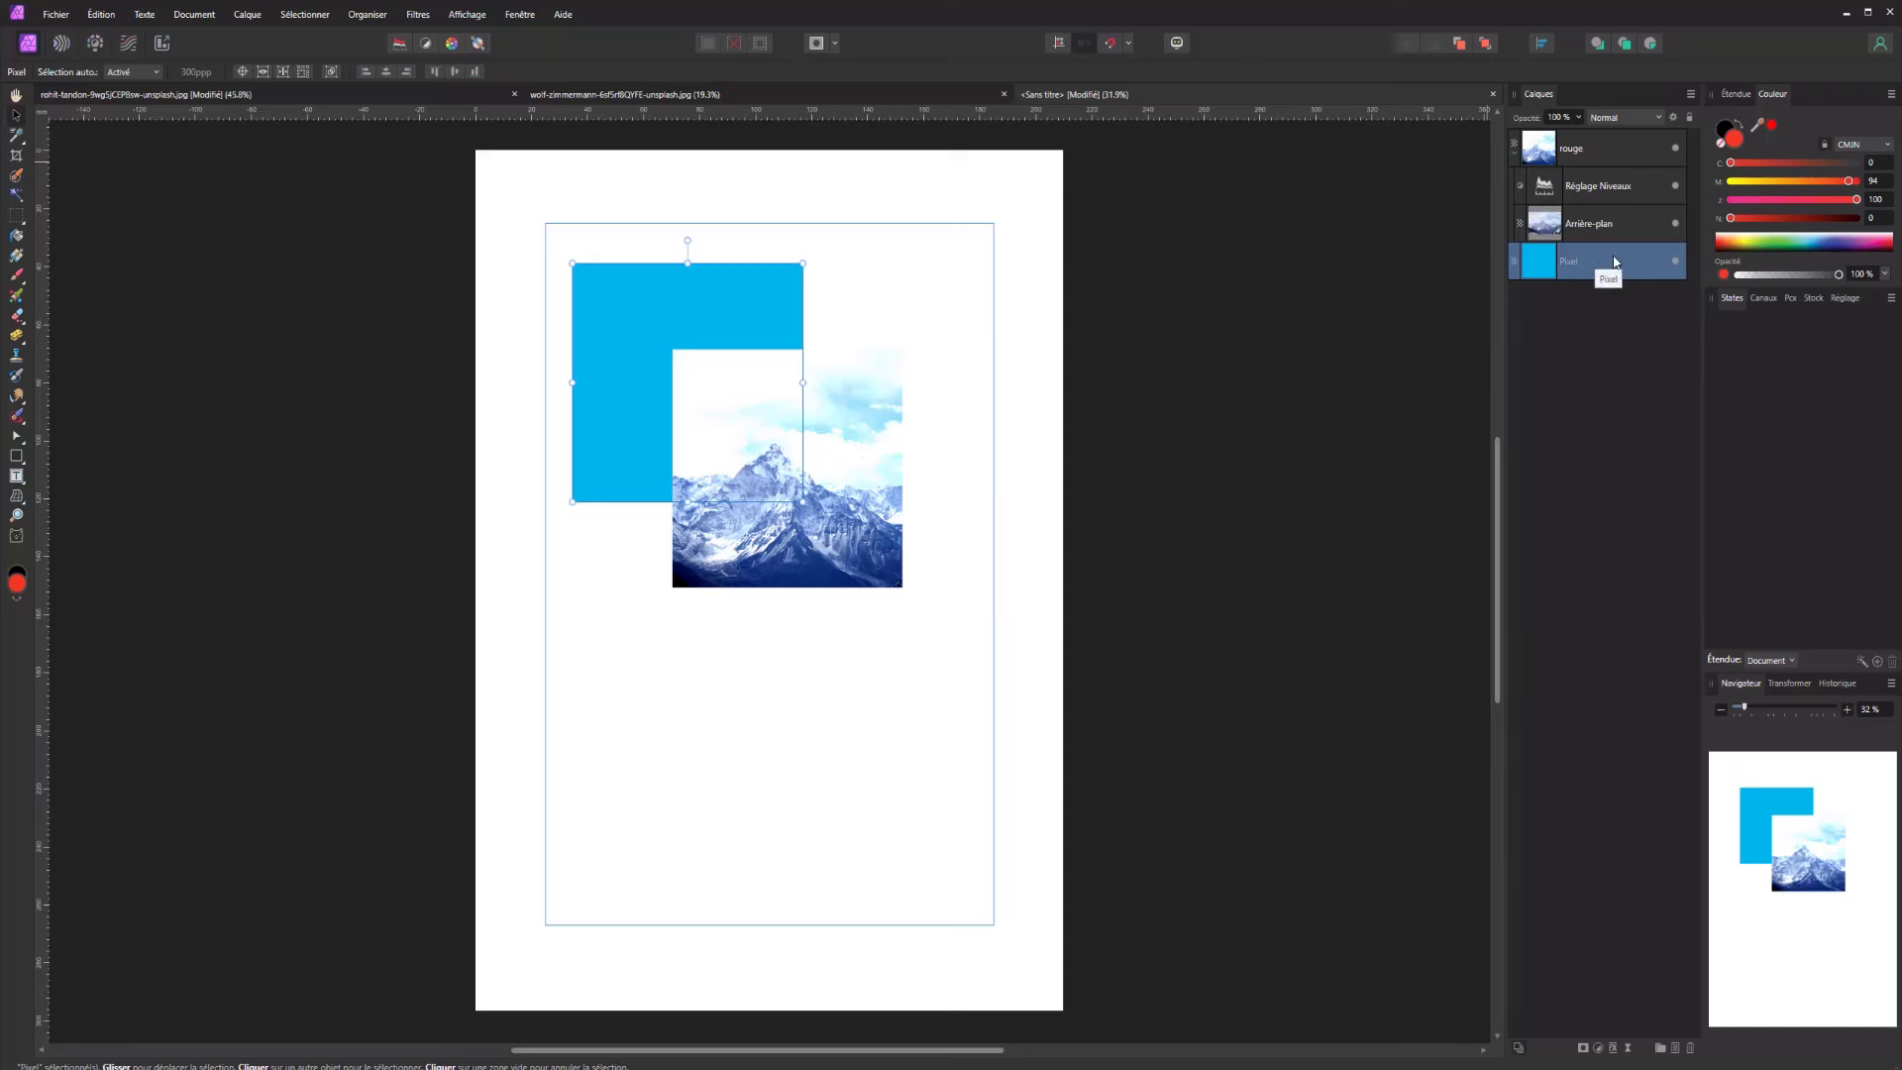
left_click_drag(1610, 225, 1601, 167)
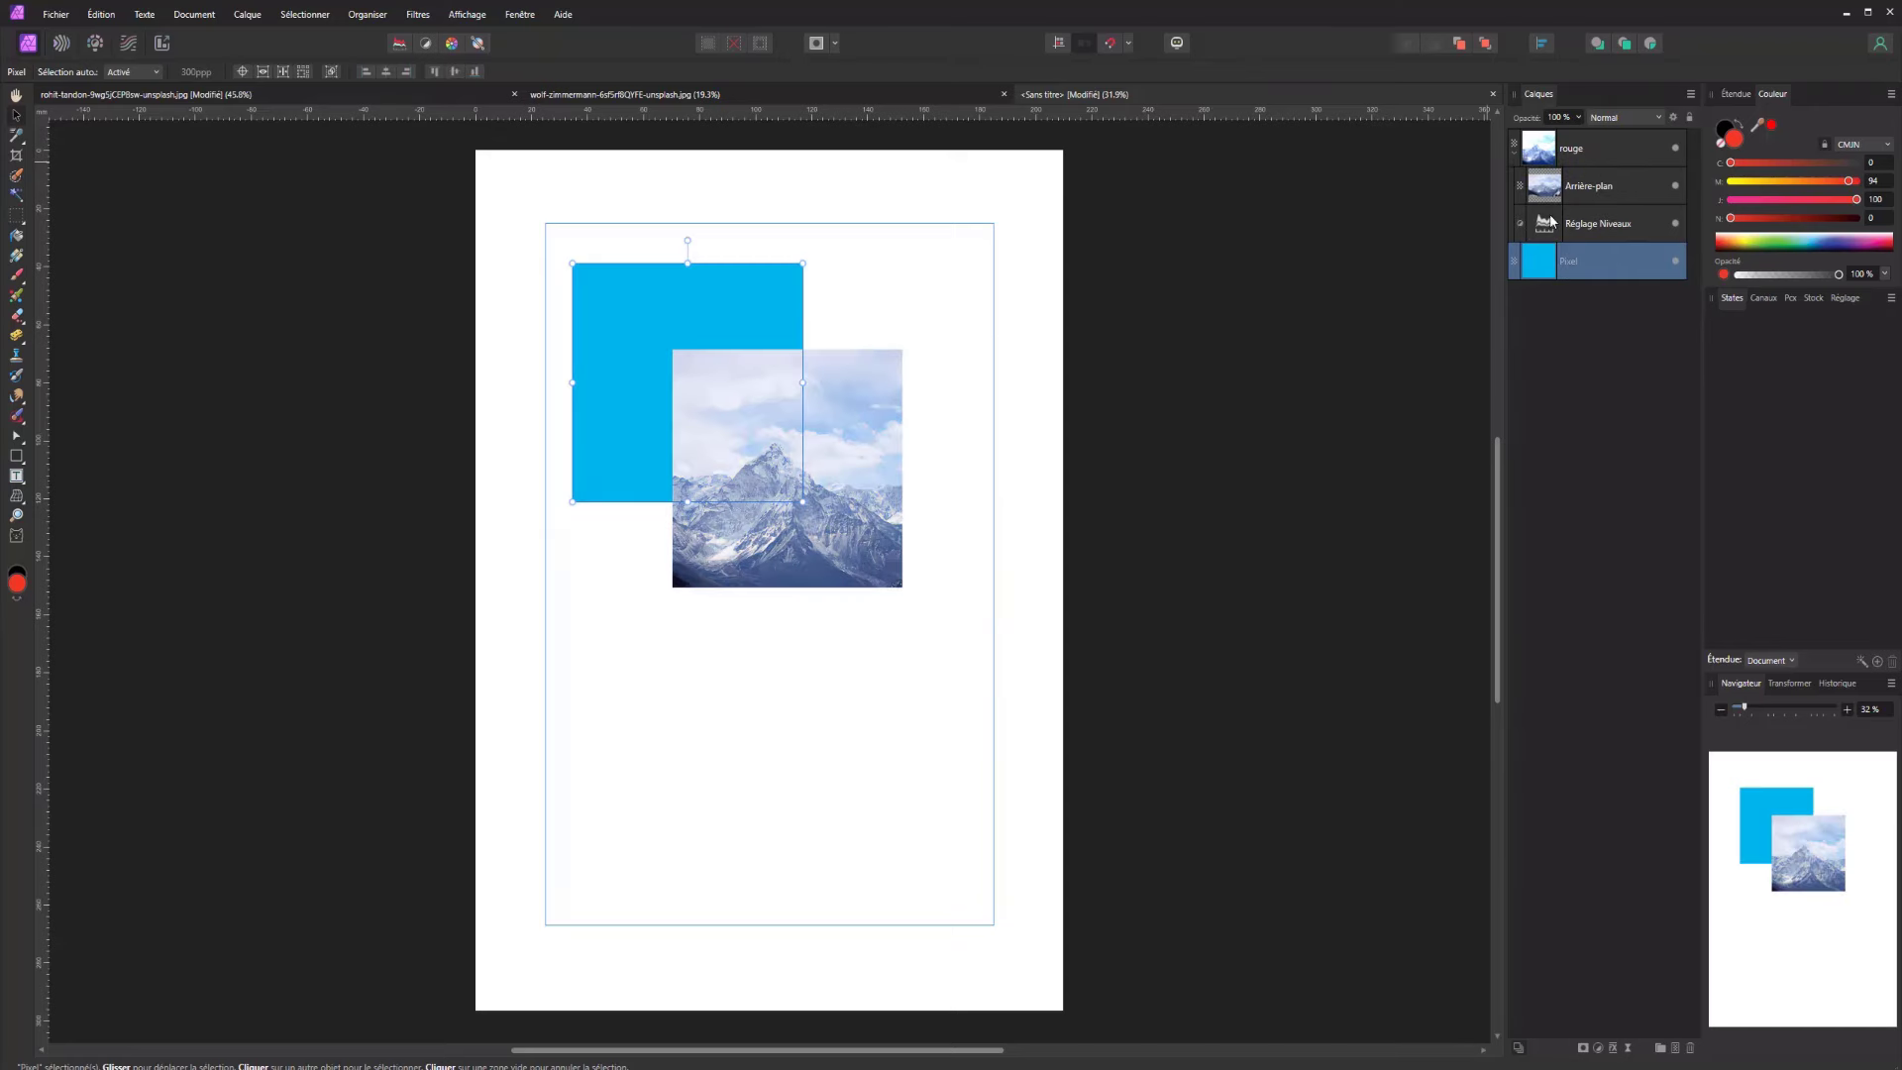
double_click(1552, 222)
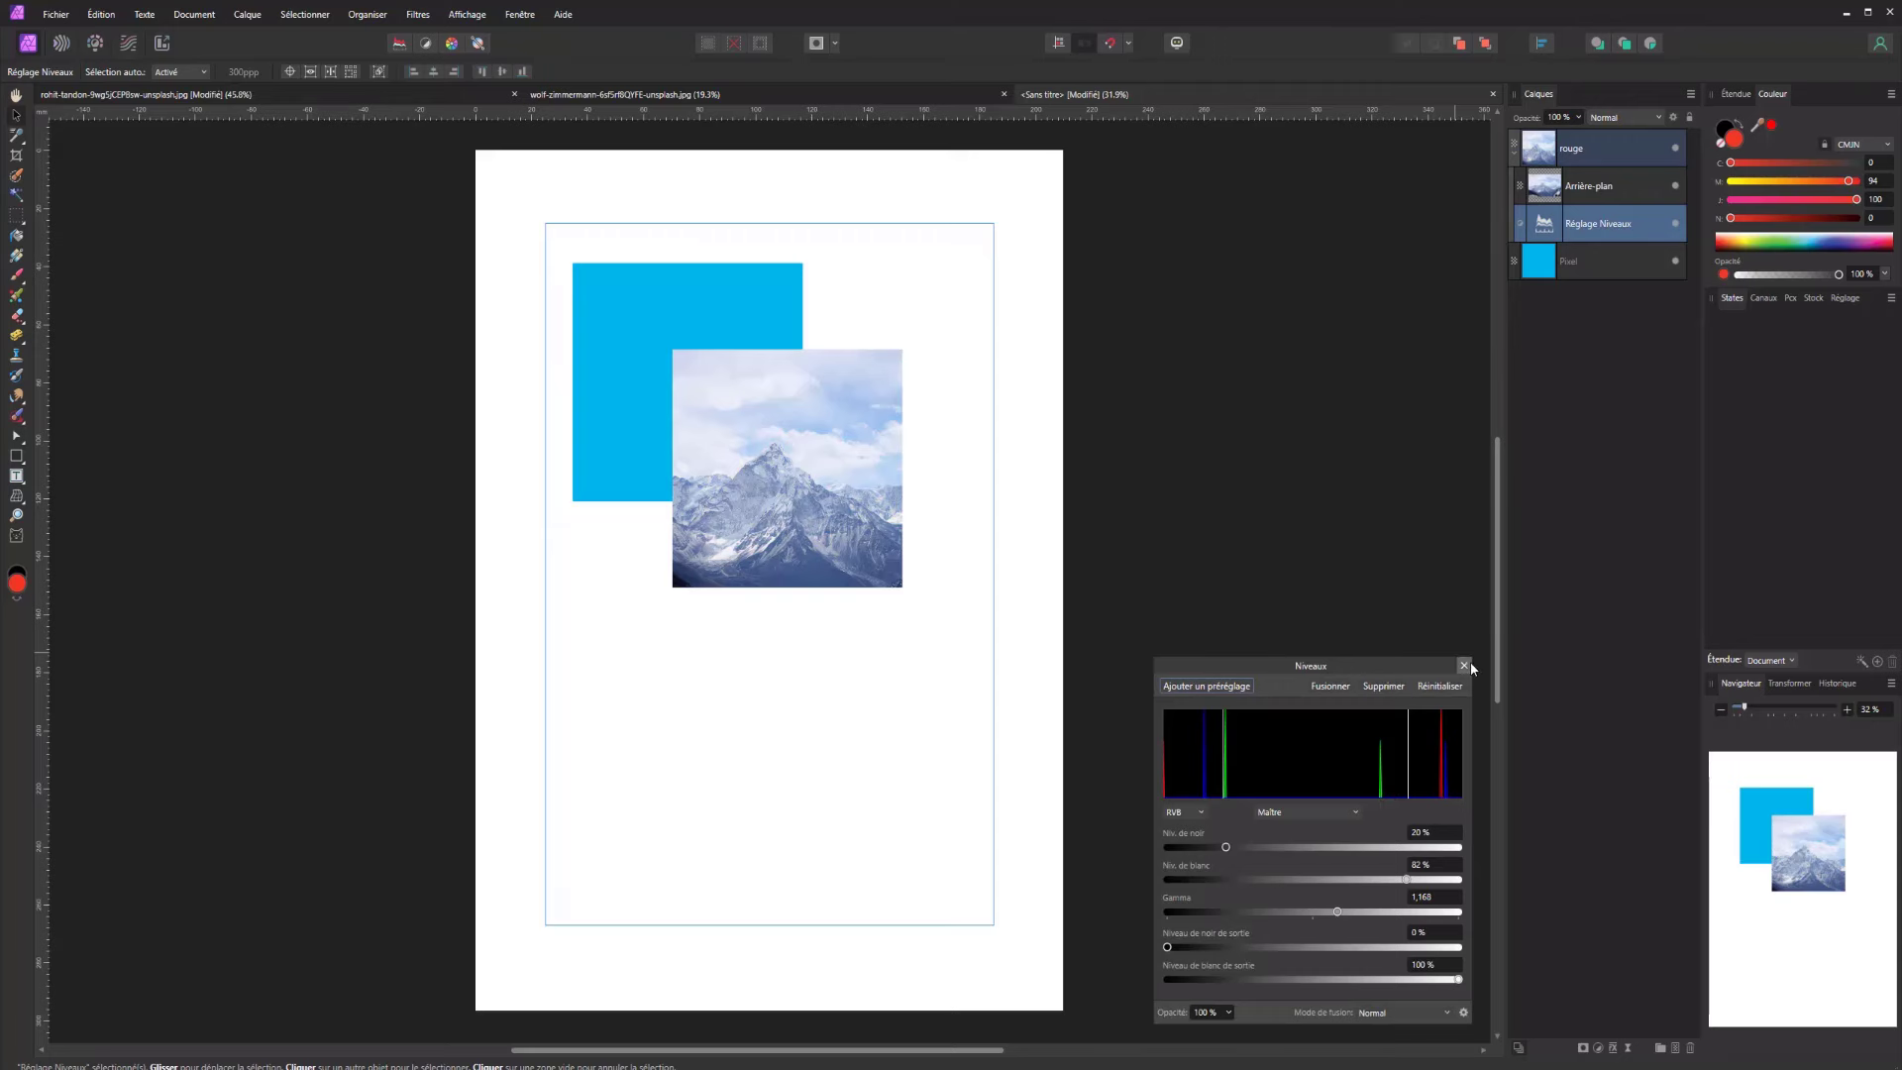
left_click(1465, 665)
Copy the entire cloud photo, paste it into the untitled document, and nest it inside the blue square's Pixel layer
left_click(1561, 184)
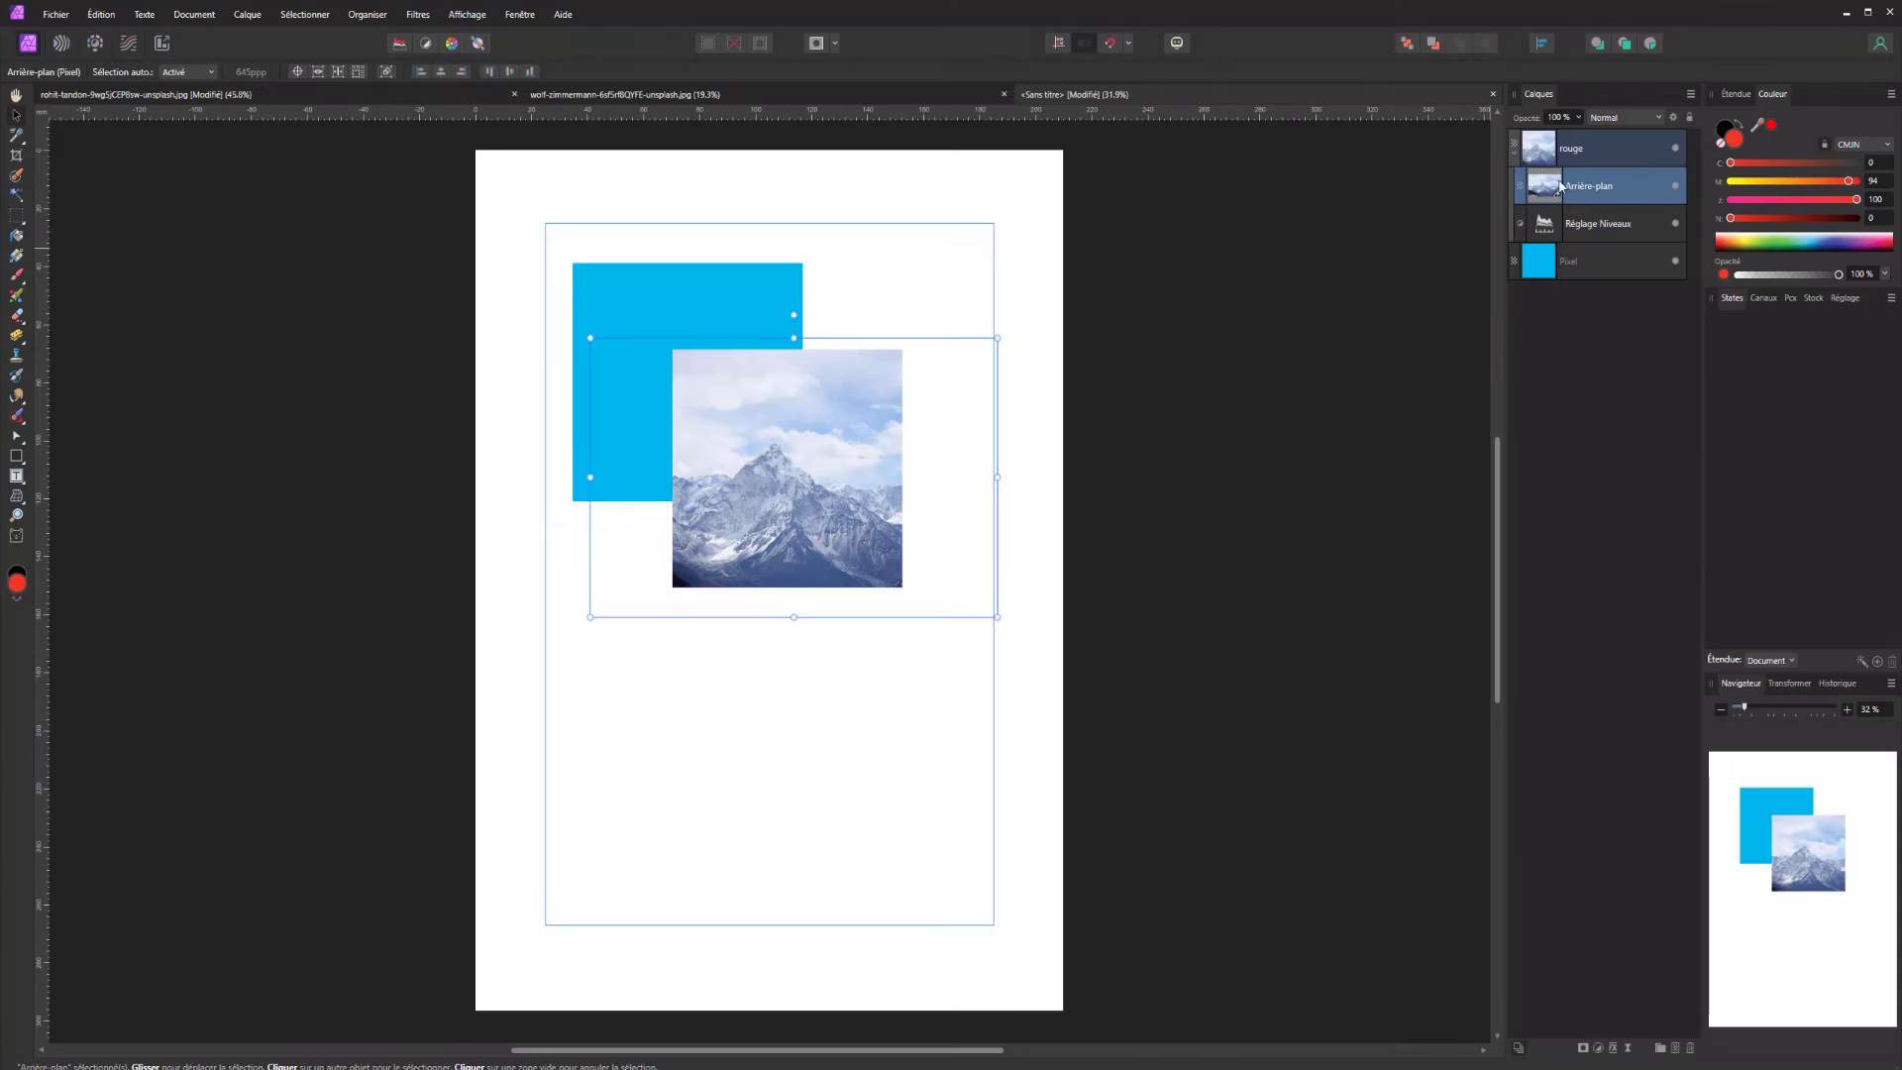
left_click(646, 96)
key("ctrl+a")
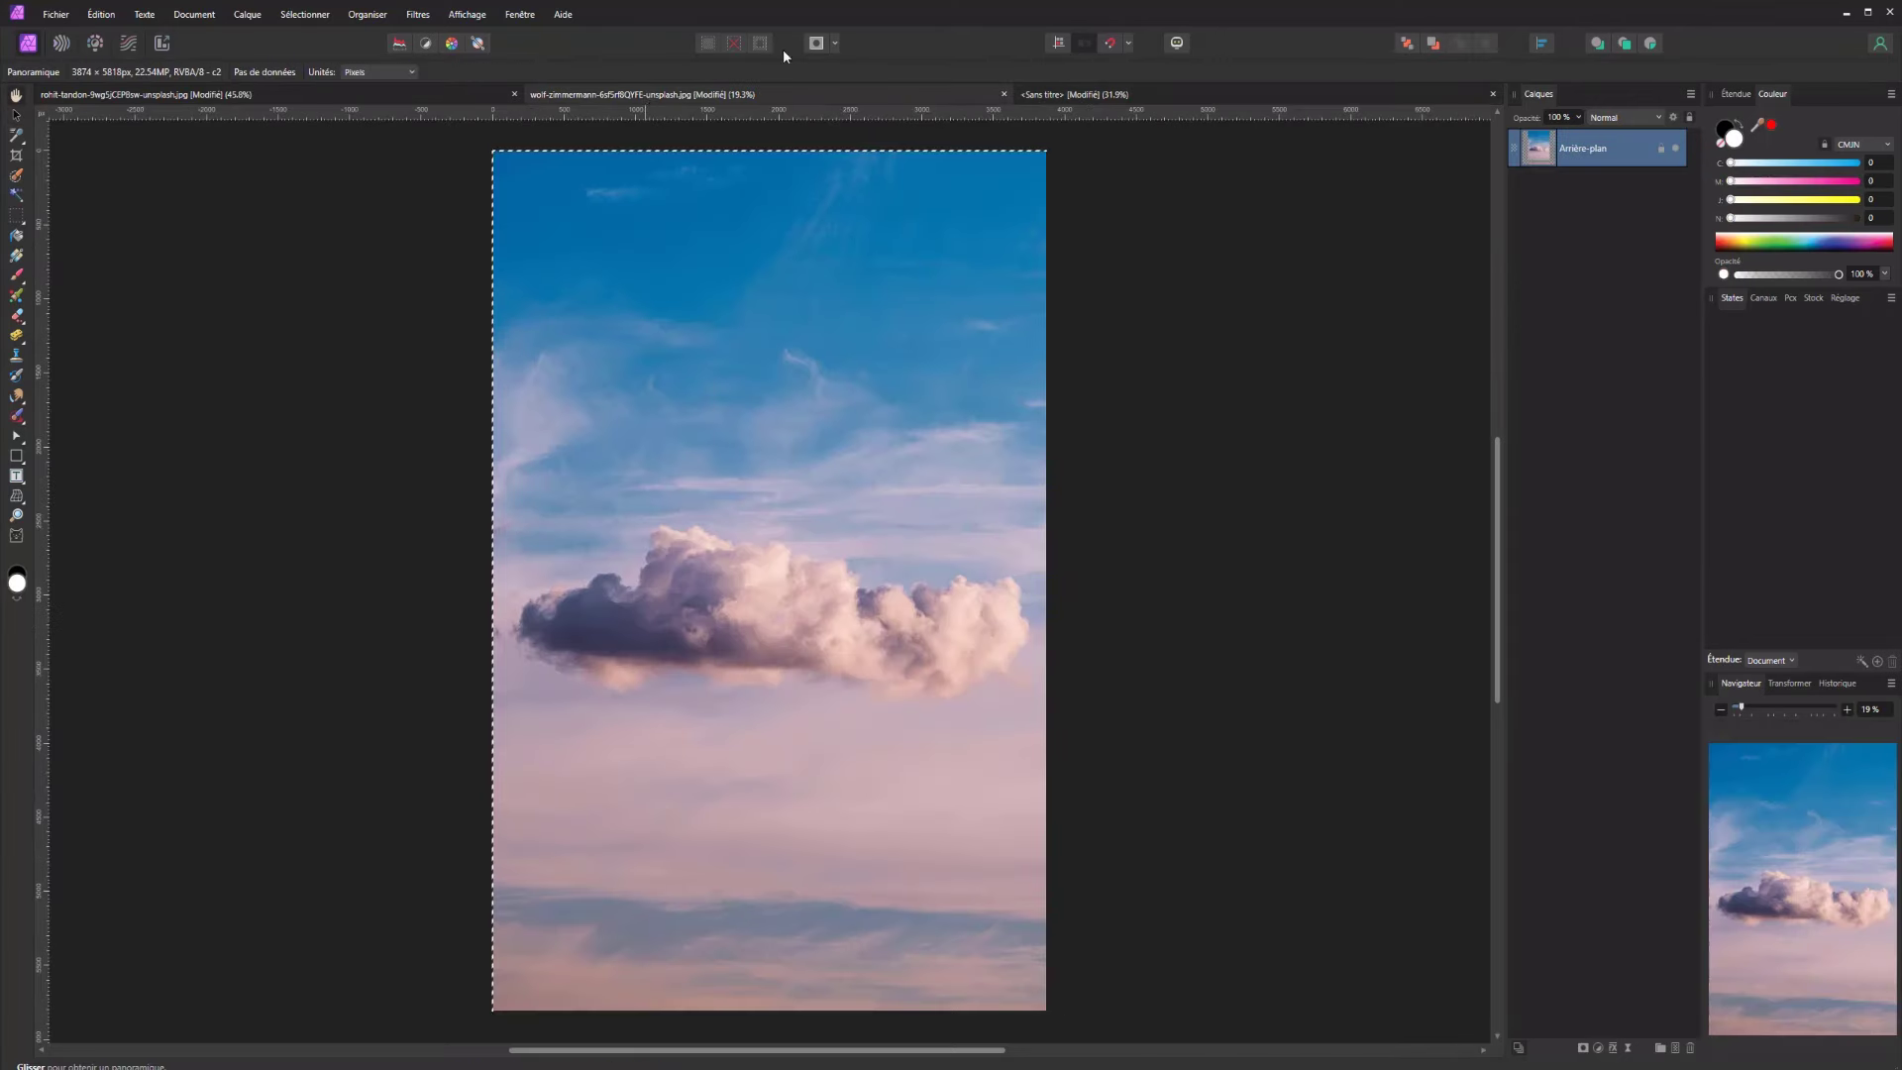
left_click(1095, 95)
key("ctrl+v")
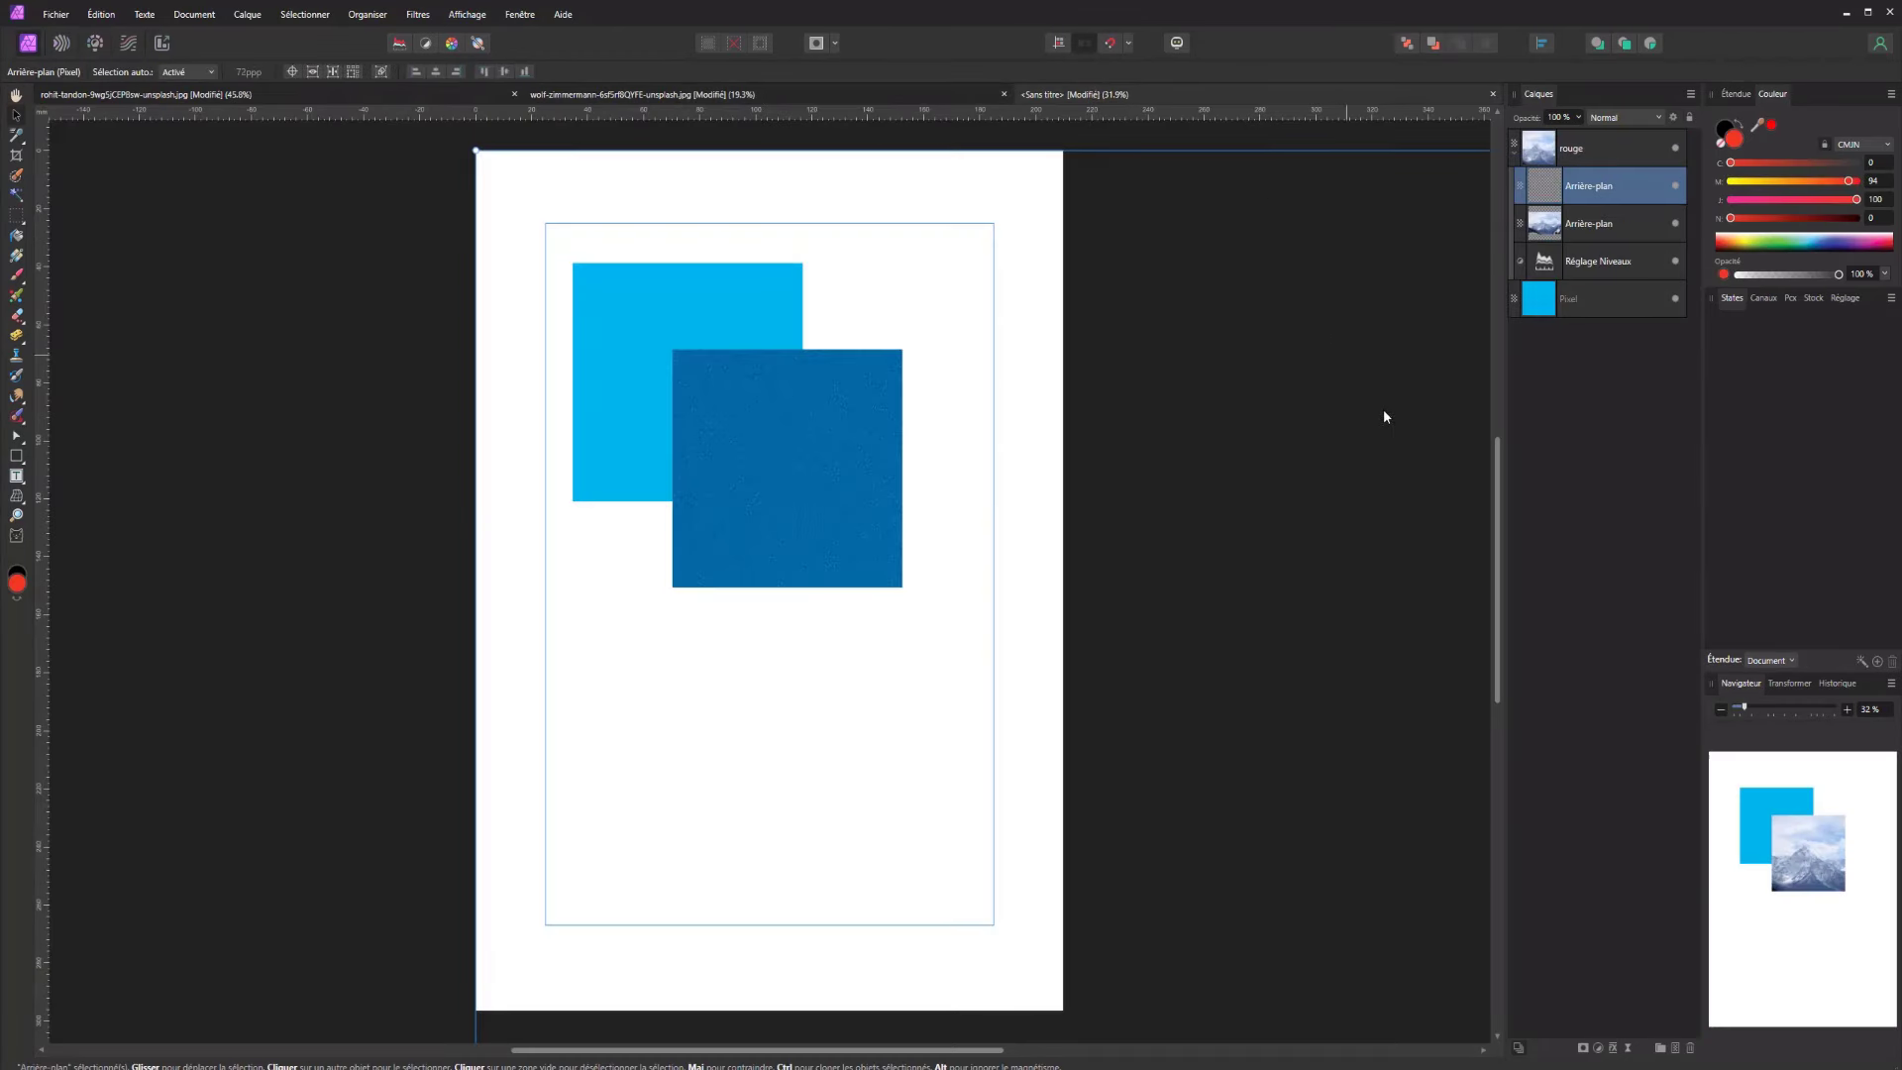
left_click_drag(1552, 179, 1560, 287)
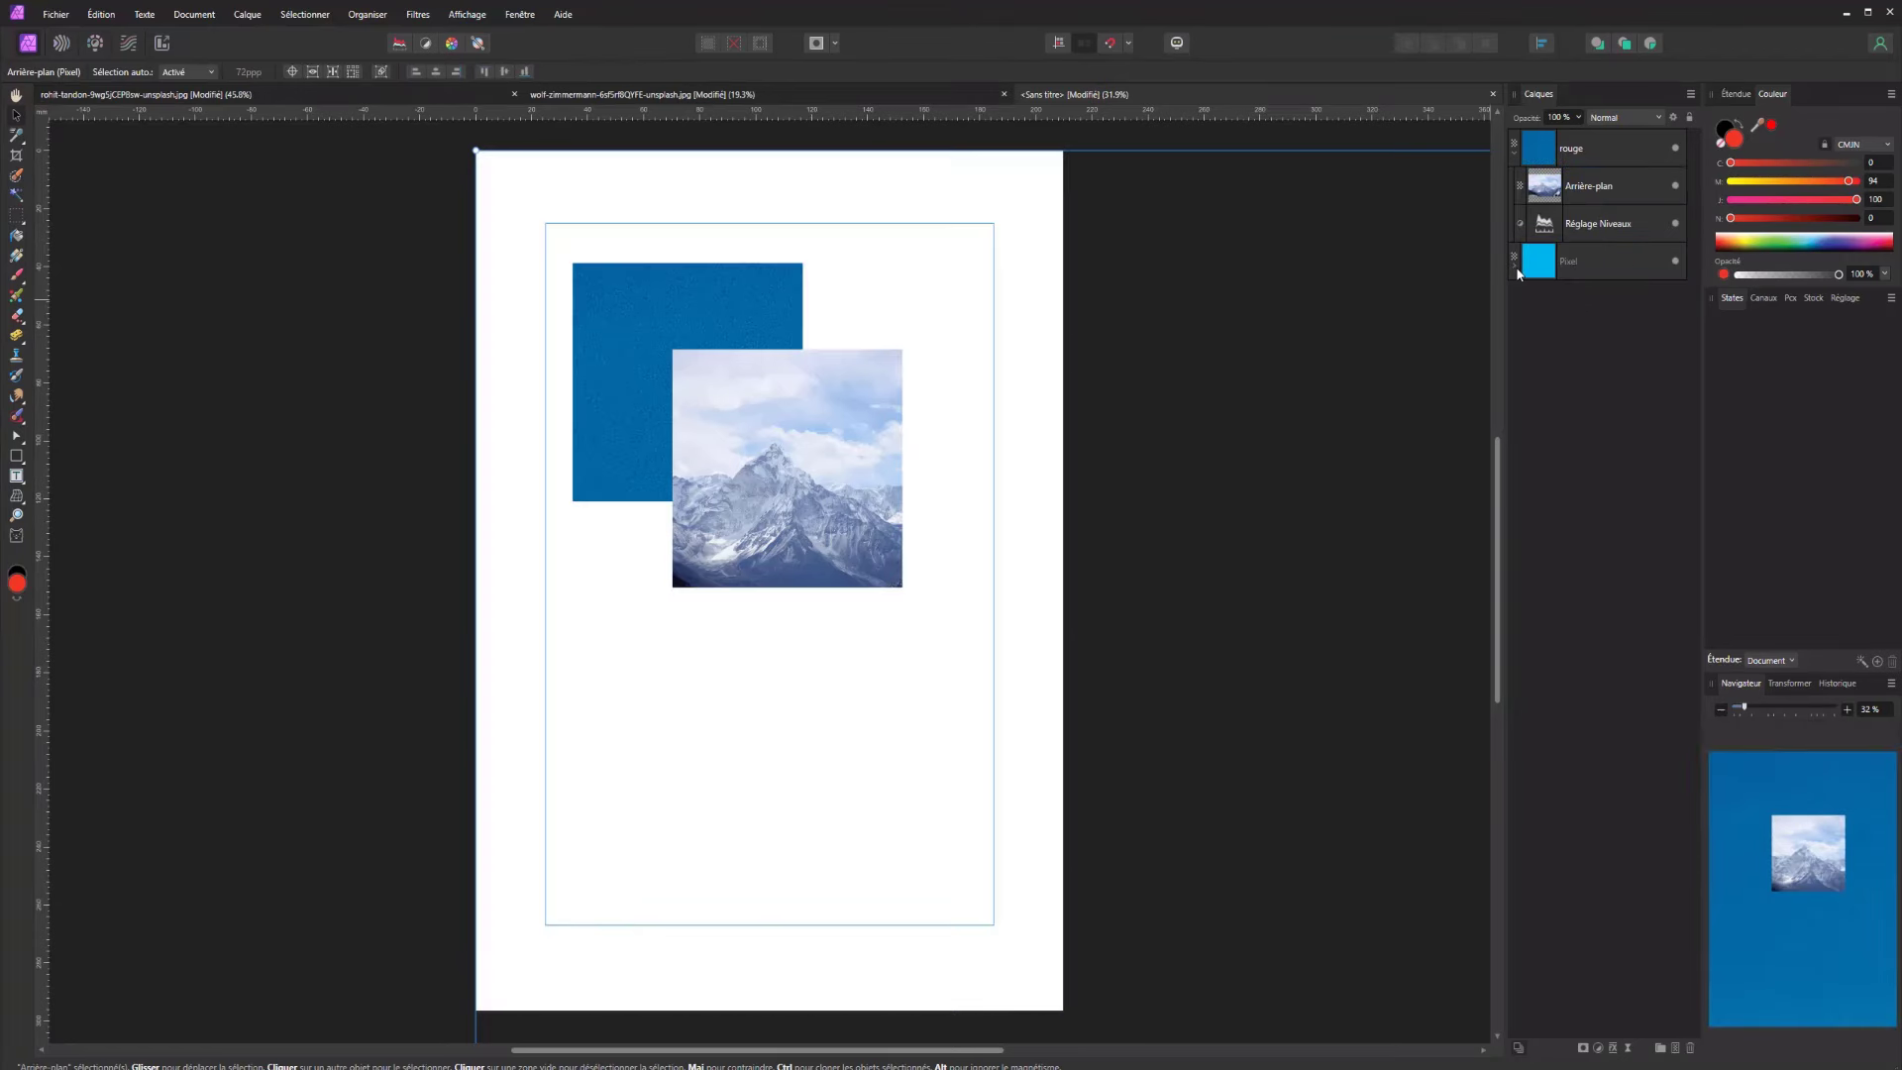
double_click(1605, 300)
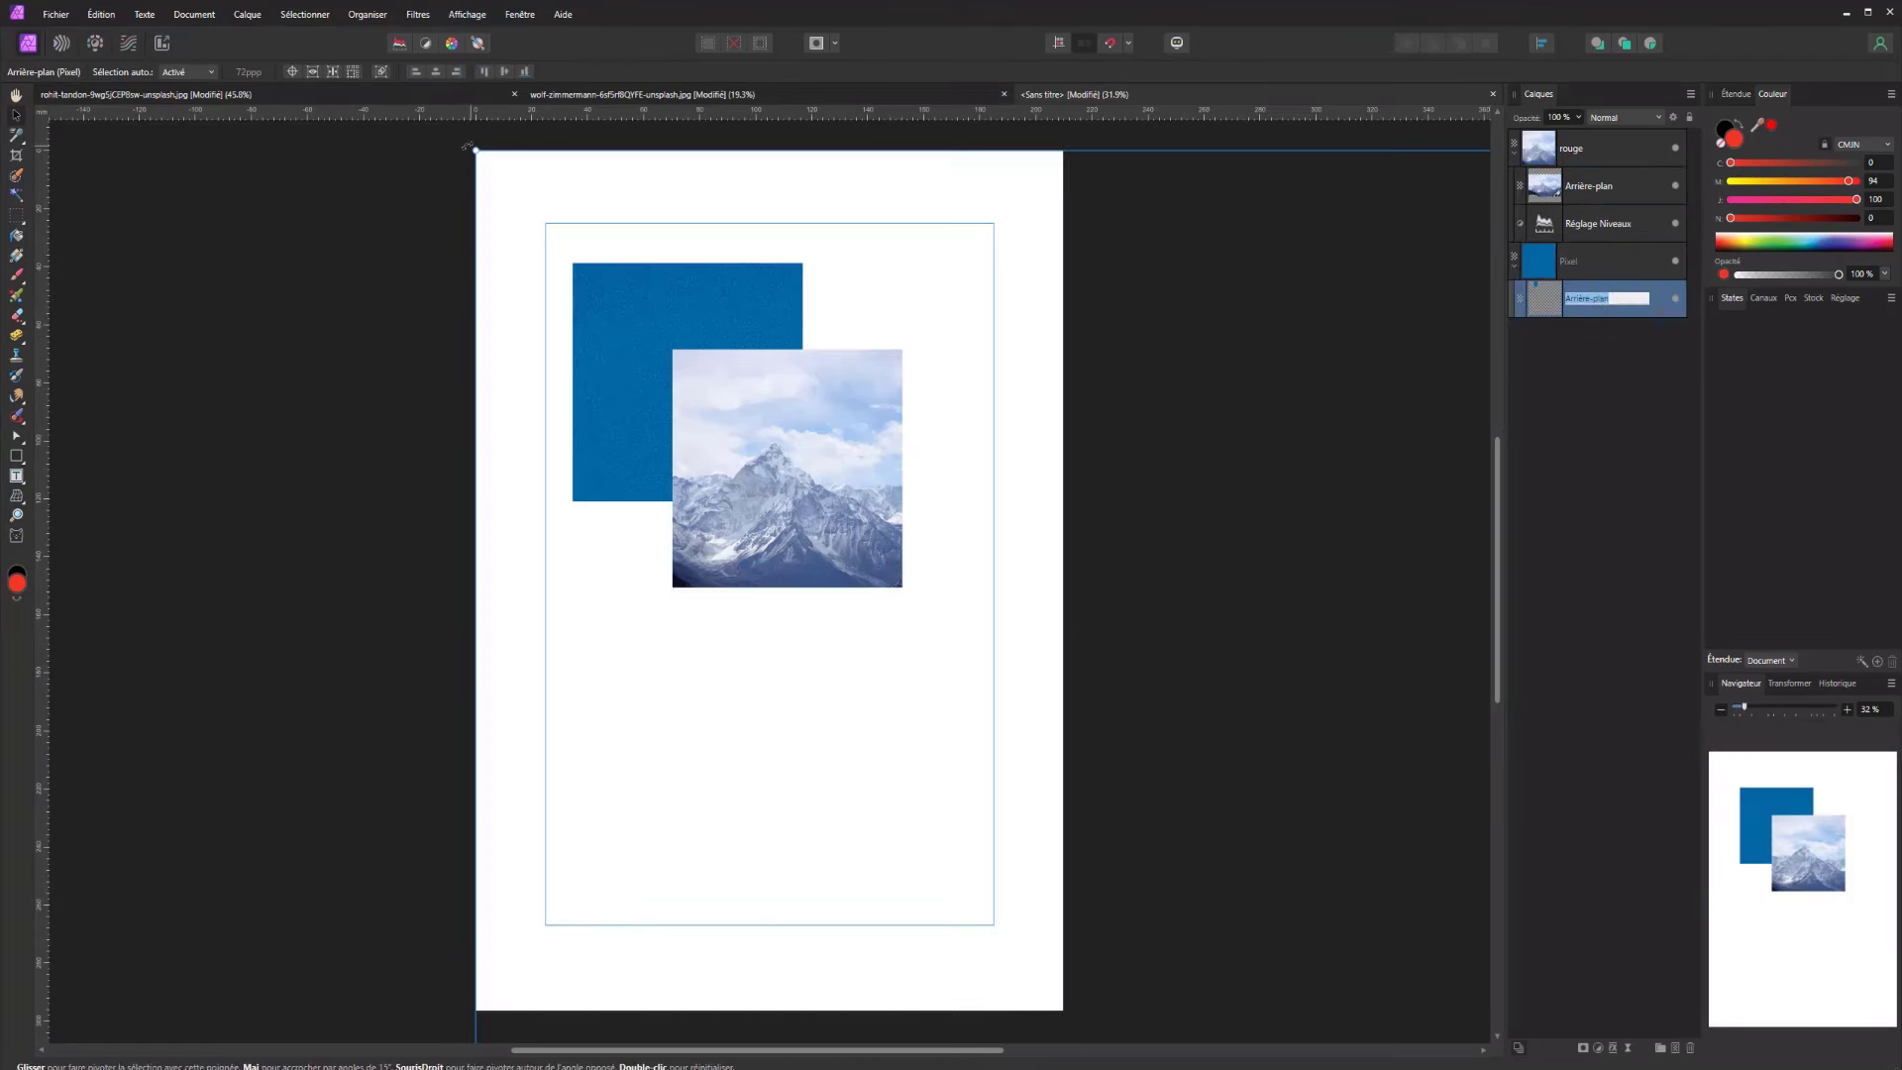
Scale down and reposition the cloud photo inside the blue square until its pink clouds fill the square
left_click_drag(478, 151, 499, 186)
left_click_drag(607, 333, 1176, 763)
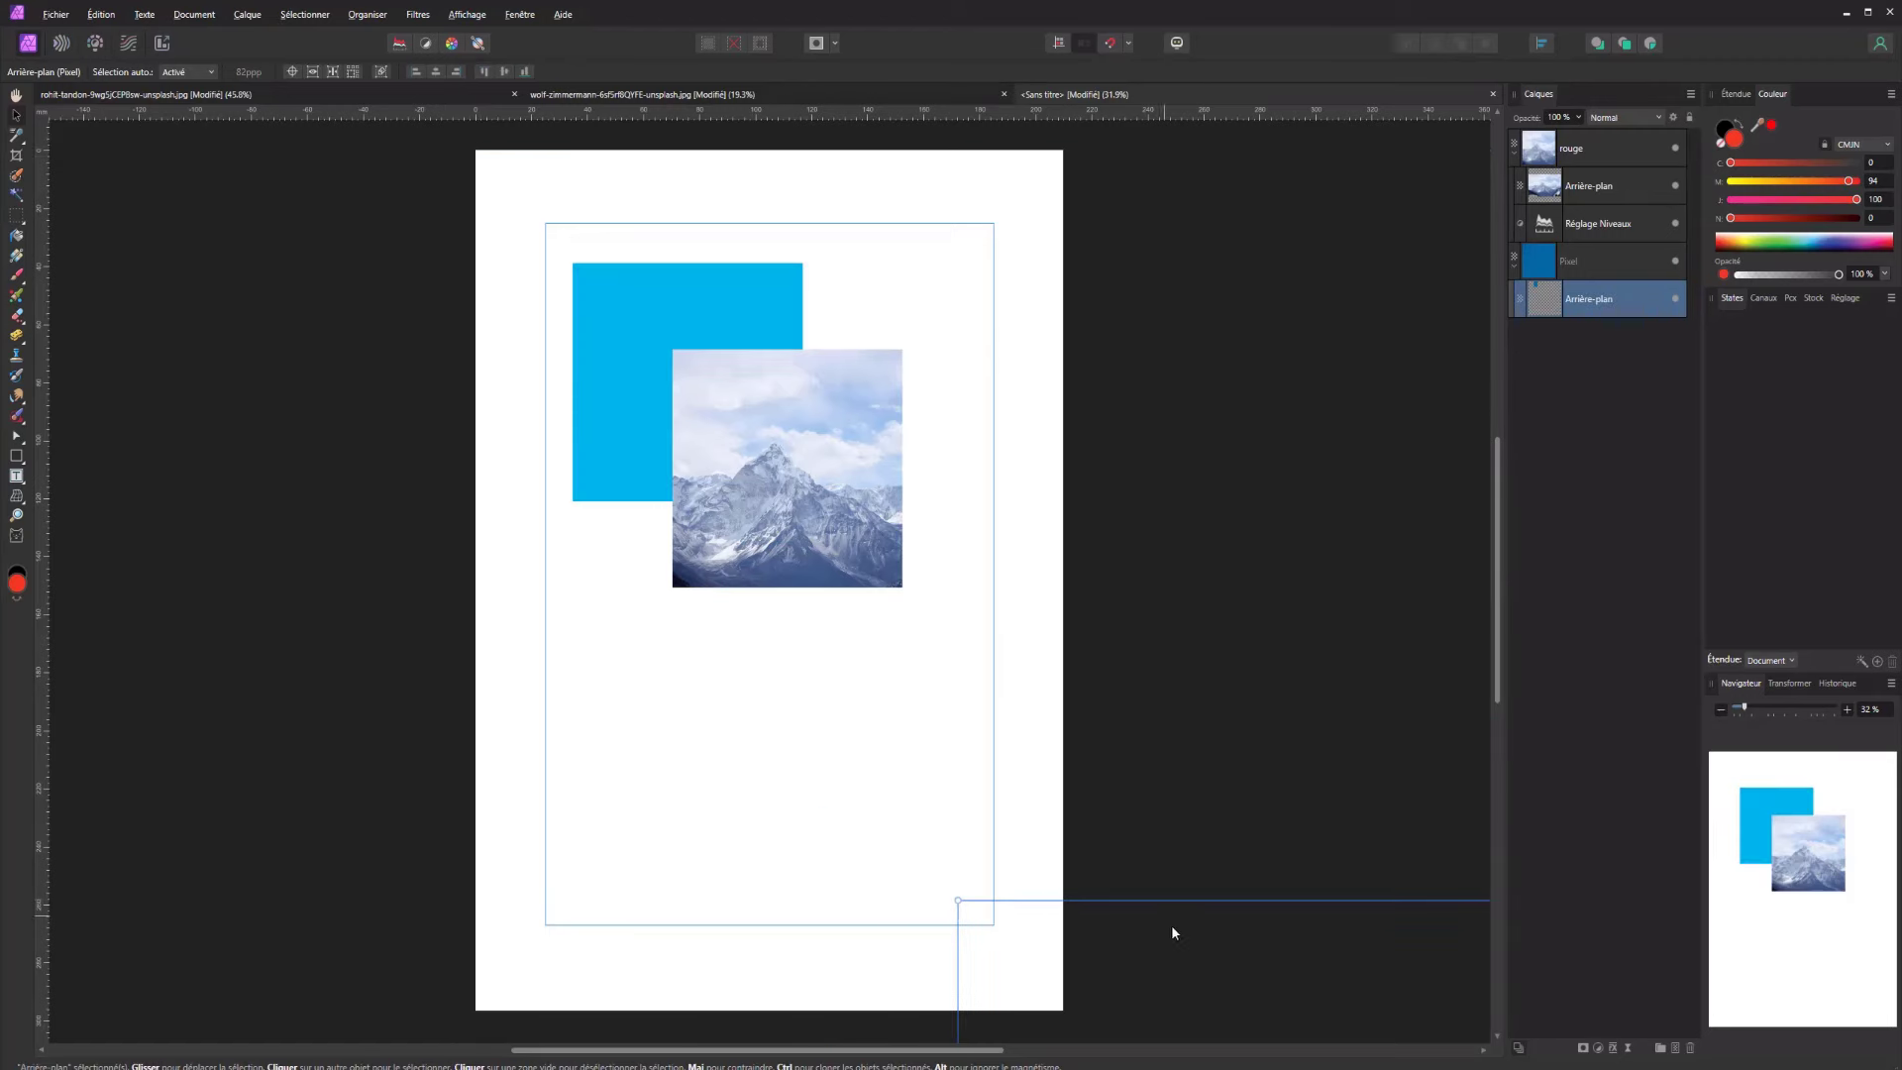
left_click_drag(1171, 924, 301, 164)
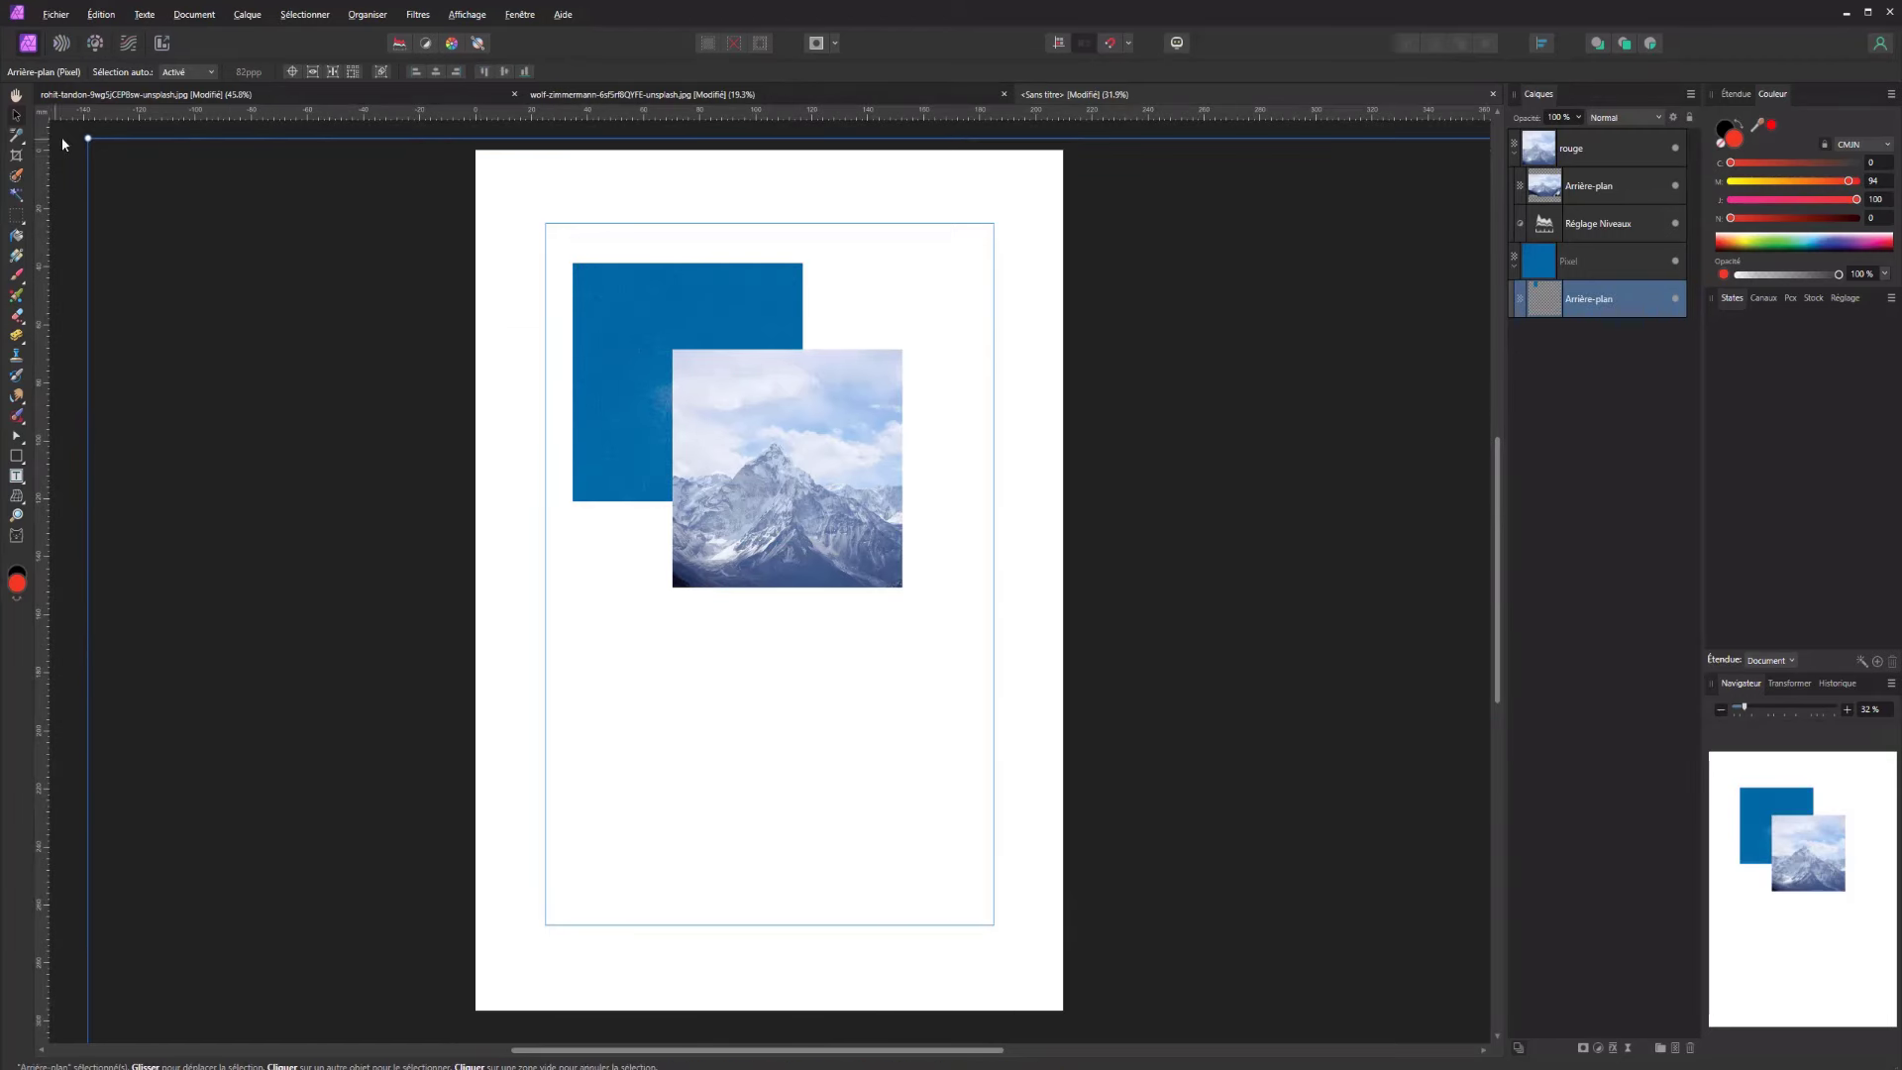
left_click_drag(91, 145, 662, 675)
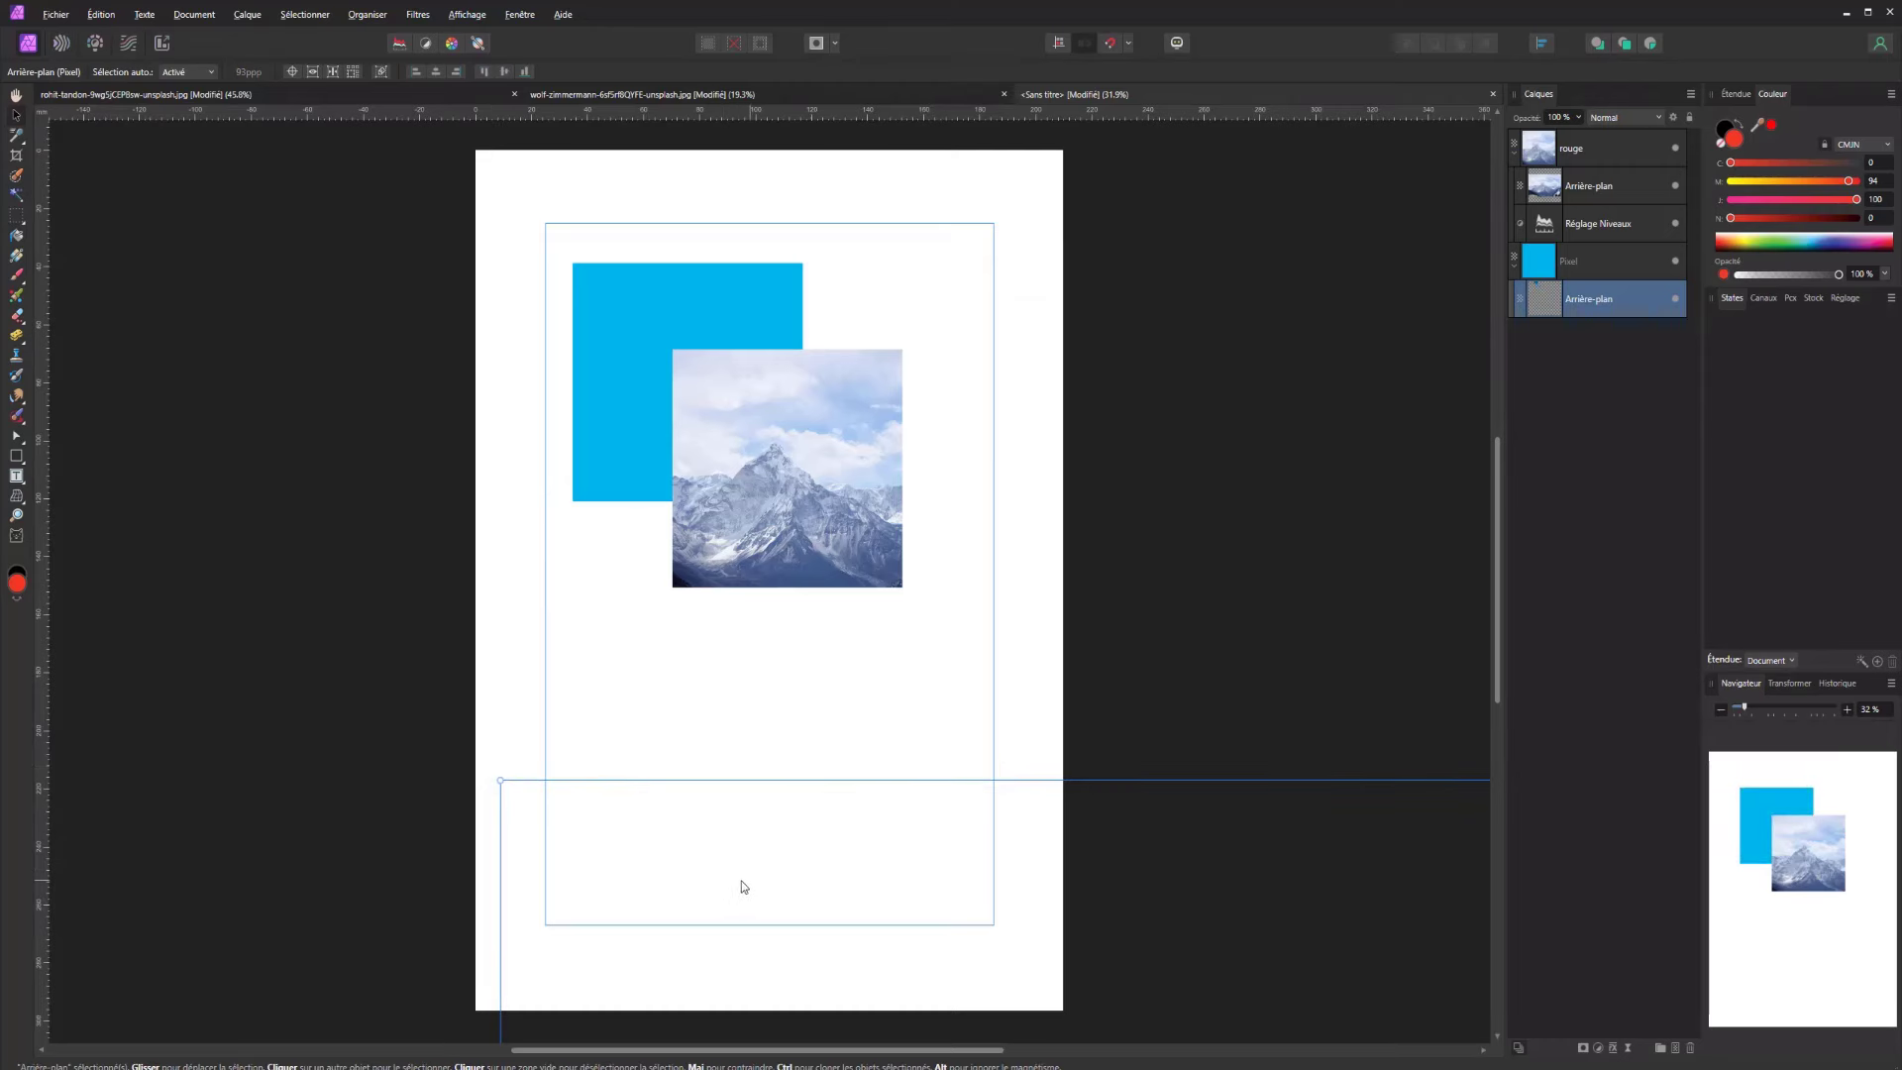
left_click_drag(500, 781, 892, 807)
left_click_drag(911, 942, 334, 176)
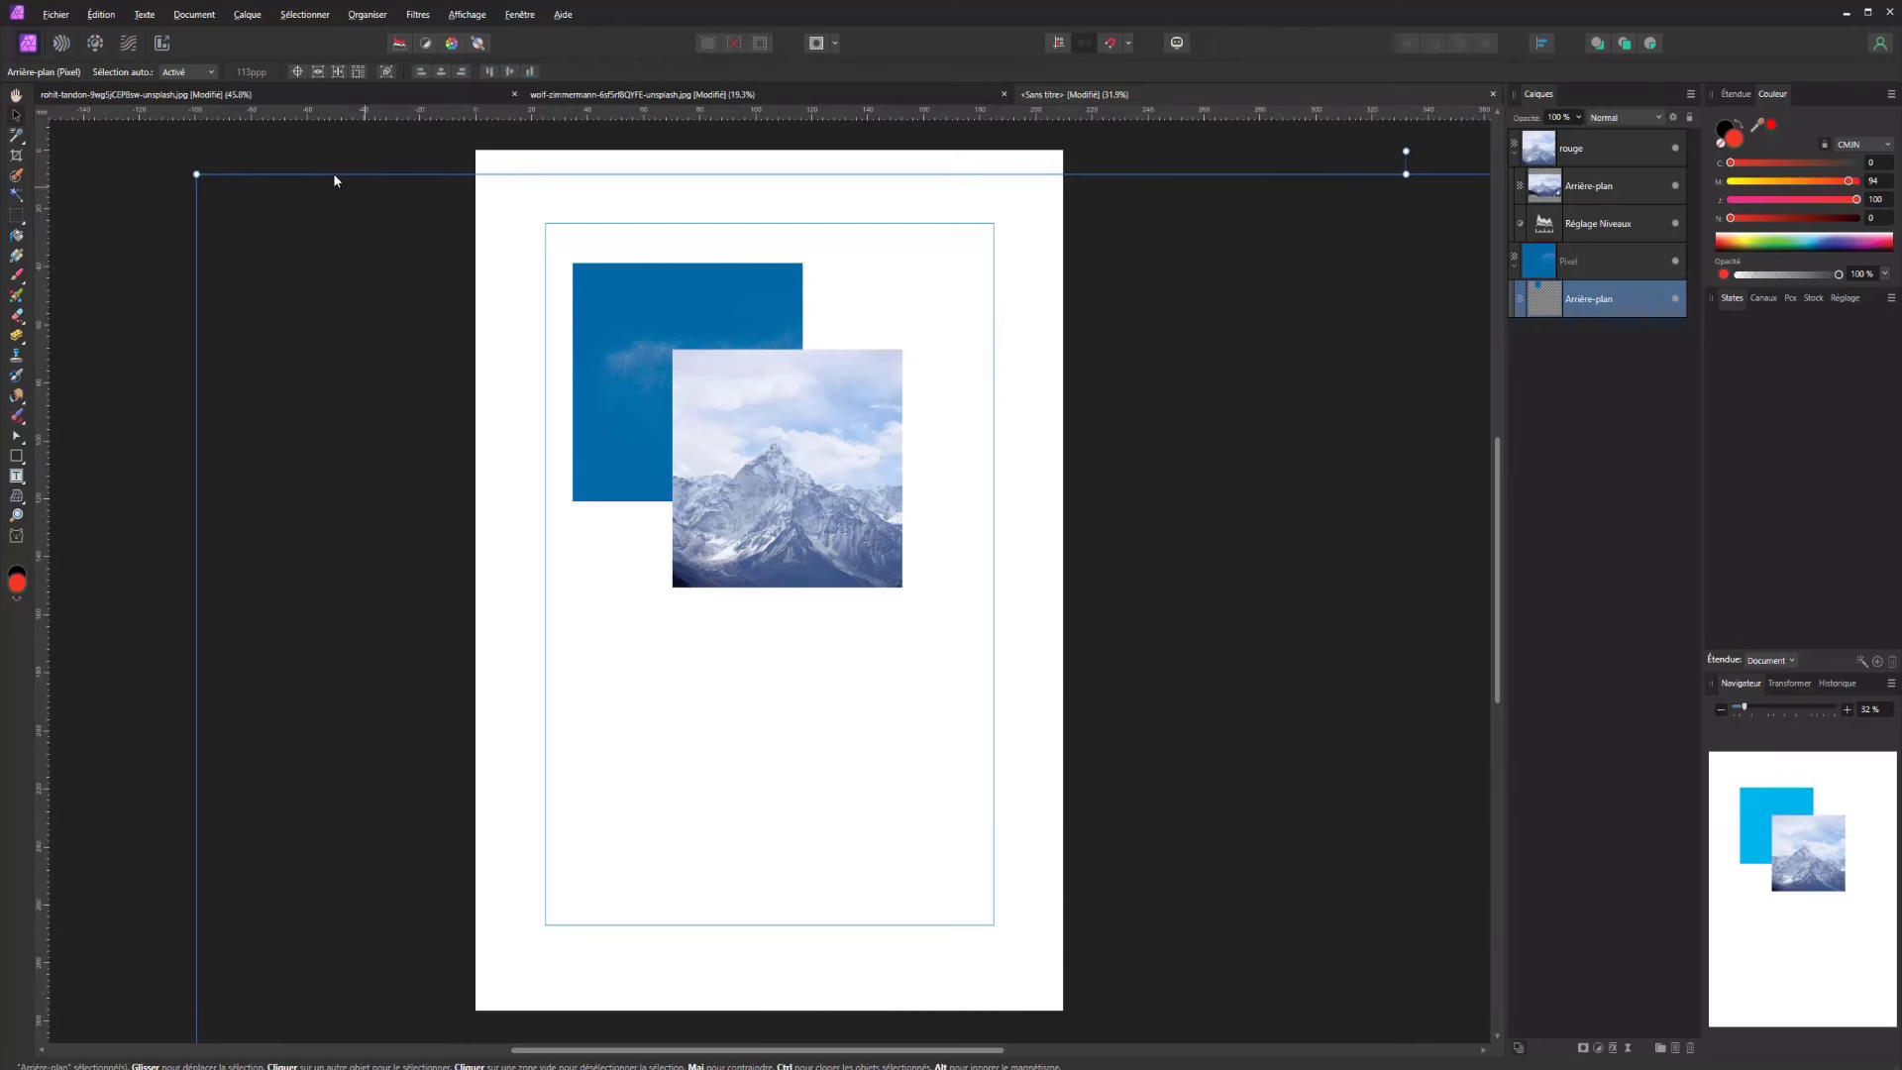
left_click_drag(195, 178, 501, 206)
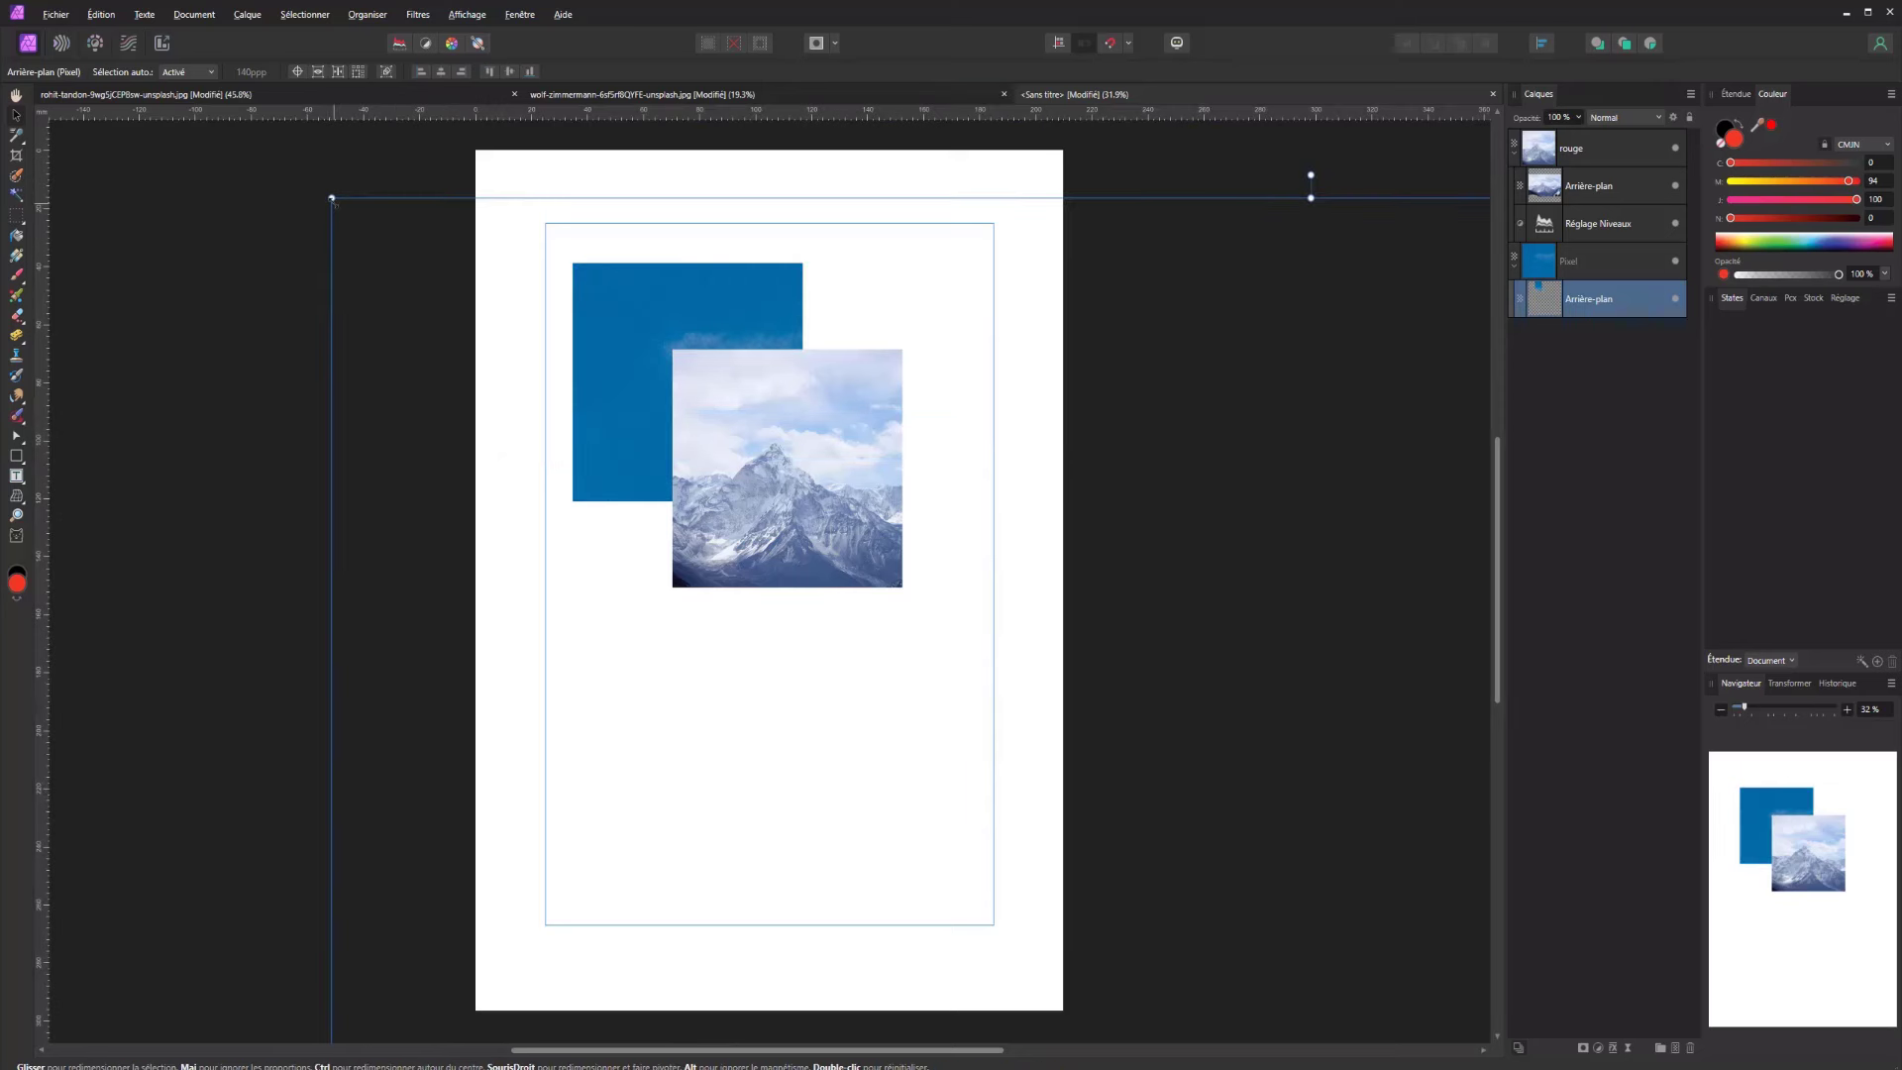
left_click_drag(332, 199, 947, 812)
left_click_drag(984, 916, 390, 228)
left_click_drag(199, 205, 948, 762)
left_click_drag(995, 1000, 403, 81)
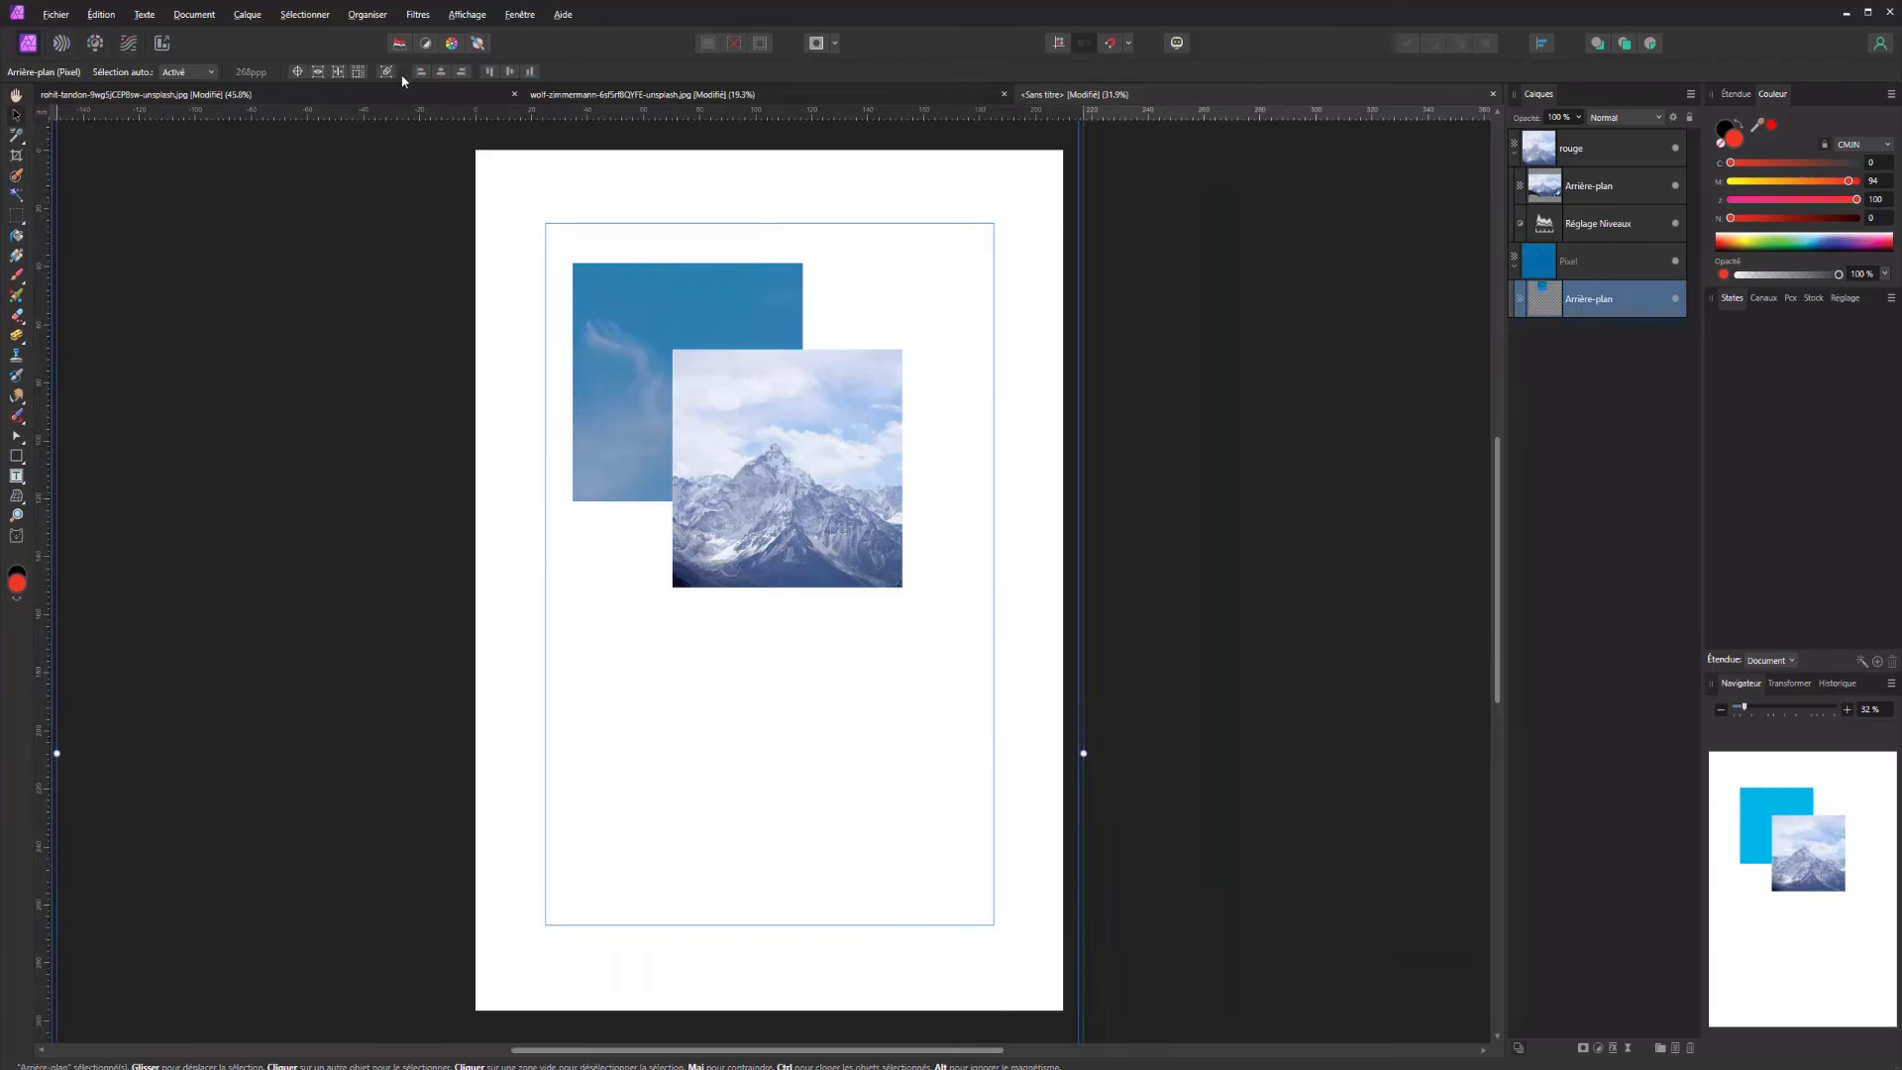
left_click_drag(423, 644, 460, 292)
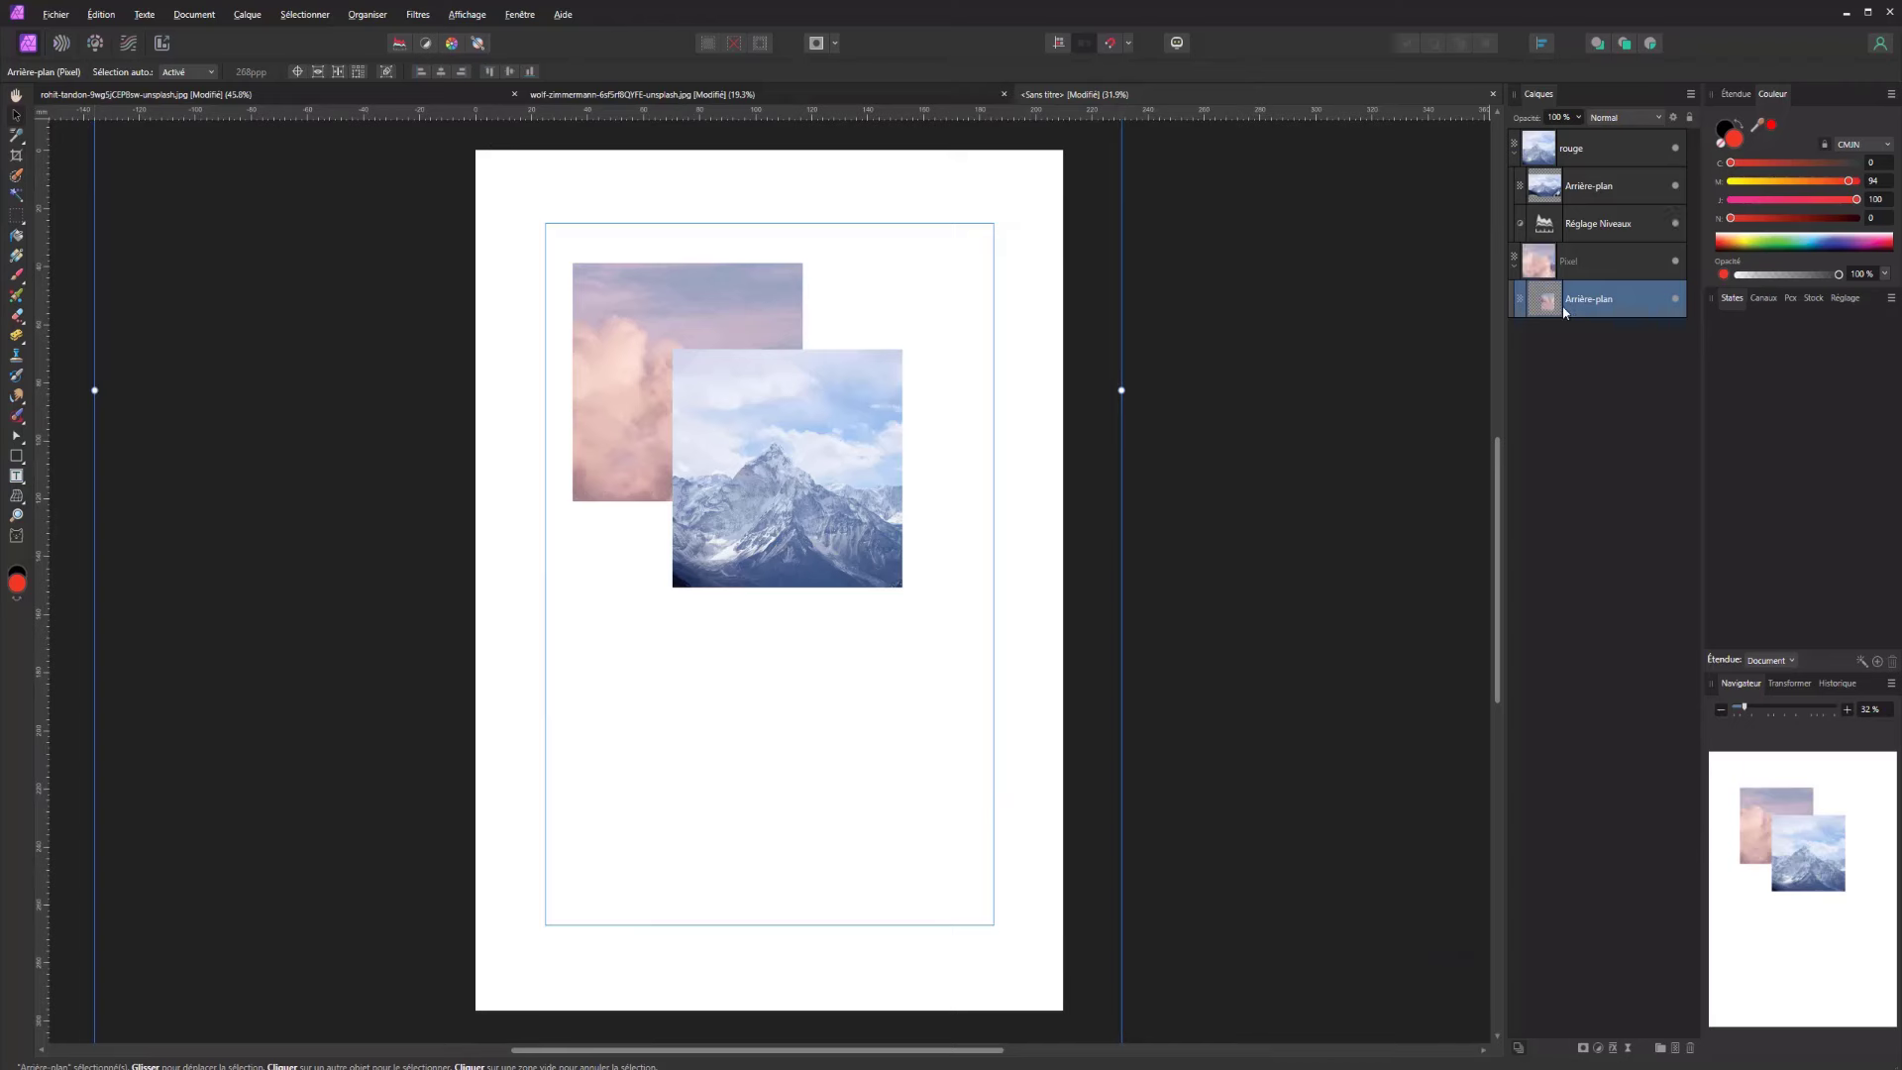
Swap the nested photos, placing the clouds inside rouge and the mountain inside the Pixel layer, and reposition each to fill its square
mouse_move(1548, 303)
left_mouse_down()
mouse_move(1561, 193)
mouse_move(1562, 311)
left_mouse_up()
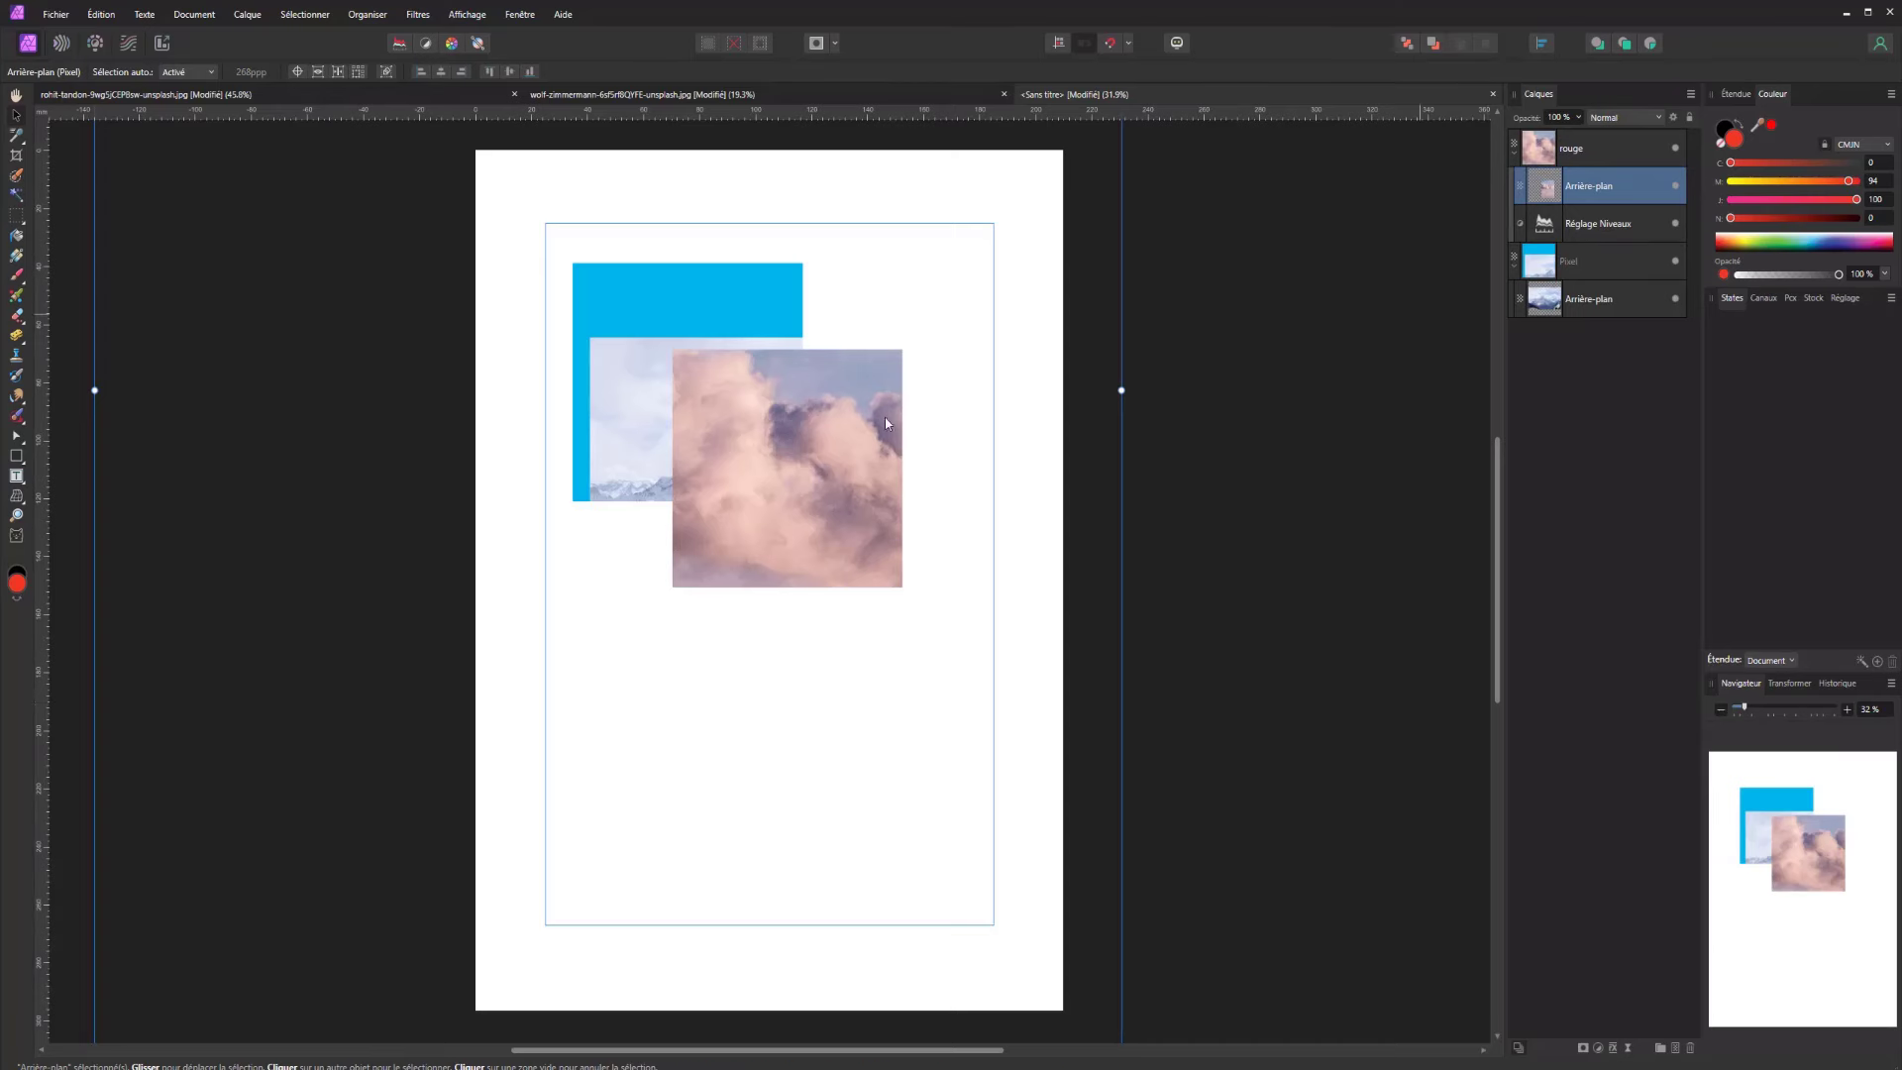
mouse_move(626, 449)
left_mouse_down()
mouse_move(616, 383)
mouse_move(627, 439)
left_mouse_up()
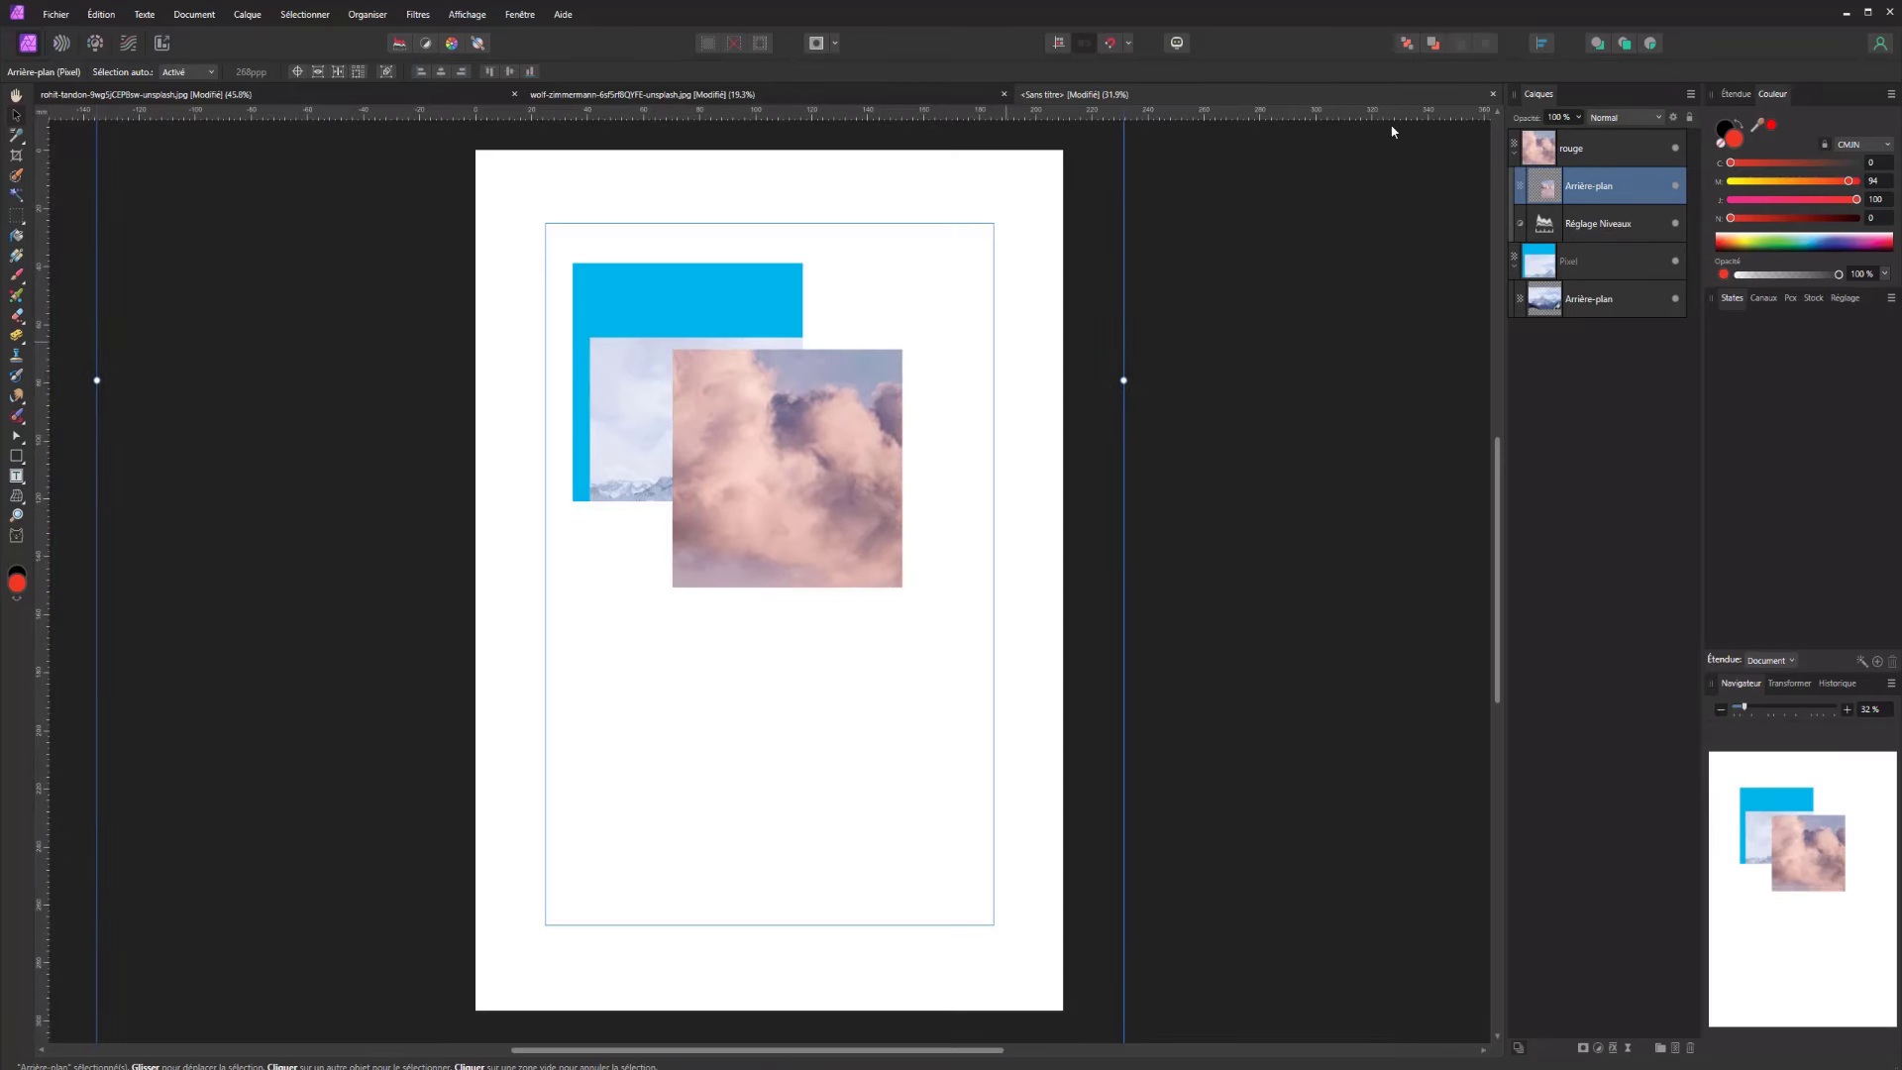
left_click(1629, 309)
left_click_drag(644, 503, 535, 393)
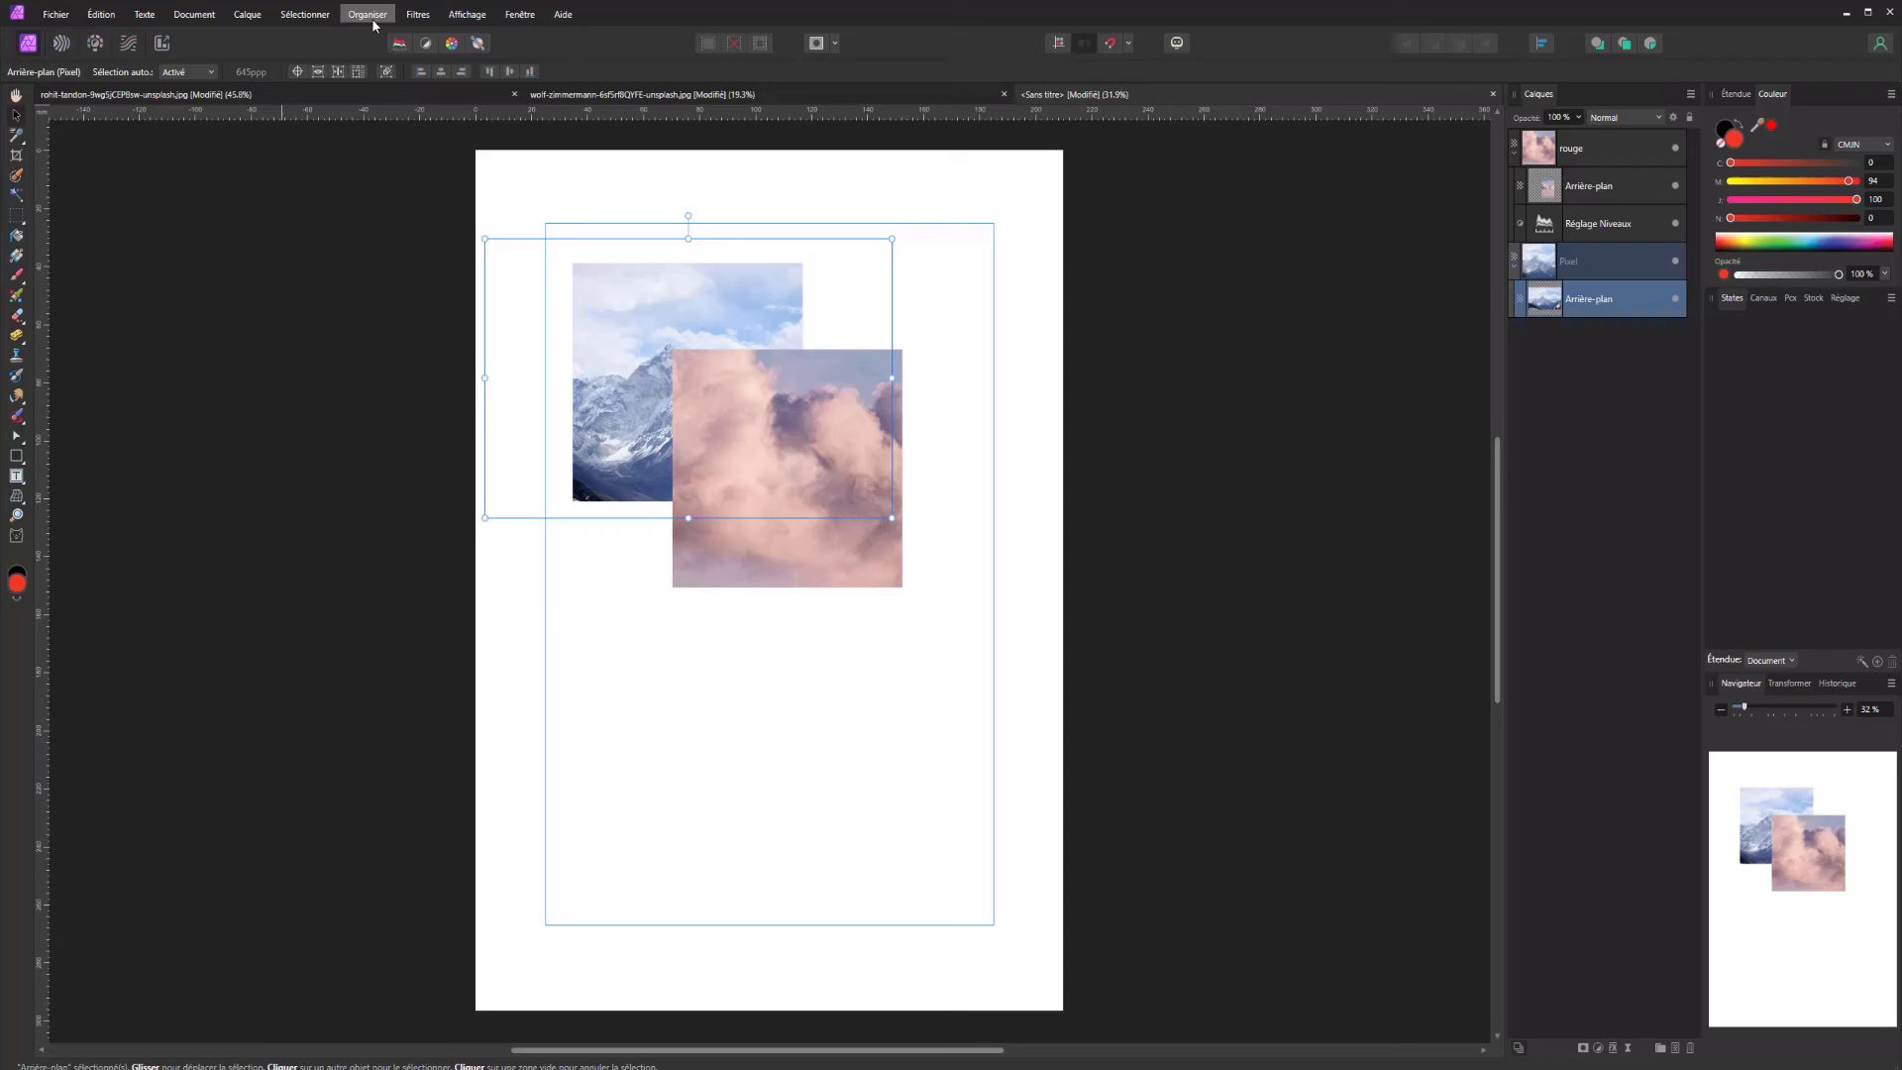
Collapse the contents of the rouge and Pixel layers
left_click(1543, 159)
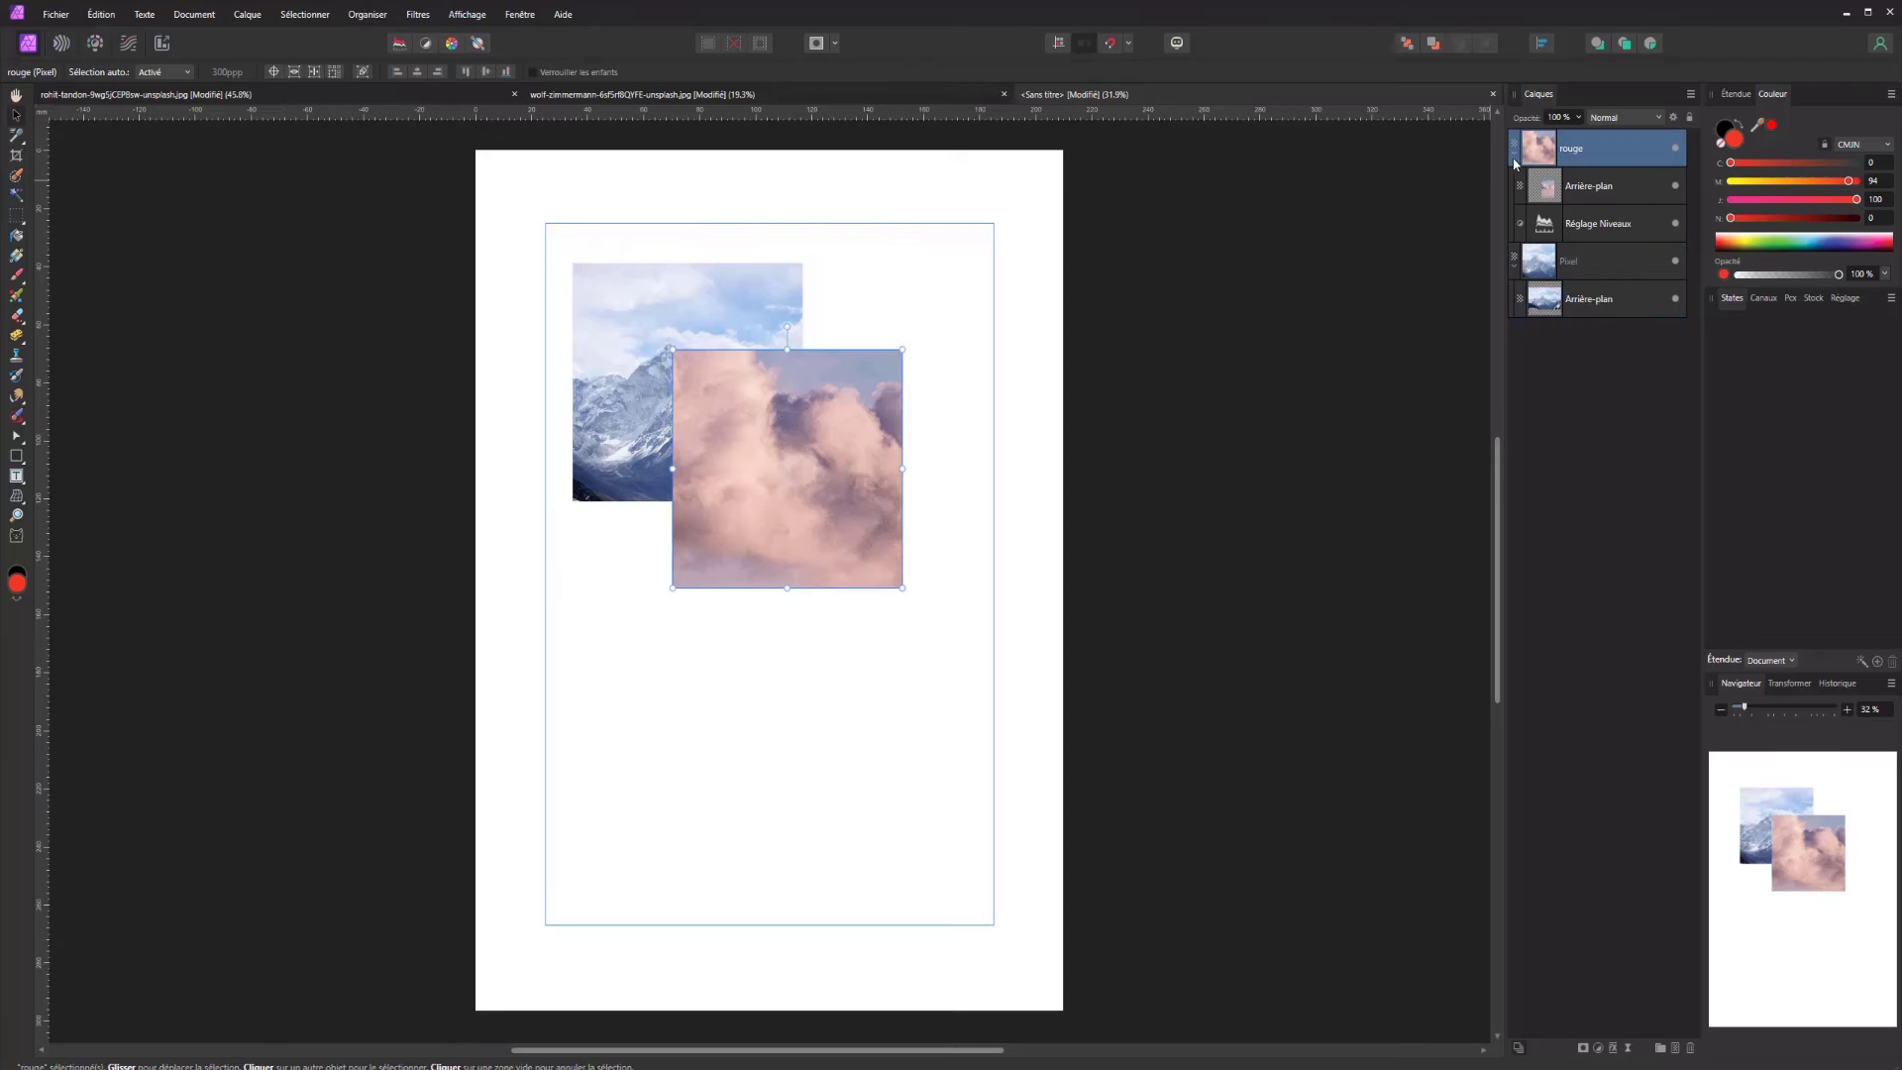
left_click(1515, 154)
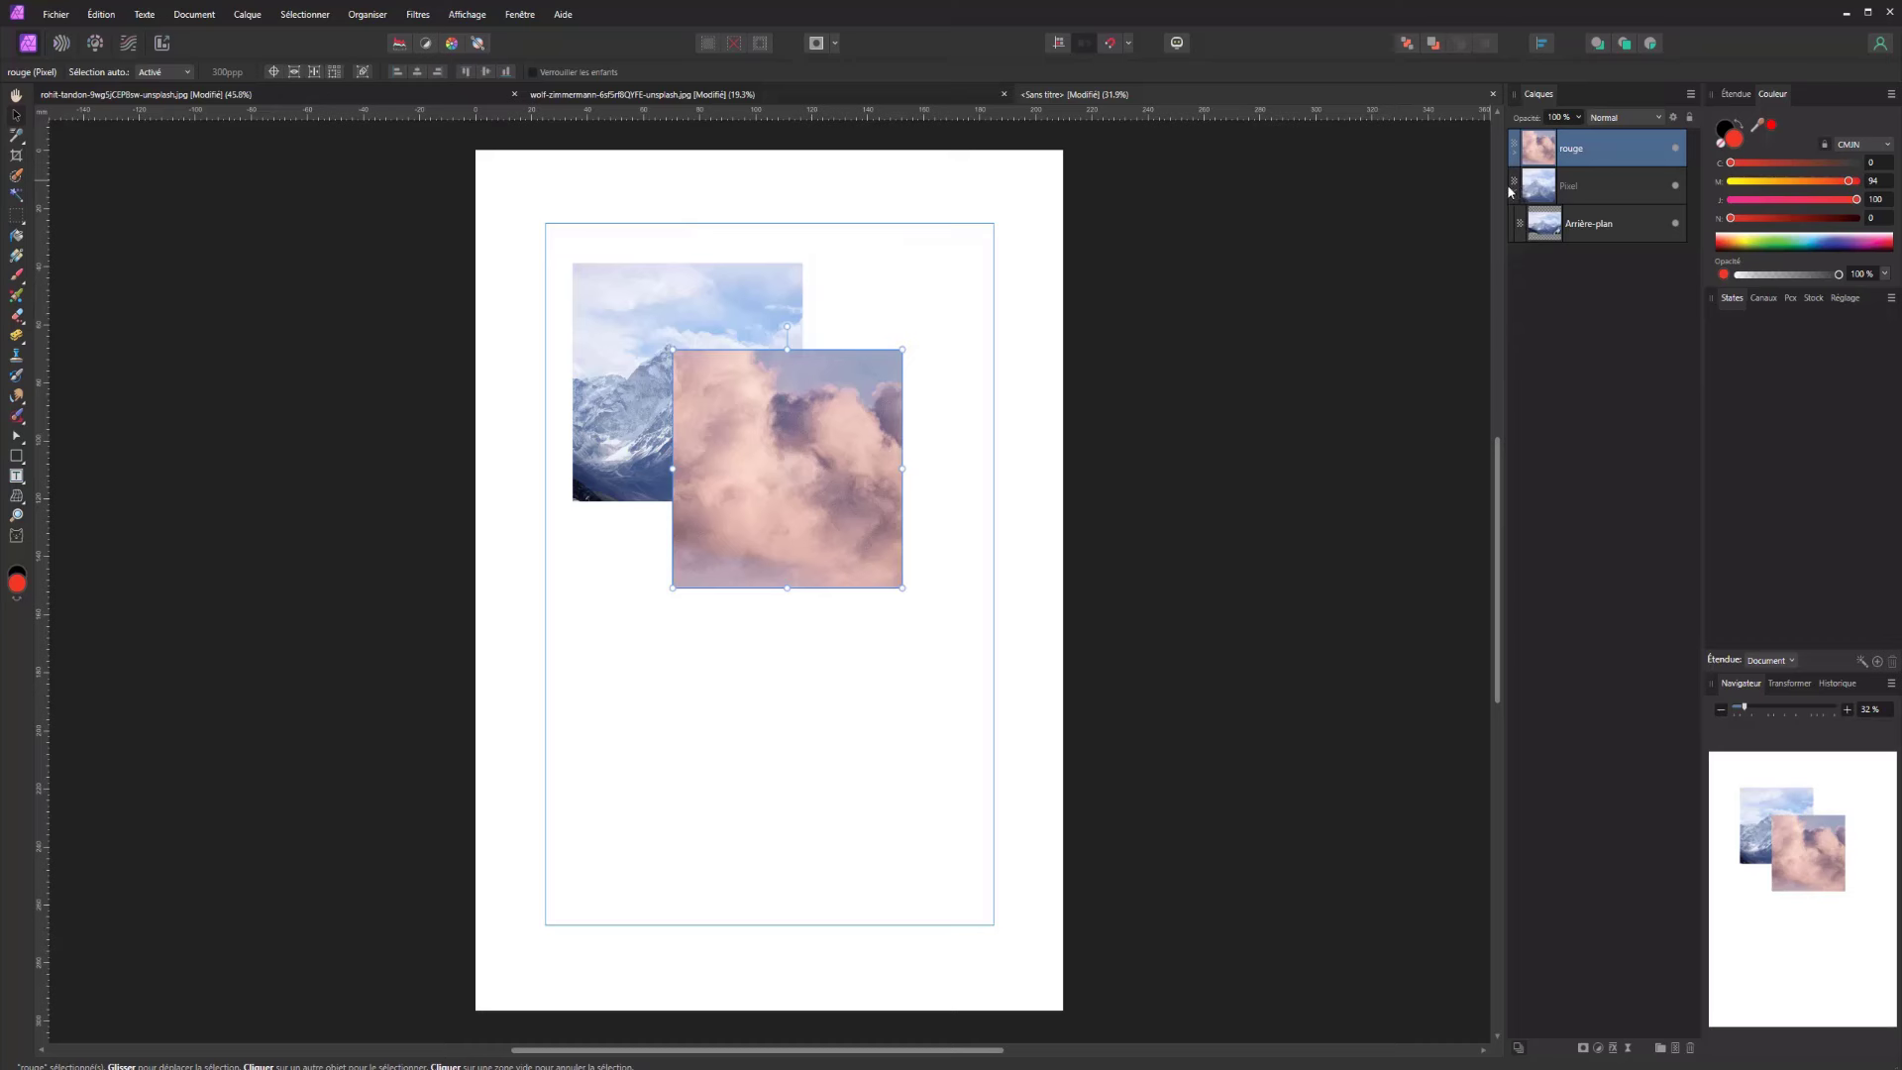
left_click(1512, 186)
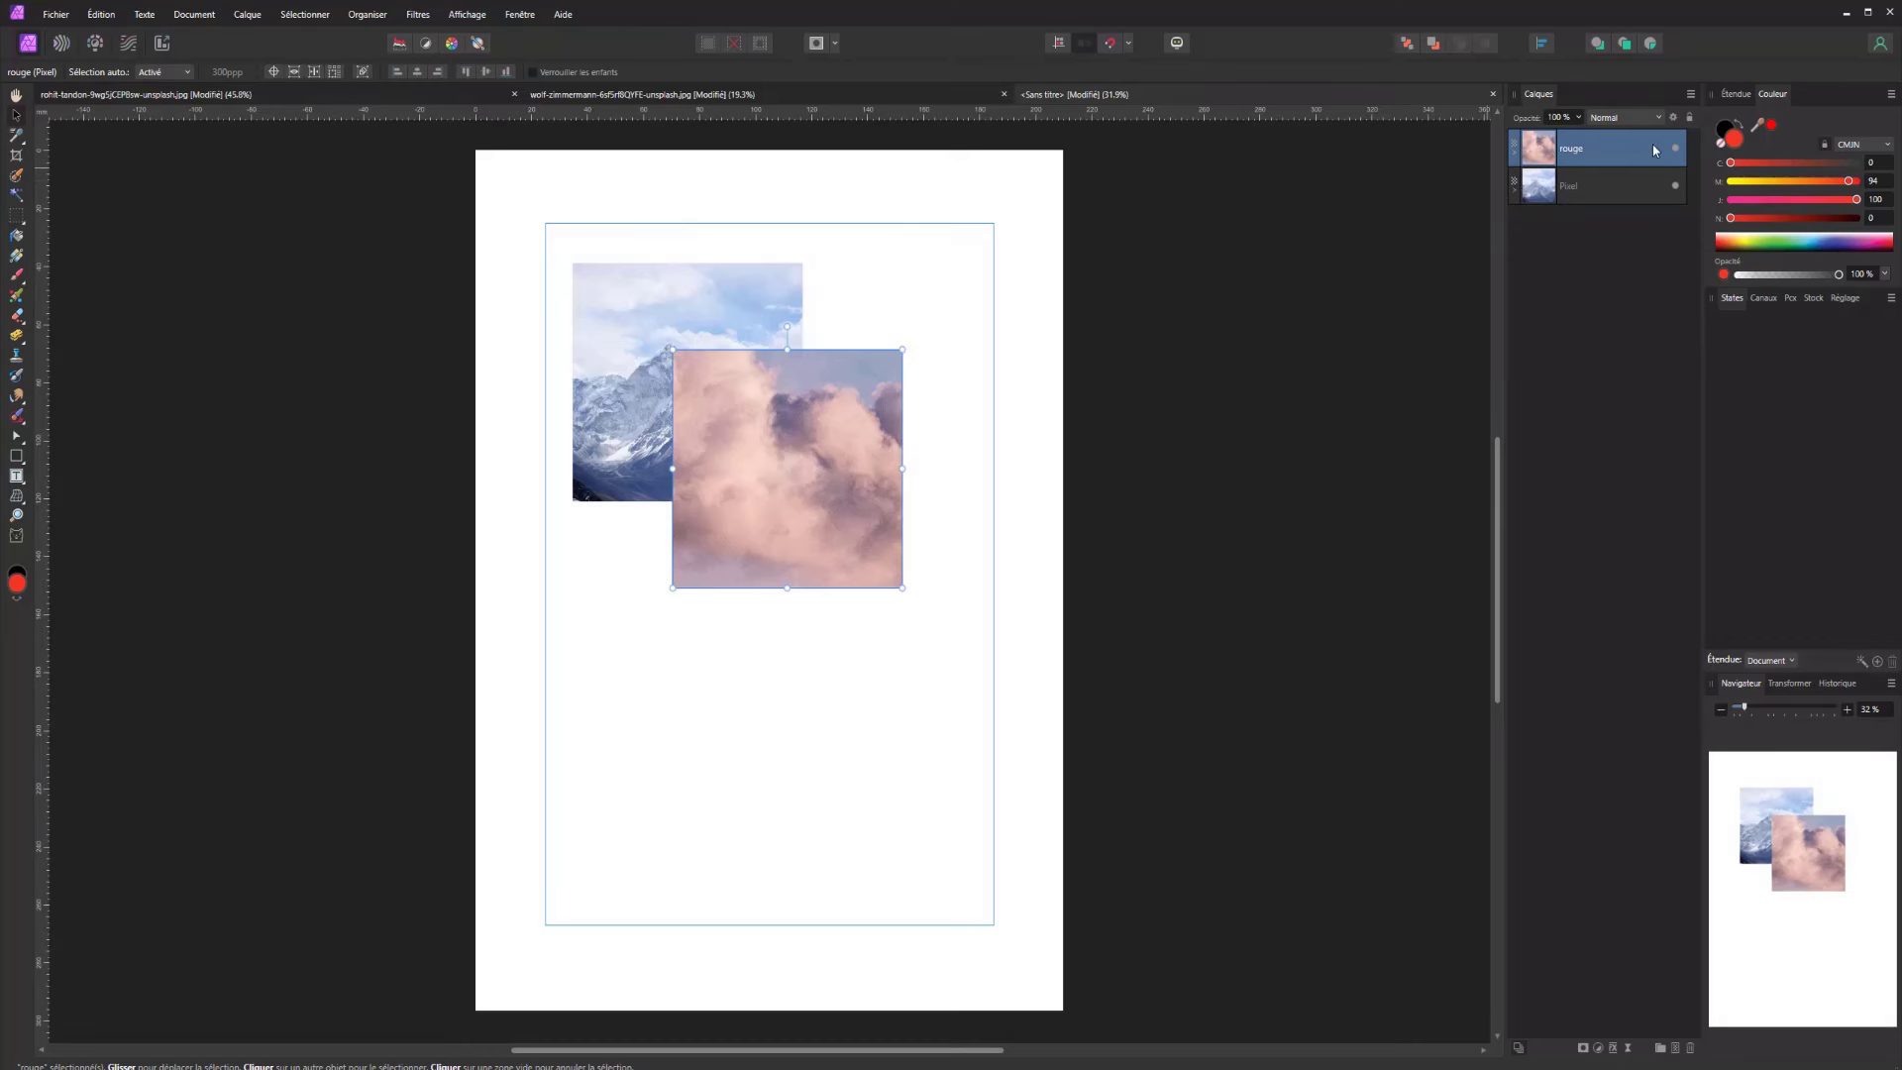
Combine the rouge and Pixel layers into a normal group, and ungroup them again
left_click(381, 15)
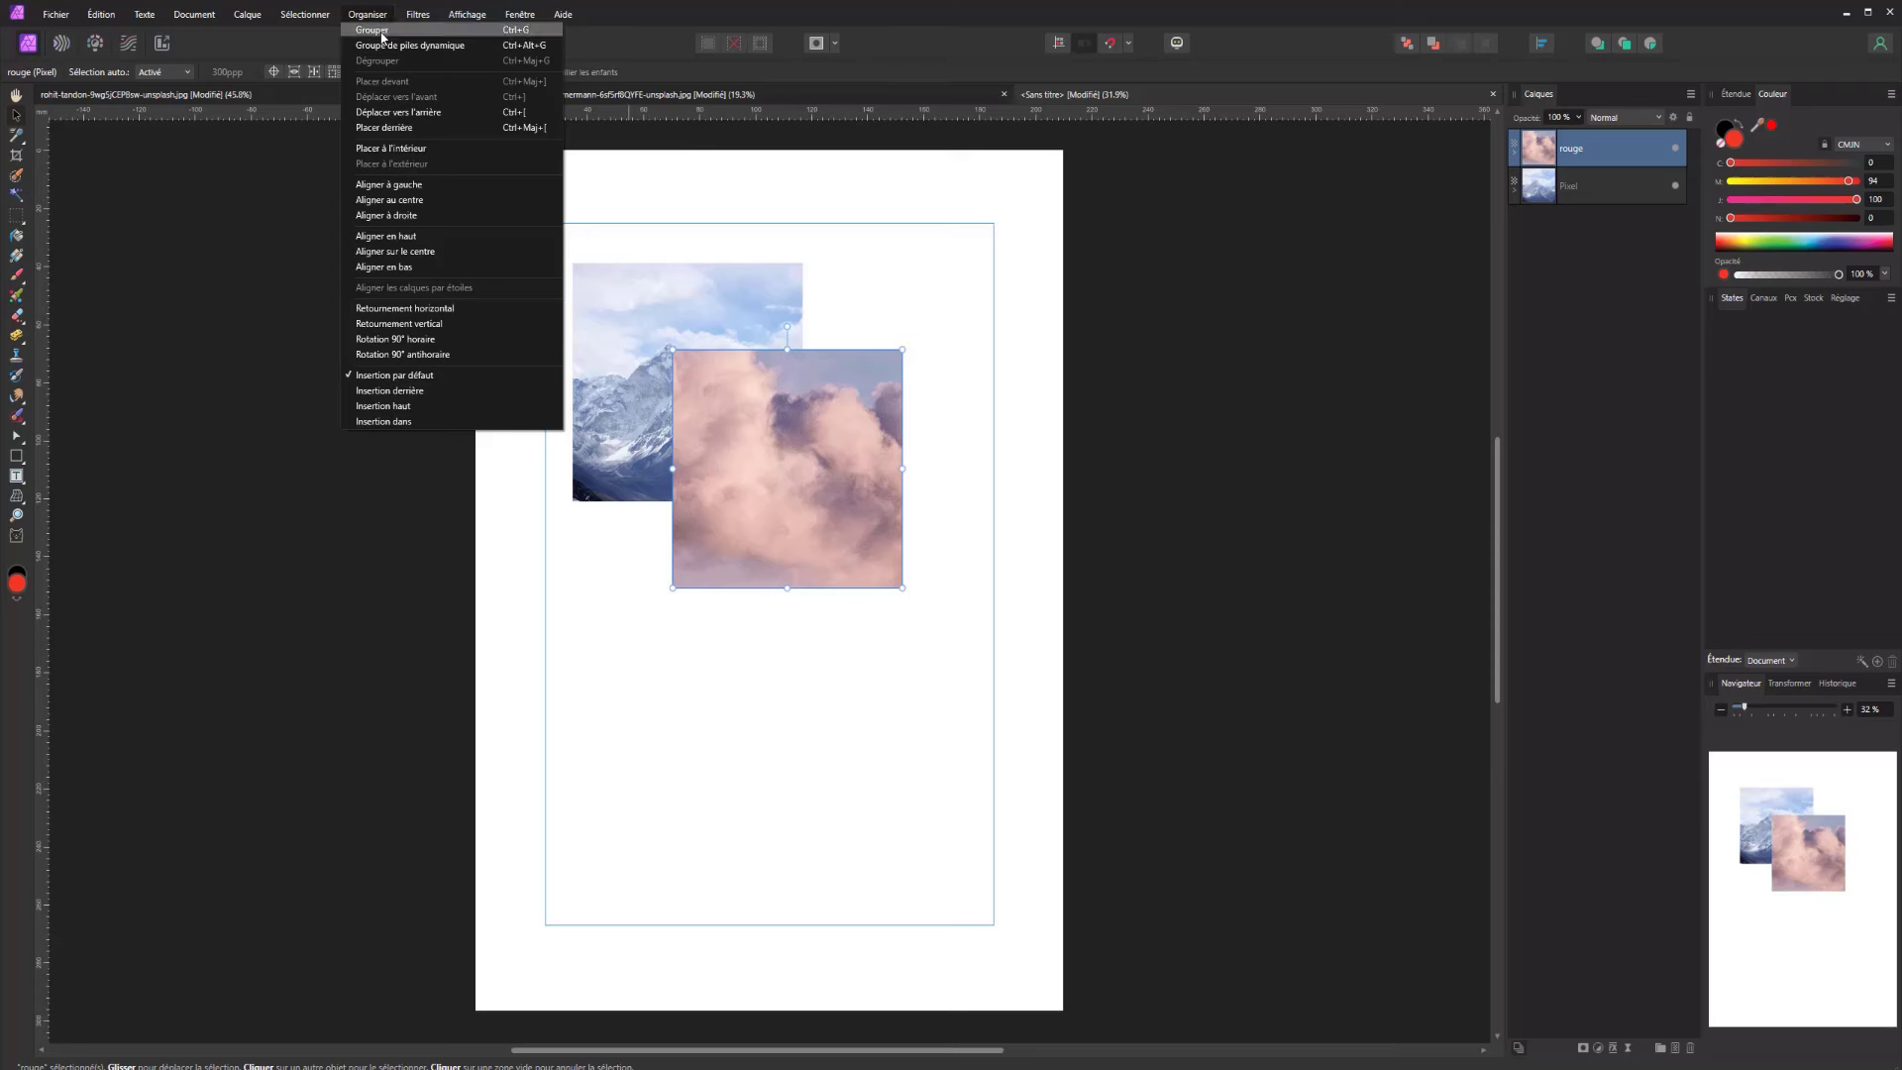
left_click(1611, 198)
left_click(1611, 189, "shift")
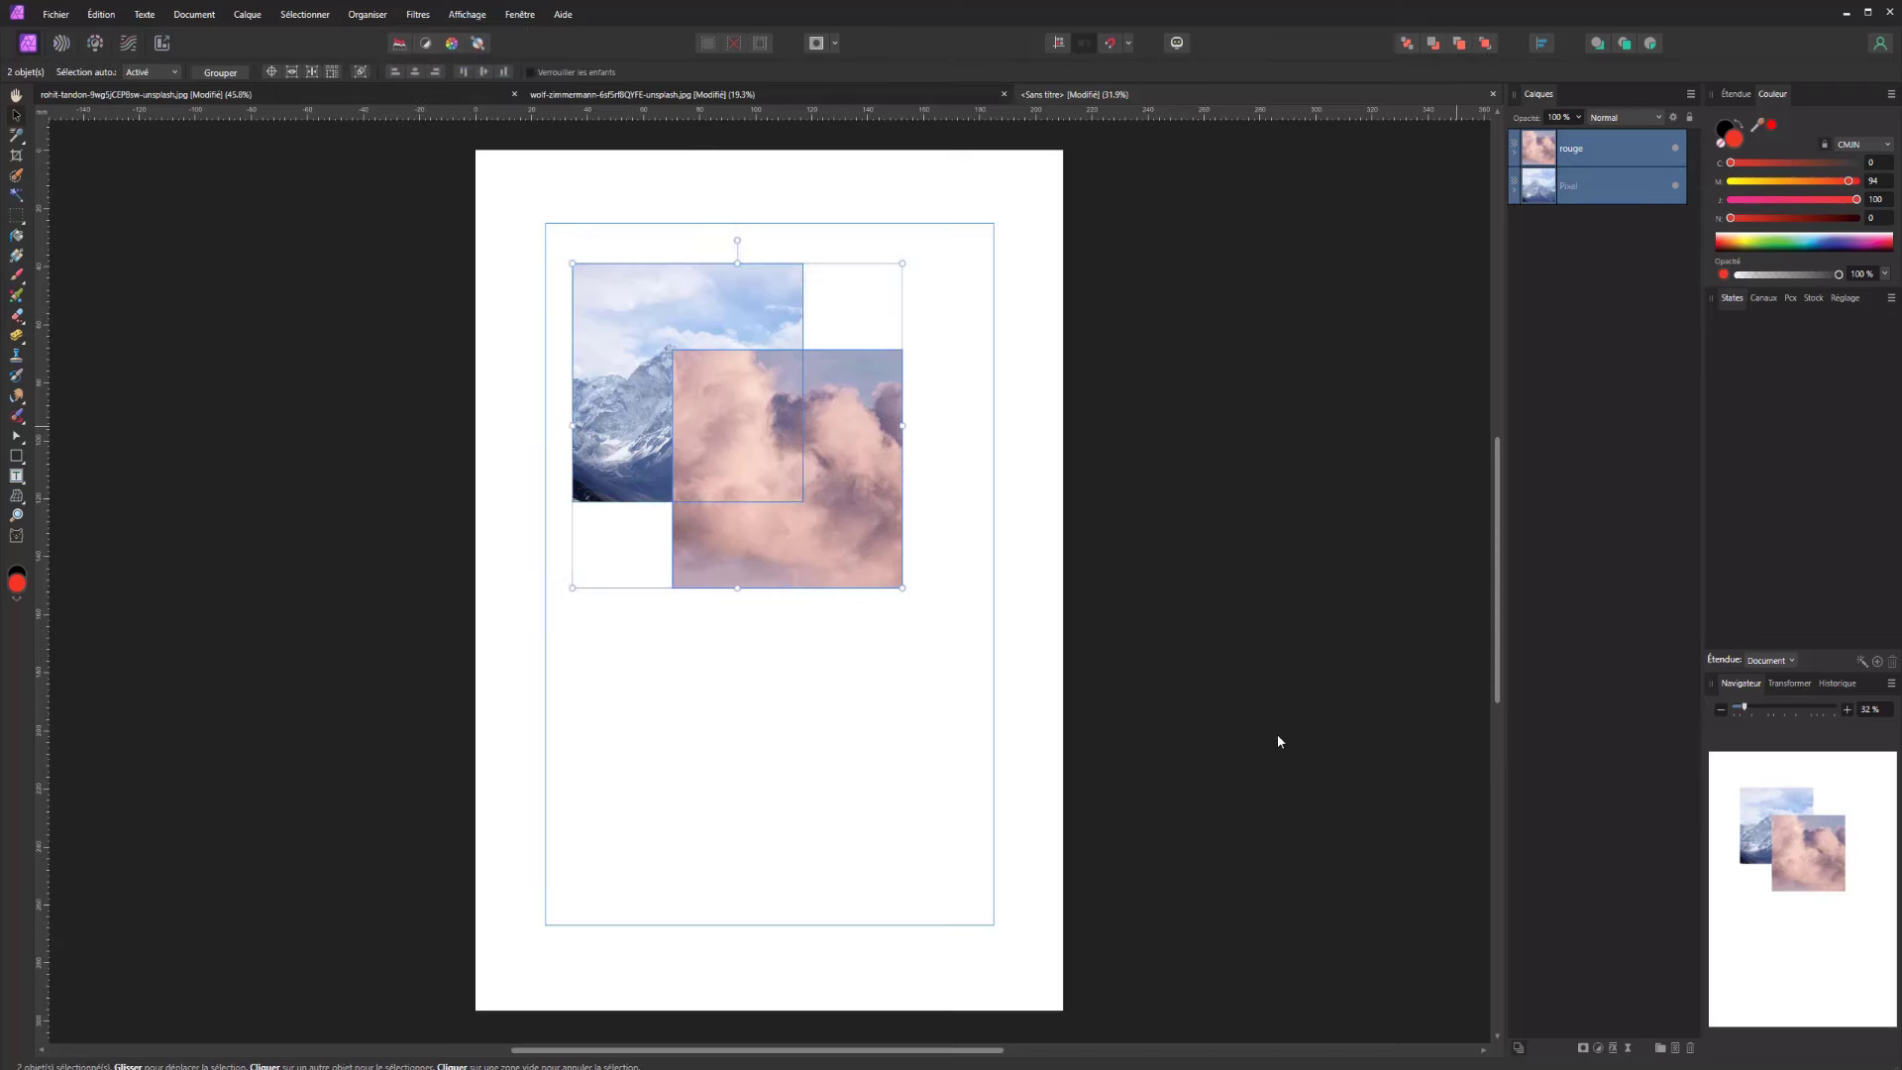
left_click(368, 14)
left_click(372, 376)
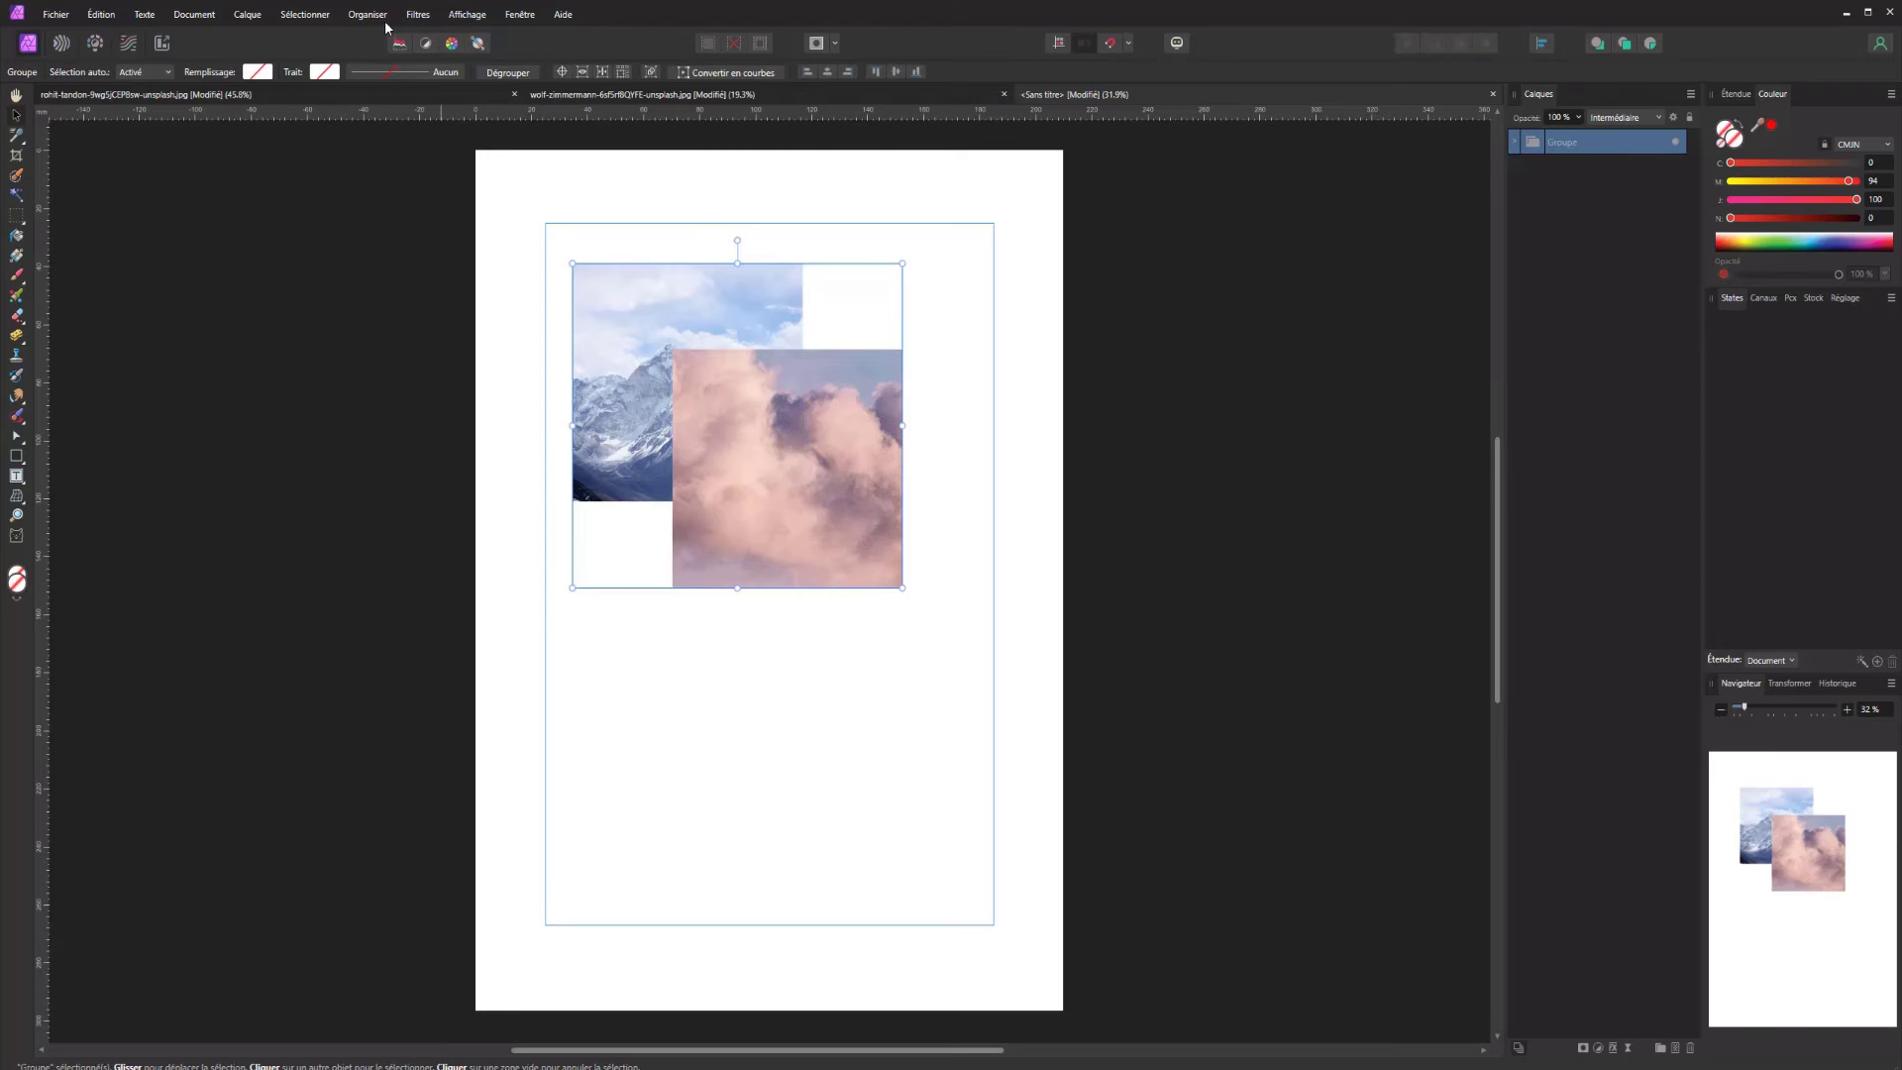
key("ctrl+shift+g")
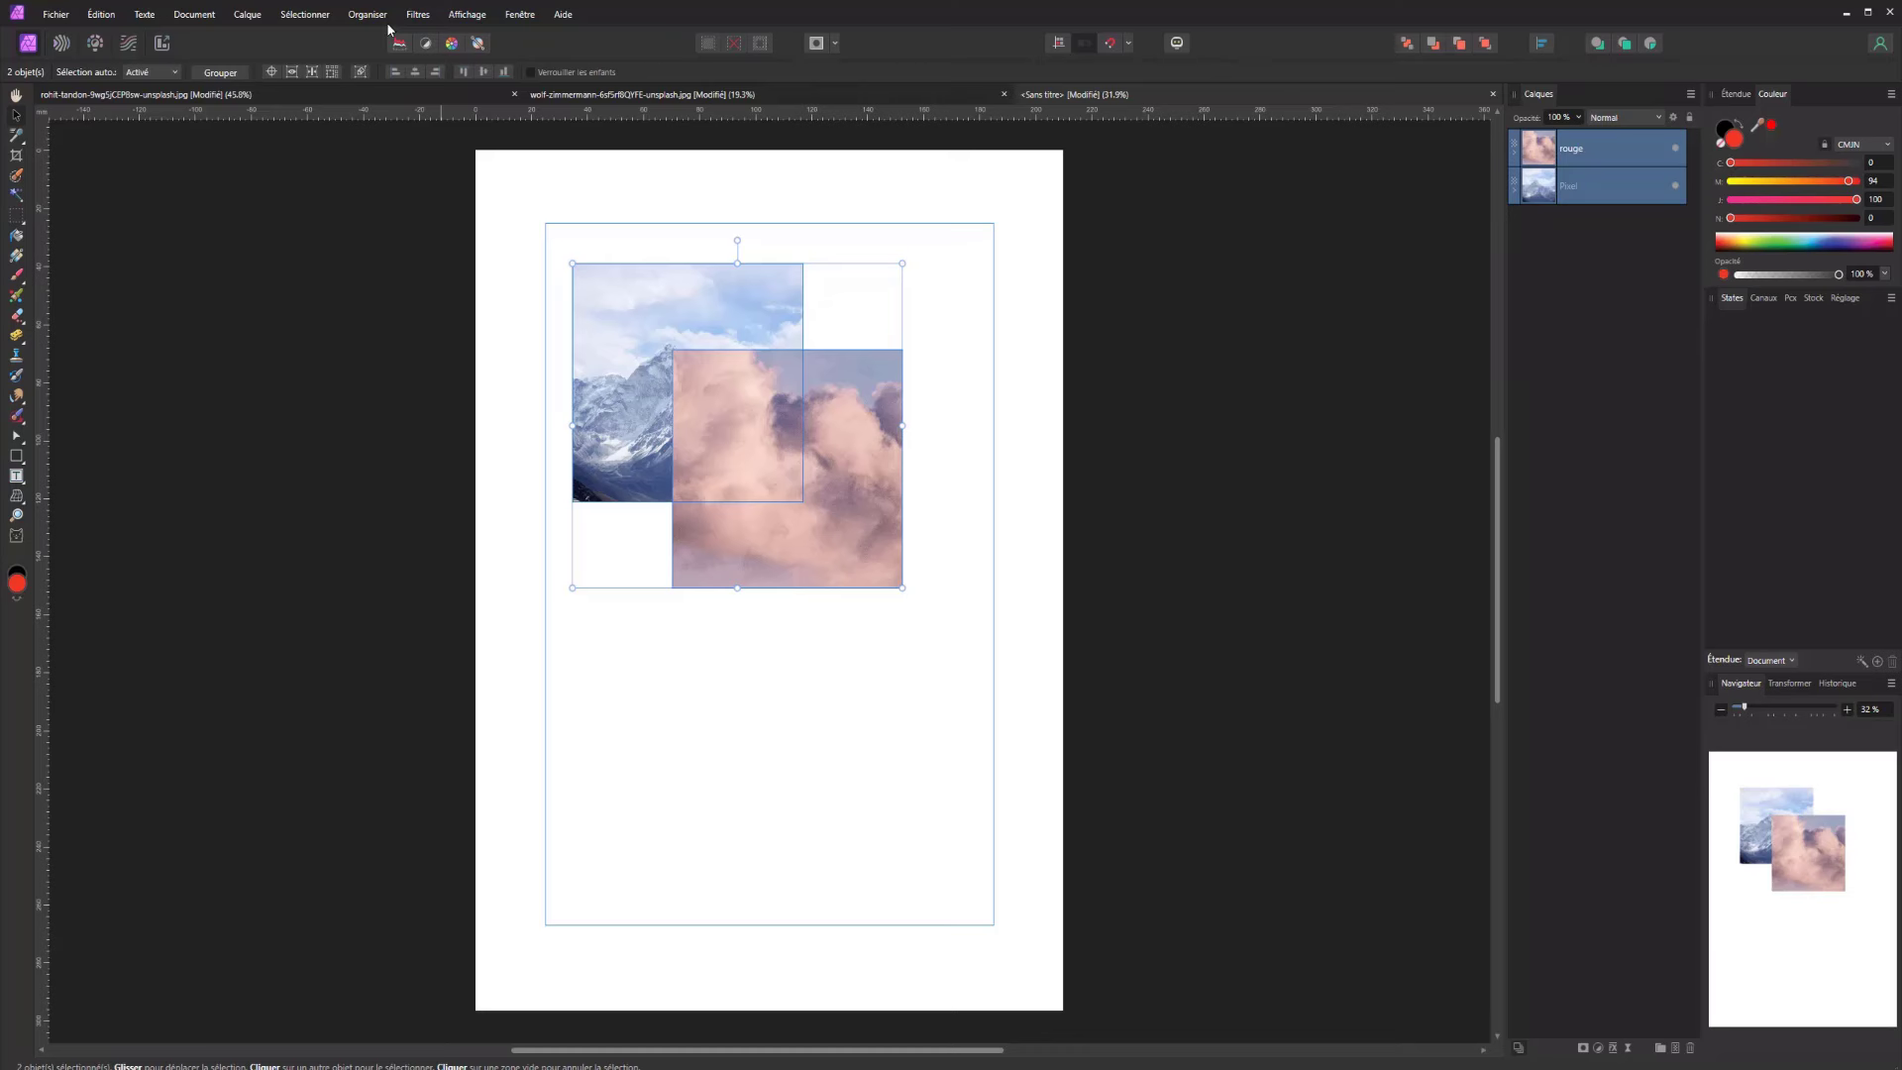
key("ctrl+g")
key("ctrl+shift+g")
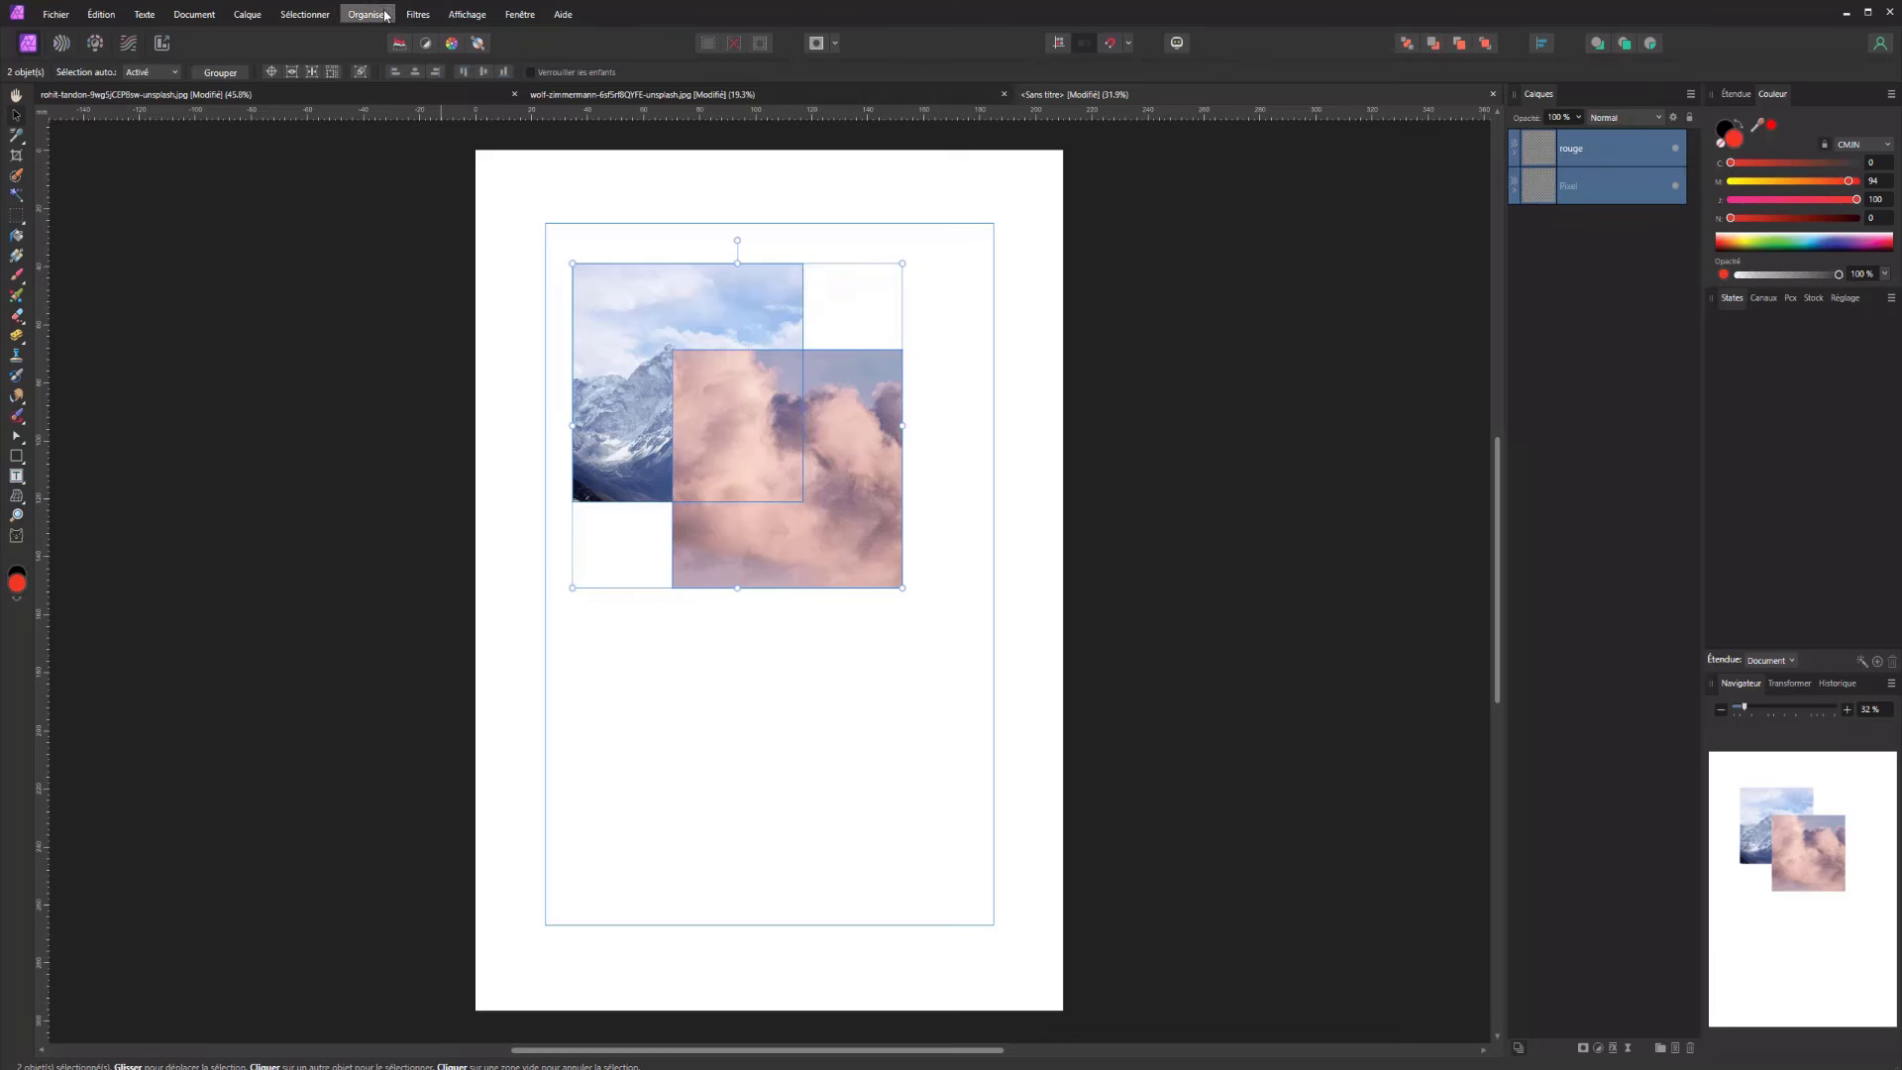
Combine the rouge and Pixel layers into a dynamic stack group, and preview its operators through Entropie
left_click(372, 14)
left_click(392, 45)
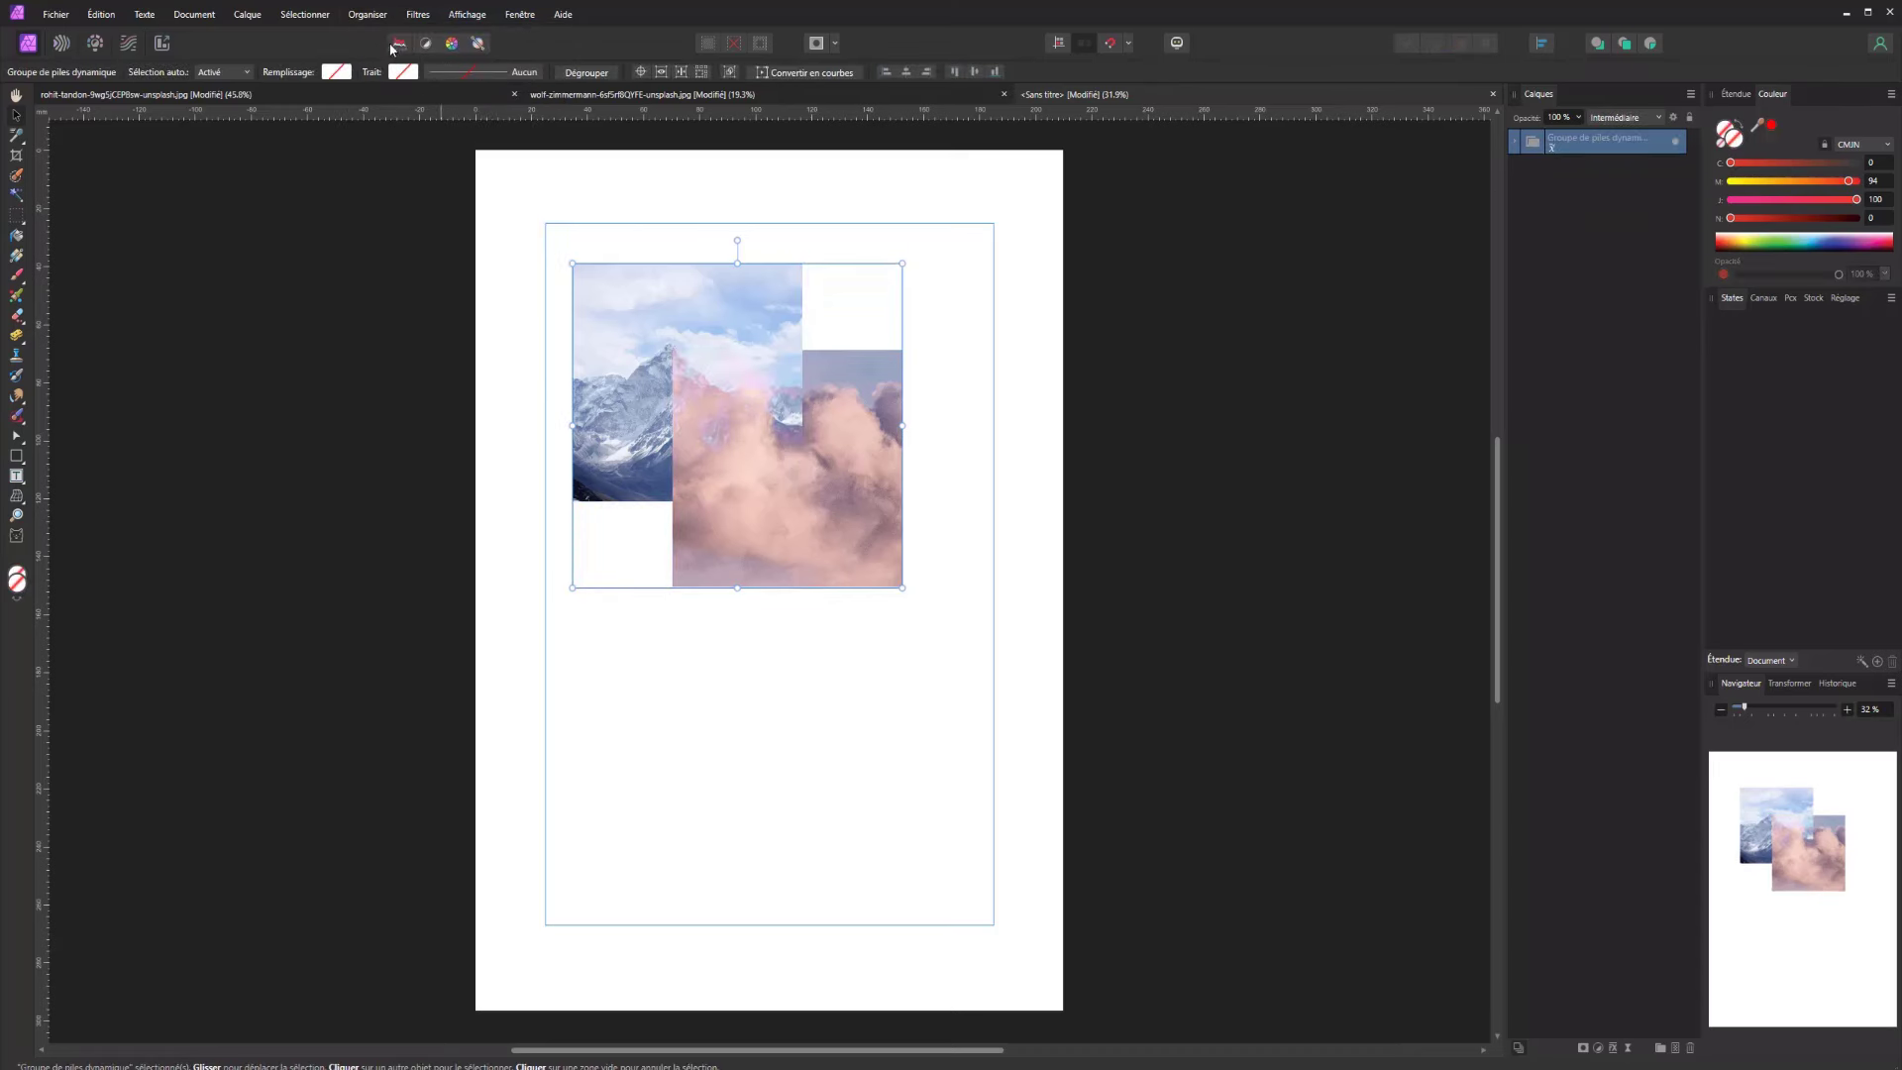
left_click(1515, 140)
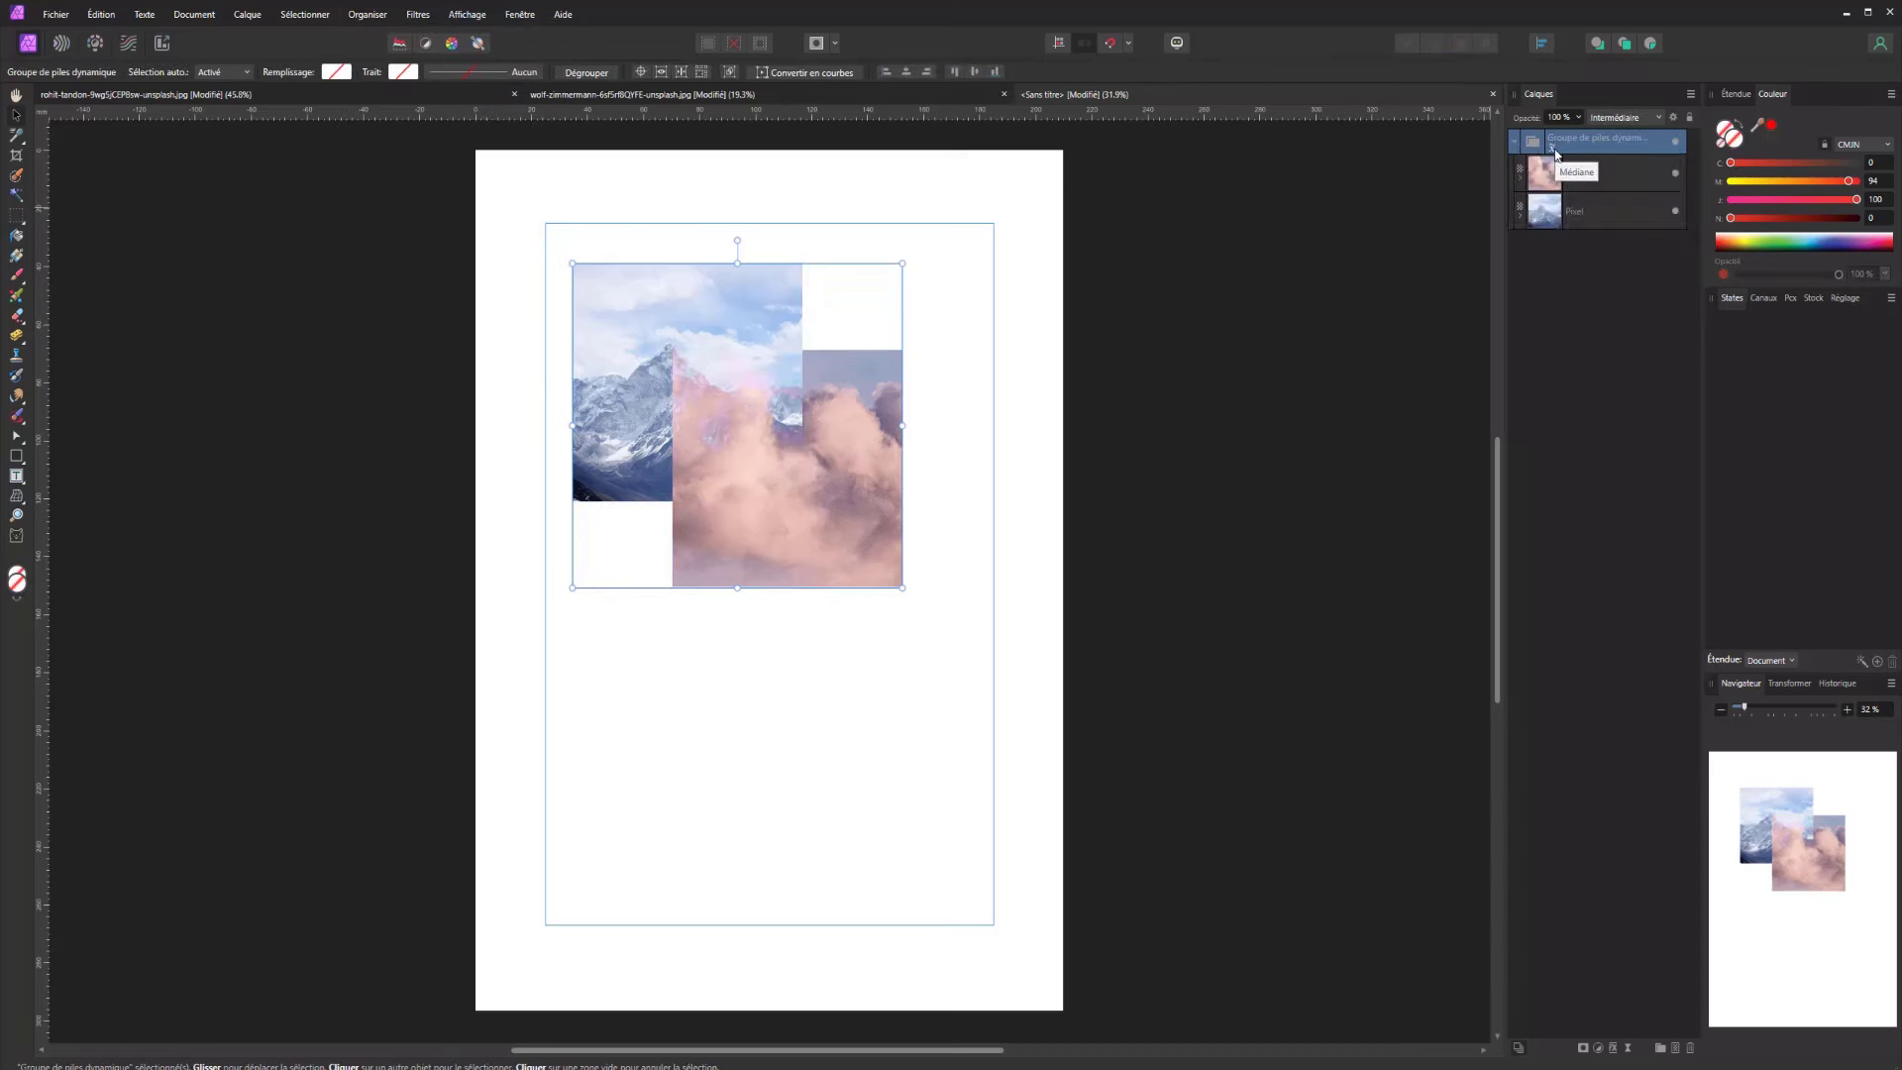
left_click(1551, 149)
scroll(1576, 183, "up", 1)
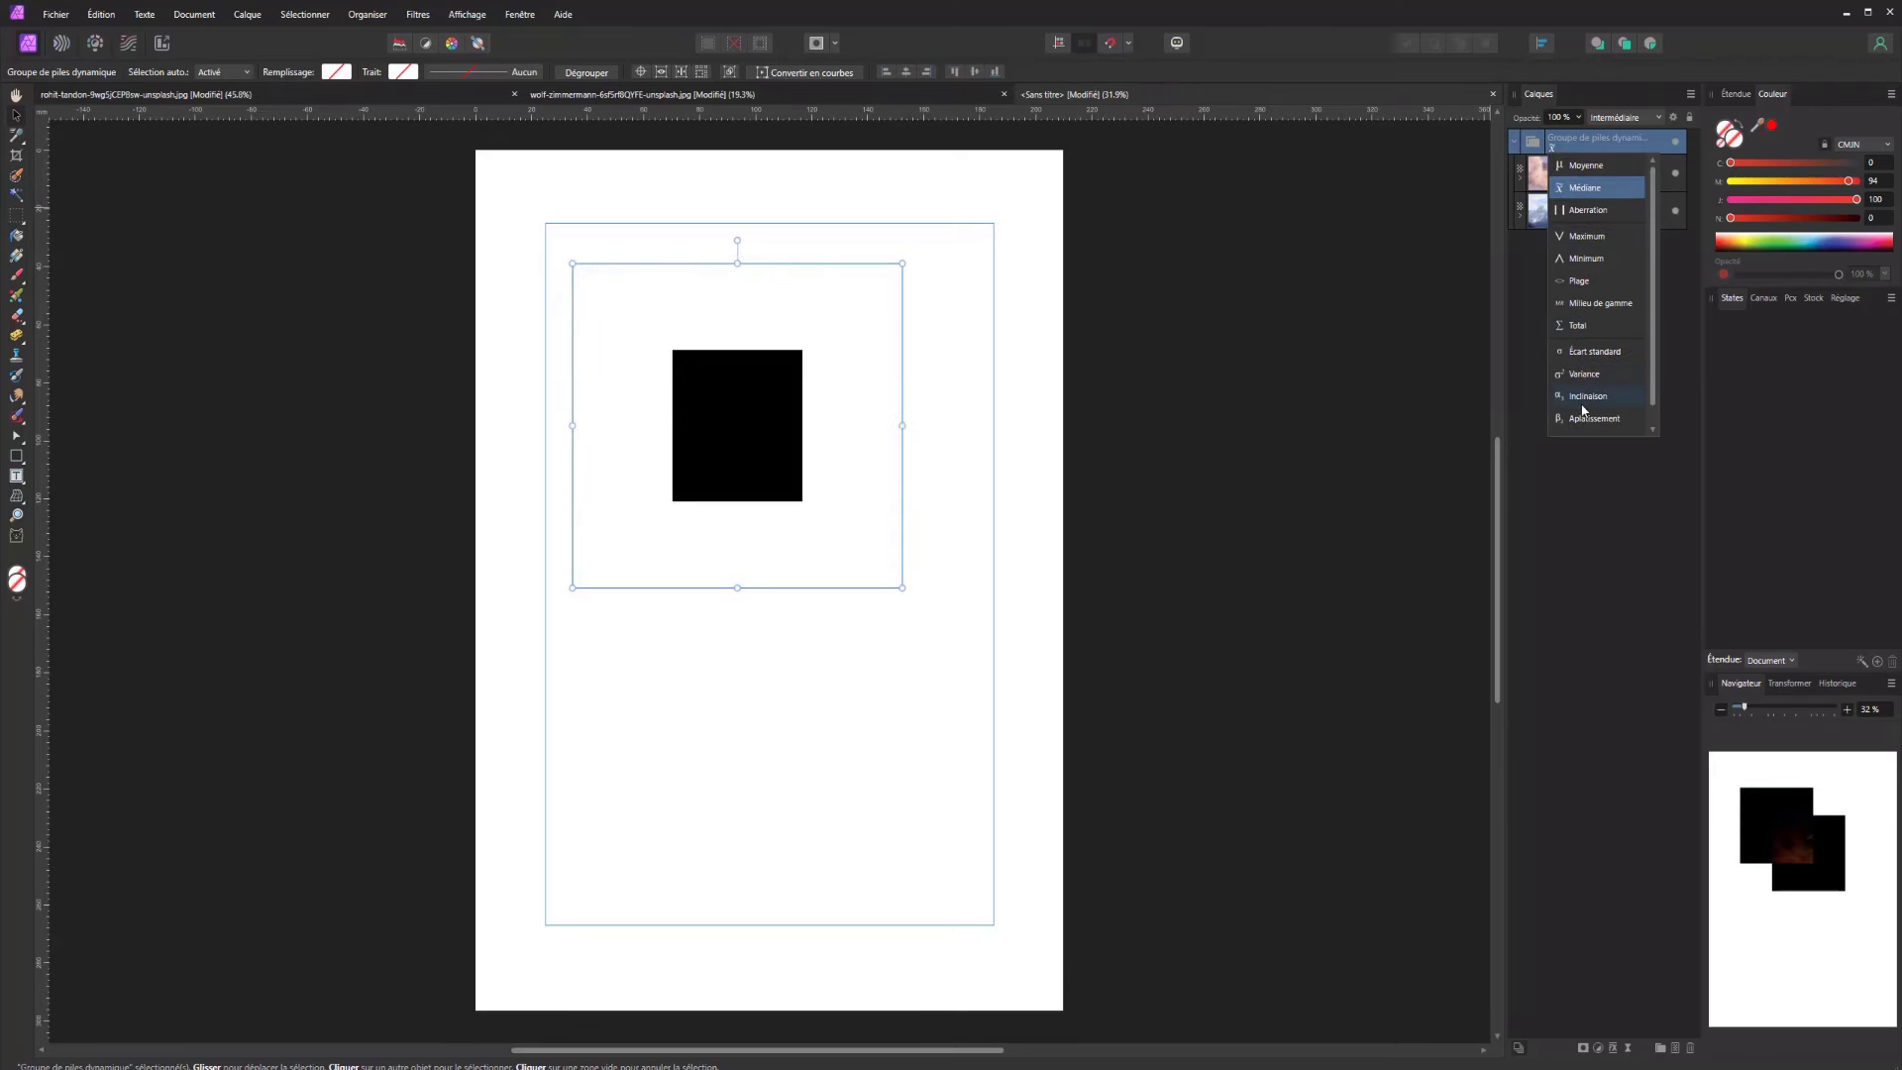
scroll(1586, 421, "down", 1)
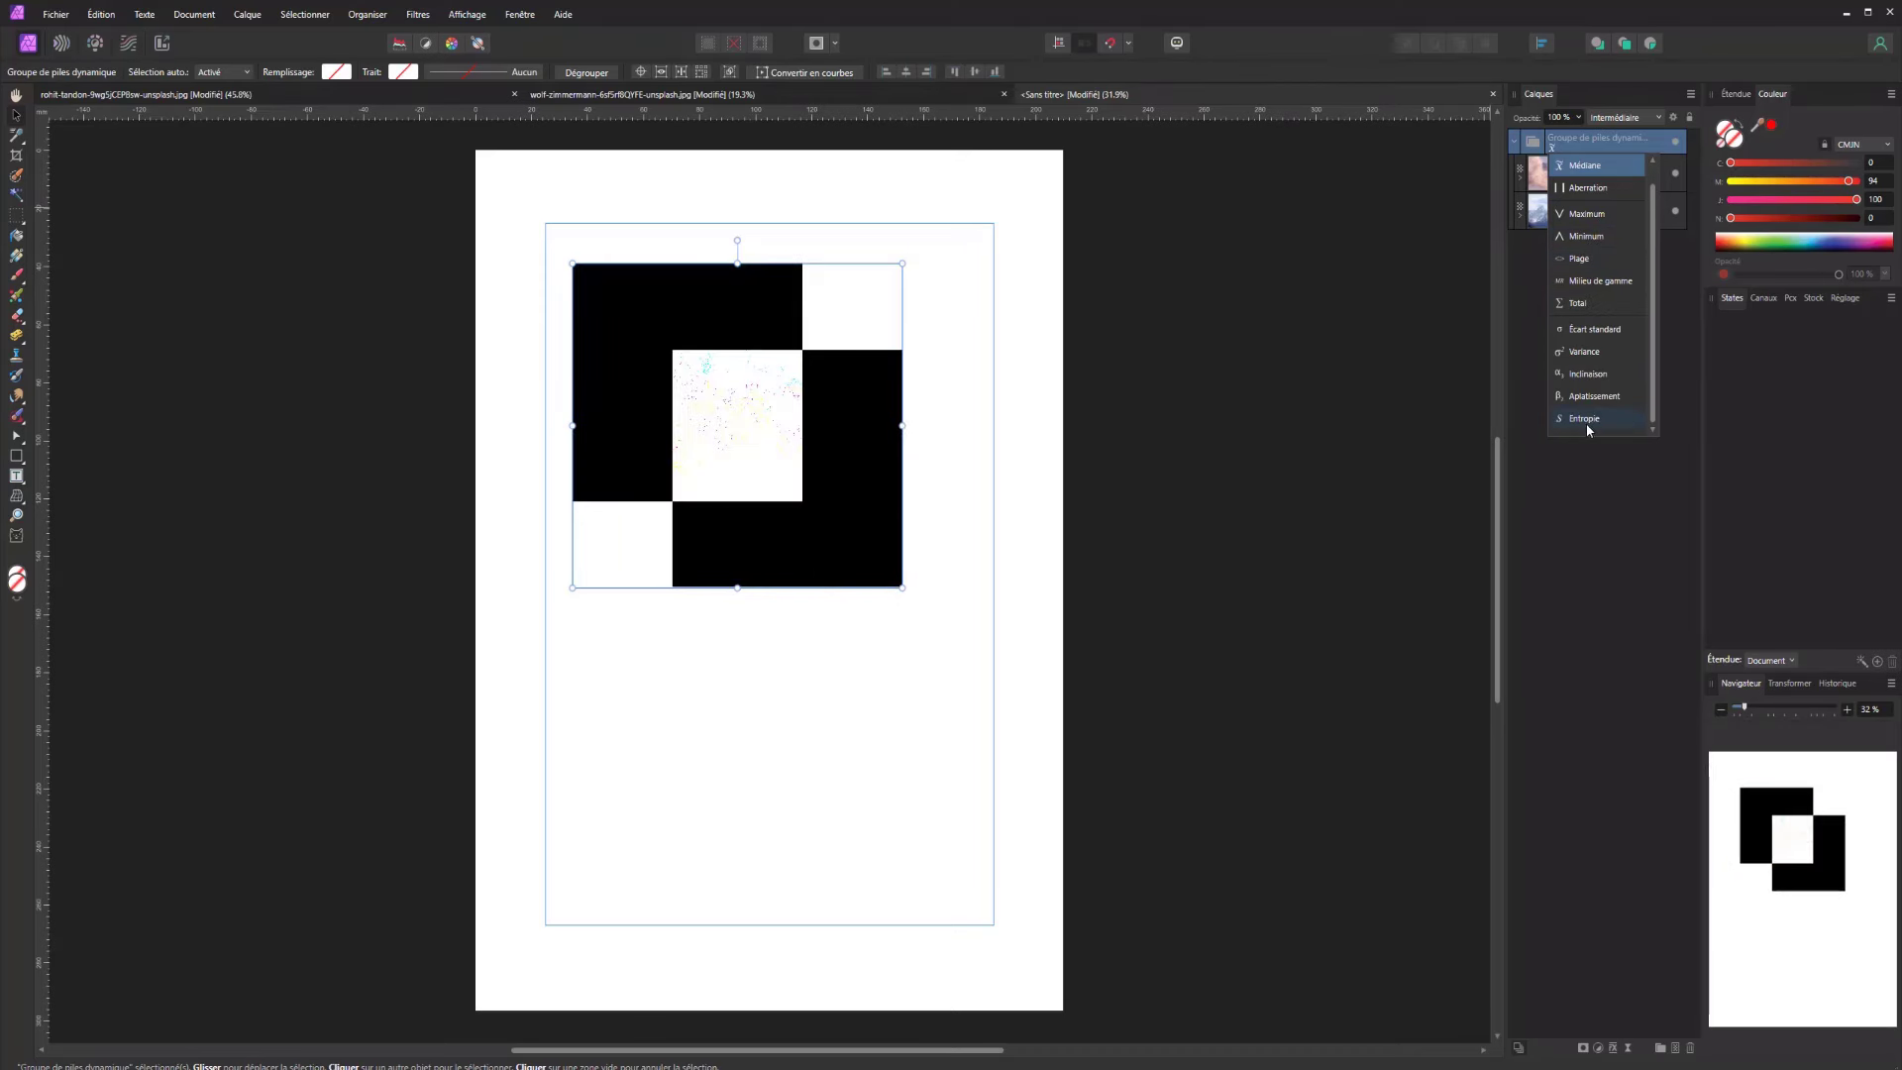
scroll(1583, 406, "up", 1)
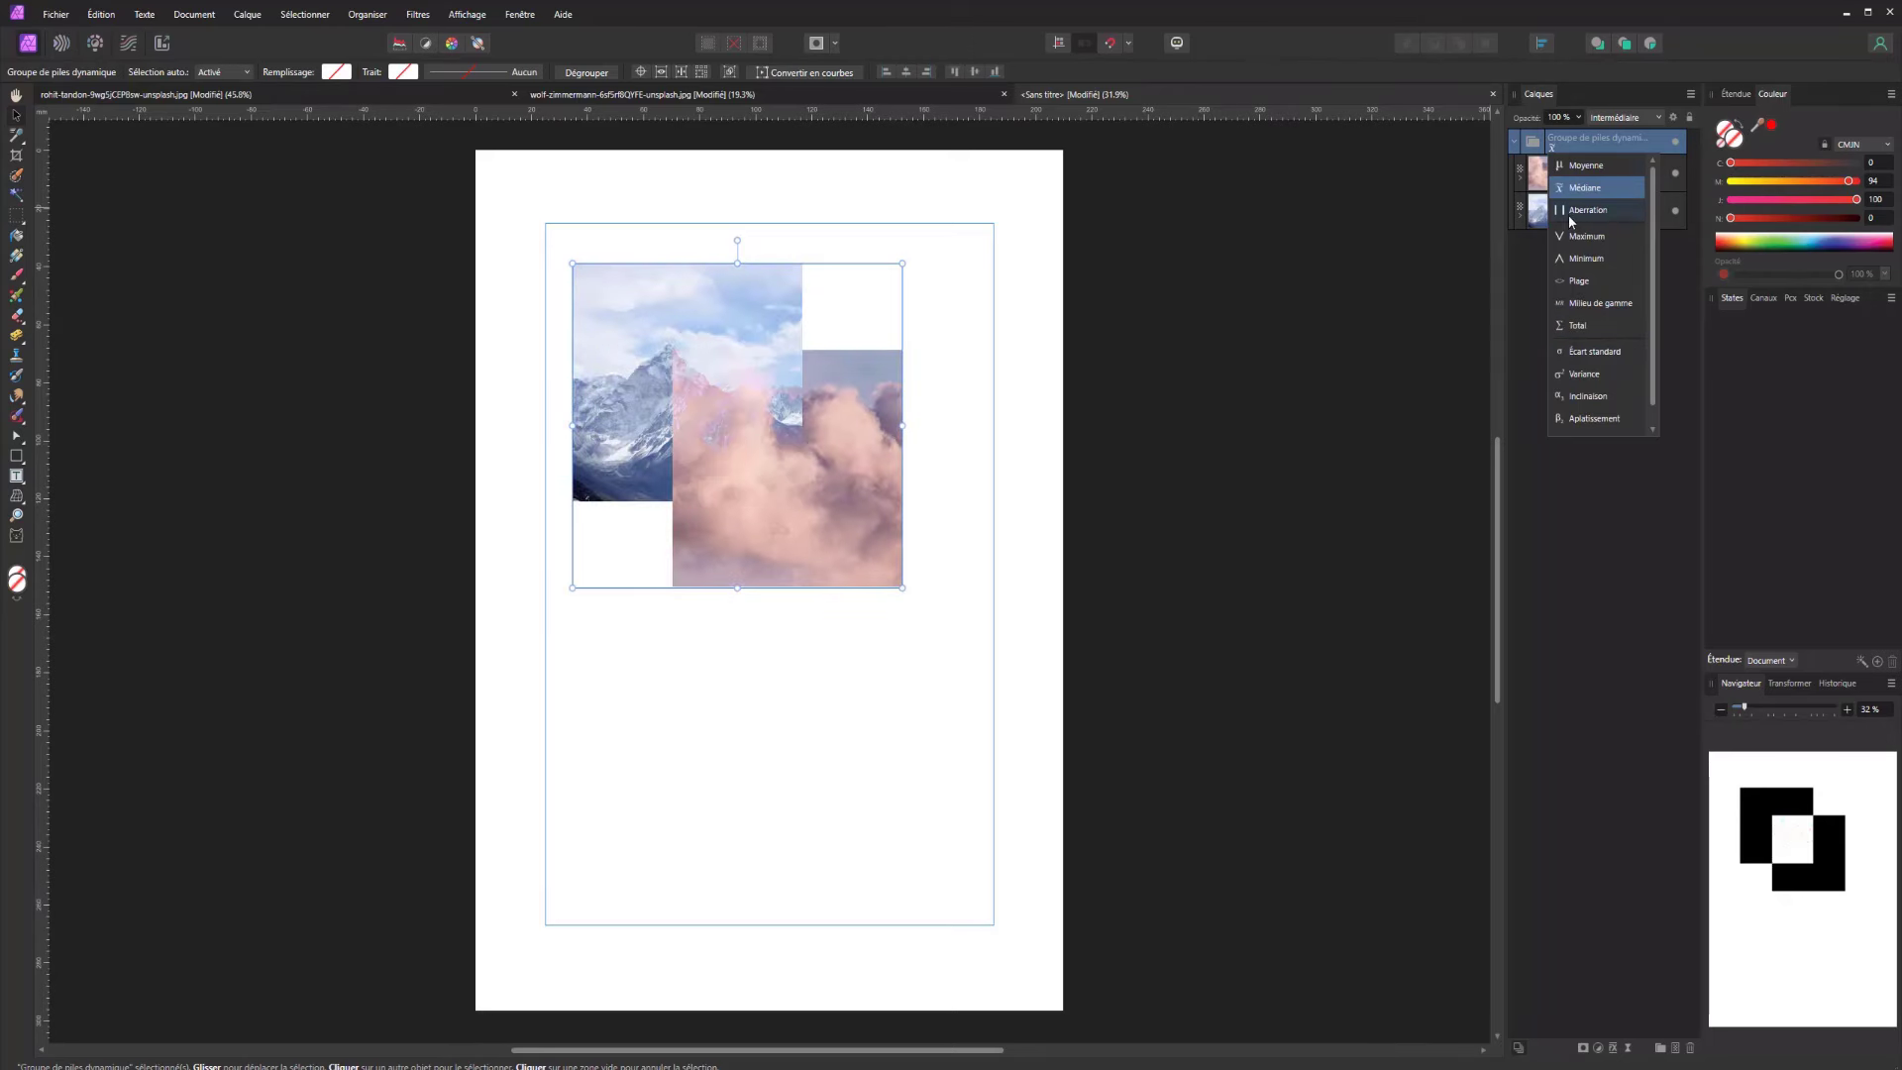
left_click(1516, 143)
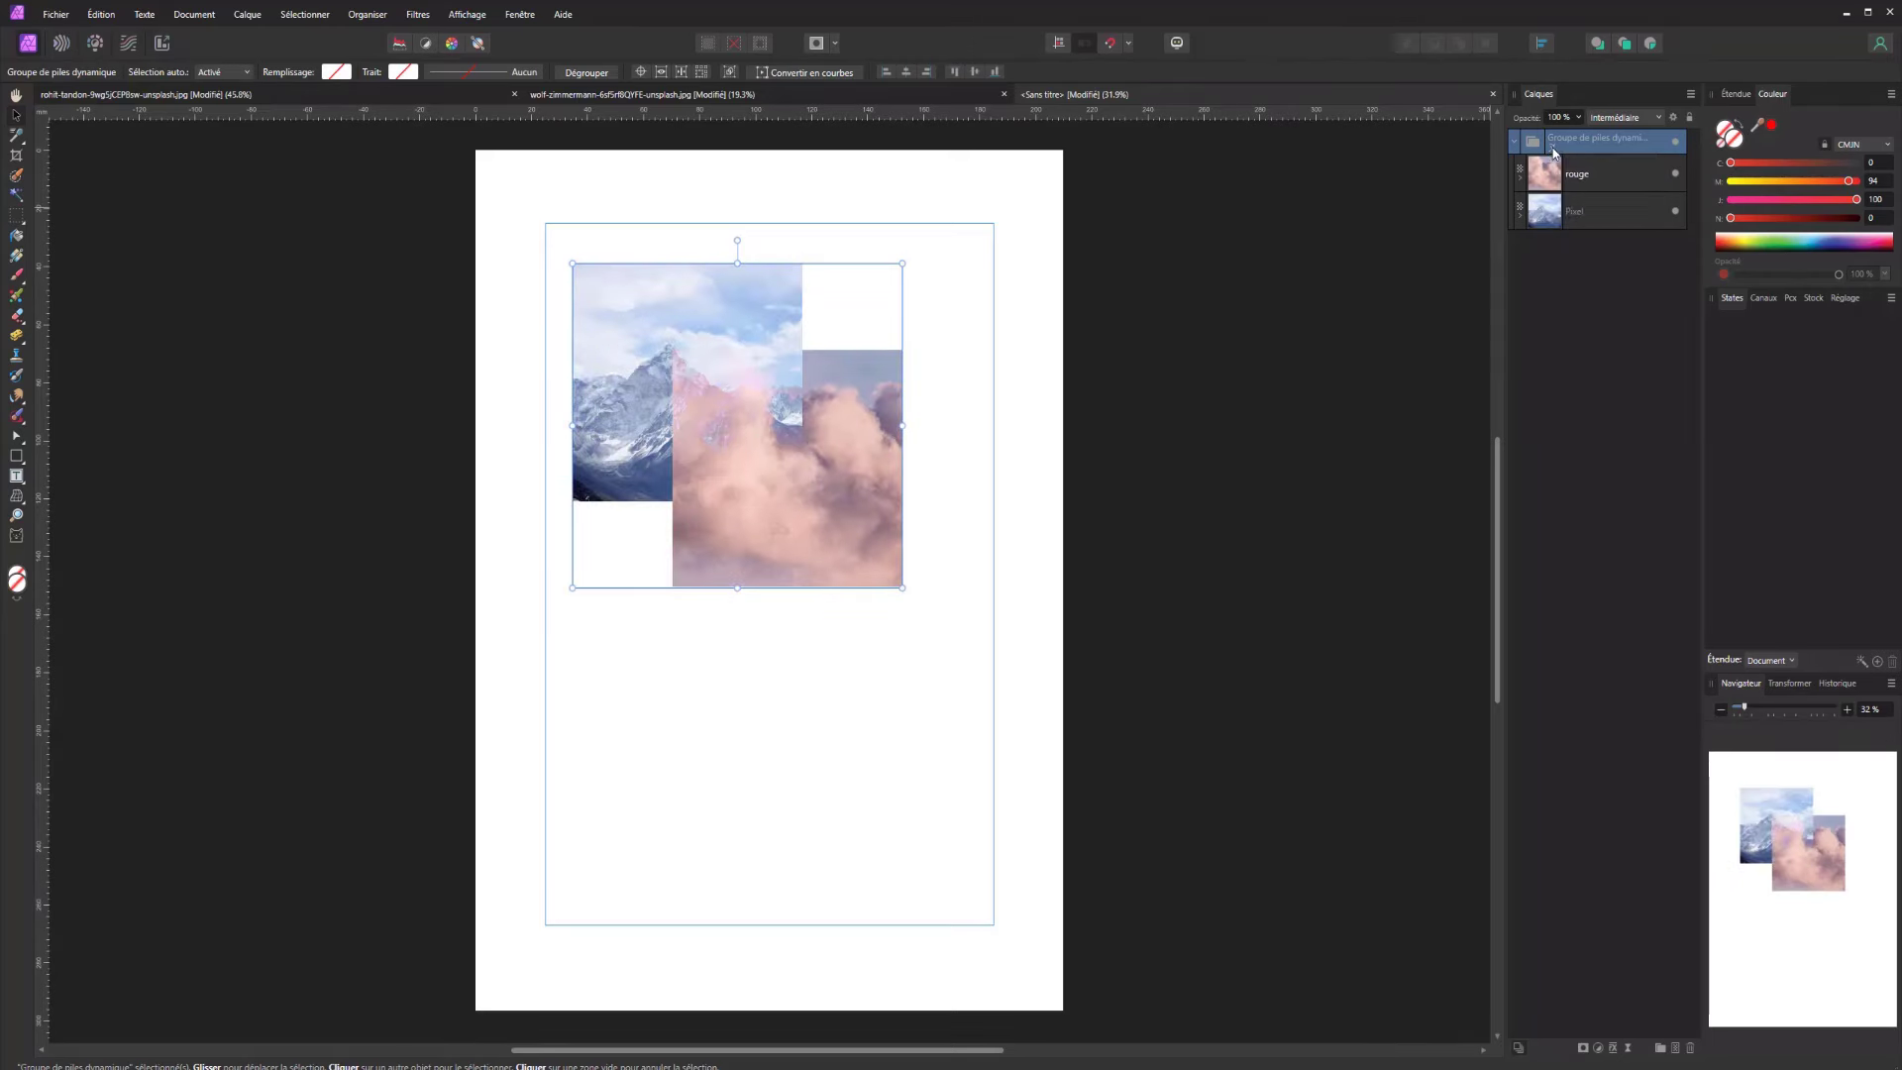
Set the dynamic stack group's operator to Moyenne, and preview alternatives such as Plage and Total
left_click(1554, 151)
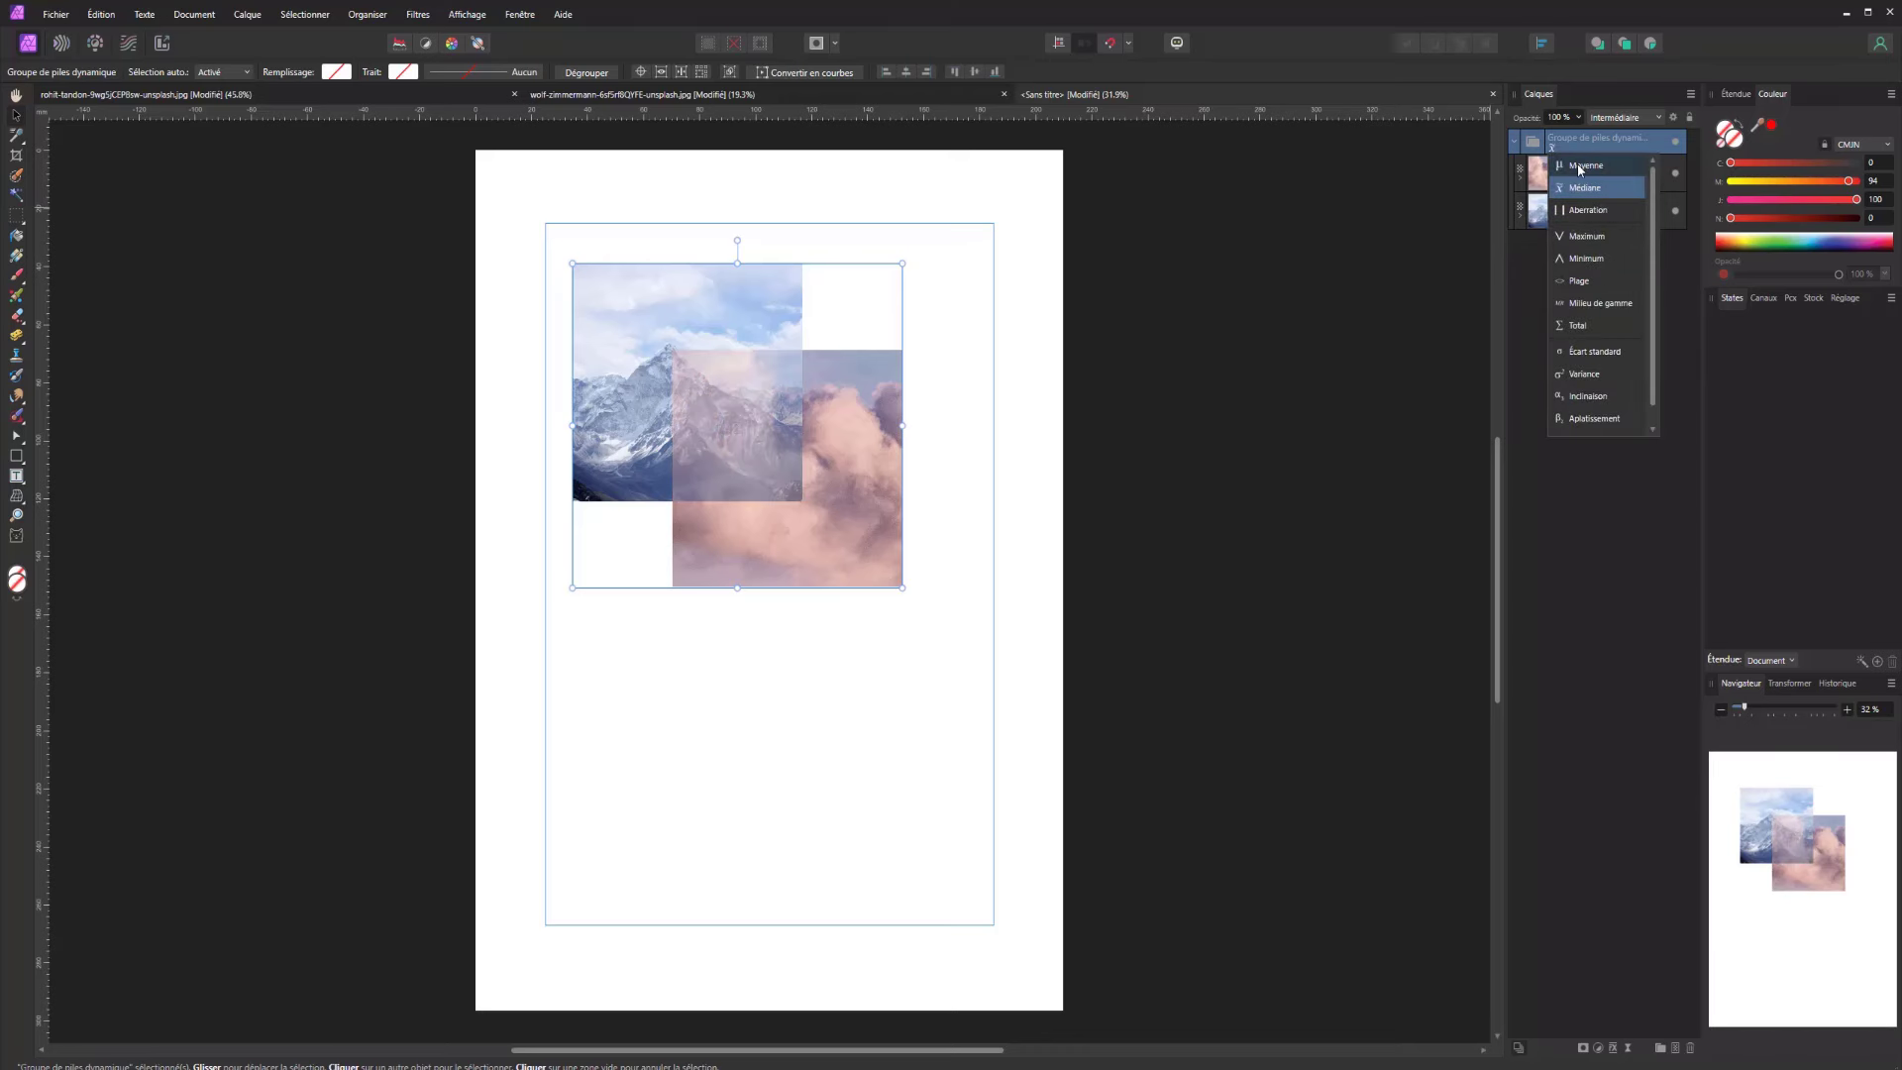
left_click(1581, 167)
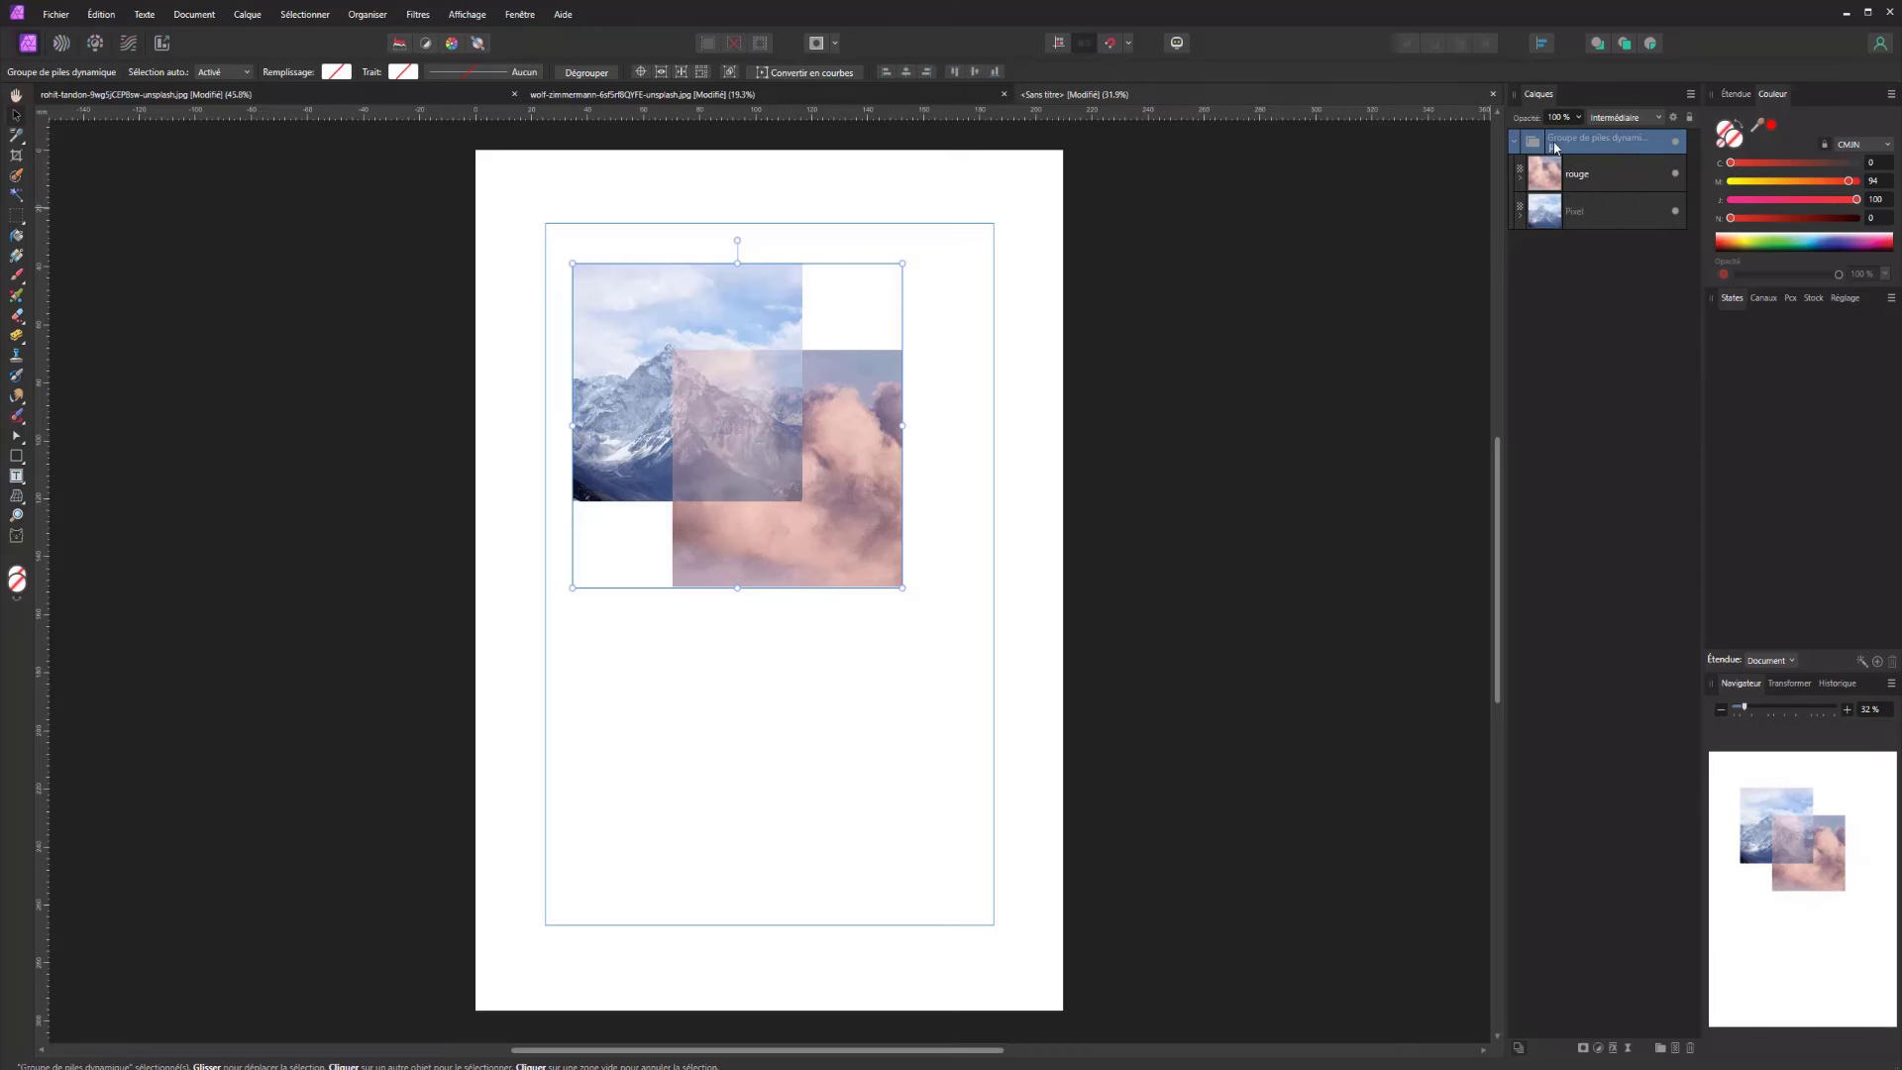
double_click(1556, 148)
left_click(1558, 151)
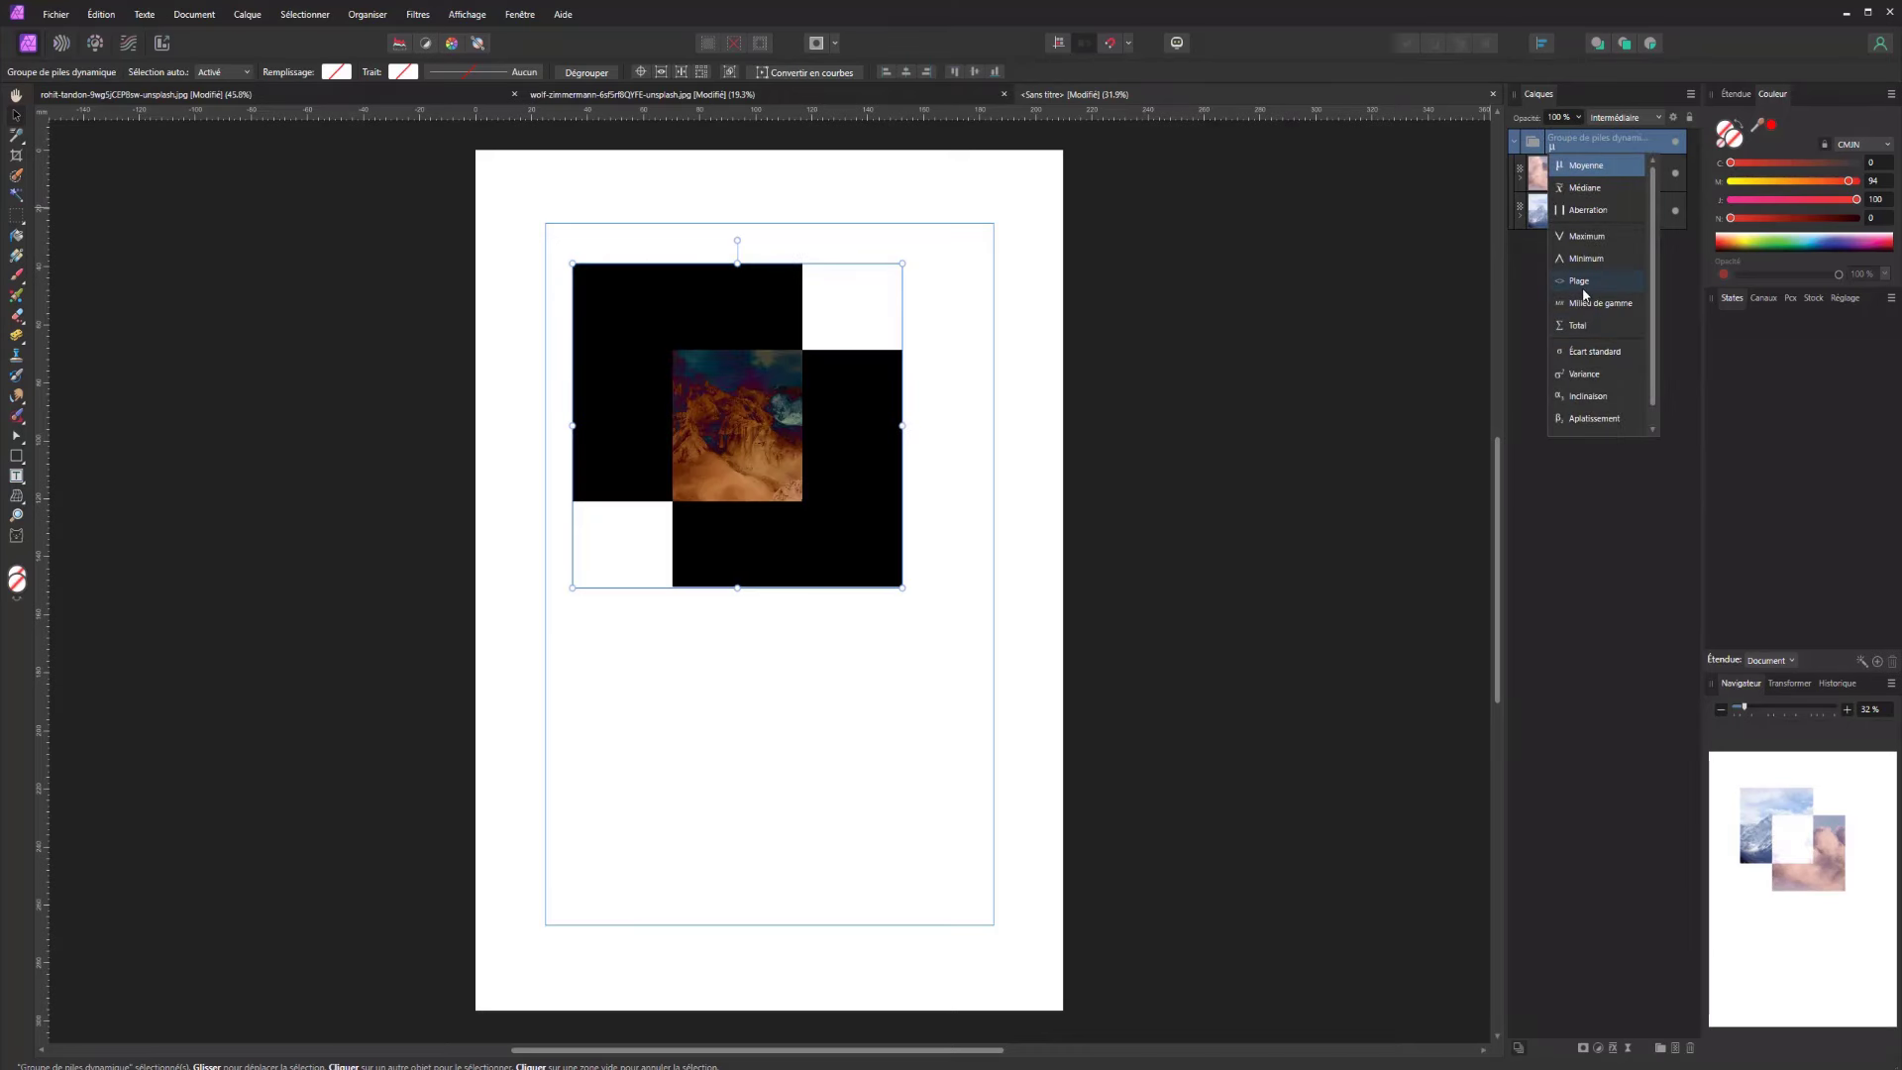
scroll(1582, 300, "down", 1)
scroll(1582, 218, "up", 1)
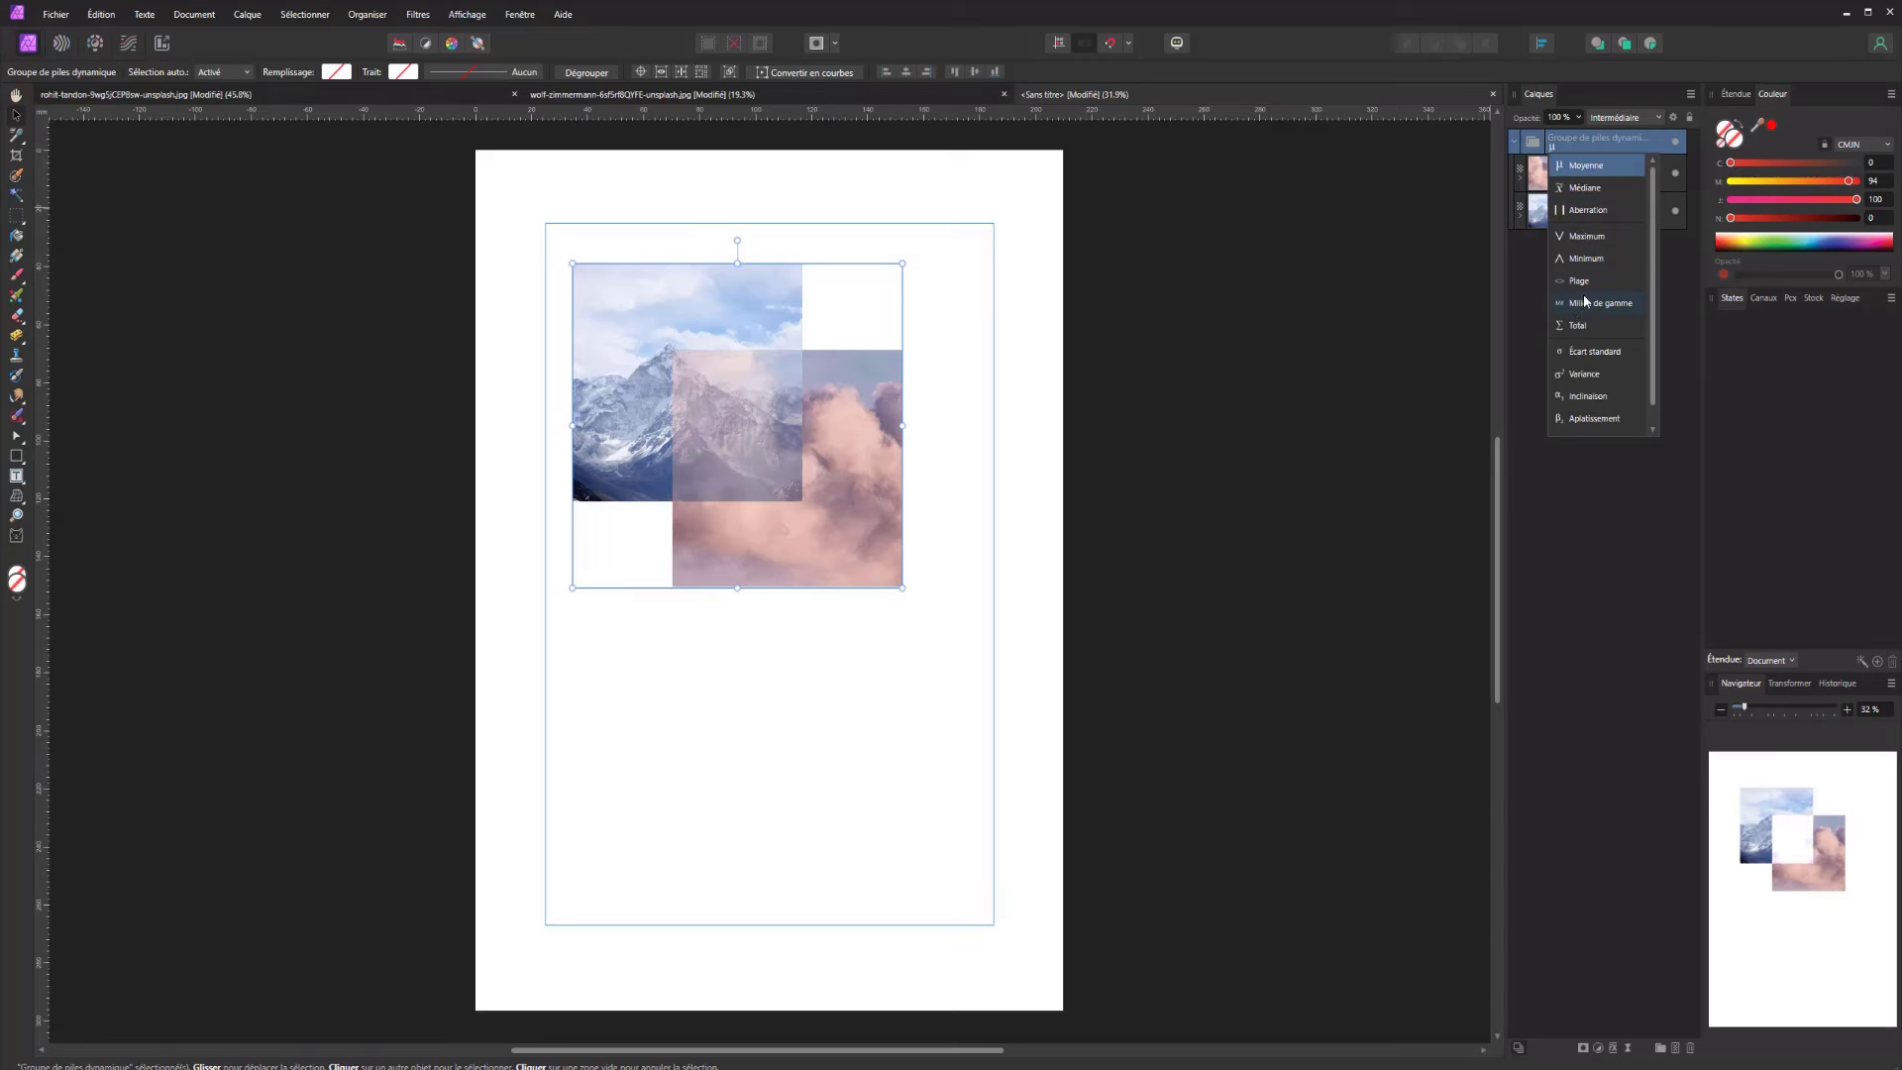
scroll(1591, 327, "down", 1)
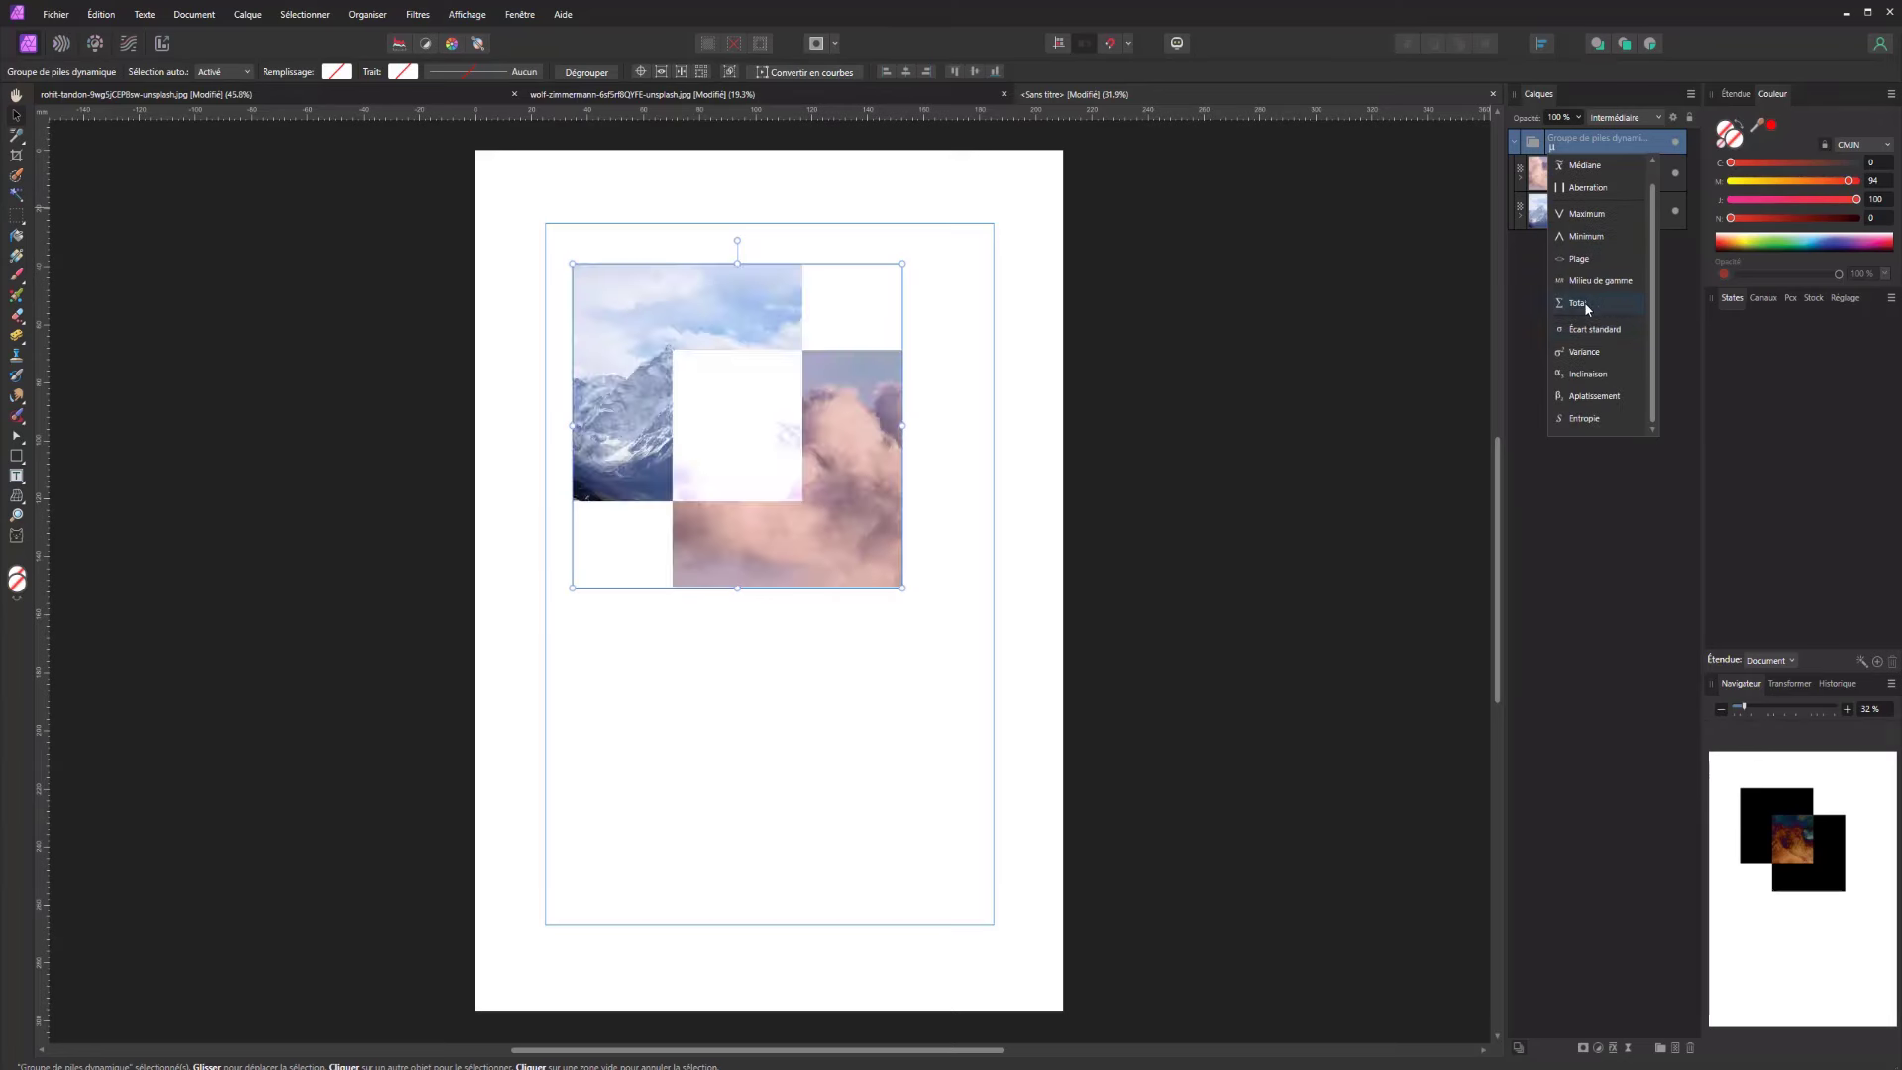
left_click(1672, 279)
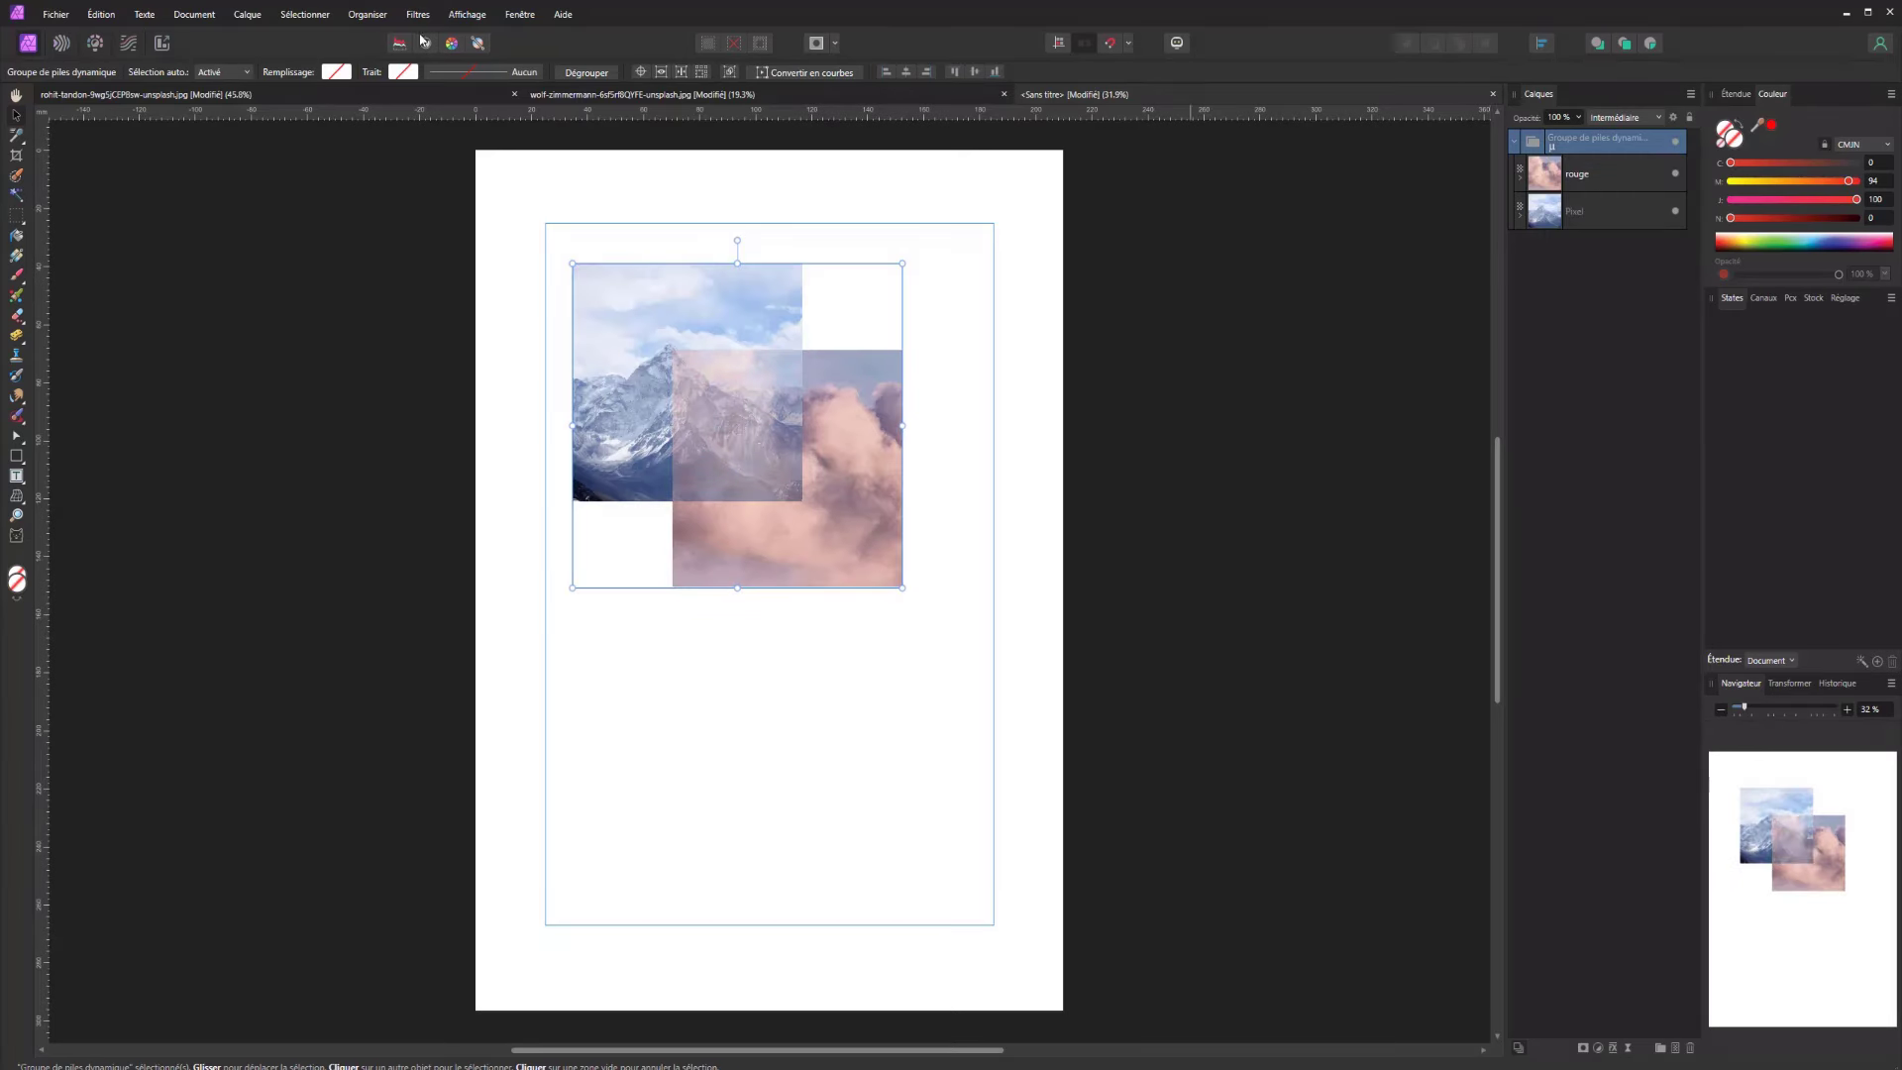
Dissolve the dynamic stack group, and bring the mountain's Pixel layer in front of the rouge layer
key("ctrl+shift+g")
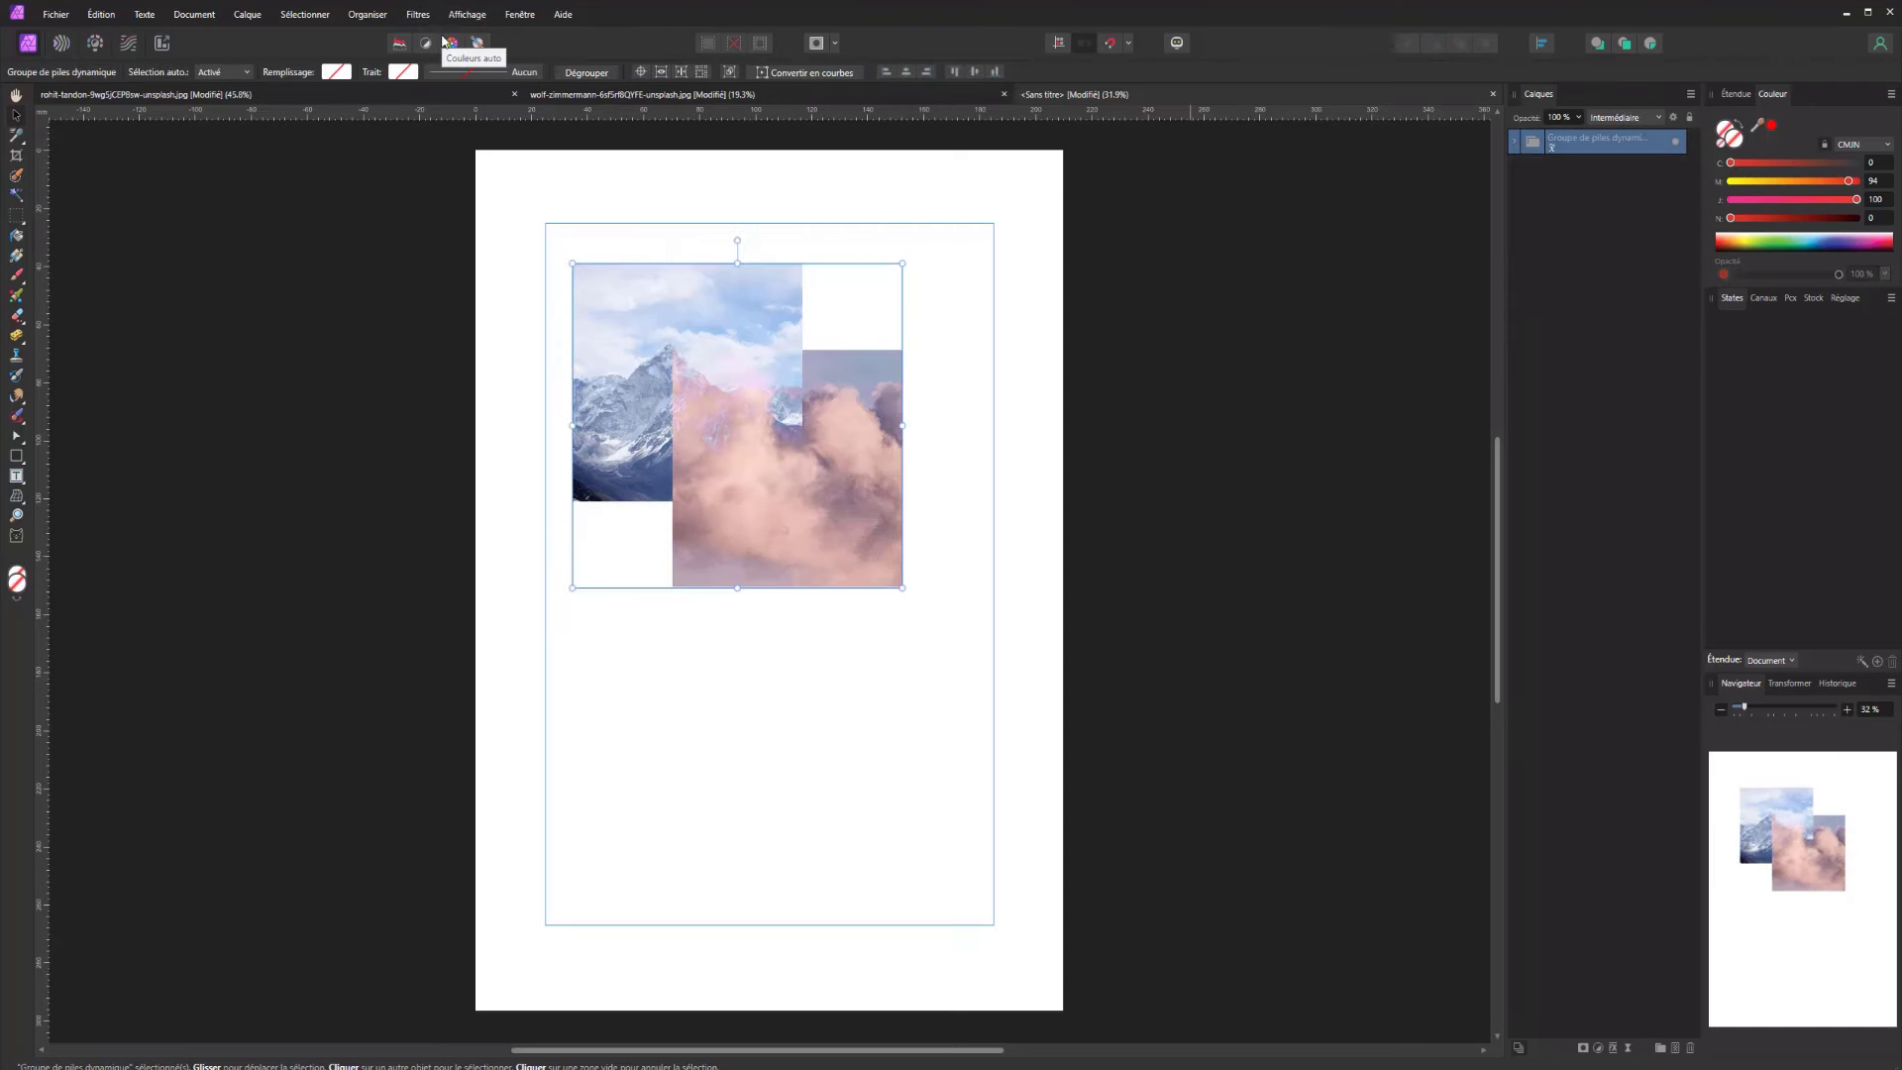
left_click(367, 14)
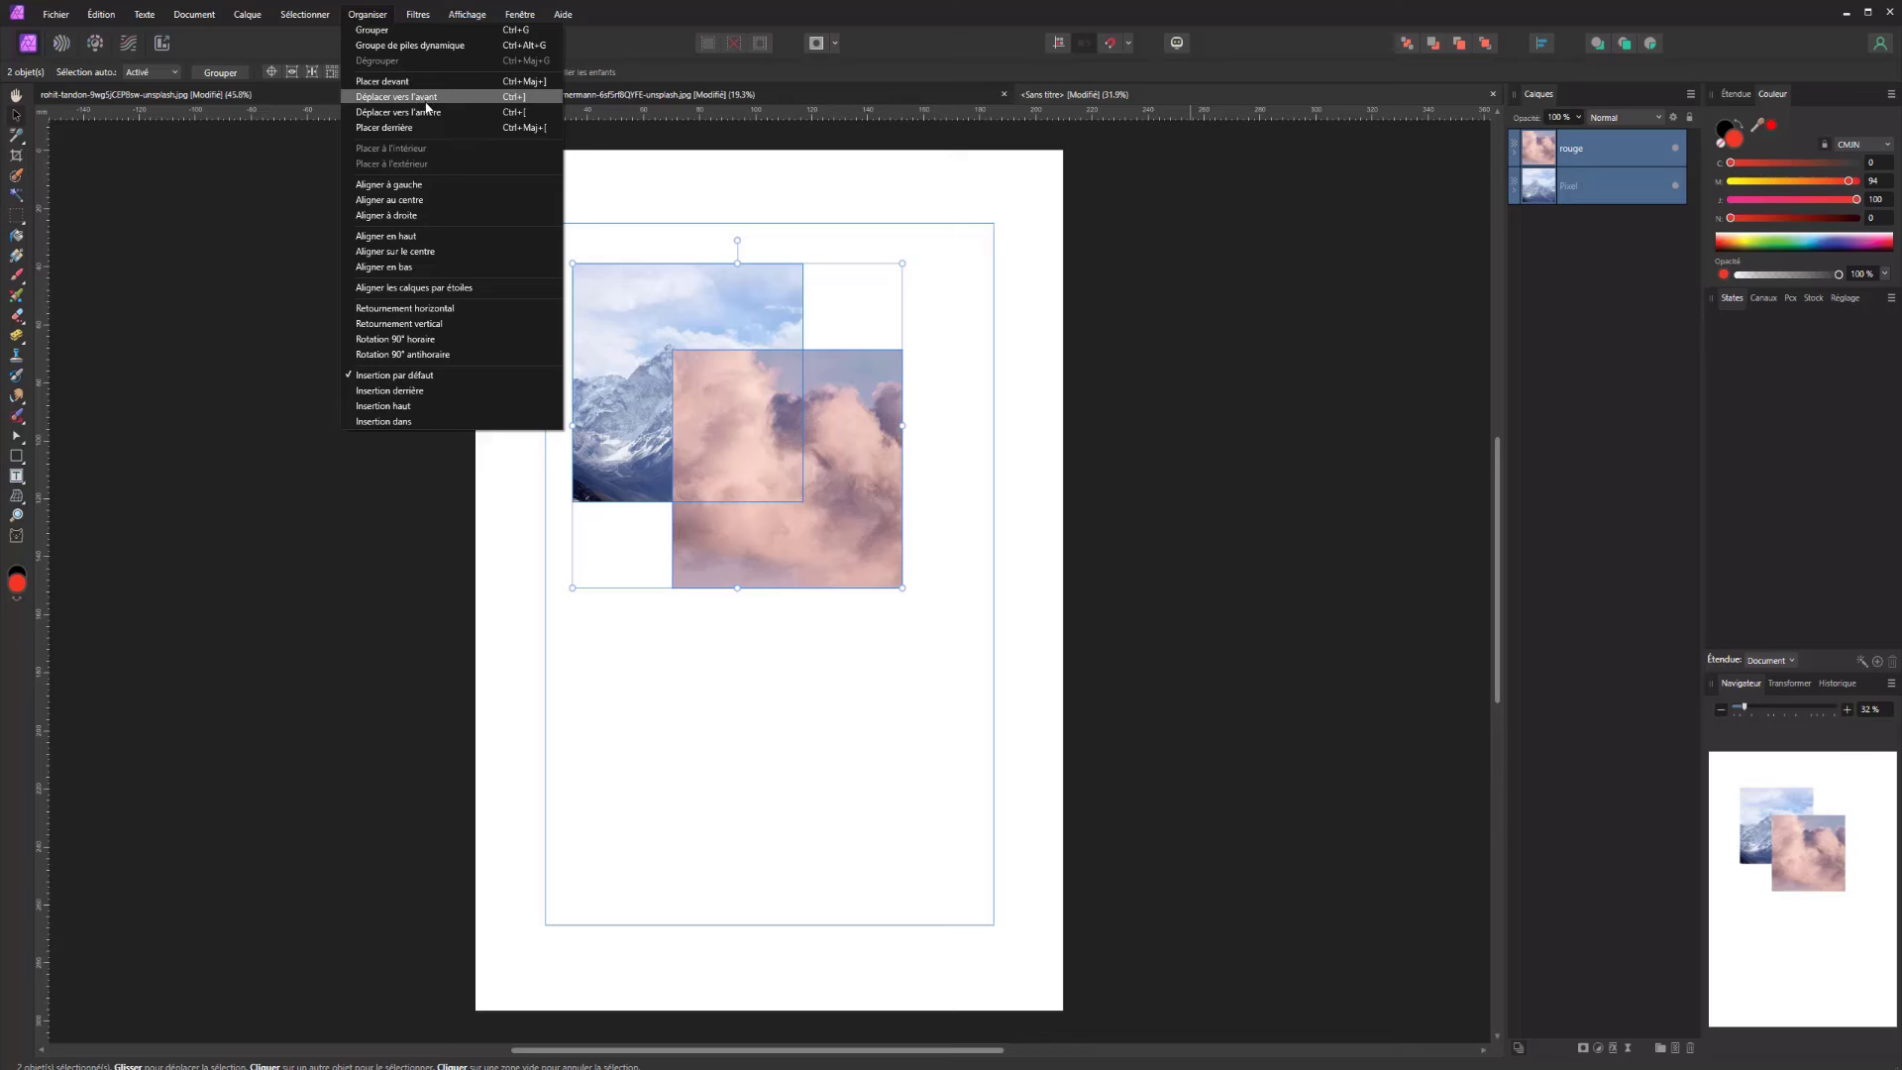
left_click(1625, 186)
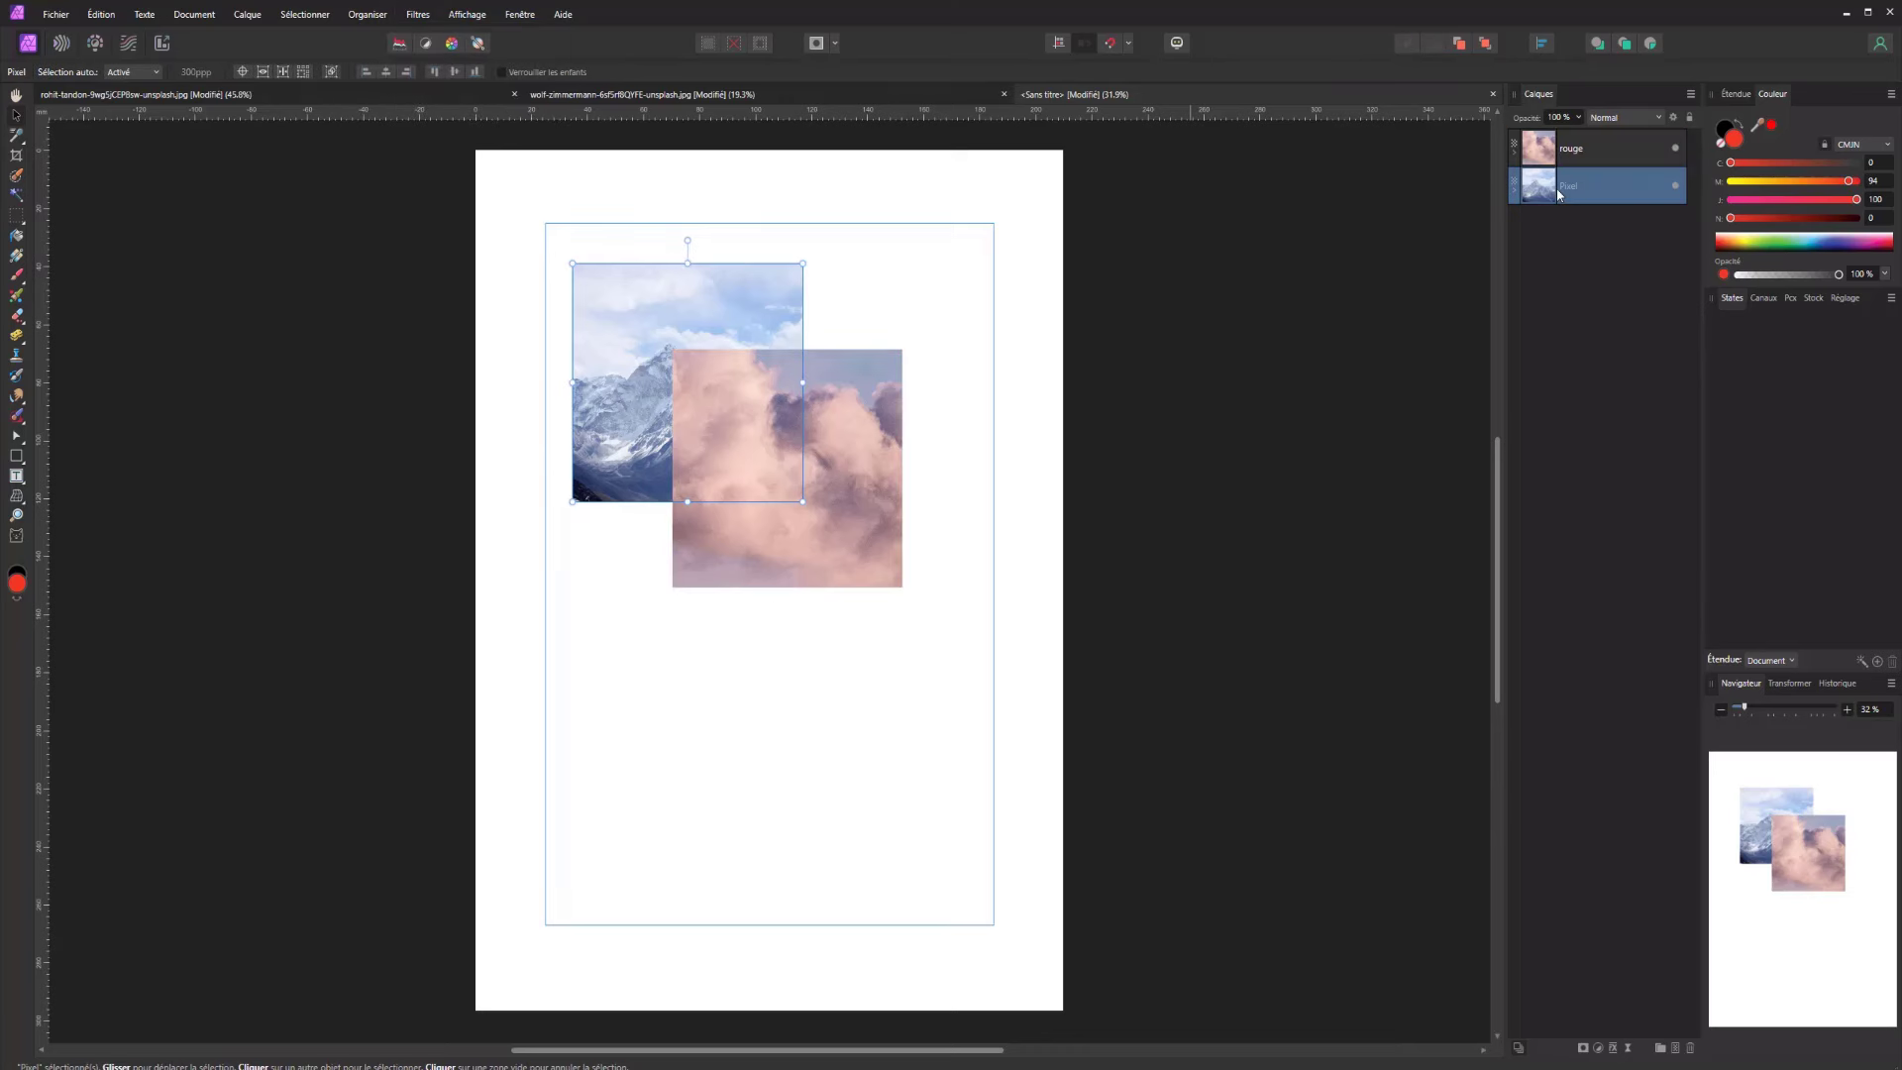
mouse_move(1557, 194)
left_mouse_down()
mouse_move(1563, 138)
mouse_move(1575, 192)
left_mouse_up()
left_click(372, 16)
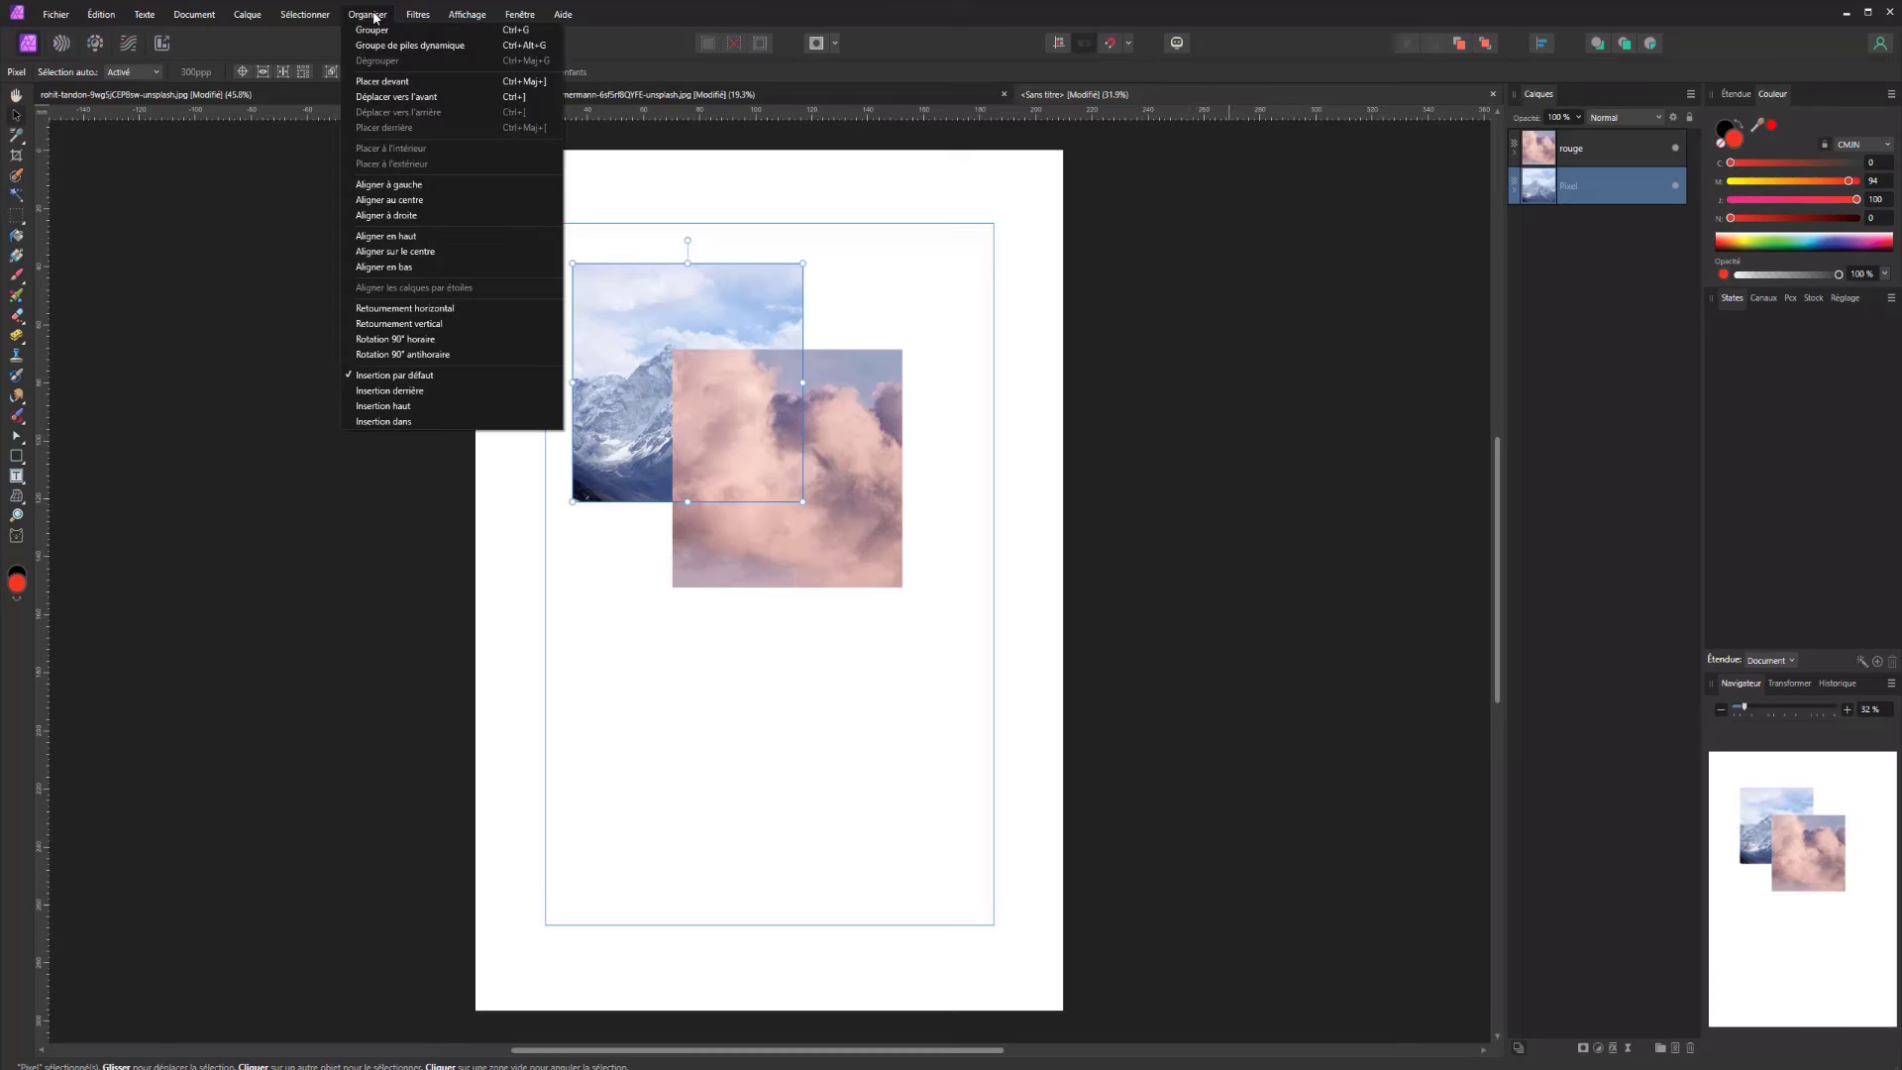
left_click(394, 87)
left_click(367, 14)
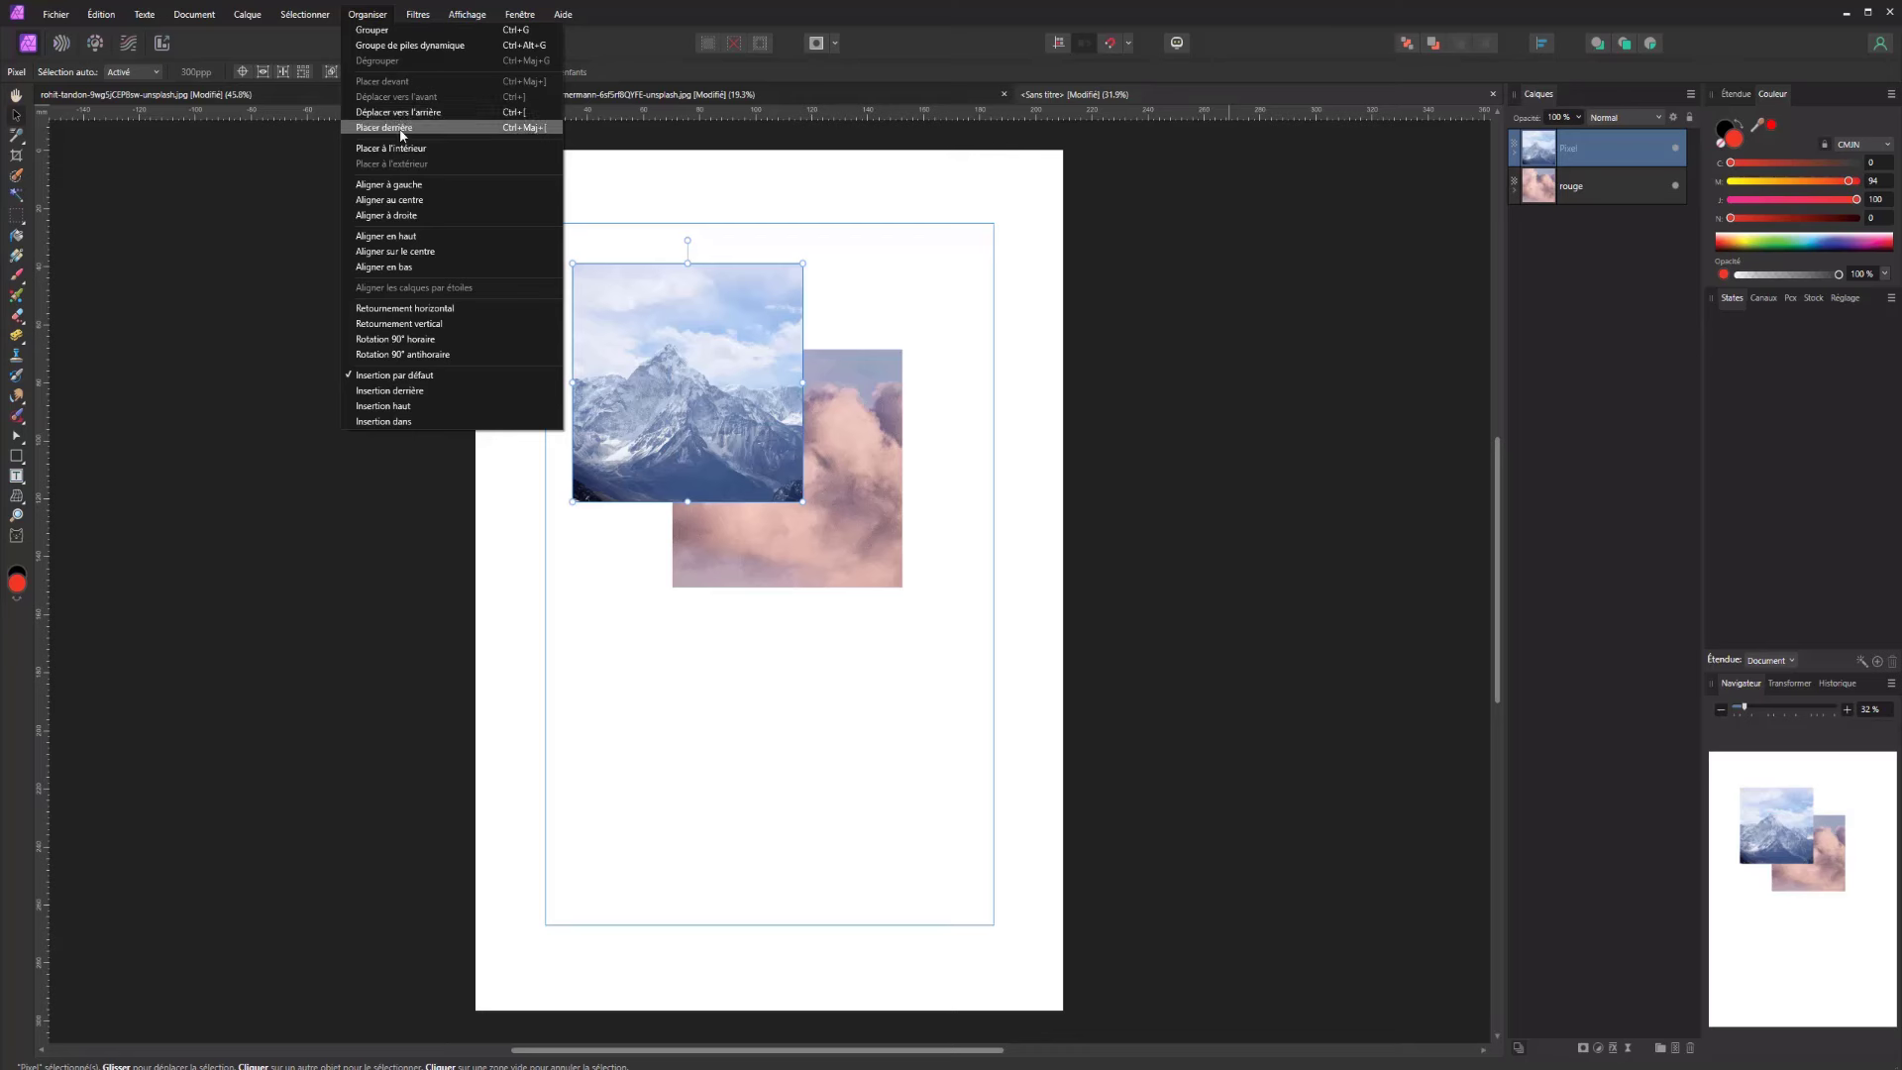
Send the mountain's Pixel layer to the back, behind the rouge layer
left_click(401, 131)
left_click(367, 14)
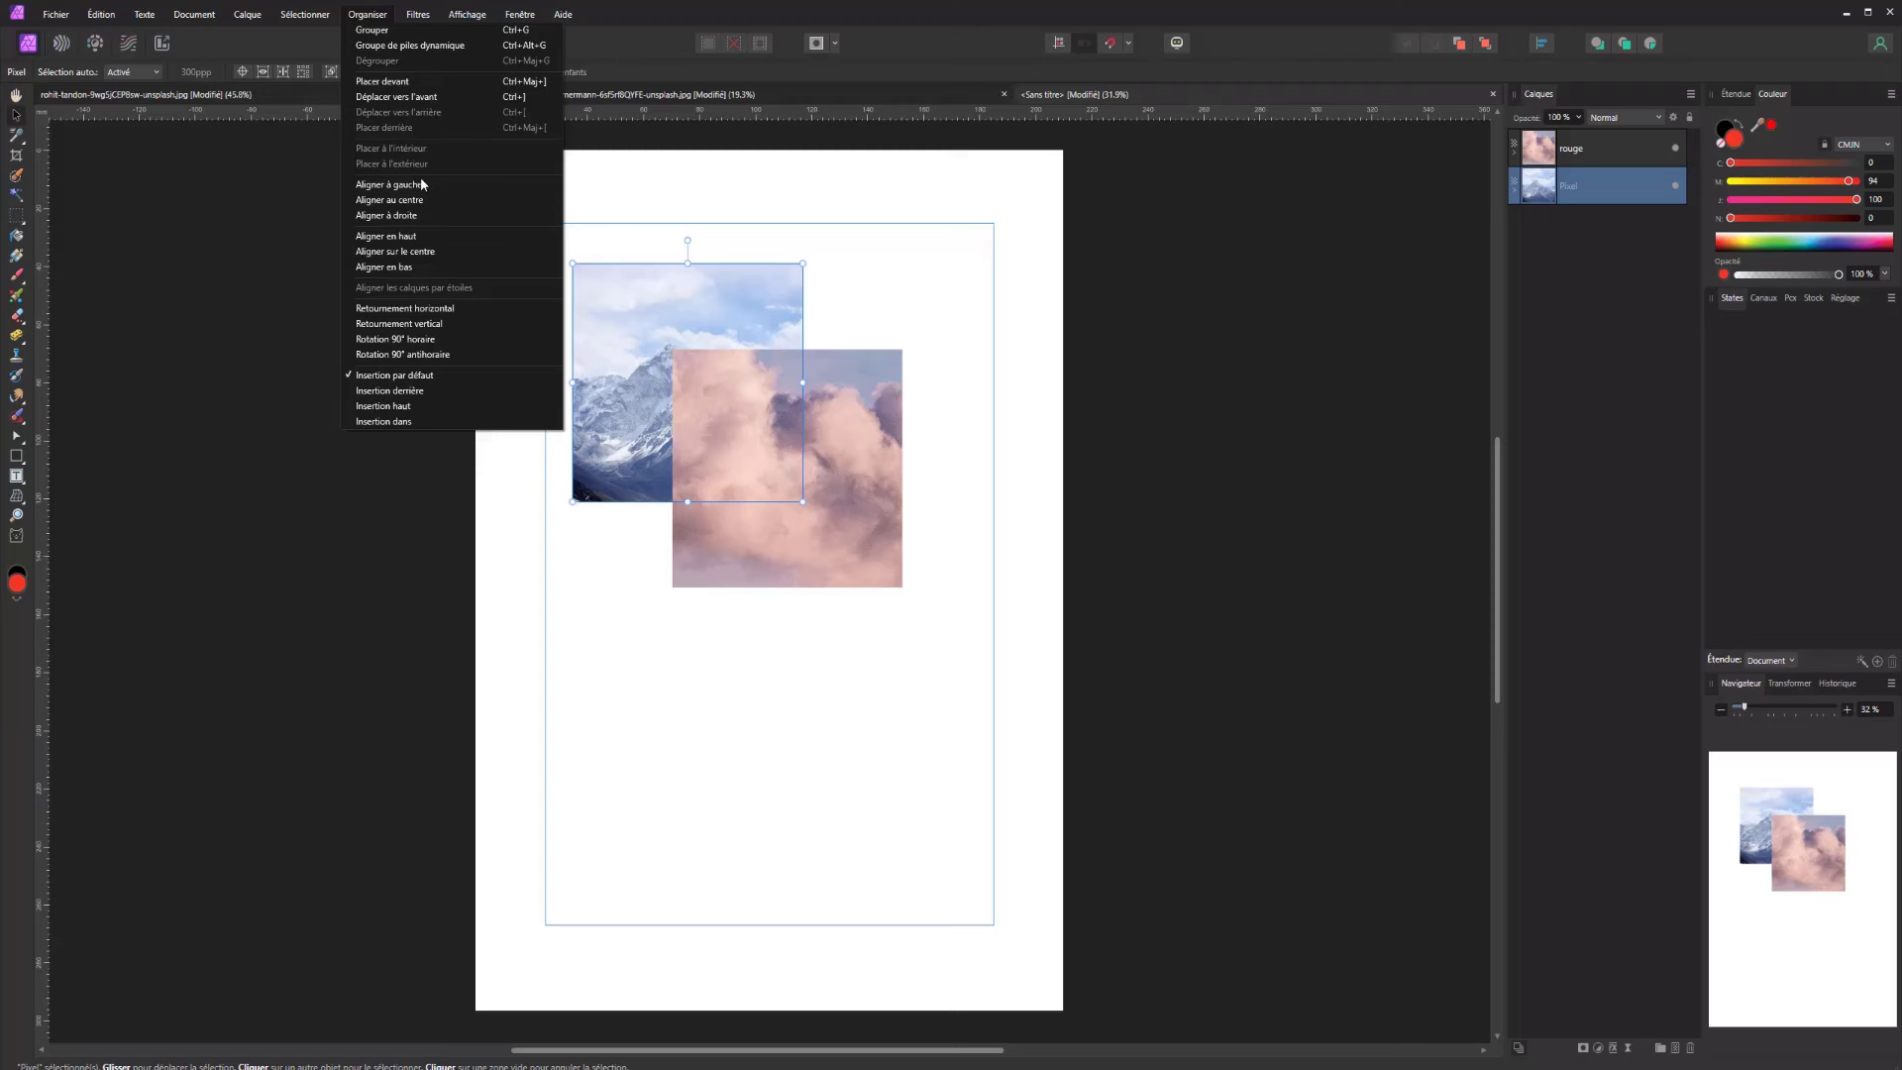
left_click(1463, 156)
Add an empty pixel layer above rouge, try placing both layers inside the mountain's Pixel layer, and undo the placement
left_click(1543, 148)
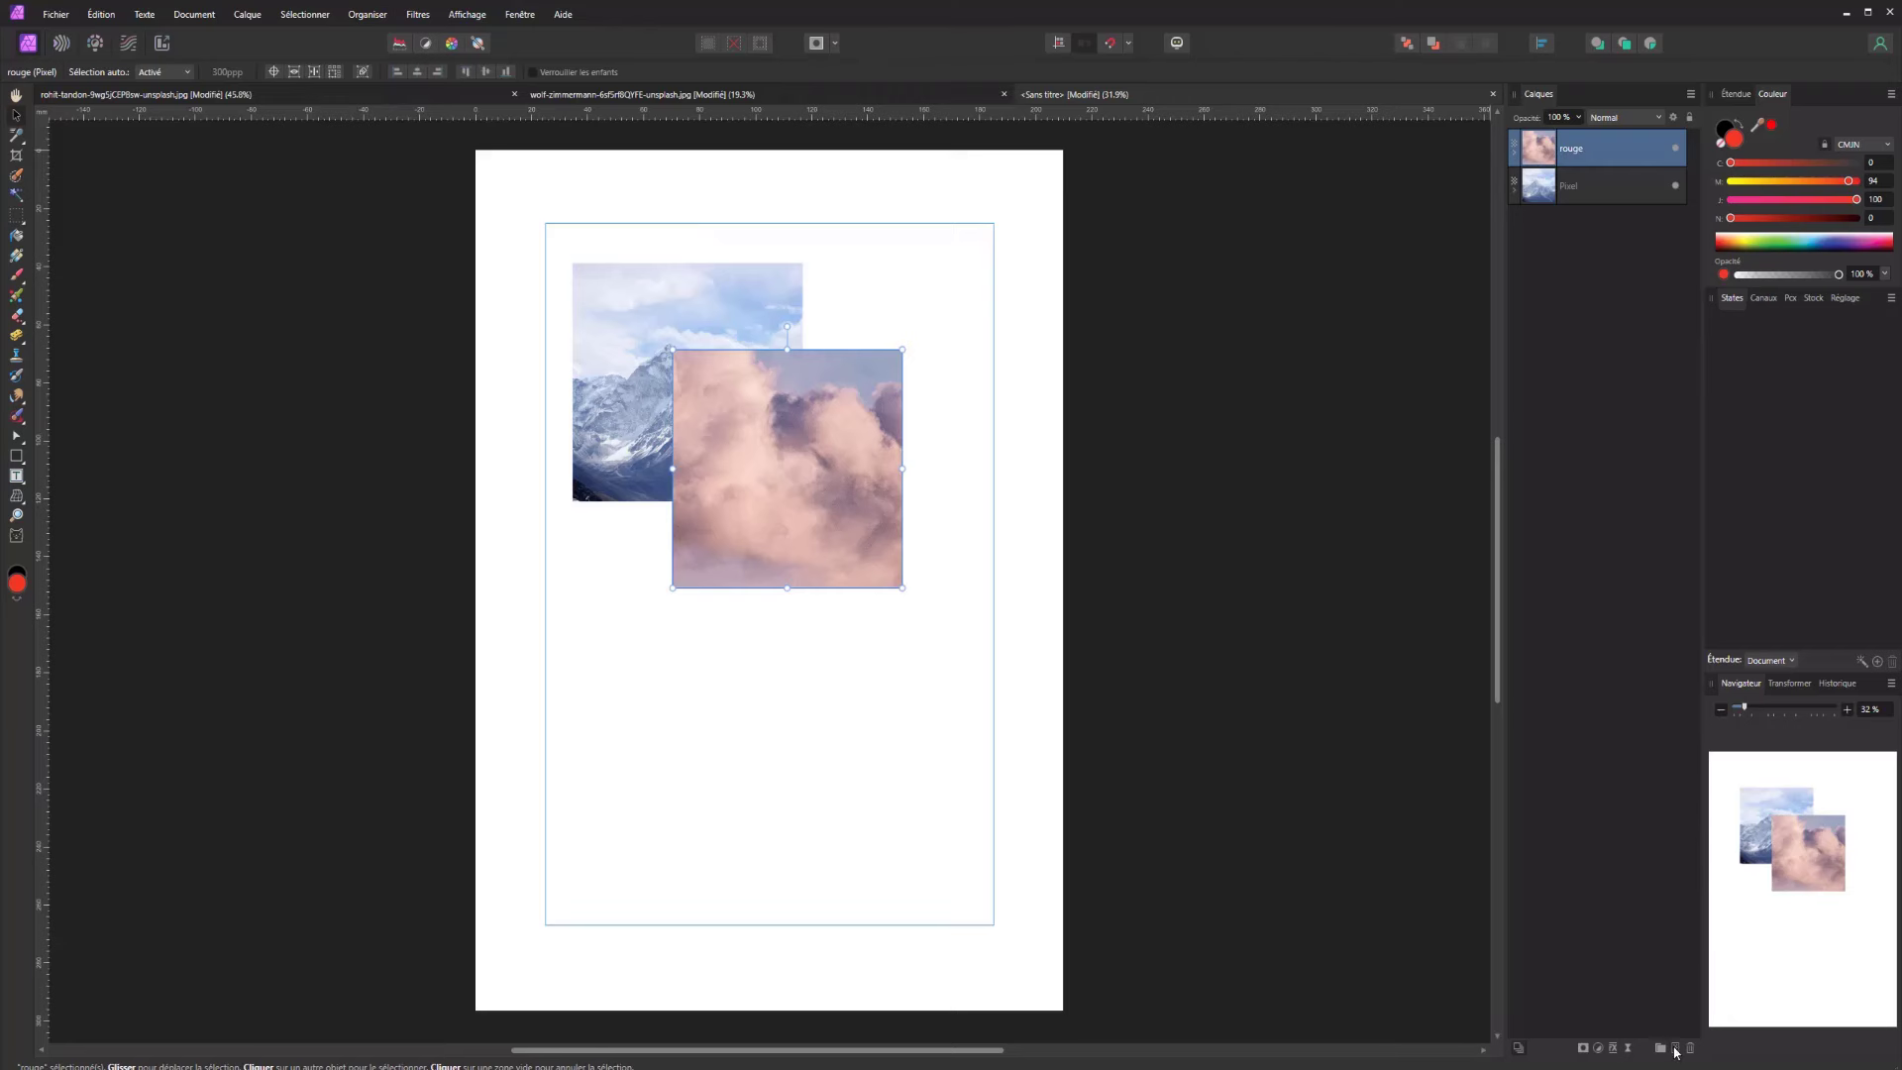
left_click(1675, 1049)
left_click(1632, 193, "ctrl")
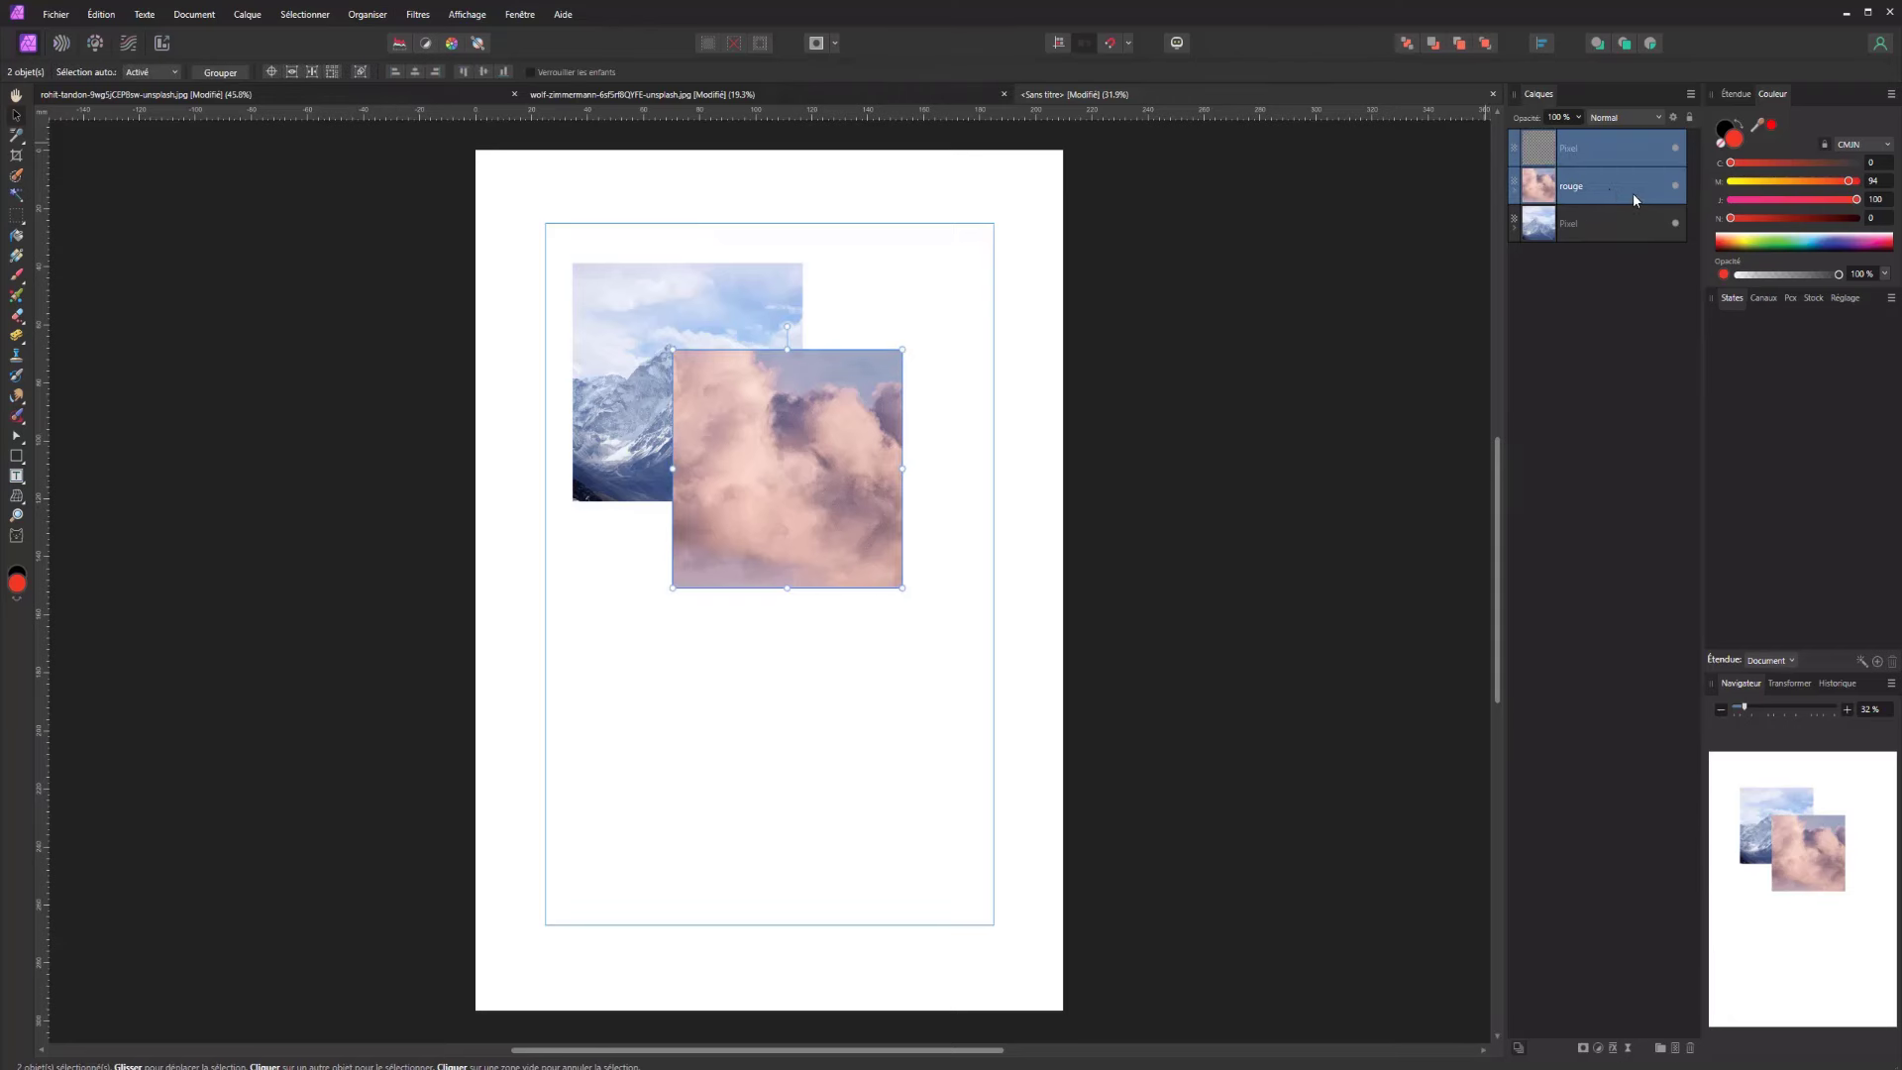
left_click(368, 14)
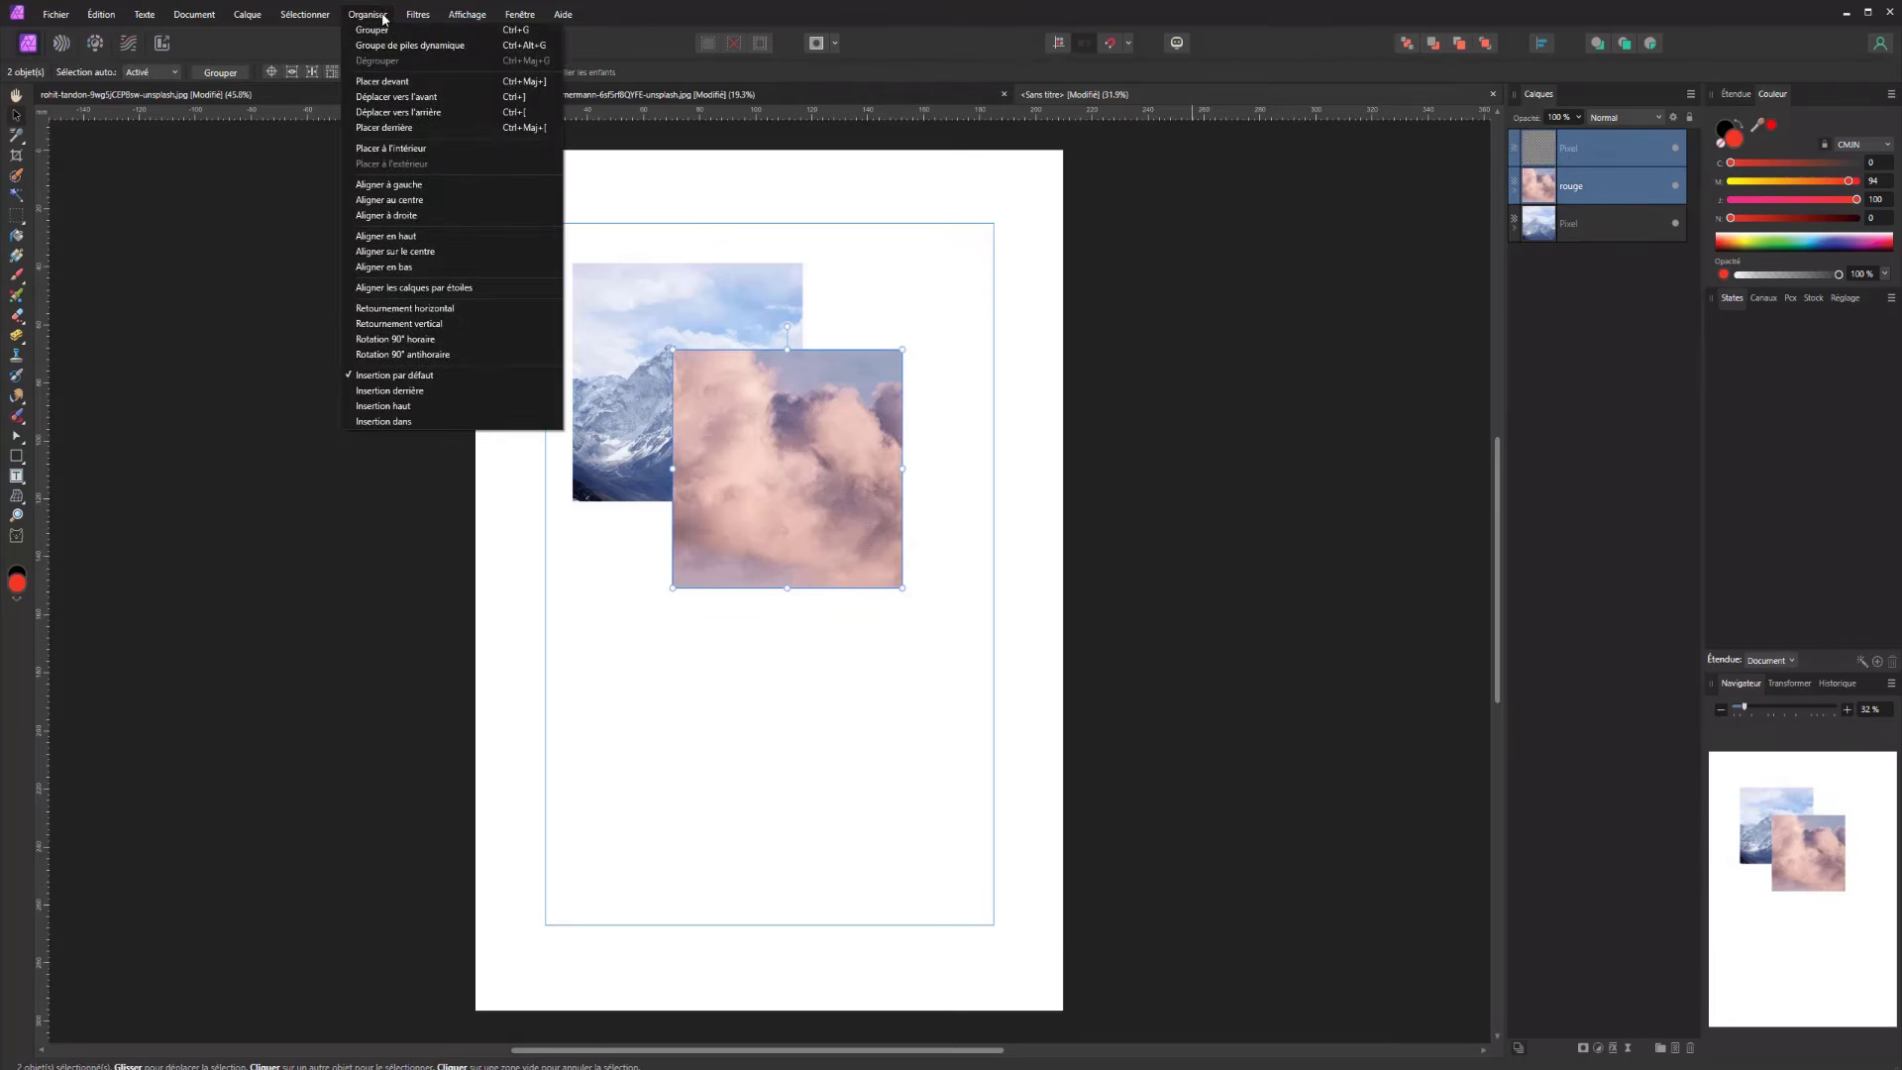
left_click(410, 148)
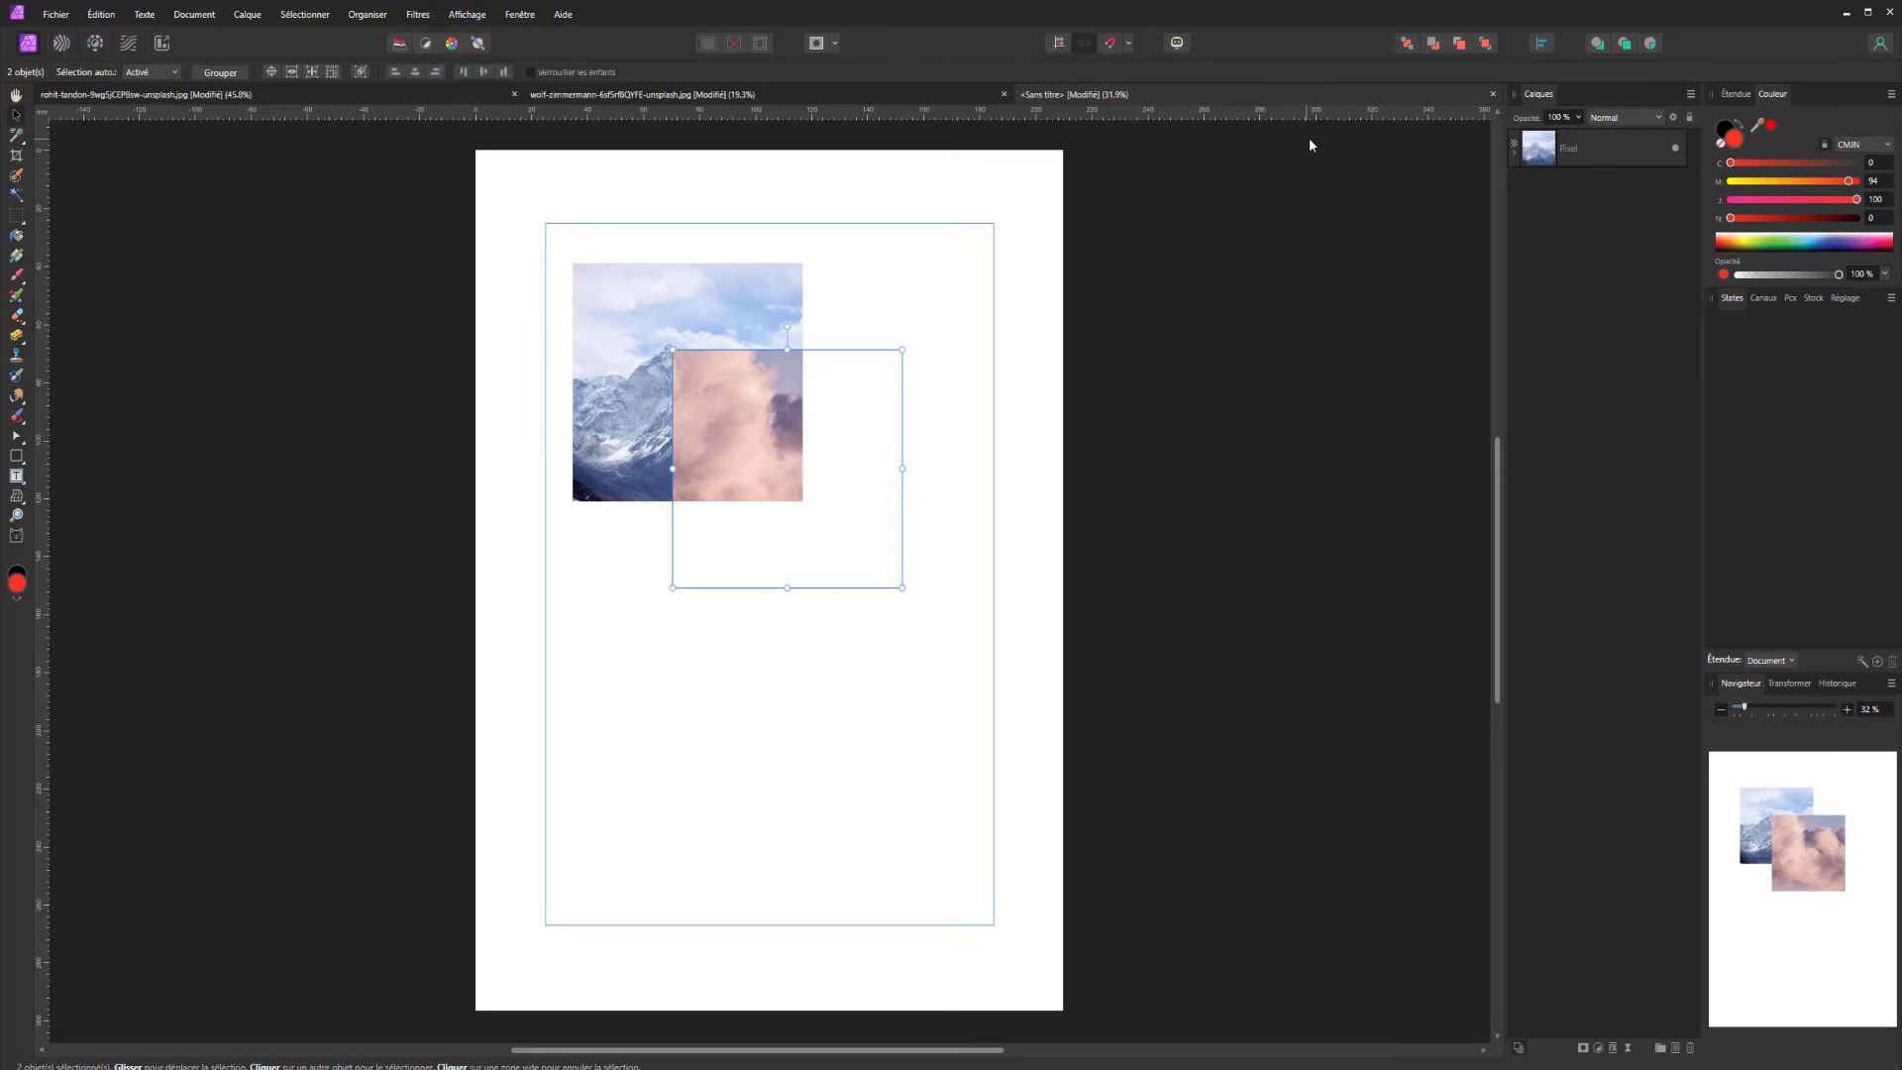
left_click(1618, 145)
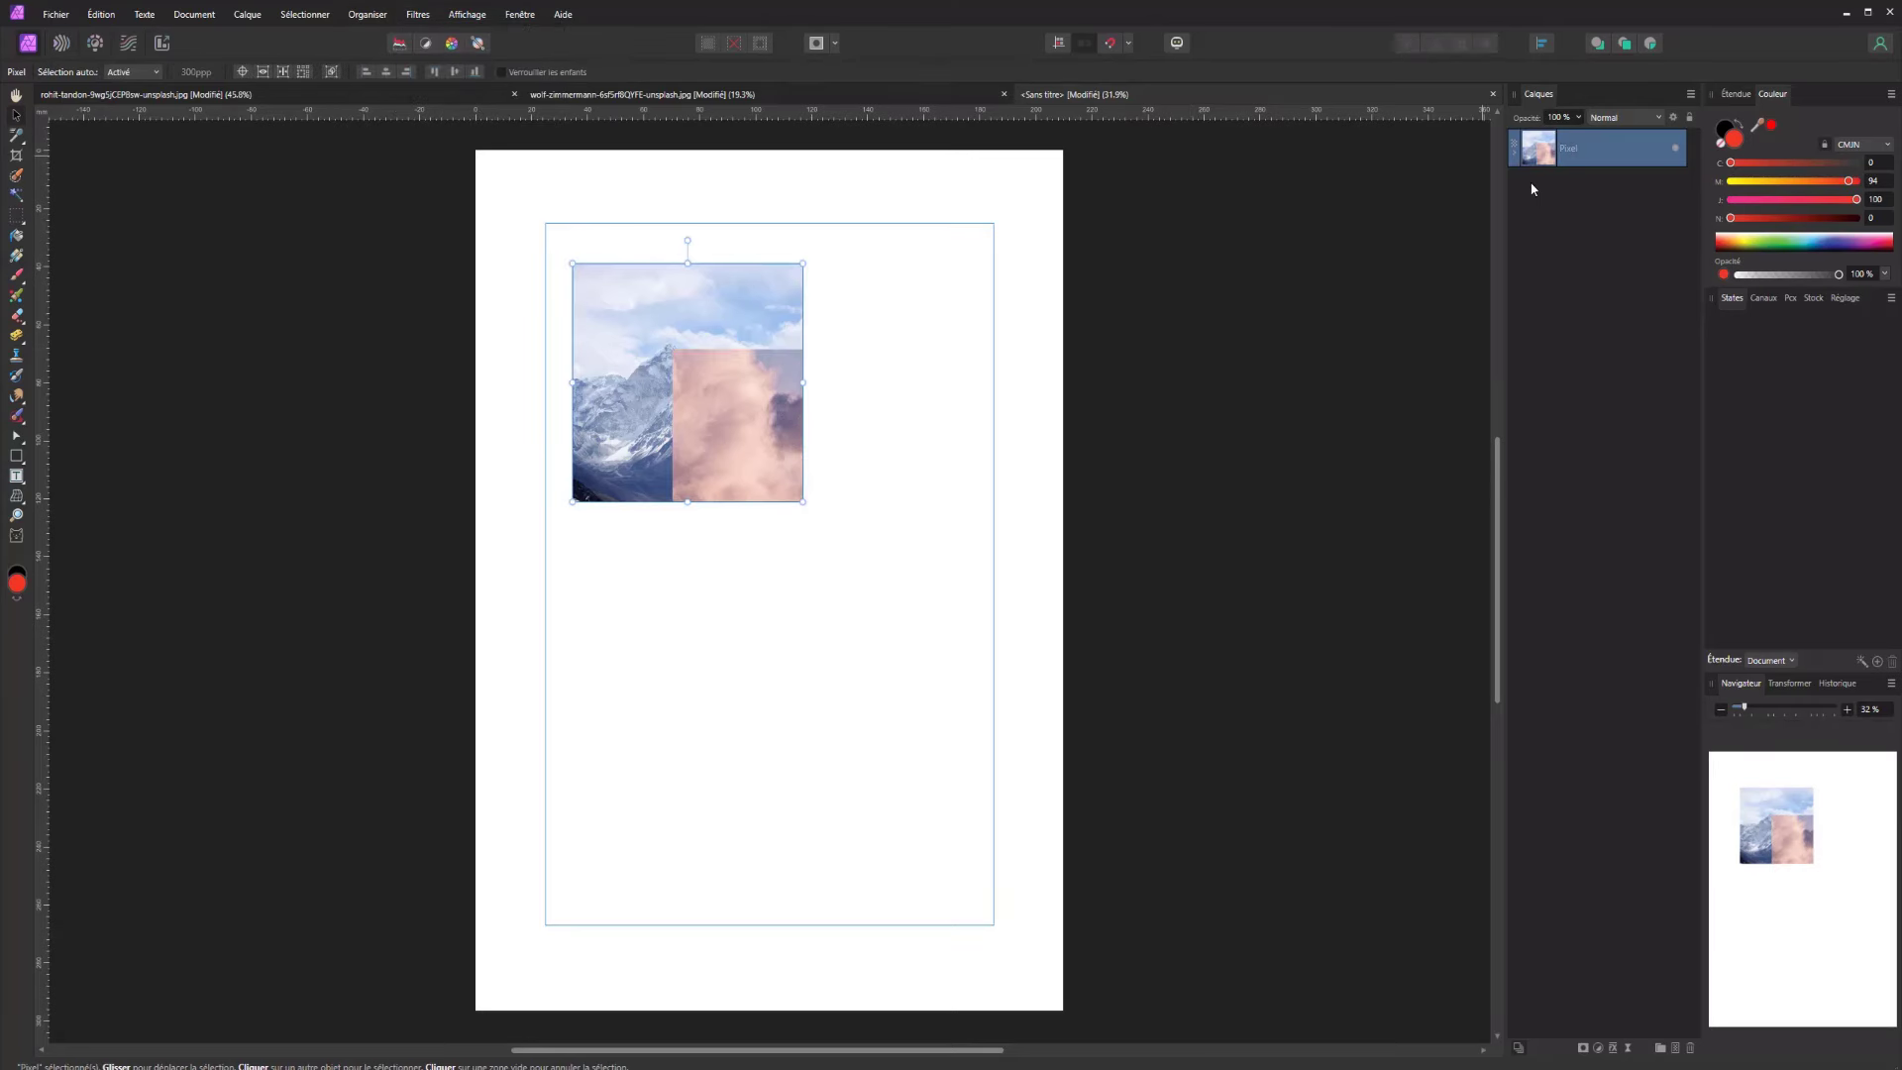
key("ctrl+z")
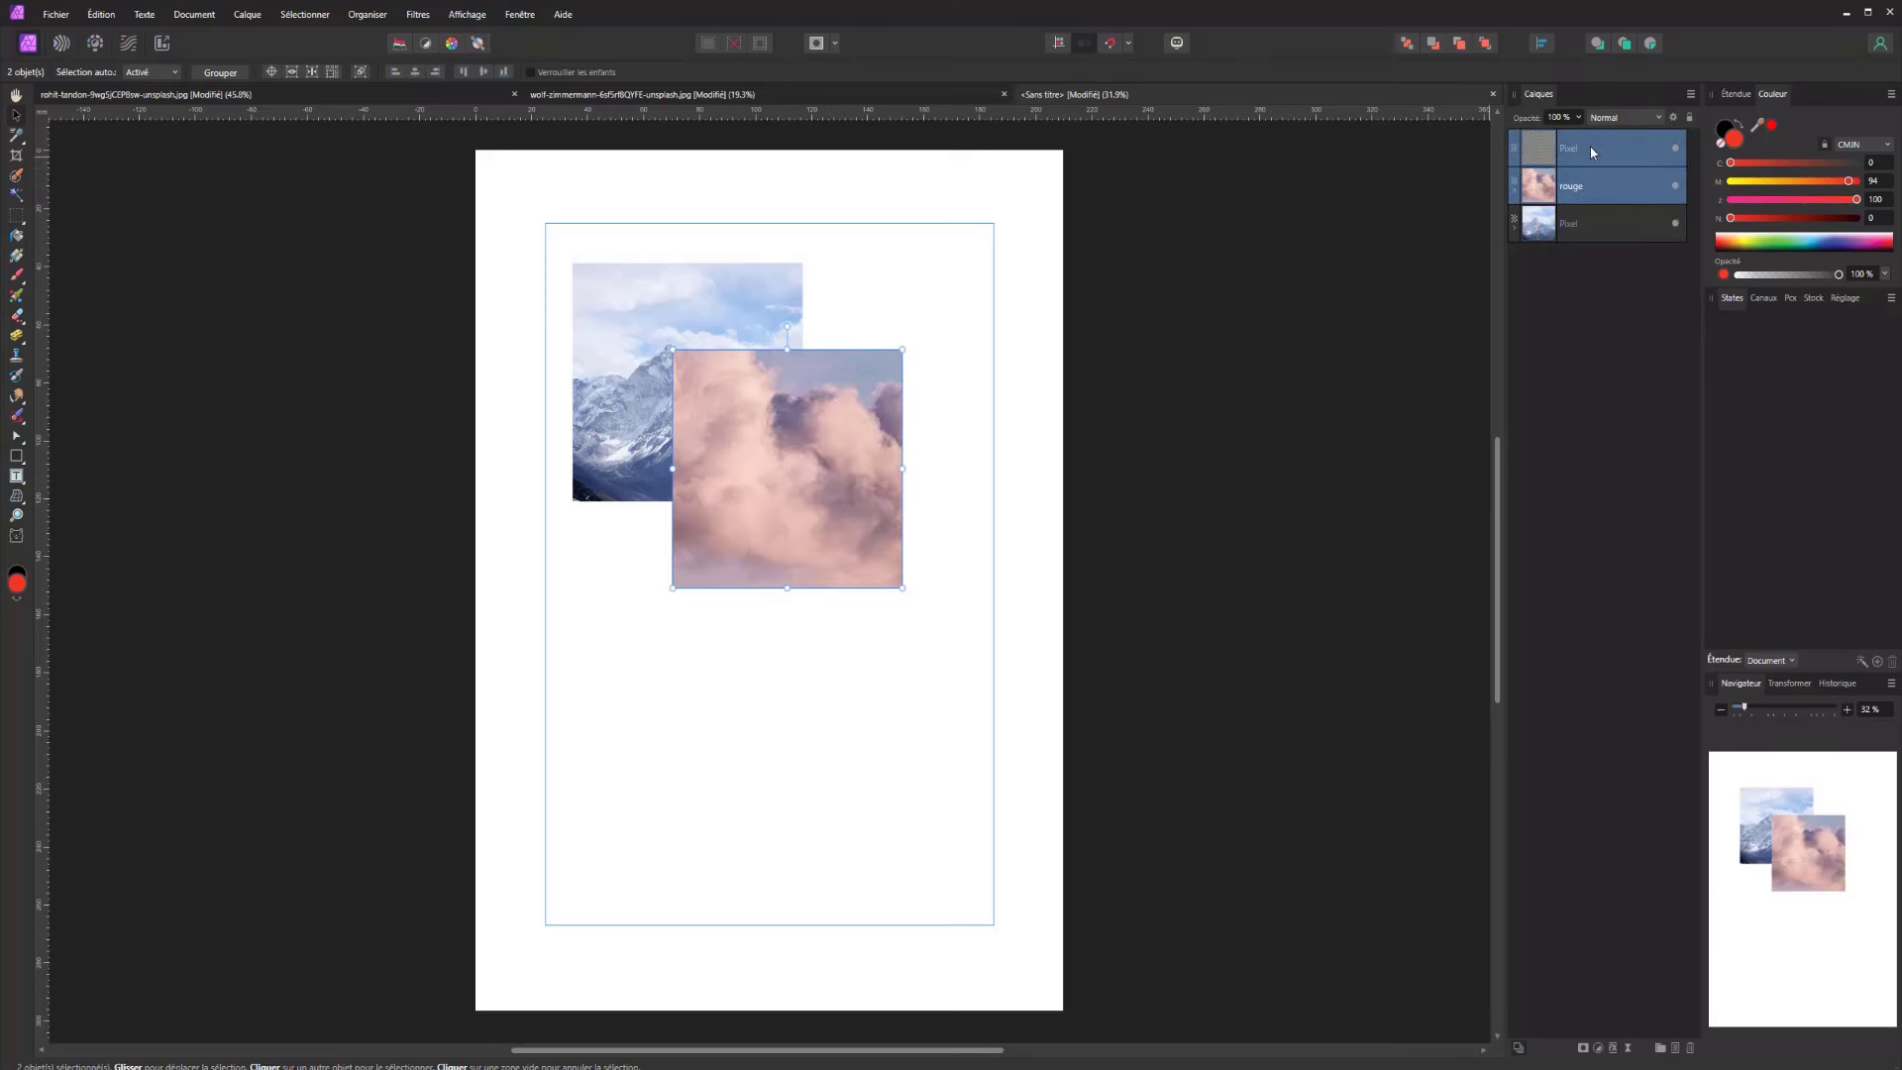
Align the rouge layer with the page's left edge, and centre it horizontally on the page
left_click(367, 14)
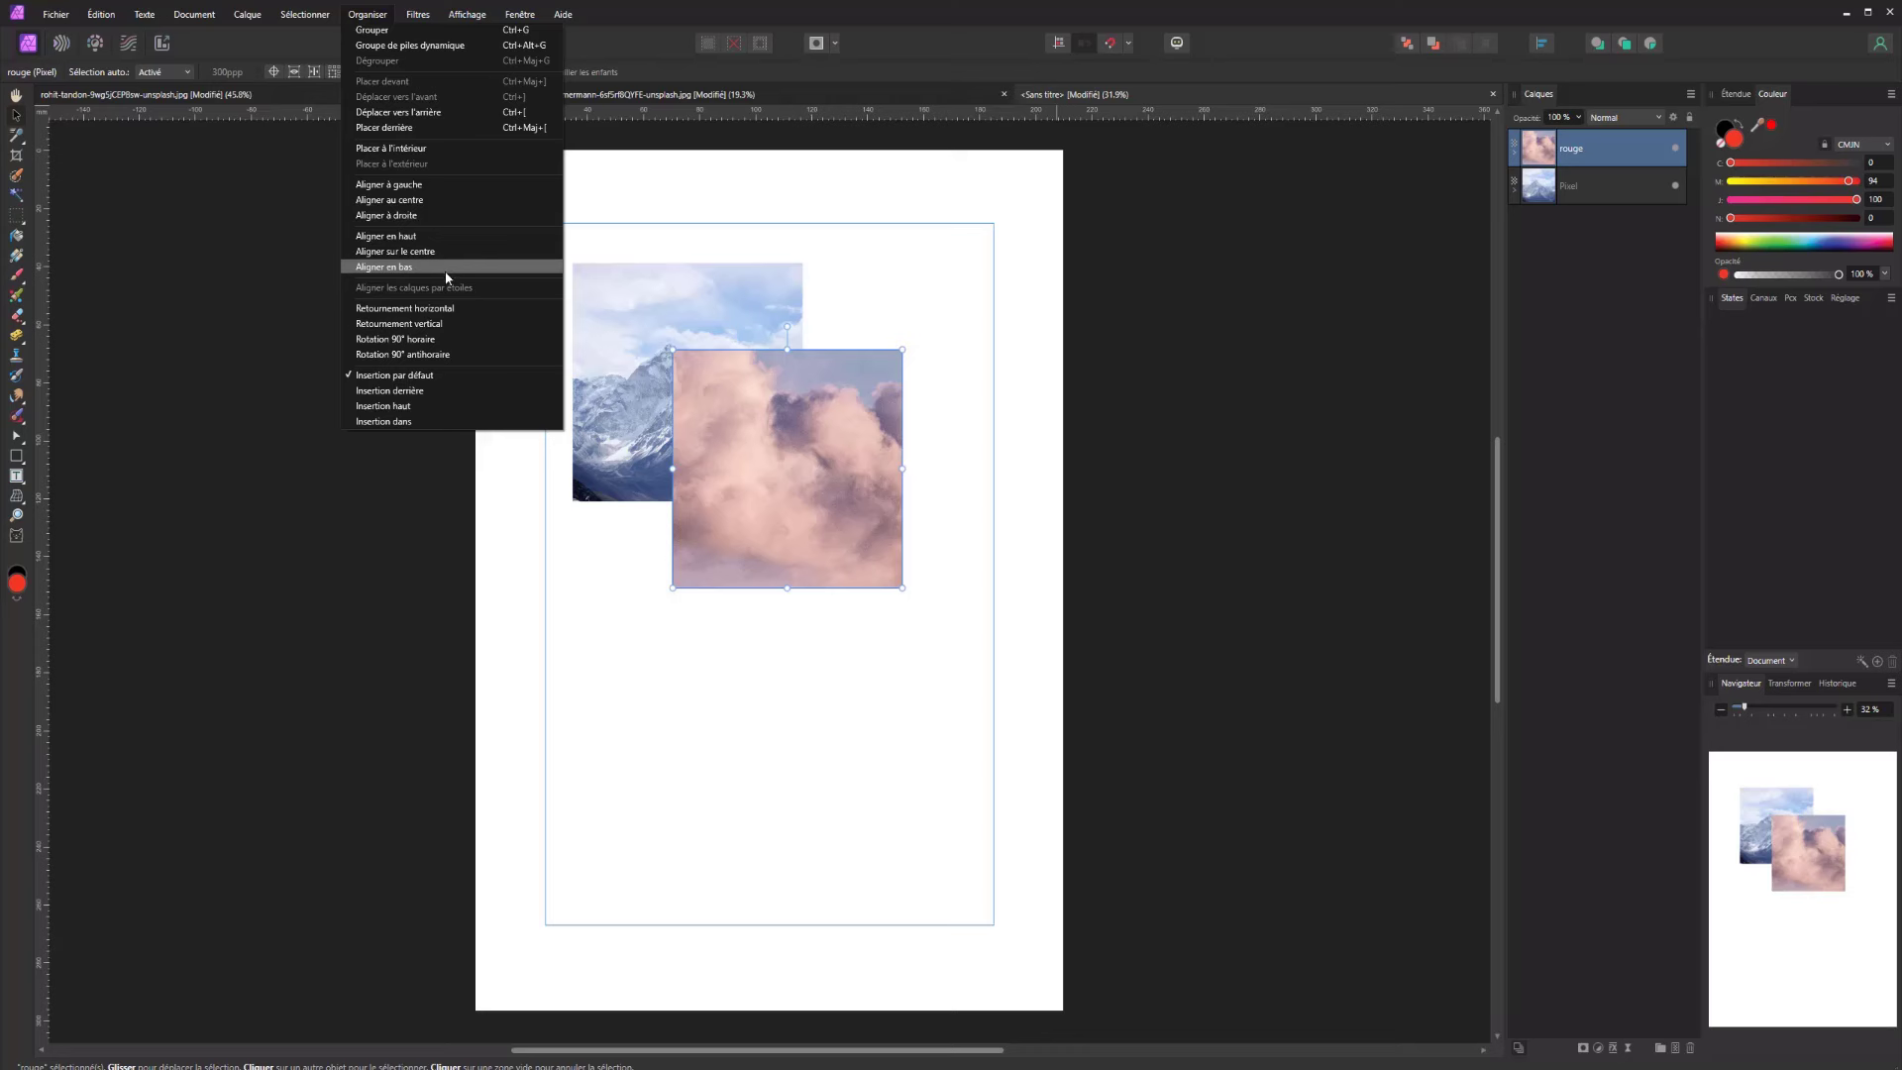
left_click(450, 184)
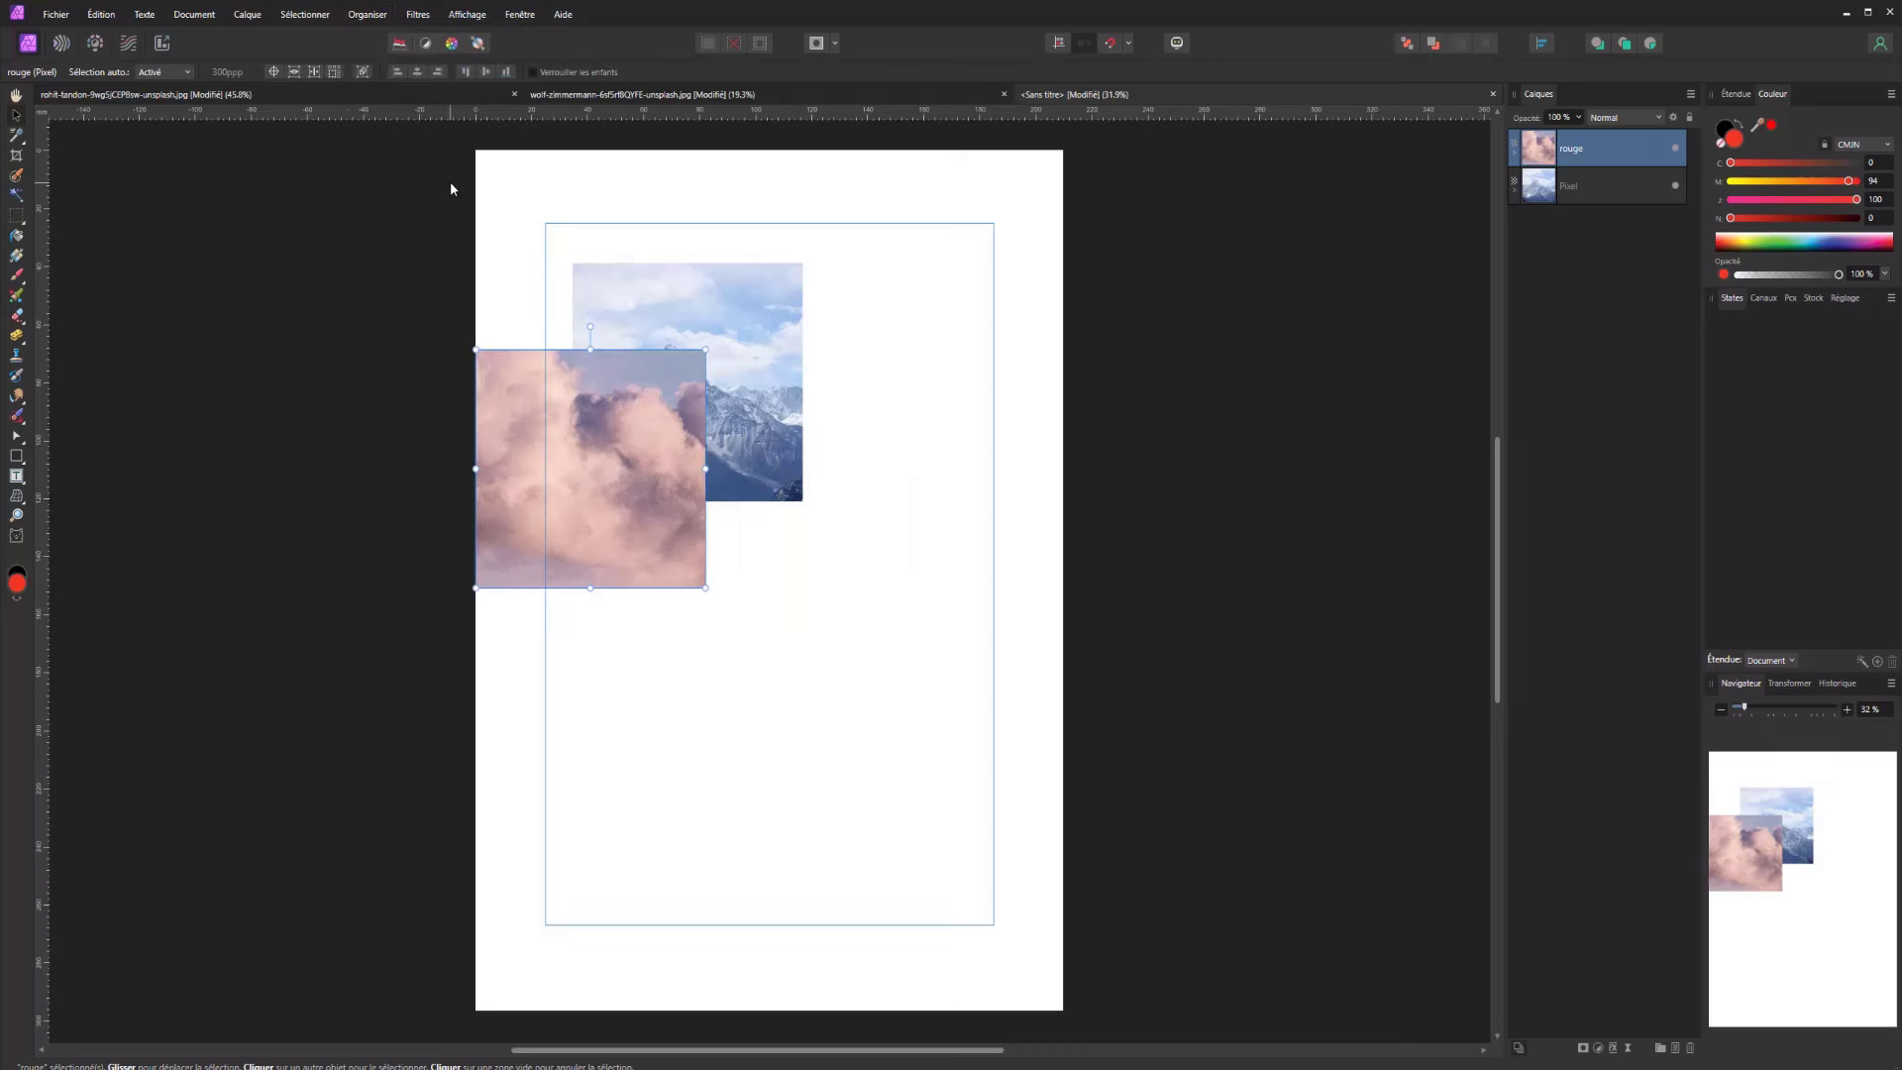
left_click(368, 14)
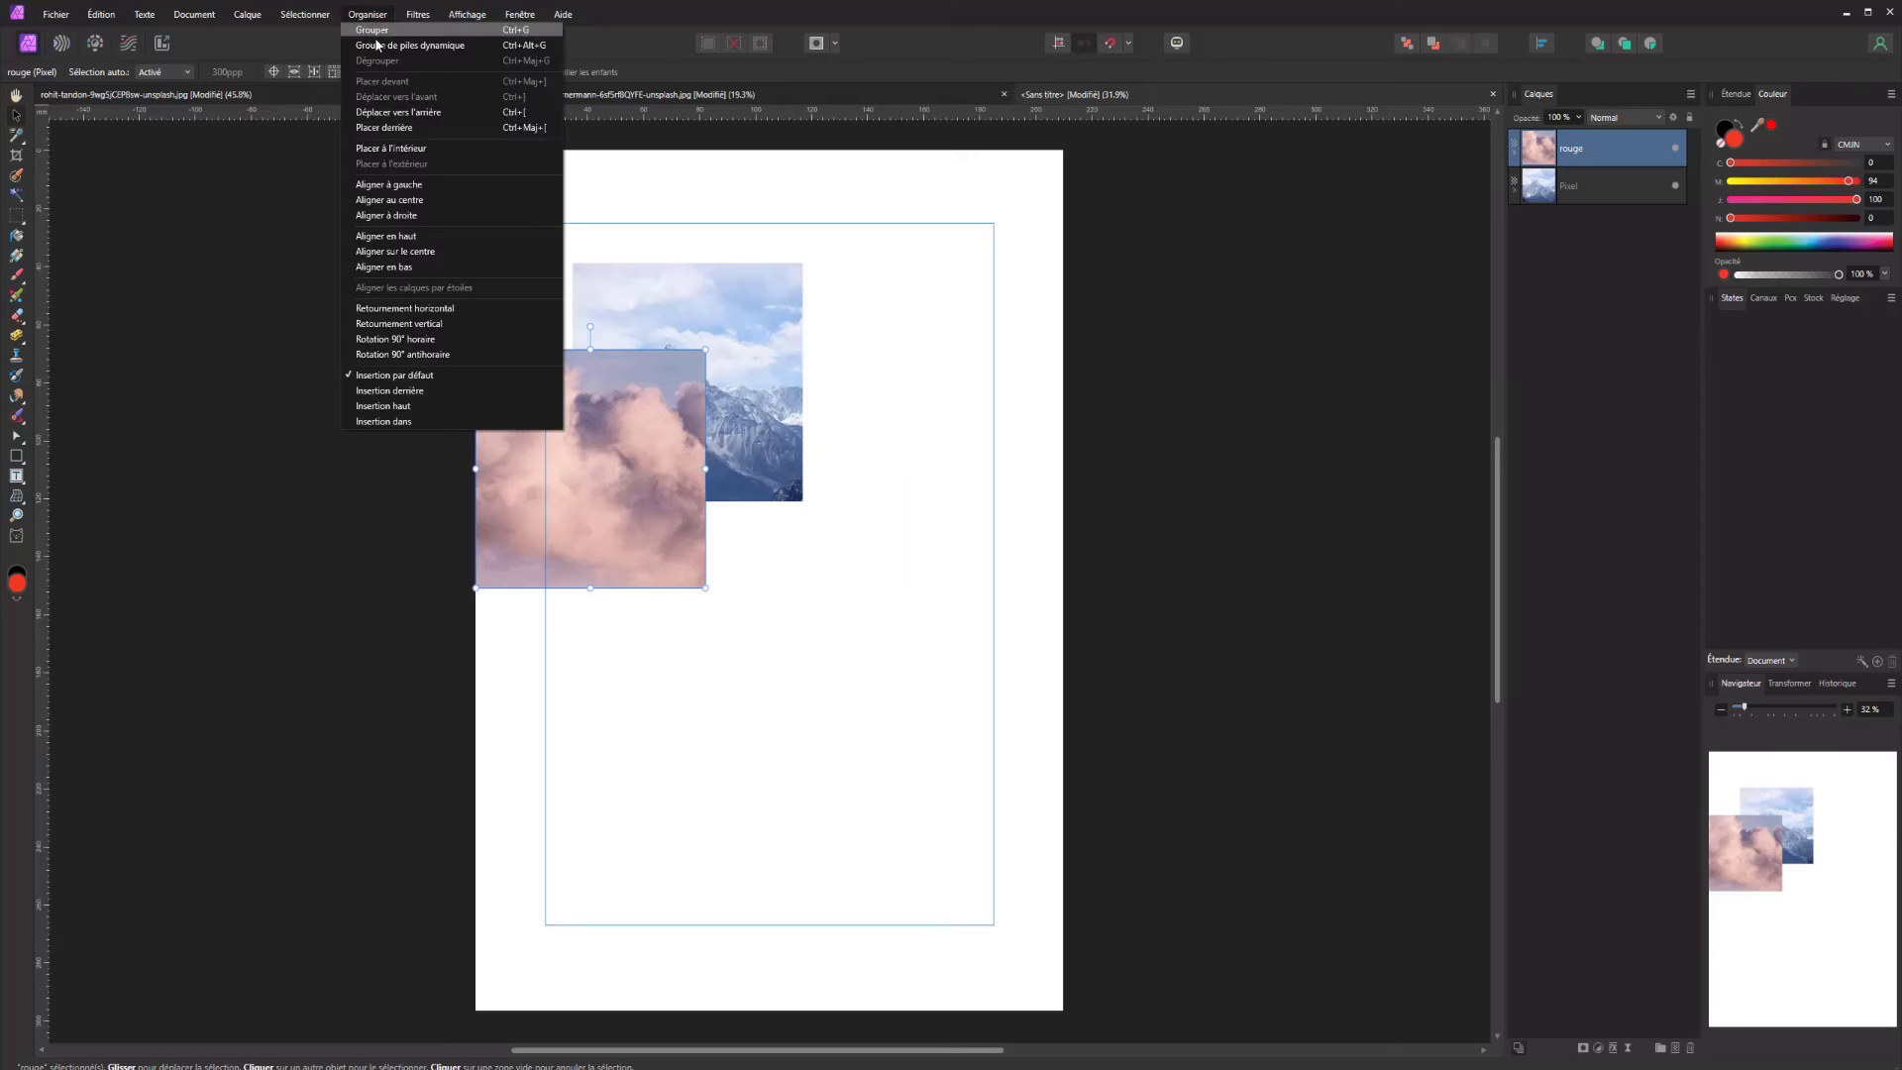
left_click(397, 199)
Flip the rouge layer horizontally, and move it near the page's lower-right corner, clear of the mountain
left_click(379, 14)
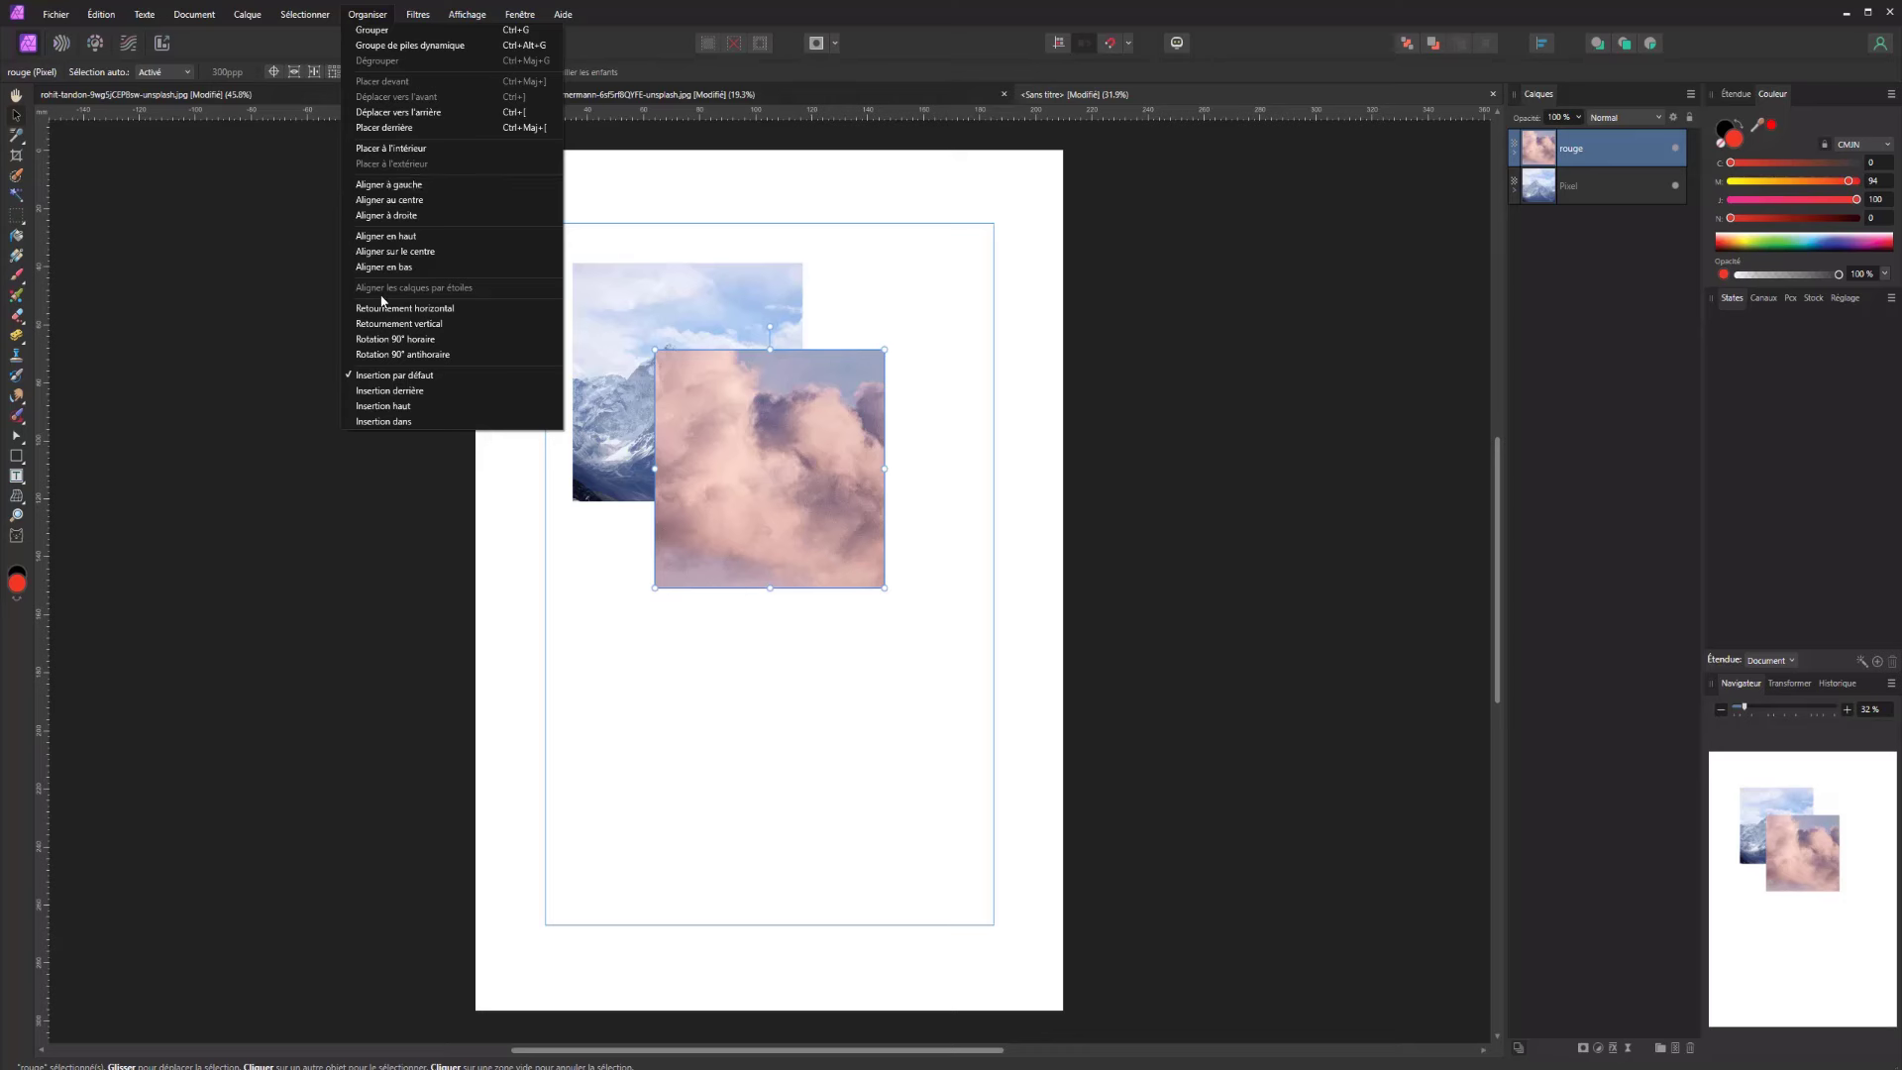
left_click(462, 310)
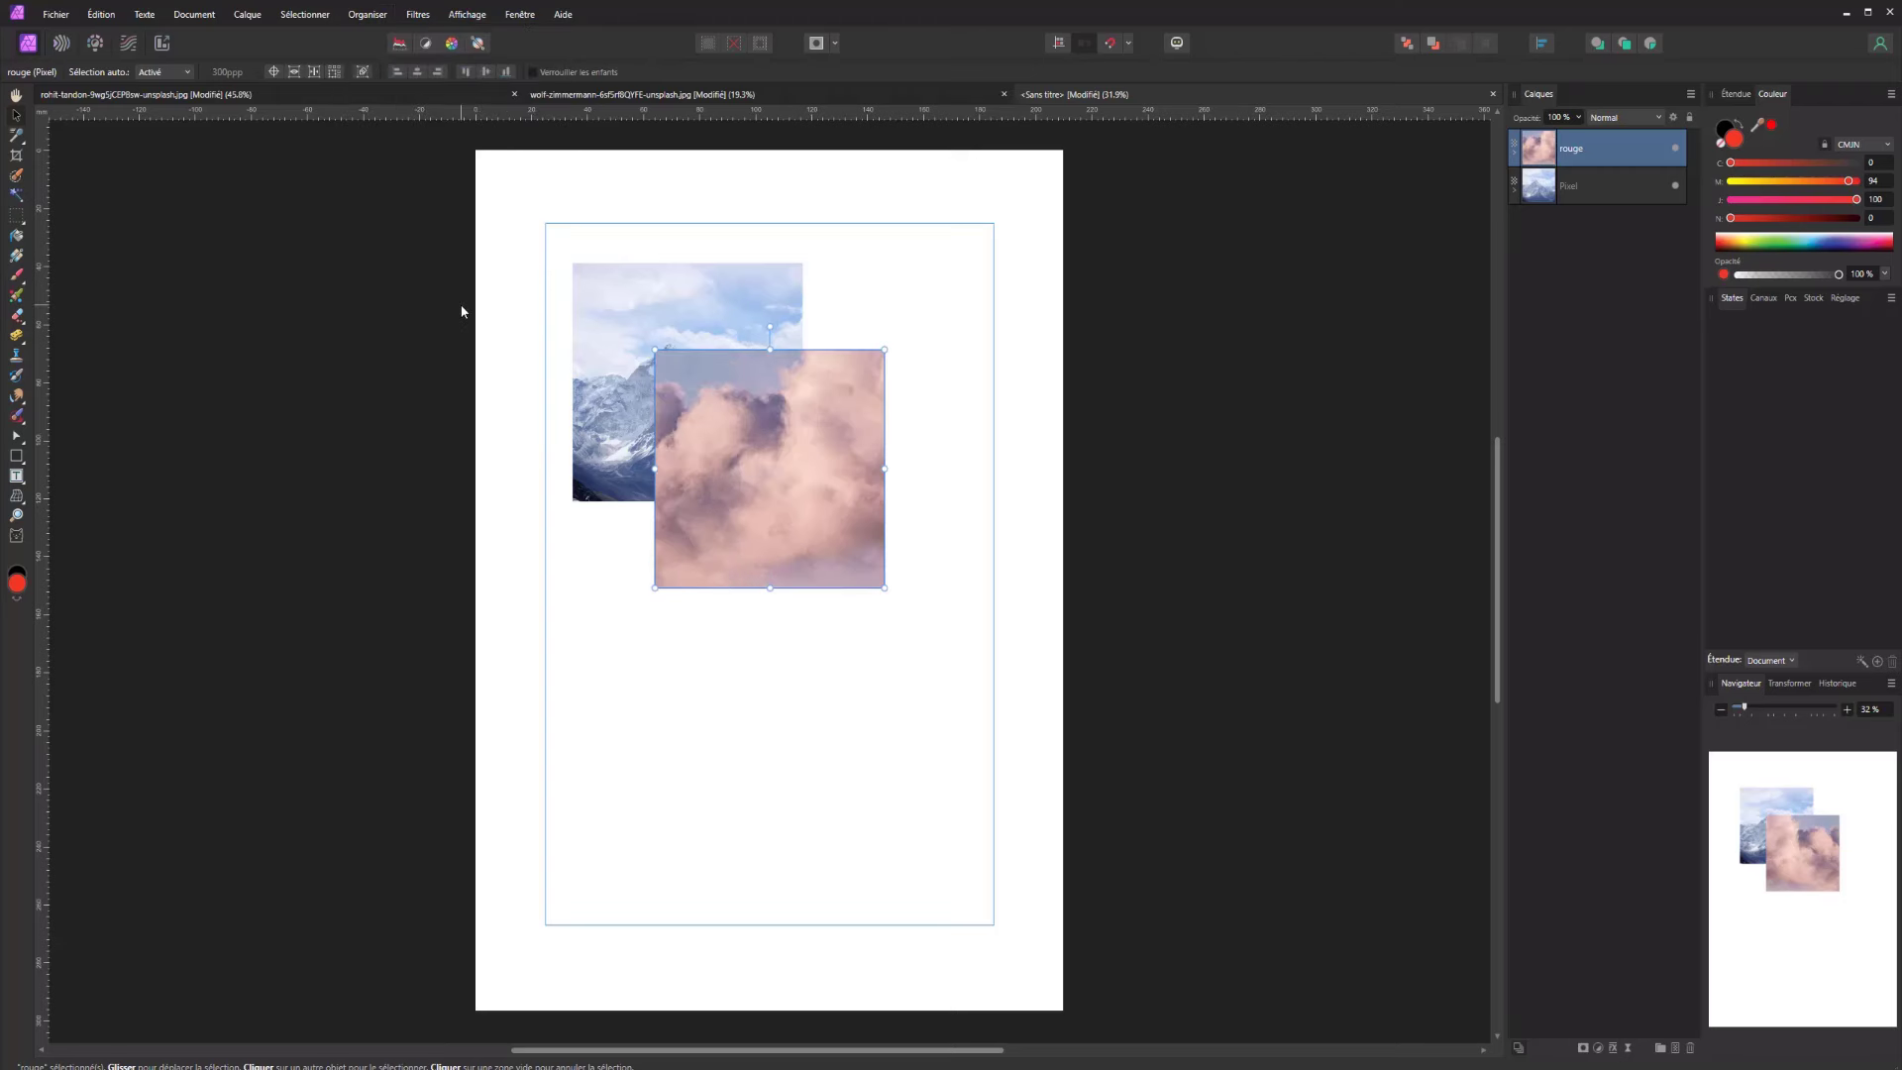
left_click_drag(751, 433, 850, 746)
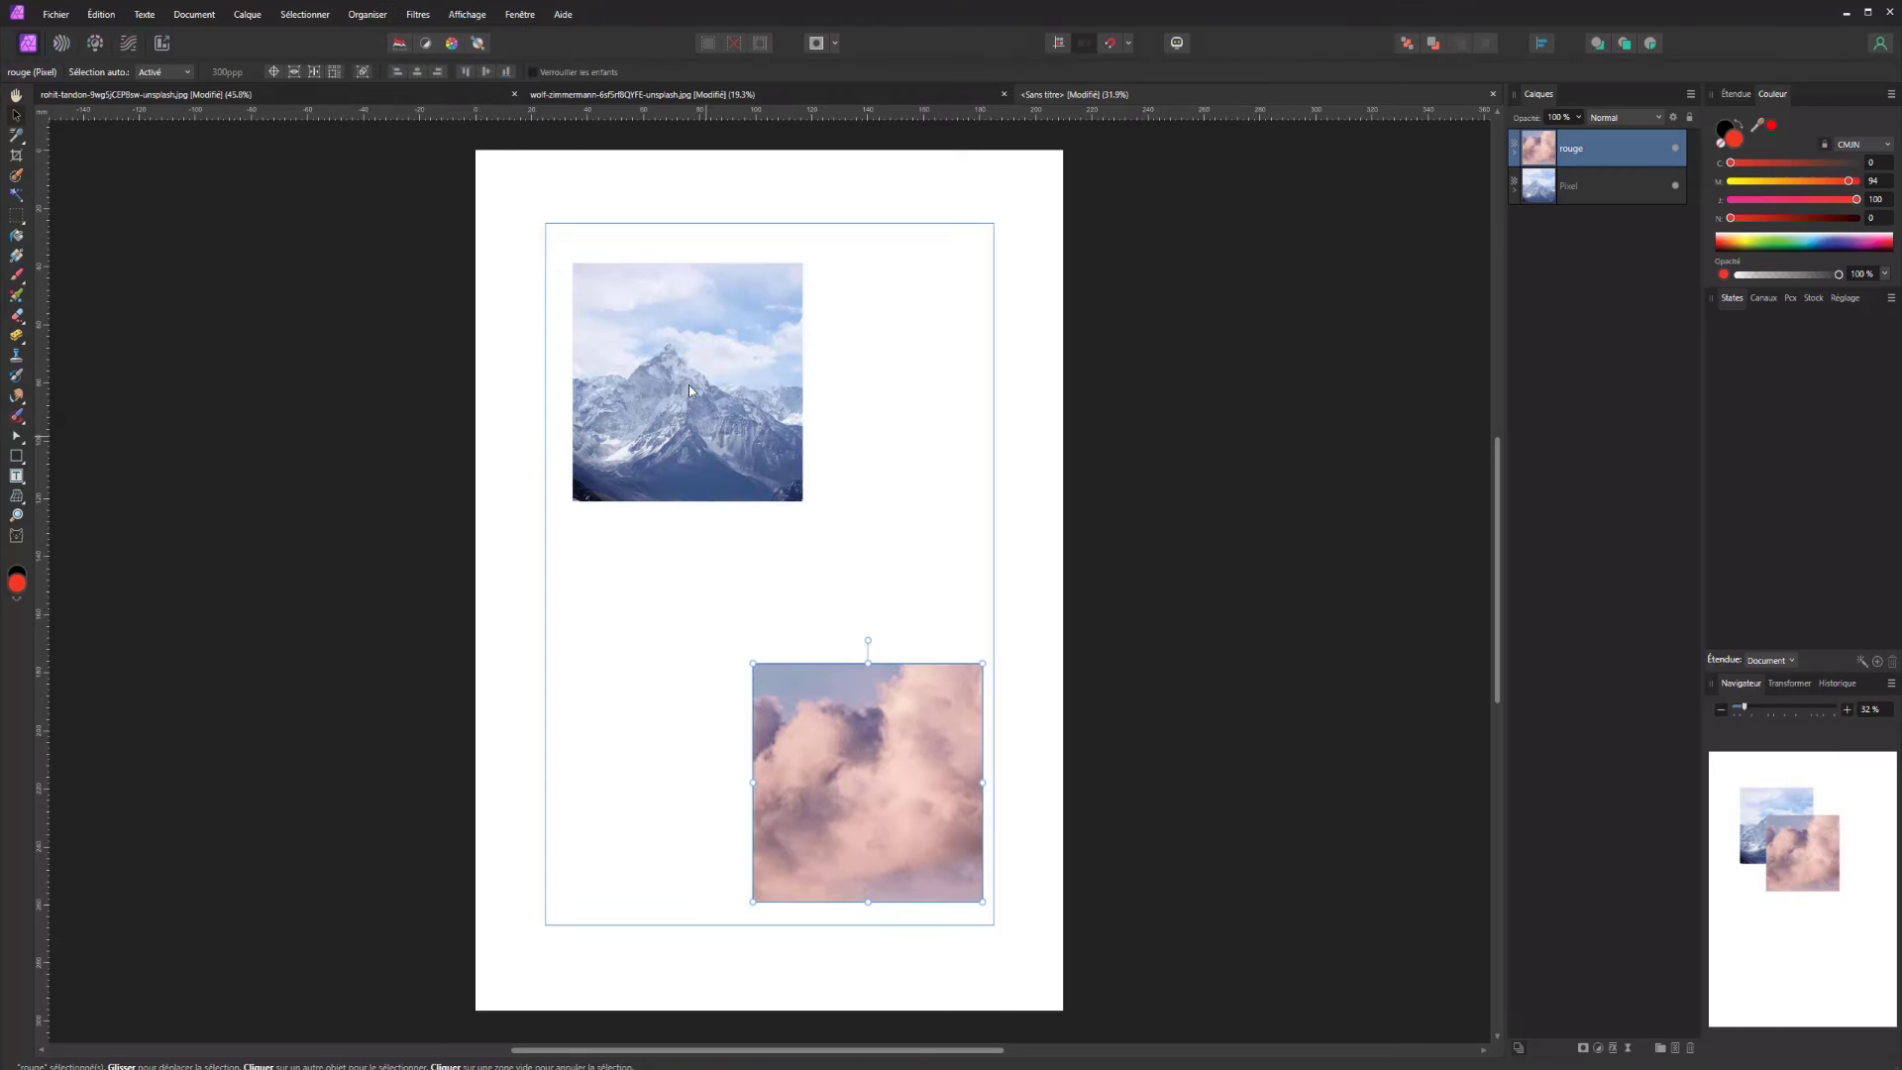
Flip the mountain's Pixel layer horizontally, and flip it vertically as well
left_click(1564, 190)
left_click(384, 13)
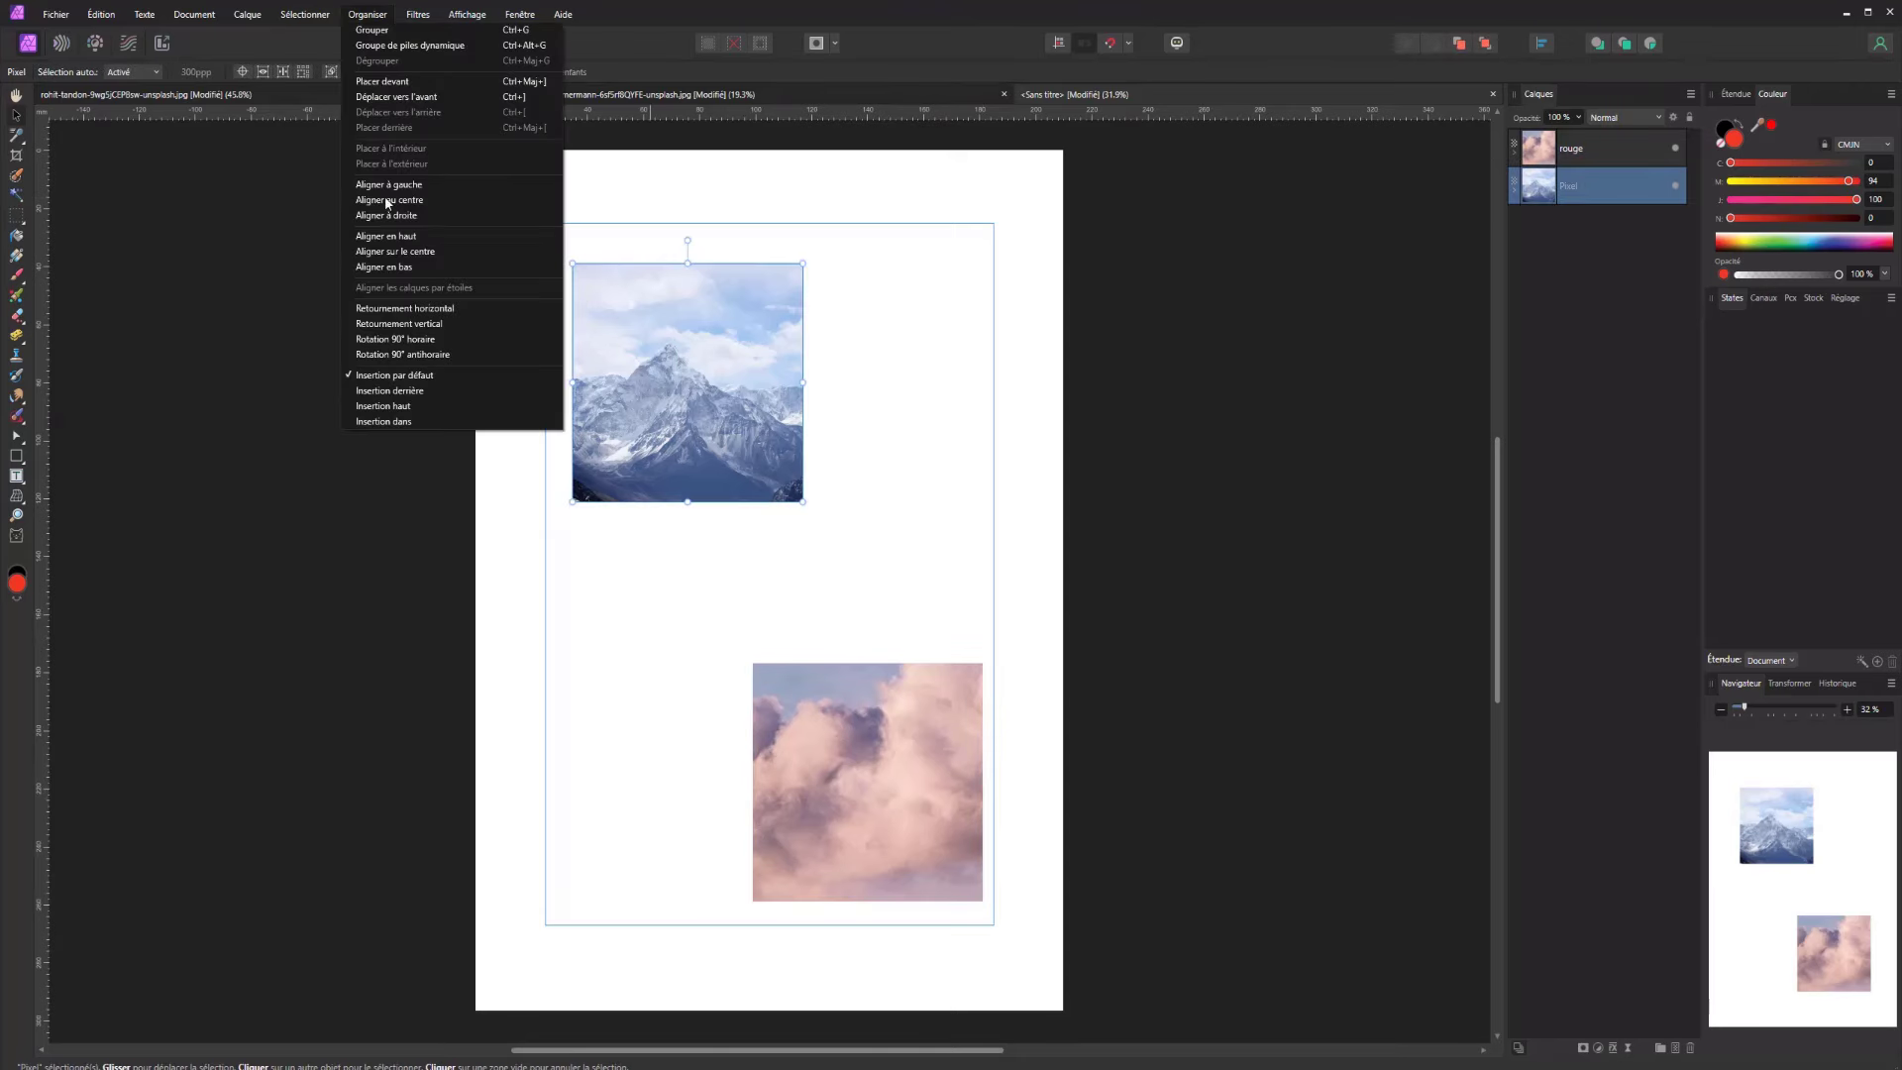
left_click(401, 313)
left_click(396, 14)
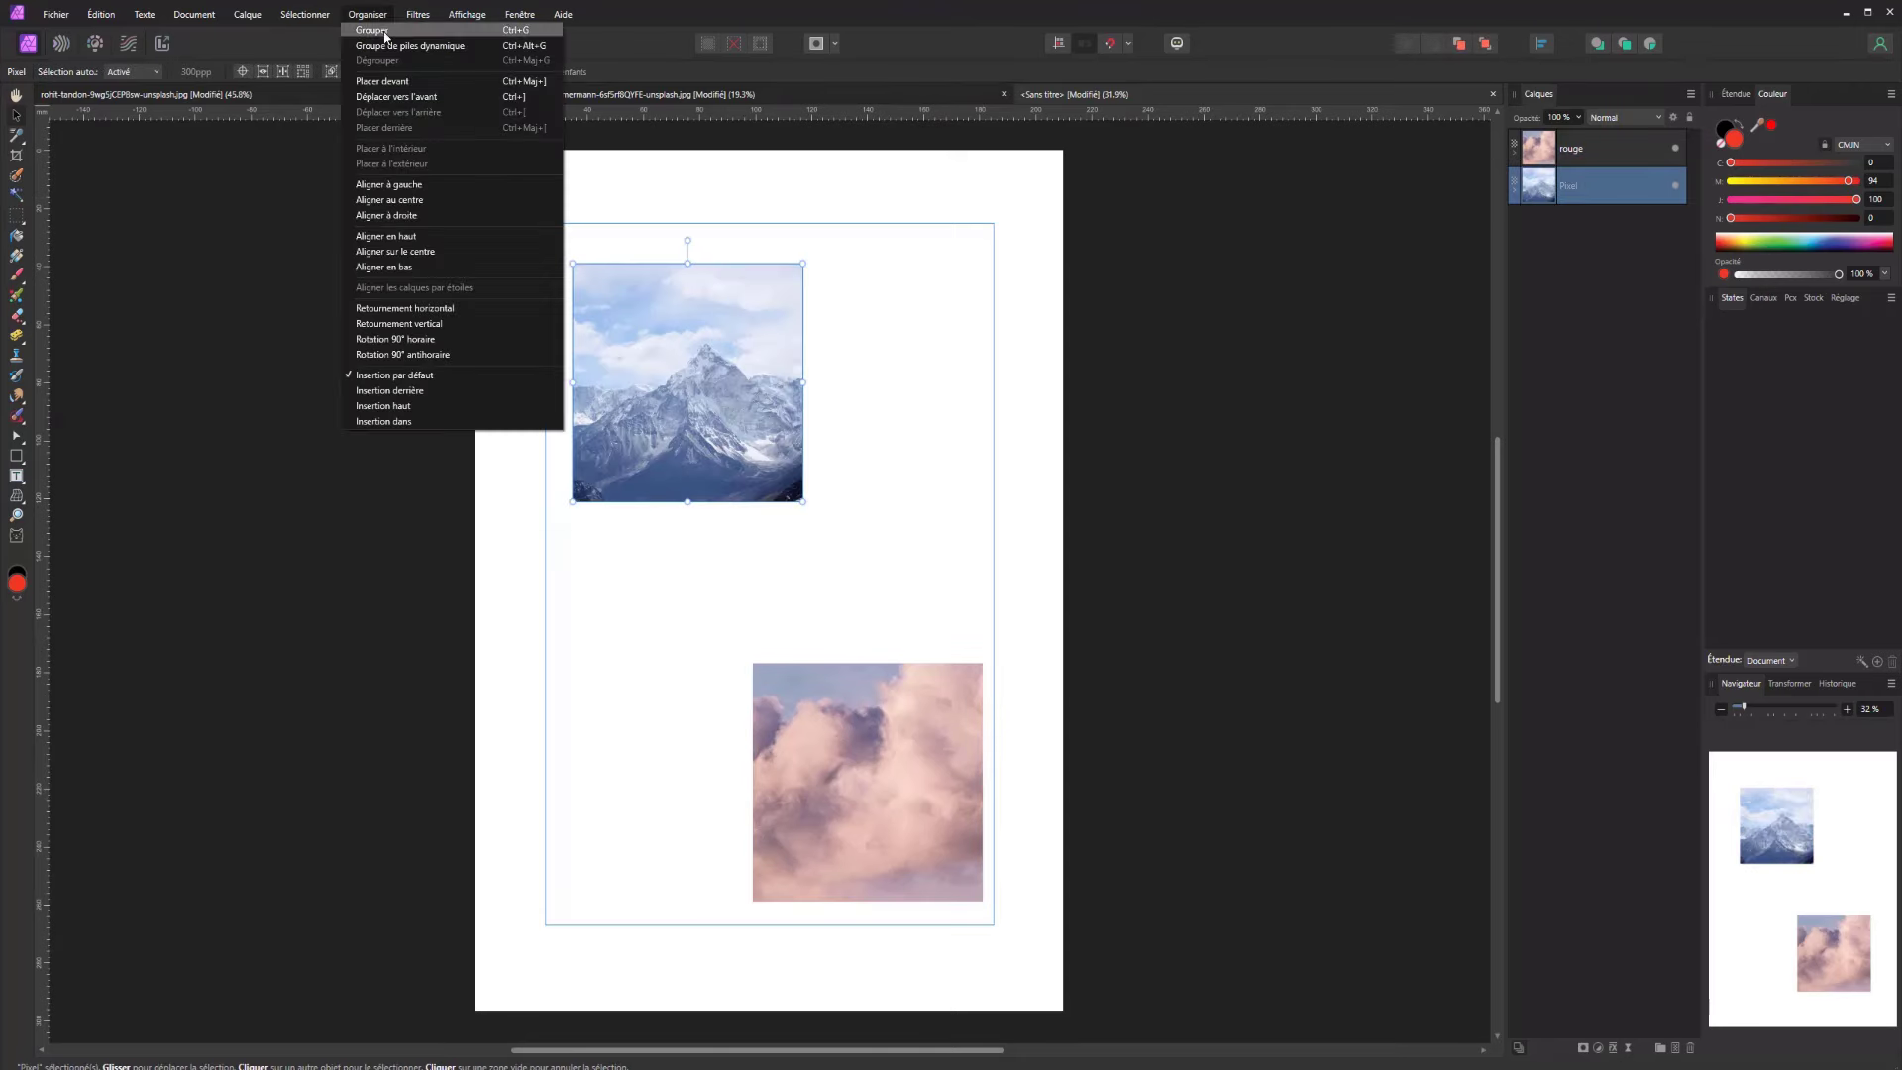
left_click(412, 323)
Rotate the mountain's Pixel layer 90° clockwise twice
left_click(367, 14)
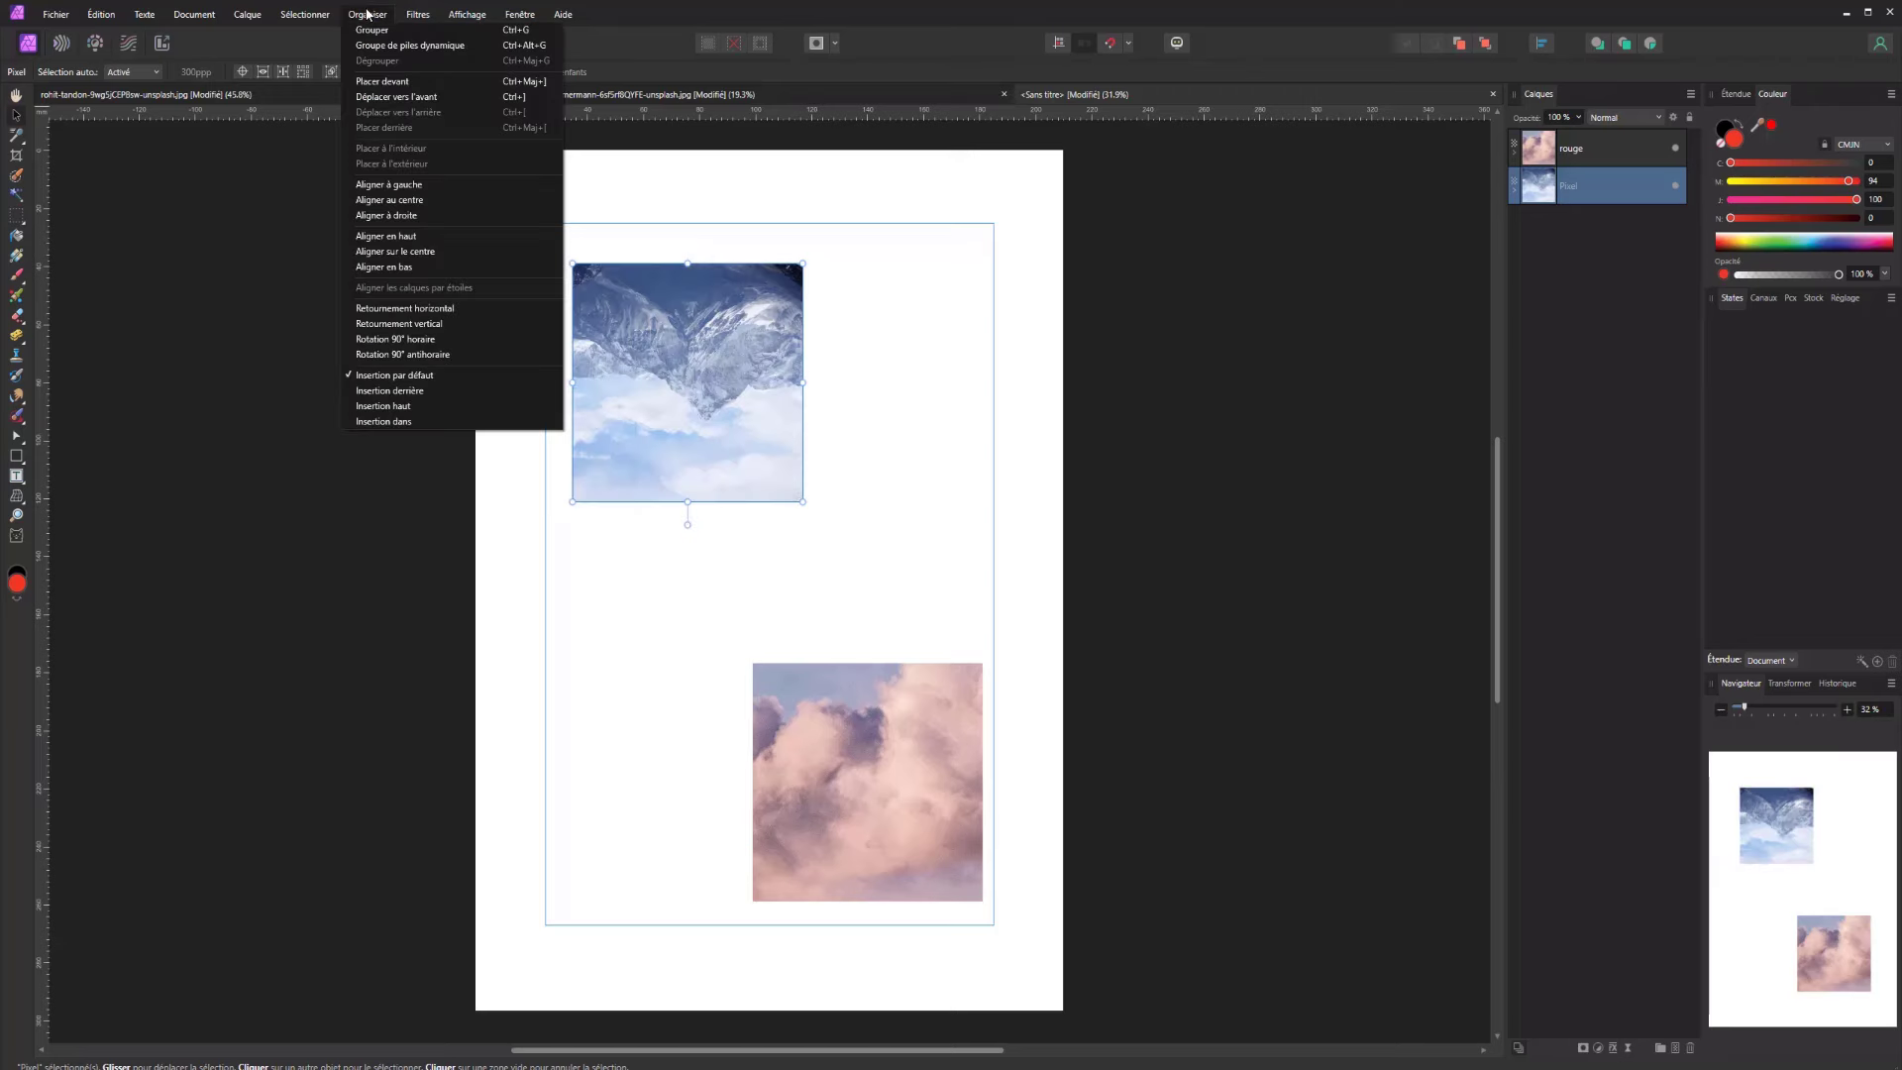
left_click(402, 339)
left_click(376, 13)
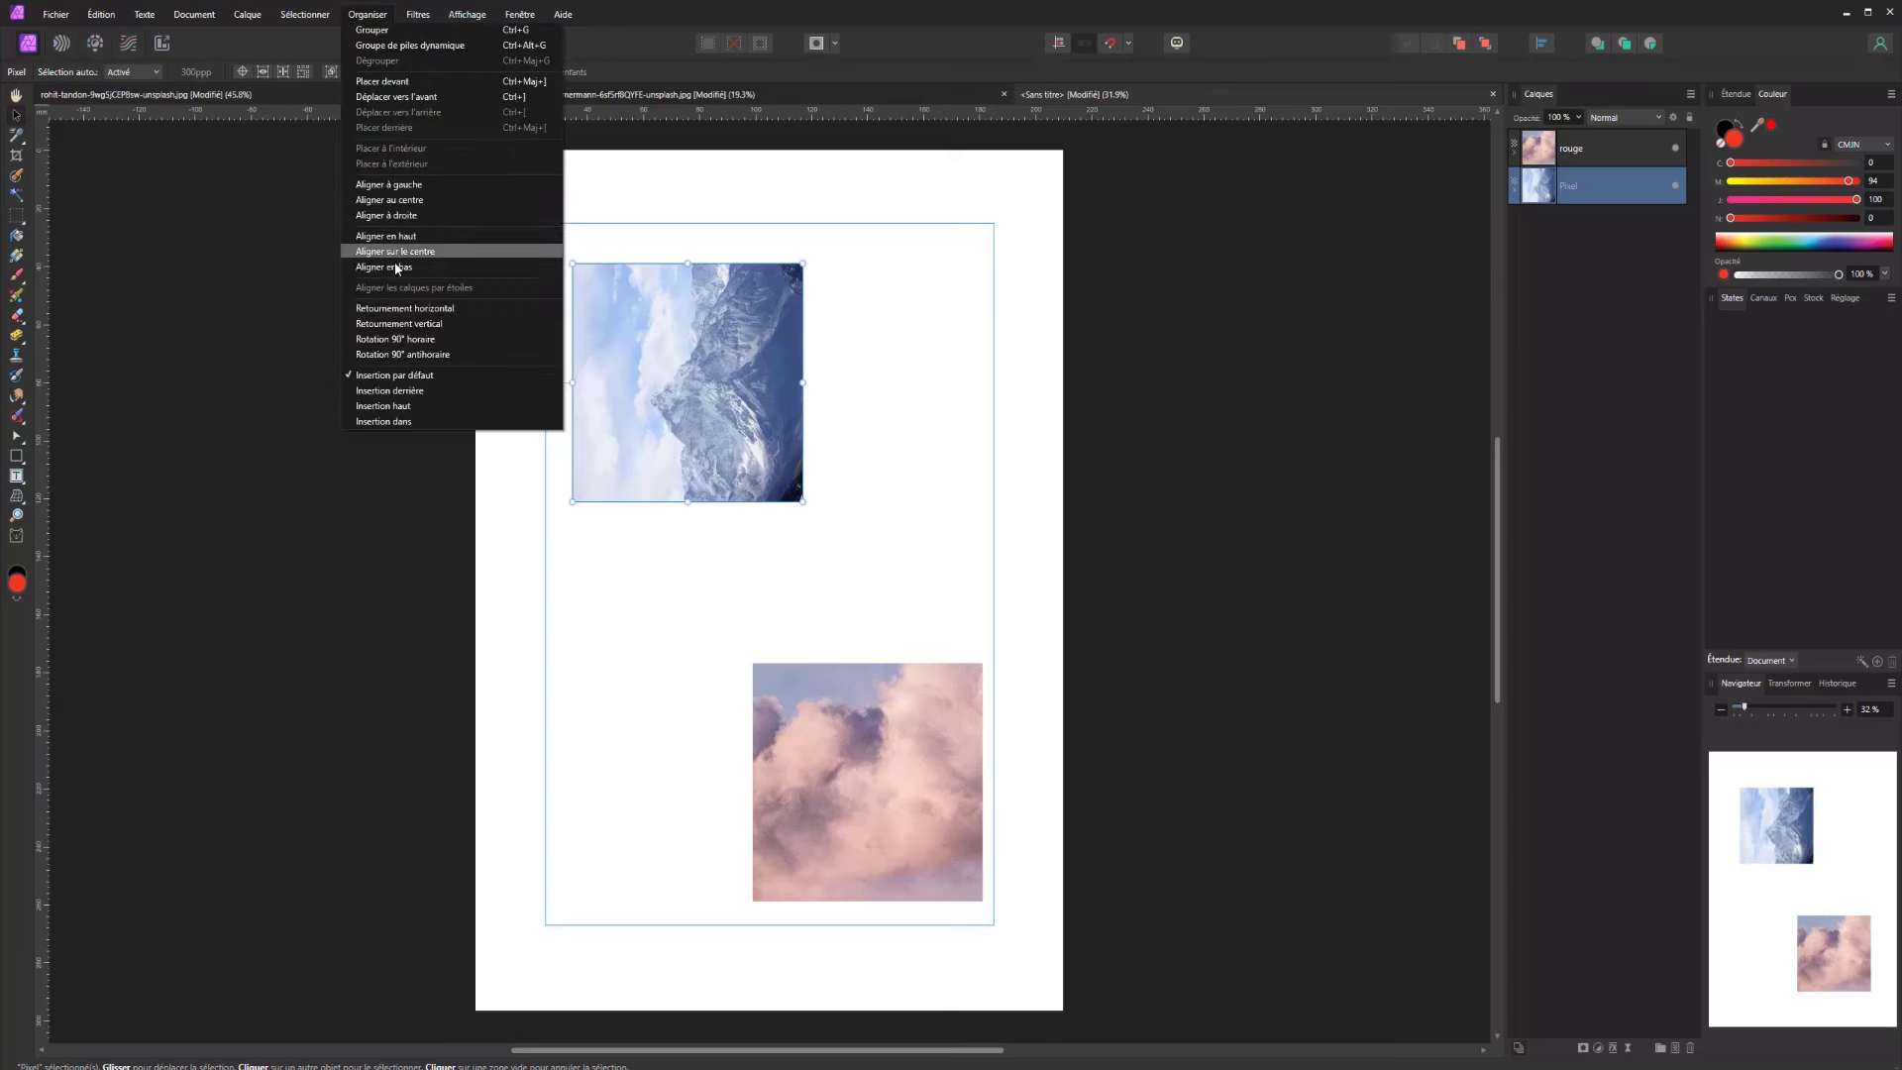
left_click(403, 337)
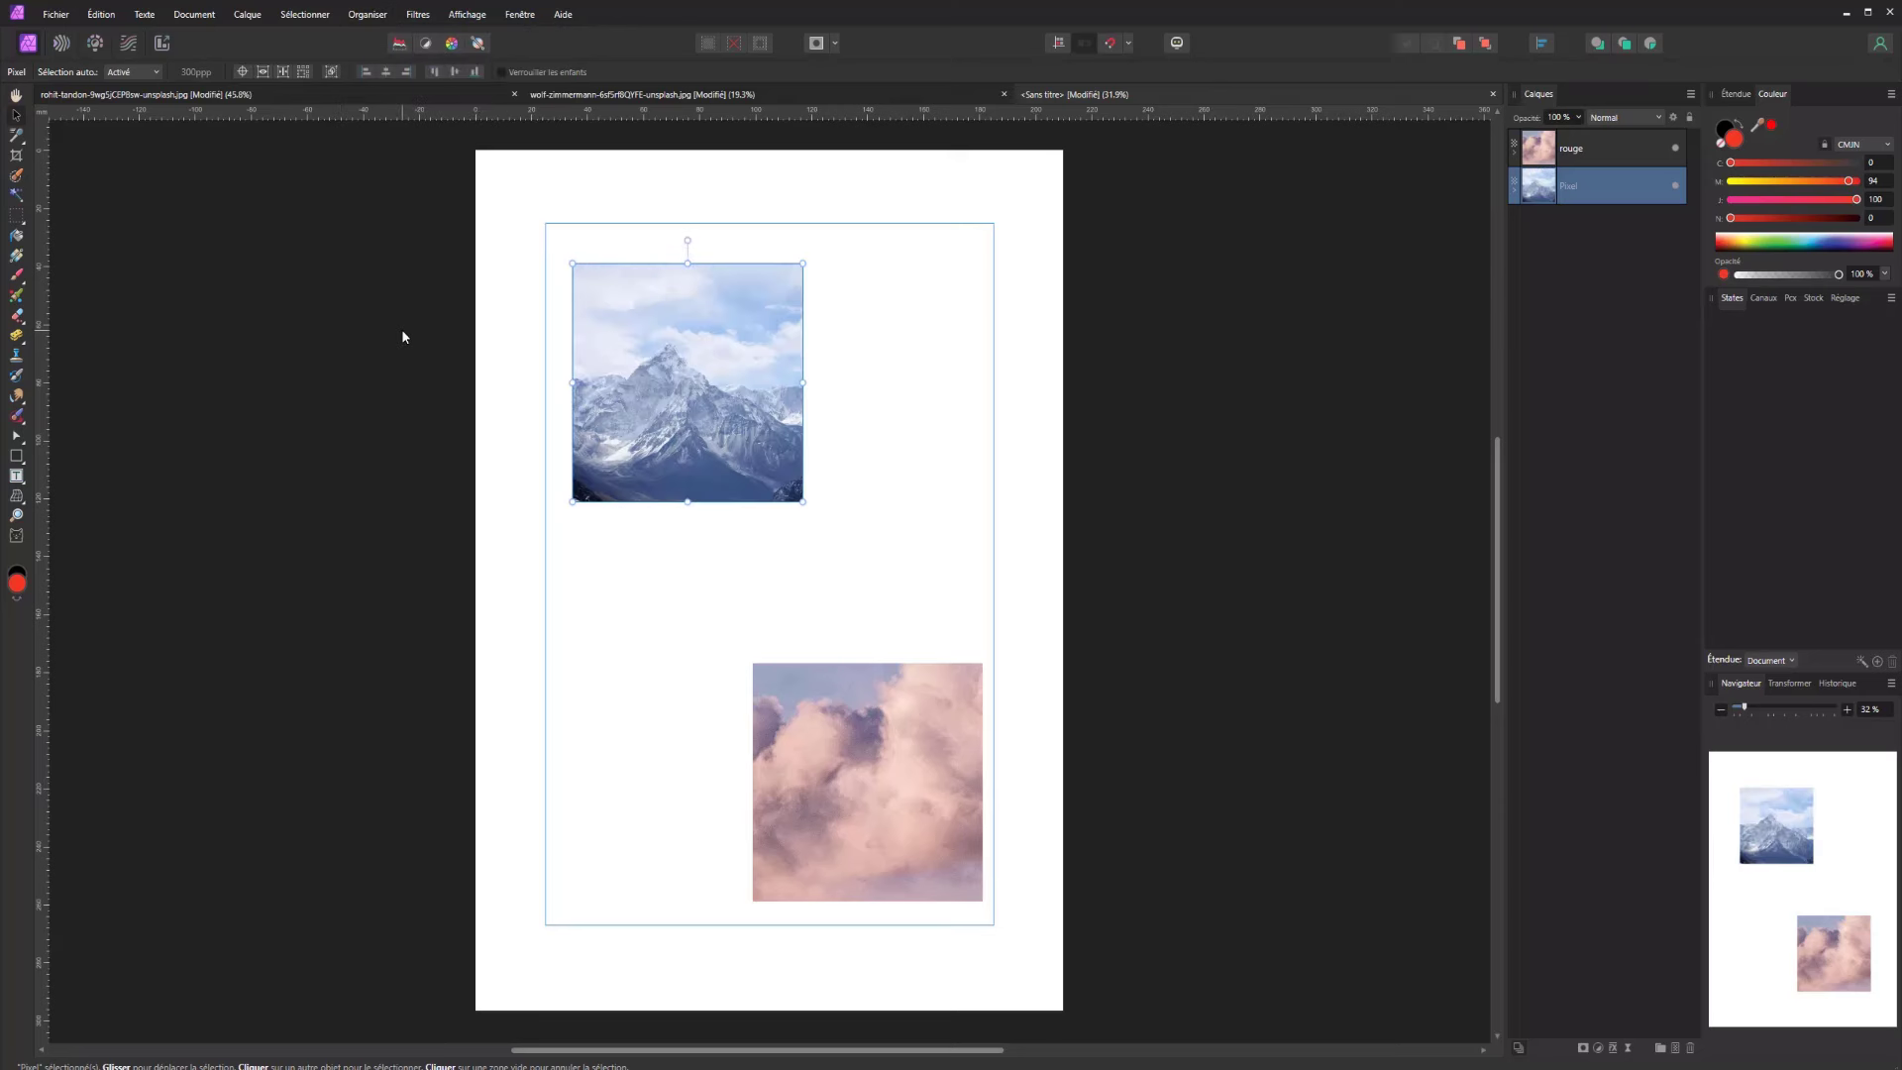
Set the layer insertion mode to Insertion derrière, and try a brush stroke beside the mountain photo before undoing it
left_click(368, 14)
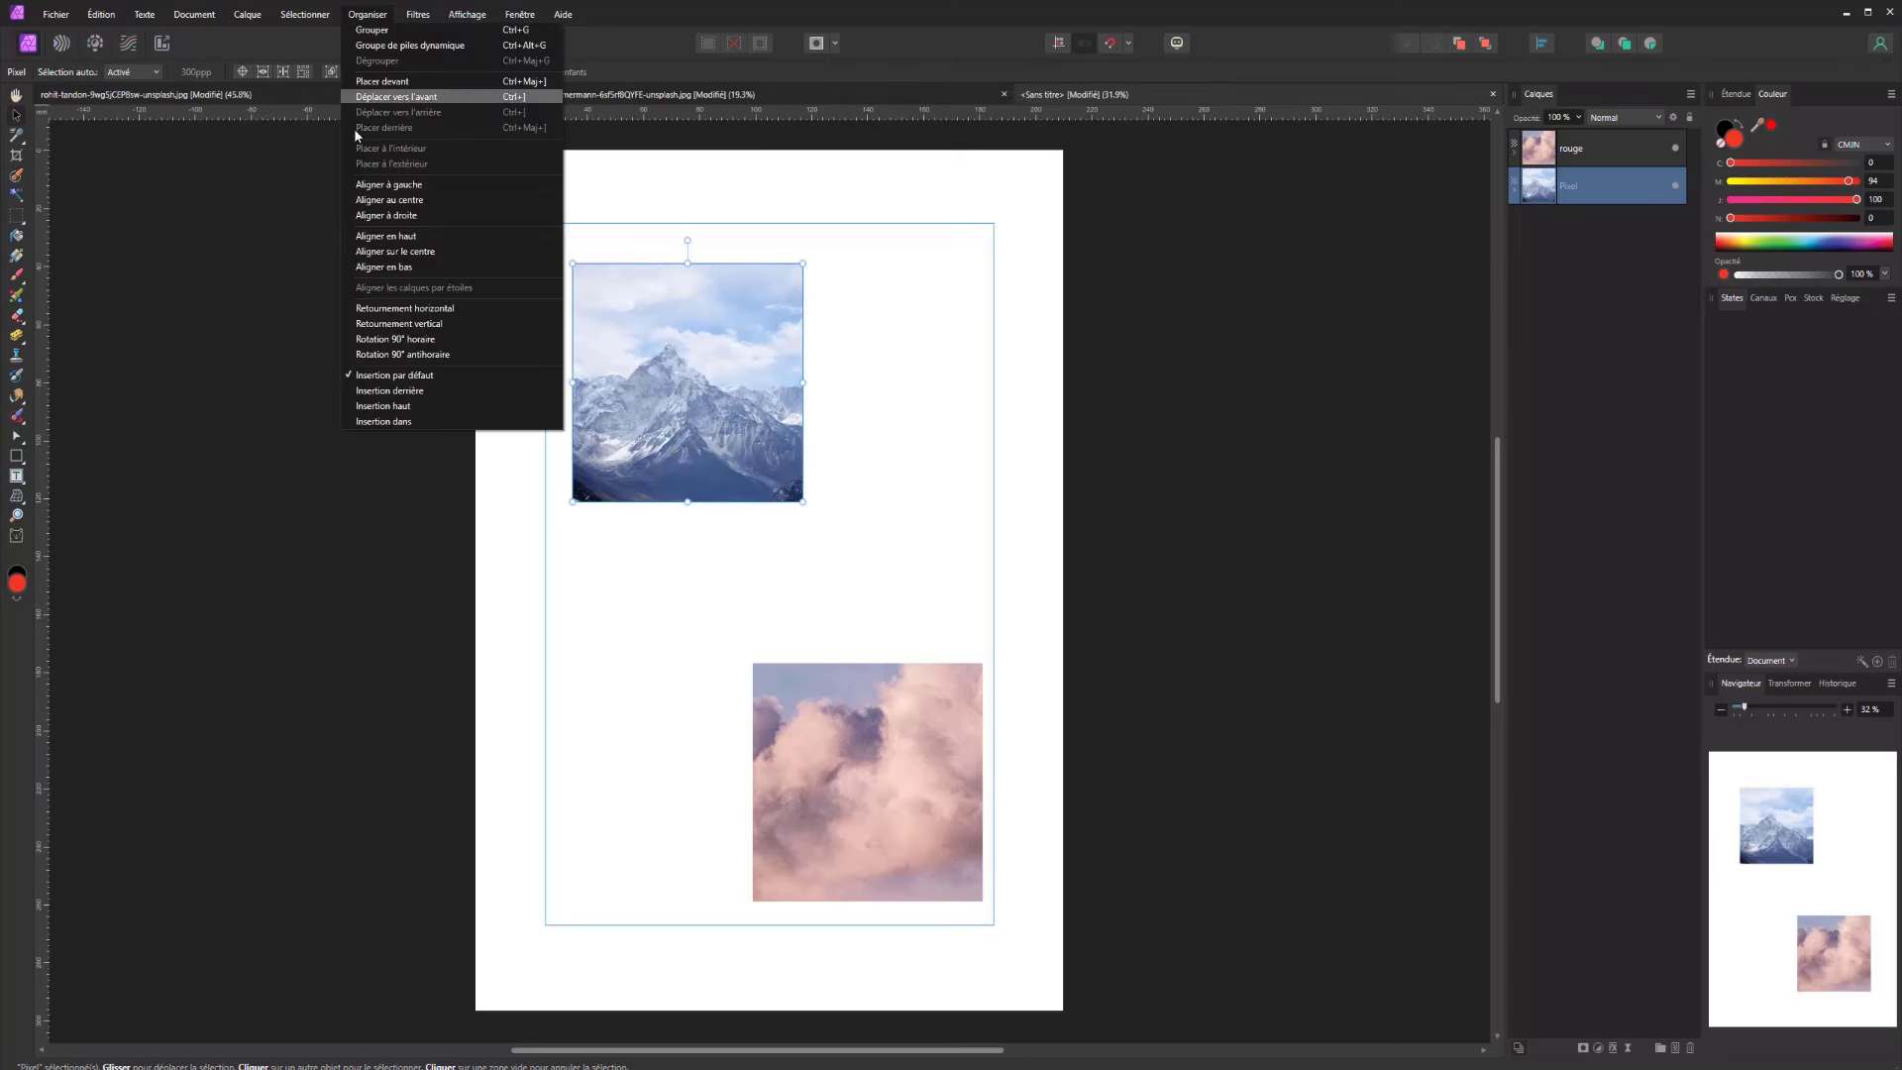
left_click(426, 391)
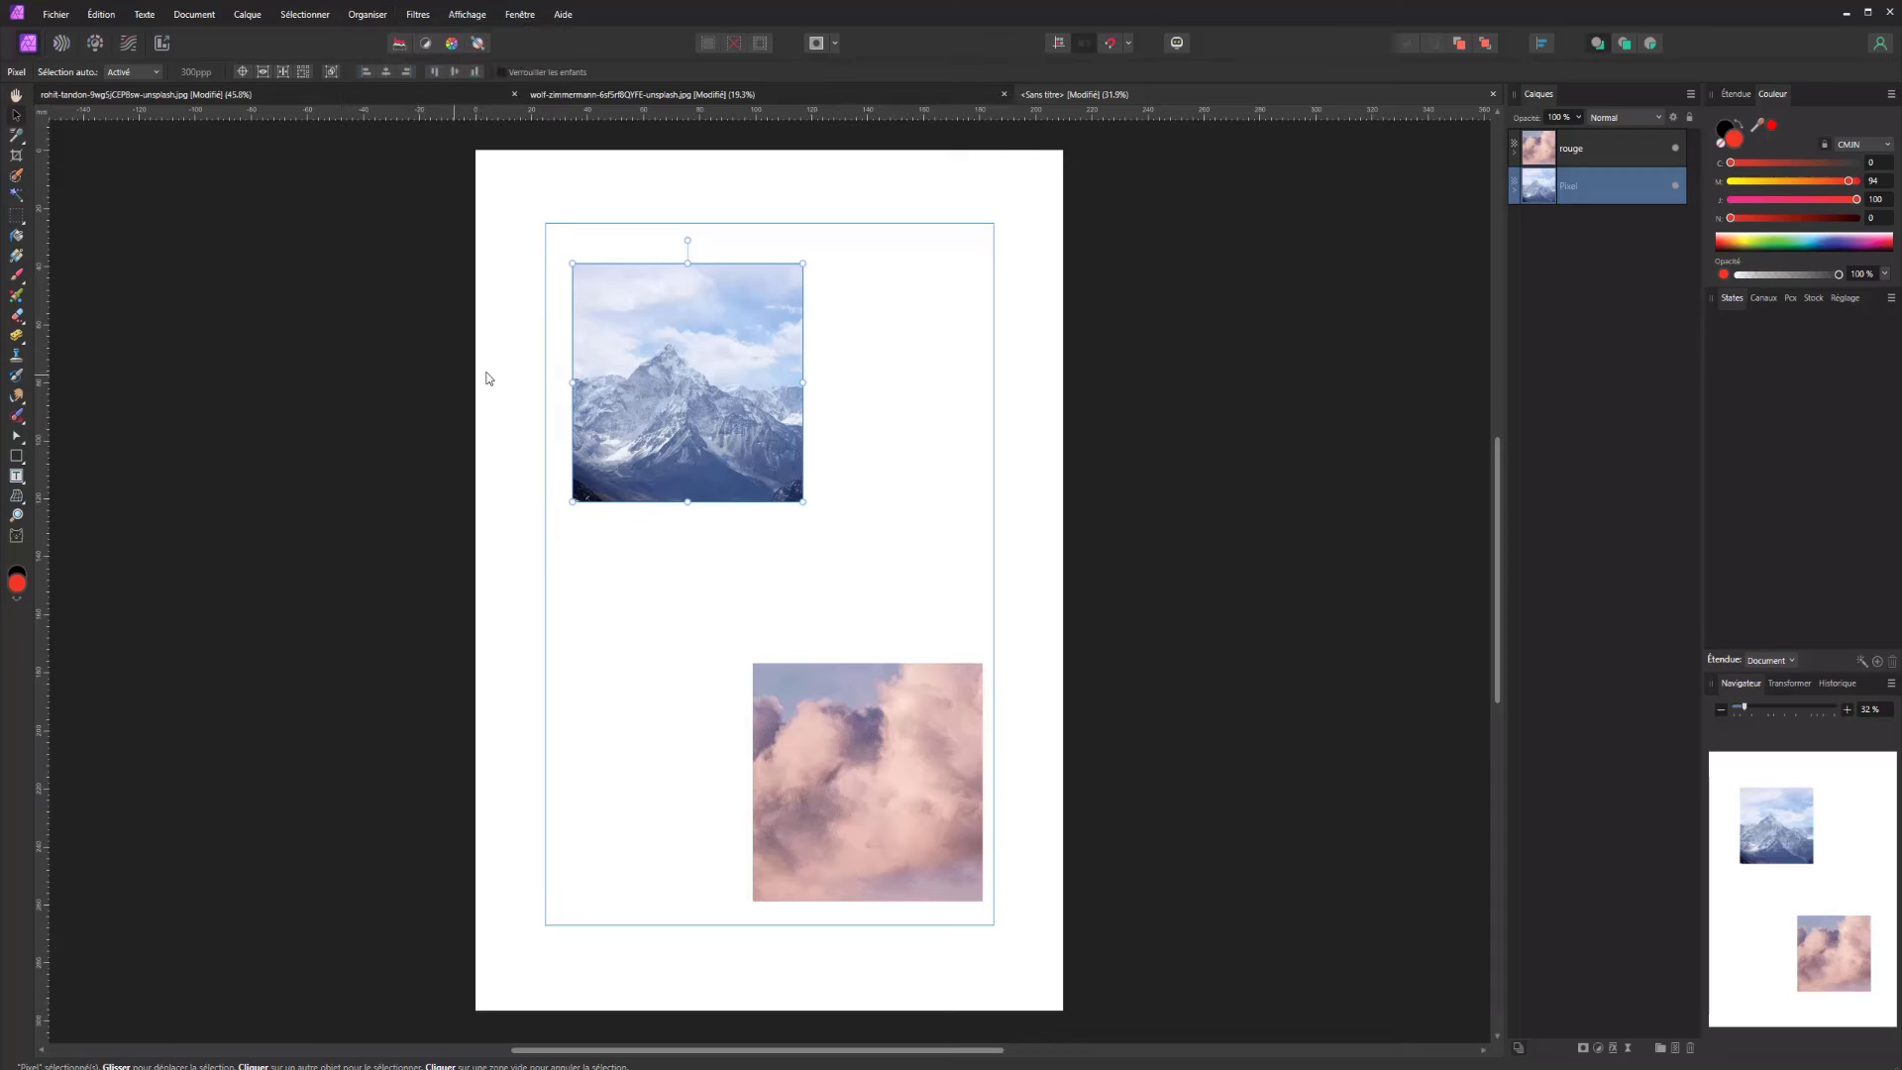
left_click(17, 275)
mouse_move(861, 343)
left_mouse_down()
mouse_move(778, 444)
mouse_move(806, 374)
mouse_move(779, 380)
mouse_move(835, 377)
mouse_move(820, 409)
mouse_move(813, 373)
mouse_move(870, 373)
mouse_move(805, 391)
left_mouse_up()
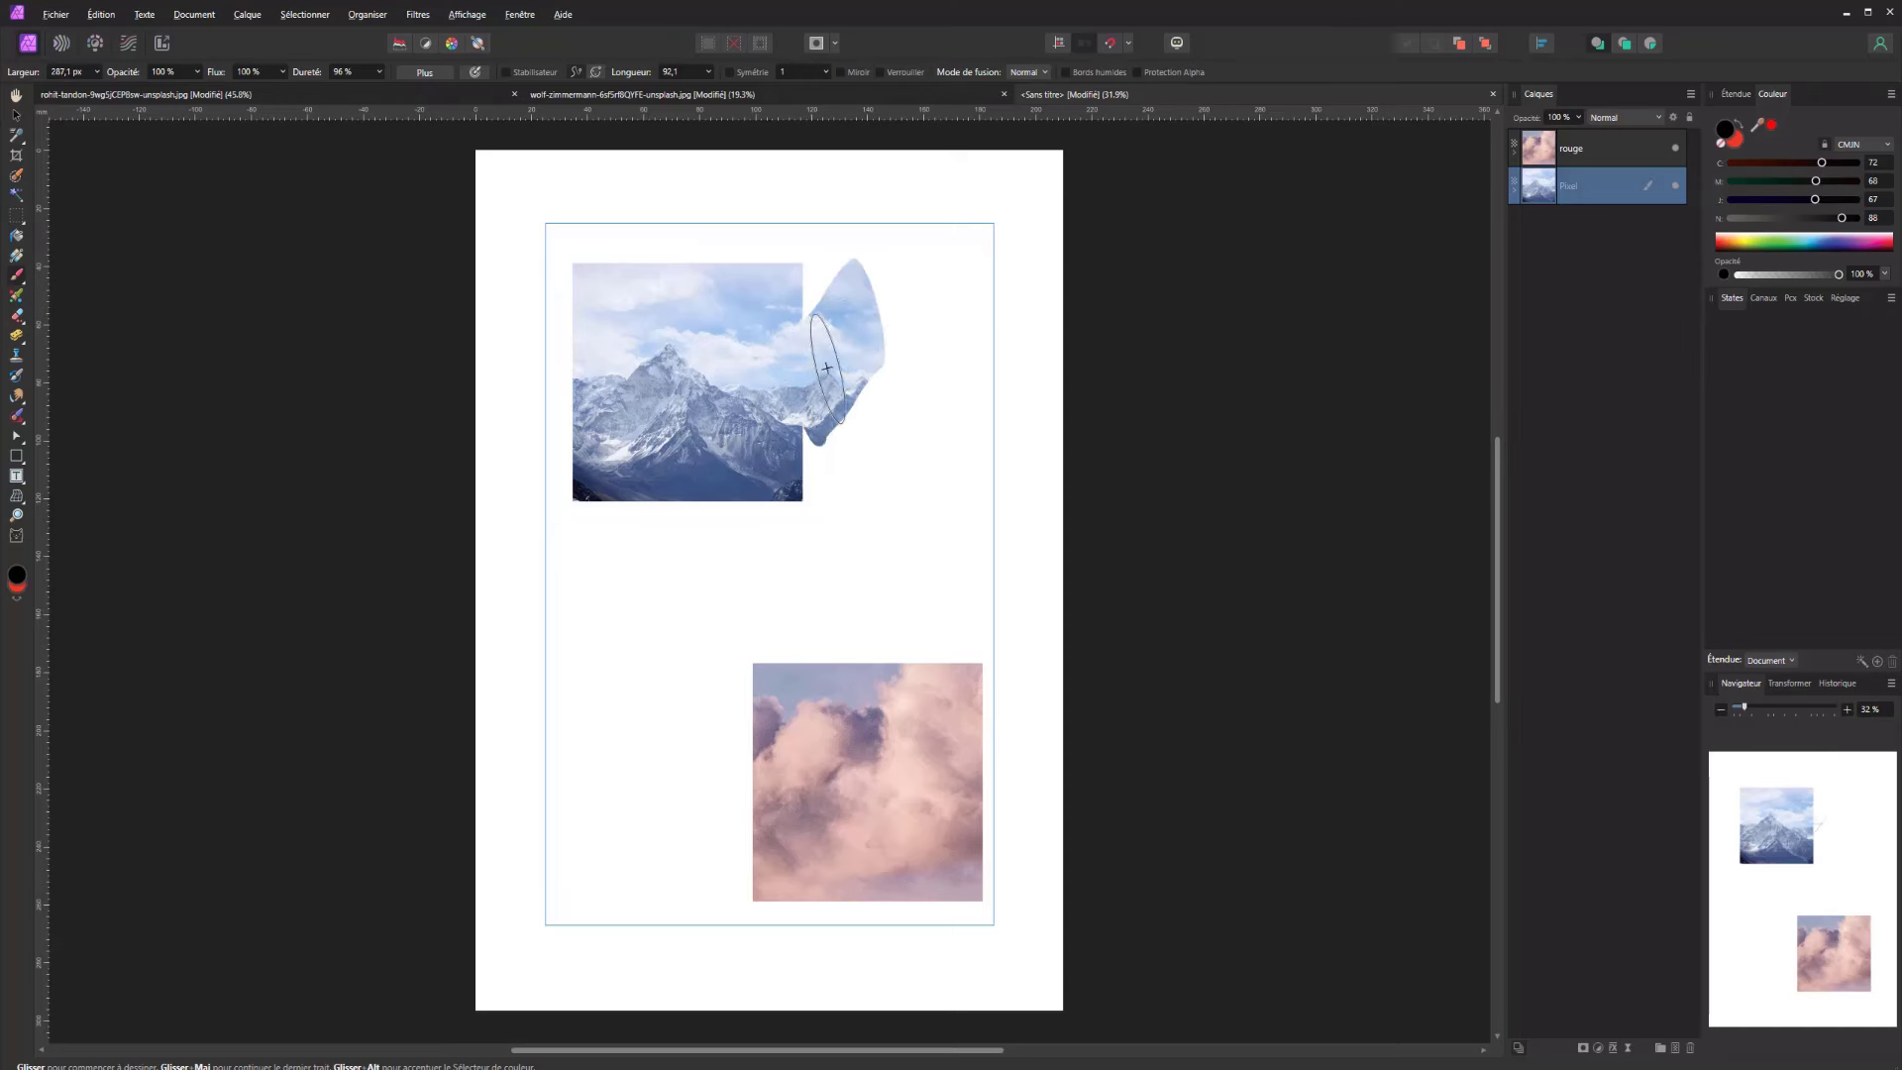
key("ctrl+z")
Insert an empty pixel layer behind the Arrière-plan layer nested in the mountain's Pixel layer, and delete it again
left_click(1513, 192)
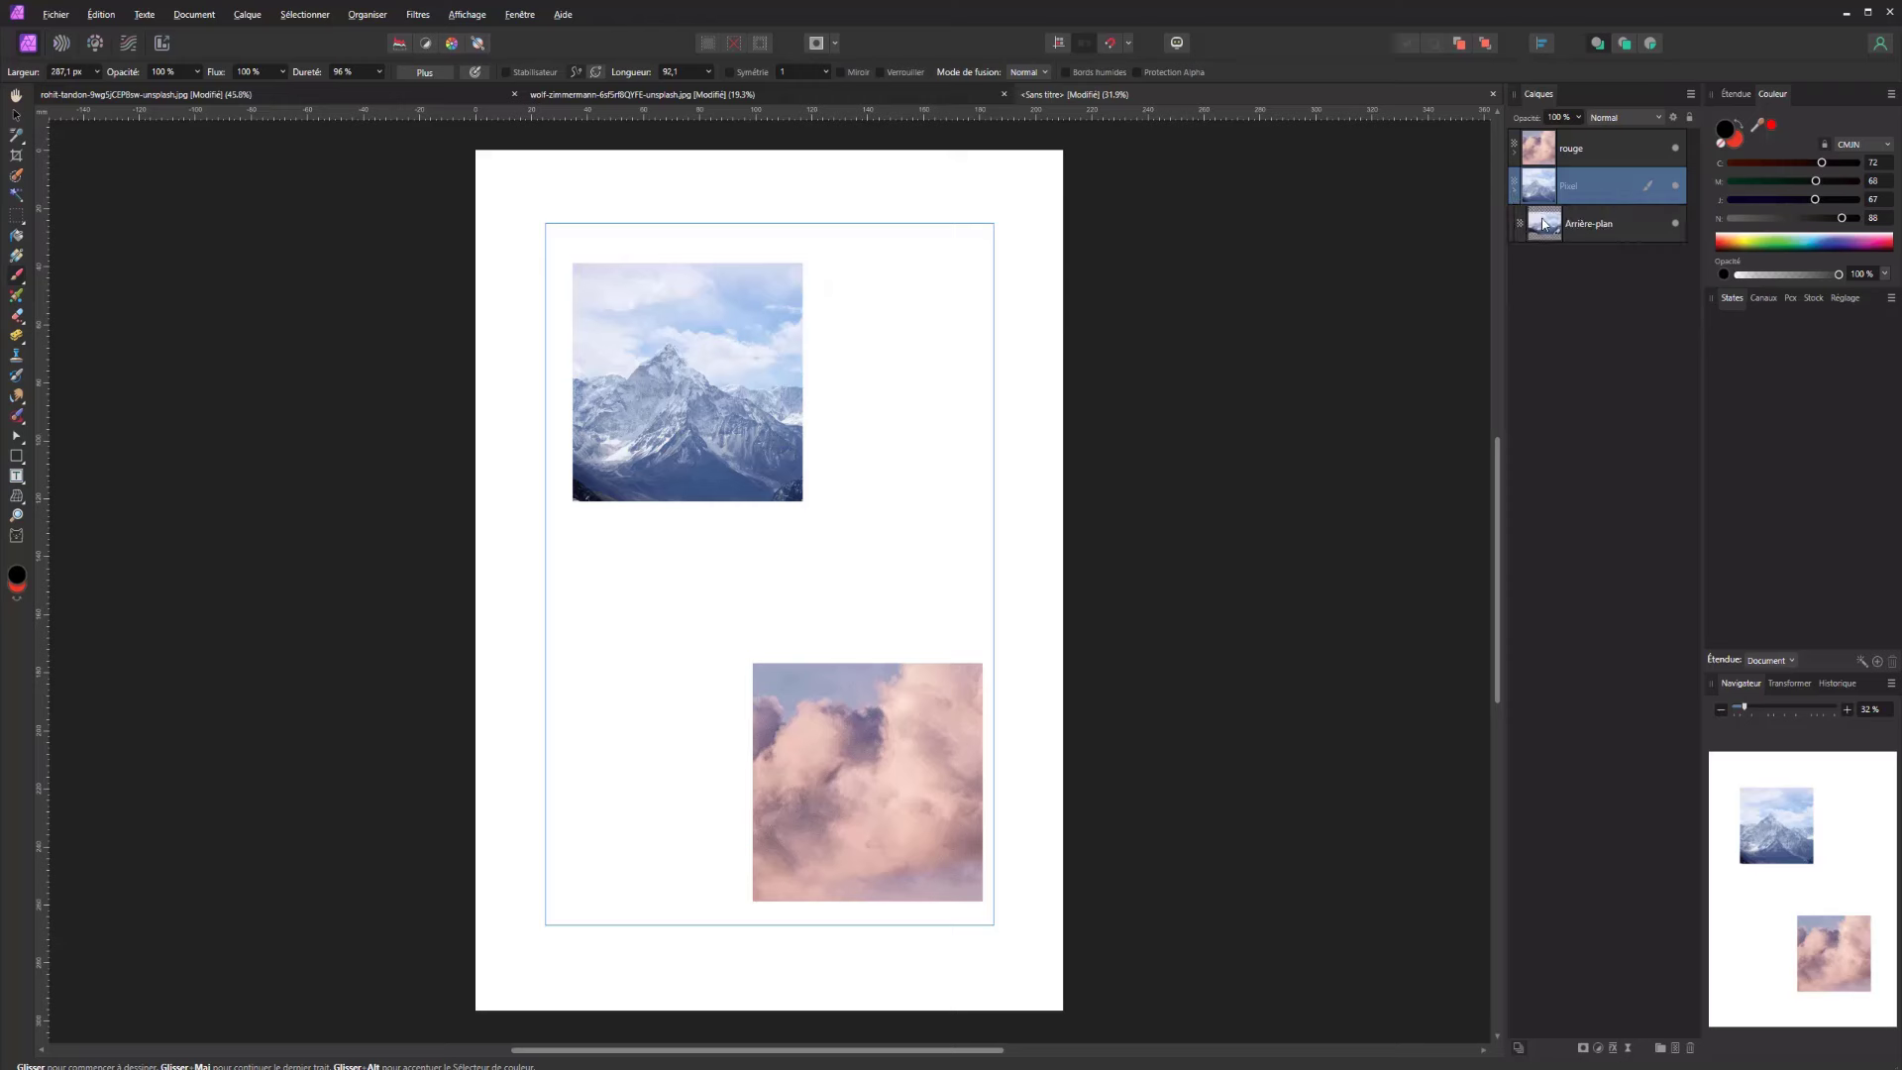
left_click(1552, 236)
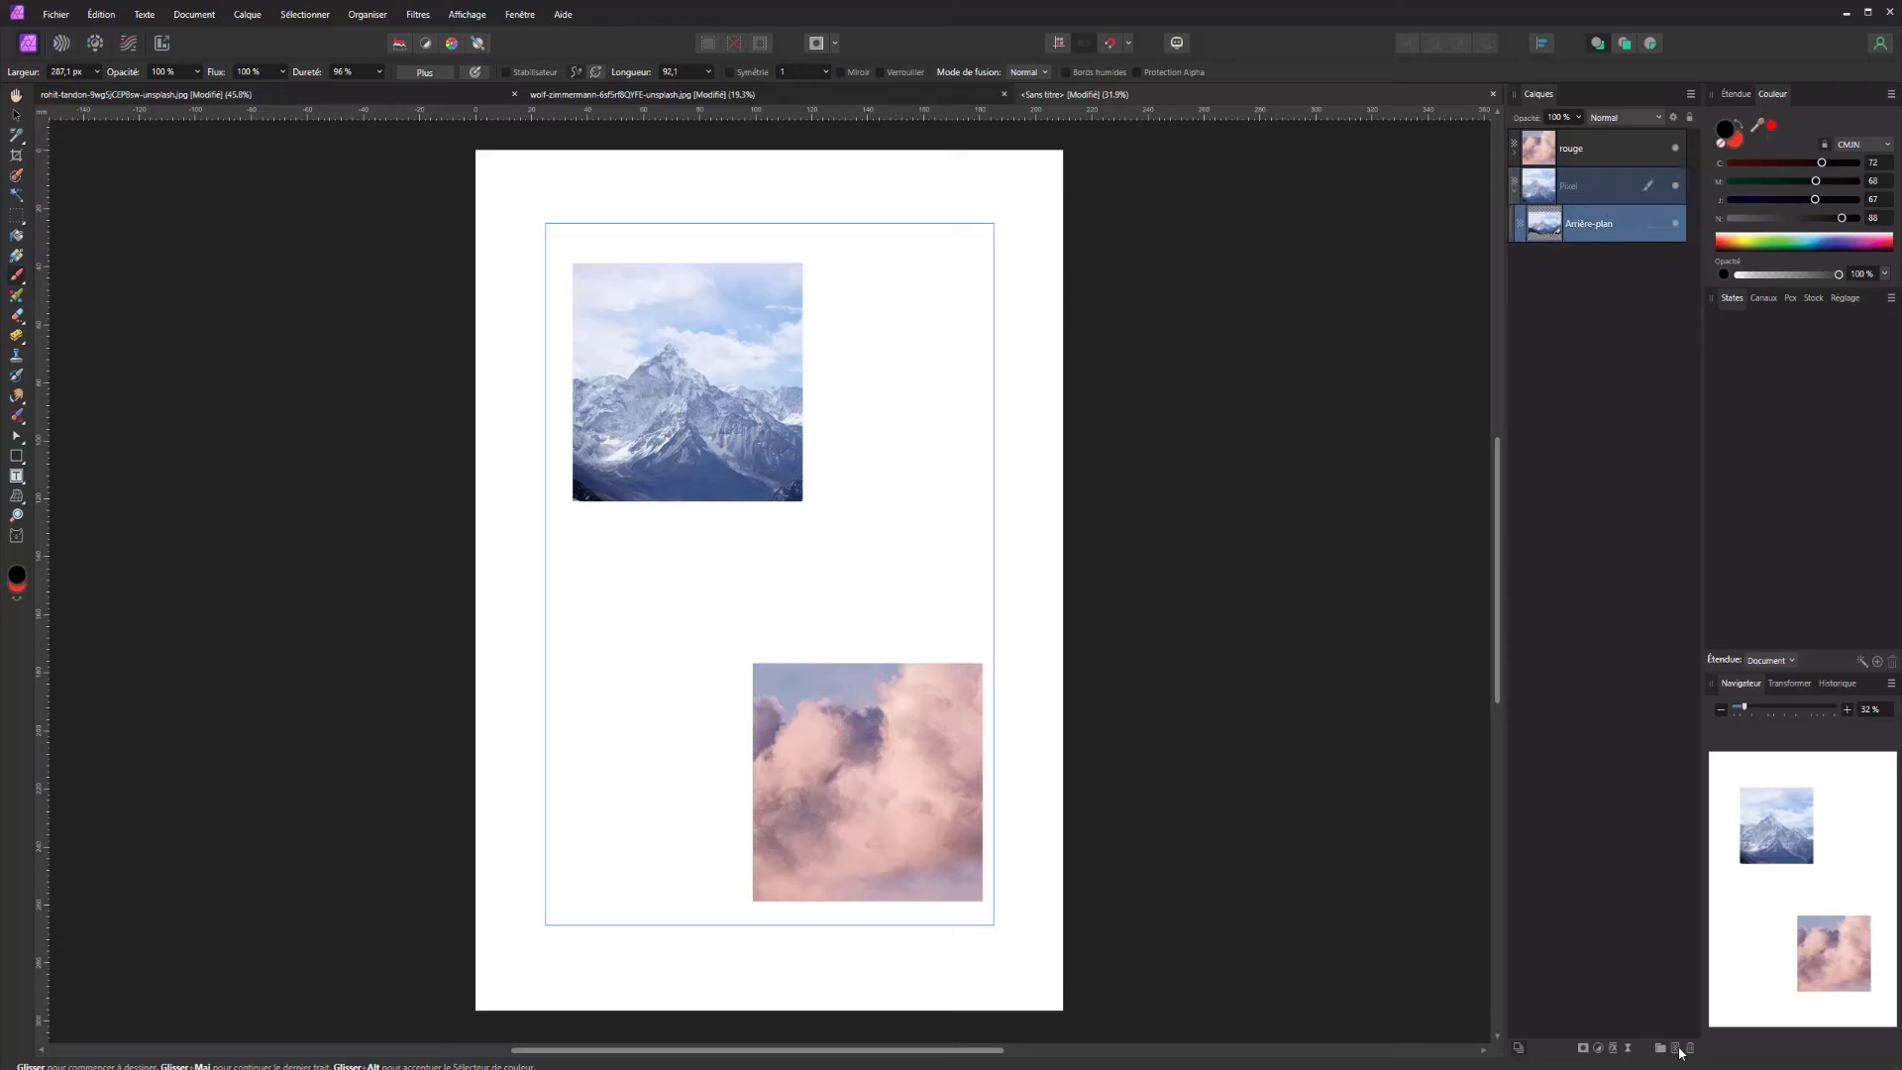
left_click(1677, 1049)
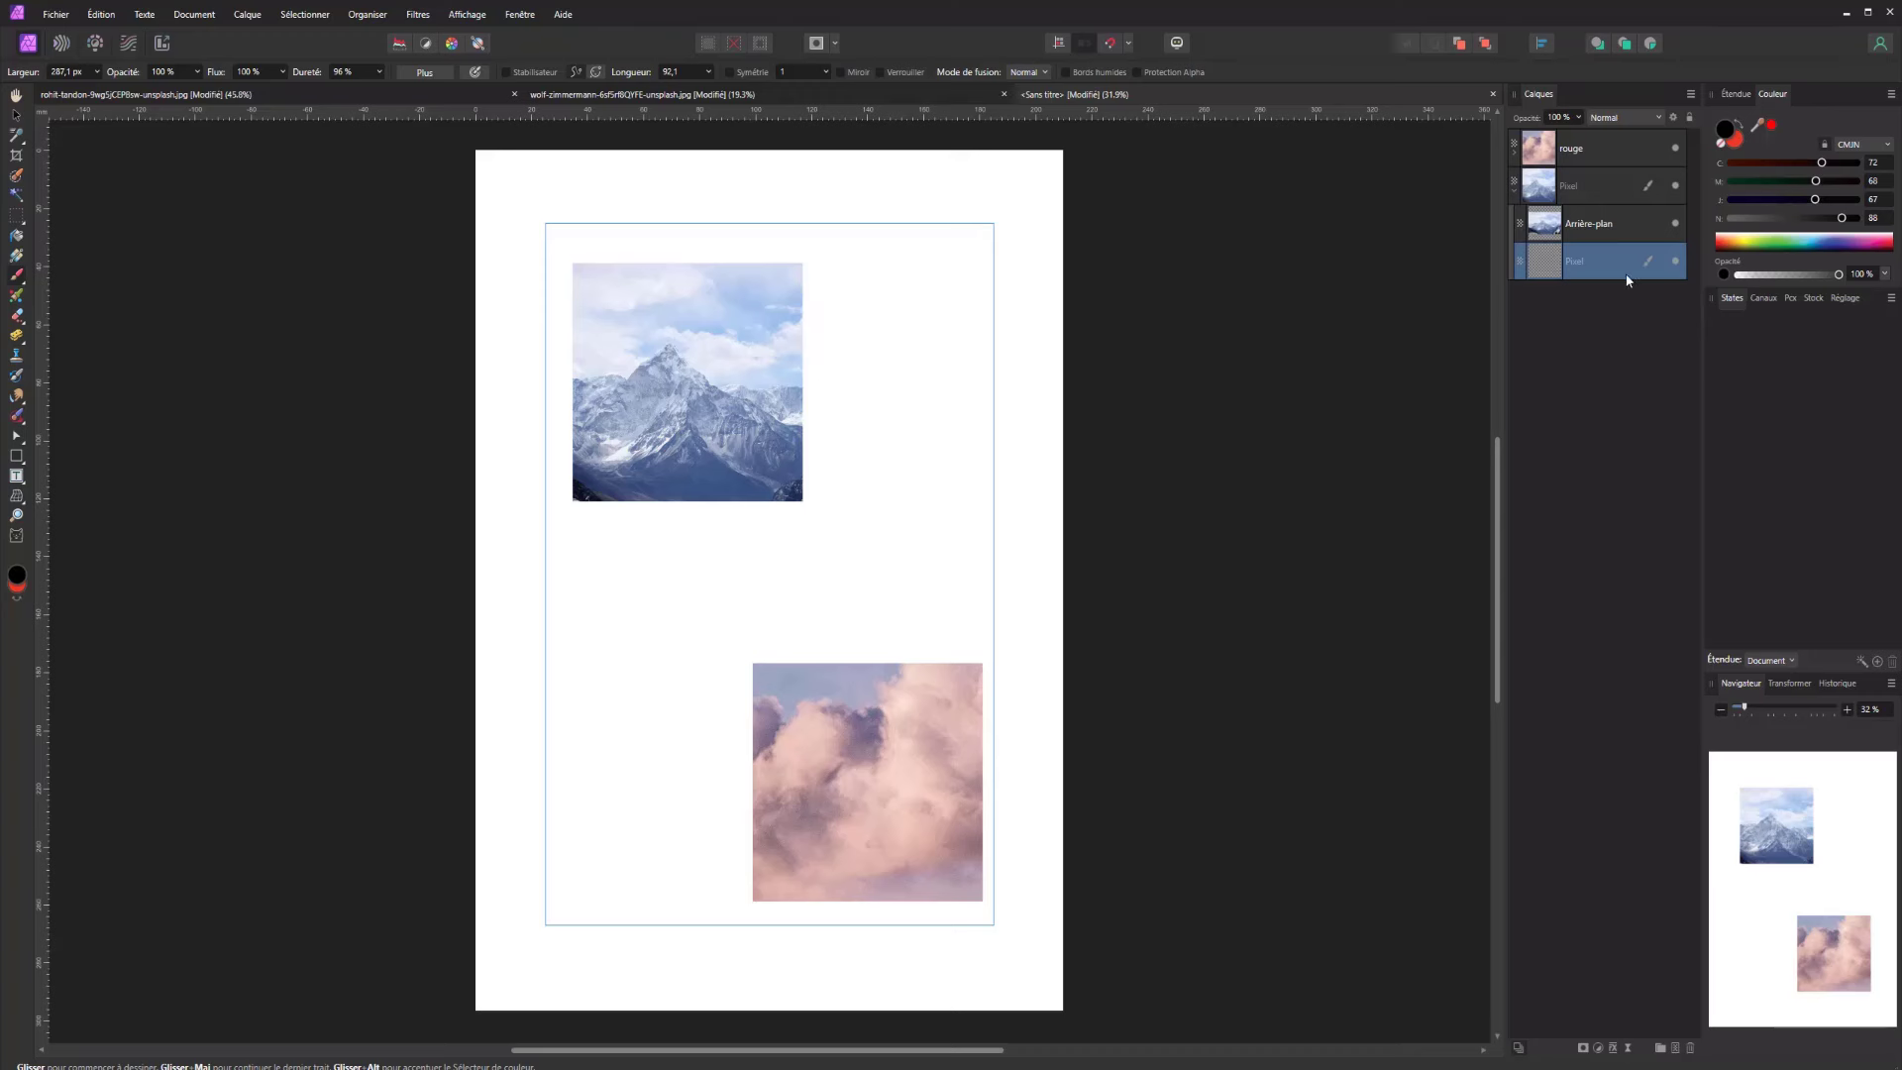
key("Delete")
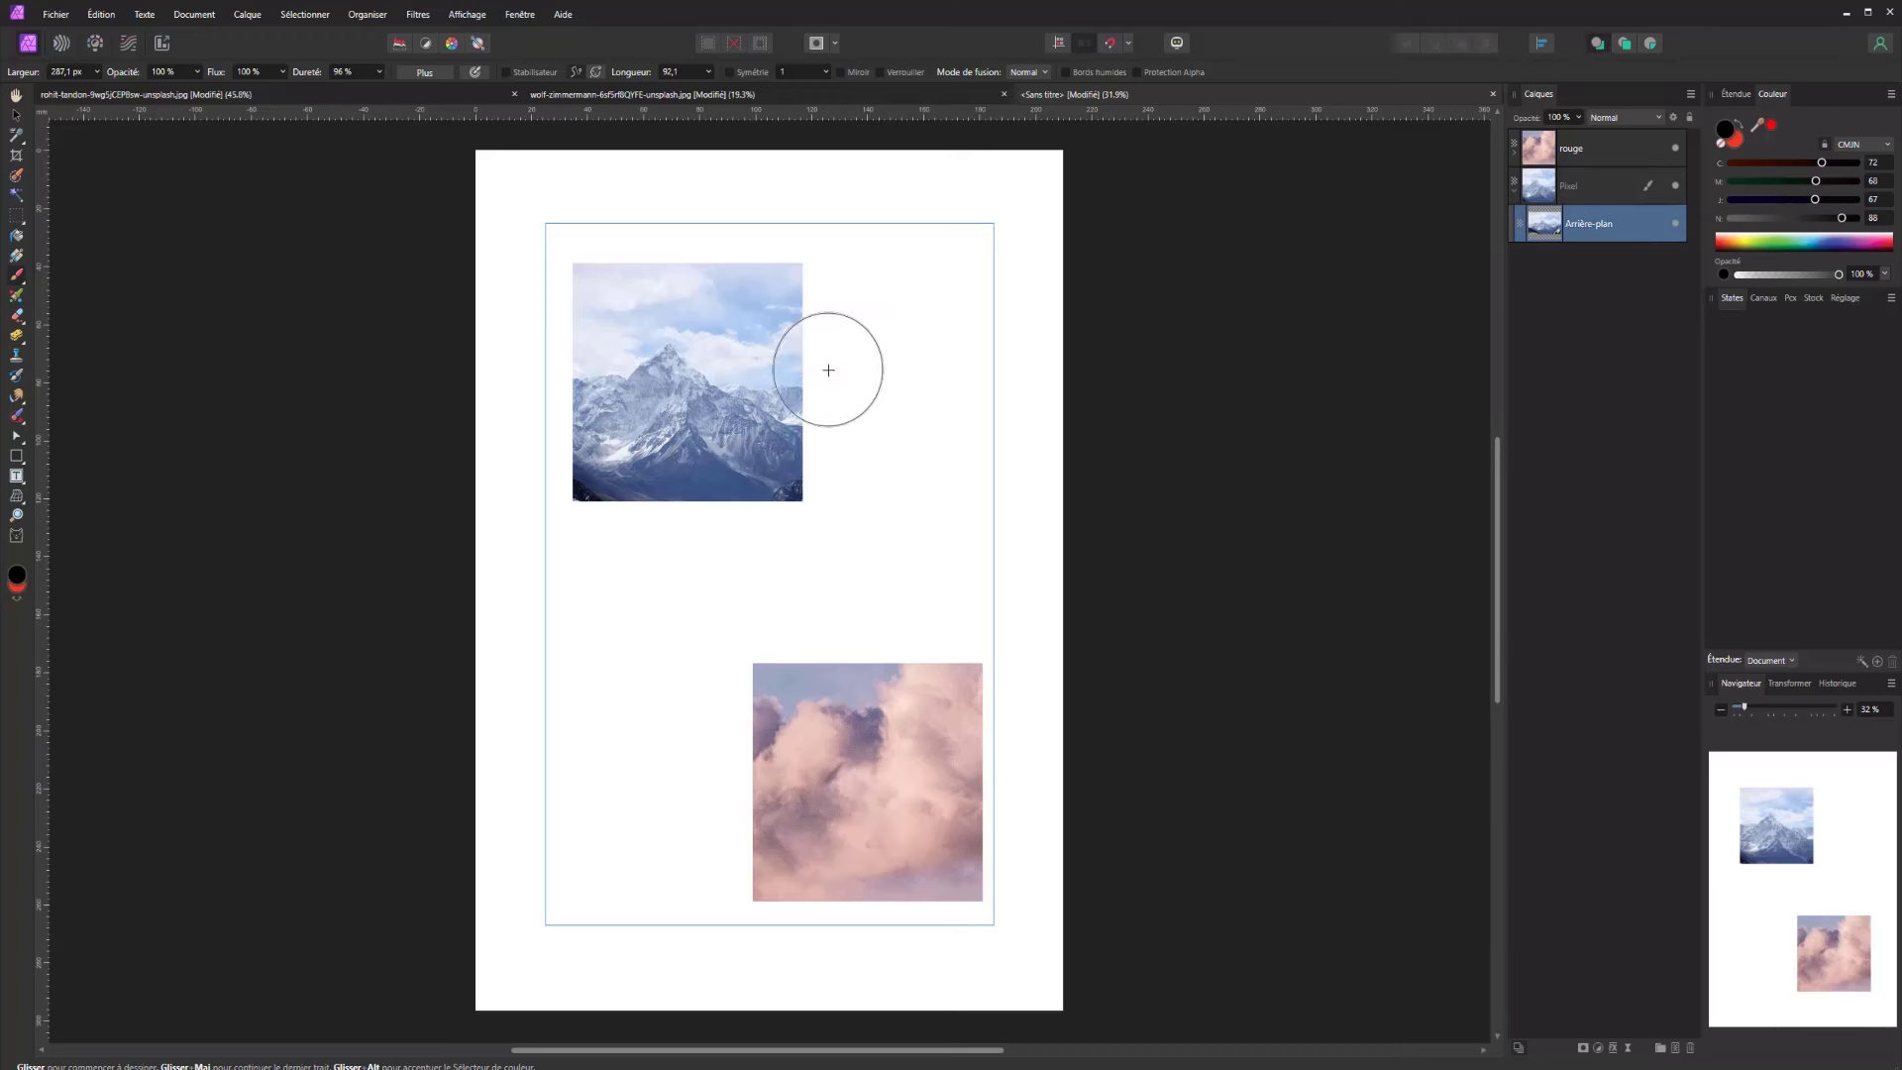
Try brush strokes on the nested Arrière-plan layer and on its parent Pixel layer, undoing each one
left_click_drag(830, 371, 812, 360)
key("ctrl+z")
left_click(1585, 188)
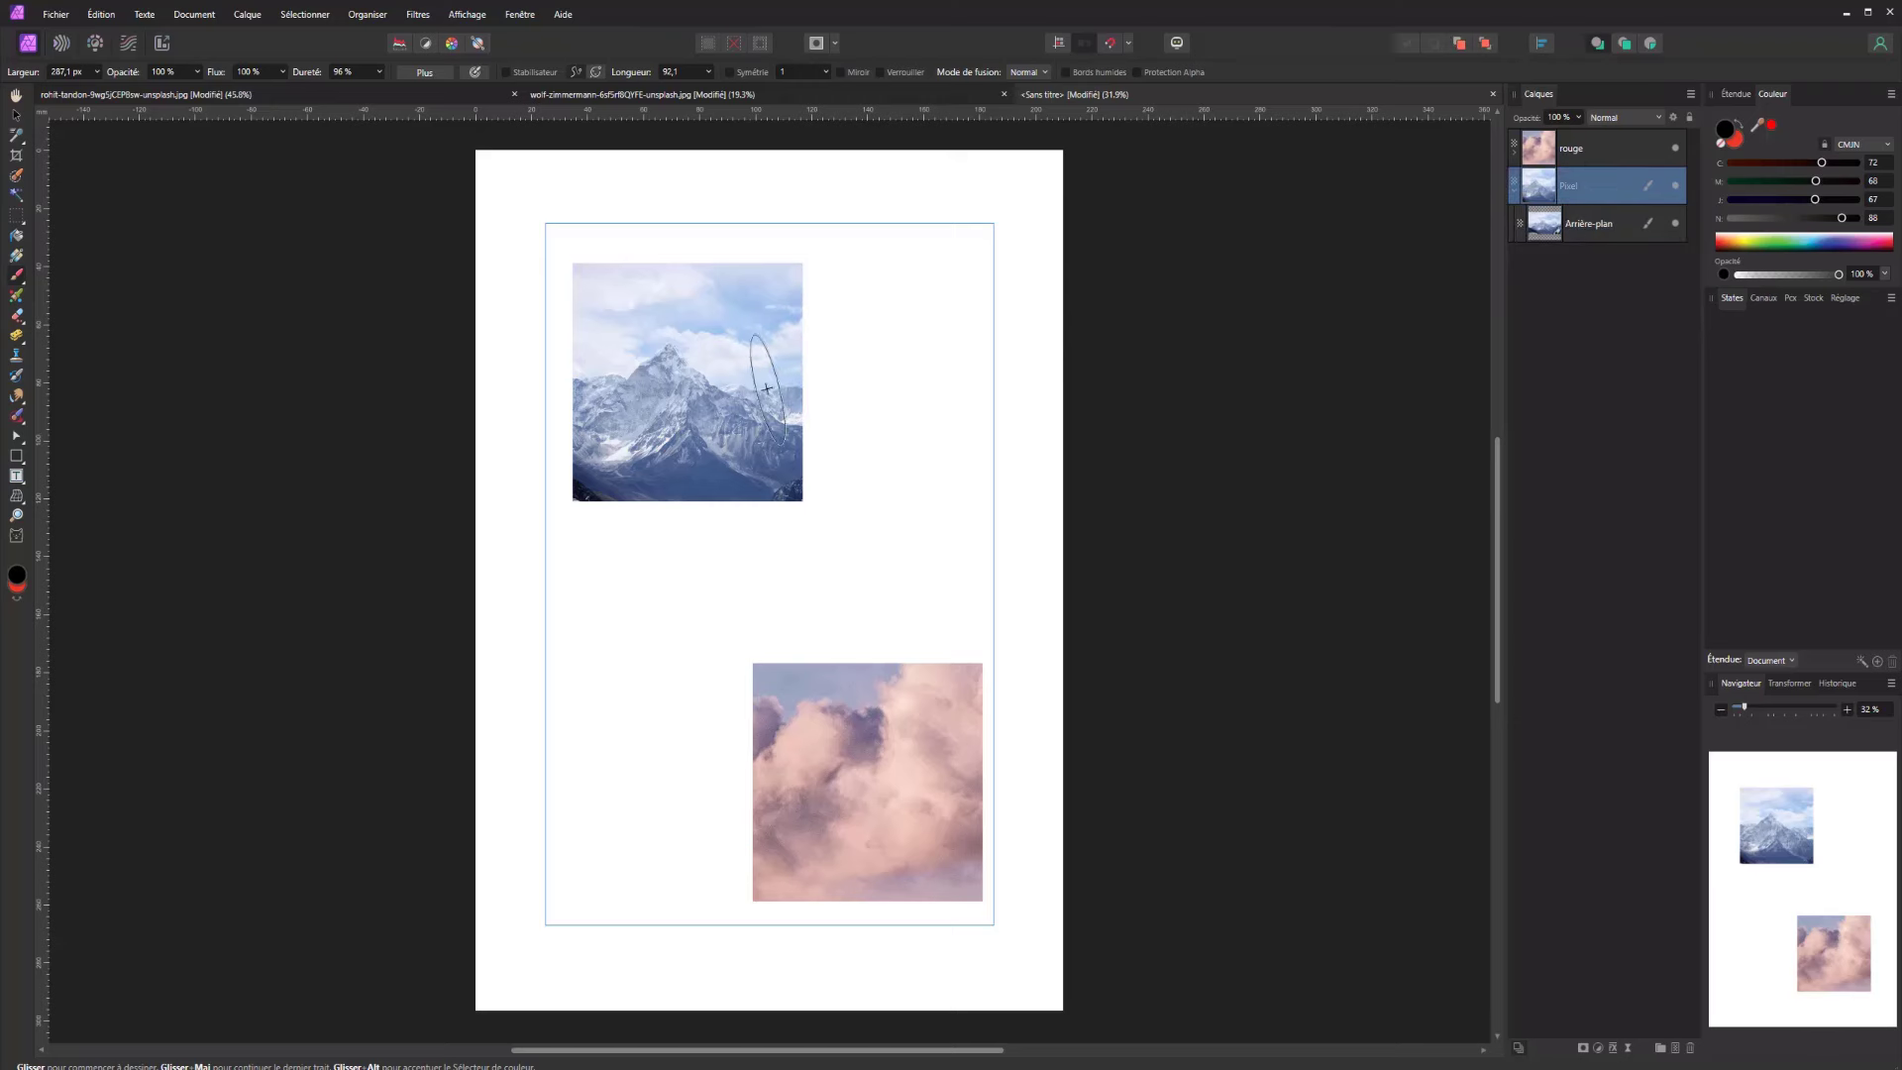
mouse_move(692, 436)
left_mouse_down()
mouse_move(775, 600)
mouse_move(808, 515)
left_mouse_up()
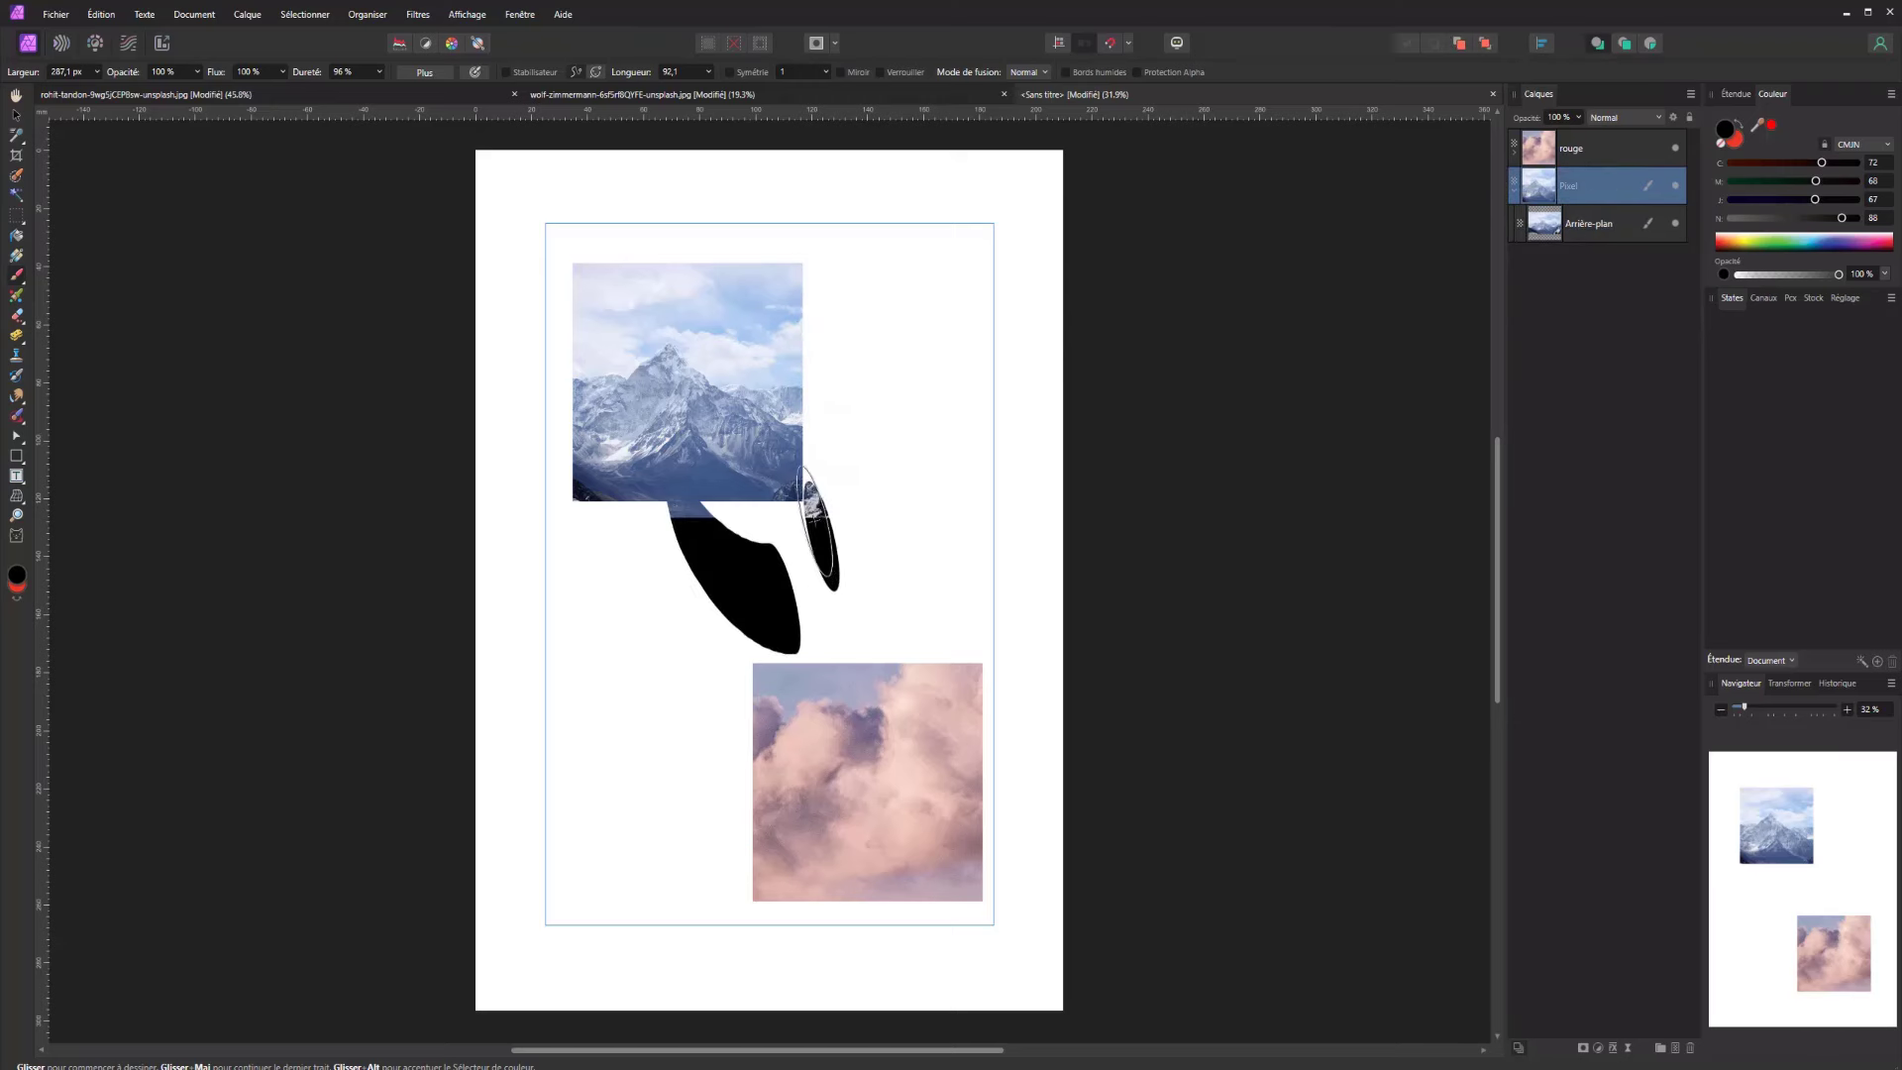
key("ctrl+z")
Set the layer insertion mode back to Insertion par défaut
left_click(412, 20)
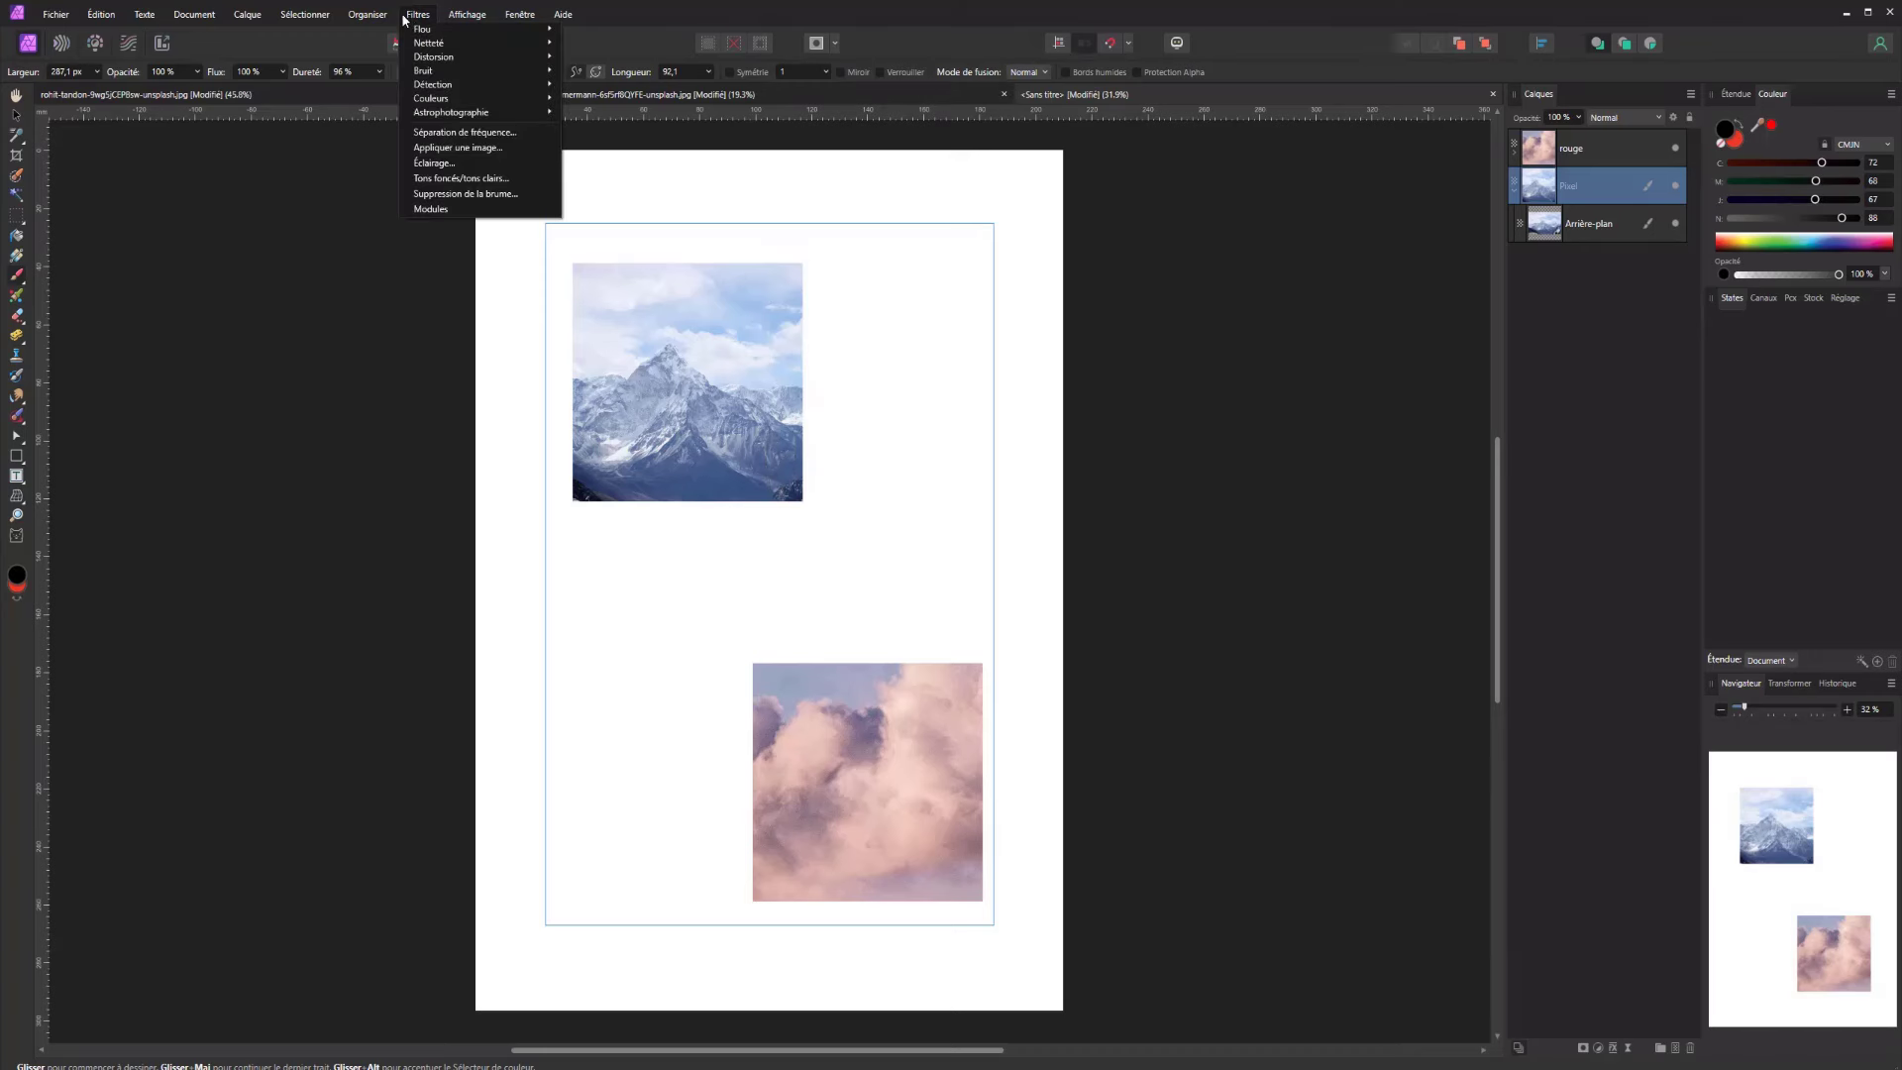
mouse_move(373, 18)
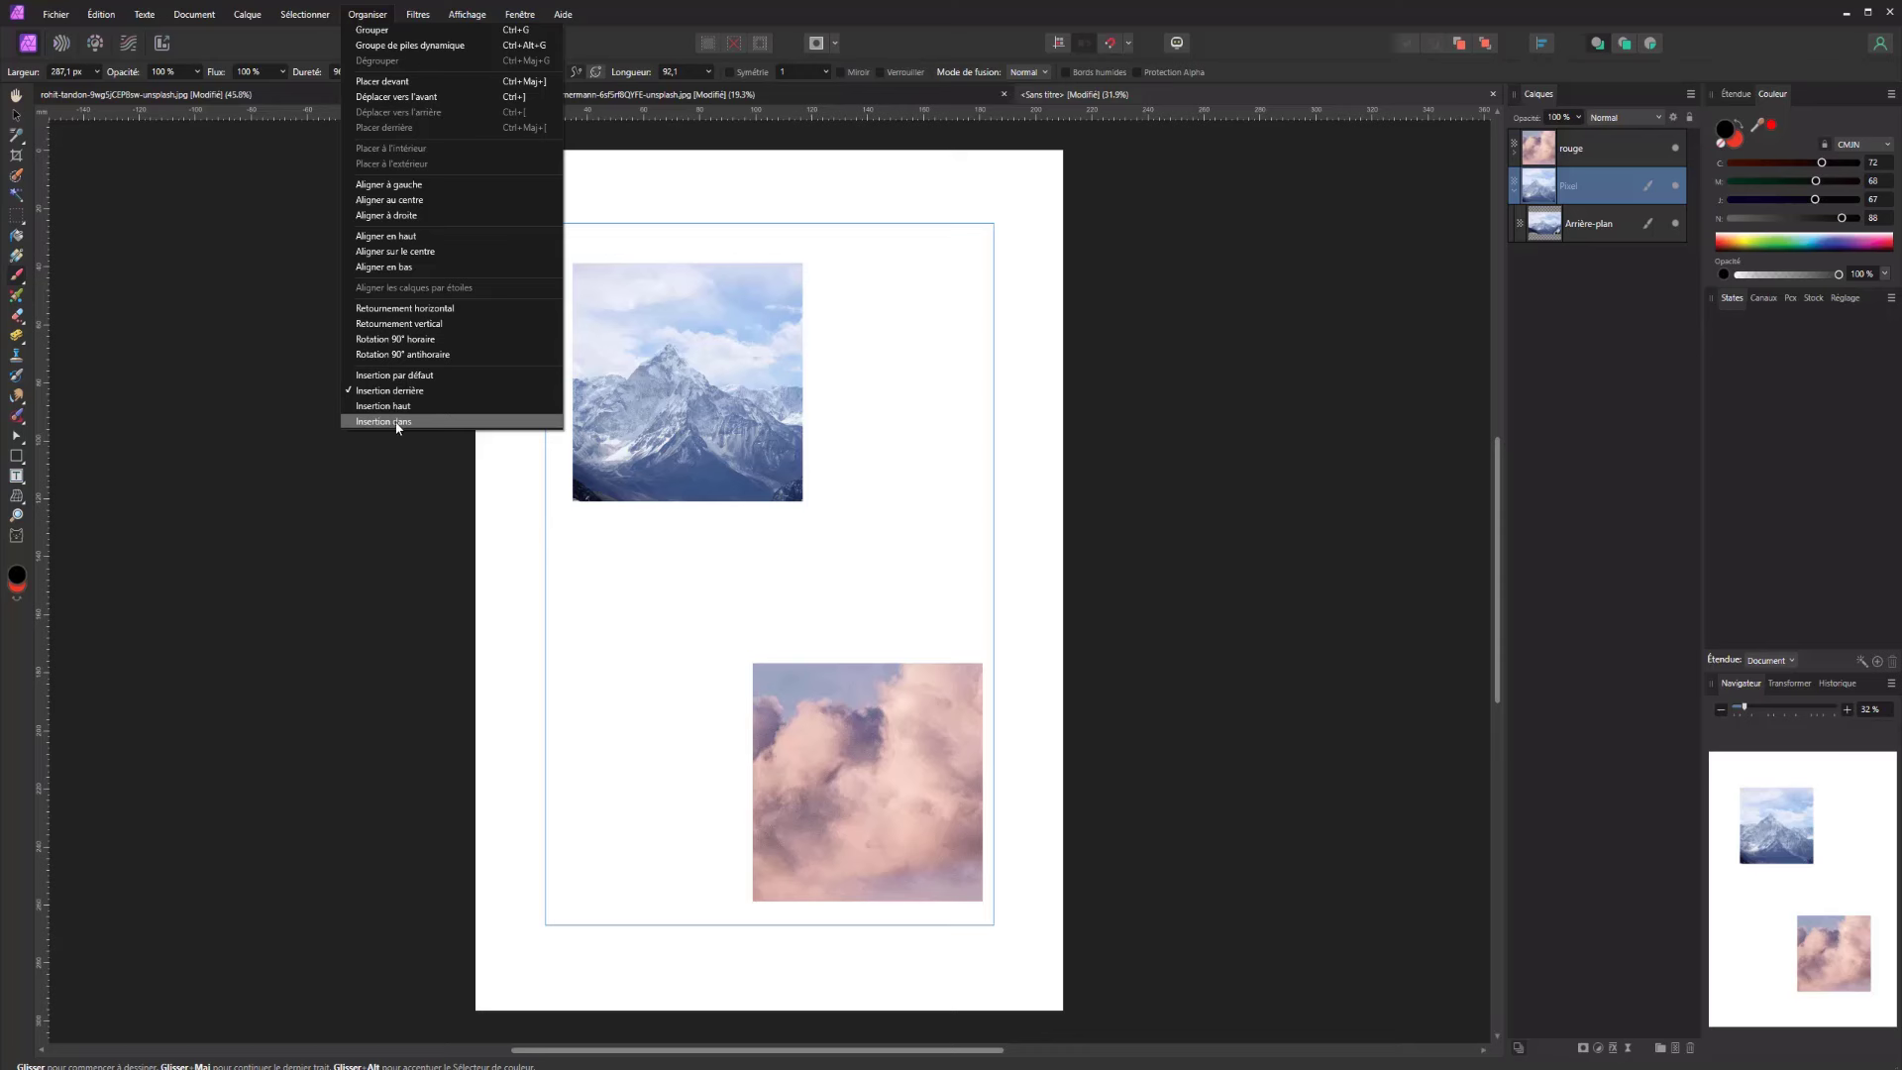
left_click(386, 390)
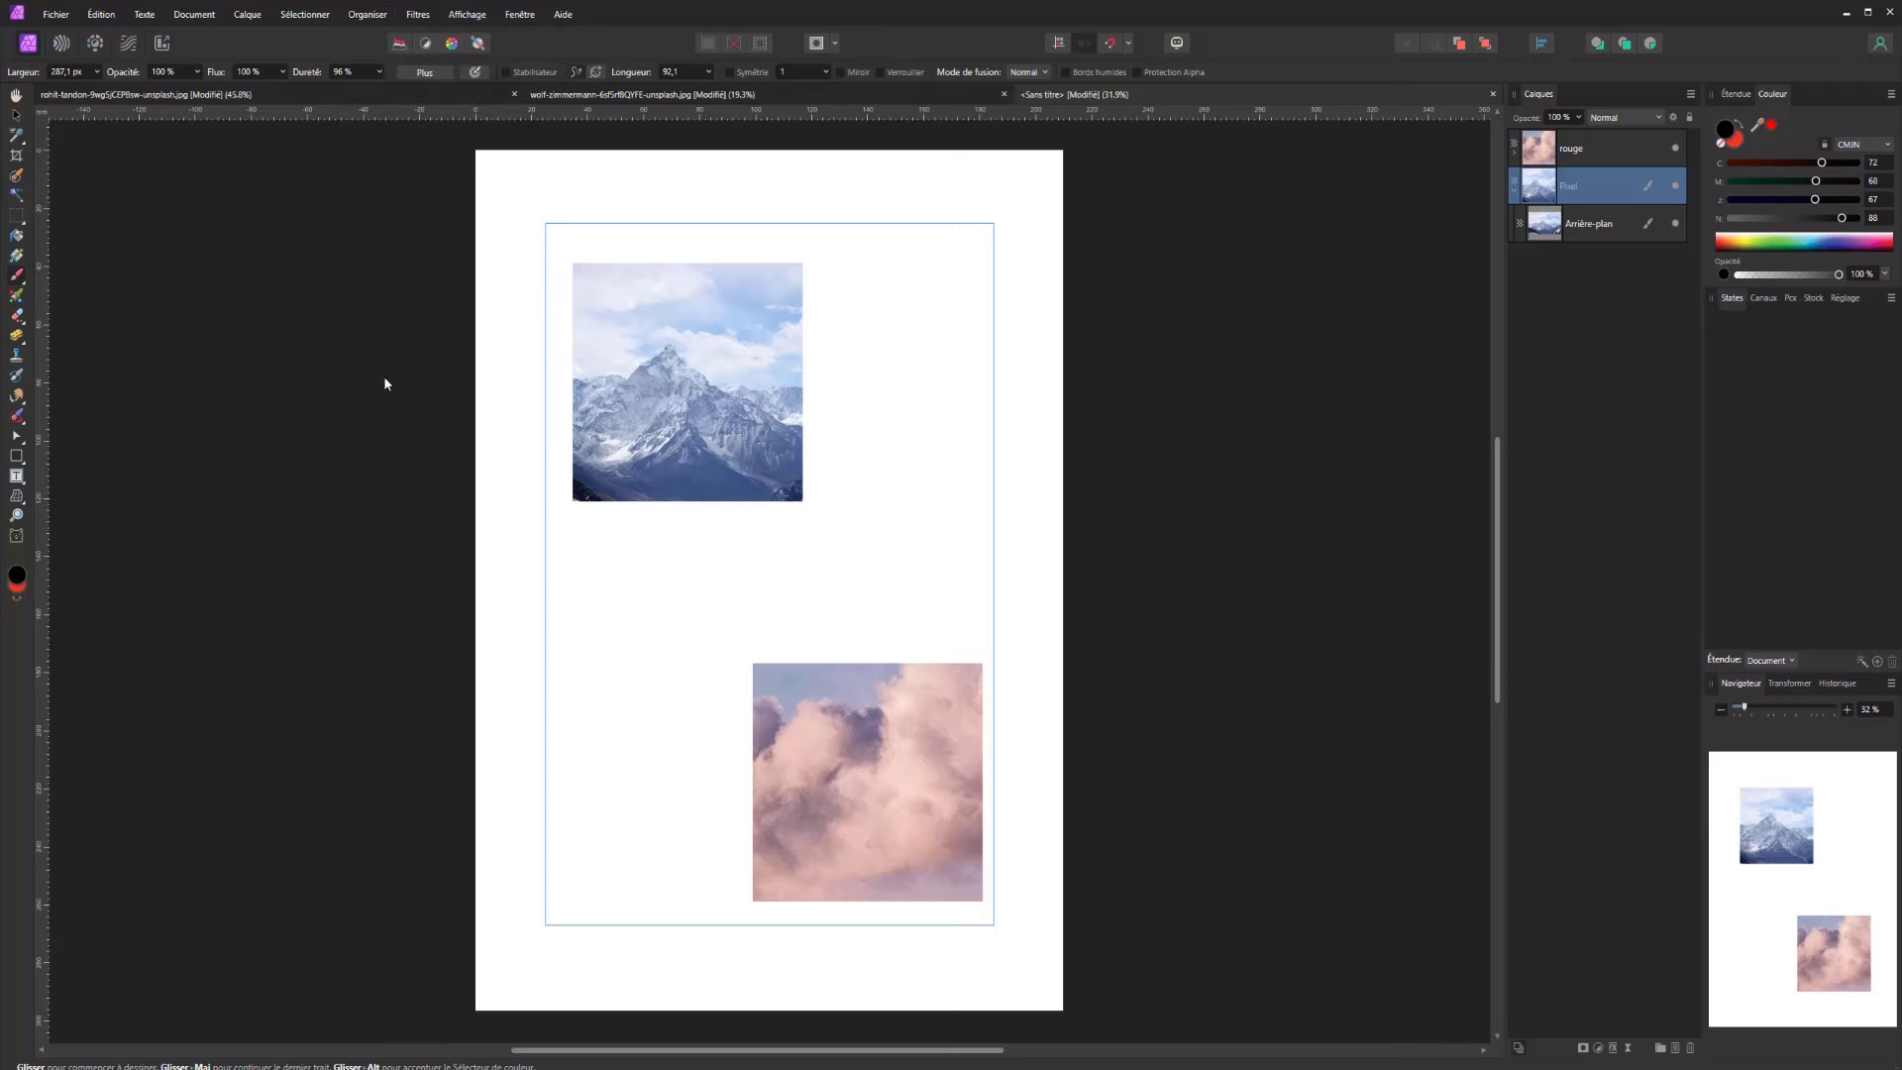
Check the original mountain document, return to the untitled one, and take the Arrière-plan layer out of the Pixel square, placing it beneath
left_click(102, 96)
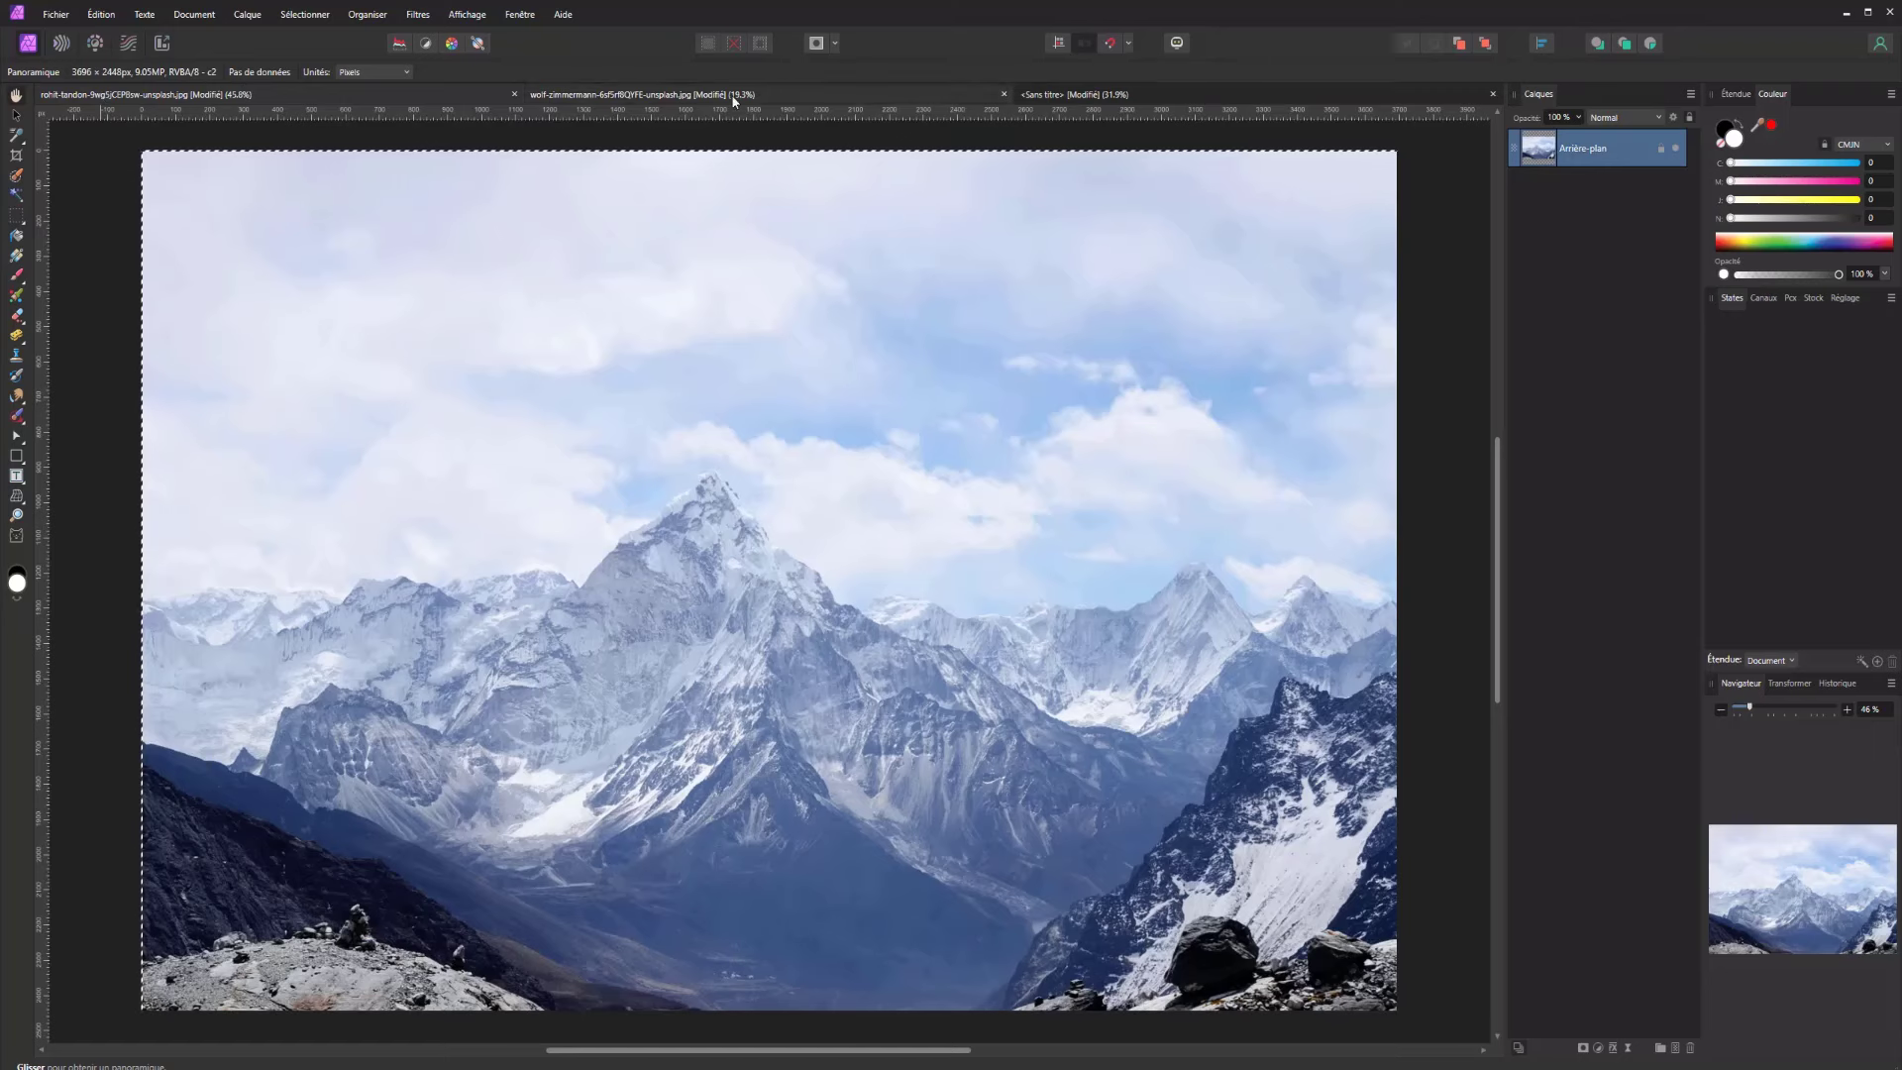
left_click(1089, 96)
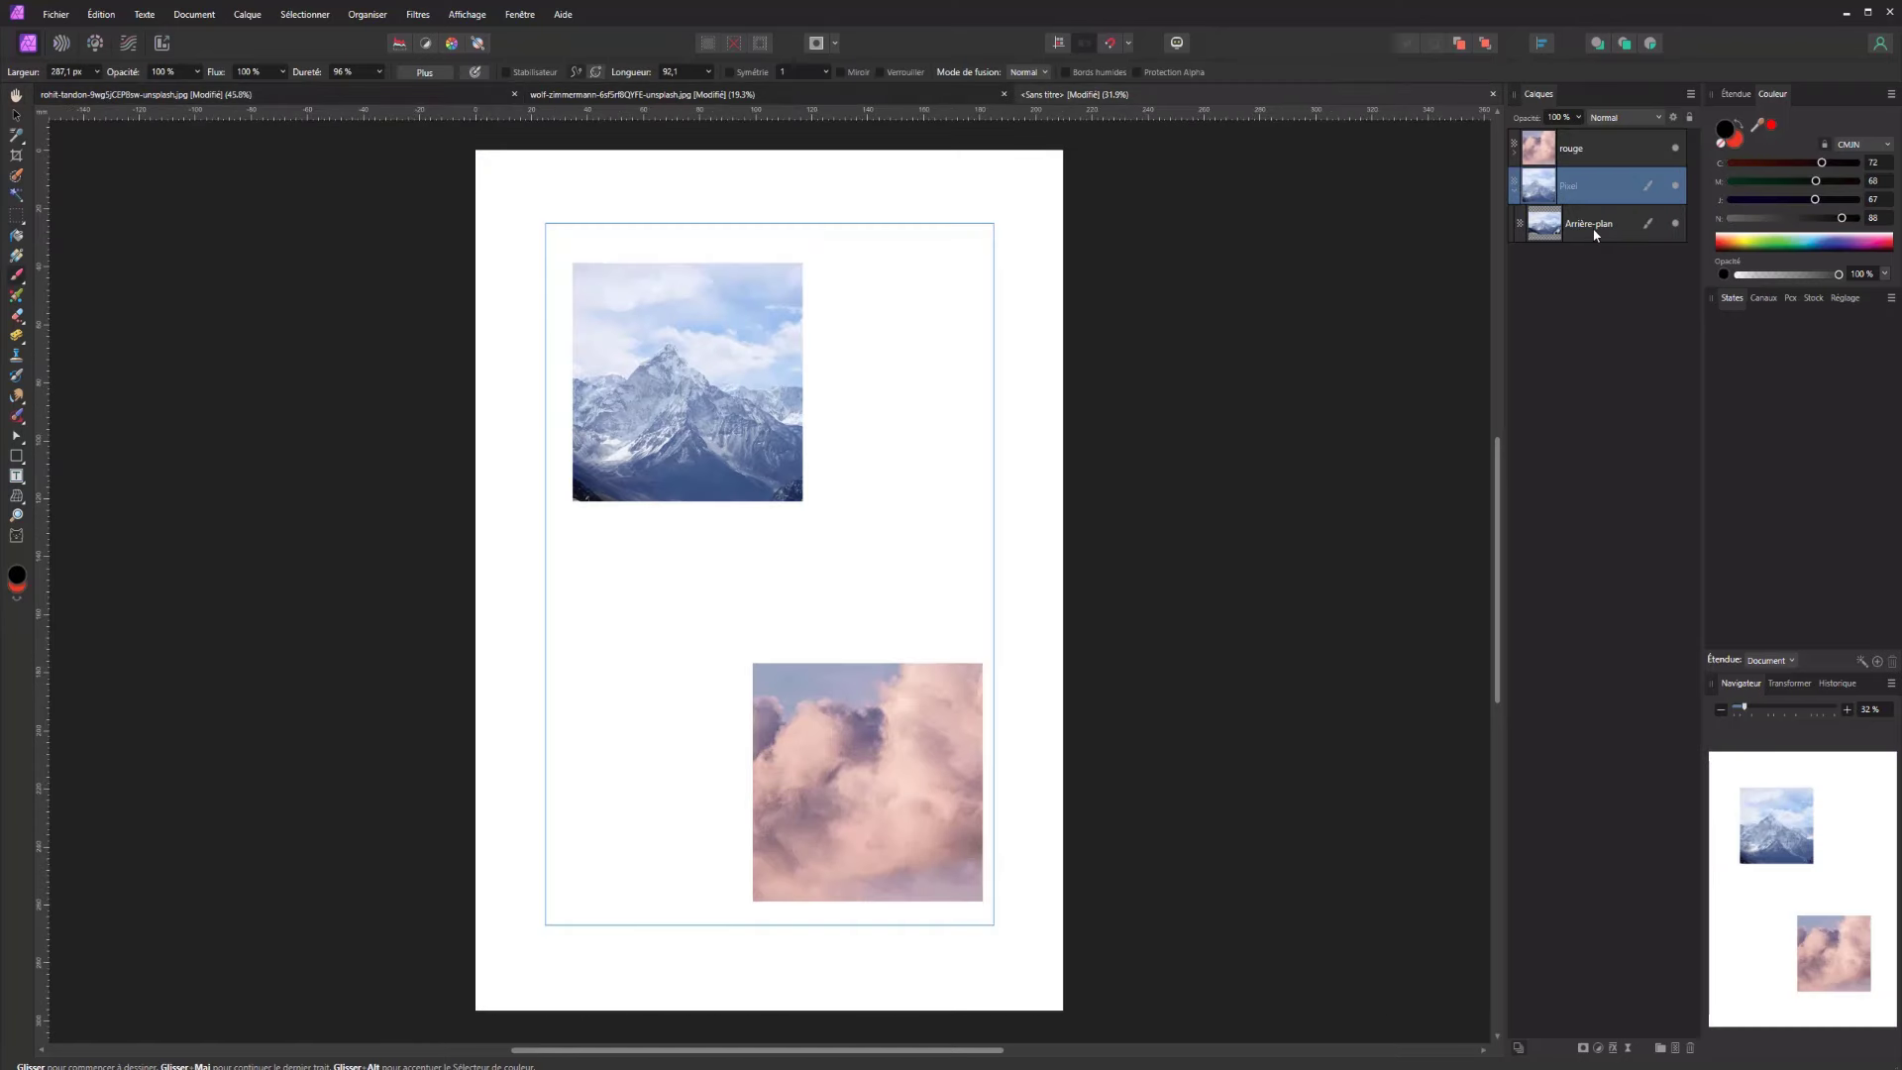
key("ctrl+e")
key("ctrl+z")
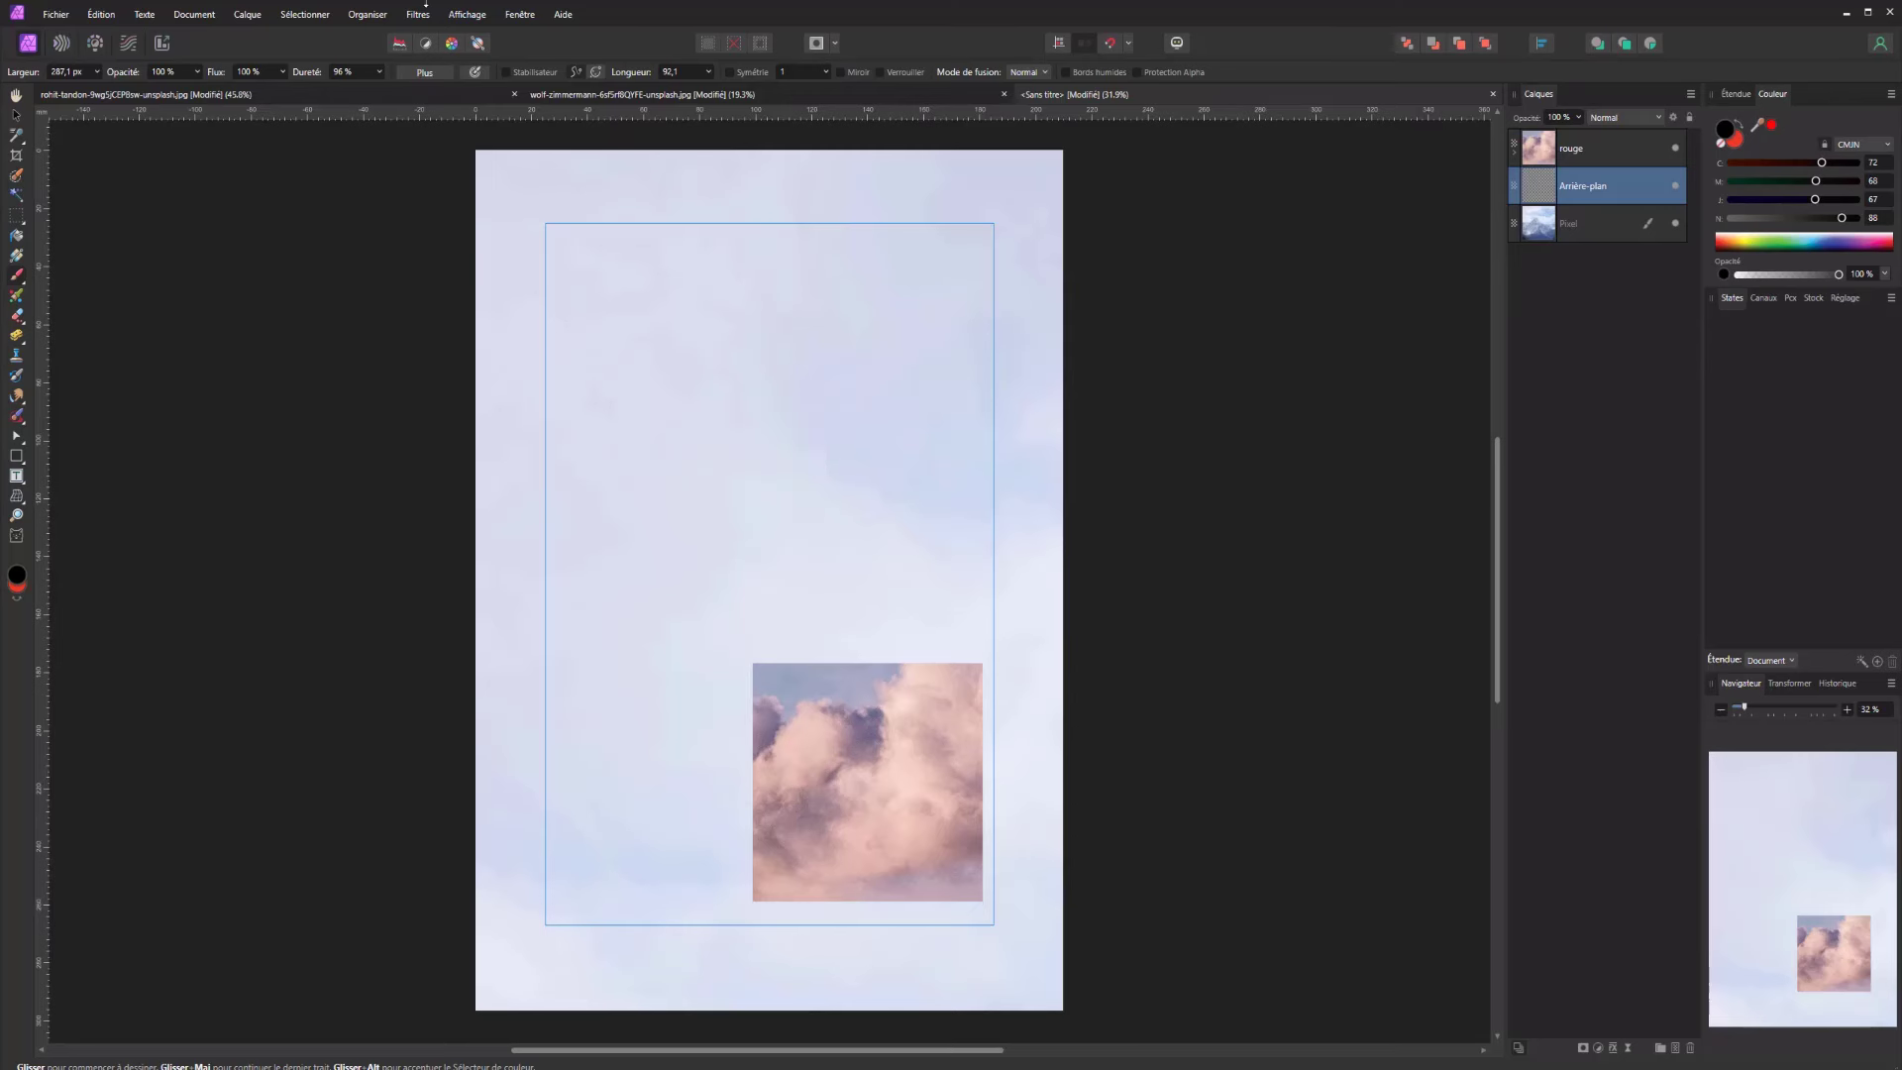
key("ctrl+shift+z")
left_click(367, 14)
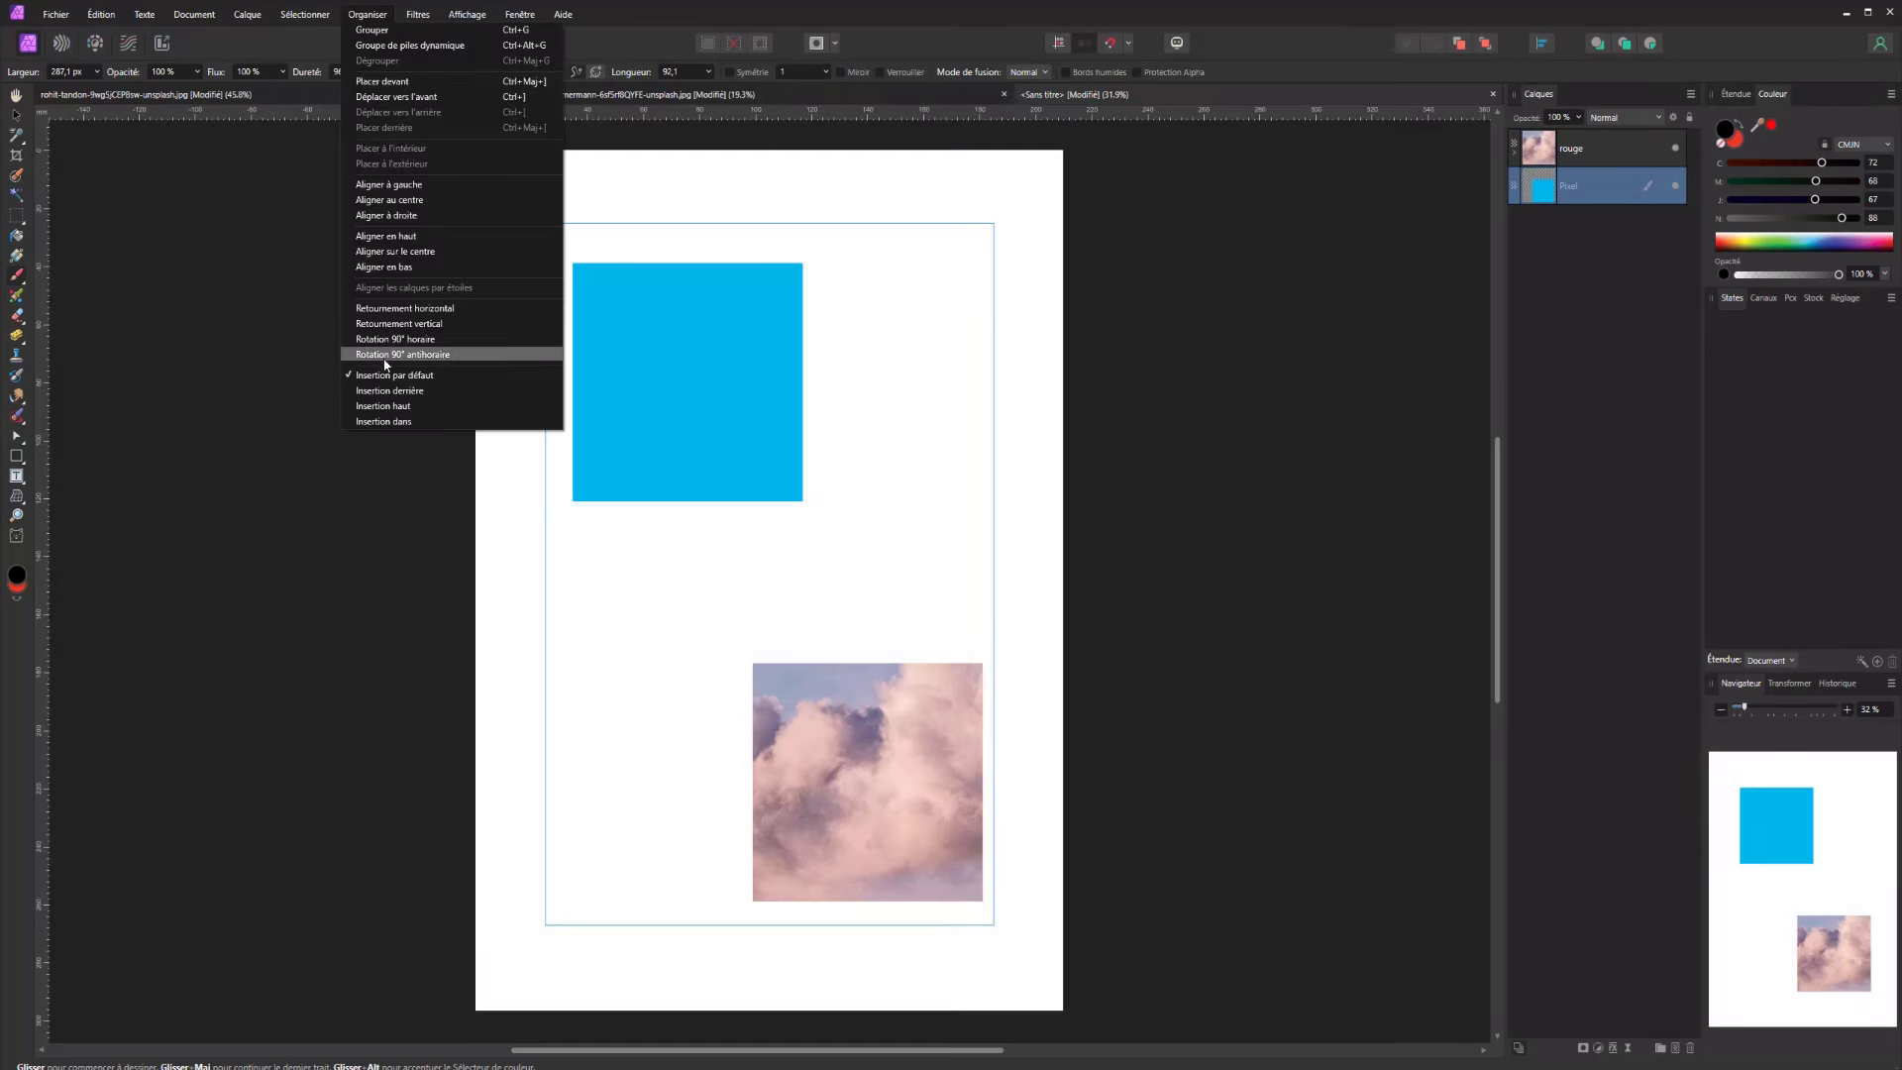
key("Escape")
key("ctrl+z")
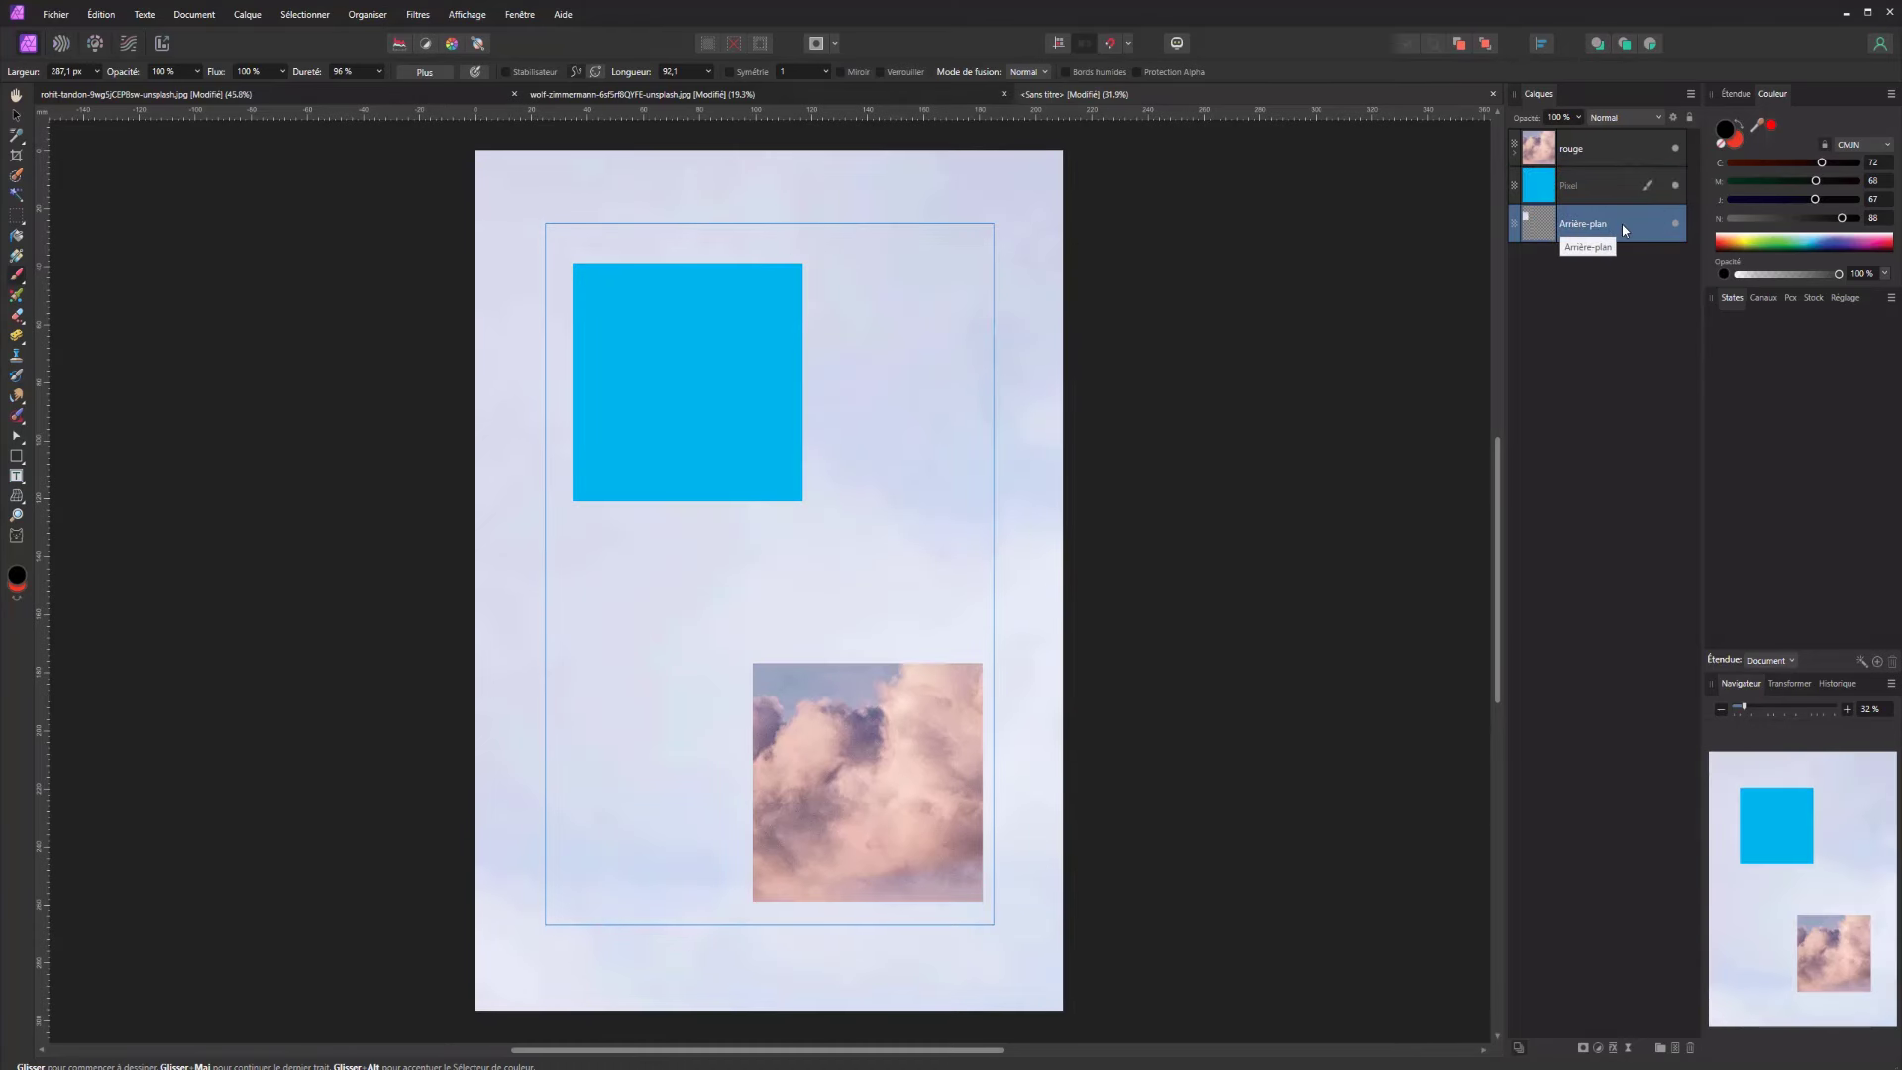
Cut the Arrière-plan layer from beneath the blue Pixel square
double_click(1553, 209)
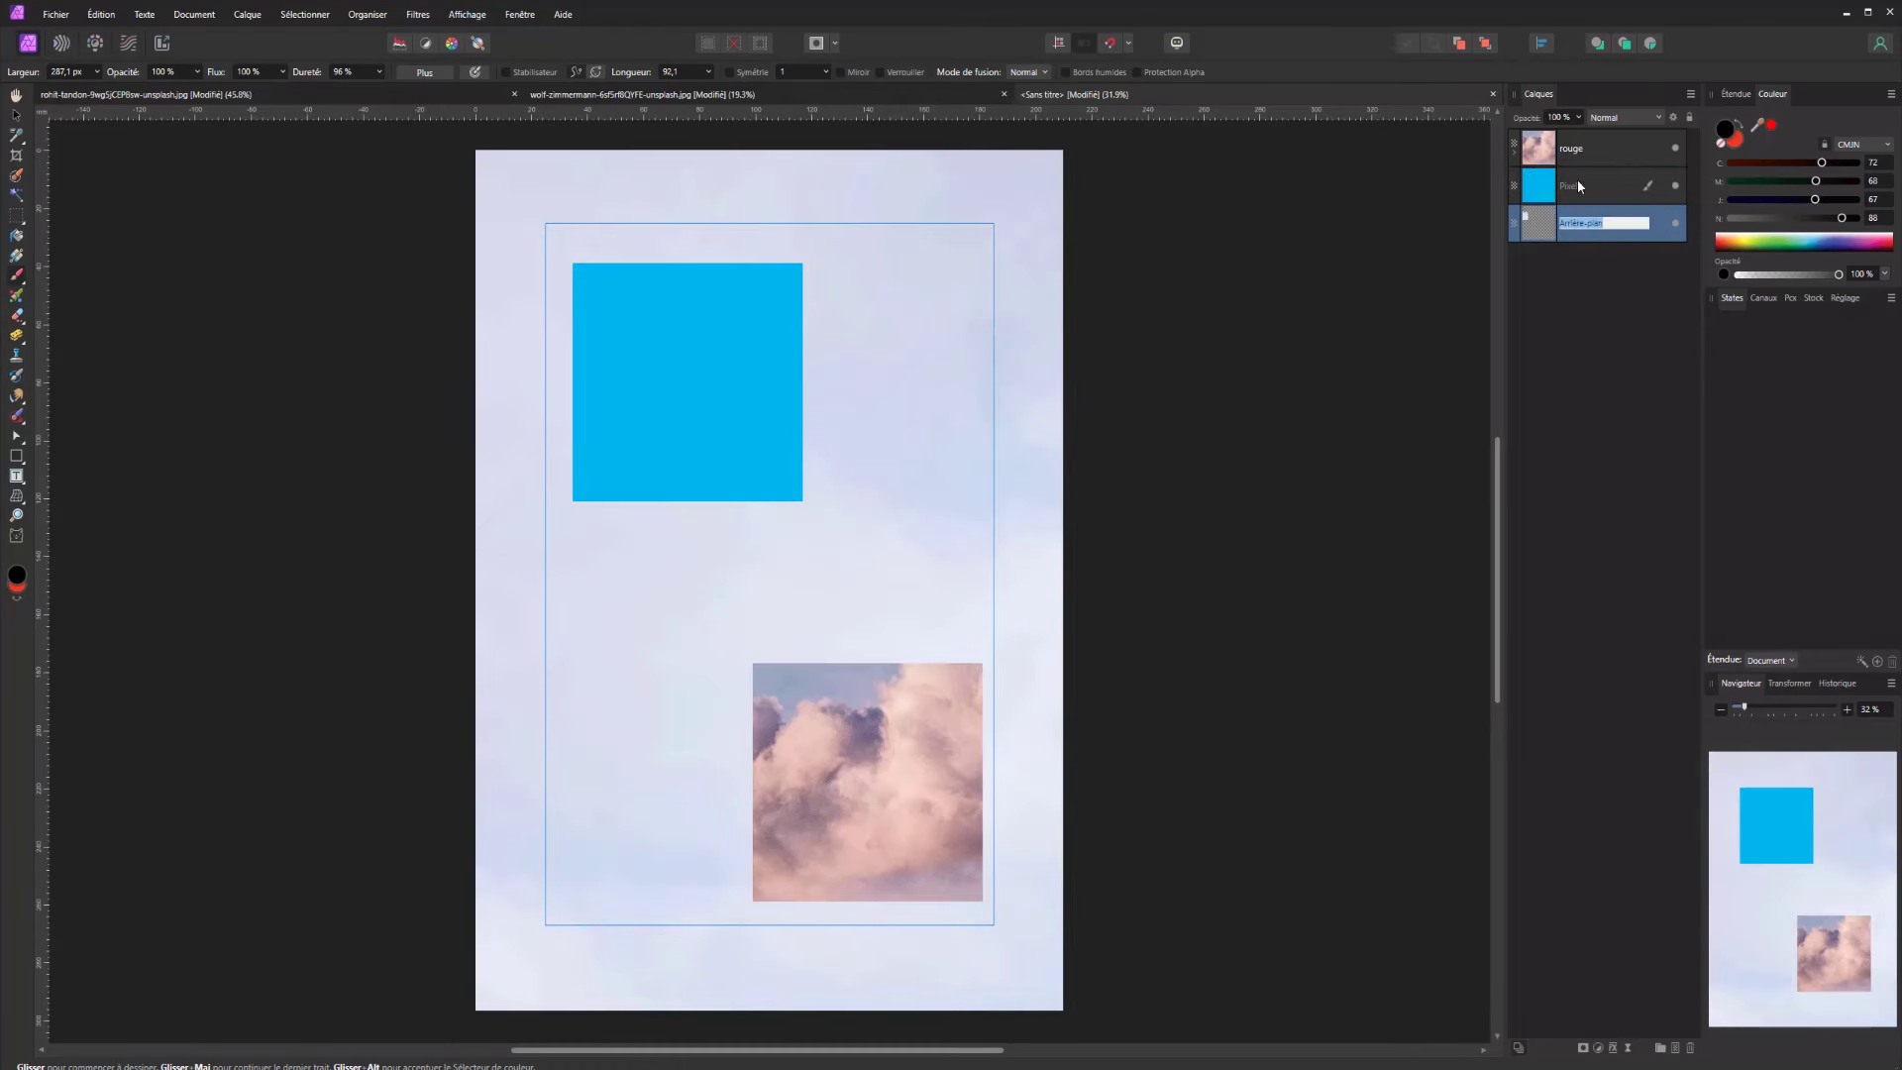
left_click(1577, 185)
left_click(1559, 220)
key("Delete")
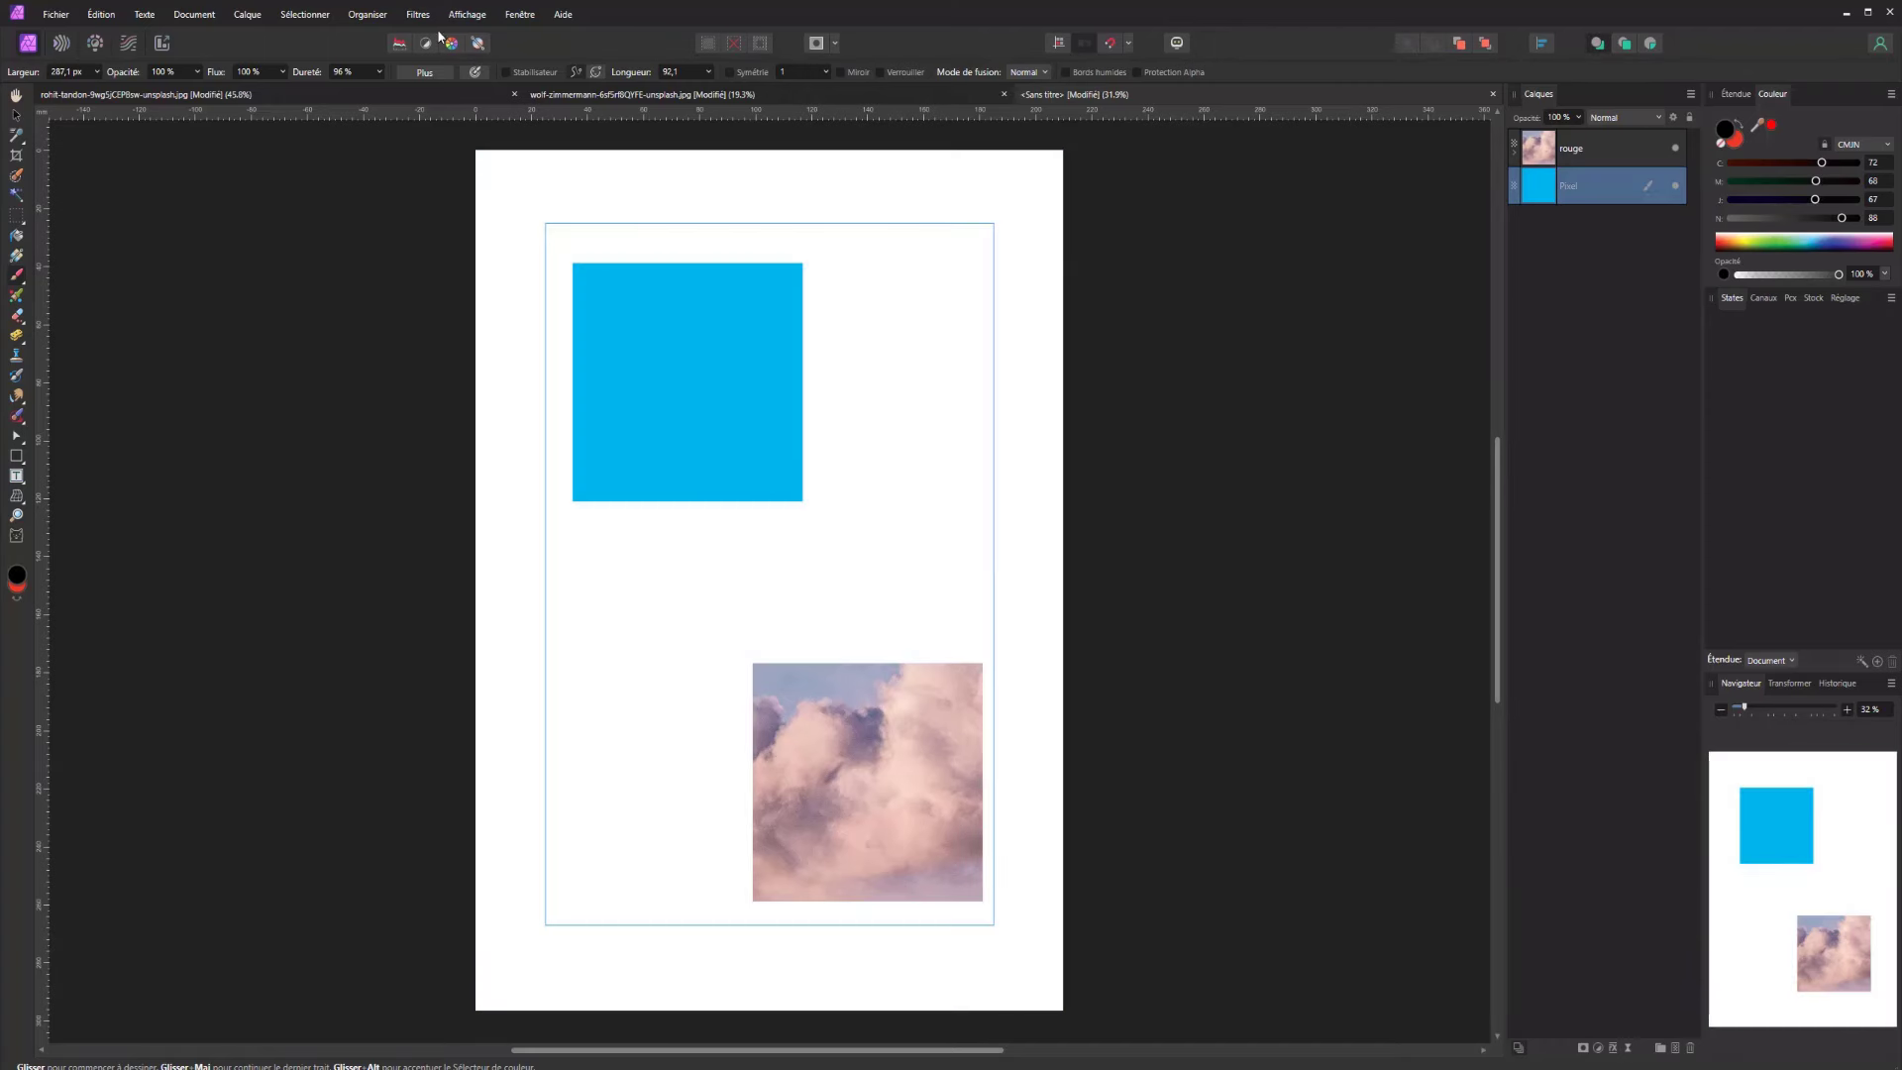
Set the layer insertion mode to Insertion haut, paste the Arrière-plan layer, and undo the paste
left_click(417, 14)
mouse_move(366, 14)
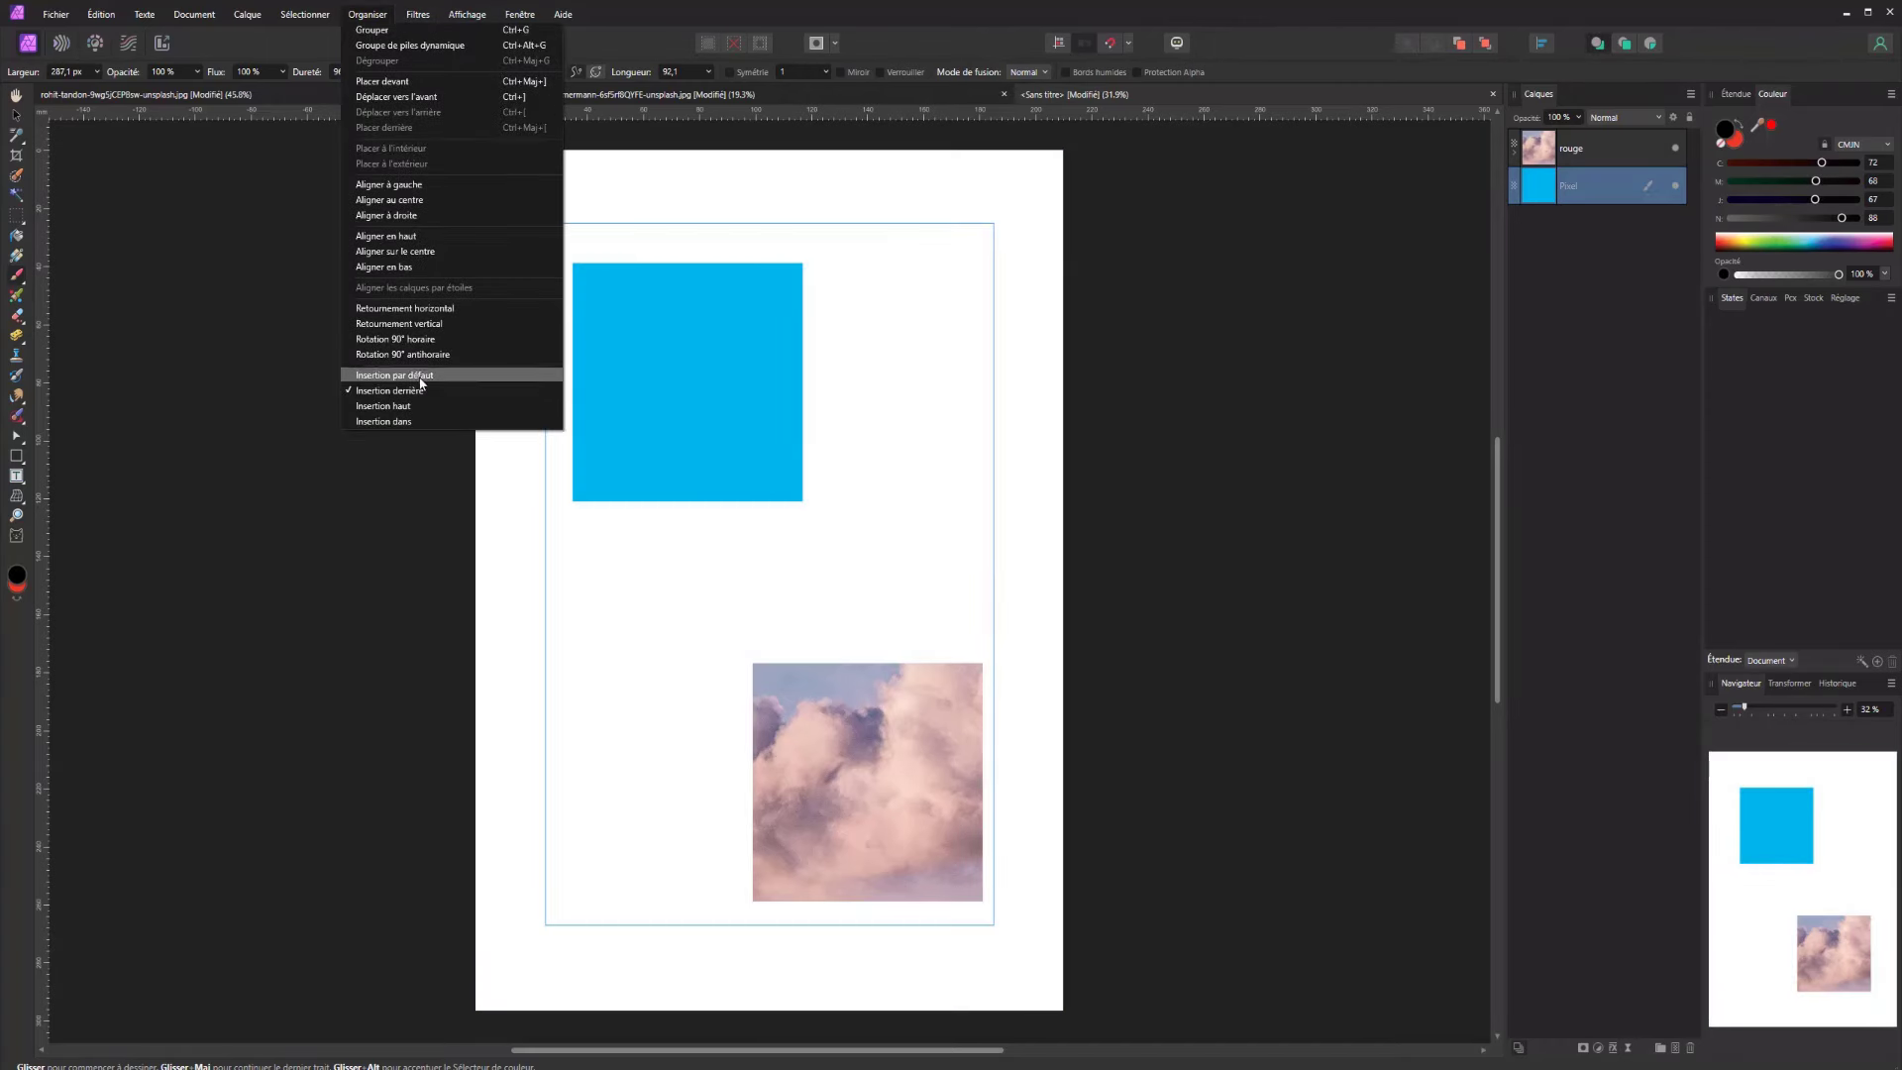
left_click(383, 405)
key("ctrl+v")
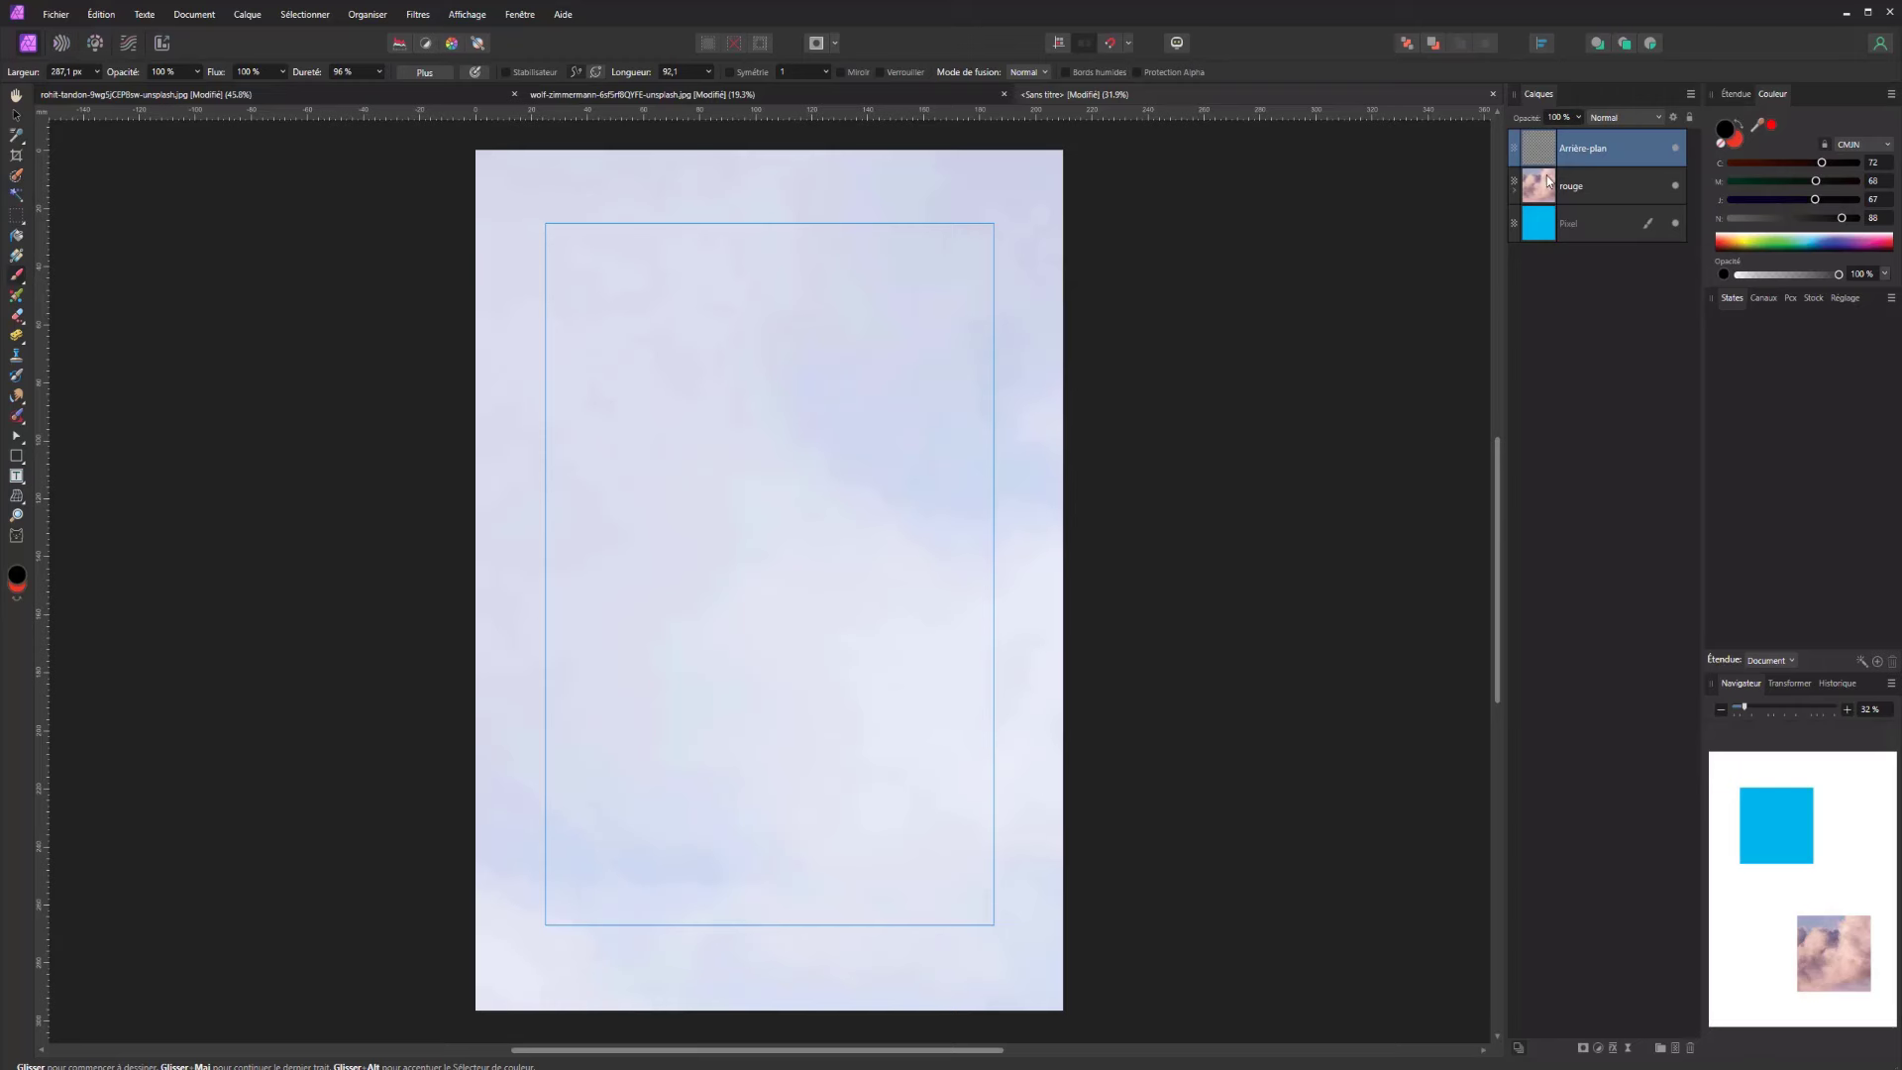
key("ctrl+z")
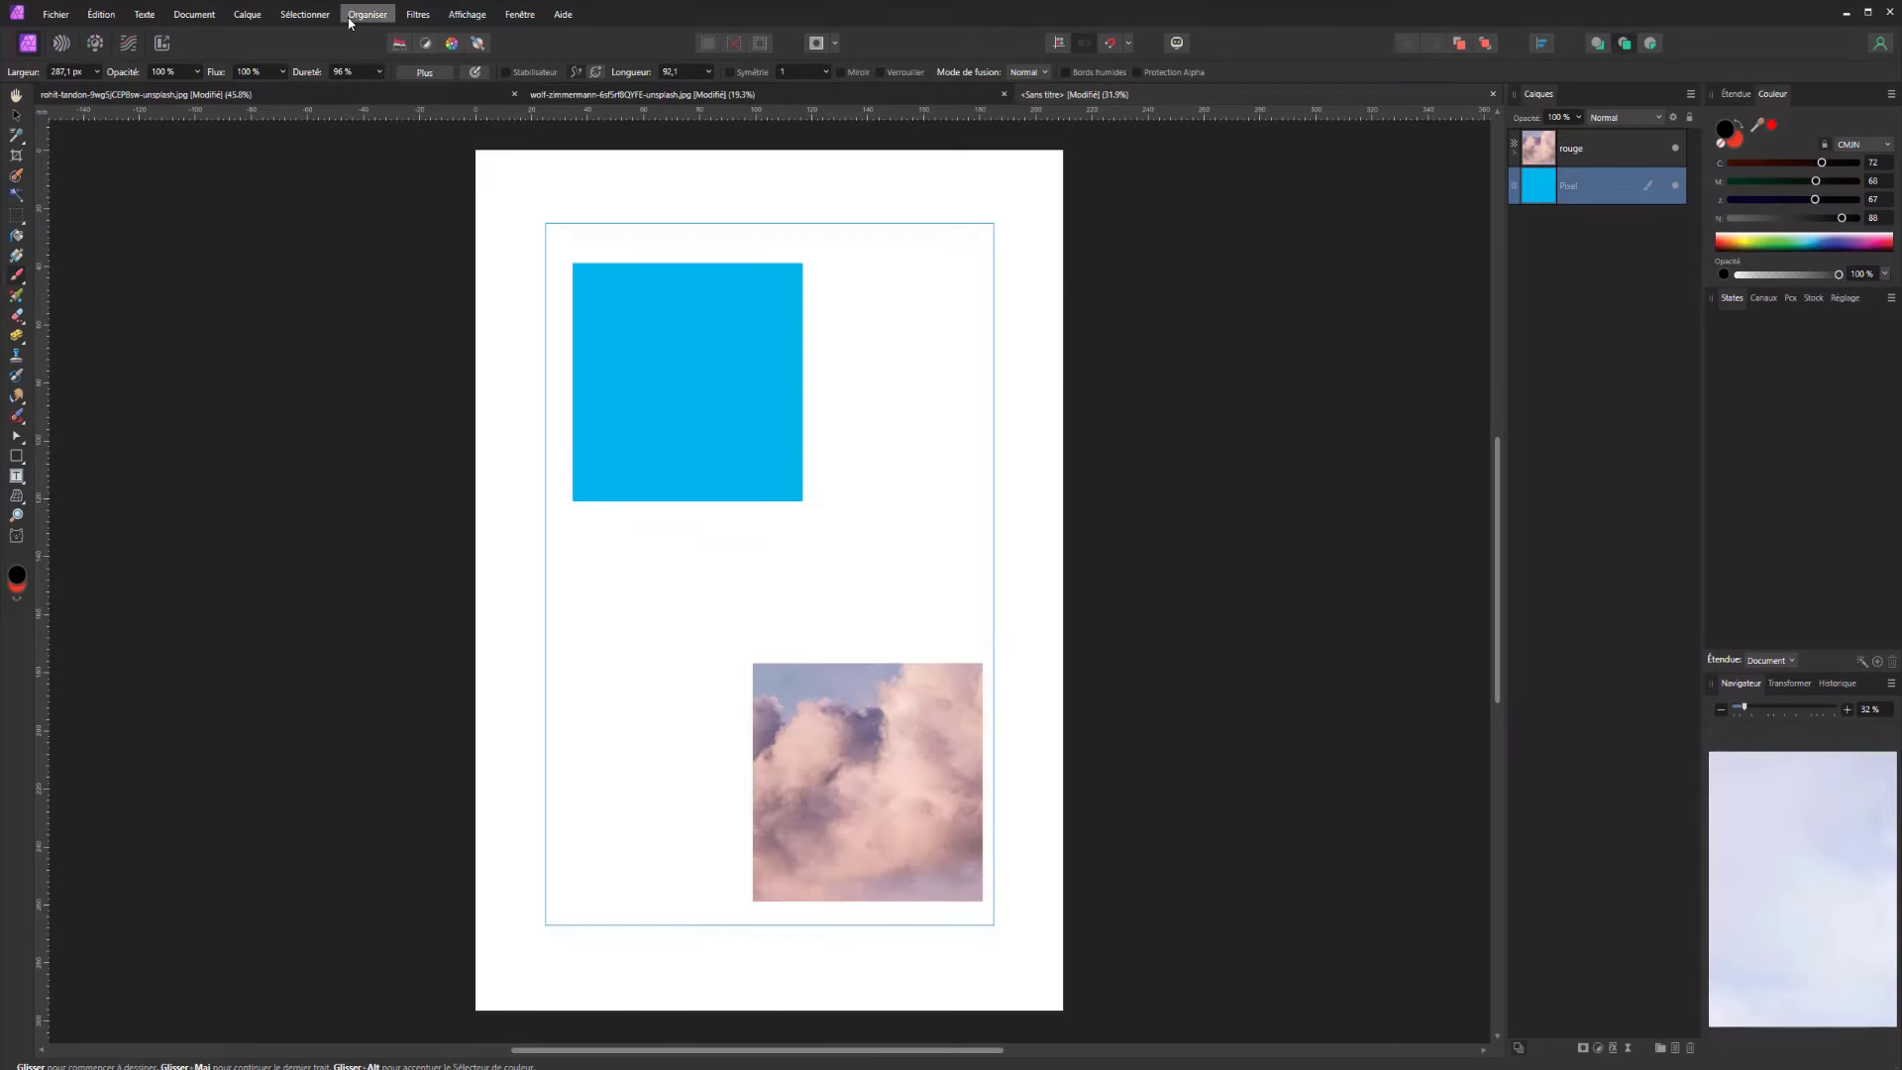
Set the layer insertion mode to Insertion dans and paste the Arrière-plan layer inside the Pixel square
left_click(366, 14)
left_click(401, 417)
key("ctrl+v")
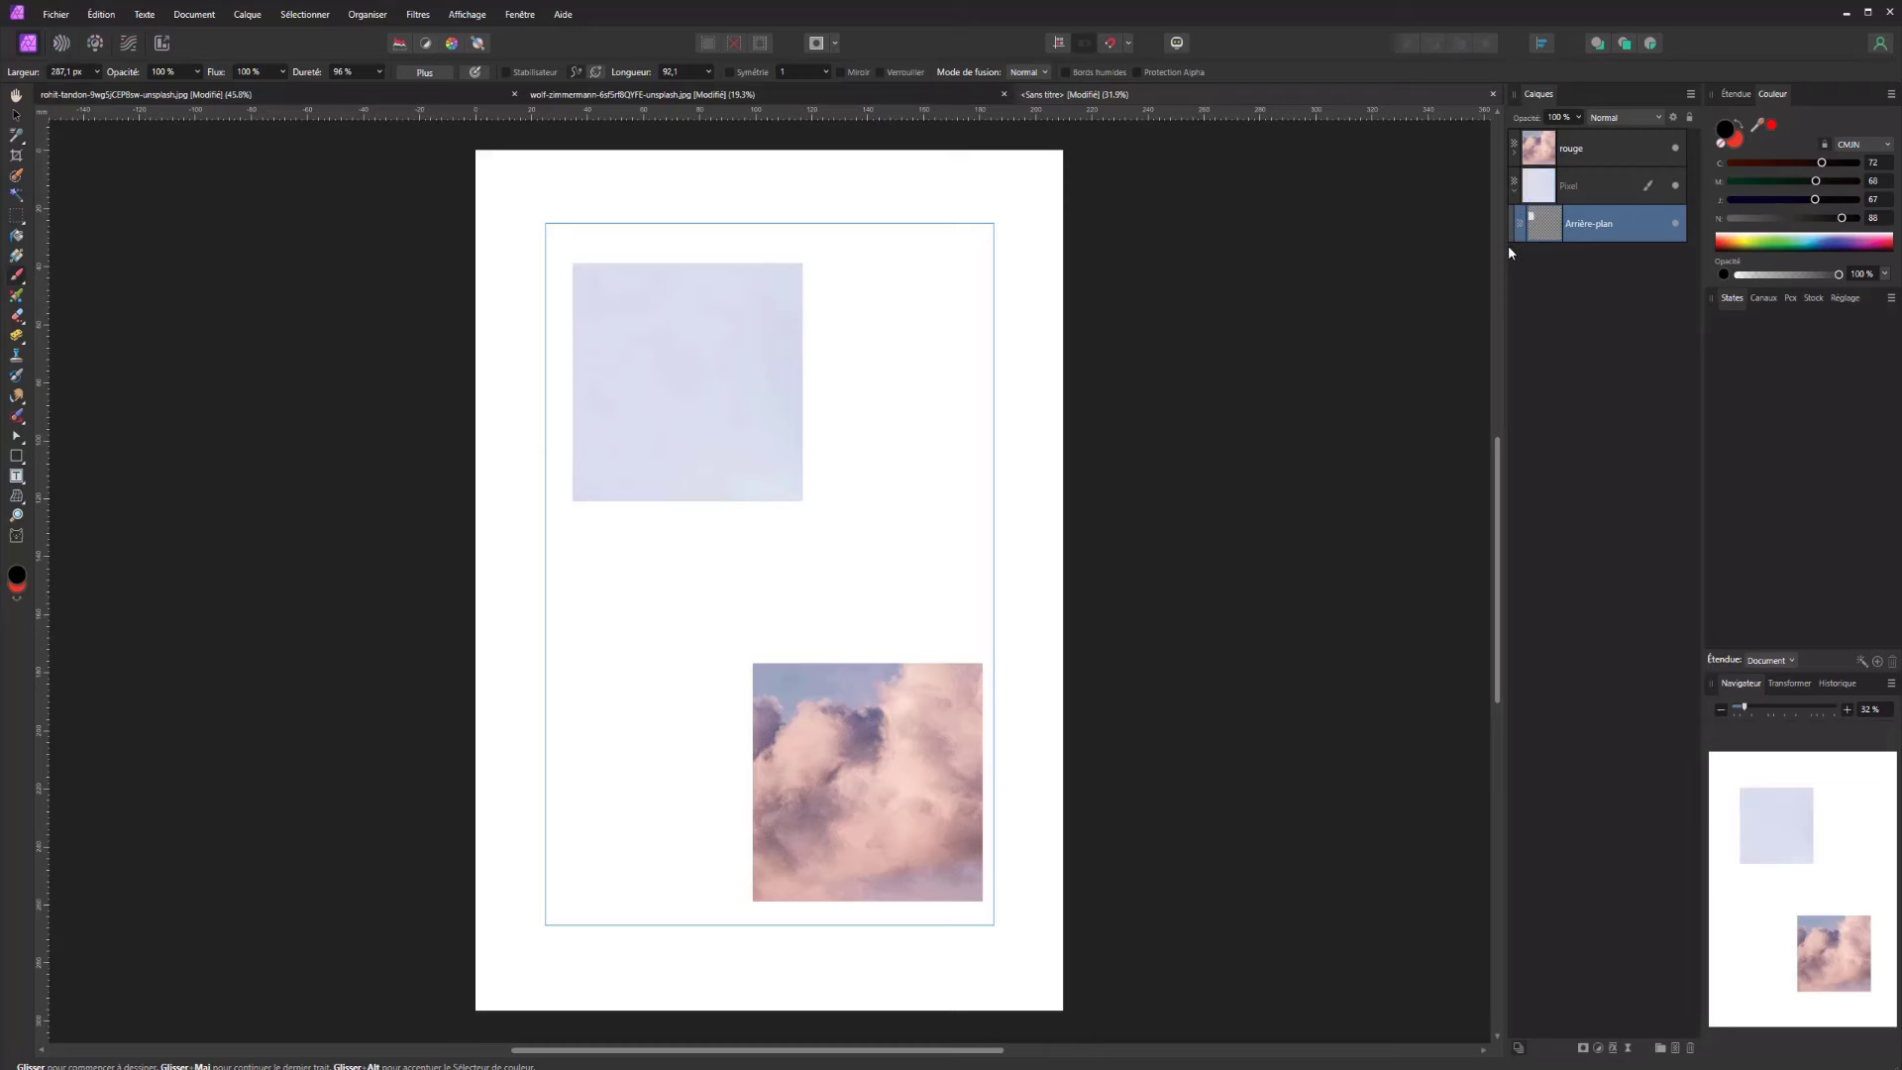
Undo the recent edits back to the unflipped mountain square overlapped by the cloud square
key("ctrl+z")
key("ctrl+z")
key("ctrl+z")
key("ctrl+z")
key("ctrl+z")
key("ctrl+z")
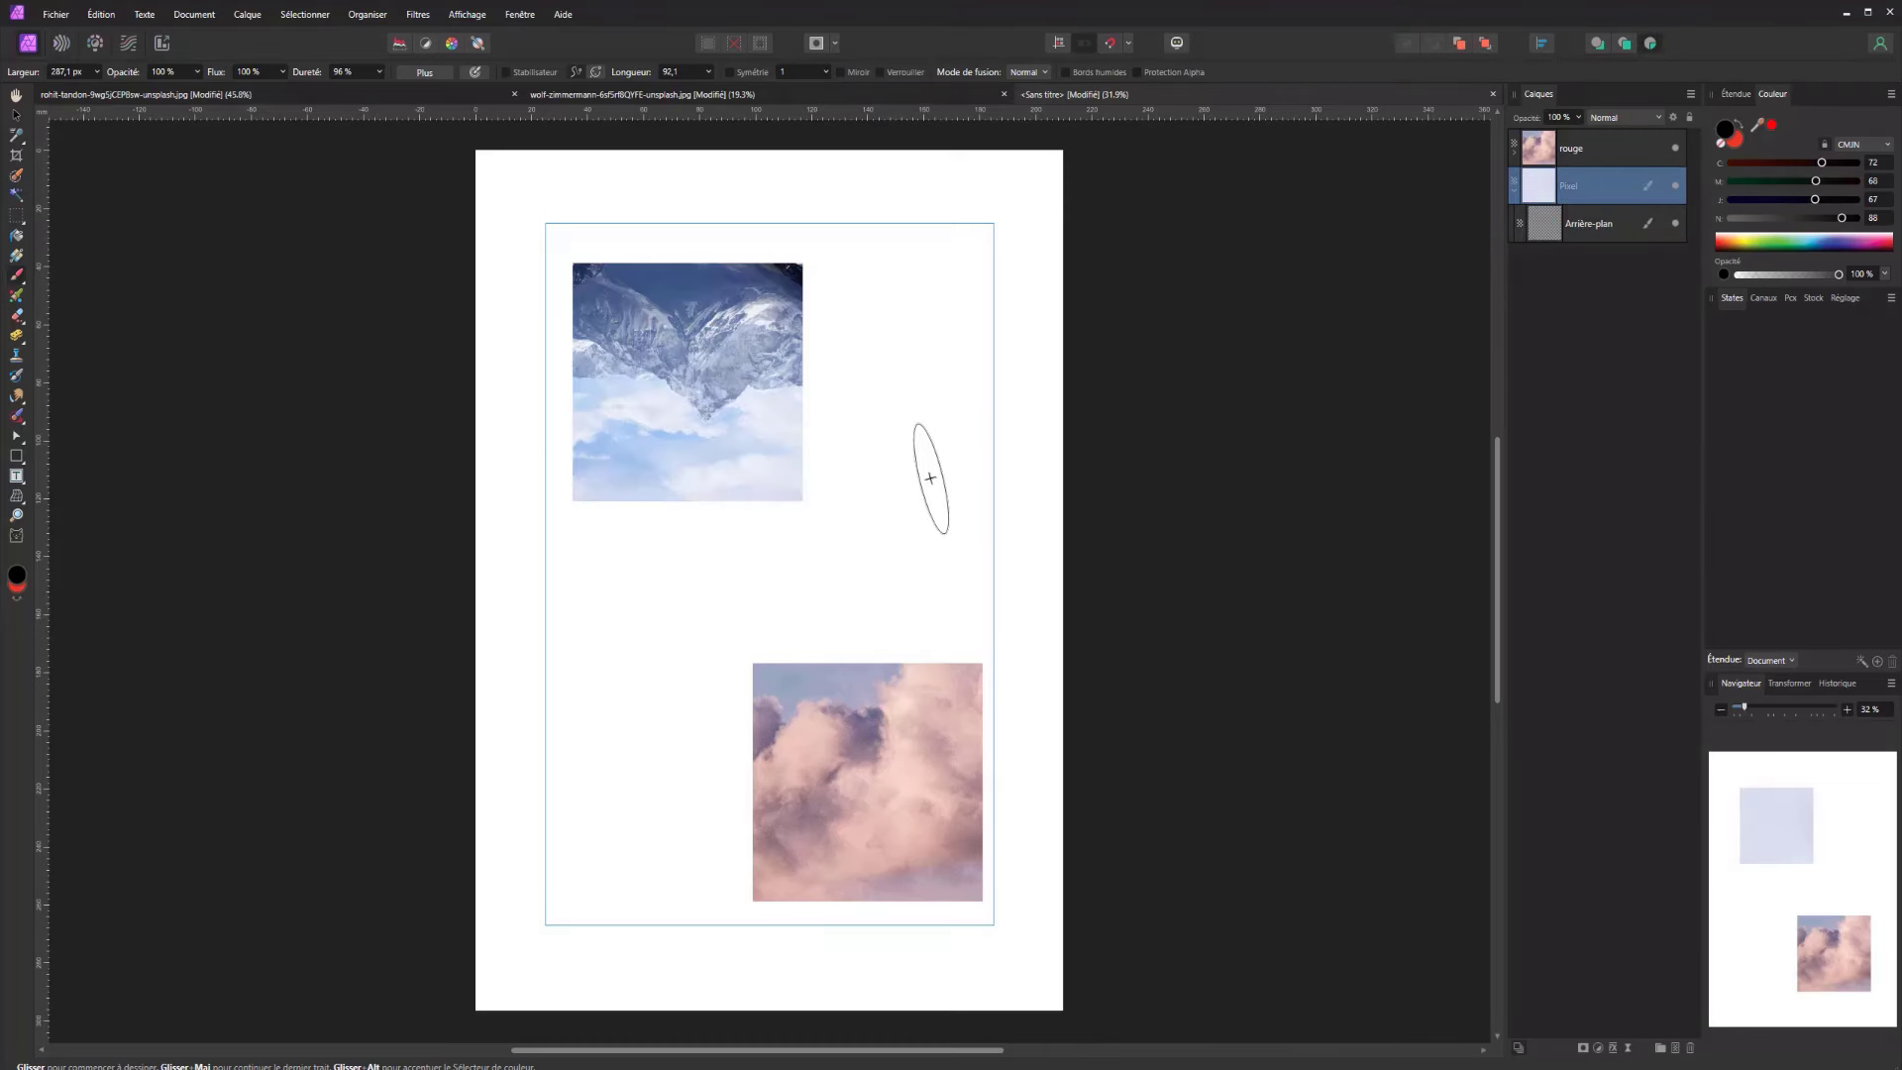
key("ctrl+z")
key("ctrl+z")
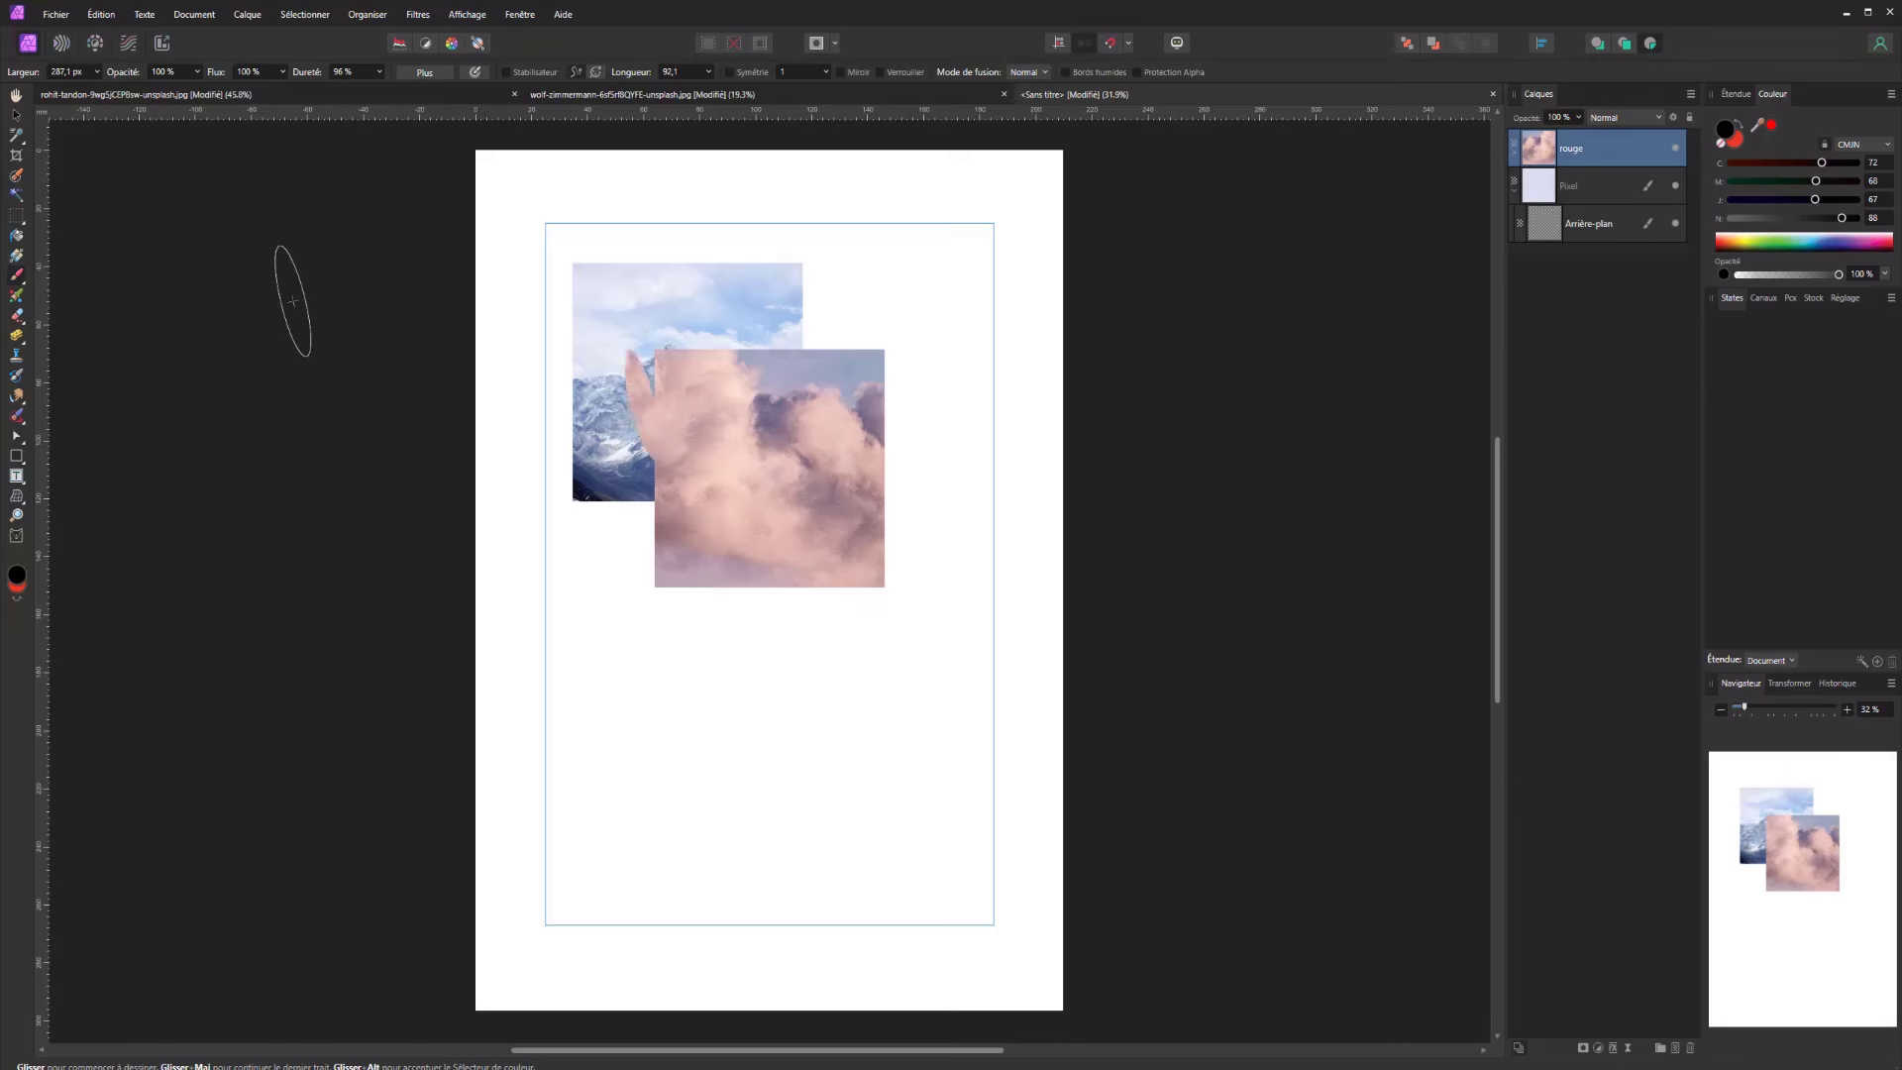
Delete the Arrière-plan layer nested in Pixel, plus the Arrière-plan and Réglage Niveaux layers nested in rouge
left_click(16, 220)
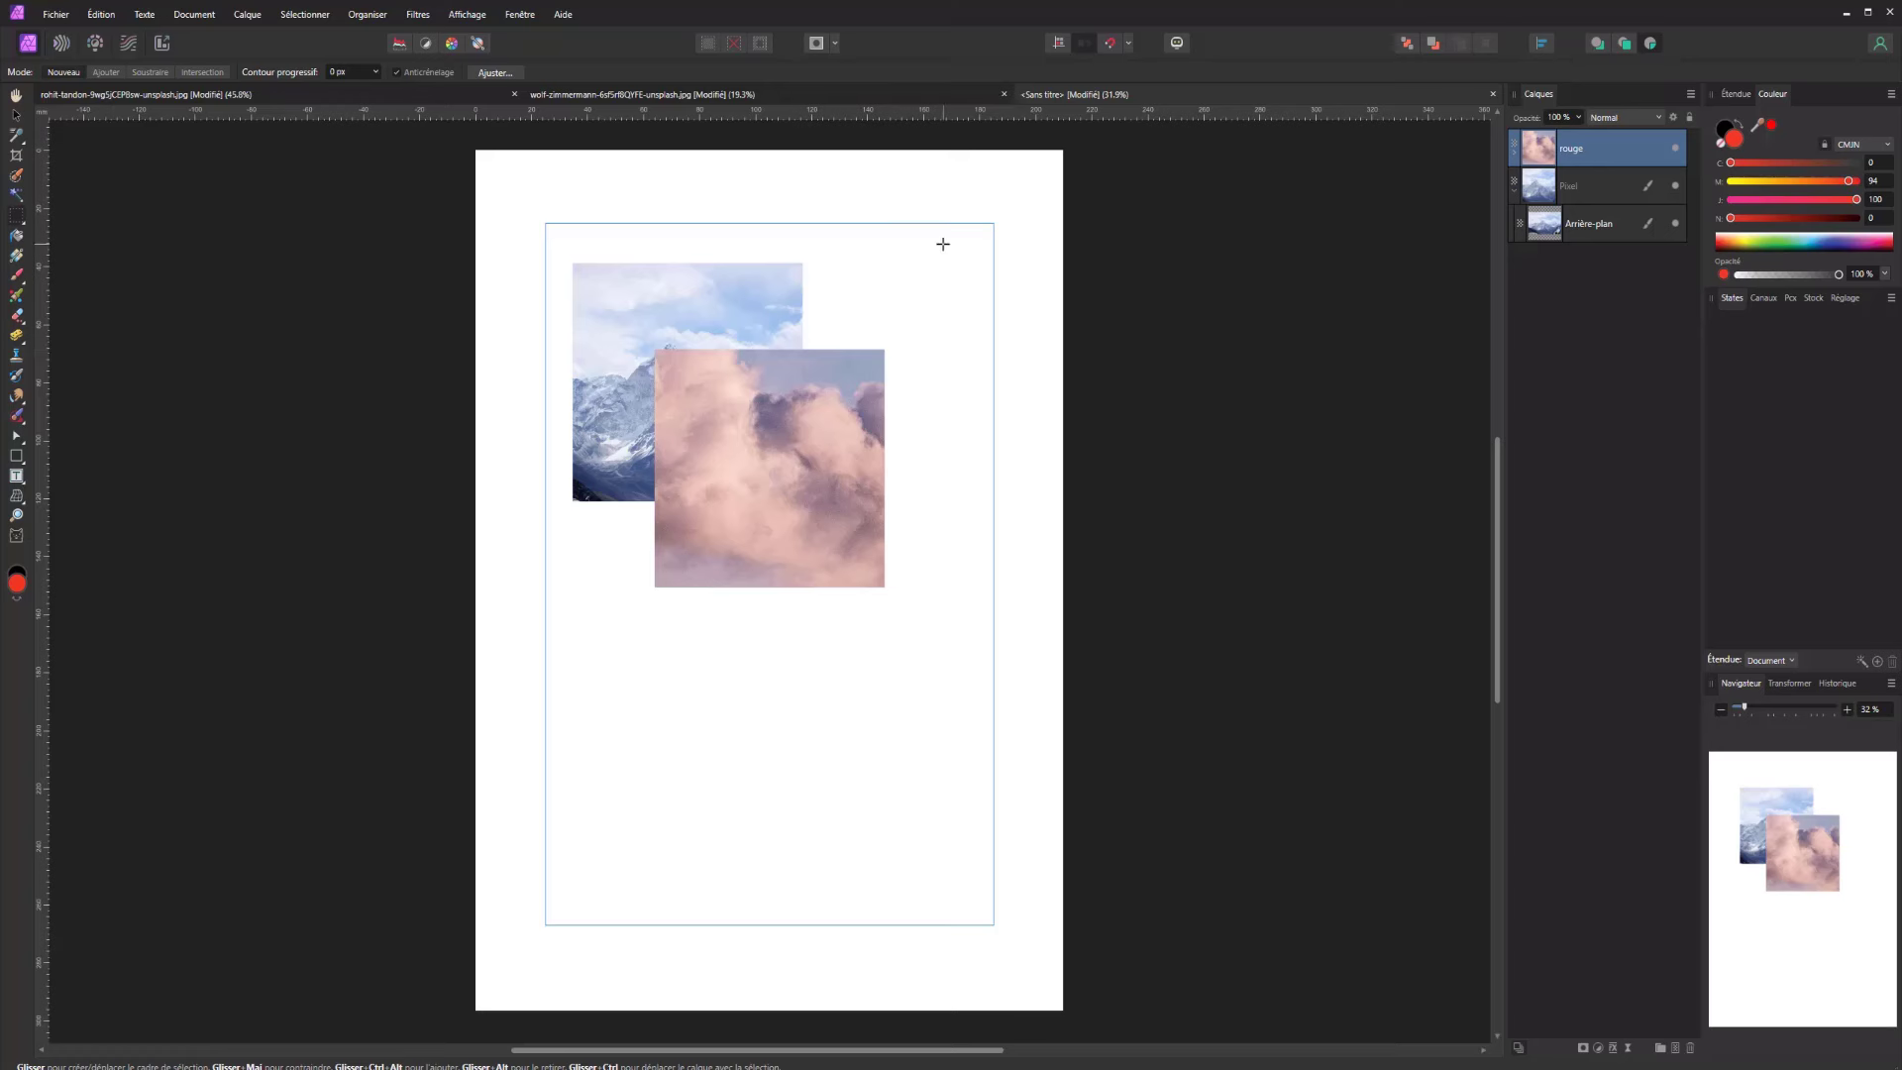
left_click(1553, 234)
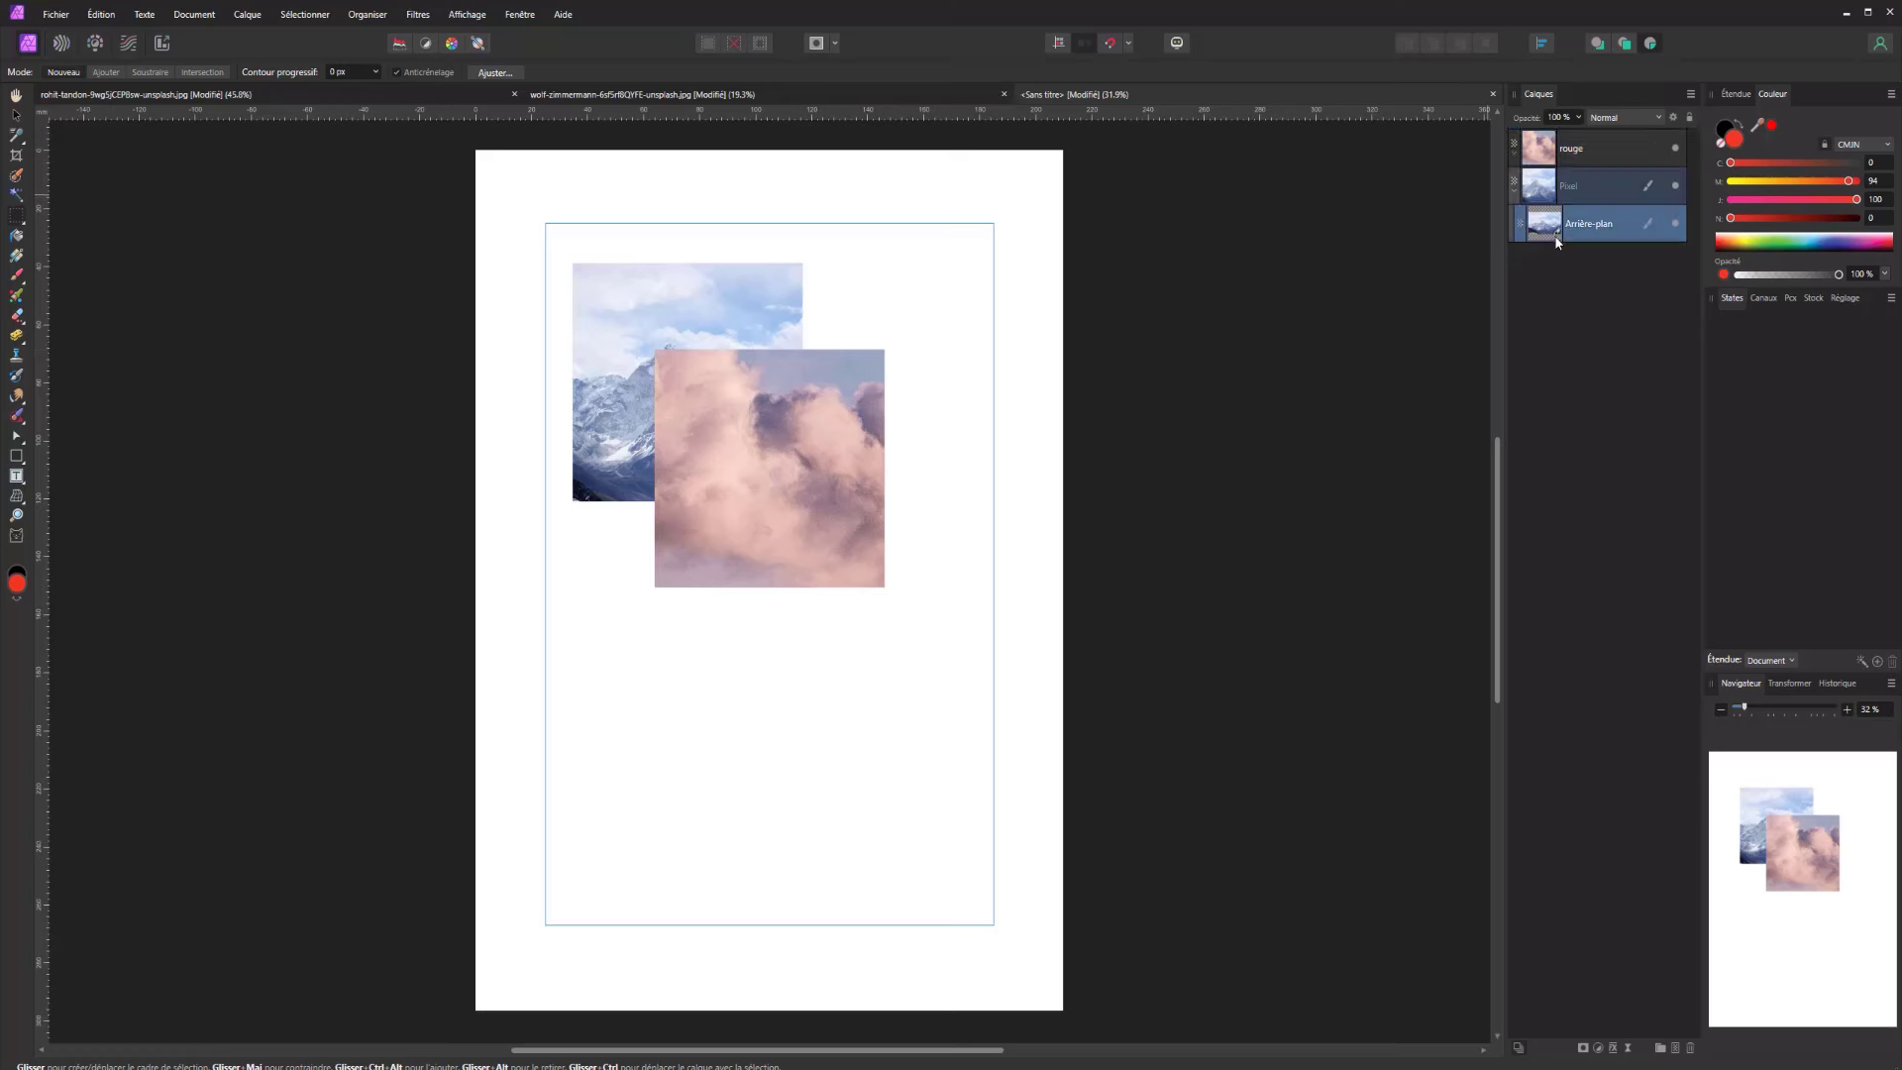
key("Delete")
left_click(1515, 152)
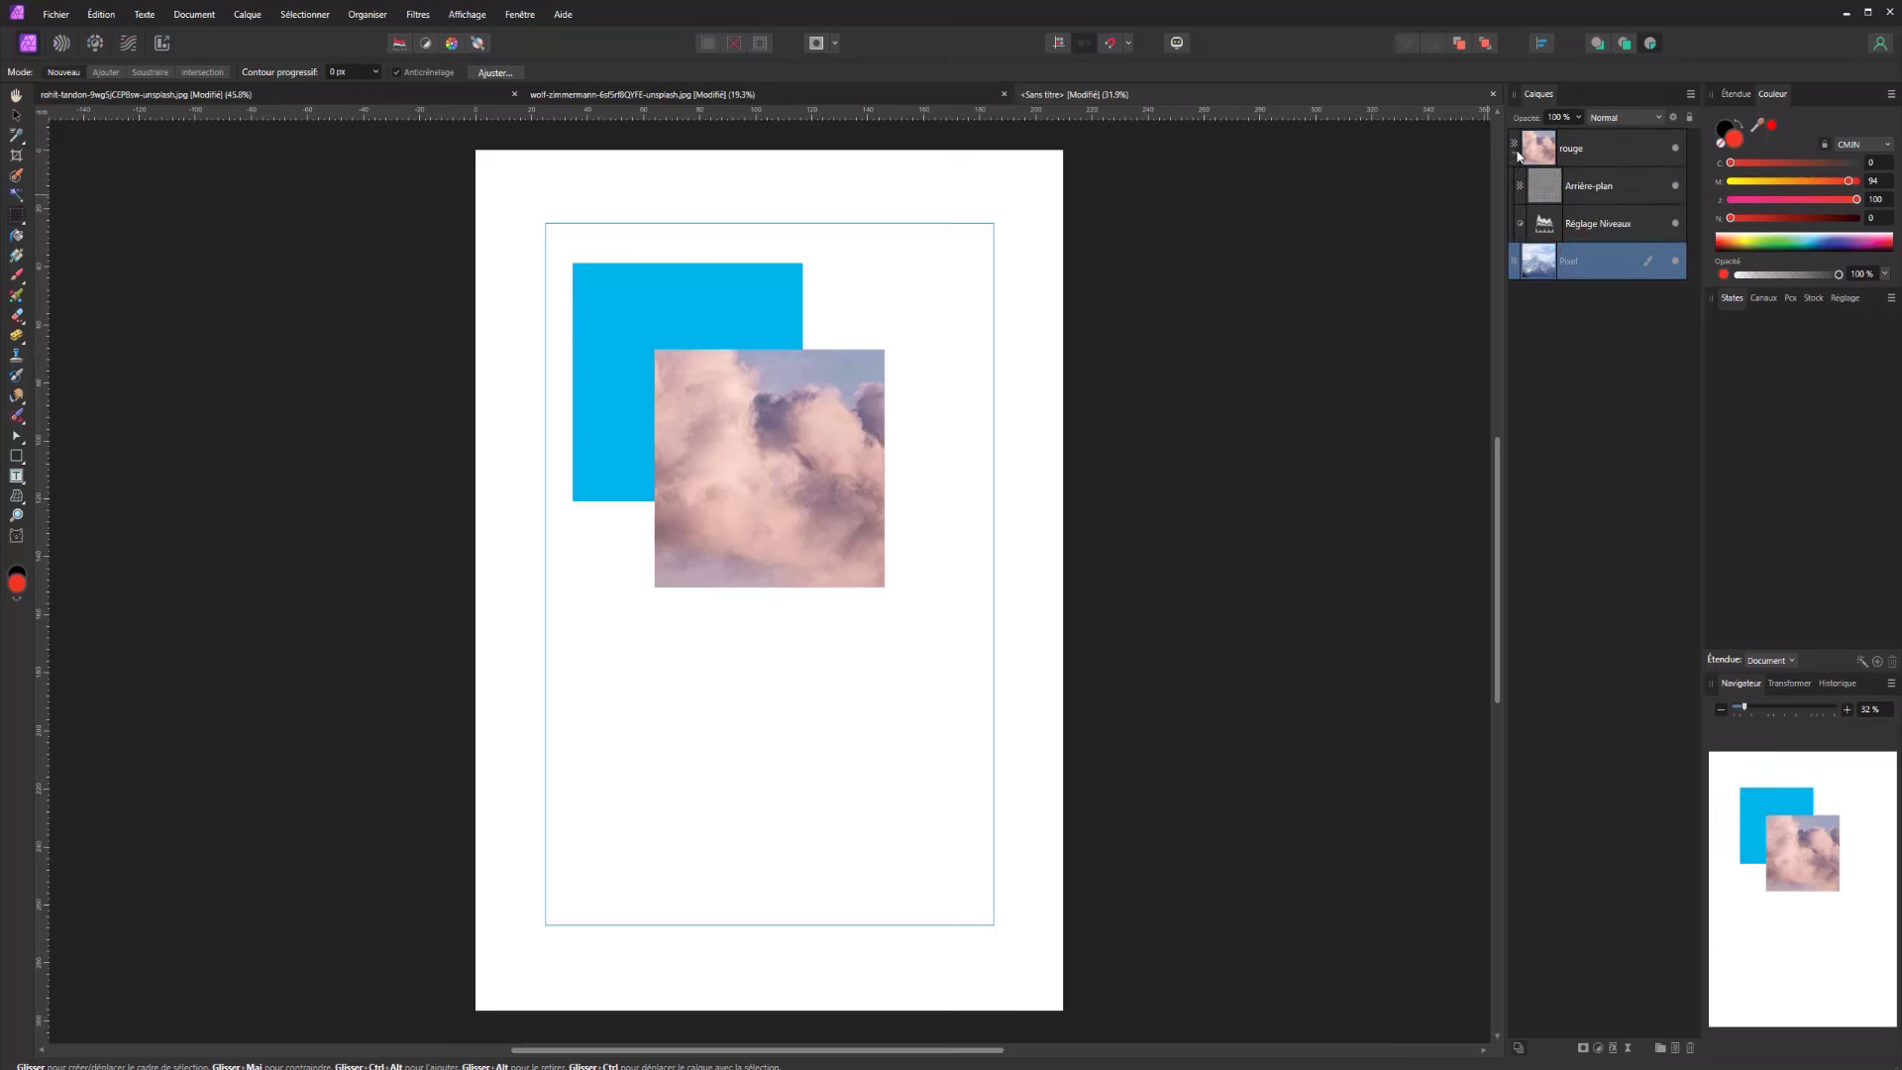
left_click(1567, 194)
key("Delete")
key("Delete")
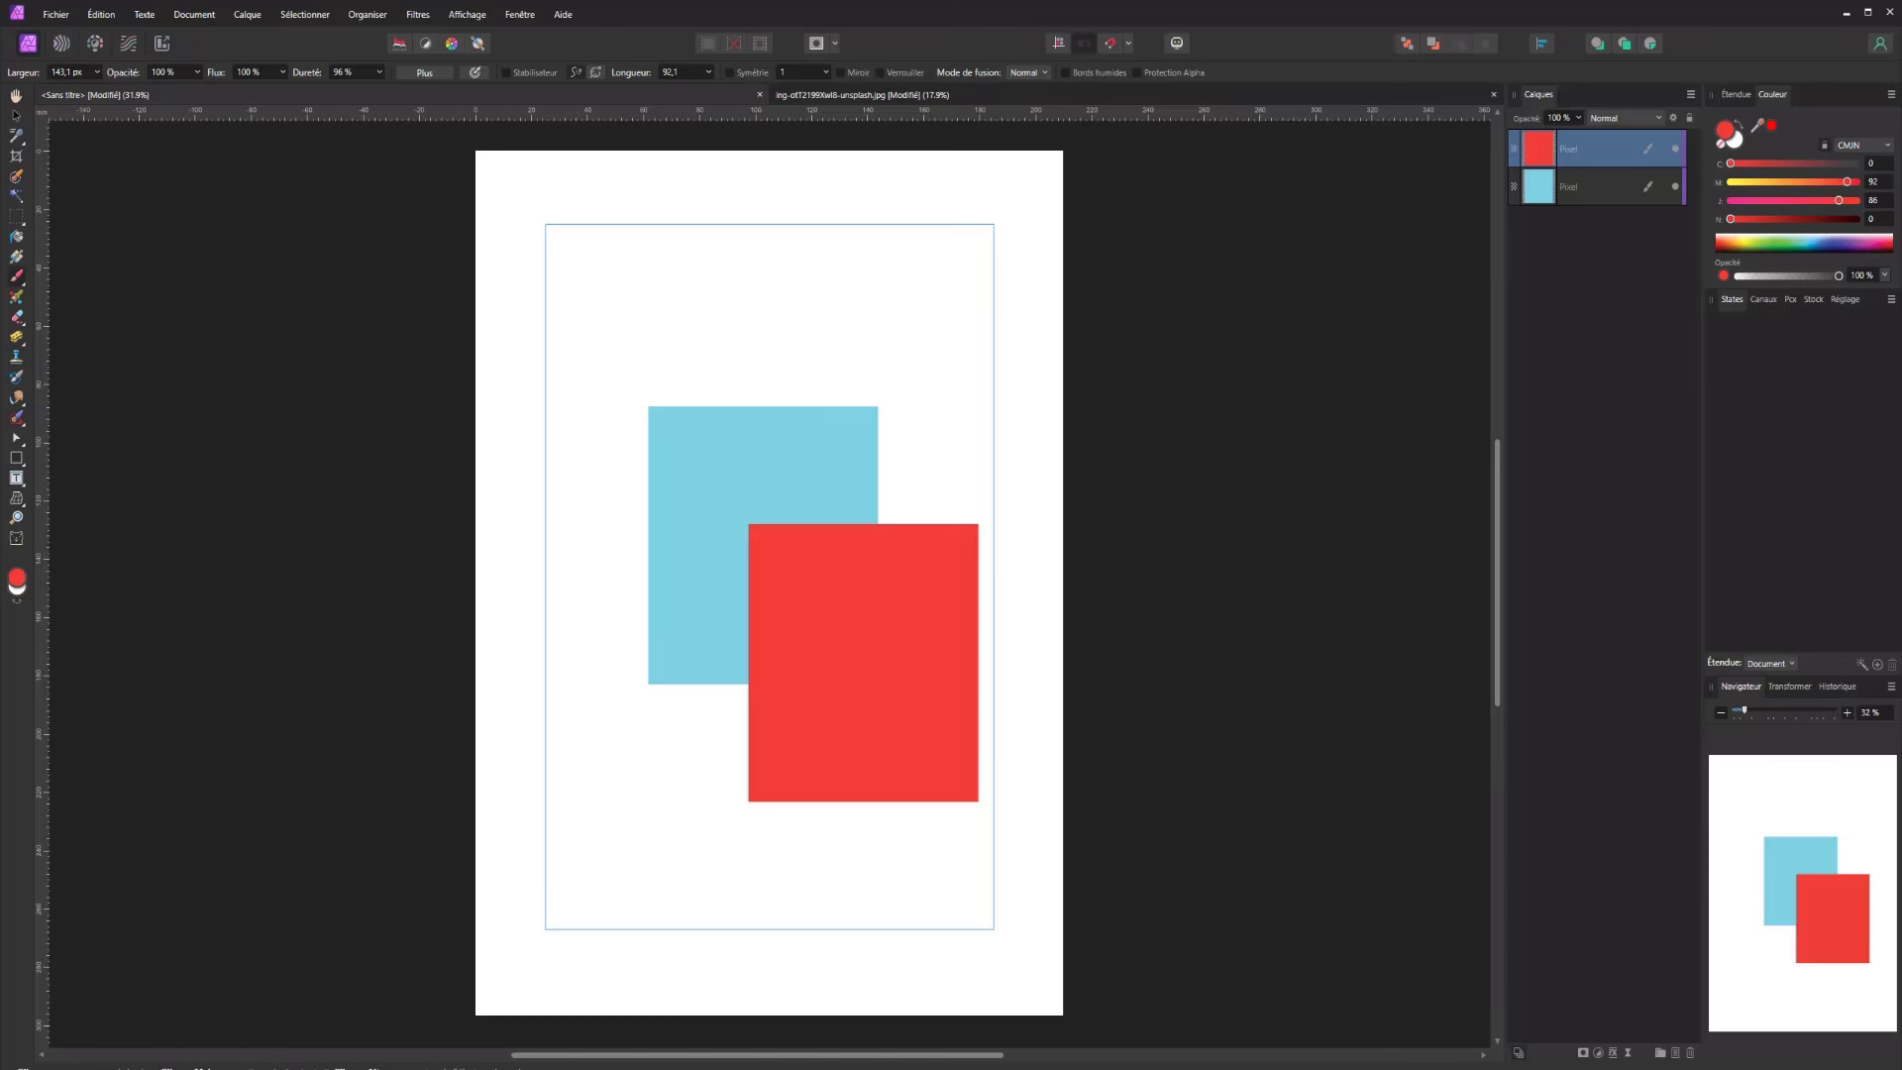
Compare the Move tool and Paint Brush options, and preview blend modes such as Éclaircir on the red rectangle's layer
left_click(15, 117)
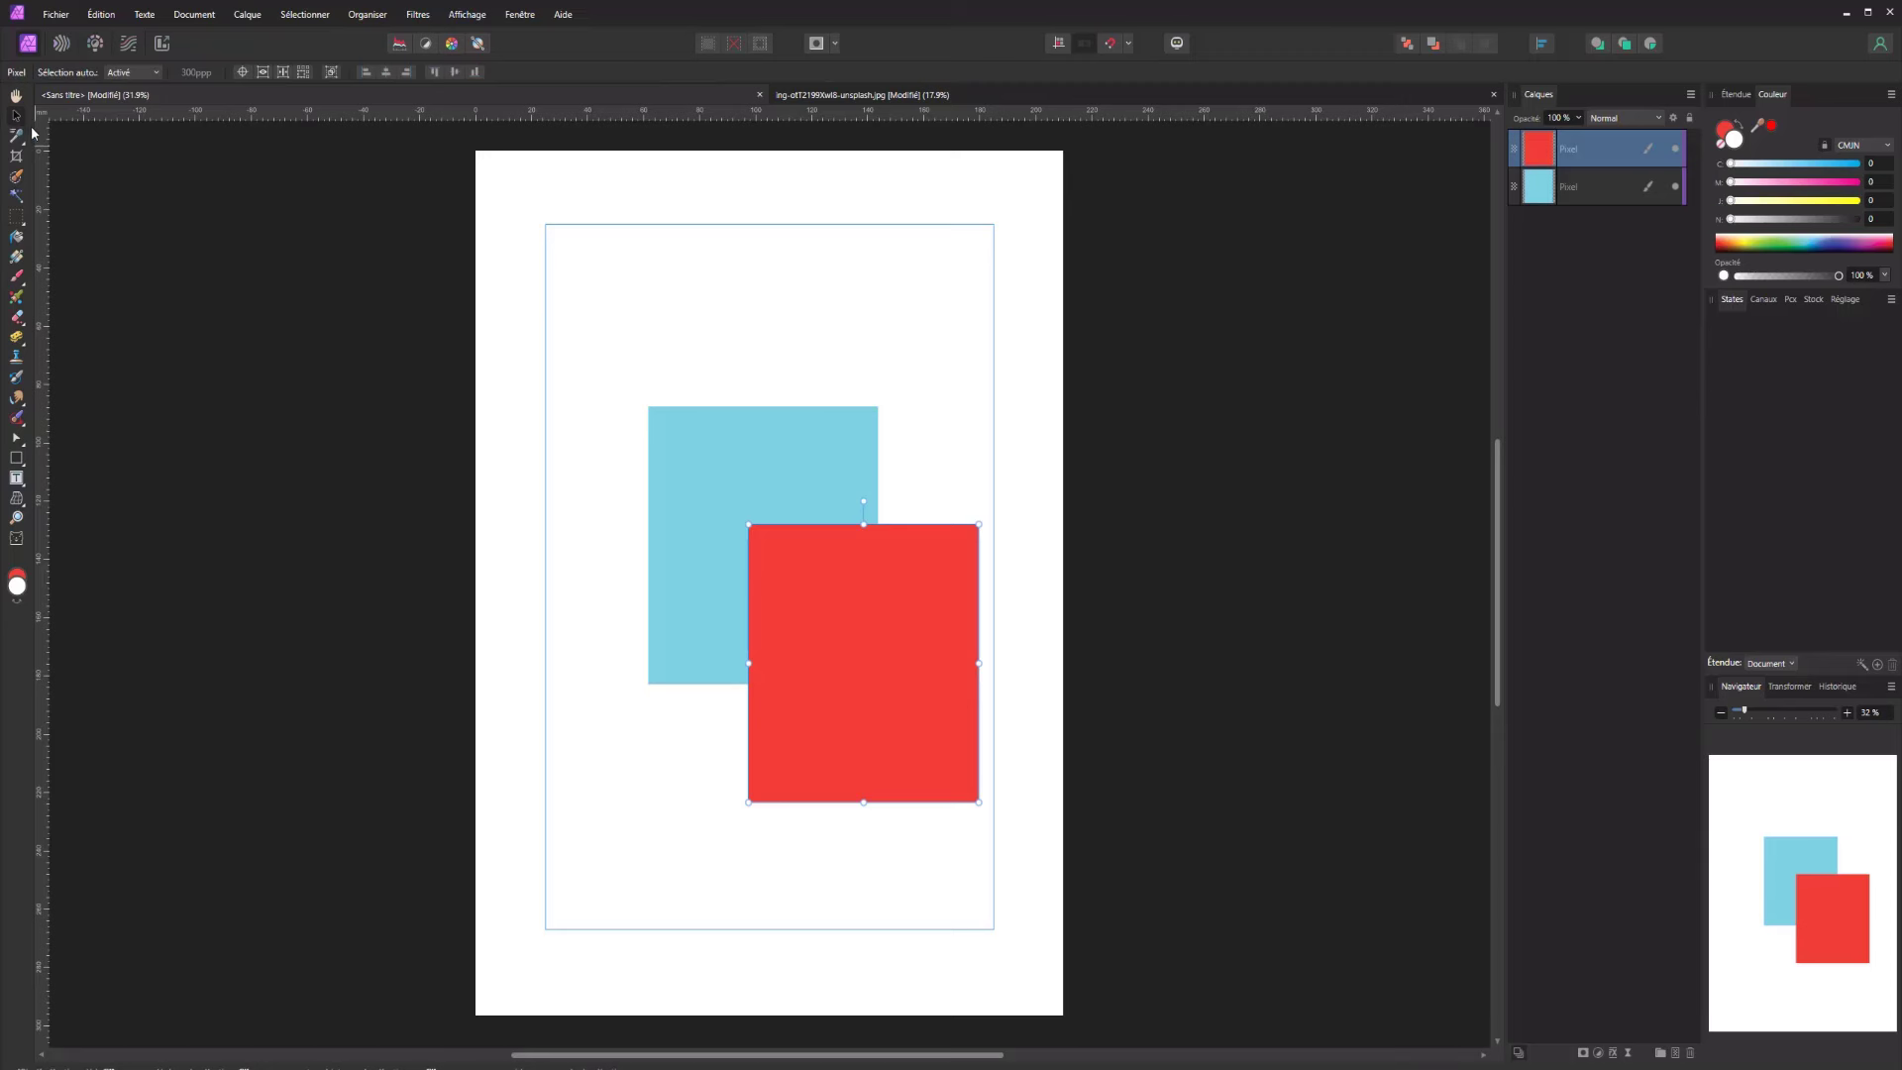
left_click(13, 281)
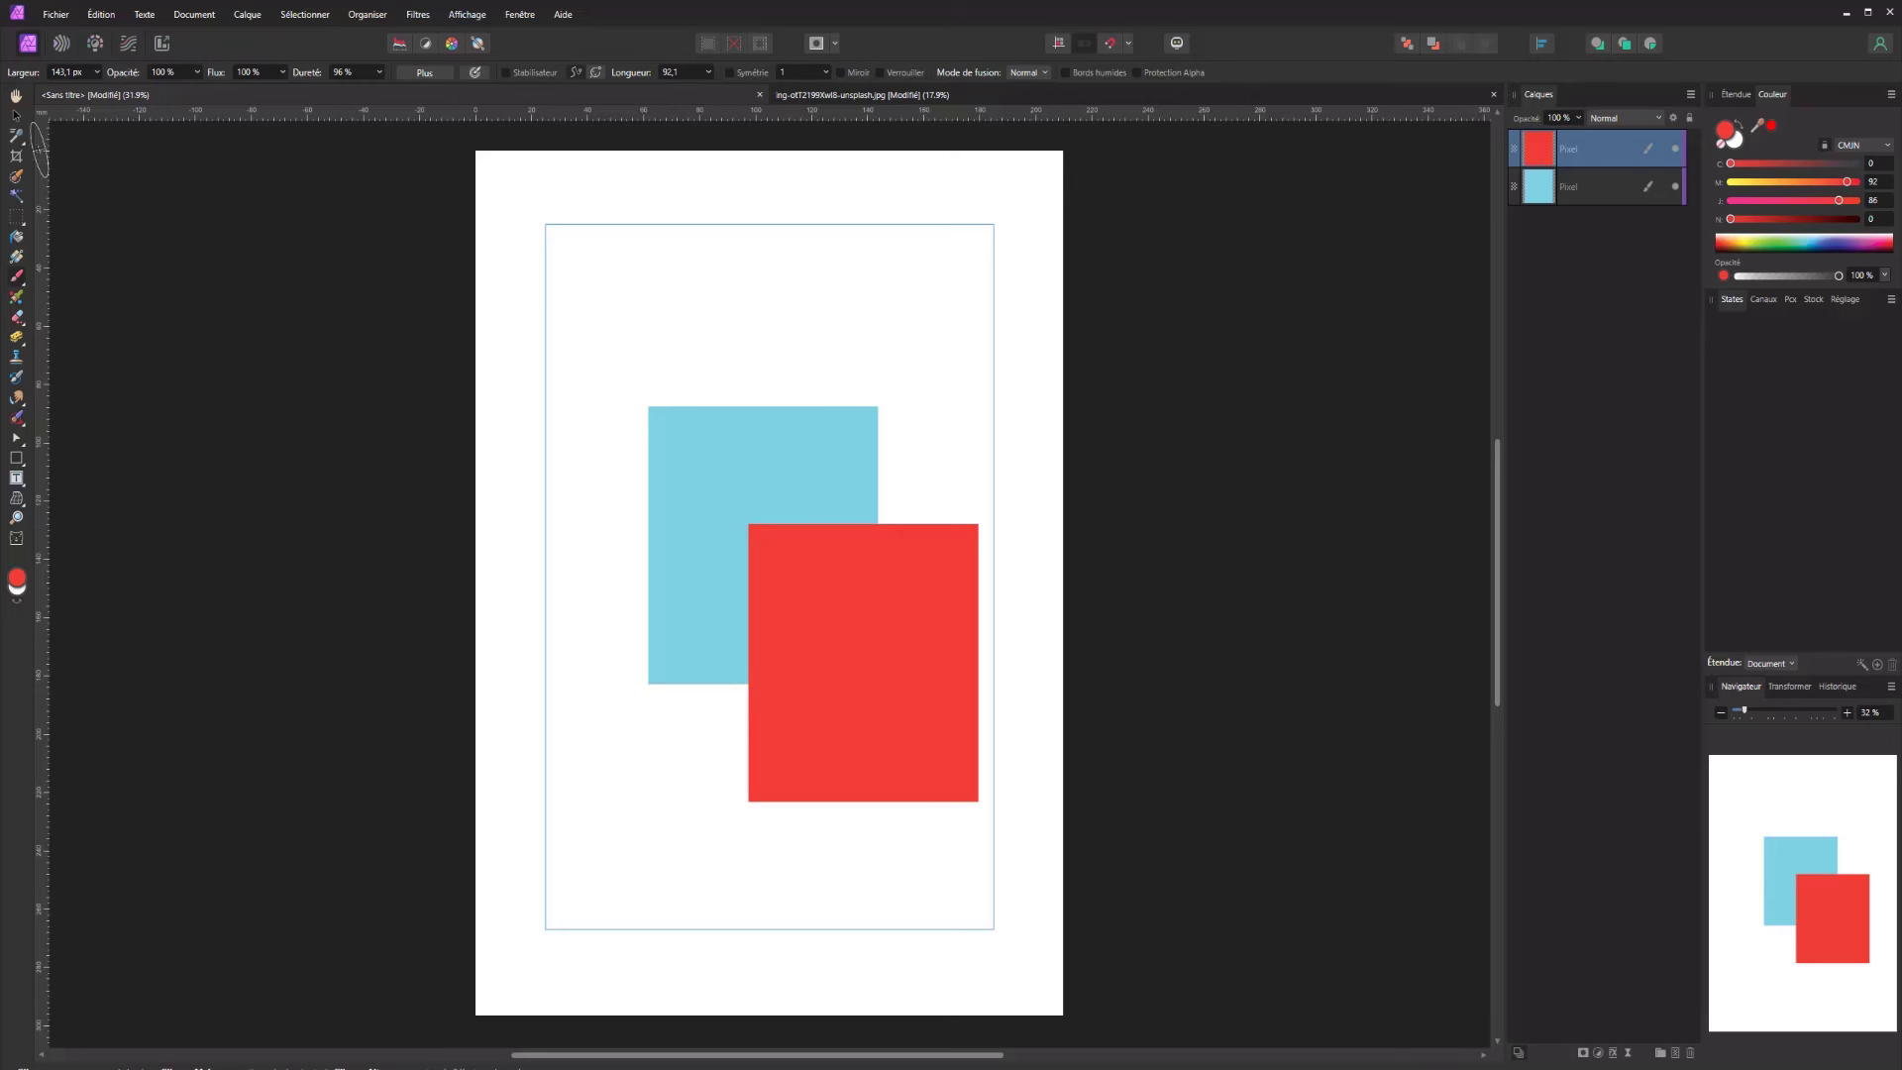
left_click(16, 116)
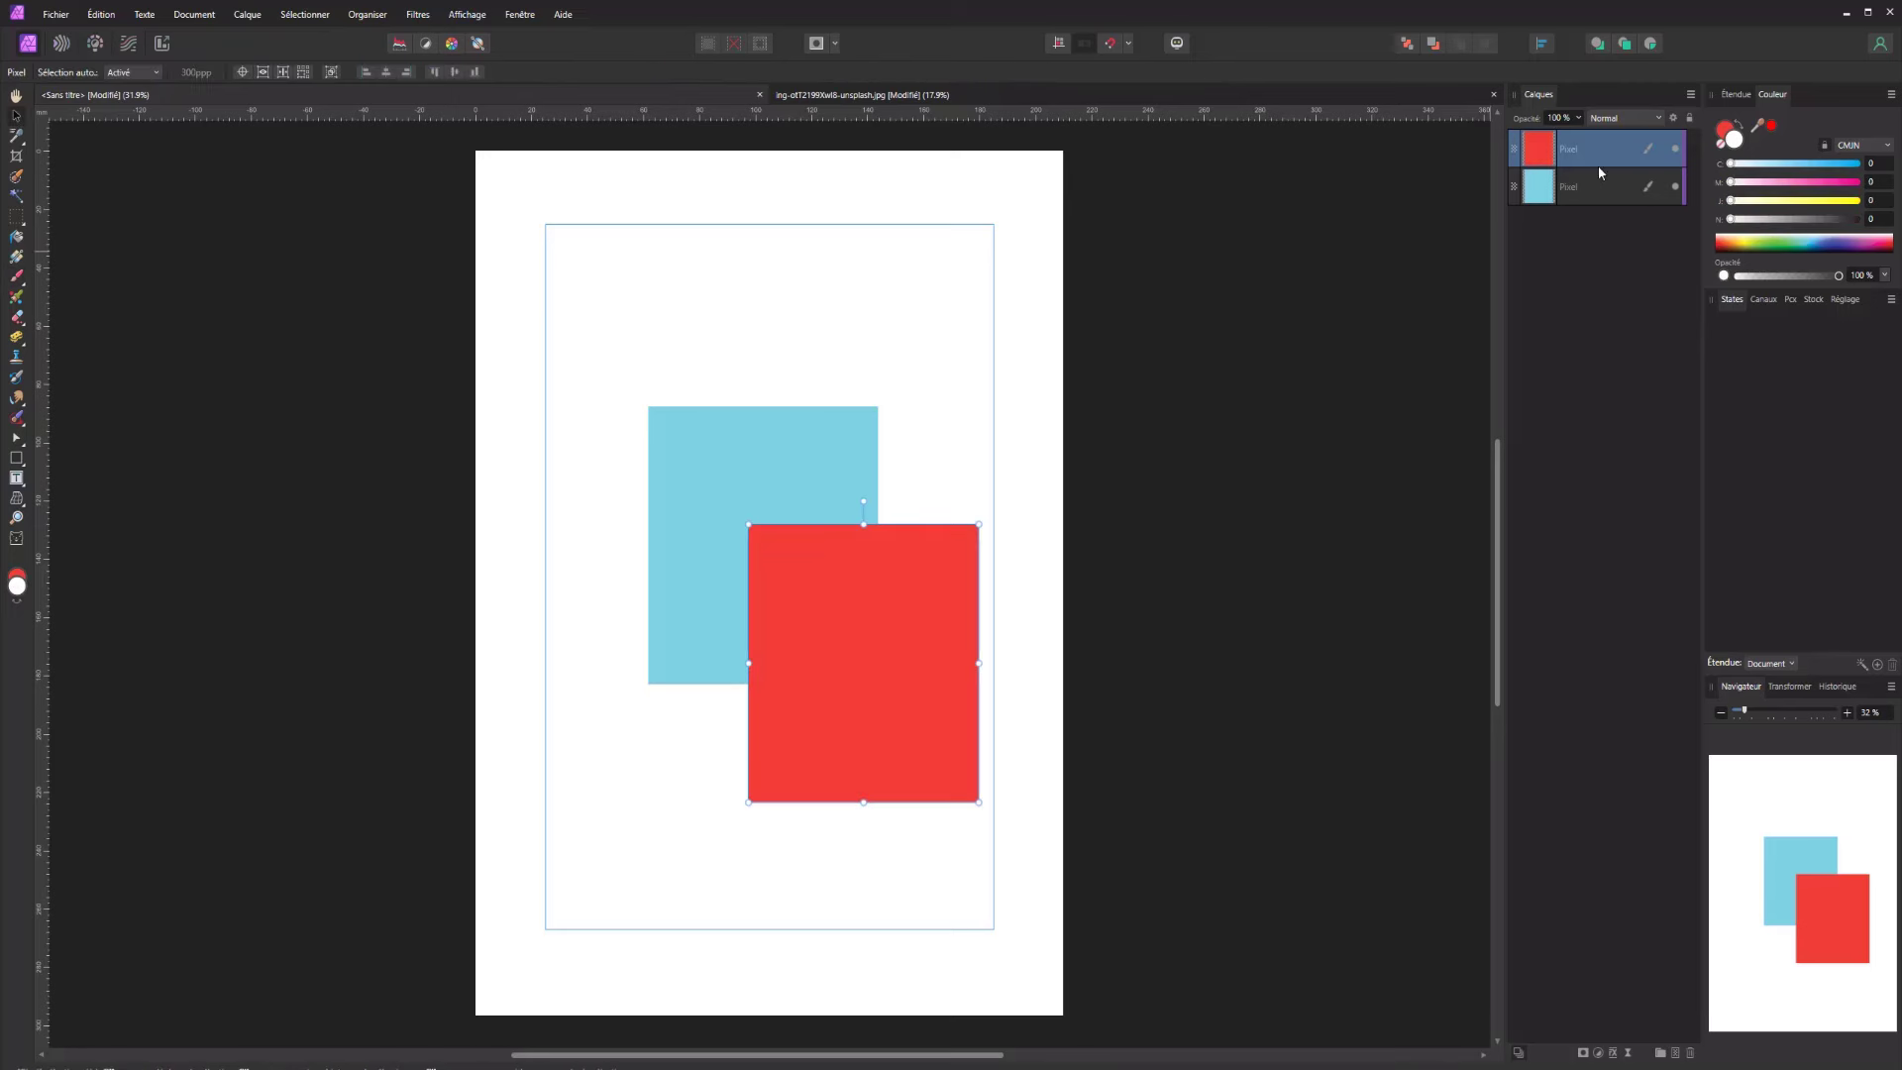
left_click(1620, 121)
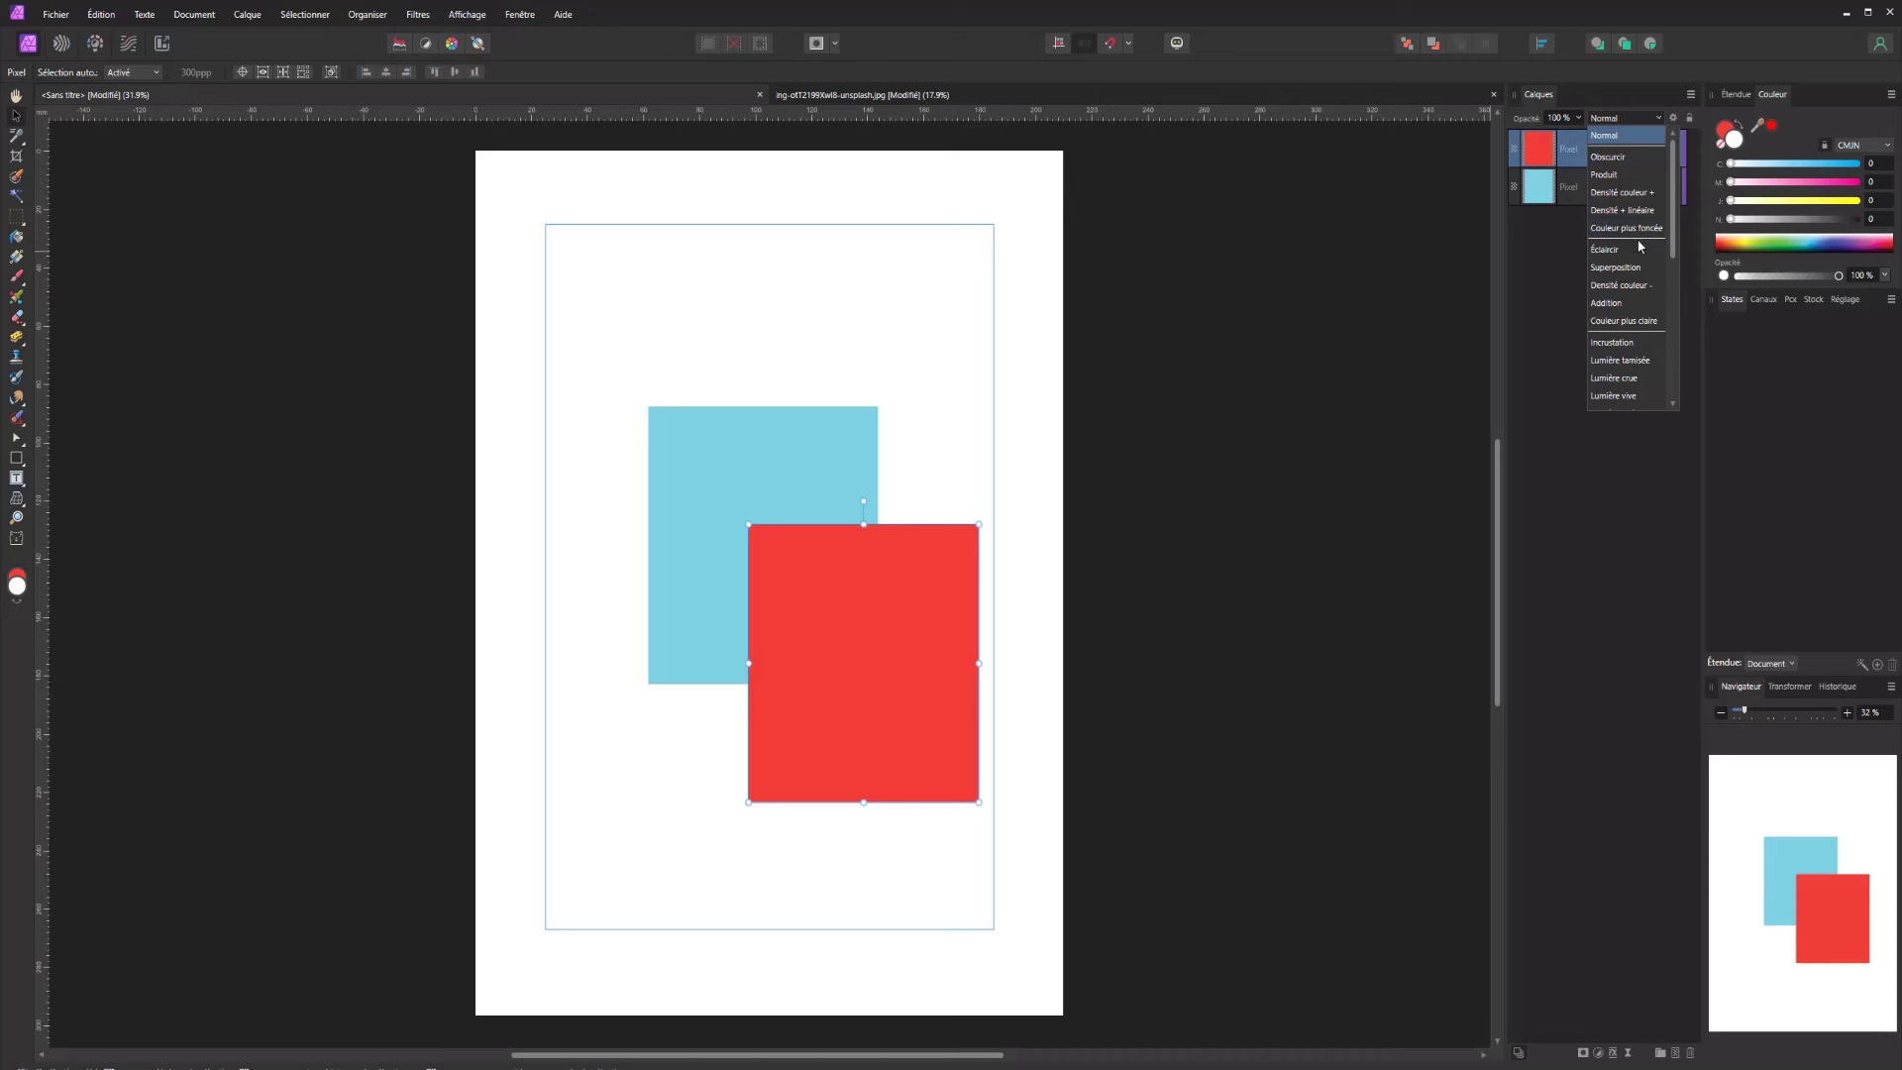
scroll(1640, 246, "down", 2)
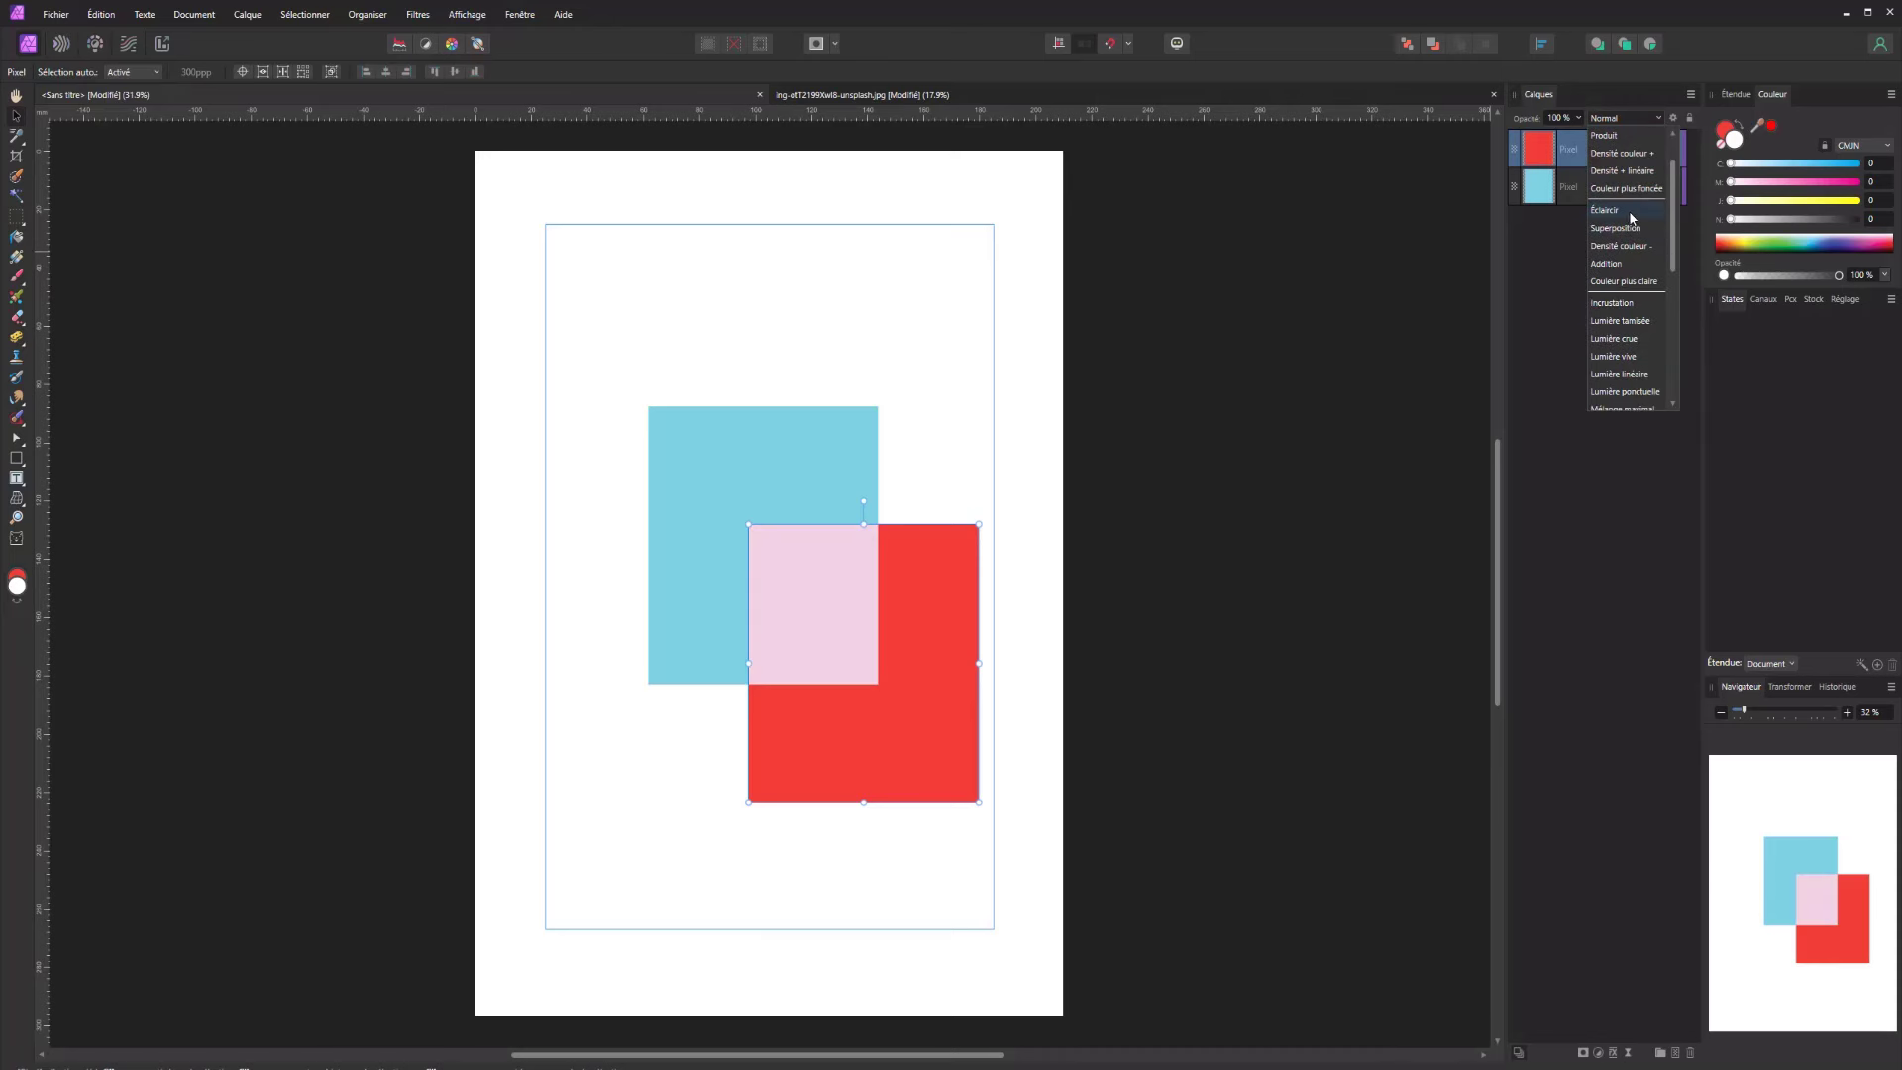
Open the colour selector for the white swatch and close it without changing the colour
left_click(19, 577)
double_click(18, 584)
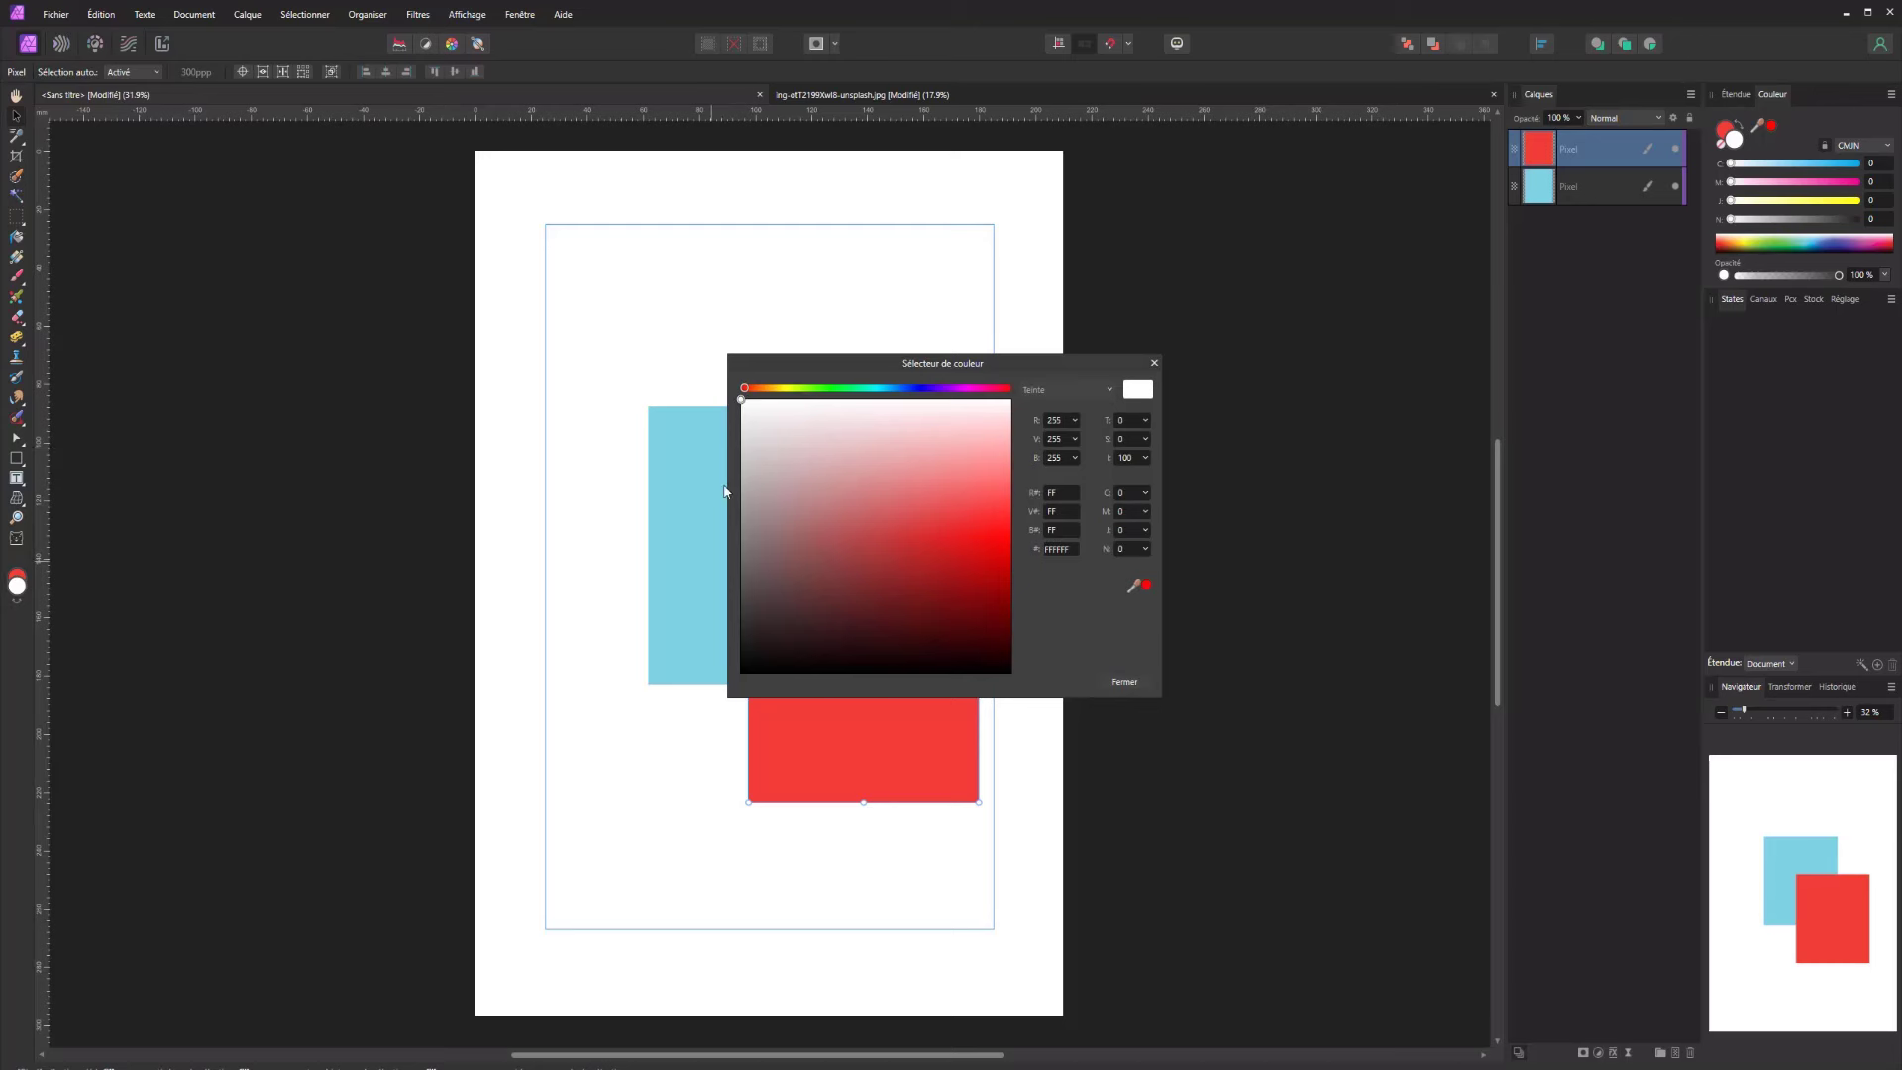
left_click(1154, 362)
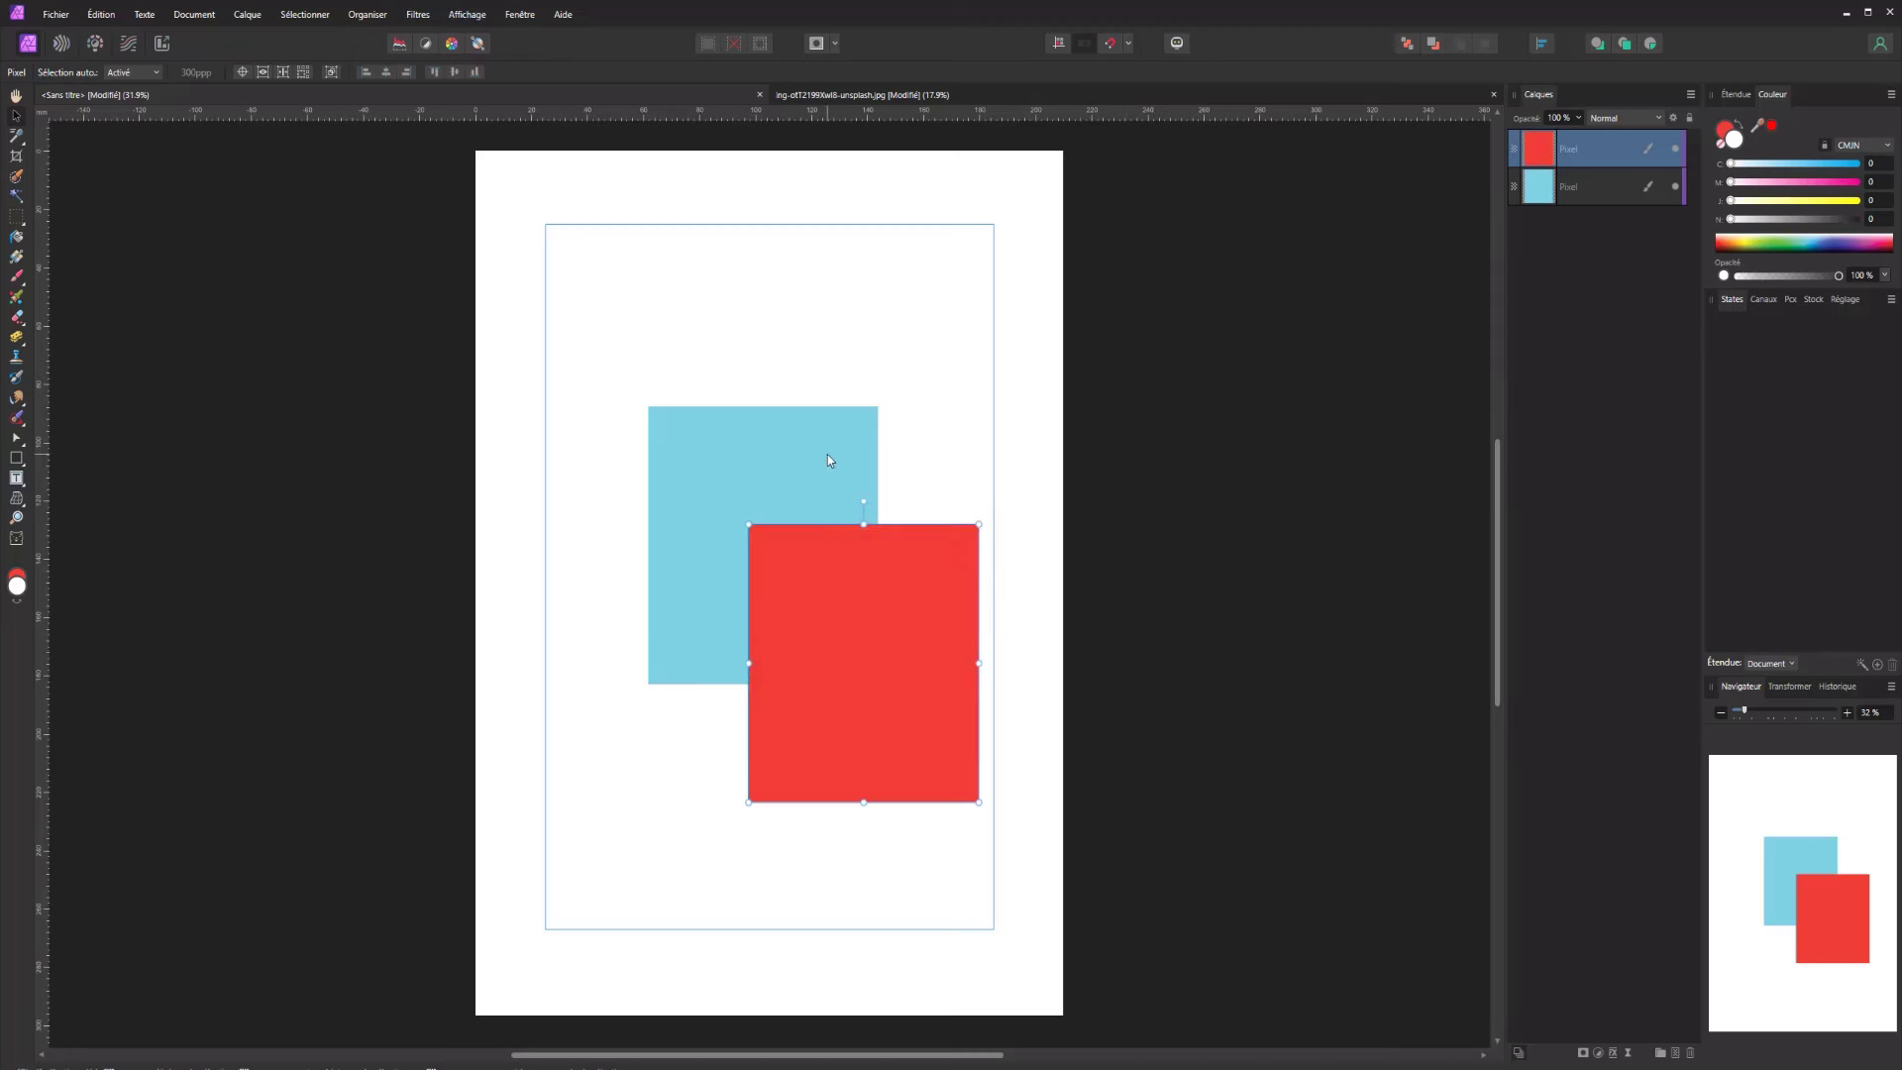
Preview the blend modes on the red rectangle's layer, set it to Effacer, and move the rectangle slightly down and right
left_click(1618, 123)
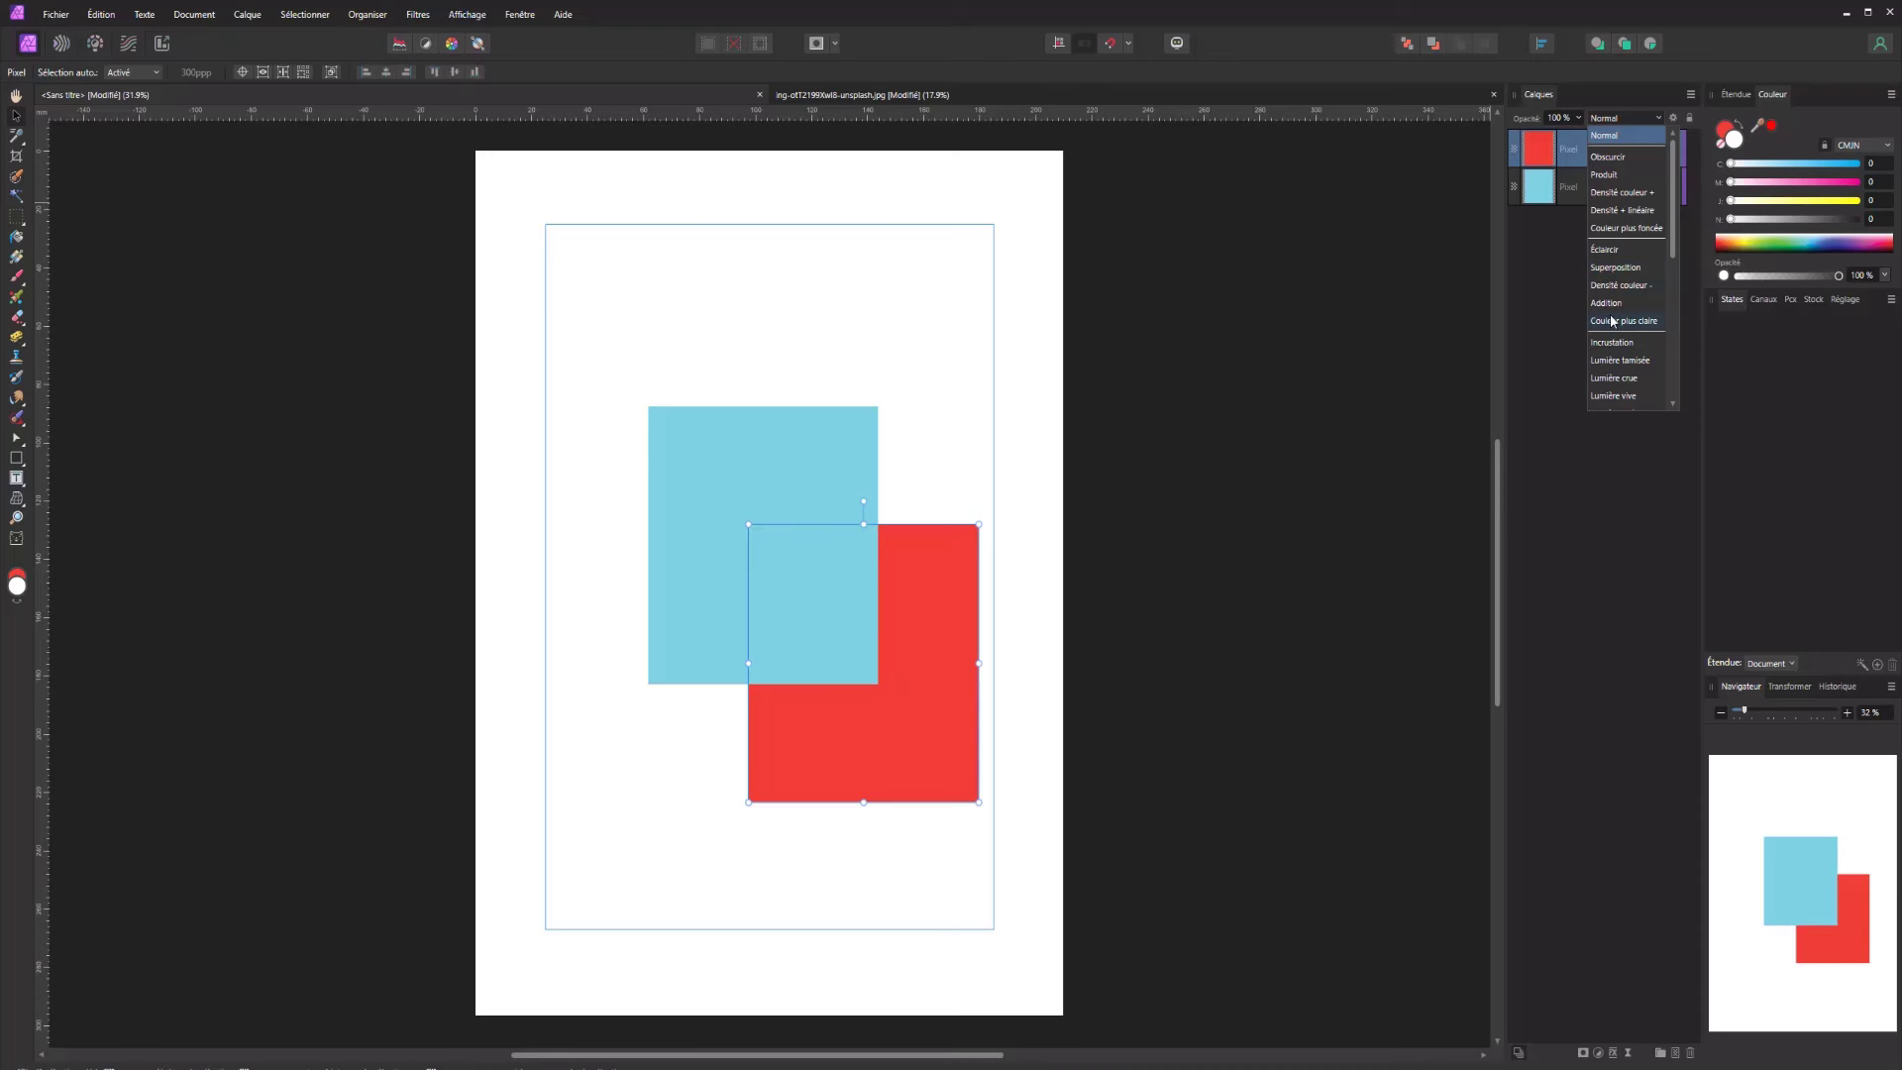
scroll(1607, 303, "down", 3)
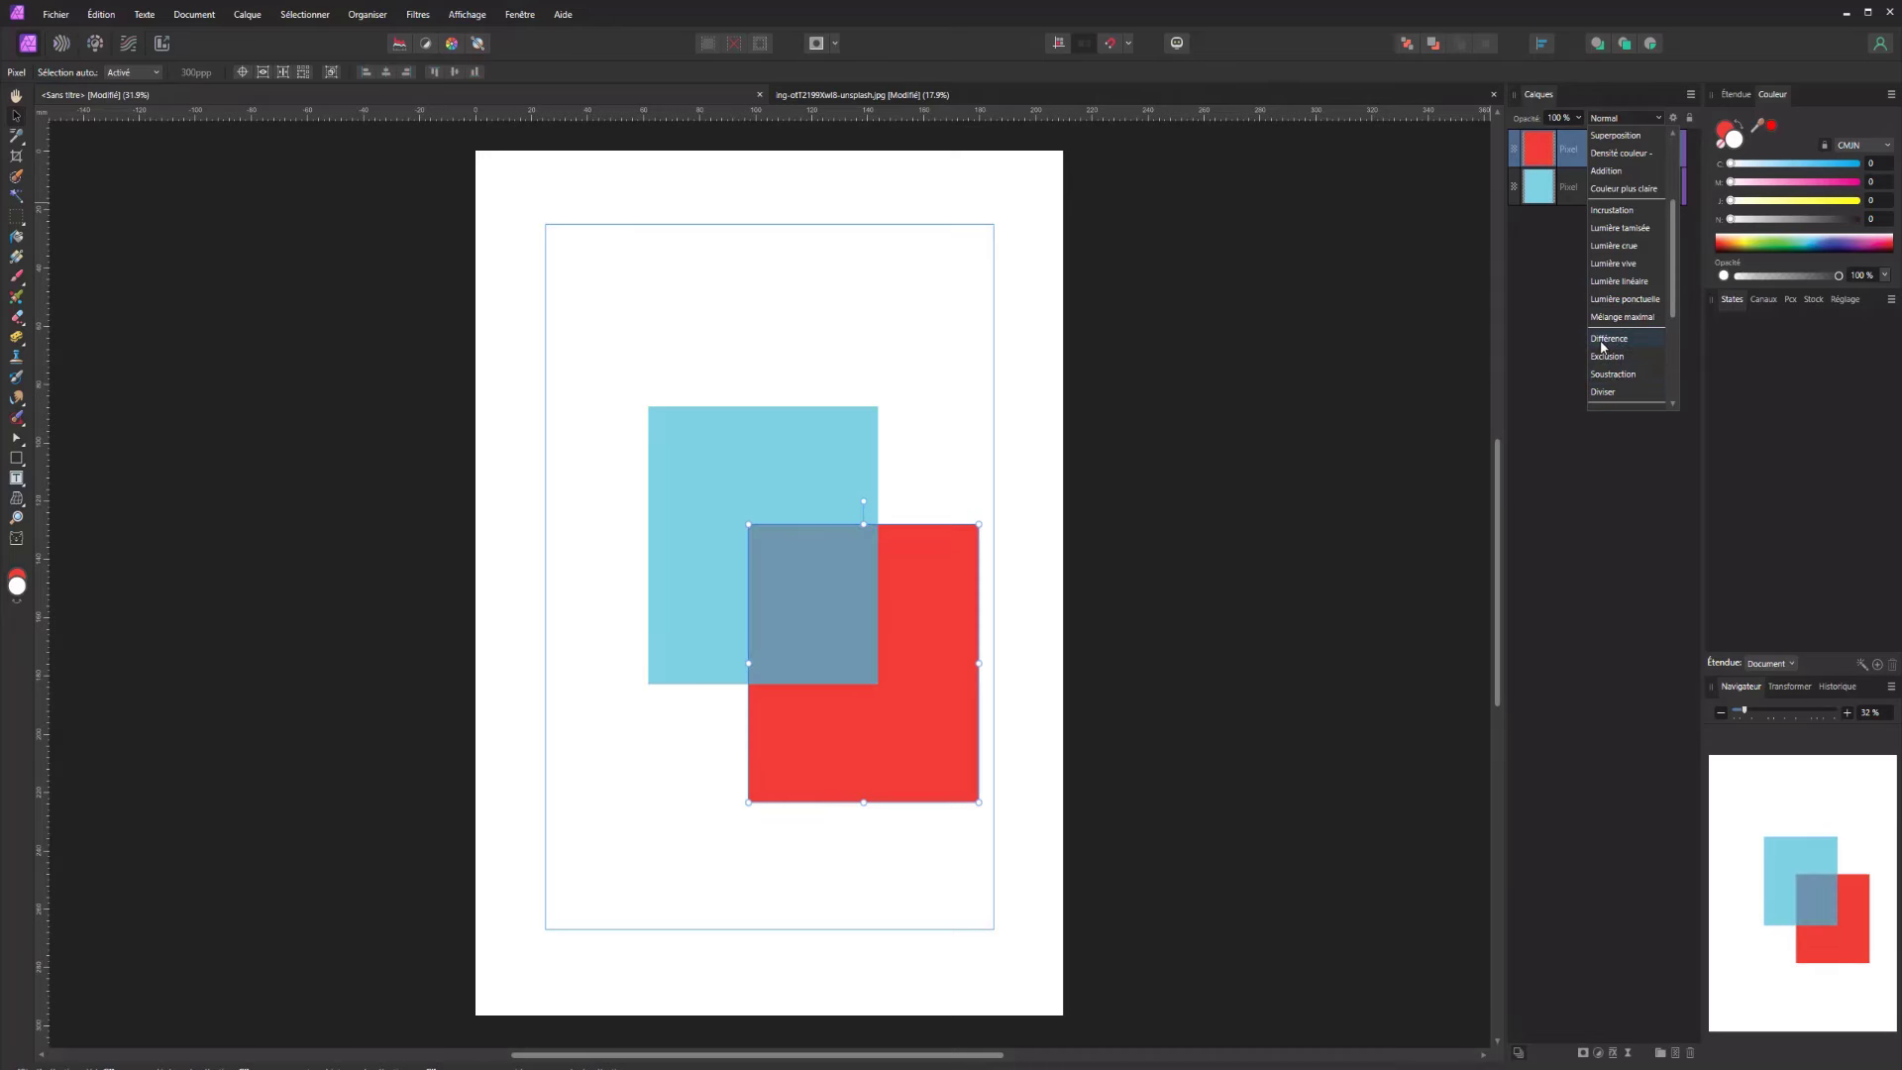
scroll(1602, 342, "down", 3)
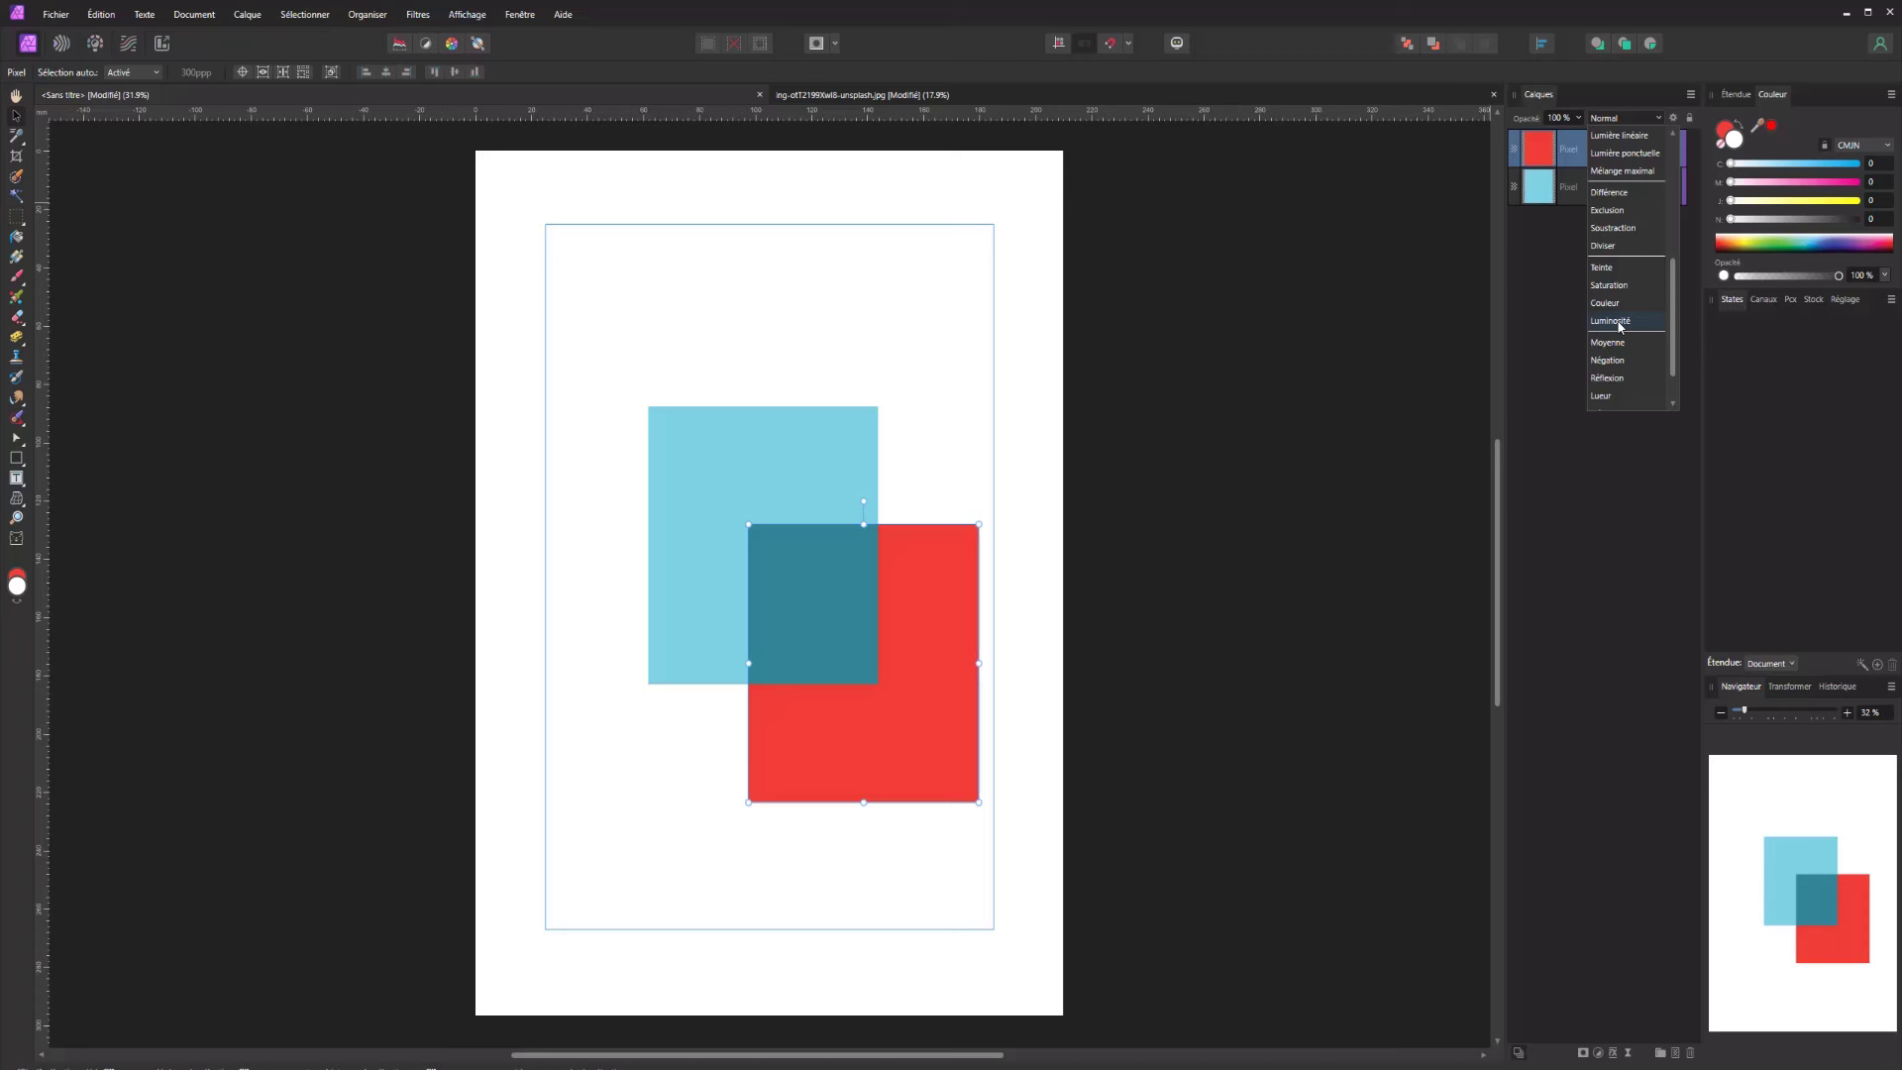
scroll(1619, 323, "down", 1)
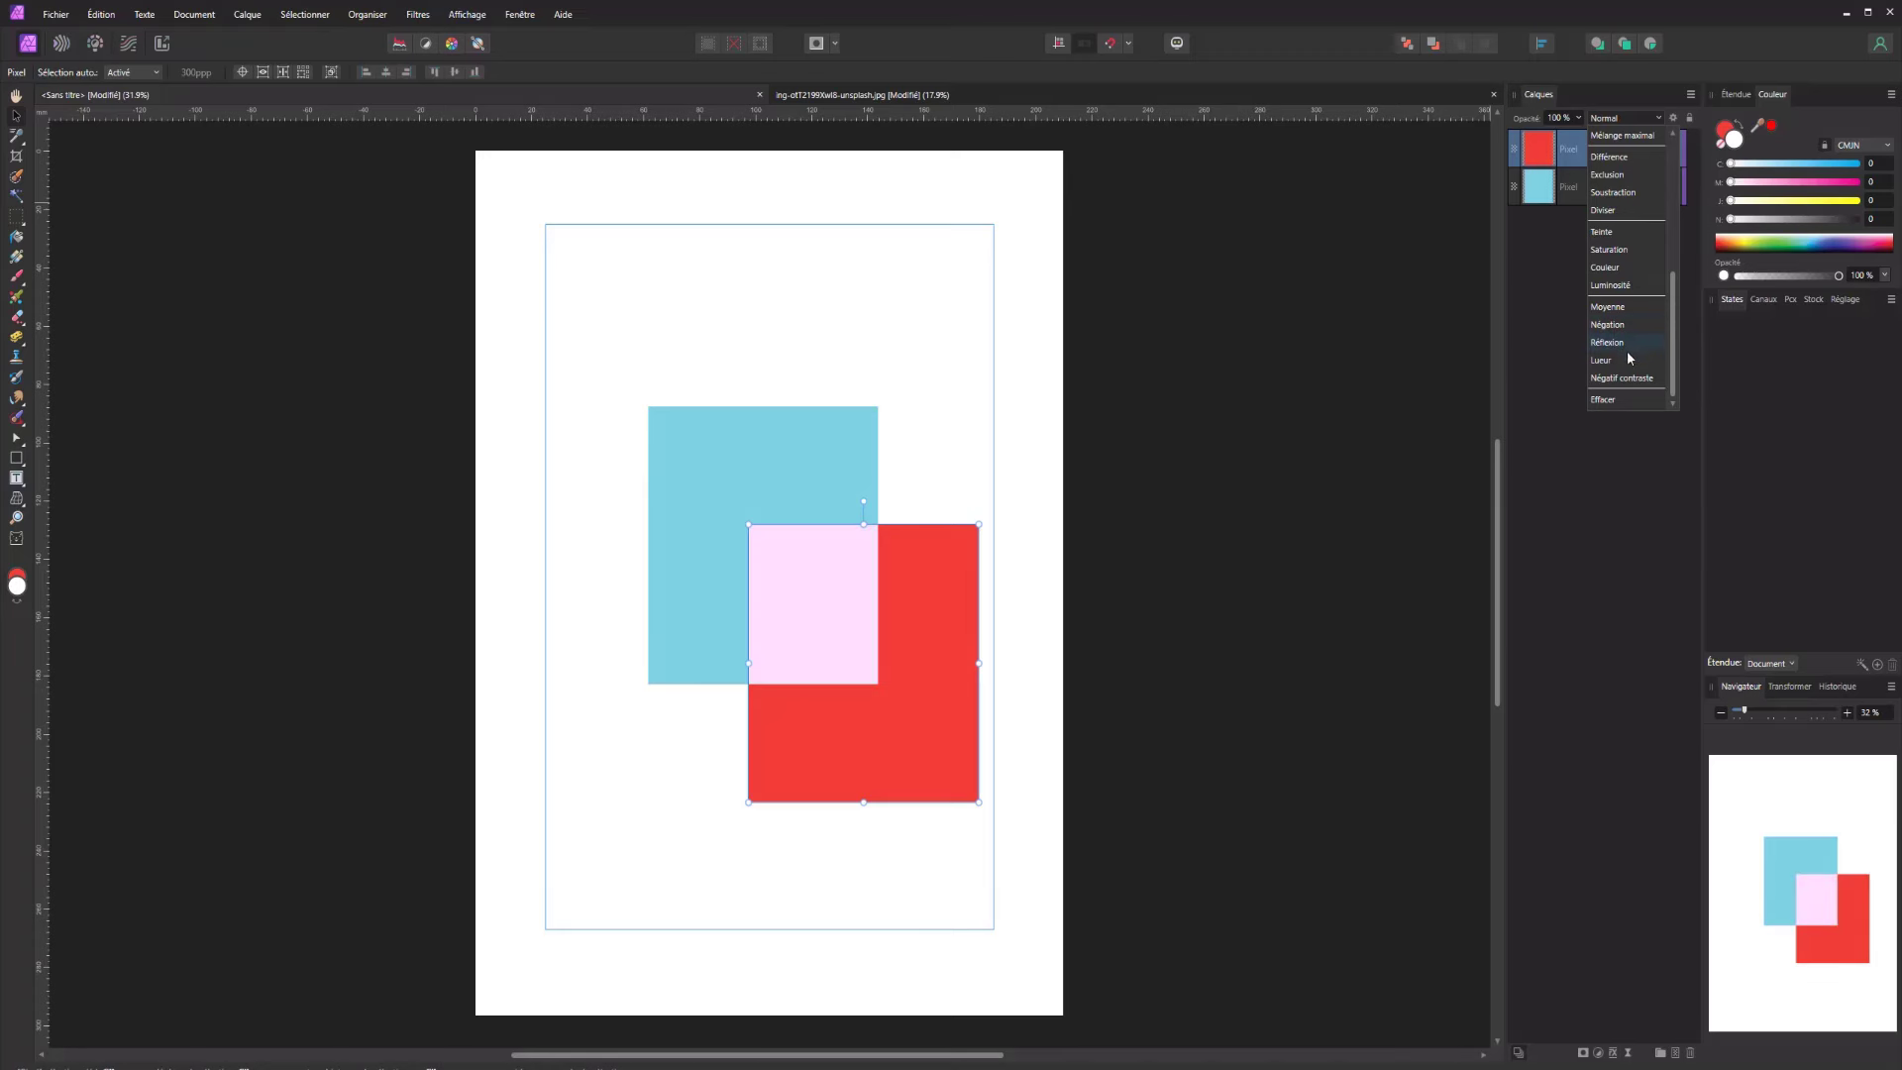
left_click(1603, 400)
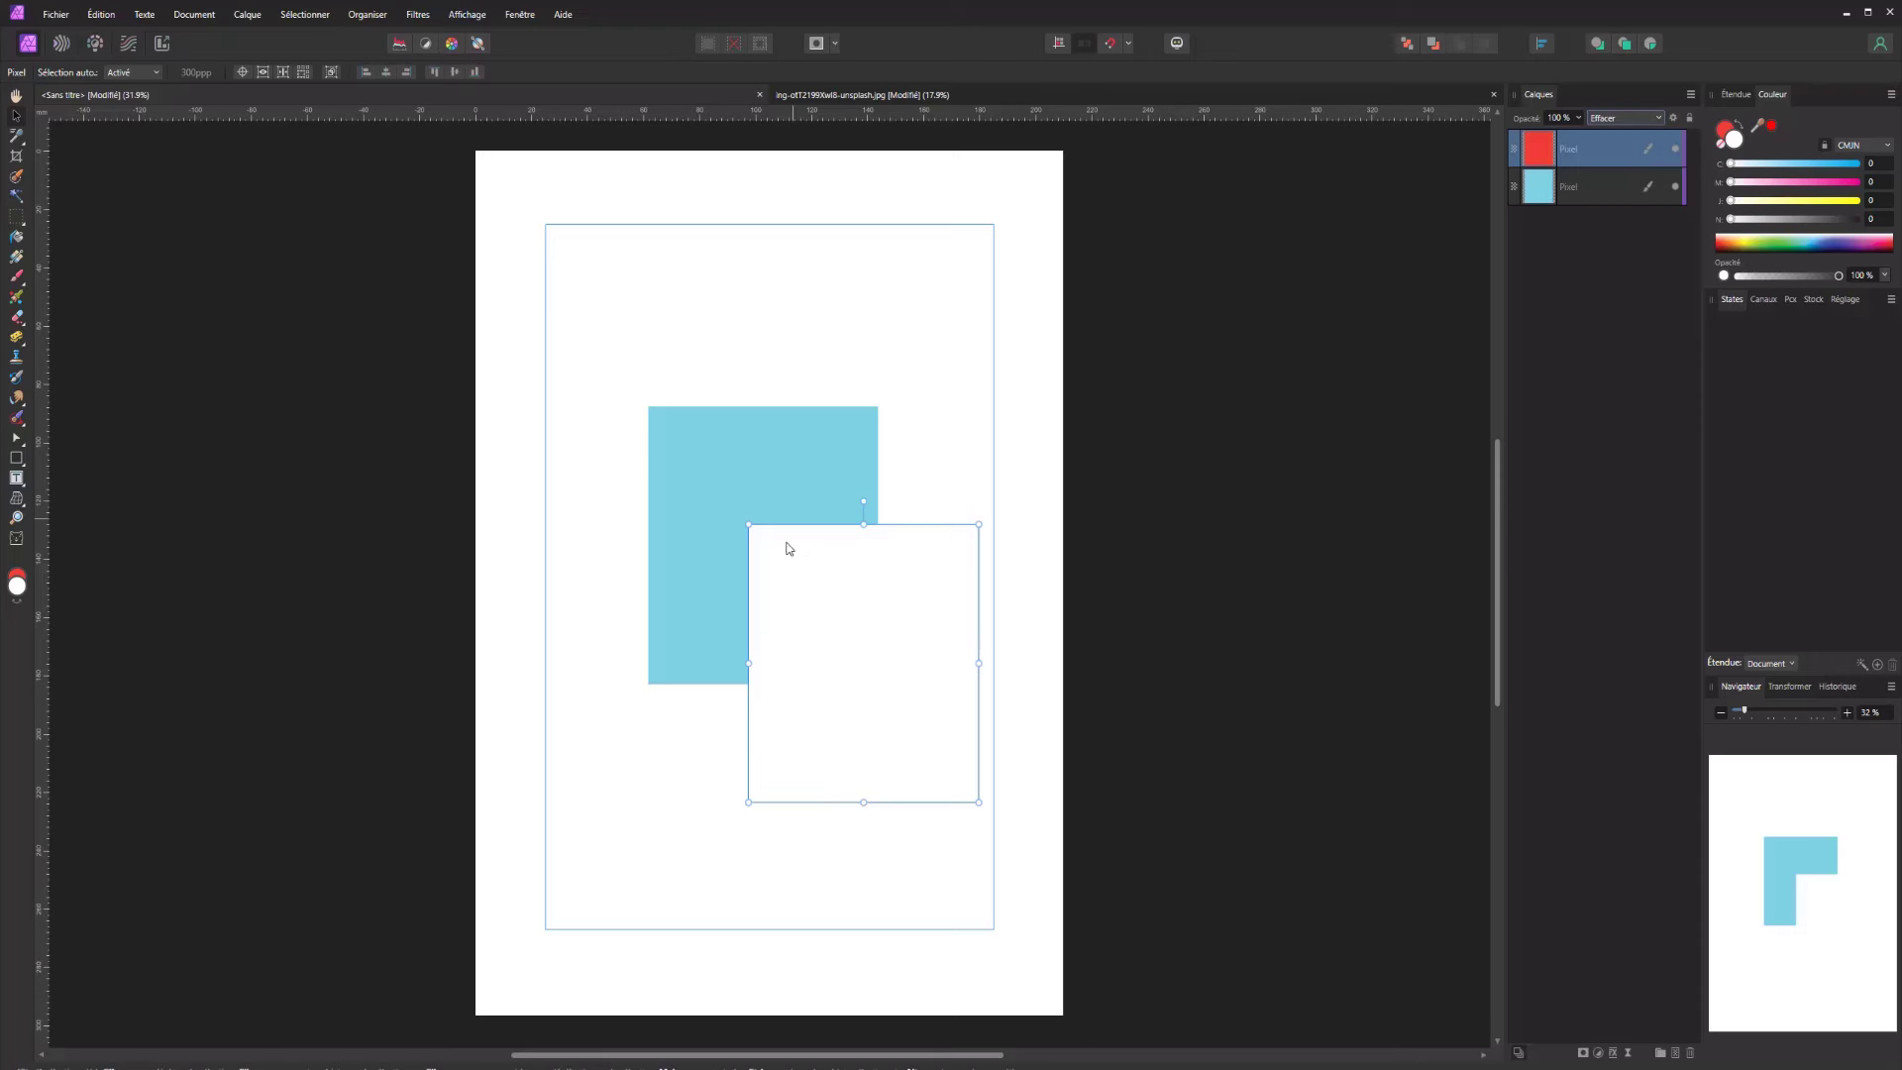
mouse_move(824, 591)
left_mouse_down()
mouse_move(894, 372)
mouse_move(756, 293)
mouse_move(663, 561)
mouse_move(858, 637)
mouse_move(862, 621)
left_mouse_up()
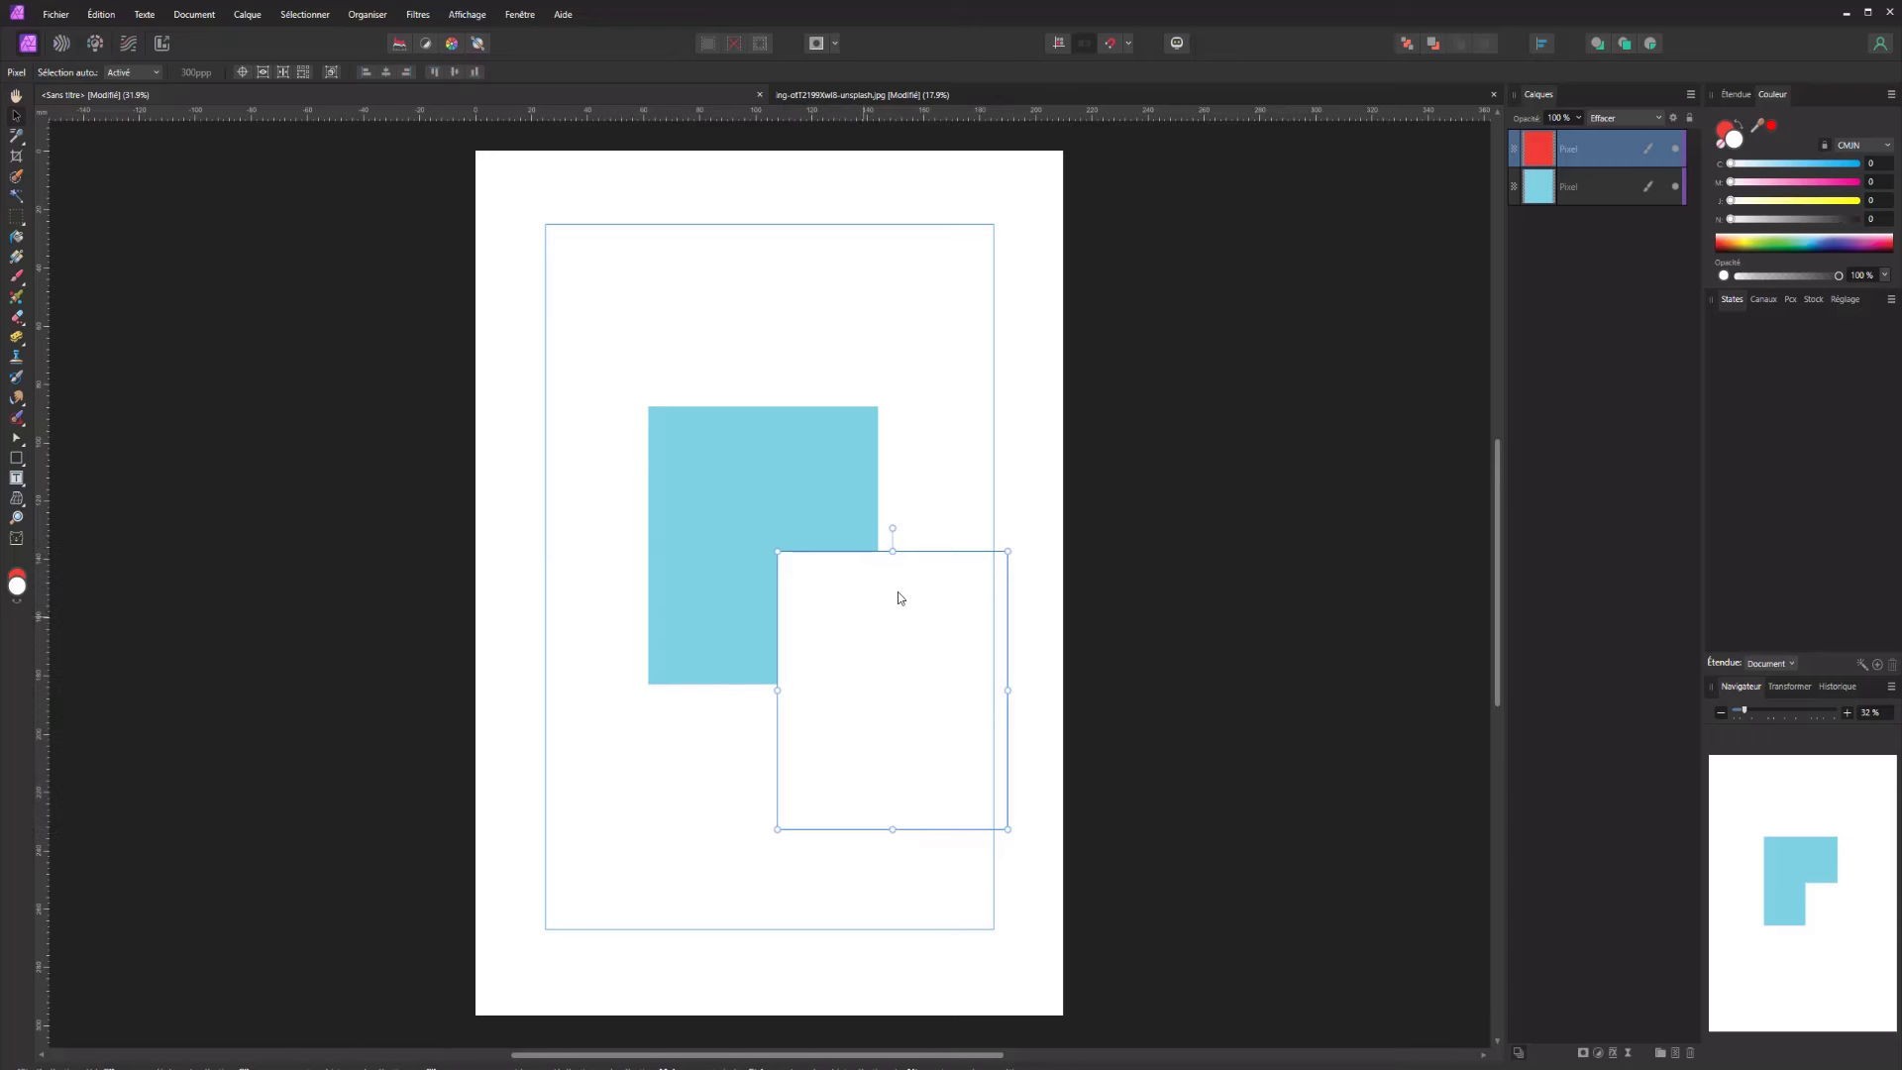
Set the red rectangle's blend mode back to Normal
left_click(1656, 118)
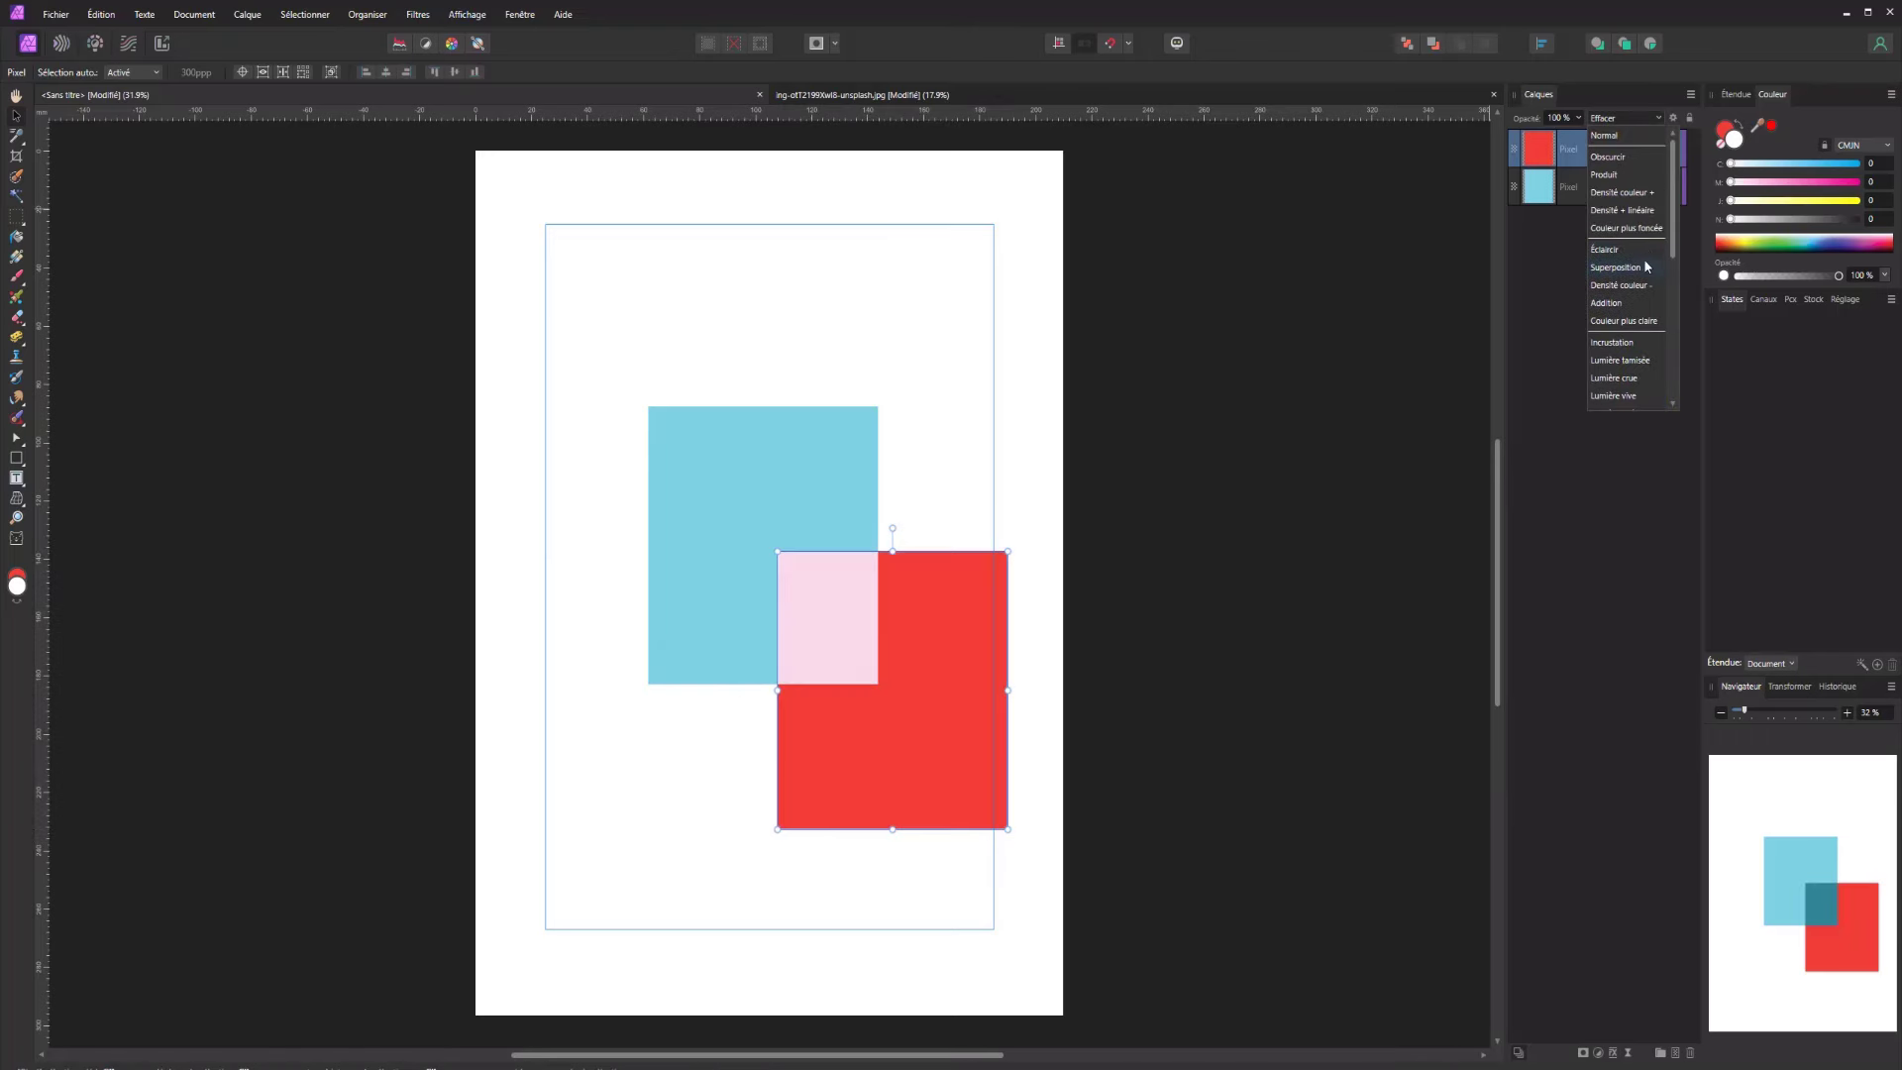
left_click(1607, 136)
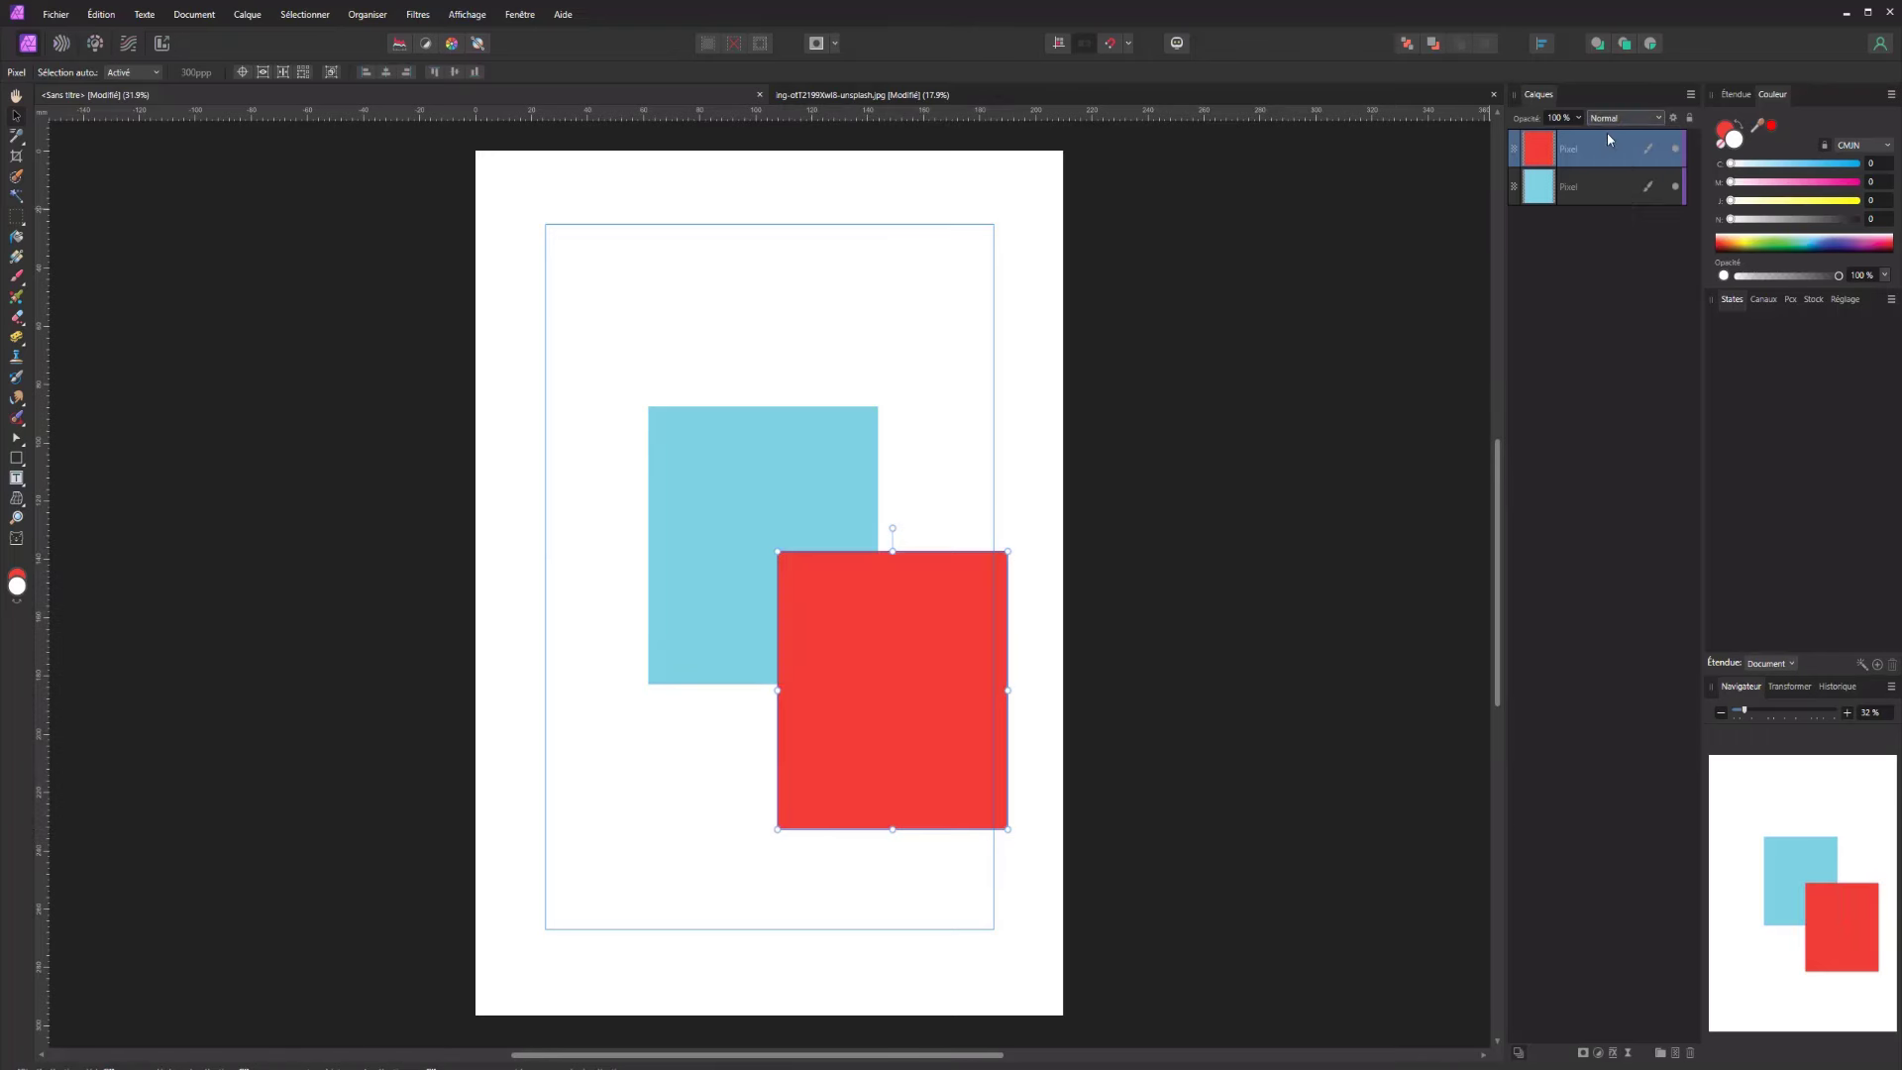
Copy the light blue rectangle and paste it as a new layer into the mountain photo document
left_click(700, 458)
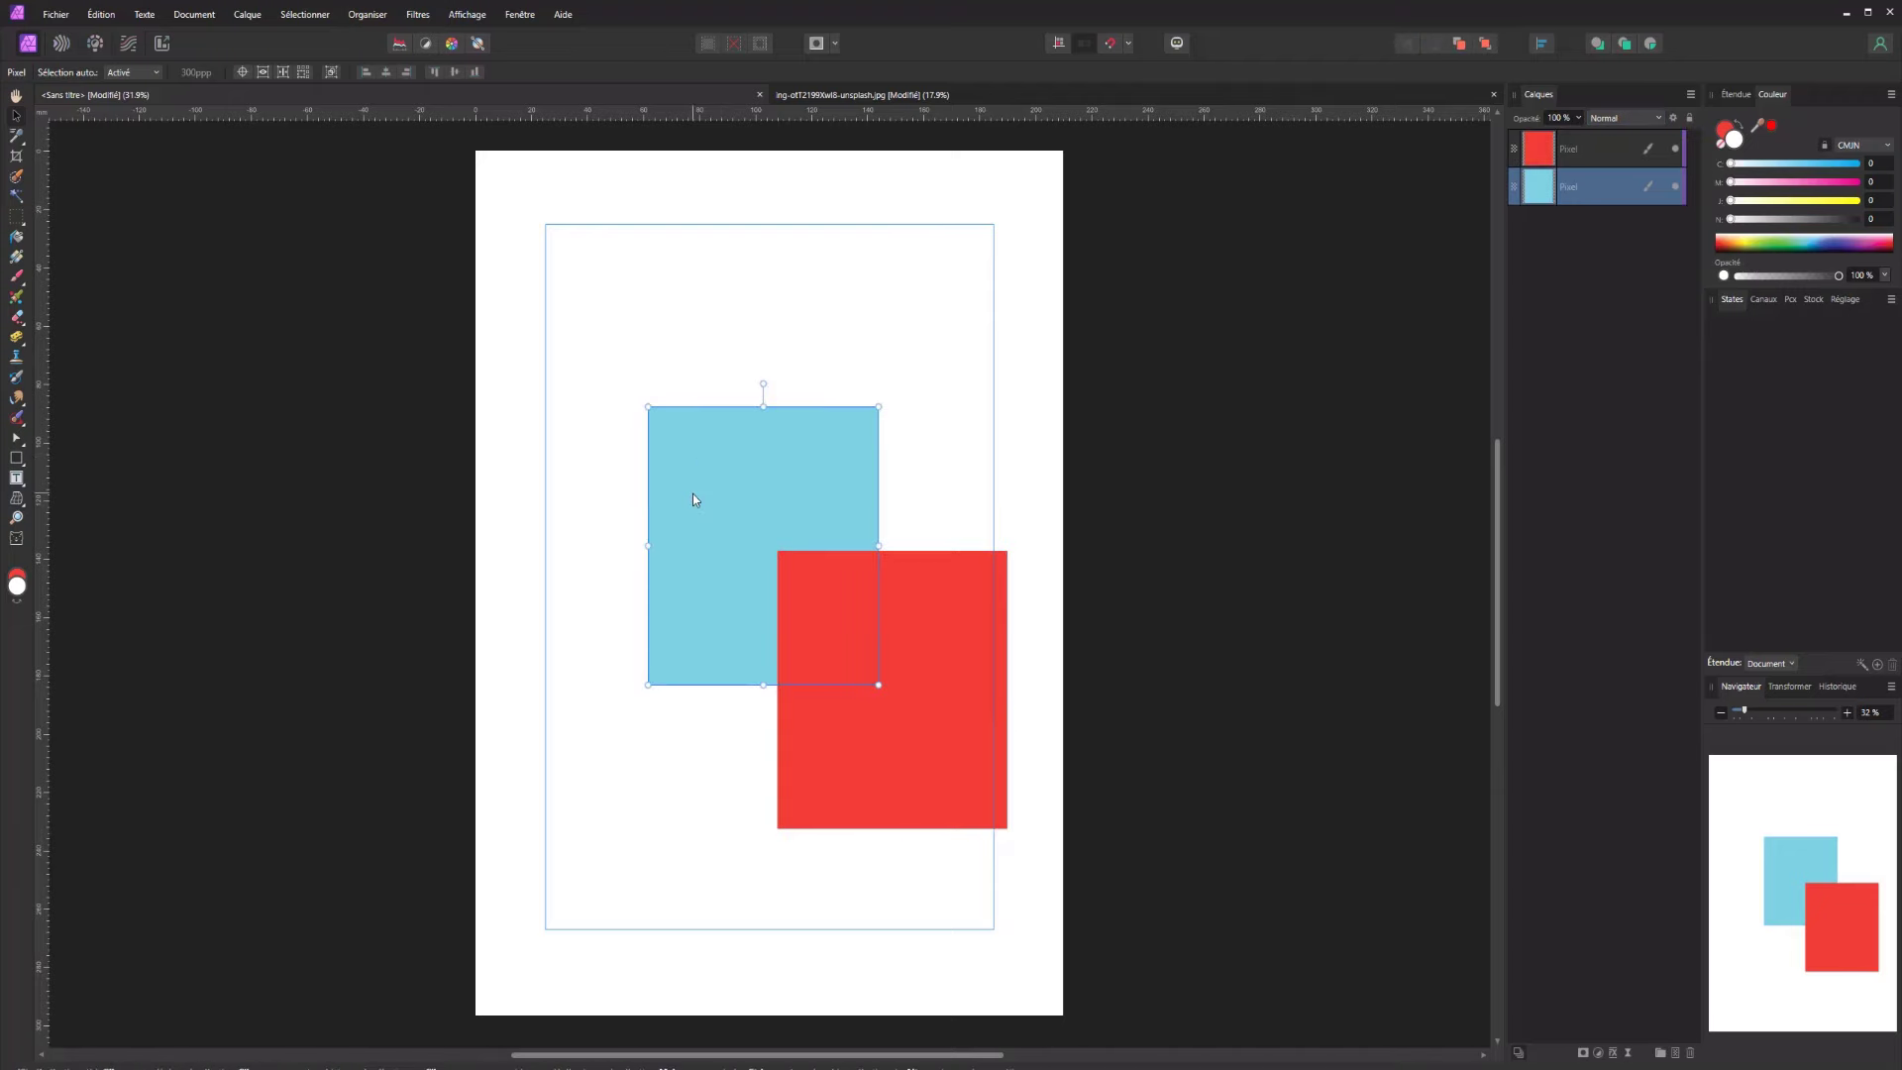
left_click(864, 93)
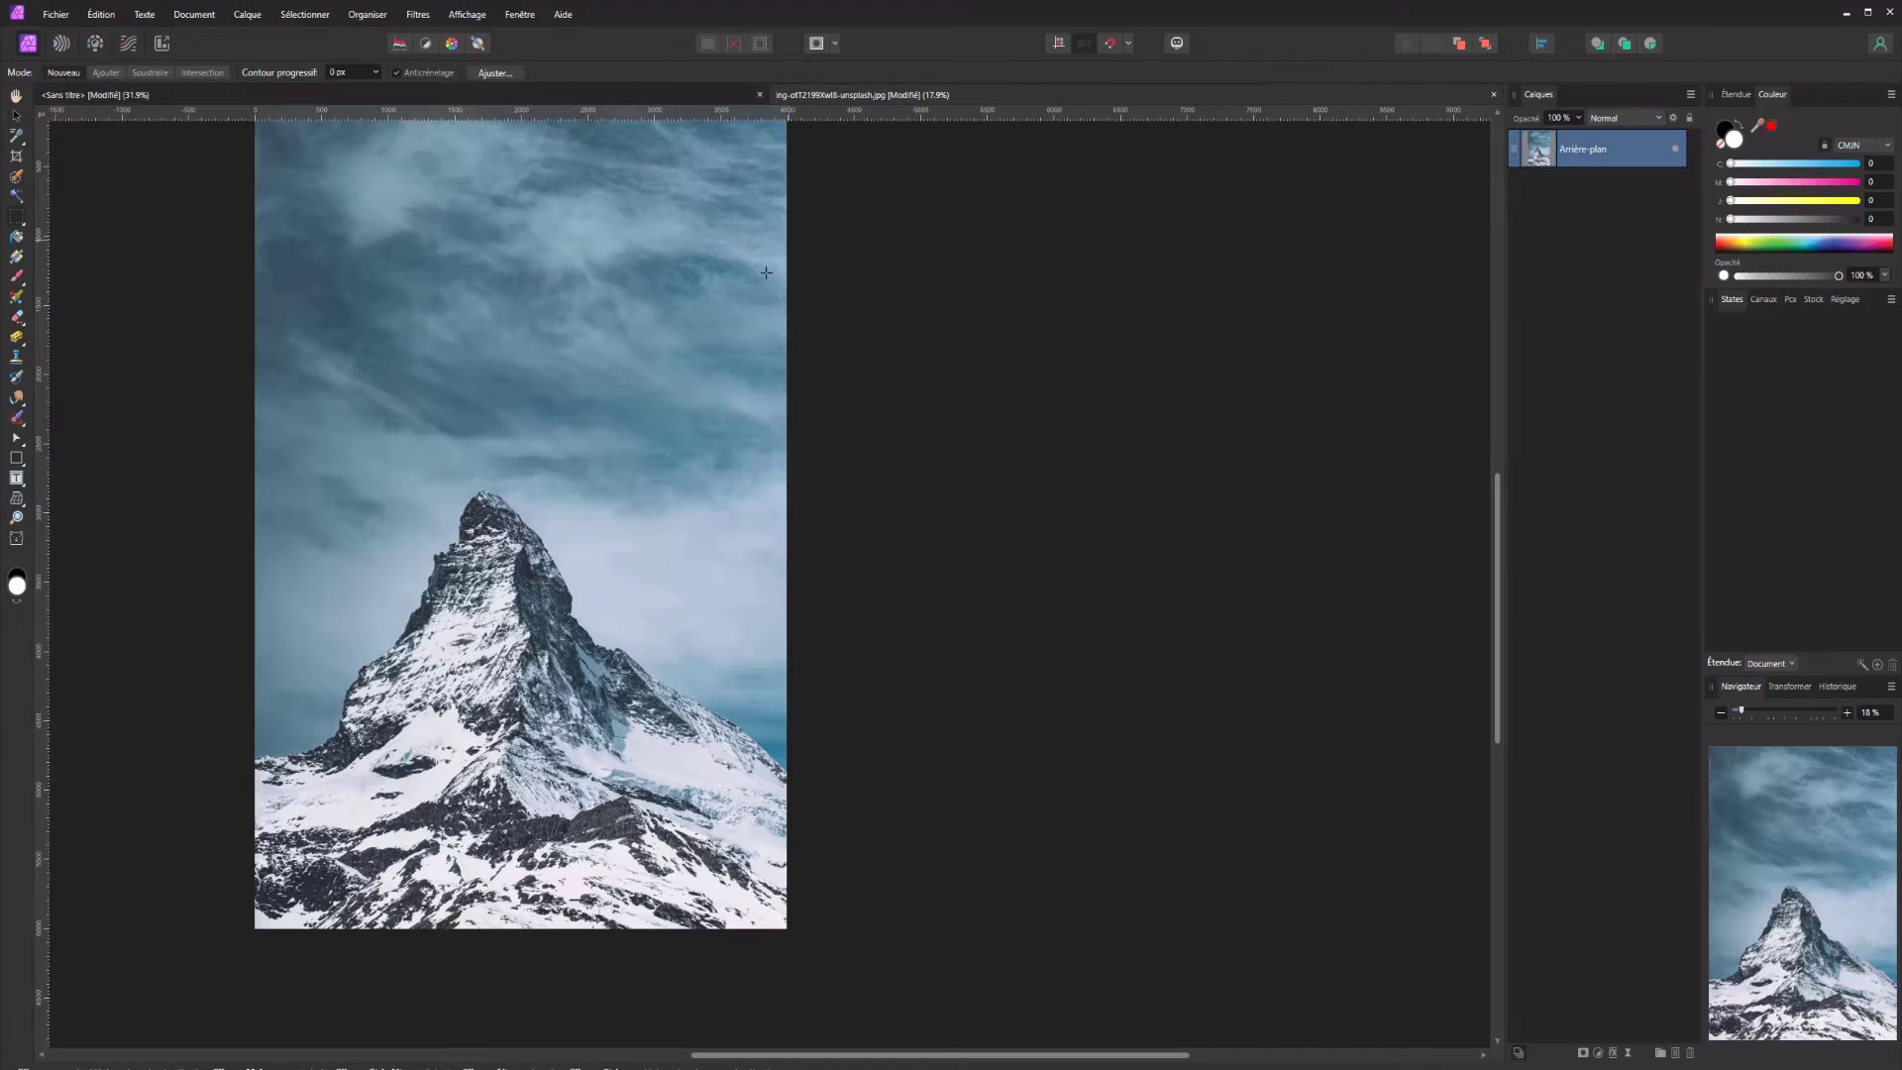
key("ctrl+v")
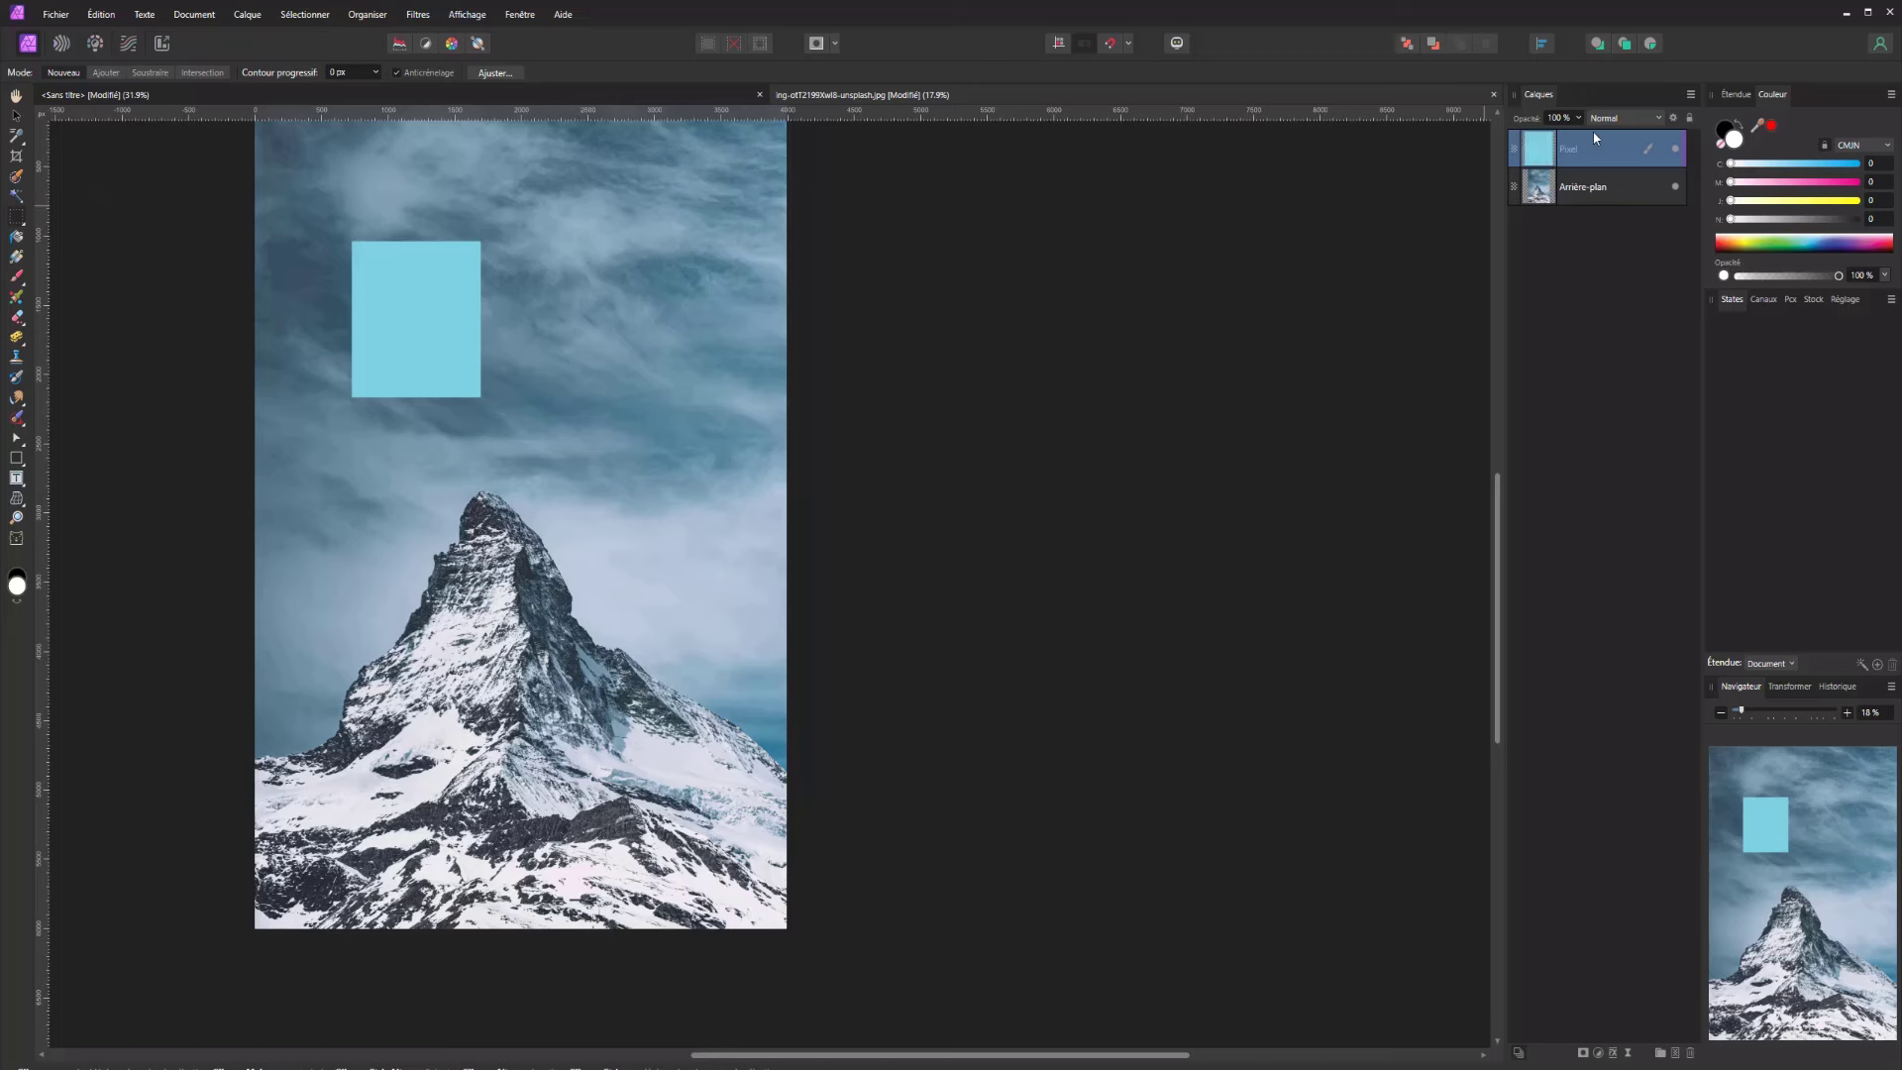
Preview blend modes on the pasted blue rectangle over the mountain photo, and delete its Pixel layer
left_click(1619, 117)
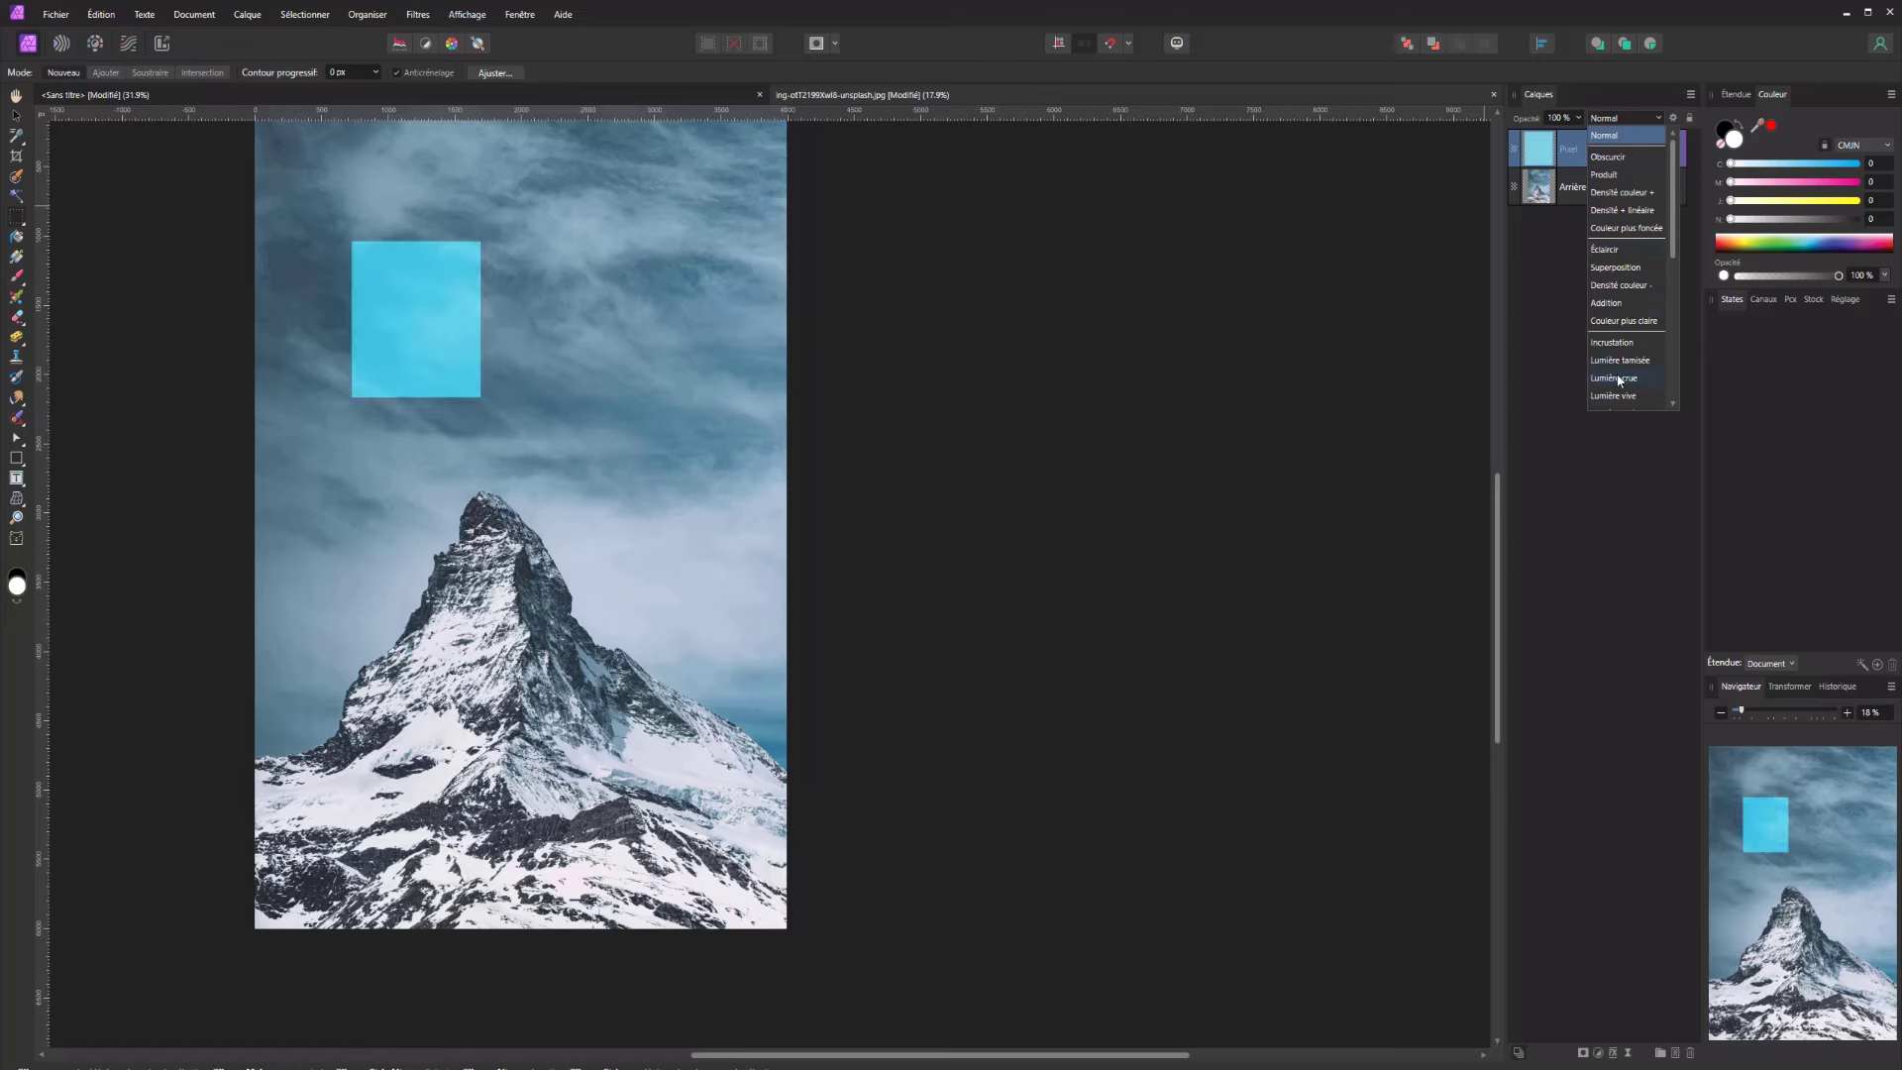
scroll(1621, 395, "down", 4)
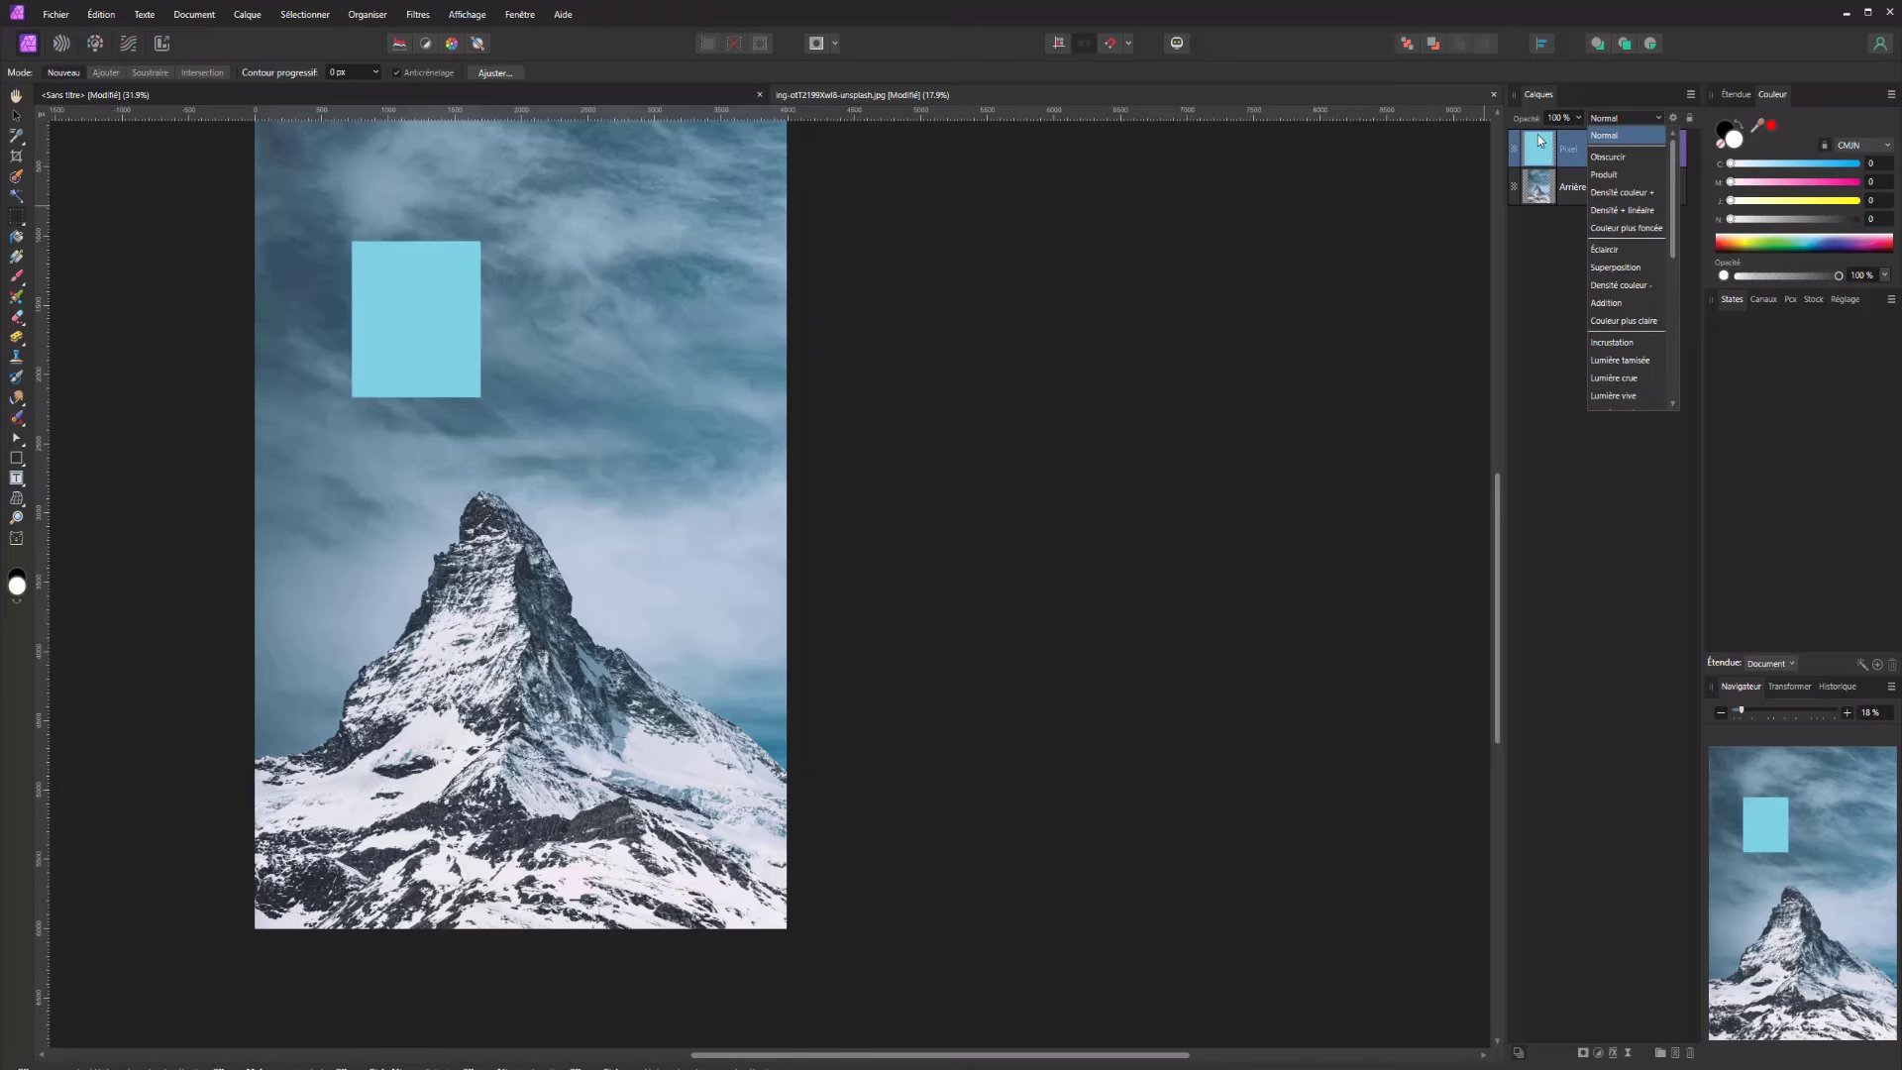
left_click(1562, 153)
key("Delete")
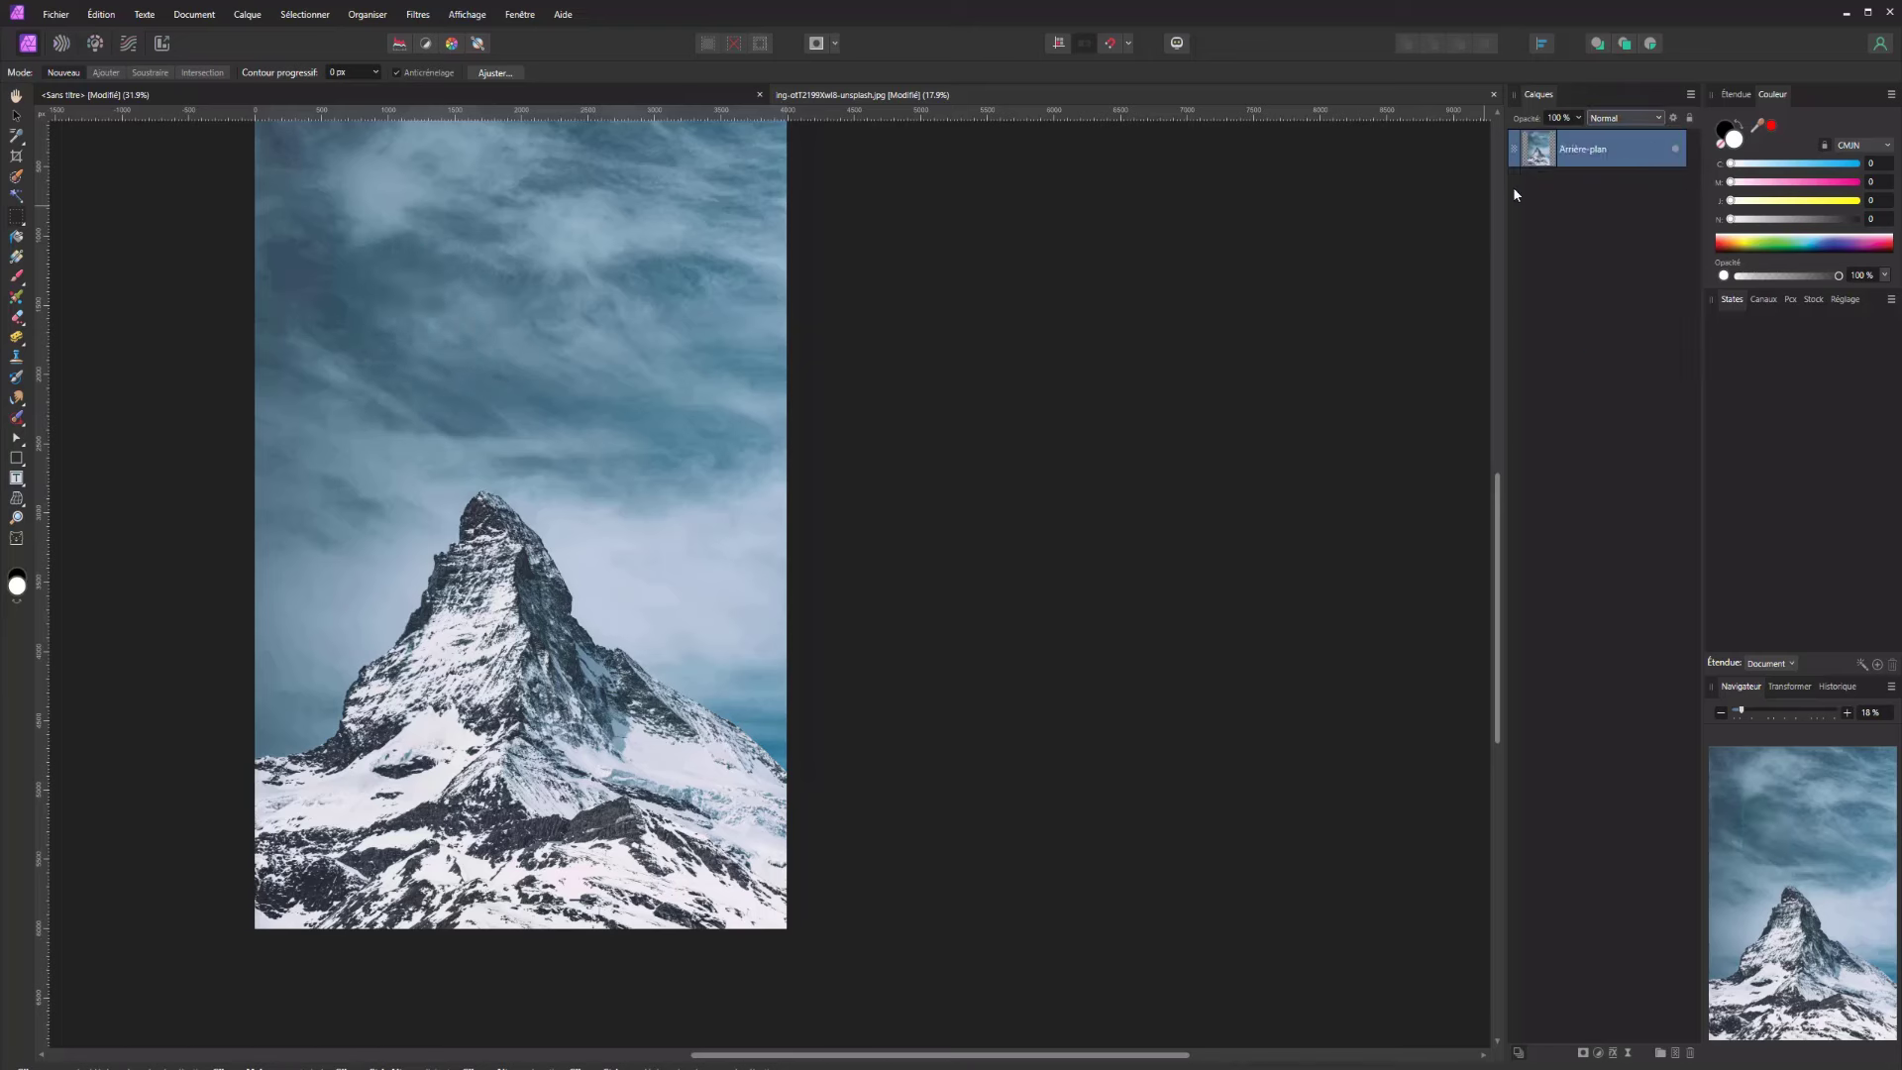
Activate the Paint Brush and add an empty pixel layer above the mountain's Arrière-plan layer
left_click(17, 277)
left_click_drag(560, 446, 622, 426)
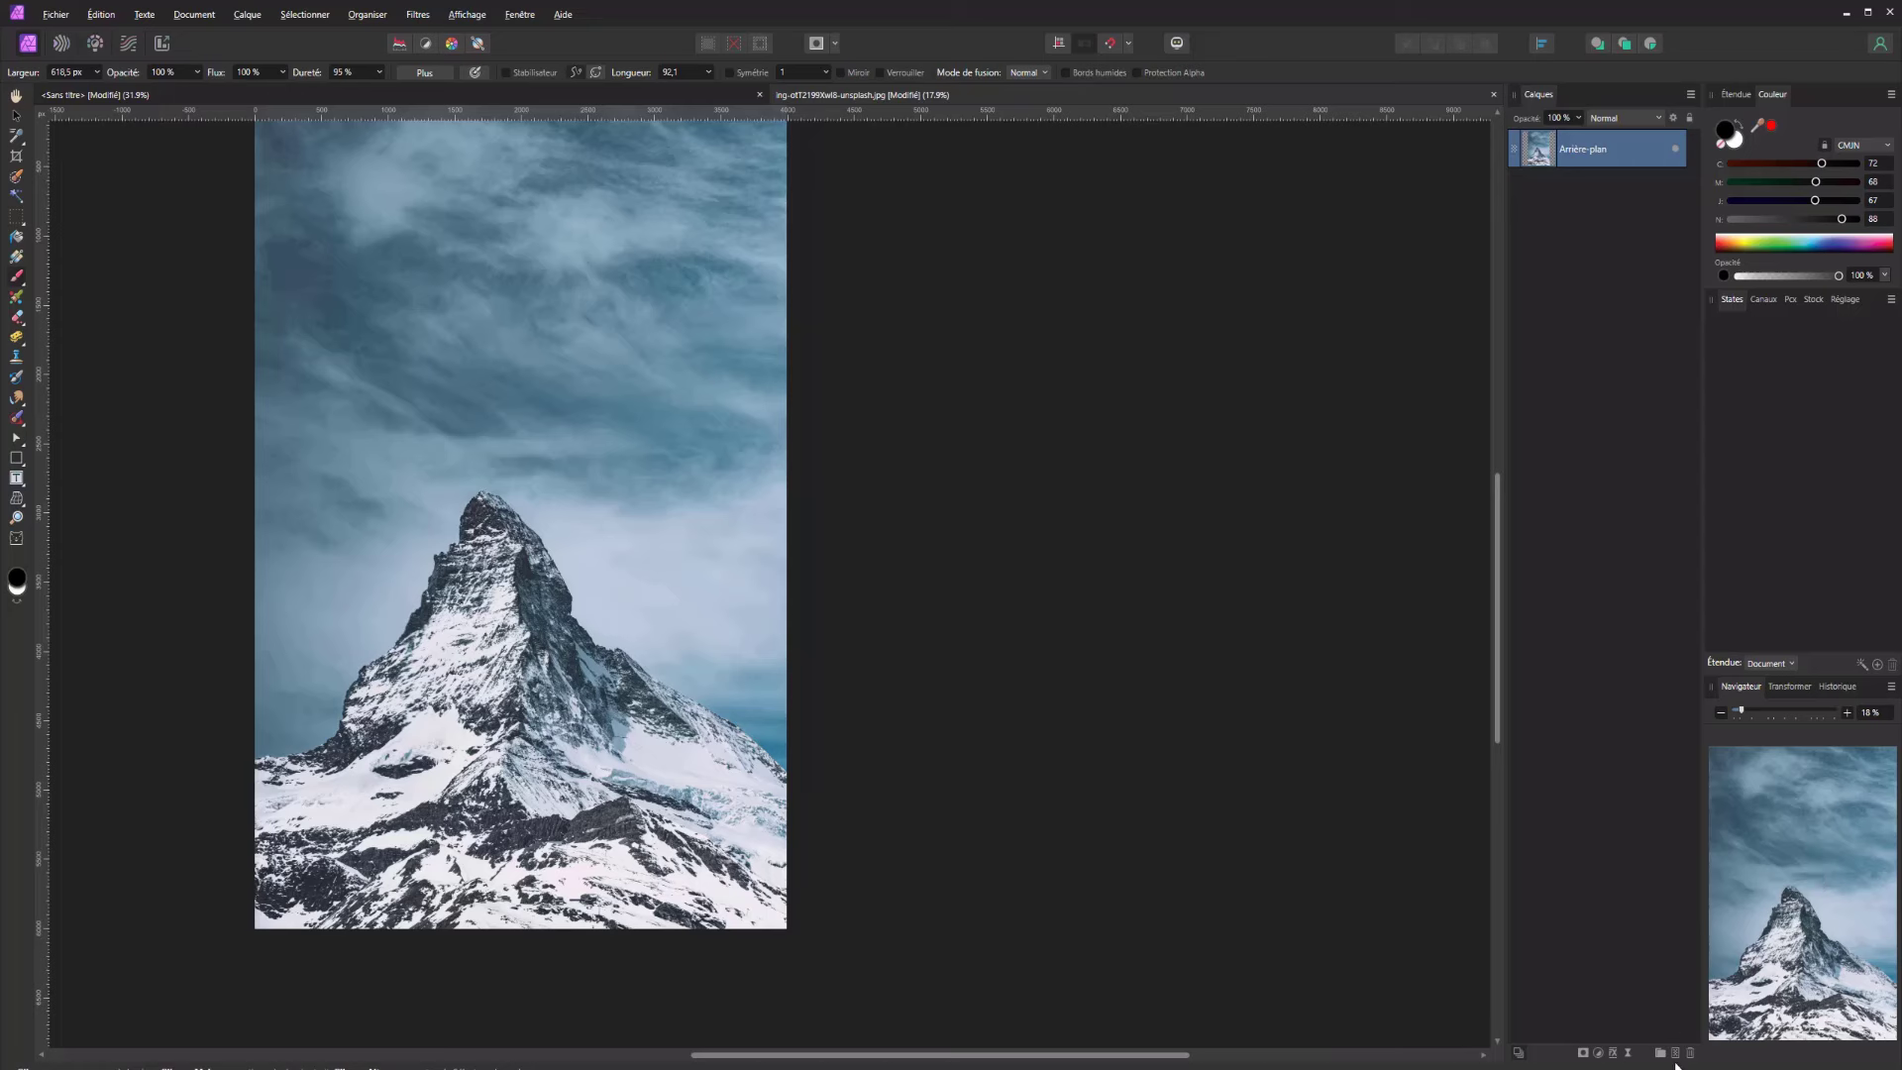
left_click(1659, 1051)
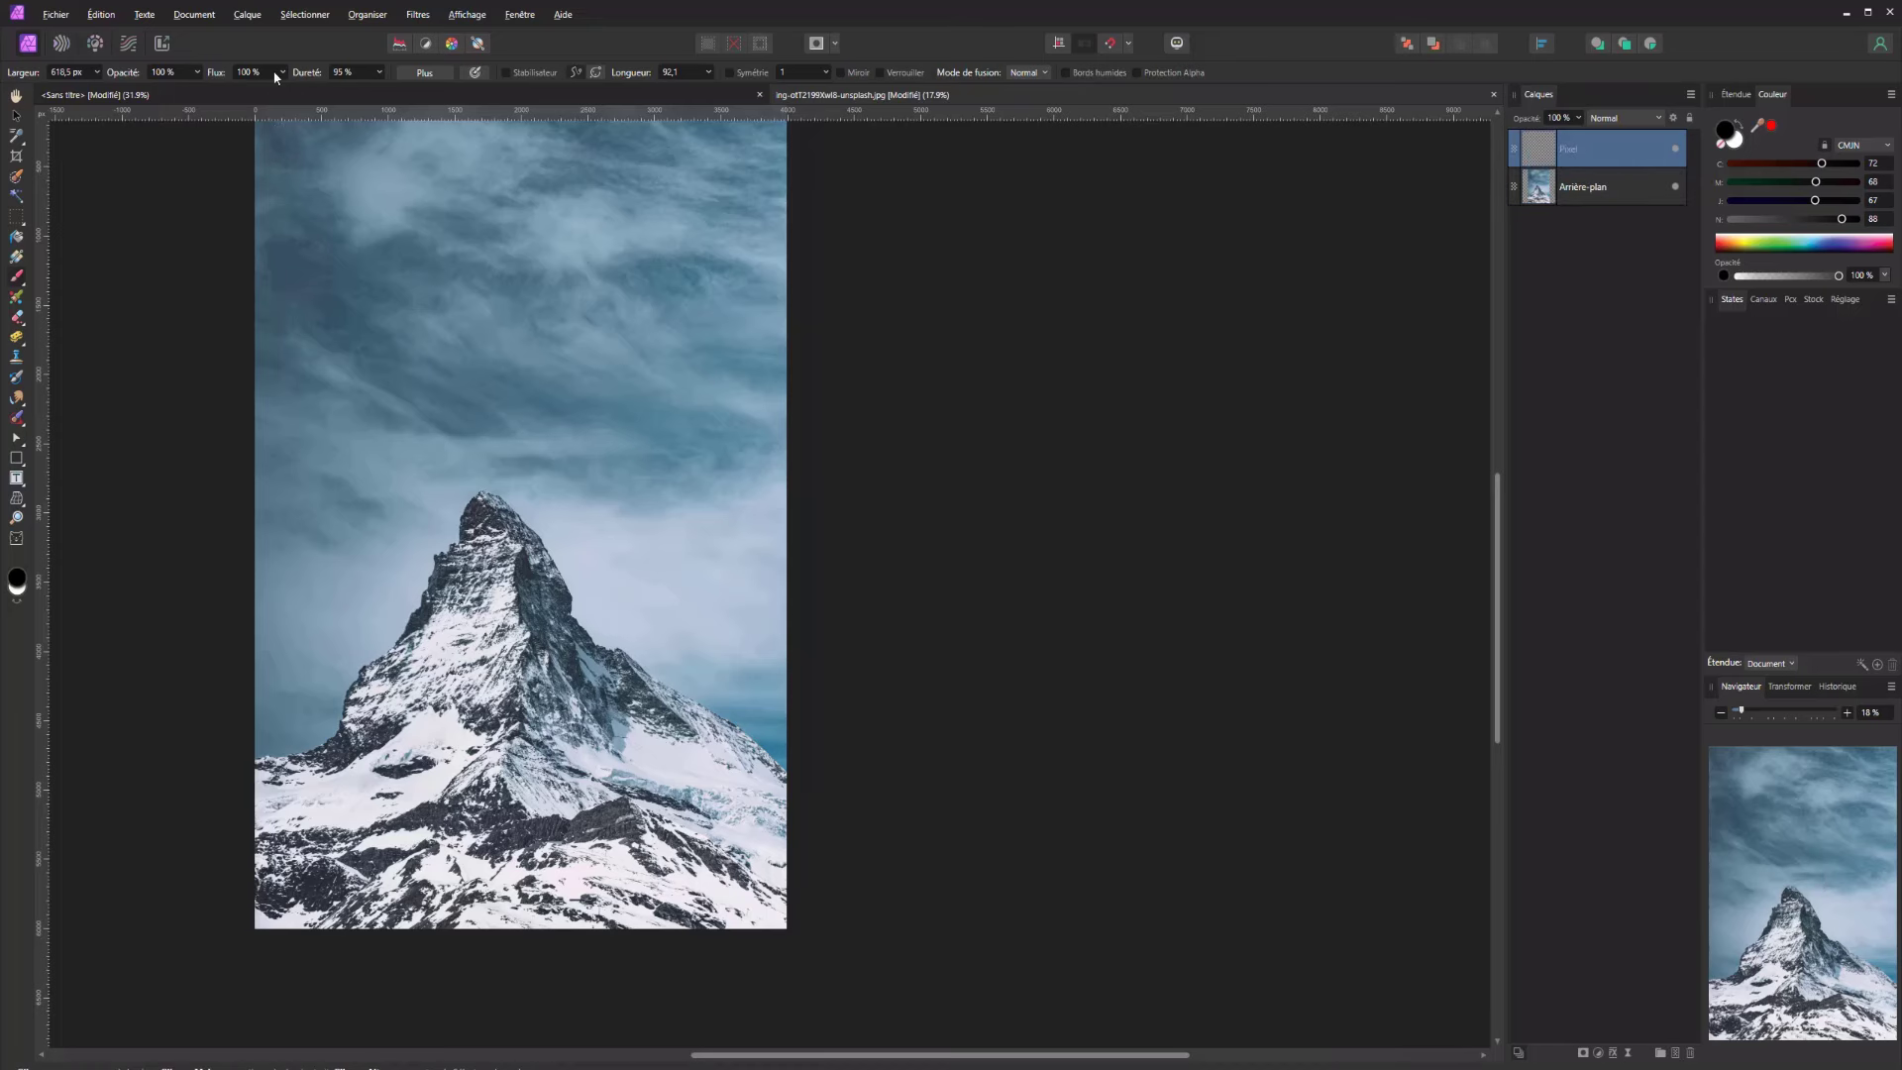
Set the brush hardness to 0 % and paint a black stroke along the mountain's left ridge up over the peak
left_click_drag(379, 75, 205, 102)
mouse_move(368, 683)
left_mouse_down()
mouse_move(362, 644)
mouse_move(530, 451)
left_mouse_up()
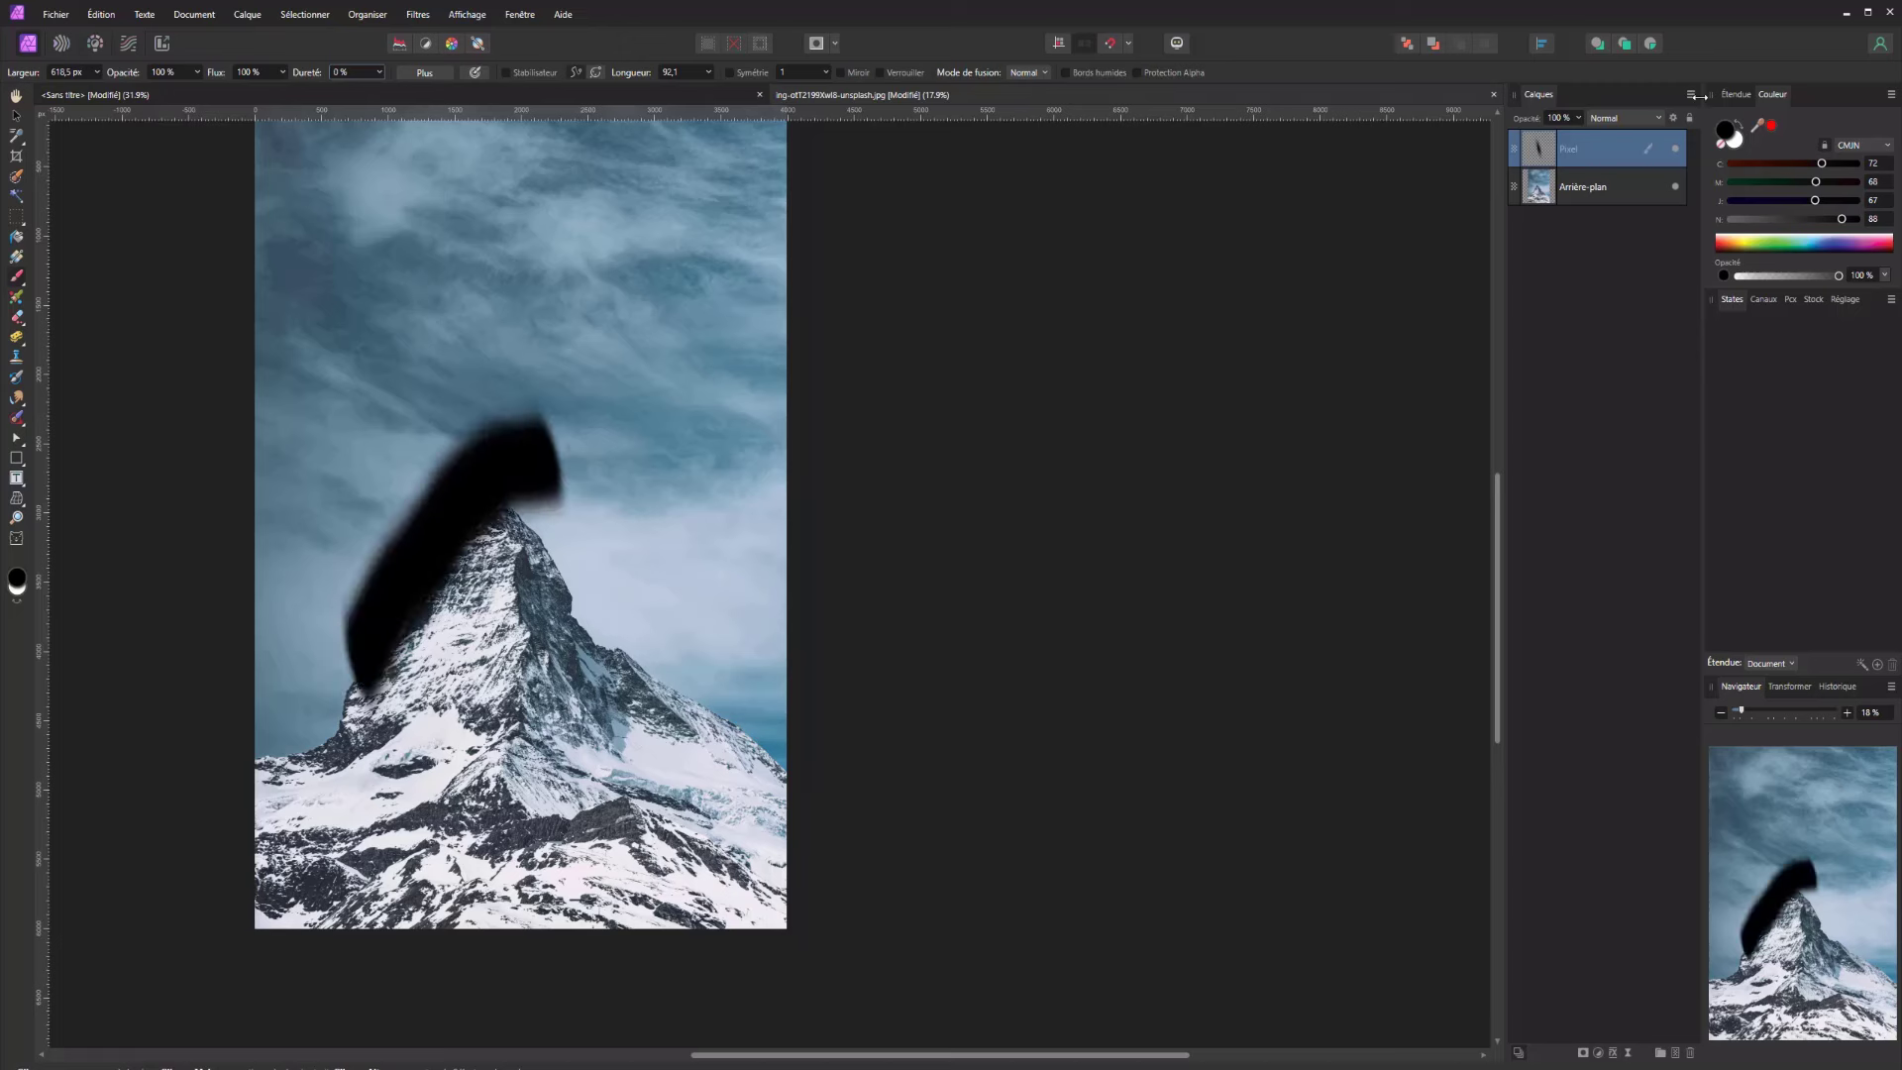
Set the painted layer's blend mode to Lumière tamisée and paint black over the left part of the sky
left_click(1624, 118)
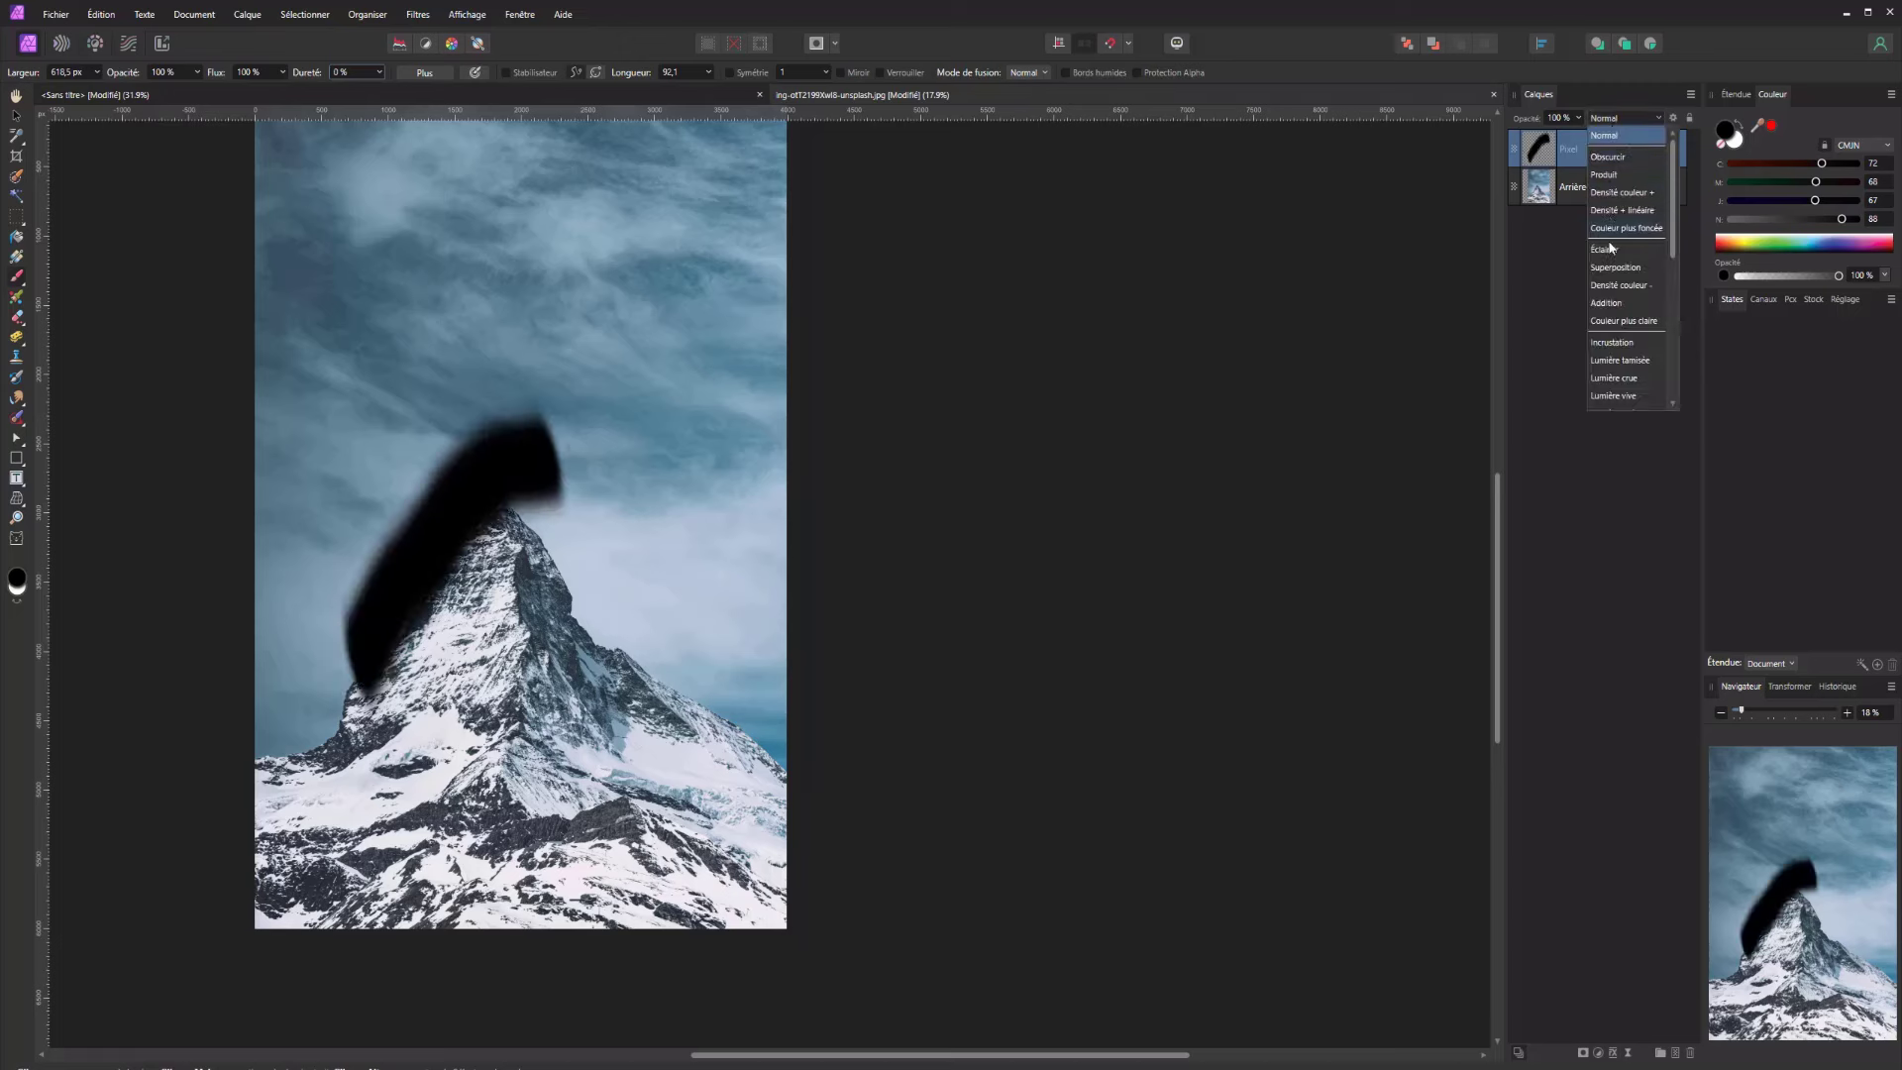
left_click(1621, 363)
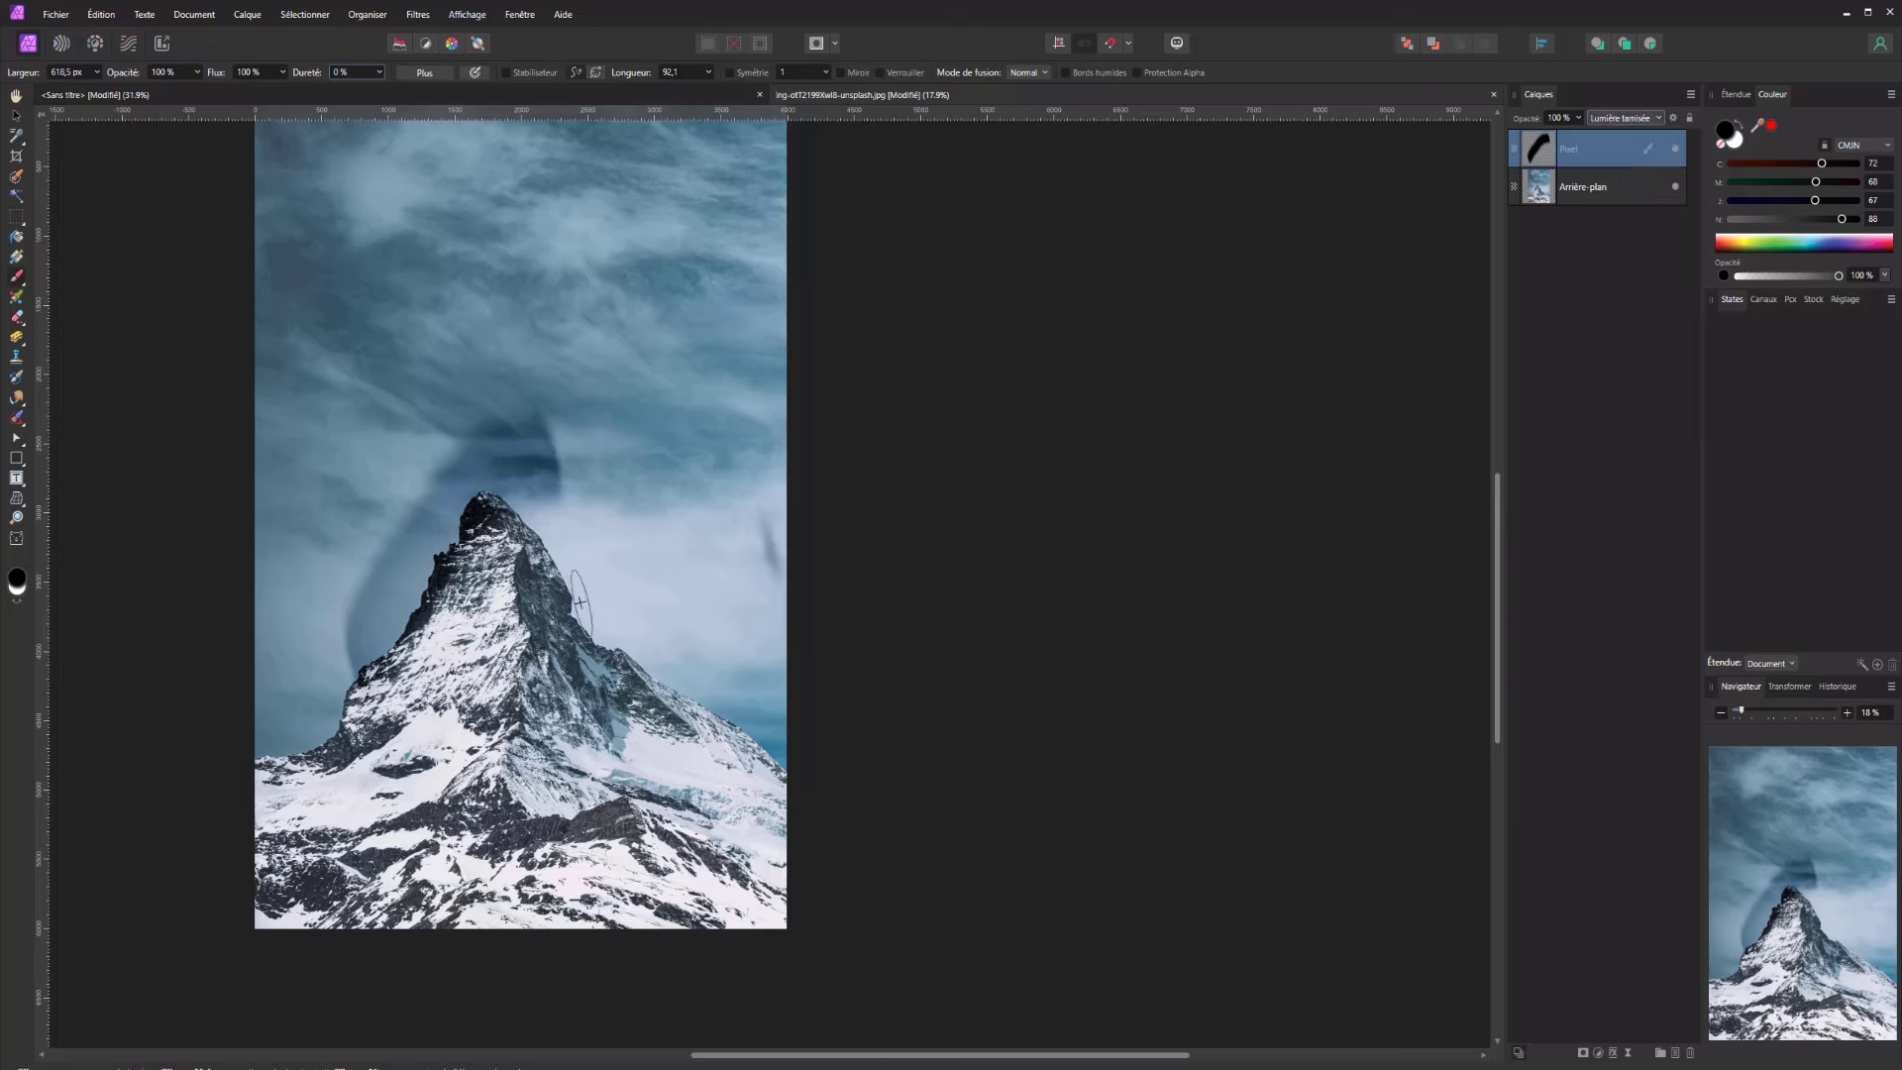
mouse_move(262, 708)
left_mouse_down()
mouse_move(470, 375)
mouse_move(383, 493)
mouse_move(340, 654)
mouse_move(407, 445)
mouse_move(495, 357)
mouse_move(387, 396)
mouse_move(518, 126)
mouse_move(306, 425)
mouse_move(314, 297)
mouse_move(263, 221)
mouse_move(331, 137)
mouse_move(234, 356)
mouse_move(276, 416)
mouse_move(224, 555)
left_mouse_up()
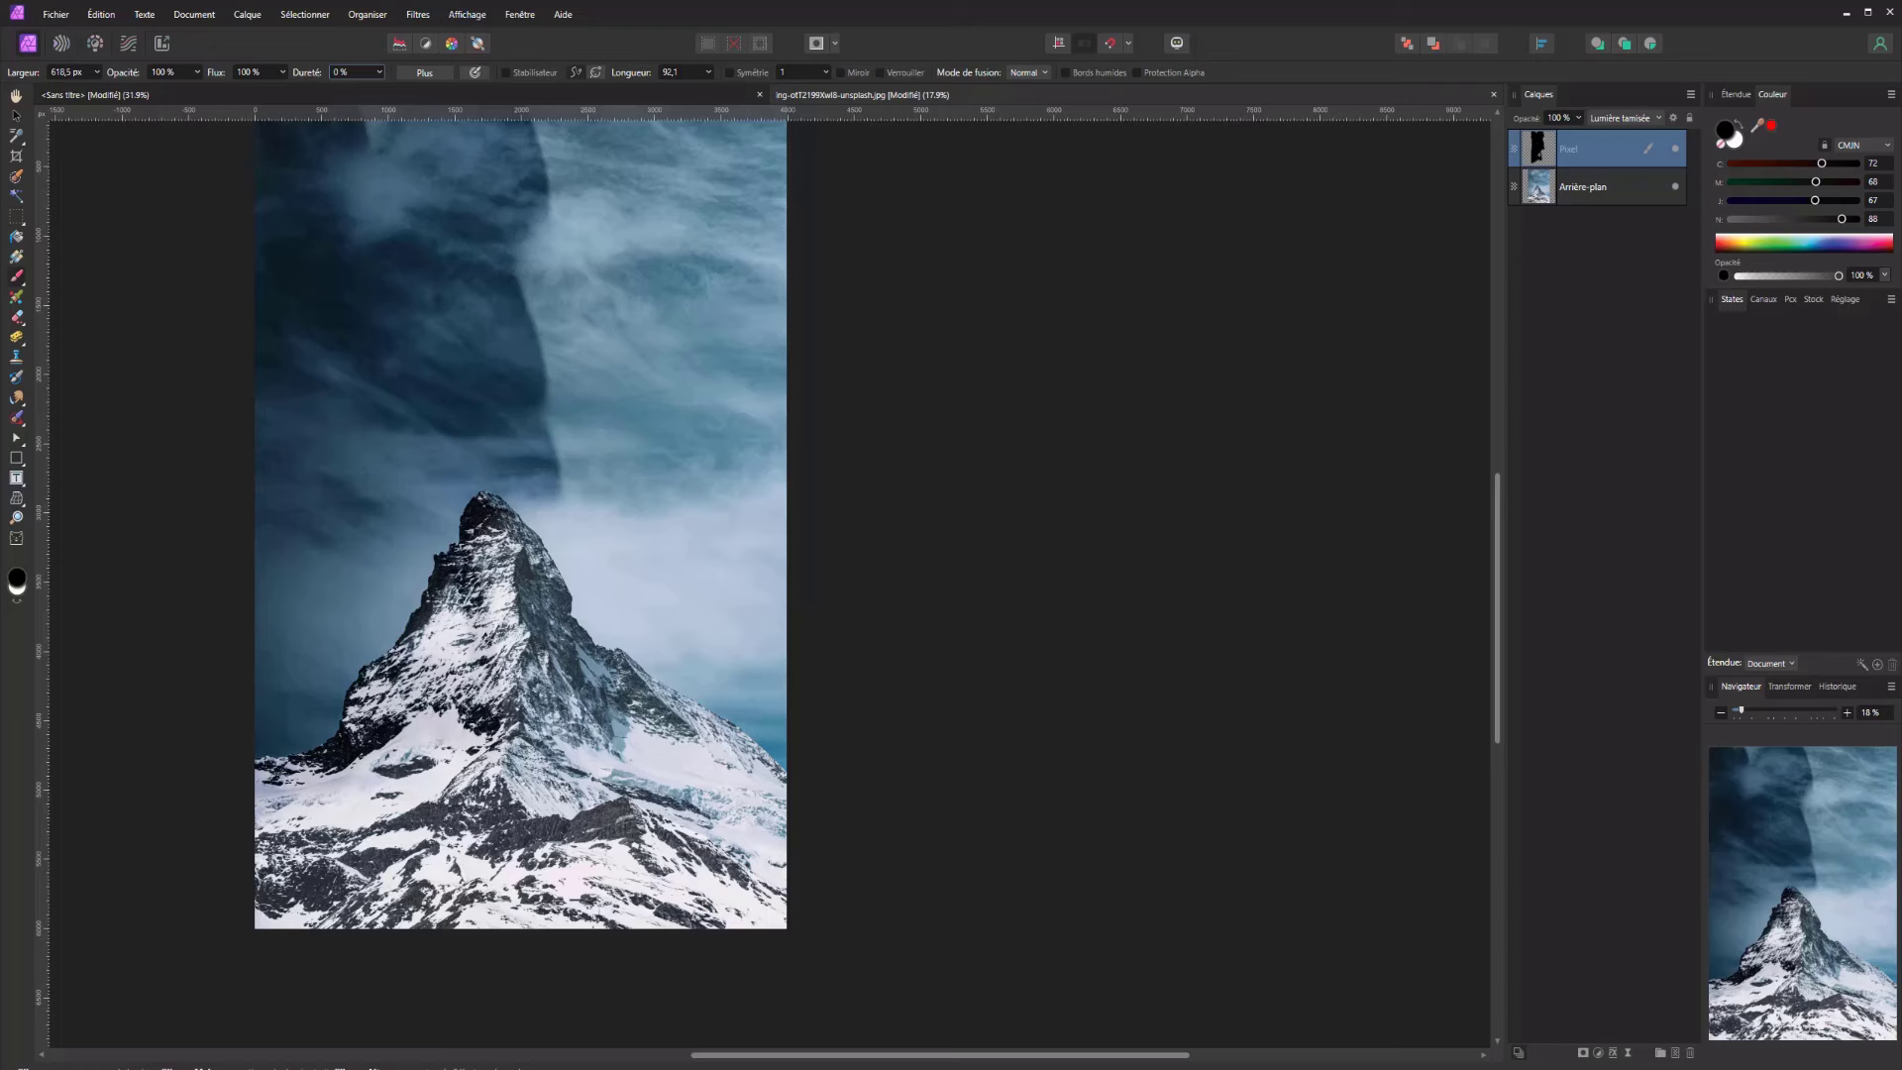
Change the brush colour to the mid grey 8F8F8F
double_click(18, 576)
left_click_drag(771, 535, 699, 525)
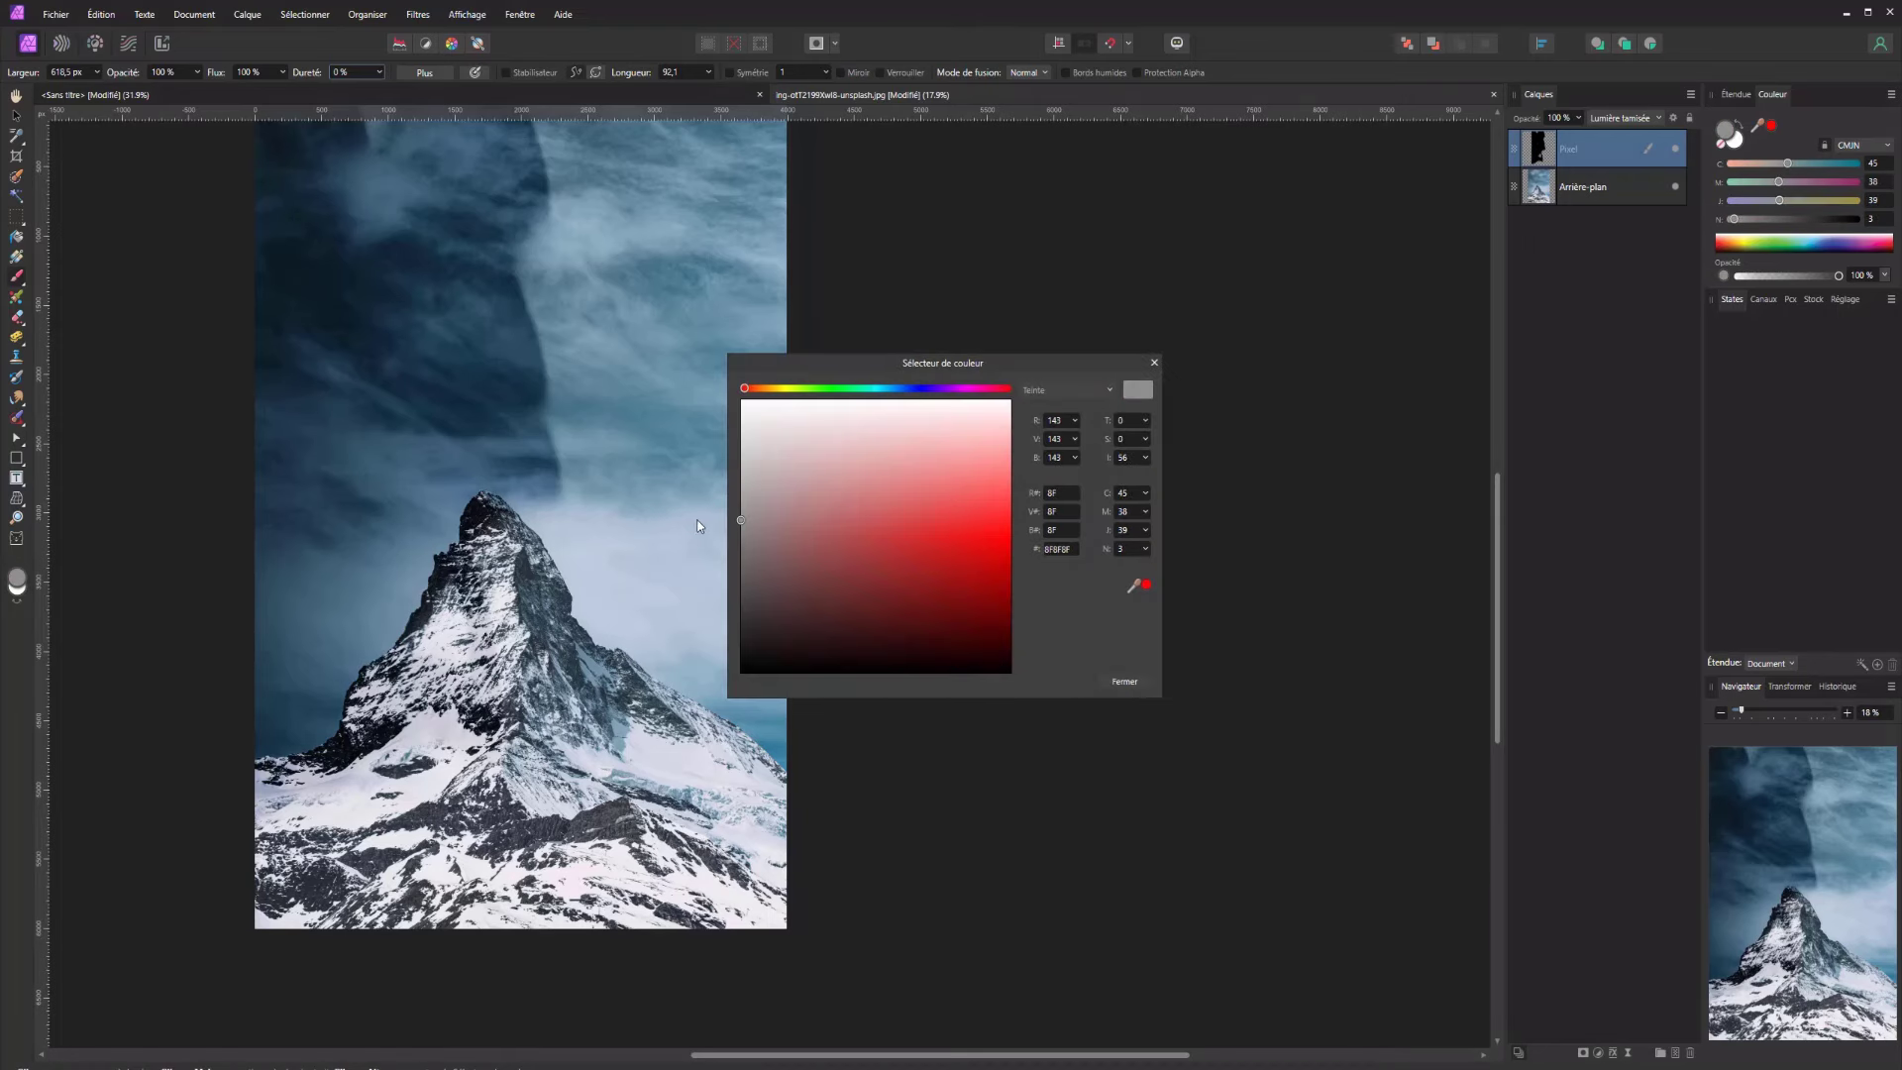
Paint down the dark sky's edge on the Pixel layer with grey #8F8F8F and again with a darker grey of C65 M60 J59 N42
left_click(1119, 688)
mouse_move(520, 175)
left_mouse_down()
mouse_move(530, 337)
mouse_move(586, 531)
mouse_move(535, 634)
left_mouse_up()
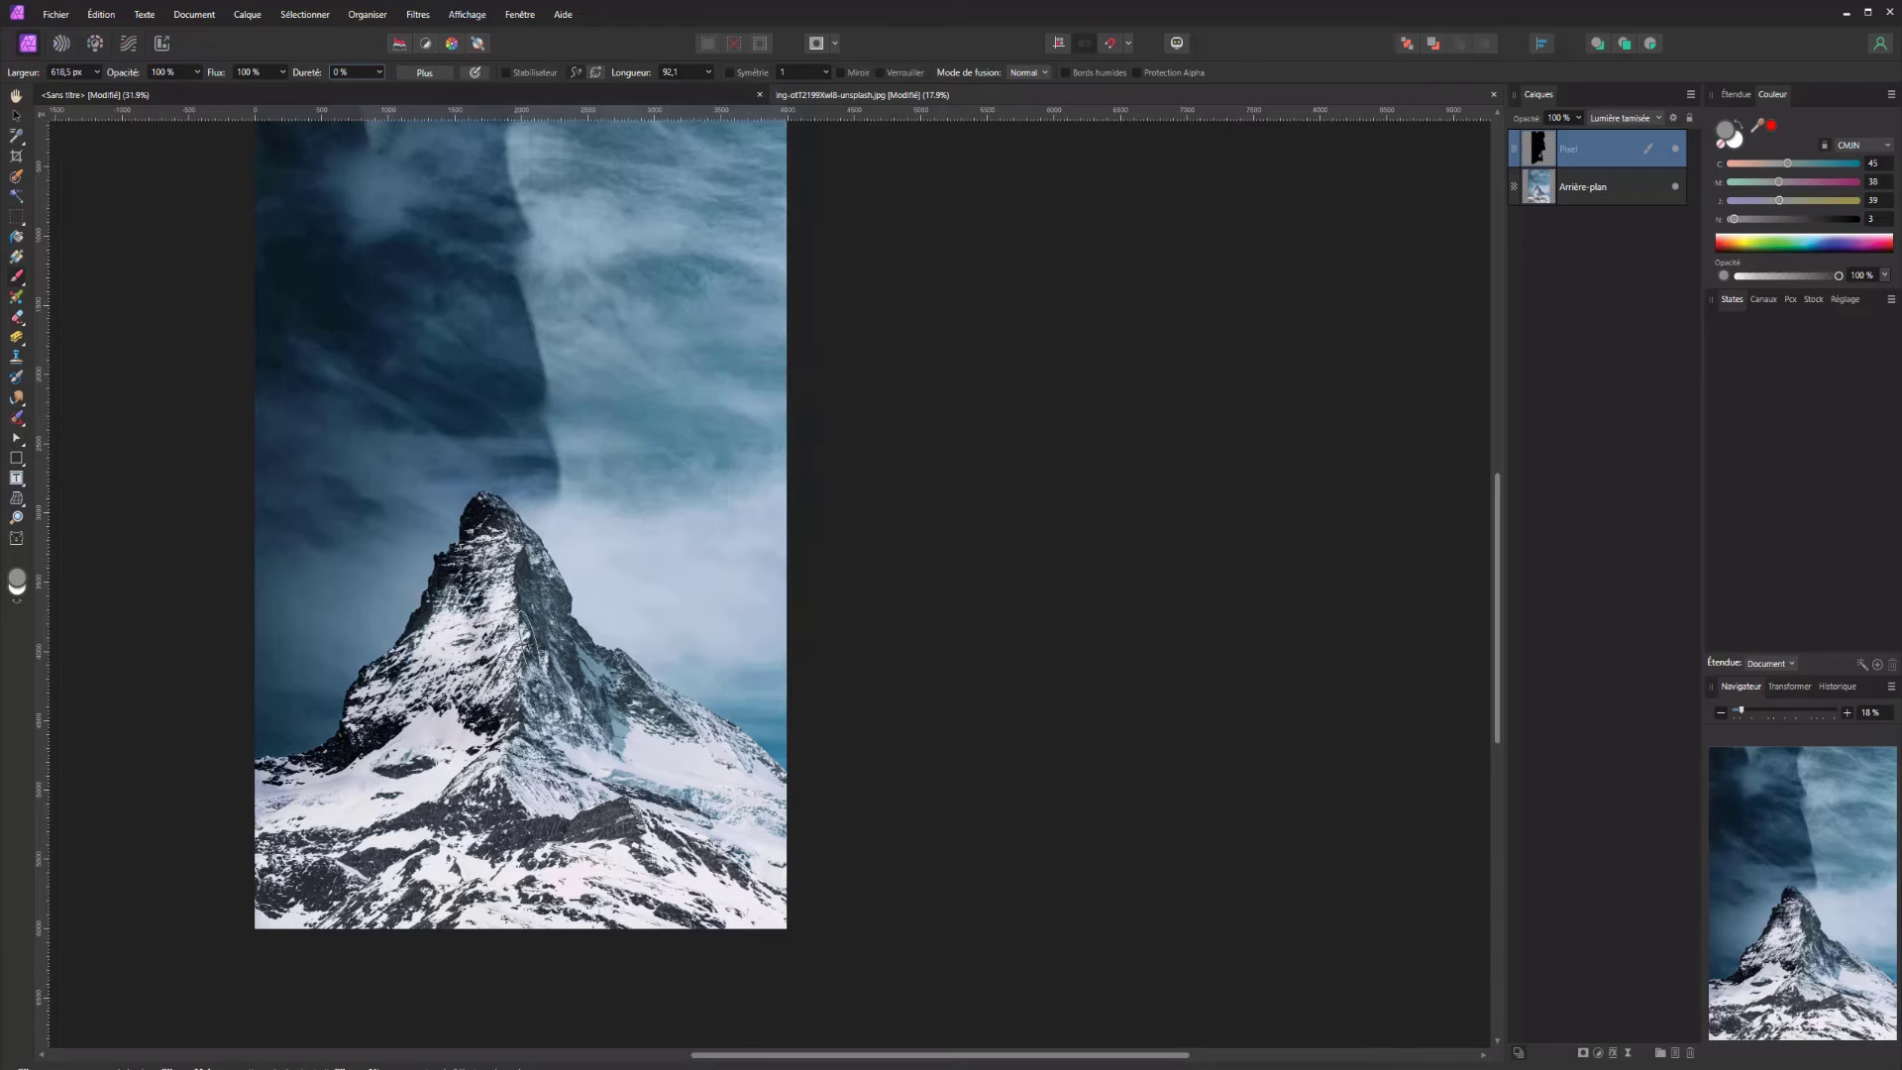
left_click(16, 582)
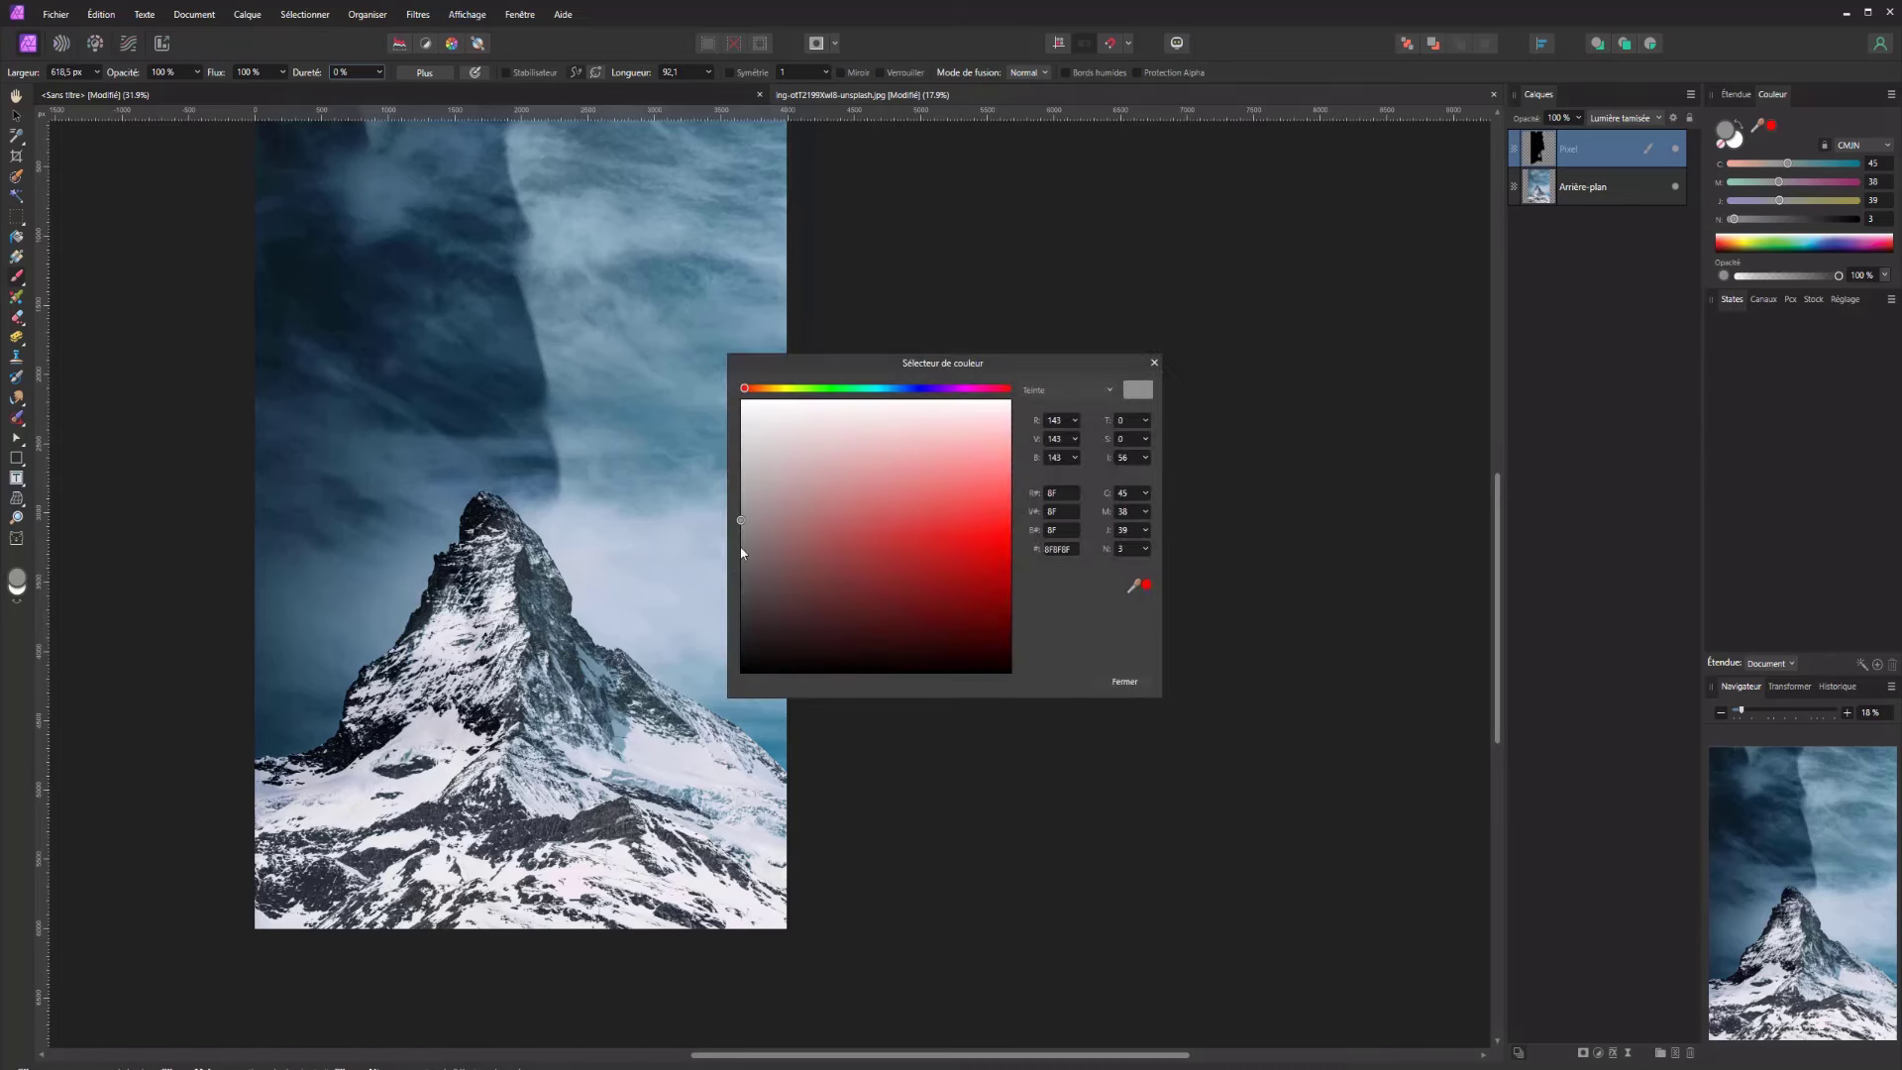
left_click_drag(741, 509, 741, 599)
left_click(1125, 682)
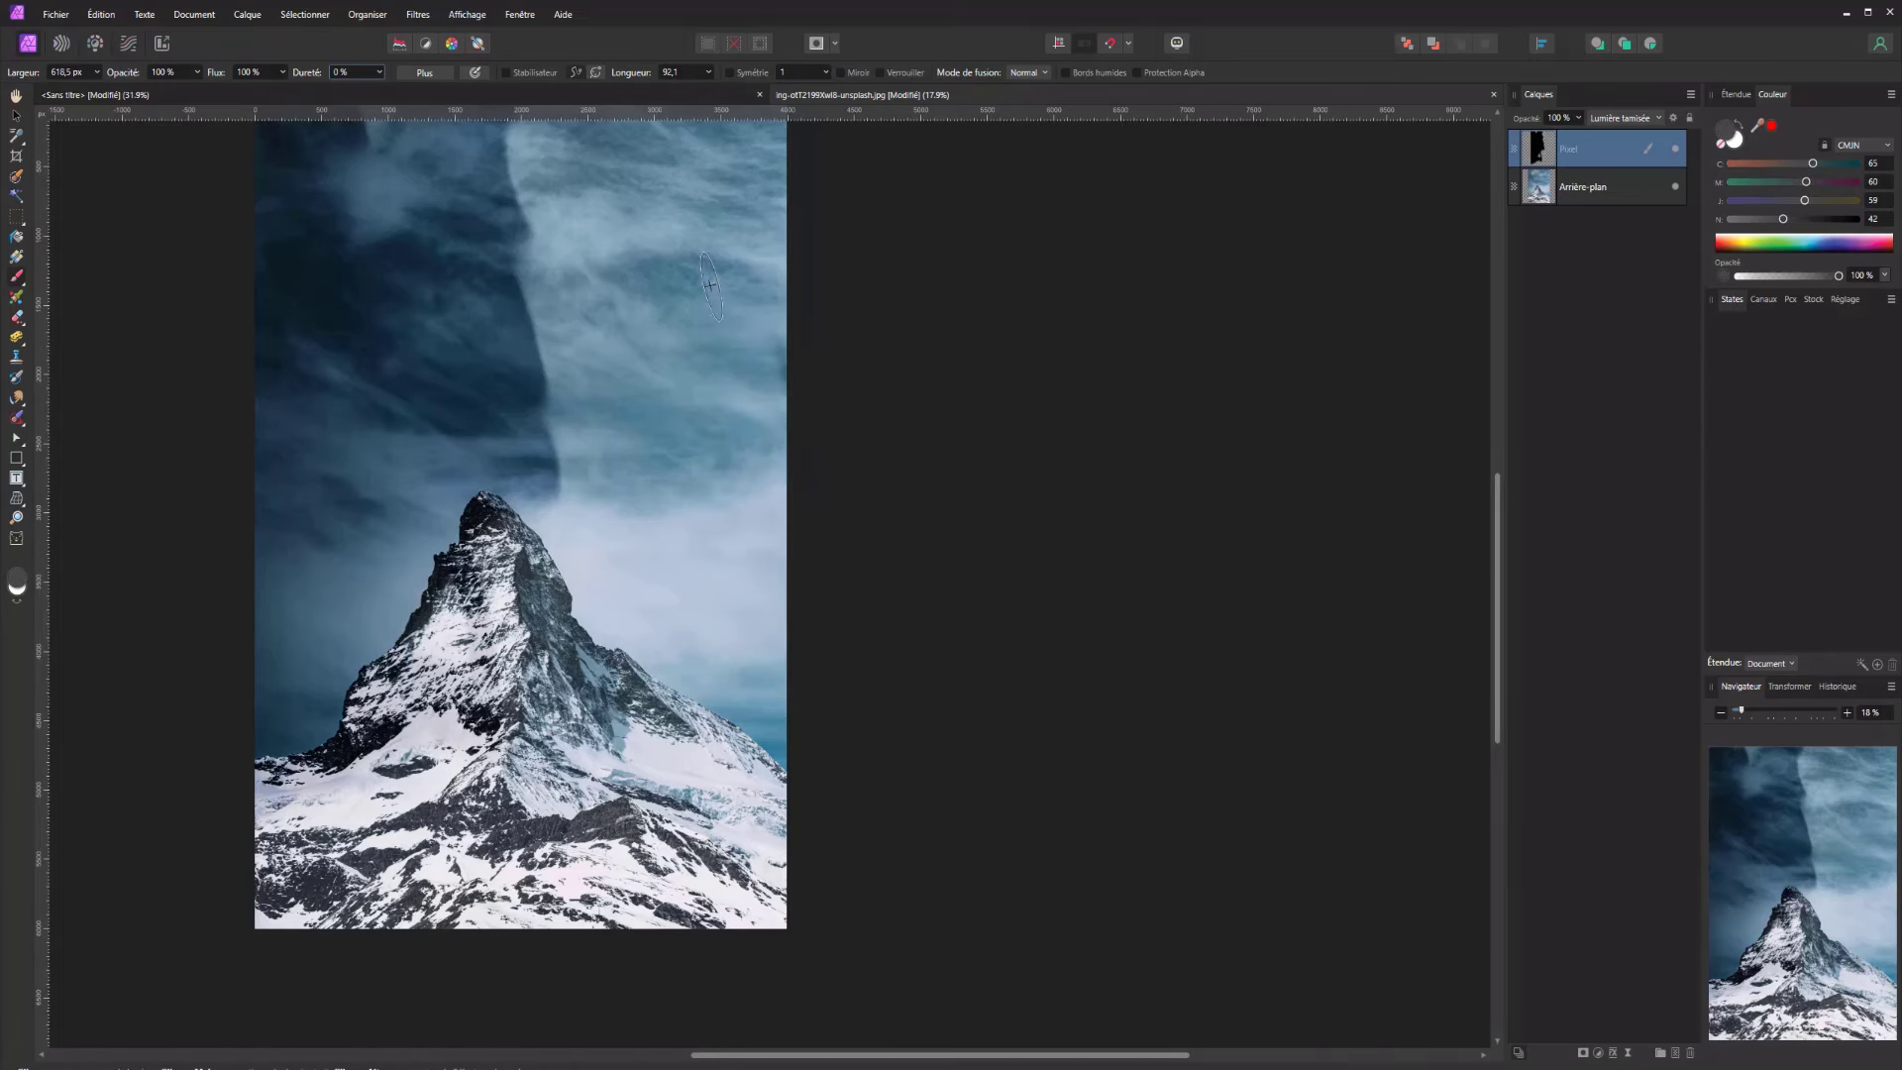
mouse_move(495, 155)
left_mouse_down()
mouse_move(508, 204)
mouse_move(538, 203)
mouse_move(526, 287)
mouse_move(564, 365)
mouse_move(520, 430)
mouse_move(538, 489)
mouse_move(520, 522)
mouse_move(572, 573)
left_mouse_up()
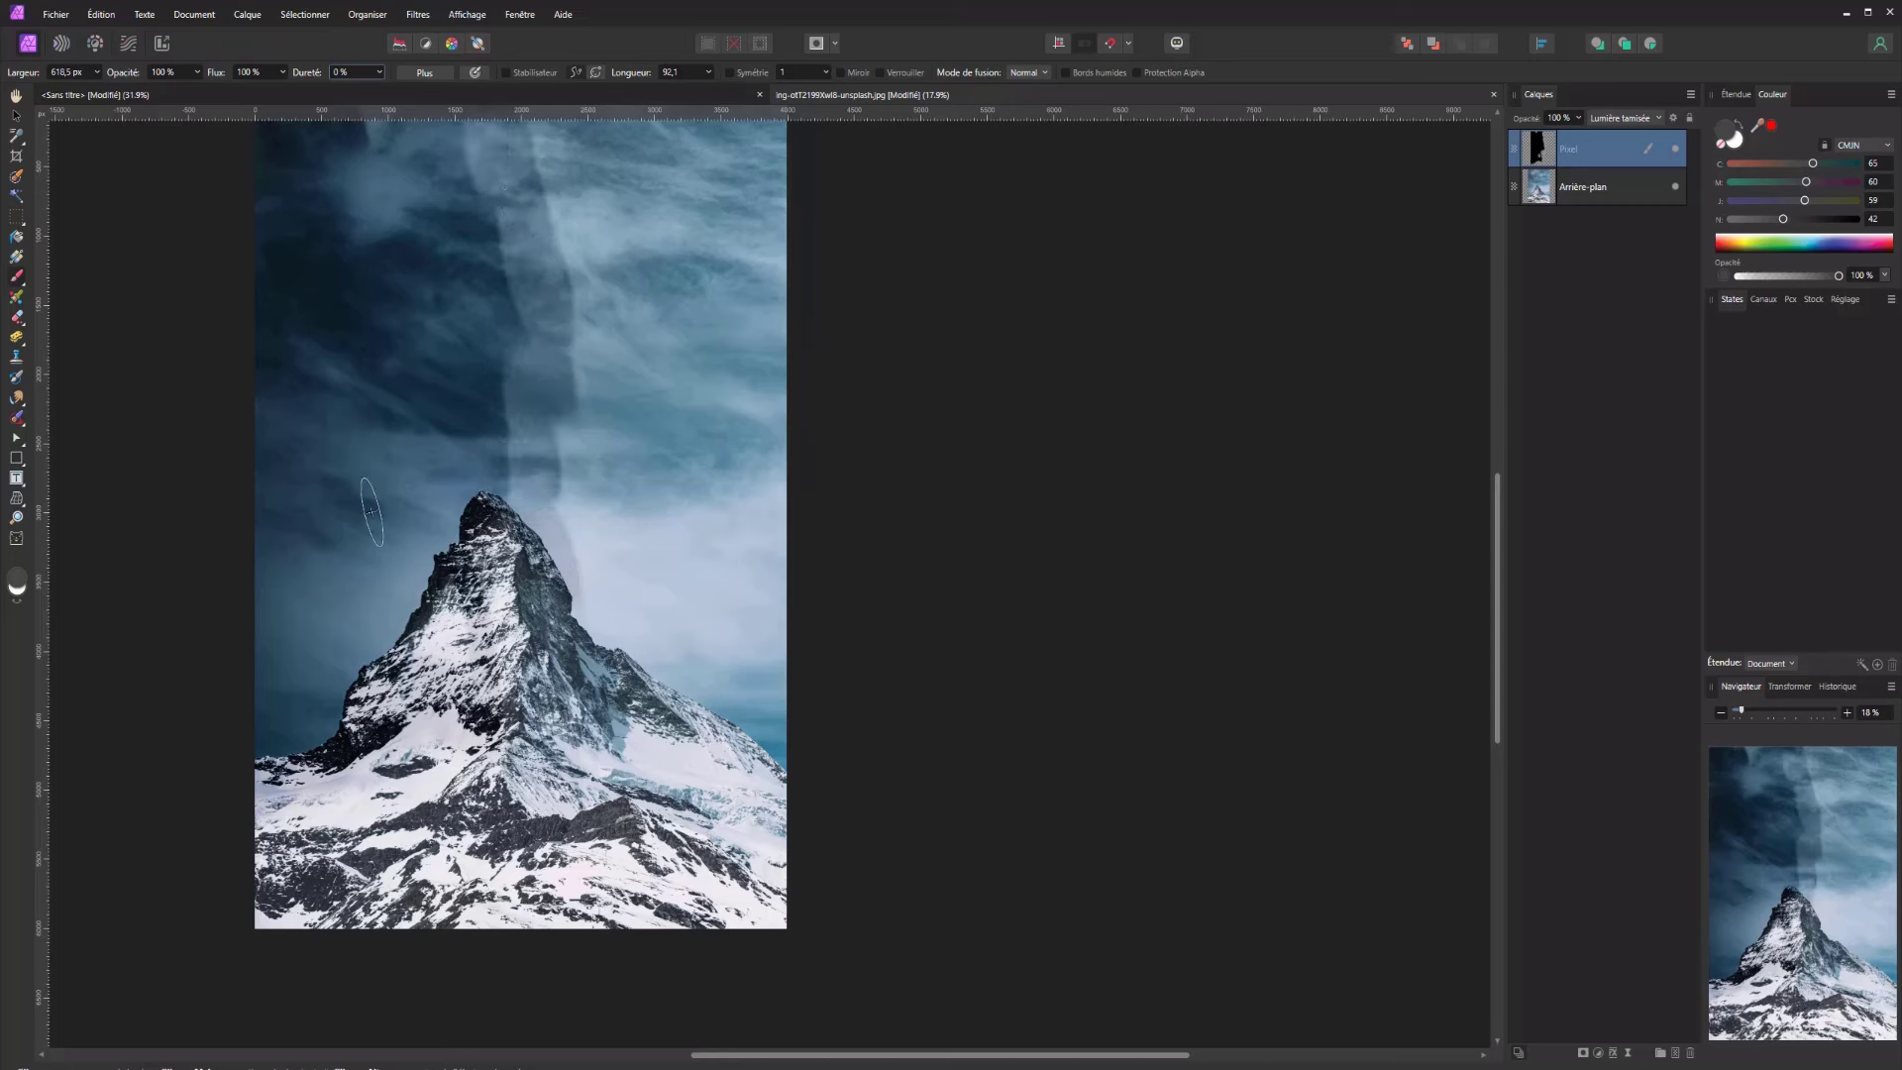
mouse_move(536, 315)
left_mouse_down()
mouse_move(489, 352)
mouse_move(503, 392)
left_mouse_up()
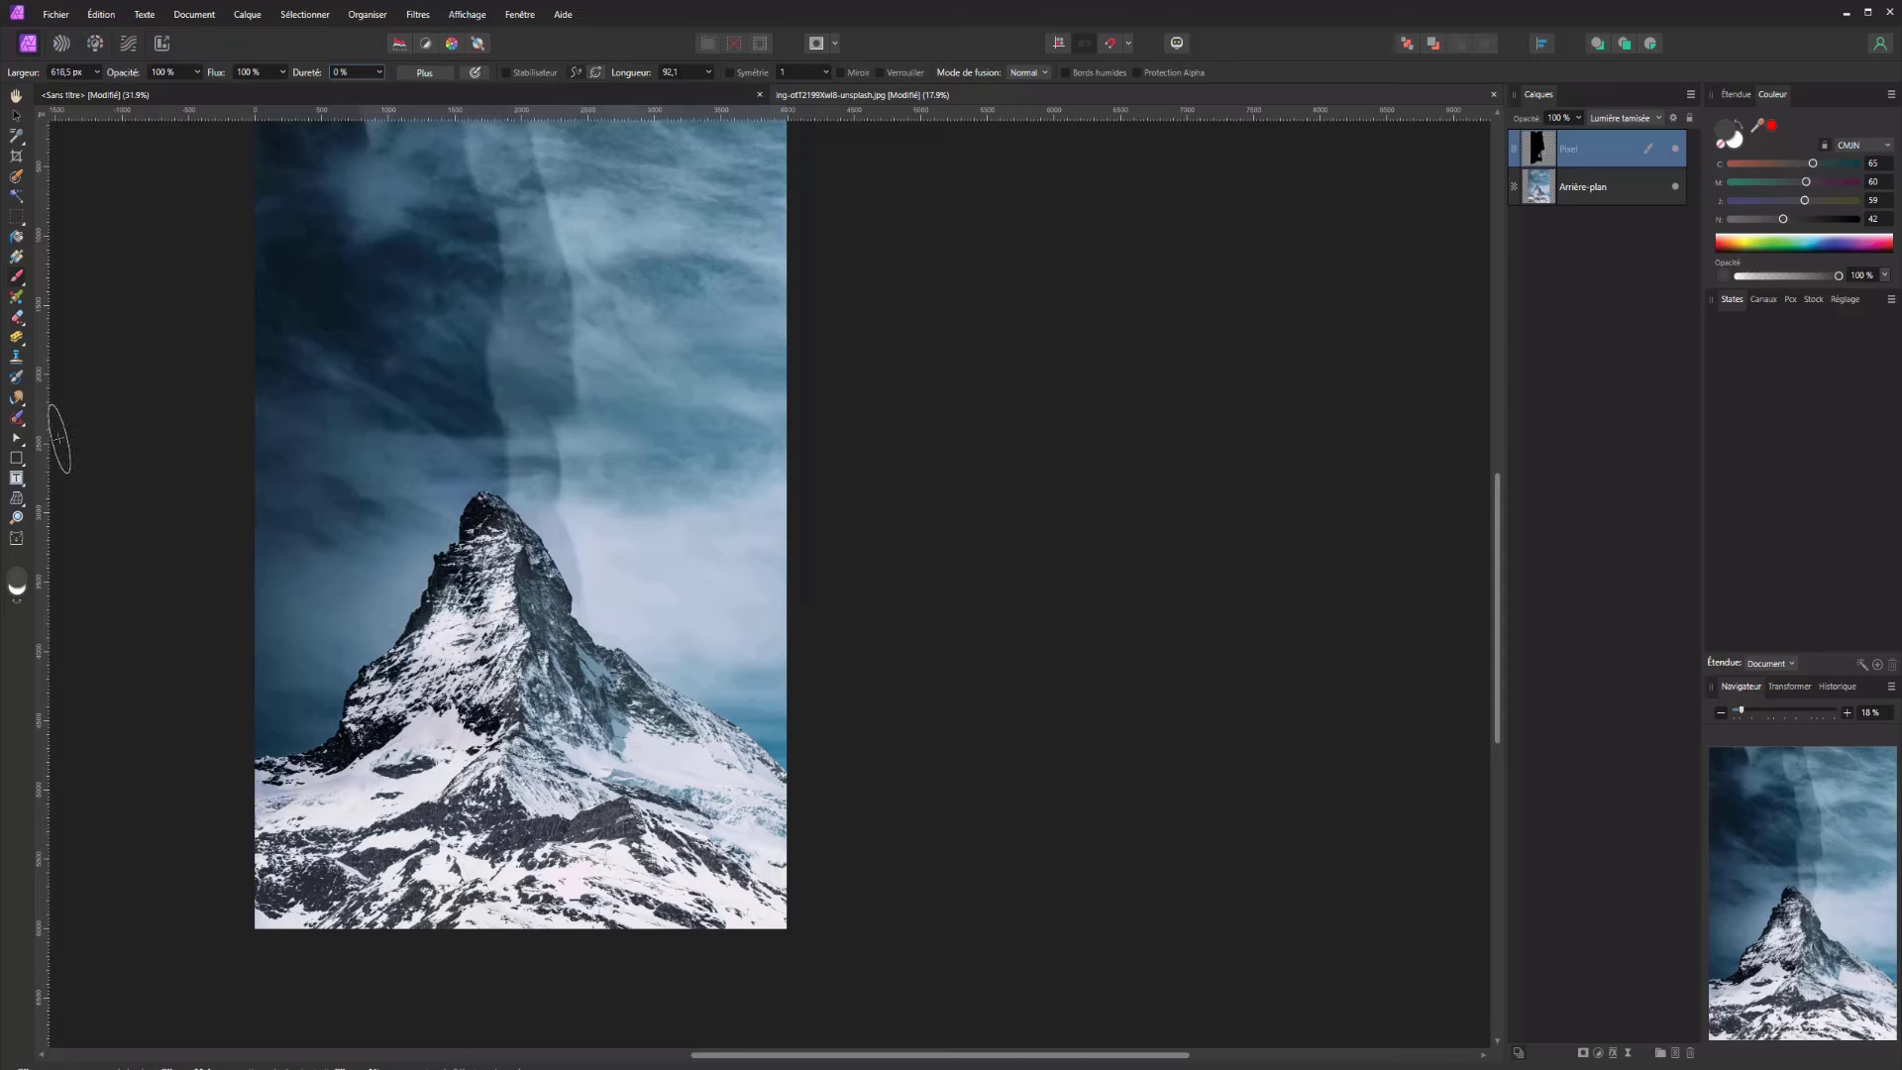
Darken the brush colour to C69 M64 J64 N64 and paint another vertical strip through the dark sky above the peak
left_click(17, 587)
left_click_drag(743, 599, 731, 626)
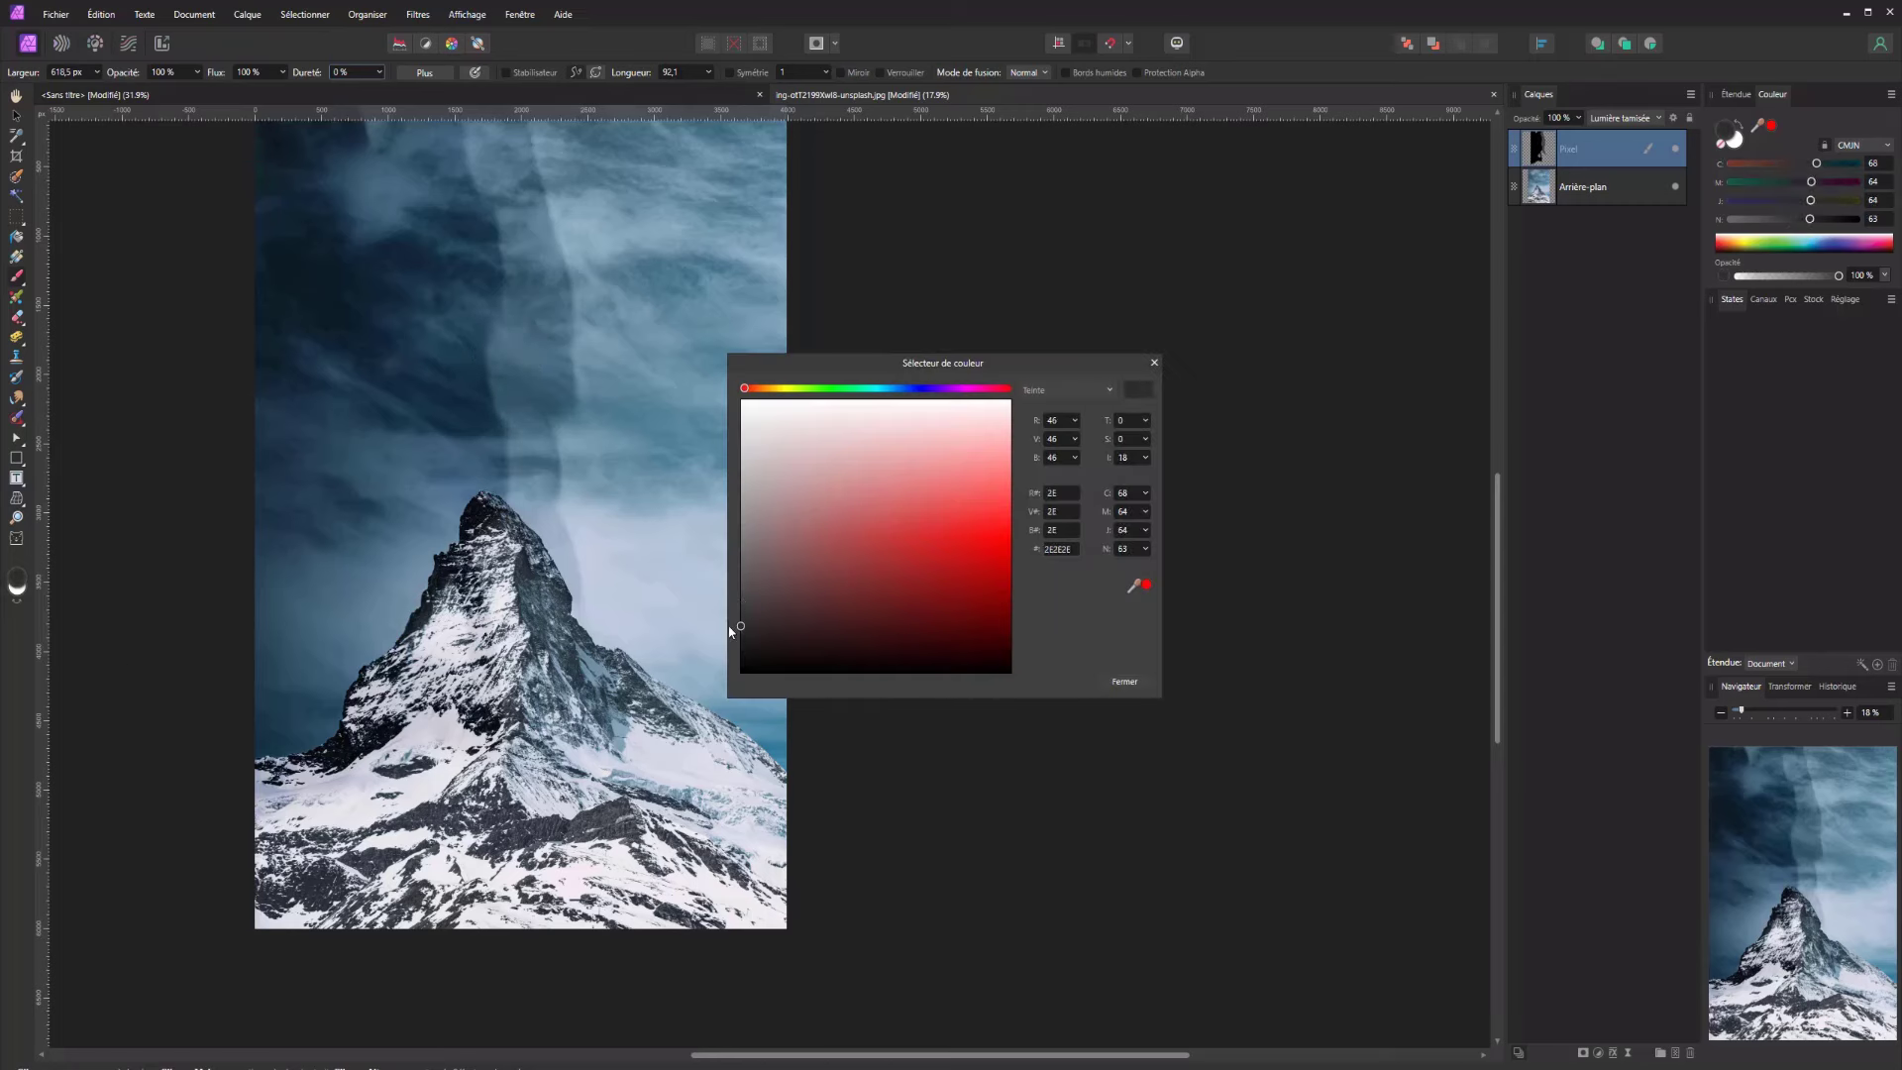
left_click(1121, 681)
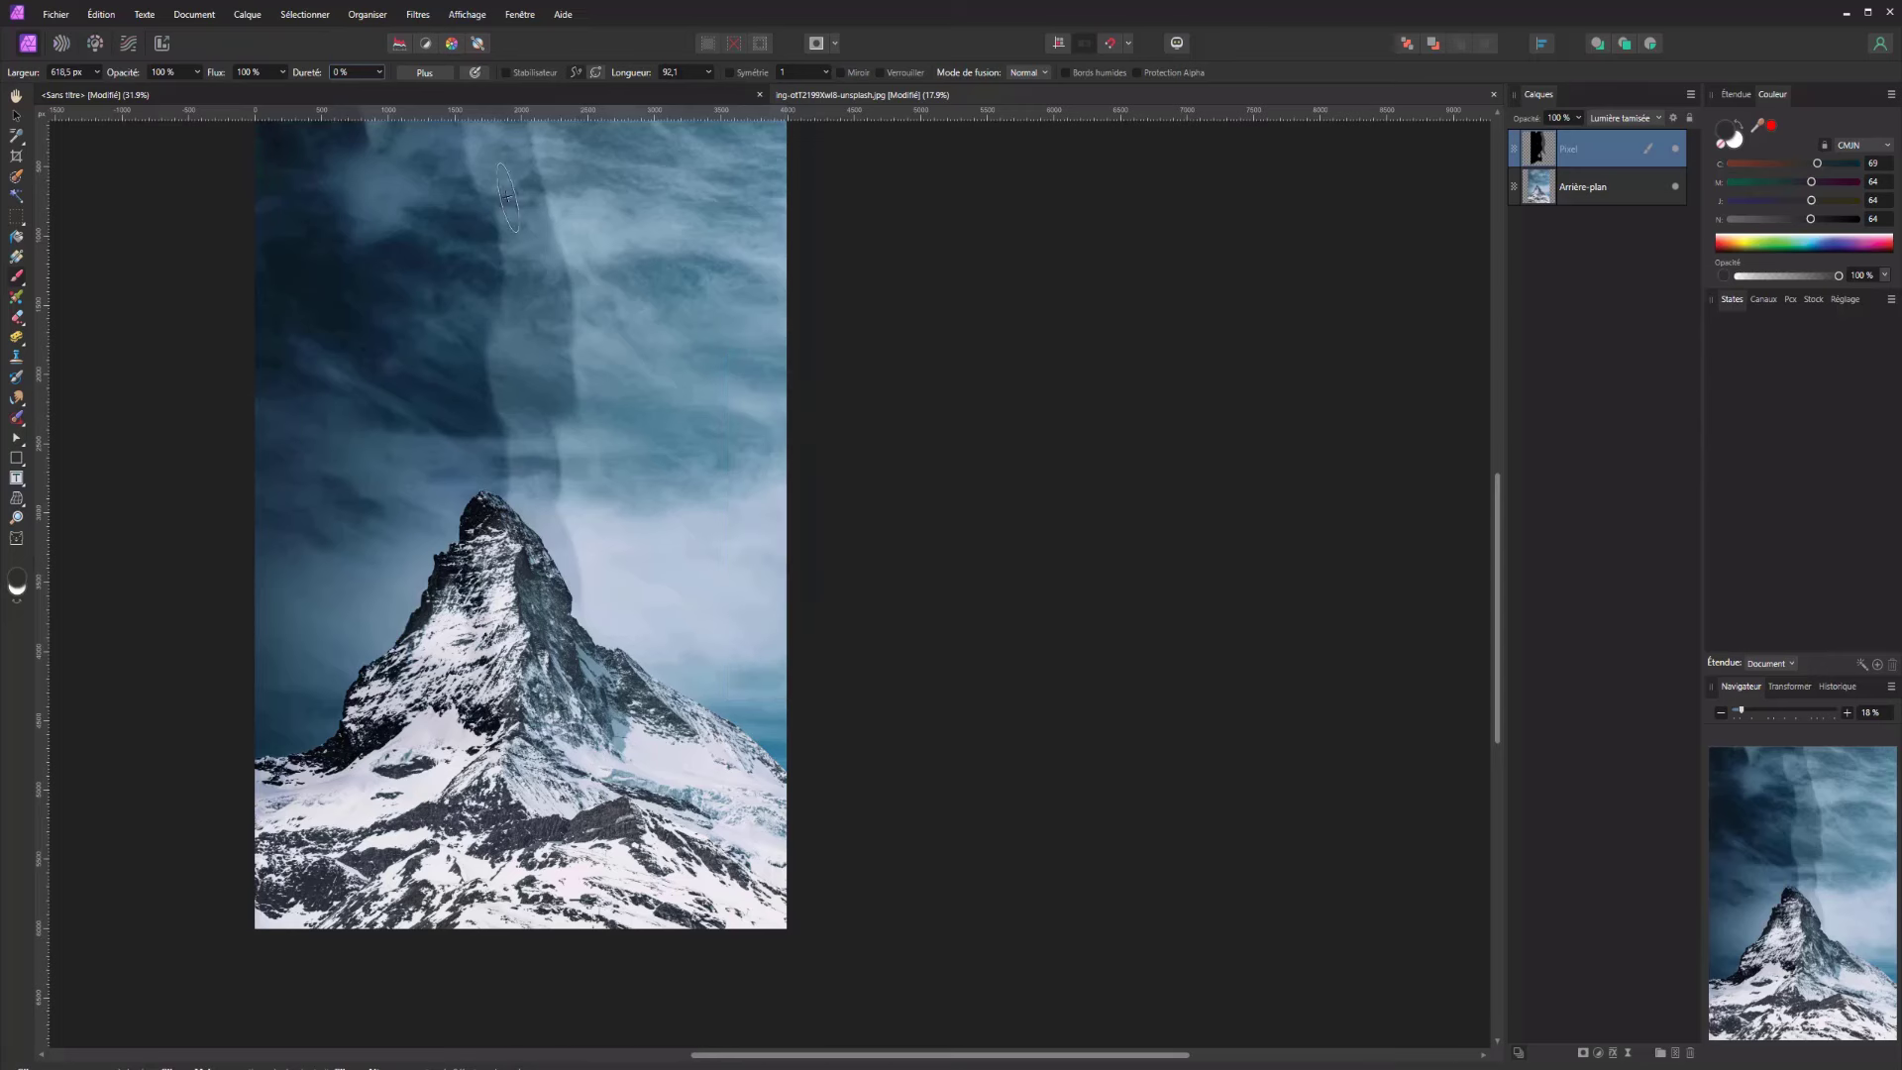
mouse_move(468, 160)
left_mouse_down()
mouse_move(500, 277)
mouse_move(477, 256)
mouse_move(482, 464)
left_mouse_up()
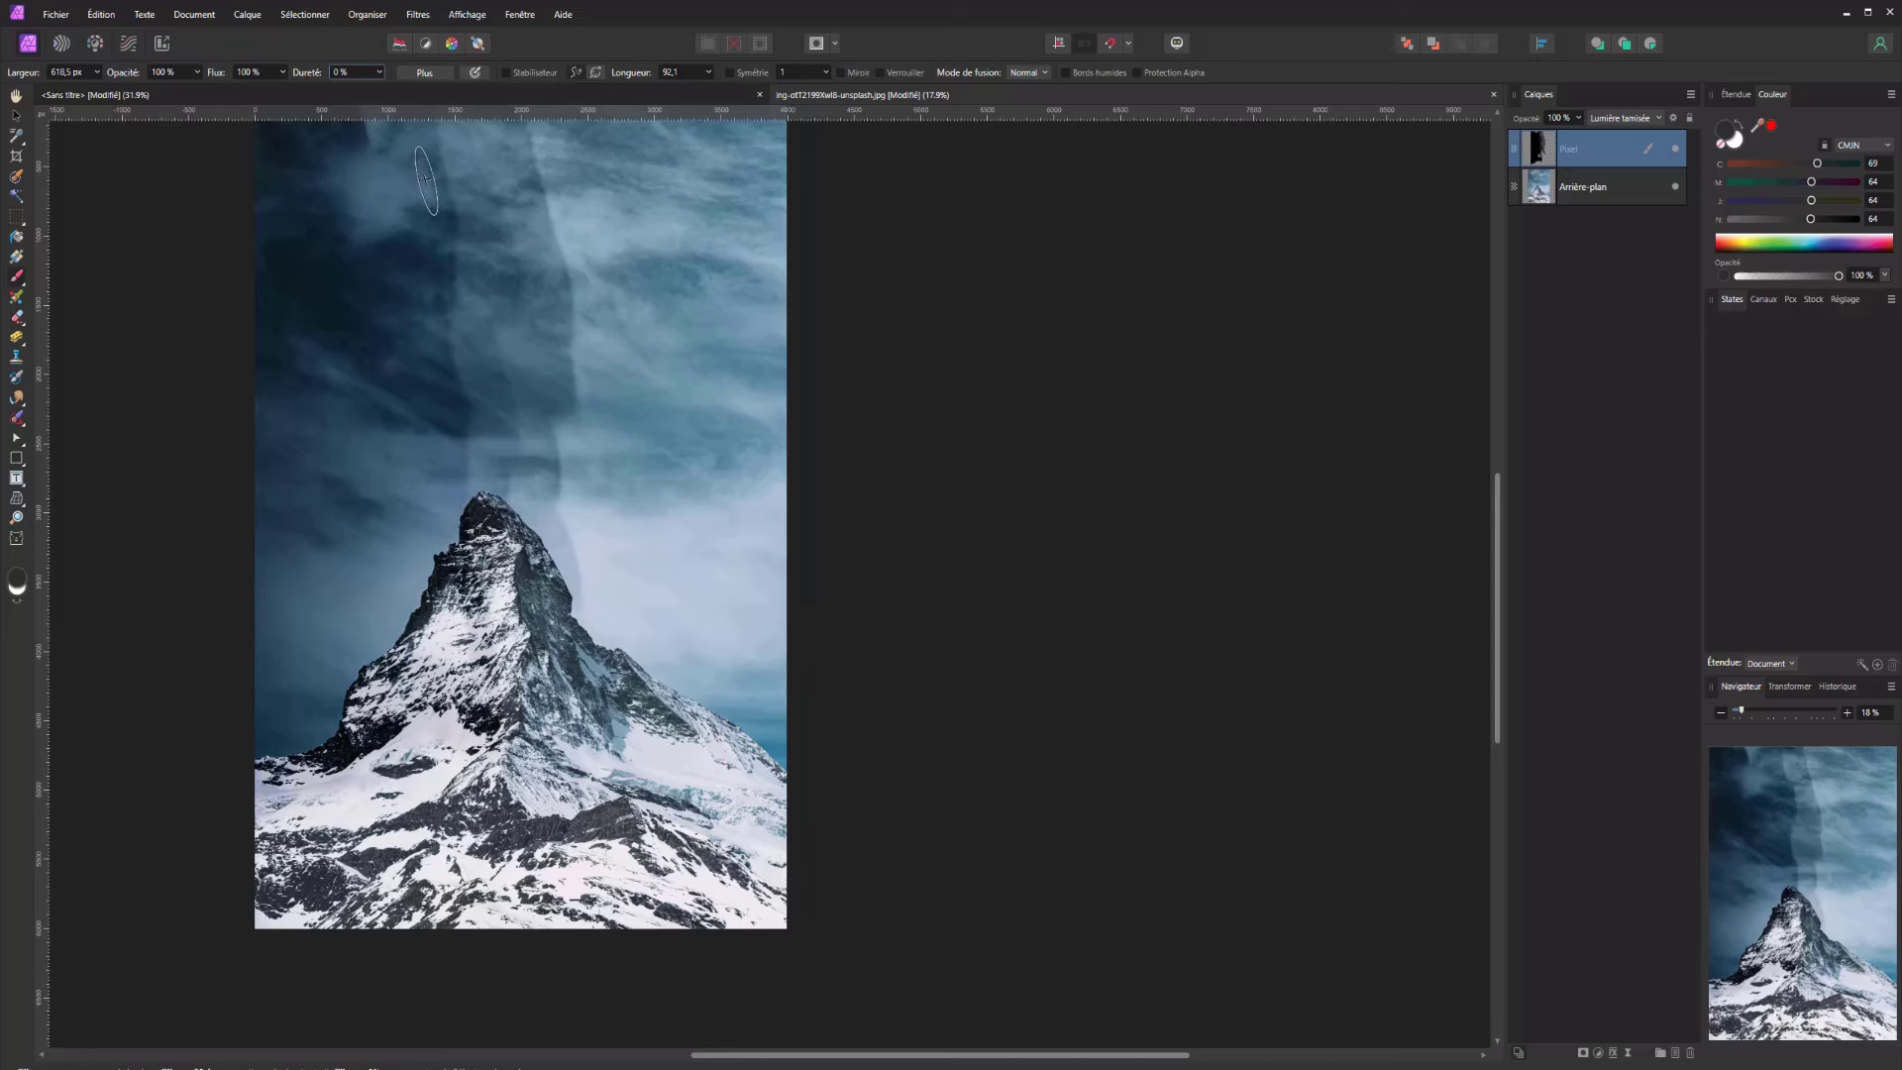
Set the brush flow to 41 % and paint a further strip across the remaining dark sky
left_click(282, 73)
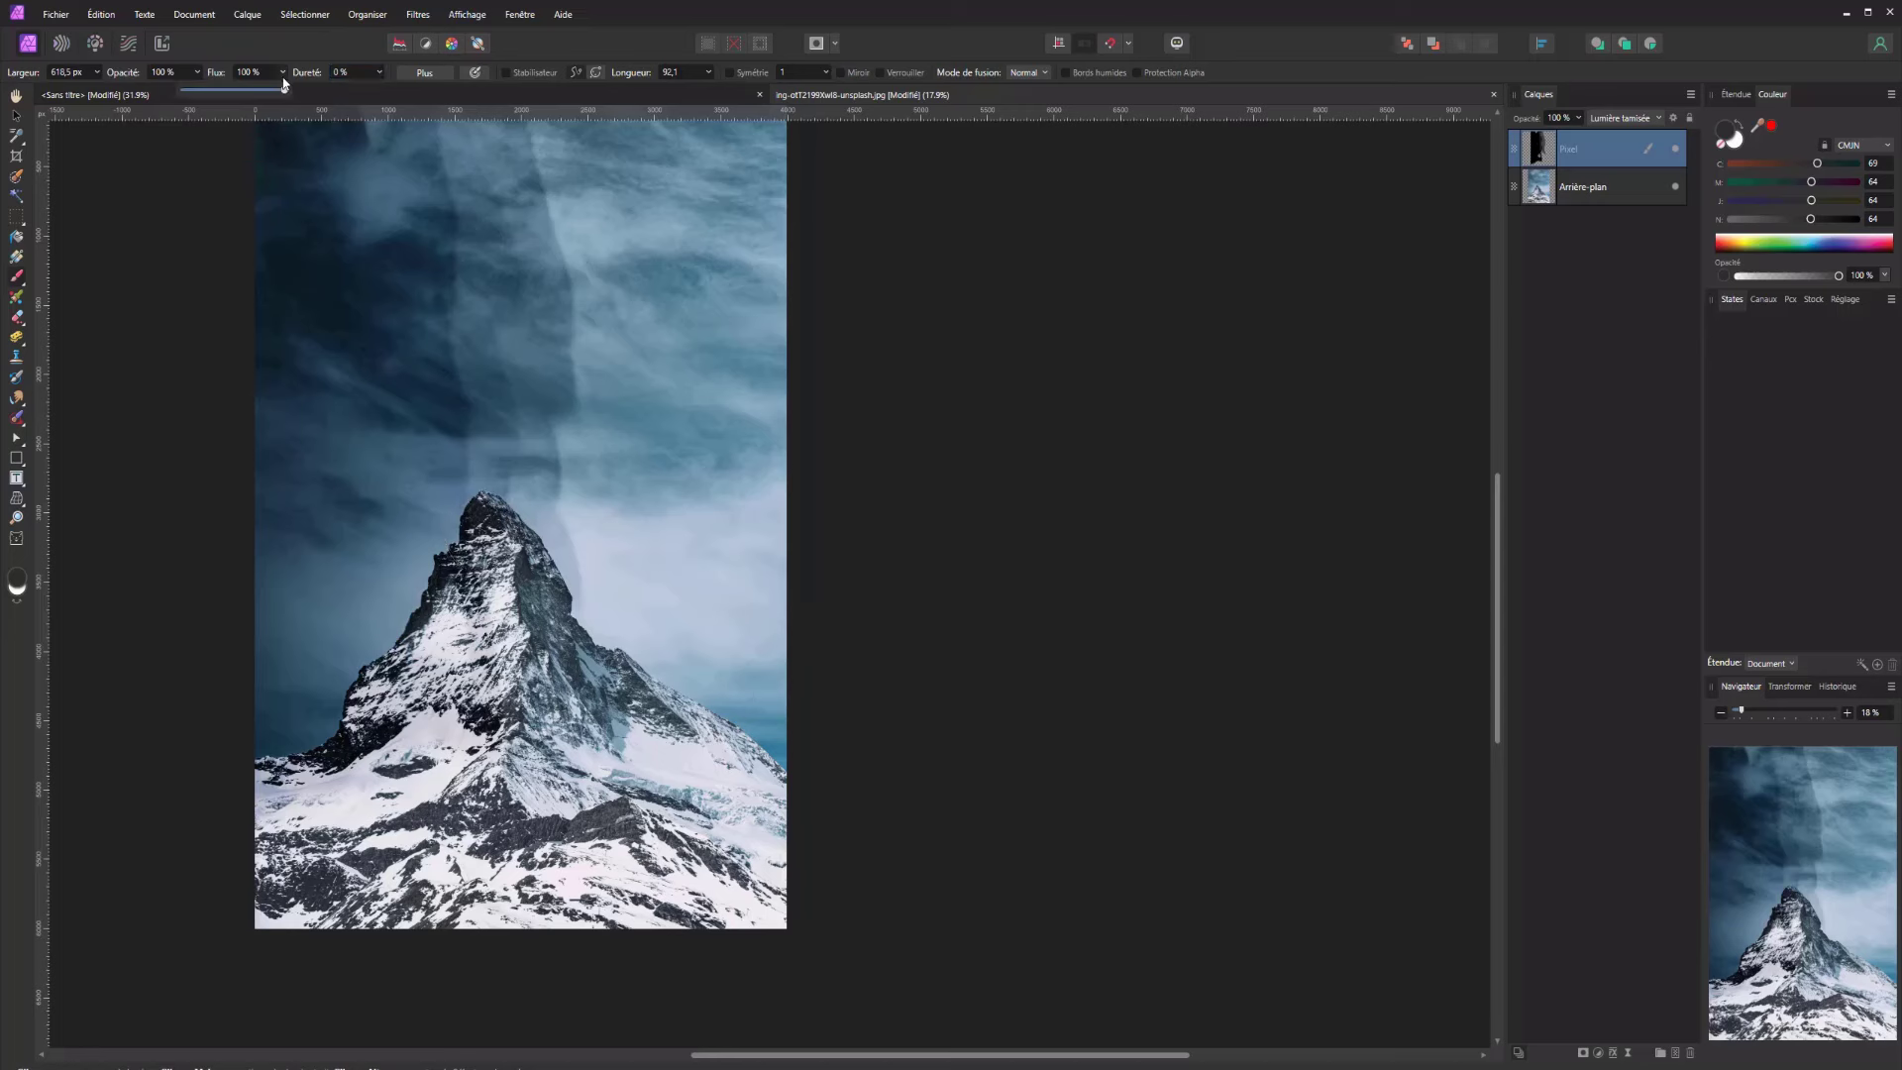
left_click_drag(287, 90, 226, 97)
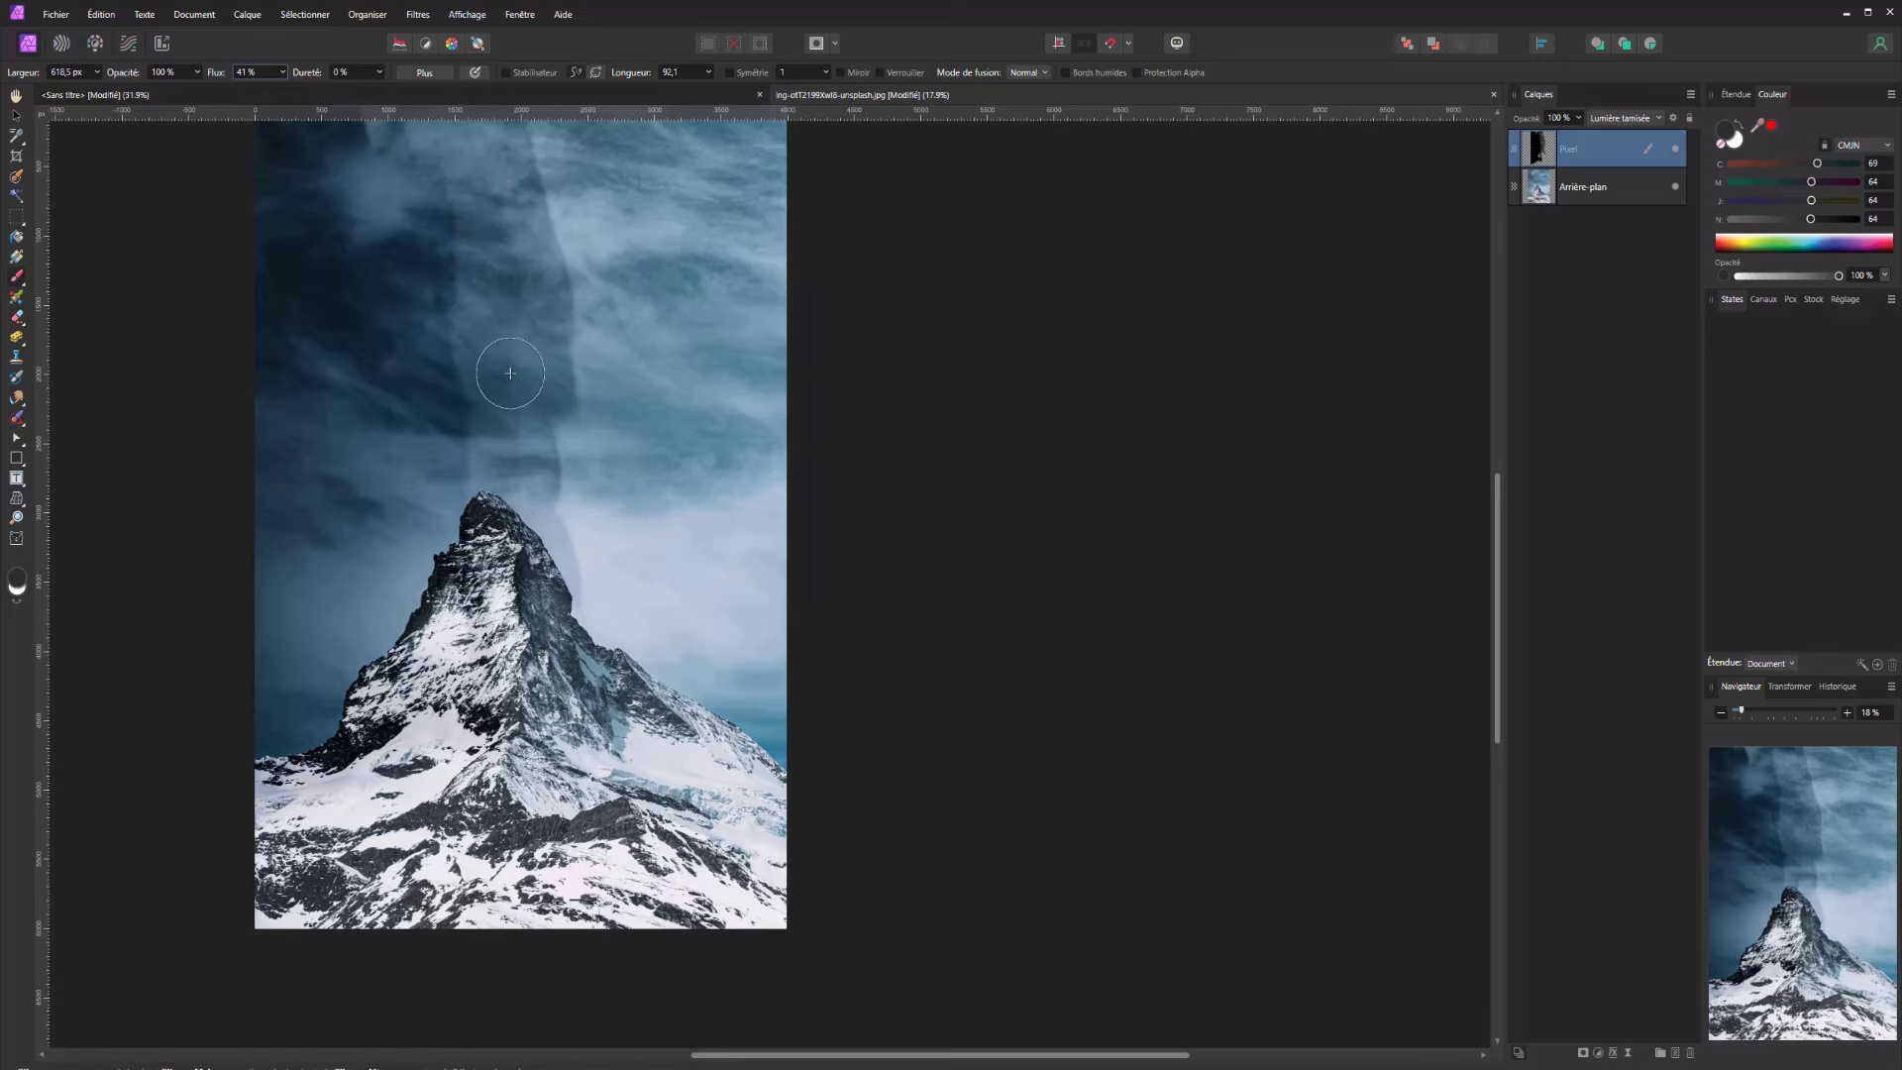
mouse_move(443, 184)
left_mouse_down()
mouse_move(476, 541)
mouse_move(410, 197)
left_mouse_up()
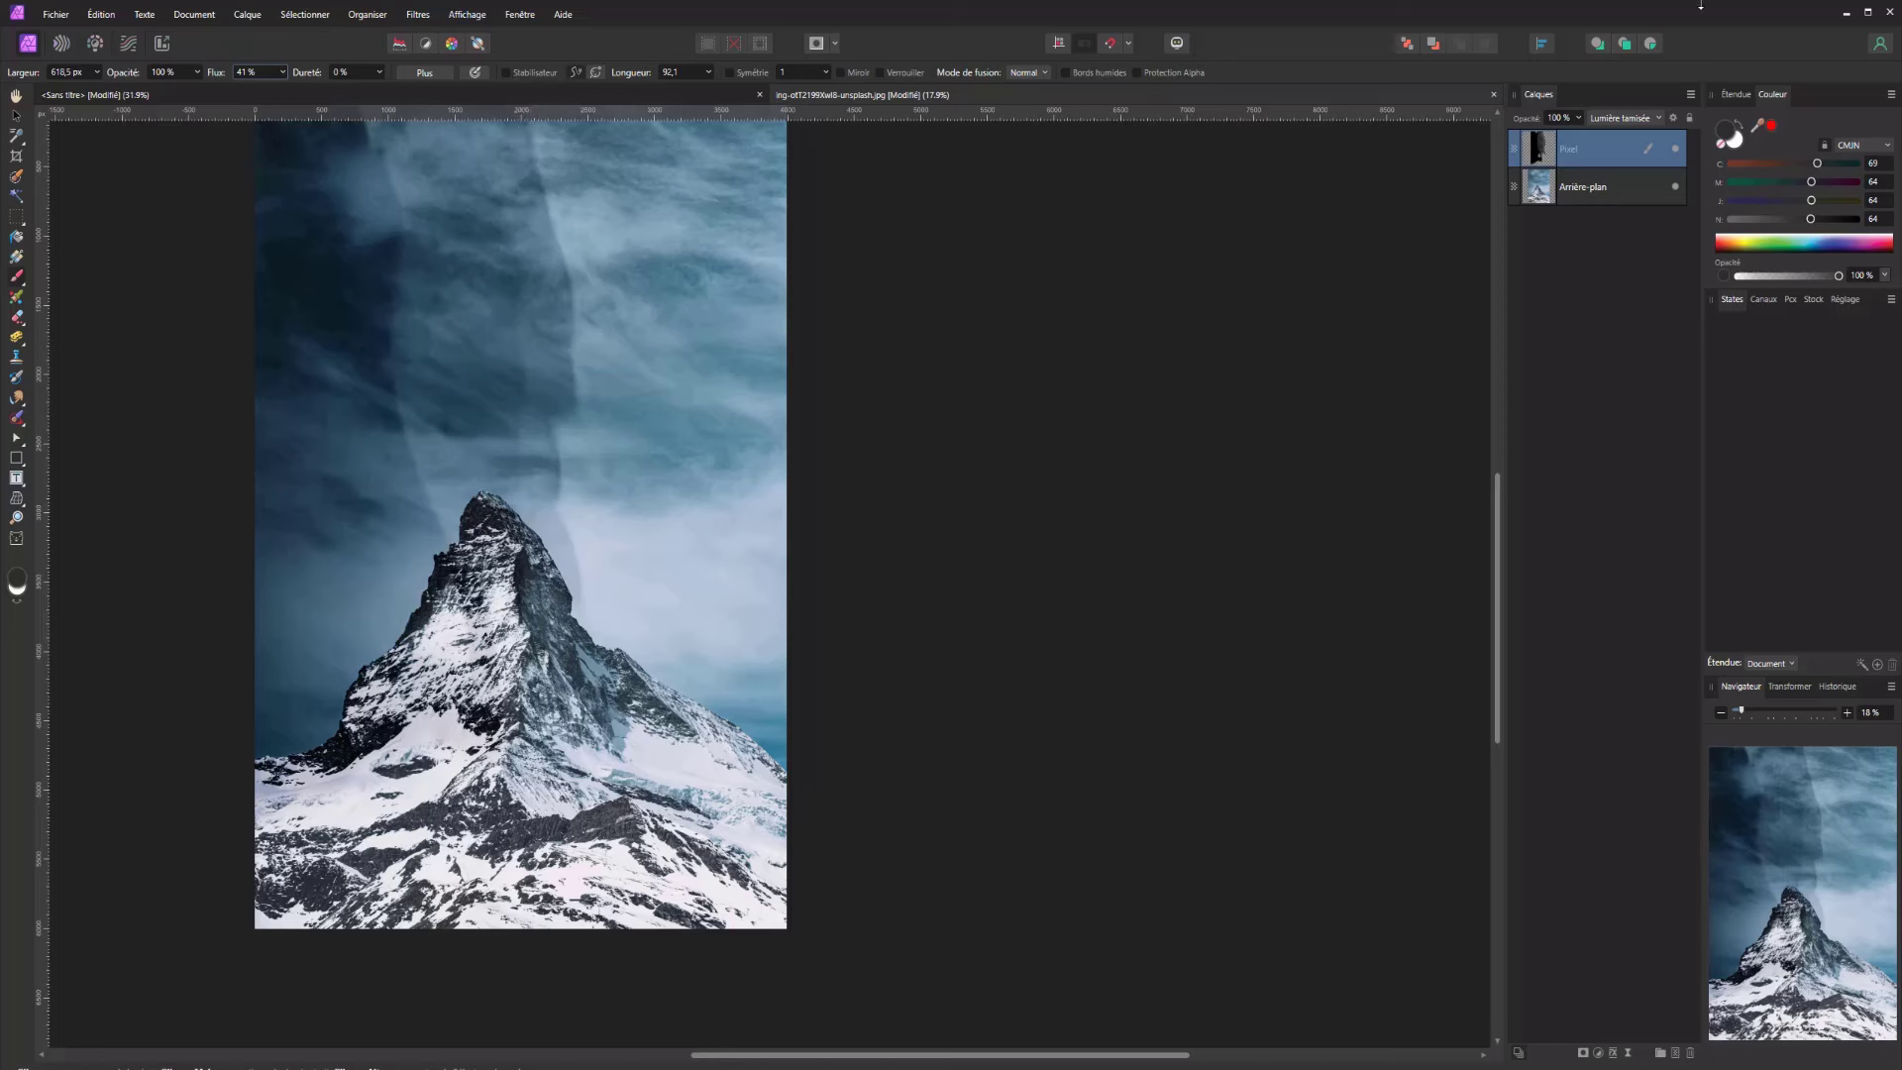
Compare the photo with the painted Pixel layer hidden and shown, and delete that layer
left_click(1676, 149)
left_click(1675, 149)
left_click(1675, 148)
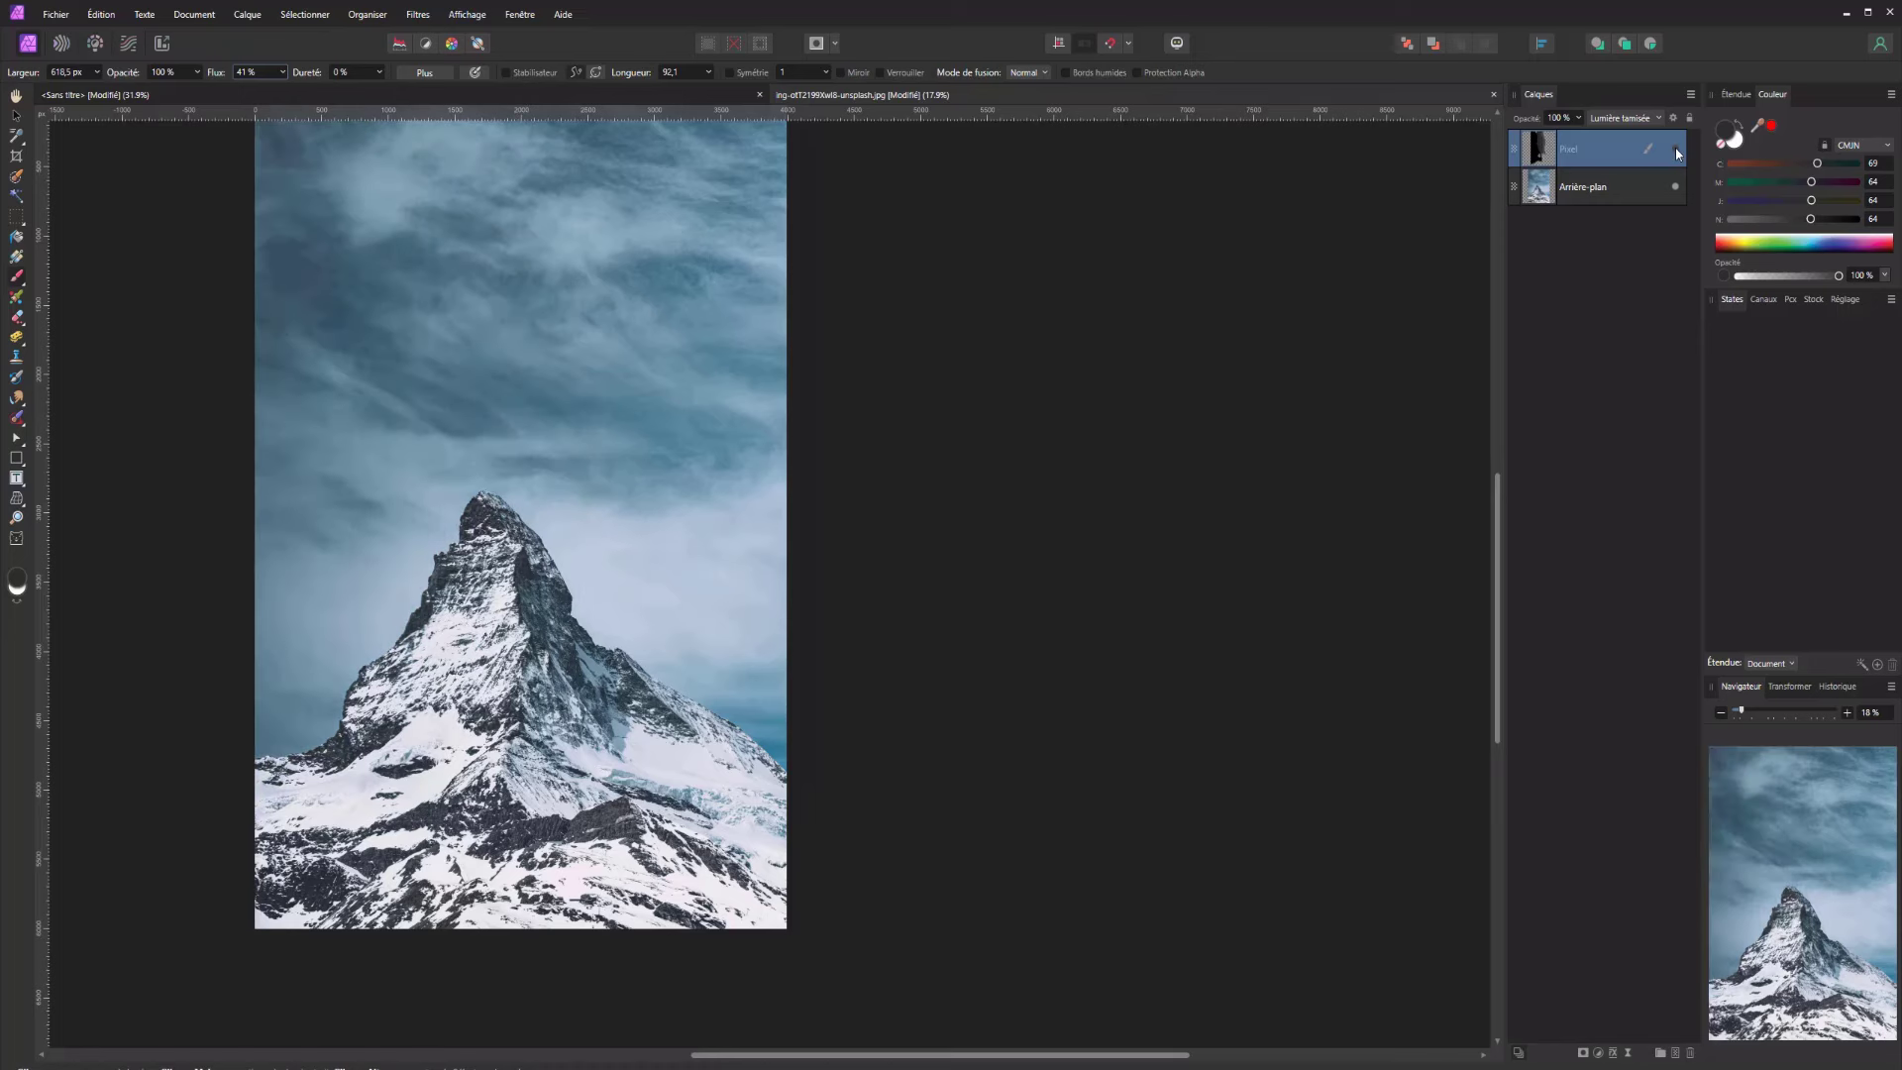
left_click(1675, 149)
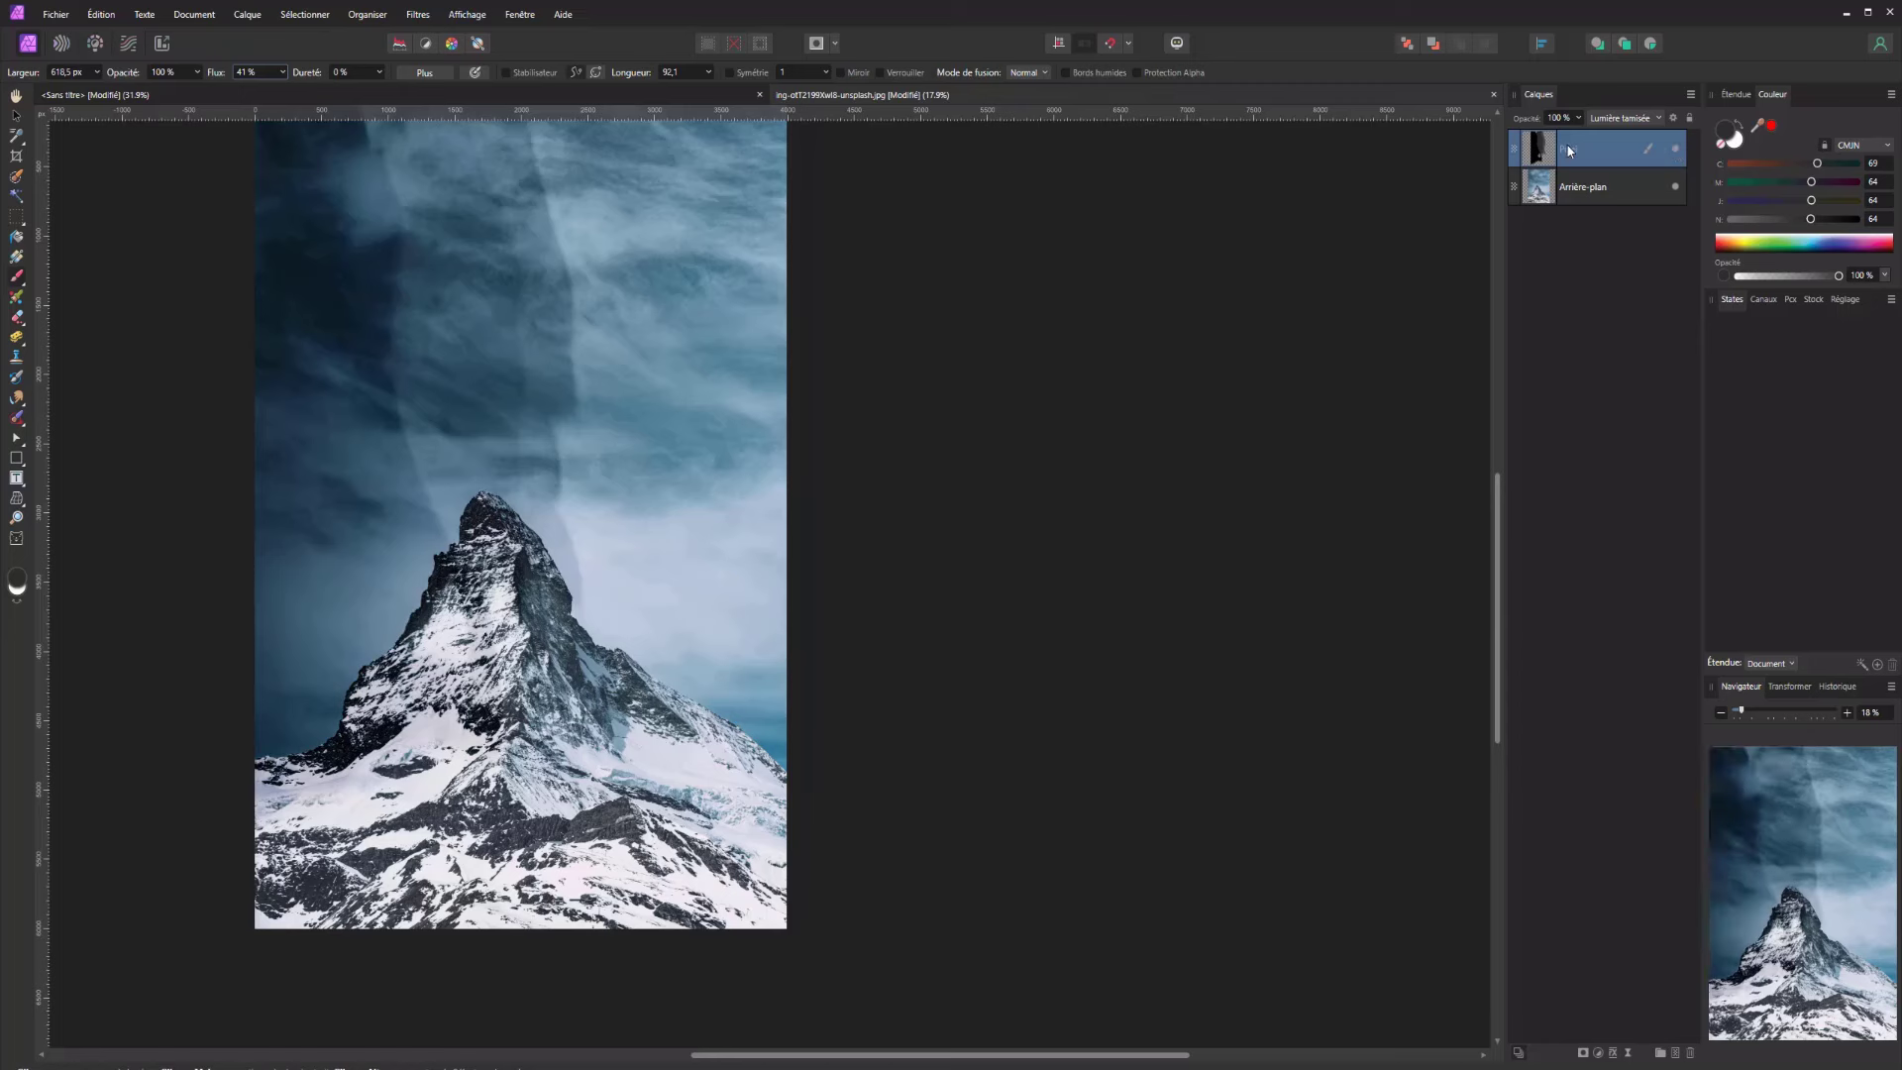
key("Delete")
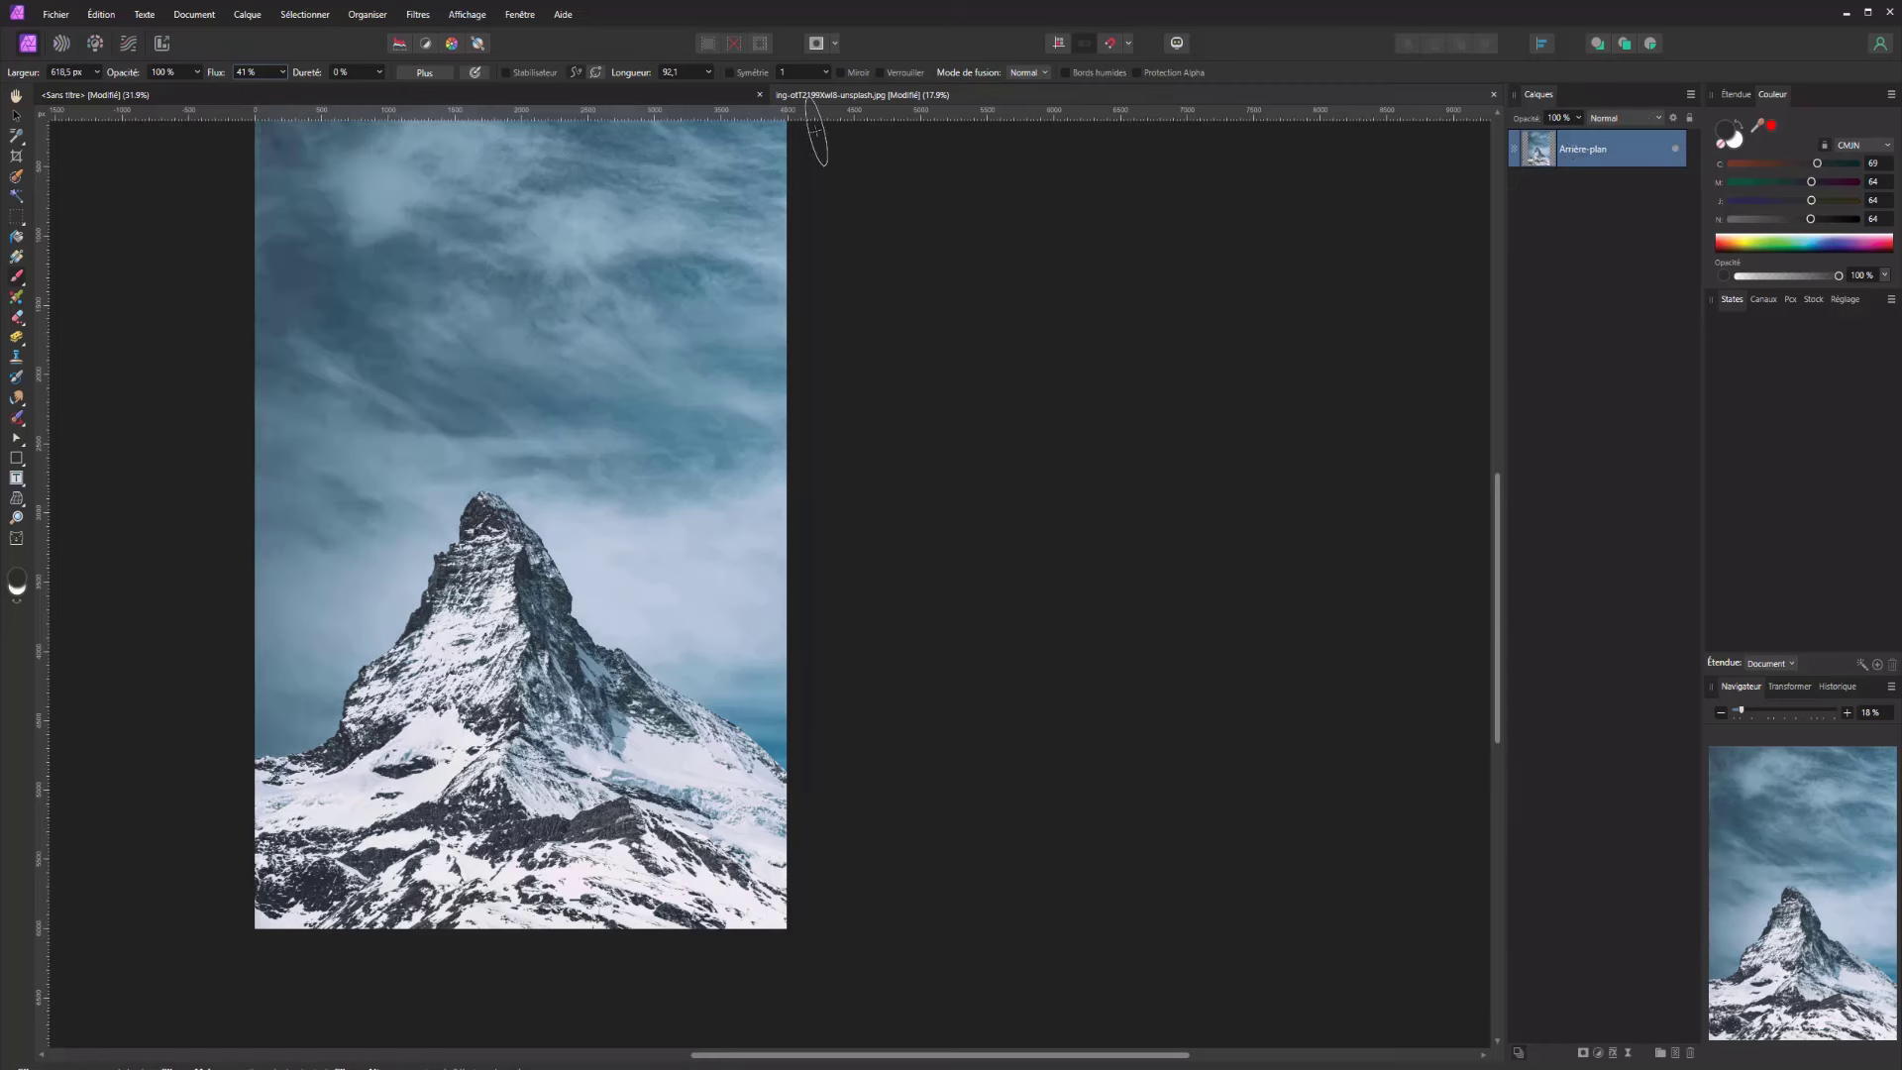
Switch to the untitled document with the coloured rectangles and hide the red rectangle's layer
left_click(206, 91)
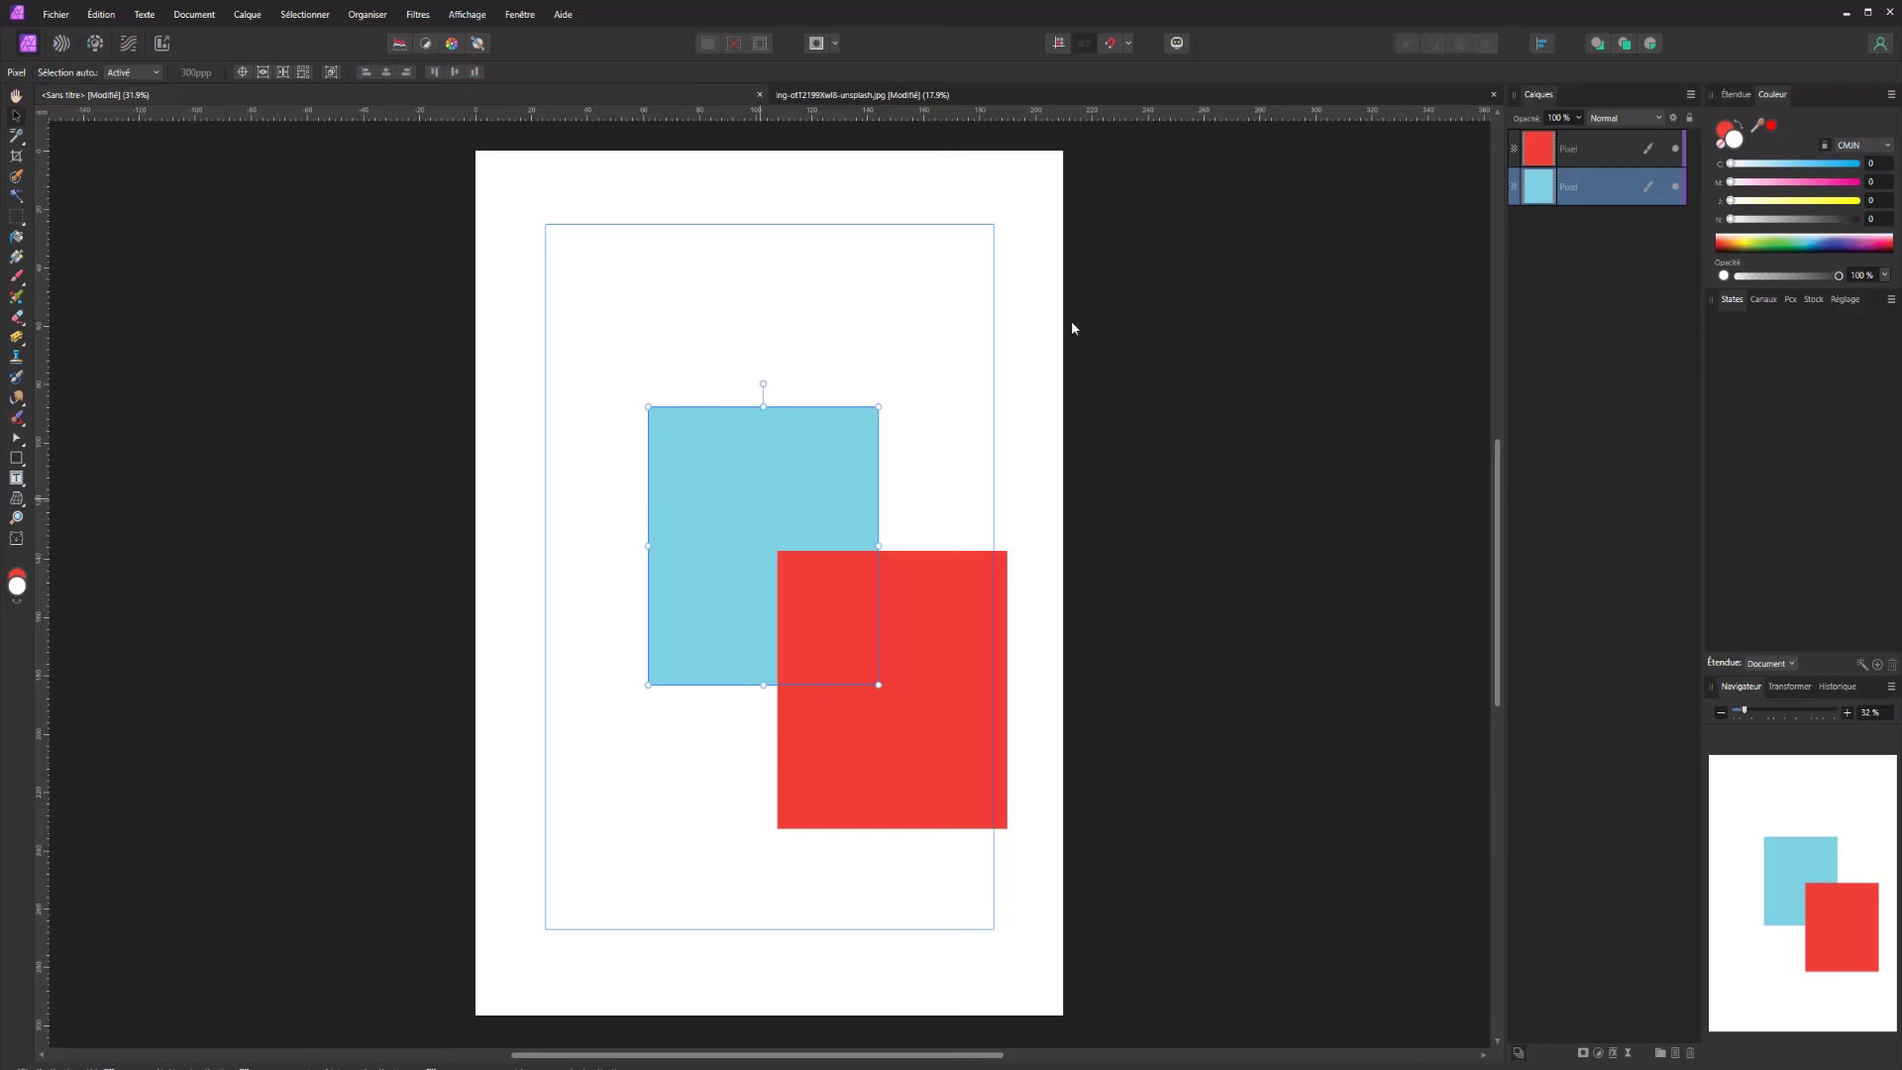
left_click(1676, 148)
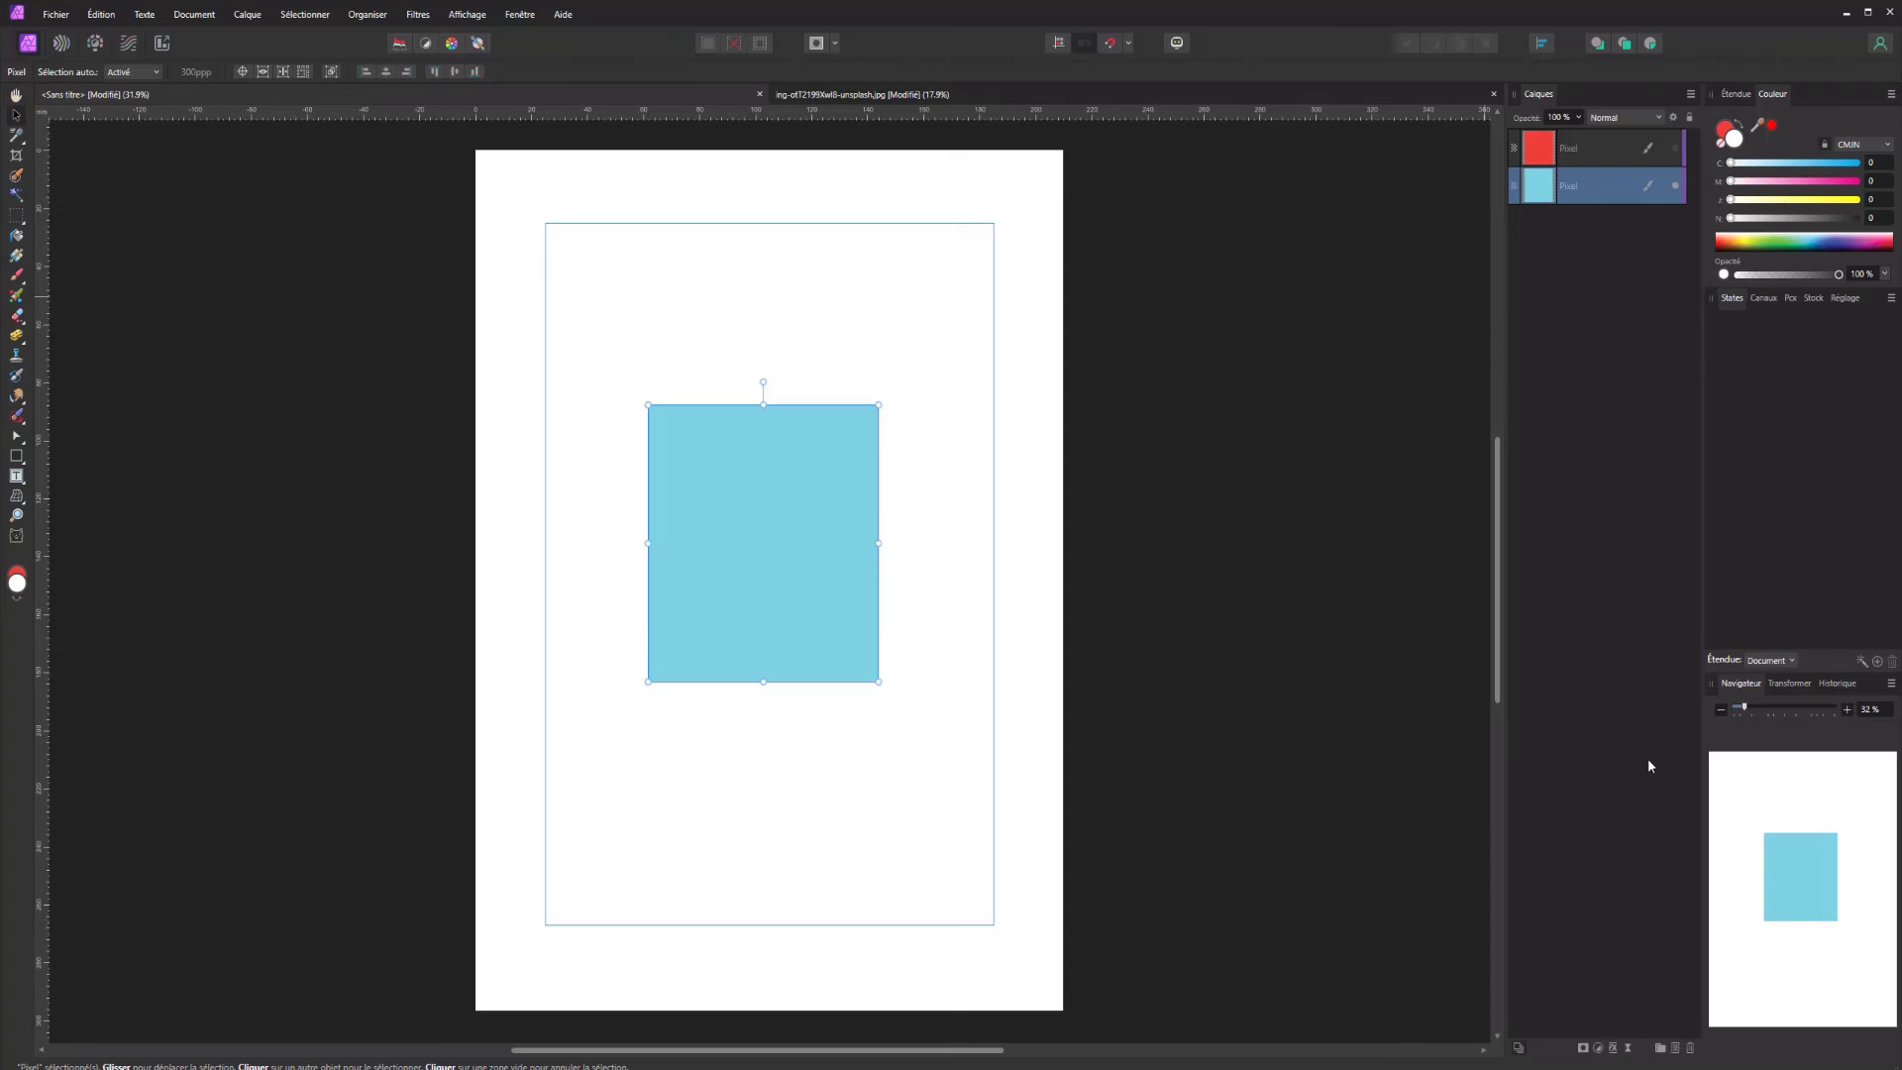
Apply the Biseau/Estampage layer effect to the blue rectangle with a radius of 30 px
left_click(1613, 1050)
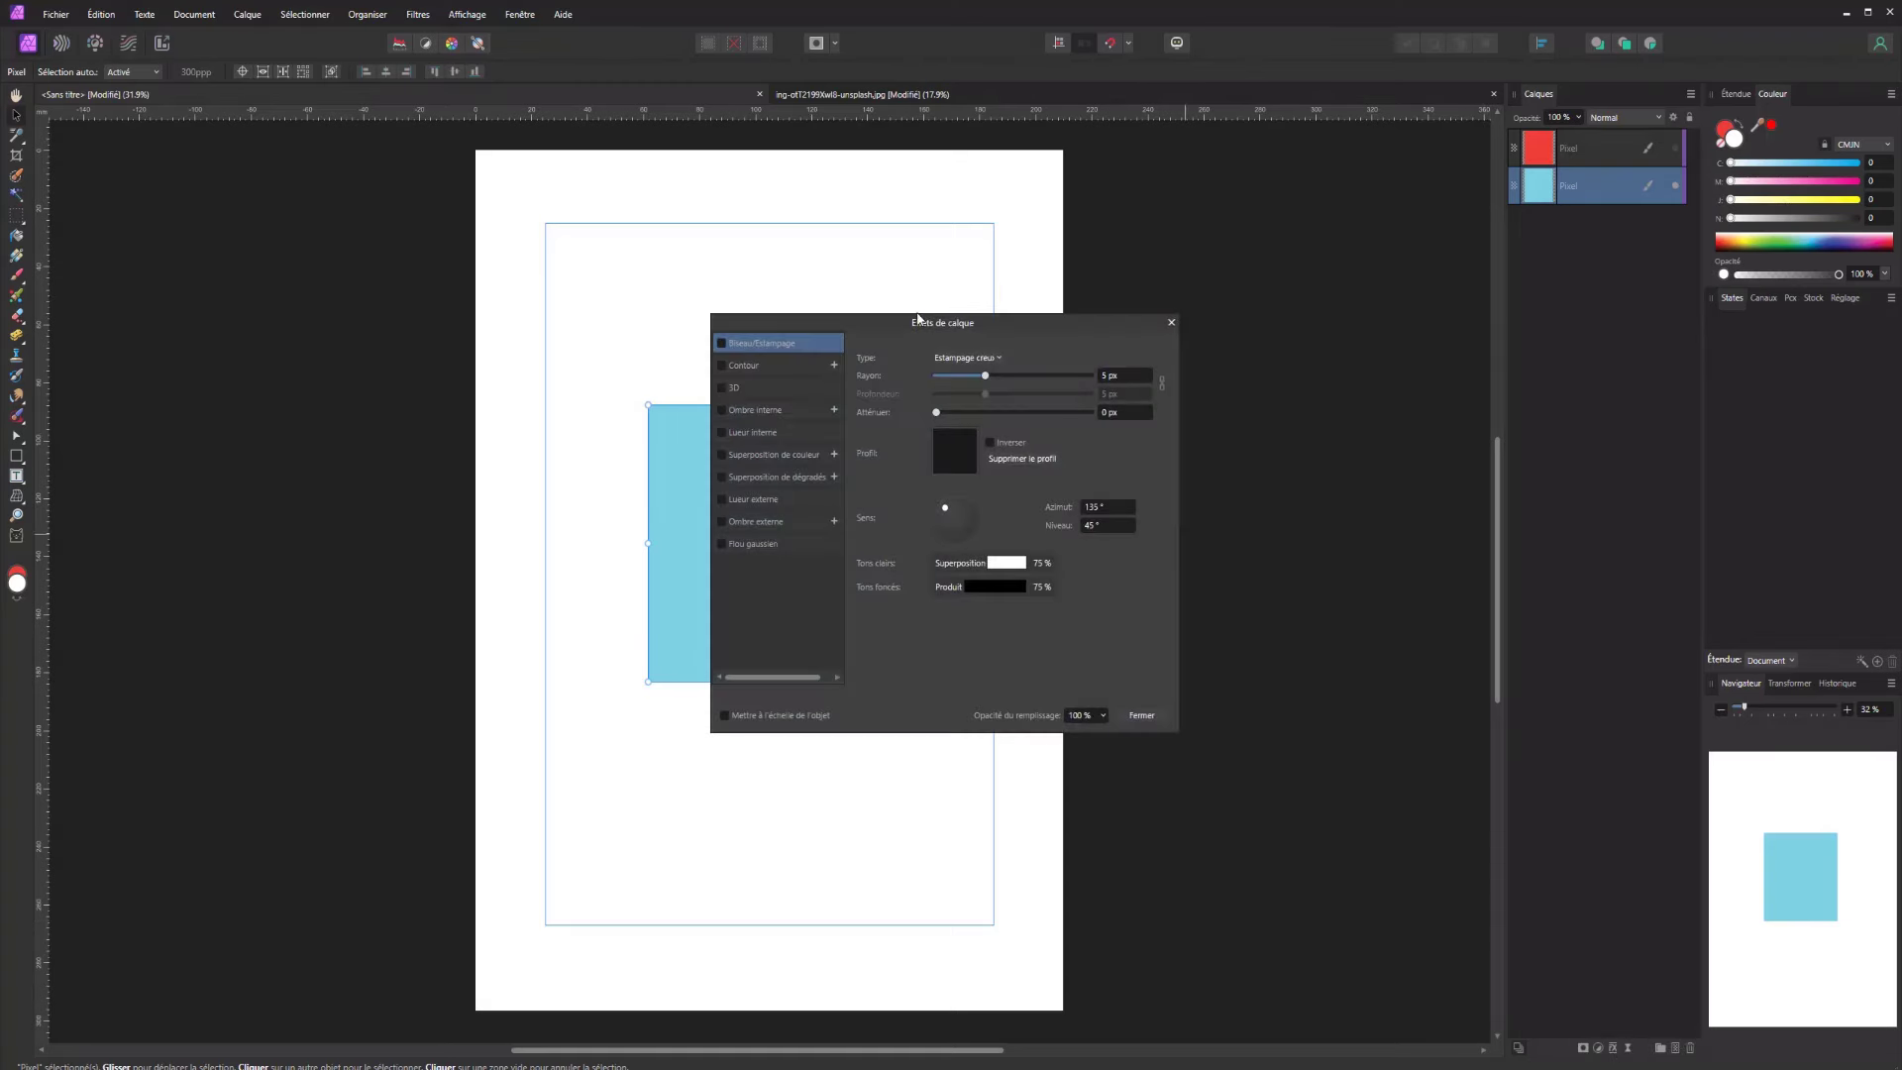
left_click_drag(869, 324, 1101, 260)
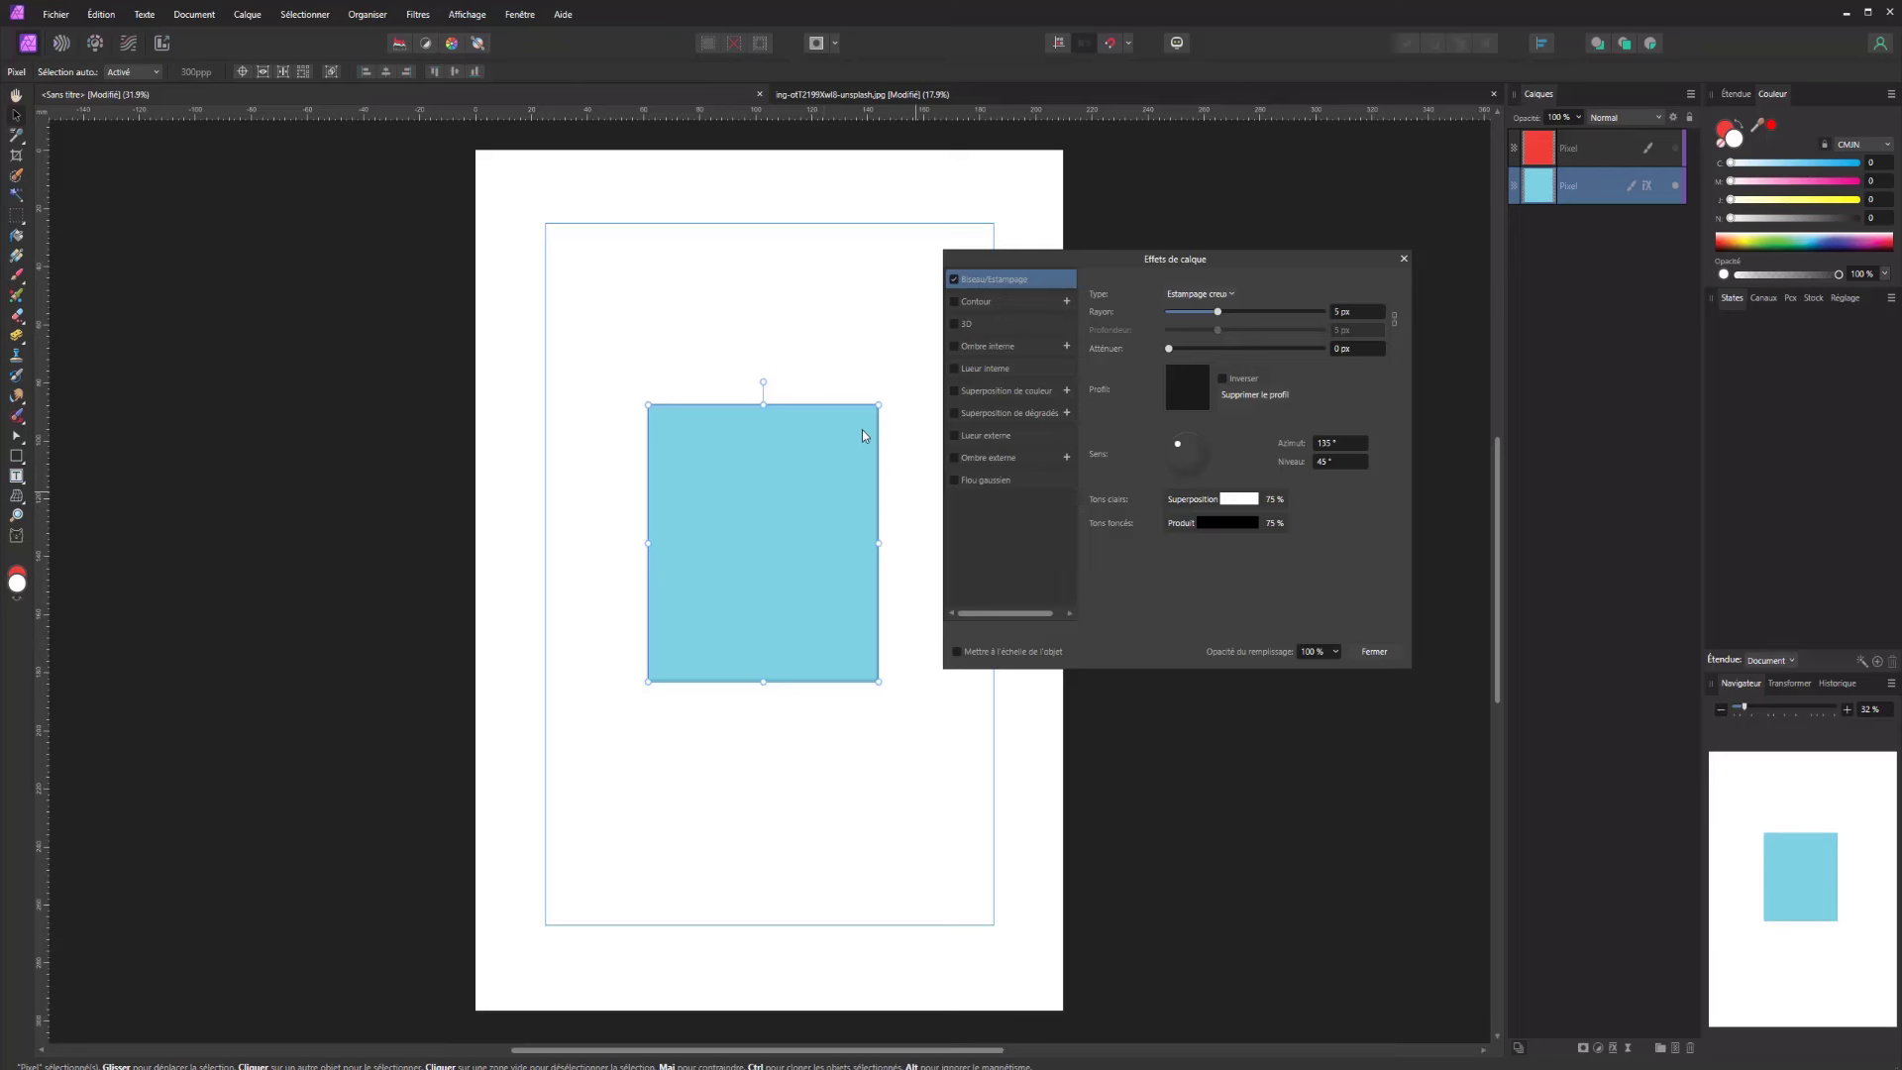
left_click_drag(1218, 313, 1269, 327)
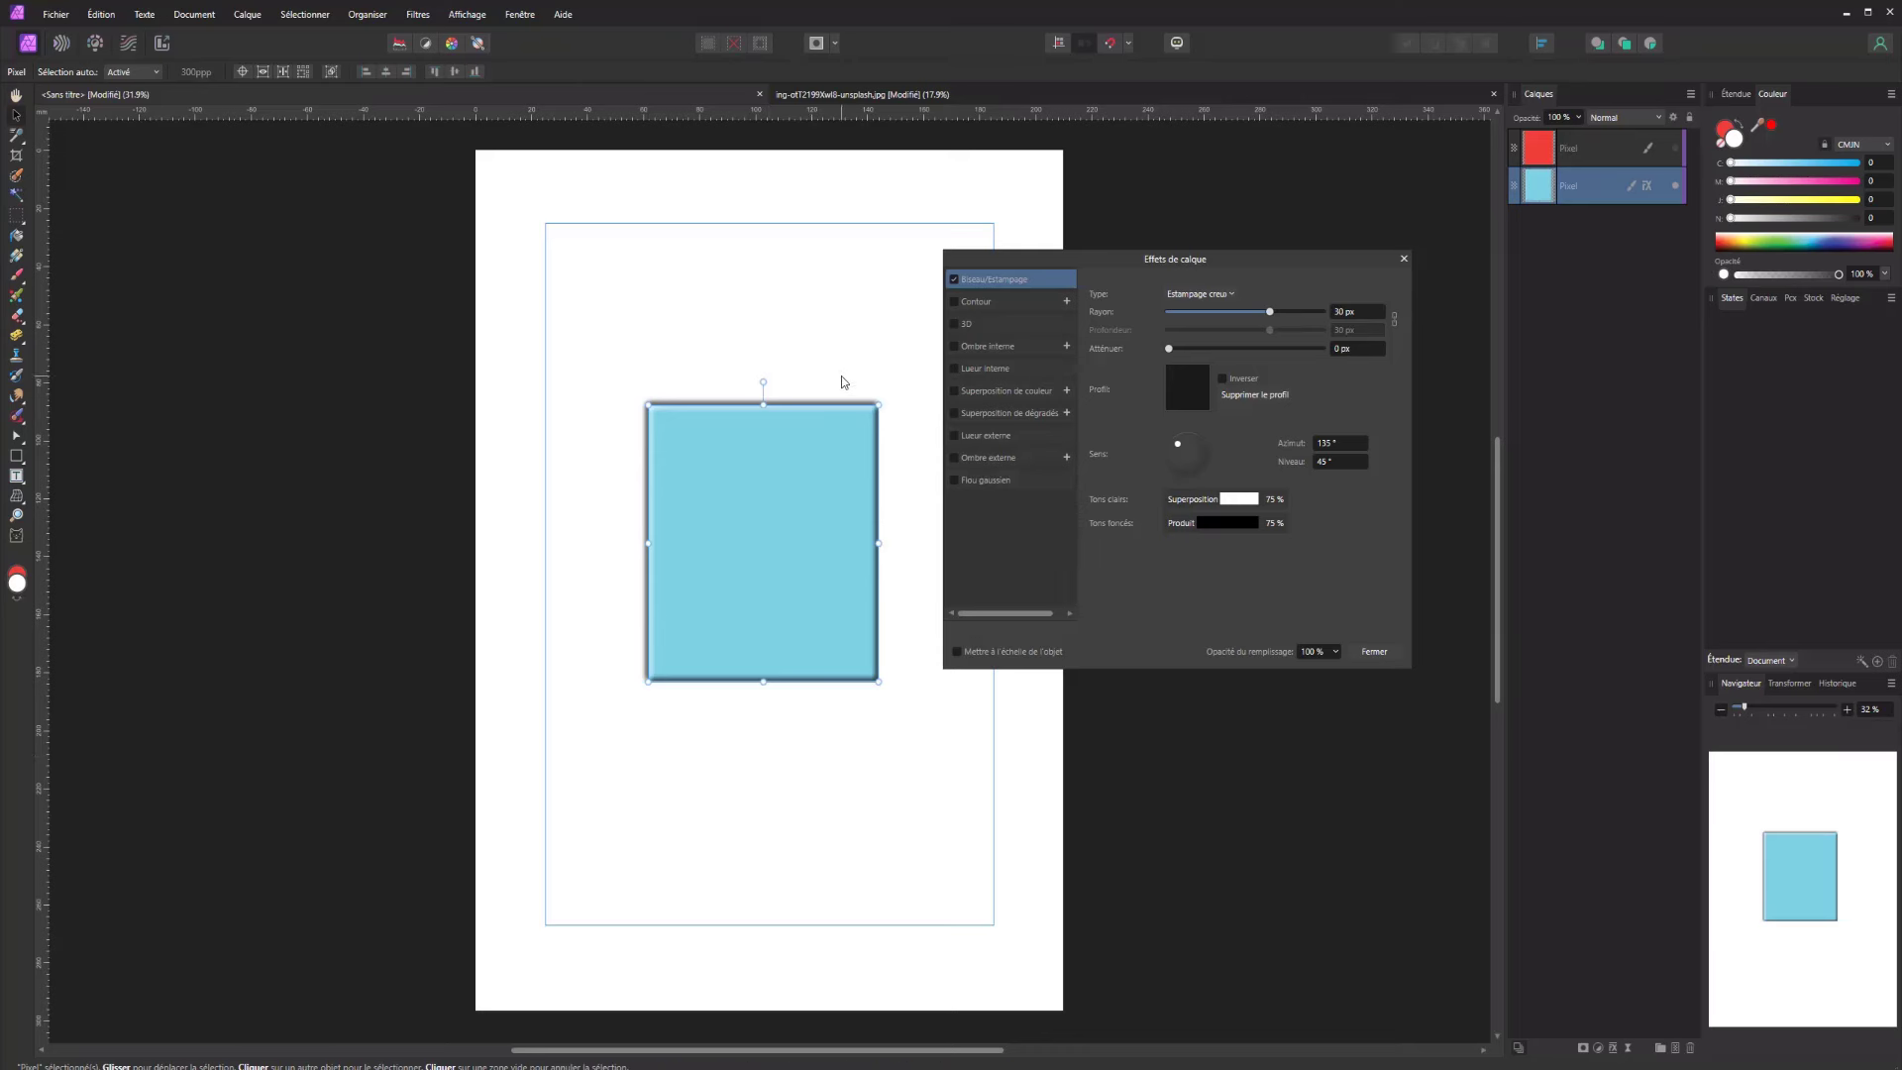
Try the bevel types Interne, Externe and Estampage on the blue rectangle and return to Estampage creux
left_click(1222, 295)
left_click(1208, 303)
left_click(1211, 295)
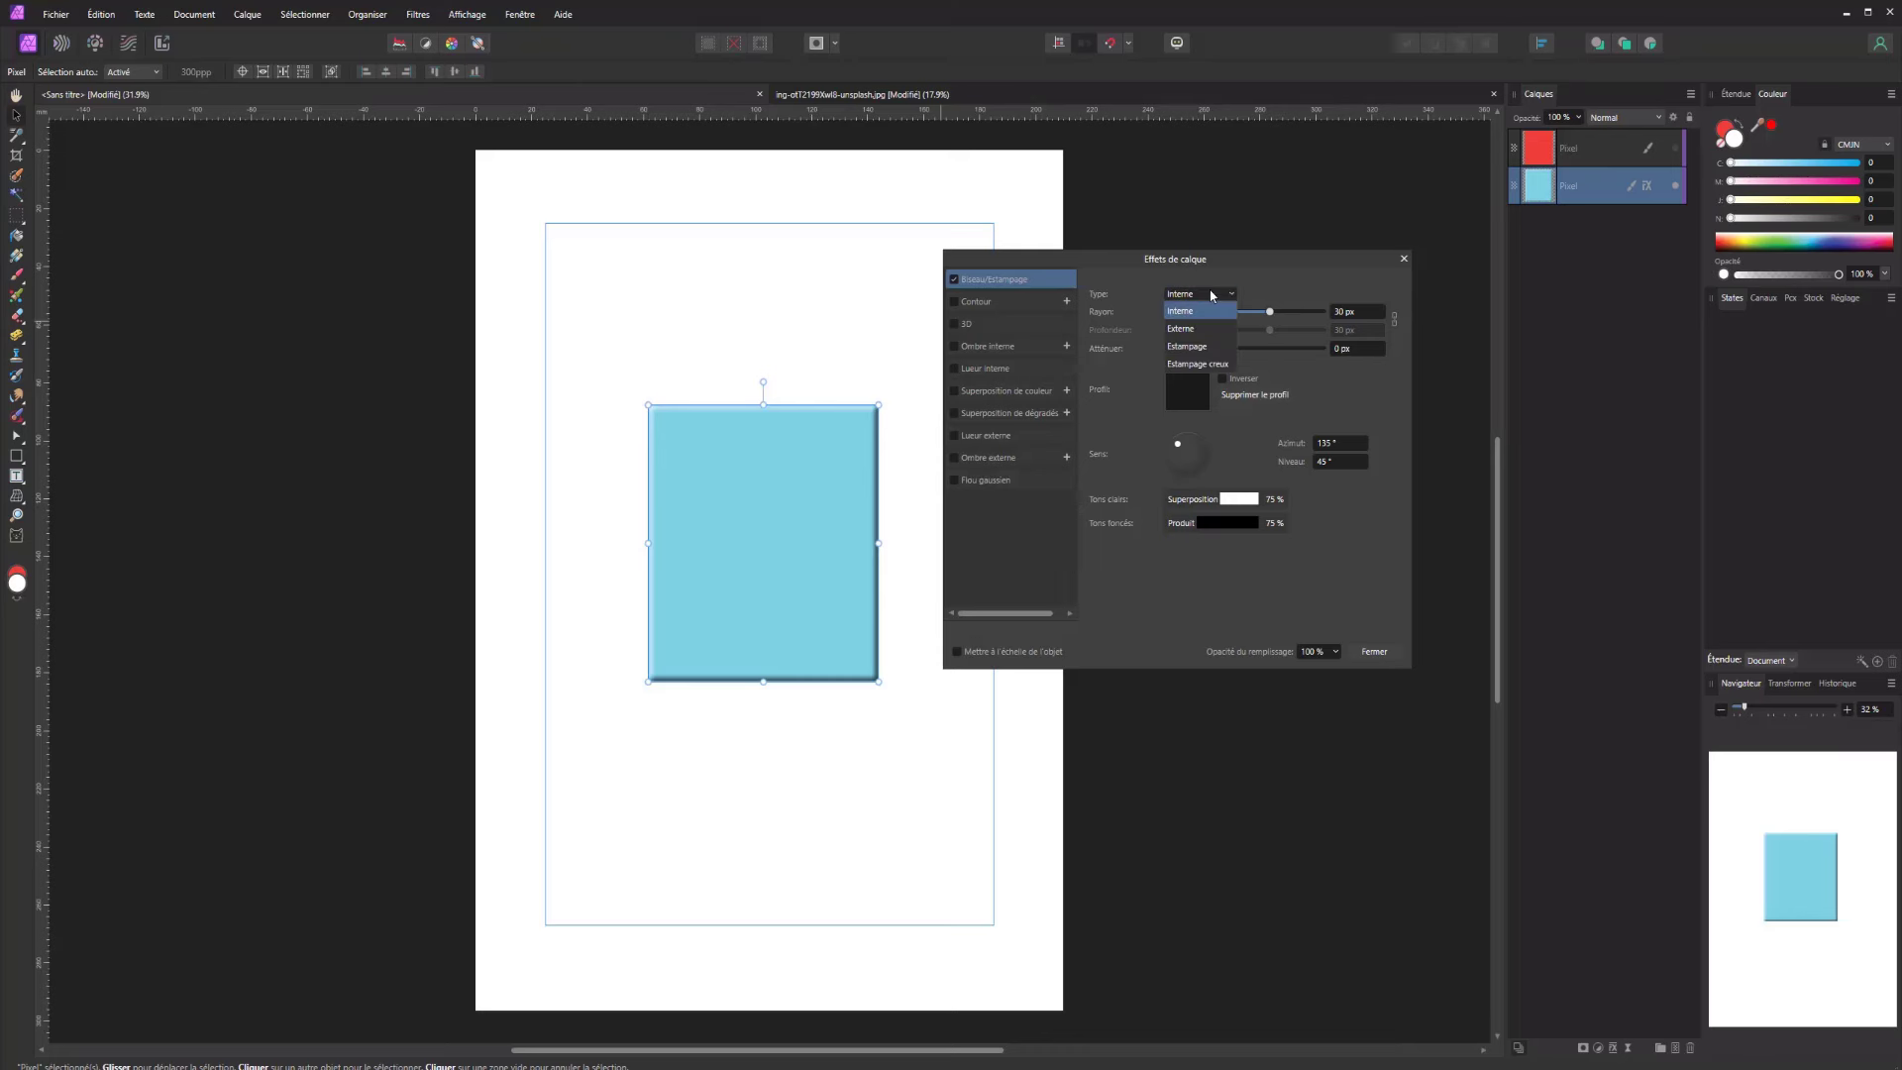
left_click(1205, 328)
left_click(1217, 297)
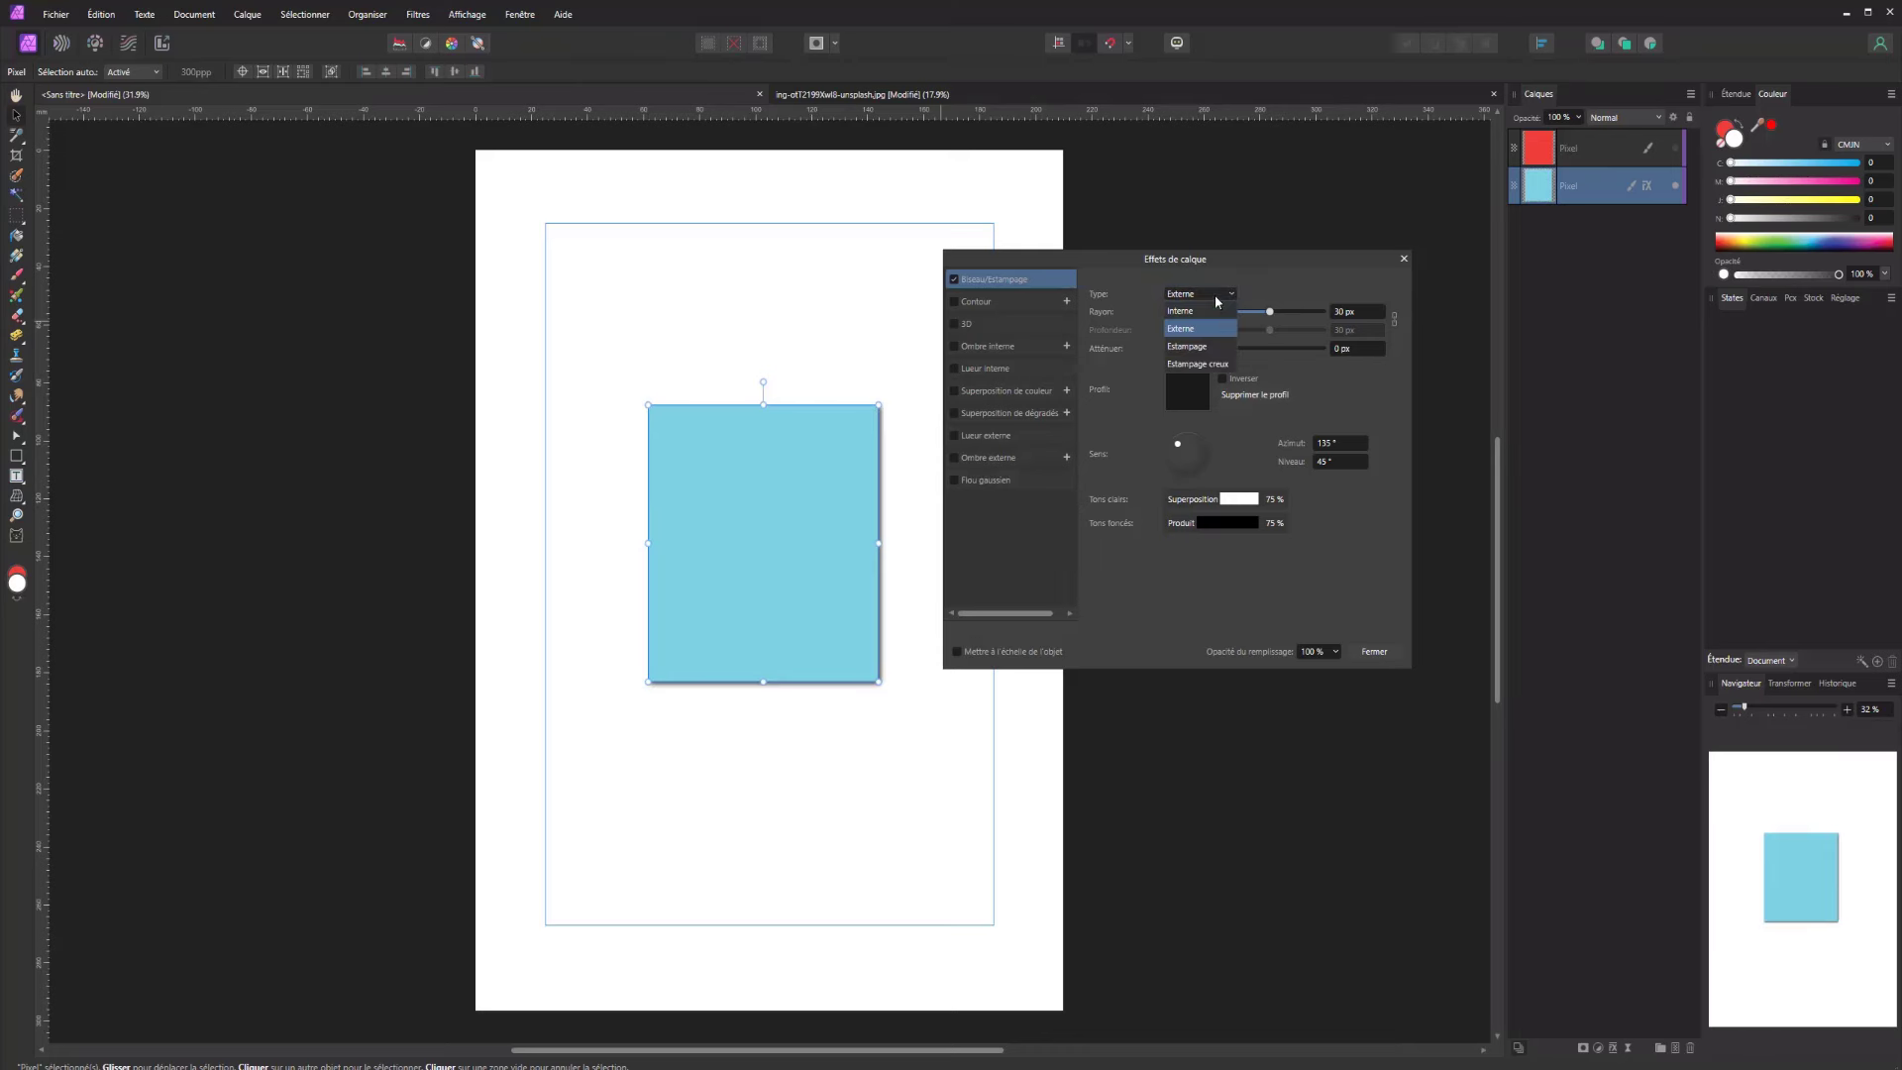
left_click(1207, 349)
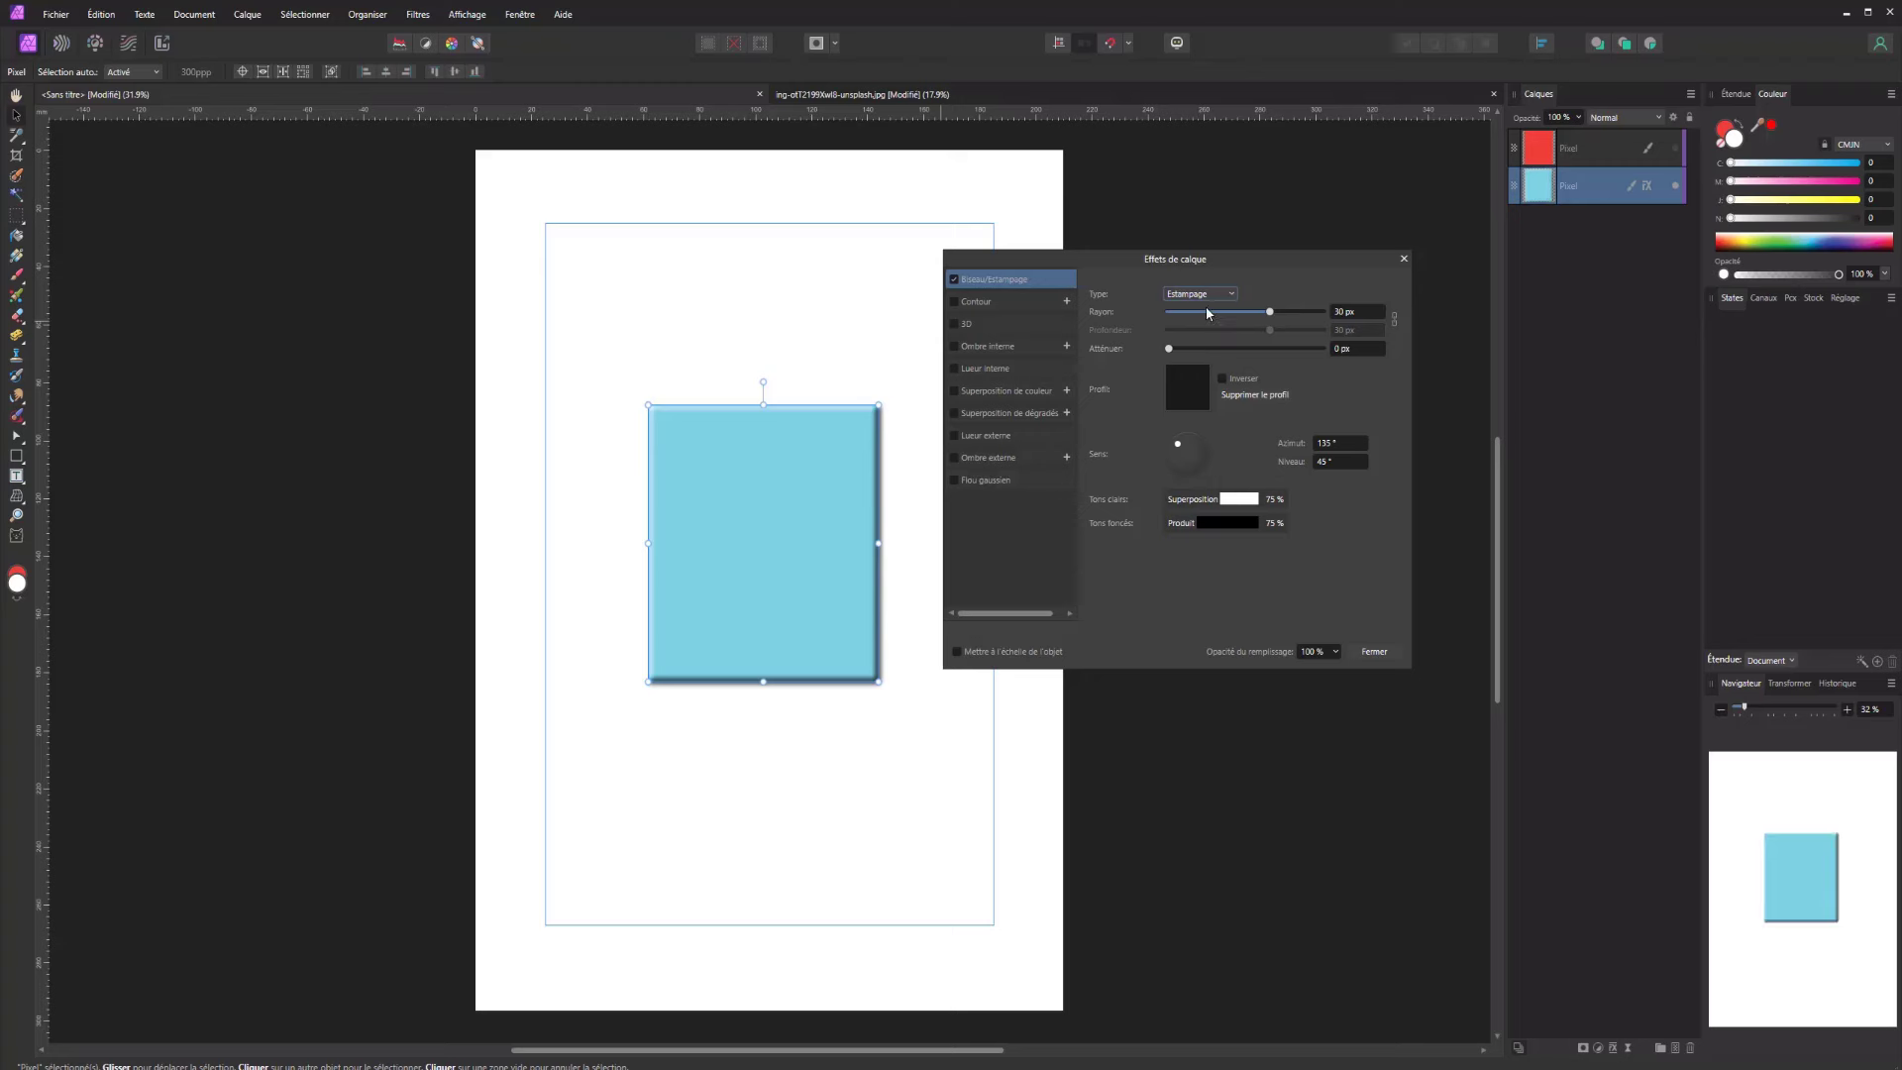
left_click(1205, 294)
left_click(1199, 364)
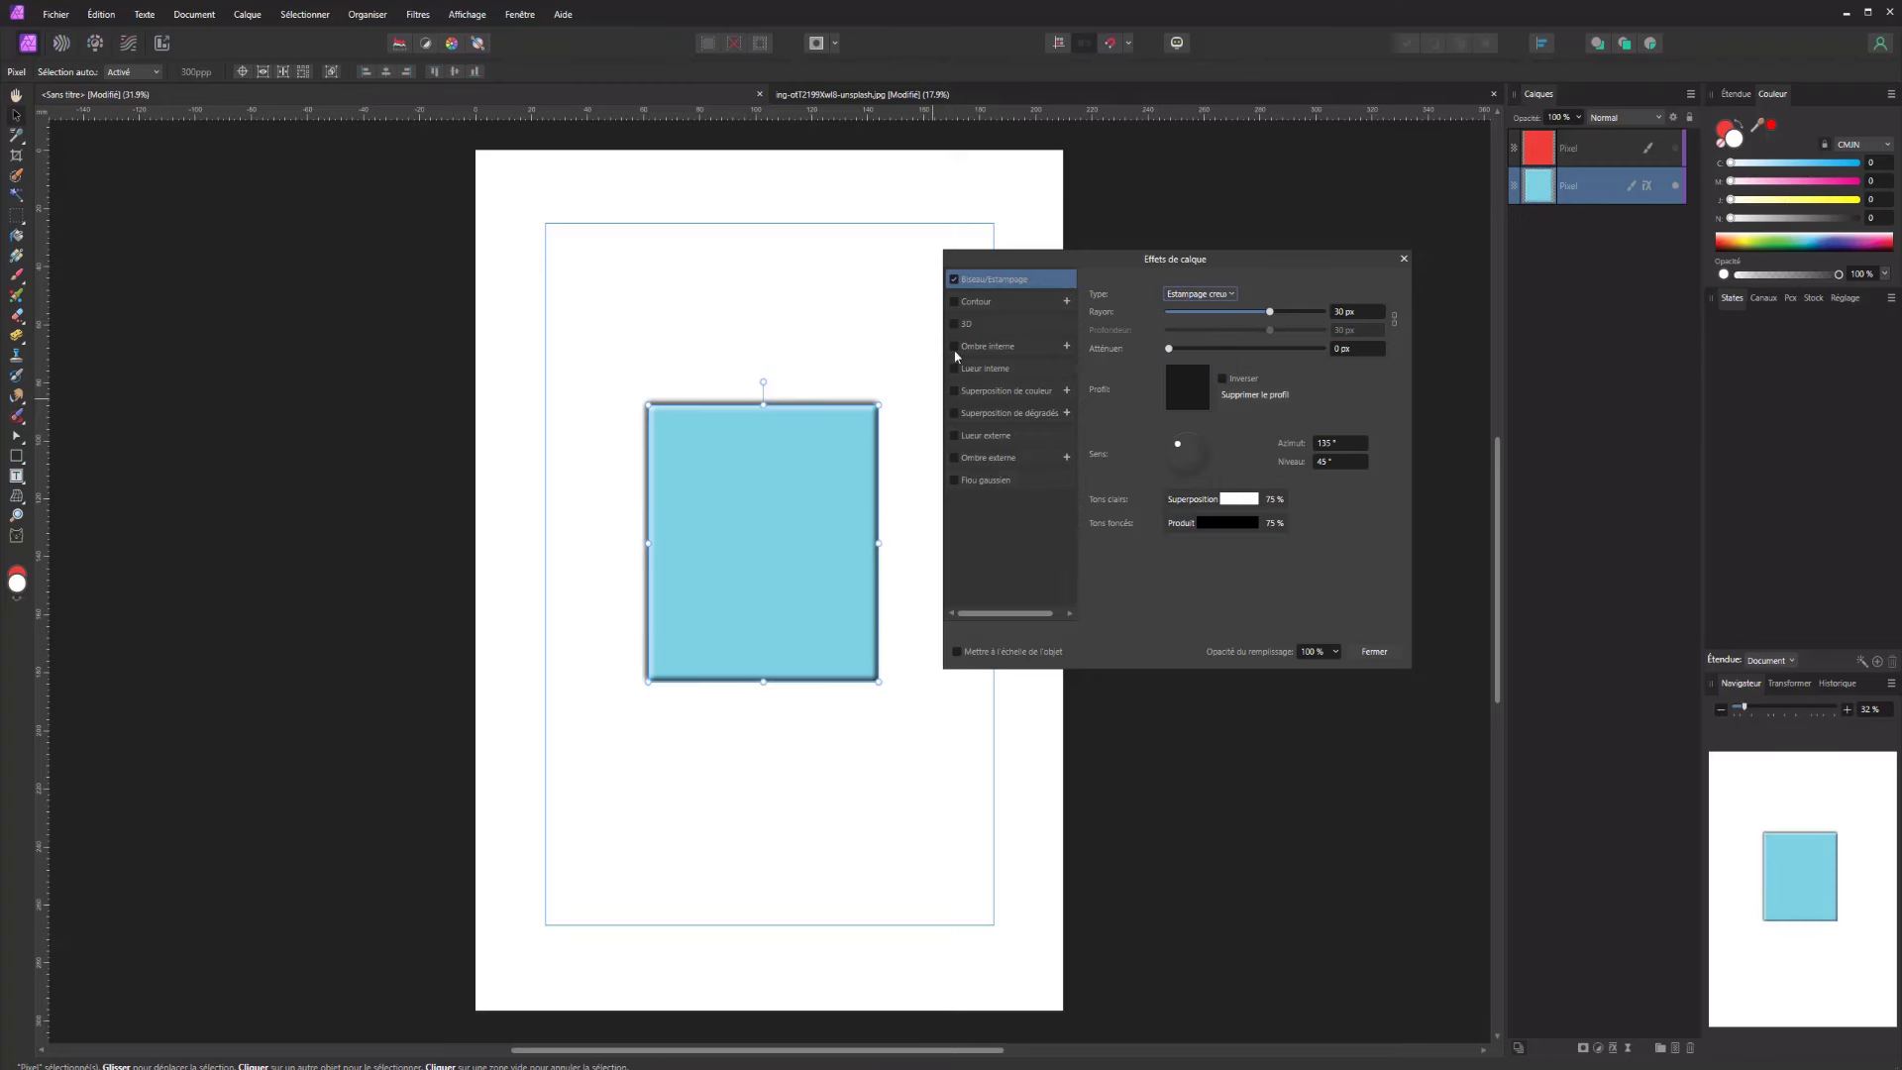
Preview the Estampage type once more and set the bevel type to Interne
left_click(1180, 297)
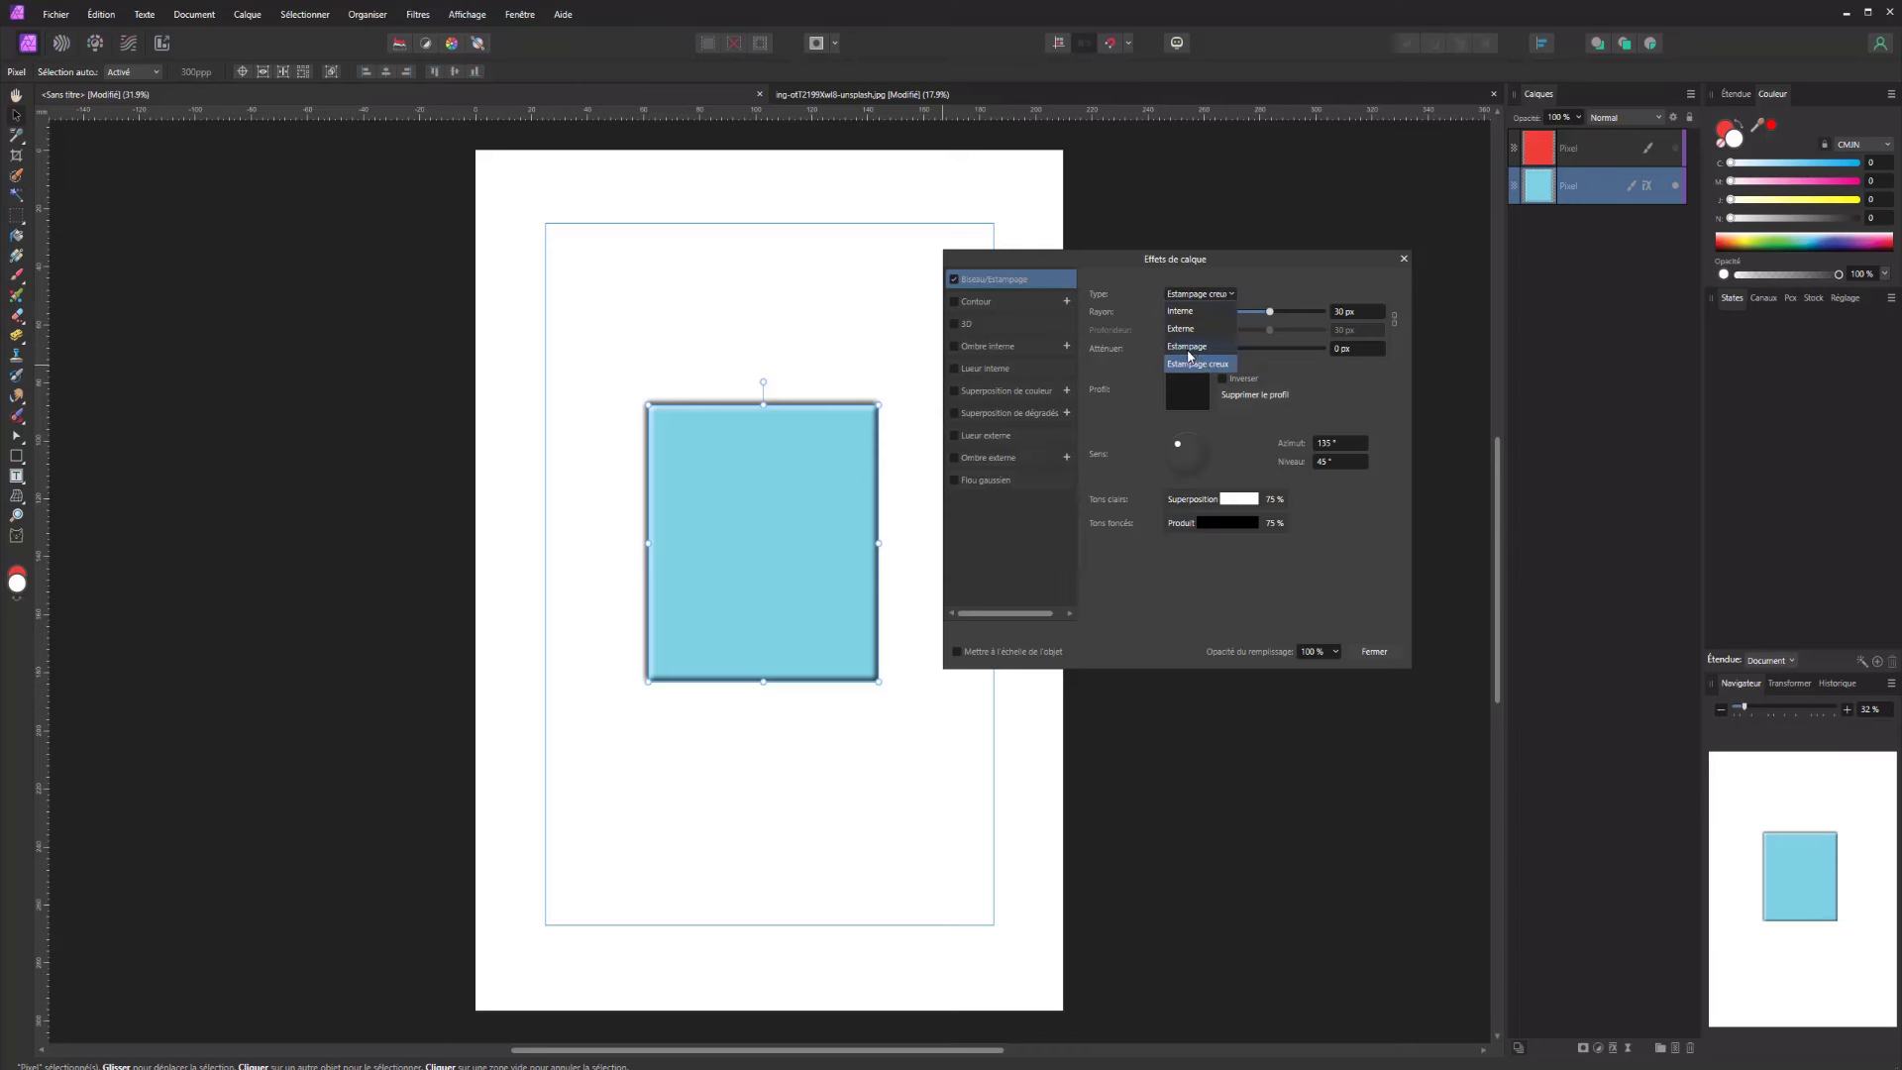
left_click(1201, 350)
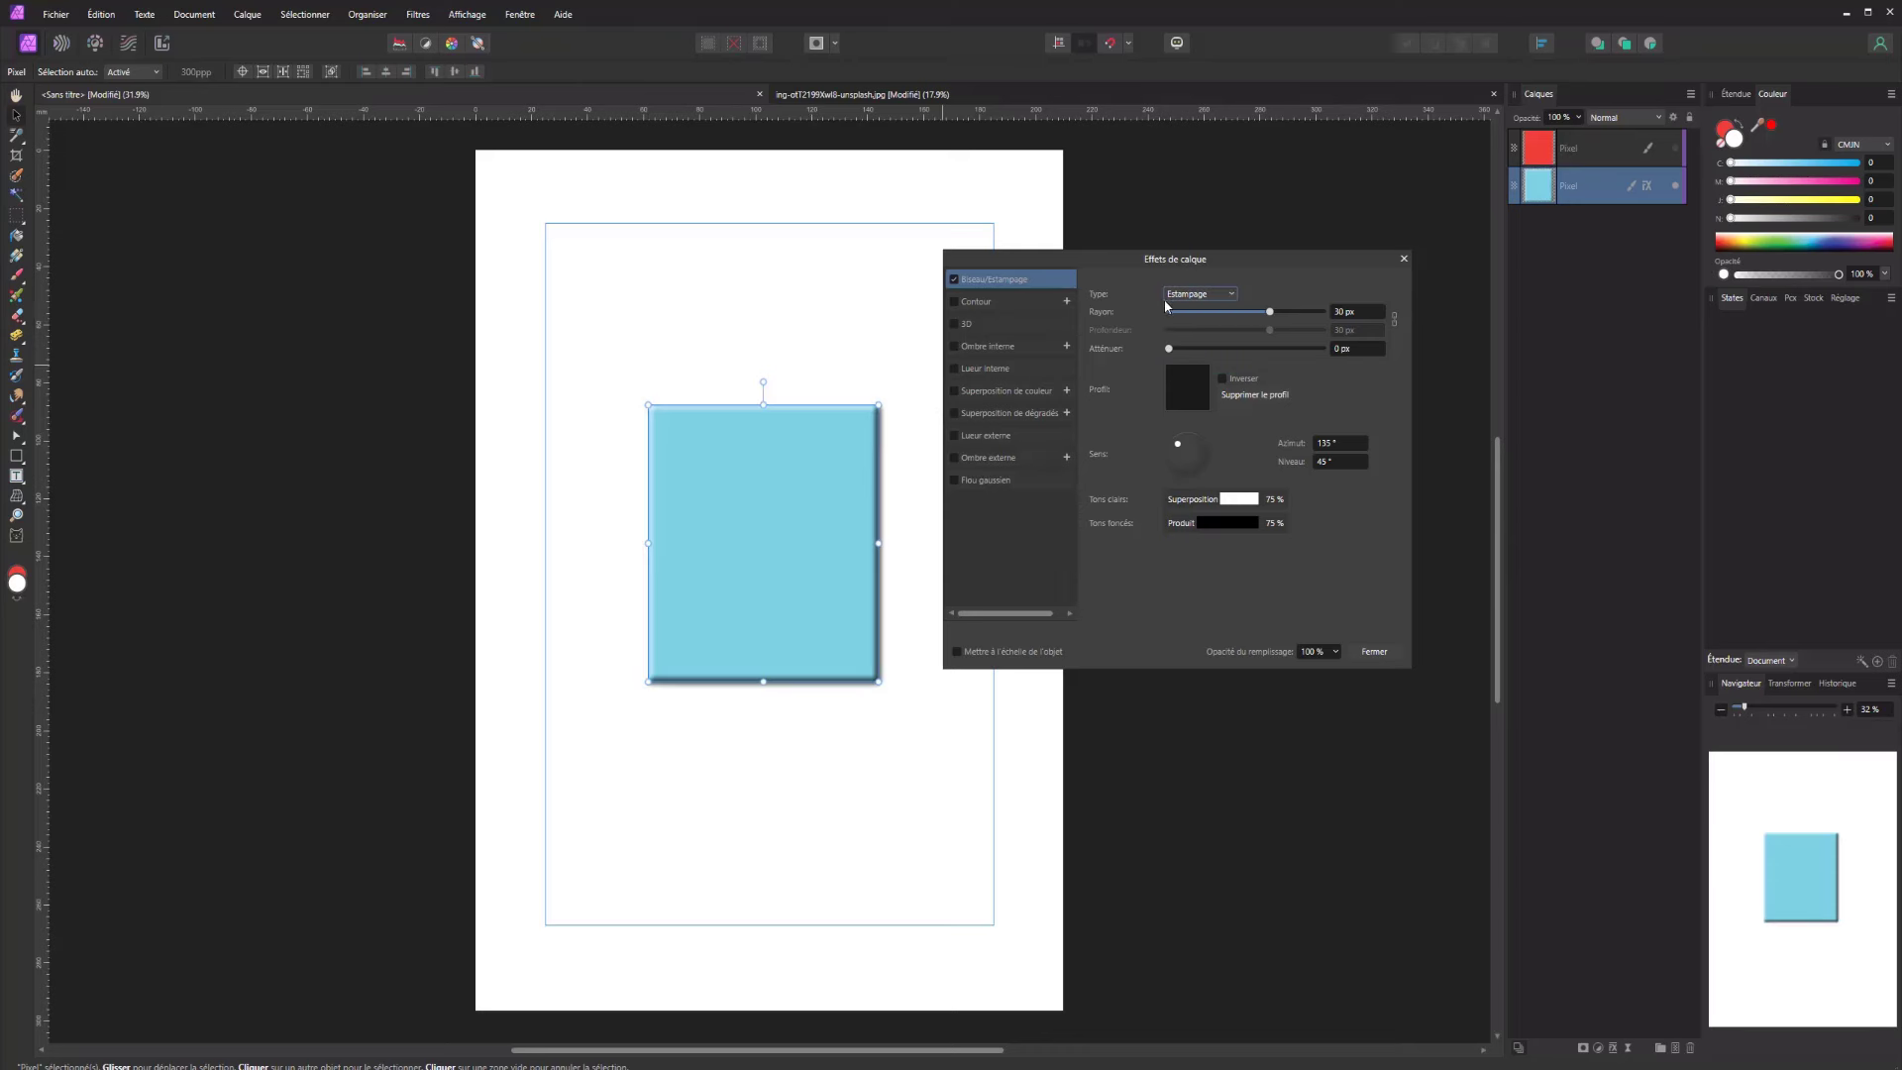
left_click(1197, 293)
left_click(1171, 317)
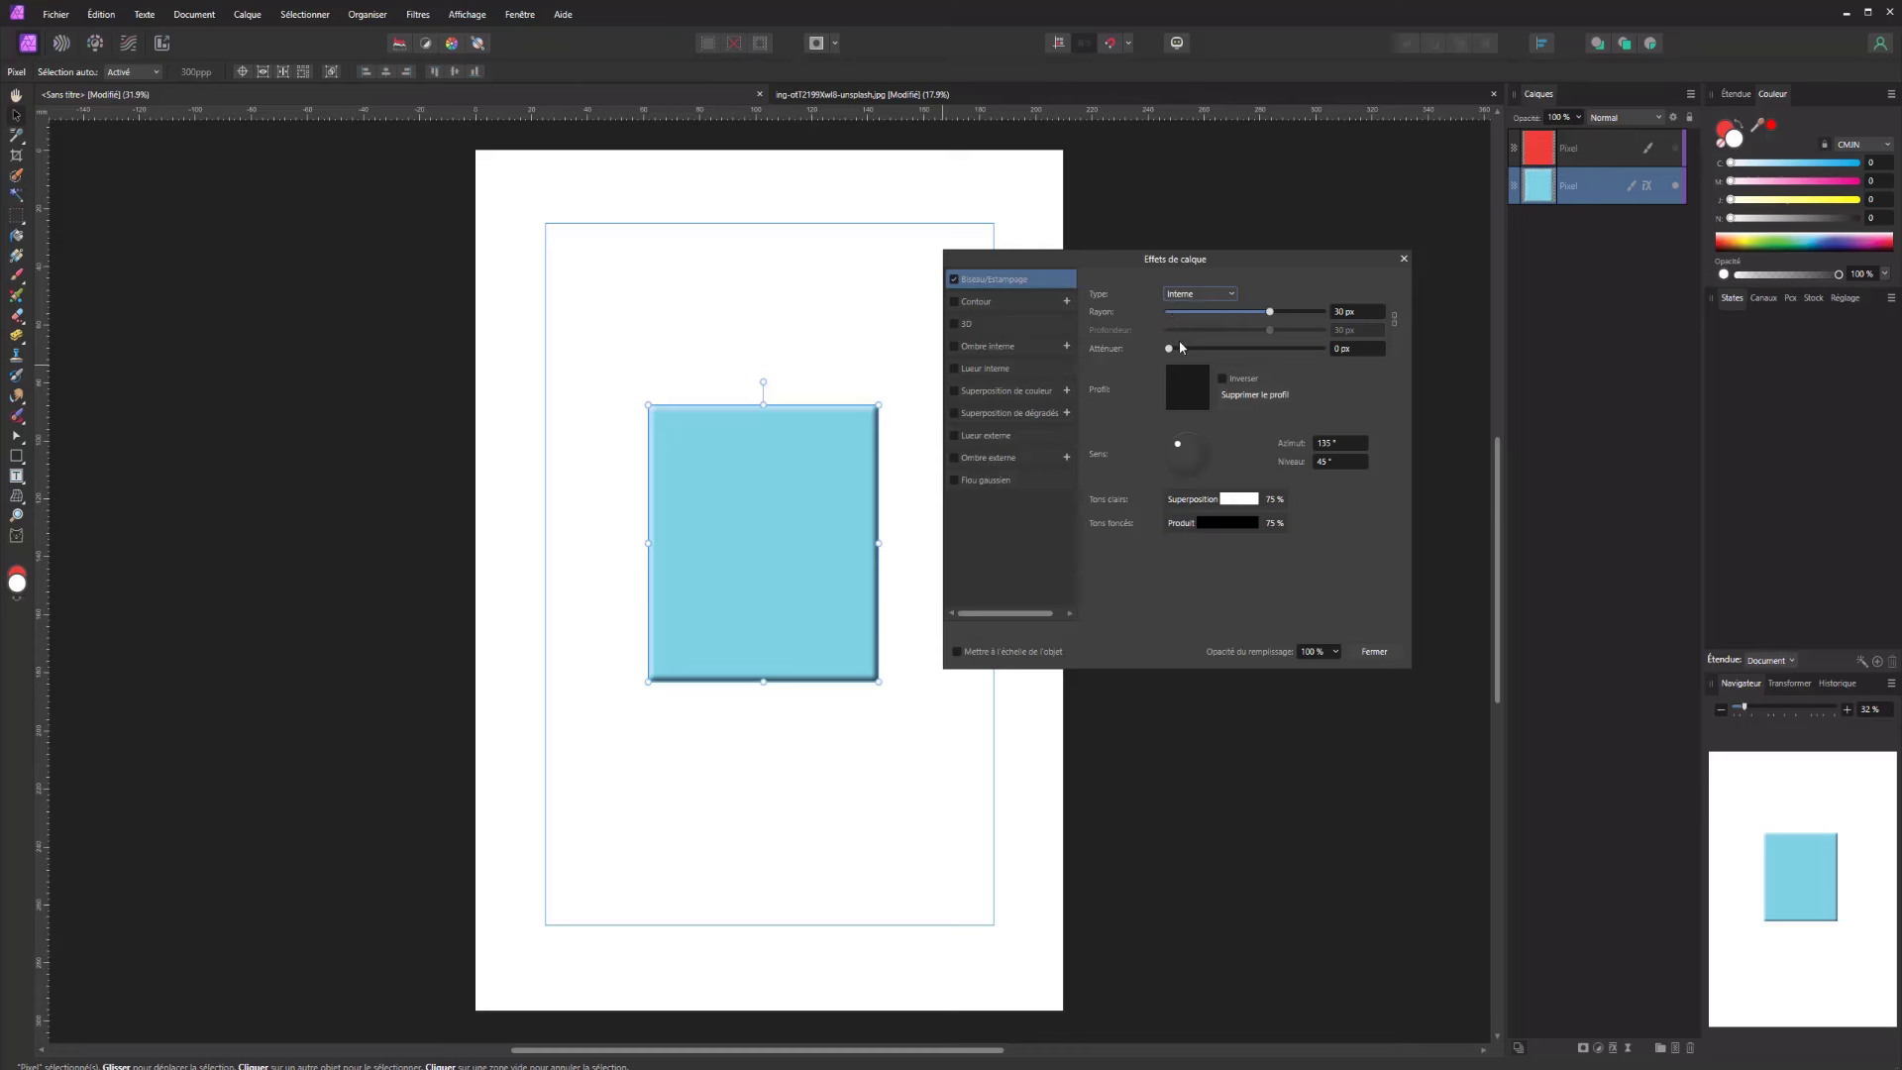
Try a higher Atténuer value on the bevel and bring it back to 0 px
left_click(1357, 348)
type("20")
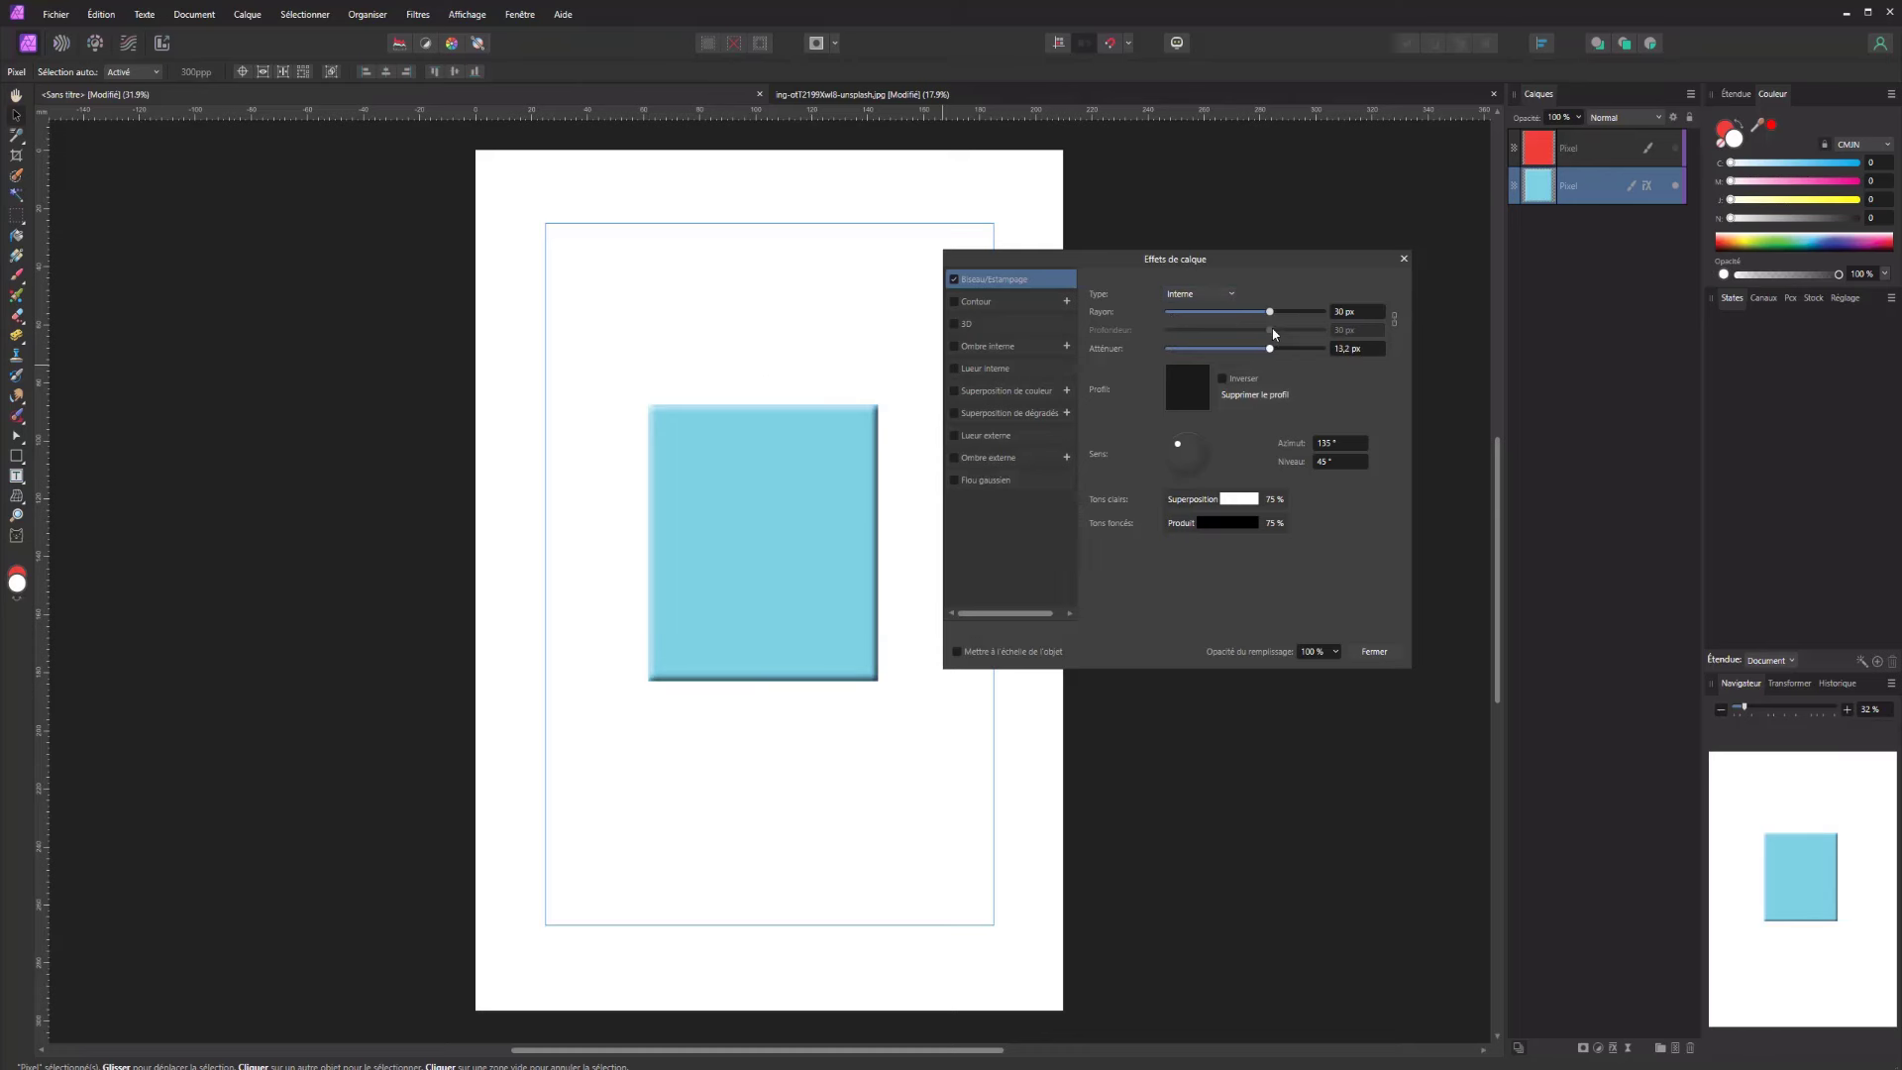
key("Return")
left_click_drag(1322, 349, 1169, 349)
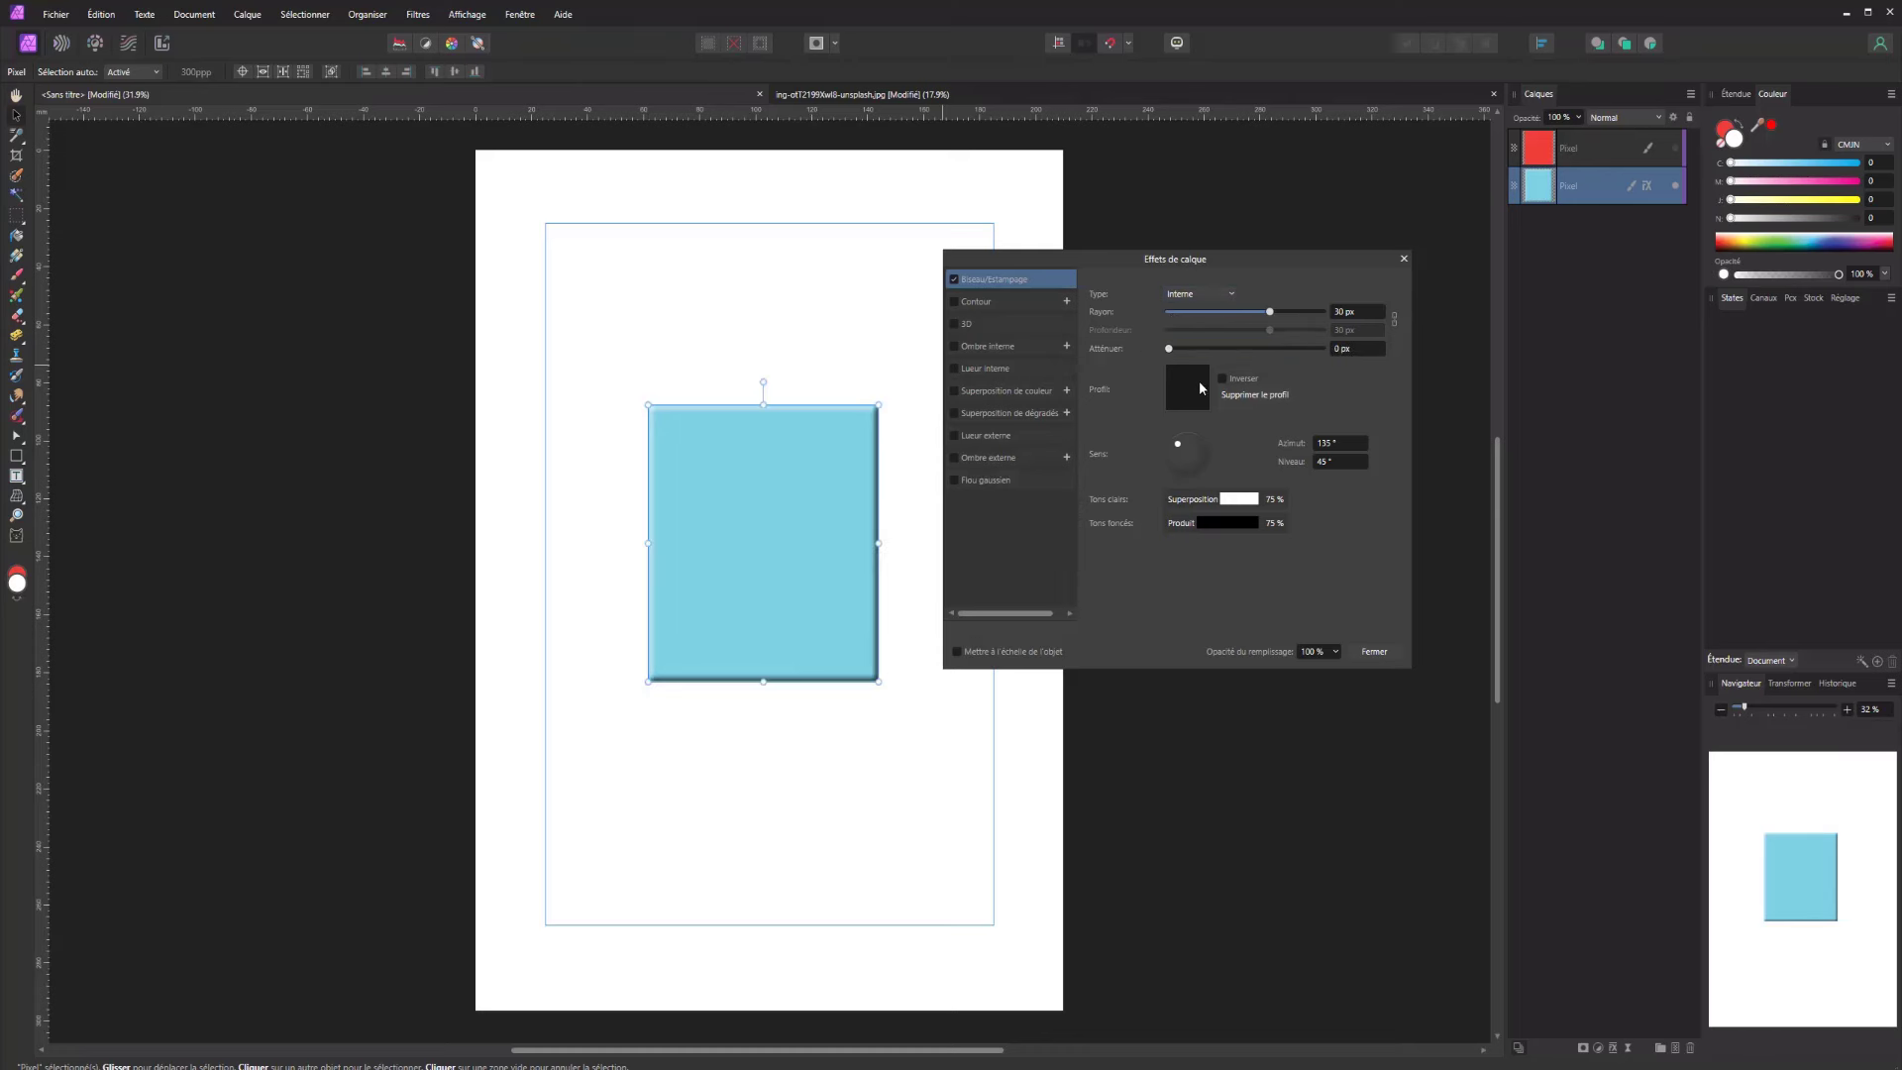
Try several standard bevel profiles, choose the straight diagonal one and bend its curve slightly upward near the middle
left_click(1190, 398)
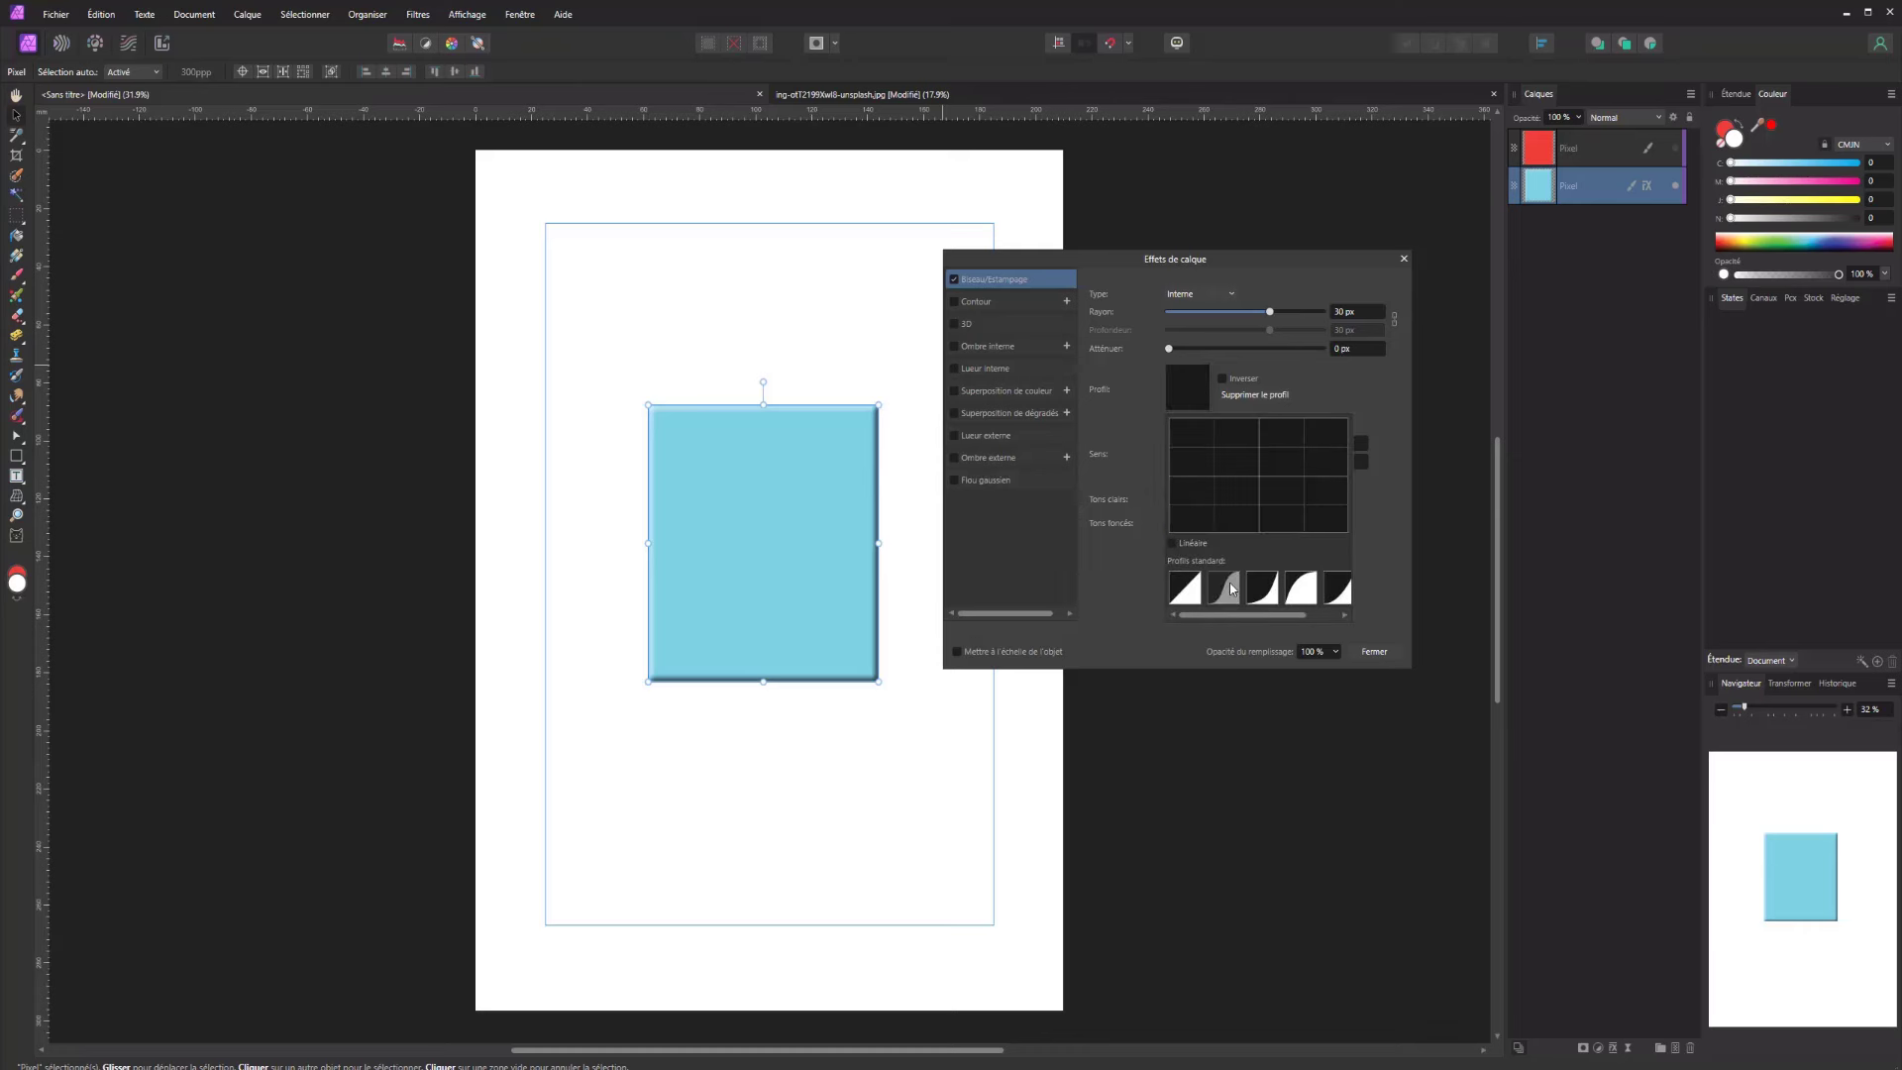
left_click(1262, 580)
left_click(1302, 584)
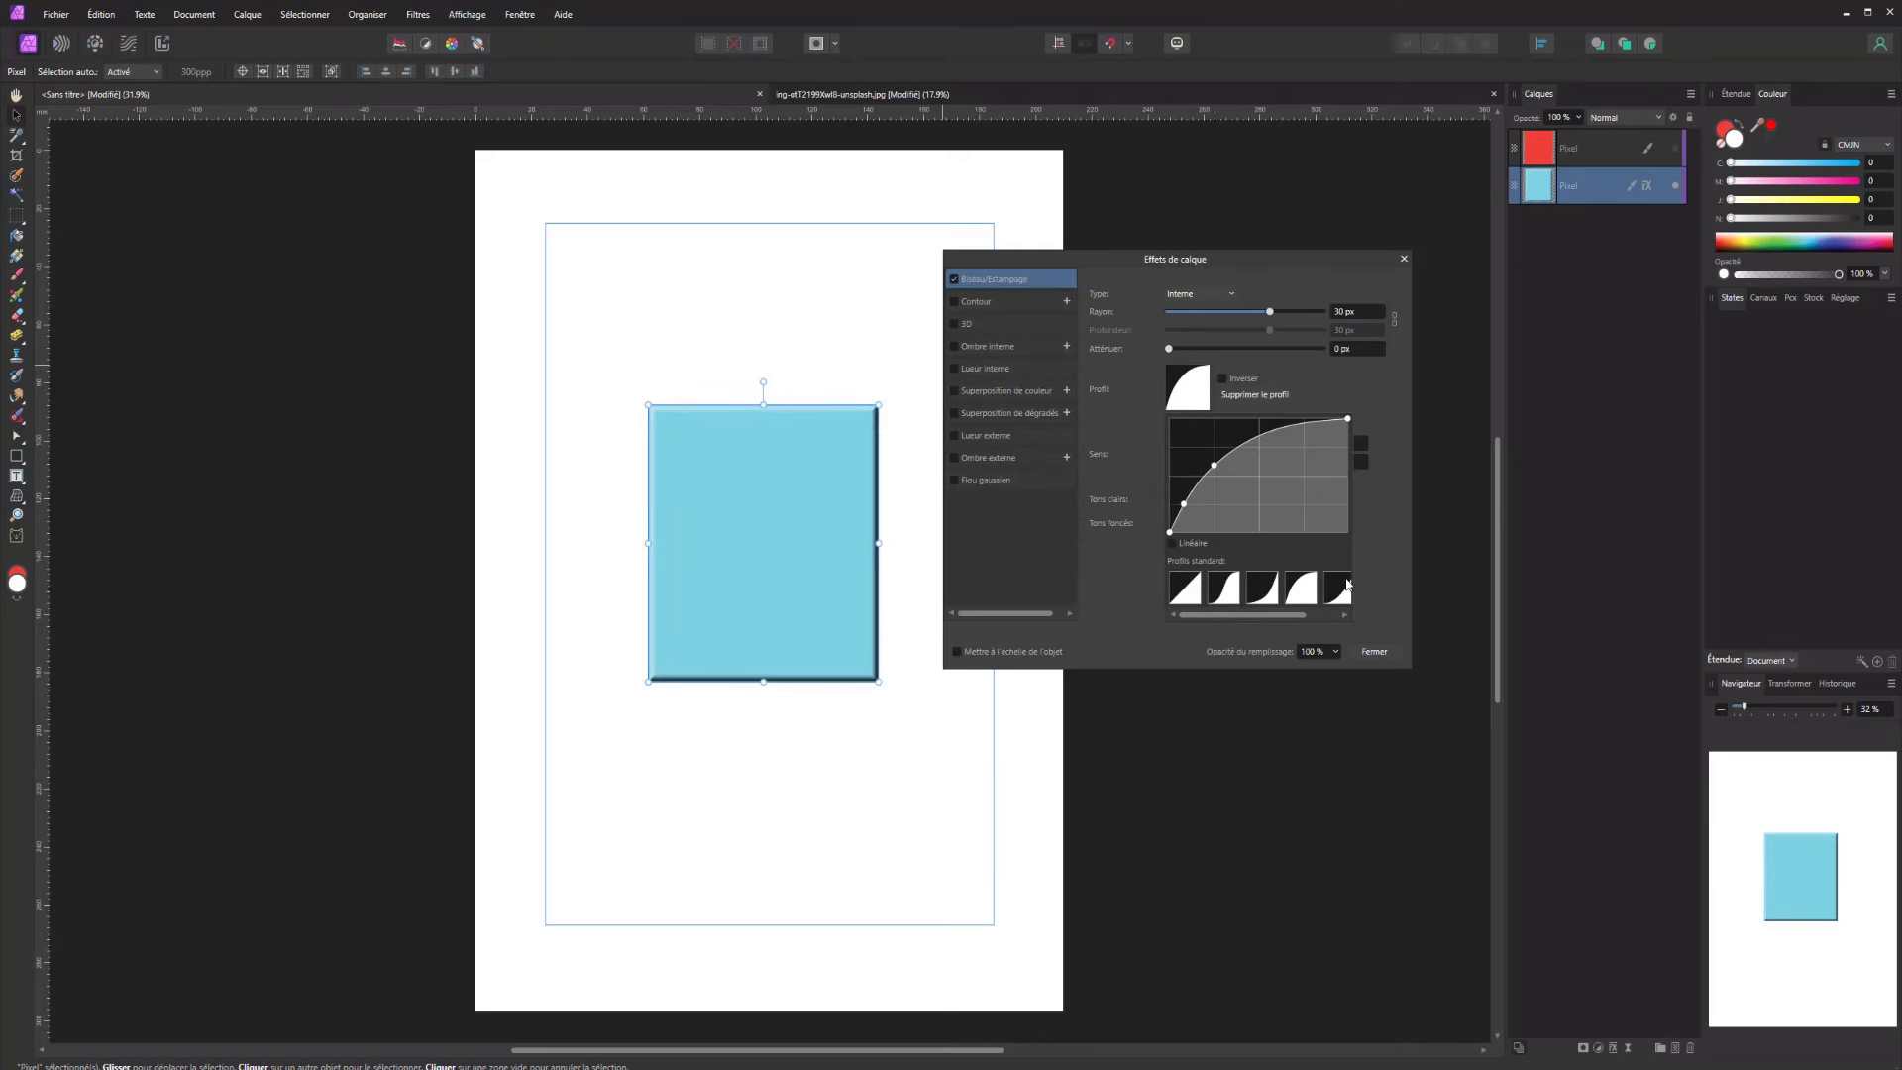
left_click(1337, 586)
left_click(1186, 589)
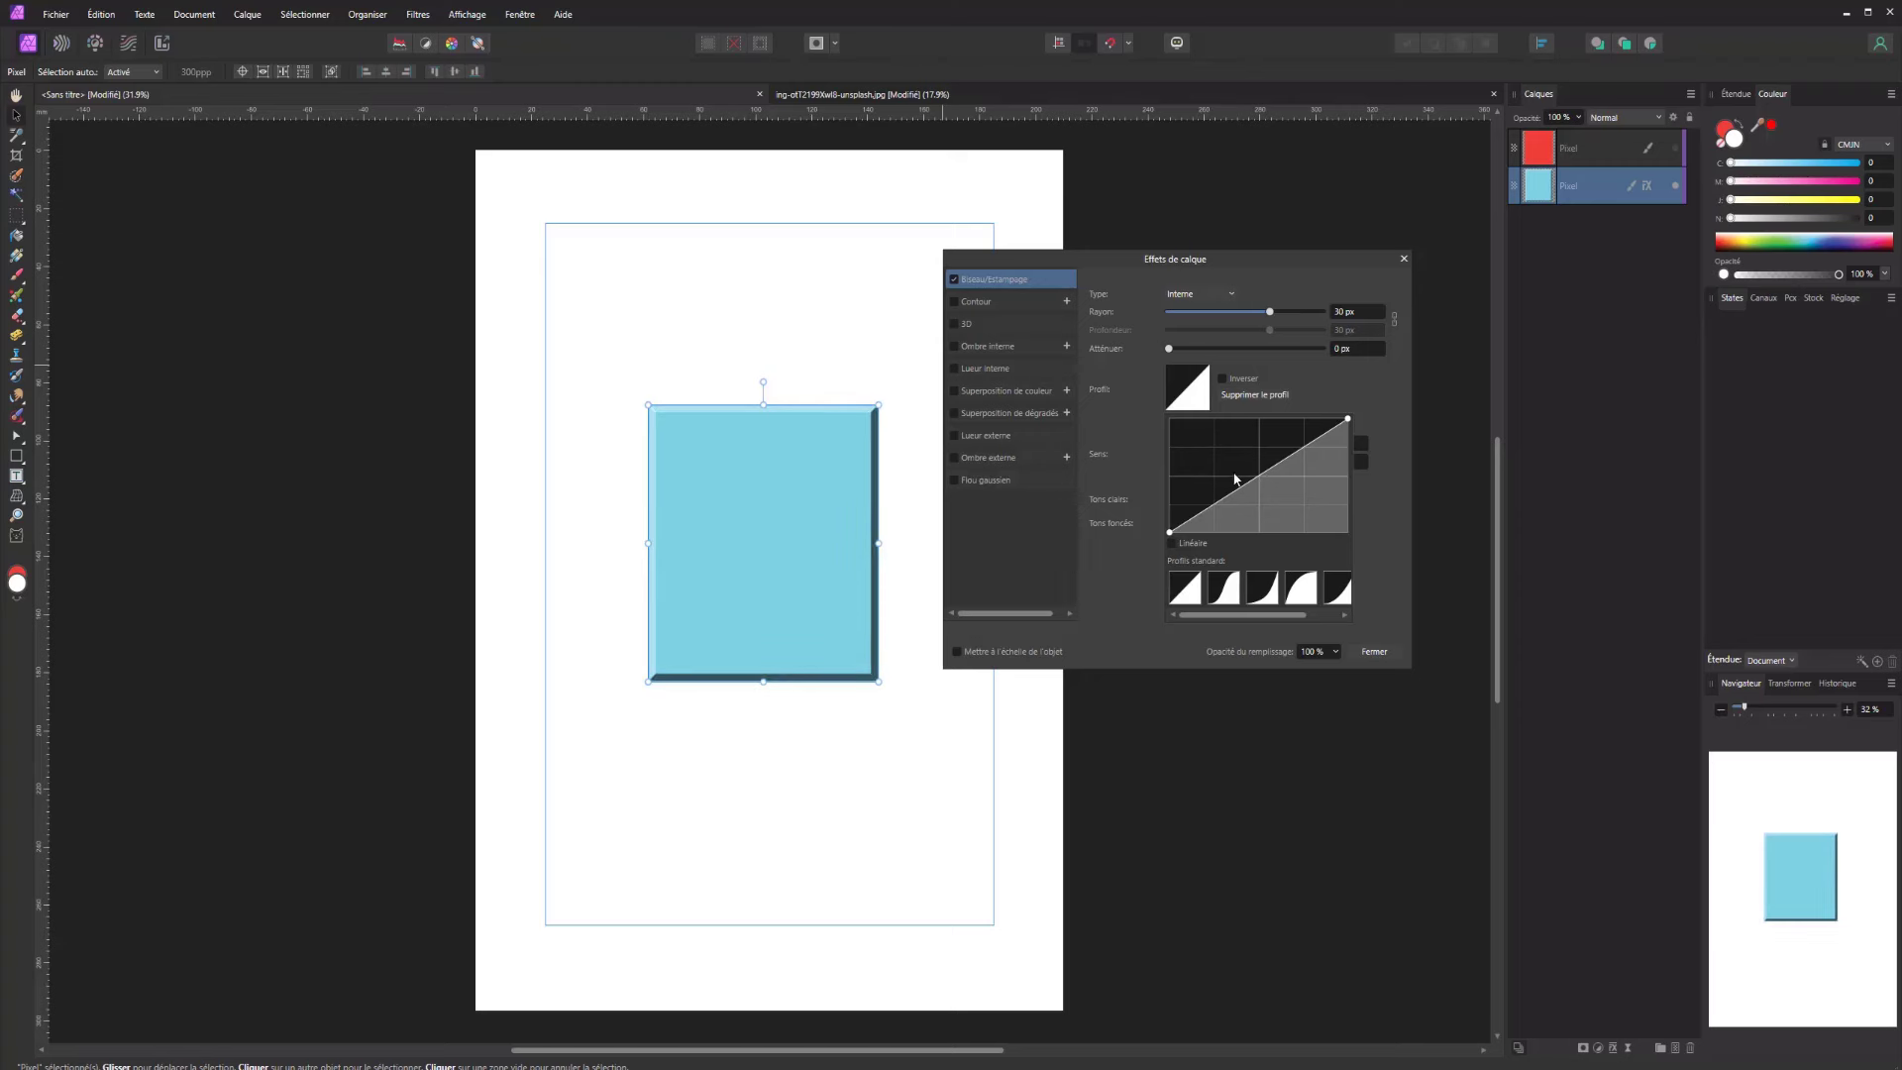
mouse_move(1250, 489)
left_mouse_down()
mouse_move(1261, 505)
mouse_move(1219, 451)
mouse_move(1272, 483)
mouse_move(1240, 472)
left_mouse_up()
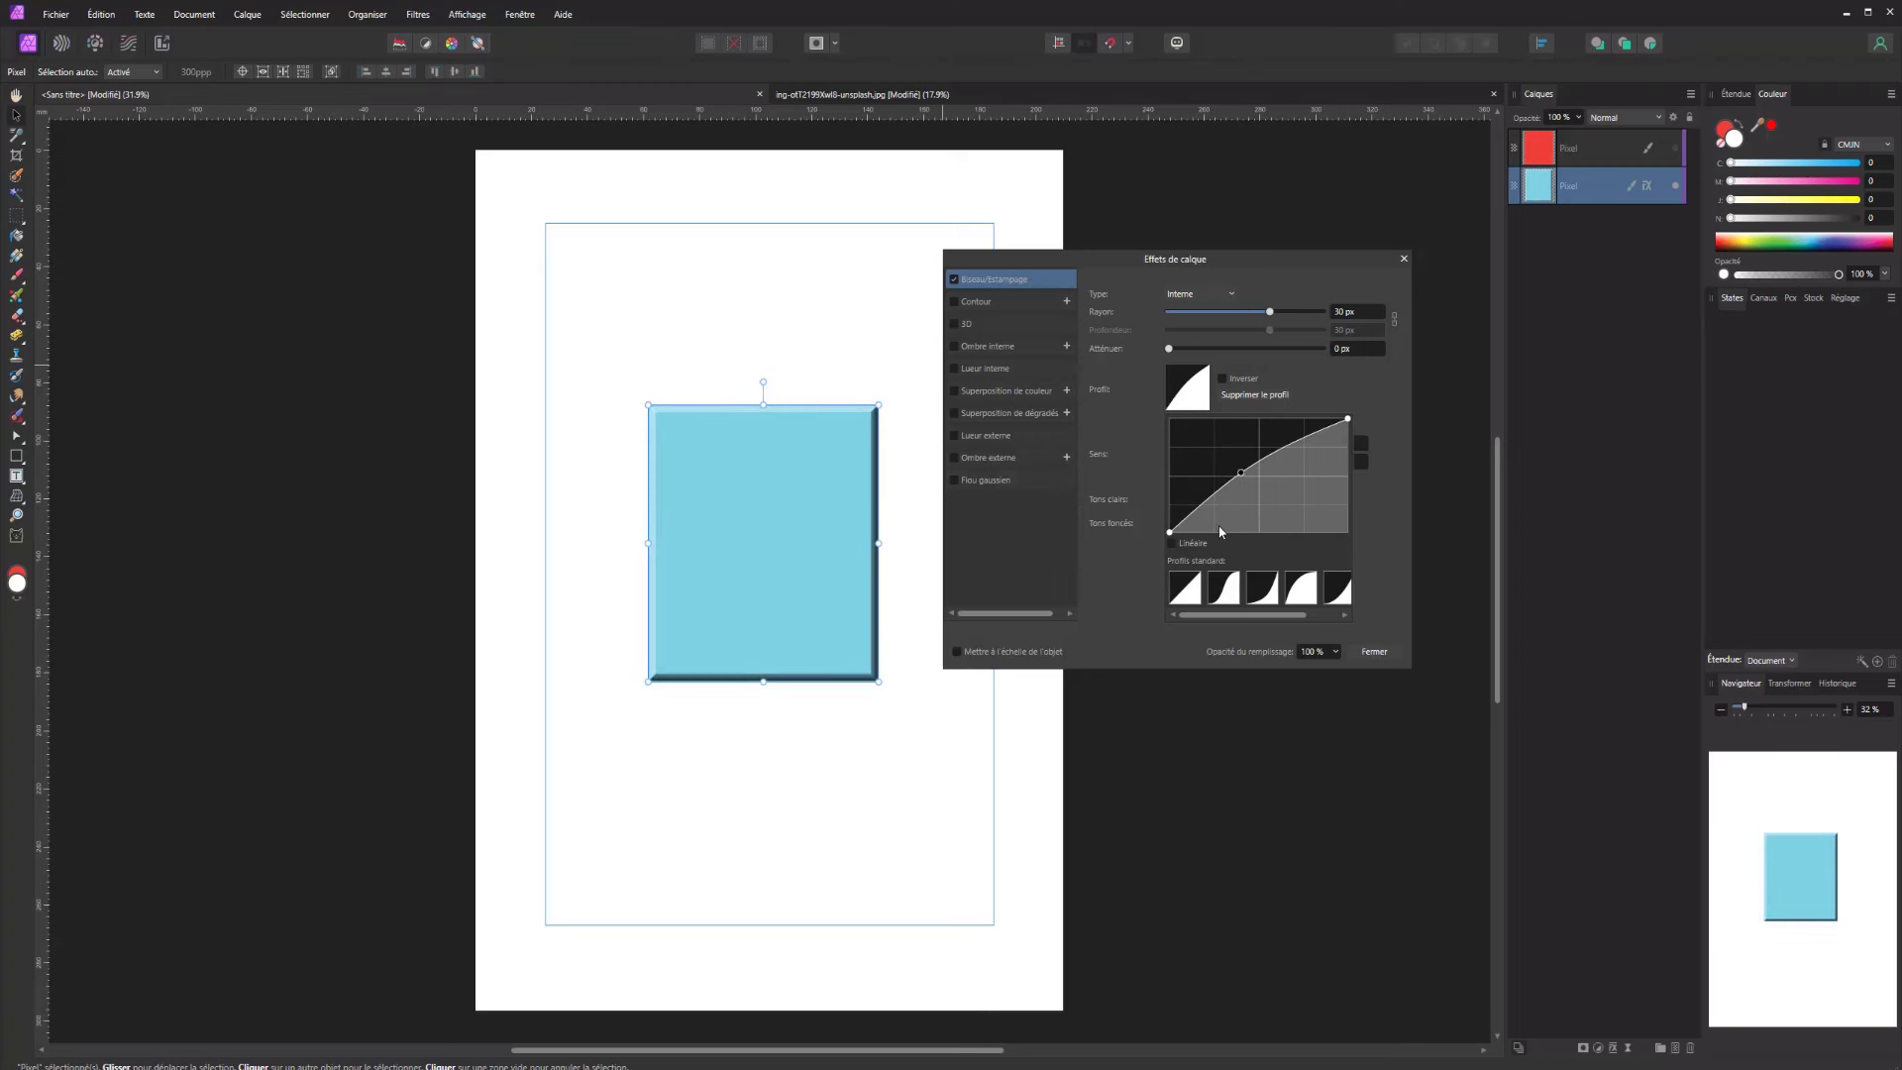
left_click(1130, 578)
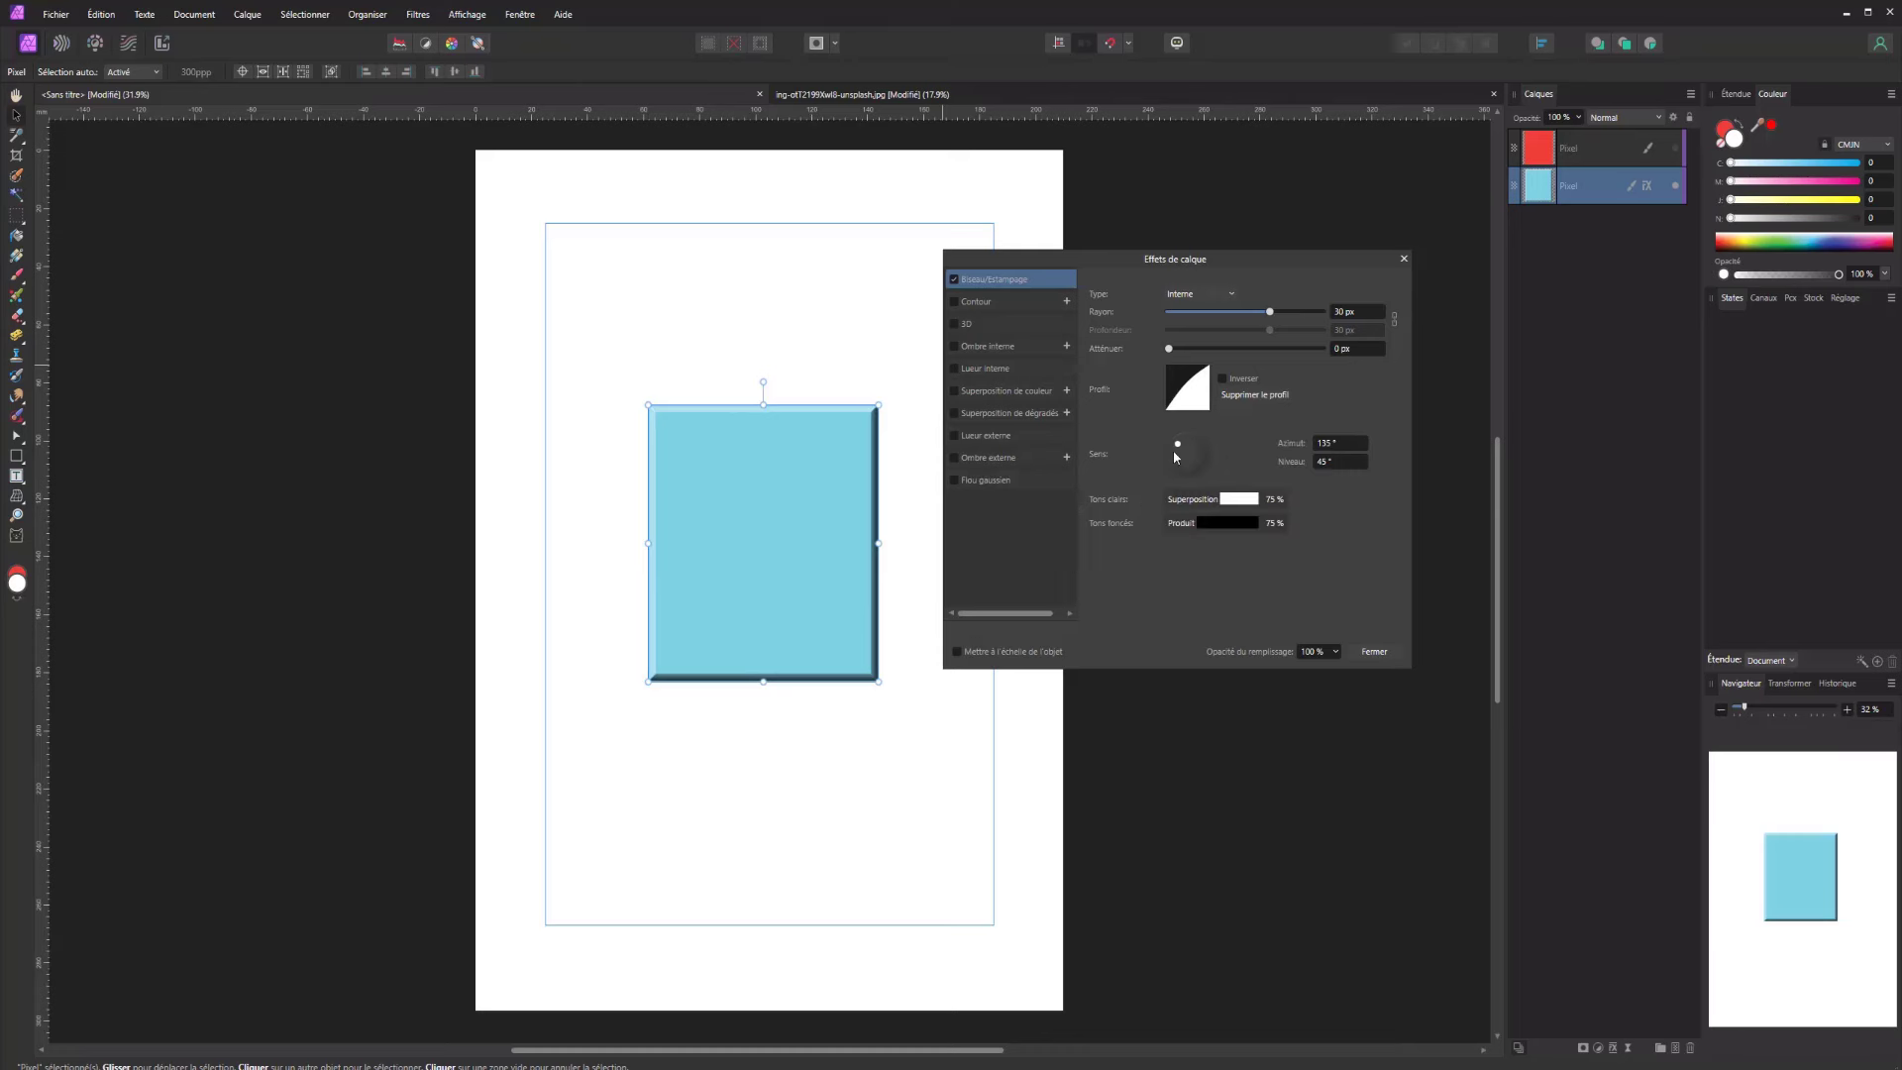
Set the bevel light to azimuth -4,9° and level 50,3°, and change the highlight tone to light brown at 76 % opacity
mouse_move(1185, 449)
left_mouse_down()
mouse_move(1197, 466)
mouse_move(1208, 452)
mouse_move(1208, 479)
mouse_move(1196, 438)
mouse_move(1194, 458)
mouse_move(1197, 440)
mouse_move(1179, 448)
mouse_move(1200, 455)
left_mouse_up()
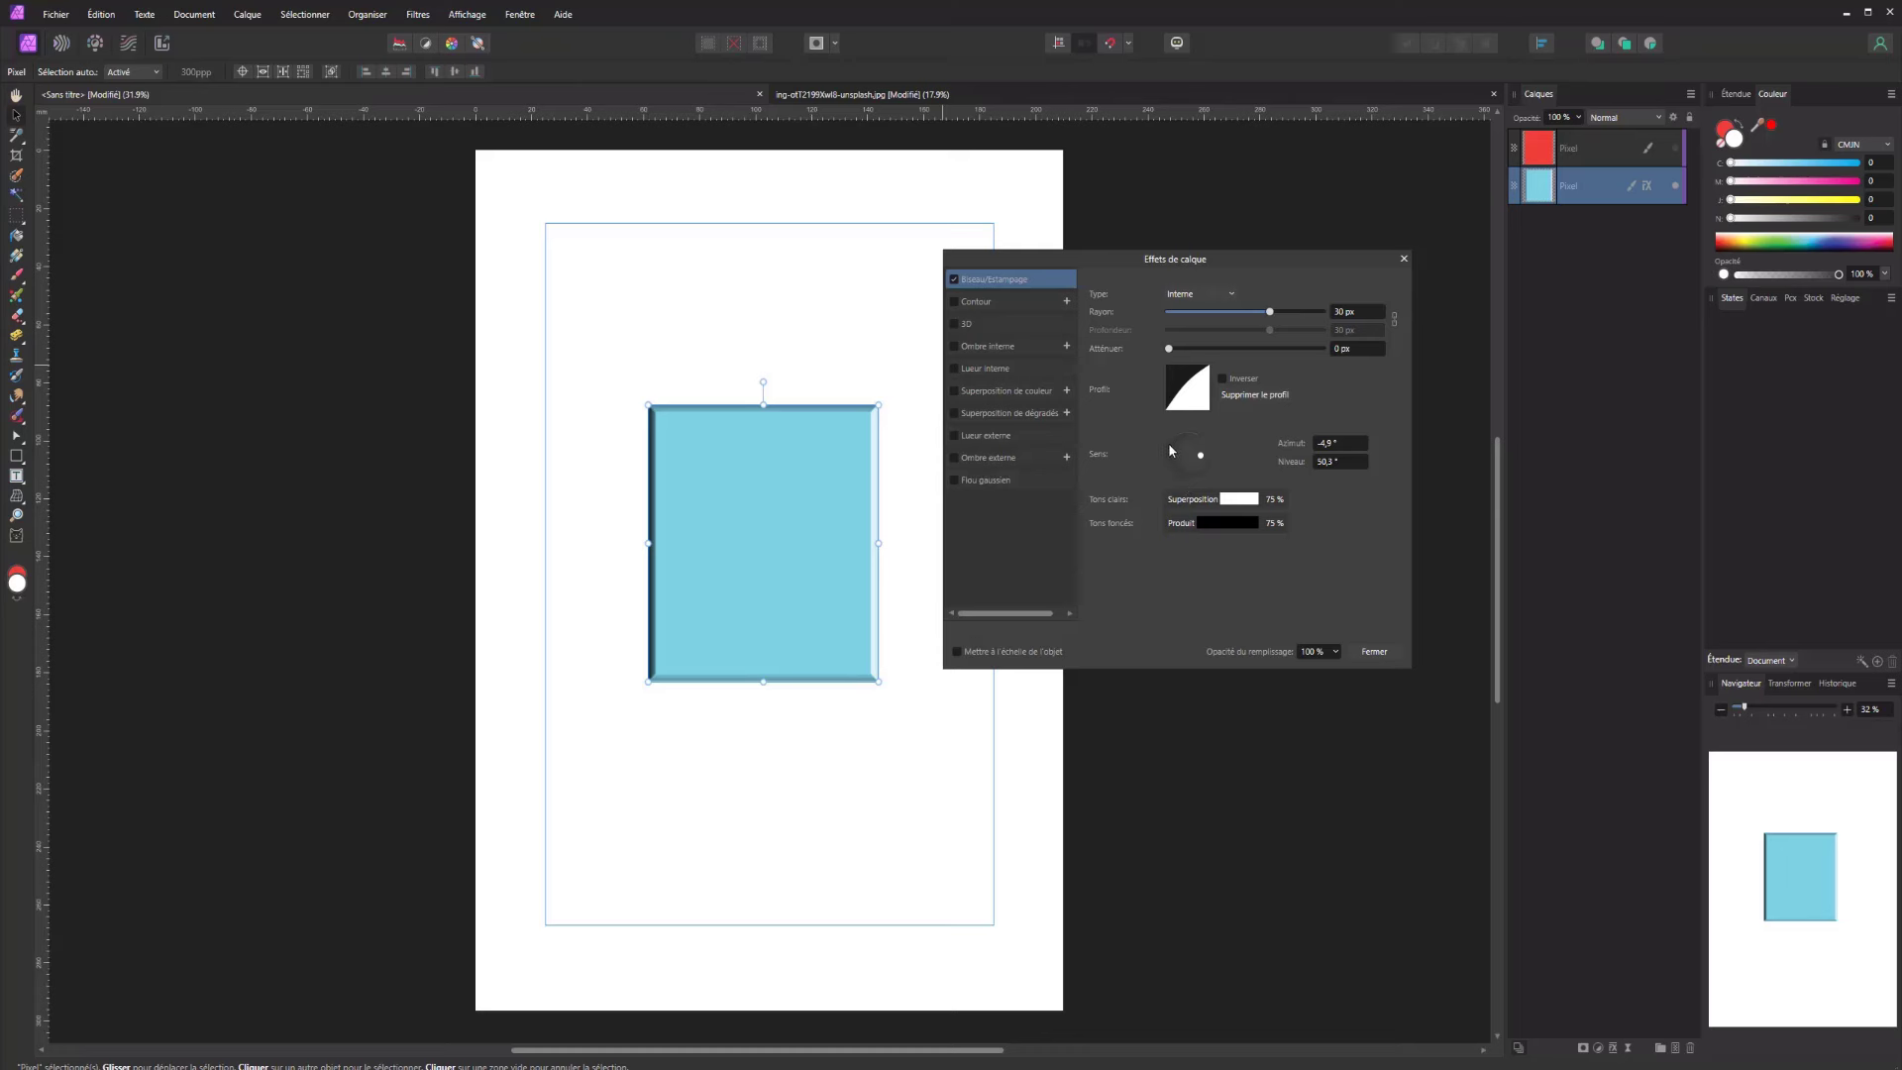
left_click(1232, 507)
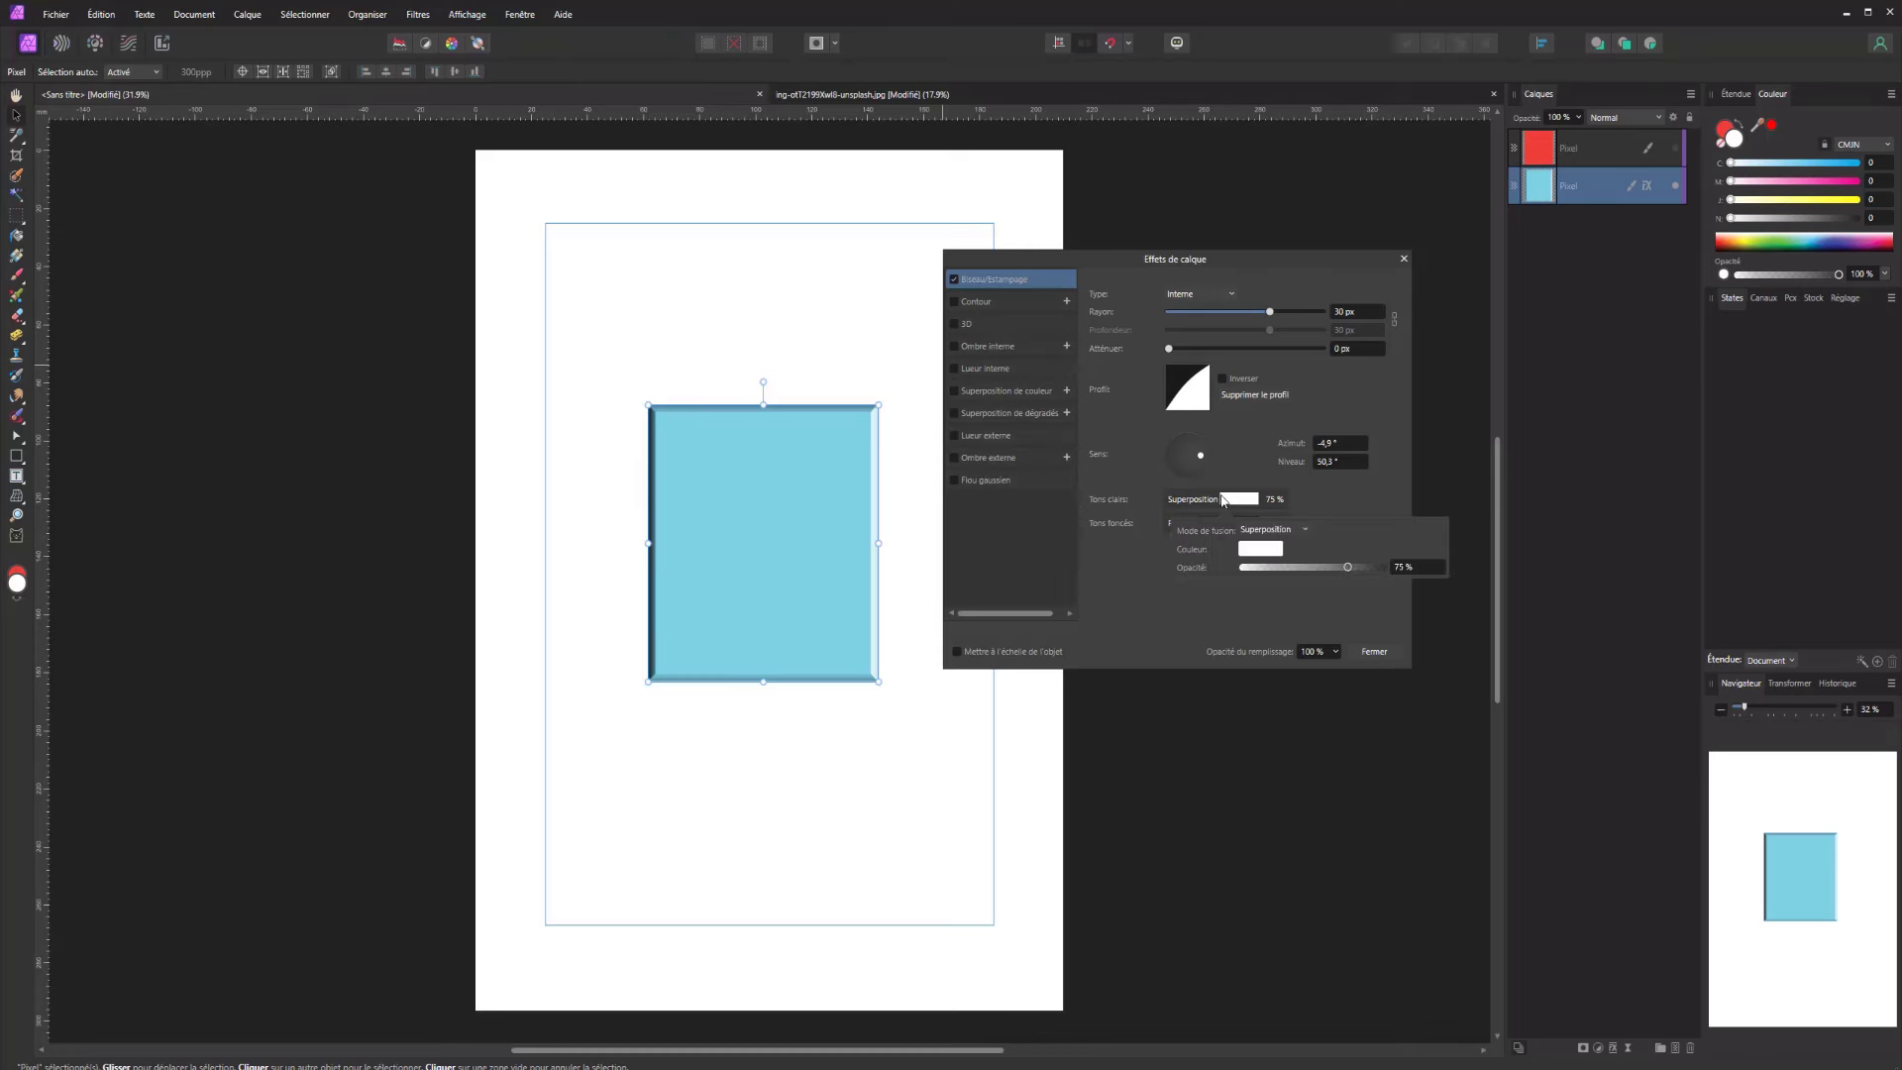
left_click(1313, 567)
left_click_drag(1322, 572, 1351, 569)
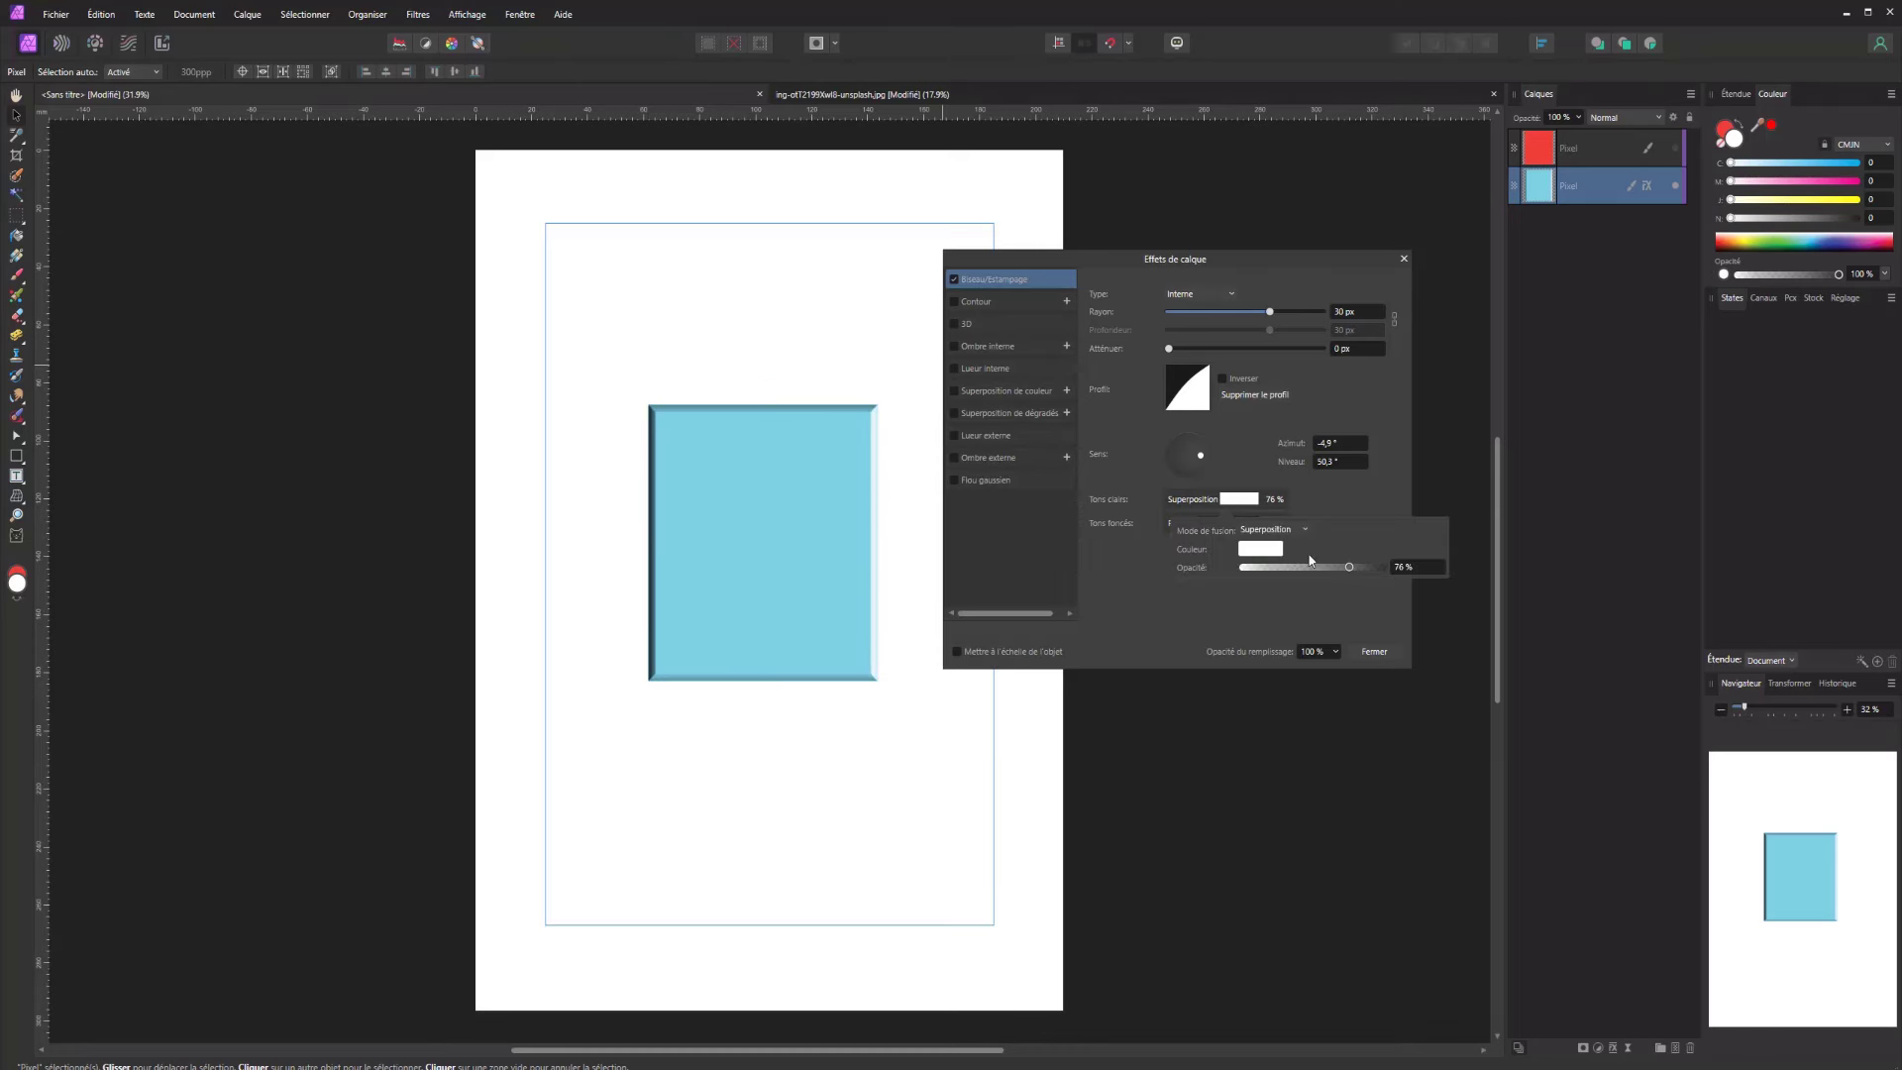
left_click(1272, 551)
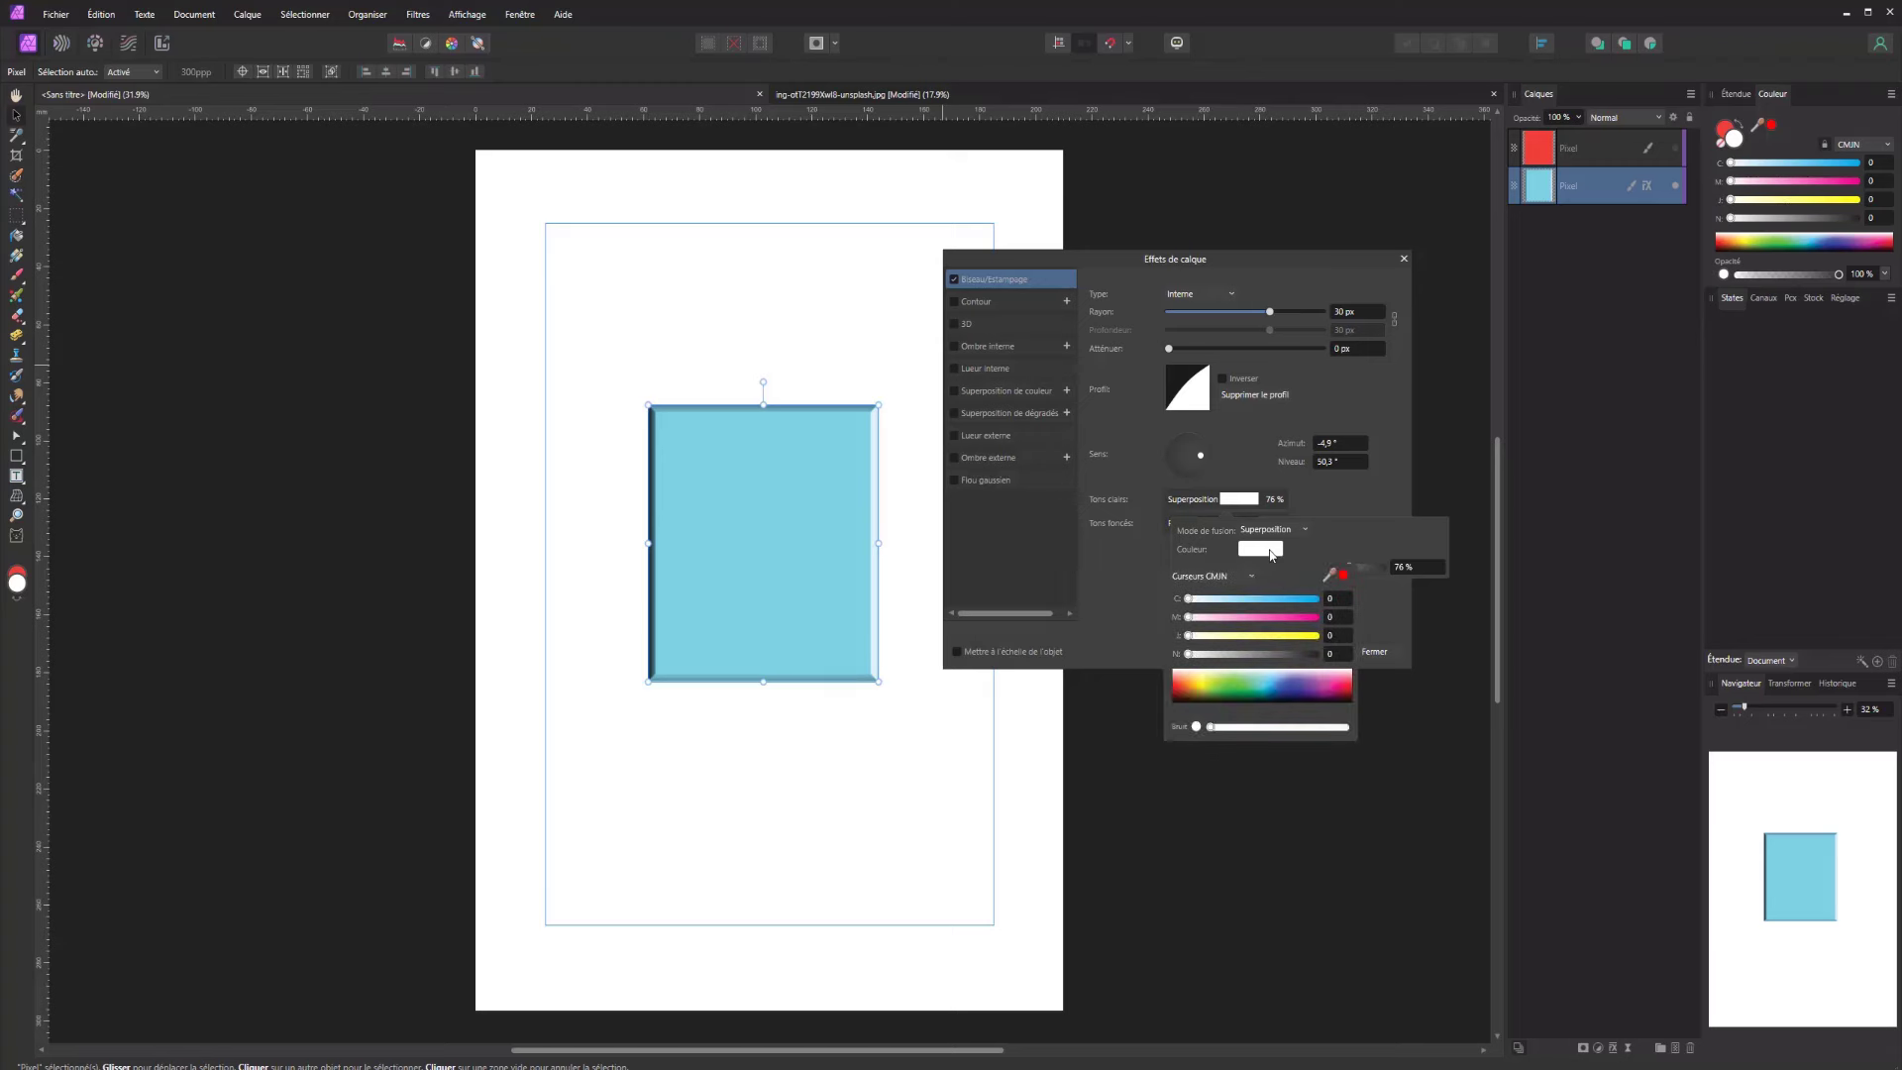
left_click(1250, 617)
mouse_move(1263, 599)
left_mouse_down()
mouse_move(1286, 599)
mouse_move(1226, 599)
left_mouse_up()
left_click(1281, 635)
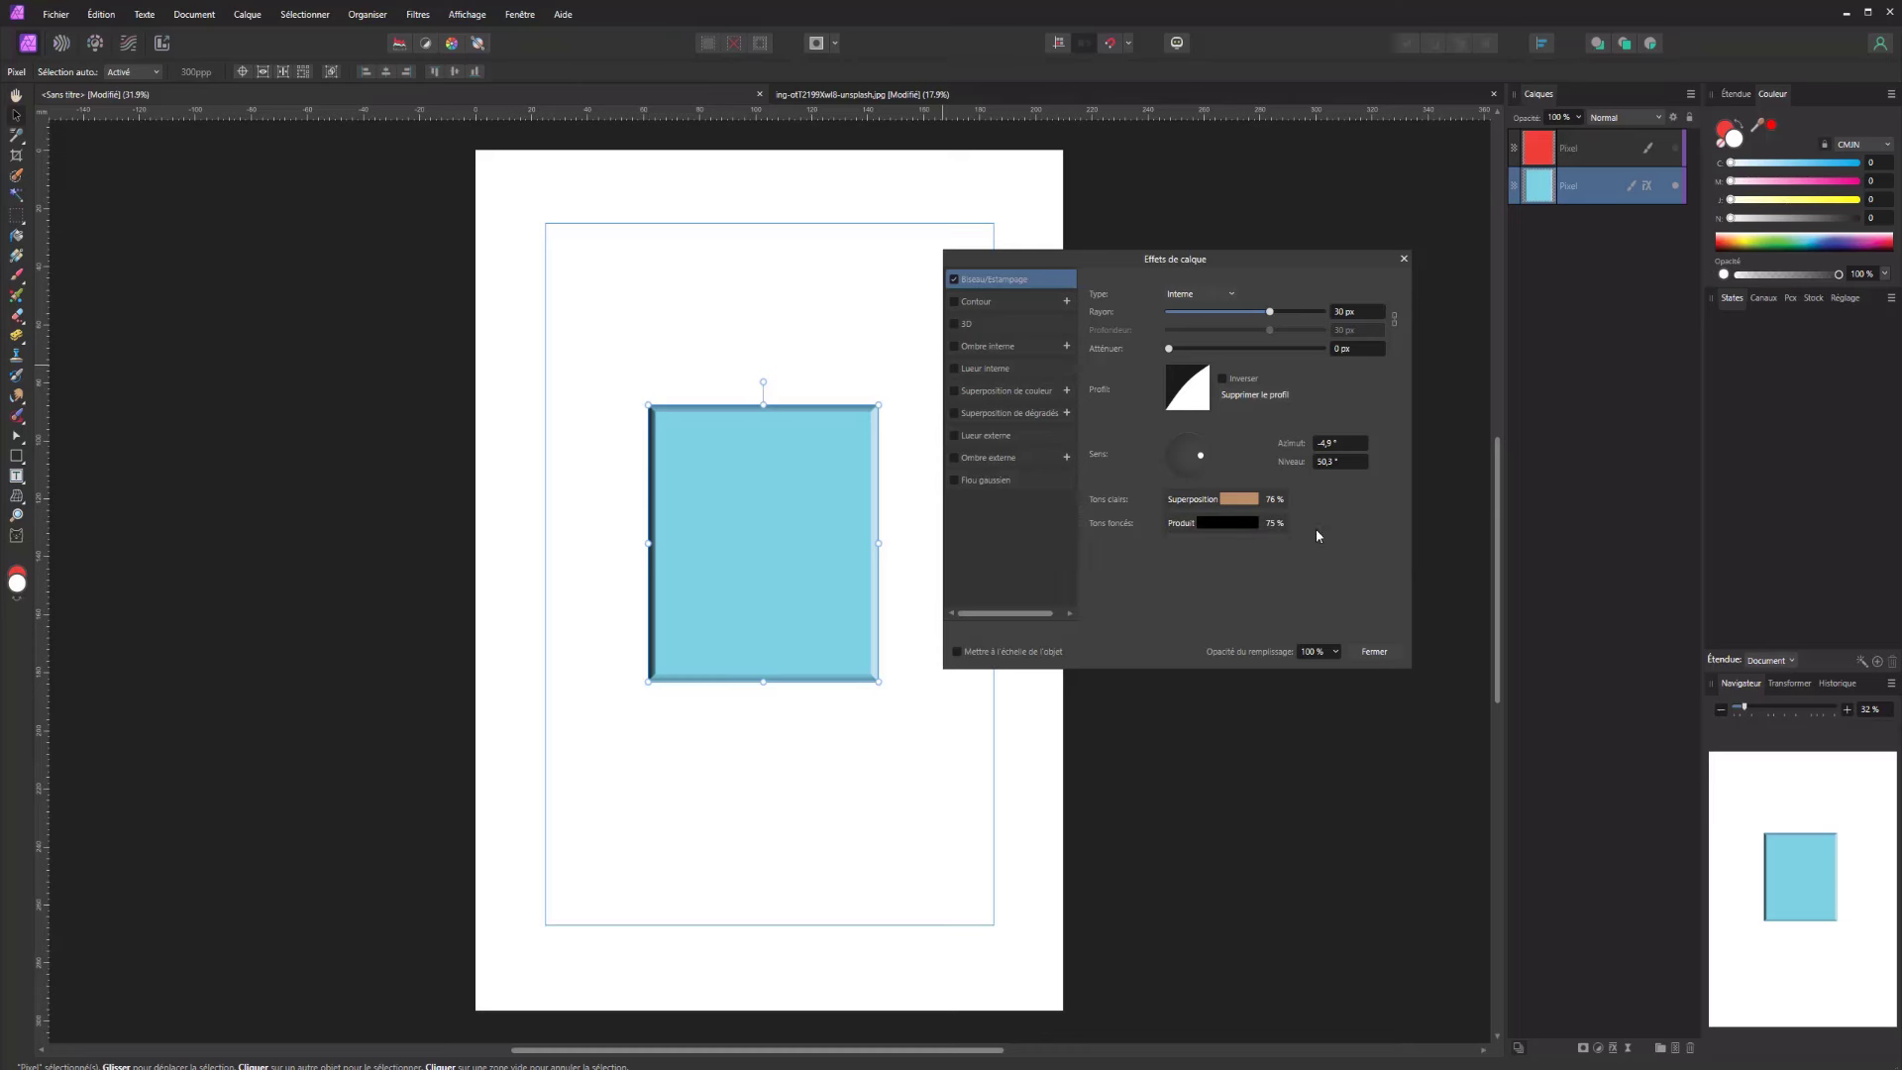
Change the bevel's shadow tone to dark brown and set its blend mode to Normal
left_click(1238, 525)
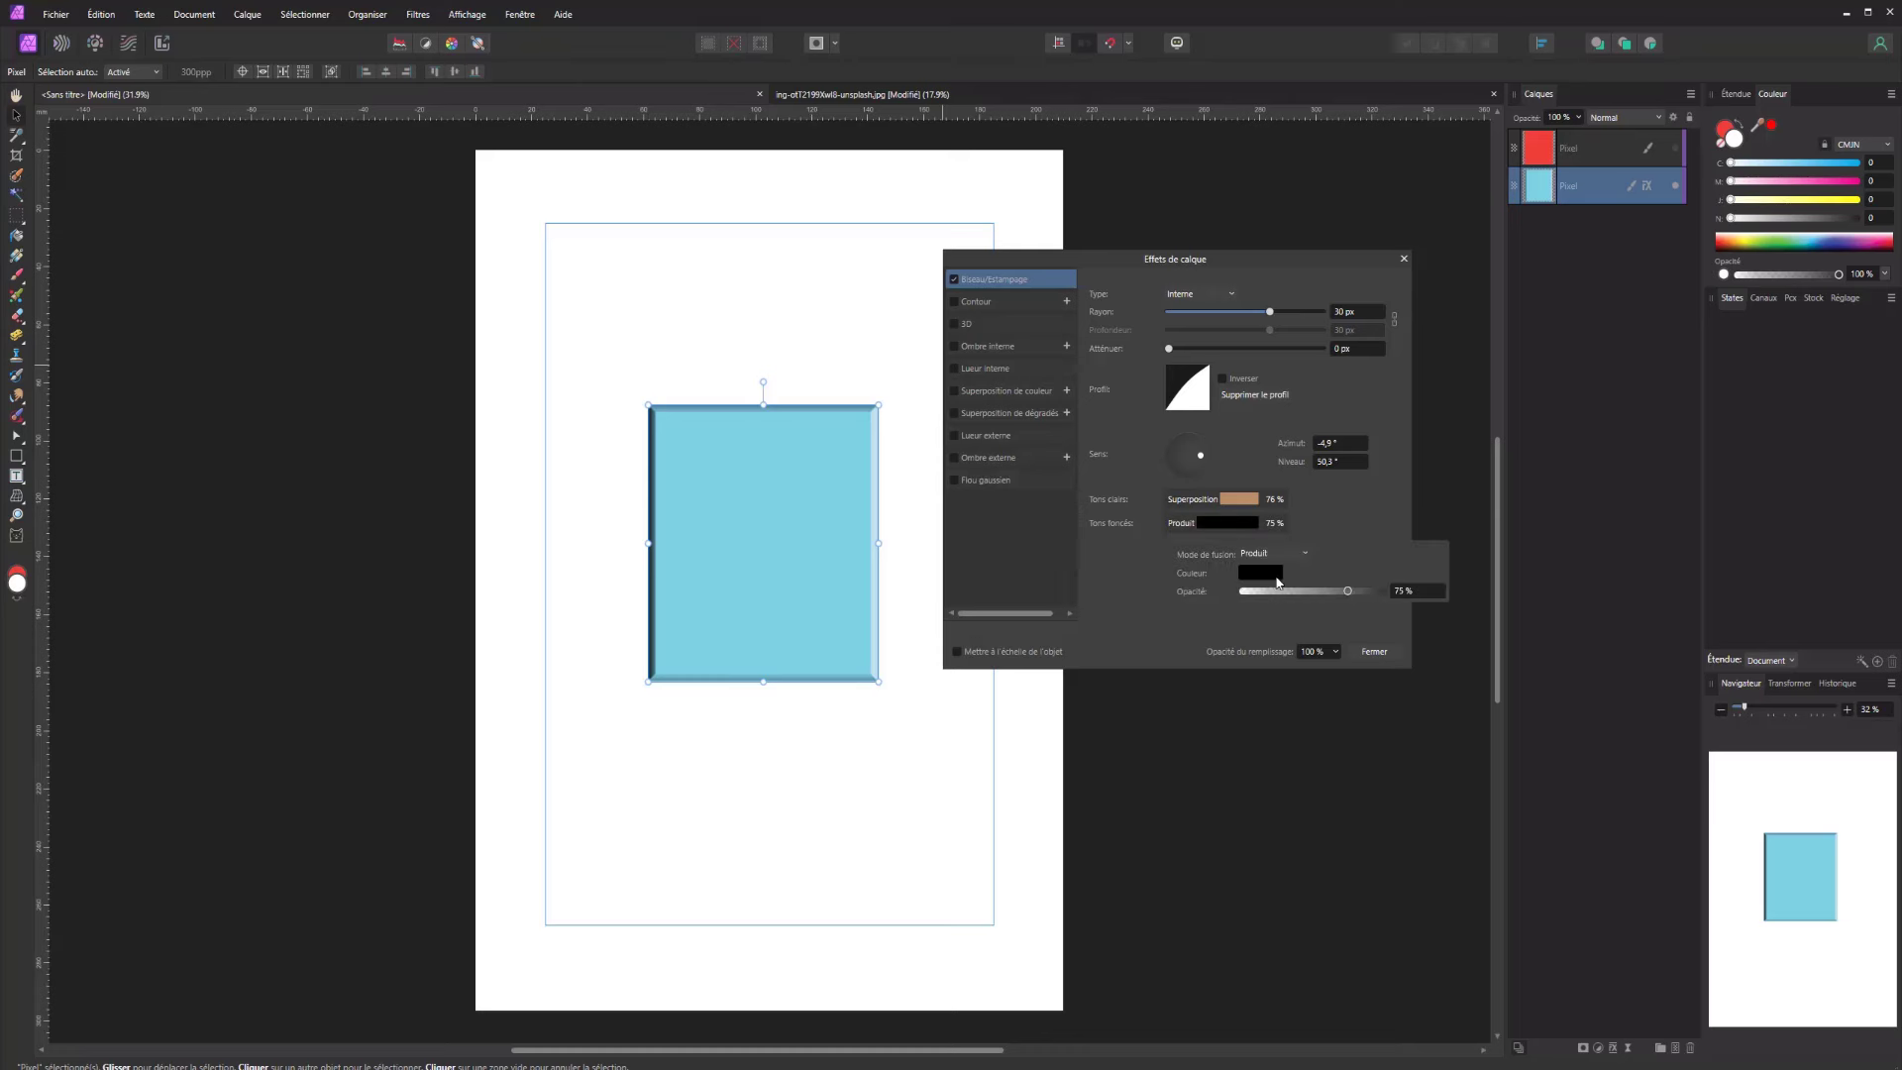
left_click(1261, 572)
left_click_drag(1281, 622, 1237, 642)
left_click(1292, 501)
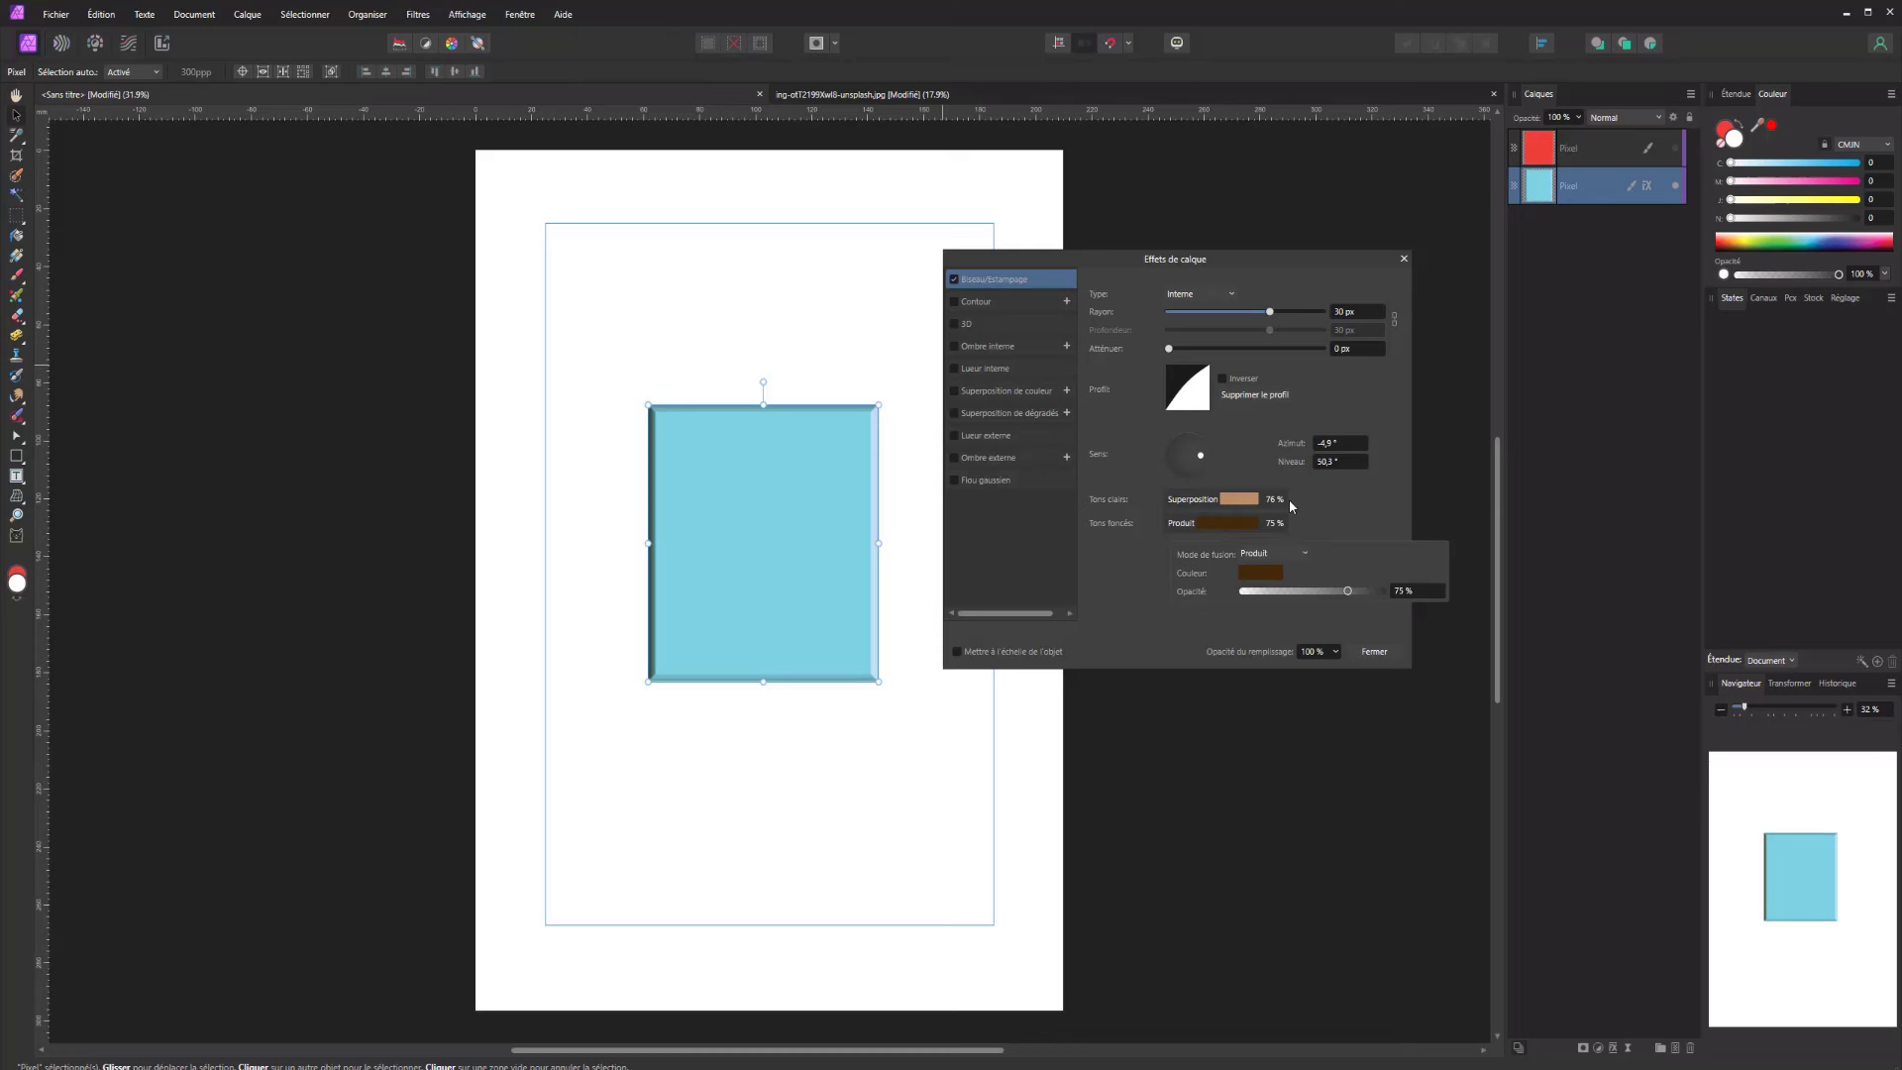
left_click(1268, 553)
left_click(1258, 563)
Turn off the Biseau/Estampage effect and enable Contour with a radius of 42,4 px on the blue rectangle
left_click(956, 285)
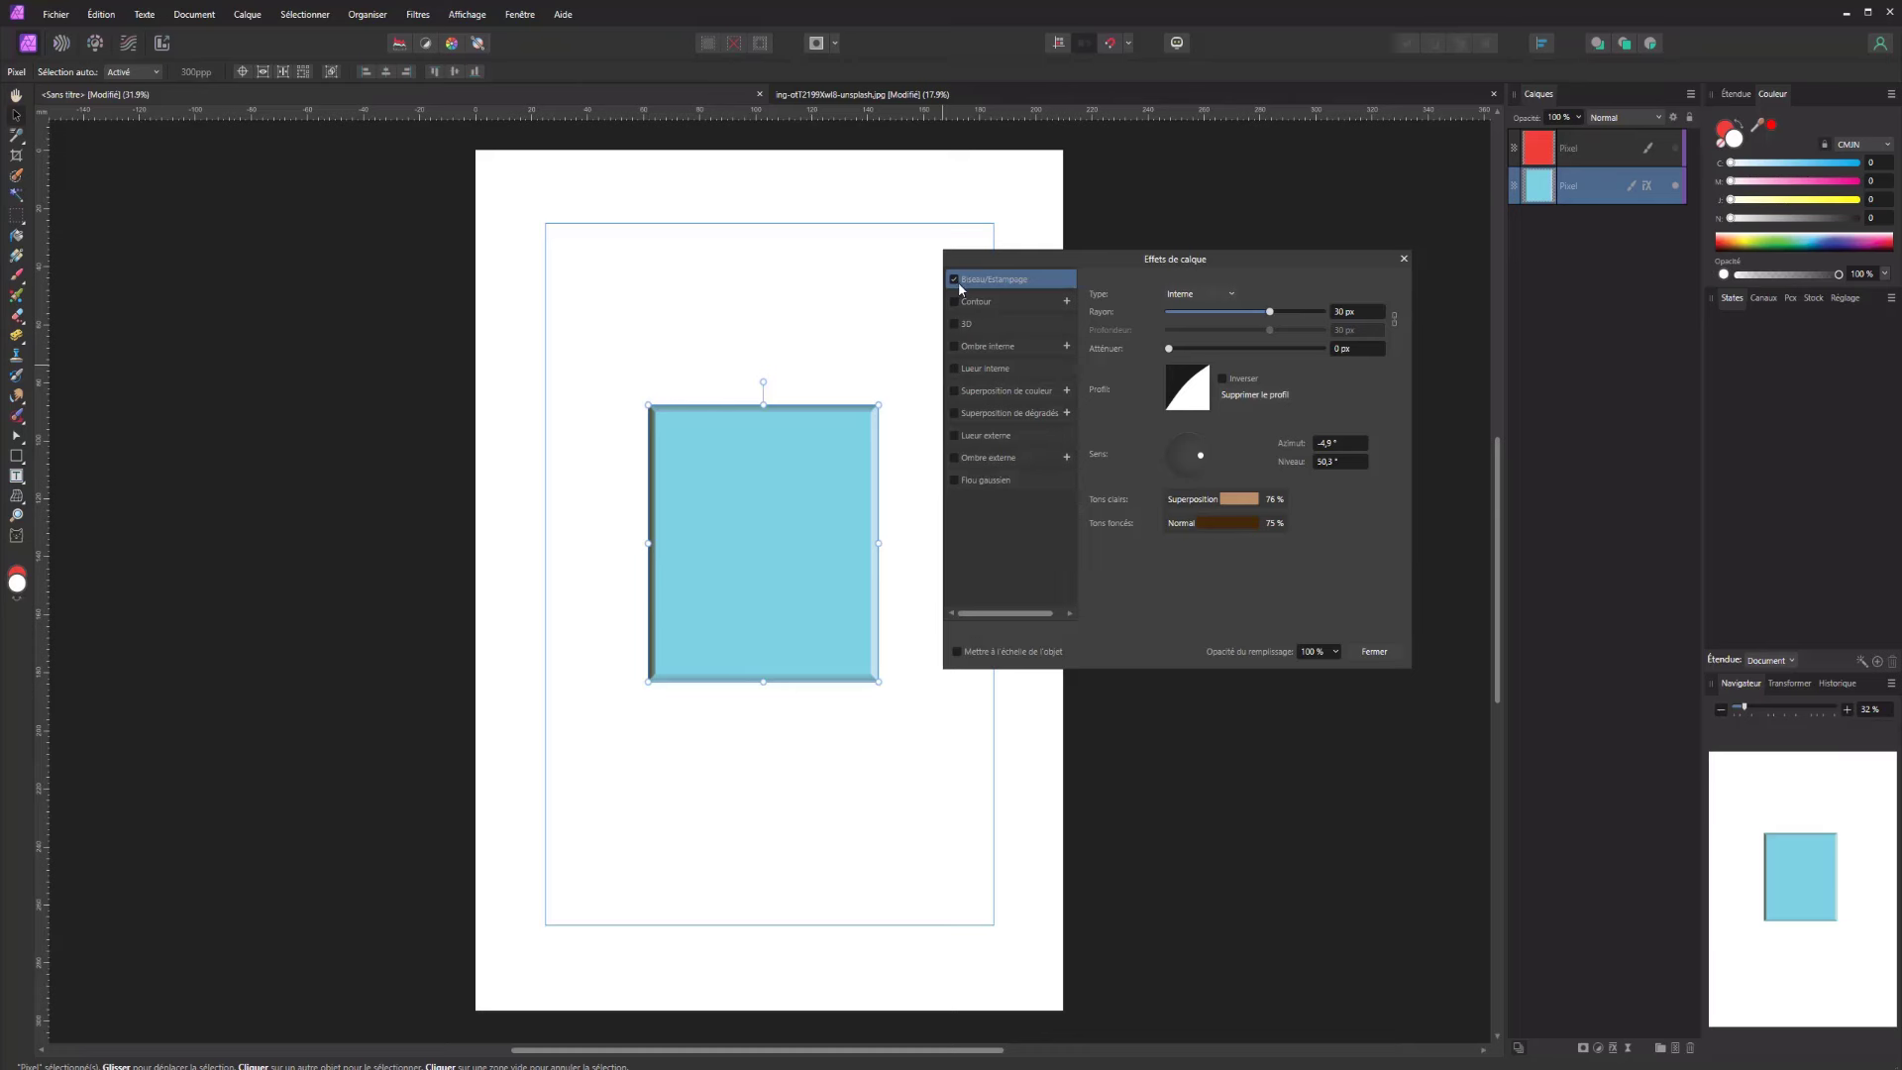
left_click(953, 282)
left_click(959, 301)
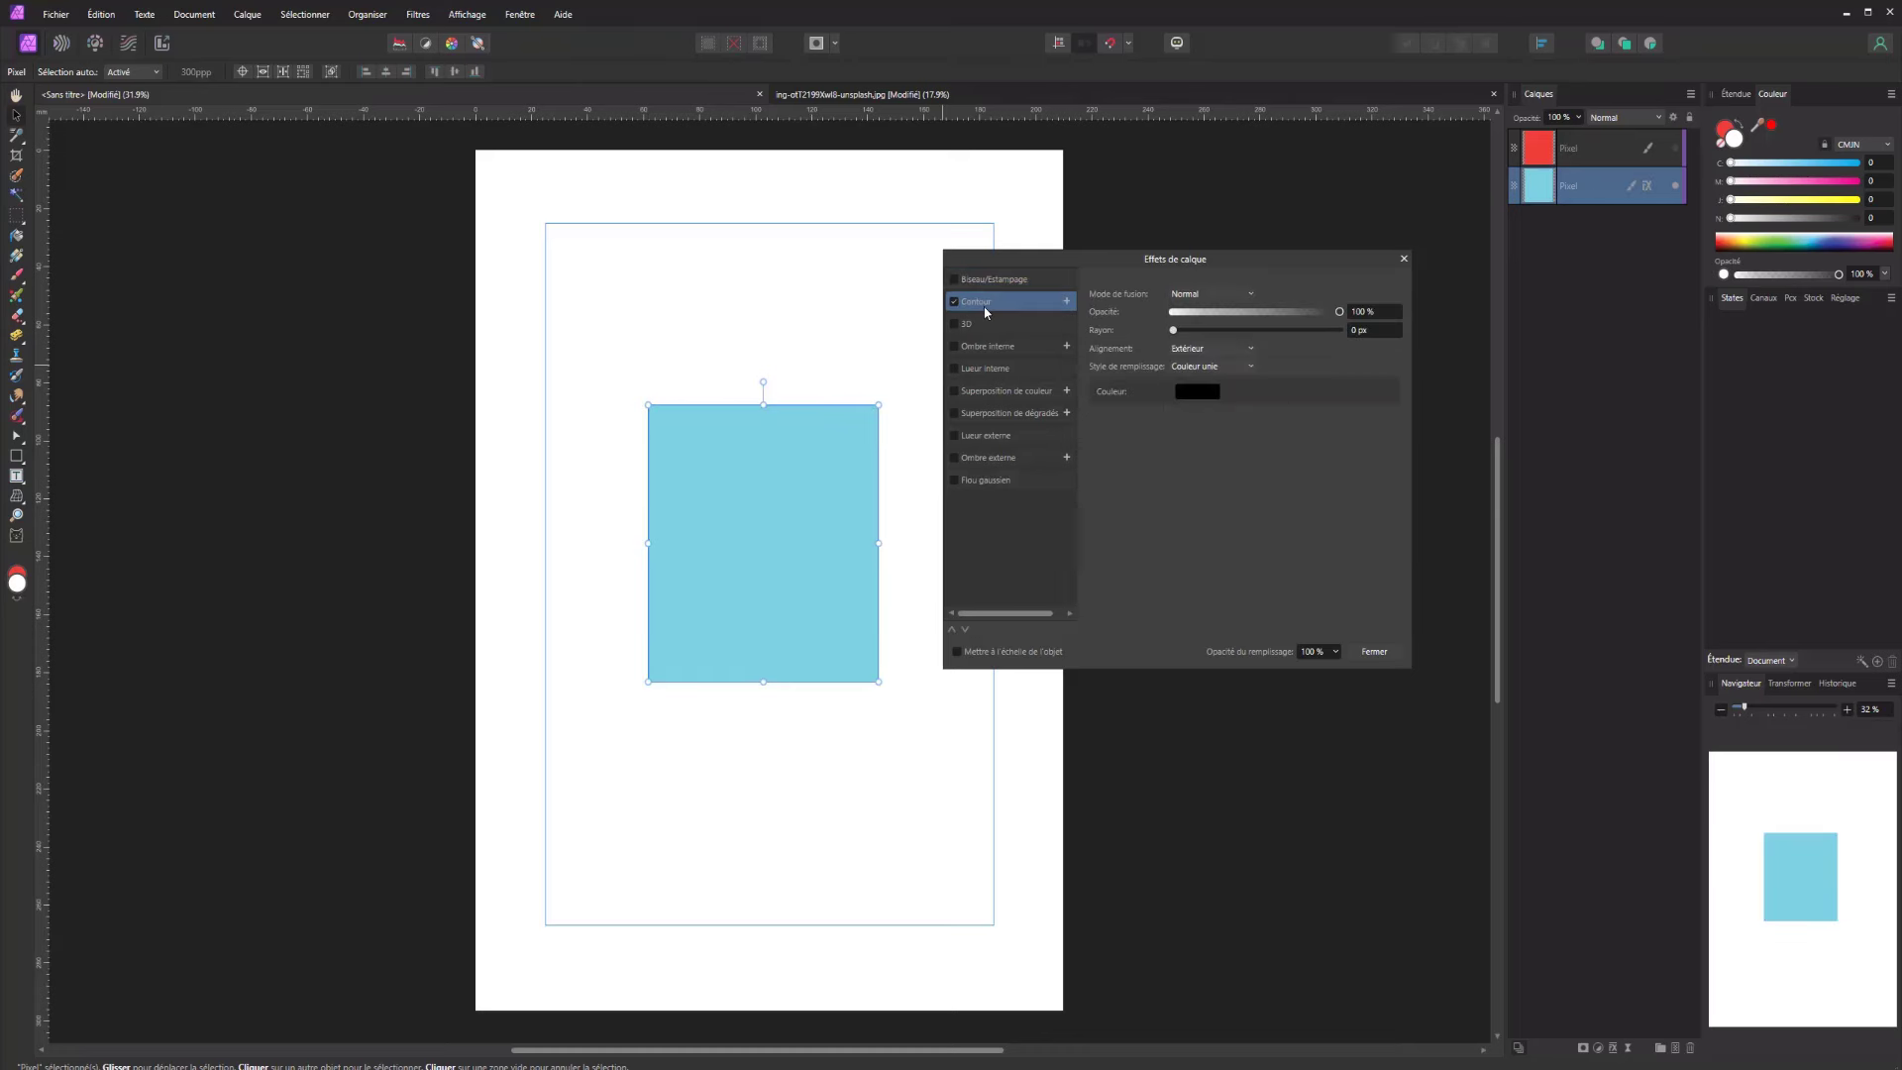
mouse_move(1174, 330)
left_mouse_down()
mouse_move(1328, 327)
mouse_move(1211, 333)
mouse_move(1306, 329)
left_mouse_up()
Browse the outline's blend modes, keep Normal, and try a lower opacity before restoring 100 %
left_click(1210, 294)
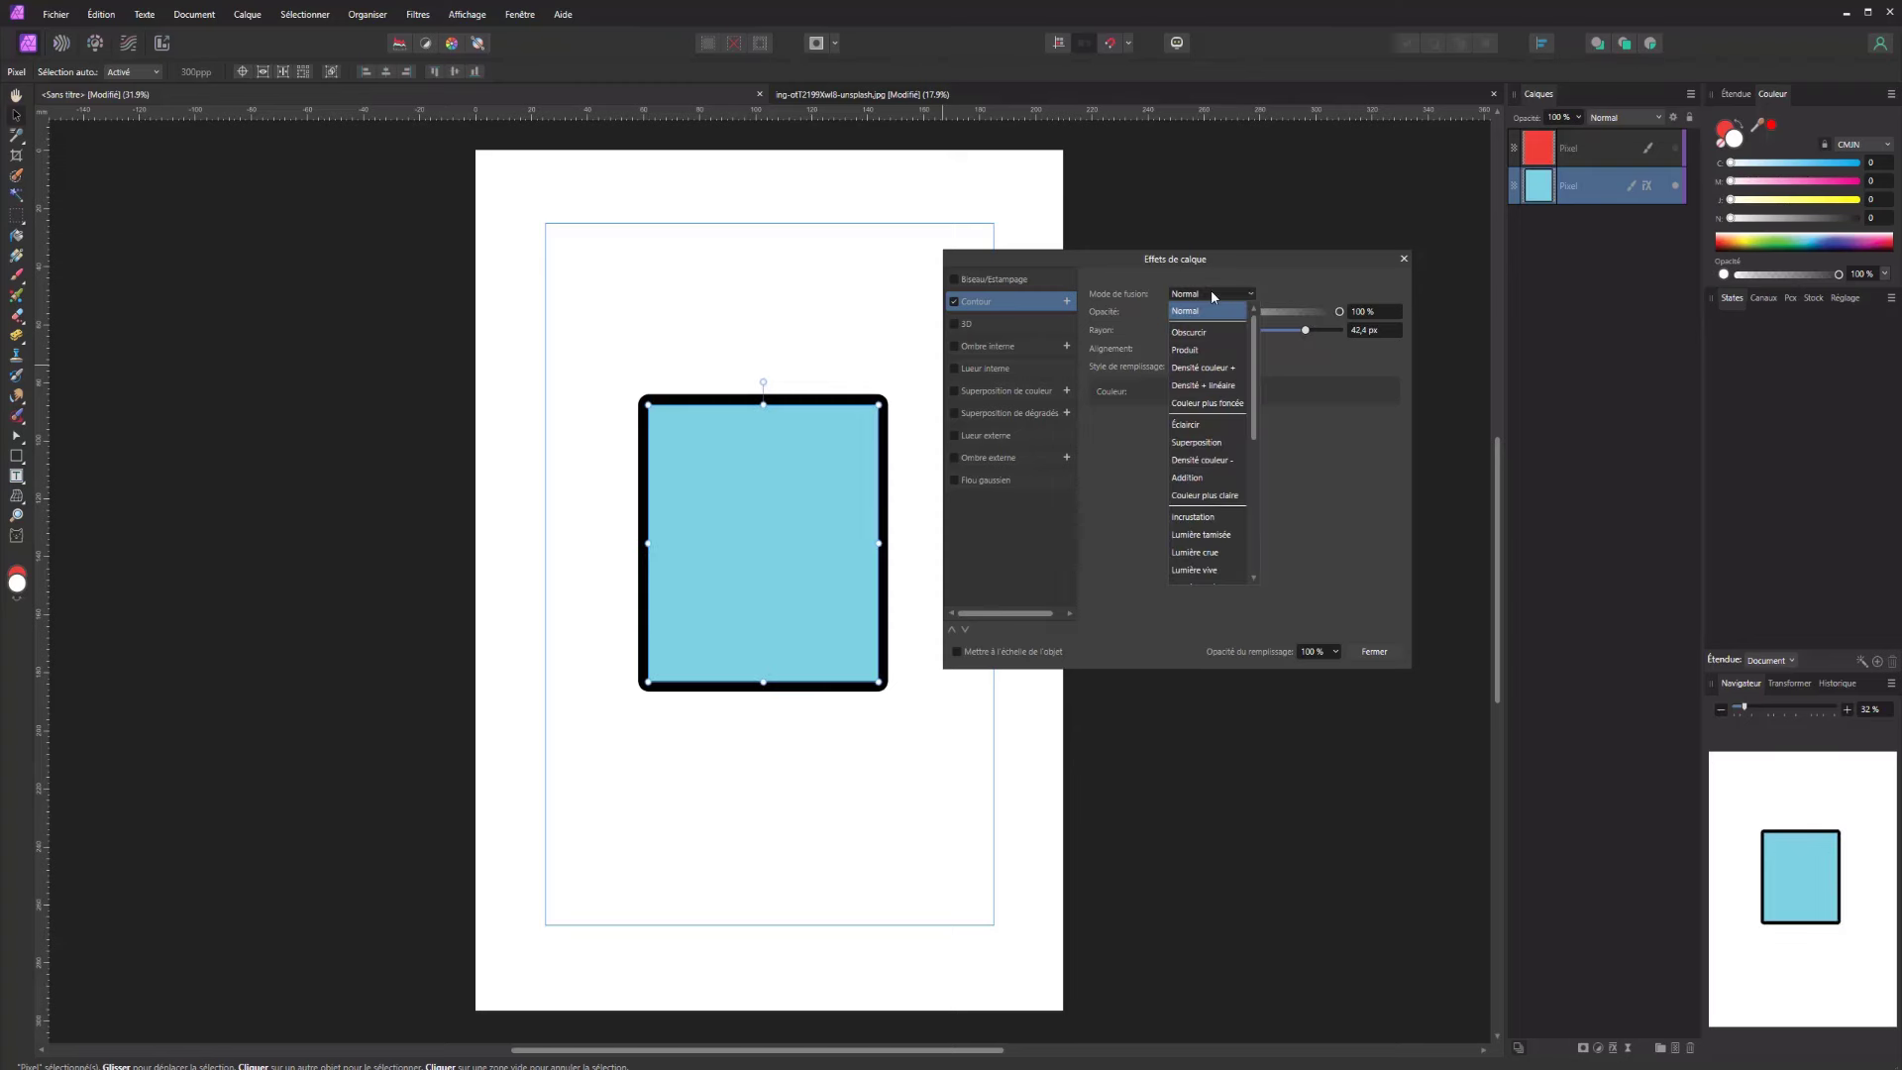
left_click(1294, 276)
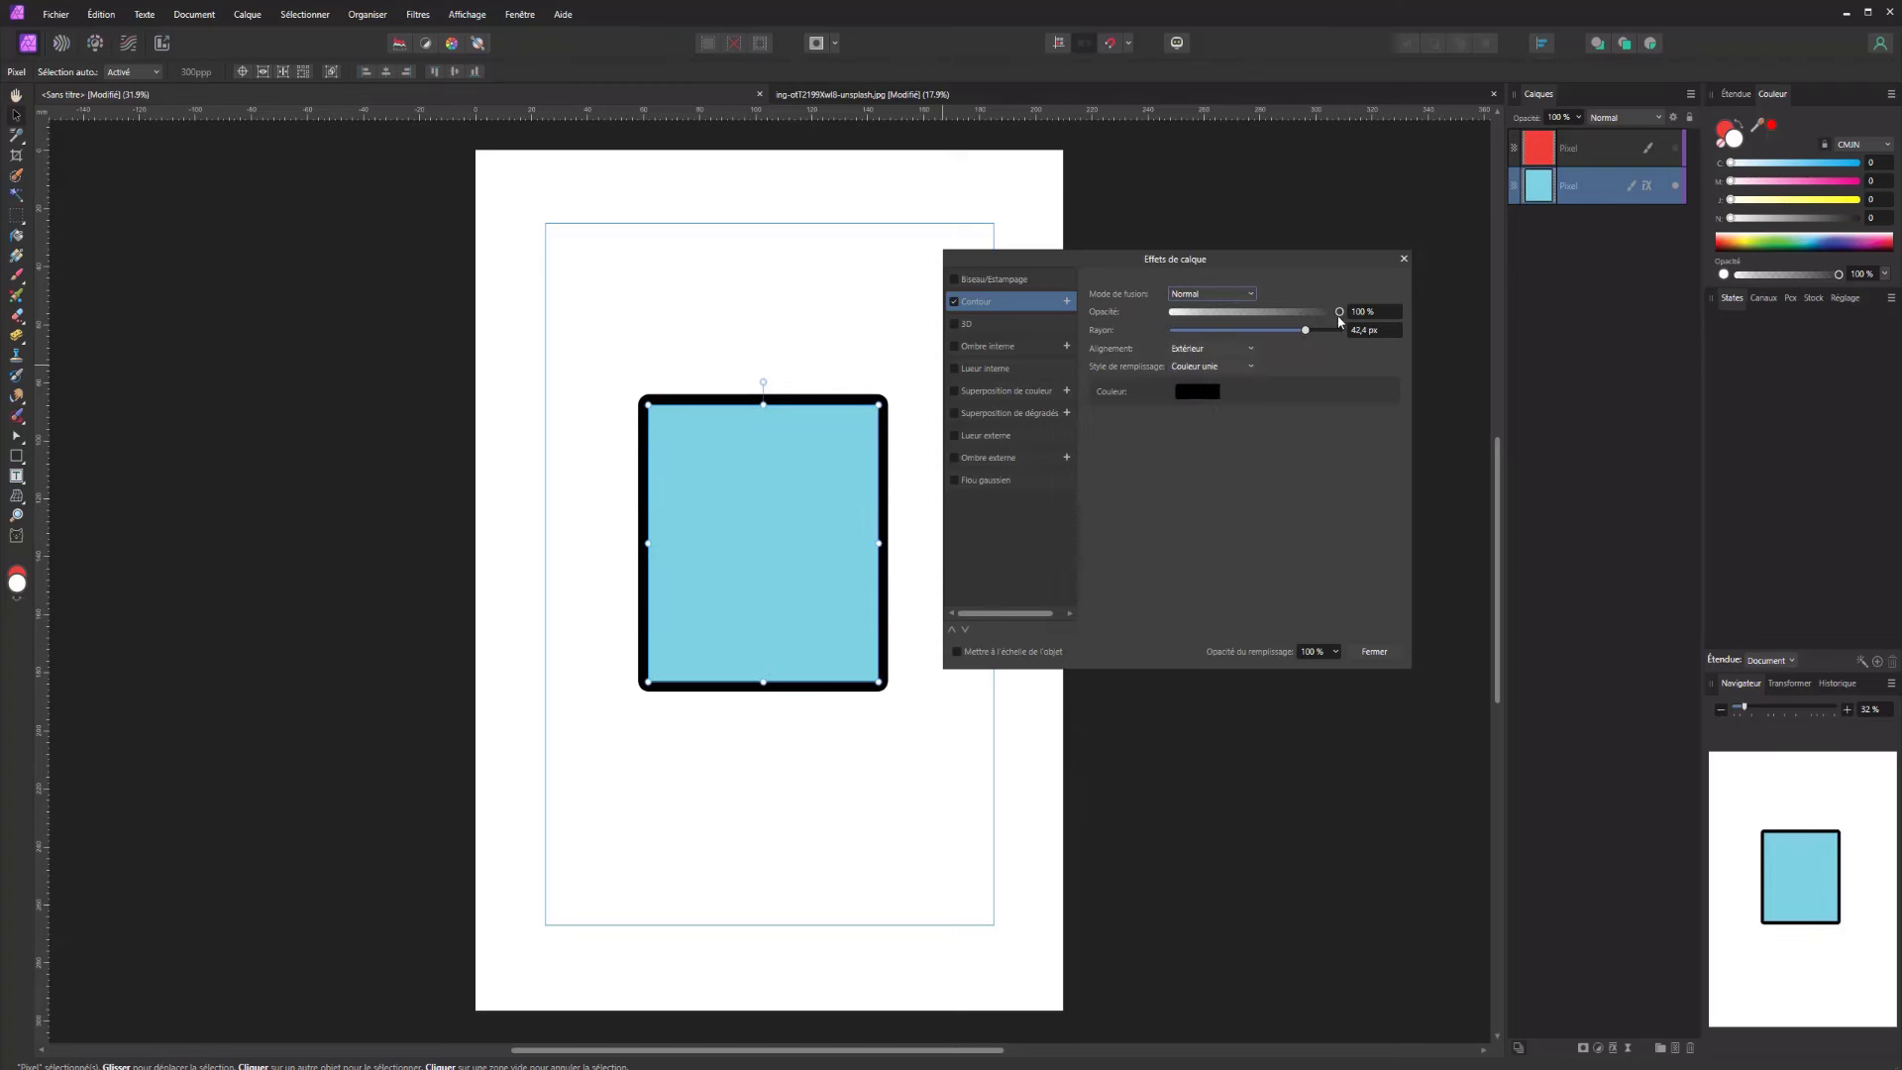
mouse_move(1288, 312)
left_mouse_down()
mouse_move(1257, 322)
mouse_move(1340, 305)
left_mouse_up()
Try the Centre and Intérieur outline alignments, set the radius to 44 px, and return the alignment to Extérieur
left_click(1223, 349)
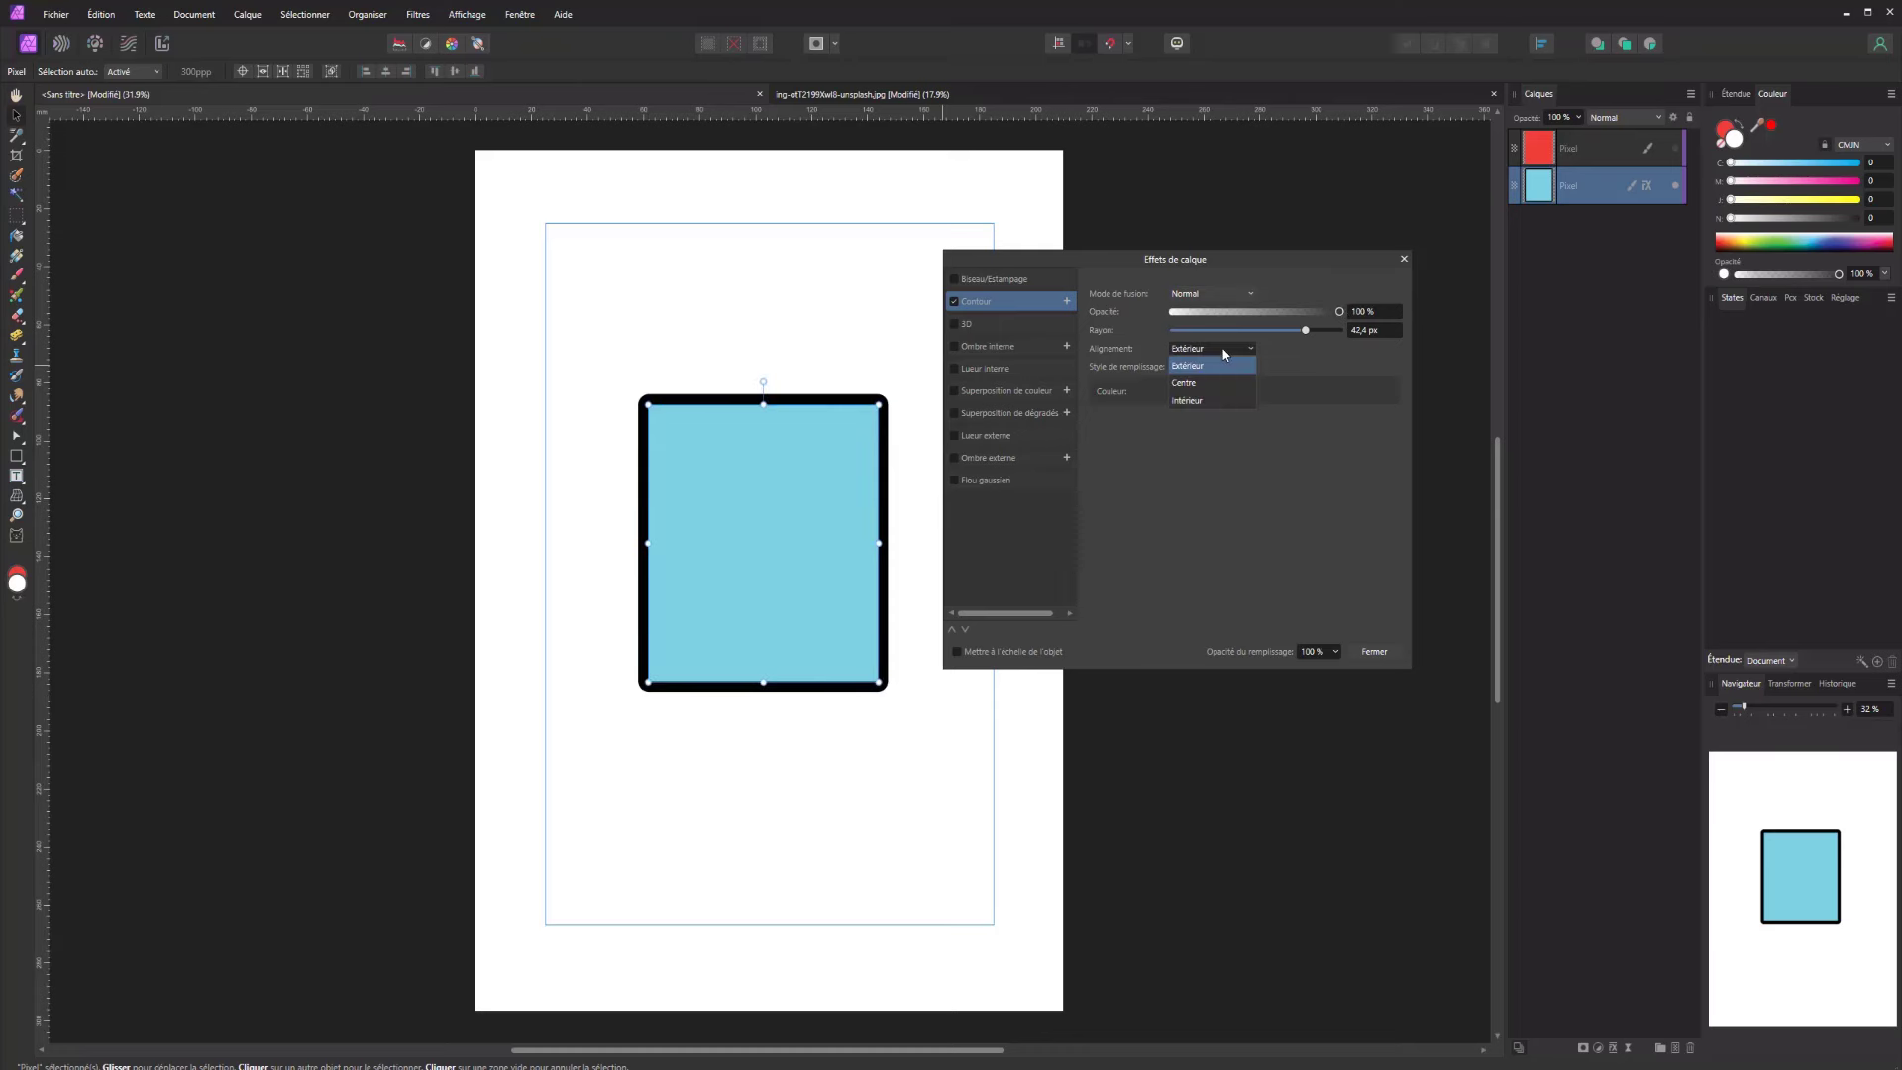
left_click(1191, 386)
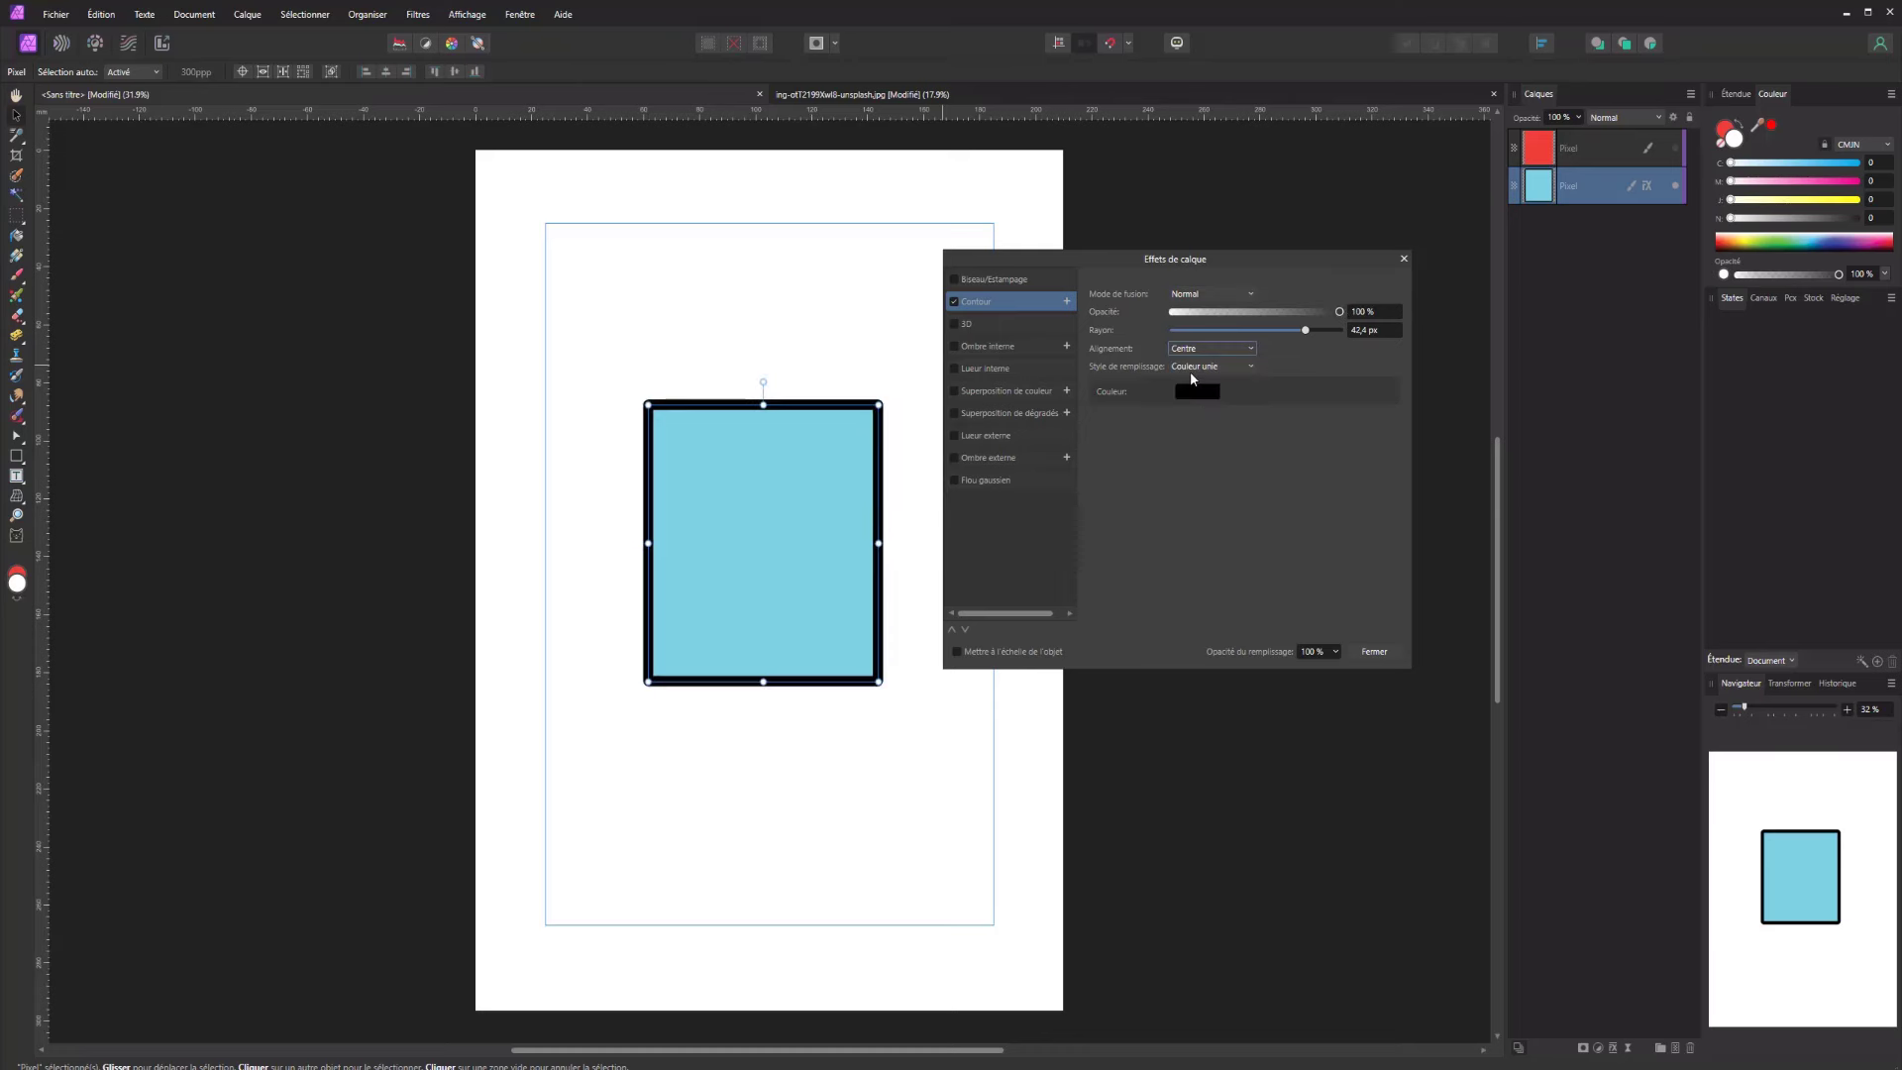
left_click_drag(1306, 330, 1308, 331)
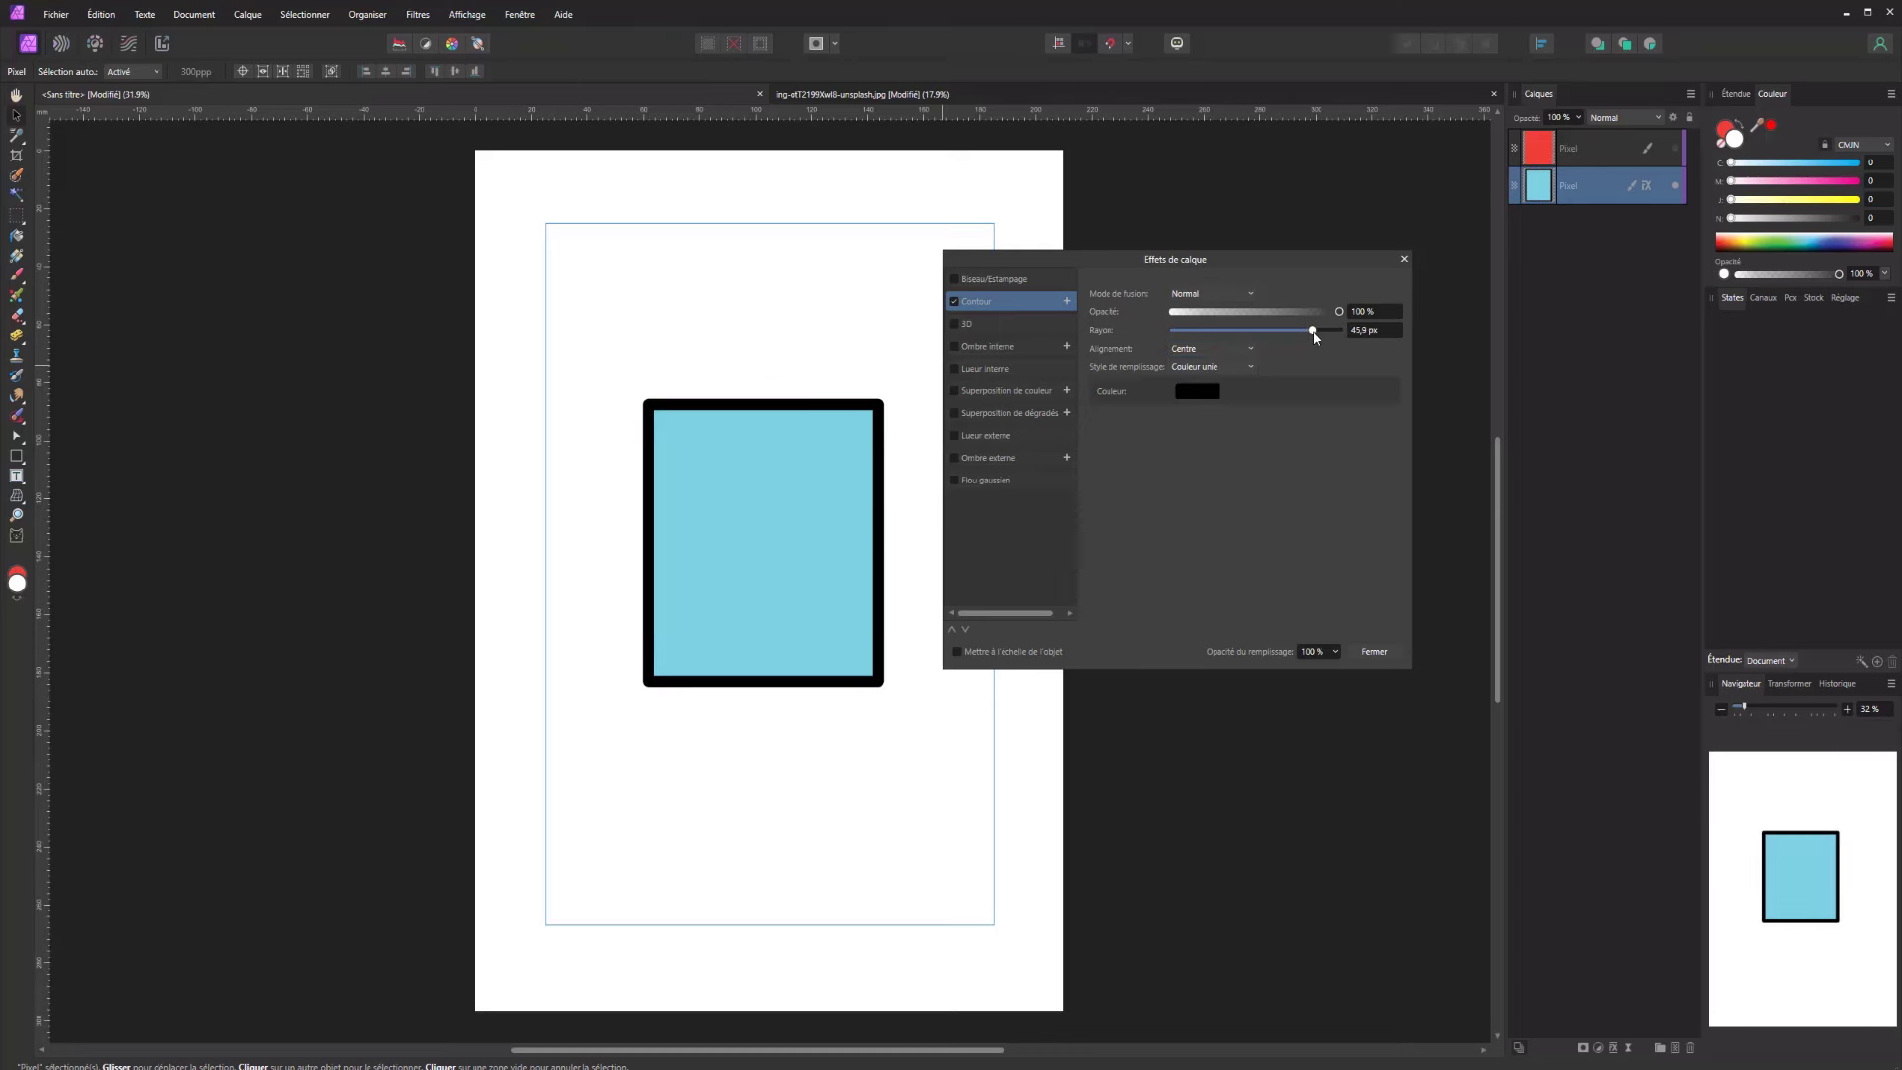
left_click(1209, 349)
left_click(1190, 368)
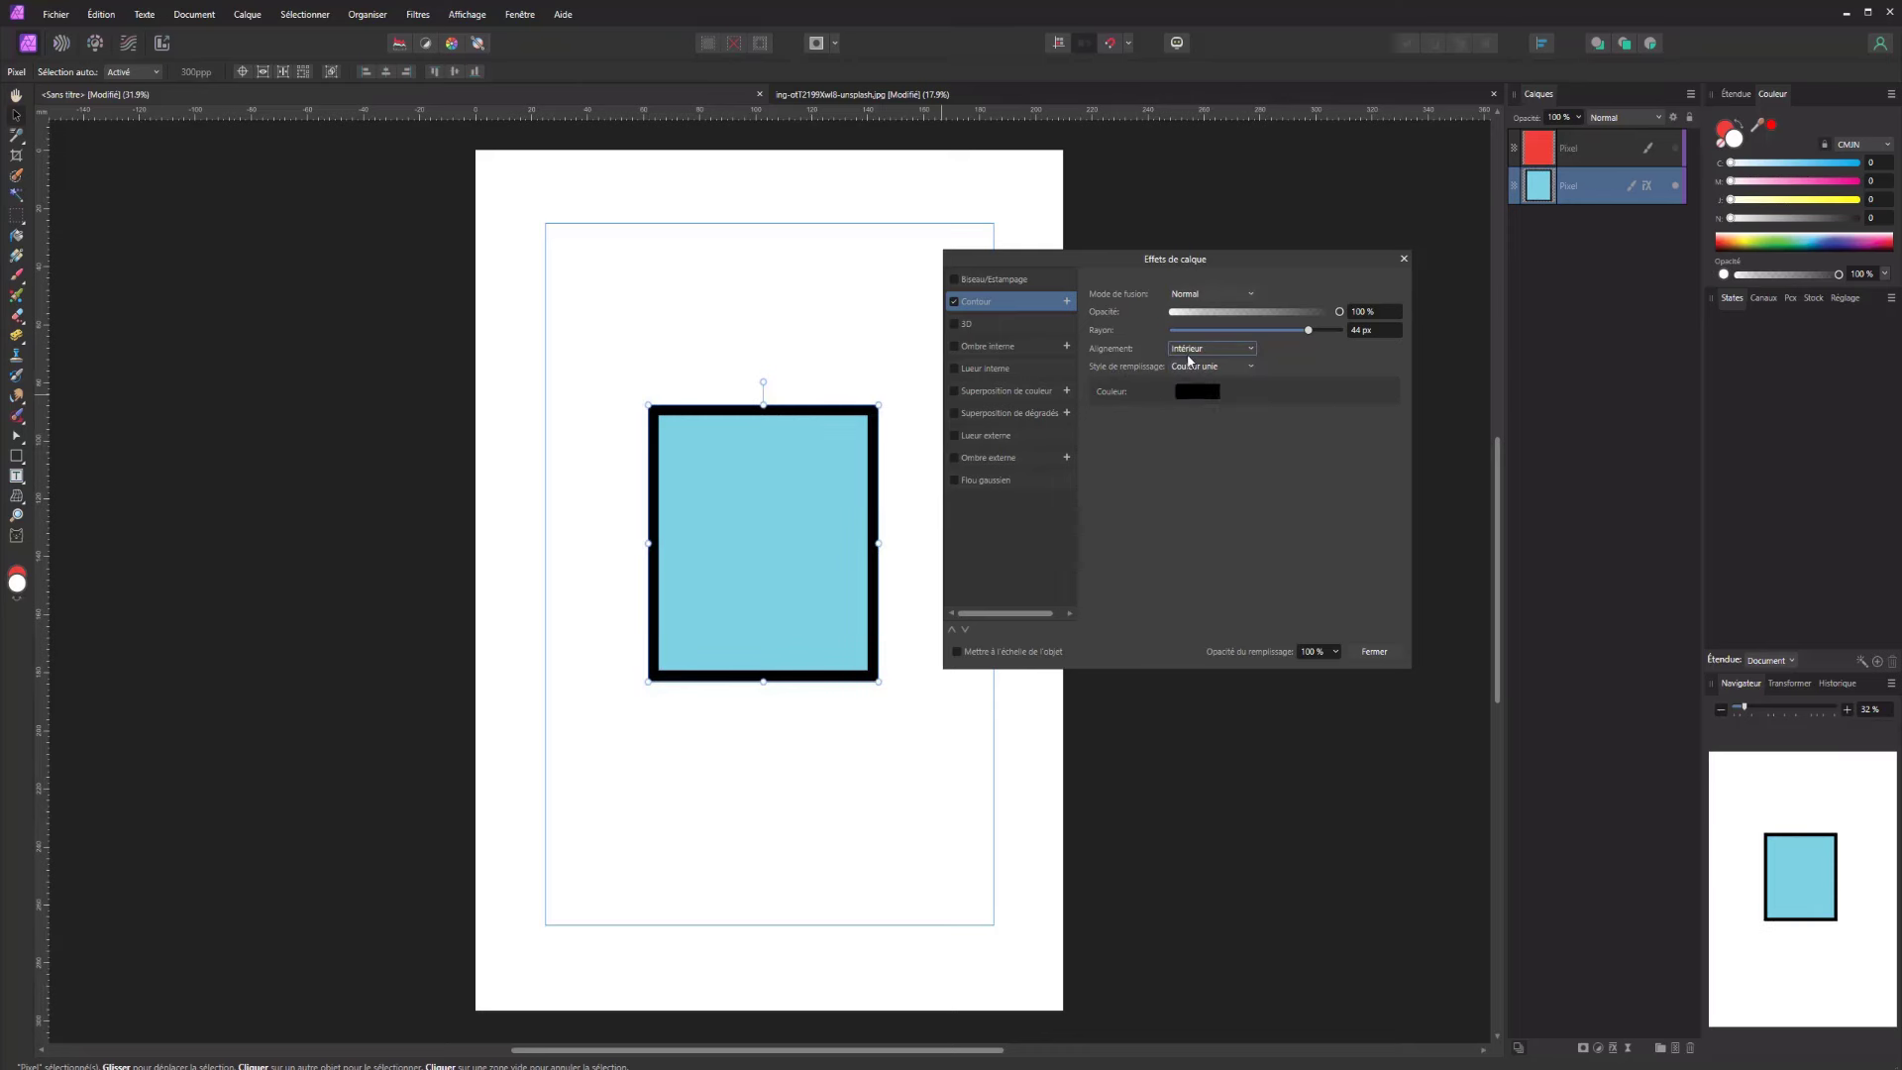
left_click(1192, 350)
left_click(1203, 354)
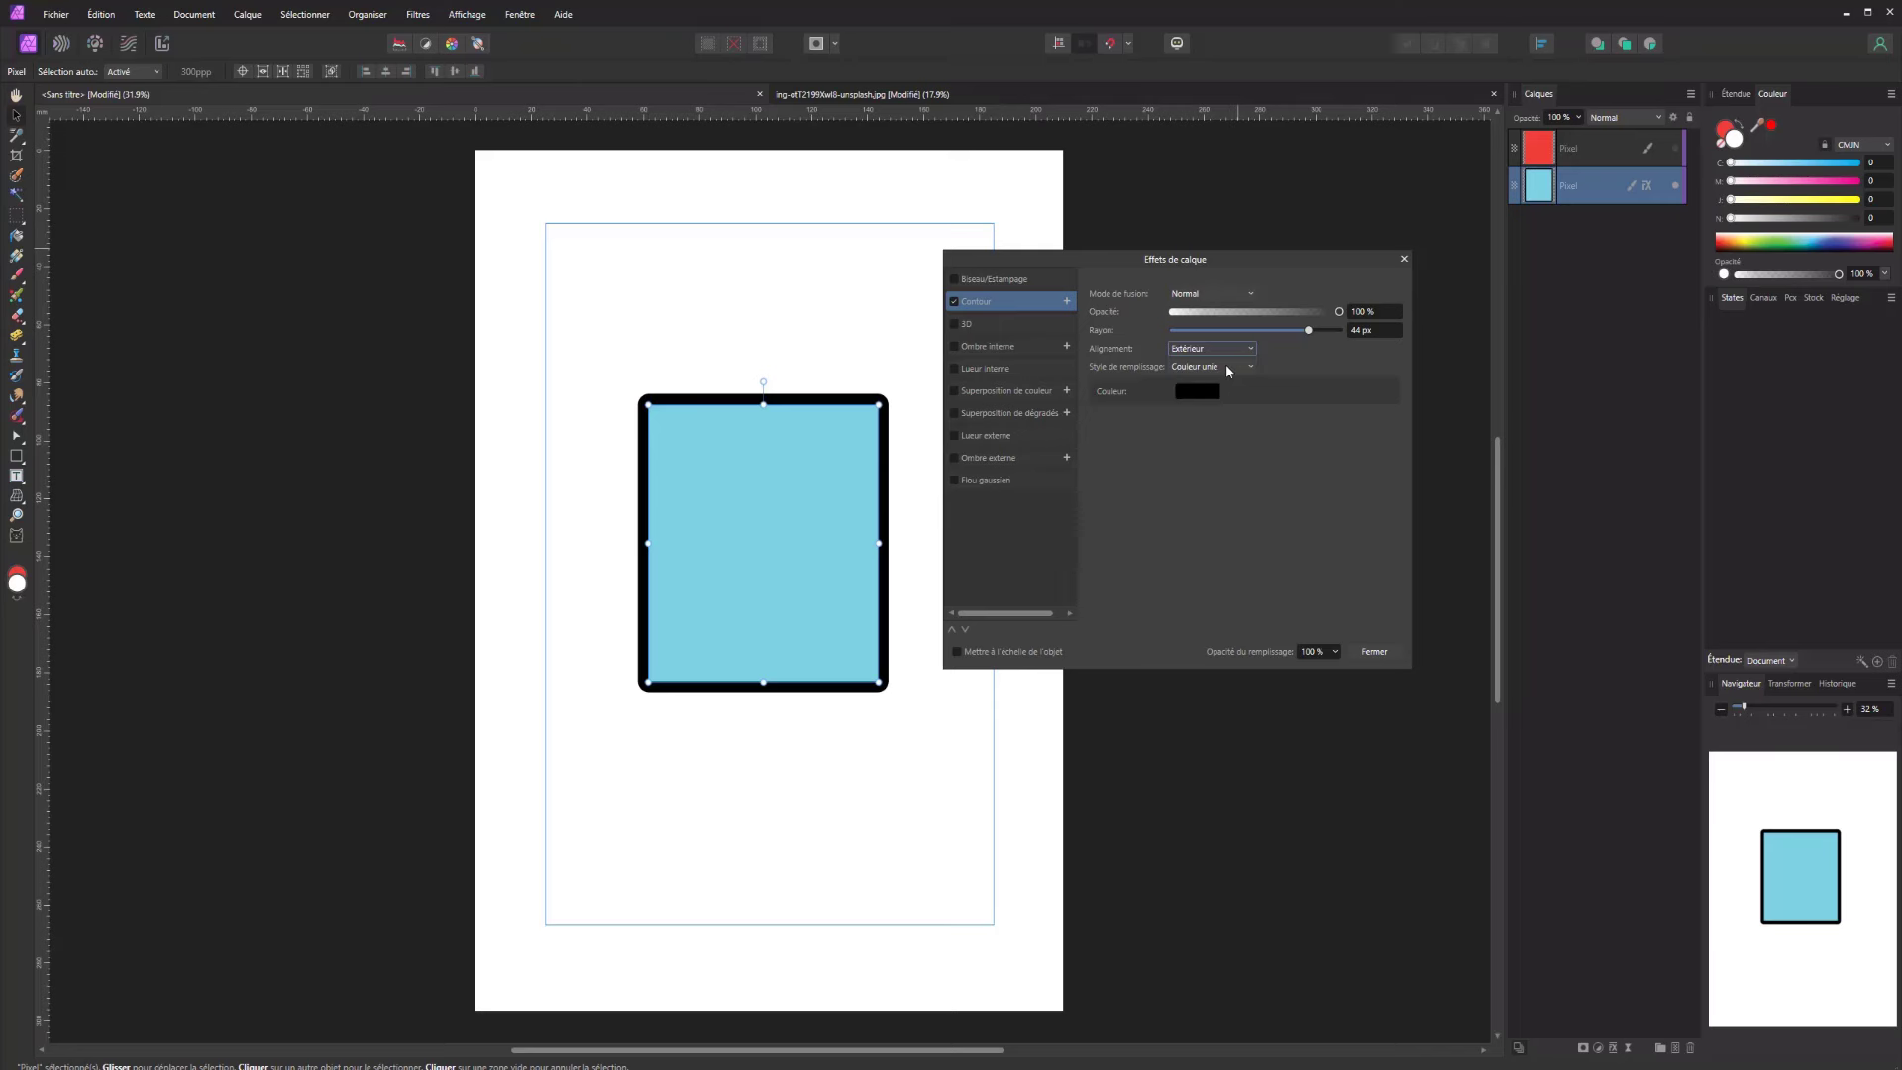
Preview the outline opacity at 6 % and back at 100 %, and recolour the outline green with CMYK 72, 31, 67, 0
left_click(1182, 311)
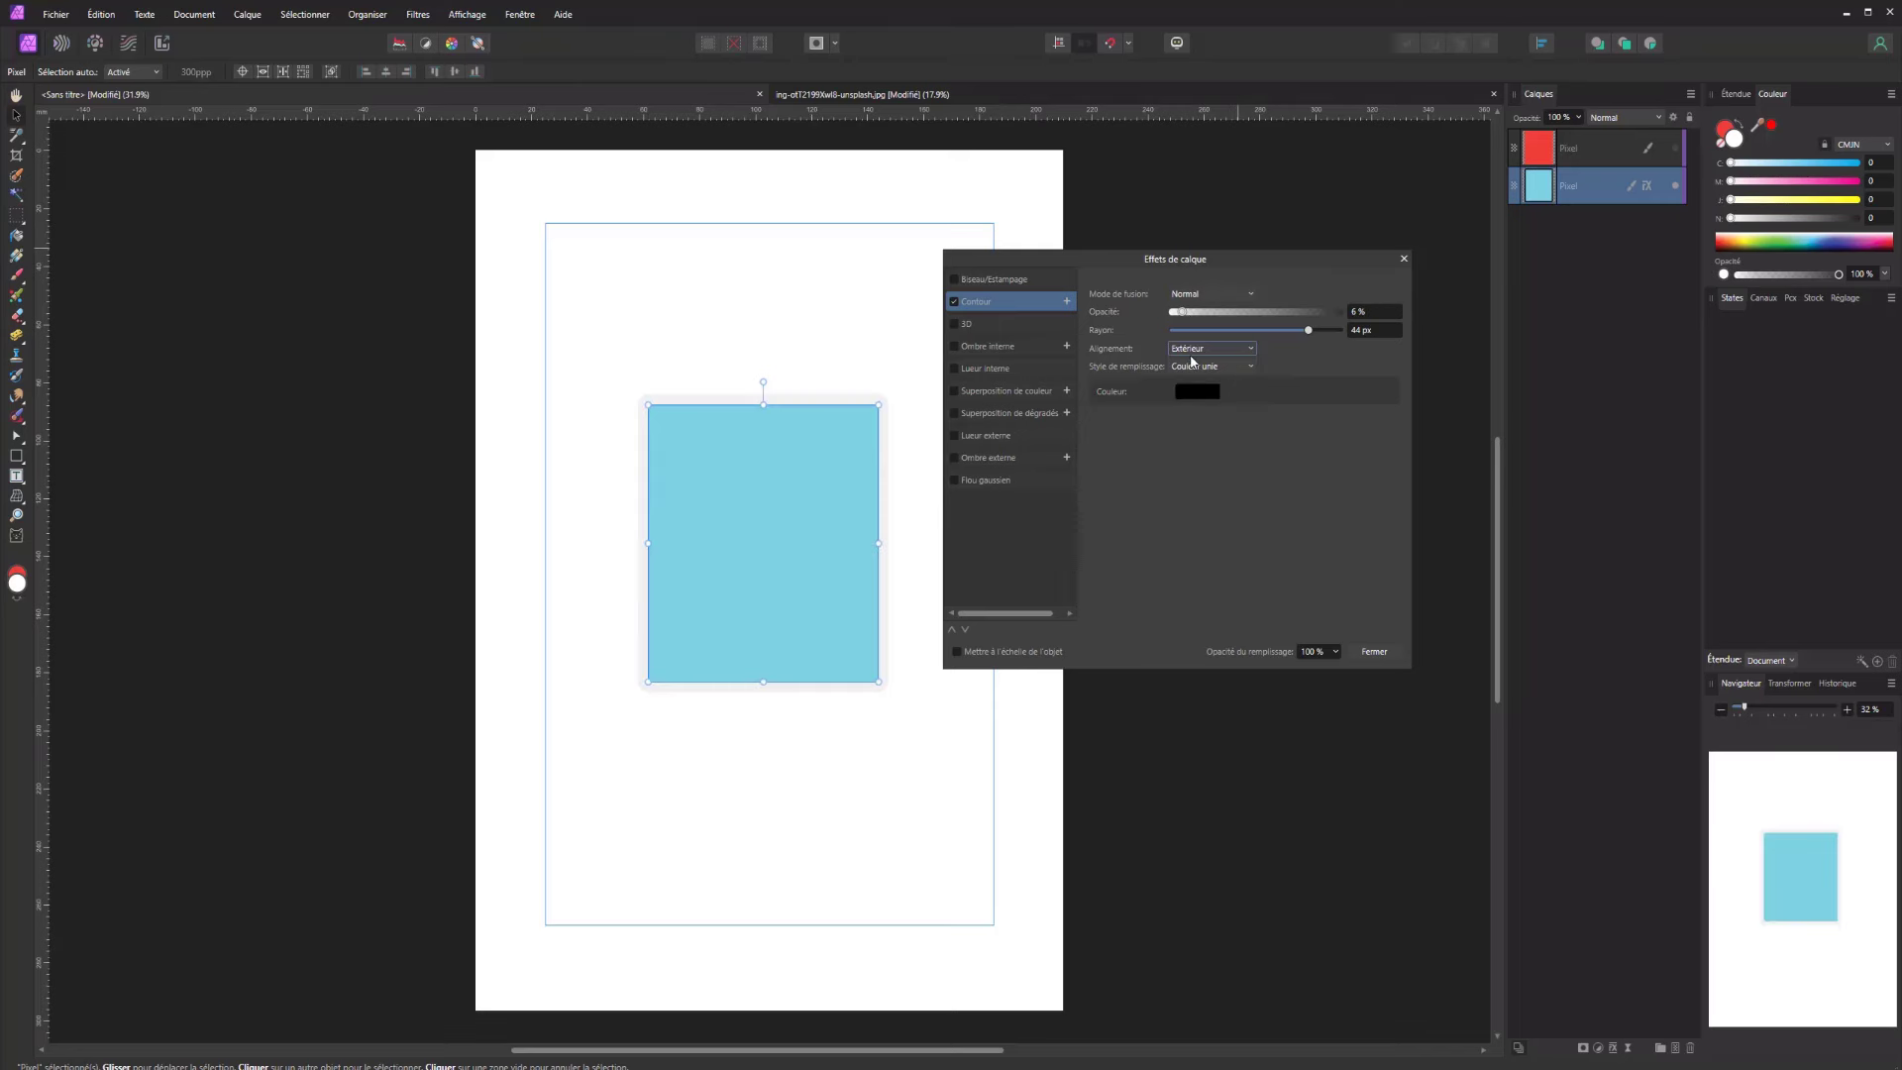
left_click_drag(1232, 314, 1342, 313)
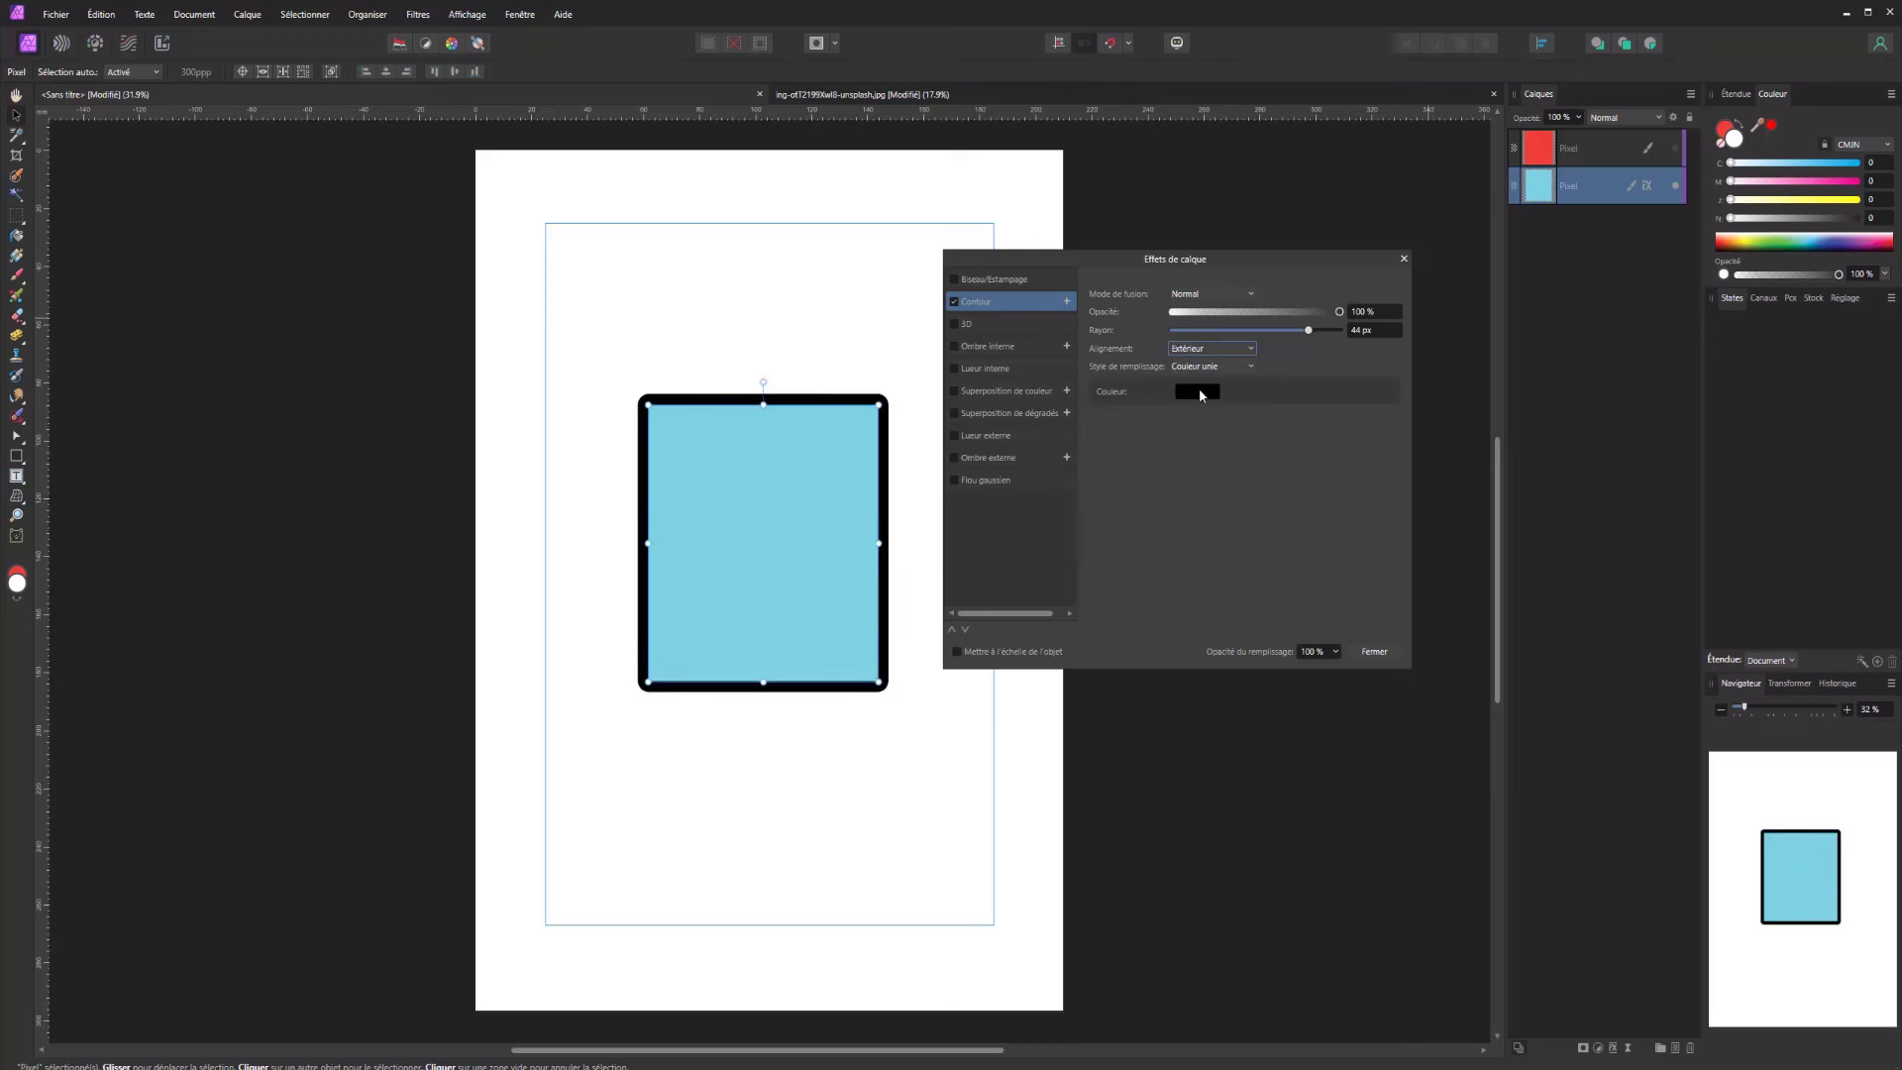
left_click(1186, 396)
left_click(1169, 459)
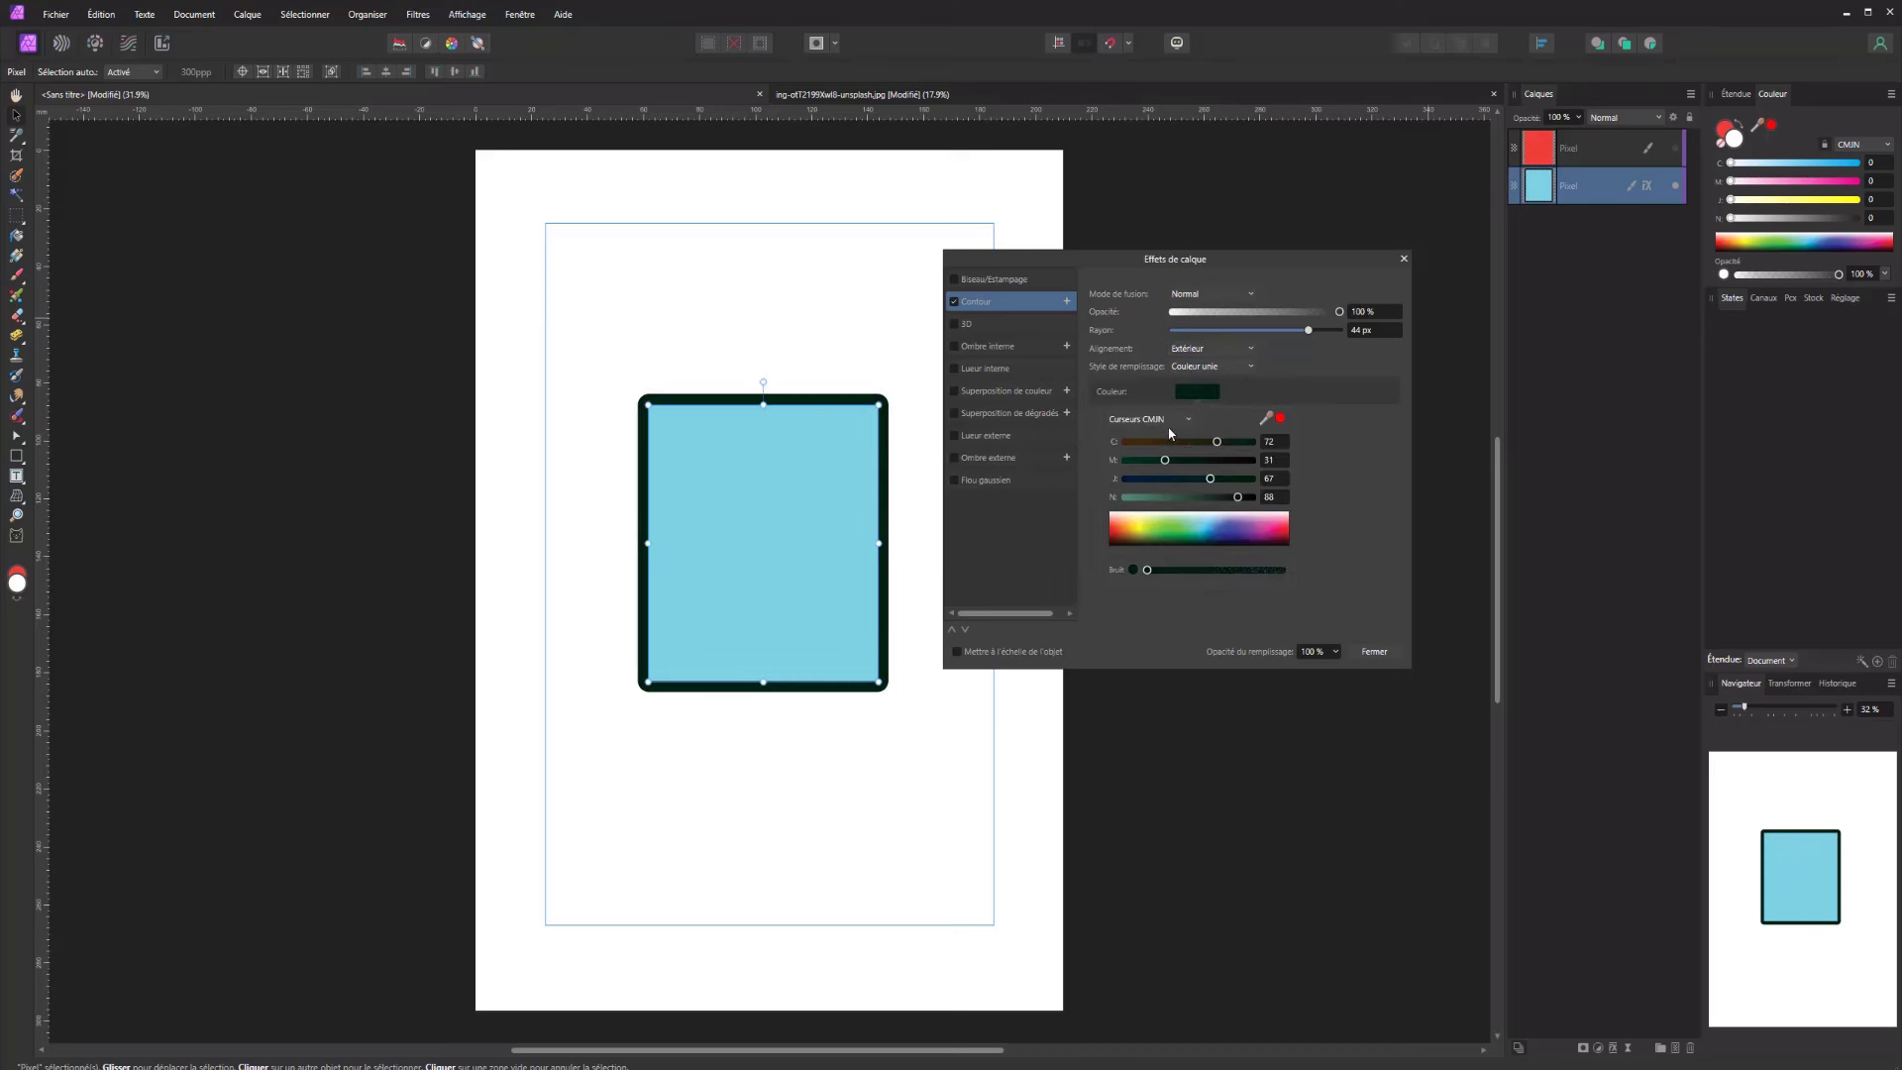
left_click(1152, 497)
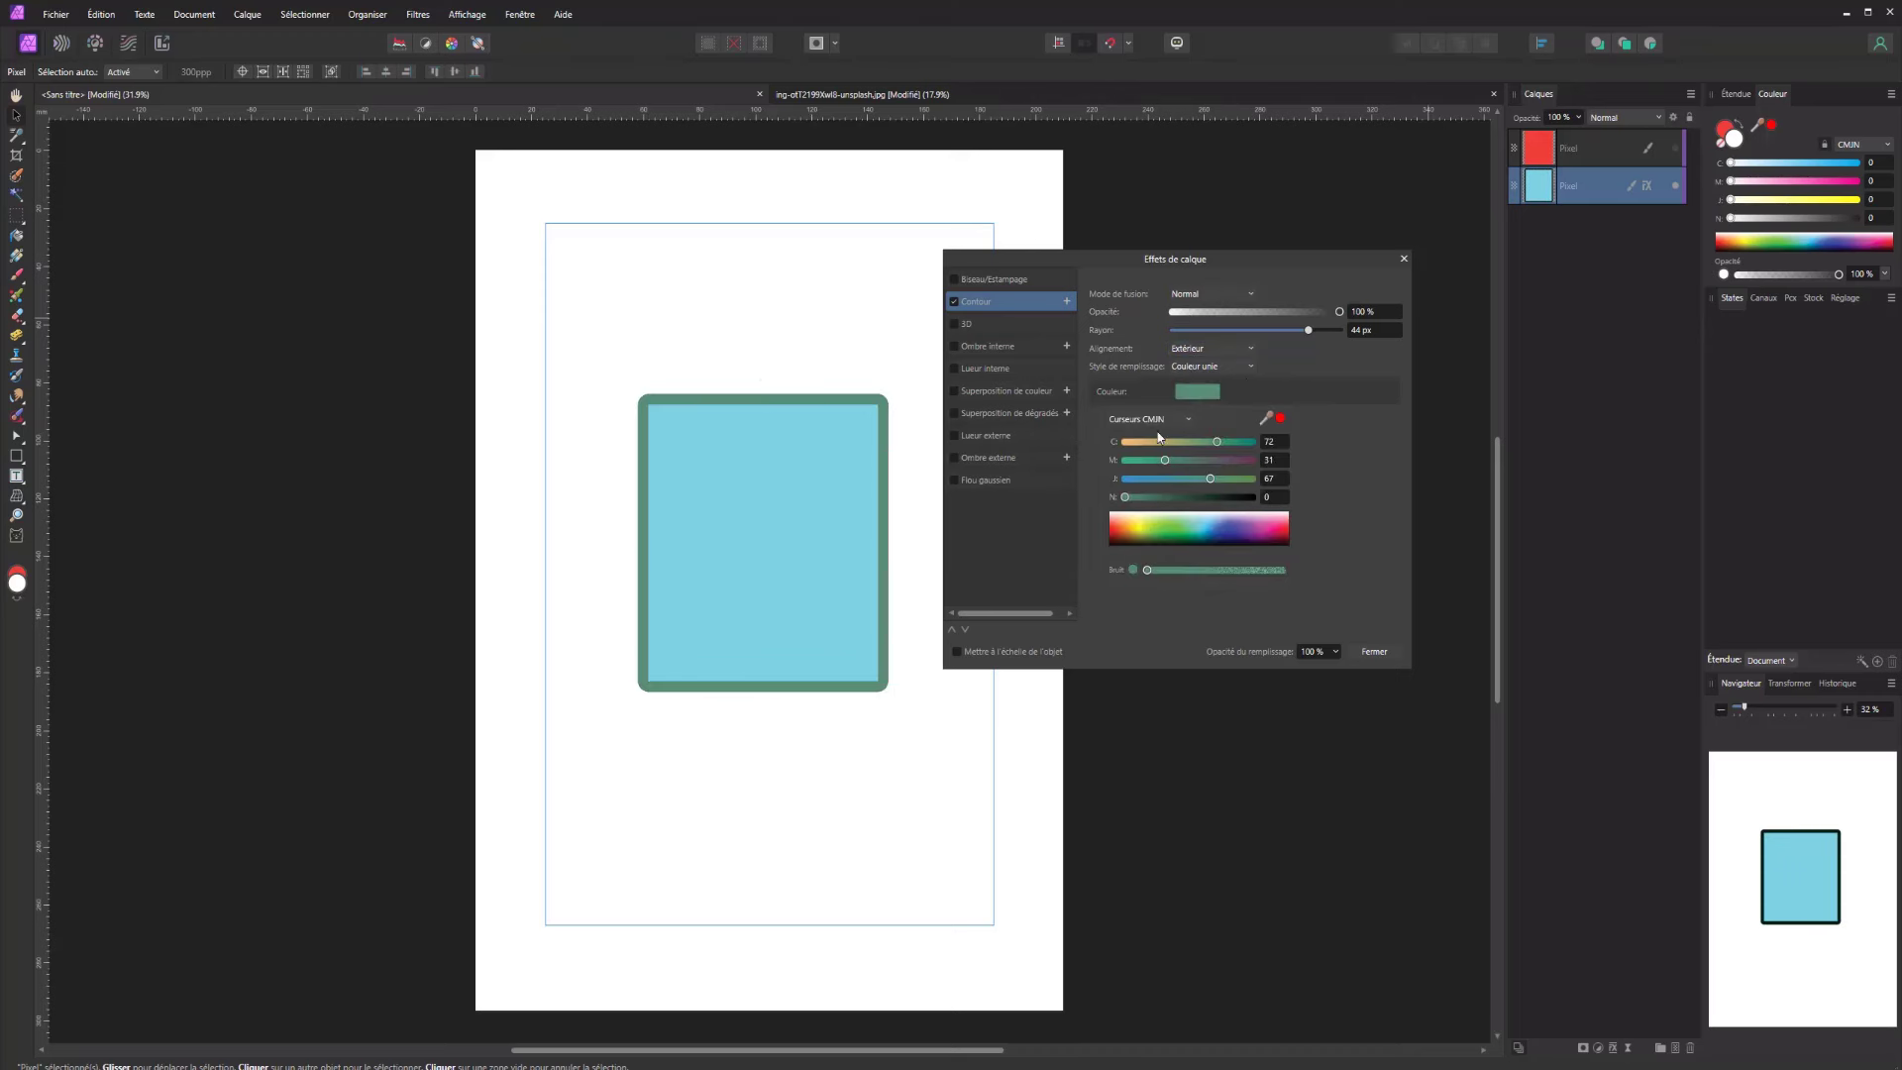
Set the outline's fill style to Contour and open its gradient for editing
left_click(1211, 365)
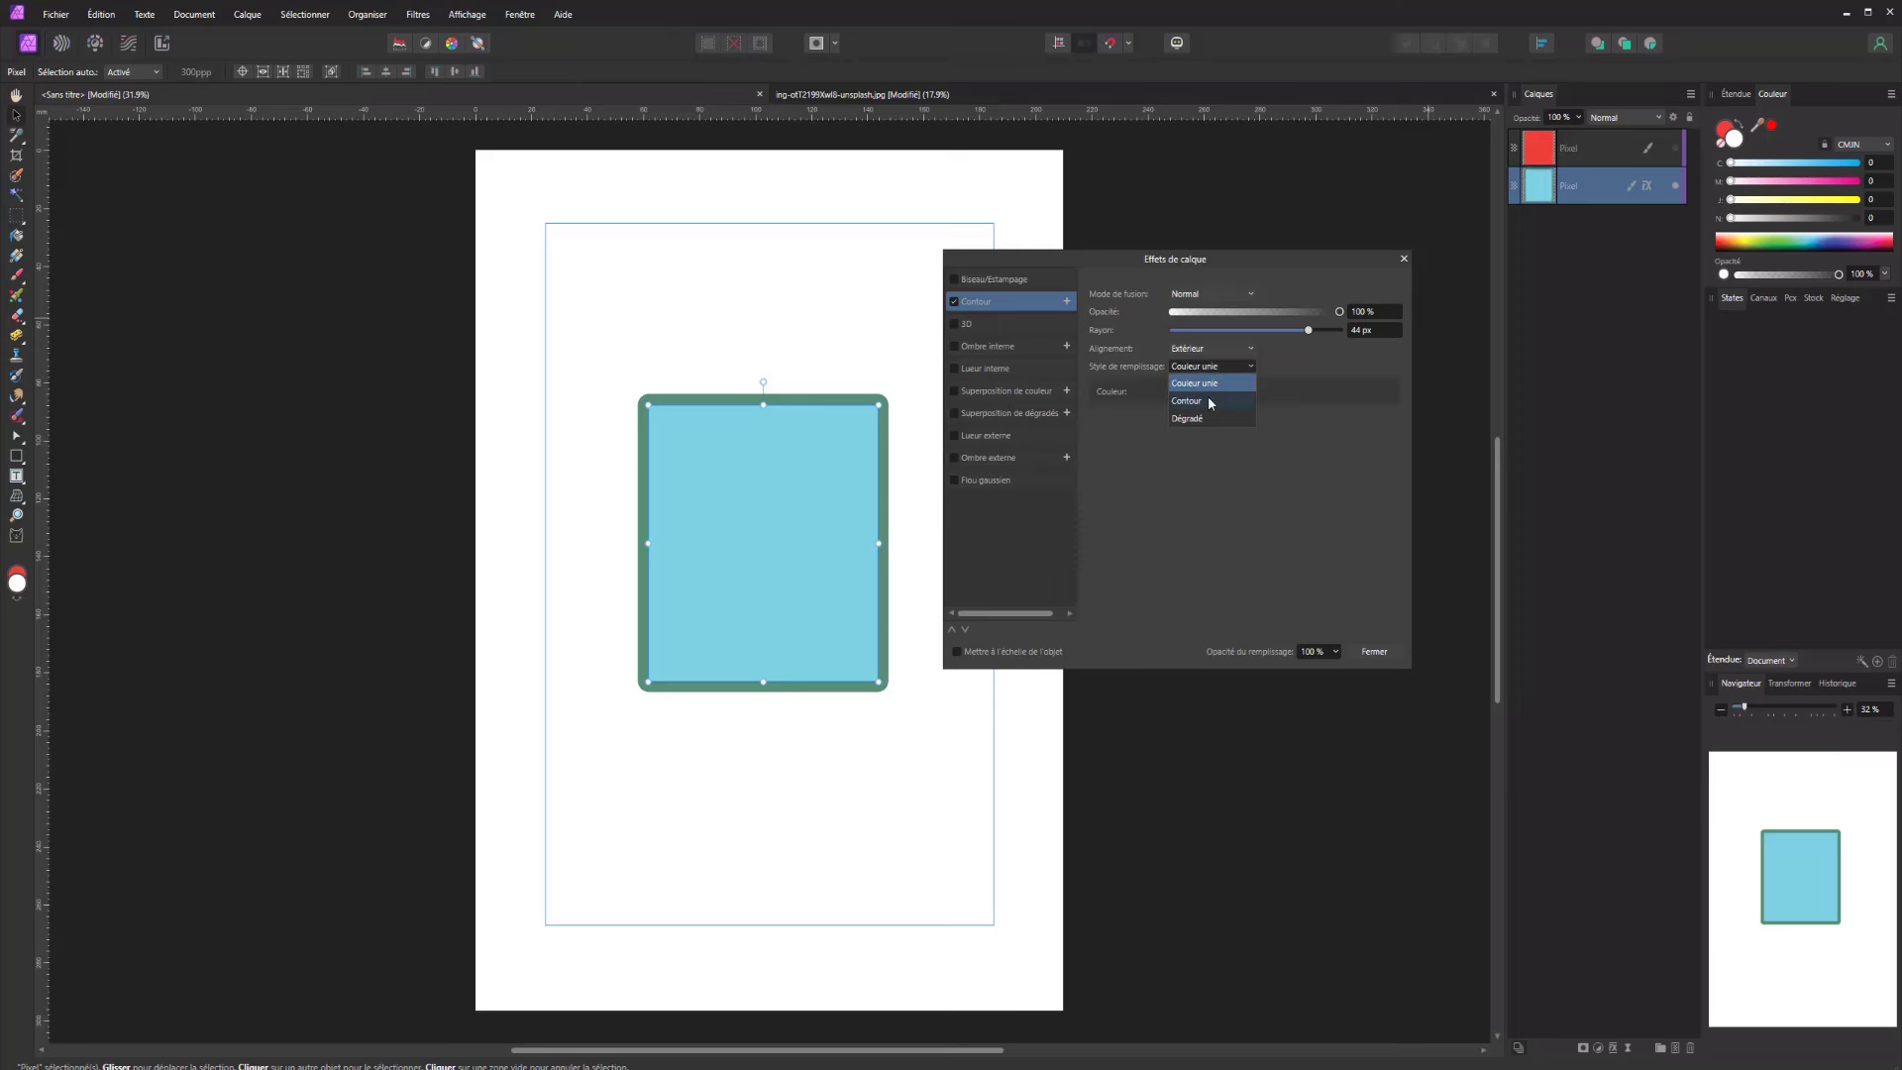
left_click(1210, 402)
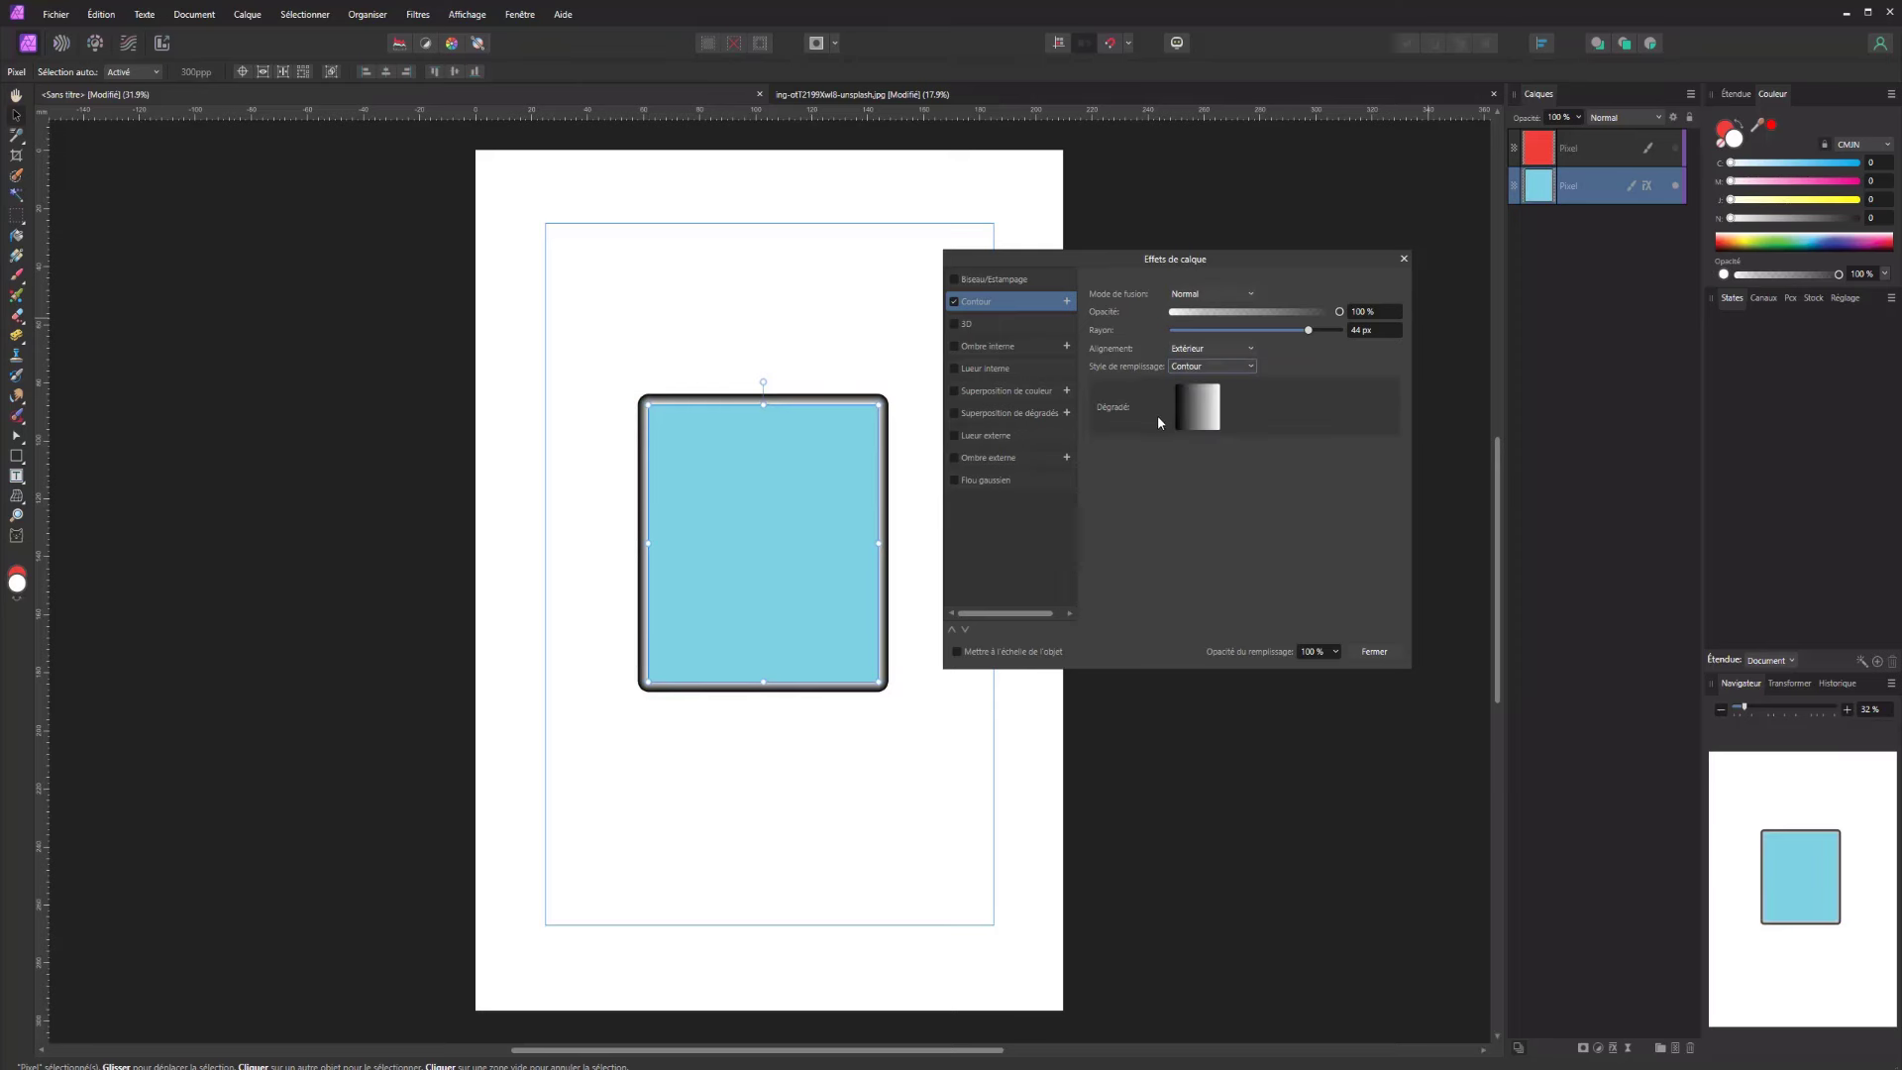
left_click(1209, 366)
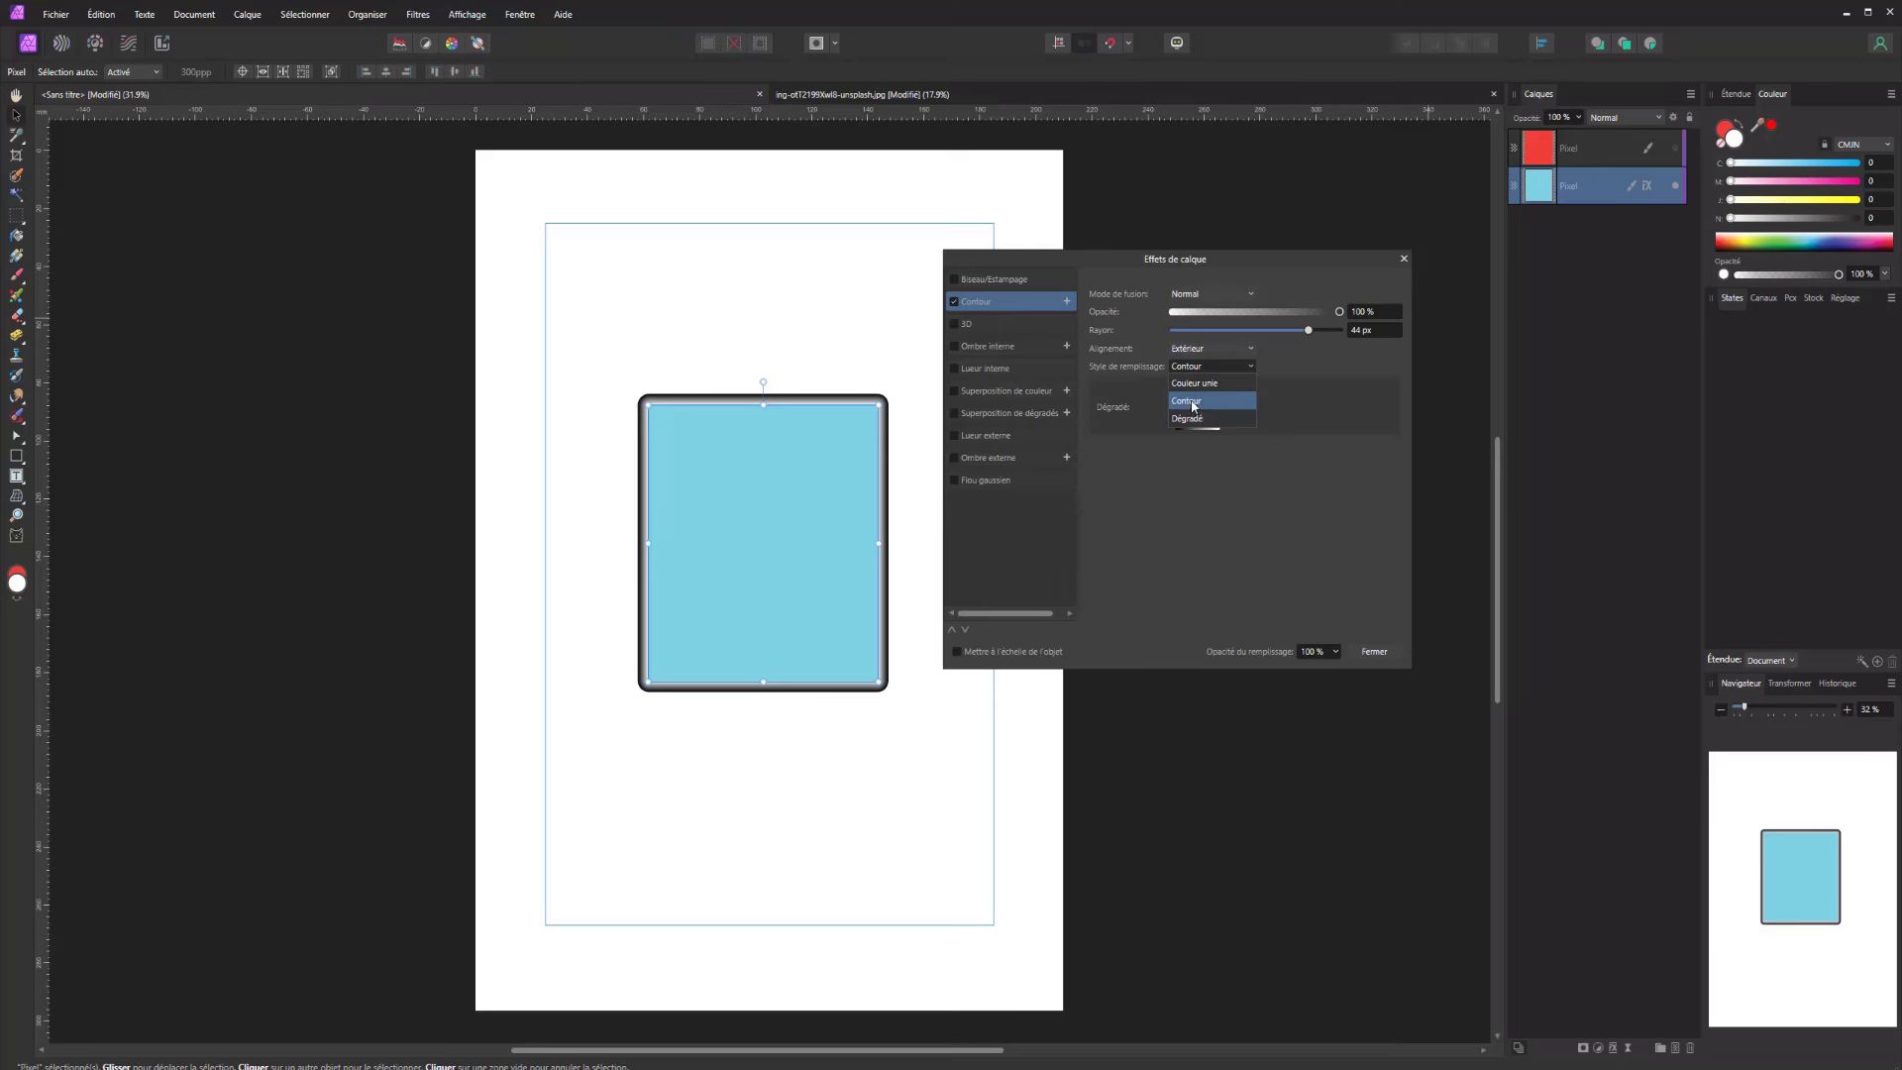
left_click(1194, 406)
left_click(1201, 411)
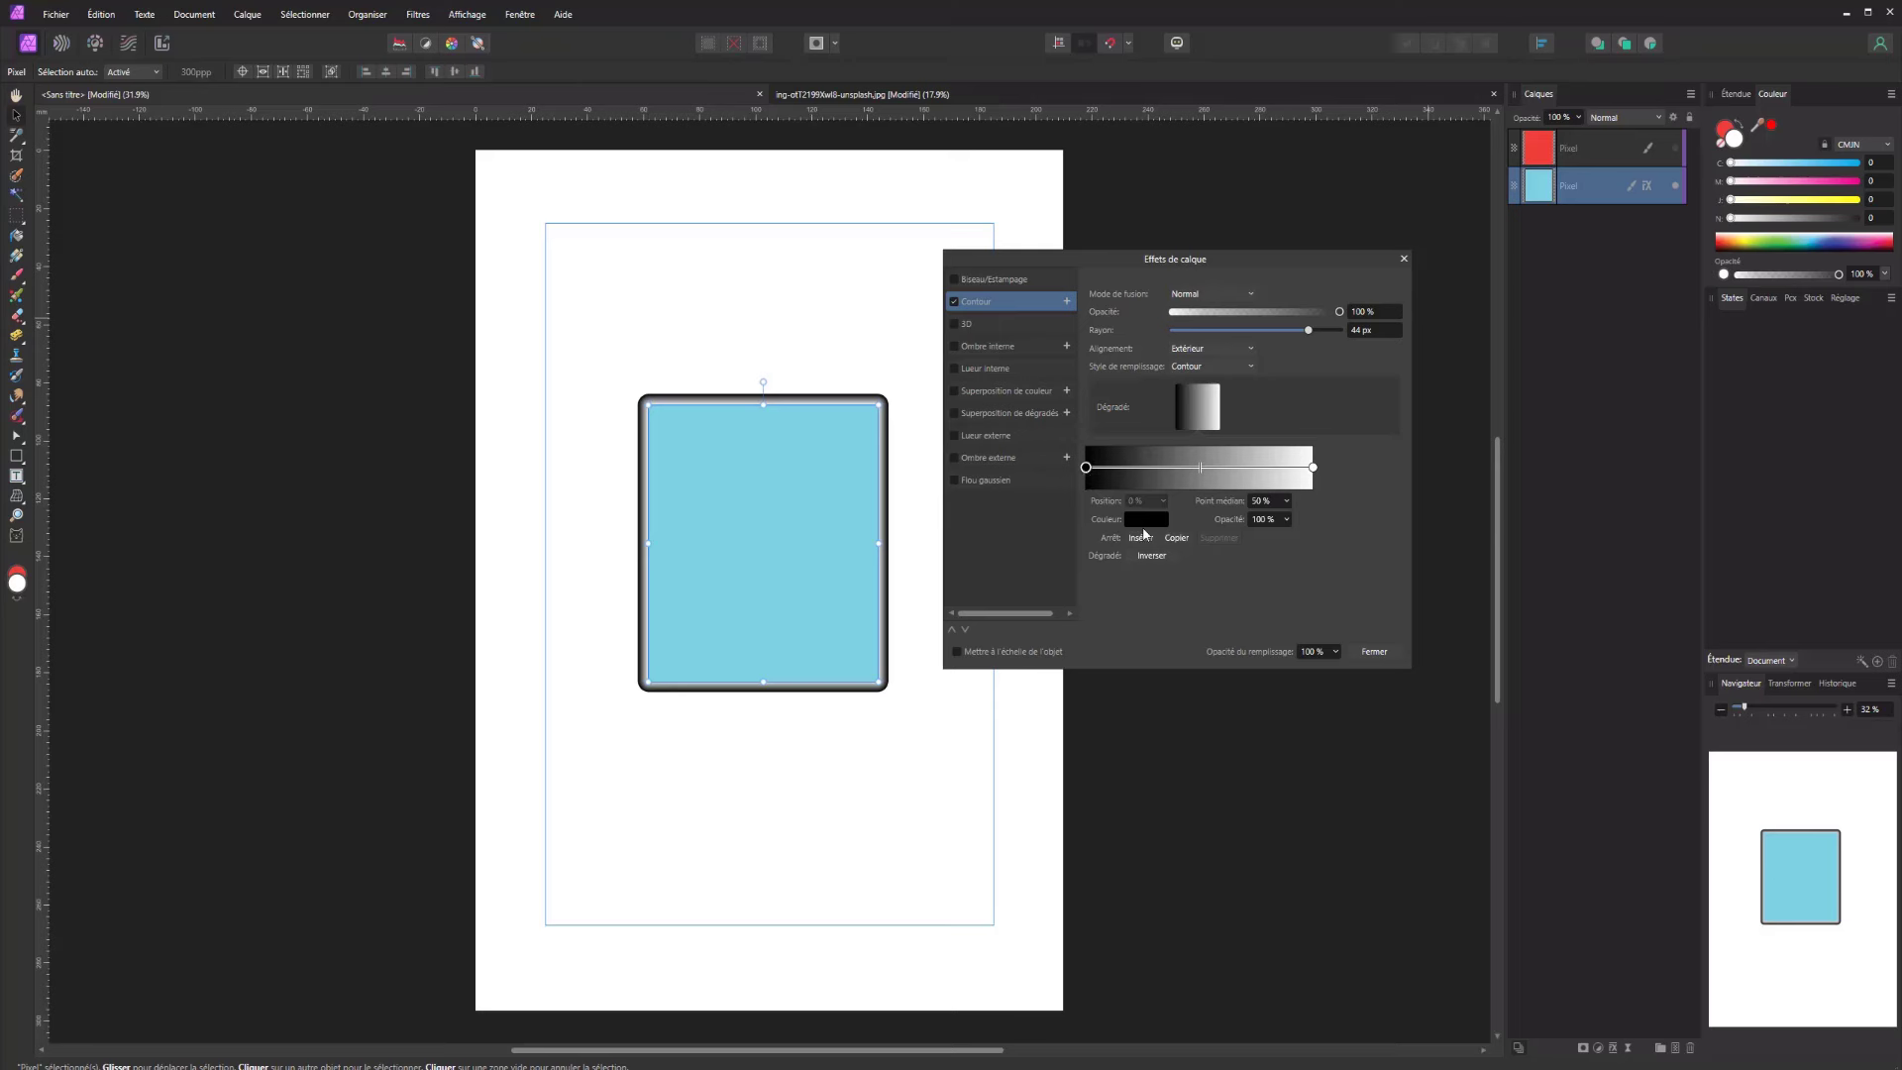
Colour the outline gradient's start stop teal and its end stop magenta with M at 100
left_click(1152, 519)
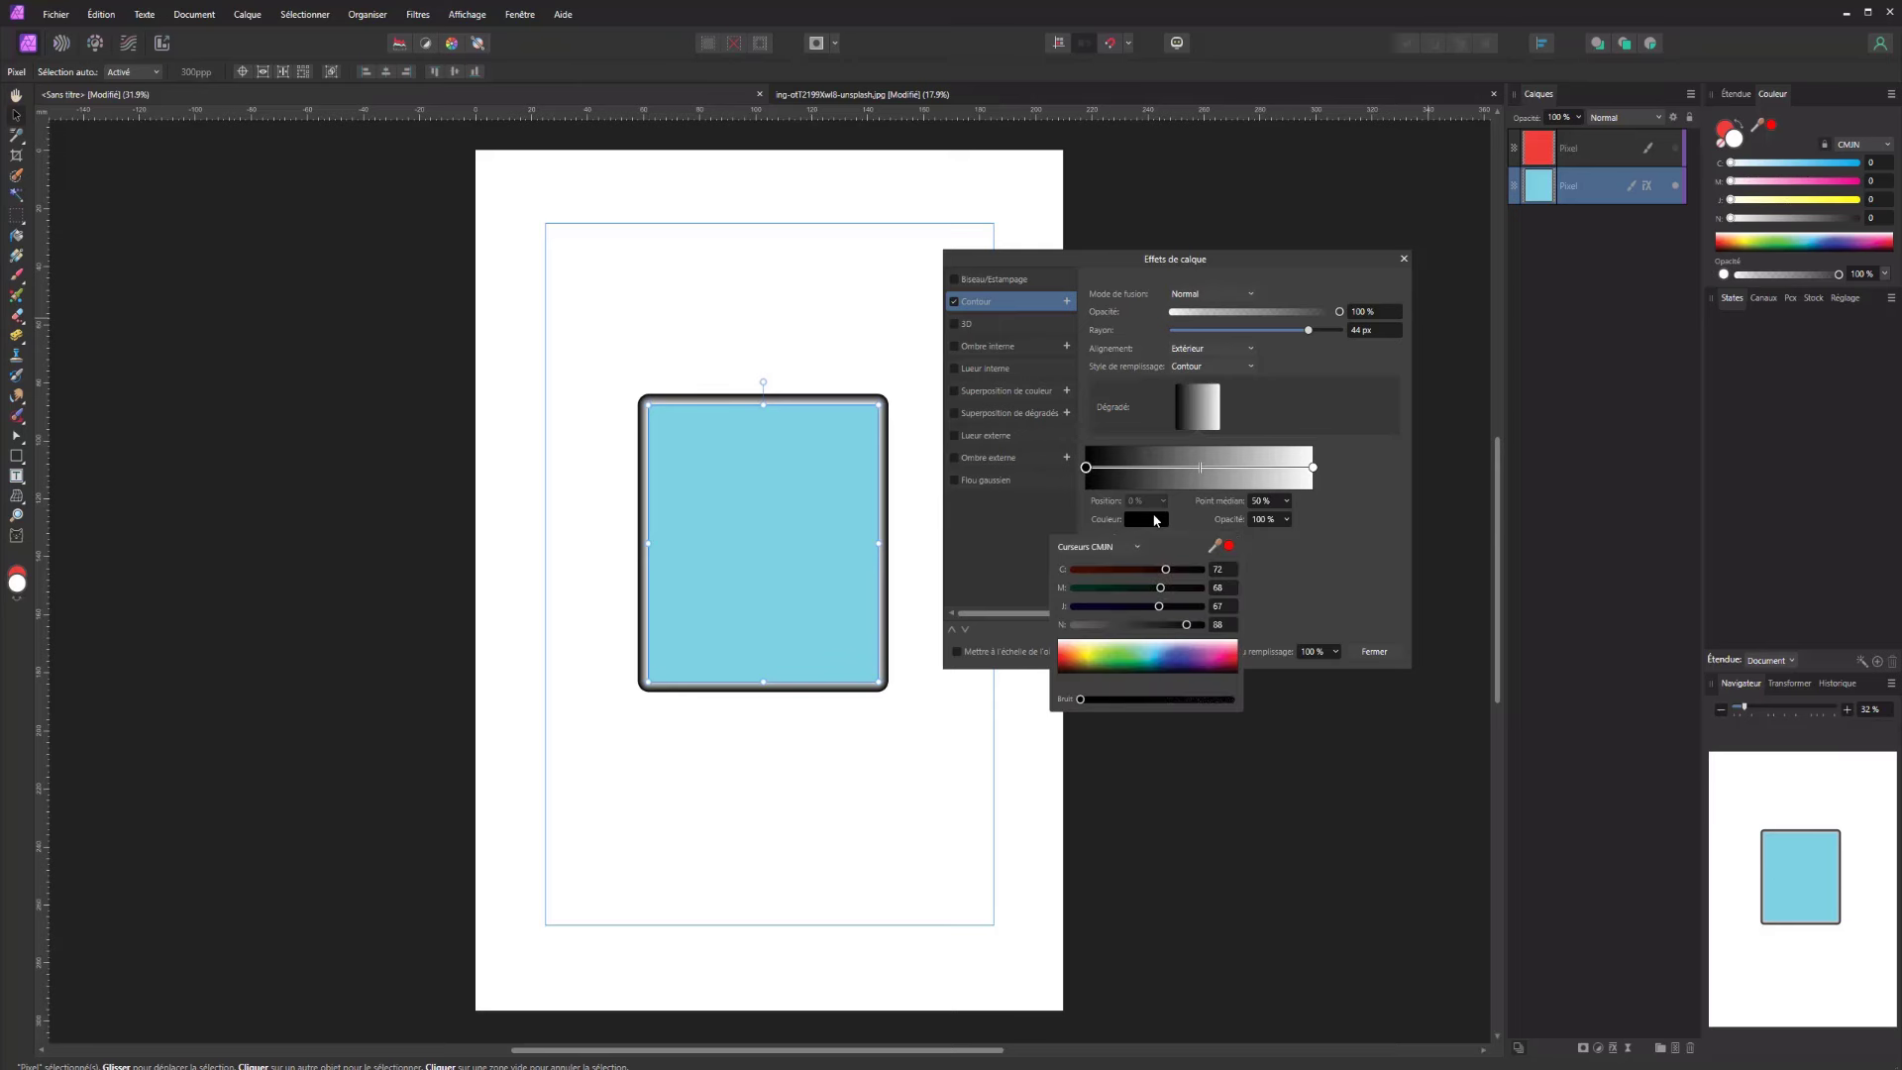
left_click_drag(1130, 656, 1096, 799)
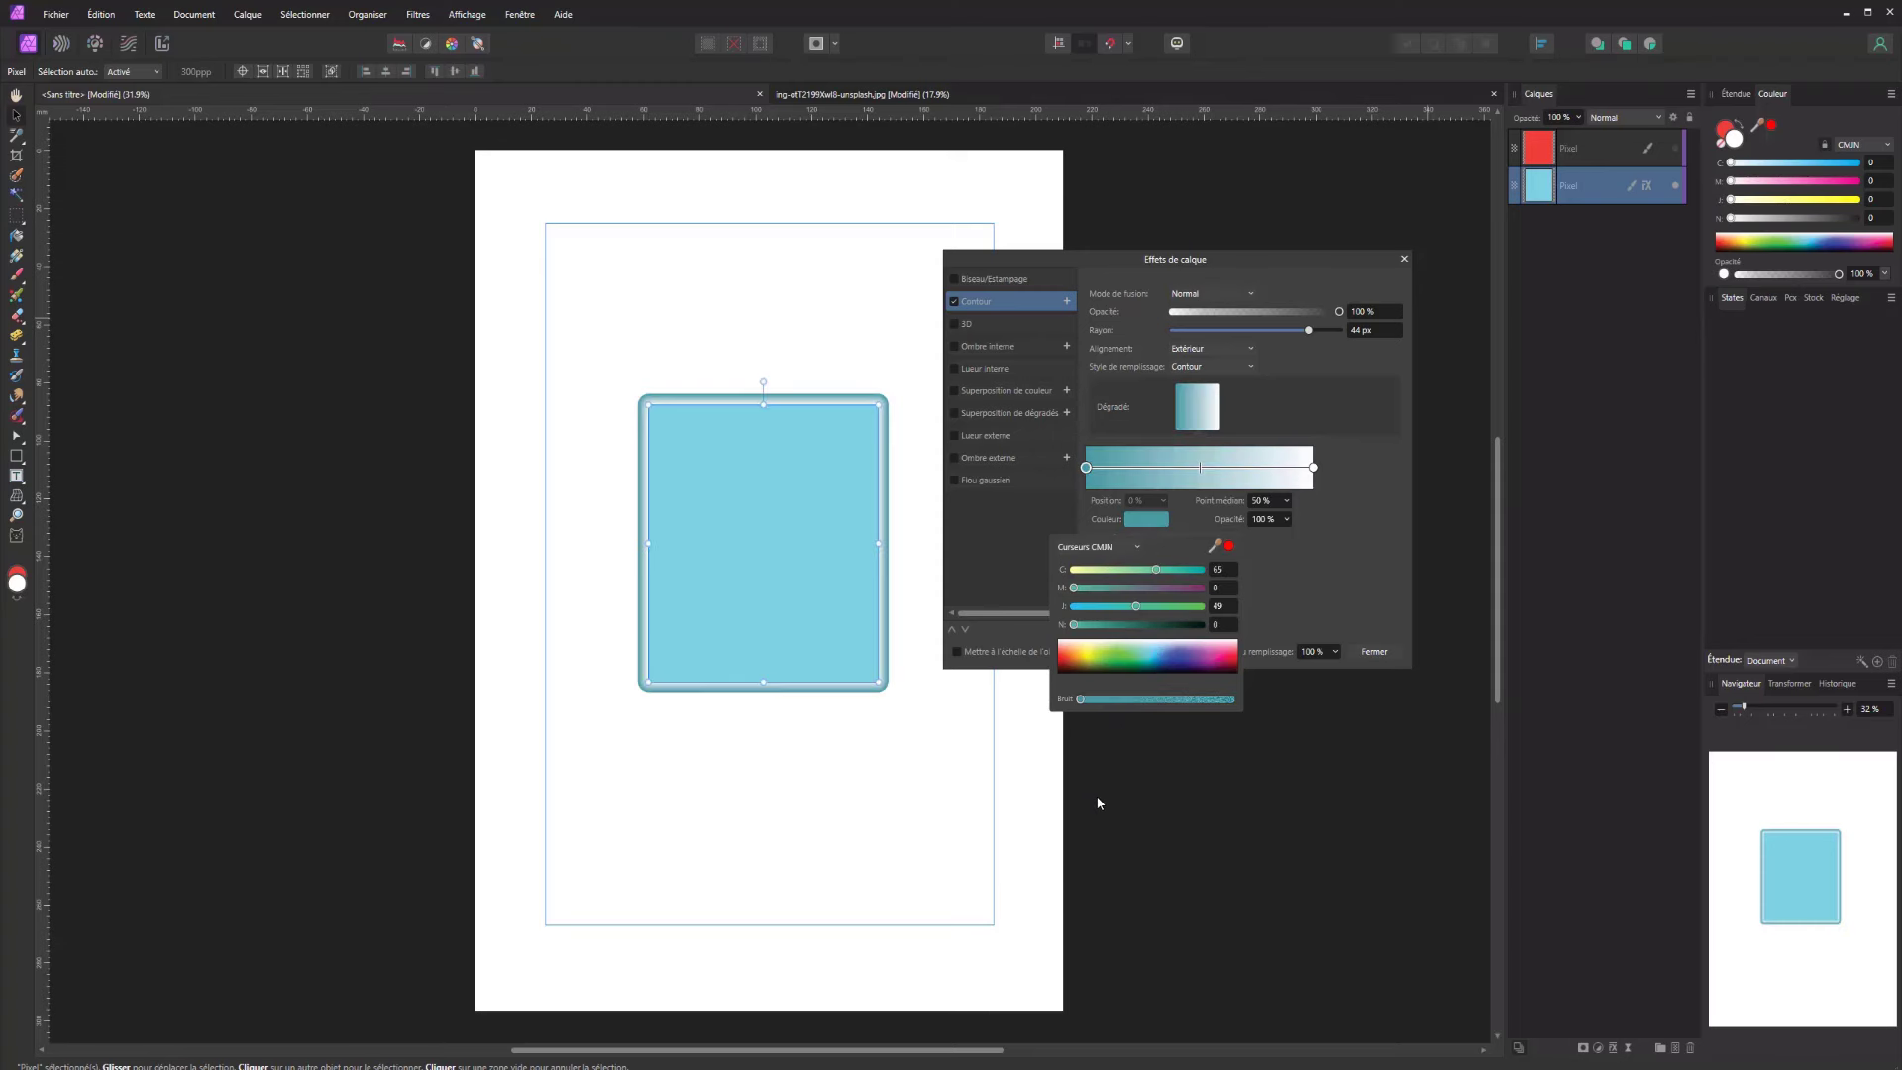
left_click(1303, 476)
left_click(1312, 468)
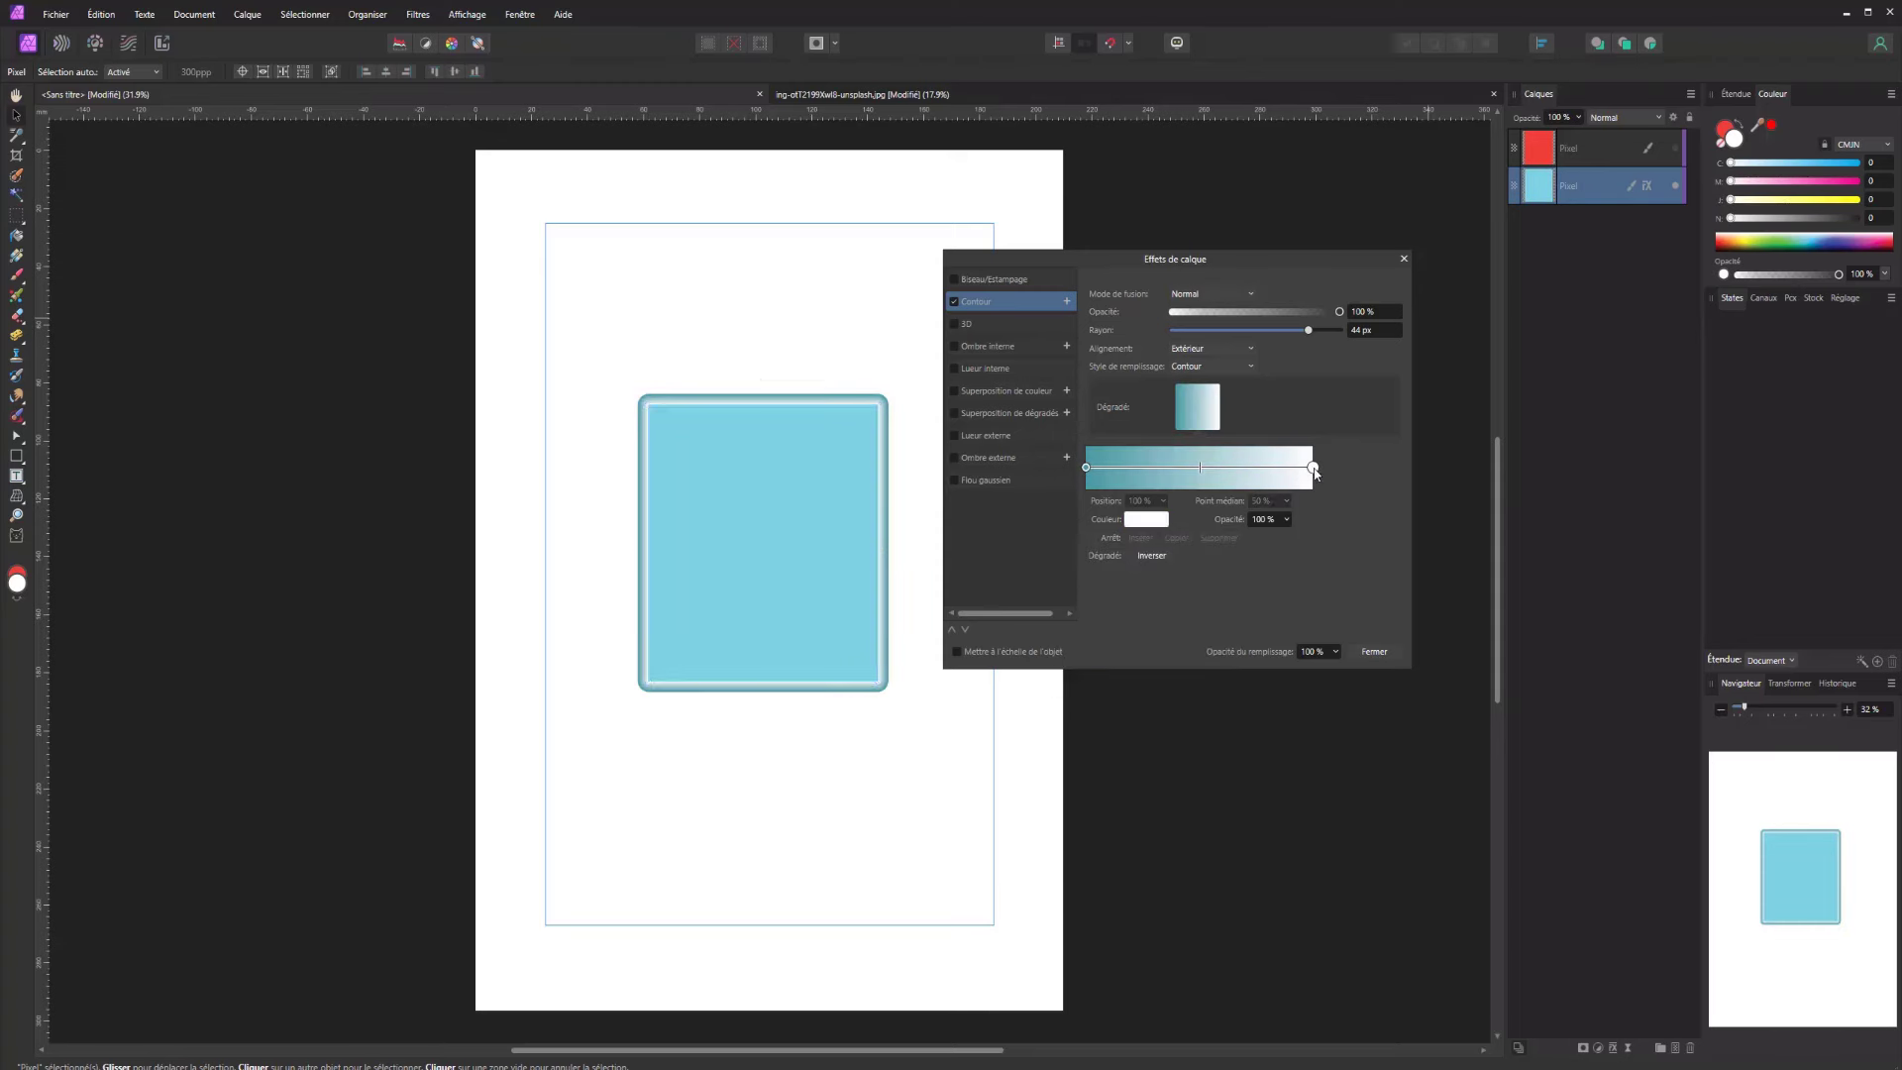
left_click(1149, 521)
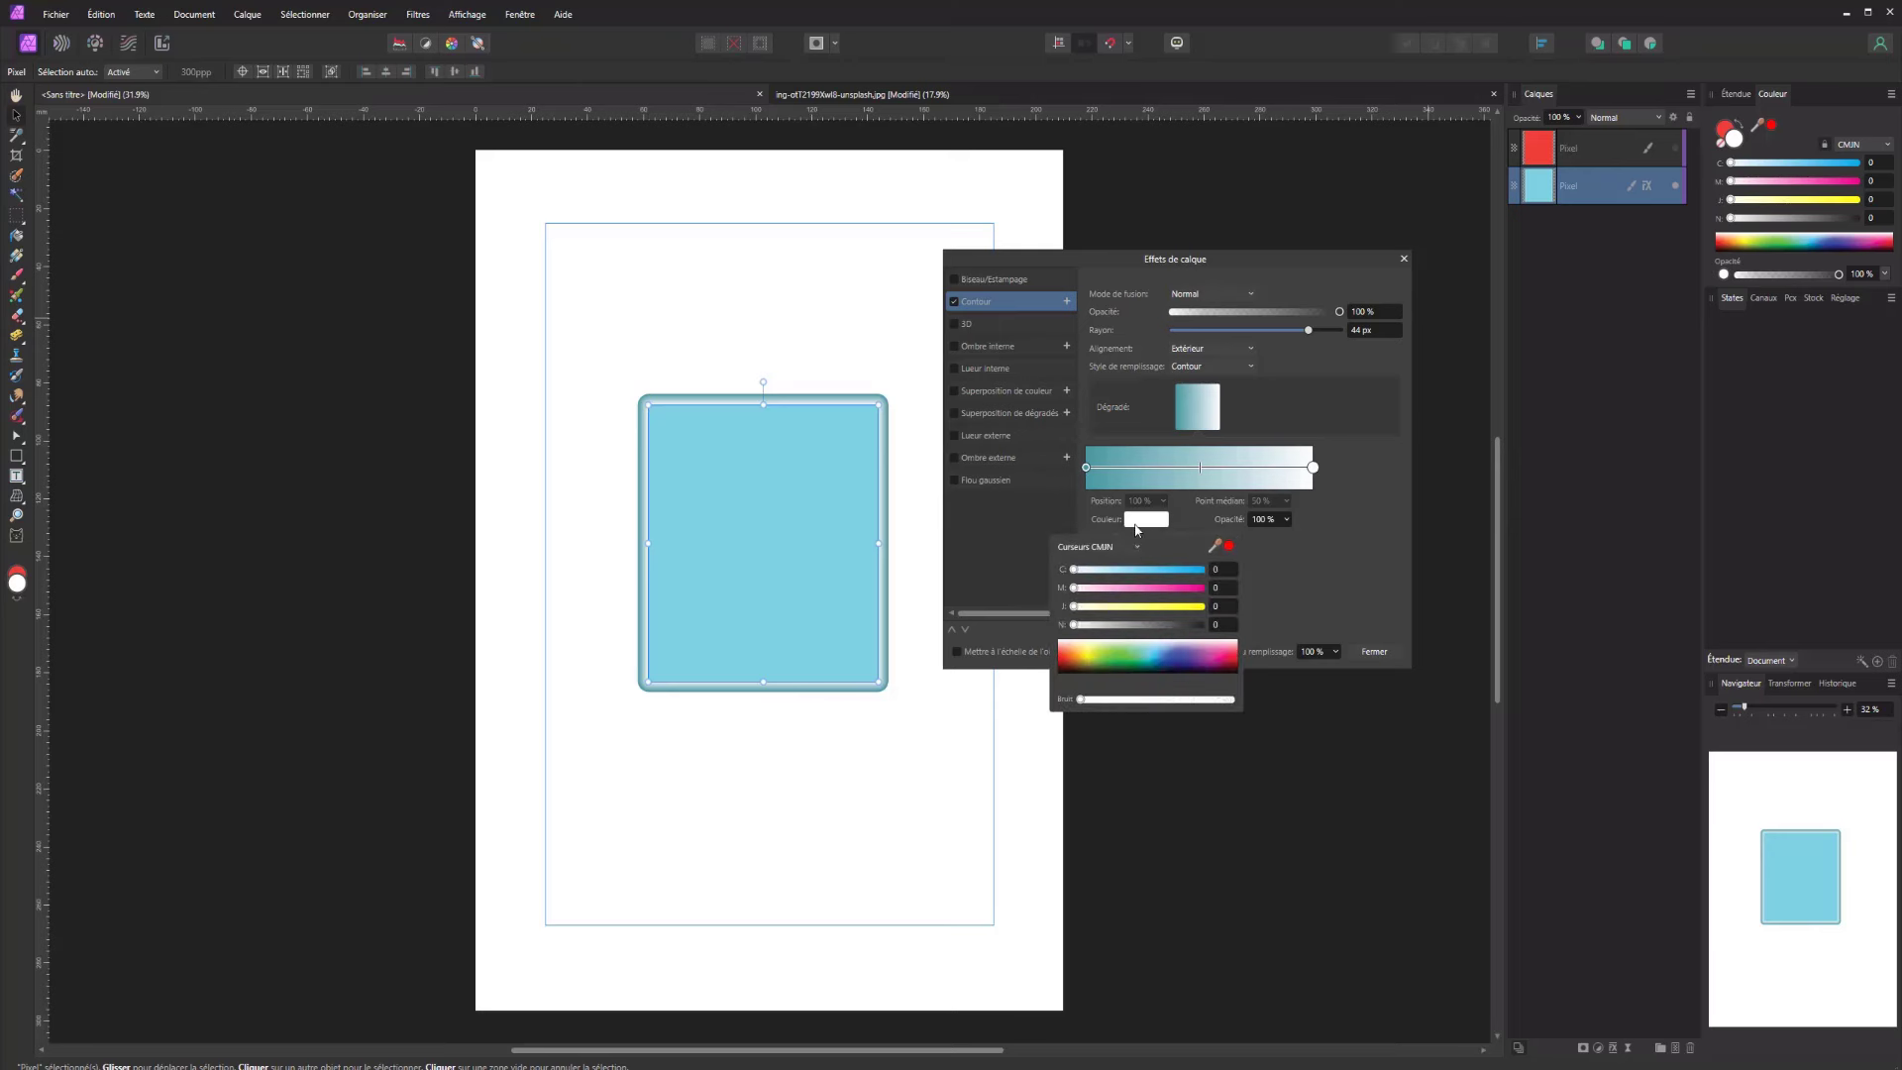
left_click_drag(1139, 571, 985, 555)
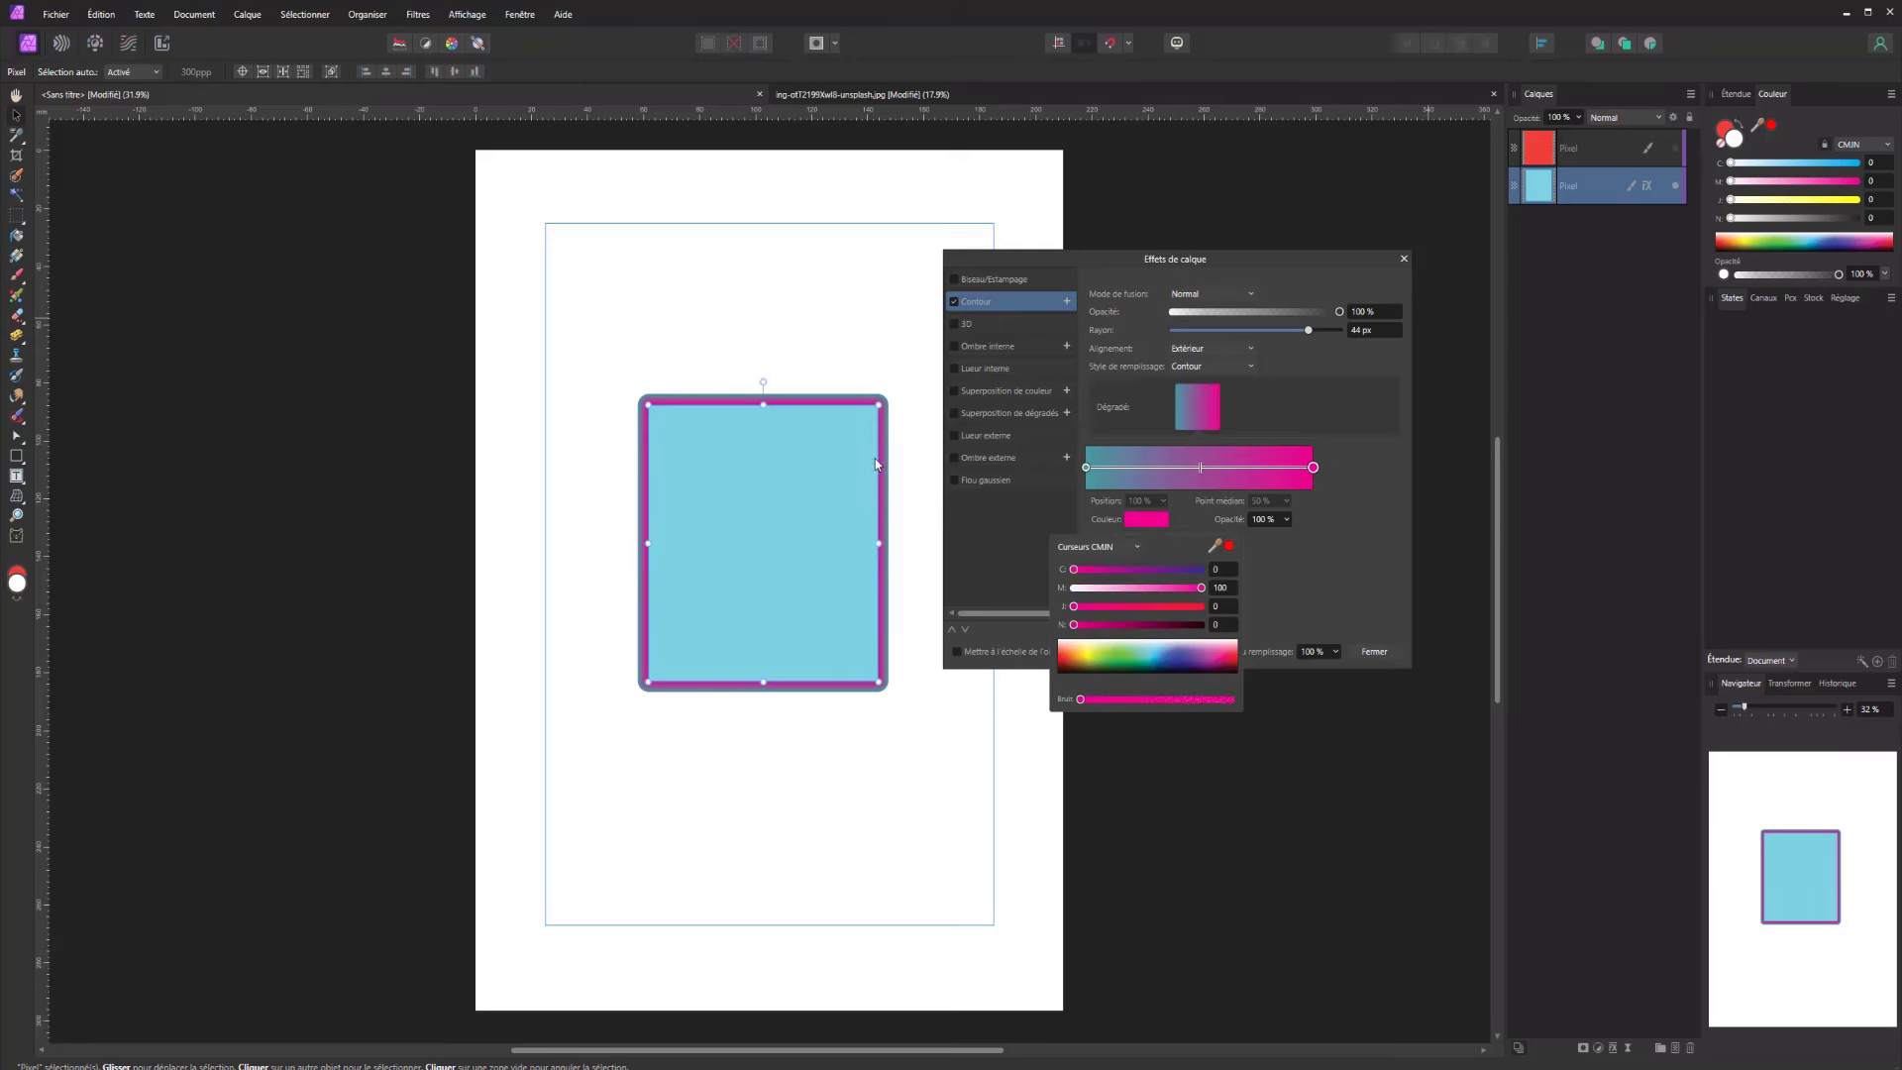
Move the outline gradient's midpoint to 57 % and add a green stop at 39 % with CMYK 54, 0, 100, 0
left_click(1202, 467)
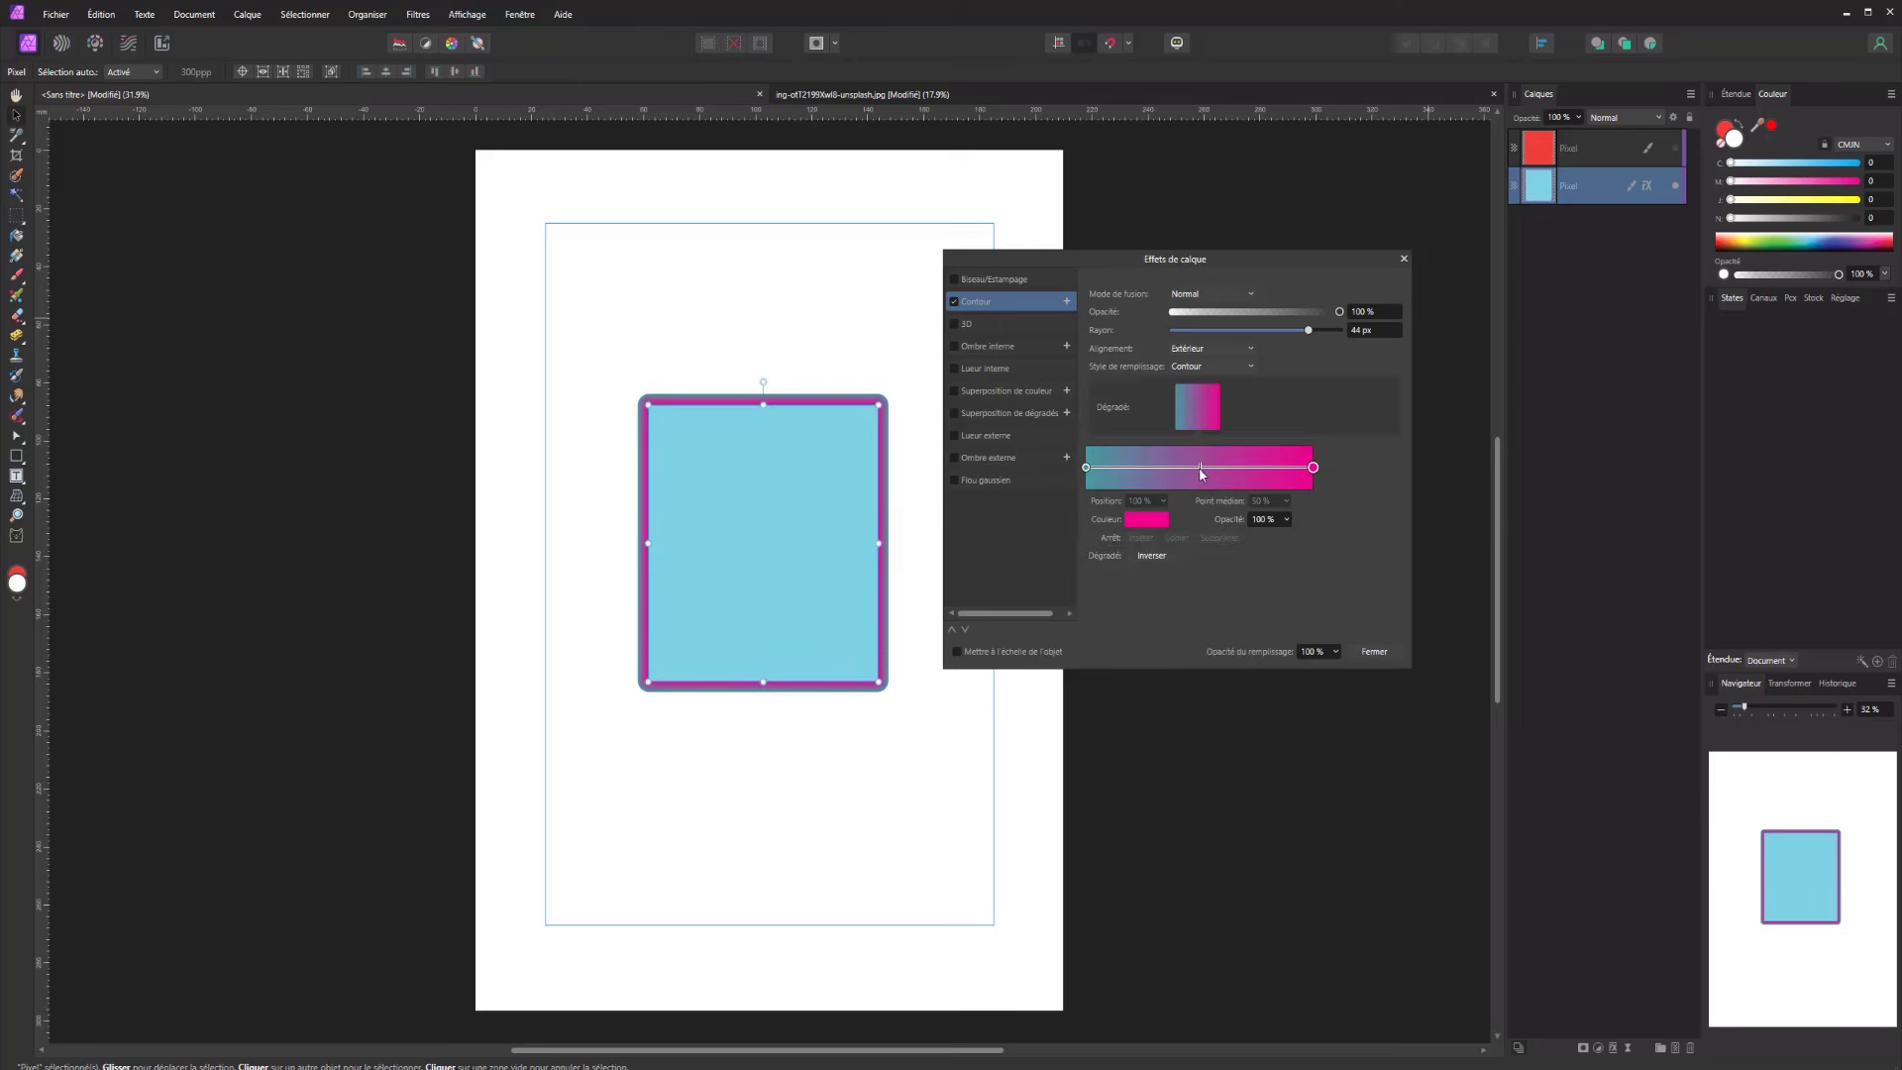
mouse_move(1201, 468)
left_mouse_down()
mouse_move(1274, 464)
mouse_move(1139, 466)
mouse_move(1218, 466)
left_mouse_up()
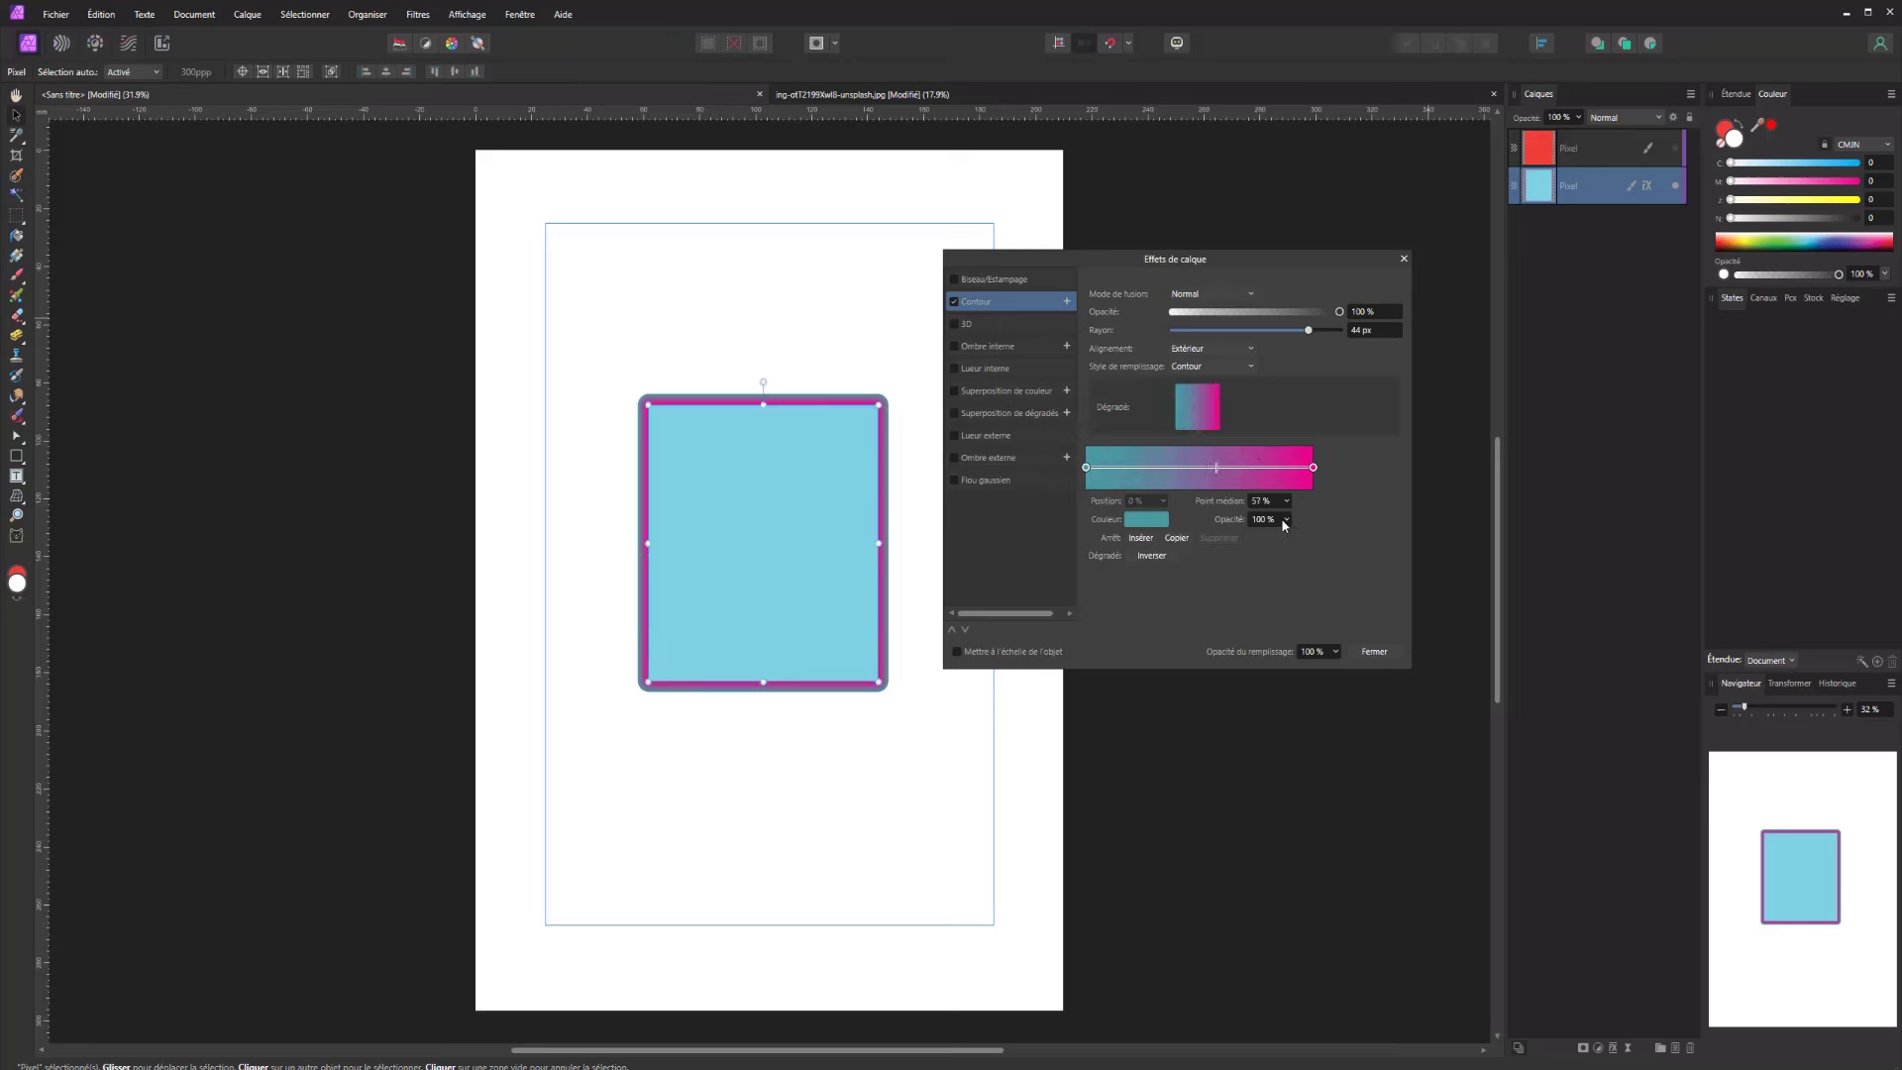
left_click(1176, 481)
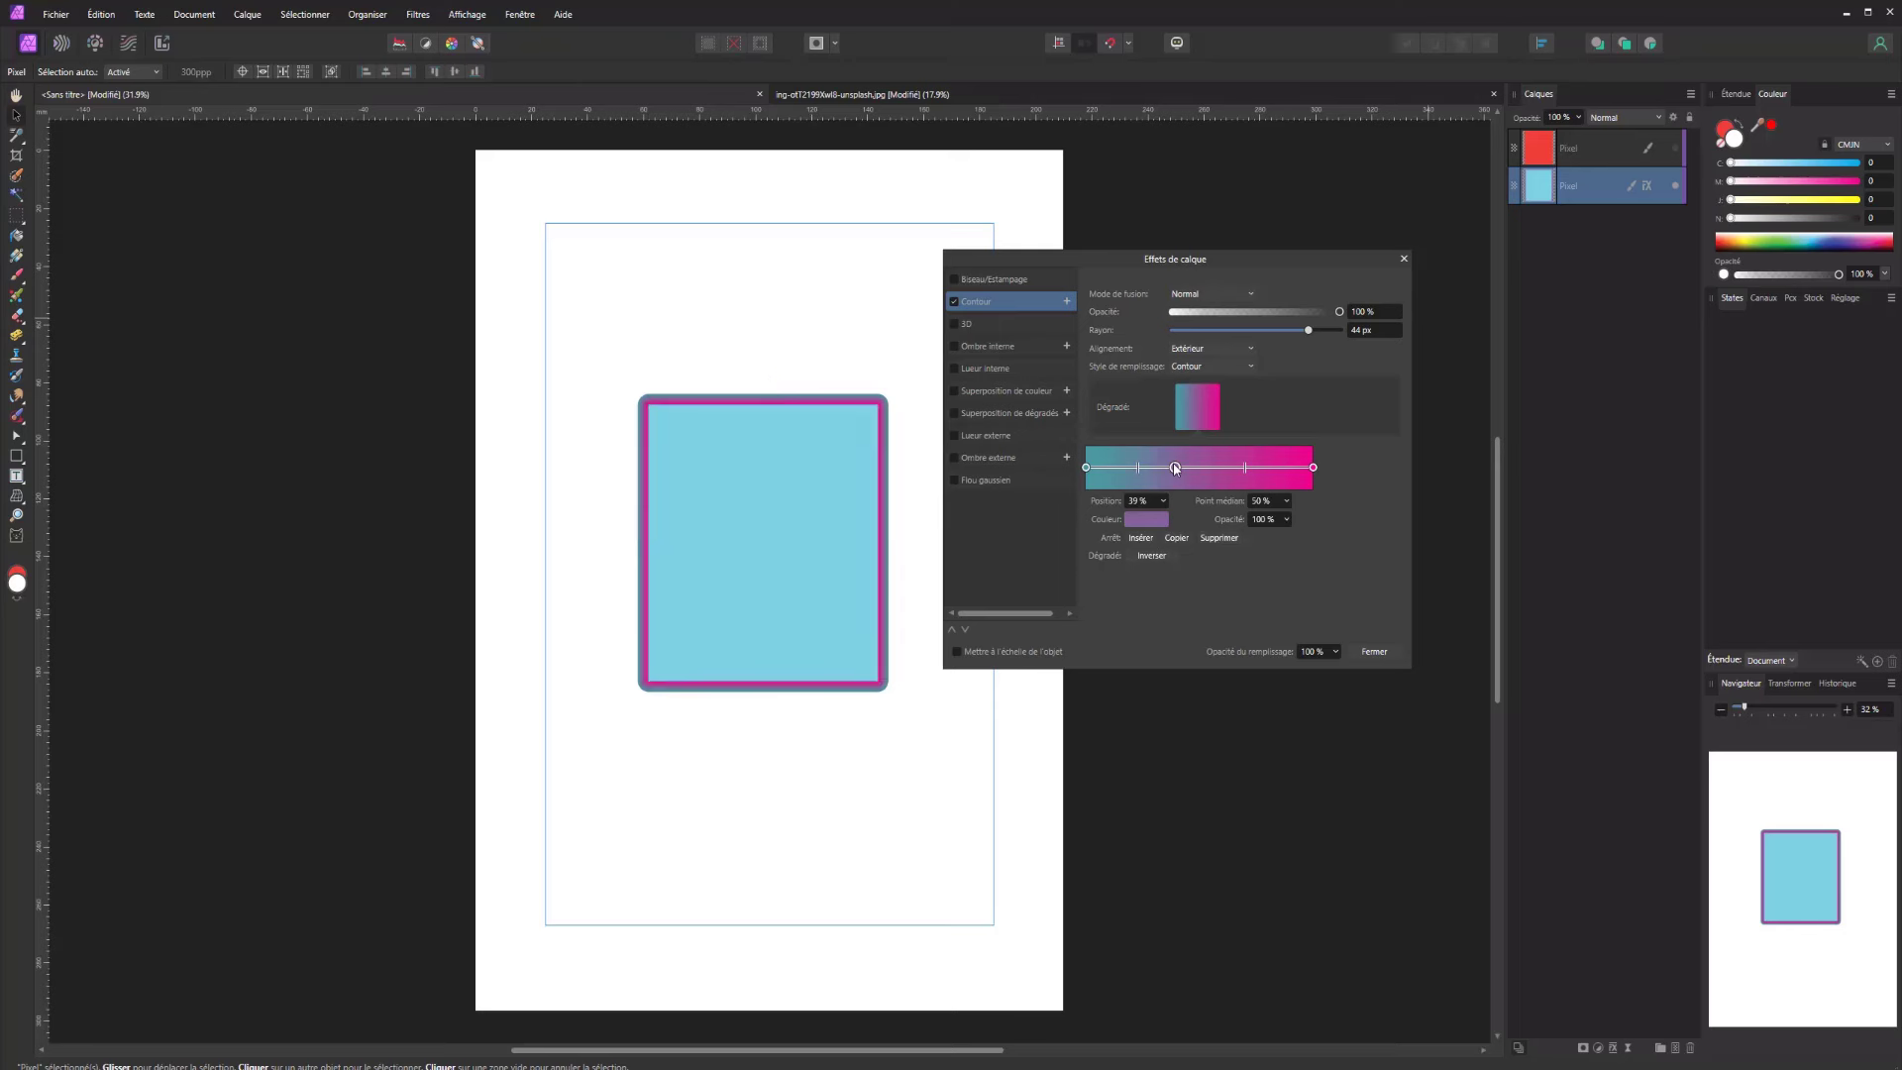
left_click(1149, 520)
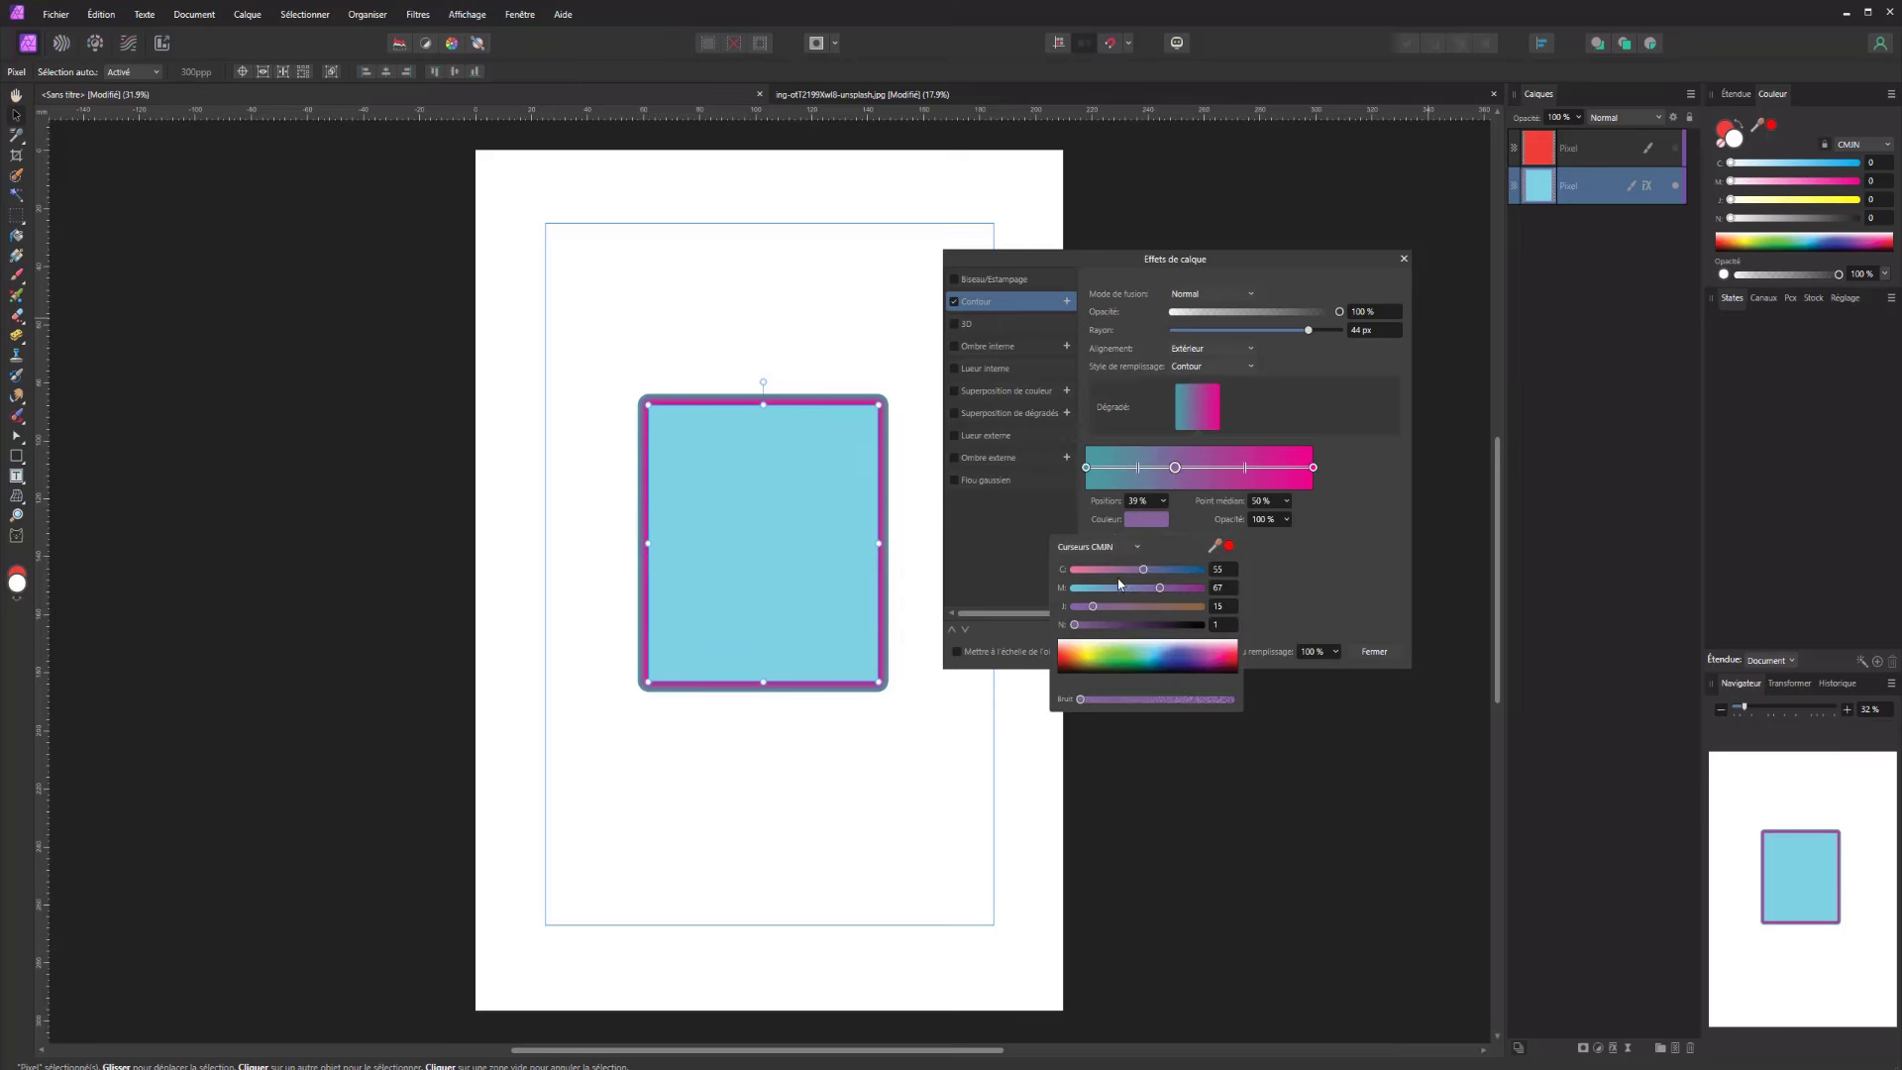
left_click(1087, 656)
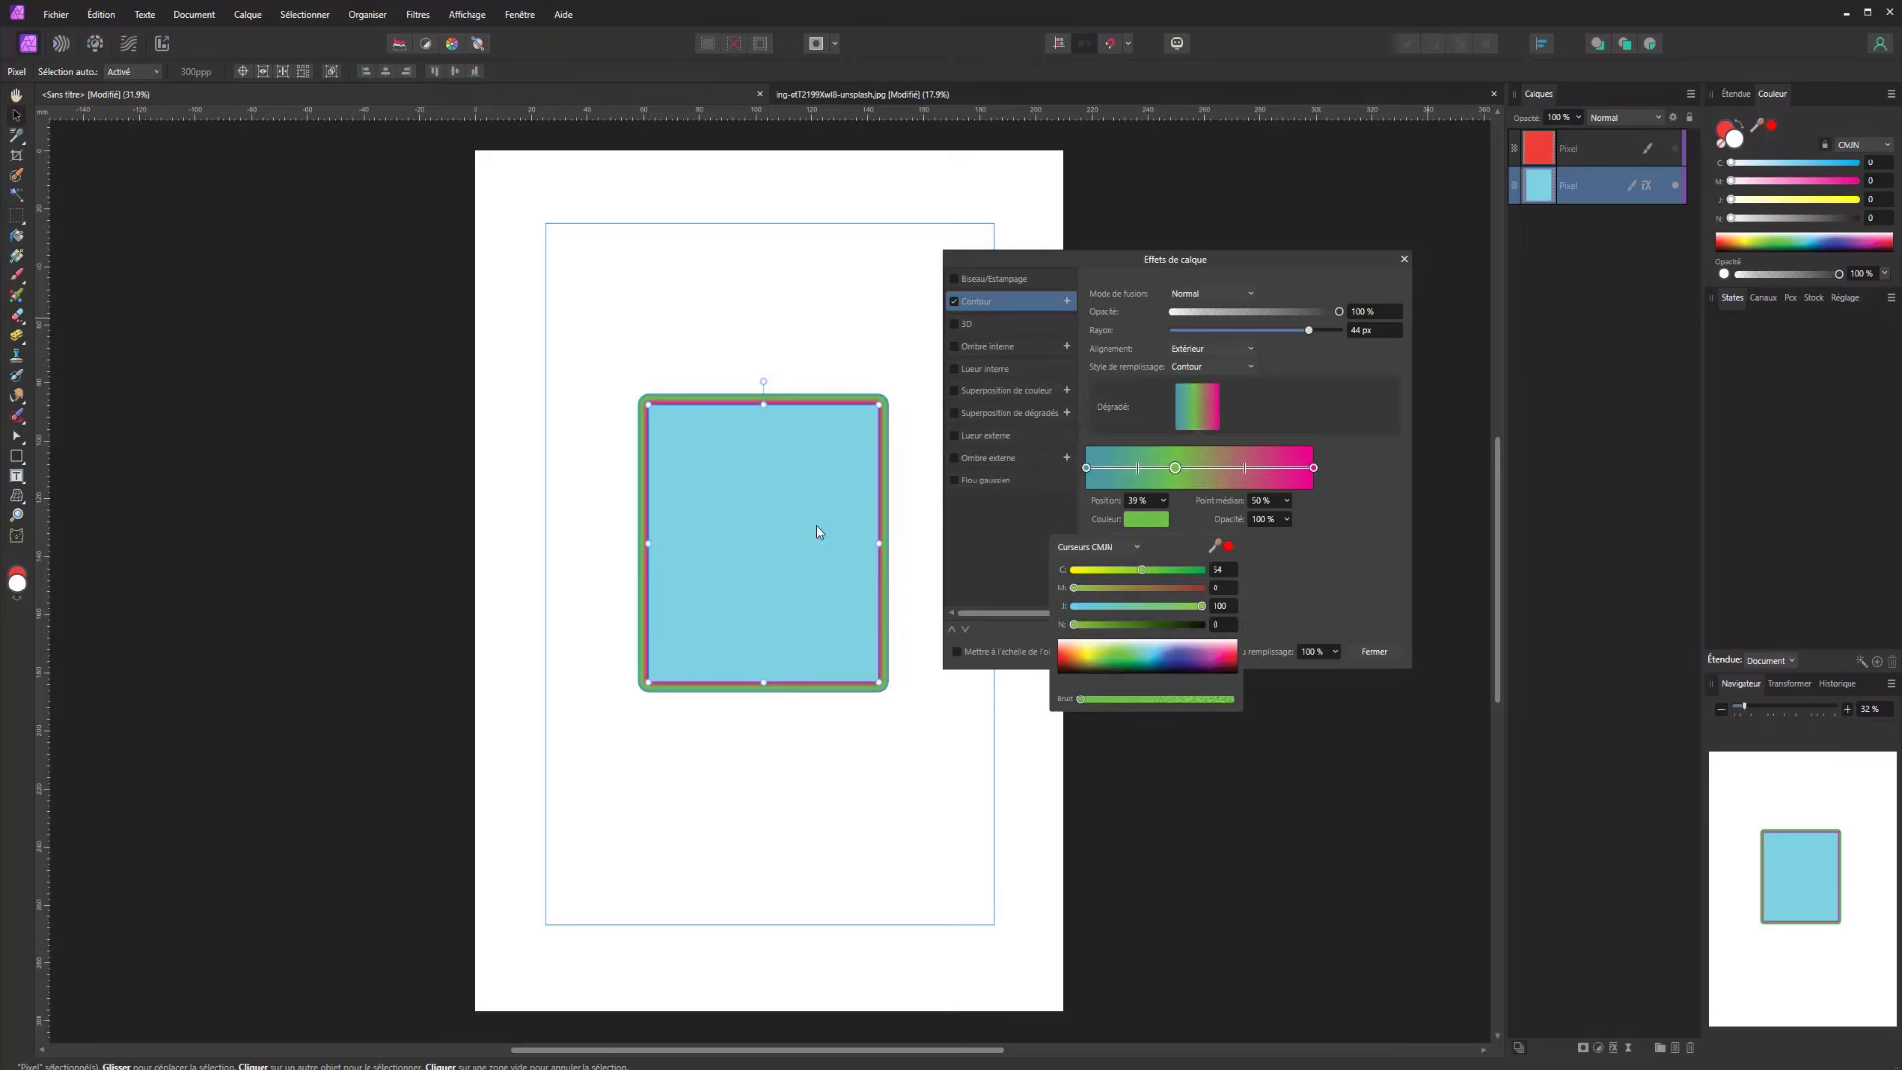
left_click(1306, 548)
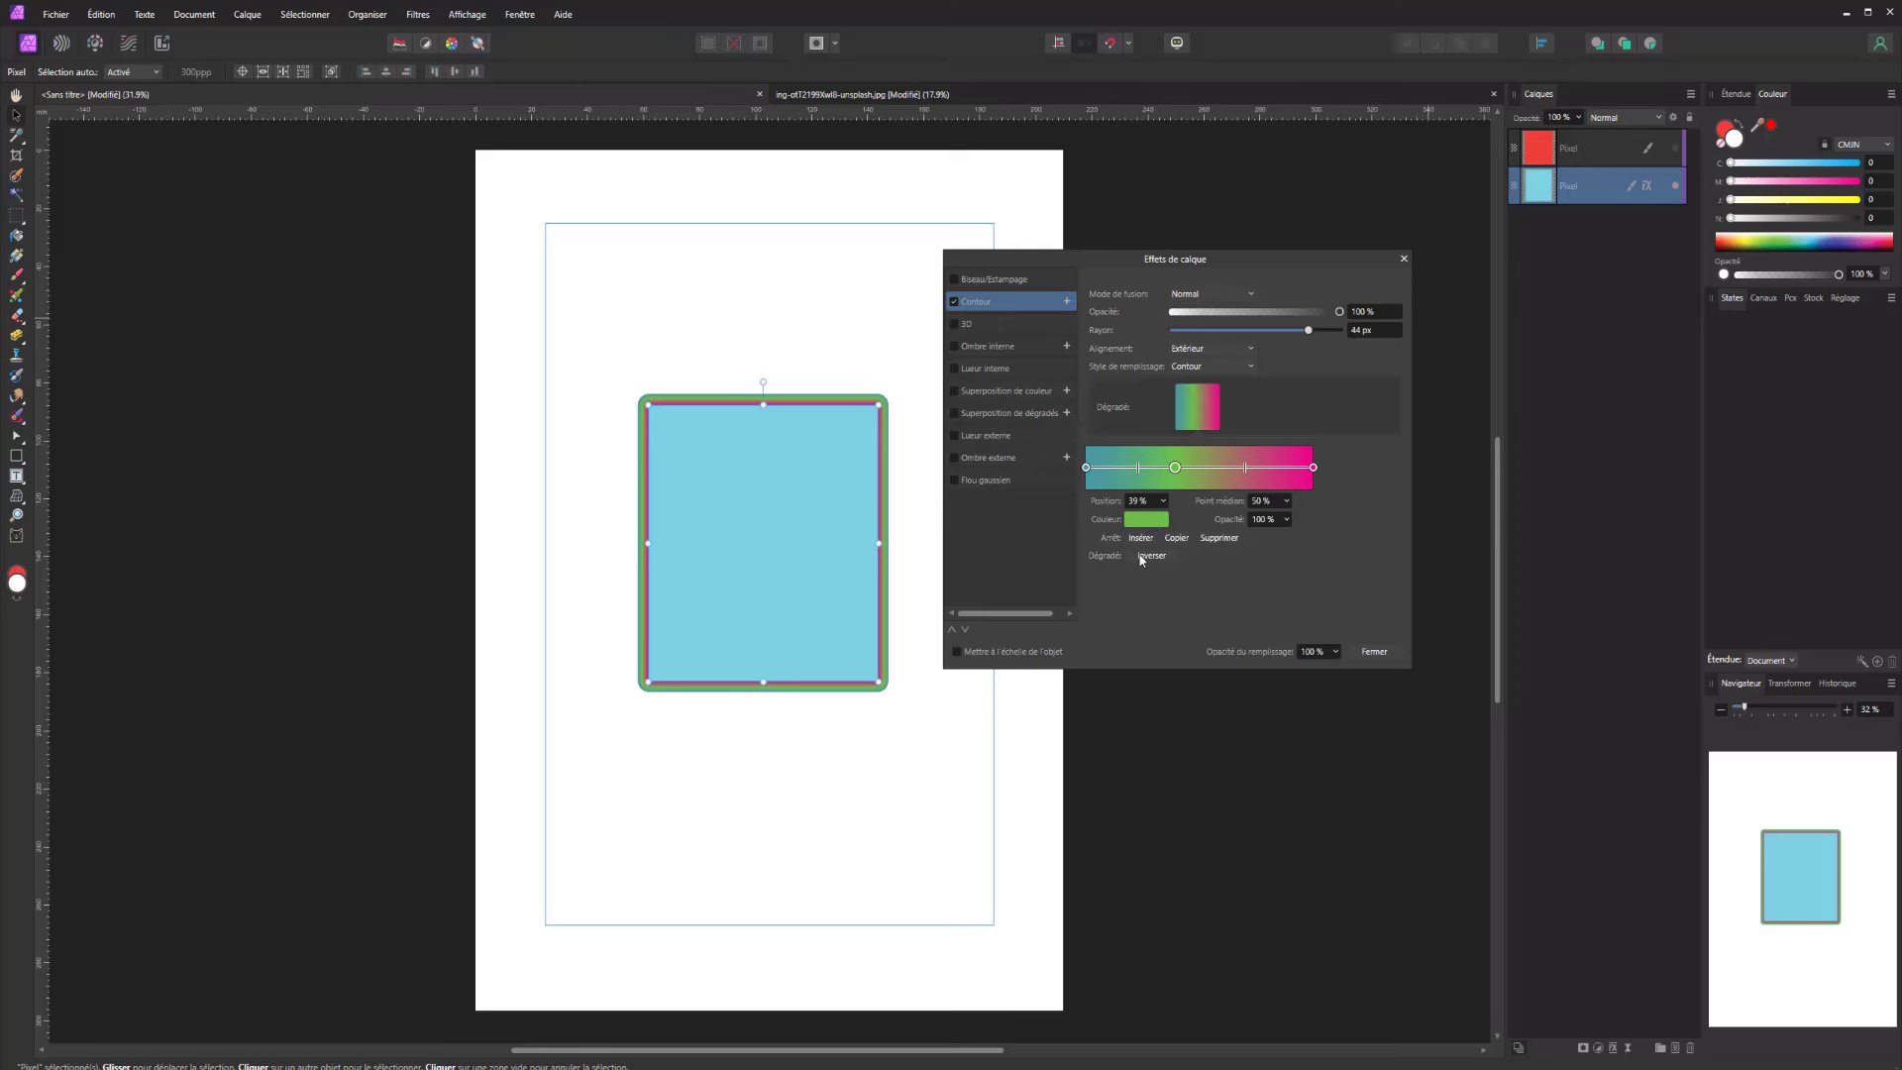
Remove the green middle stop from the outline gradient and reverse the gradient's direction
left_click(1219, 538)
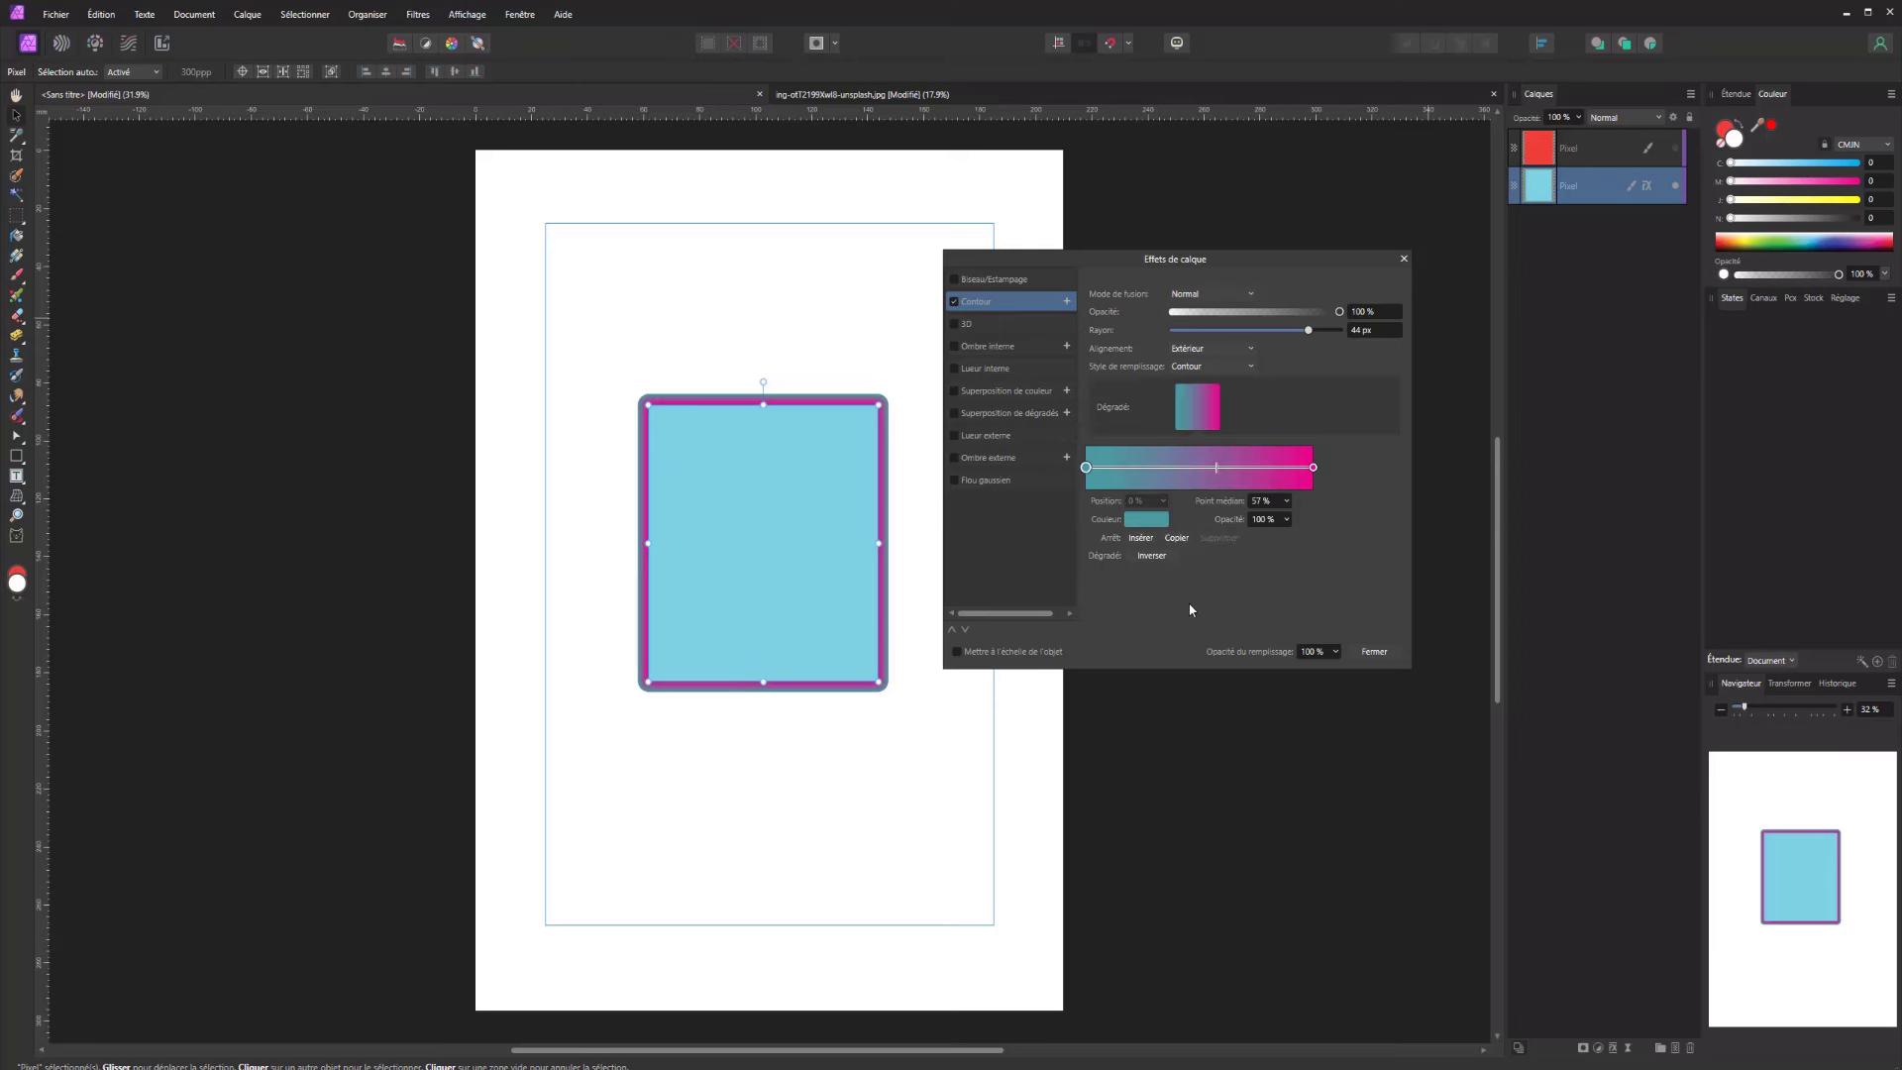
left_click(1147, 557)
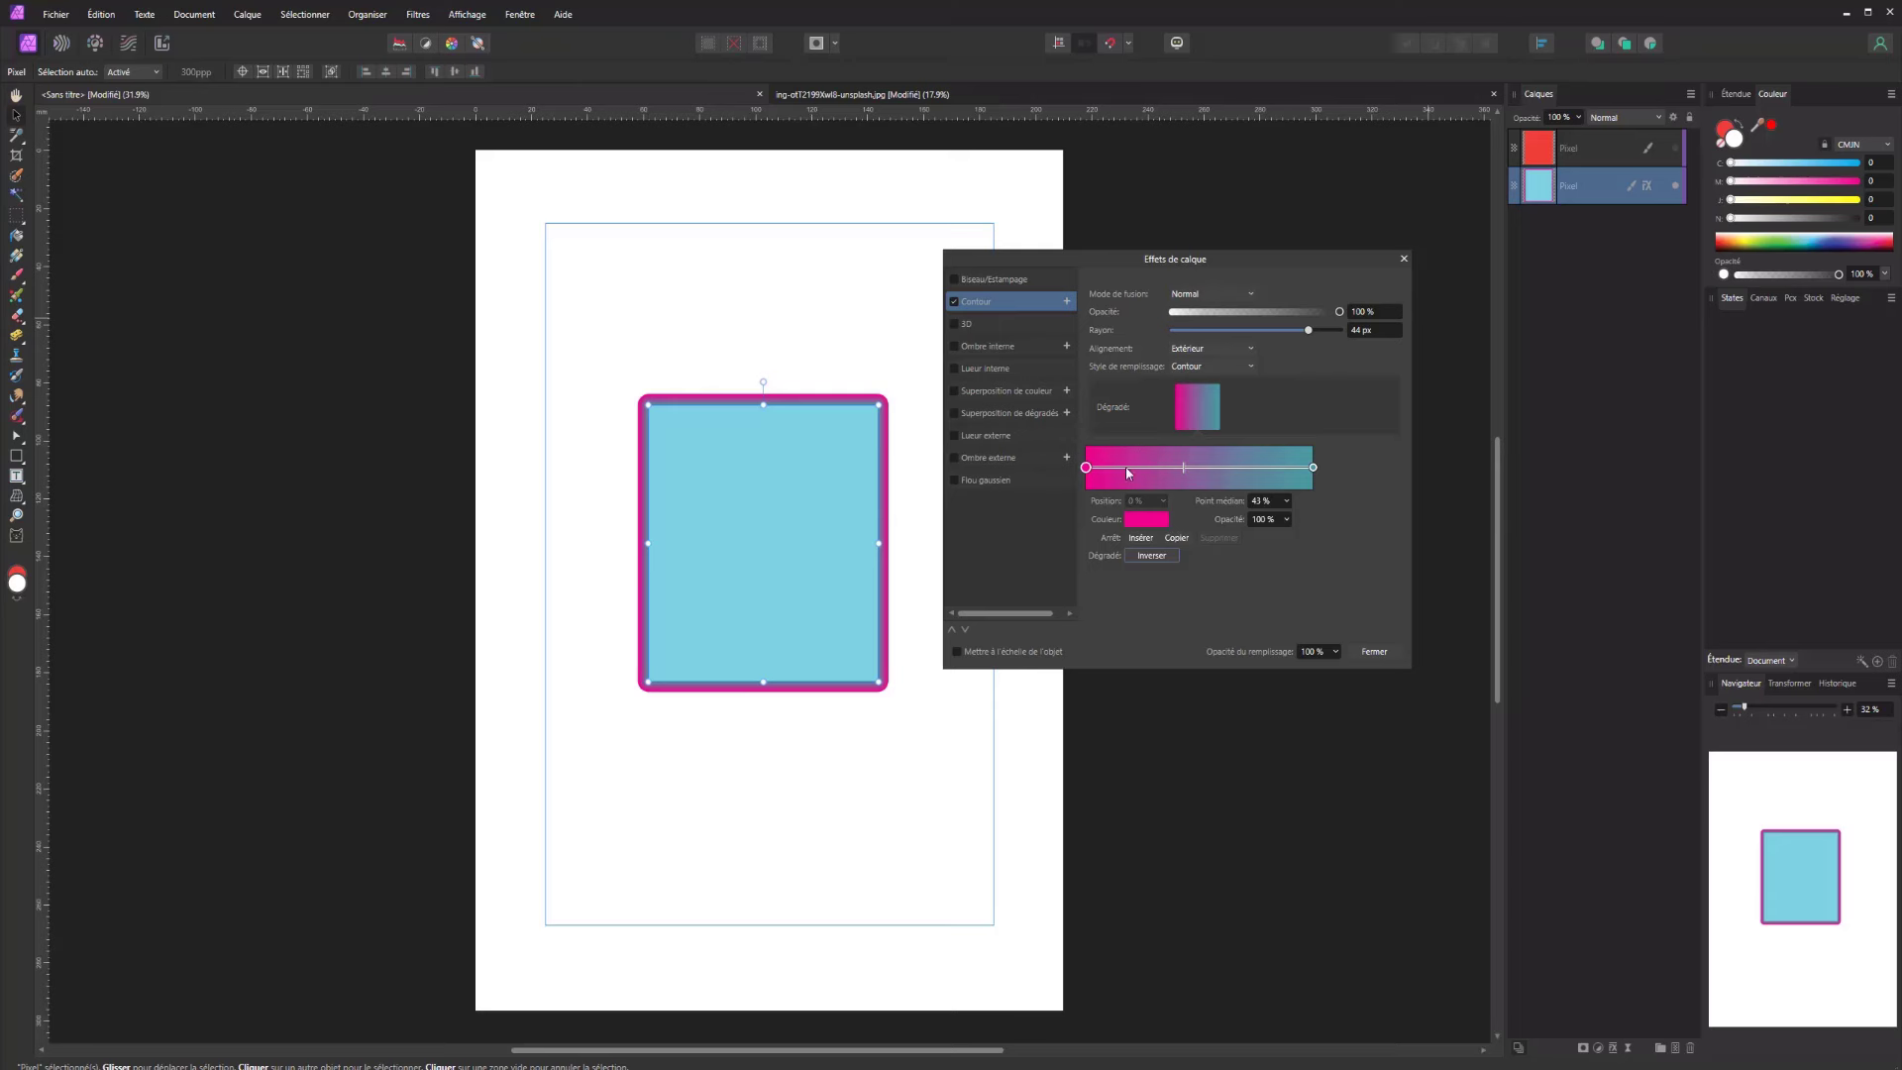
left_click(1187, 365)
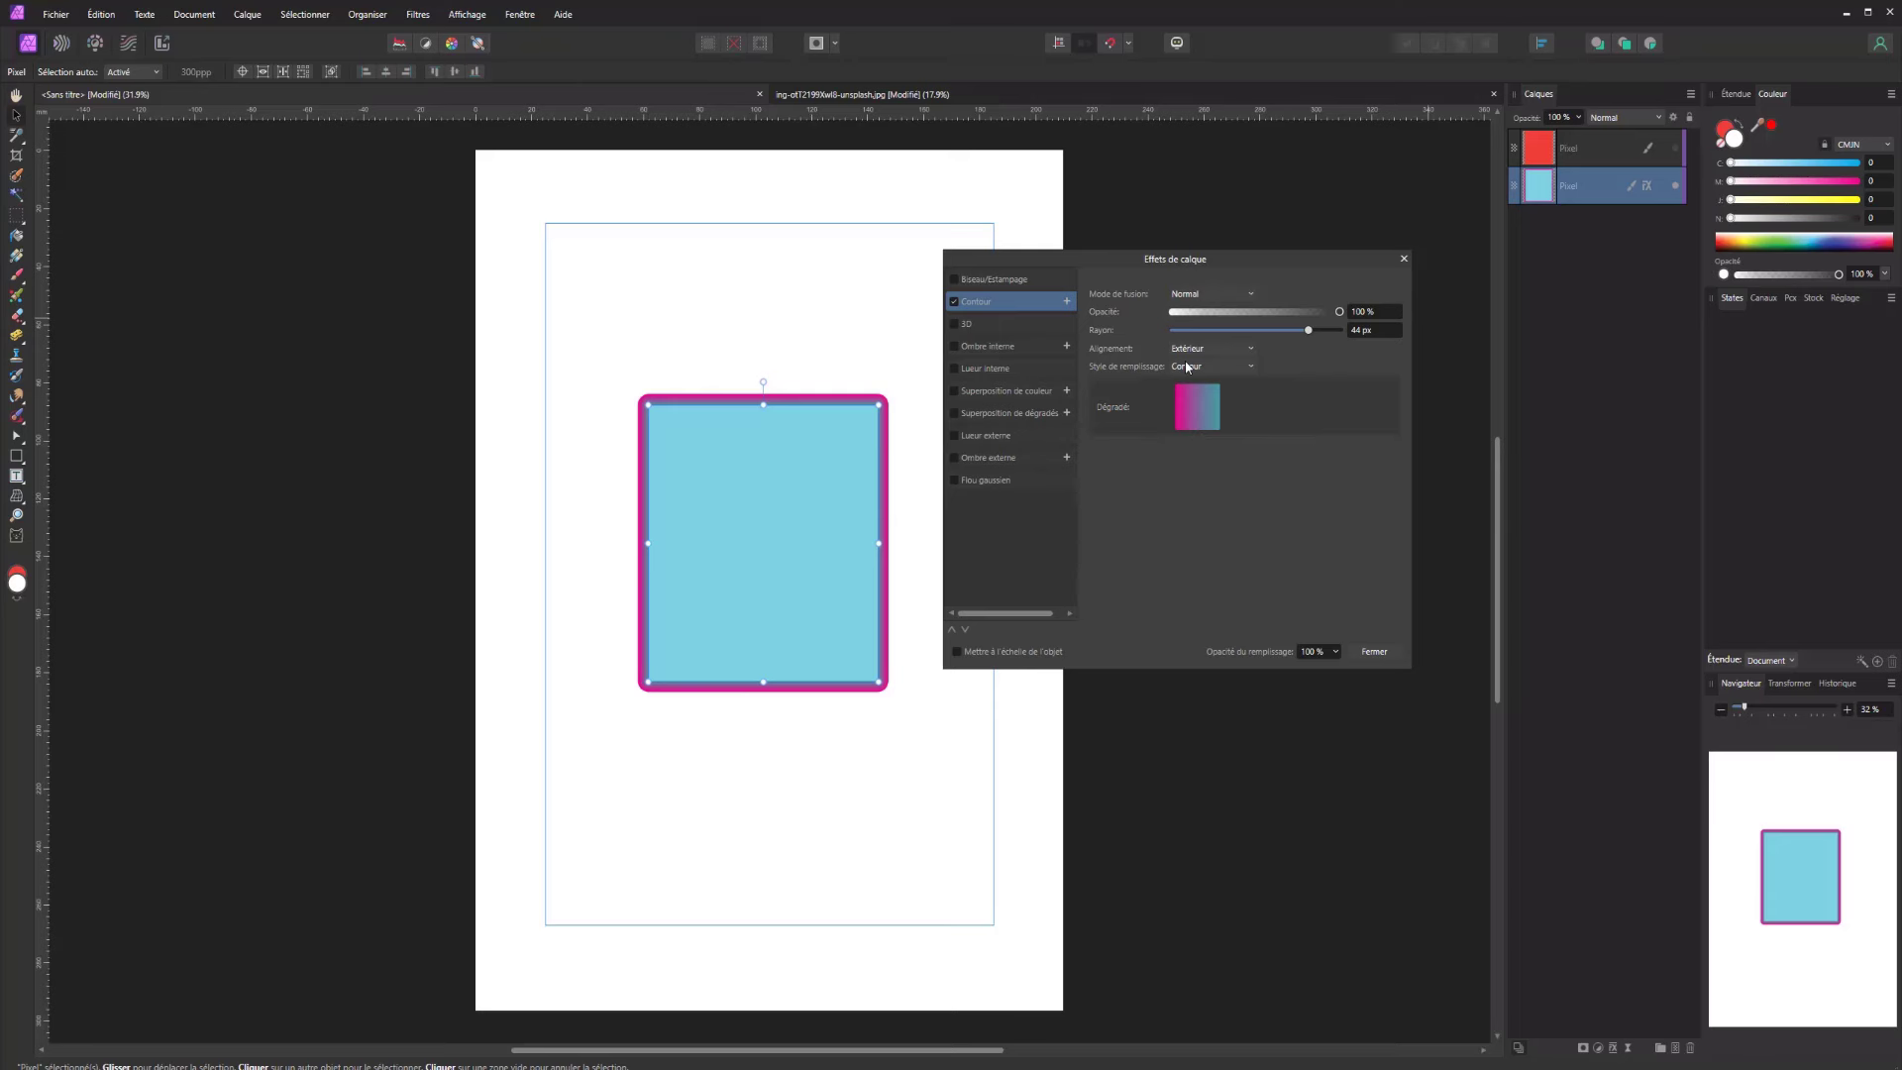
Switch the outline's fill style to Dégradé and rotate its linear gradient to 270°
left_click(1238, 368)
left_click(1199, 419)
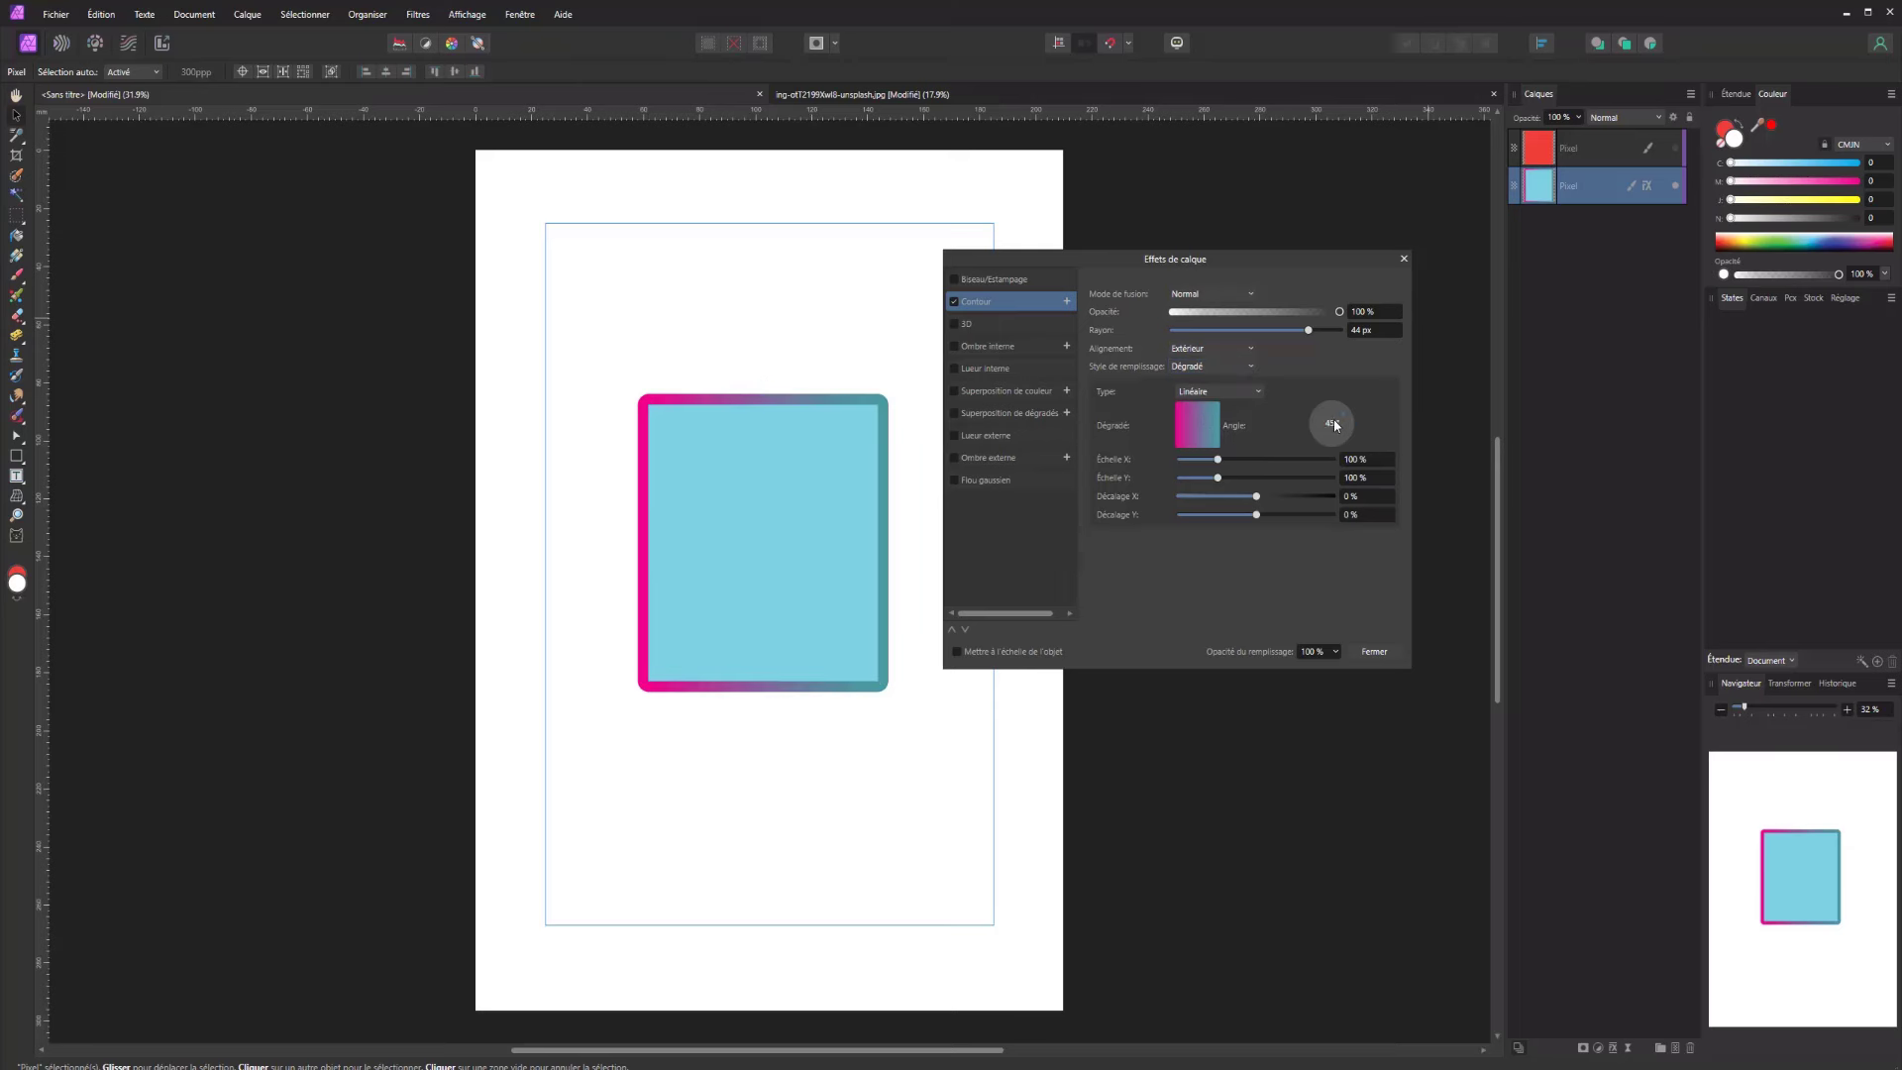
mouse_move(1347, 434)
left_mouse_down()
mouse_move(1311, 438)
mouse_move(1332, 436)
left_mouse_up()
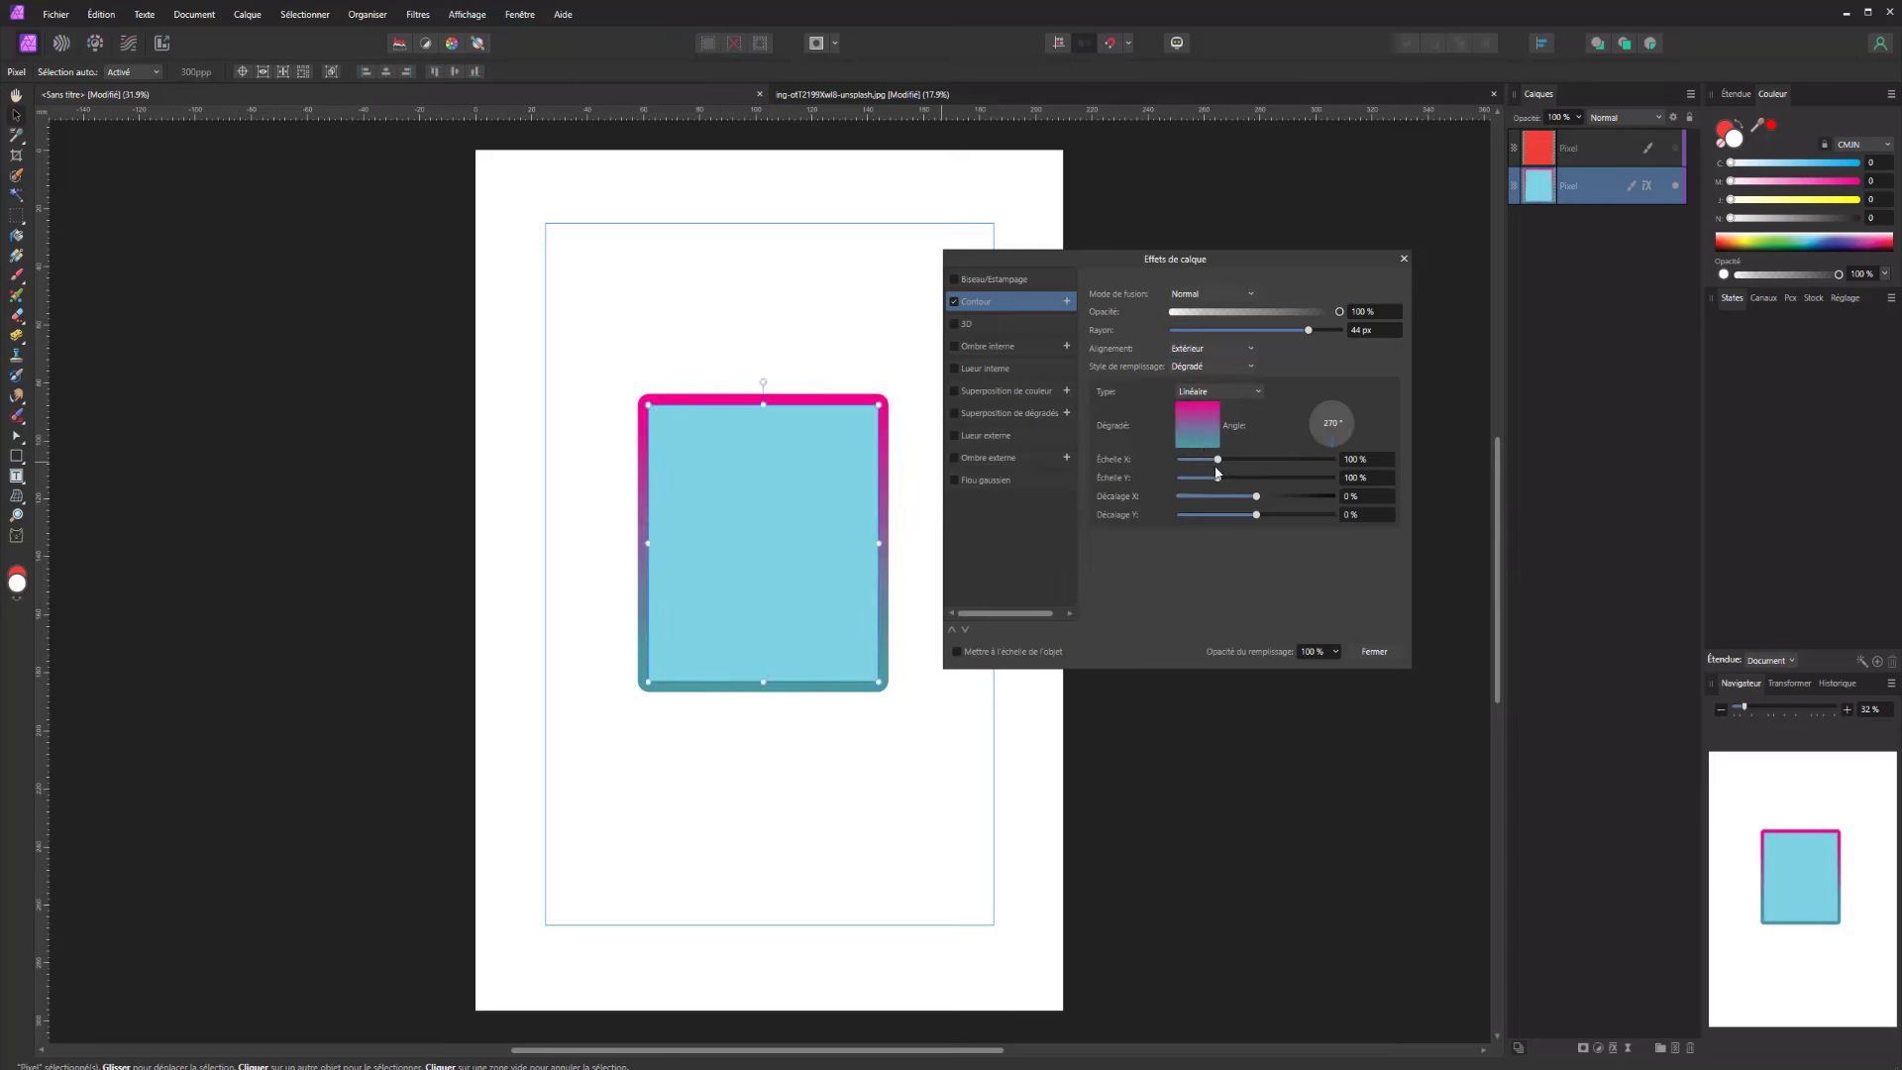
Make the outline gradient Elliptique, with X scale 215 %, Y scale 186 % and X offset -24 %
left_click(1219, 394)
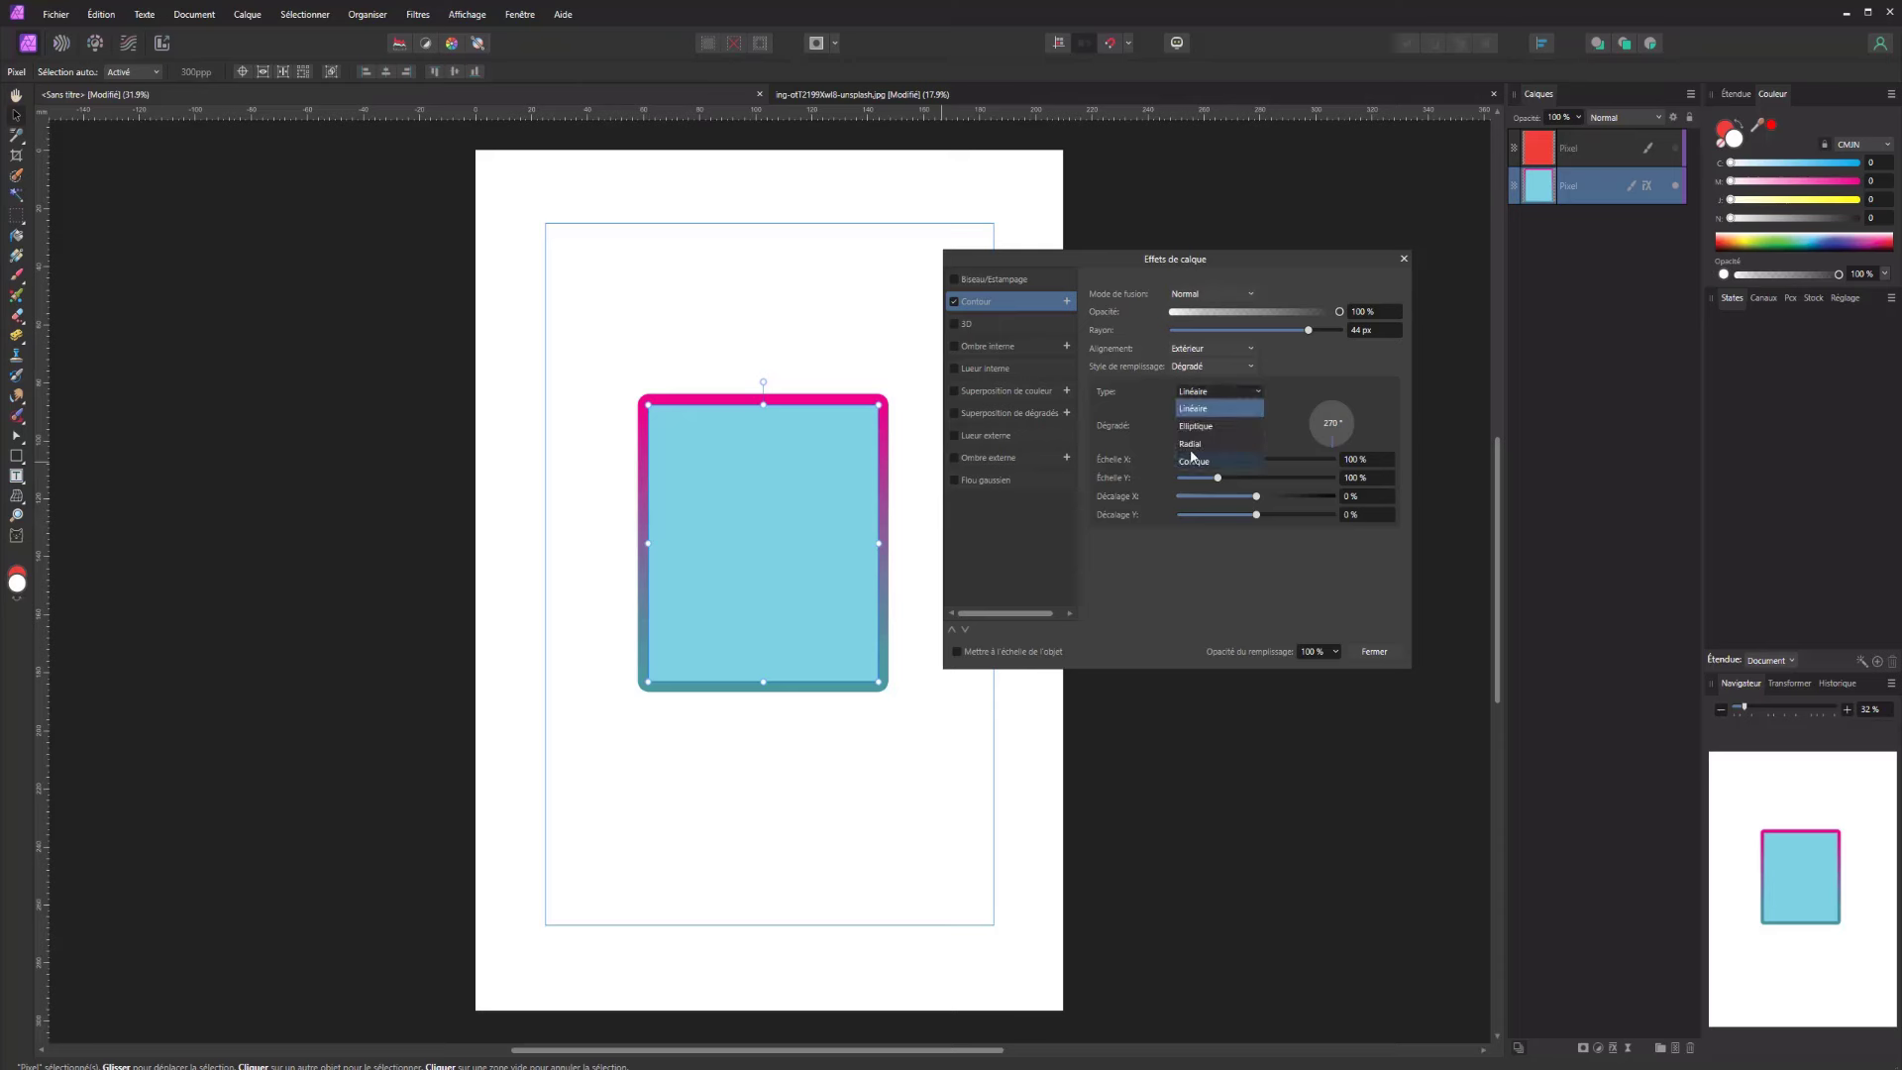
left_click(1196, 428)
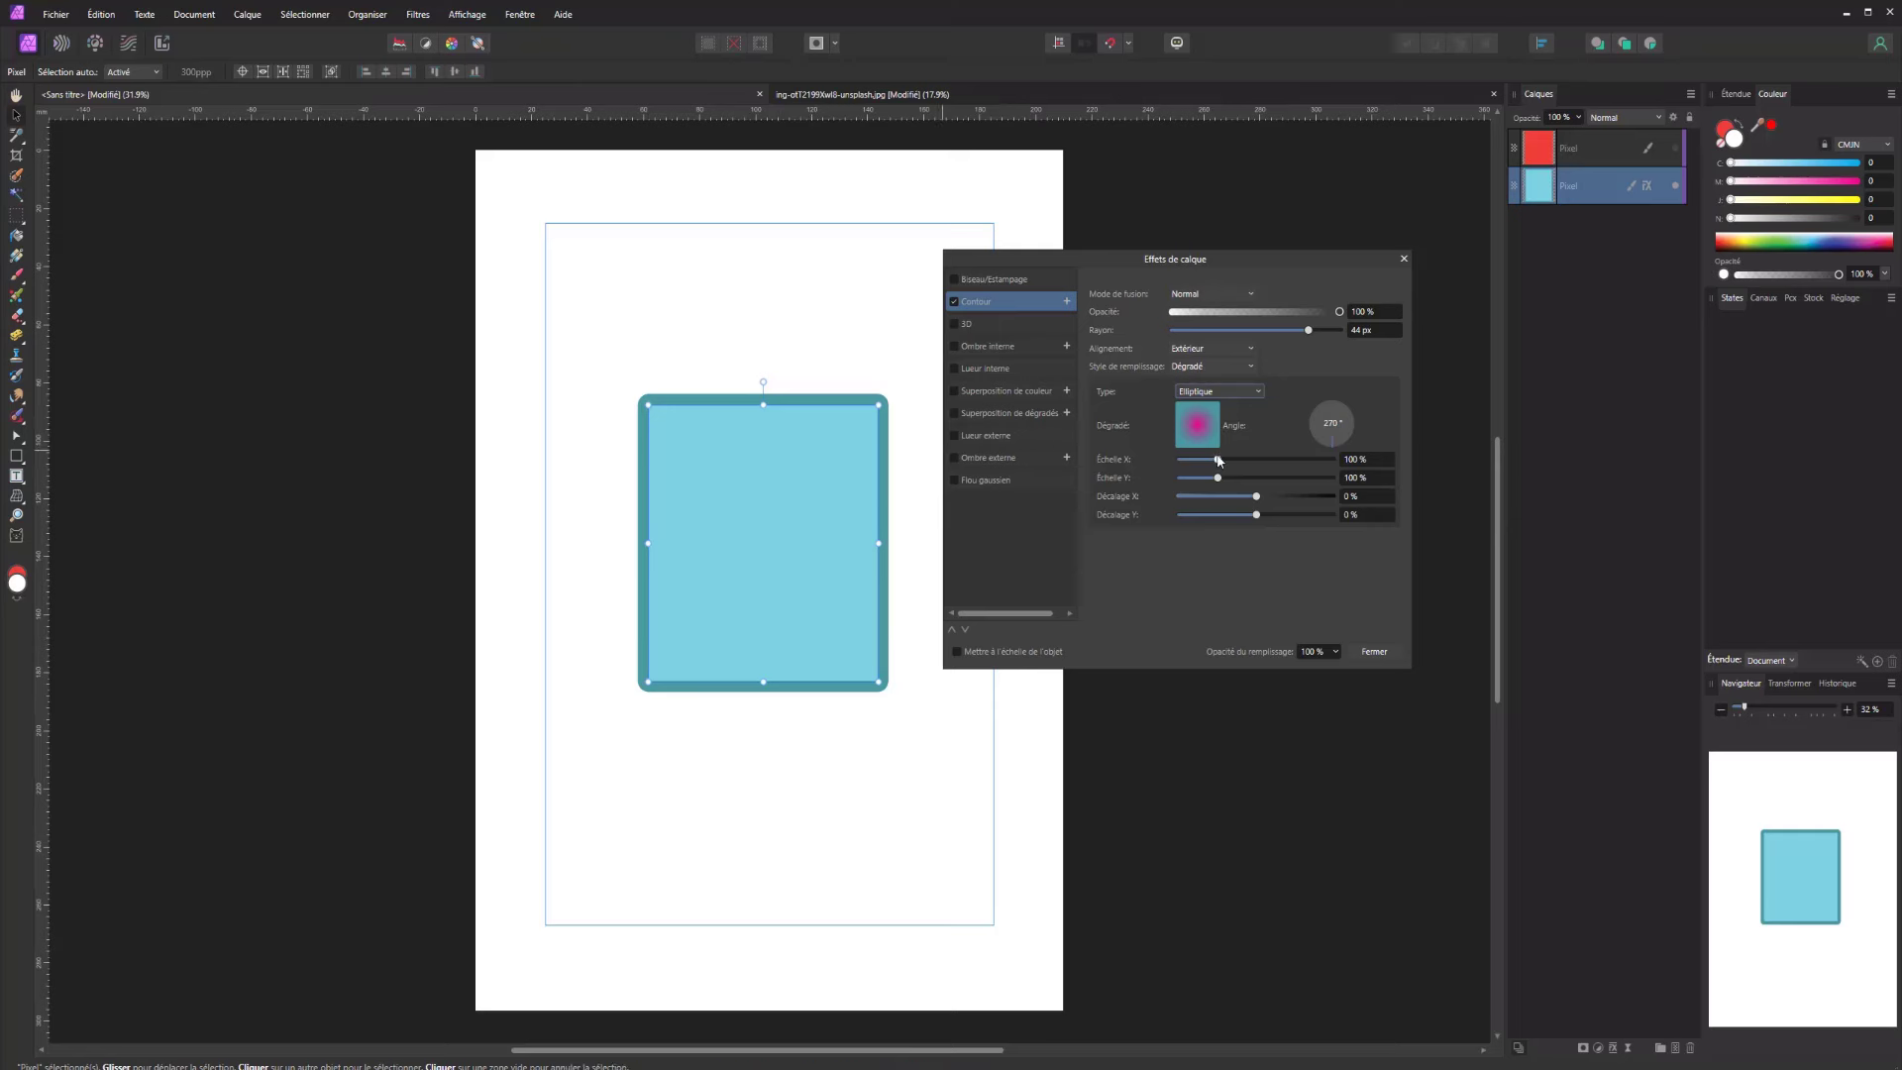
left_click_drag(1216, 461, 1252, 495)
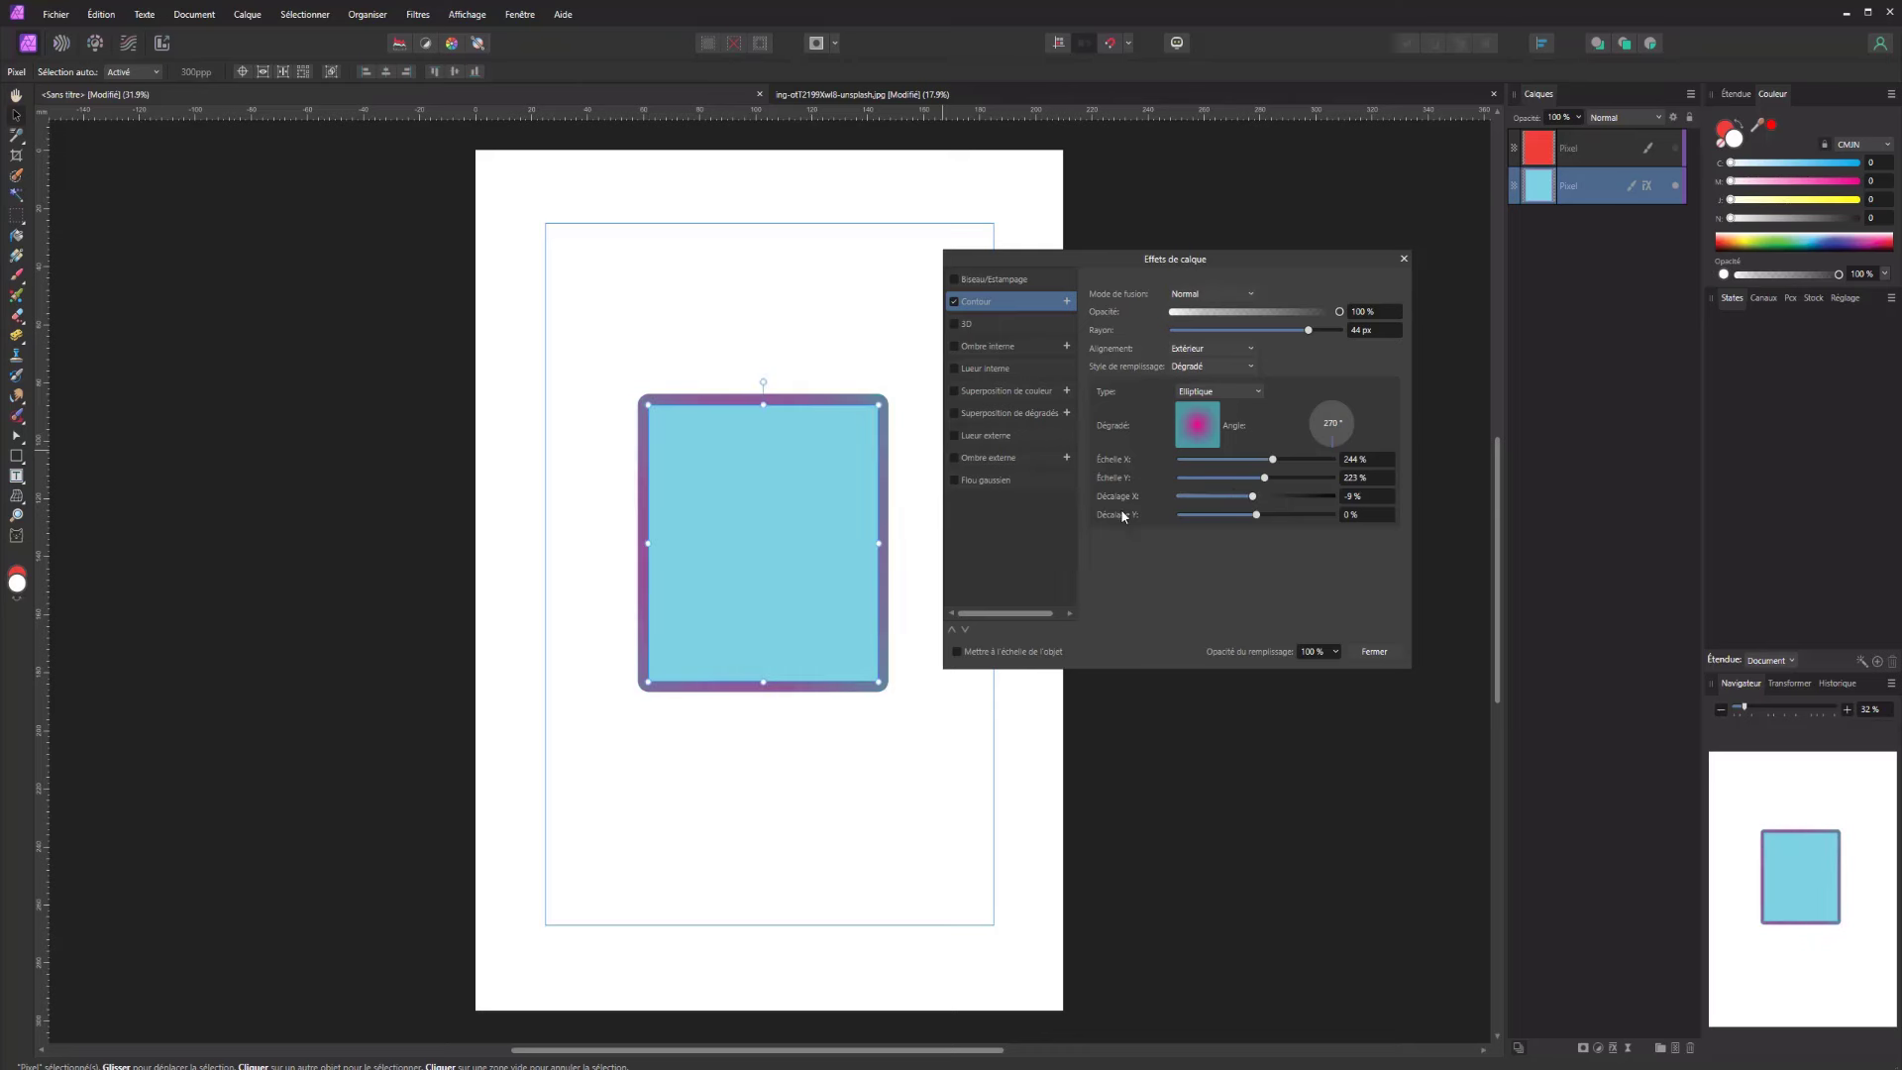
mouse_move(1231, 466)
left_mouse_down()
mouse_move(1213, 461)
mouse_move(1263, 453)
mouse_move(1260, 478)
mouse_move(1228, 477)
mouse_move(1250, 477)
left_mouse_up()
mouse_move(1254, 497)
left_mouse_down()
mouse_move(1217, 495)
mouse_move(1263, 480)
mouse_move(1246, 493)
left_mouse_up()
Compare the Radial and Elliptique gradient types on the outline, and set the type to Conique
left_click(1206, 397)
left_click(1209, 440)
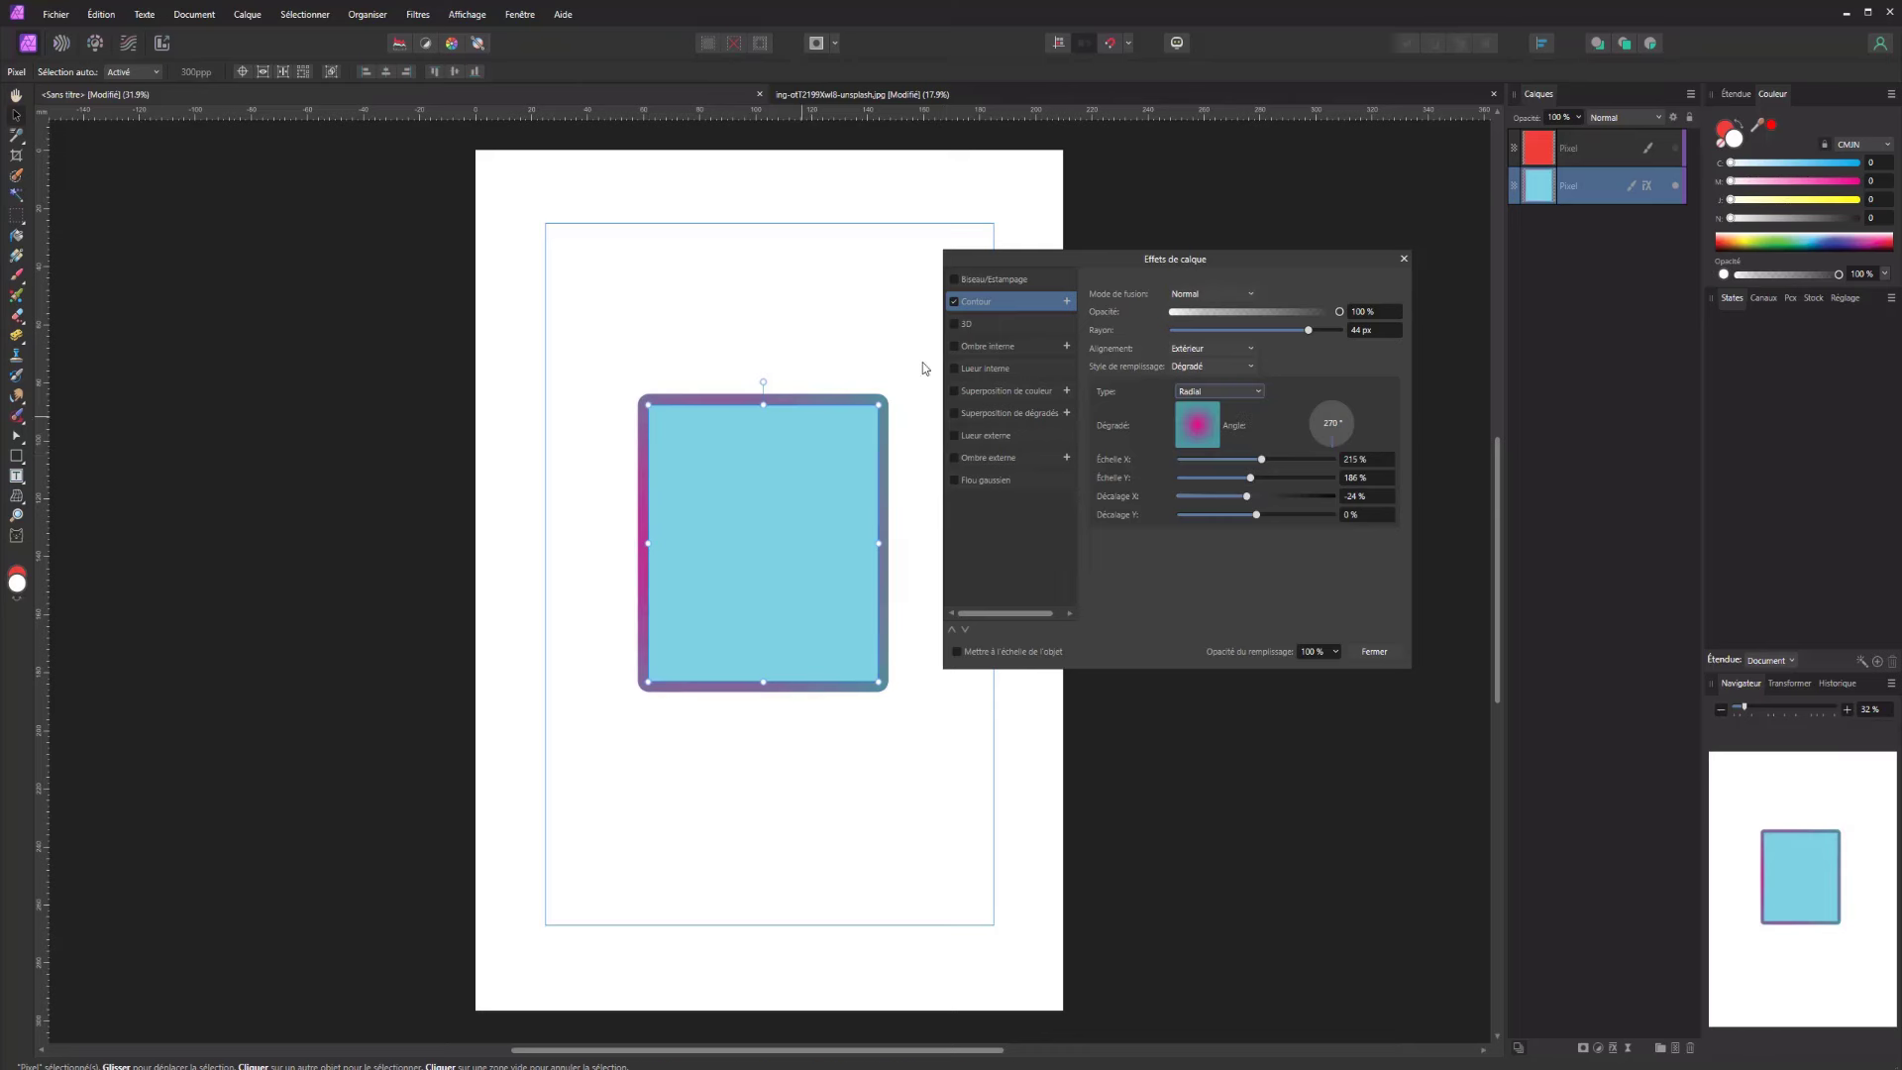
left_click(1208, 397)
left_click(1207, 426)
left_click(1220, 394)
left_click(1195, 442)
left_click(1218, 394)
left_click(1206, 461)
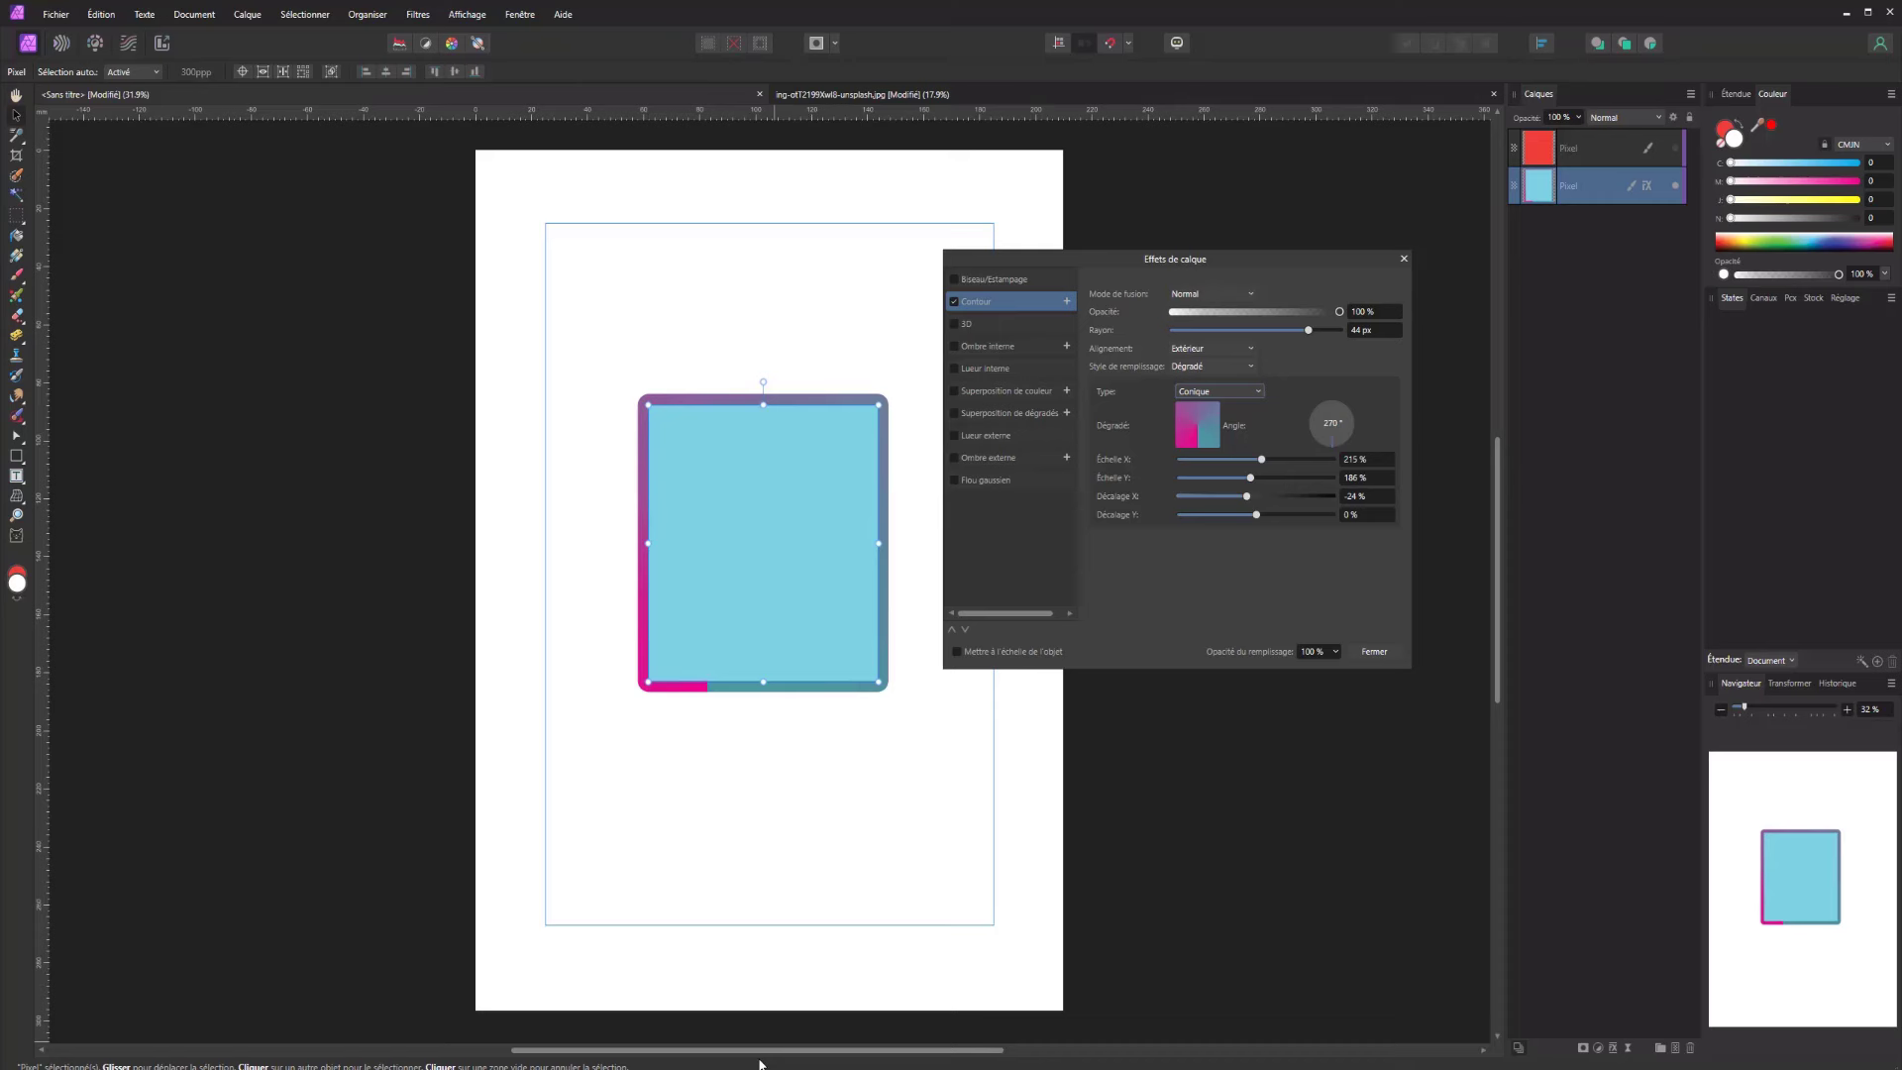
Add a second Contour effect to the rectangle and toggle the upper one off and on to compare them
left_click(1067, 302)
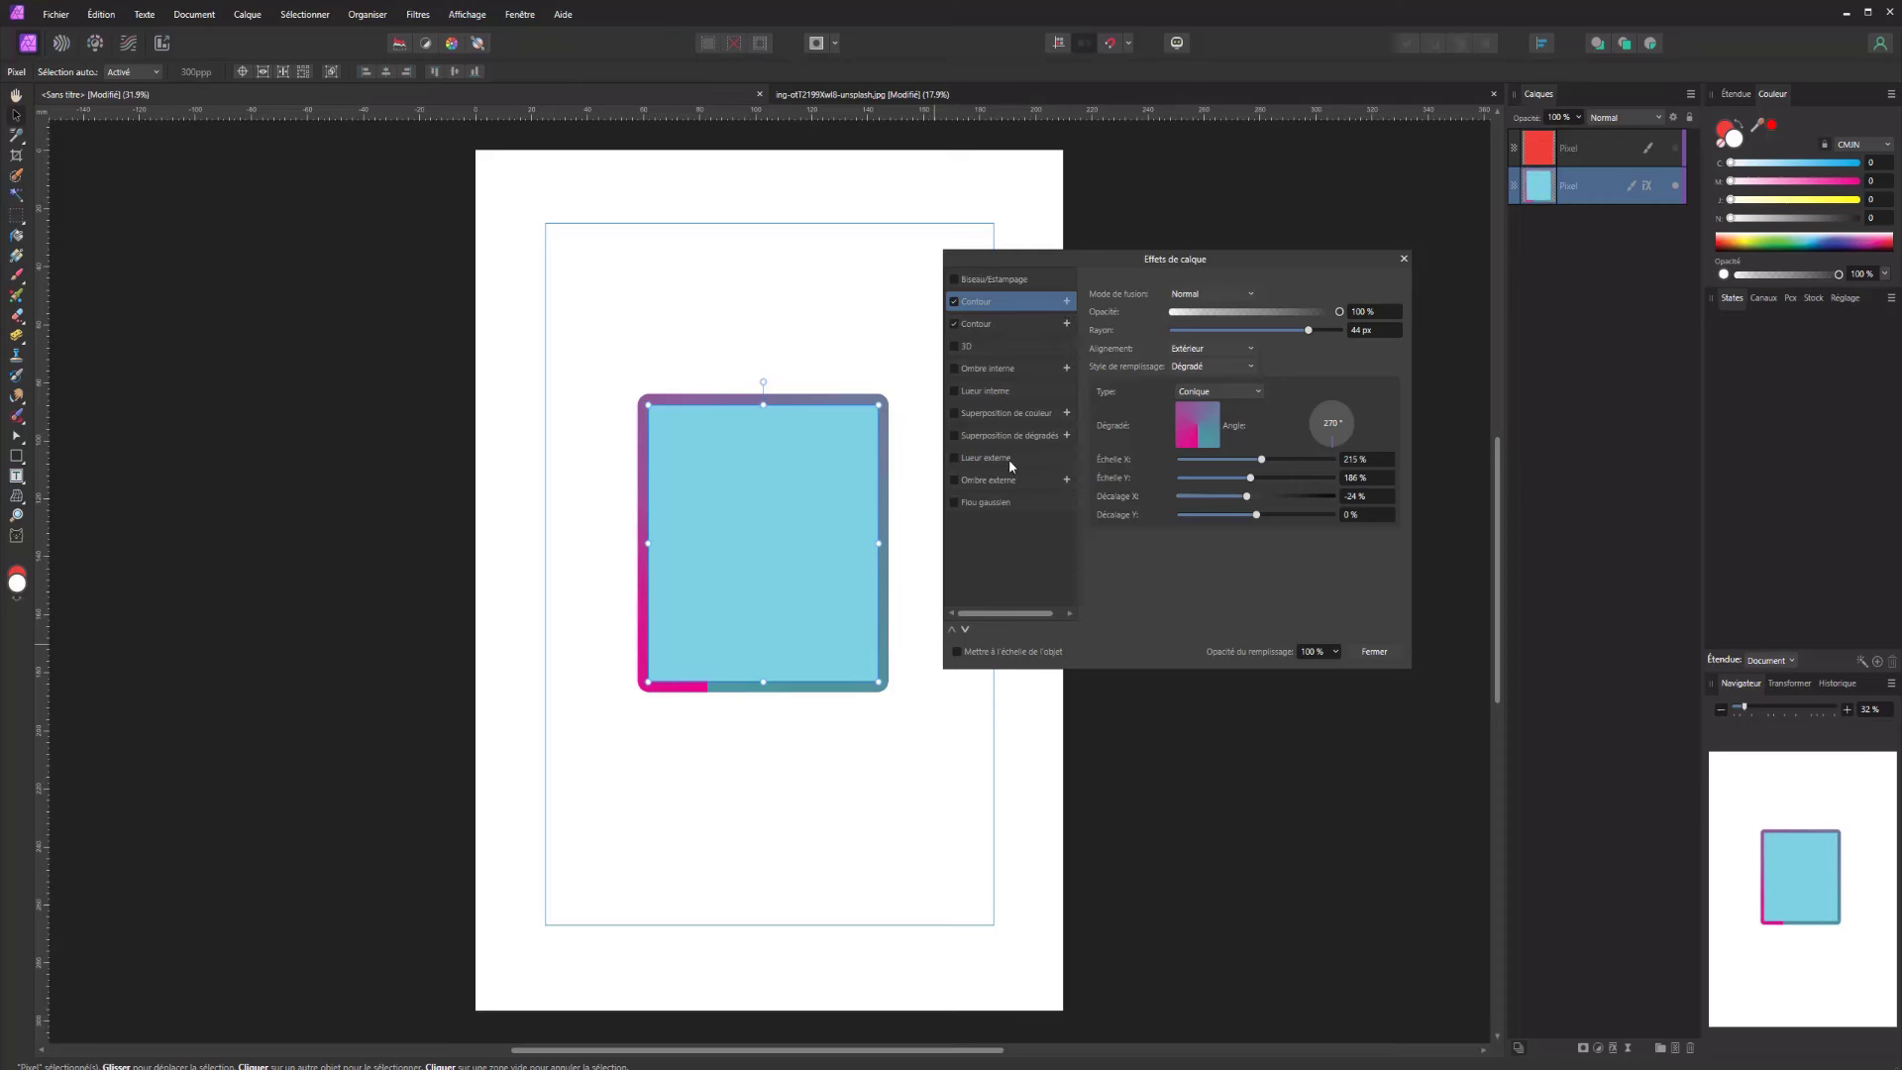
left_click(1001, 324)
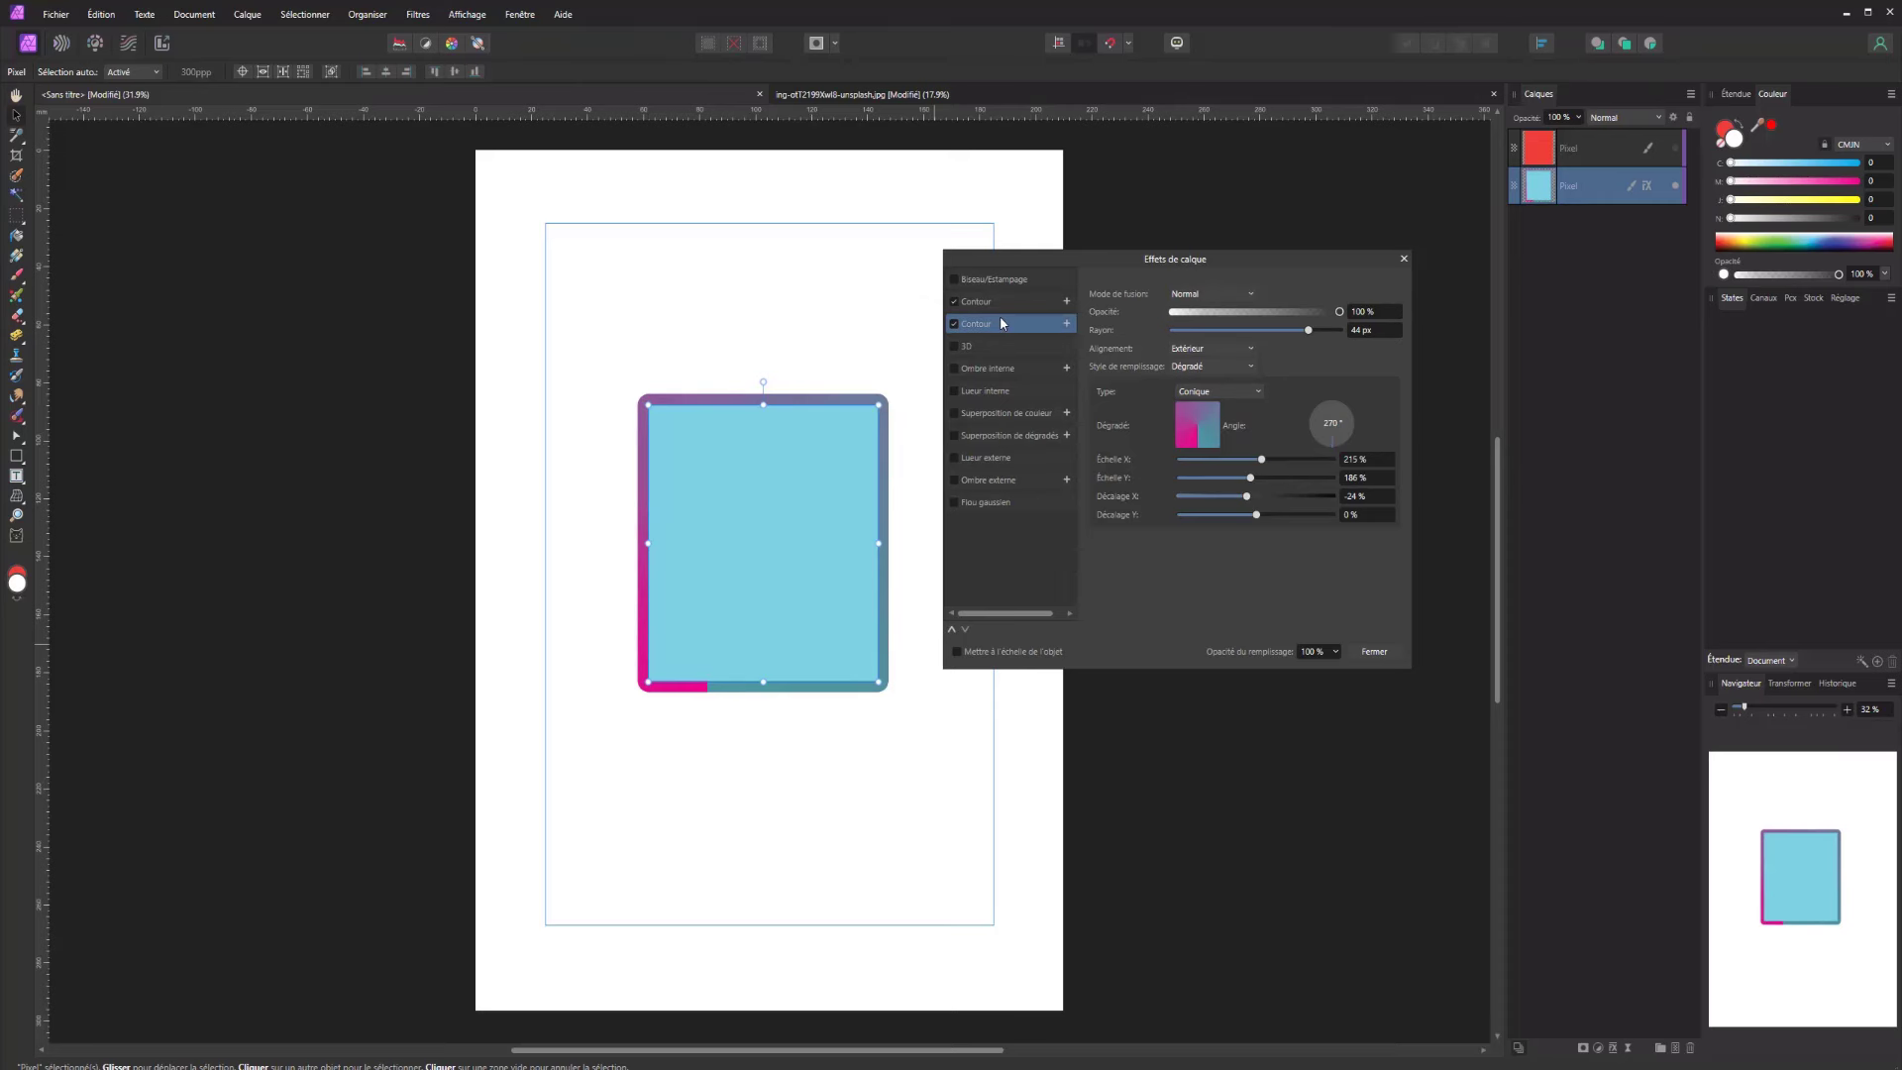
left_click(953, 303)
left_click(986, 305)
left_click(954, 302)
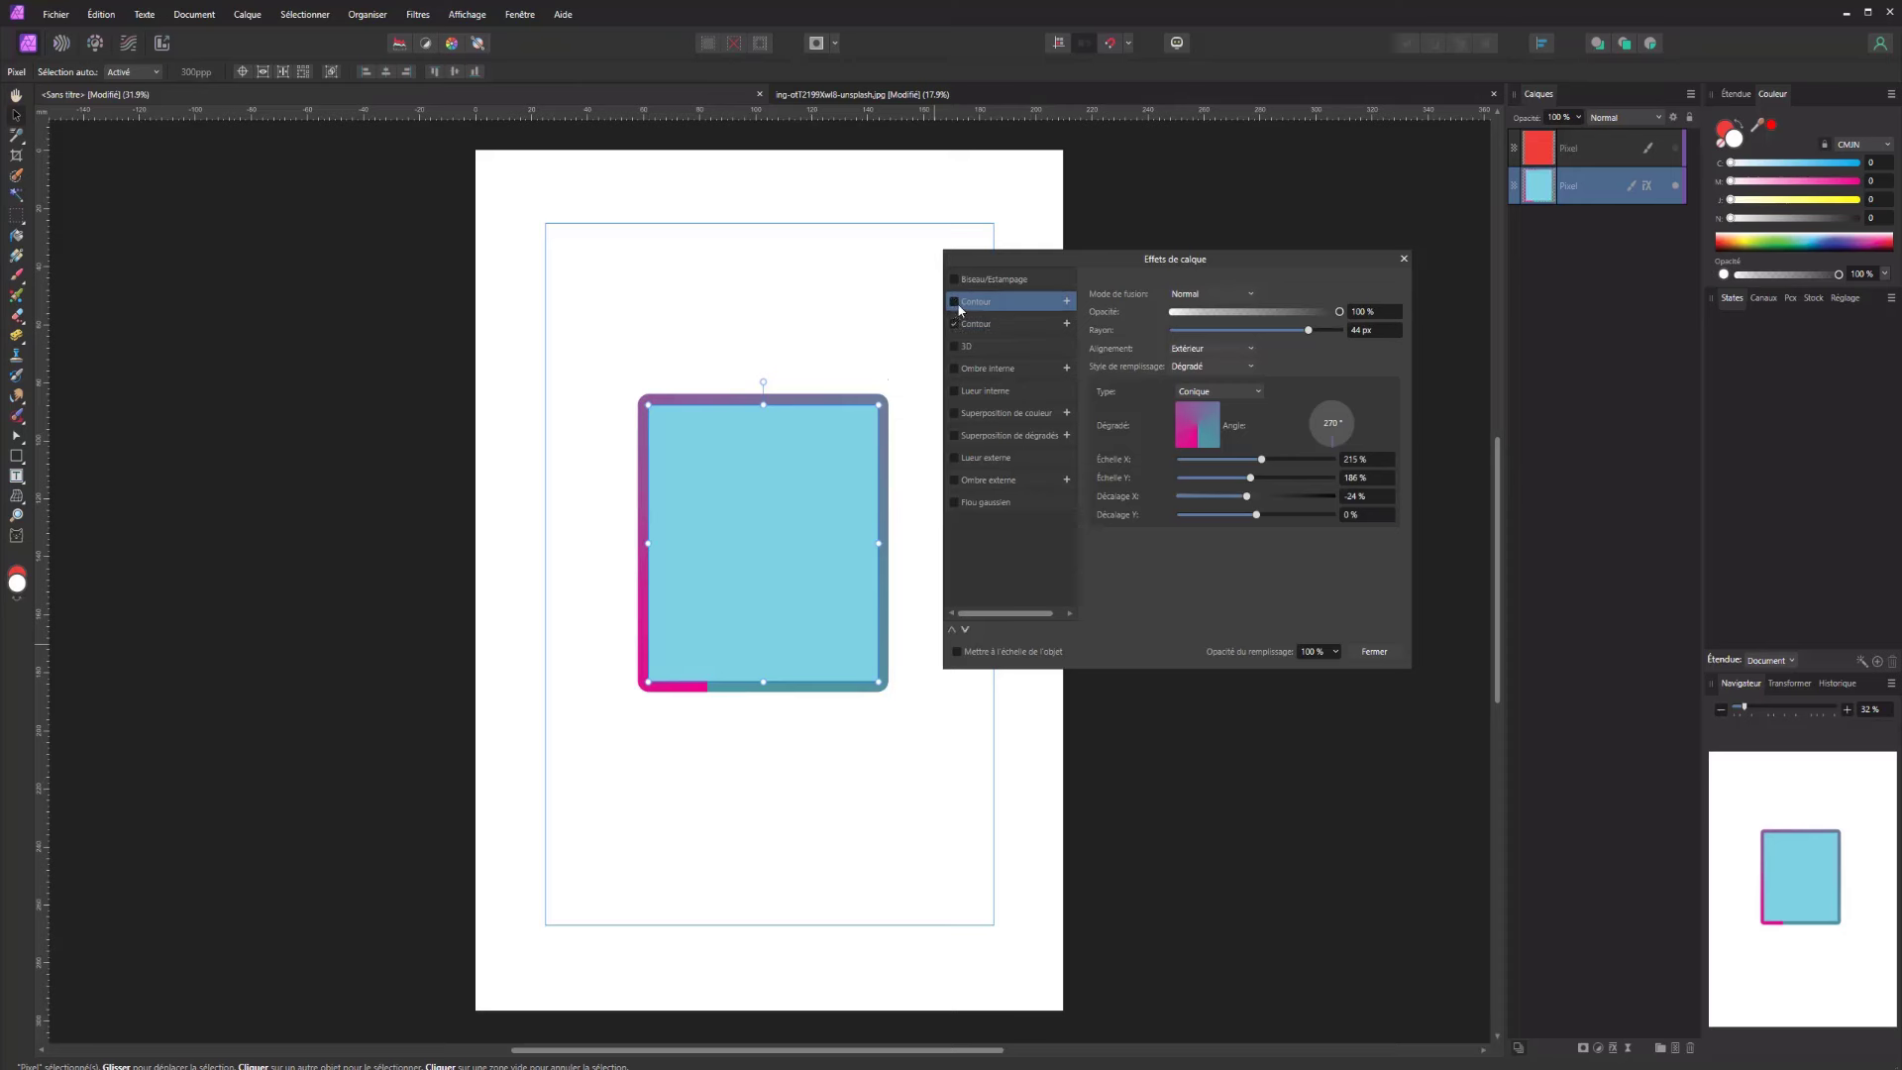
Set the upper Contour's fill style to Couleur unie and its radius to 72,6 px
left_click(1197, 367)
left_click(1193, 385)
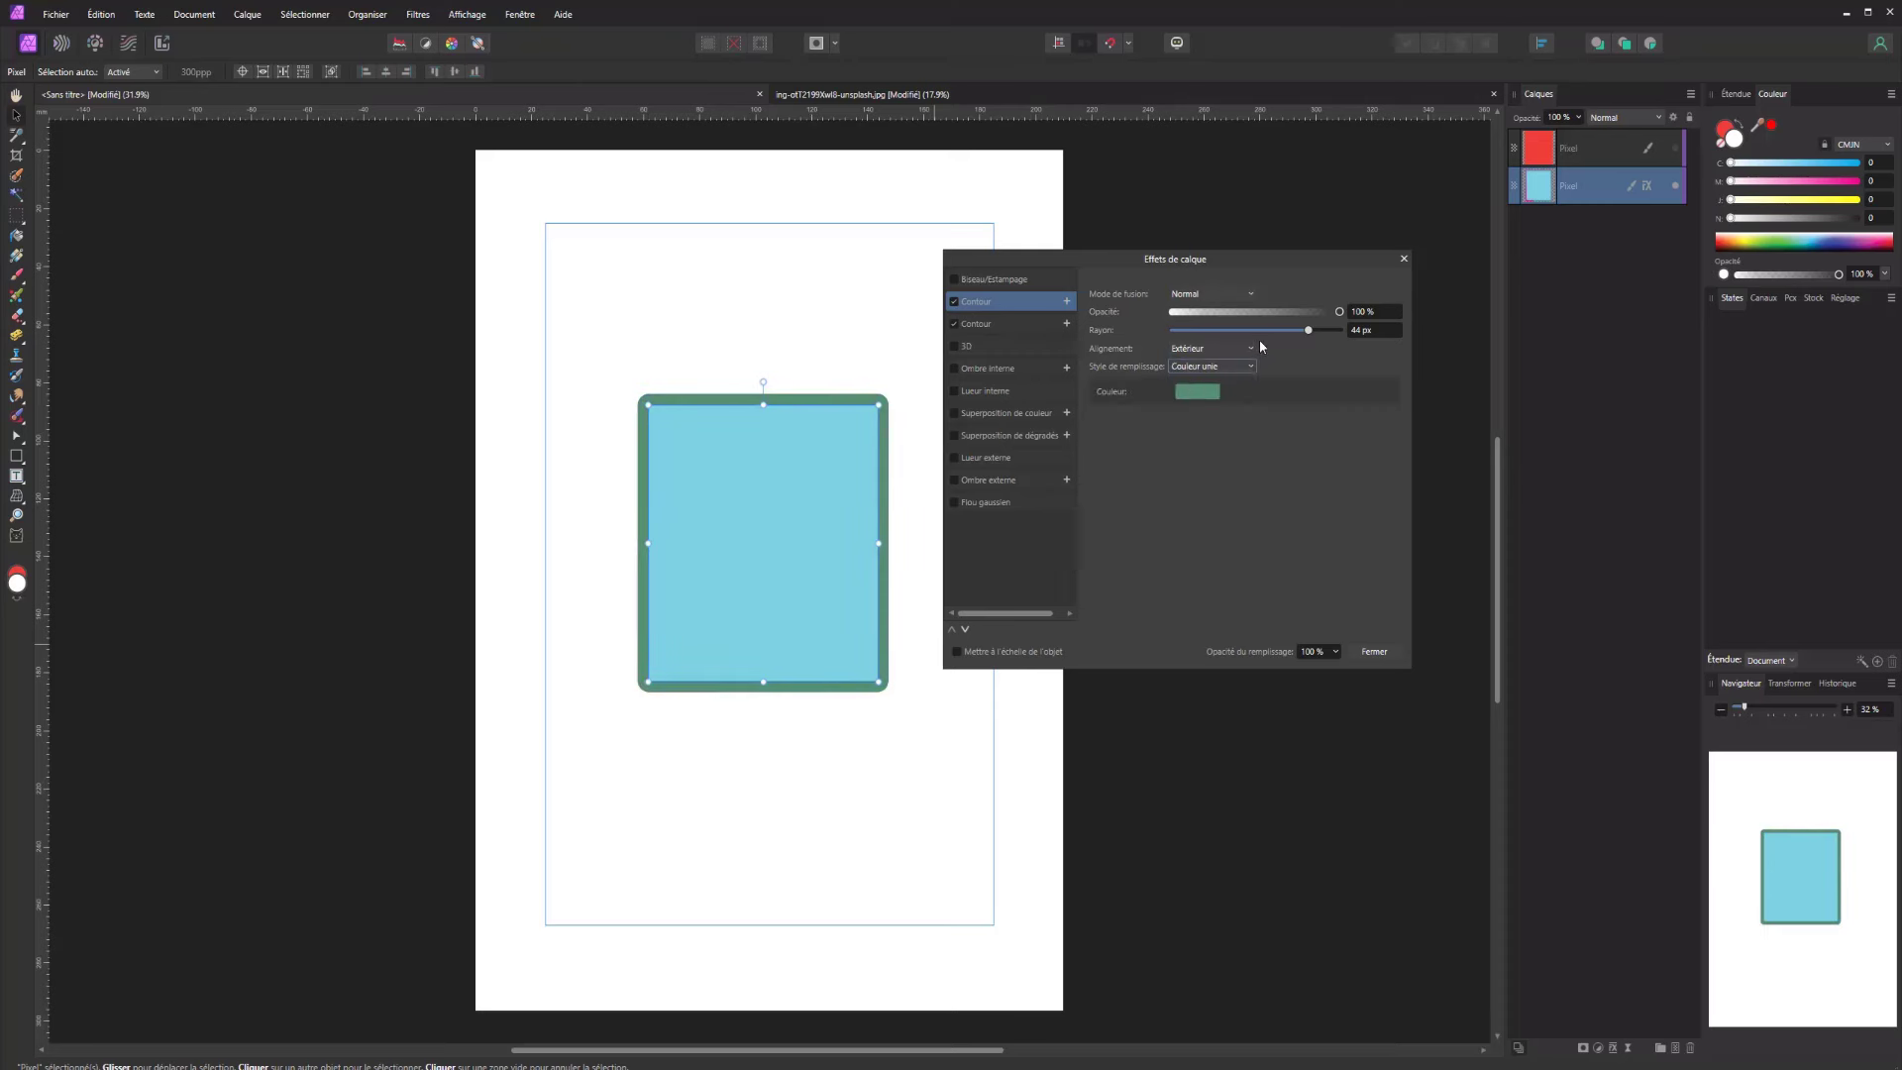
left_click_drag(1308, 330, 1328, 330)
Compare the settings of the two Contour effects and set the upper one's alignment to Intérieur
left_click(1009, 324)
left_click(1003, 344)
left_click(996, 325)
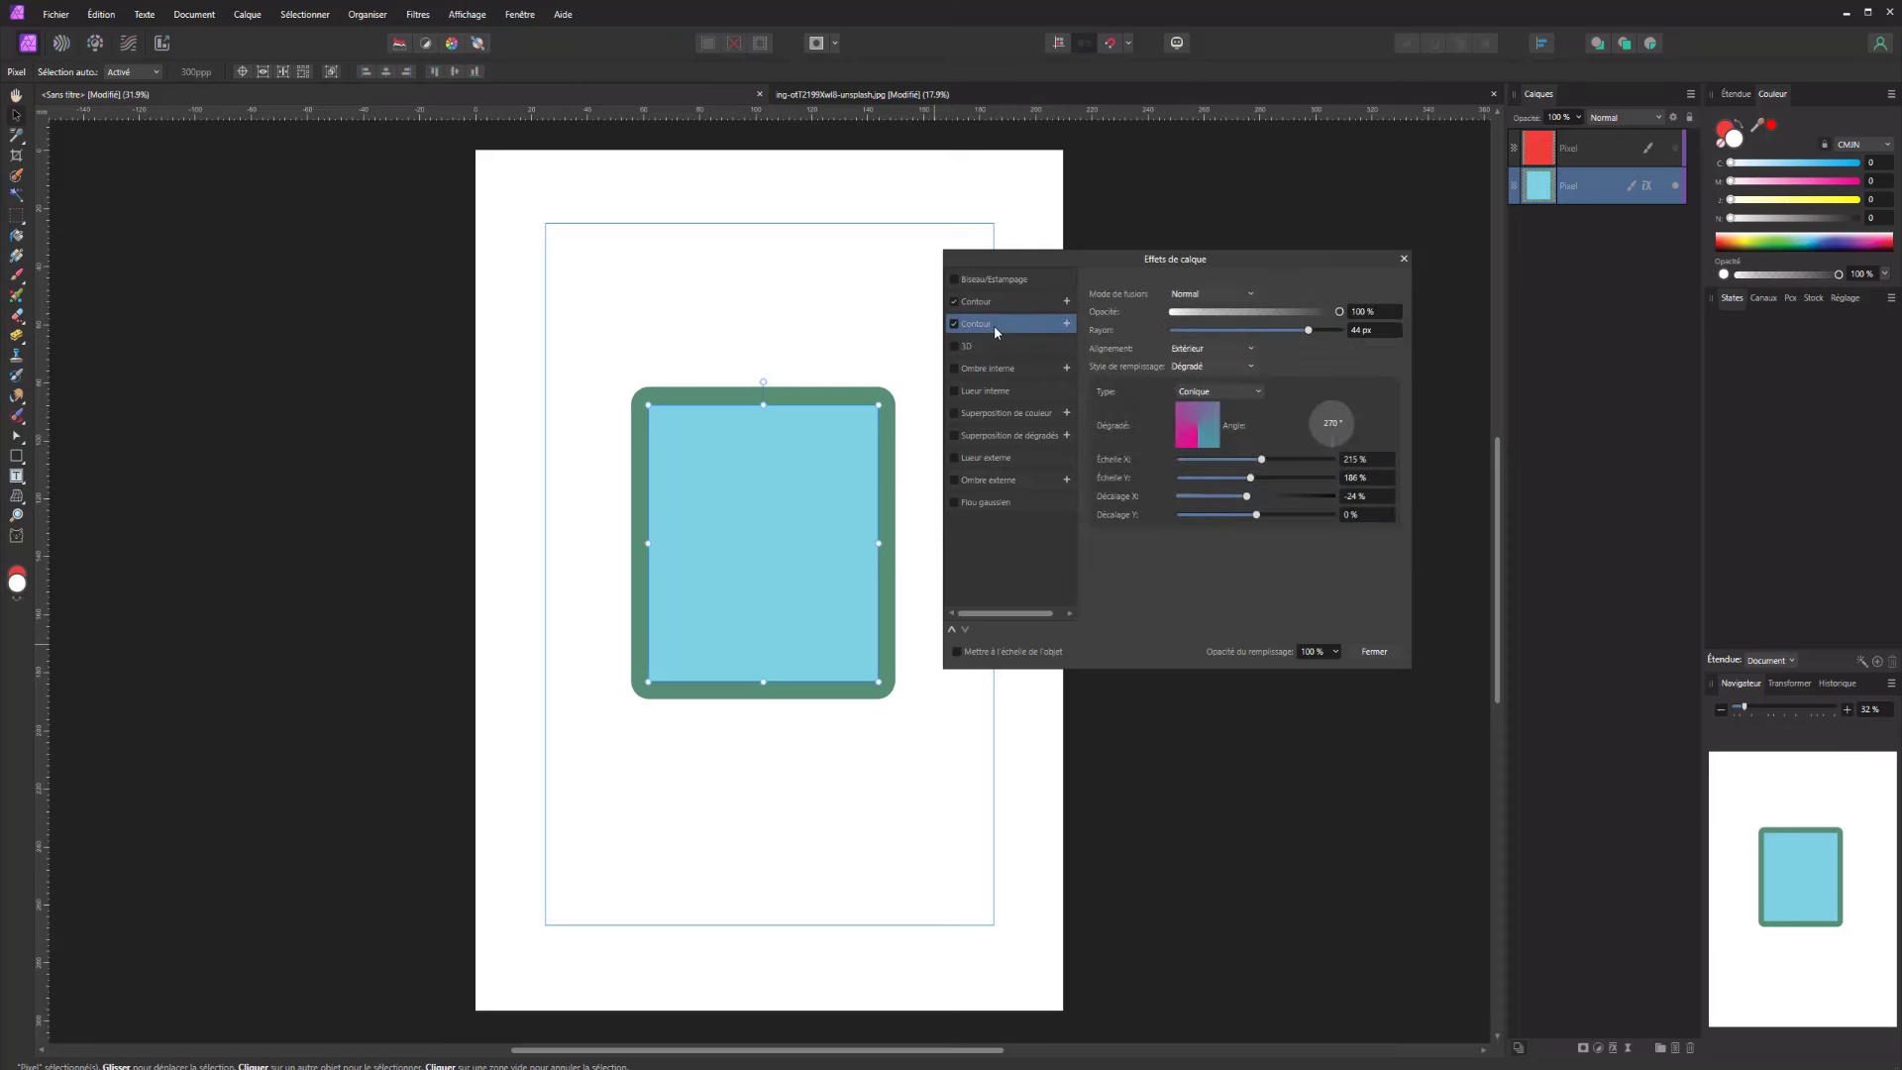
left_click(999, 299)
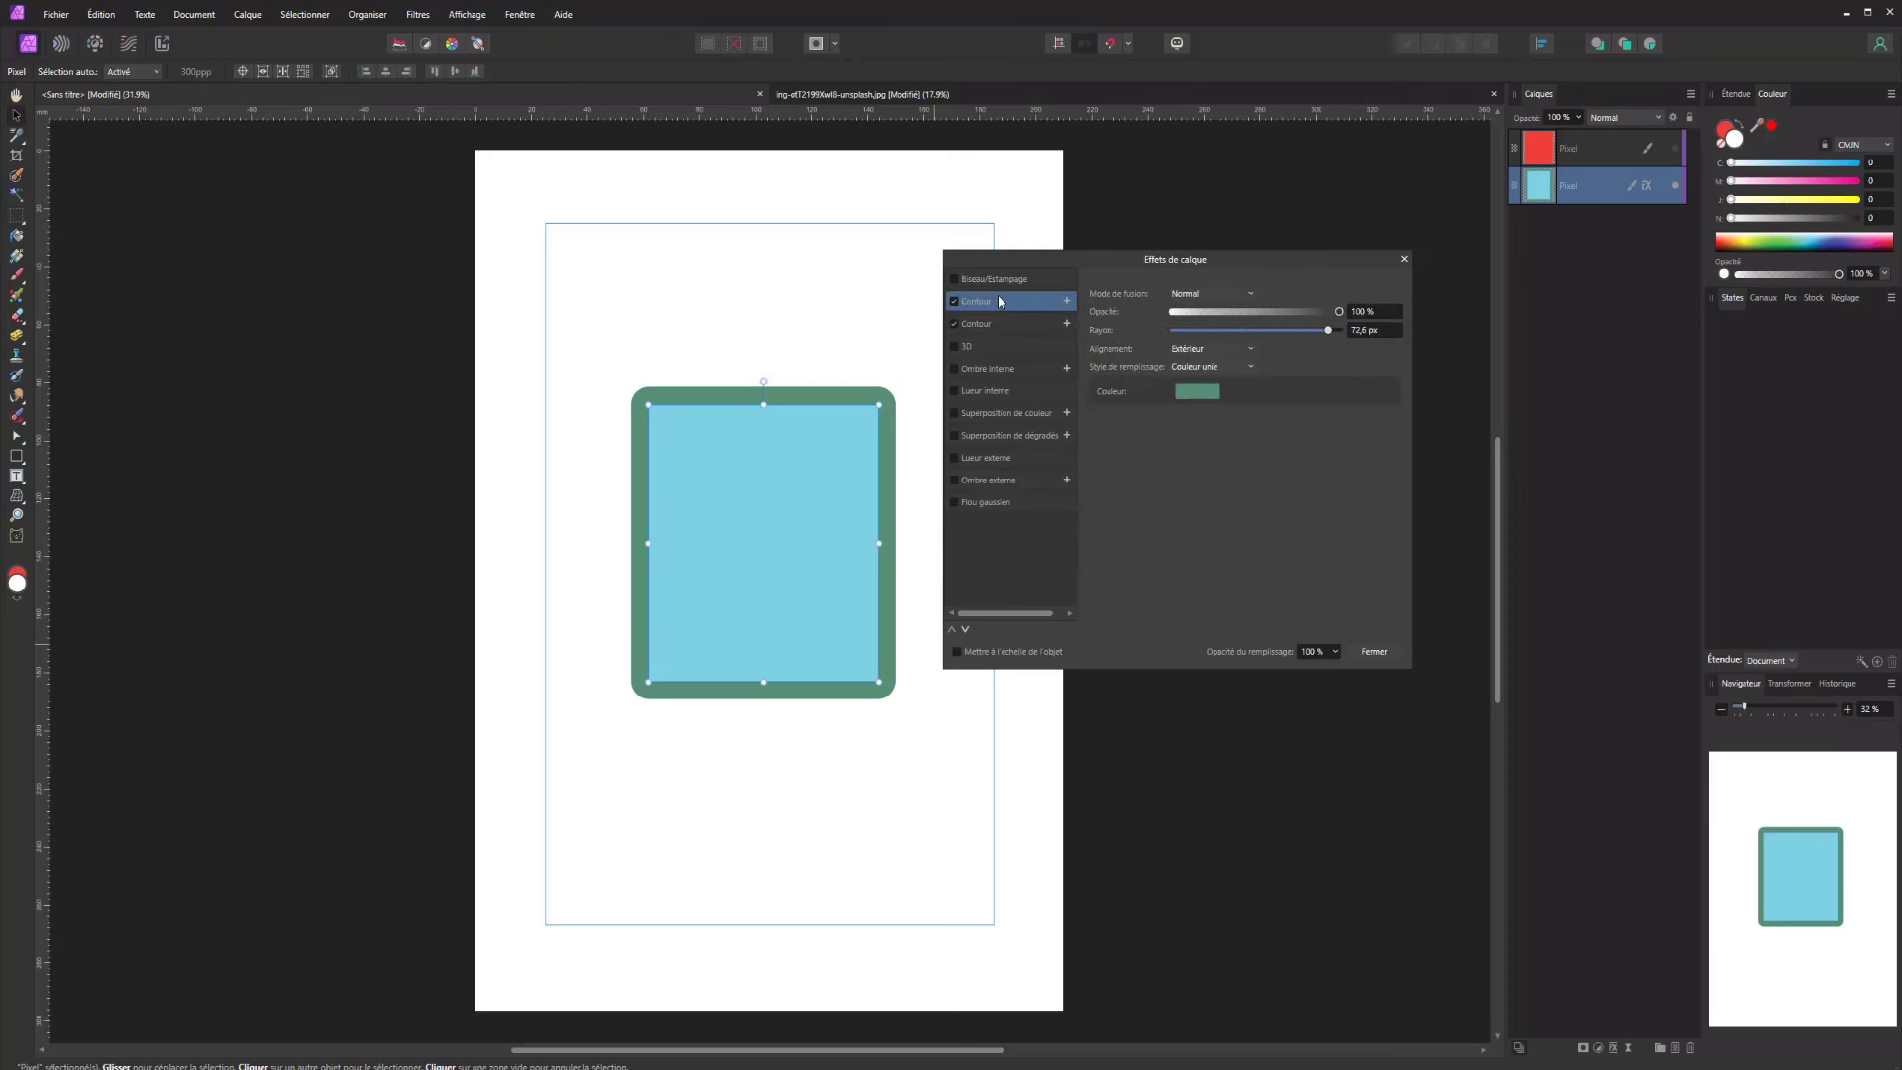
left_click(1217, 351)
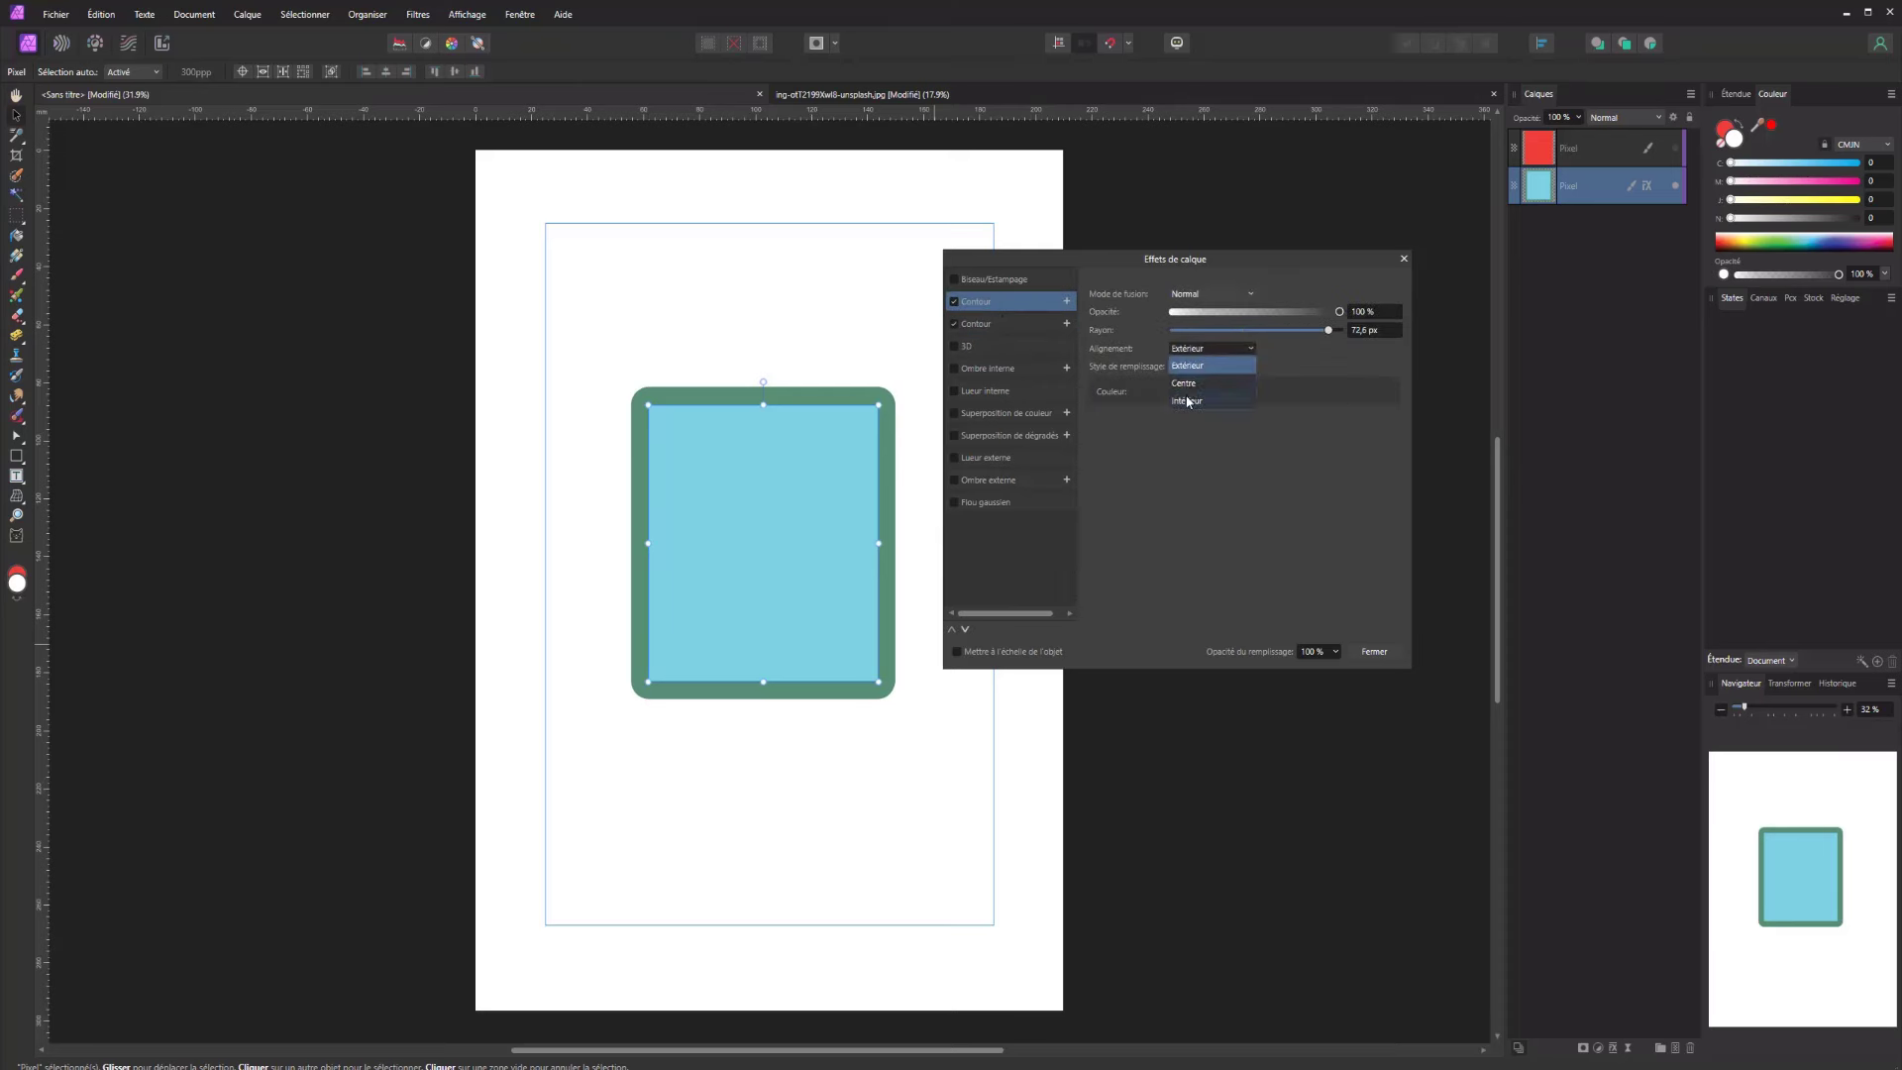
left_click(1176, 400)
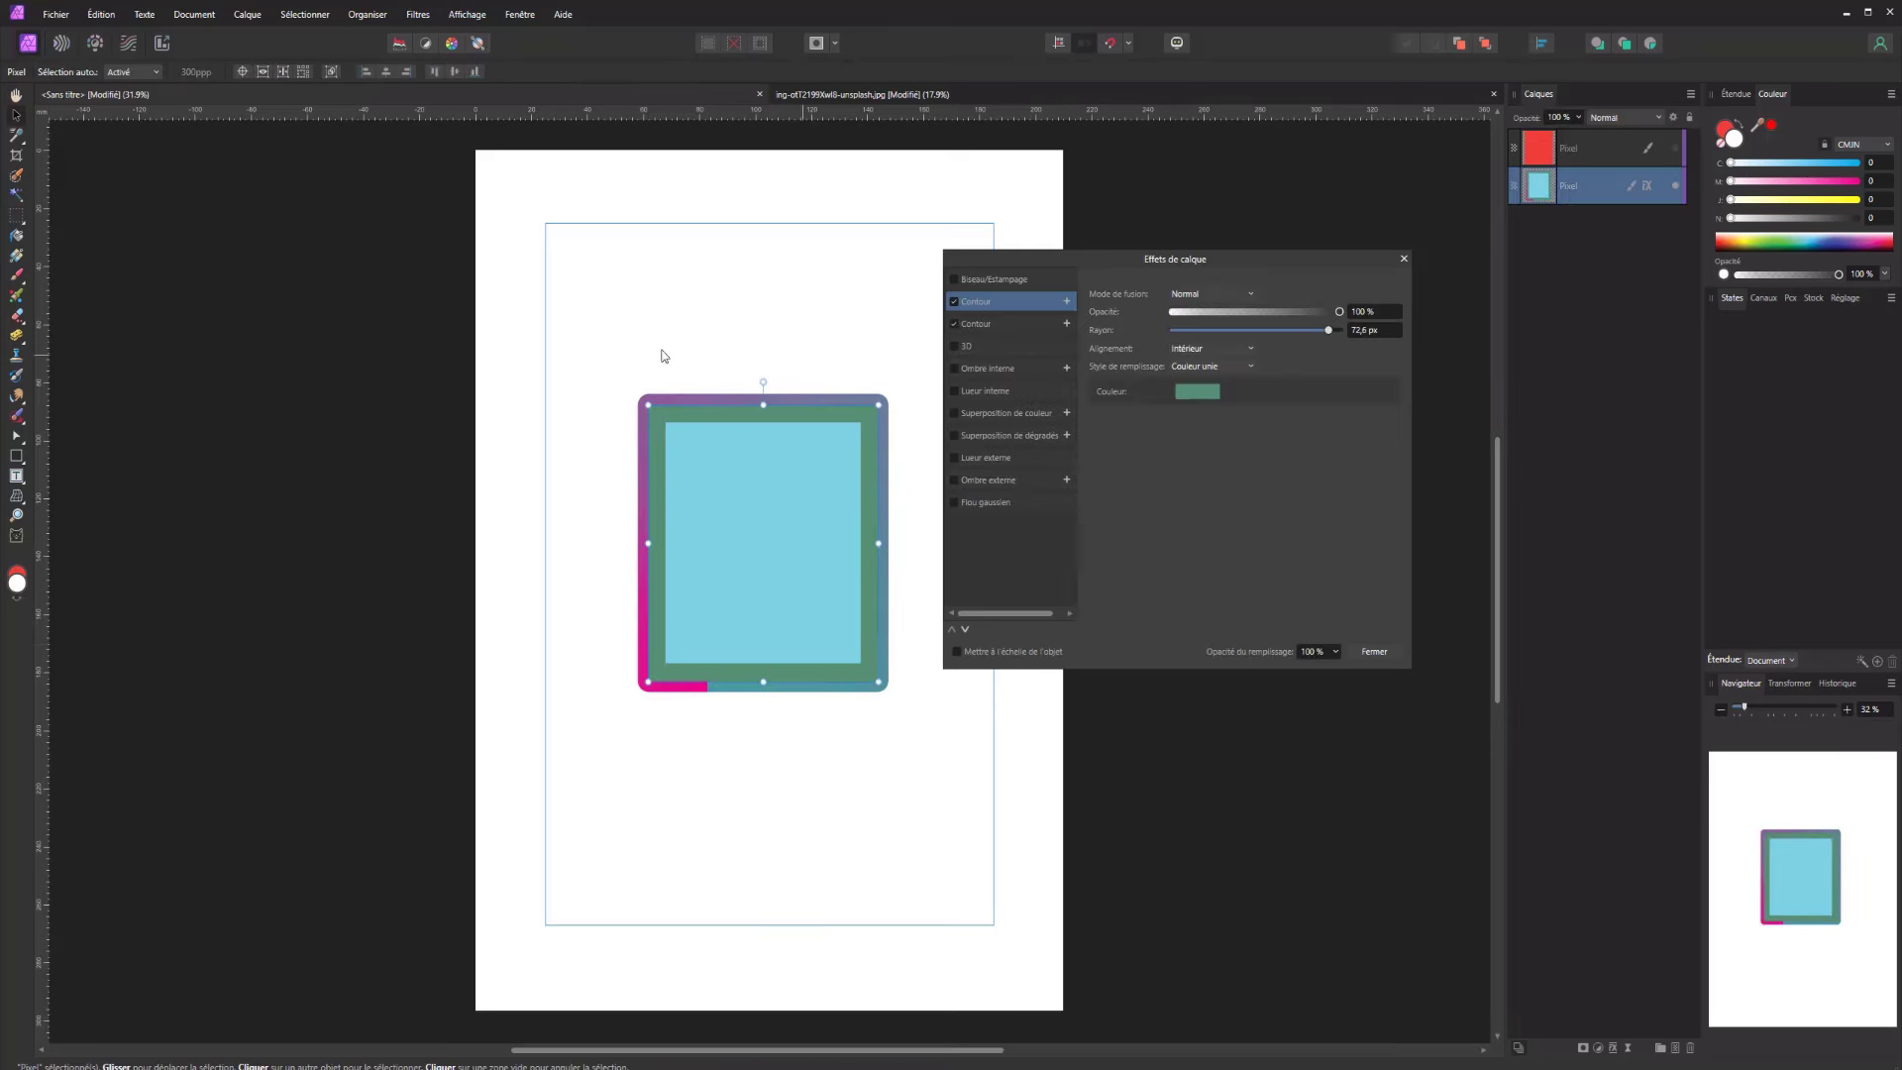
Deselect the rectangle to examine both outlines, shift the effects window clear of the page and reselect the rectangle
left_click(618, 313)
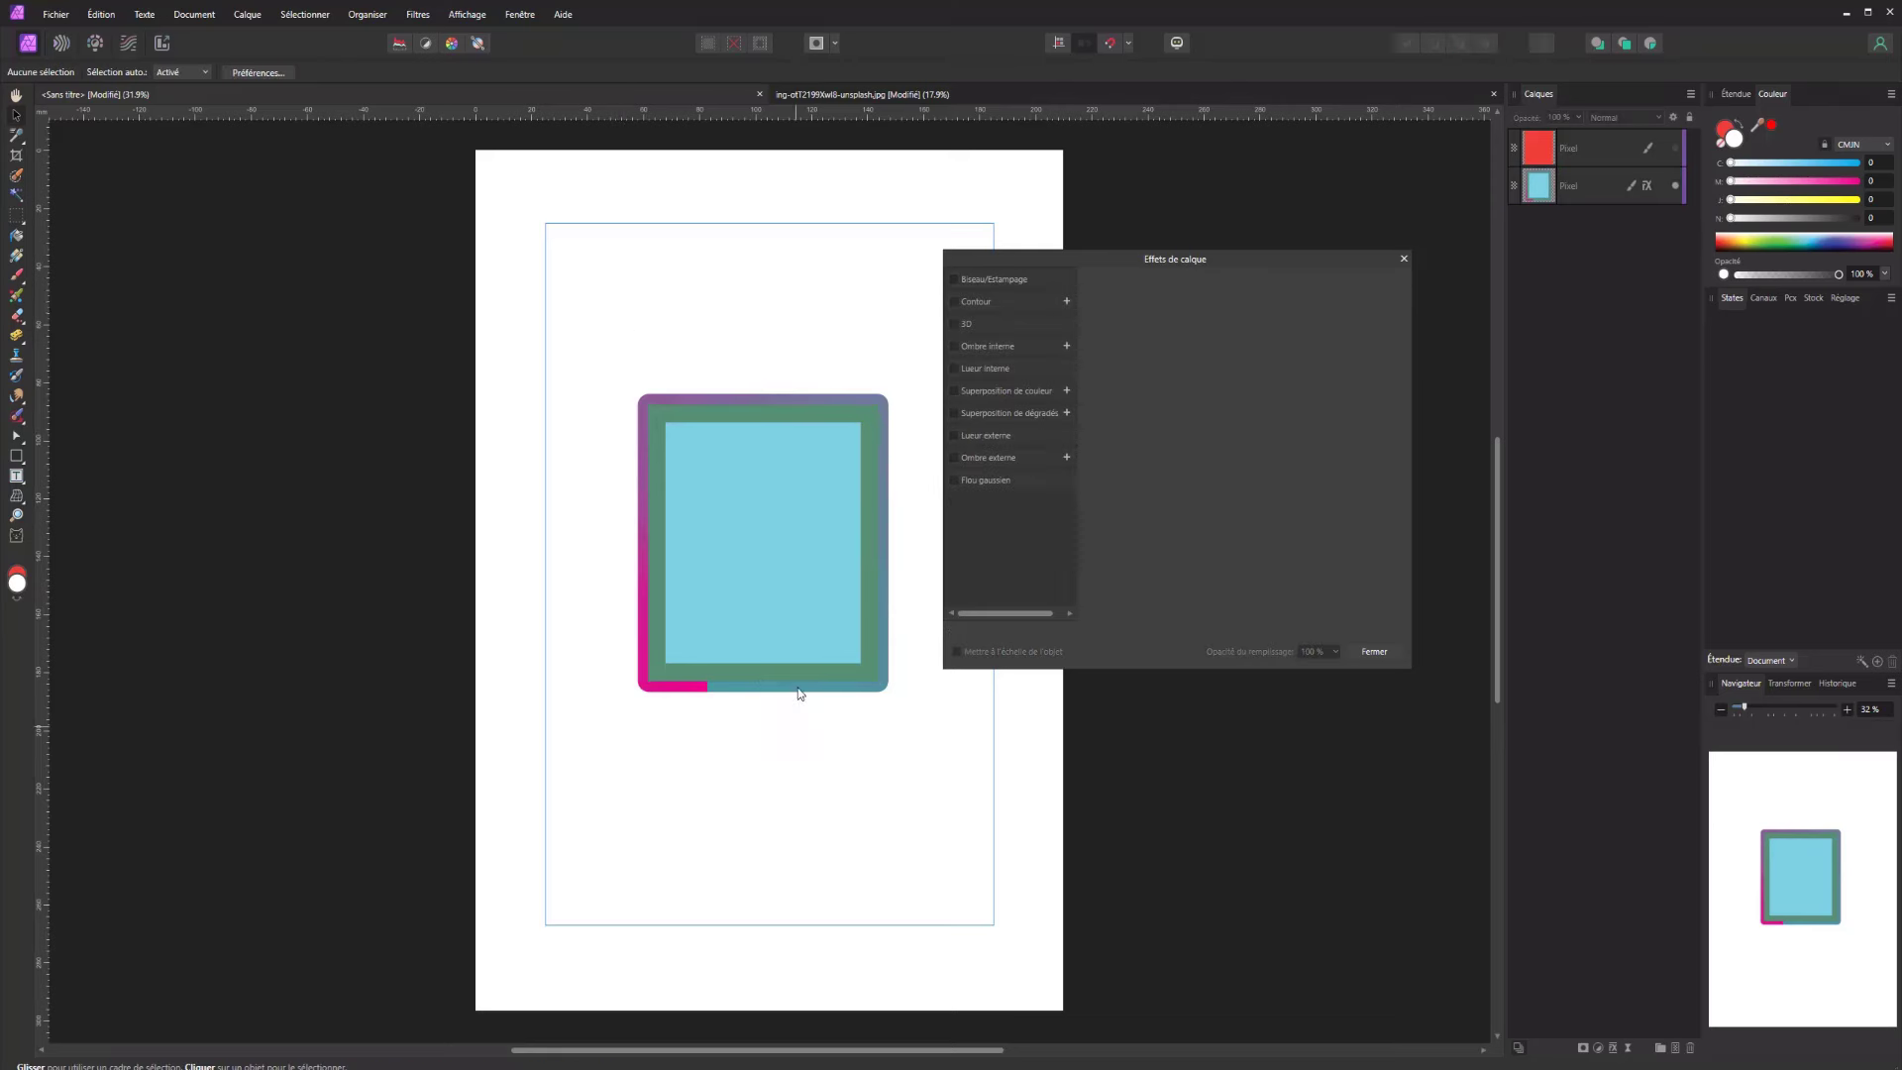
left_click_drag(1209, 278, 1249, 284)
left_click(656, 539)
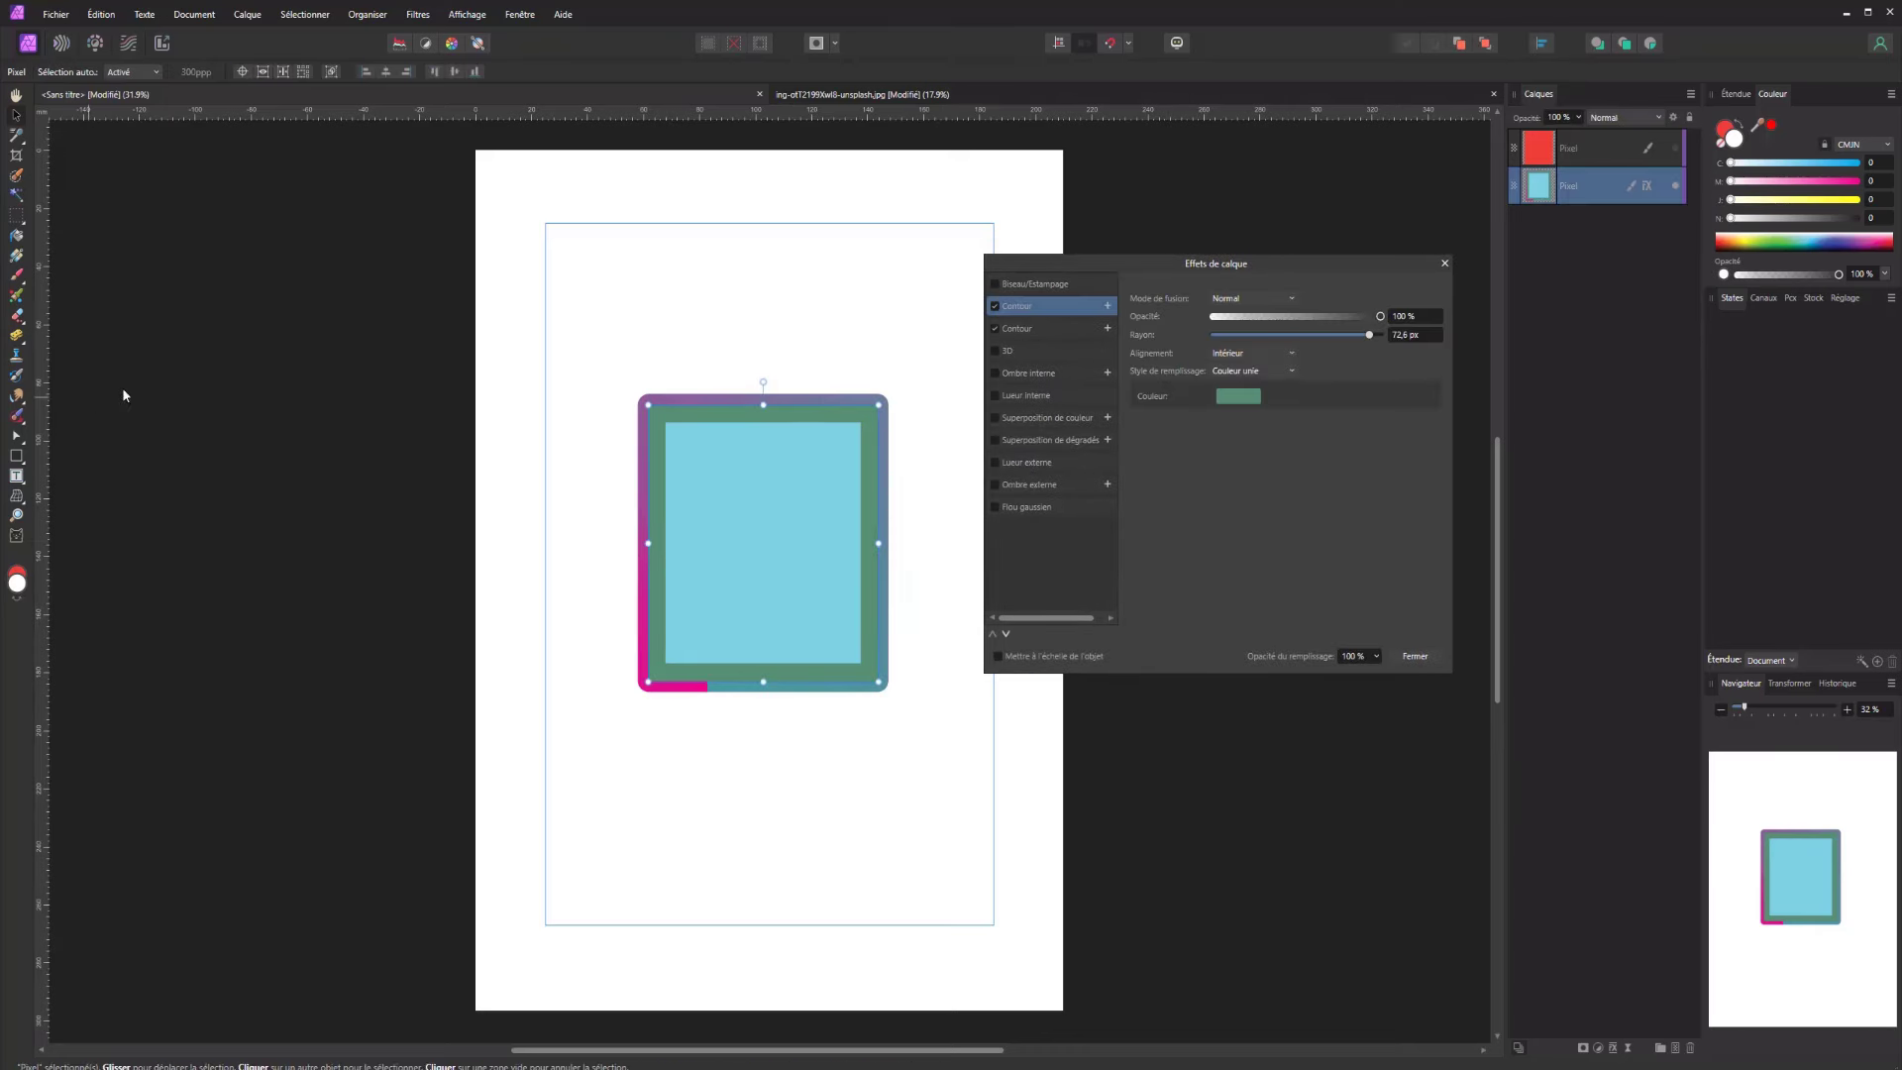
Turn off both Contour effects and enable the 3D effect on the rectangle
left_click(995, 306)
left_click(995, 329)
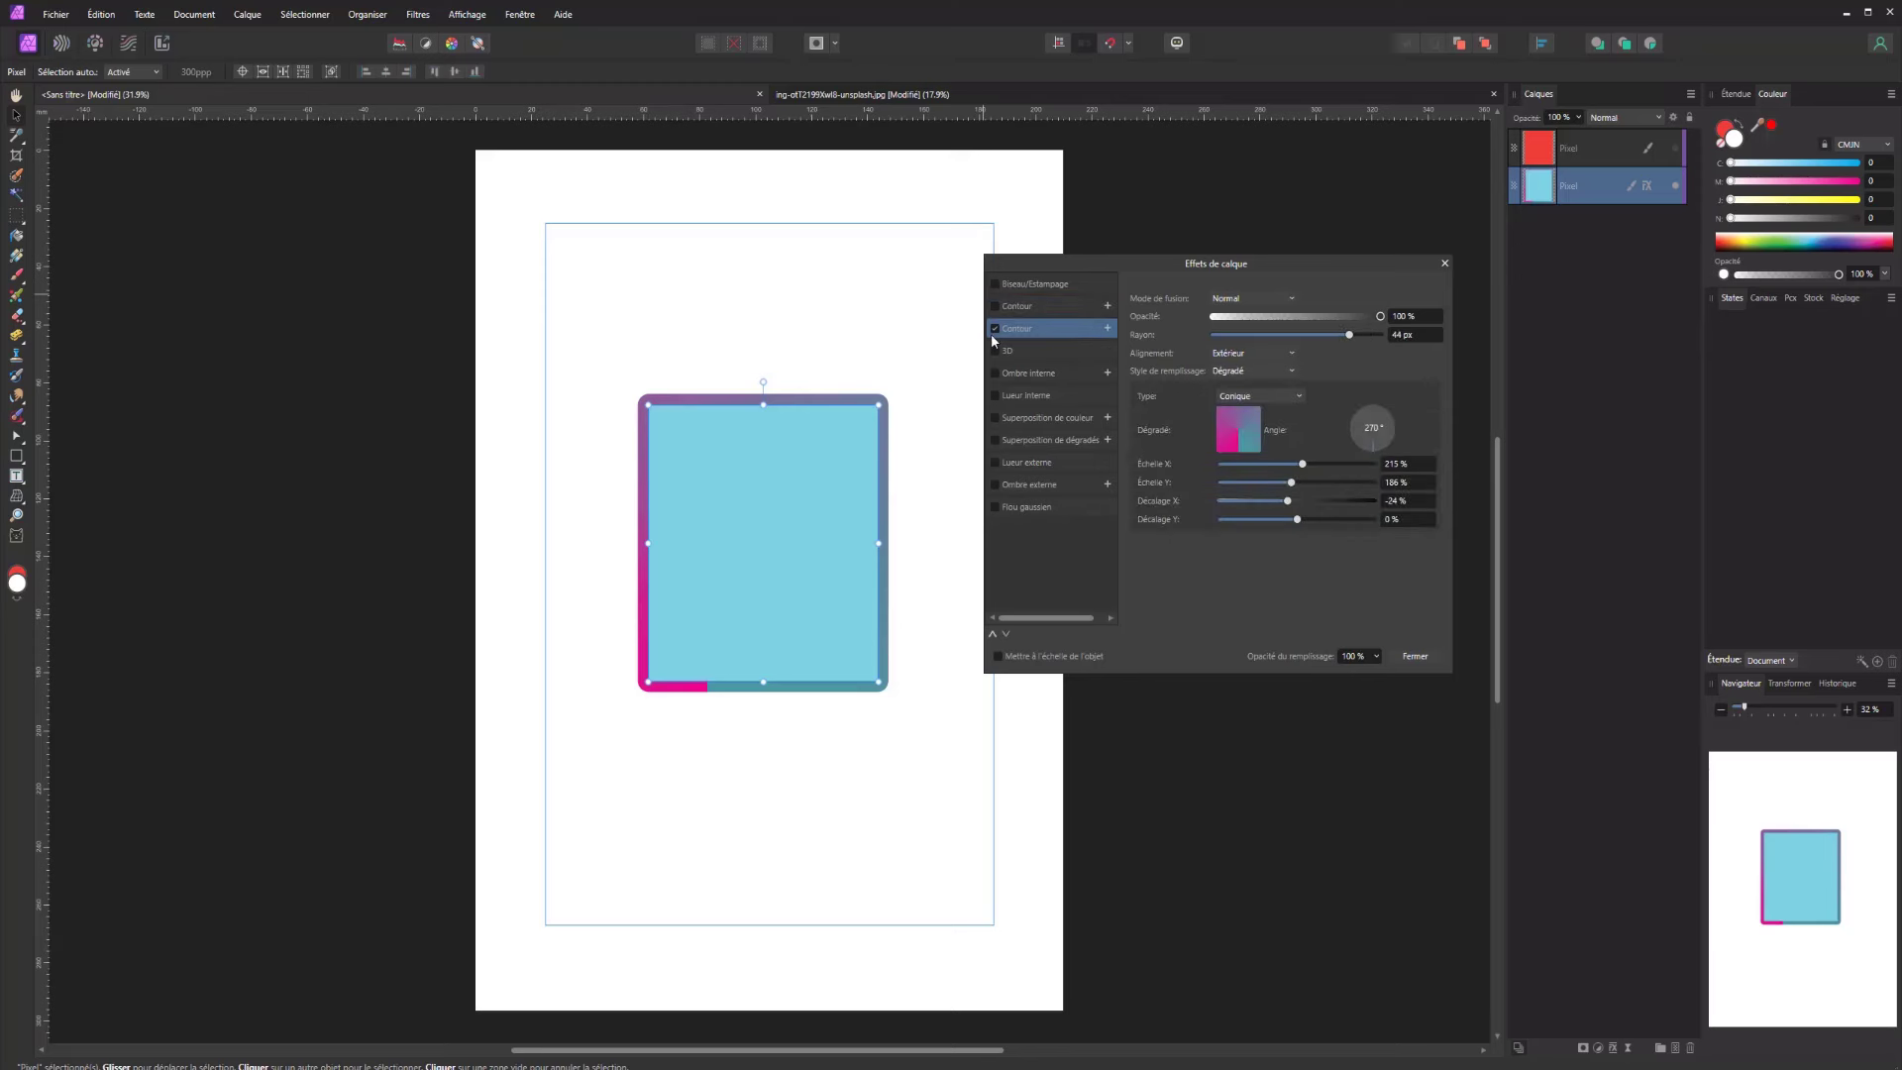
left_click(994, 329)
left_click(995, 352)
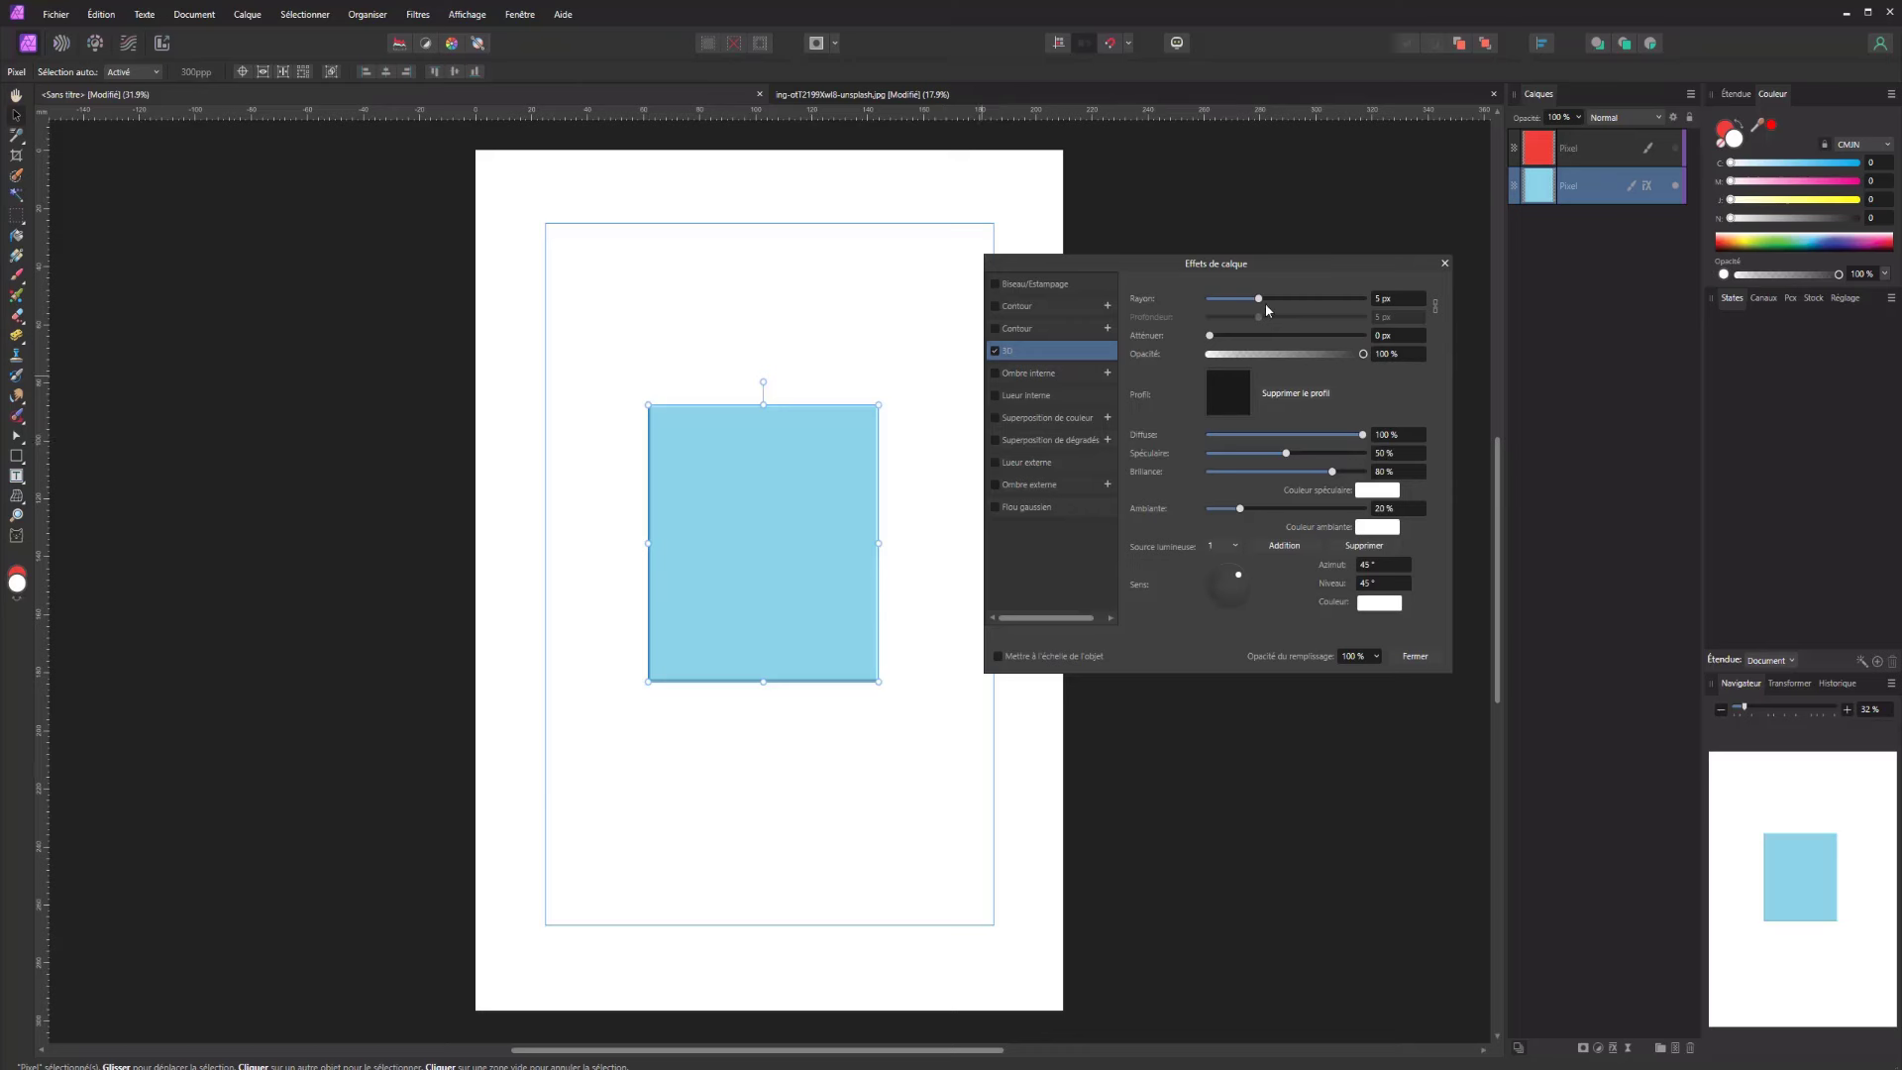
Set the 3D effect's radius to 13,5 px, softening to 5,2 px, specular to 45 %, shininess to 36 % and ambient to 46 %
mouse_move(1260, 300)
left_mouse_down()
mouse_move(1345, 295)
mouse_move(1281, 298)
mouse_move(1246, 335)
mouse_move(1276, 327)
mouse_move(1249, 335)
left_mouse_up()
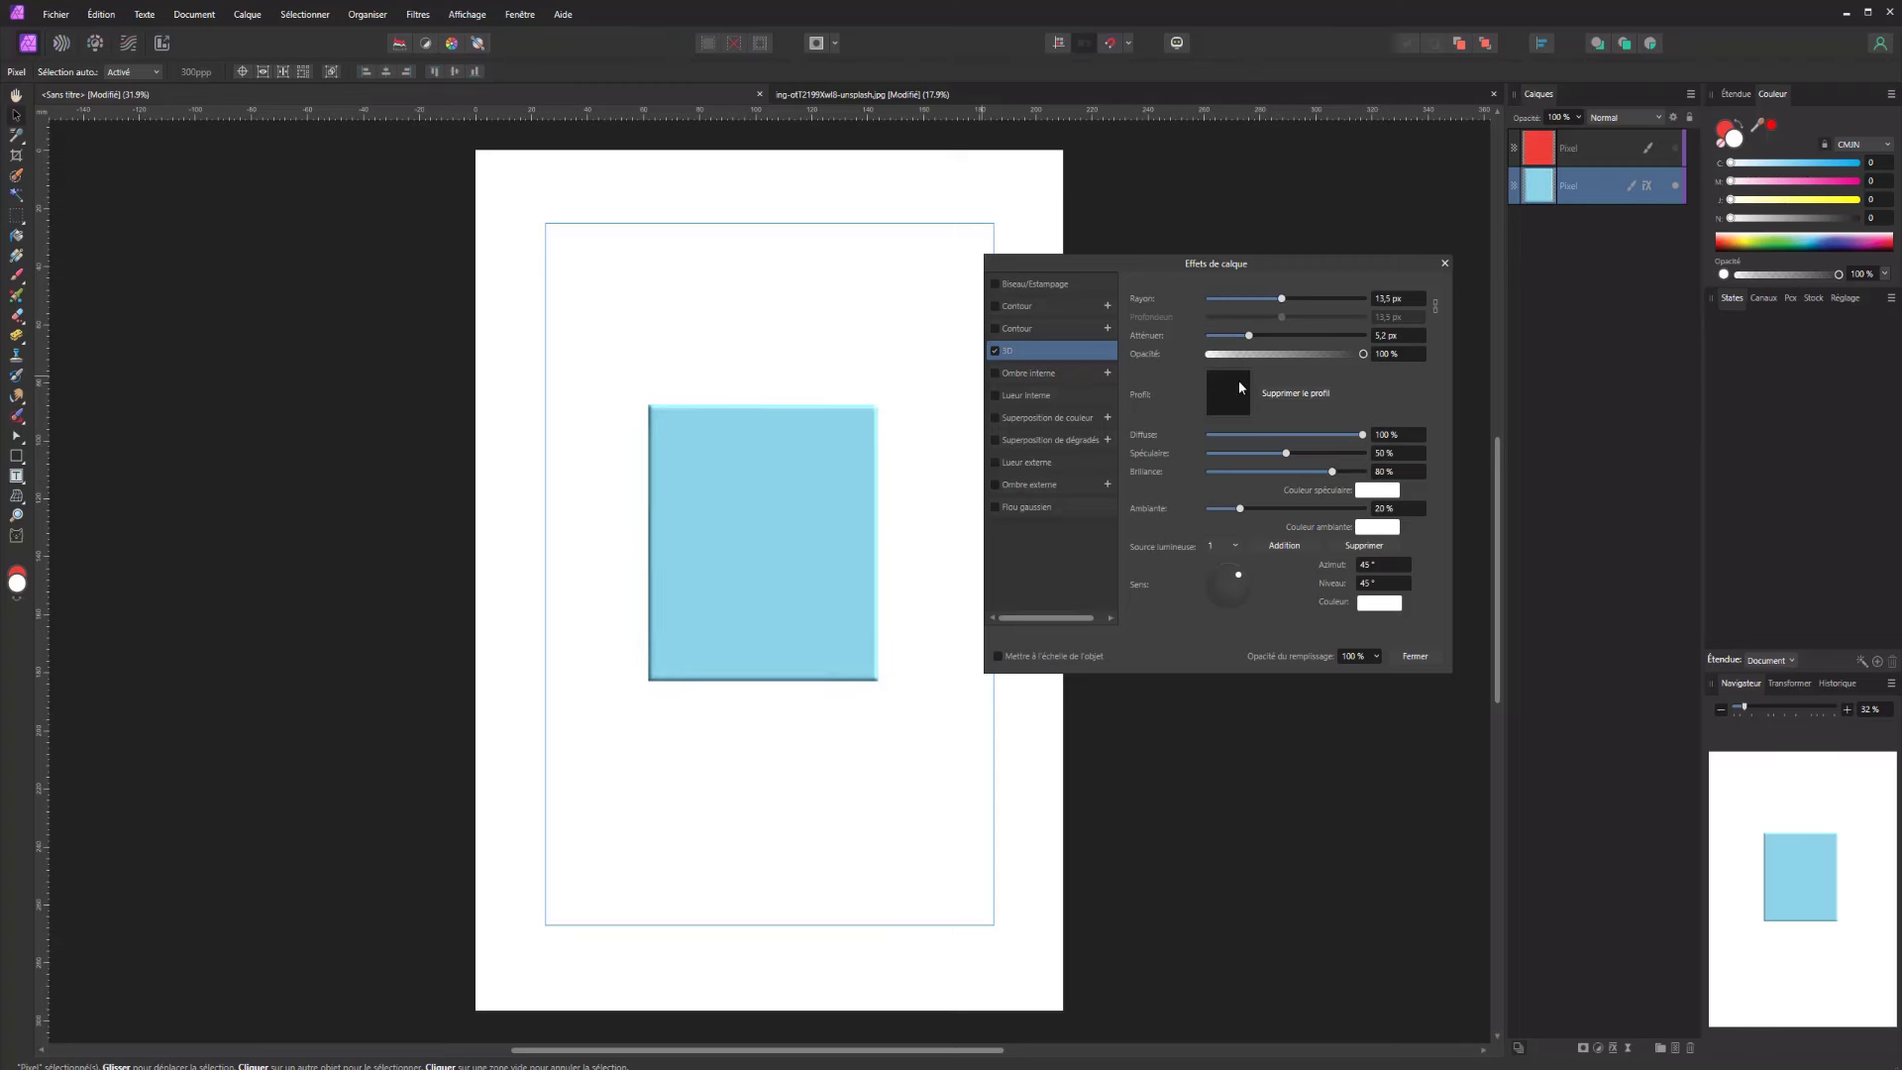
left_click_drag(1362, 434, 1419, 422)
mouse_move(1286, 452)
left_mouse_down()
mouse_move(1324, 456)
mouse_move(1278, 454)
left_mouse_up()
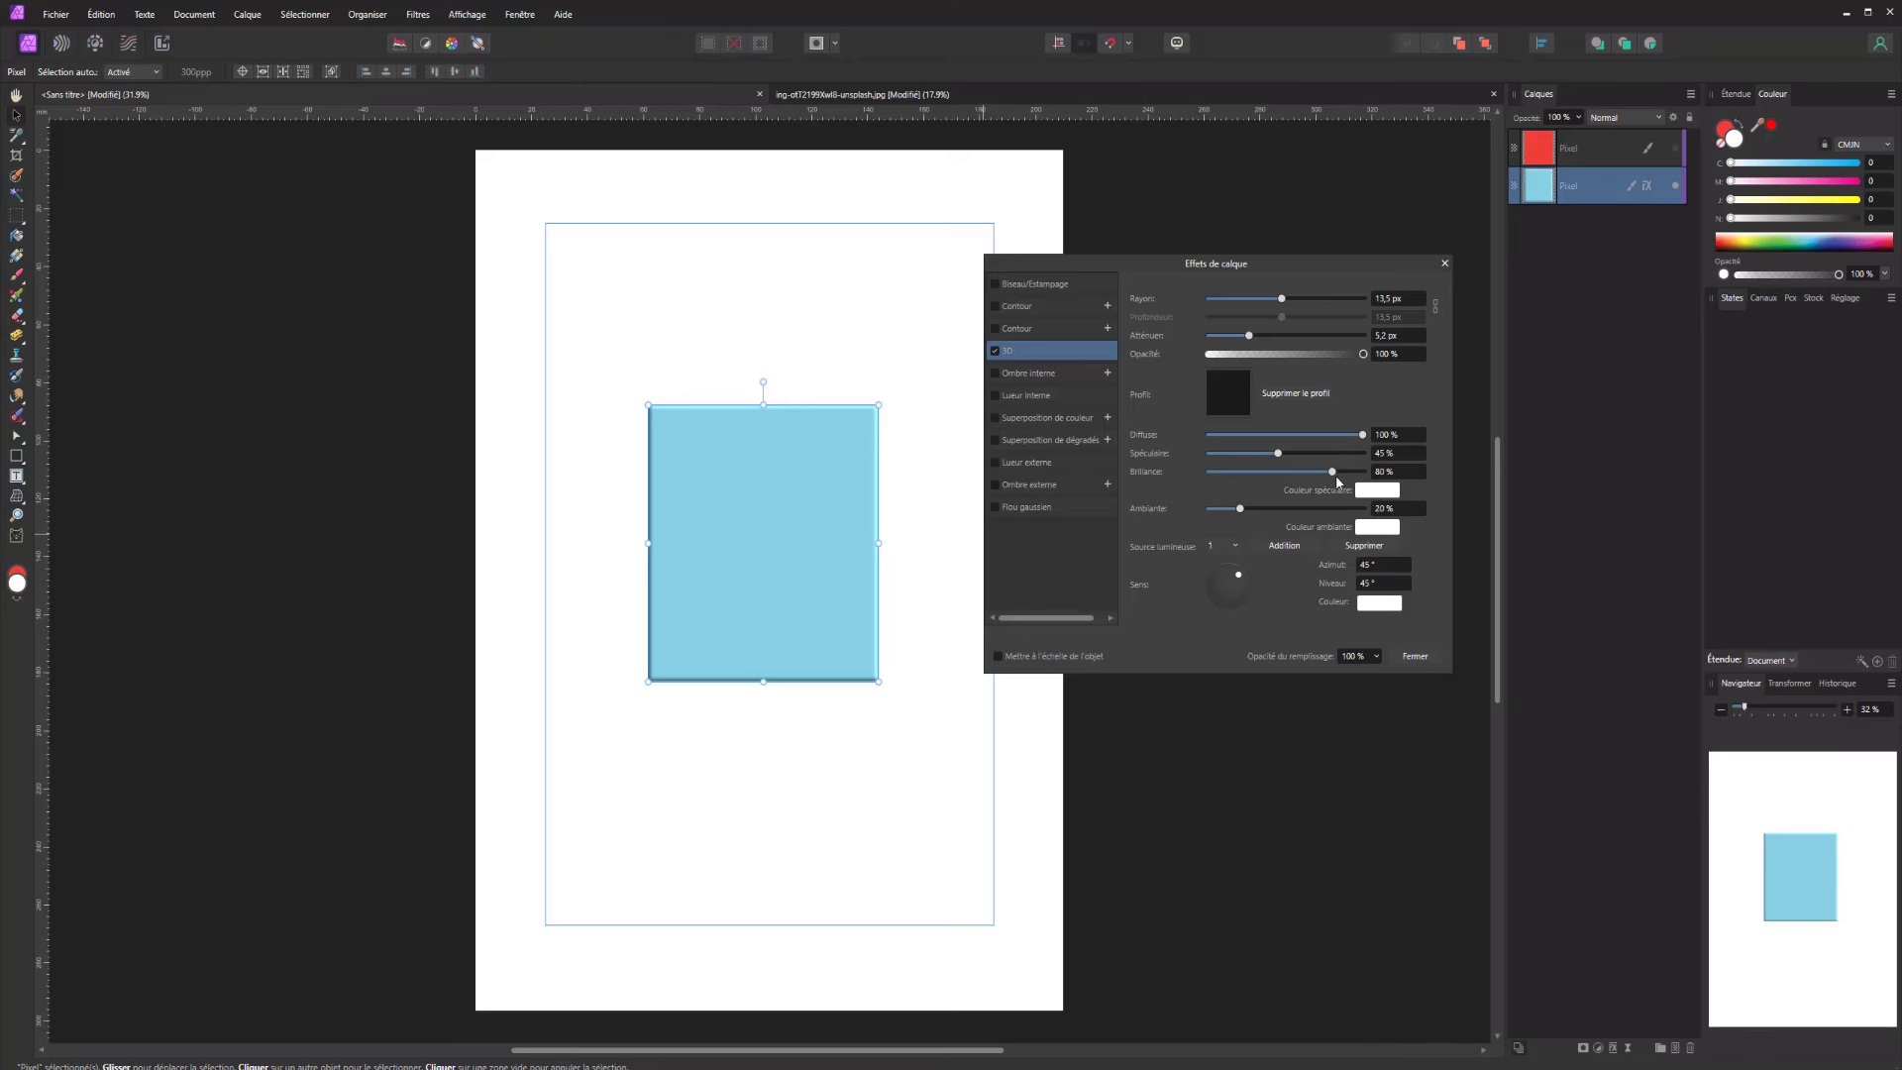
mouse_move(1335, 473)
left_mouse_down()
mouse_move(1288, 474)
mouse_move(1368, 475)
left_mouse_up()
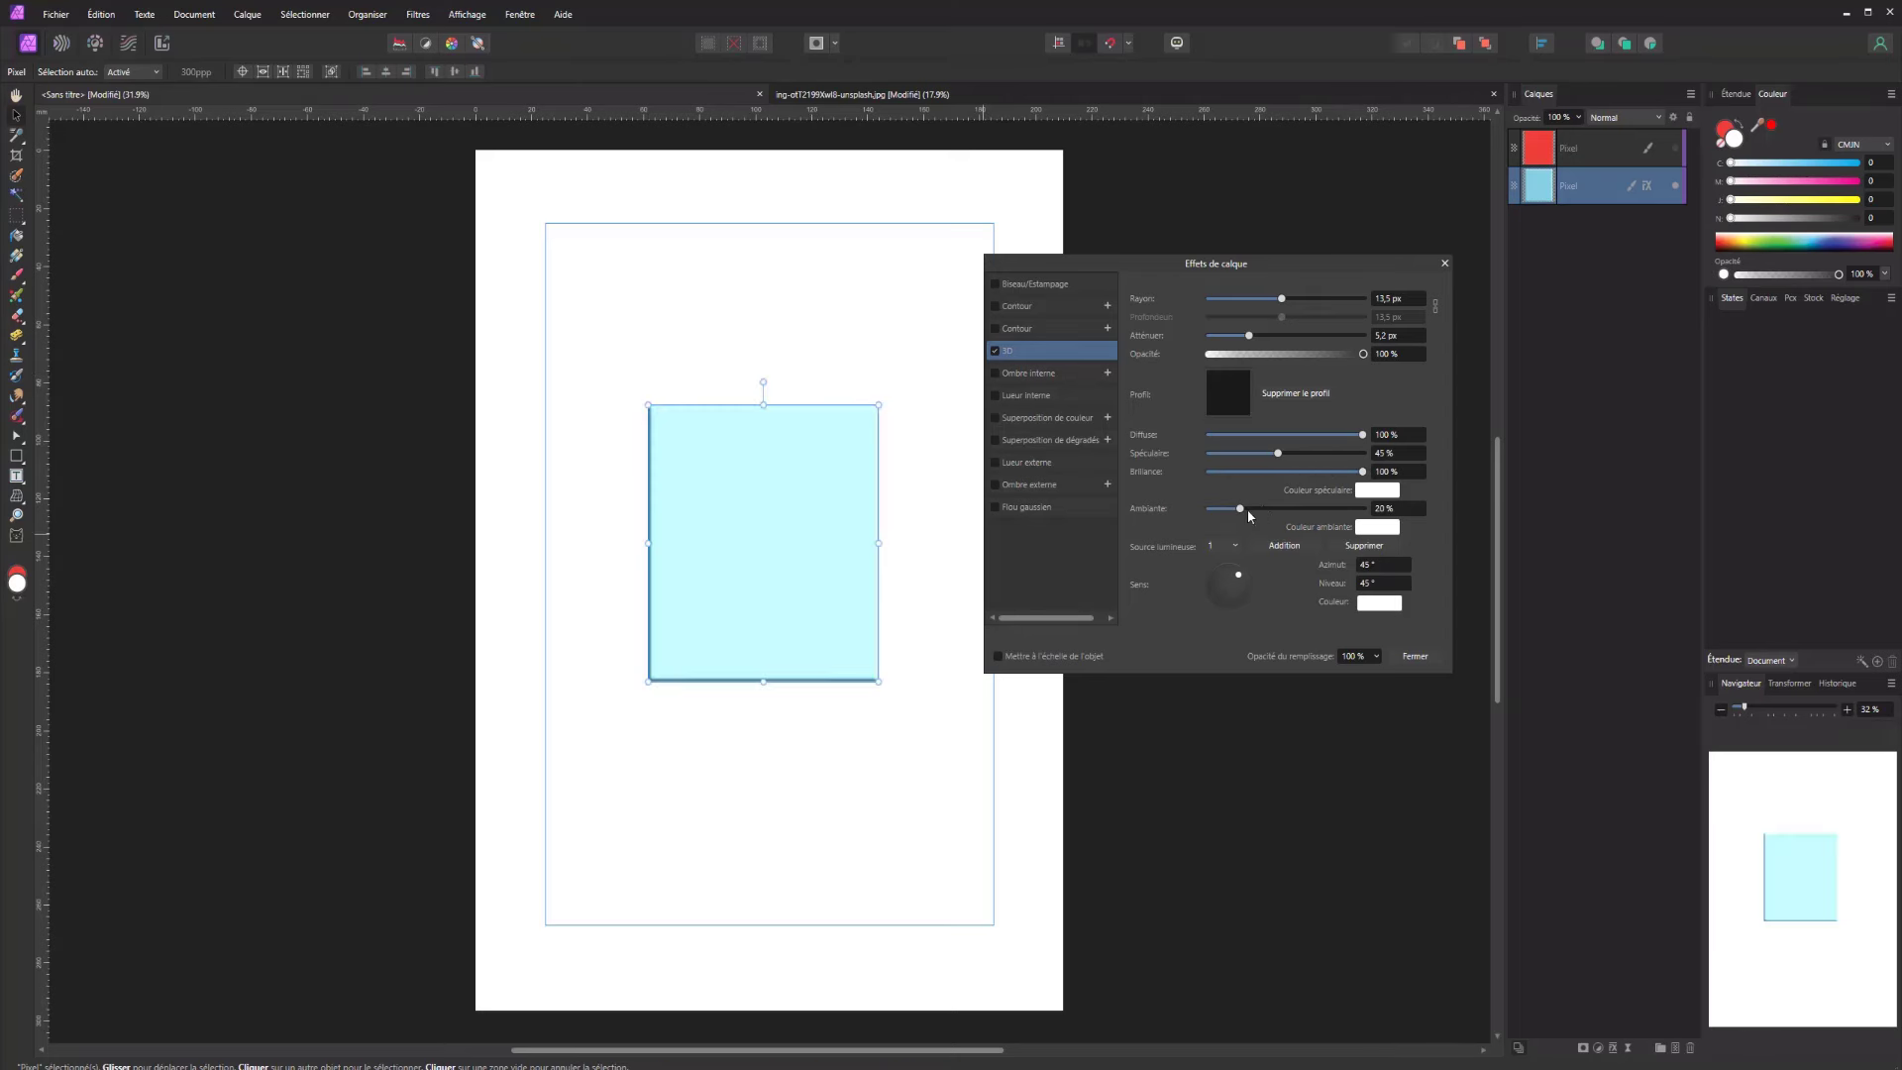
left_click_drag(1246, 510, 1264, 473)
left_click(1286, 472)
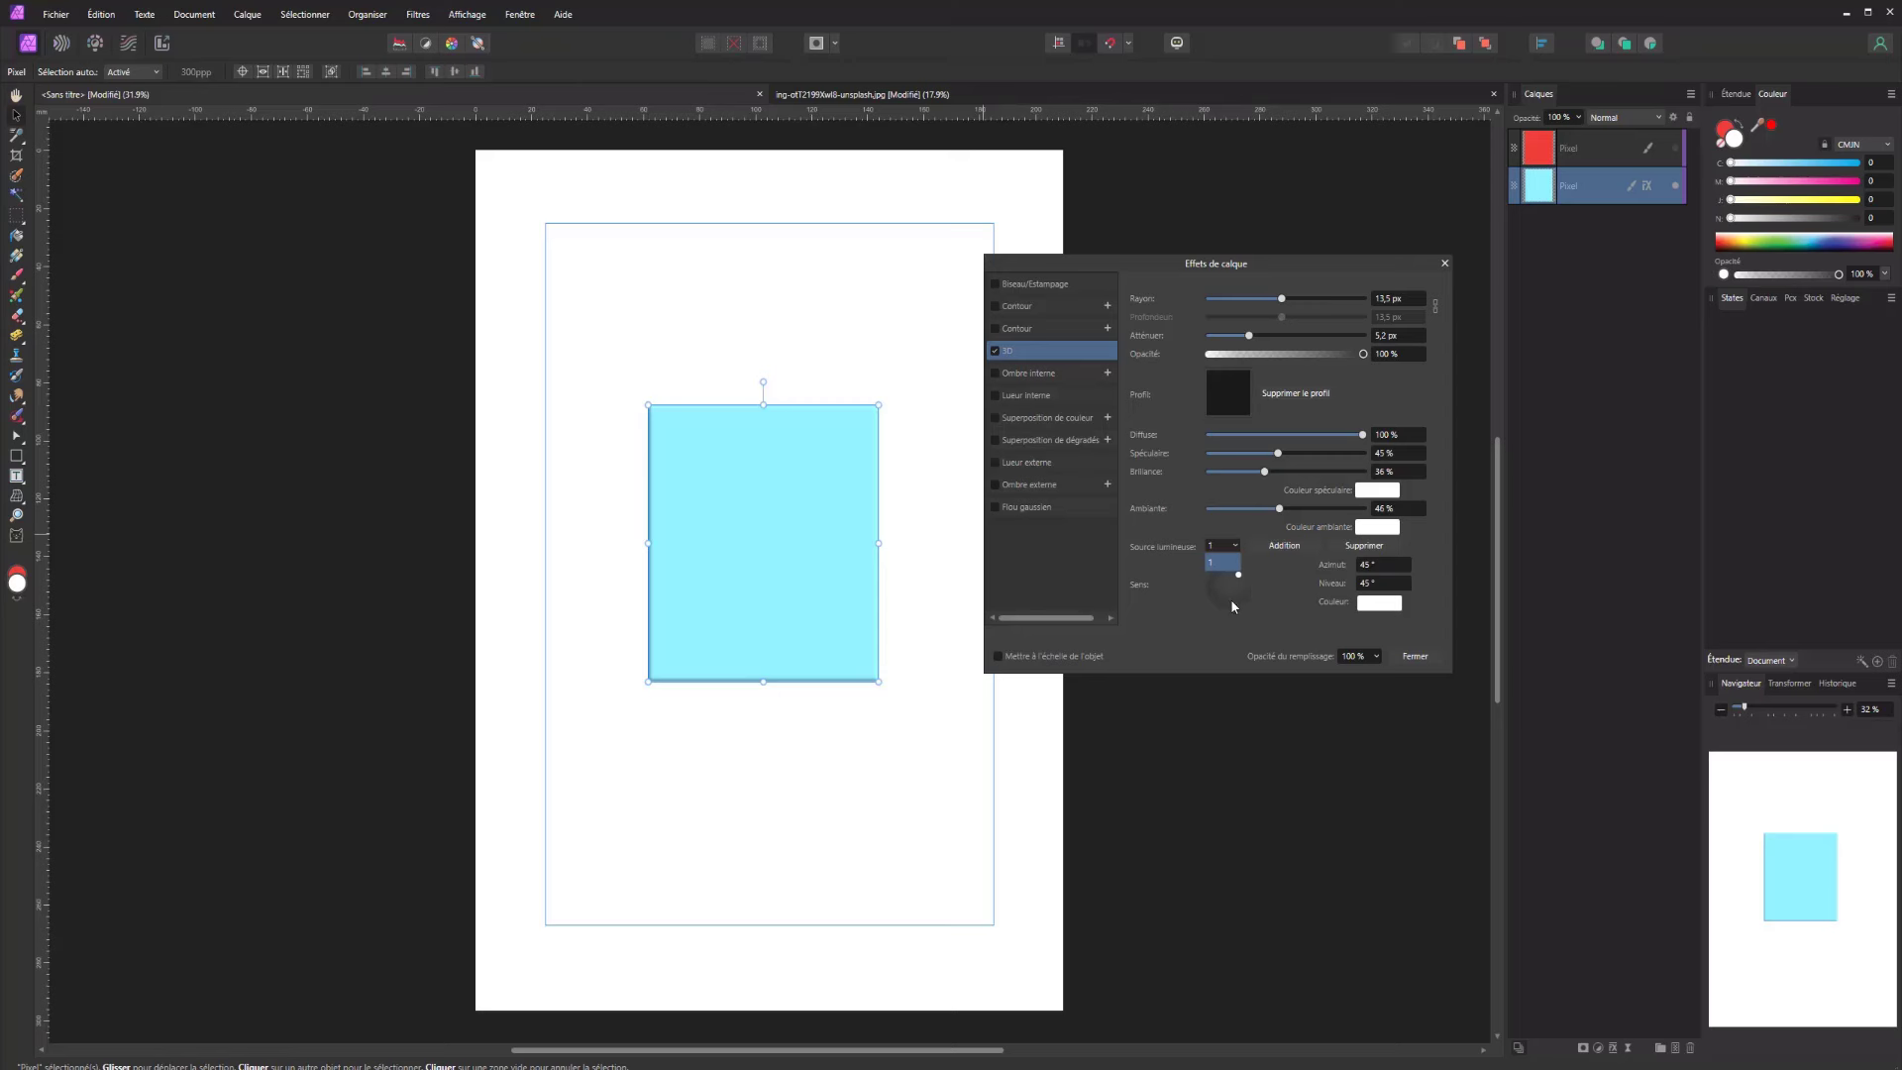
Narrow the rectangle slightly by moving its left edge inward
left_click(646, 547)
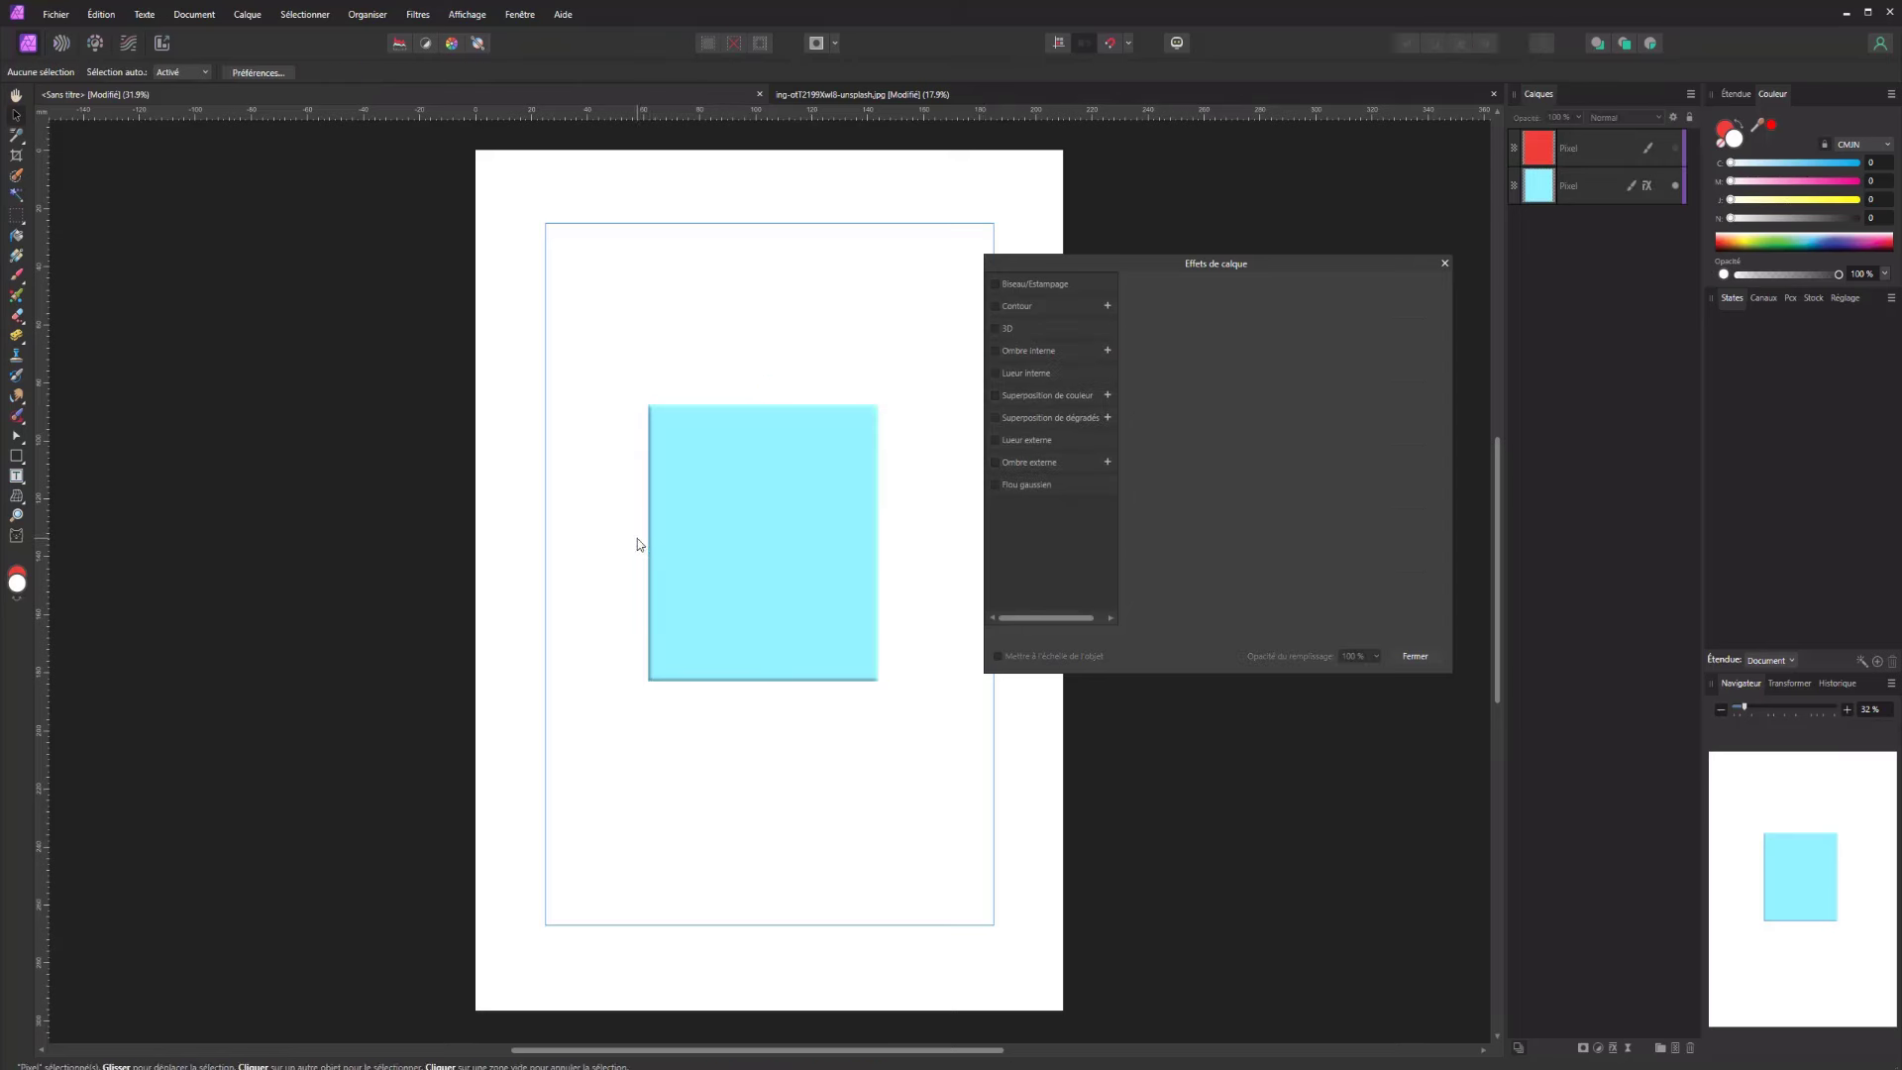
left_click_drag(650, 545, 660, 542)
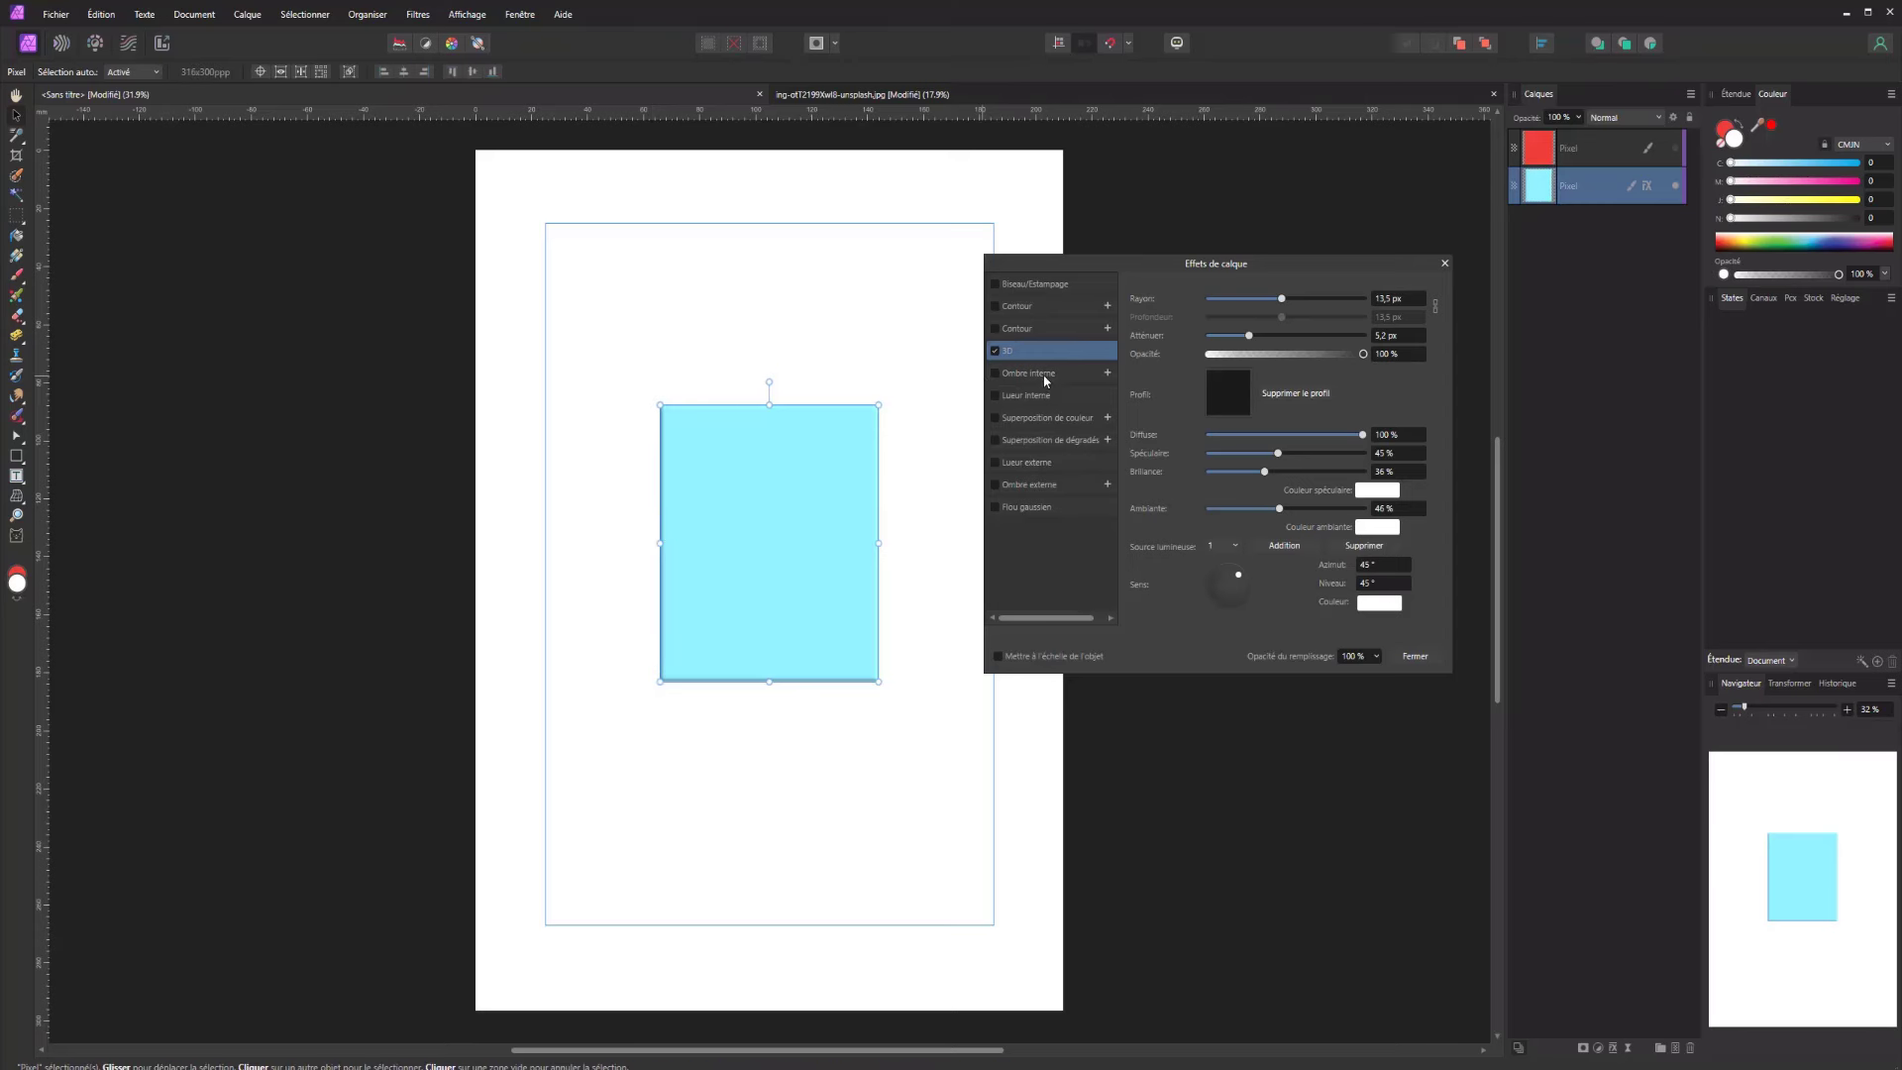
Add a second 3D light source at azimuth -133,3° and level 23°, coloured green with CMYK 62, 0, 70, 0
left_click(1278, 545)
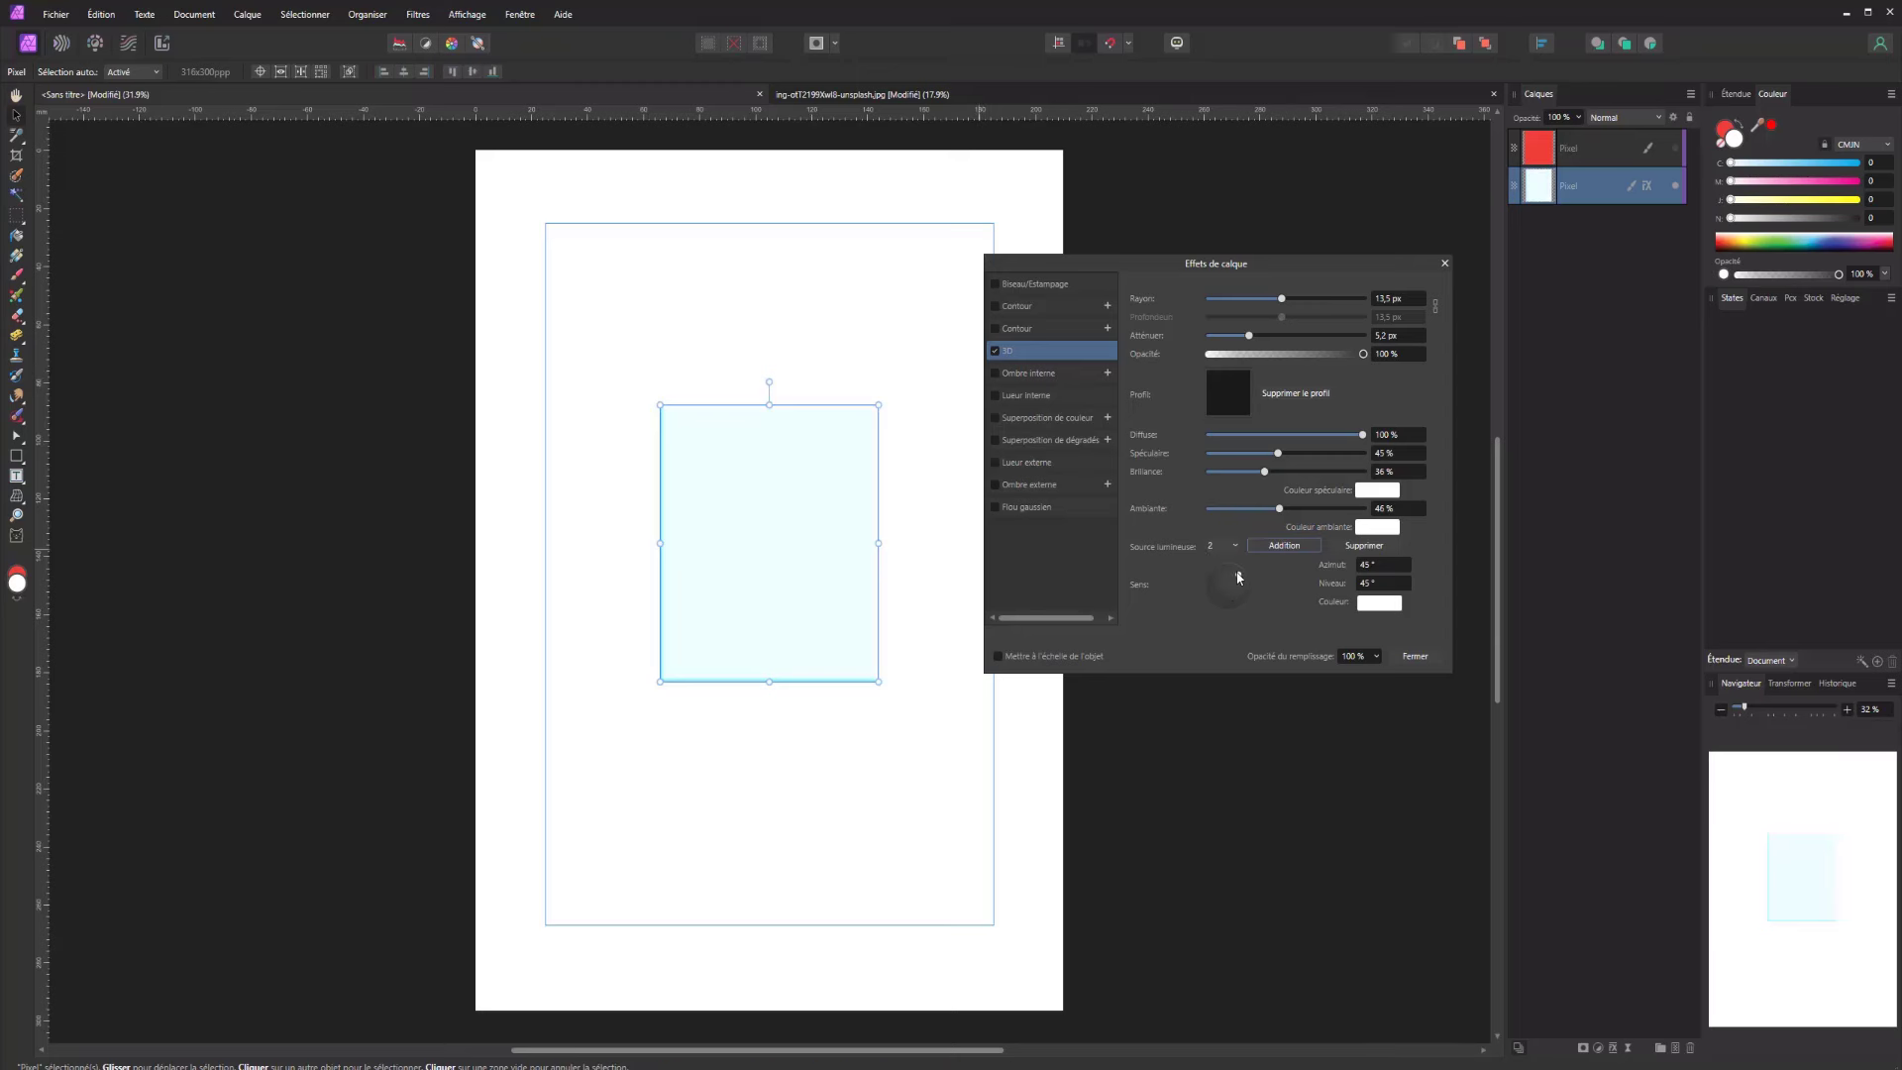
left_click_drag(1238, 577, 1218, 602)
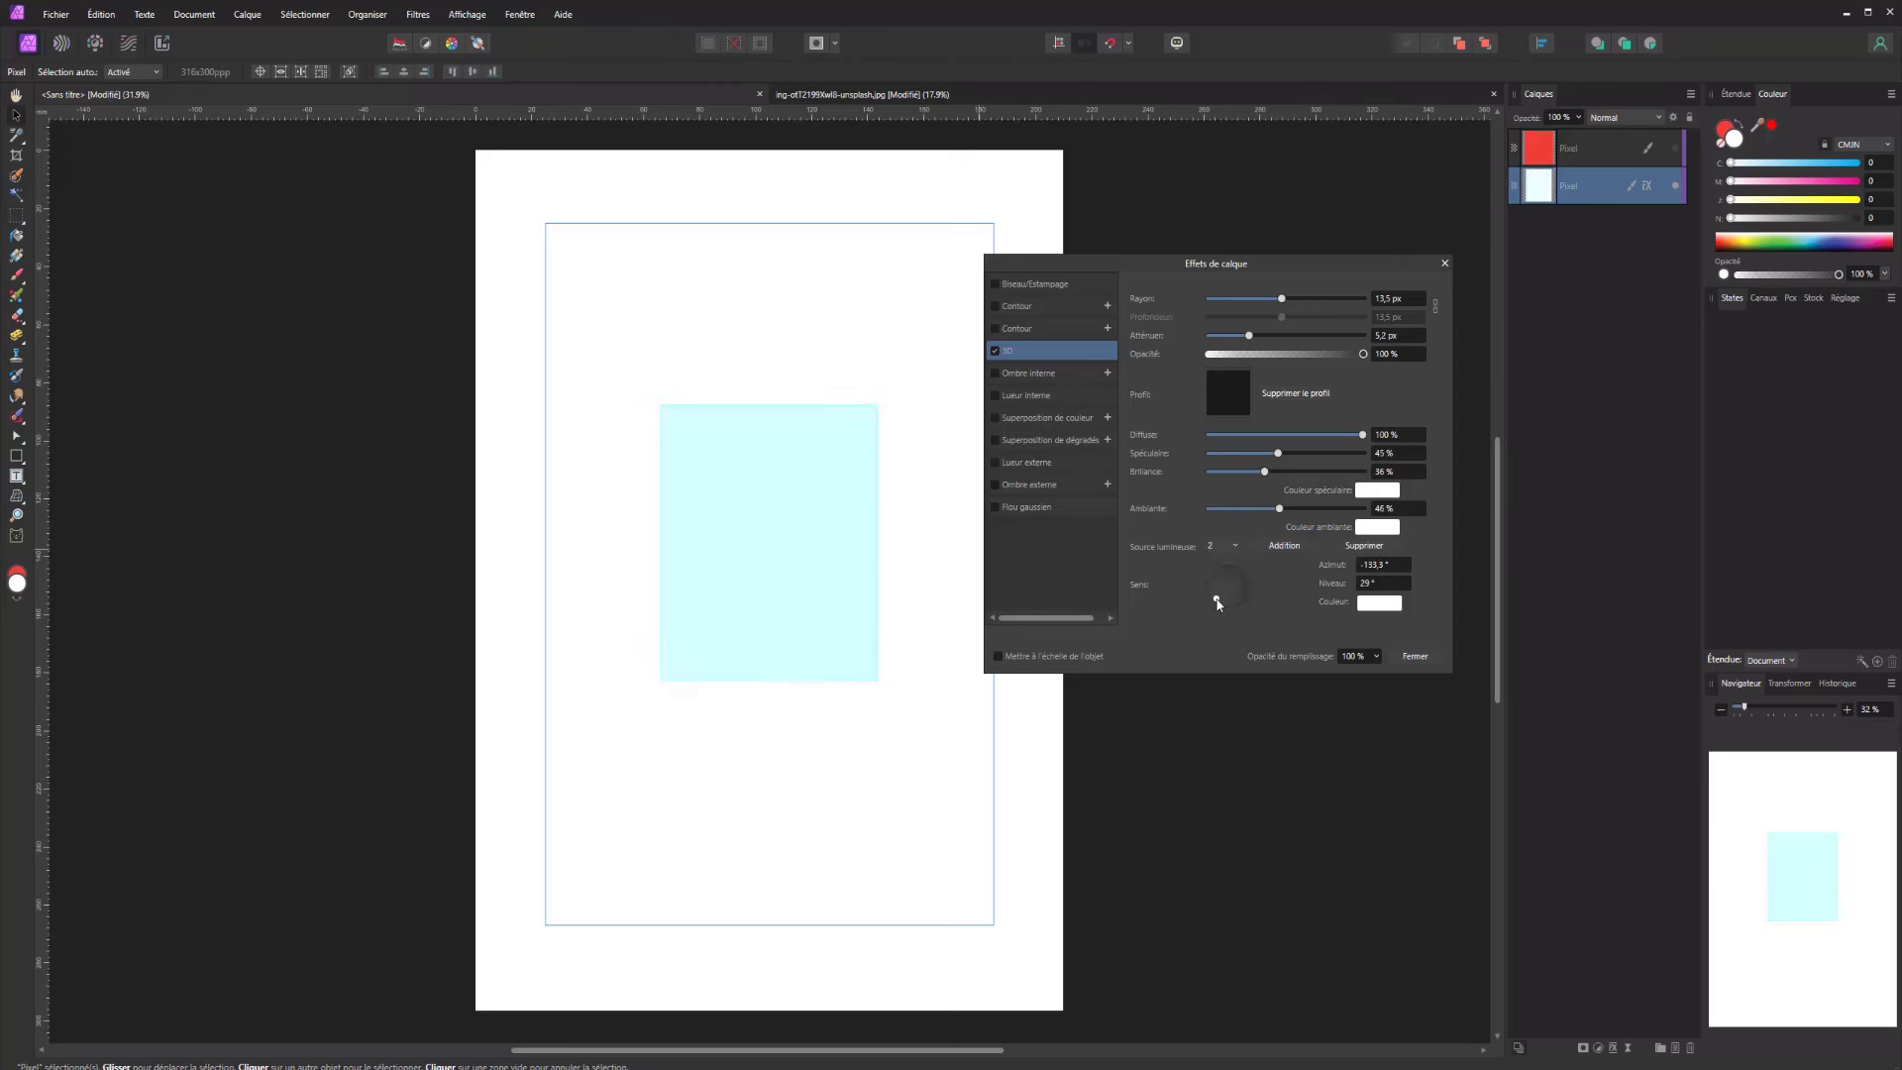
left_click(1376, 607)
mouse_move(1382, 653)
left_mouse_down()
mouse_move(1421, 712)
mouse_move(1453, 716)
left_mouse_up()
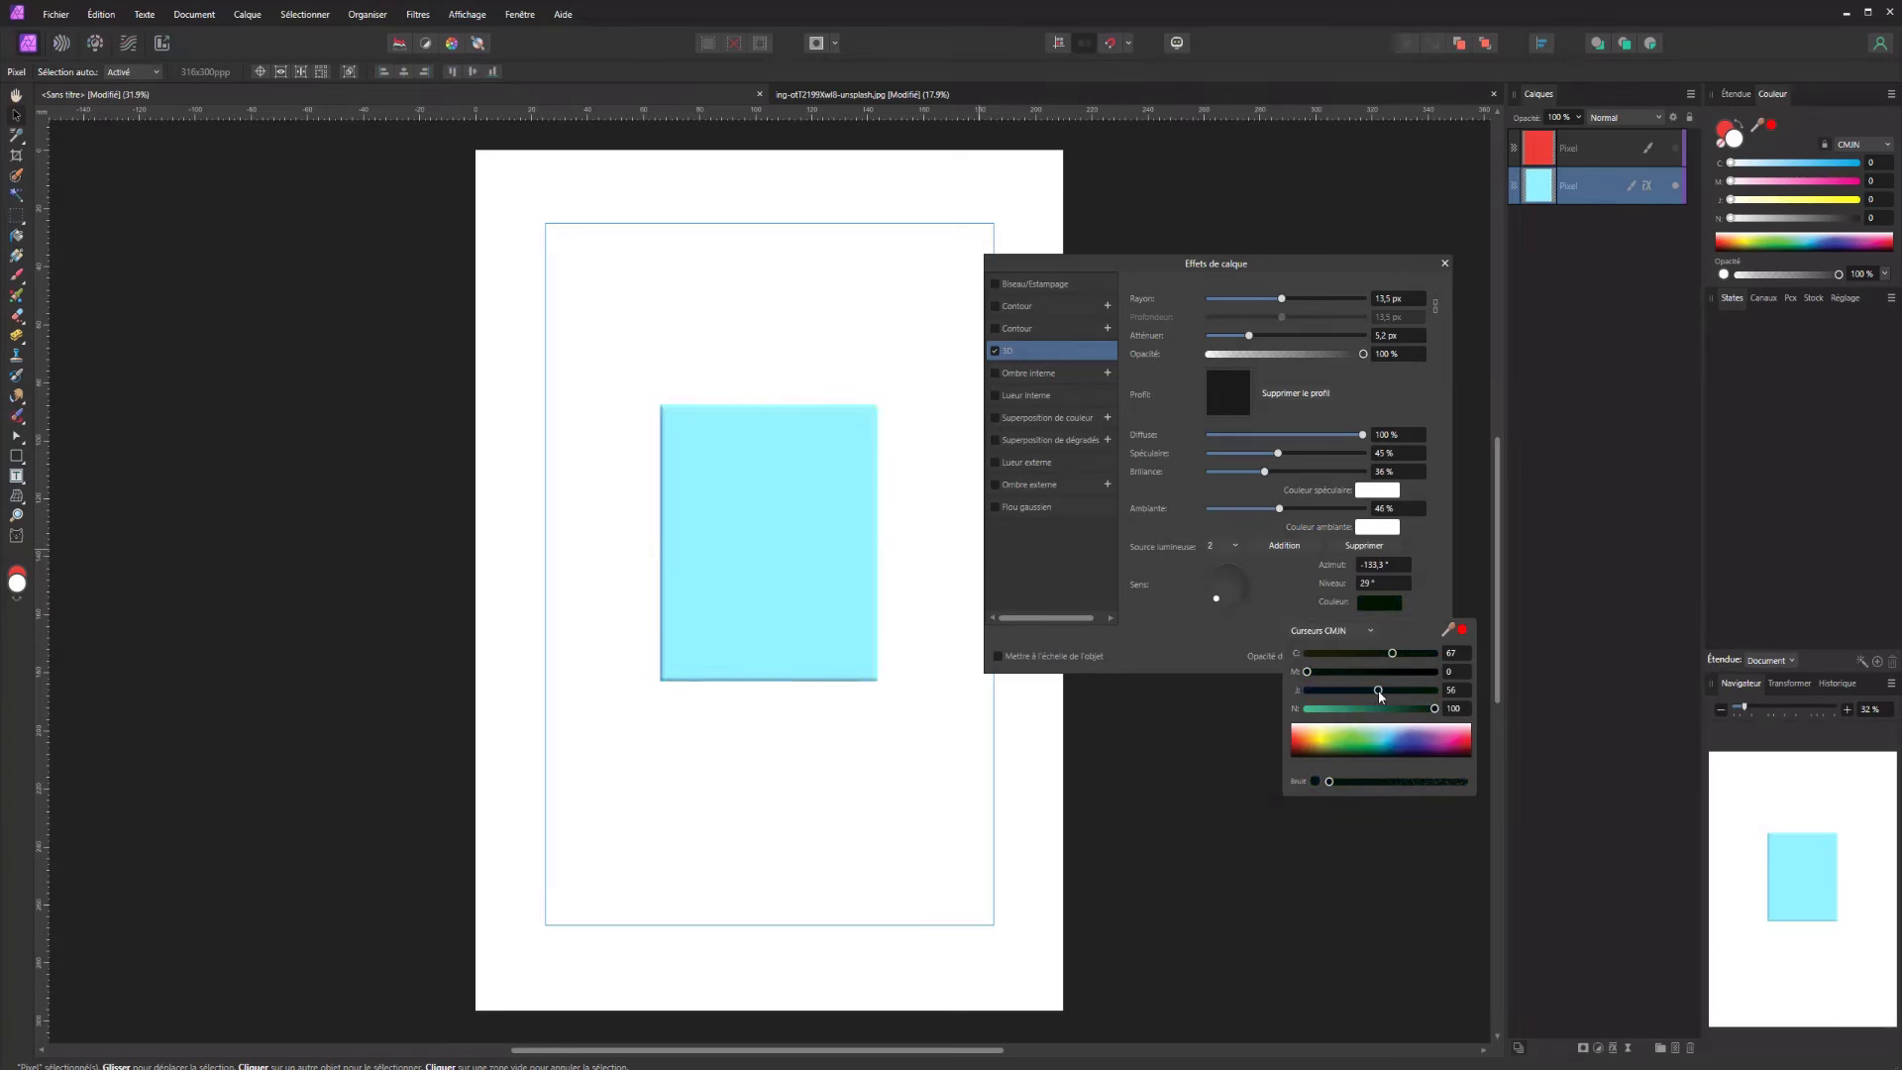
left_click(1371, 753)
left_click(1365, 745)
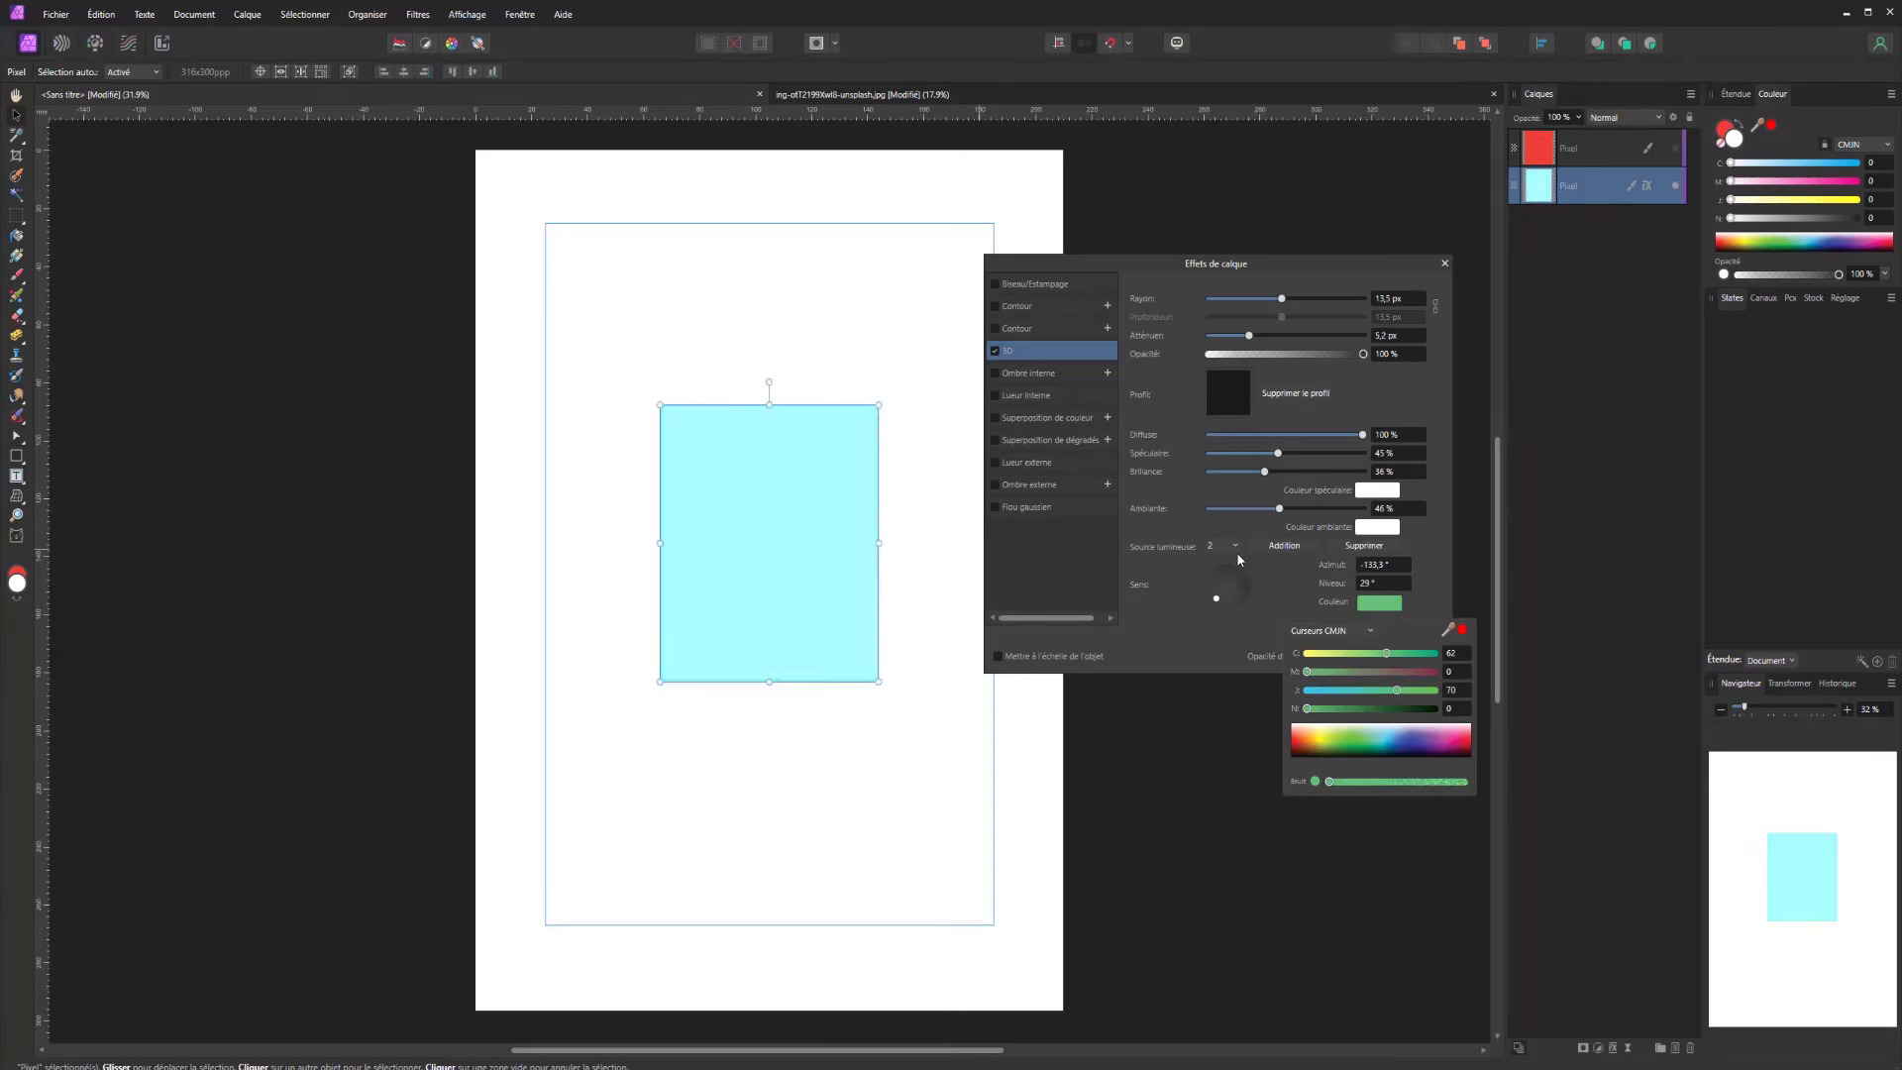
Replace the 3D effect with Ombre interne, using radius 10,1 px, offset 31 px and intensity 0 %
left_click(995, 351)
left_click(1004, 373)
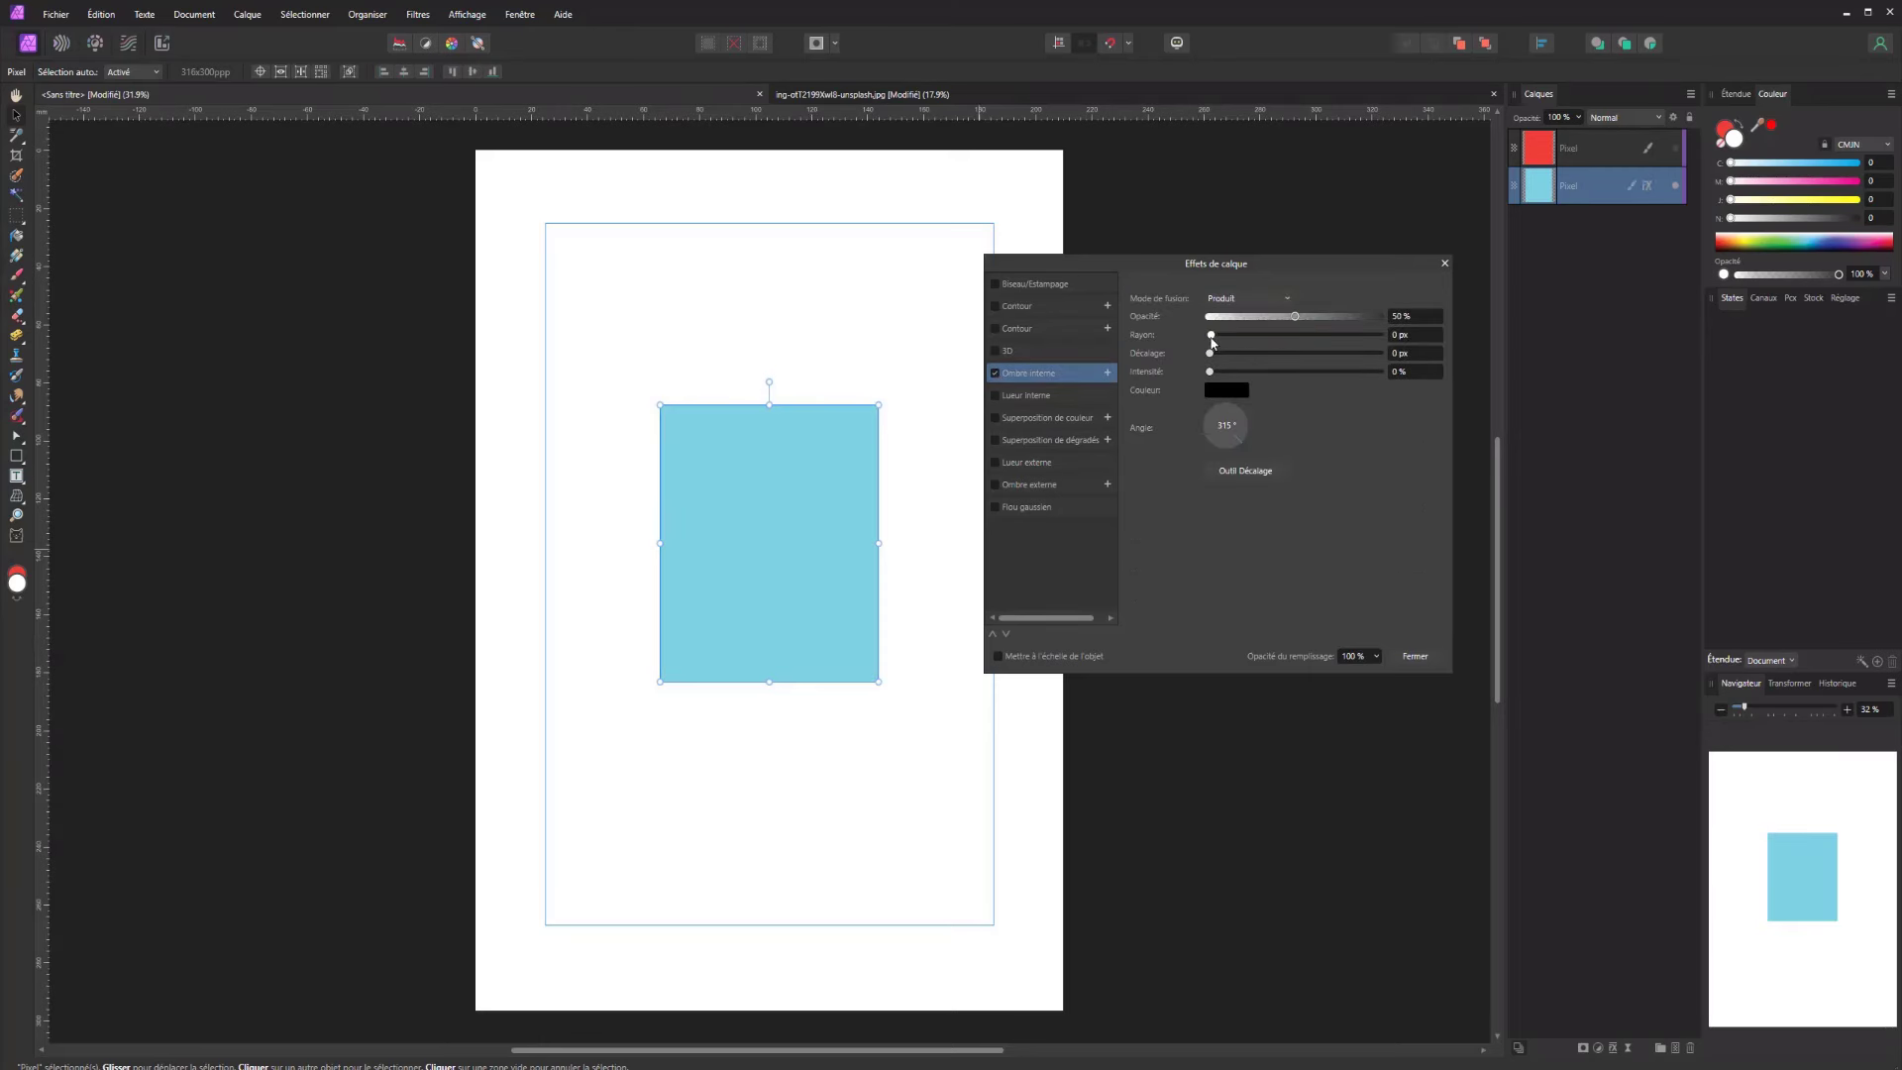
mouse_move(1209, 335)
left_mouse_down()
mouse_move(1285, 353)
mouse_move(1238, 372)
mouse_move(1320, 372)
left_mouse_up()
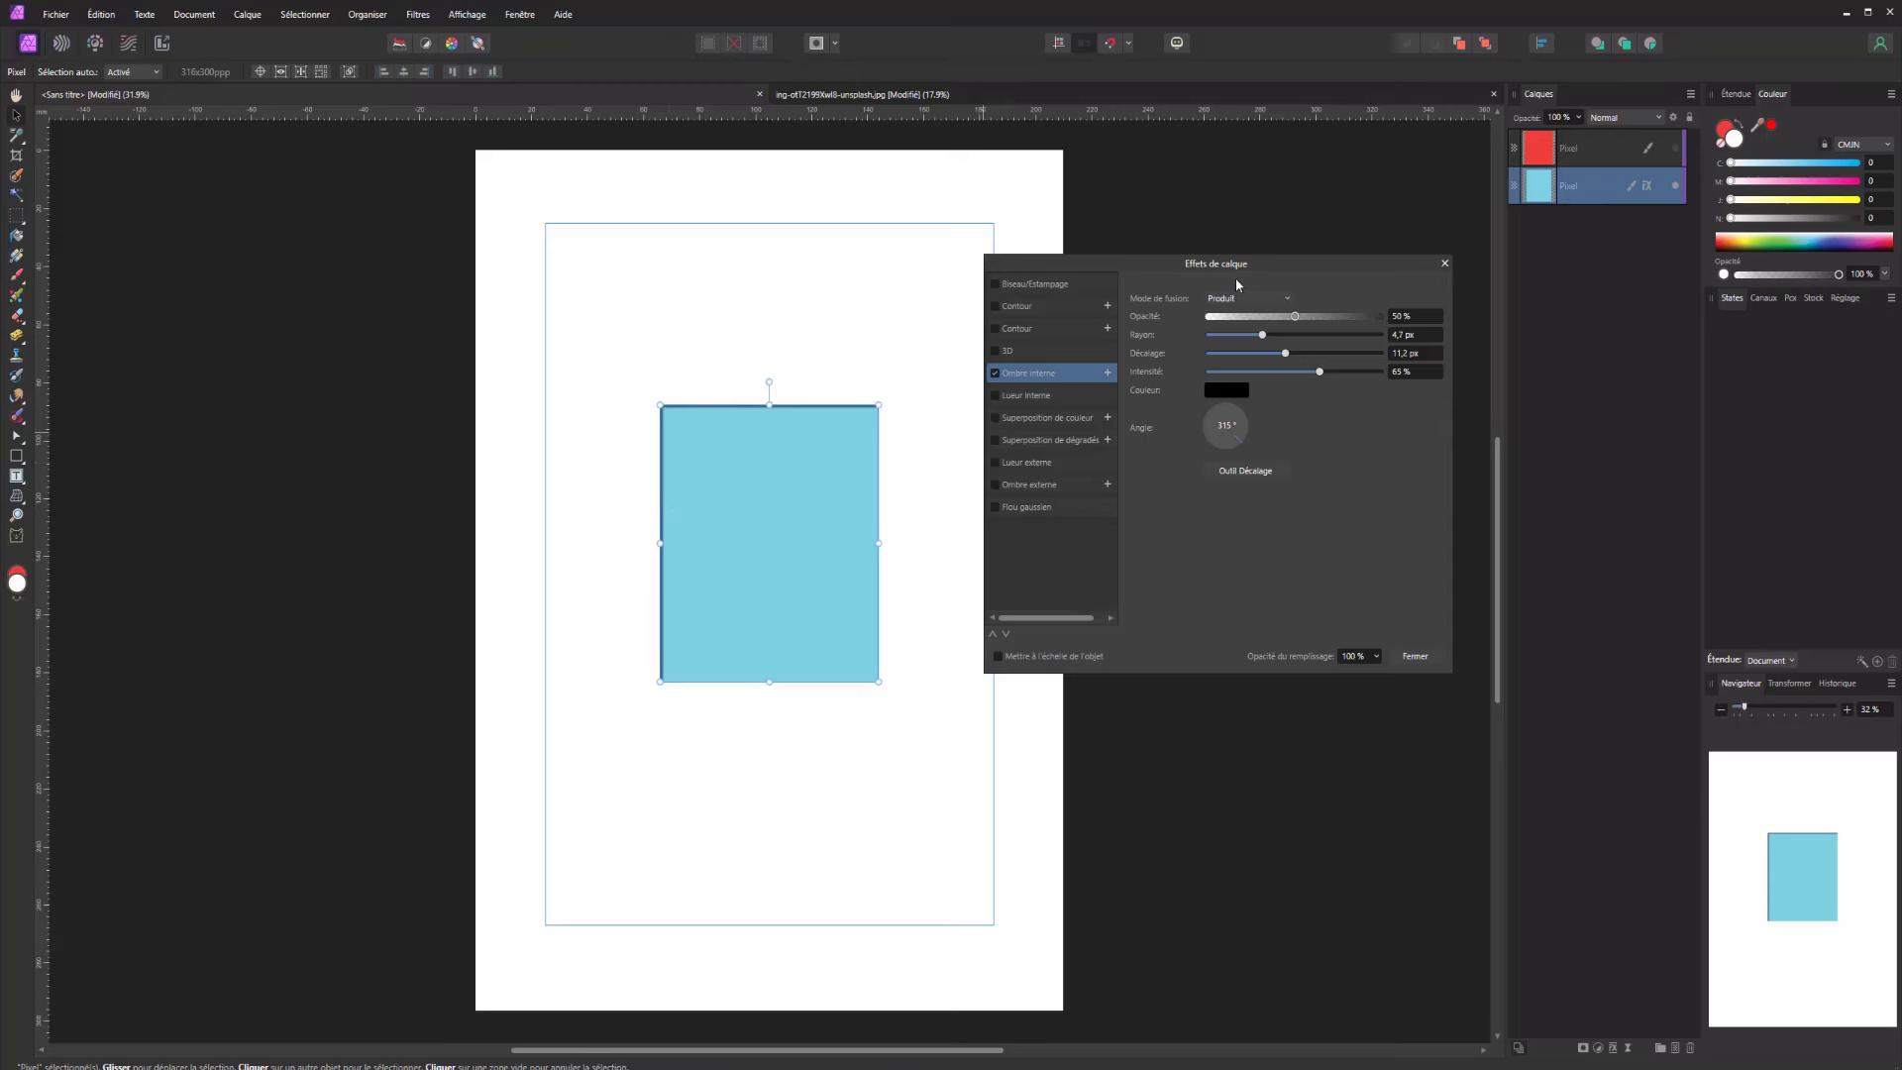
left_click_drag(1277, 337, 1187, 373)
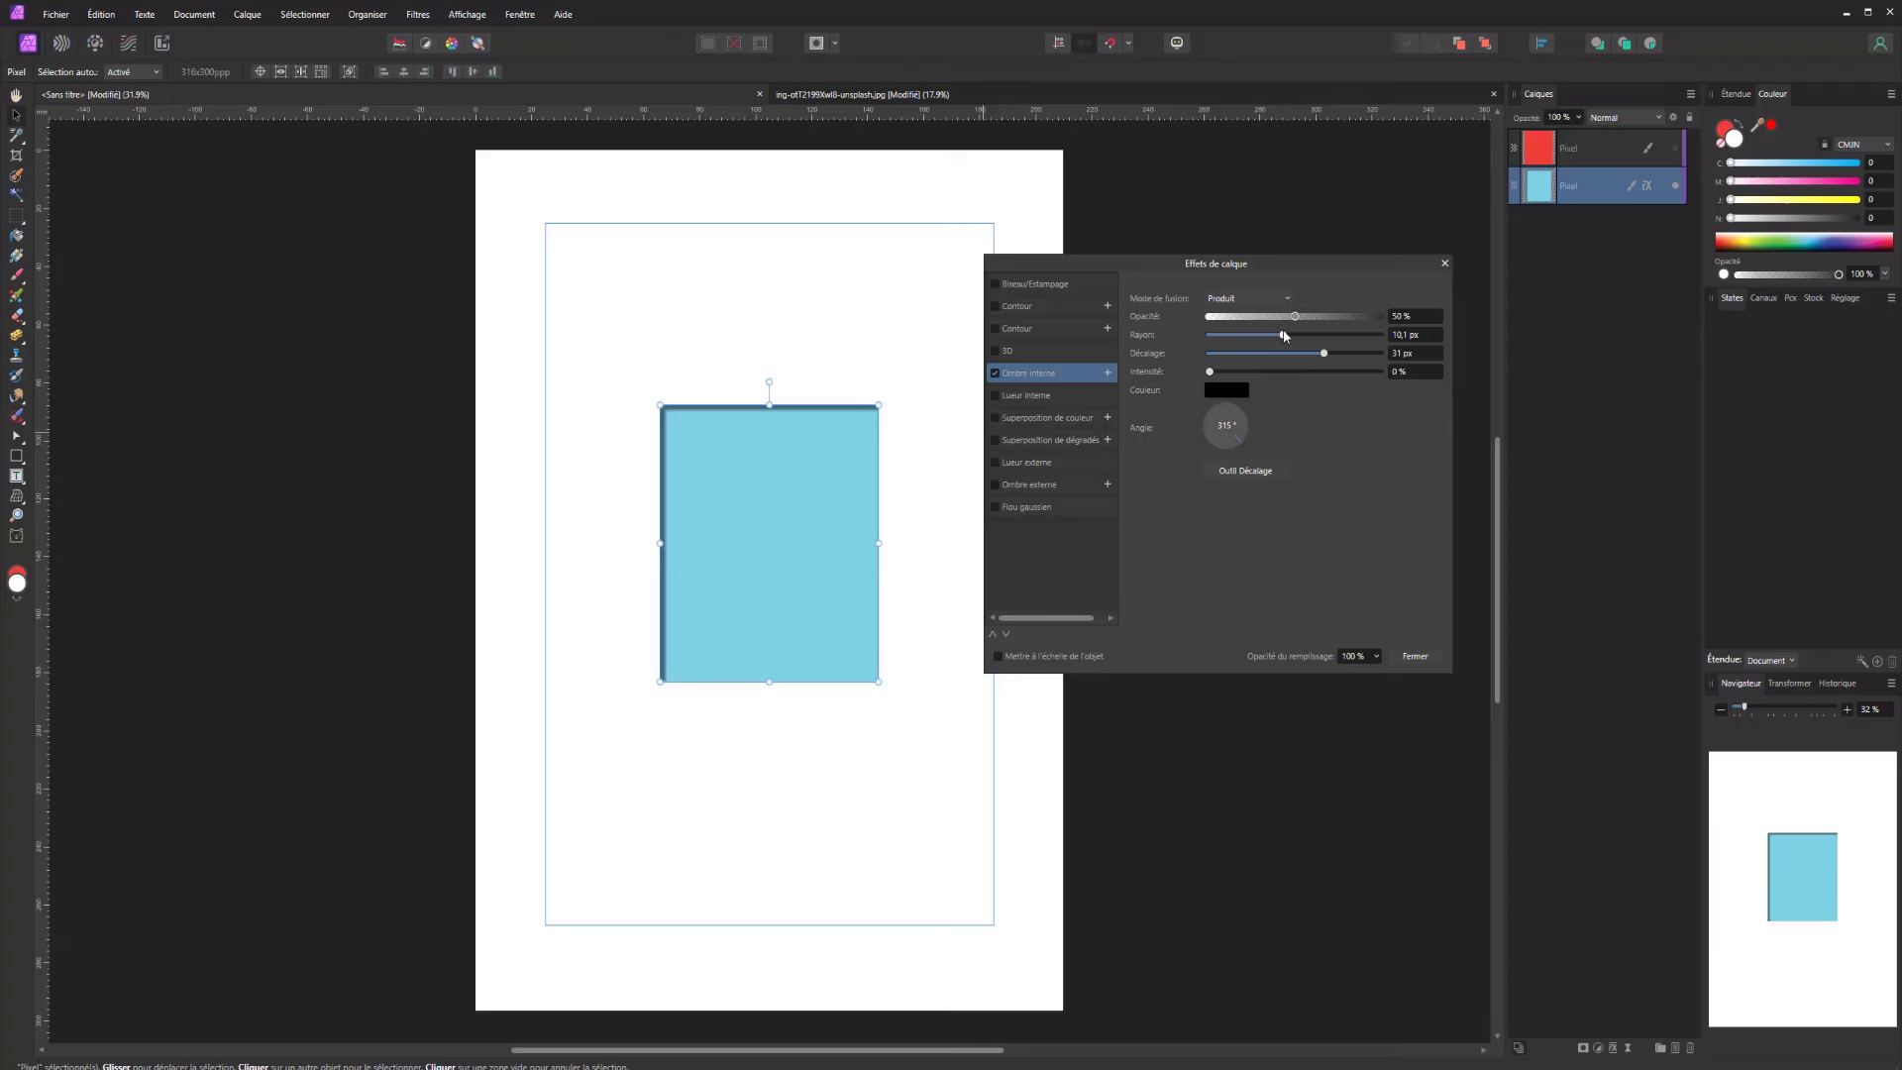
Set Ombre interne's radius to 25 px and replace that effect with Lueur interne at a radius of 41,7 px
mouse_move(1283, 335)
left_mouse_down()
mouse_move(1387, 335)
mouse_move(1312, 335)
left_mouse_up()
left_click(996, 375)
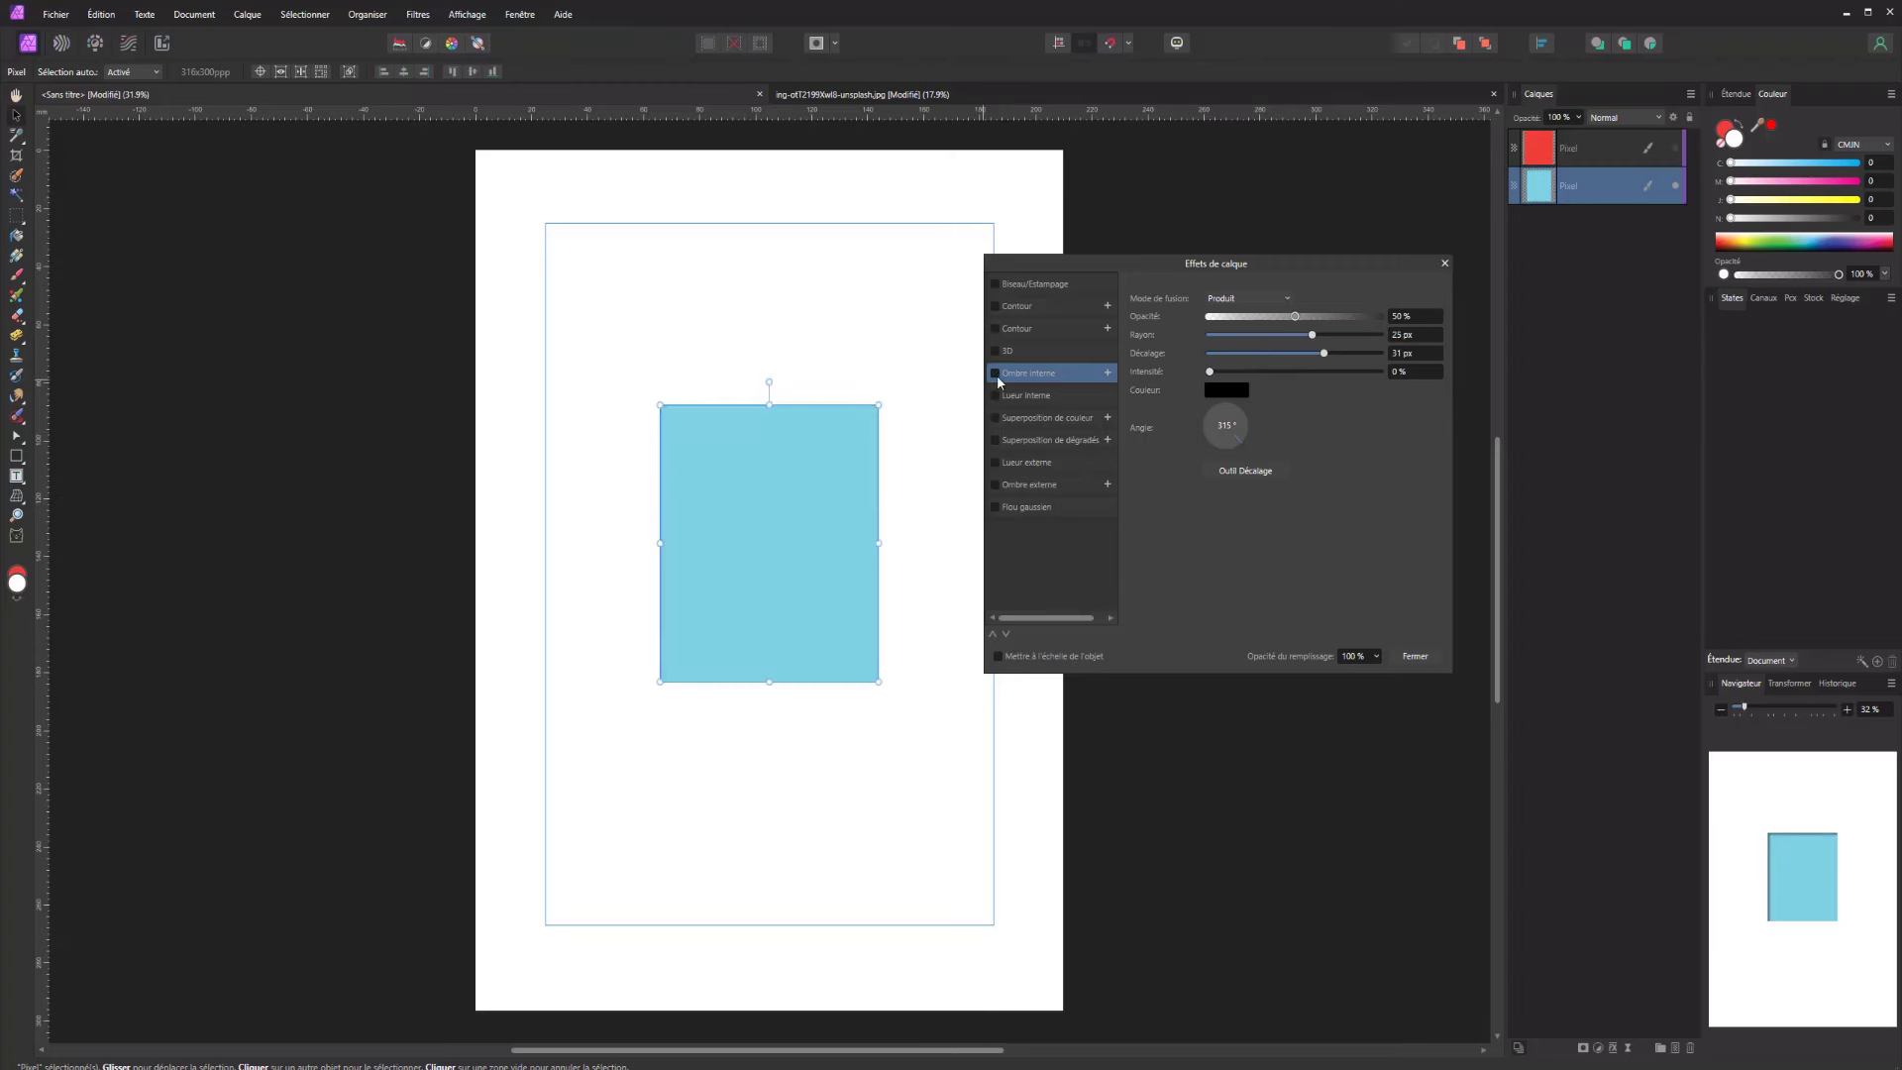
left_click(1001, 394)
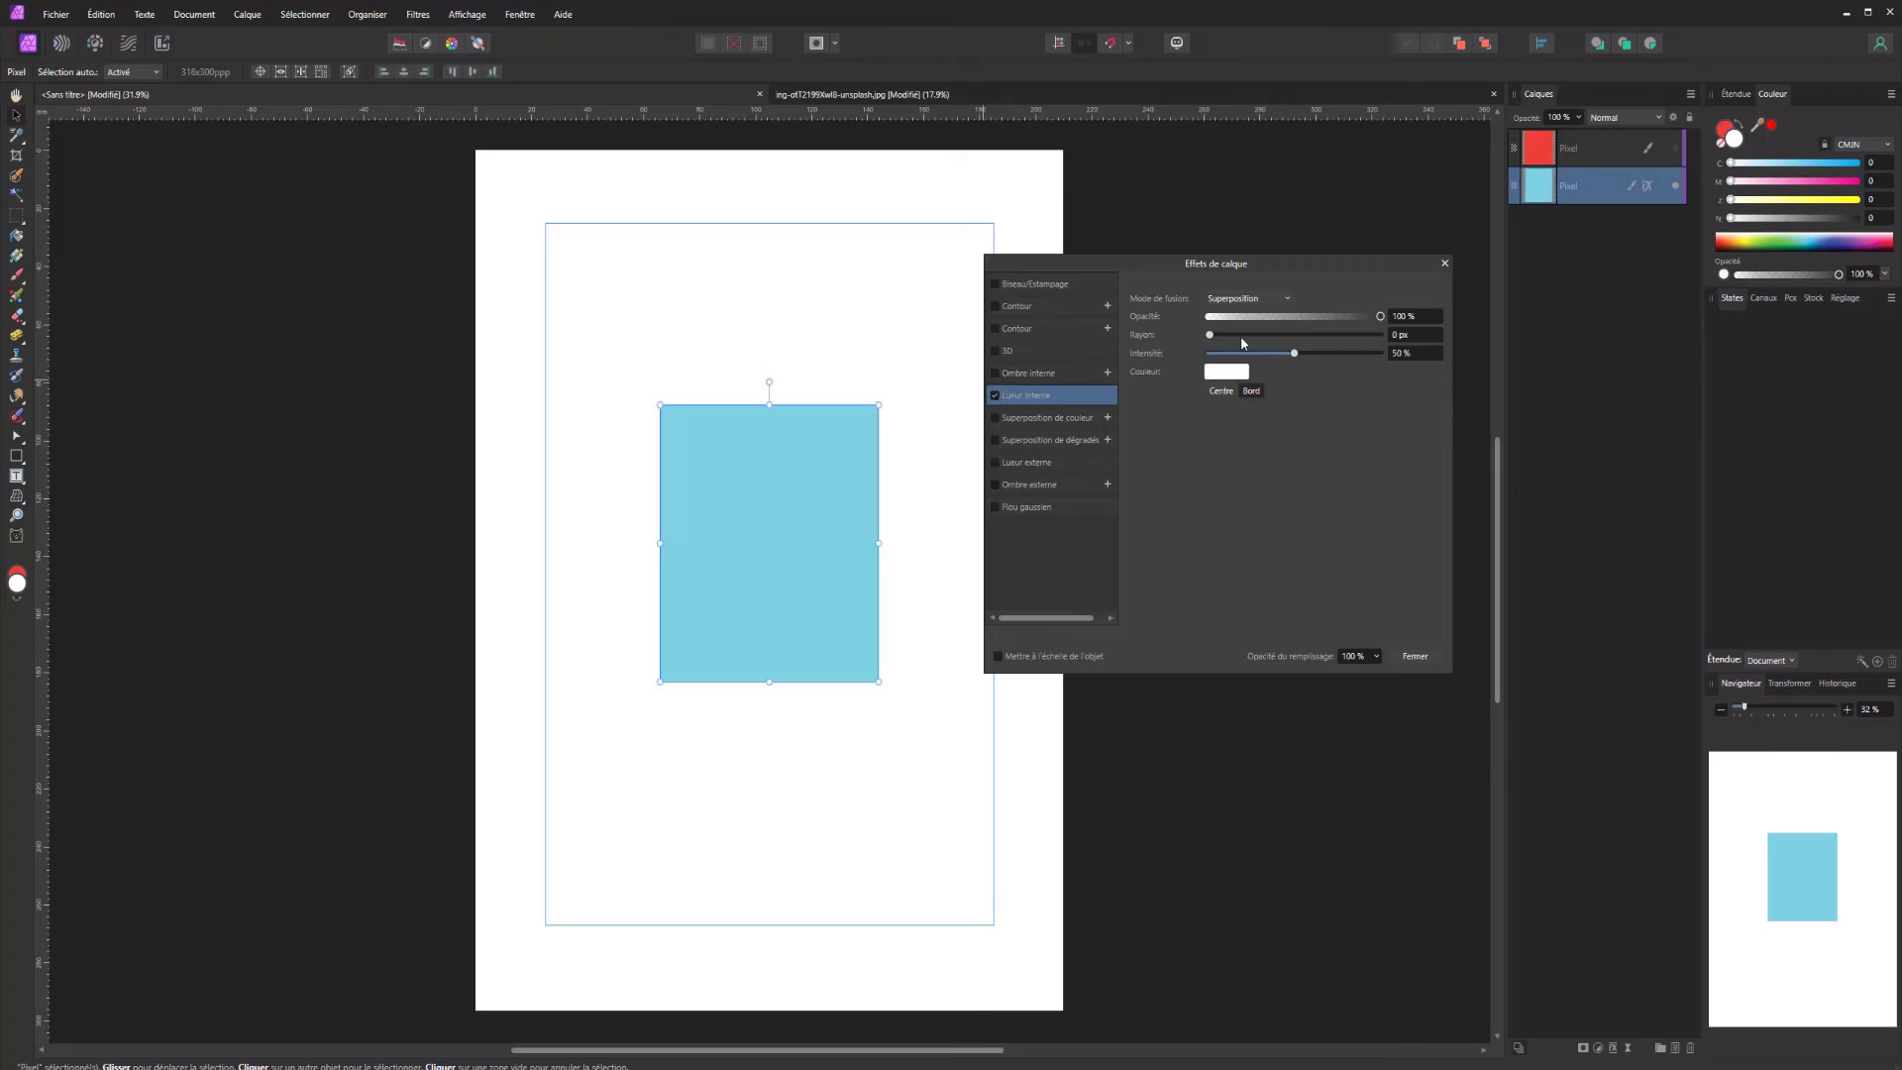
left_click_drag(1243, 335, 1345, 335)
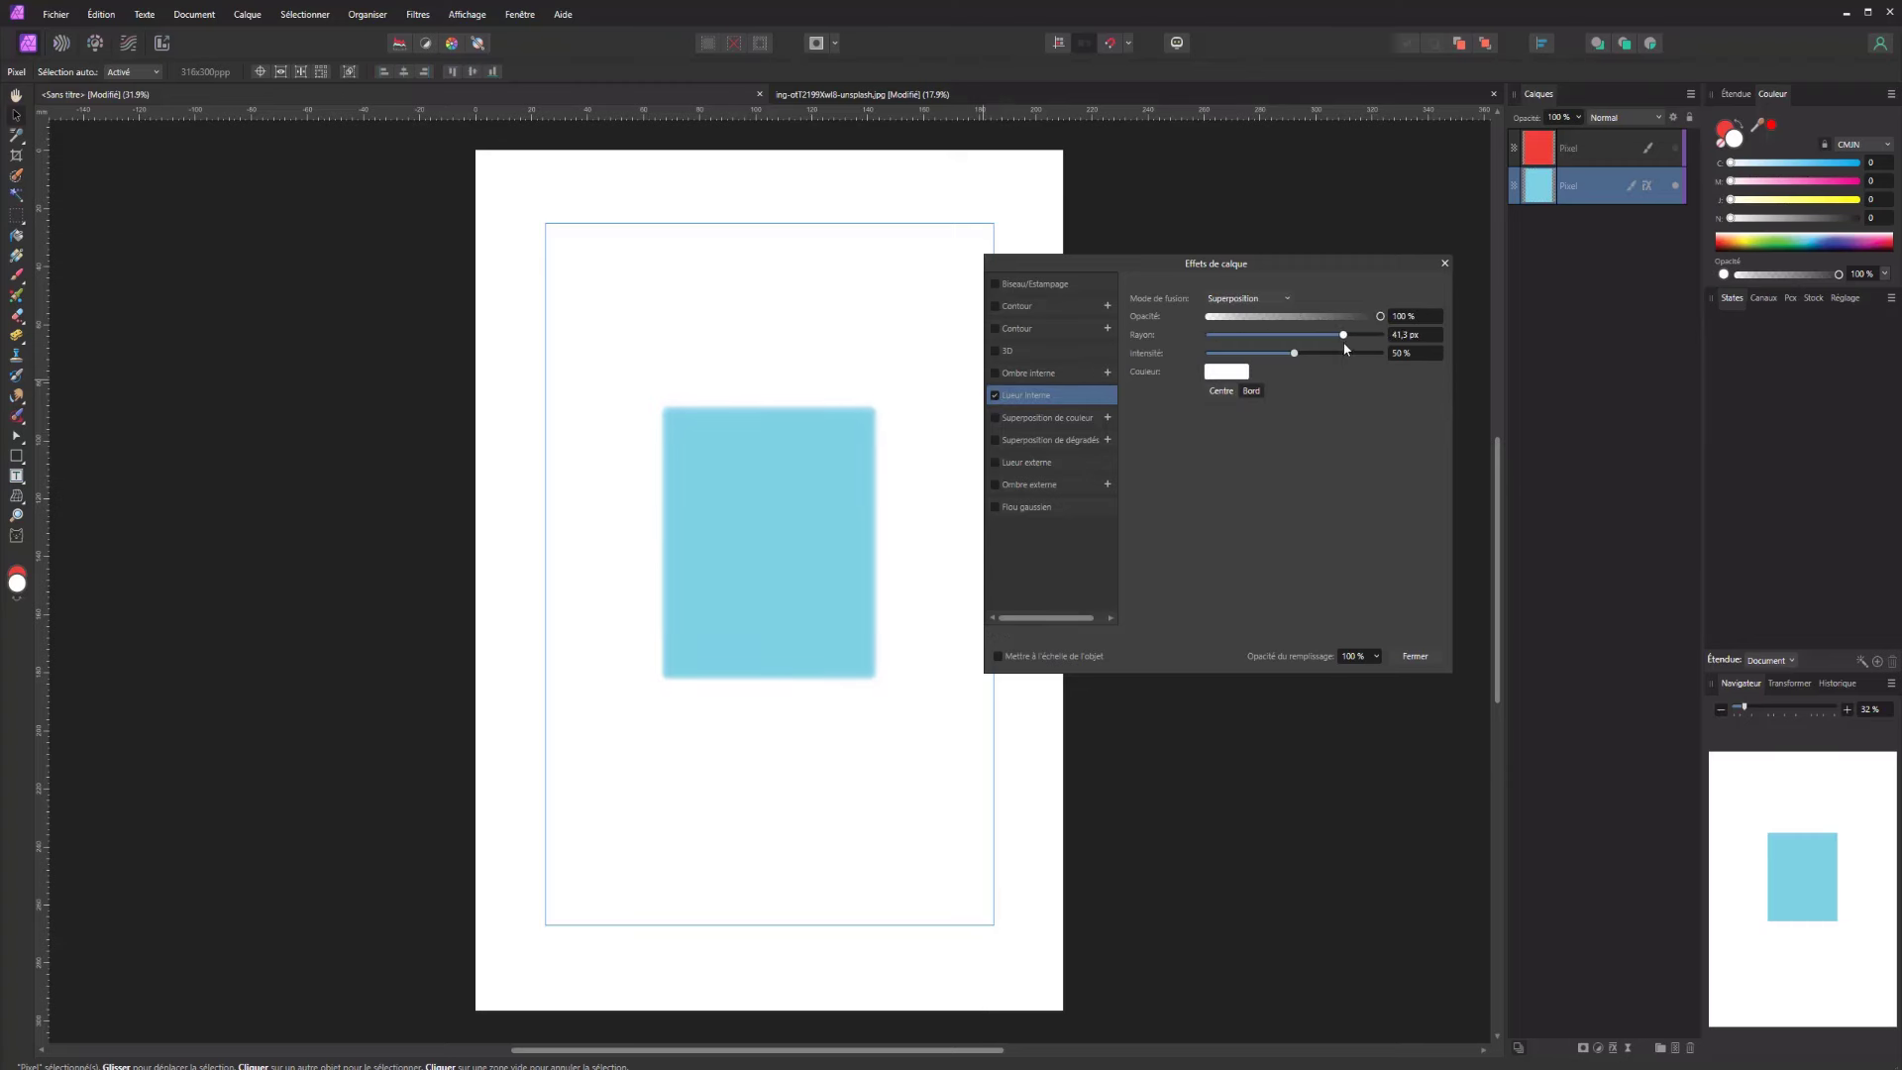
Change the Lueur interne colour to a saturated magenta
left_click(1235, 374)
left_click_drag(1225, 437, 1288, 440)
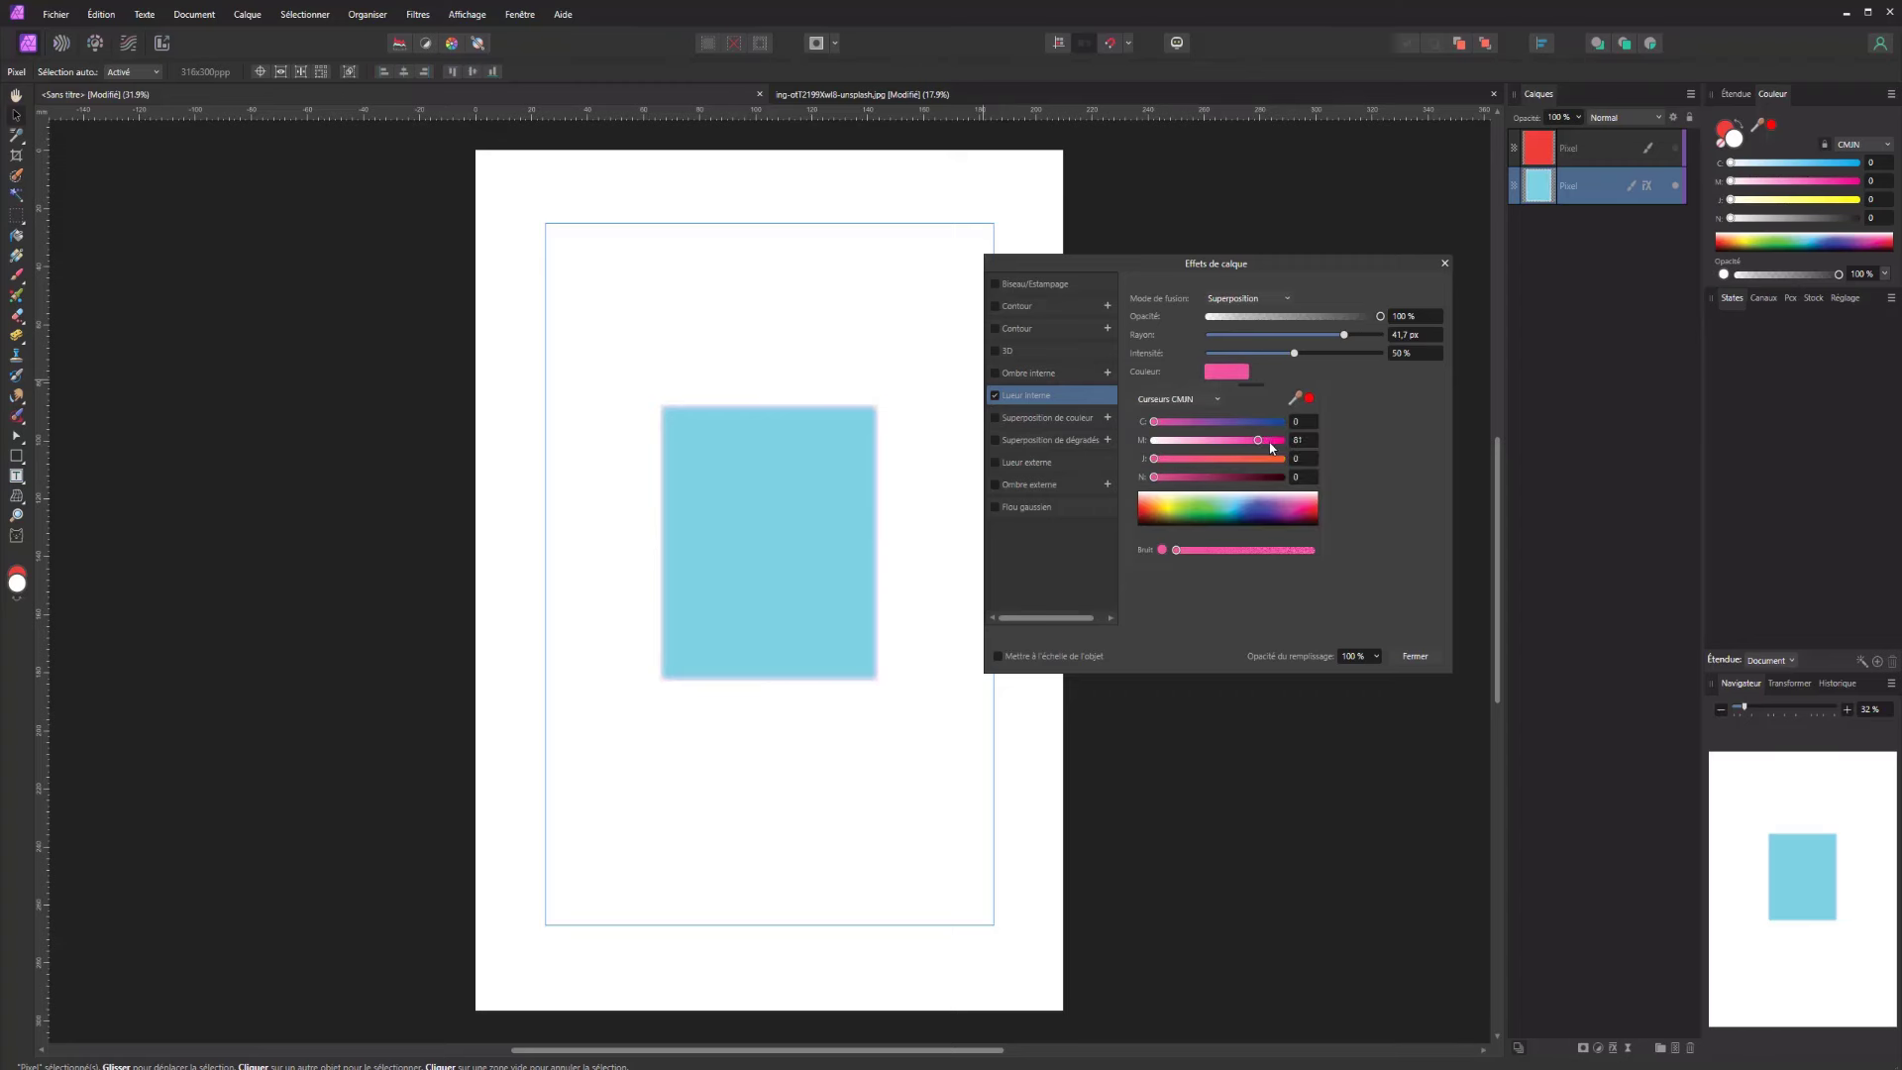
left_click_drag(1189, 478, 1109, 474)
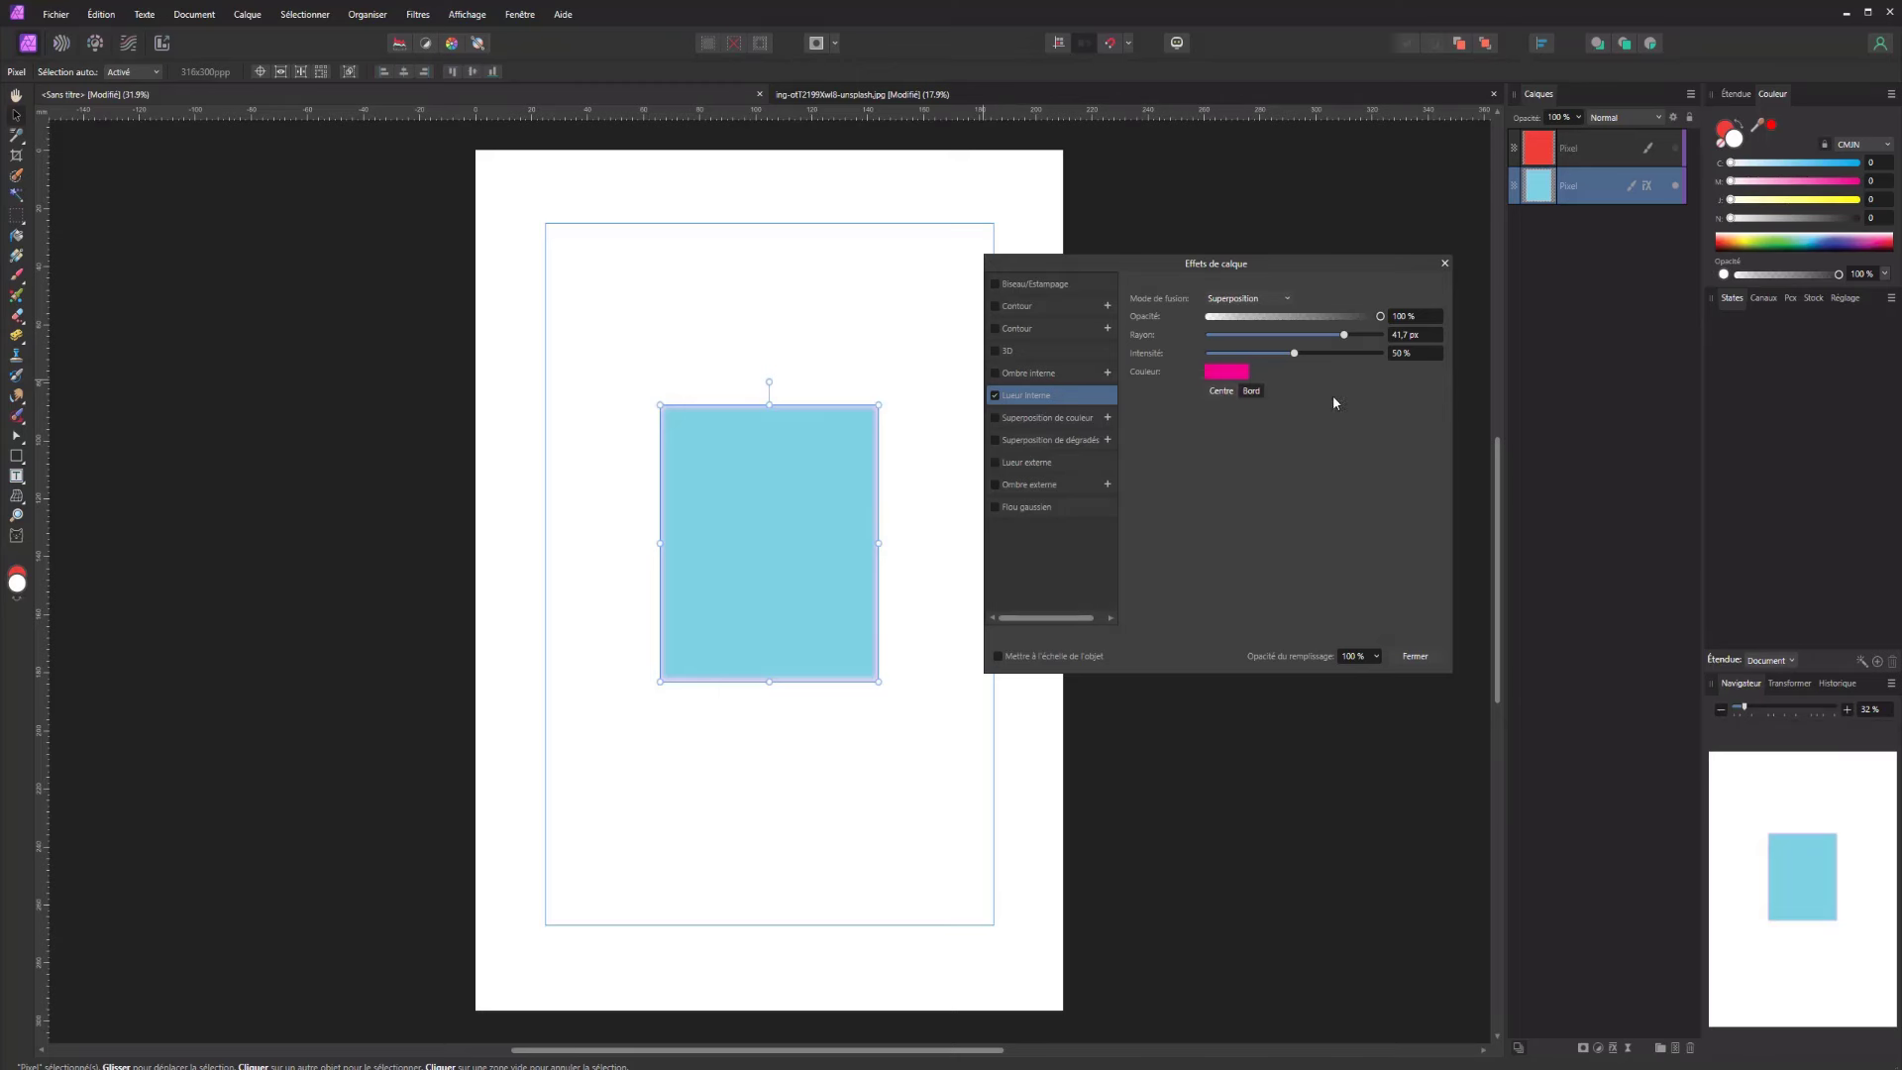
Try Centre for the inner glow, return it to Bord, and set its radius to 100 px and intensity to 71 %
left_click(1225, 392)
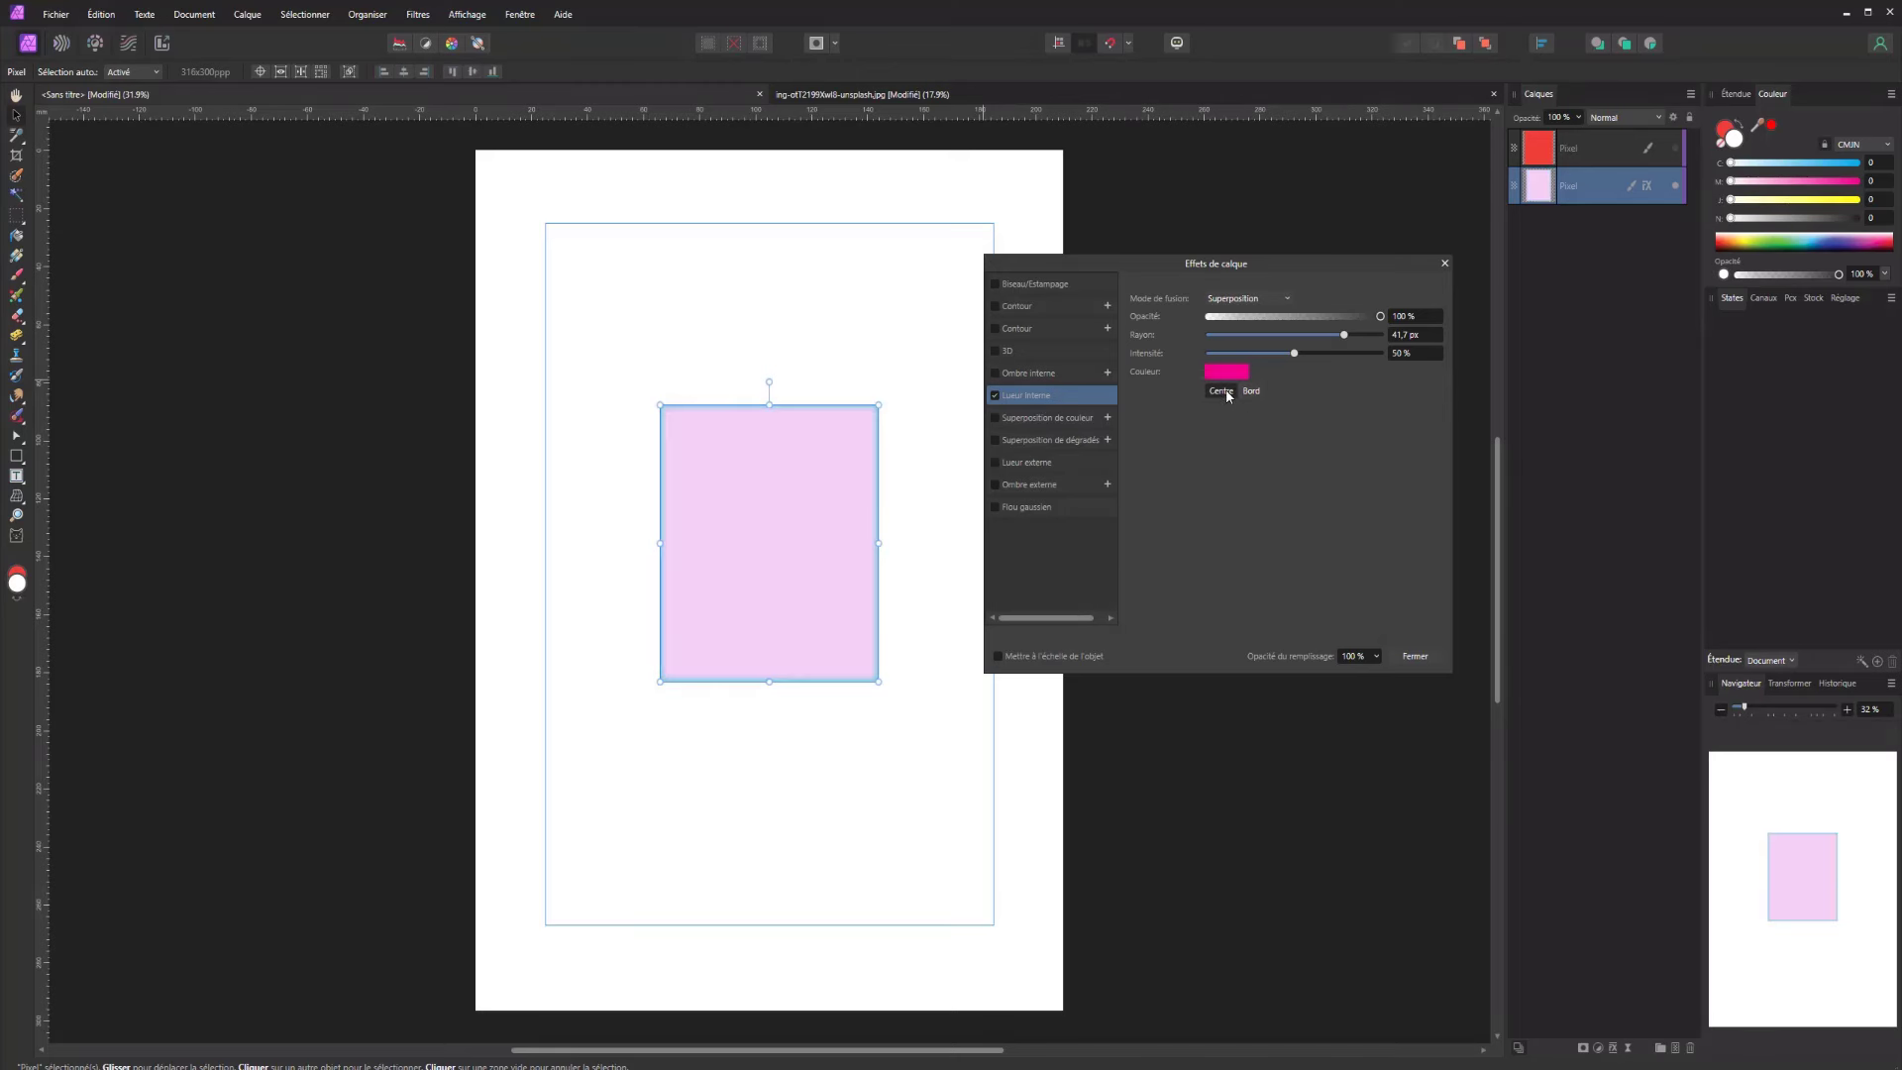
left_click(1253, 392)
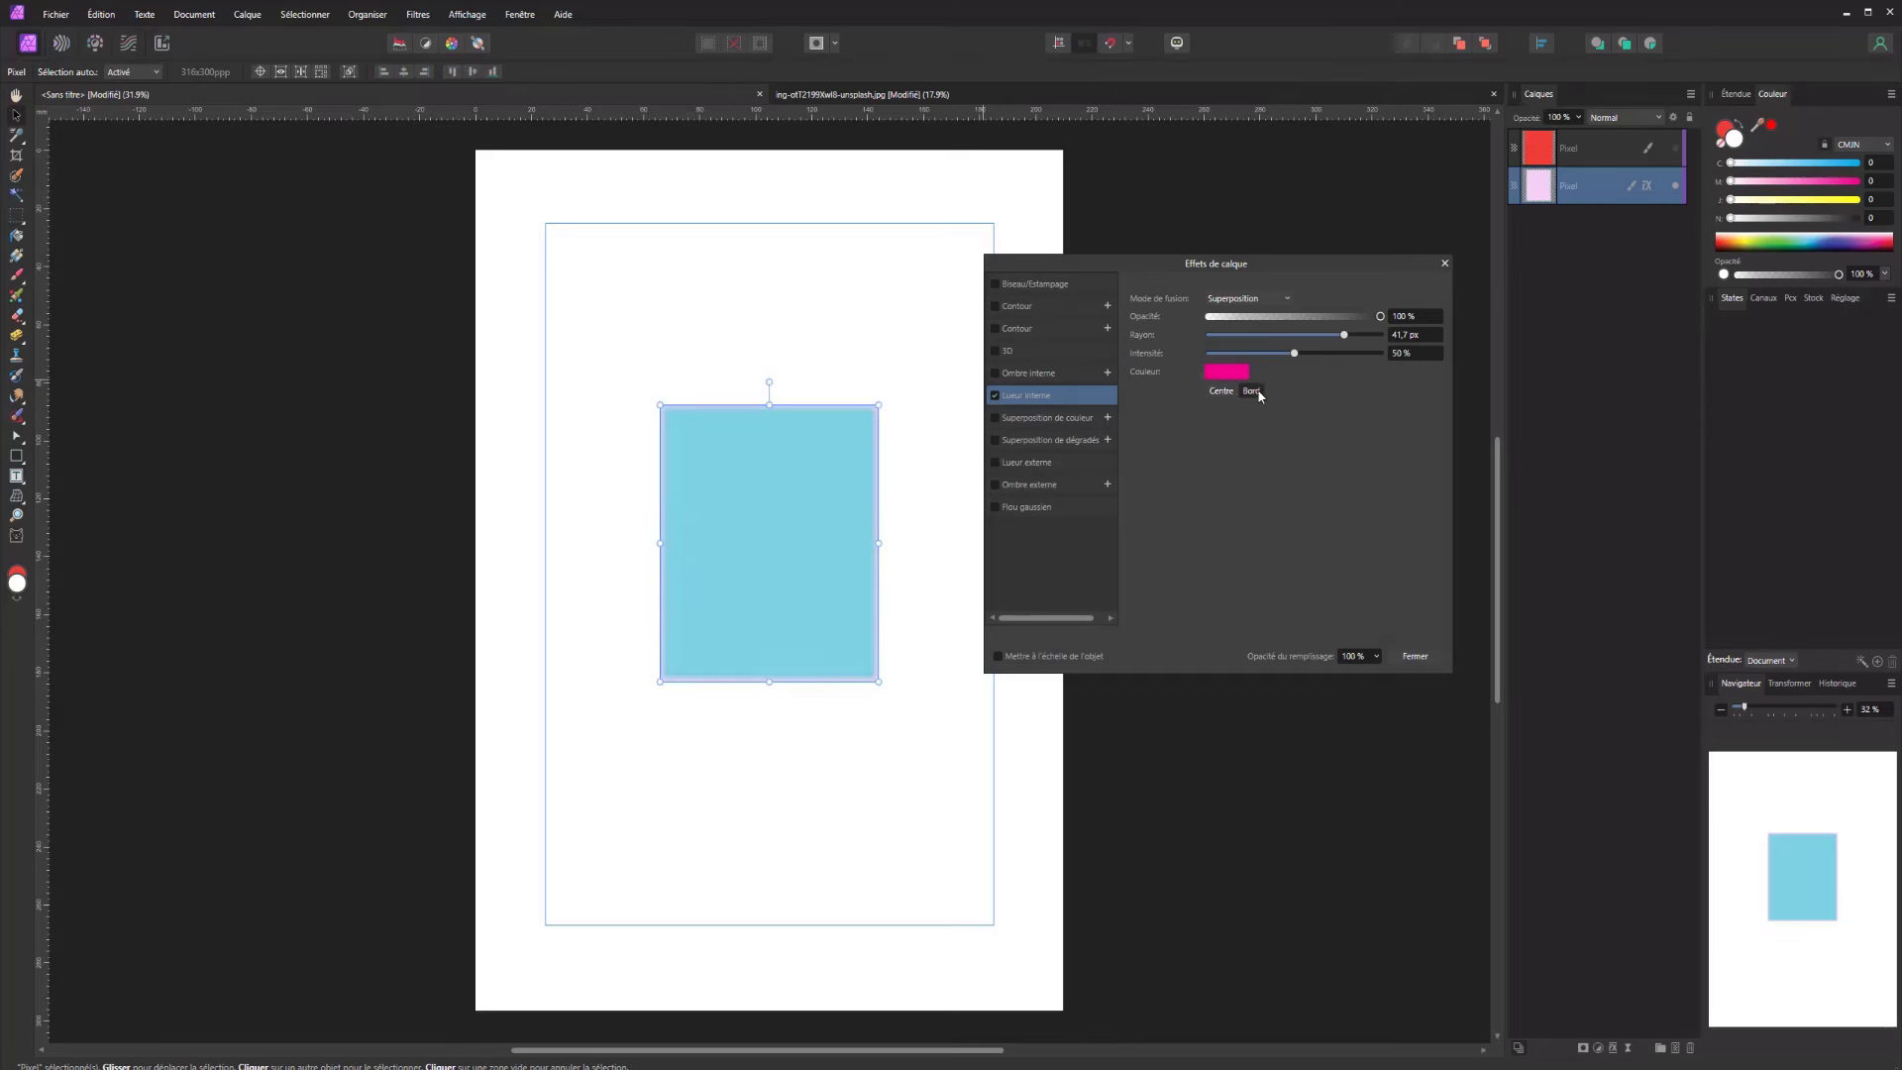
mouse_move(1294, 352)
left_mouse_down()
mouse_move(1428, 337)
mouse_move(1265, 368)
mouse_move(1325, 367)
left_mouse_up()
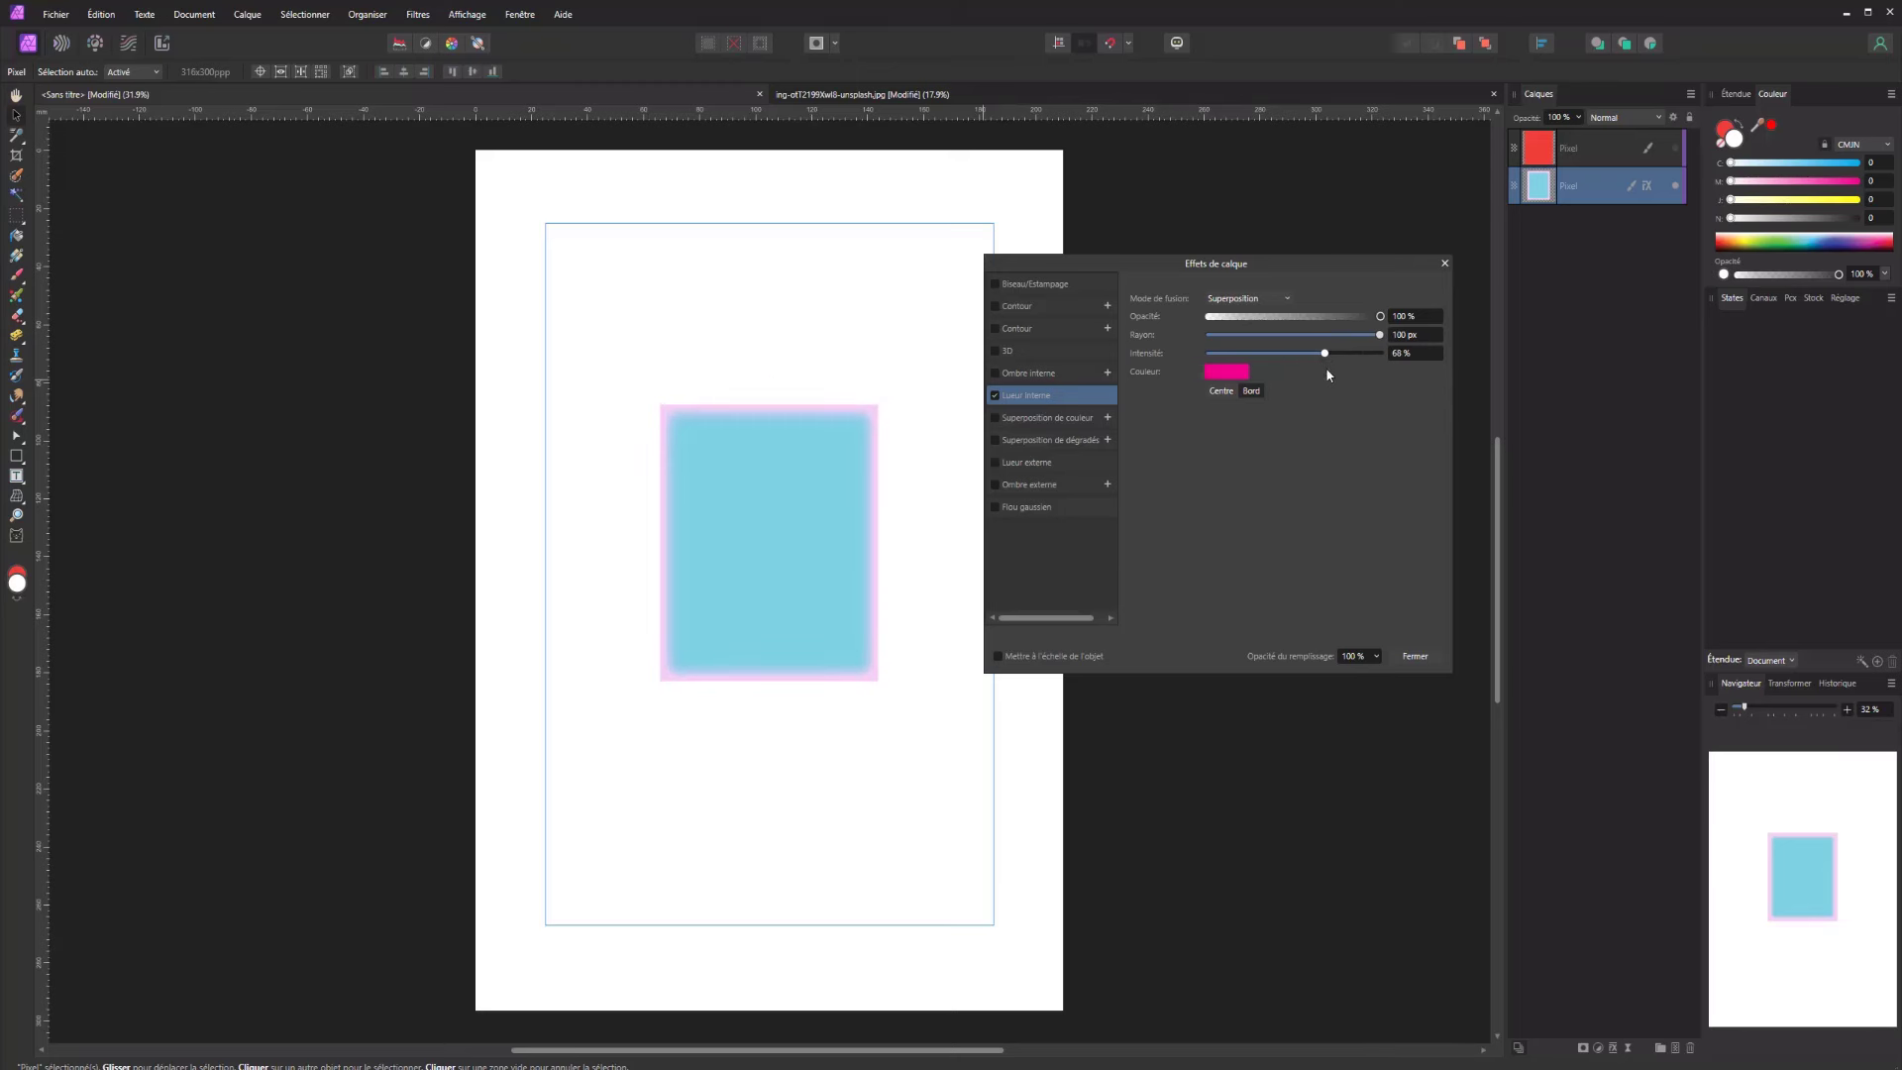
Replace Lueur interne with Superposition de couleur, coloured green with CMYK 72, 27, 67, 0
left_click(996, 396)
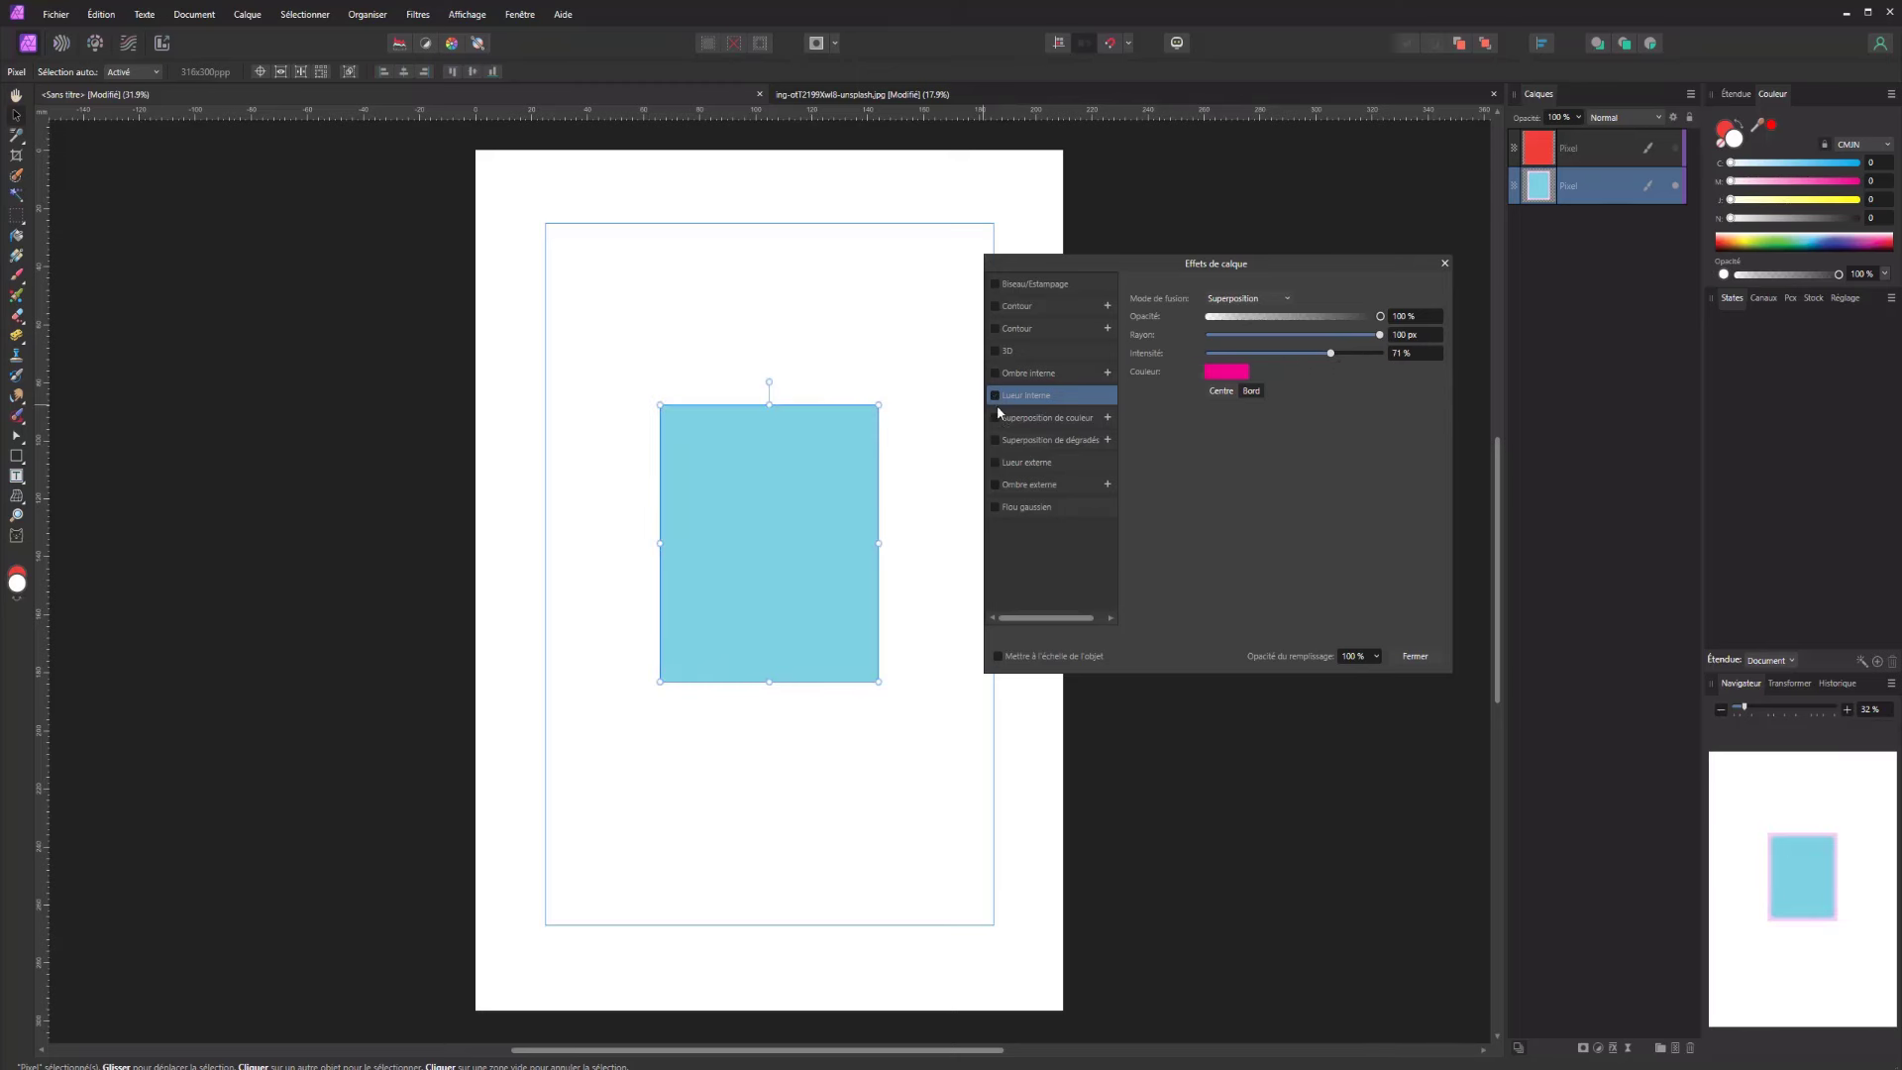
left_click(1002, 415)
left_click(995, 418)
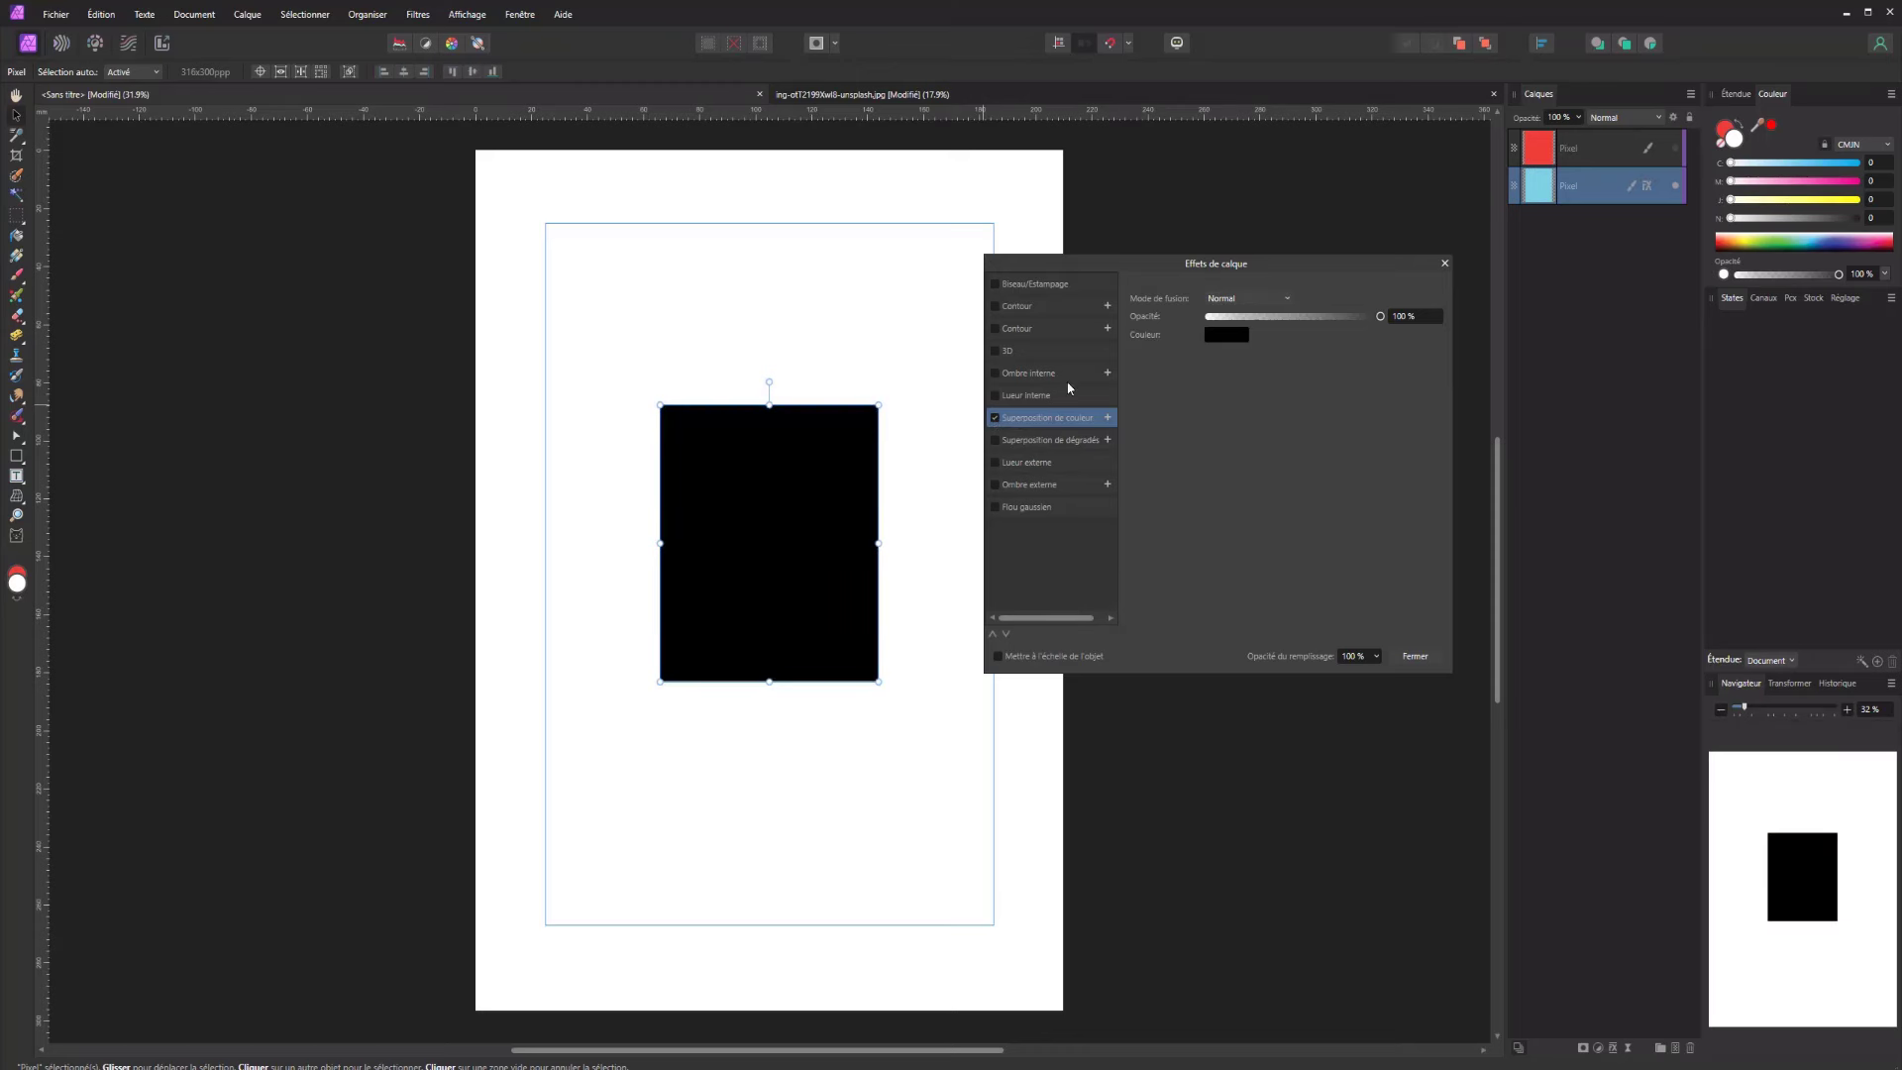
left_click(1221, 337)
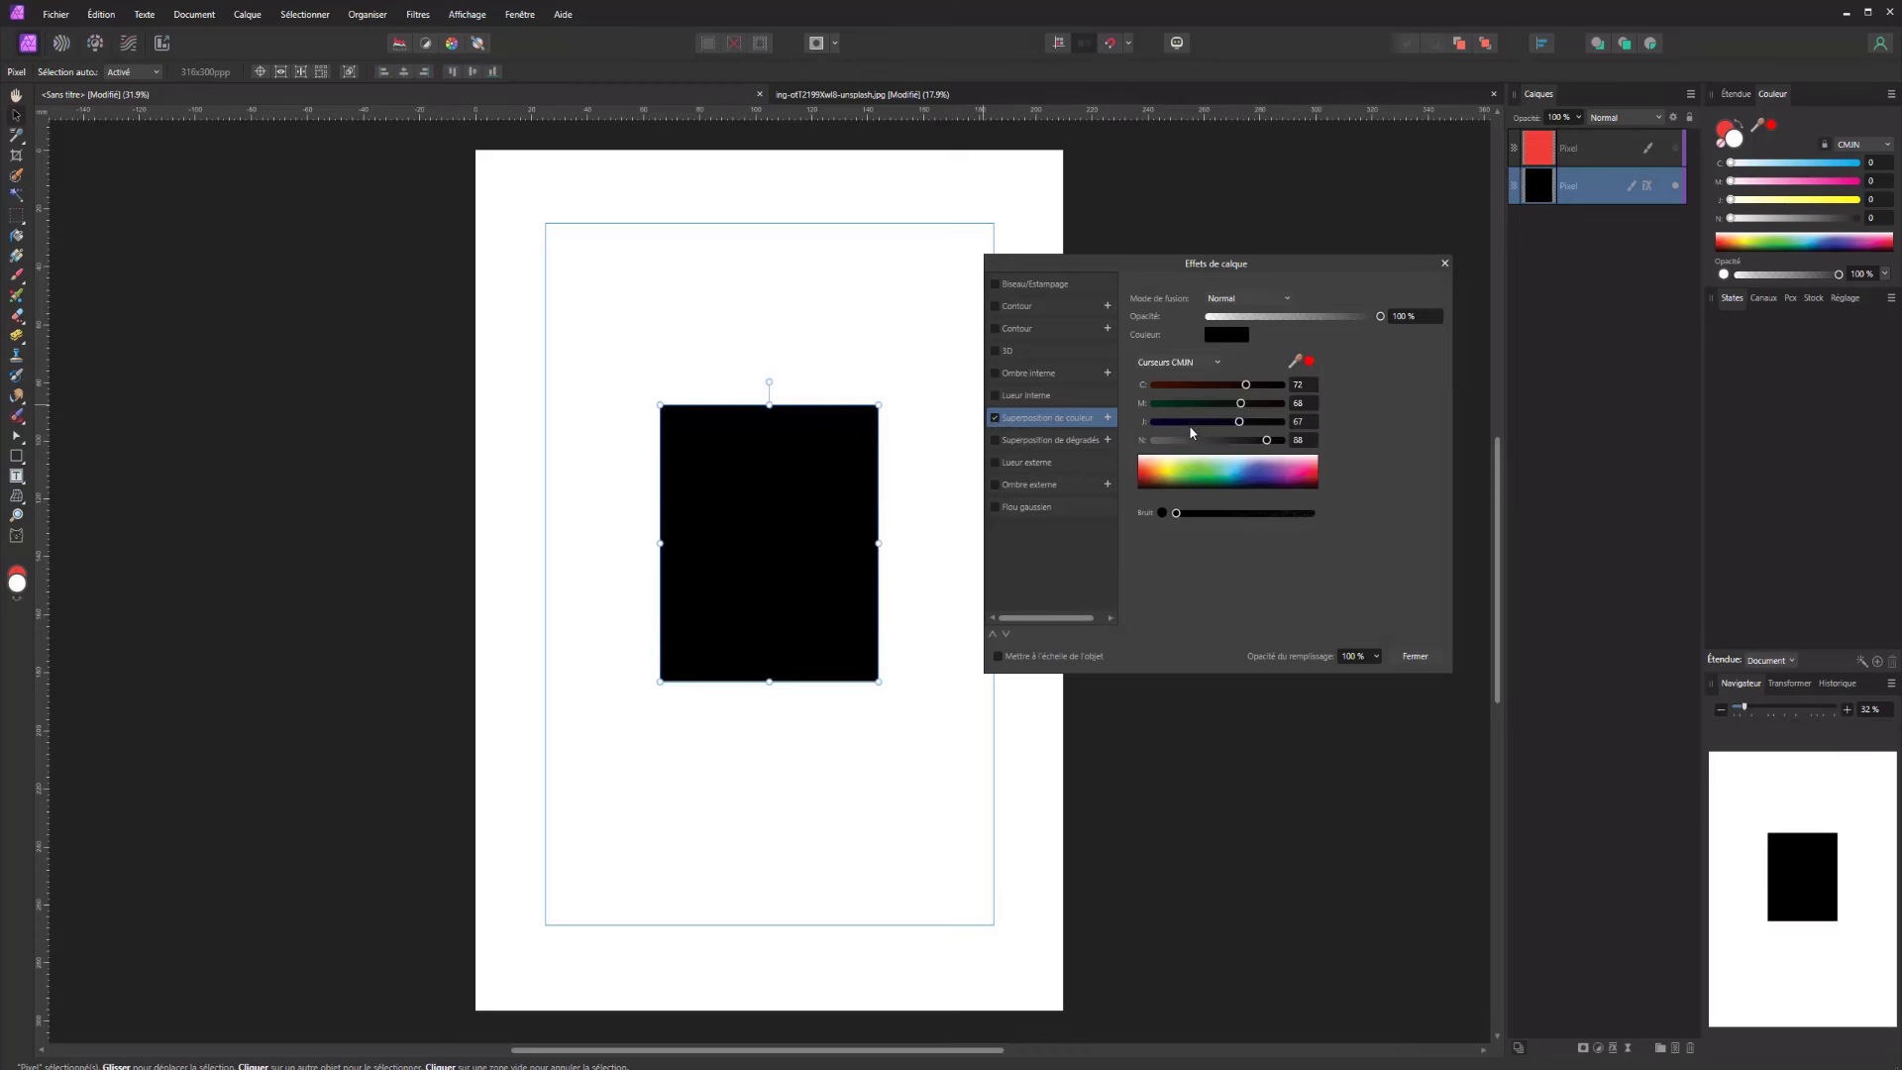
left_click(1188, 403)
left_click(1154, 440)
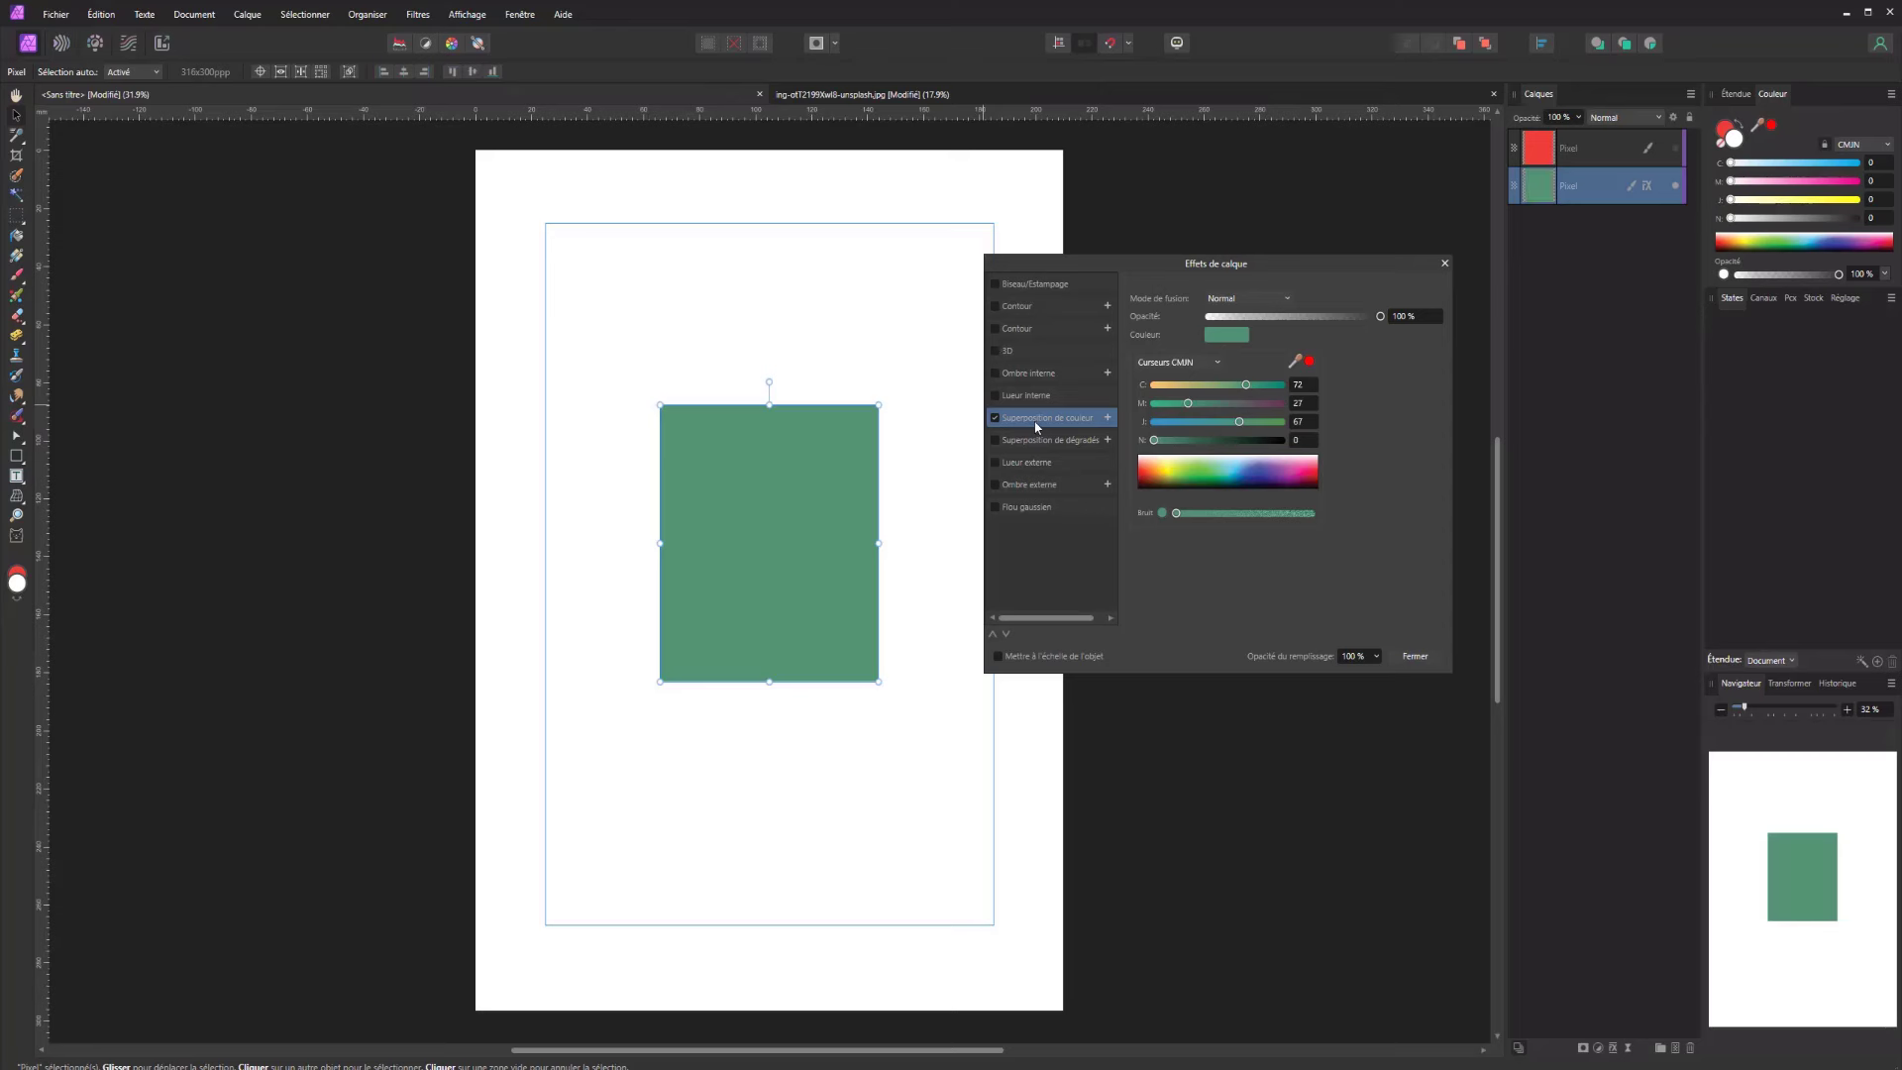
Preview the colour overlay's blend modes, keep Normal, and replace the effect with Superposition de dégradés
left_click(1250, 296)
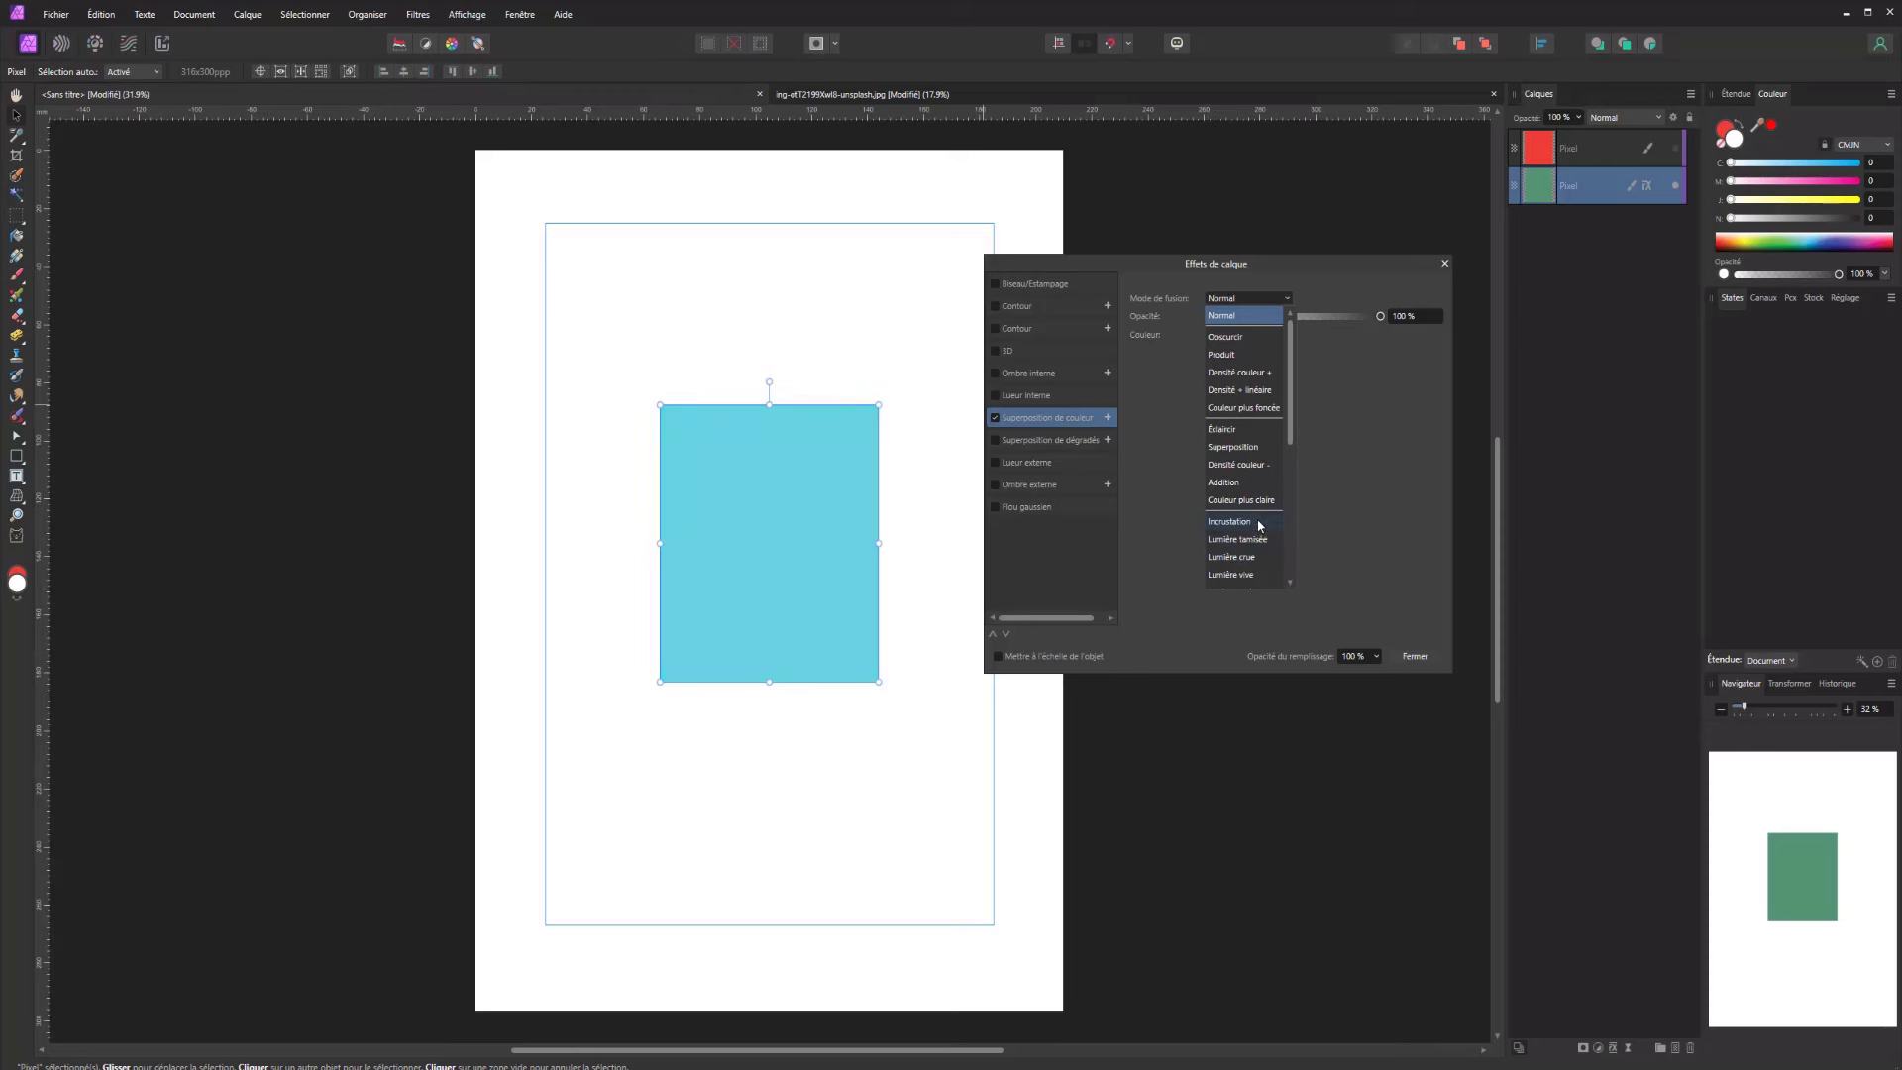
left_click(1348, 428)
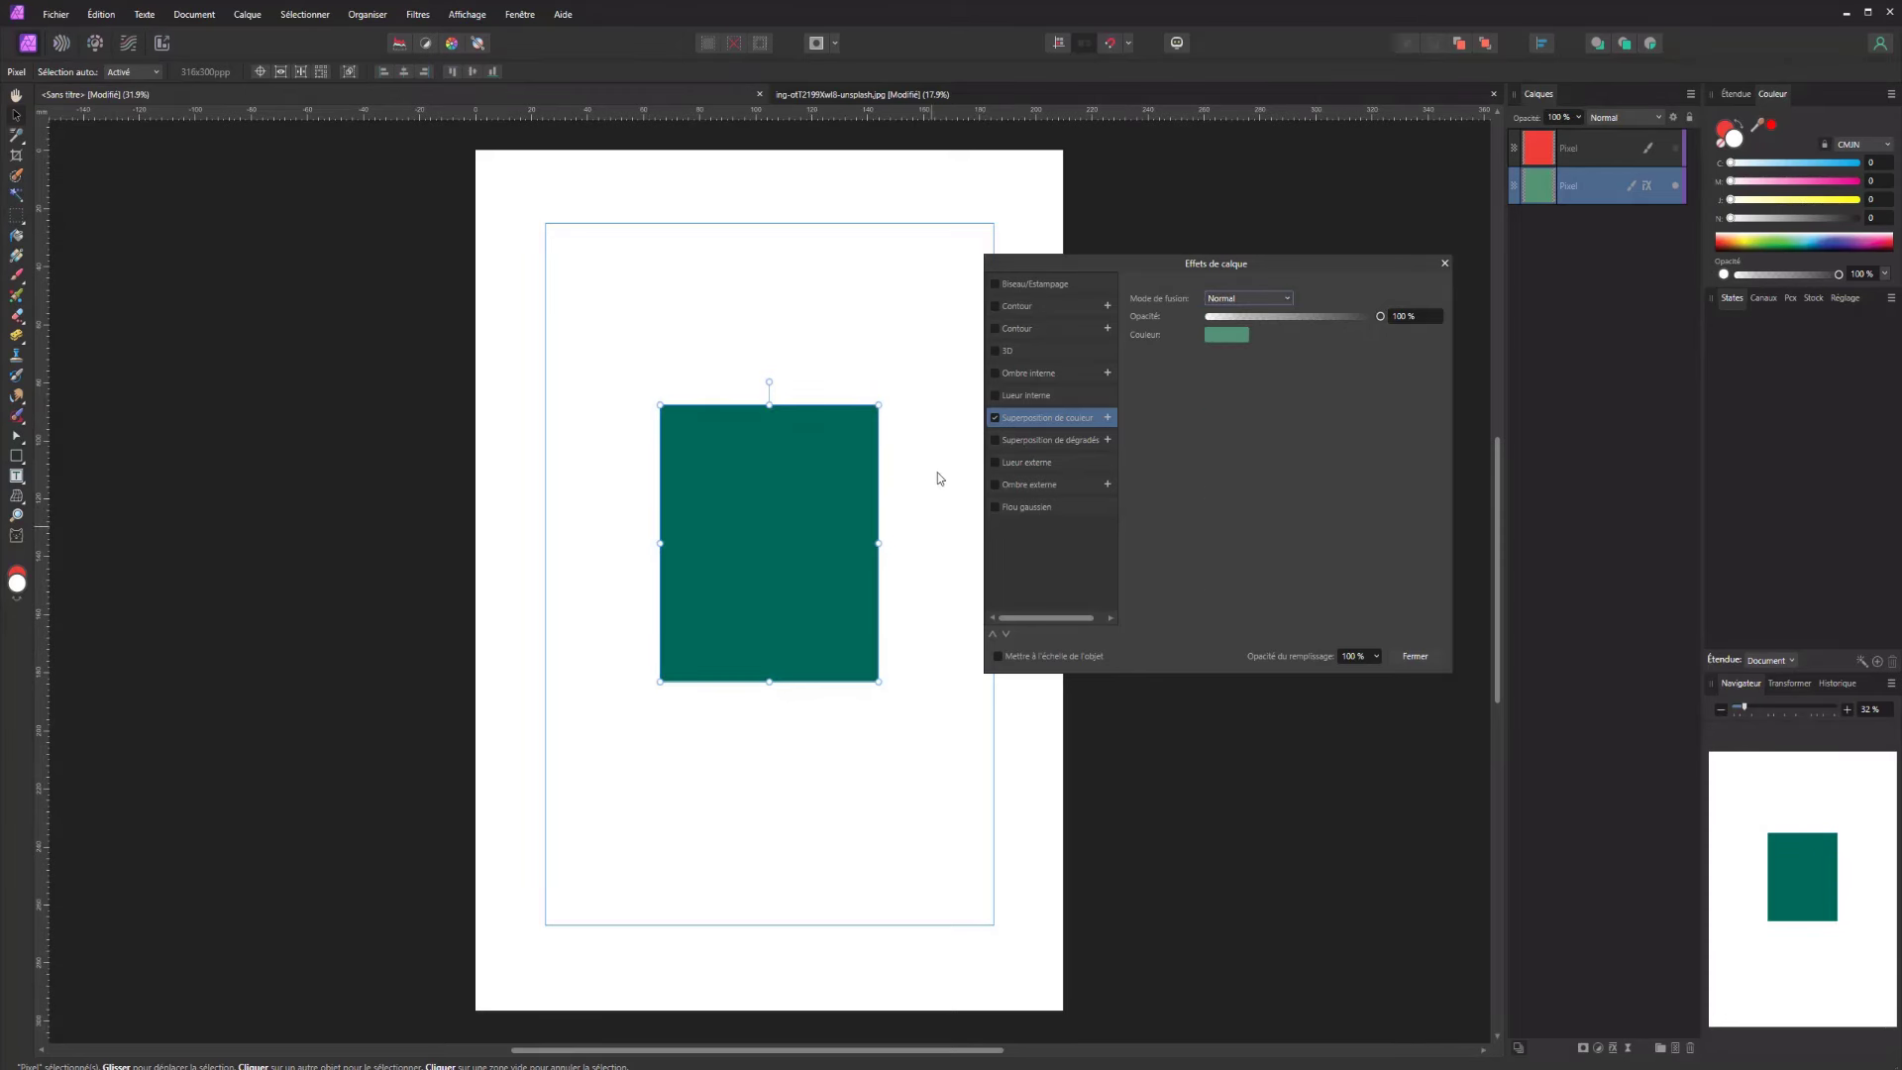
left_click(996, 417)
left_click(996, 440)
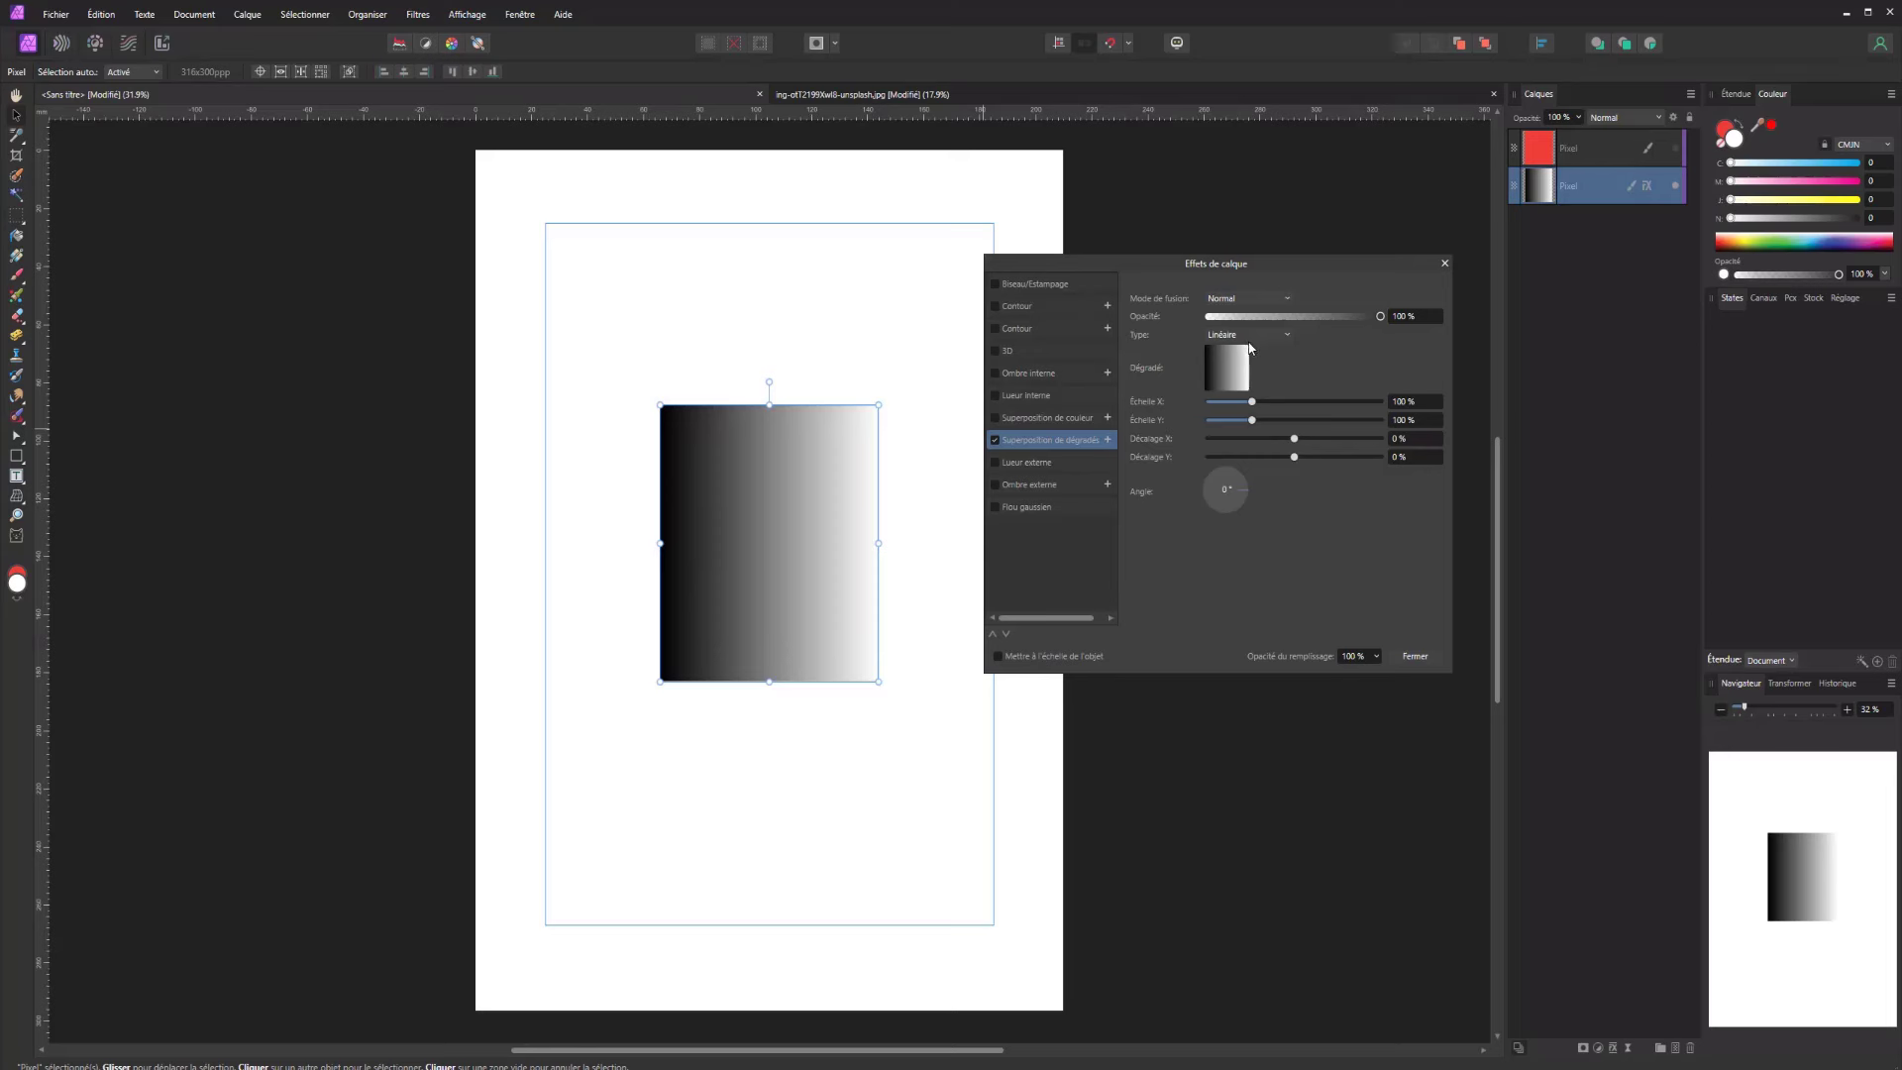
Replace the gradient overlay with a yellow Lueur externe, using radius 17 px and intensity 98 %
left_click(996, 440)
left_click(1000, 464)
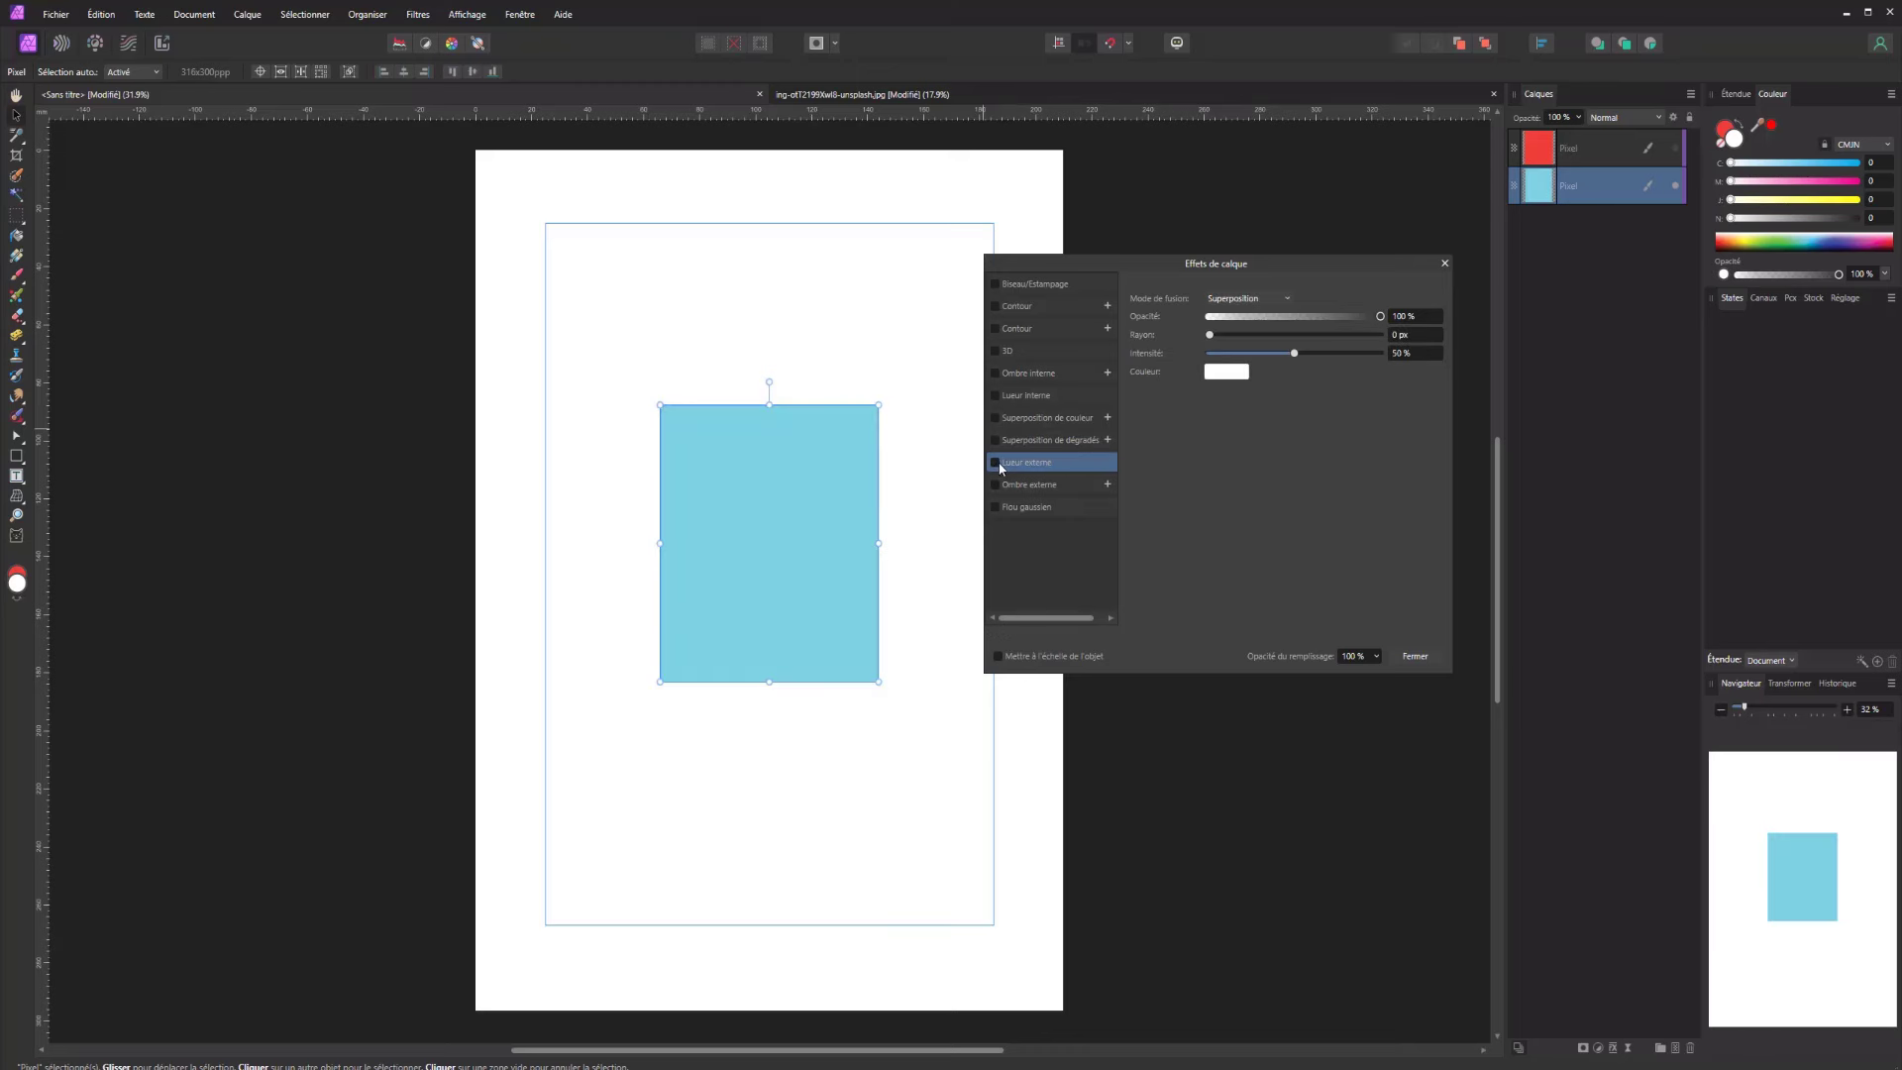
left_click_drag(1209, 335, 1376, 354)
left_click(1238, 373)
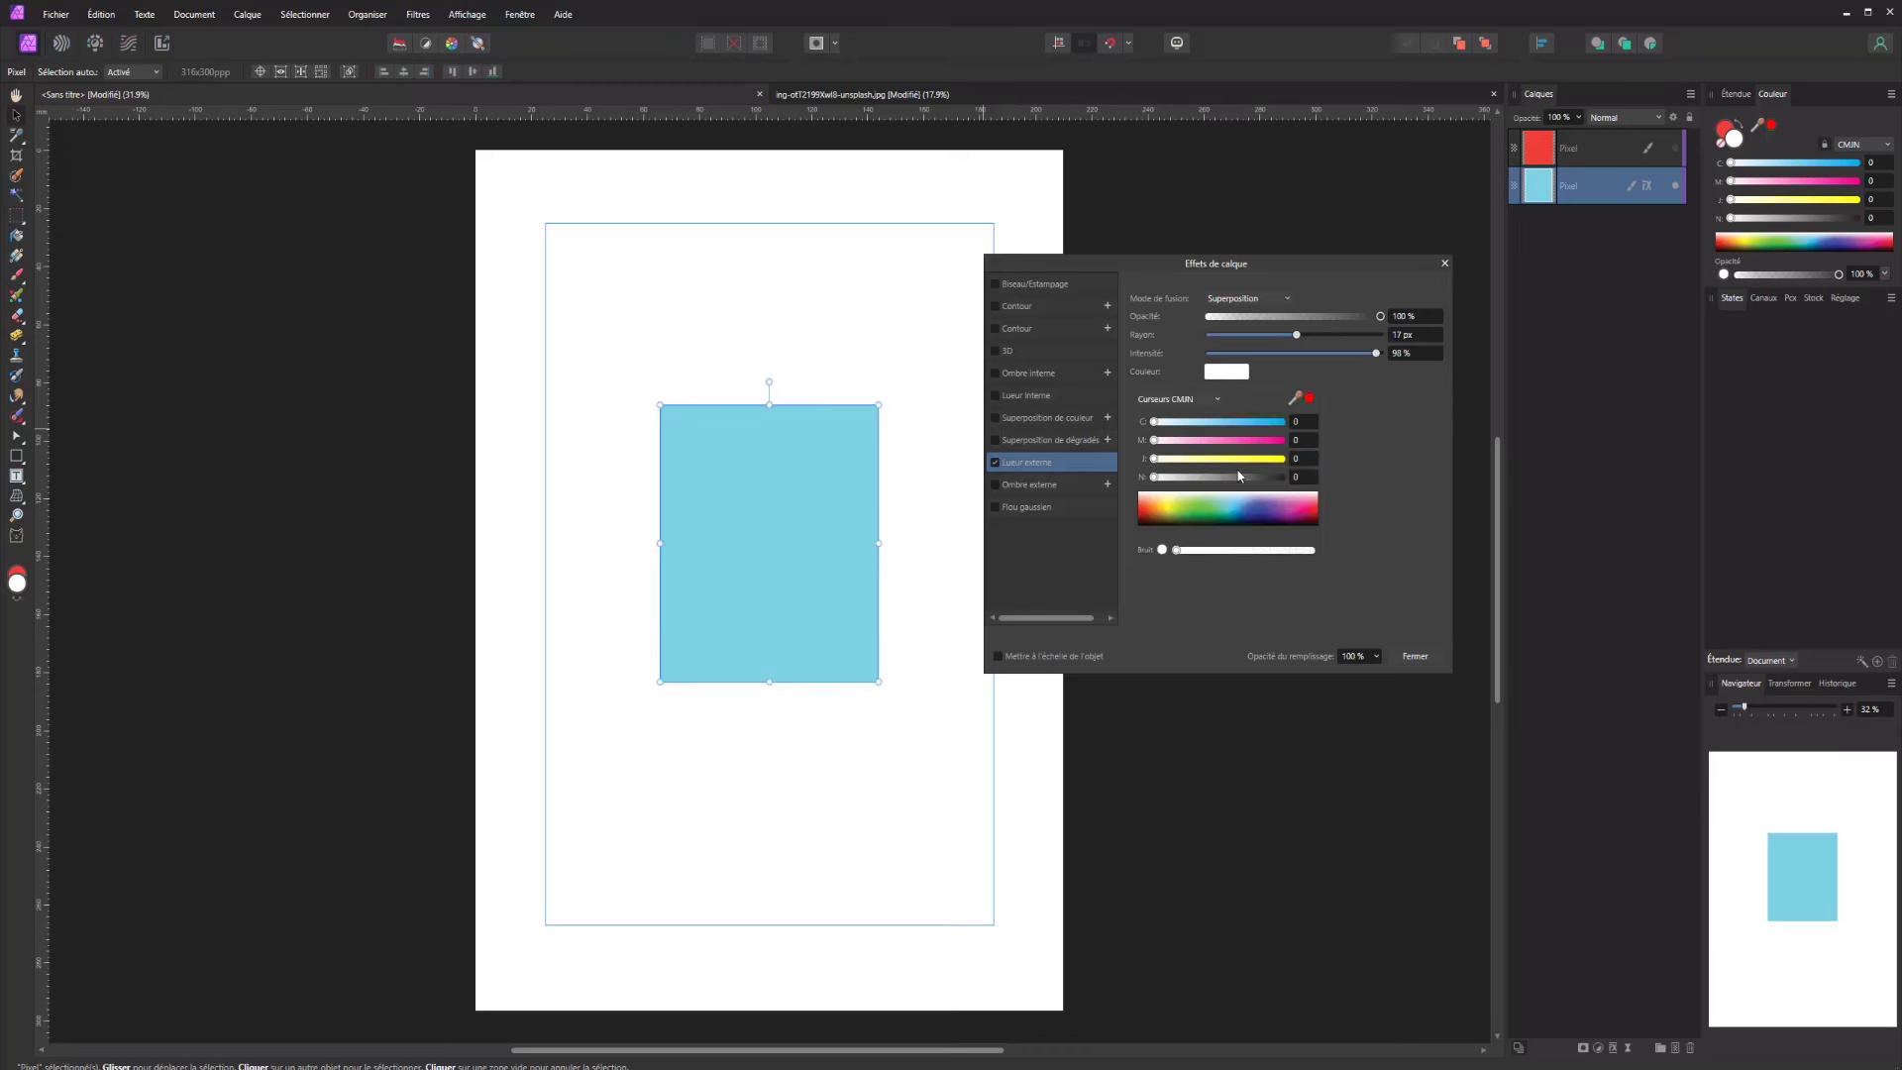
left_click_drag(1228, 458, 1278, 451)
left_click(1294, 337)
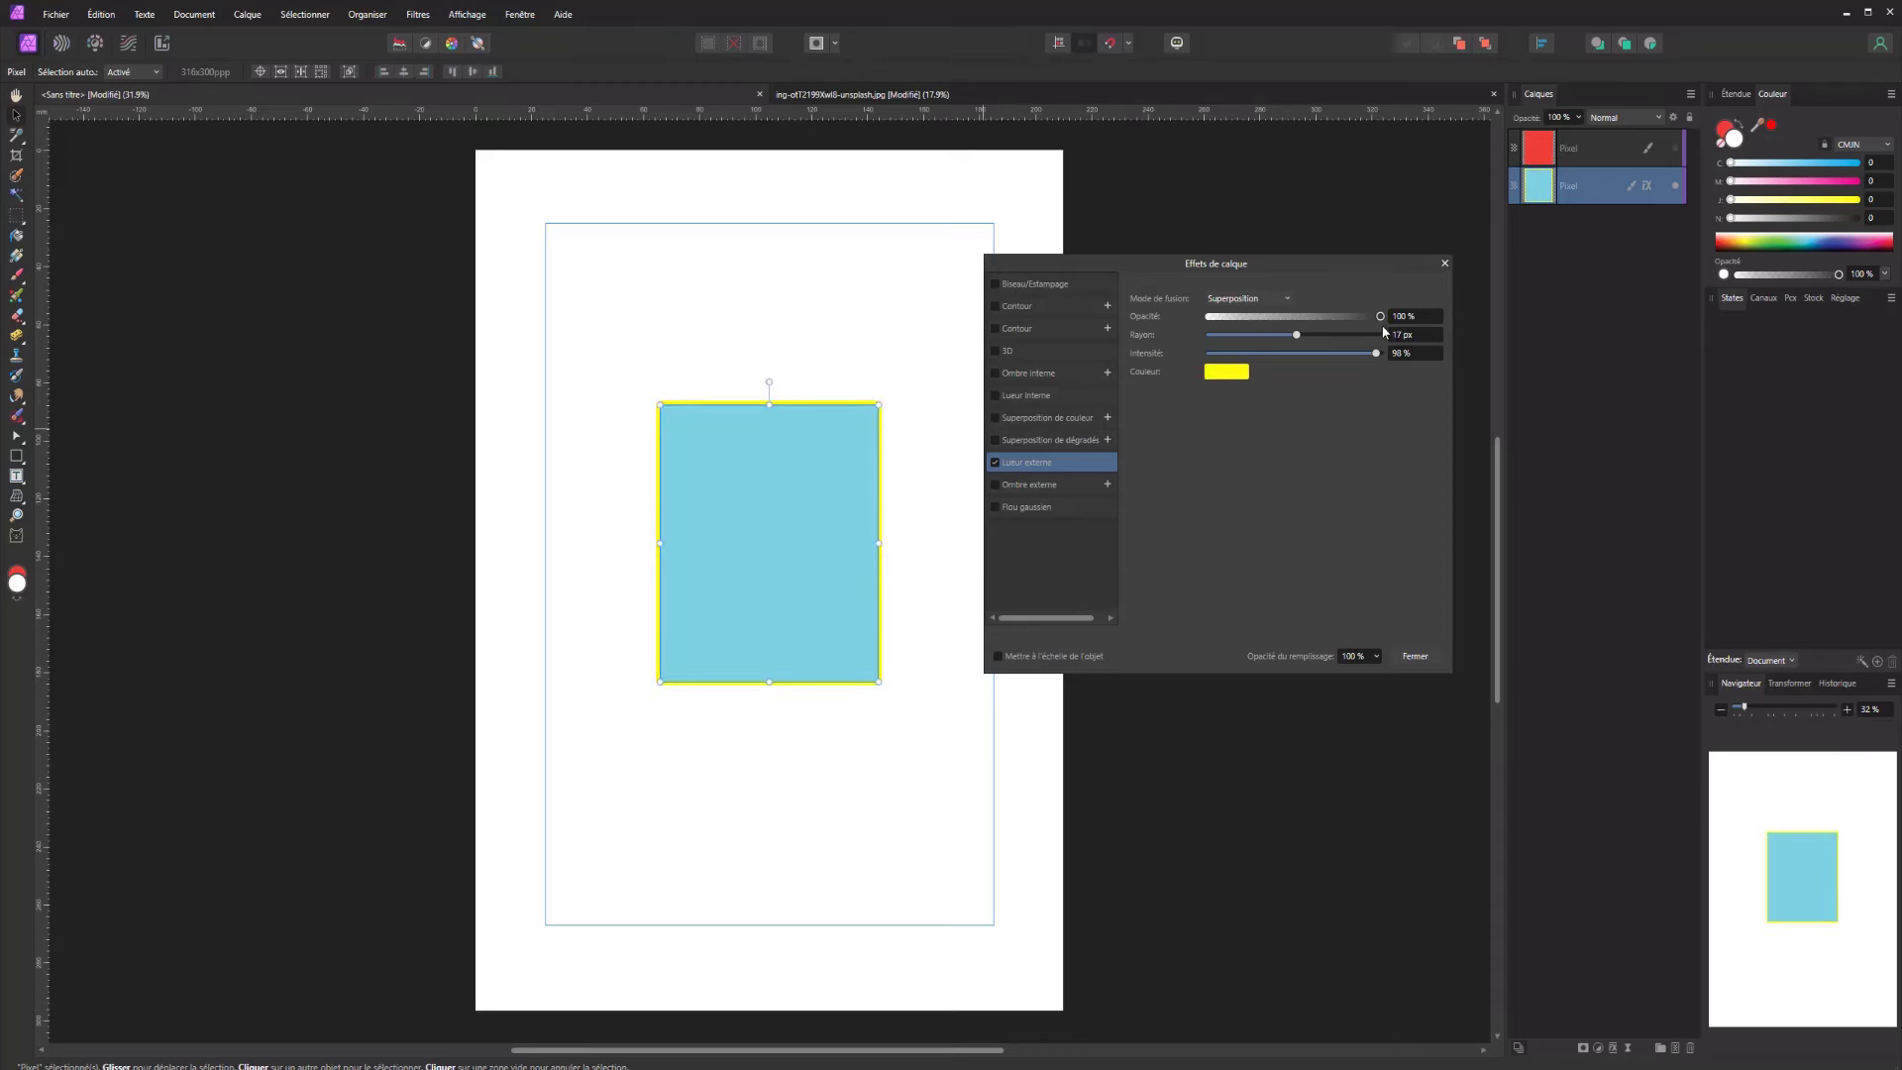
Set the outer glow's radius to 36,4 px and intensity to 0 %, and move the rectangle up and left on the page
left_click_drag(1298, 336, 1171, 347)
left_click(1327, 354)
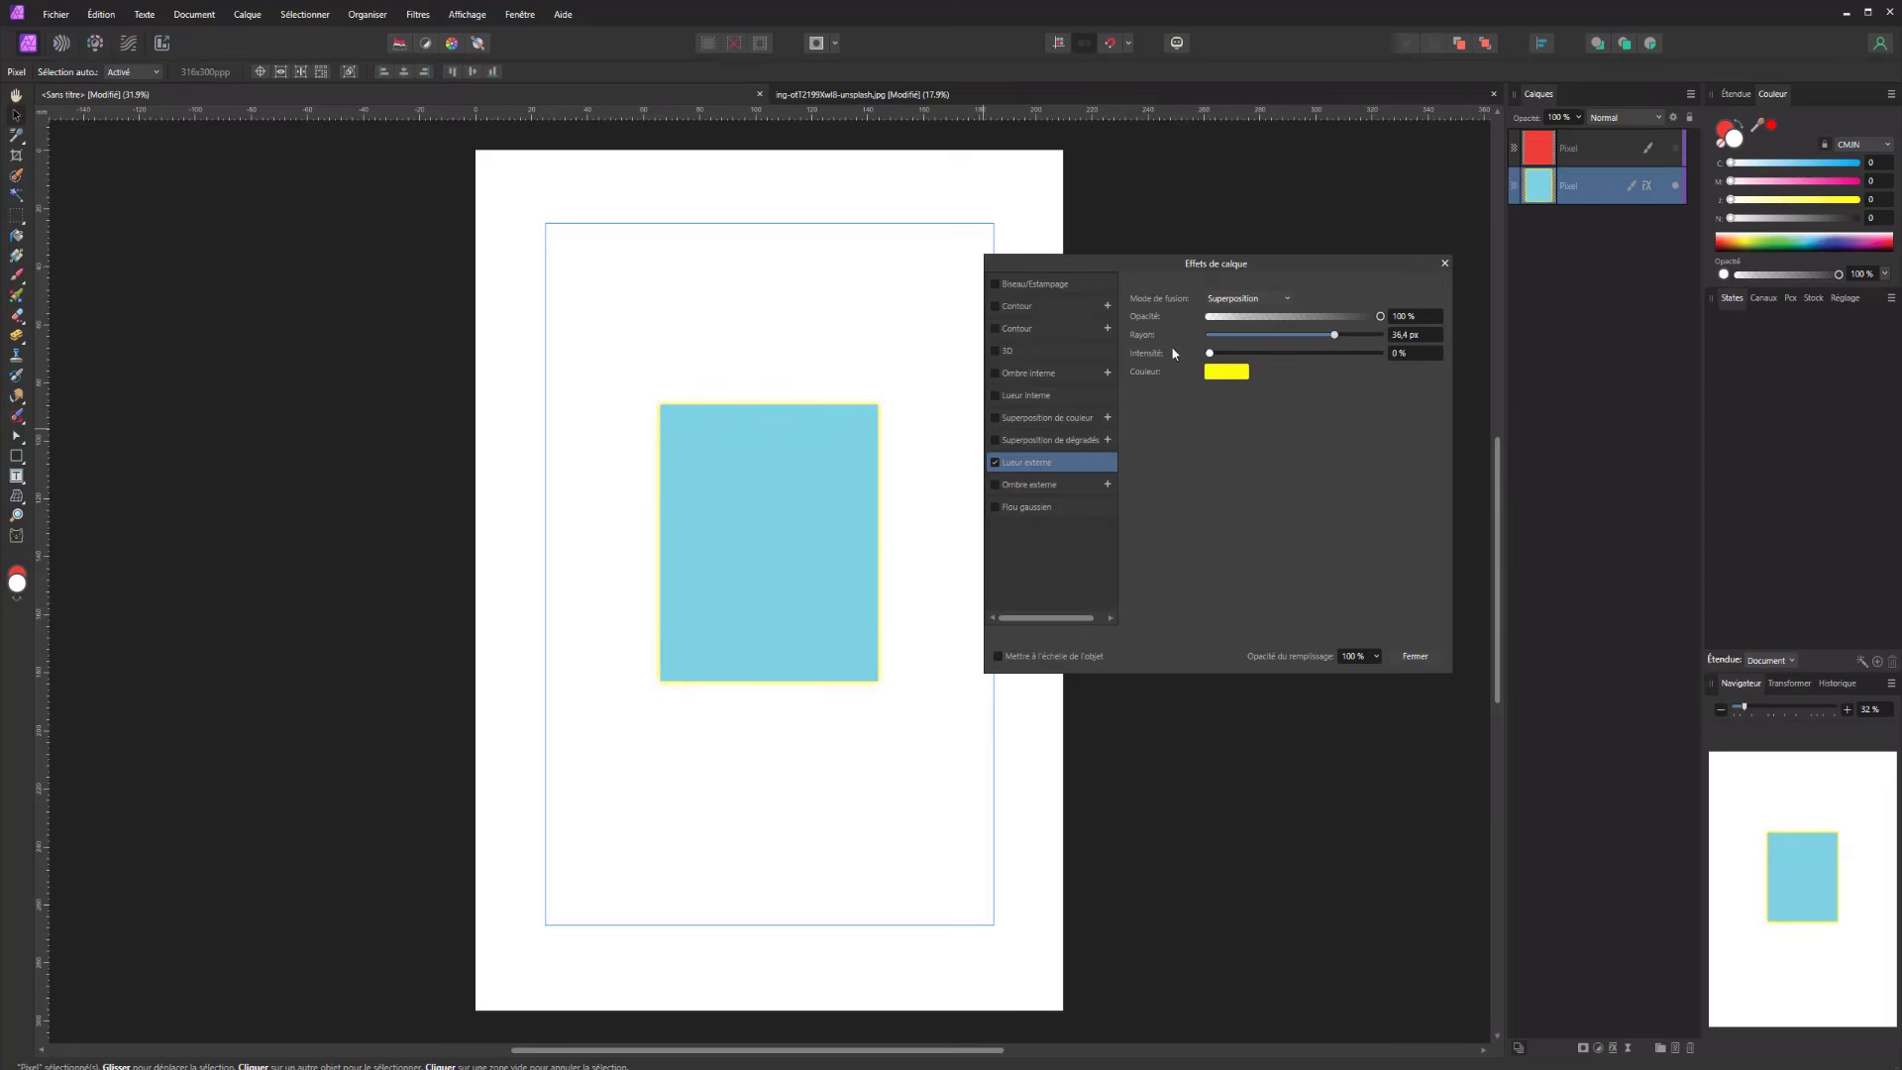
left_click_drag(739, 611, 709, 531)
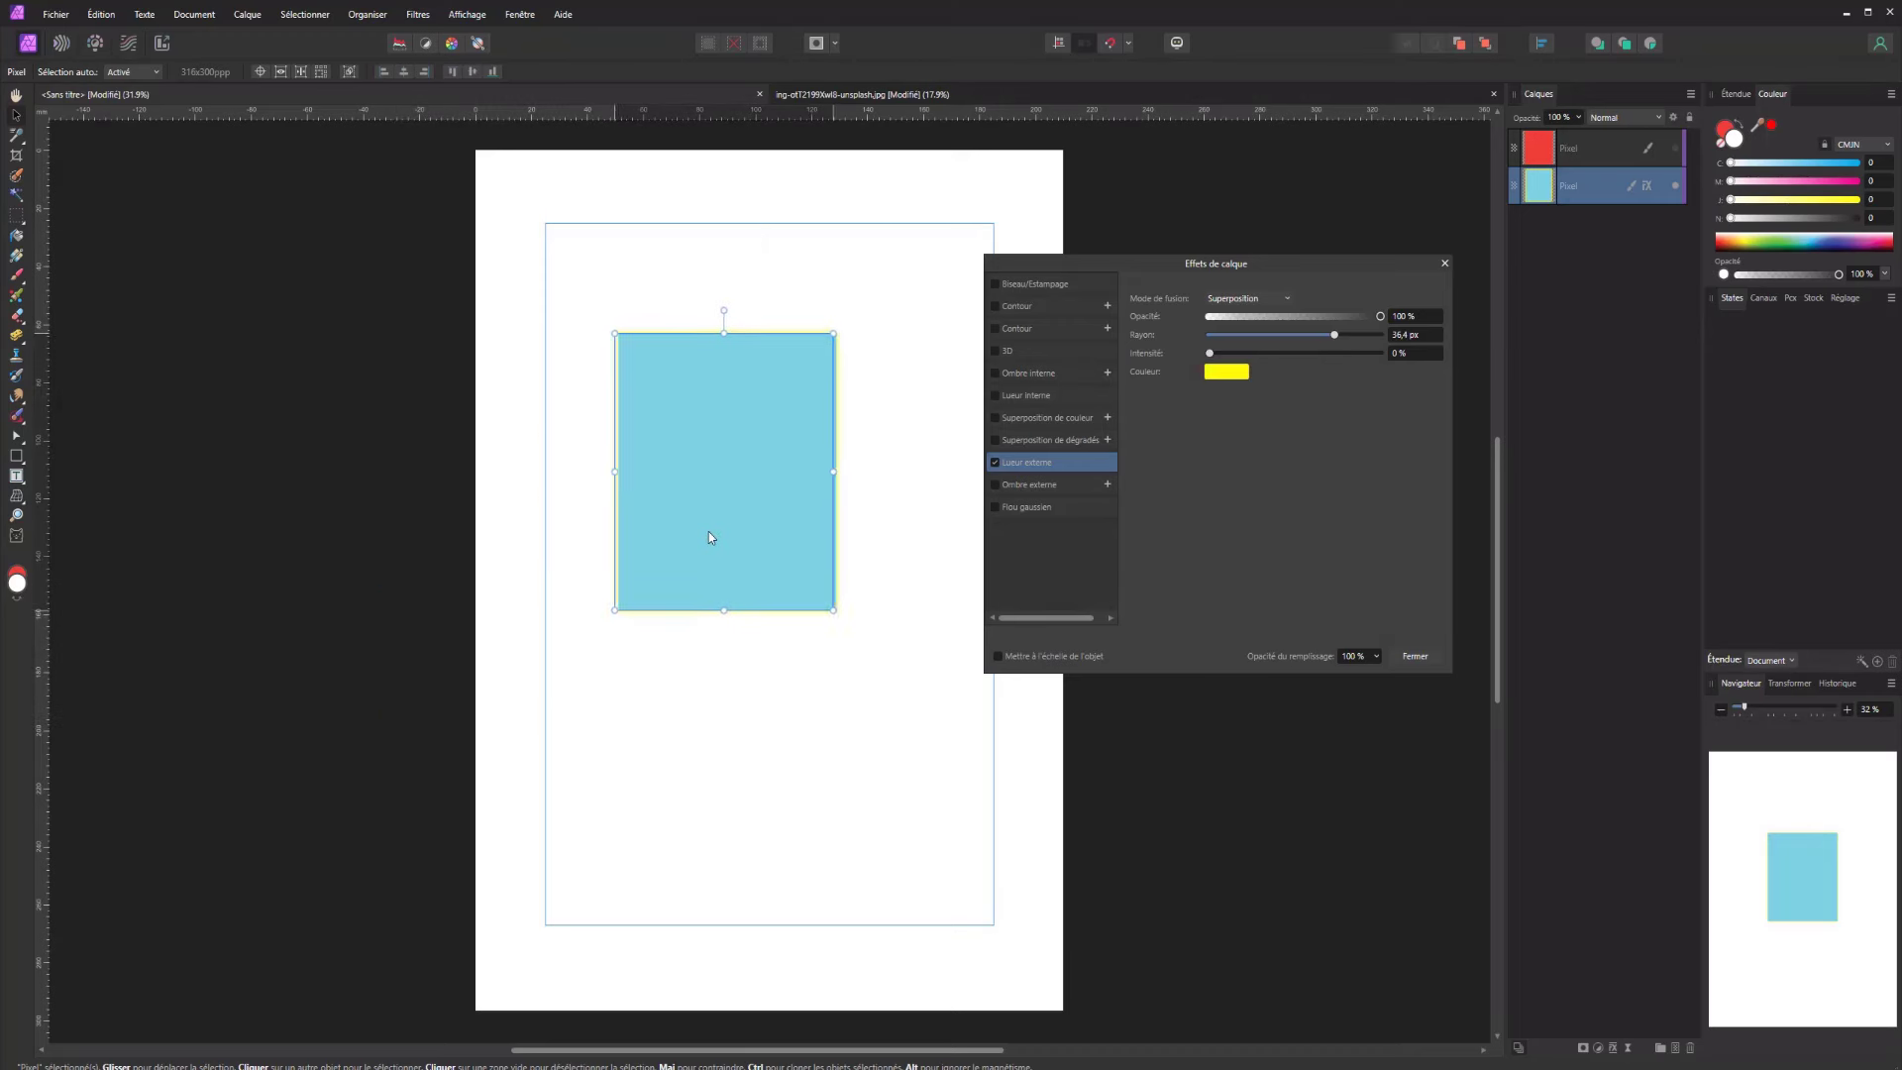
Replace Lueur externe with Ombre externe at radius 32,6 px and intensity 20 %, offsetting the shadow on the canvas to 166 px at 338°
left_click(994, 462)
left_click(1016, 486)
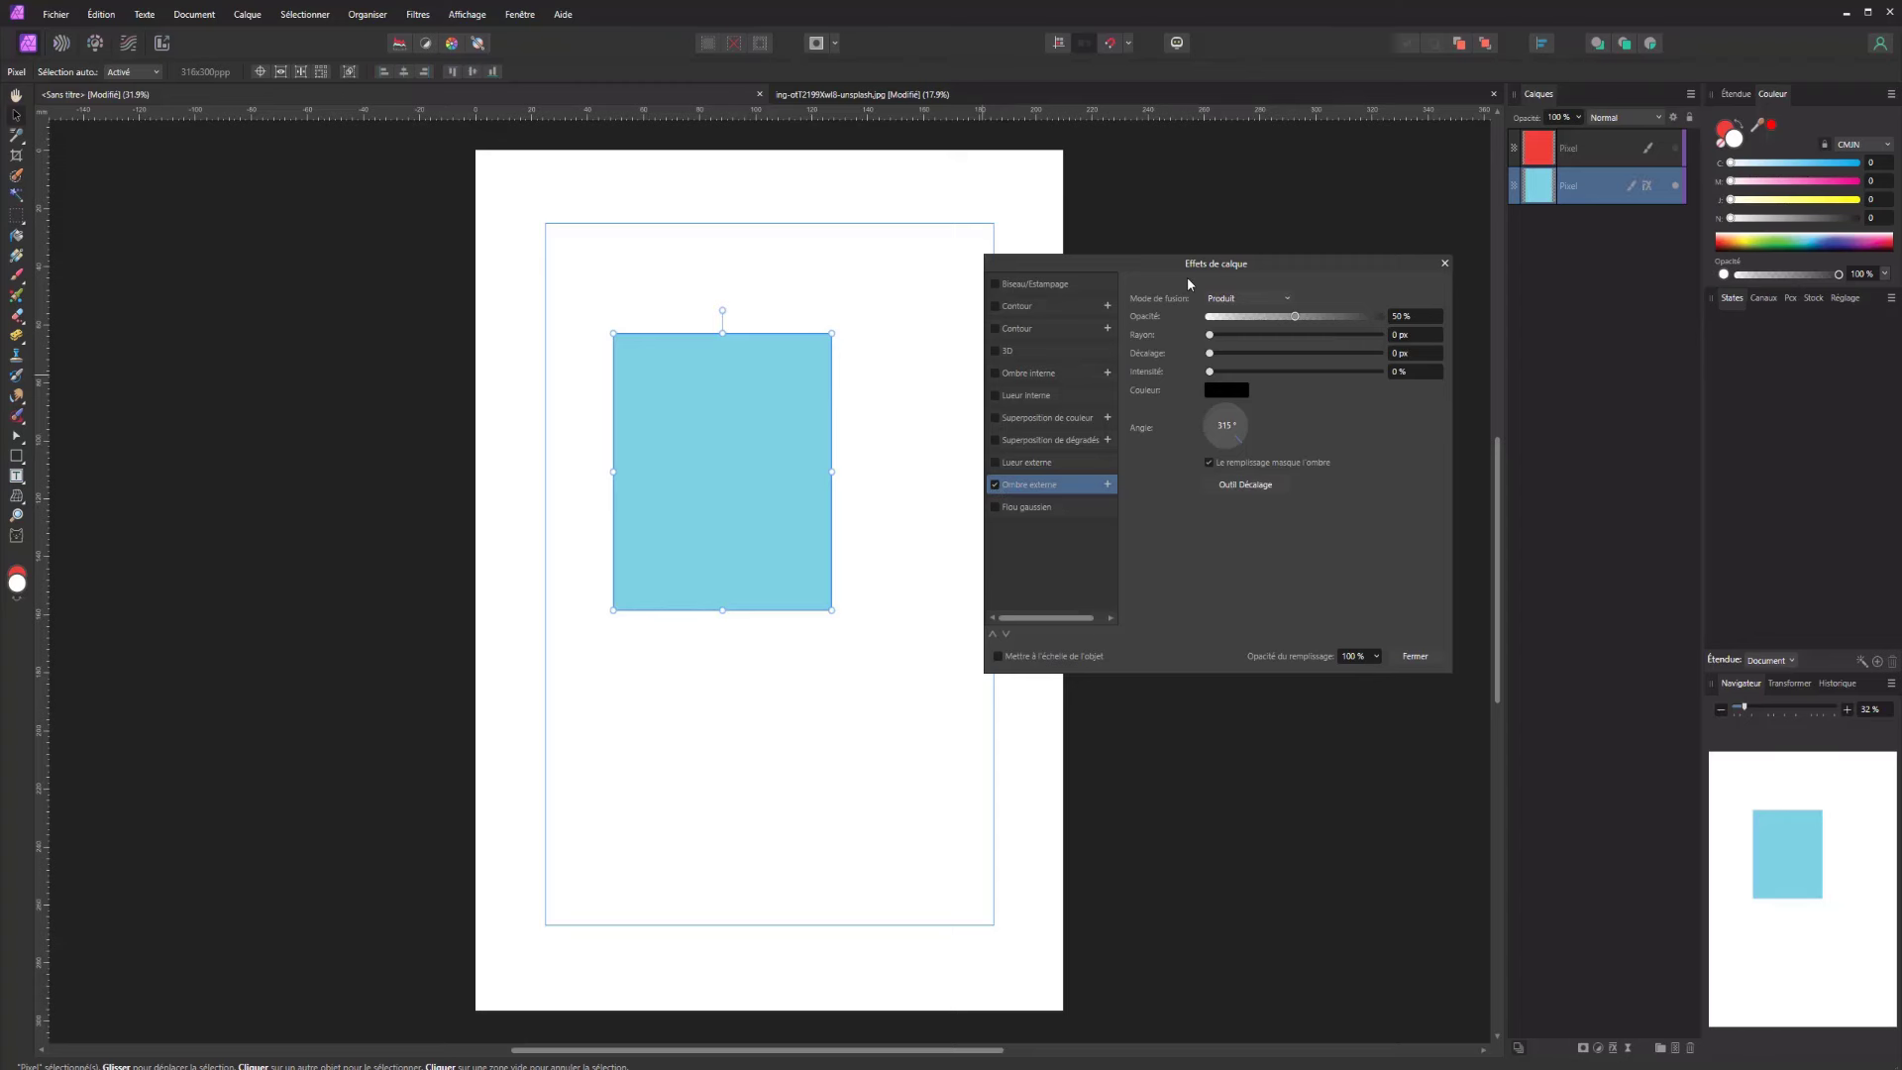
left_click_drag(1209, 337, 1305, 353)
mouse_move(1238, 430)
left_mouse_down()
mouse_move(1193, 426)
mouse_move(1206, 406)
mouse_move(1246, 406)
mouse_move(1218, 448)
left_mouse_up()
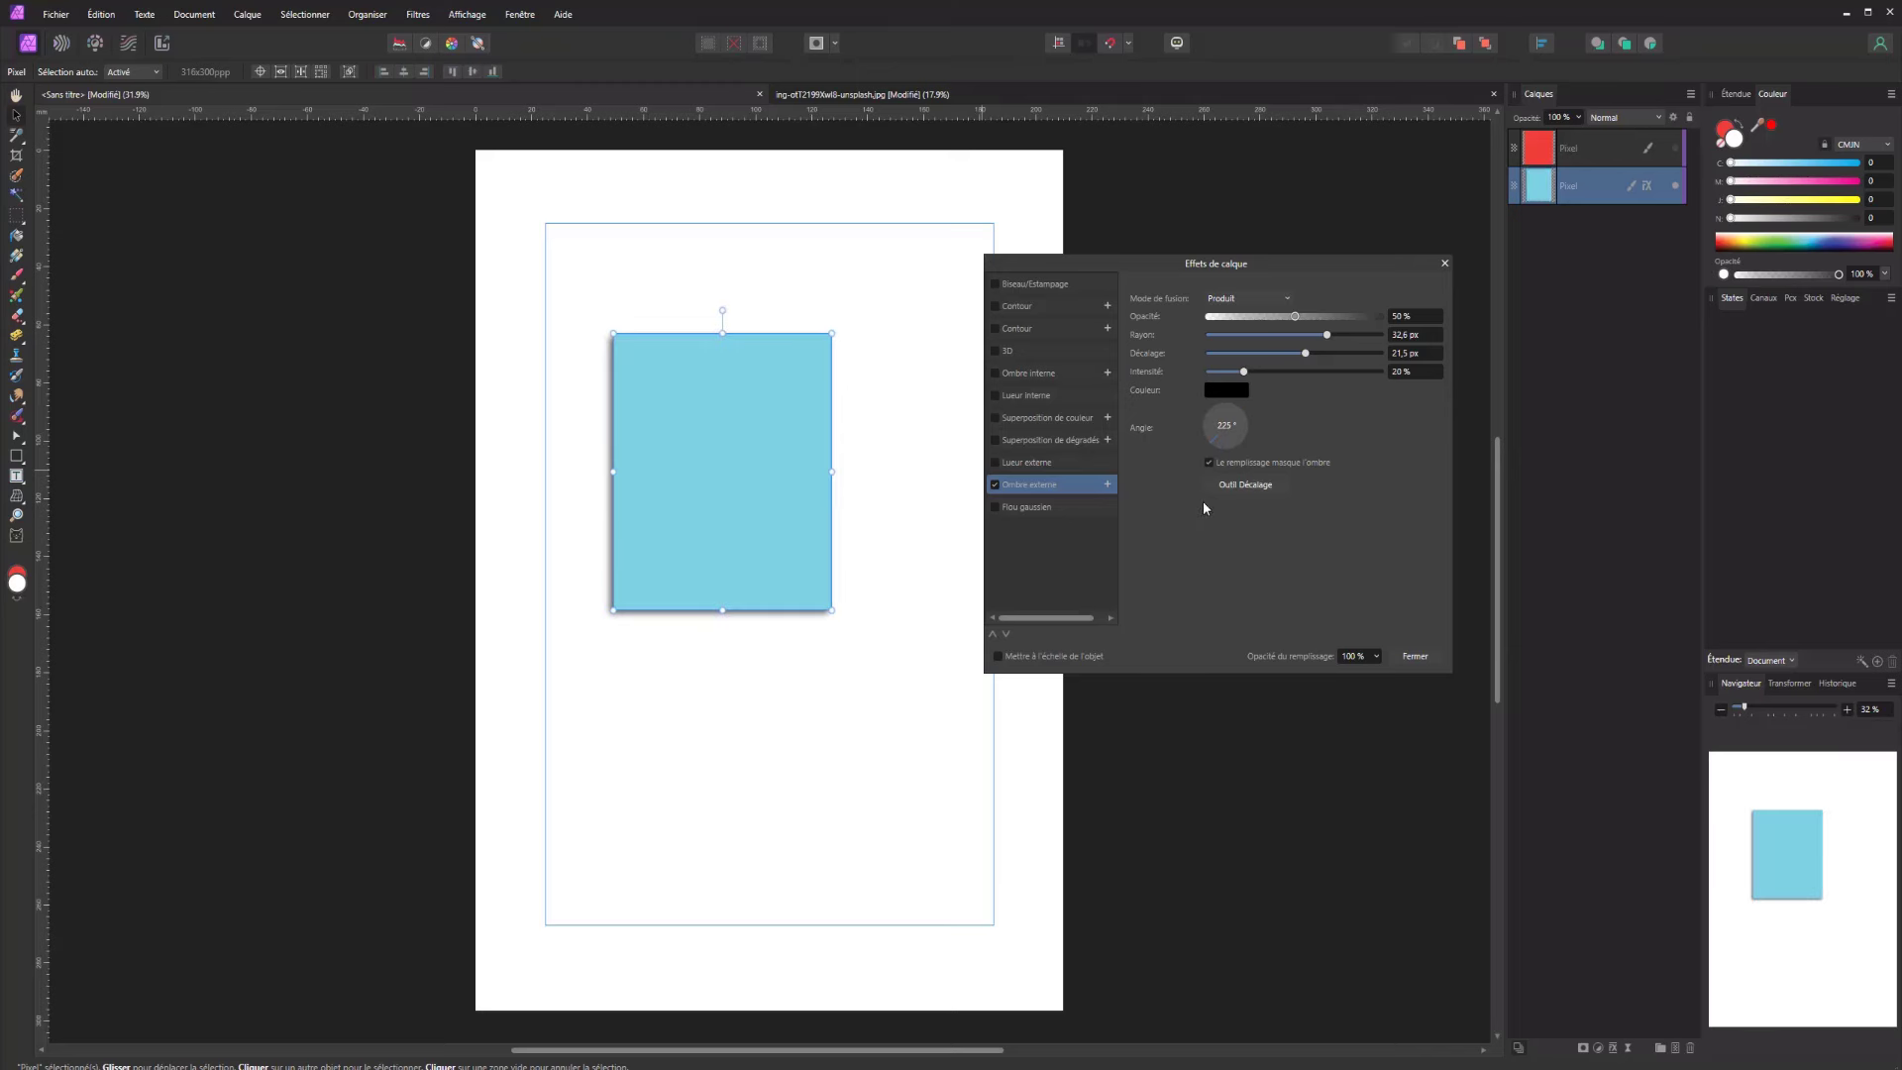
left_click(1241, 485)
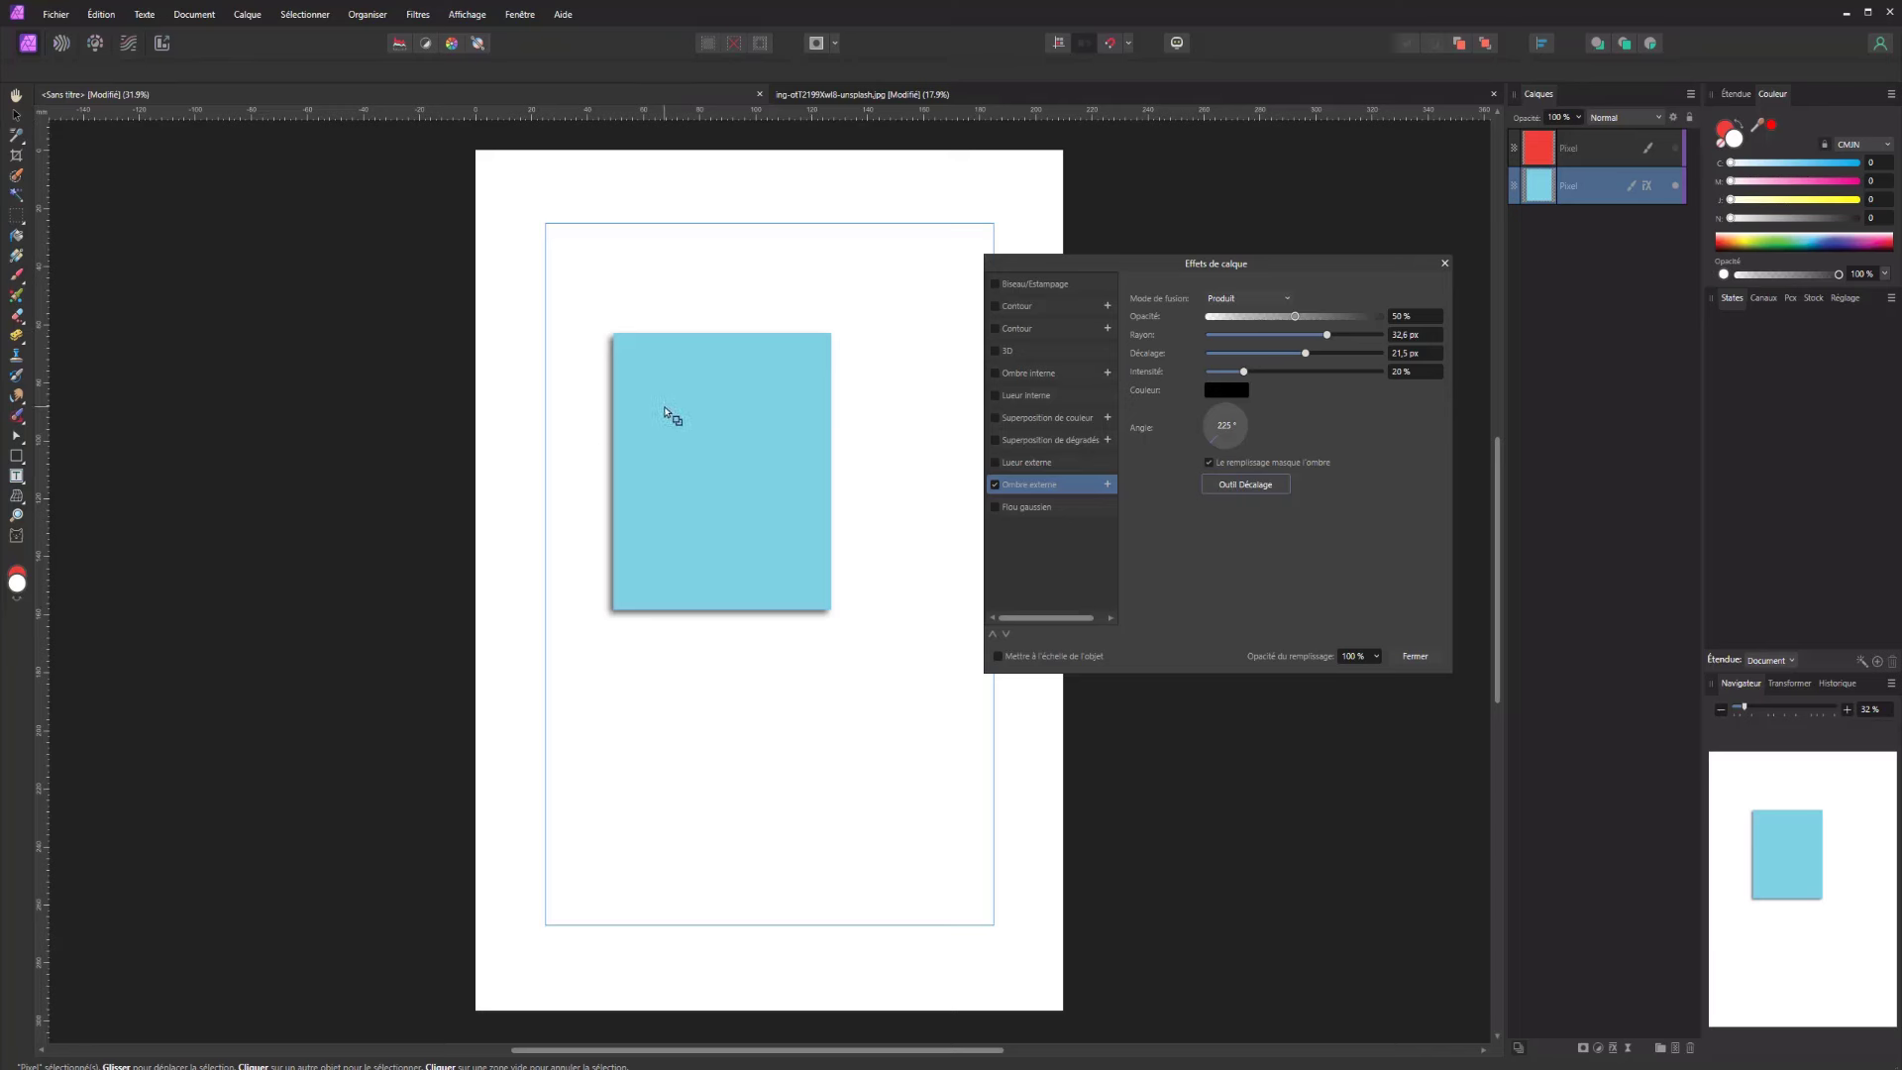
left_click_drag(680, 459, 731, 503)
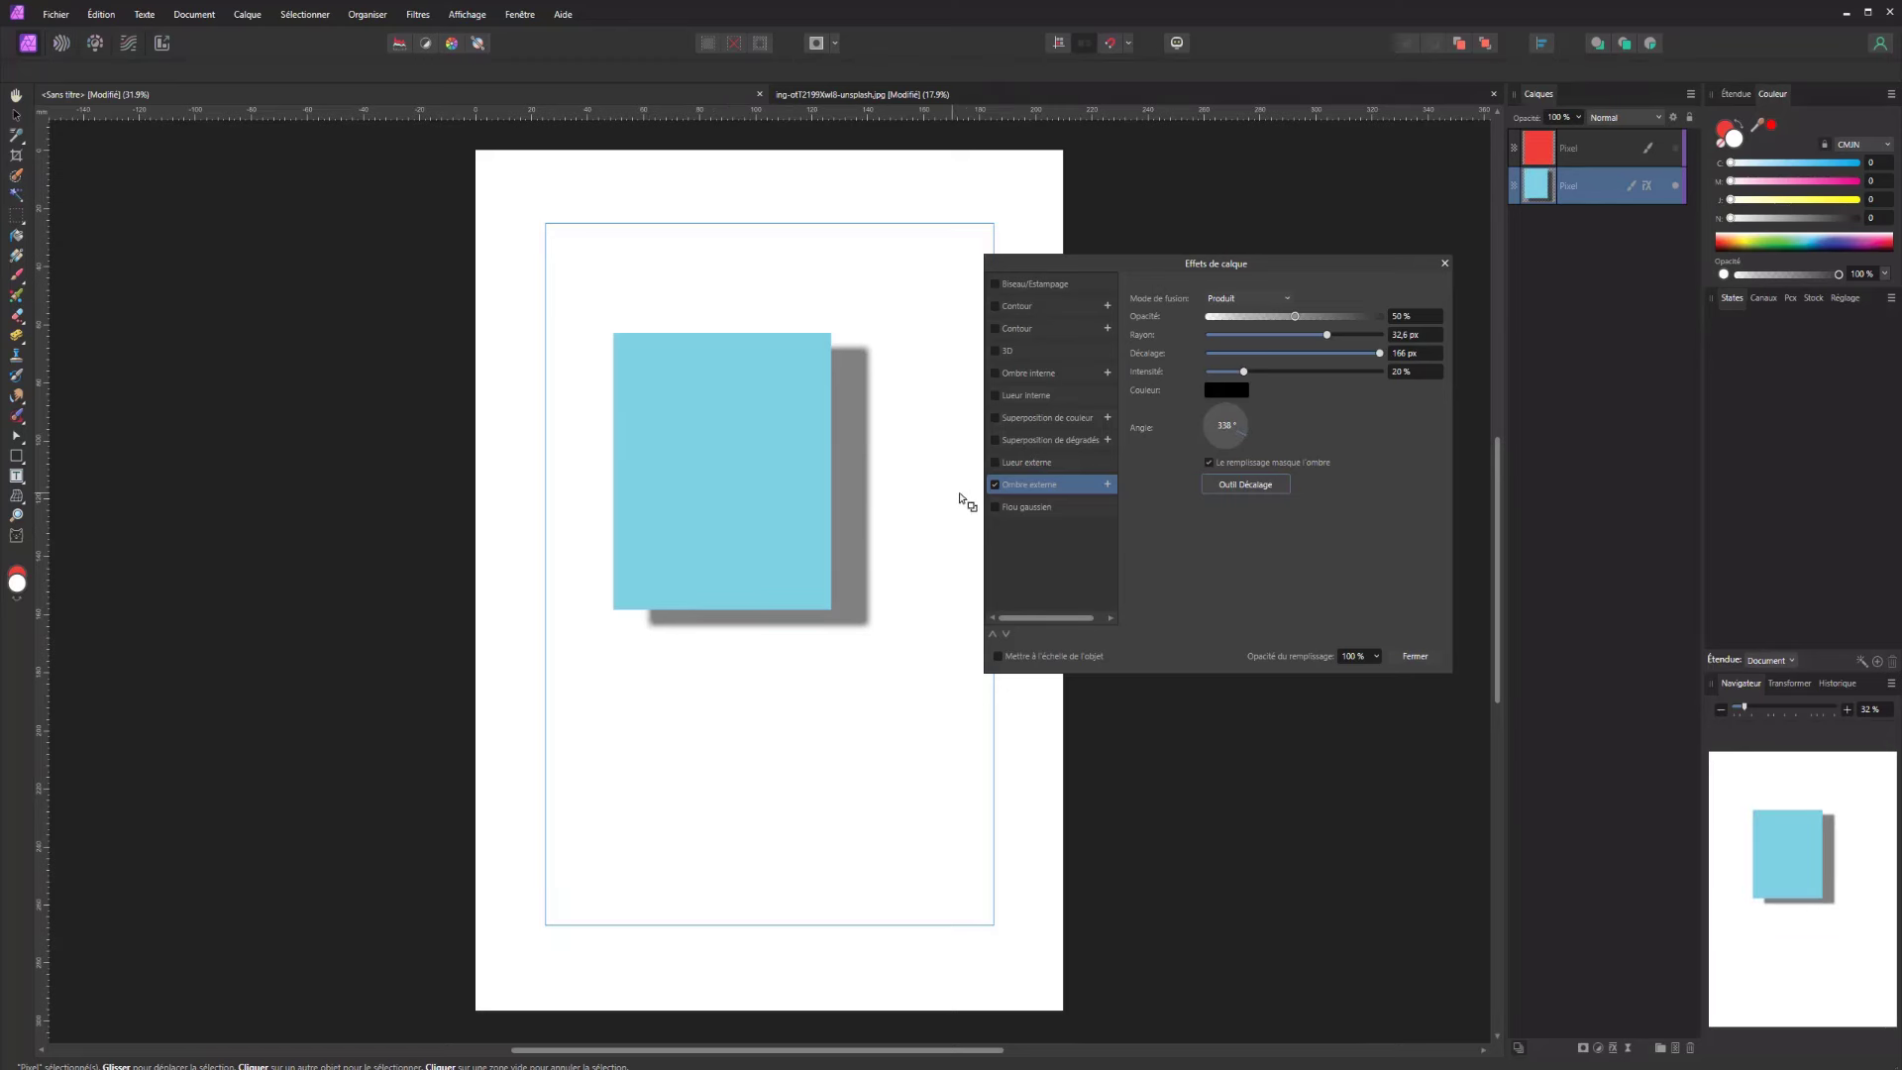
Replace Ombre externe with Flou gaussien at a radius of 41 px, leaving Conserver l'alpha off, and close the layer effects
left_click(995, 485)
left_click(1001, 507)
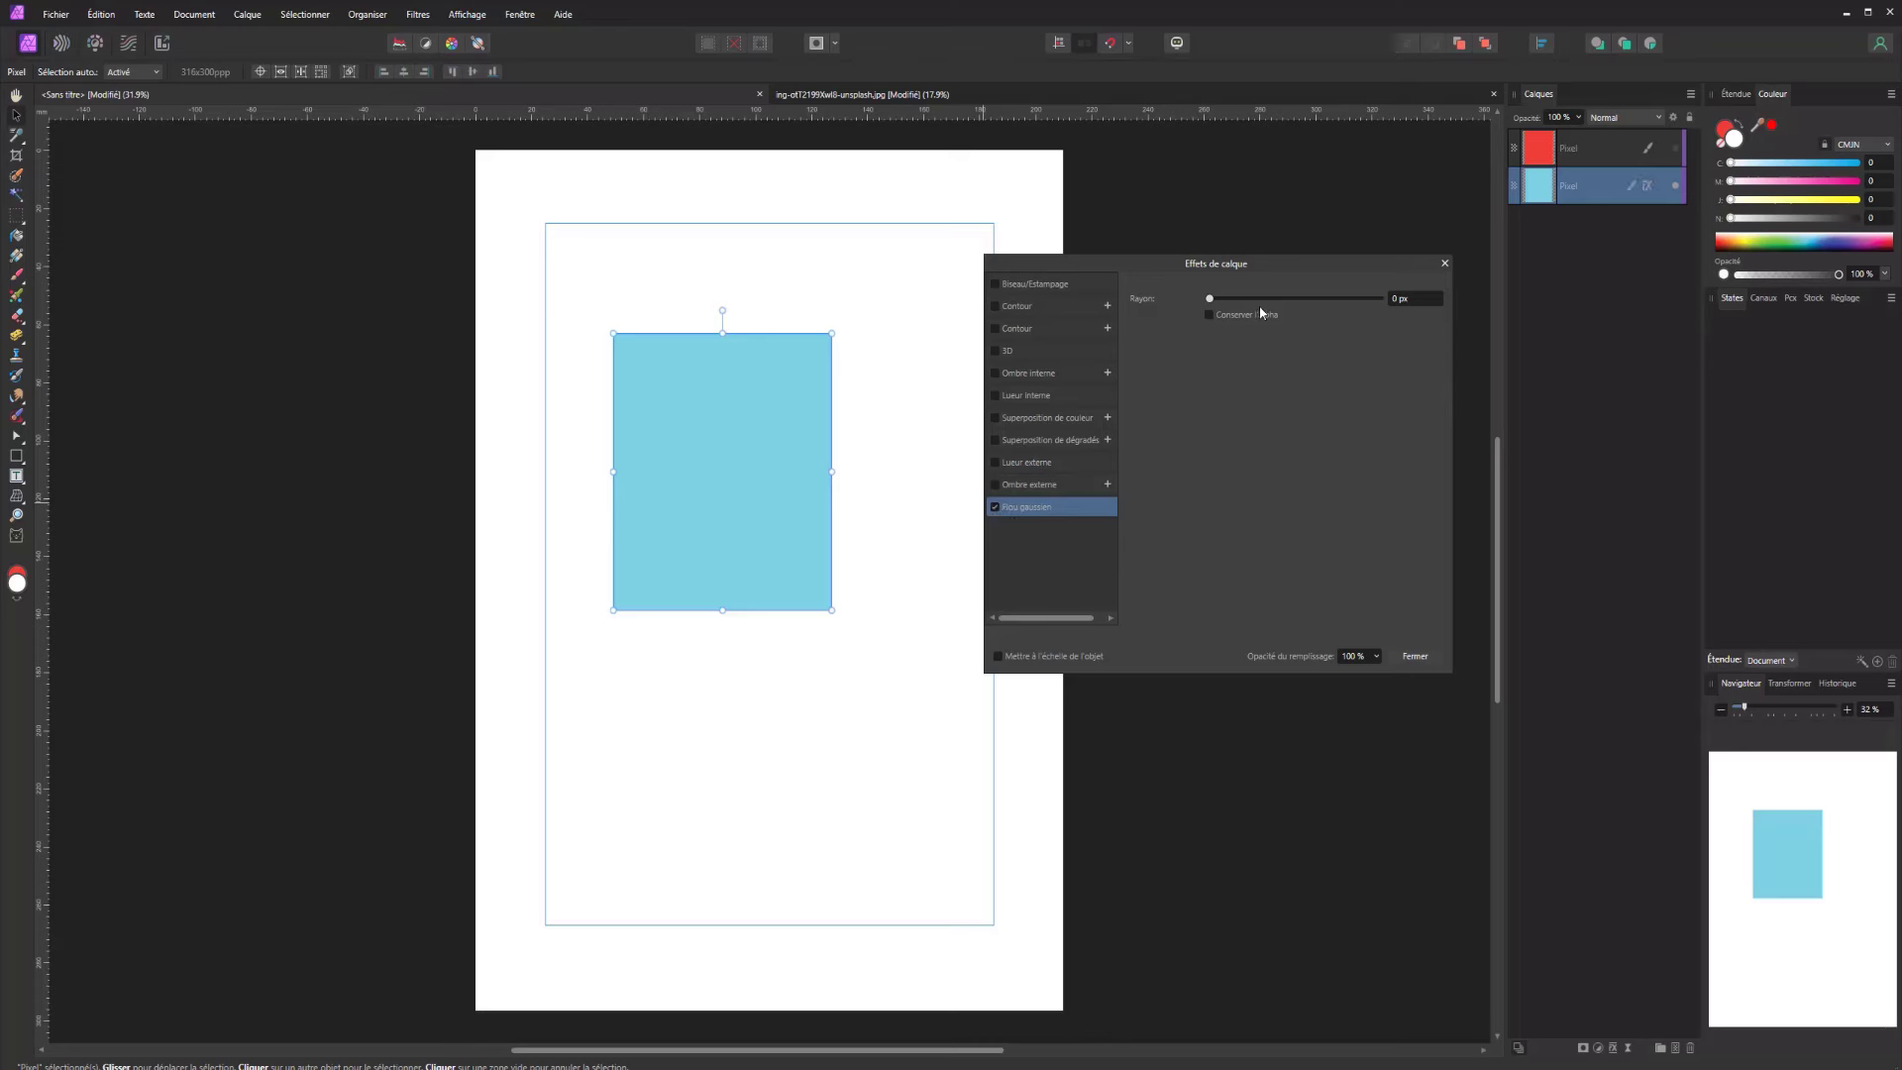
mouse_move(1282, 301)
left_mouse_down()
mouse_move(1368, 298)
mouse_move(1265, 301)
mouse_move(1312, 299)
mouse_move(1295, 300)
left_mouse_up()
left_click(1208, 315)
left_click_drag(1298, 301, 1225, 303)
left_click(1208, 315)
left_click_drag(1248, 298, 1341, 298)
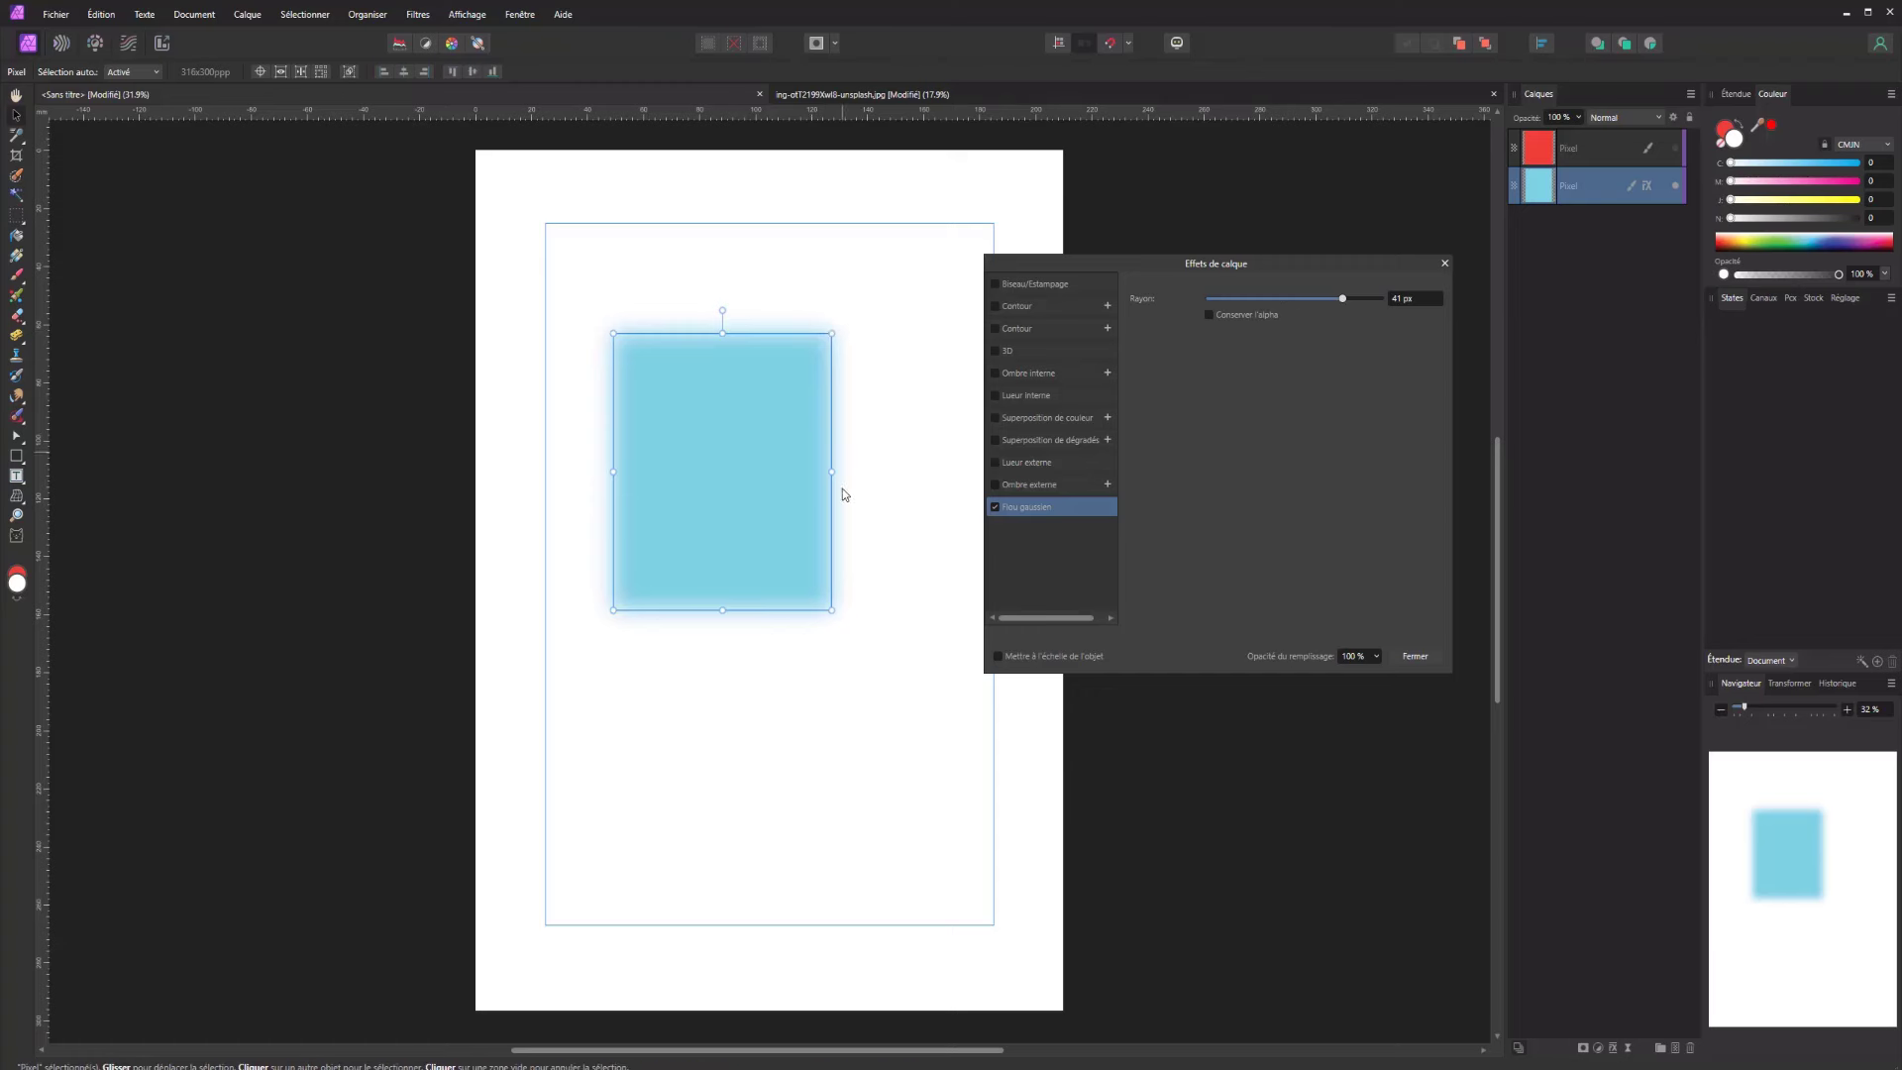
left_click(1413, 659)
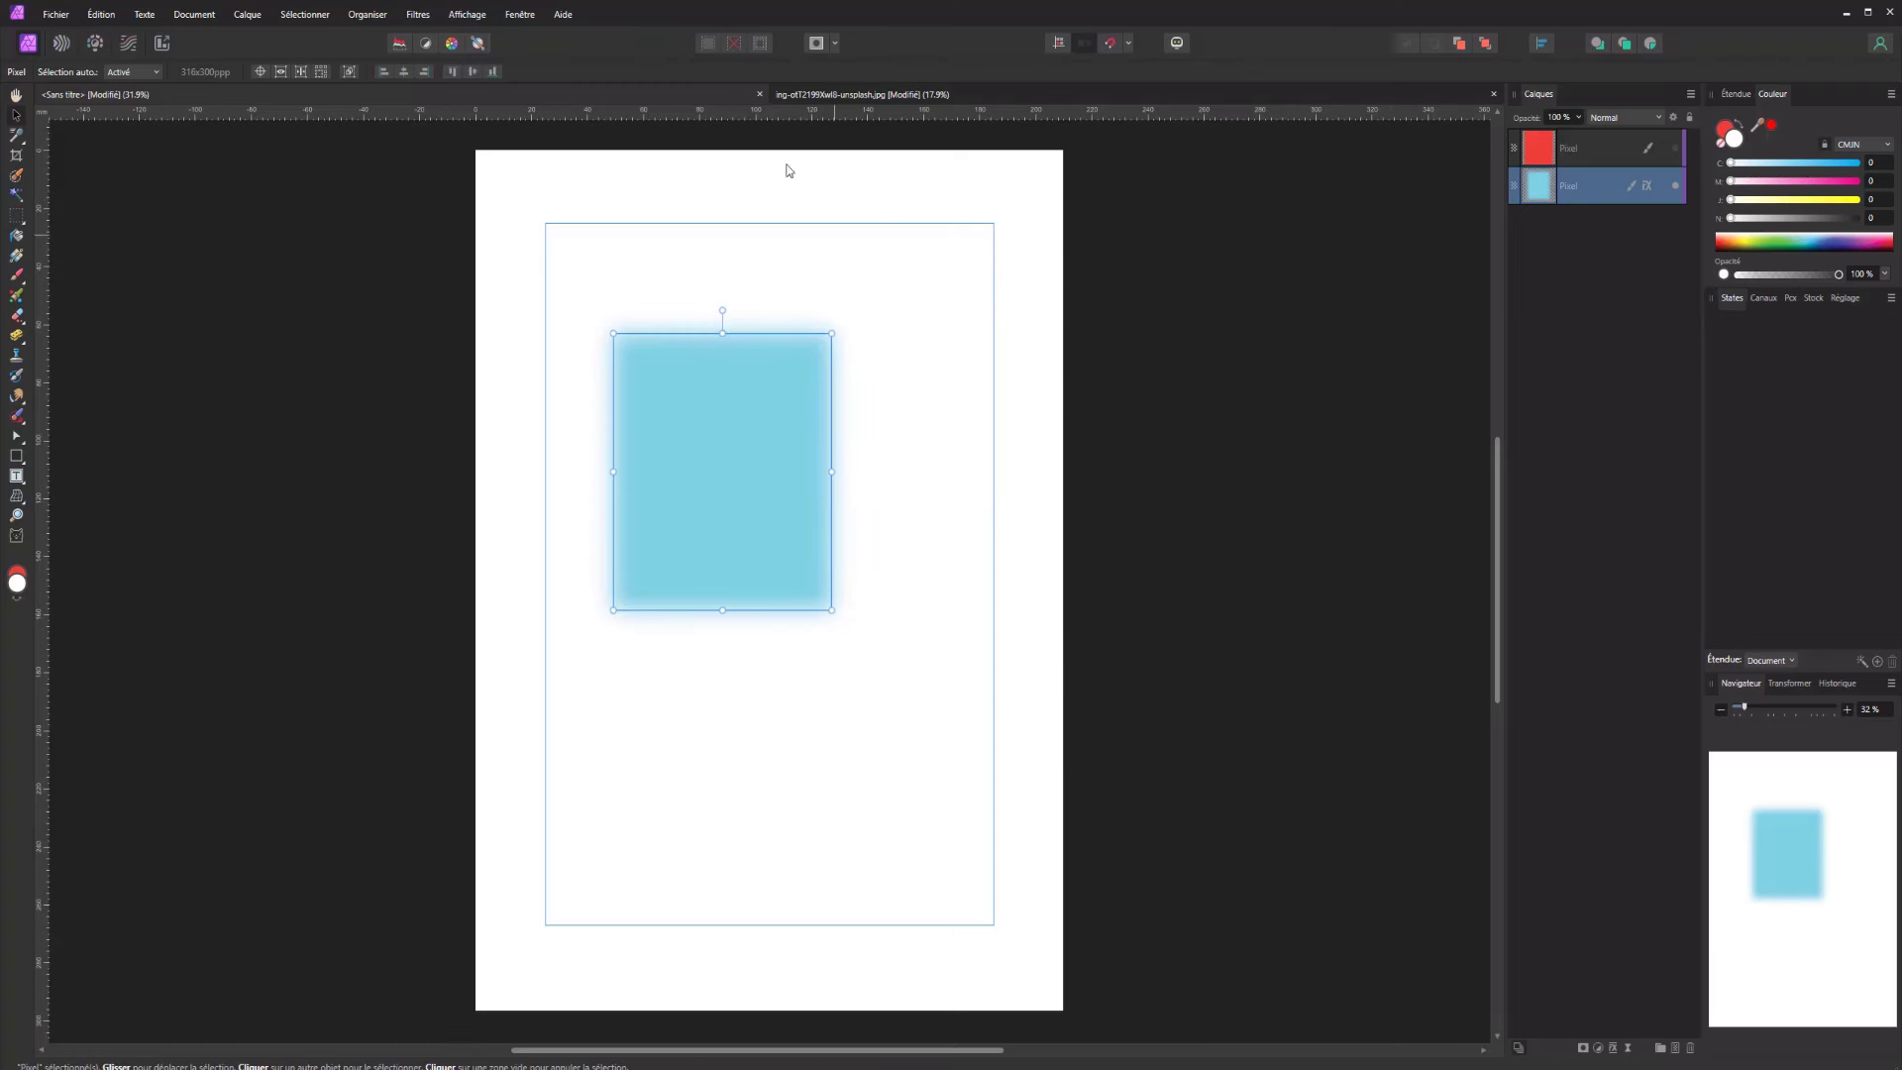
In the mountain photo document, apply Flou gaussien to the Arrière-plan layer at a radius of 47 px with Conserver l'alpha enabled
left_click(838, 89)
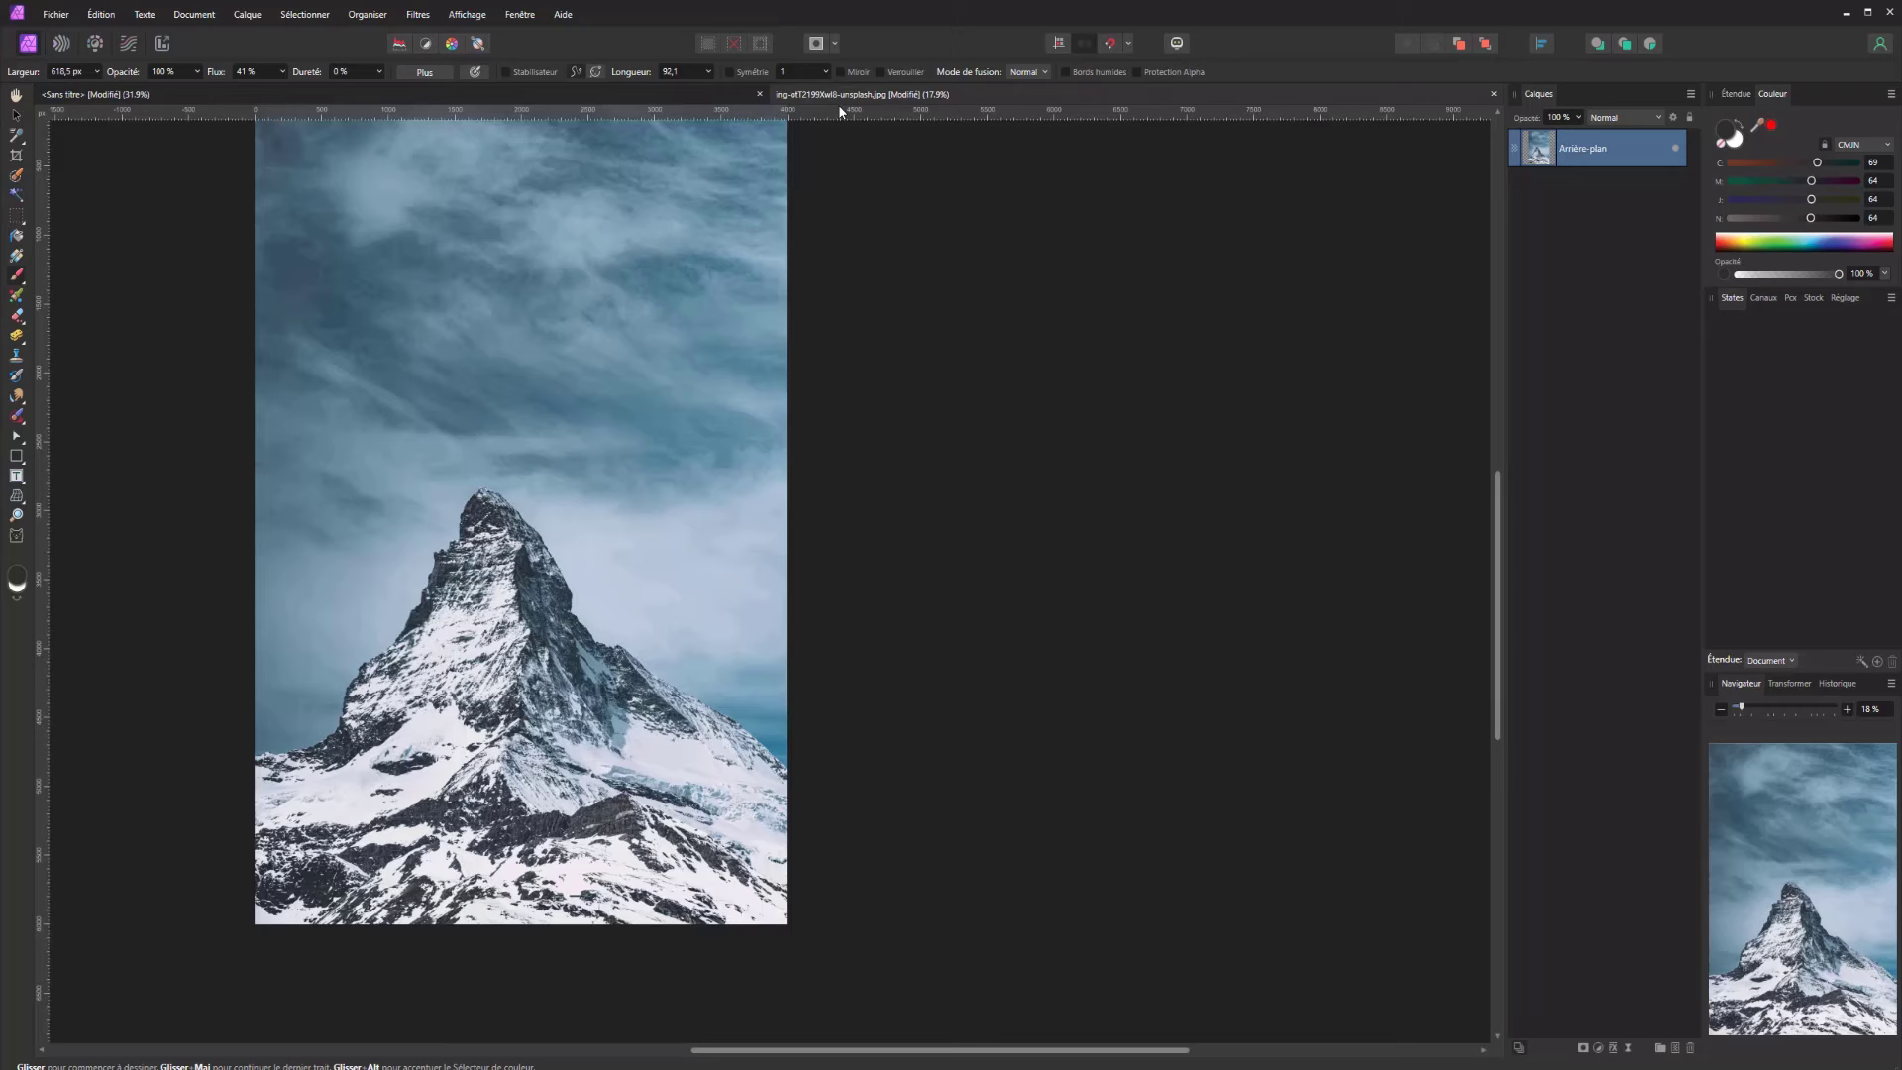
left_click(1613, 1048)
left_click(998, 487)
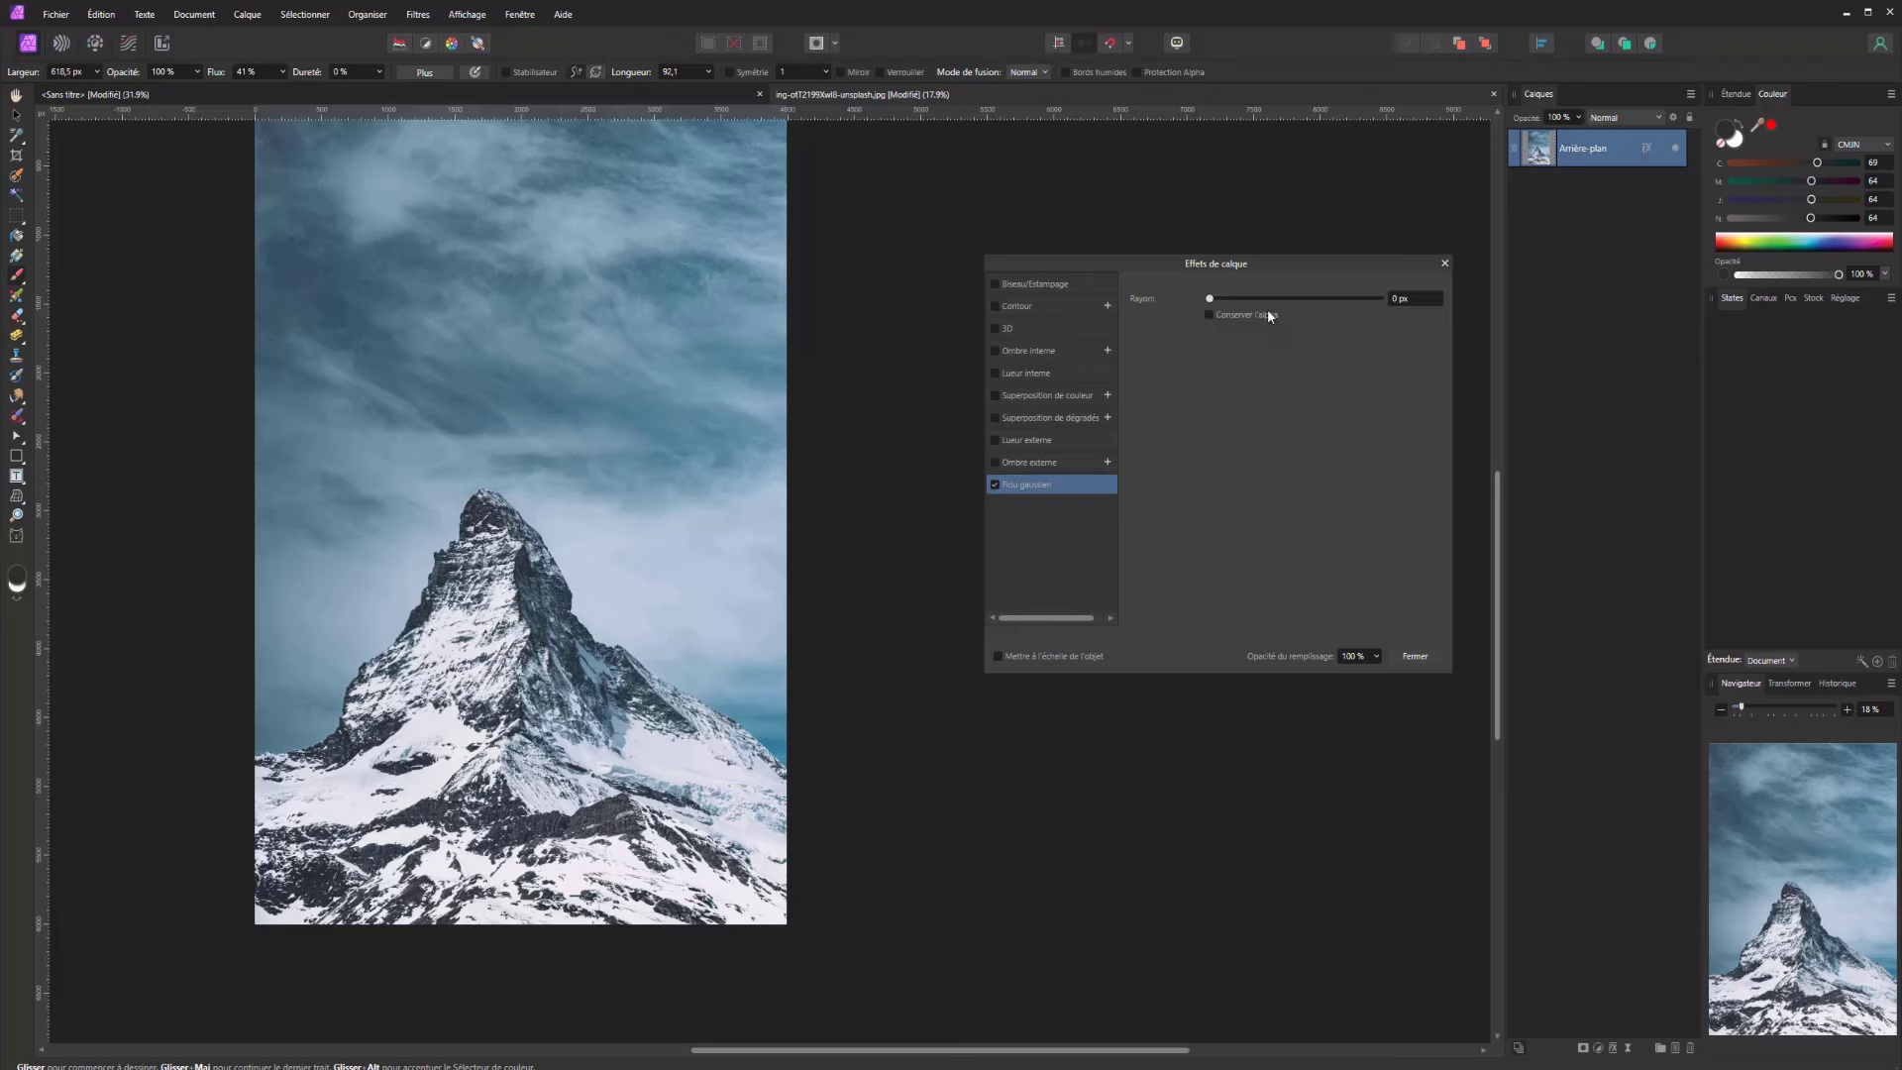
left_click_drag(1210, 299, 1356, 300)
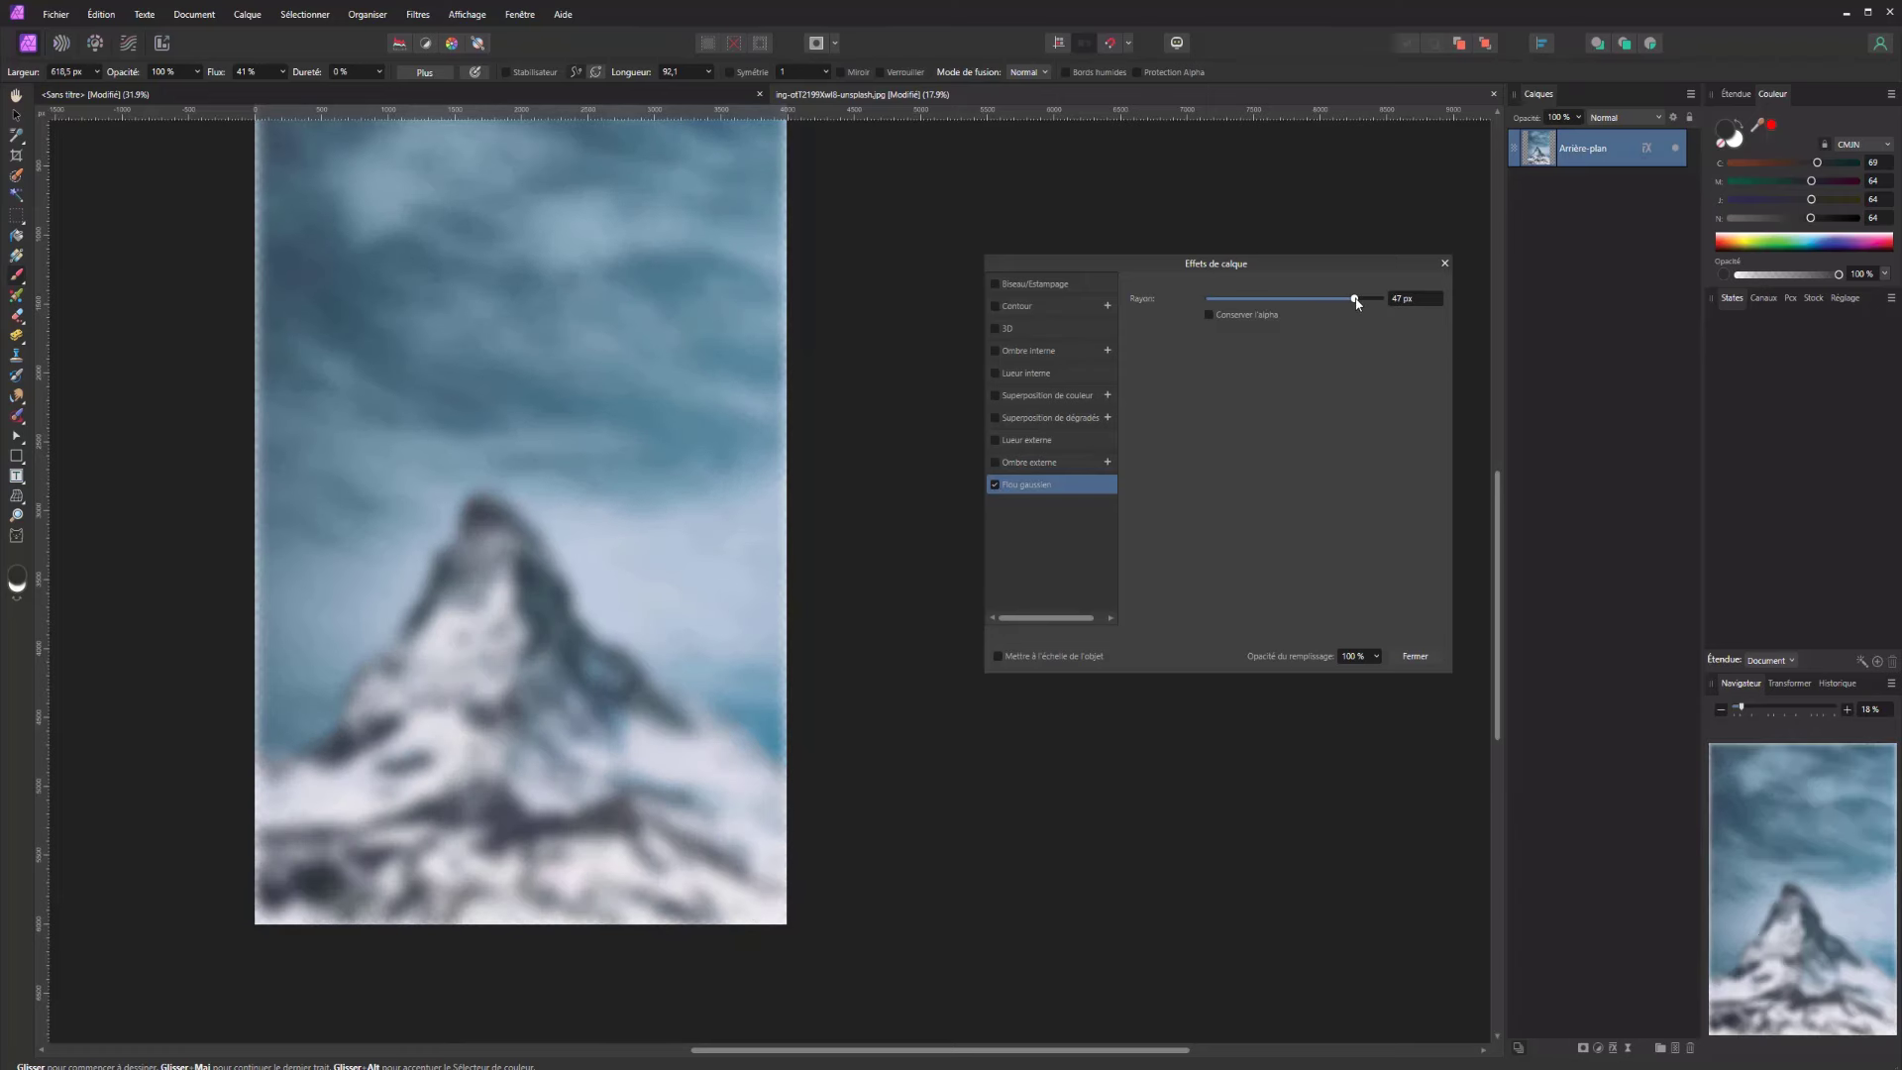
left_click(1212, 315)
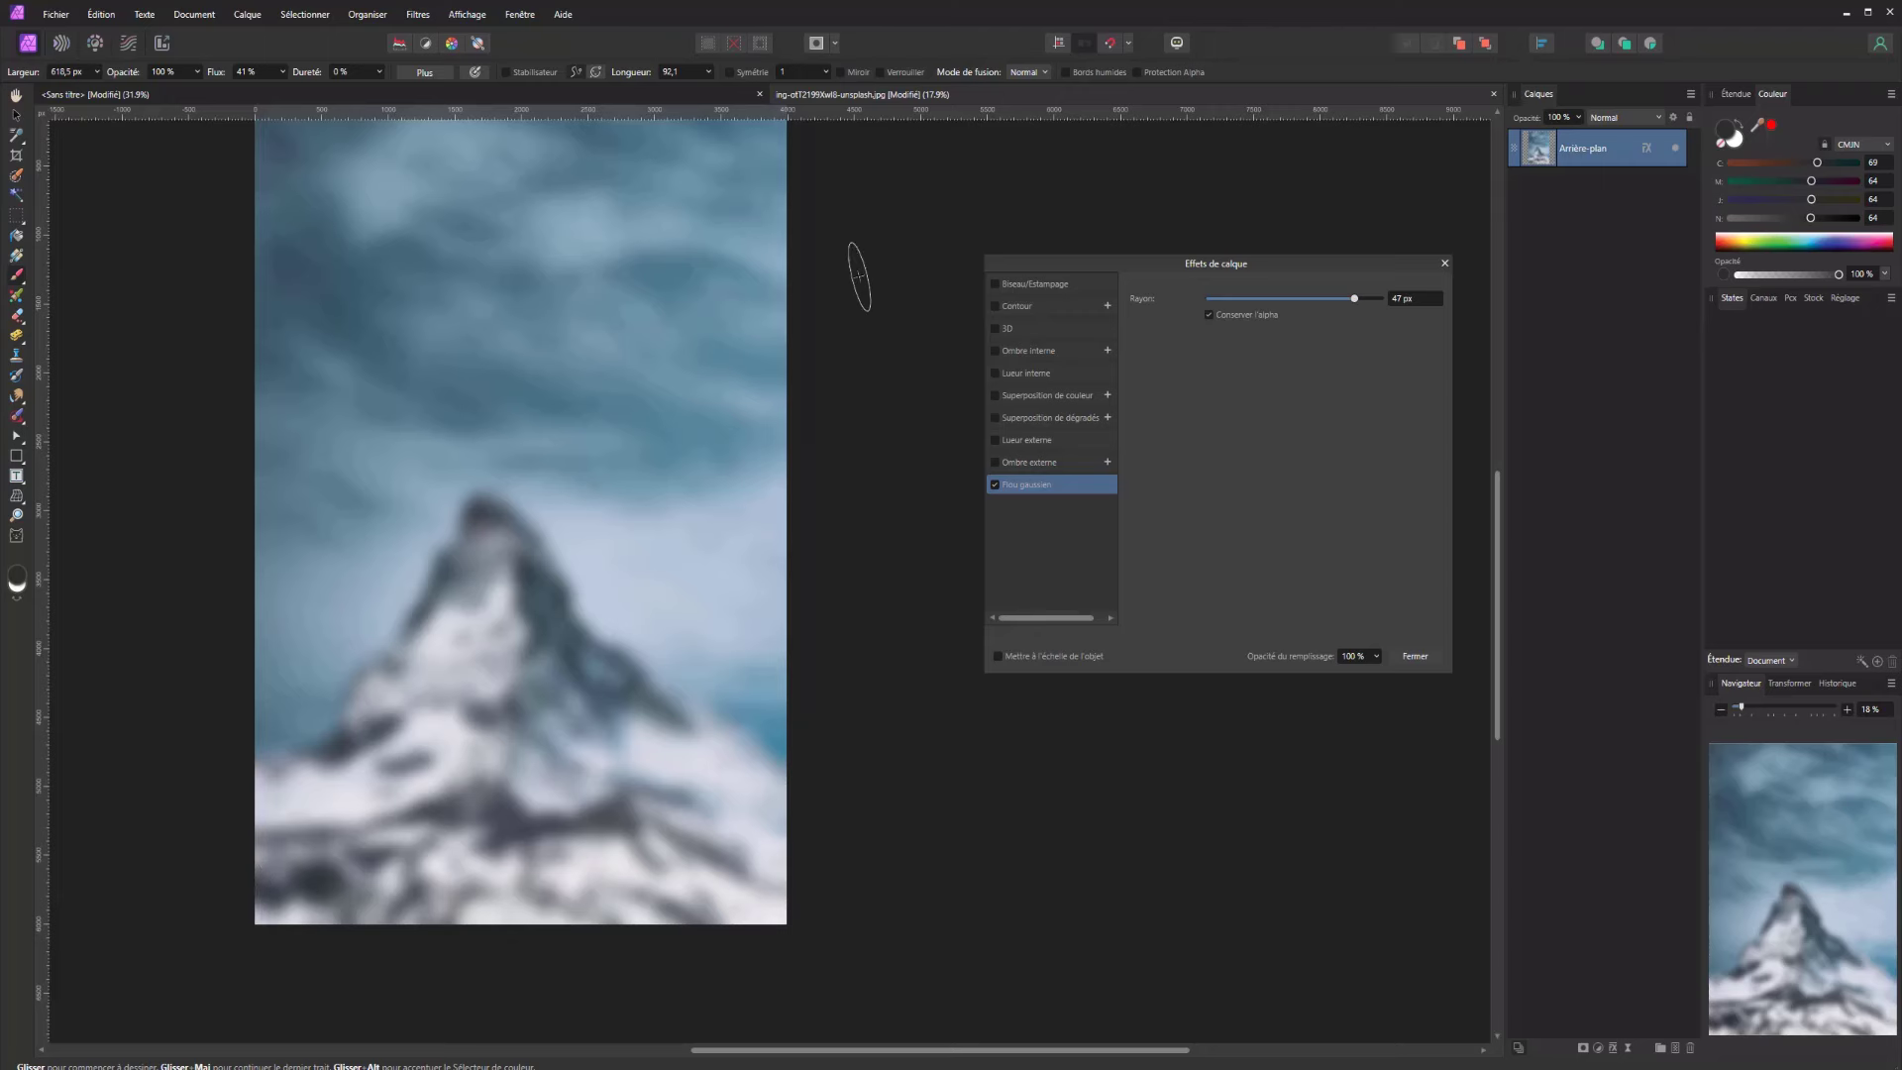
Compare the photo with and without Flou gaussien, leaving the effect turned off
left_click(995, 484)
left_click(996, 485)
left_click(994, 485)
left_click(994, 486)
left_click(994, 484)
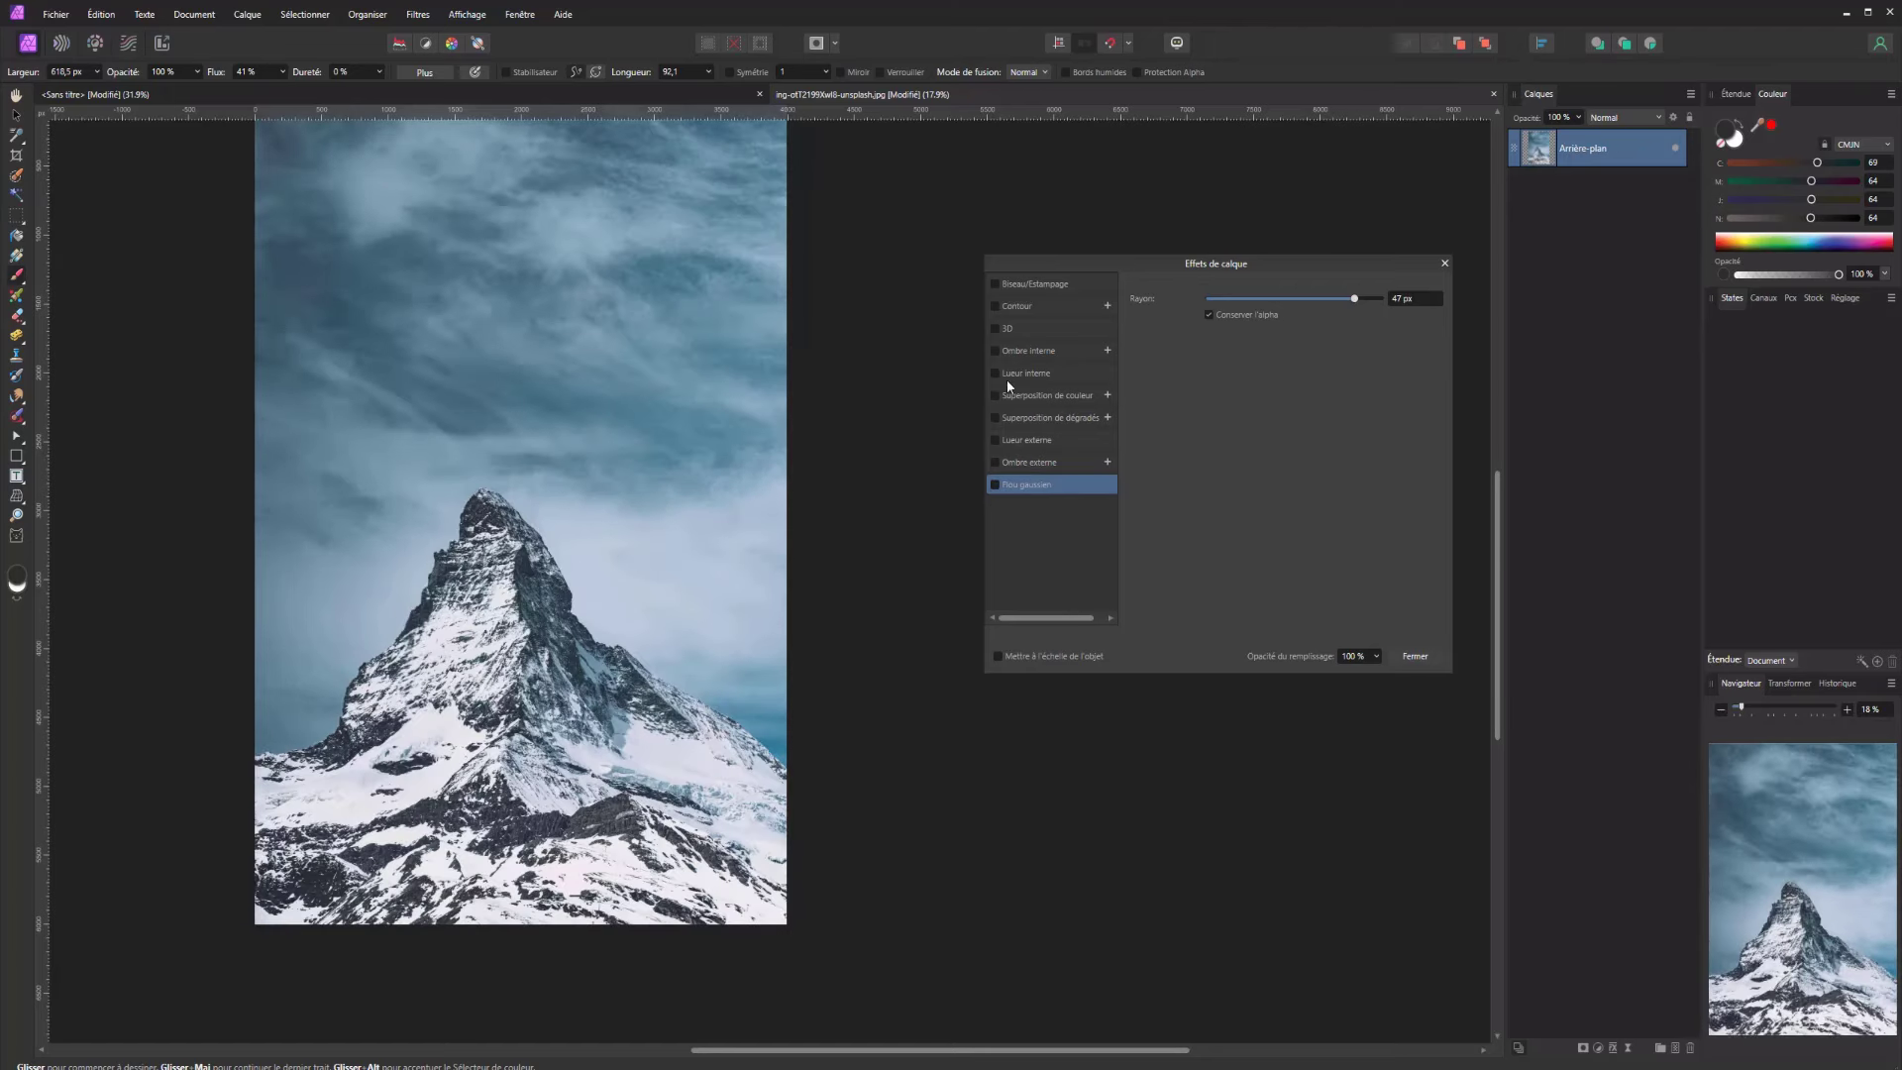
Compare the photo with and without the 3D and Biseau/Estampage effects, leaving only 3D enabled
left_click(996, 329)
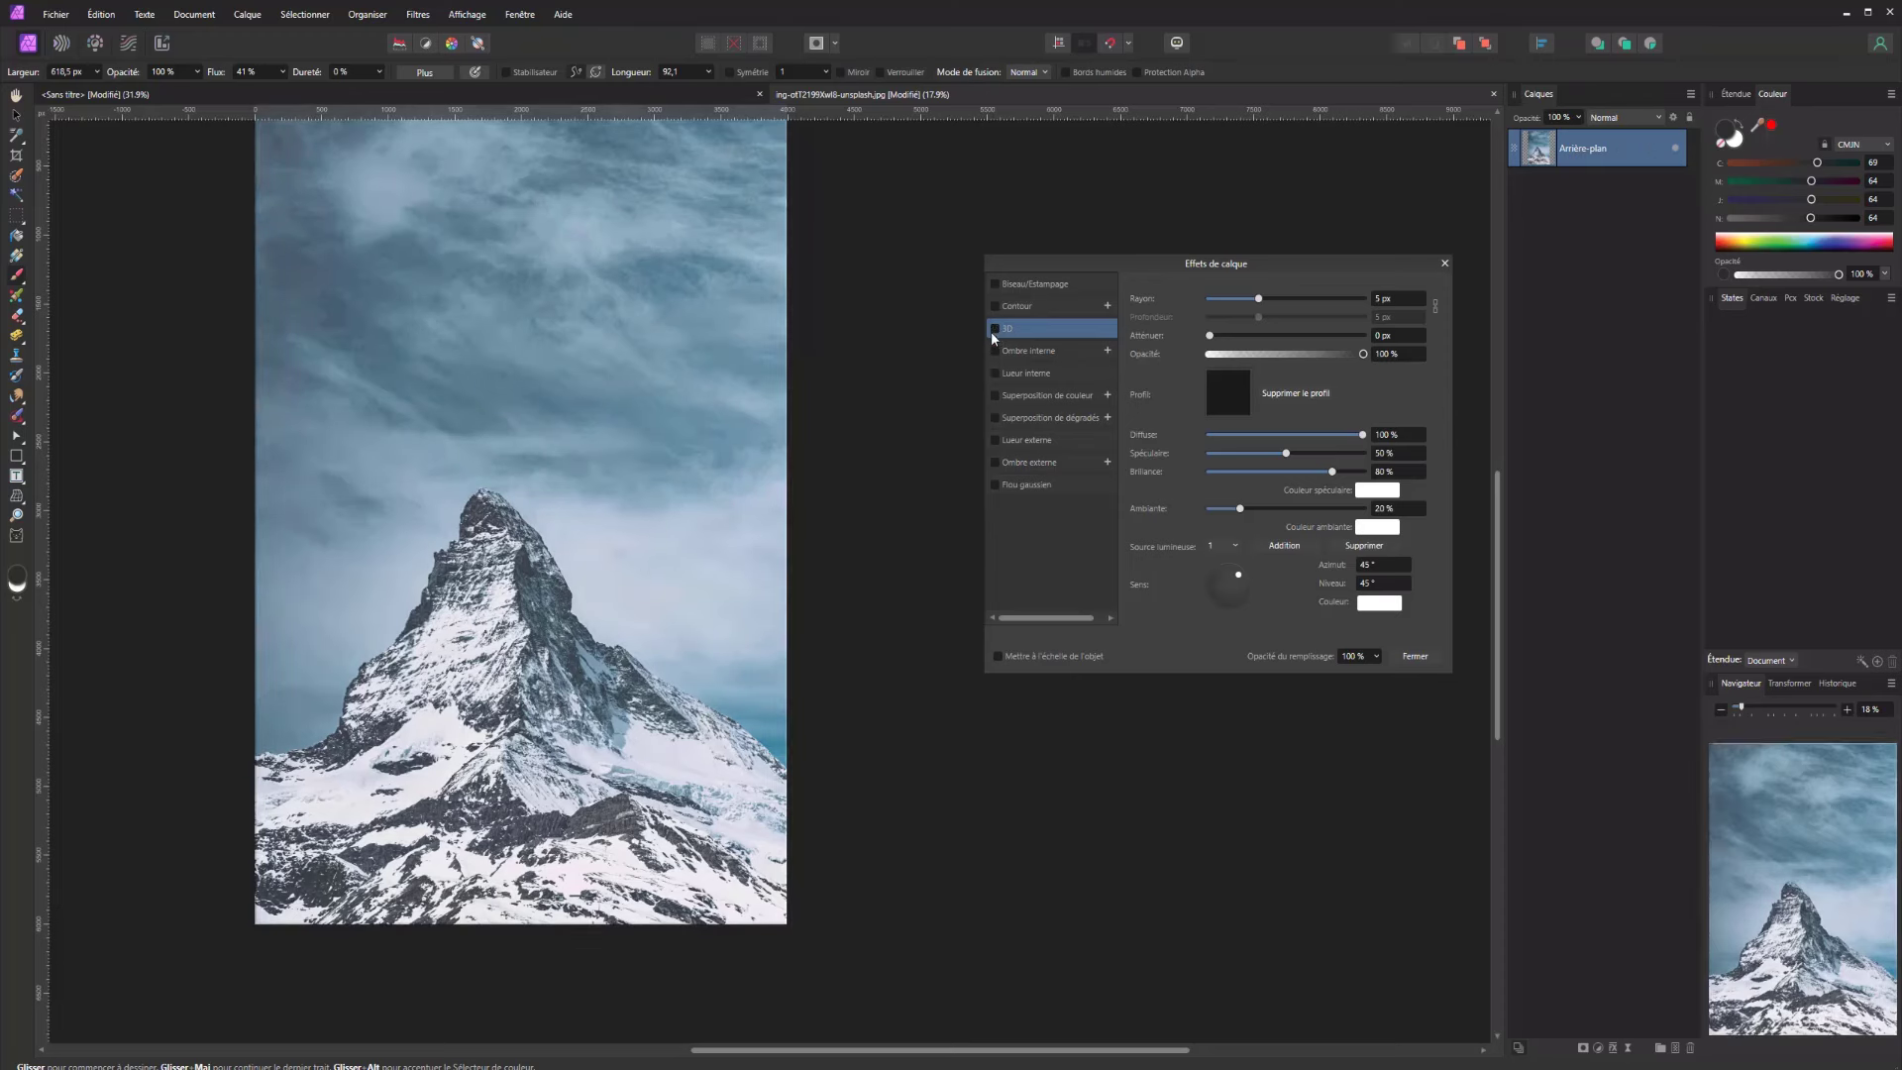
left_click(995, 328)
left_click(995, 329)
left_click(995, 285)
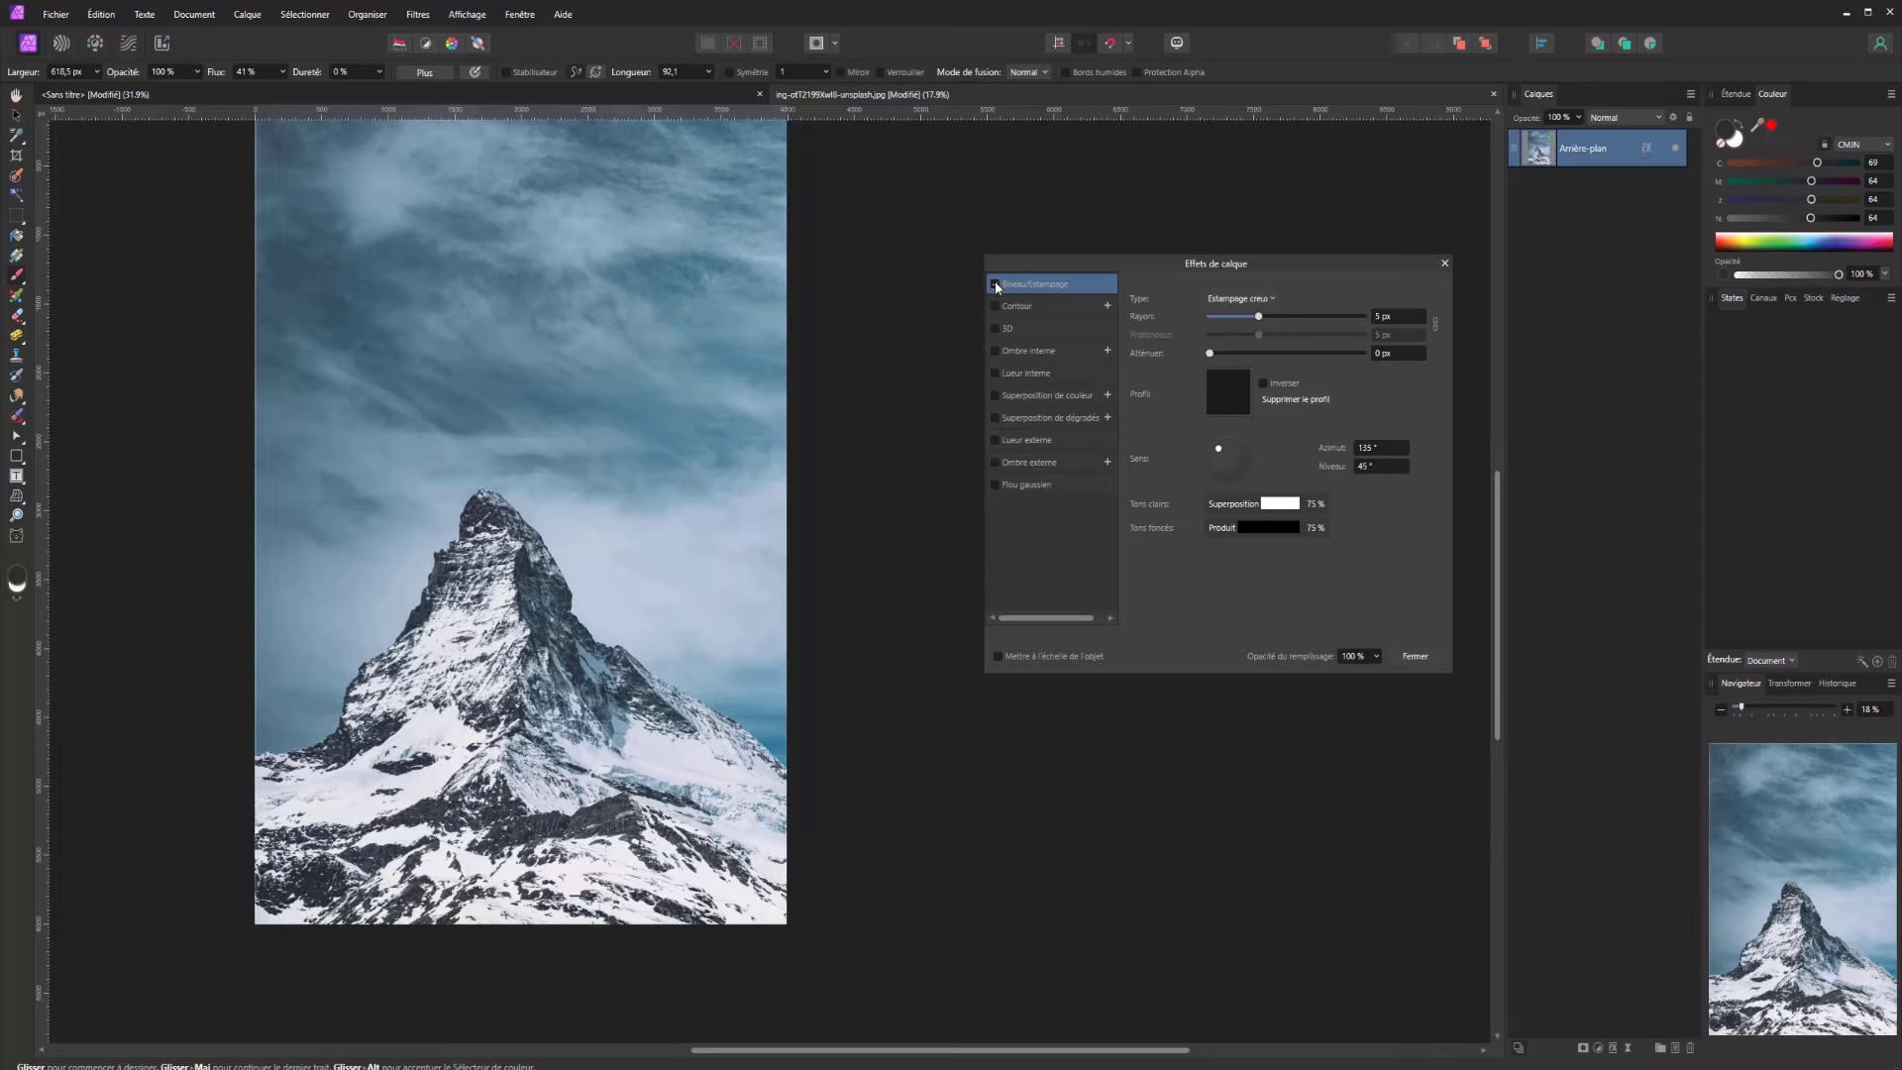
left_click(996, 286)
left_click(994, 329)
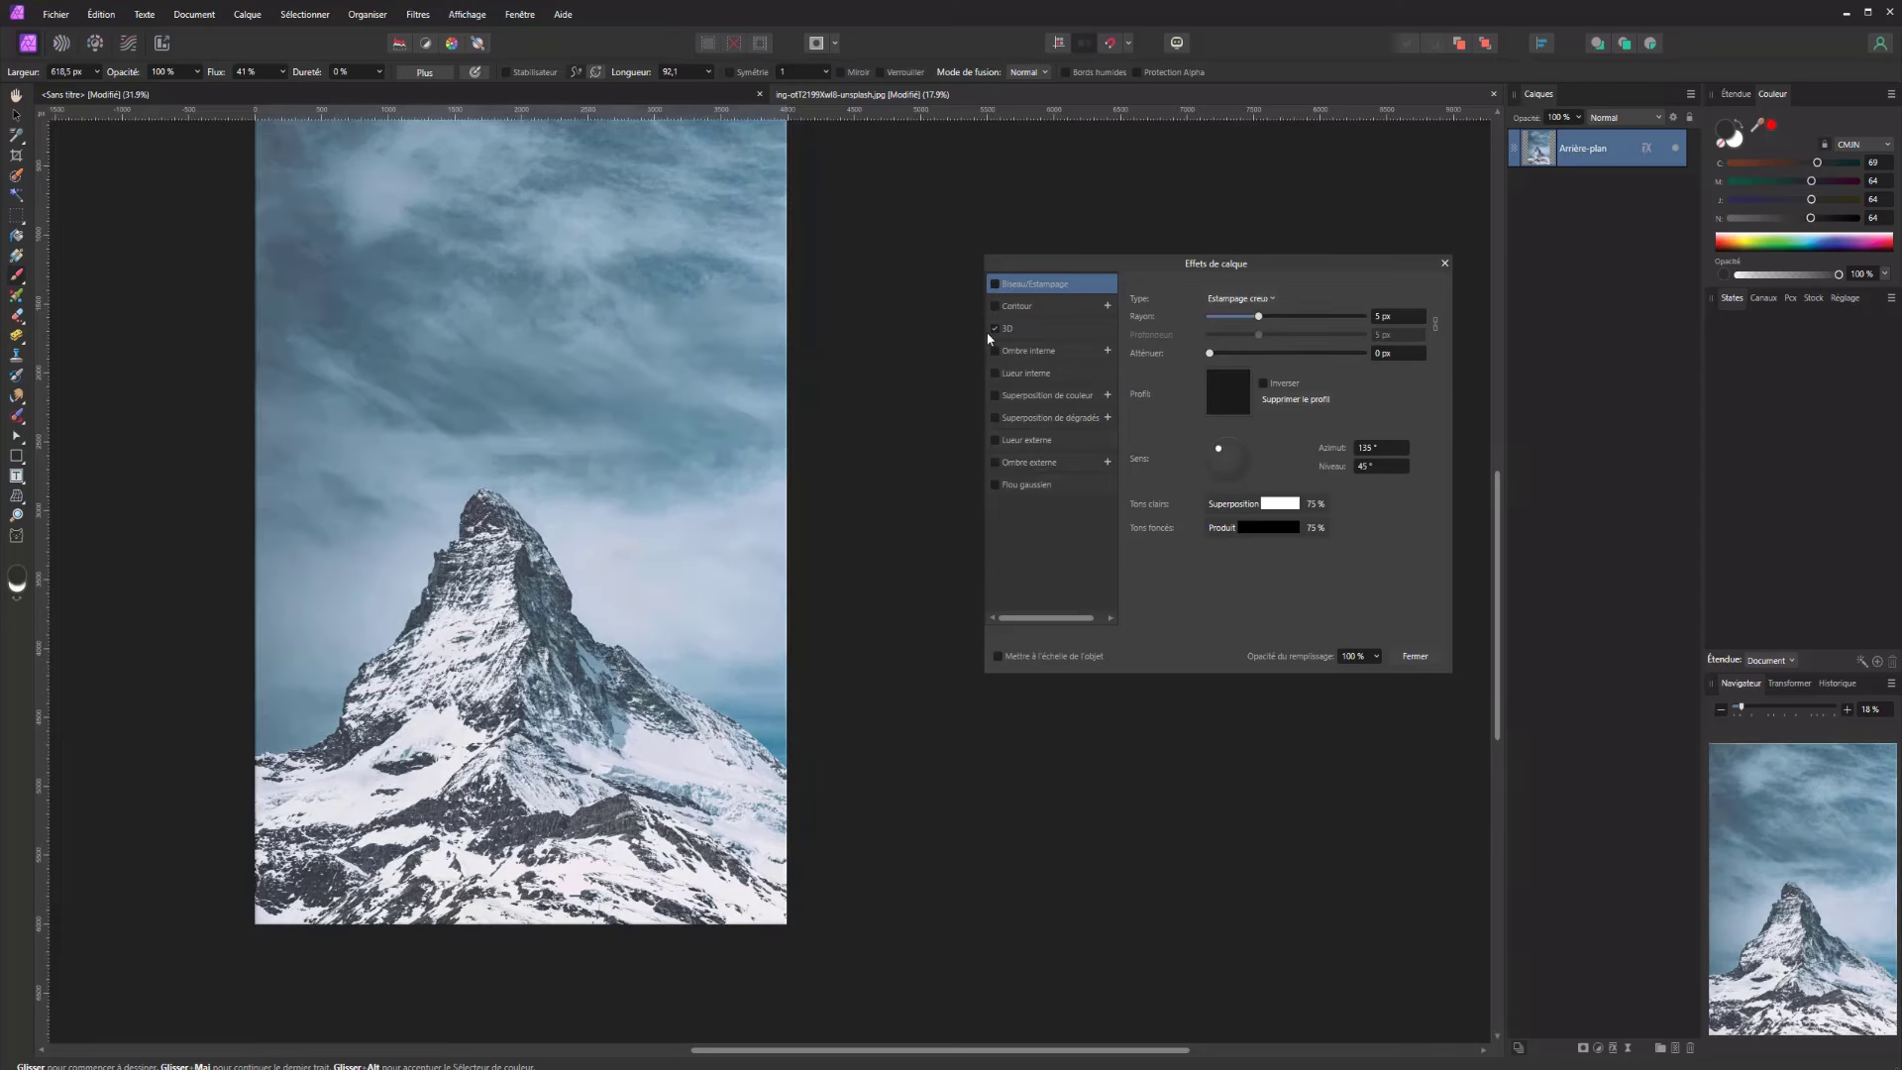
Set the photo's 3D effect to a radius of 17.3 px, Atténuer of 7.9 px and Spéculaire of 55 %
left_click(1047, 330)
left_click_drag(1258, 298, 1270, 336)
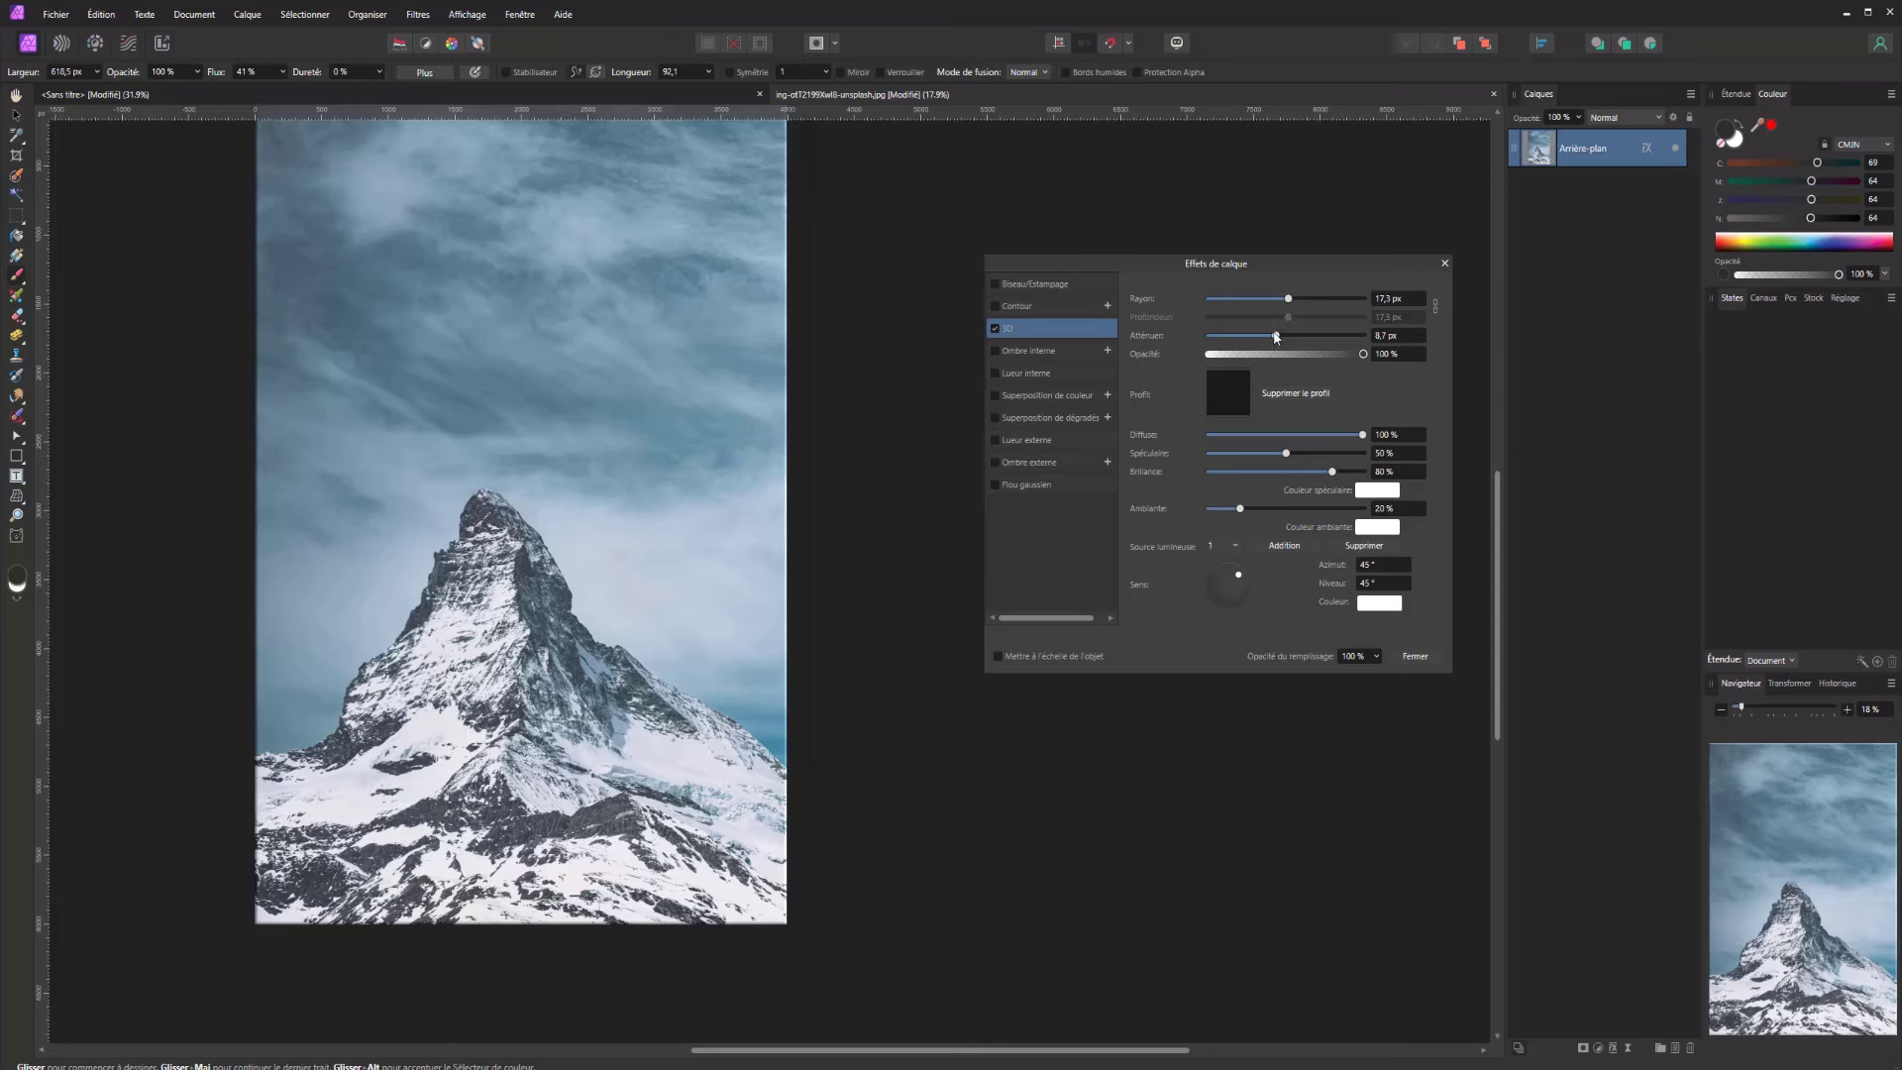
mouse_move(1283, 452)
left_mouse_down()
mouse_move(1264, 451)
mouse_move(1336, 454)
mouse_move(1293, 454)
left_mouse_up()
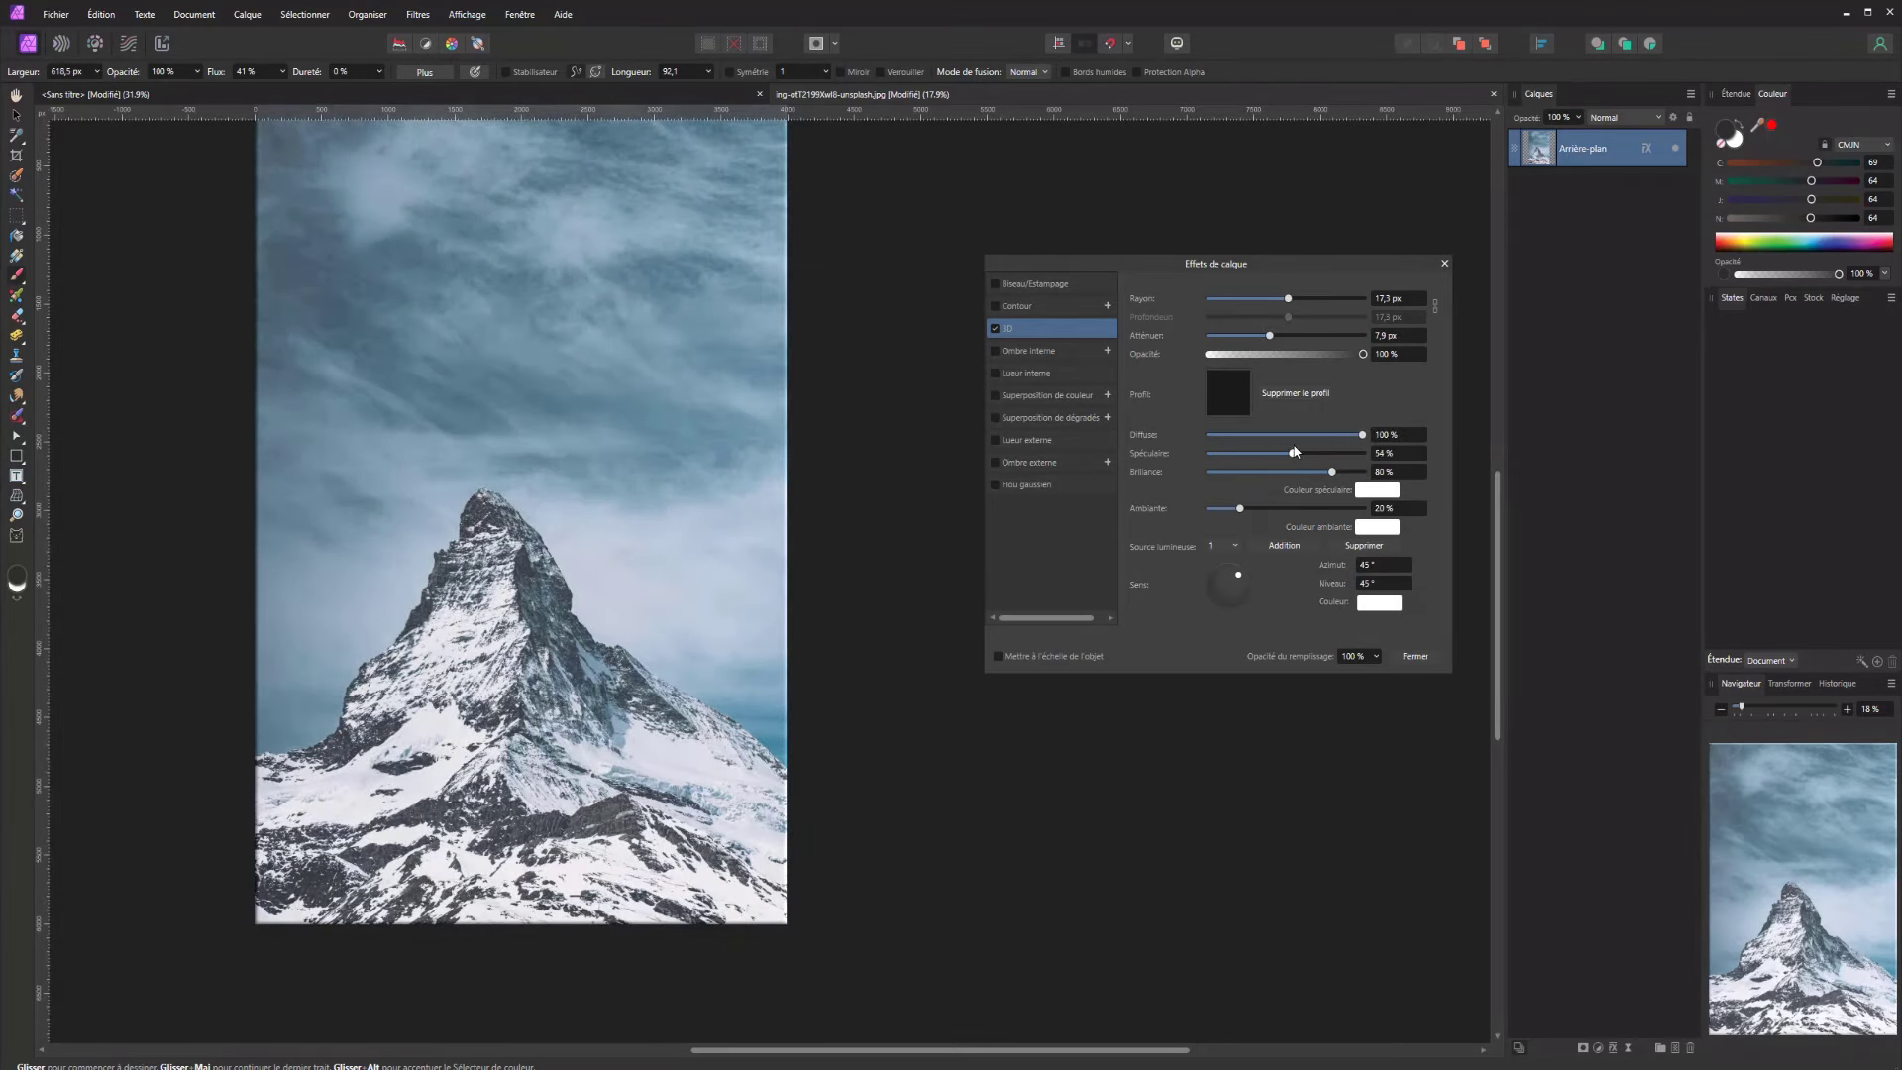
Add Lueur interne to the mountain photo with a radius of 100 px and an intensity of 0 %, and close the layer effects
left_click(1018, 371)
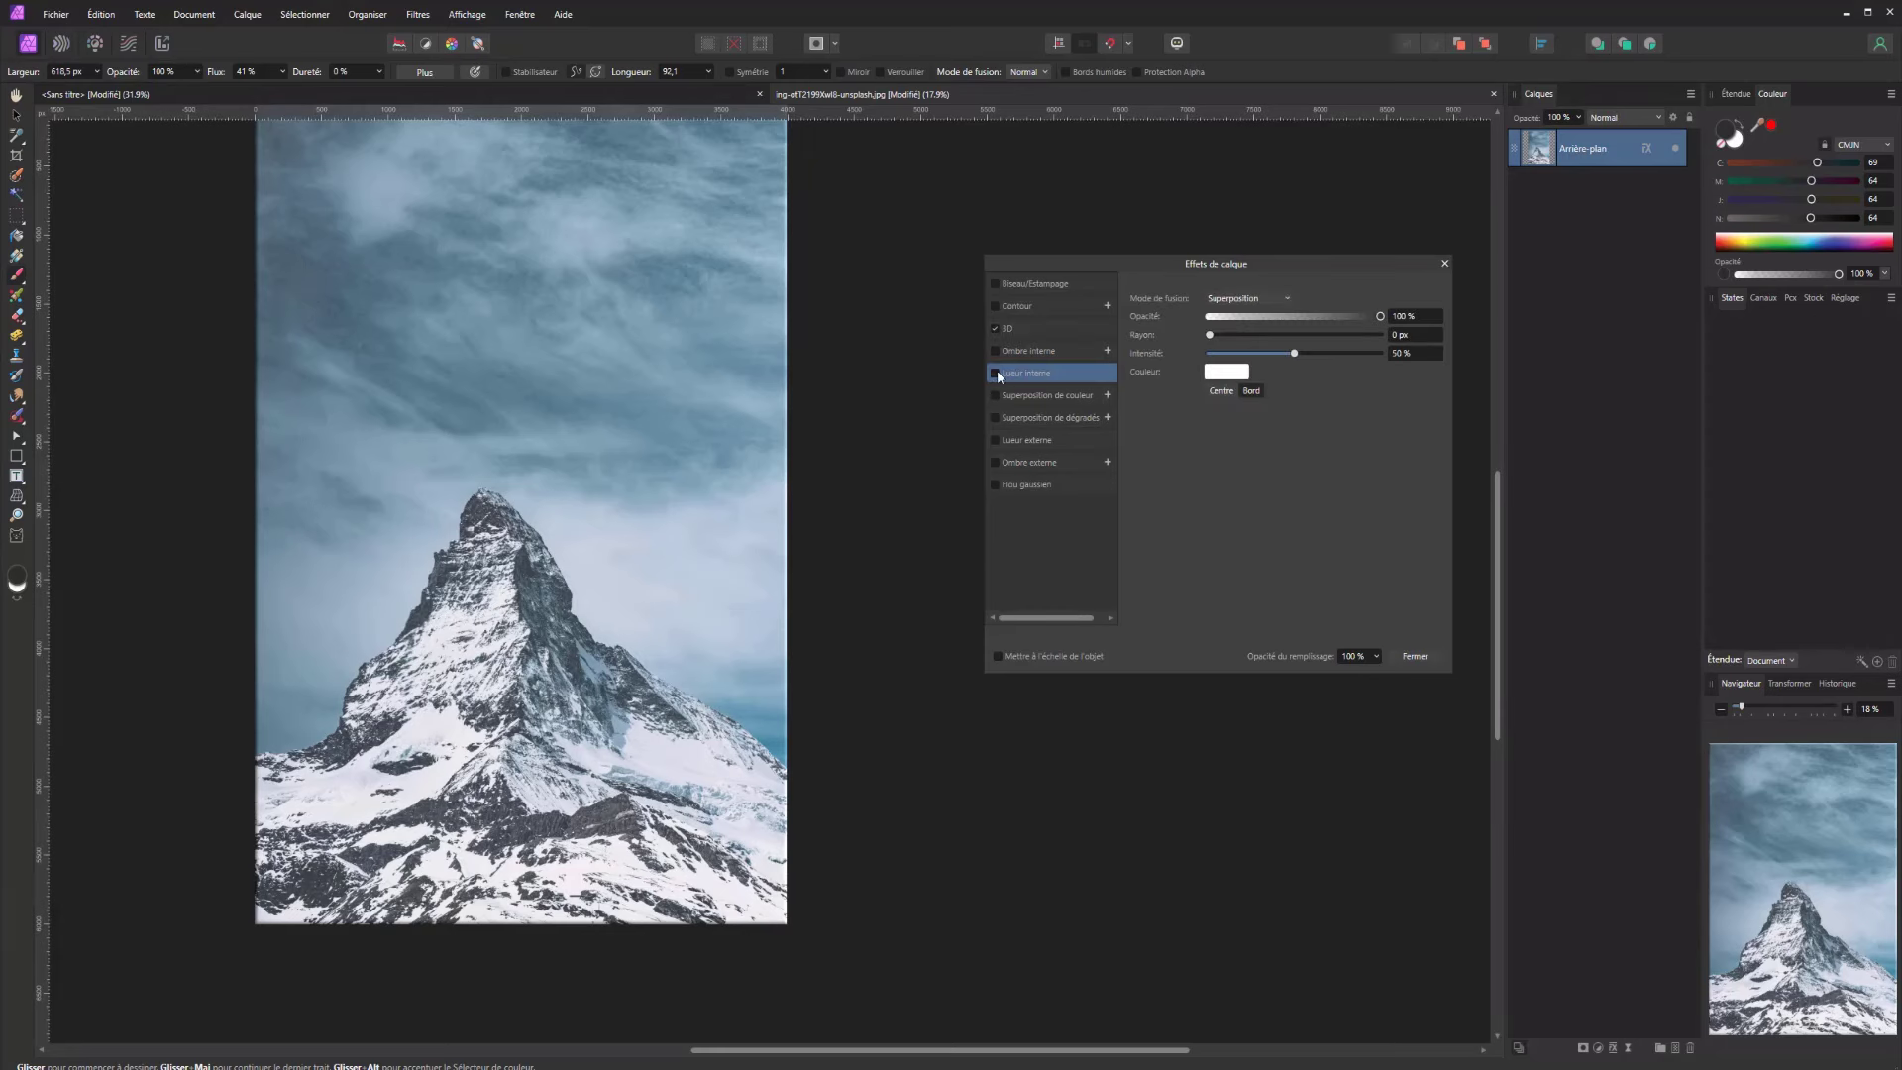
left_click_drag(1323, 343, 1186, 365)
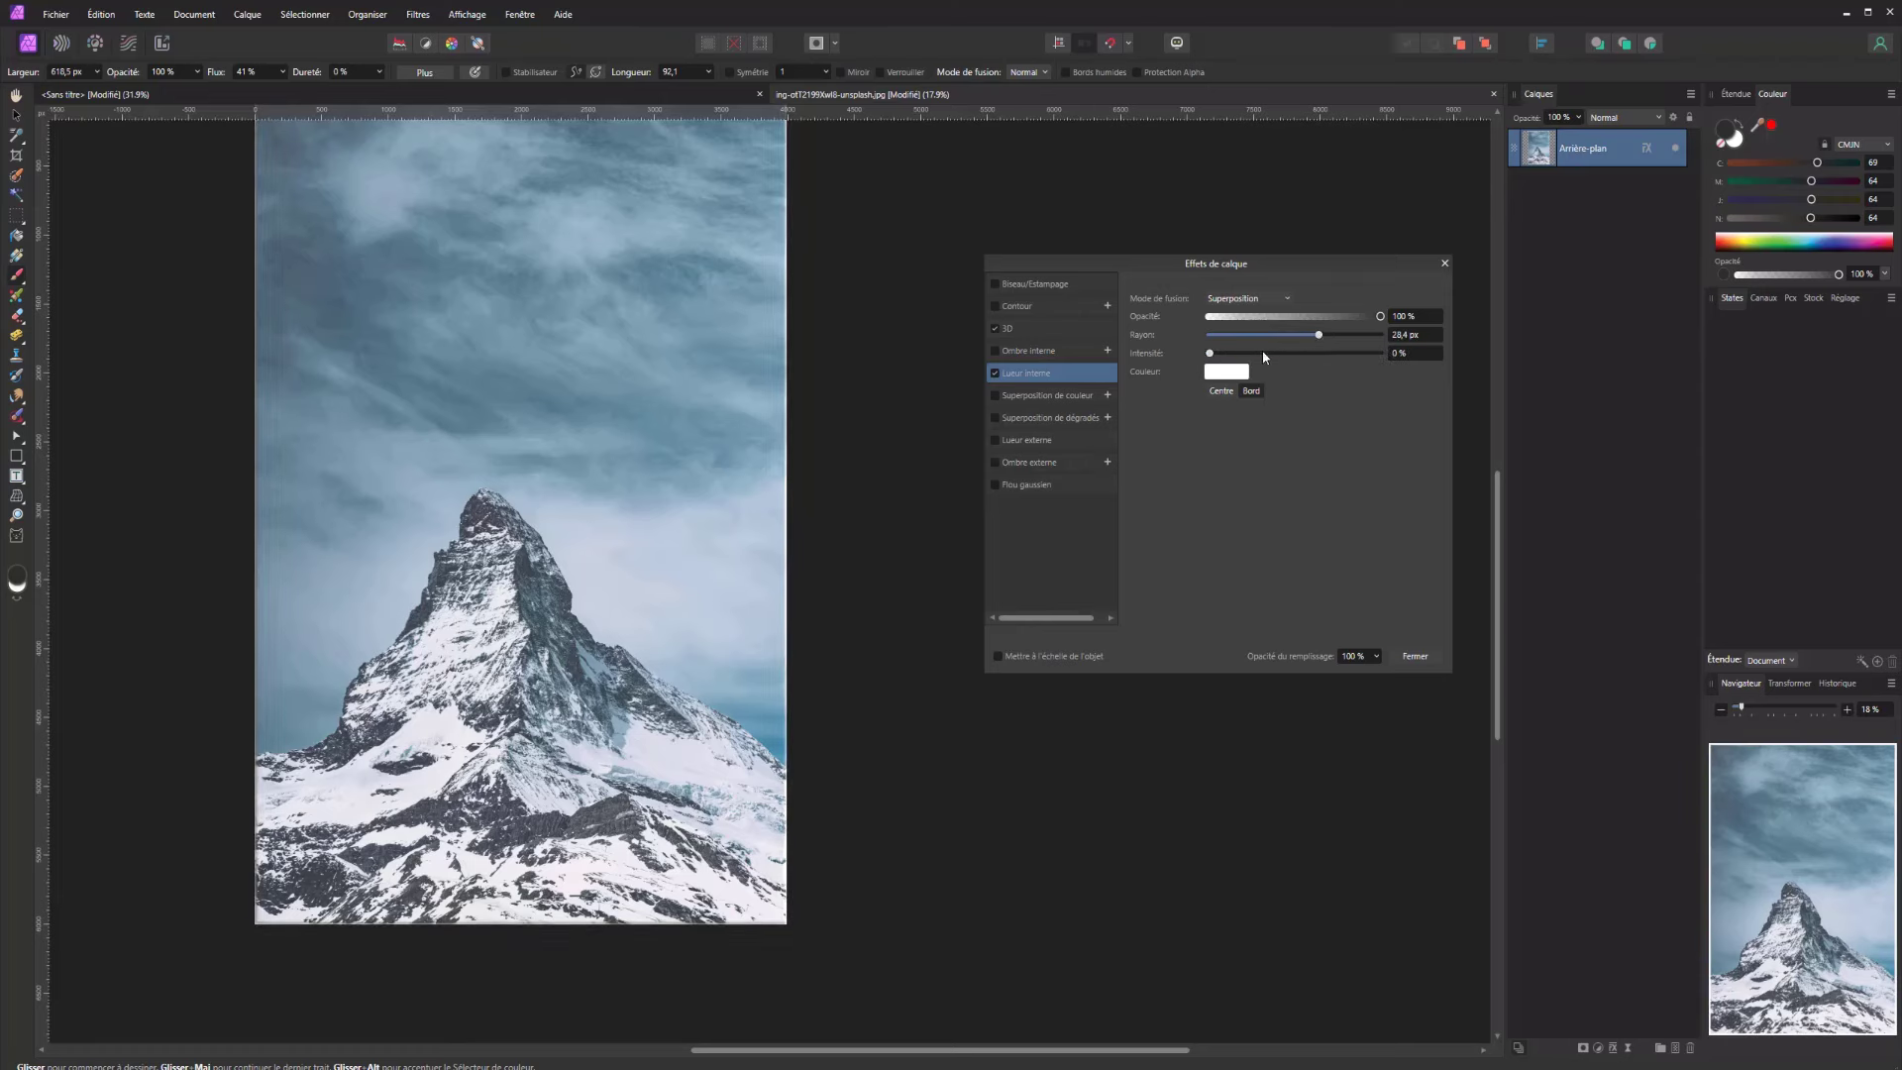
left_click_drag(1329, 337, 1392, 336)
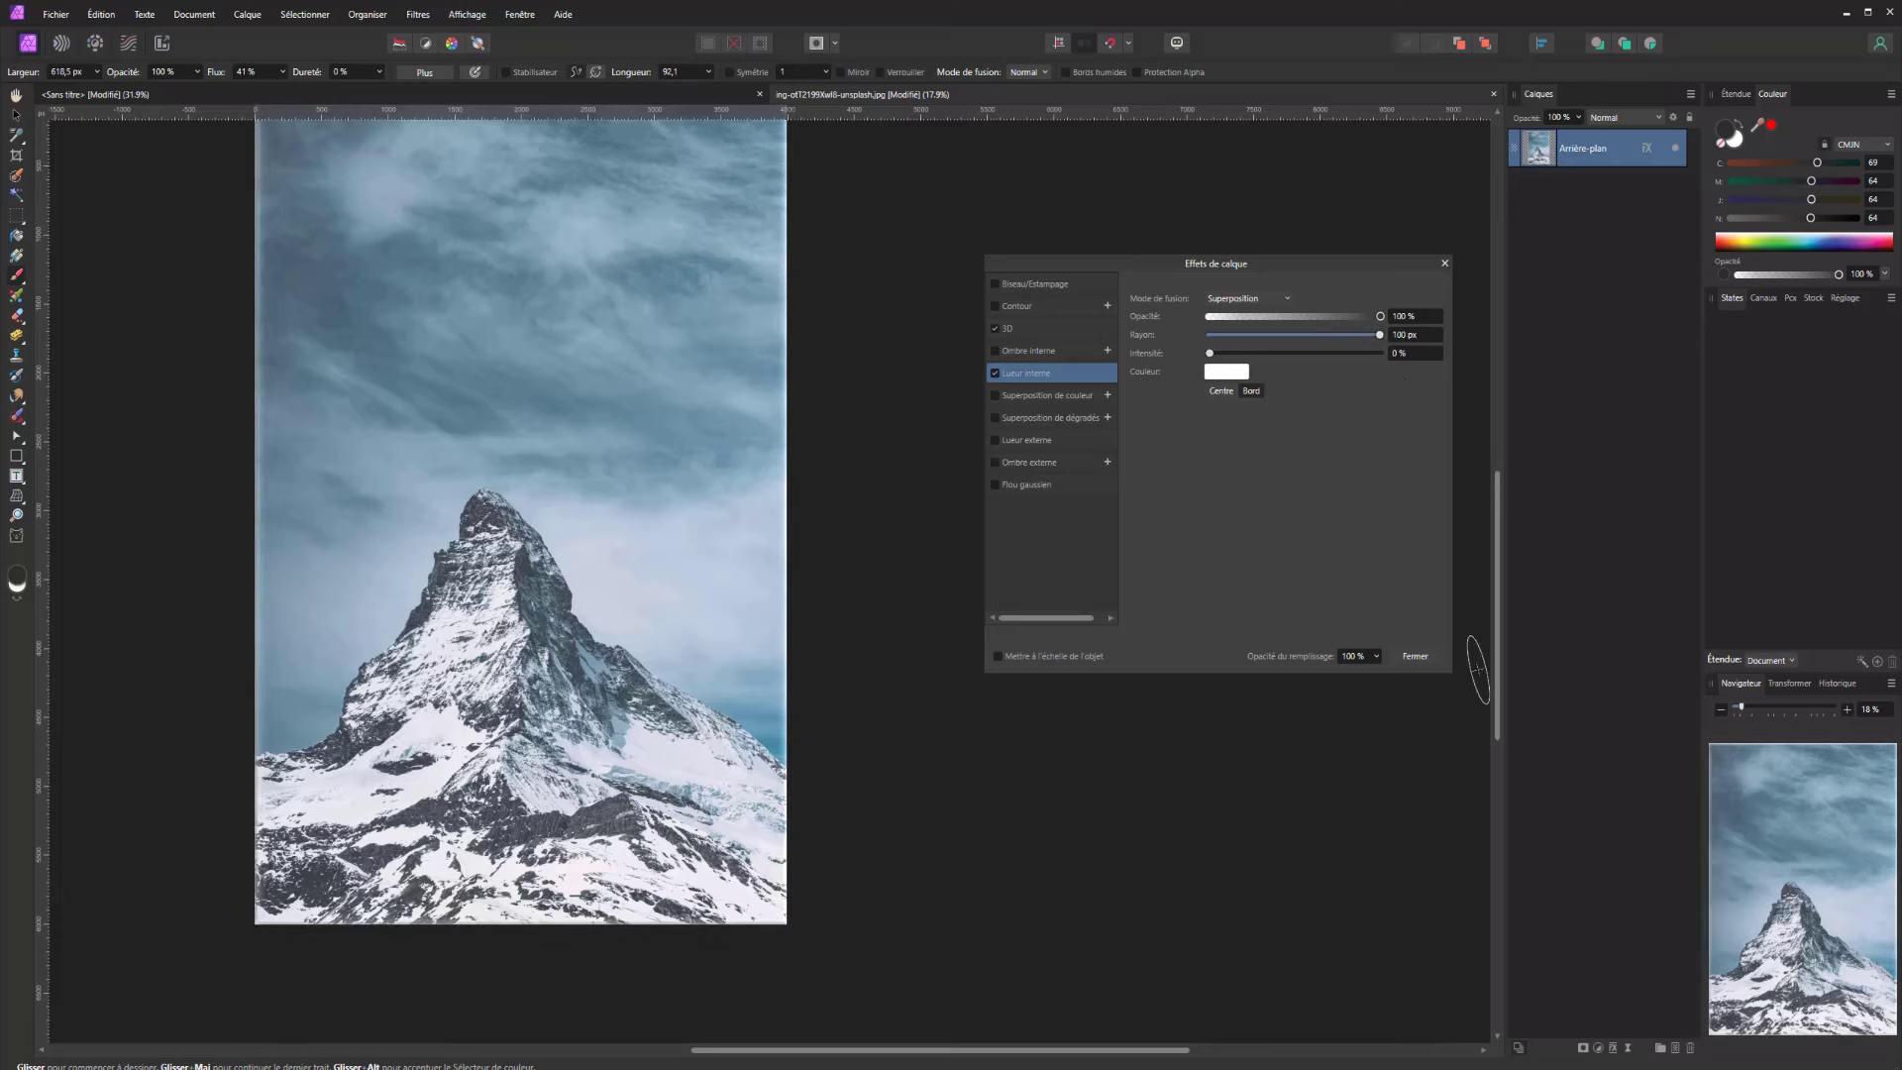
left_click(1416, 656)
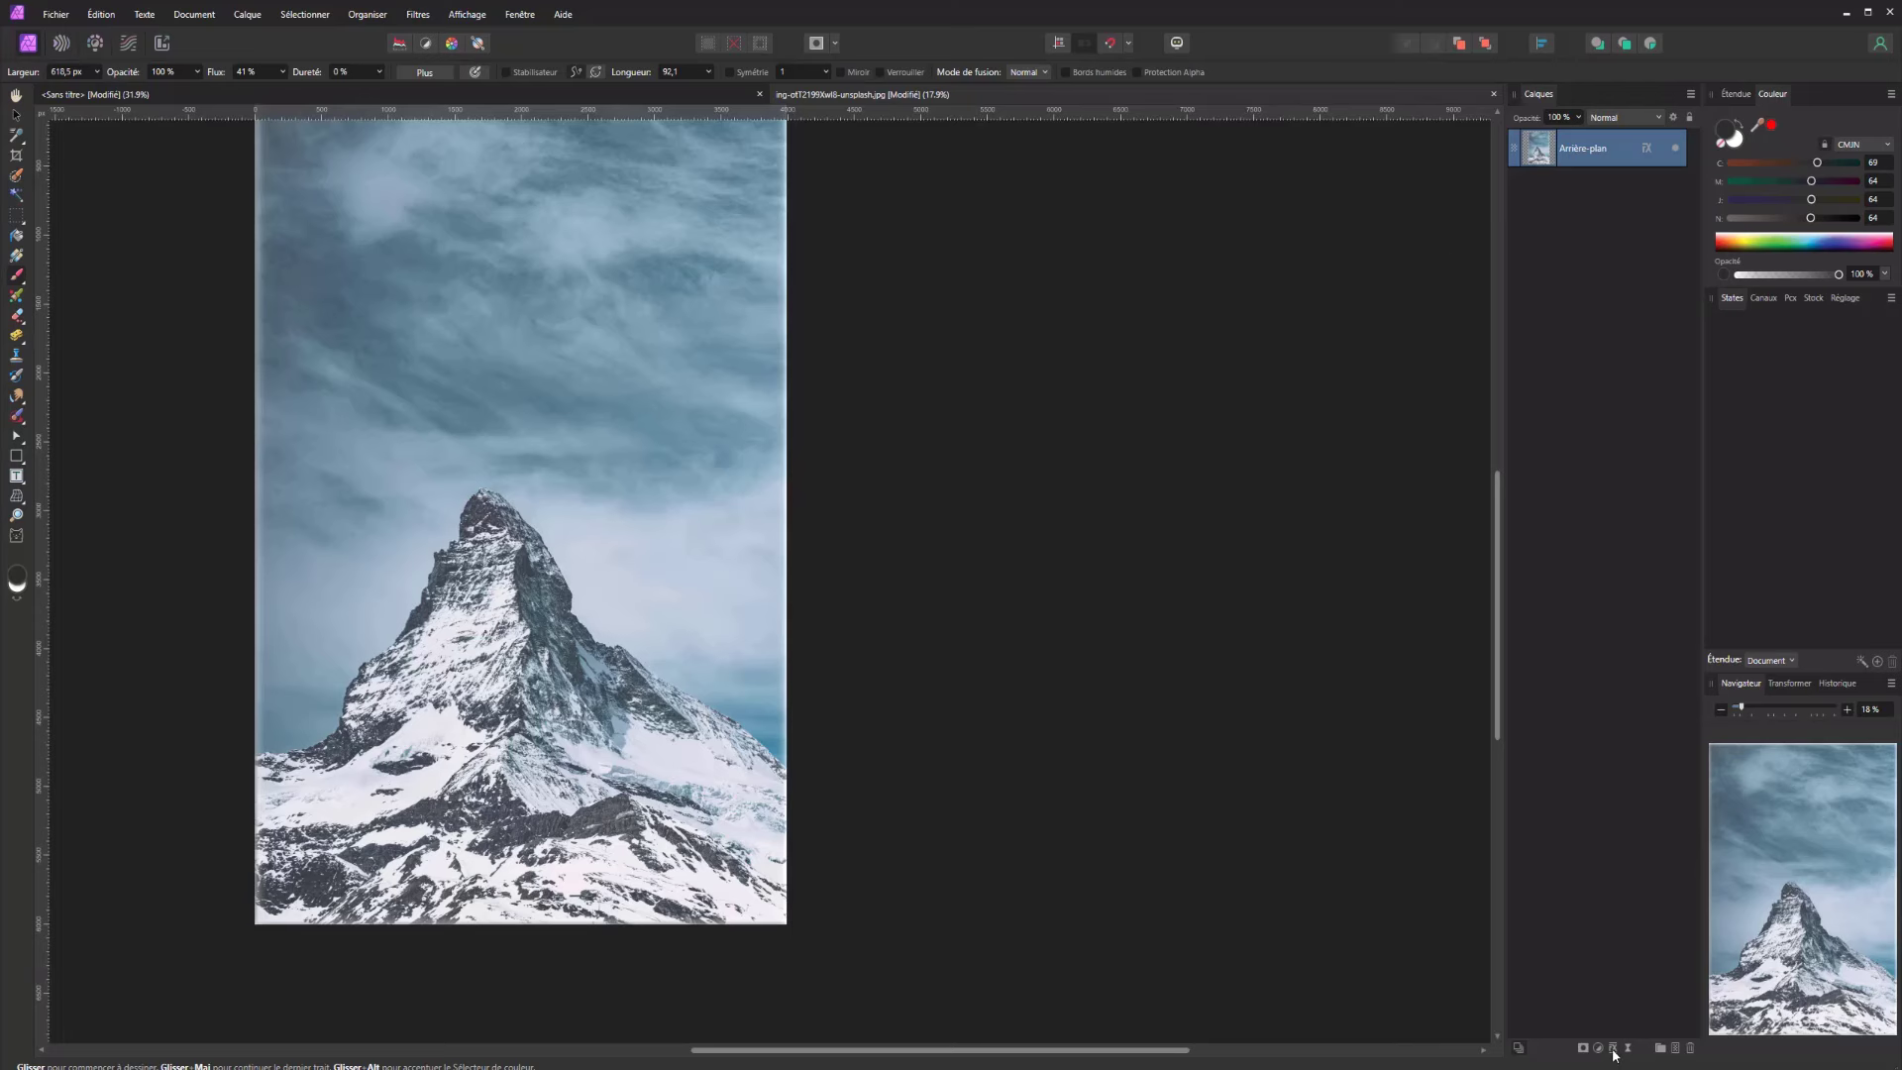
left_click(1613, 1051)
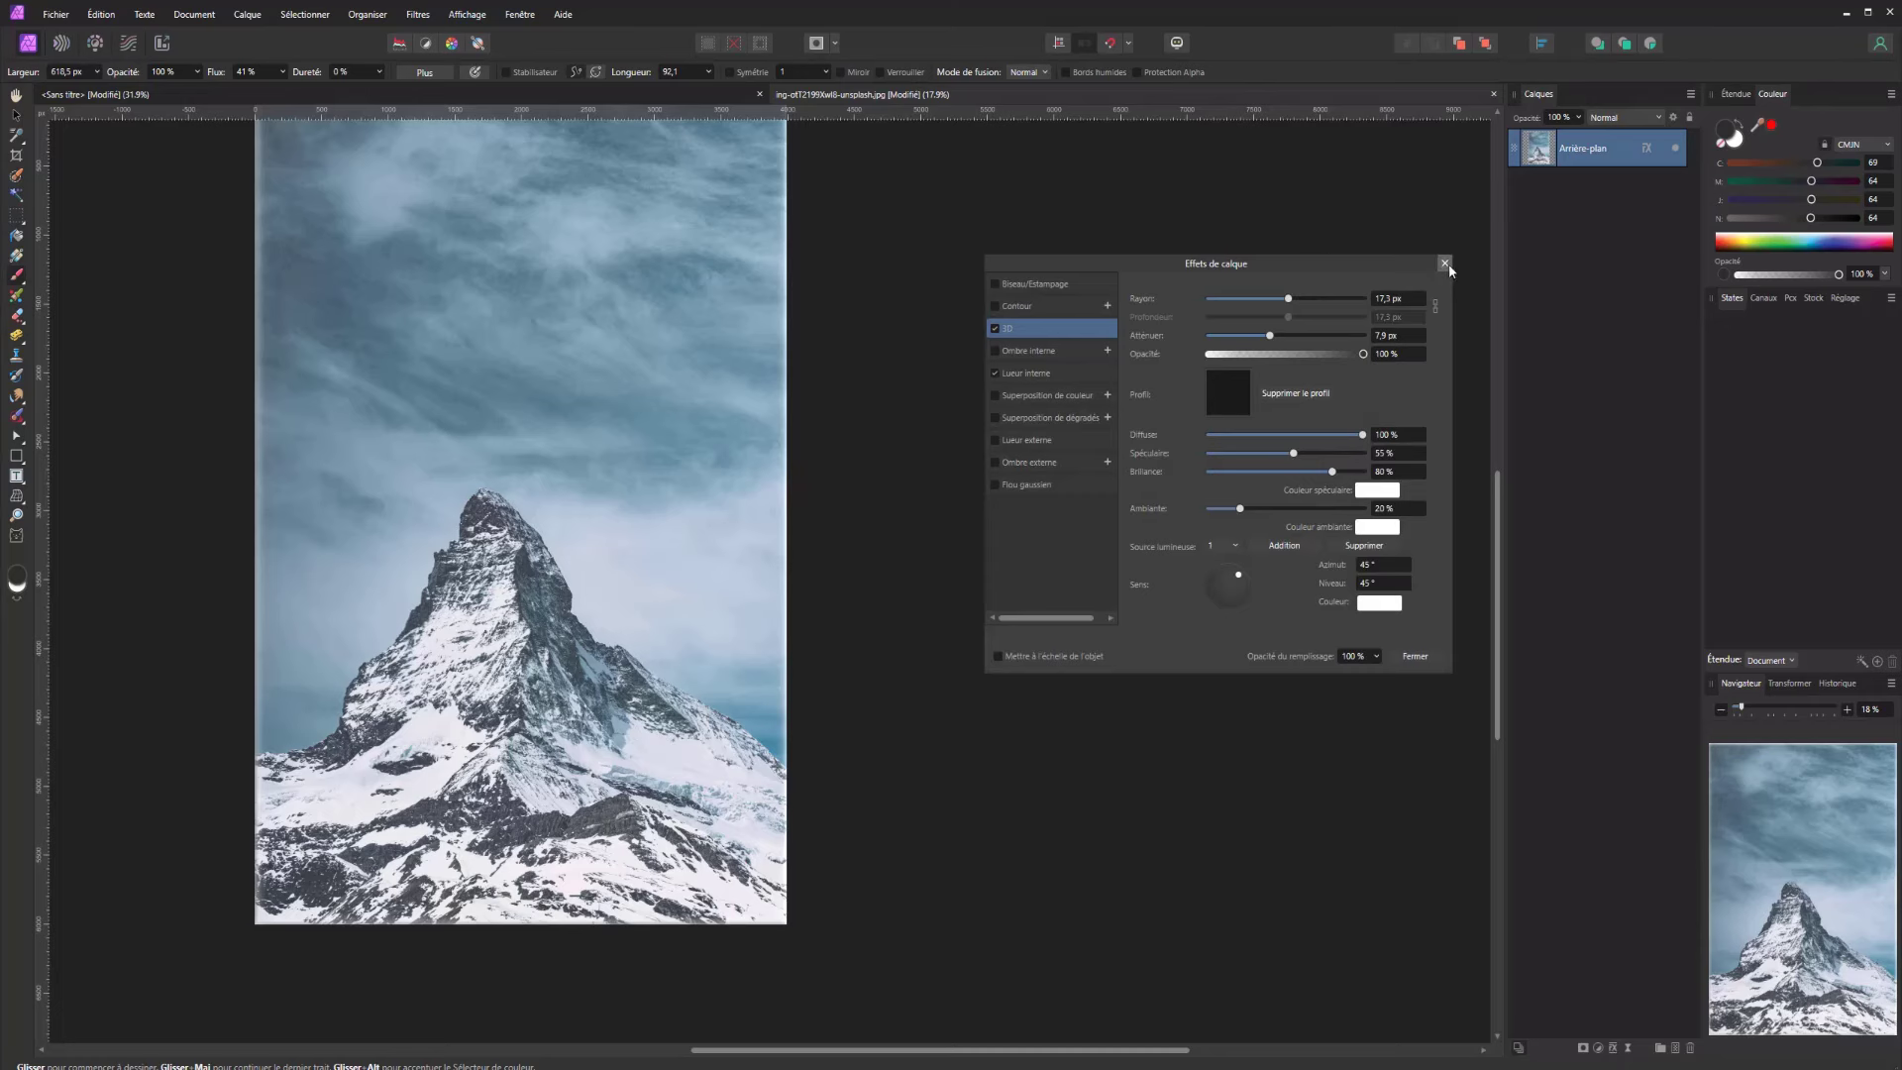
left_click(1445, 264)
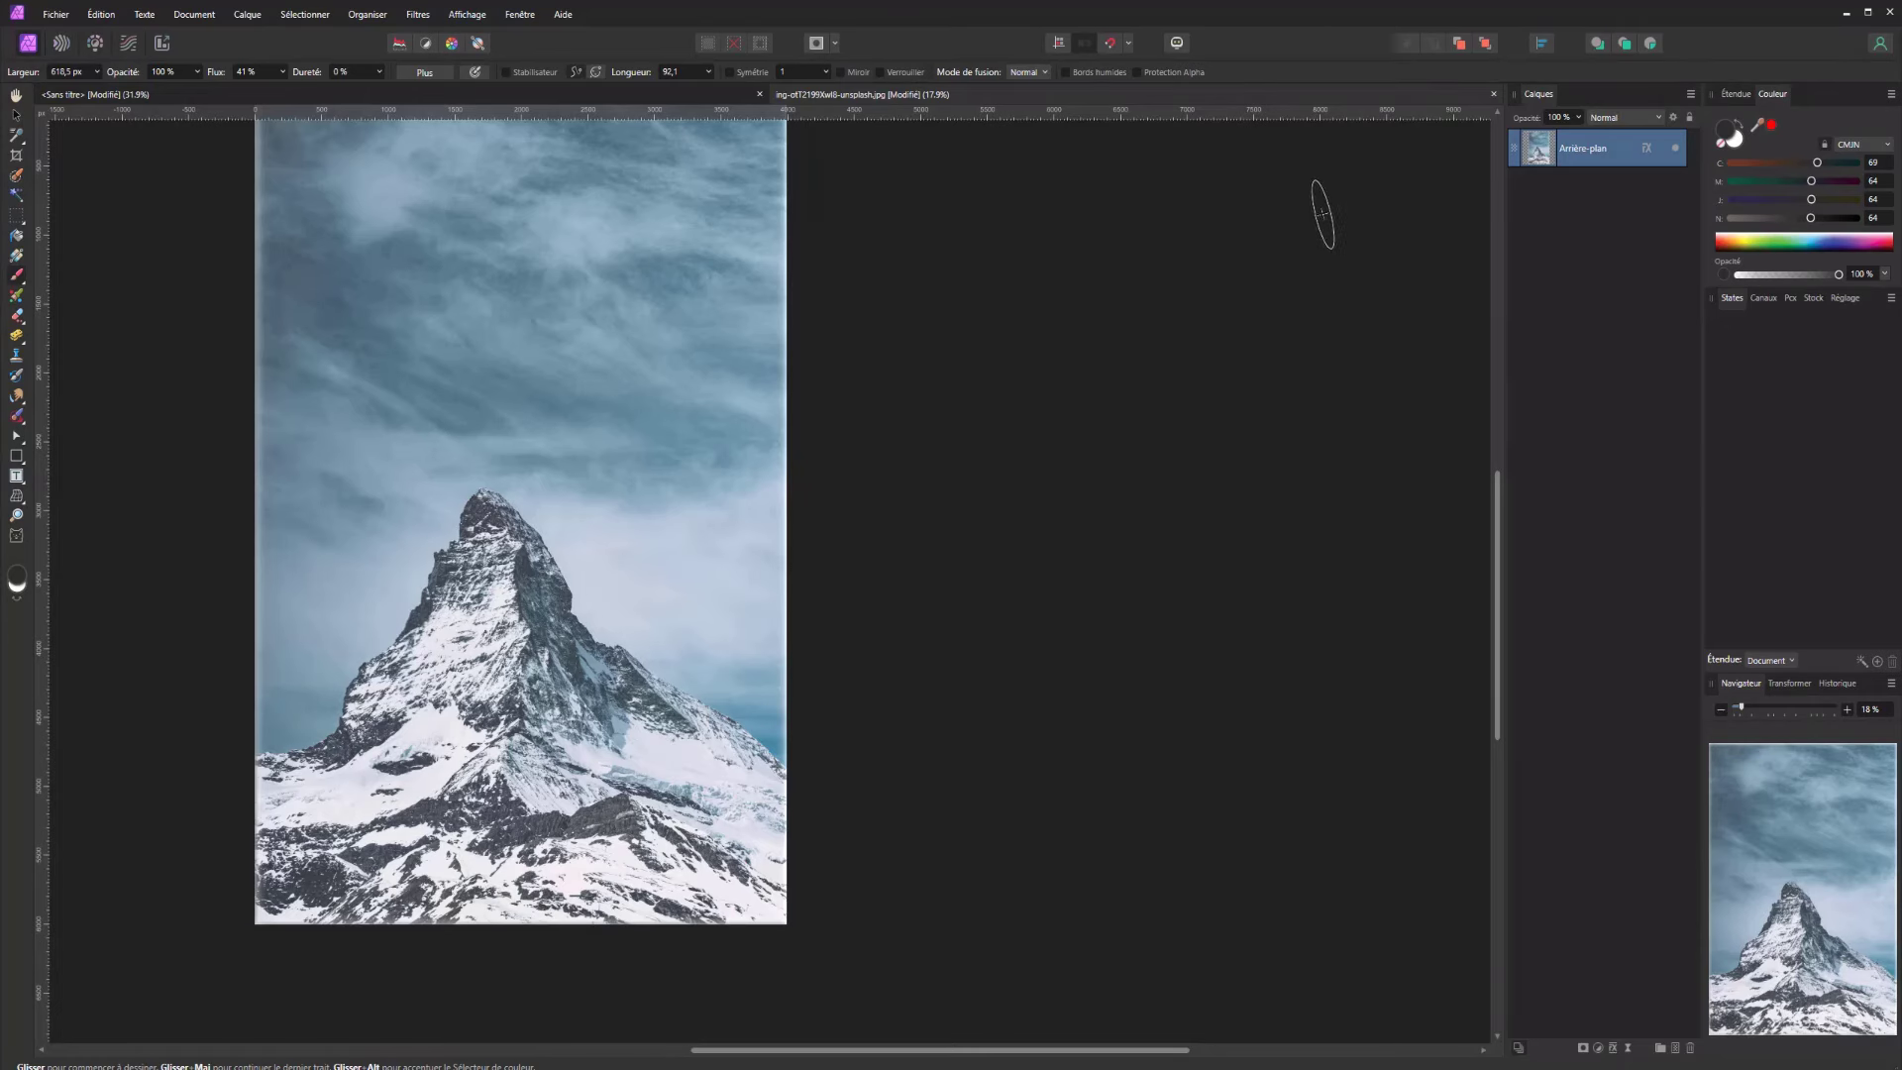
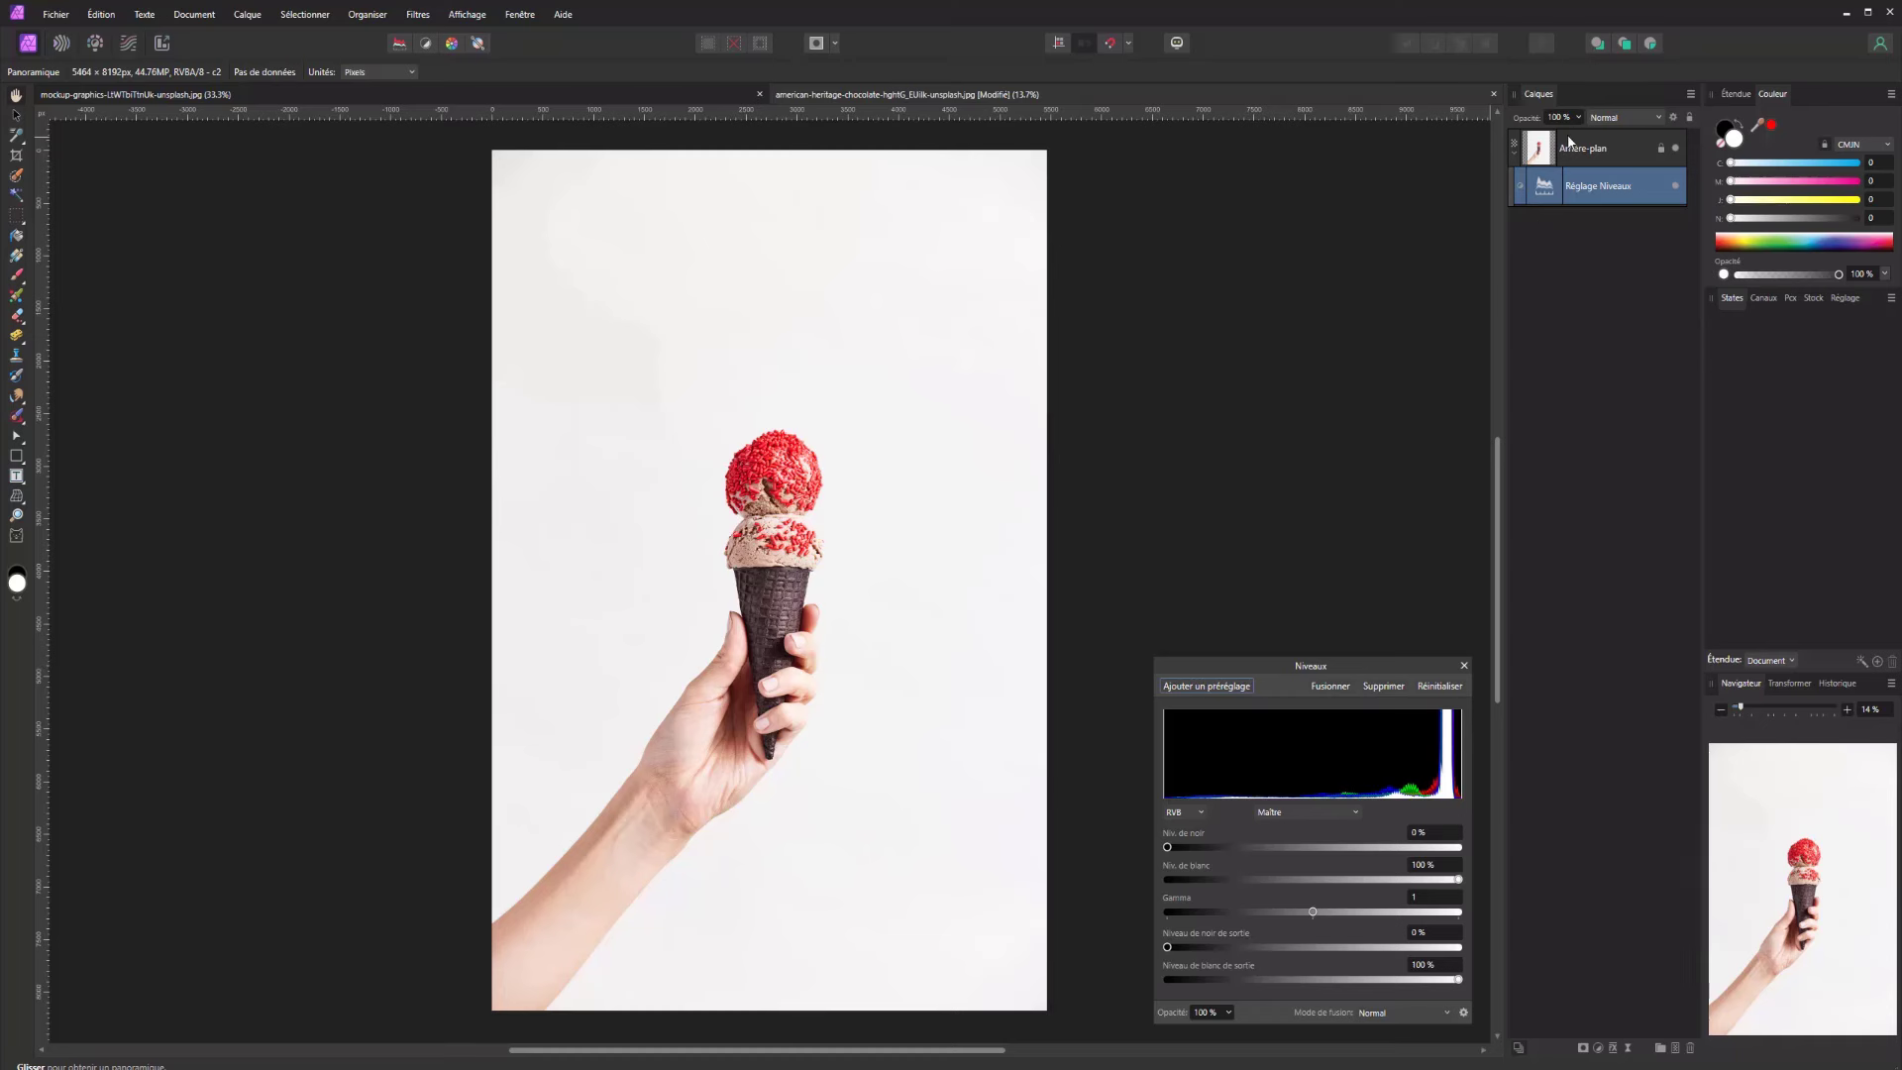
Move the Réglage Niveaux layer above Arrière-plan in the ice cream document, and nest it back inside Arrière-plan
left_click_drag(1563, 185, 1565, 130)
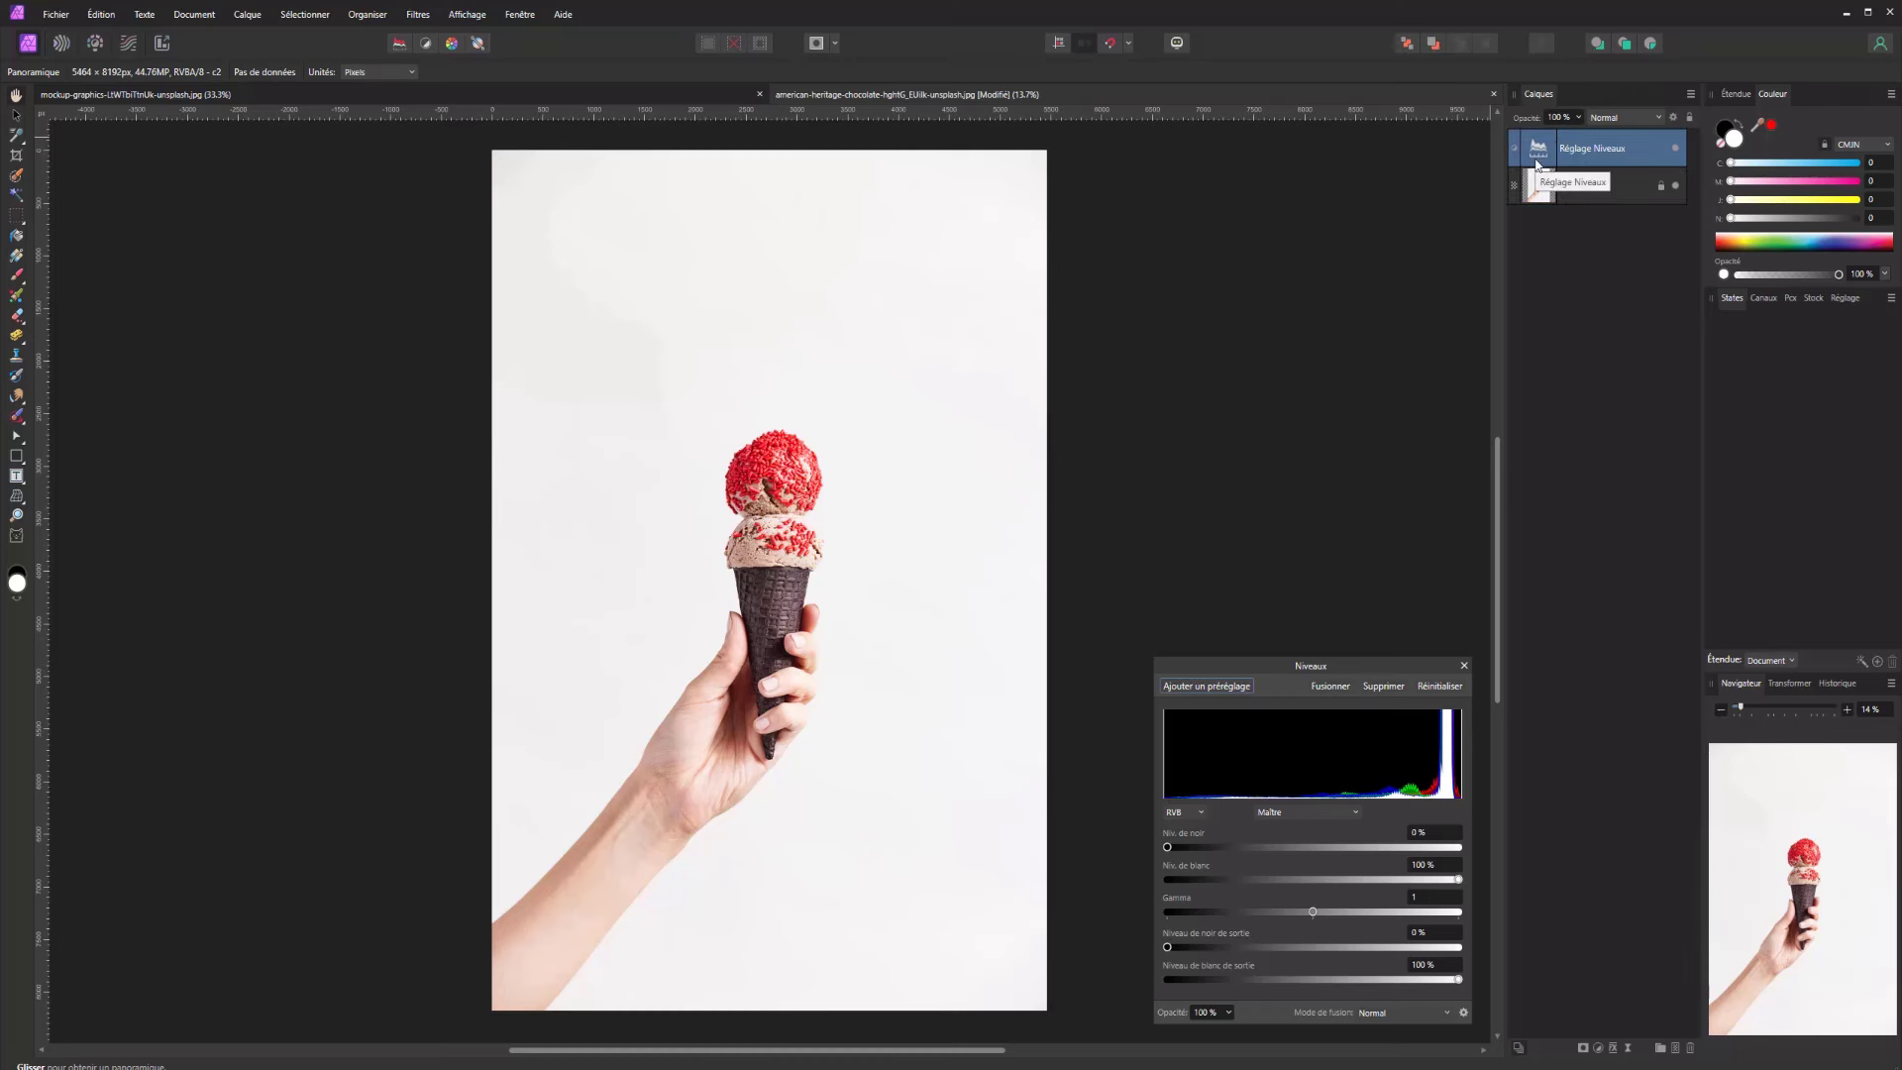
left_click_drag(1538, 165, 1544, 188)
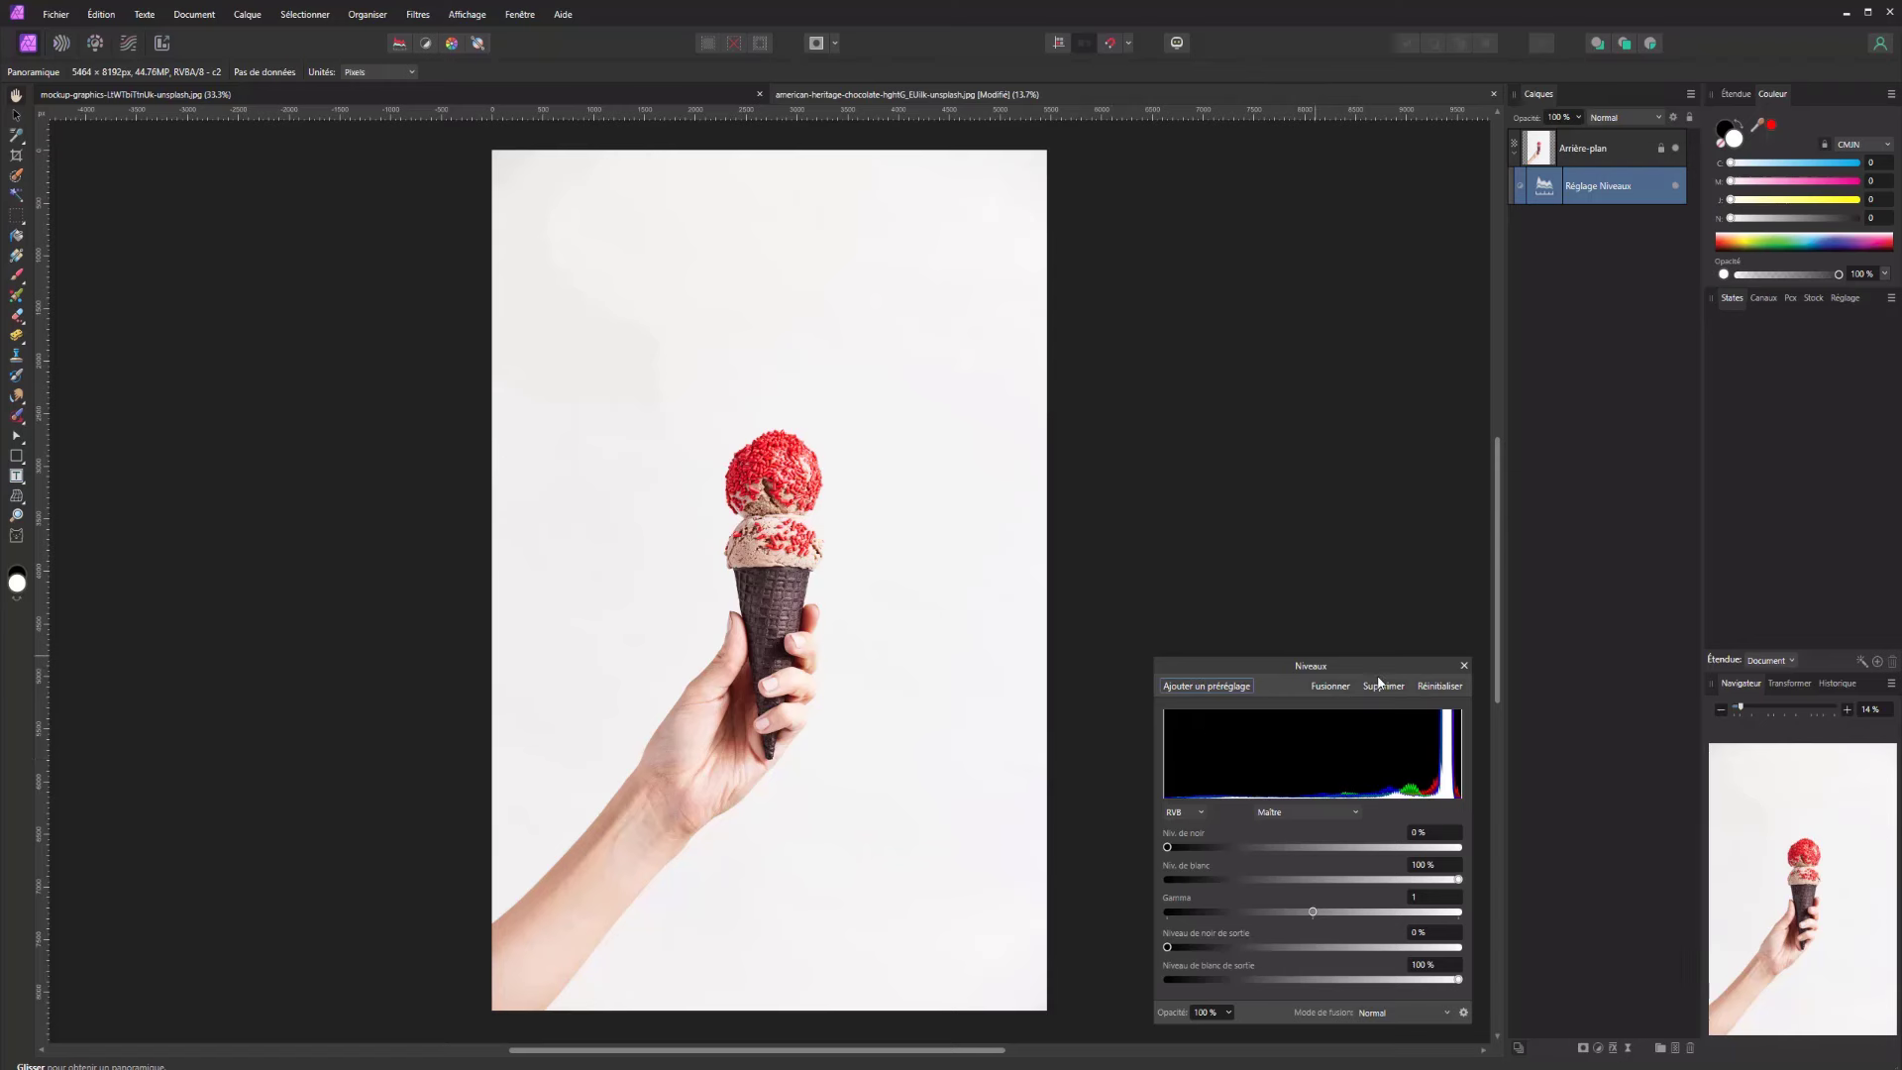
Compare the Niveaux histogram in the Gris, CMJN and LAB colour modes, and return to RVB
left_click_drag(1363, 671, 1353, 453)
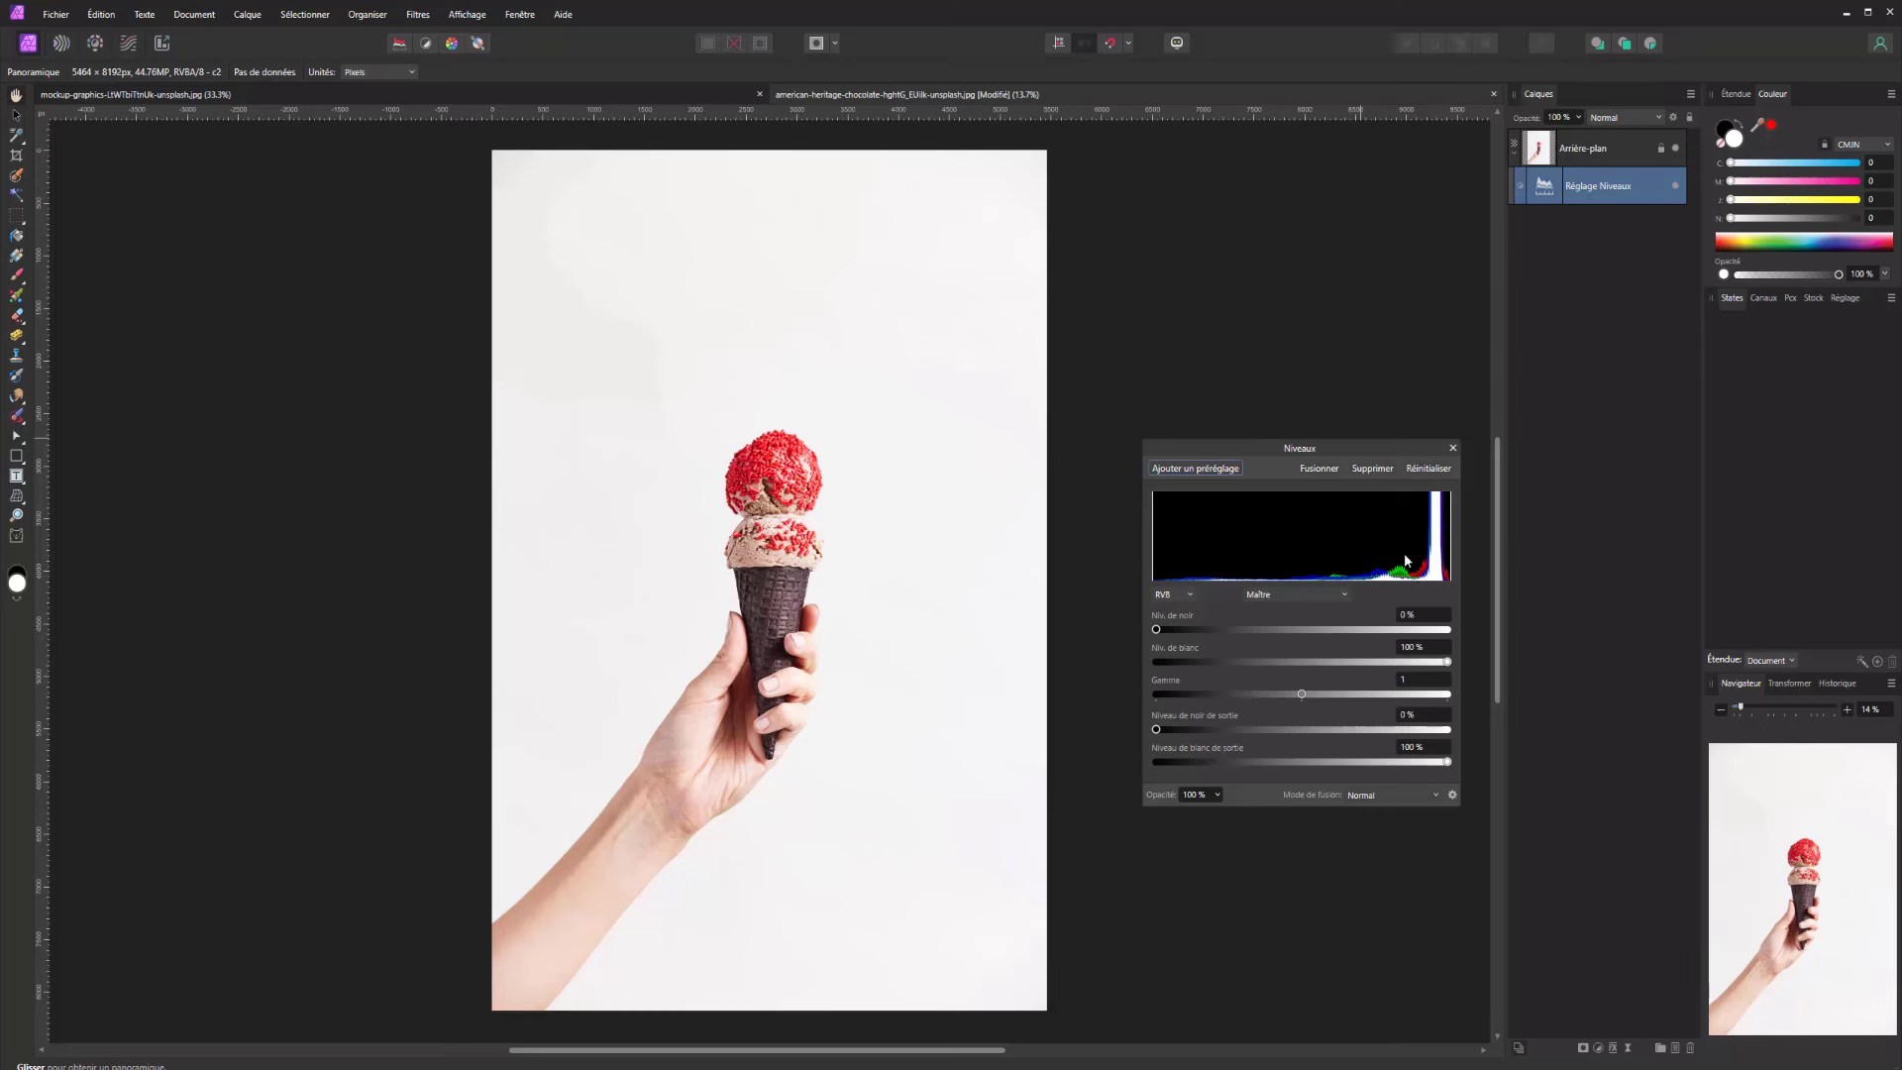
left_click(1185, 595)
left_click(1179, 618)
left_click(1175, 595)
left_click(1173, 607)
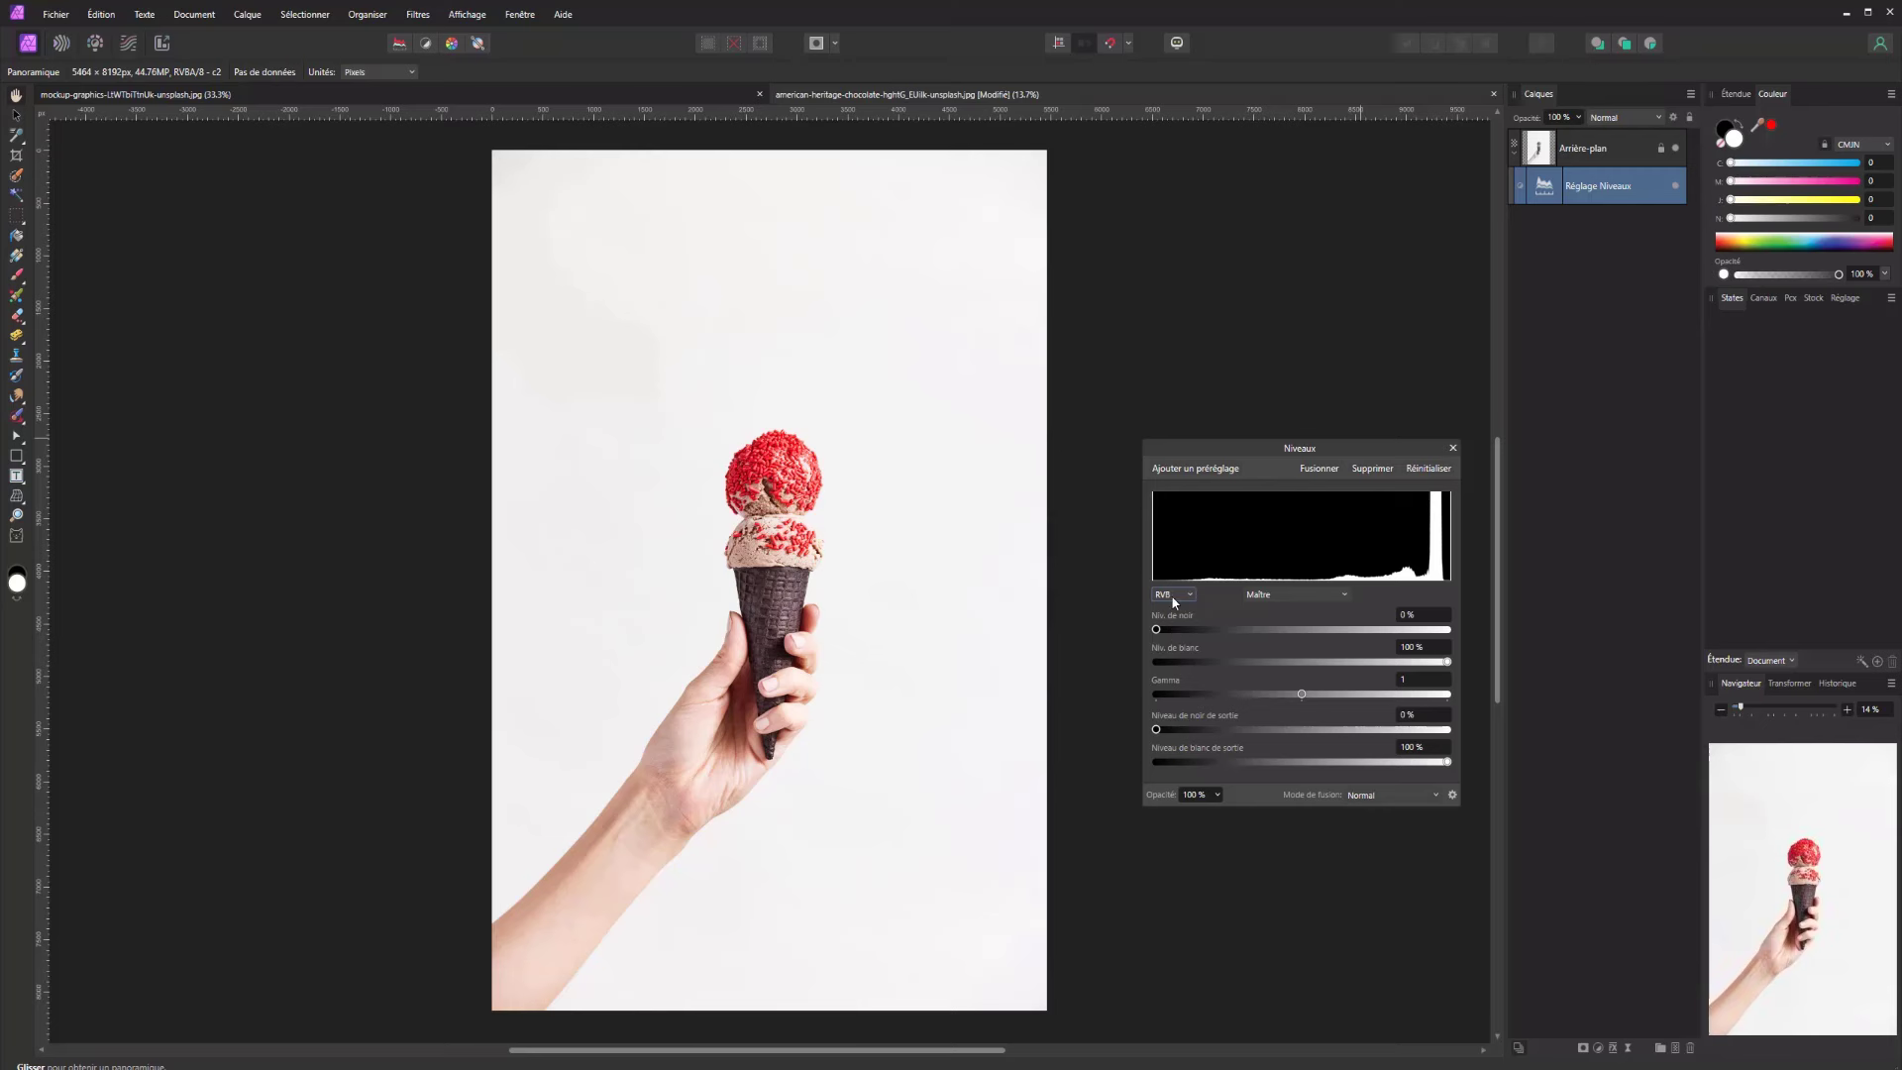
left_click(1171, 594)
left_click(1172, 648)
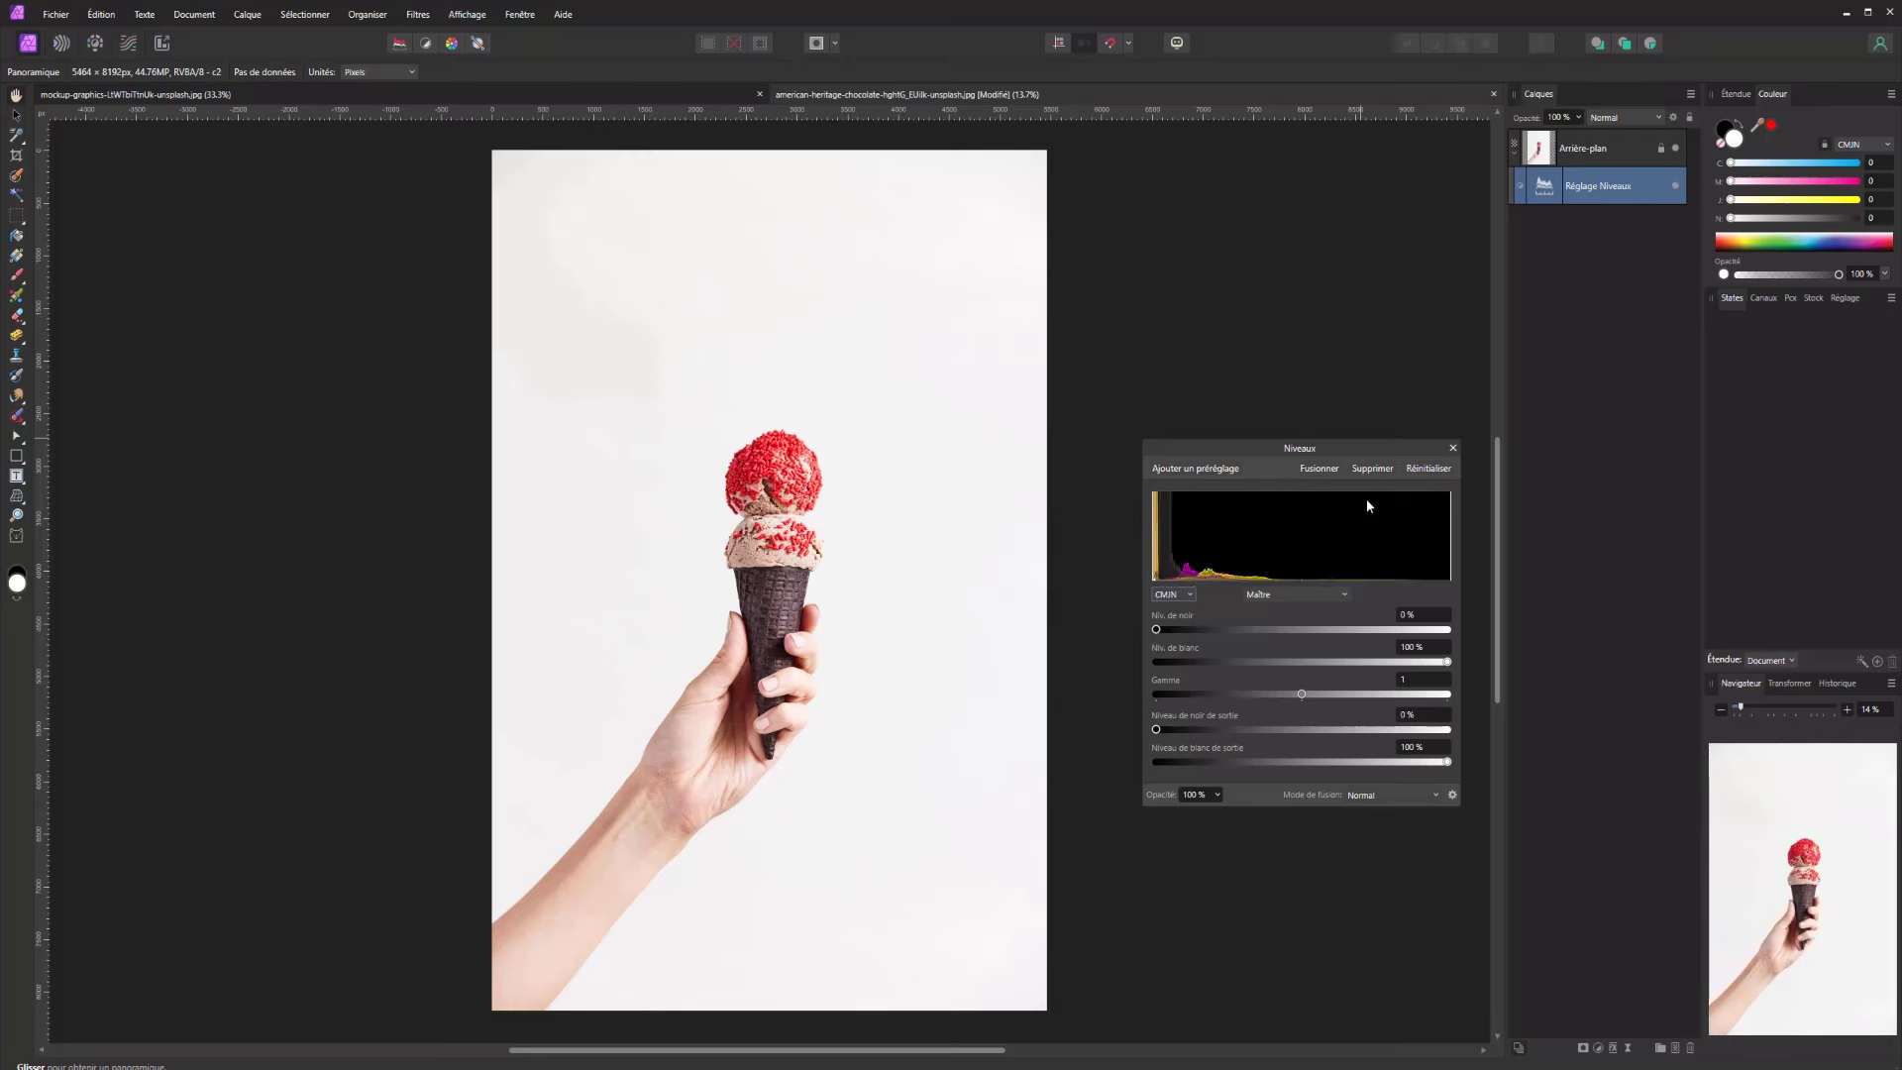
left_click(1188, 595)
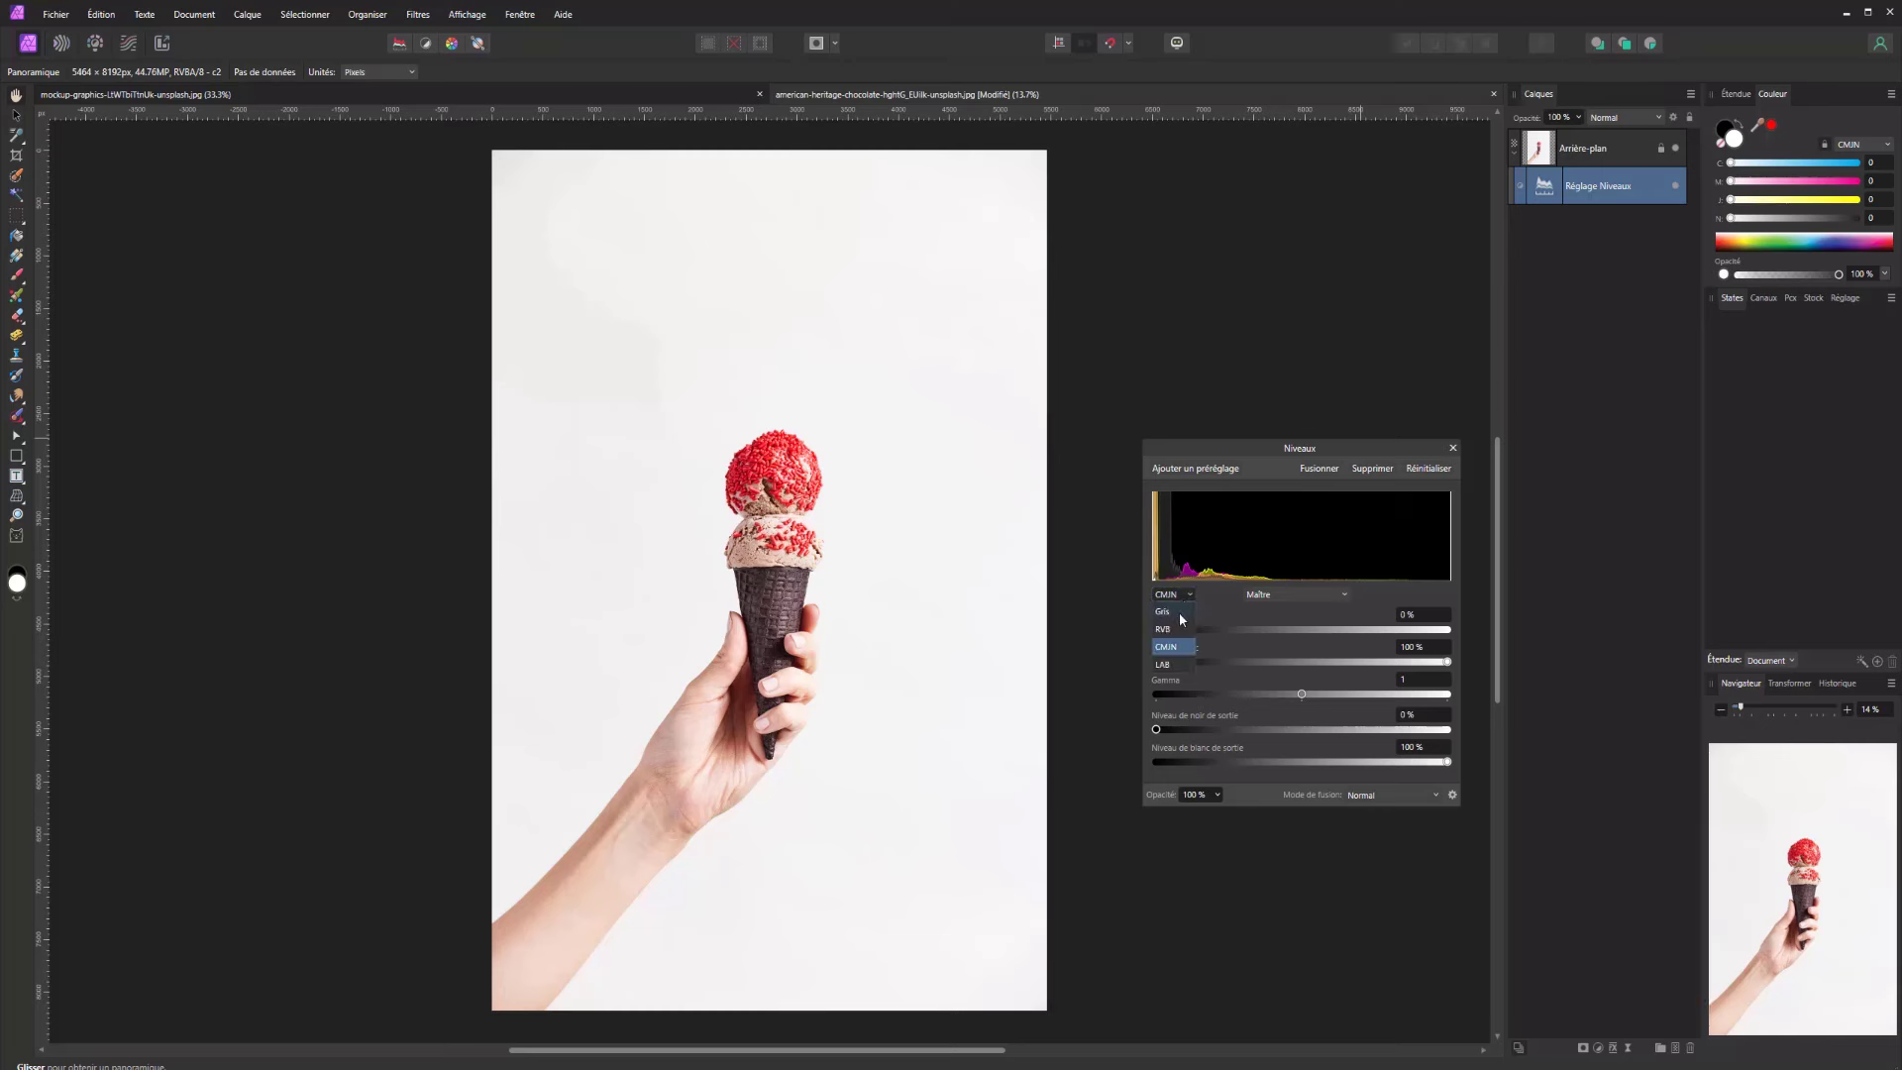
left_click(1165, 662)
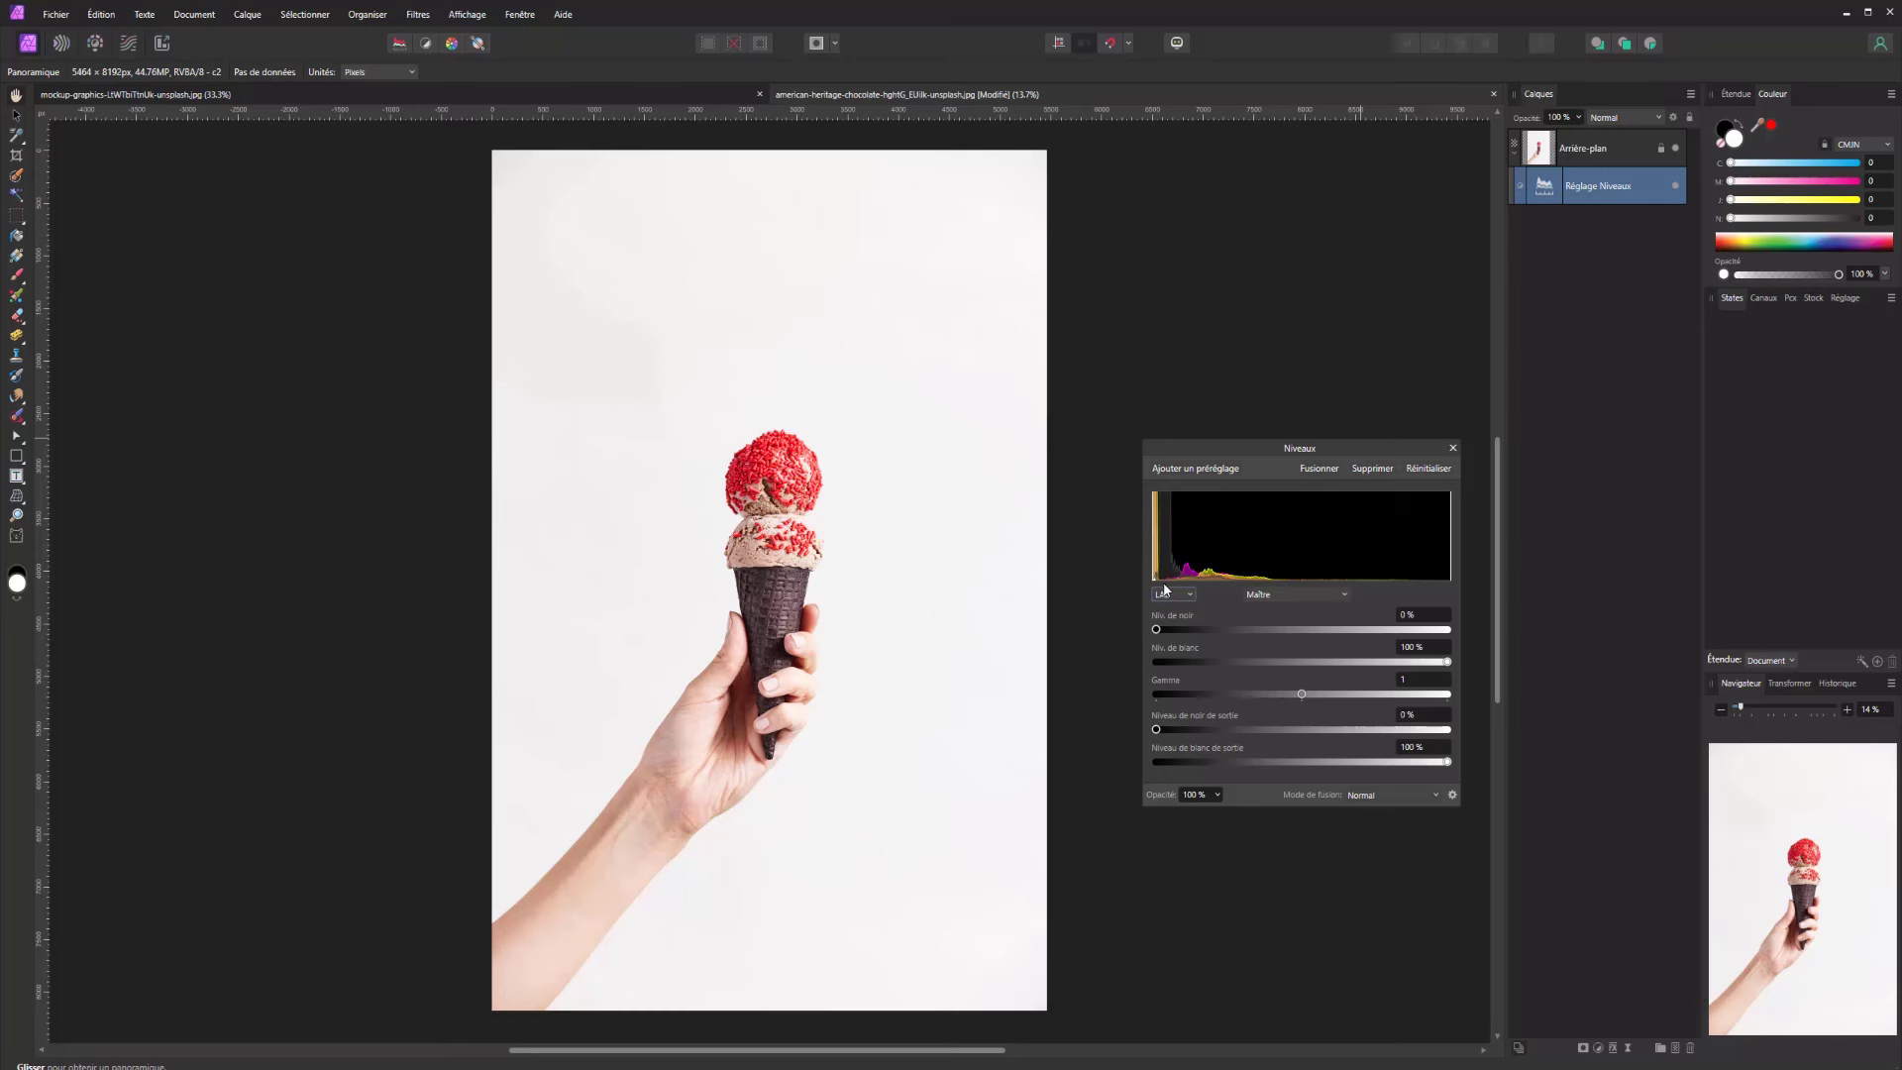
left_click(1169, 593)
left_click(1165, 625)
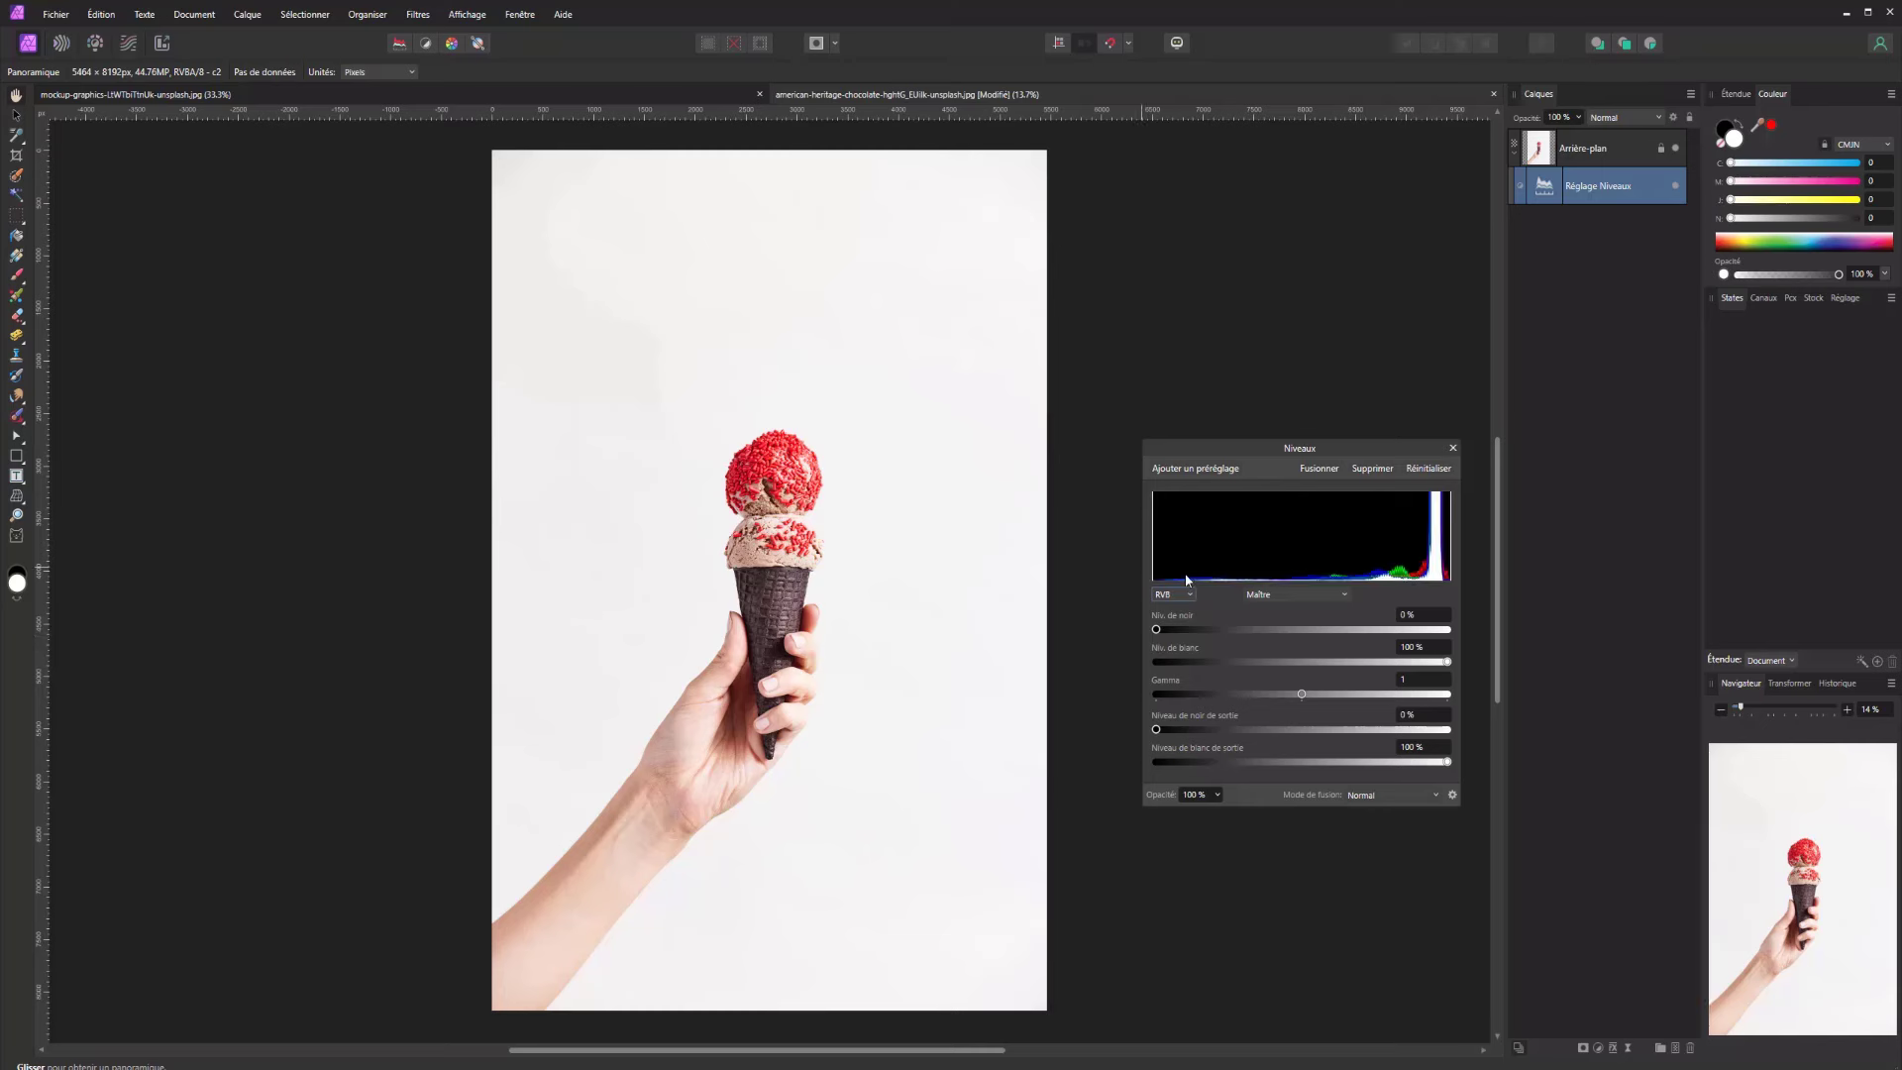
View the Niveaux histogram for the Rouge, Vert, Bleu and Alpha channels one by one, and return to Maître
left_click(1317, 596)
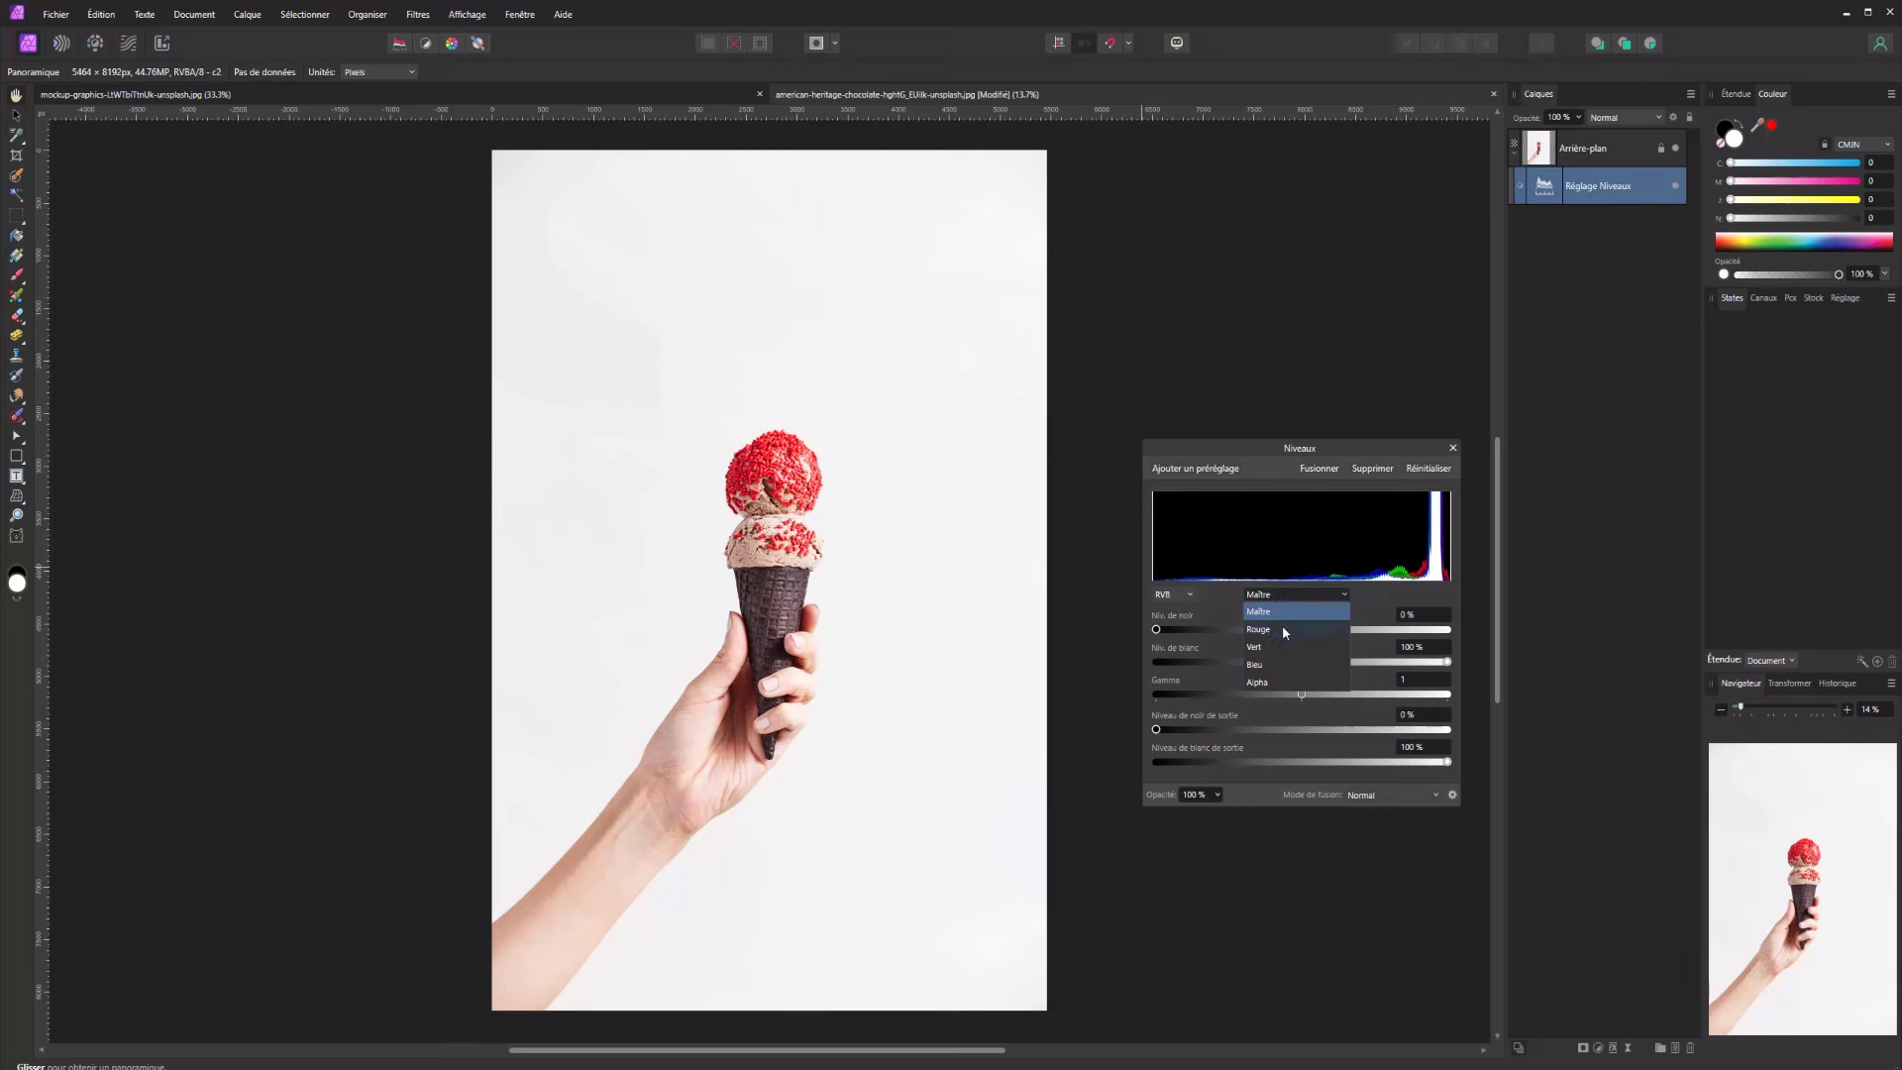
left_click(1281, 630)
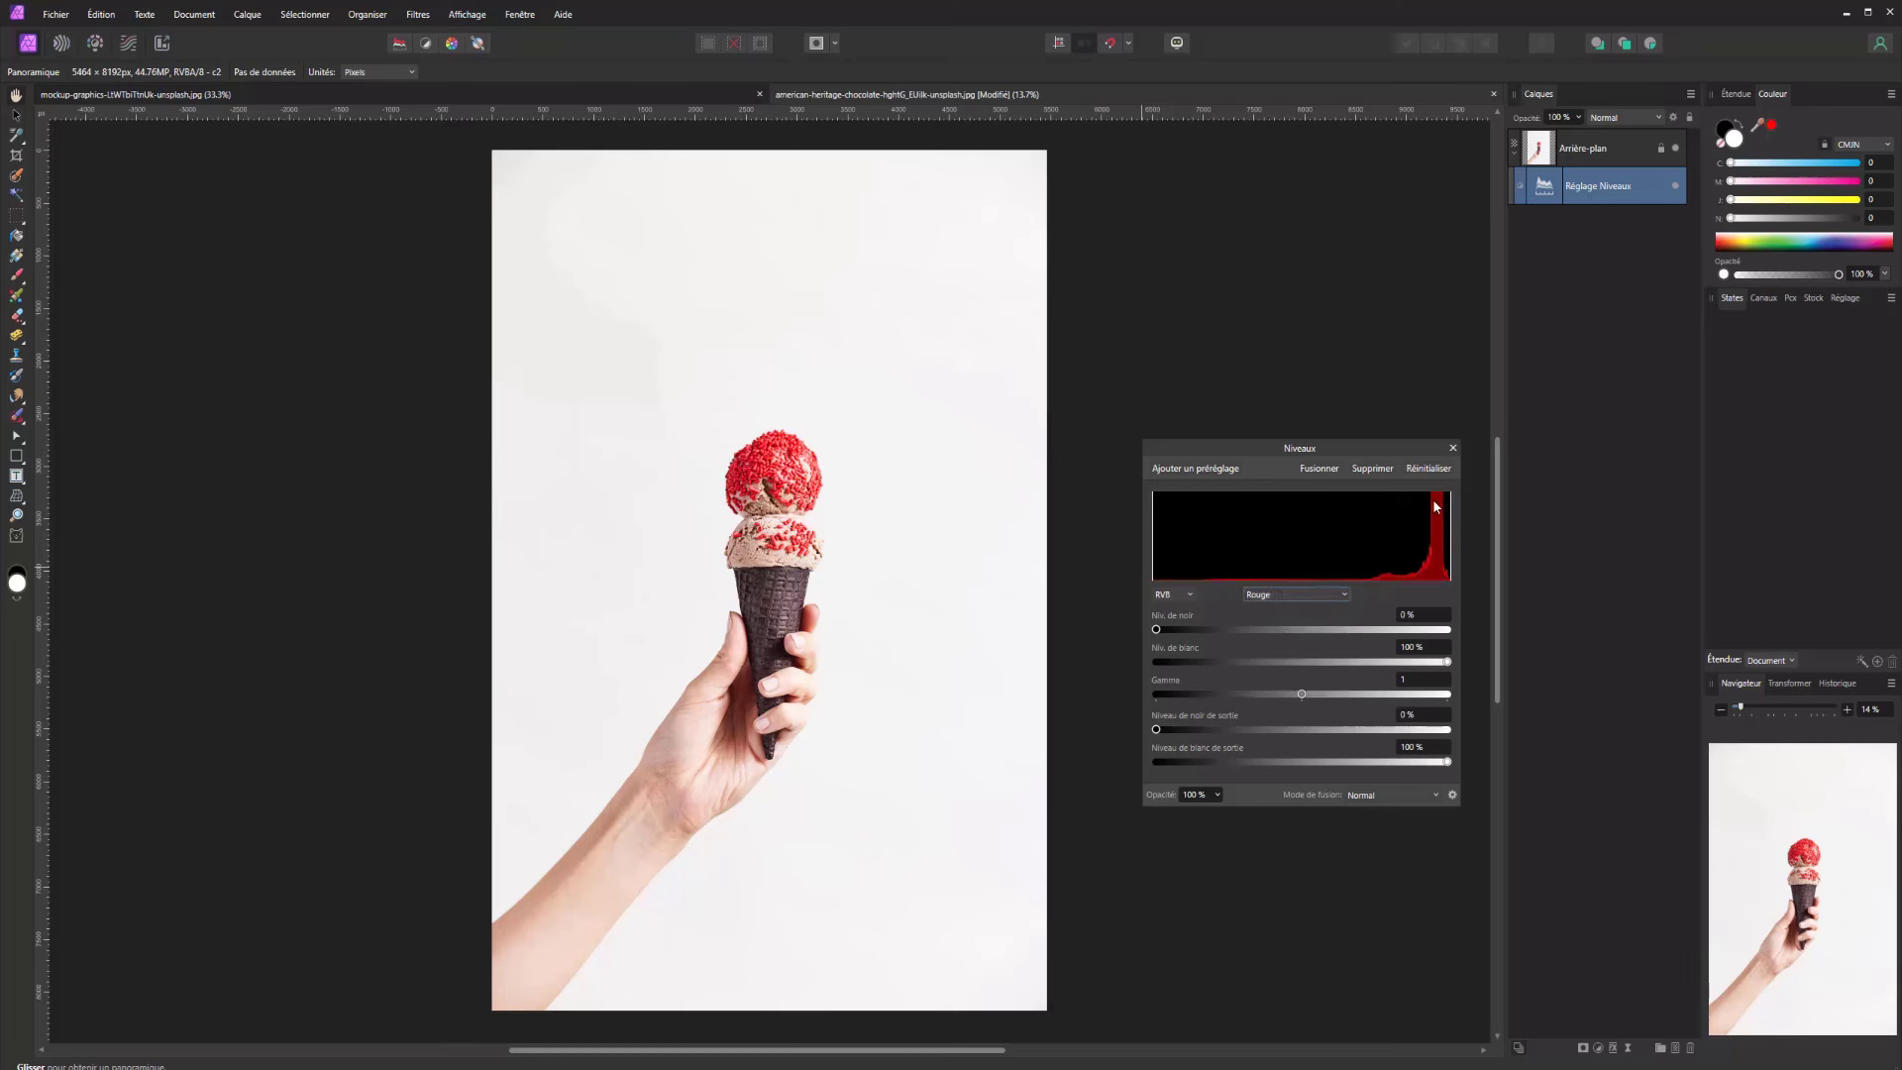
left_click(1287, 593)
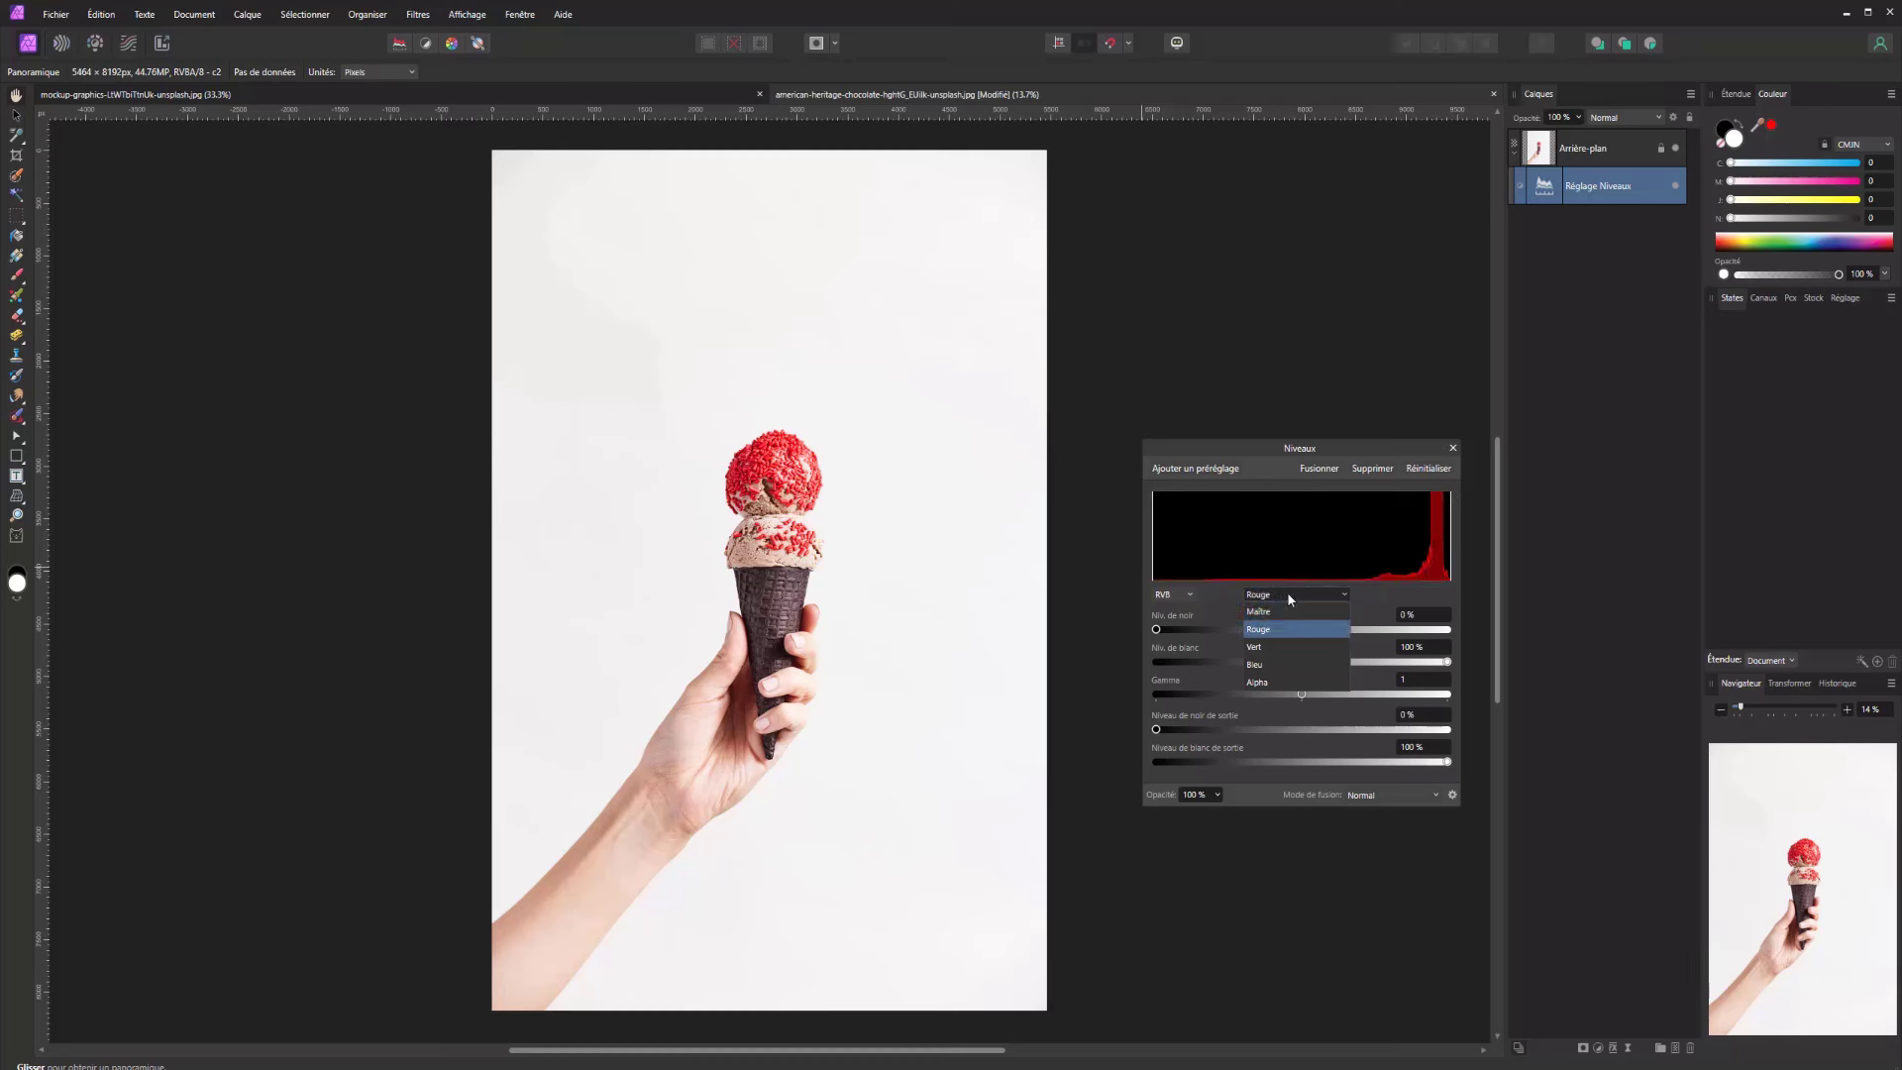
left_click(1281, 646)
left_click(1310, 595)
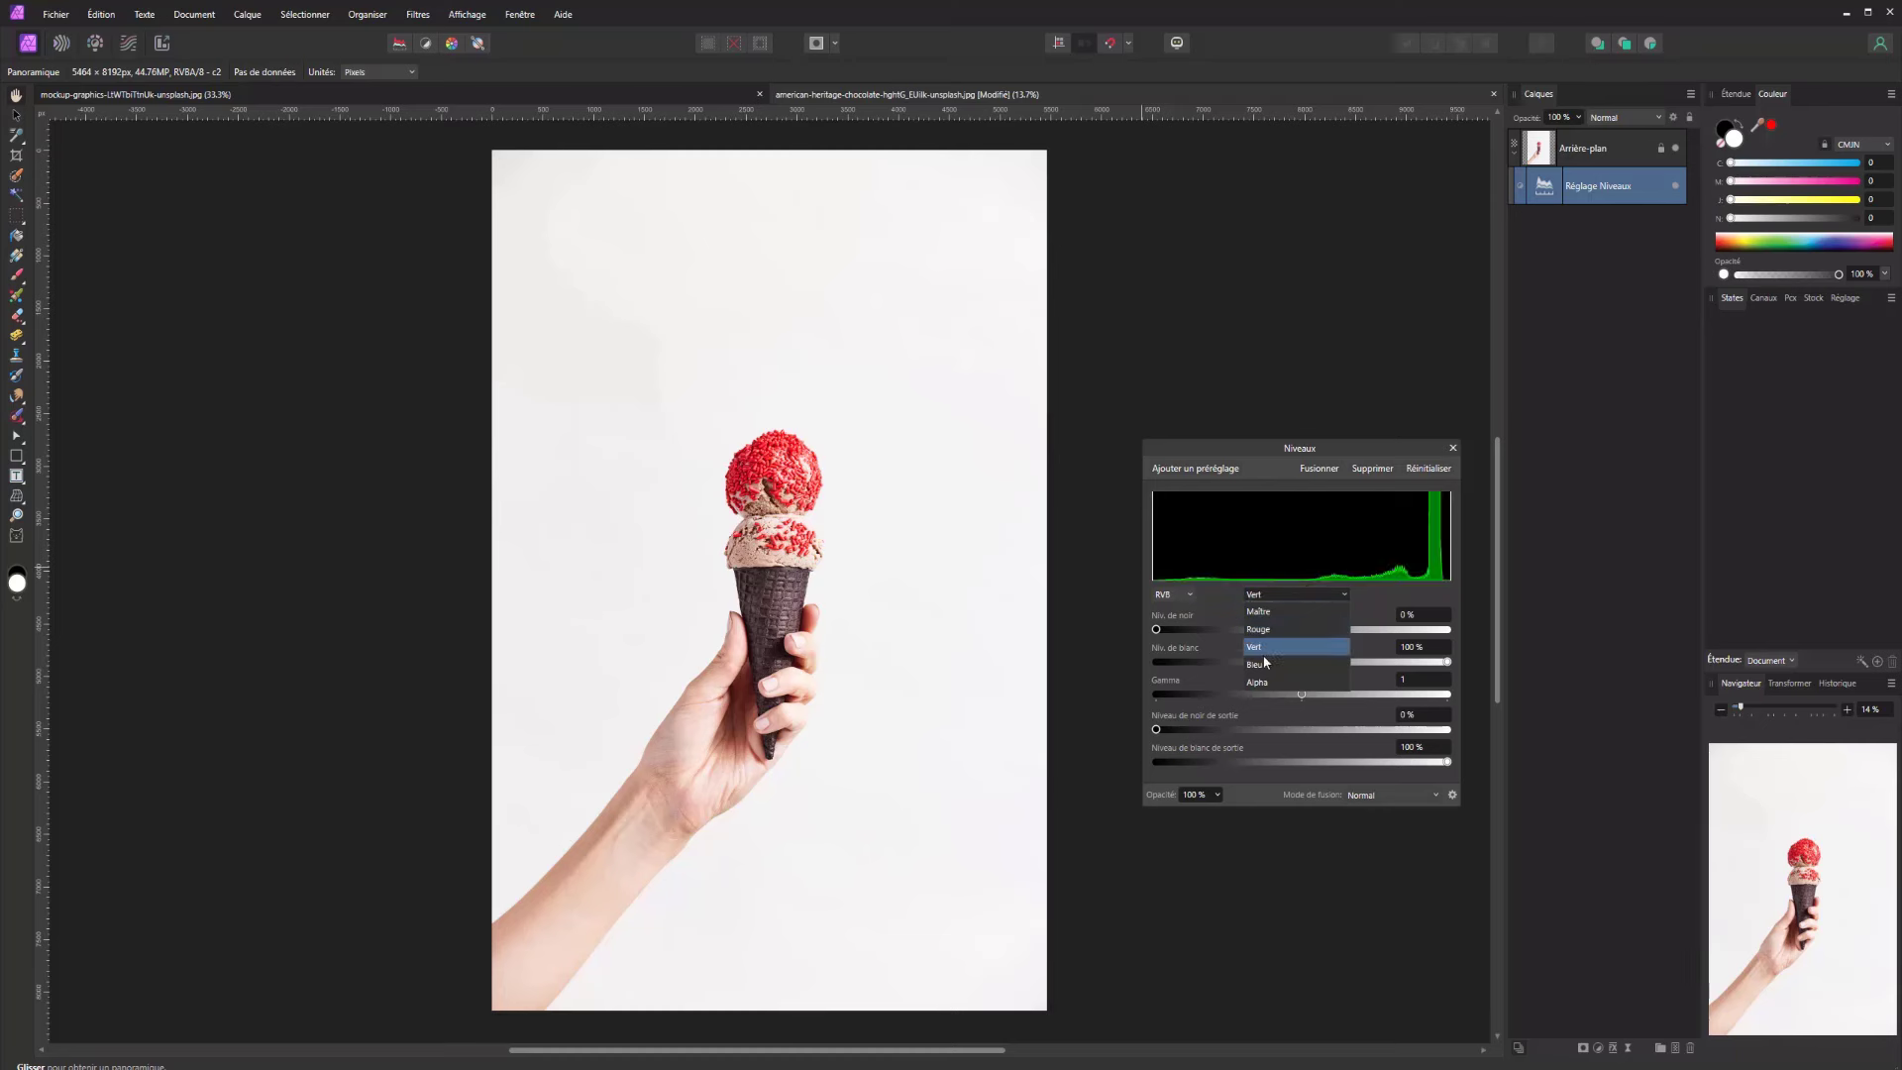
left_click(1257, 663)
left_click(1281, 598)
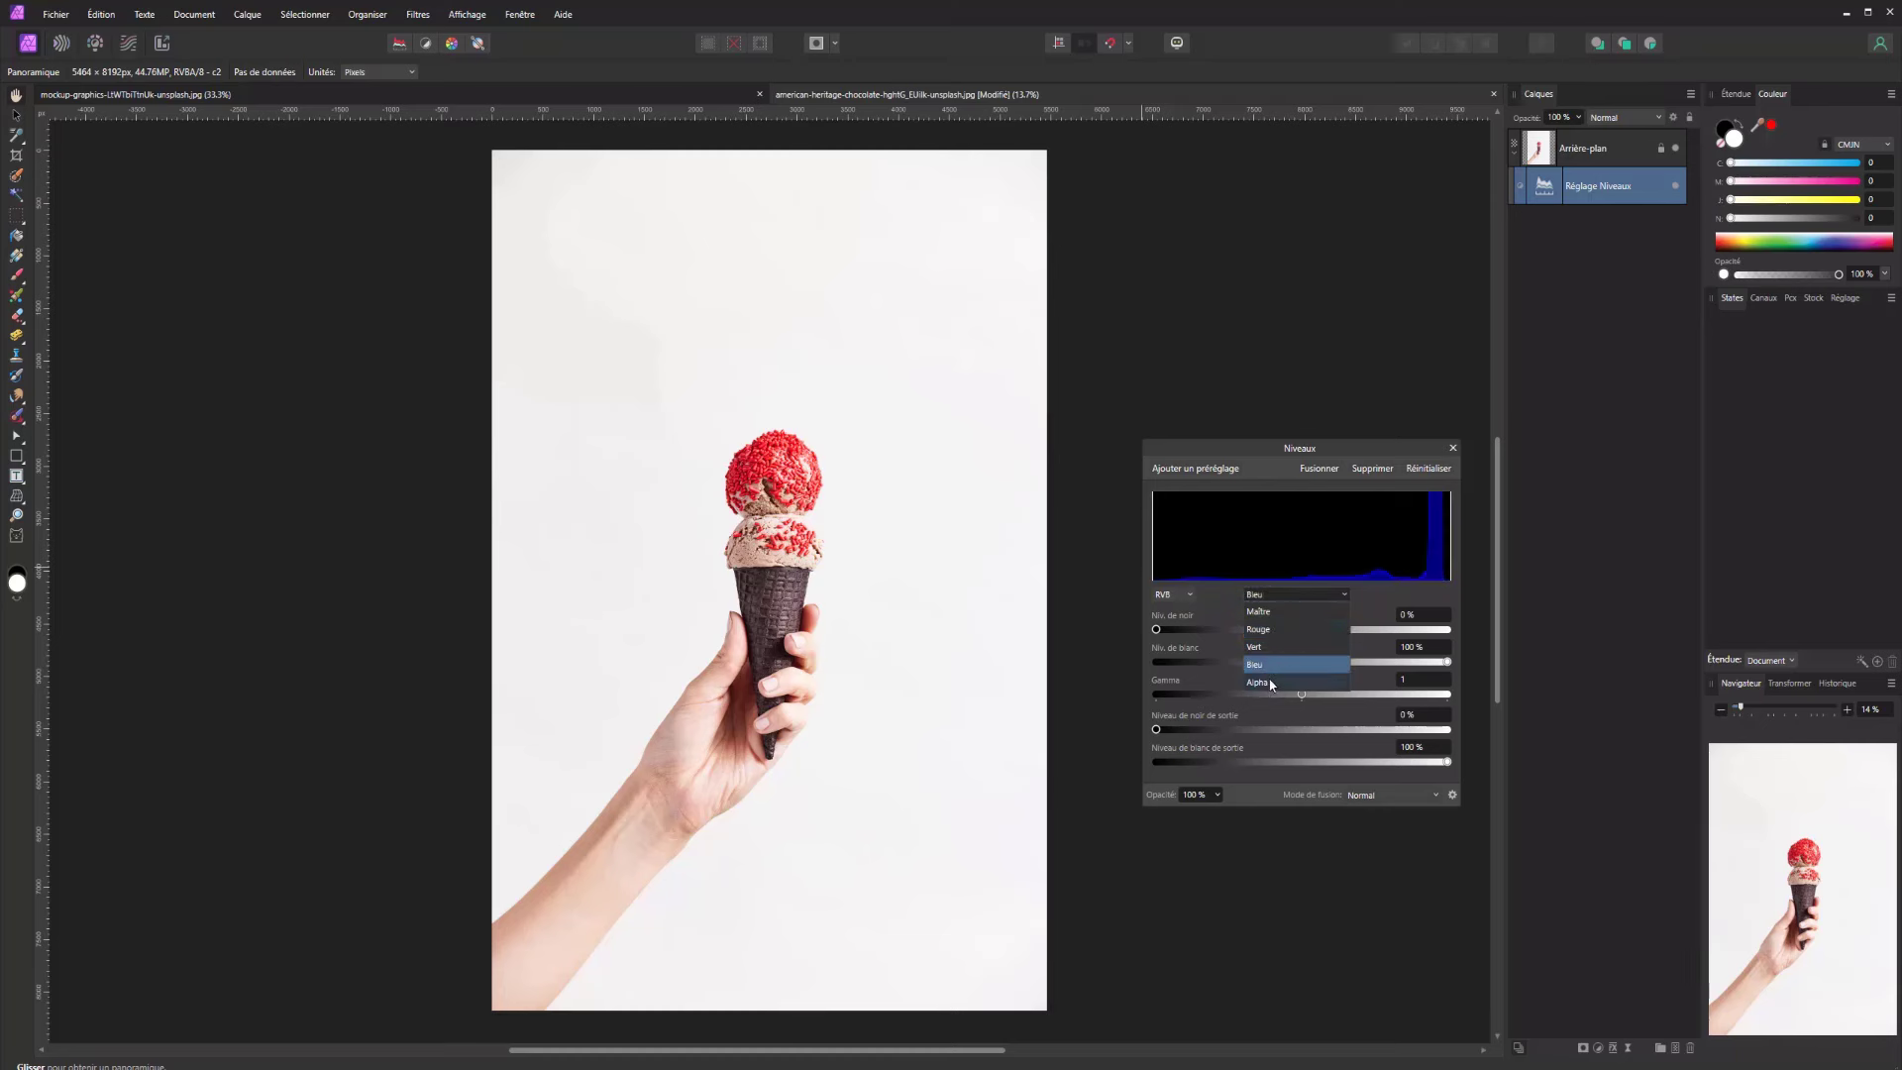
left_click(1267, 681)
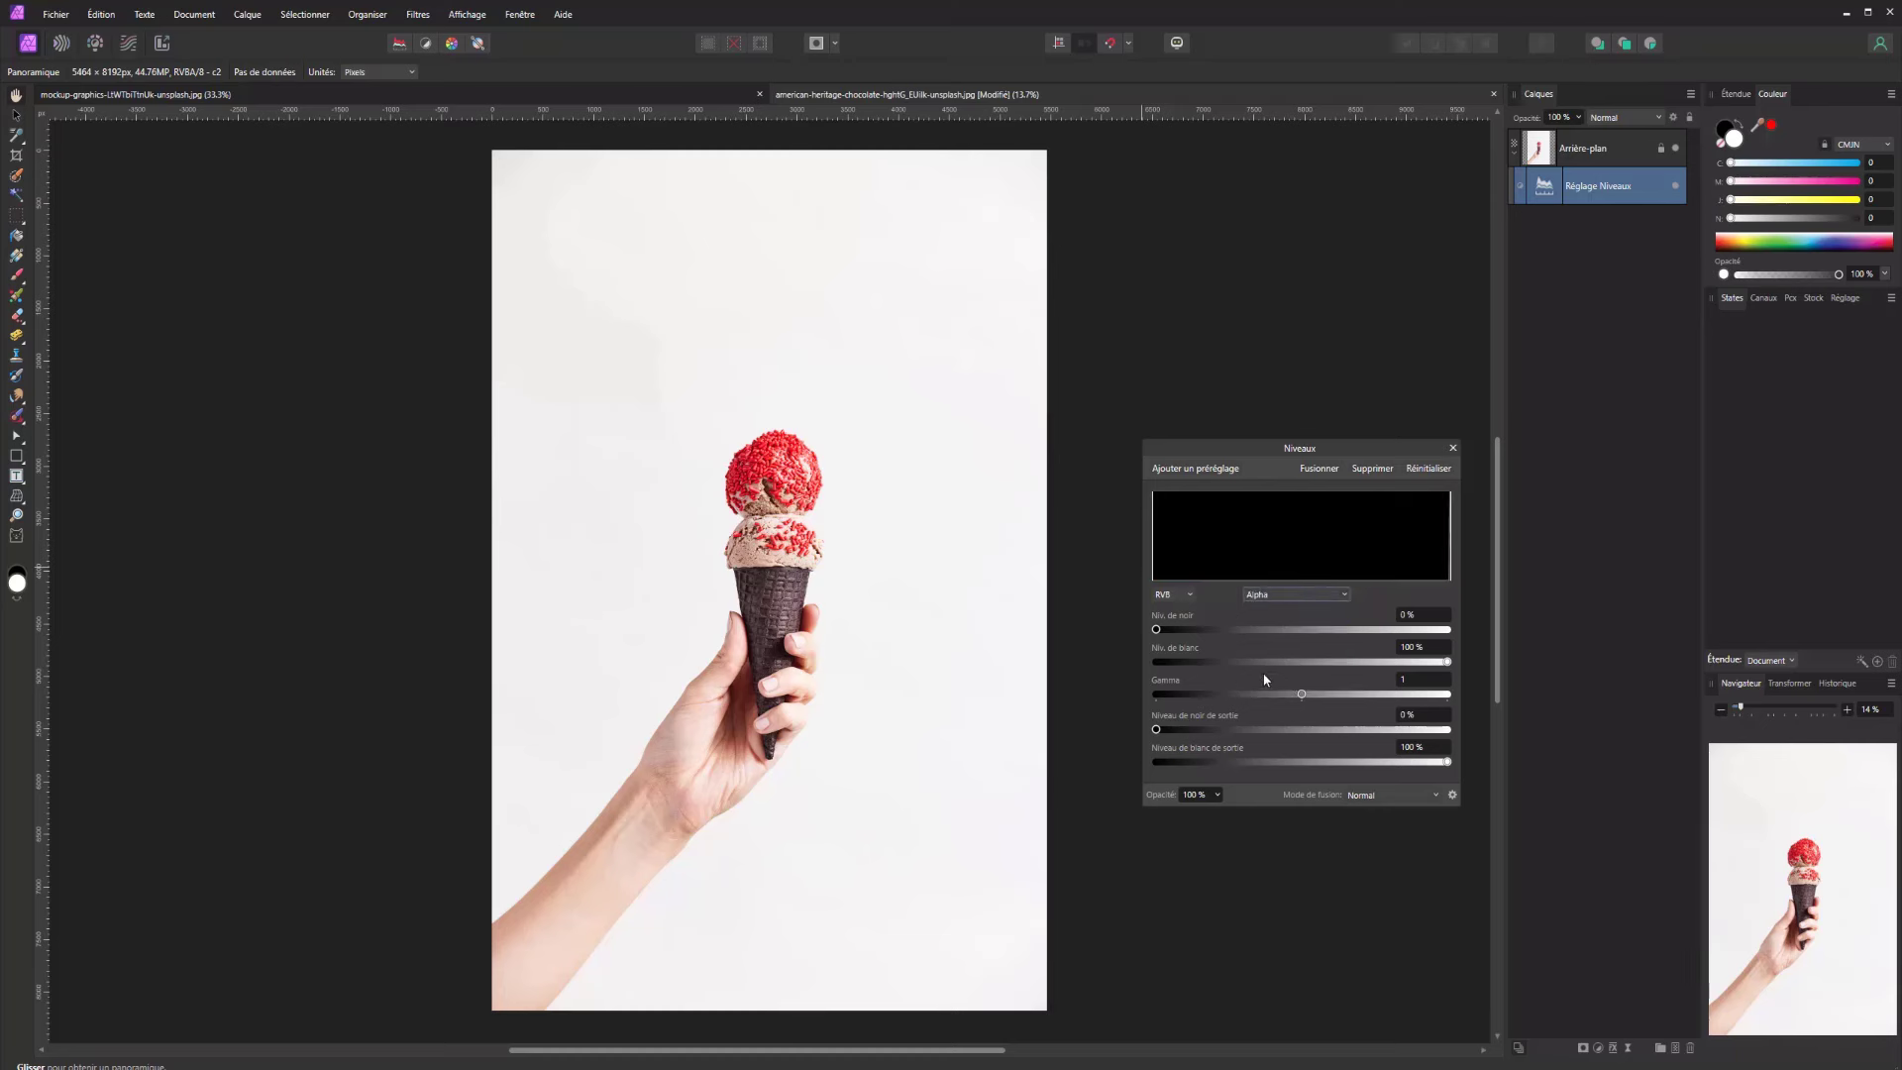
left_click(1272, 592)
left_click(1276, 616)
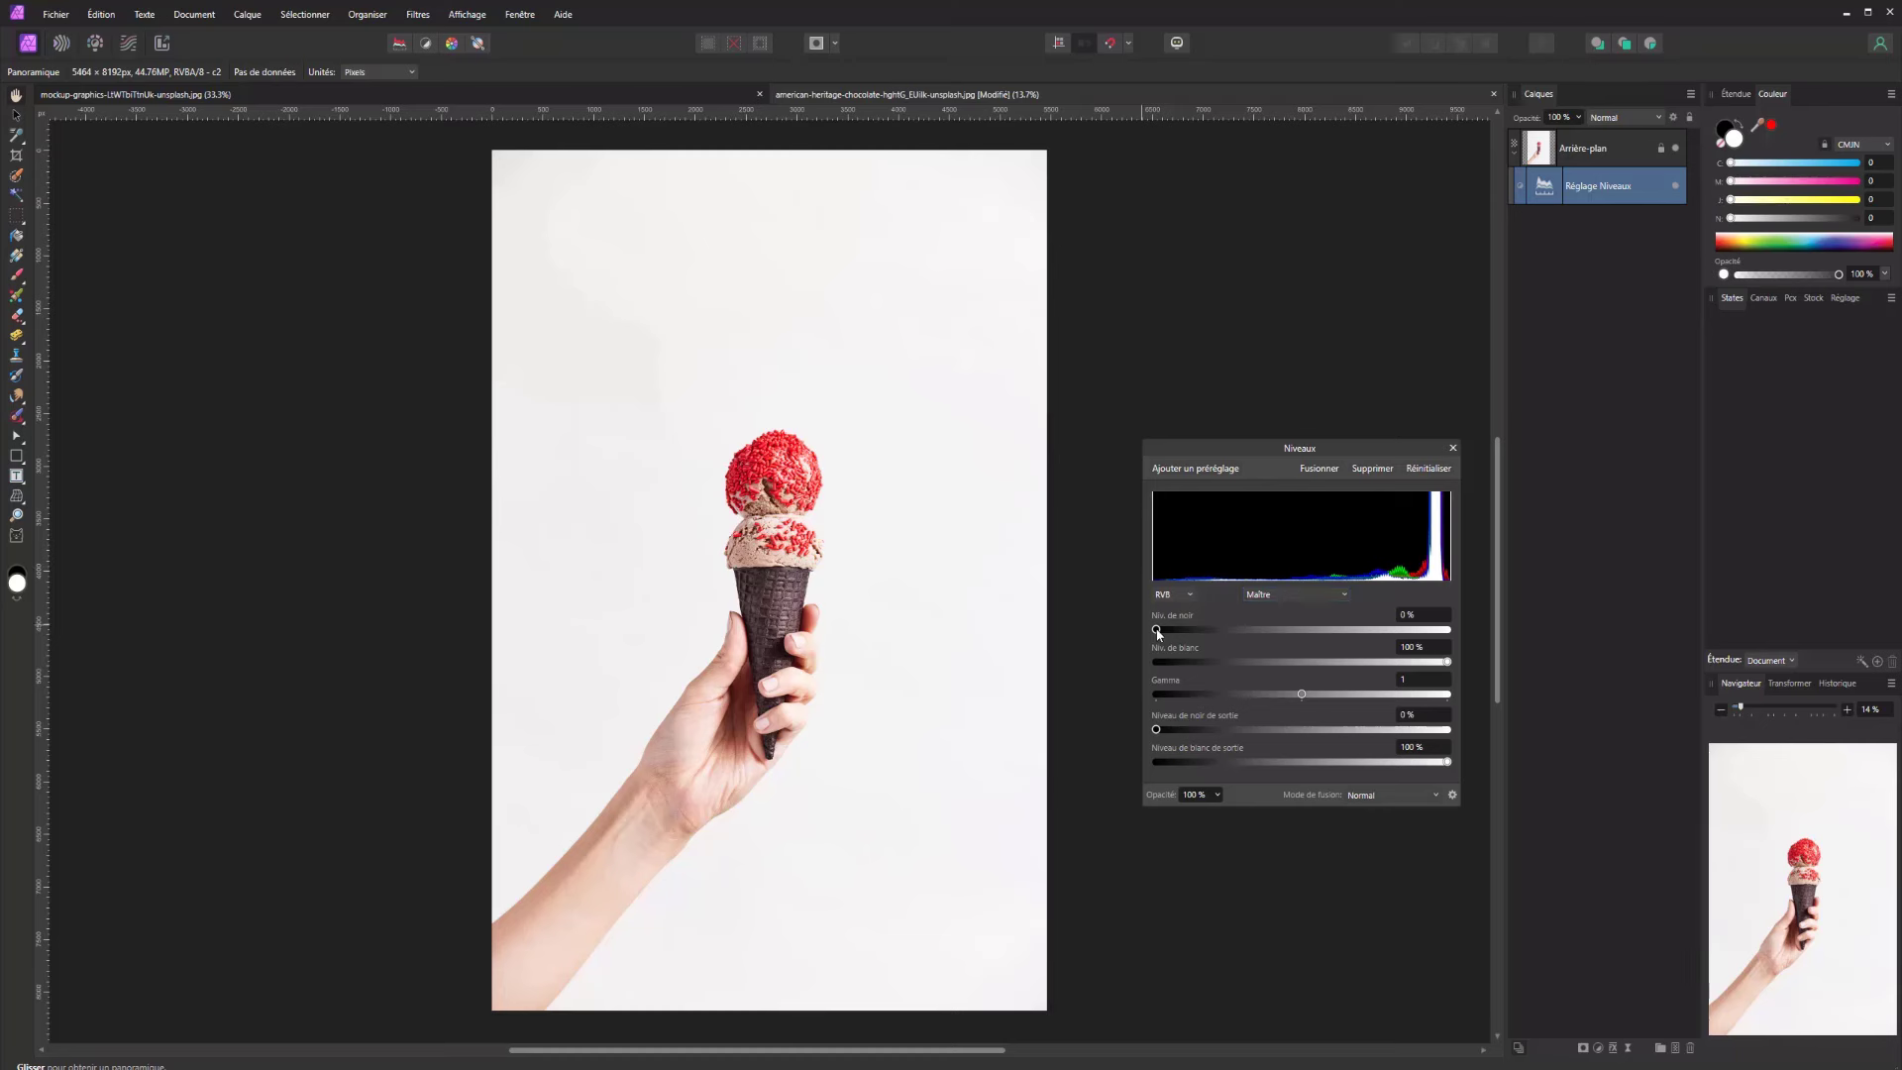
Try a black level of 8 % and a white level of 88 % in Niveaux, and restore them to 0 % and 100 %
left_click_drag(1156, 628, 1175, 635)
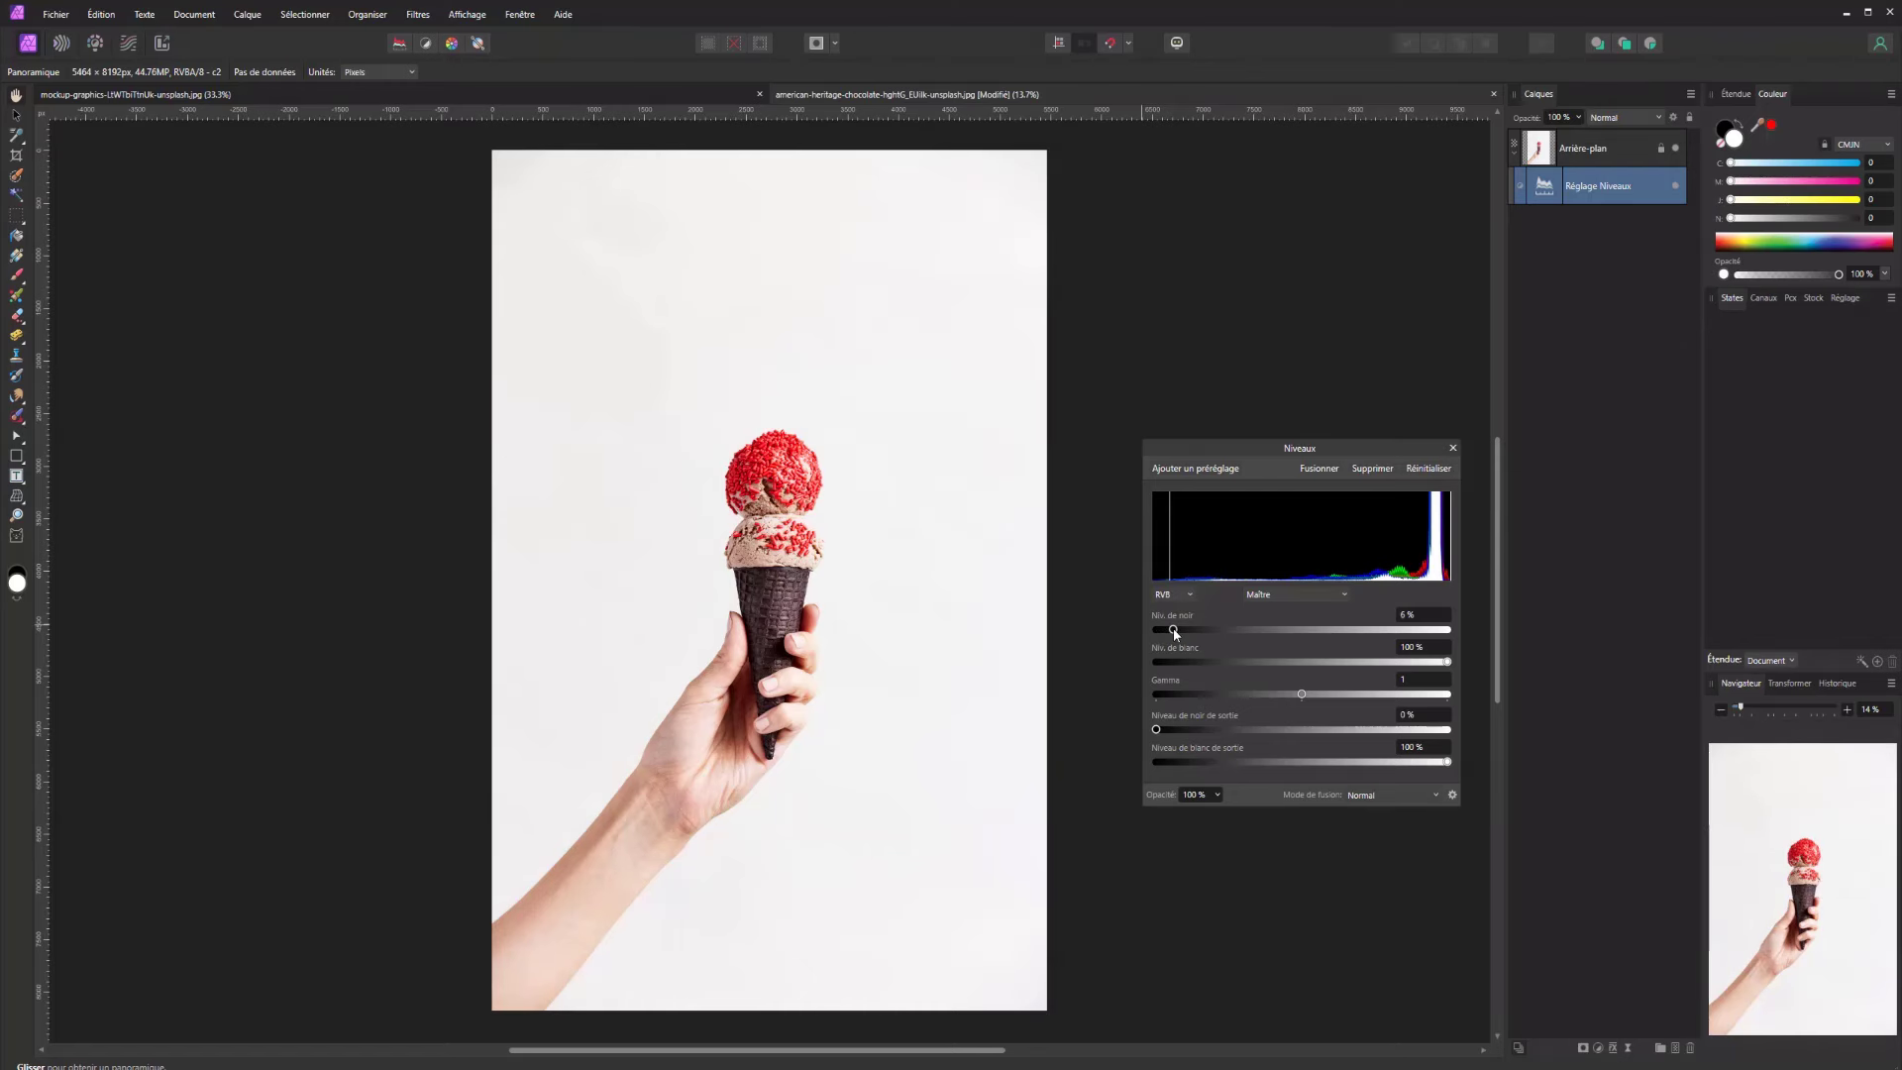
left_click_drag(1175, 634, 1178, 635)
mouse_move(1173, 627)
left_mouse_down()
mouse_move(1152, 627)
mouse_move(1178, 628)
left_mouse_up()
mouse_move(1448, 662)
left_mouse_down()
mouse_move(1400, 662)
mouse_move(1459, 644)
mouse_move(1424, 601)
left_mouse_up()
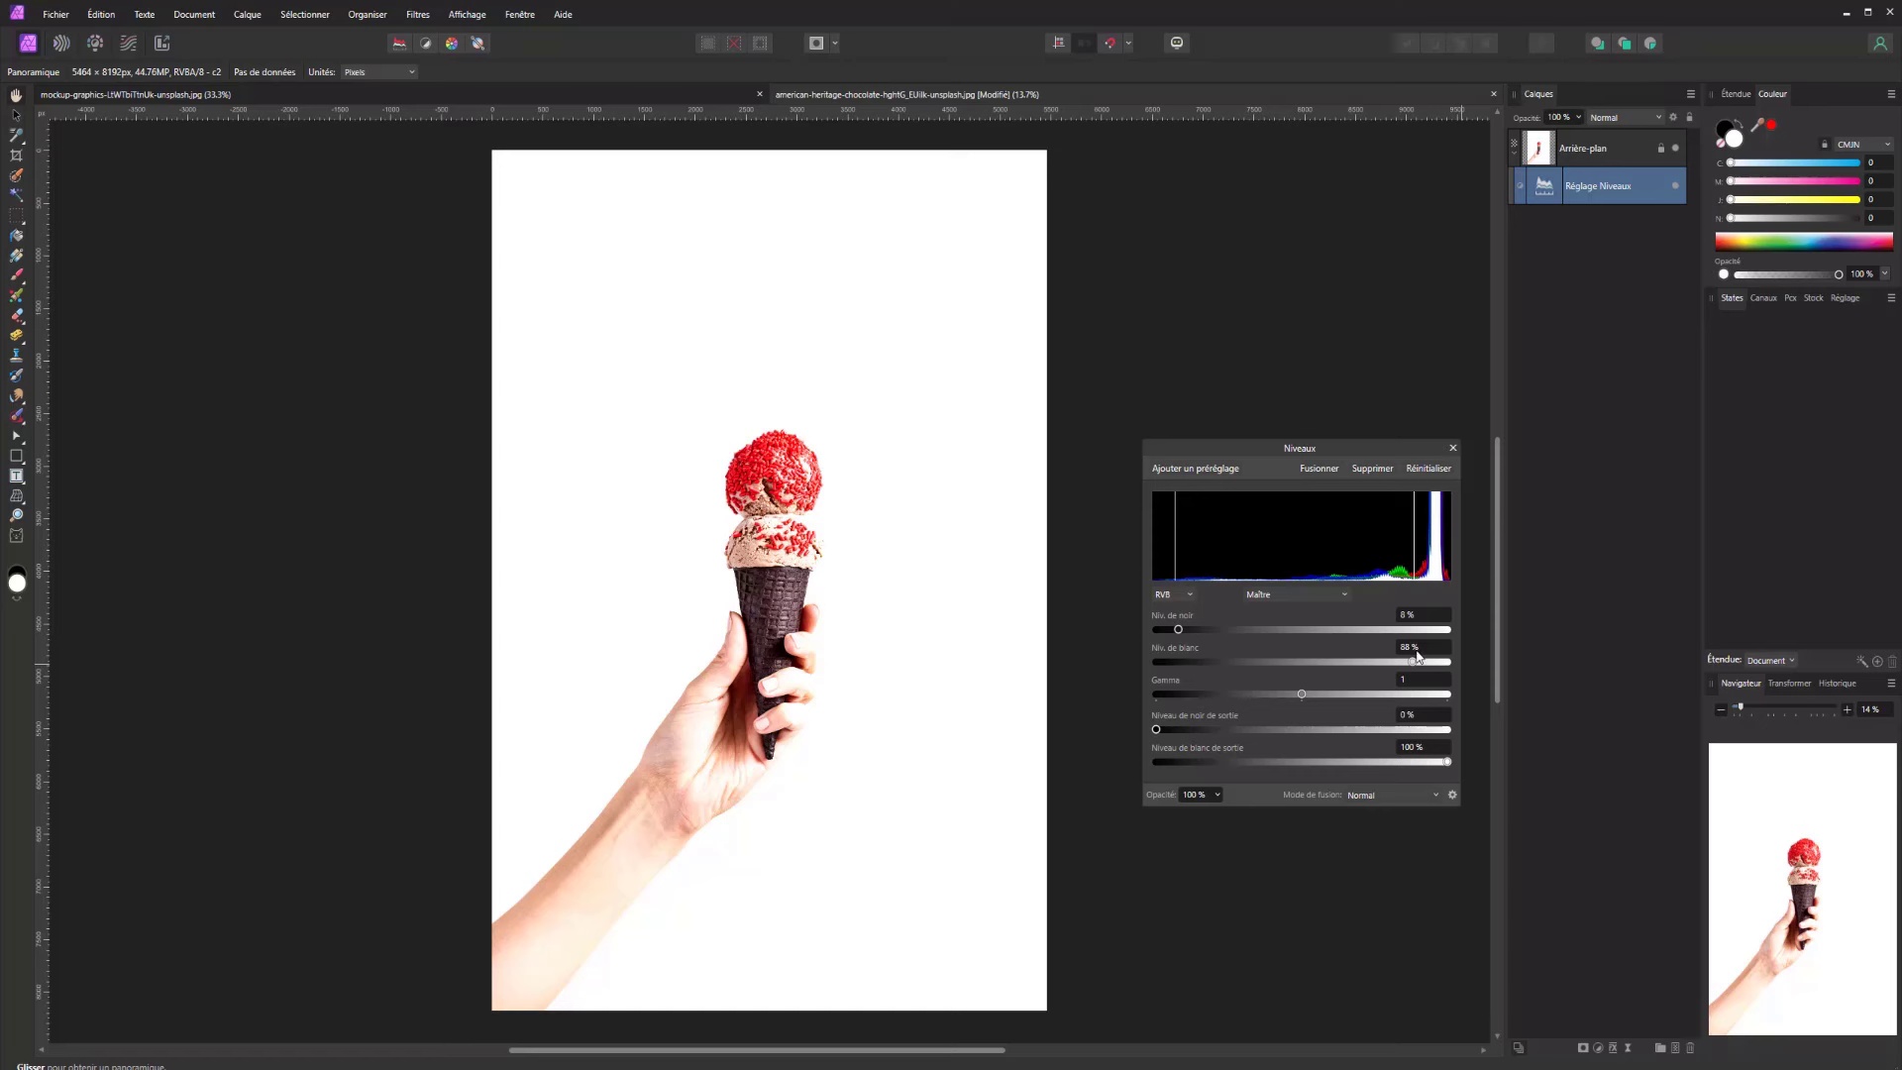
mouse_move(1413, 662)
left_mouse_down()
mouse_move(1387, 663)
mouse_move(1454, 640)
left_mouse_up()
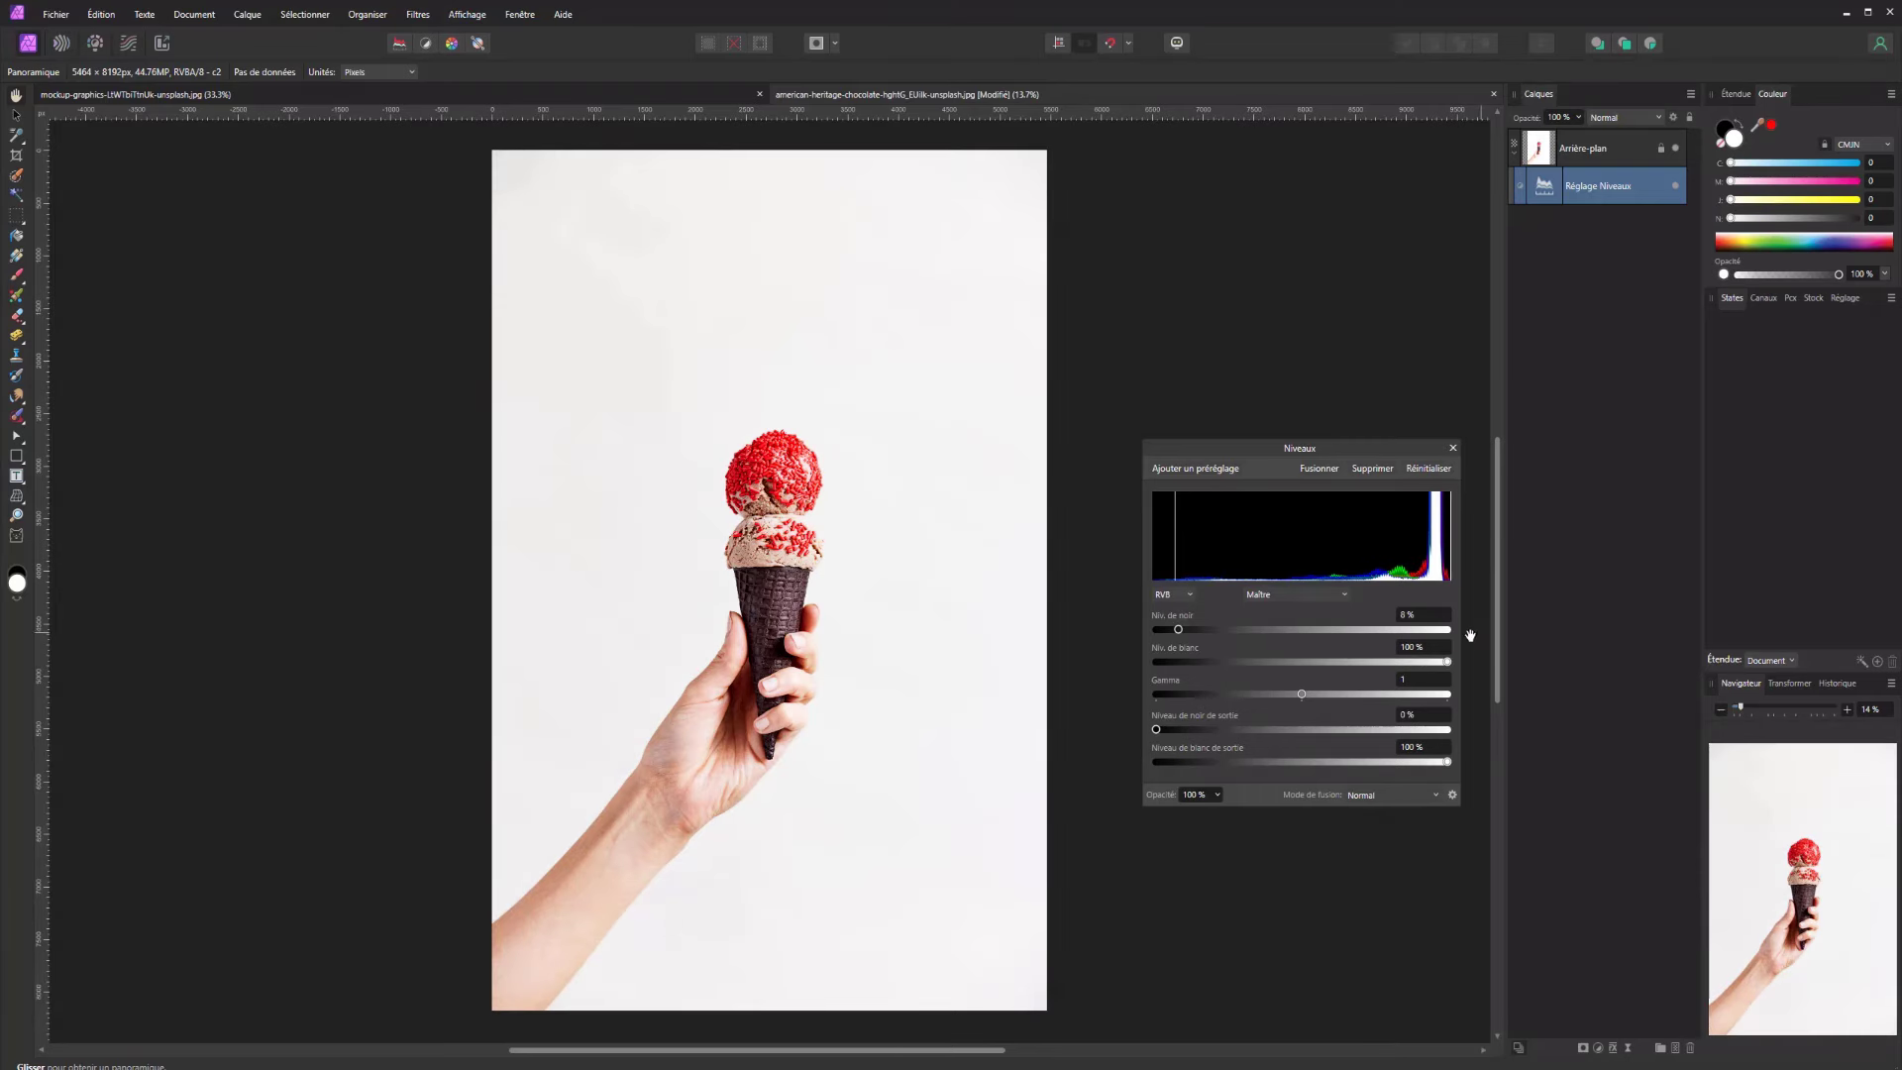
left_click_drag(1178, 629, 1156, 630)
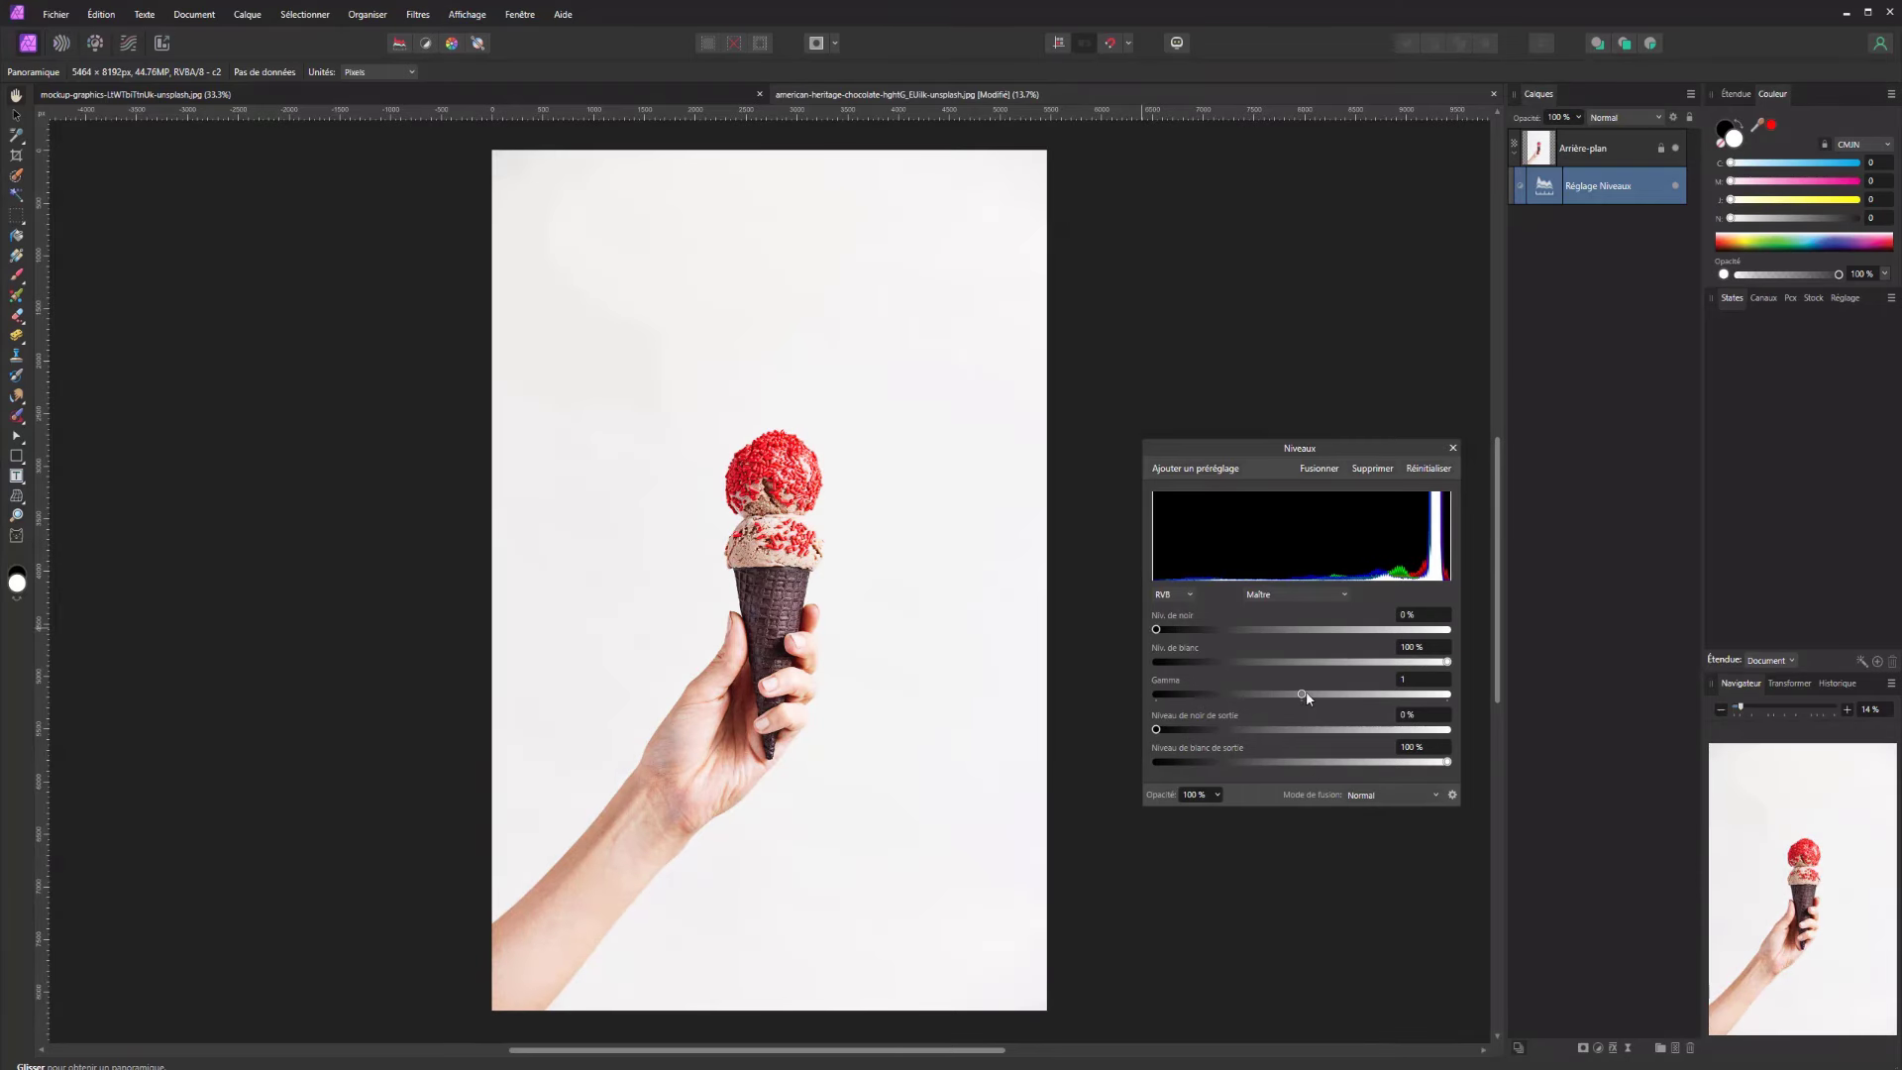
Try a Niveaux gamma of about 0.8 and shifted output black and white levels, restoring gamma 1, 0 % and 100 %
mouse_move(1307, 699)
left_mouse_down()
mouse_move(1248, 681)
mouse_move(1347, 666)
mouse_move(1272, 684)
left_mouse_up()
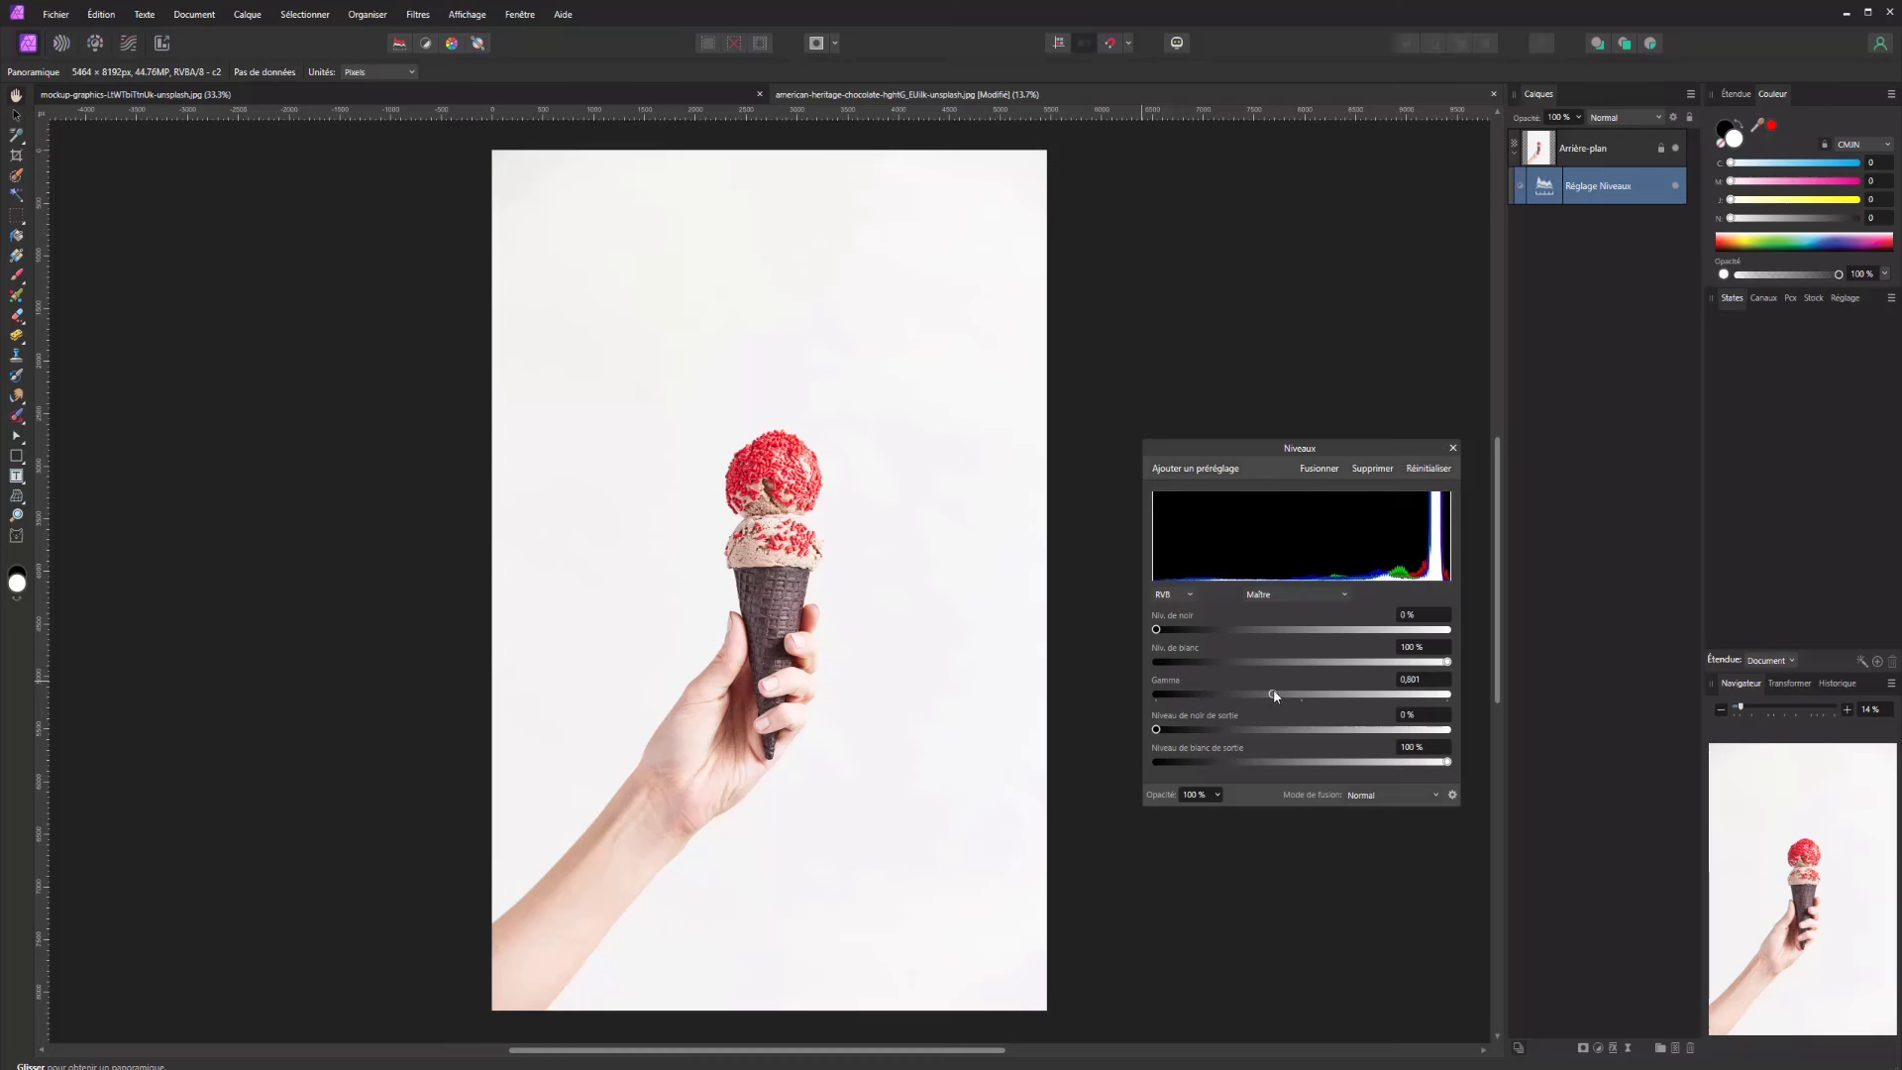
left_click_drag(1276, 696, 1304, 665)
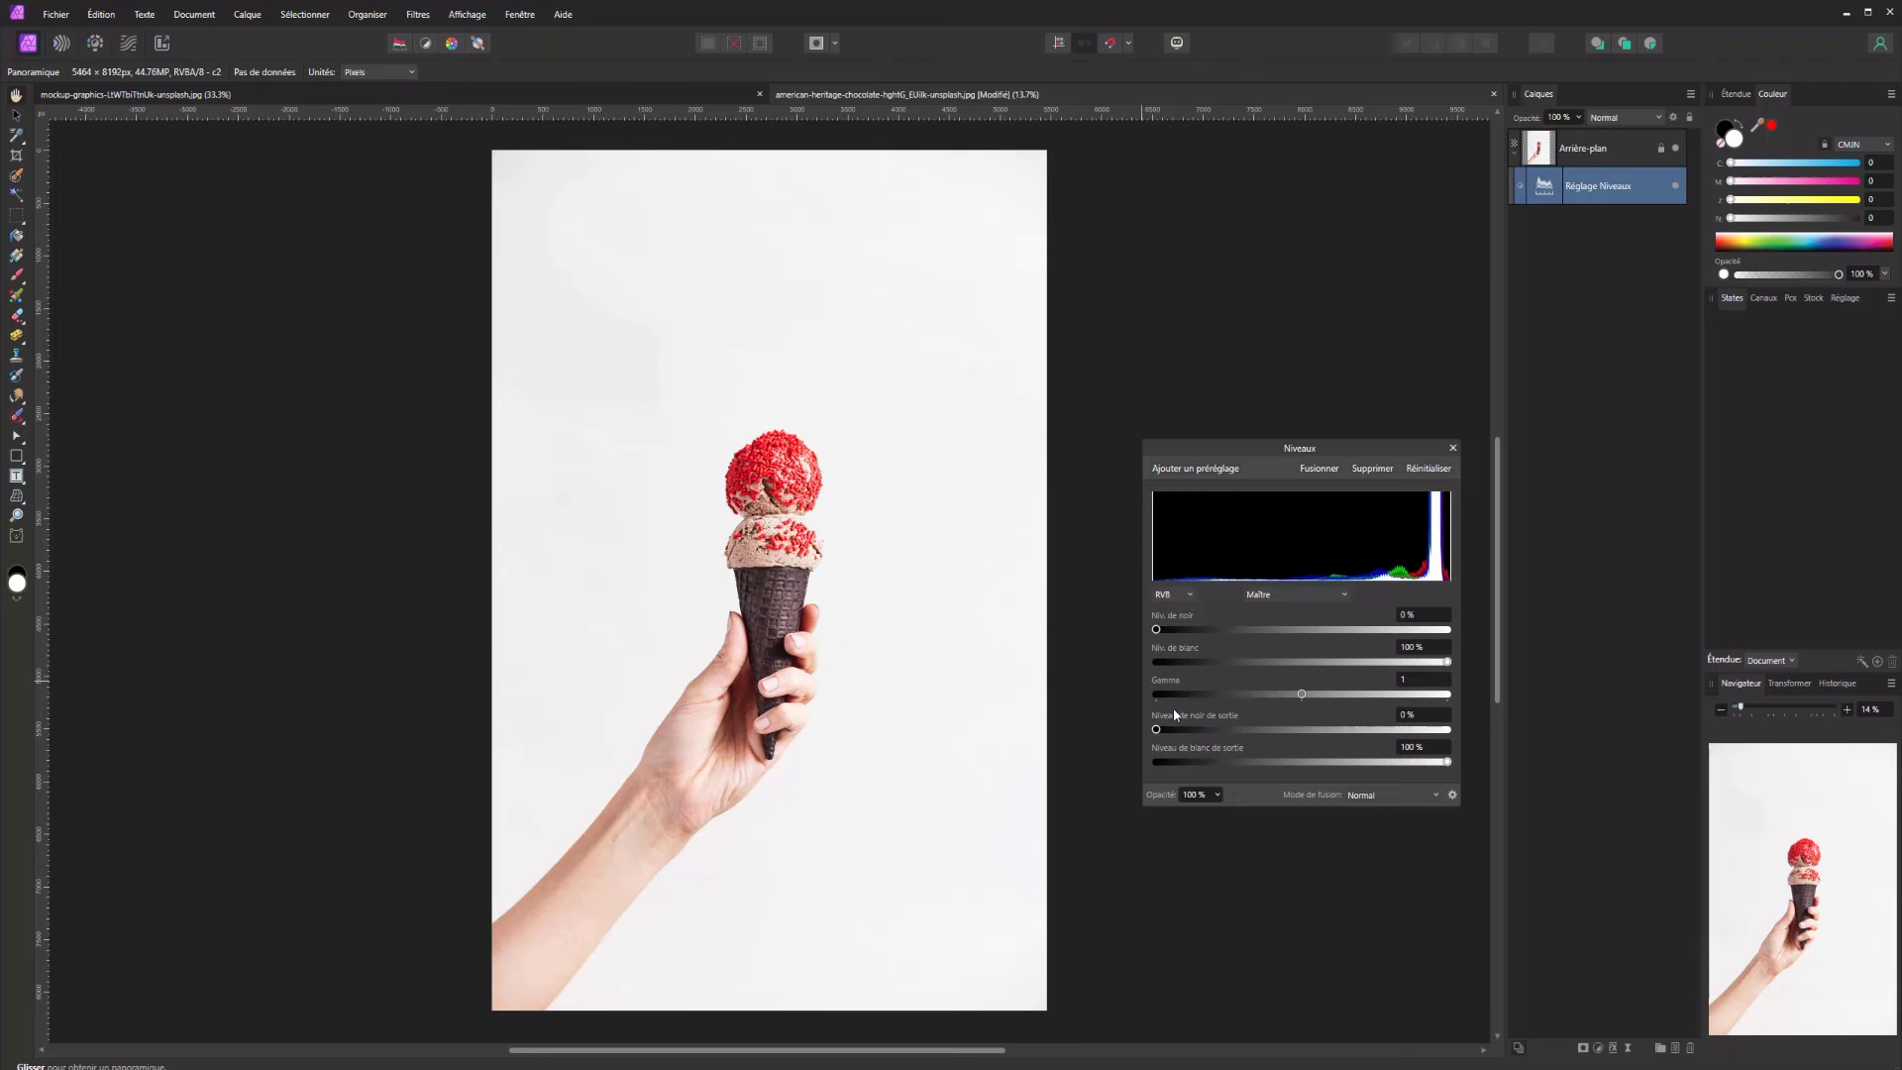
mouse_move(1157, 723)
left_mouse_down()
mouse_move(1192, 719)
mouse_move(1134, 711)
mouse_move(1315, 711)
mouse_move(1134, 698)
left_mouse_up()
mouse_move(1448, 762)
left_mouse_down()
mouse_move(1388, 755)
mouse_move(1461, 741)
left_mouse_up()
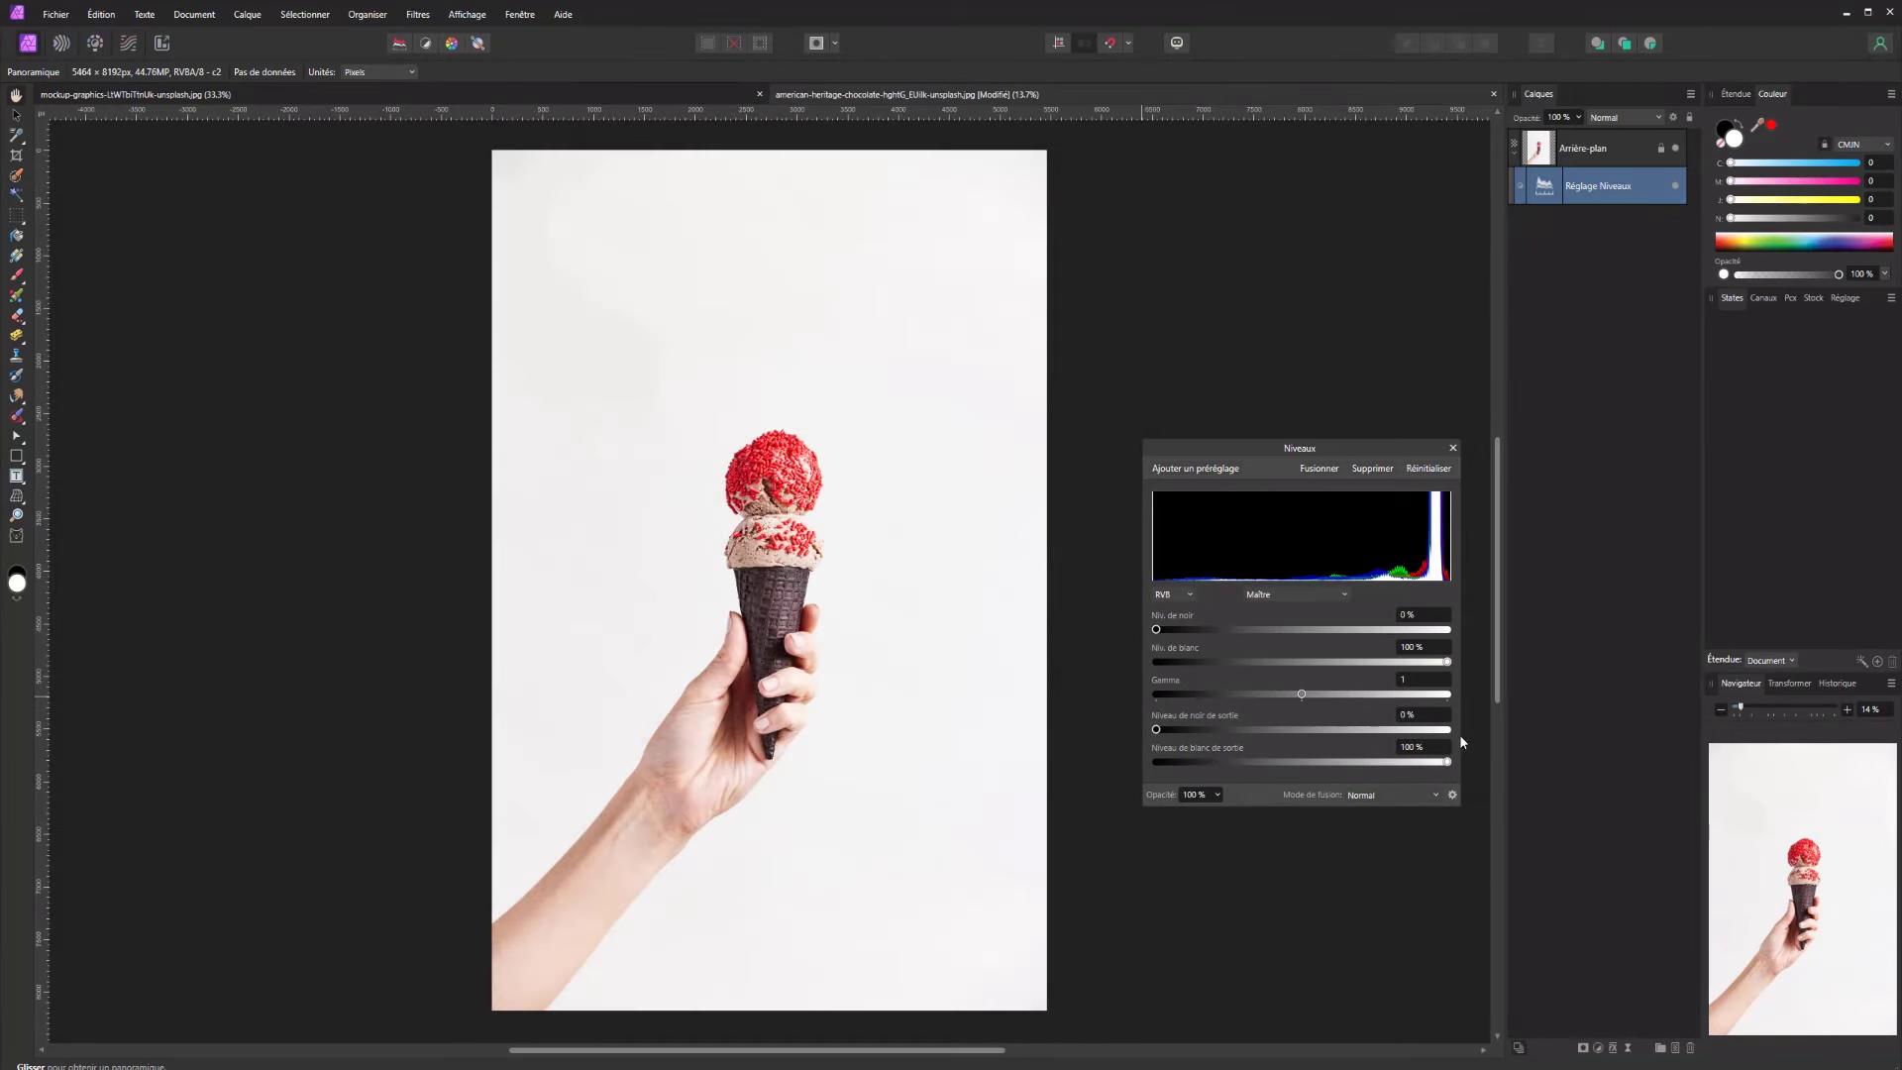
Review the blend modes of the Niveaux adjustment, keep Normal, and open its Options de fusion clear of the photo
left_click(1377, 794)
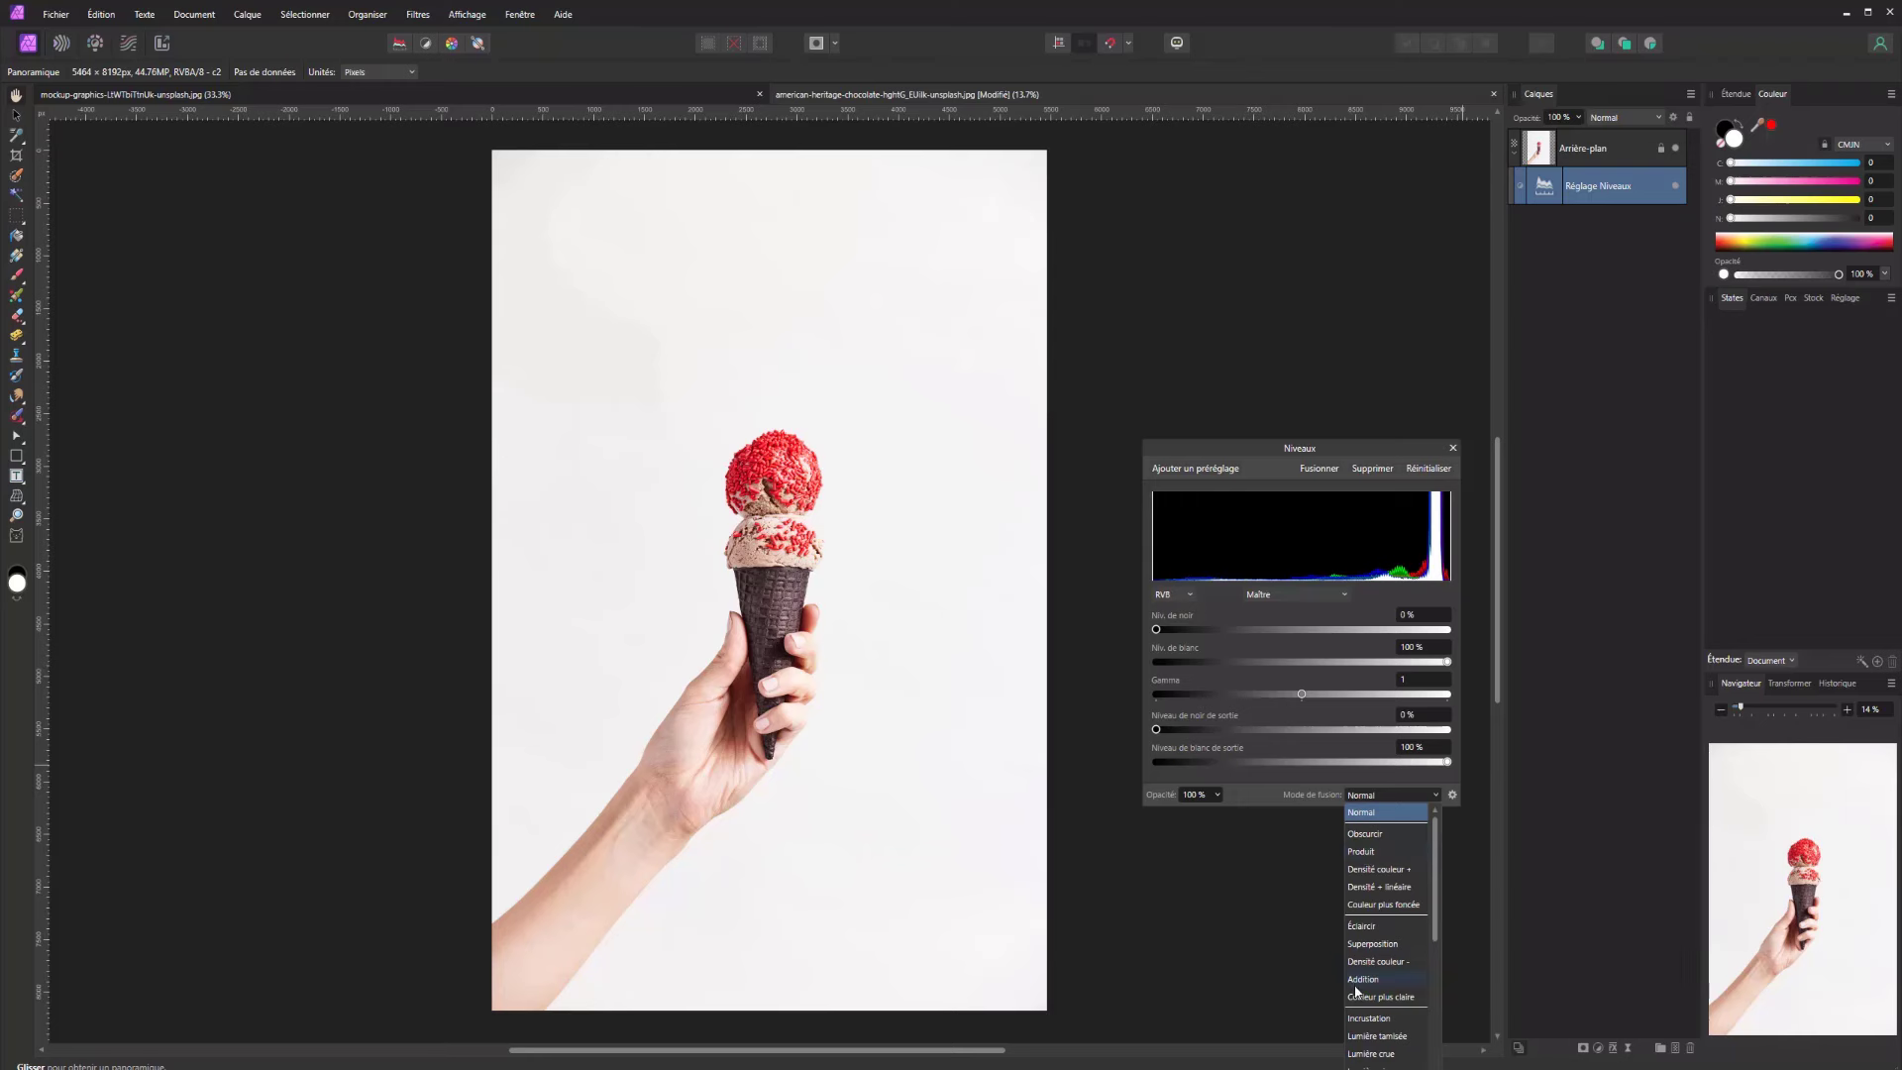
left_click(1374, 812)
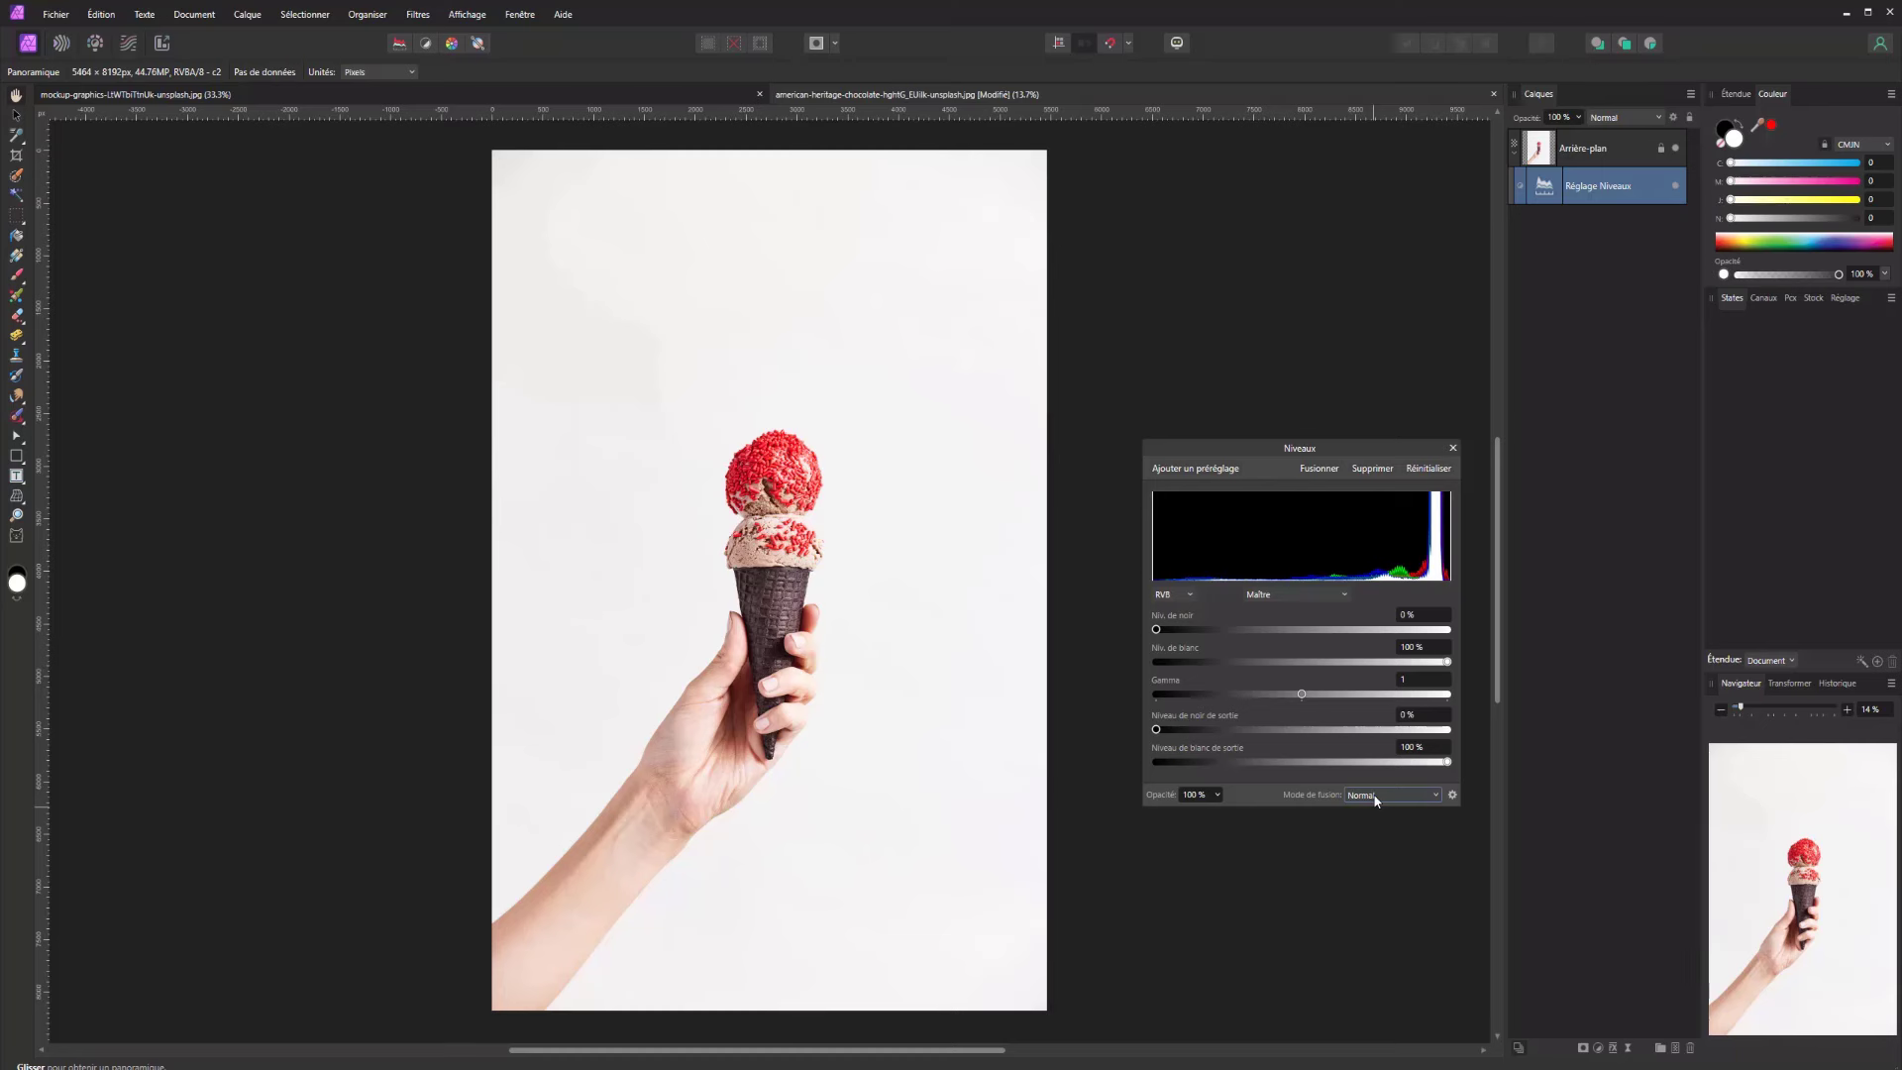
left_click(1450, 795)
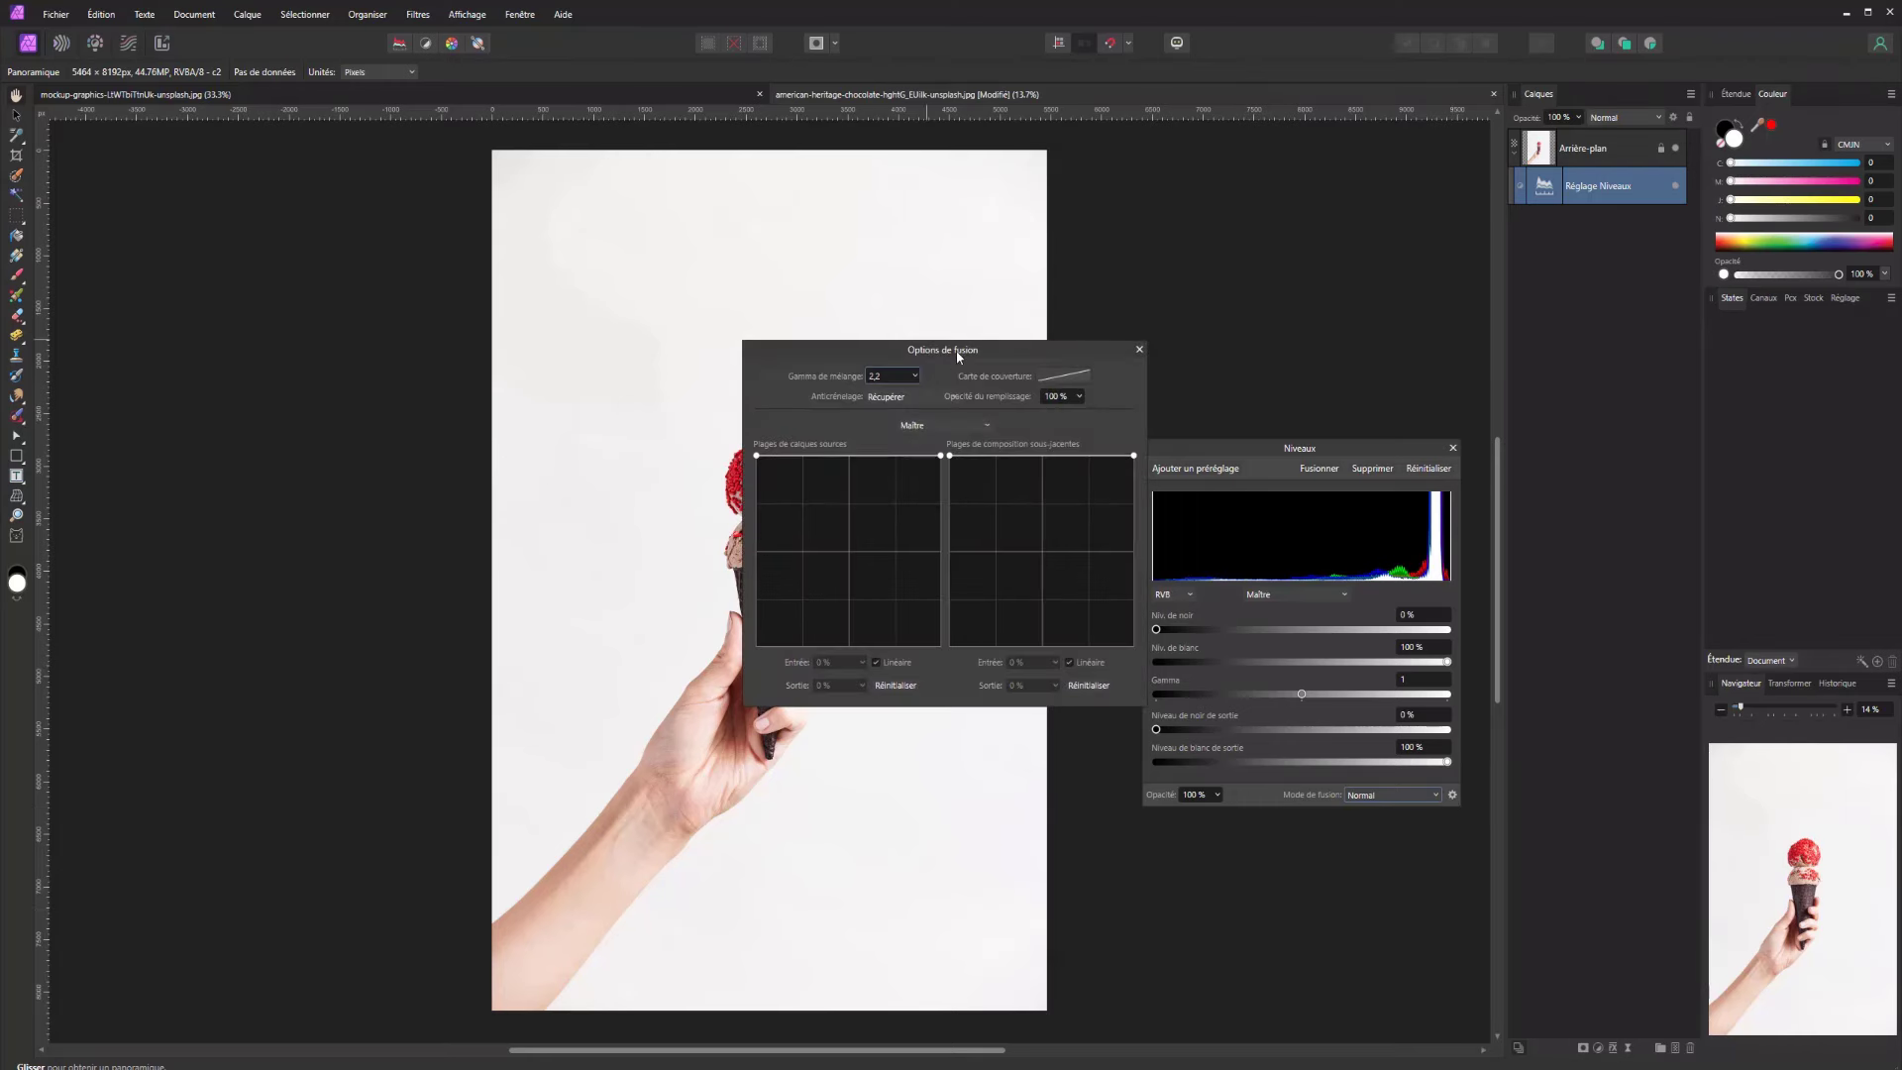
left_click_drag(952, 356, 329, 193)
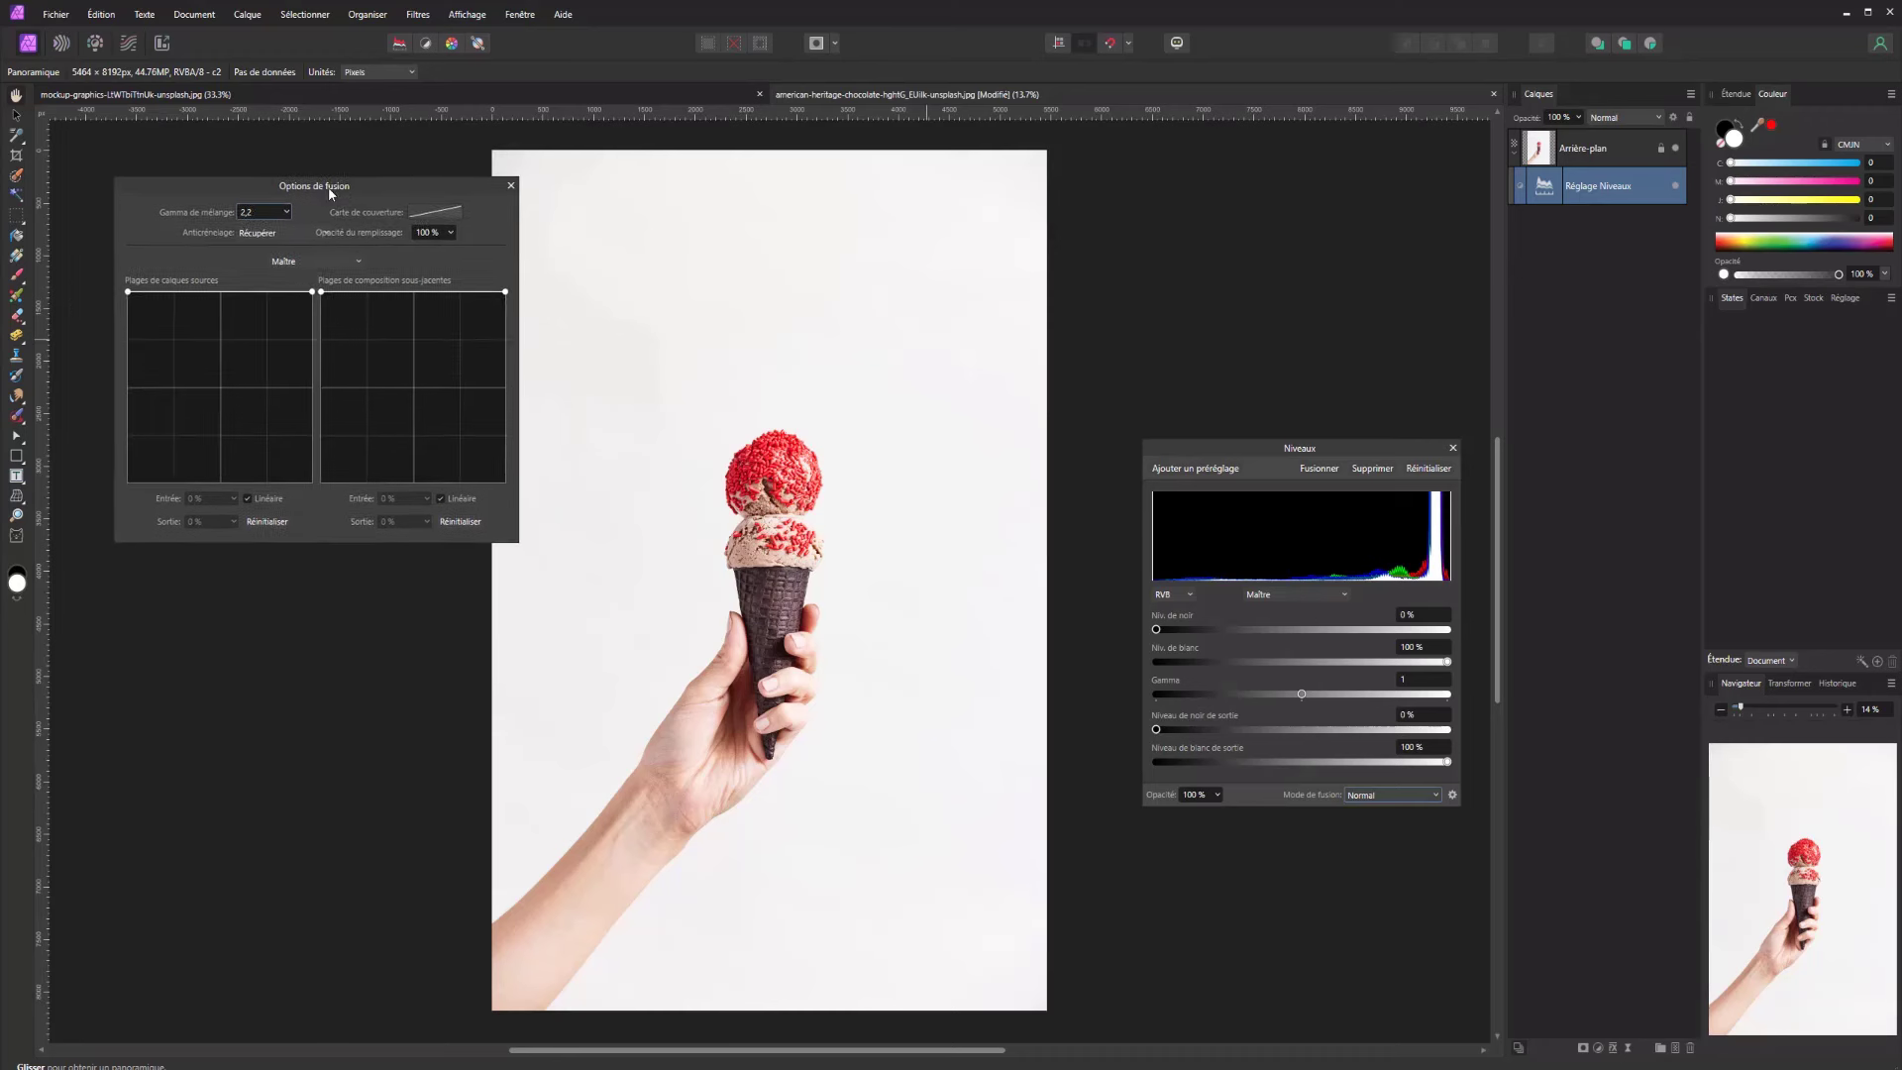
Try reshaping the source and underlying layer range curves in the Niveaux blend options, and close both dialogs
left_click(134, 295)
left_click_drag(137, 297, 229, 485)
left_click_drag(189, 337, 181, 418)
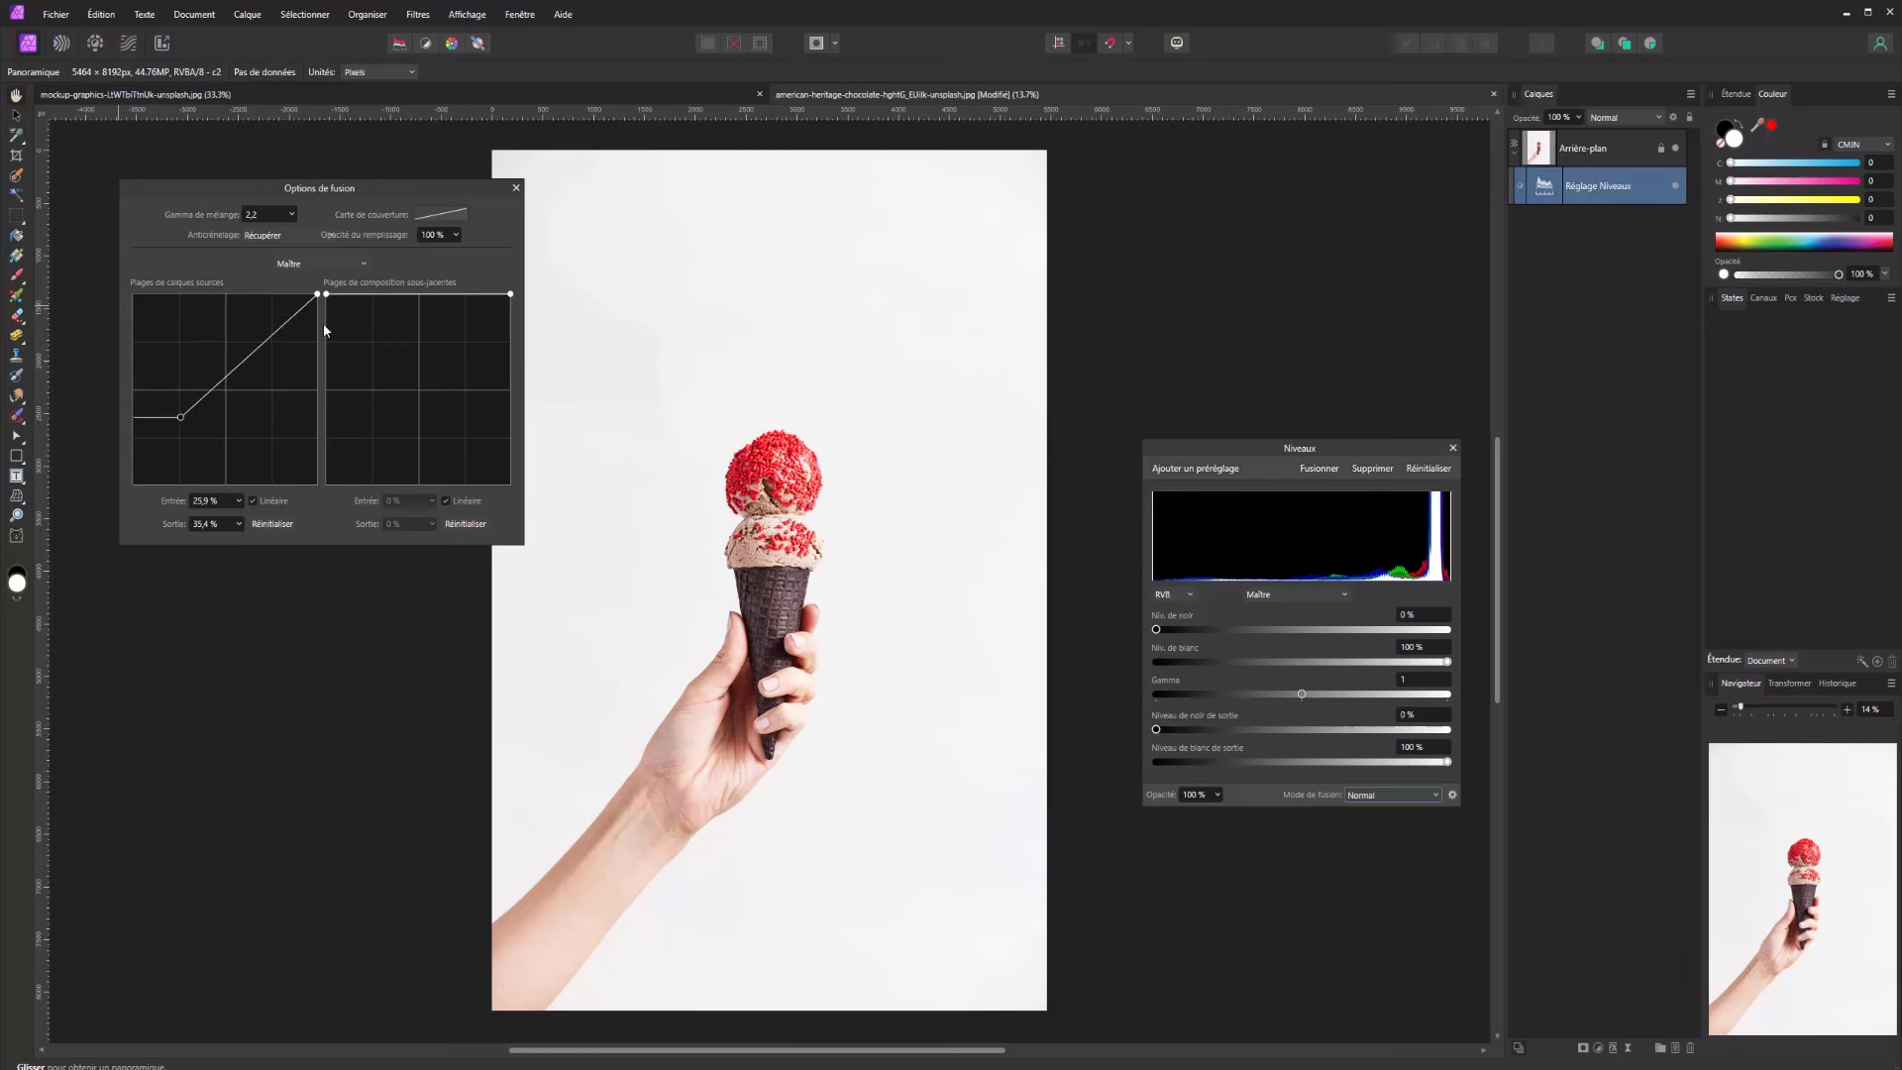
left_click_drag(319, 299, 262, 388)
left_click(515, 189)
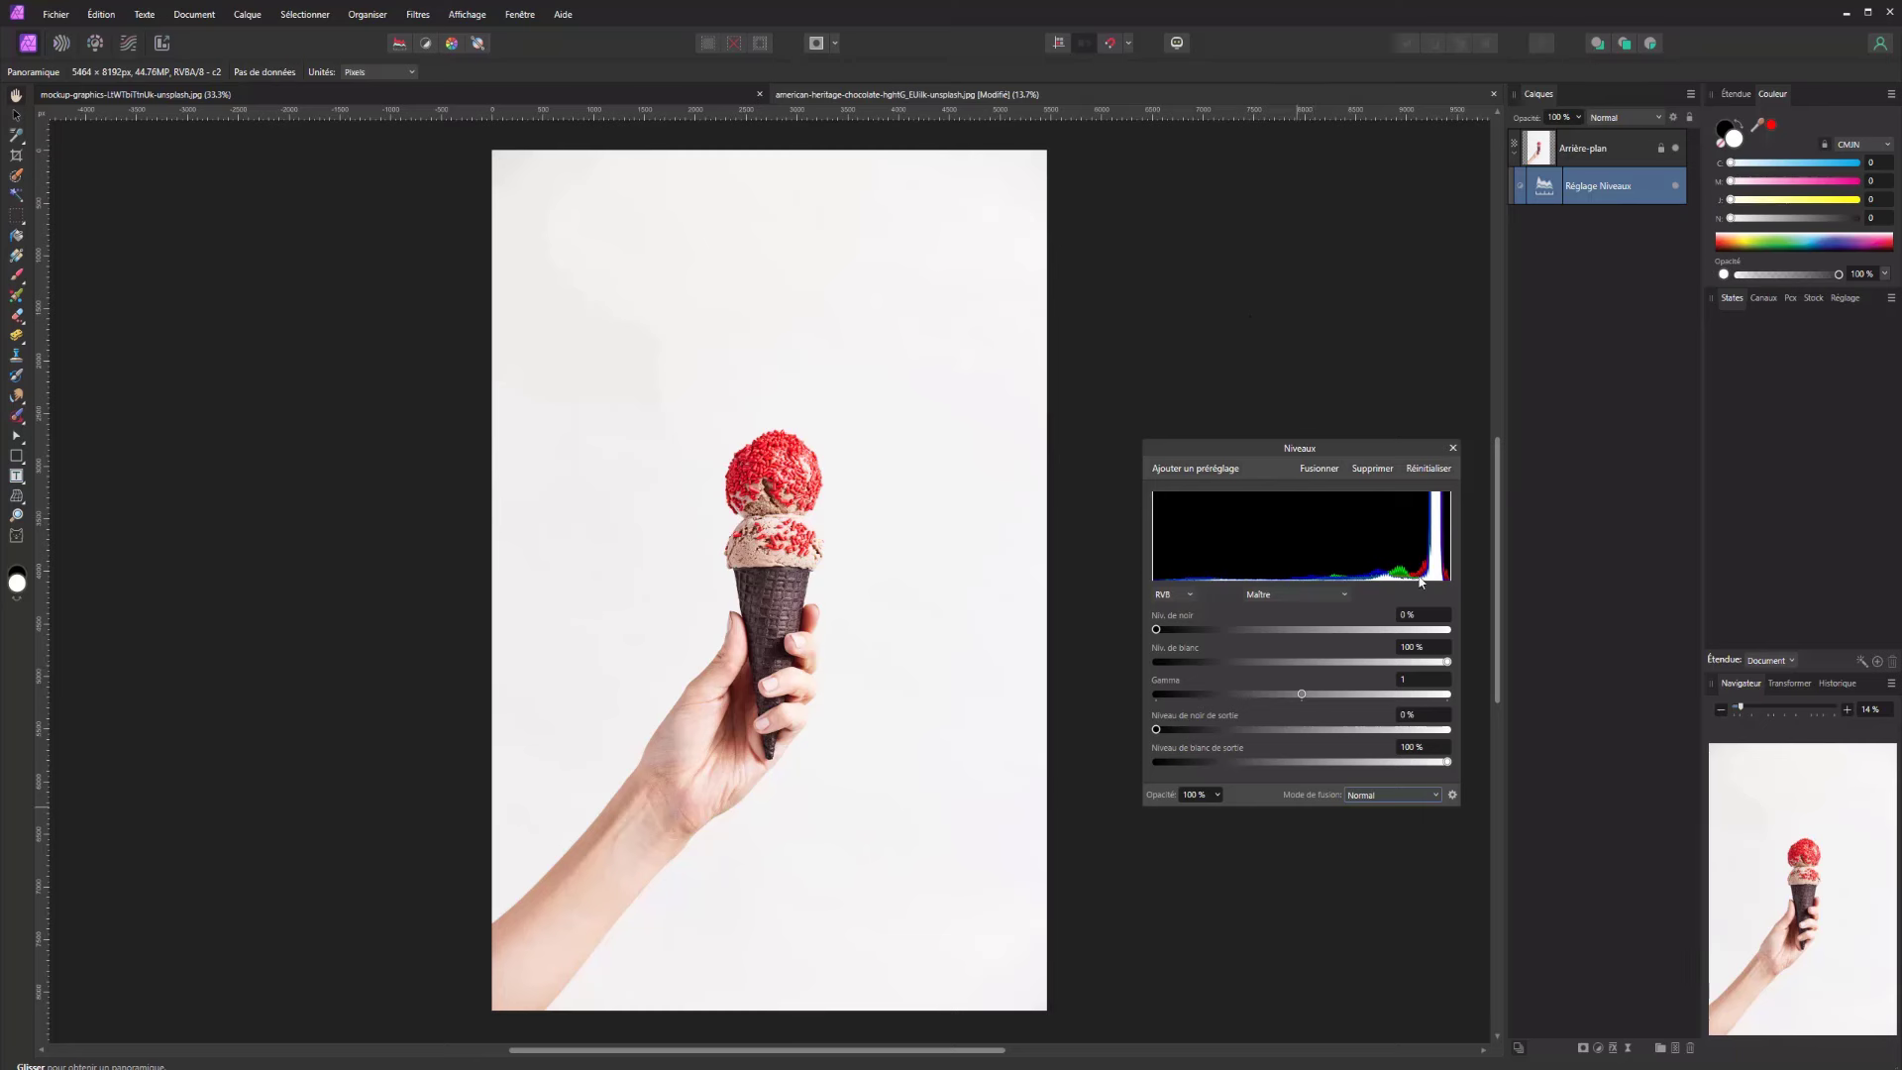
left_click(1453, 449)
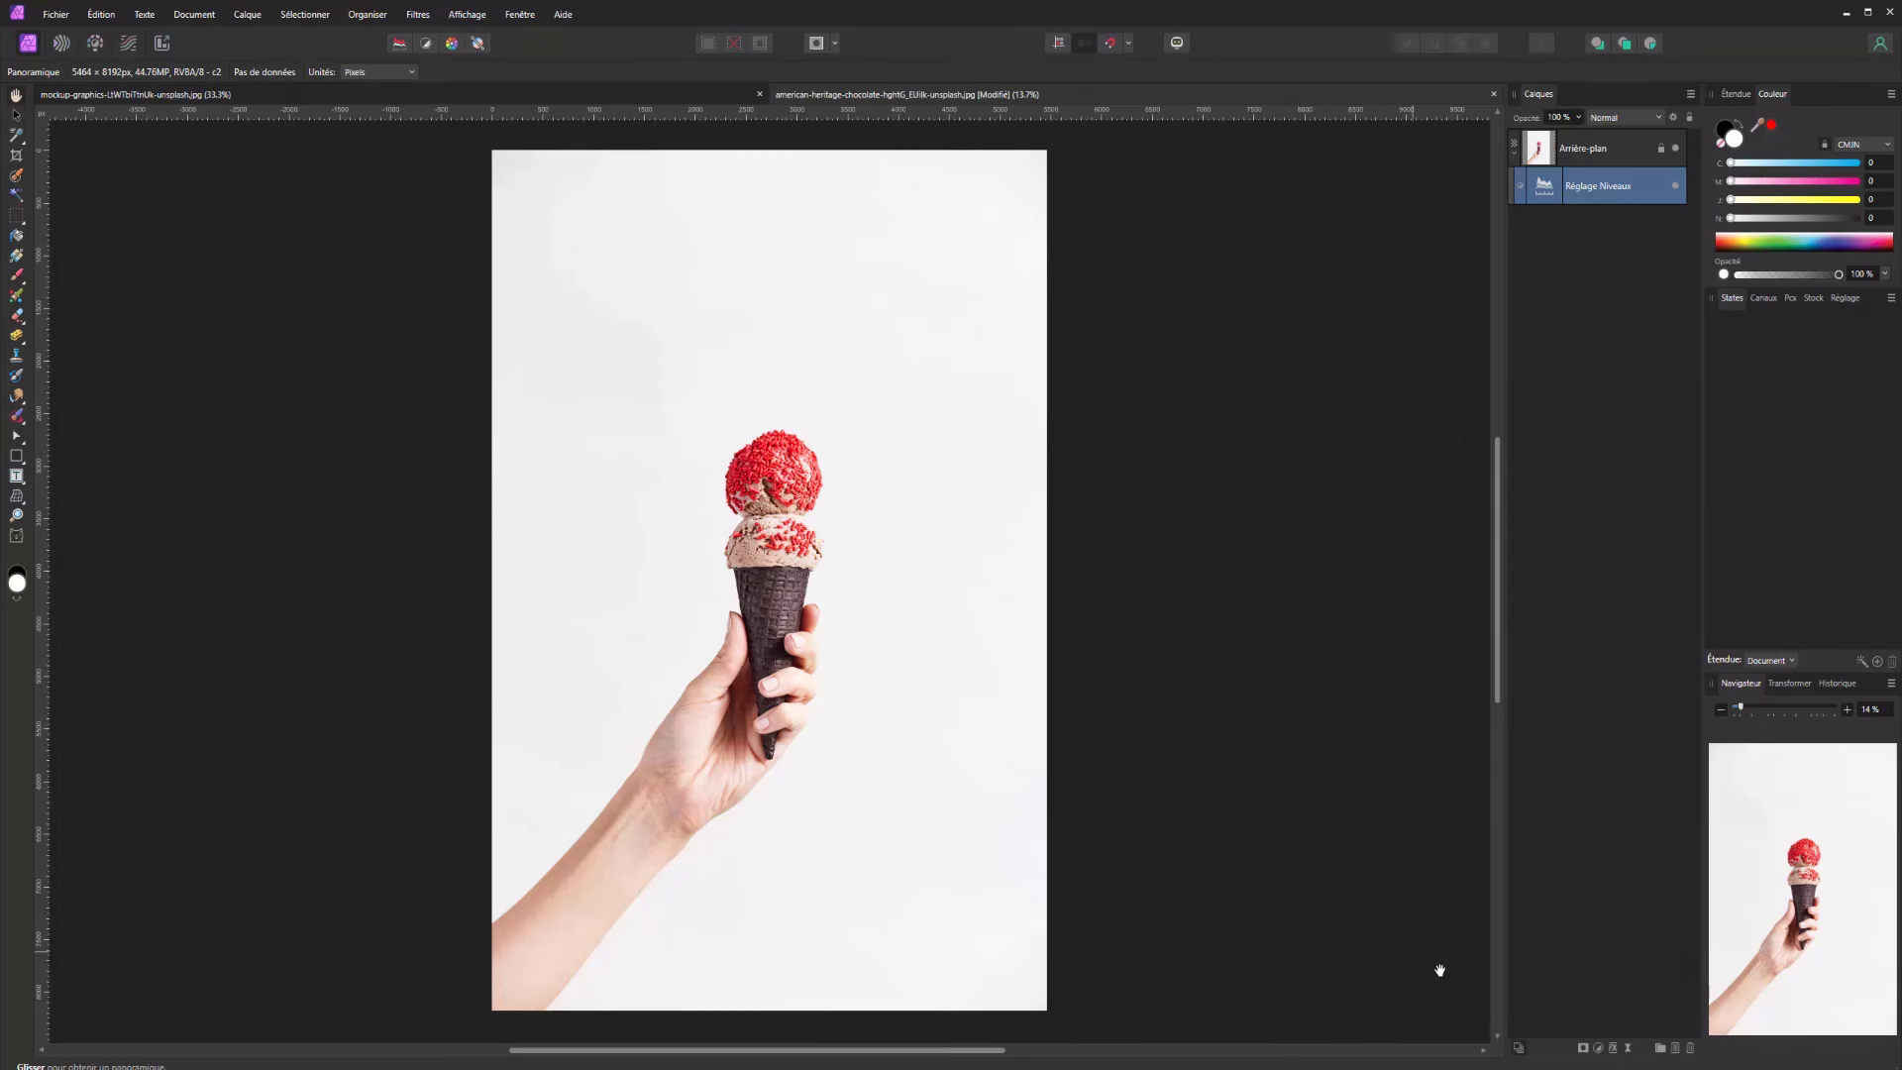
Add a Balance des blancs adjustment to the photo and set its Teinte to -5 %
left_click(1598, 1048)
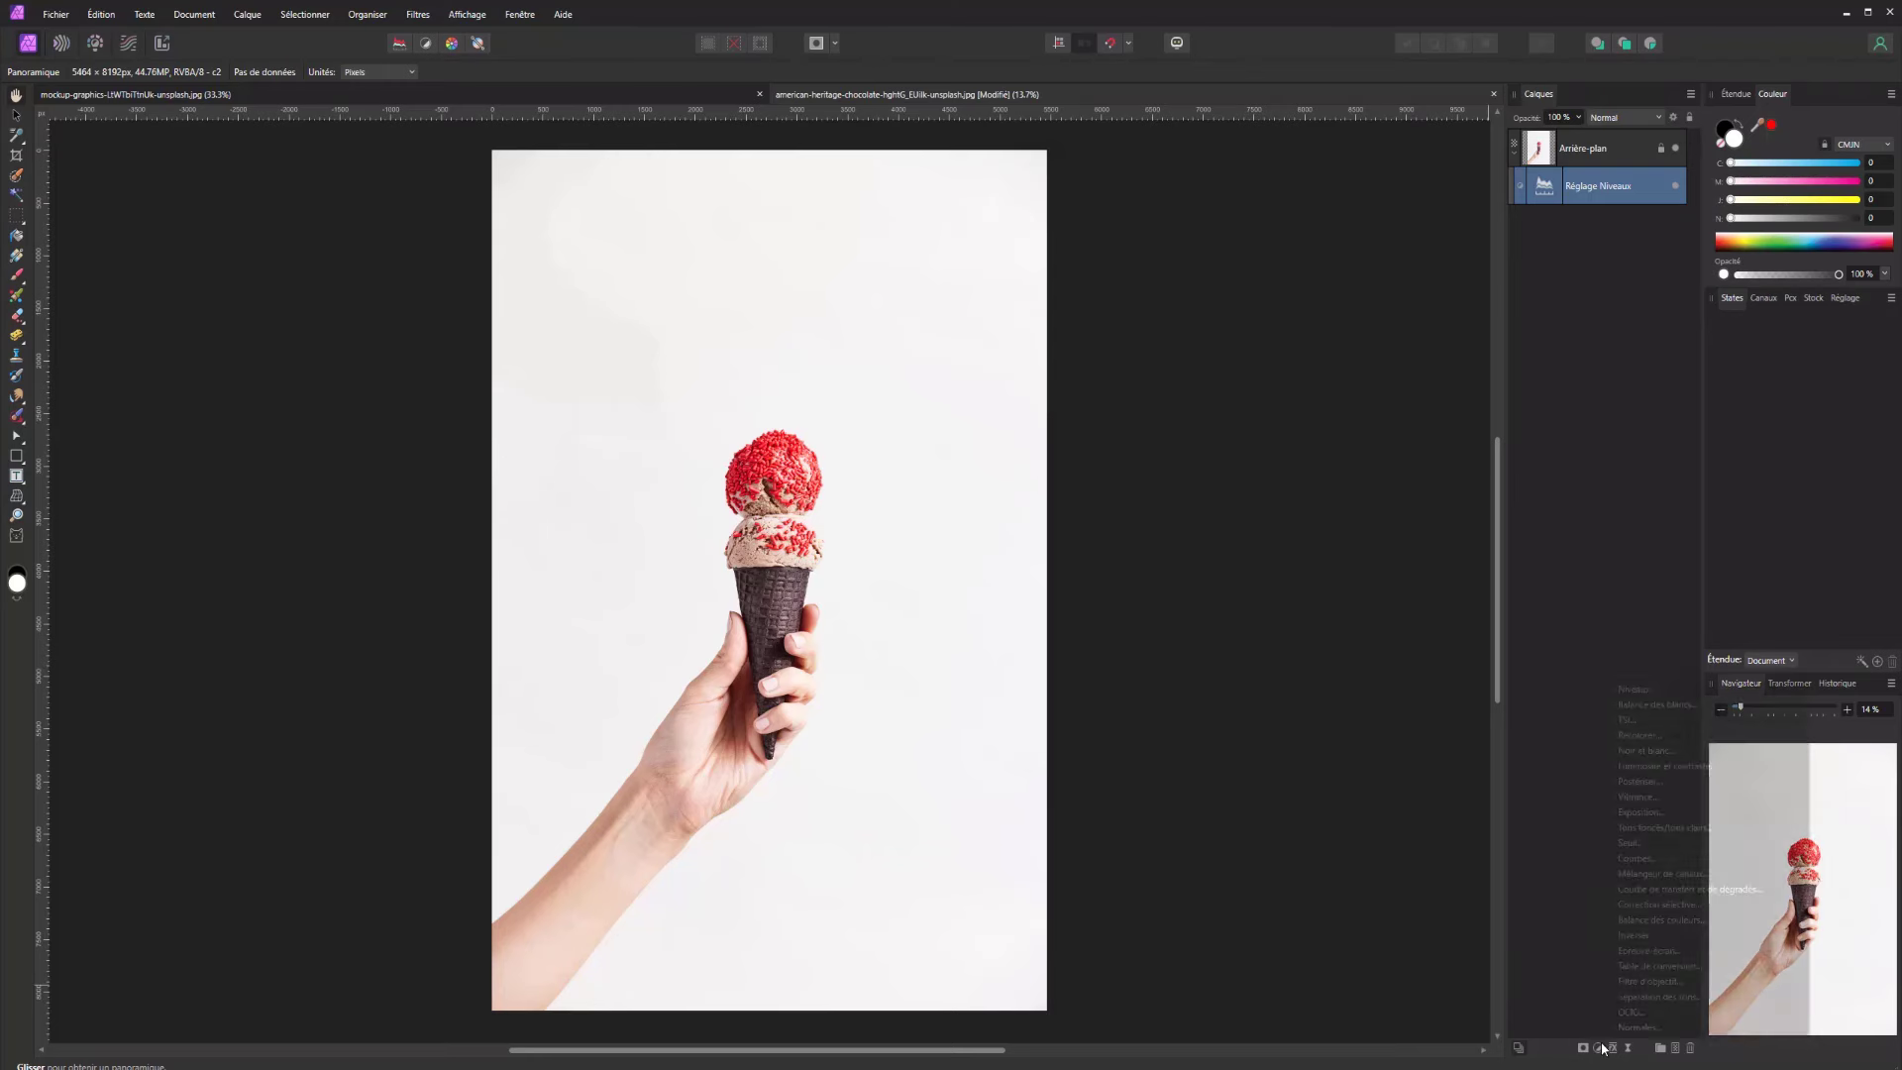
left_click(1659, 705)
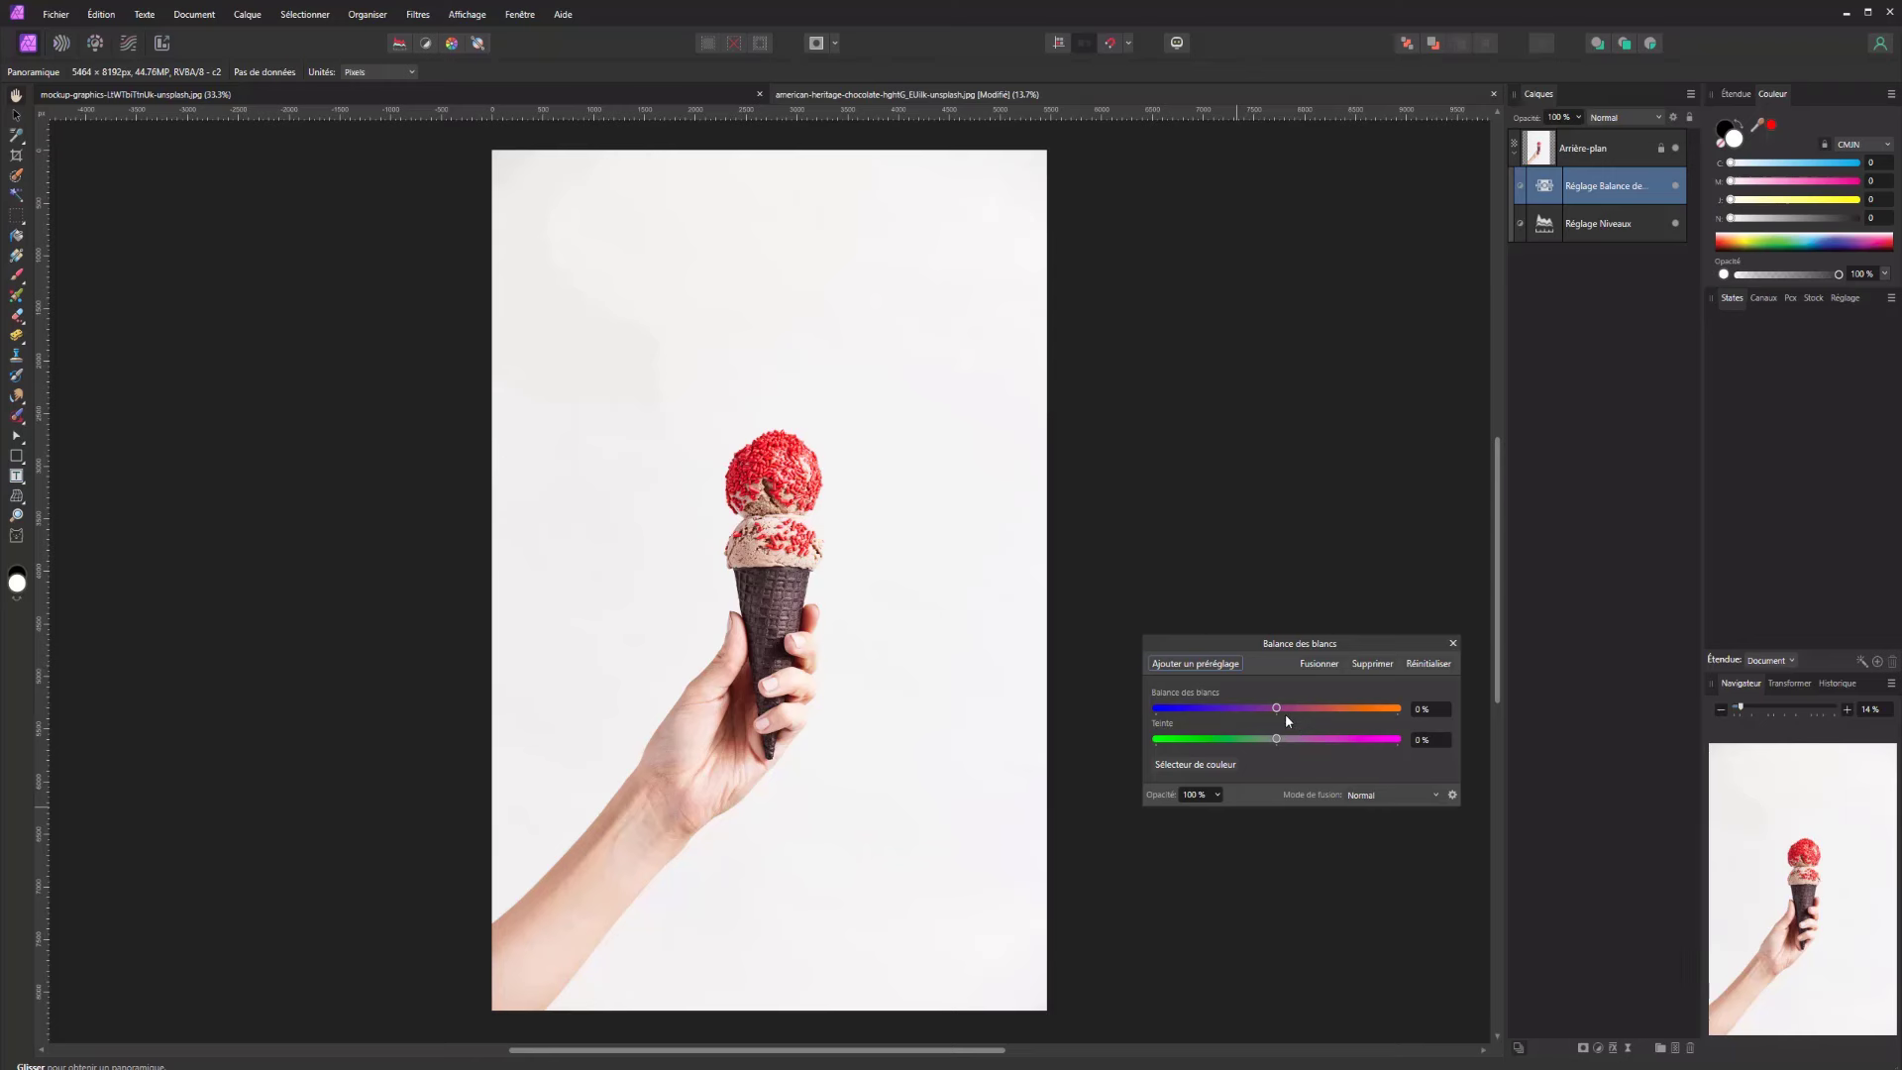
mouse_move(1274, 704)
left_mouse_down()
mouse_move(1243, 710)
mouse_move(1328, 709)
mouse_move(1265, 705)
mouse_move(1284, 714)
left_mouse_up()
mouse_move(1274, 740)
left_mouse_down()
mouse_move(1310, 742)
mouse_move(1230, 739)
mouse_move(1310, 710)
mouse_move(1233, 709)
mouse_move(1263, 744)
mouse_move(1276, 710)
left_mouse_up()
Sample a white point from the red scoop, resample it from the pale background, and close the Balance des blancs settings
left_click(1236, 761)
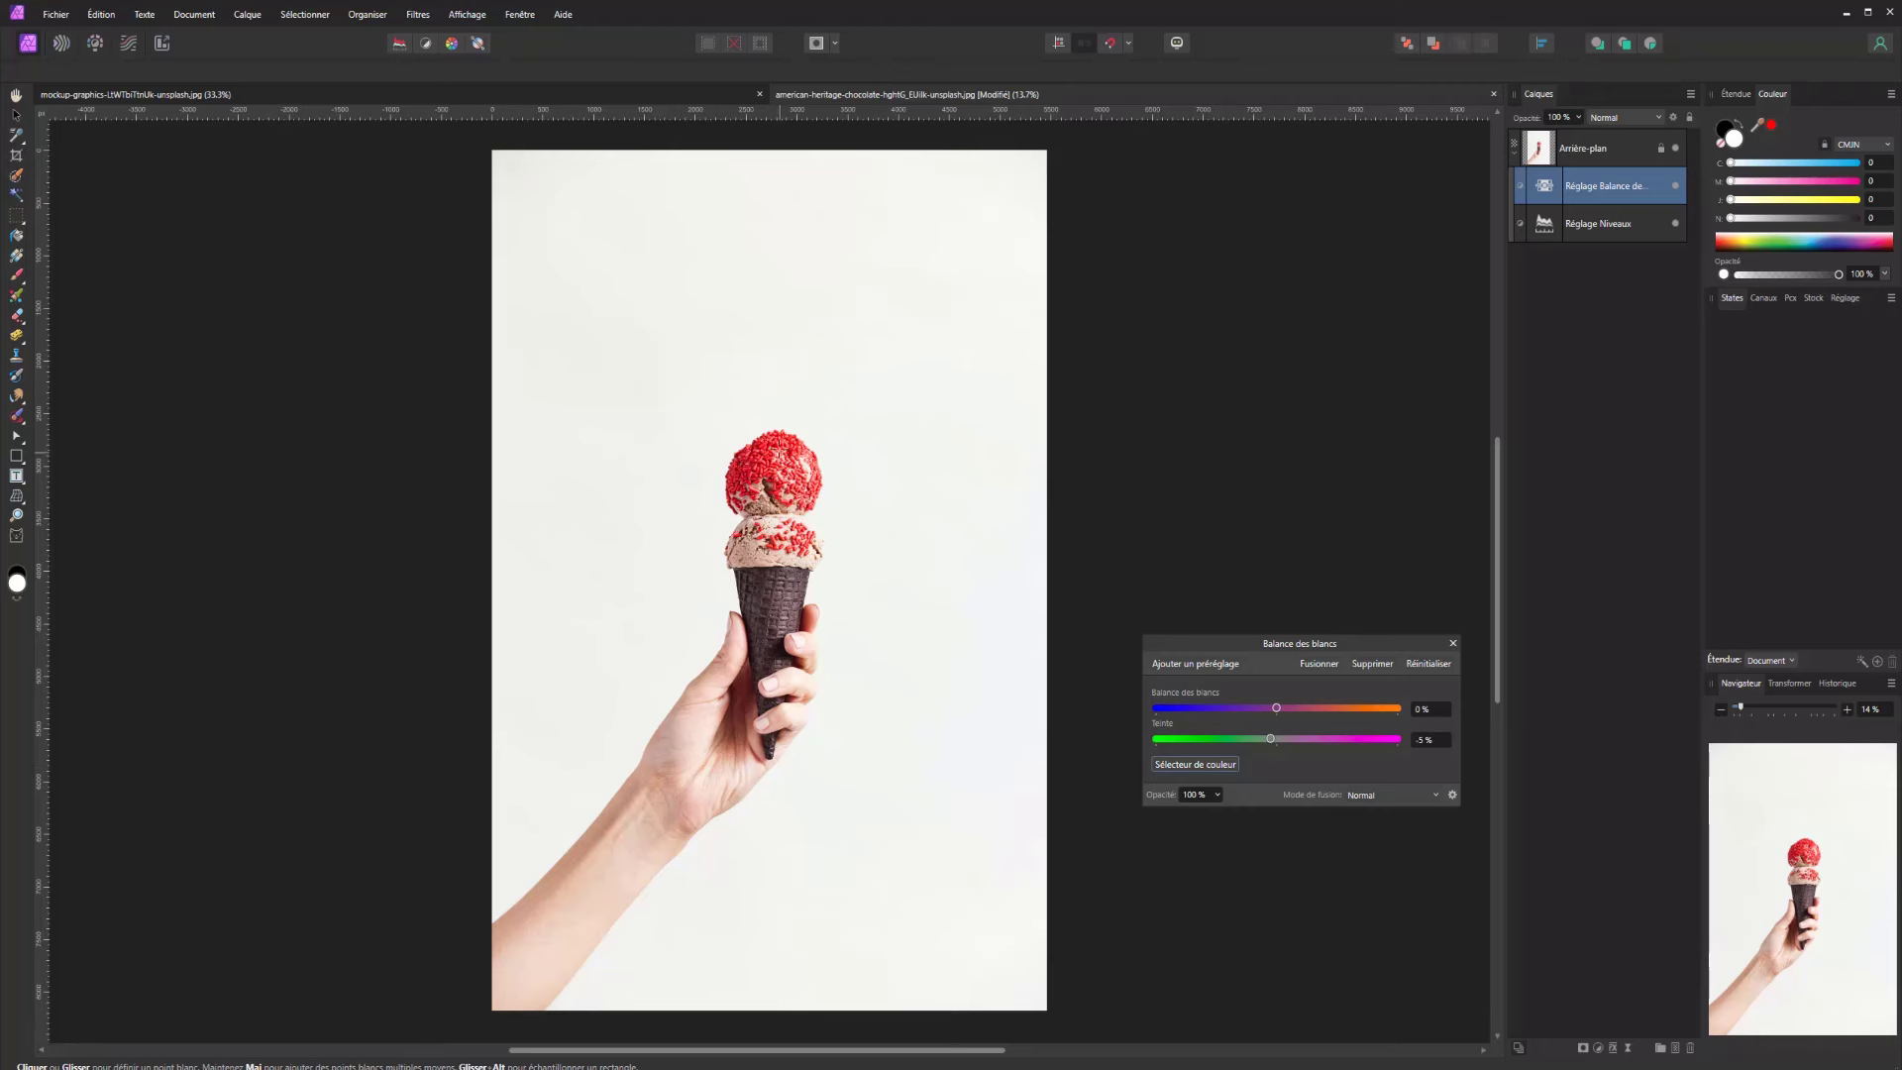
left_click(777, 443)
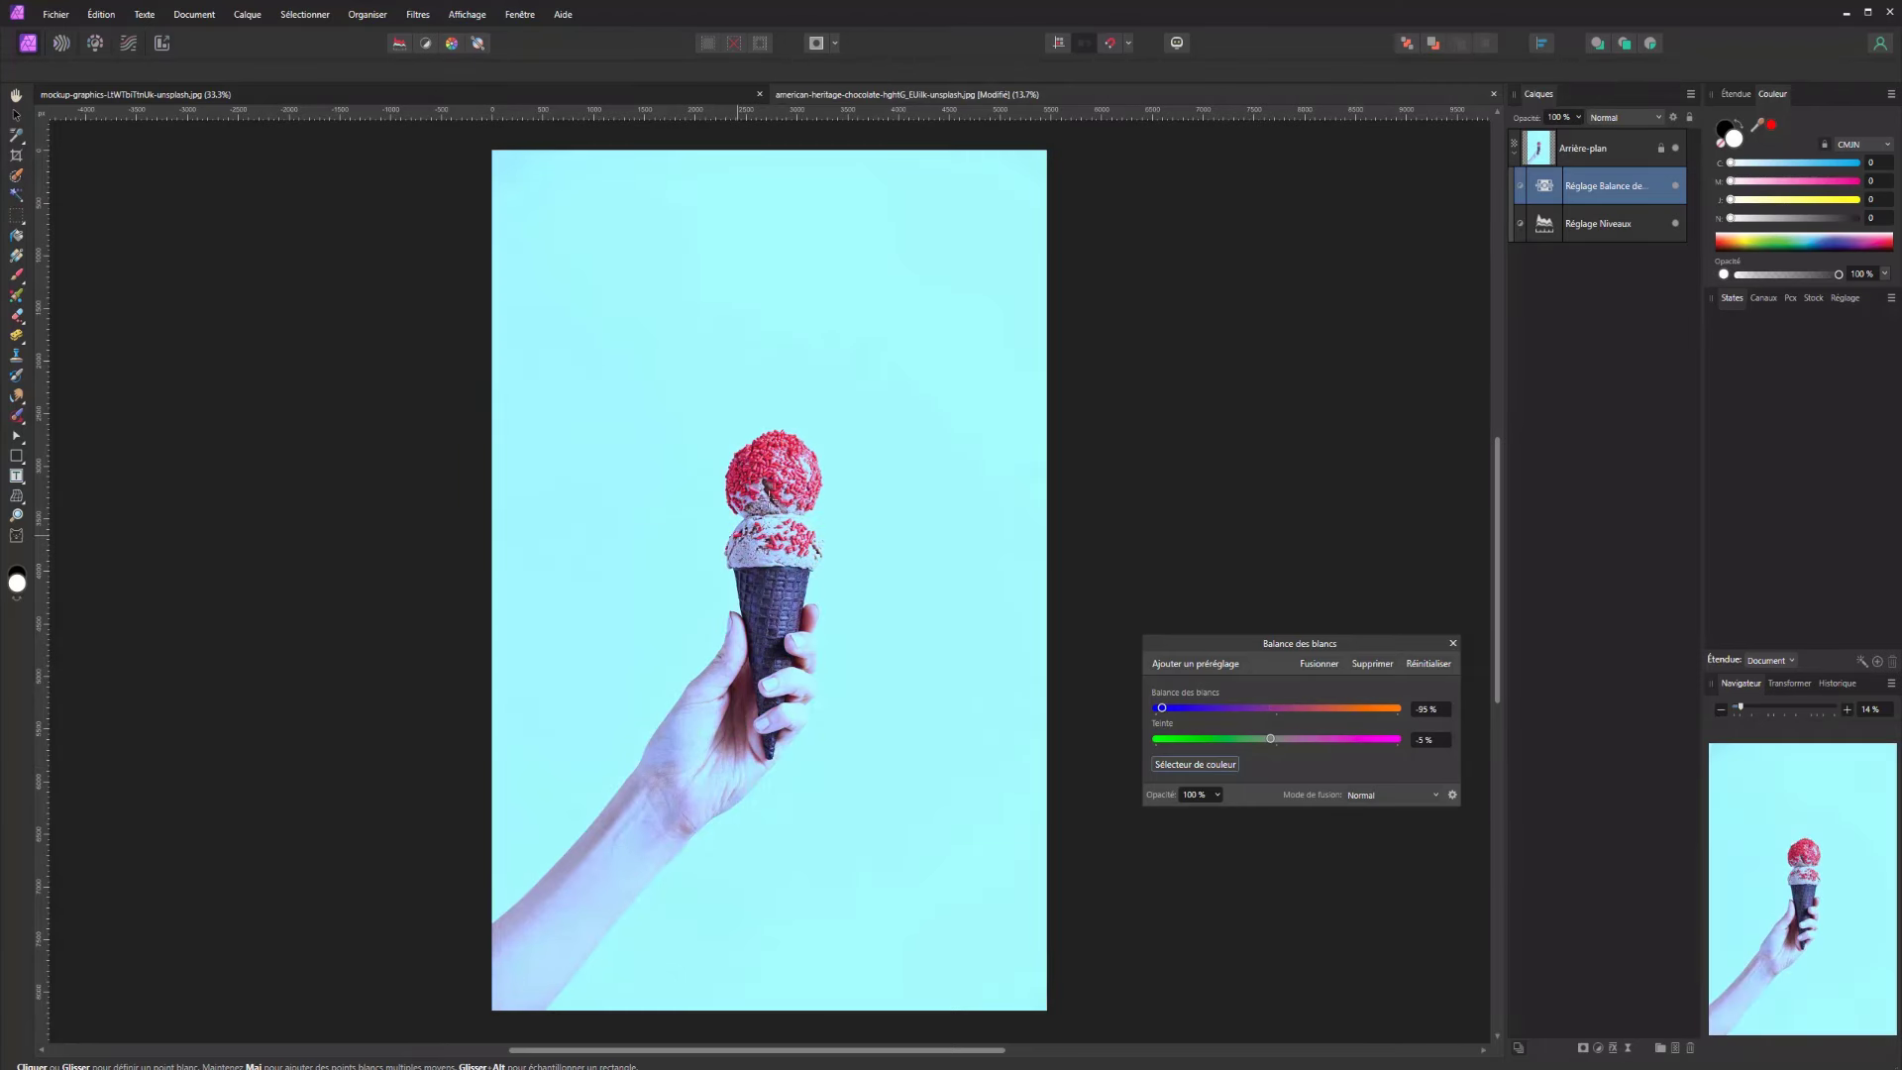
left_click(1221, 766)
left_click(902, 622)
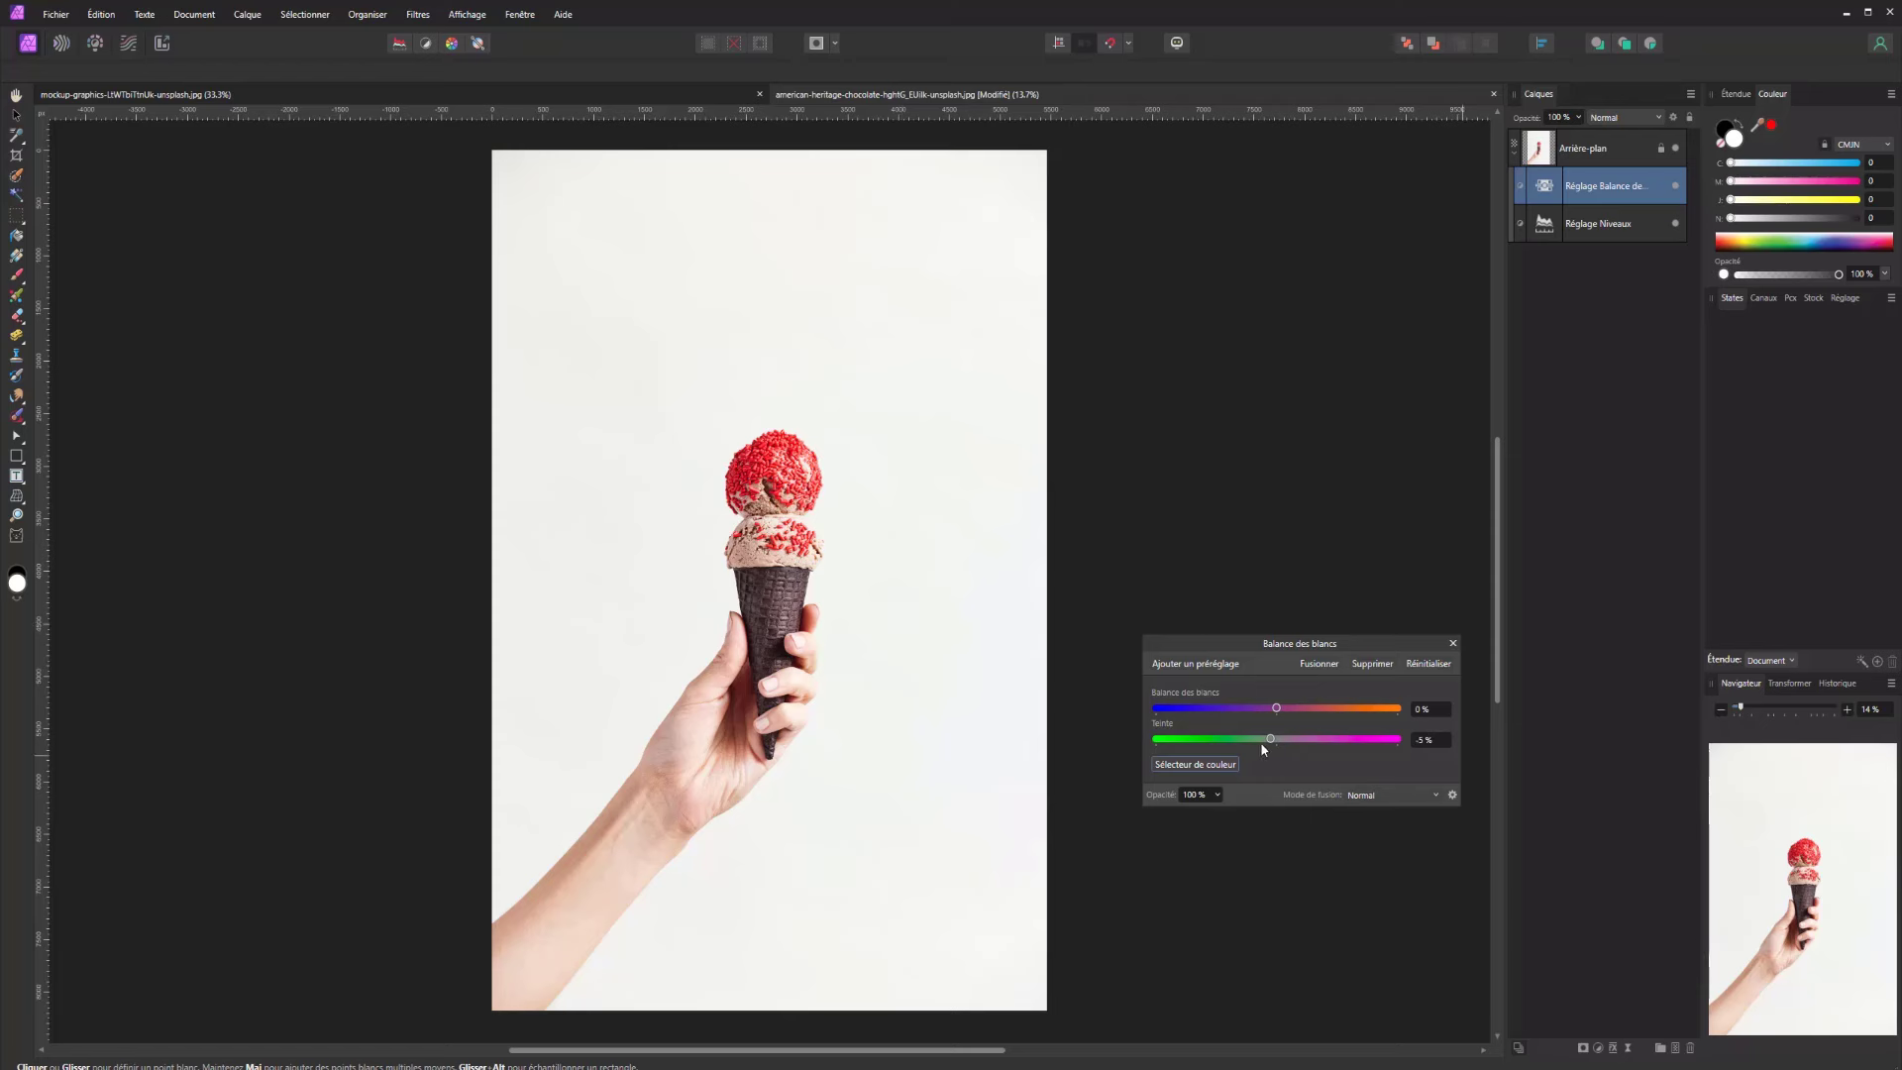
left_click(1451, 645)
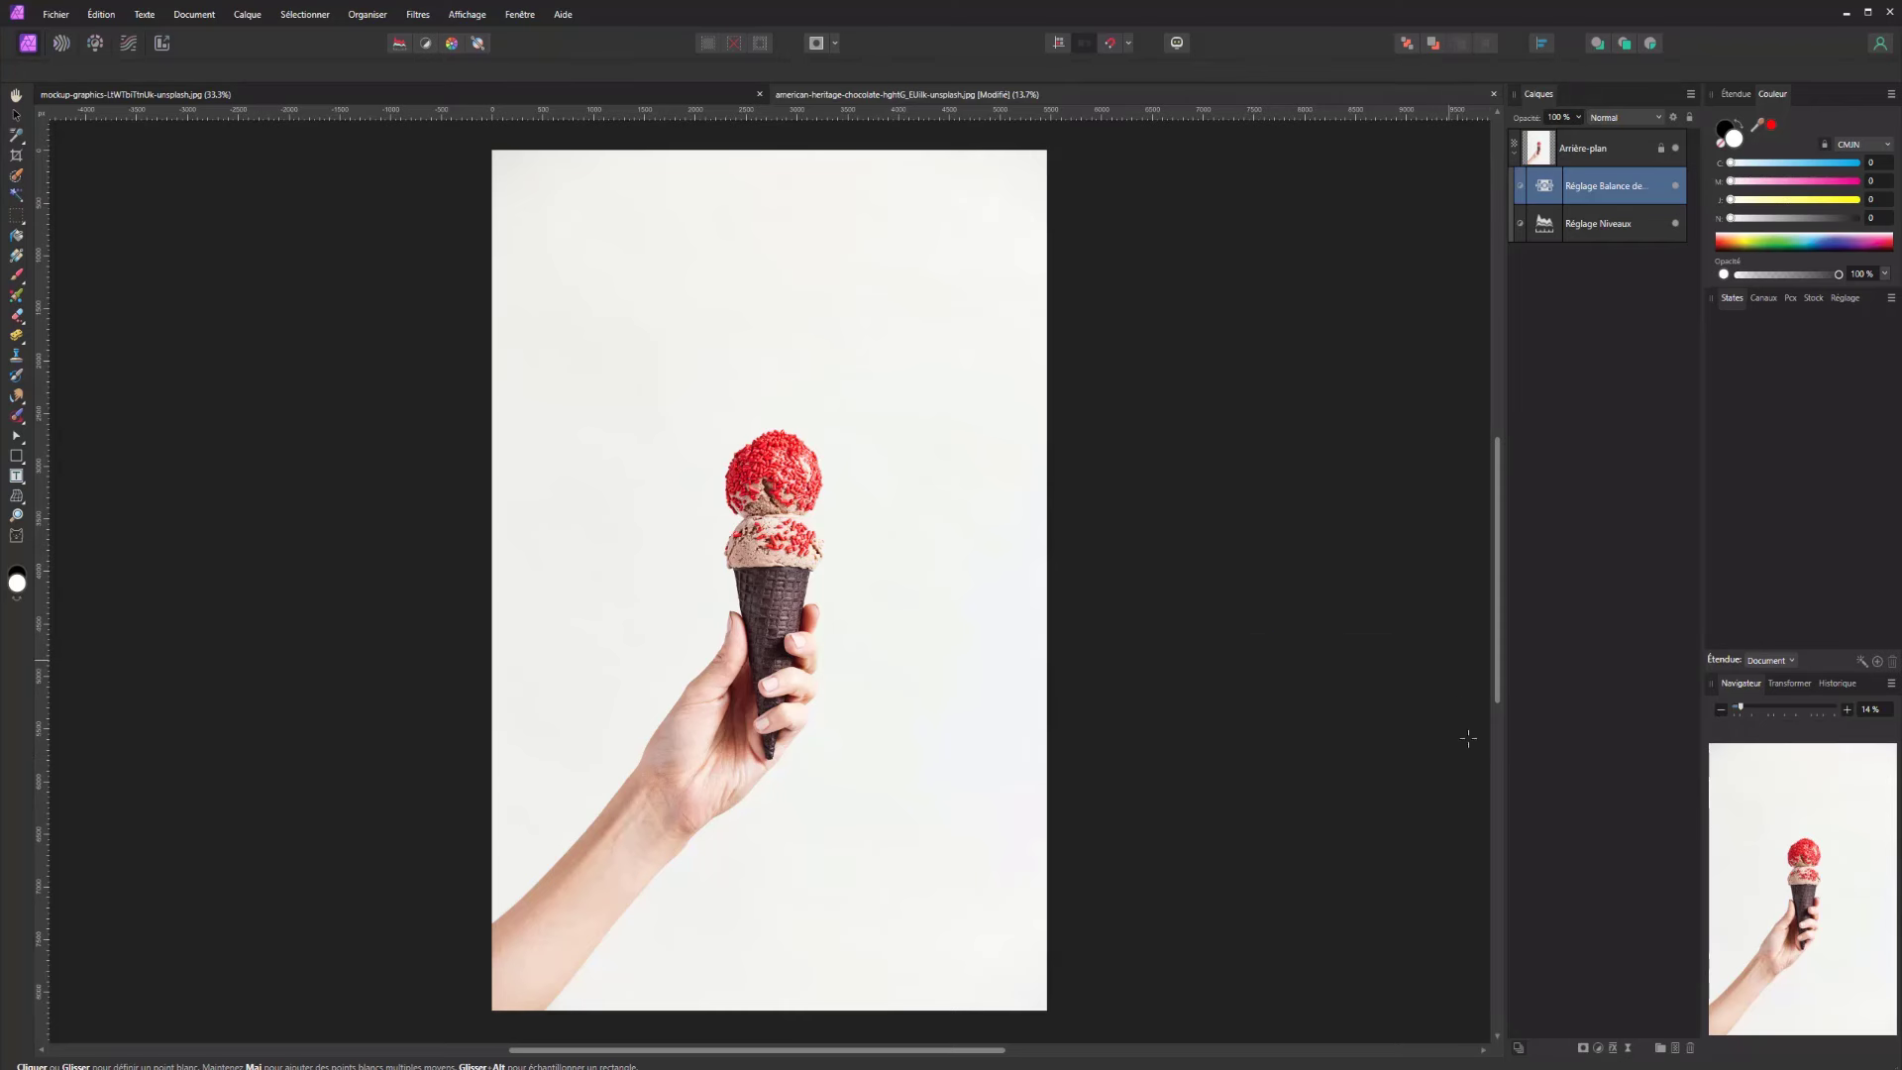
Add a TSI adjustment with hue shift -3,8°, saturation shift -3 % and luminosity shift 5 %
left_click(1599, 1050)
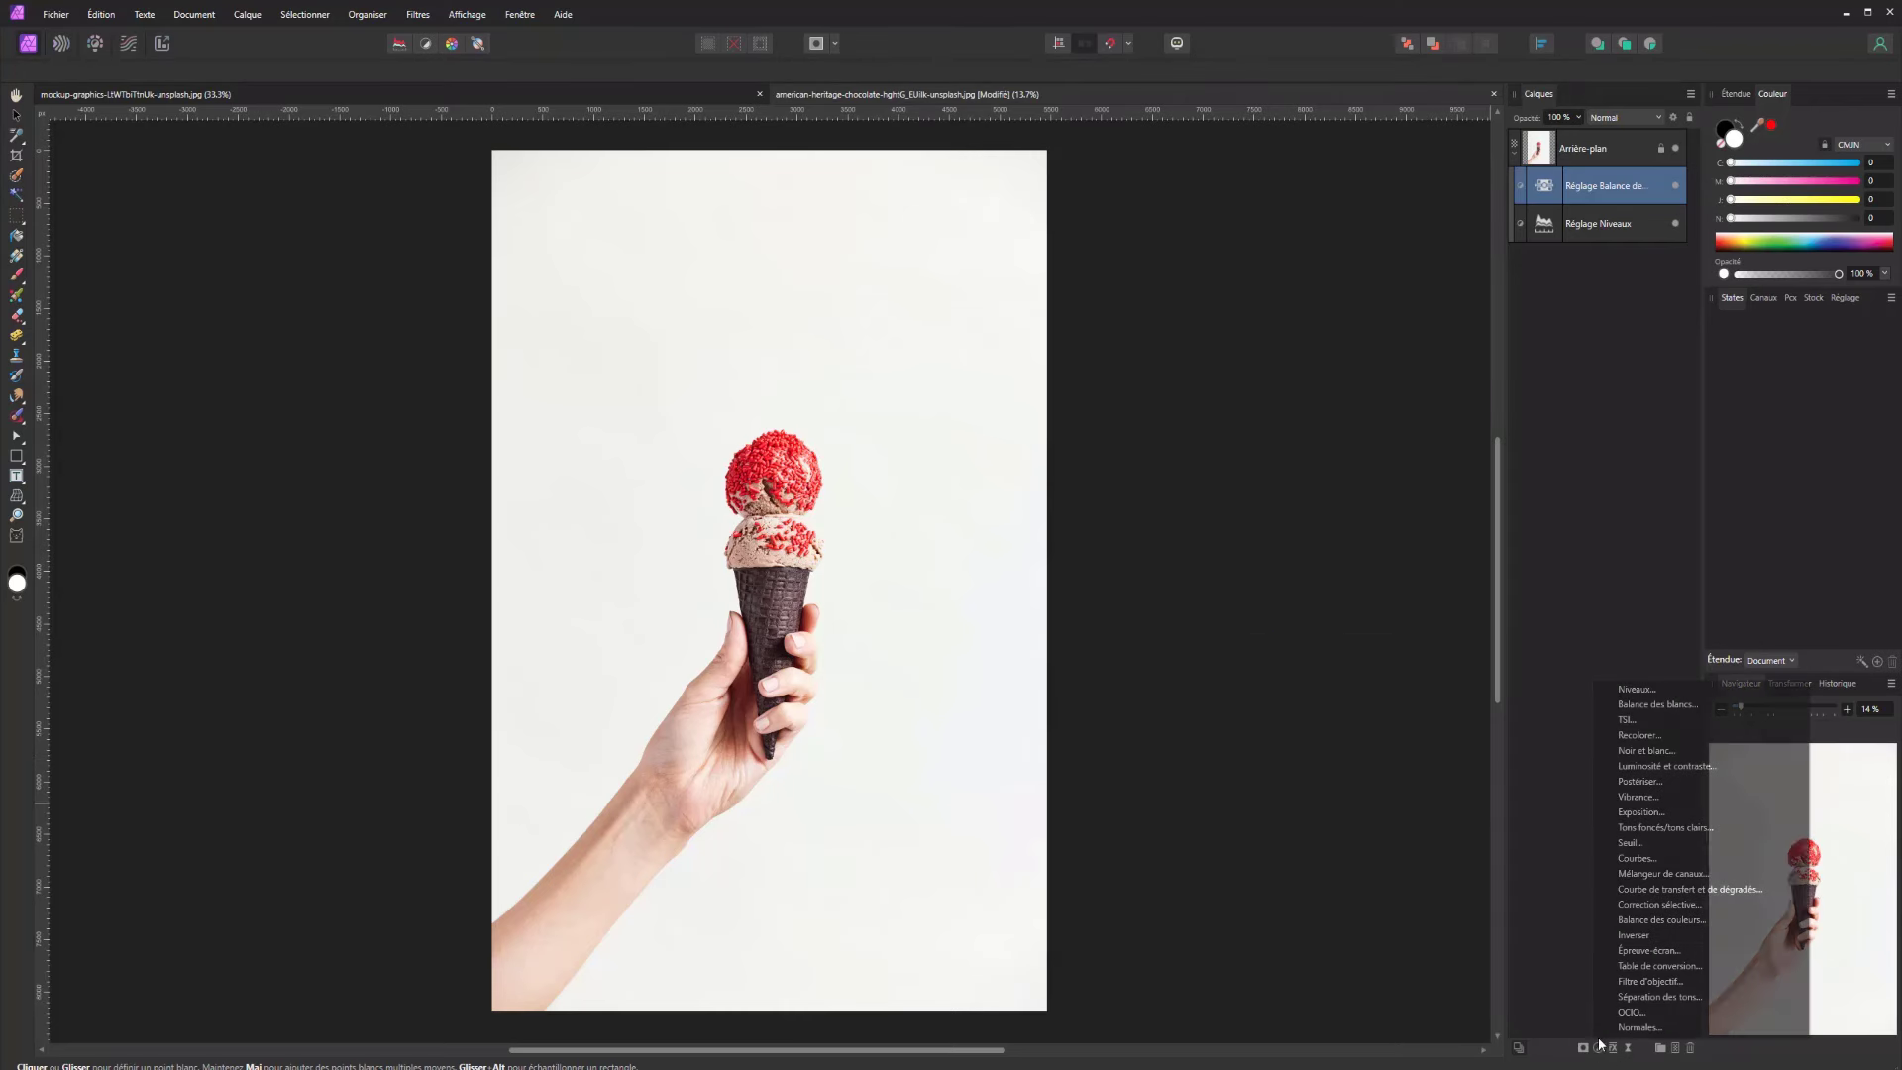
left_click(1639, 724)
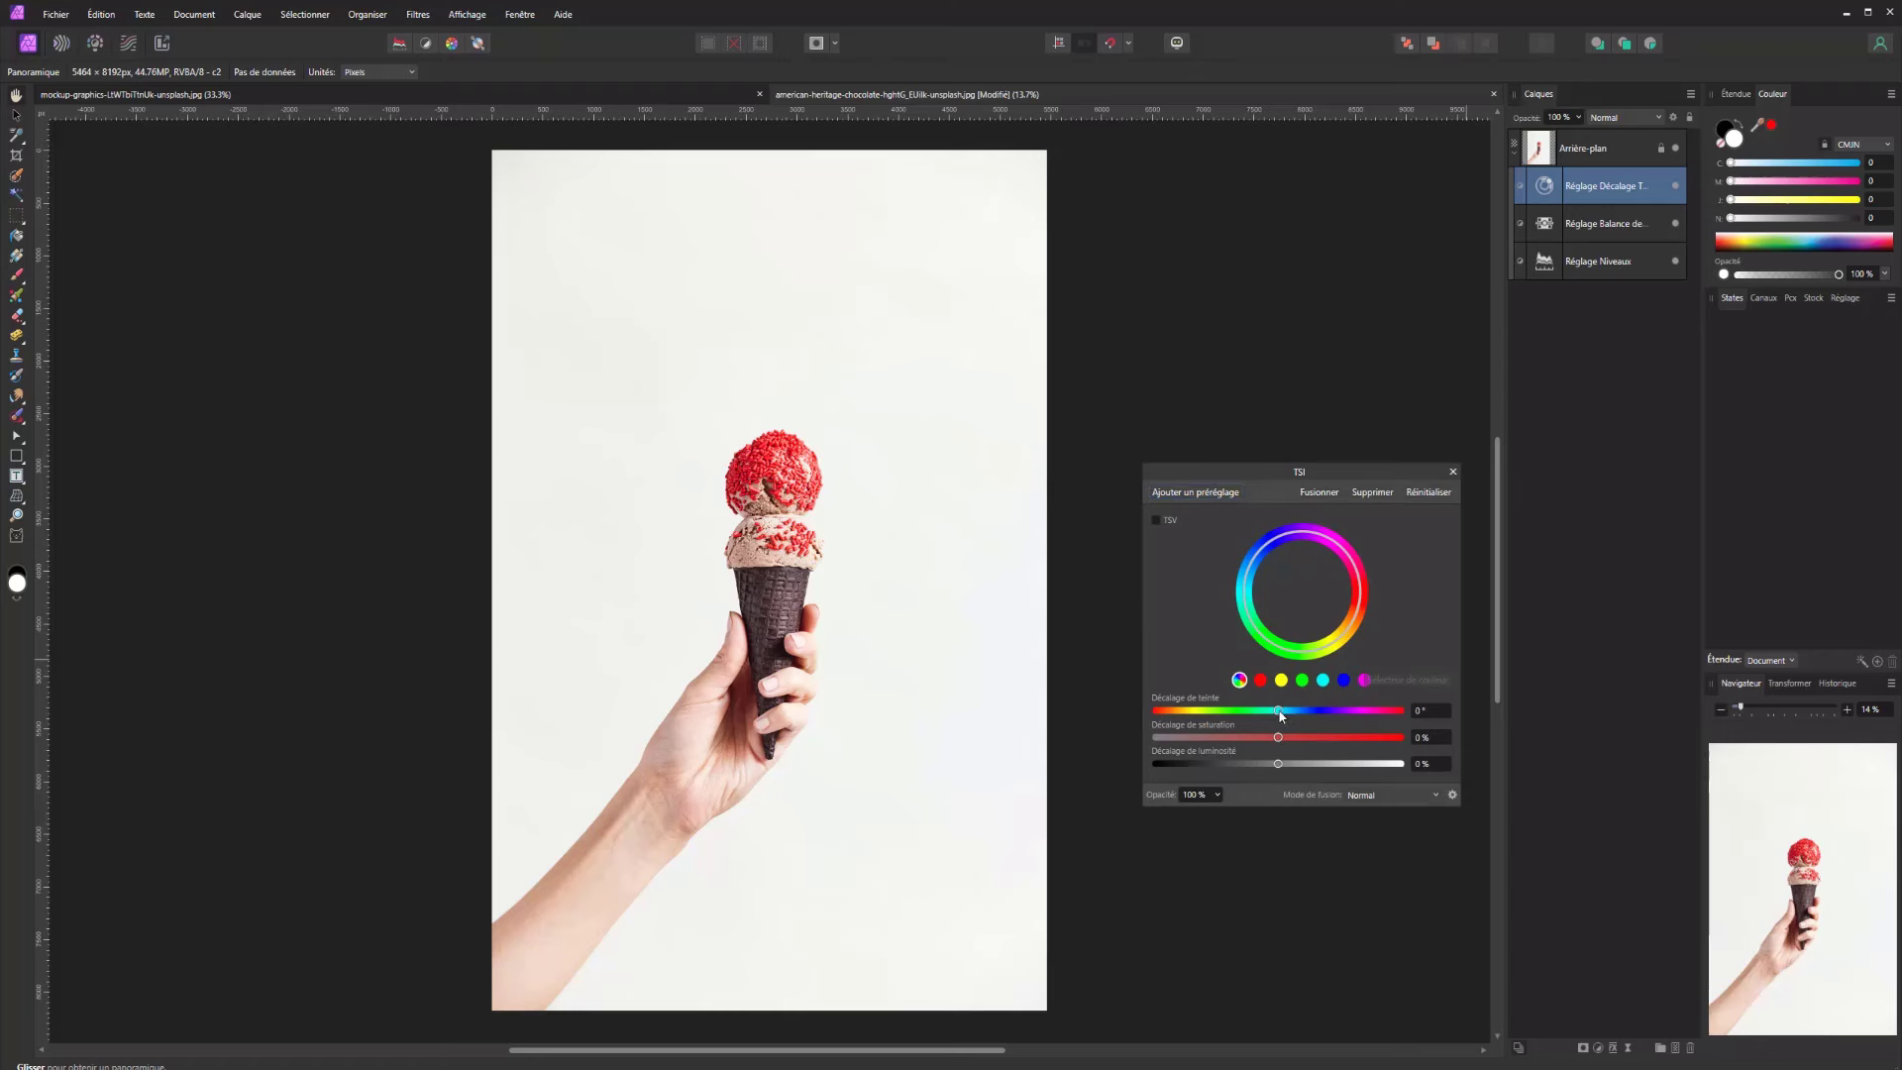
left_click_drag(1278, 710, 1282, 765)
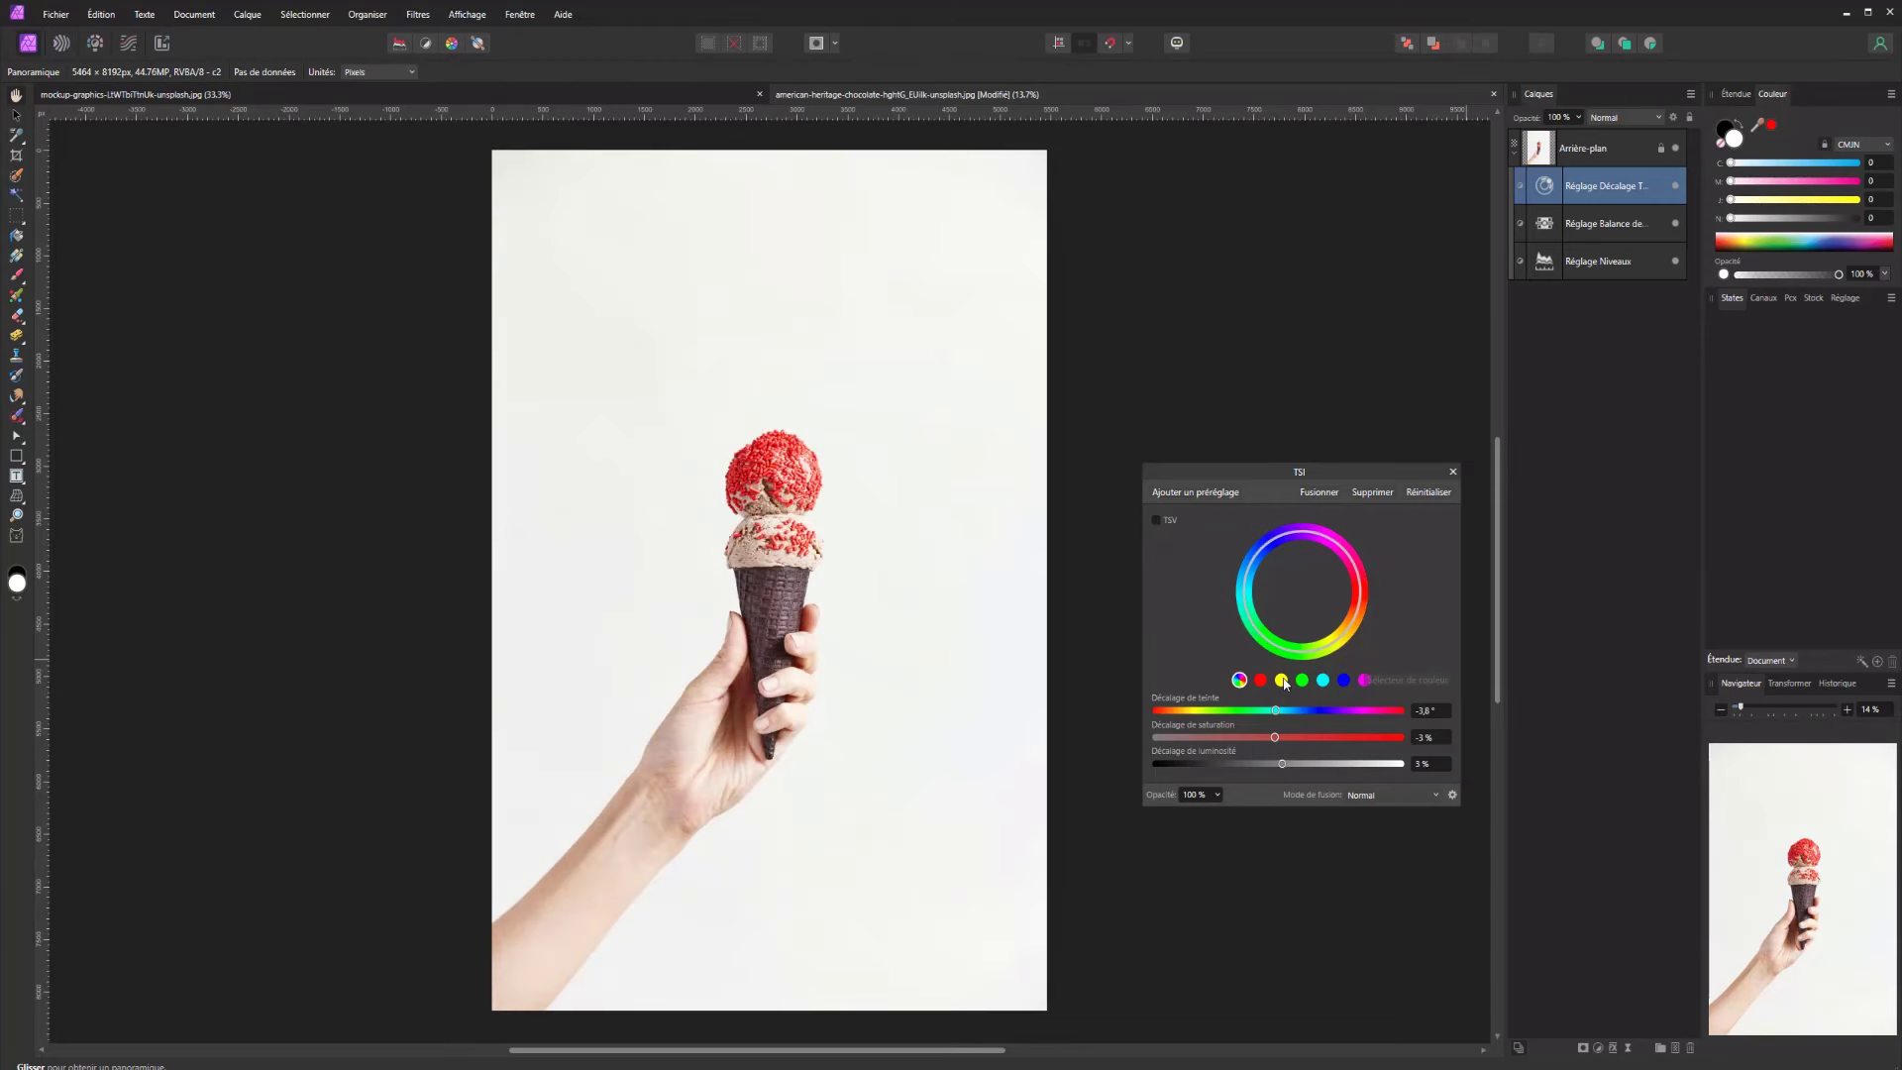
Try the TSV mode of the TSI adjustment, turn it off, and set the overall hue shift to -12,6°
left_click(1155, 521)
left_click_drag(786, 570, 775, 525)
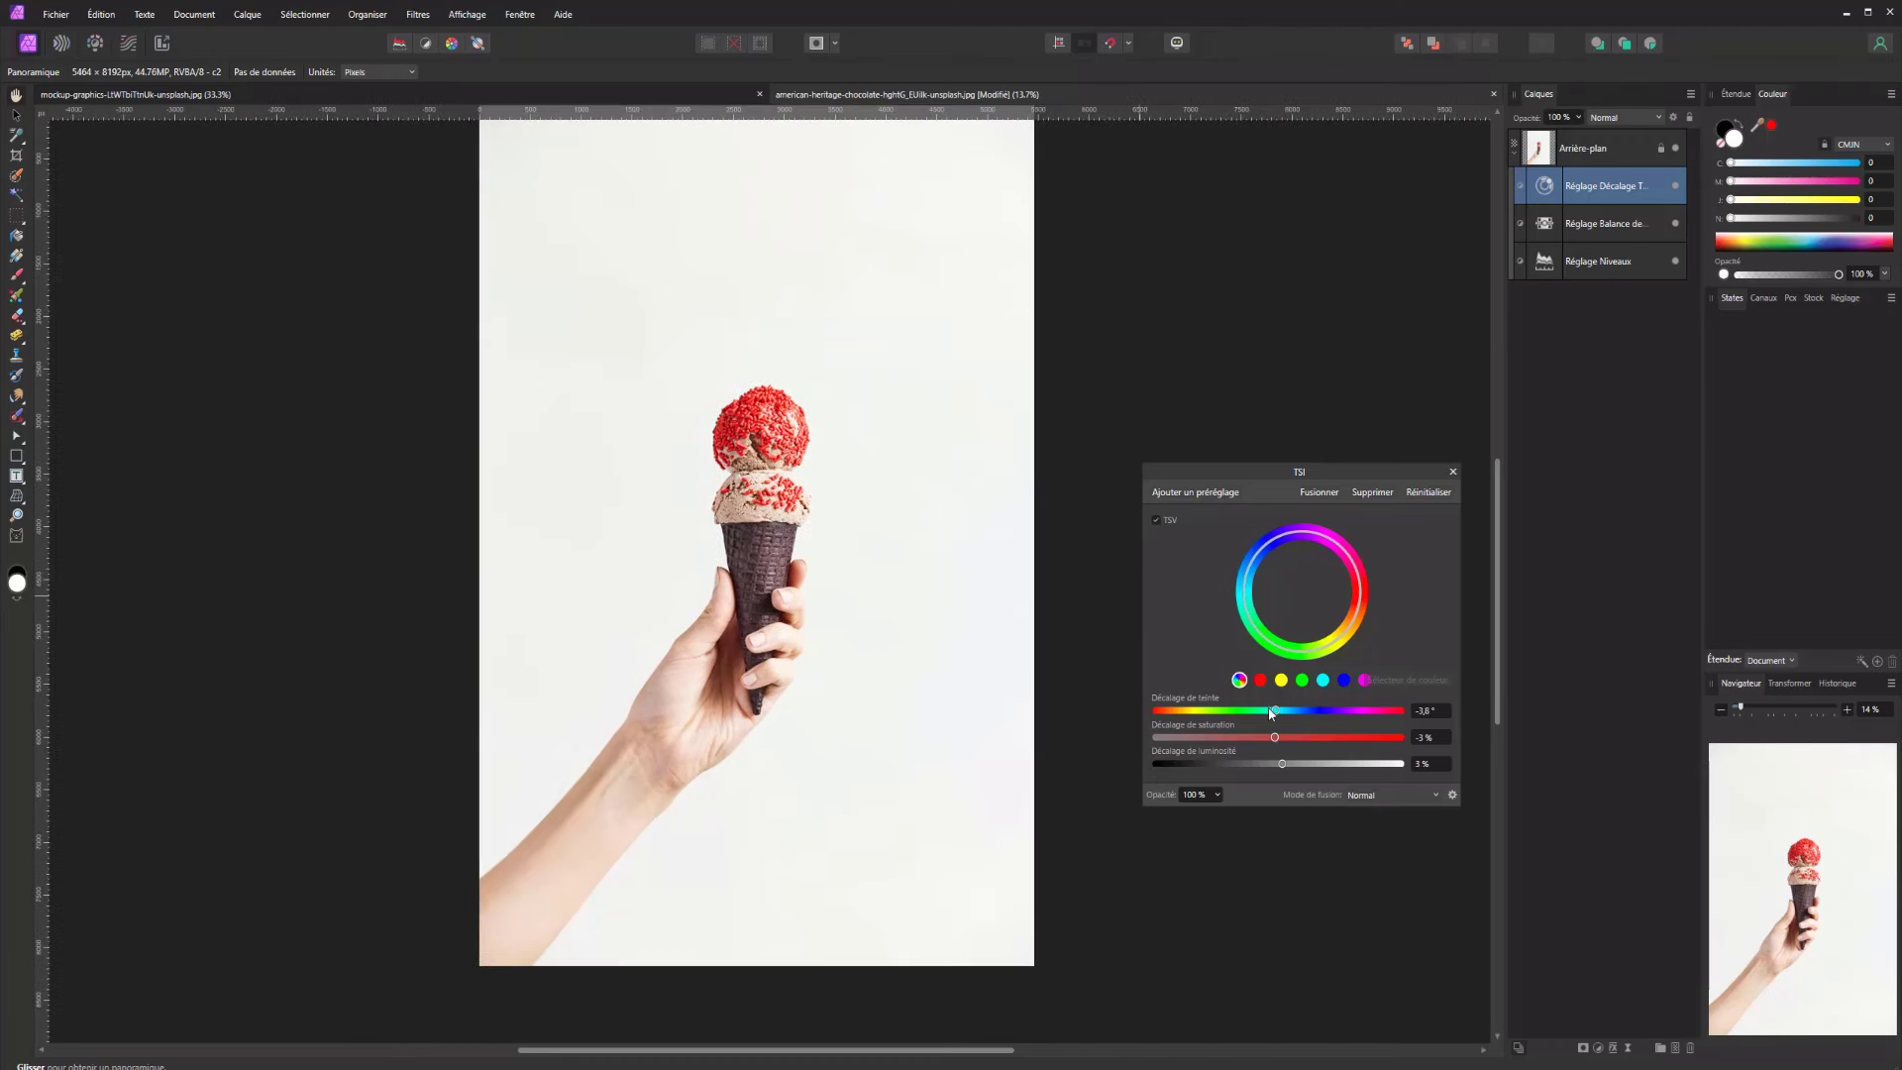
mouse_move(1271, 713)
left_mouse_down()
mouse_move(1322, 711)
mouse_move(1228, 710)
mouse_move(1341, 711)
mouse_move(1269, 711)
left_mouse_up()
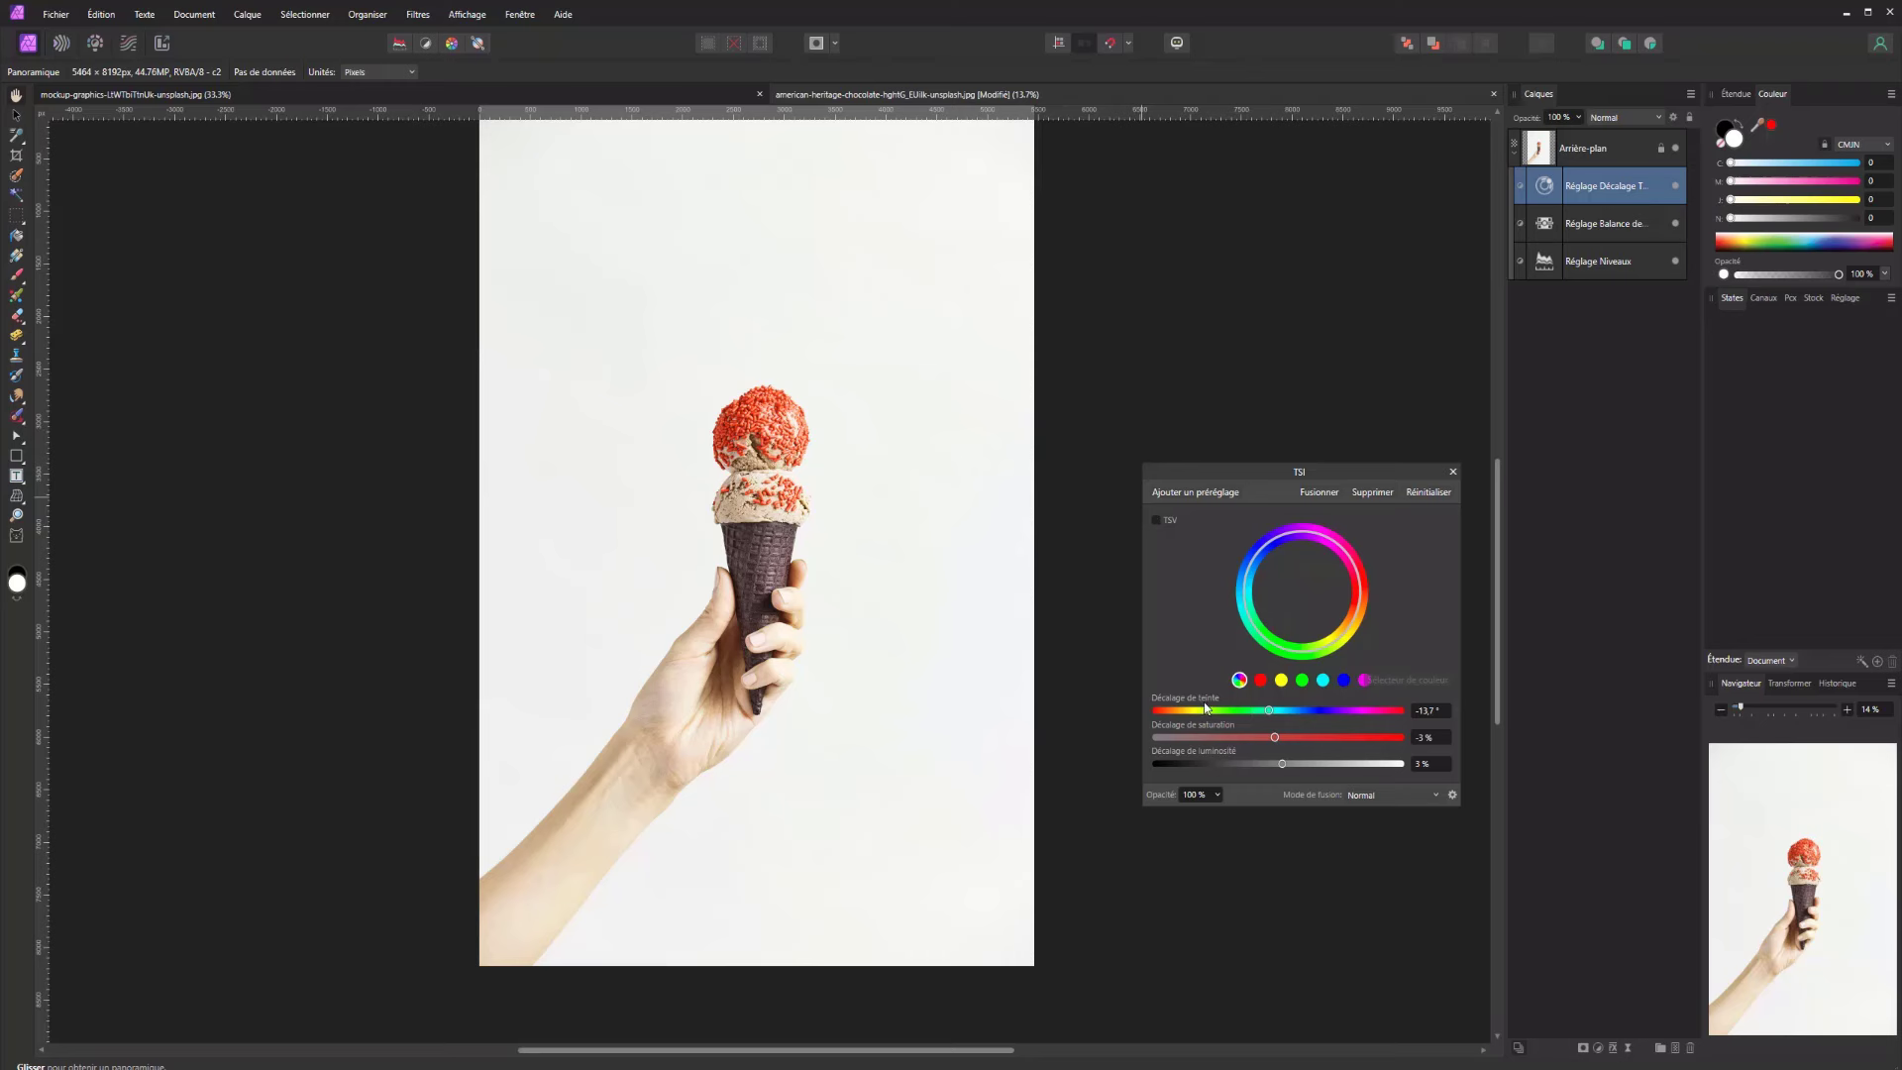
mouse_move(1249, 713)
left_mouse_down()
mouse_move(1220, 712)
mouse_move(1292, 715)
mouse_move(1270, 713)
left_mouse_up()
Target the red range in TSI, set its hue shift to 44,4°, and narrow the range on the colour wheel
left_click(1259, 680)
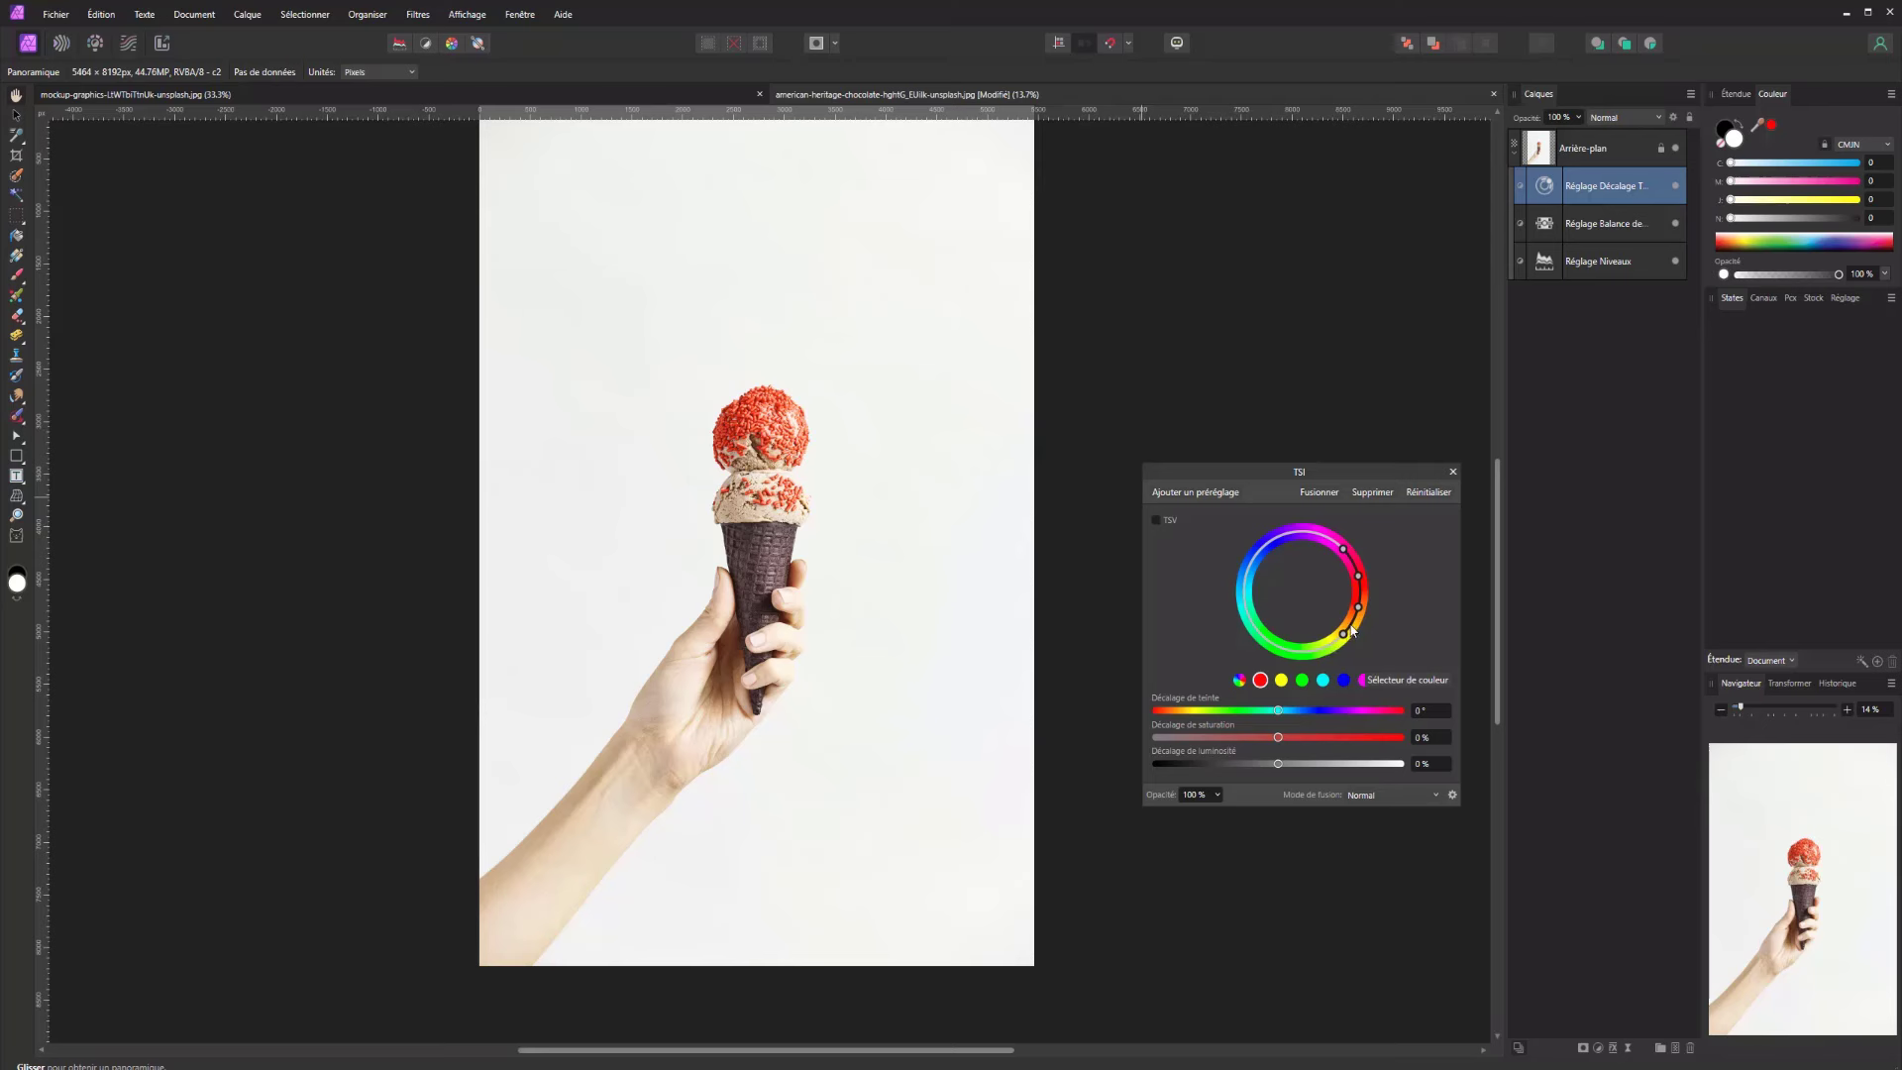
mouse_move(1341, 635)
left_mouse_down()
mouse_move(1292, 651)
mouse_move(1339, 638)
left_mouse_up()
left_click_drag(1343, 548, 1342, 555)
mouse_move(1281, 713)
left_mouse_down()
mouse_move(1251, 710)
mouse_move(1316, 705)
mouse_move(1198, 709)
mouse_move(1307, 709)
left_mouse_up()
left_click_drag(1343, 550, 1354, 622)
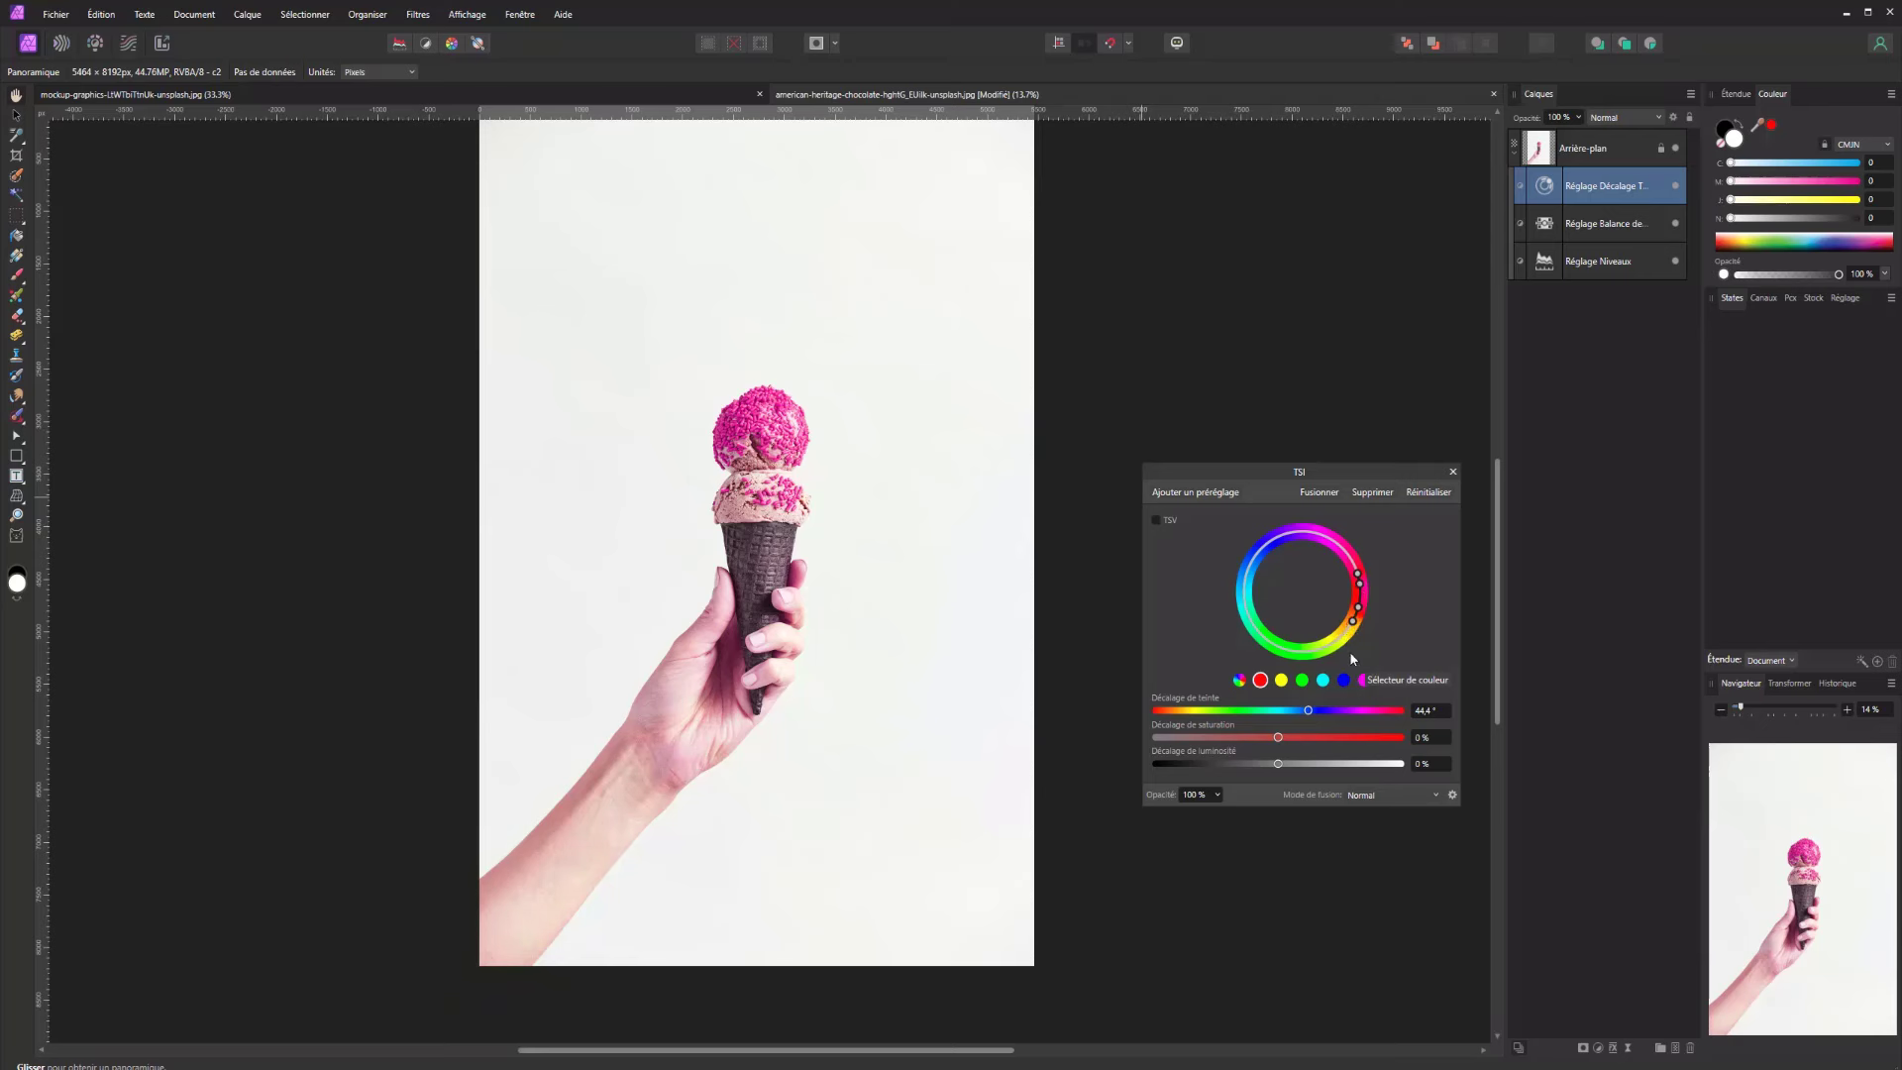
Try a red hue shift of 125,5°, adjust the range handles on the colour wheel, and raise the shift to 180°
left_click(1361, 711)
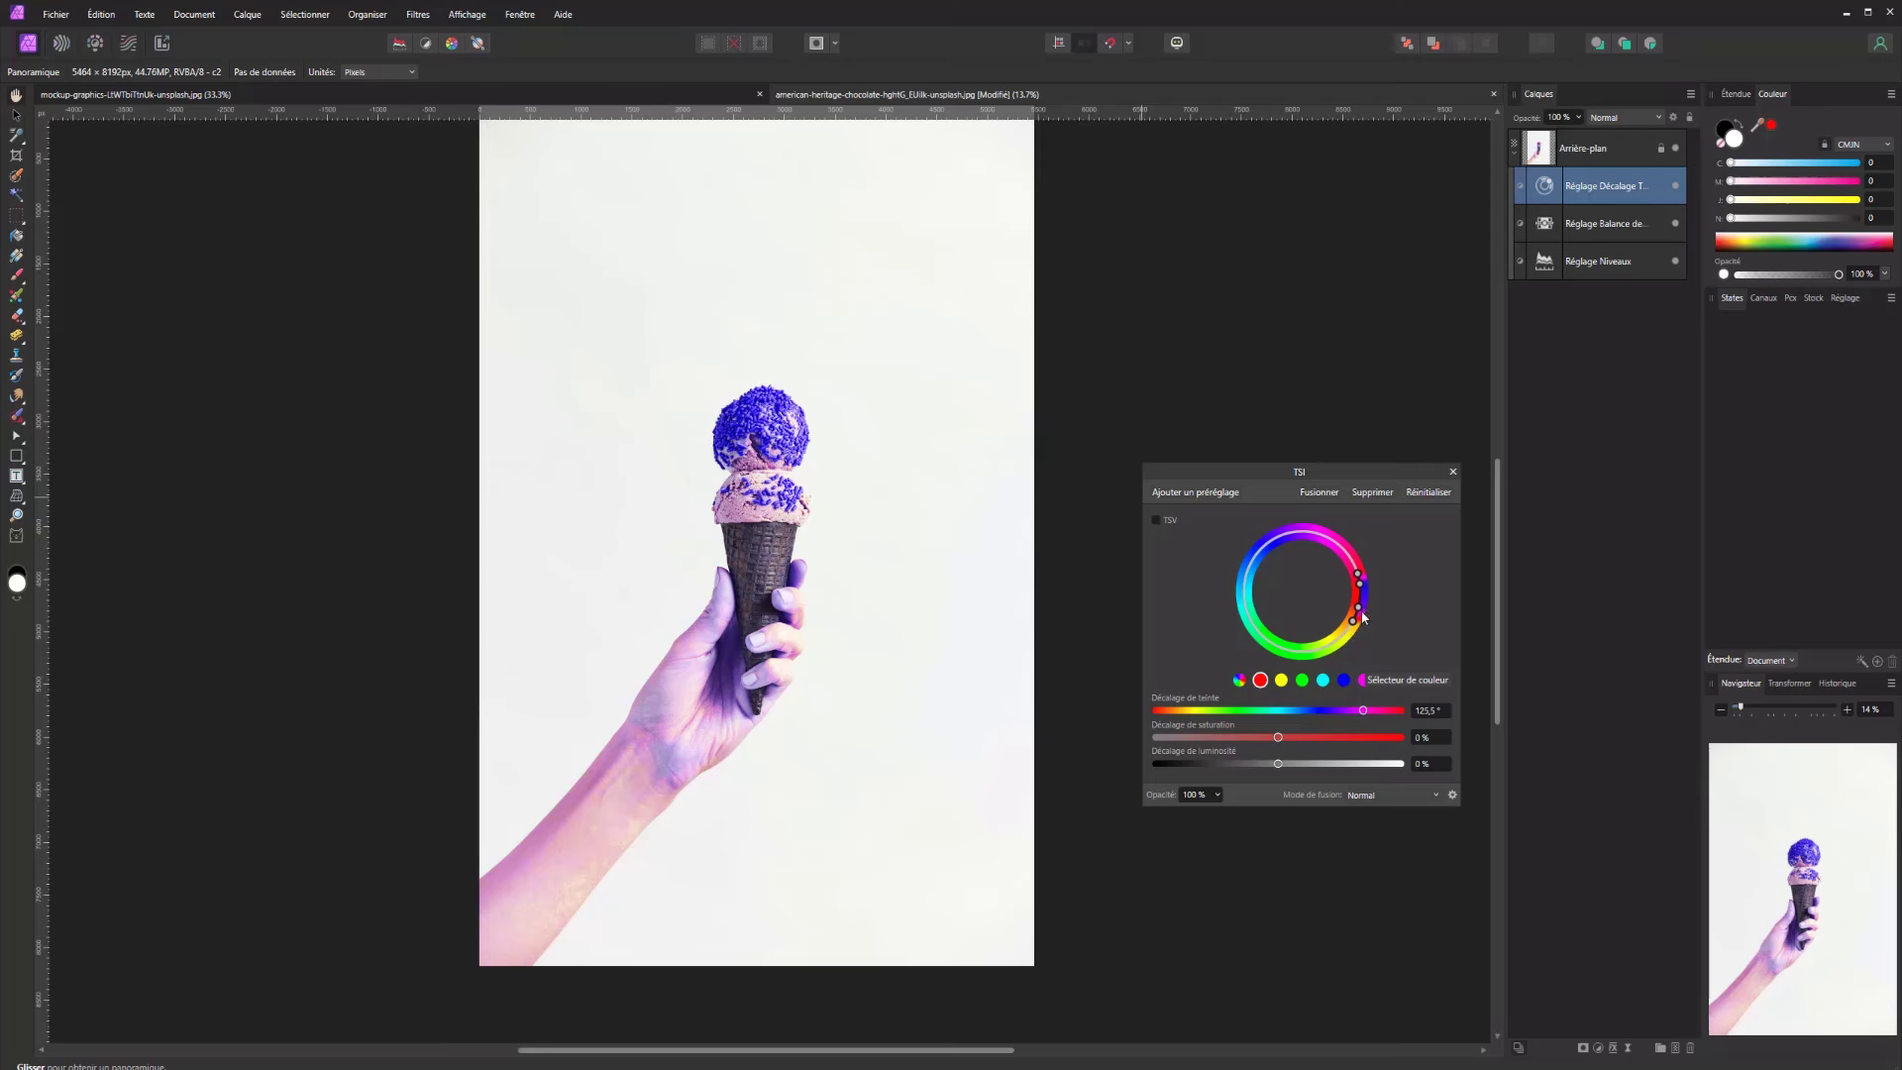
left_click_drag(1363, 617, 1363, 593)
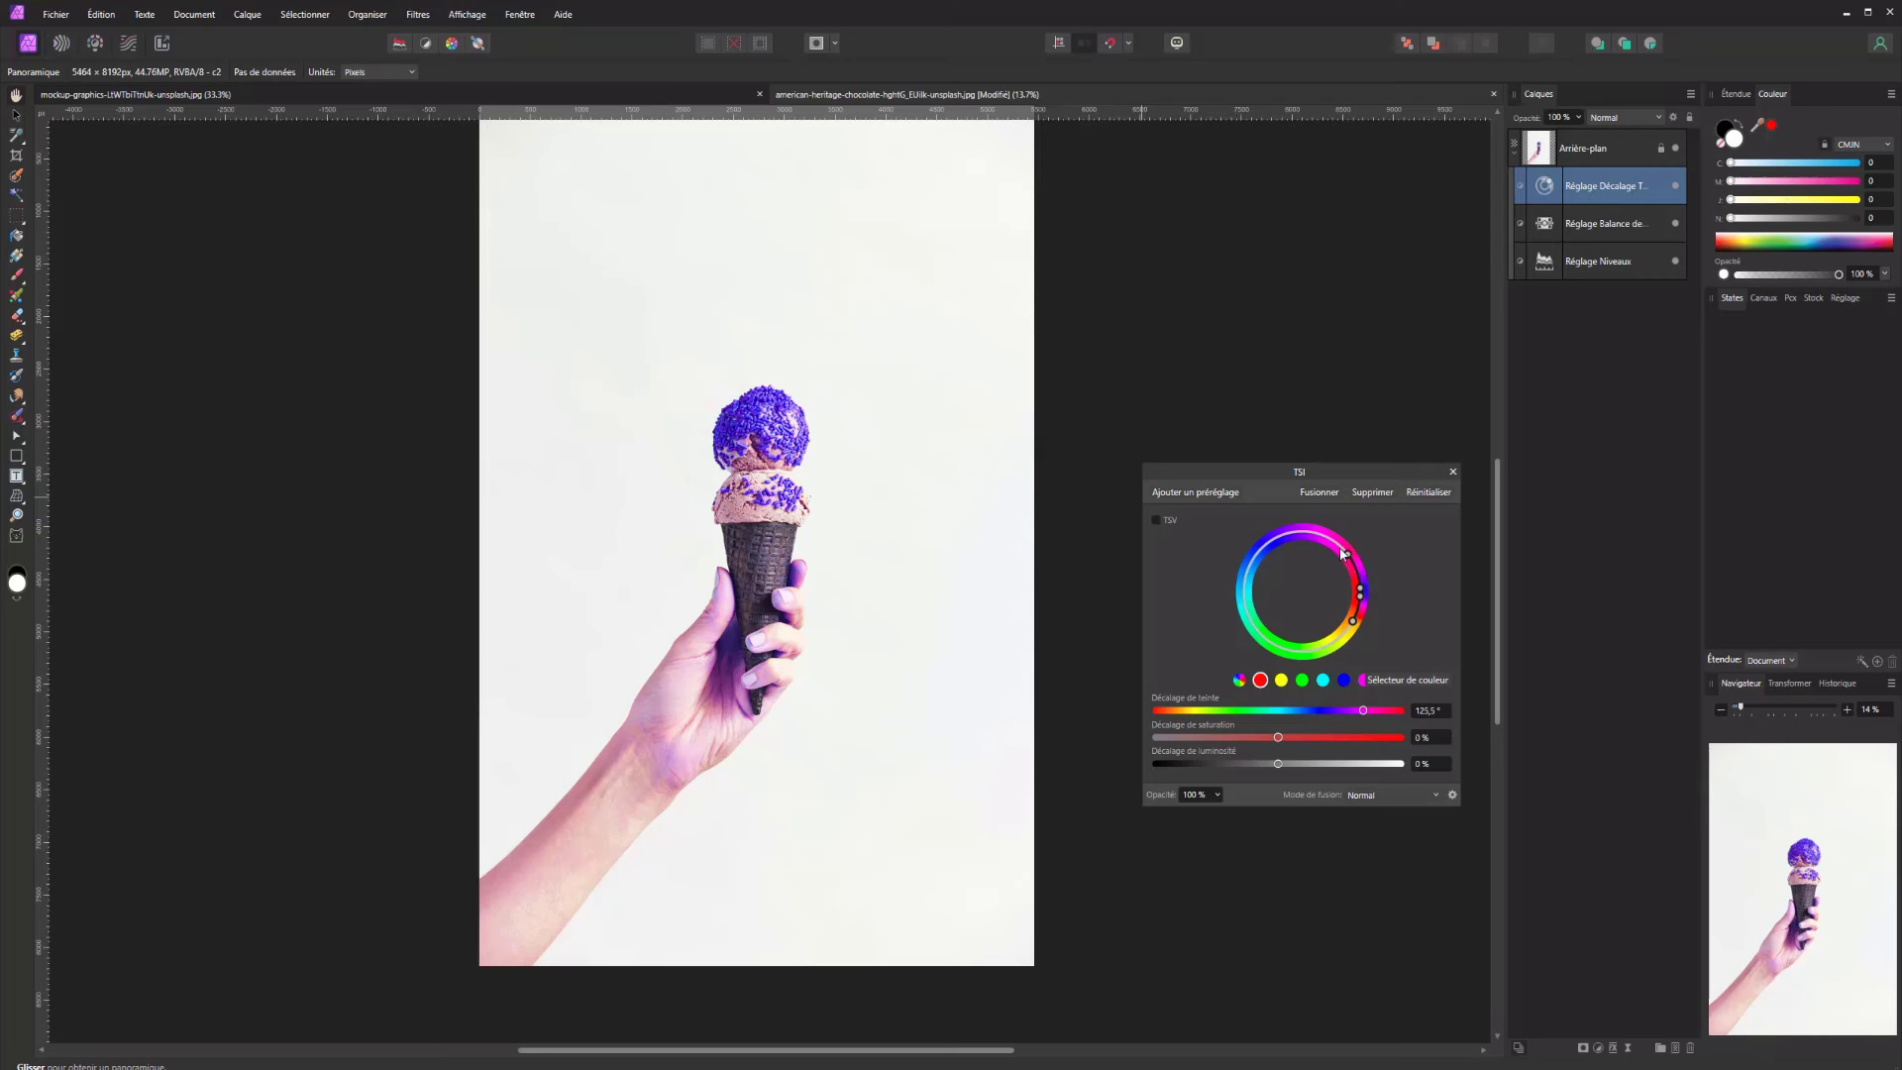
mouse_move(1359, 578)
left_mouse_down()
mouse_move(1350, 632)
mouse_move(1278, 656)
mouse_move(1179, 588)
mouse_move(1265, 514)
mouse_move(1219, 634)
mouse_move(1317, 694)
mouse_move(1359, 605)
left_mouse_up()
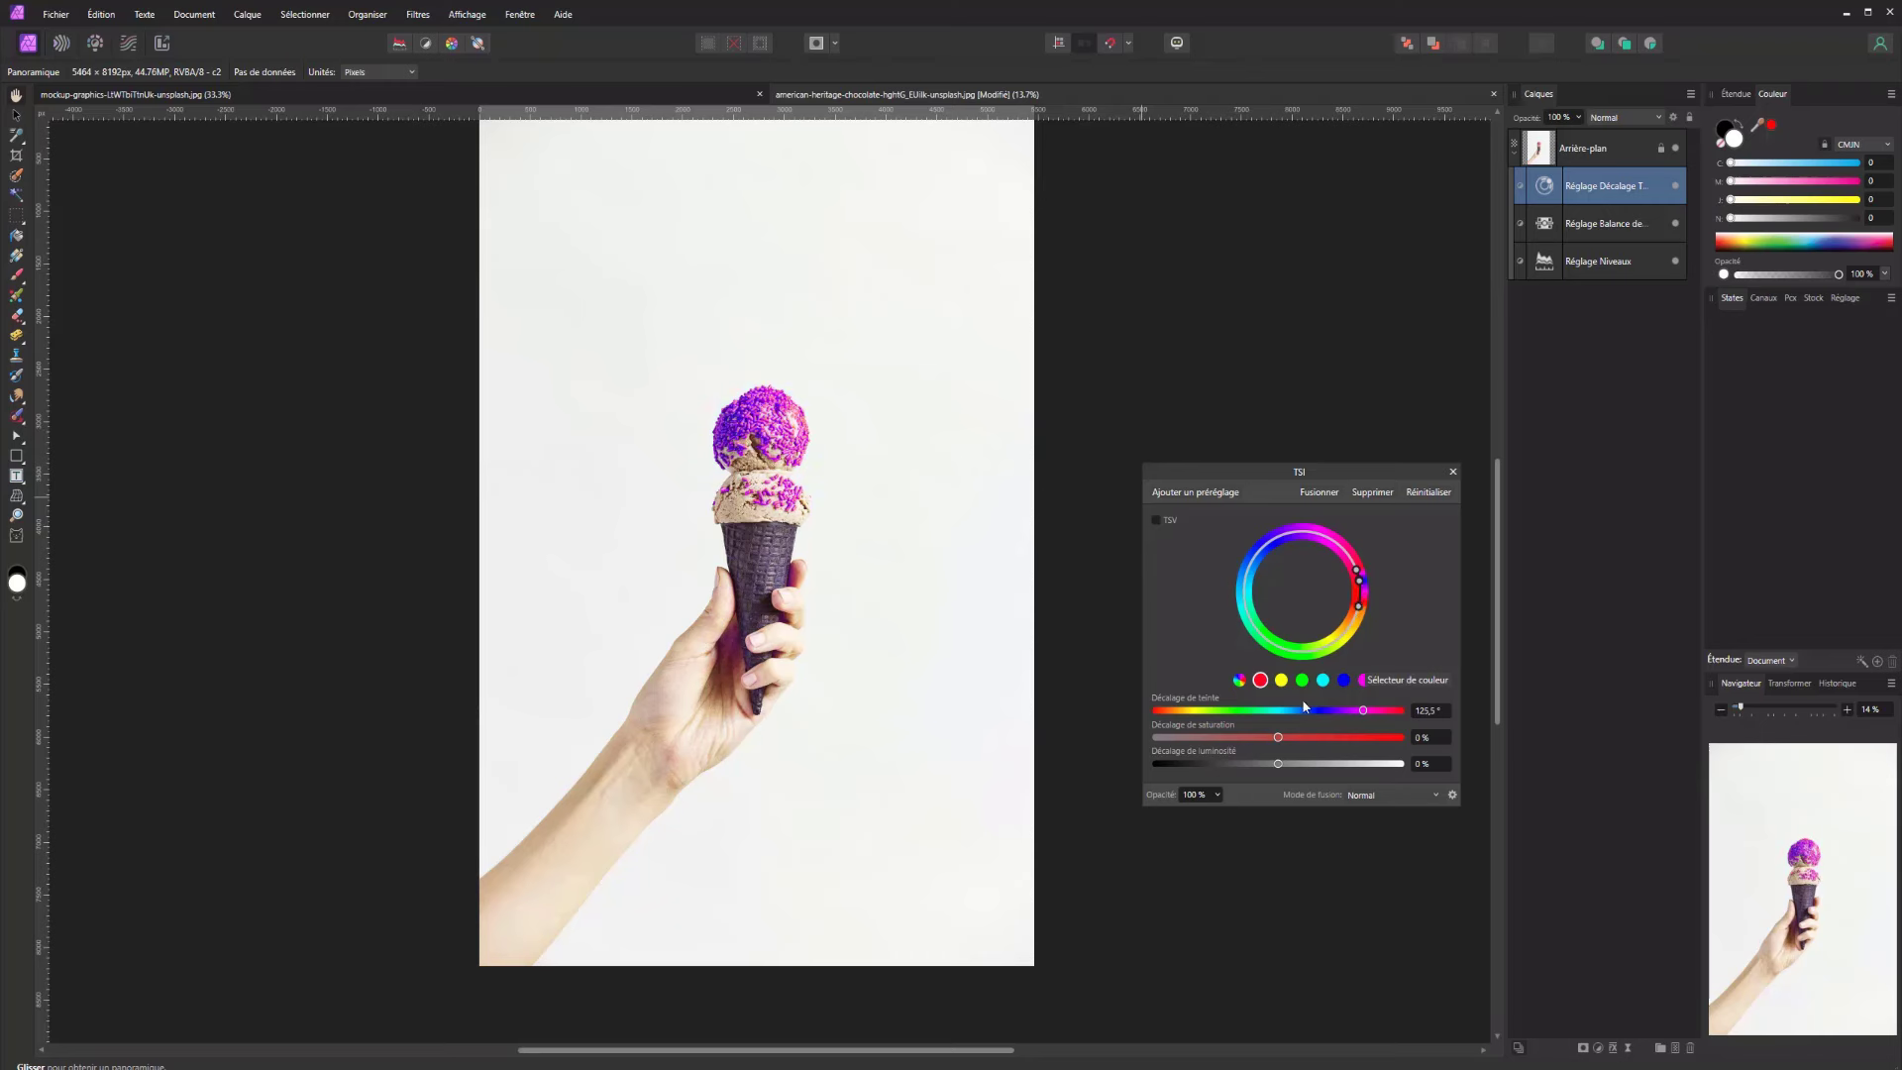
left_click_drag(1228, 715, 1429, 686)
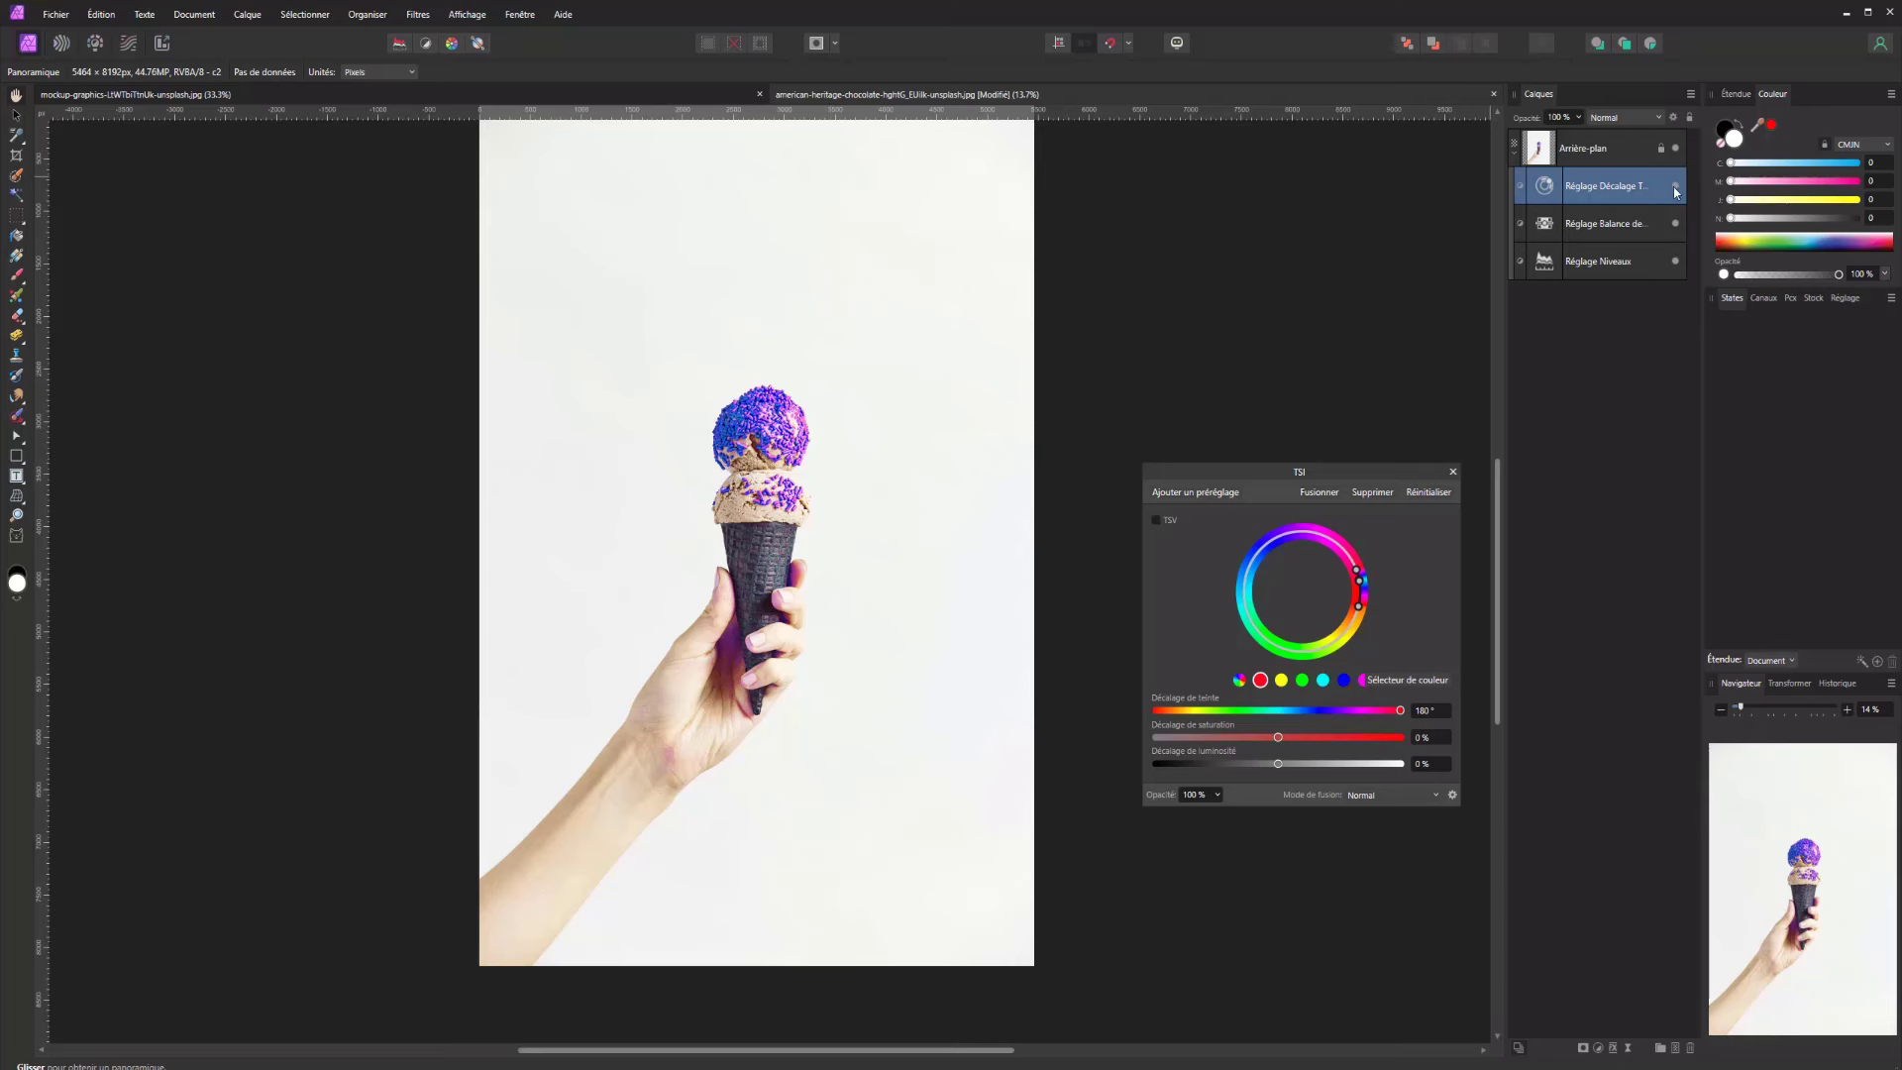
Delete the TSI, Balance des blancs and Niveaux adjustments, leaving only the Arrière-plan layer
left_click(1520, 188)
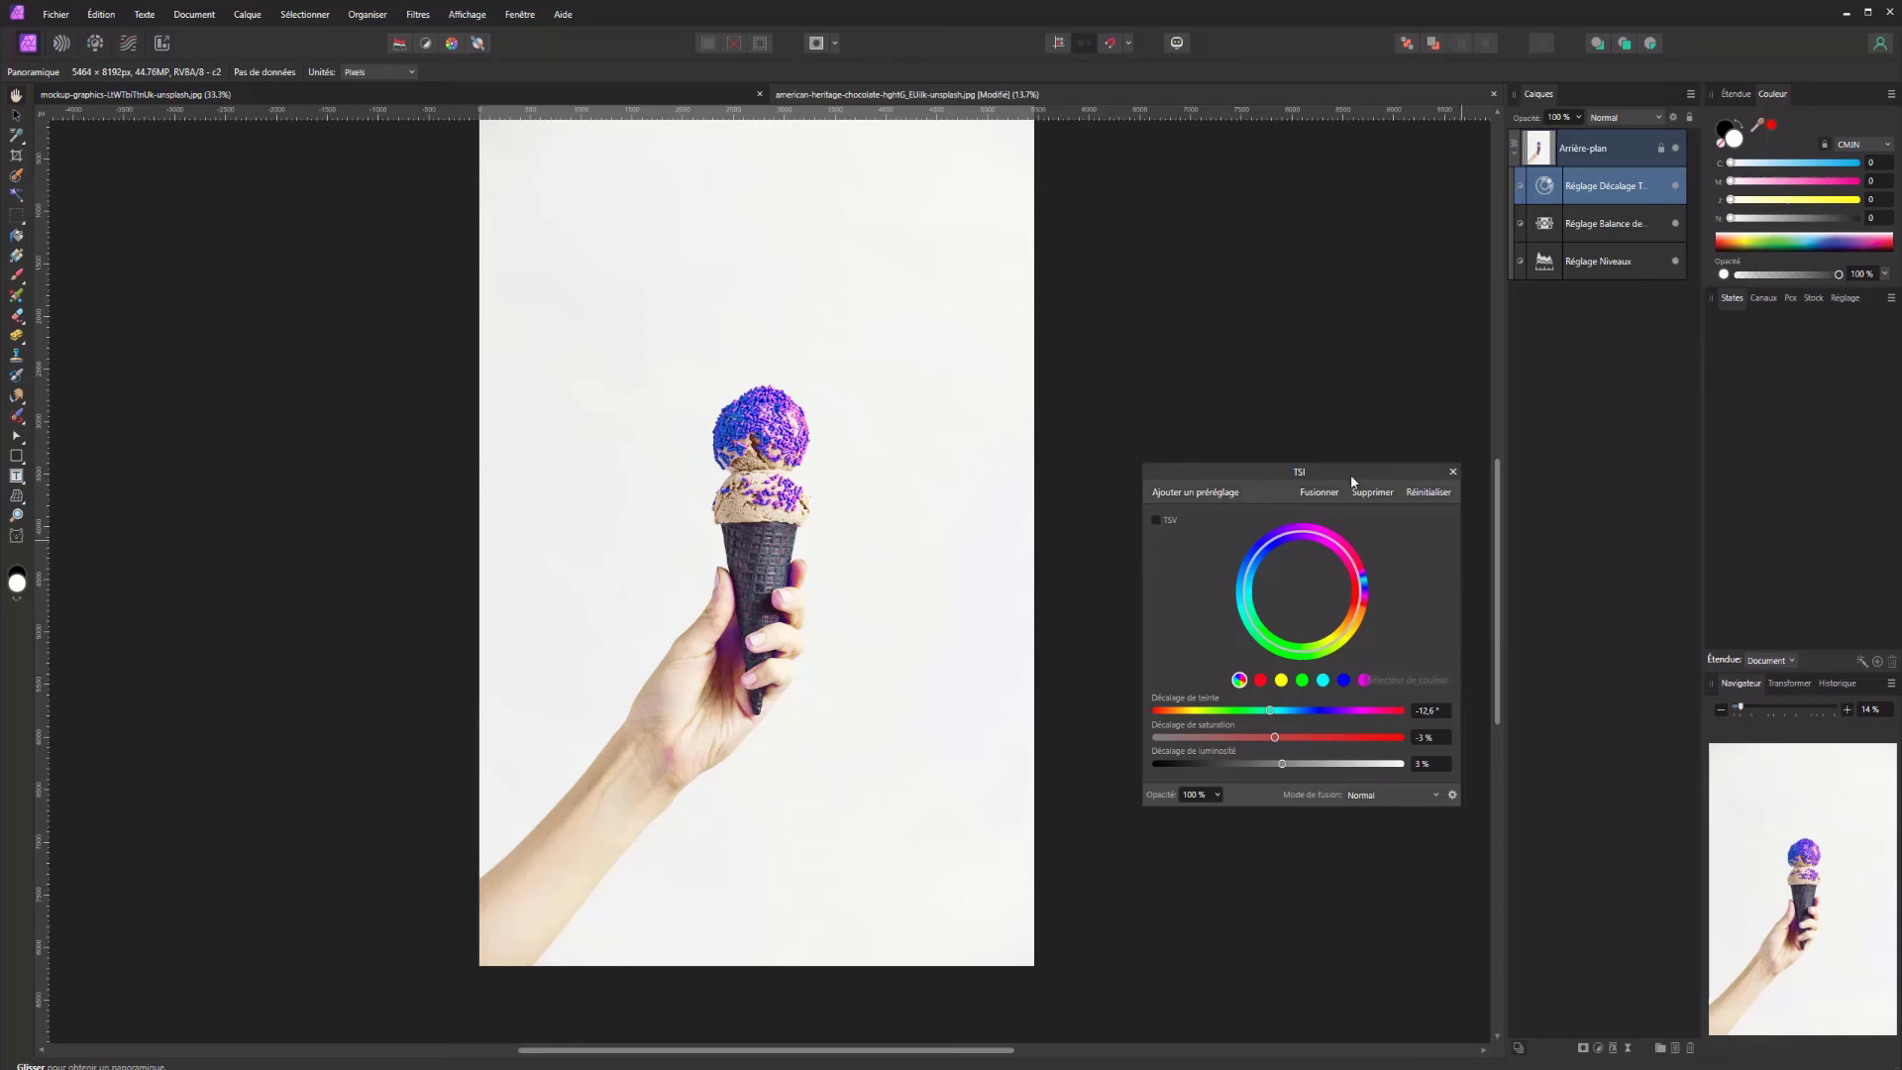
left_click(1372, 494)
key("Delete")
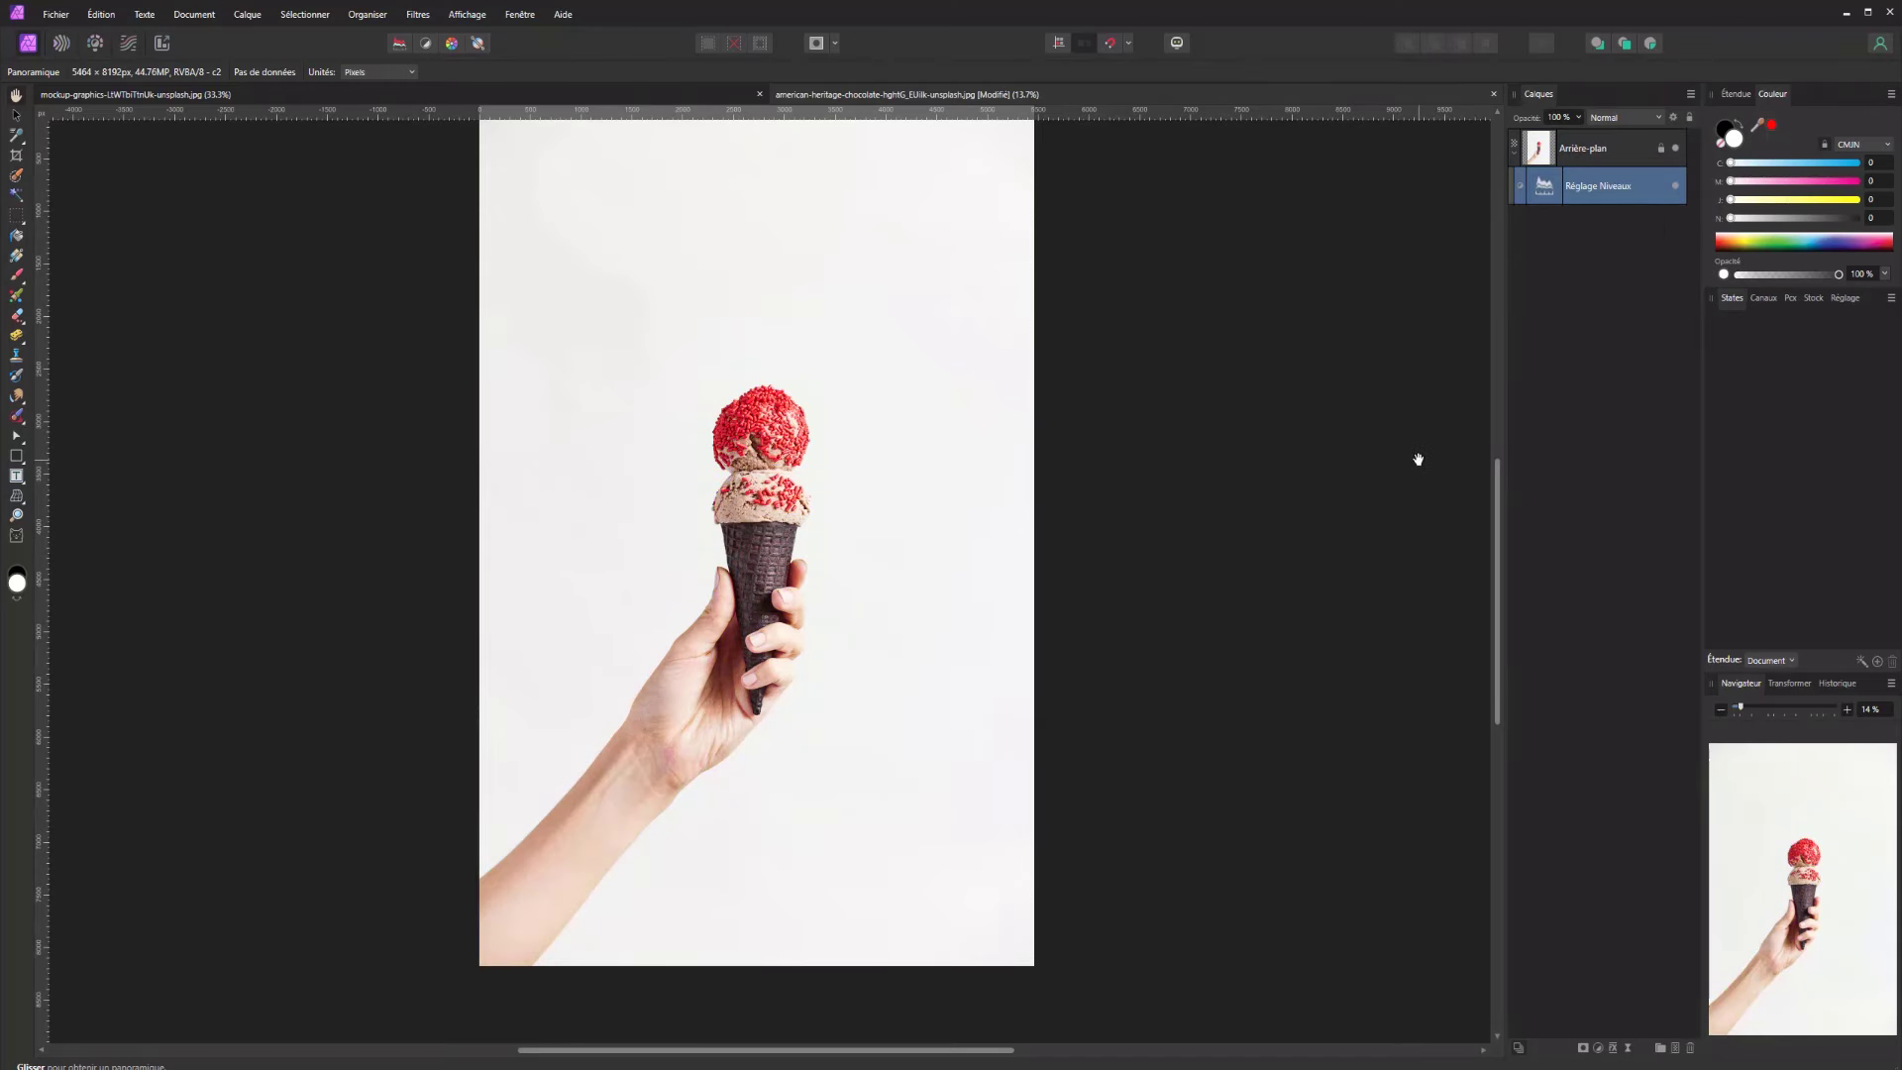
key("Delete")
Add a Recolorer adjustment, try different hue and saturation values on the photo, and delete the adjustment
left_click(1600, 1047)
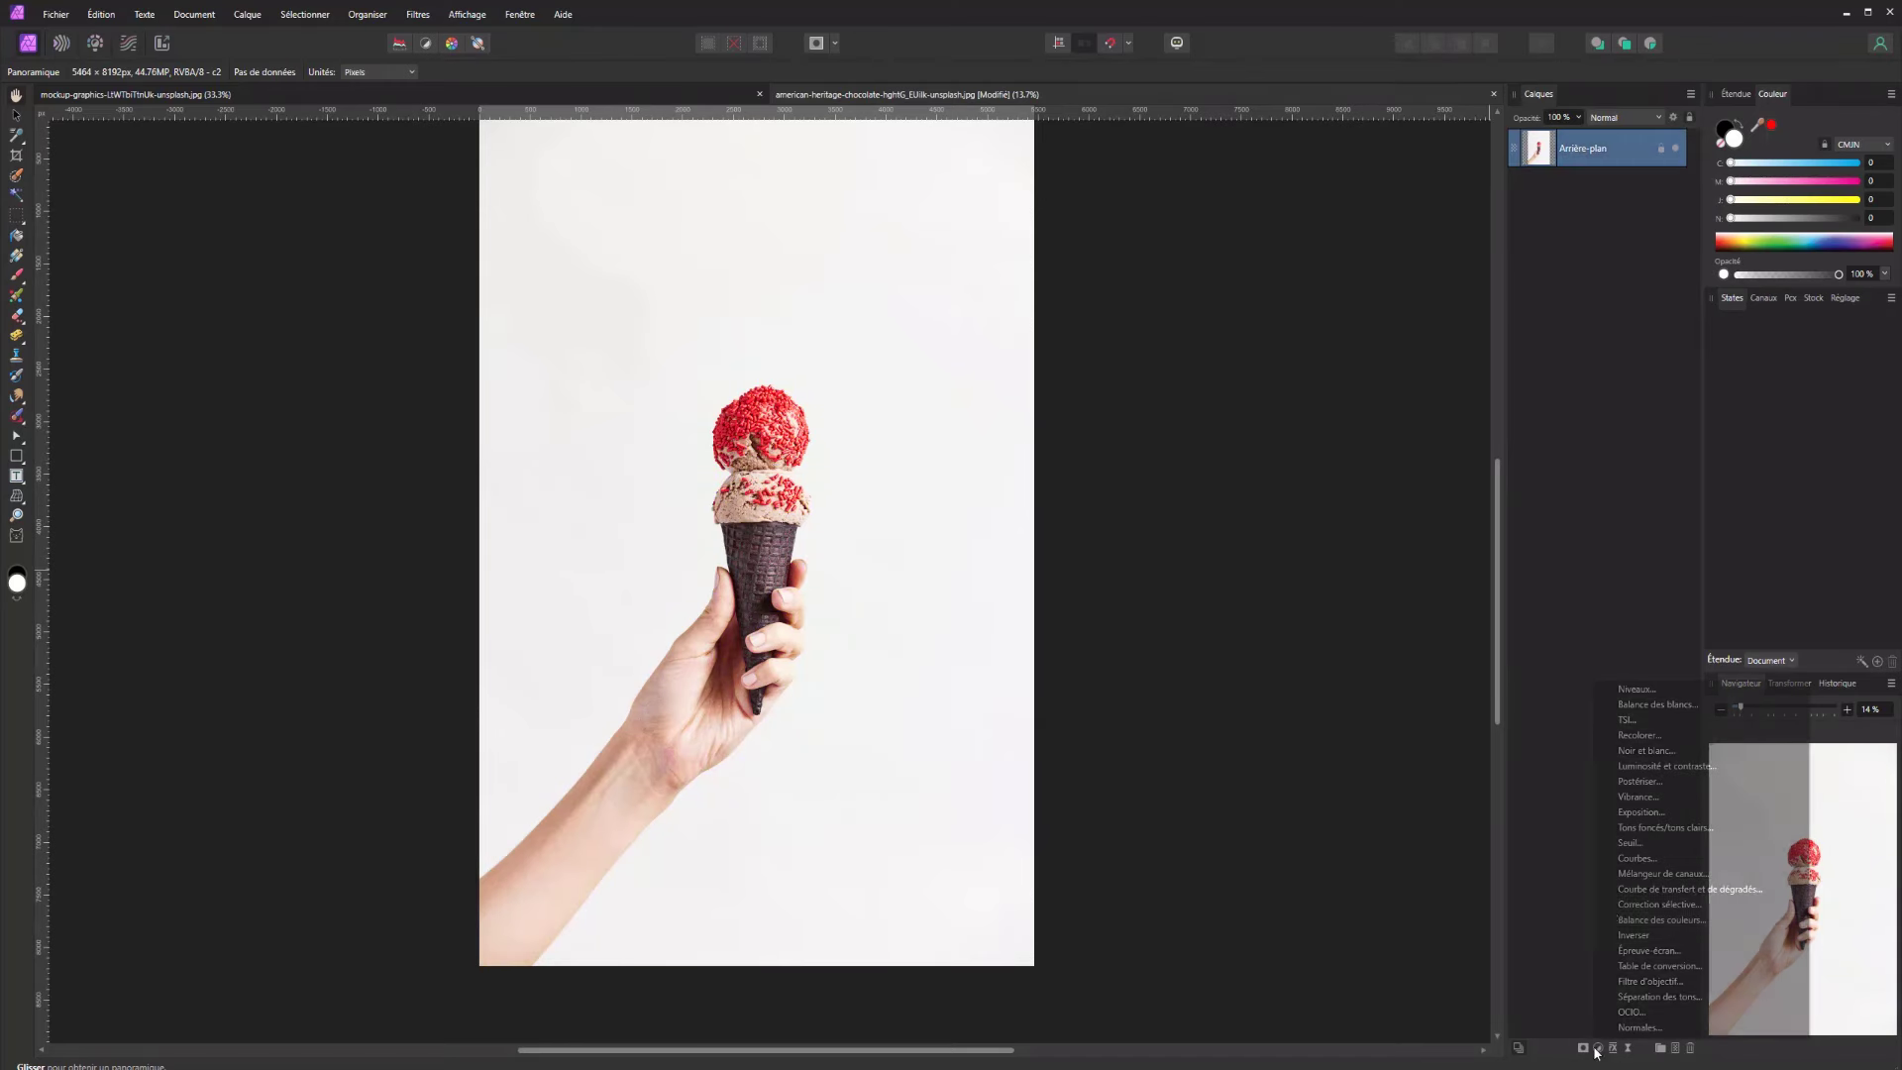
left_click(1642, 735)
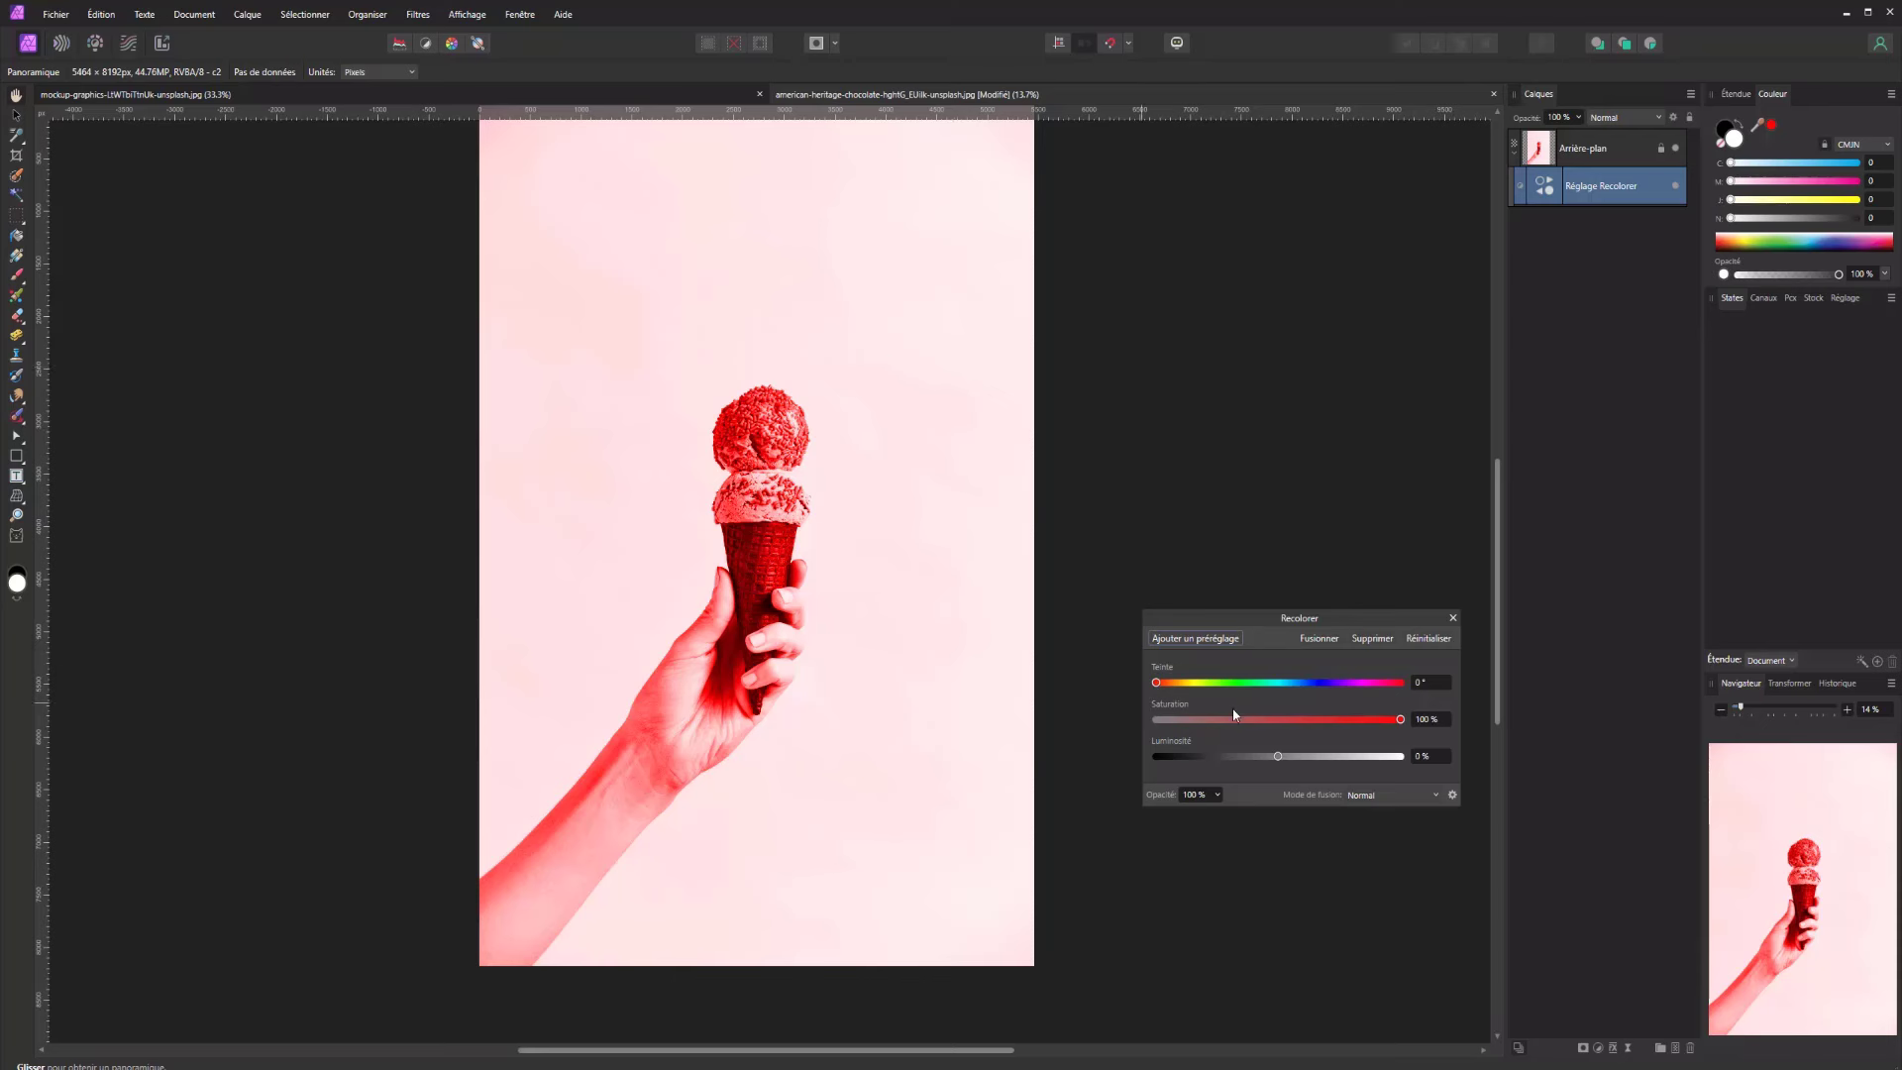
left_click(1217, 682)
left_click_drag(1218, 683, 1098, 678)
left_click_drag(1343, 718, 1486, 714)
left_click(1405, 639)
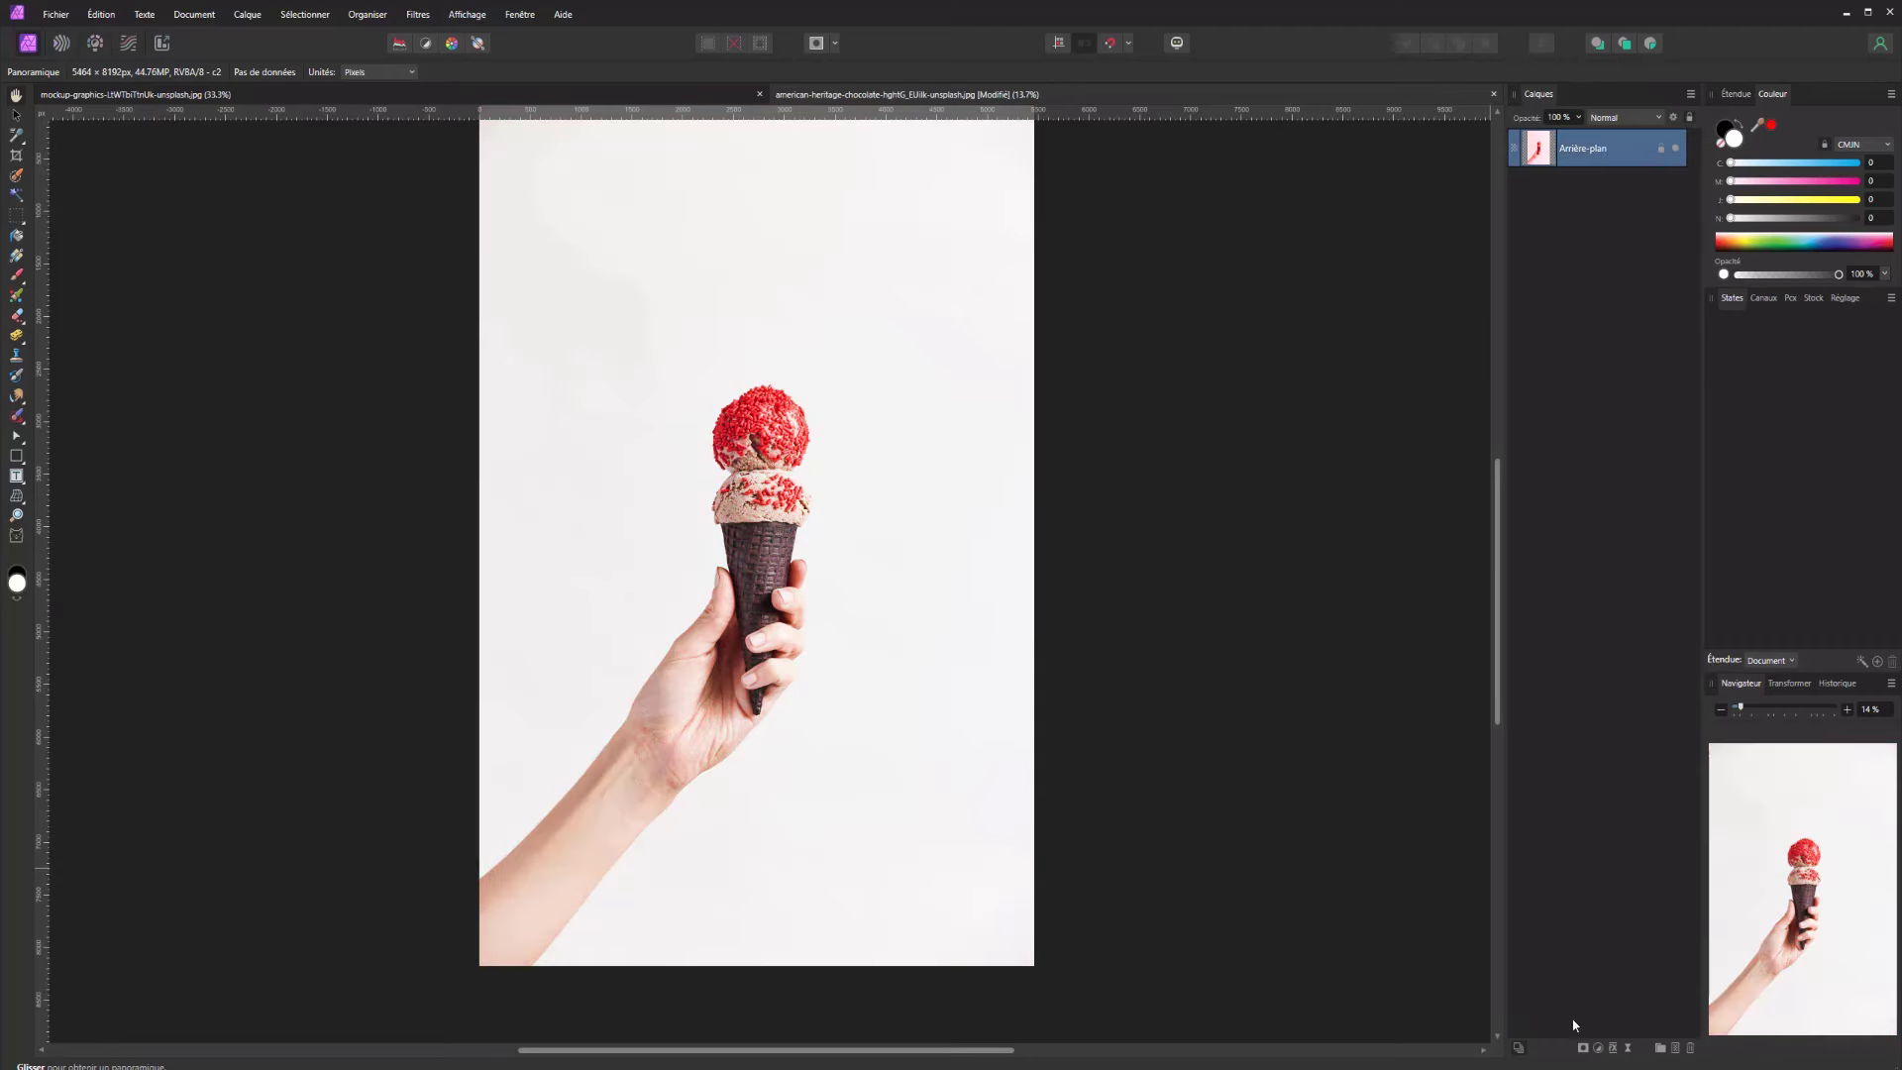
Add a Noir et blanc adjustment with Rouge at 42 %, Jaune at 36 % and Vert at 145 %
left_click(1597, 1048)
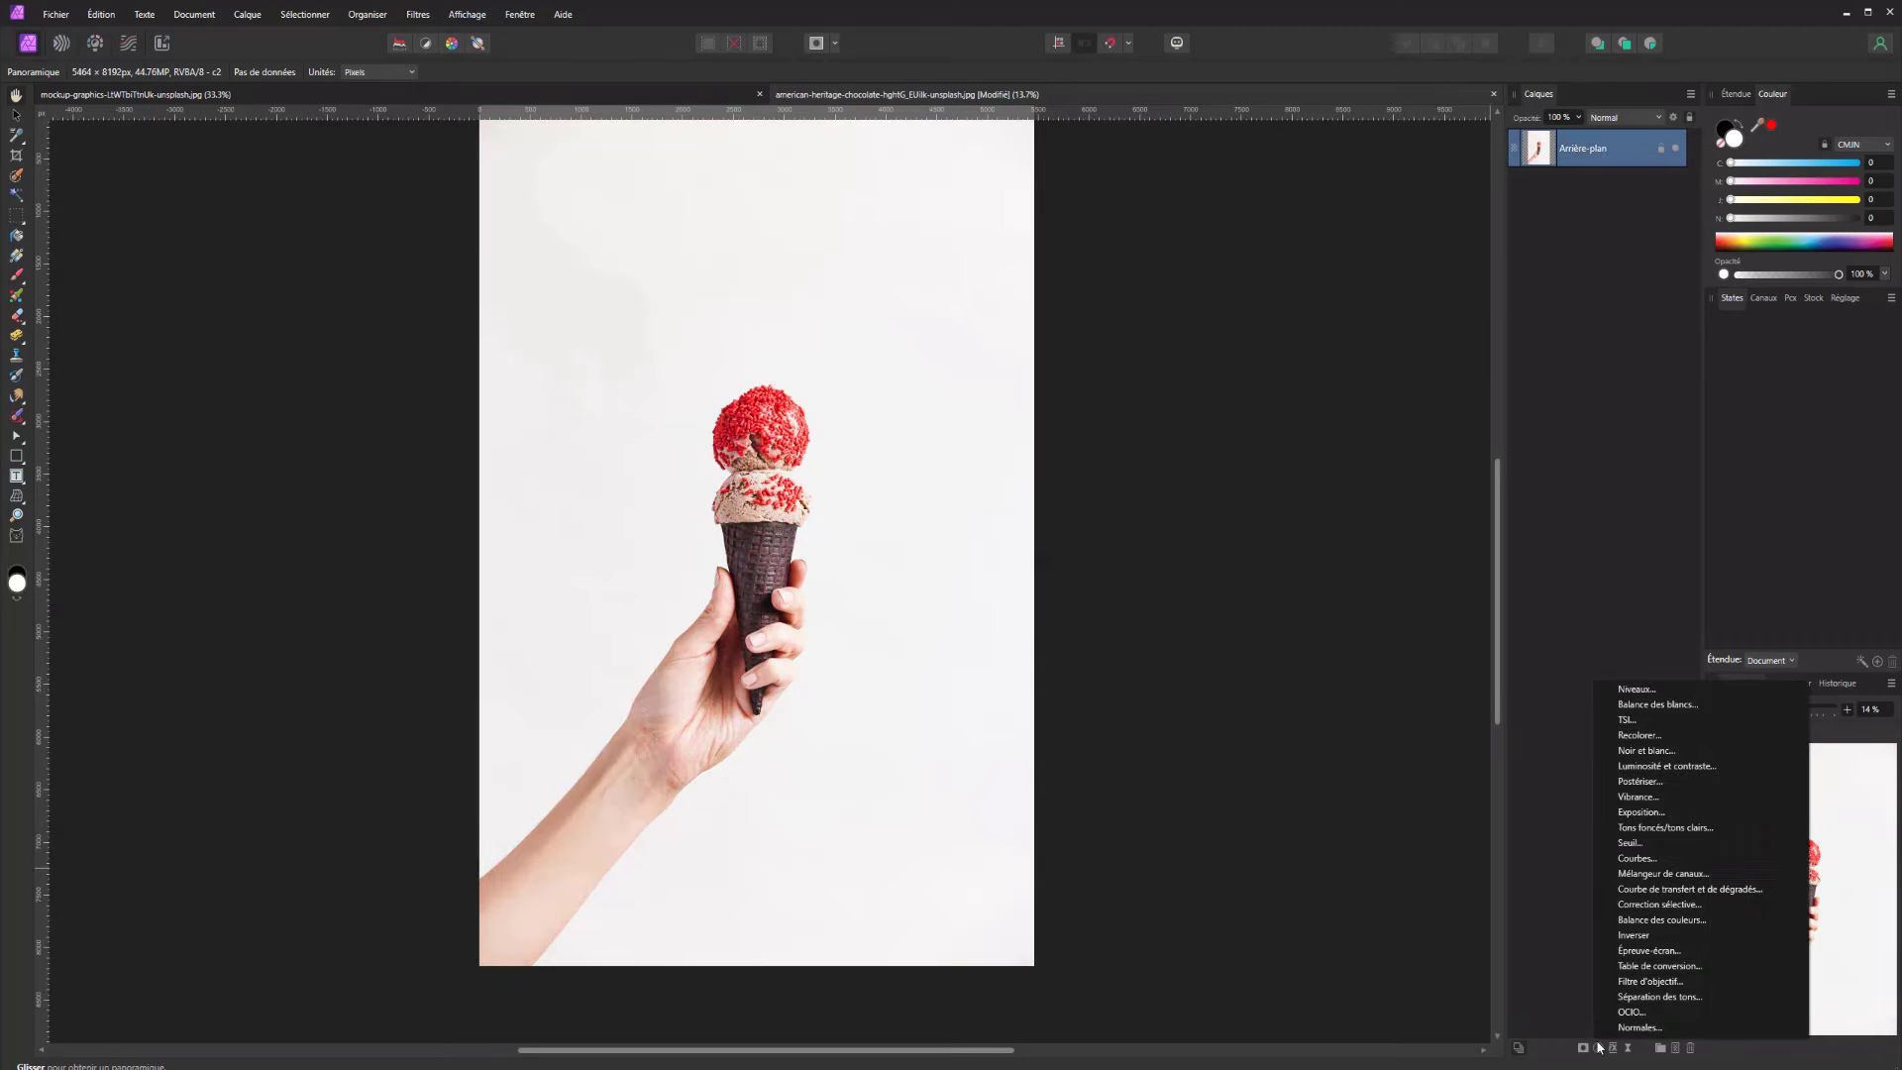
left_click(1646, 751)
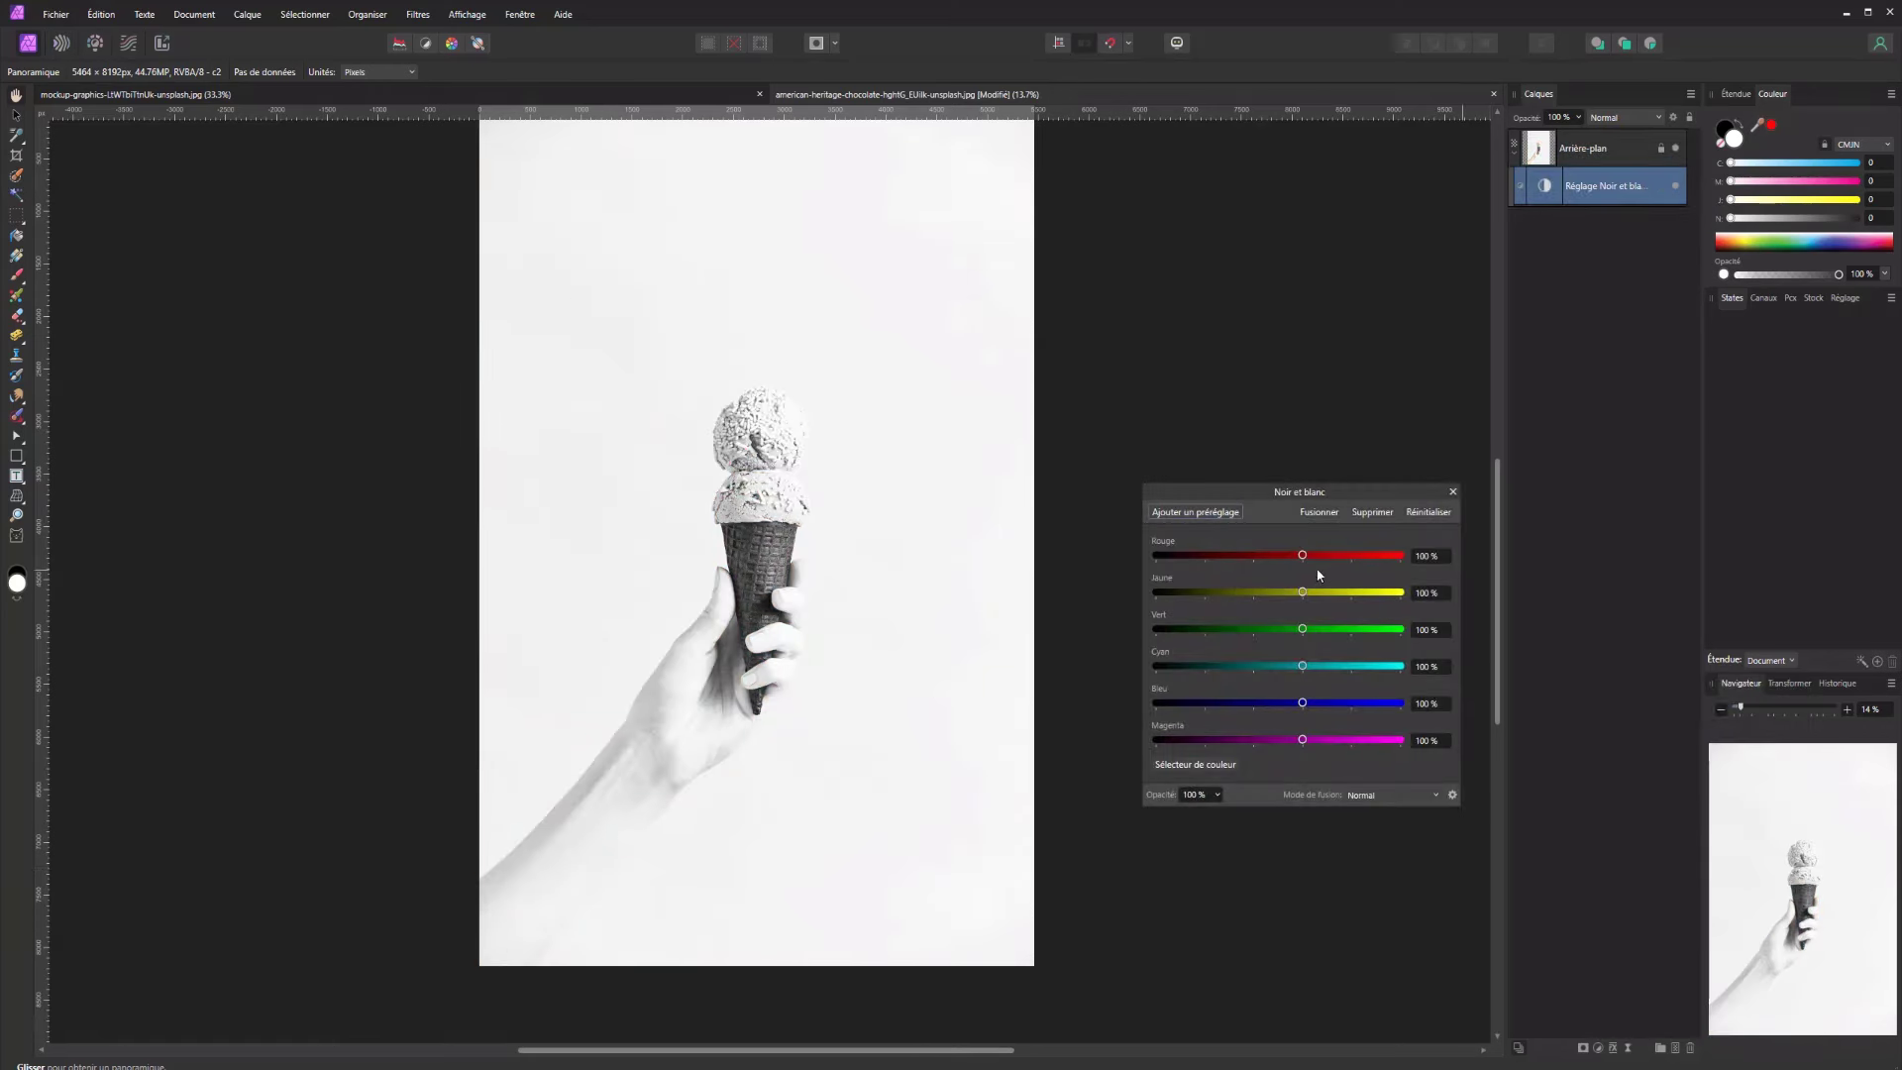
left_click_drag(1302, 555, 1327, 627)
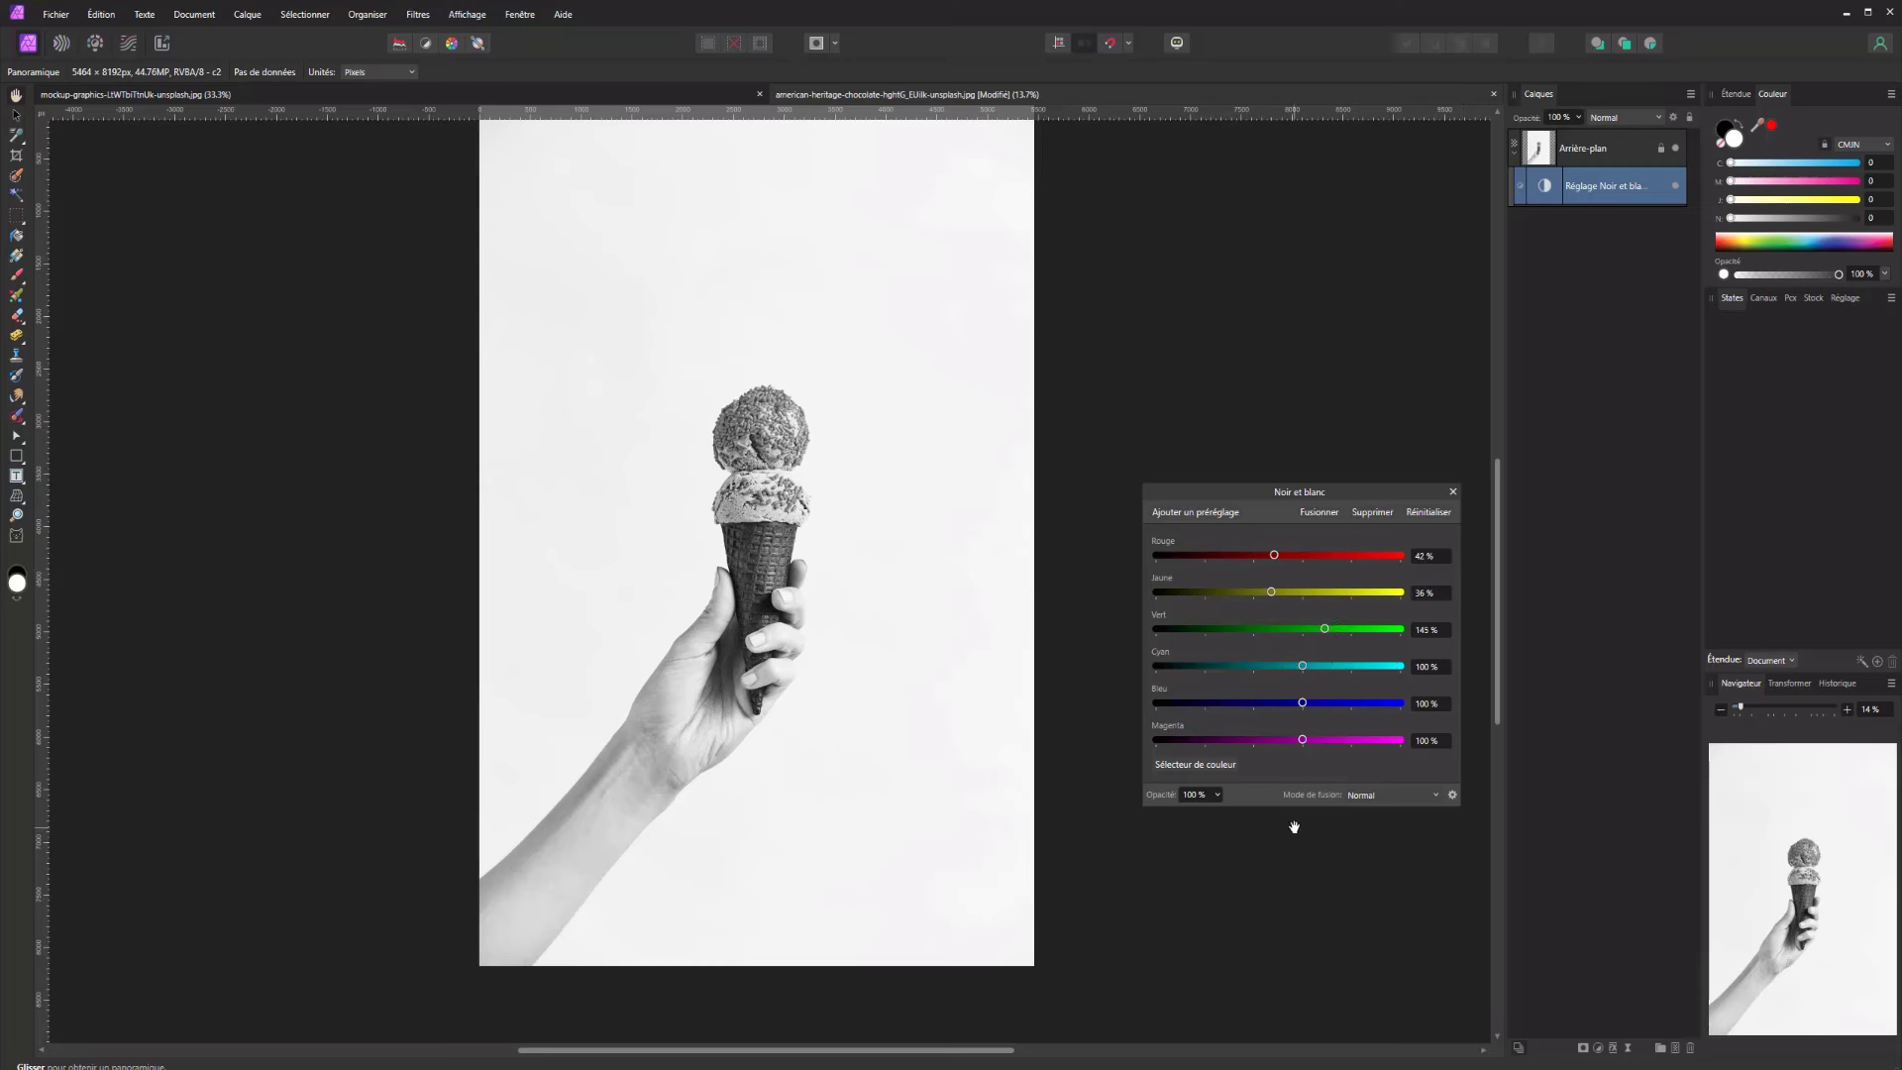
Darken the reds to 30 % by sampling the lower scoop and cone with the colour picker, and delete the Noir et blanc adjustment
left_click(1196, 764)
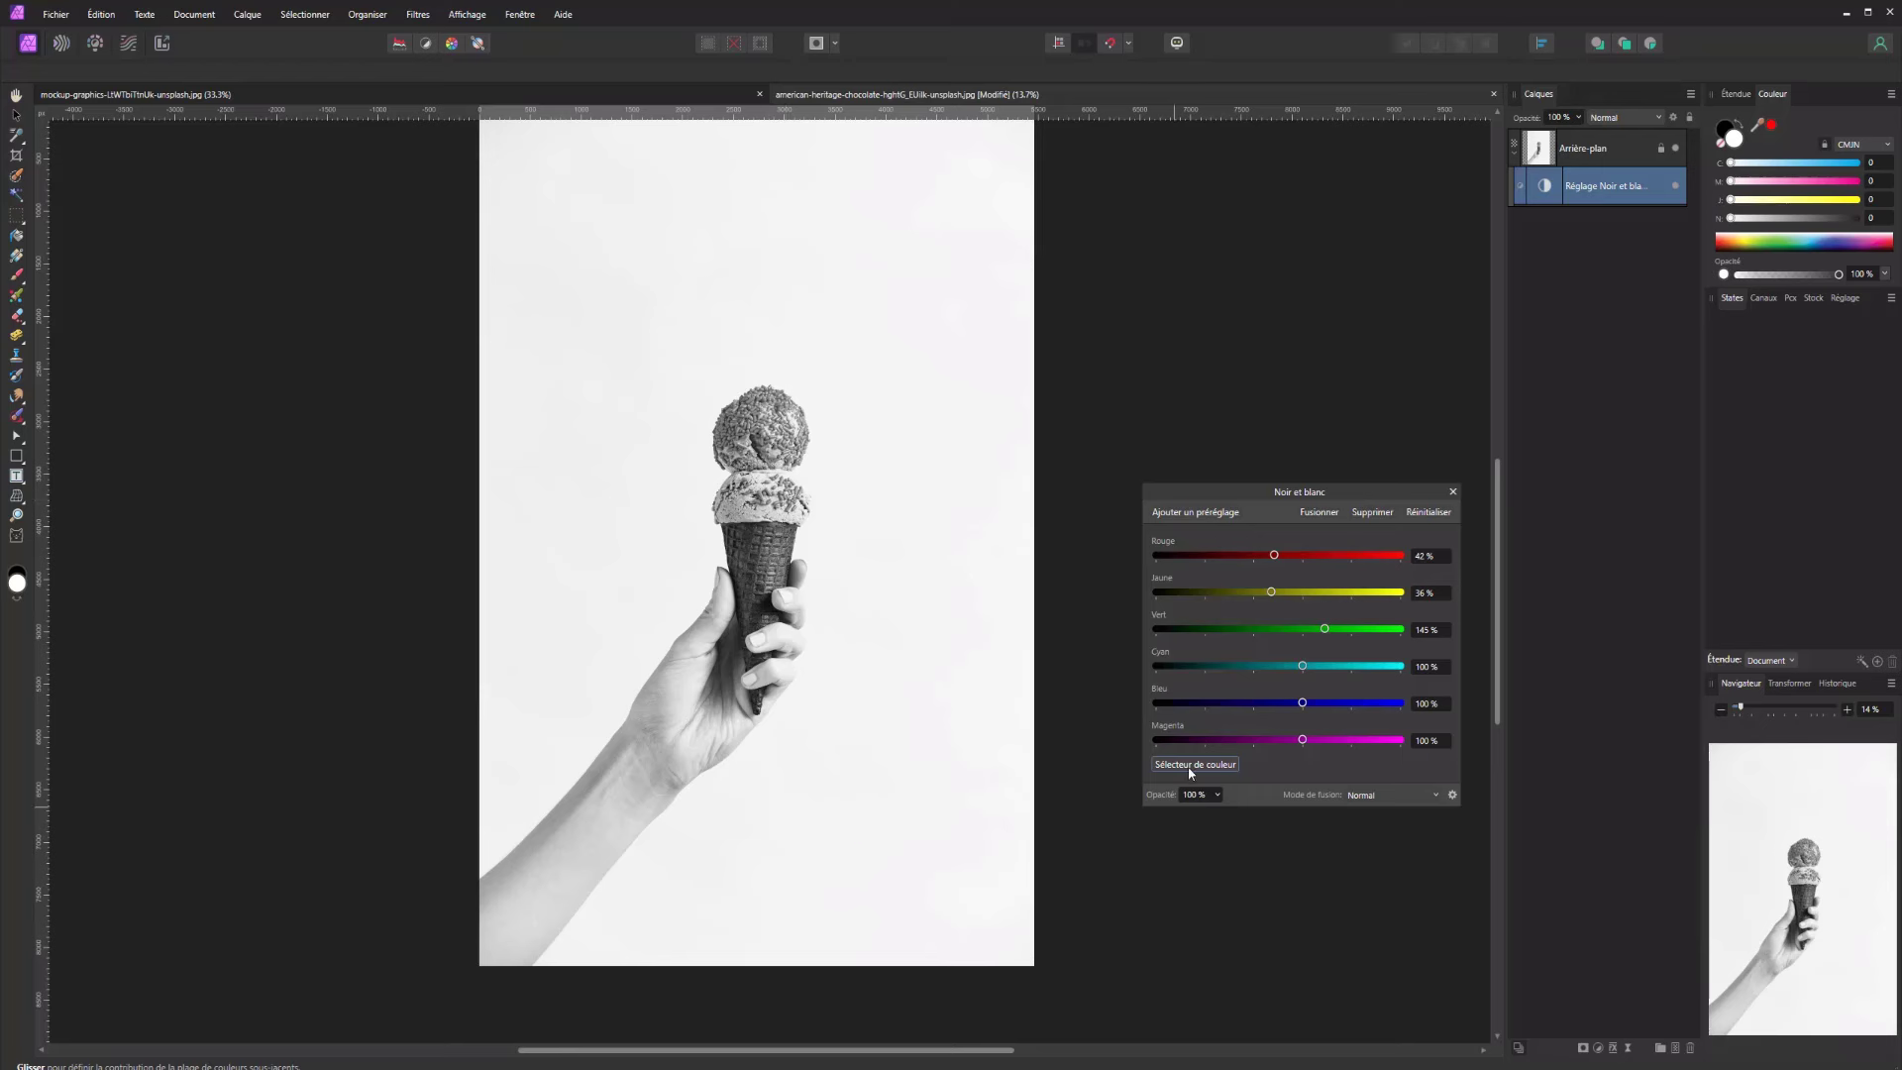
left_click_drag(757, 508, 742, 507)
left_click_drag(766, 591, 753, 591)
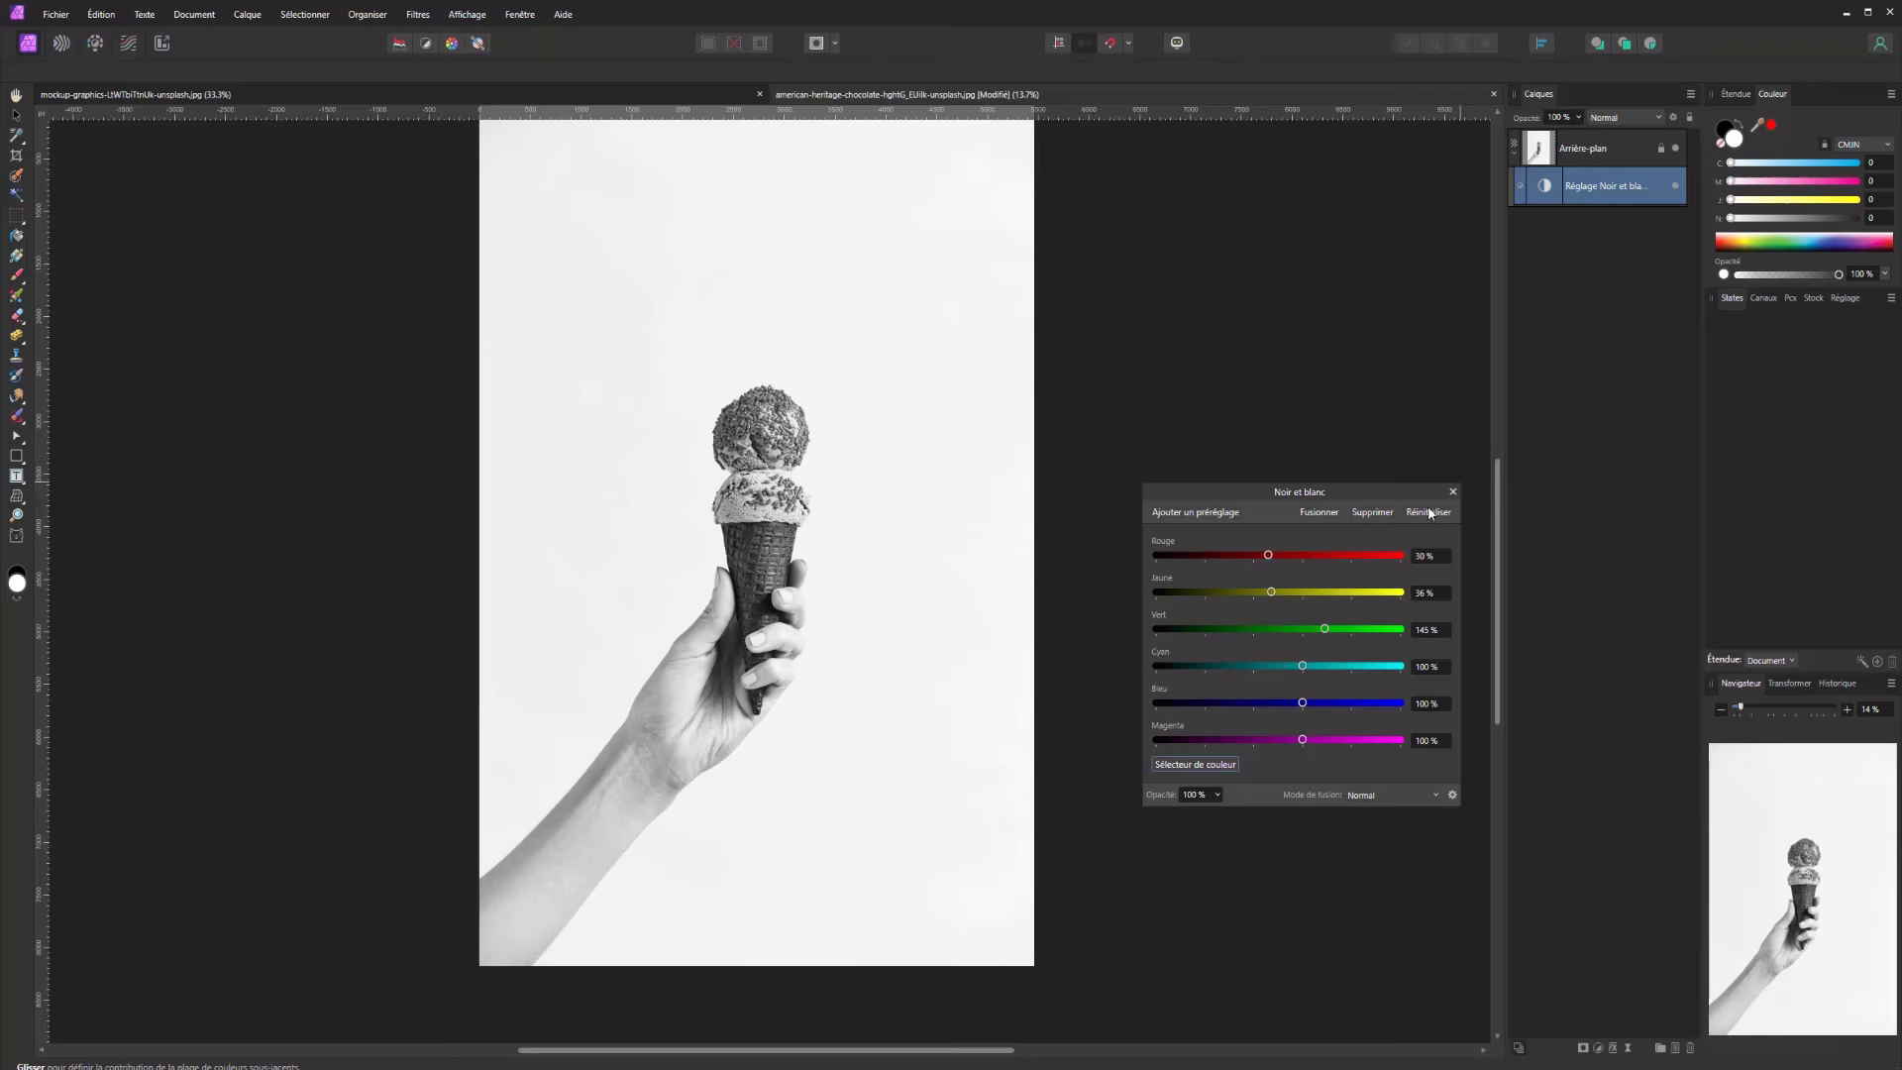
left_click(1372, 514)
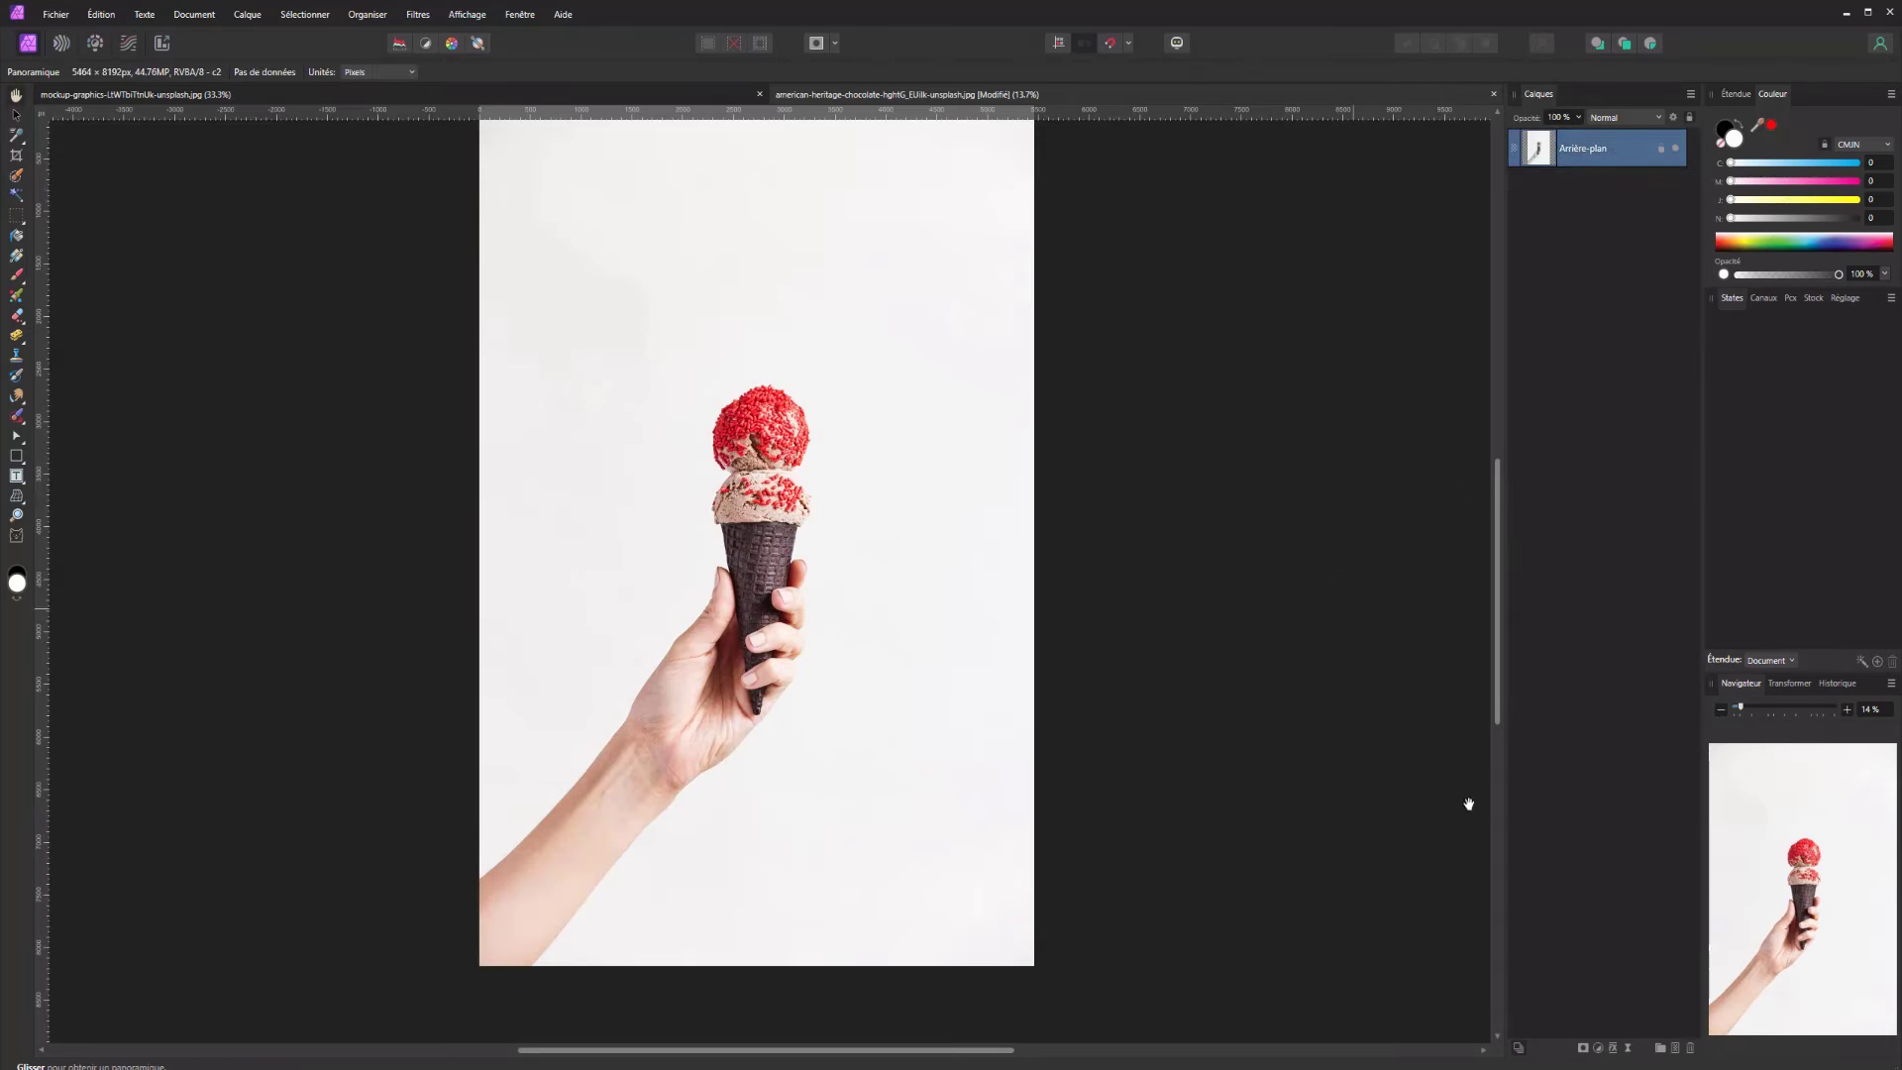
Add a Luminosité/Contraste adjustment, try different brightness and contrast values, and delete the adjustment
left_click(1600, 1051)
left_click(1627, 768)
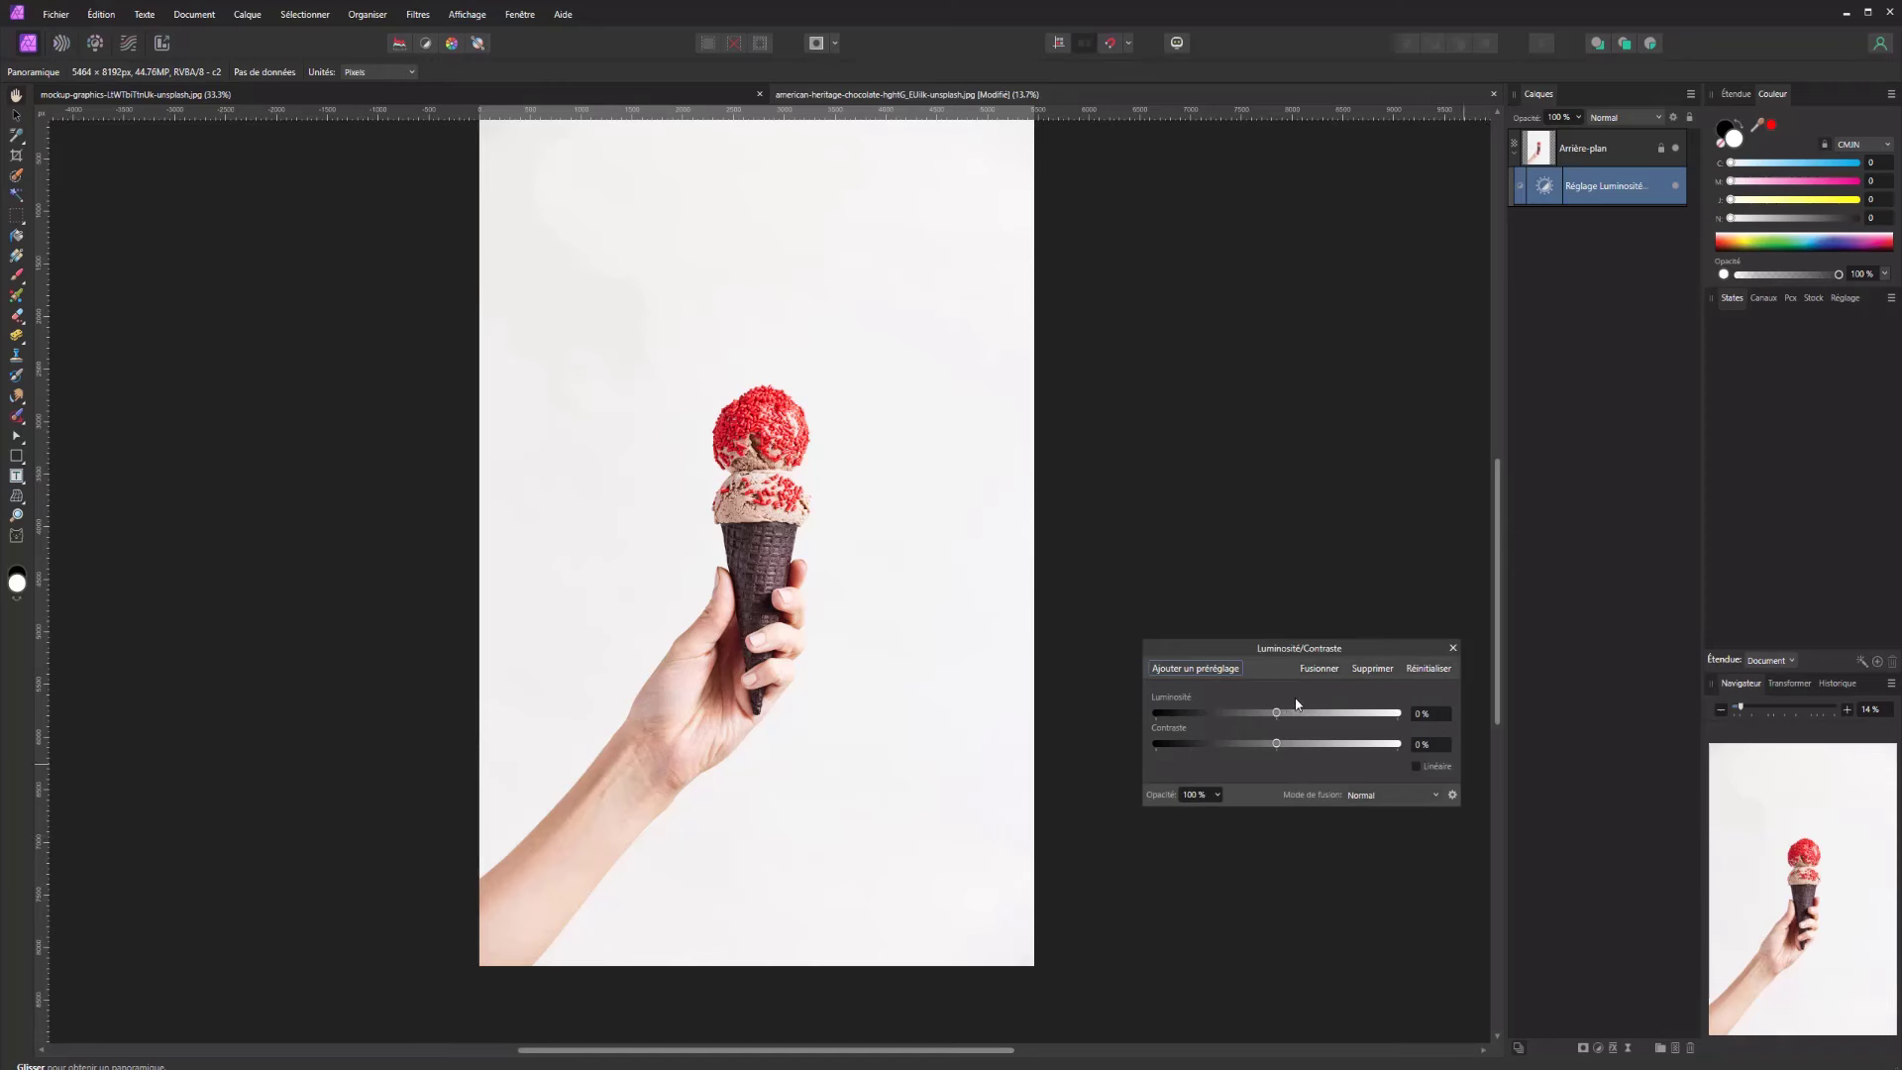
left_click_drag(1278, 712, 1211, 744)
left_click(1384, 664)
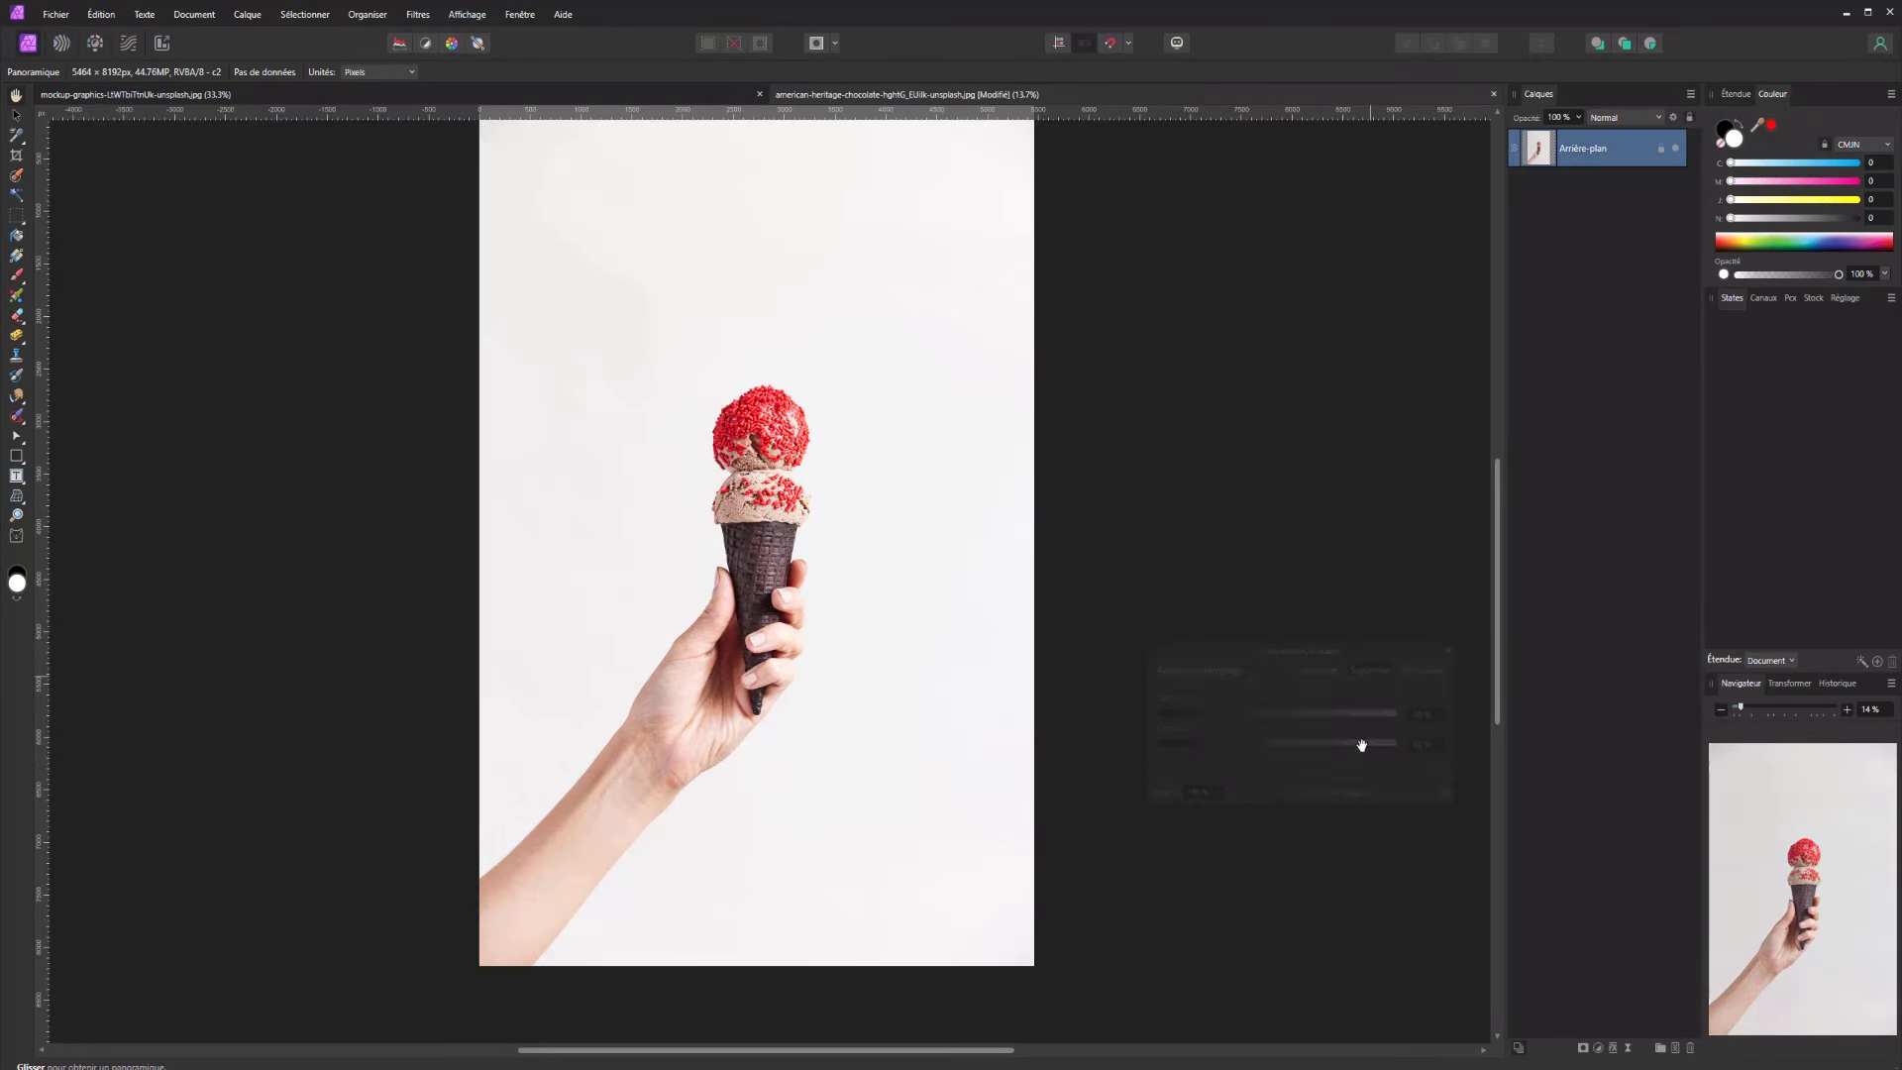
Add a Postériser adjustment, try different posterisation levels down to the minimum, and delete the adjustment
left_click(1598, 1048)
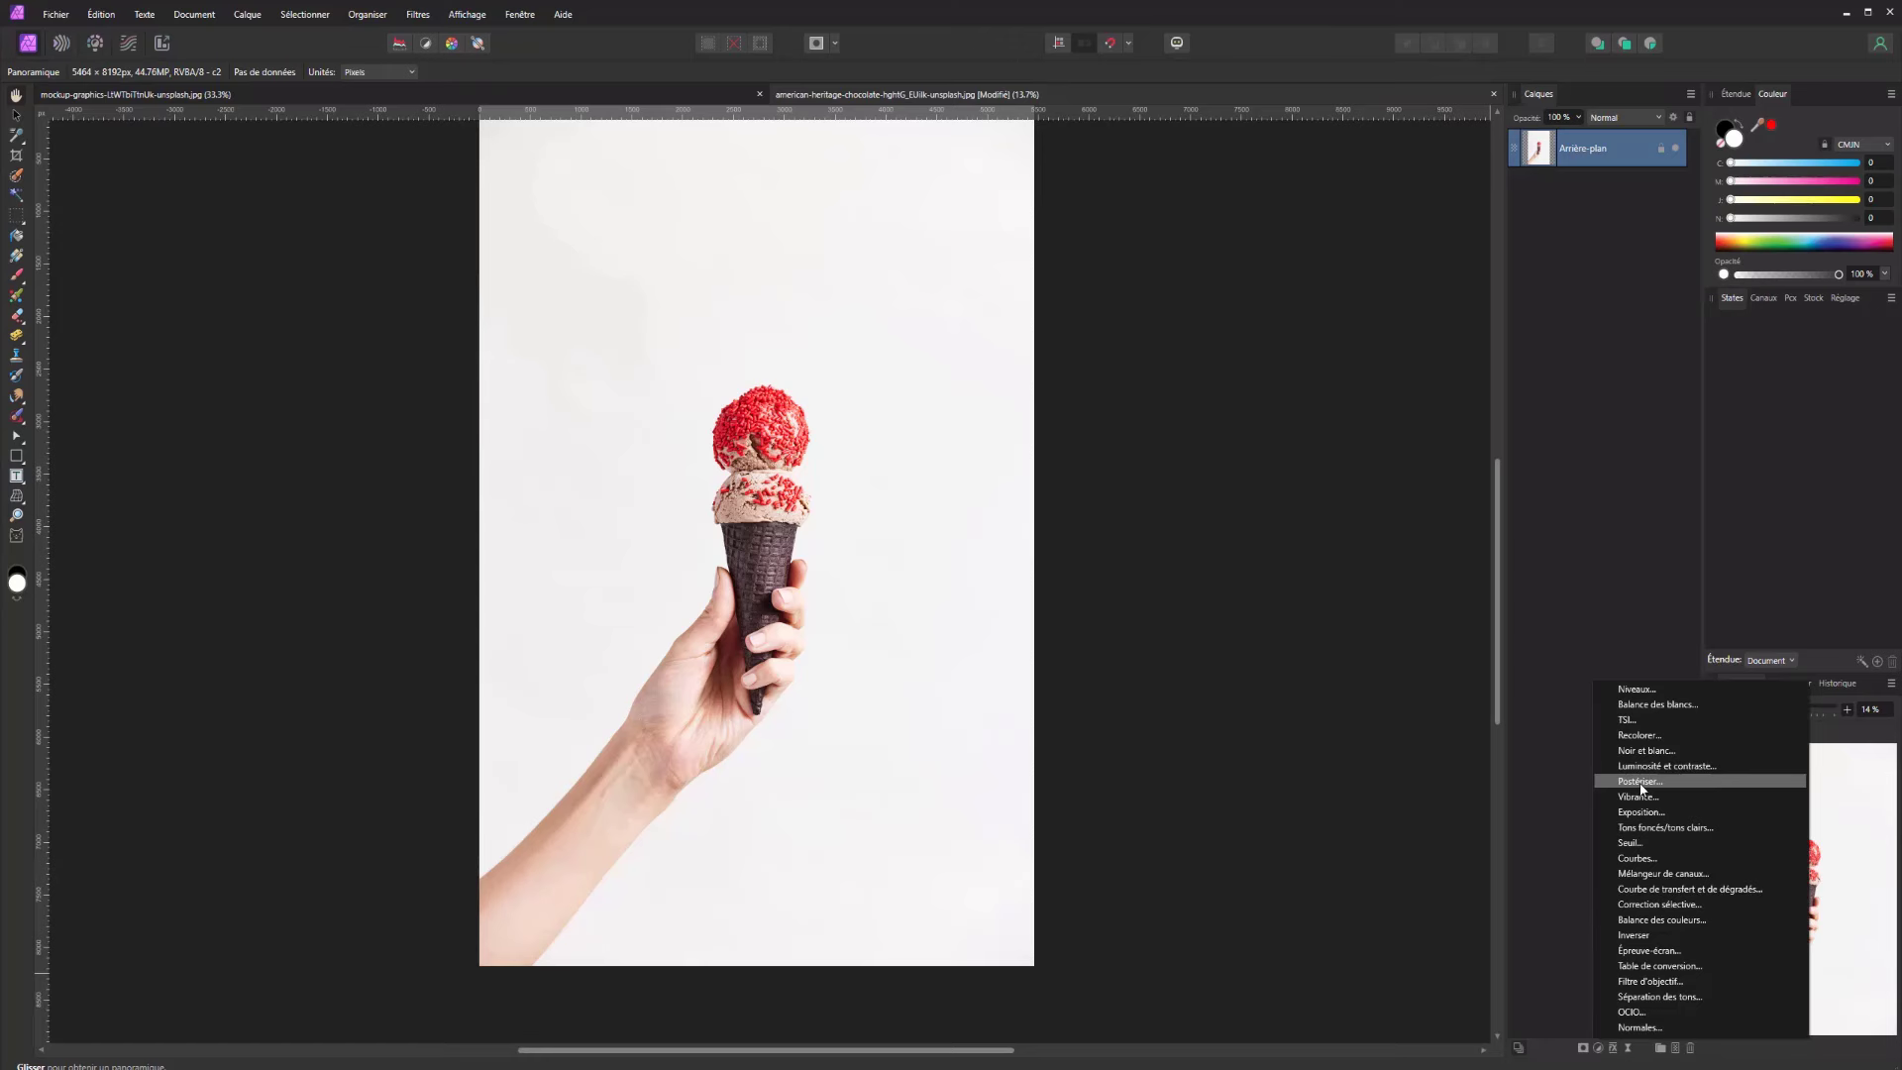
left_click(1640, 783)
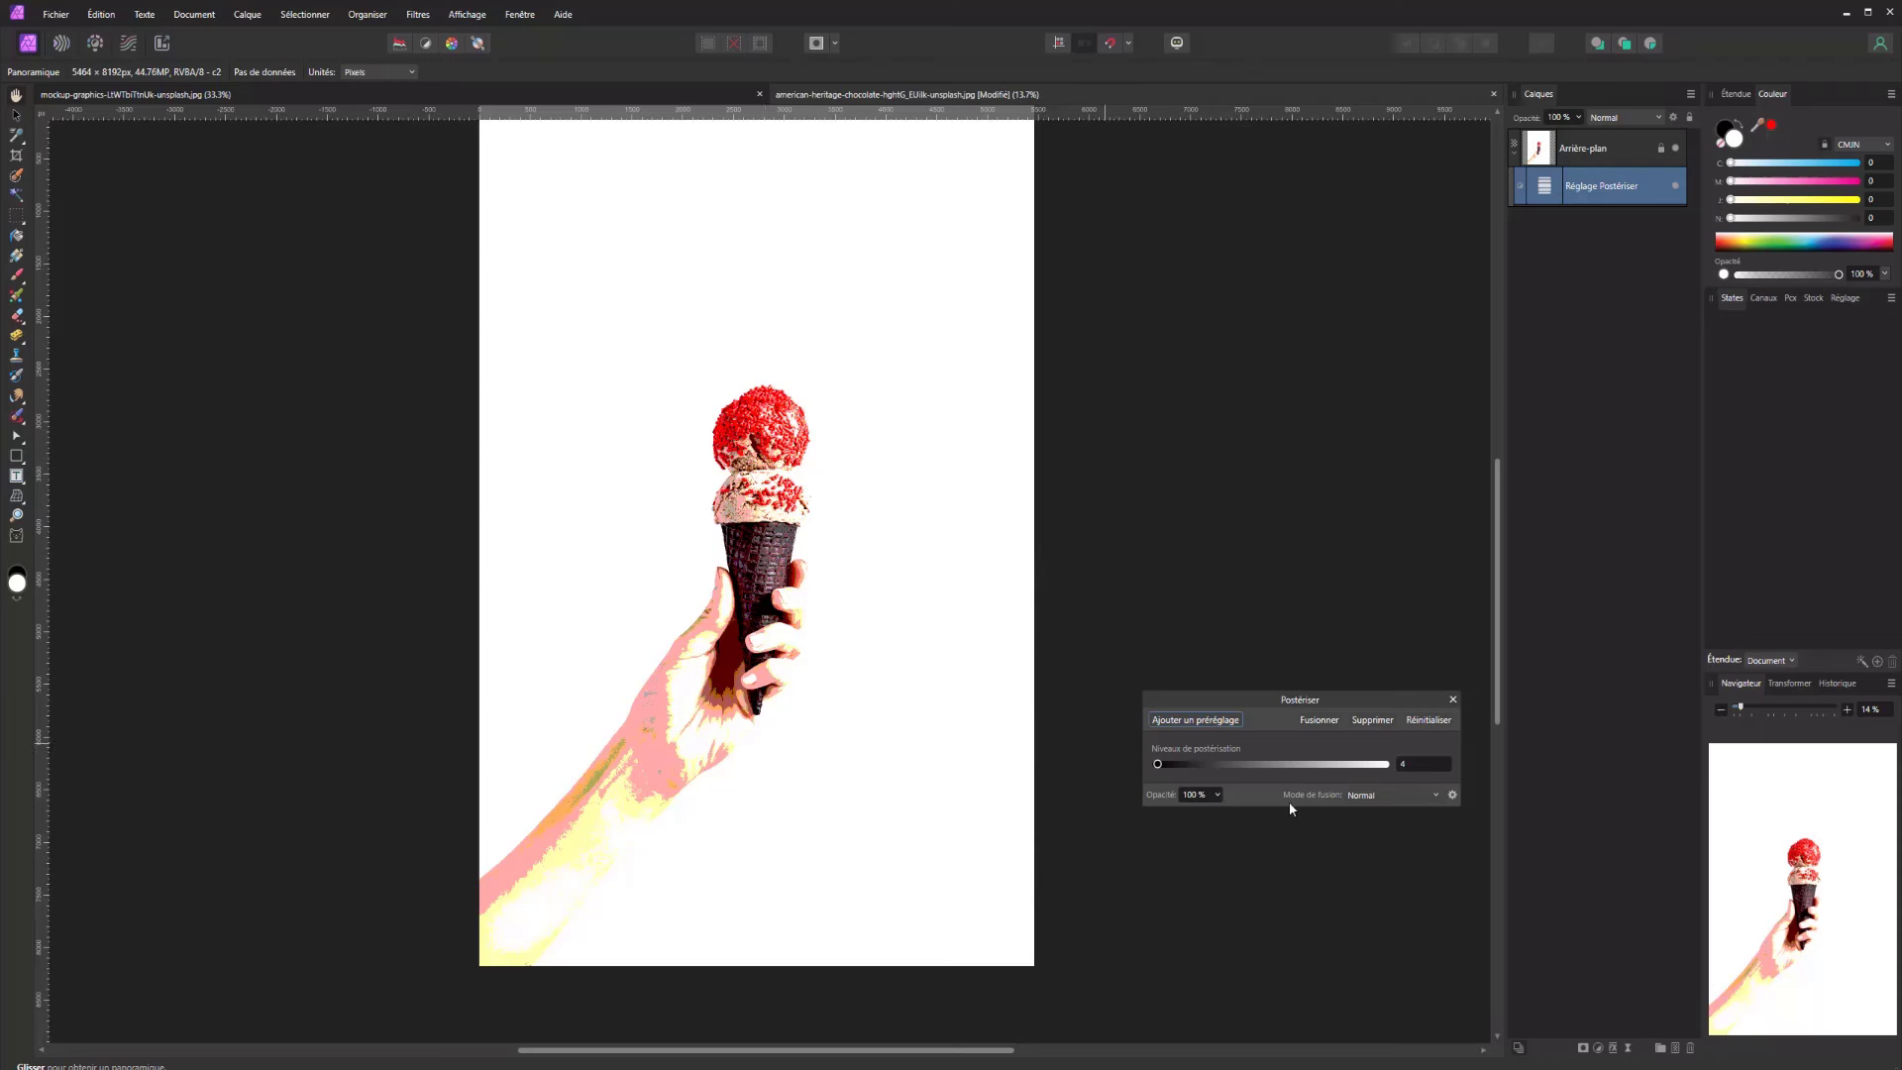
left_click(1423, 764)
left_click_drag(1194, 764, 1147, 765)
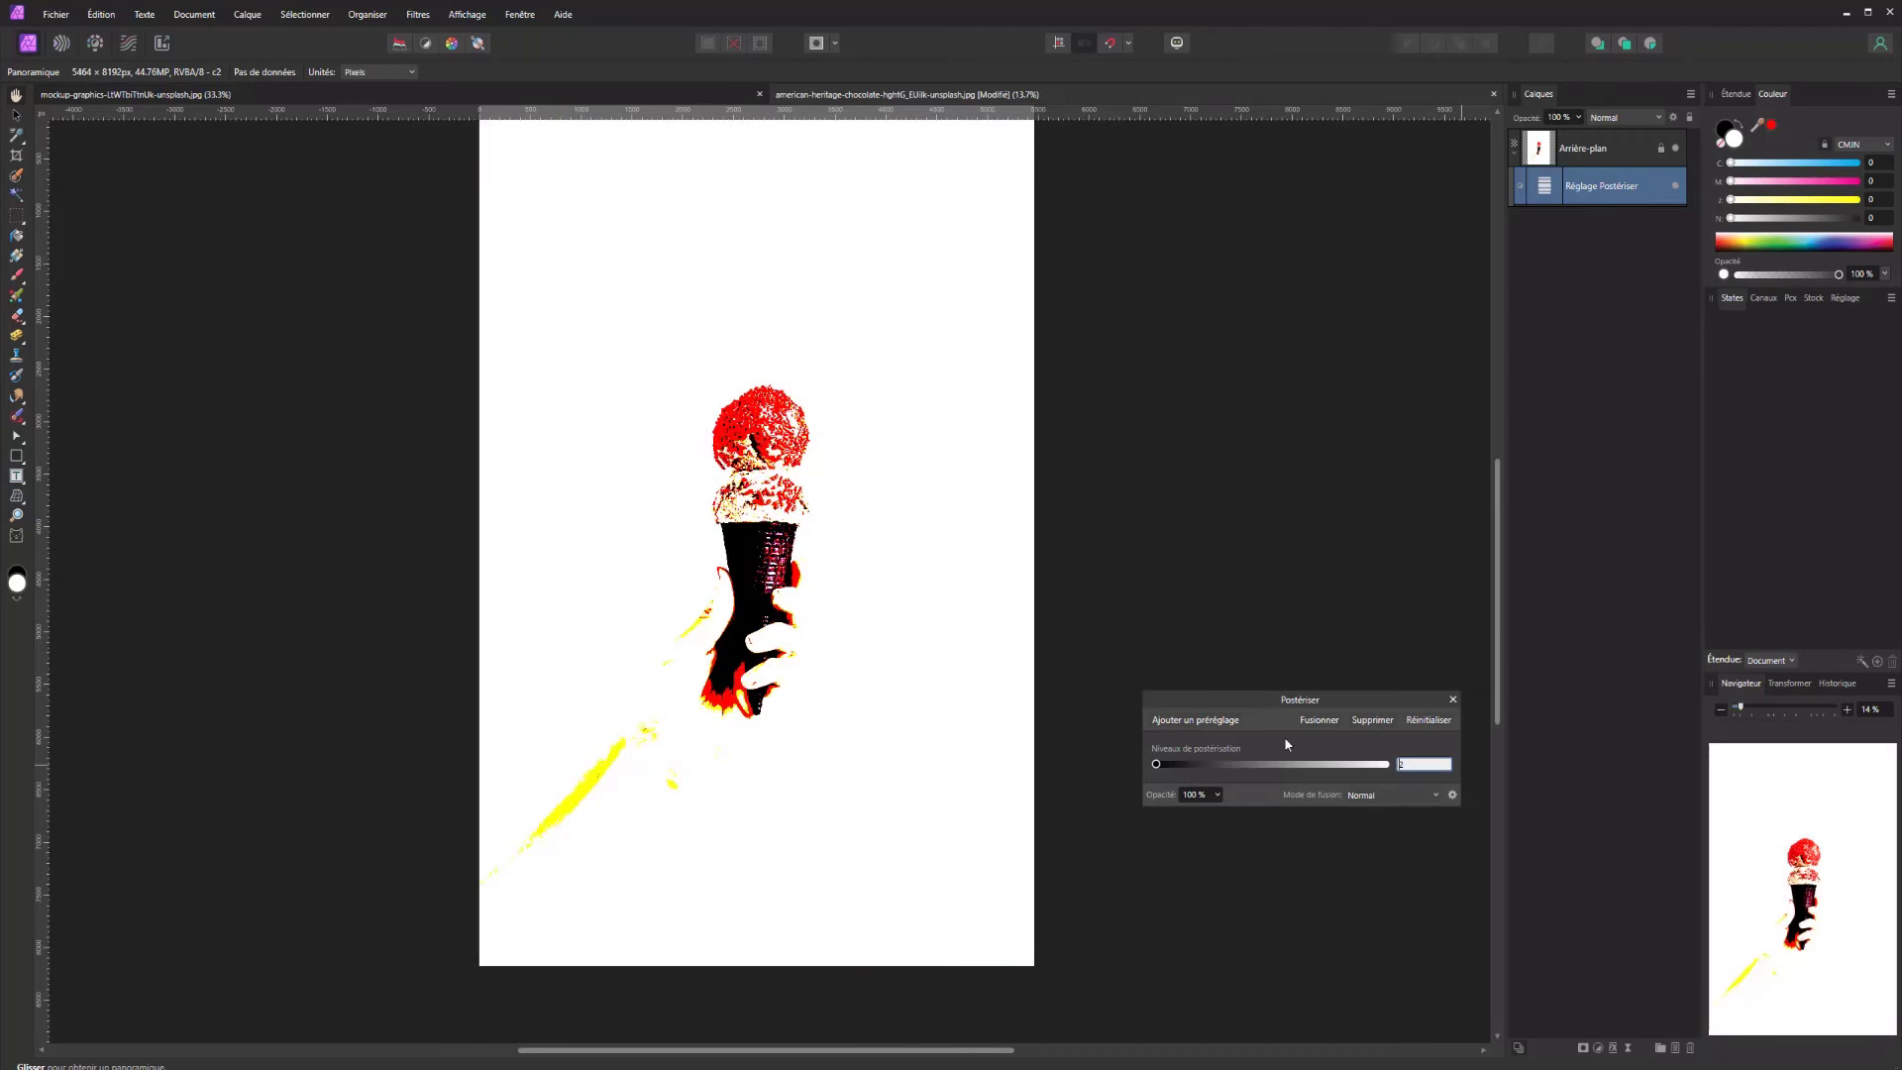
left_click(1375, 719)
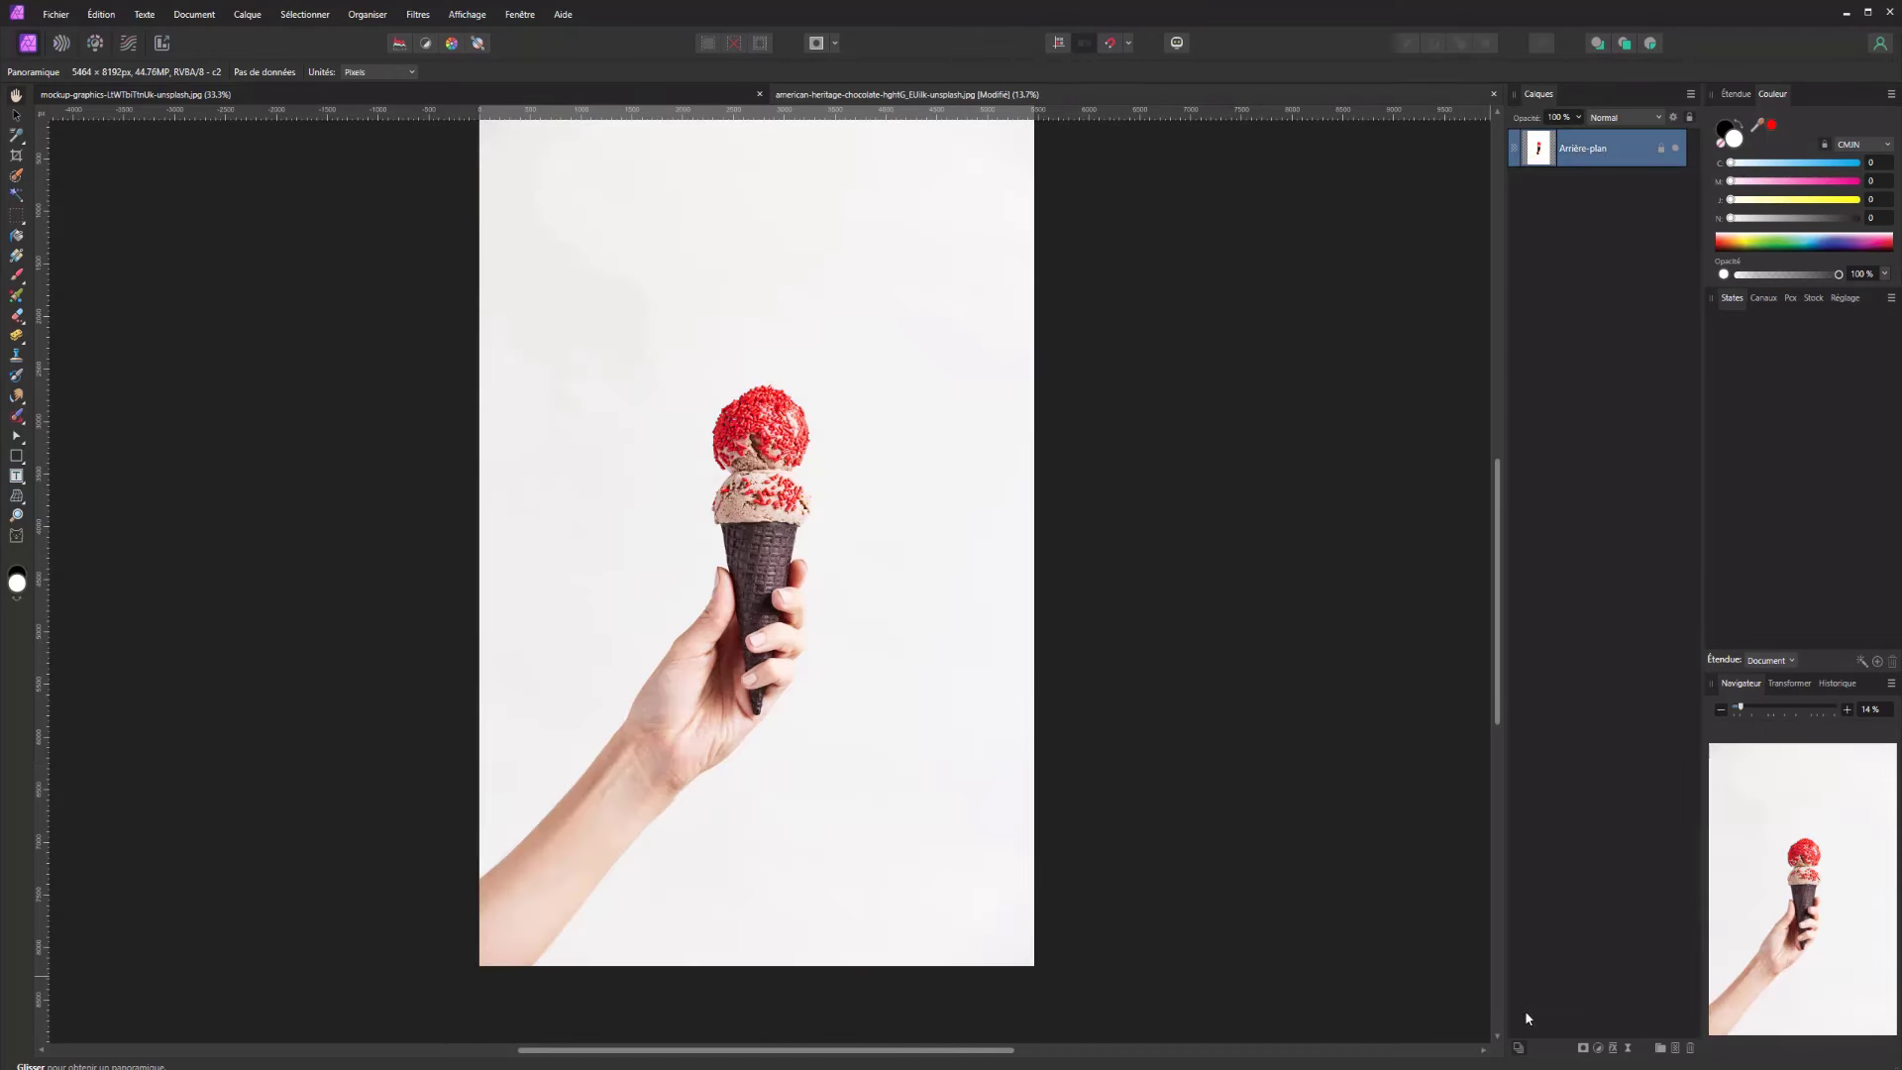
Add a Vibrance adjustment with Vibrance at -3 % and Saturation at -9 %, and merge it into the photo
left_click(1597, 1050)
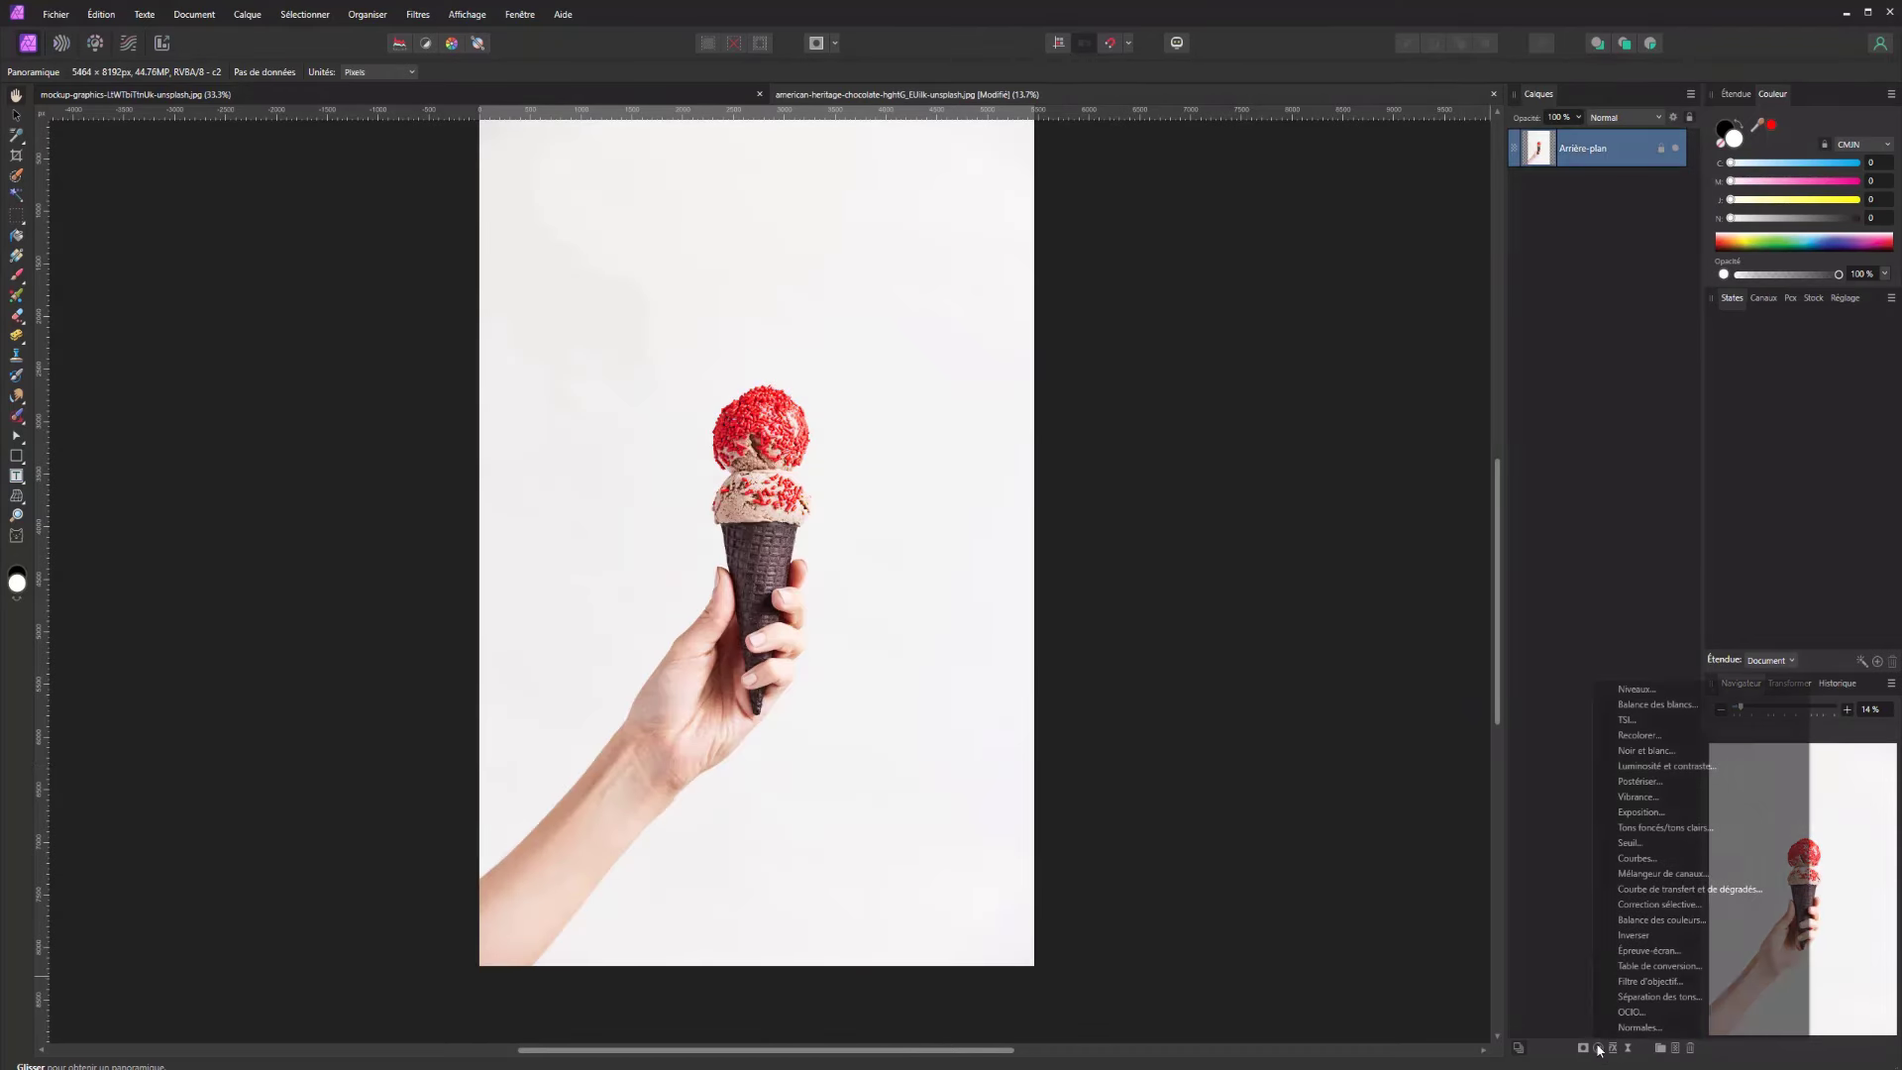
left_click(1641, 800)
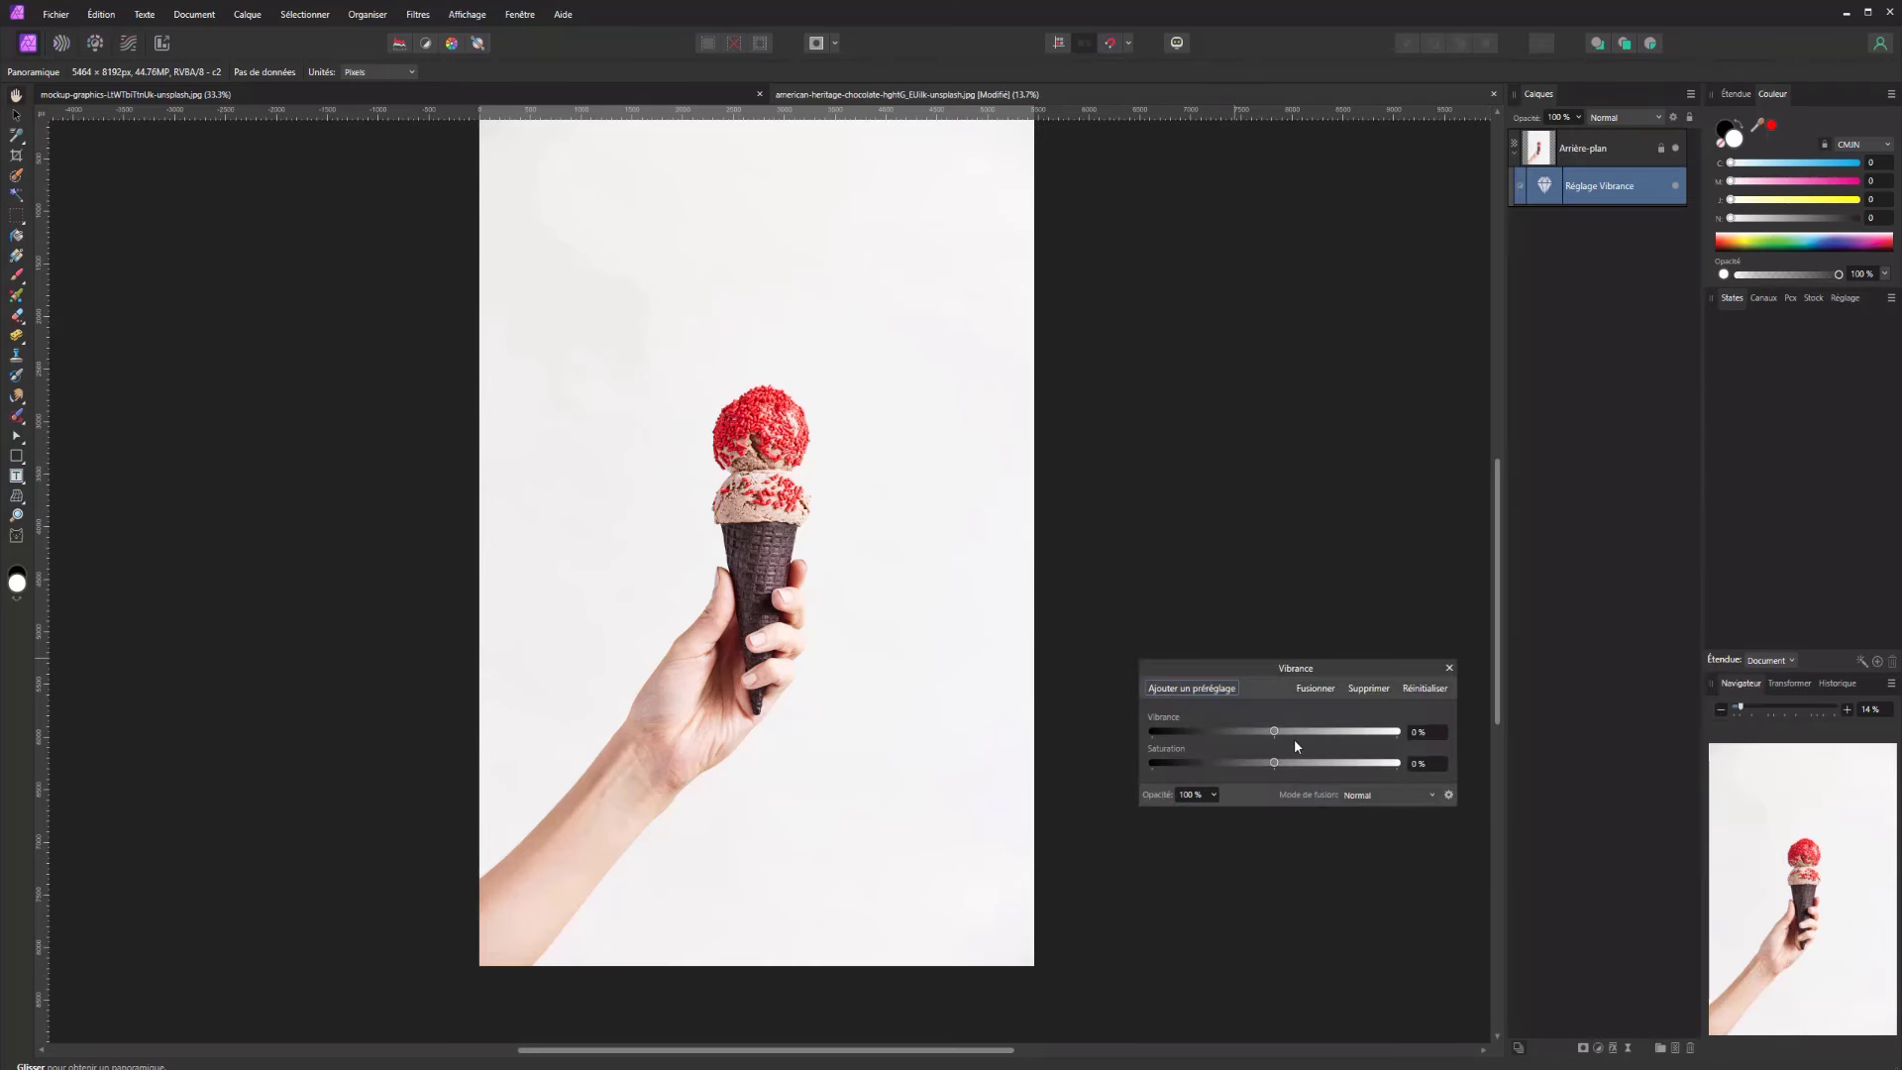
left_click_drag(1304, 734, 1271, 781)
left_click(1317, 691)
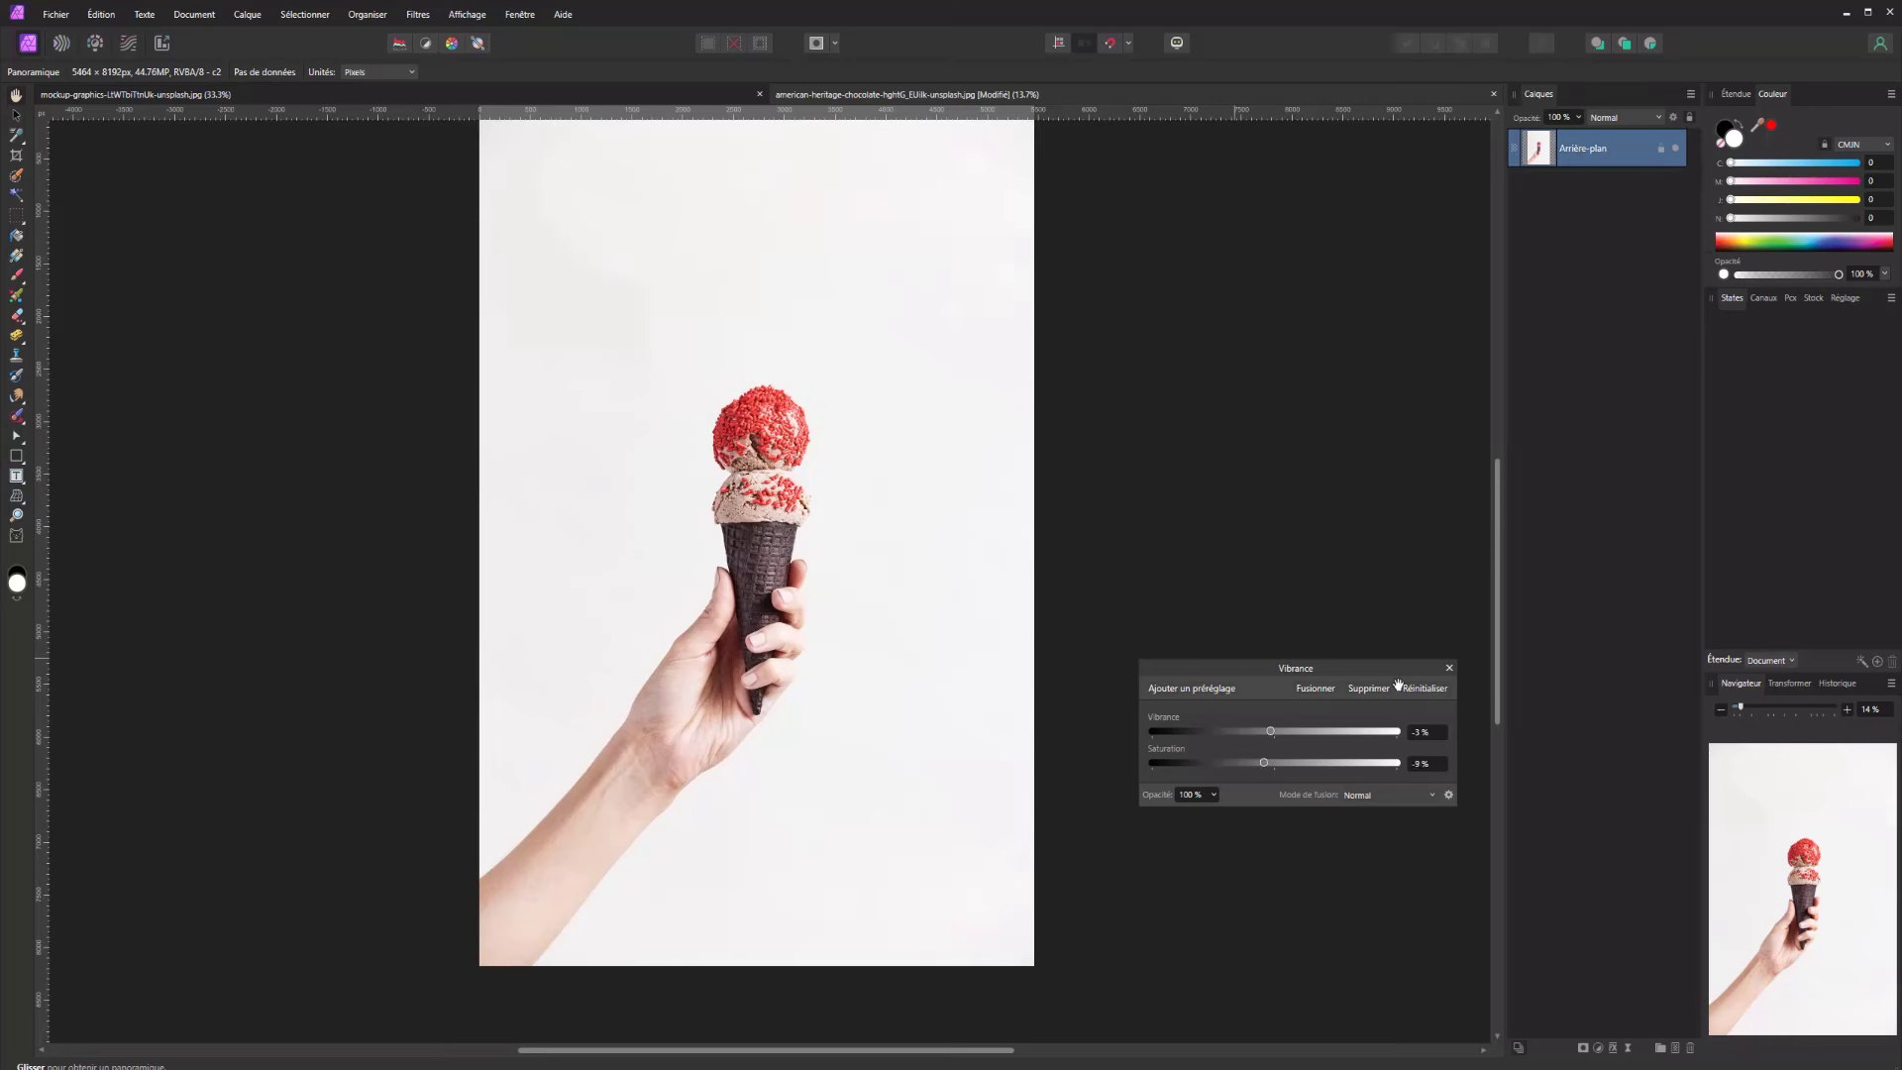
Add an Exposition adjustment, try different exposure values around 0,554, and delete the adjustment
left_click(1599, 1047)
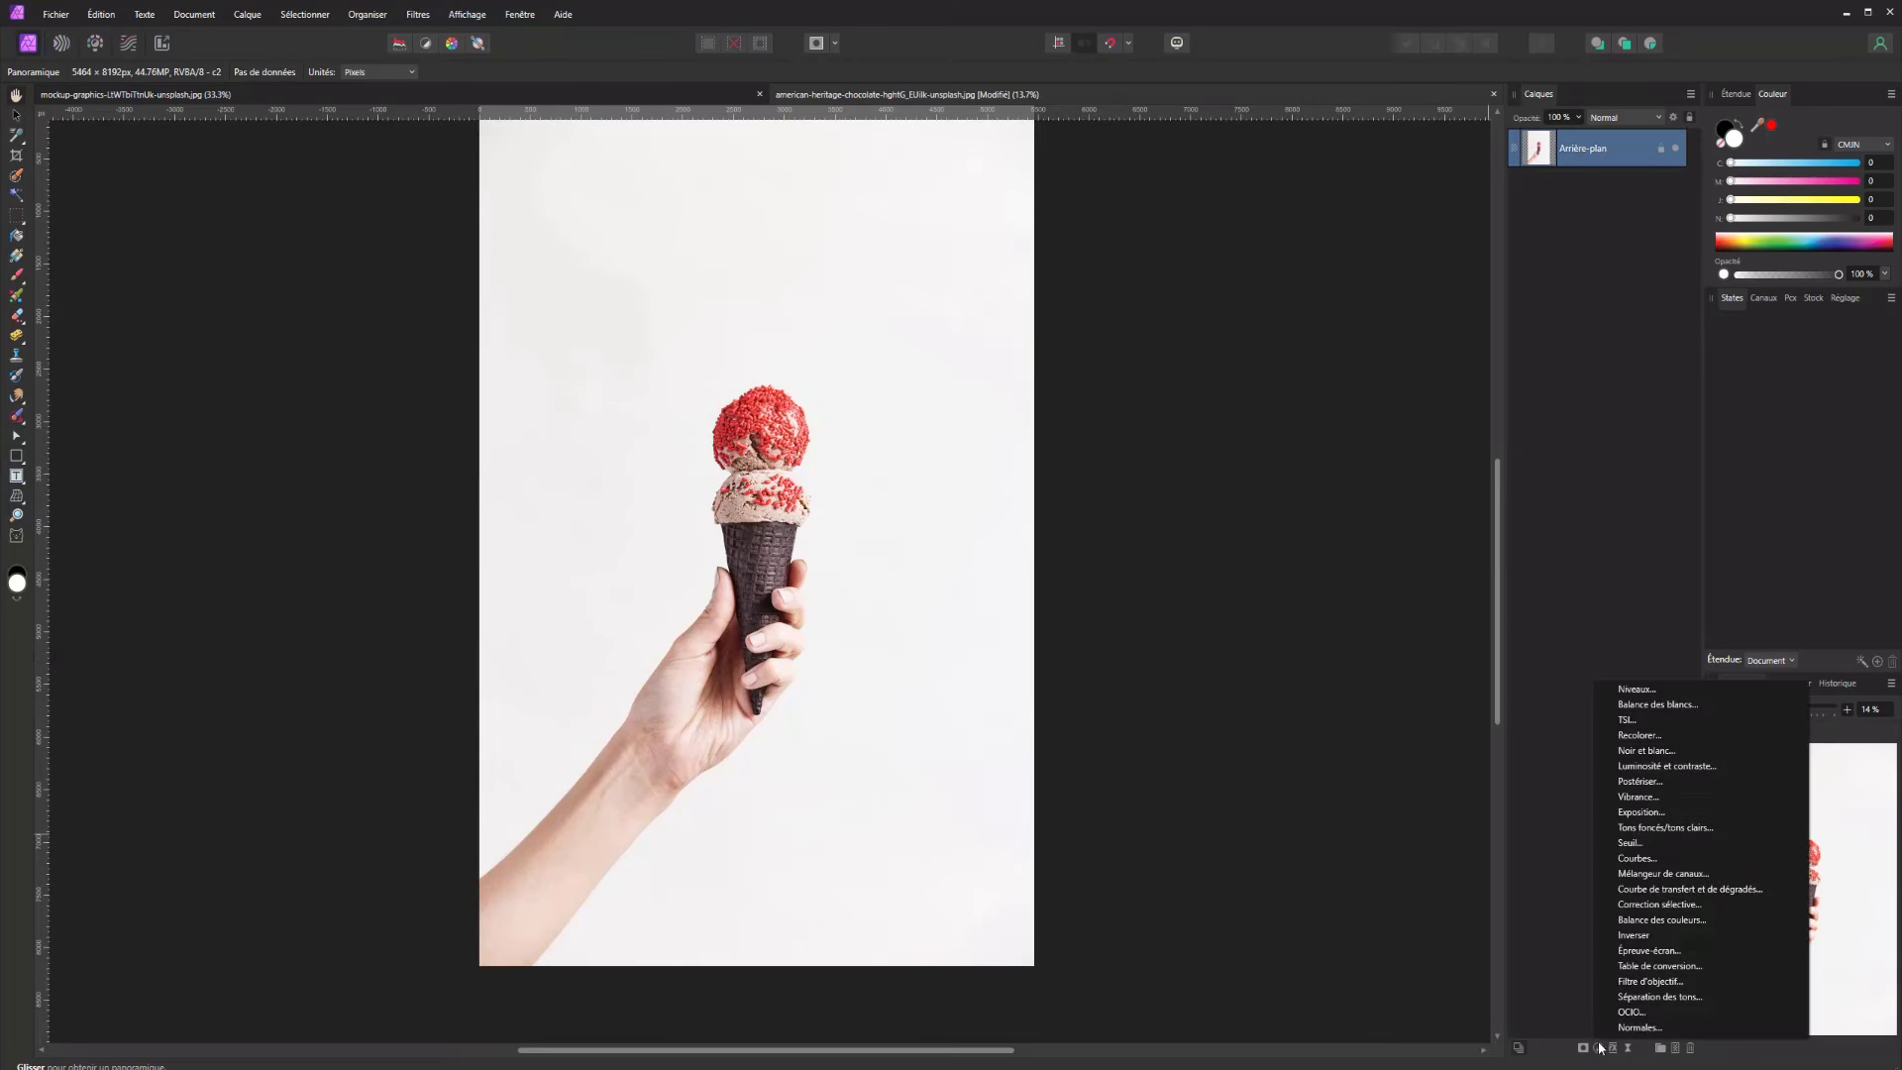
left_click(1642, 813)
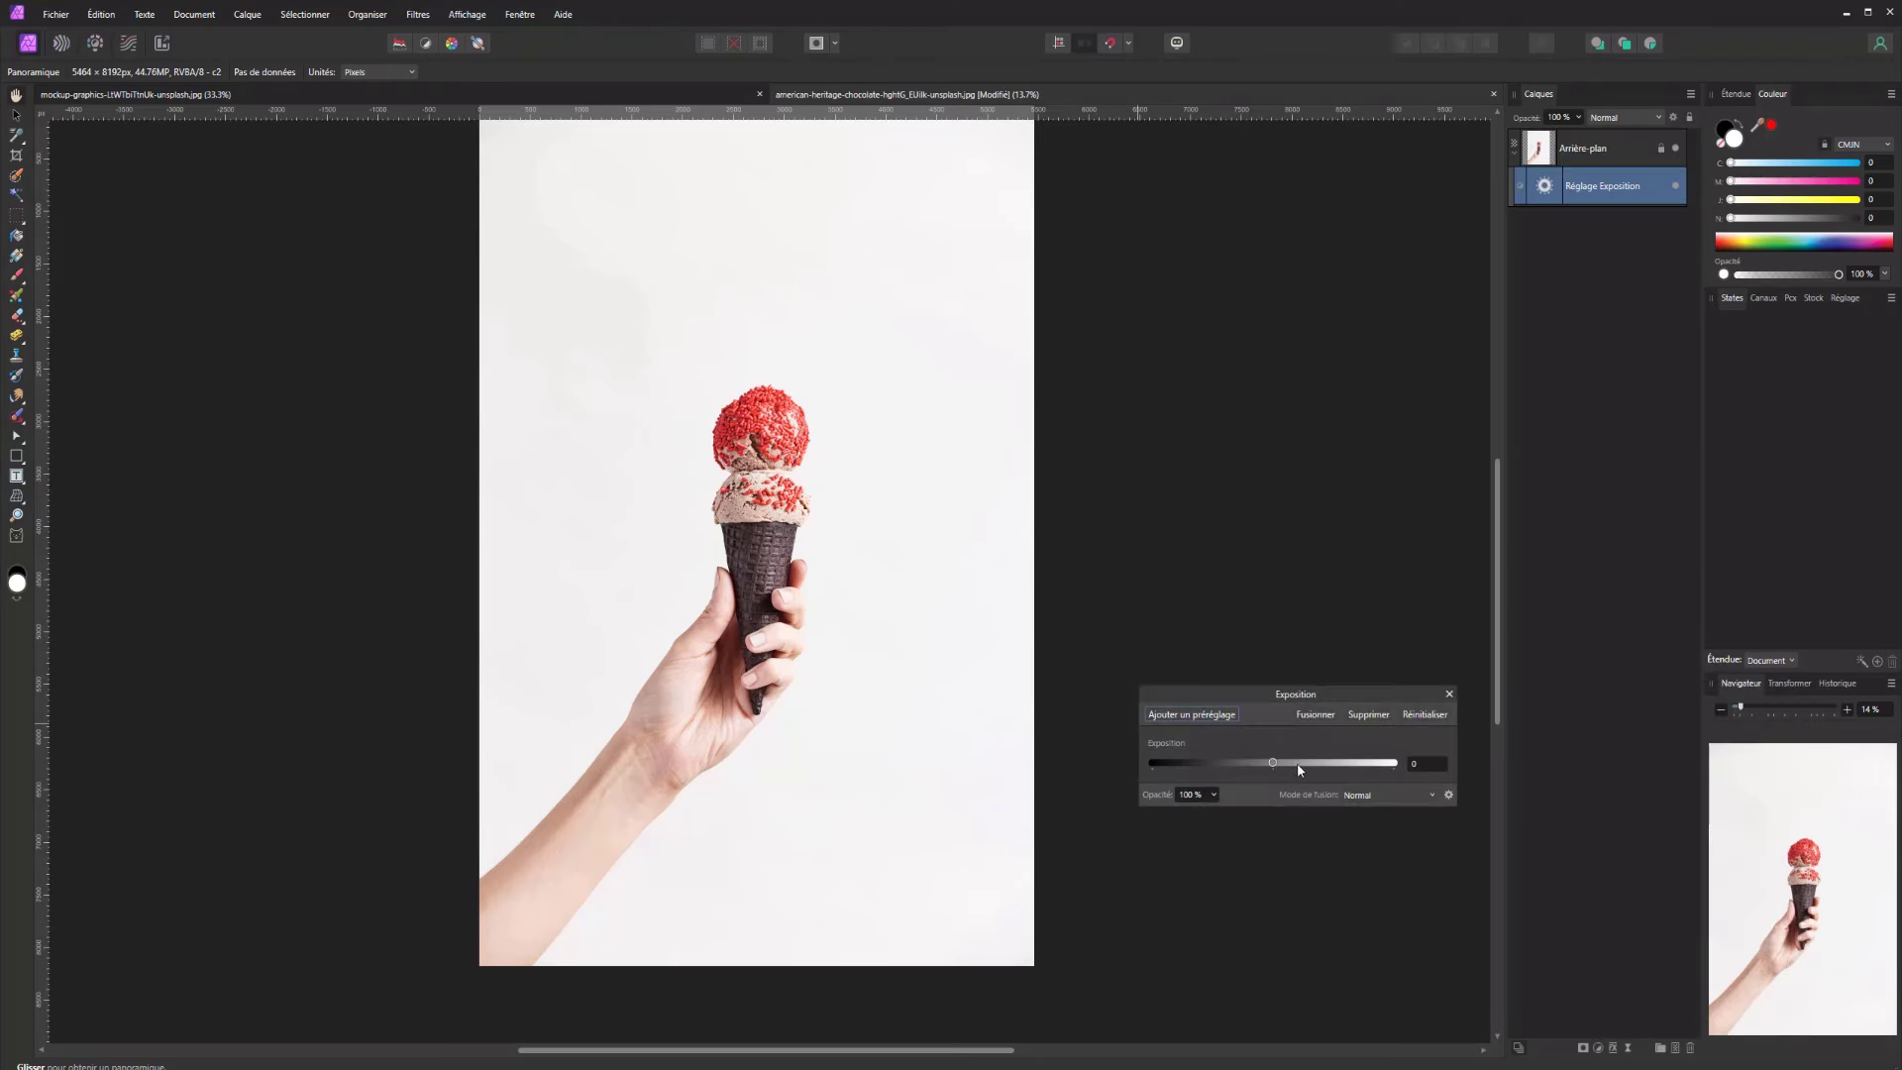
mouse_move(1299, 765)
left_mouse_down()
mouse_move(1326, 764)
mouse_move(1226, 763)
mouse_move(1278, 764)
left_mouse_up()
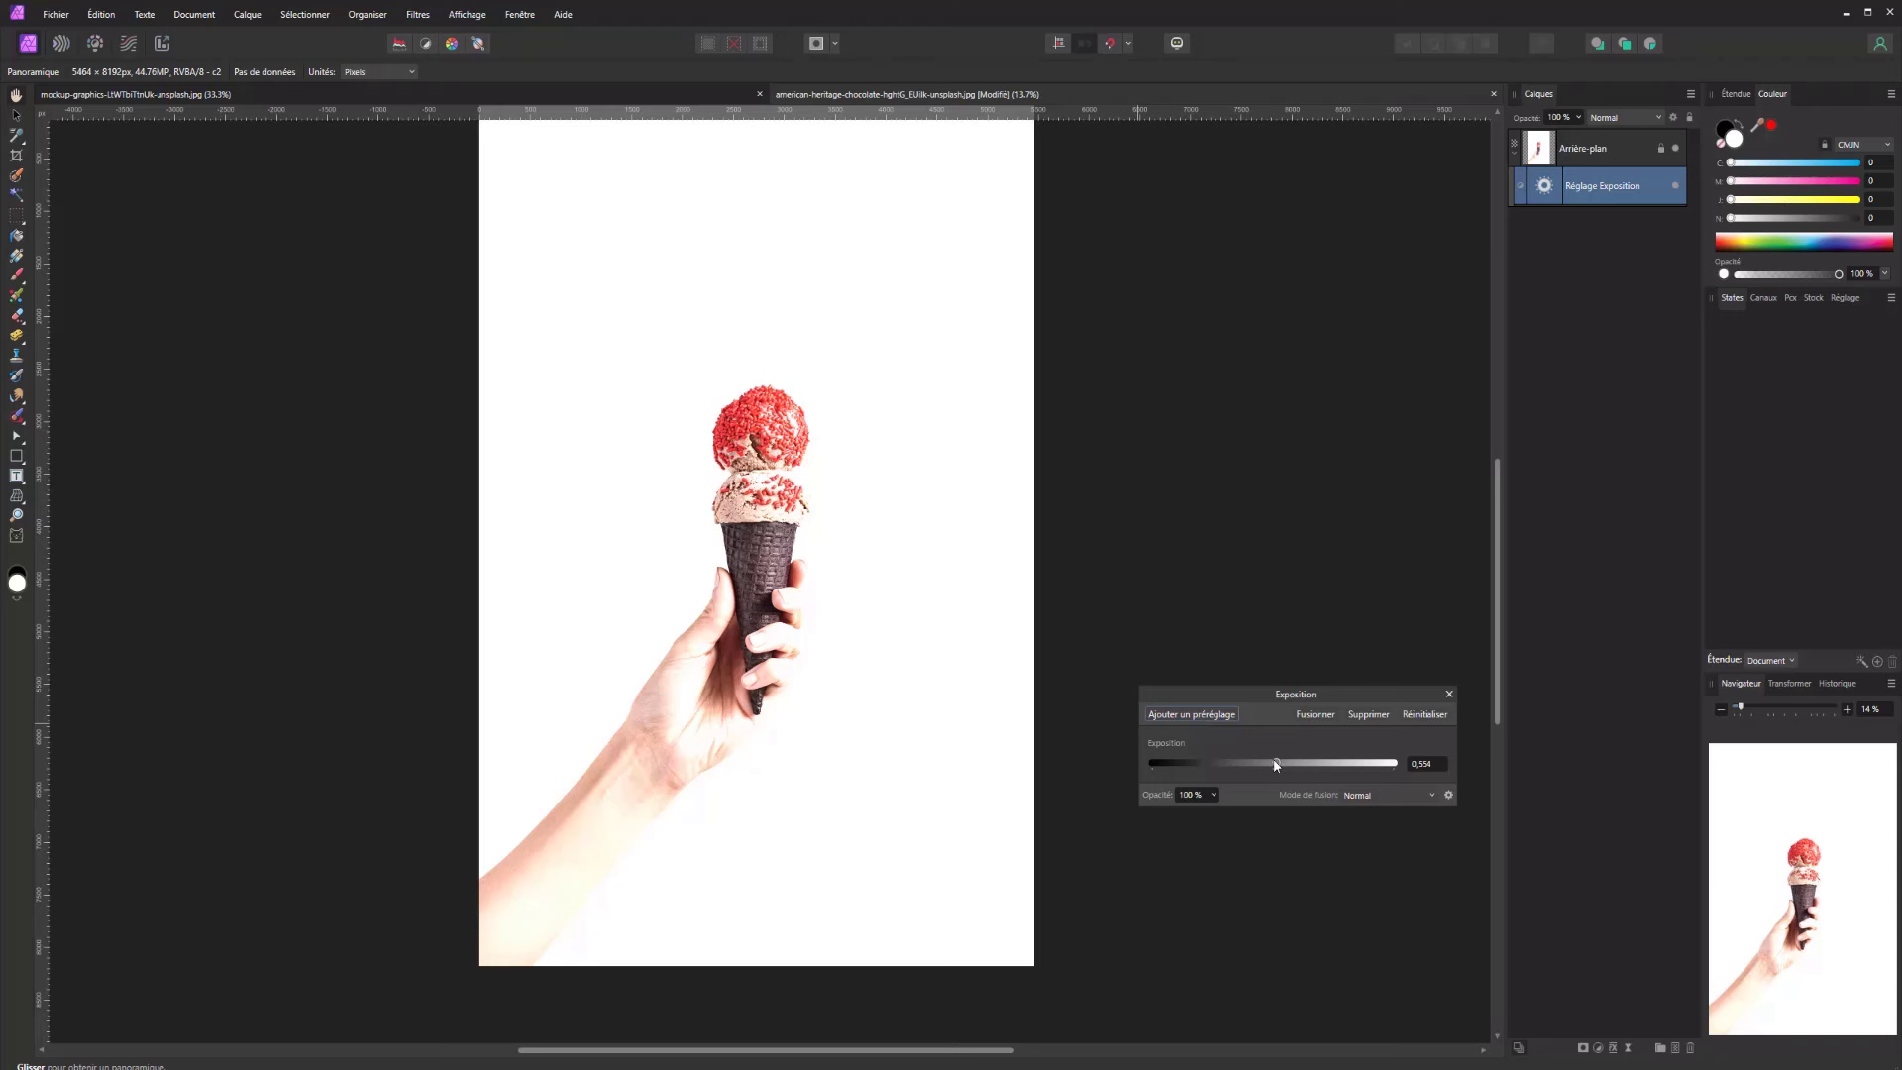
left_click(1367, 714)
Add a Tons foncés/tons clairs adjustment with Tons foncés at -40 % and Tons clairs at -22 %, and close its settings
left_click(1598, 1047)
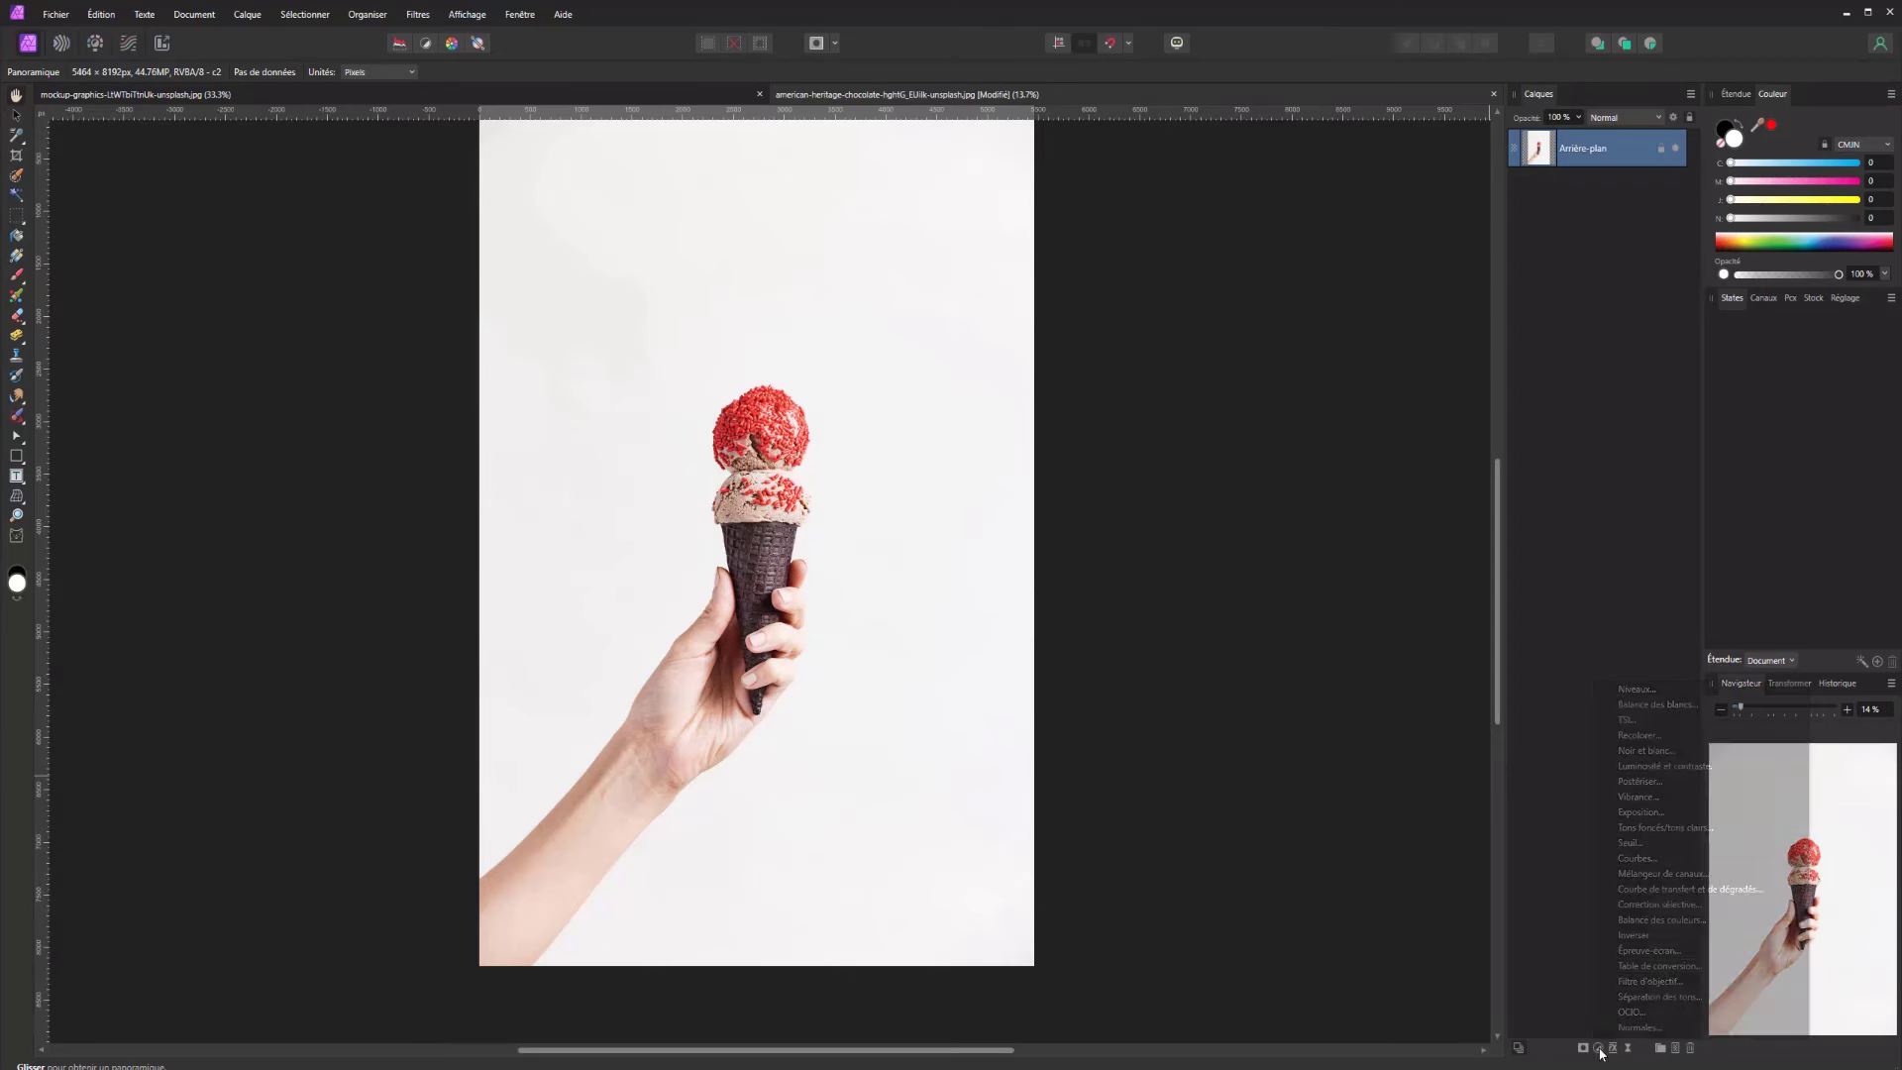
left_click(1662, 836)
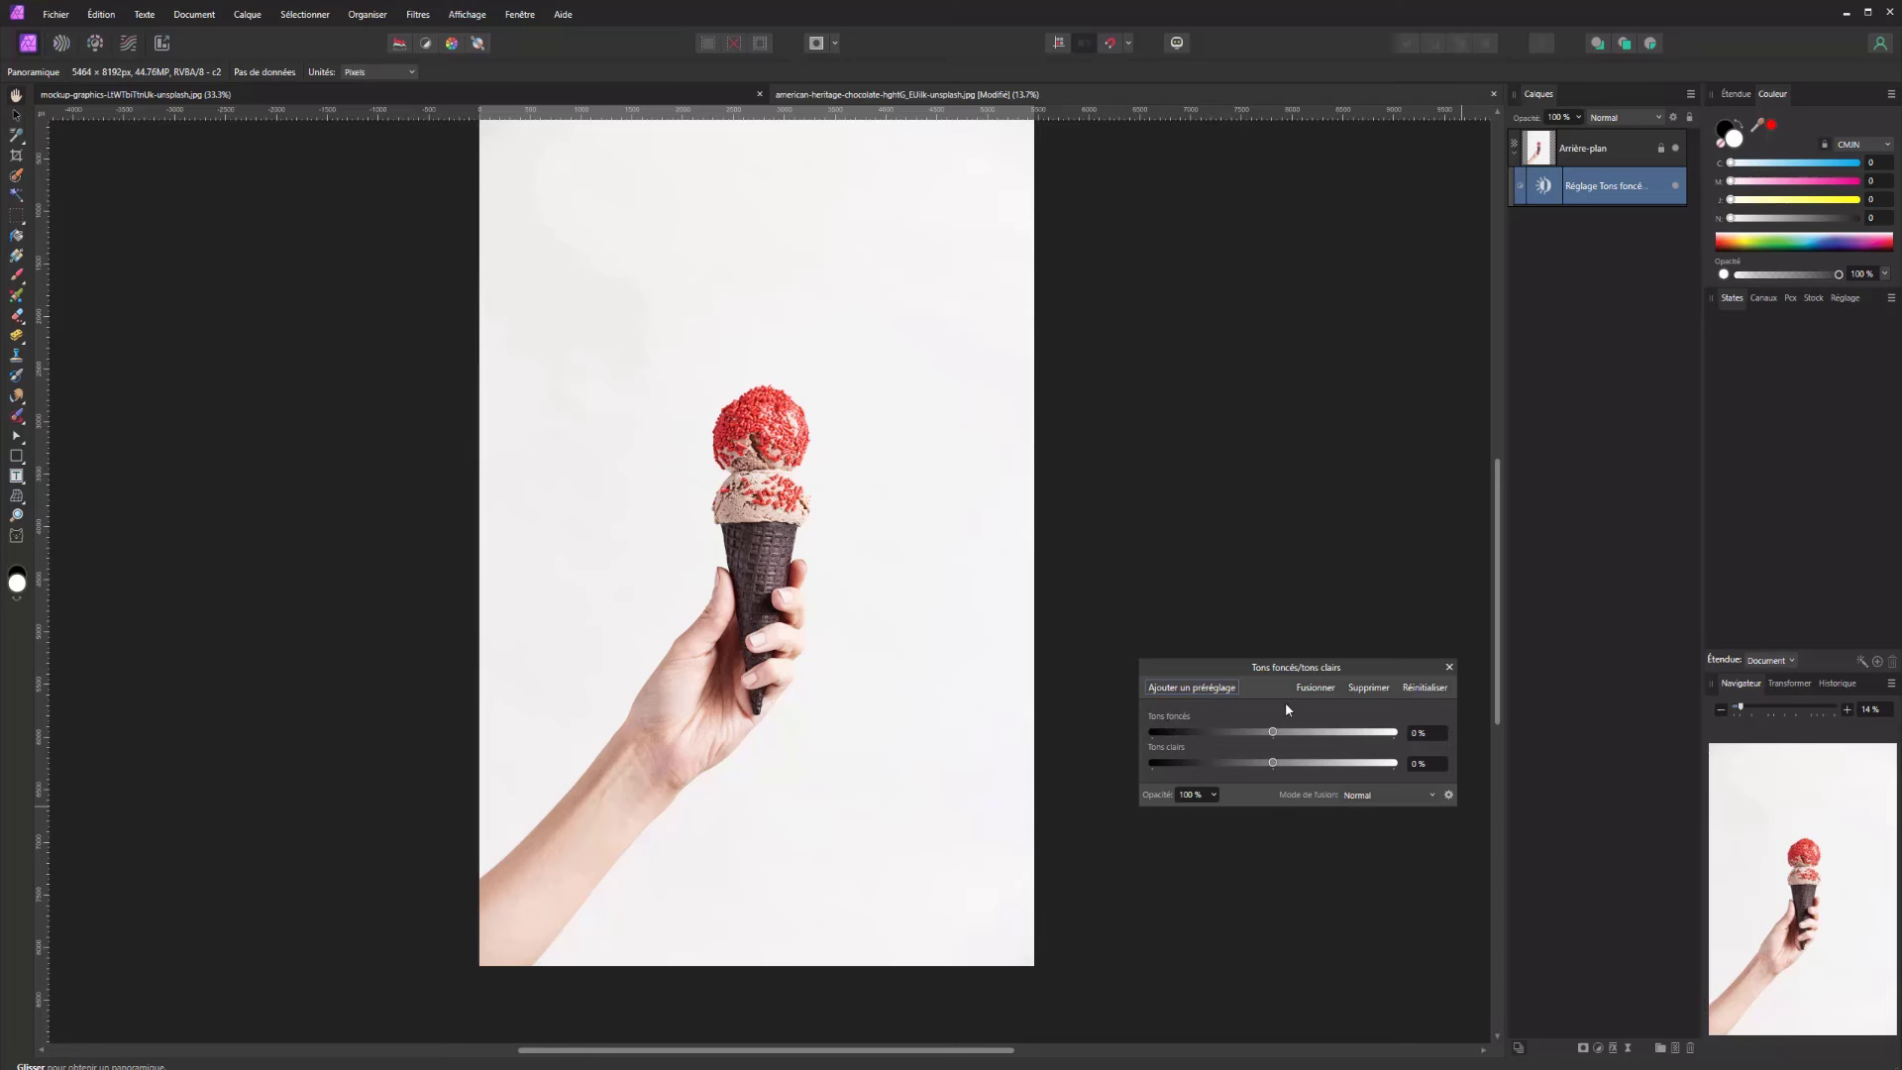
mouse_move(1274, 734)
left_mouse_down()
mouse_move(1317, 734)
mouse_move(1252, 733)
mouse_move(1298, 763)
mouse_move(1240, 763)
mouse_move(1259, 763)
left_mouse_up()
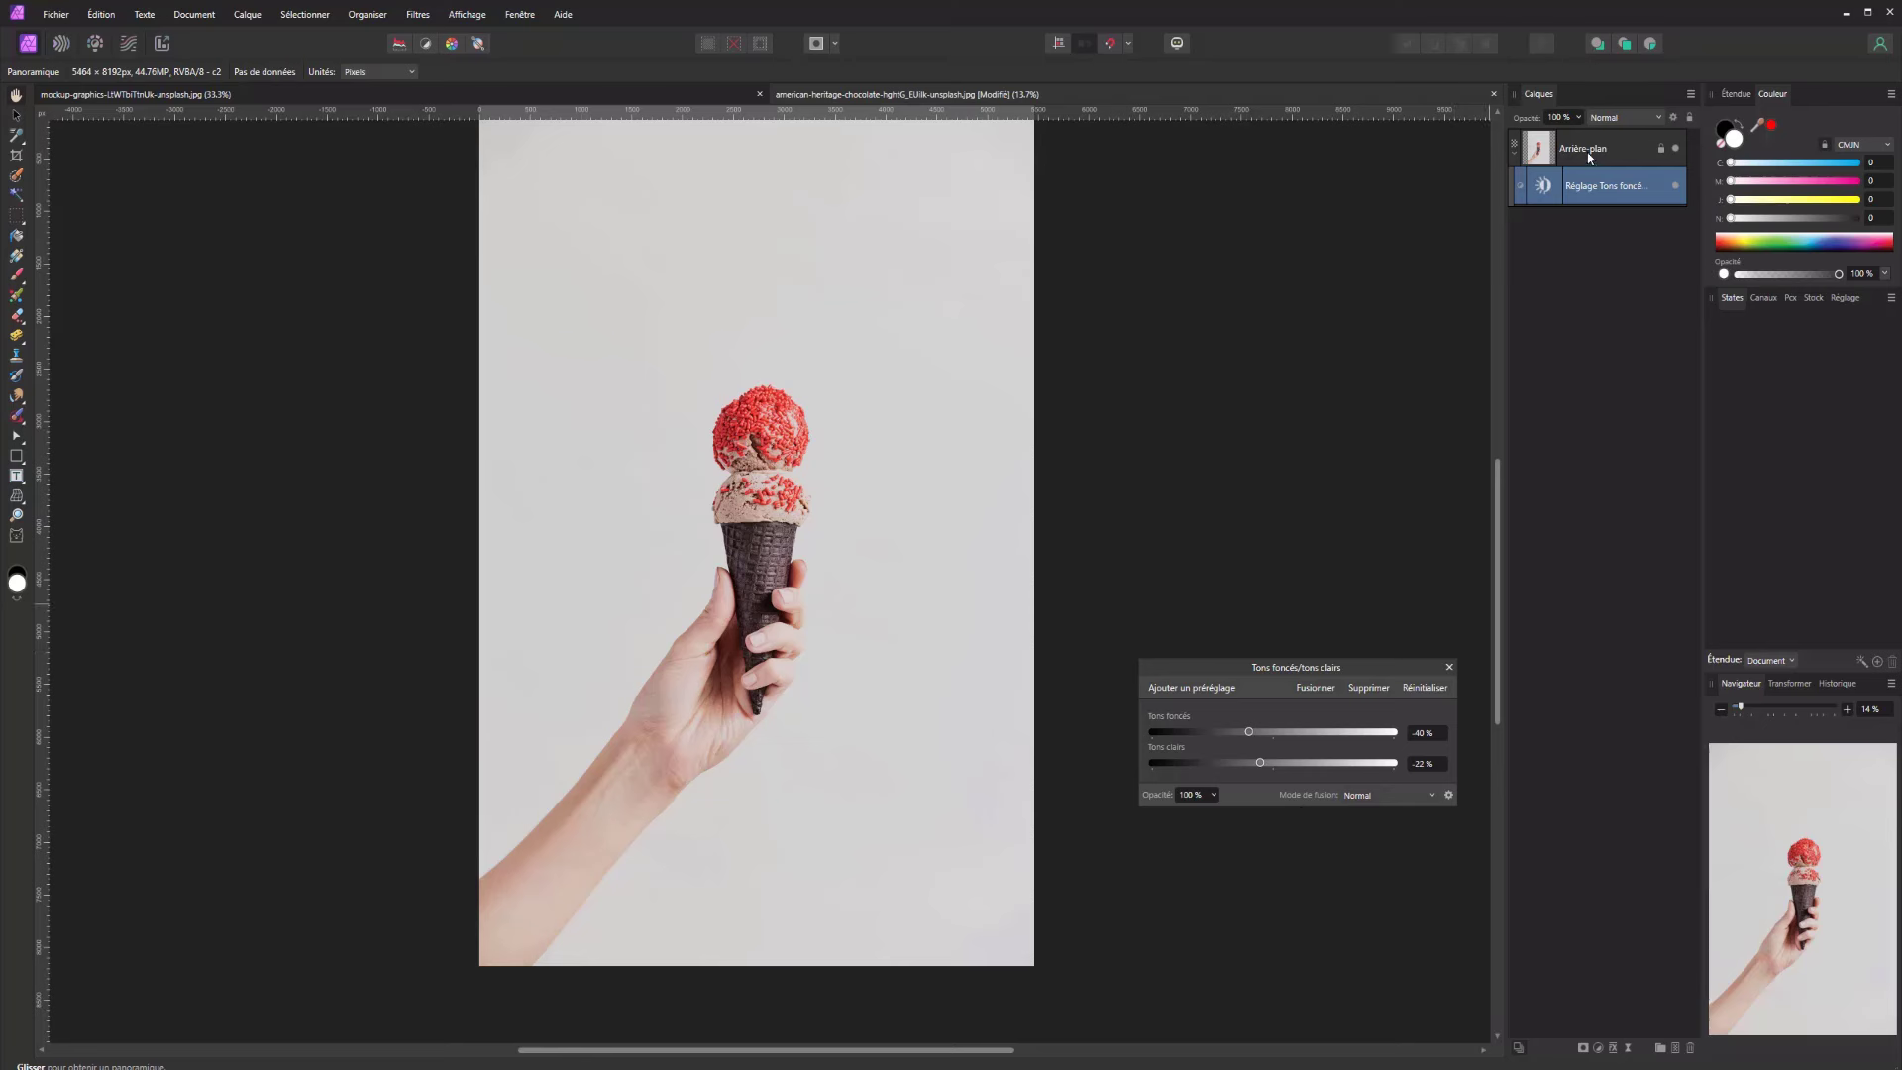
left_click(1449, 667)
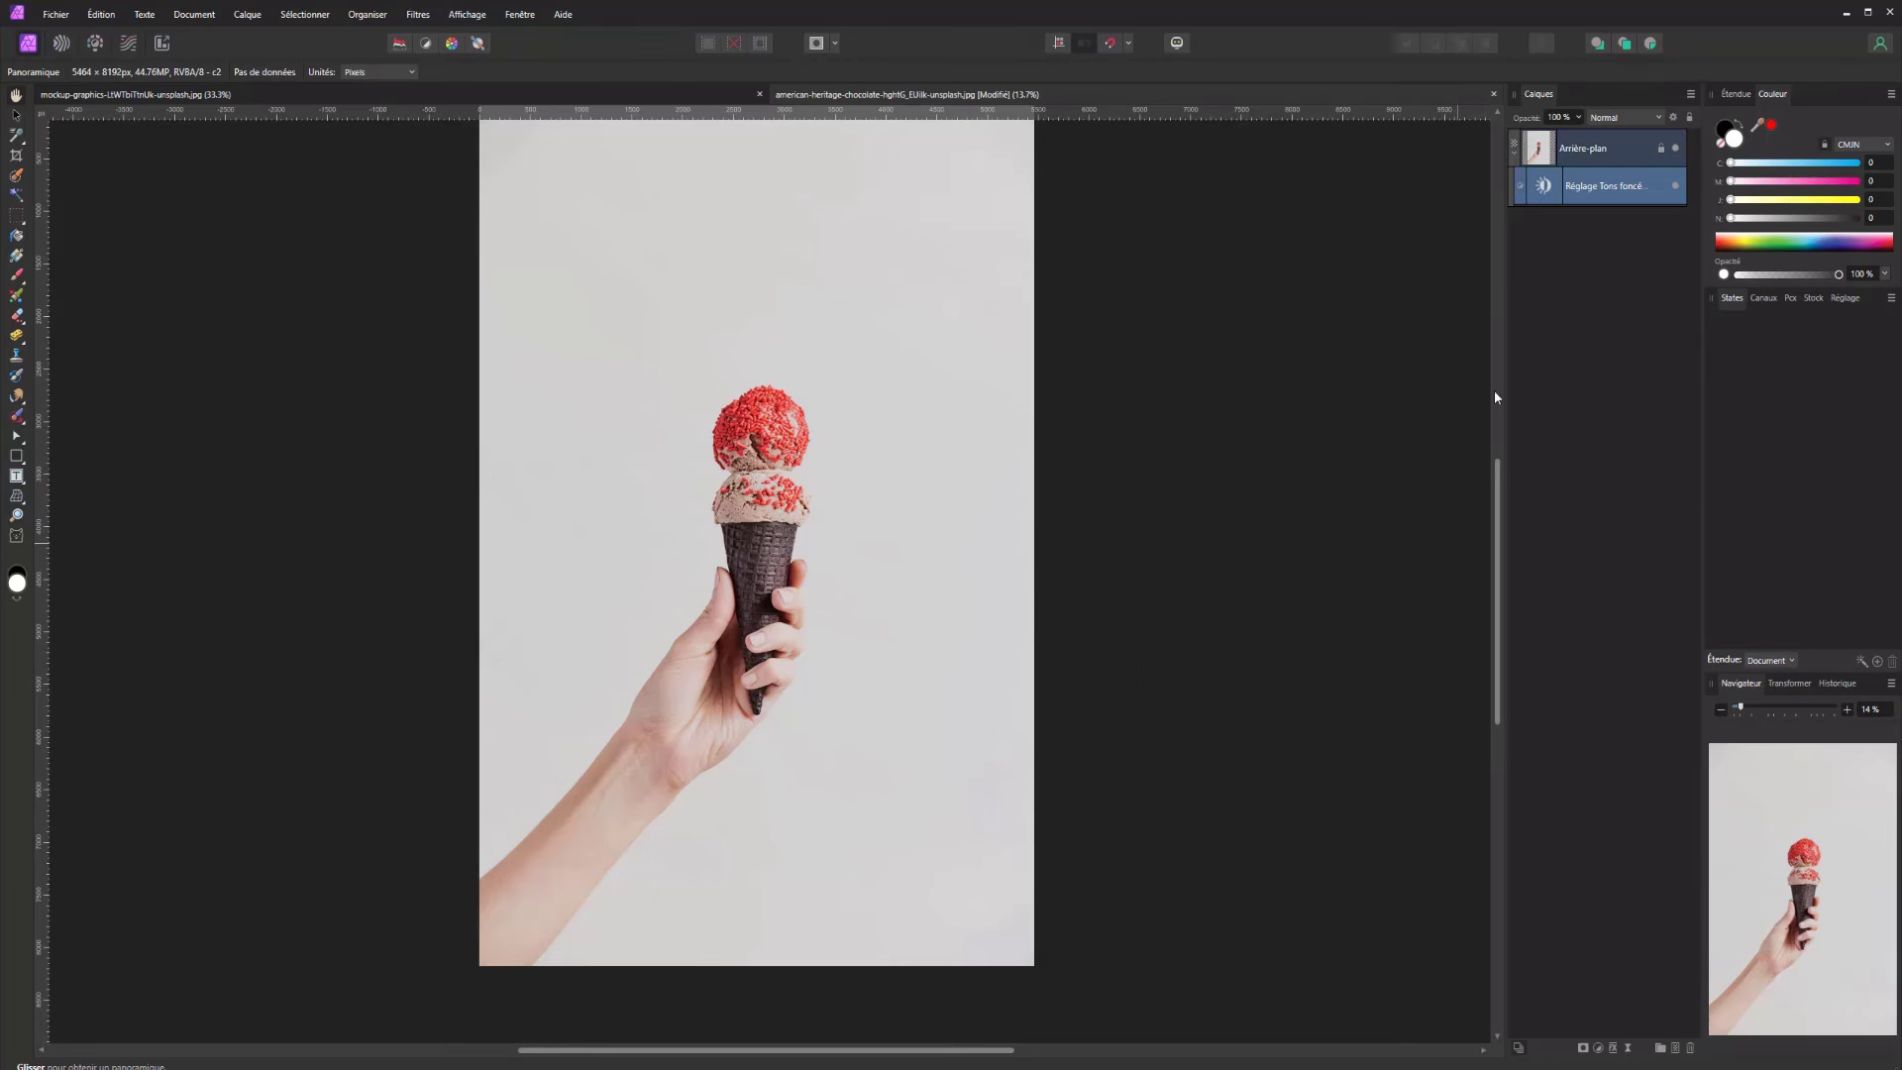
Add a plain Masque to the Tons foncés/tons clairs adjustment and expand the adjustment to show its nested mask
left_click(1584, 1049)
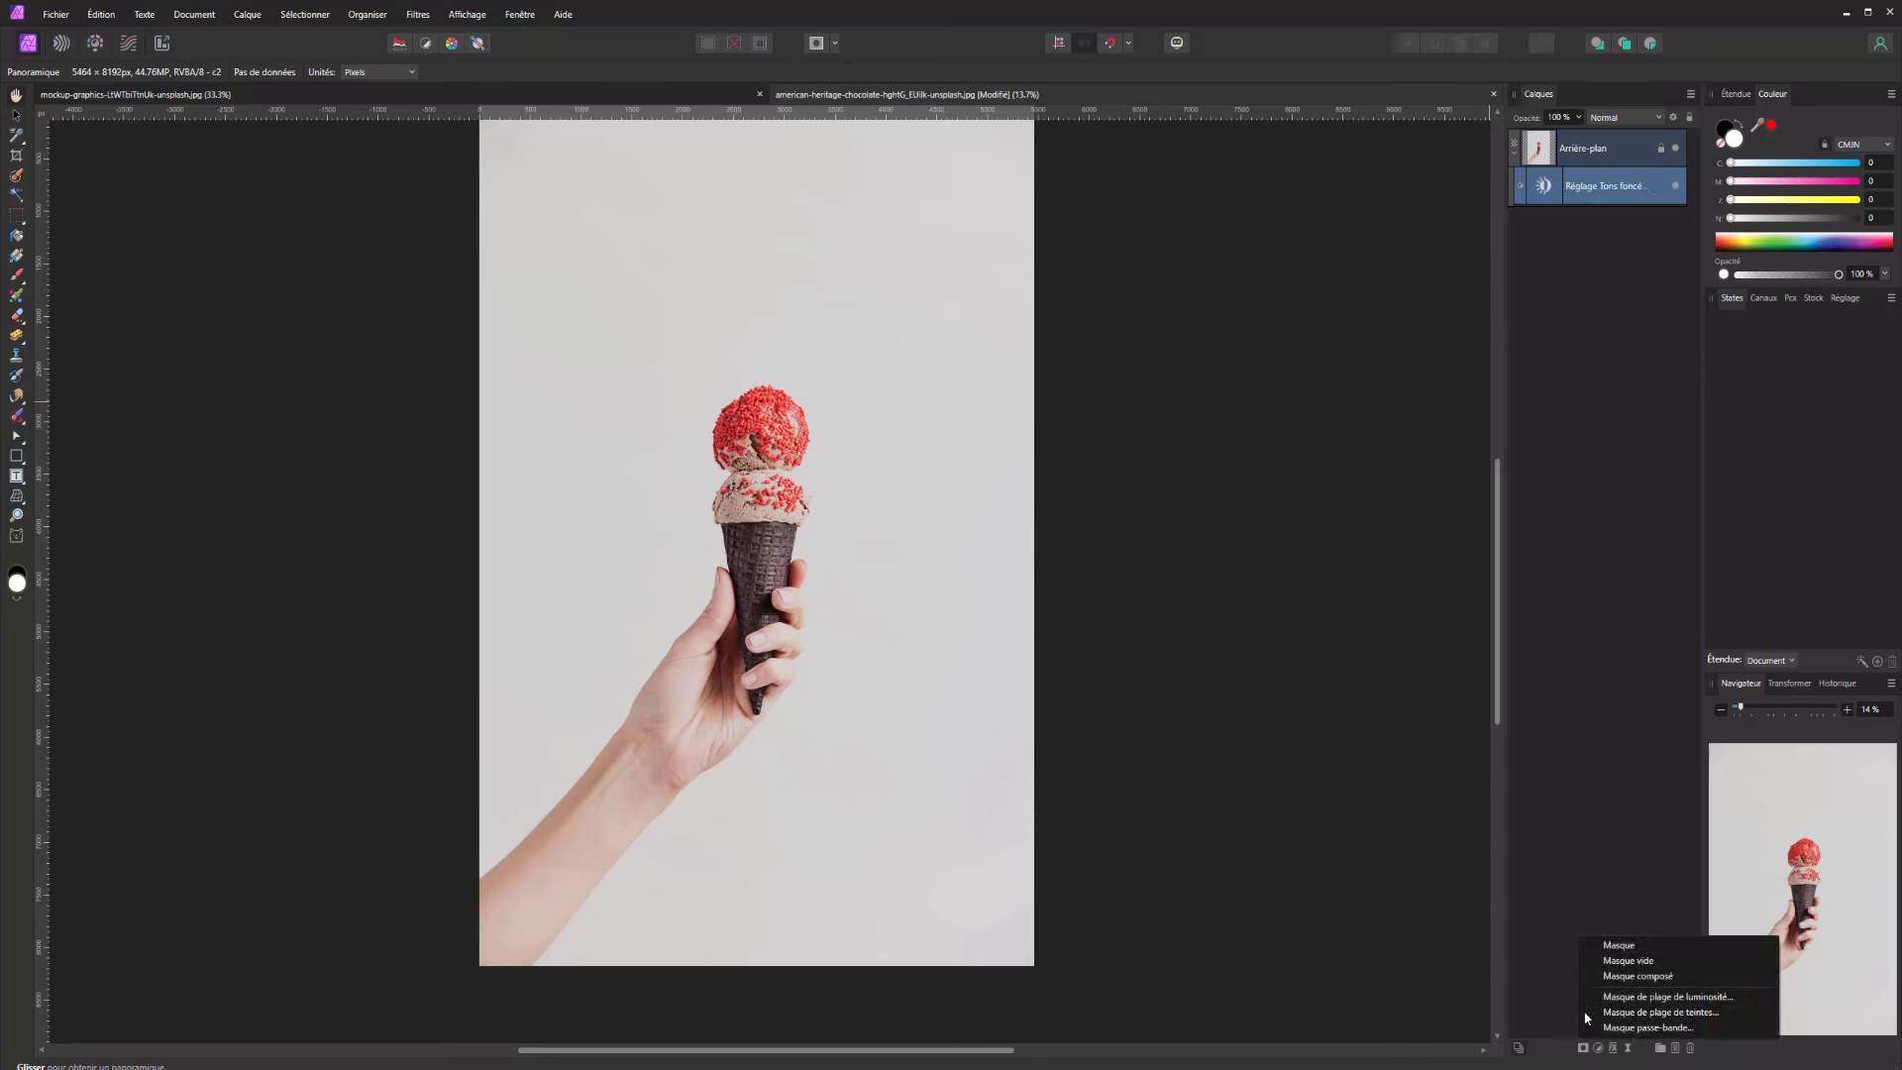
left_click(1649, 947)
left_click_drag(1519, 166, 1560, 230)
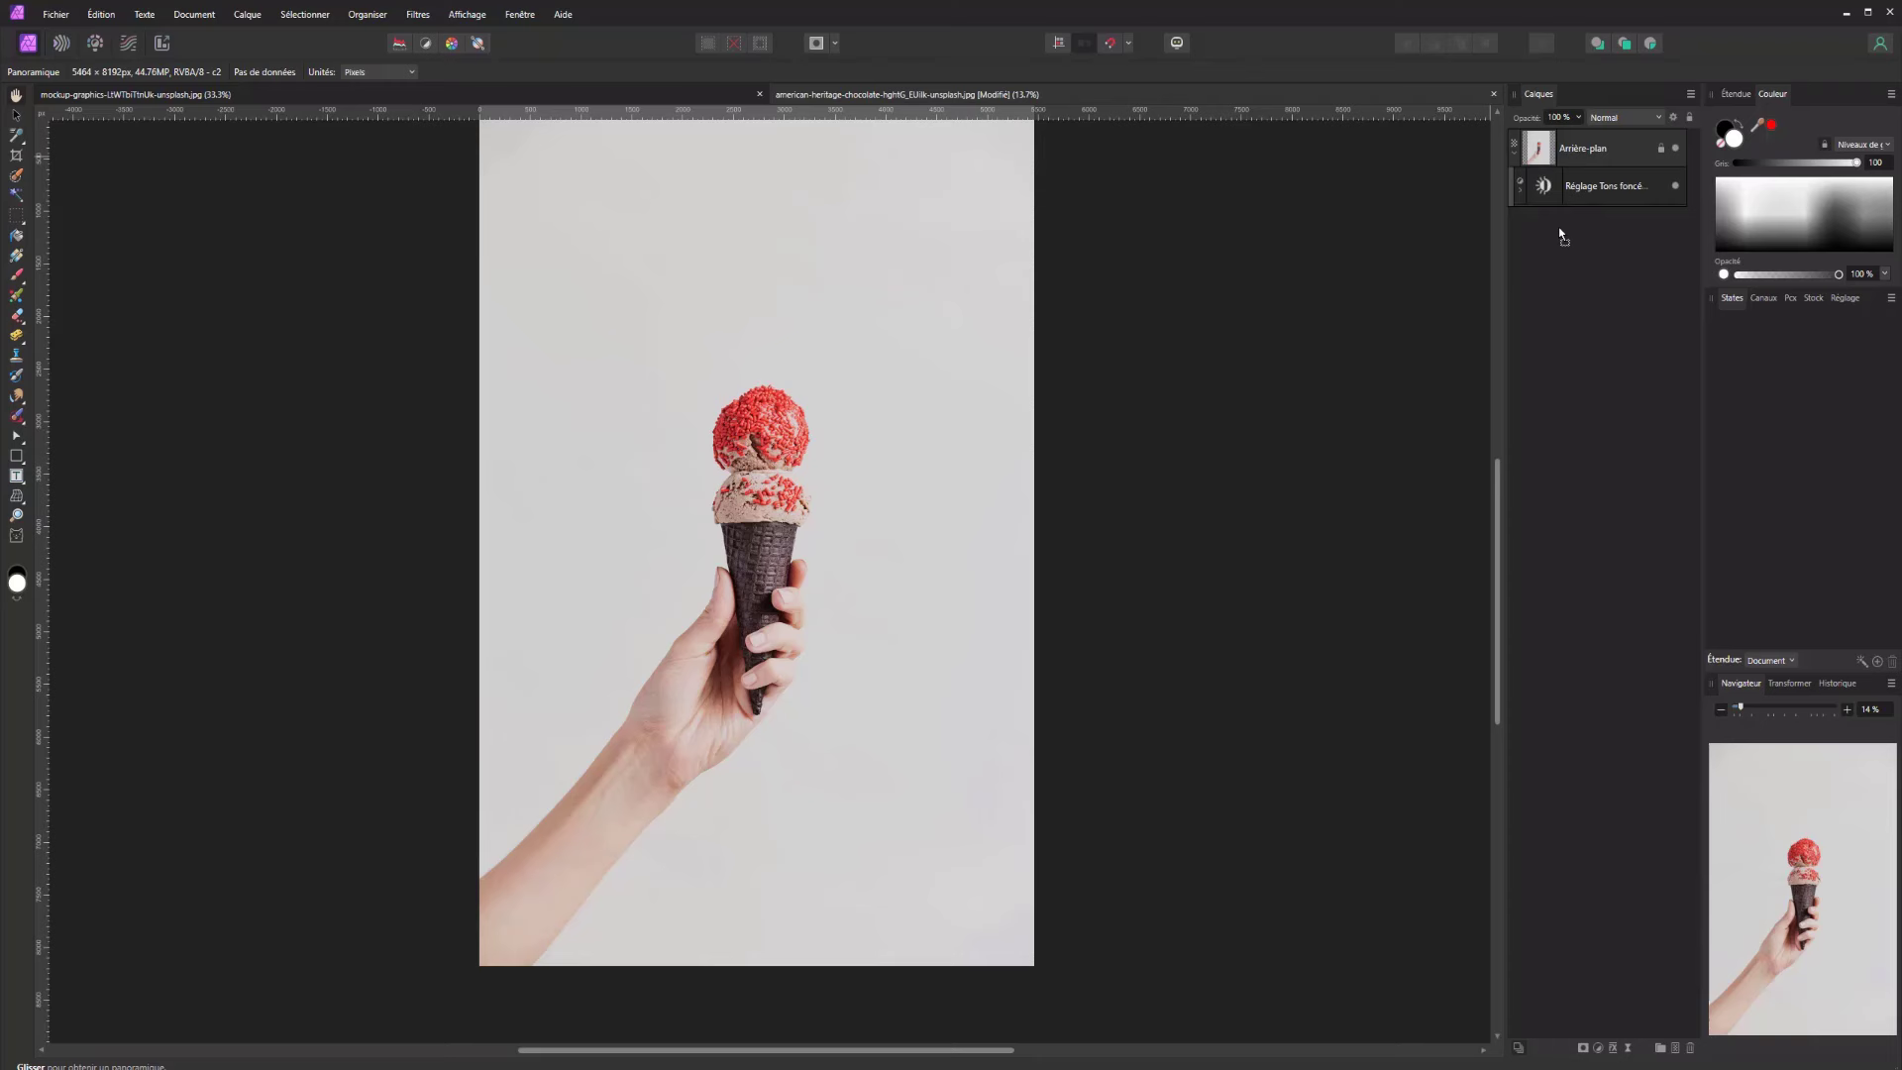
left_click(1520, 189)
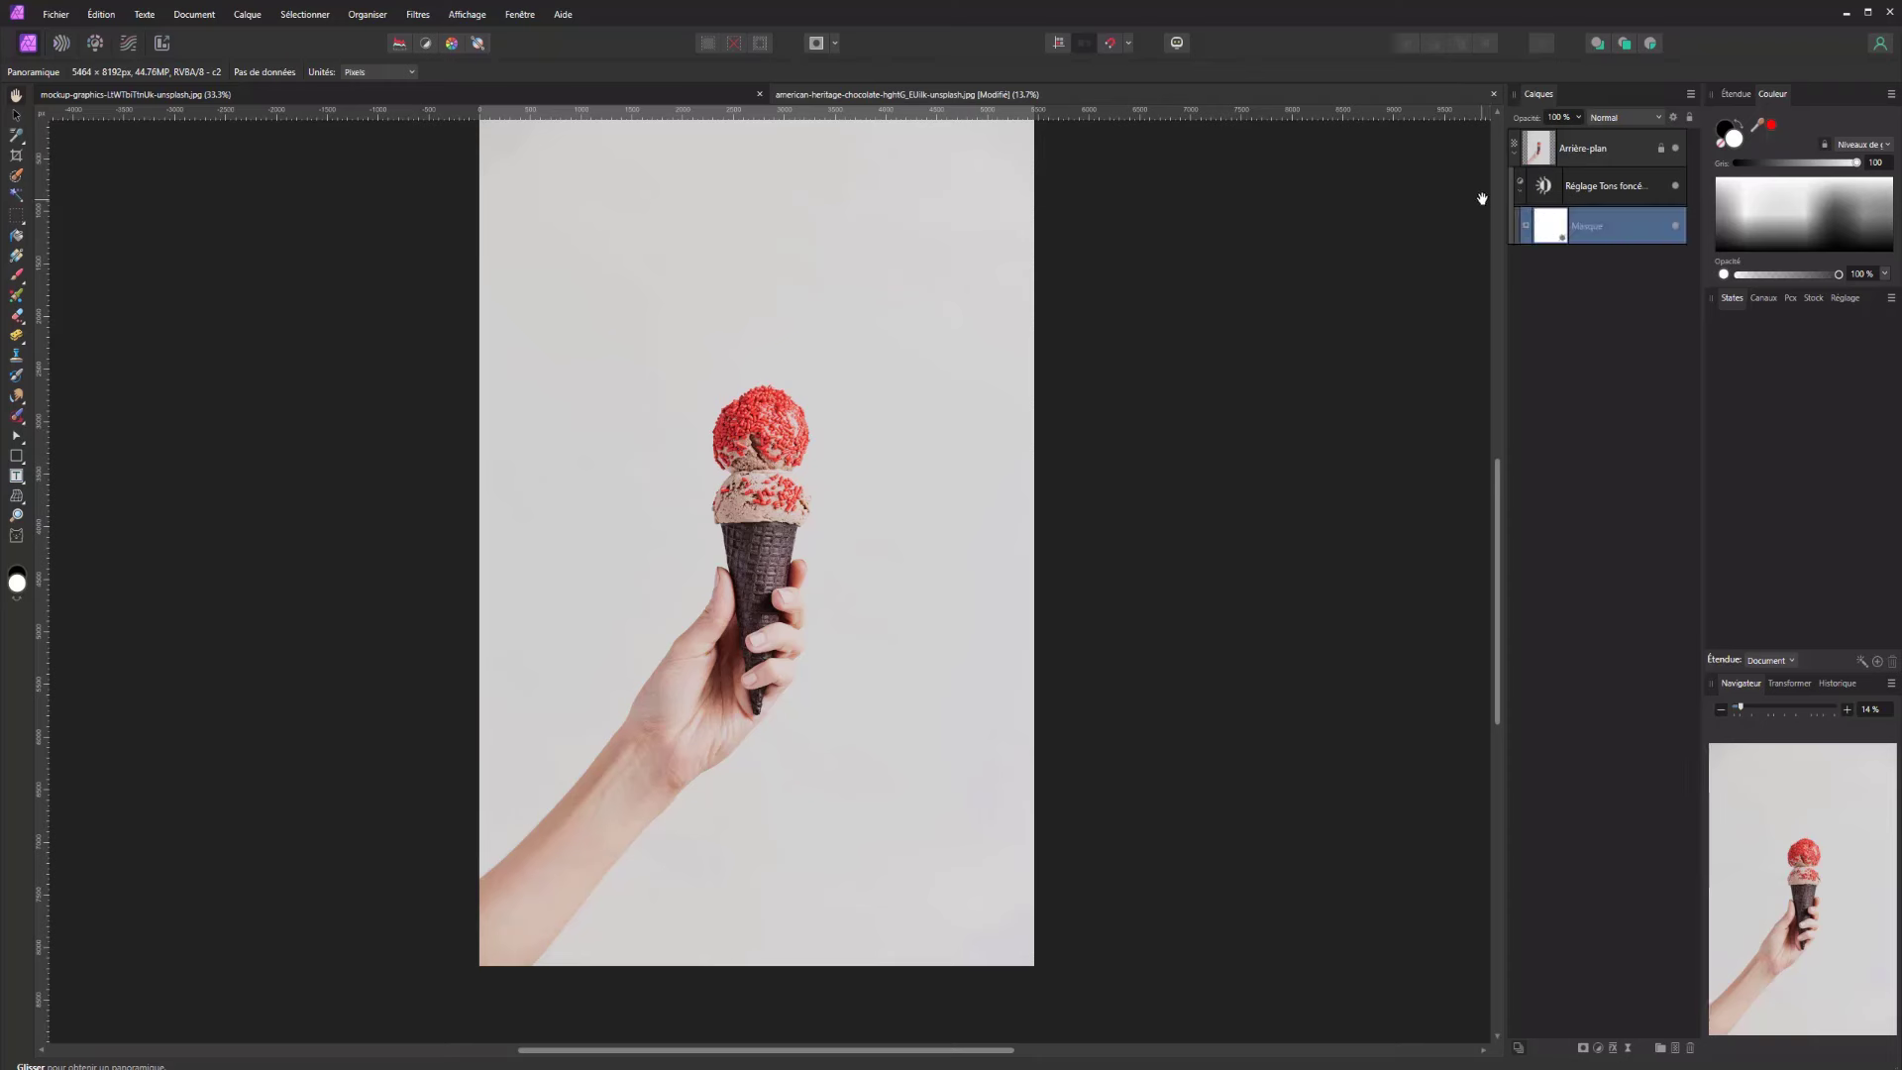
Reopen the Tons foncés/tons clairs settings and set Tons foncés to -78 % and Tons clairs to -79 %
double_click(1558, 185)
left_click_drag(1338, 732, 1225, 732)
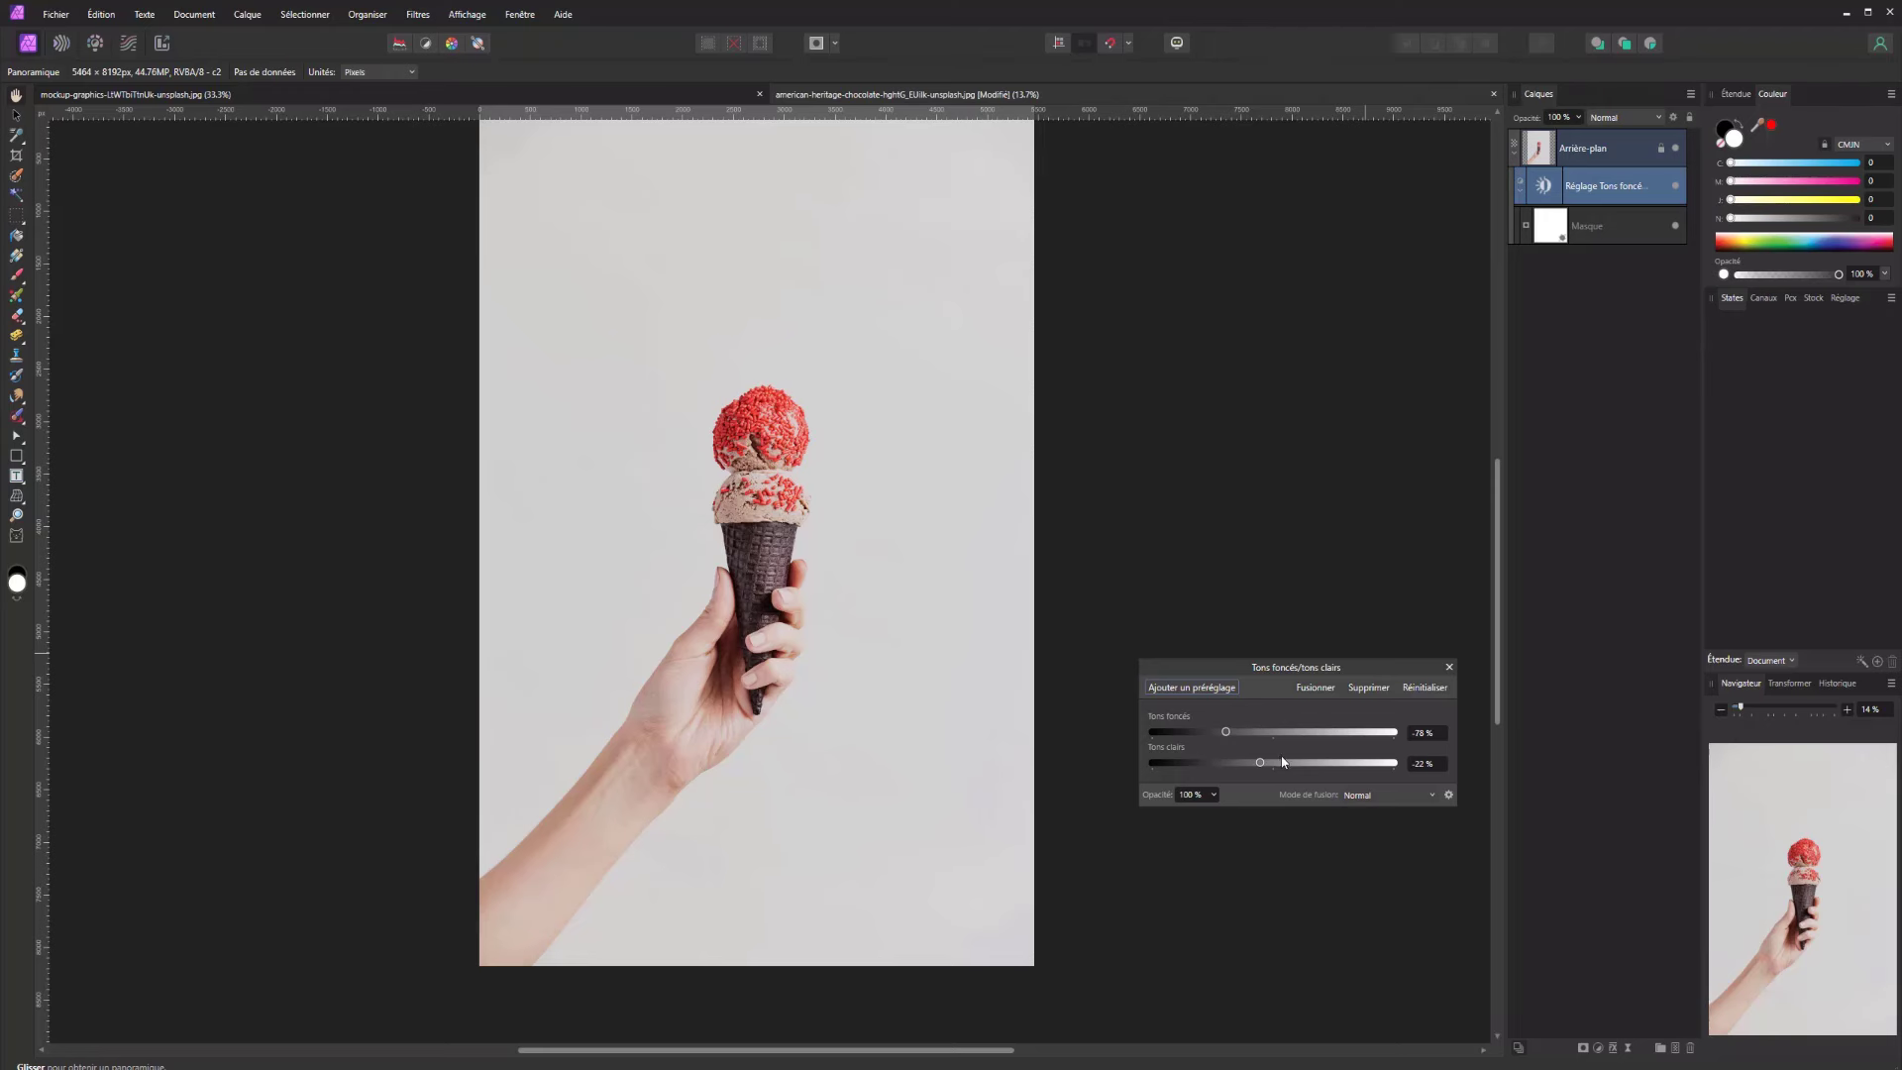
left_click_drag(1338, 763, 1226, 770)
Brush black zigzag strokes around the upper scoop to hide the adjustment there, and delete its separate nested mask layer
left_click(17, 276)
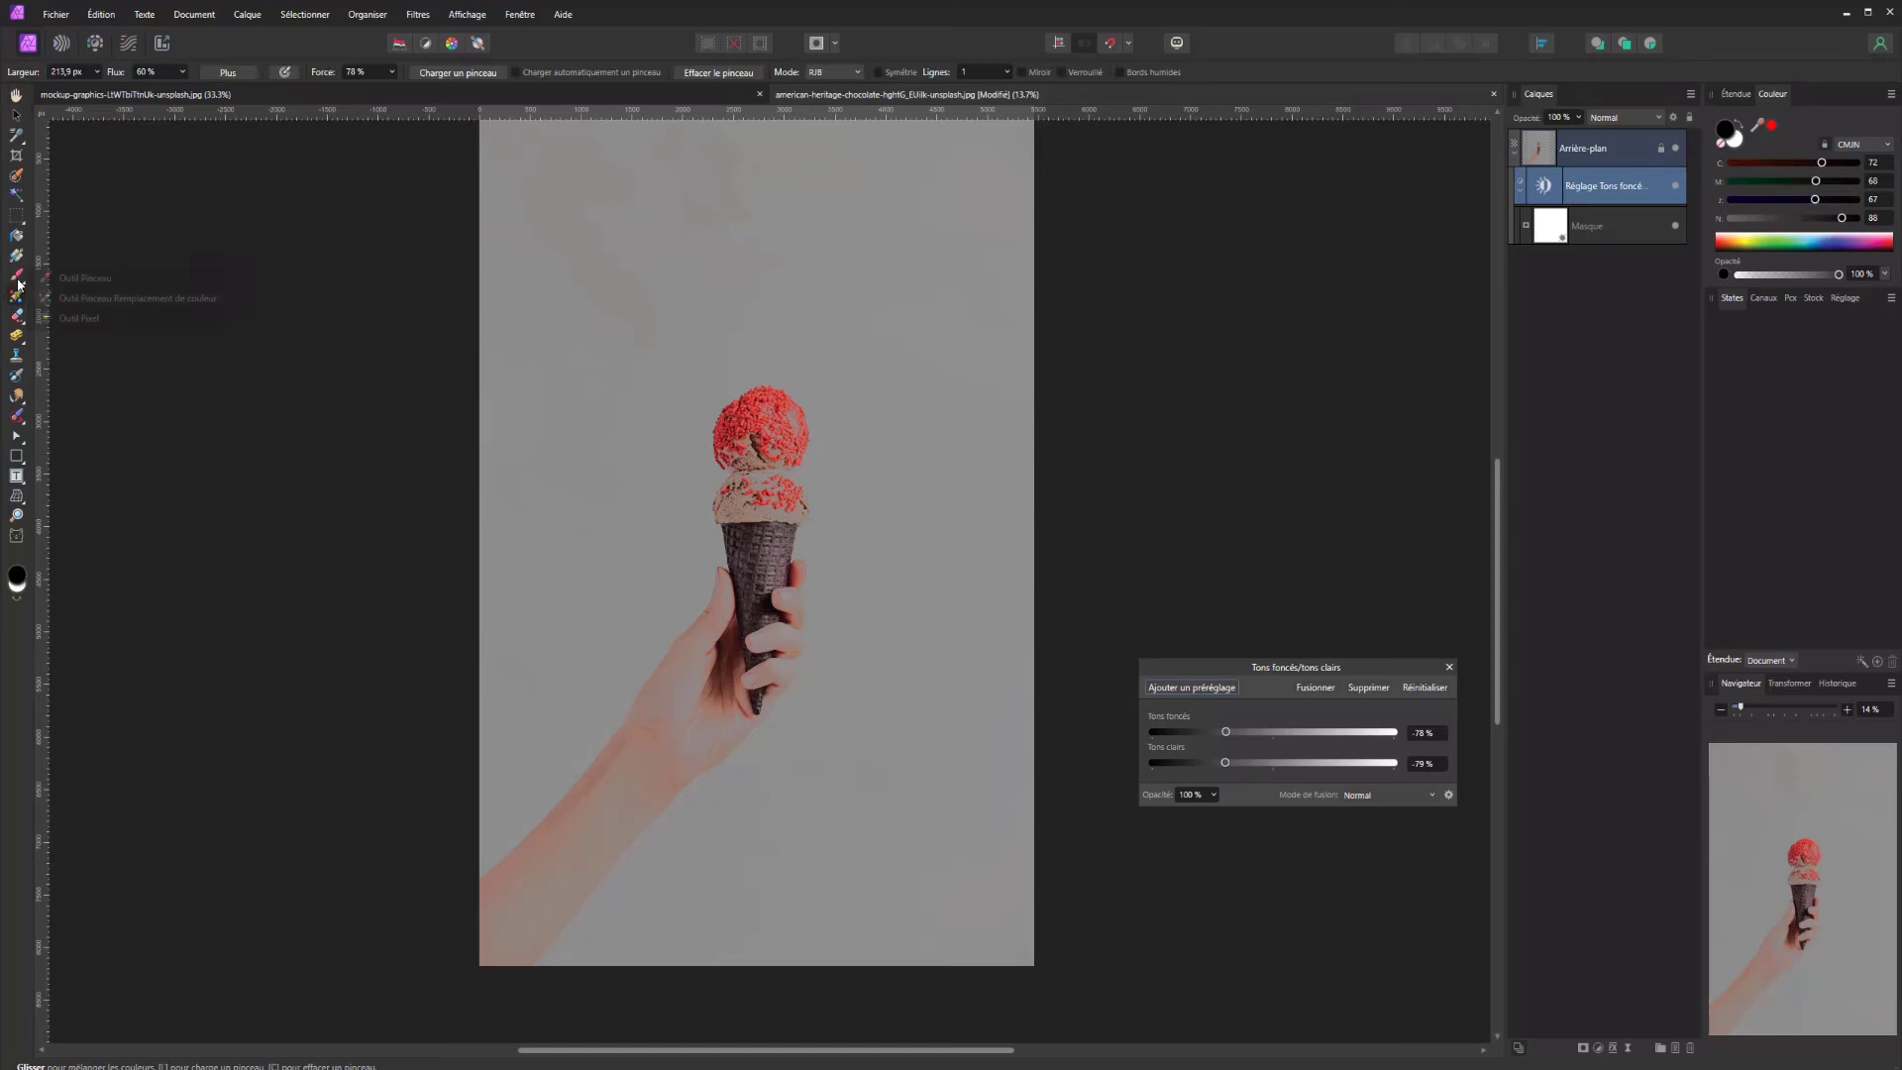
mouse_move(624, 283)
left_mouse_down()
mouse_move(584, 314)
mouse_move(646, 333)
mouse_move(716, 301)
mouse_move(822, 349)
mouse_move(812, 326)
mouse_move(699, 406)
mouse_move(922, 394)
mouse_move(673, 472)
mouse_move(833, 466)
left_mouse_up()
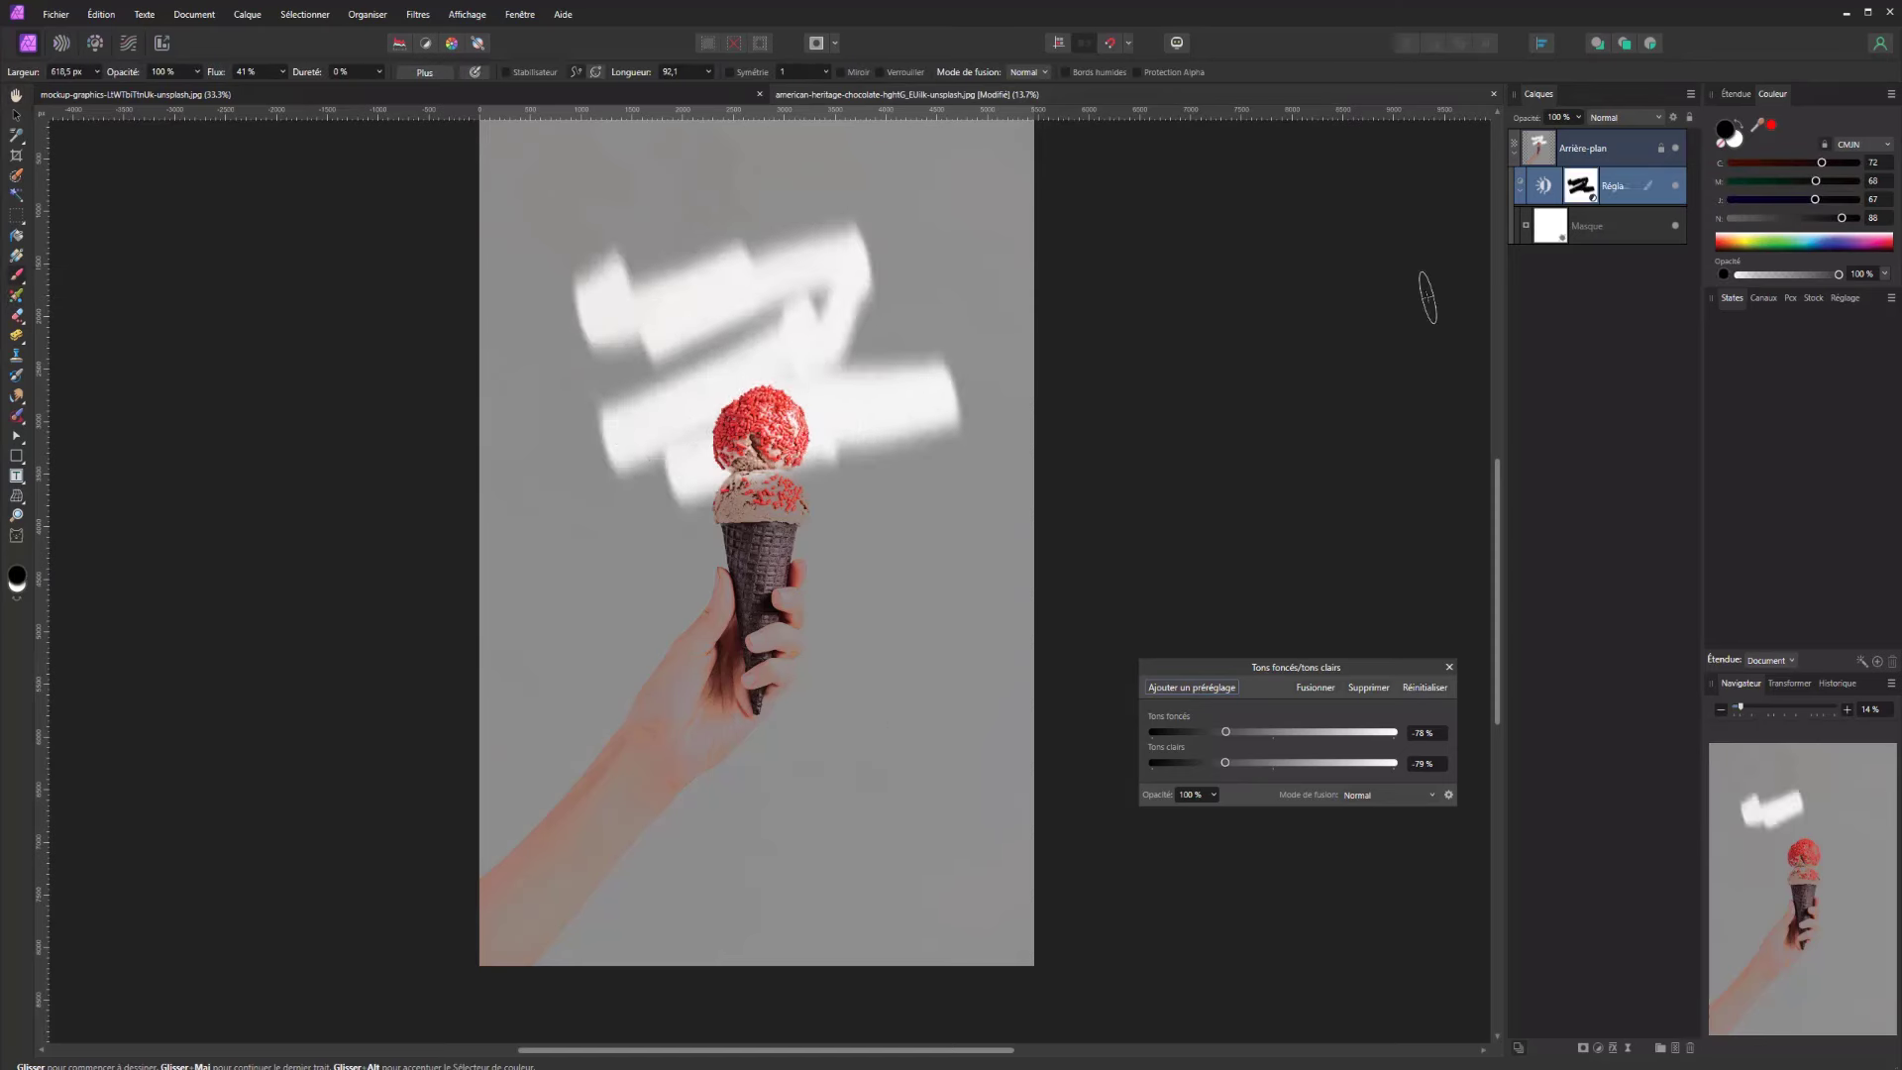
left_click_drag(1551, 218, 1552, 975)
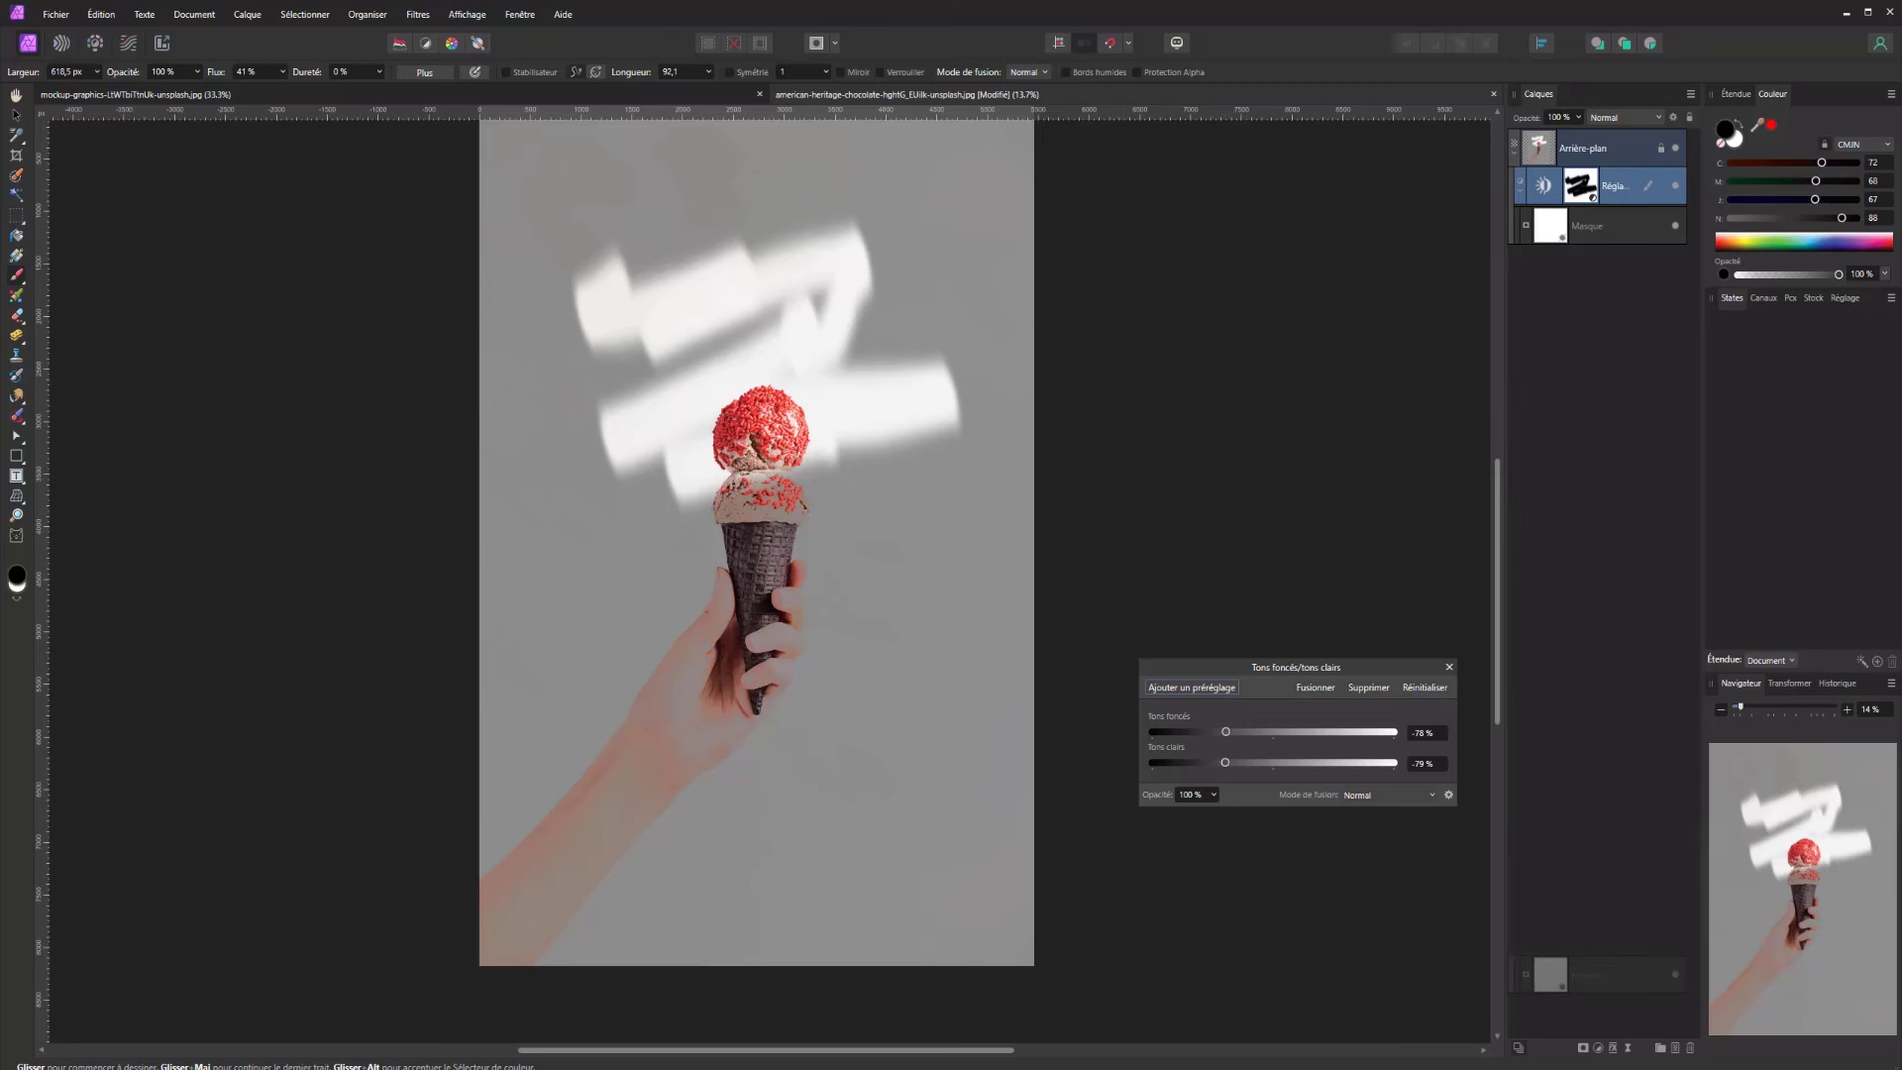
left_click_drag(1690, 1058, 1691, 1058)
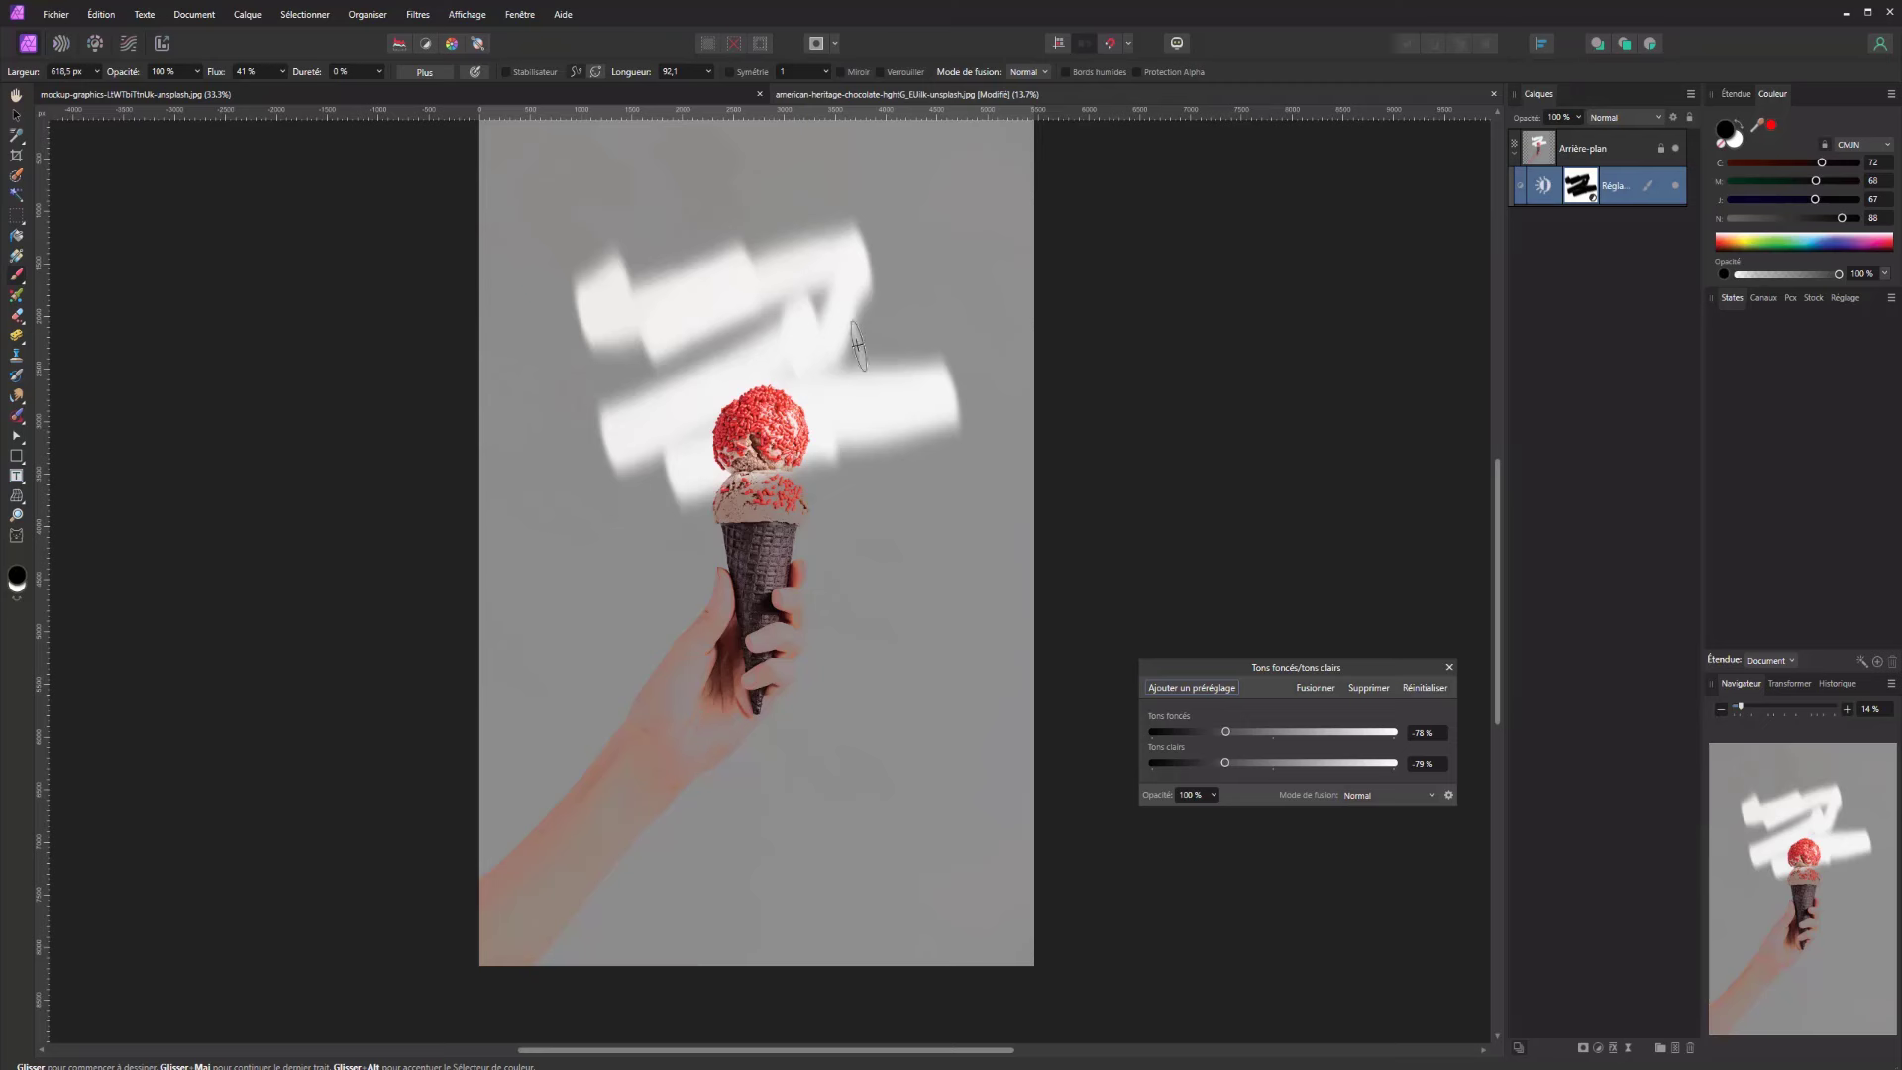
Paint white over the strokes nearest the scoop to restore the darkening, and delete the Tons foncés/tons clairs adjustment
mouse_move(856, 345)
left_mouse_down()
mouse_move(879, 328)
mouse_move(844, 342)
mouse_move(939, 397)
mouse_move(612, 563)
mouse_move(600, 465)
mouse_move(877, 327)
mouse_move(594, 465)
left_mouse_up()
left_click(19, 599)
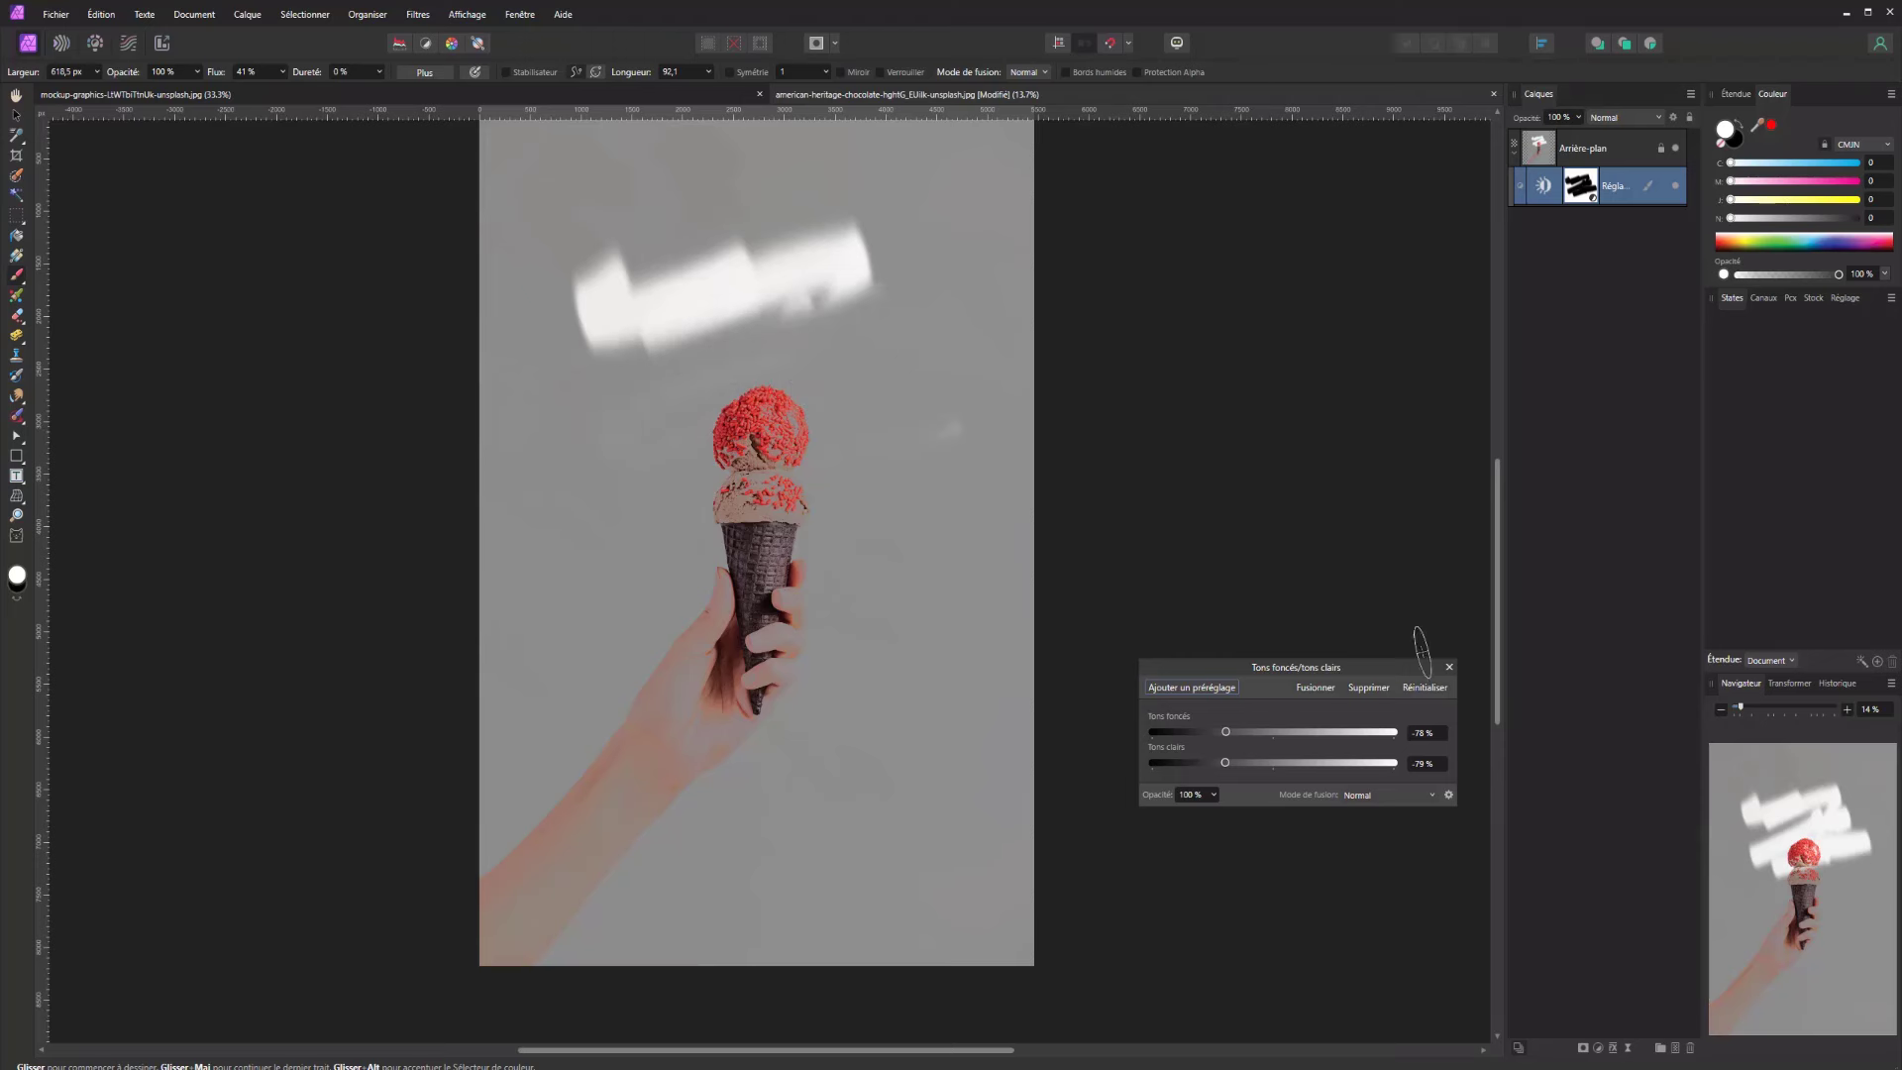
left_click(1368, 687)
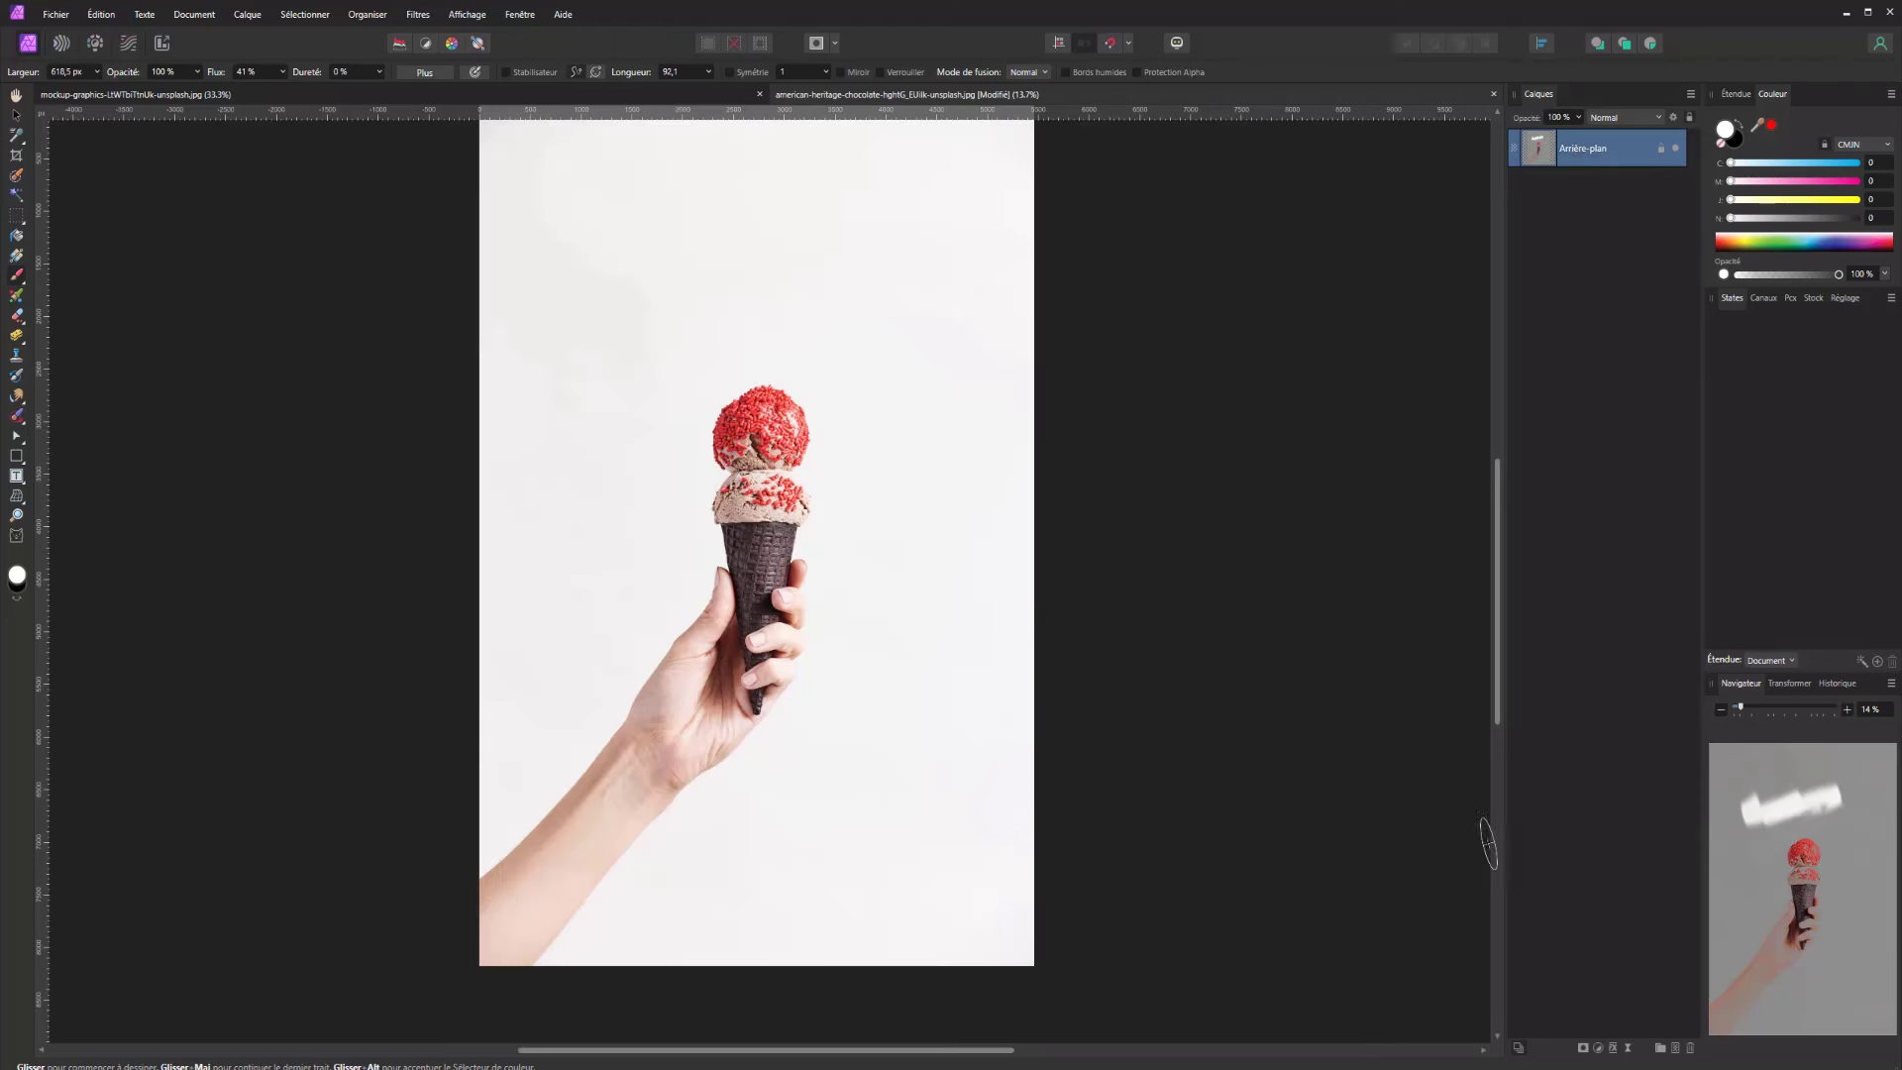
Add a Seuil adjustment, try different threshold values on the photo, and delete the adjustment
left_click(1597, 1046)
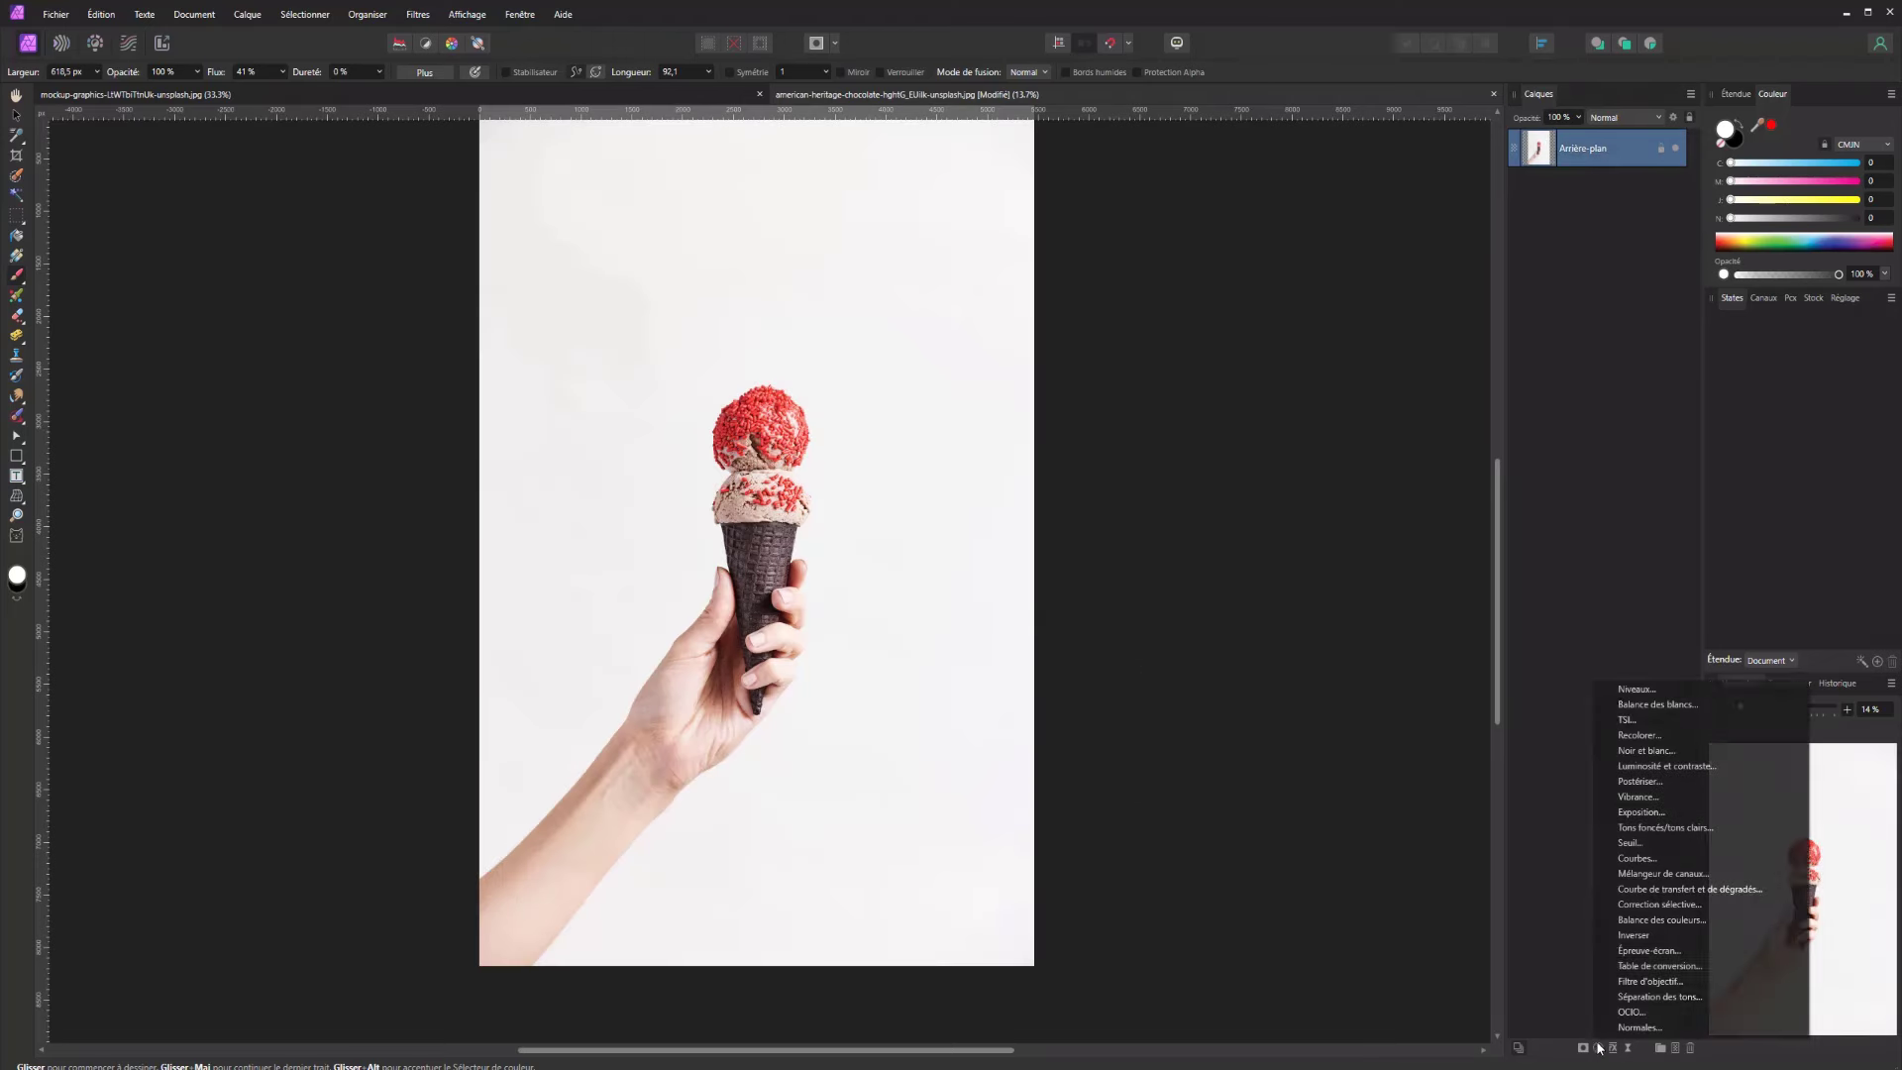
left_click(1631, 843)
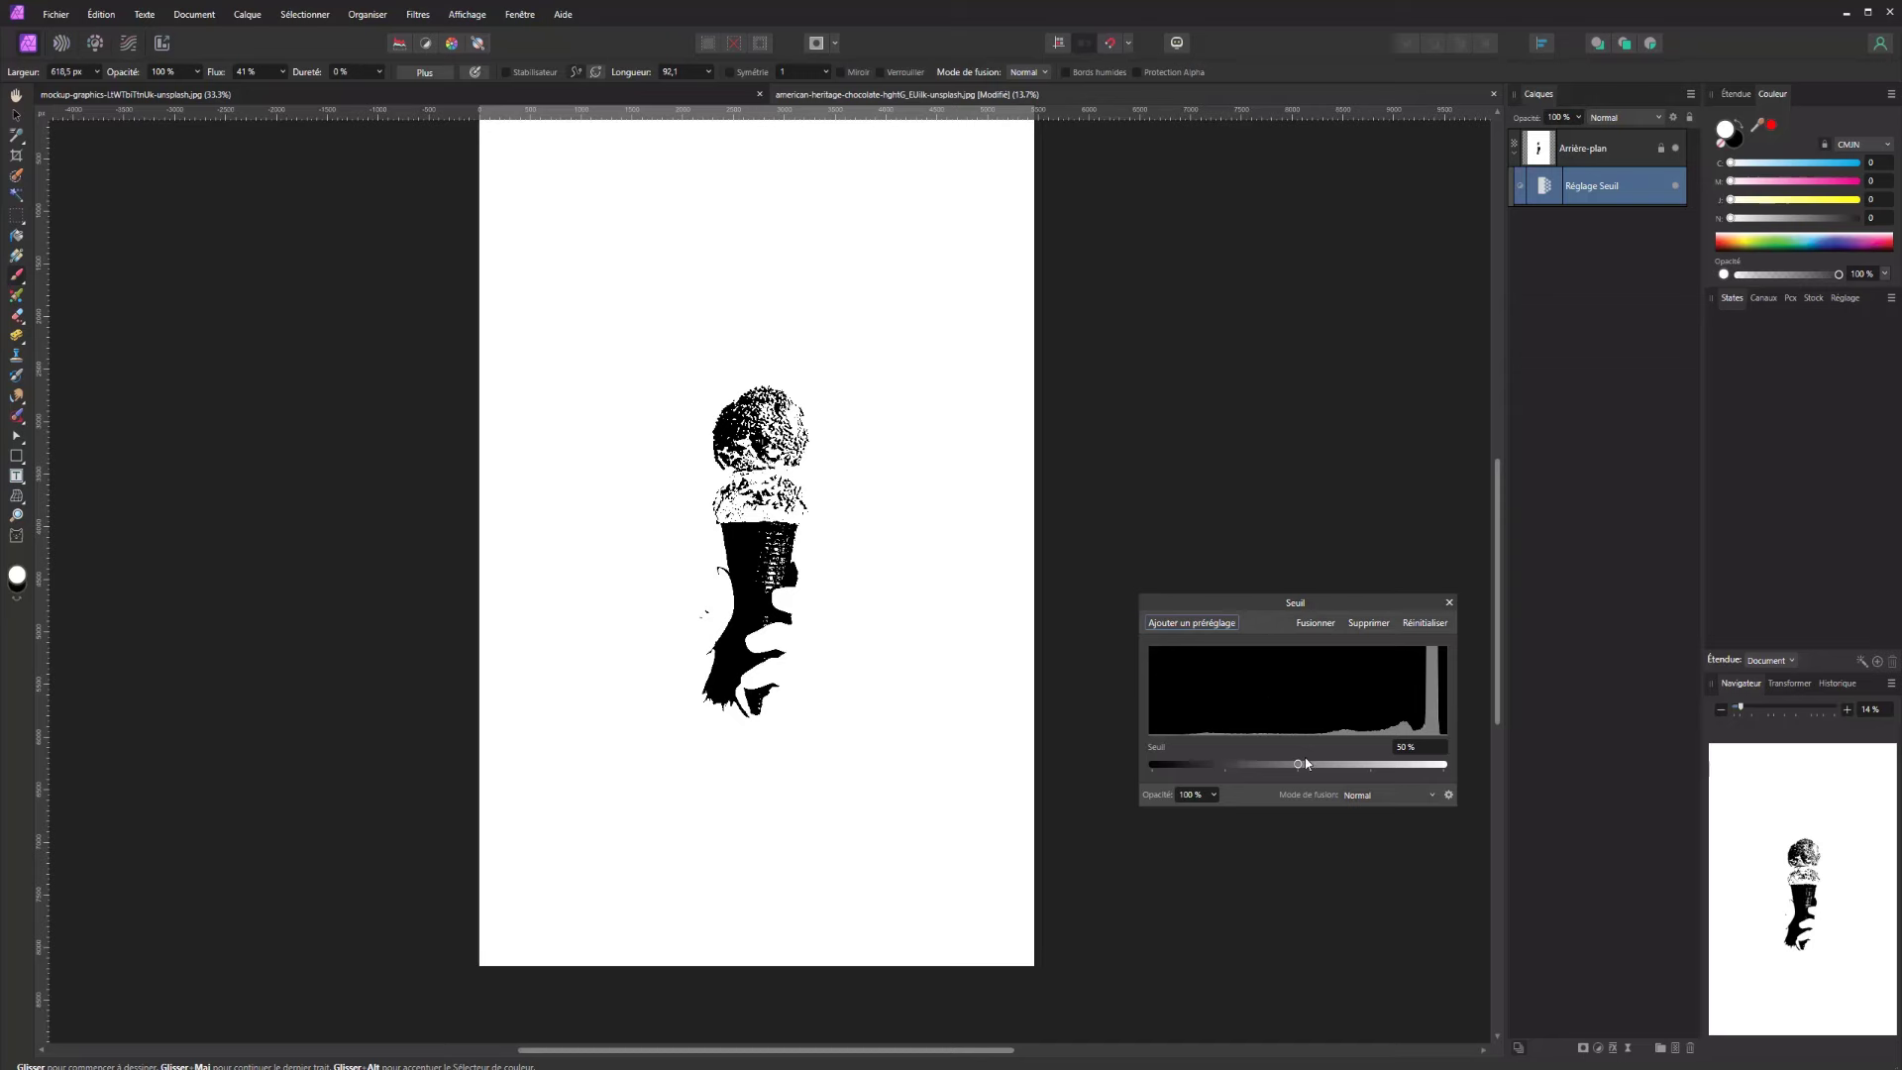
mouse_move(1298, 766)
left_mouse_down()
mouse_move(1278, 766)
mouse_move(1328, 766)
mouse_move(1298, 764)
left_mouse_up()
left_click(1357, 624)
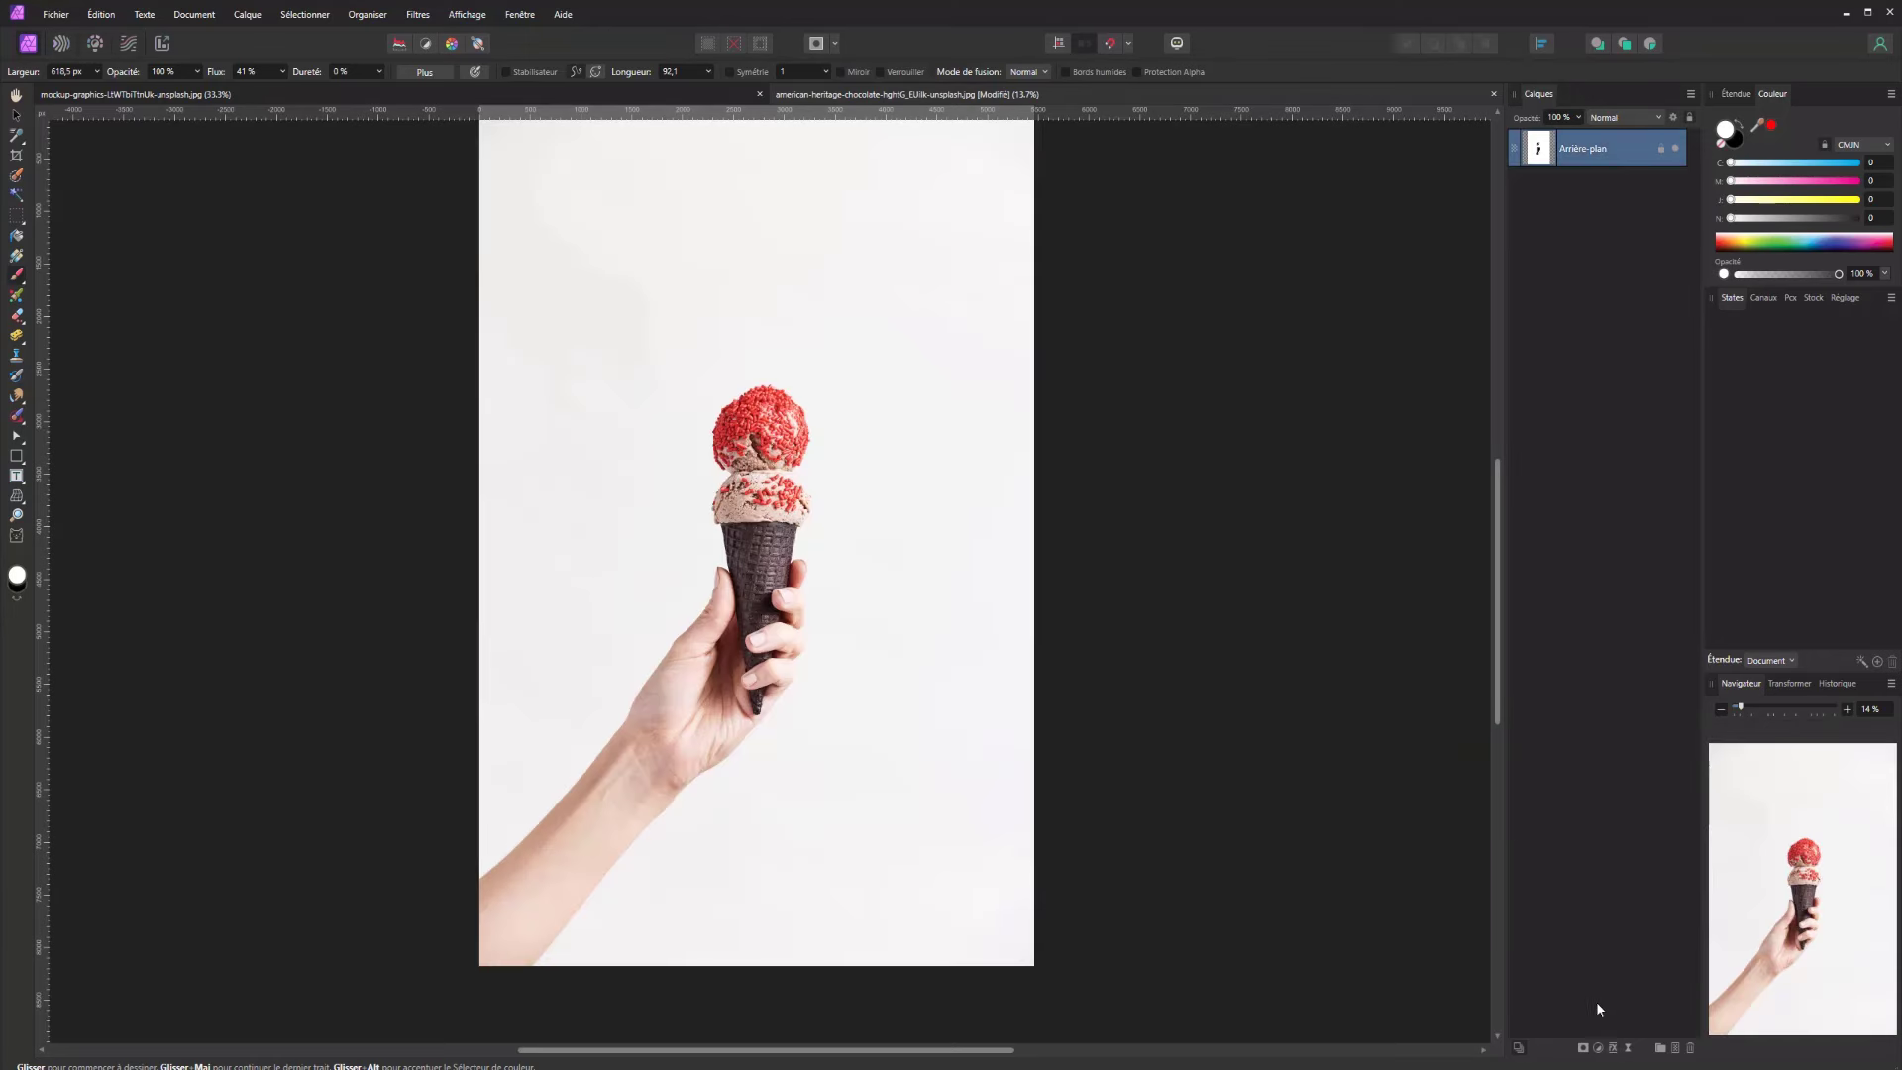
Add a Courbes adjustment and shape an S-curve, lowering the shadows and raising a highlight point to about X 0,618, Y 0,747
left_click(1600, 1049)
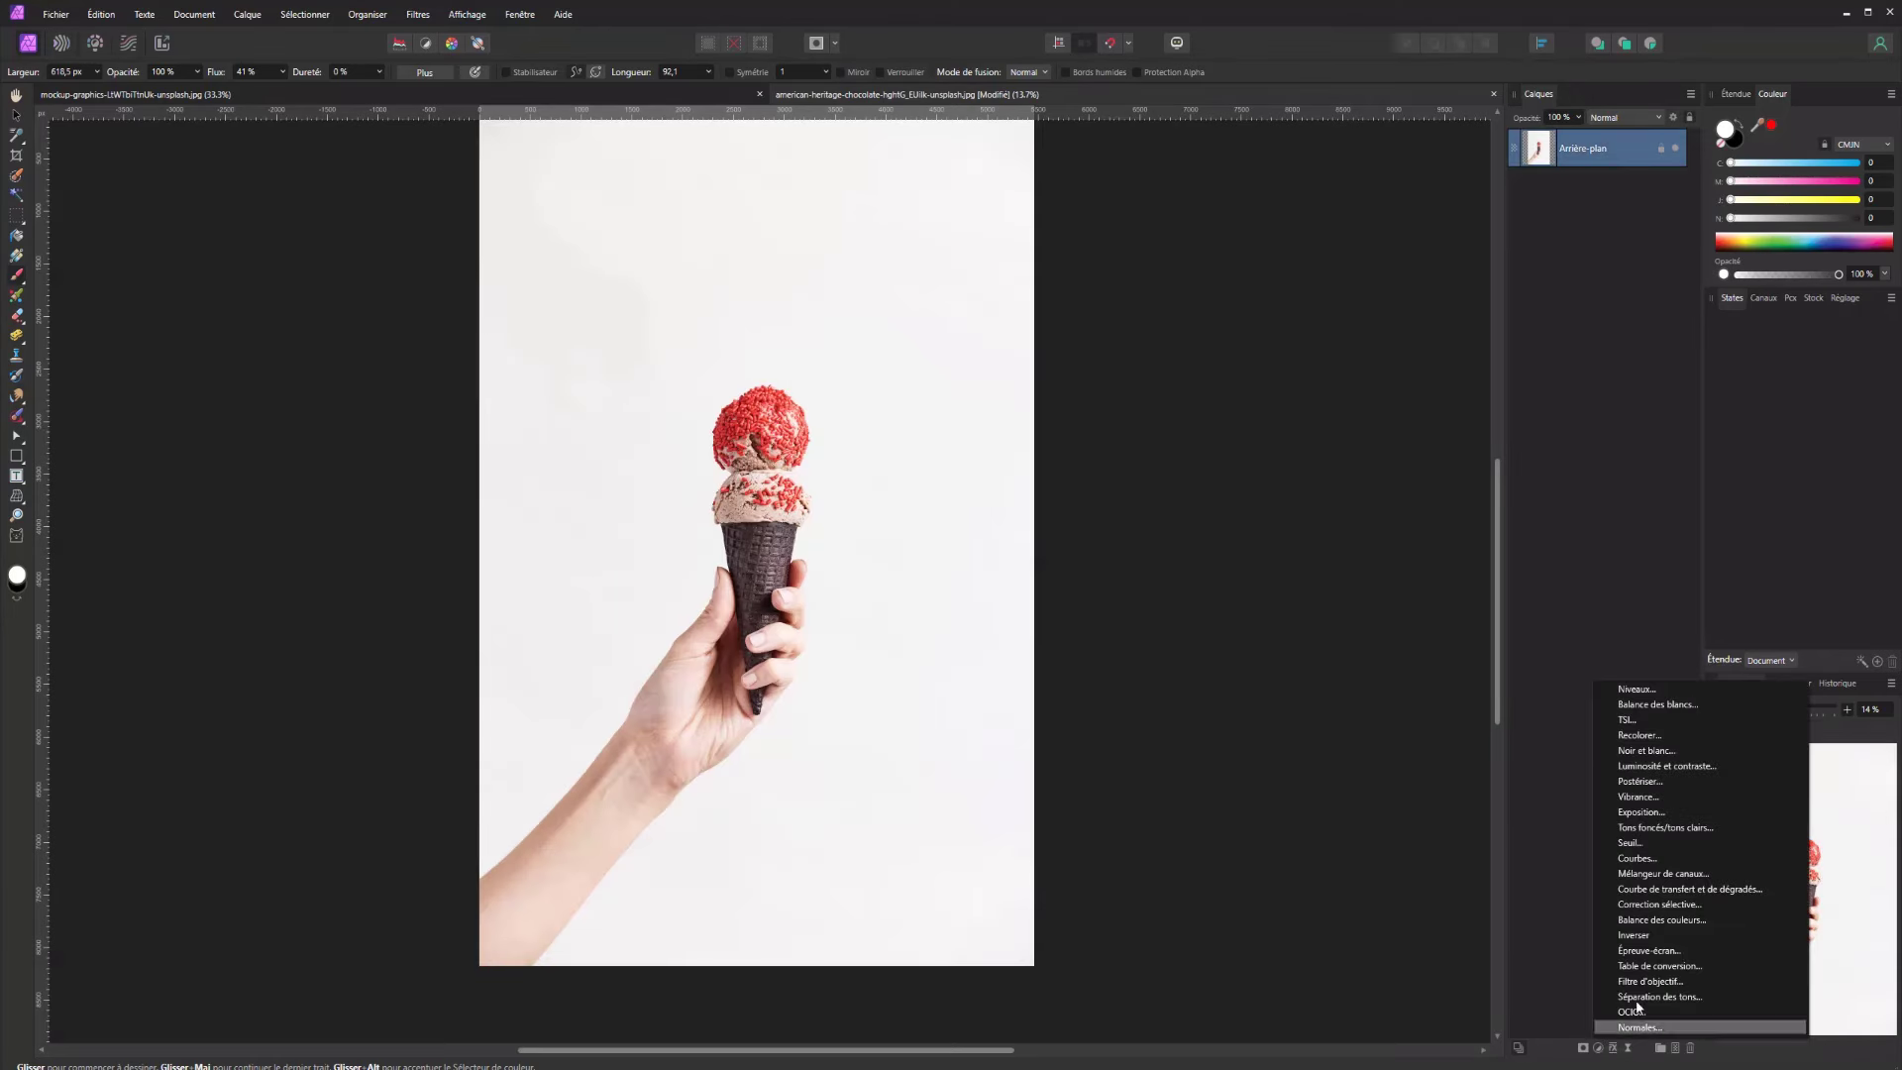
left_click(1633, 862)
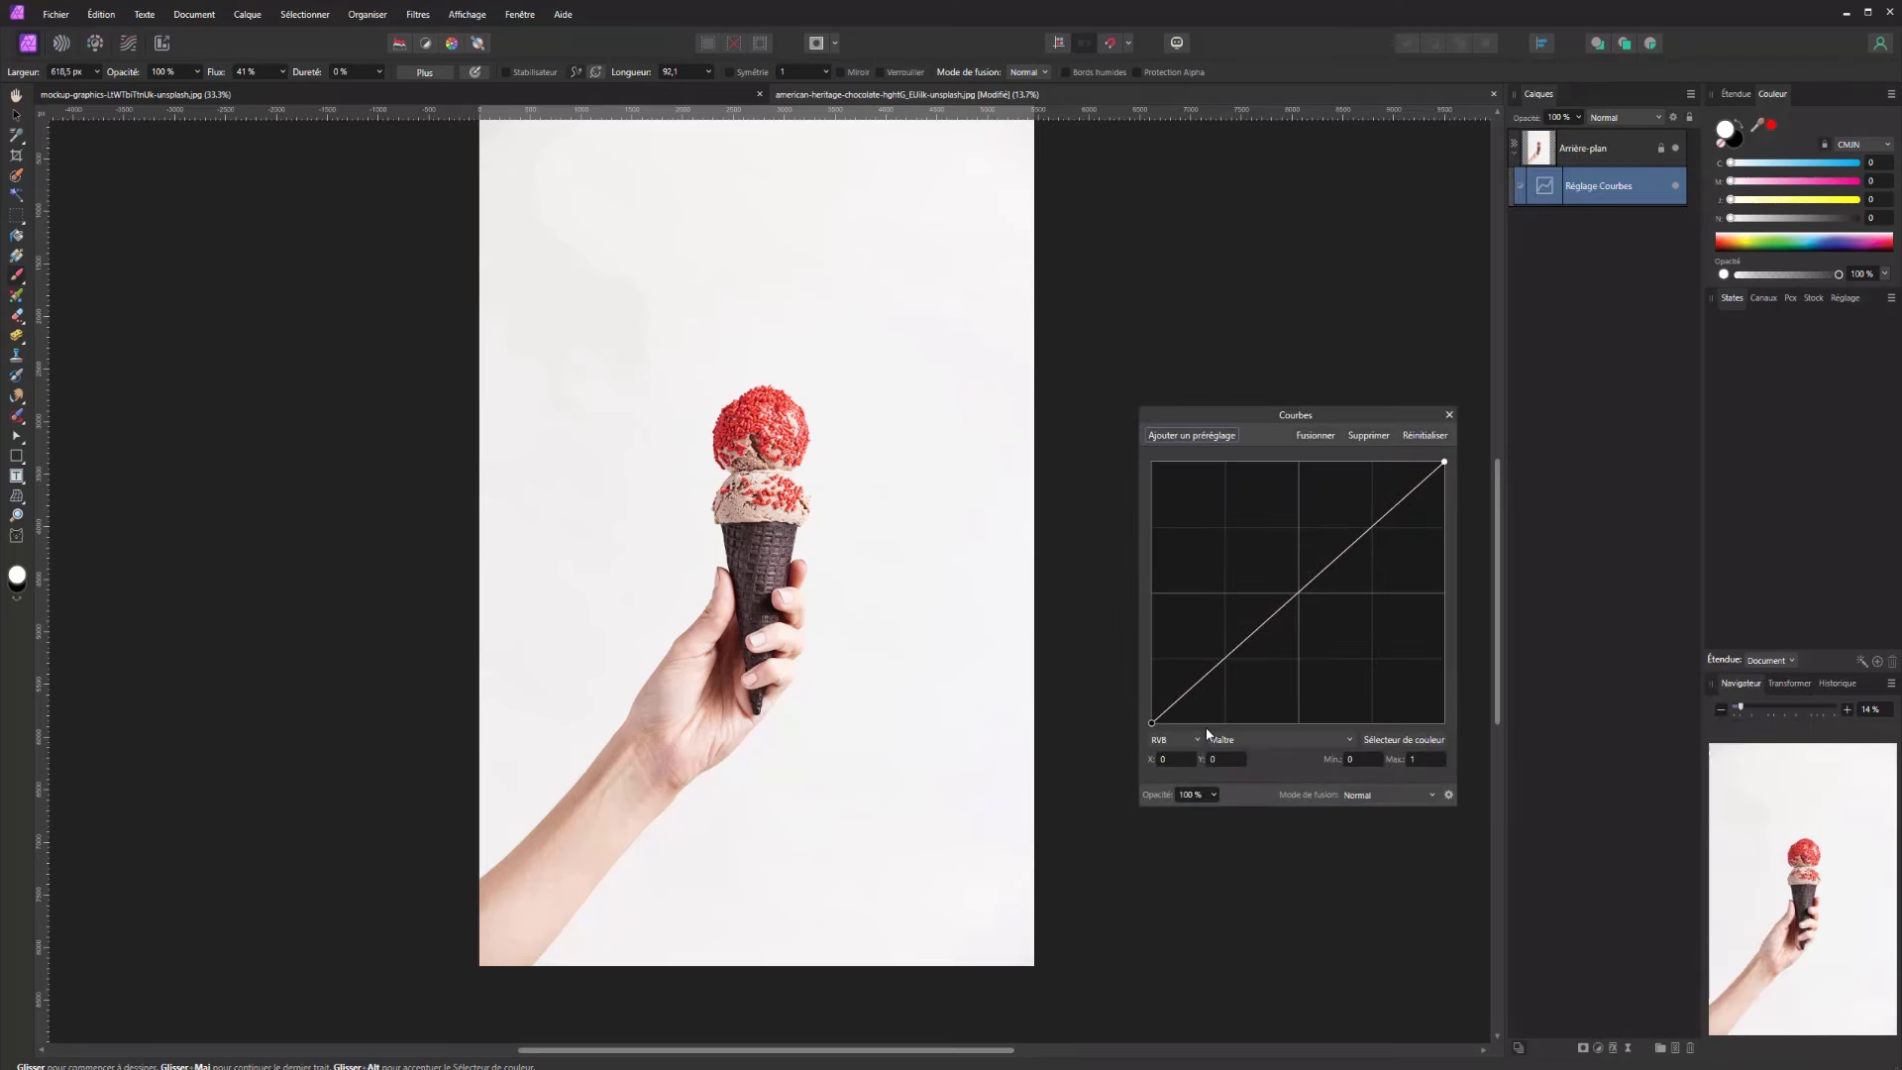
mouse_move(1241, 651)
left_mouse_down()
mouse_move(1264, 669)
mouse_move(1234, 612)
mouse_move(1257, 663)
left_mouse_up()
left_click_drag(1331, 588, 1338, 544)
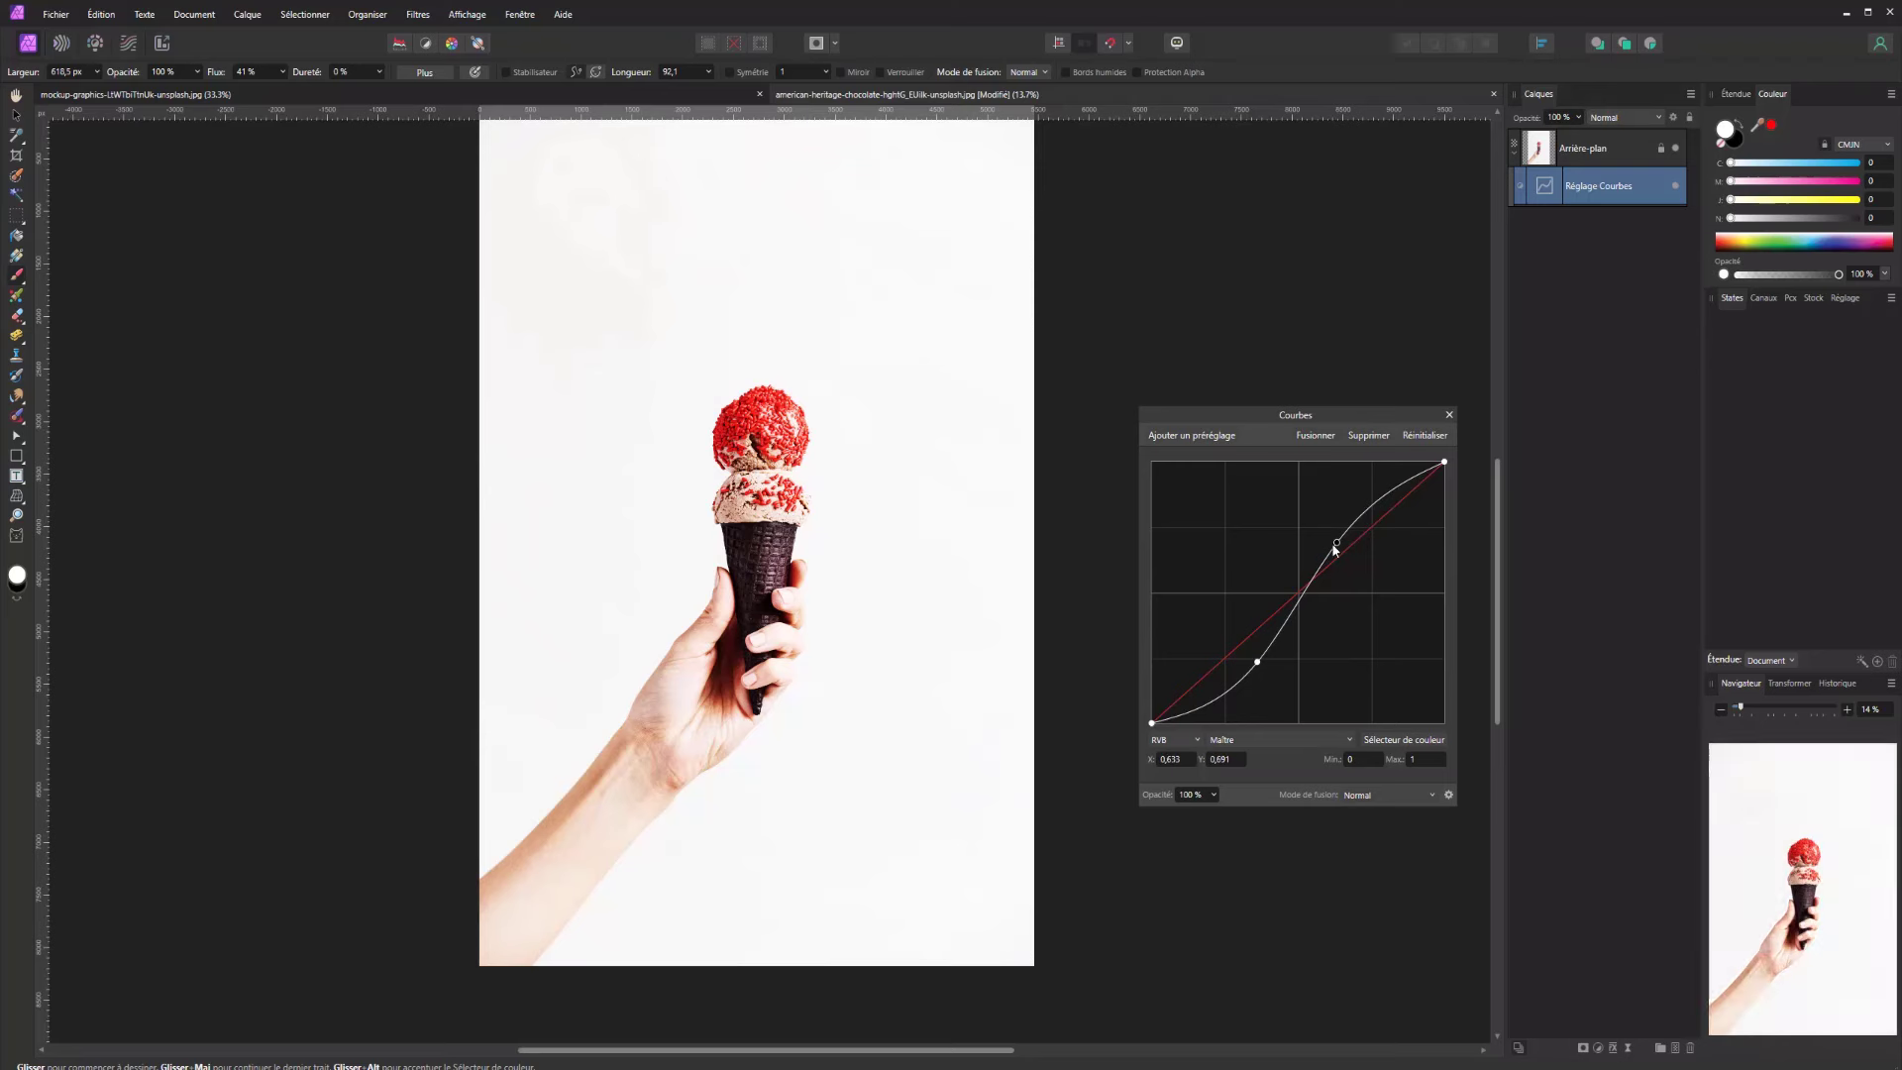
mouse_move(1338, 543)
left_mouse_down()
mouse_move(1361, 597)
mouse_move(1334, 533)
left_mouse_up()
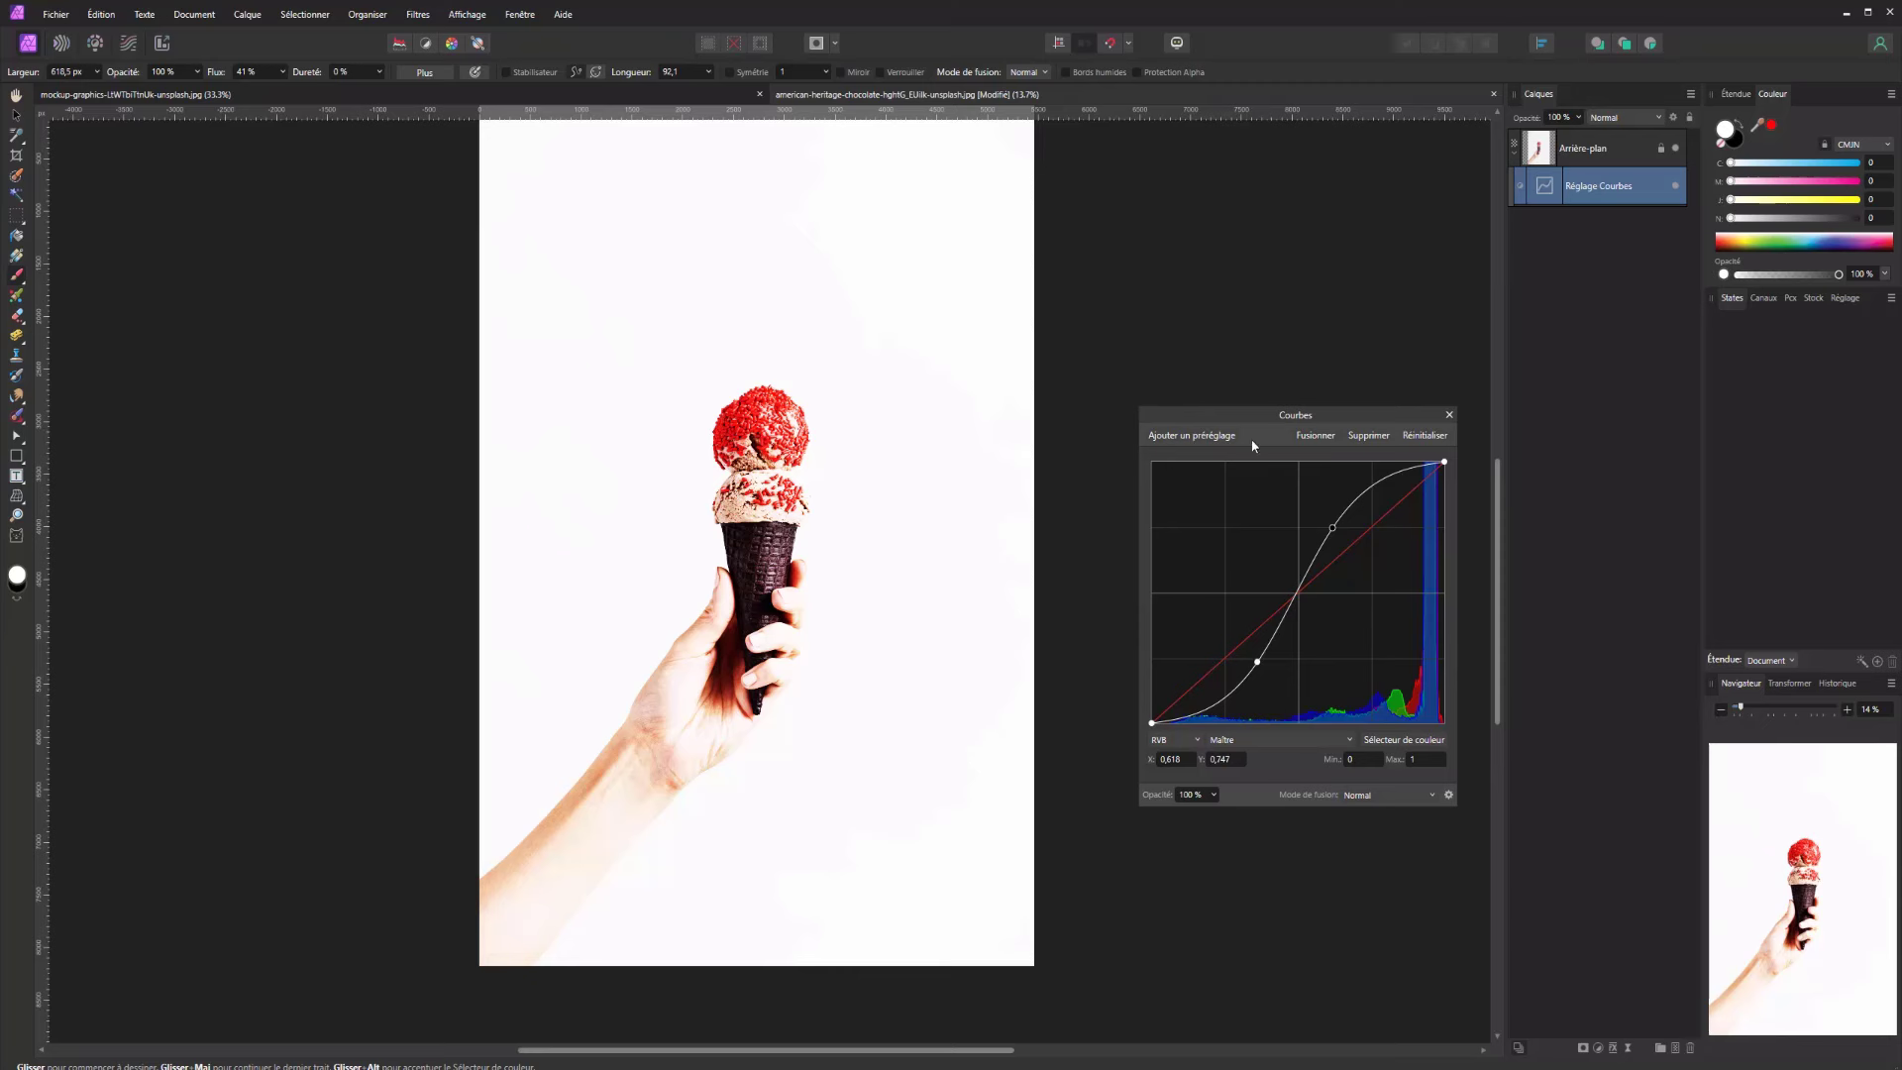
Look through the curve's colour models and its channel choices, keep RVB and Maître, and delete the Courbes adjustment
left_click(1196, 741)
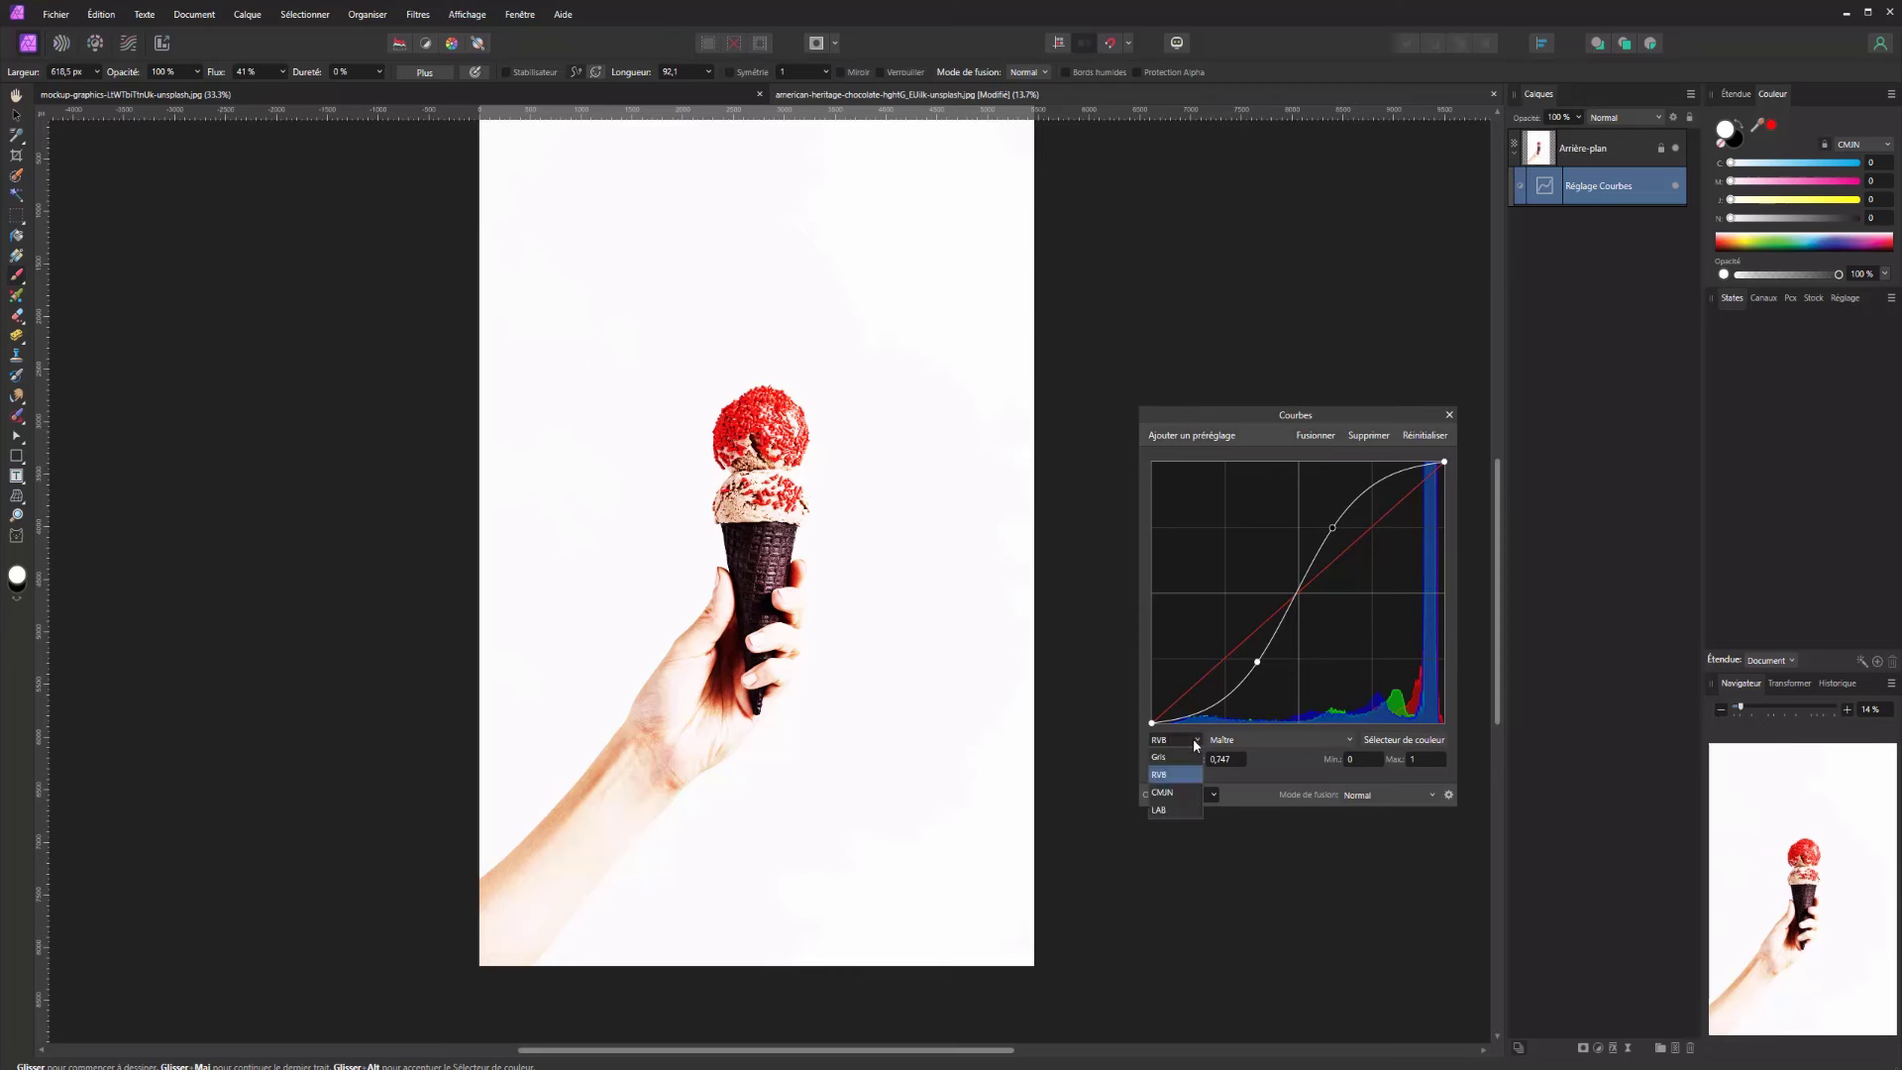
left_click(1210, 742)
left_click(1213, 742)
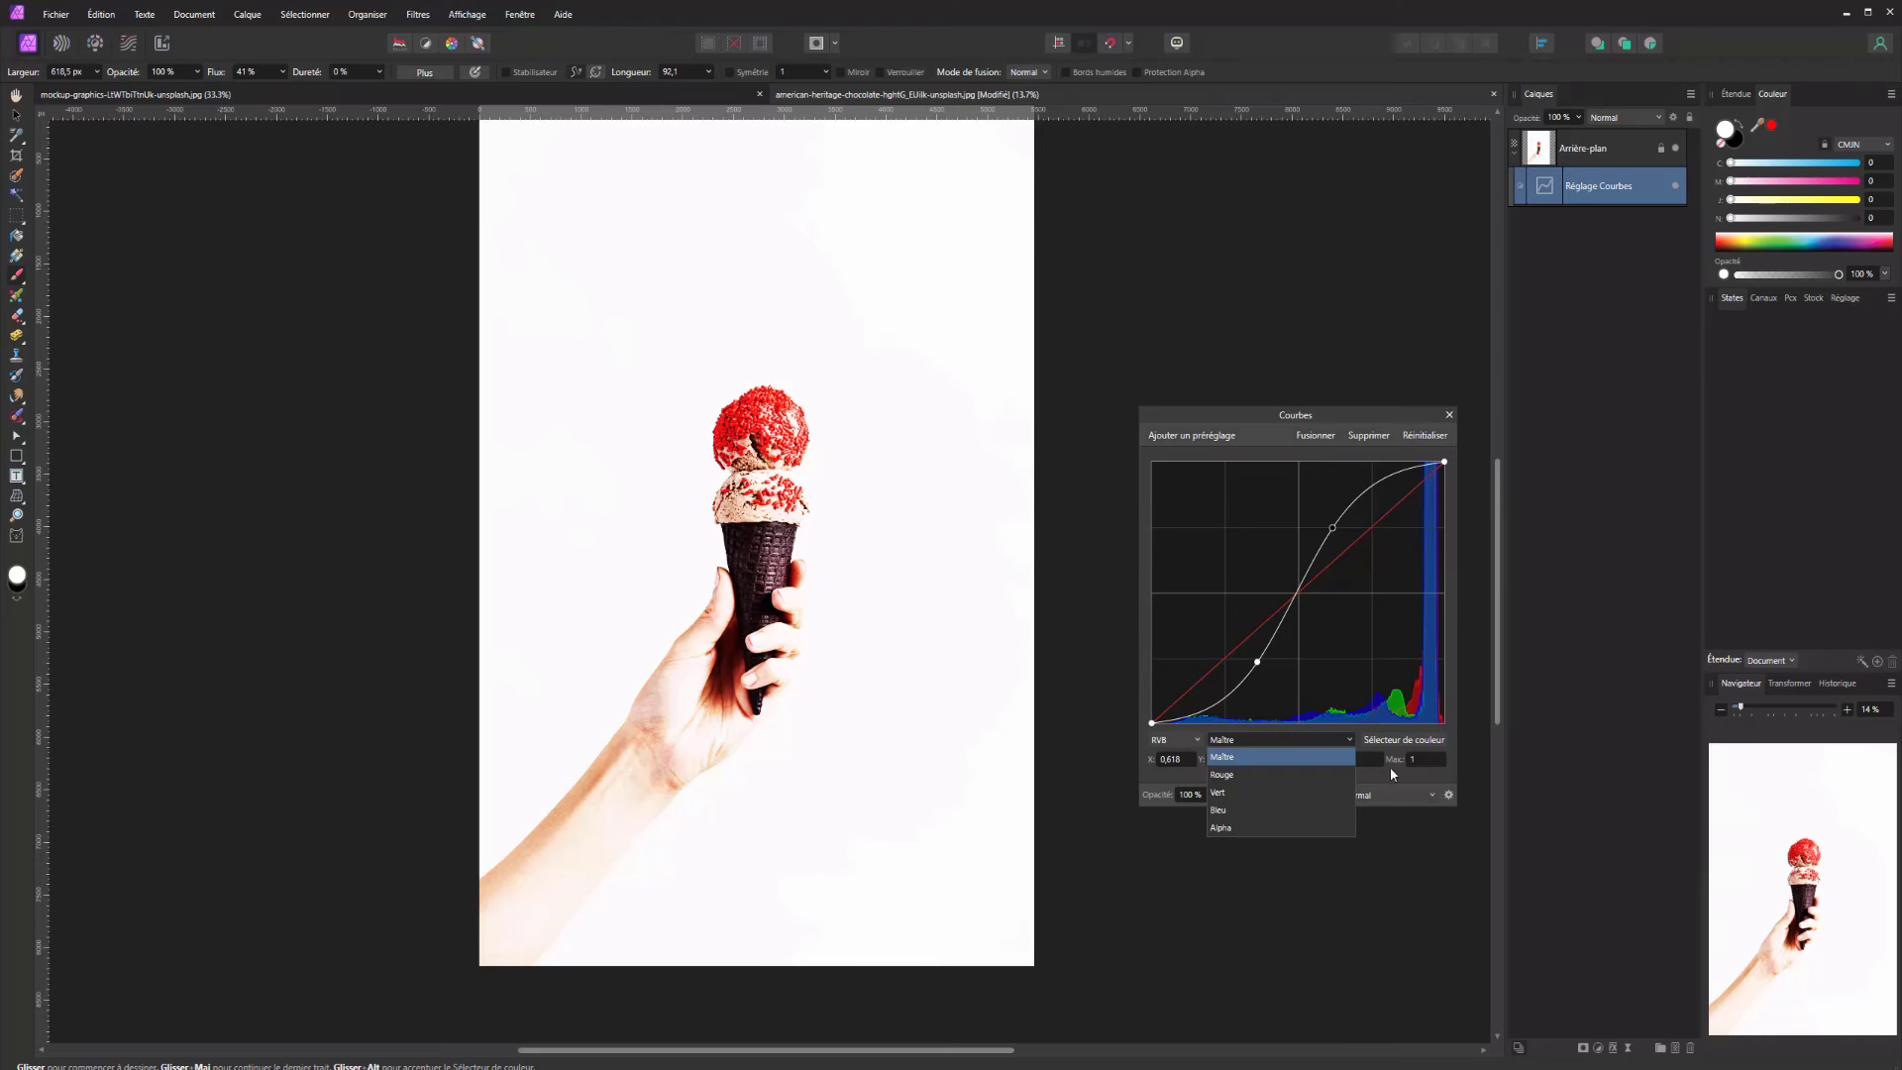
left_click(1364, 775)
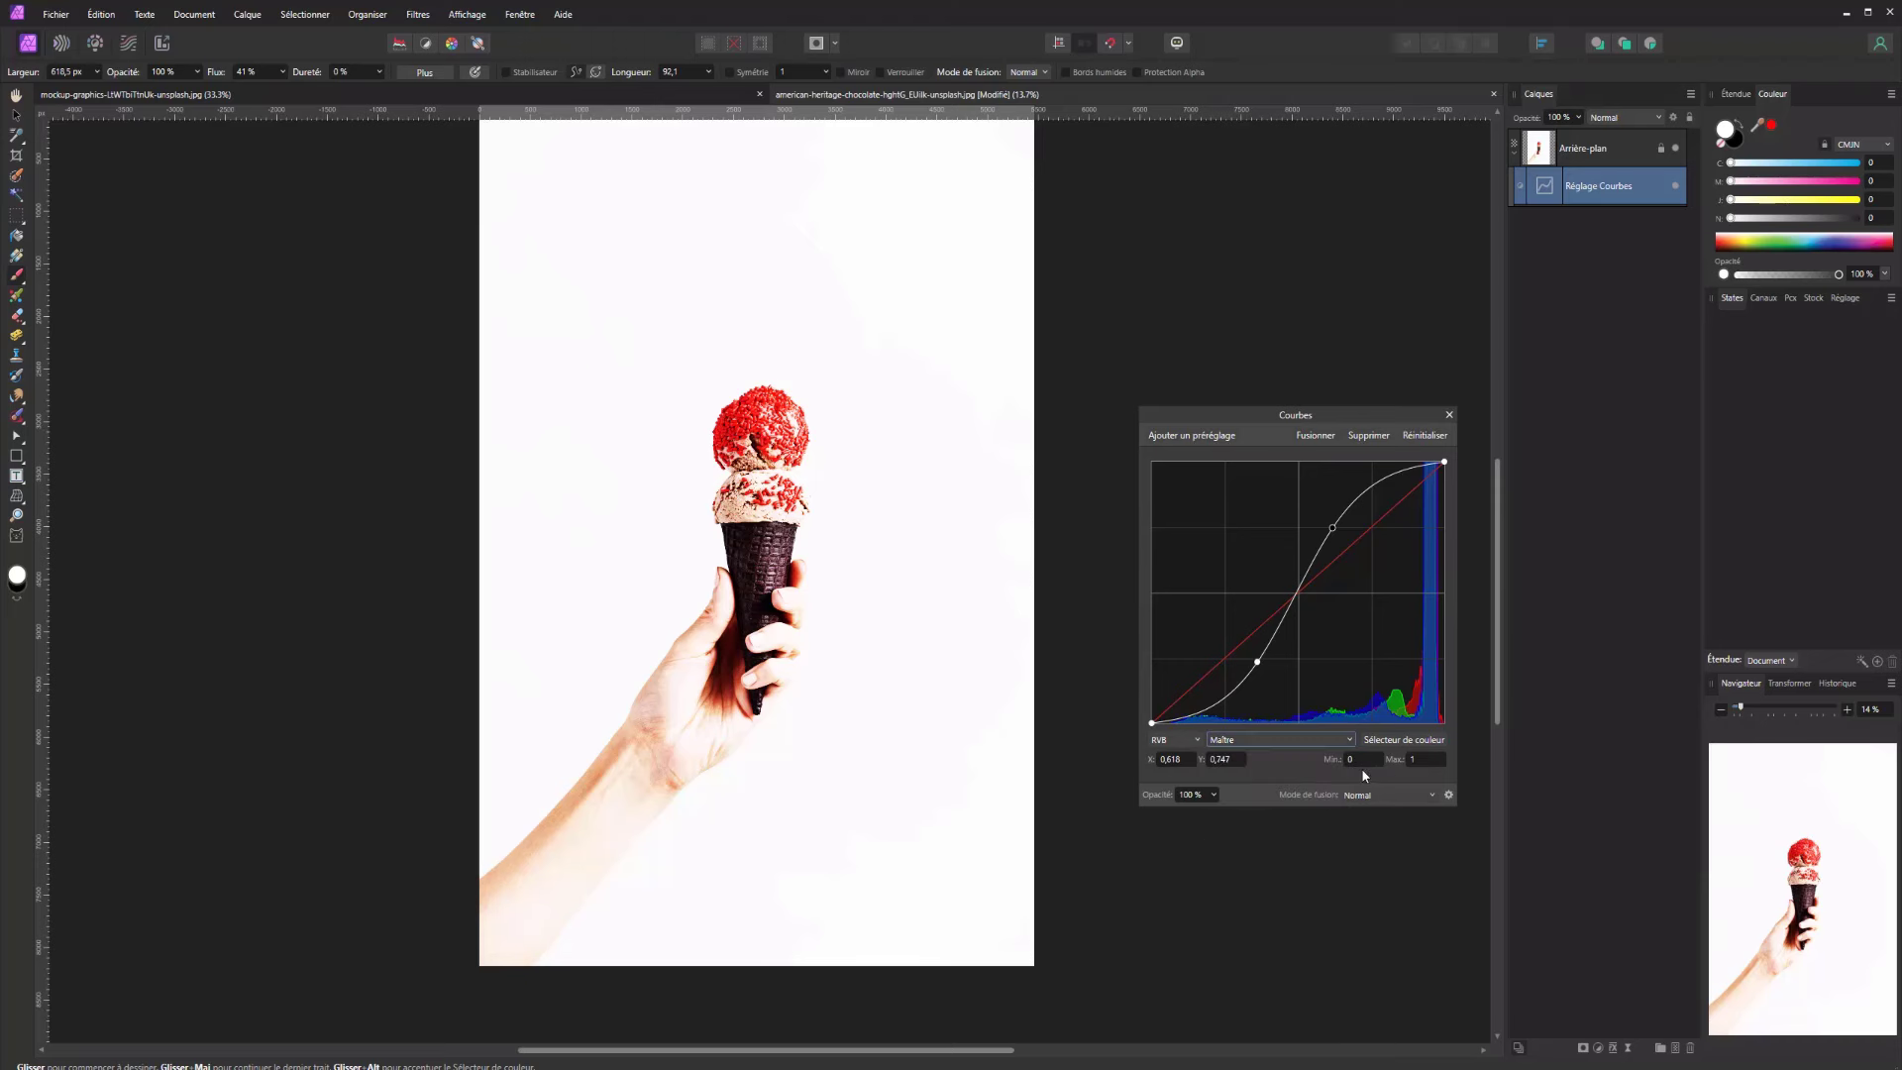
left_click(1370, 435)
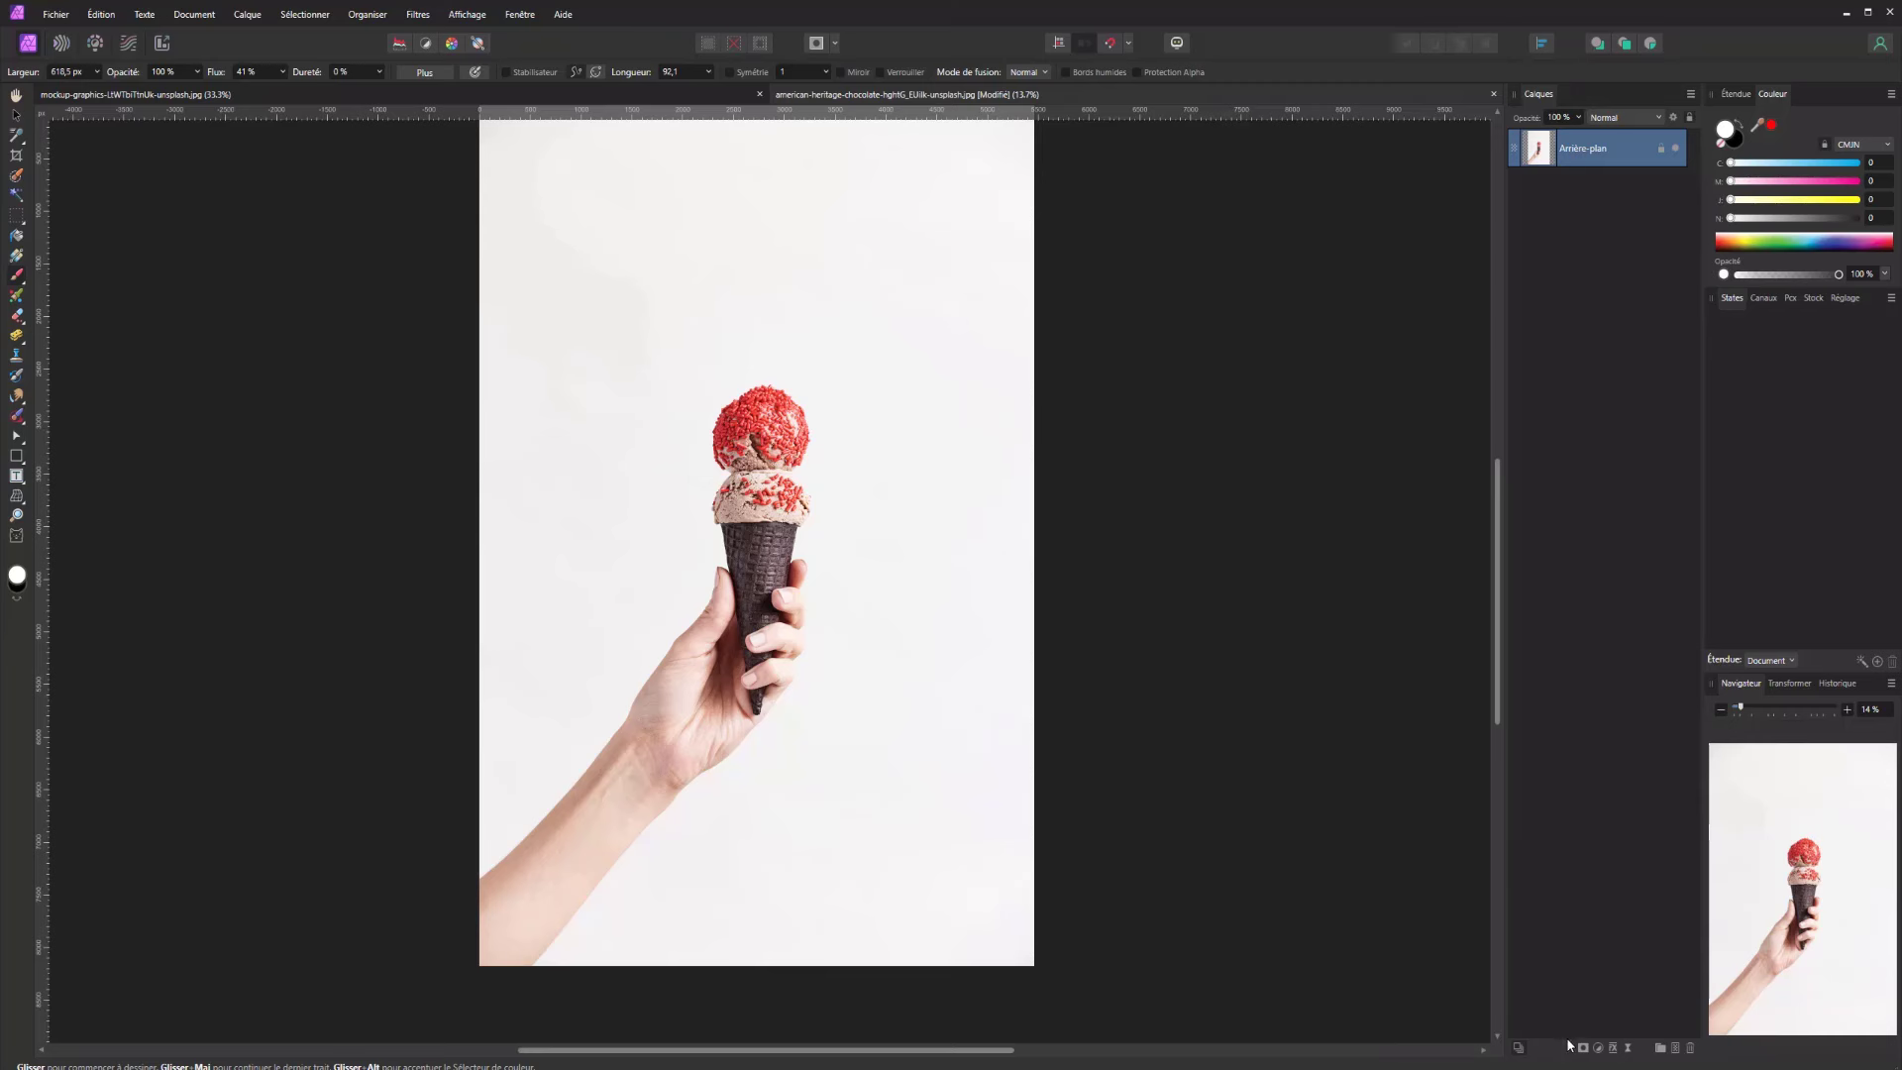
Add a Mélangeur de canaux adjustment, try Rouge 51 %, Vert 50 % and Bleu 11 % for the Rouge output, and delete the adjustment
left_click(1596, 1050)
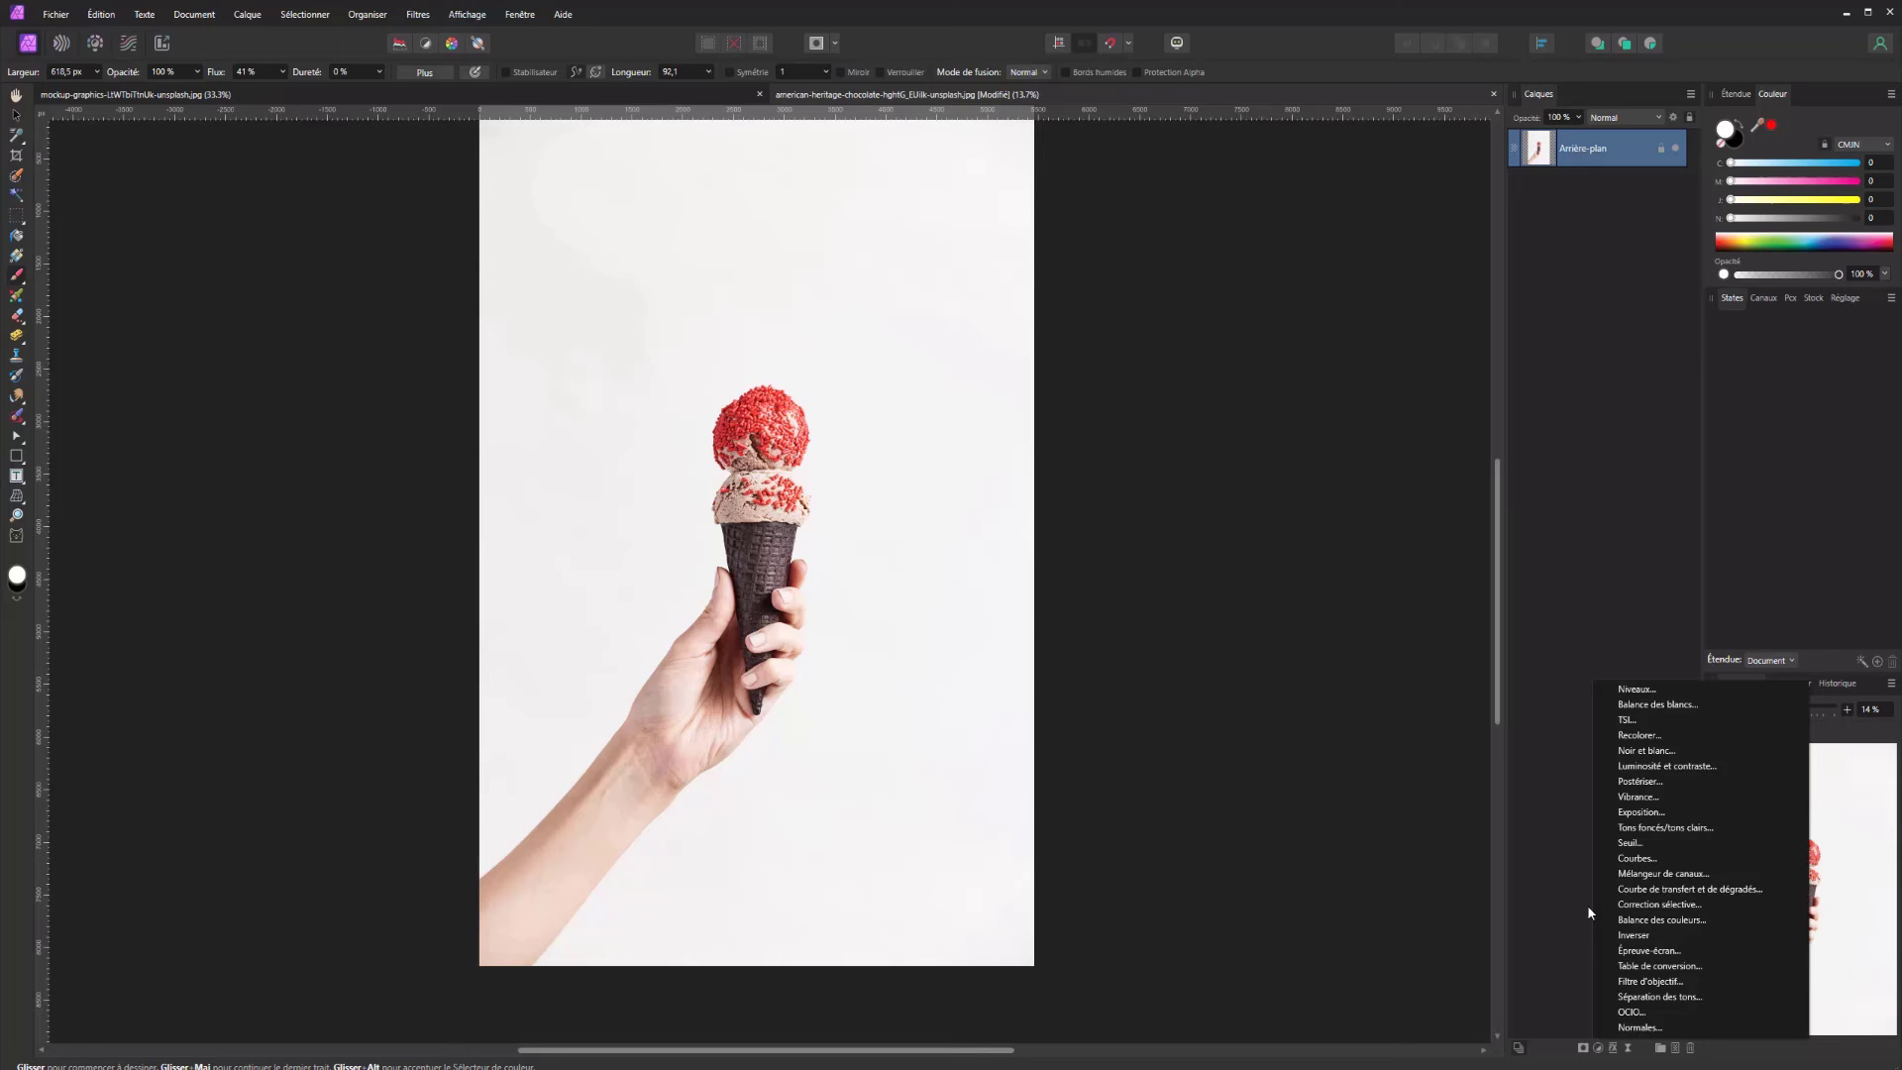
left_click(1642, 874)
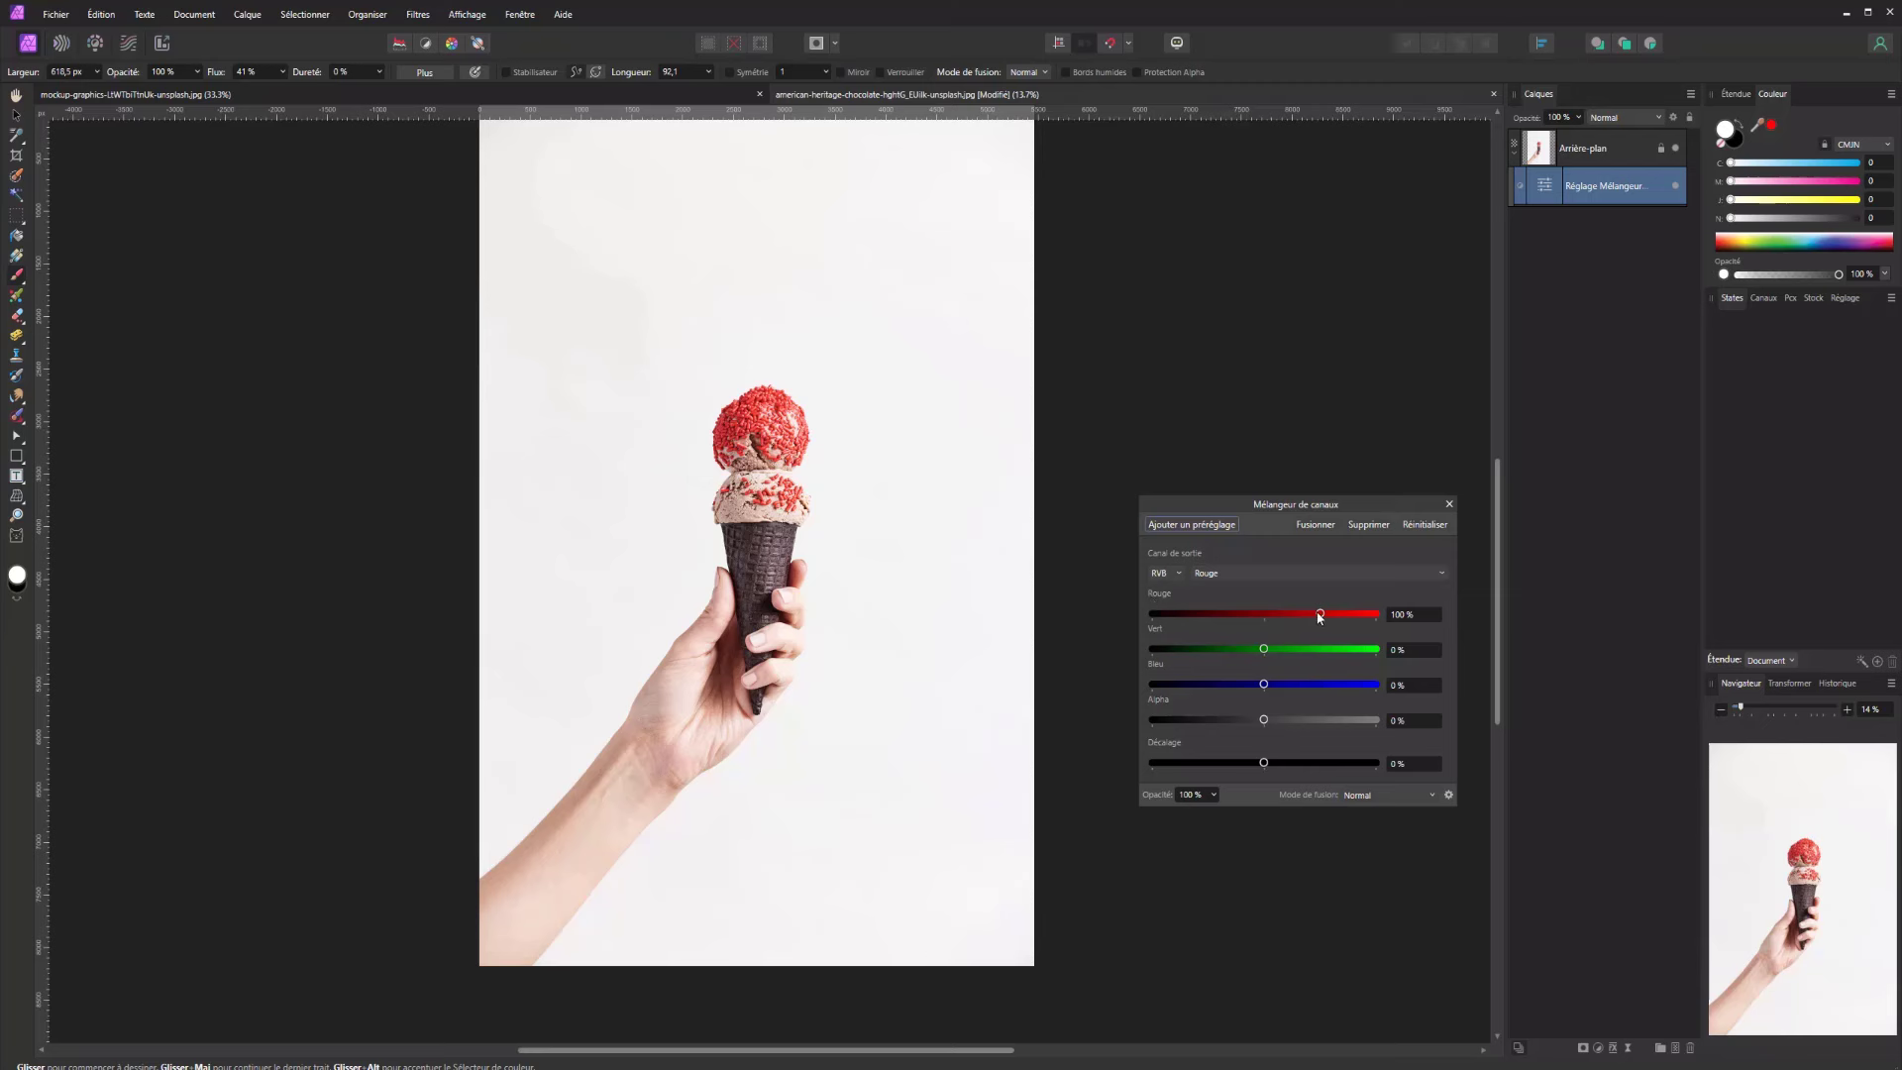
left_click_drag(1320, 616, 1273, 686)
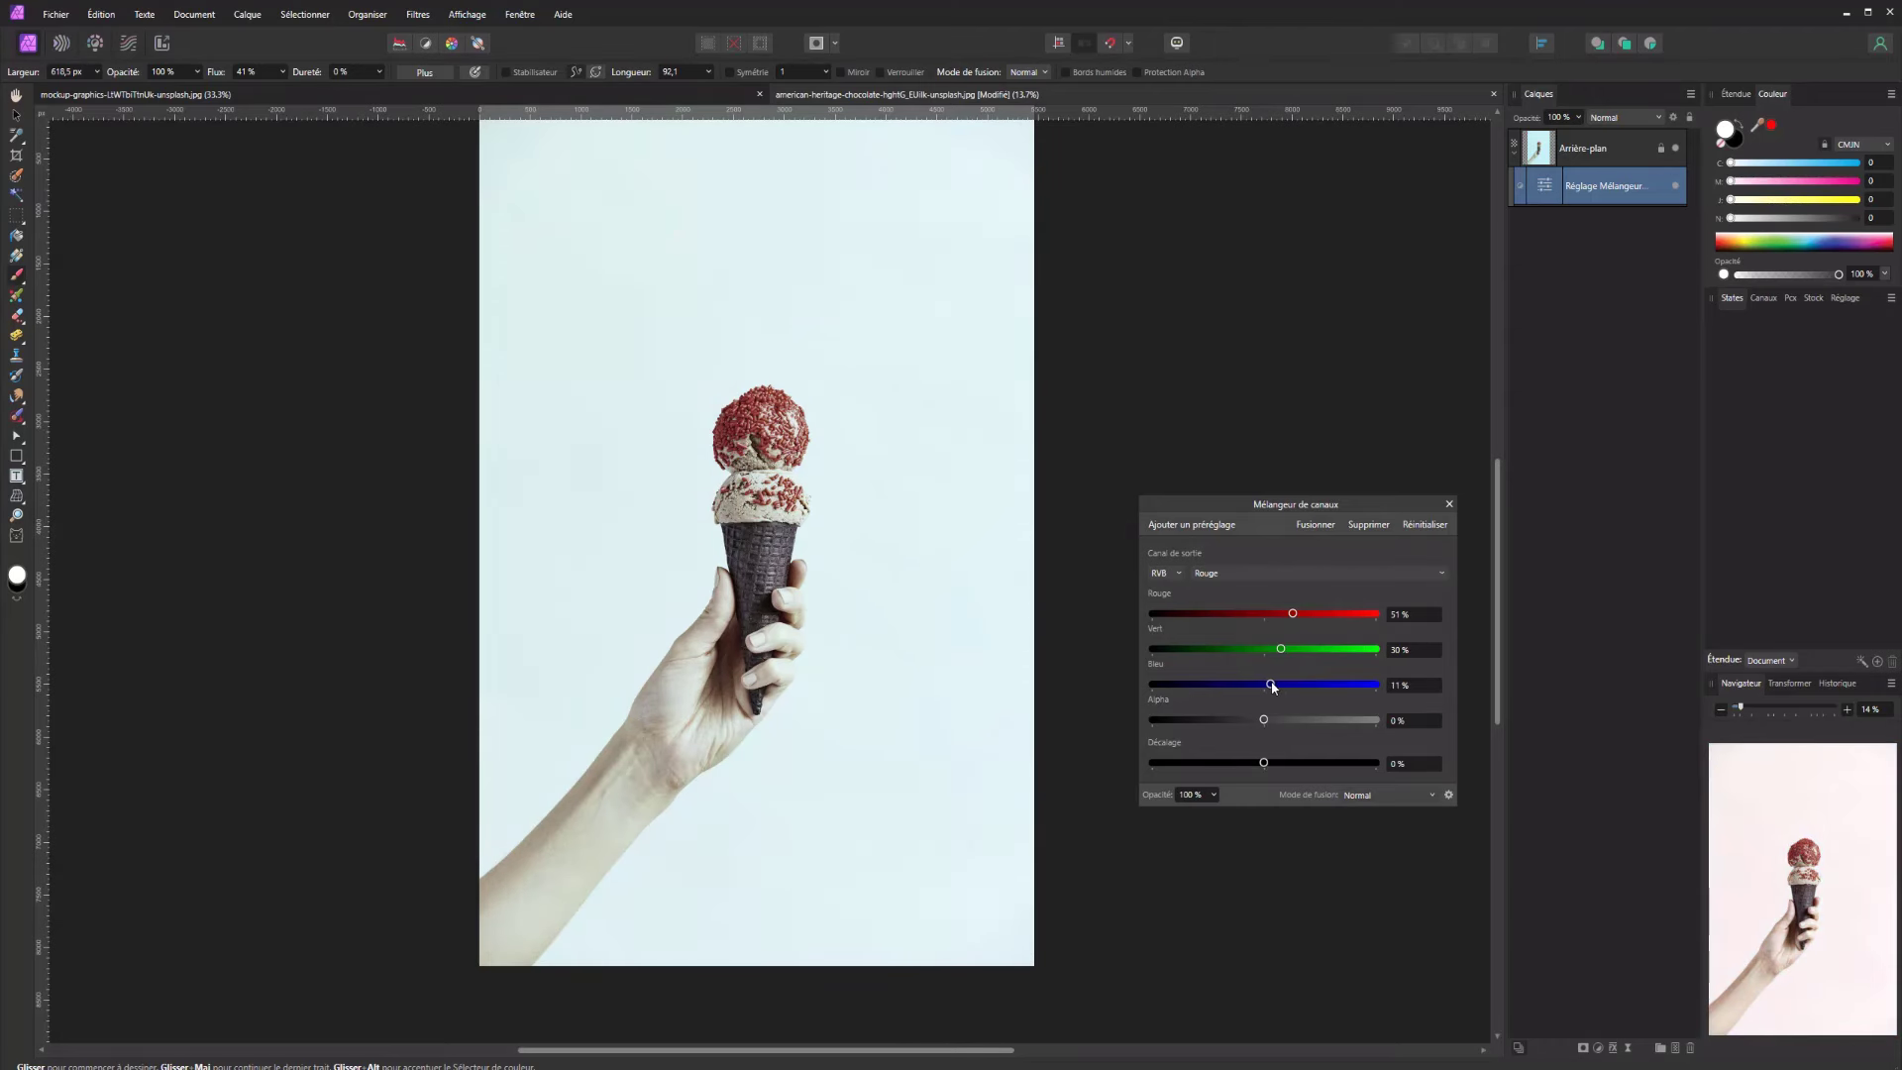
left_click(1360, 531)
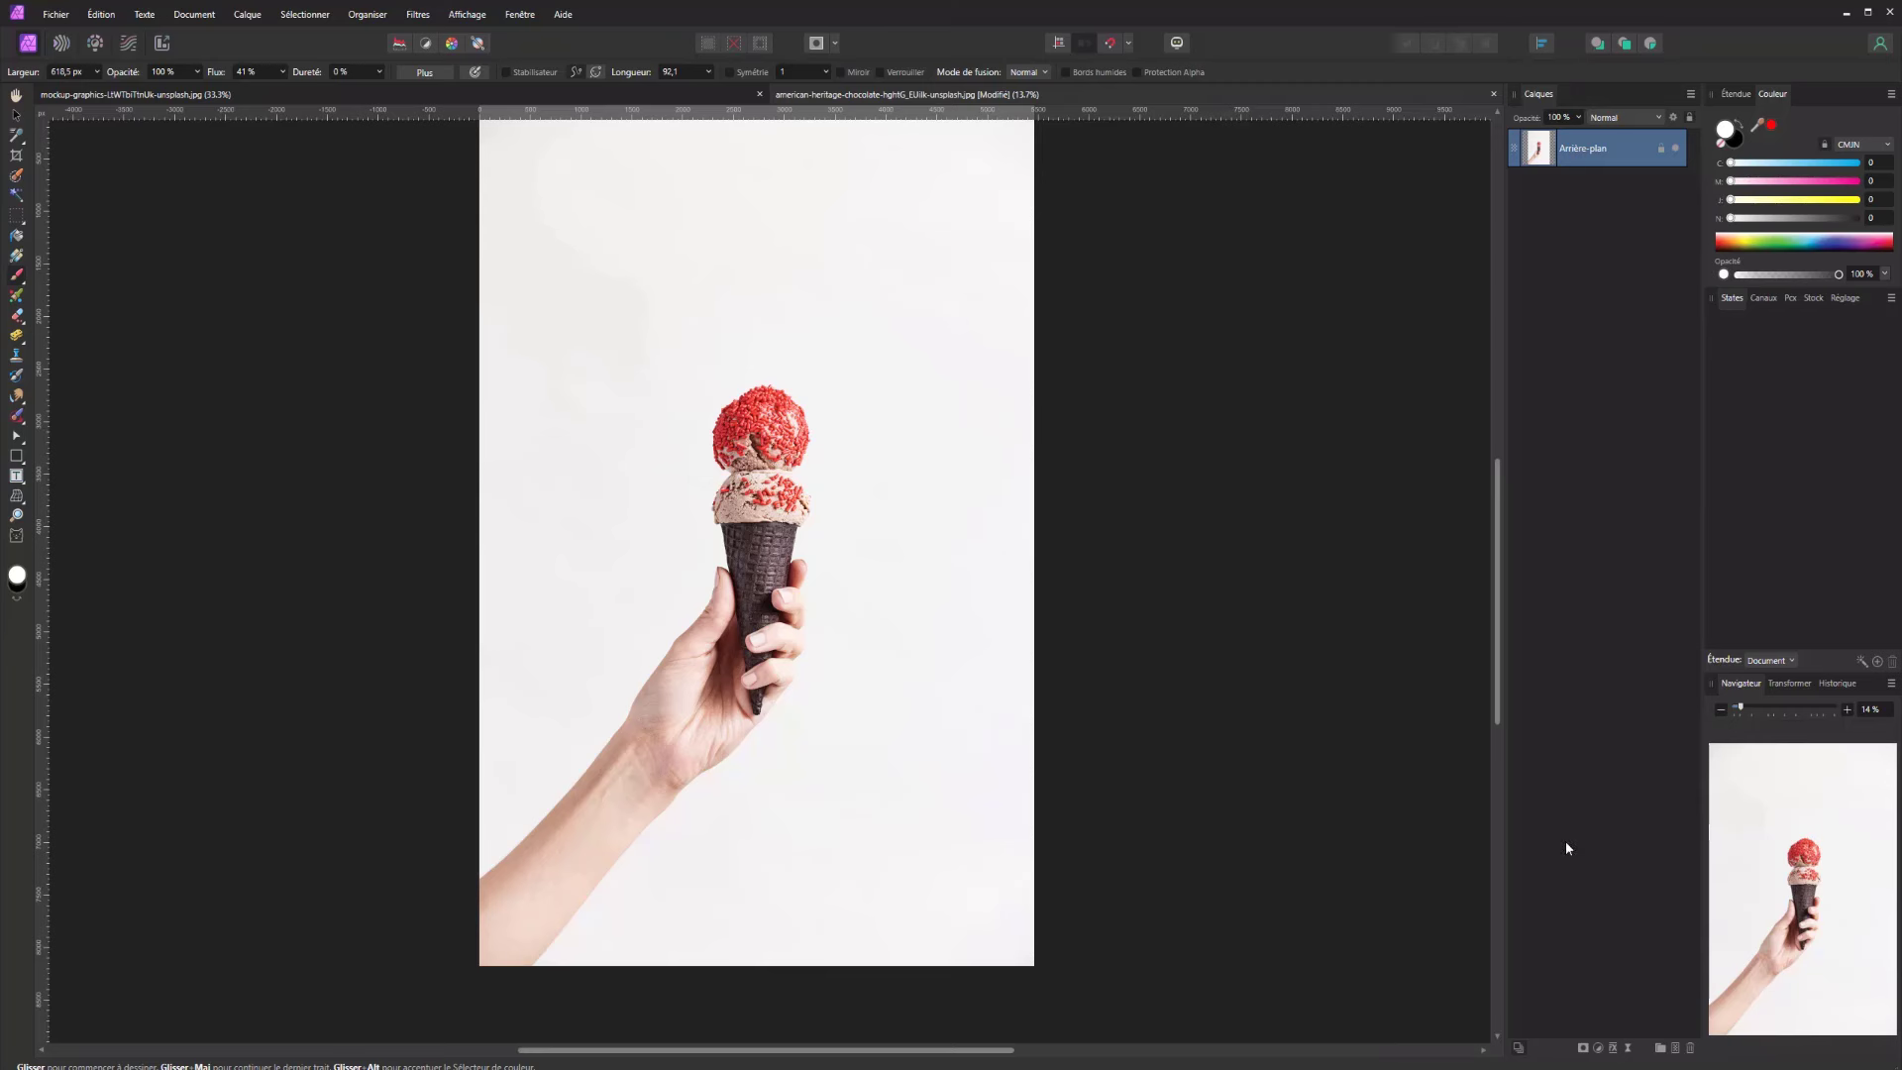
Add a Courbe de transfert et de dégradés adjustment, try and remove an extra stop before the middle, and move the green stop to 52 %
left_click(1598, 1047)
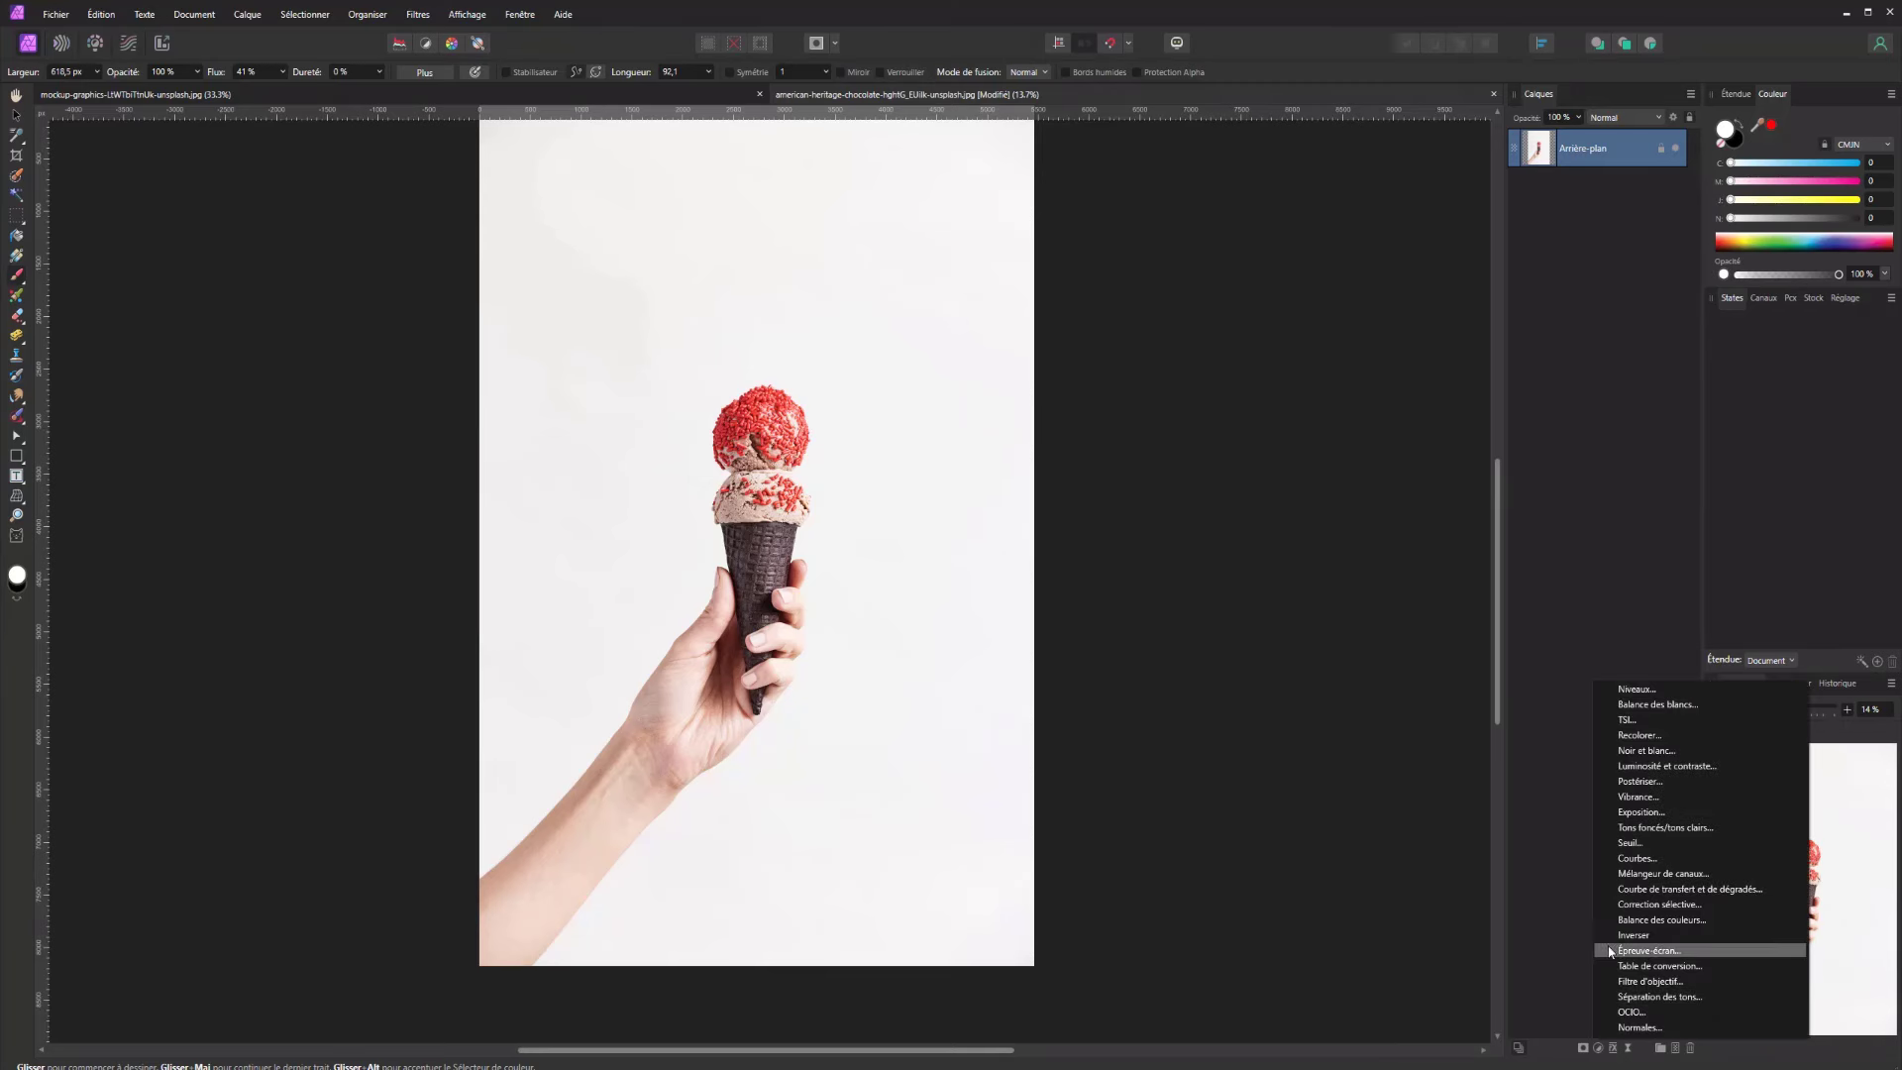
left_click(1633, 889)
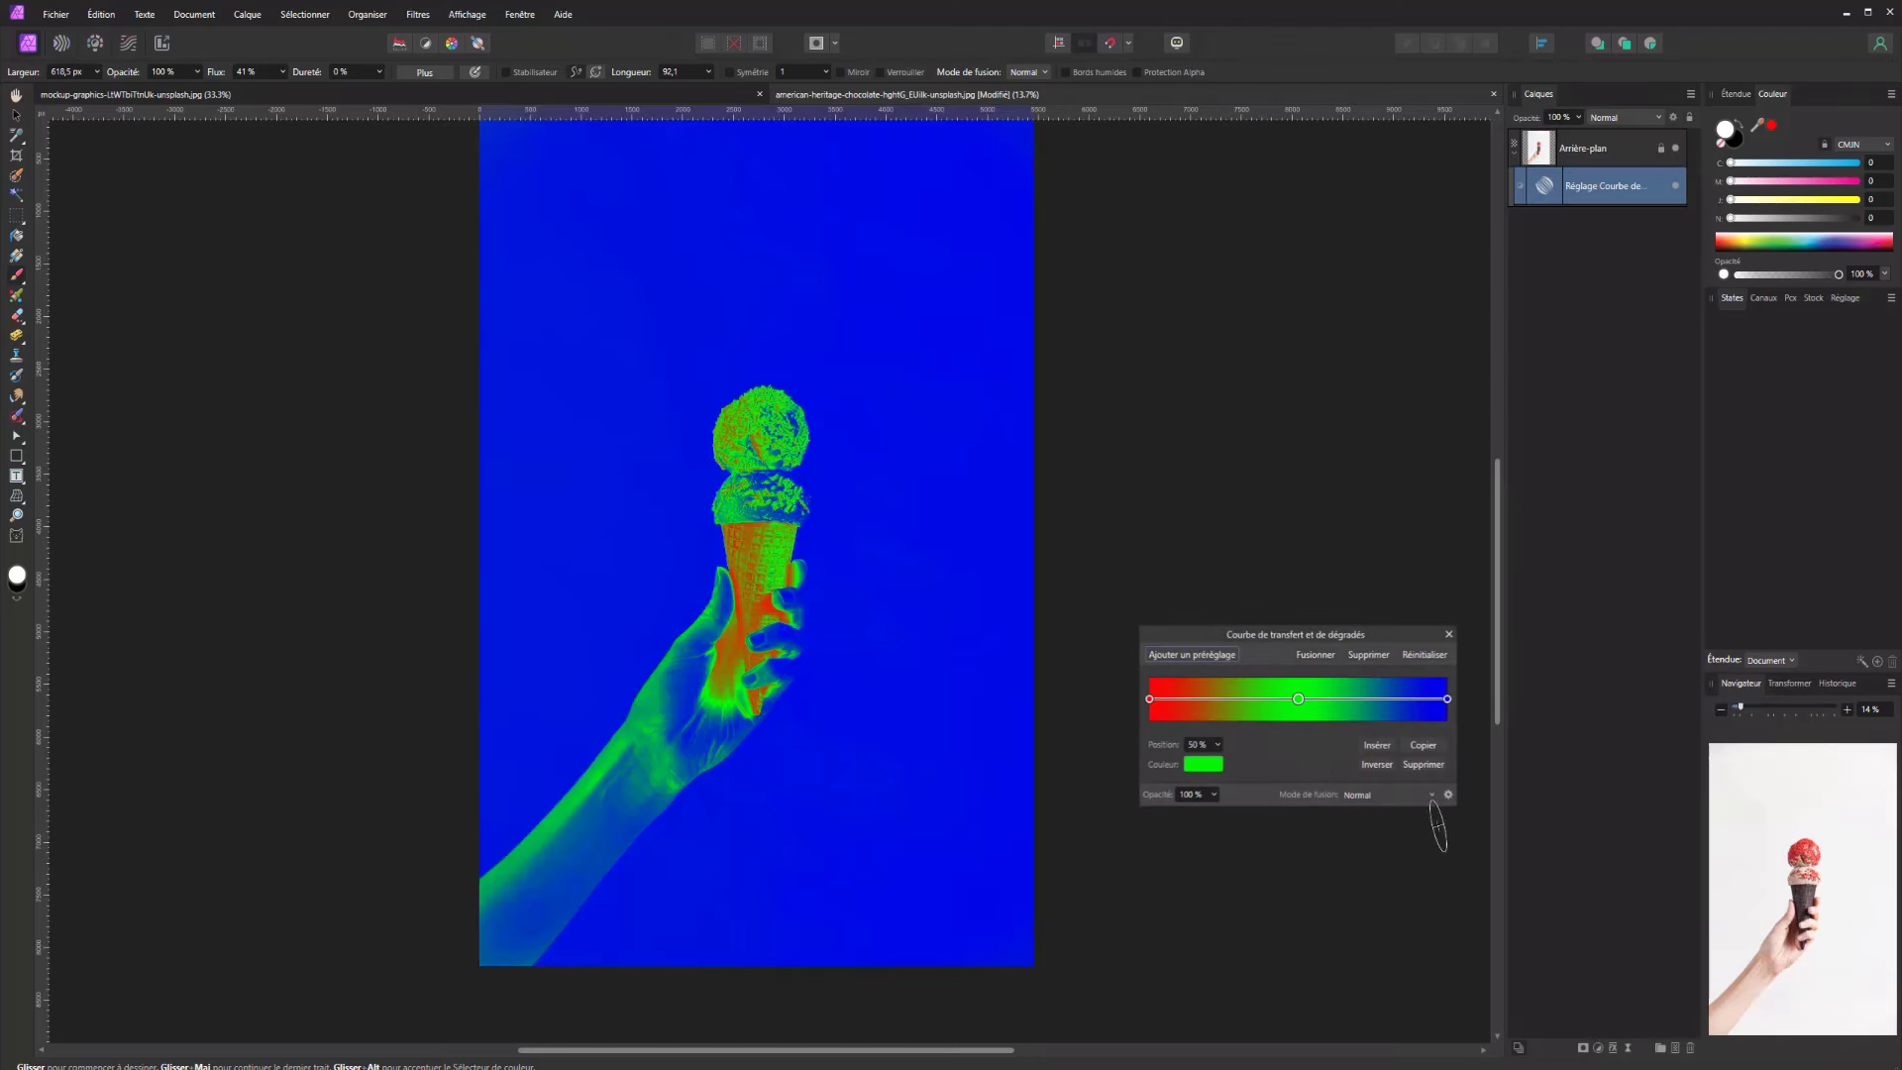
left_click(1149, 699)
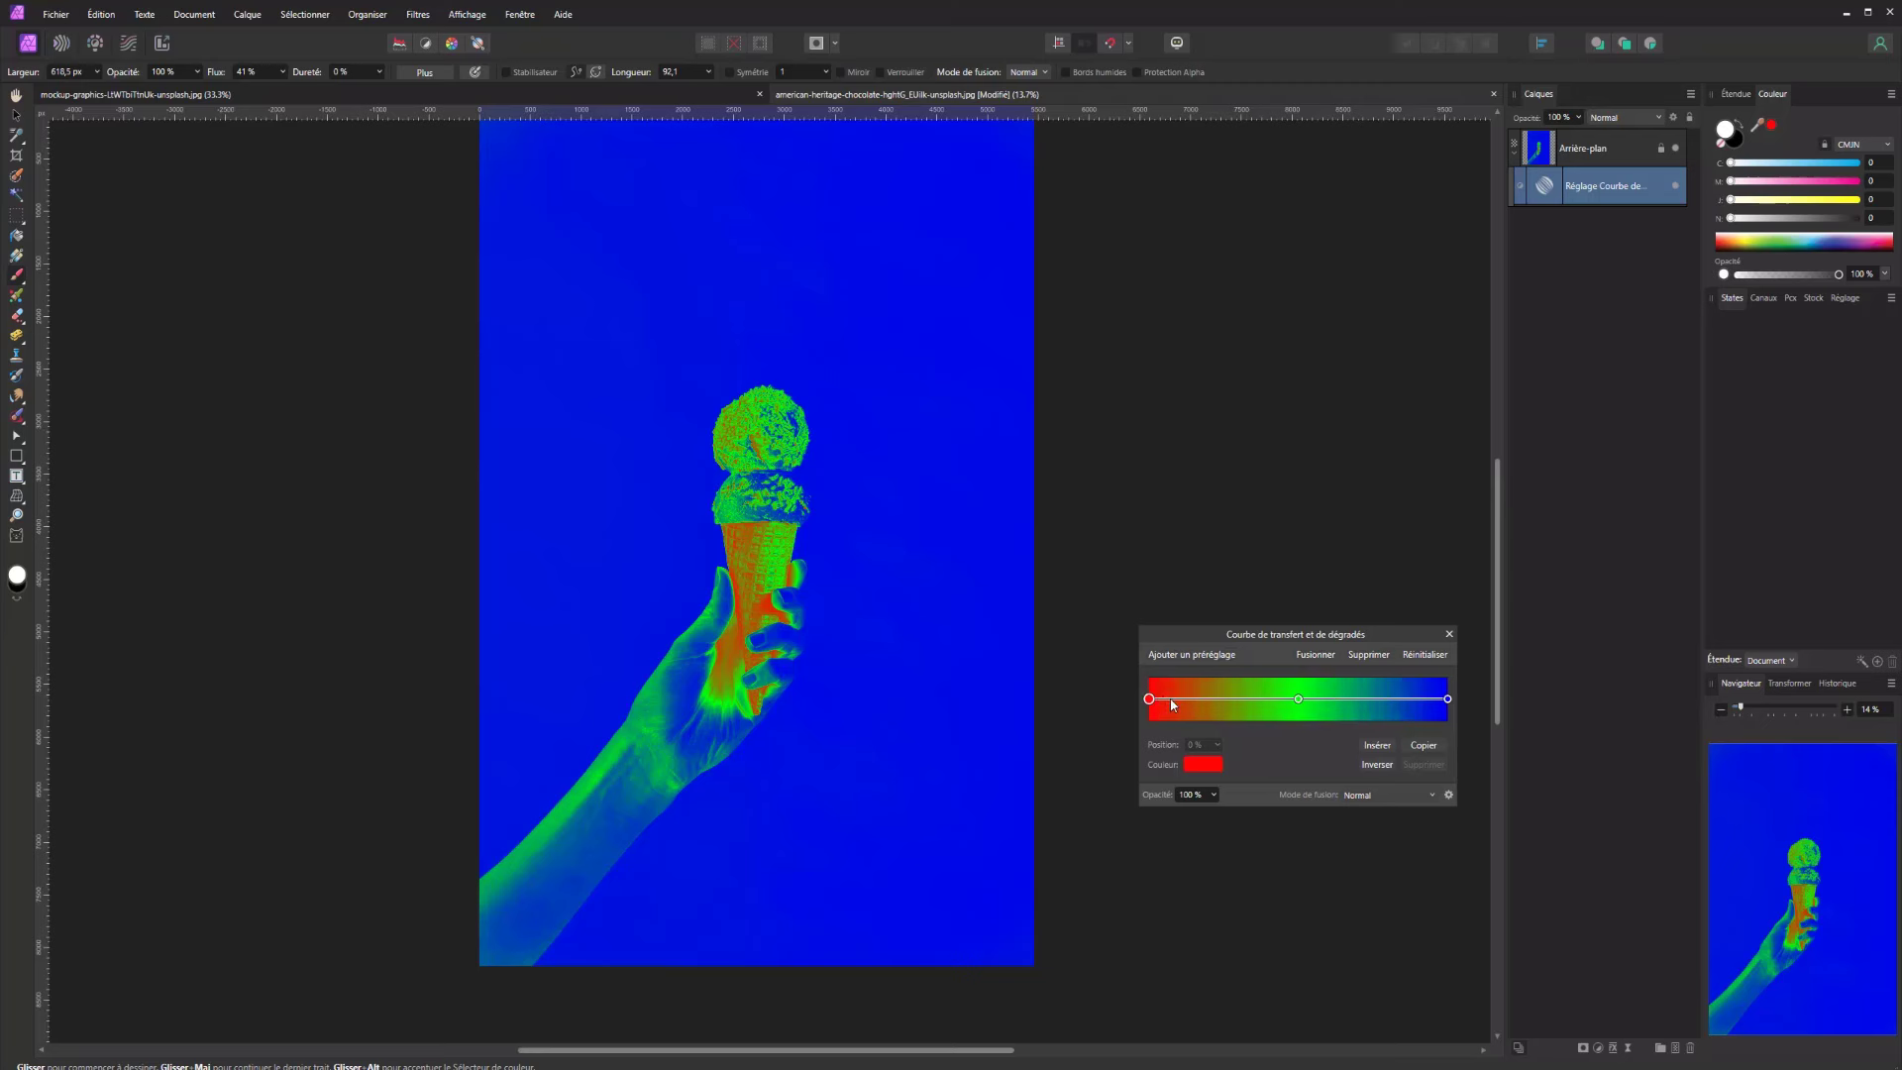
left_click_drag(1242, 699, 1096, 684)
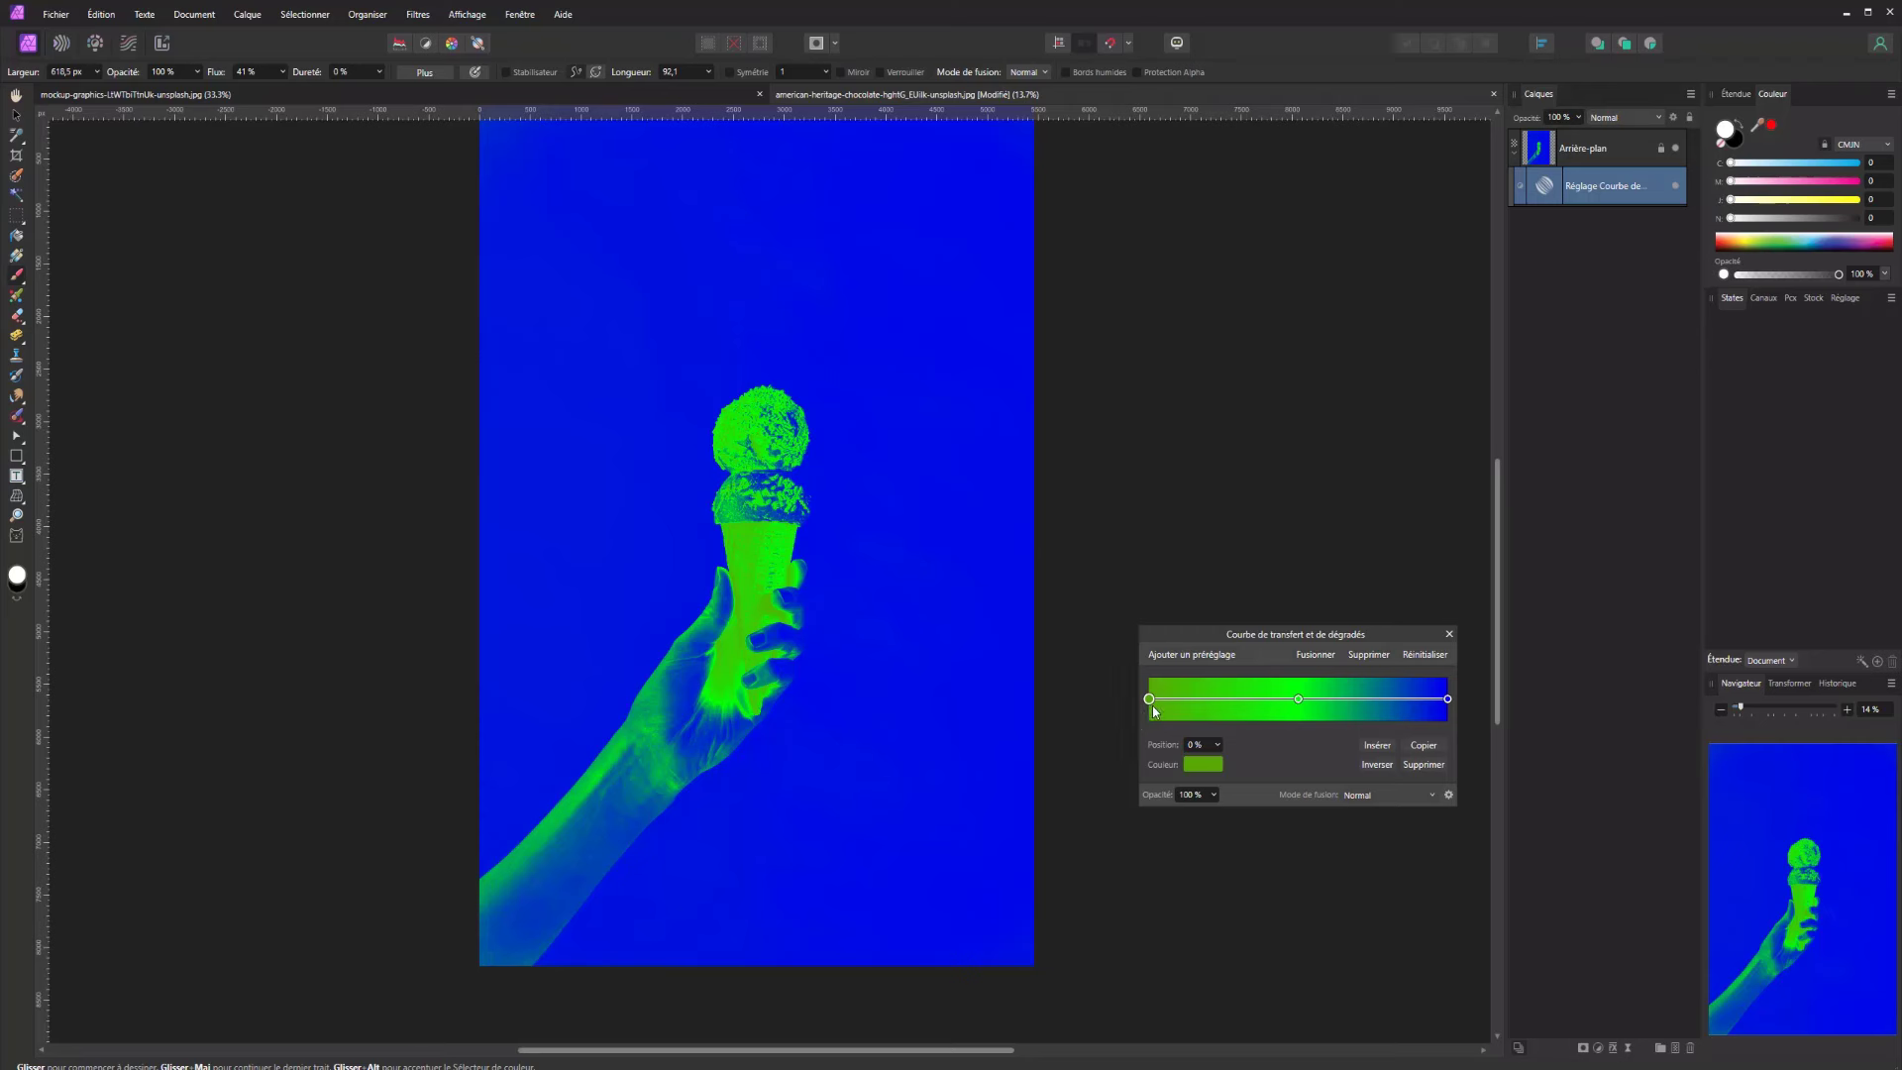
key("Delete")
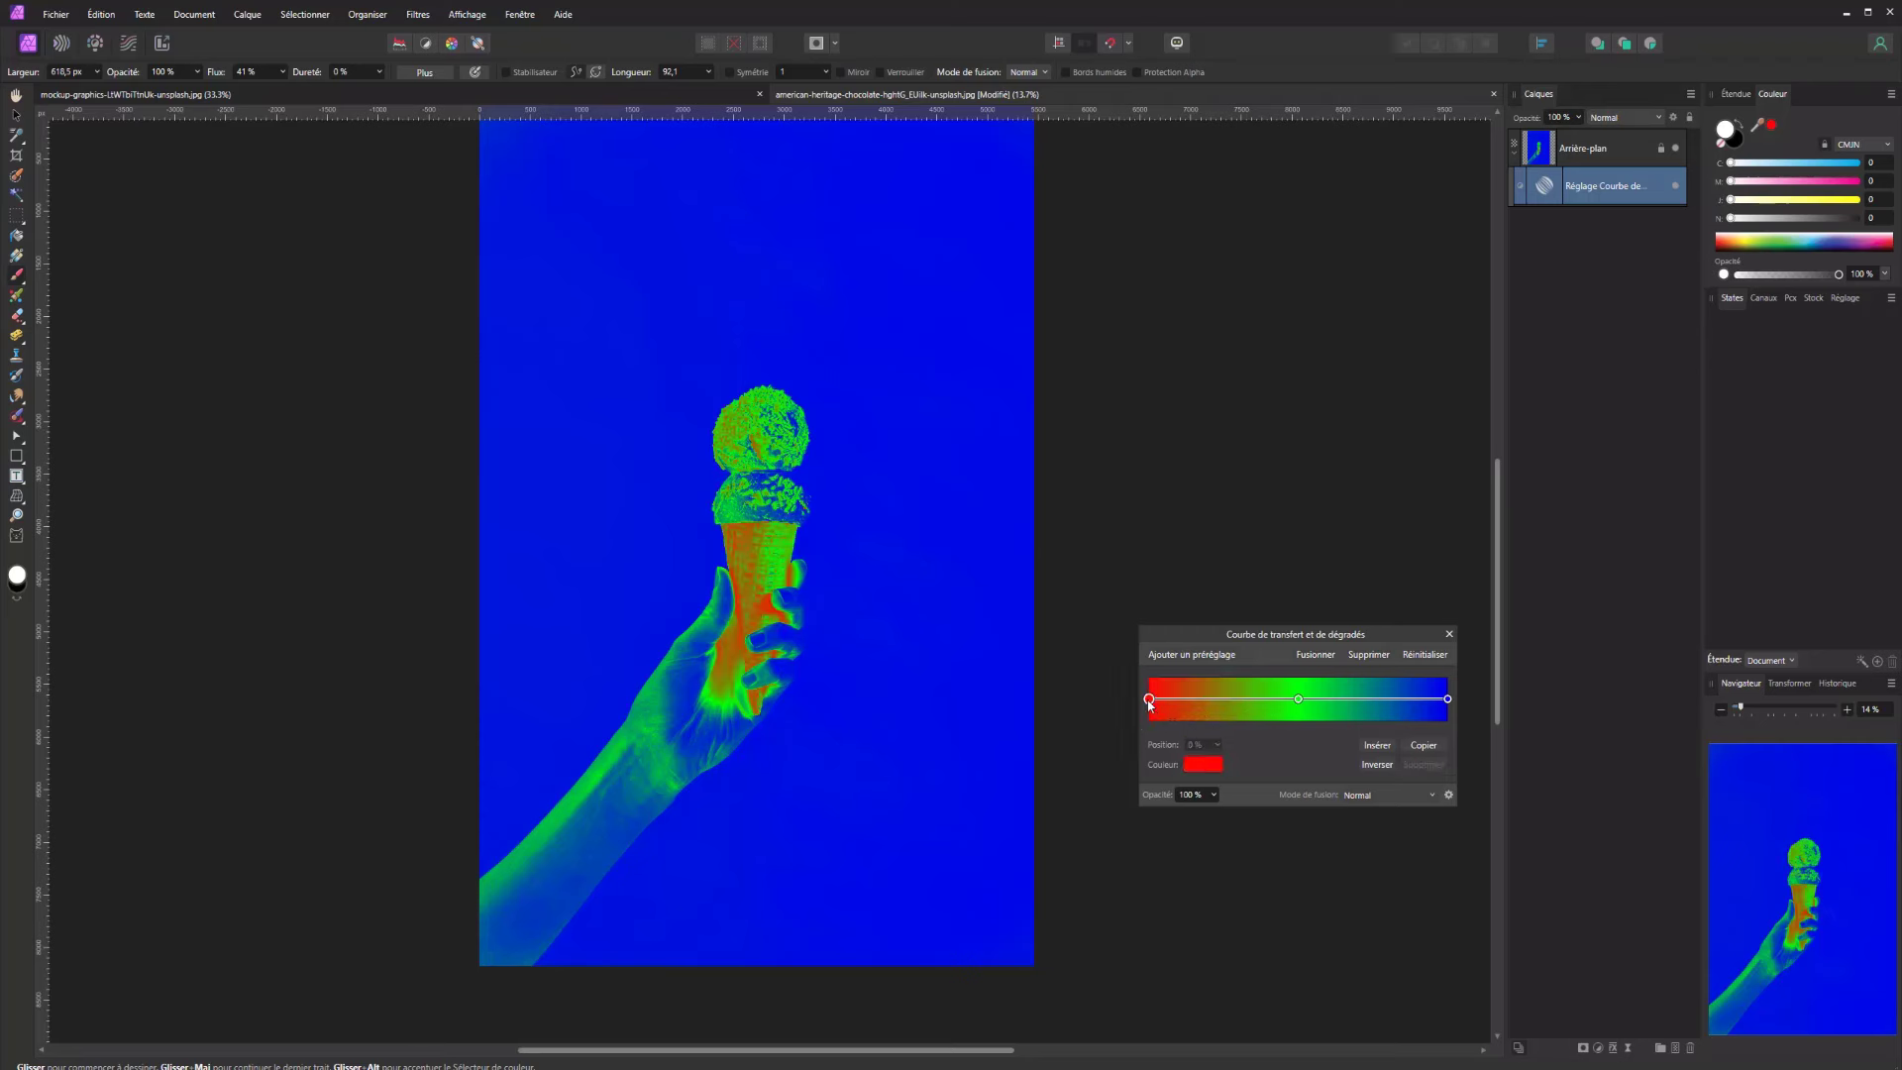
mouse_move(1296, 704)
left_mouse_down()
mouse_move(1233, 704)
mouse_move(1303, 704)
left_mouse_up()
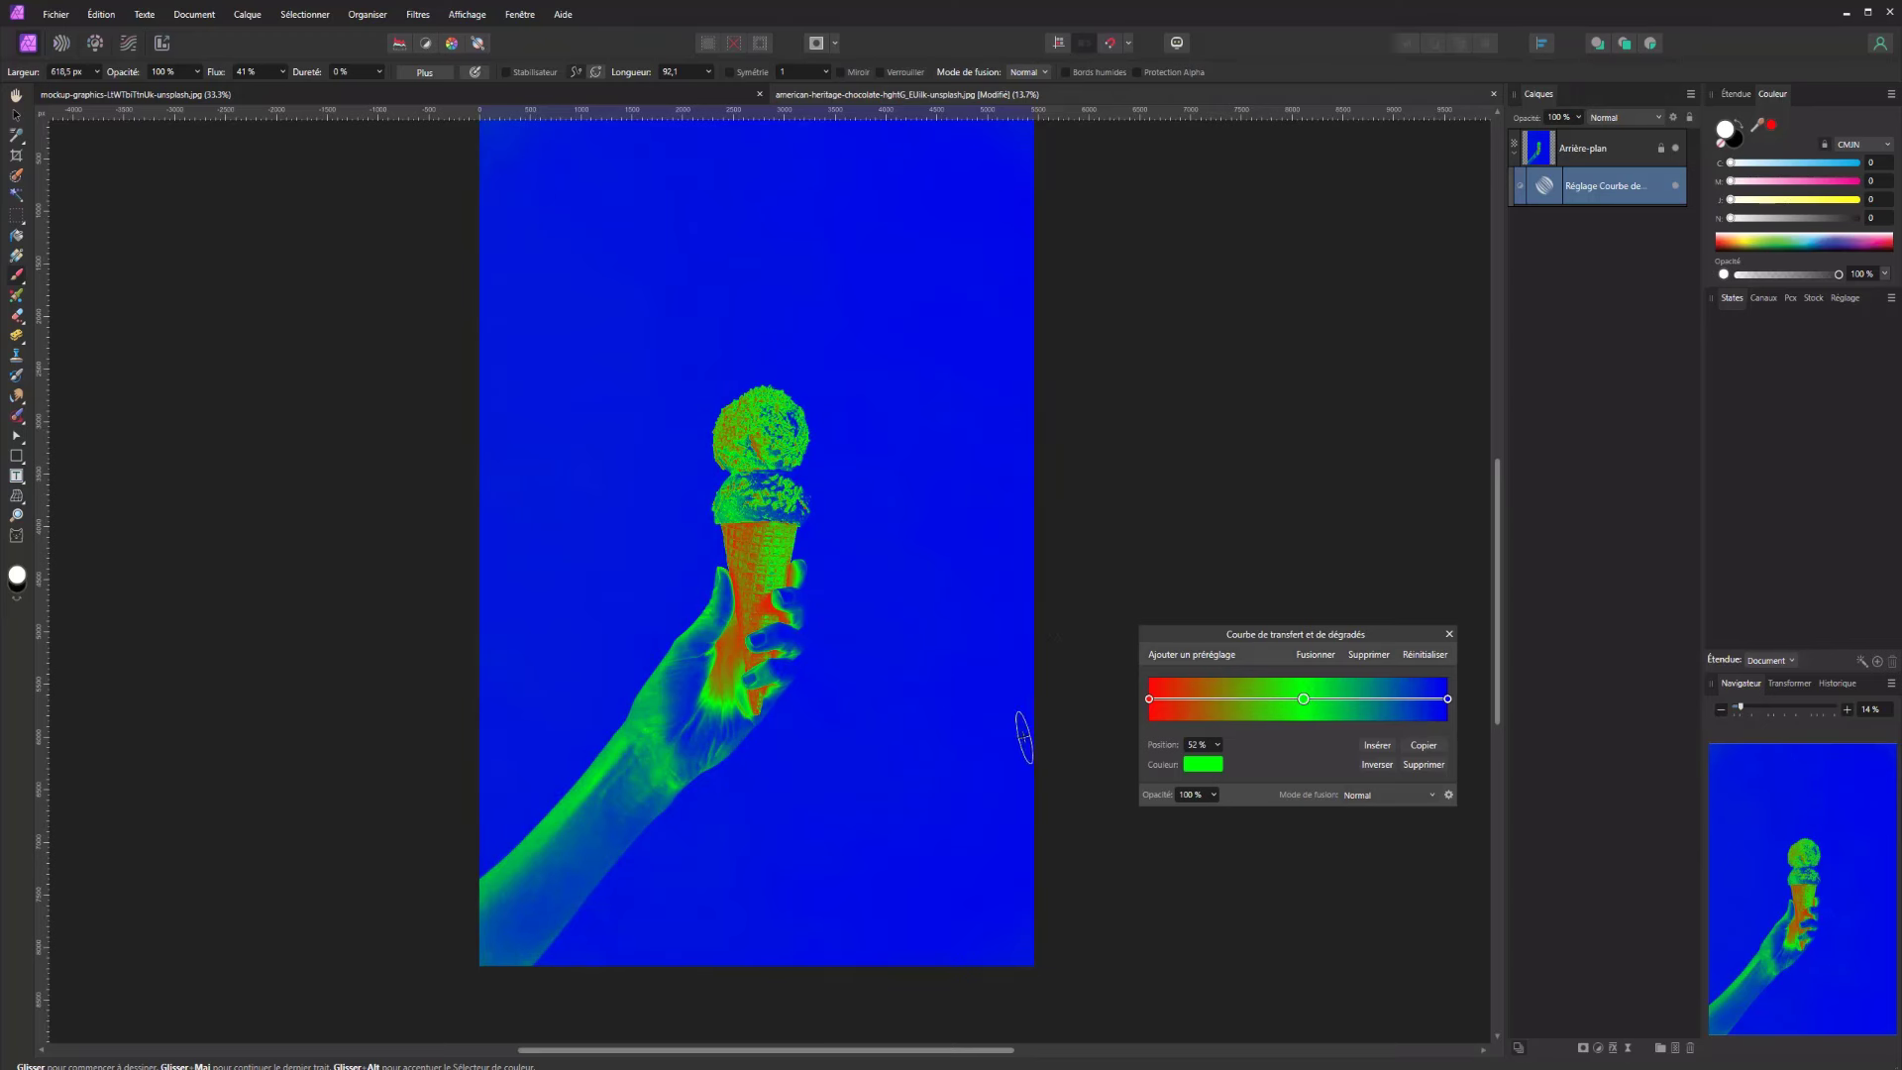
Turn the gradient's blue end stop pink by lowering its cyan to 11
left_click(1448, 700)
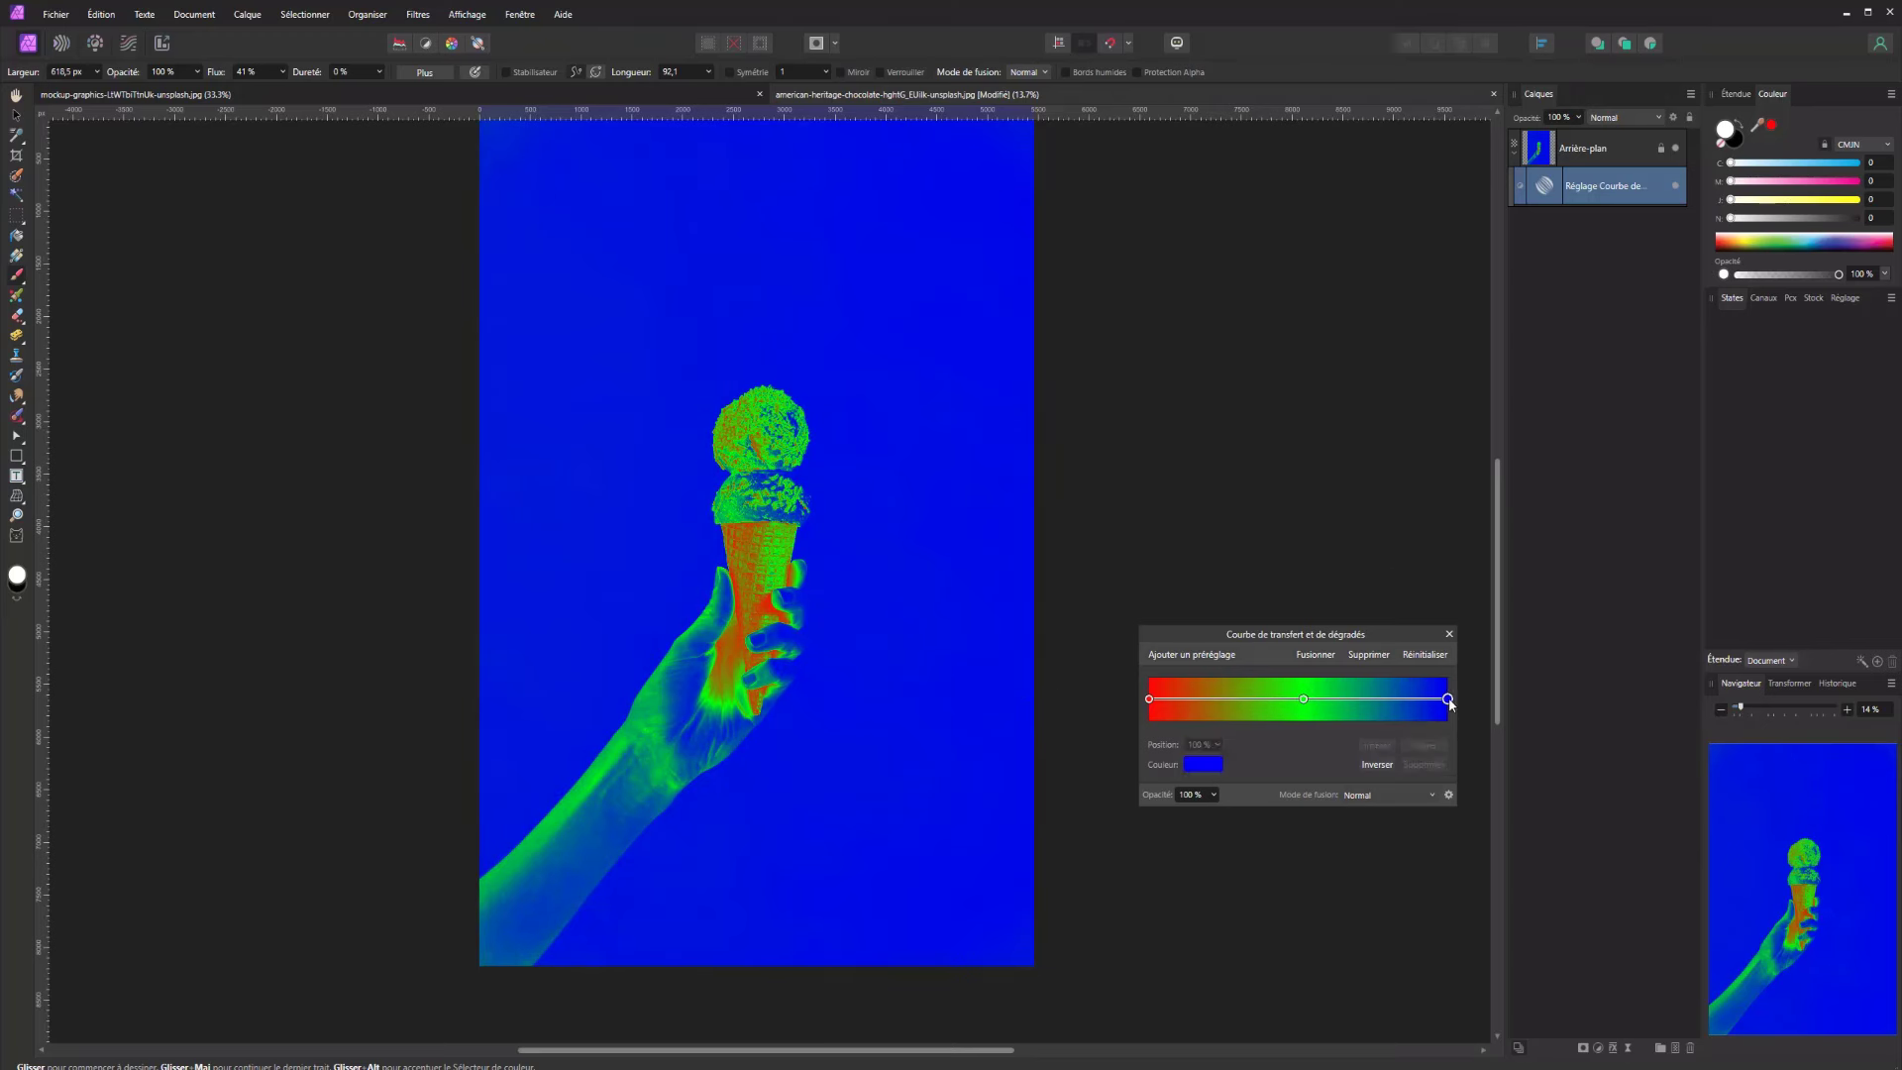
left_click(1203, 765)
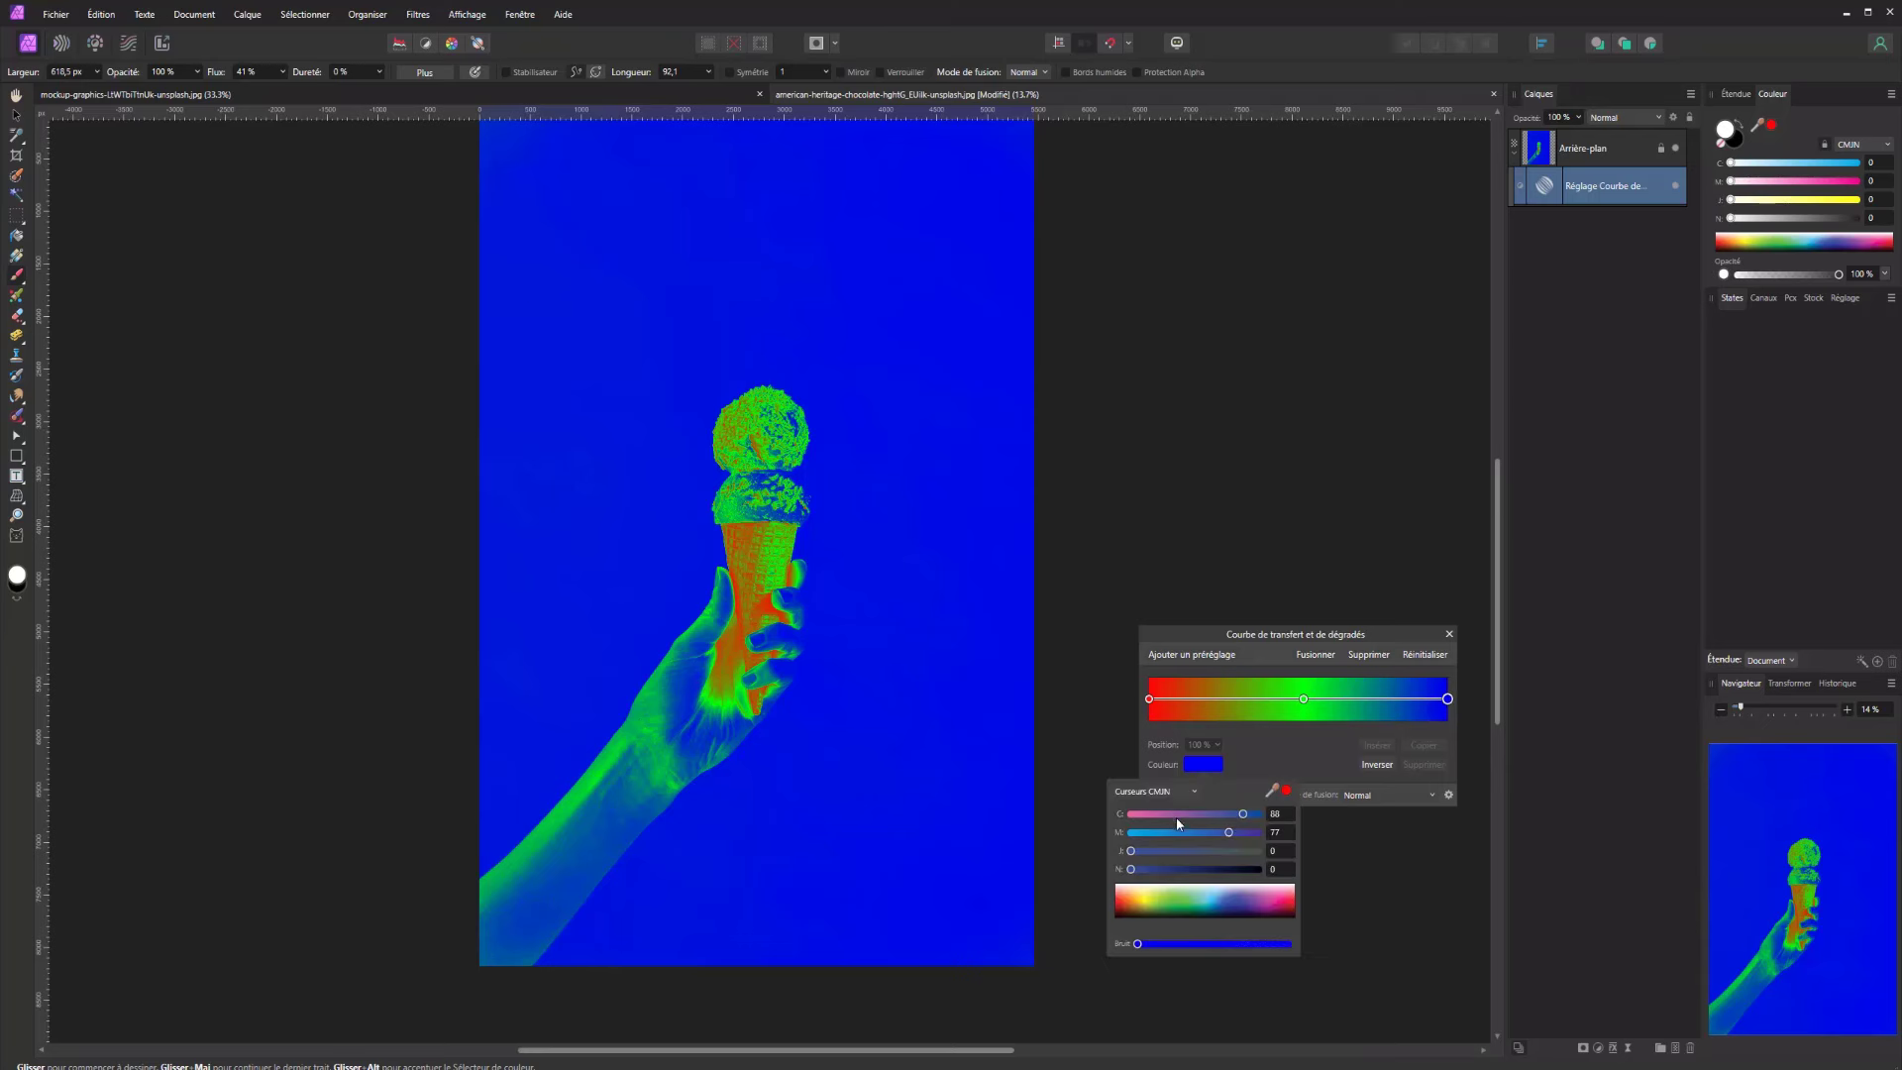
left_click(1146, 814)
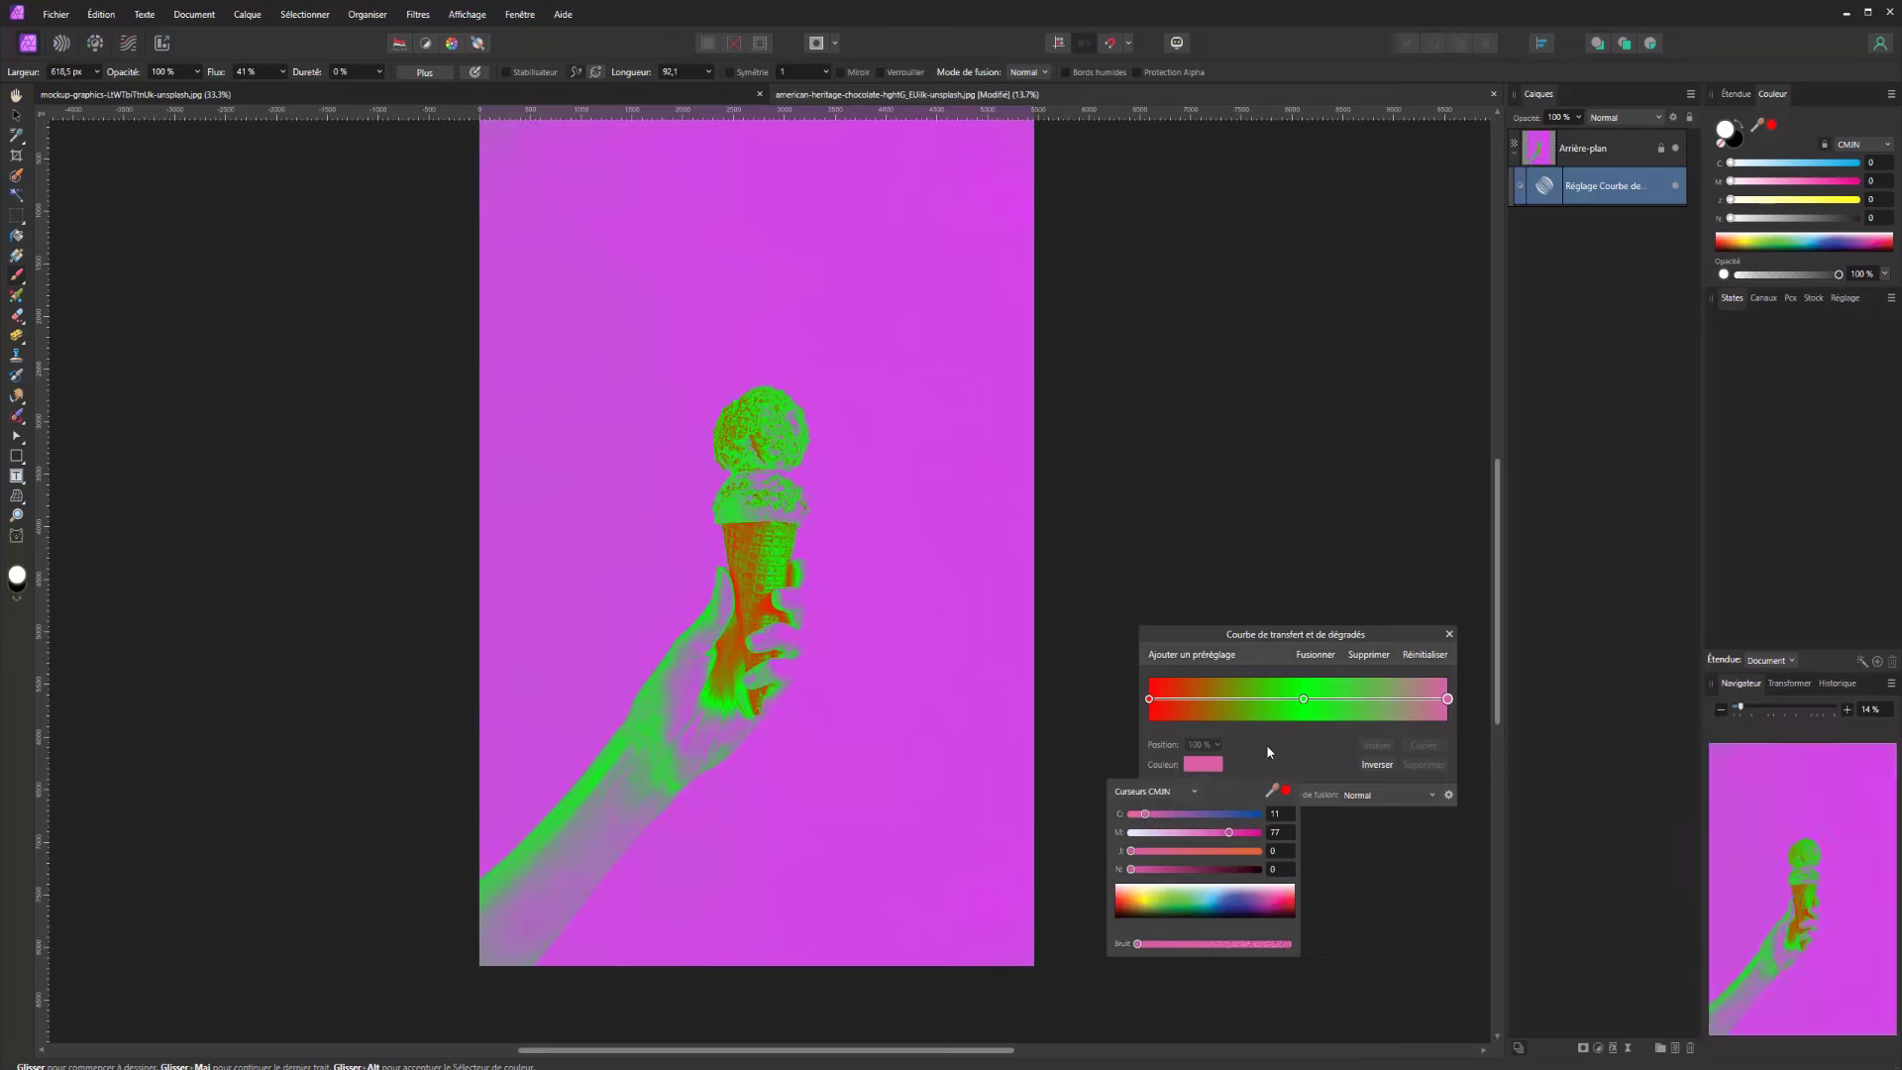
Darken the gradient's red start stop to a near-black colour
left_click(1149, 700)
left_click(1149, 700)
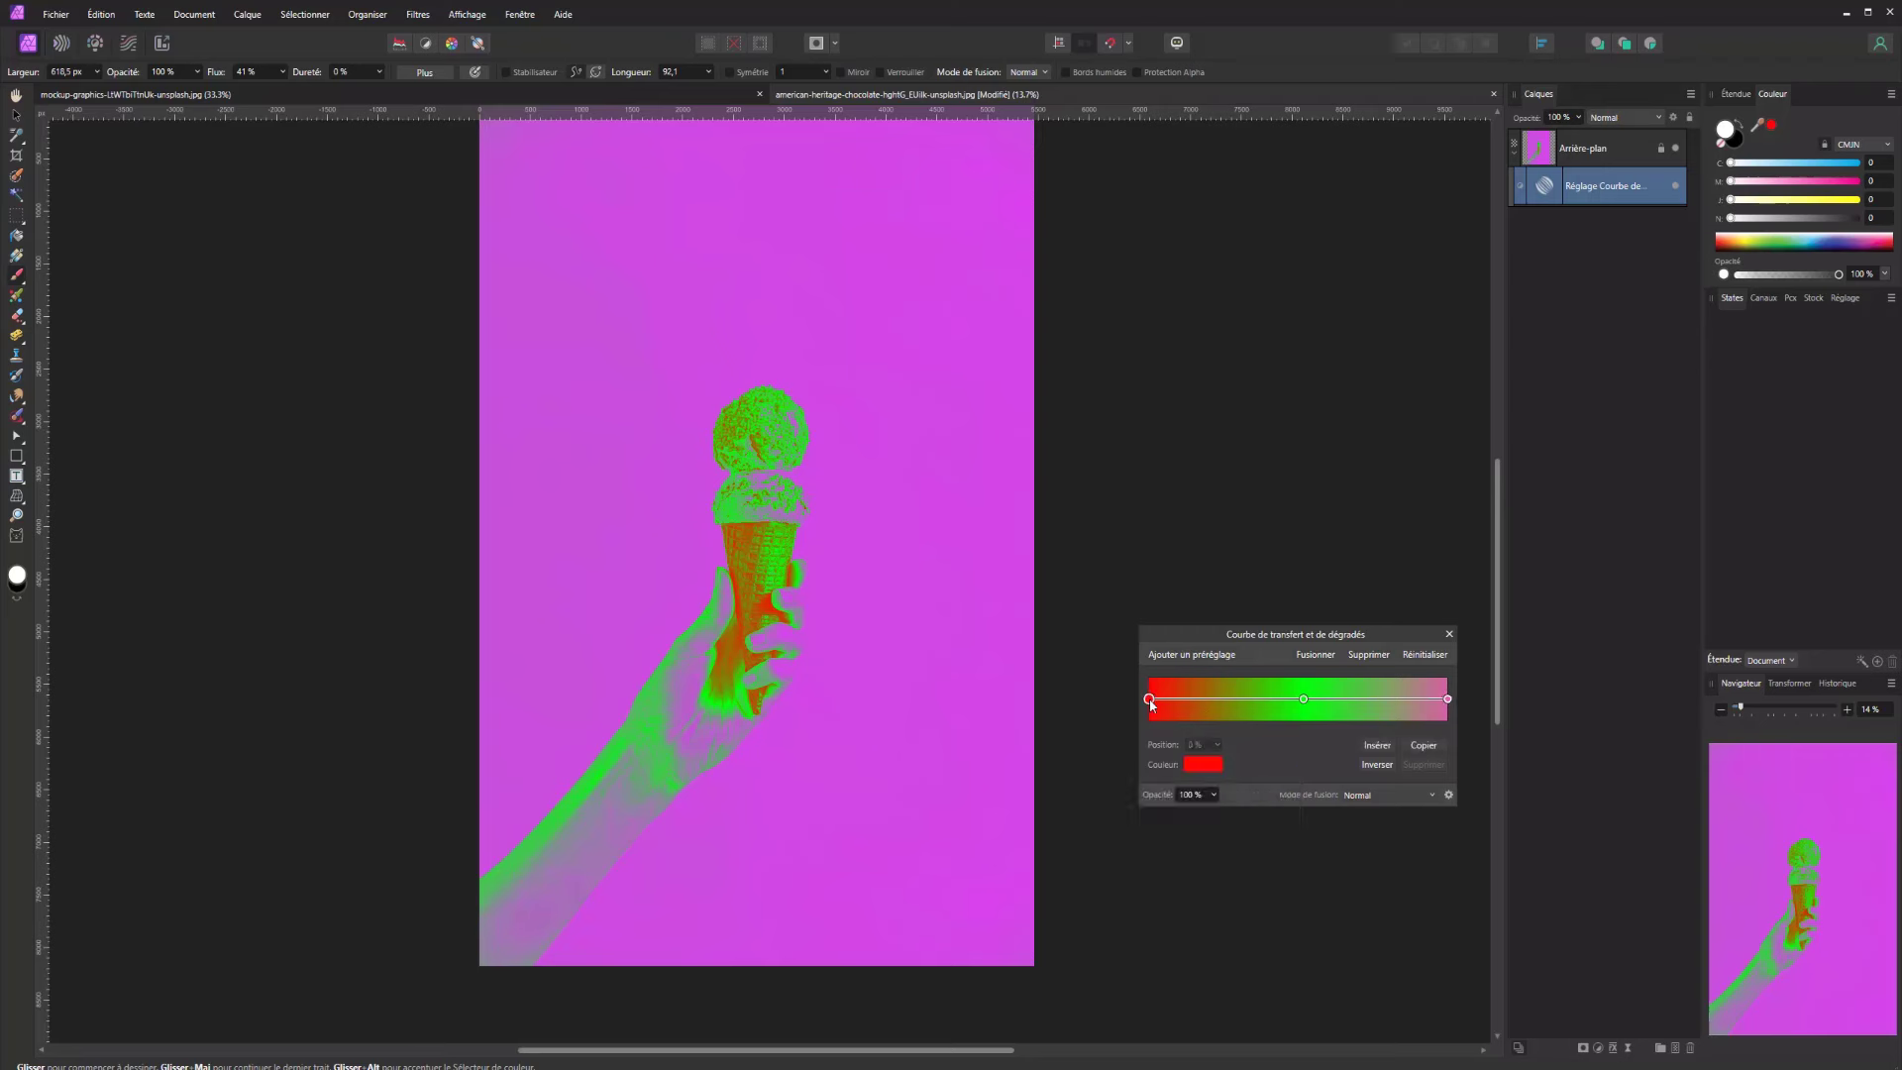
left_click(1208, 765)
left_click_drag(1258, 832, 1303, 877)
Insert a gradient stop at 26 % between the dark and green stops and colour it blue with C 100, M 0, J 0, N 42
left_click(1229, 701)
left_click(1228, 699)
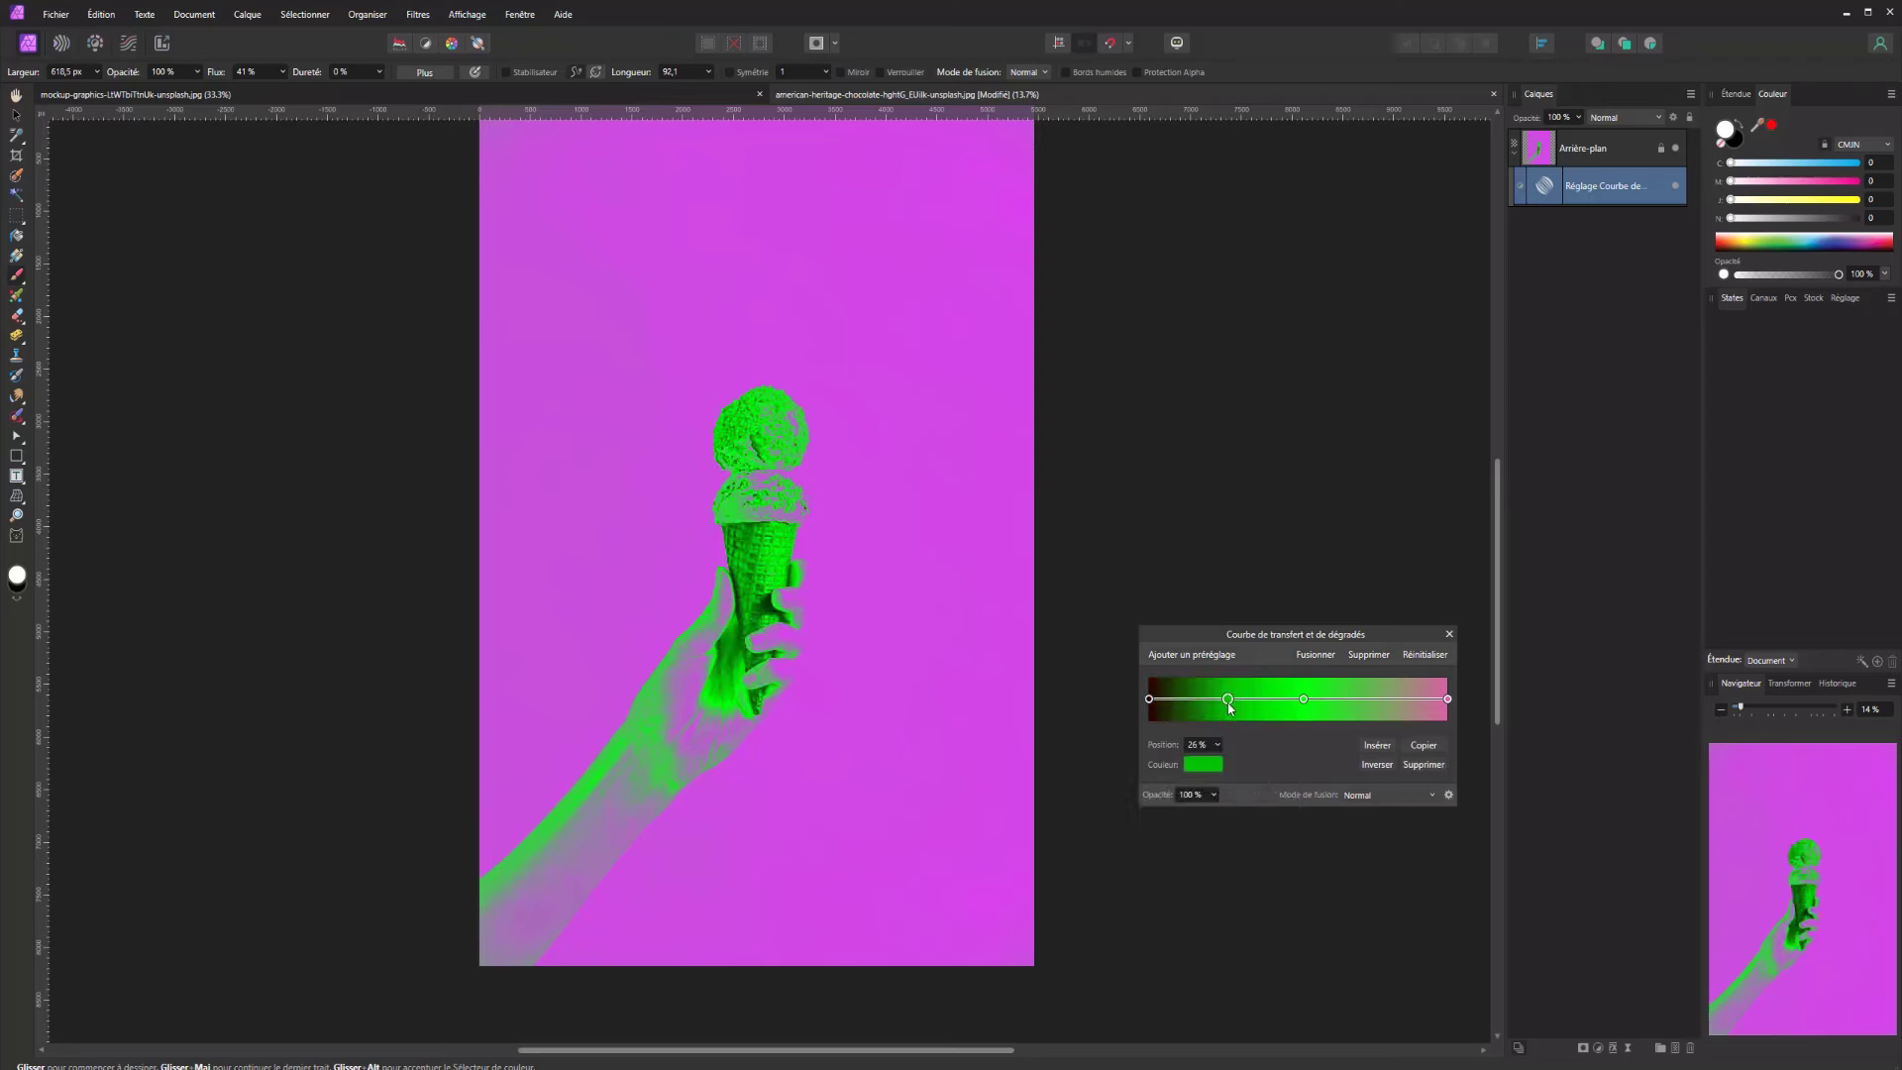
left_click(1195, 771)
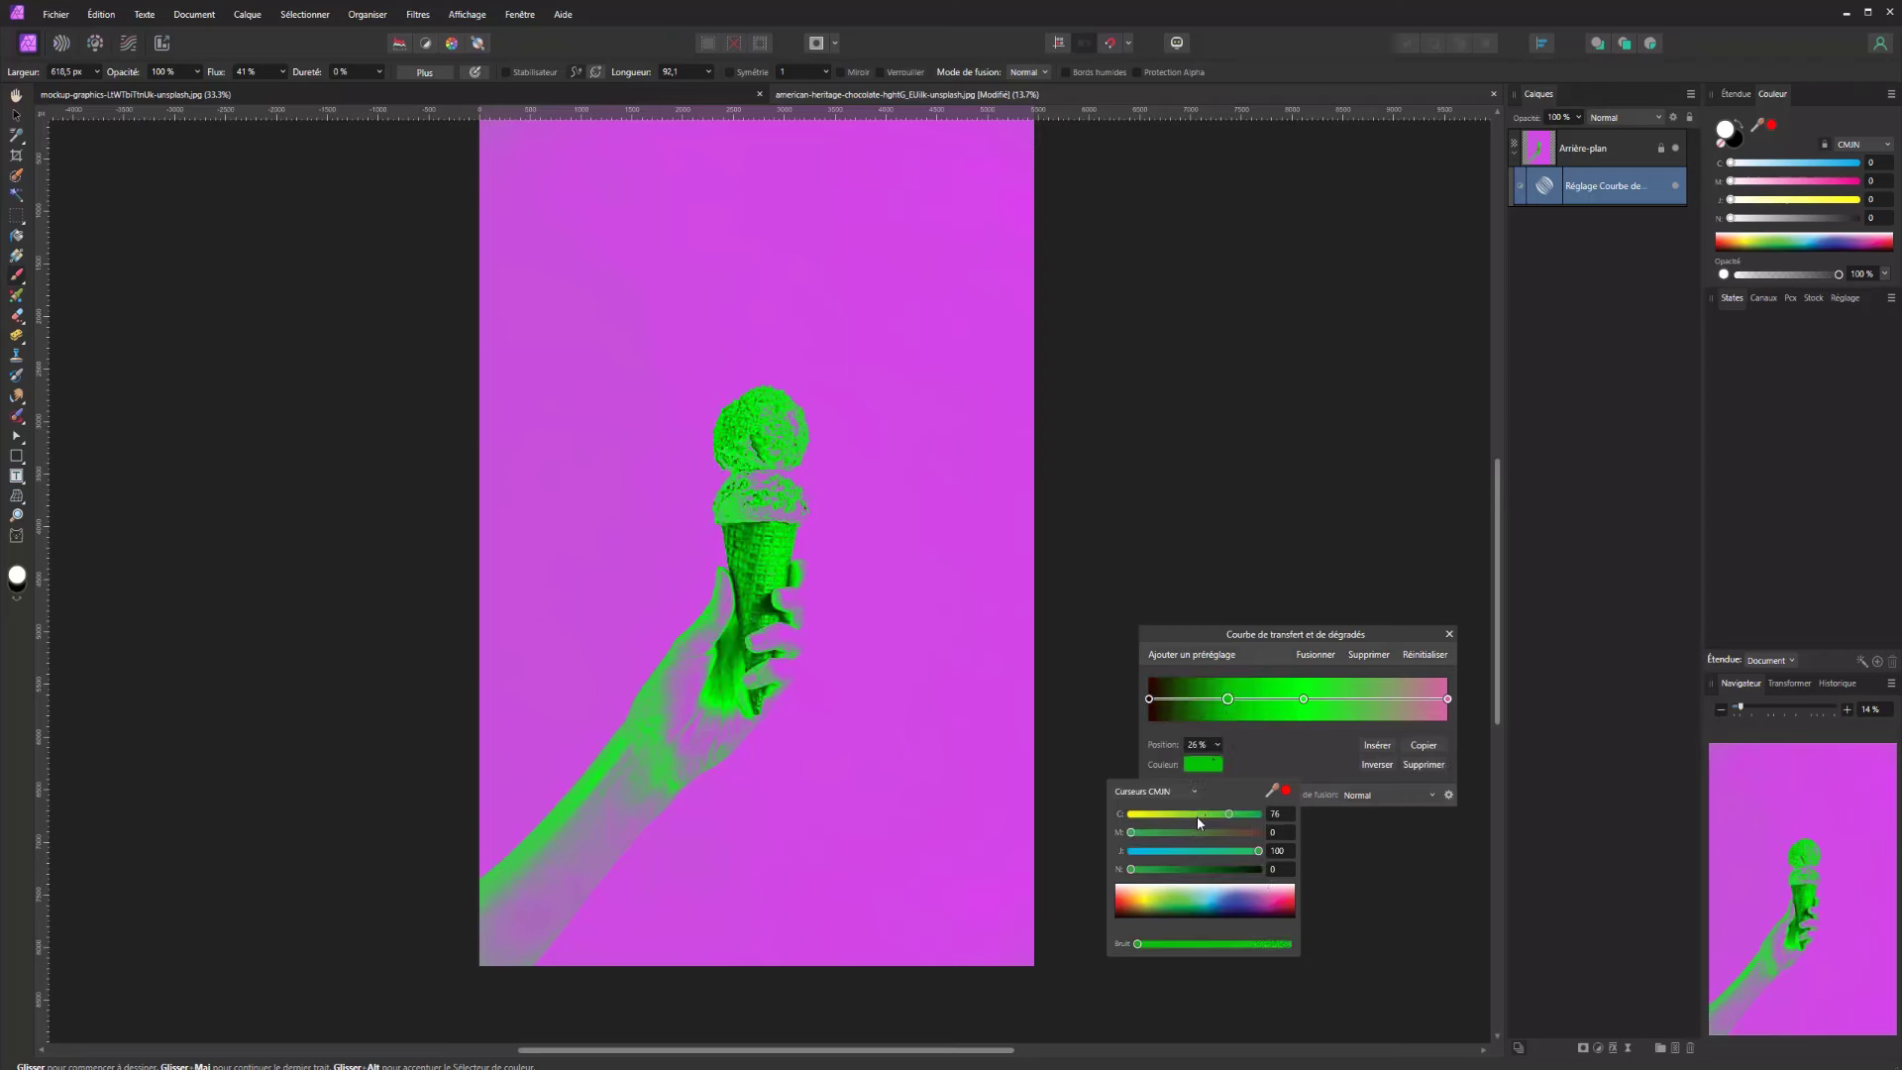
left_click_drag(1197, 817, 1276, 813)
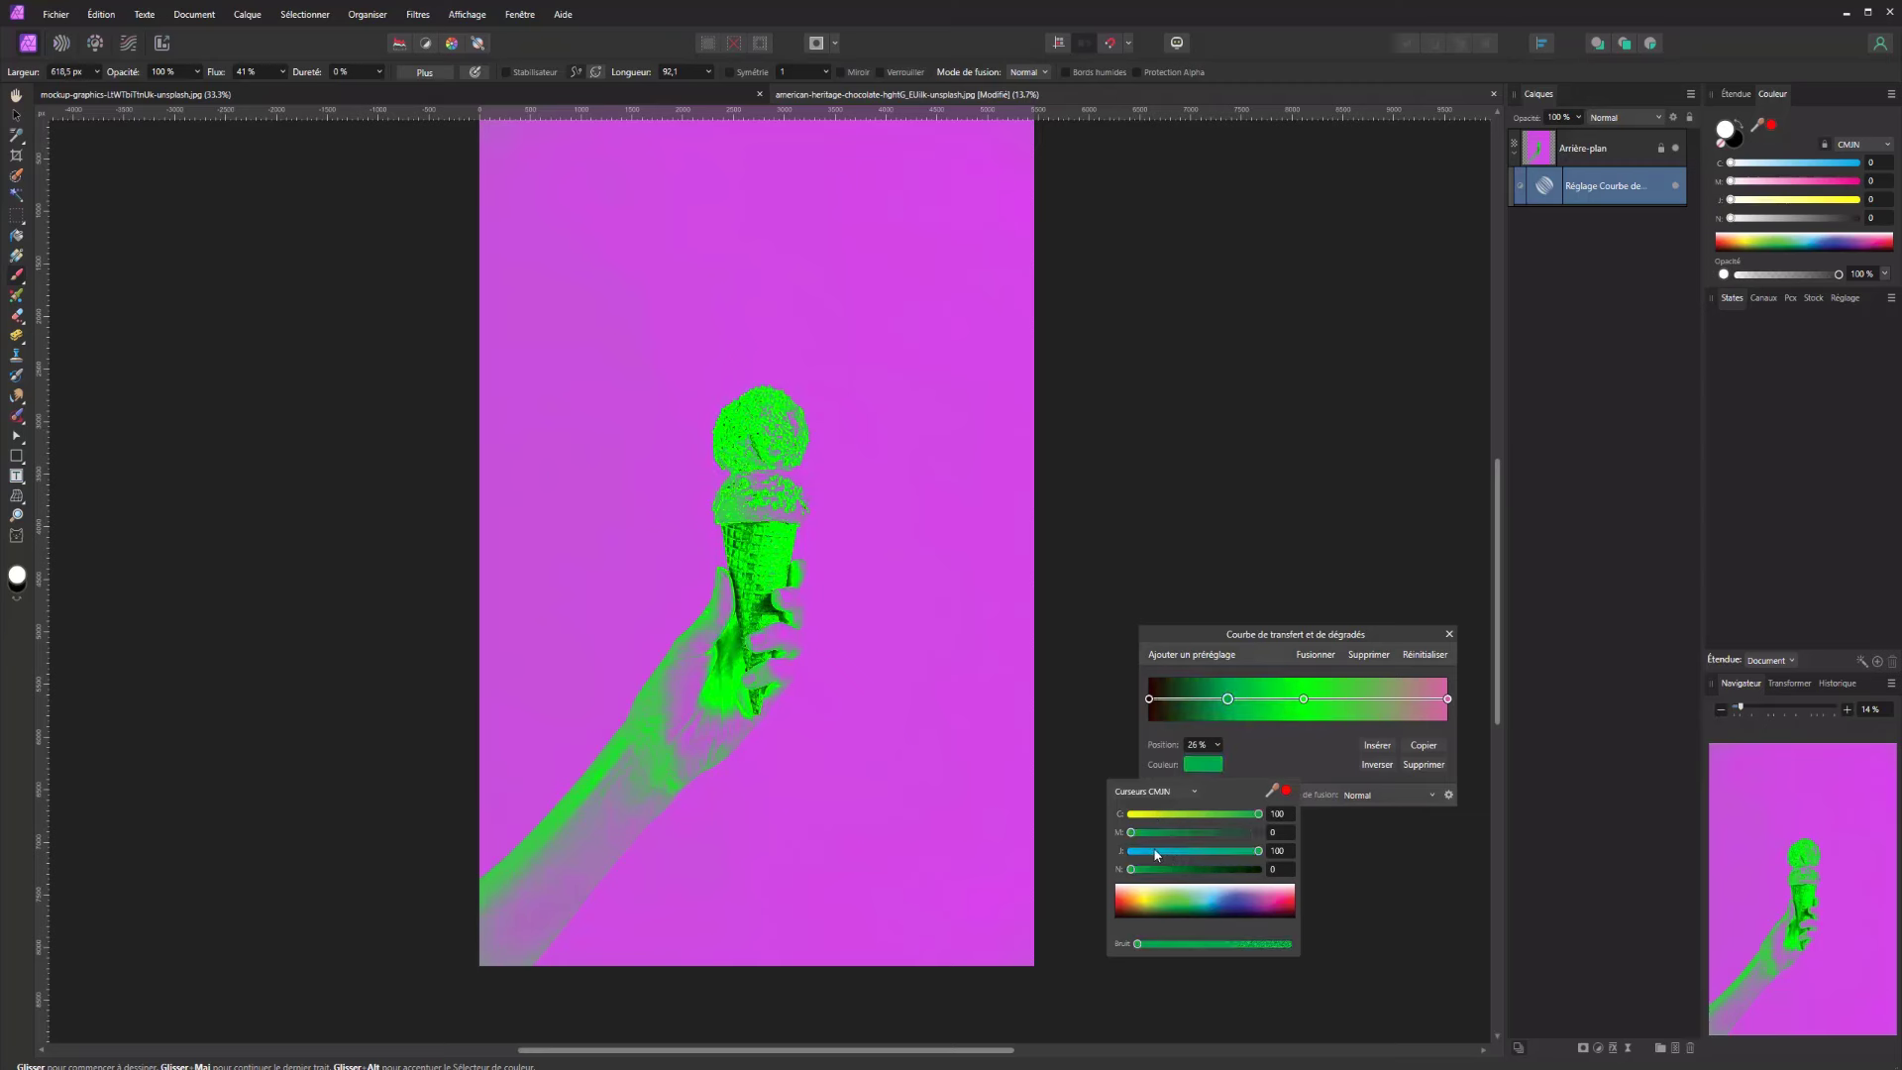
mouse_move(1157, 850)
left_mouse_down()
mouse_move(1119, 849)
mouse_move(1179, 869)
left_mouse_up()
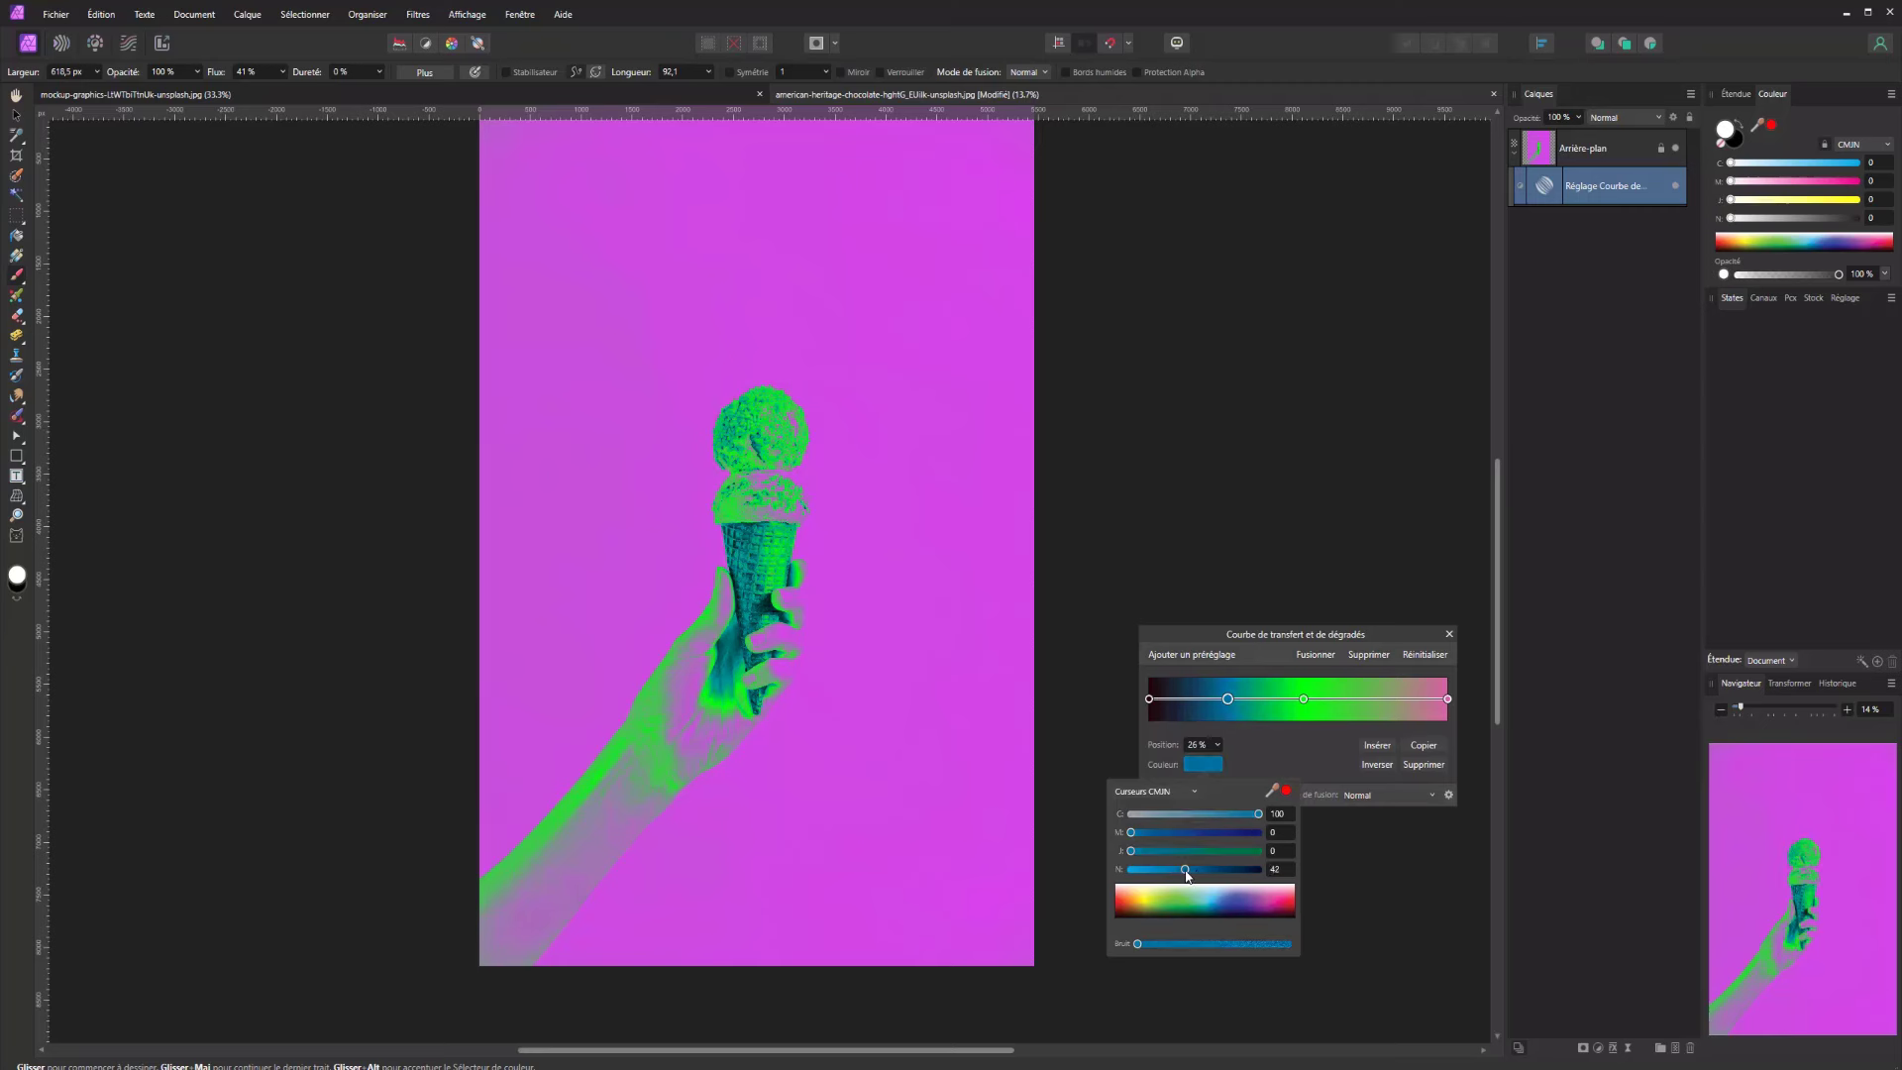
Insert a gradient stop at 76 % between the green and pink stops and colour it C 77, M 100, J 84, N 81
left_click(1379, 701)
left_click(1378, 699)
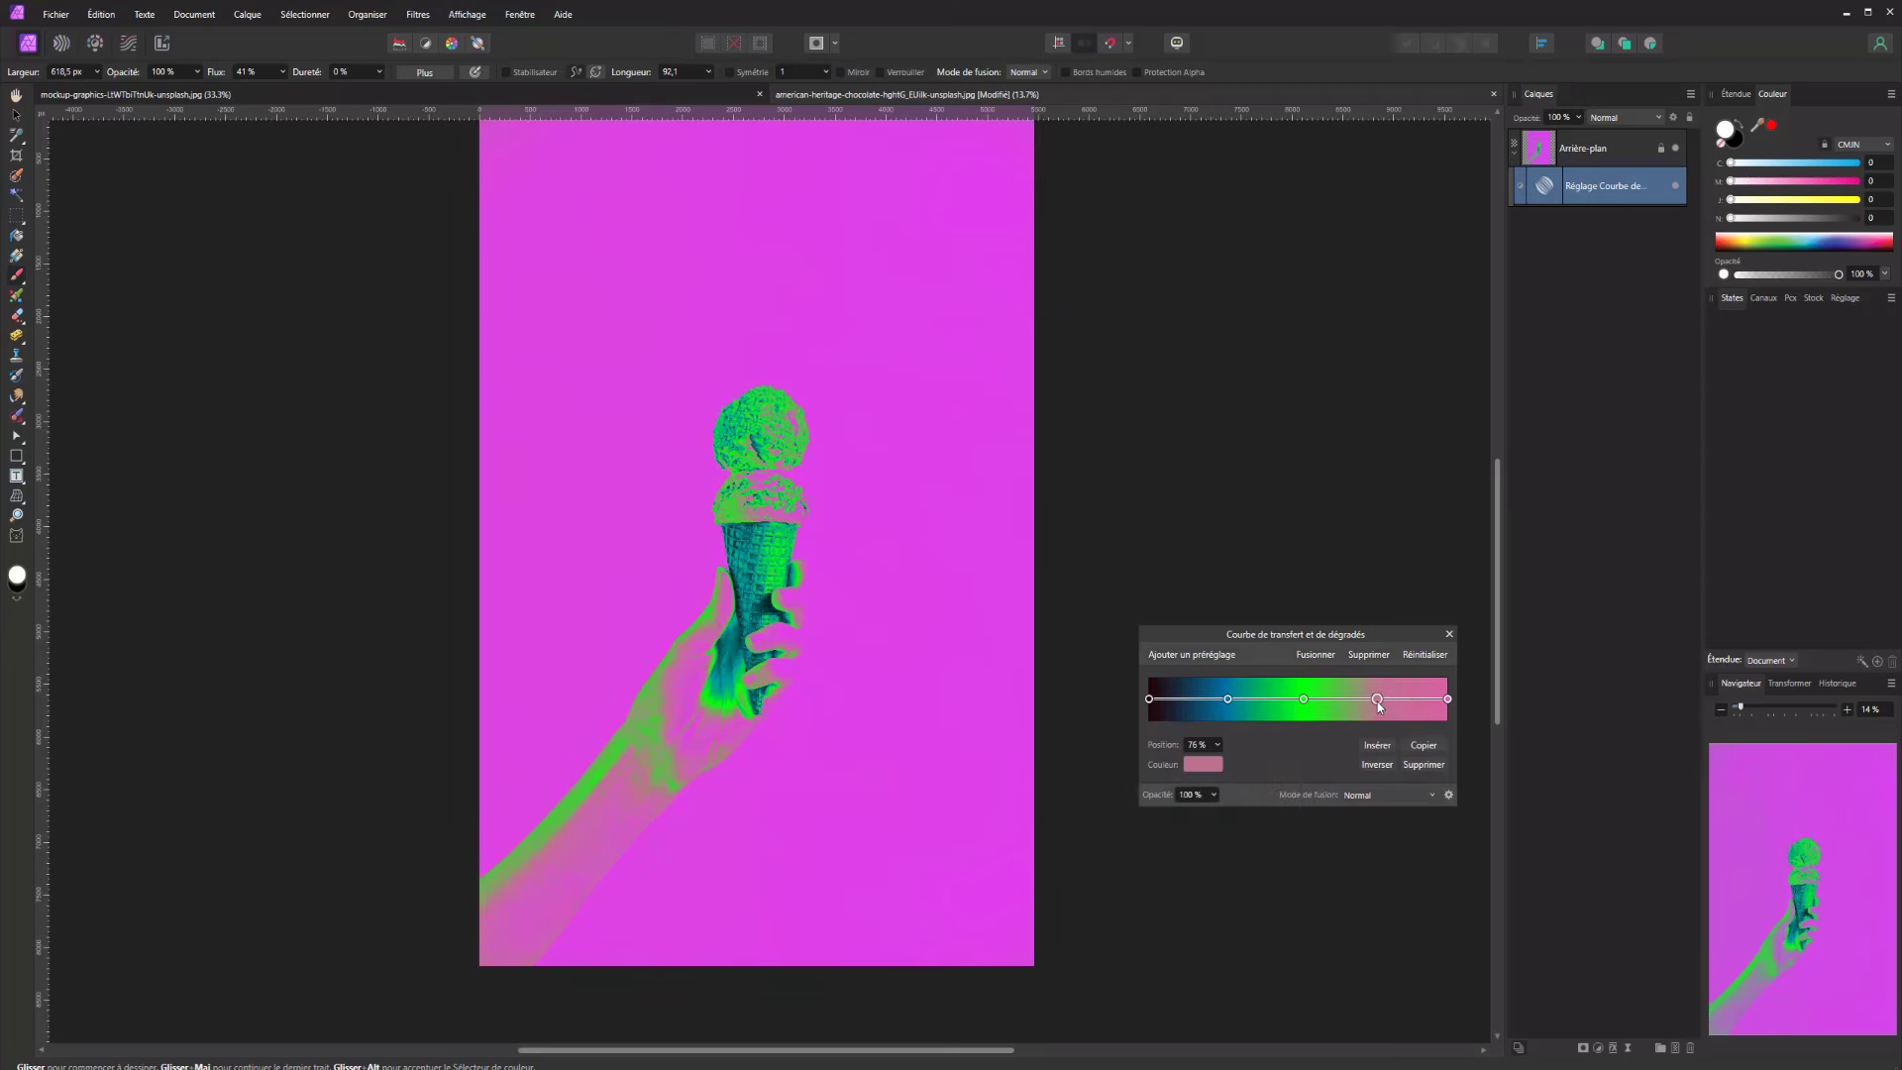
left_click(1203, 764)
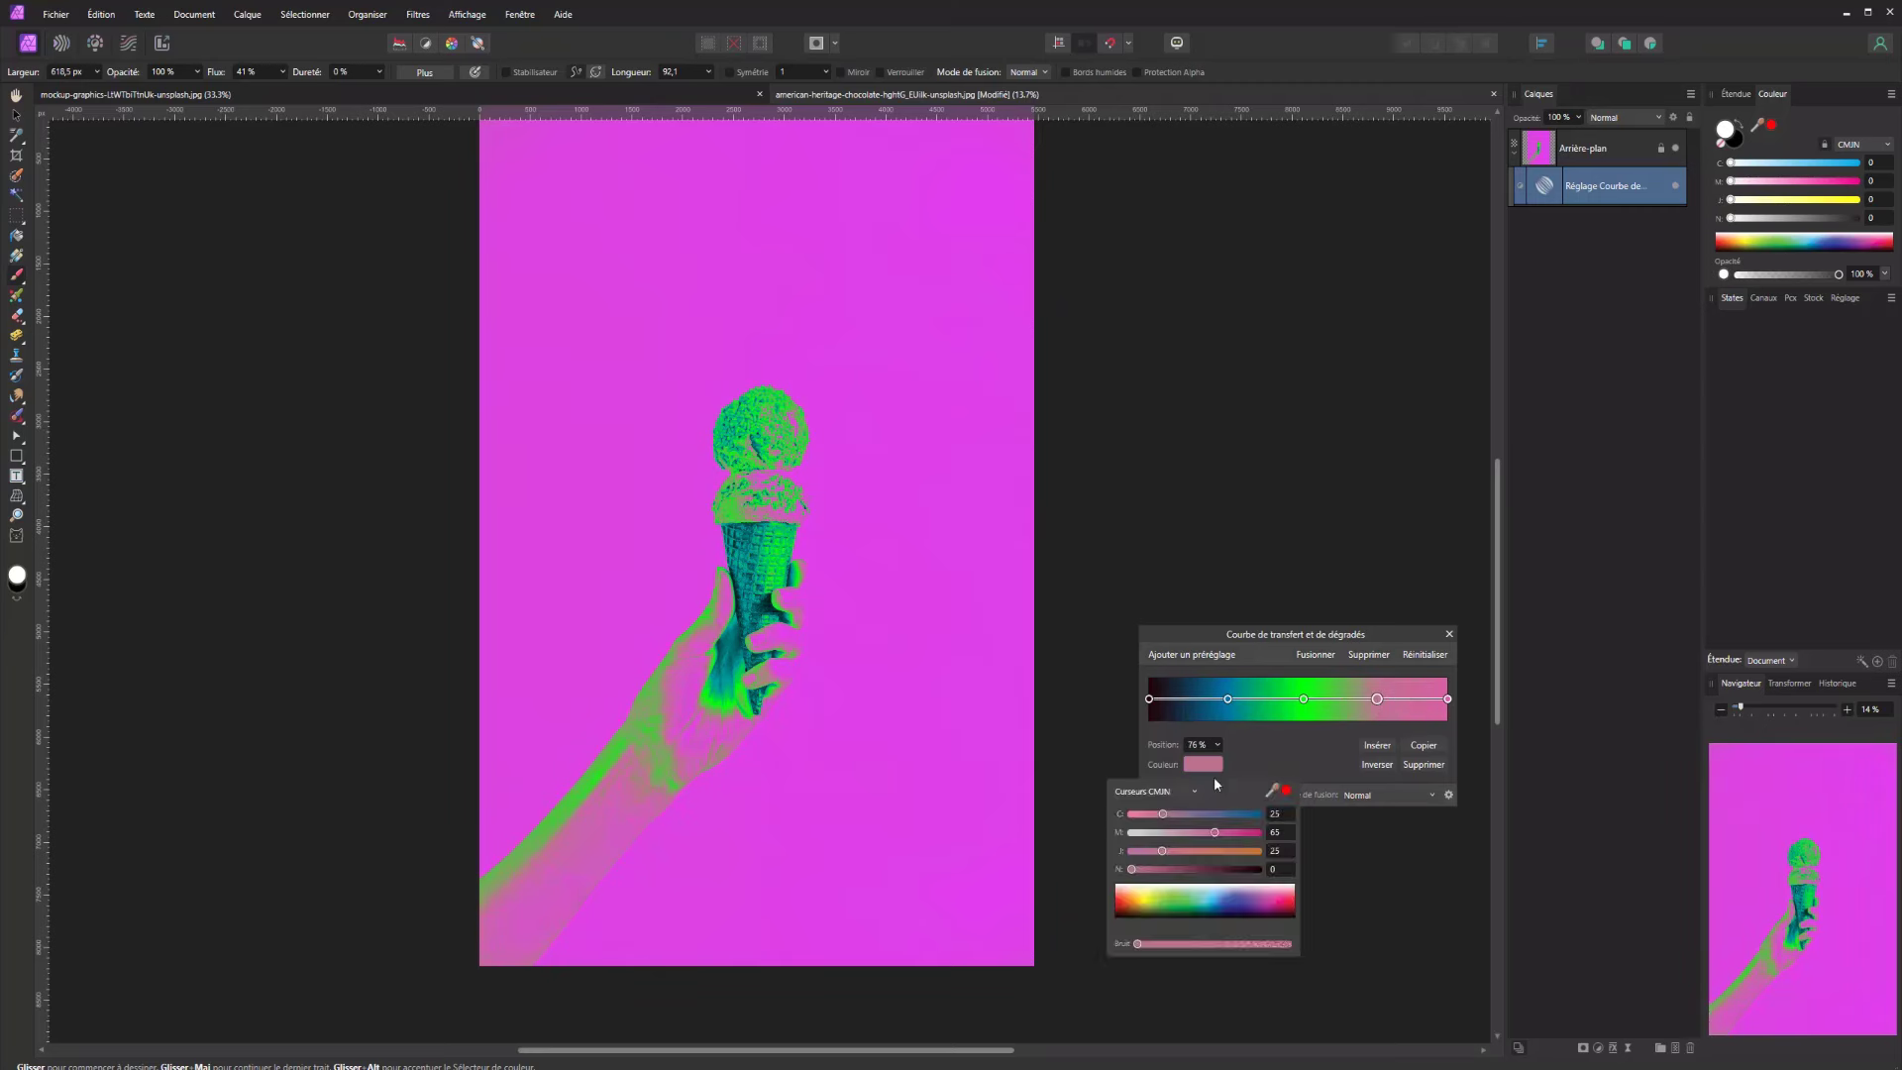
left_click_drag(1131, 814, 1336, 838)
left_click(1238, 851)
left_click(1230, 815)
left_click_drag(1210, 877, 1236, 874)
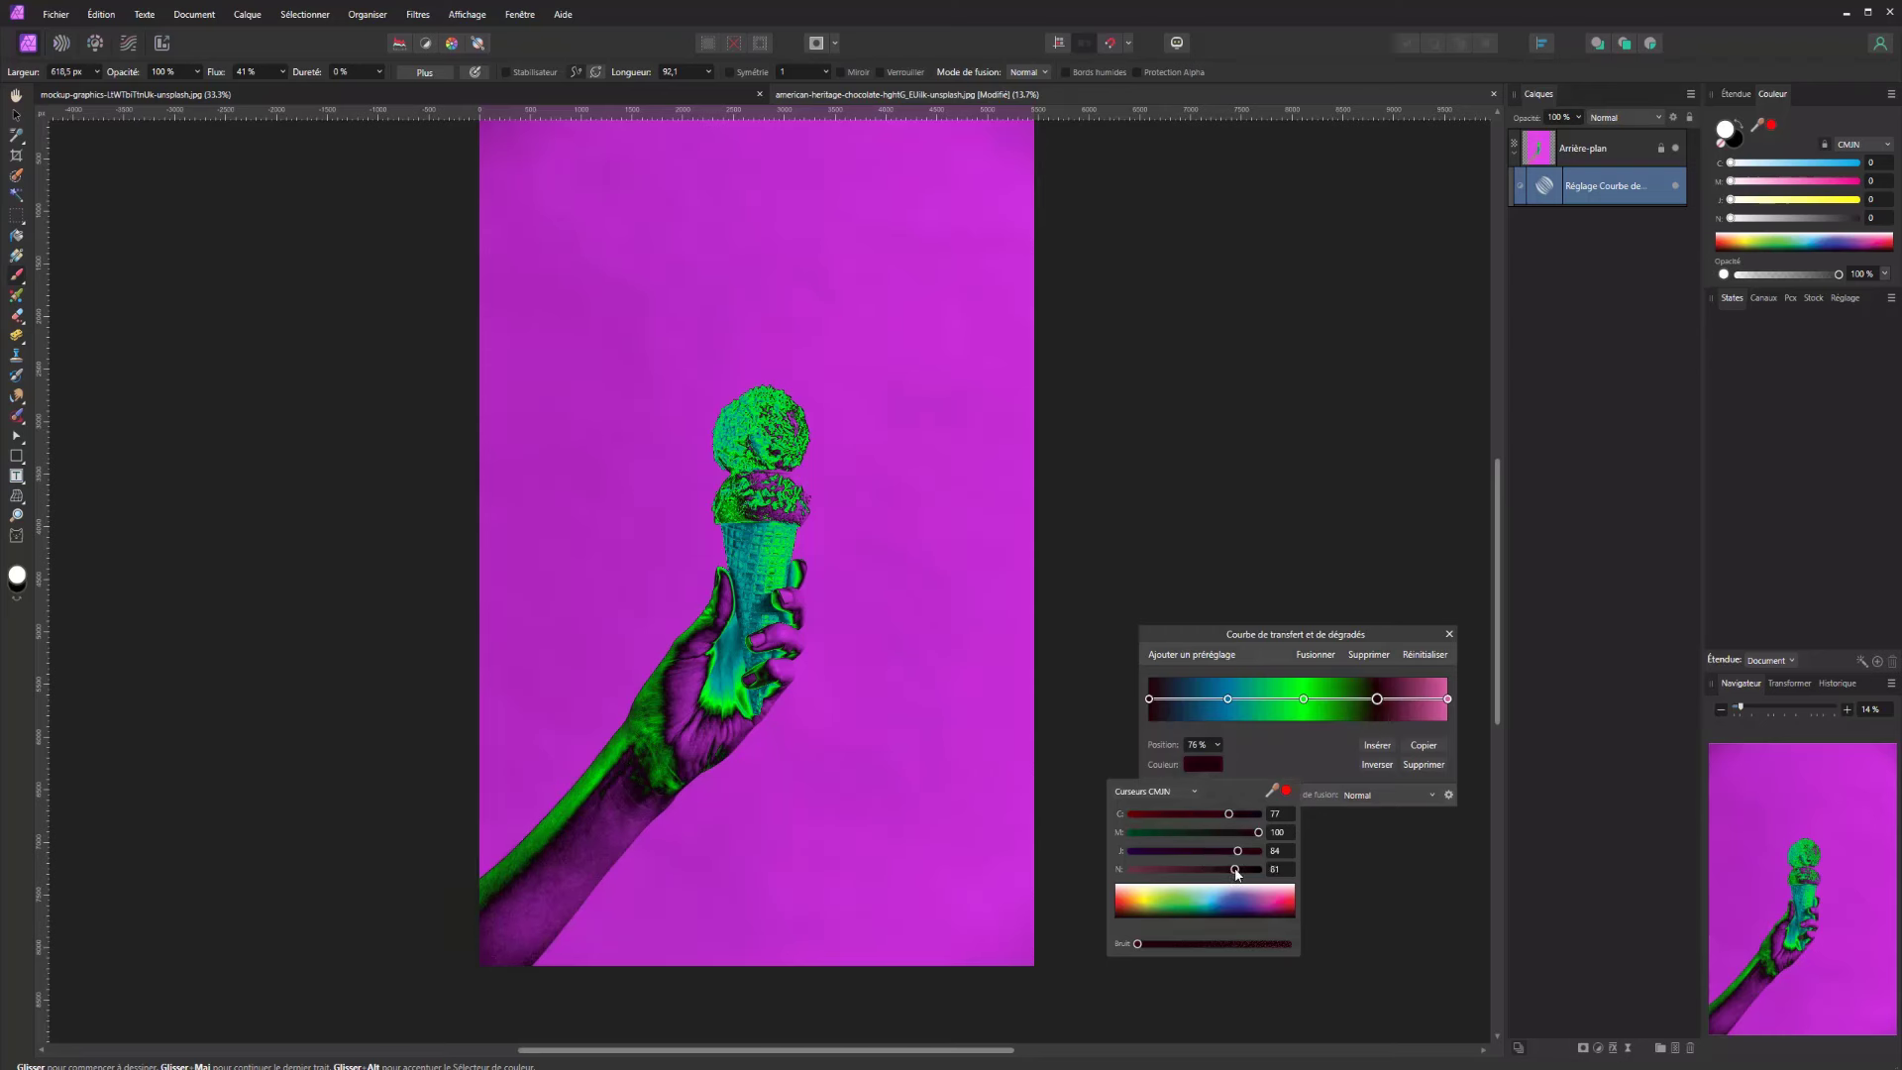
Shift the green stop towards the highlights and the neighbouring dark stop to 70 %, and delete the gradient adjustment
left_click(1306, 702)
left_click_drag(1306, 702, 1360, 700)
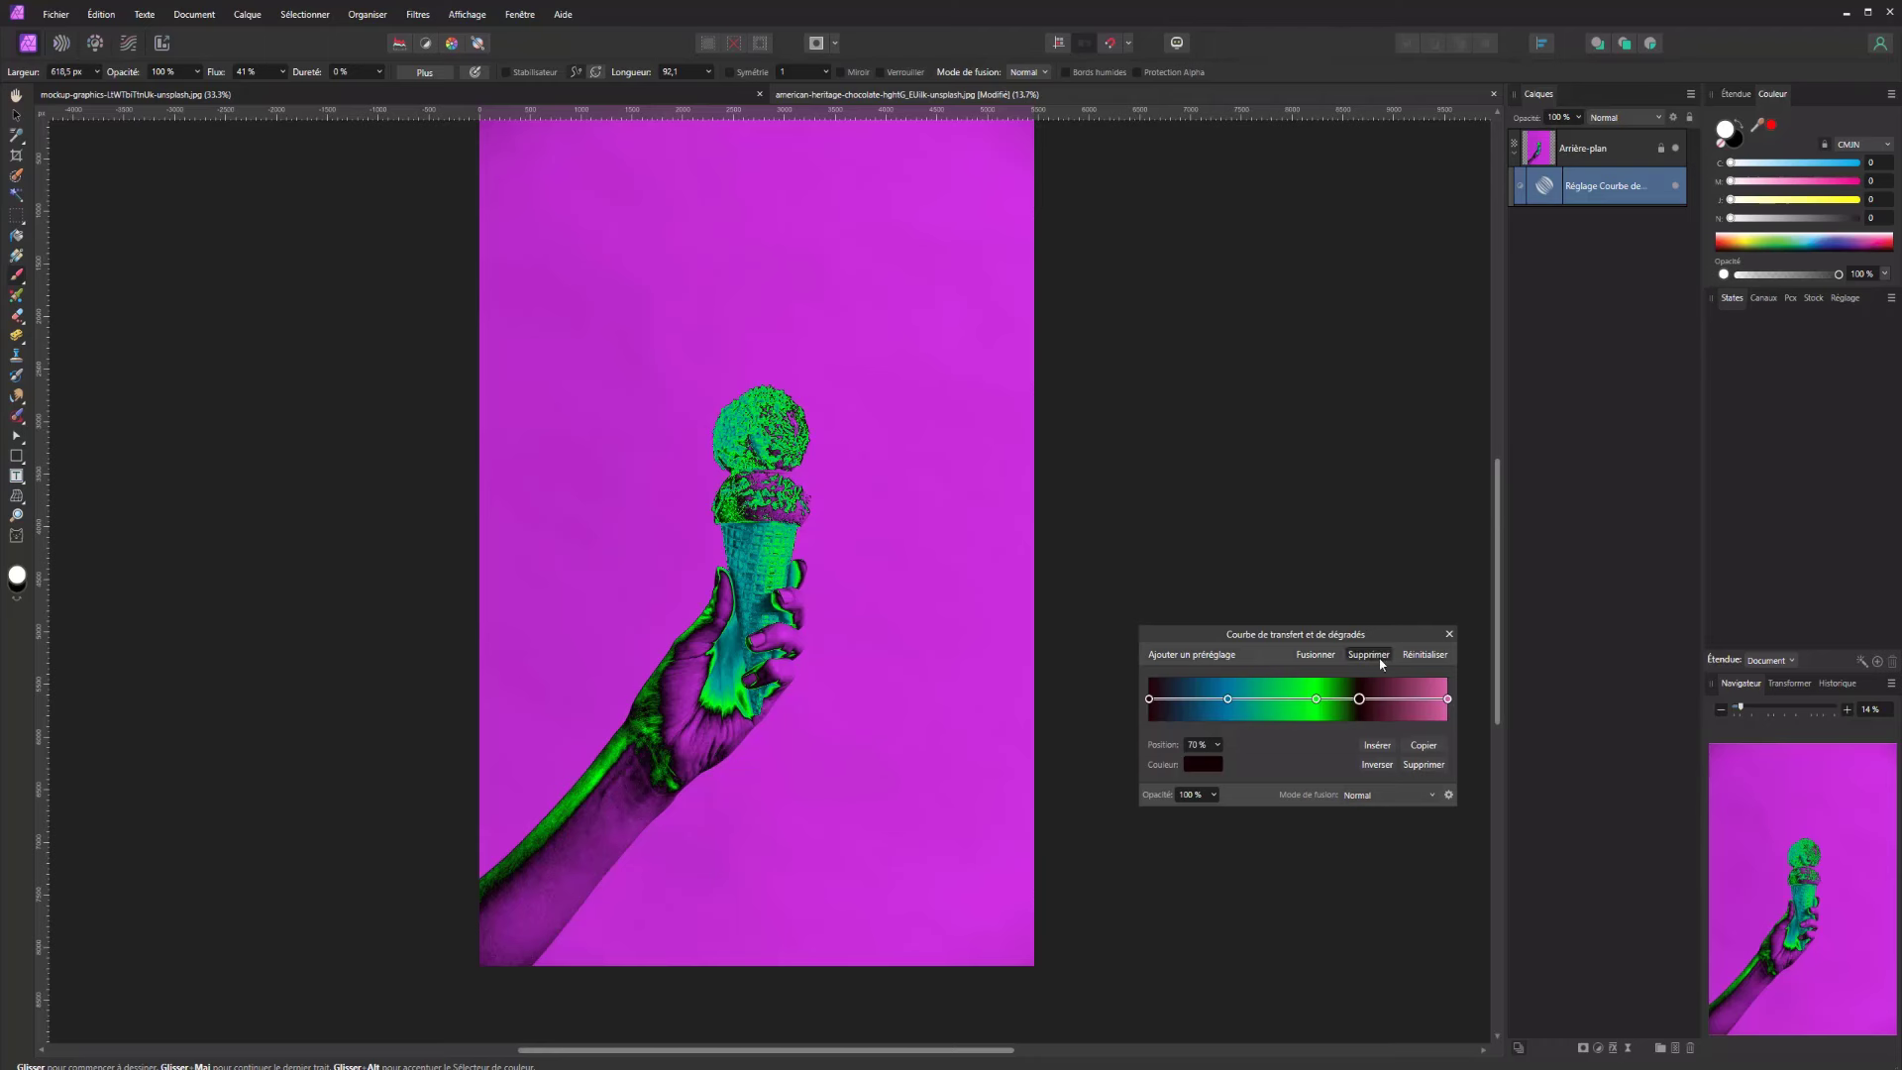
left_click(1383, 655)
Add a Correction sélective adjustment, review its colour ranges, and try stronger cyan and other ink changes on the Rouges
left_click(1599, 1048)
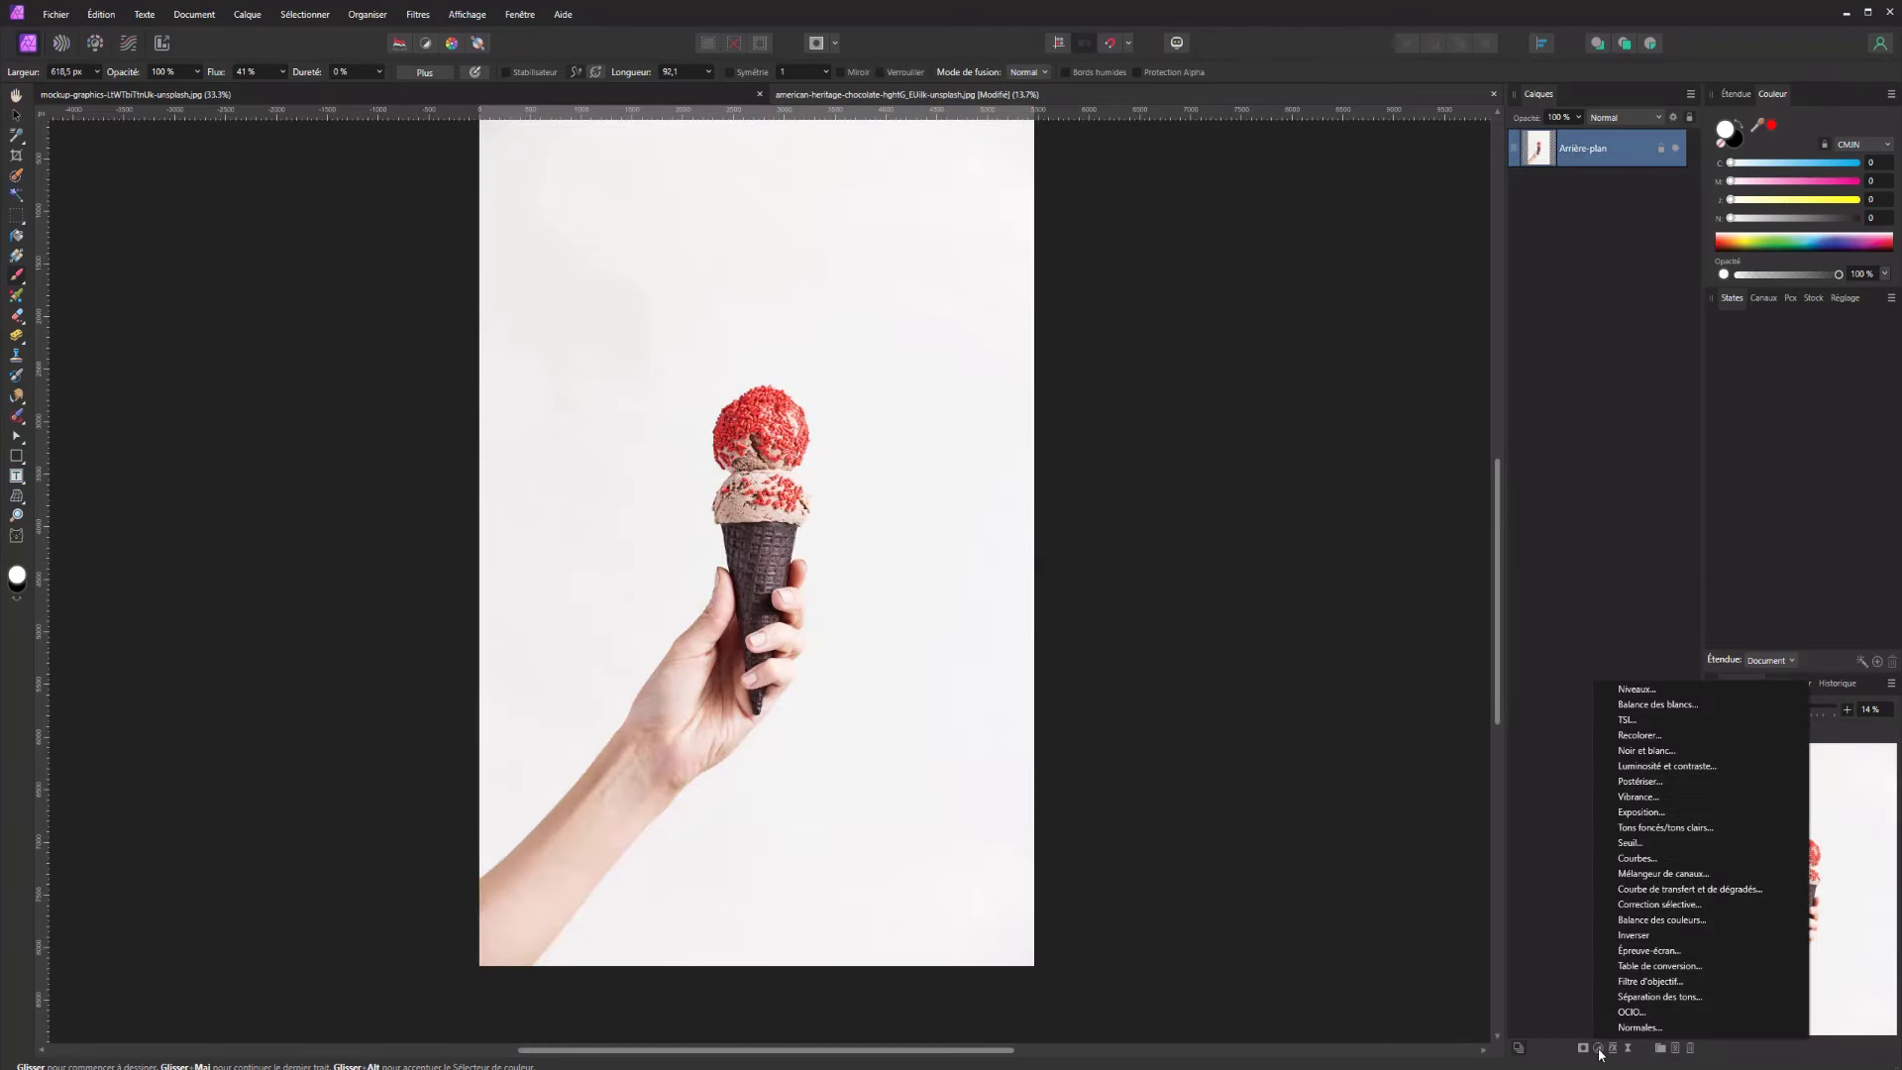
left_click(1657, 905)
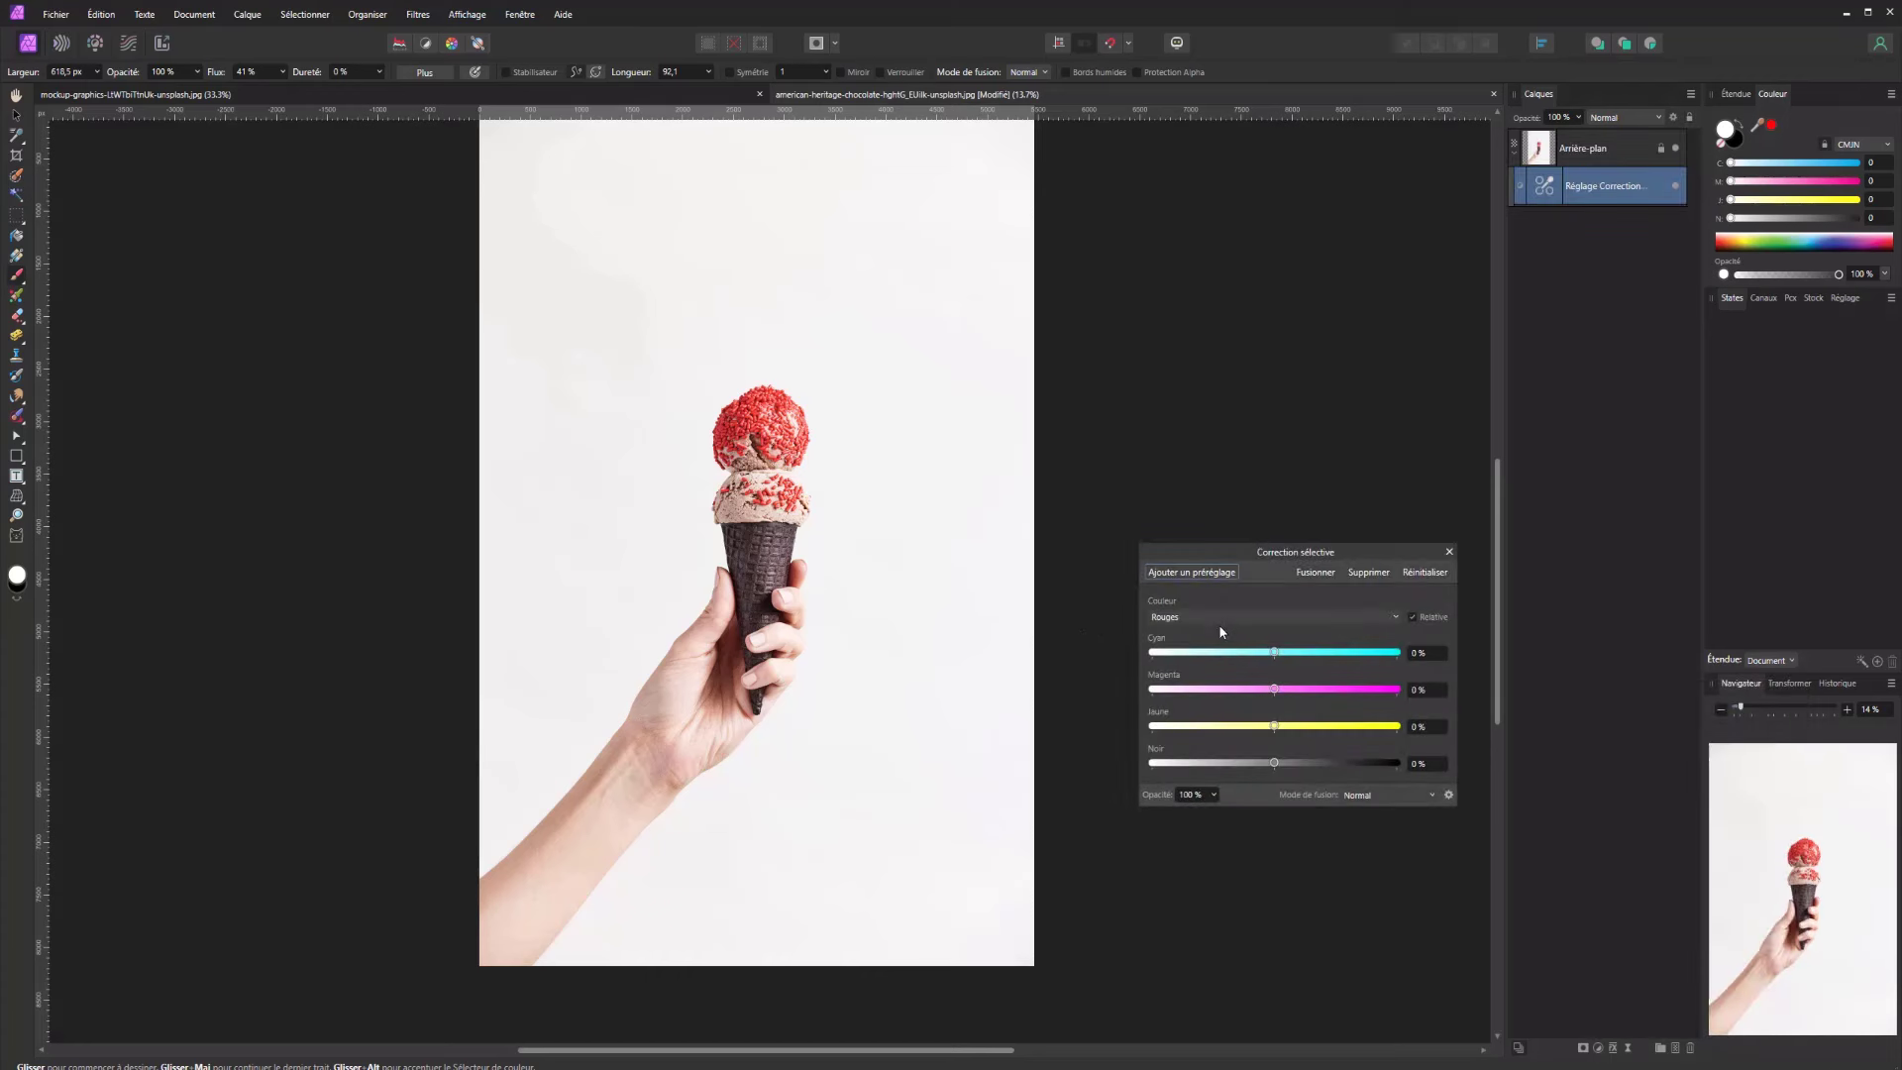
left_click(1215, 619)
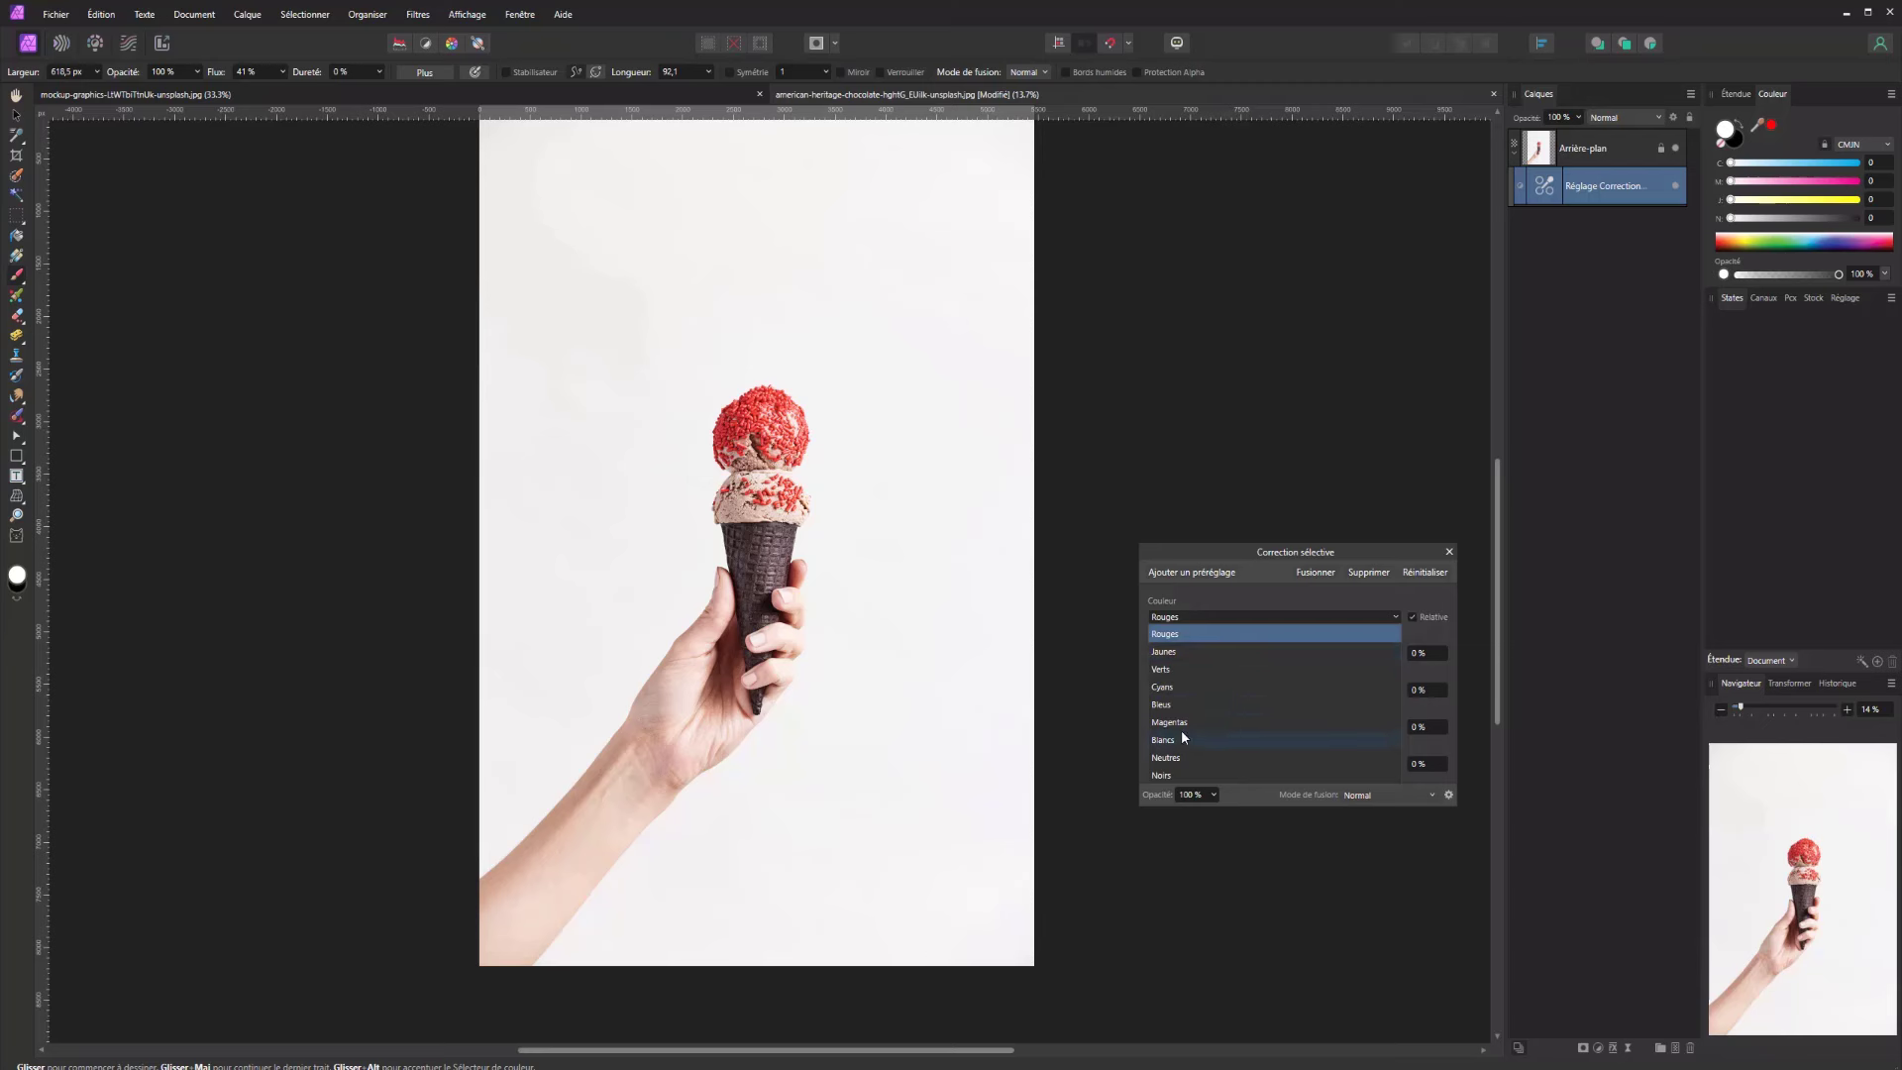
left_click(1192, 625)
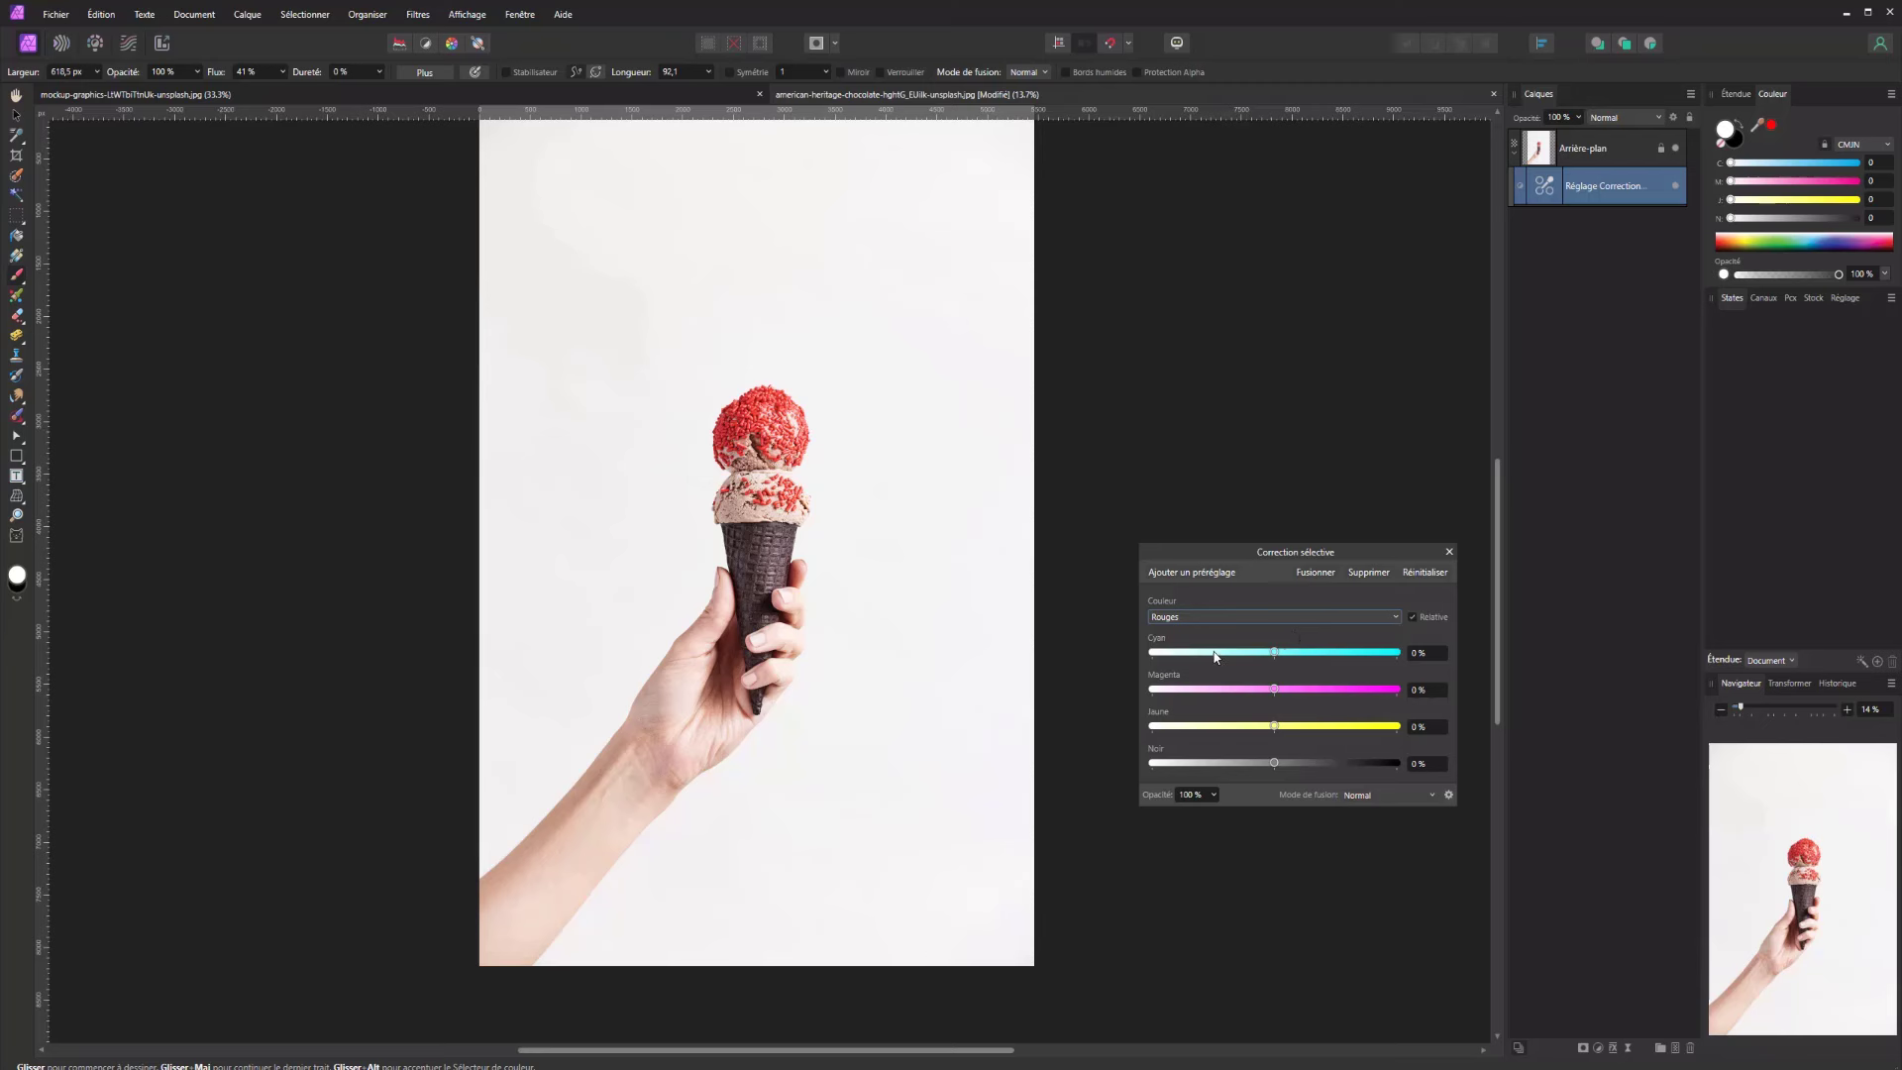
left_click_drag(1275, 654, 1470, 644)
left_click_drag(1337, 667, 1321, 764)
Choose the Neutres range, raise its cyan above 90 %, try its magenta, and delete the Correction sélective adjustment
left_click(1186, 618)
left_click(1163, 786)
left_click(1250, 615)
left_click(1179, 757)
left_click_drag(1264, 655, 1390, 653)
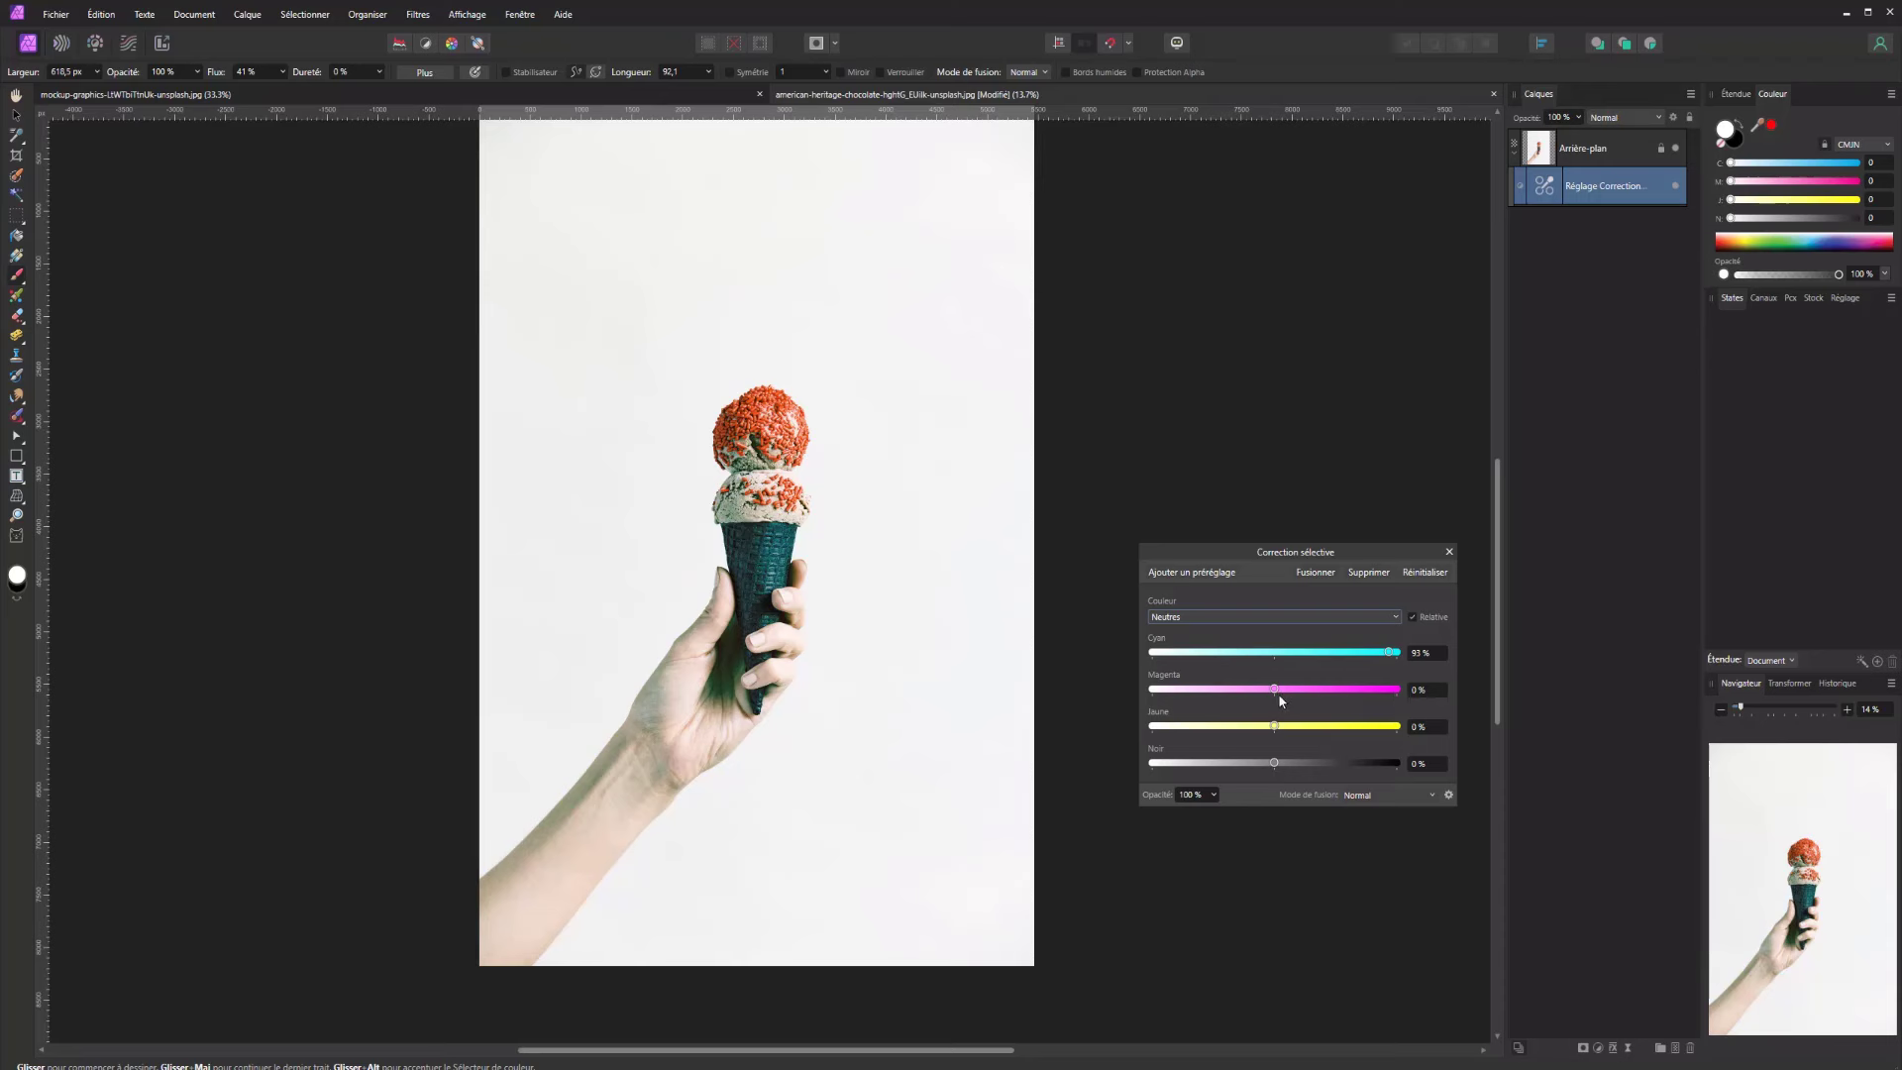
mouse_move(1276, 690)
left_mouse_down()
mouse_move(1208, 689)
mouse_move(1312, 684)
mouse_move(1268, 676)
left_mouse_up()
left_click(1367, 573)
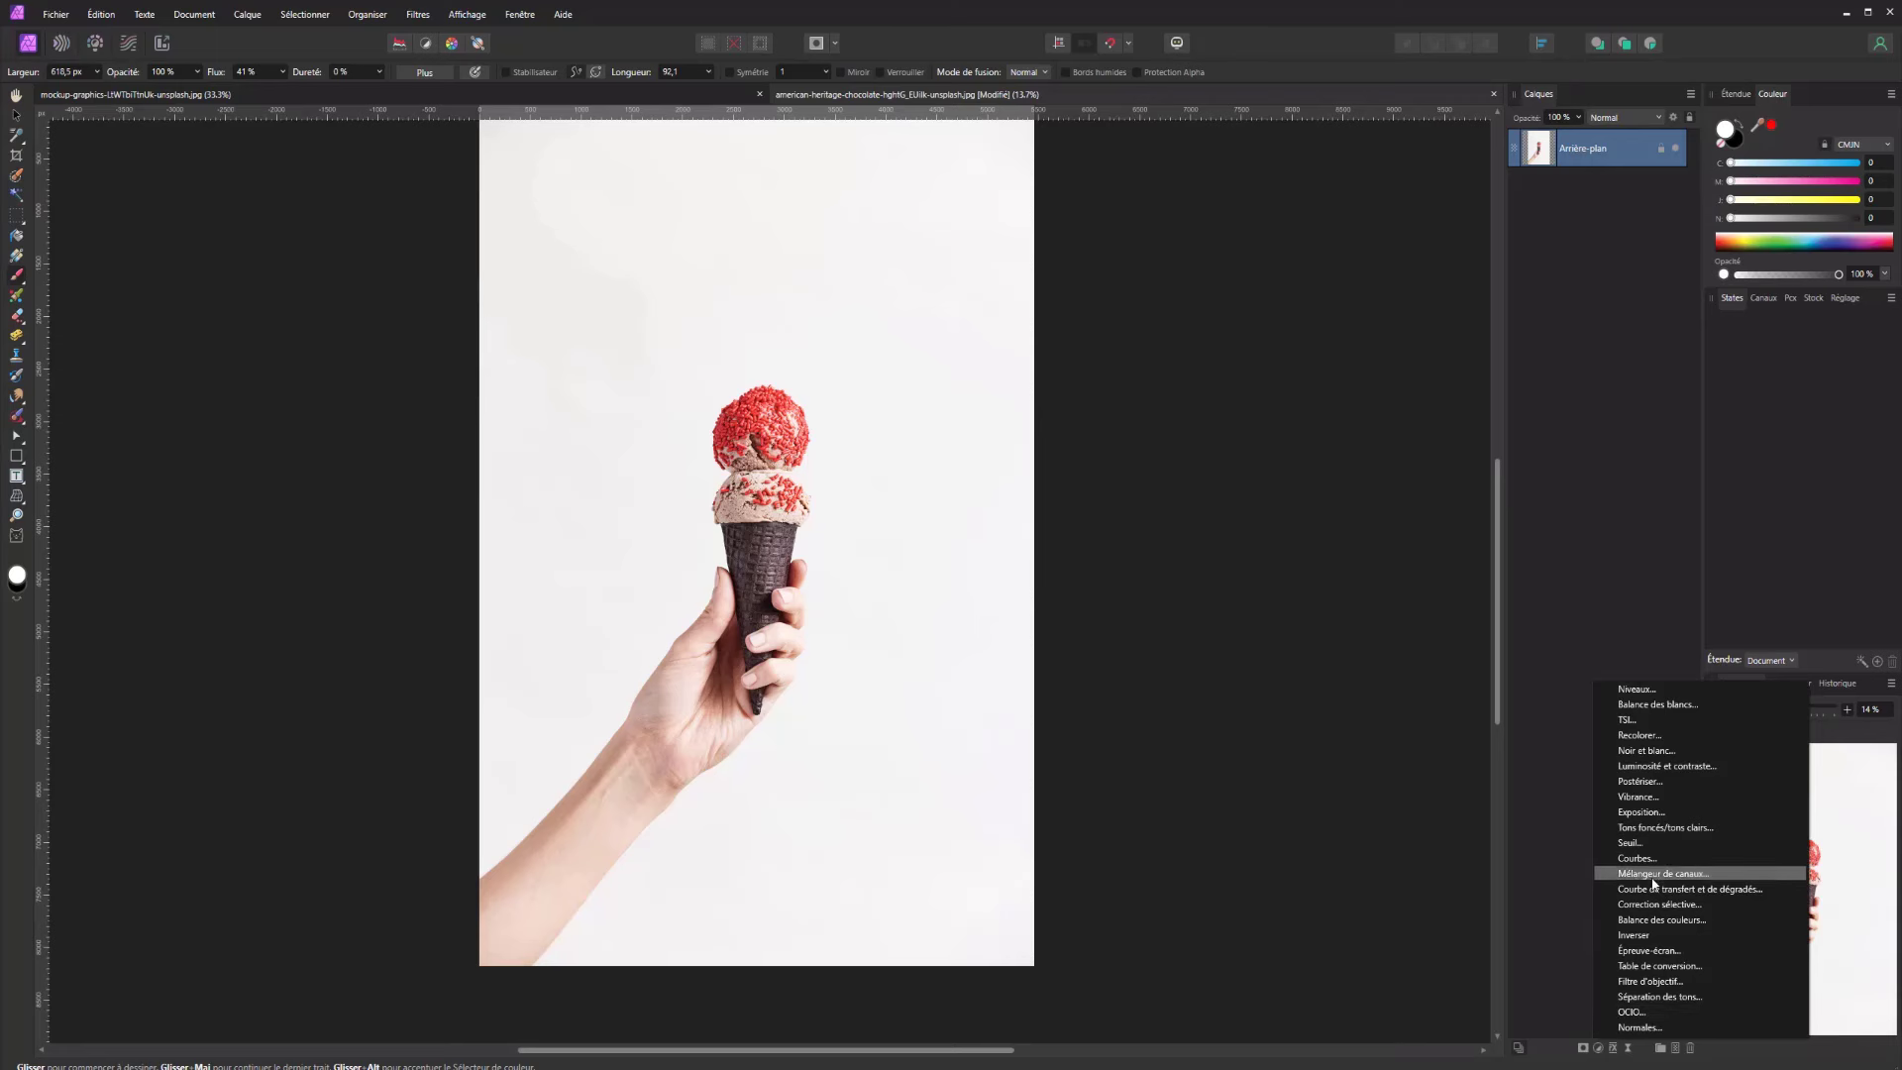
Add a Balance des couleurs adjustment, review its tonal ranges, and shift the Tons moyens towards red
left_click(1660, 919)
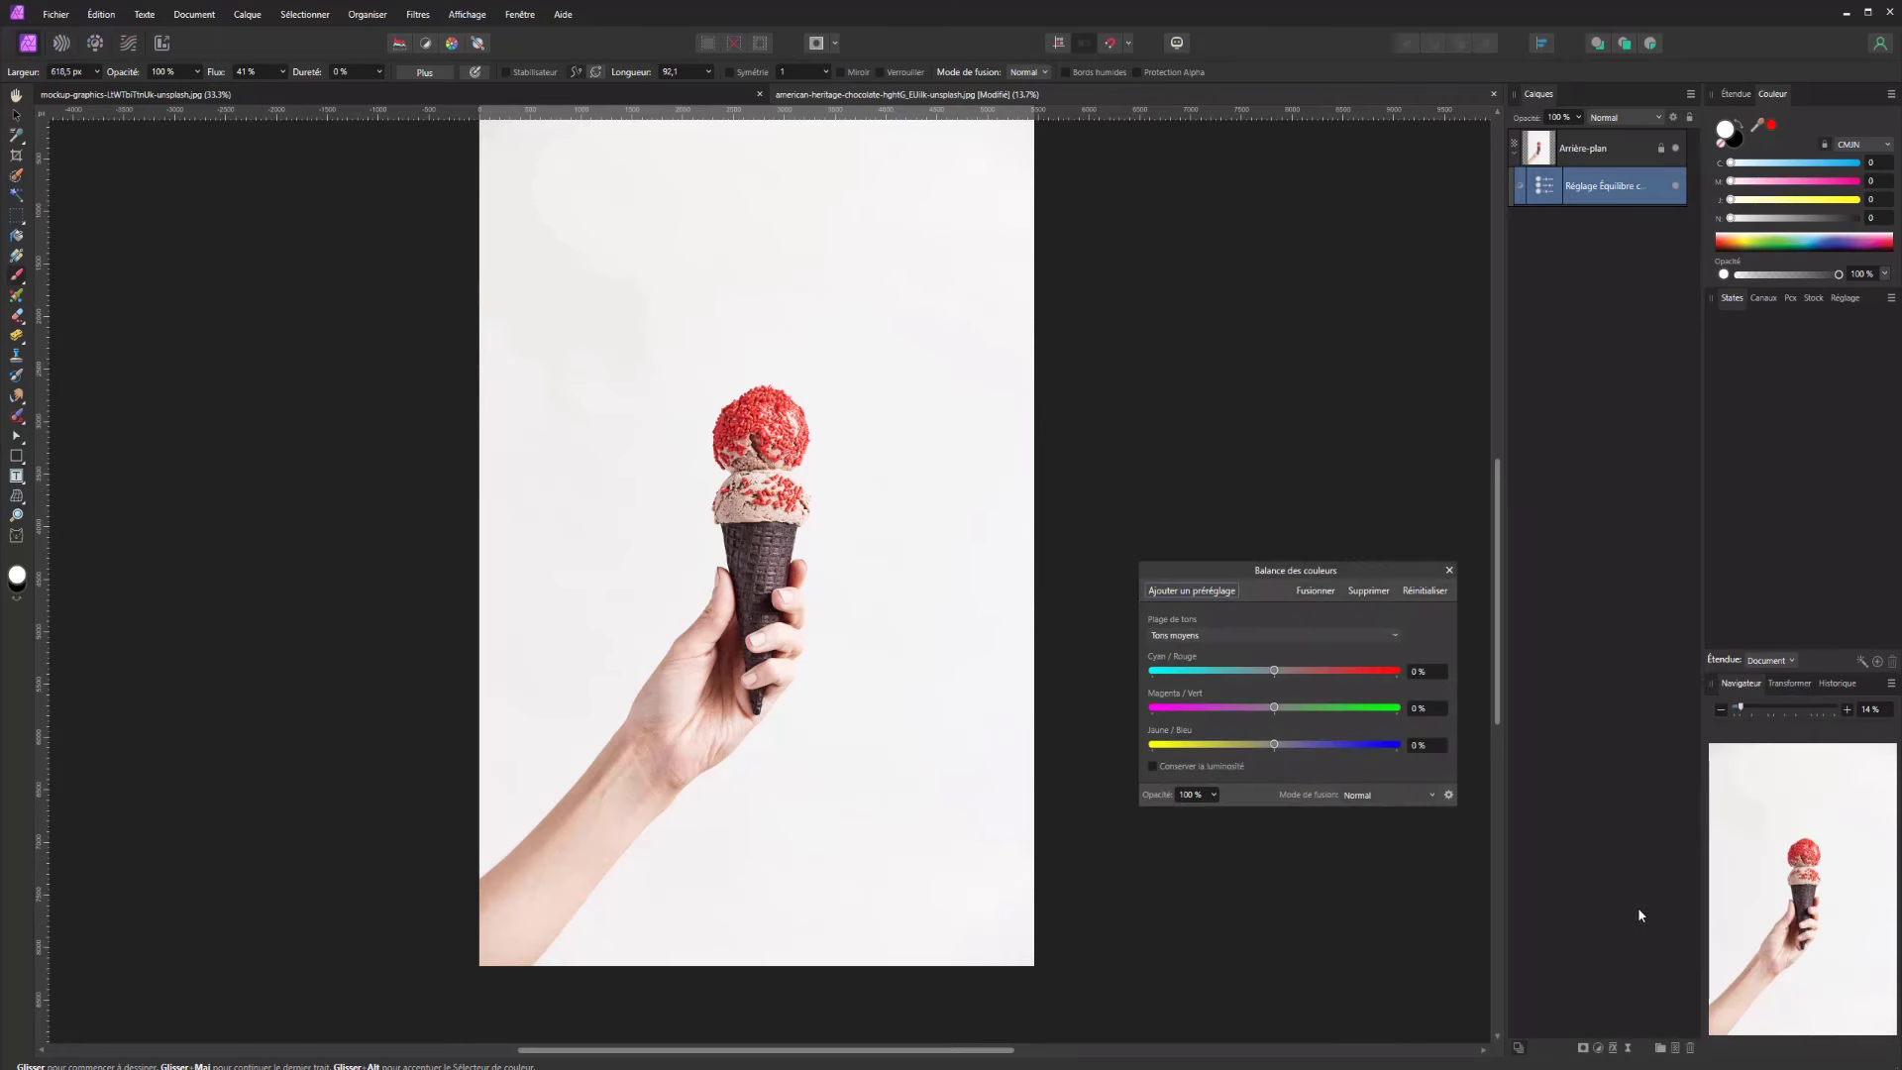
left_click(1229, 637)
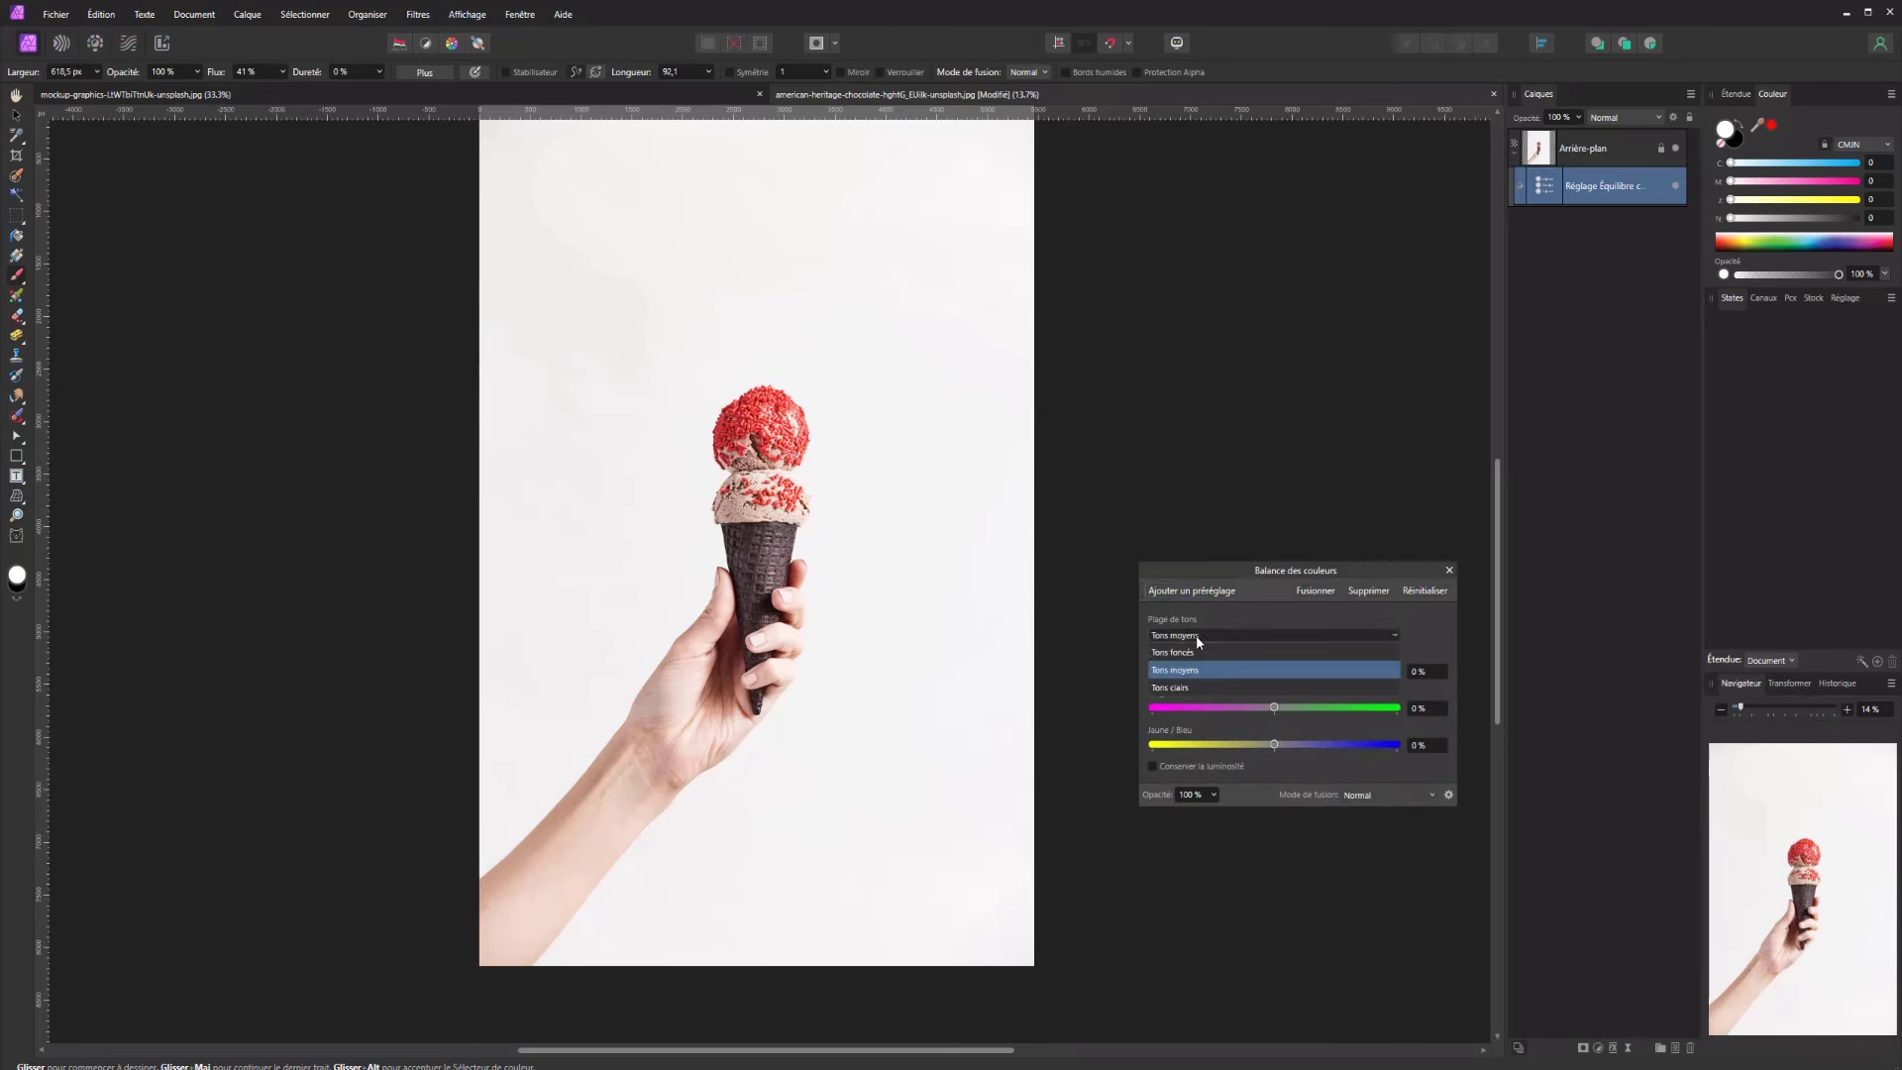
left_click(1261, 621)
left_click_drag(1280, 670, 1324, 667)
Set the Tons clairs colour balance to Cyan/Rouge -68 % and Magenta/Vert -47 %
left_click(1248, 635)
left_click(1219, 685)
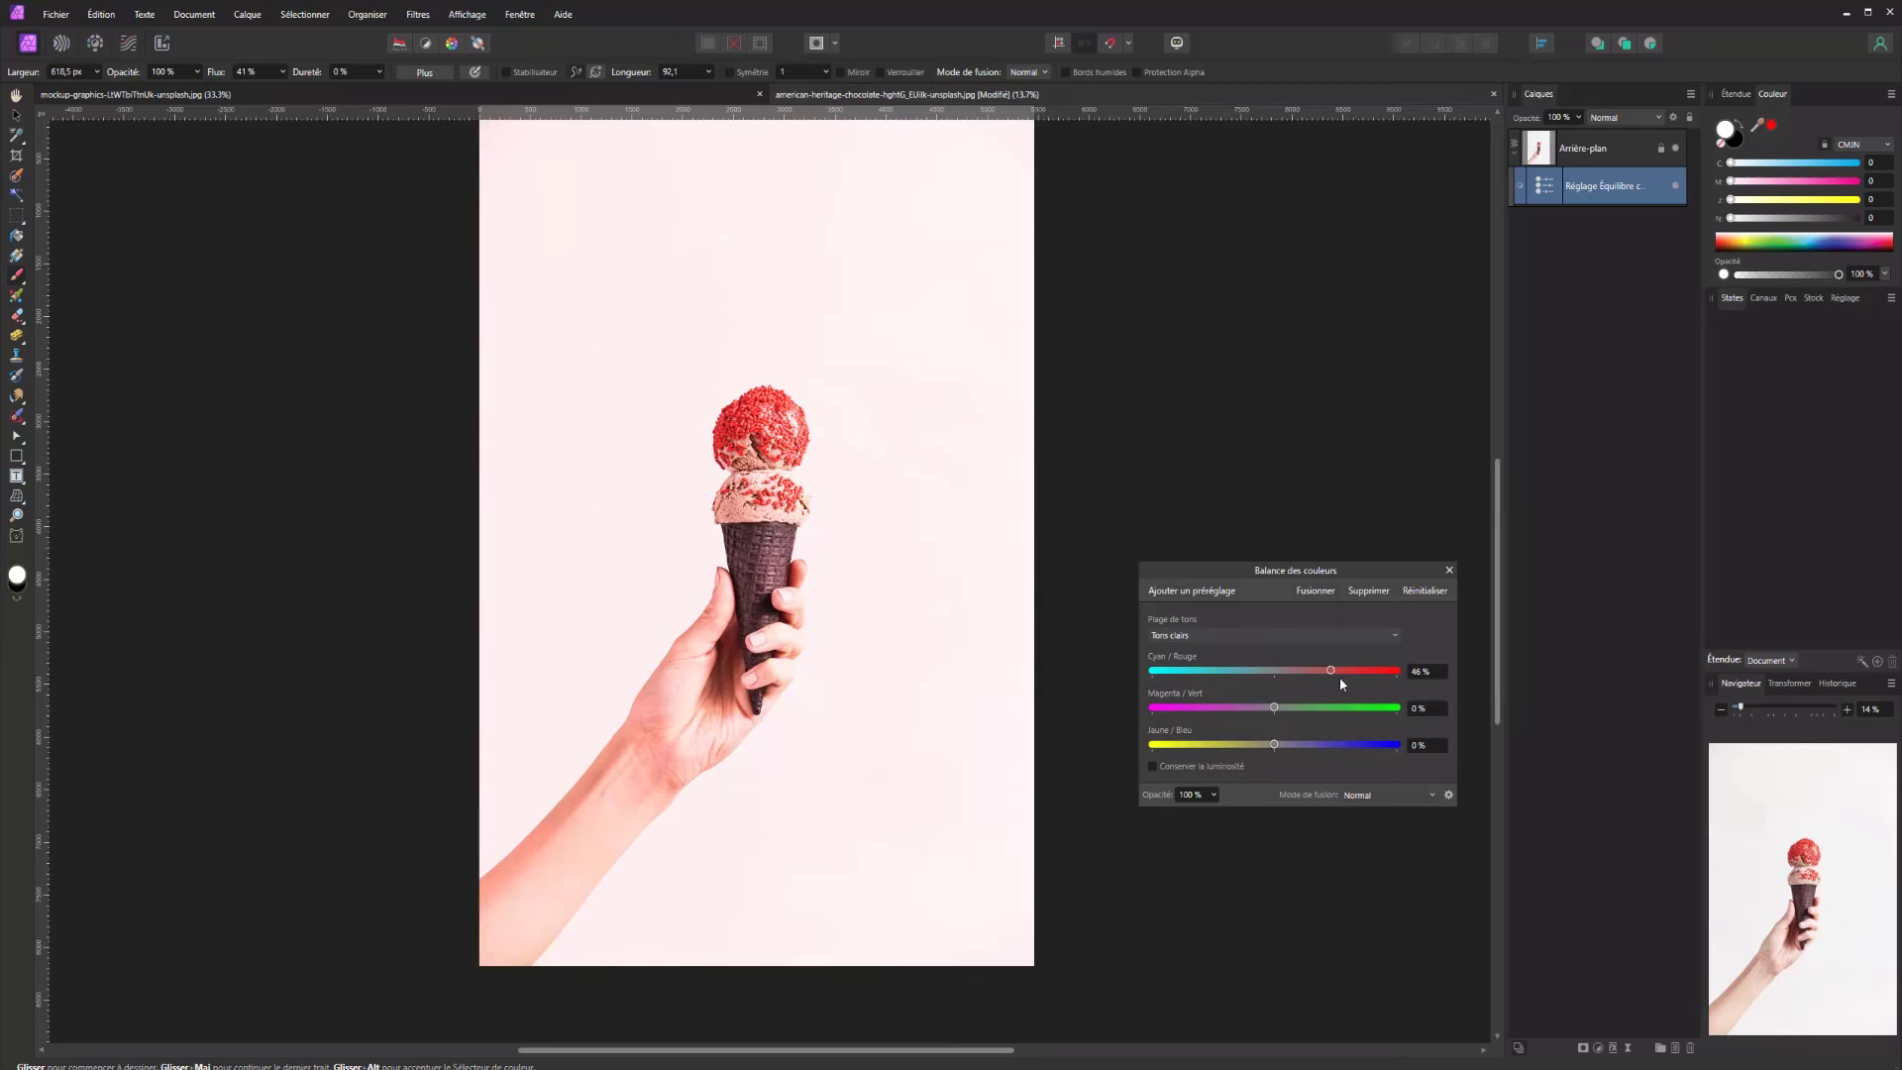
left_click_drag(1276, 671, 1218, 707)
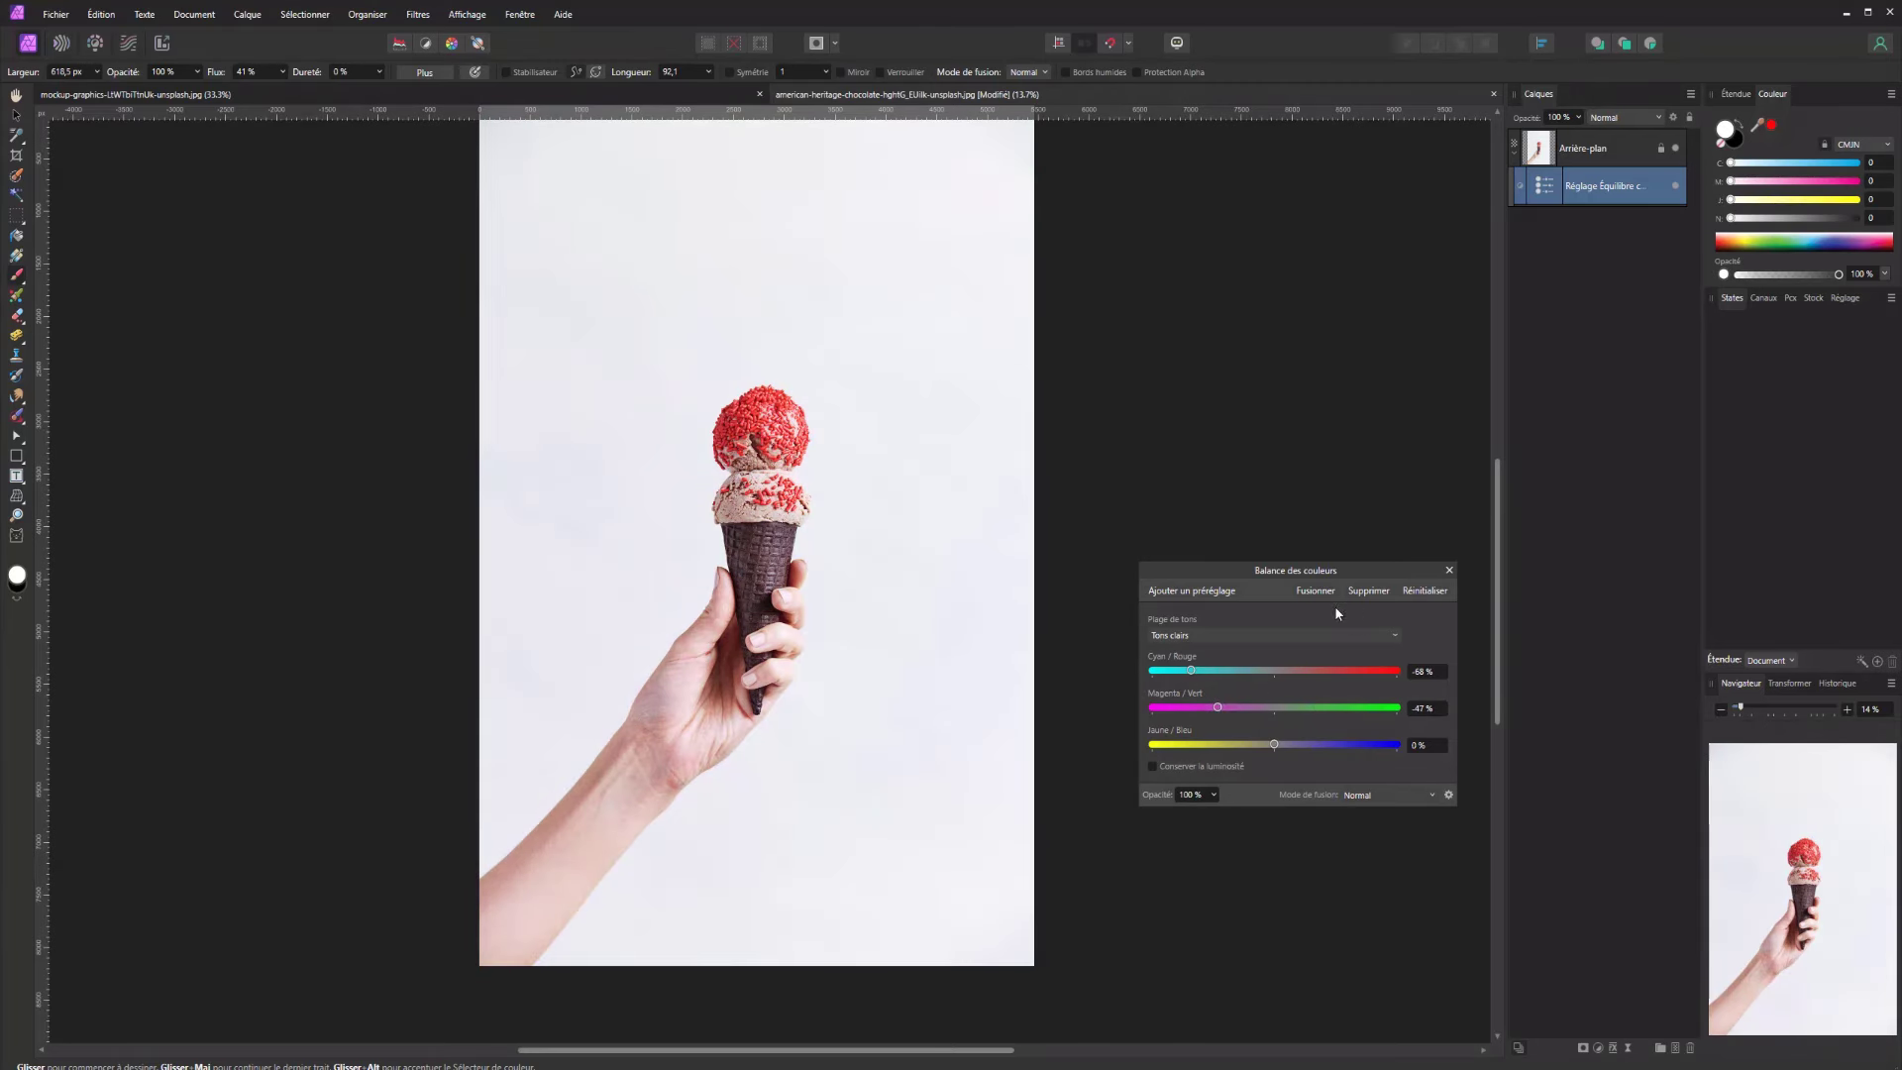
Set the Tons foncés colour balance to Cyan/Rouge 41 % and Magenta/Vert 61 %
left_click(1209, 634)
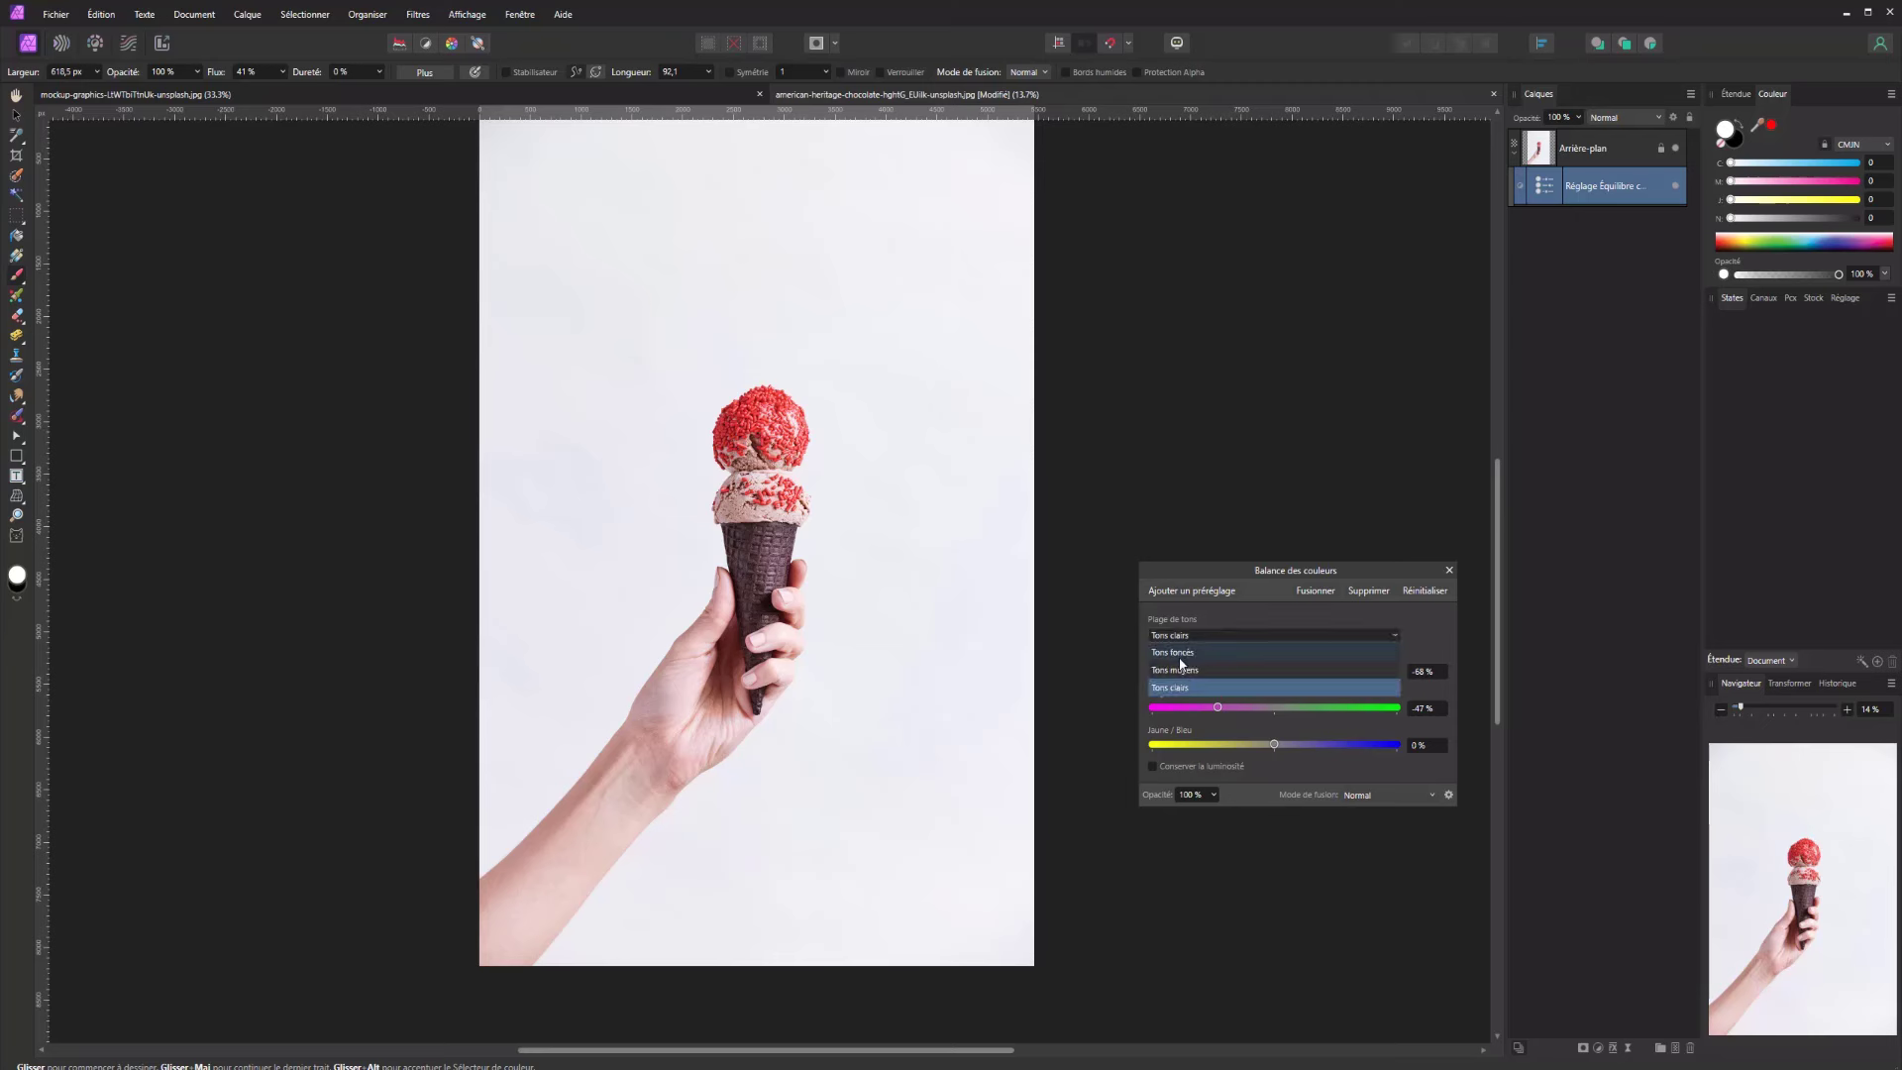
left_click(1179, 652)
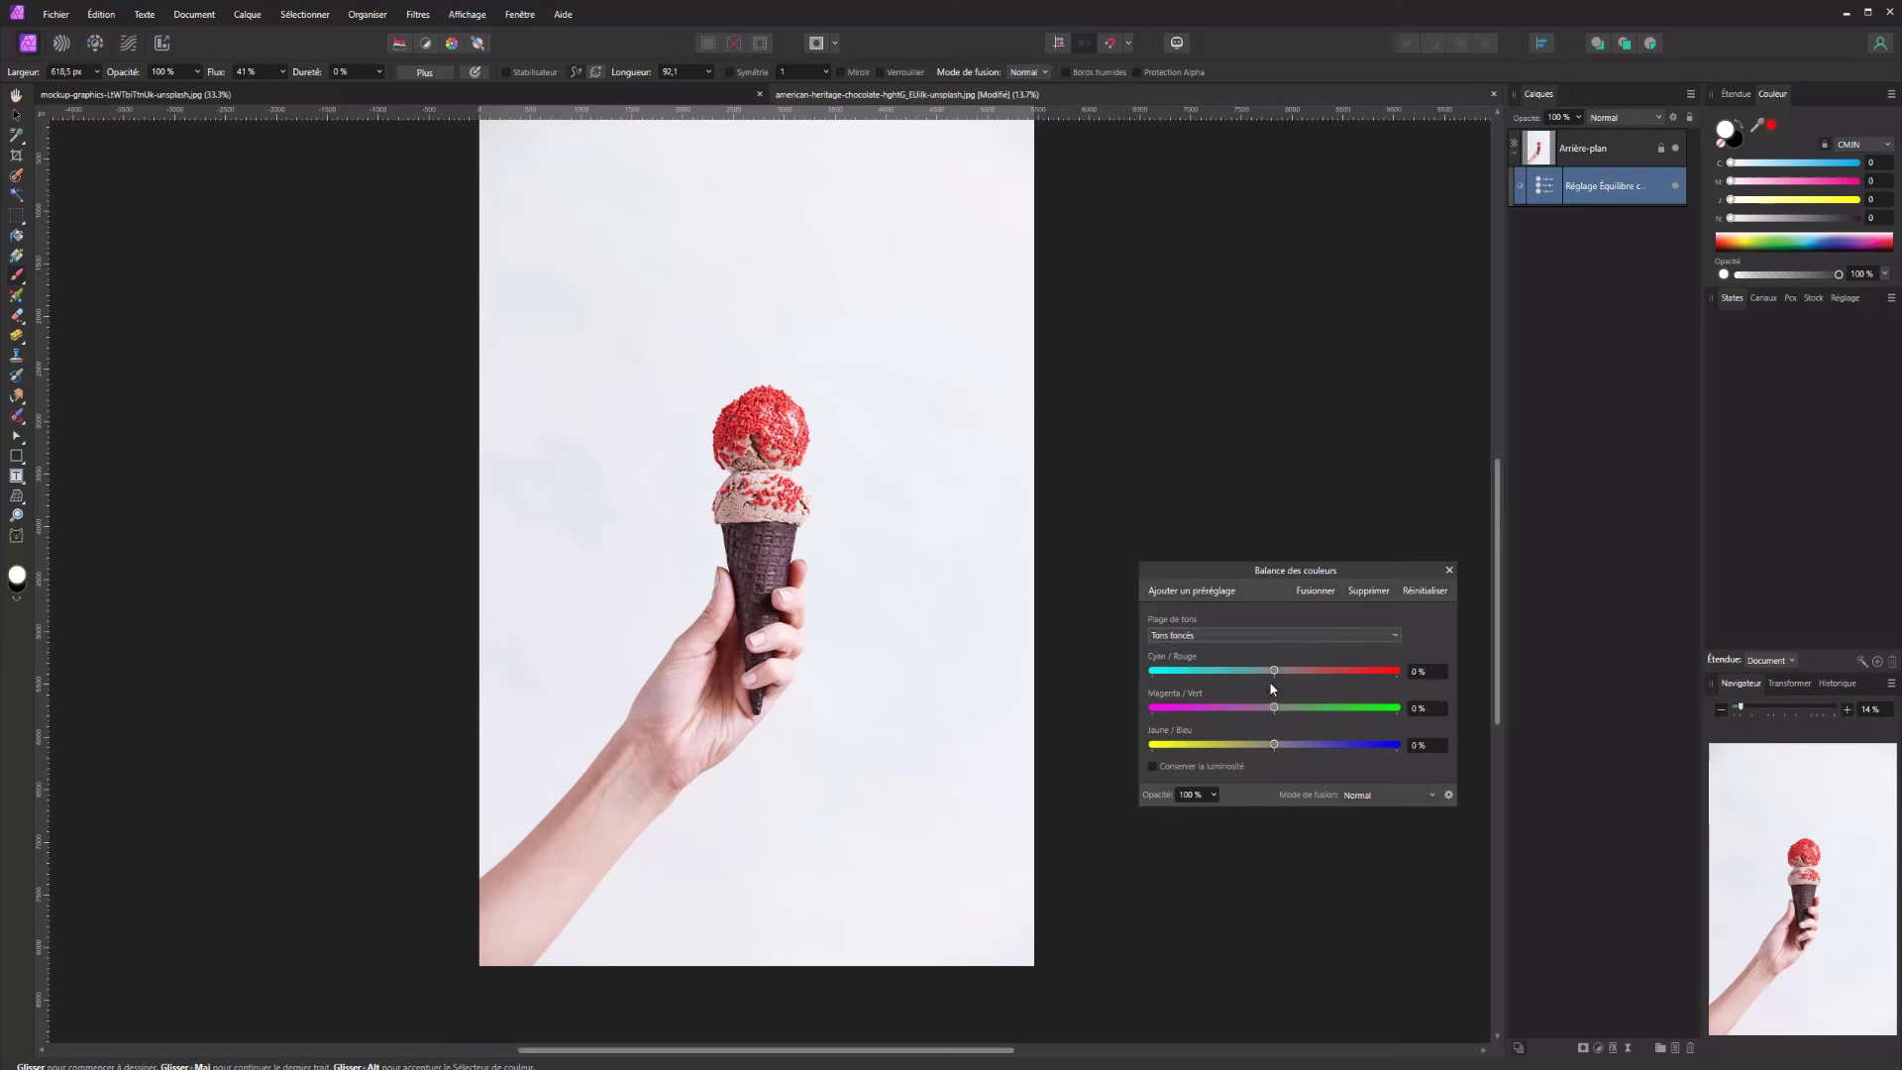
left_click_drag(1274, 671, 1308, 707)
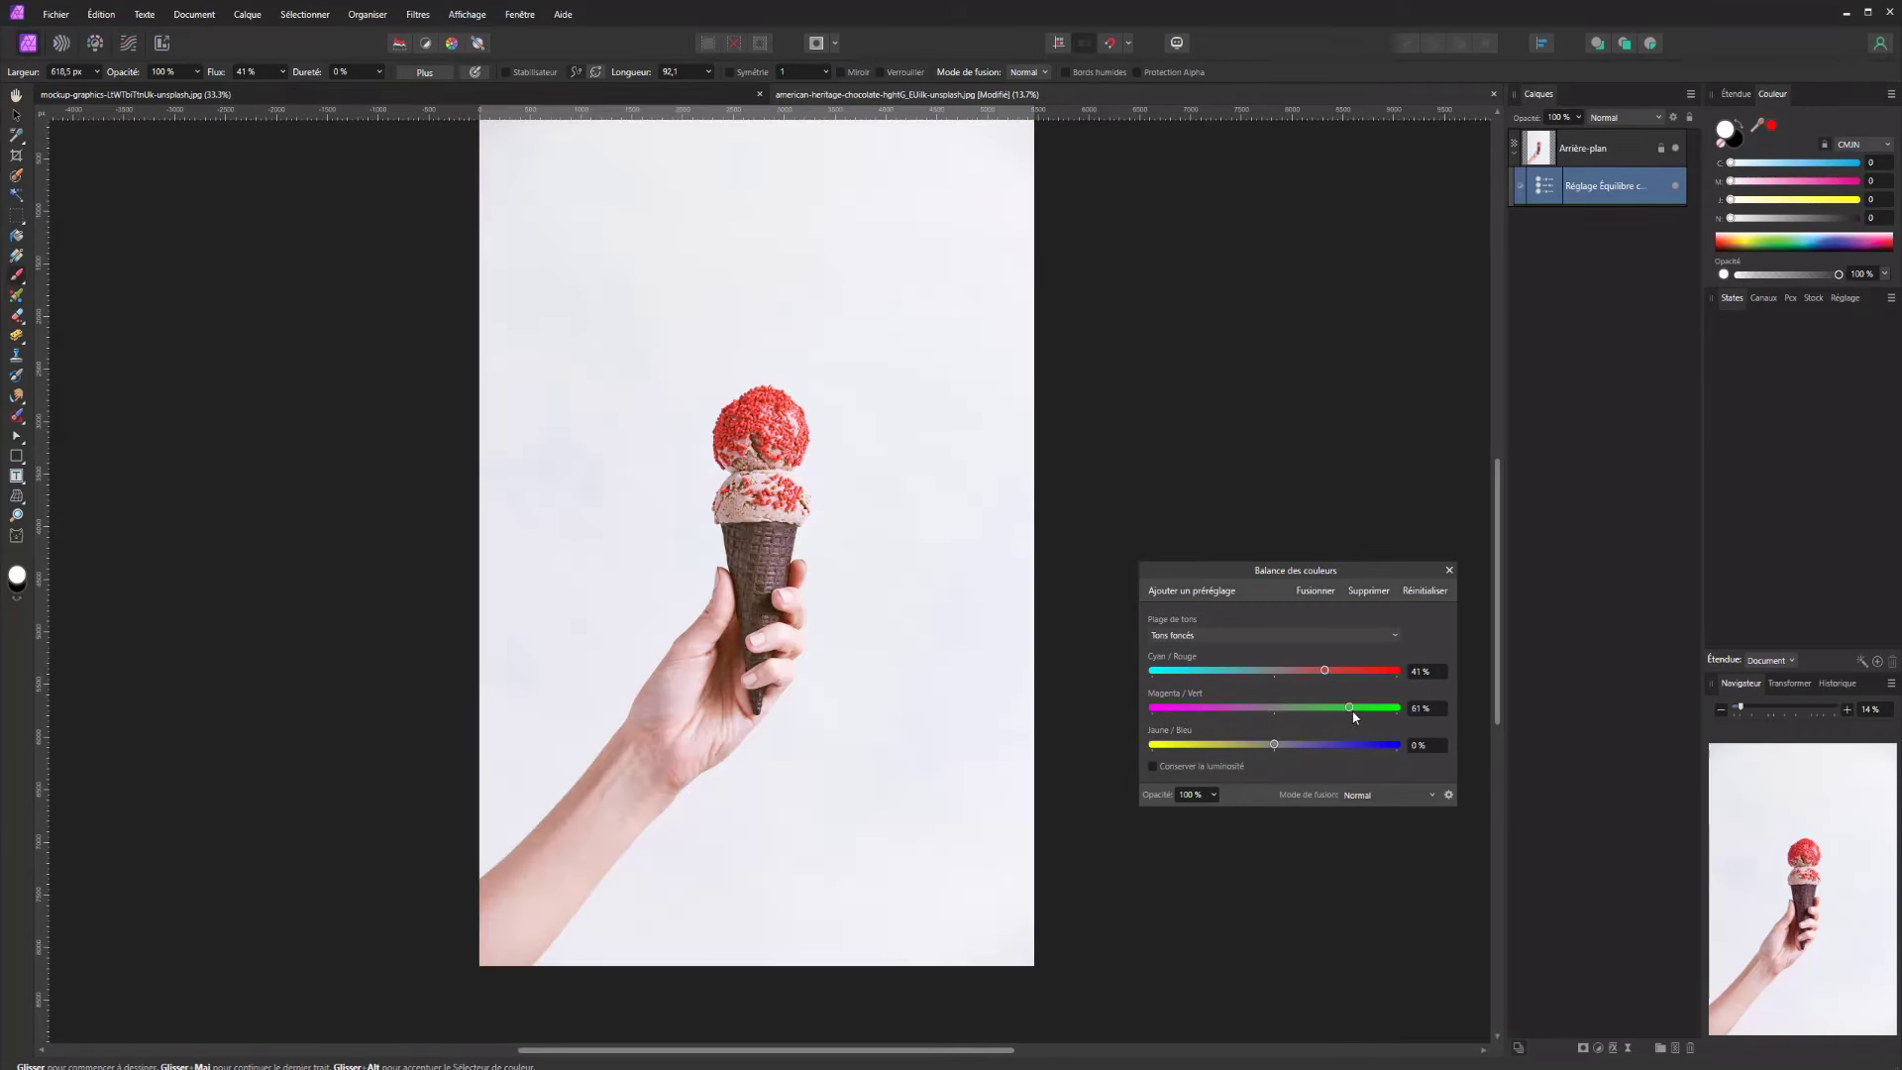
Delete the Balance des couleurs adjustment from the photo
left_click(1368, 592)
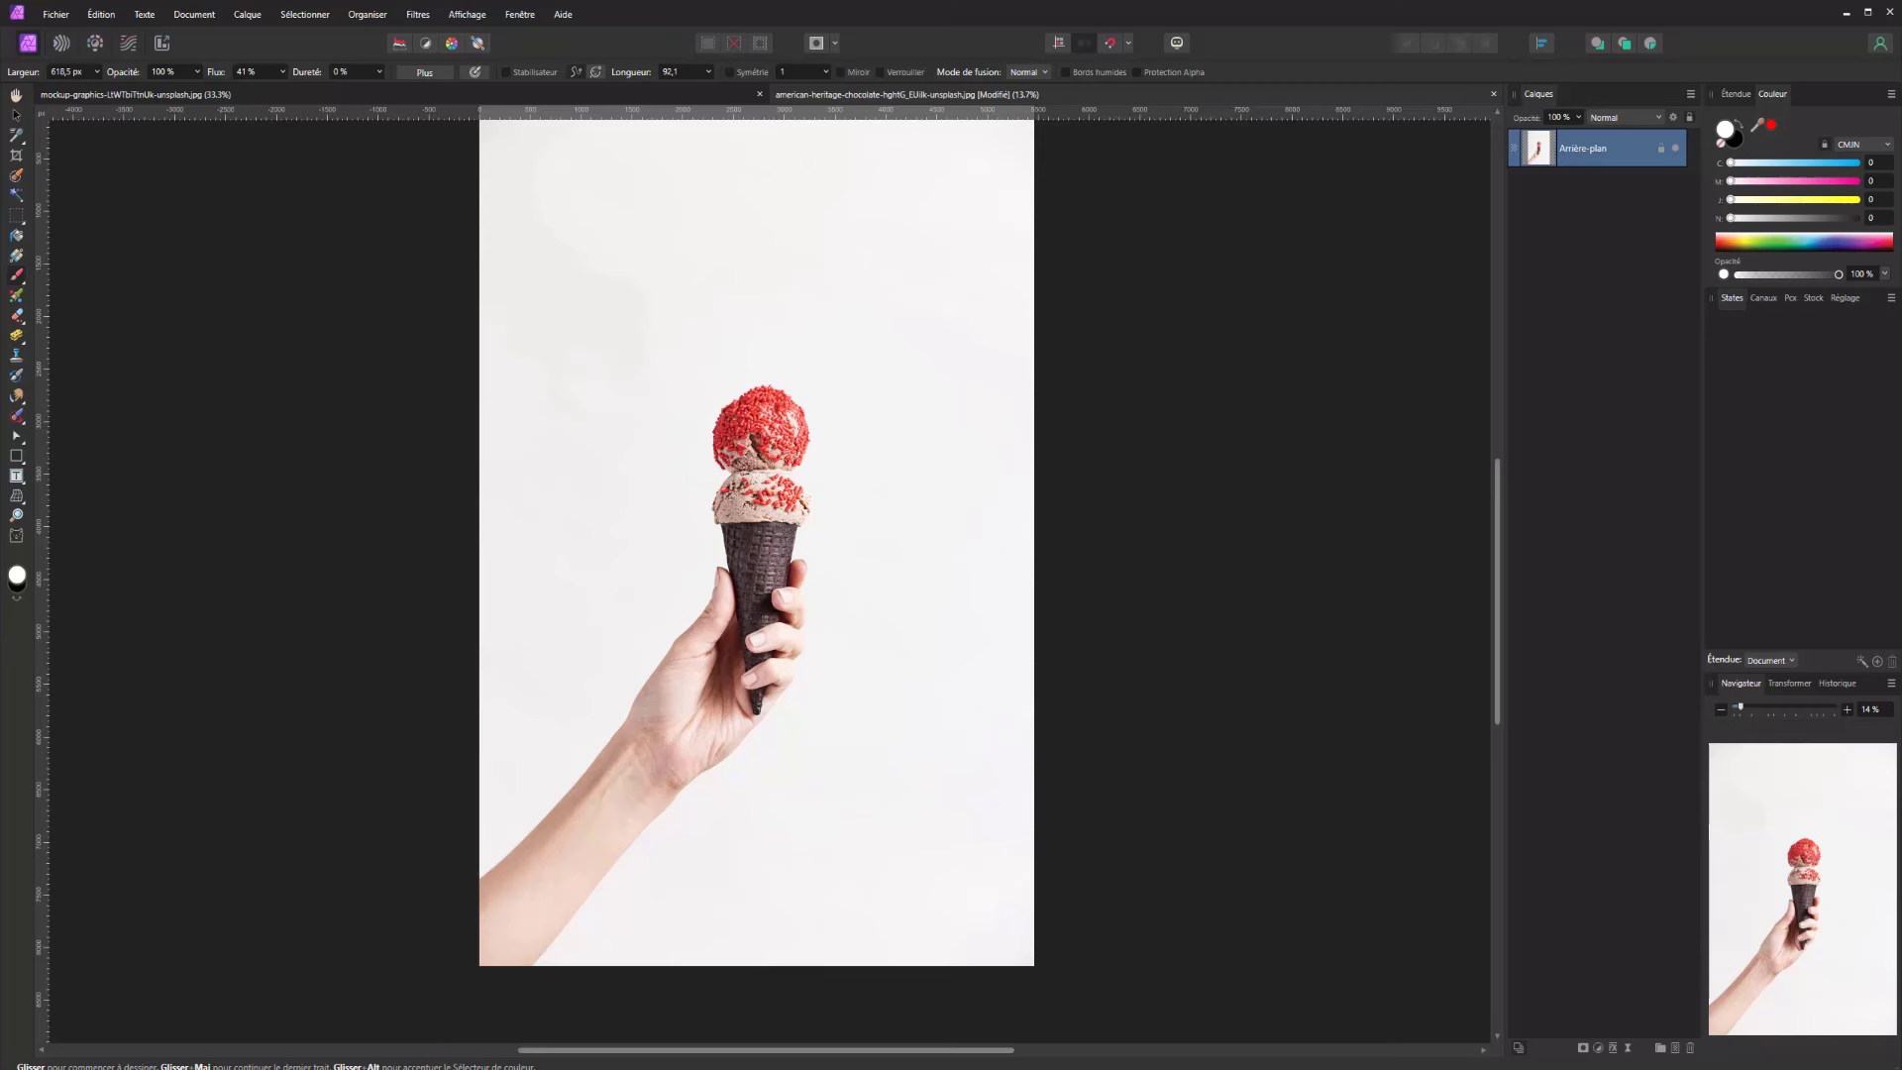
Try an Inverser adjustment on the photo and undo it
left_click(1598, 1047)
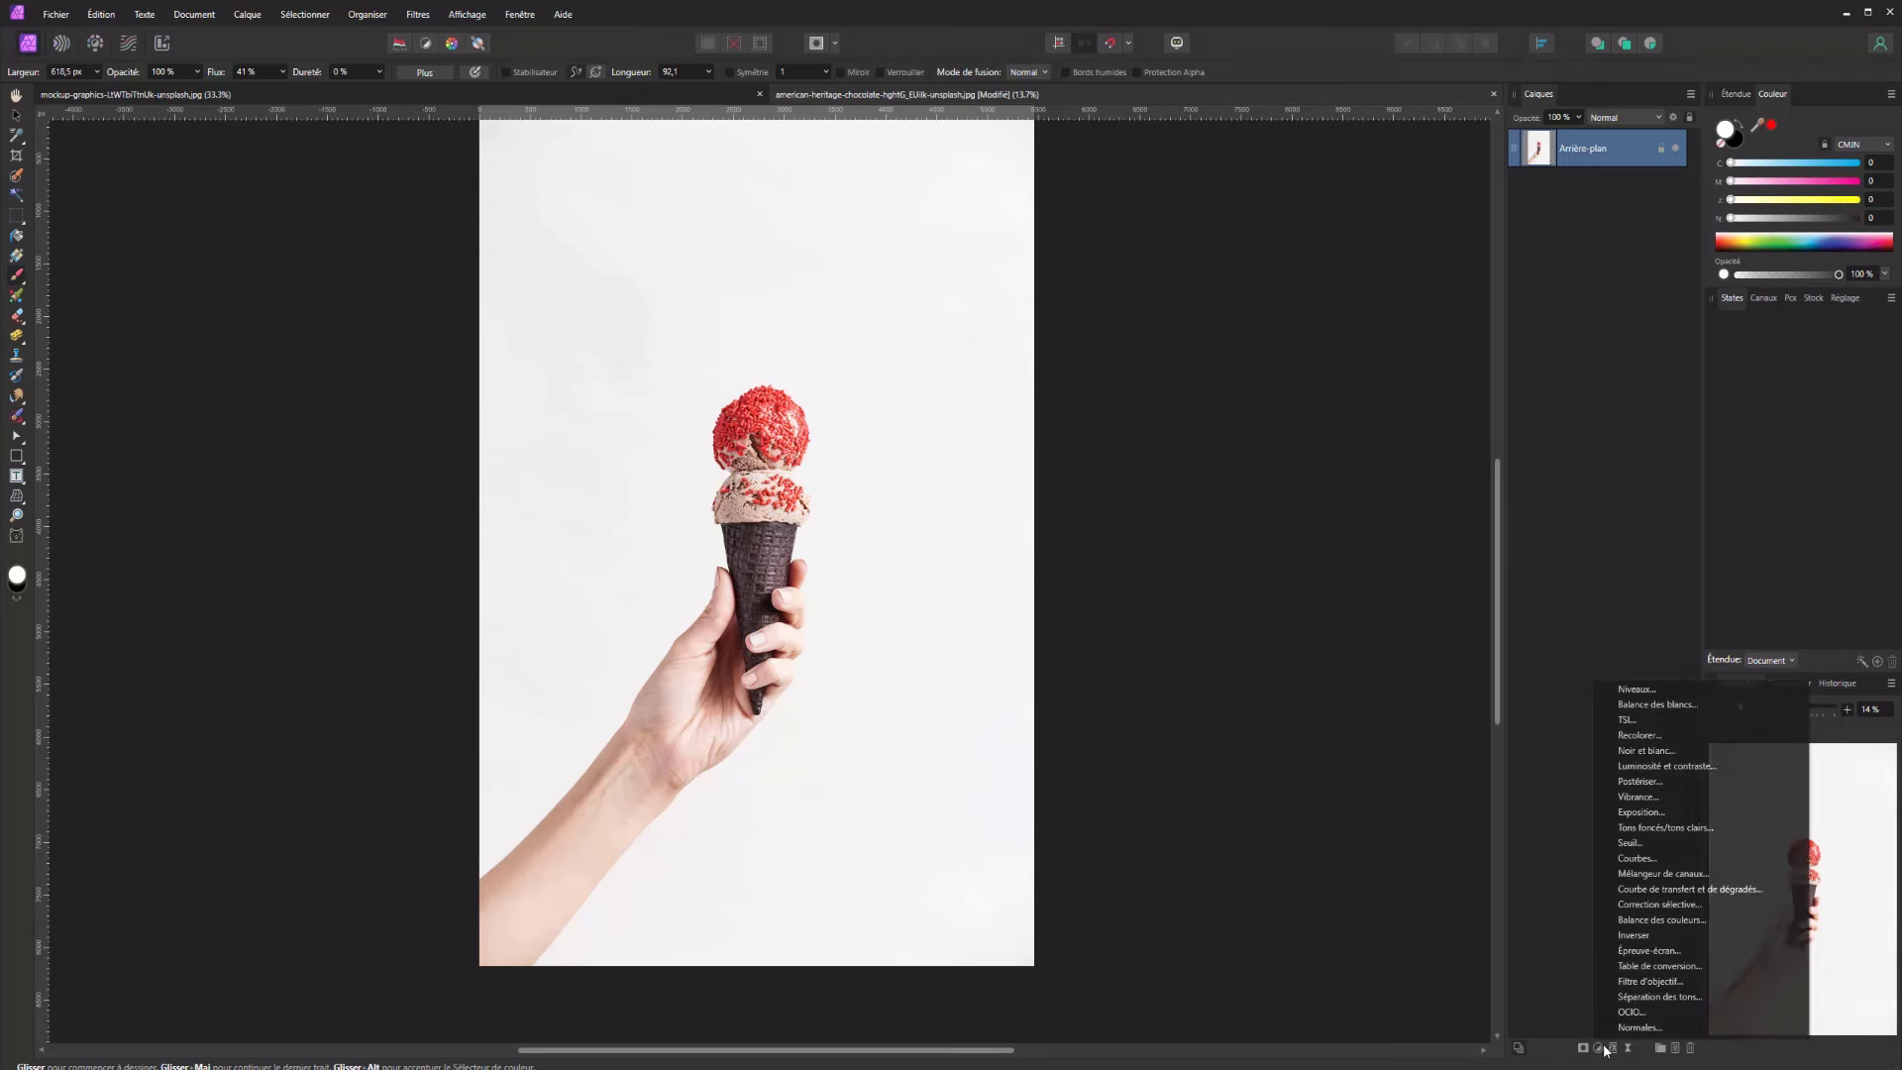
left_click(1645, 935)
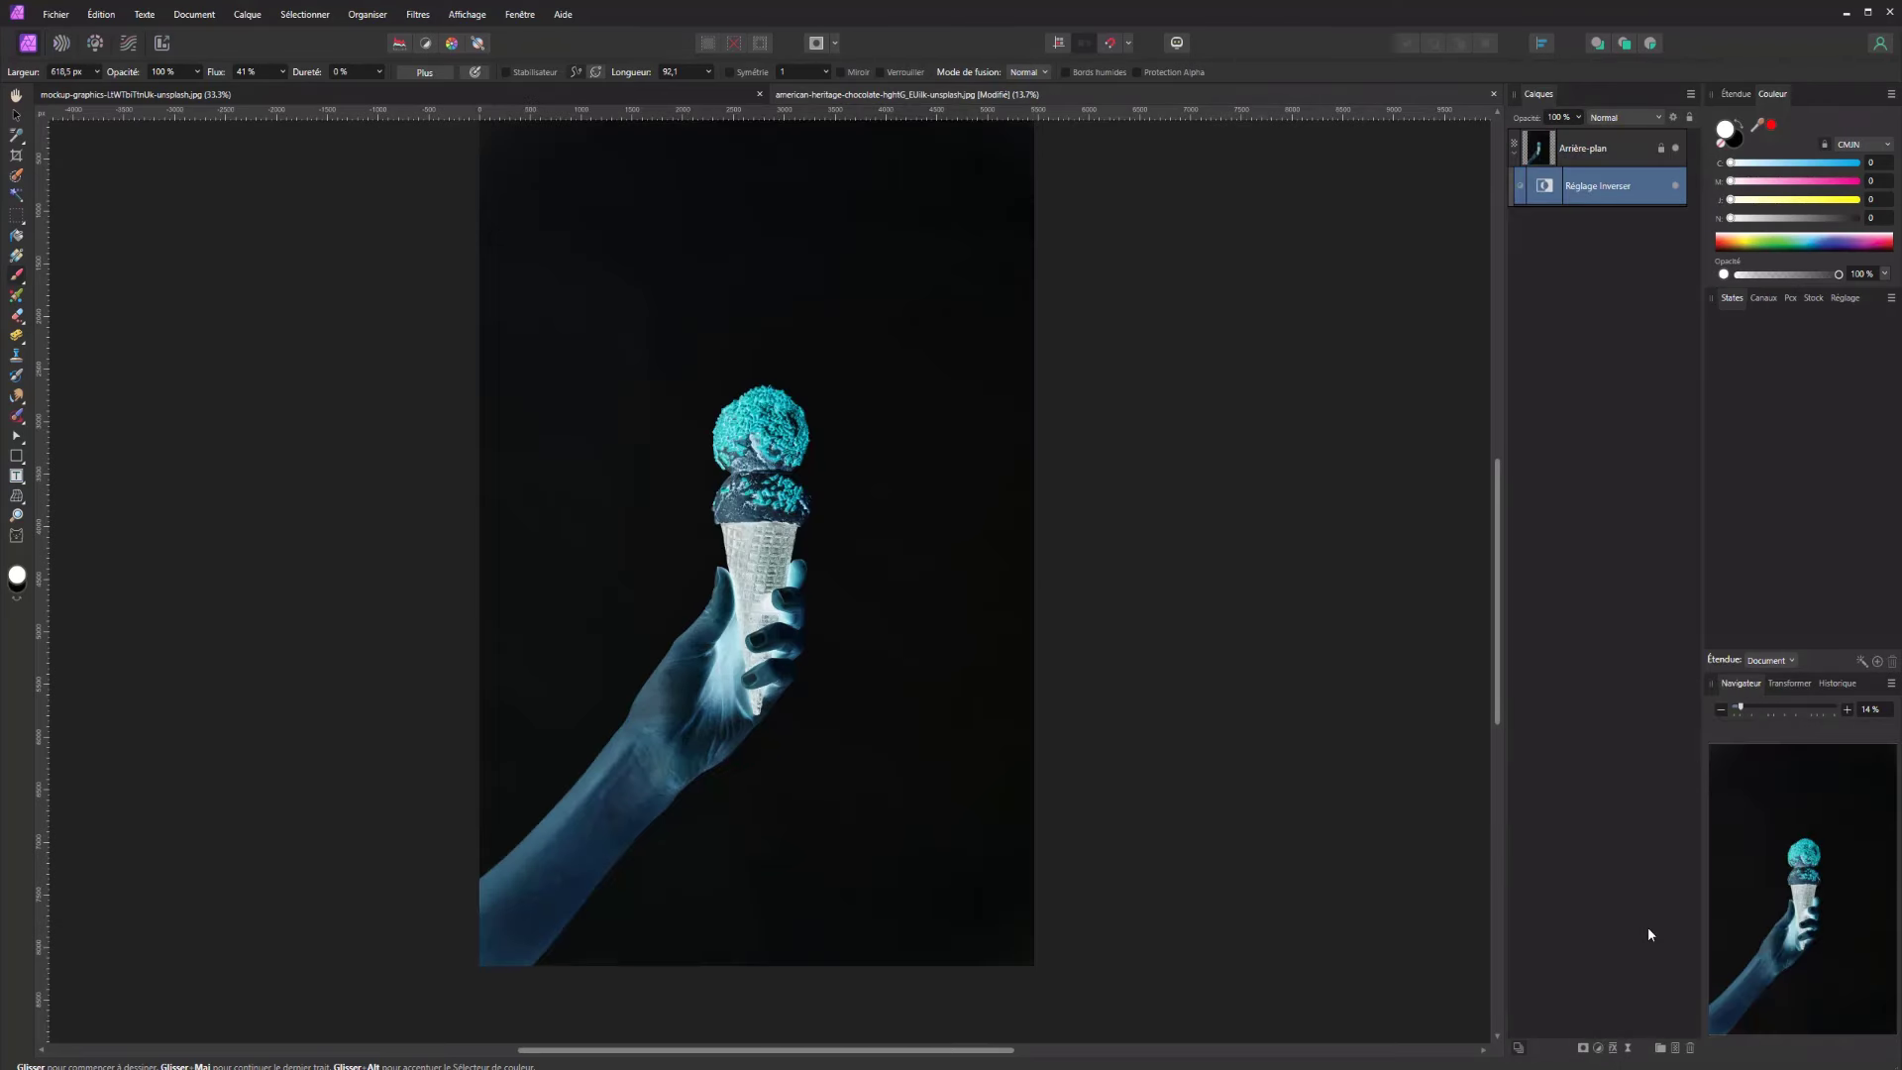
key("ctrl+z")
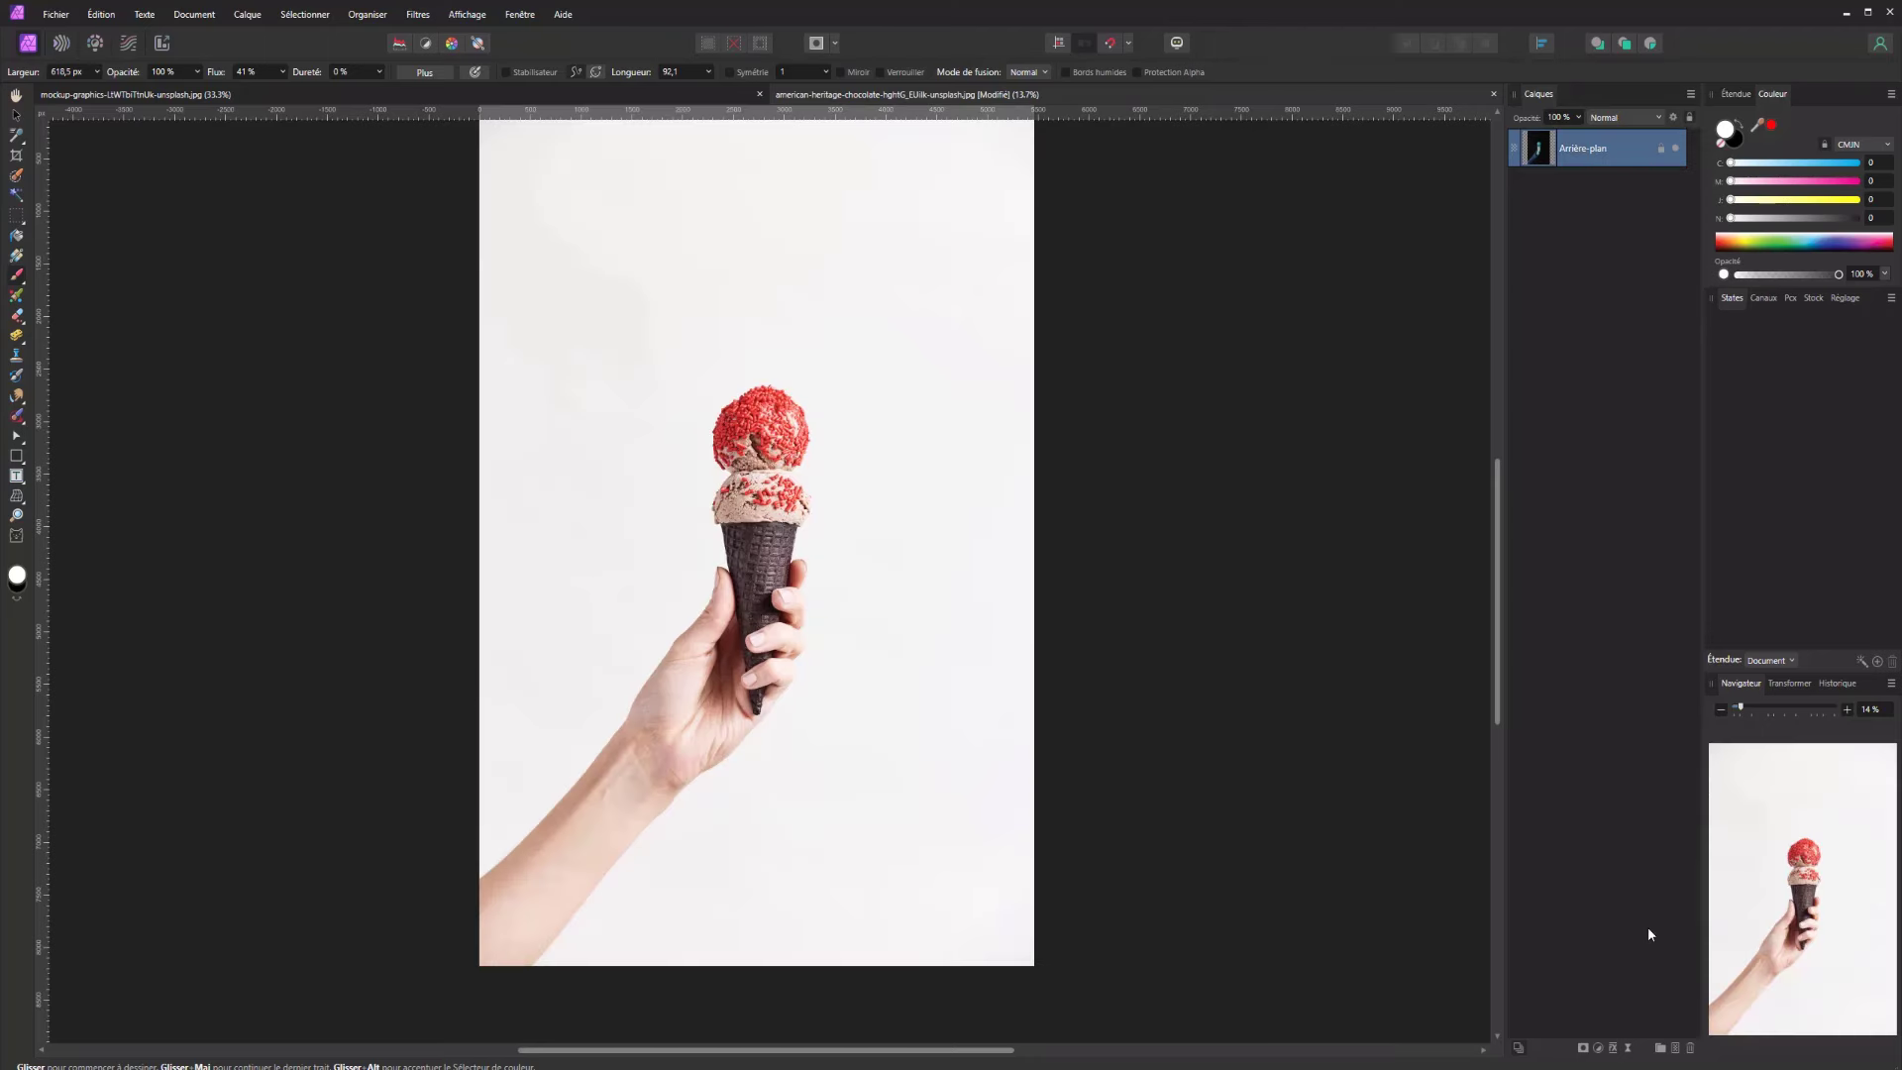
Add an Épreuve-écran adjustment and try the U.S. Web Coated (SWOP) v2, U.S. Web Uncoated v2, Black & White and Greyscale D50 proof profiles
left_click(1599, 1048)
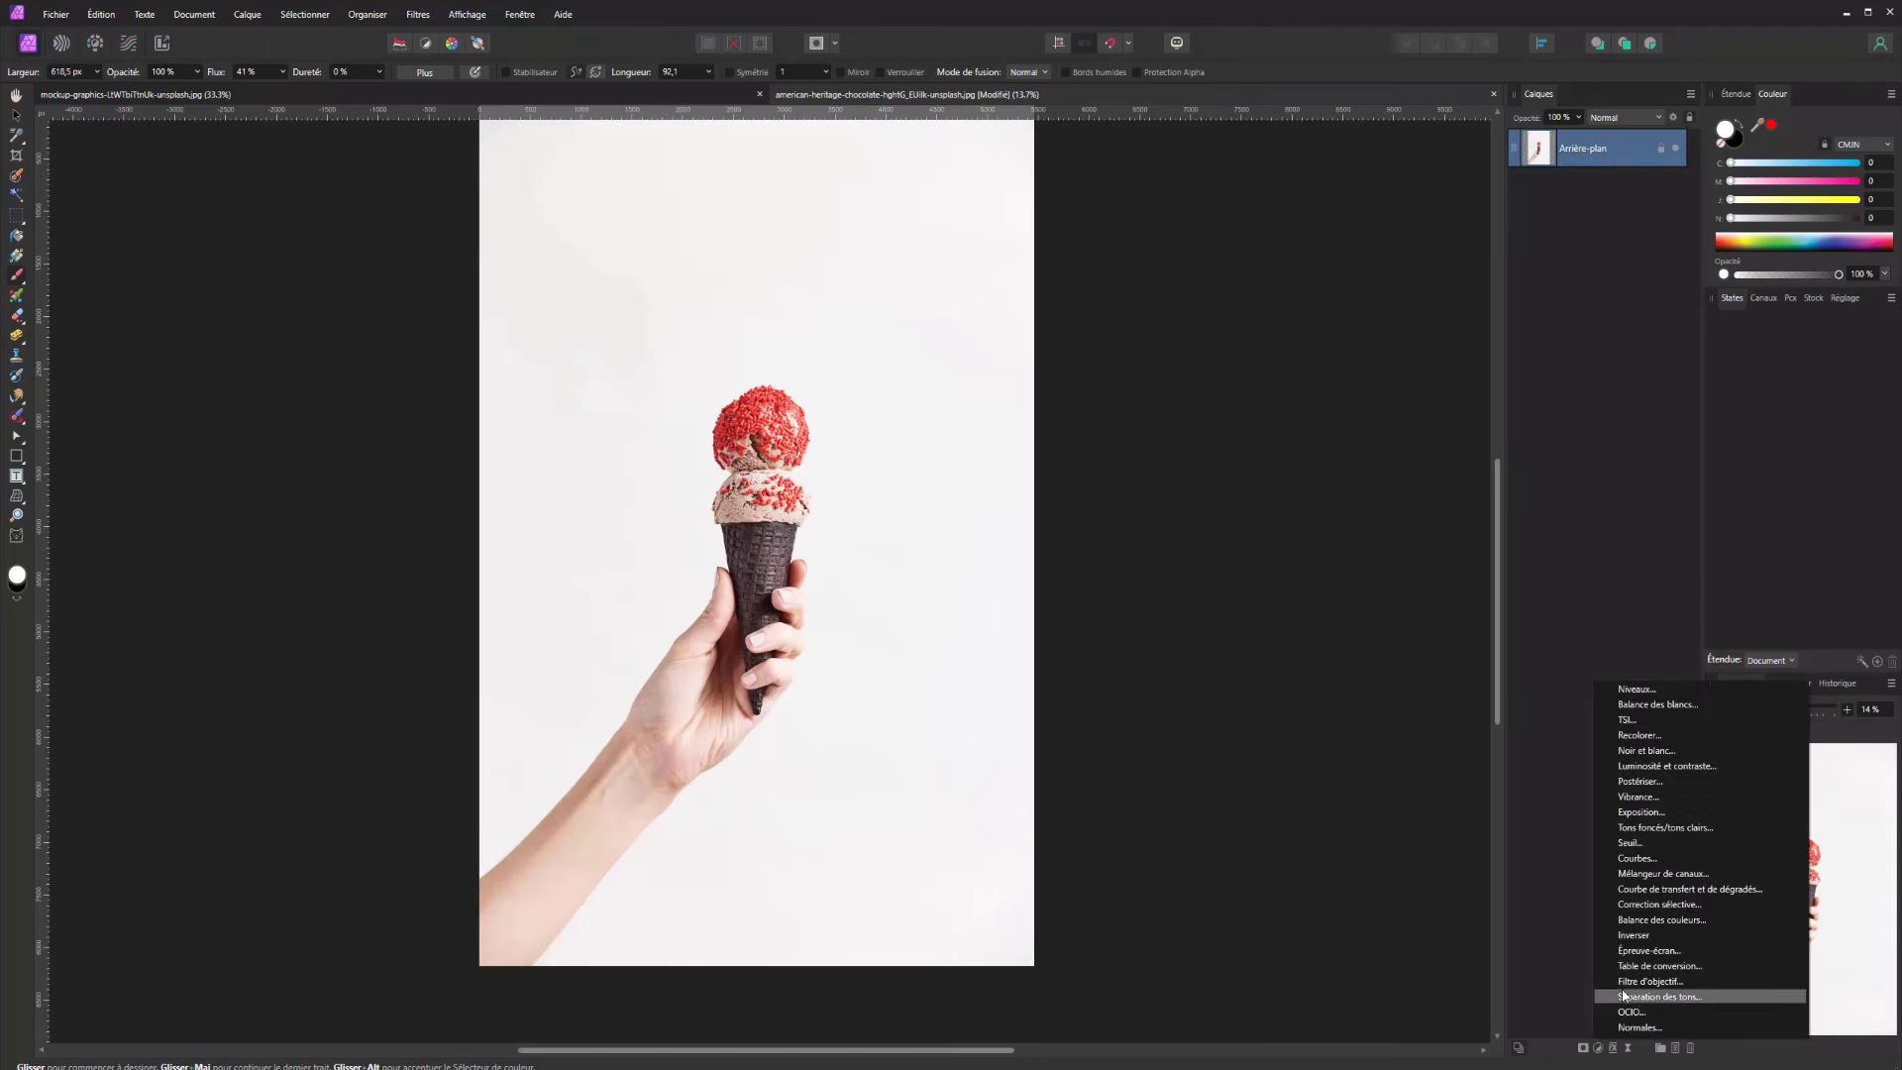
left_click(1667, 951)
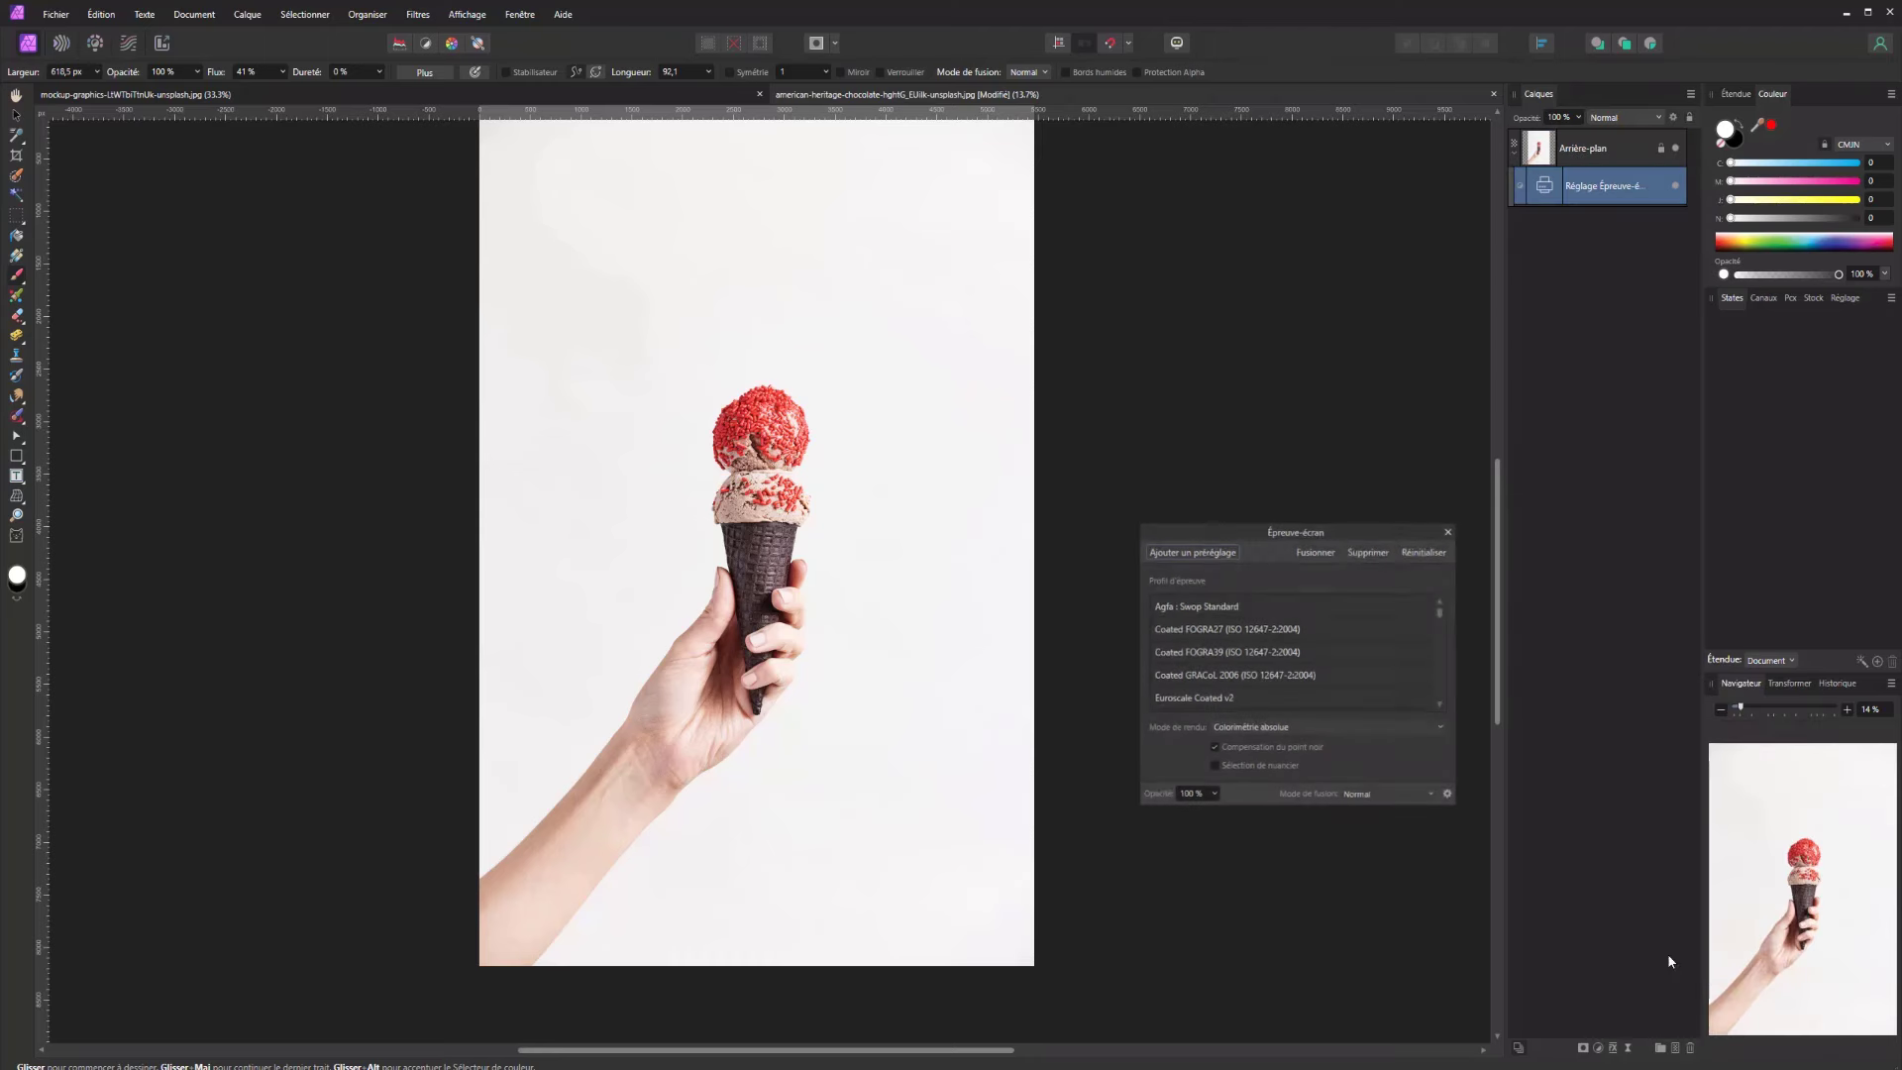
scroll(1188, 629, "down", 4)
left_click(1201, 630)
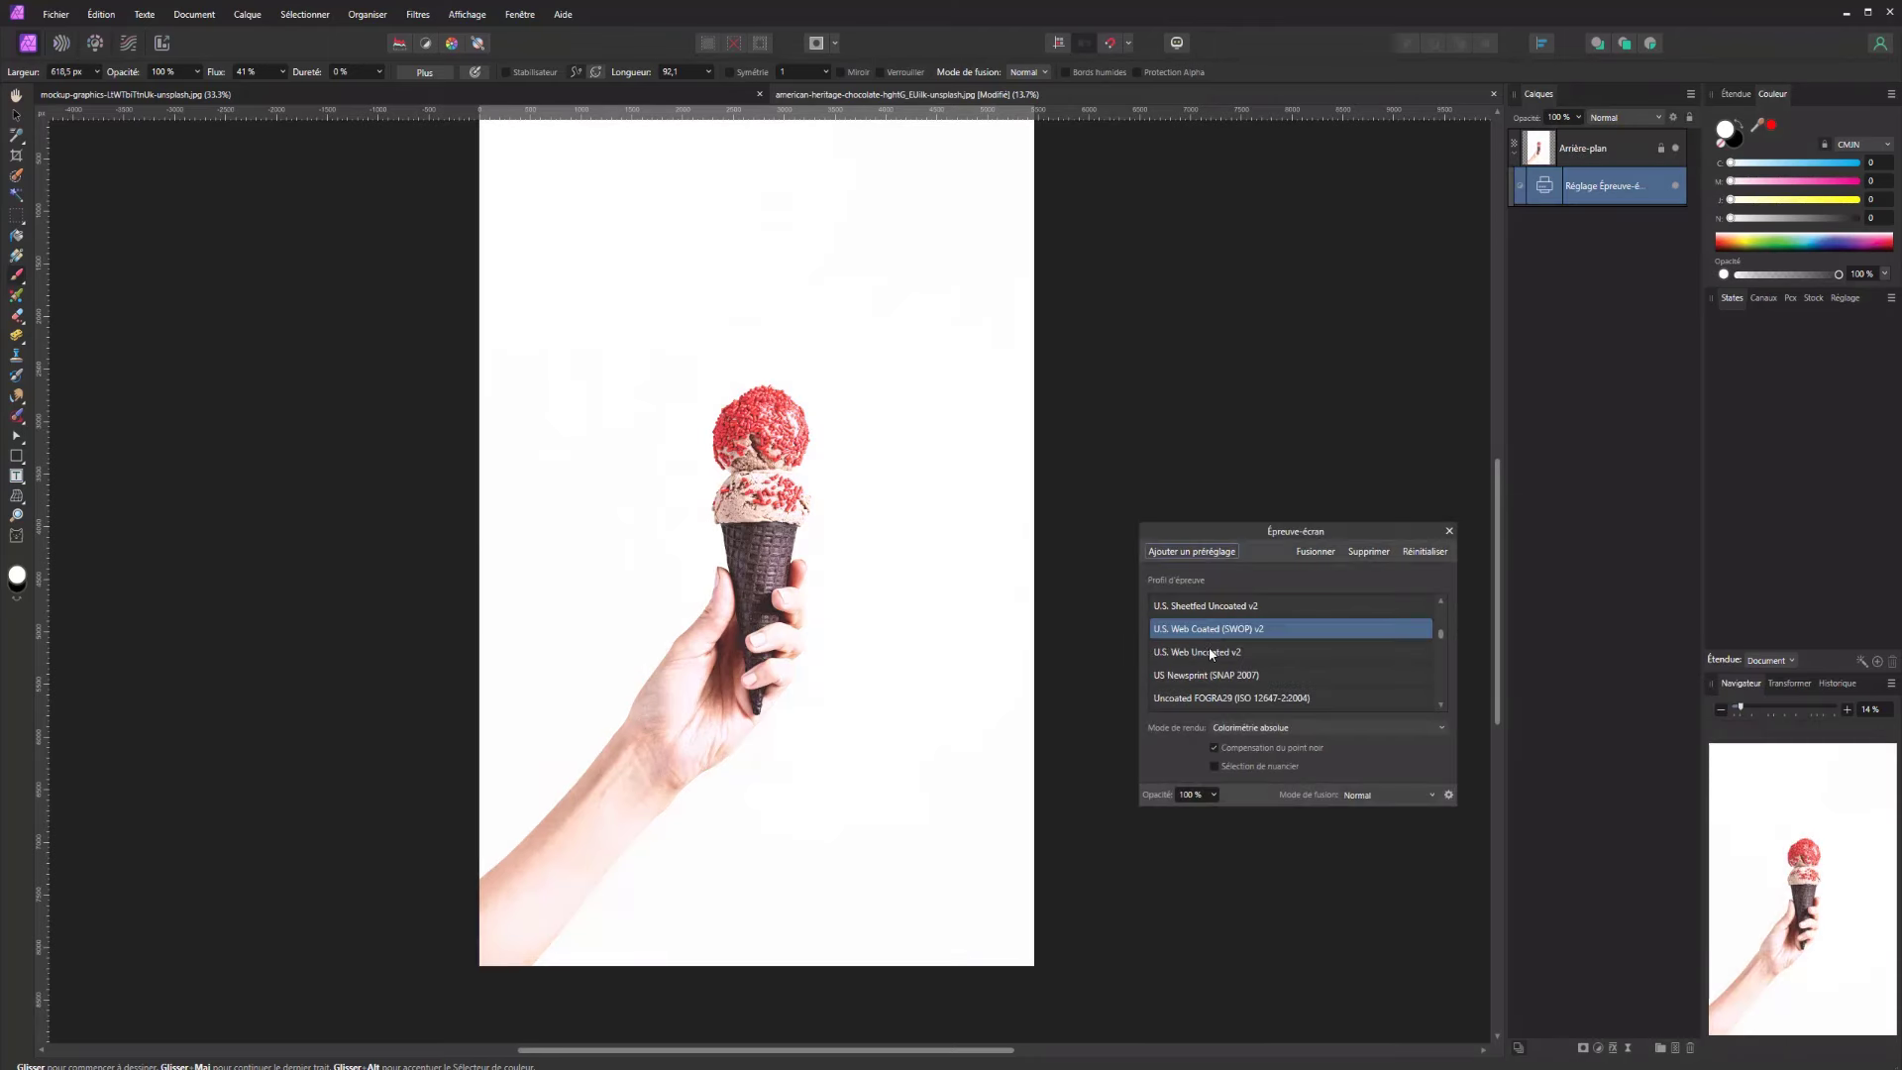
left_click(1209, 652)
scroll(1210, 652, "down", 1)
left_click(1210, 652)
scroll(1209, 650, "down", 5)
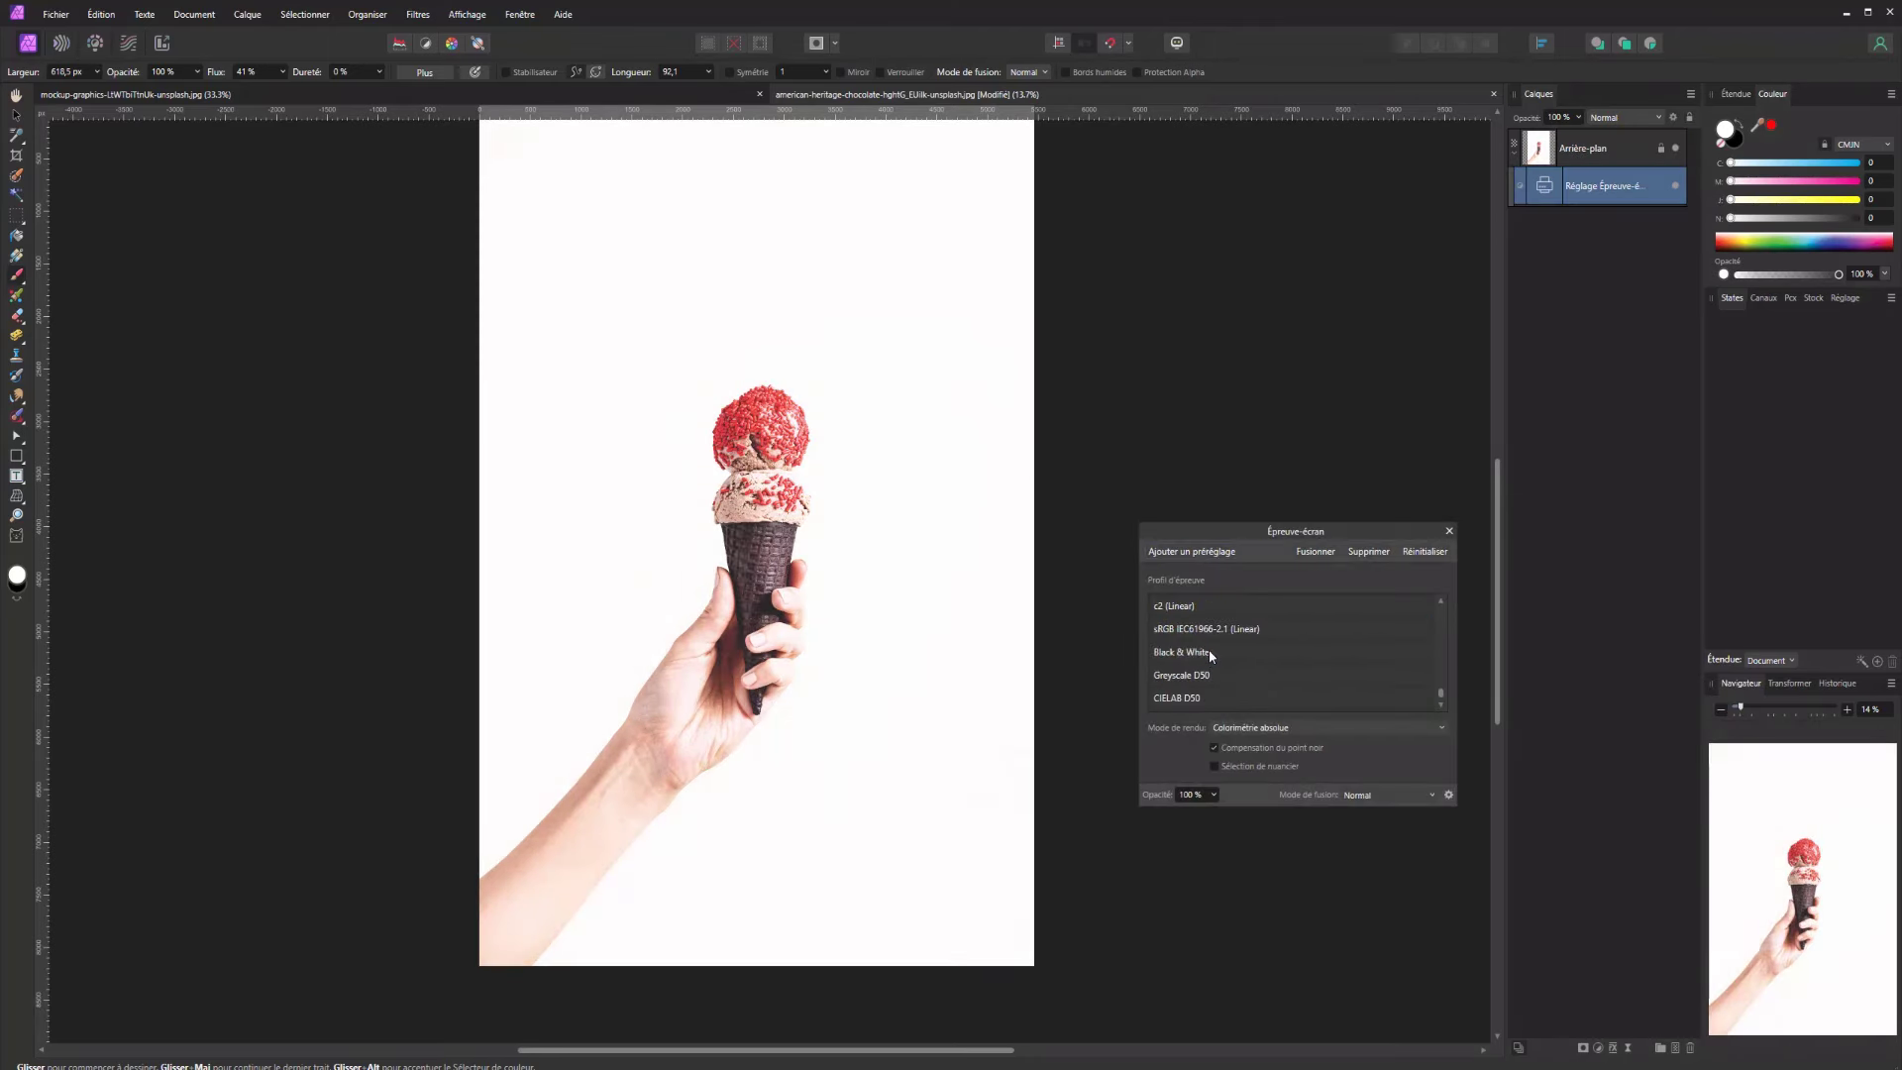
left_click(1208, 652)
left_click(1203, 675)
scroll(1203, 669, "up", 10)
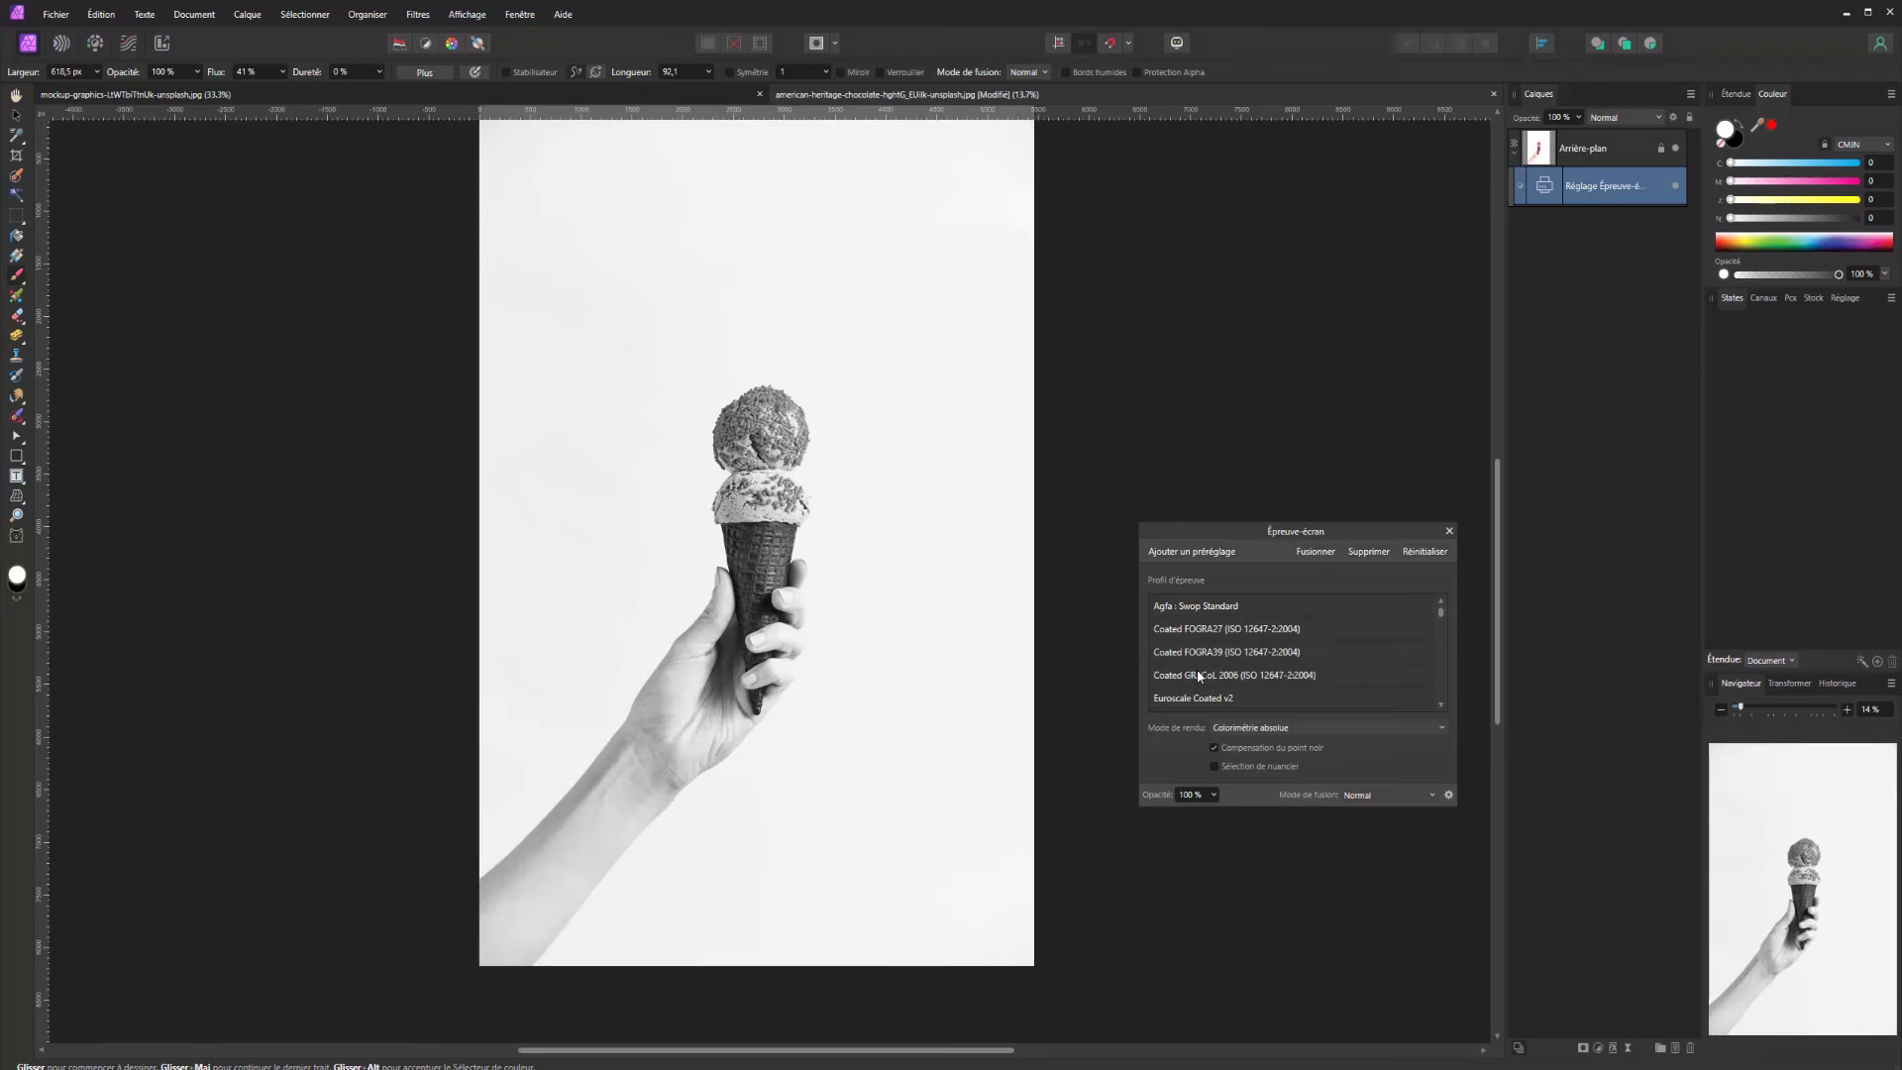
Compare the Coated FOGRA27 and Coated FOGRA39 proof profiles on the photo by alternating between them
left_click(1226, 628)
left_click(1226, 651)
left_click(1226, 628)
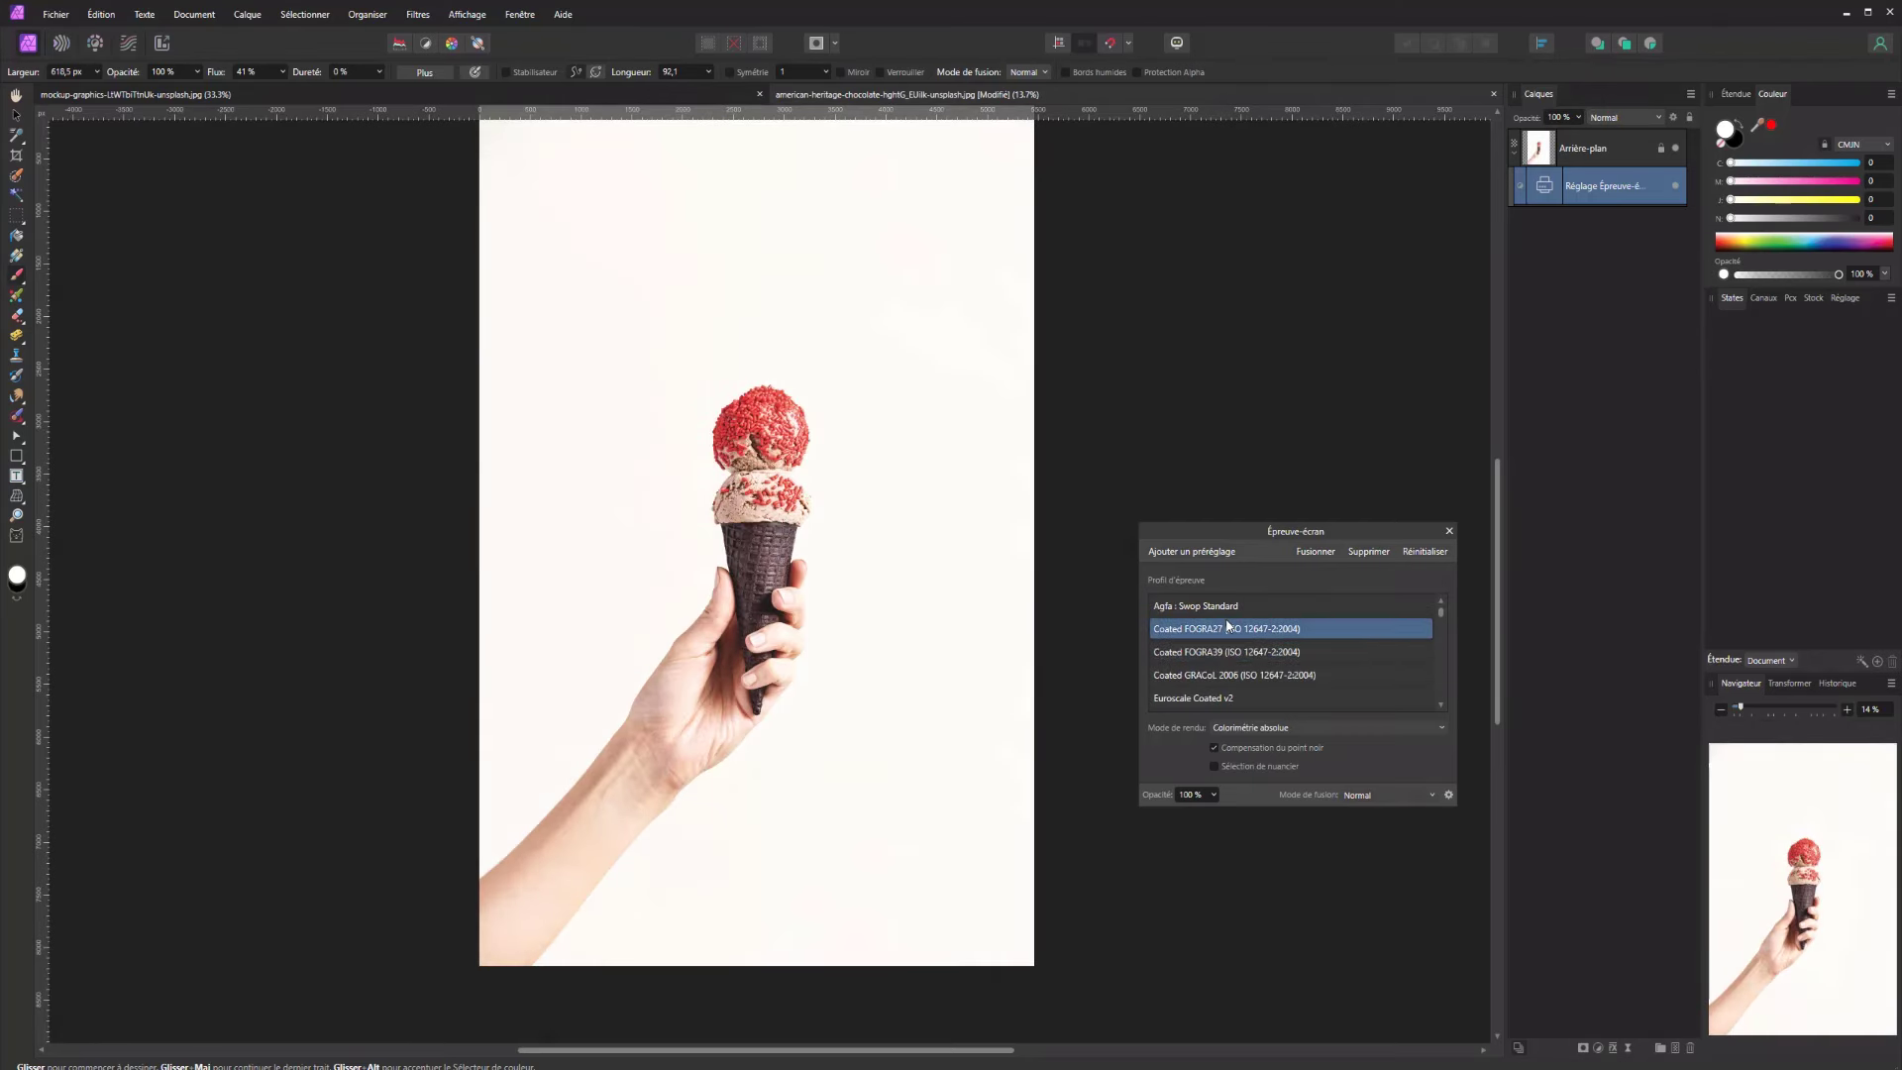
left_click(1219, 608)
left_click(1218, 631)
left_click(1220, 652)
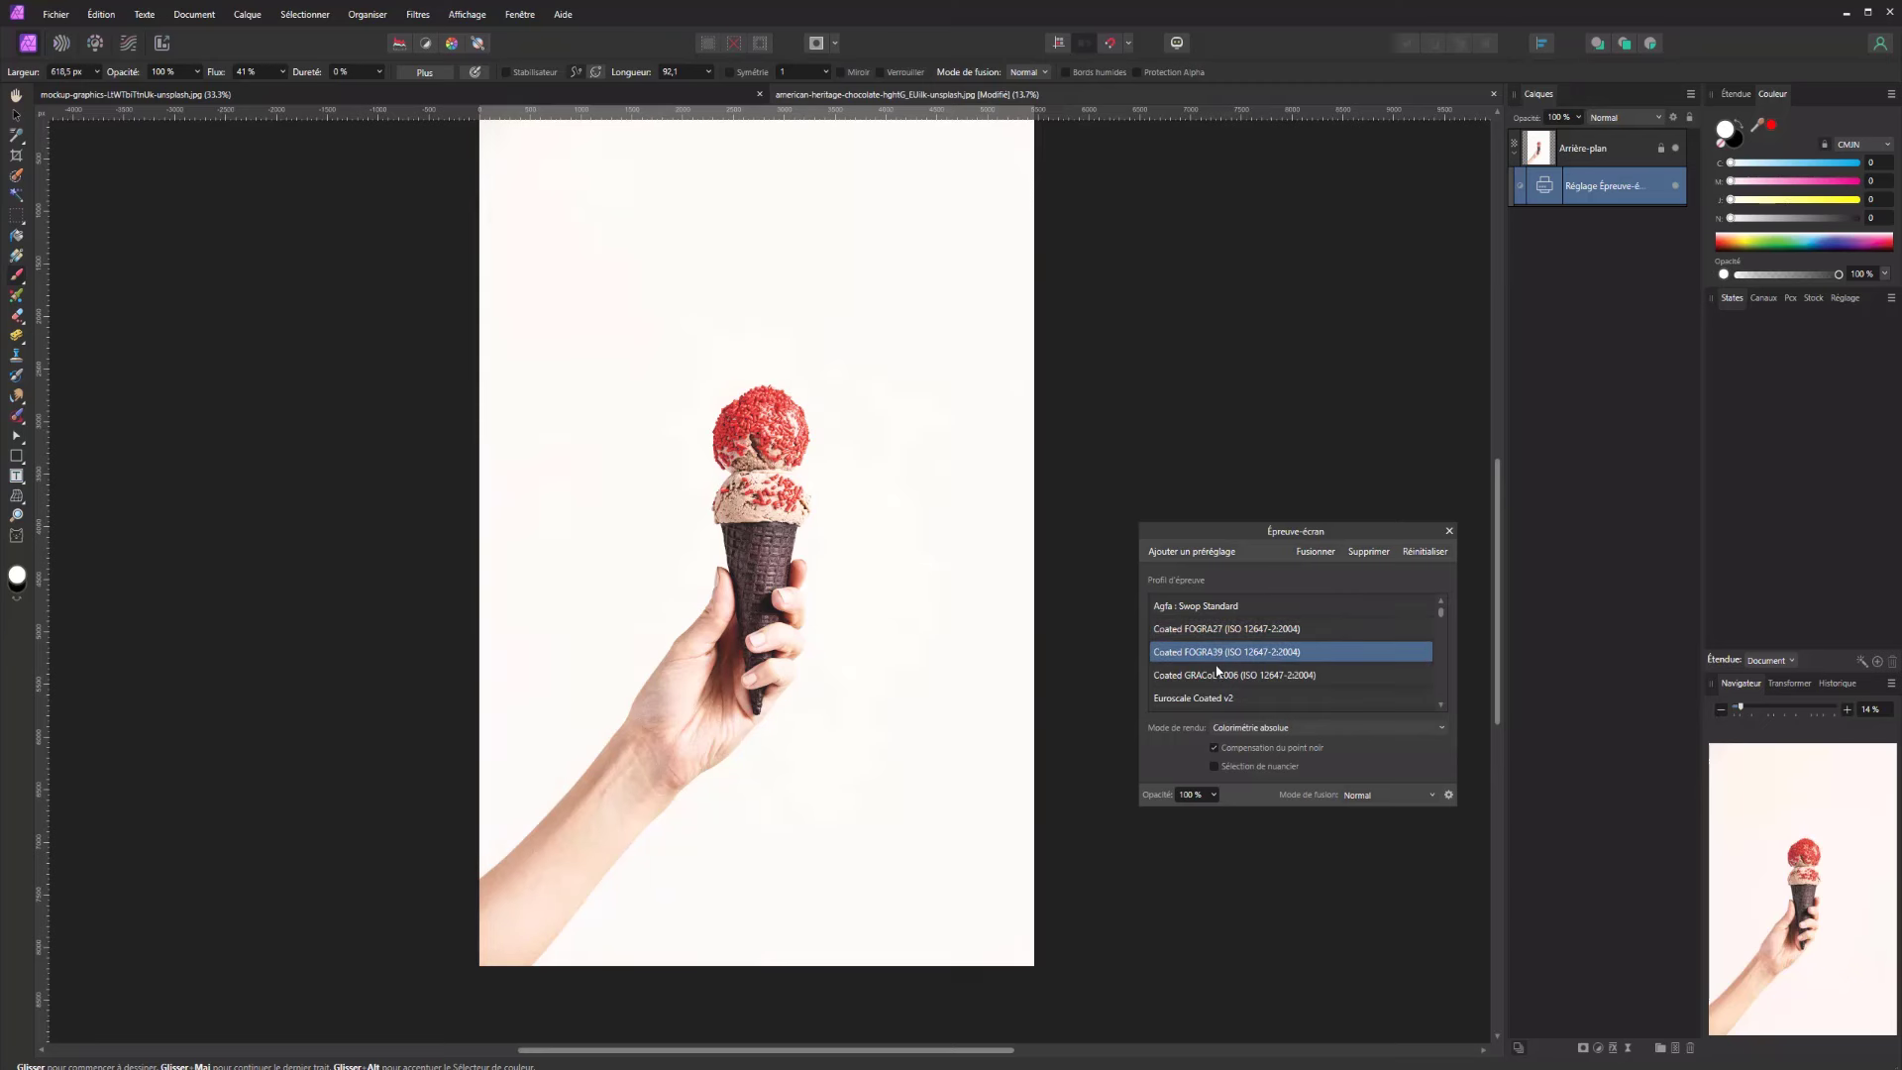
left_click(1215, 634)
left_click(1218, 653)
left_click(1213, 632)
left_click(1222, 655)
left_click(1218, 632)
left_click(1221, 654)
Try the Wide Gamut RGB proof profile with Perceptive and Saturation rendering modes, and delete the Épreuve-écran adjustment
scroll(1221, 654, "down", 10)
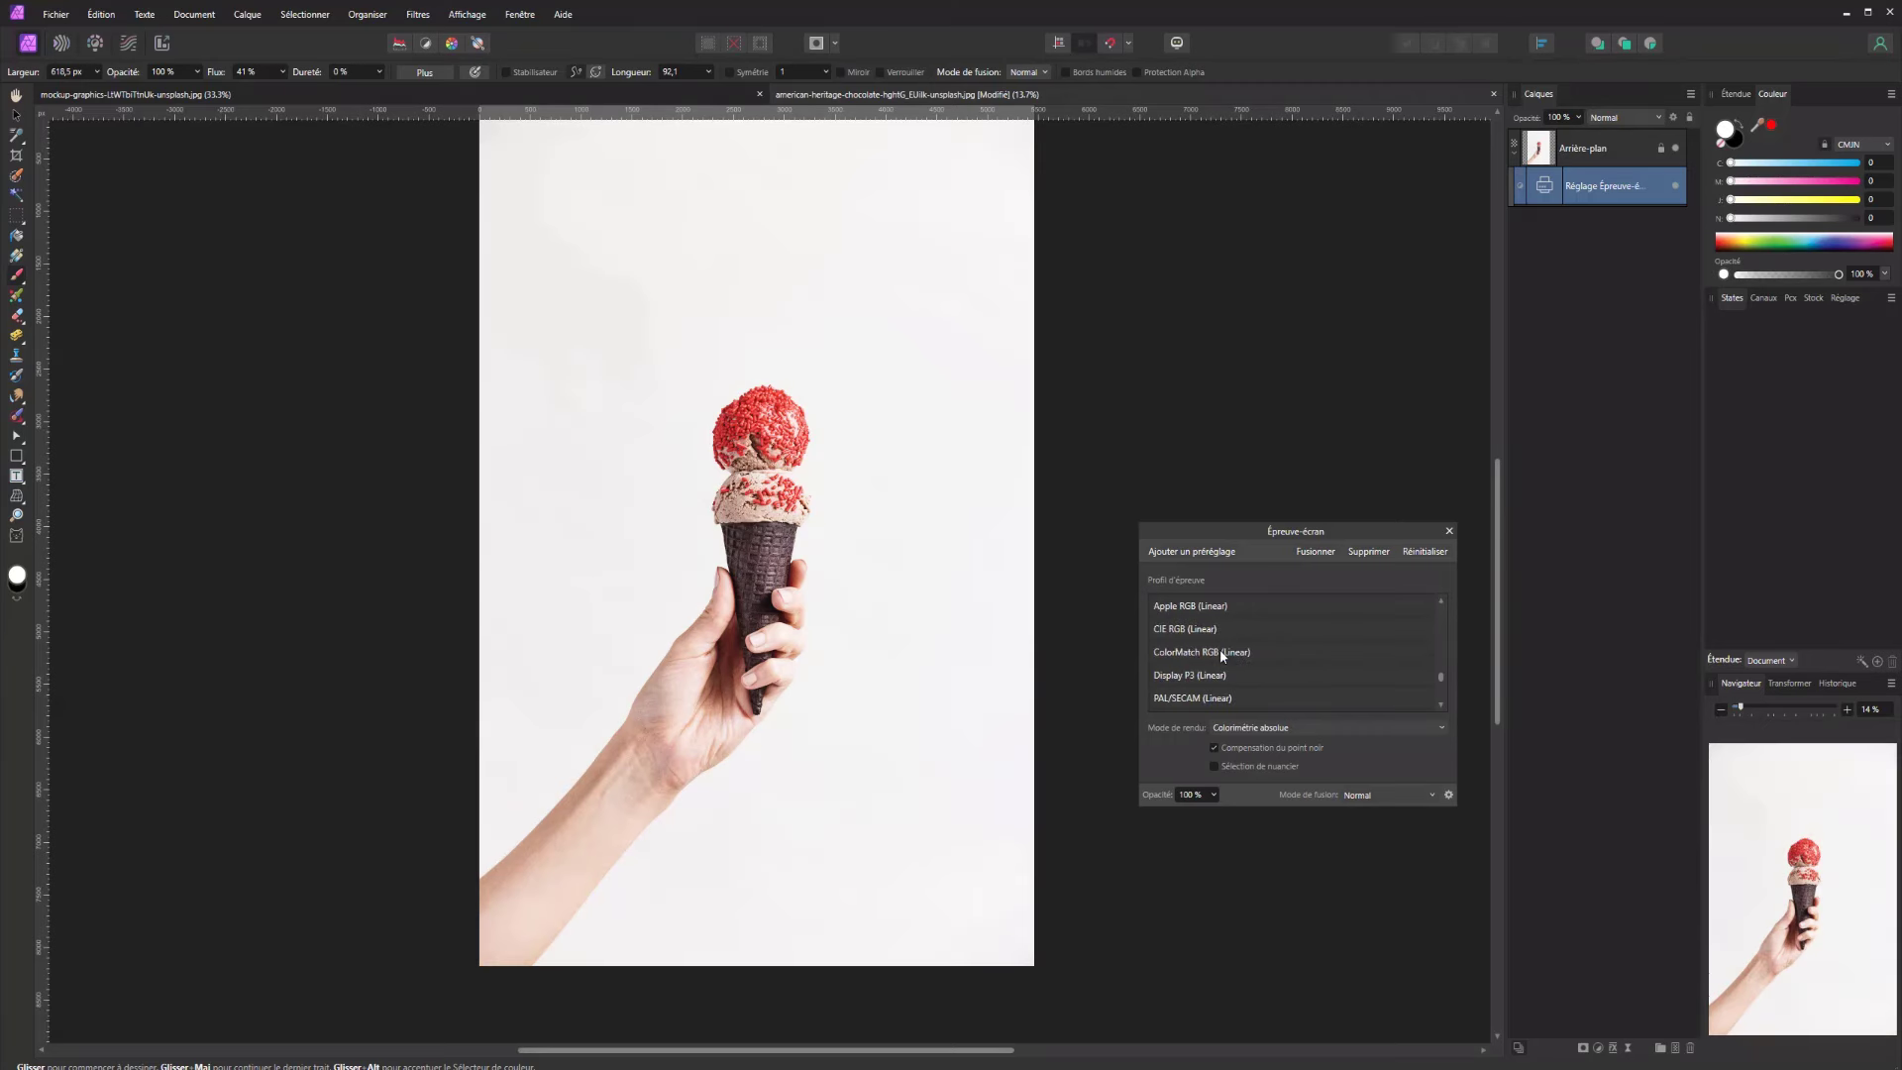
scroll(1217, 634, "up", 3)
left_click(1197, 632)
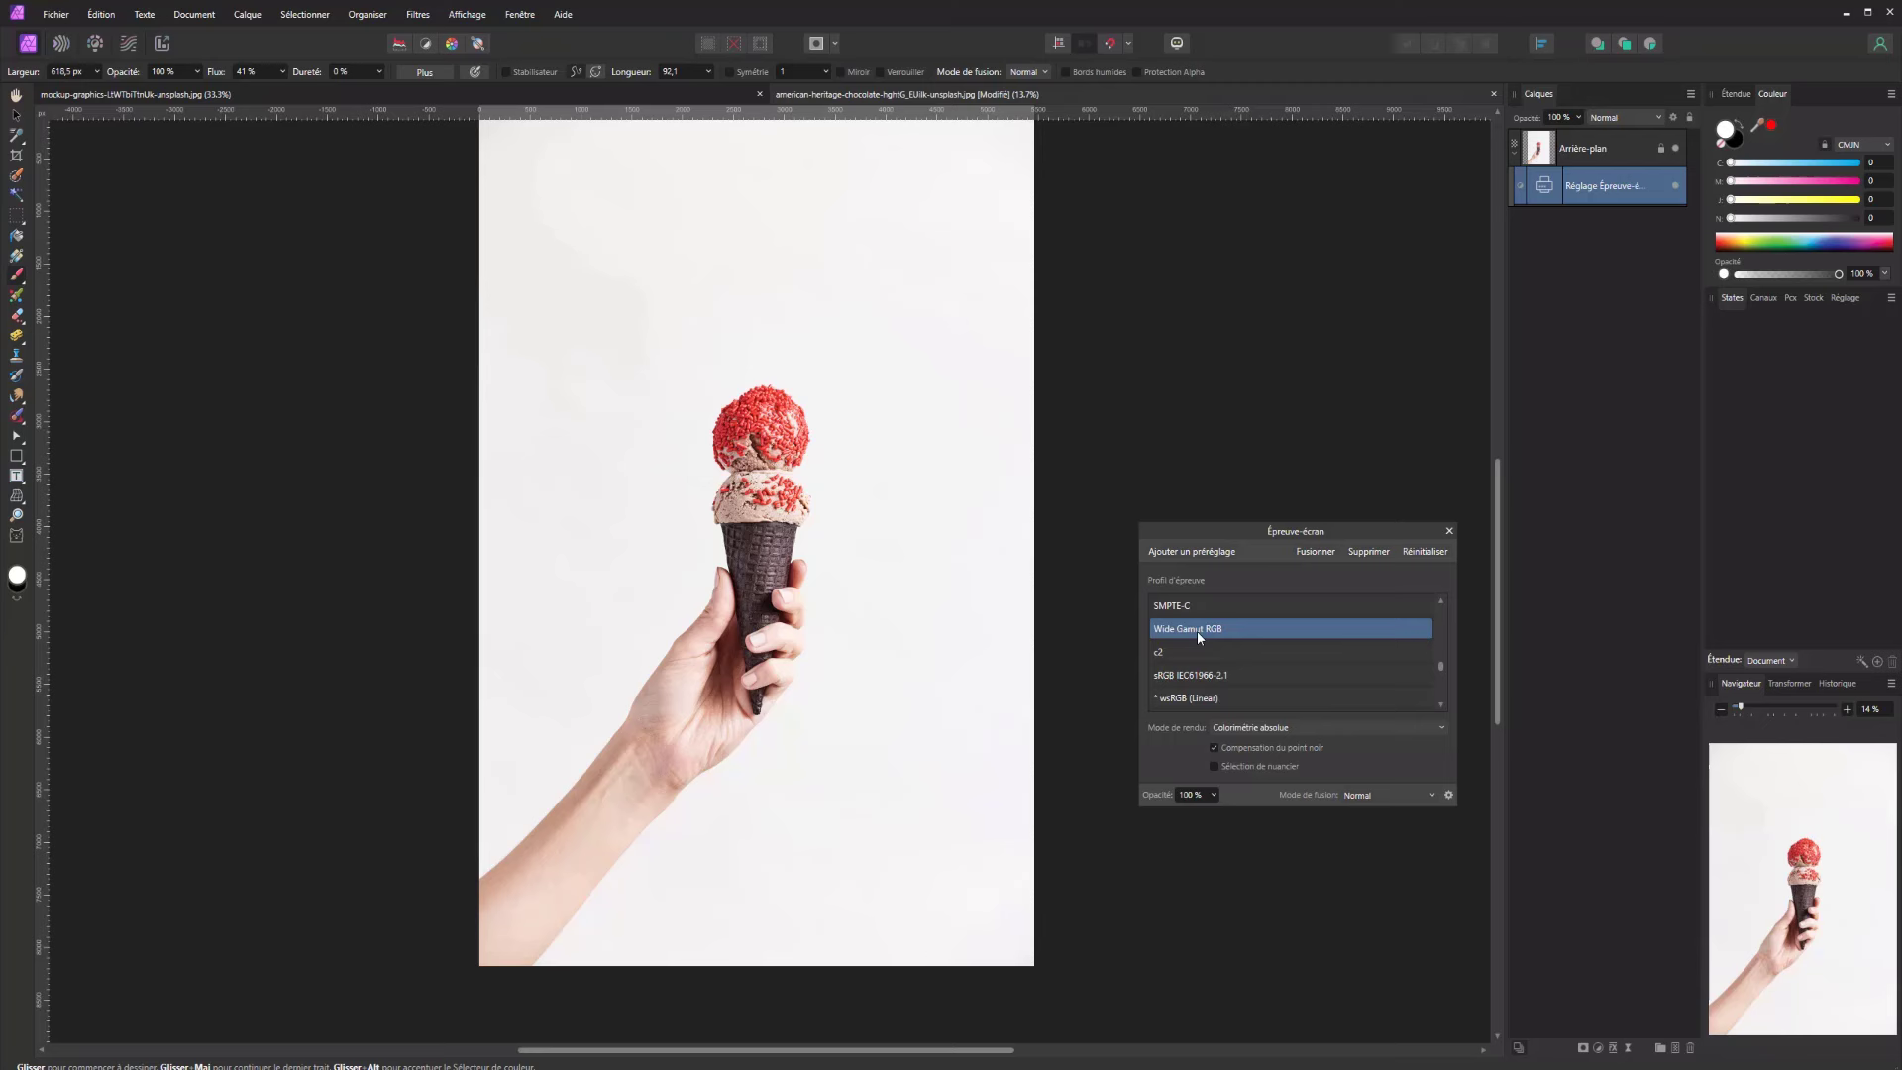
left_click(1218, 729)
left_click(1245, 747)
left_click(1251, 729)
left_click(1256, 741)
left_click(1260, 725)
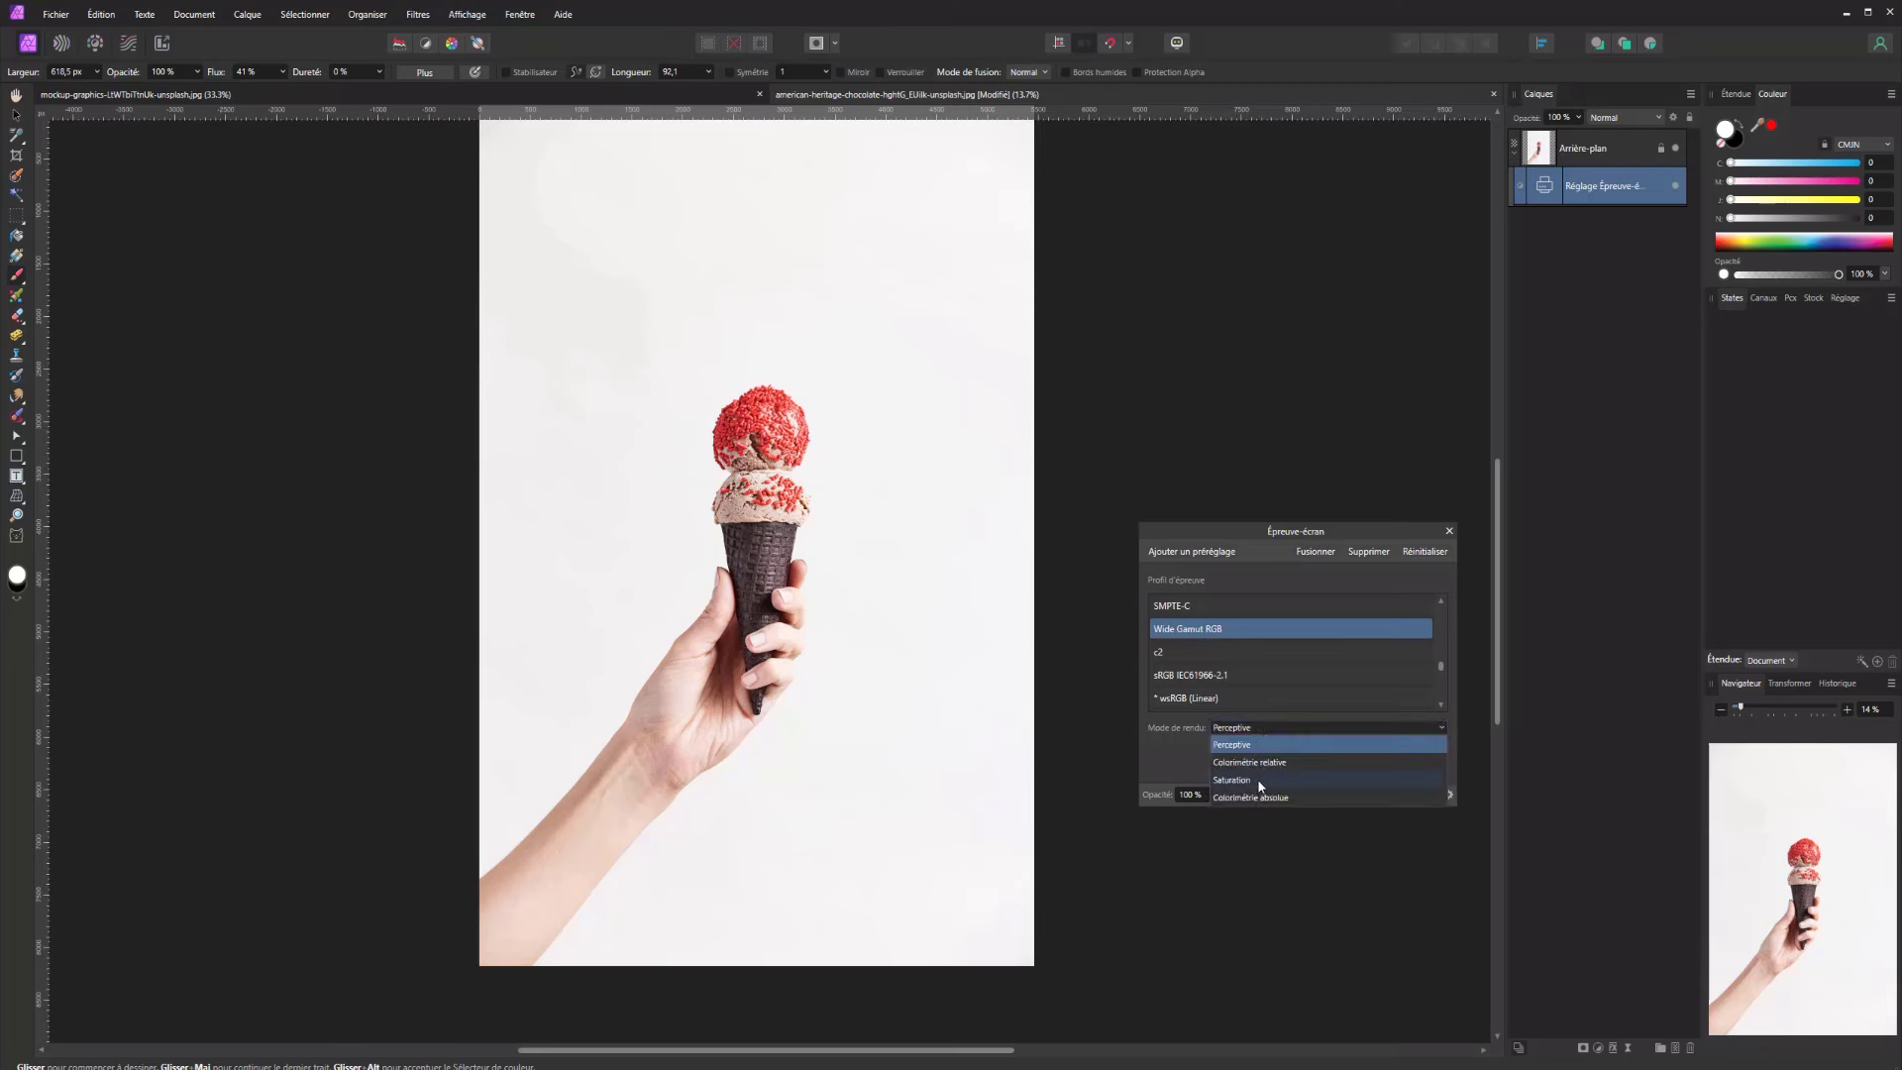
left_click(1257, 779)
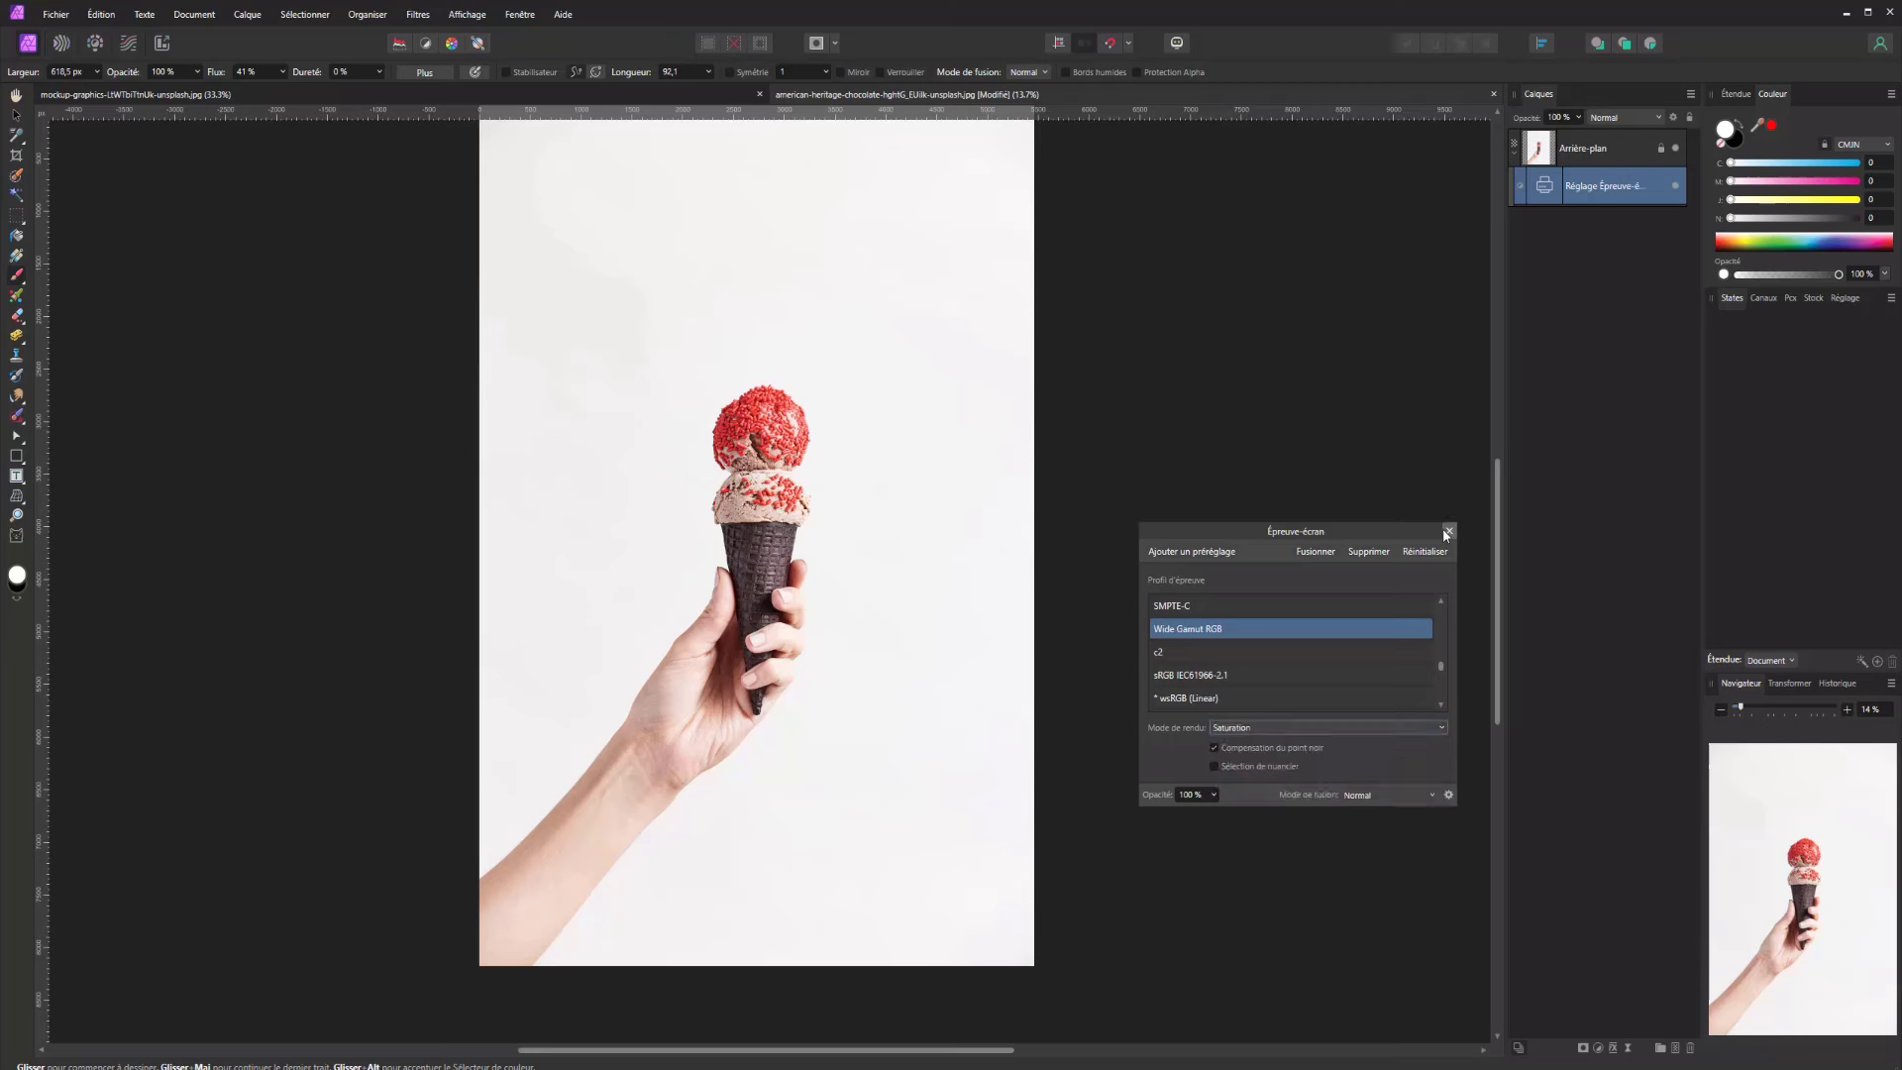
left_click(1368, 550)
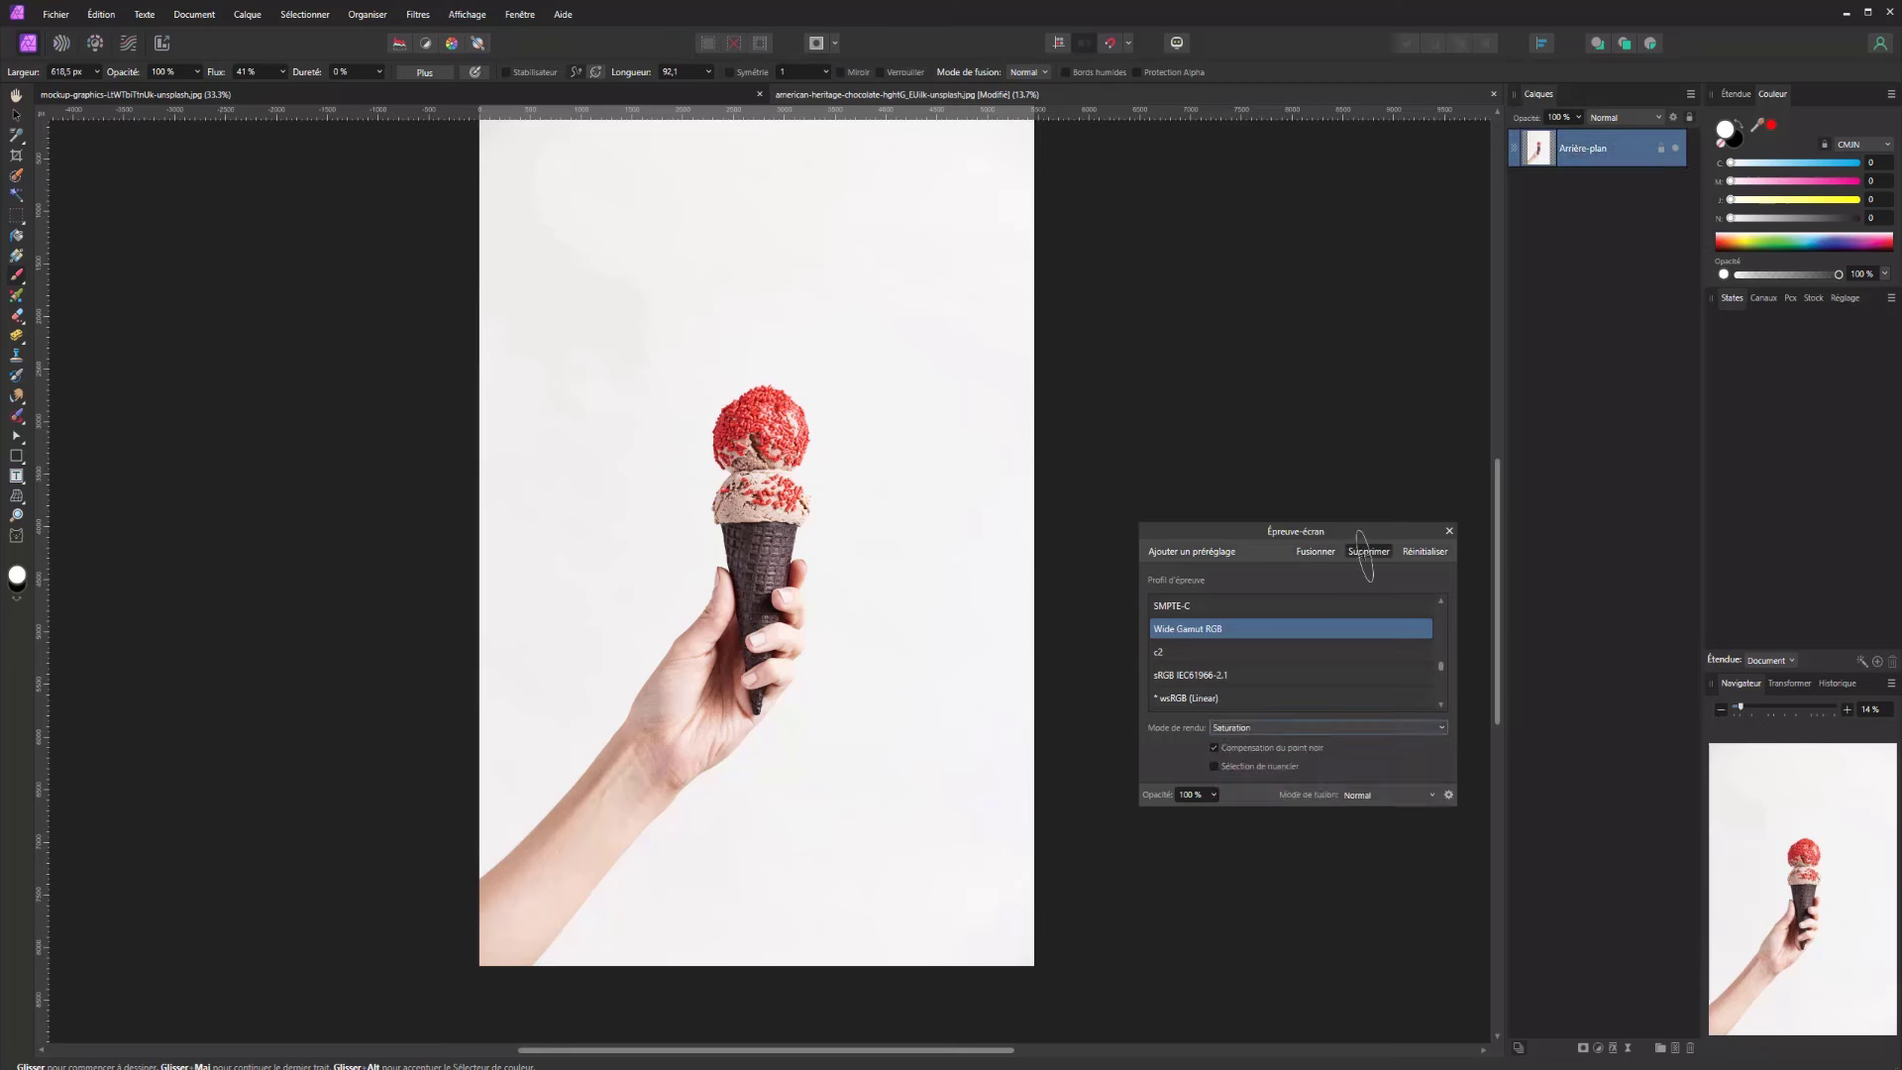
Add a Table de conversion adjustment and check which file types its Charger option accepts, without loading a file
left_click(1598, 1048)
left_click(1644, 966)
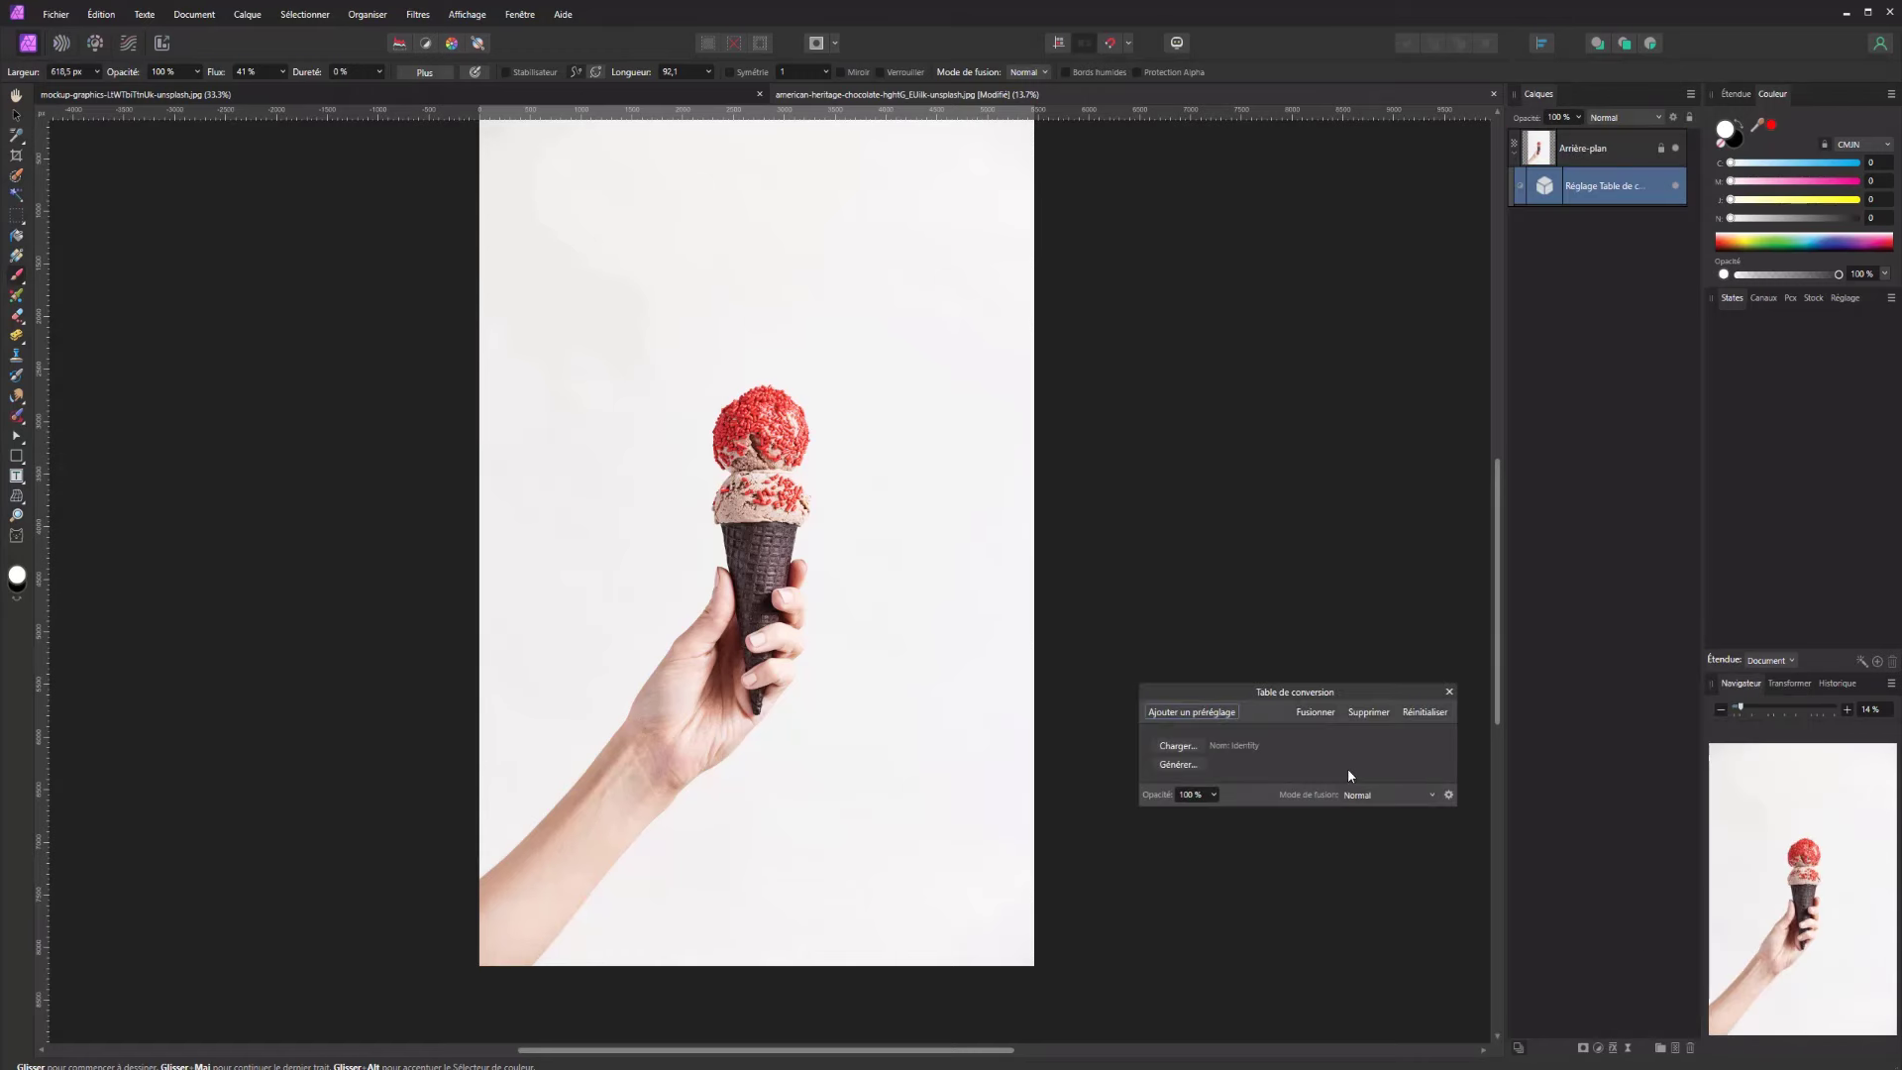
left_click(1164, 746)
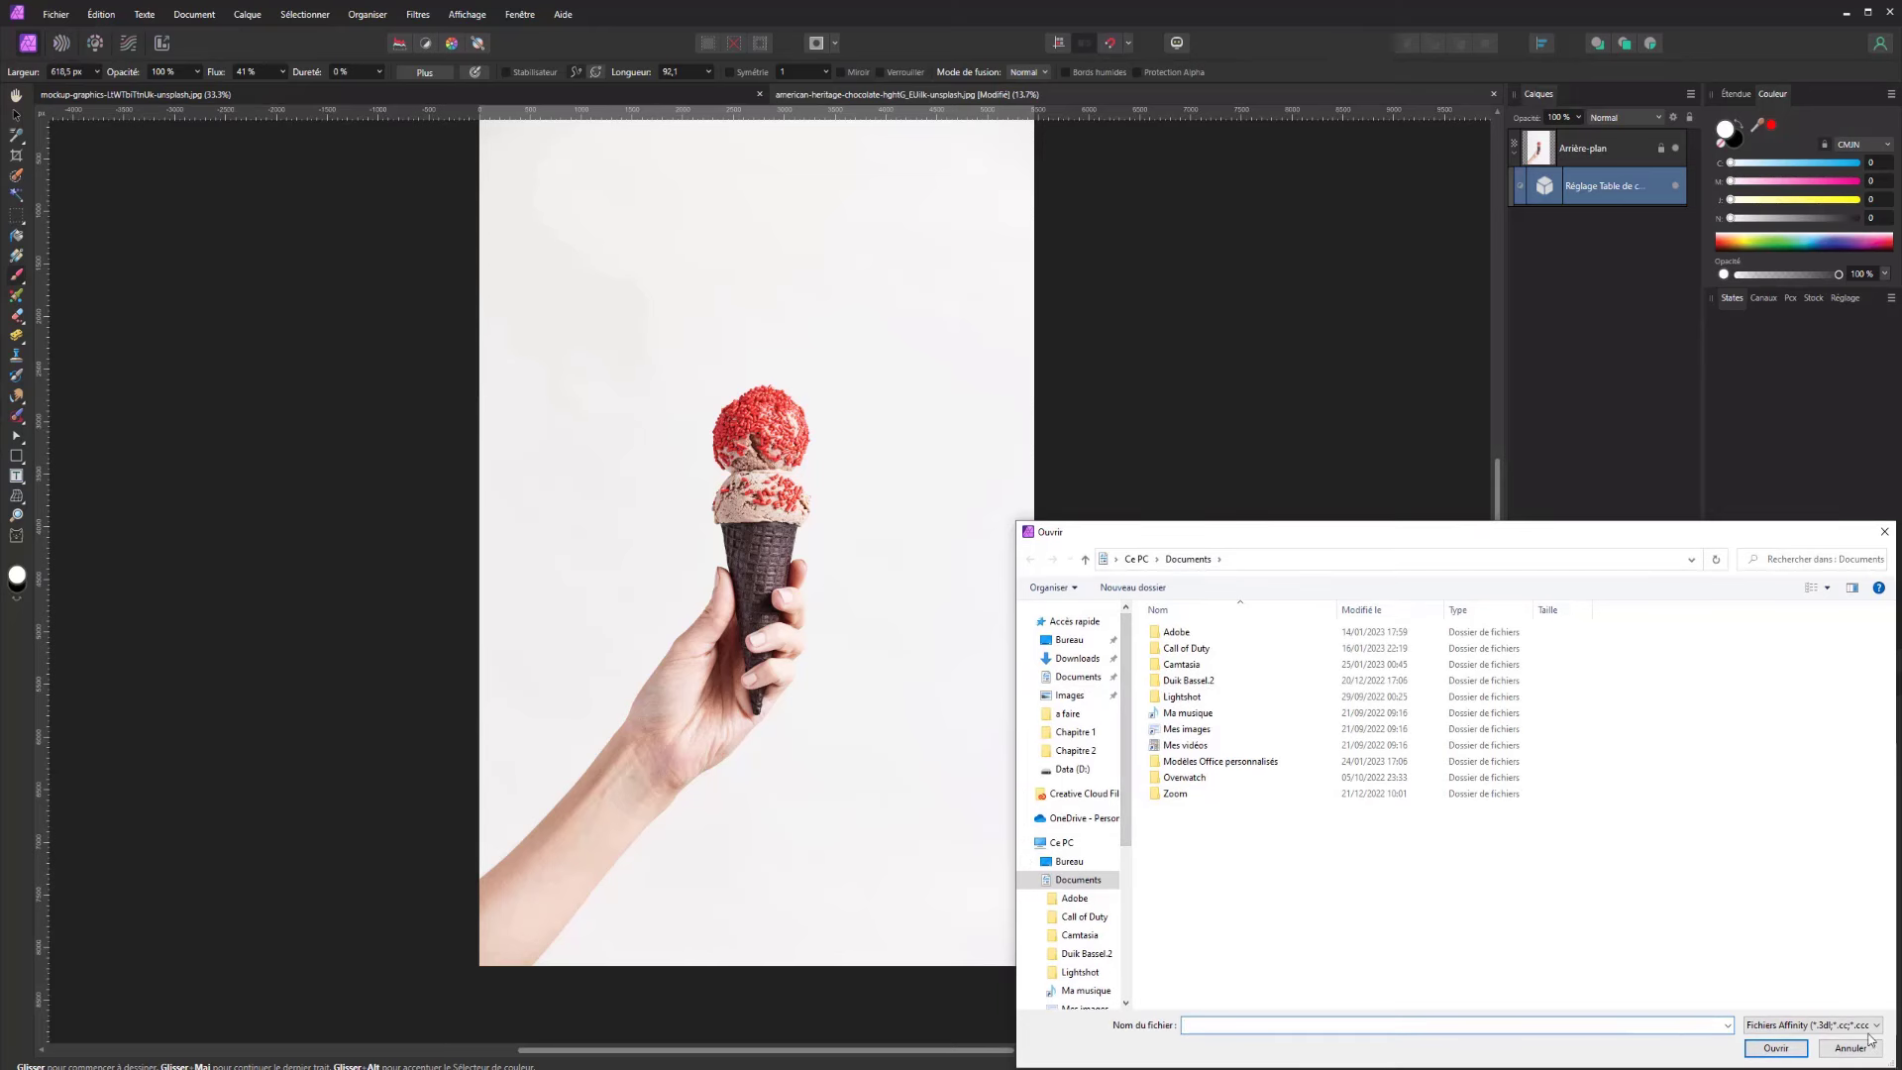
left_click(1833, 1025)
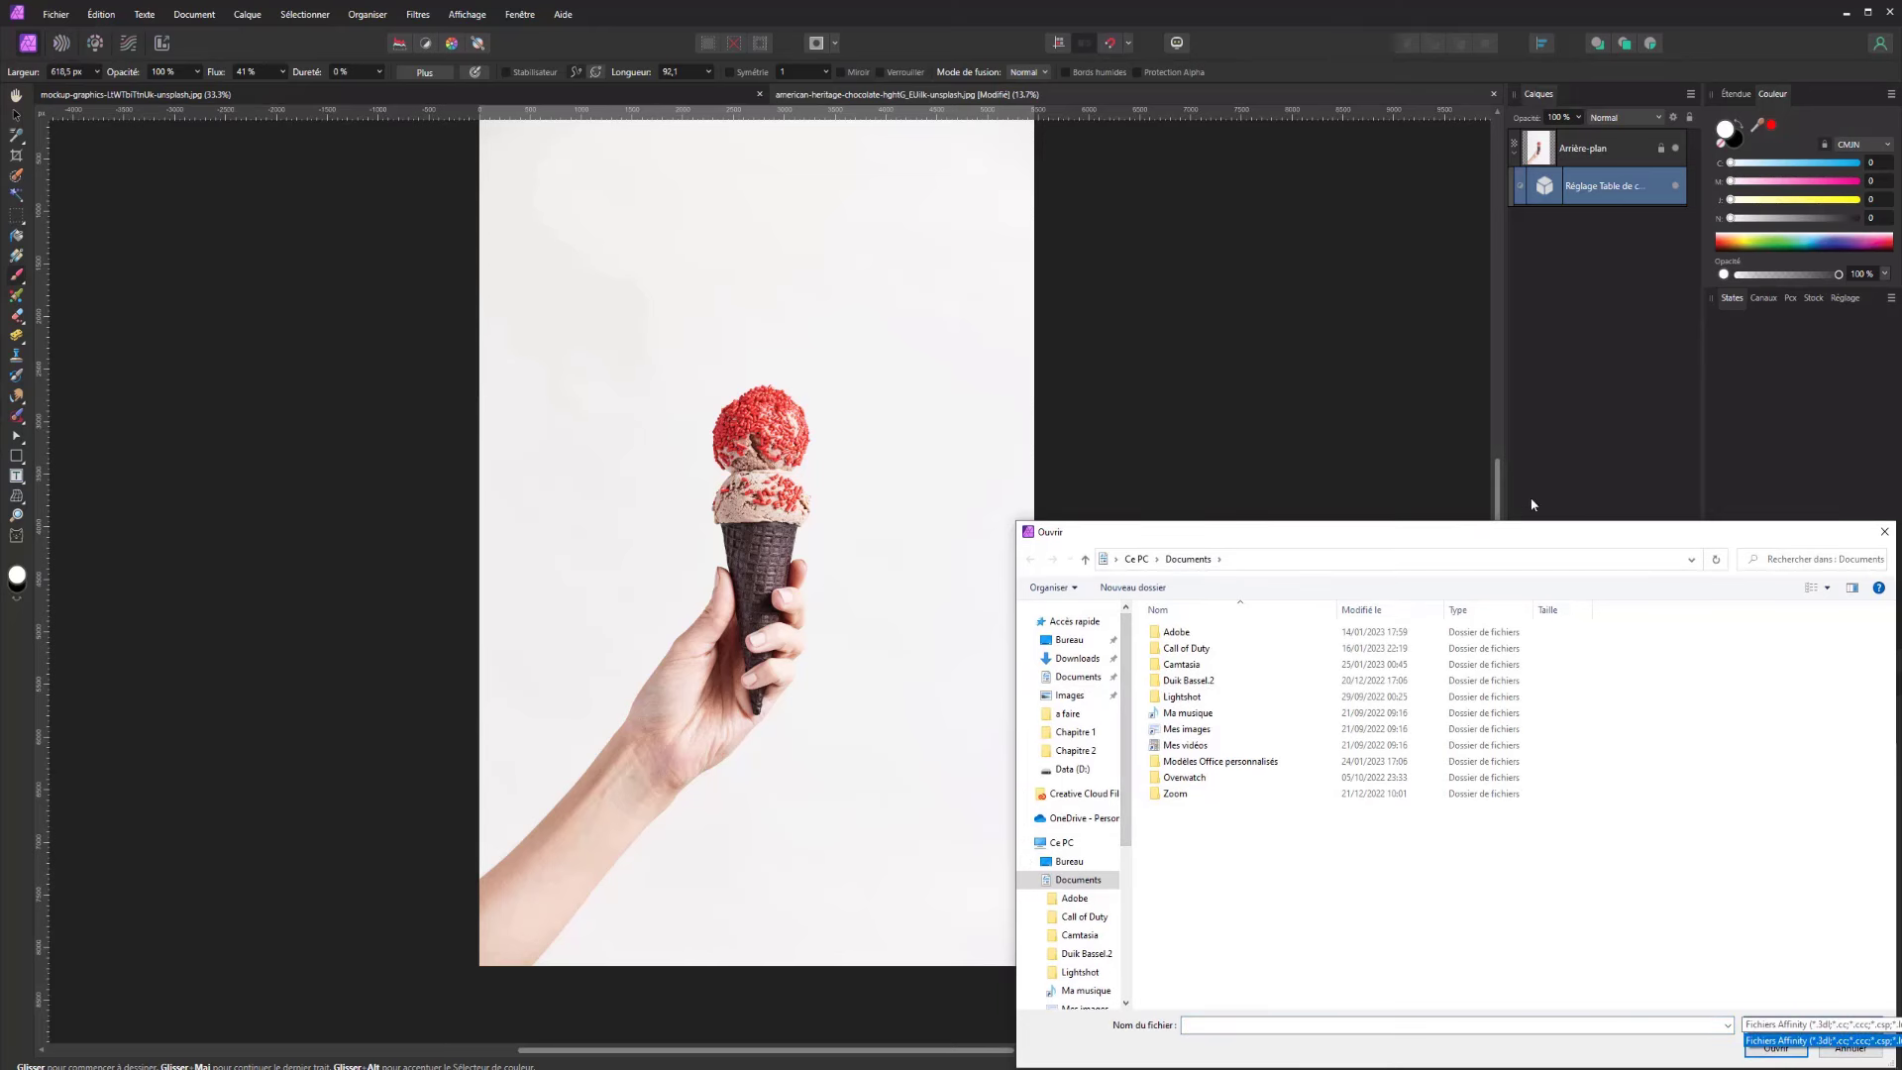
left_click(1212, 376)
left_click_drag(1351, 533, 1055, 396)
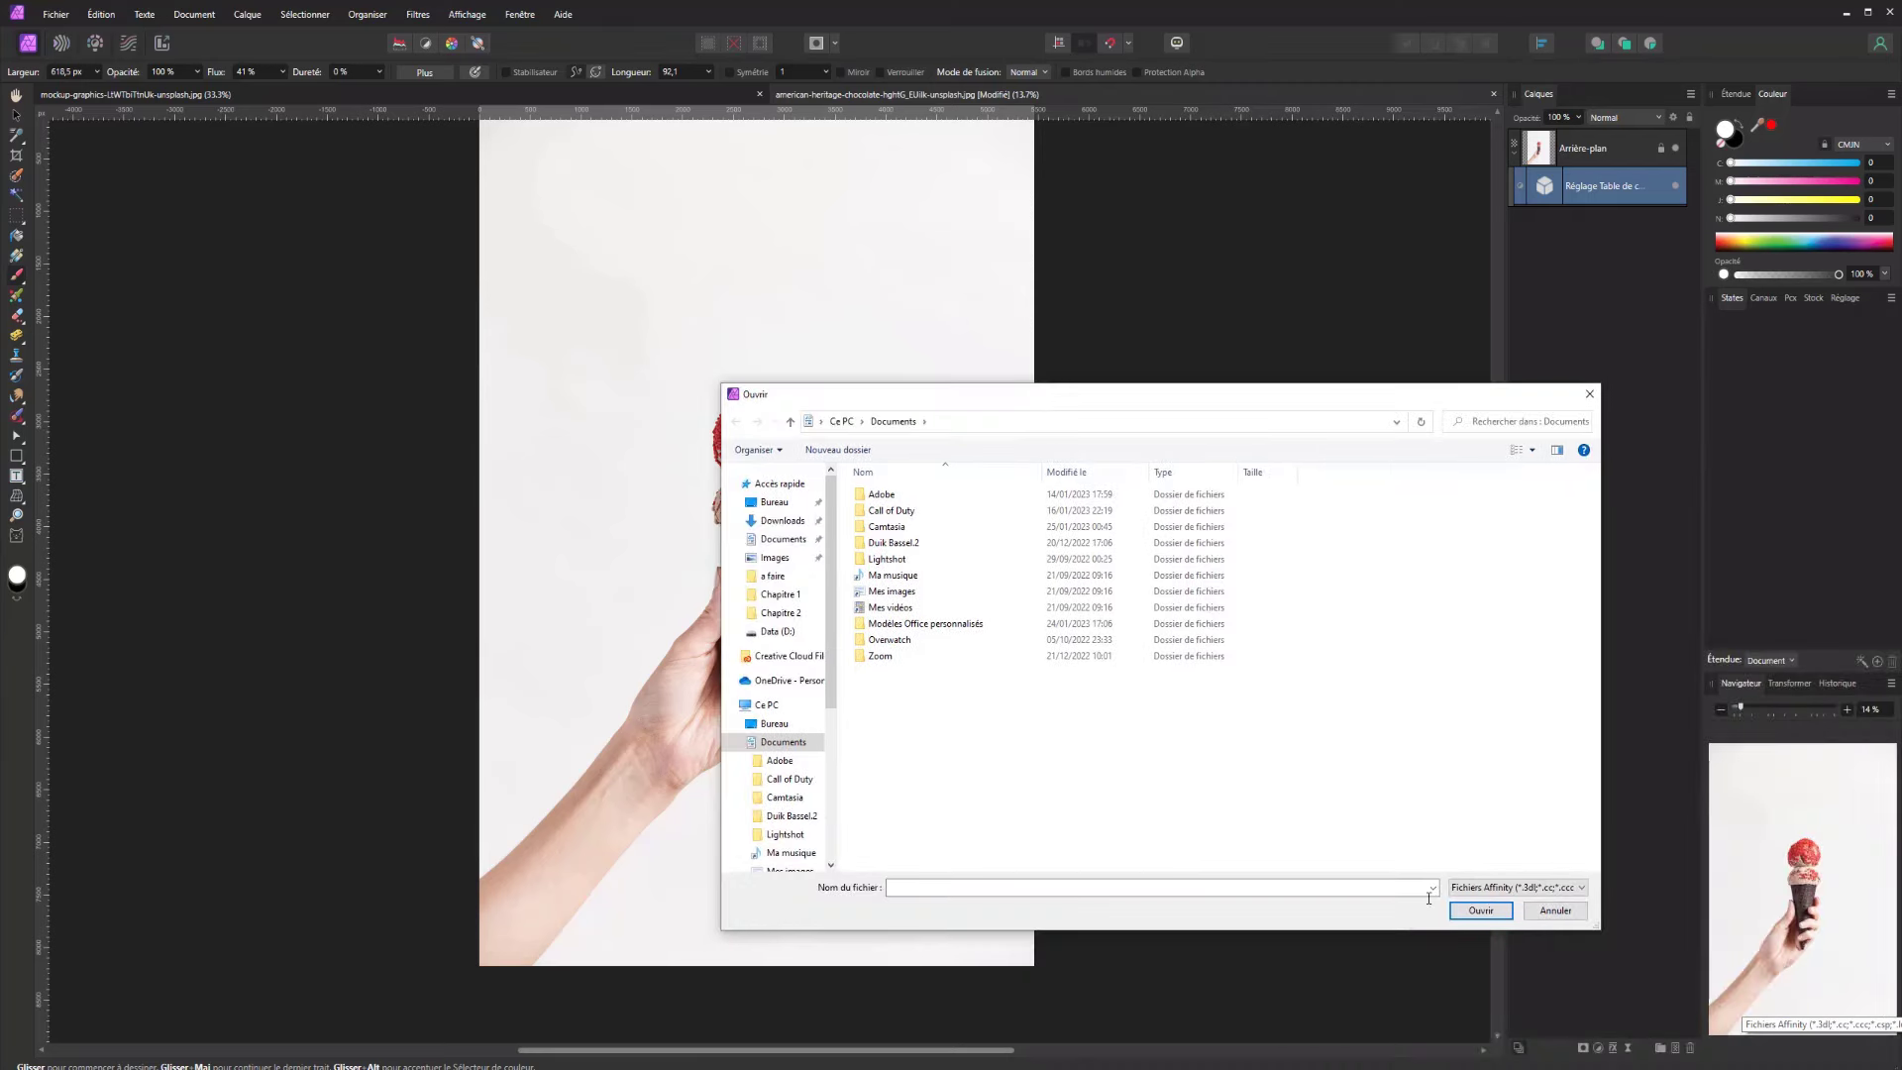
left_click(1534, 887)
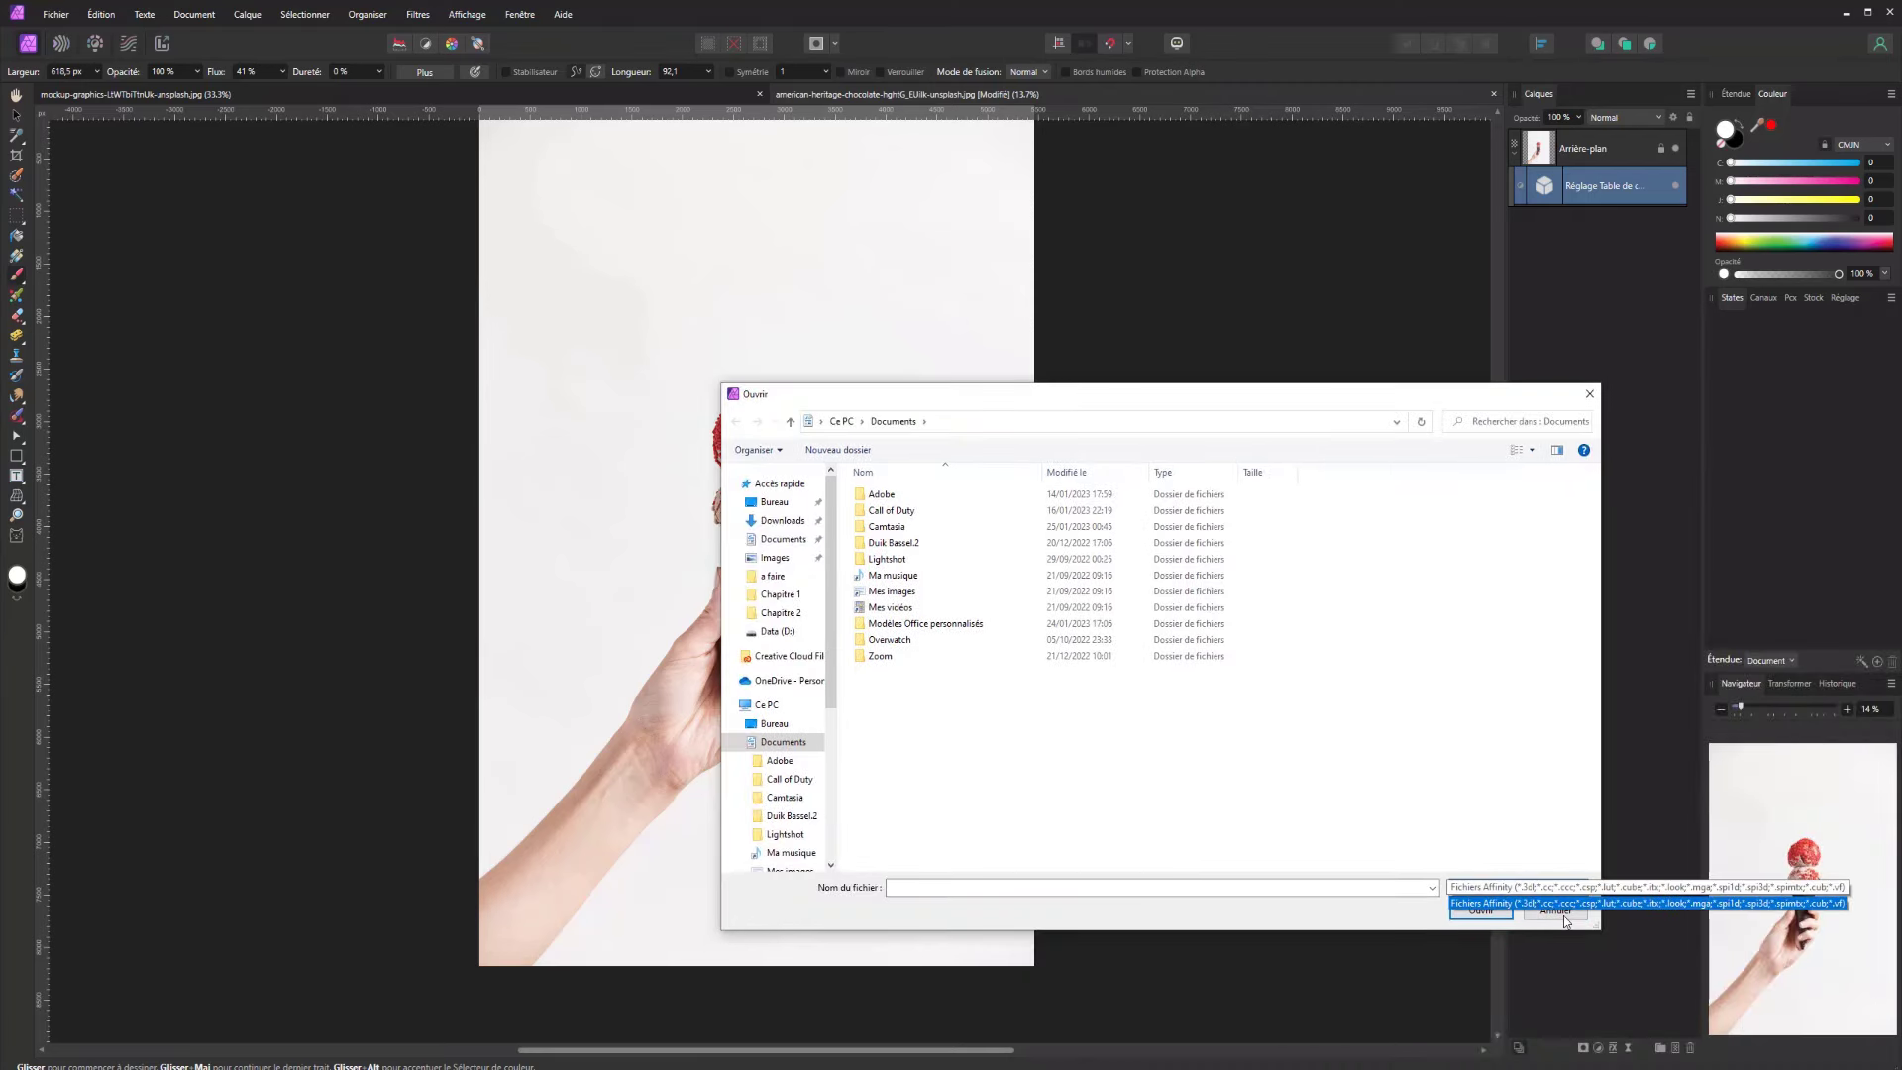
left_click(1562, 917)
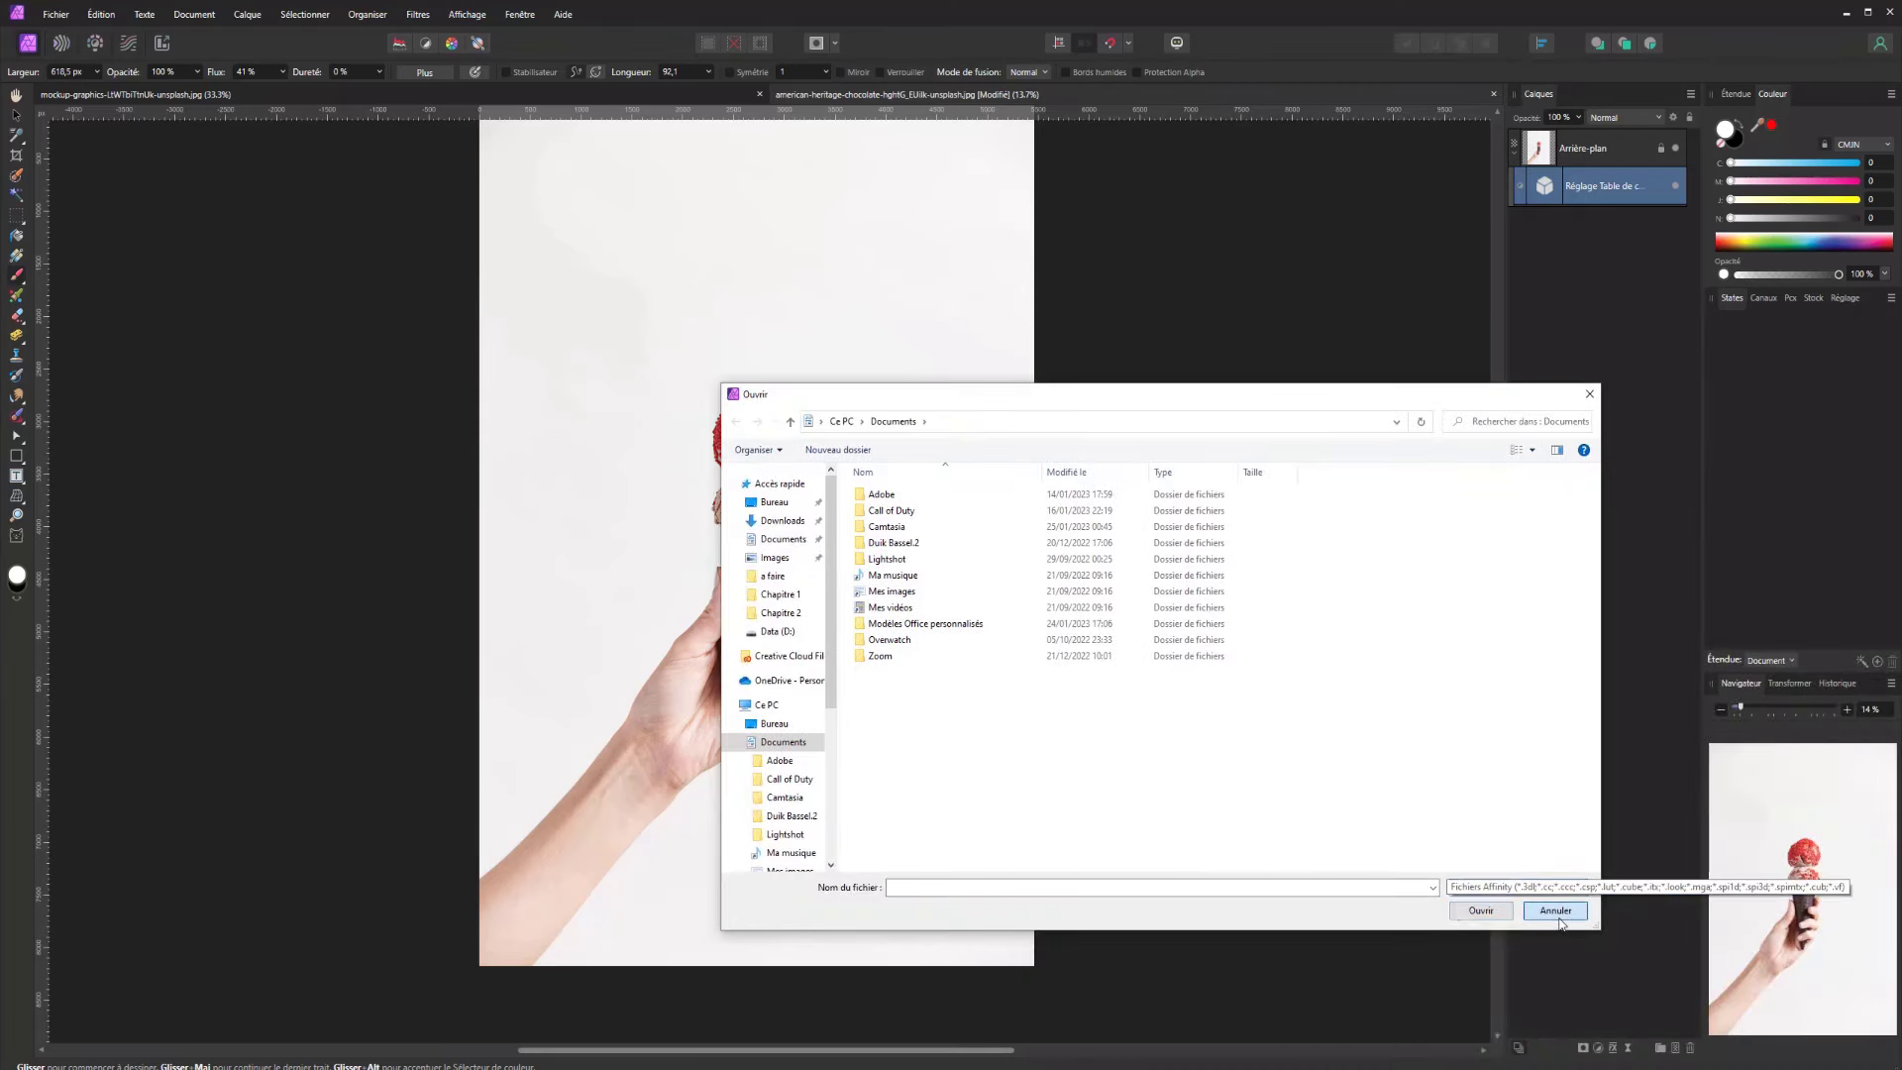
left_click(1559, 921)
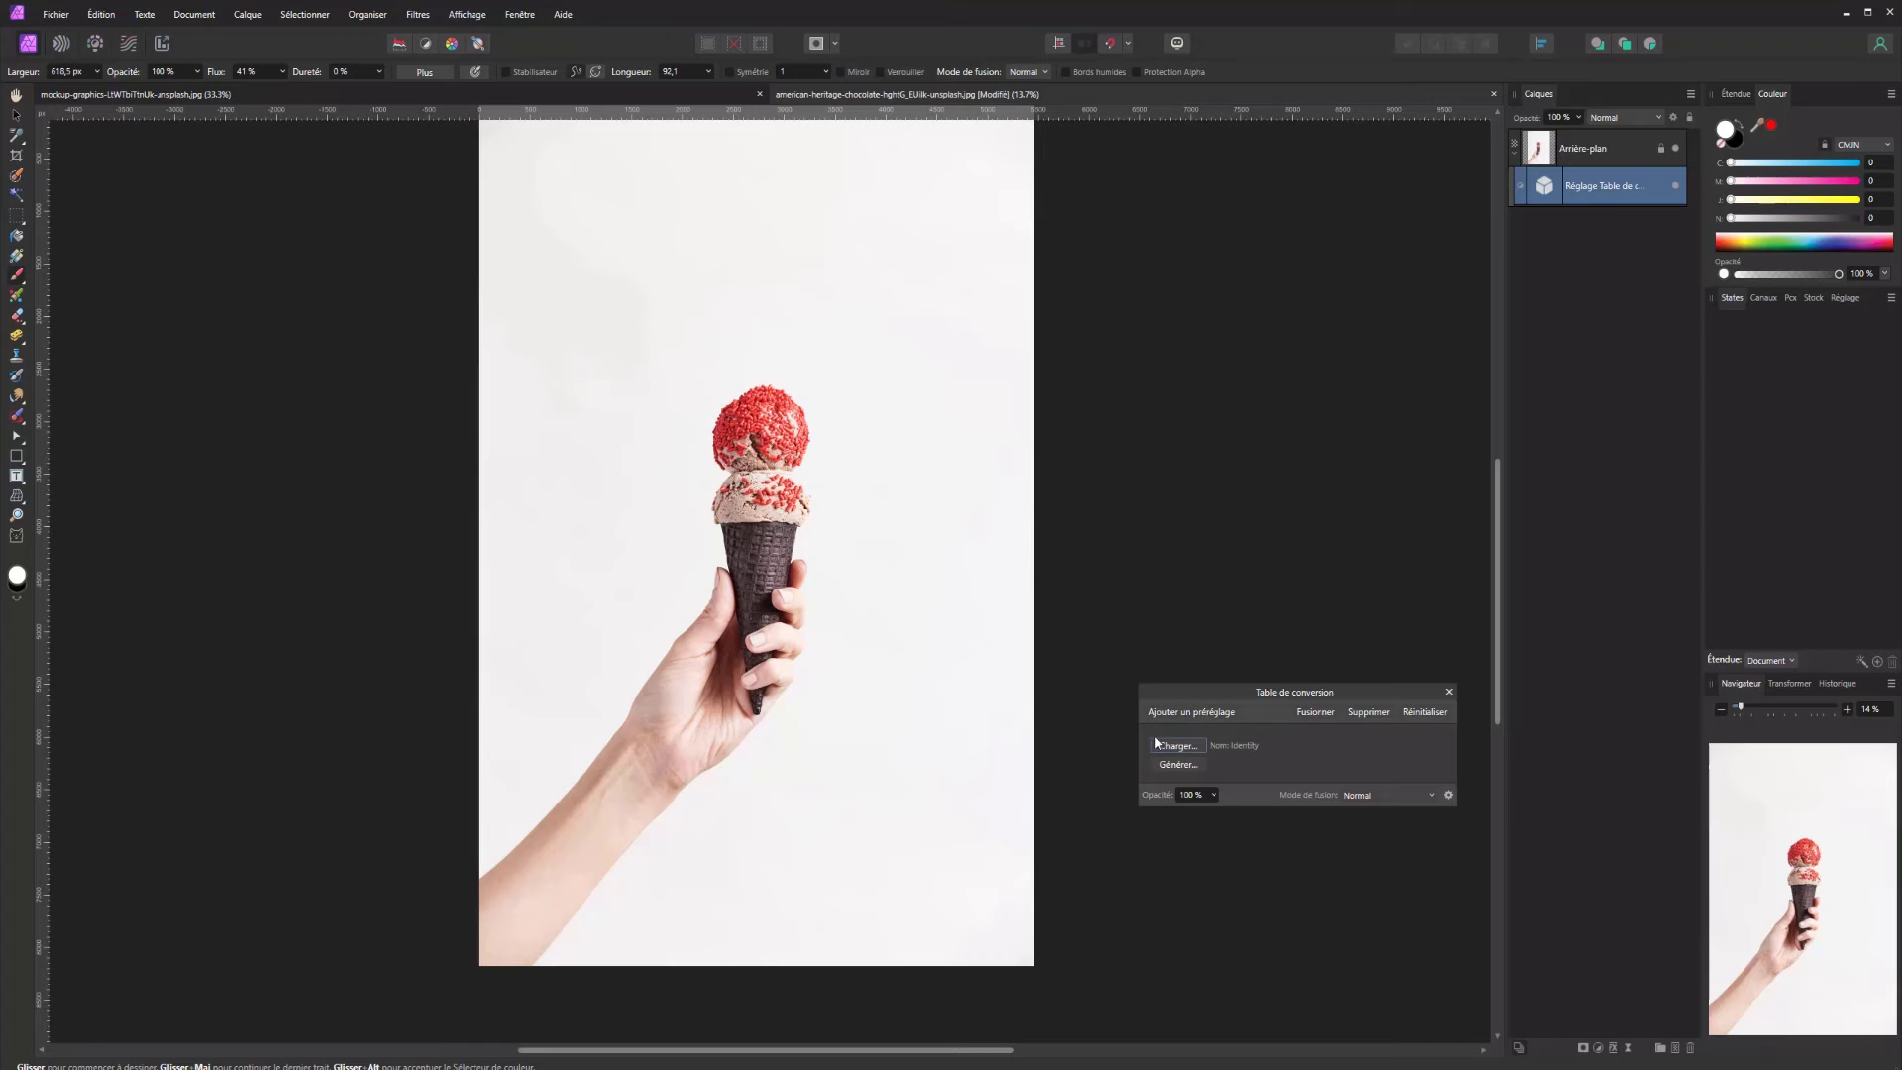
Look at the file selection offered by the Générer option, cancel it, and close the Table de conversion settings
left_click(1192, 766)
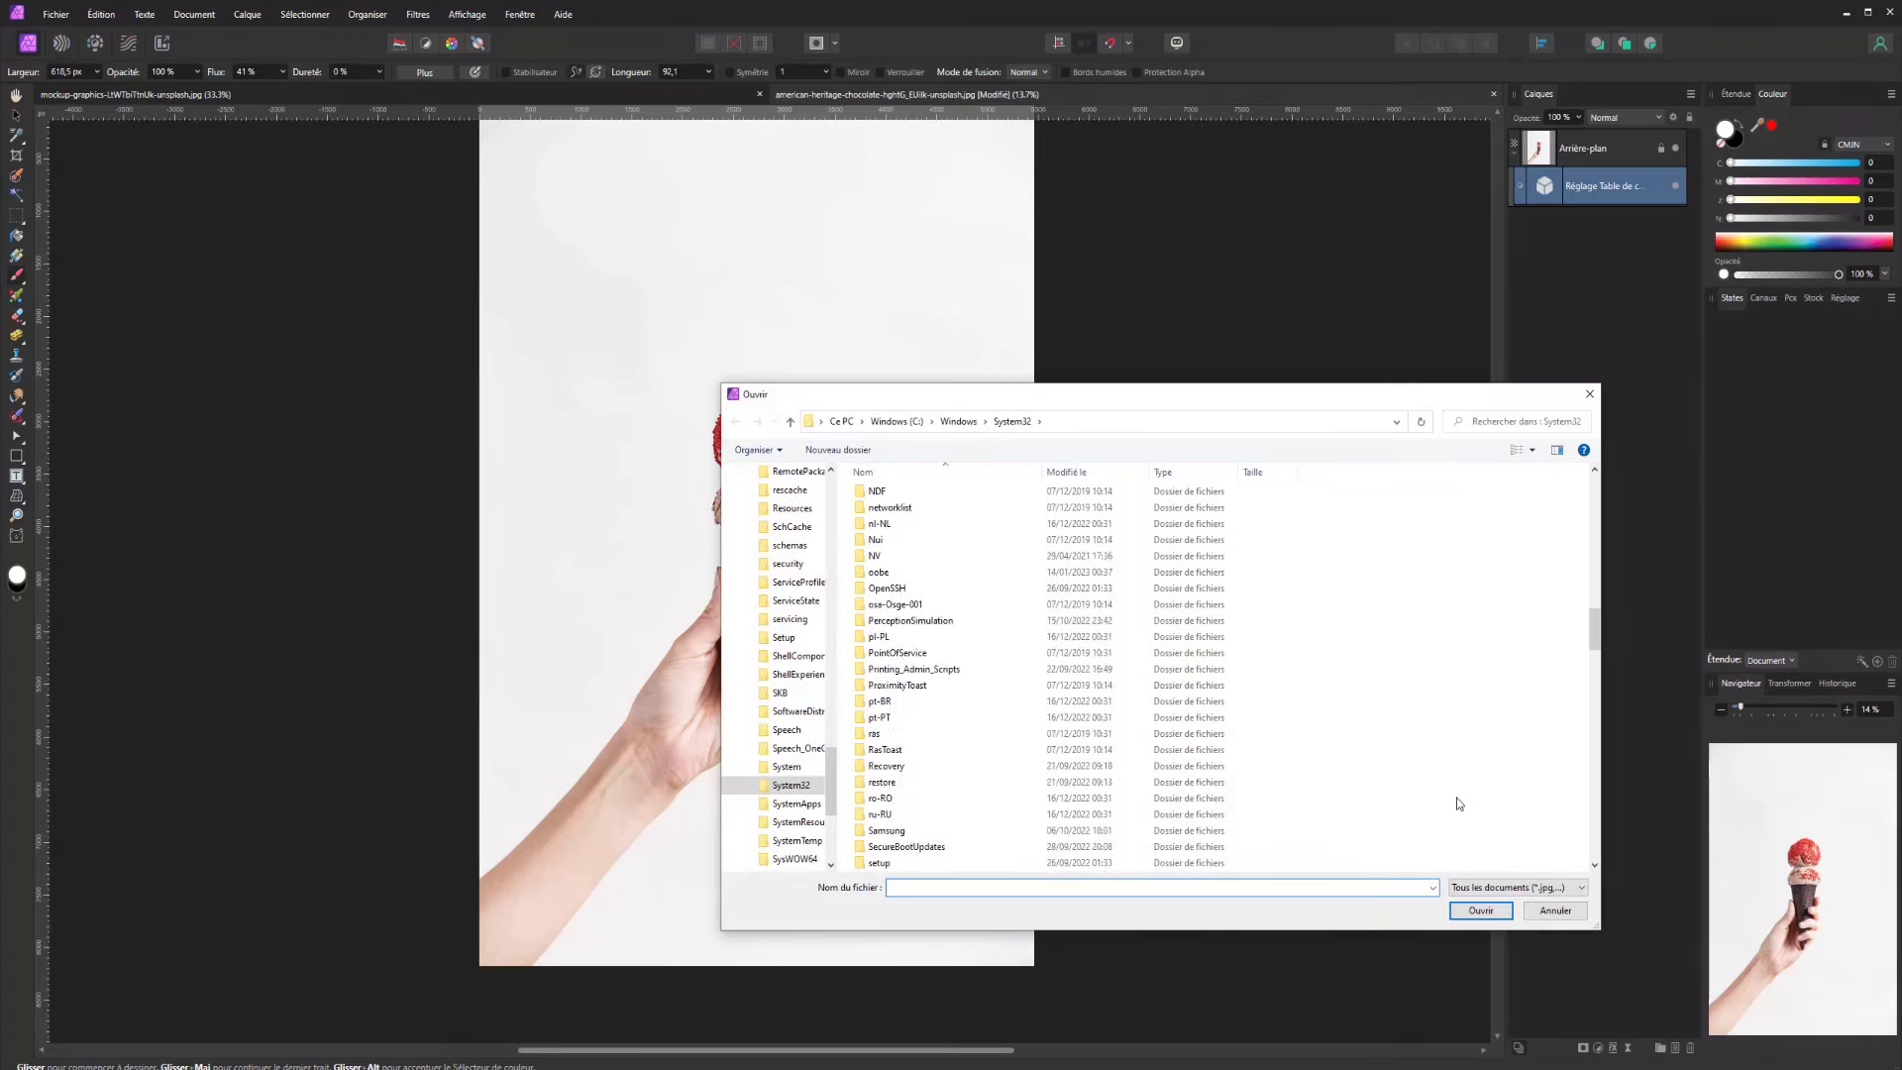
left_click(1553, 910)
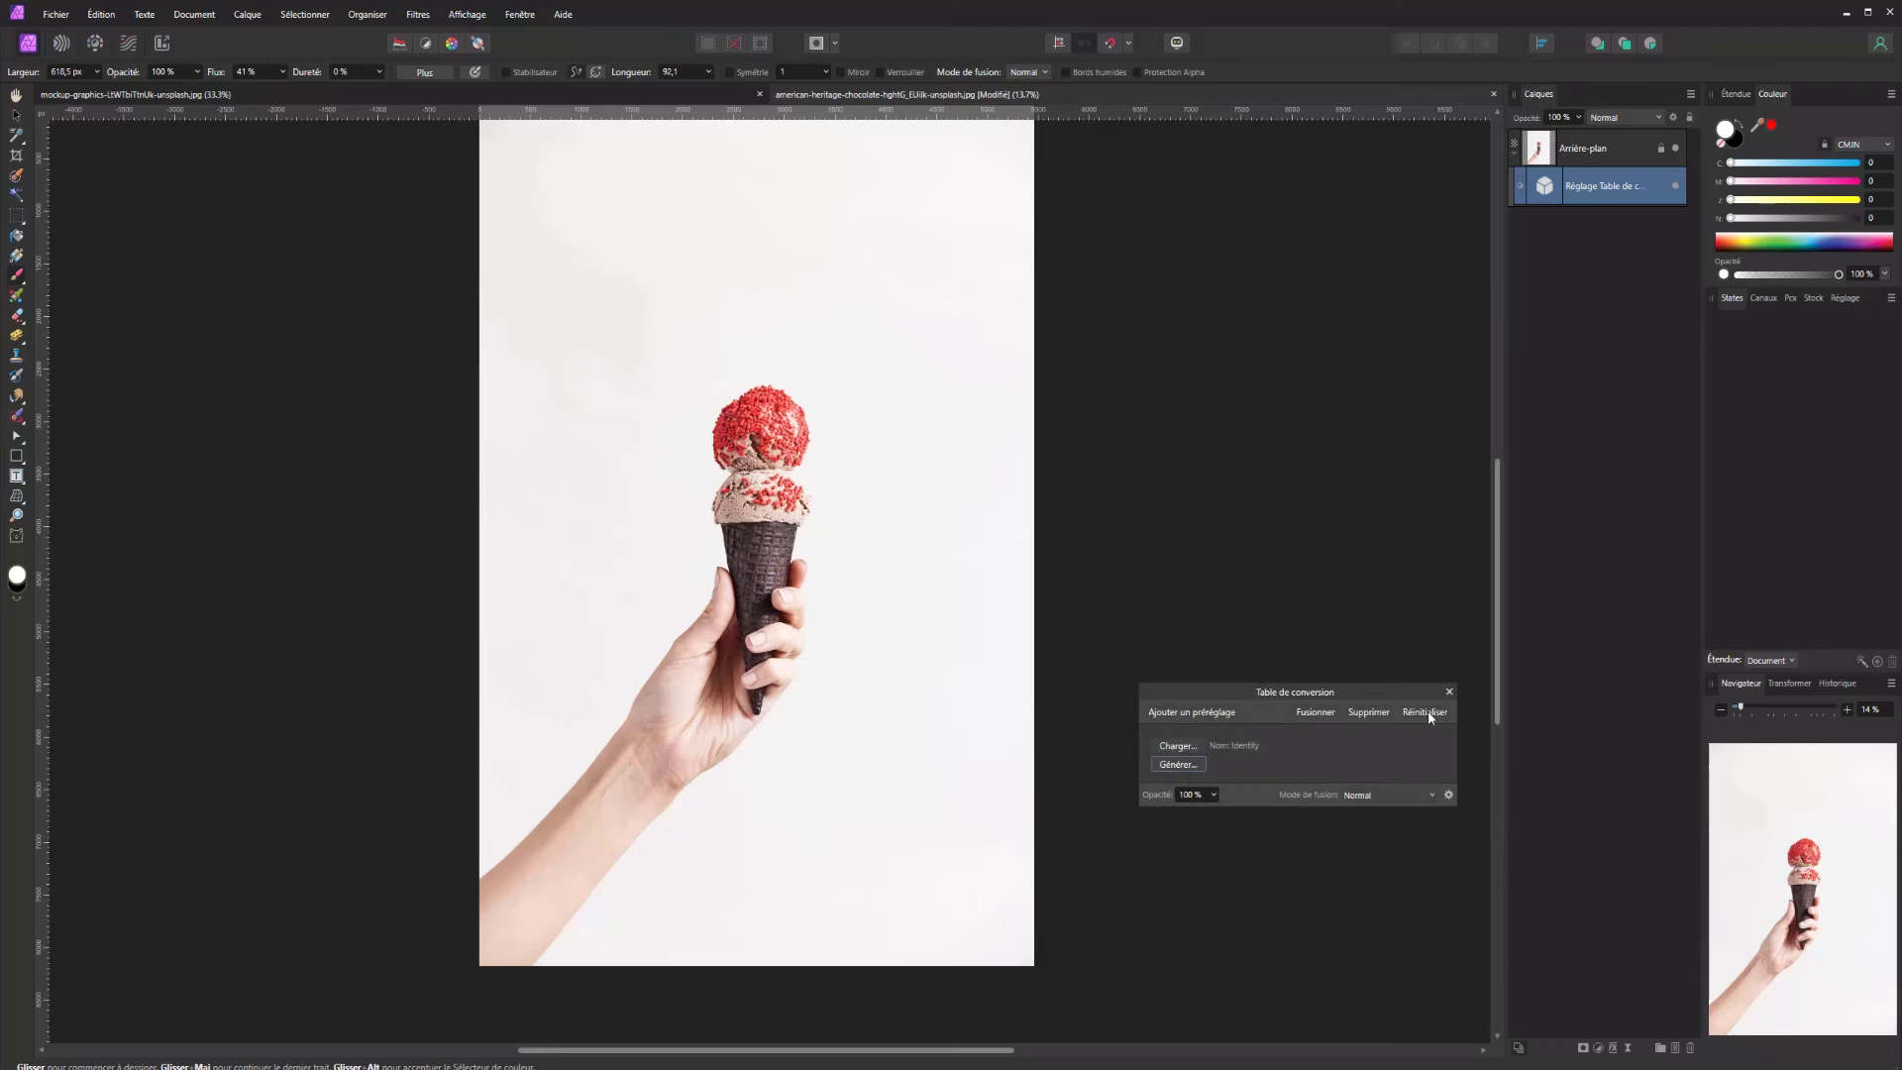
left_click(1450, 691)
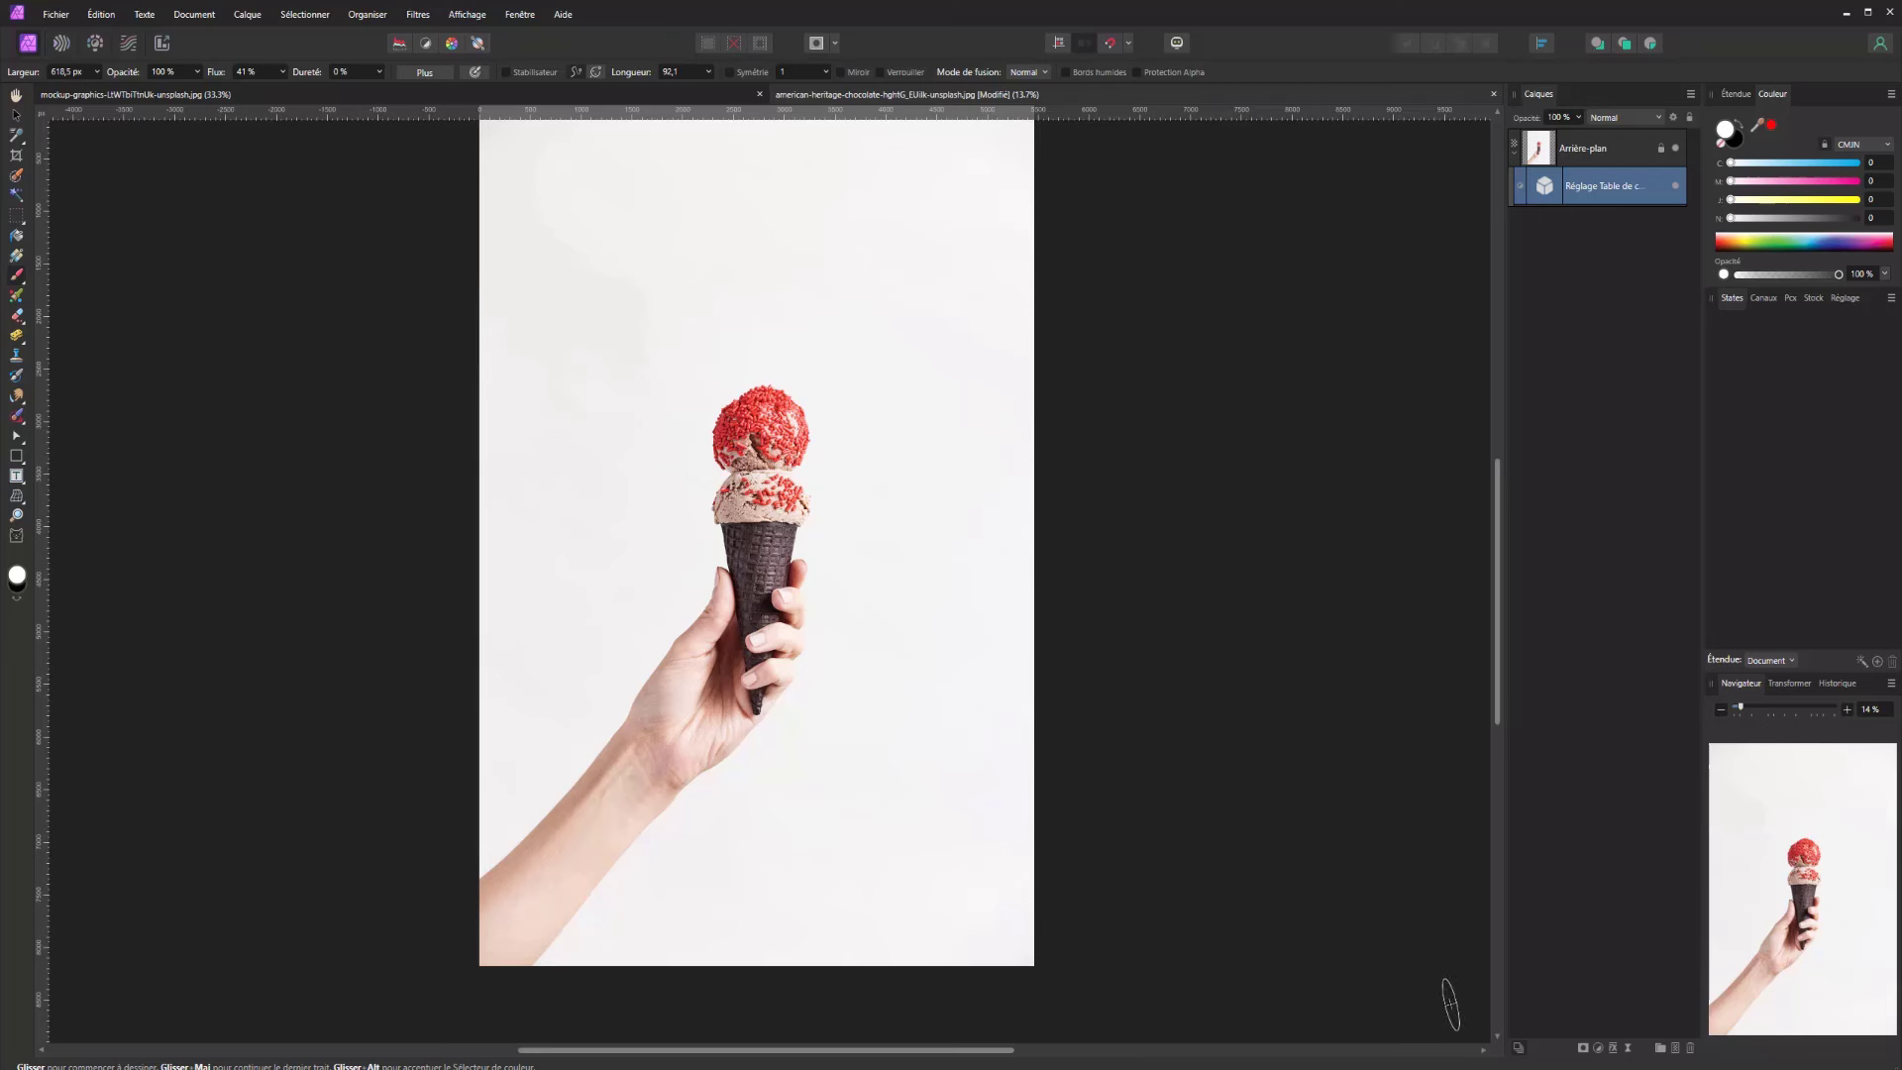
Add a Filtre d'objectif adjustment, raise its Densité optique to 83 %, and lower it again
left_click(1599, 1048)
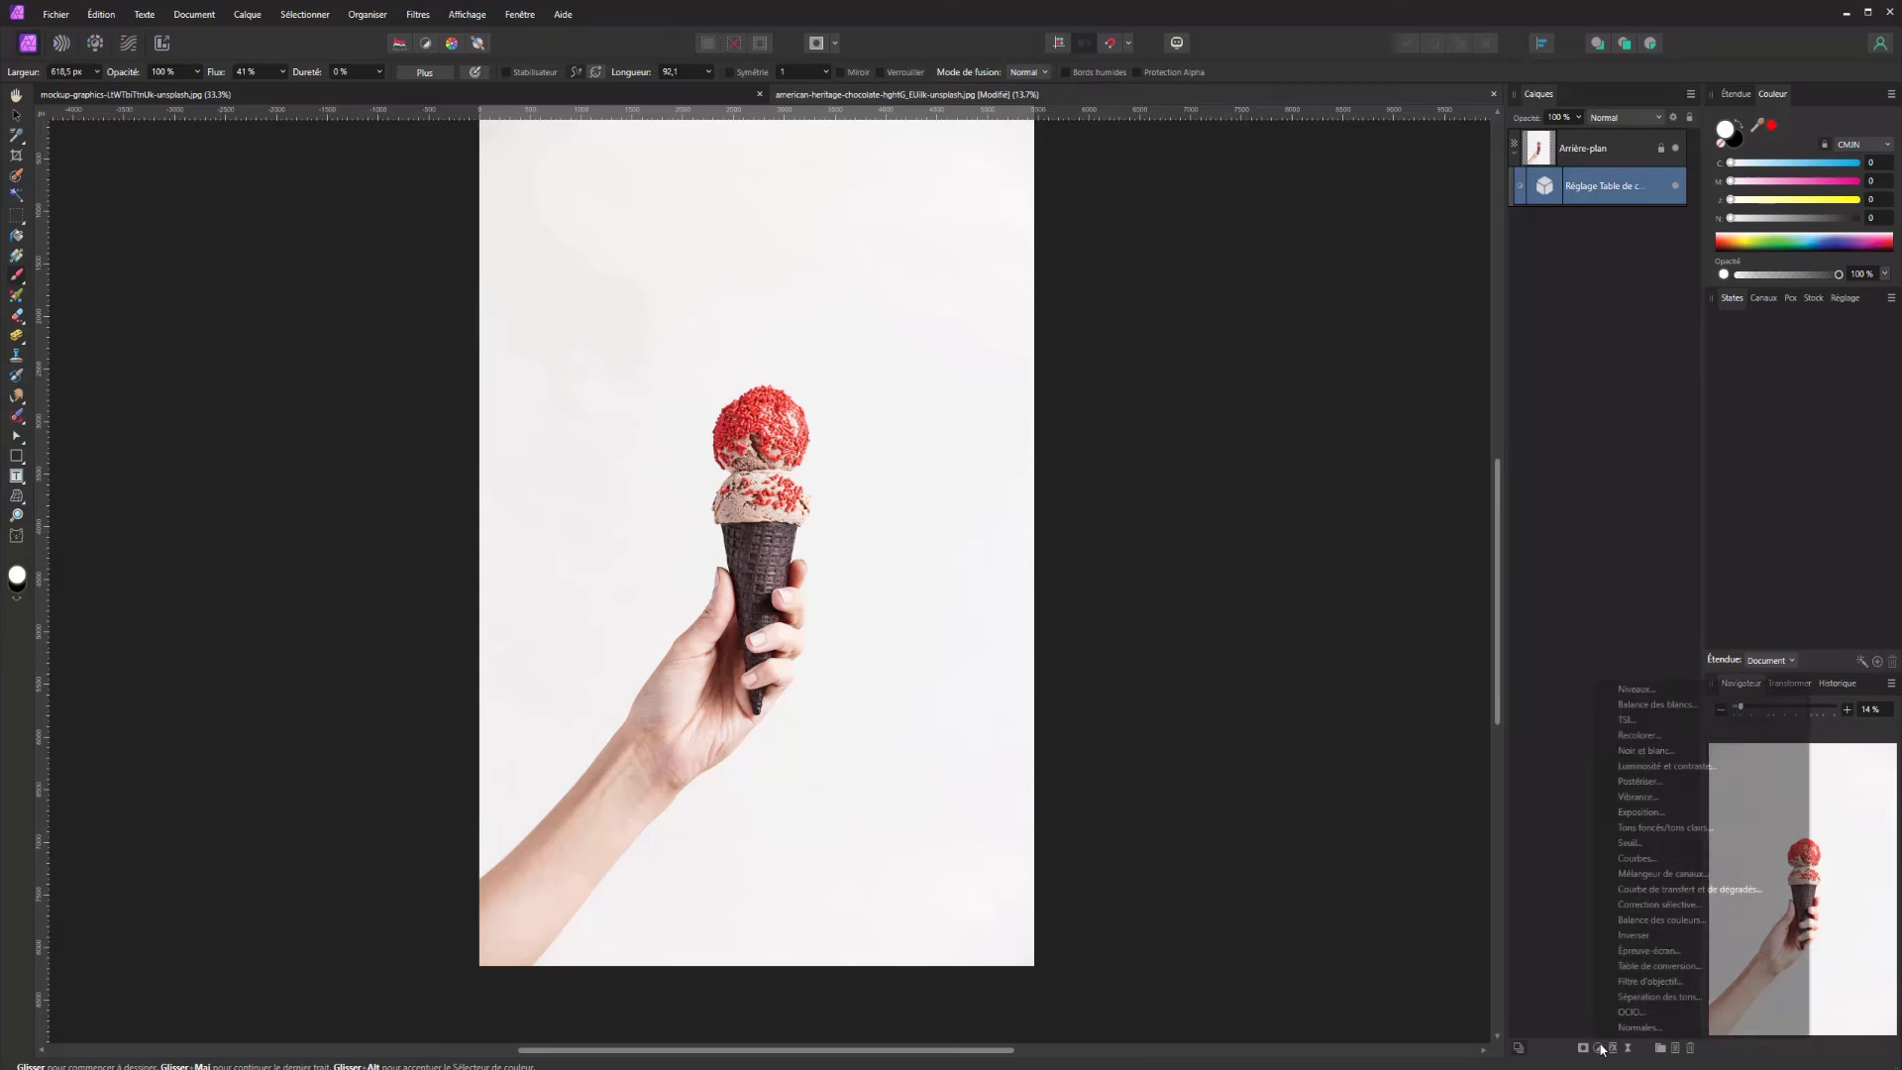
left_click(1661, 981)
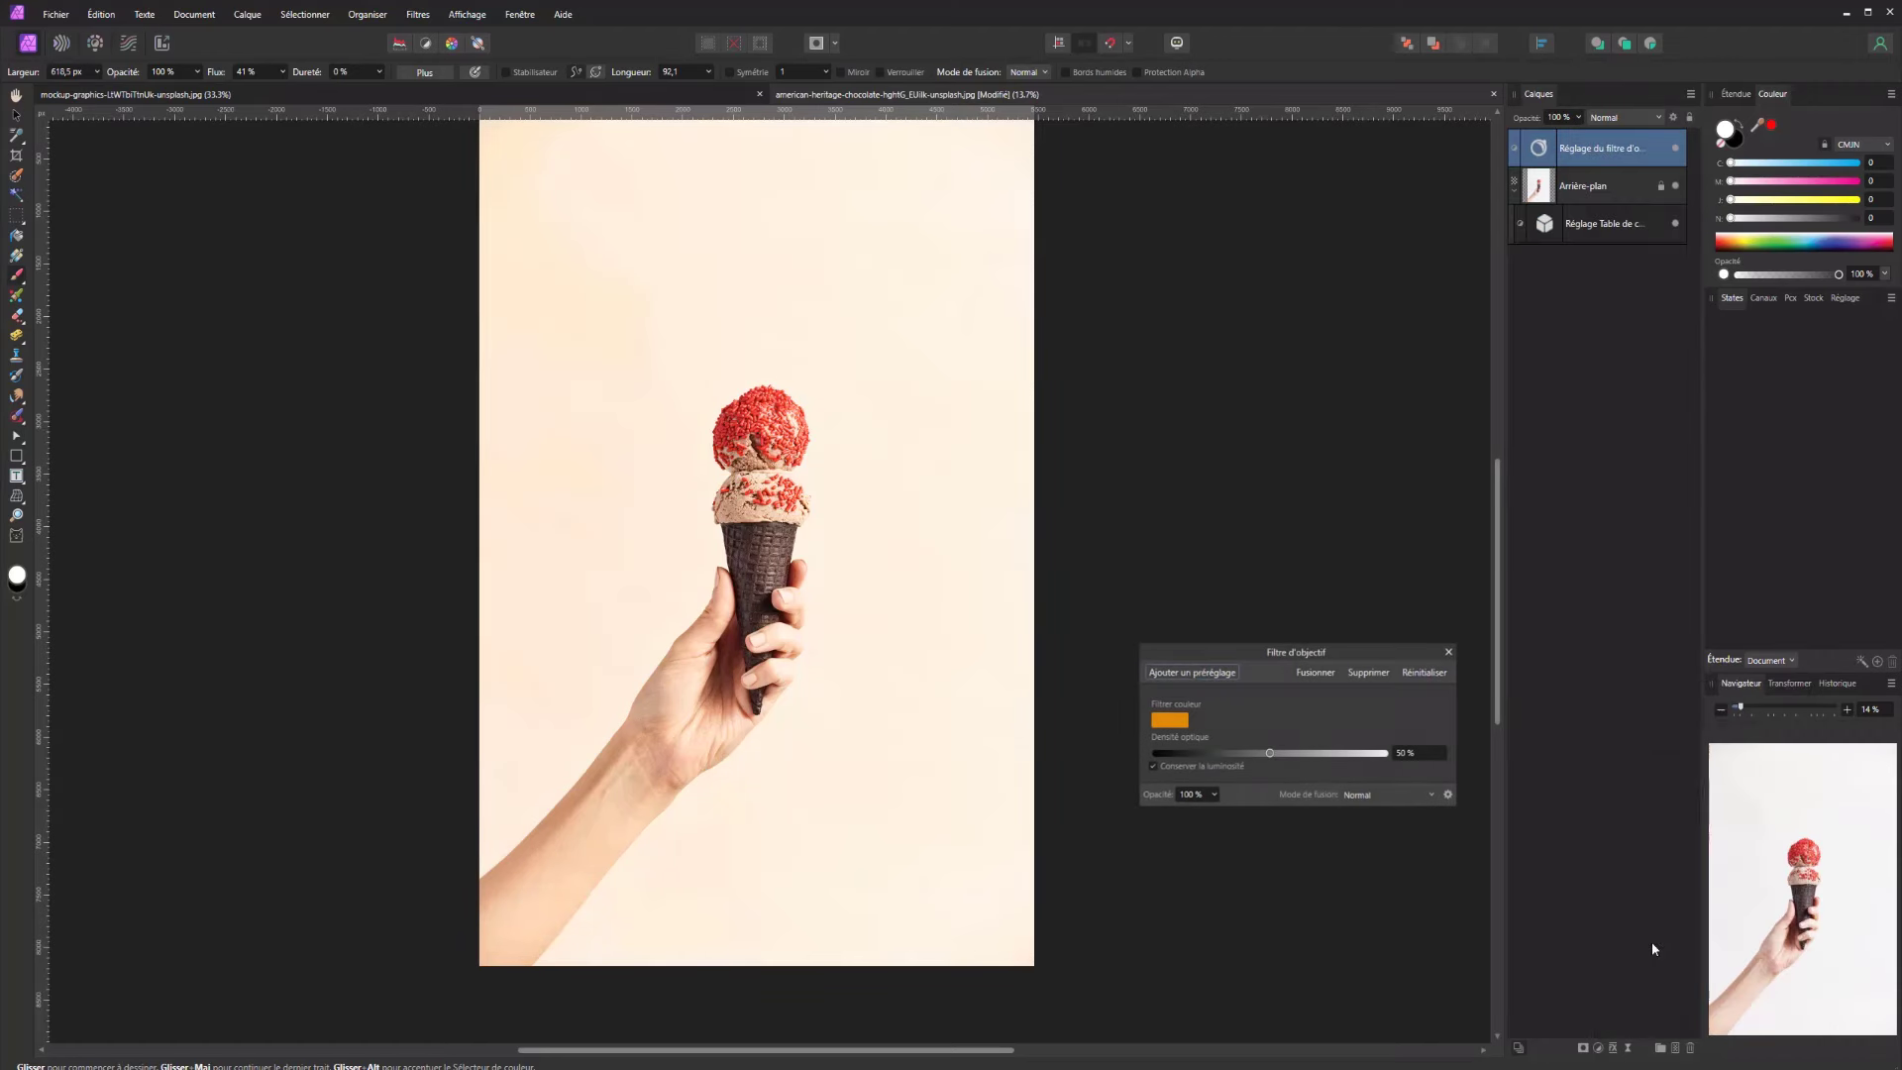
left_click_drag(1274, 755, 1346, 752)
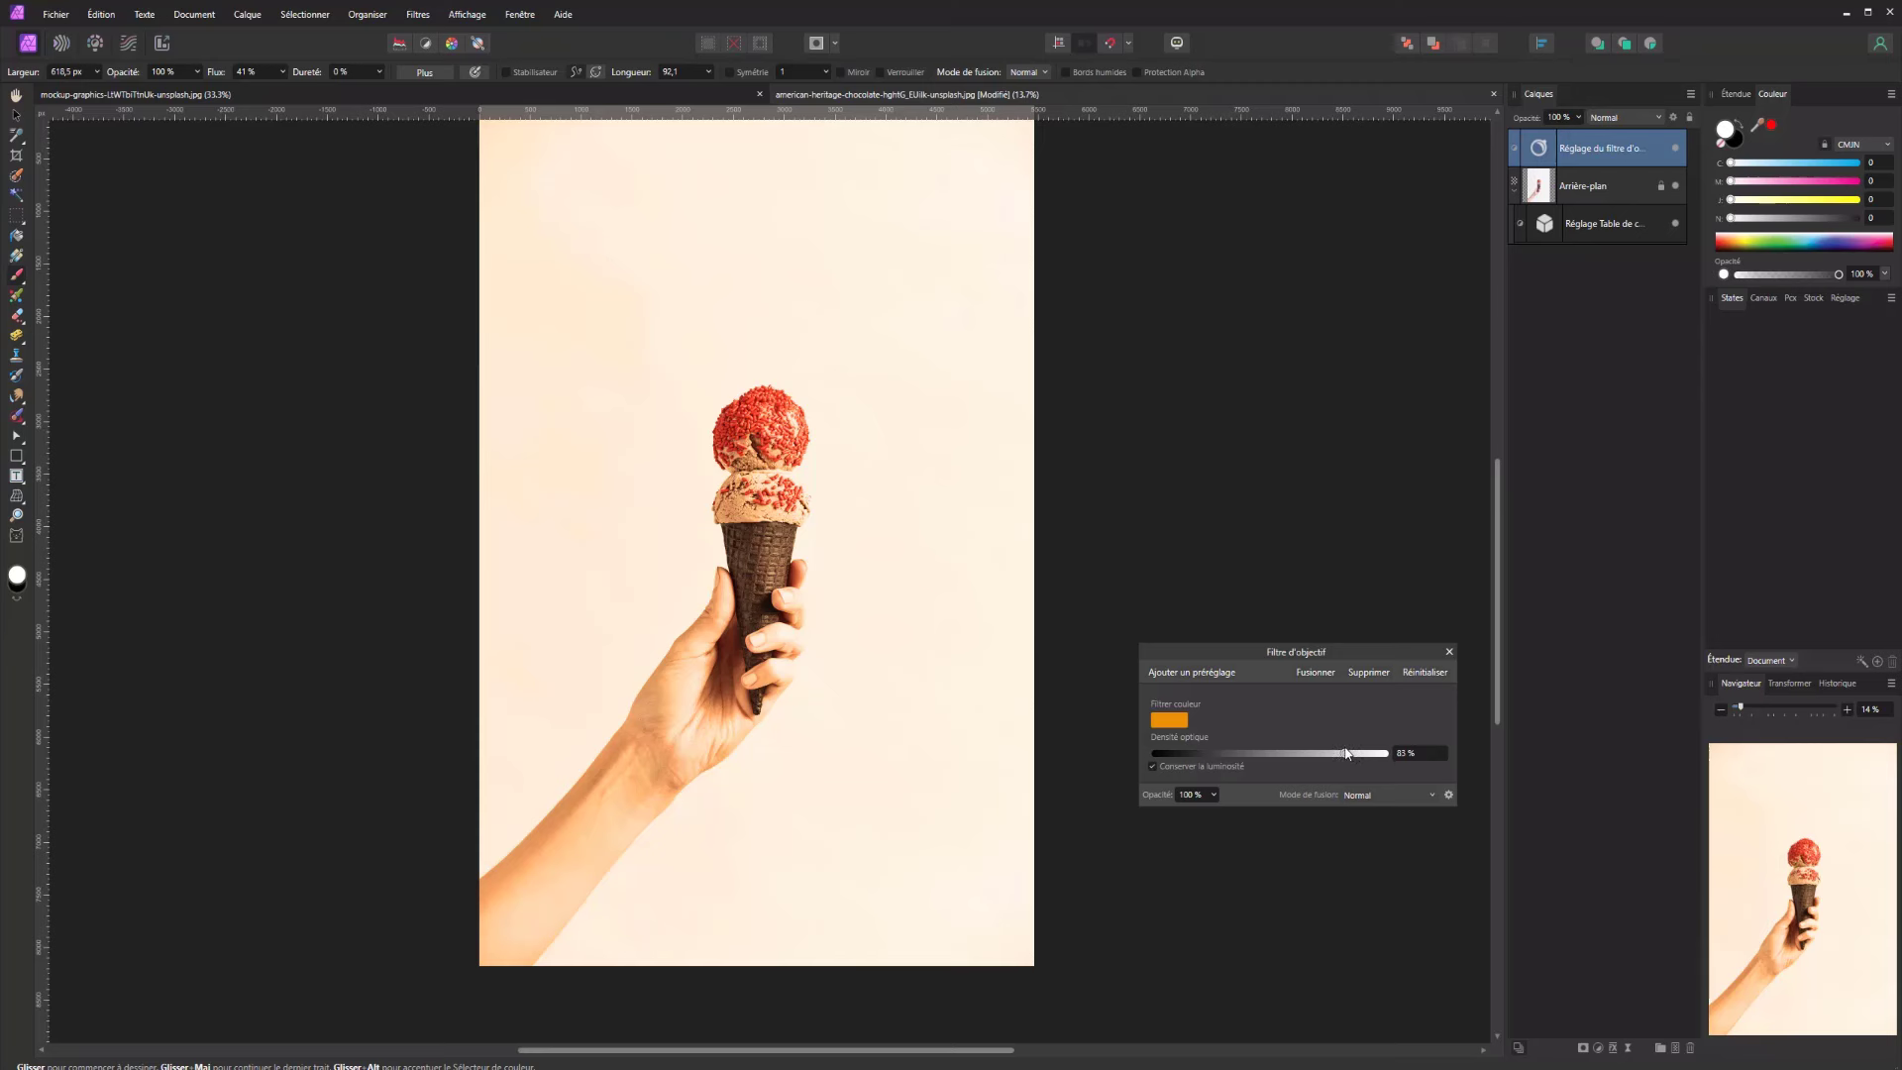
left_click_drag(1346, 753, 1338, 756)
left_click_drag(1338, 760, 1207, 771)
Change the lens filter colour to green, vary its Densité optique, and delete the Filtre d'objectif adjustment
left_click(1159, 722)
left_click(1350, 754)
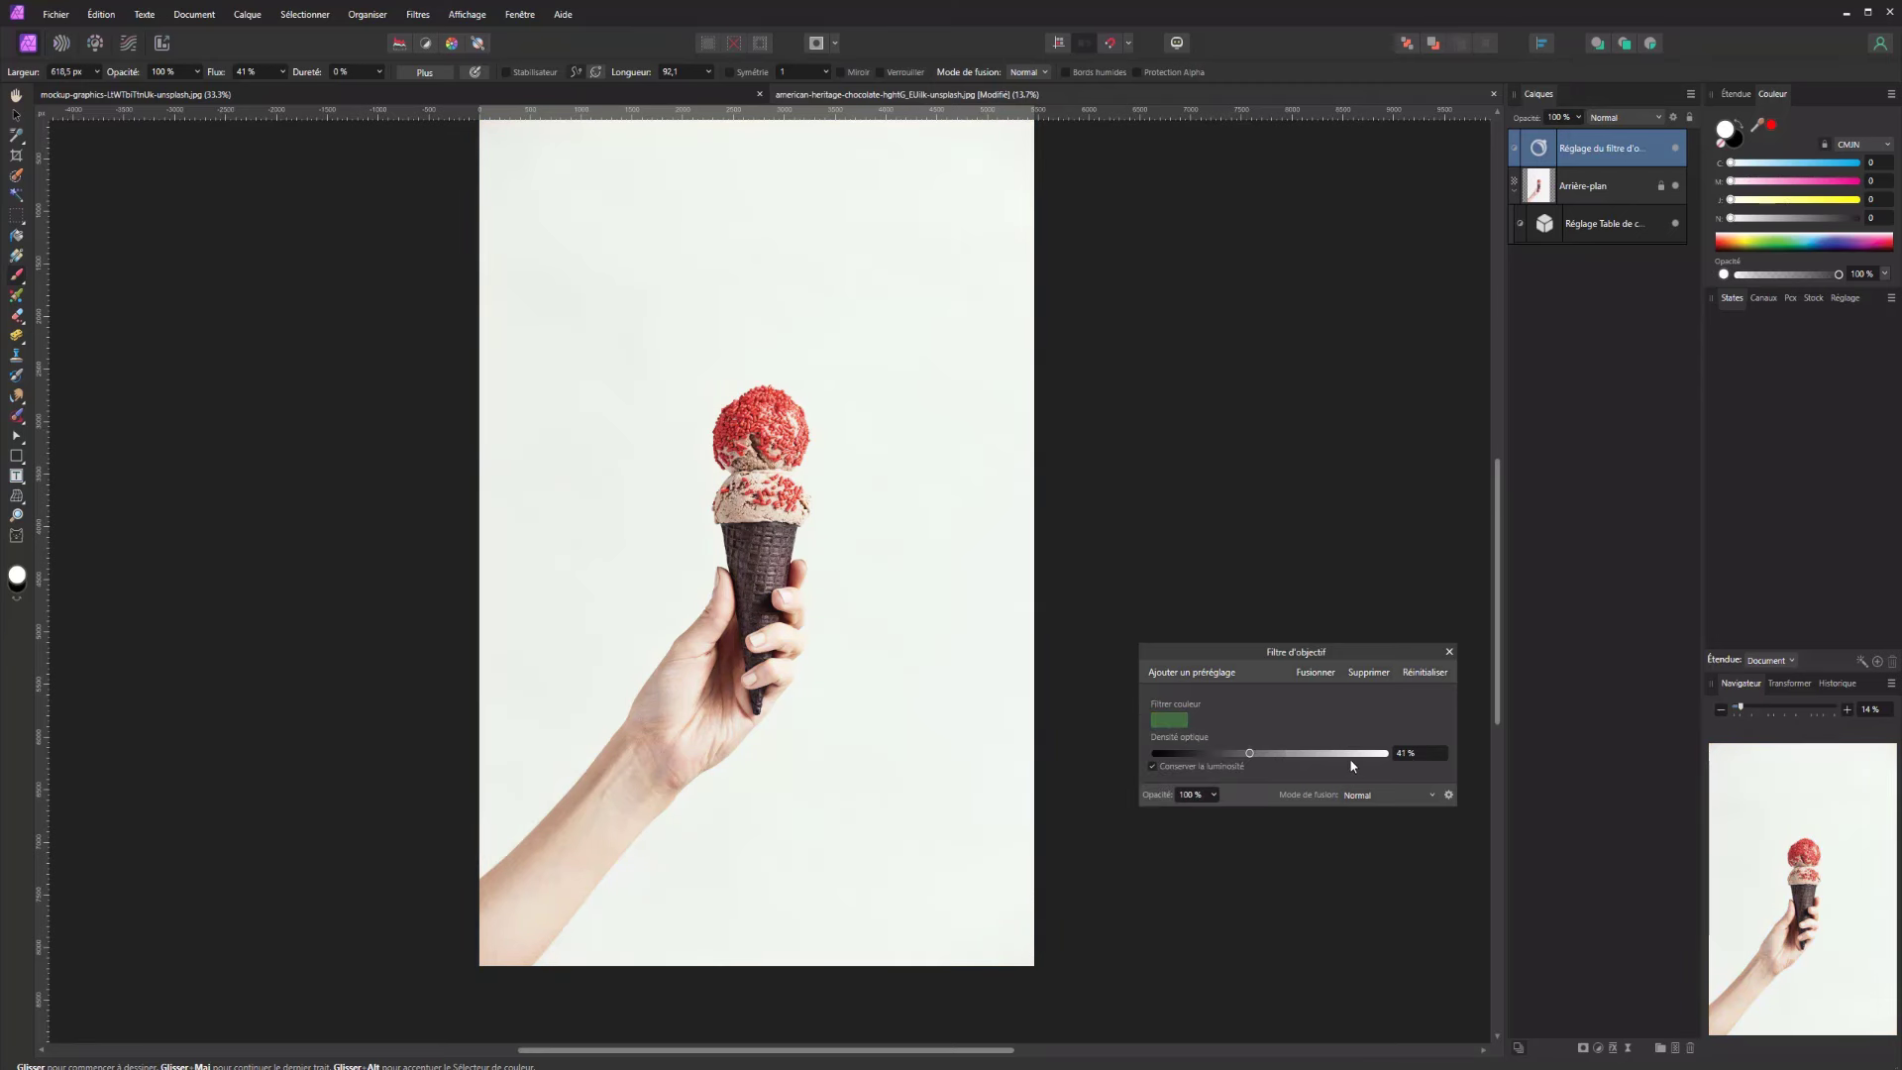
left_click(1390, 677)
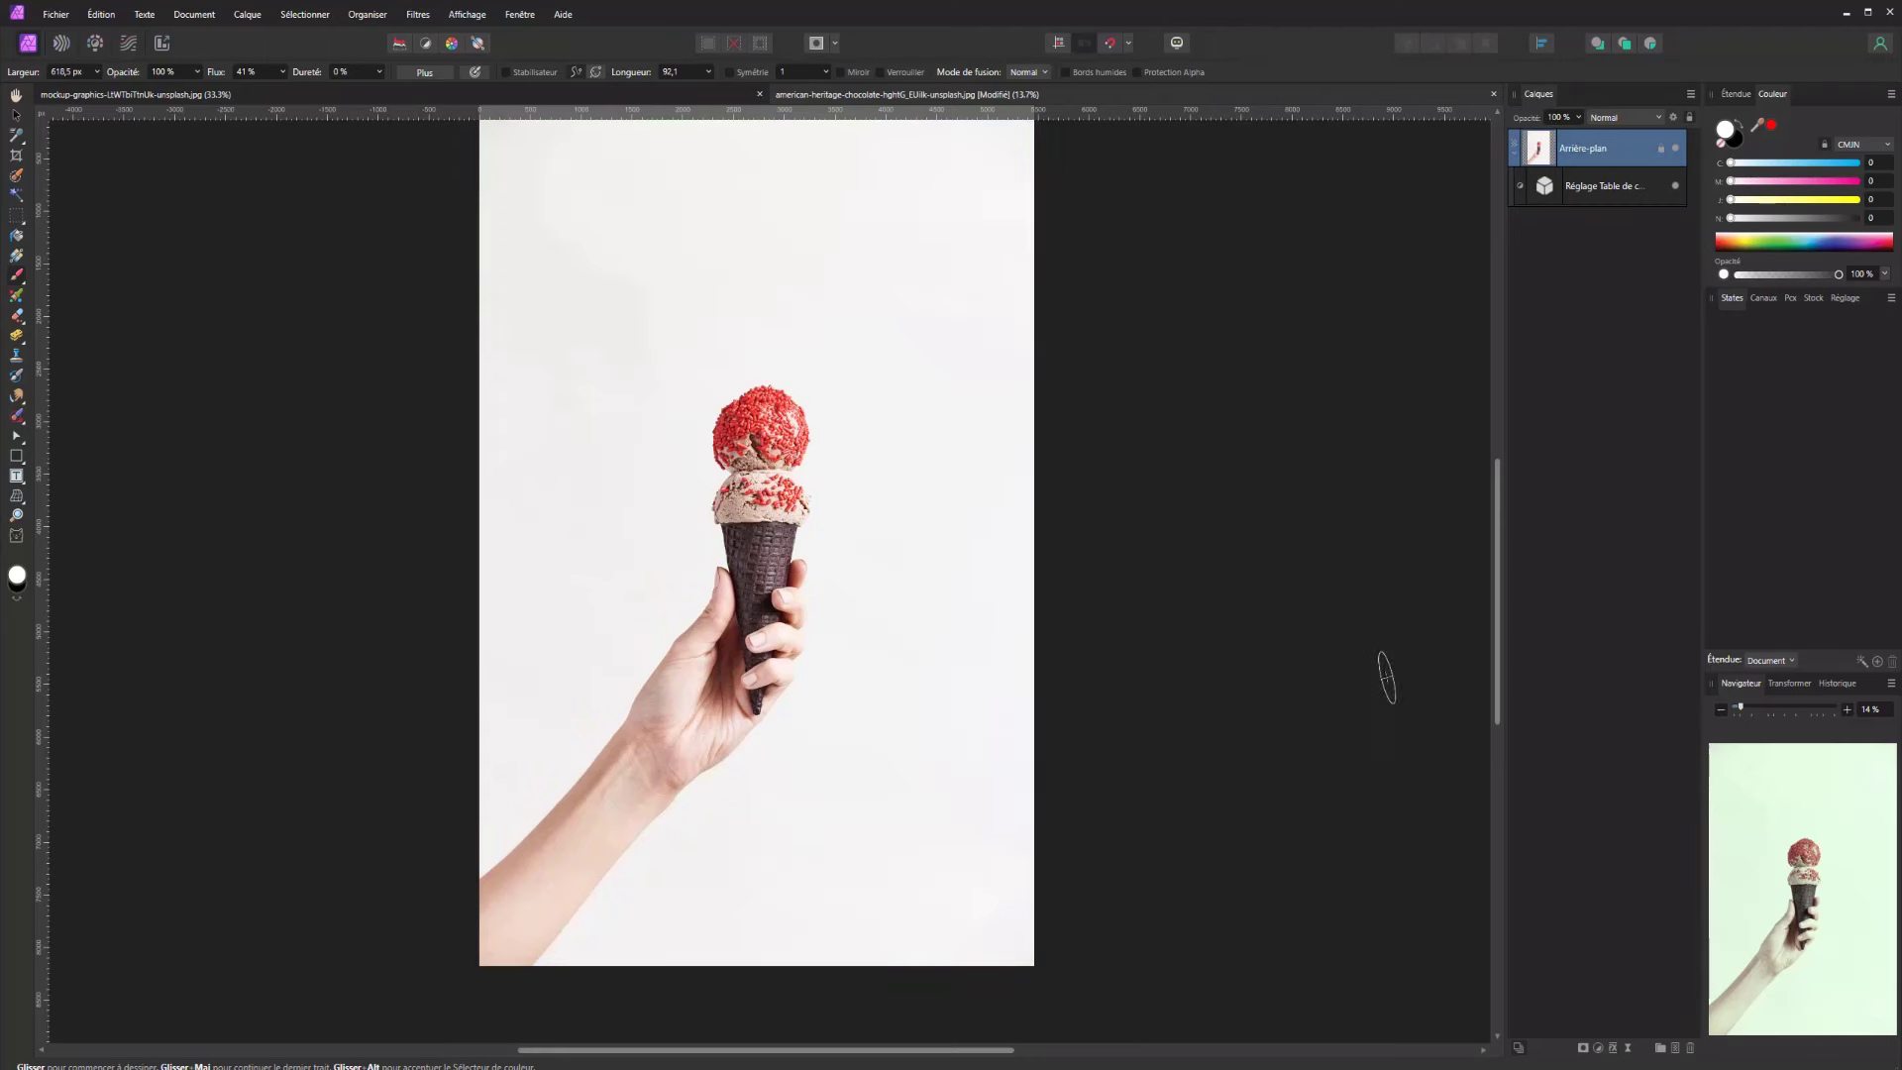
Add a Séparation des tons adjustment with the tons clairs hue at 237,2 ° and their saturation at 48 %
left_click(1601, 1046)
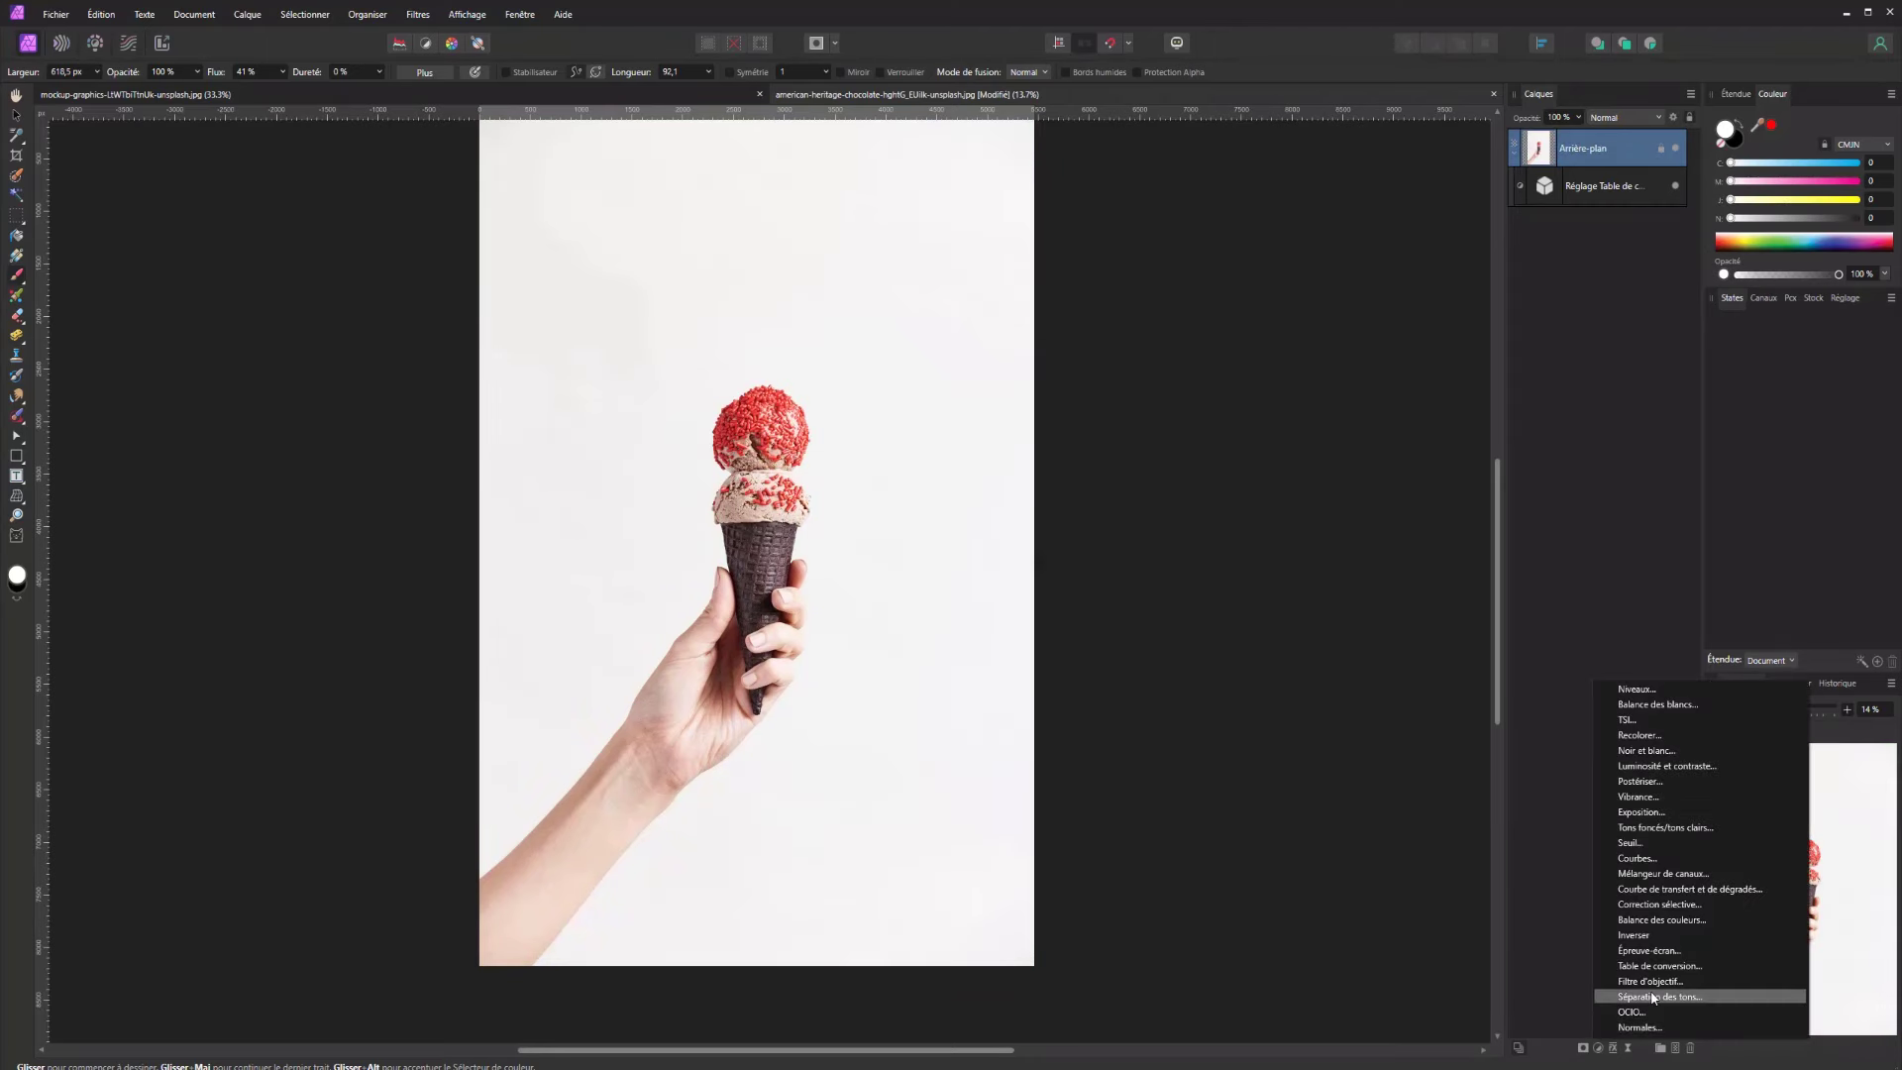
left_click(1667, 997)
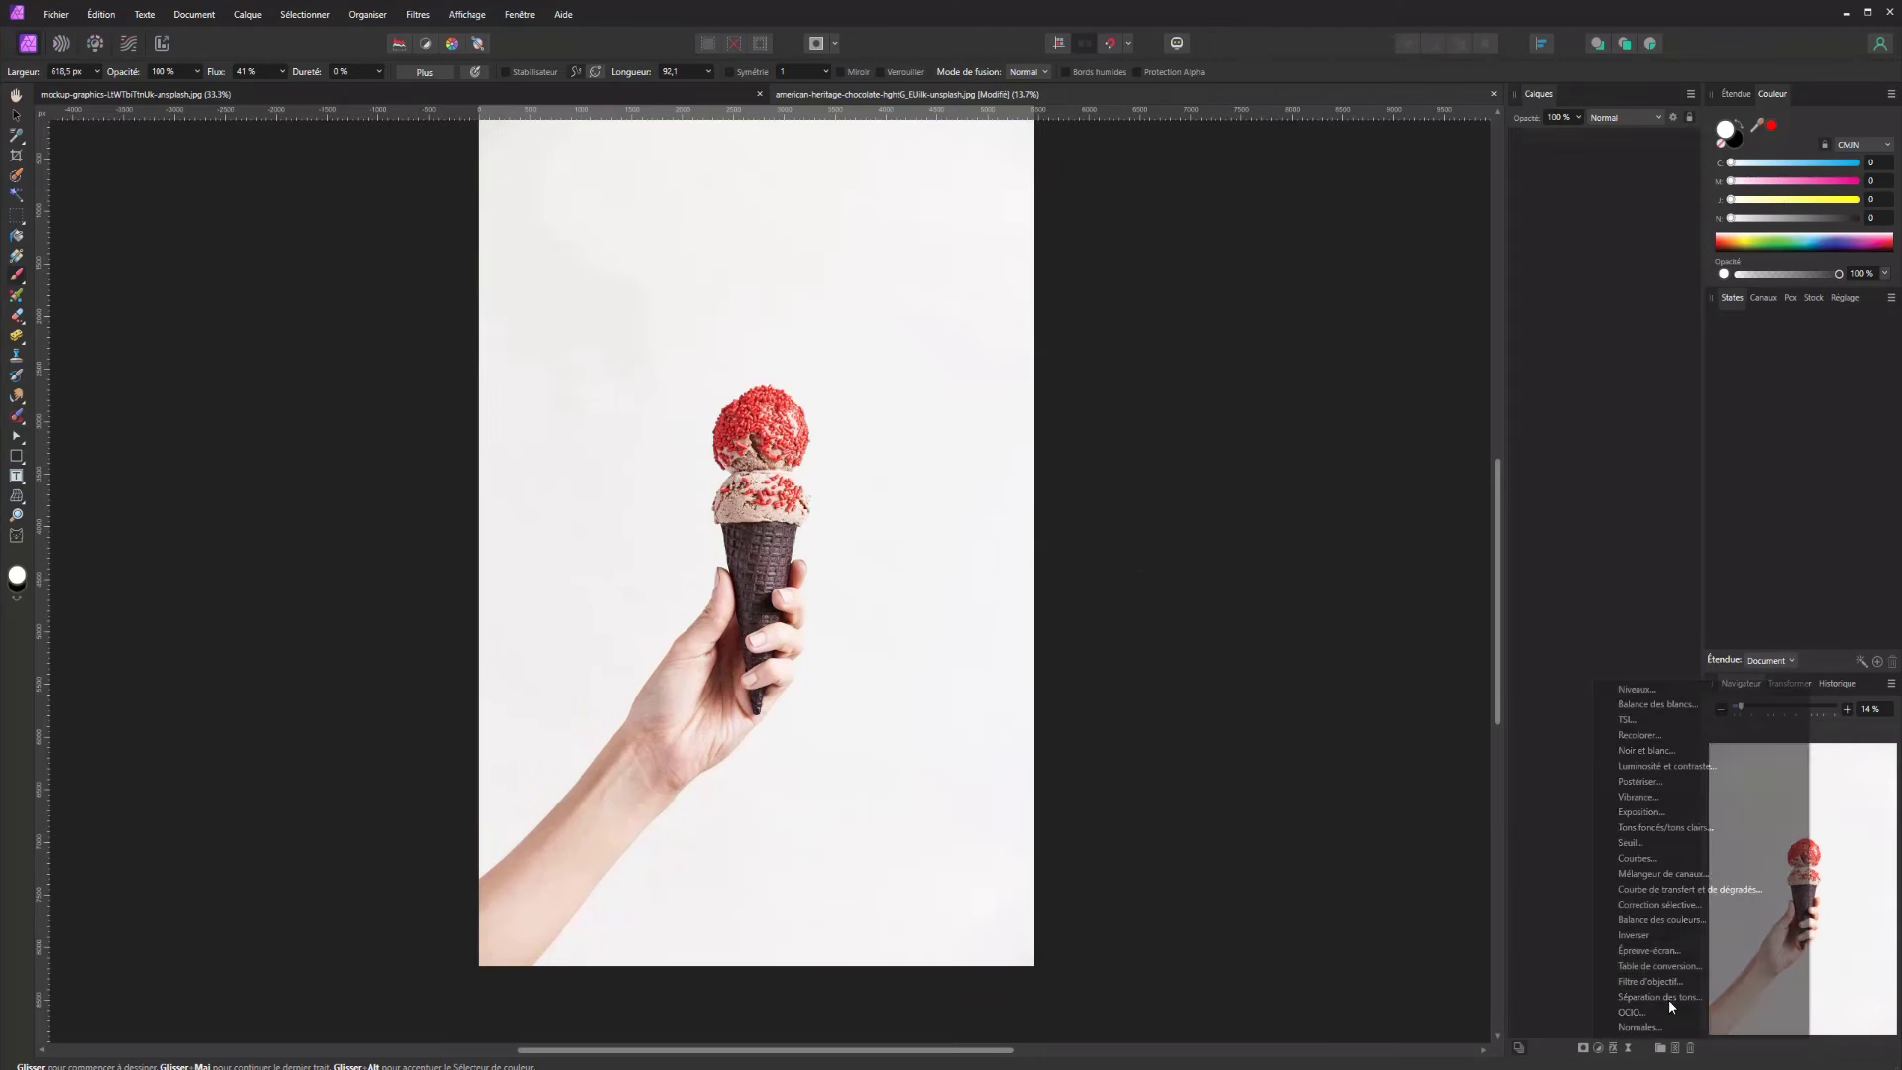
left_click_drag(1220, 646, 1264, 676)
Set the tons foncés hue to 73,2 ° and their saturation to 77 %, and raise the Balance above 50 %
left_click(1202, 705)
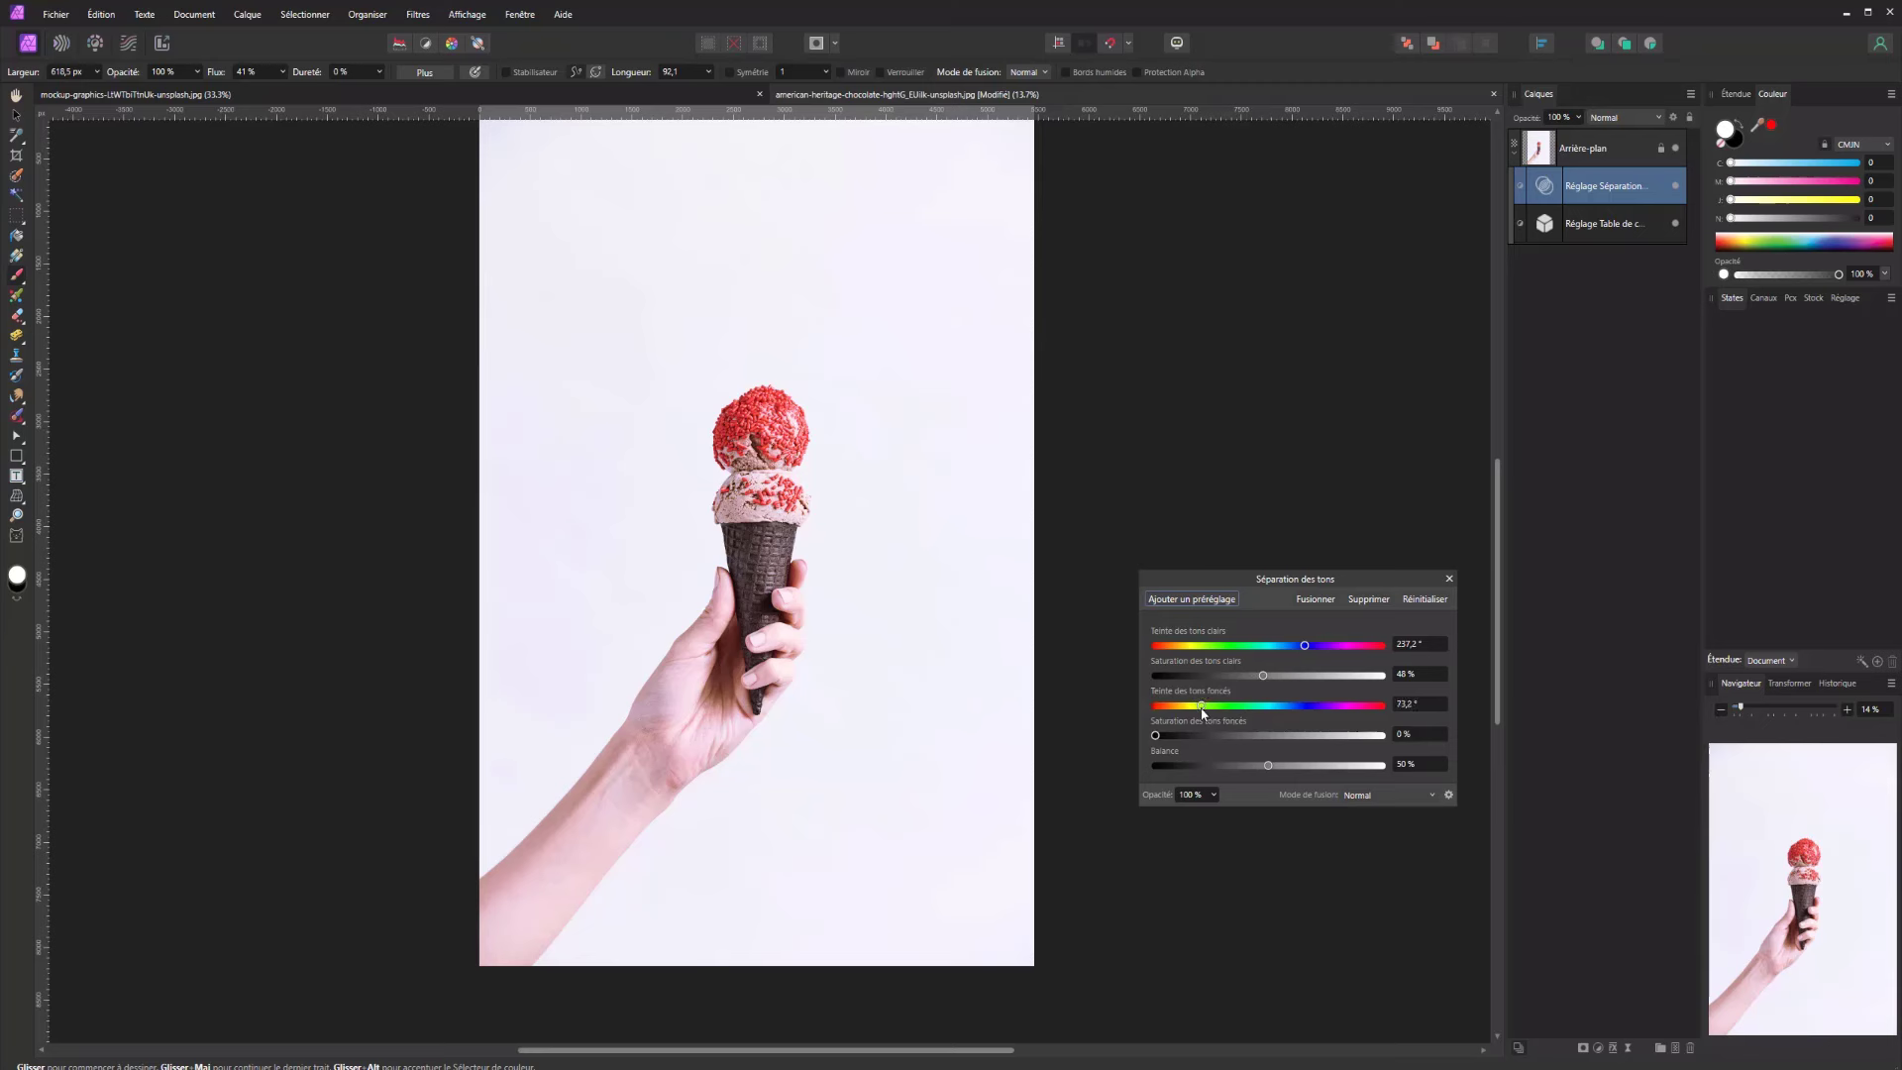
left_click(1245, 736)
left_click_drag(1314, 751, 1334, 752)
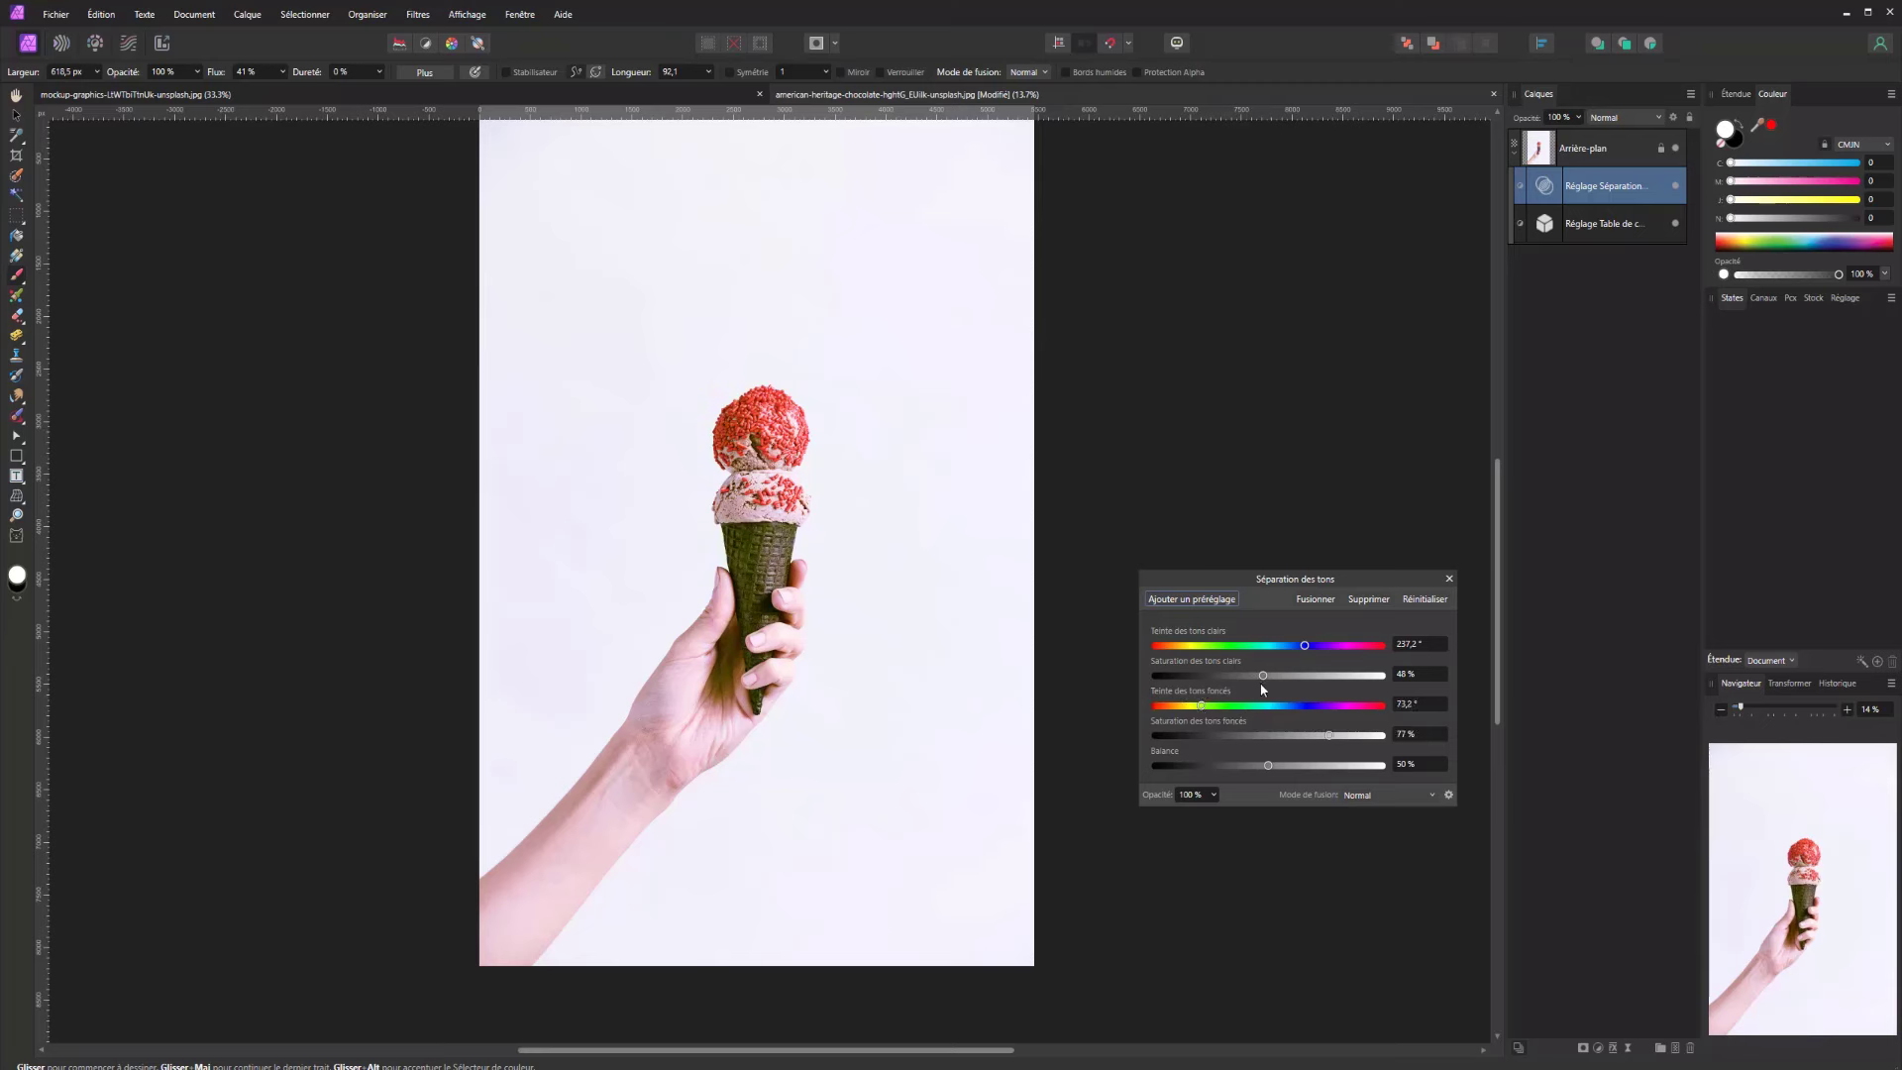
left_click_drag(1265, 764, 1293, 765)
Close the Séparation des tons settings and delete both the Séparation des tons and Table de conversion adjustments
left_click(1449, 579)
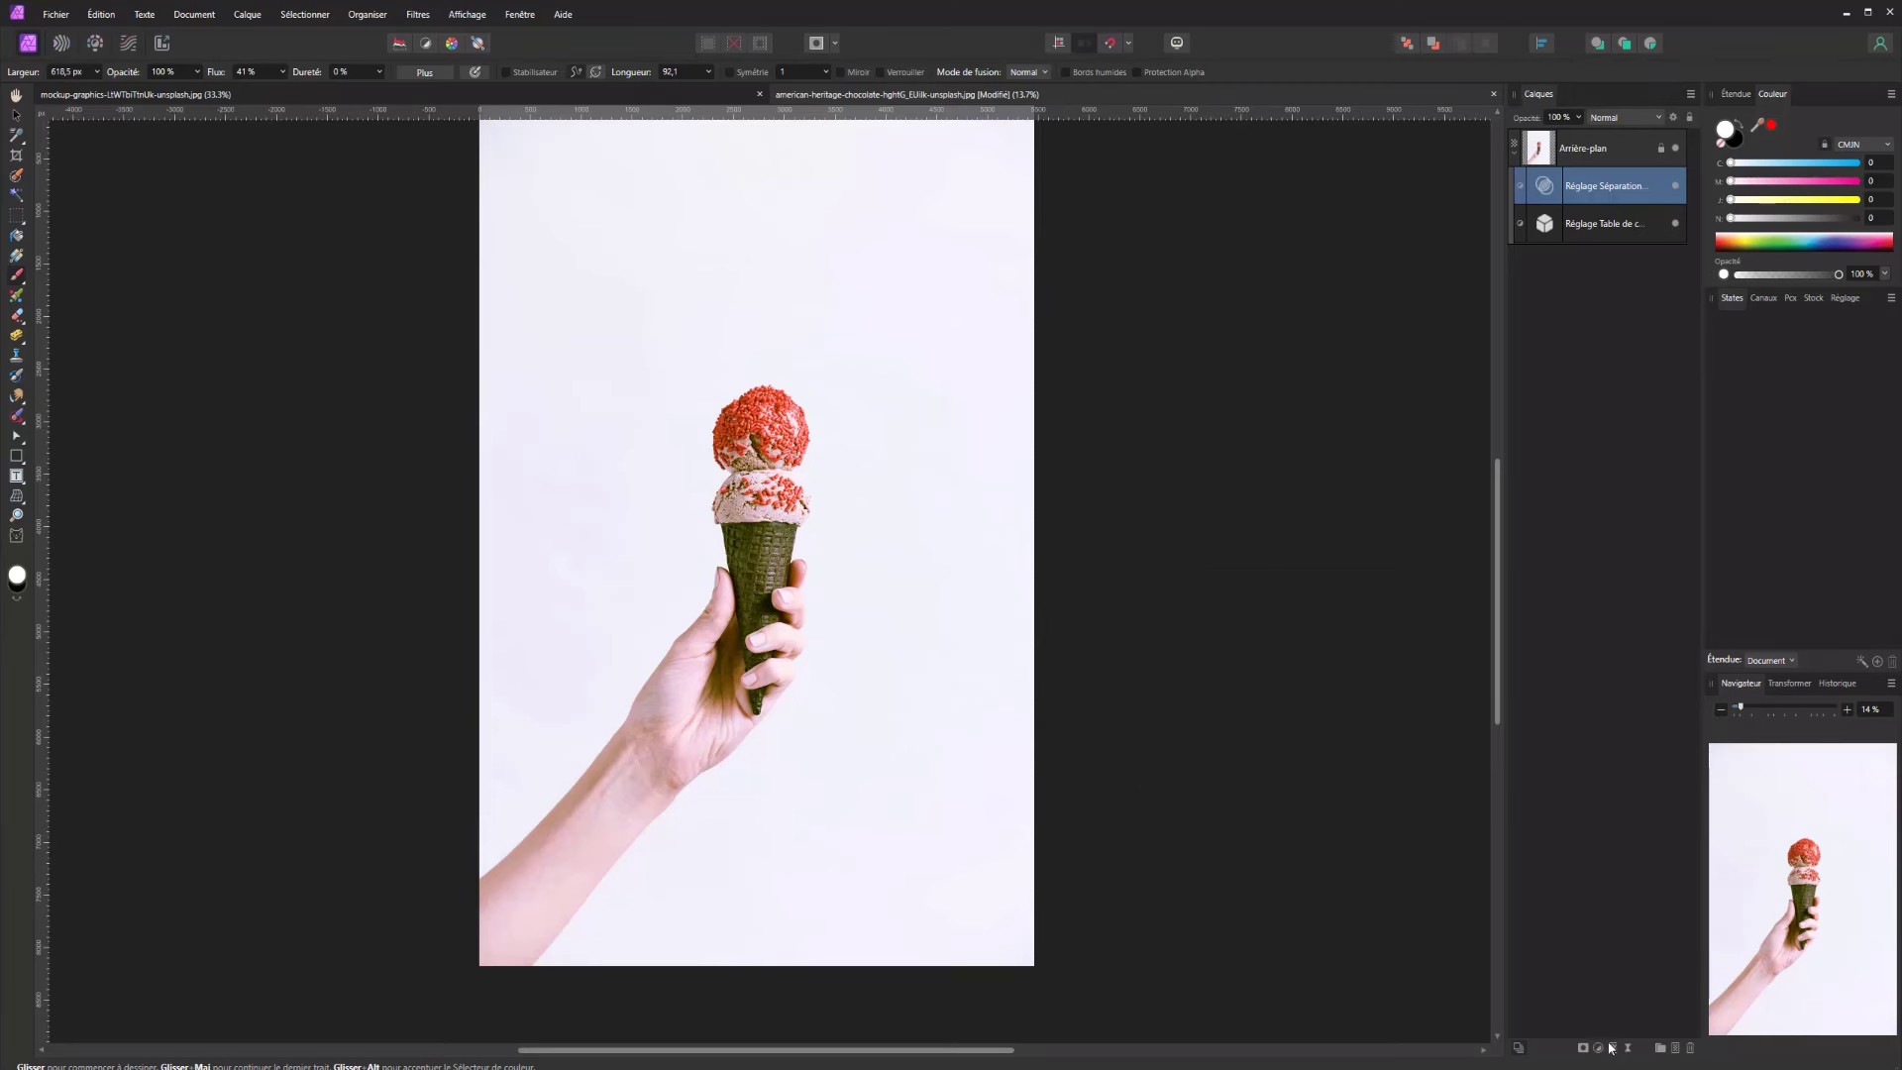
left_click(1691, 1047)
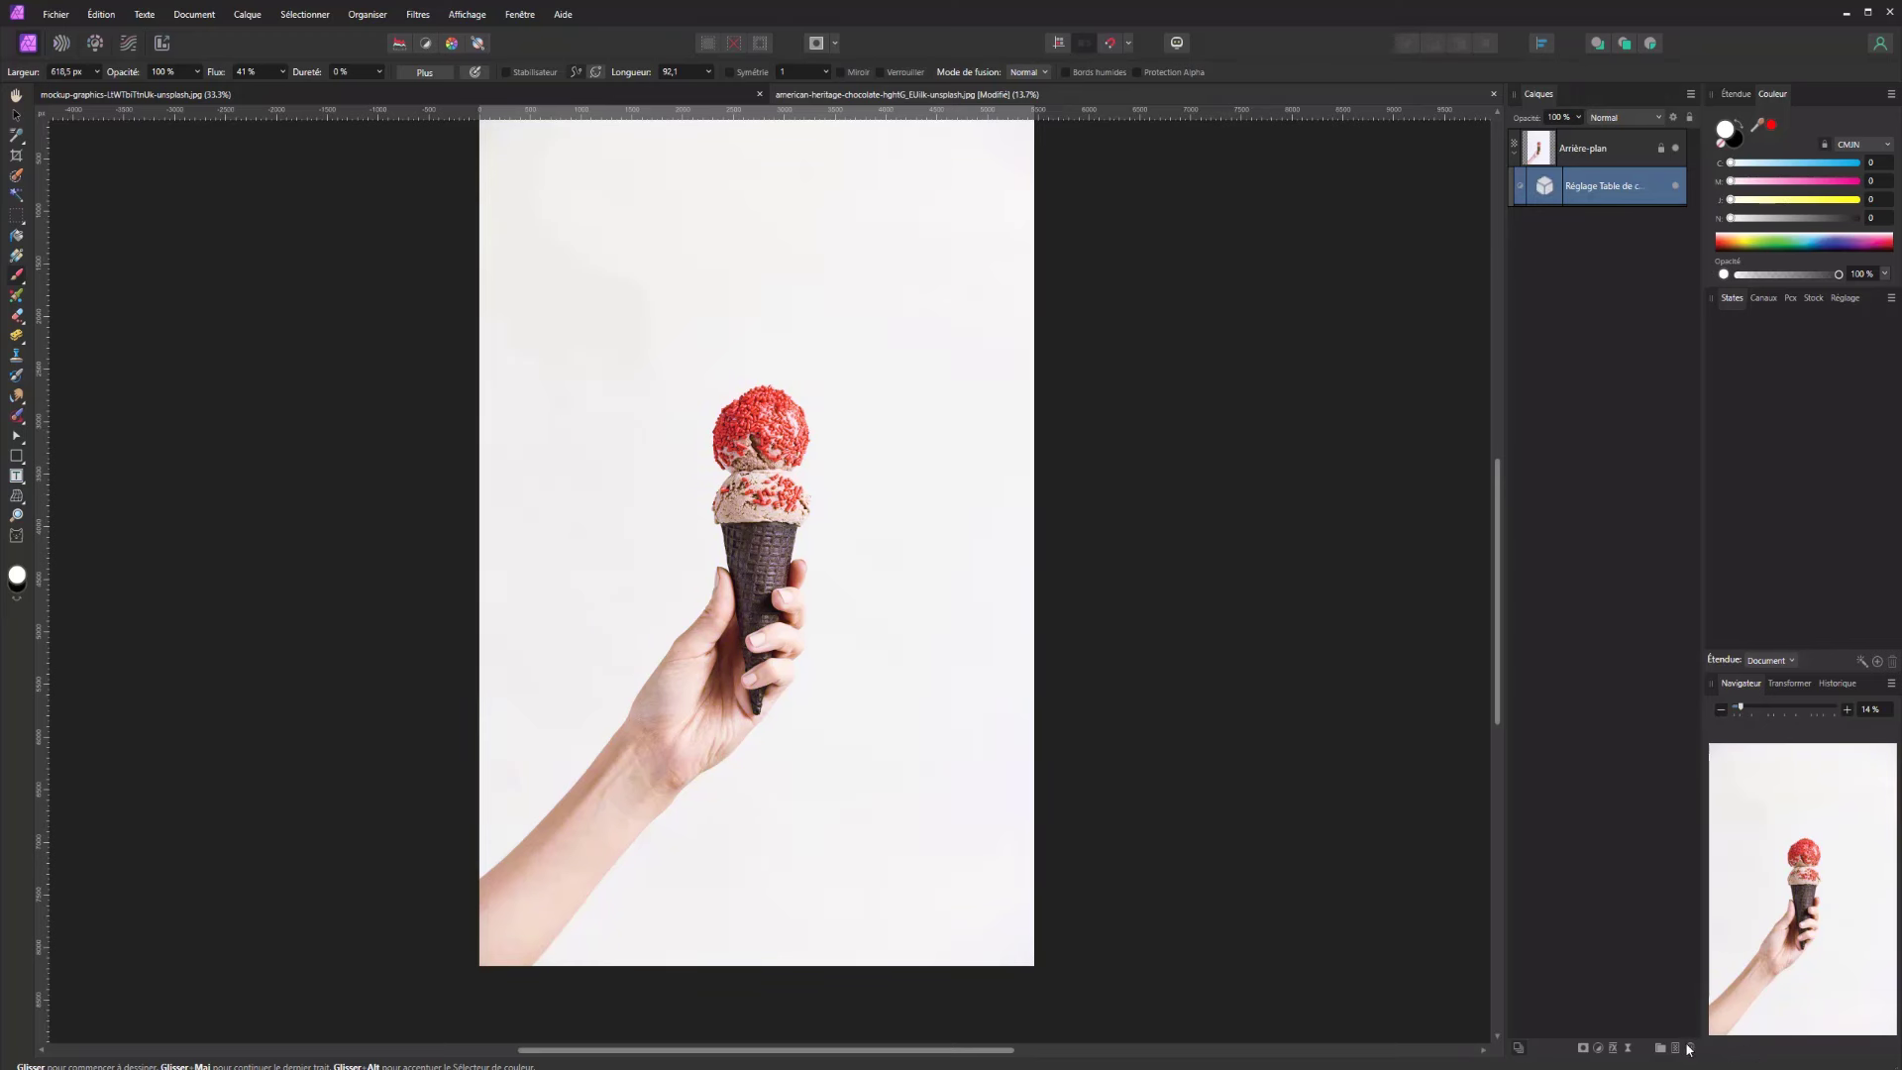
left_click(1690, 1048)
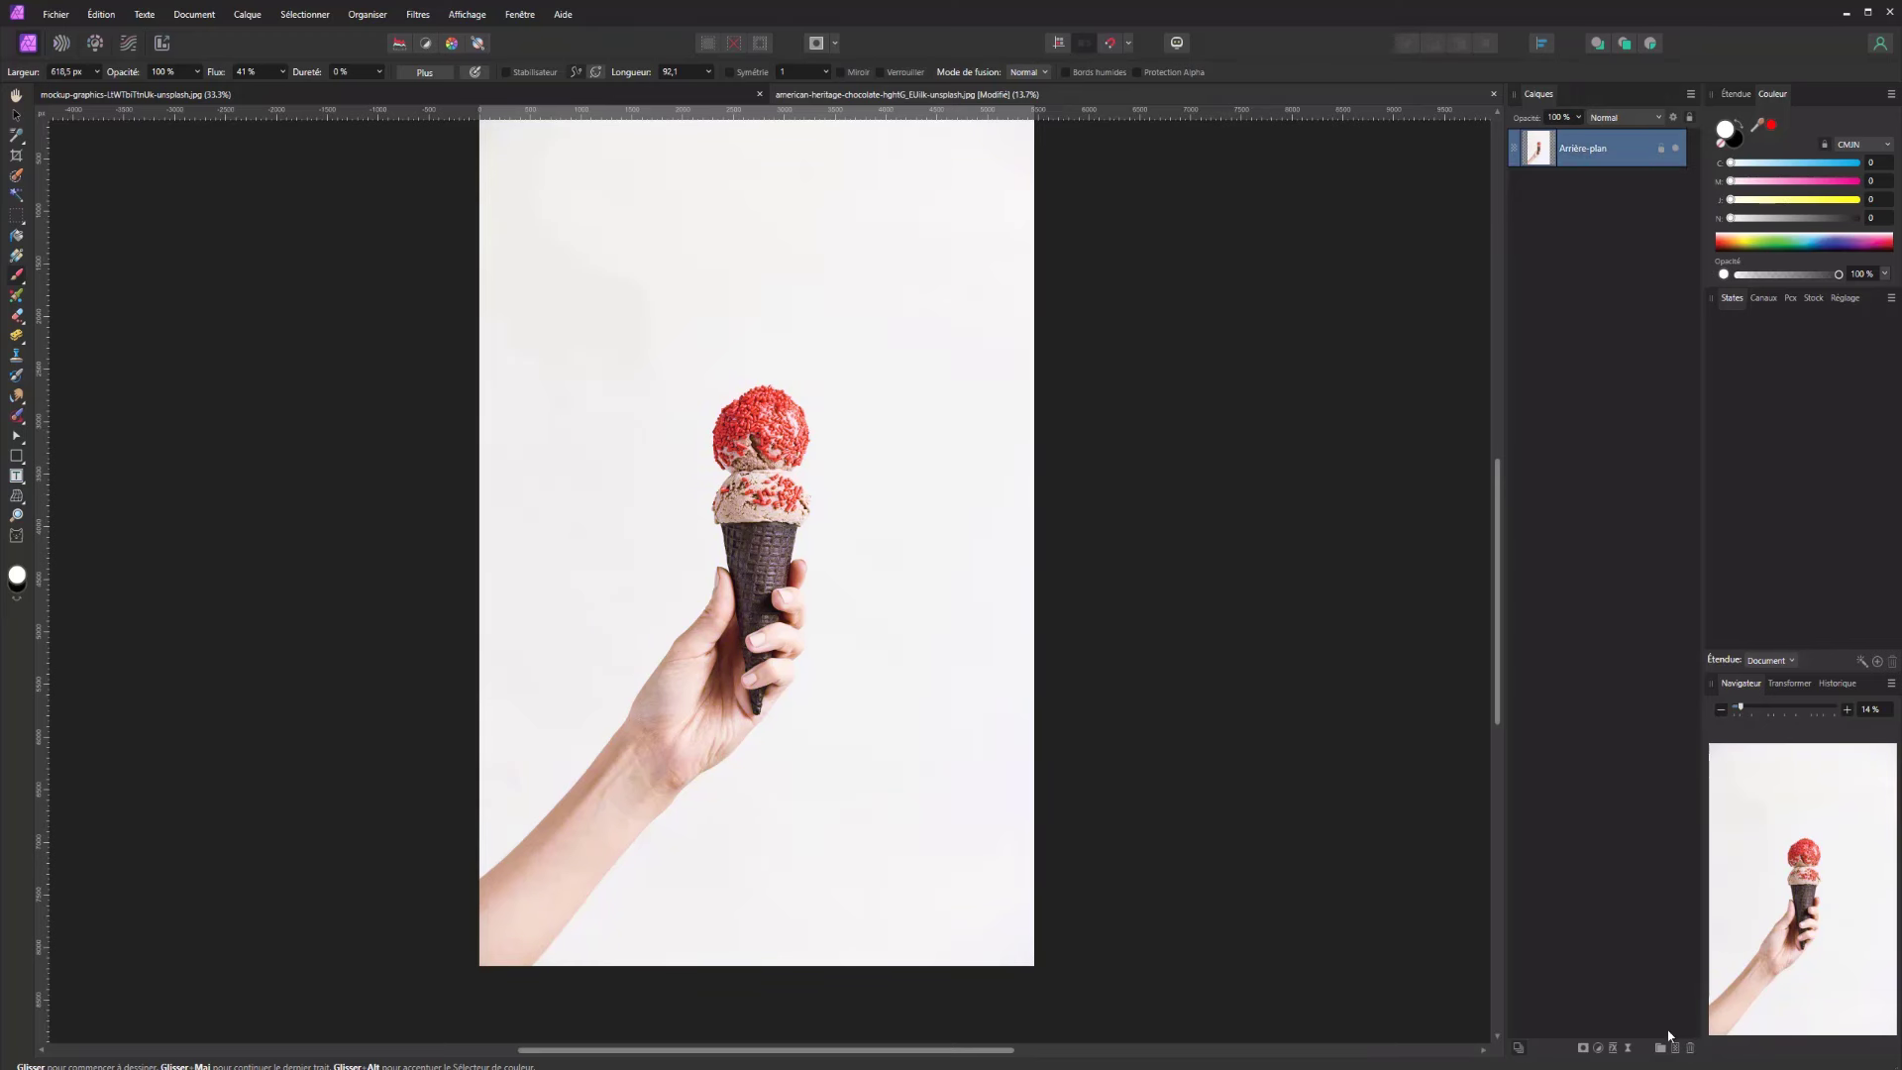
Open the list of adjustments available for the photo
left_click(1598, 1047)
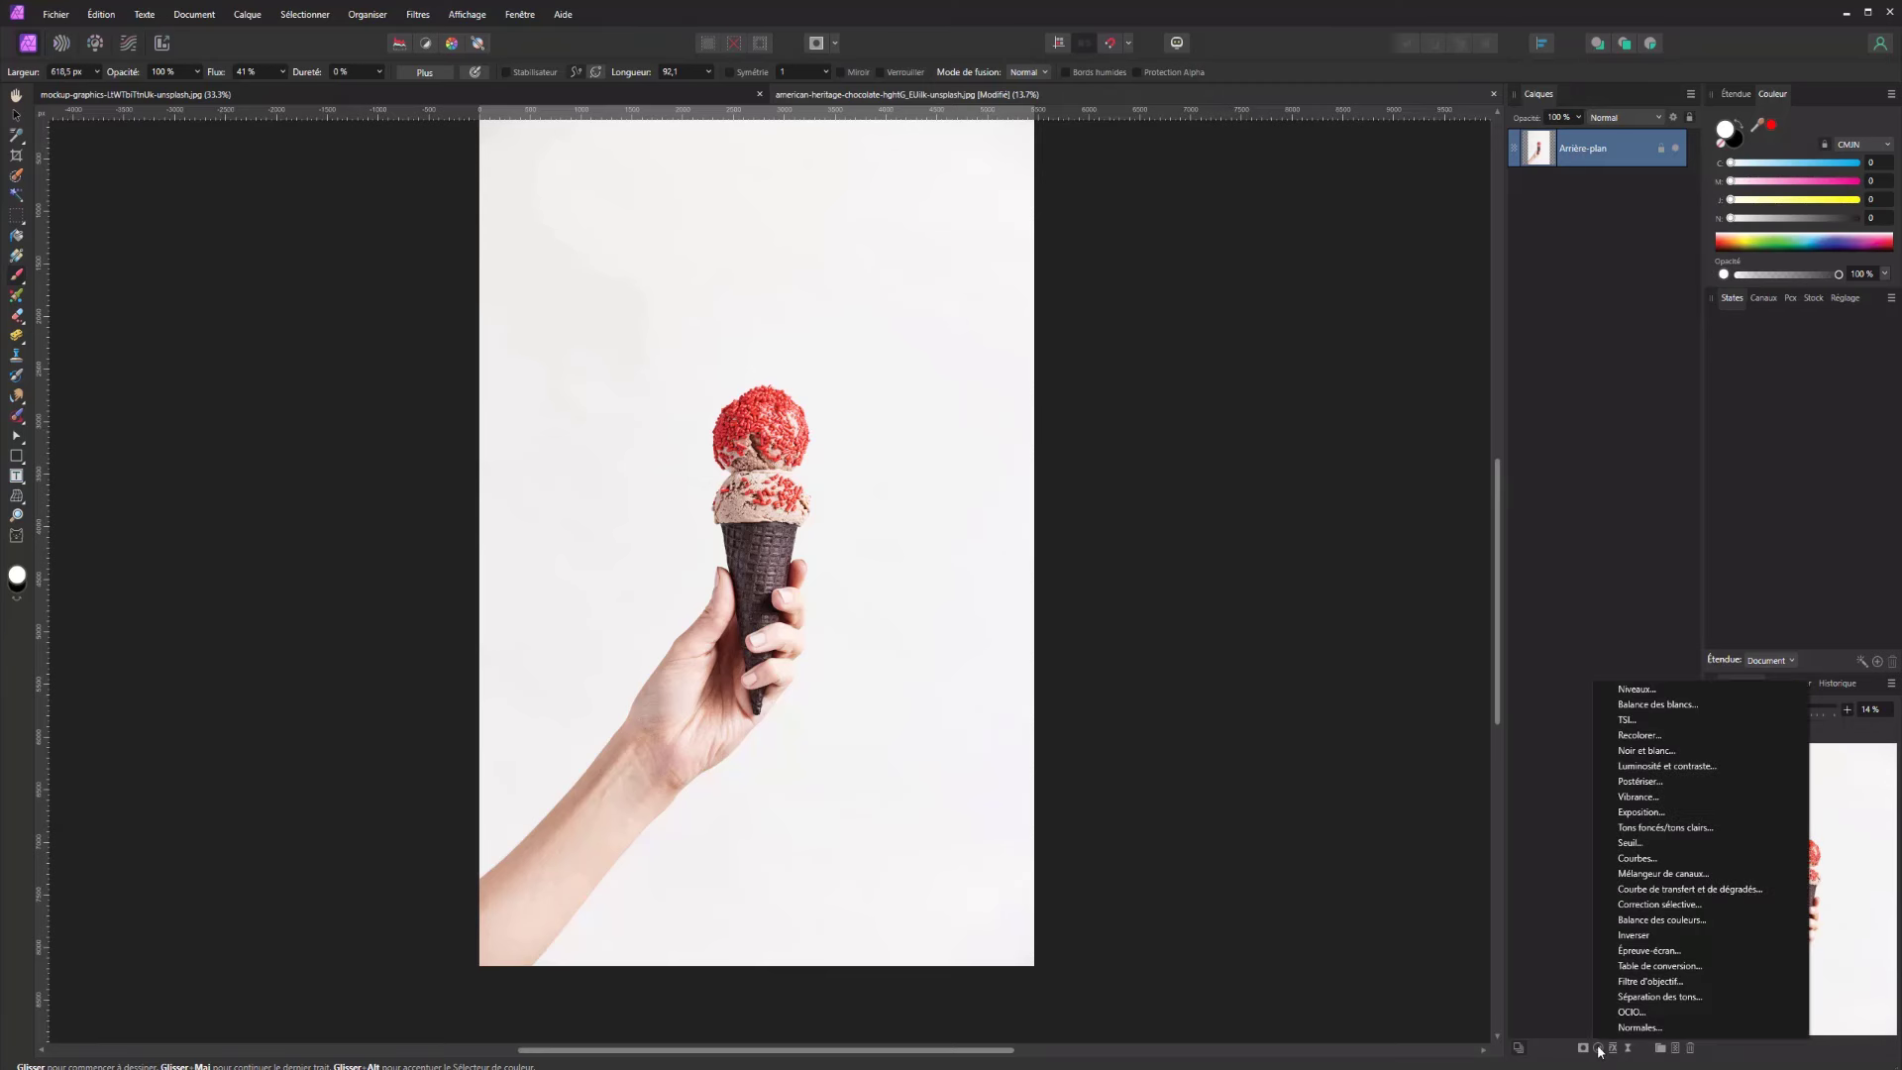
Add an OCIO adjustment to the Arrière-plan layer and close its settings
left_click(1647, 1011)
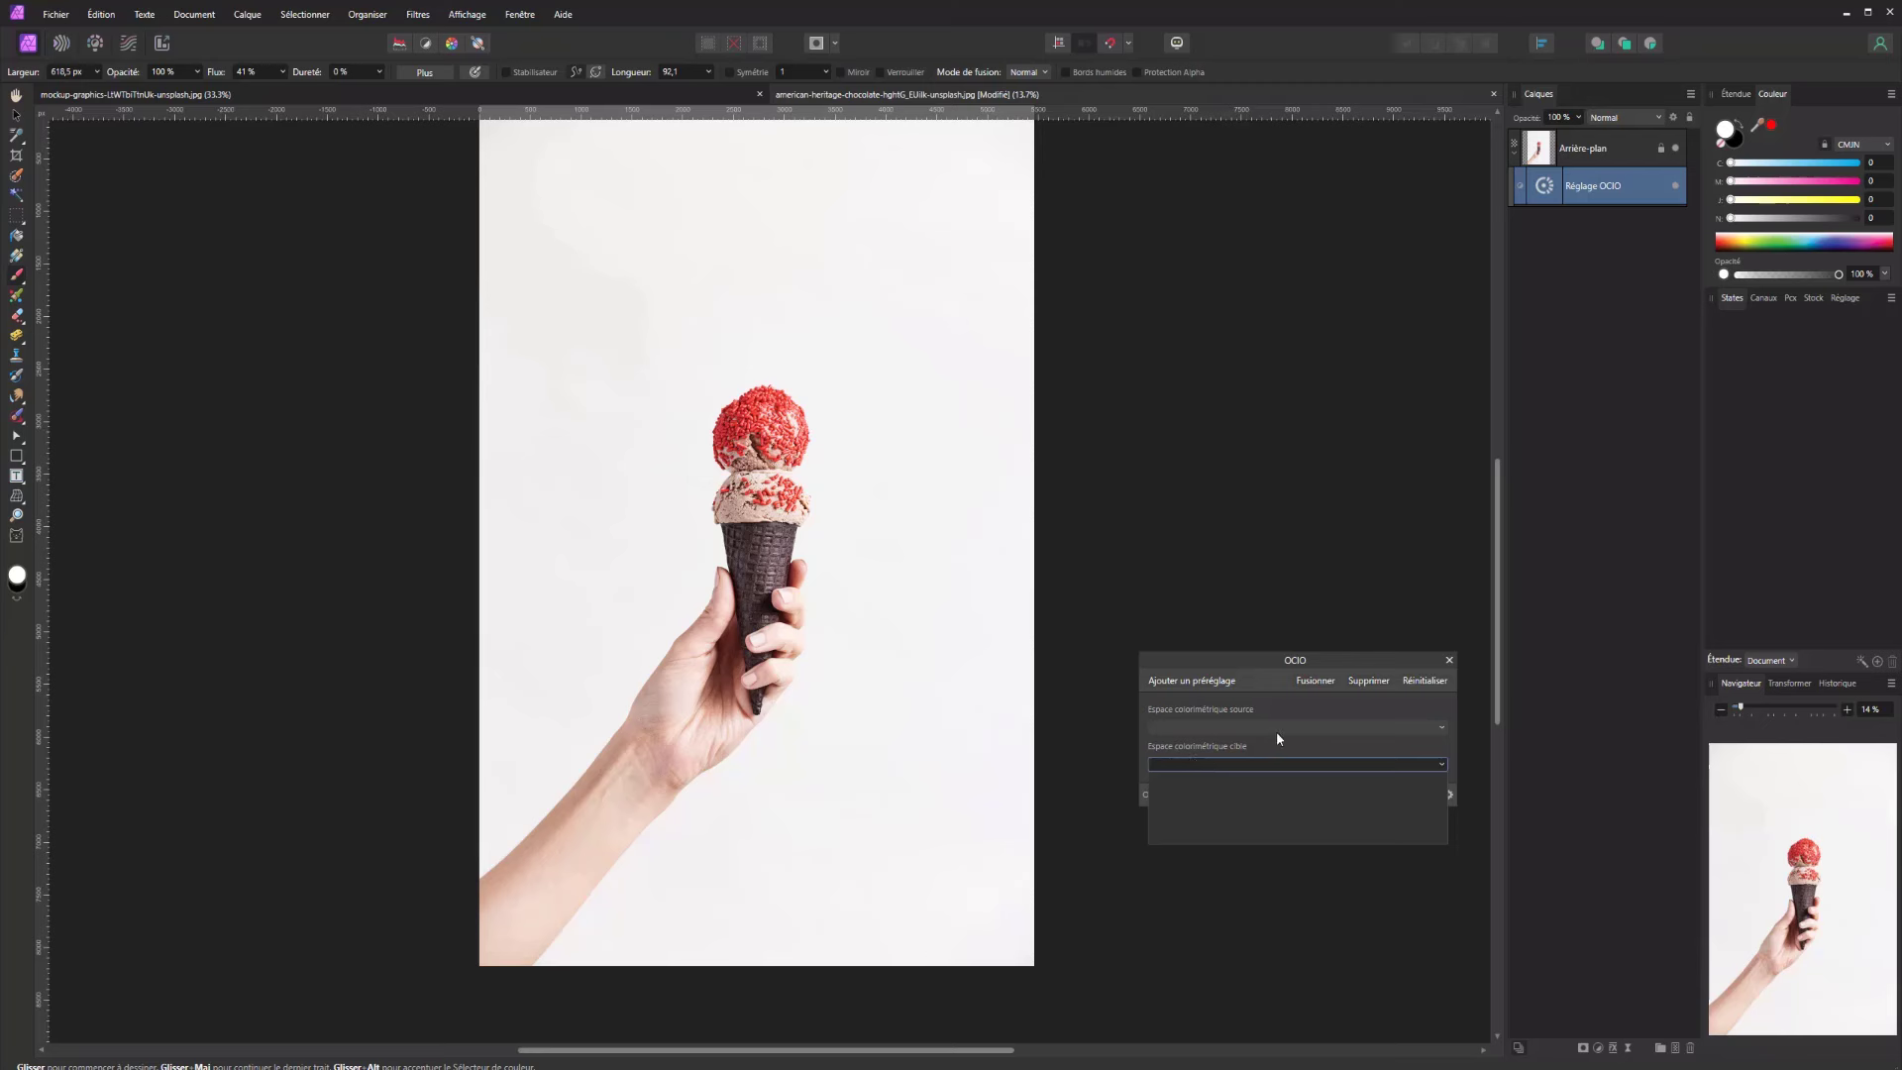
left_click(1448, 661)
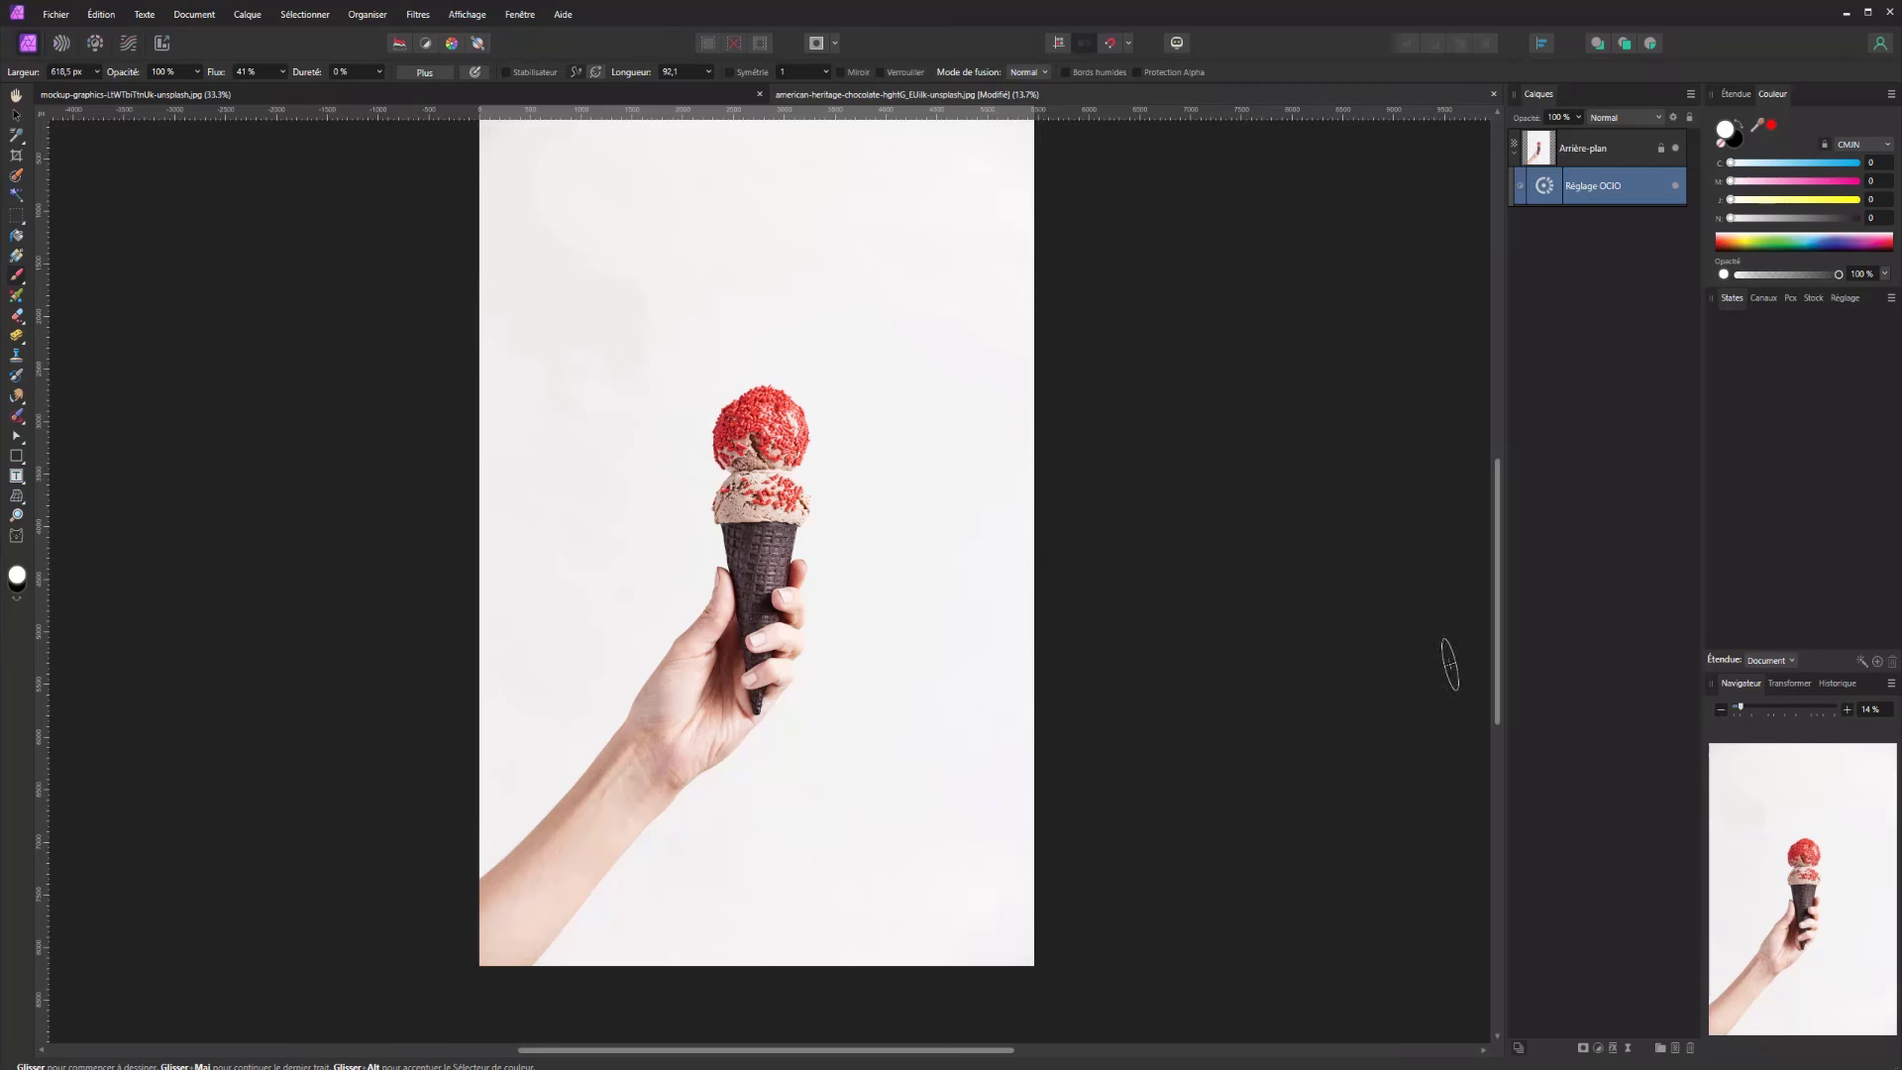
Add a Normales adjustment with rotation -4,078 and scale 86,731, trying the X and Y flip options before leaving them off
left_click(1599, 1047)
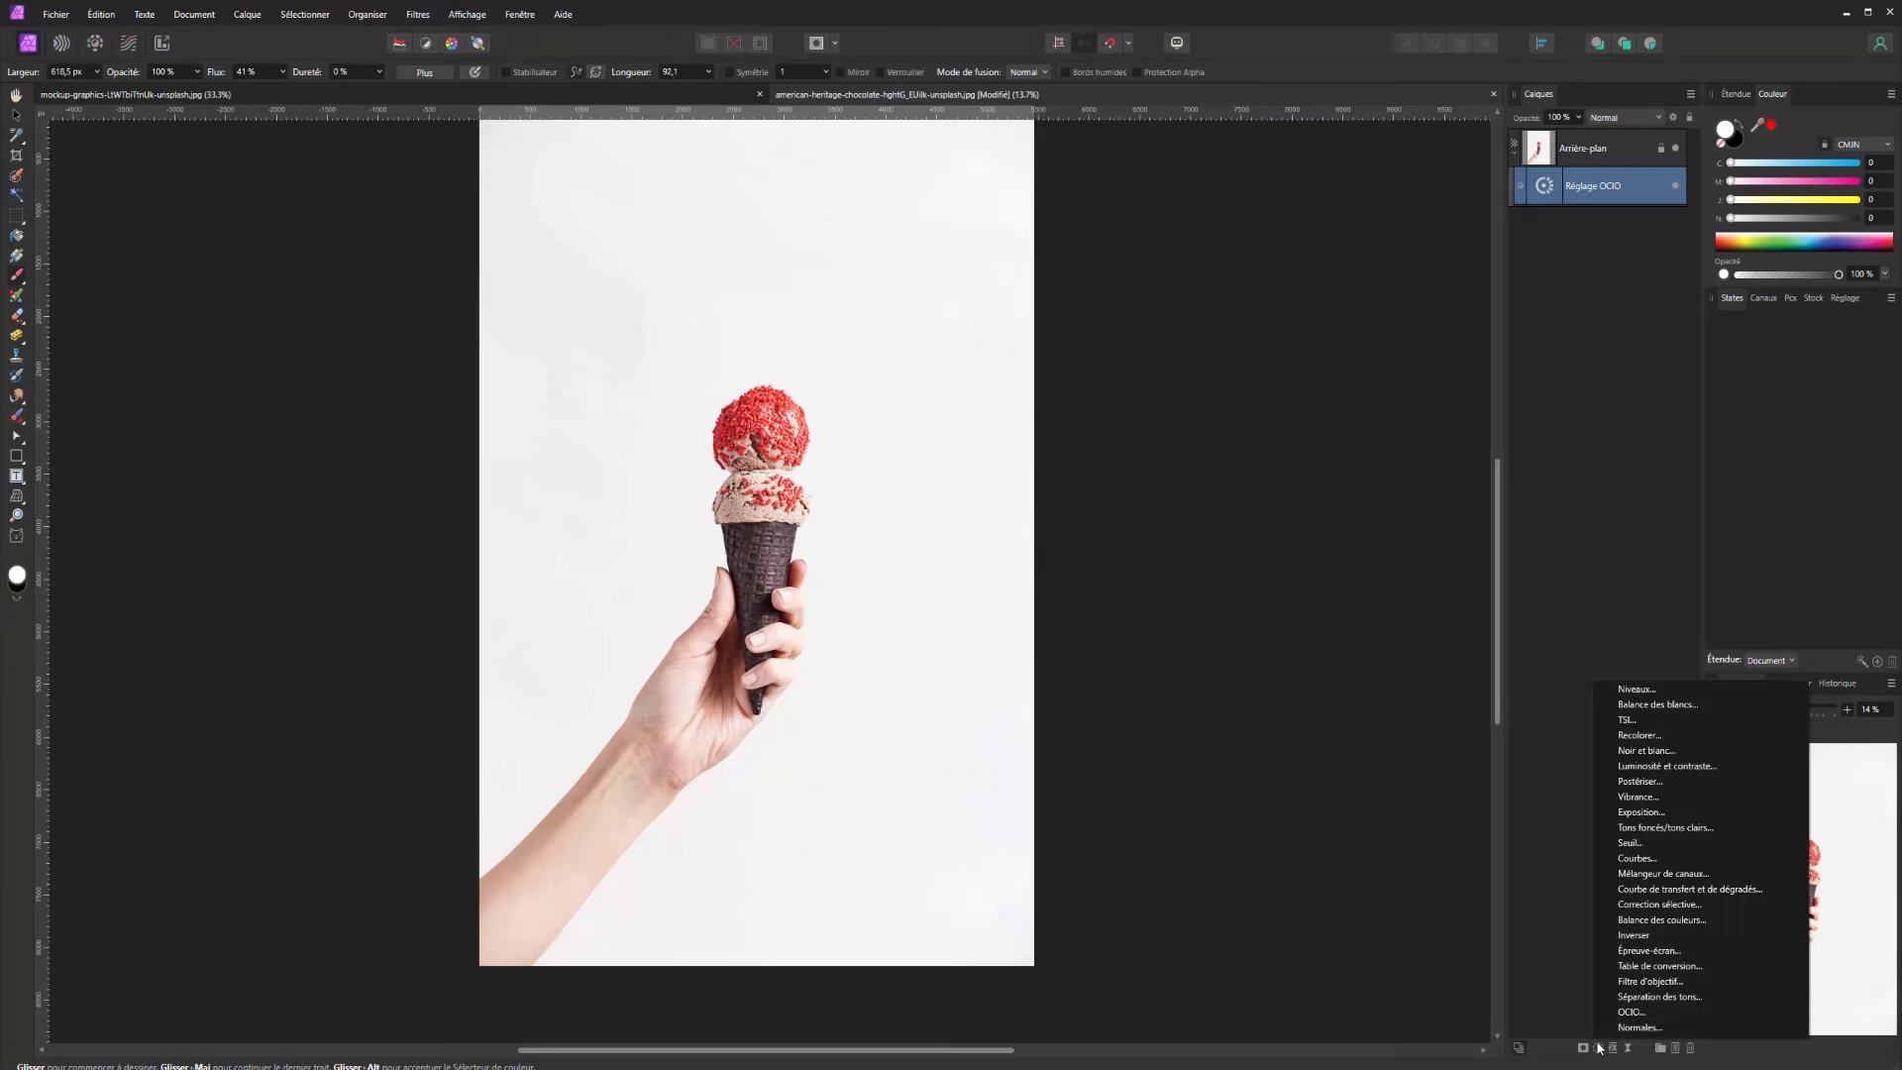
left_click(1625, 1035)
left_click_drag(1267, 722, 1123, 719)
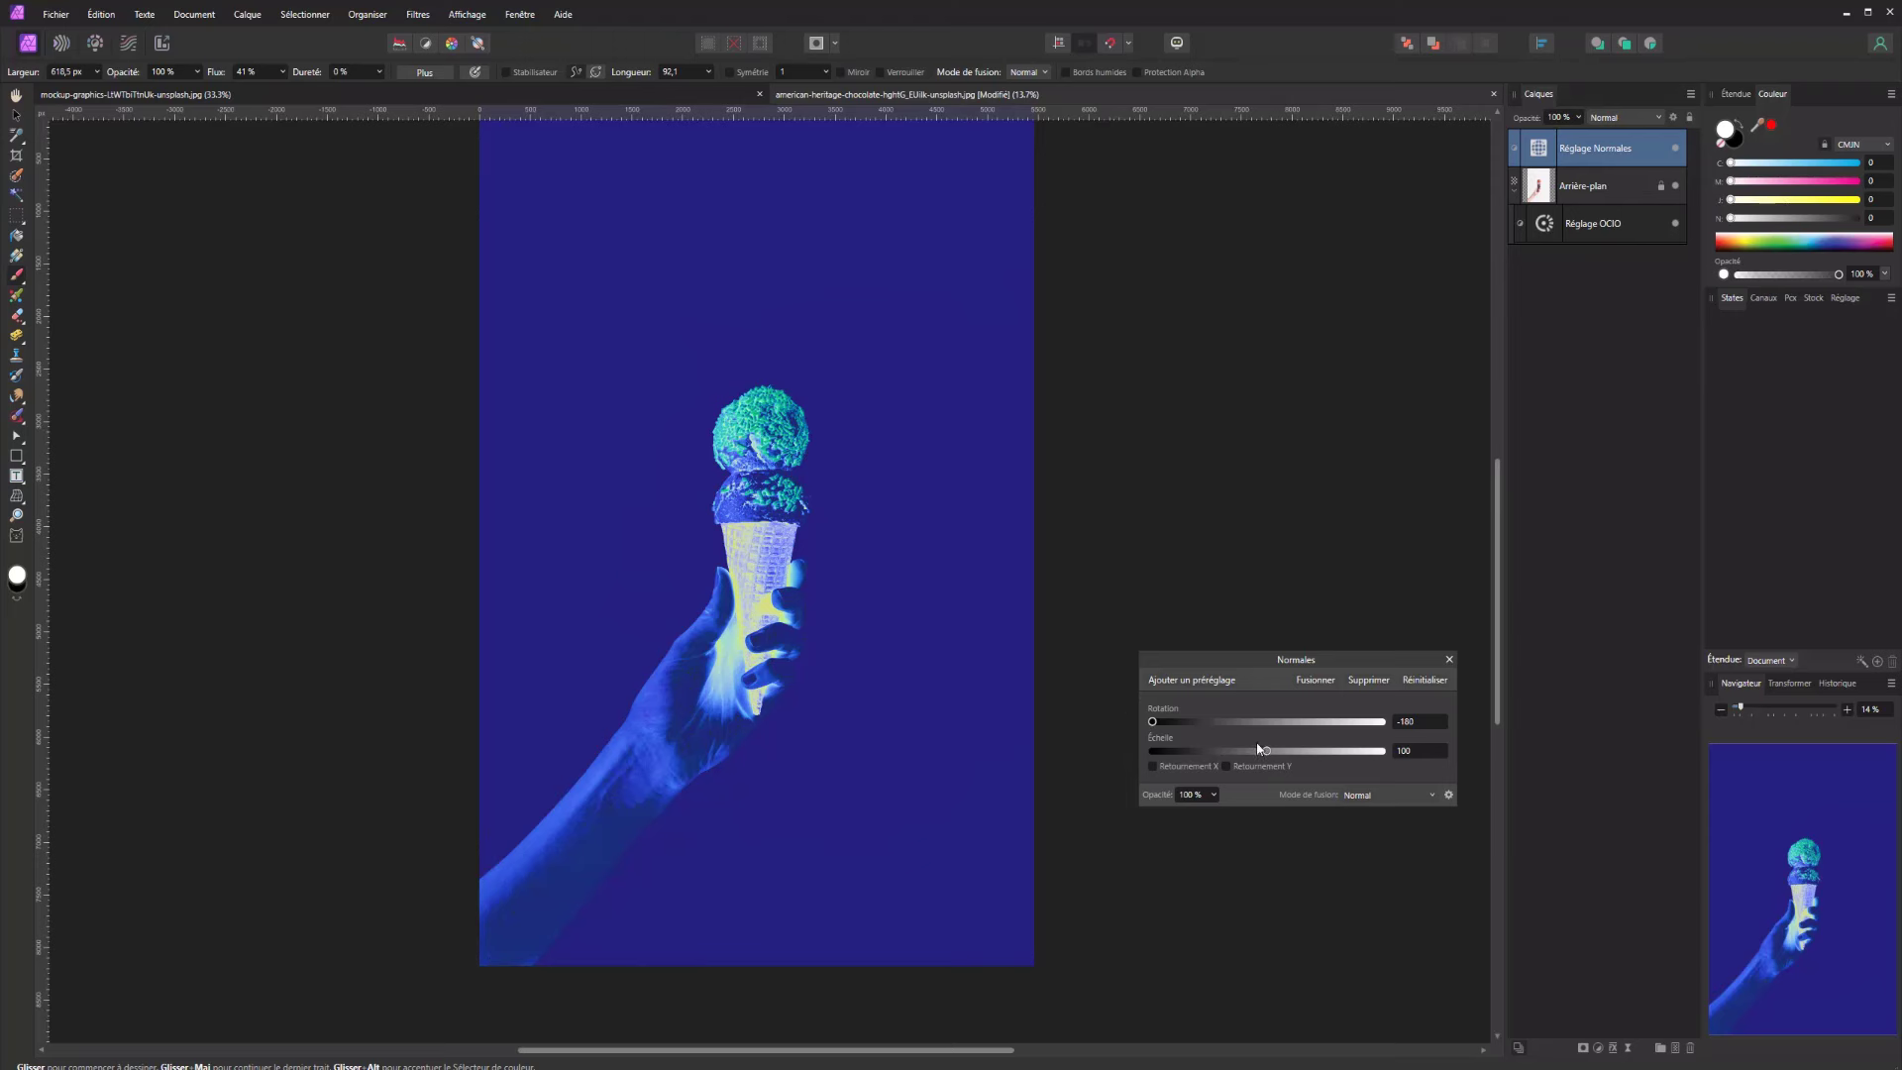
left_click_drag(1250, 716, 1251, 764)
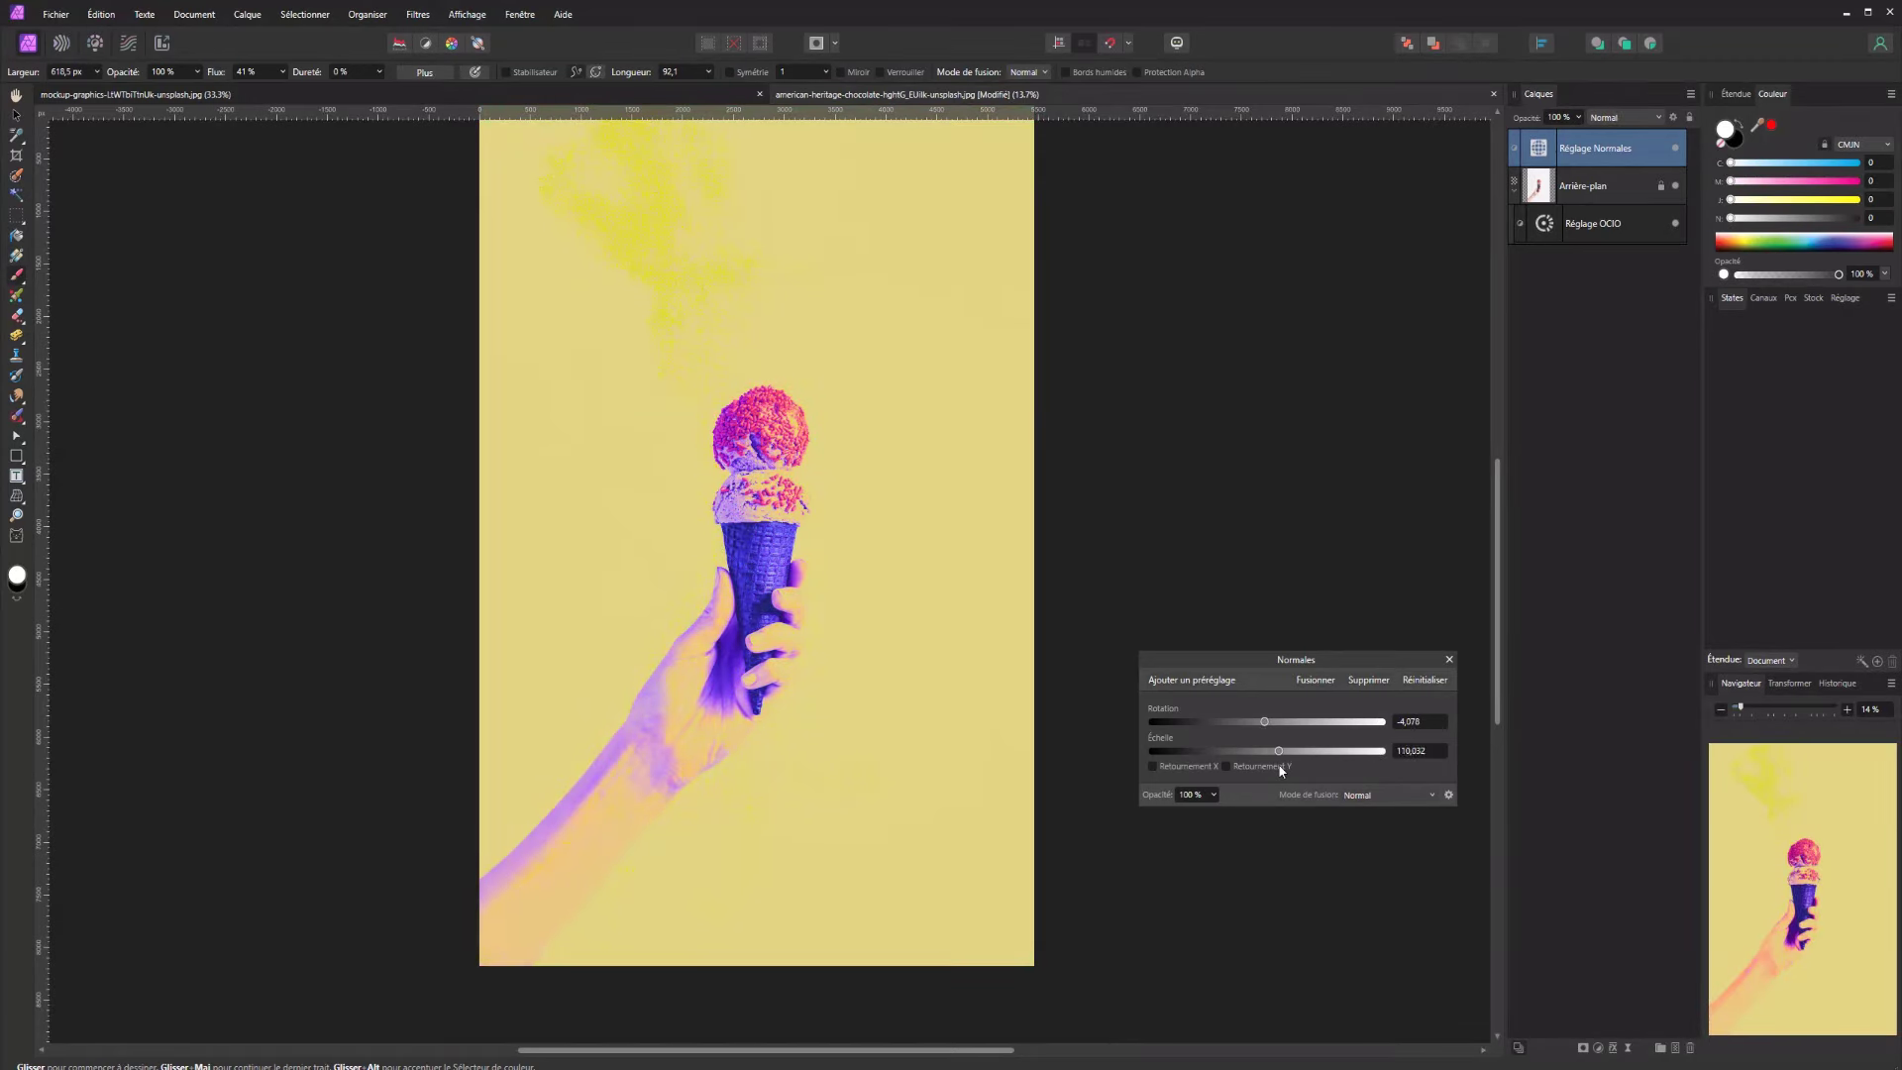
left_click(1190, 776)
left_click(1189, 771)
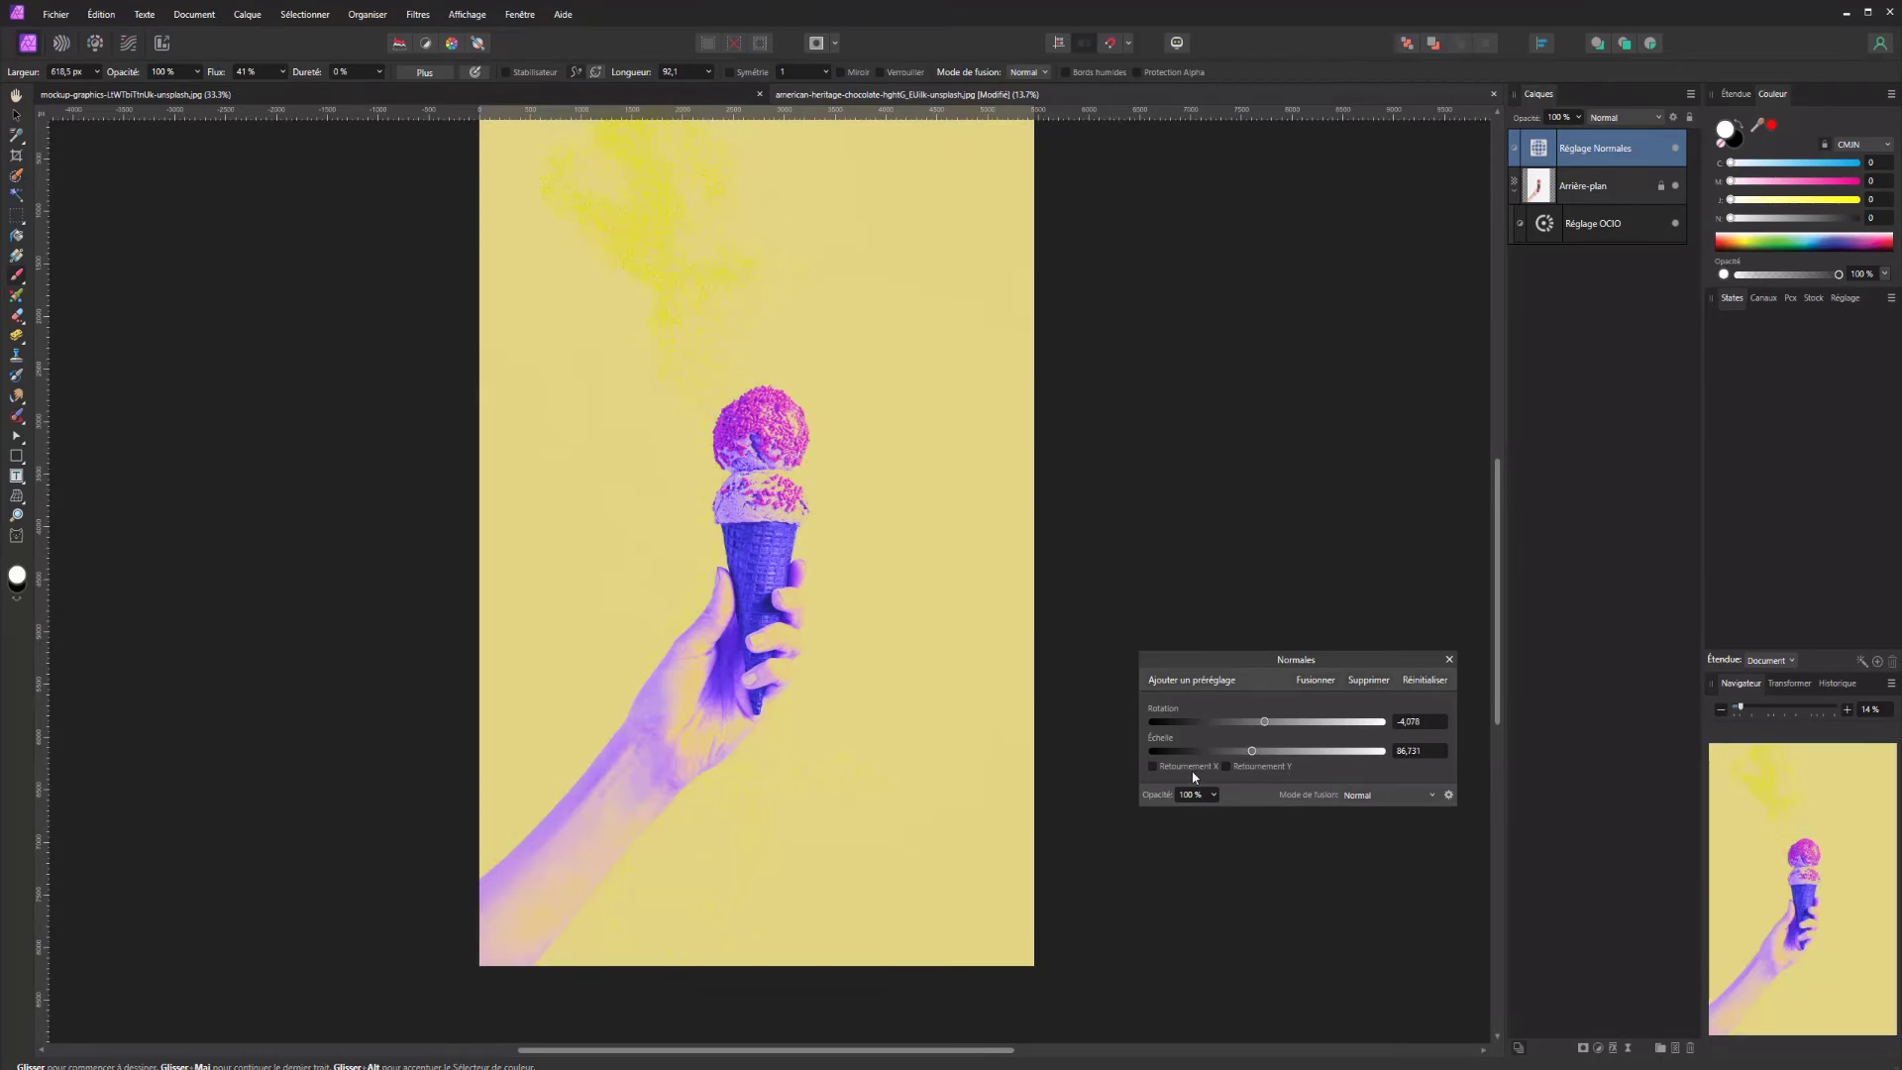
left_click(1250, 763)
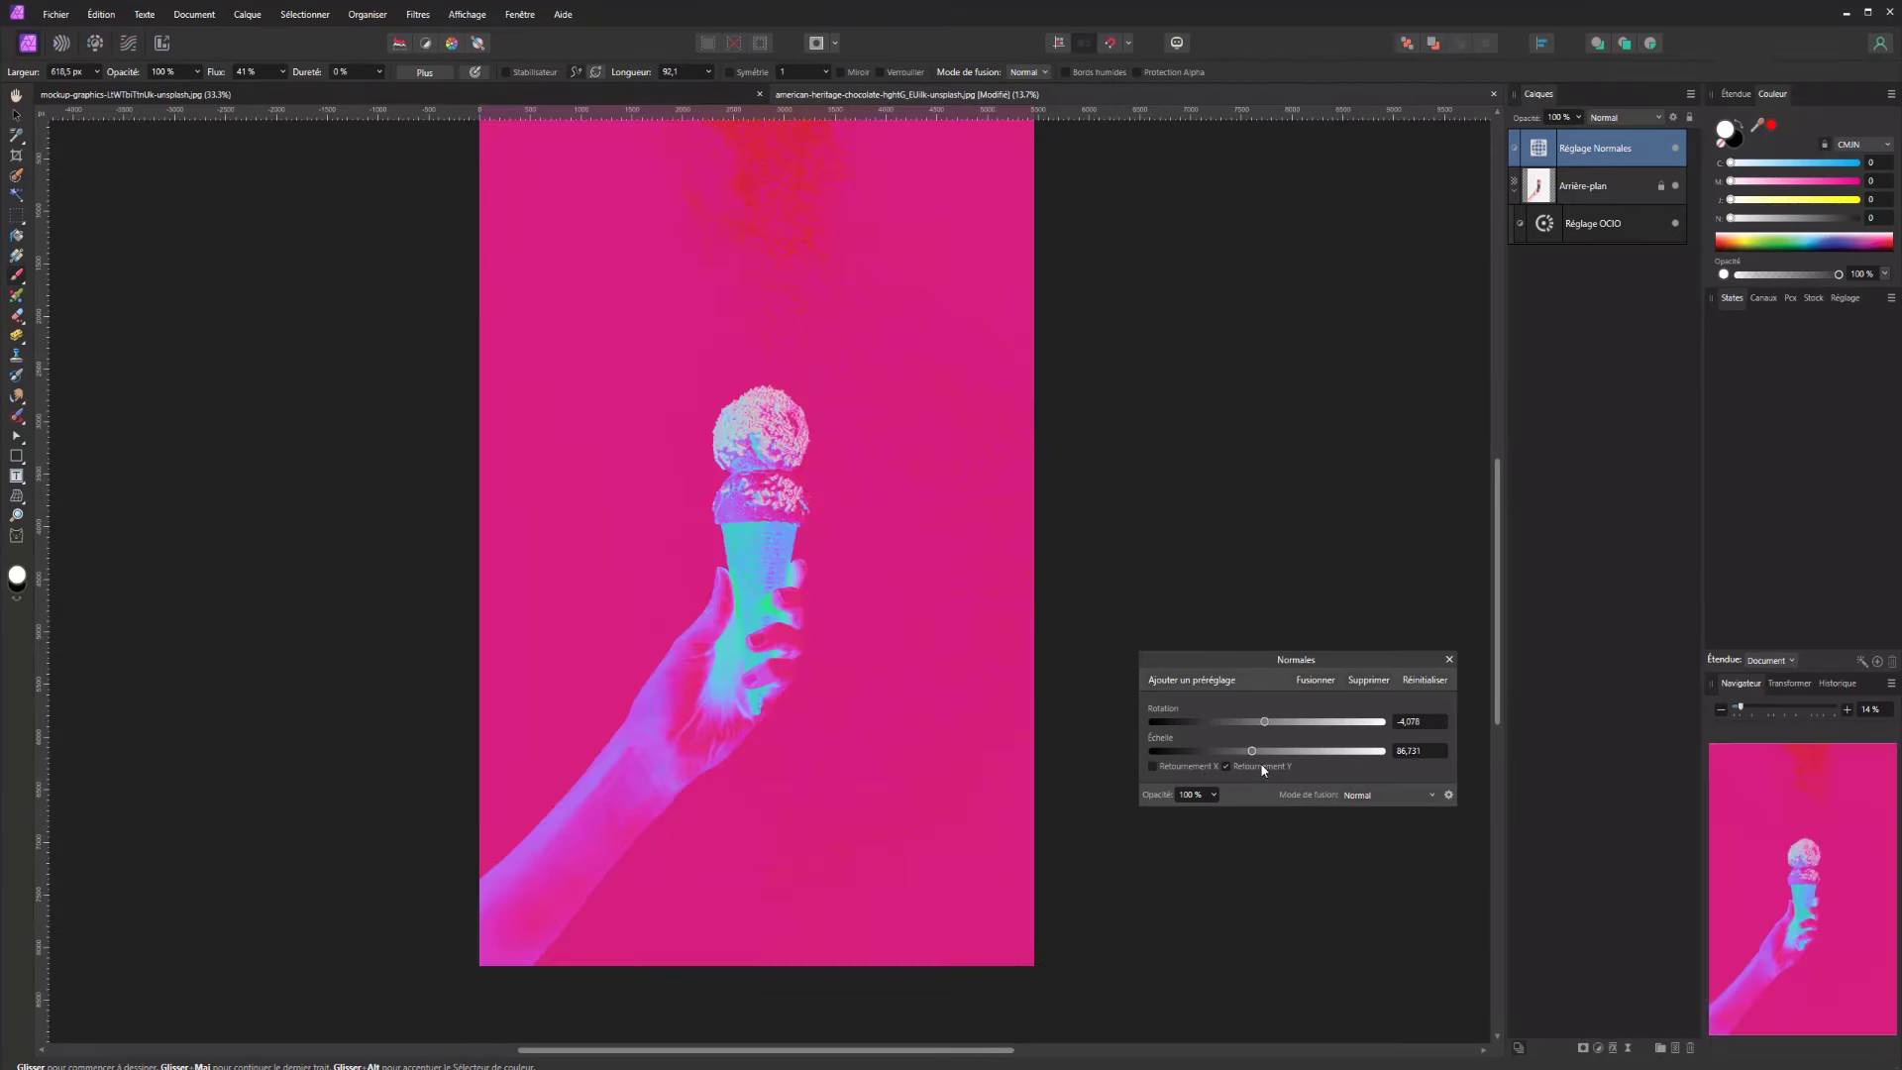
left_click(1261, 770)
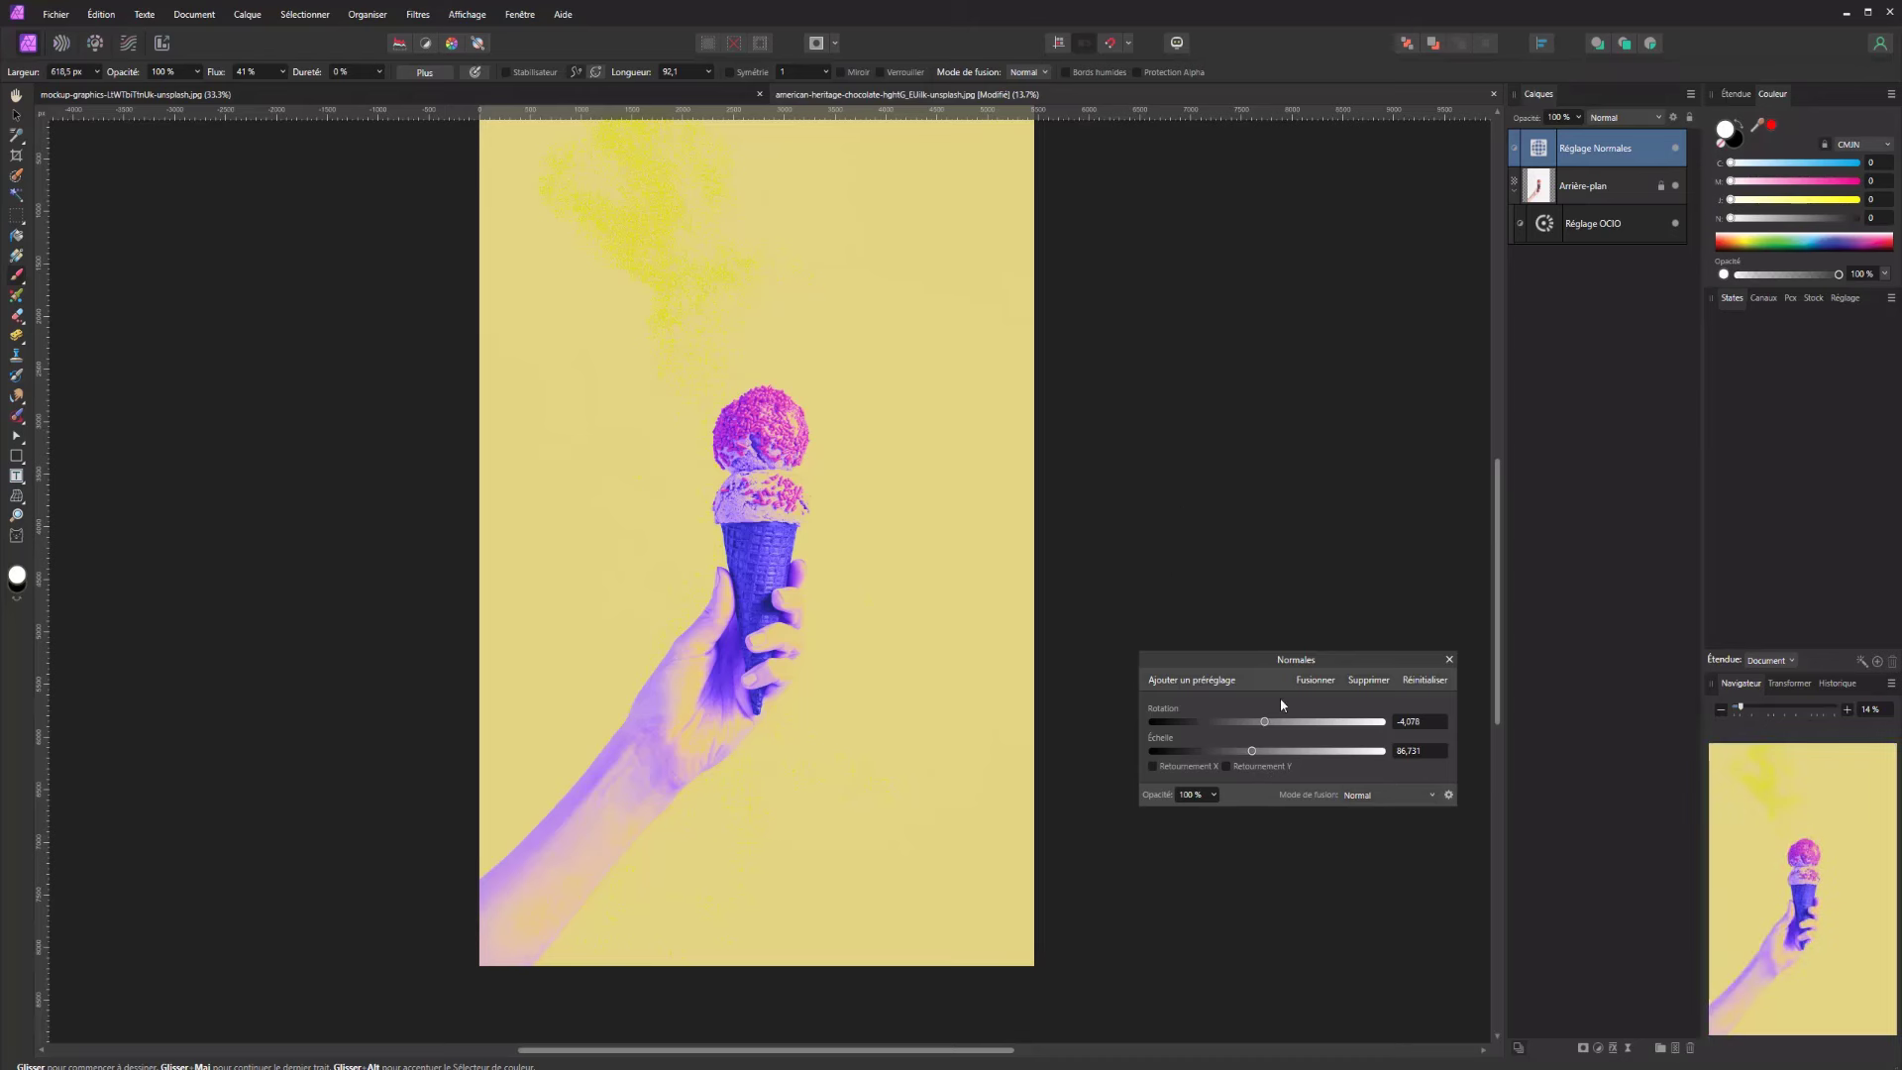
left_click(1449, 660)
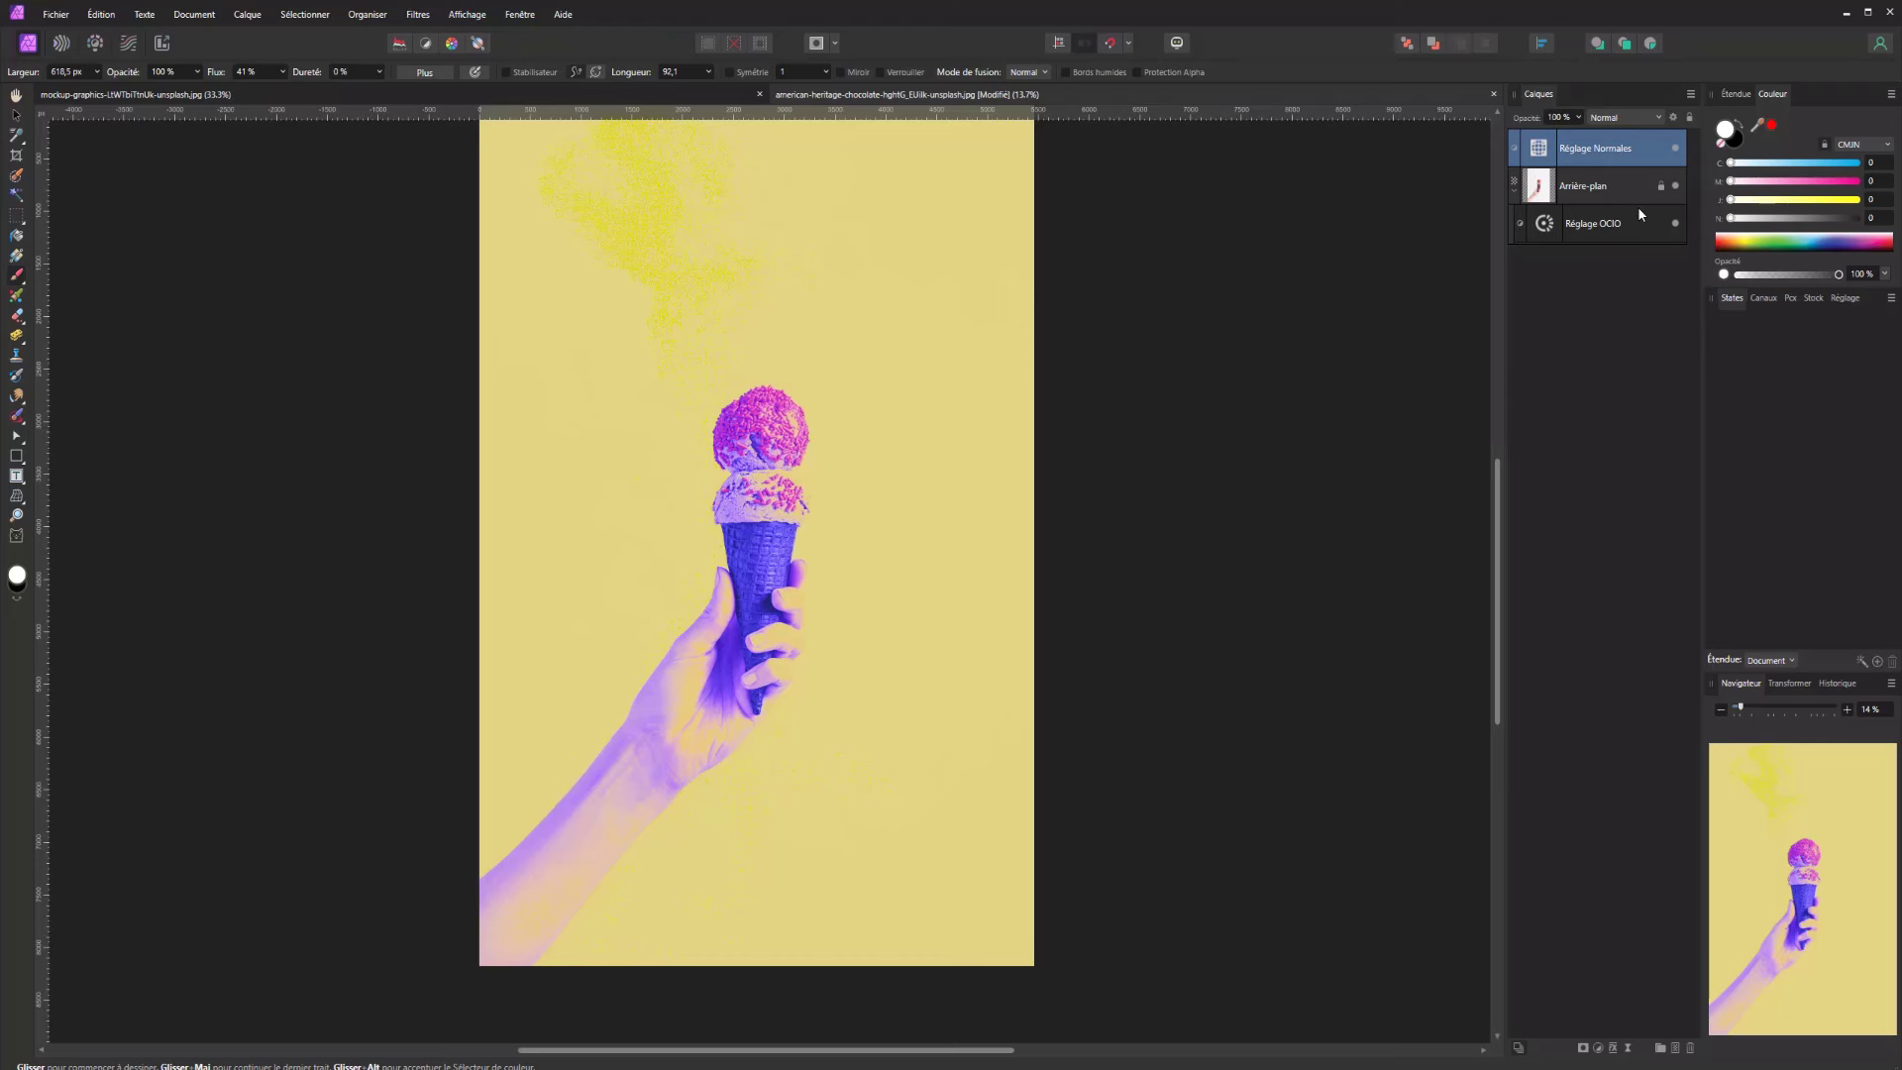
Delete the Normales and OCIO adjustments, keeping only the Arrière-plan layer
left_click_drag(1566, 151, 1691, 1047)
left_click_drag(1585, 199, 1701, 1051)
left_click_drag(1540, 208, 1690, 1047)
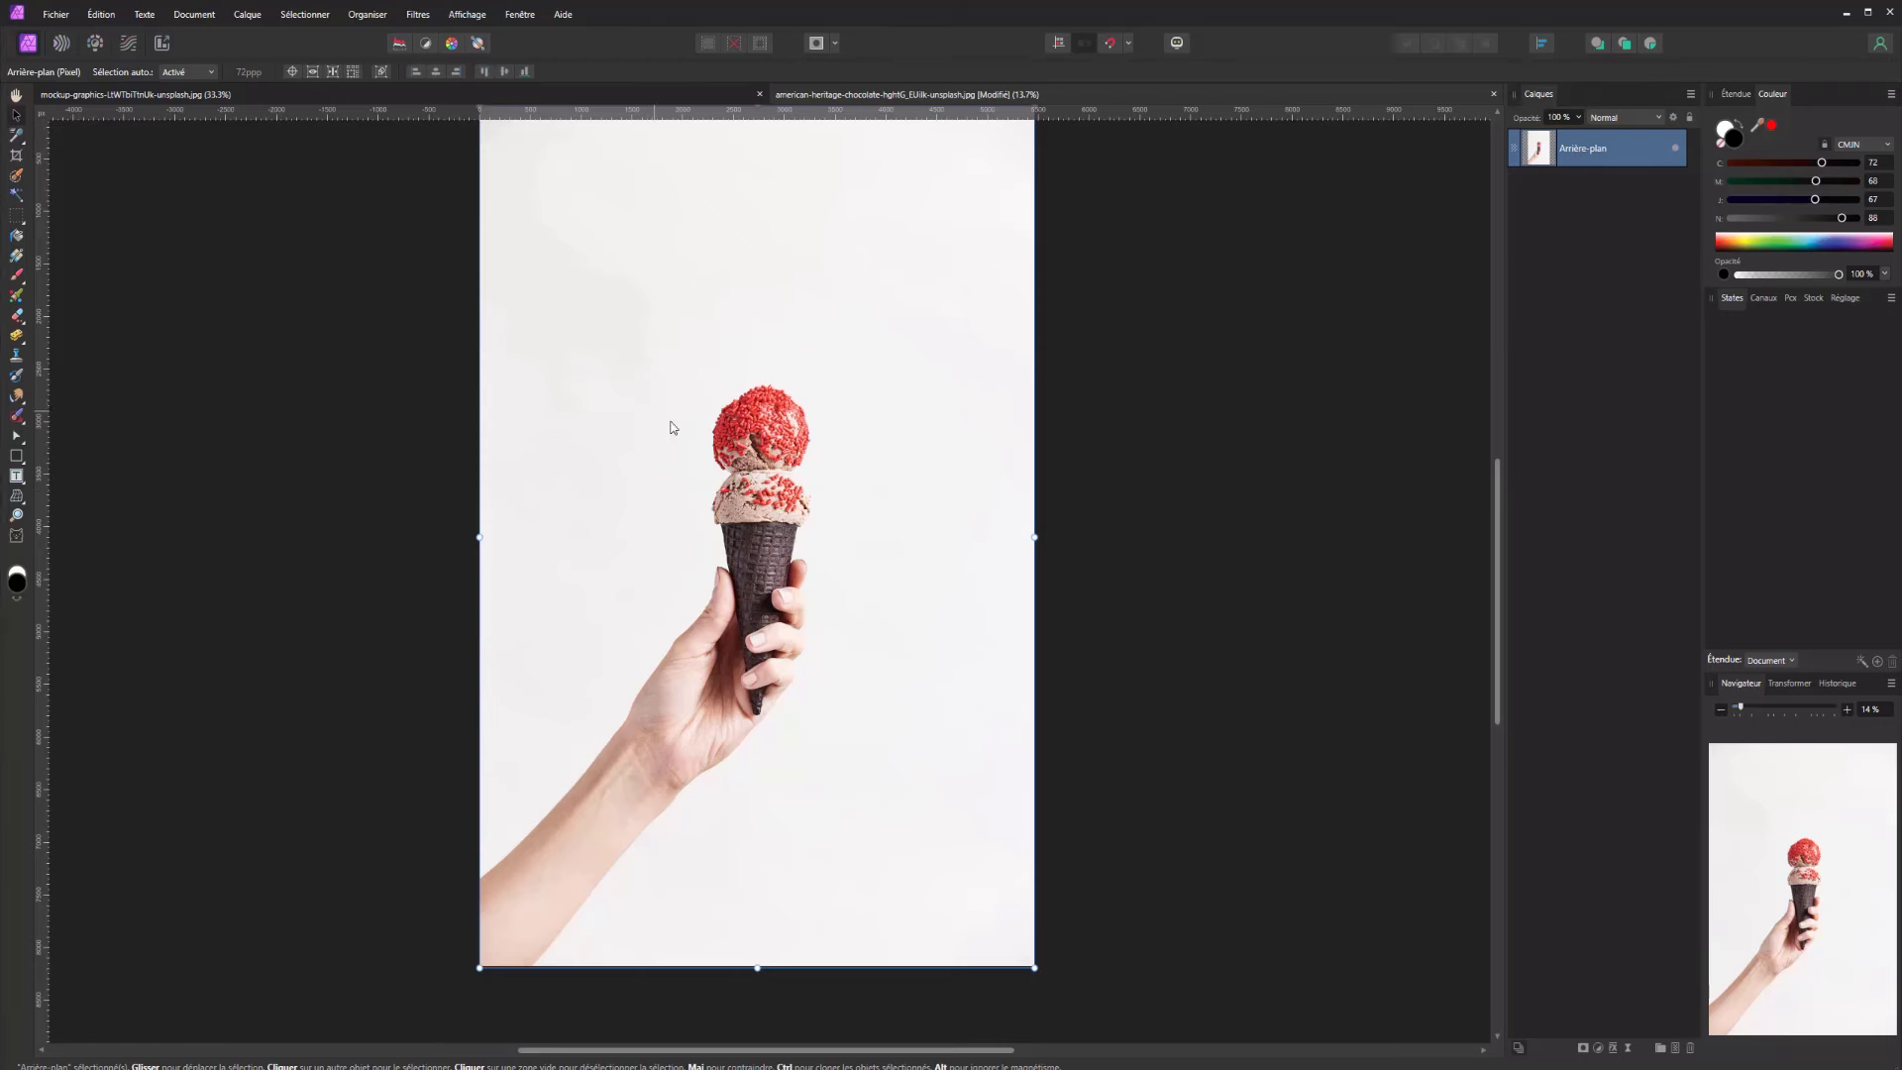
Lock the Arrière-plan layer and unlock it again
scroll(679, 430, "down", 1)
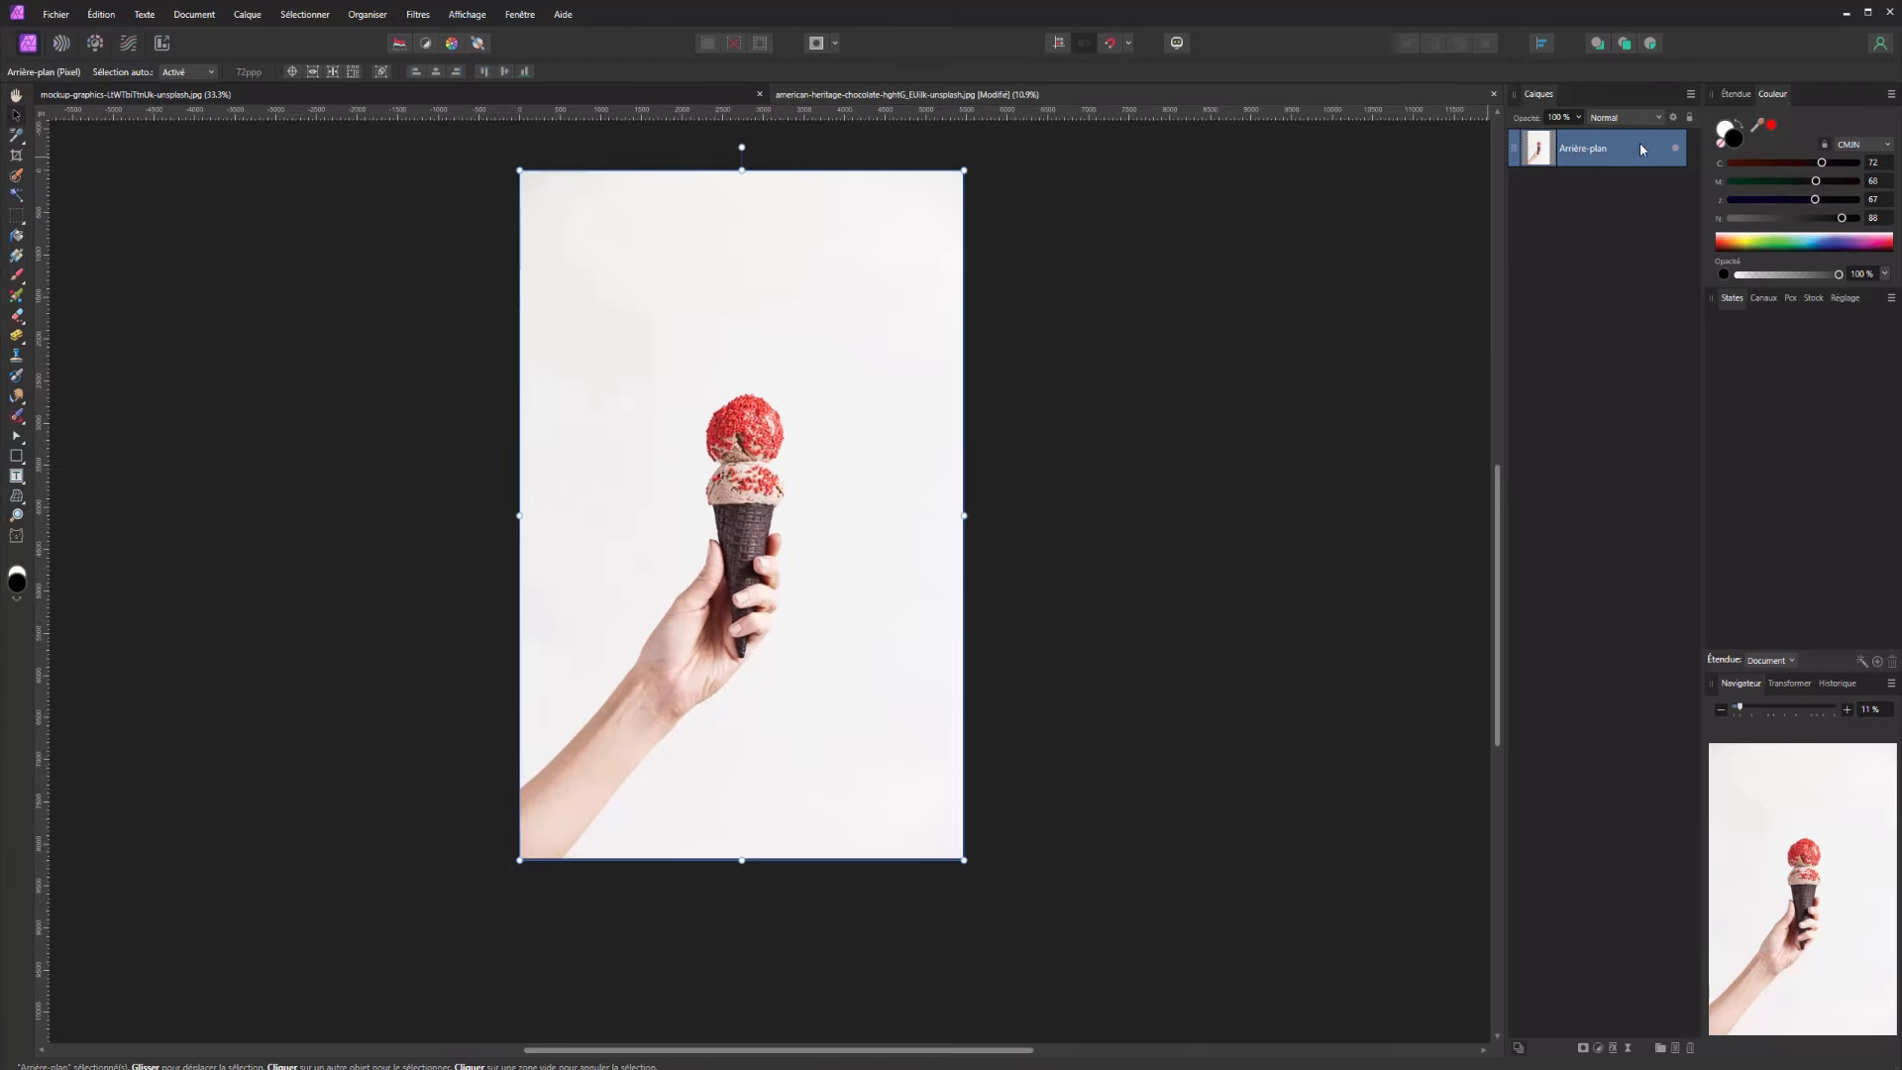
left_click(1690, 117)
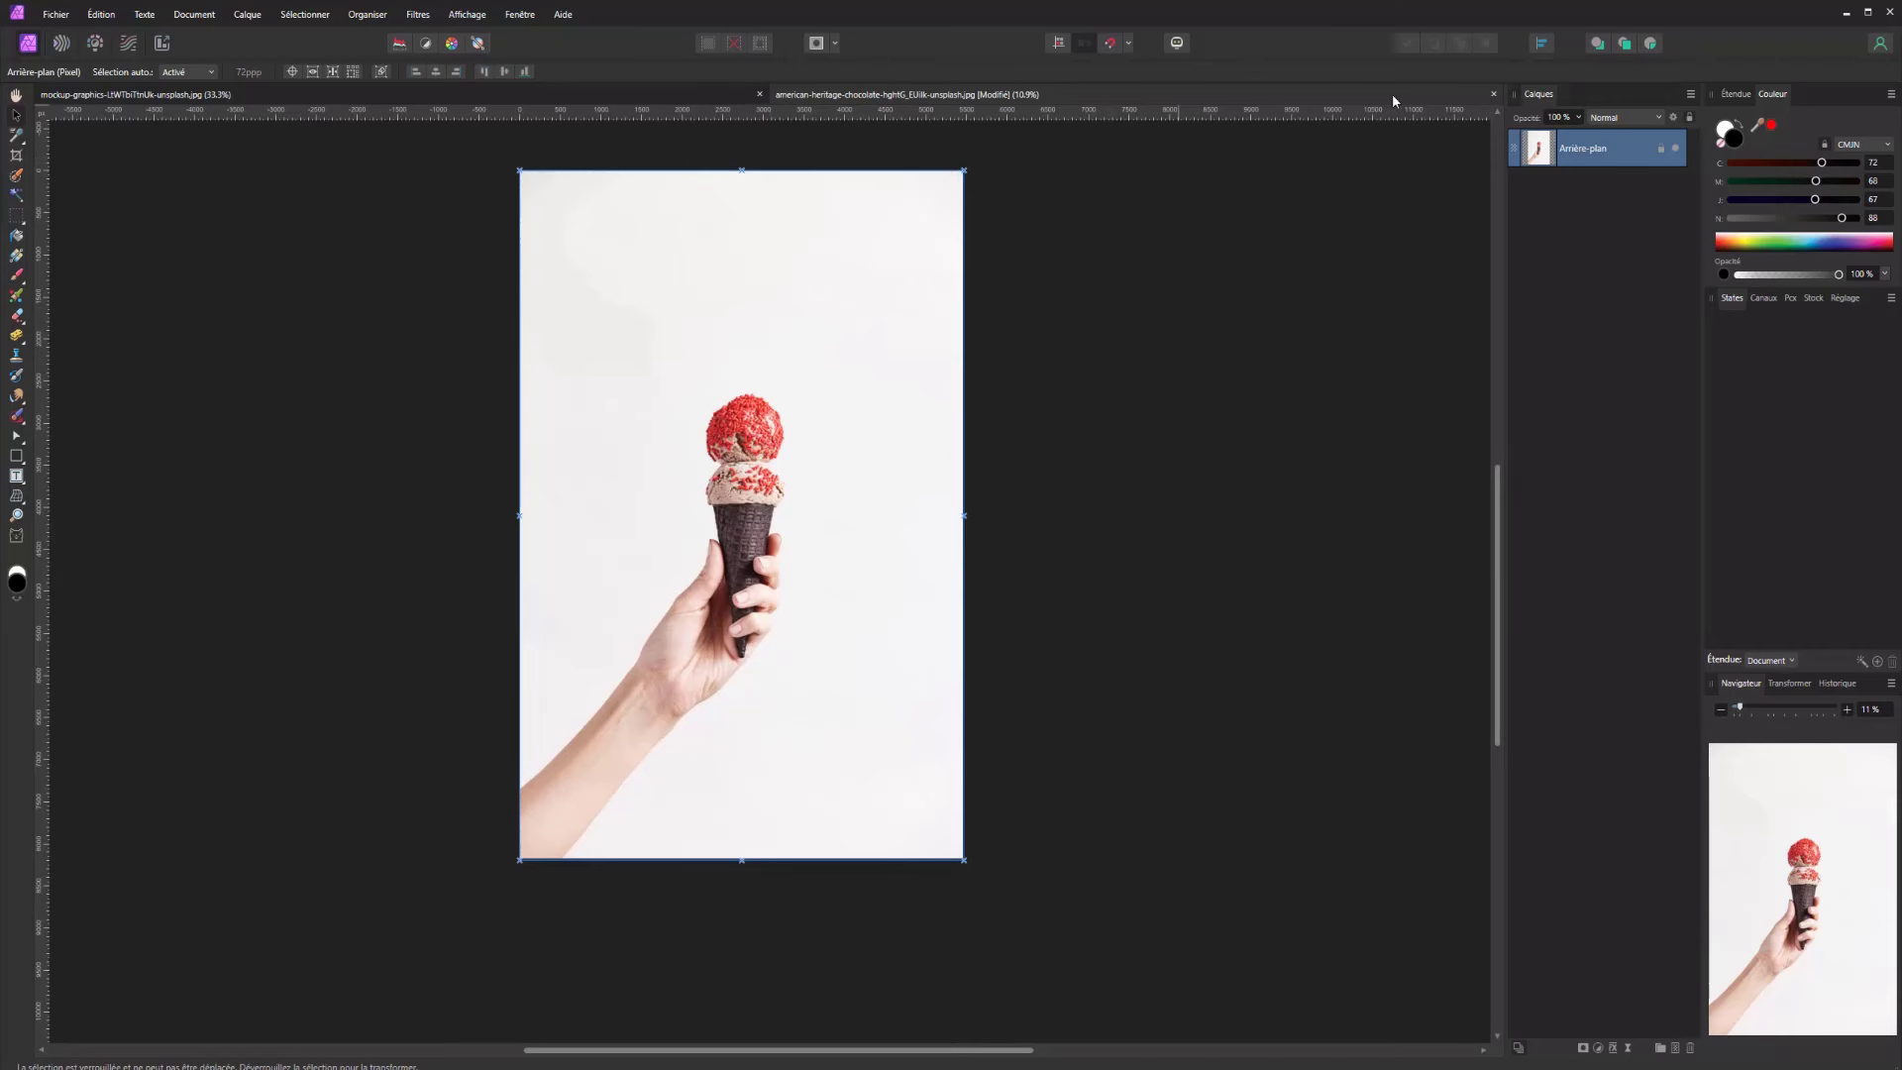
left_click(1660, 151)
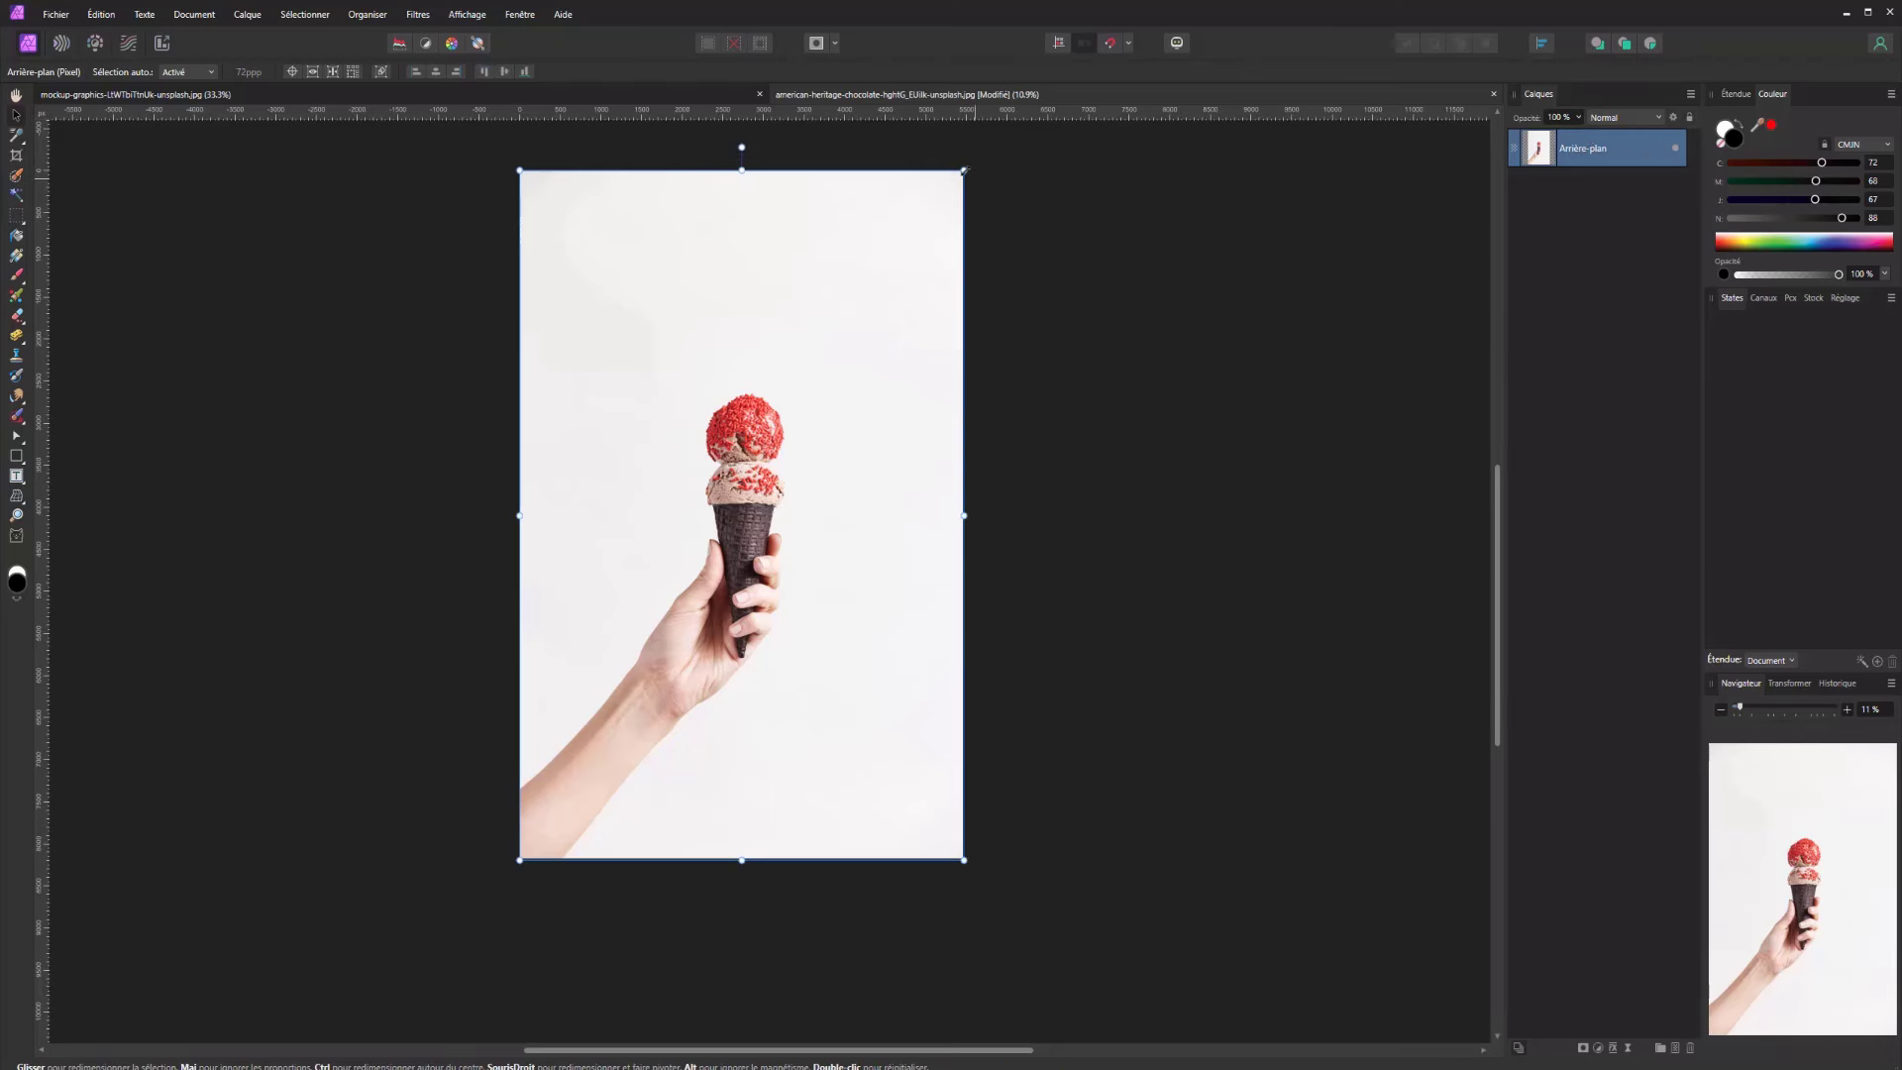
Try resizing the ice cream image by its corner and side handles, and undo the change
mouse_move(964, 172)
left_mouse_down()
mouse_move(658, 507)
mouse_move(601, 606)
mouse_move(961, 171)
mouse_move(938, 263)
mouse_move(778, 441)
mouse_move(845, 361)
mouse_move(624, 252)
mouse_move(599, 606)
mouse_move(935, 607)
mouse_move(947, 263)
mouse_move(709, 182)
mouse_move(619, 314)
mouse_move(633, 459)
mouse_move(853, 509)
mouse_move(810, 347)
mouse_move(830, 363)
mouse_move(903, 234)
mouse_move(829, 285)
mouse_move(710, 442)
mouse_move(838, 362)
mouse_move(966, 159)
mouse_move(941, 179)
mouse_move(853, 178)
mouse_move(1006, 170)
mouse_move(938, 180)
mouse_move(794, 264)
mouse_move(748, 337)
mouse_move(946, 162)
left_mouse_up()
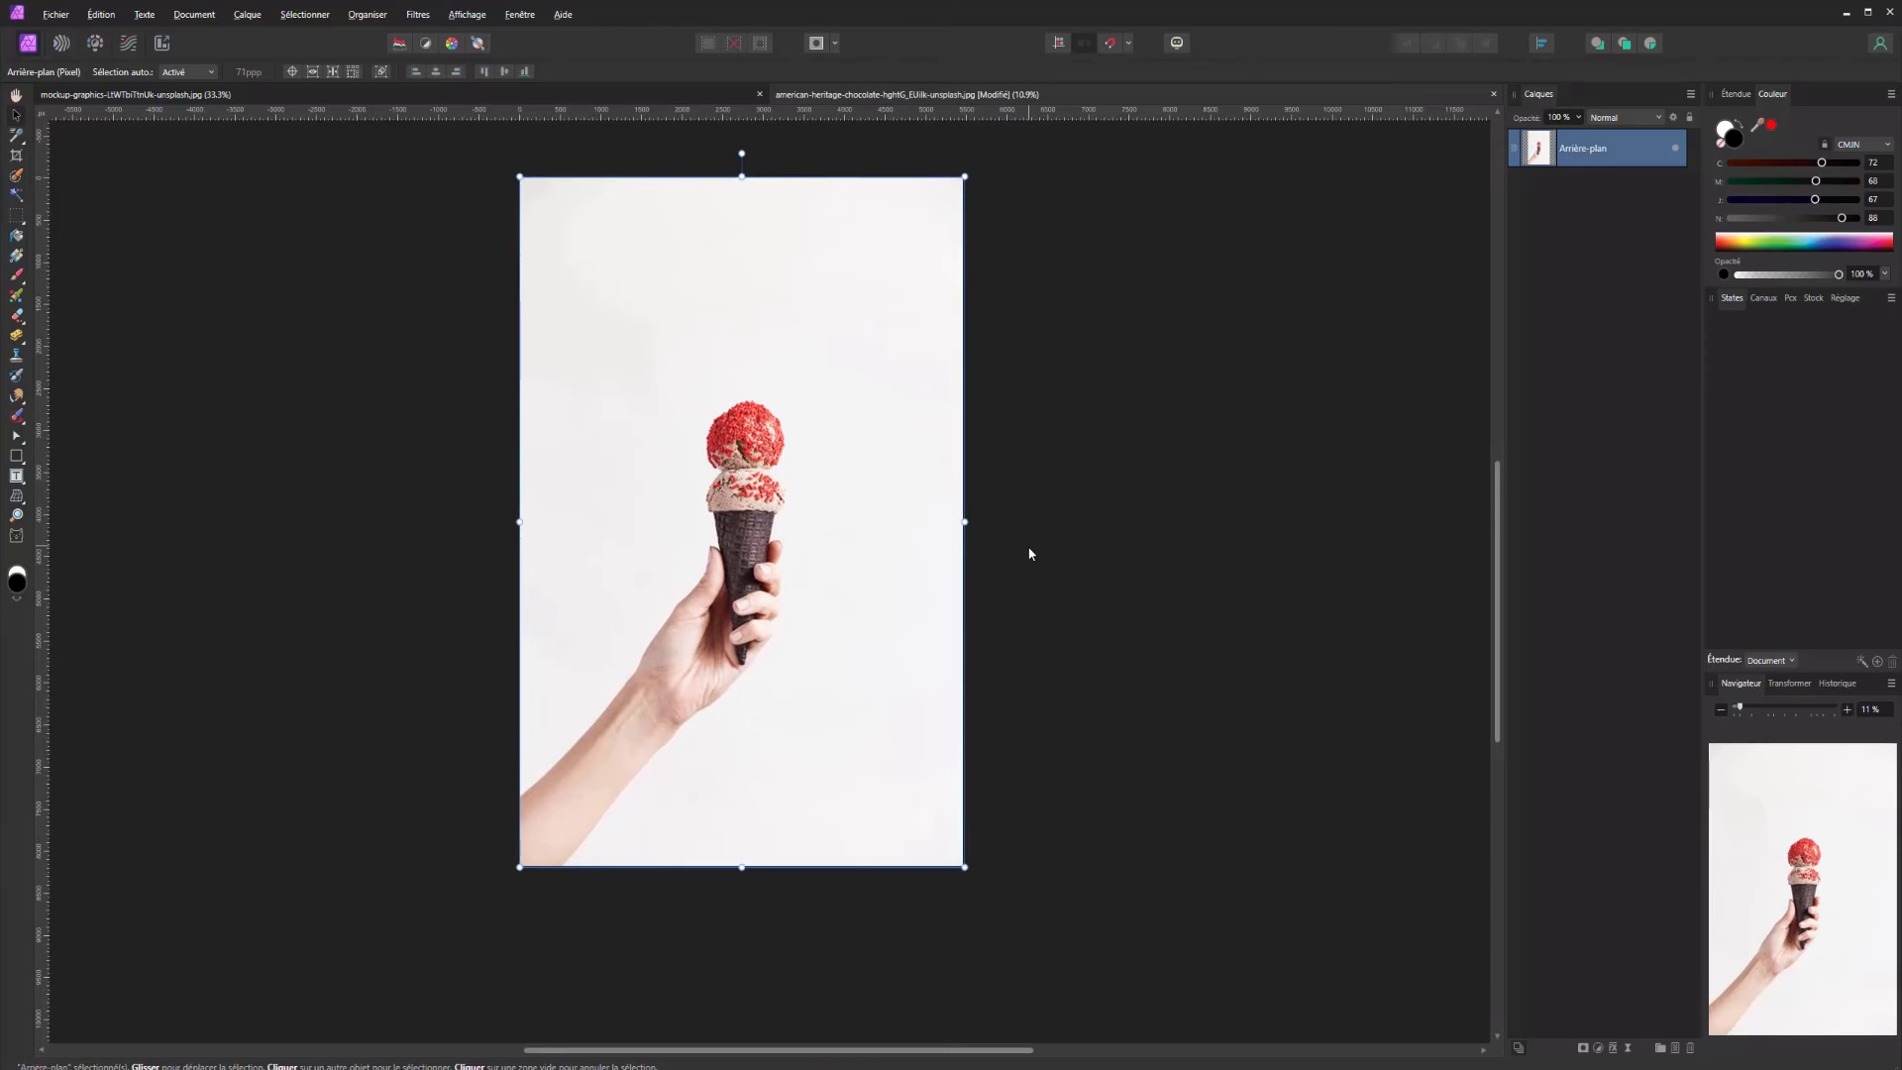
left_click_drag(964, 522, 892, 418)
key("ctrl+z")
Try rotating the ice cream image clockwise from its rotation handle and corner, return it upright each time, and deselect it
left_click_drag(741, 153, 796, 266)
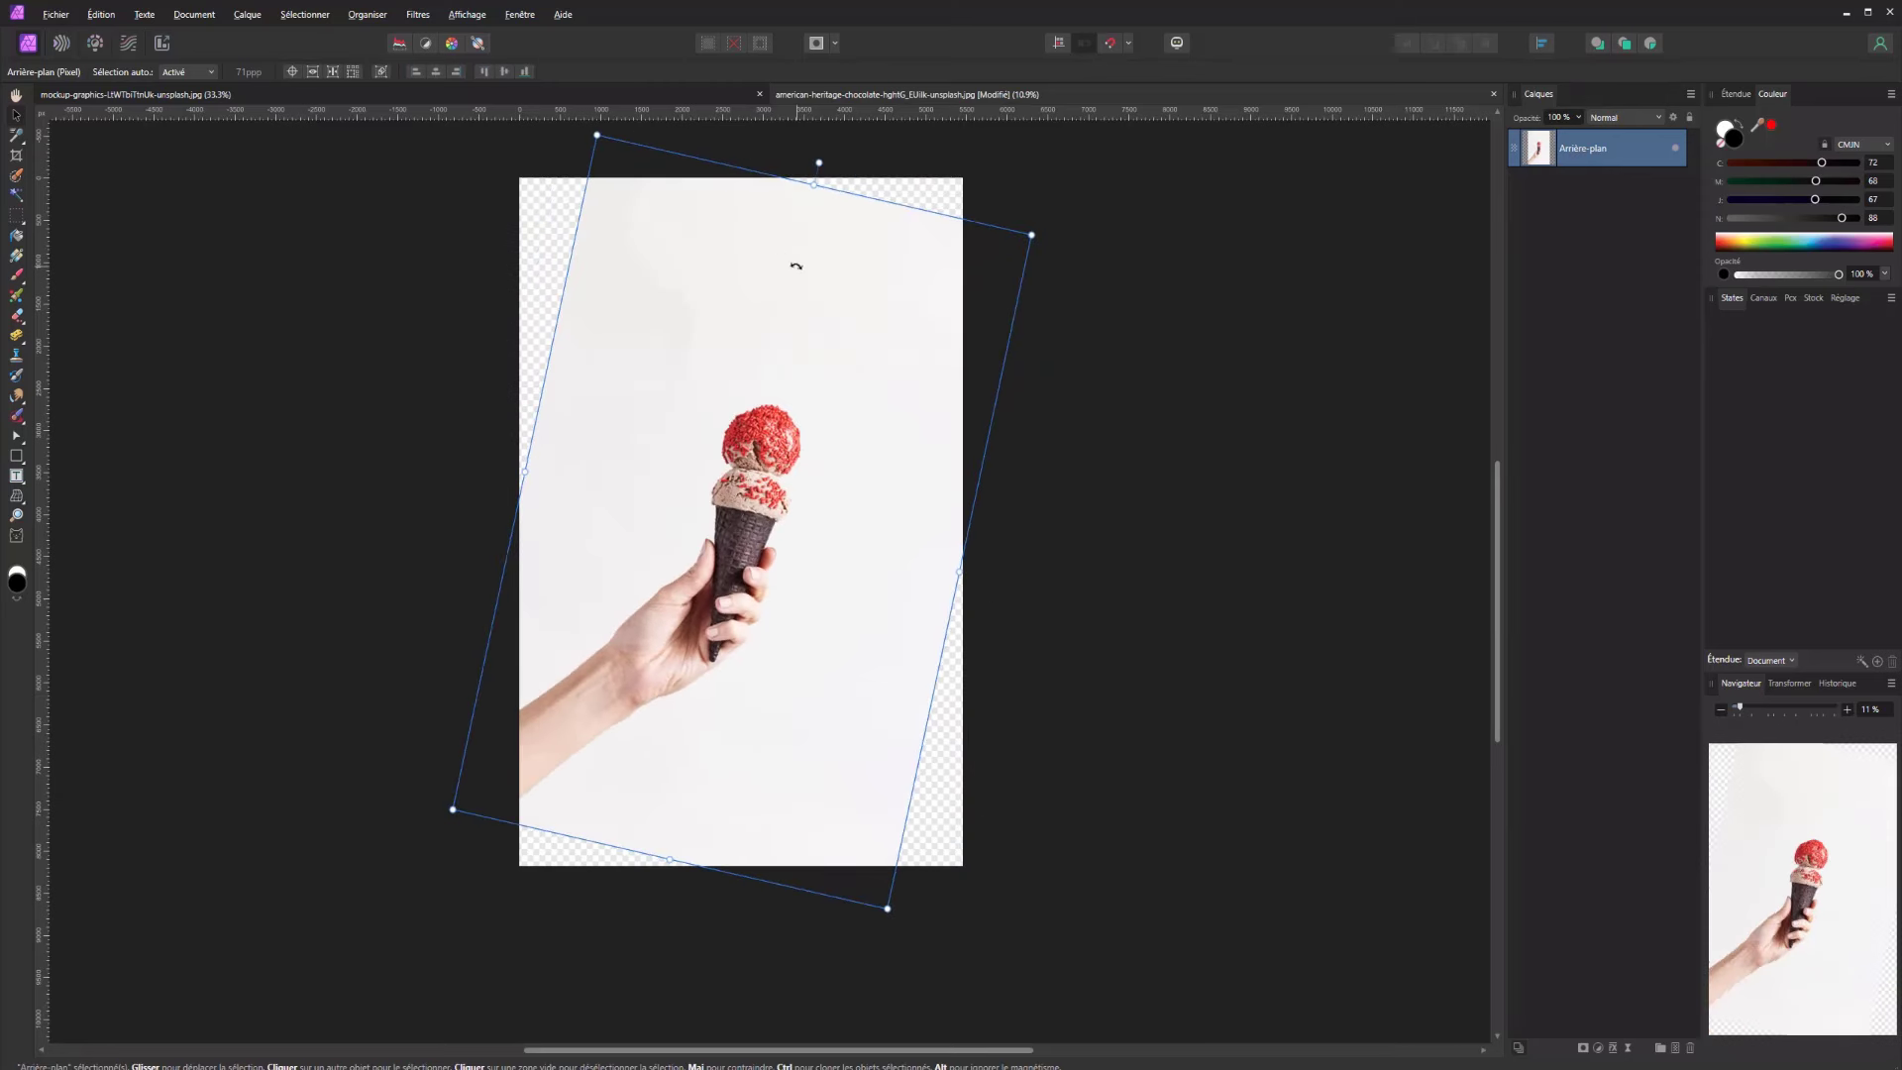
key("ctrl+z")
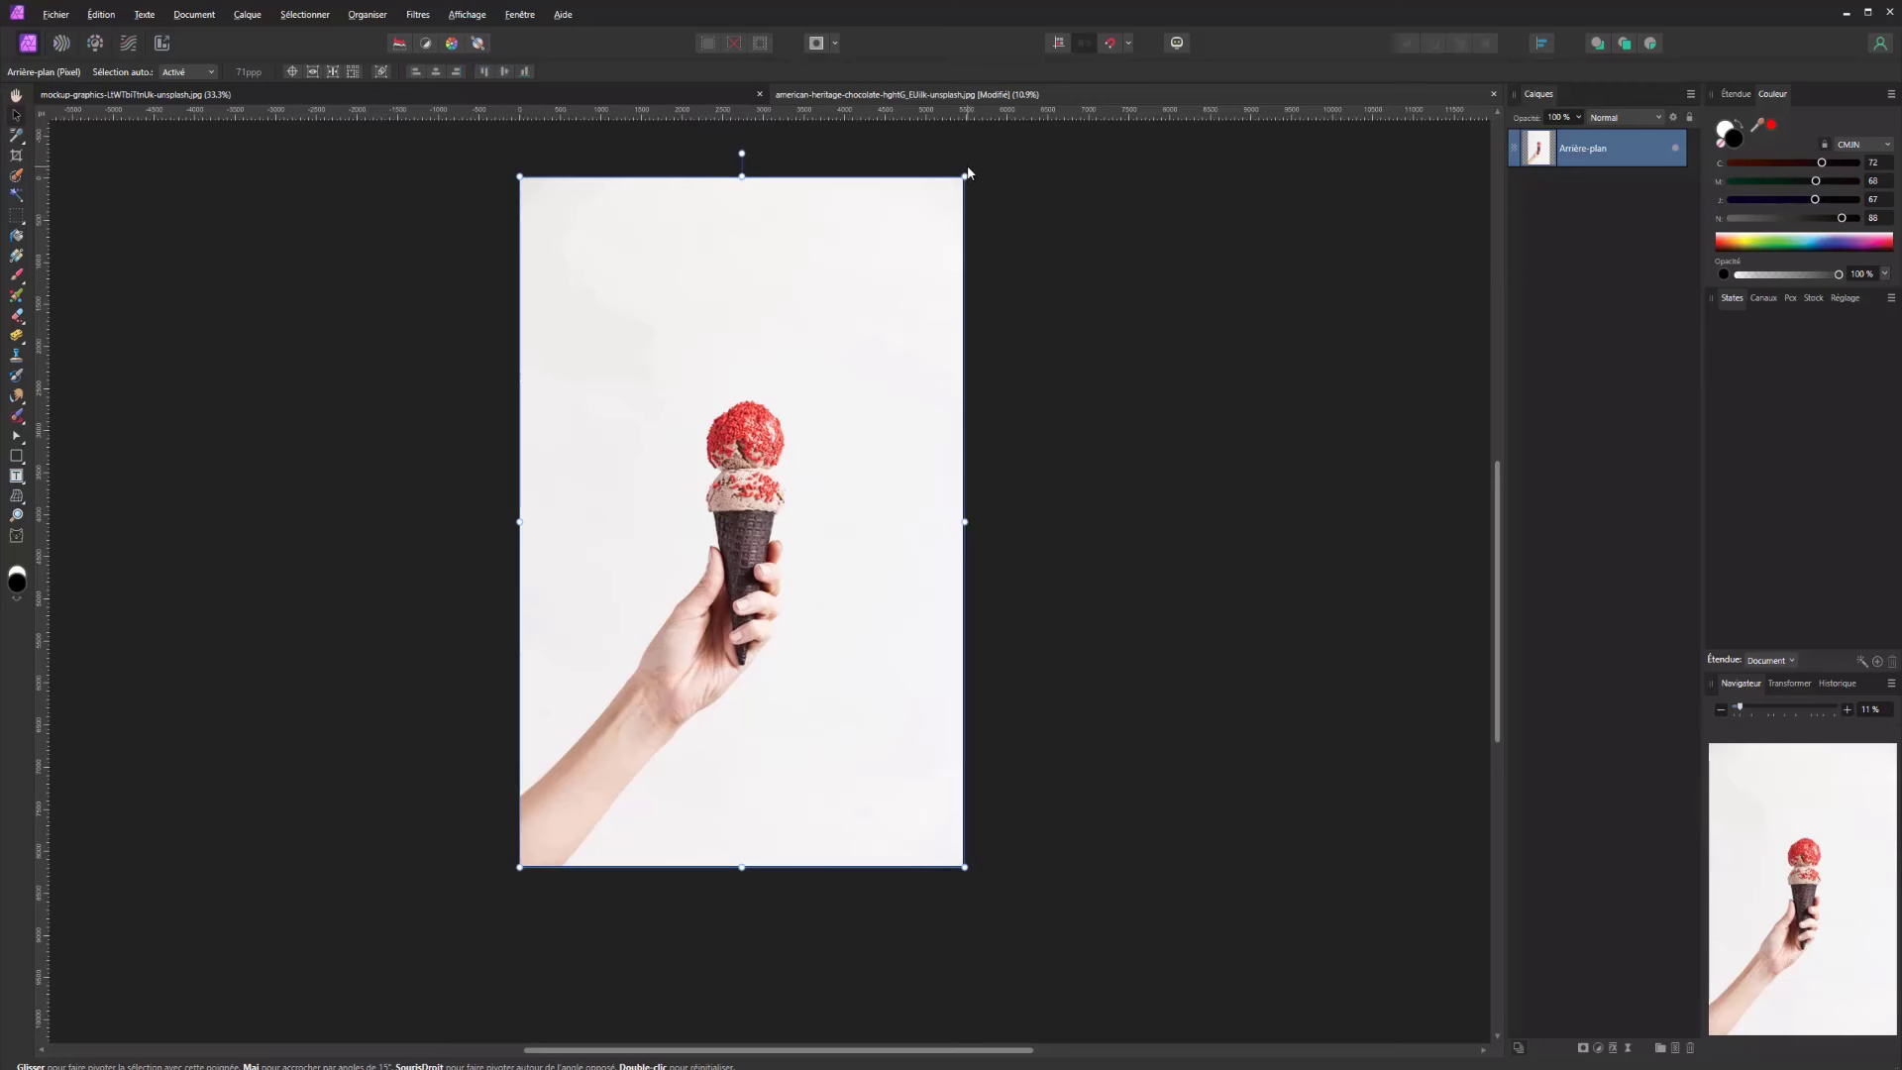
mouse_move(969, 173)
left_mouse_down()
mouse_move(1003, 189)
mouse_move(1025, 257)
mouse_move(971, 153)
left_mouse_up()
left_click_drag(979, 171, 1053, 238)
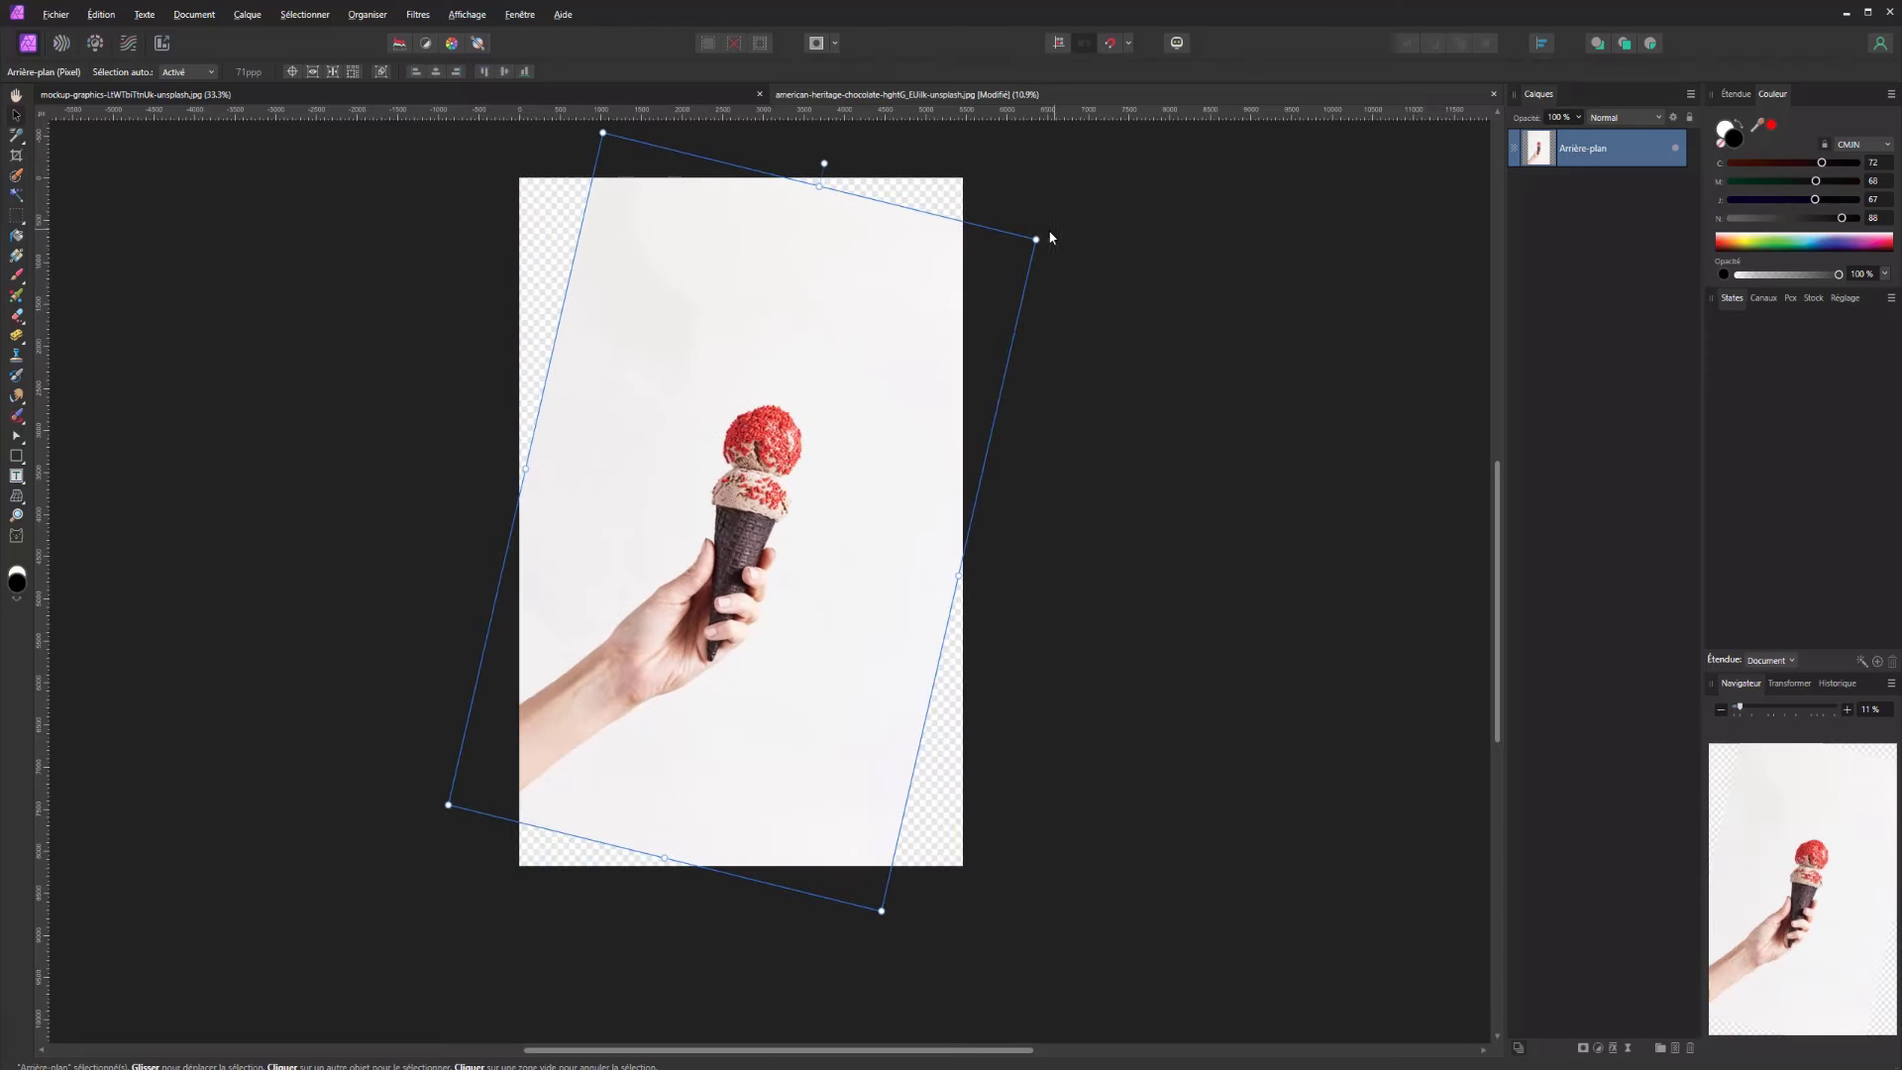
left_click_drag(824, 164, 741, 151)
left_click(438, 262)
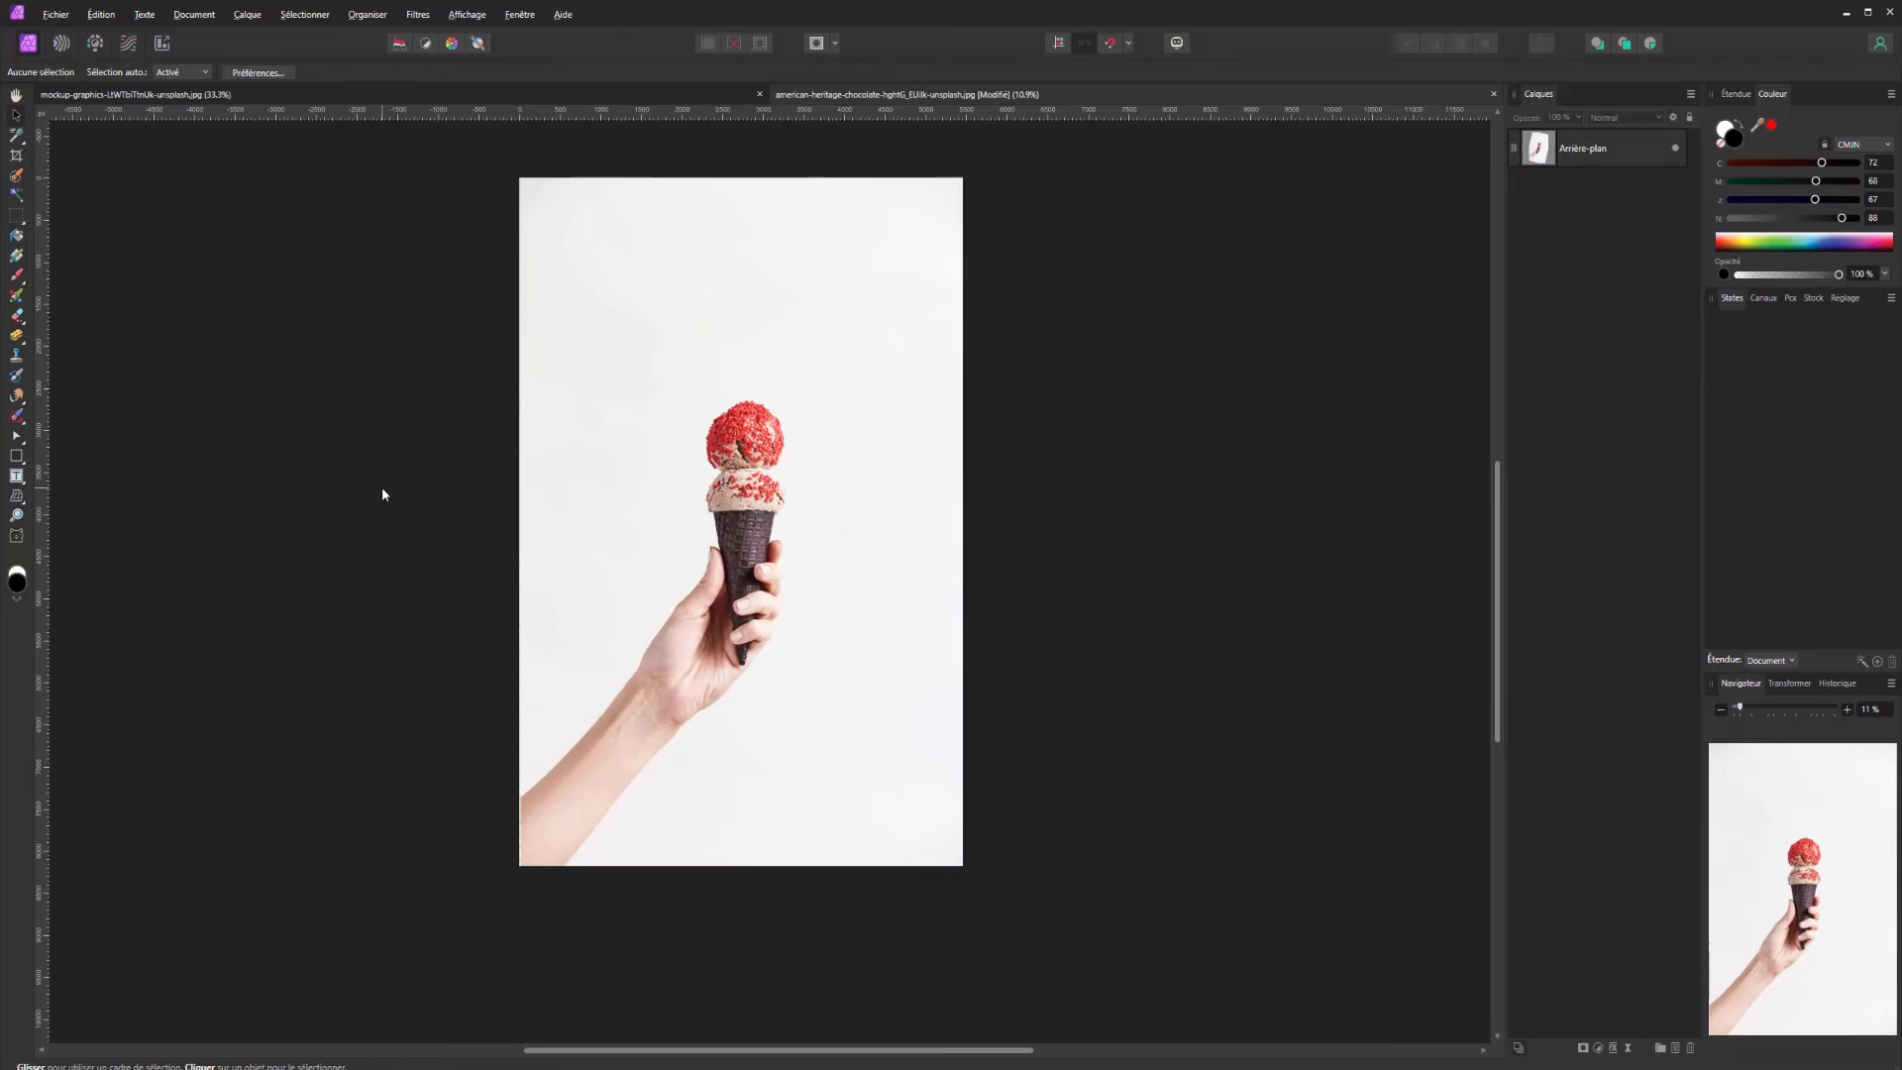
Start the Perspective tool on the ice cream image and place its settings dialog beside the photo
left_click(720, 436)
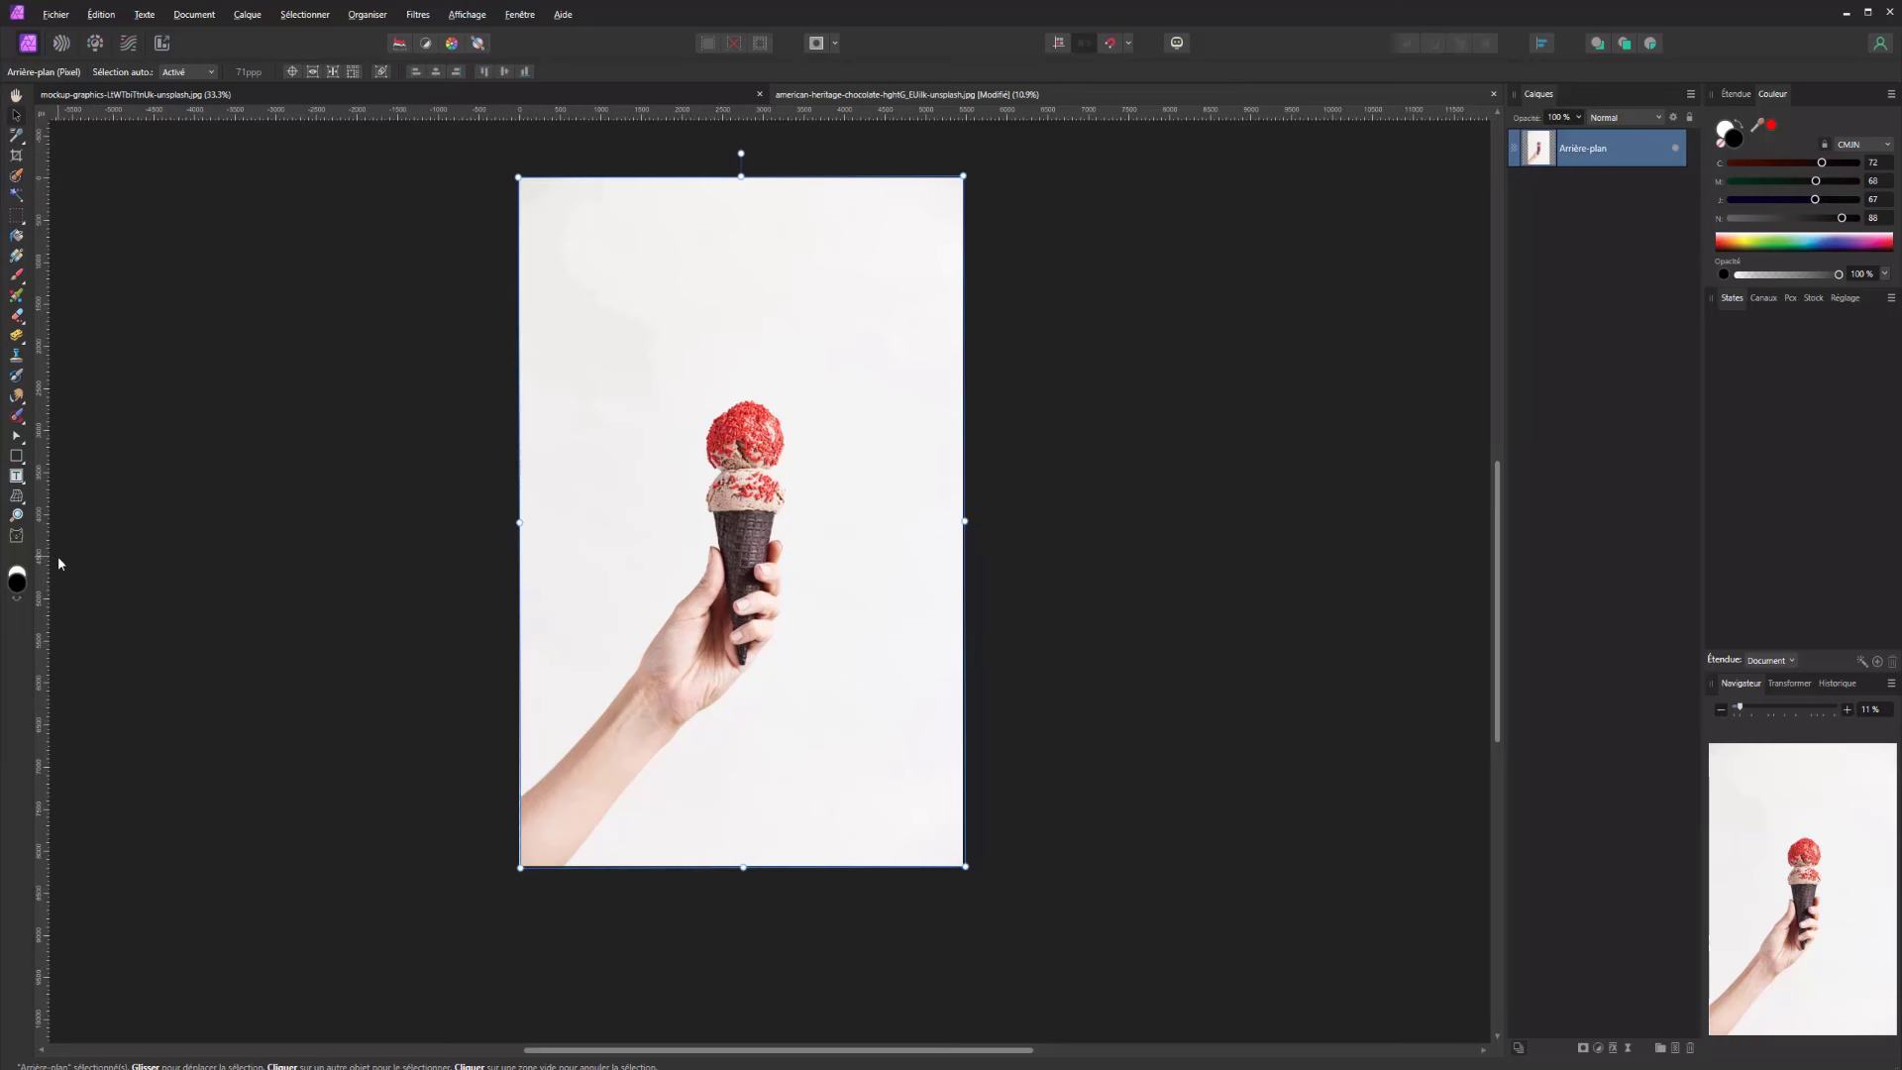
left_click(24, 502)
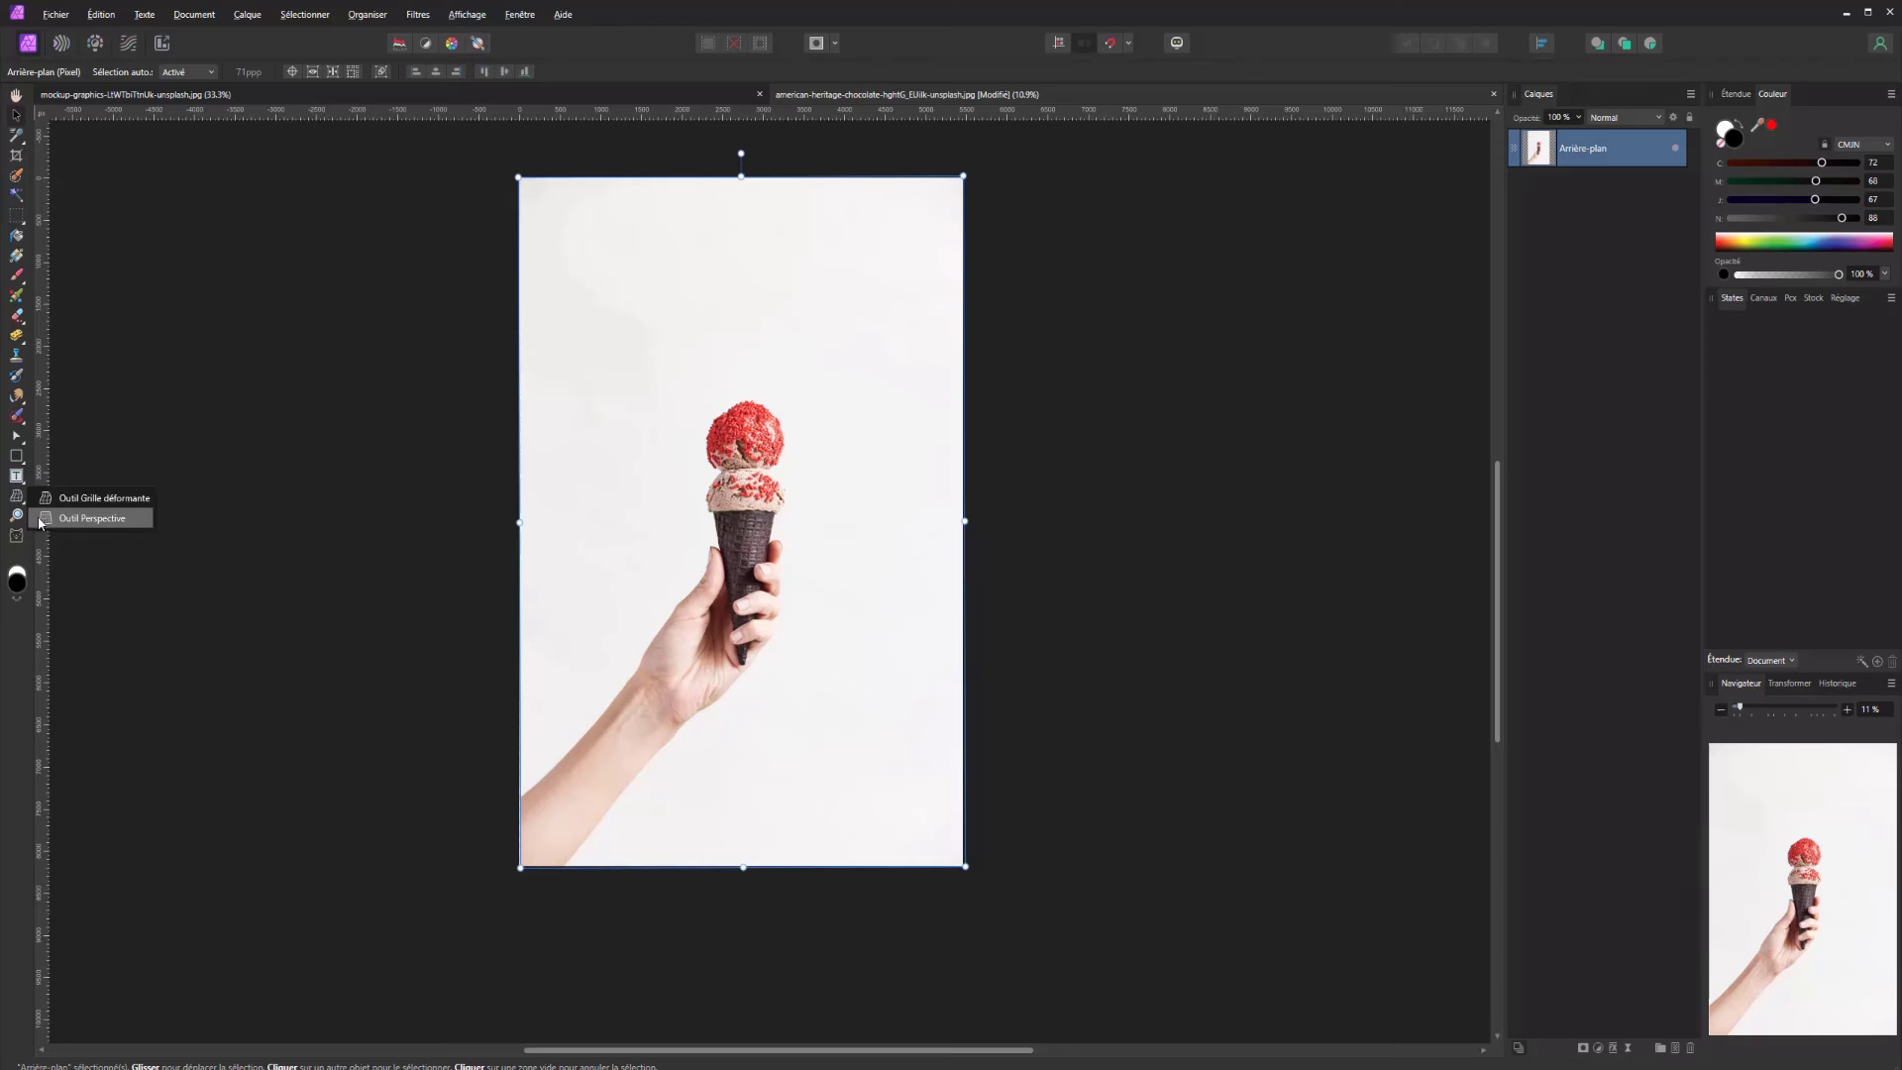
left_click(62, 525)
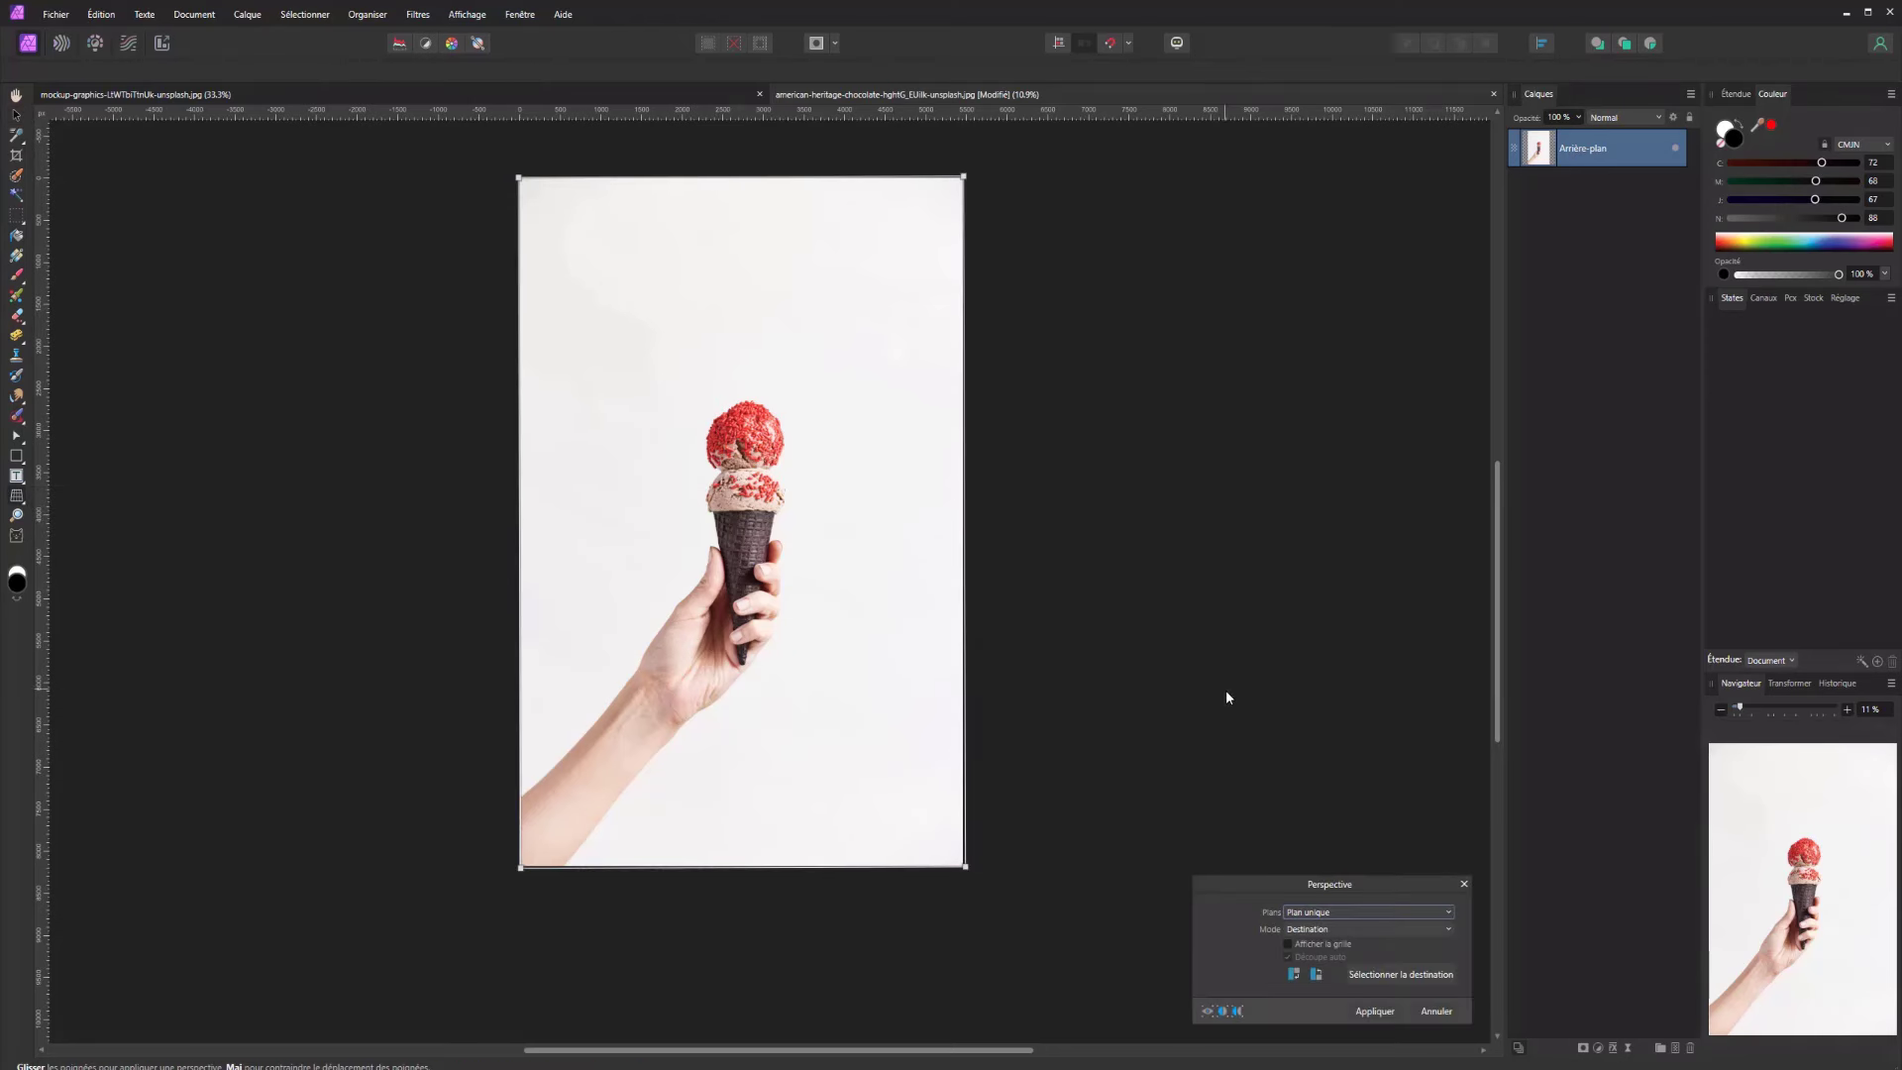
left_click_drag(1311, 905, 1220, 373)
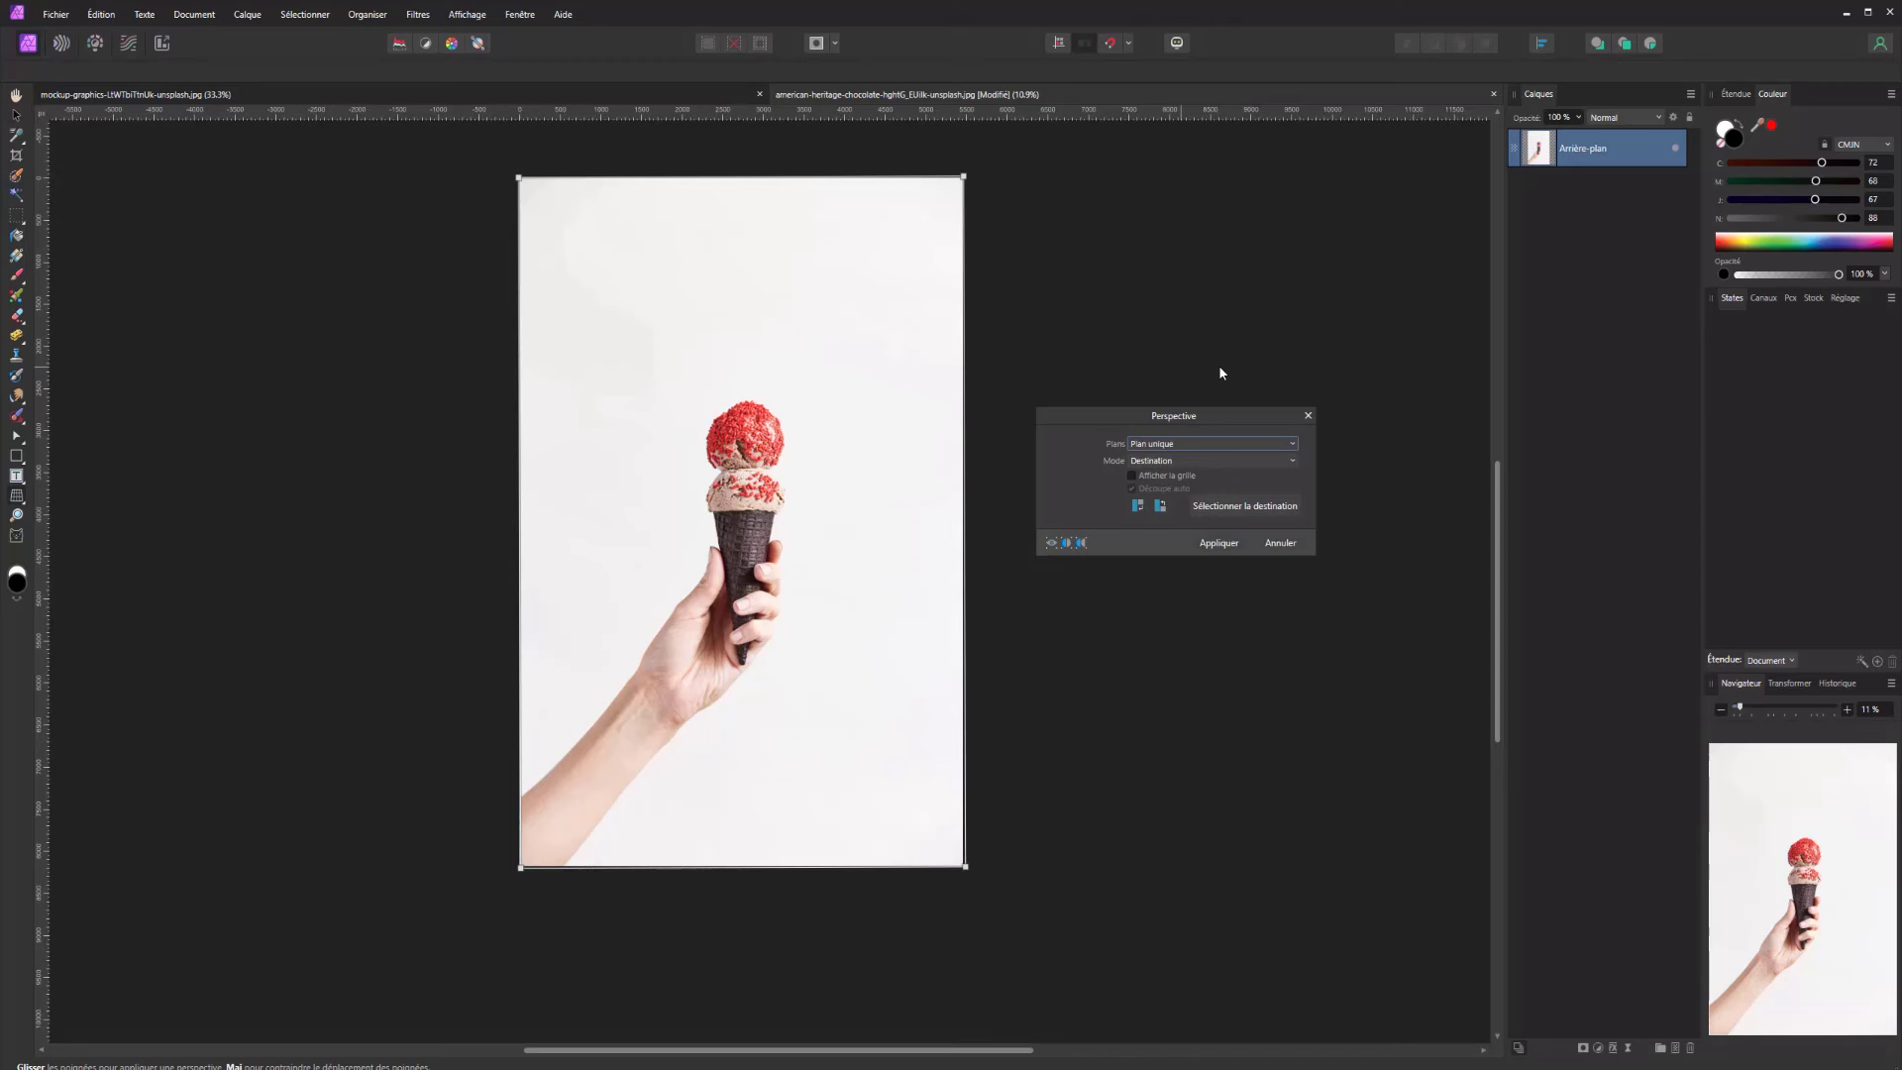
Try the Plan double perspective option and return to Plan unique
left_click(1159, 443)
left_click(1154, 462)
left_click(1164, 443)
left_click(1154, 461)
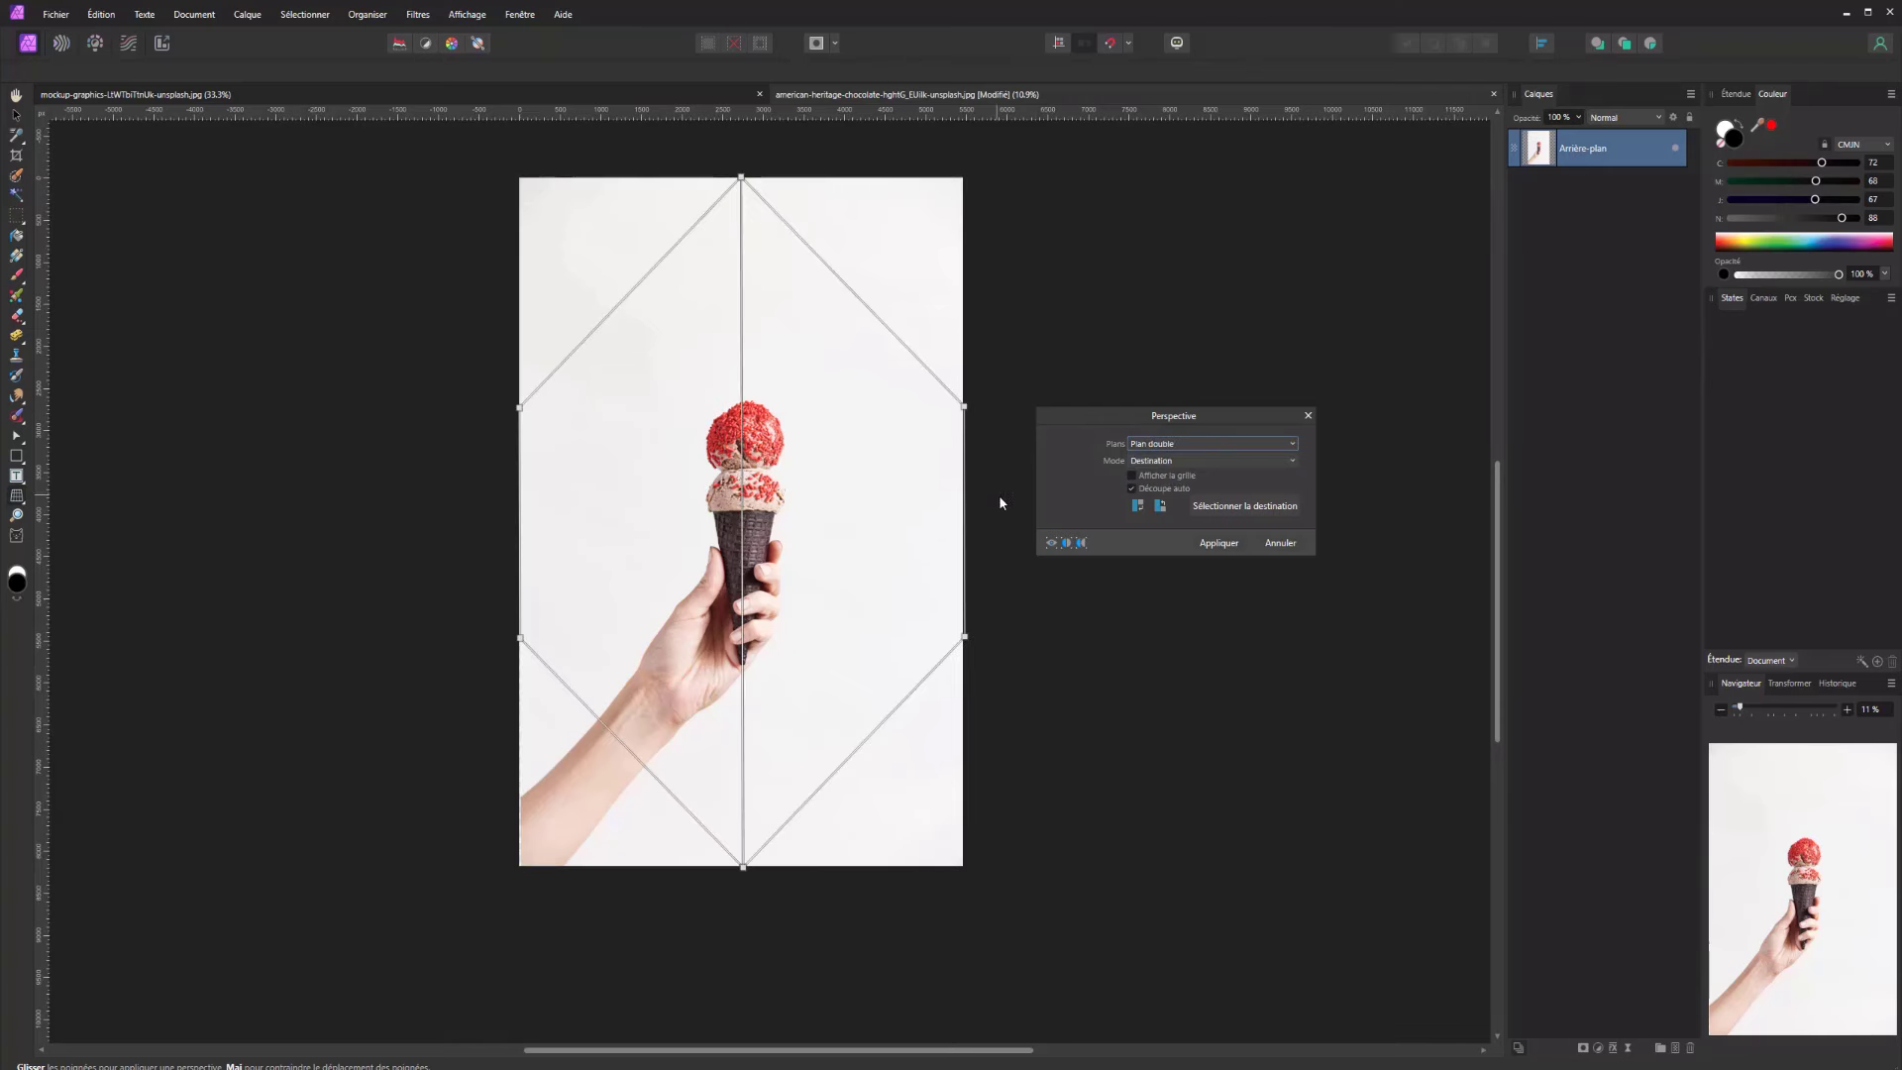
left_click(1144, 448)
left_click(1149, 459)
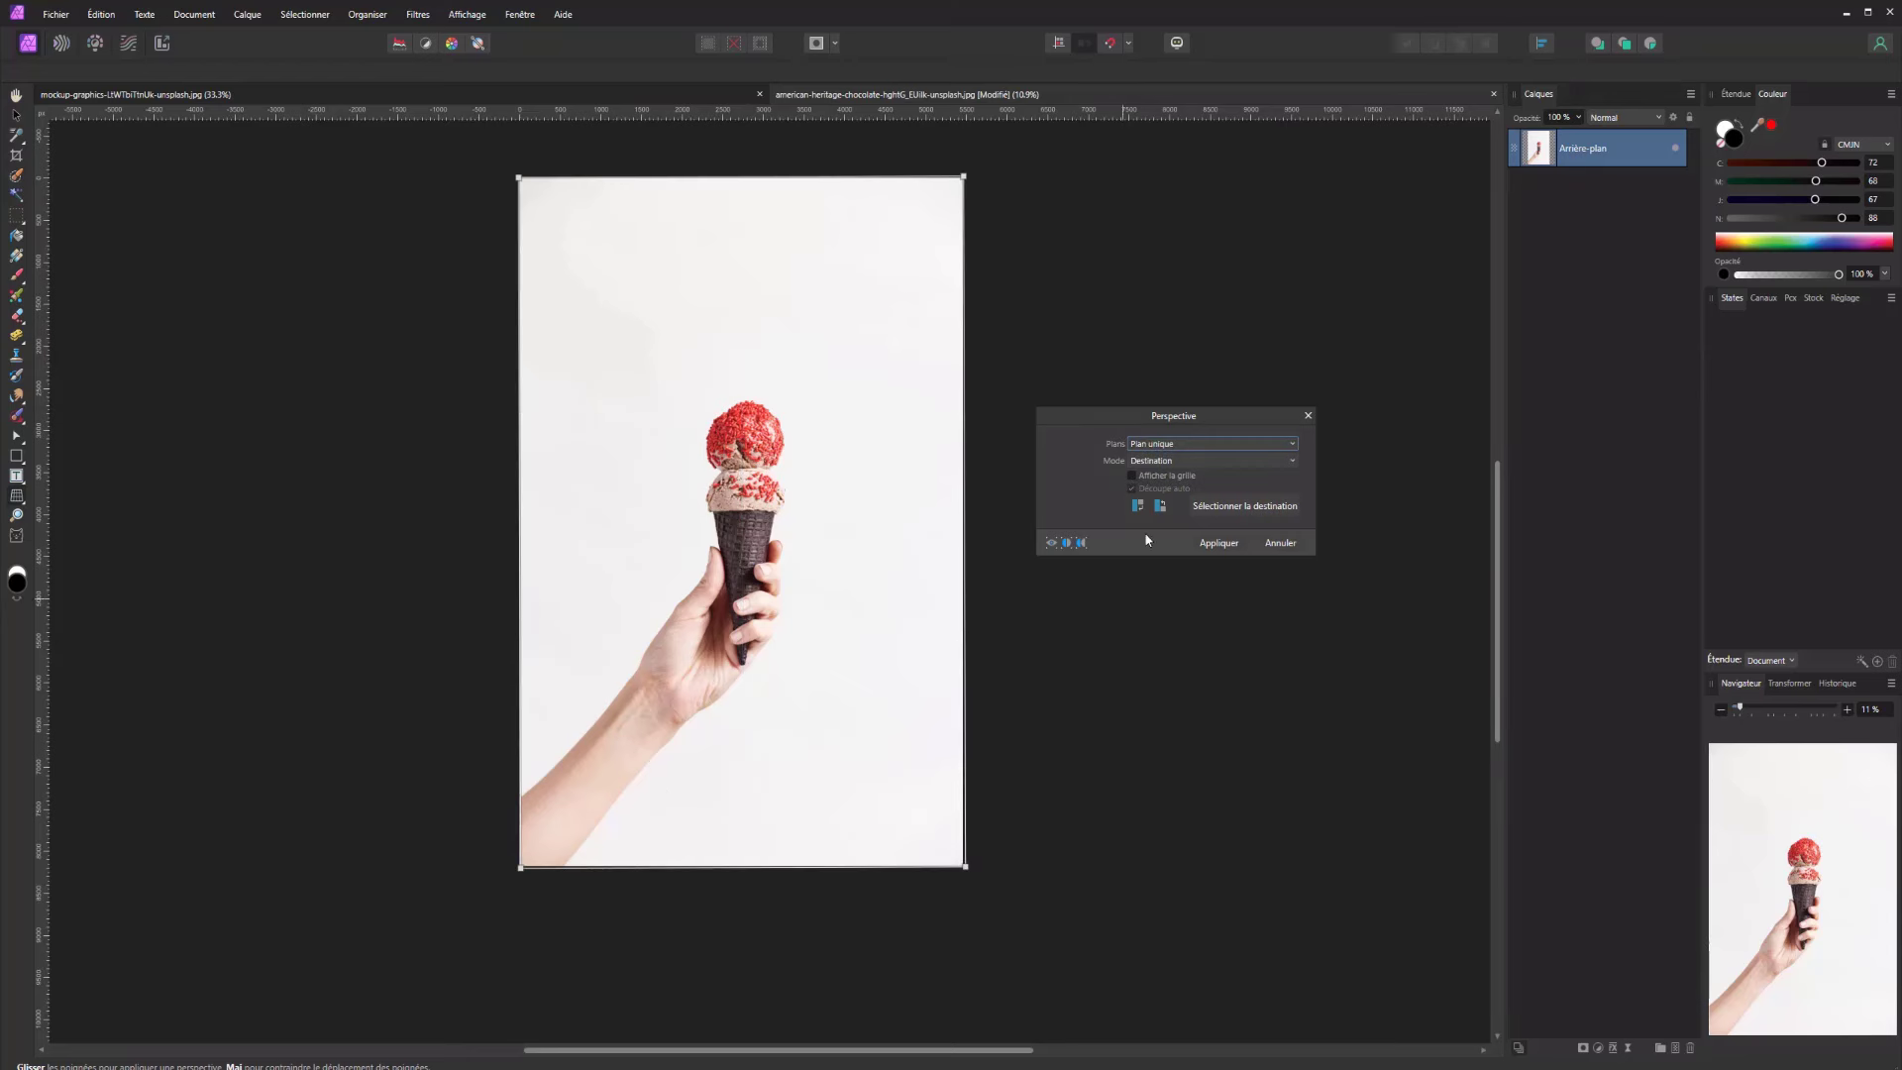
Show the perspective grid, then try distorting the image from its upper corner and undo the distortion
left_click(1132, 477)
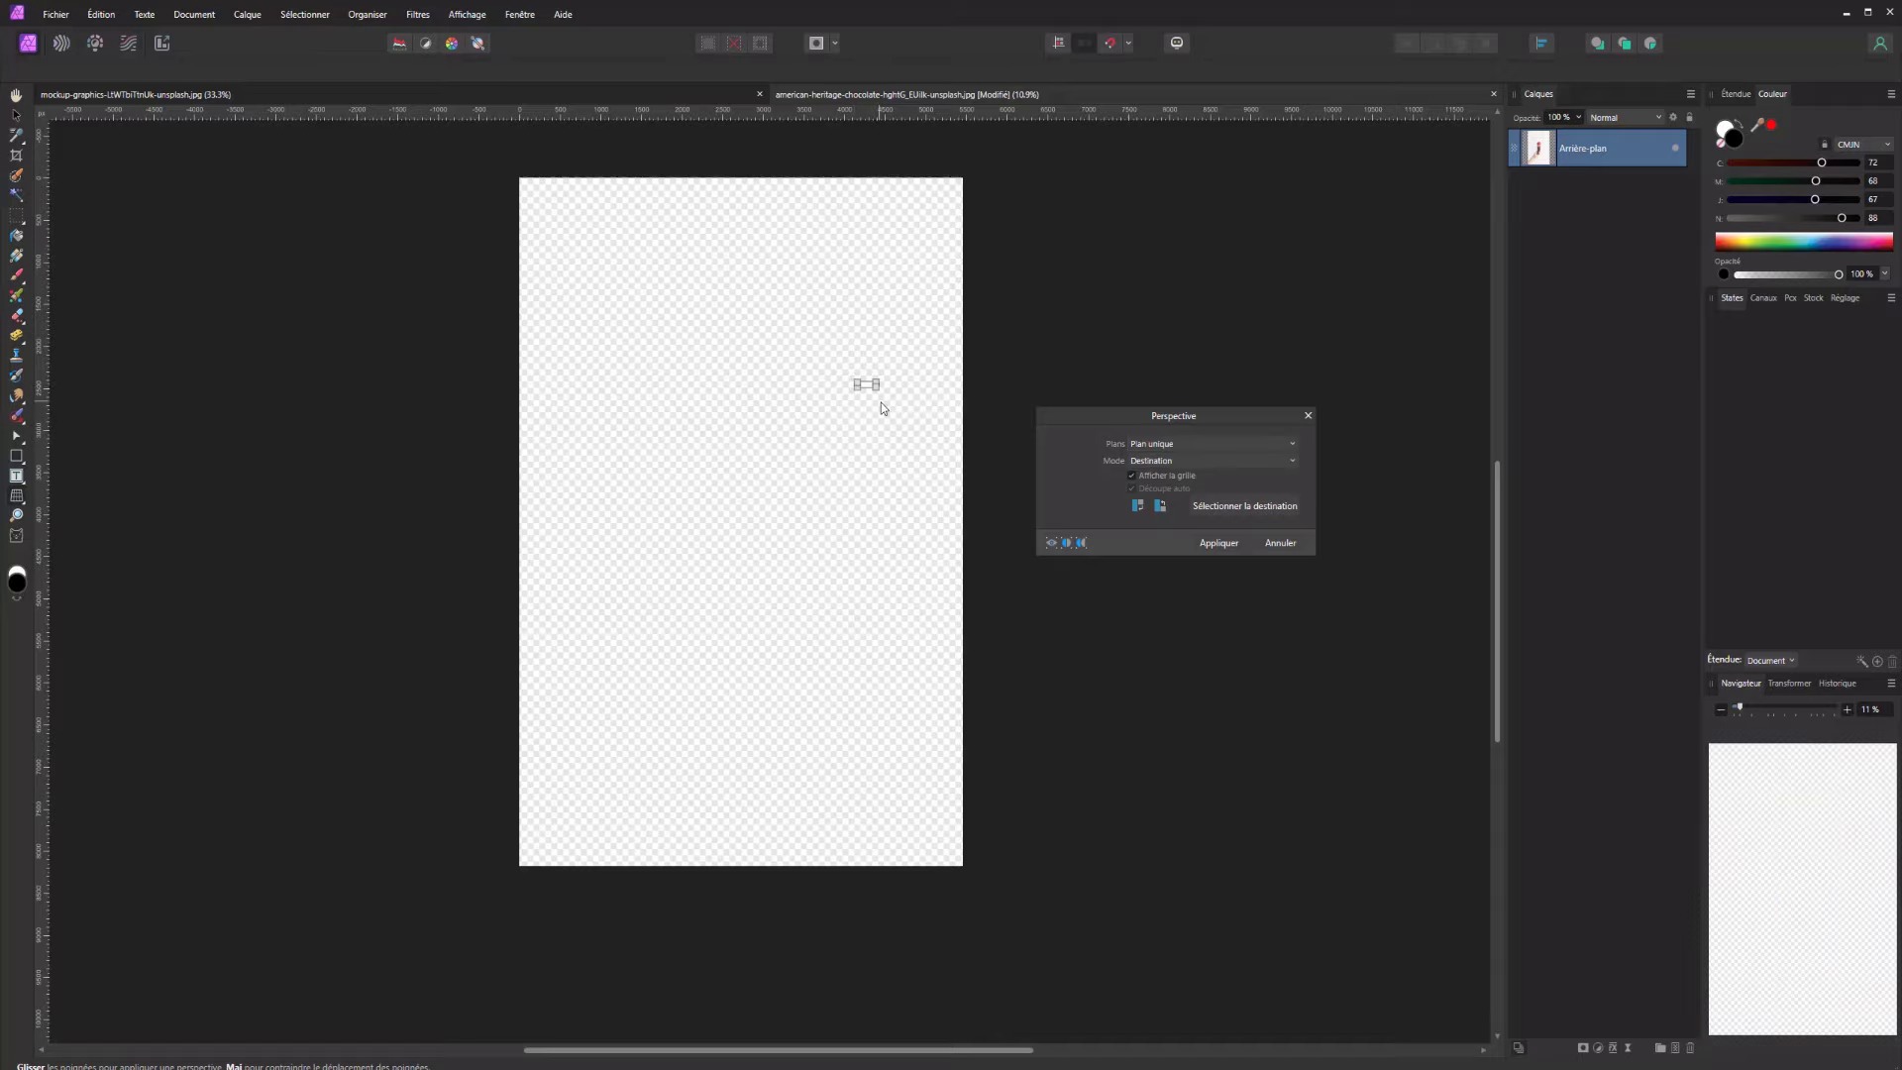
left_click_drag(956, 192, 521, 789)
key("ctrl+z")
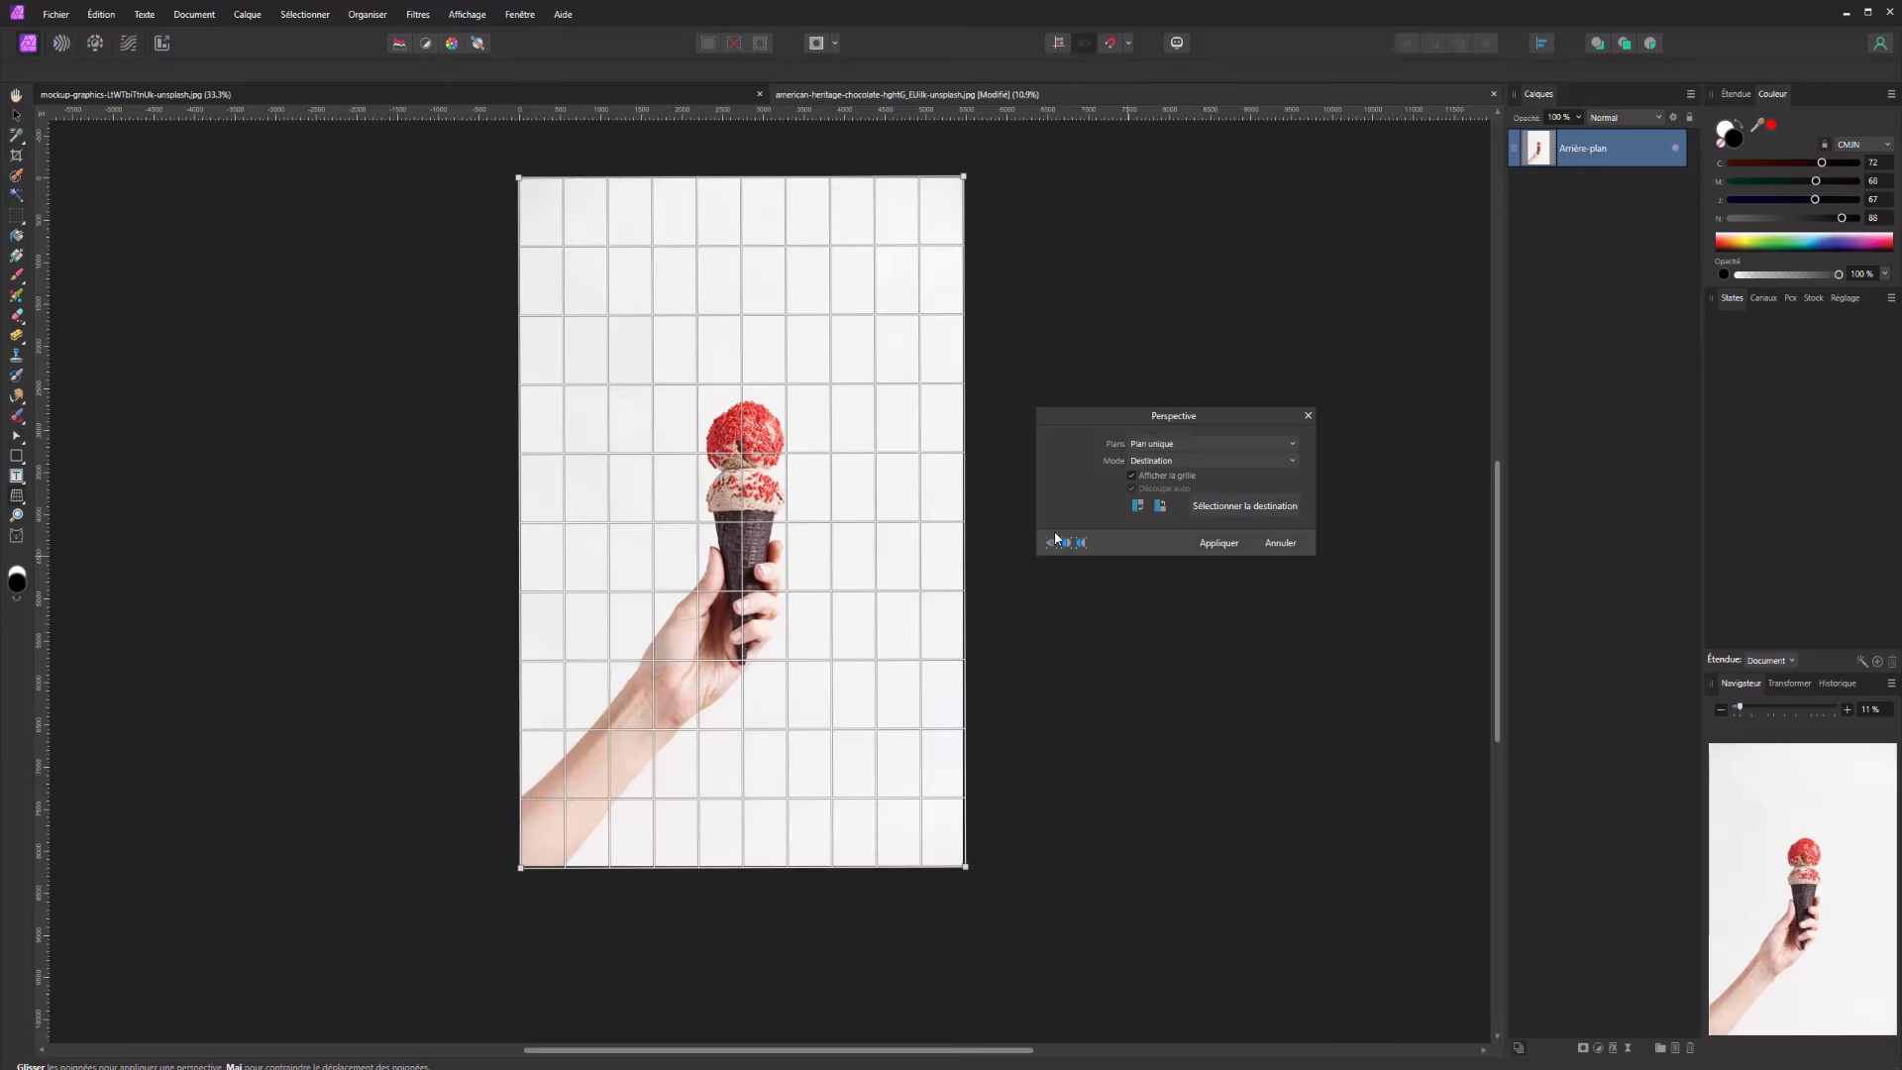
Rotate the image in successive quarter turns with the first perspective rotation option until it is upright again
left_click(1139, 507)
left_click(1138, 508)
left_click(1139, 509)
left_click(1137, 508)
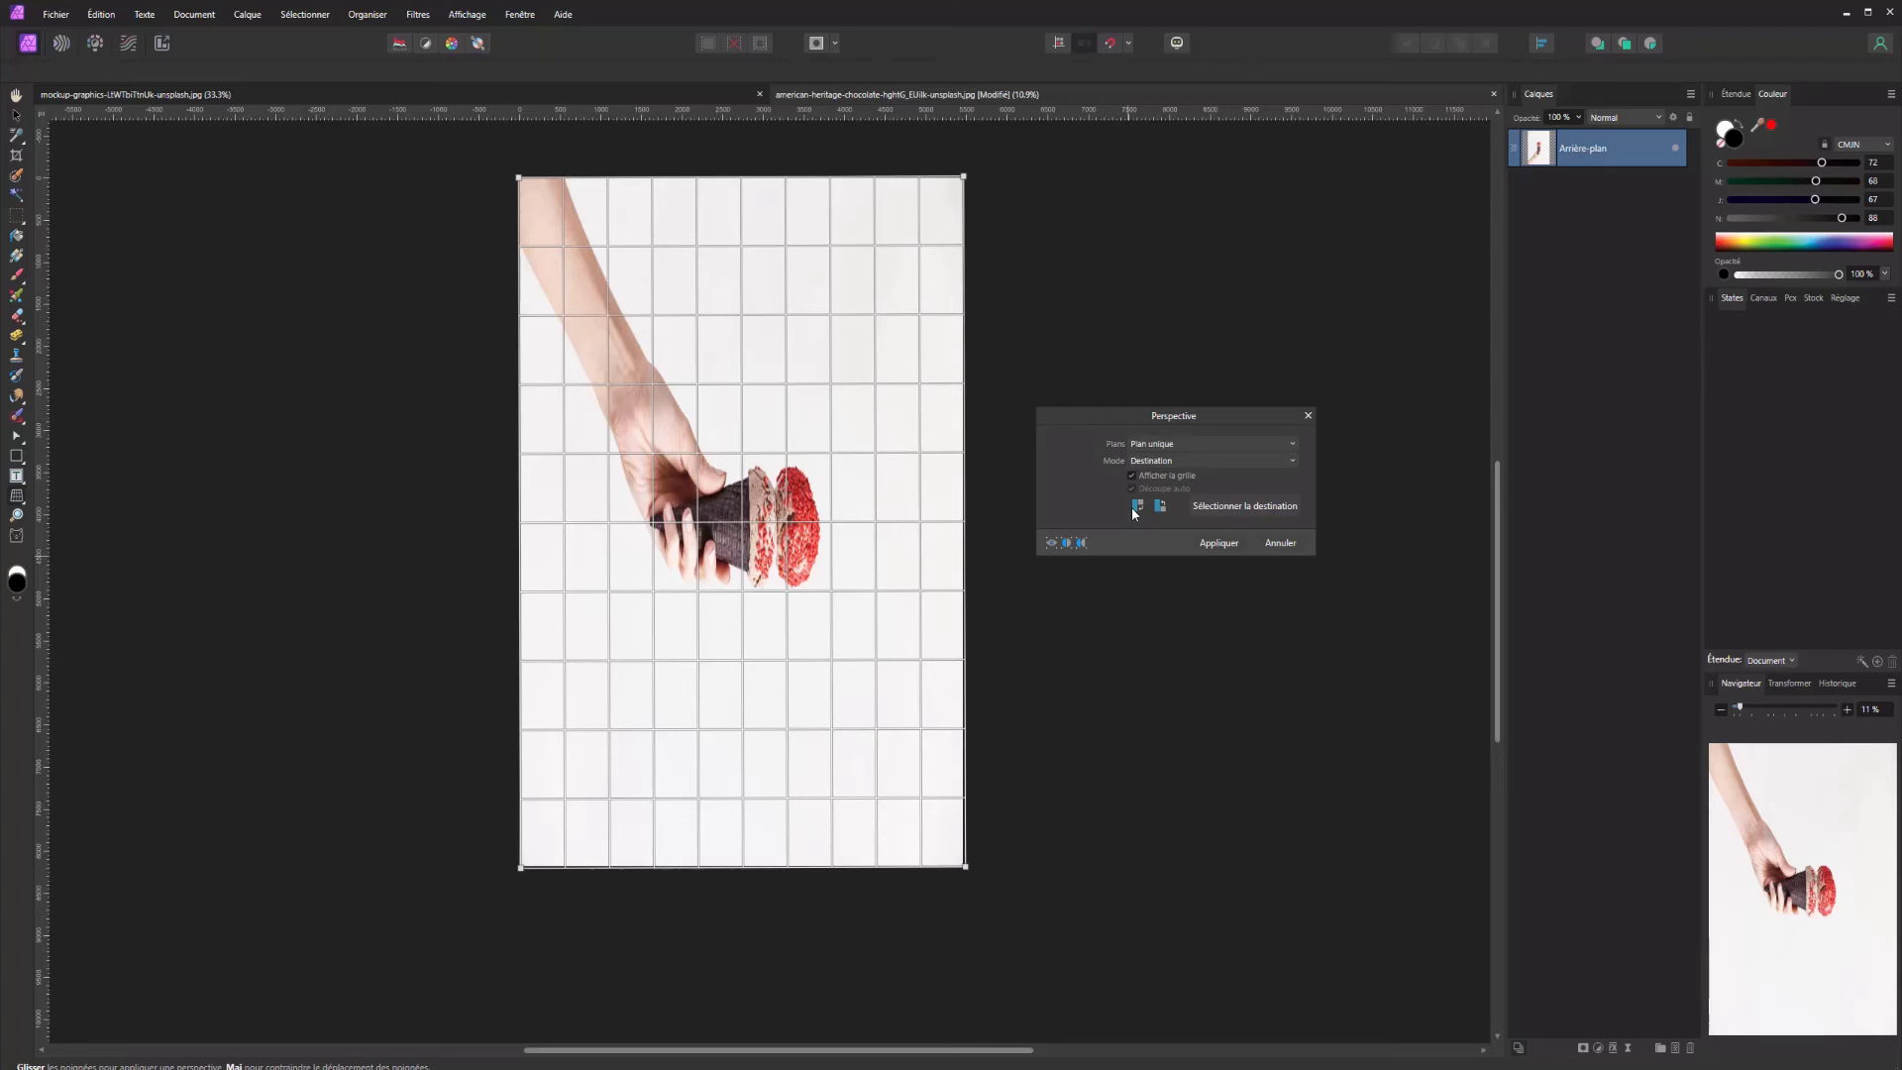
left_click(1137, 507)
left_click(1137, 507)
left_click(1137, 507)
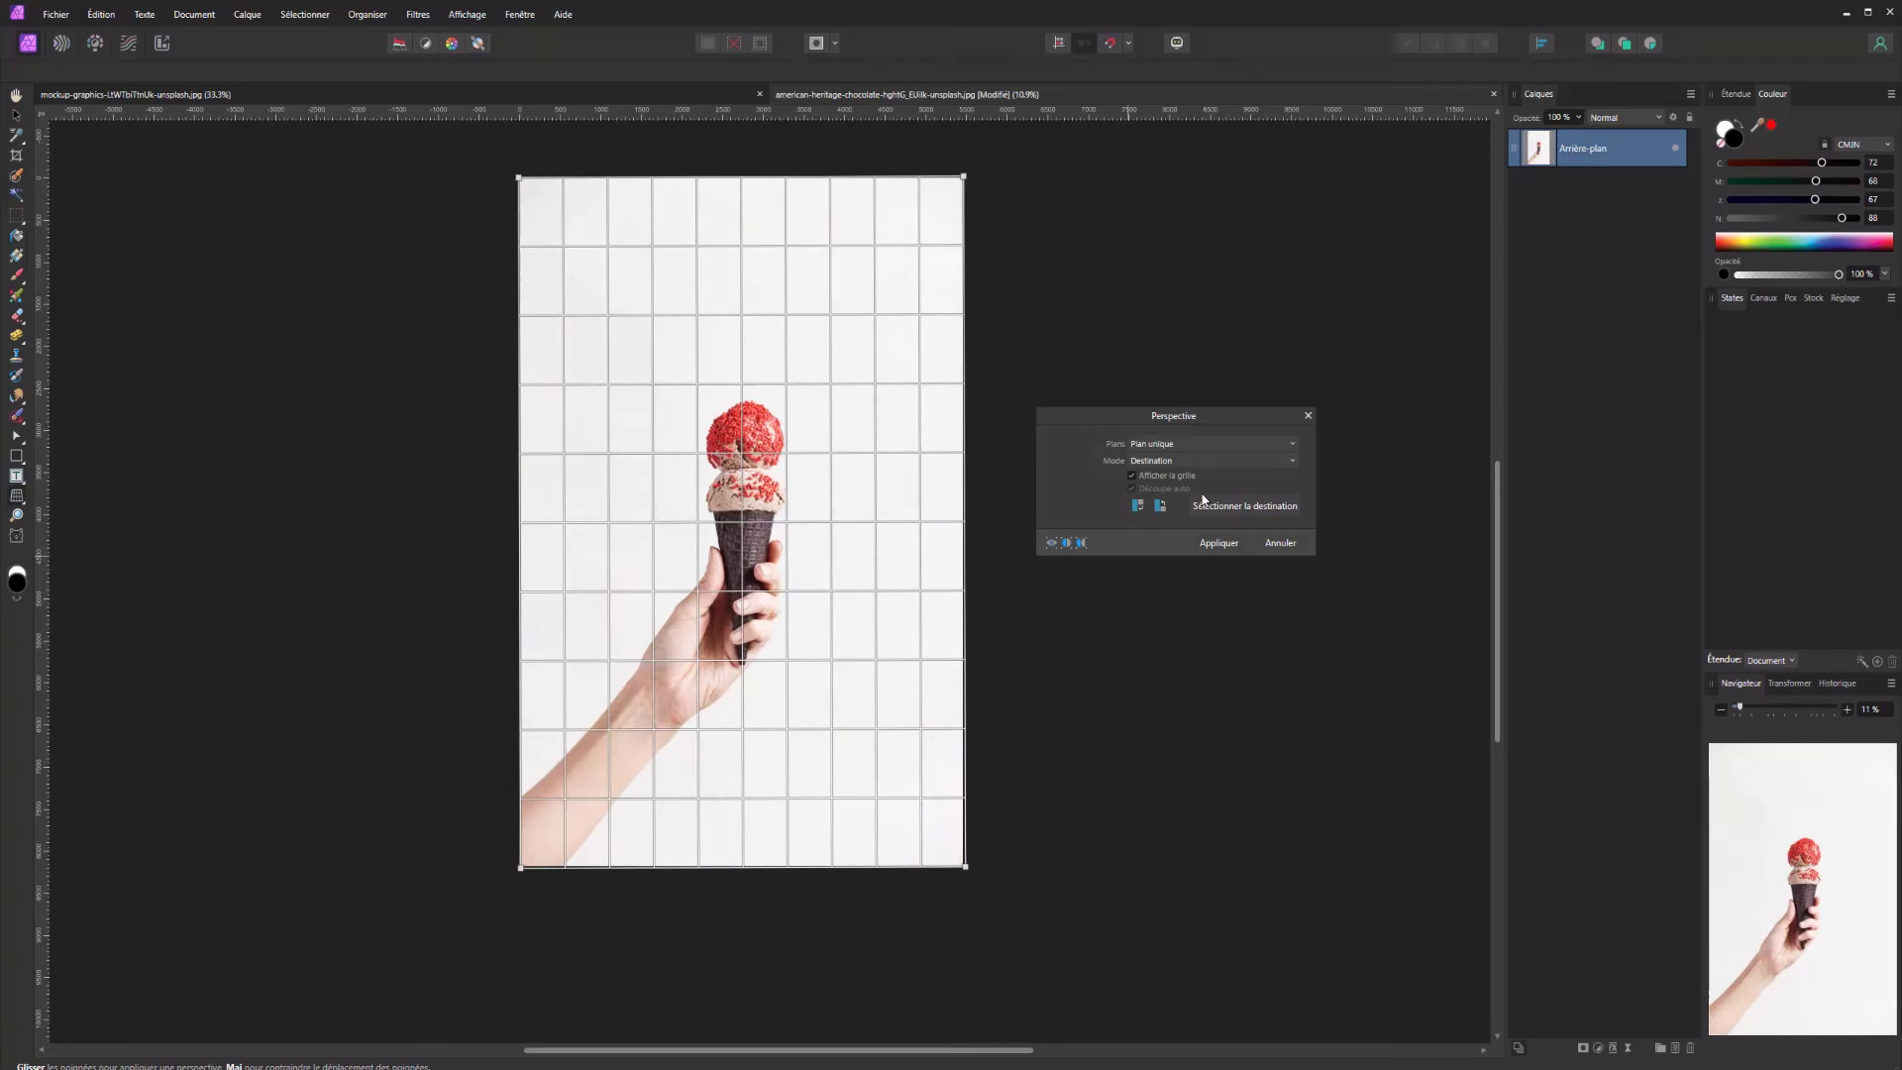
Switch the perspective mode to Source and back to Destination
left_click(1193, 462)
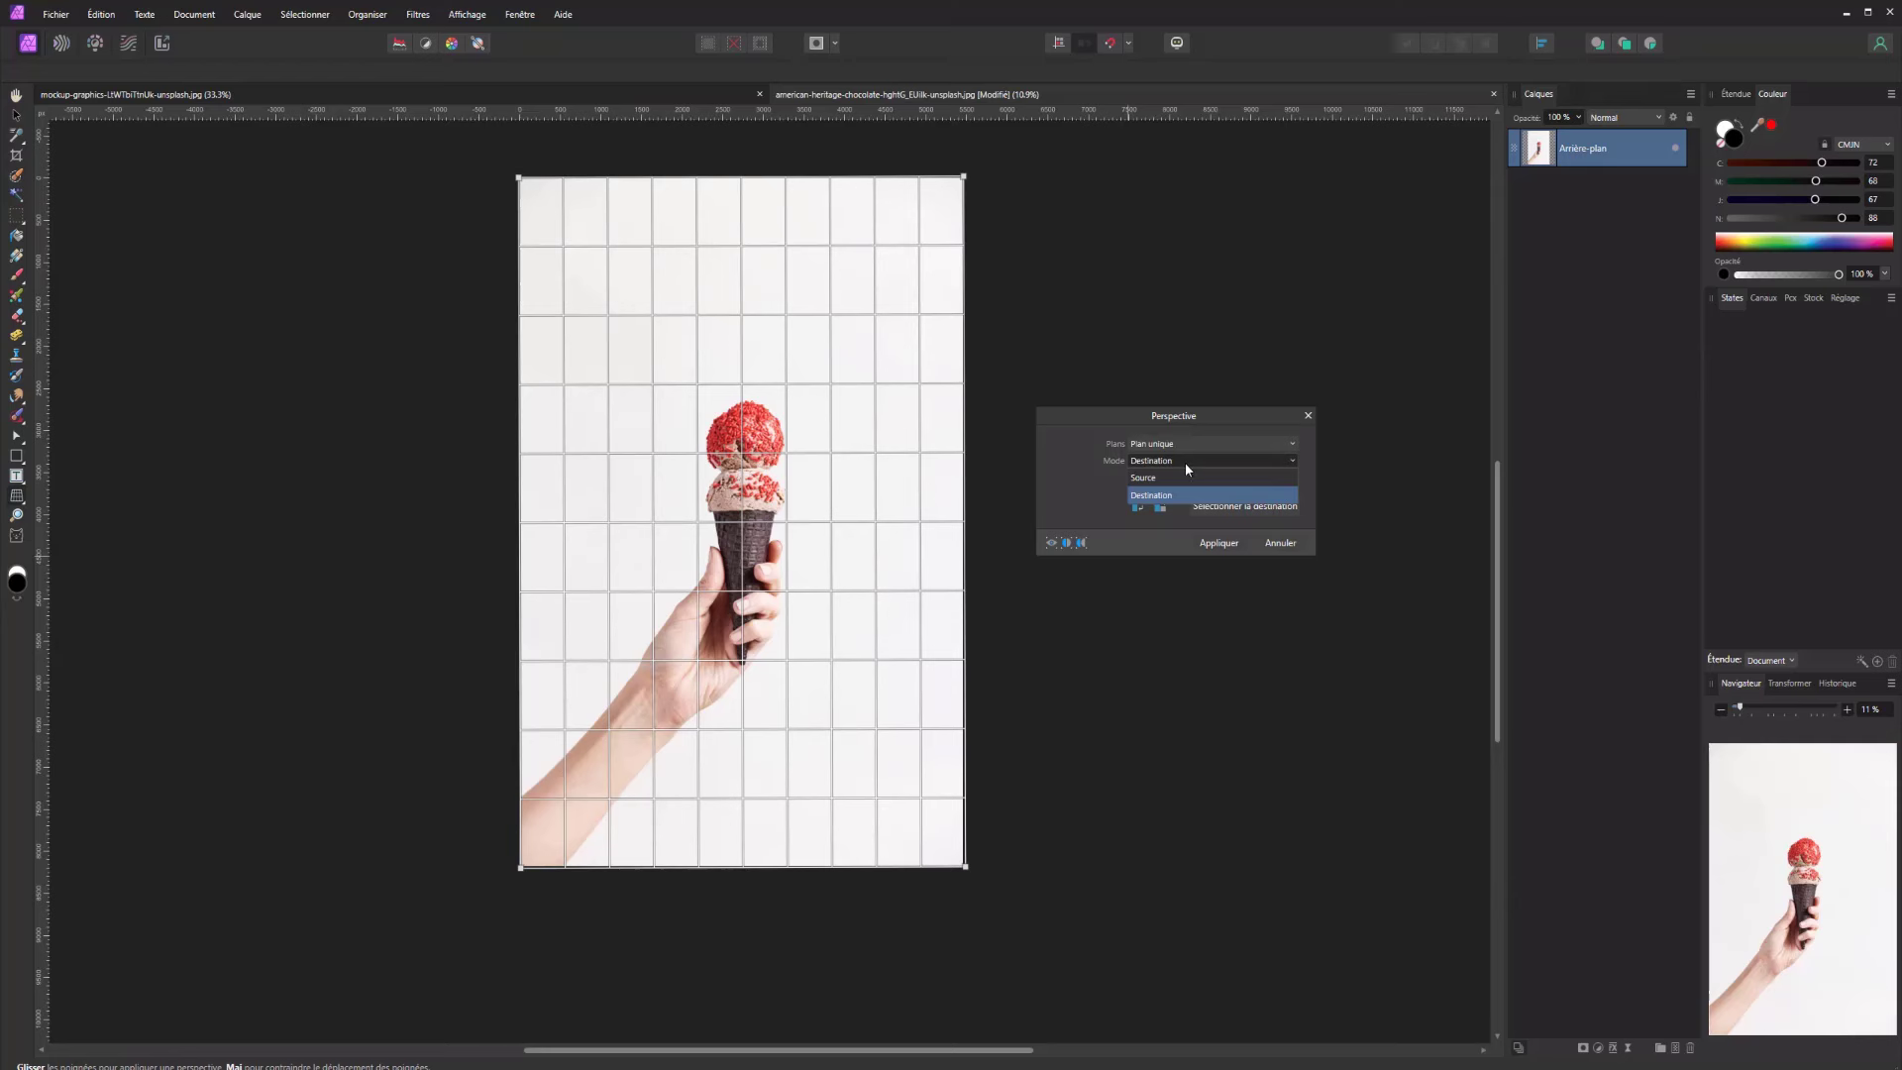
left_click(1174, 462)
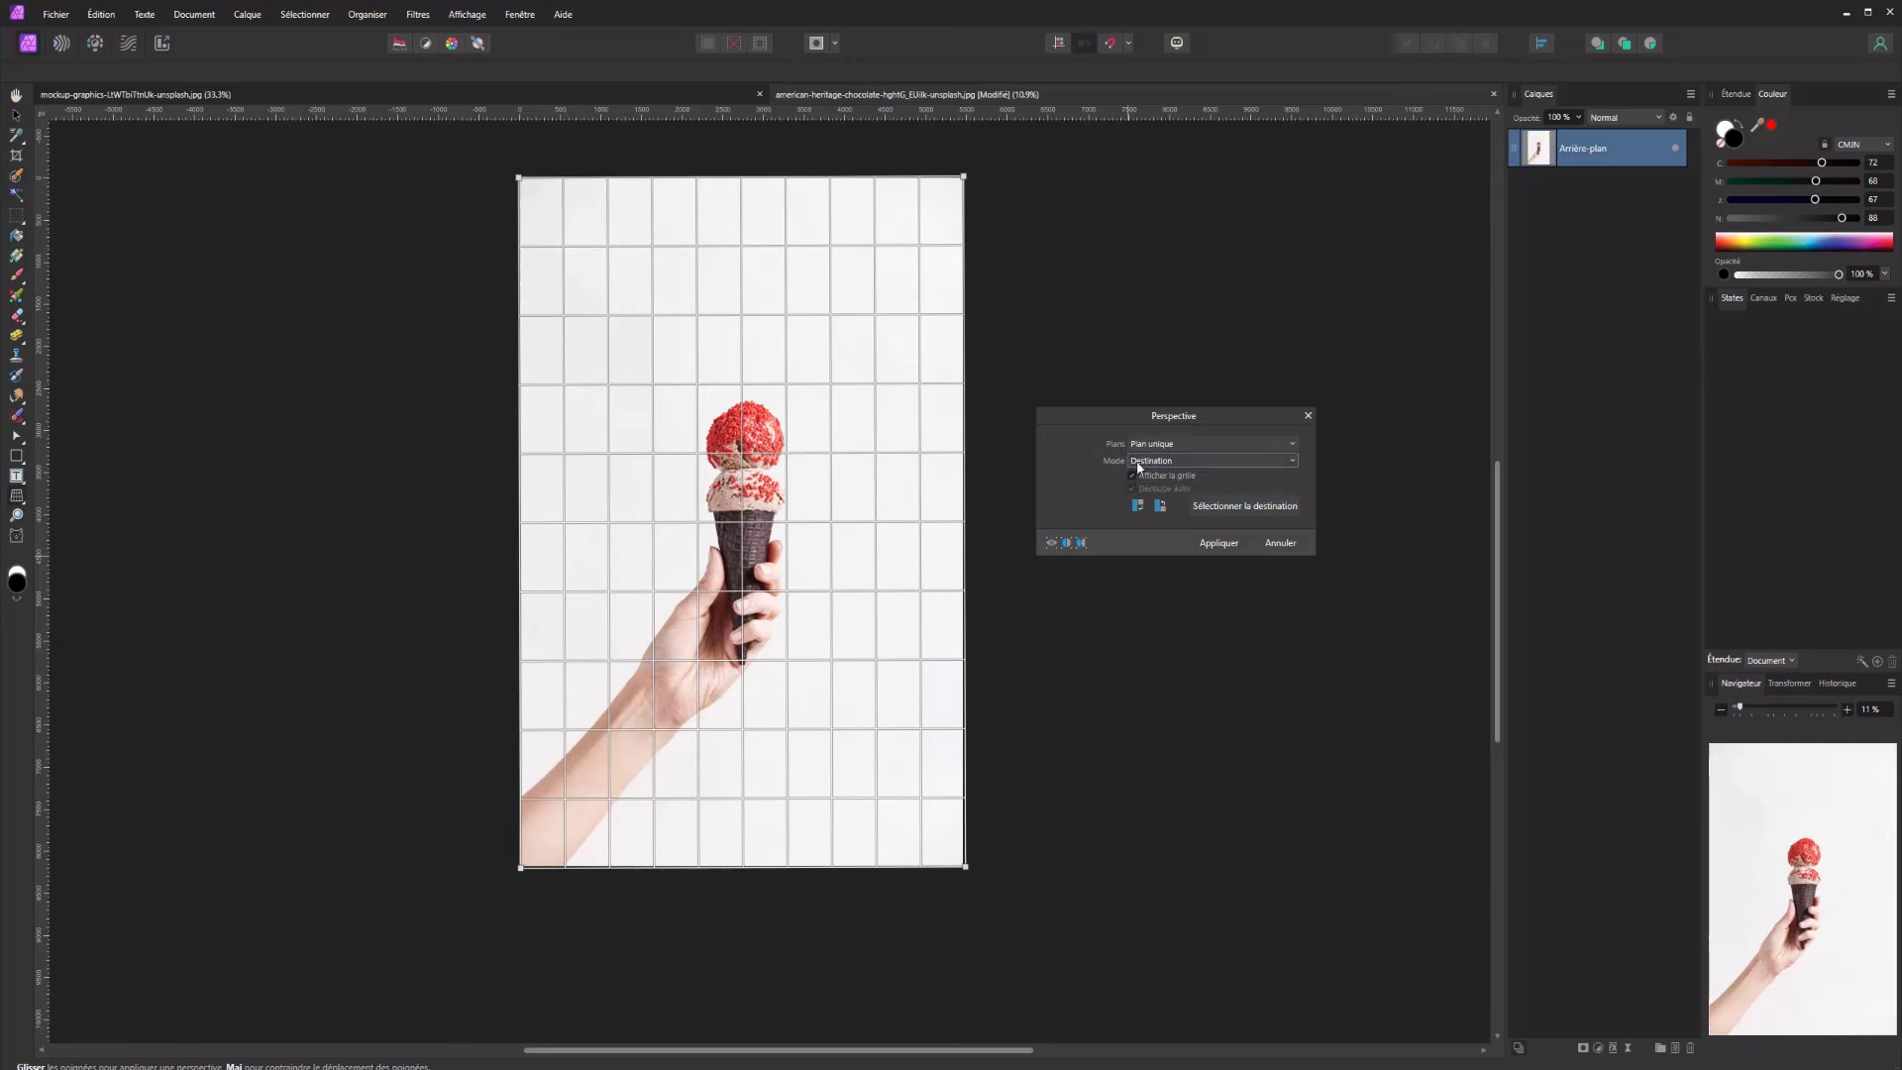
left_click(1138, 463)
left_click(1157, 476)
left_click(1147, 462)
left_click(1167, 493)
Select the perspective destination and show the before and after views side by side
left_click(1246, 507)
left_click(1080, 543)
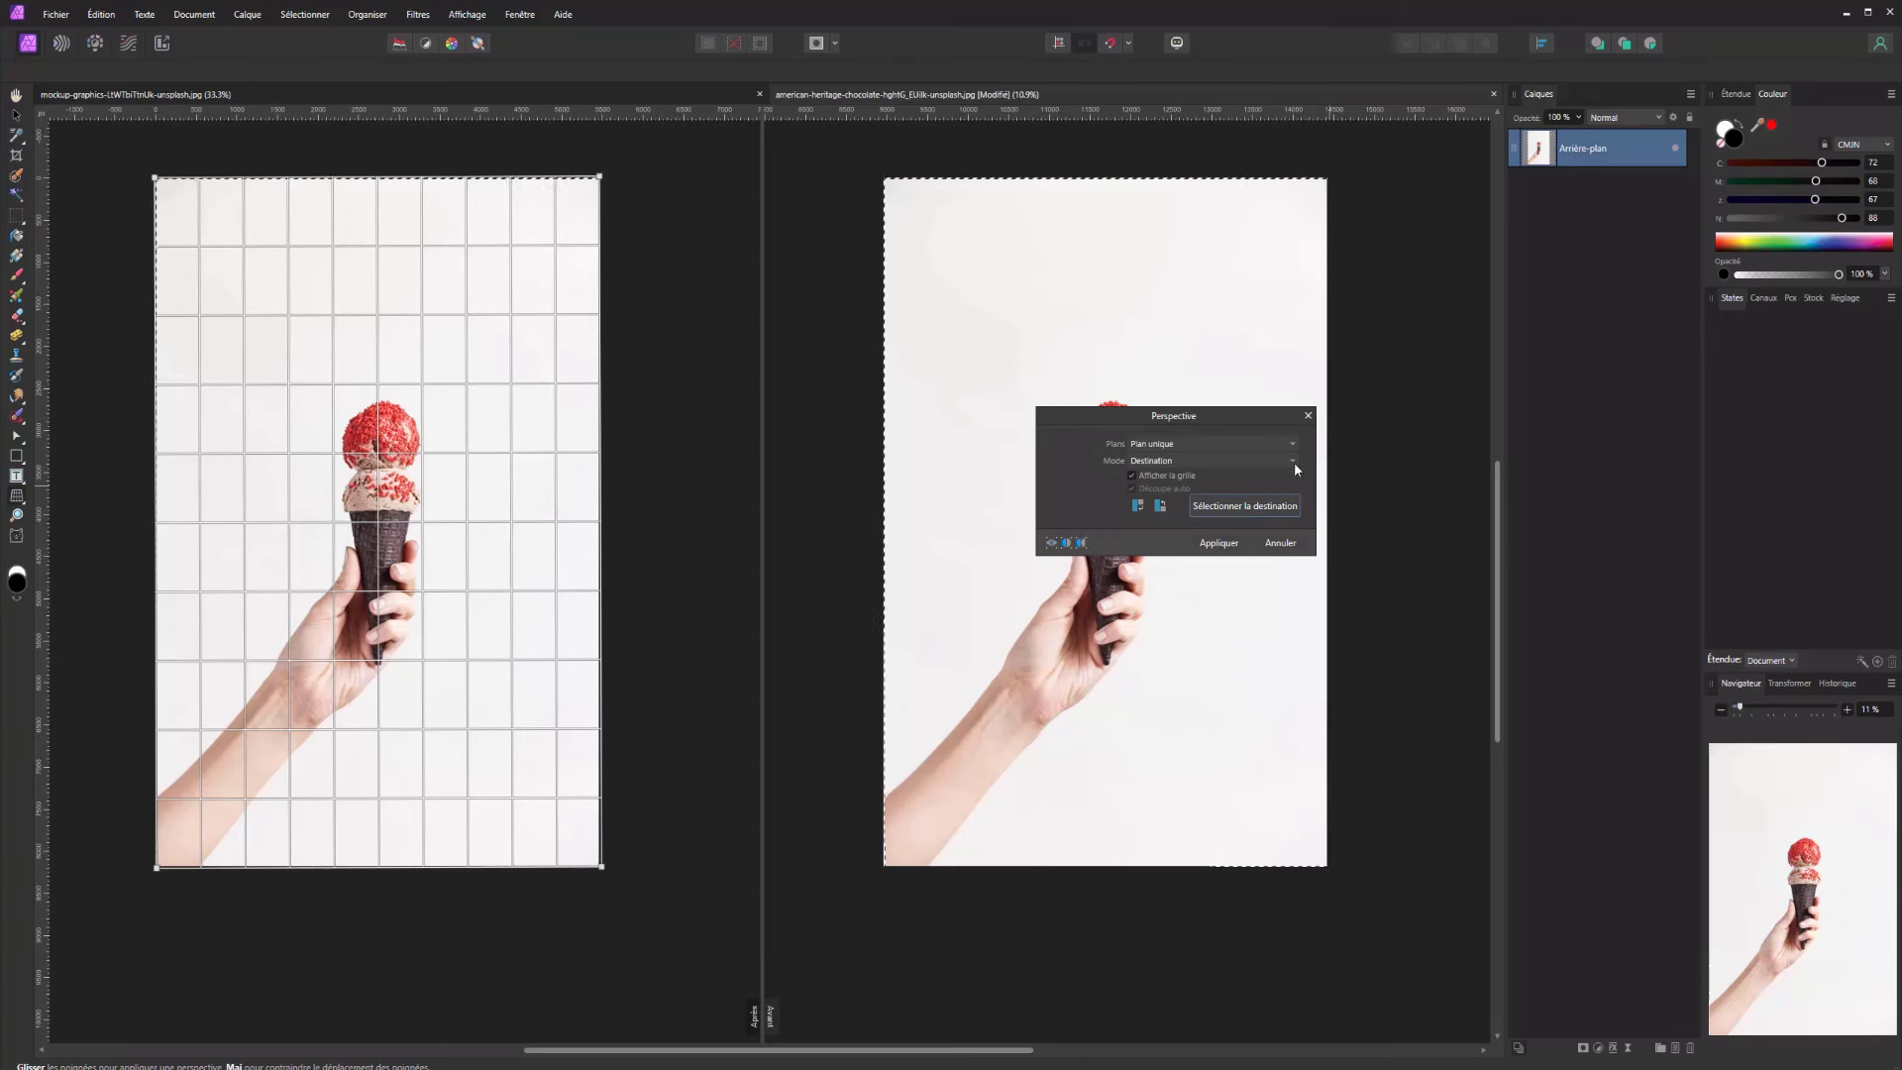
Rotate the image through four quarter turns with the second perspective rotation option, returning it upright
left_click(1160, 506)
left_click(1160, 506)
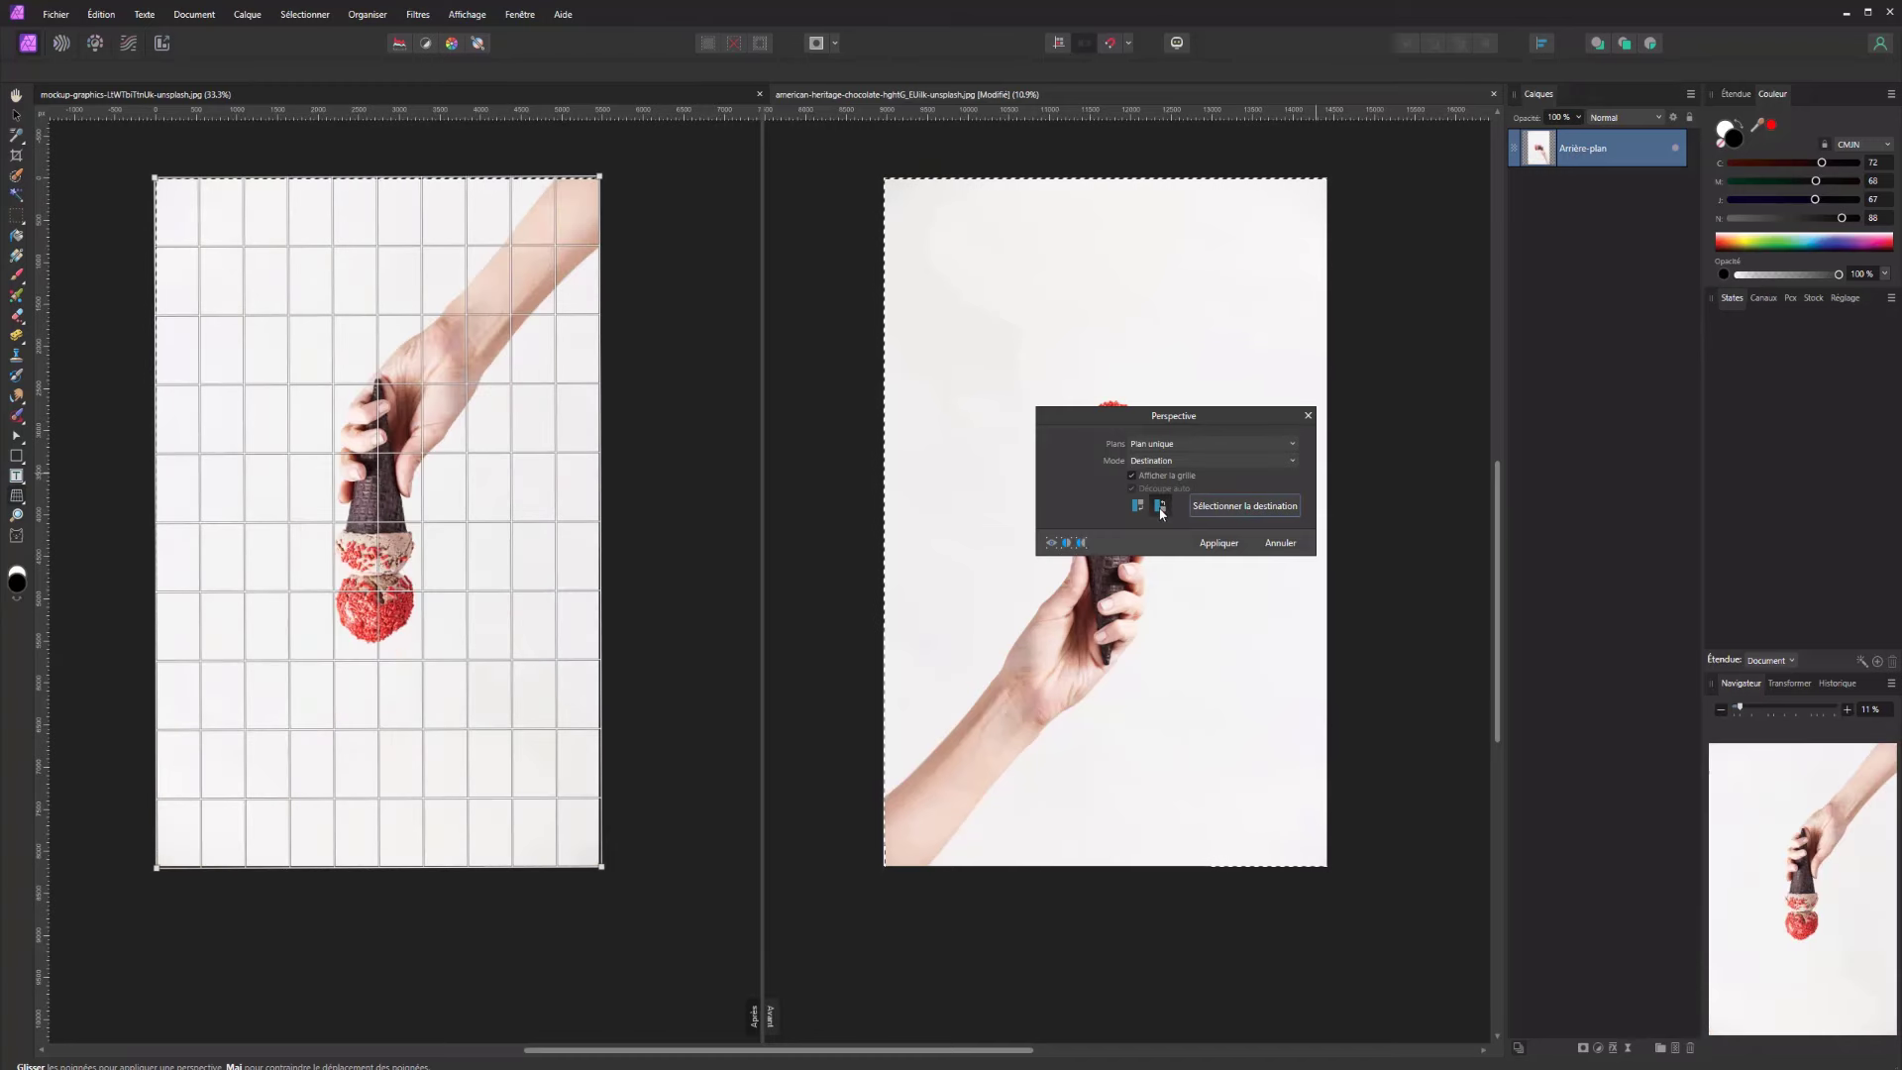
left_click(1160, 510)
left_click(1161, 509)
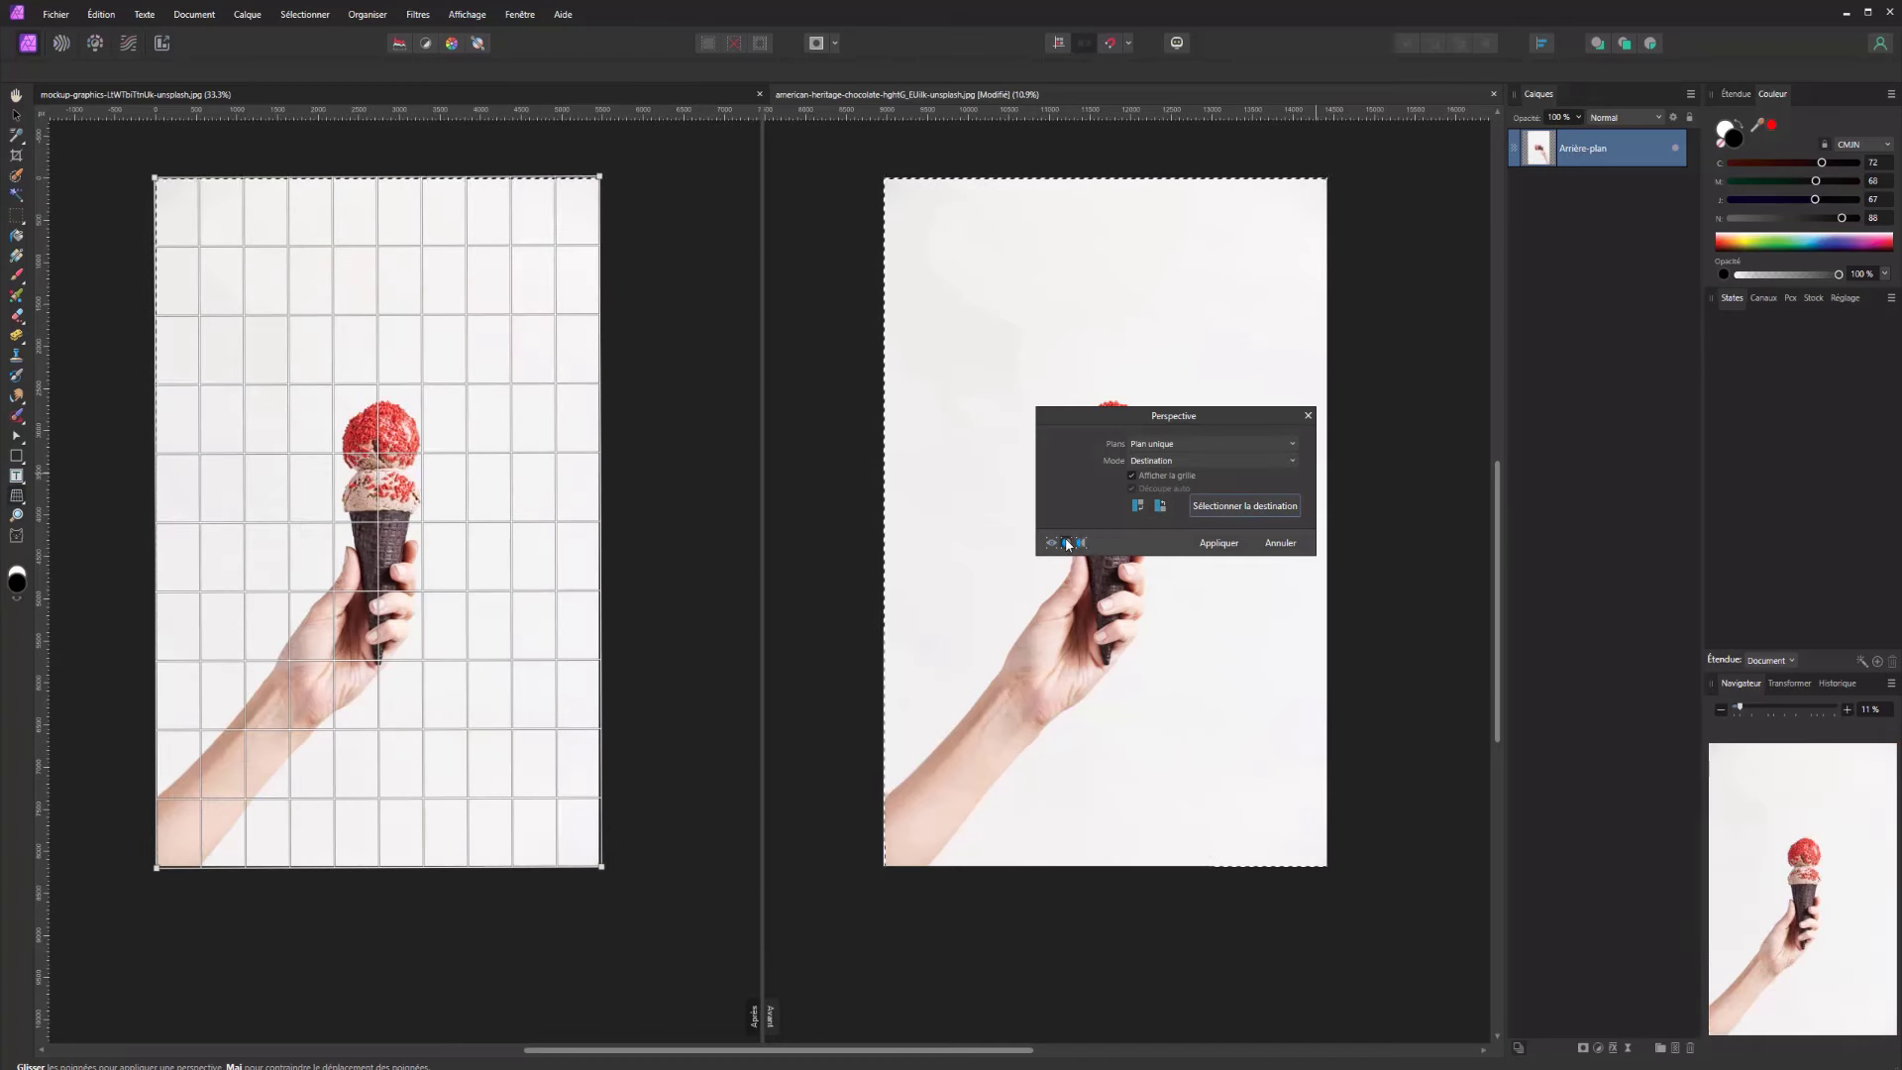
Switch to the split before/after view and move its divider across the ice cream cone
left_click(1067, 543)
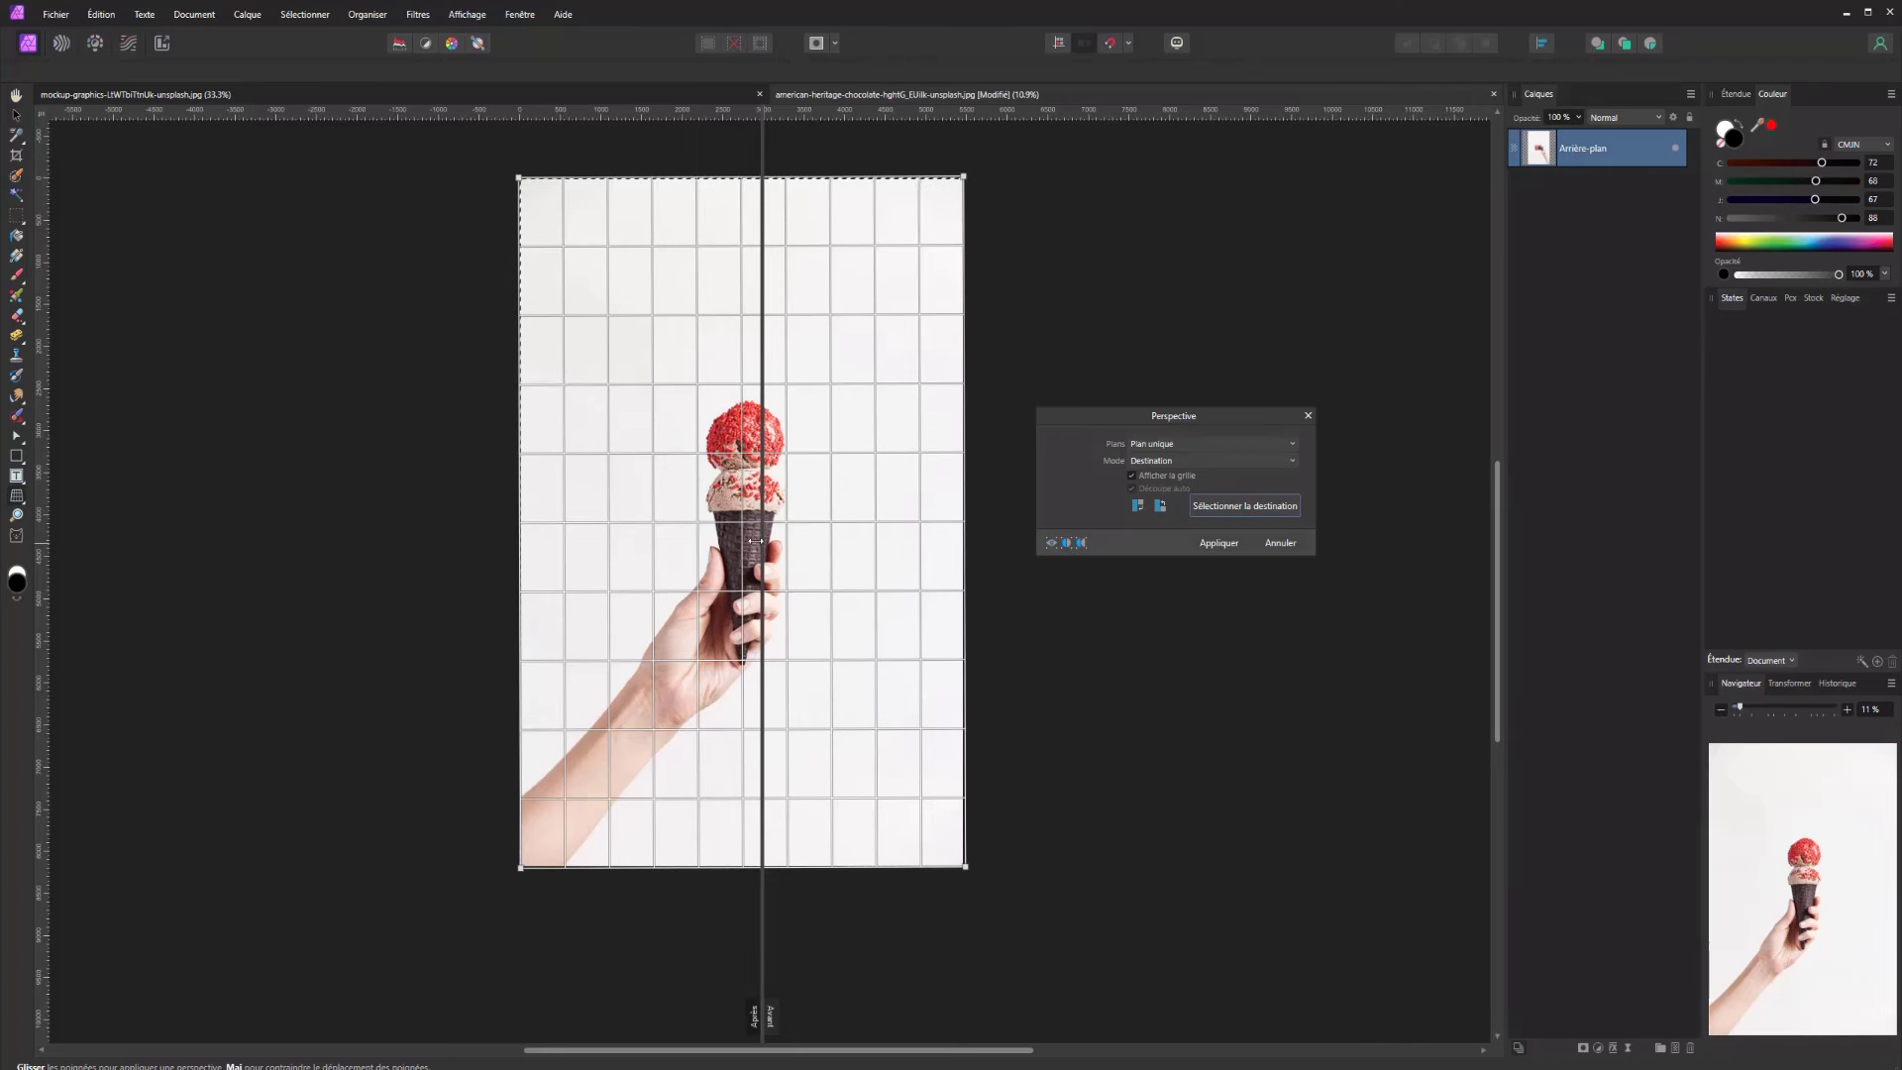
mouse_move(755, 542)
left_mouse_down()
mouse_move(704, 542)
mouse_move(735, 542)
left_mouse_up()
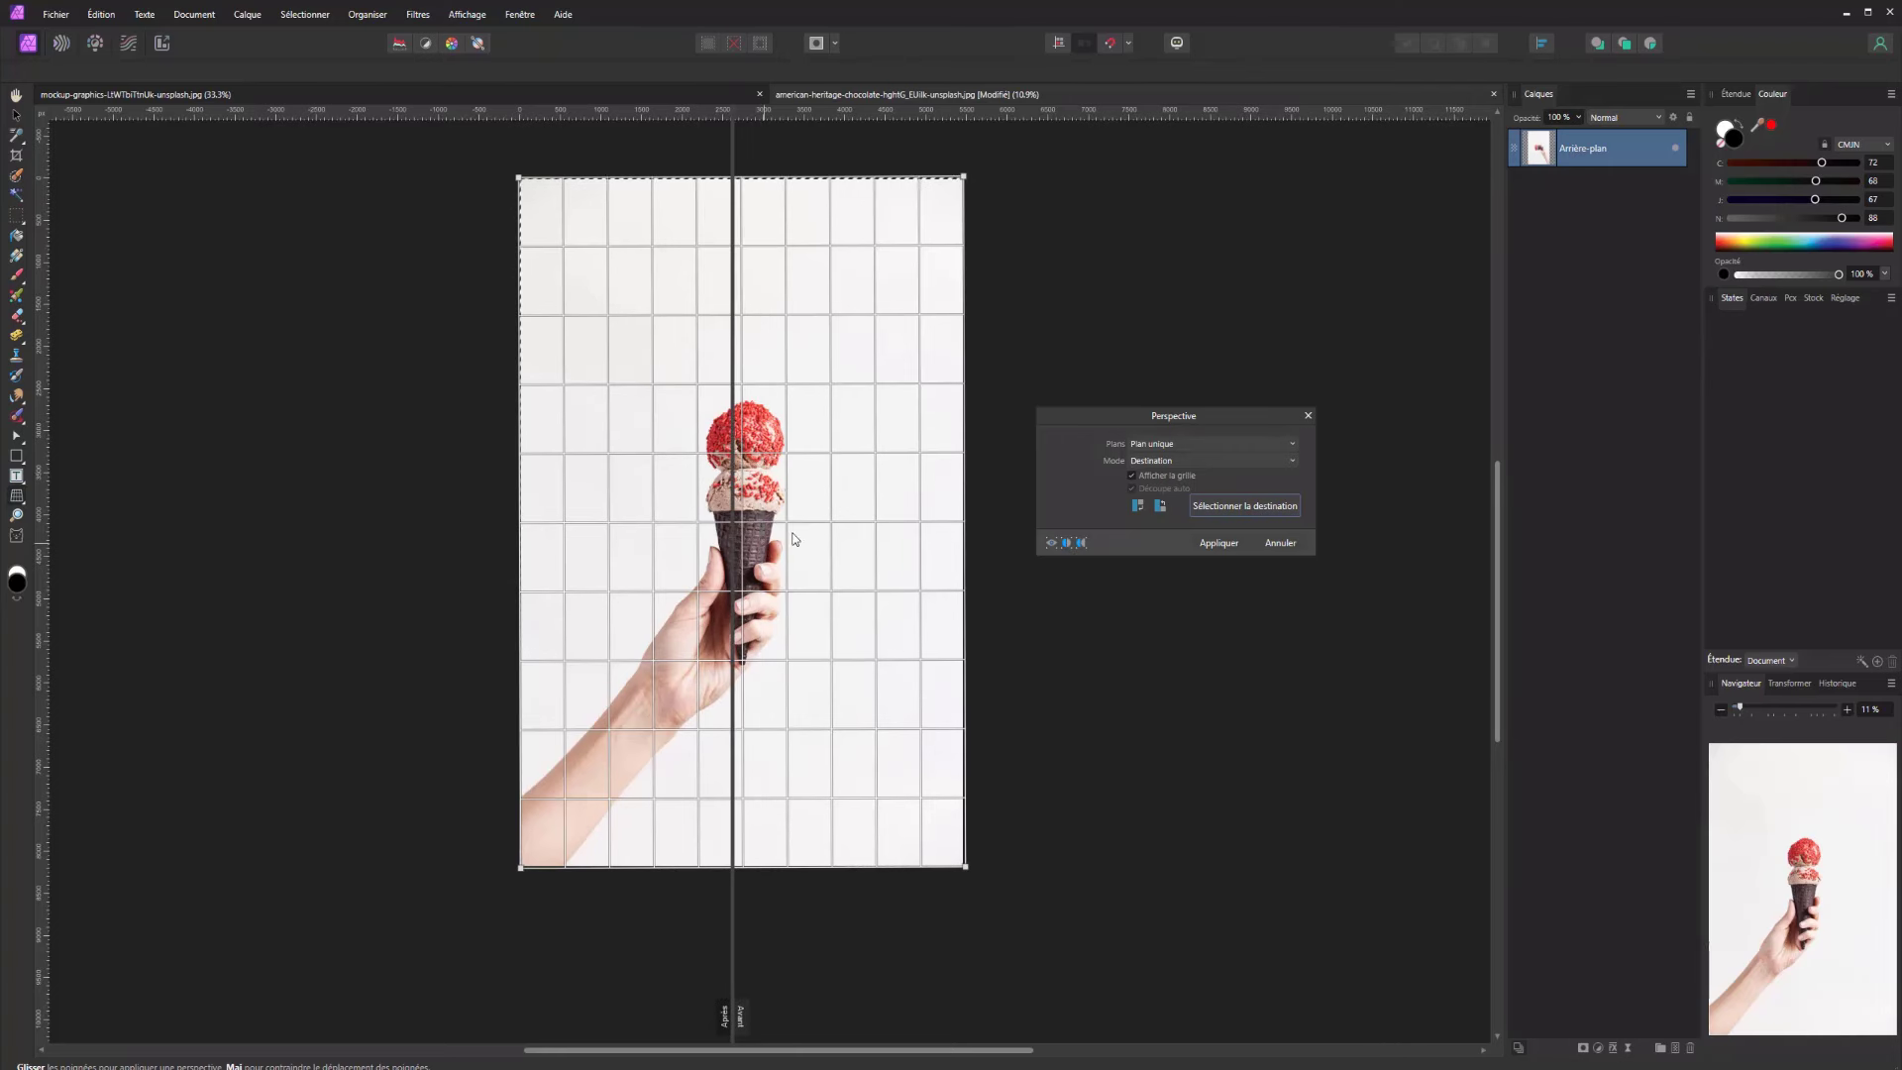
Rotate the photo with the first perspective rotation option until it is upright again, and turn off the split before/after view
left_click(1135, 506)
left_click(1135, 507)
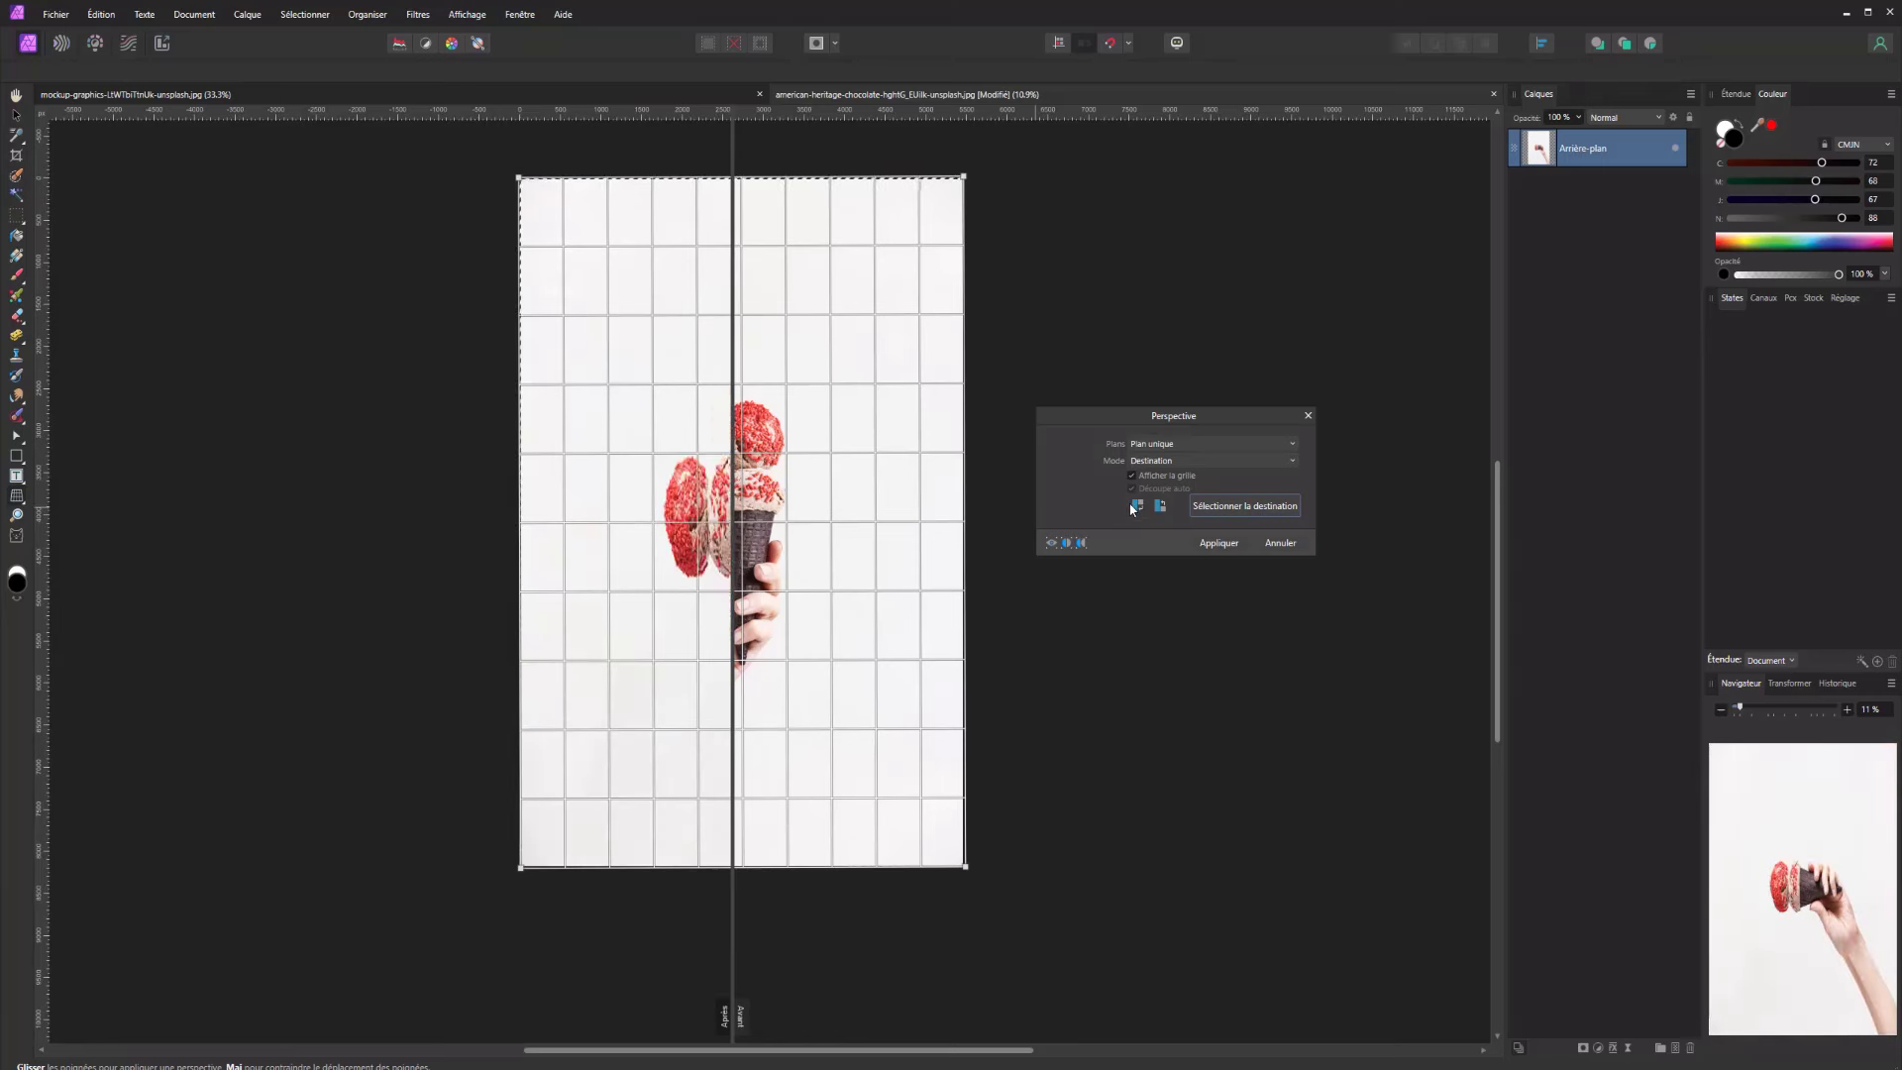
left_click(1135, 506)
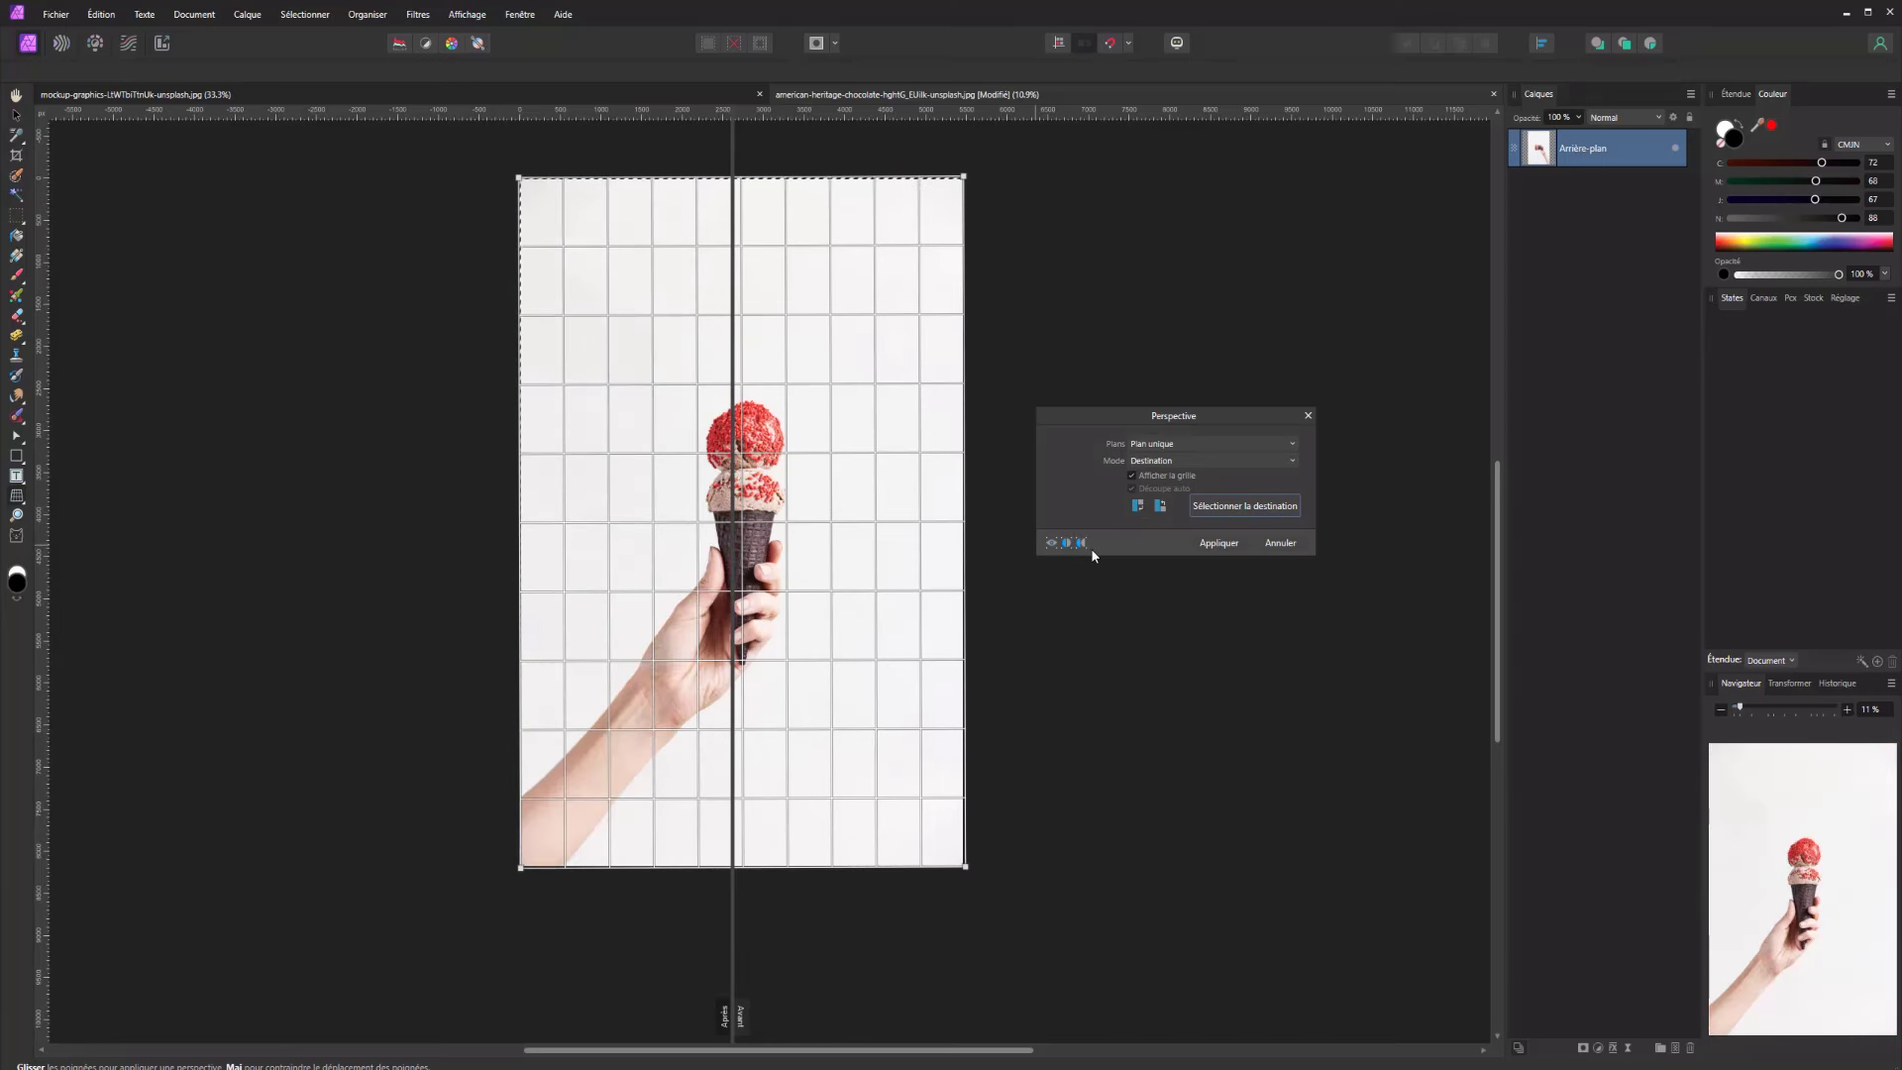
left_click(1049, 545)
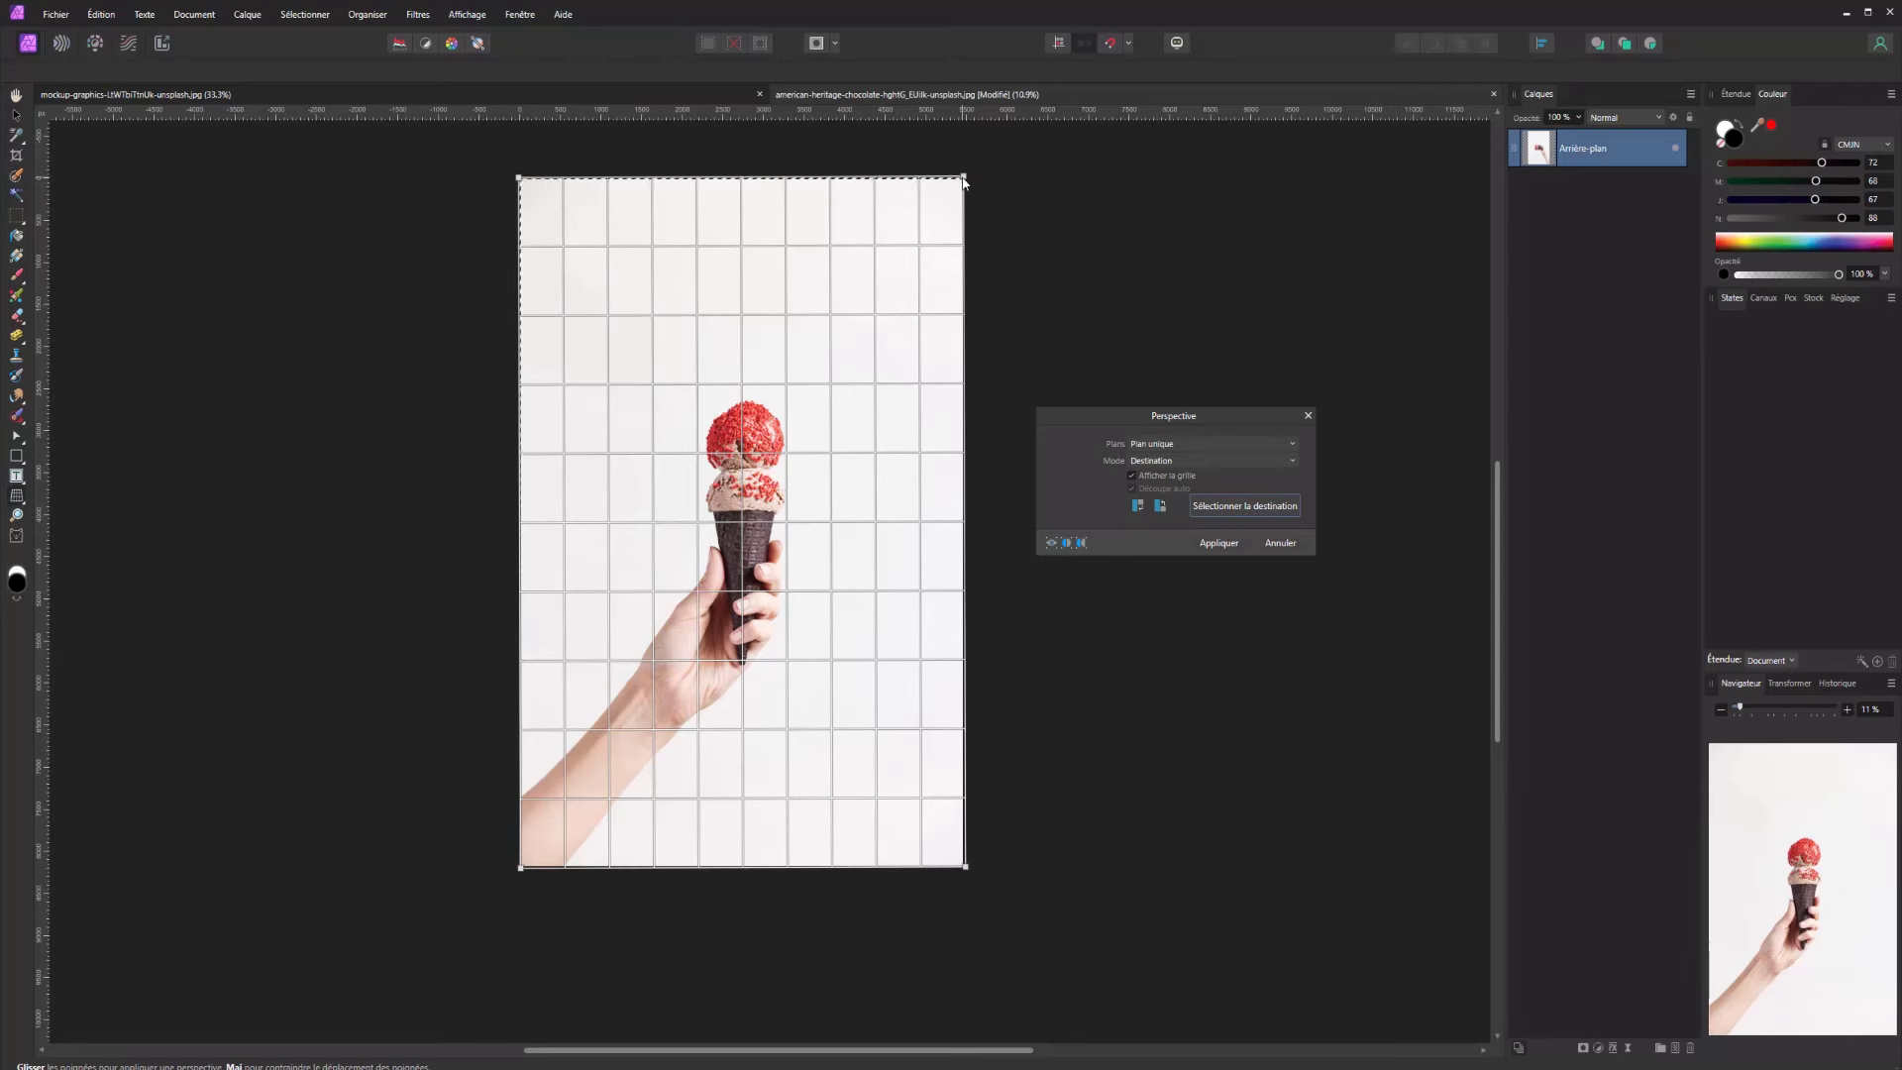
Try pulling the photo's lower-right and upper-right perspective corners inward, and undo both distortions
mouse_move(964, 181)
left_mouse_down()
mouse_move(912, 184)
mouse_move(892, 255)
mouse_move(594, 513)
mouse_move(857, 259)
mouse_move(1040, 288)
mouse_move(943, 303)
mouse_move(965, 182)
left_mouse_up()
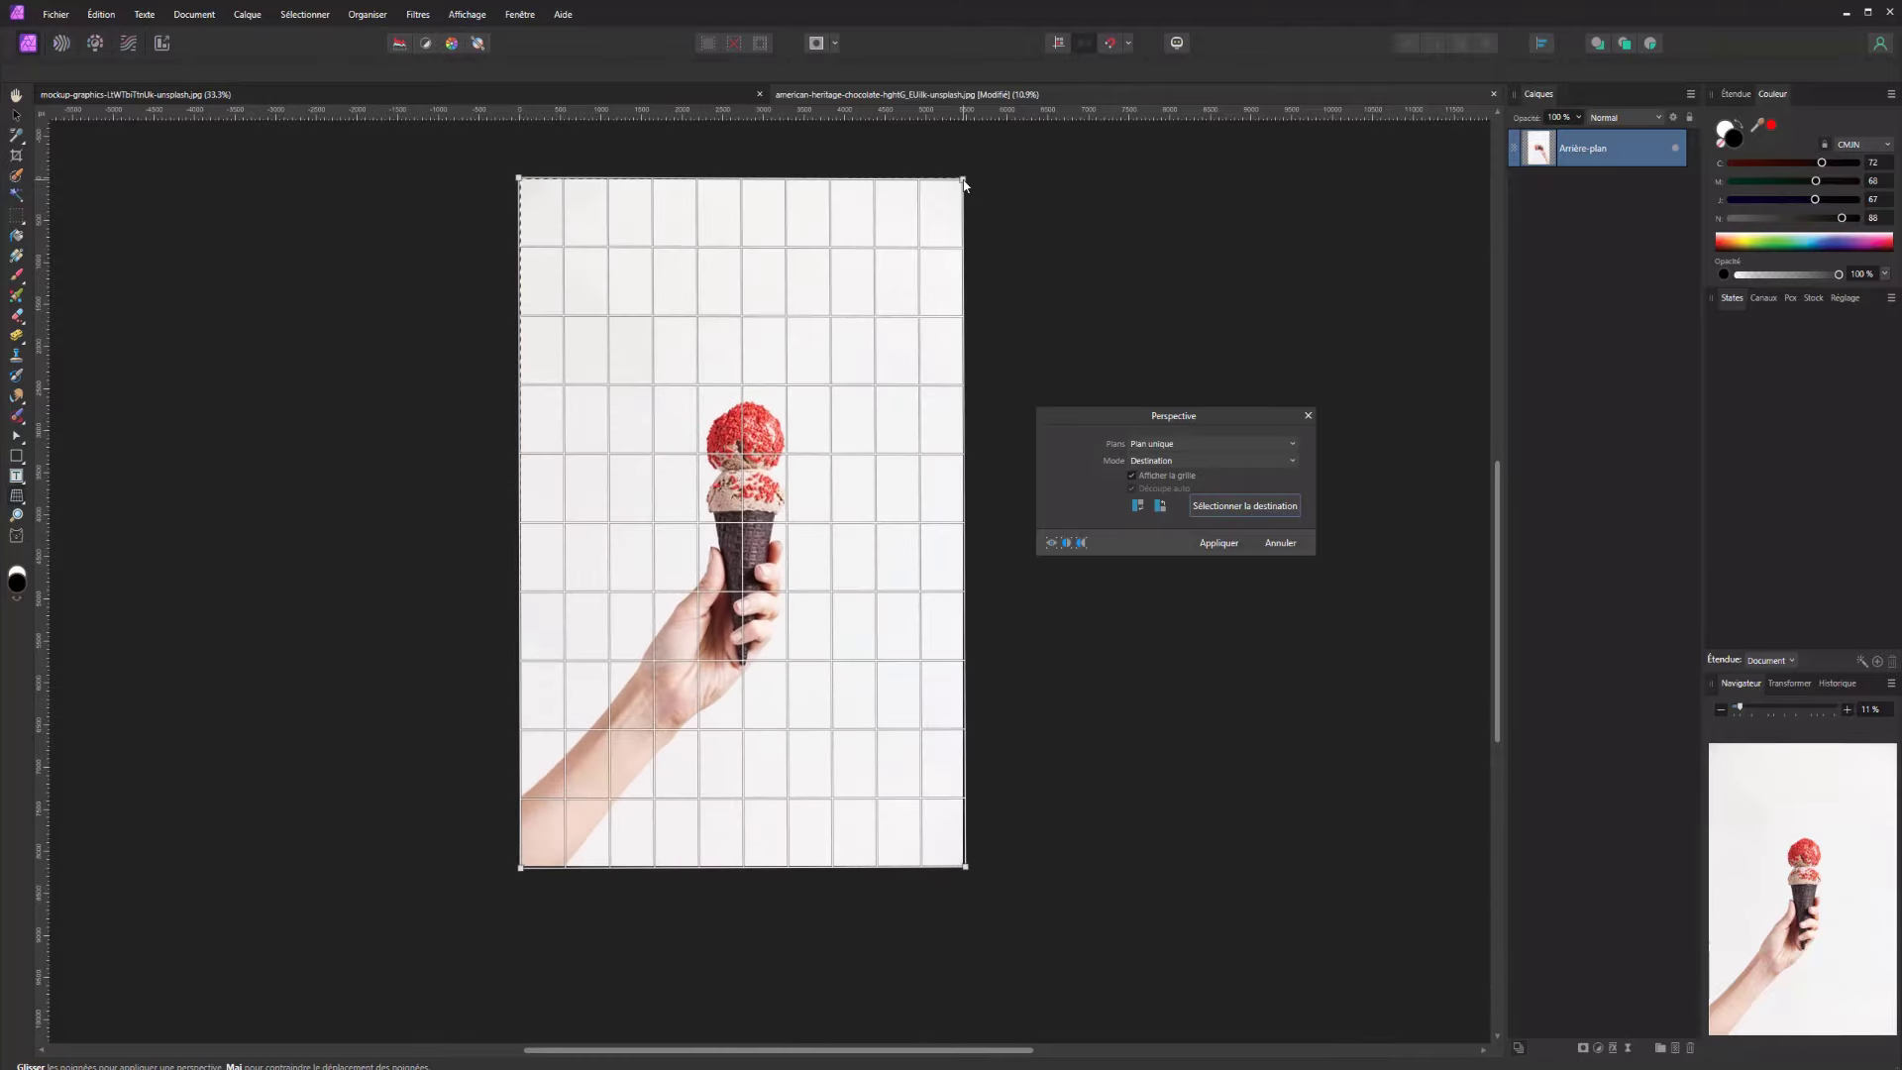
left_click_drag(970, 871, 804, 864)
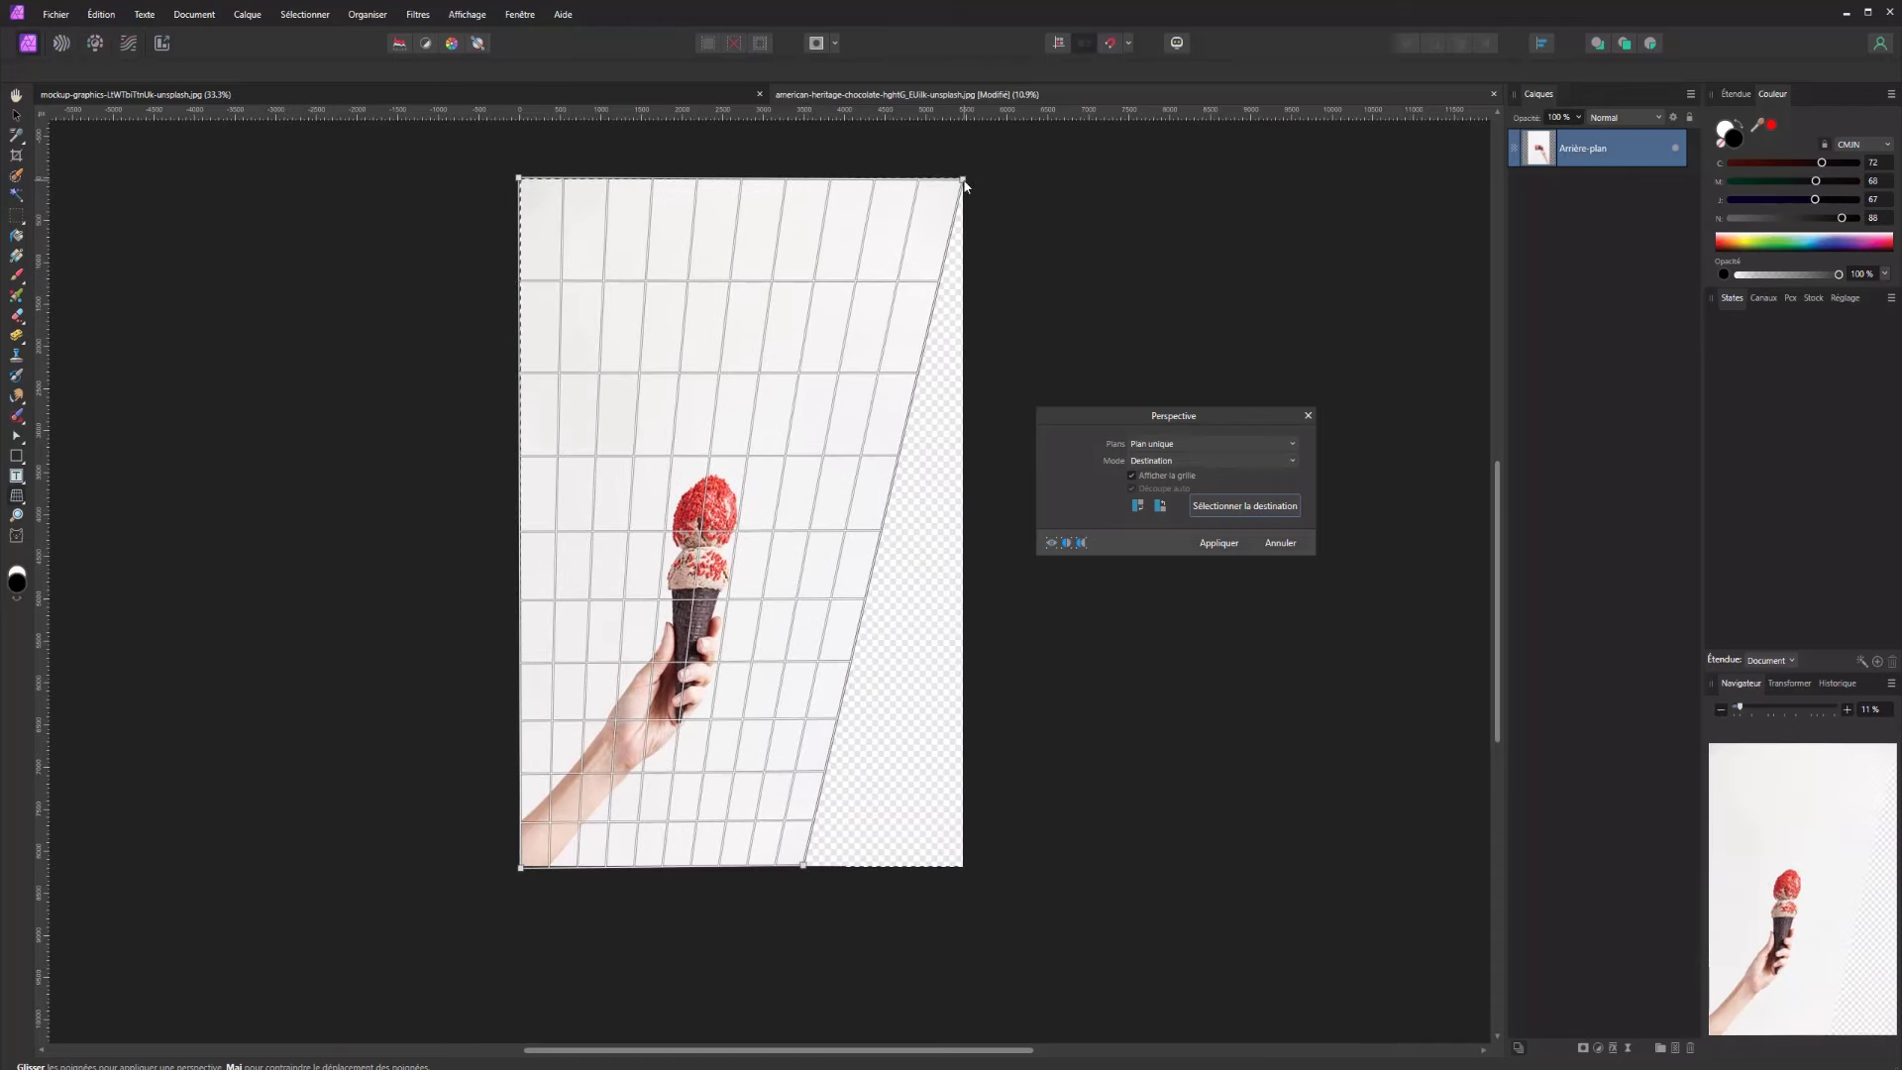
left_click_drag(963, 180, 900, 210)
key("ctrl+z")
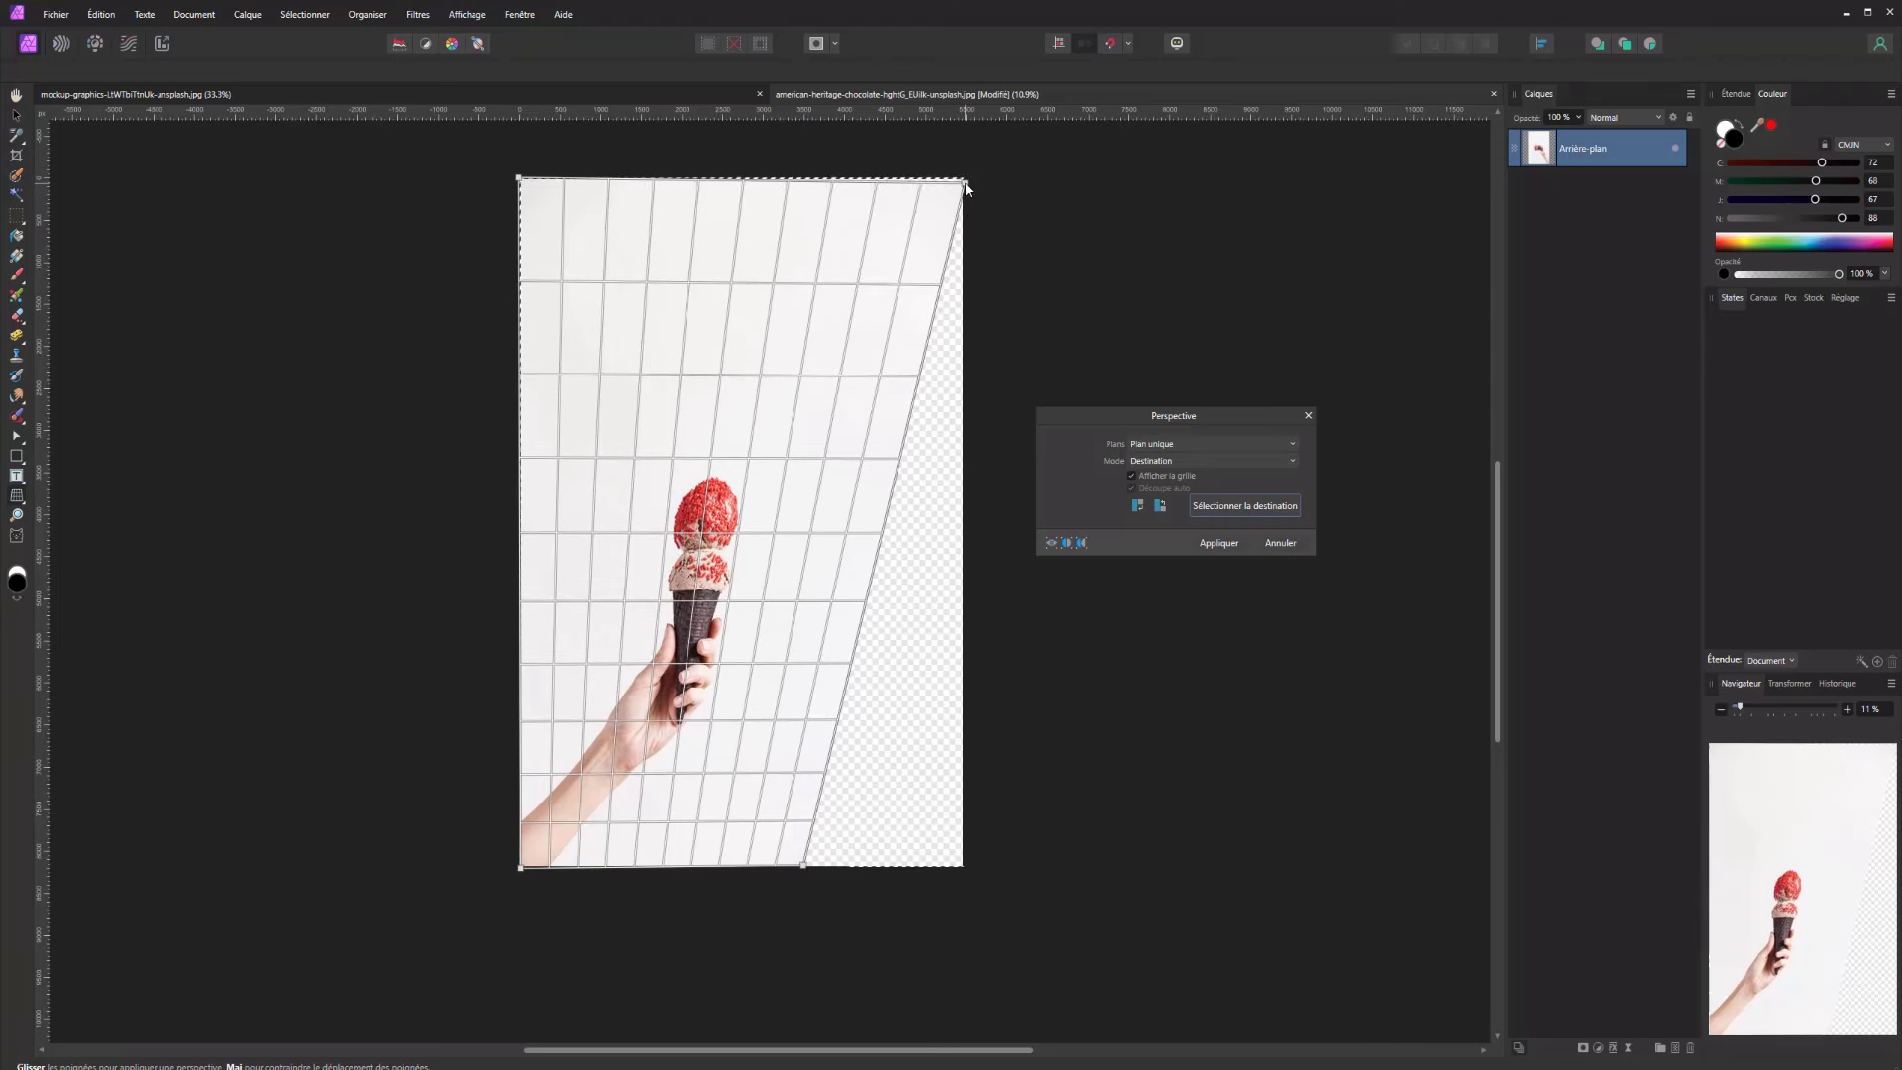
key("ctrl+z")
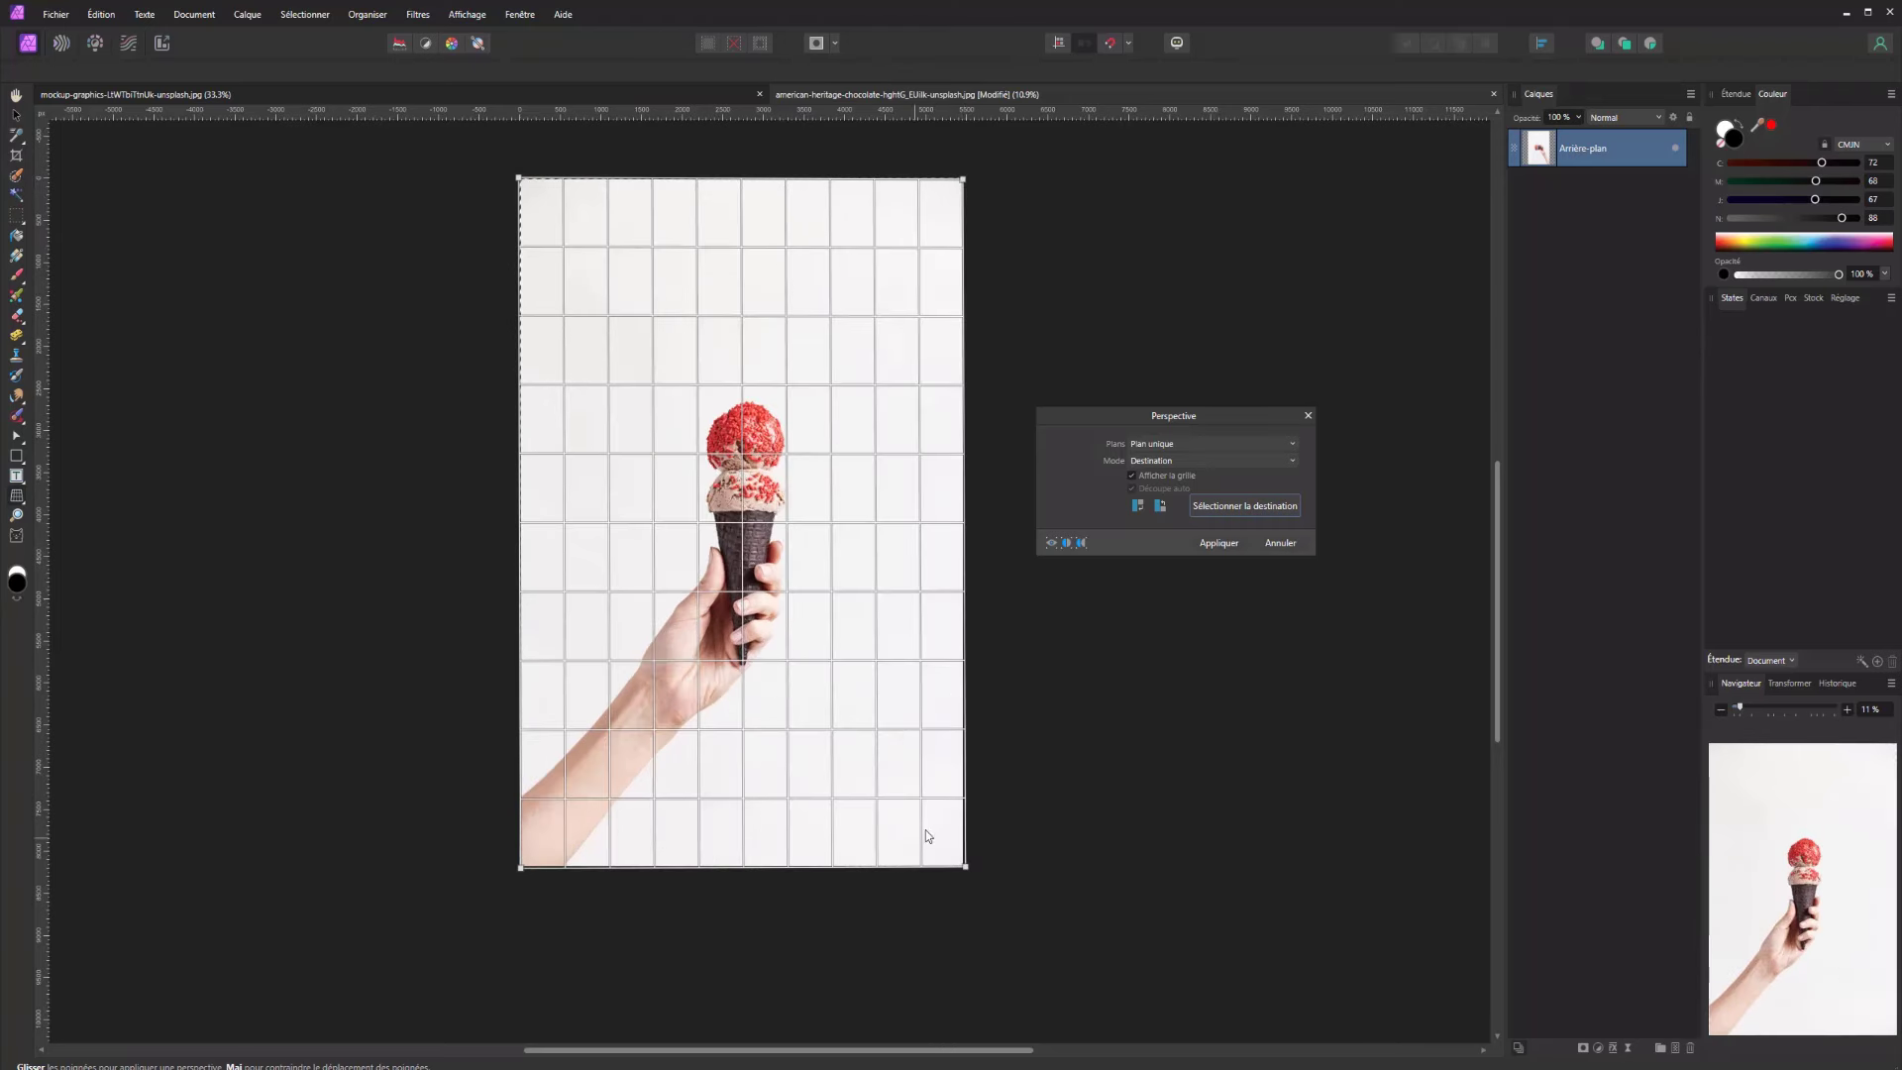
Set the perspective planes to Plan double and try shifting the upper central handle of the ice cream photo's grid
left_click(1139, 445)
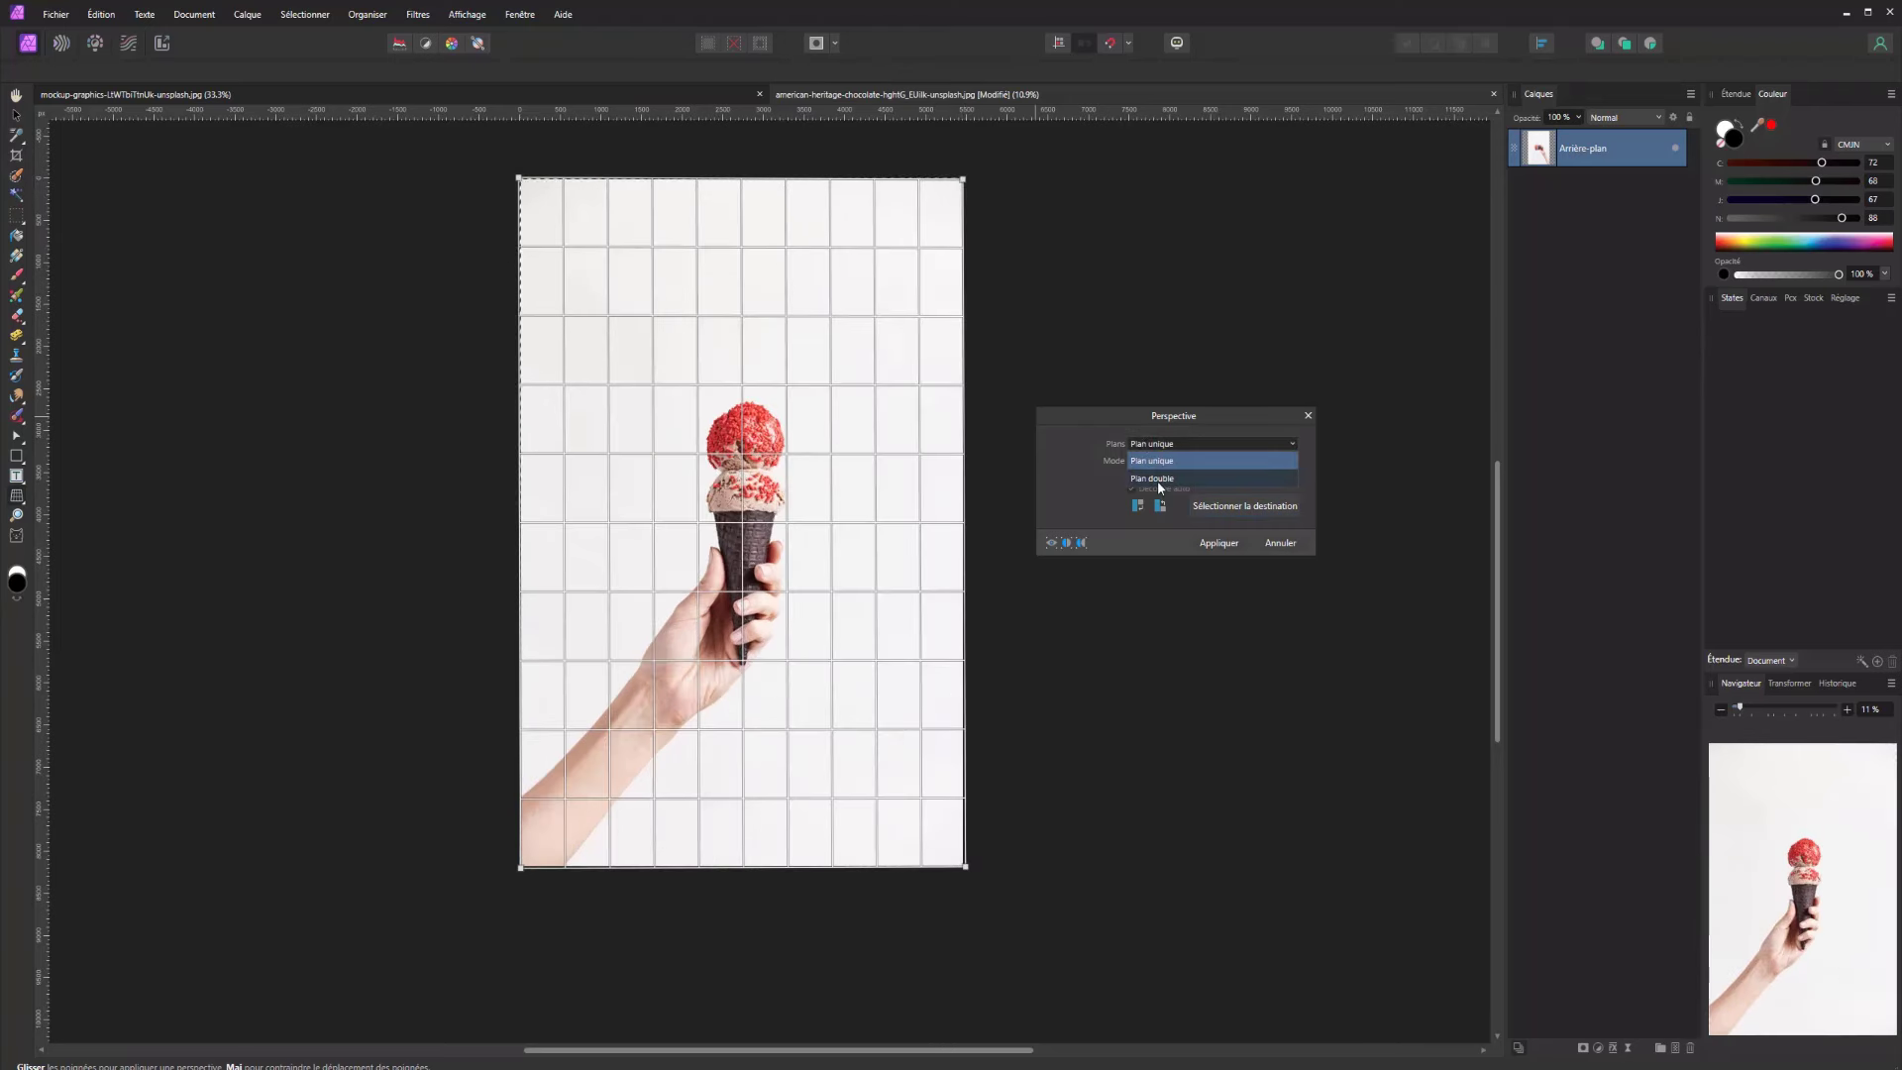
left_click(1157, 479)
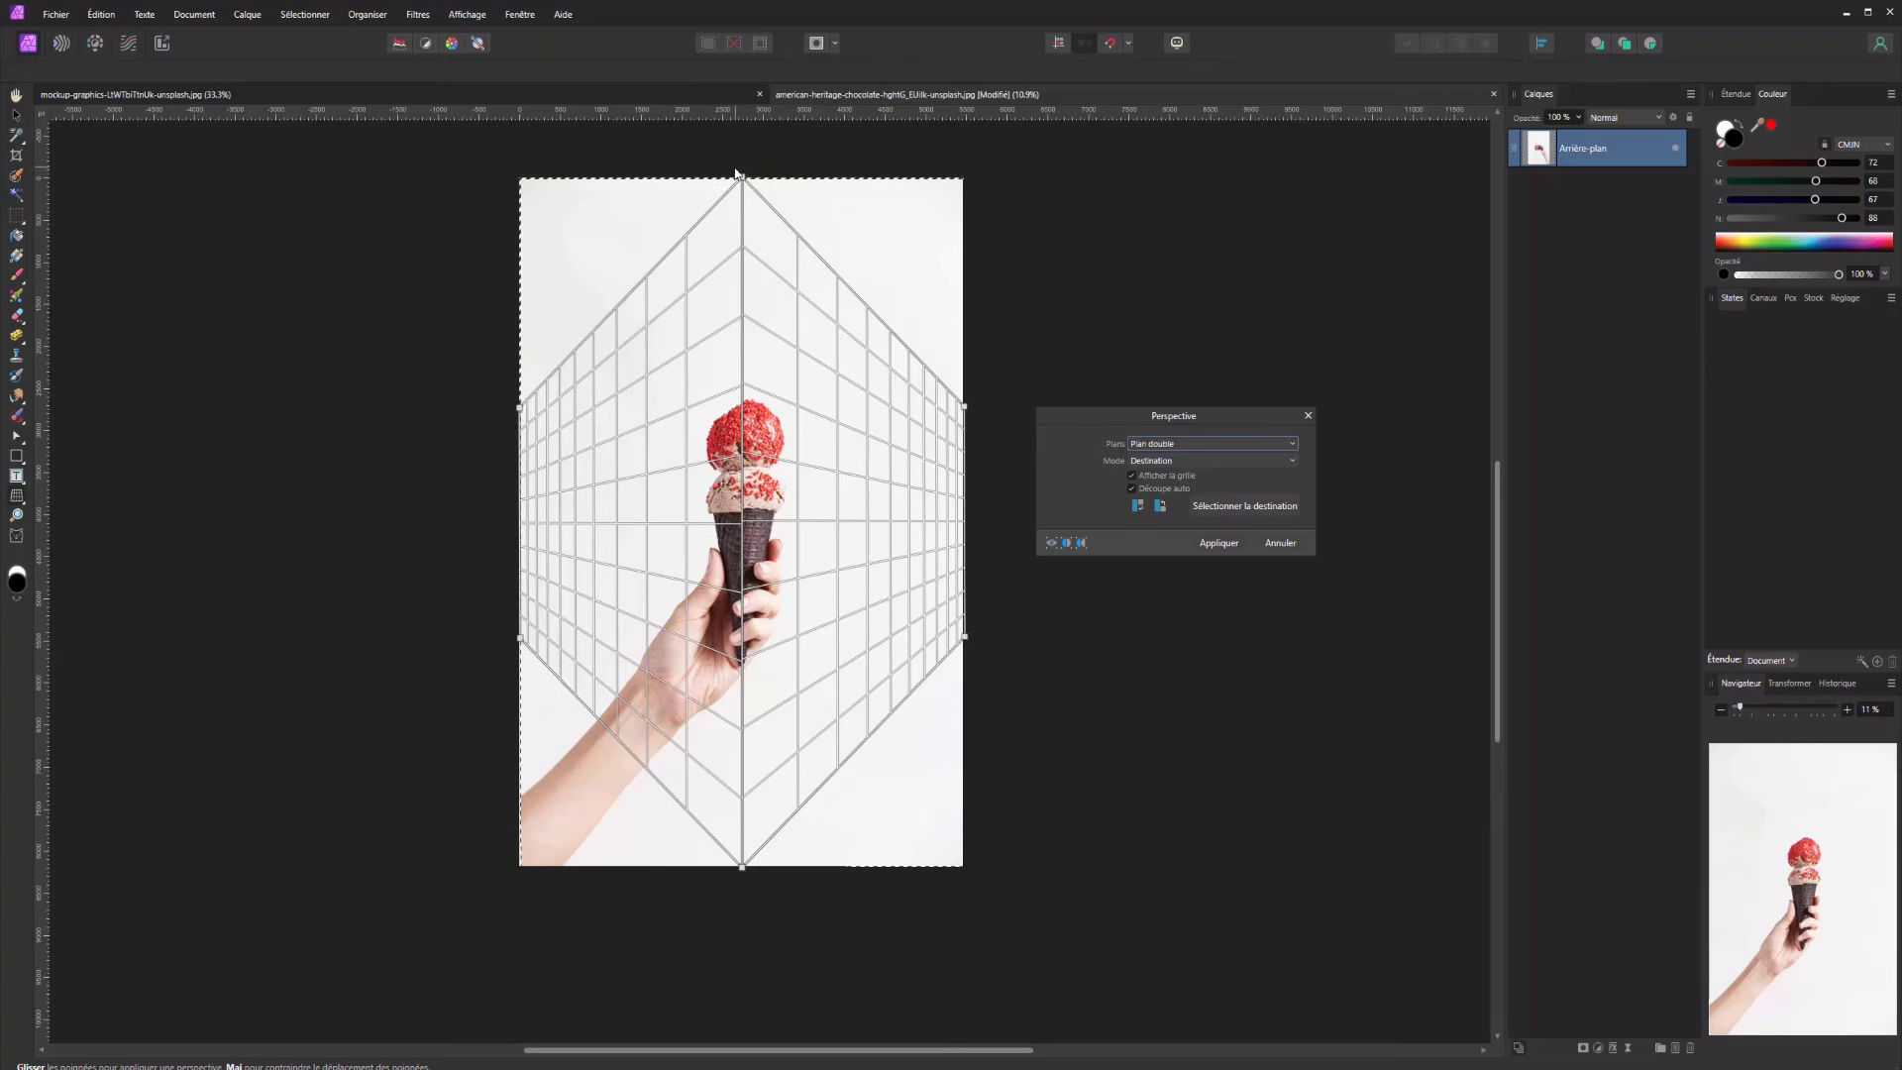
left_click_drag(748, 176, 856, 240)
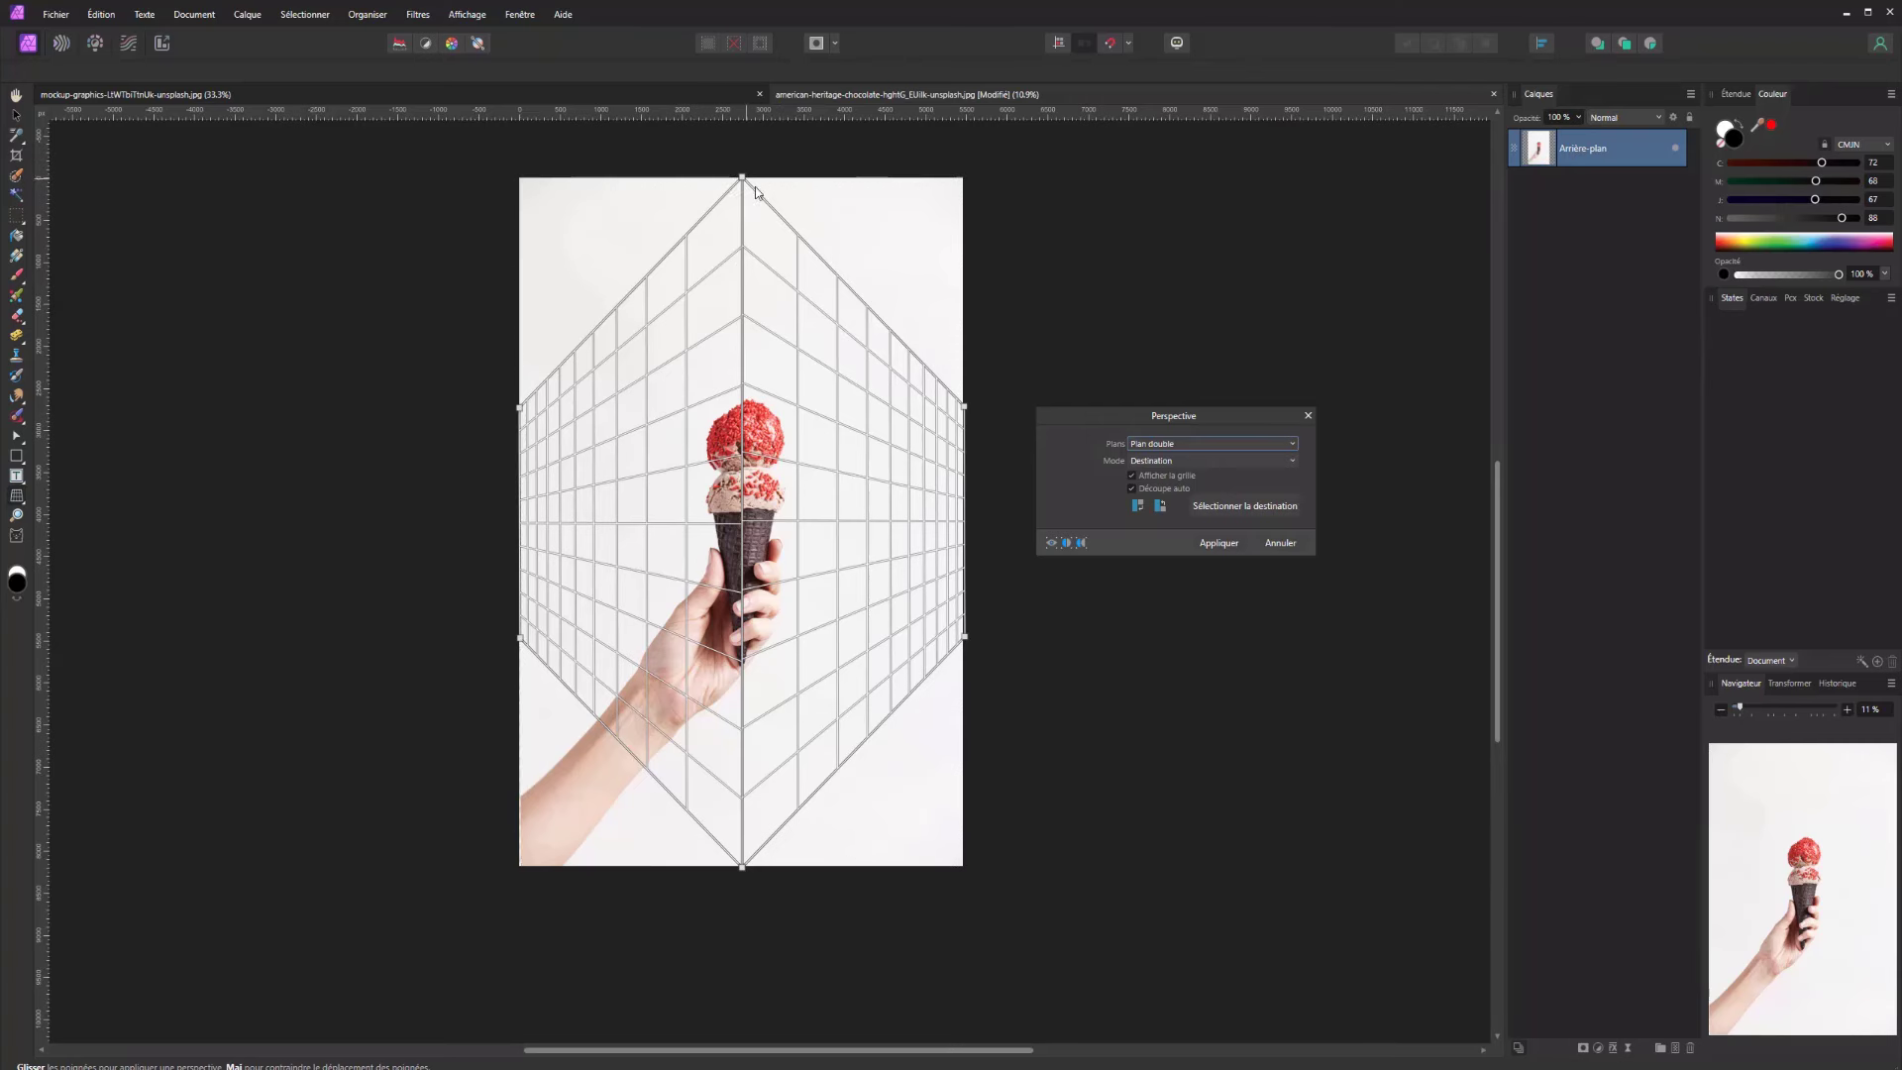
left_click_drag(745, 178, 758, 233)
Switch to the file explorer and open the photo of the building with the round window as a new document
key("alt+Tab")
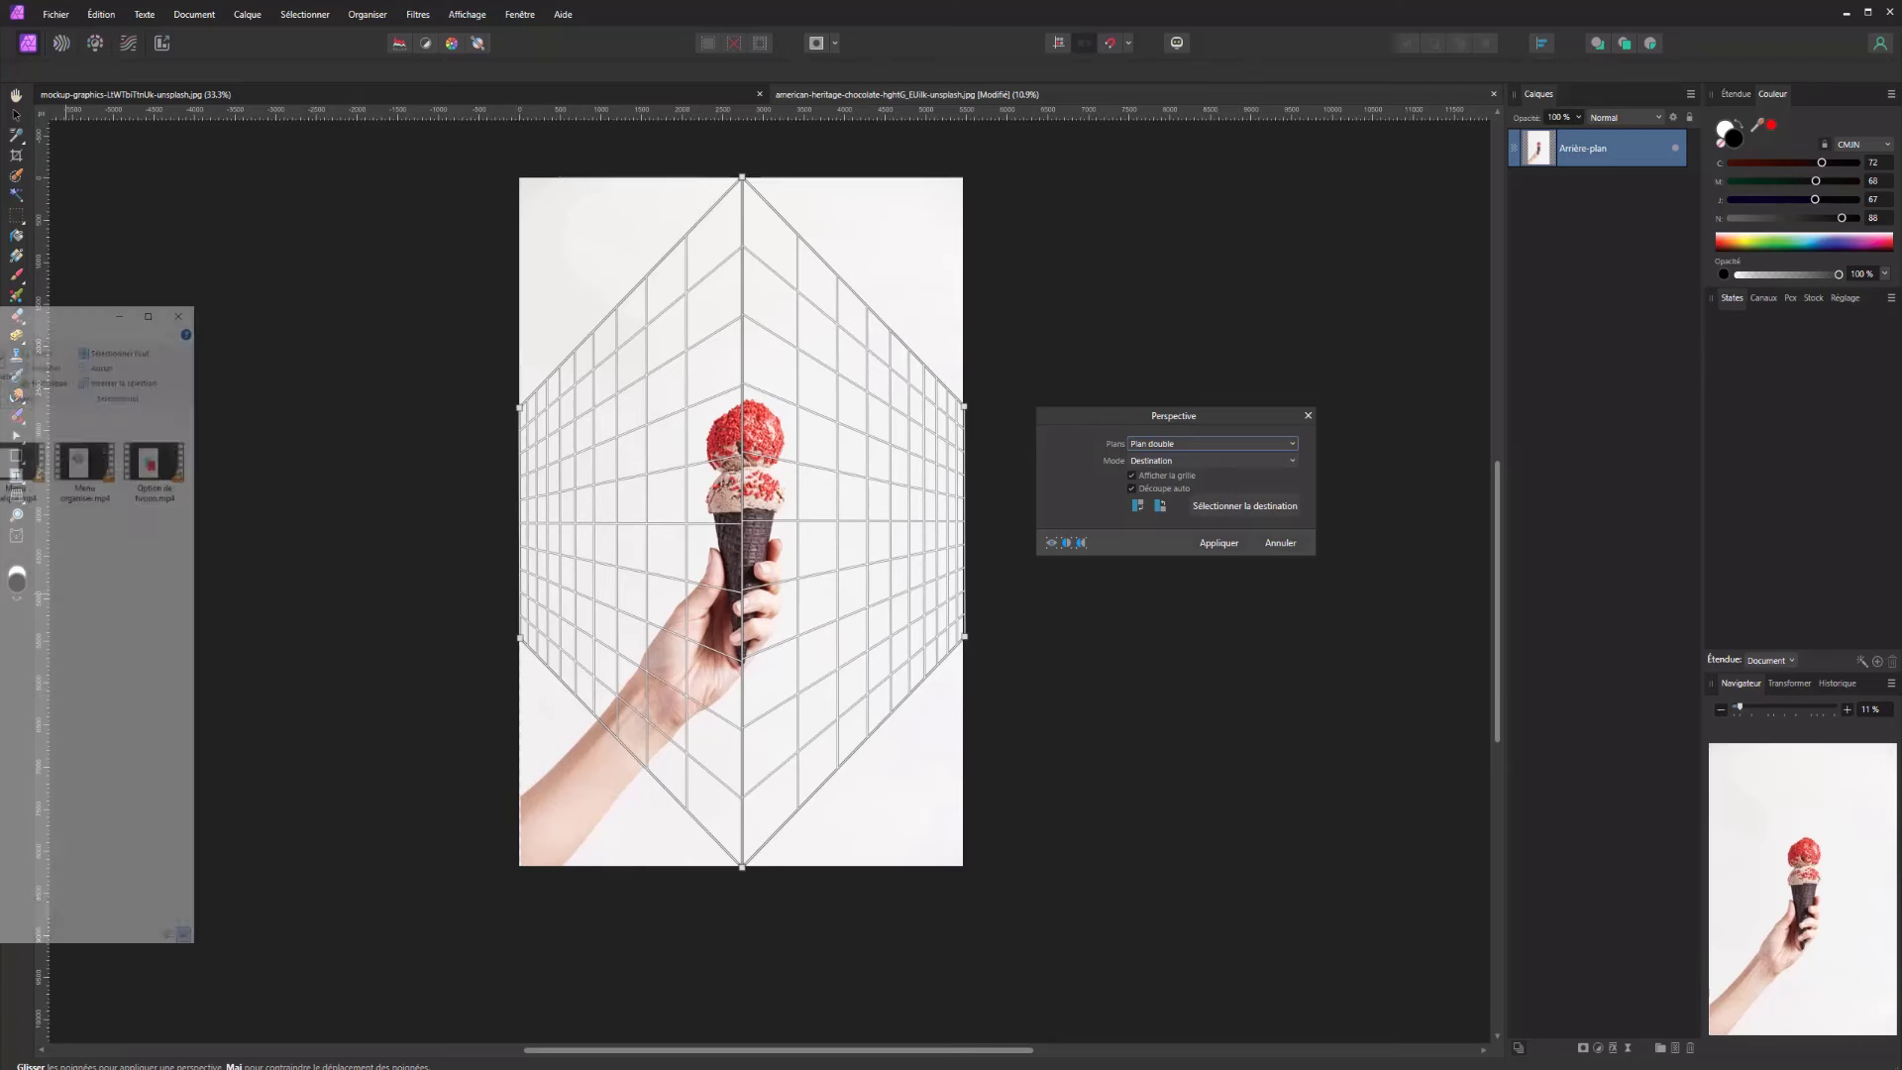
left_click_drag(126, 190, 0, 195)
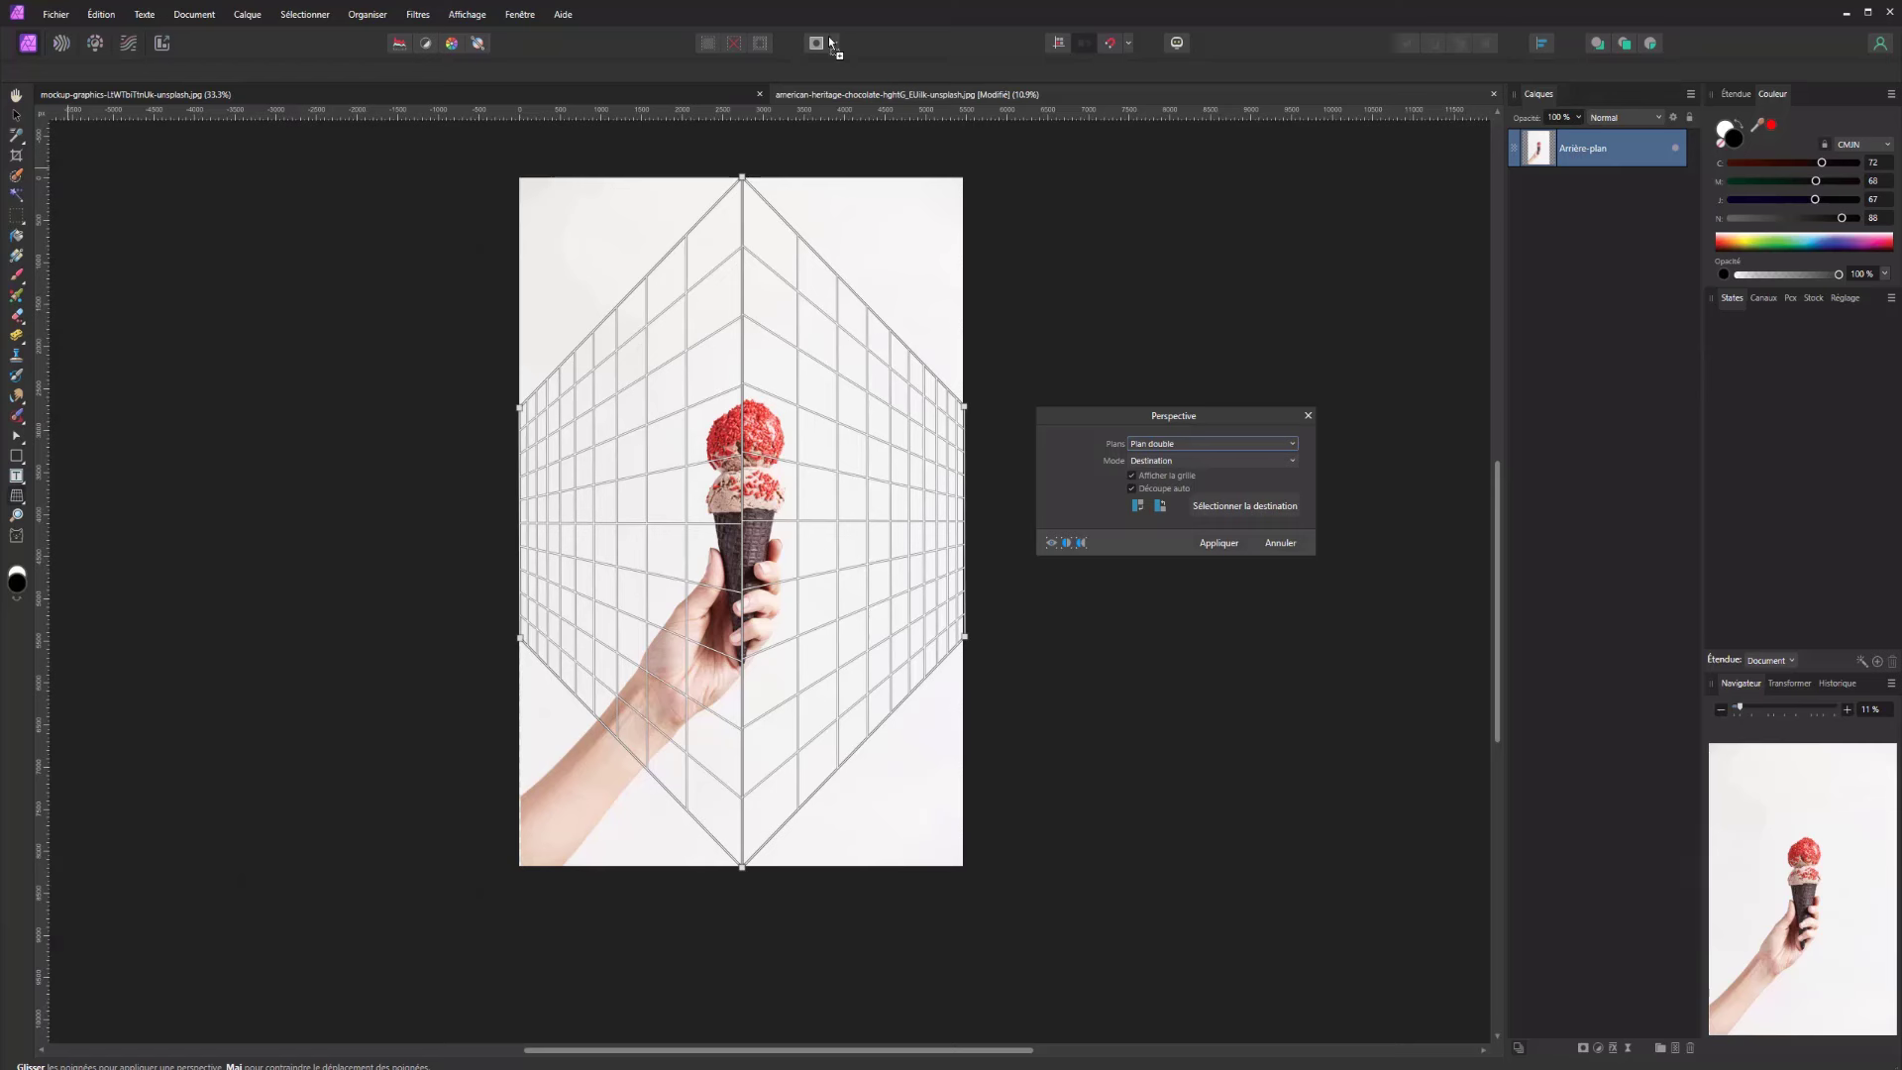
left_click_drag(828, 38, 738, 39)
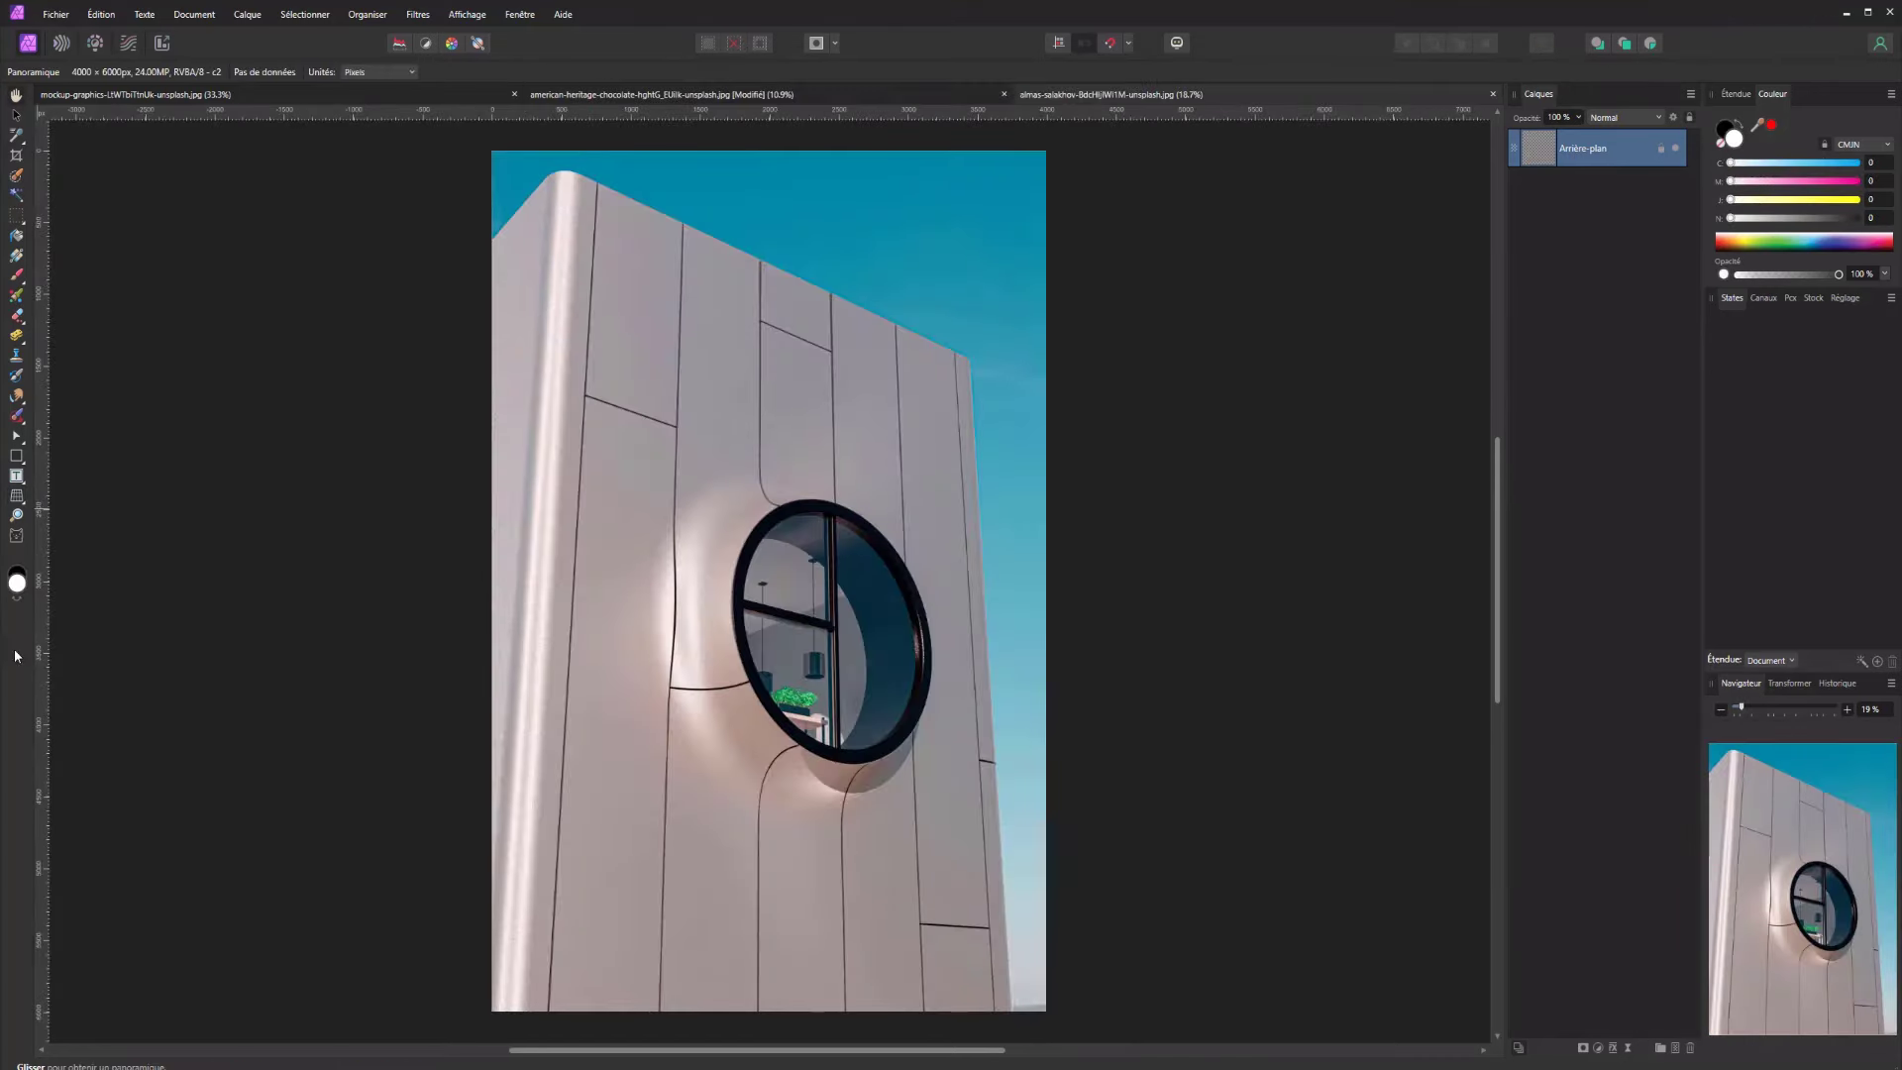
Start the Perspective tool on the building photo with Plan double and the grid shown, and try its upper central and lower-left handles
left_click(17, 497)
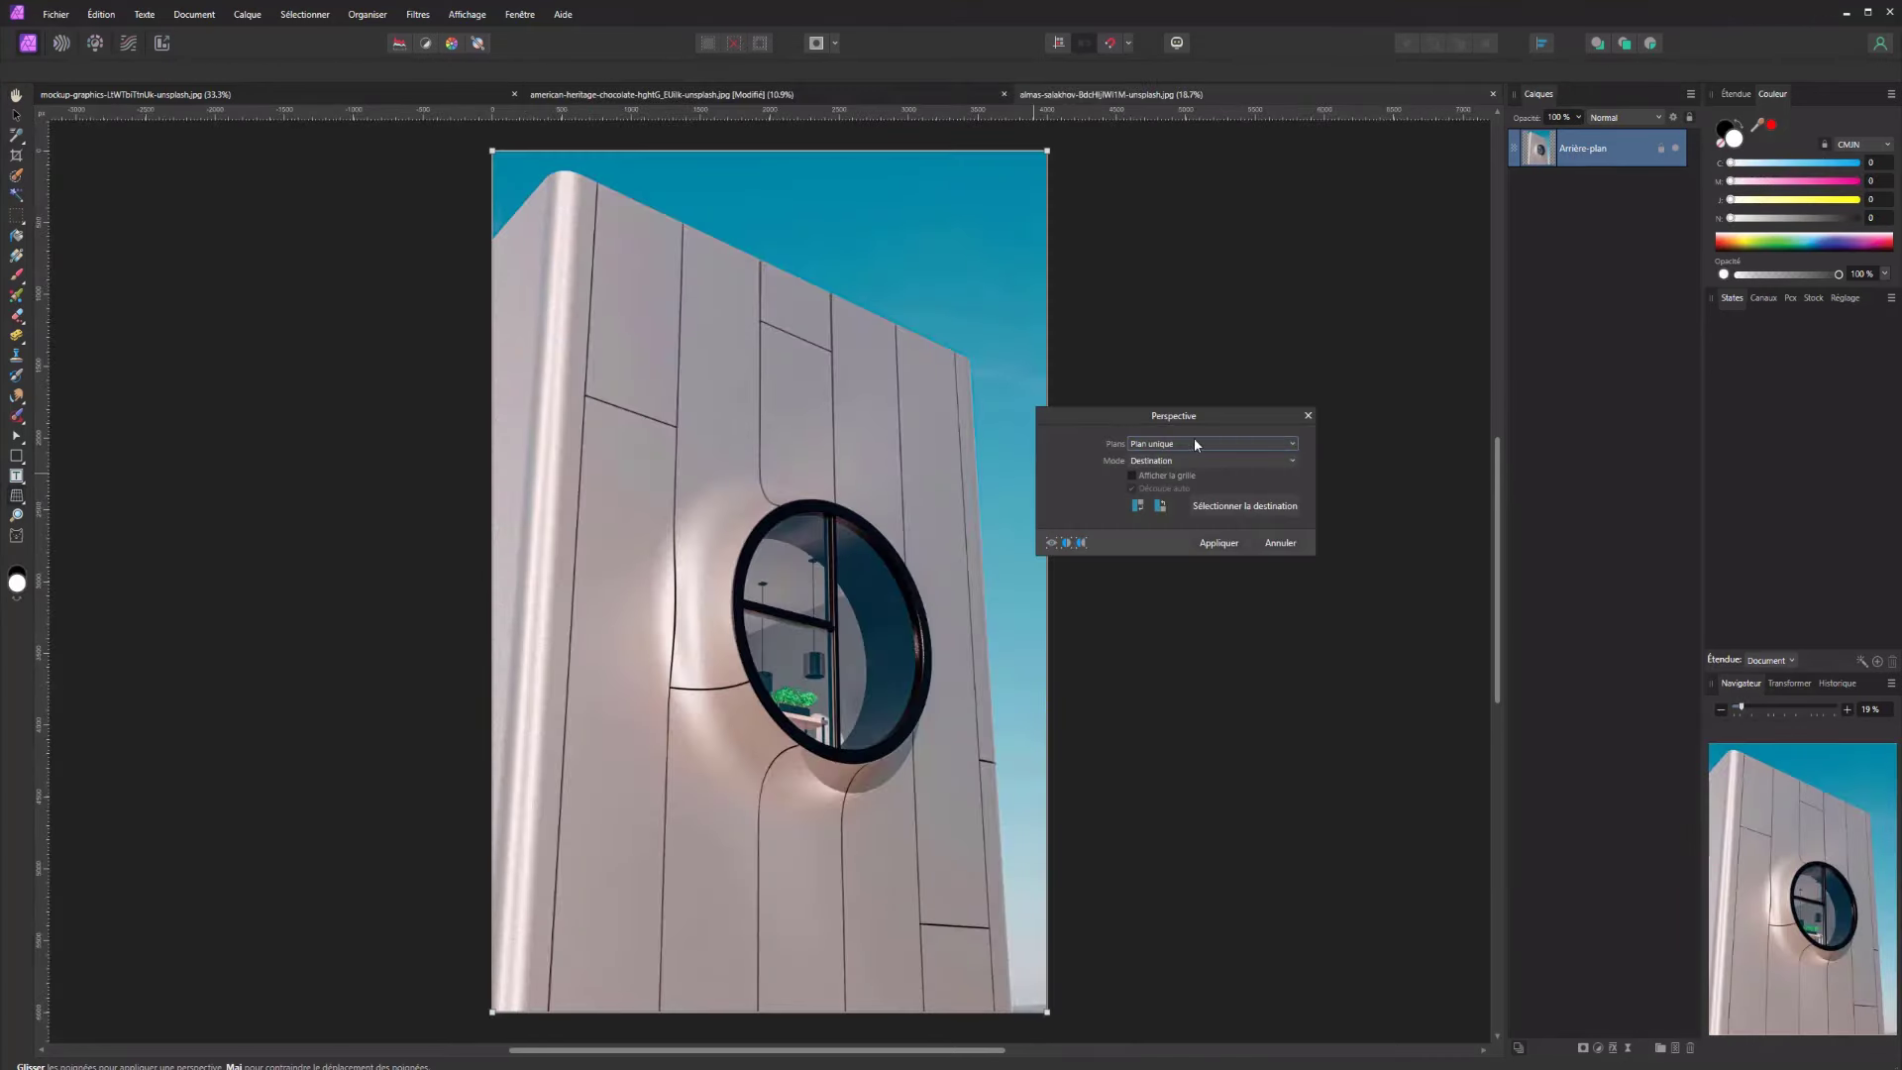
left_click(1193, 442)
left_click(1165, 458)
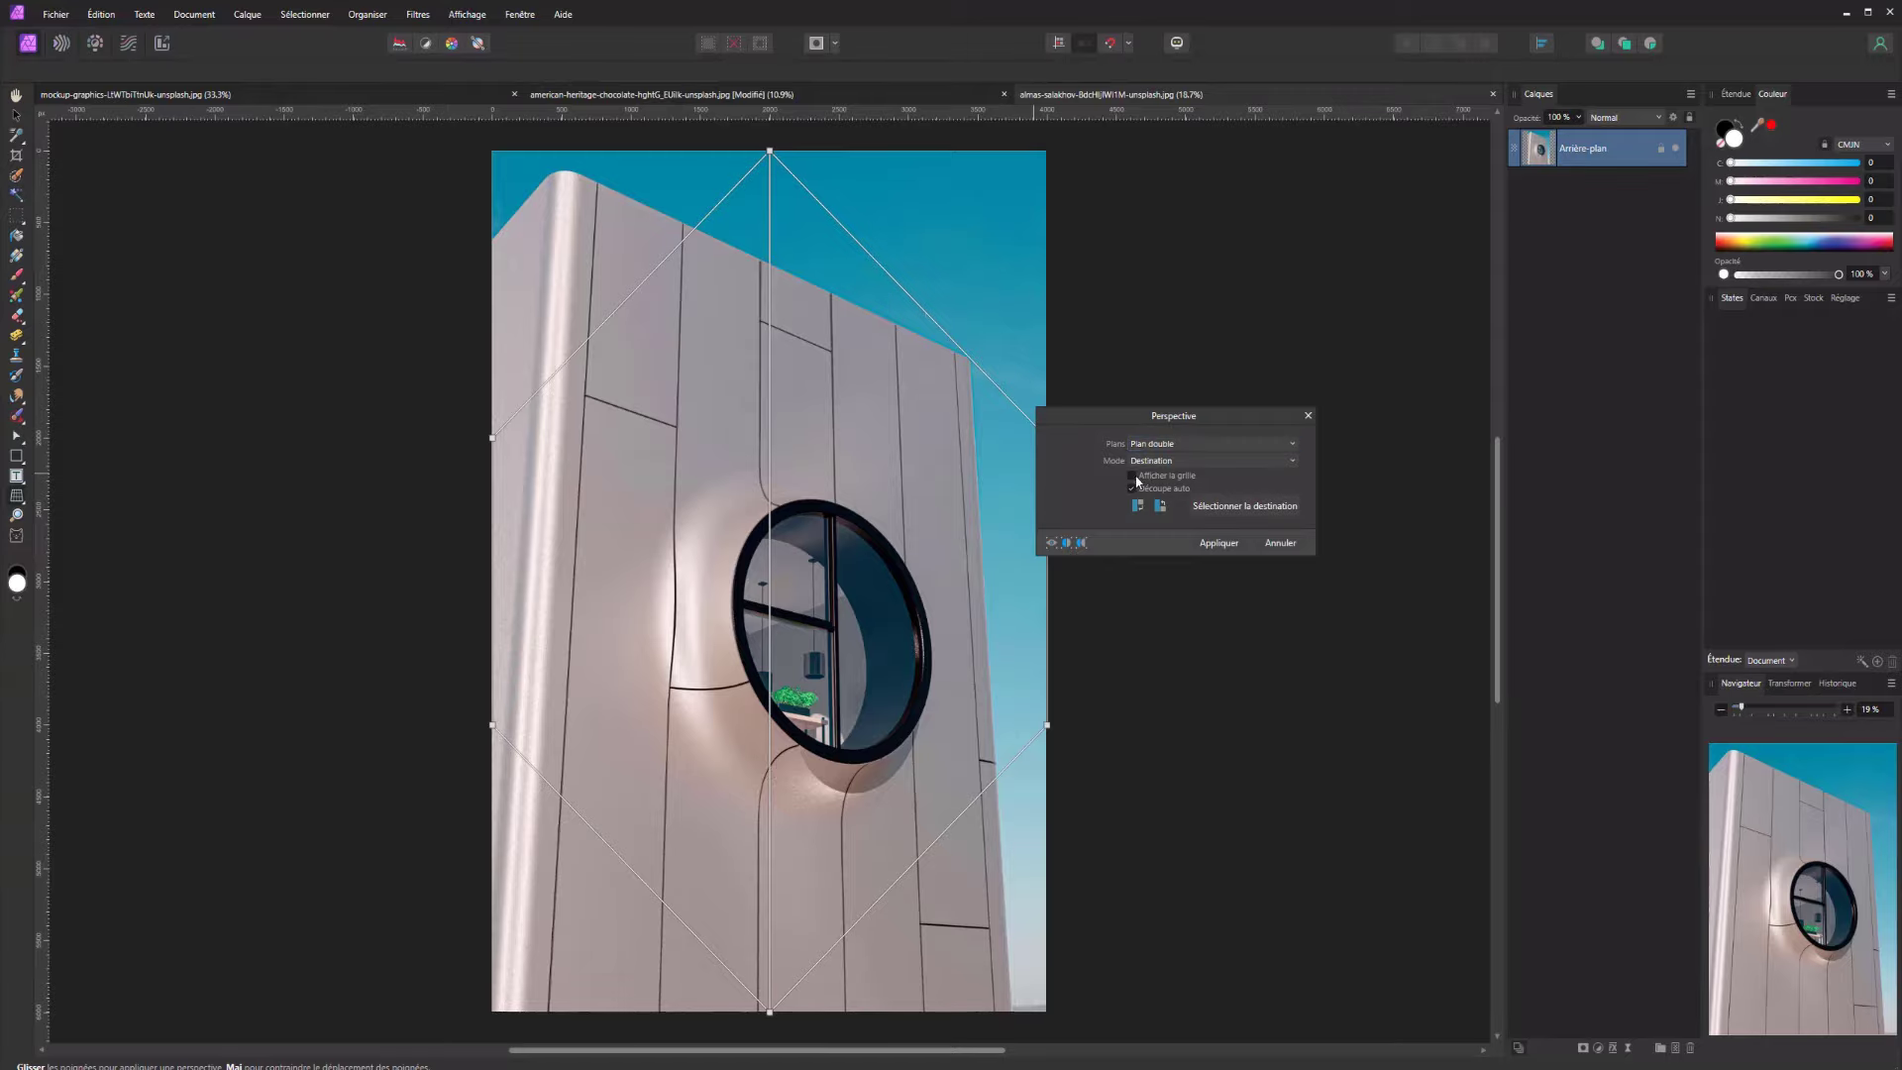
left_click(1133, 477)
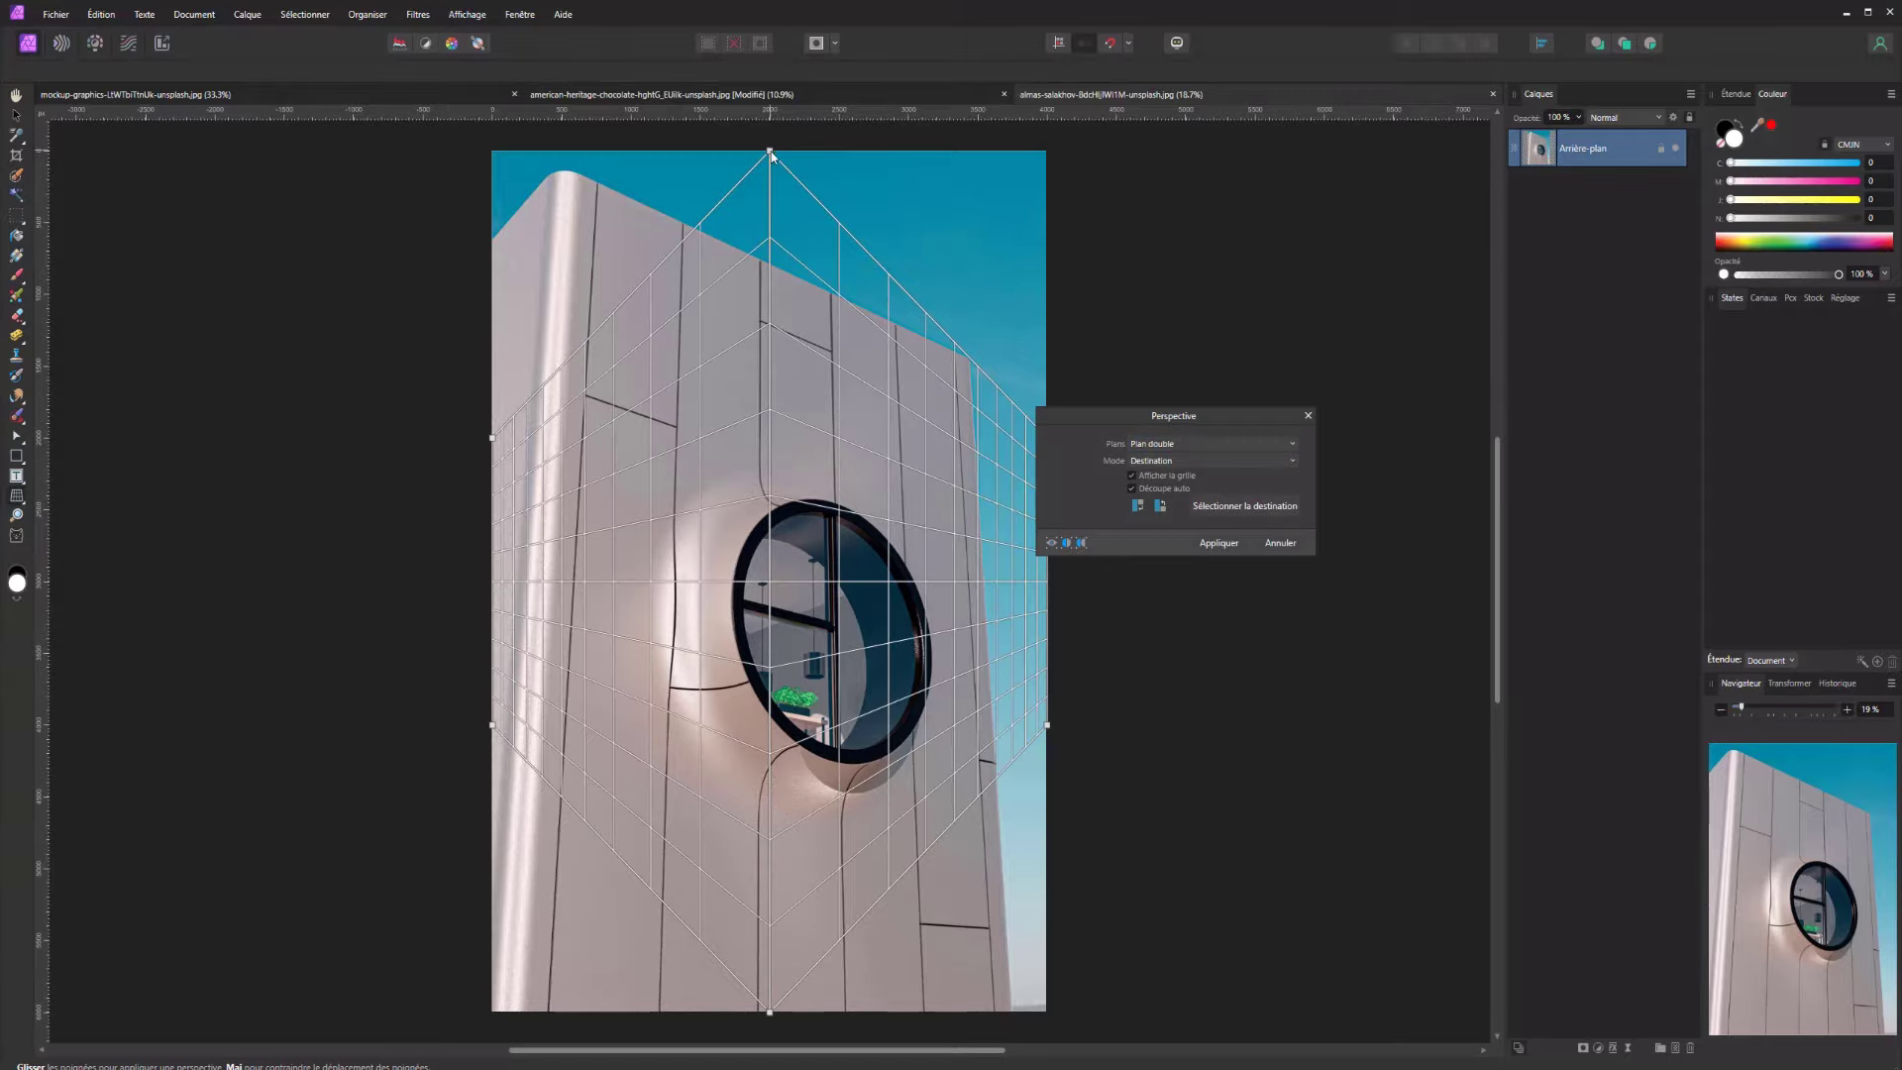
mouse_move(773, 155)
left_mouse_down()
mouse_move(801, 151)
mouse_move(653, 148)
mouse_move(807, 144)
mouse_move(770, 151)
left_mouse_up()
mouse_move(493, 727)
left_mouse_down()
mouse_move(448, 842)
mouse_move(476, 792)
mouse_move(462, 694)
mouse_move(494, 724)
left_mouse_up()
Unlock the building photo's Arrière-plan layer and move it sideways so that it extends past the canvas's right edge
left_click(14, 115)
left_click_drag(644, 411, 758, 451)
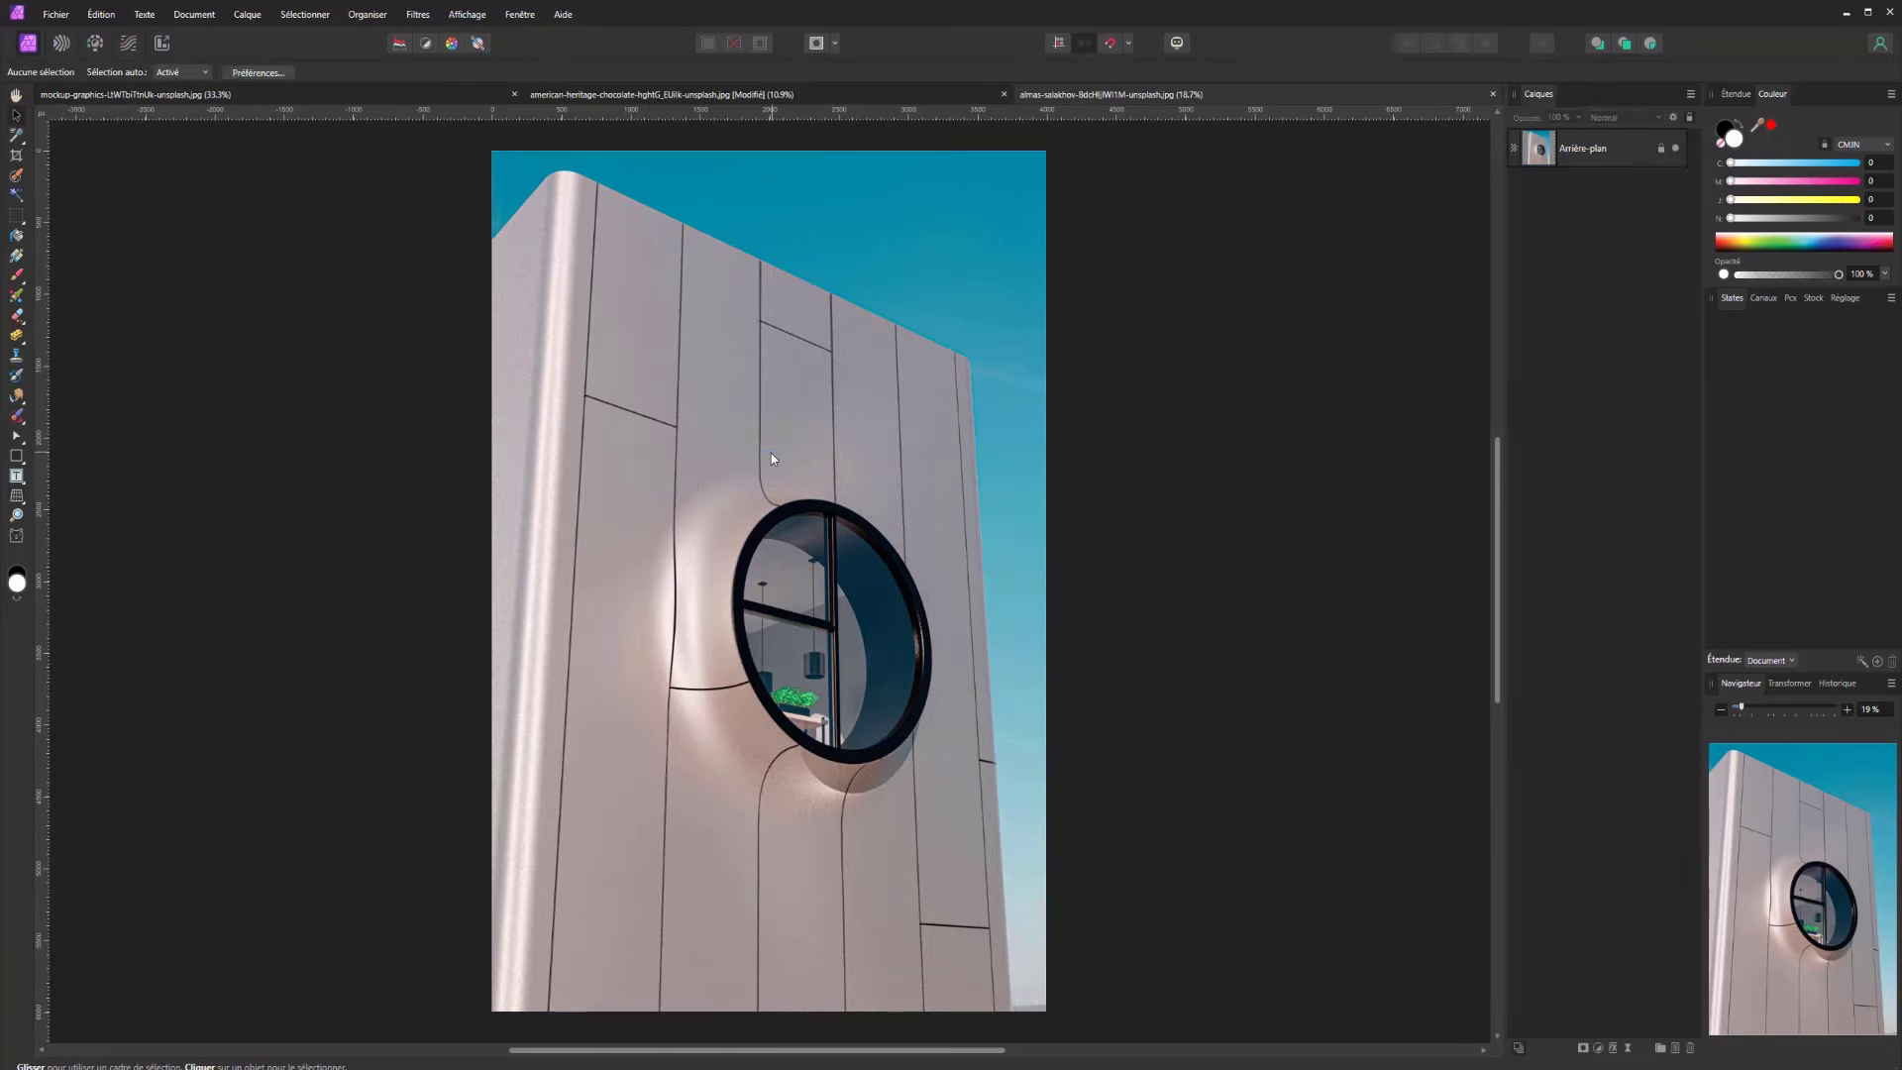
left_click(795, 523)
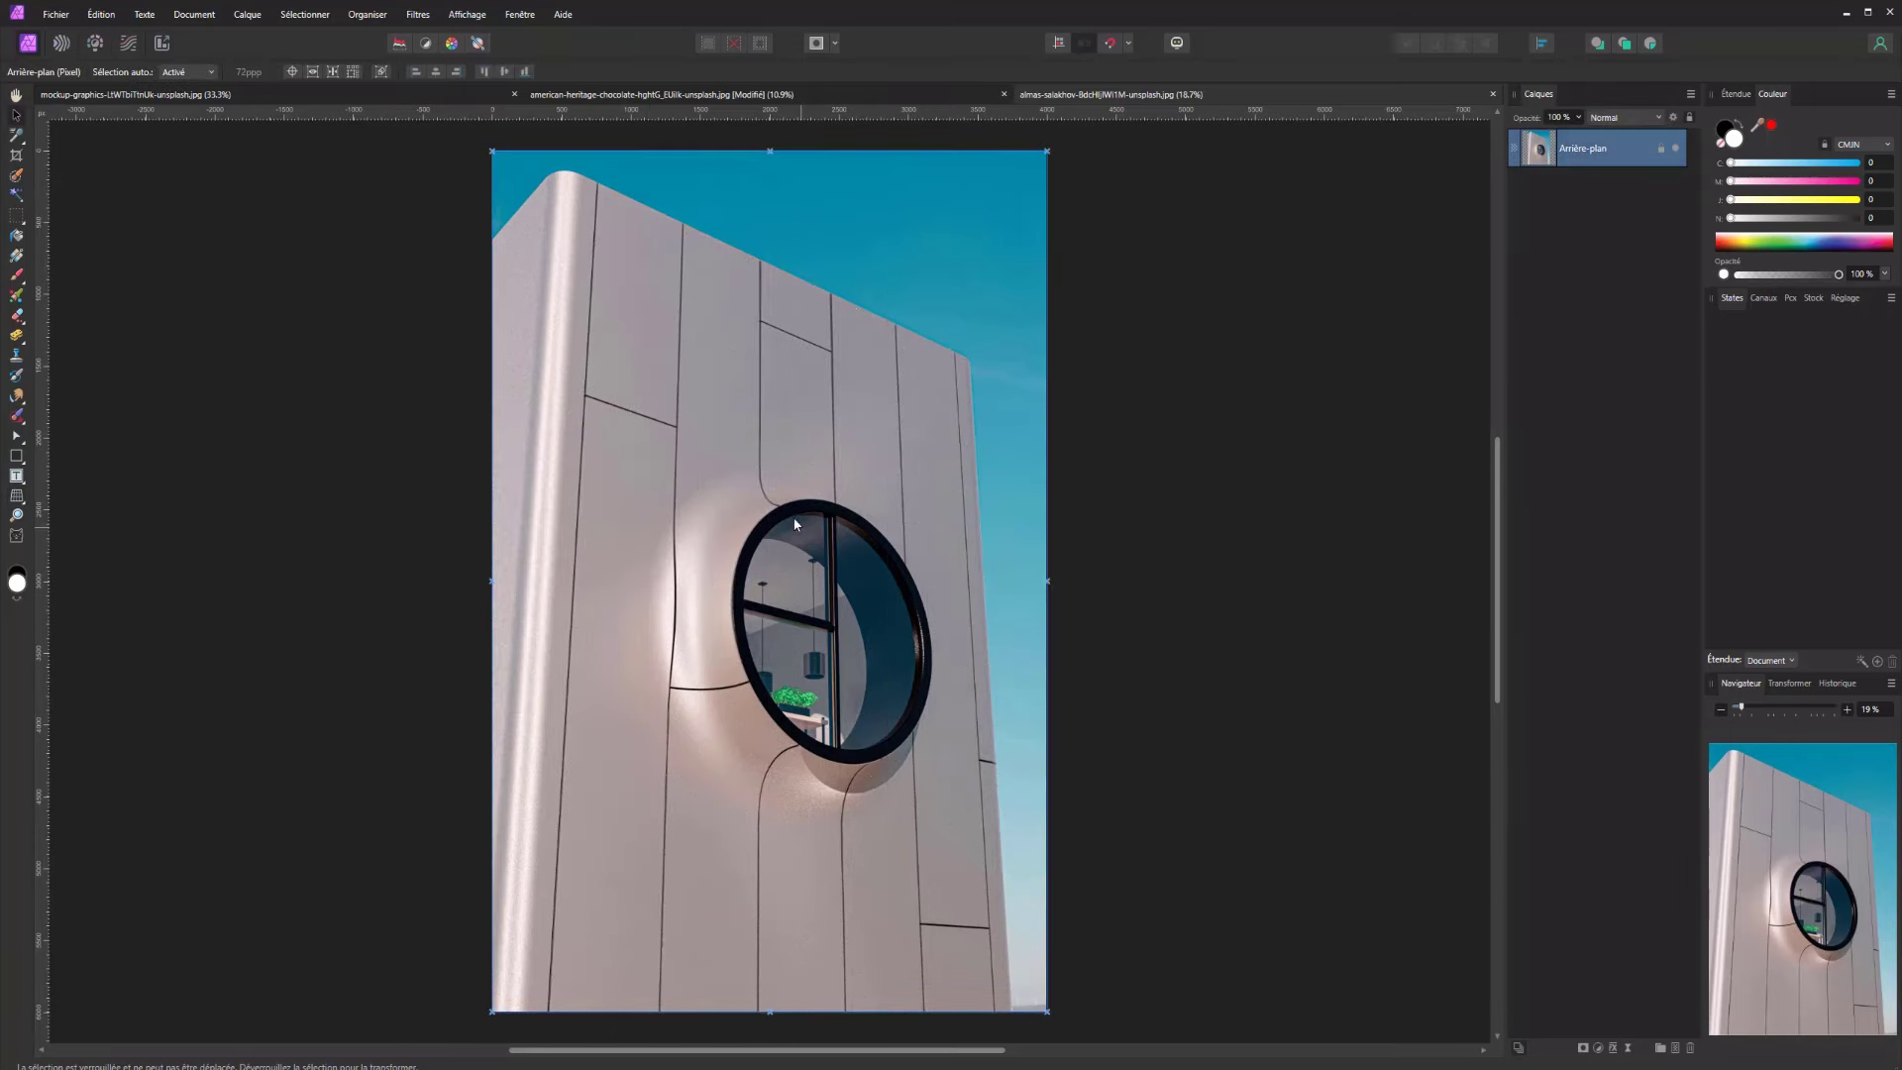
left_click(1662, 148)
left_click_drag(1028, 434, 1191, 435)
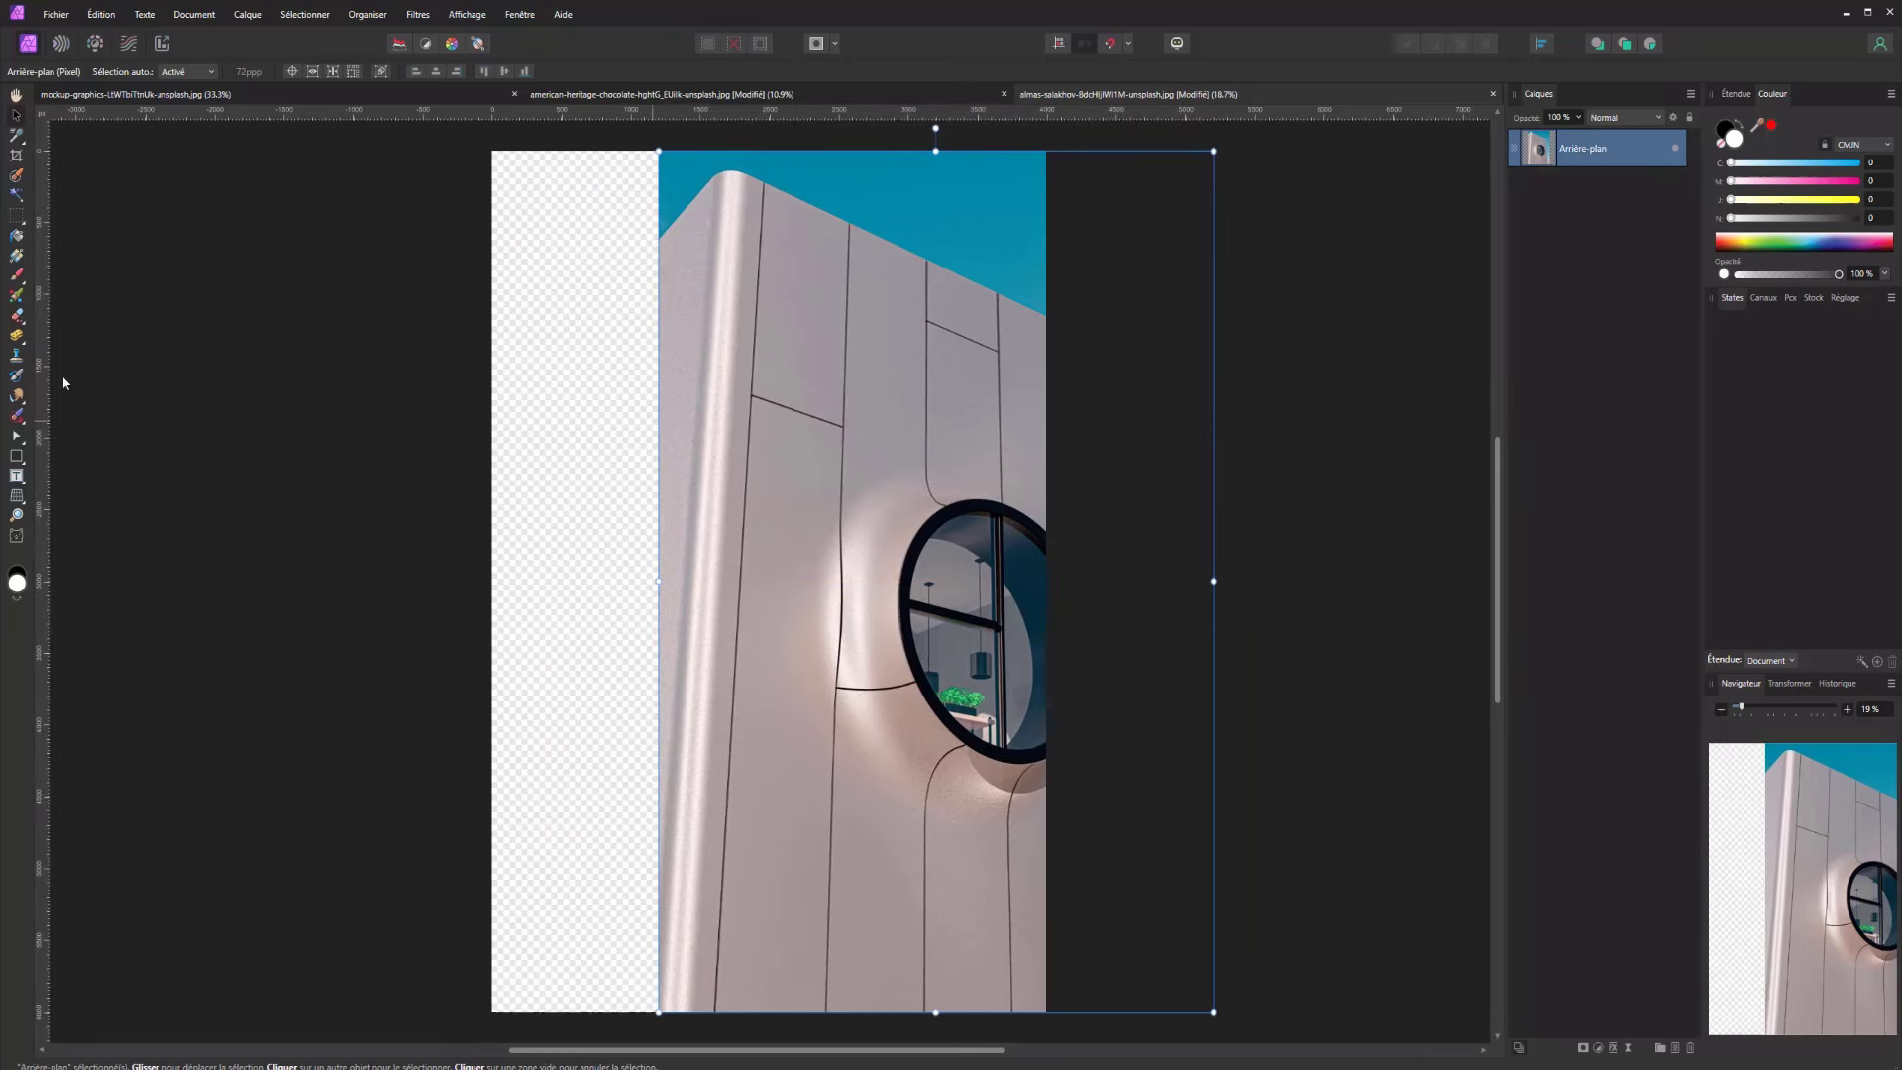
Try the Perspective tool on the shifted layer with the grid shown and Plan double, and cancel it
left_click(18, 499)
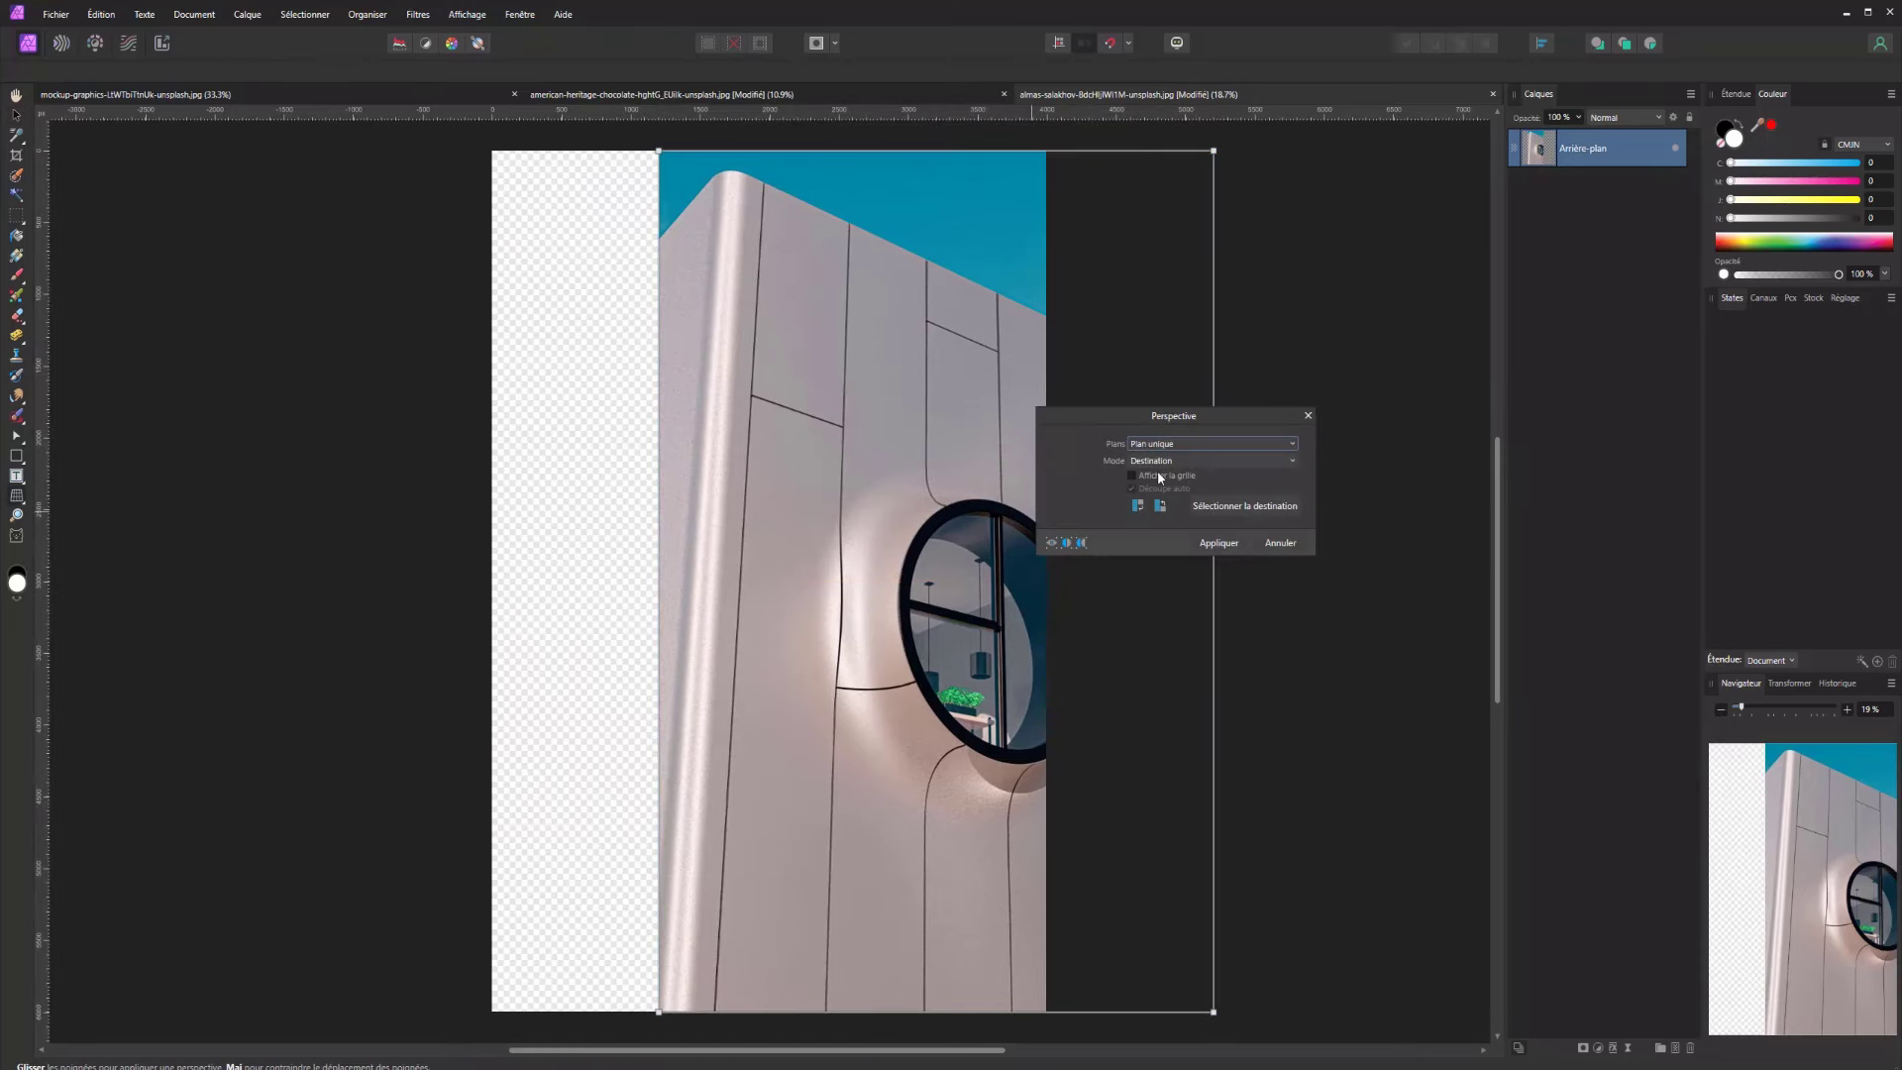
left_click(1154, 477)
left_click(1149, 447)
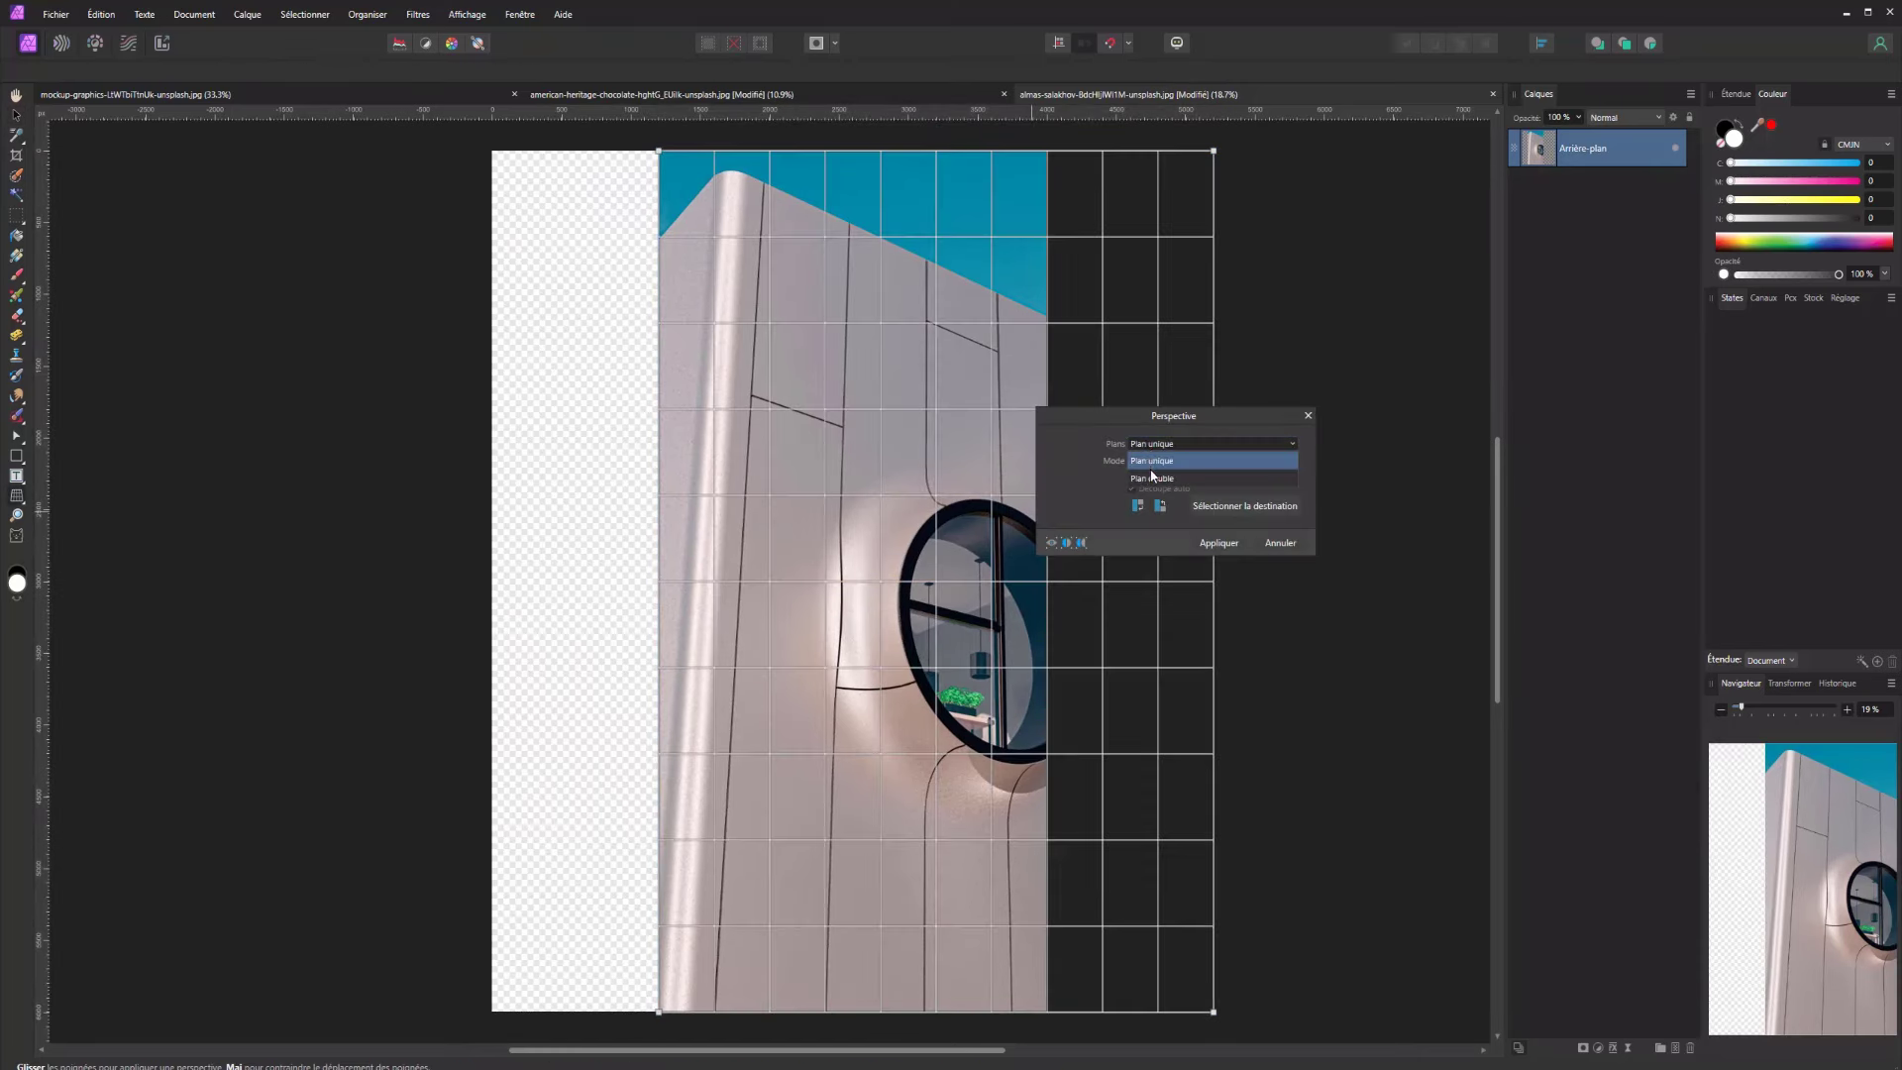
left_click(1152, 478)
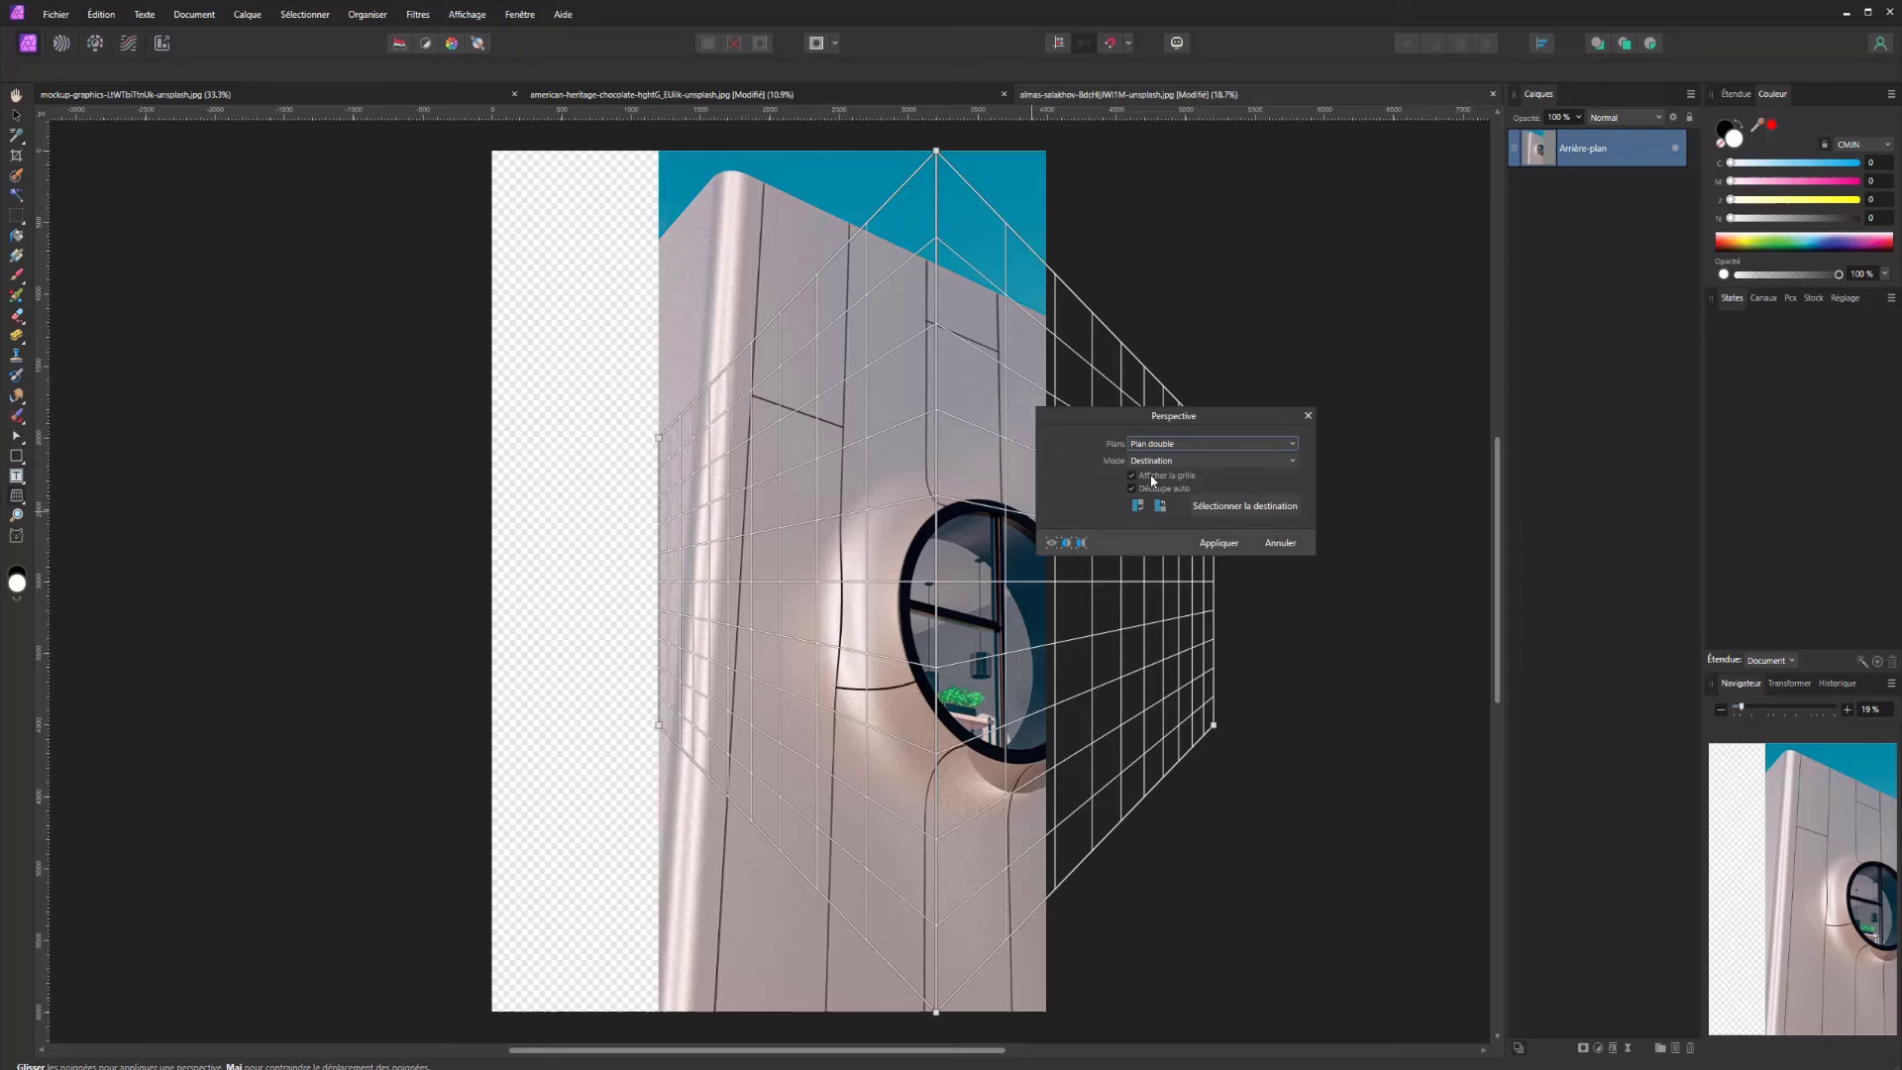
left_click(1280, 543)
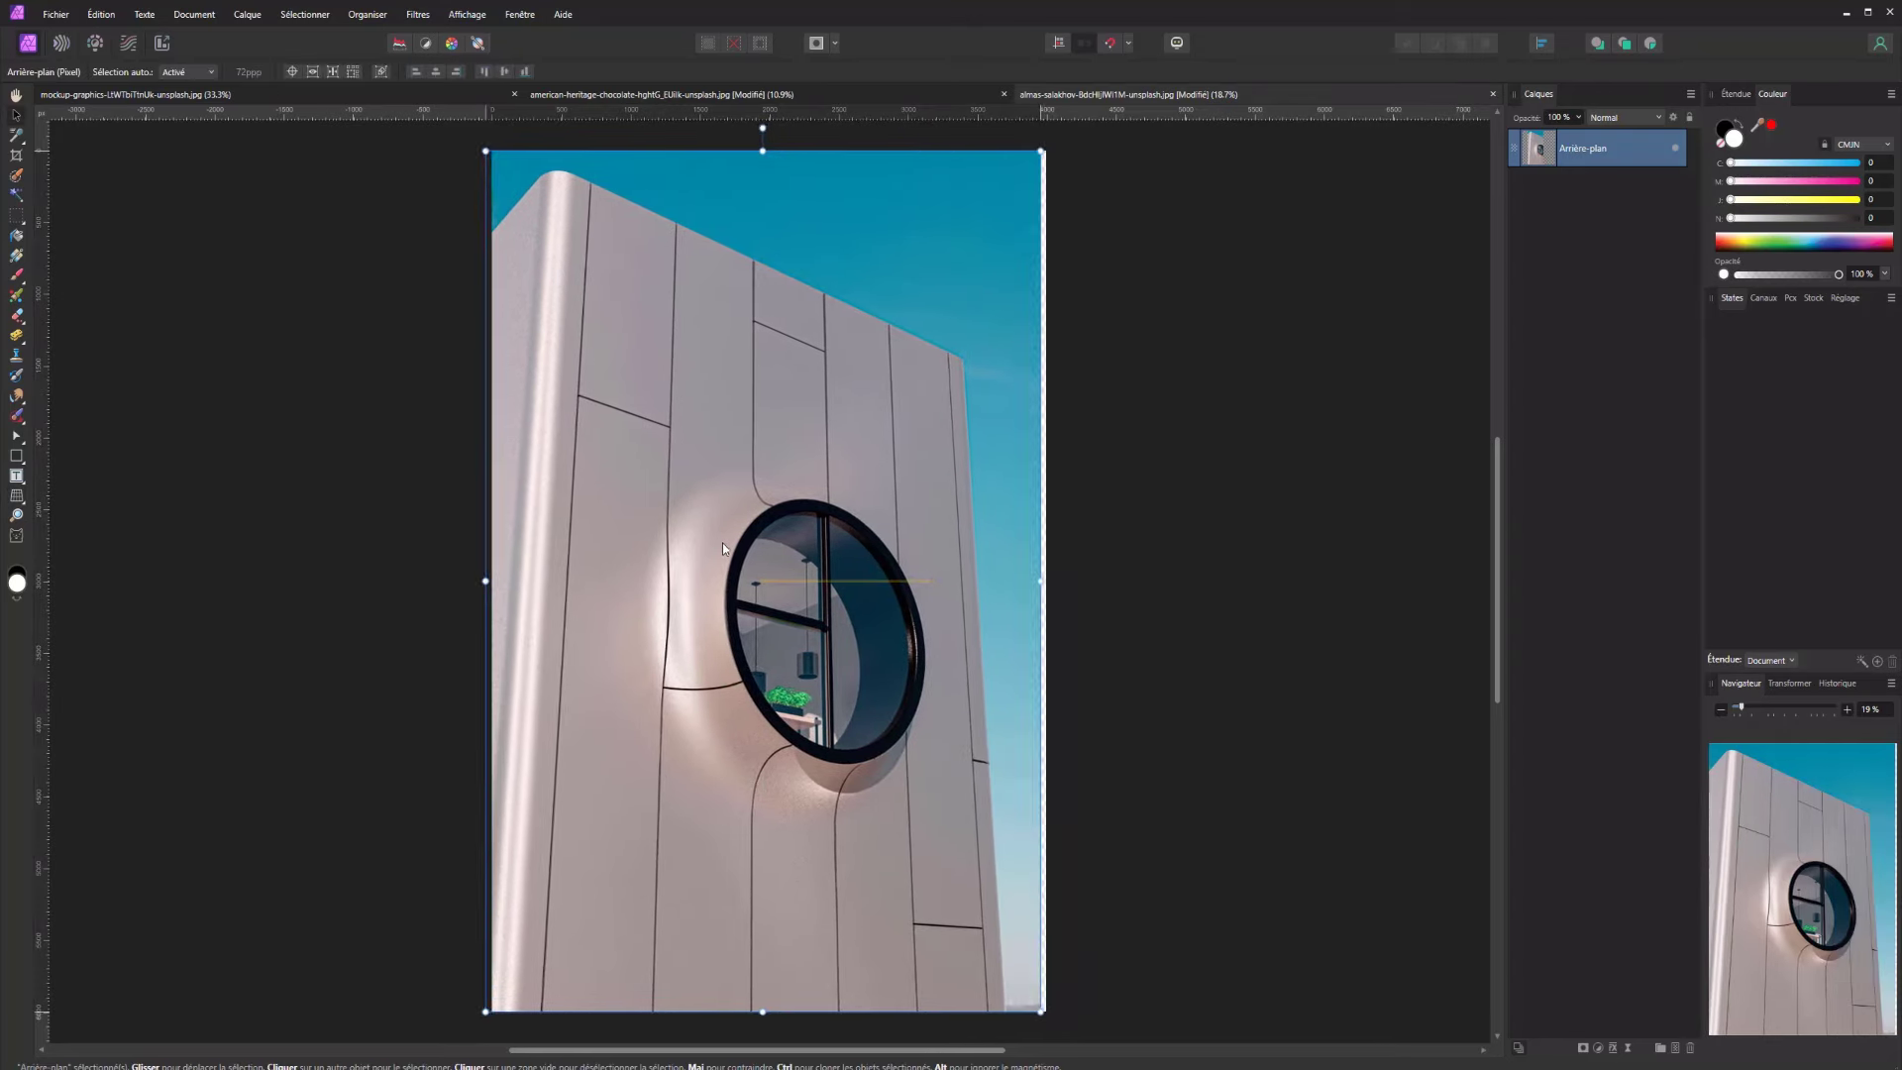
Nudge the building layer and undo the layer's moves and its unlocking
left_click_drag(722, 542, 728, 543)
key("ctrl+z")
key("ctrl+z")
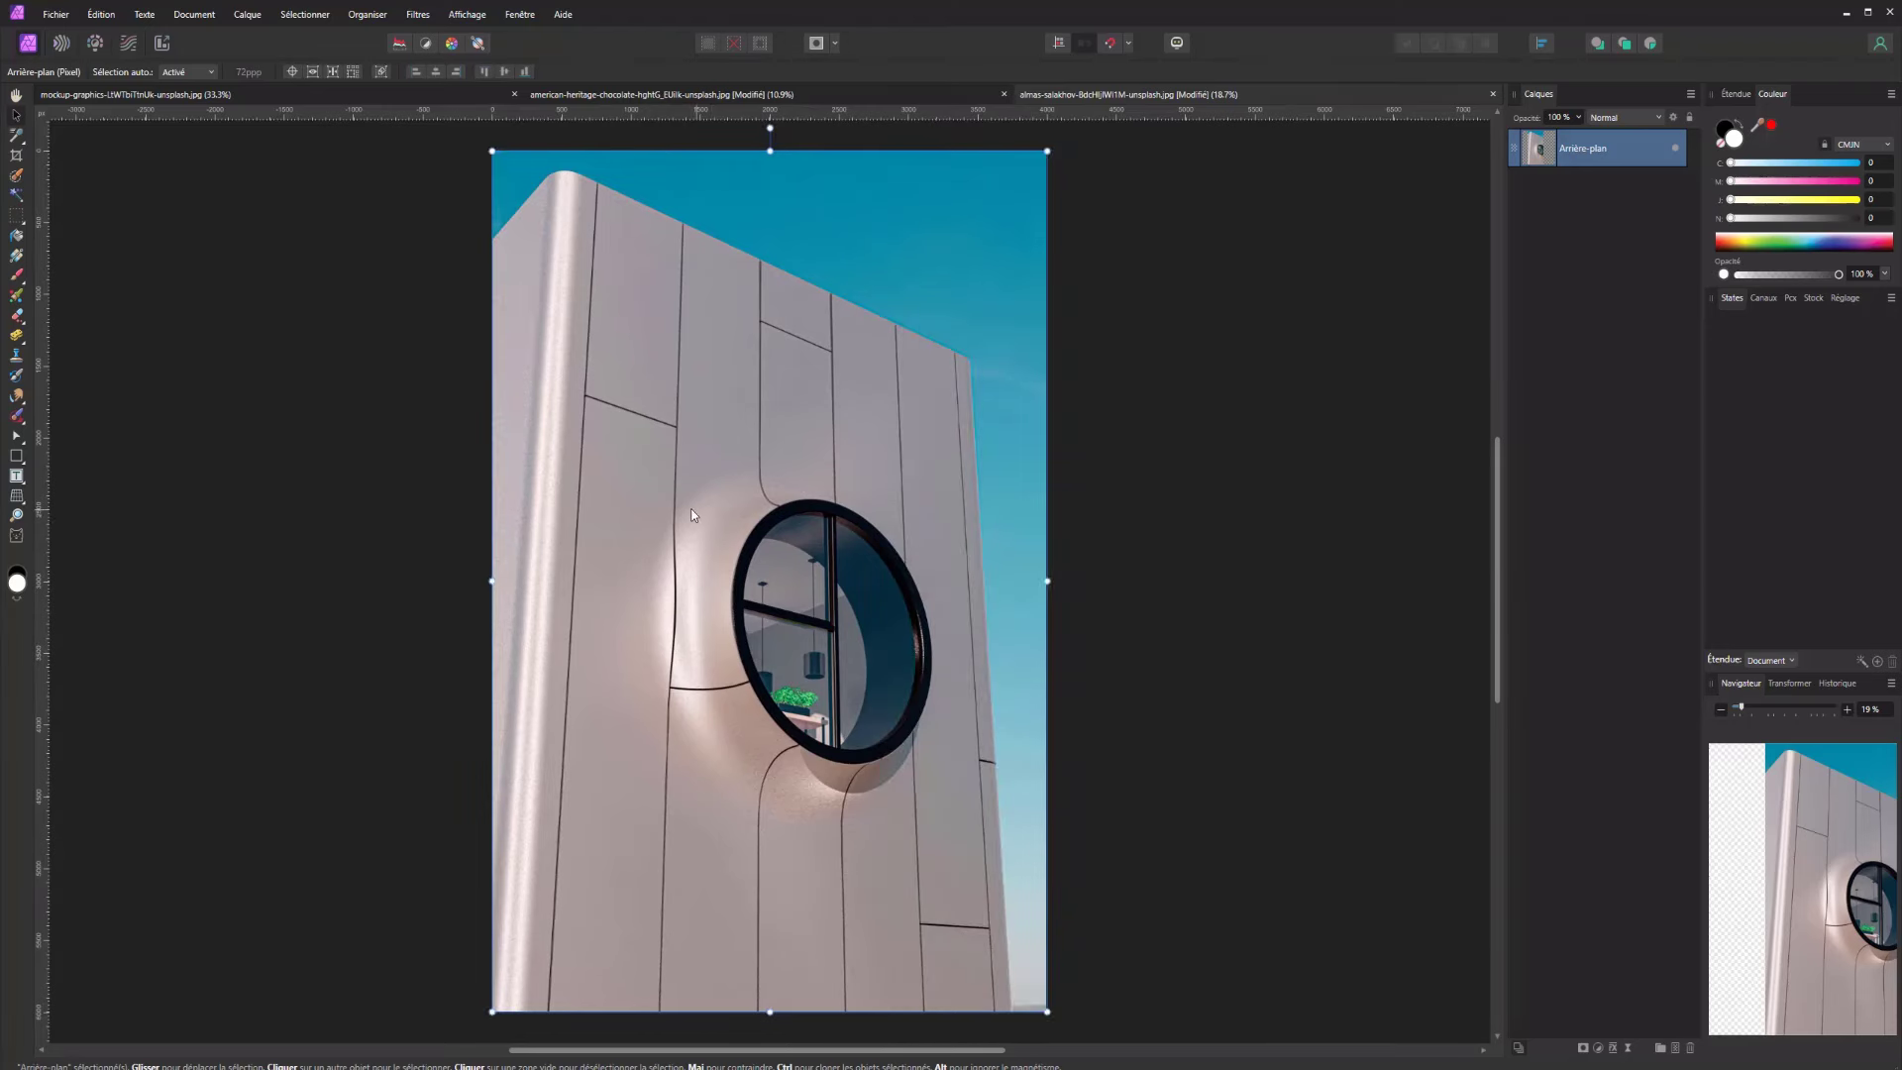
key("ctrl+z")
key("ctrl+z")
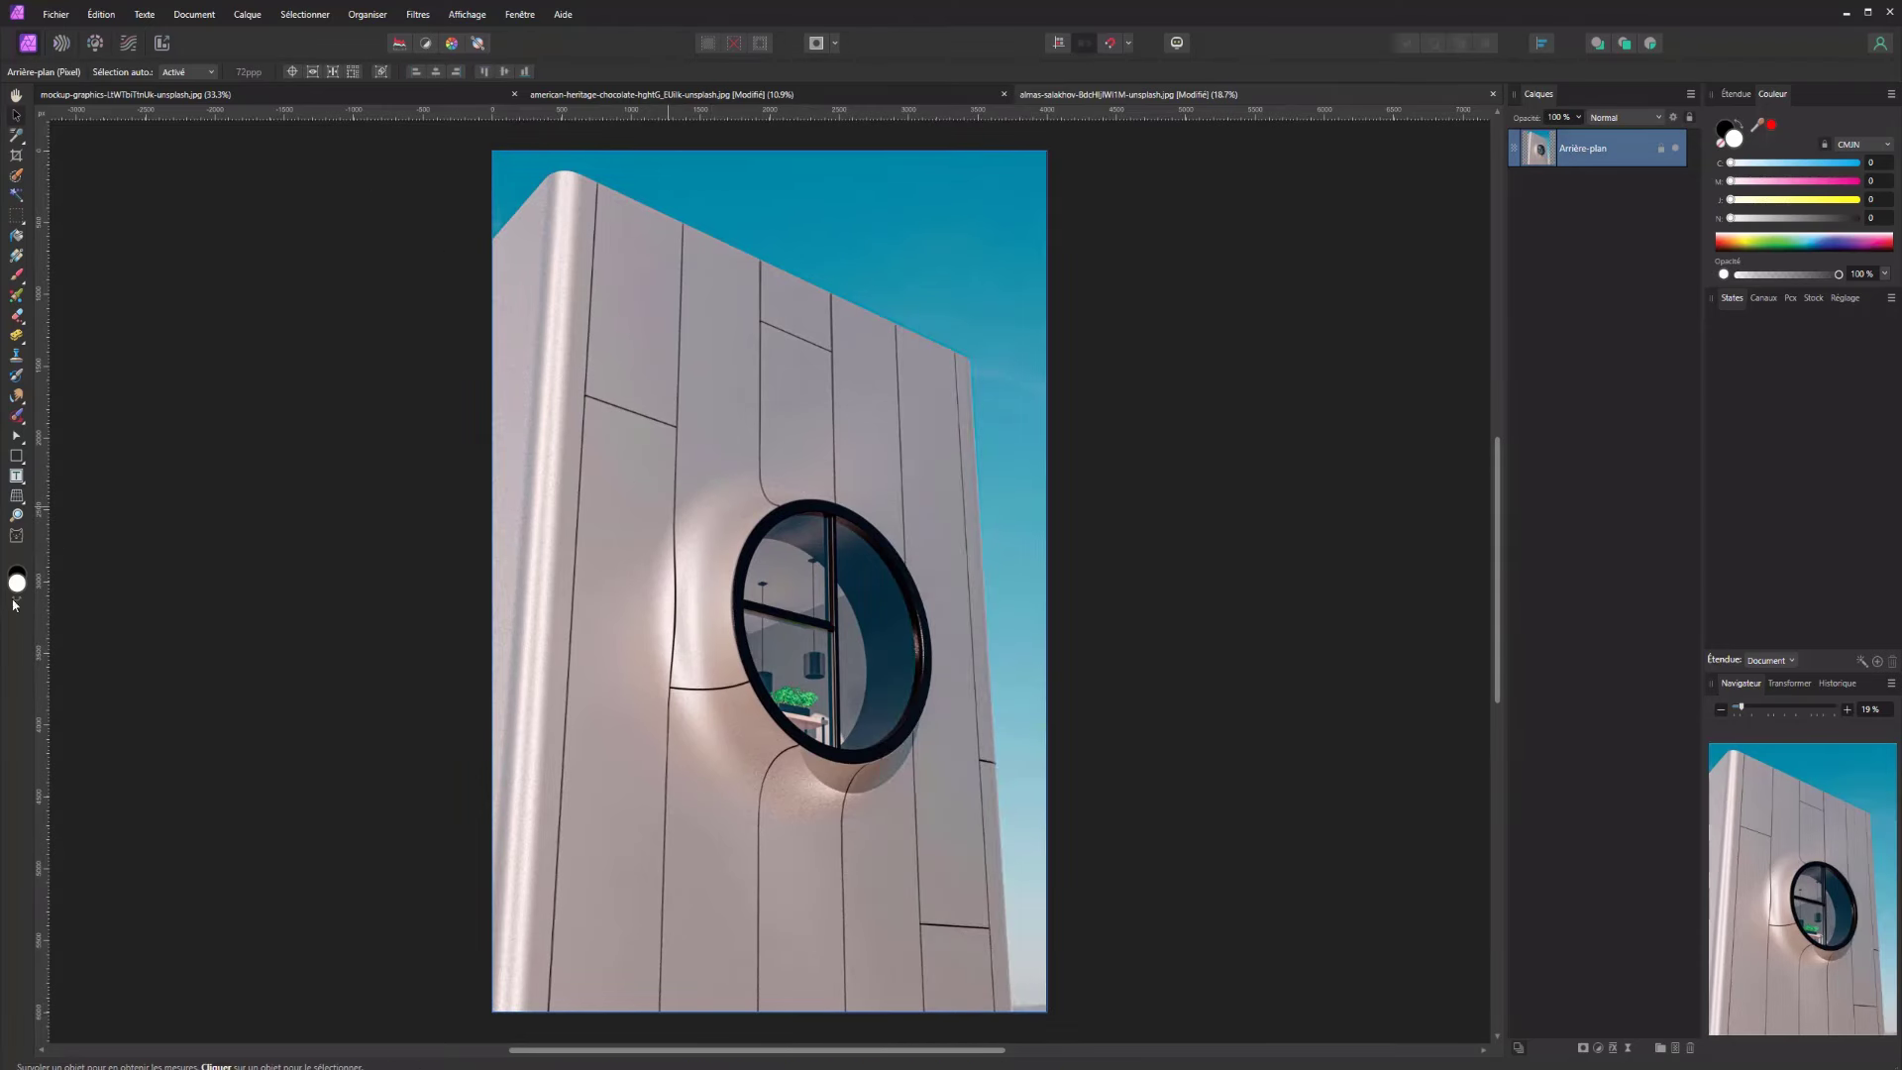
Add a mesh warp node on the building's upper-left wall, try deforming it, and undo and reset the mesh
left_click(17, 505)
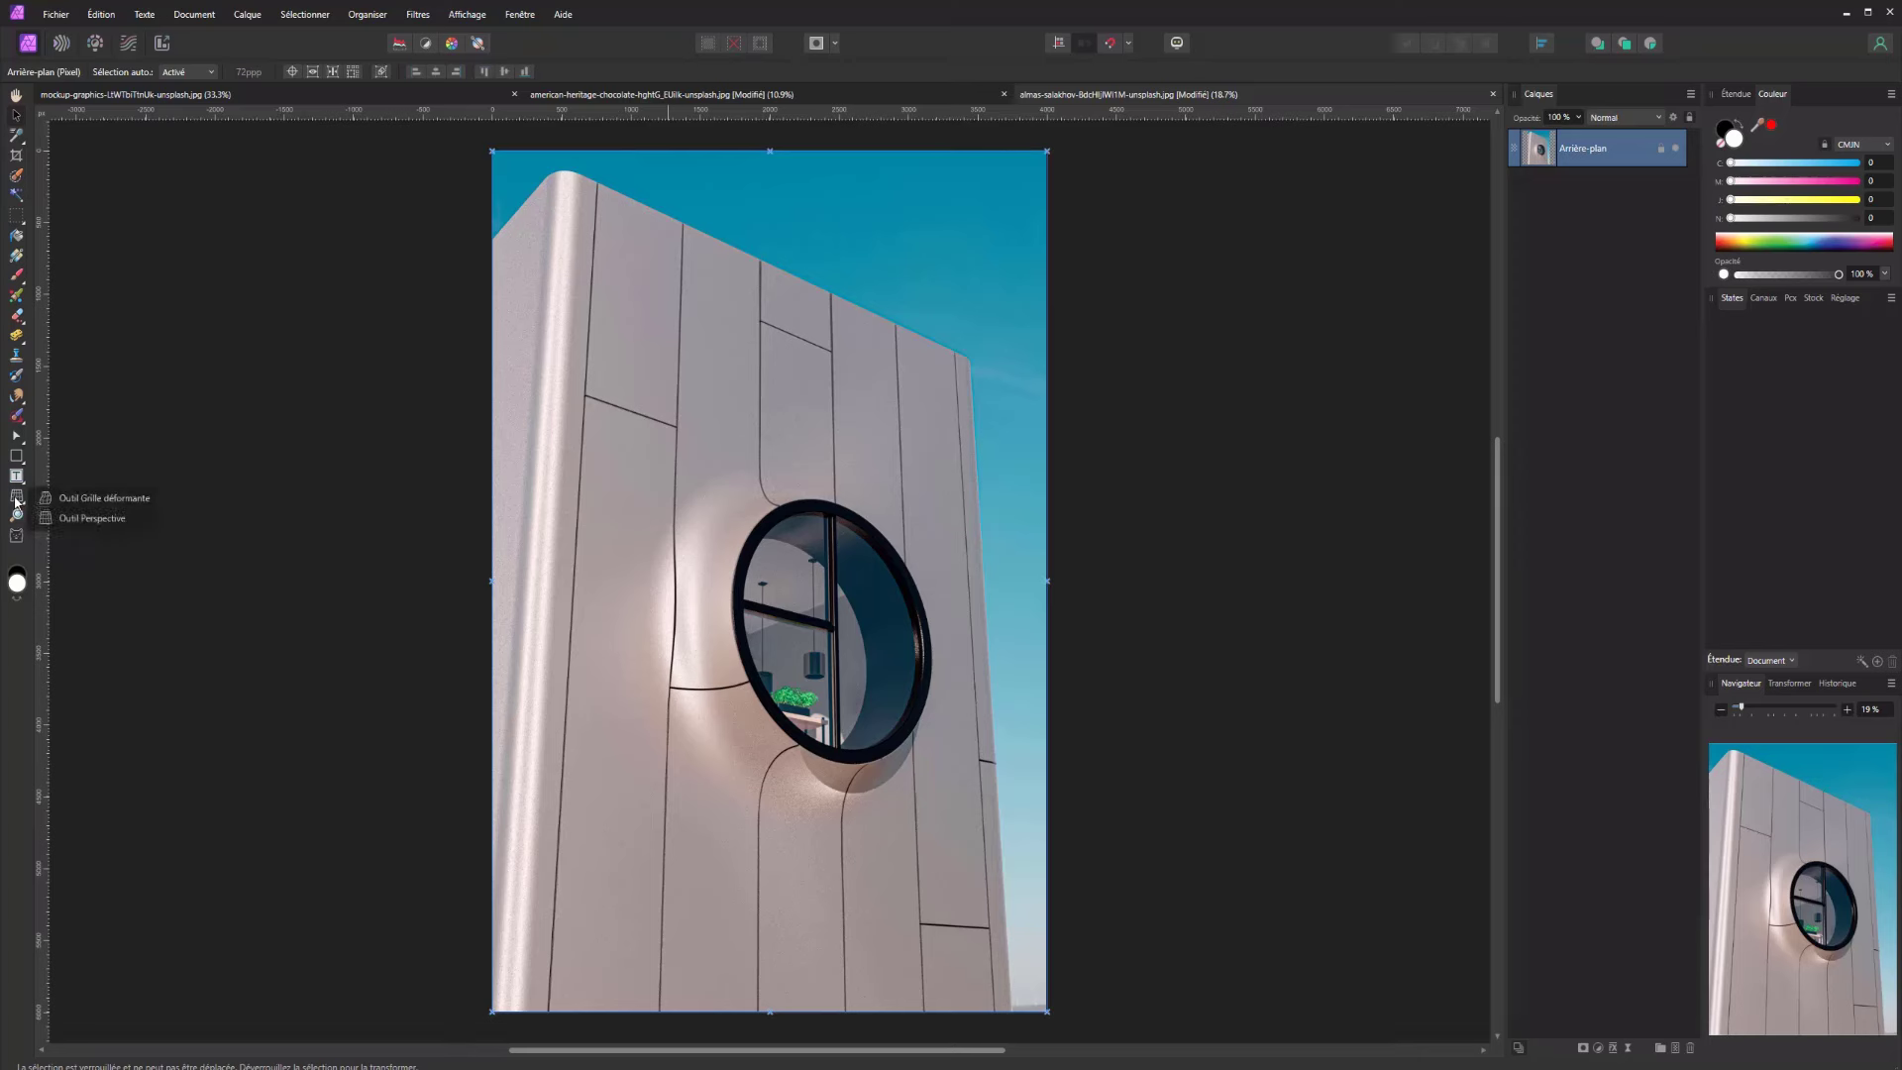
left_click(70, 500)
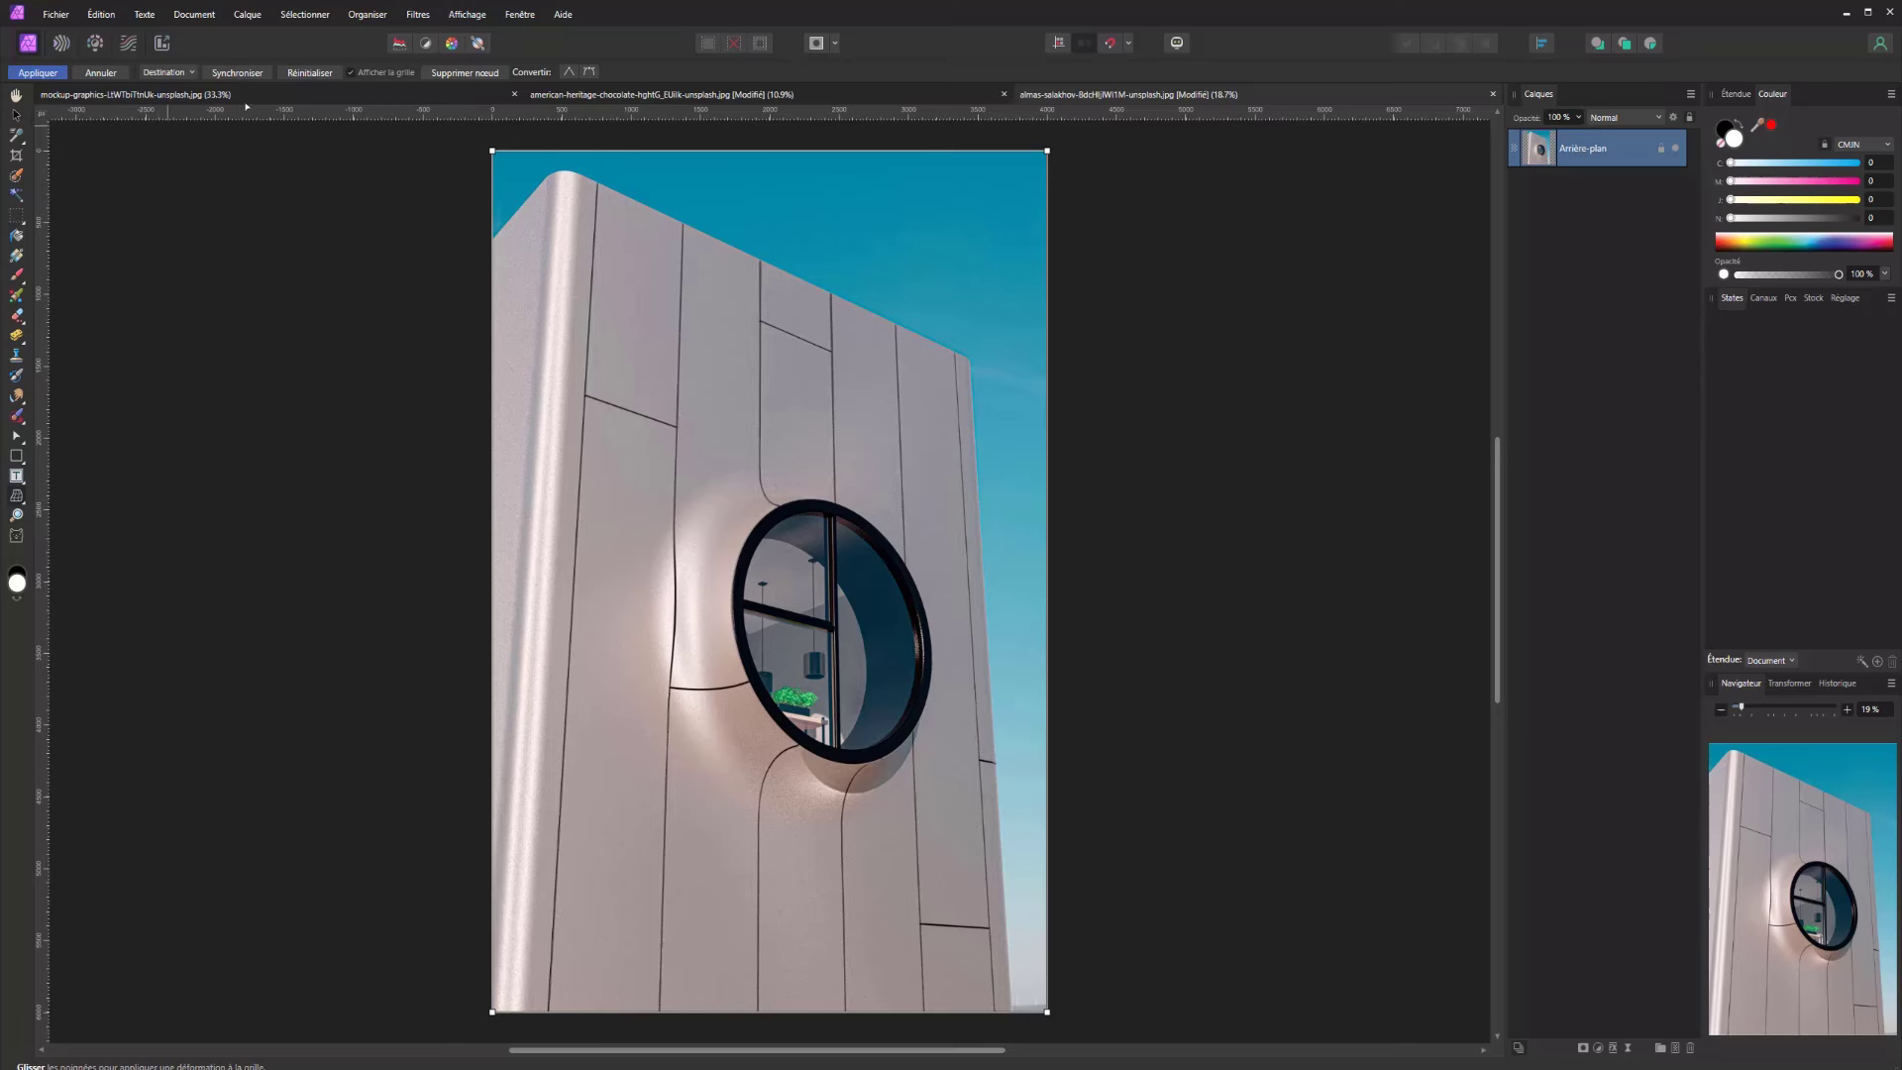
left_click(643, 395)
left_click_drag(643, 393, 708, 483)
key("ctrl+z")
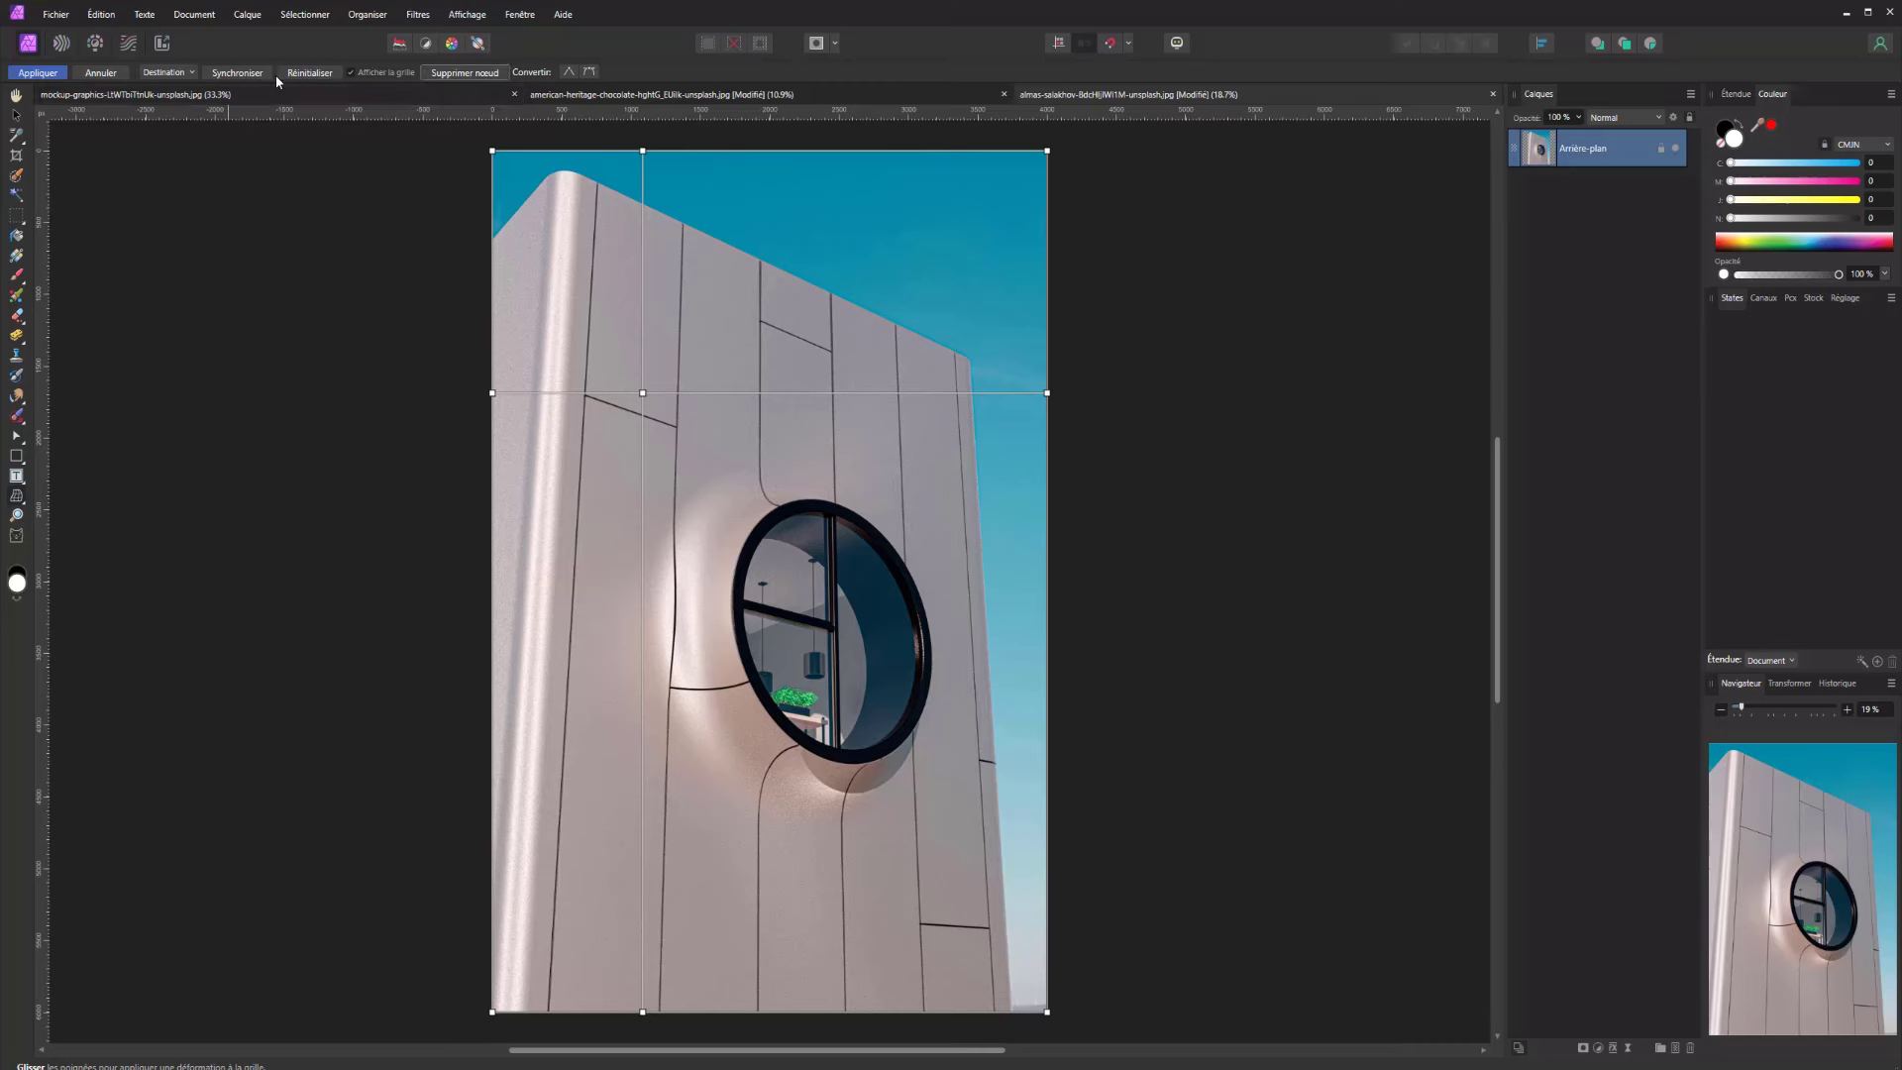
left_click(307, 73)
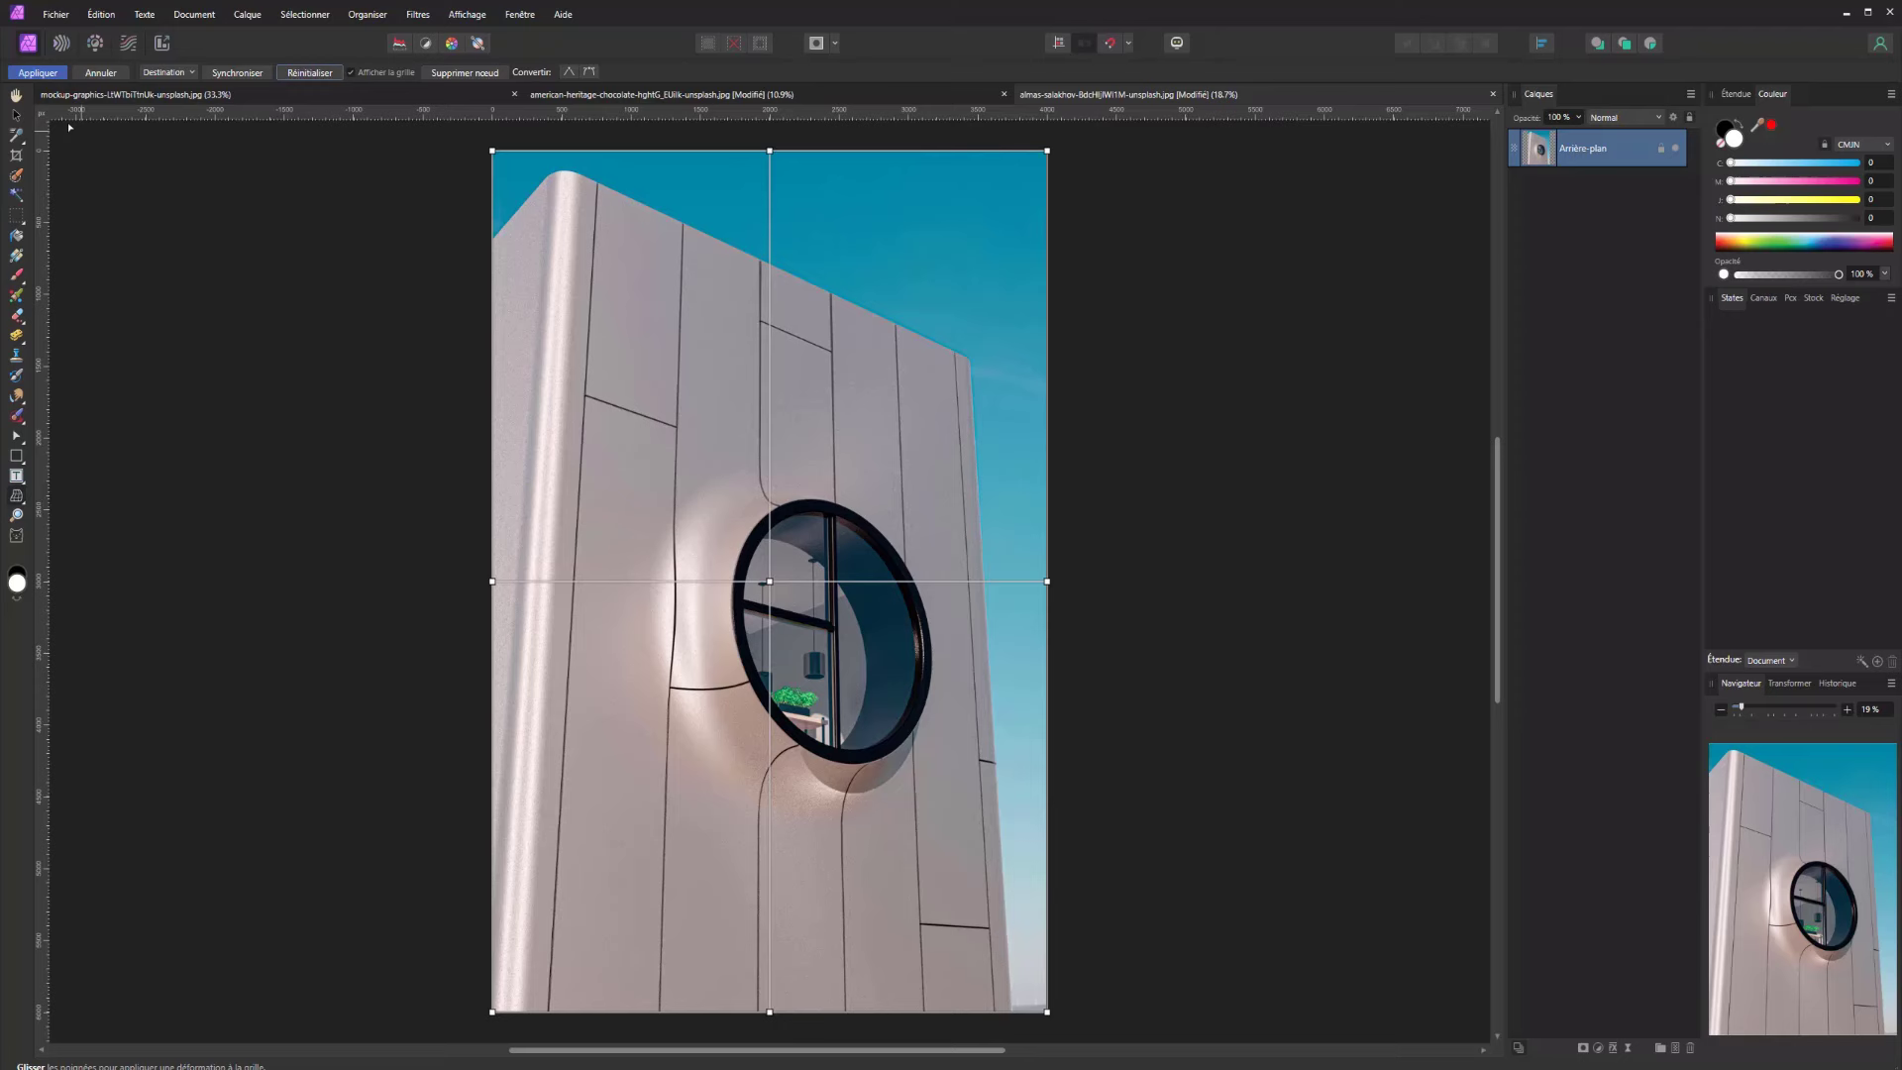
Examine the Alignement, Géométrie and Transformer commands available for the building layer without applying any
left_click(16, 98)
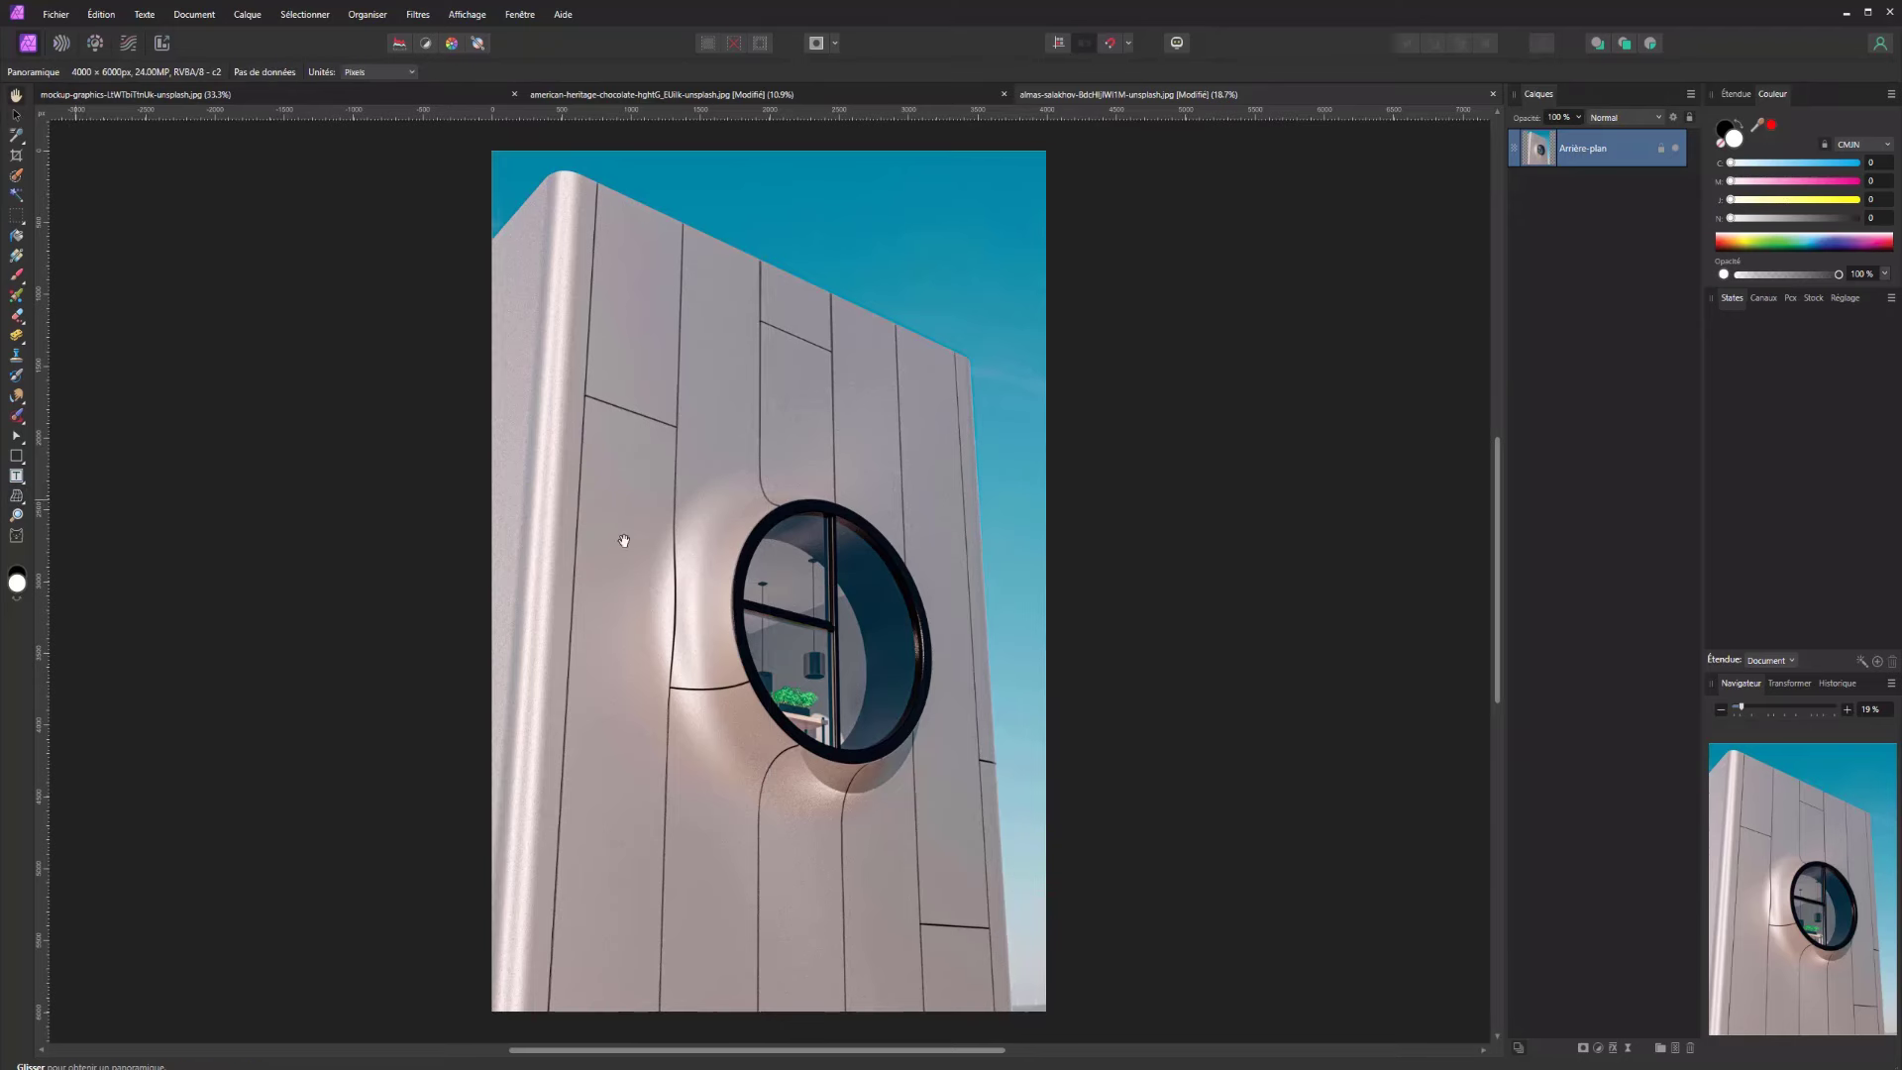
mouse_move(823, 541)
left_mouse_down()
mouse_move(800, 543)
mouse_move(826, 543)
left_mouse_up()
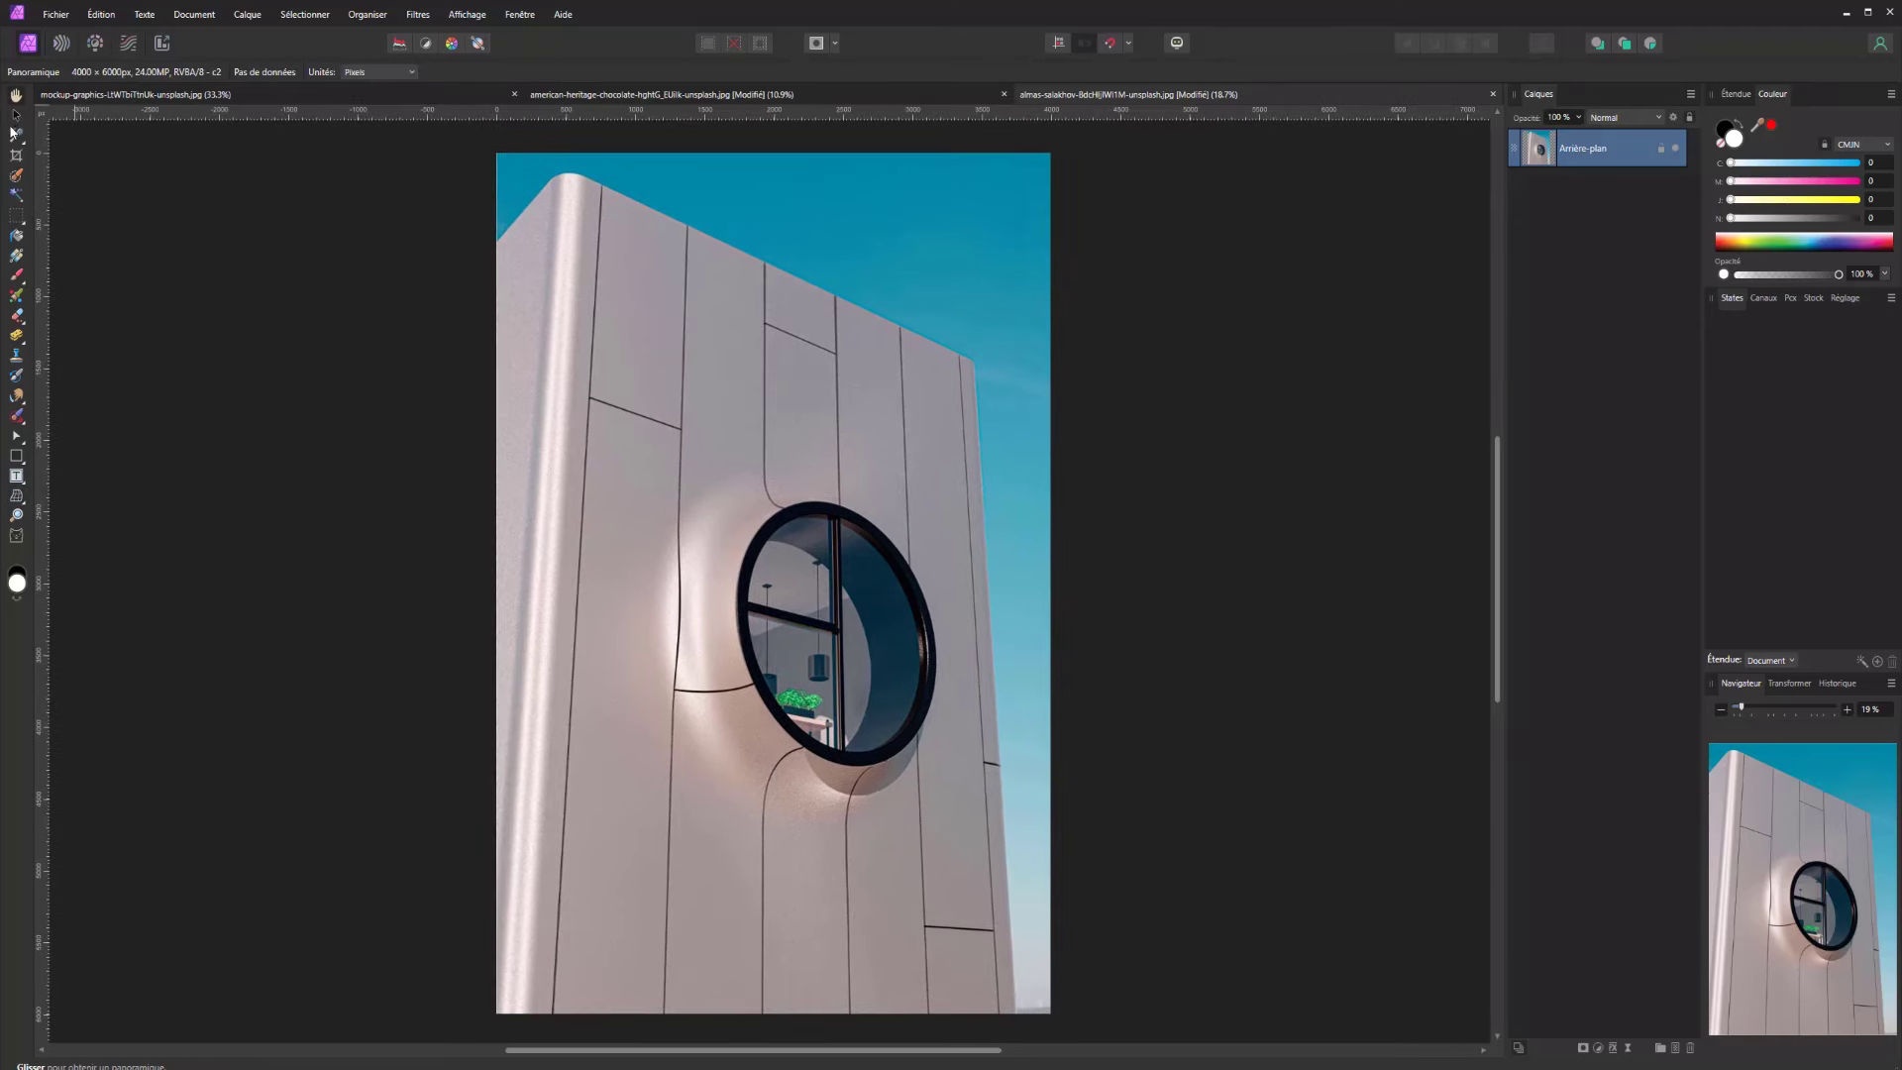
left_click(16, 115)
right_click(843, 487)
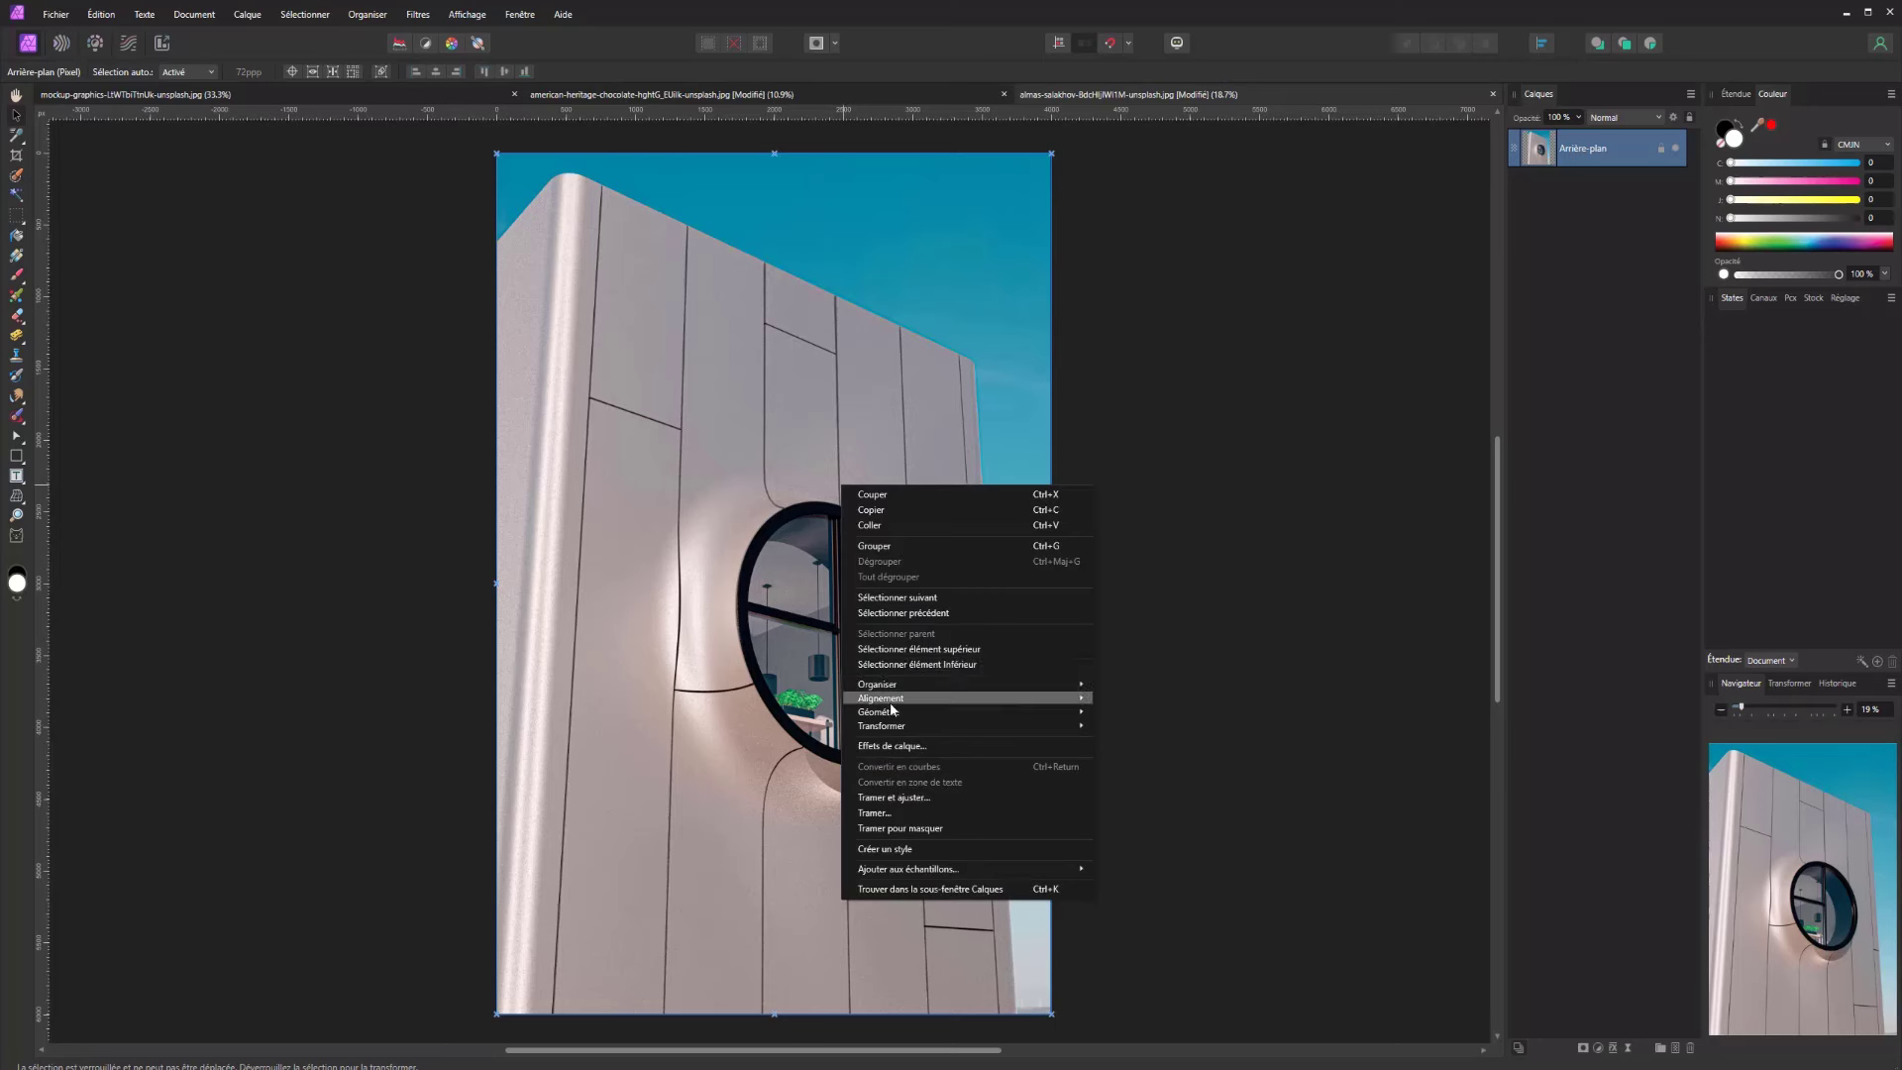
mouse_move(891, 701)
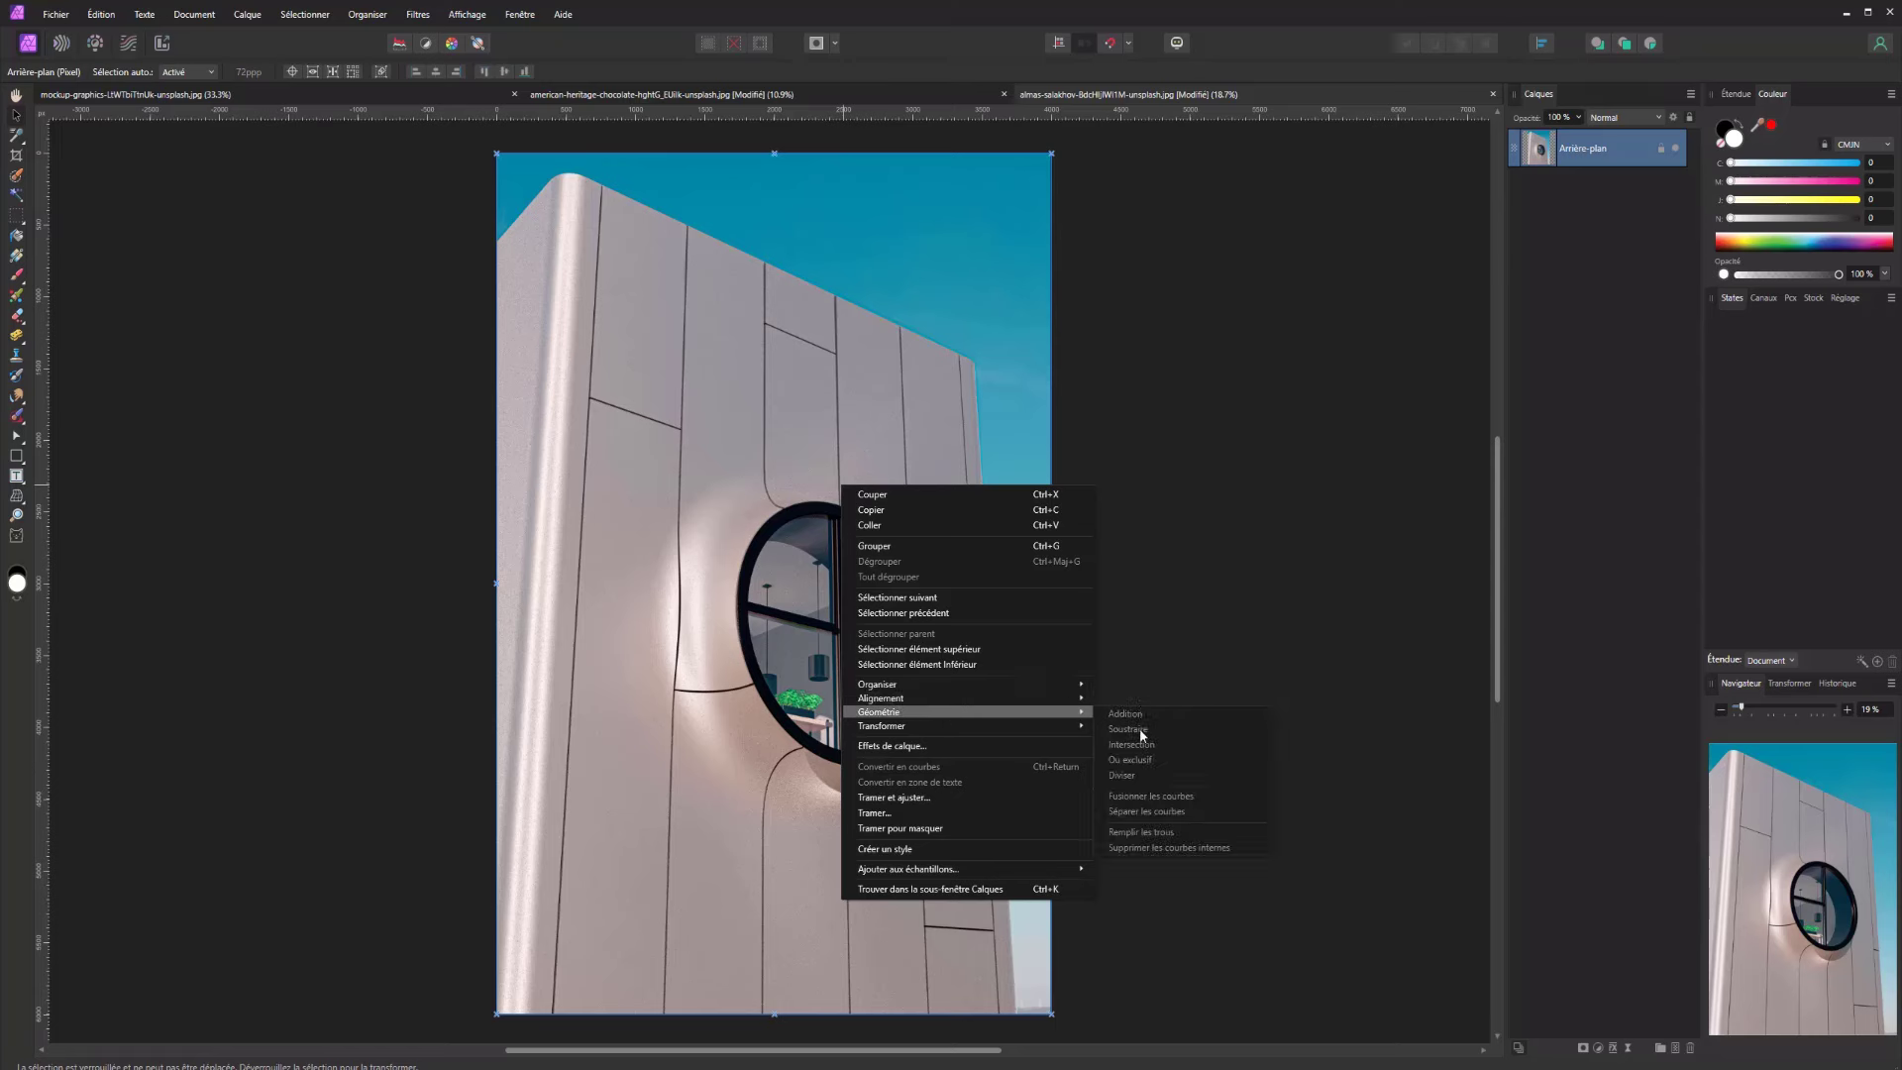
mouse_move(1048, 728)
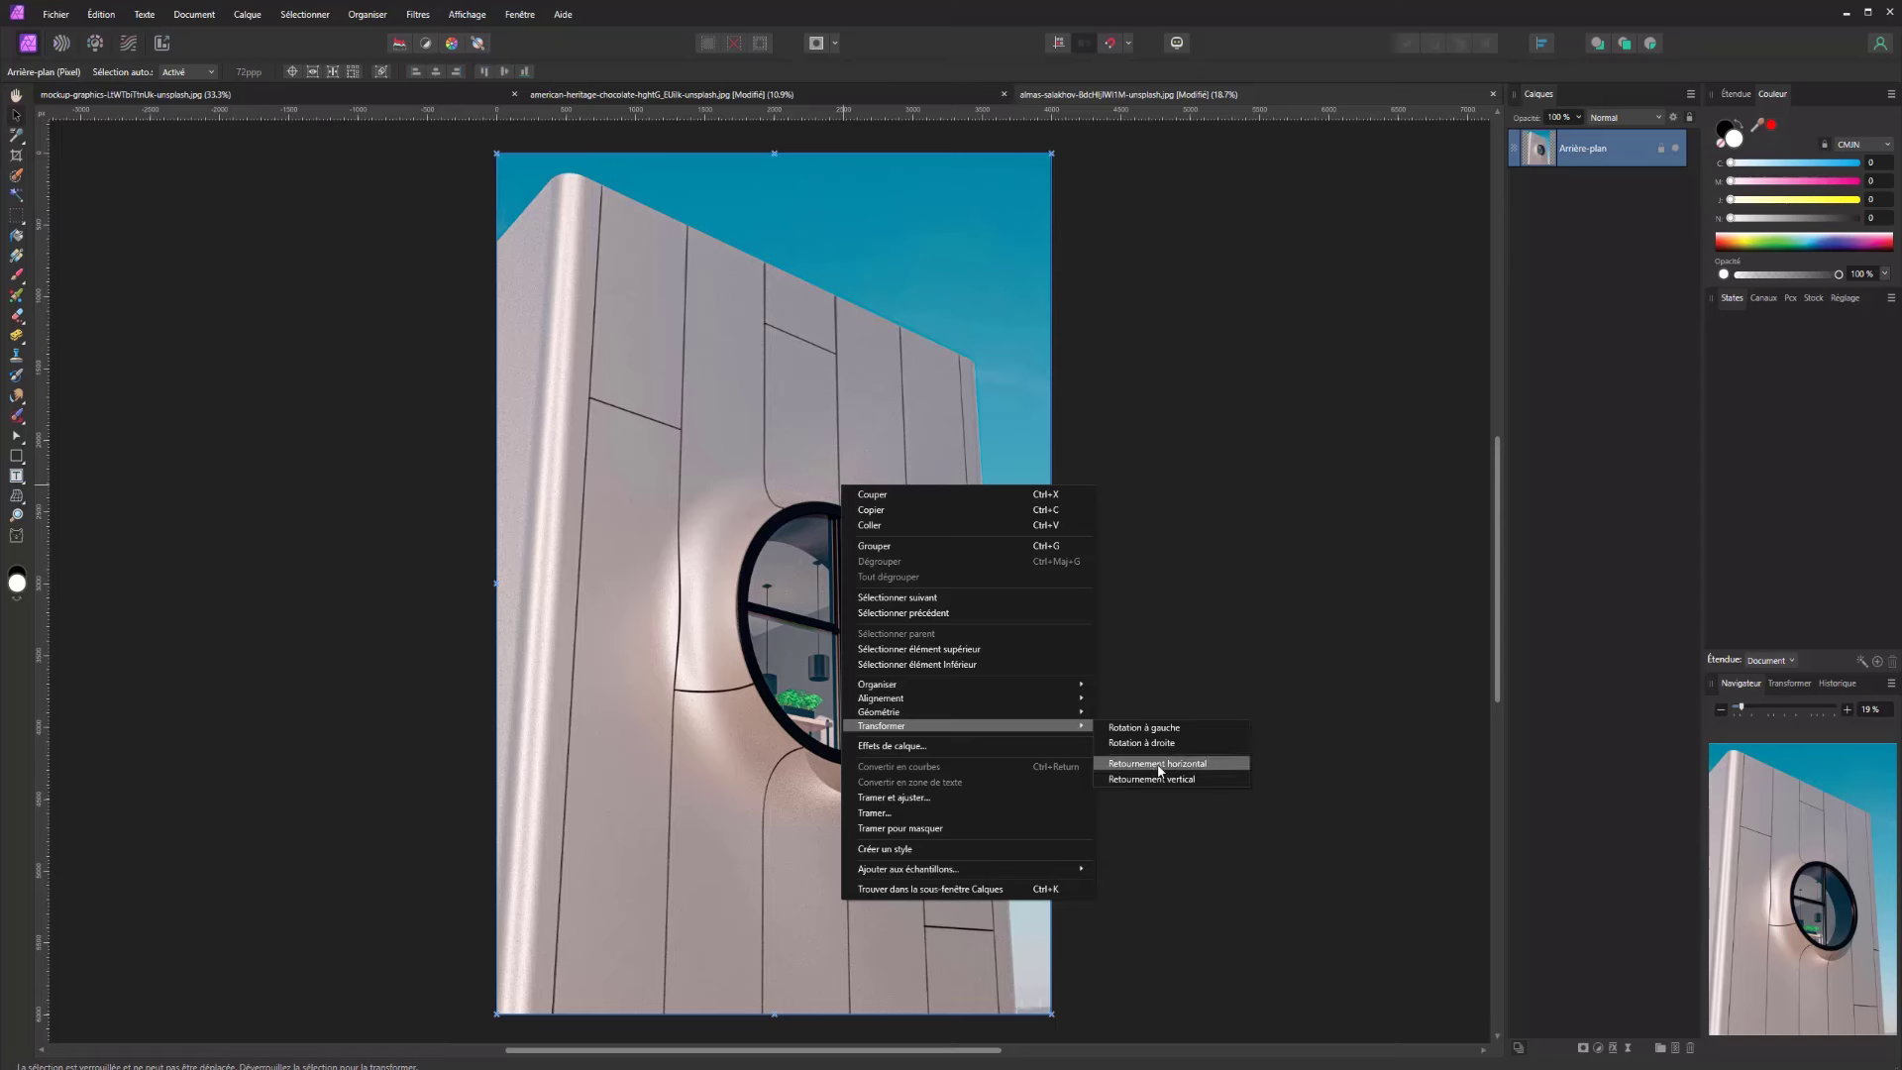
left_click(657, 725)
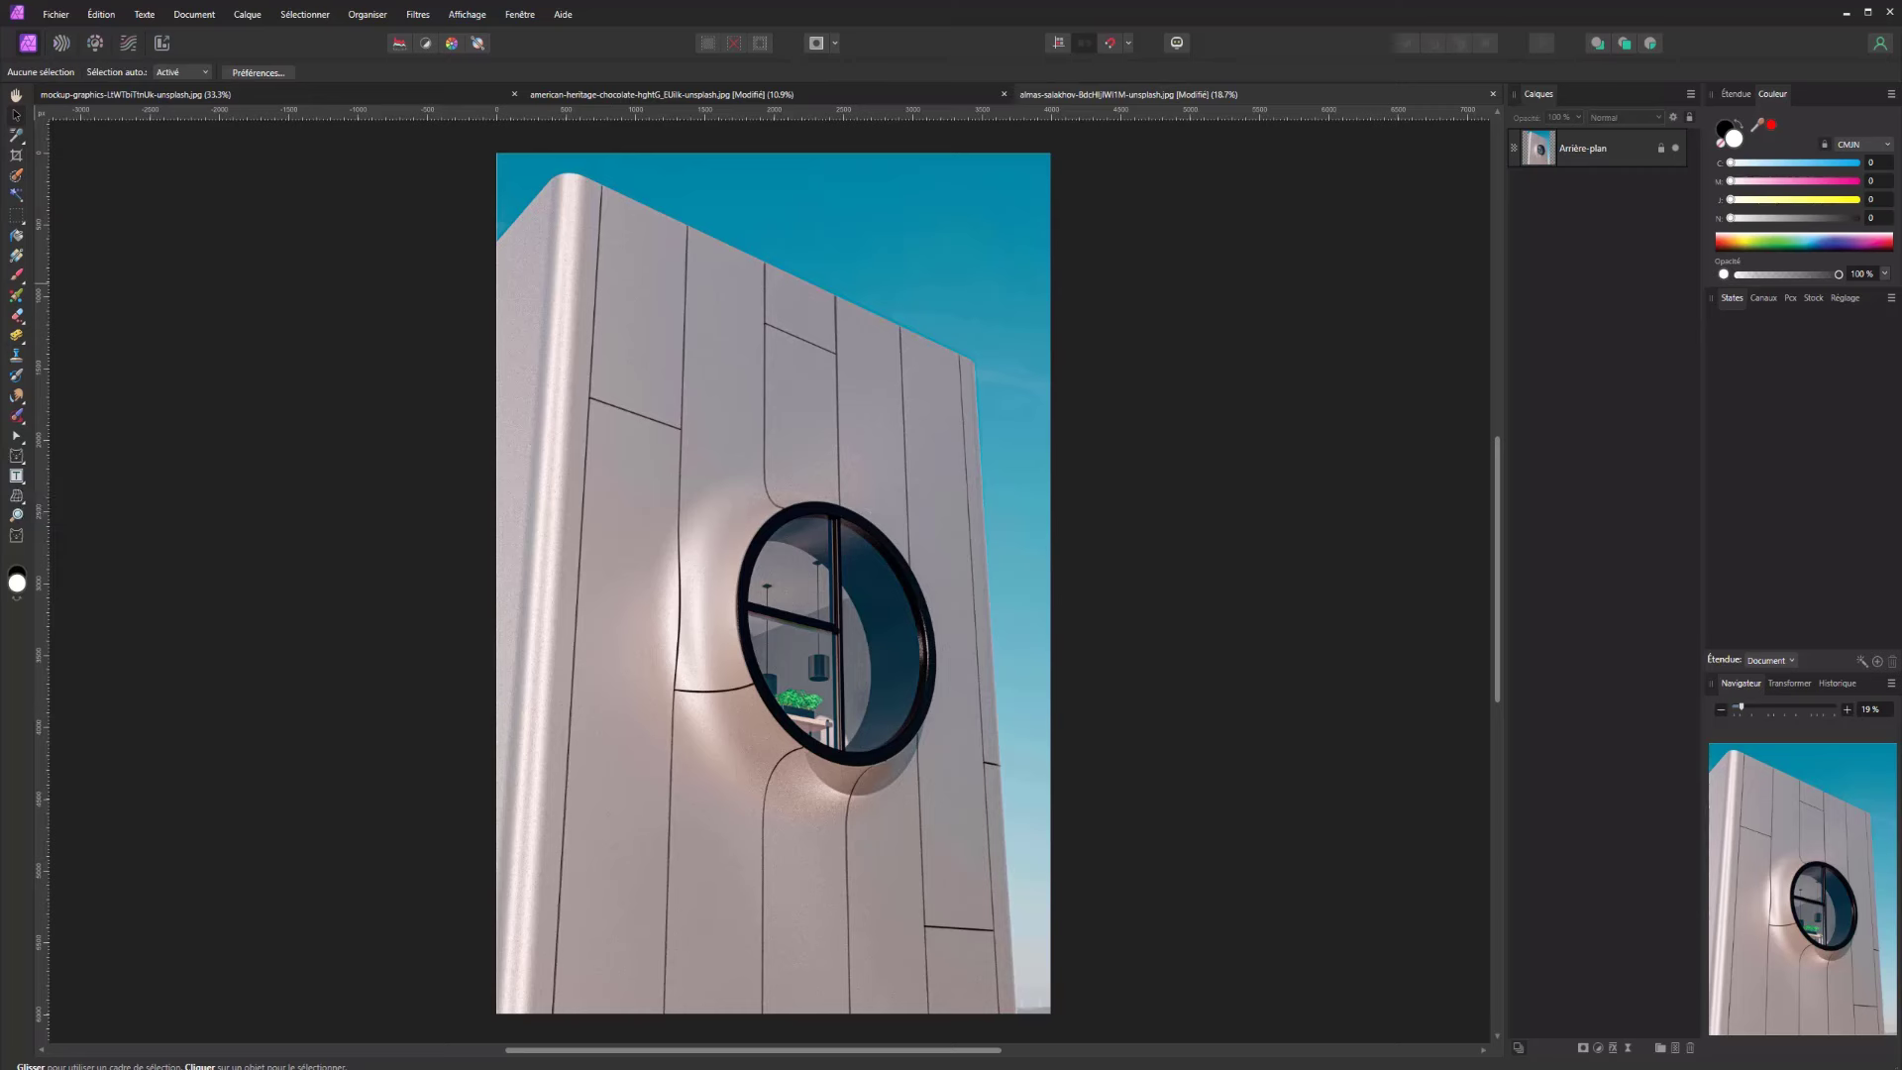
Switch to the ice cream photo and distort the outer corners of the second plane in the Plan double perspective, applying the result
left_click(751, 100)
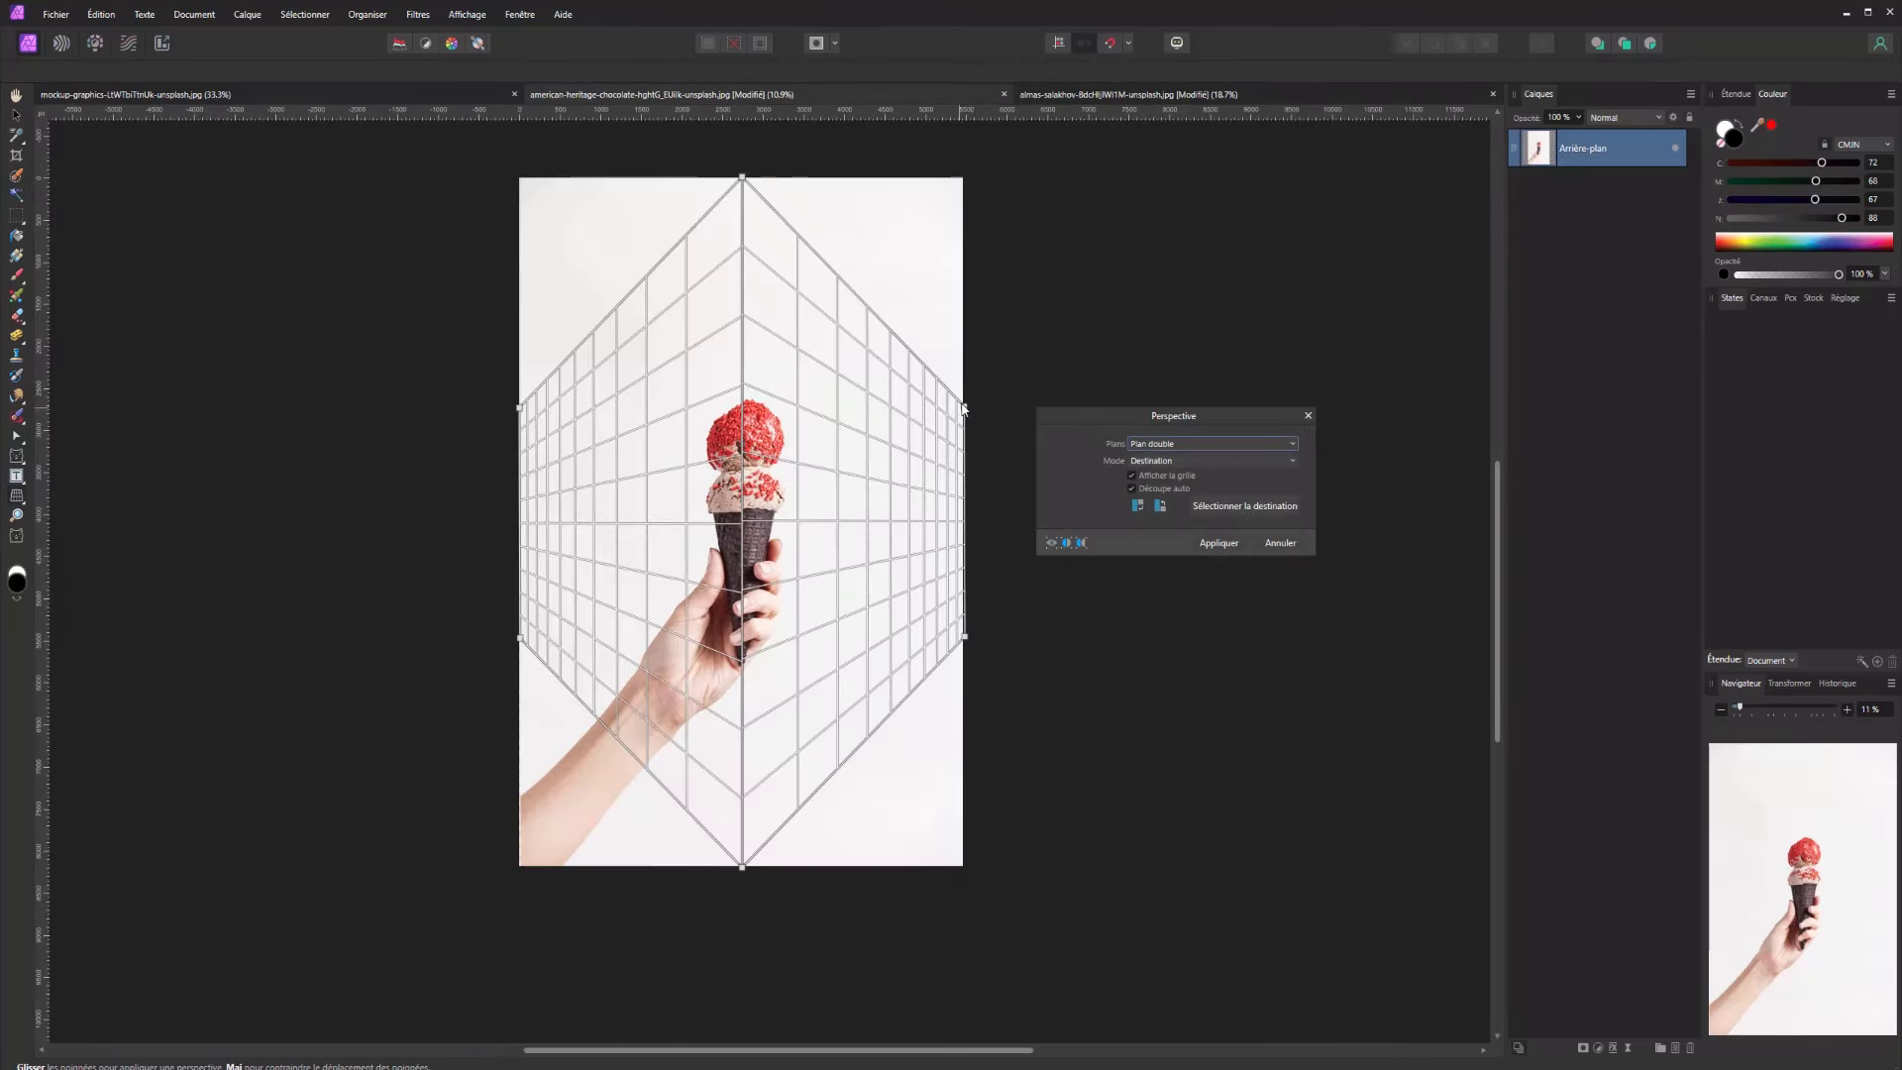
left_click_drag(964, 406, 935, 401)
left_click_drag(959, 621, 949, 627)
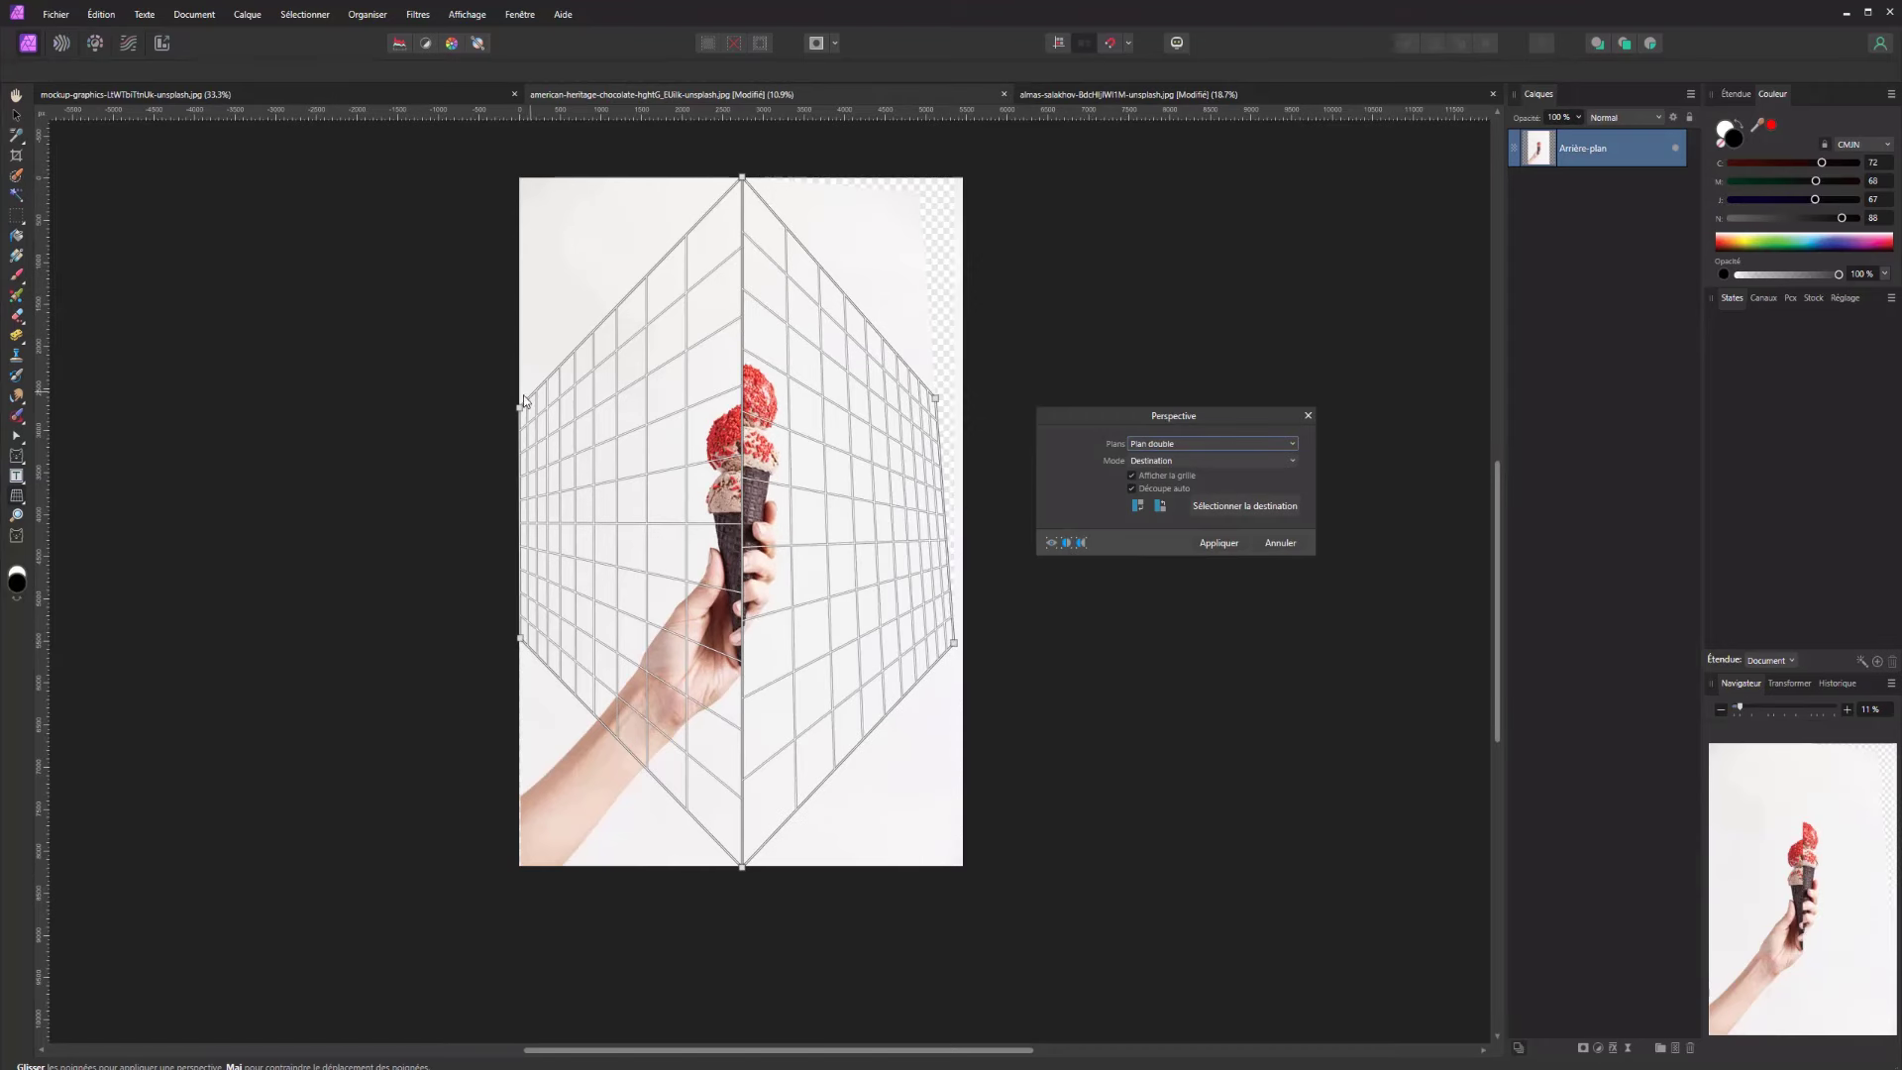
key("Return")
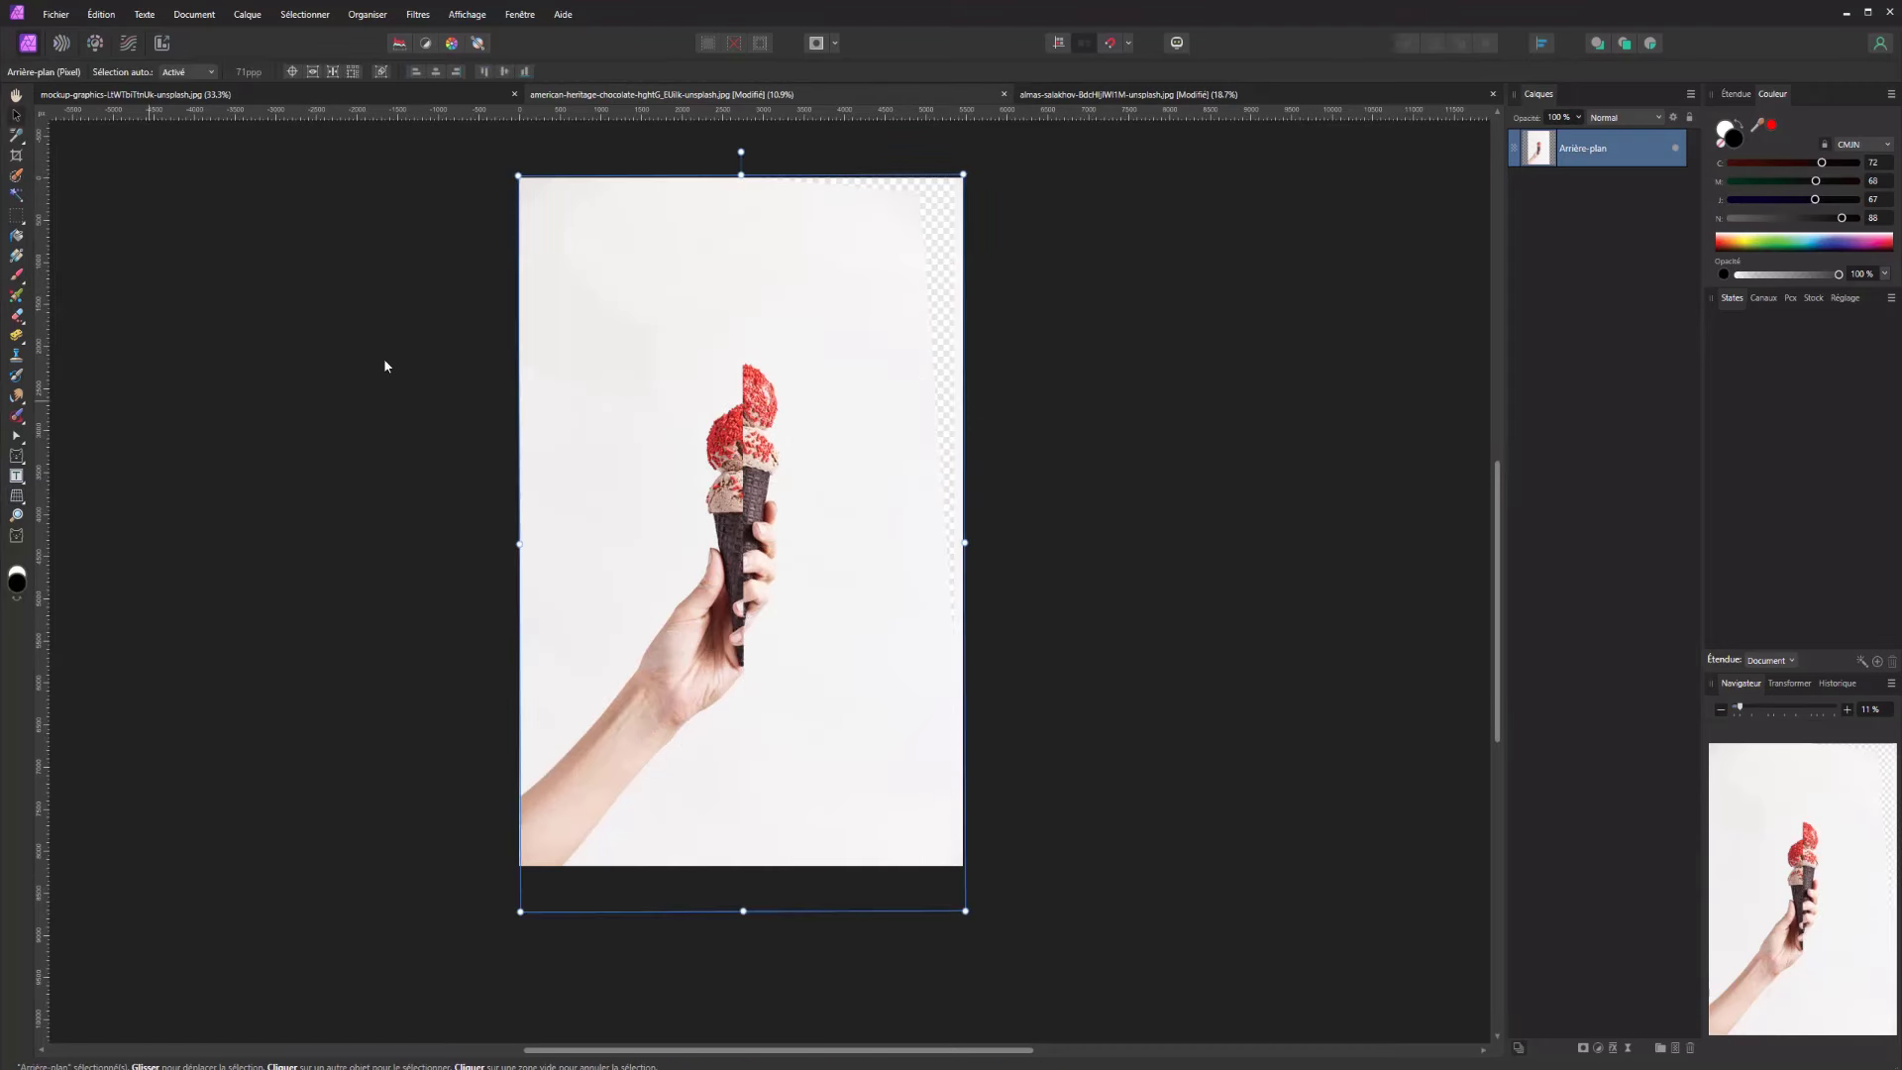
Add a TSL adjustment with a -55.3° hue shift to the ice cream layer, without saving it as a preset
left_click(1598, 1047)
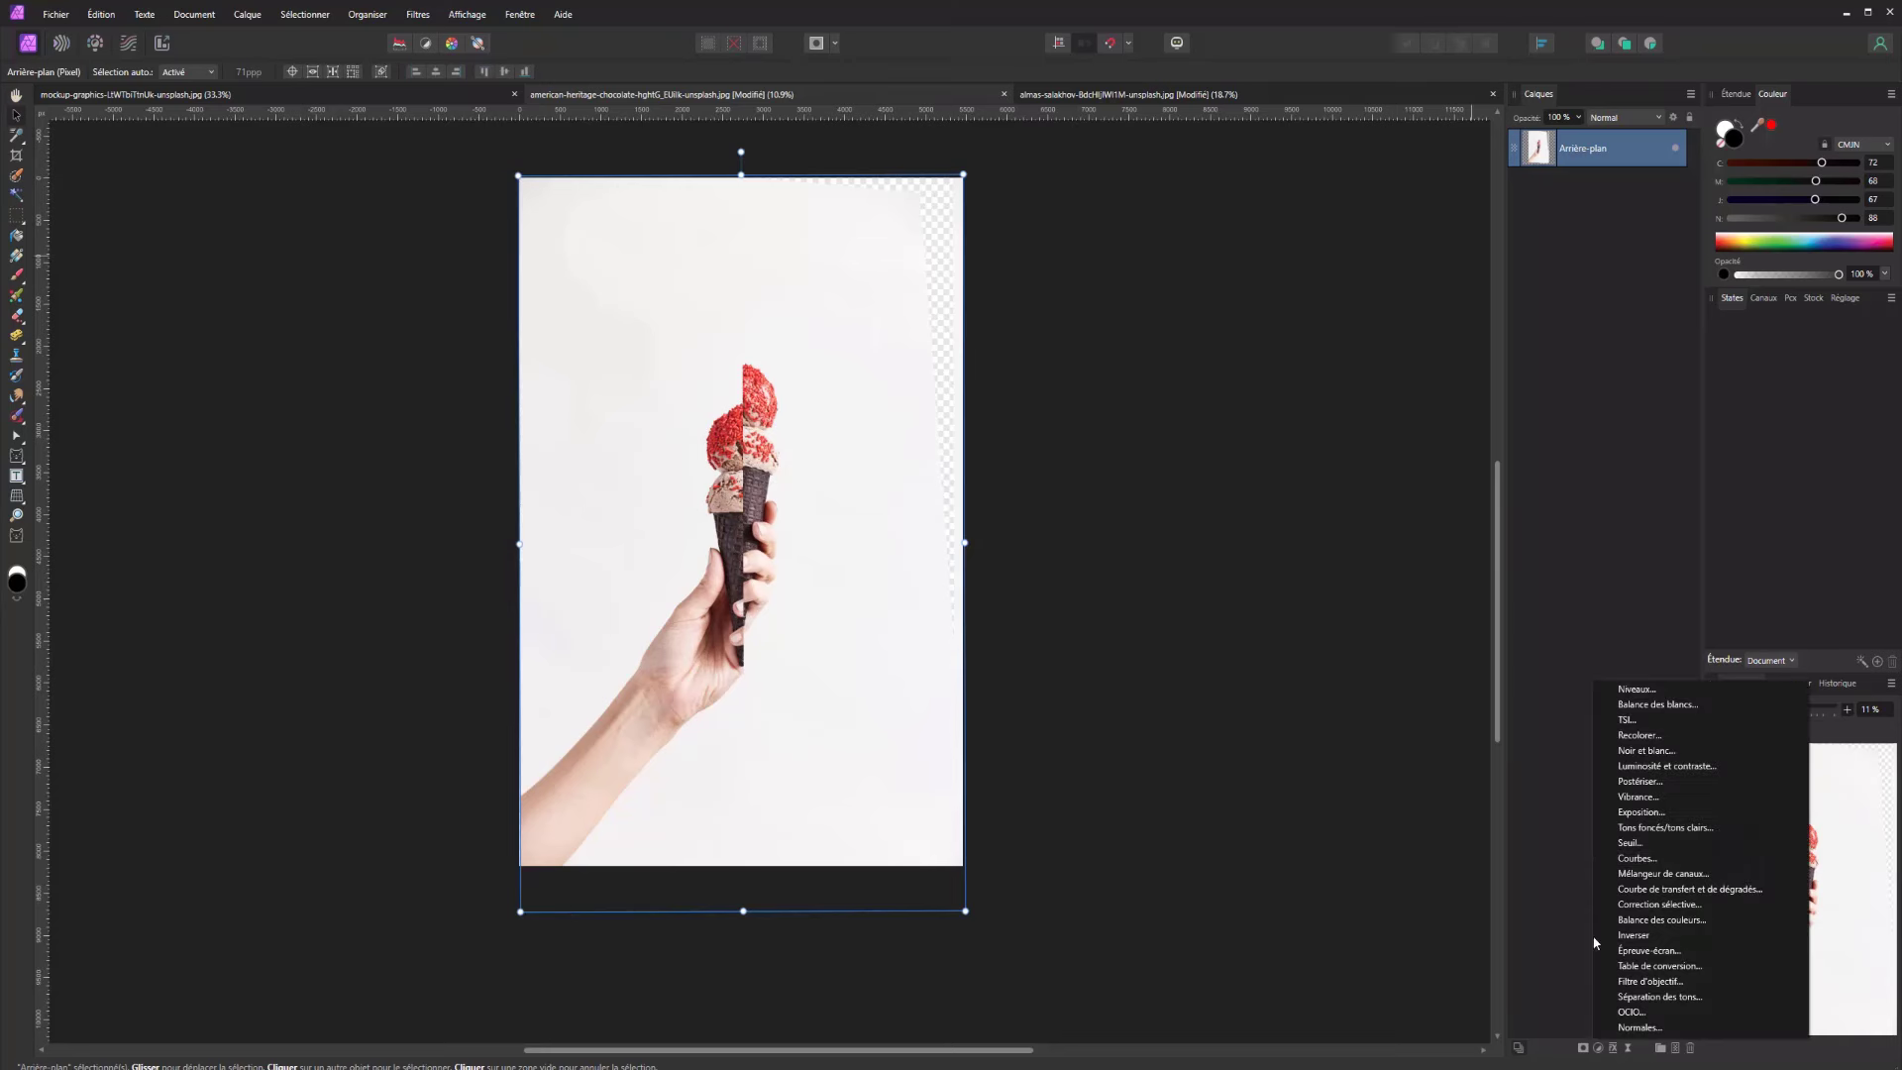
left_click(1626, 721)
left_click(1237, 711)
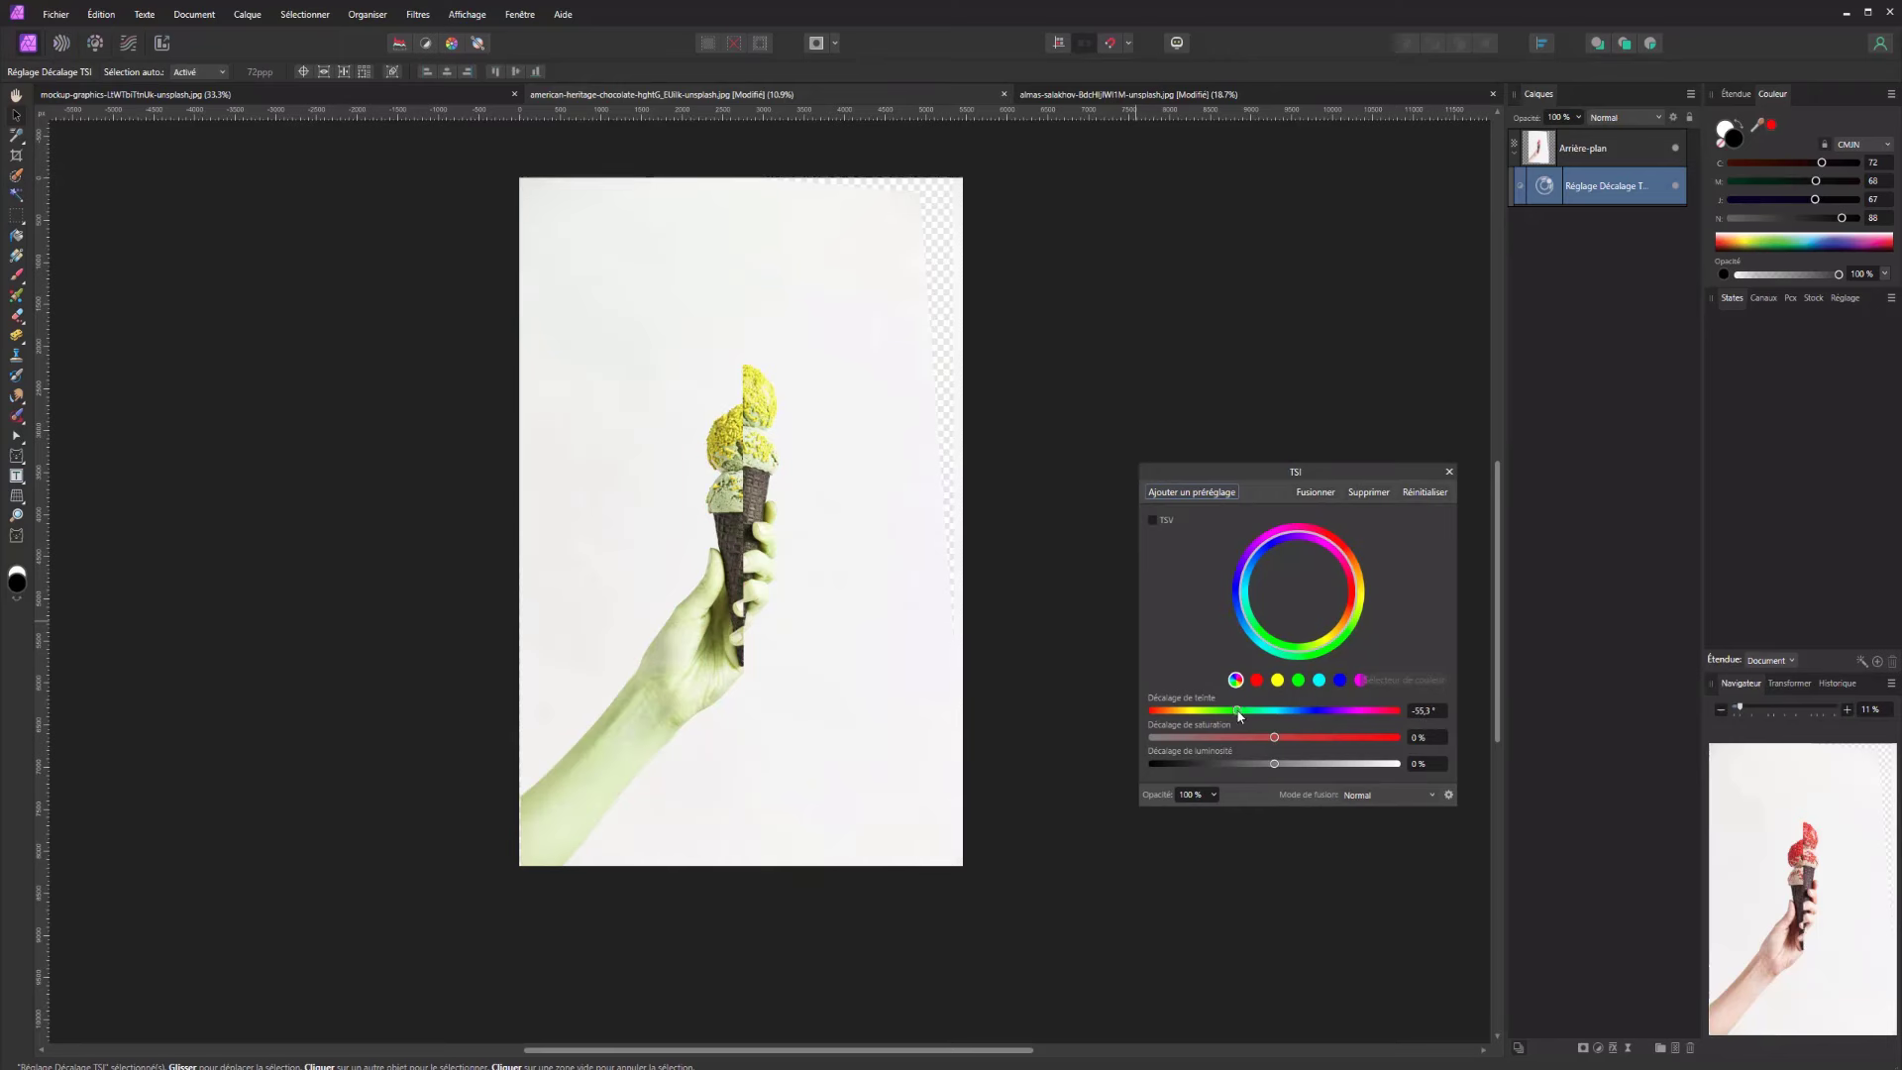
left_click(1192, 493)
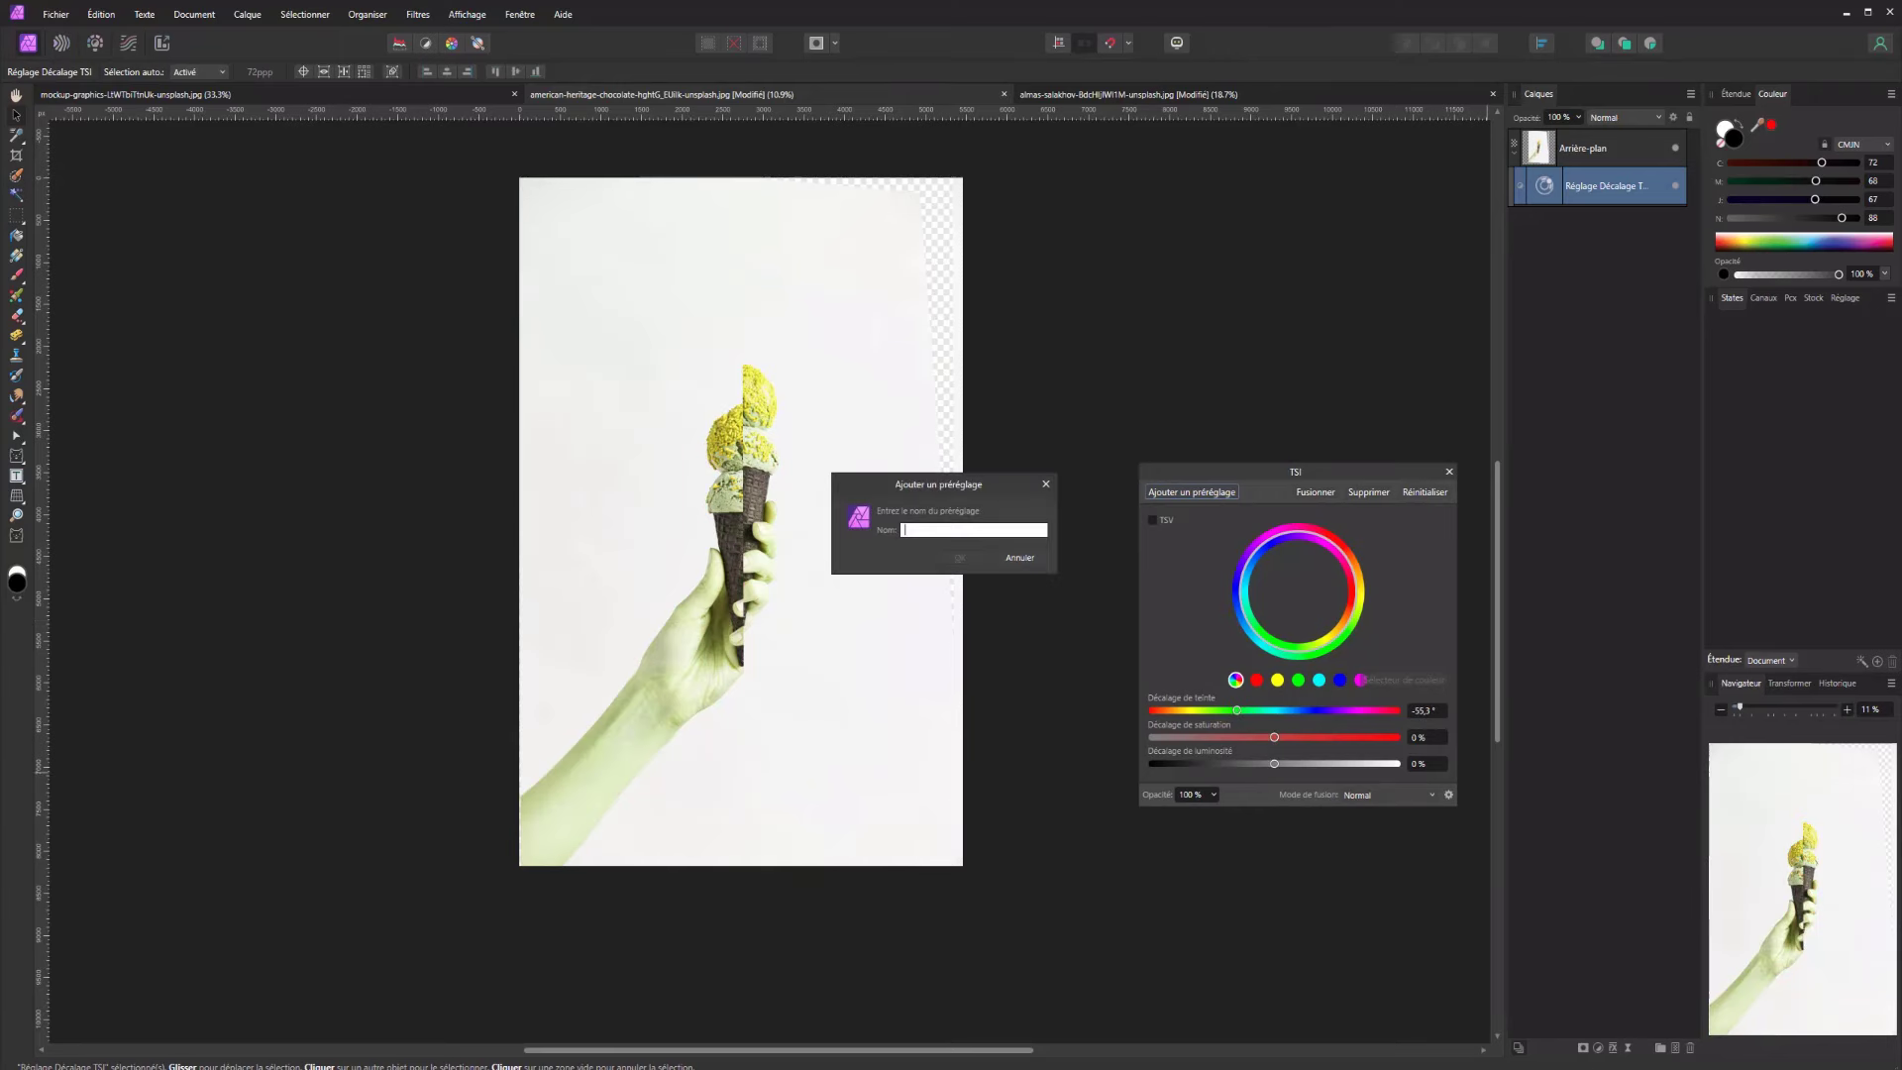
left_click(1019, 558)
left_click(1450, 472)
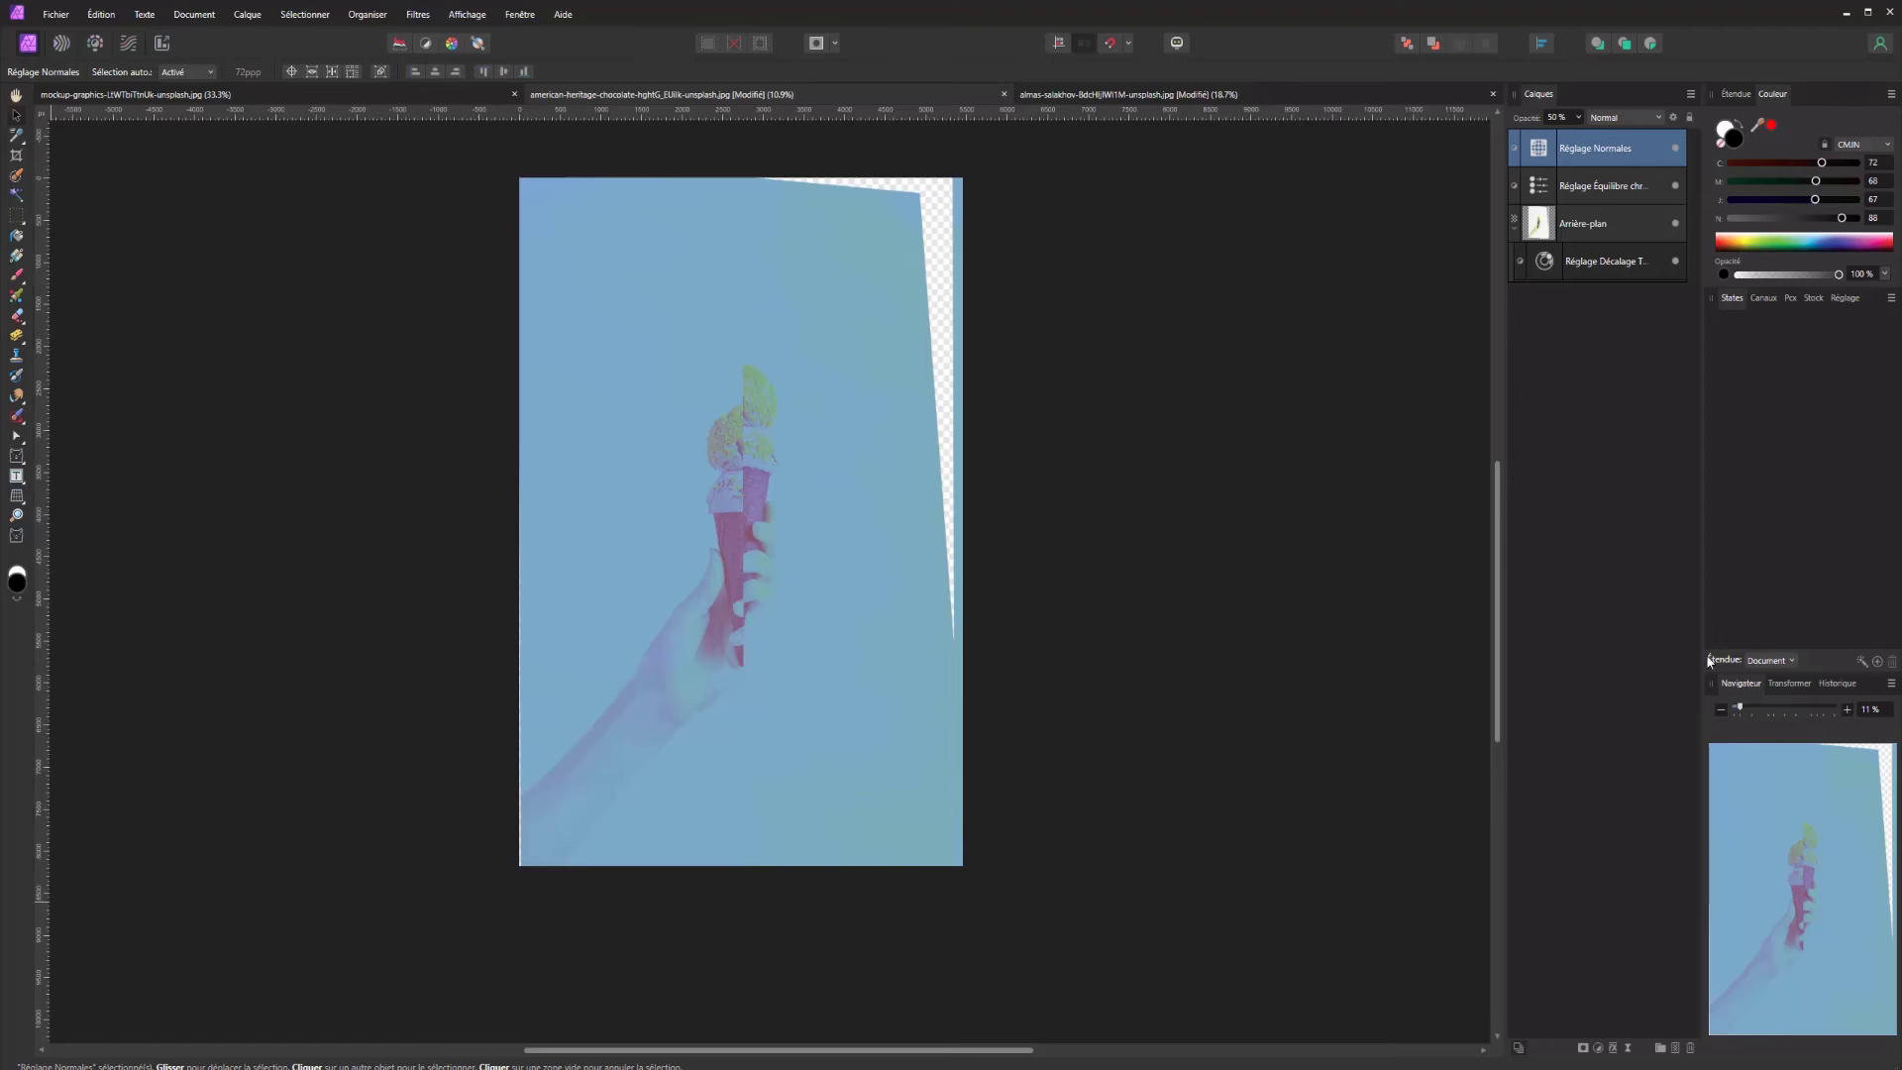
Undock the Historique panel over the canvas and enlarge it to nearly the full canvas height
left_click(1823, 683)
left_click_drag(1820, 684, 1098, 246)
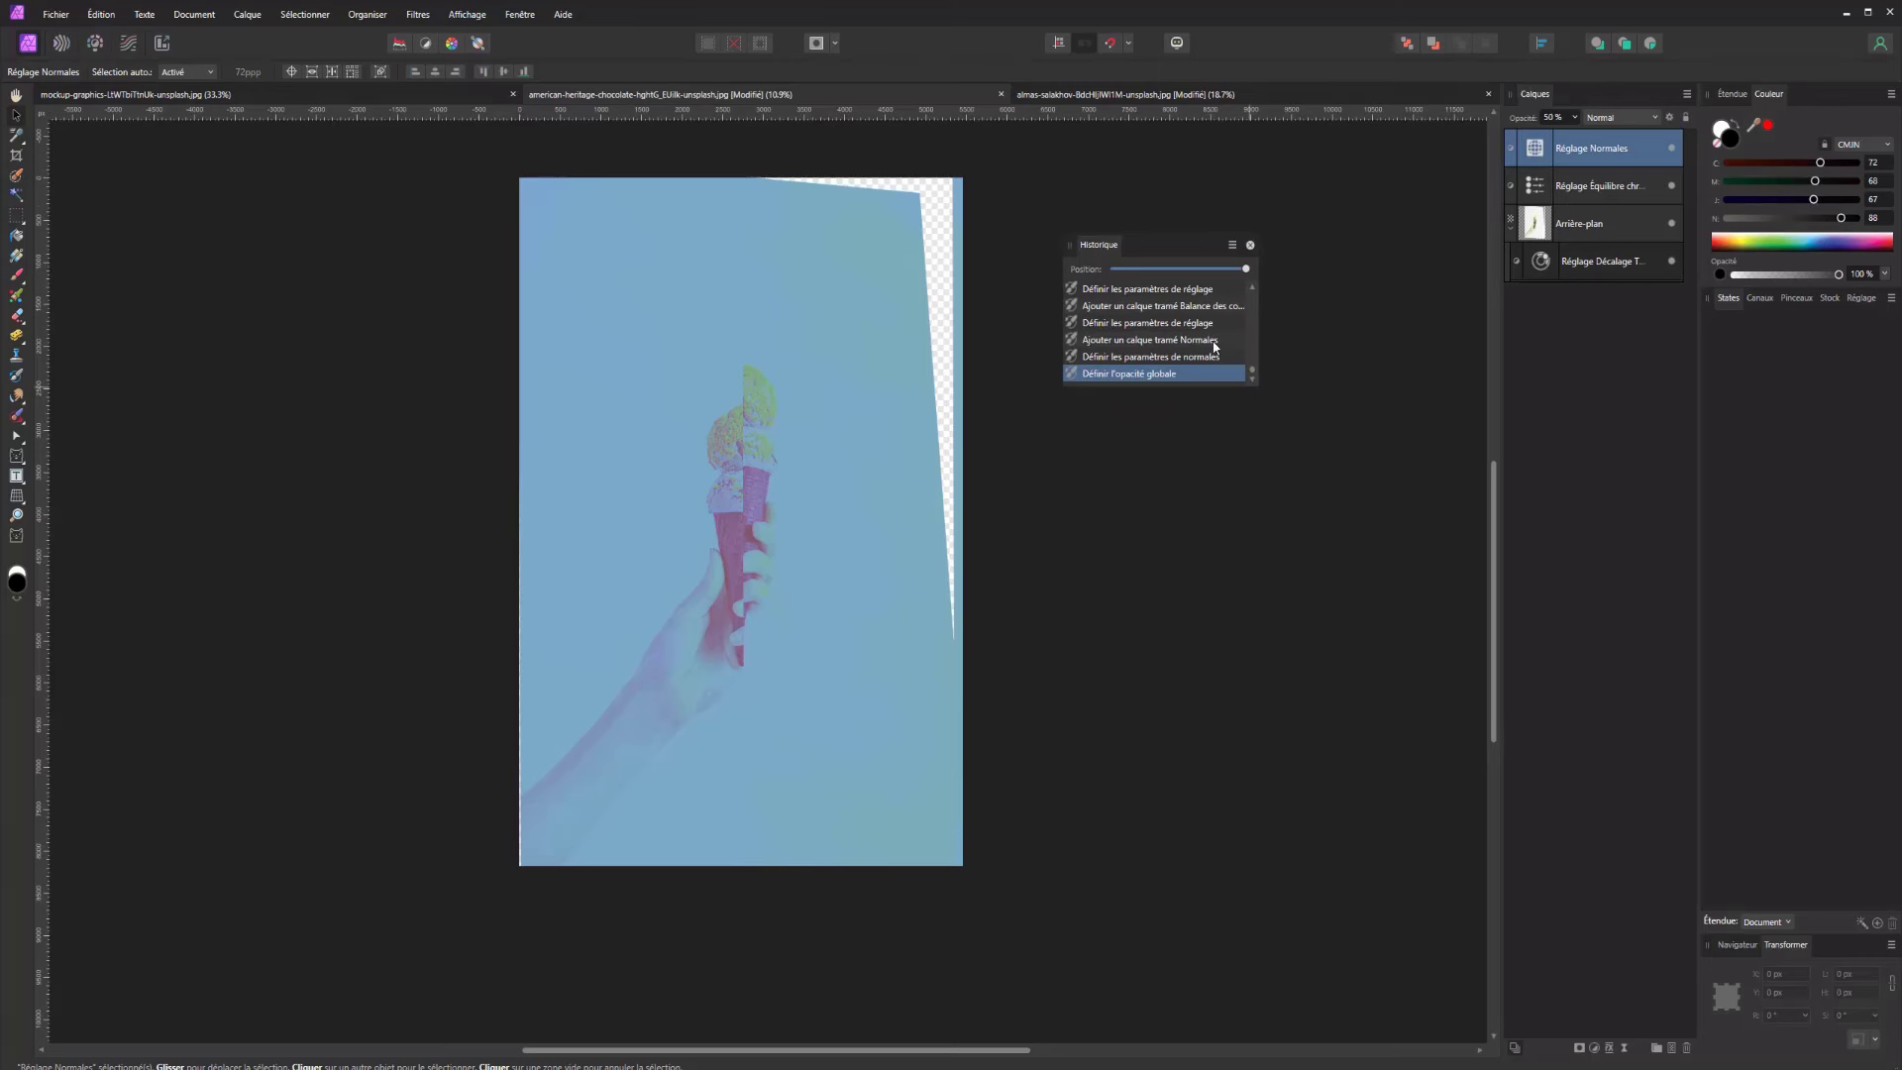
left_click(519, 14)
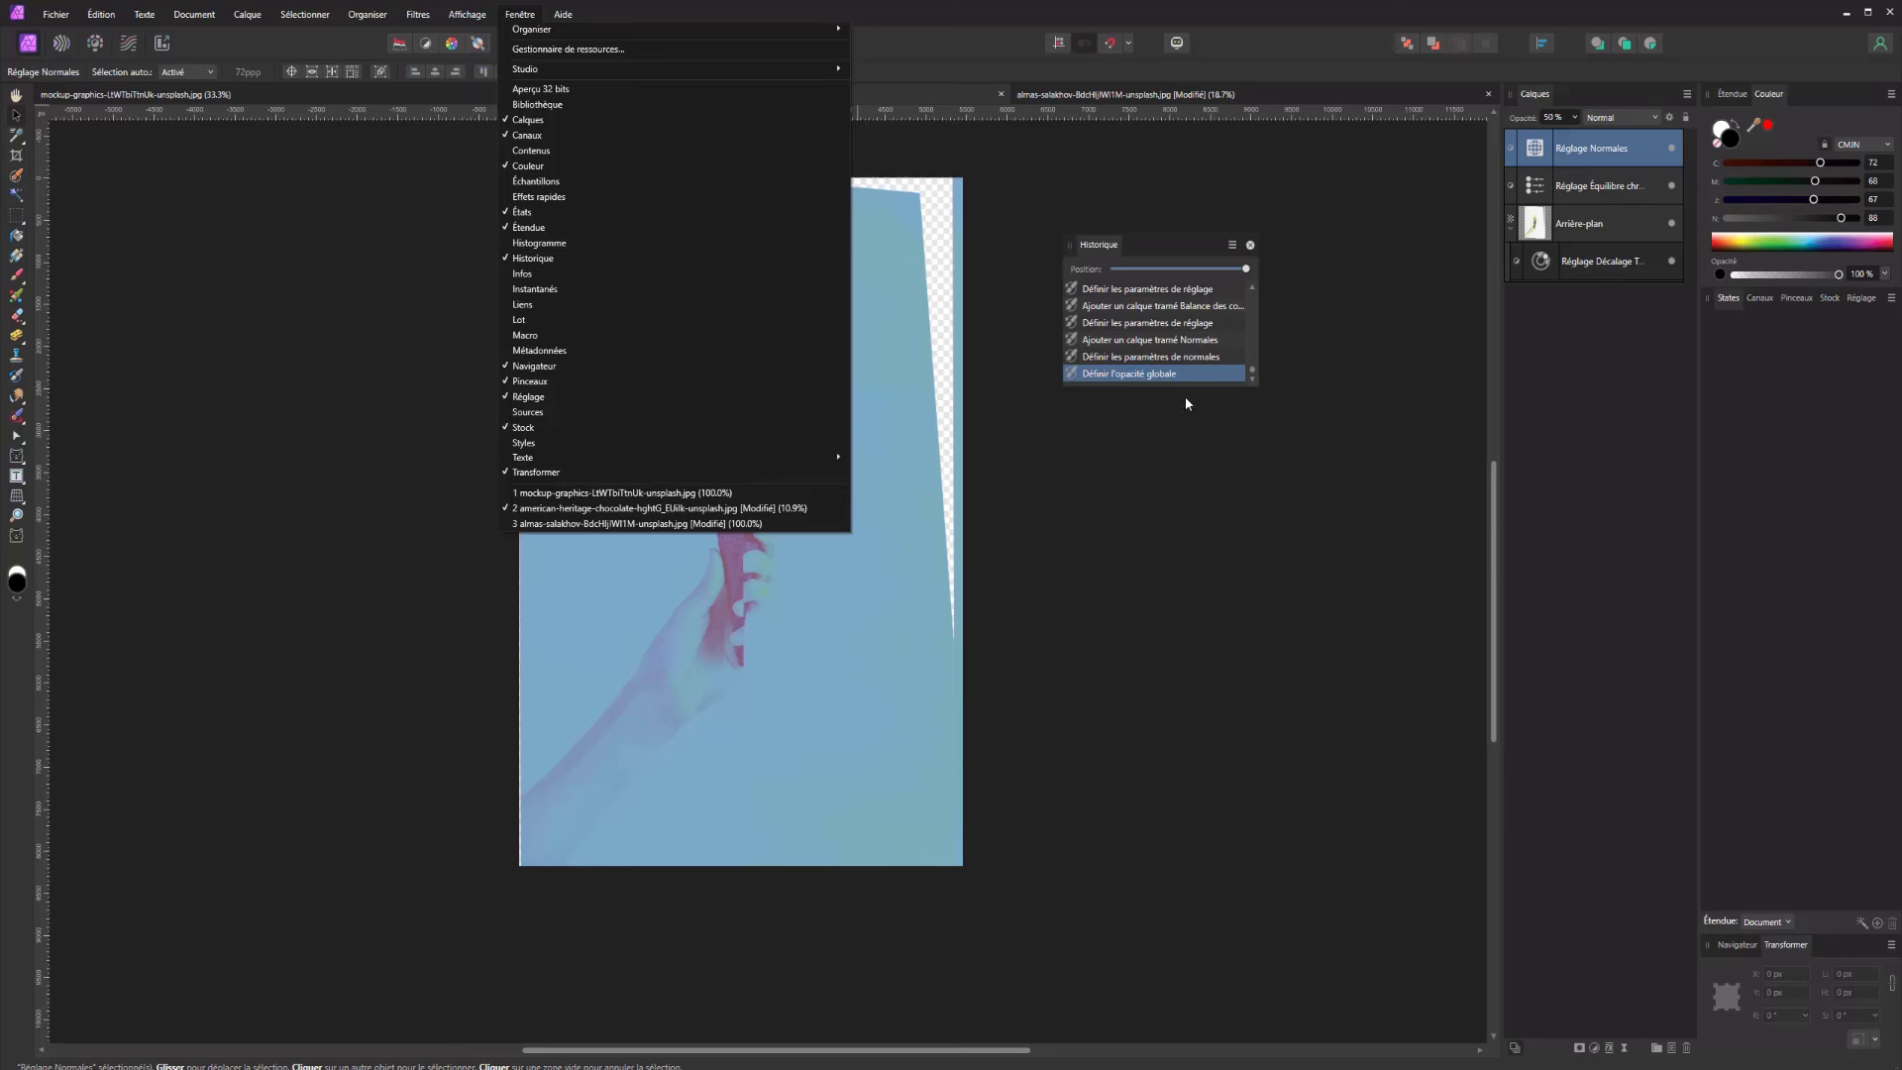
left_click(1255, 397)
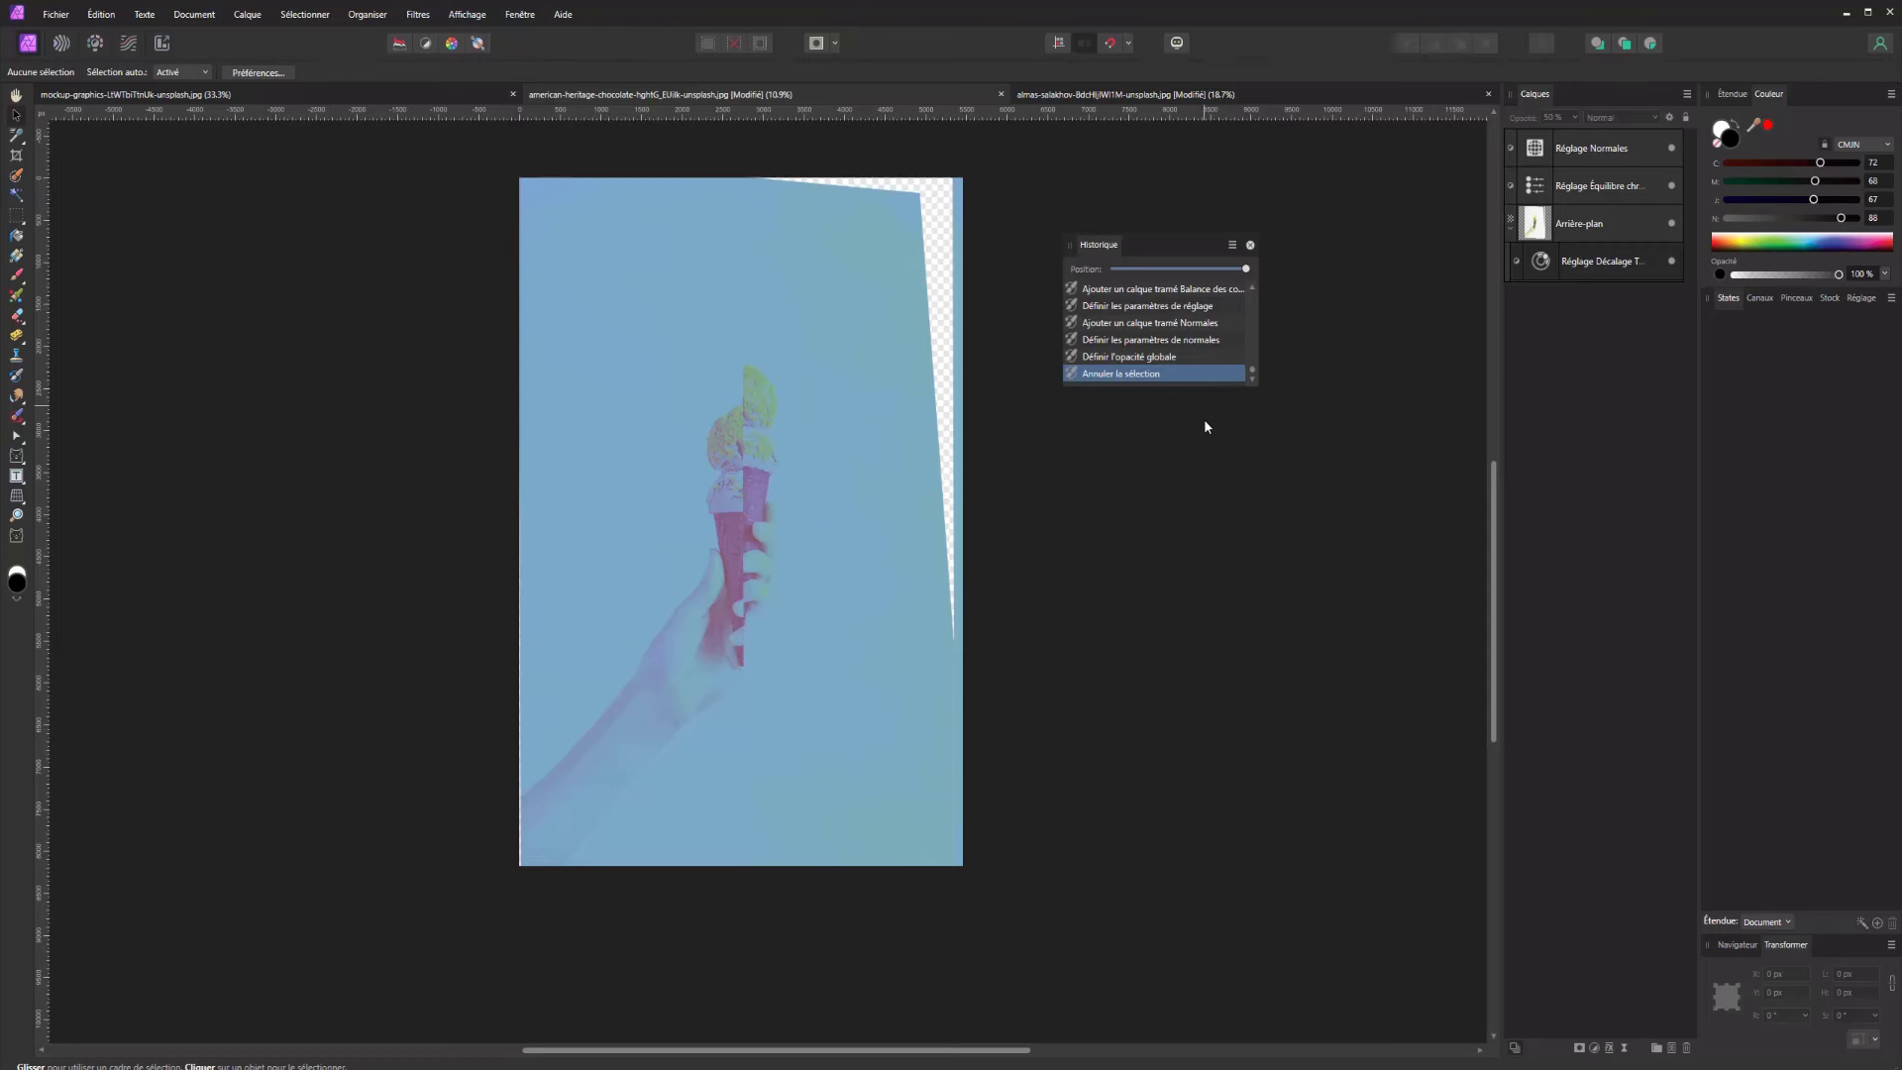
left_click_drag(1193, 385, 1204, 1007)
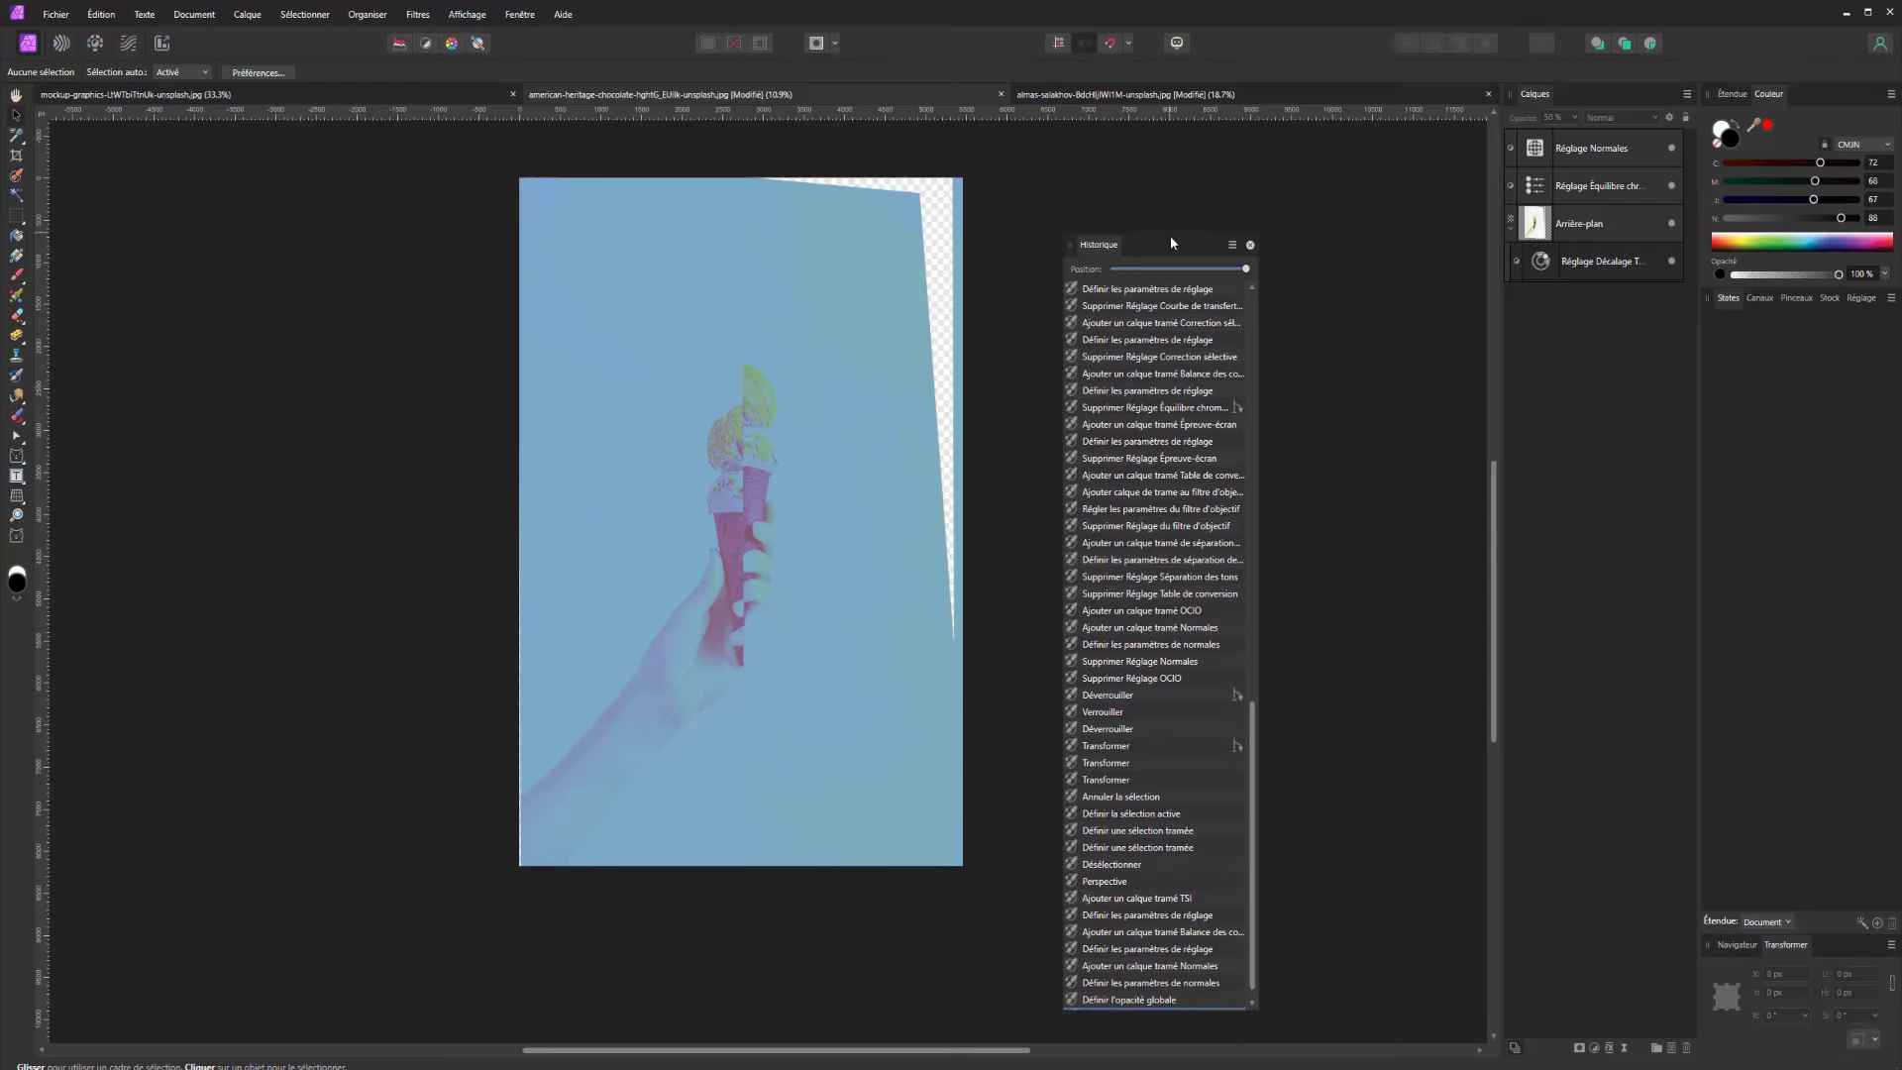
left_click_drag(1167, 245, 1172, 89)
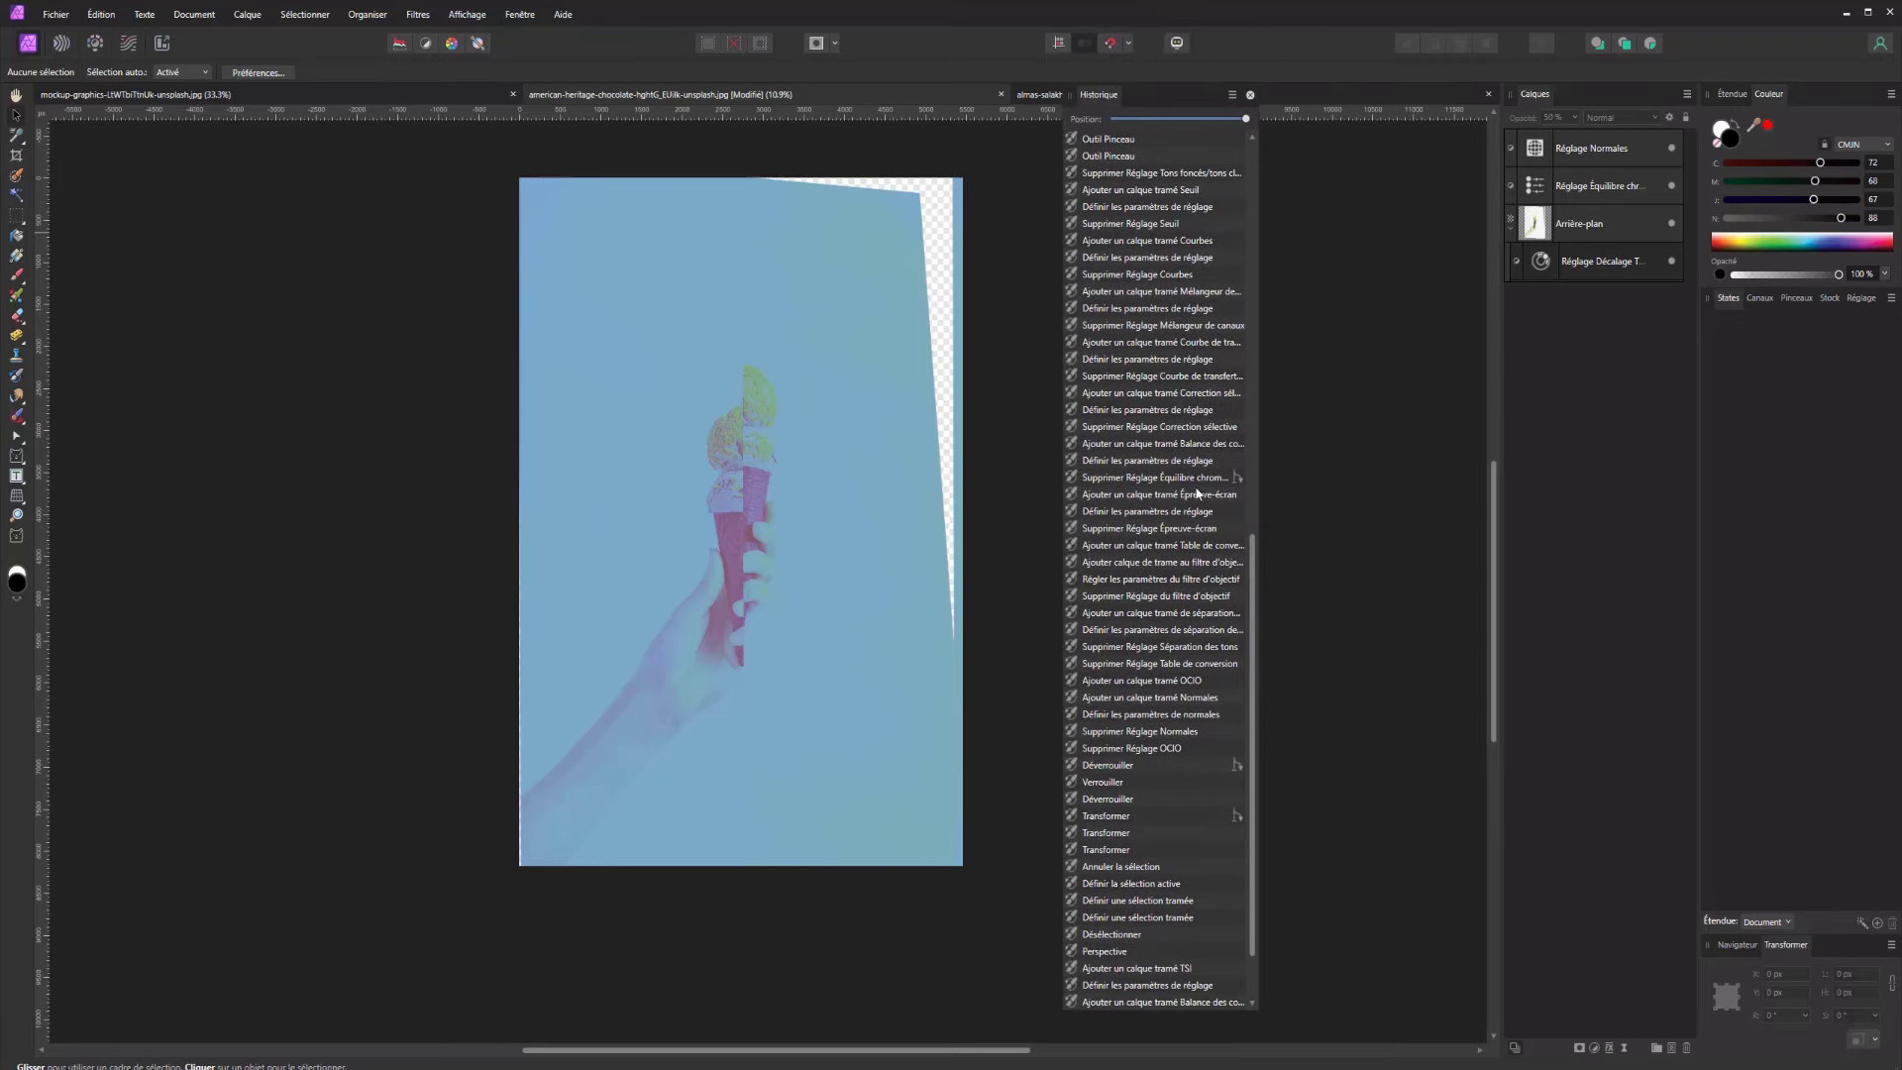
Preview progressively older history states, from the raster selection steps back to the Courbe de transfert settings
scroll(1161, 800, "down", 3)
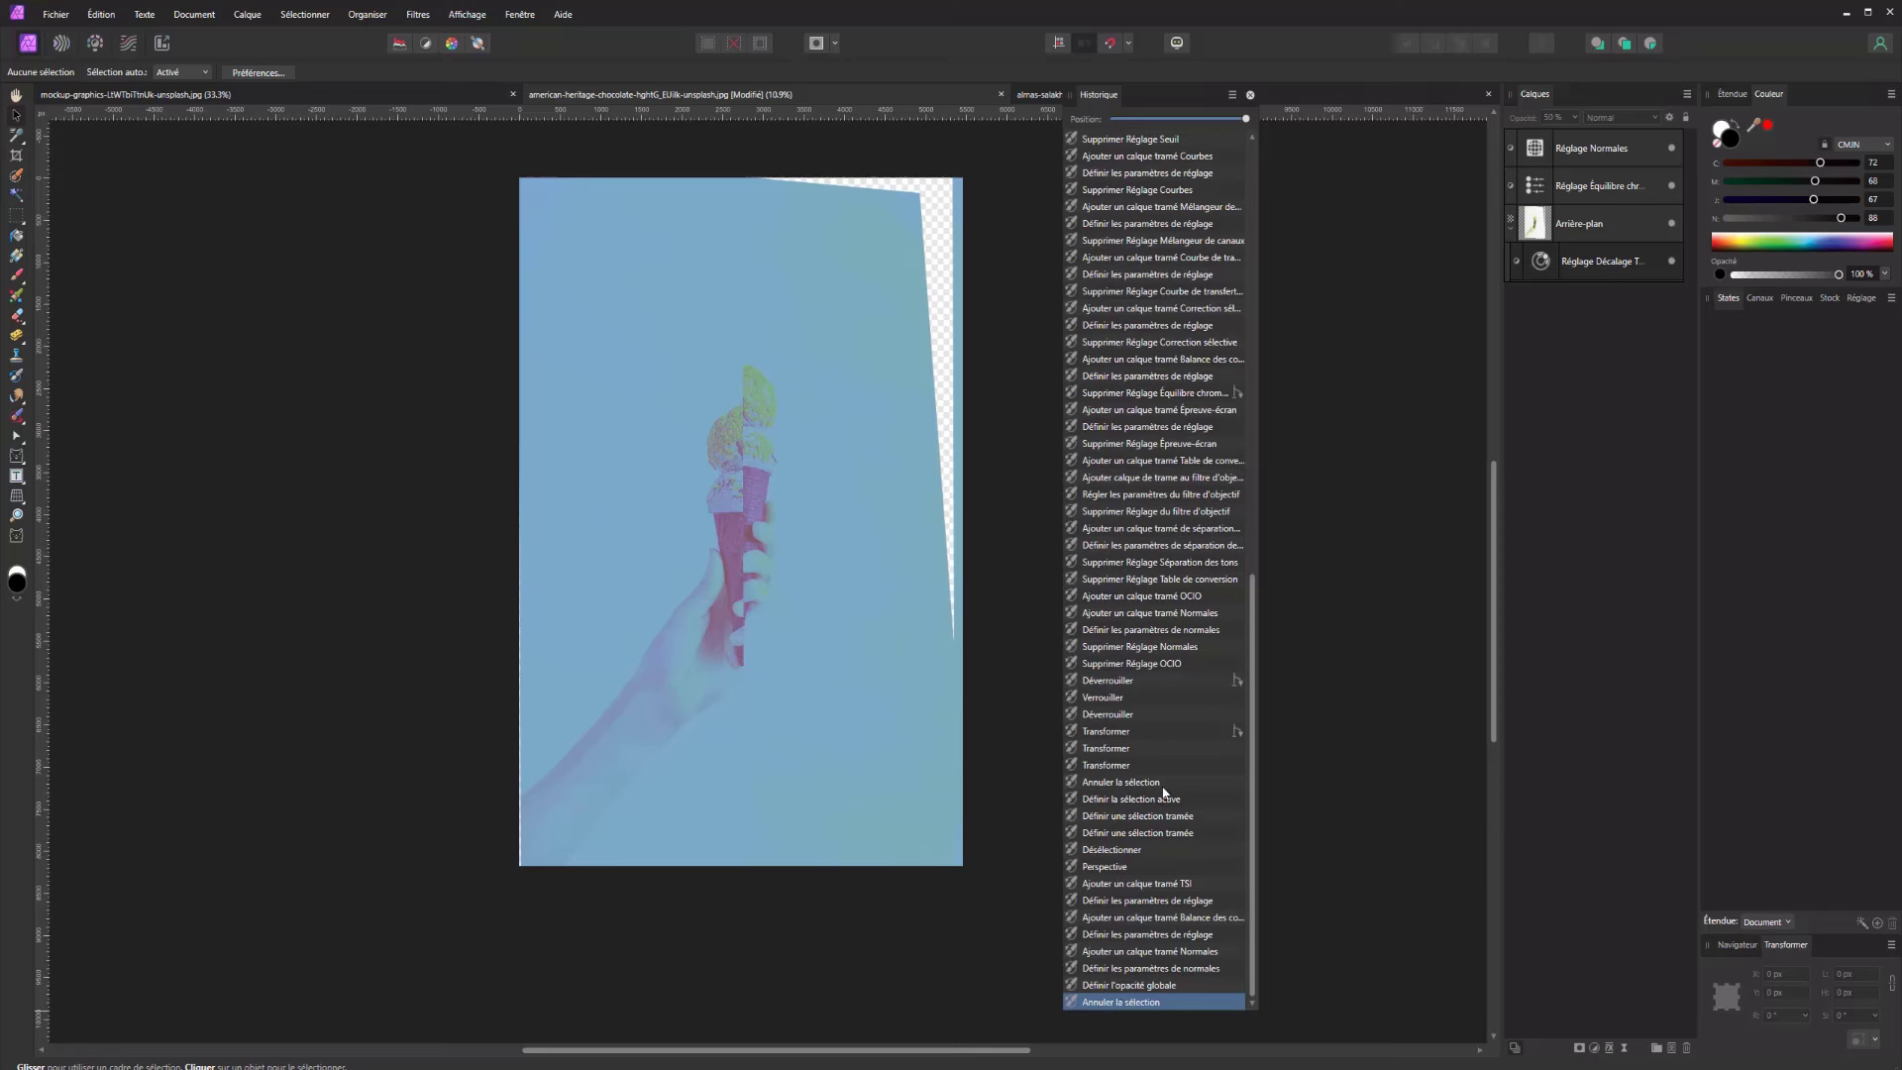
left_click(1137, 834)
left_click(1131, 816)
left_click(1134, 750)
left_click(1143, 634)
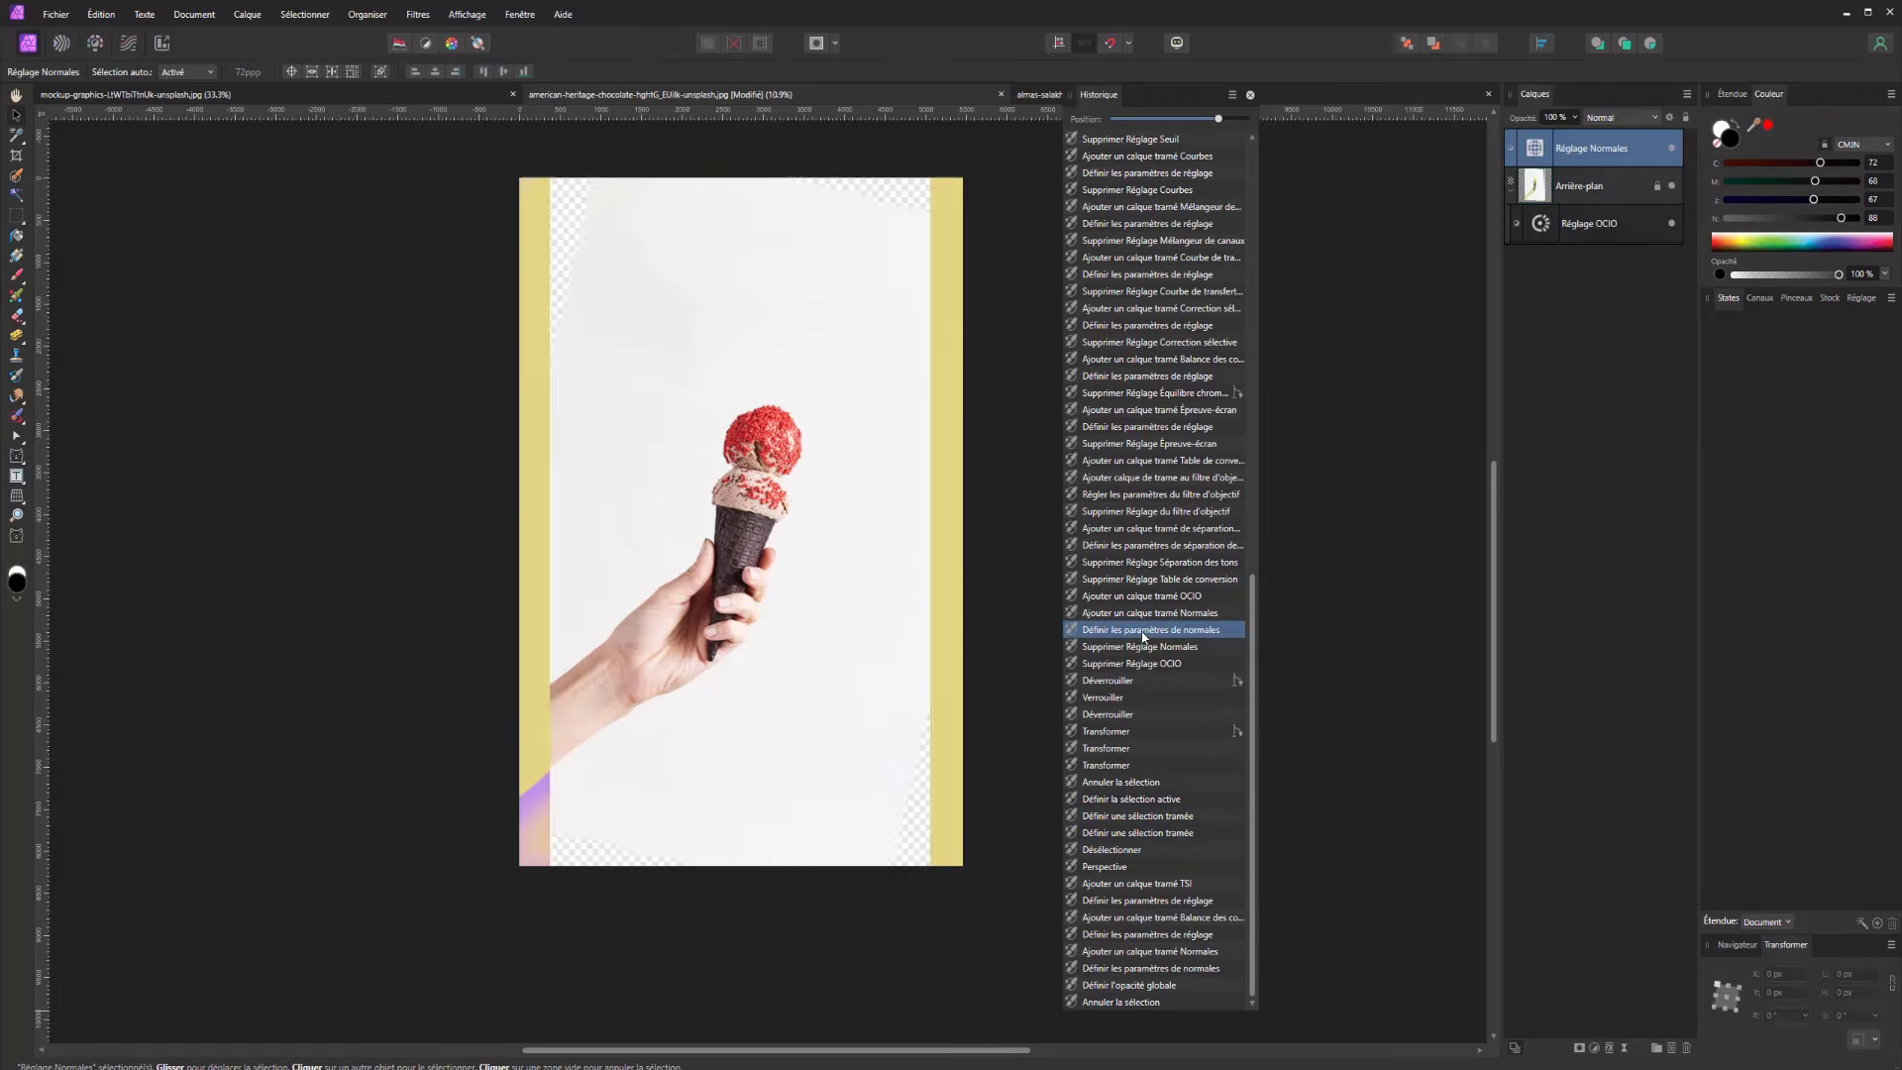
left_click(1145, 597)
left_click(1150, 523)
left_click(1145, 492)
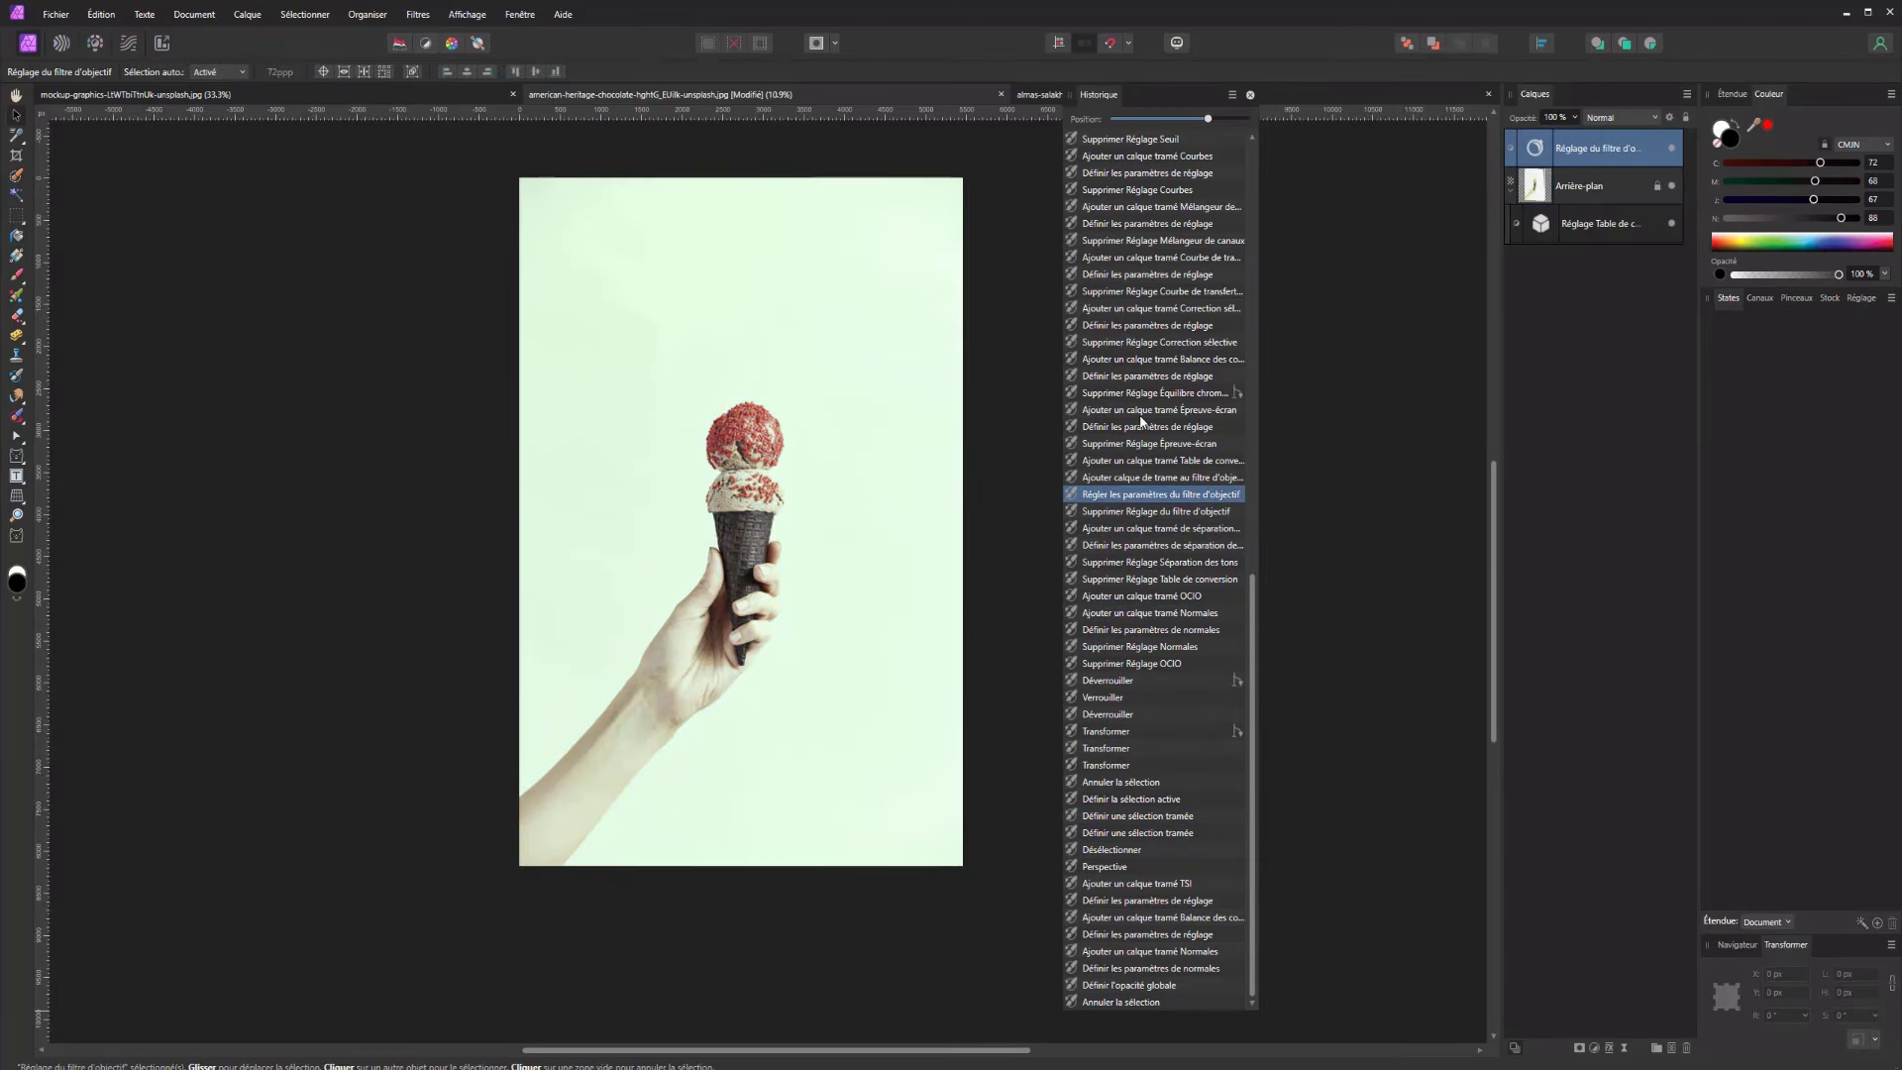
left_click(1142, 423)
left_click(1140, 358)
left_click(1138, 310)
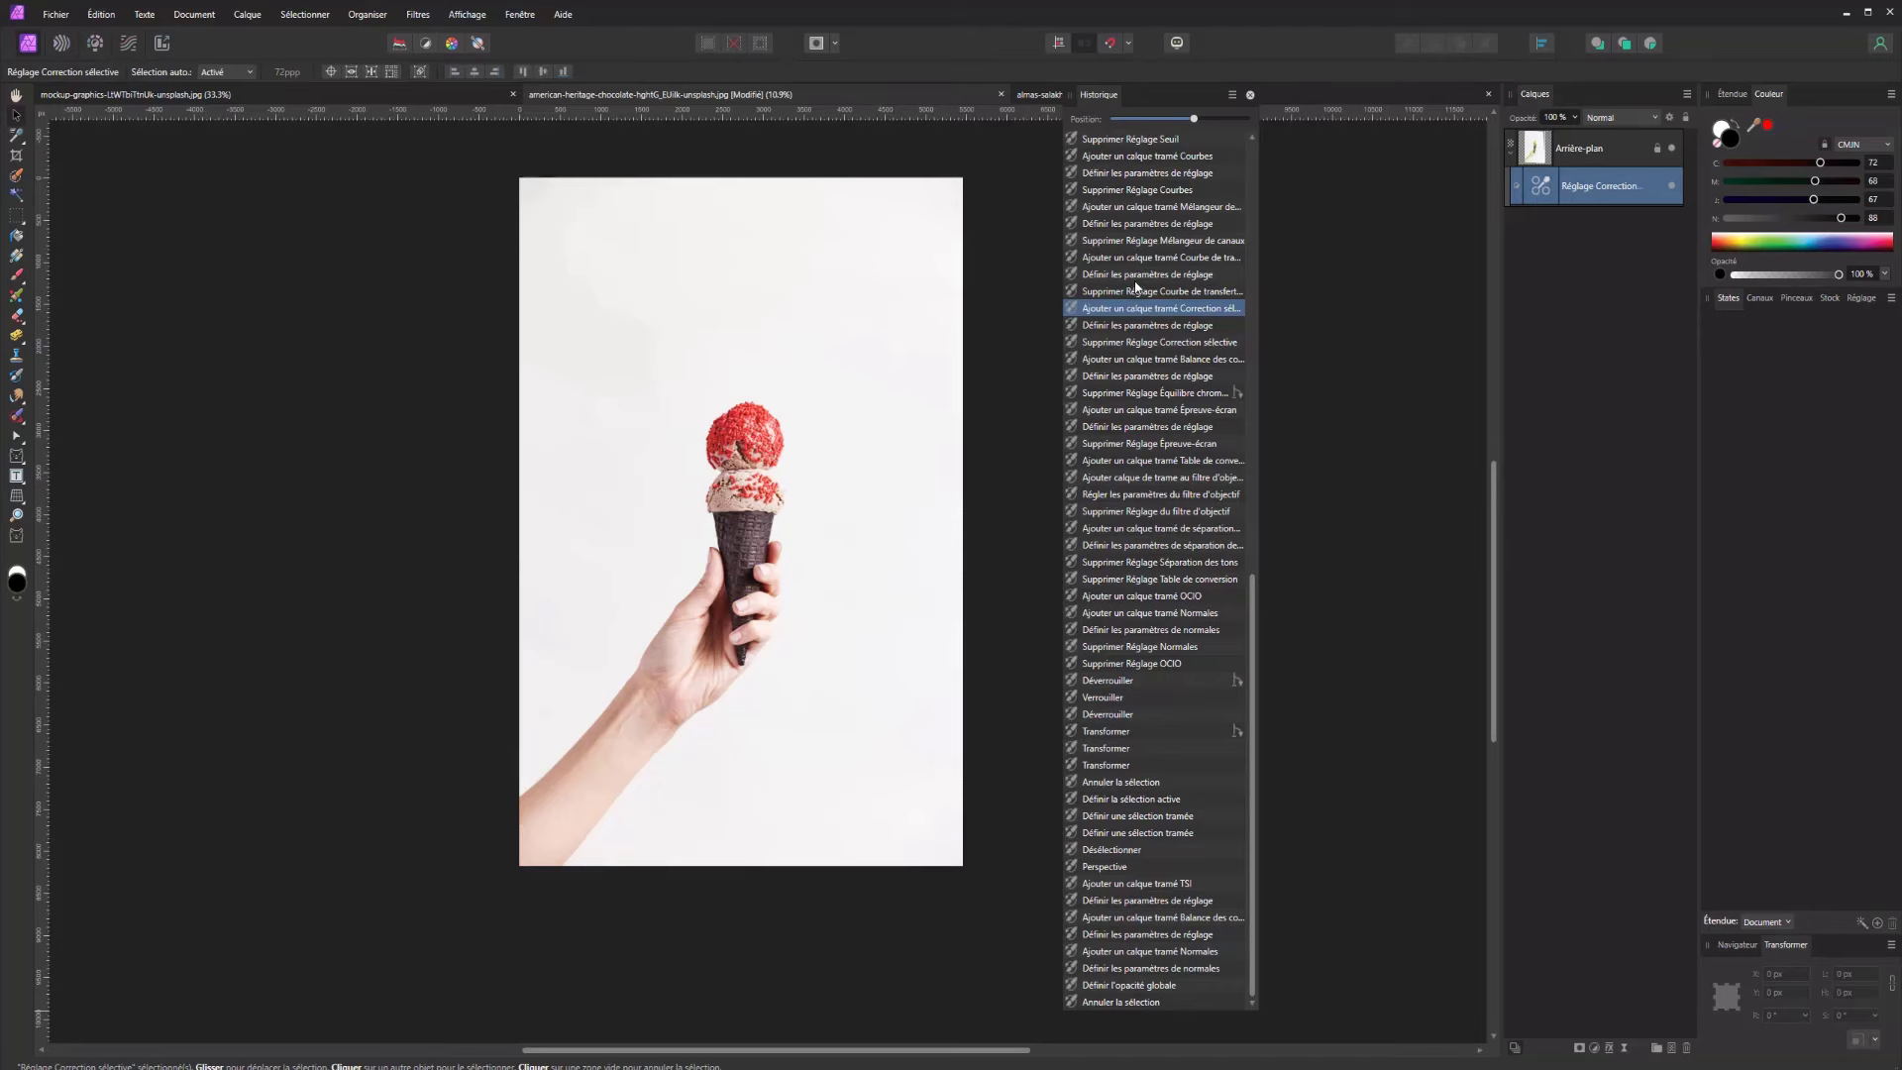
left_click(1136, 279)
Revert to the first history state, where the Niveaux adjustment was added, and scrub the history position forward to the latest state
scroll(1130, 302, "up", 15)
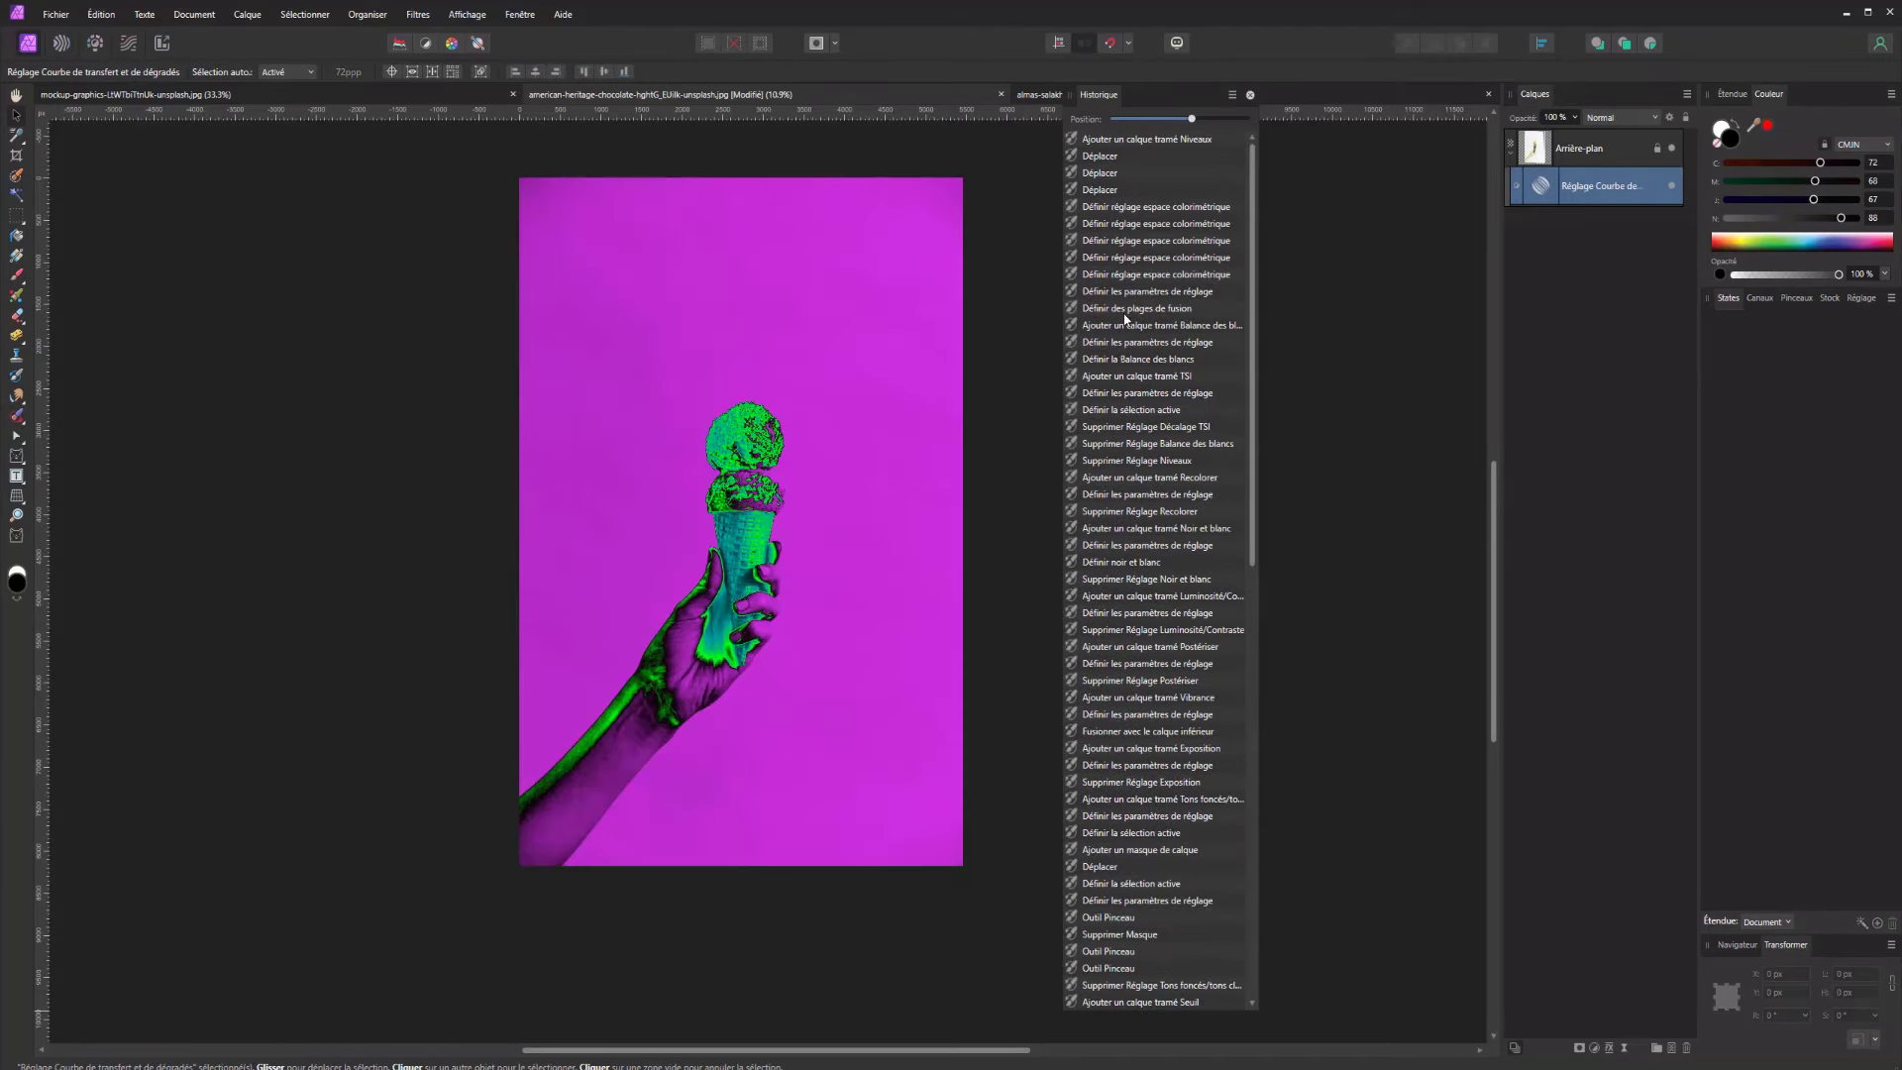
left_click(1126, 311)
left_click(1146, 138)
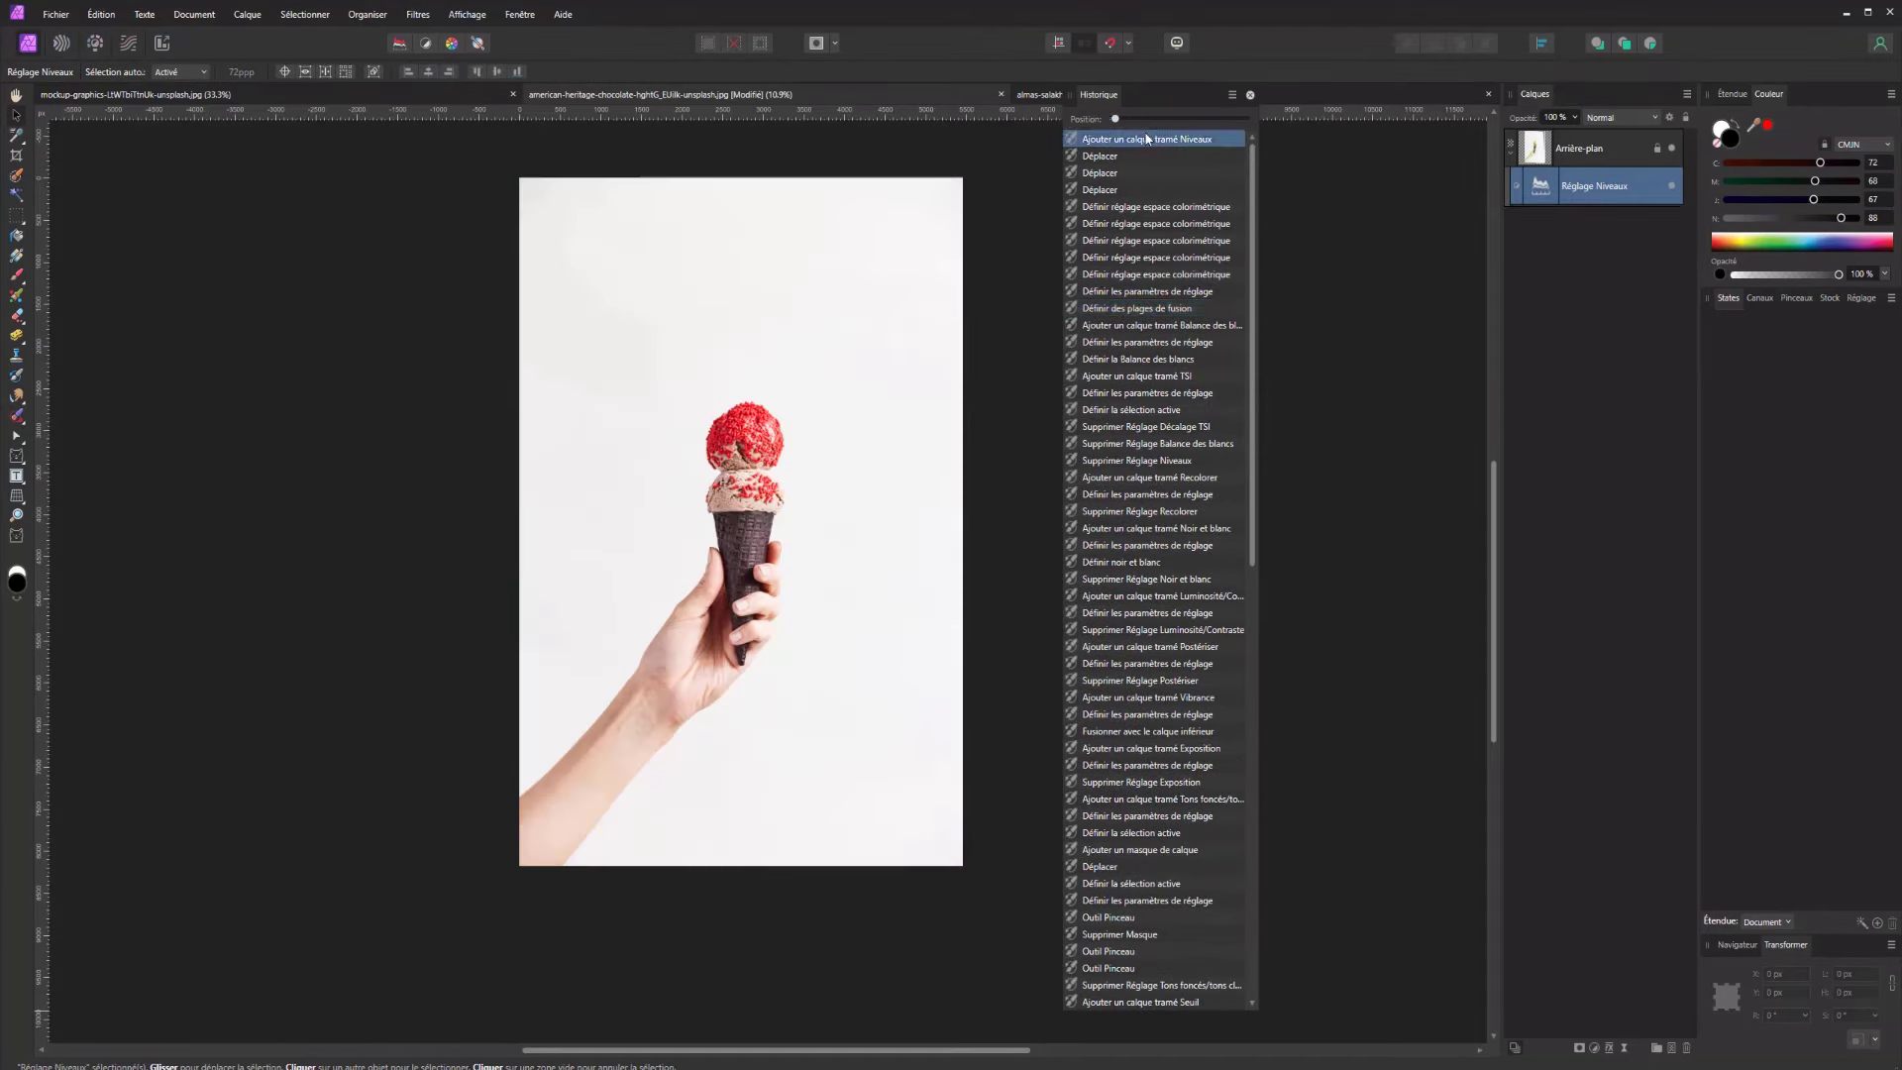
left_click_drag(1115, 118, 1262, 138)
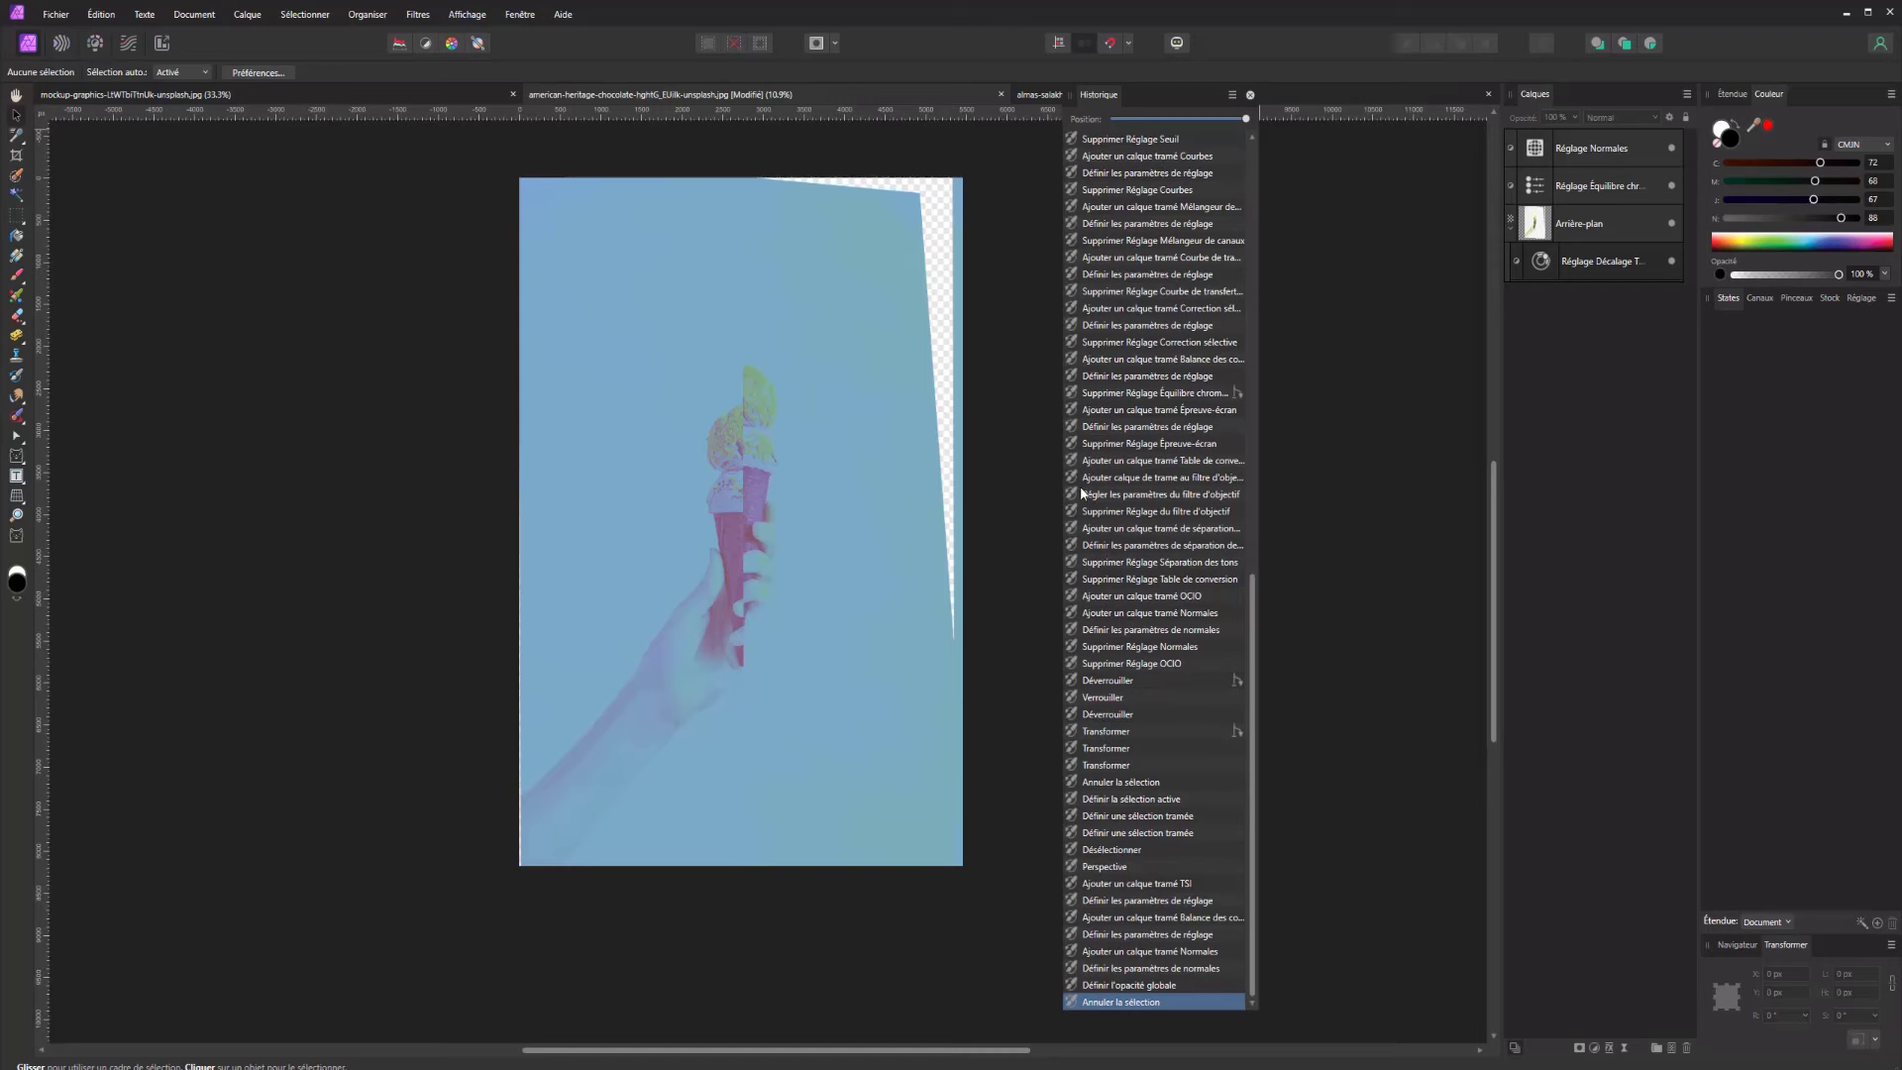
Undo the recent edits one at a time back to the earlier Normales settings state
key("ctrl+z")
key("ctrl+z")
key("ctrl+z")
key("ctrl+z")
key("ctrl+z")
key("ctrl+z")
key("ctrl+z")
key("ctrl+z")
key("ctrl+z")
key("ctrl+z")
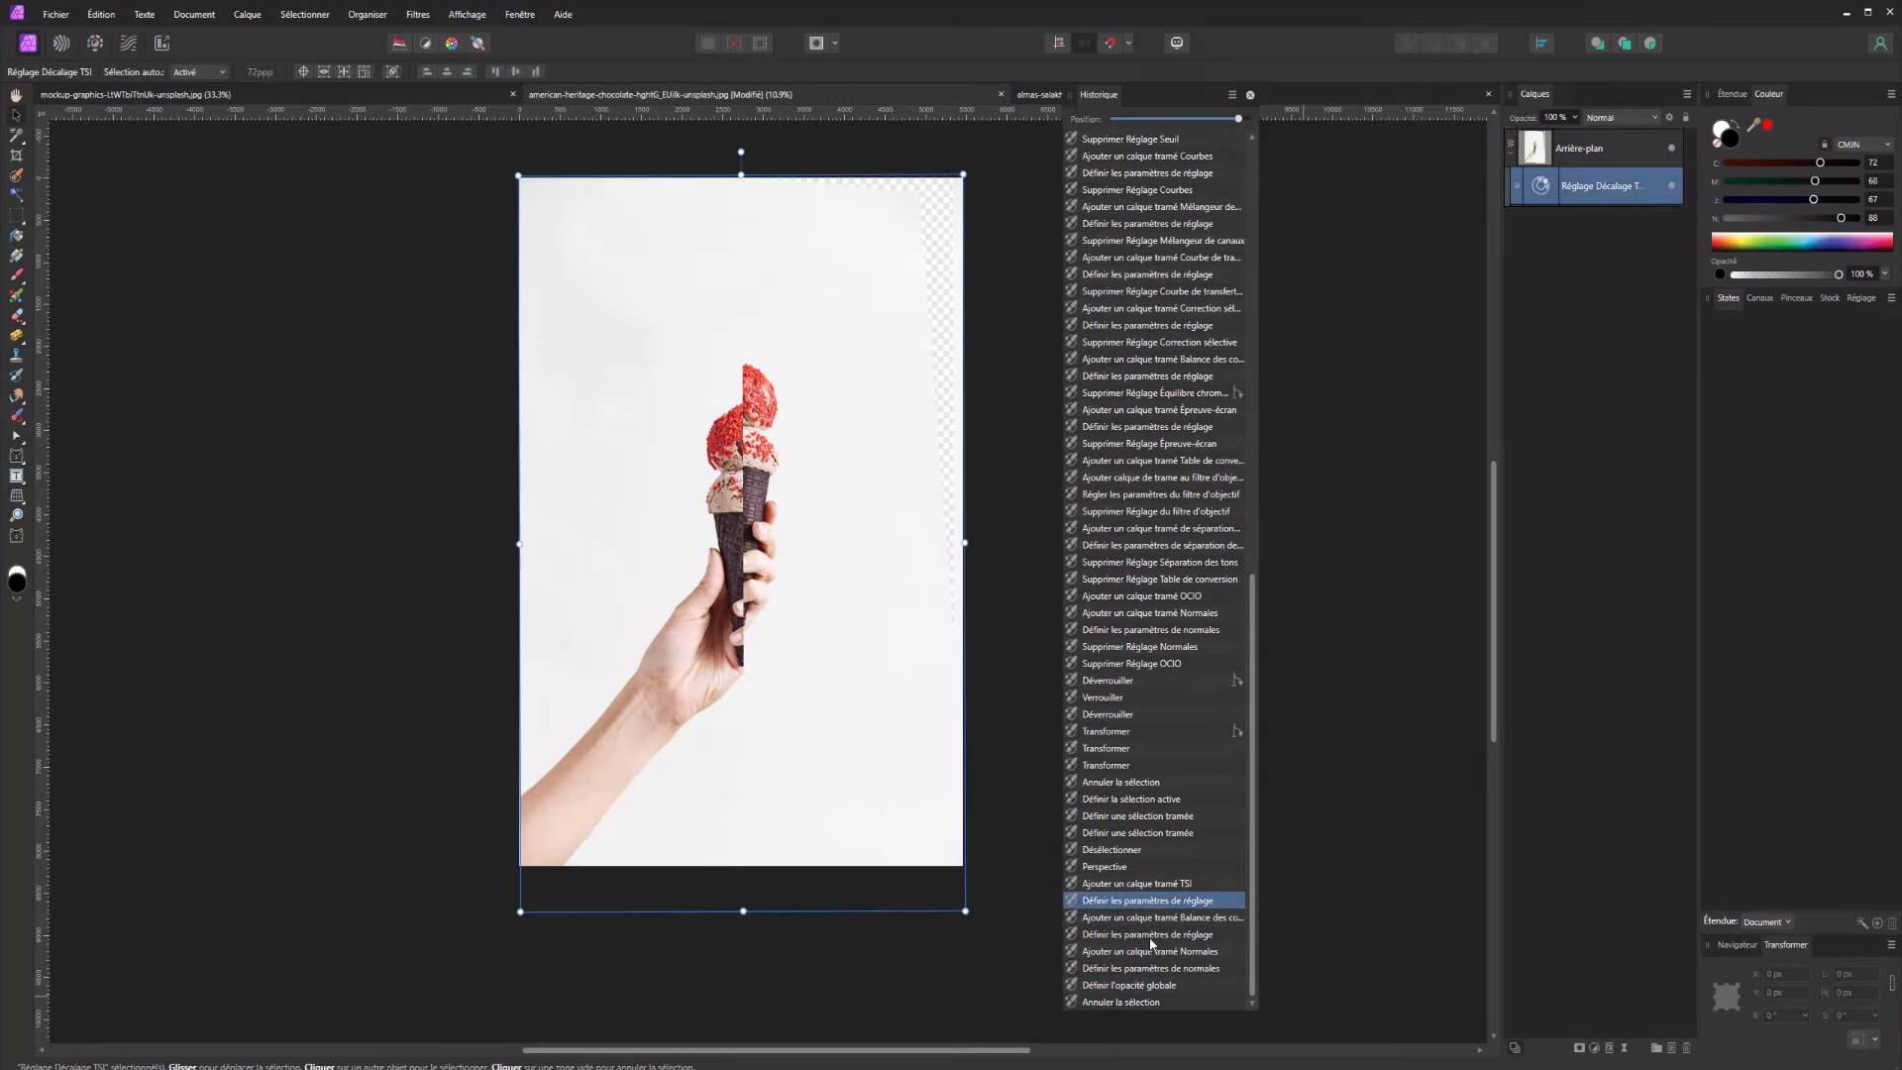
key("ctrl+z")
key("ctrl+z")
key("ctrl+z")
key("ctrl+z")
key("ctrl+z")
key("ctrl+z")
key("ctrl+z")
key("ctrl+z")
key("ctrl+z")
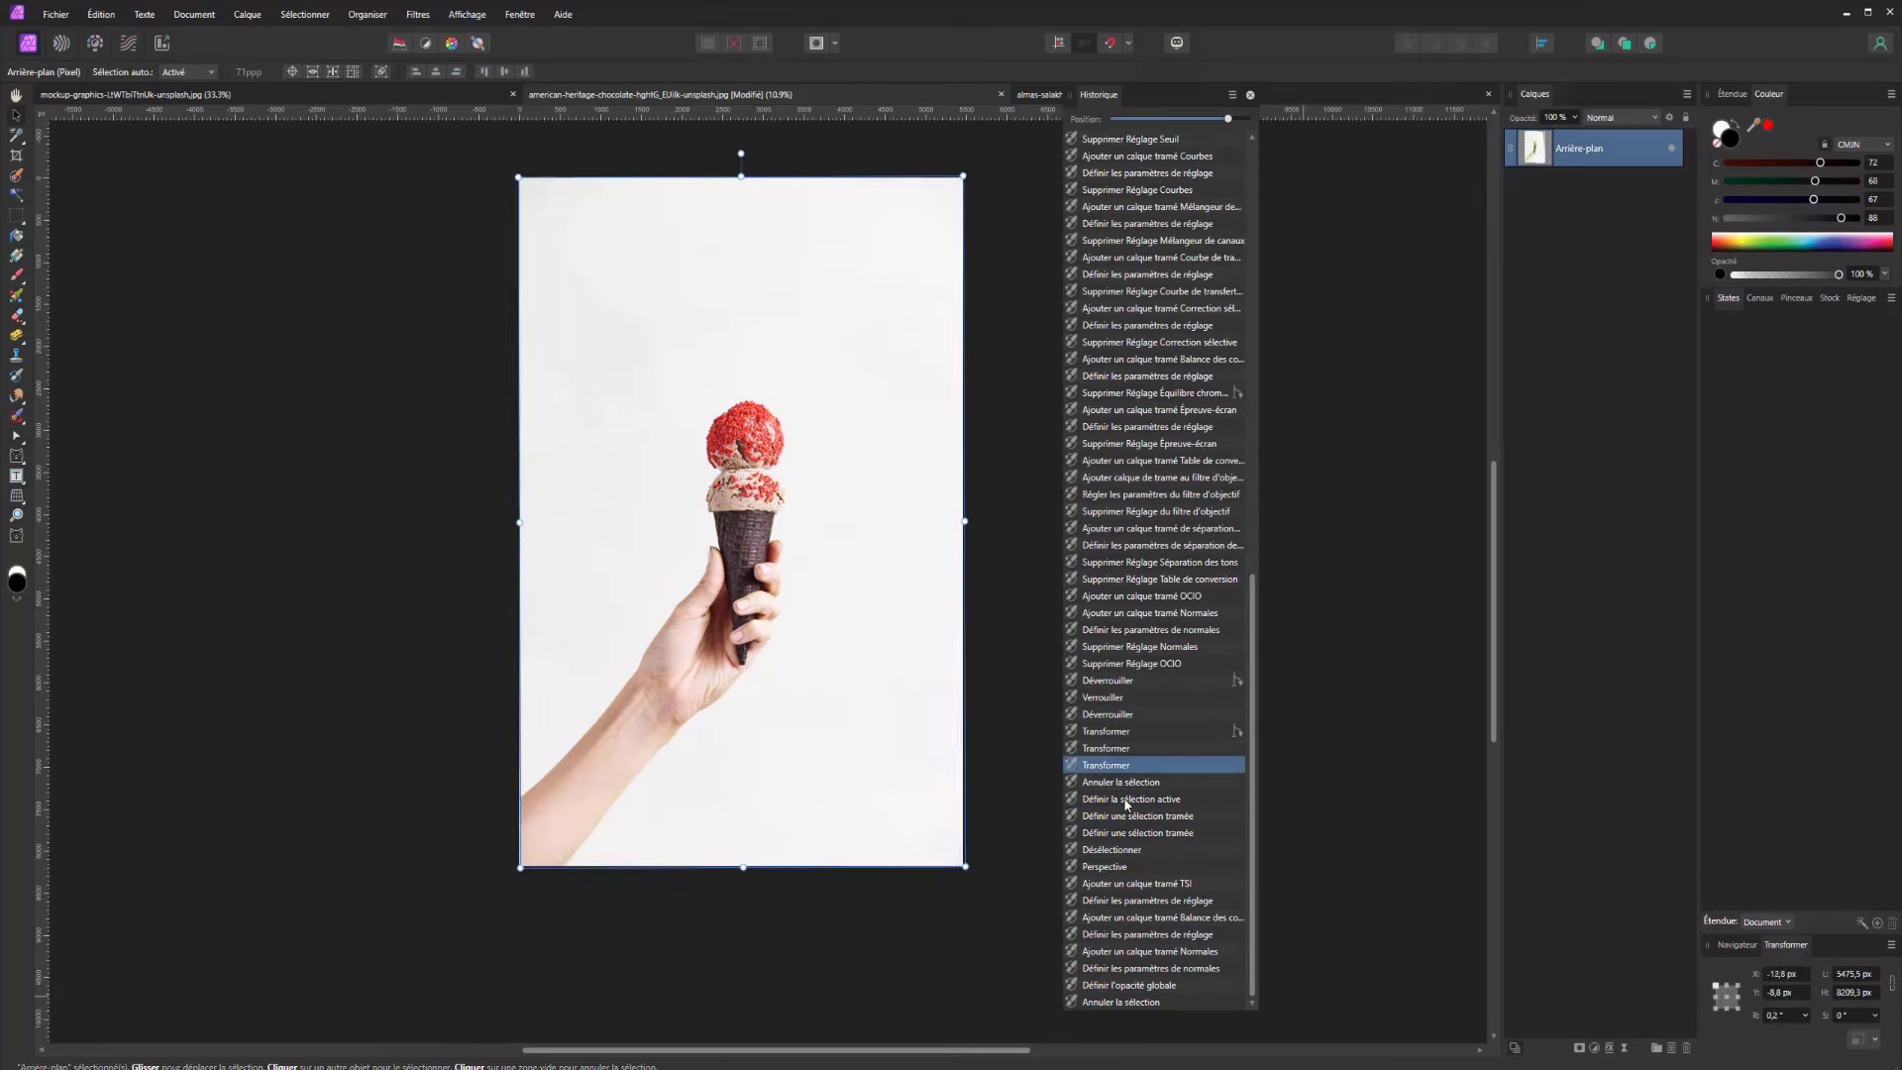
key("ctrl+z")
key("ctrl+z")
key("ctrl+z")
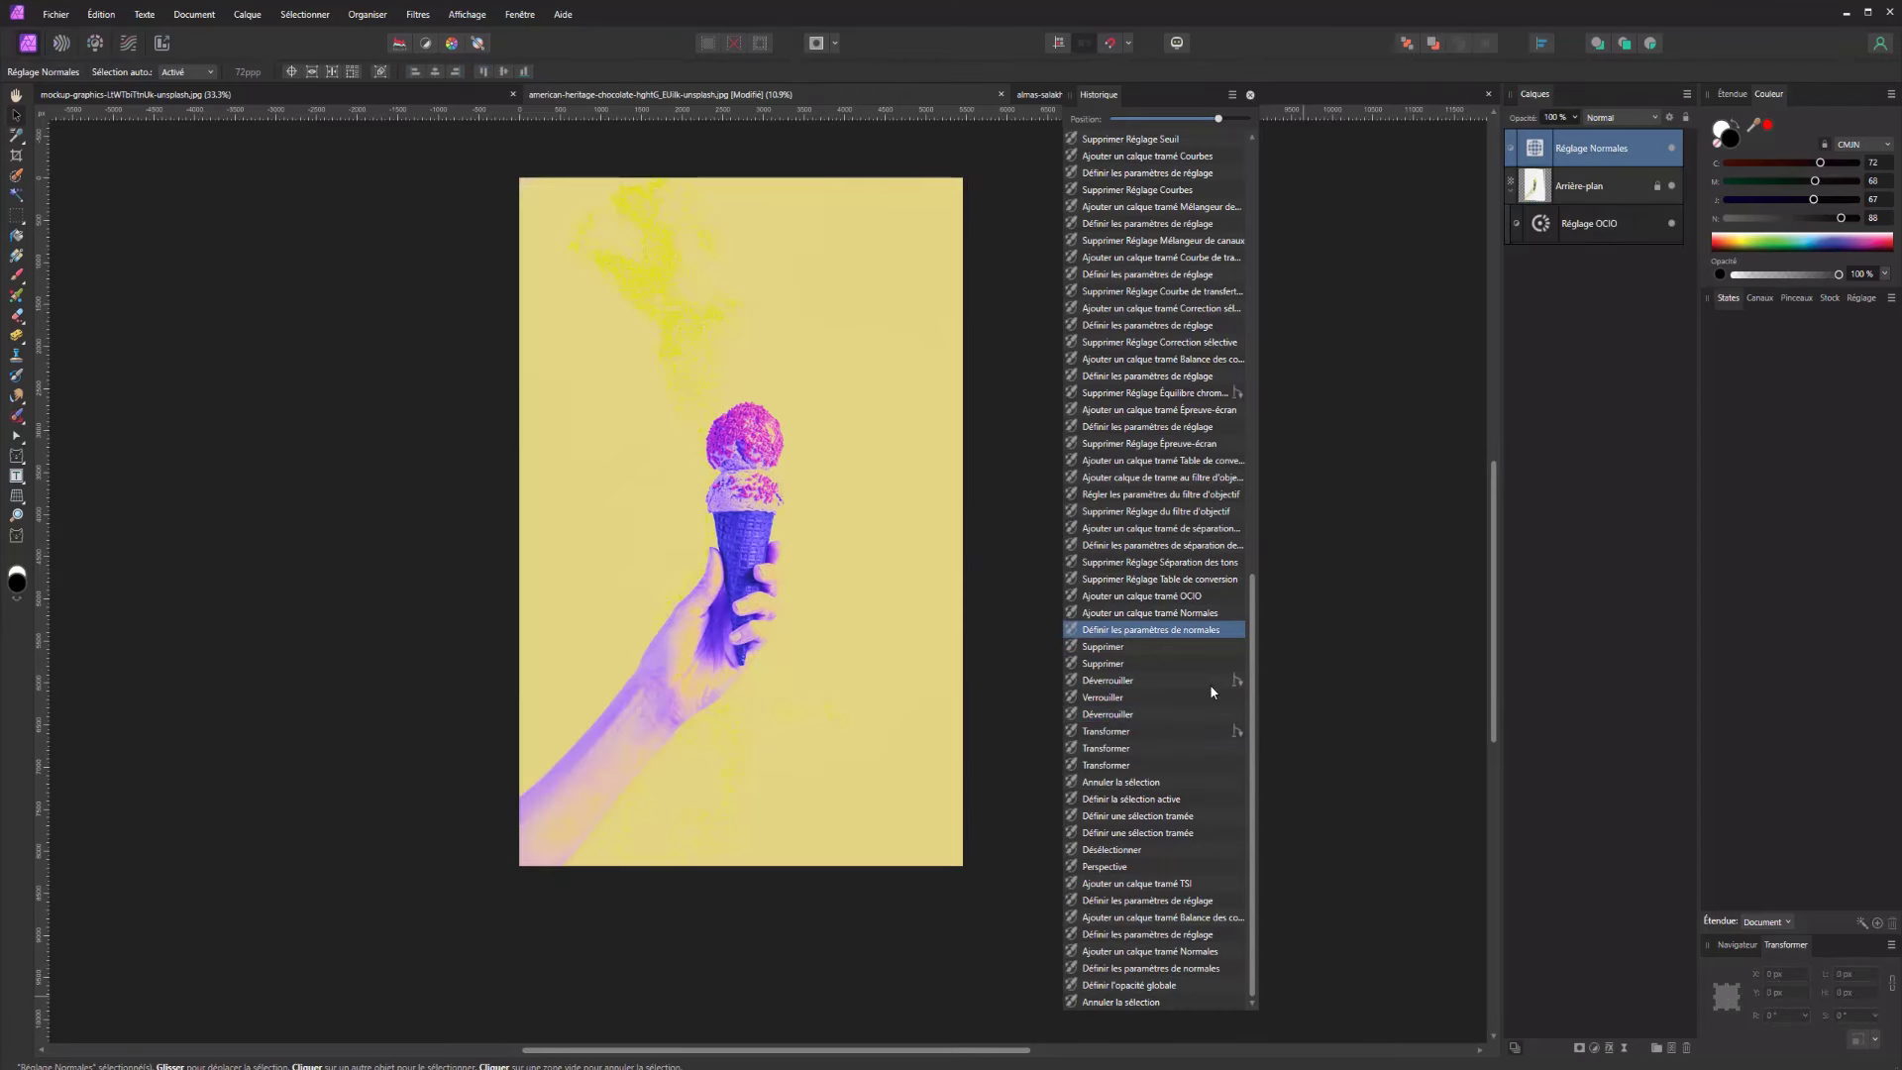
Restore the Déverrouiller history state and cycle through the alternative branches at the Déverrouiller and Transformer states
scroll(1231, 674, "up", 6)
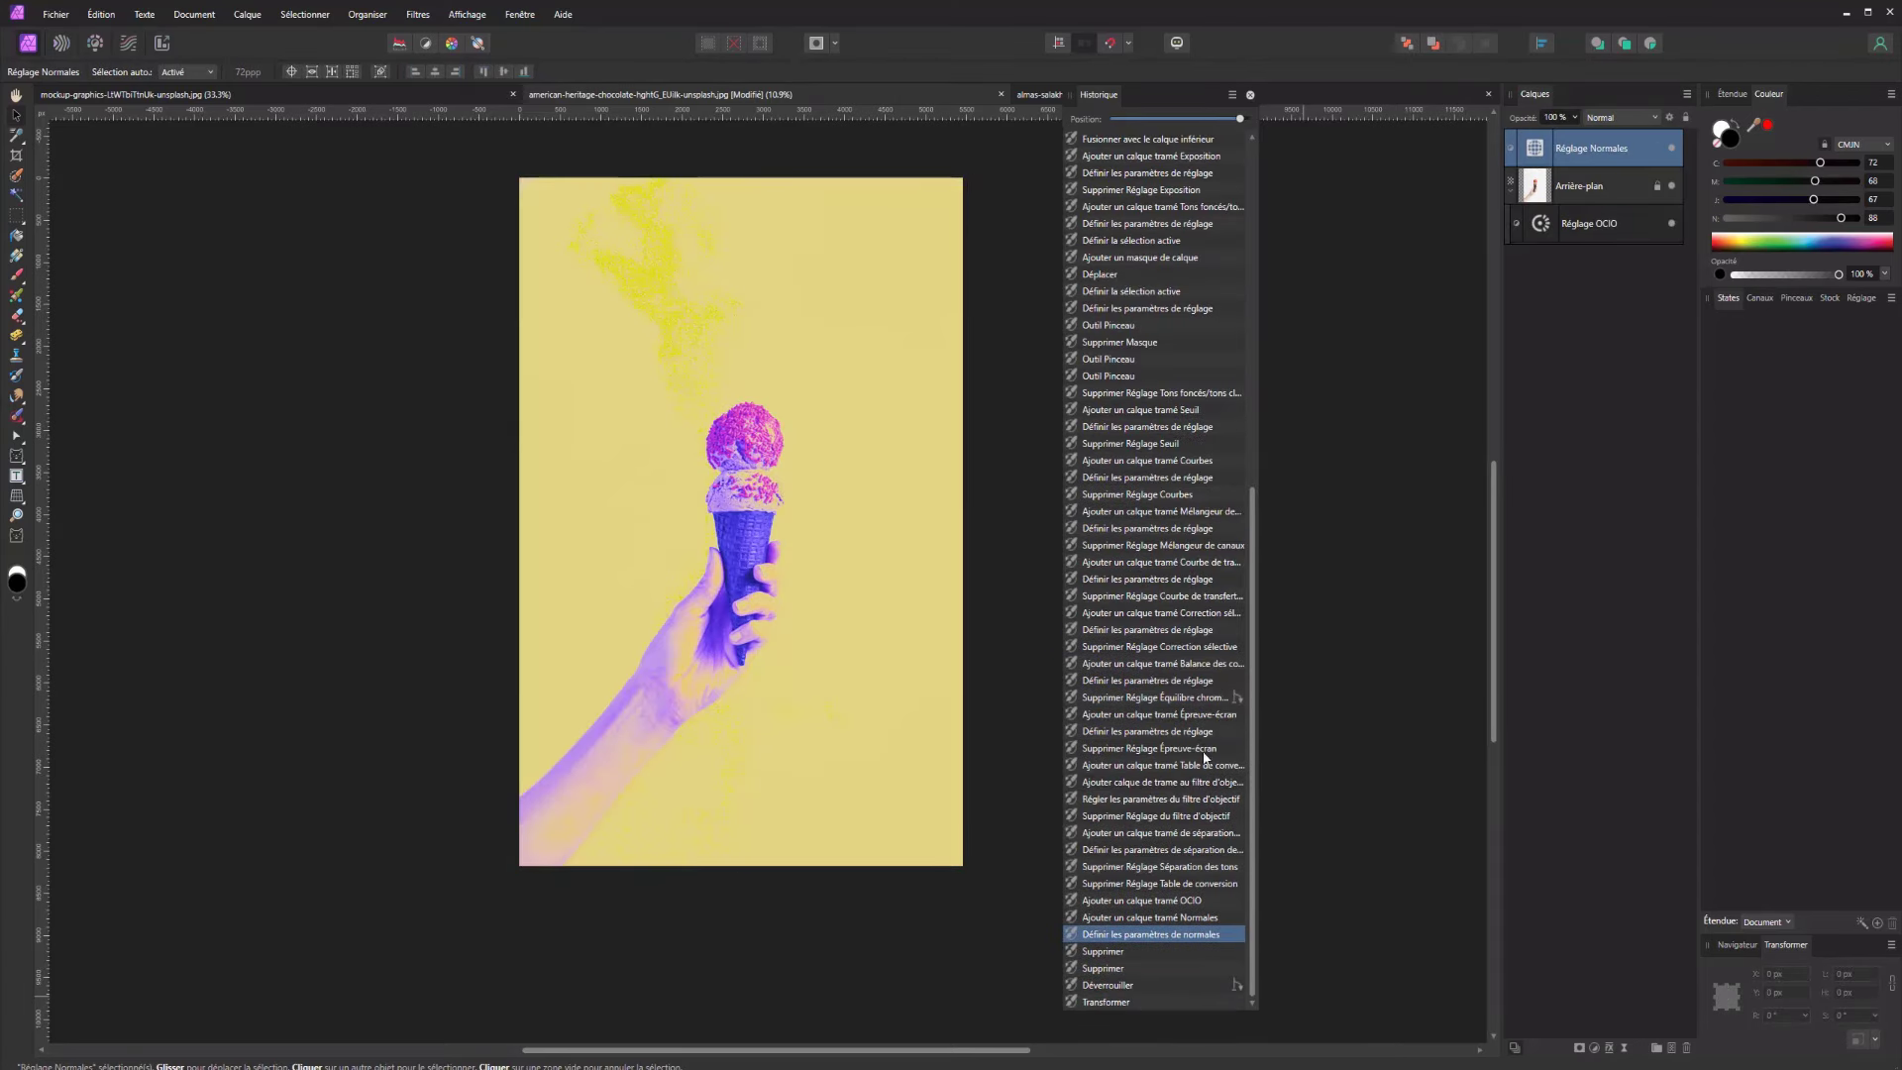
left_click(1191, 984)
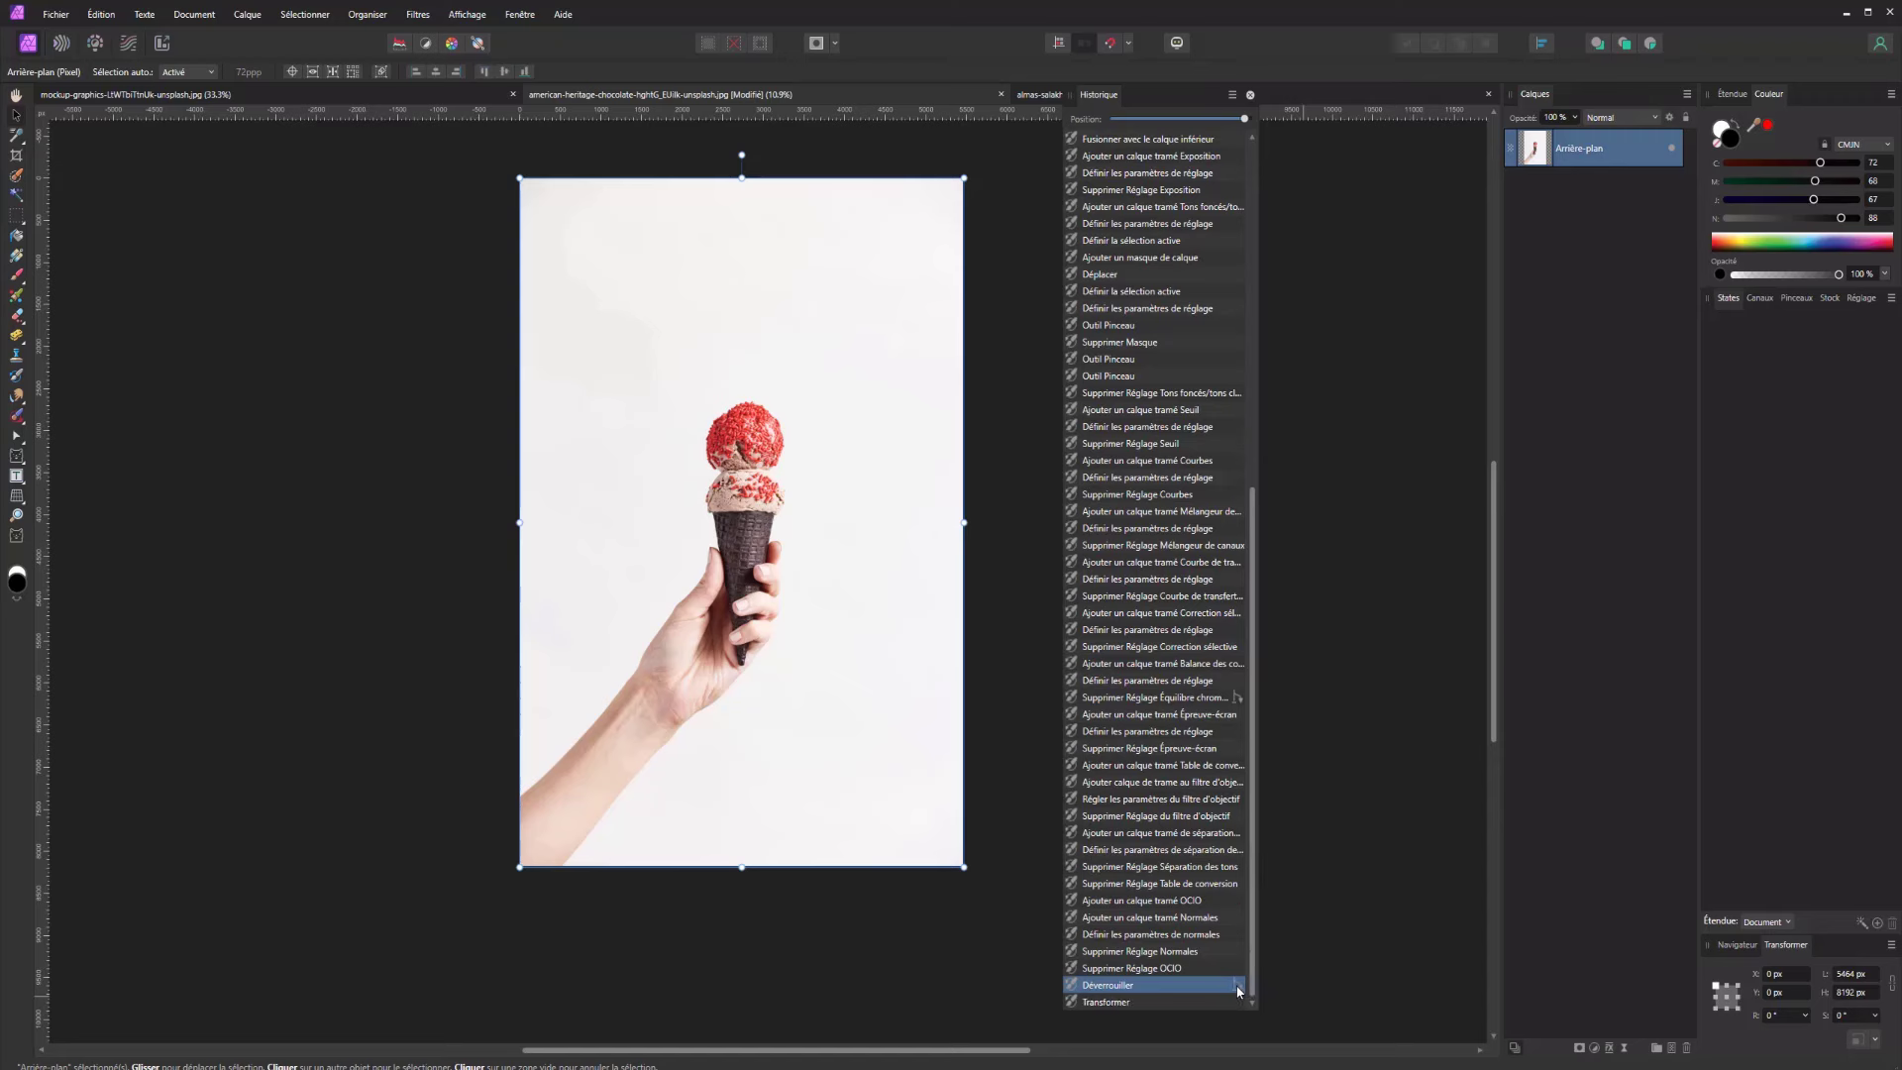
scroll(1233, 986, "down", 6)
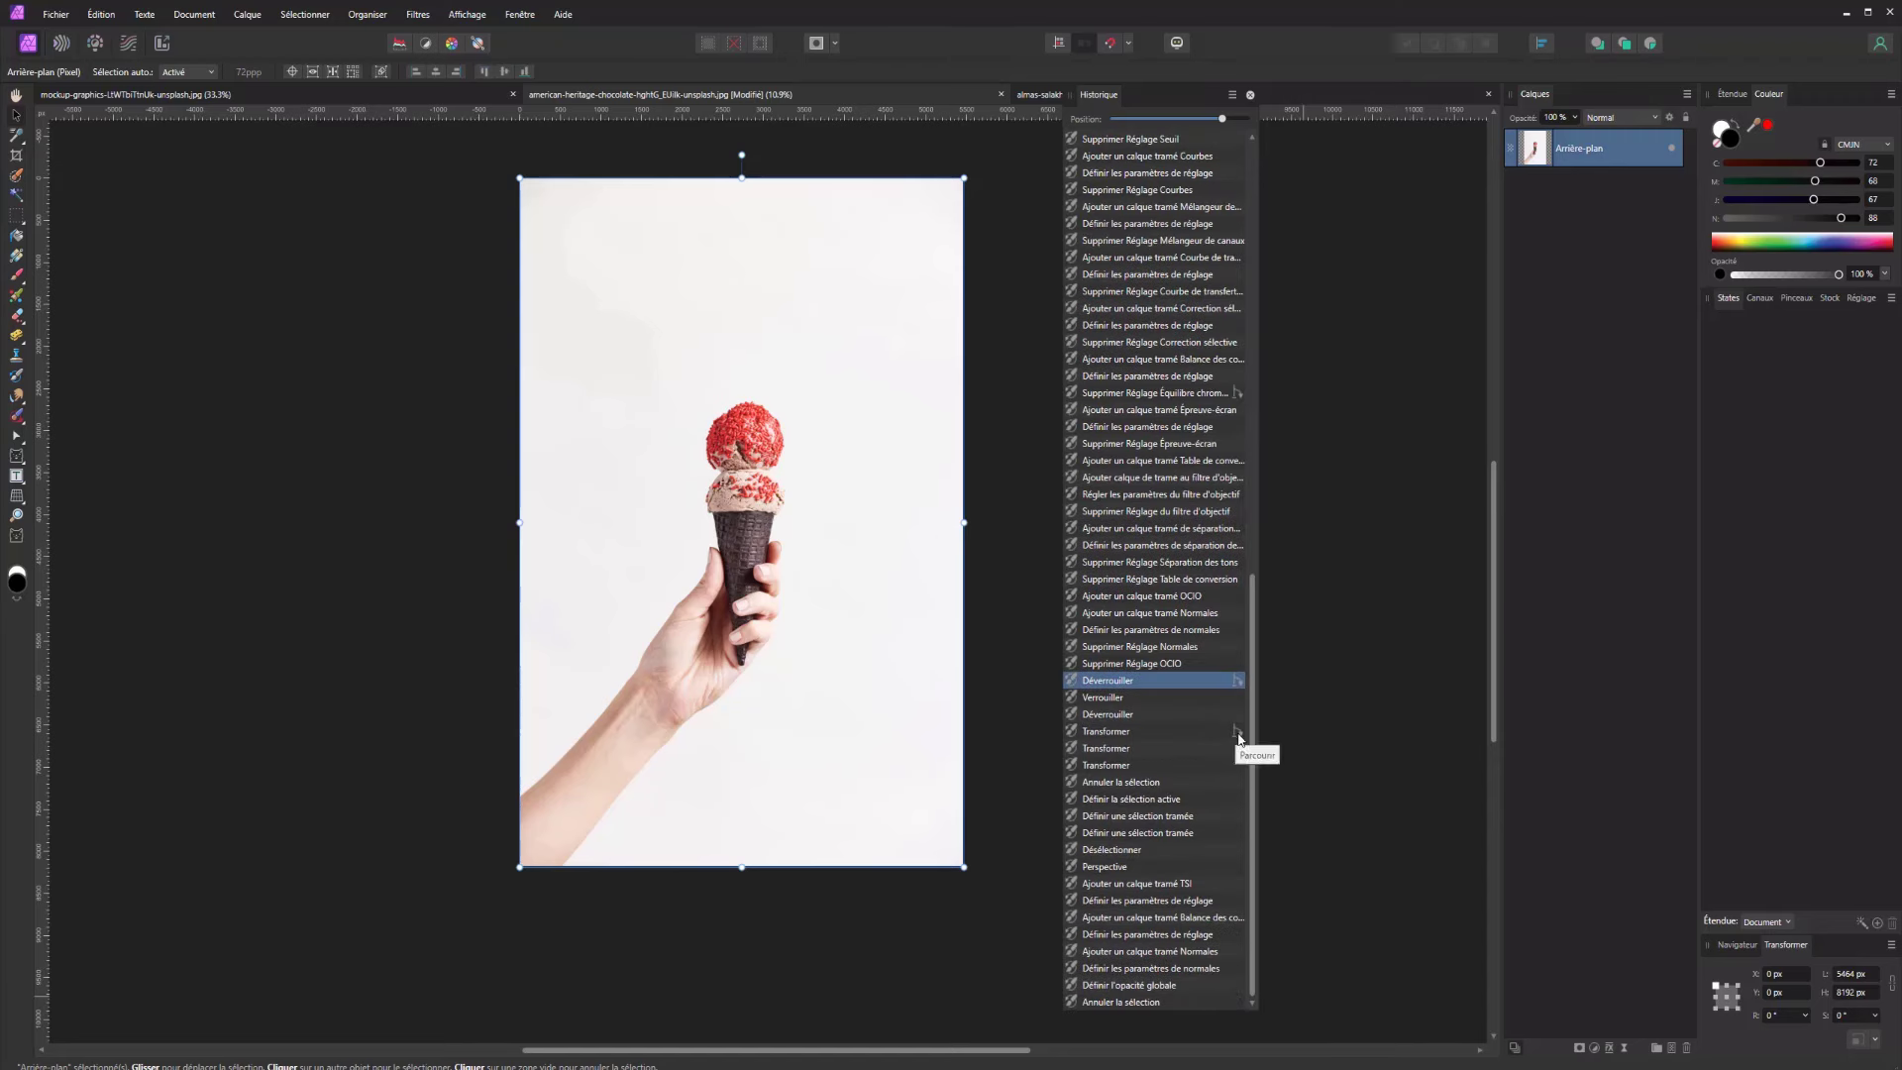
scroll(1239, 738, "up", 5)
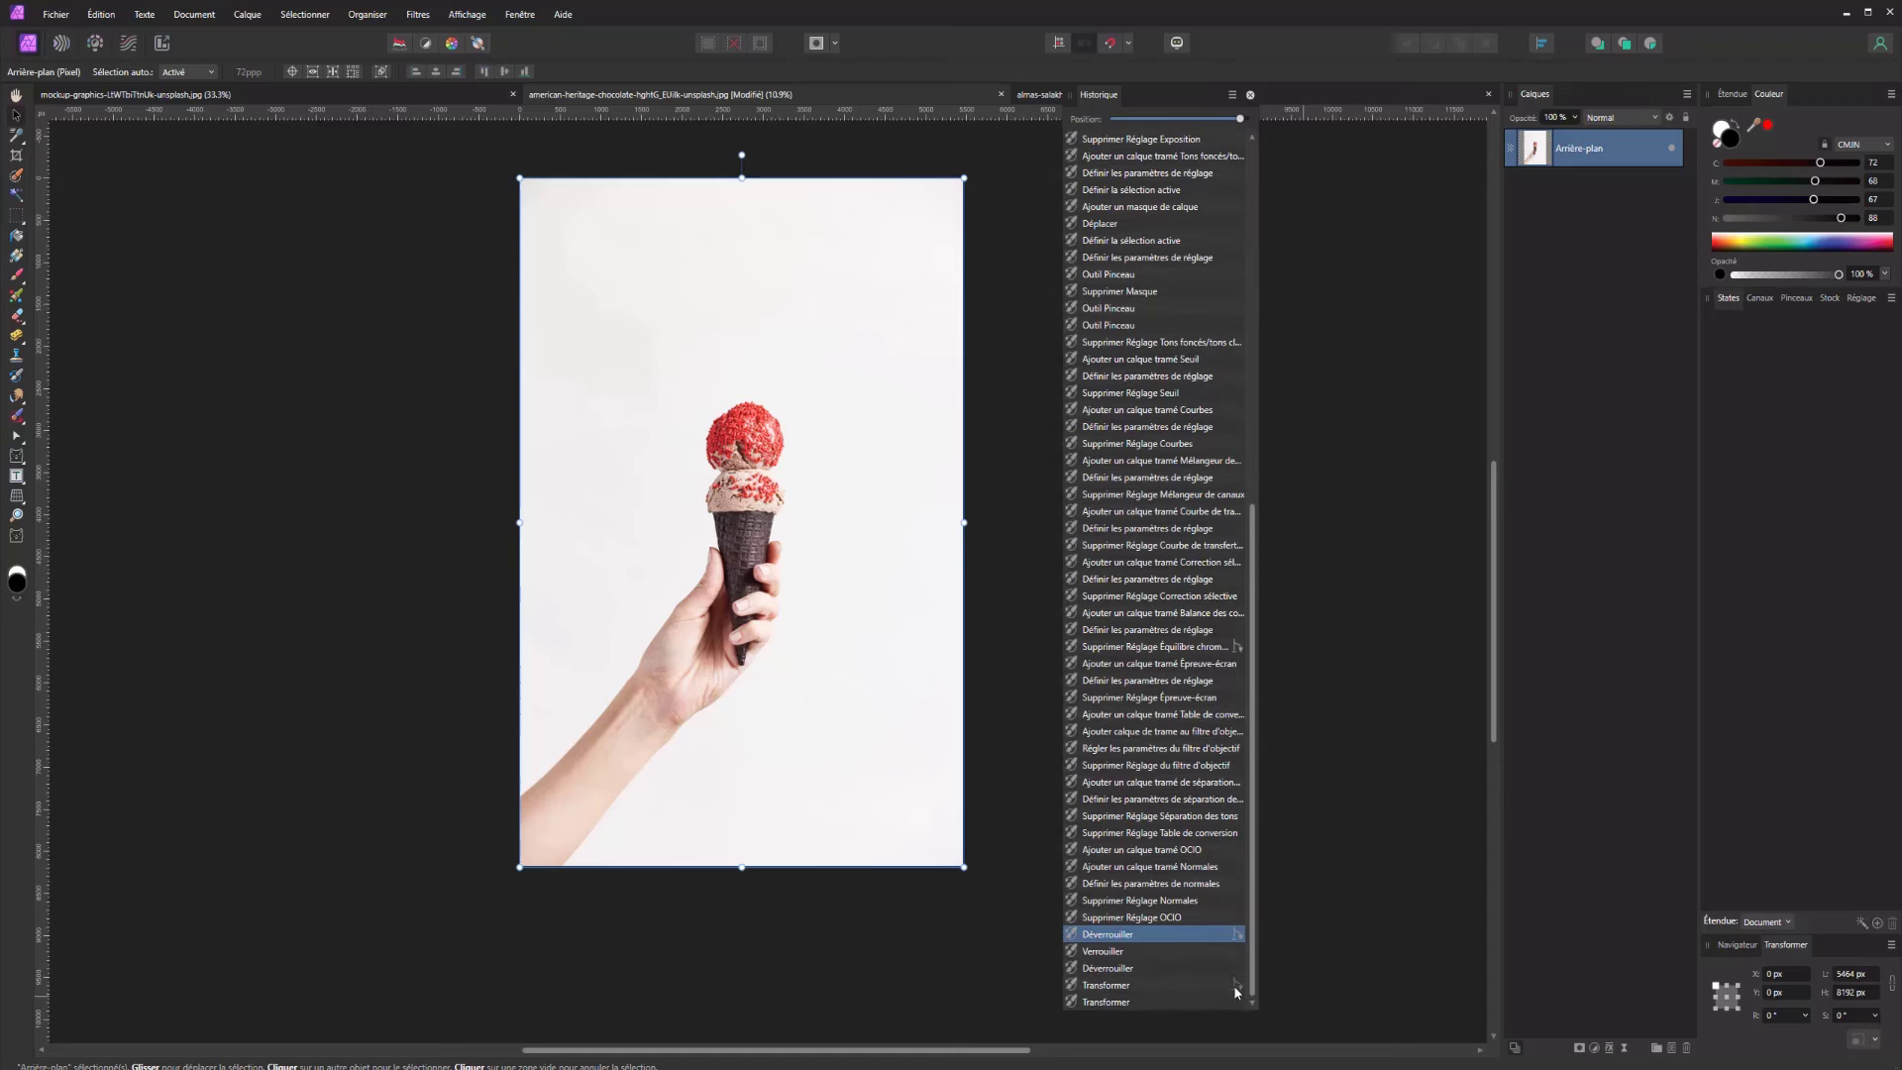
left_click(1237, 987)
left_click(1235, 935)
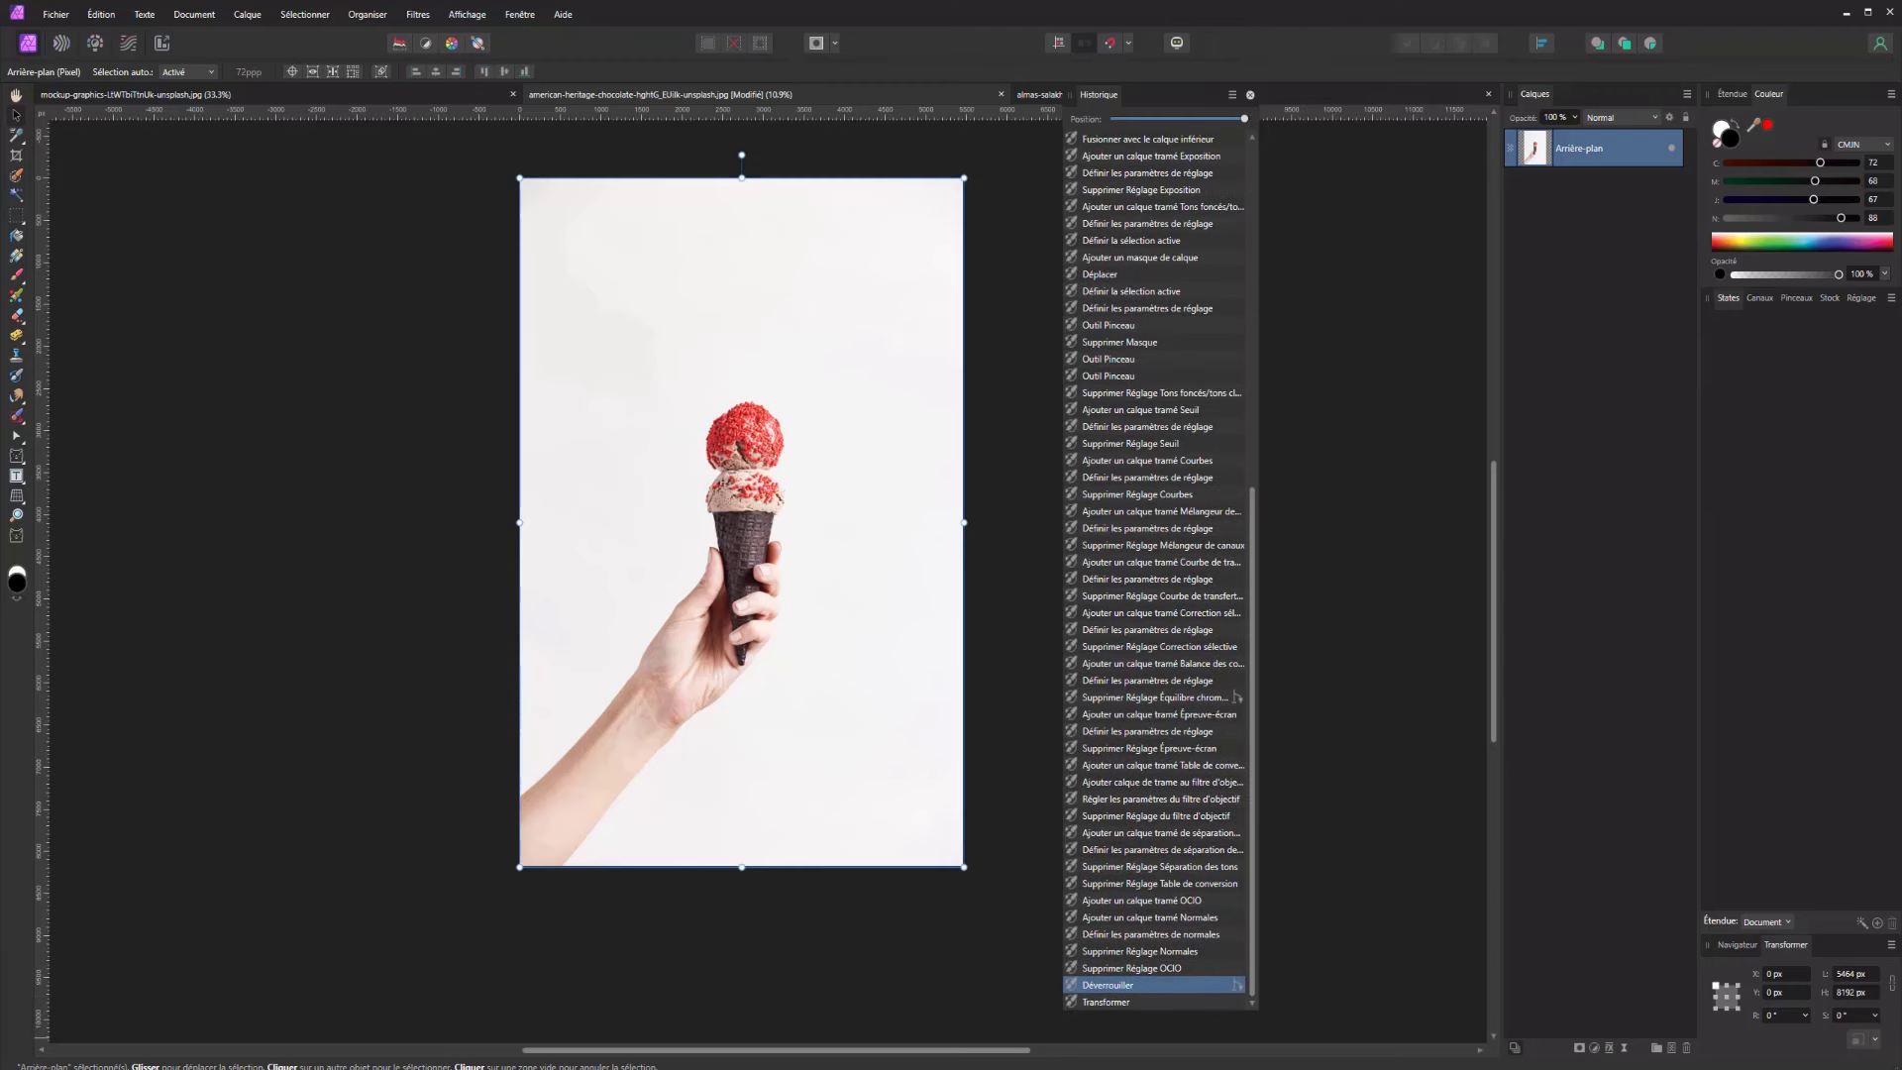
scroll(1194, 372, "up", 10)
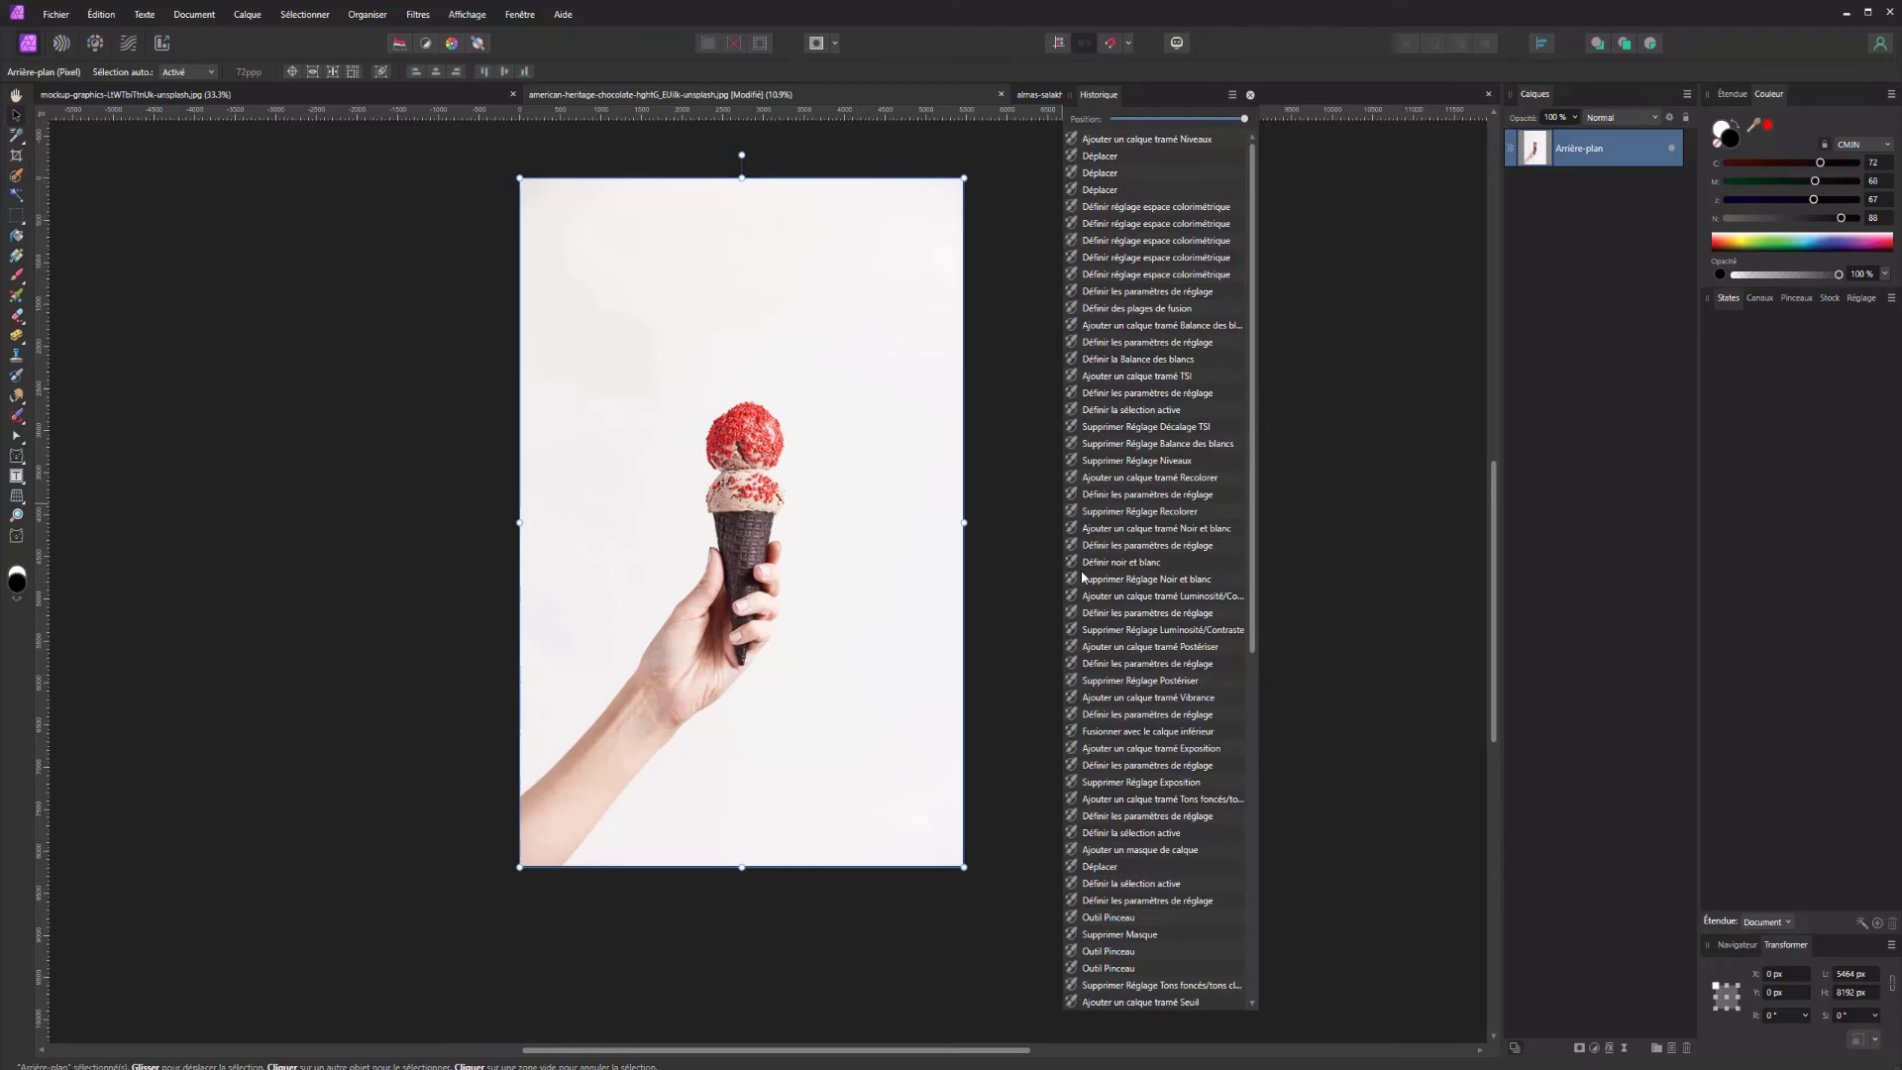
scroll(1161, 723, "down", 10)
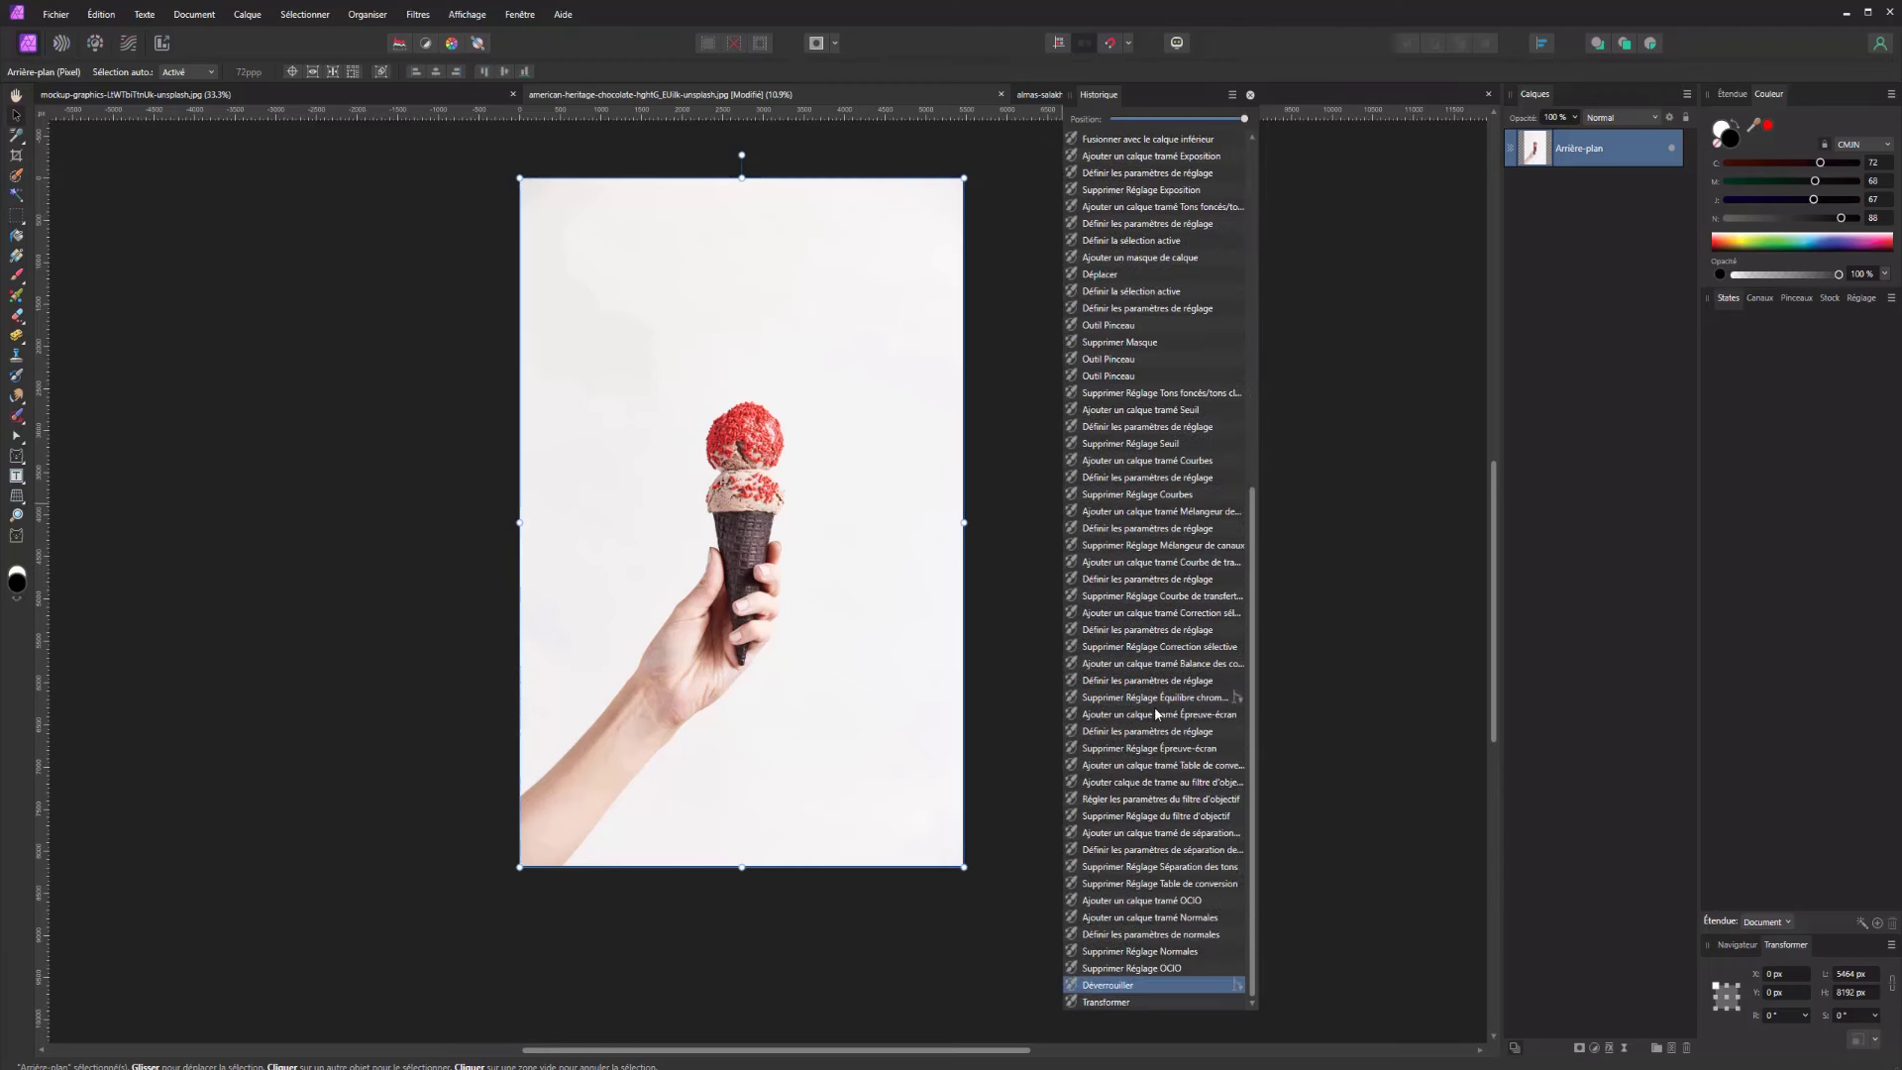
Try several history states in the current branch, including the Courbe de transfert deletion, the OCIO deletion and the Luminosité/Contraste settings
left_click(1141, 598)
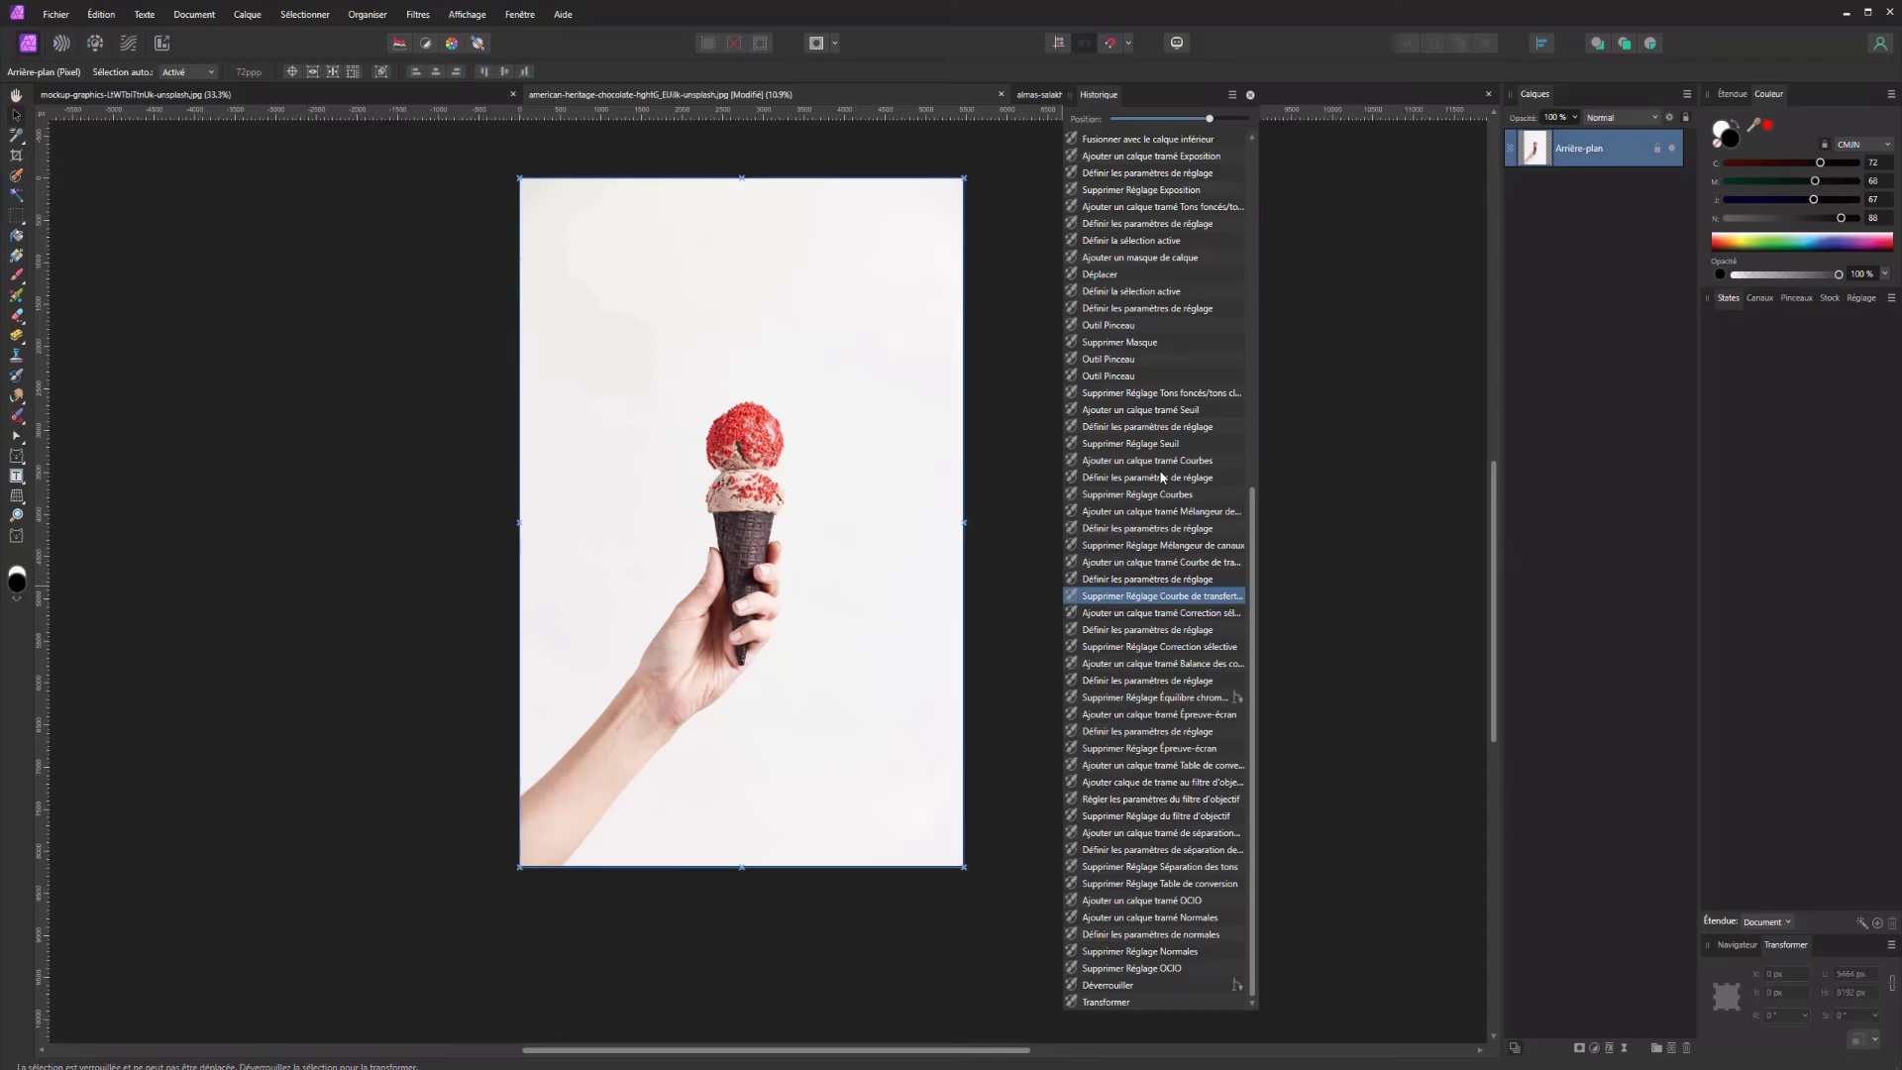
left_click(1112, 986)
left_click(1129, 970)
left_click(1157, 244)
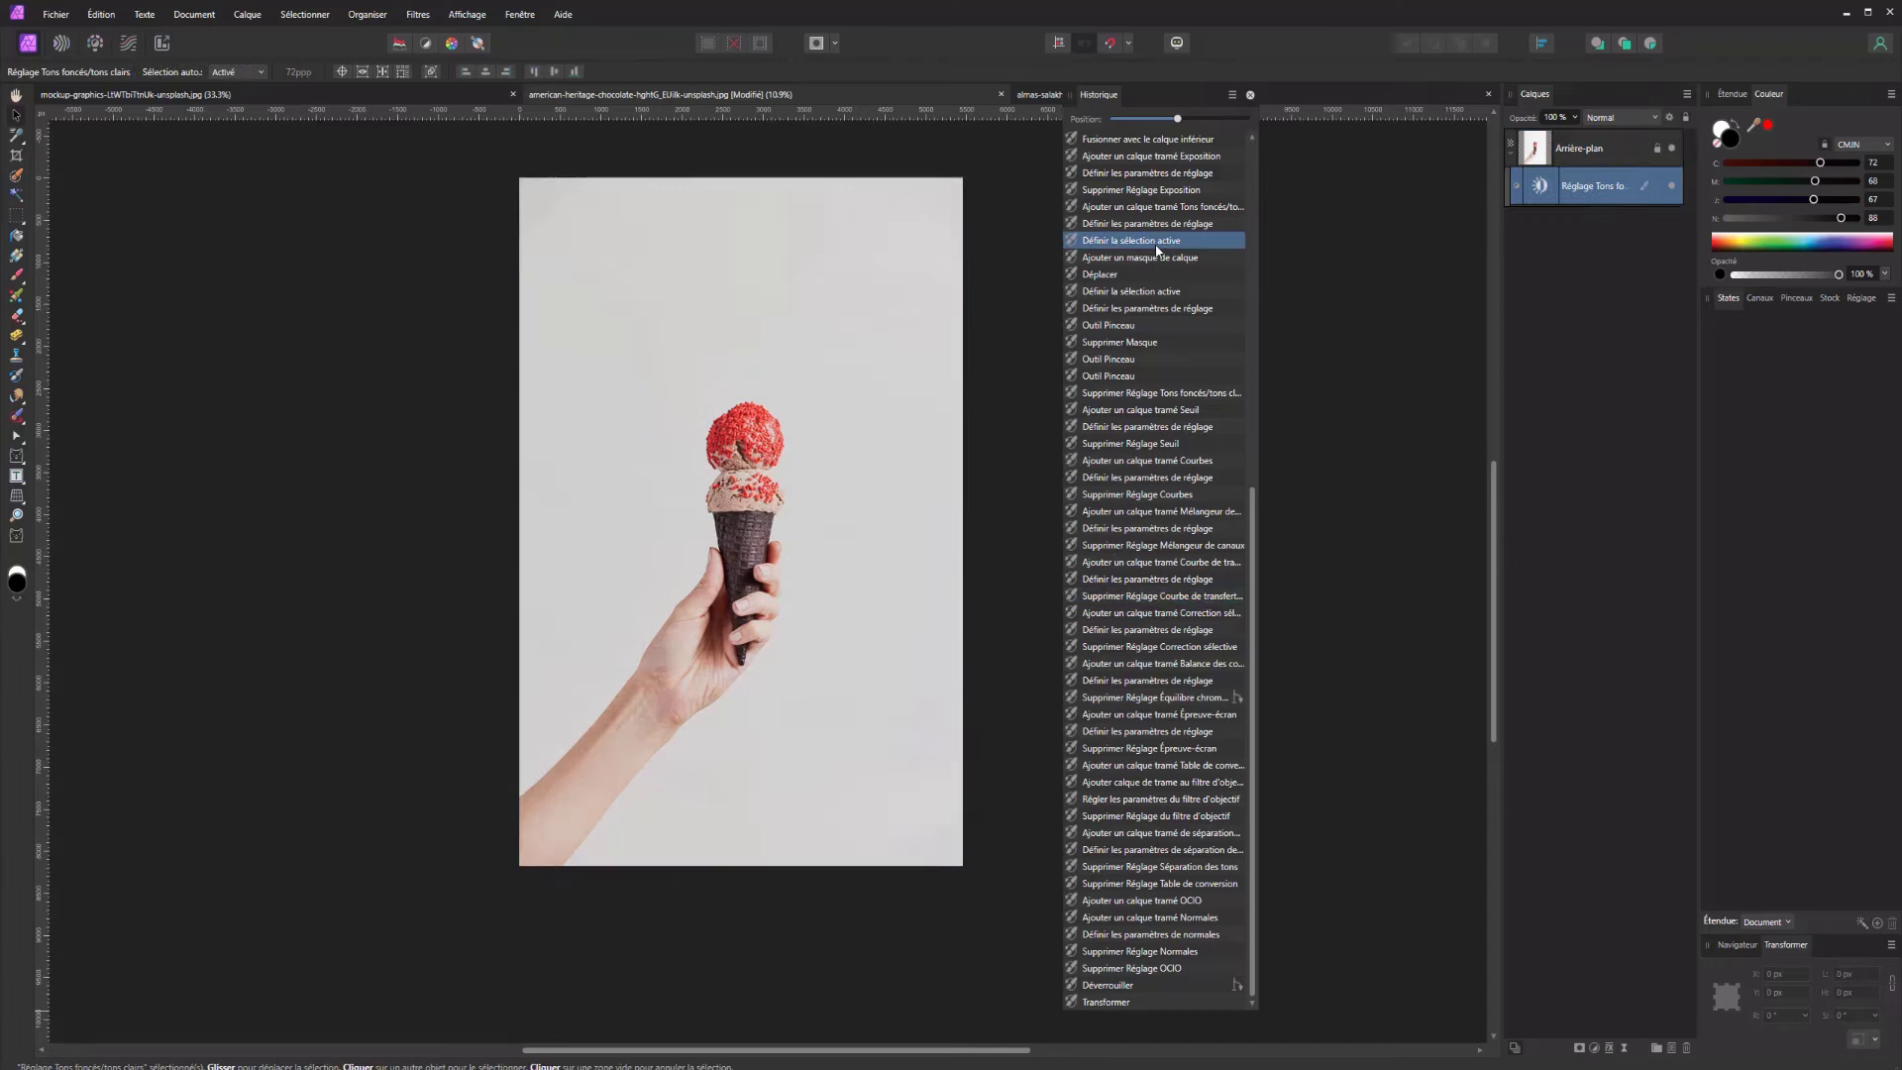
scroll(1154, 244, "up", 3)
left_click(1145, 243)
left_click(1147, 179)
Restore the Supprimer Réglage Décalage TSI history state and an early Définir réglage espace colorimétrique state in turn
scroll(1148, 183, "up", 3)
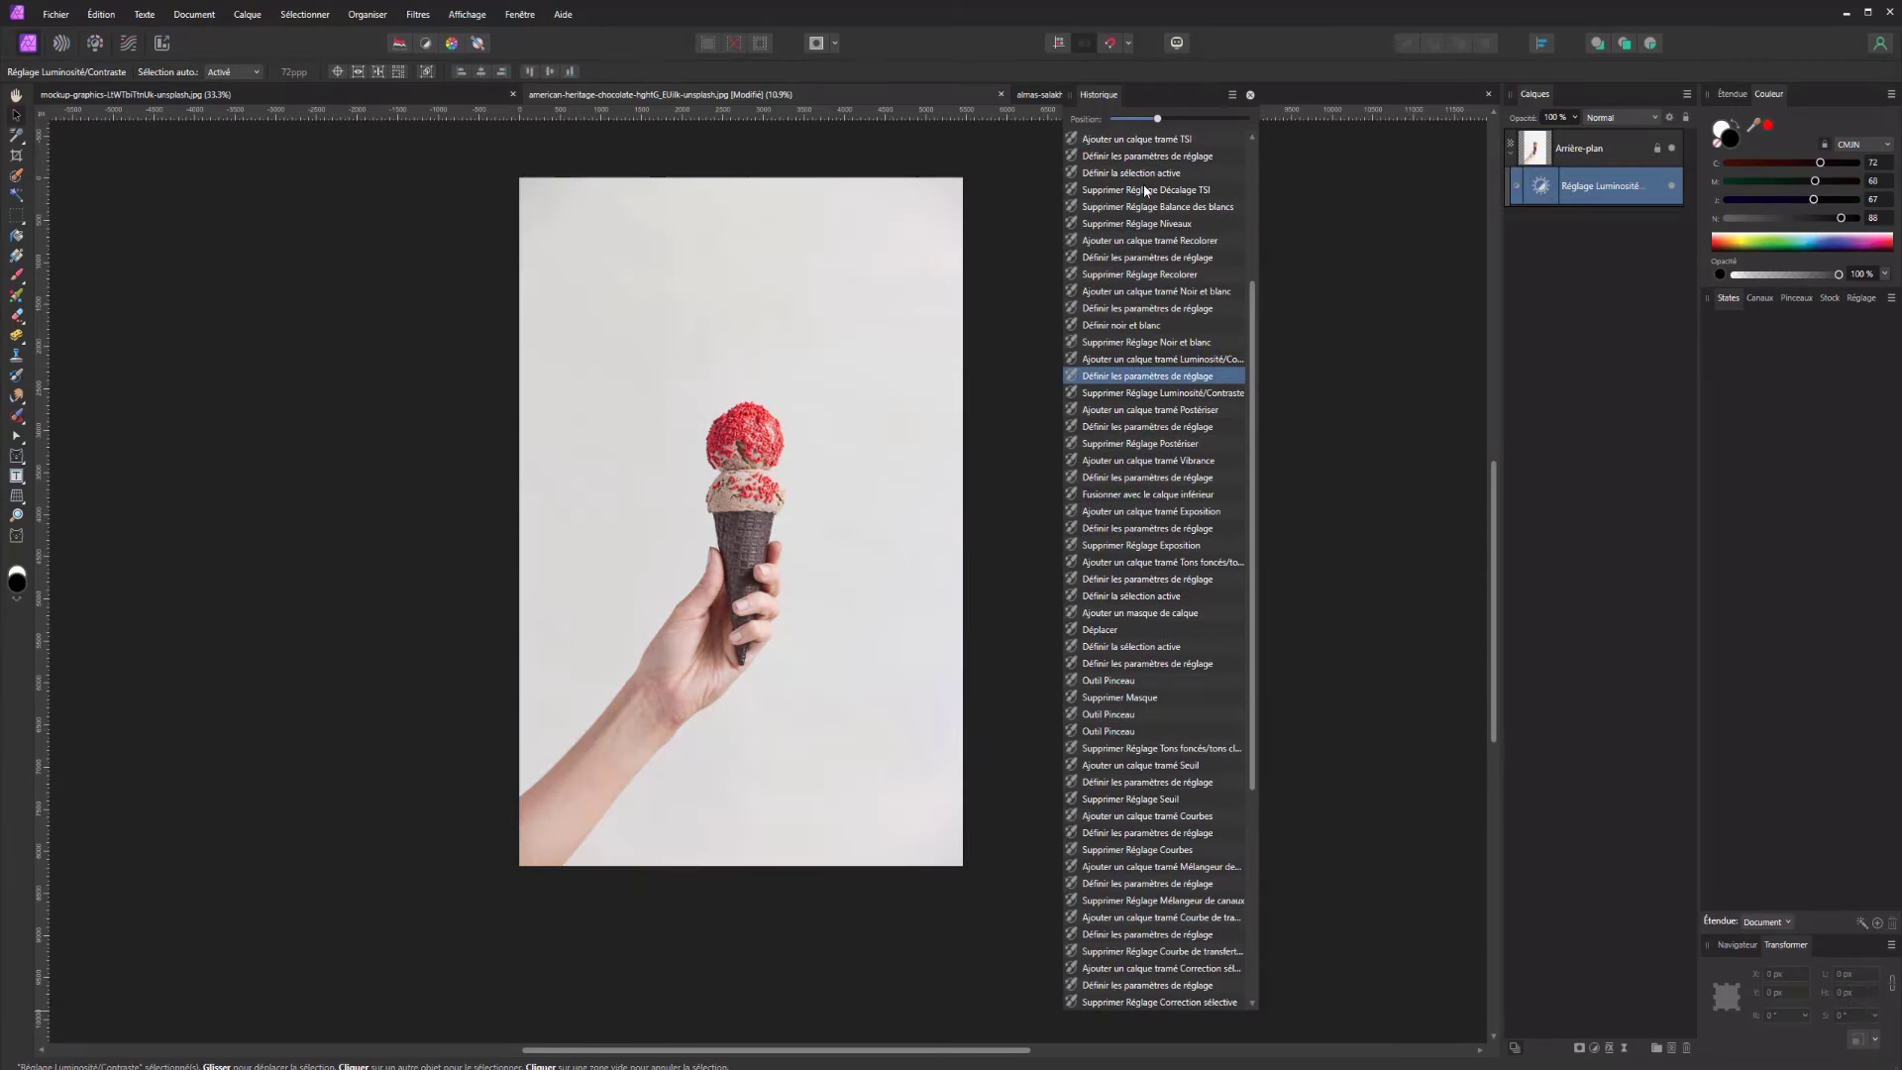
left_click(1137, 187)
scroll(1129, 158, "up", 3)
left_click(1106, 223)
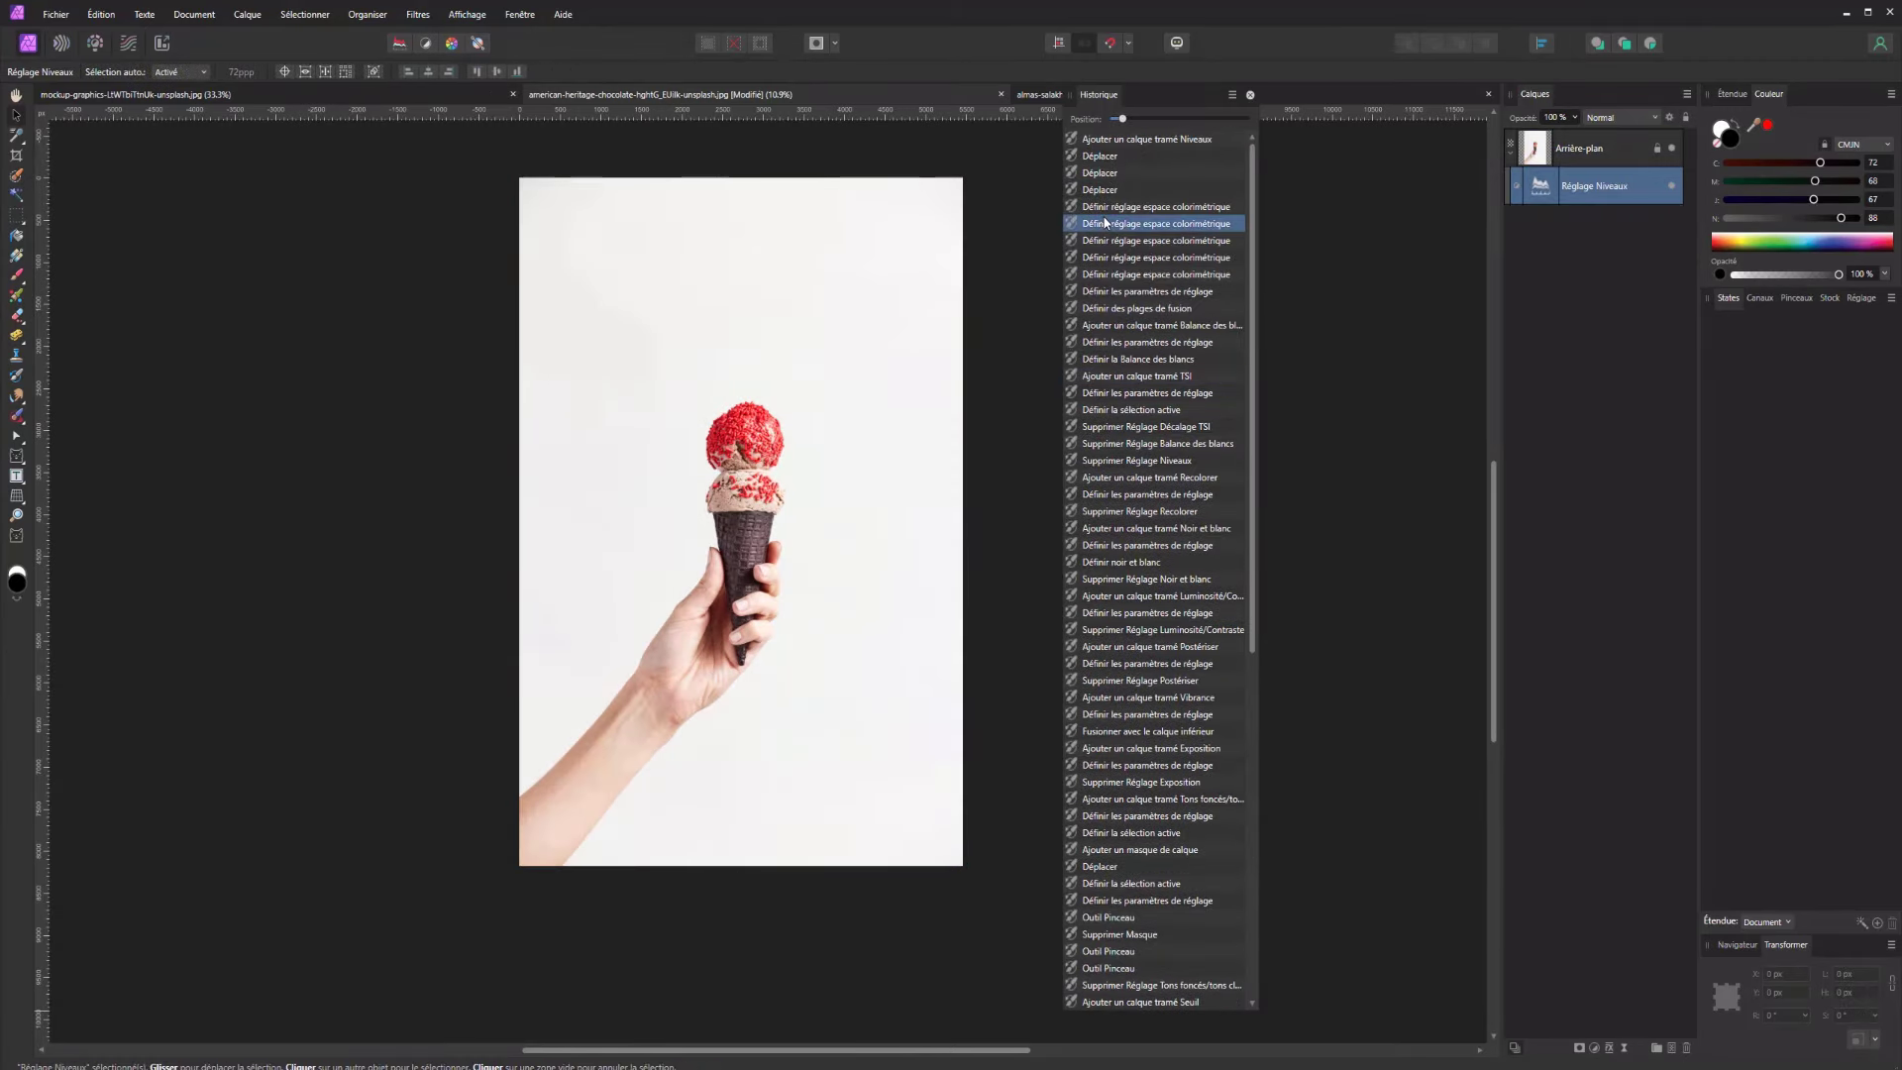
Restore the TSI adjustment's settings state, mark it as the undo brush source, and return through Transformer to the Déverrouiller state
left_click(1109, 393)
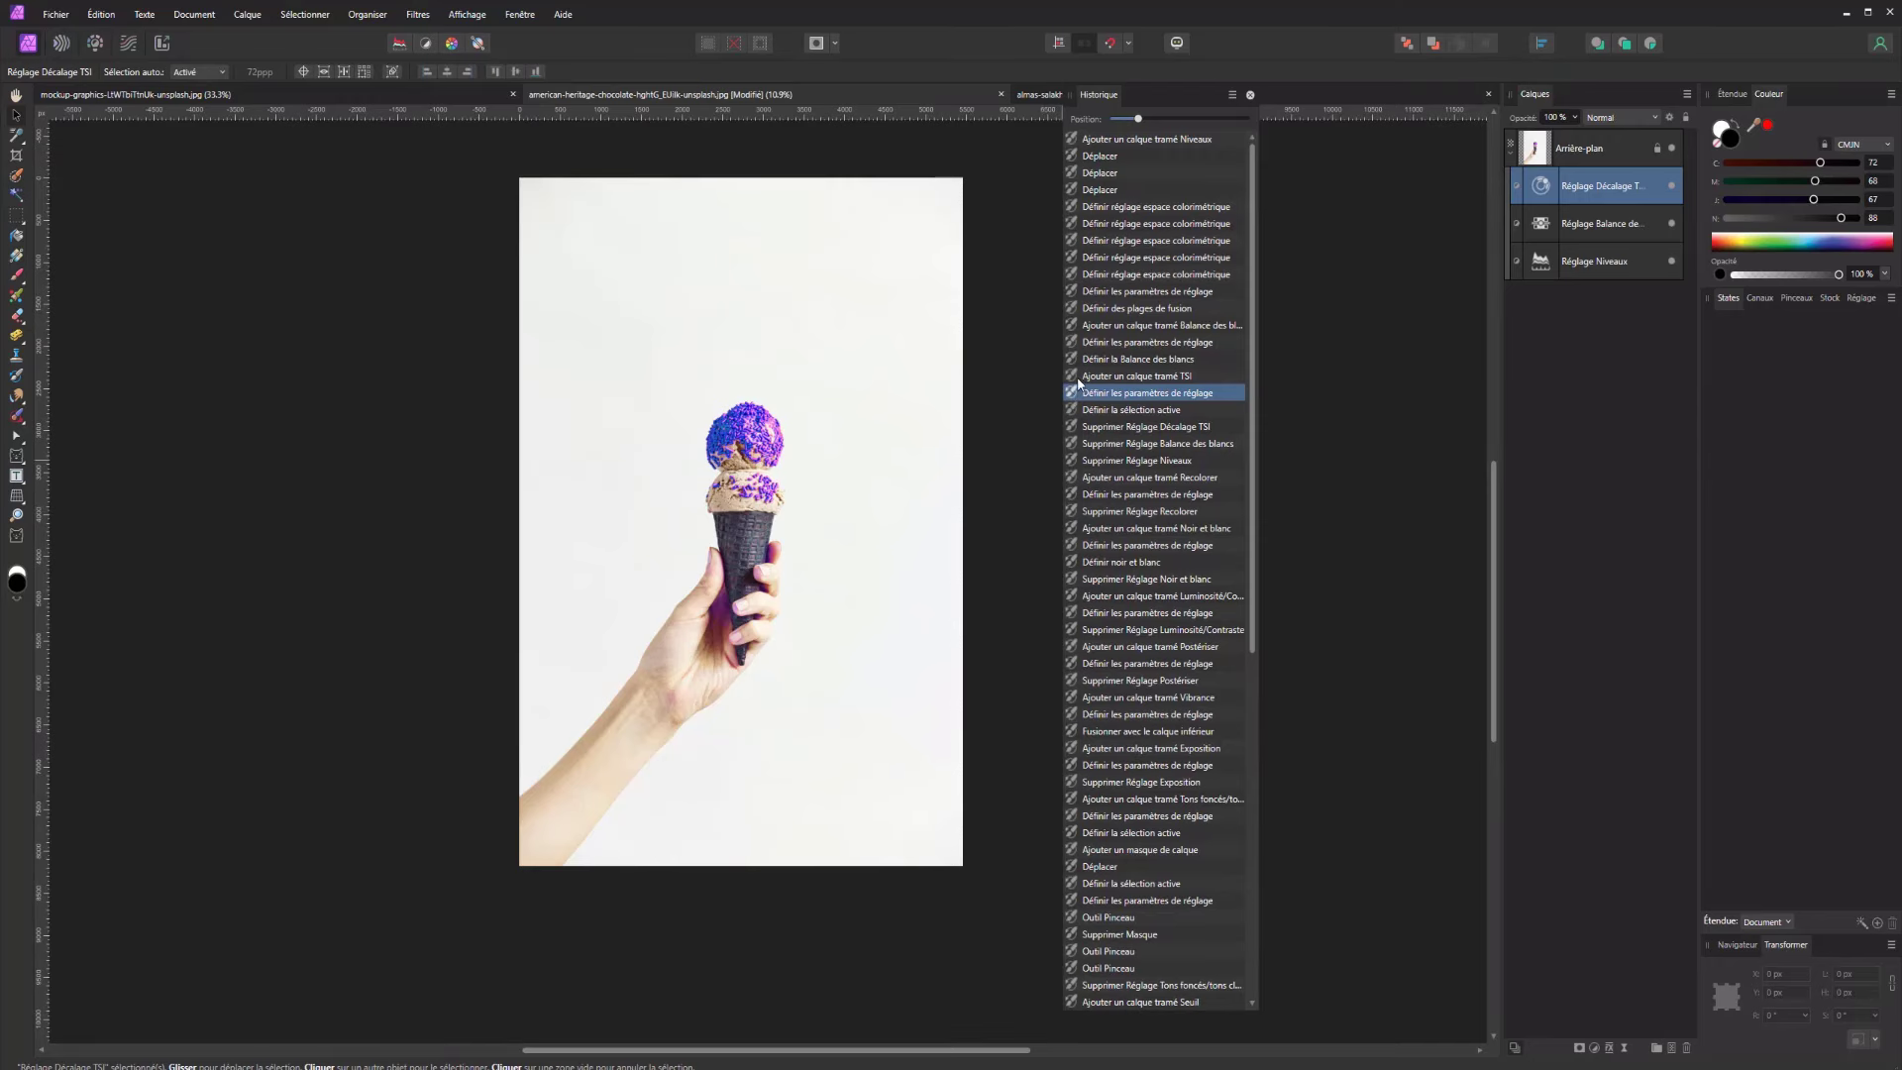
scroll(1090, 408, "down", 12)
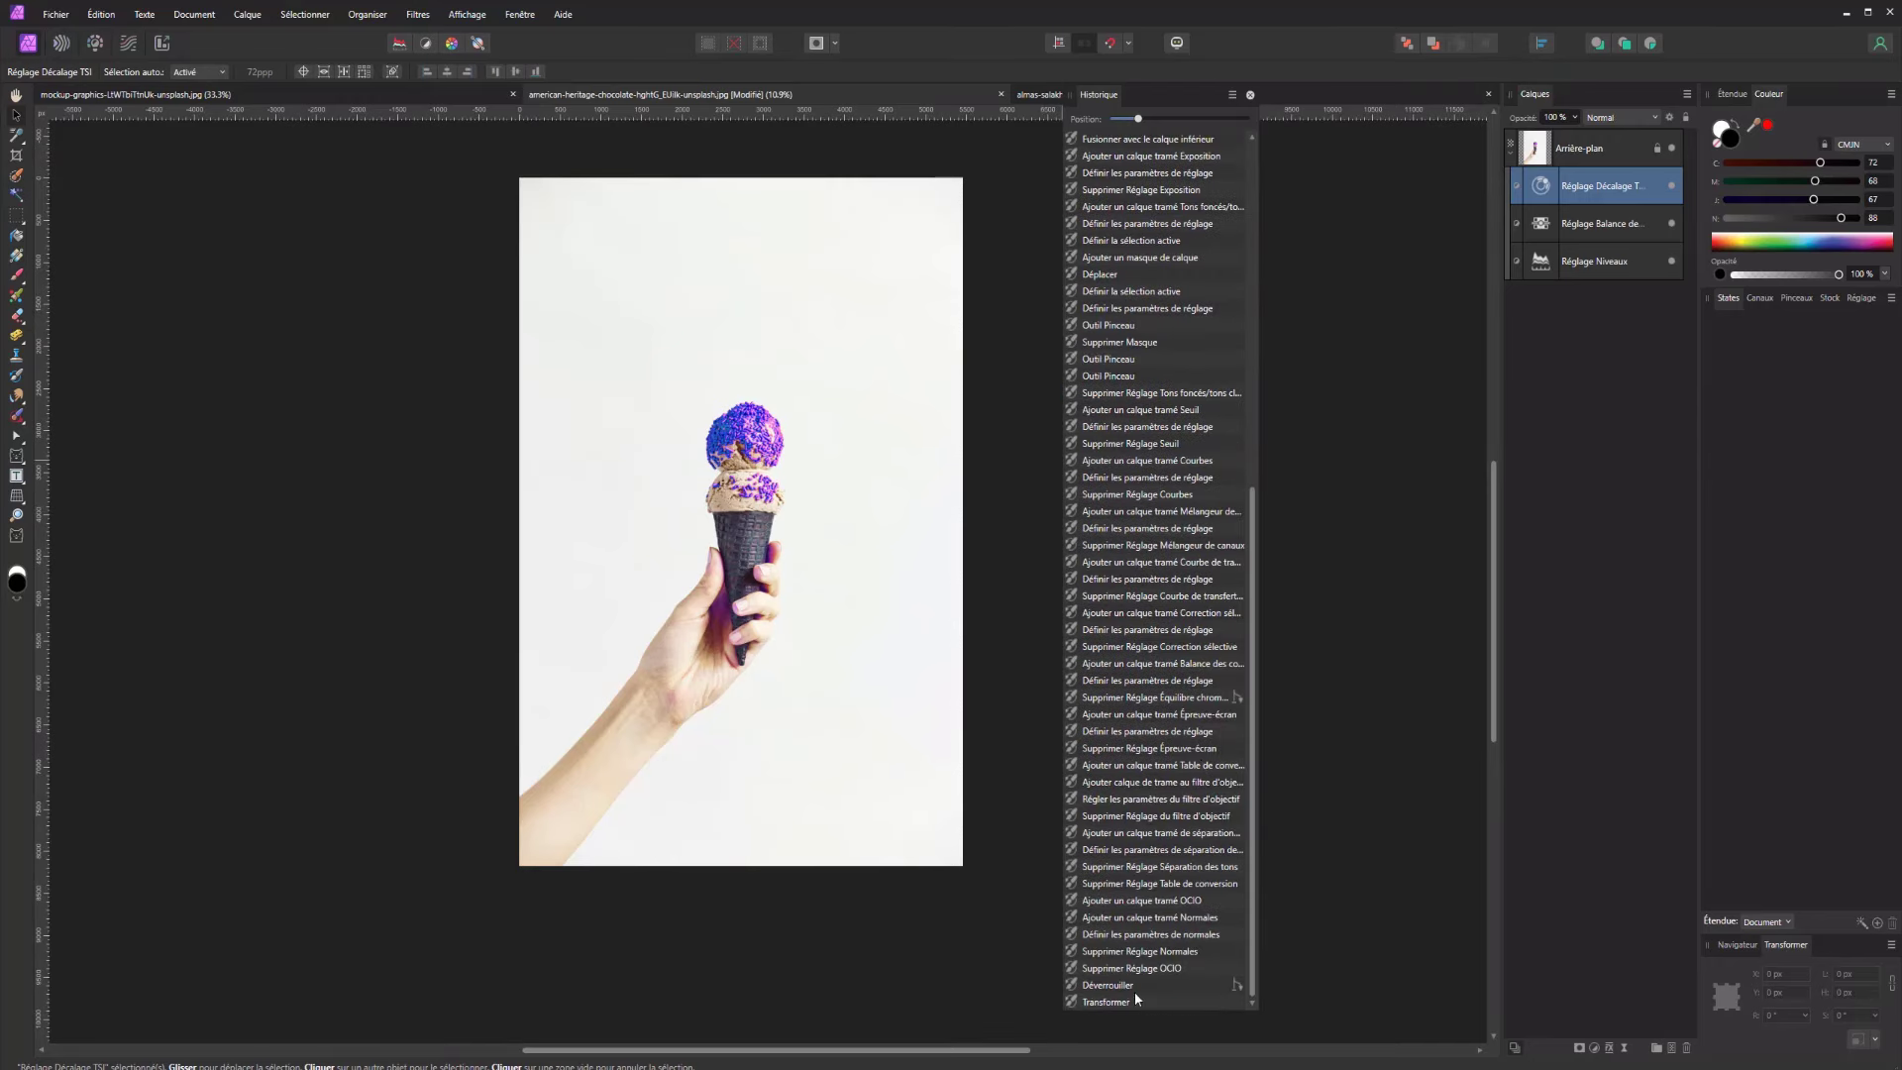
left_click(1137, 999)
scroll(1189, 728, "up", 12)
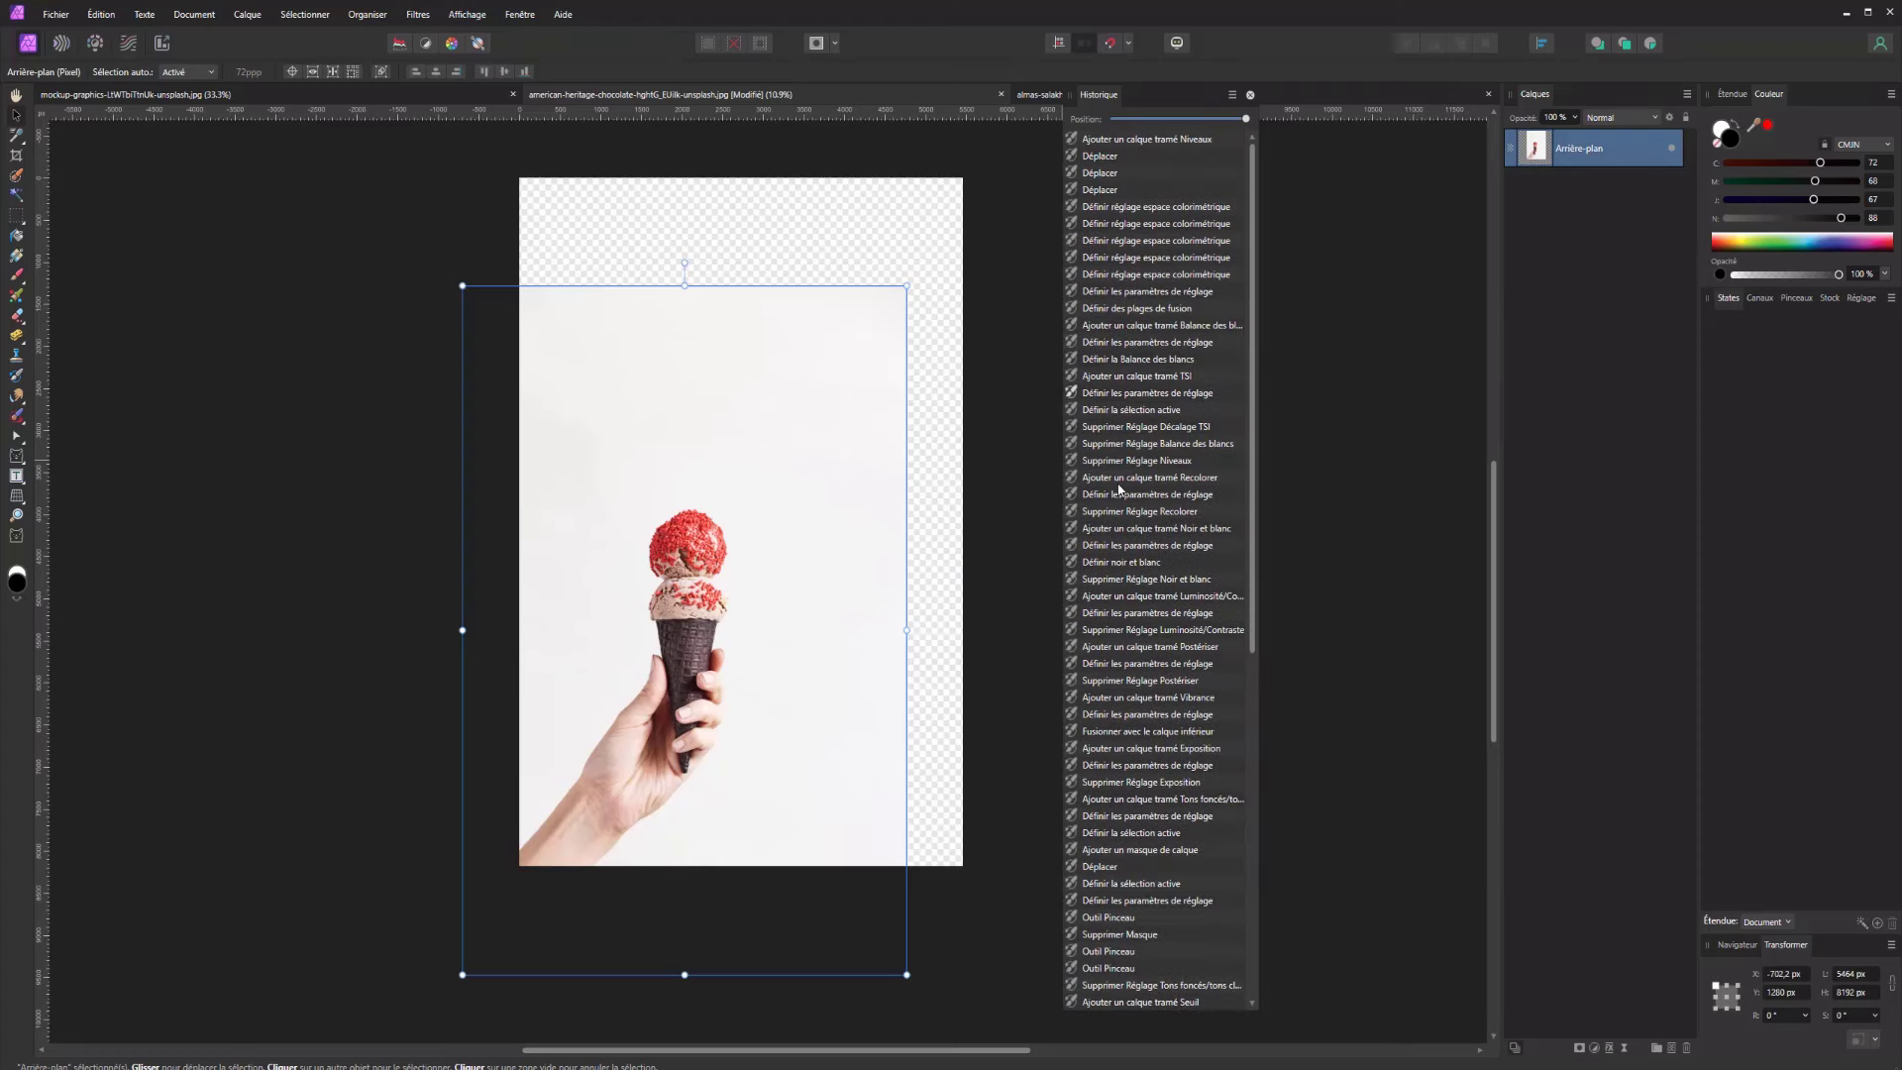
scroll(1119, 489, "down", 1)
scroll(1134, 807, "down", 10)
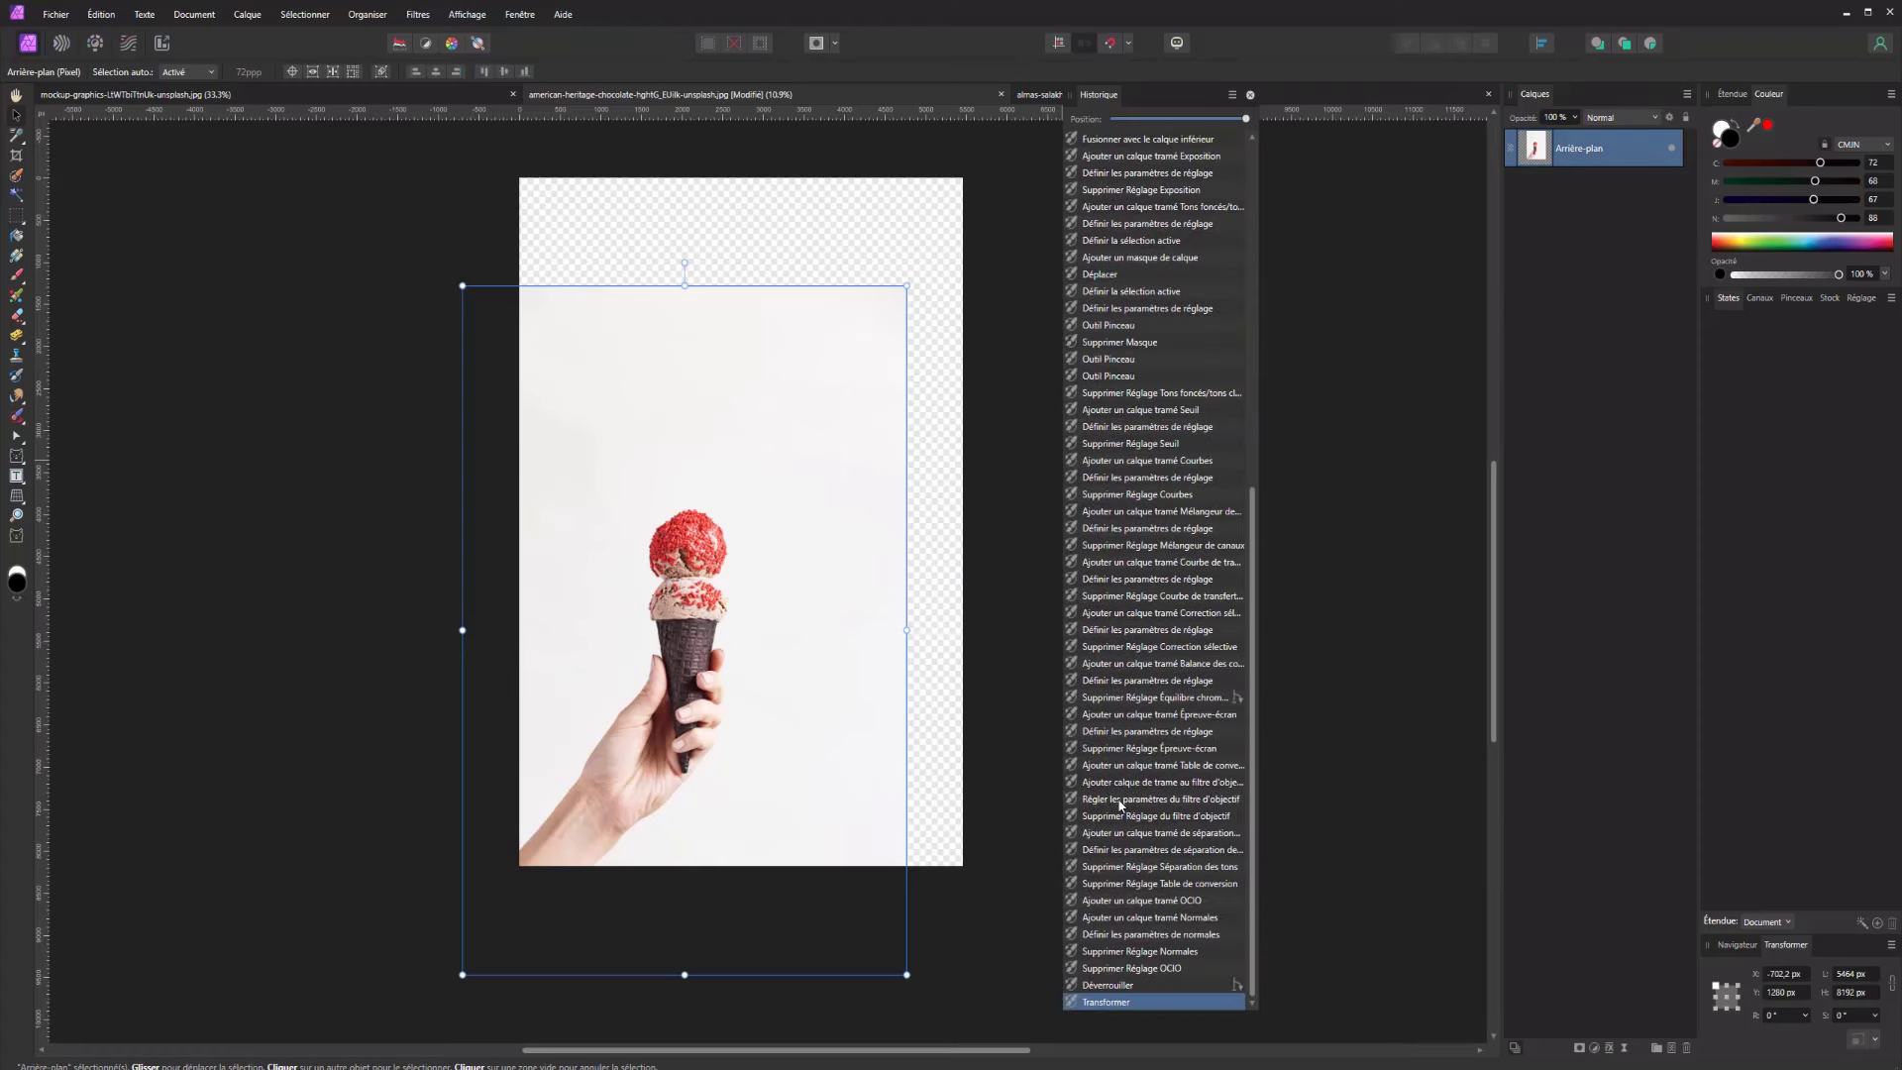
left_click(1129, 984)
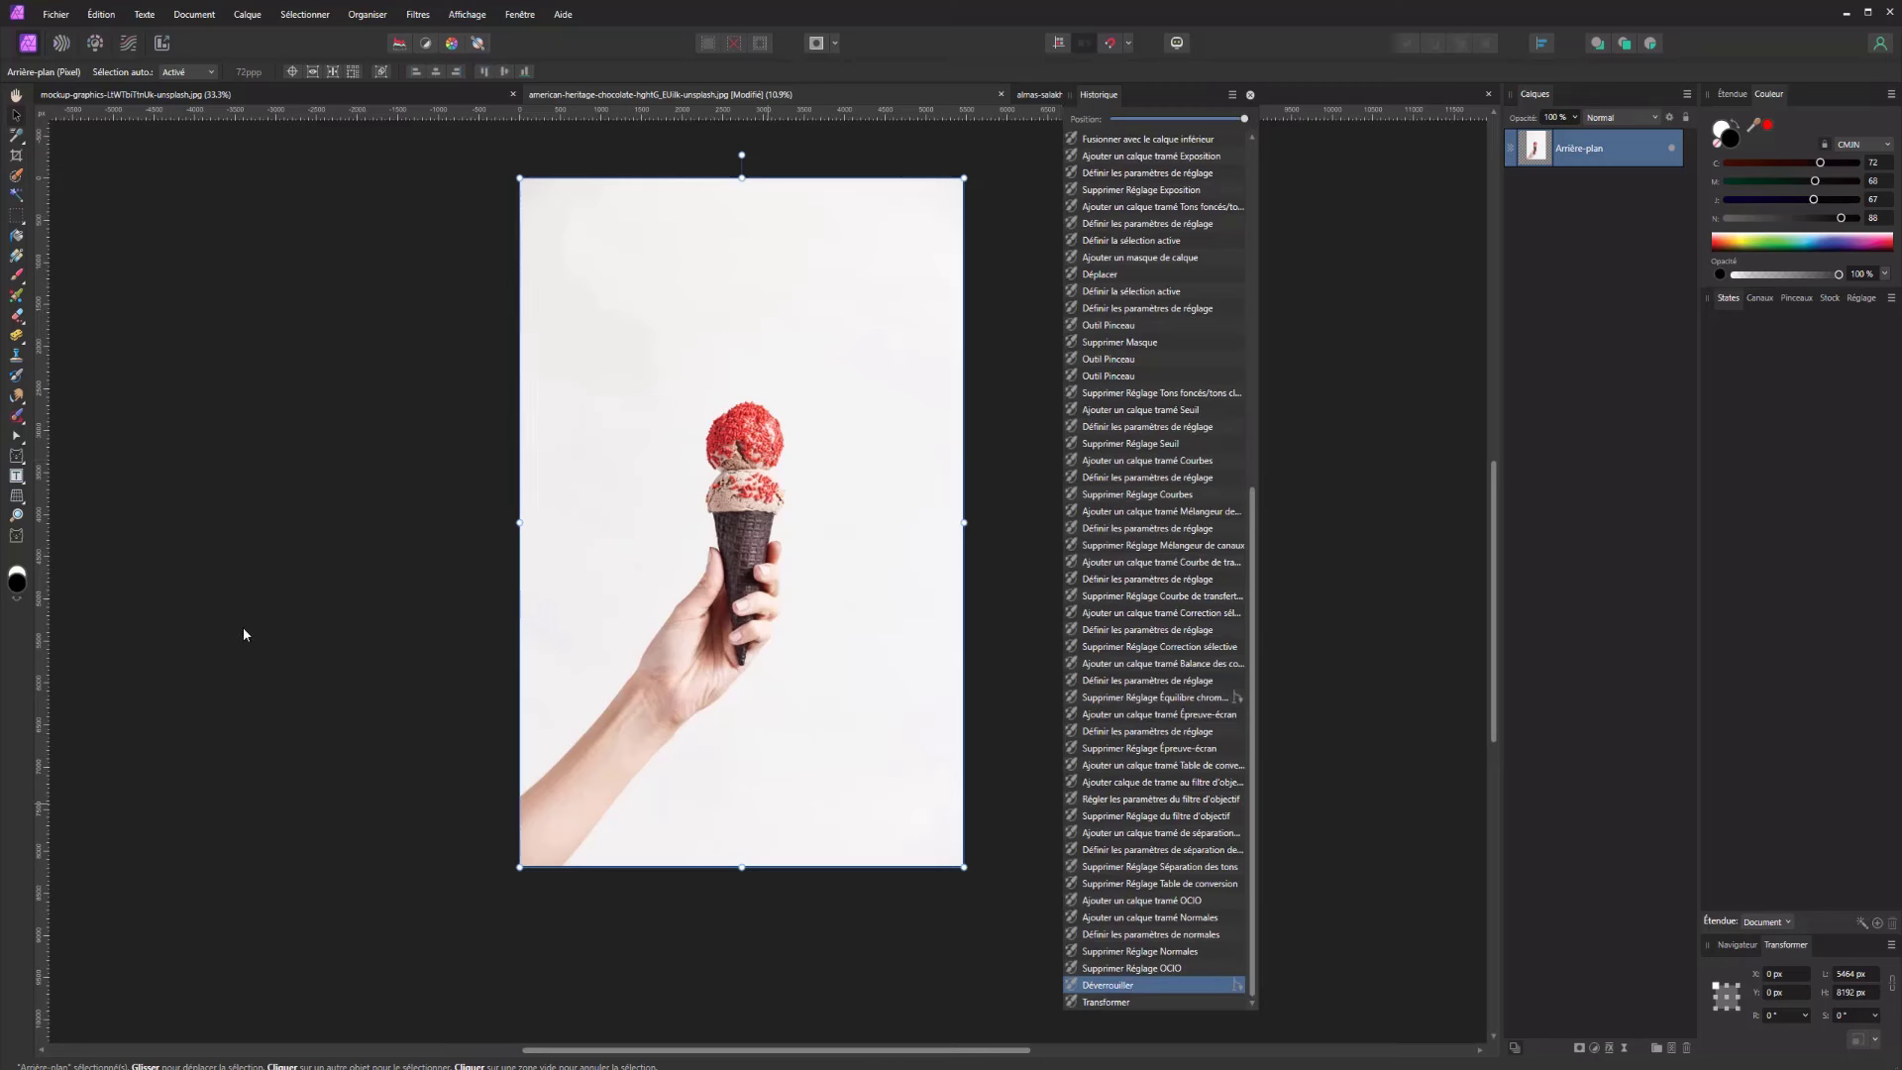
Enlarge the Undo Brush to about 2022 px and paint the TSI state over the ice cream and cone
left_click(12, 378)
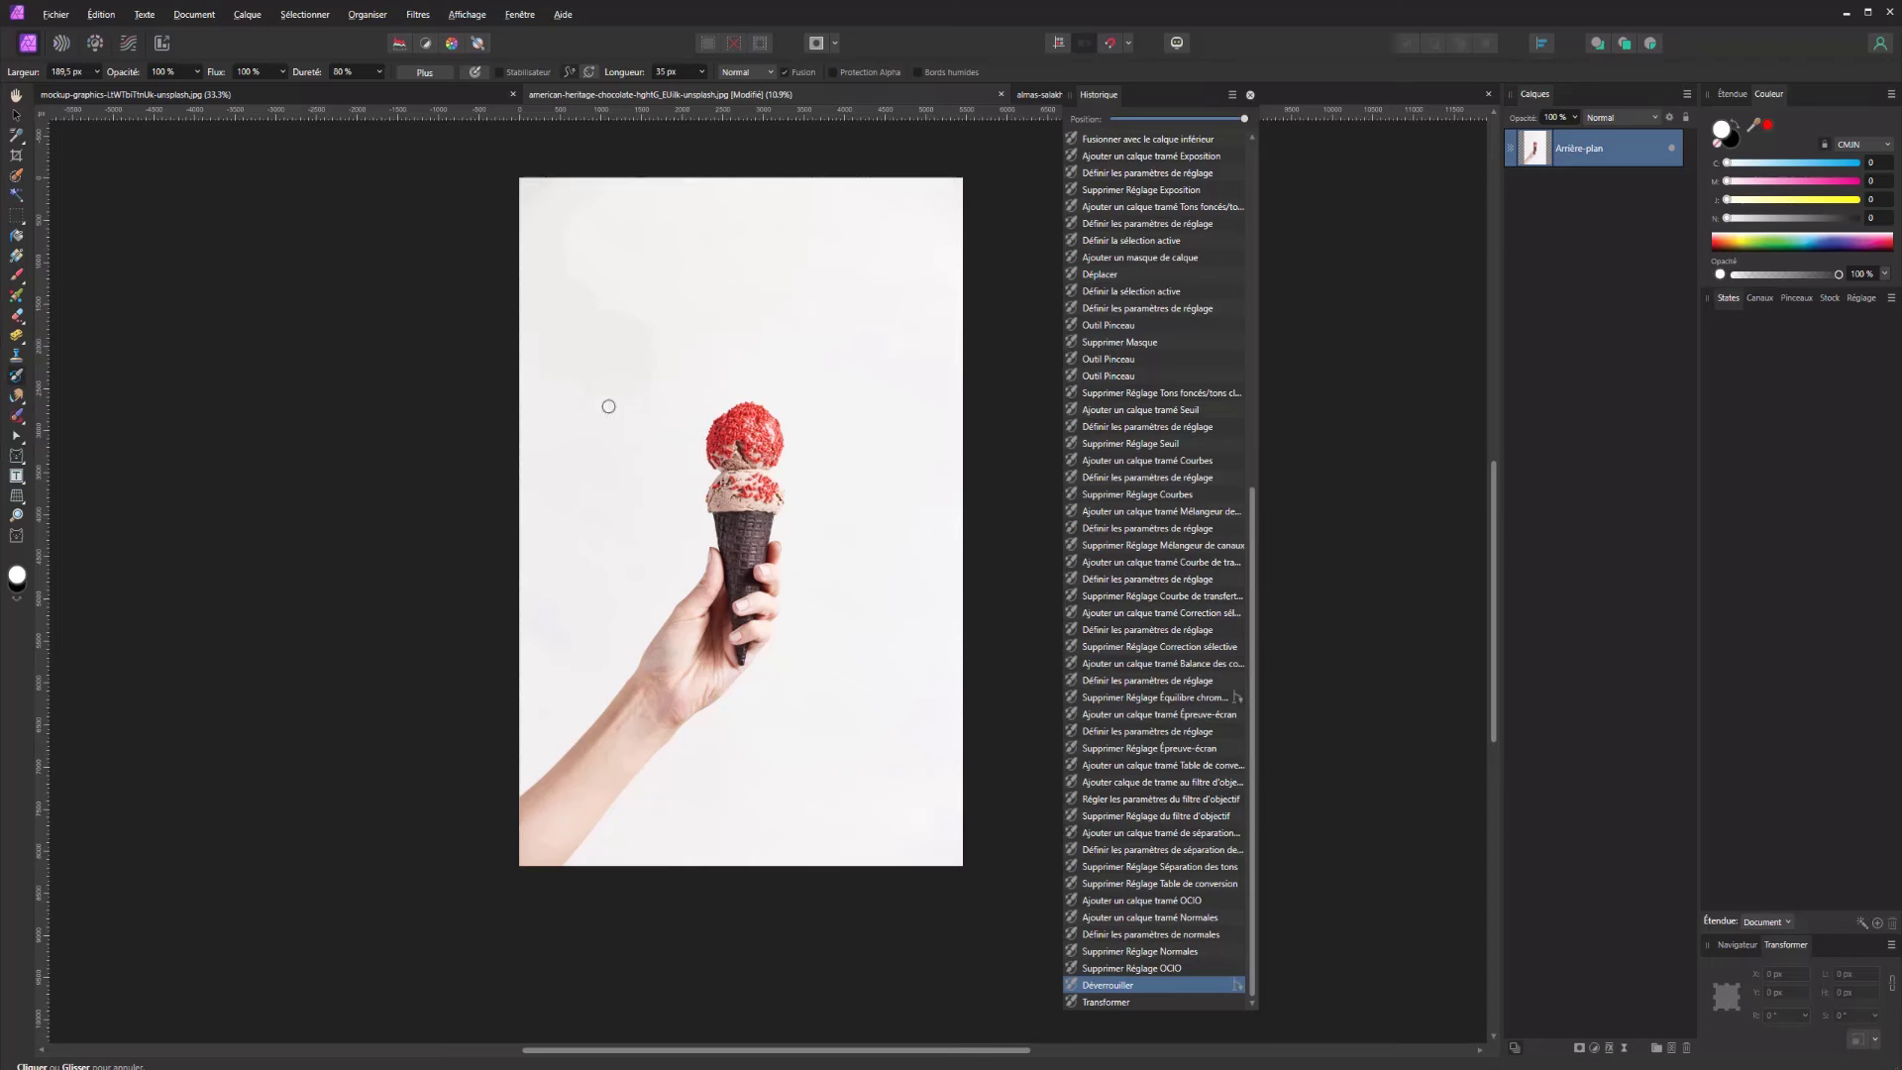
mouse_move(608, 406)
left_mouse_down()
mouse_move(735, 388)
mouse_move(717, 446)
mouse_move(762, 427)
left_mouse_up()
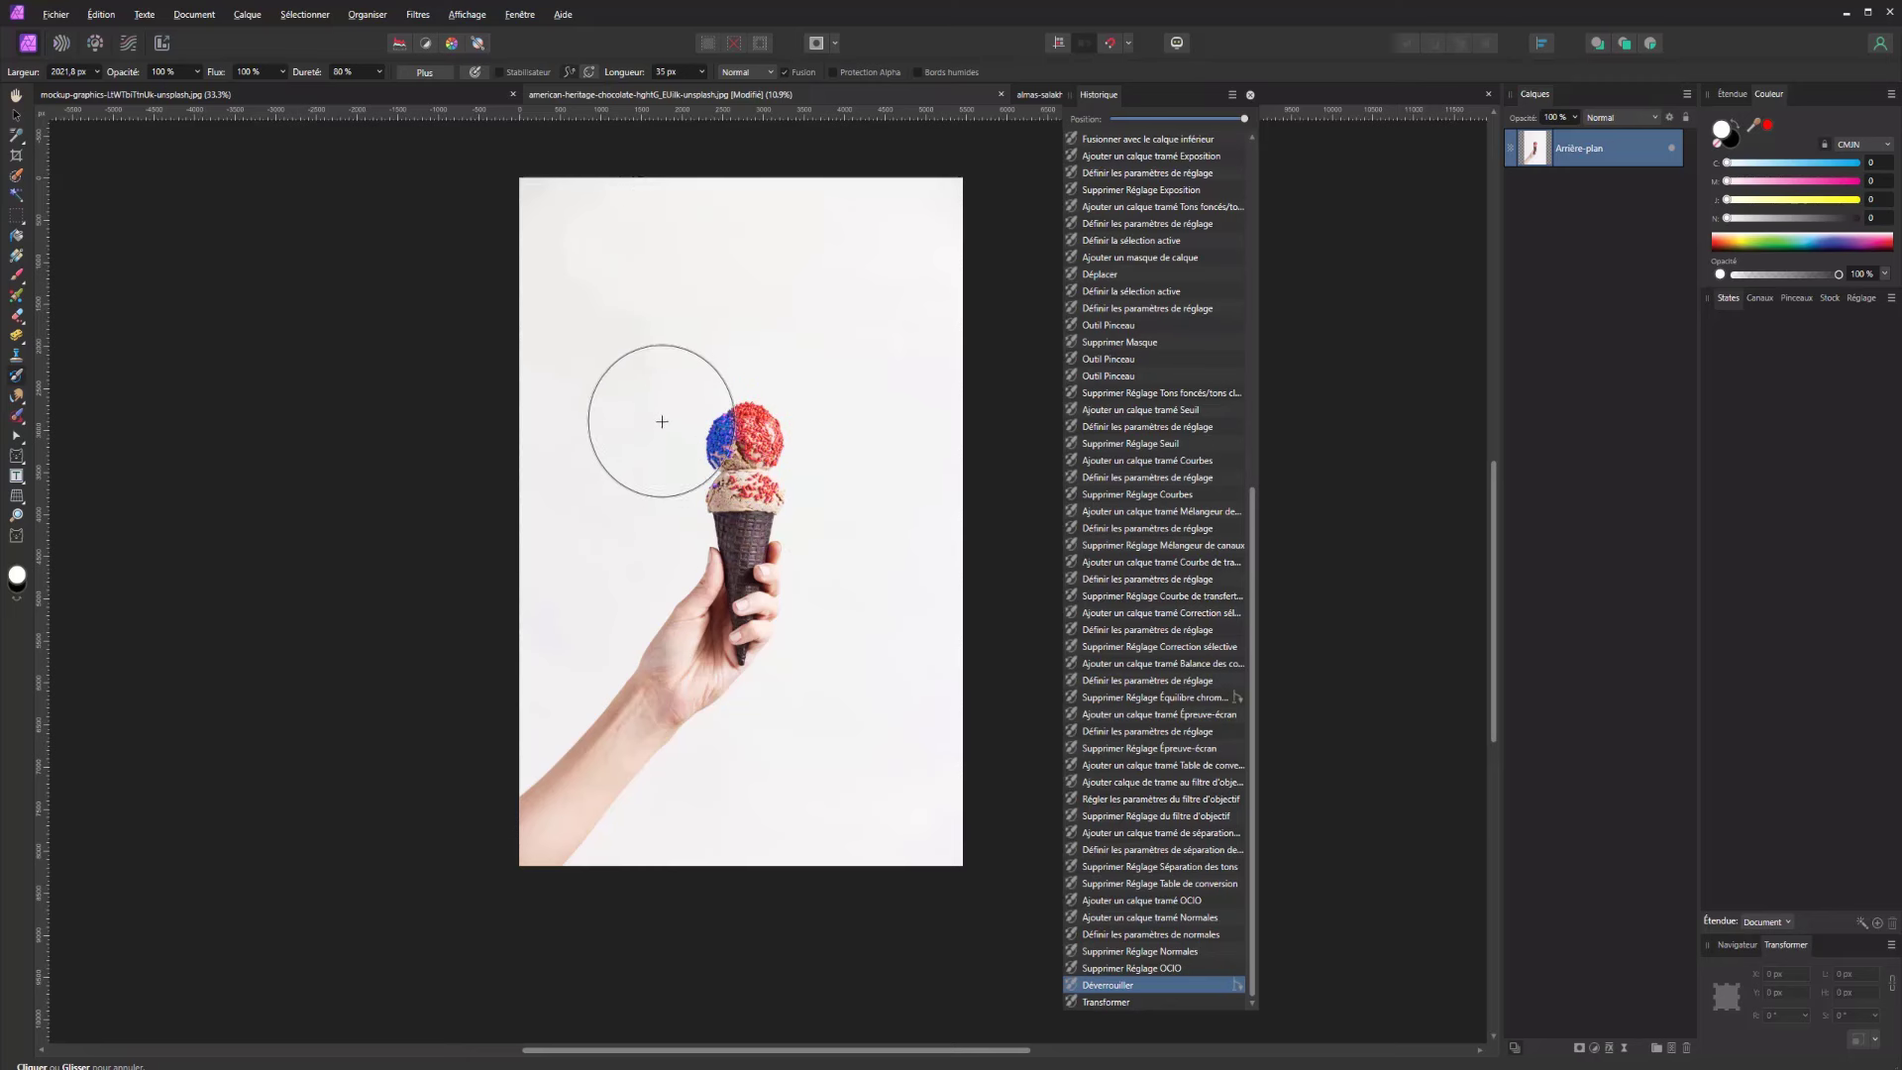
left_click(801, 415)
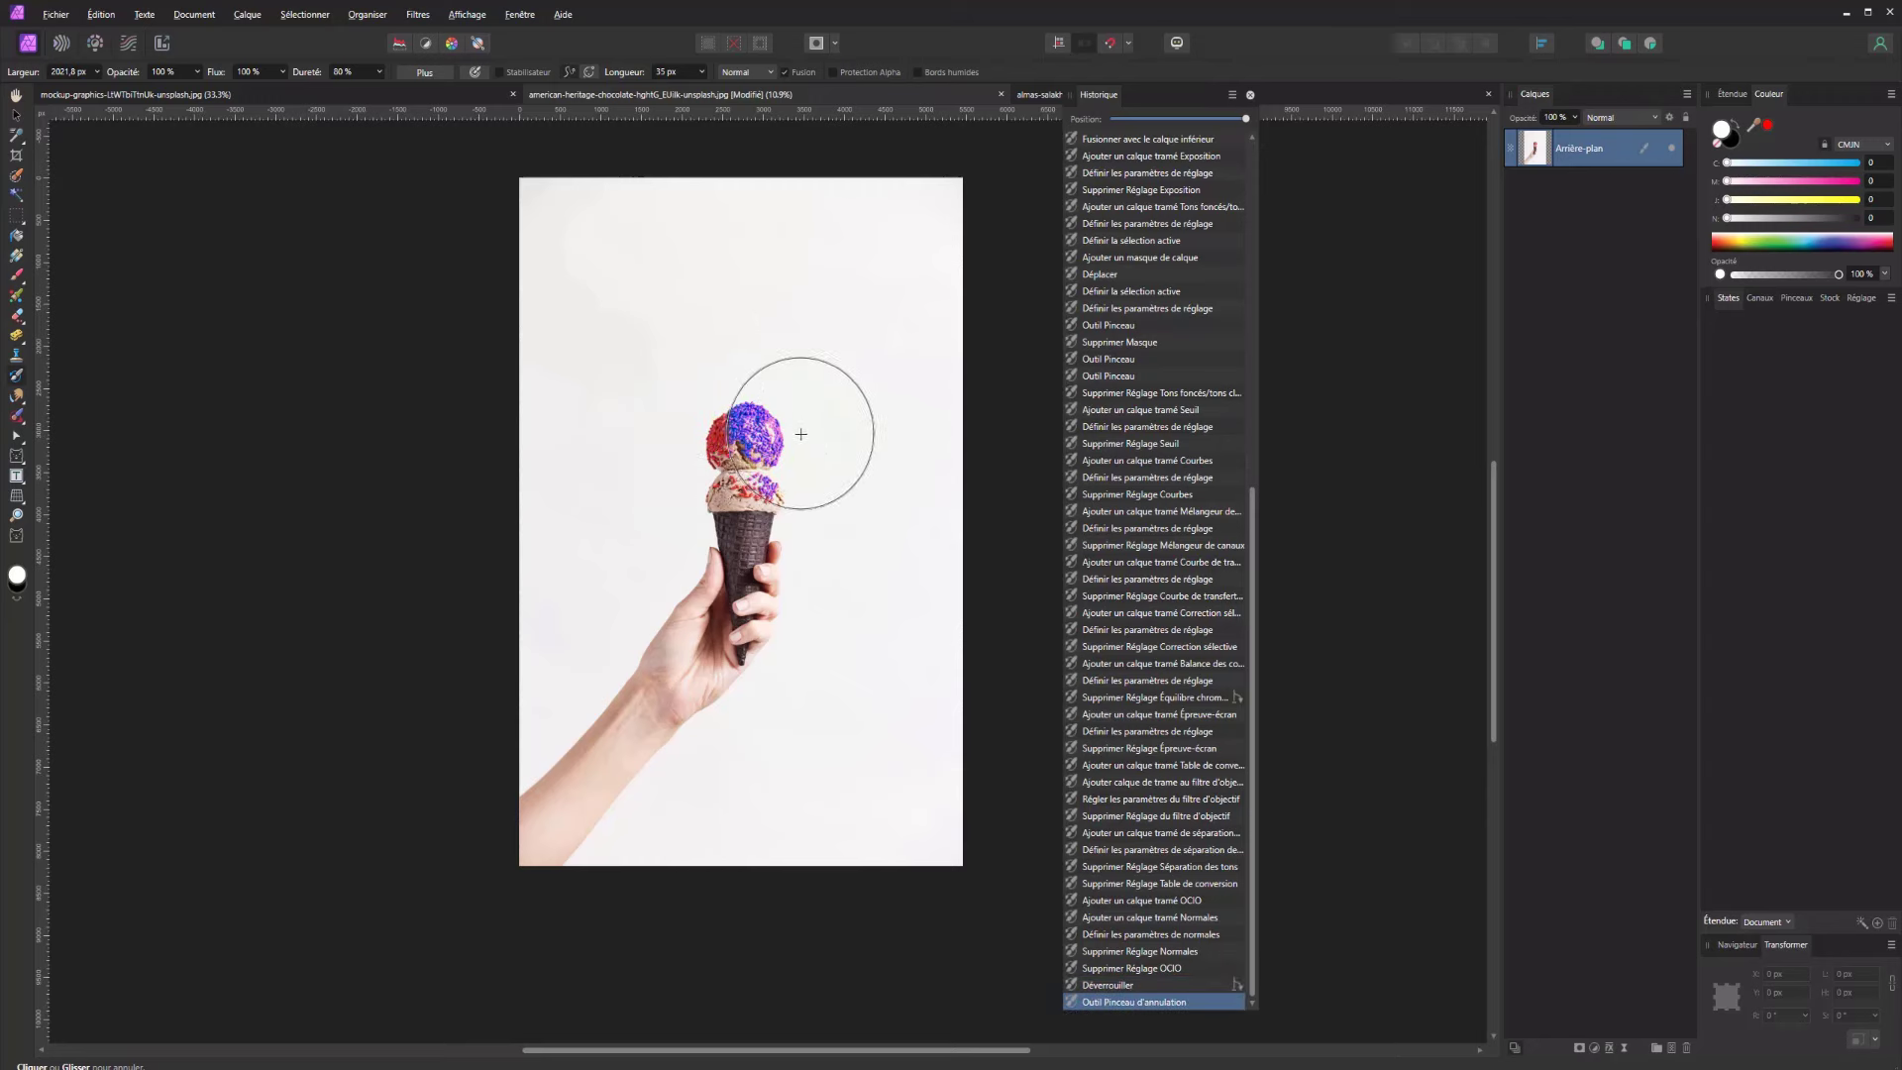
left_click(701, 437)
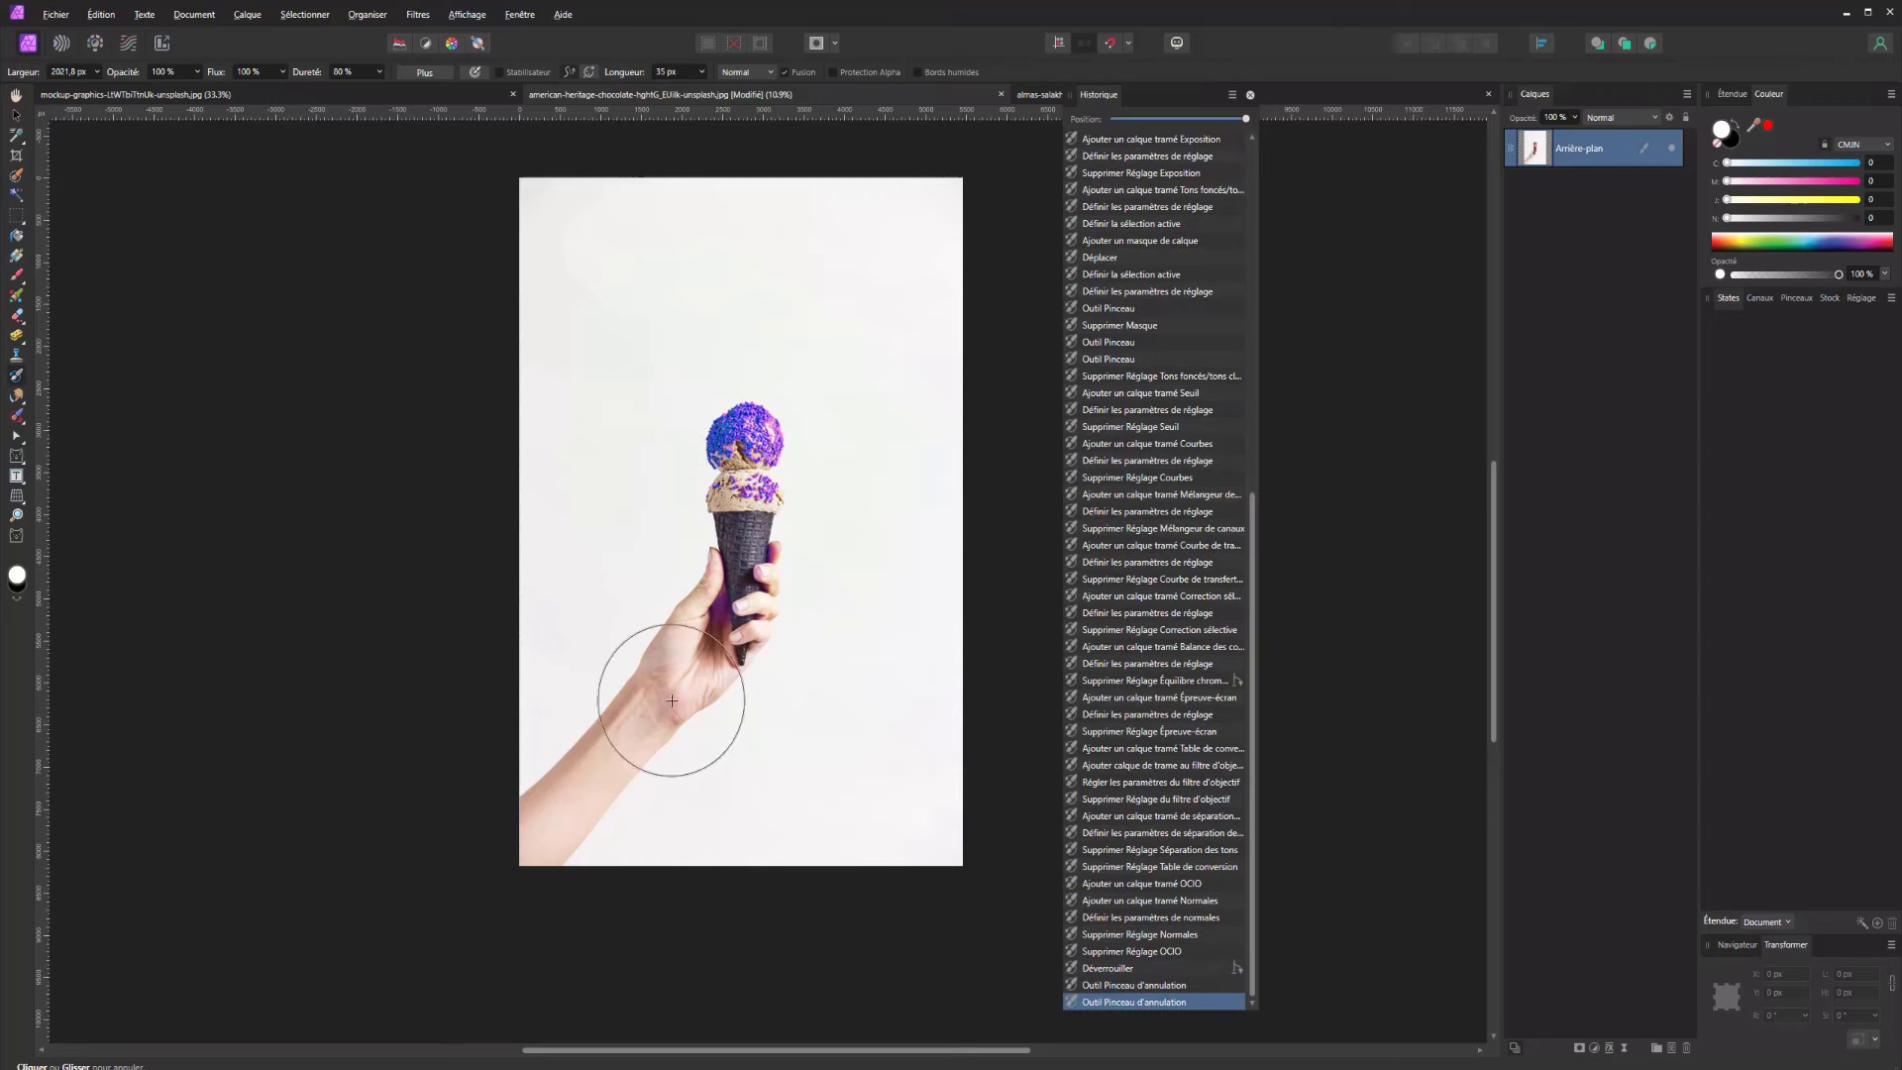
Set the first Définir réglage espace colorimétrique state as the undo brush source and paint it over the ice cream and hand
scroll(1194, 412, "up", 10)
scroll(1072, 522, "down", 10)
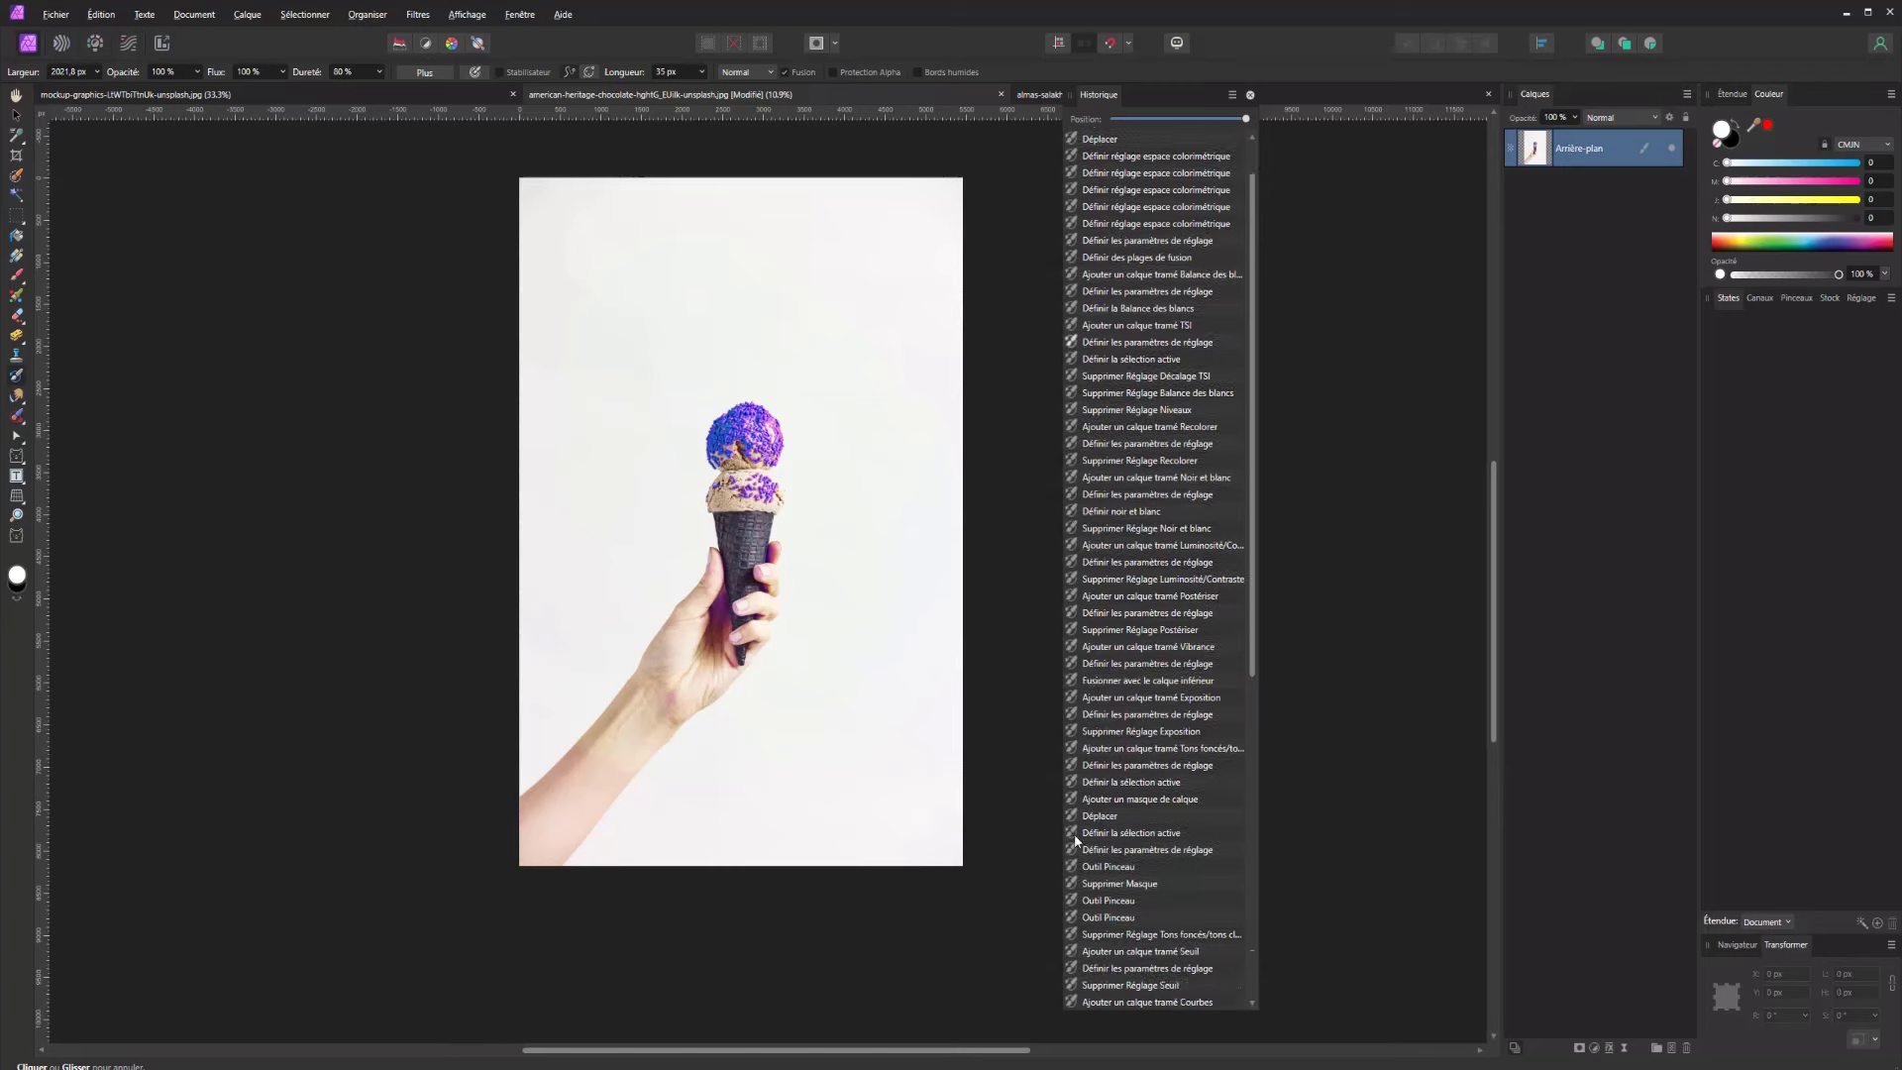
scroll(1070, 734, "up", 10)
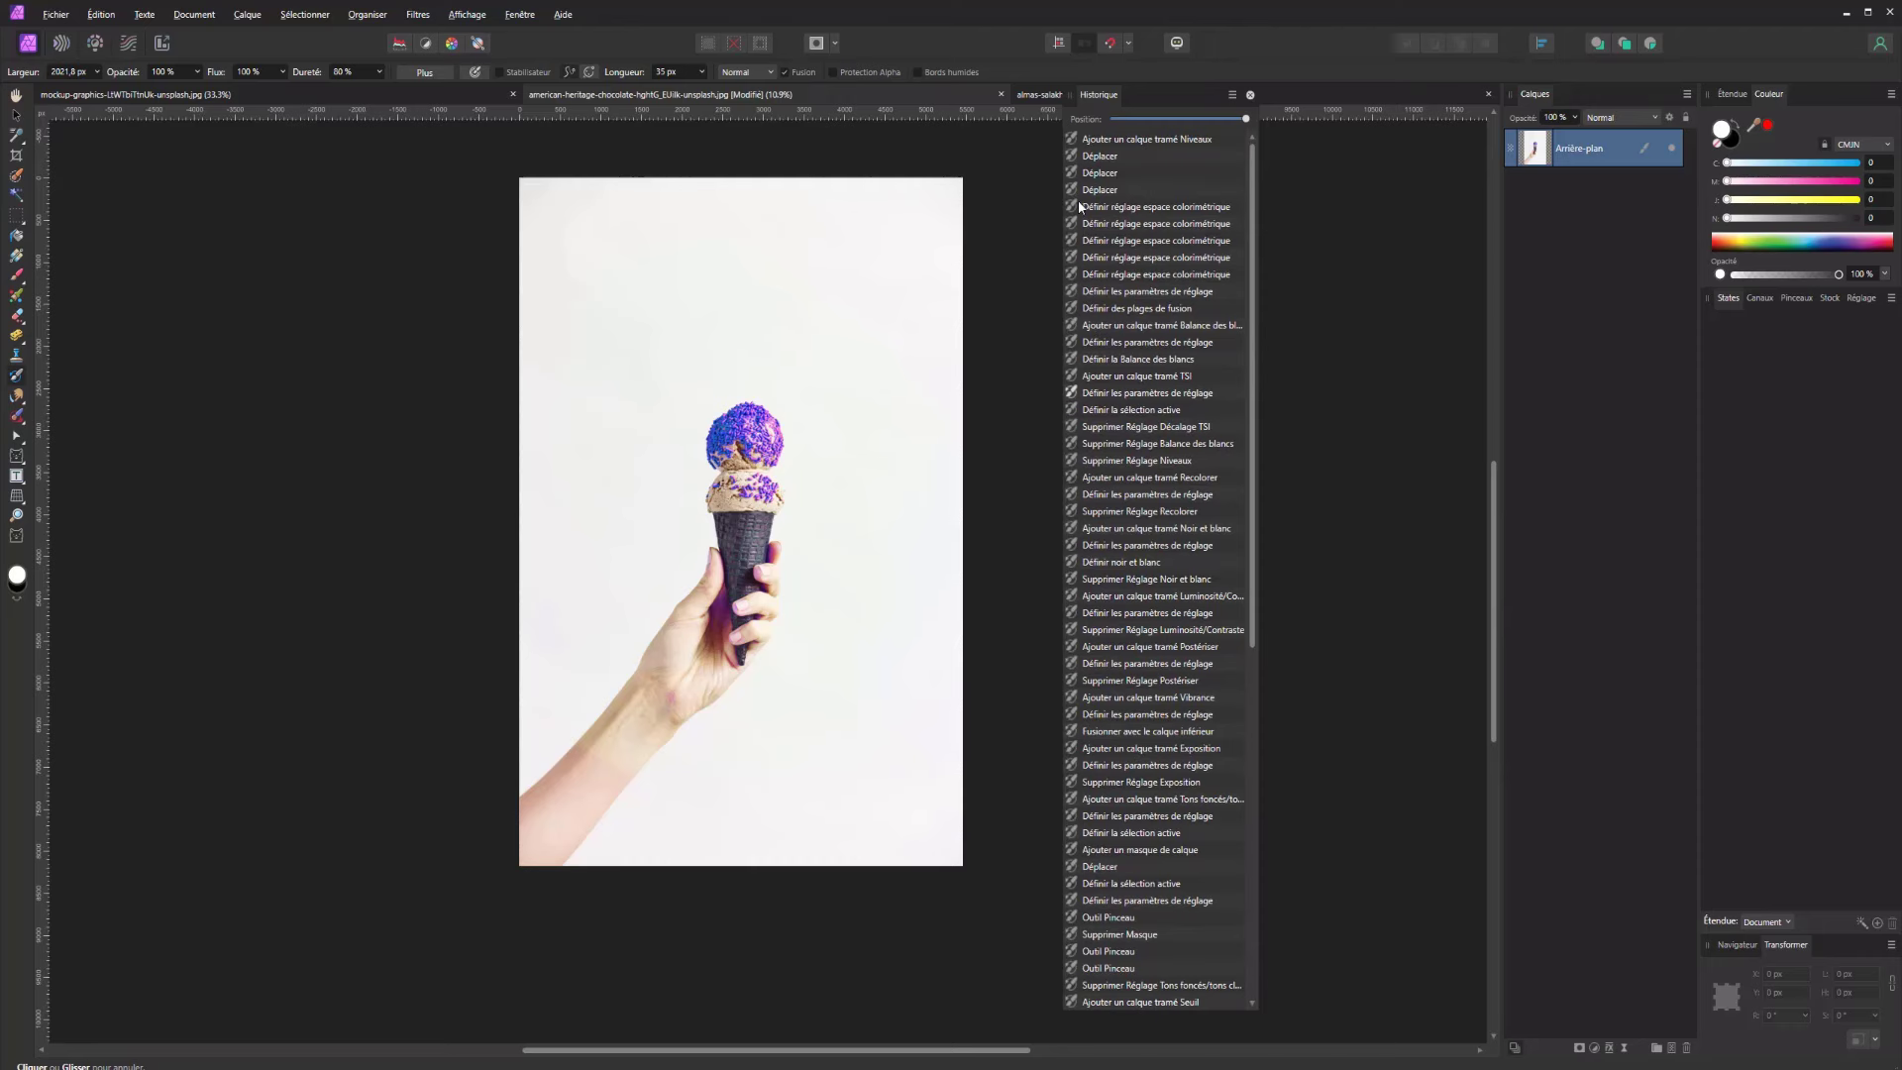
mouse_move(738, 441)
left_mouse_down()
mouse_move(752, 425)
mouse_move(747, 466)
mouse_move(628, 518)
left_mouse_up()
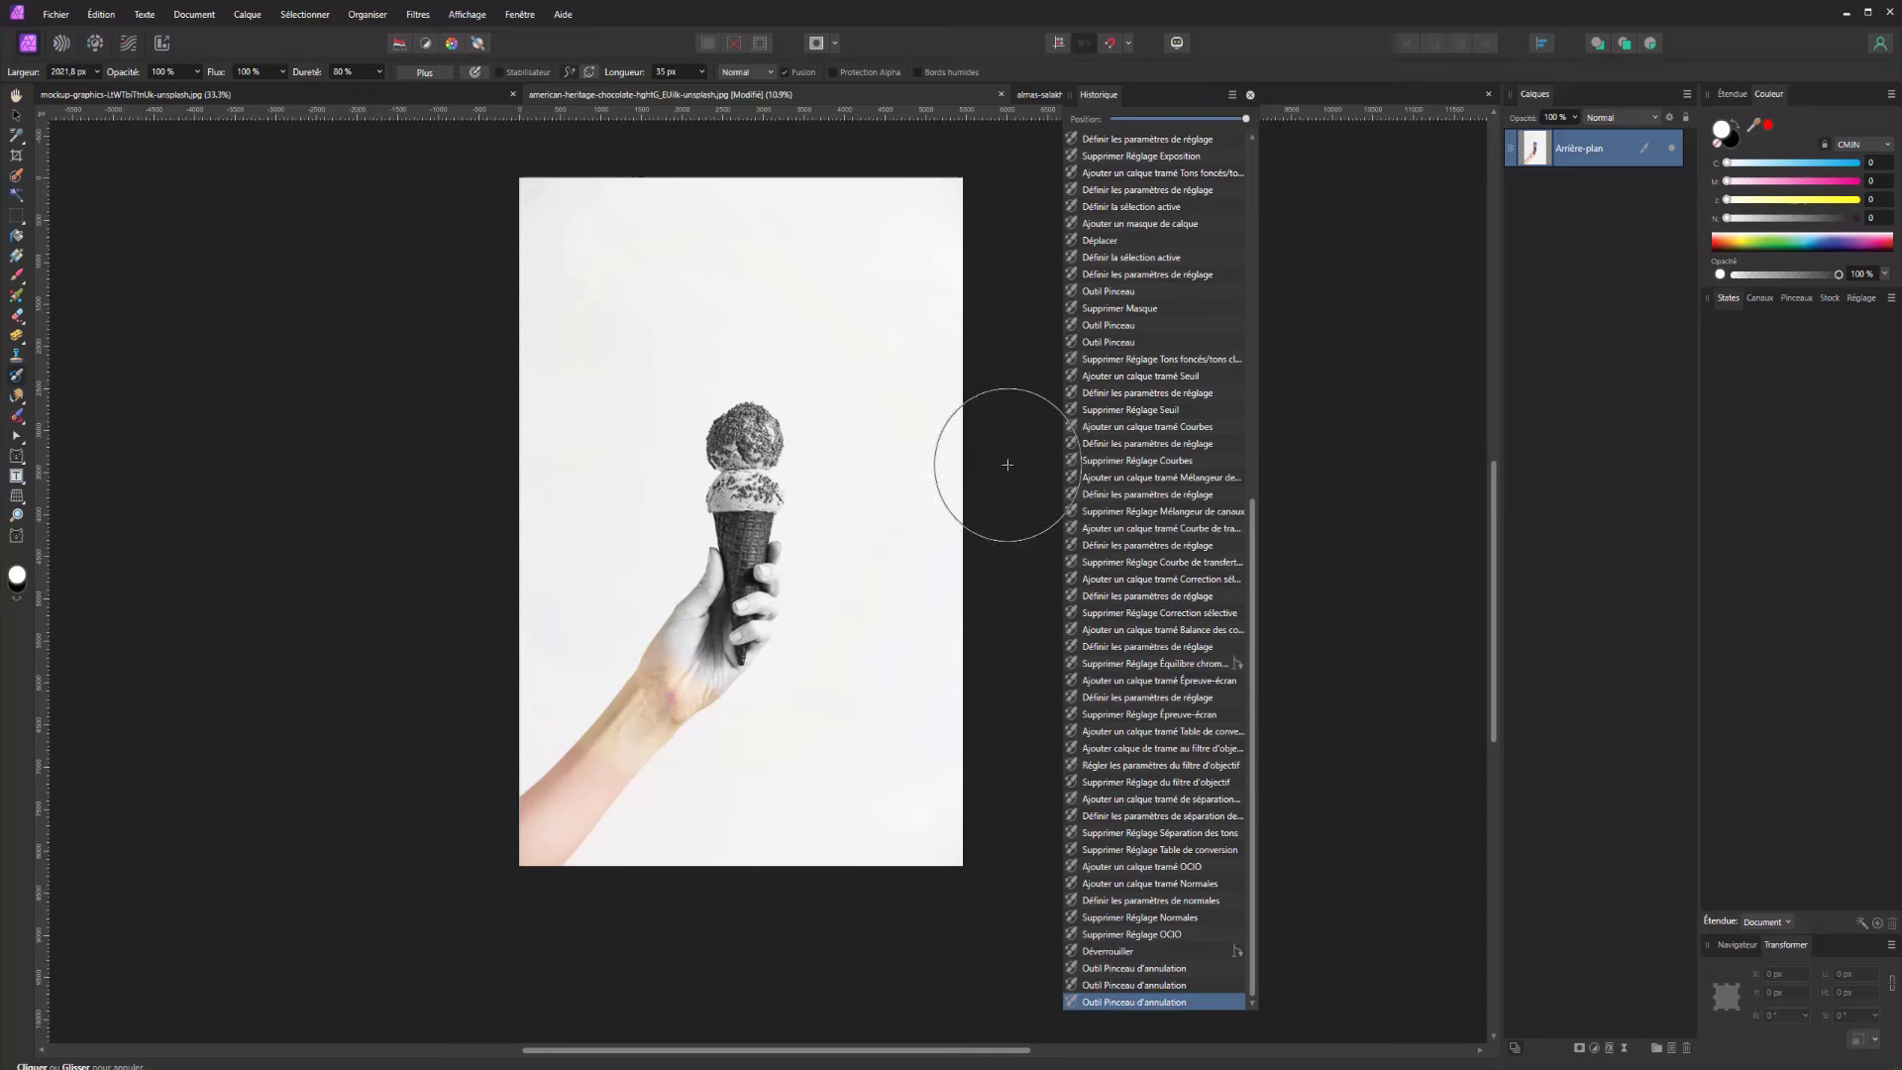
Set the Ajouter un calque tramé Niveaux state as the undo brush source and paint it over the ice cream, hand and arm
scroll(1149, 347, "up", 5)
scroll(1150, 347, "up", 3)
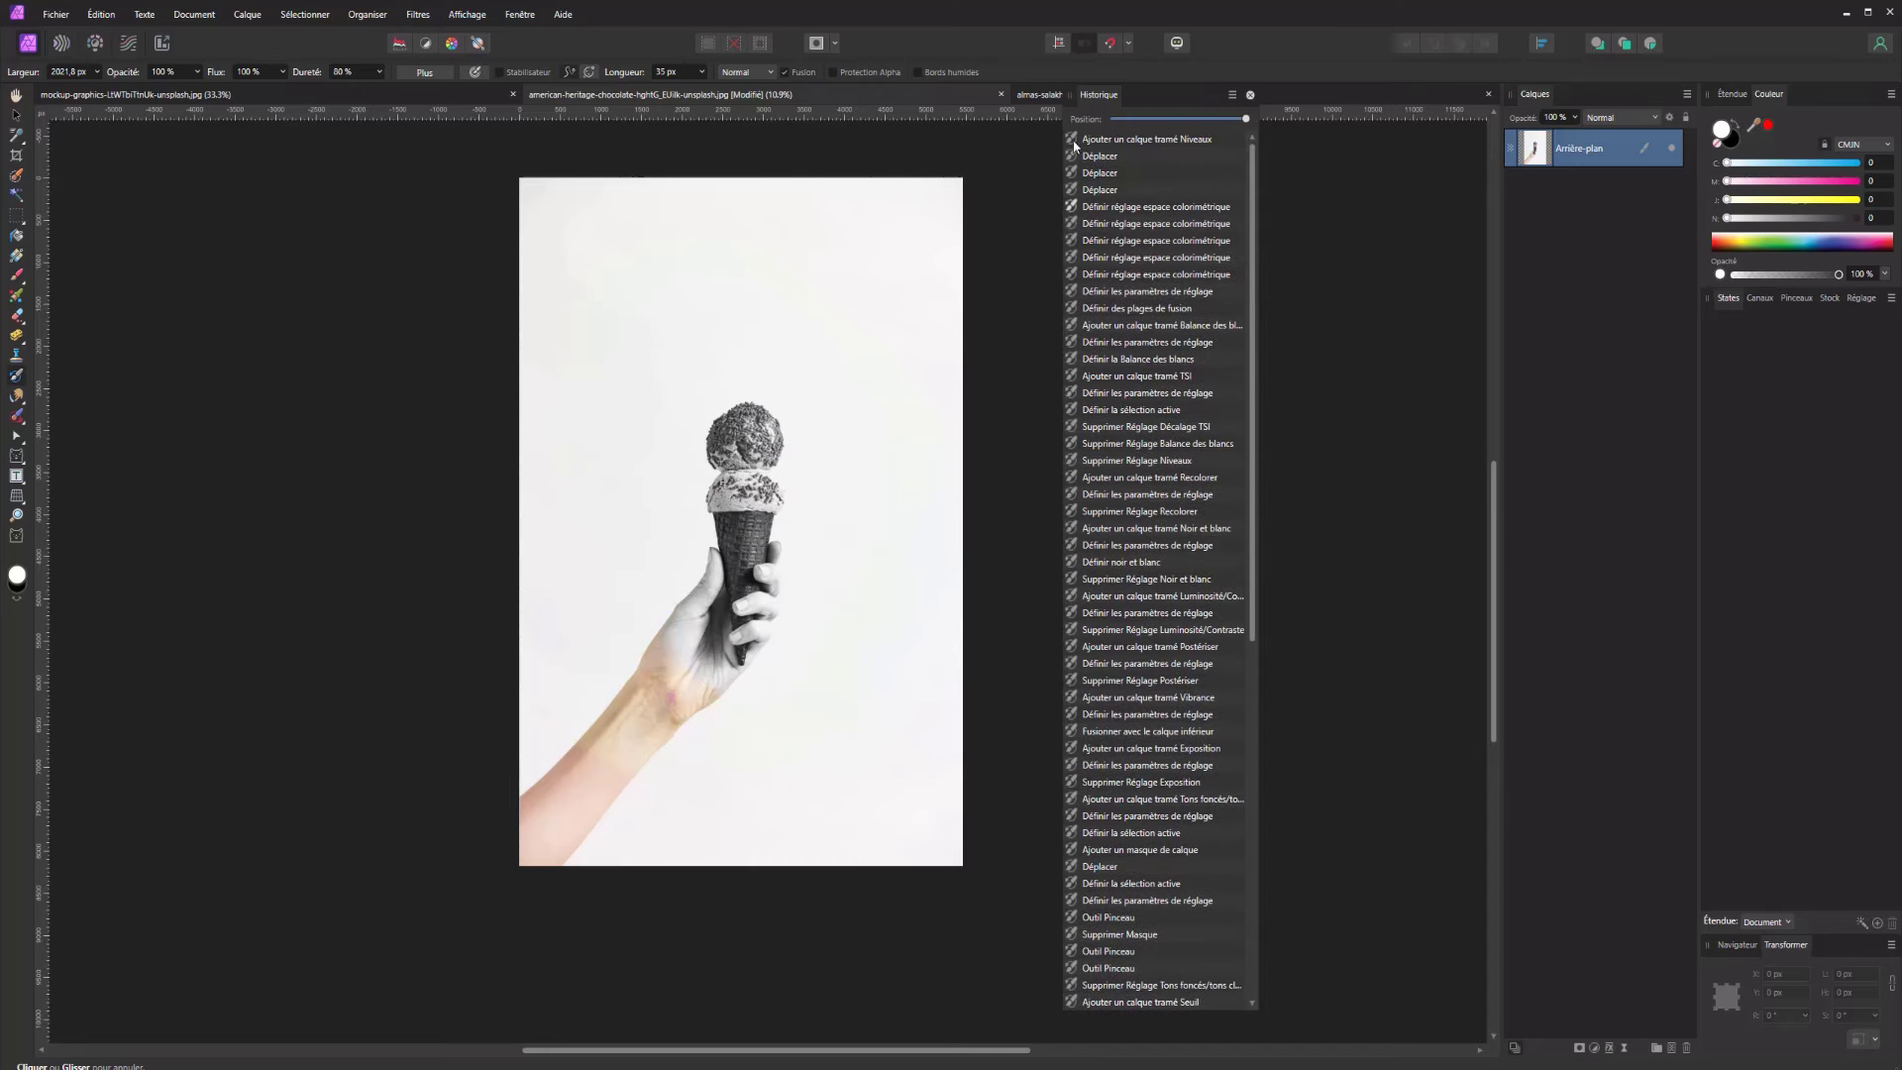
mouse_move(820, 370)
left_mouse_down()
mouse_move(722, 400)
mouse_move(728, 540)
left_mouse_up()
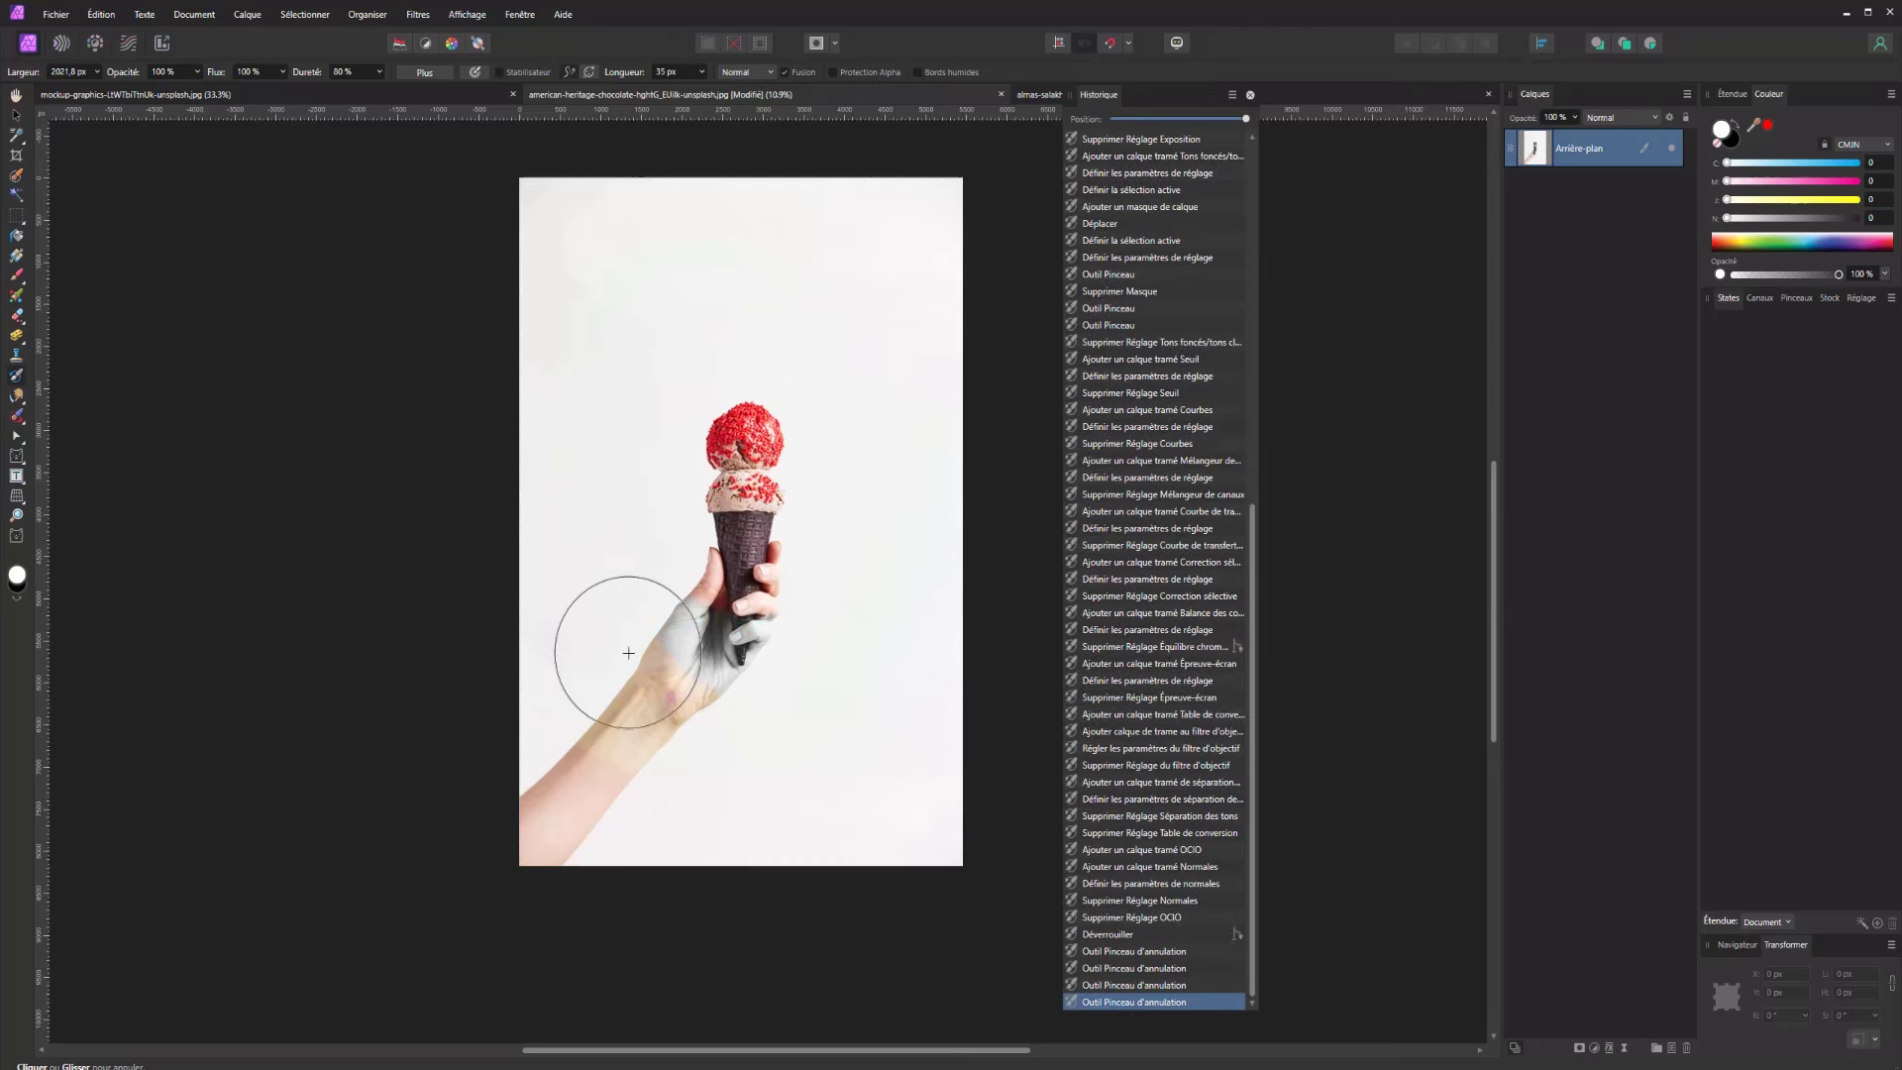
left_click_drag(629, 653, 659, 660)
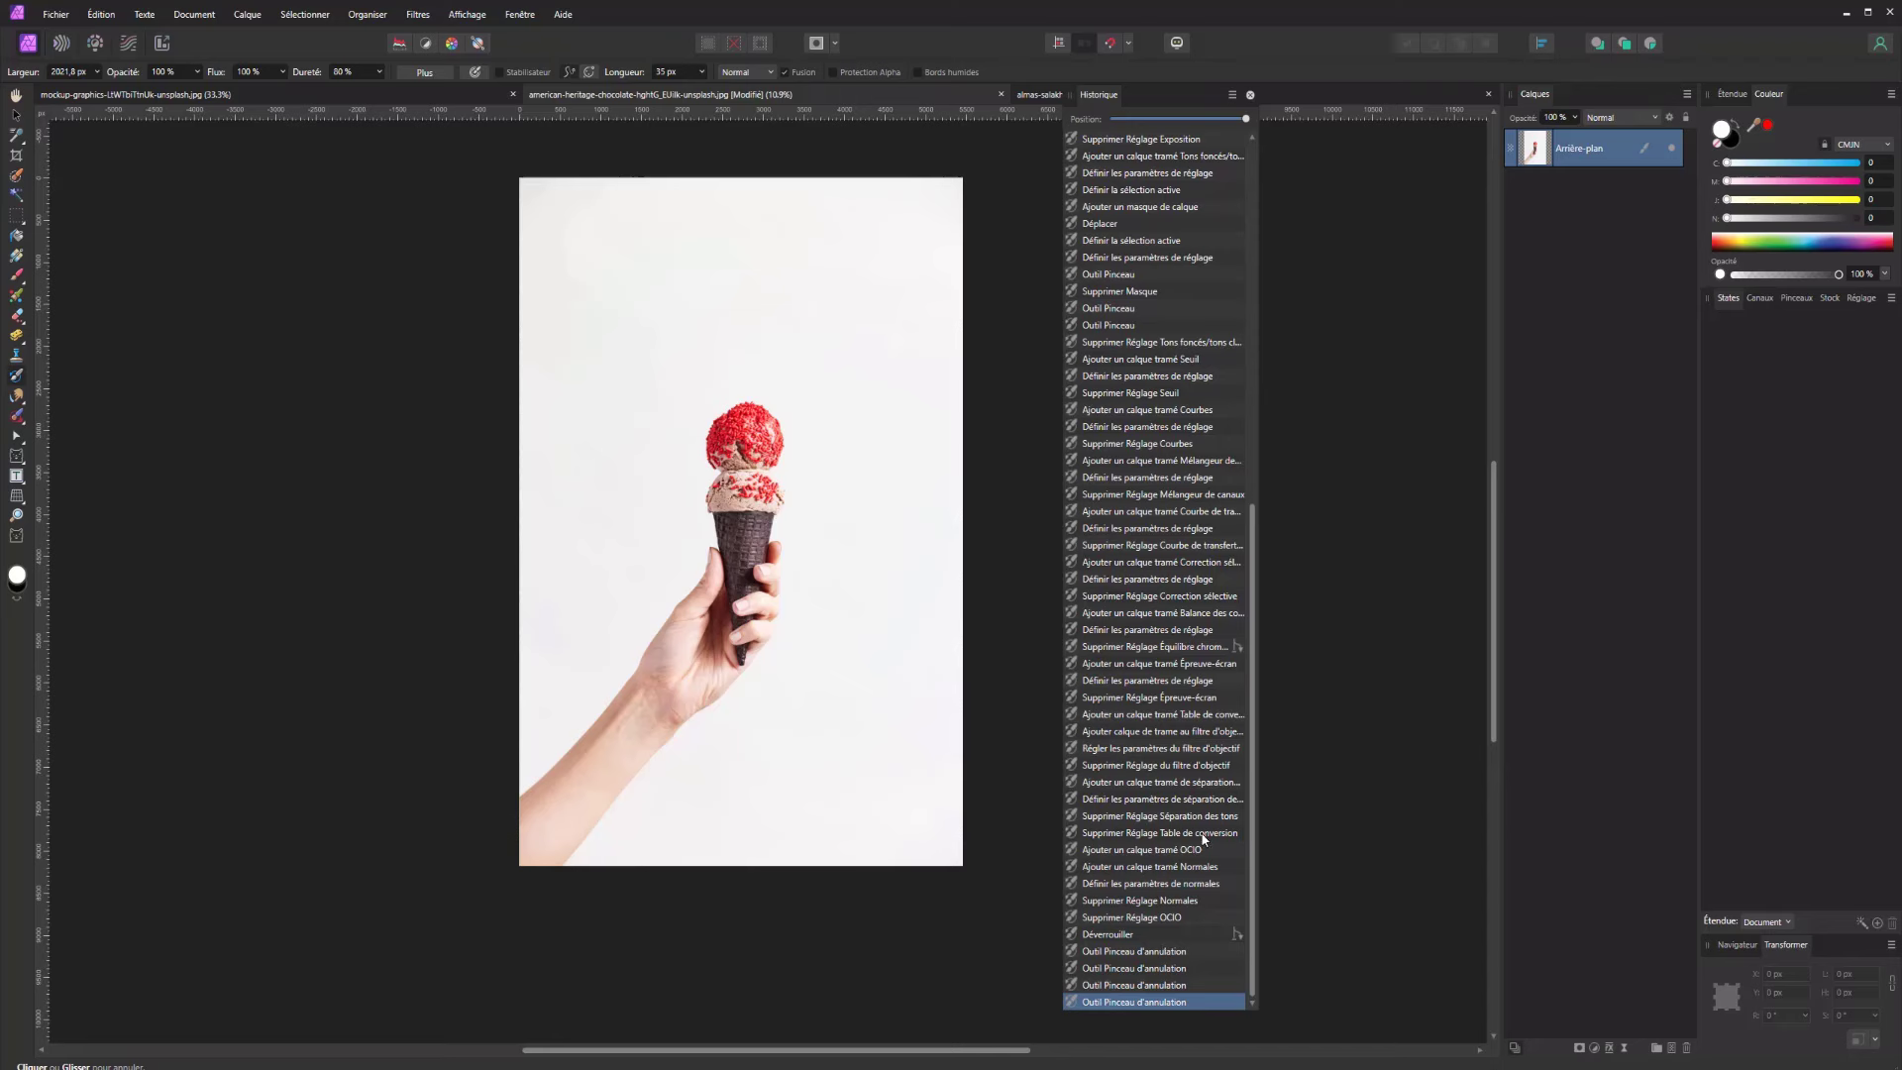
Switch the history list to the Avancé display and restore the Supprimer Réglage Normales state
left_click(1233, 96)
left_click(1239, 115)
left_click(1233, 95)
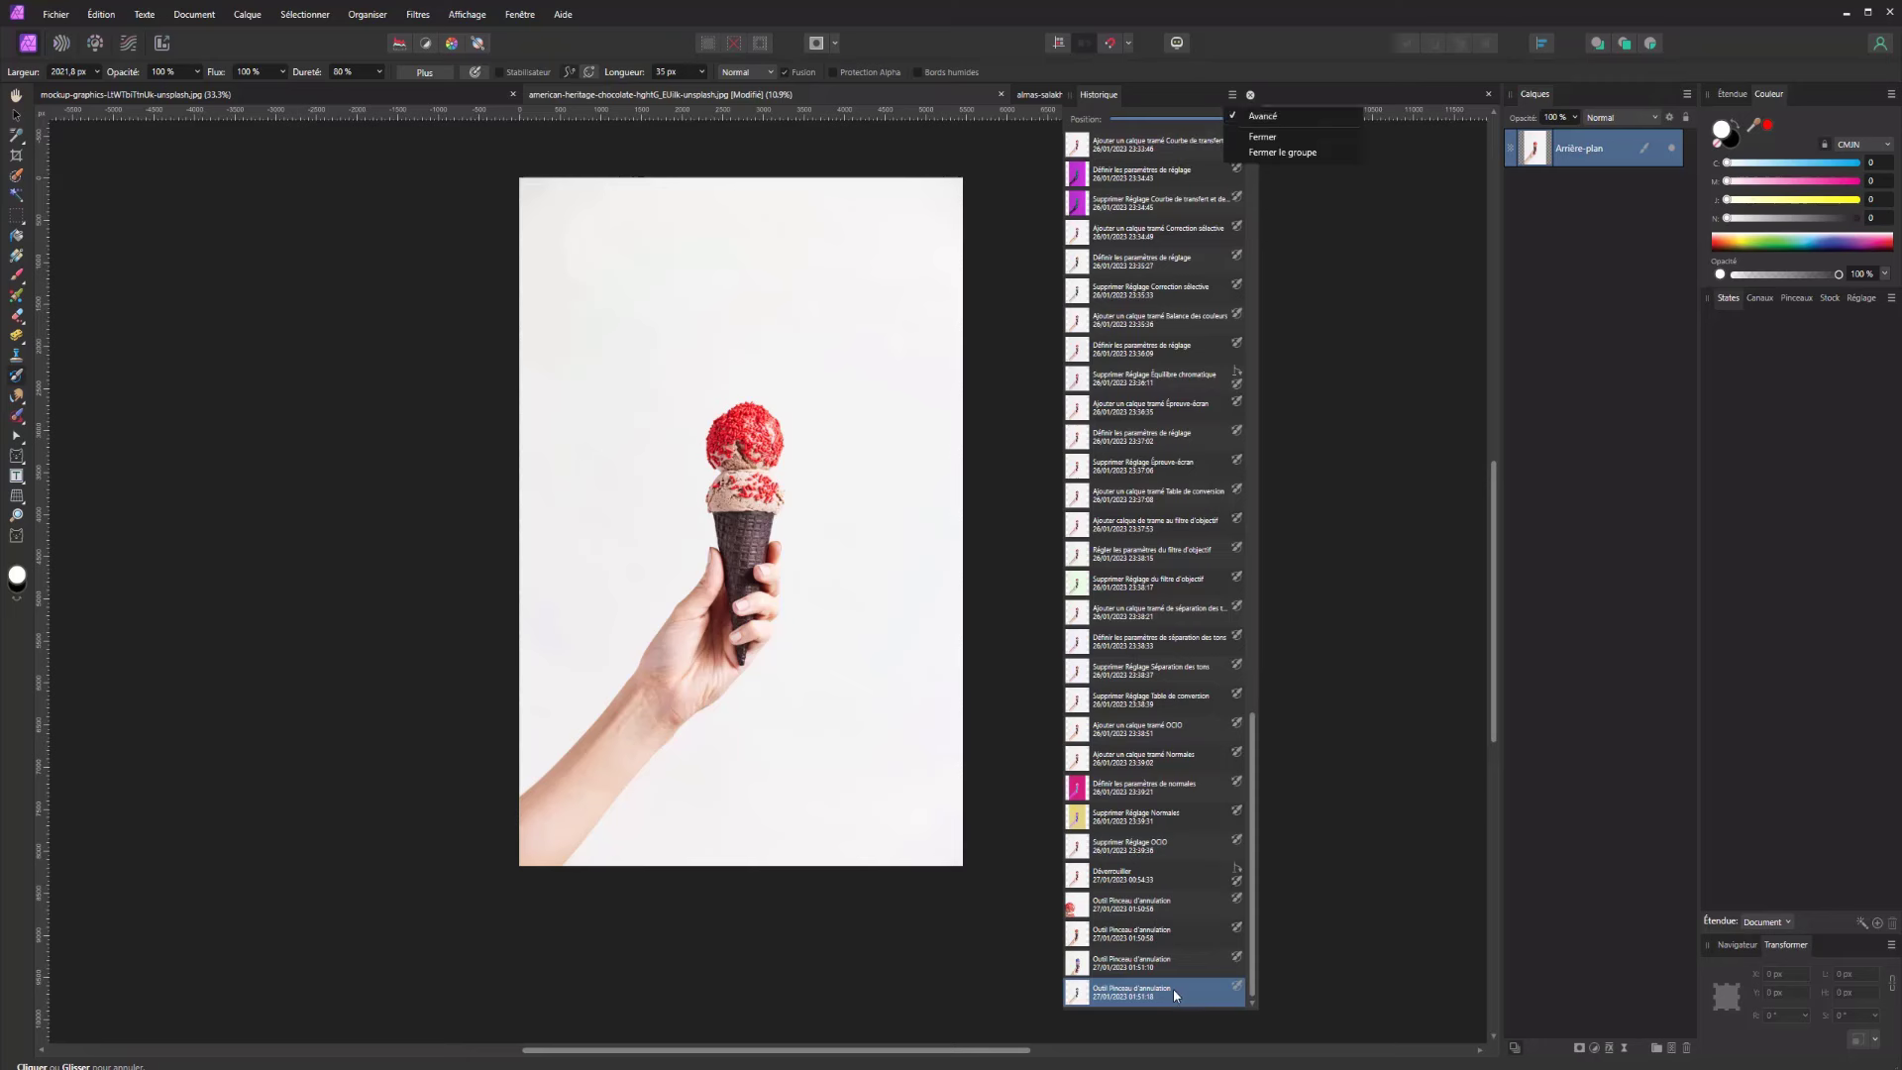
left_click(1142, 998)
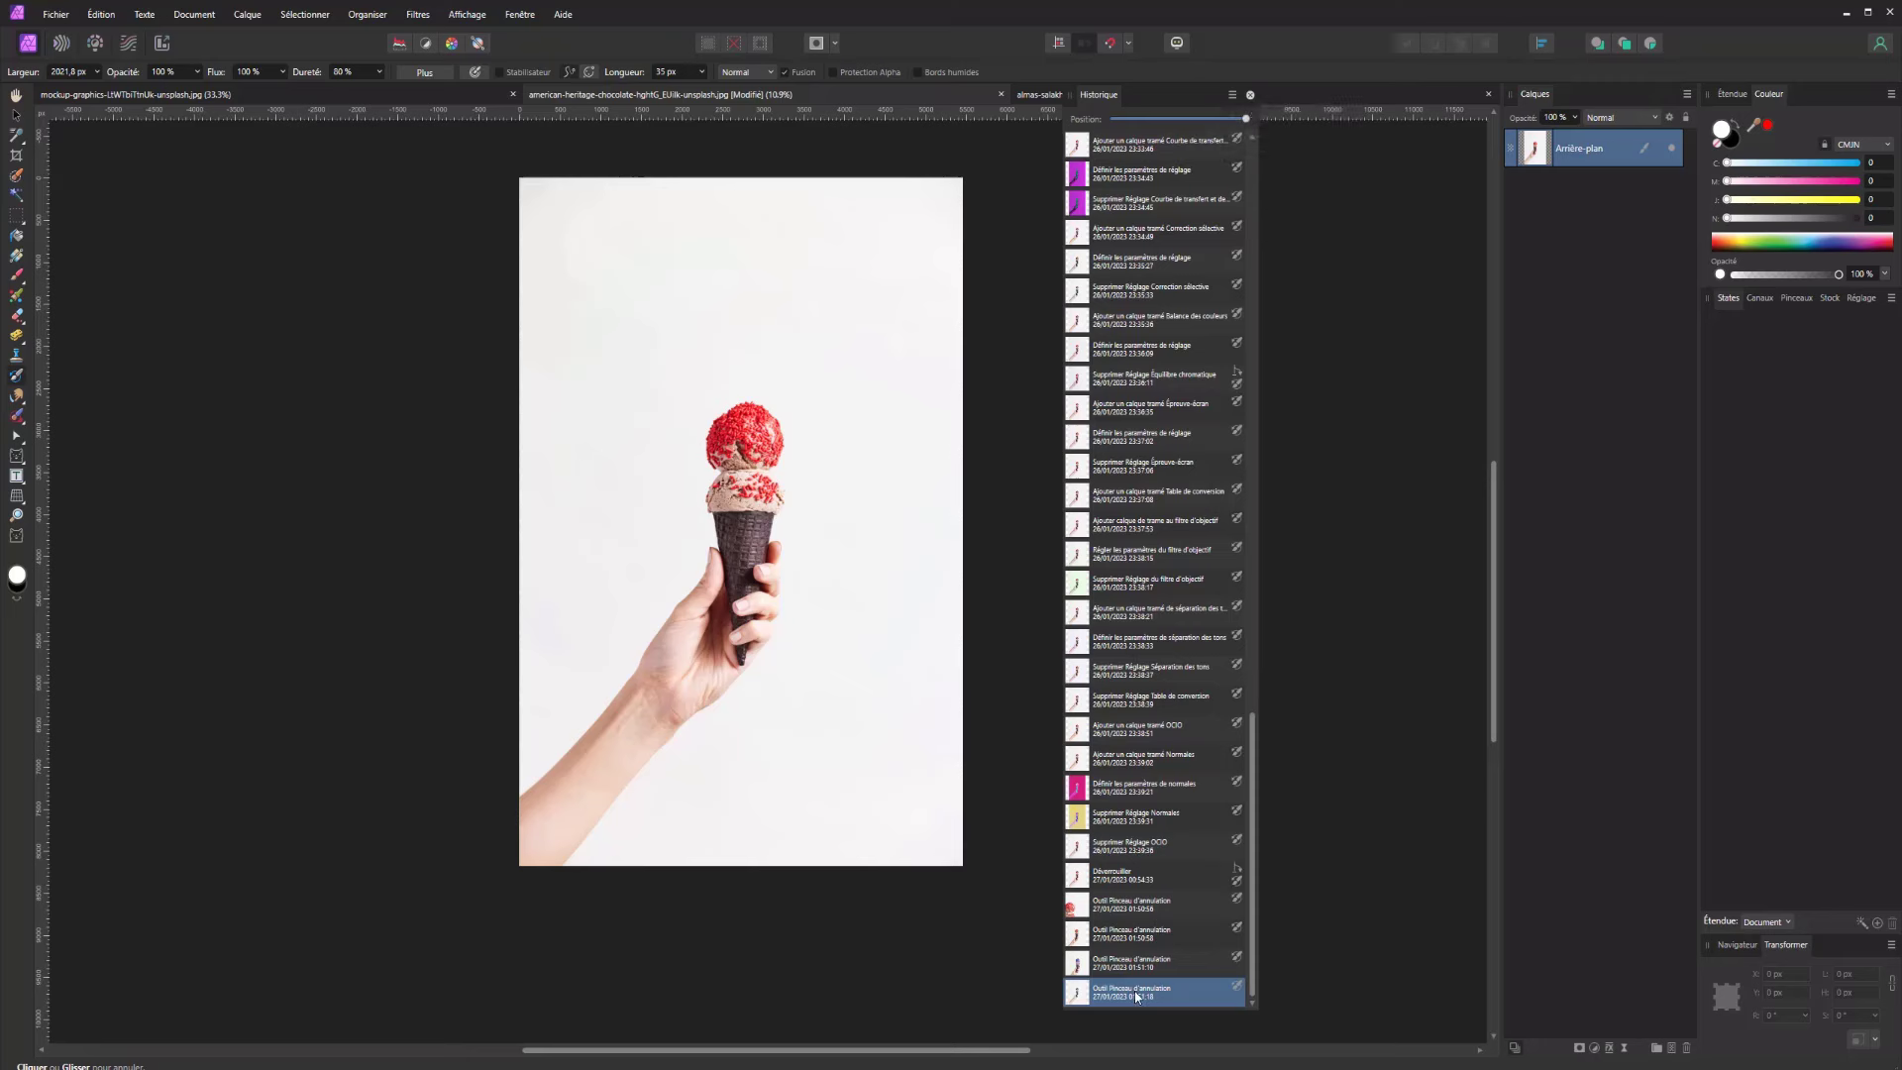
left_click(1136, 832)
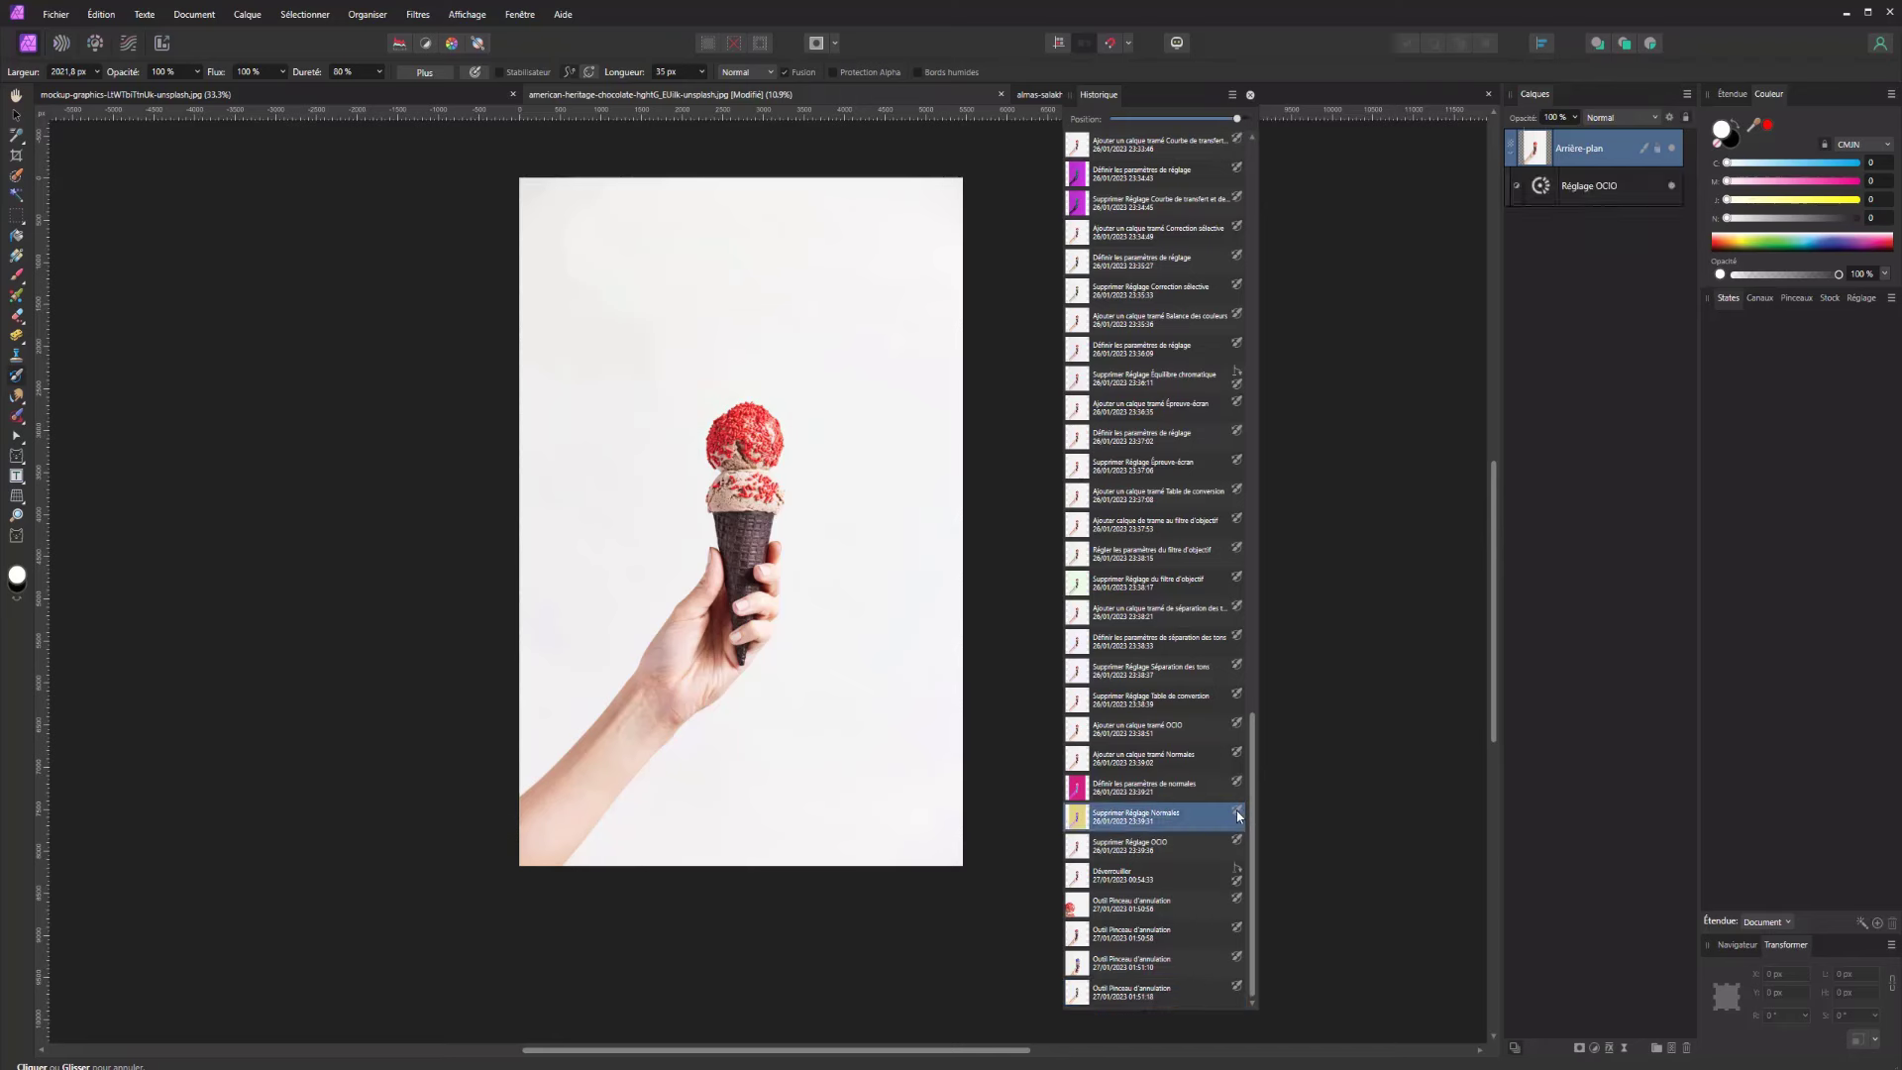
Paint over the ice cream with the Undo Brush using the Recolorer settings state, then the Courbe de transfert settings state as source
scroll(1149, 495, "up", 13)
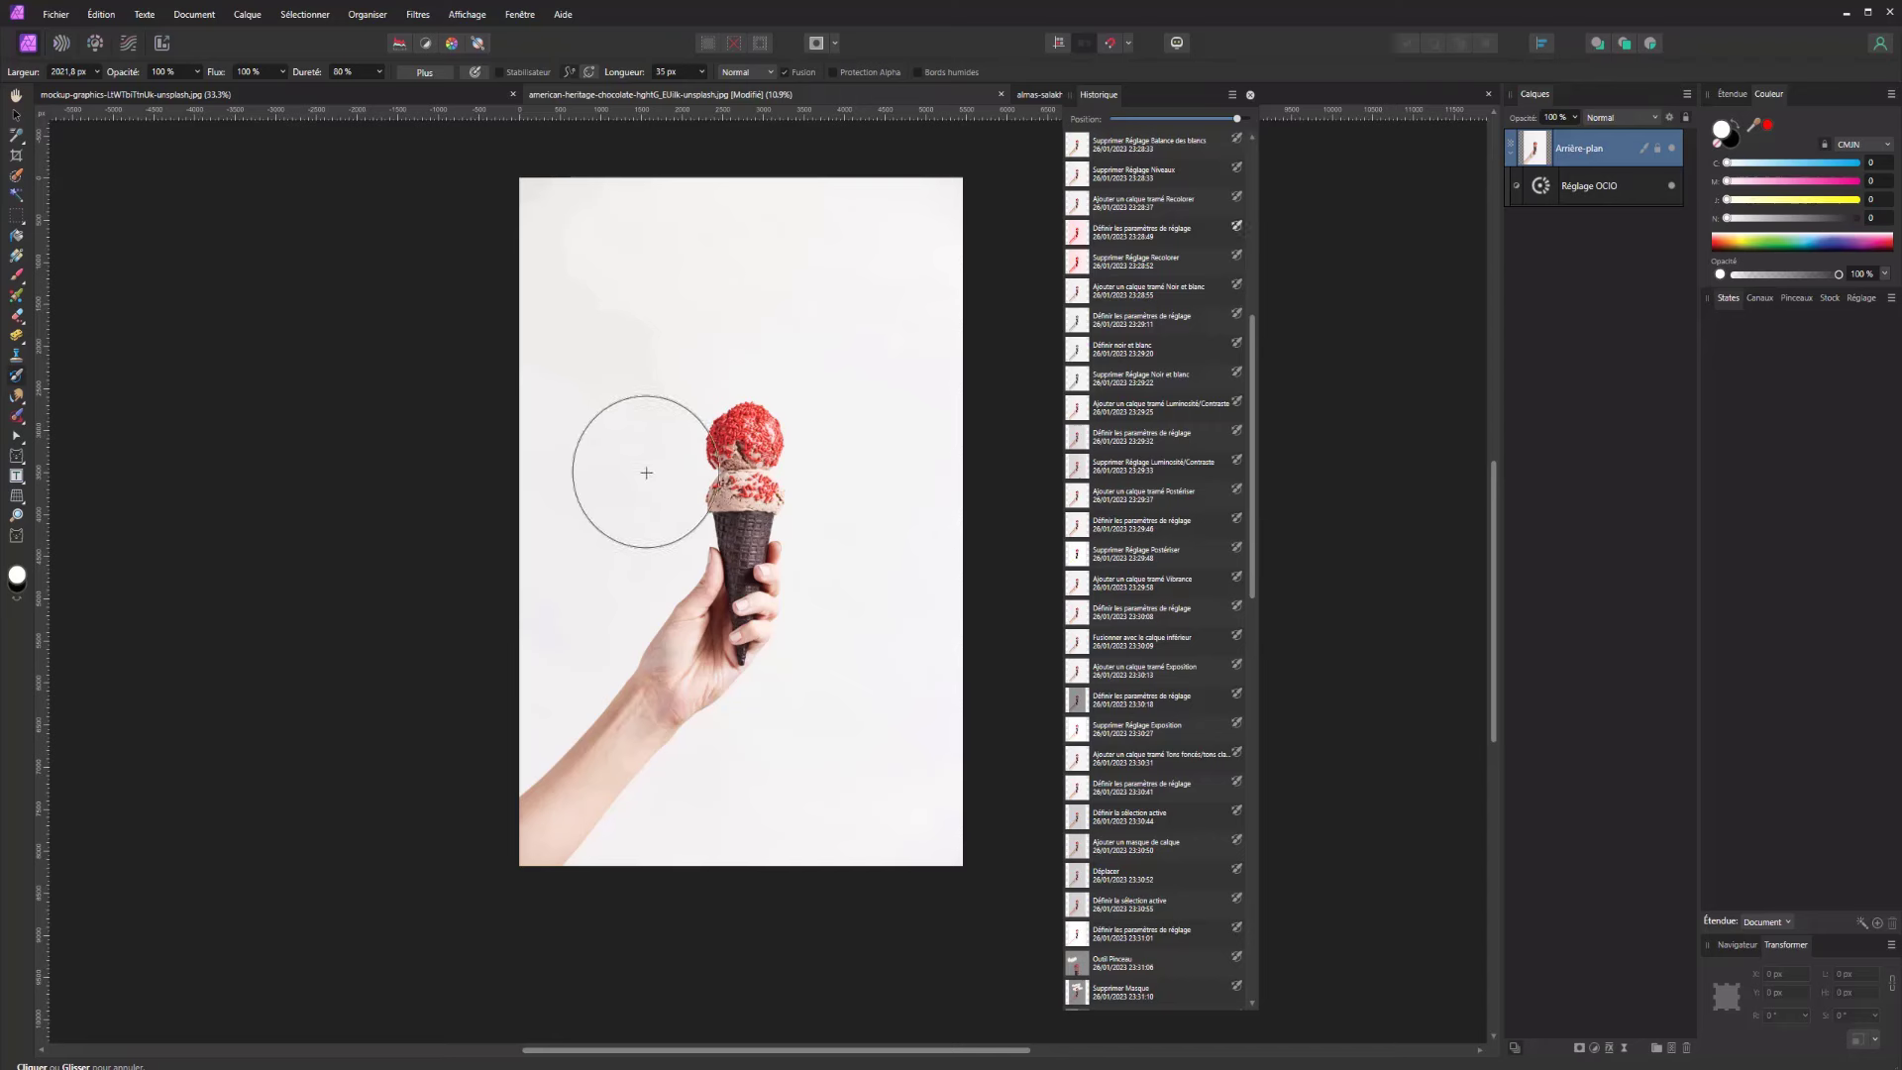
mouse_move(645, 471)
left_mouse_down()
mouse_move(752, 425)
mouse_move(806, 519)
mouse_move(793, 585)
left_mouse_up()
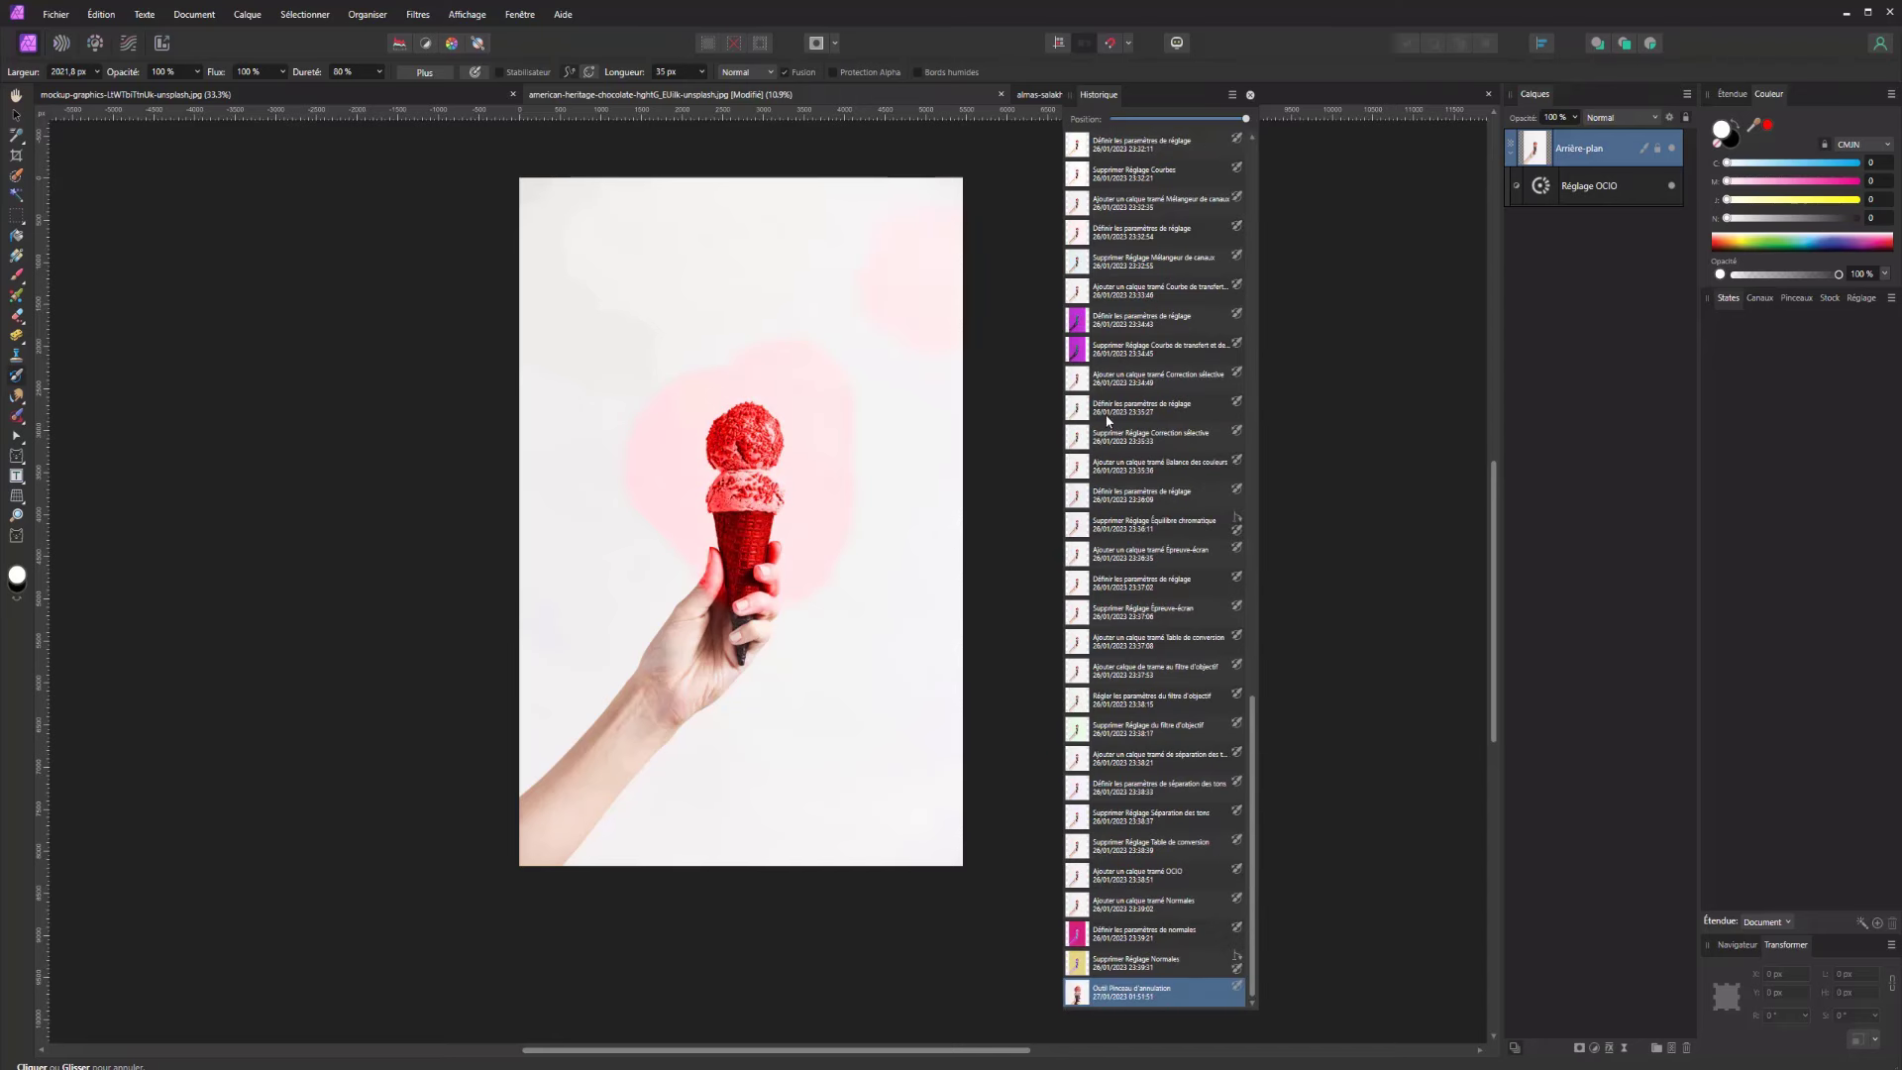
mouse_move(710, 425)
left_mouse_down()
mouse_move(758, 431)
mouse_move(715, 511)
left_mouse_up()
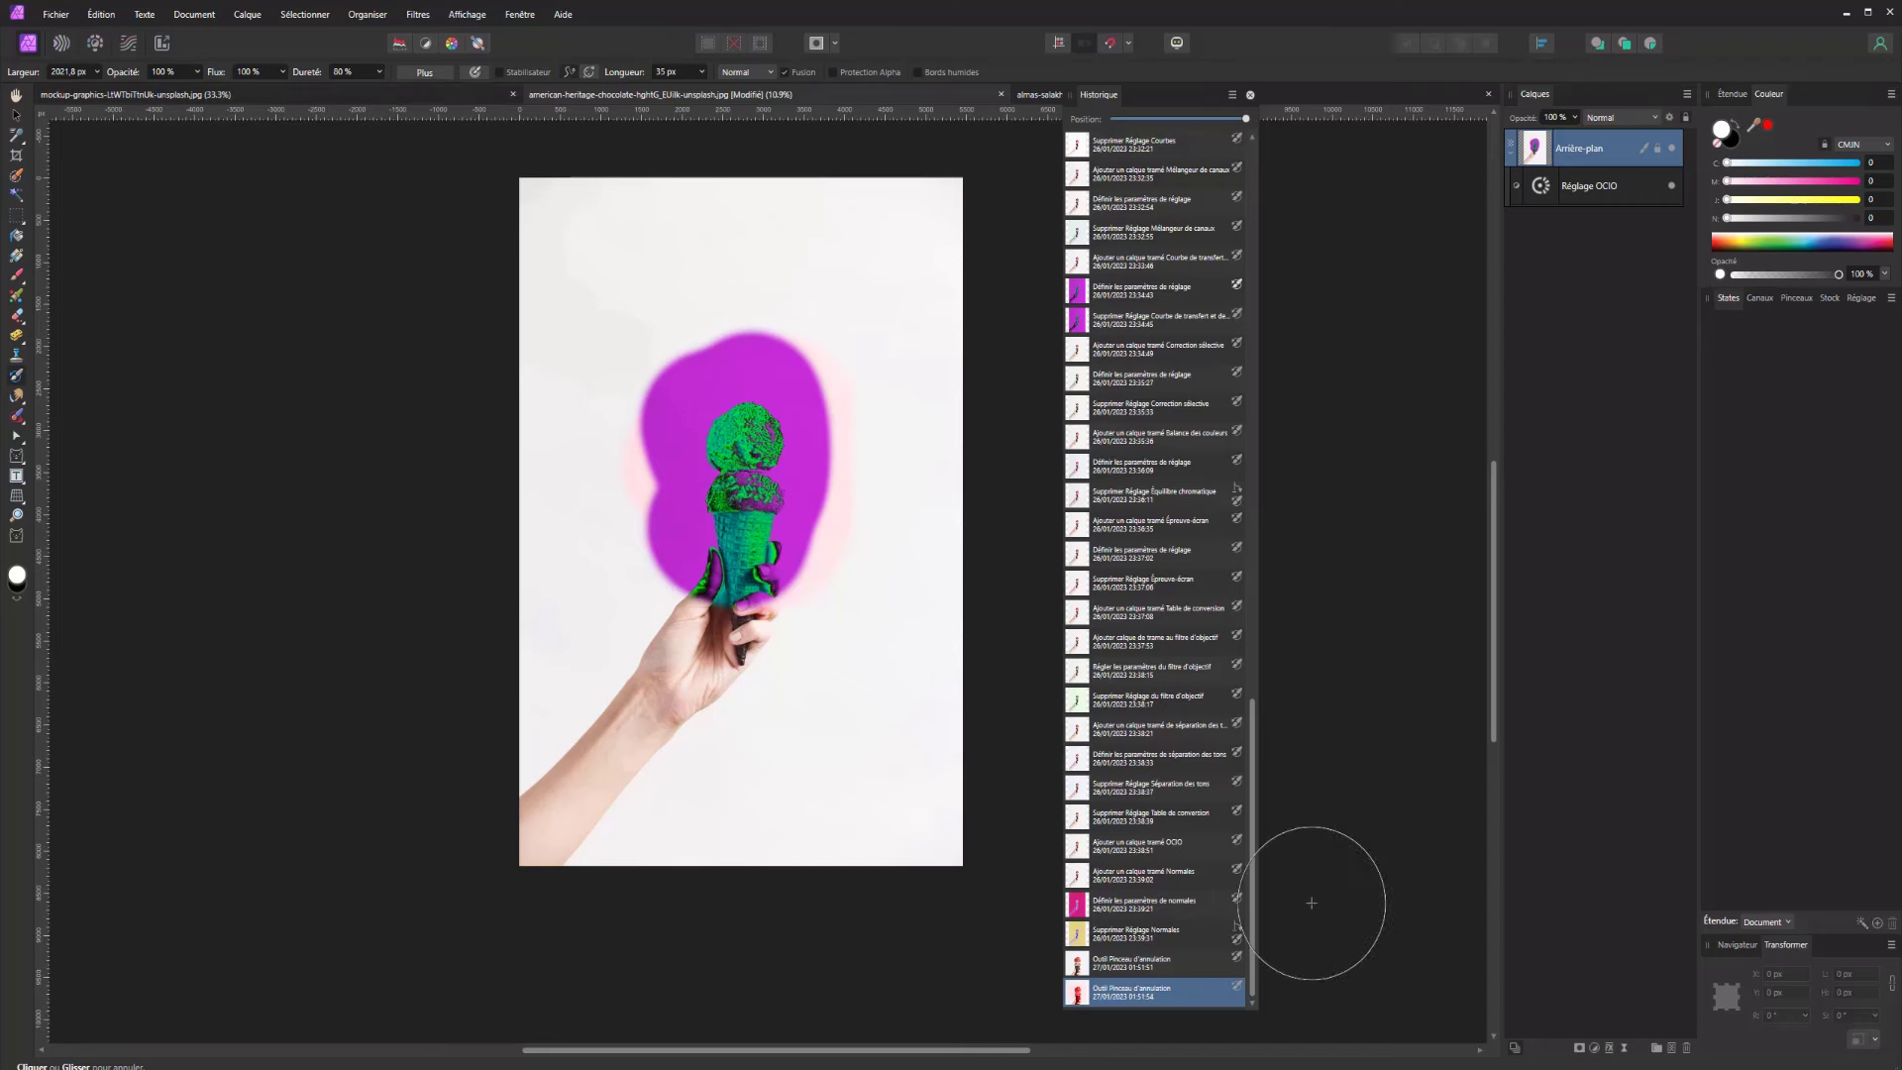
mouse_move(739, 585)
left_mouse_down()
mouse_move(587, 481)
mouse_move(584, 272)
mouse_move(780, 364)
left_mouse_up()
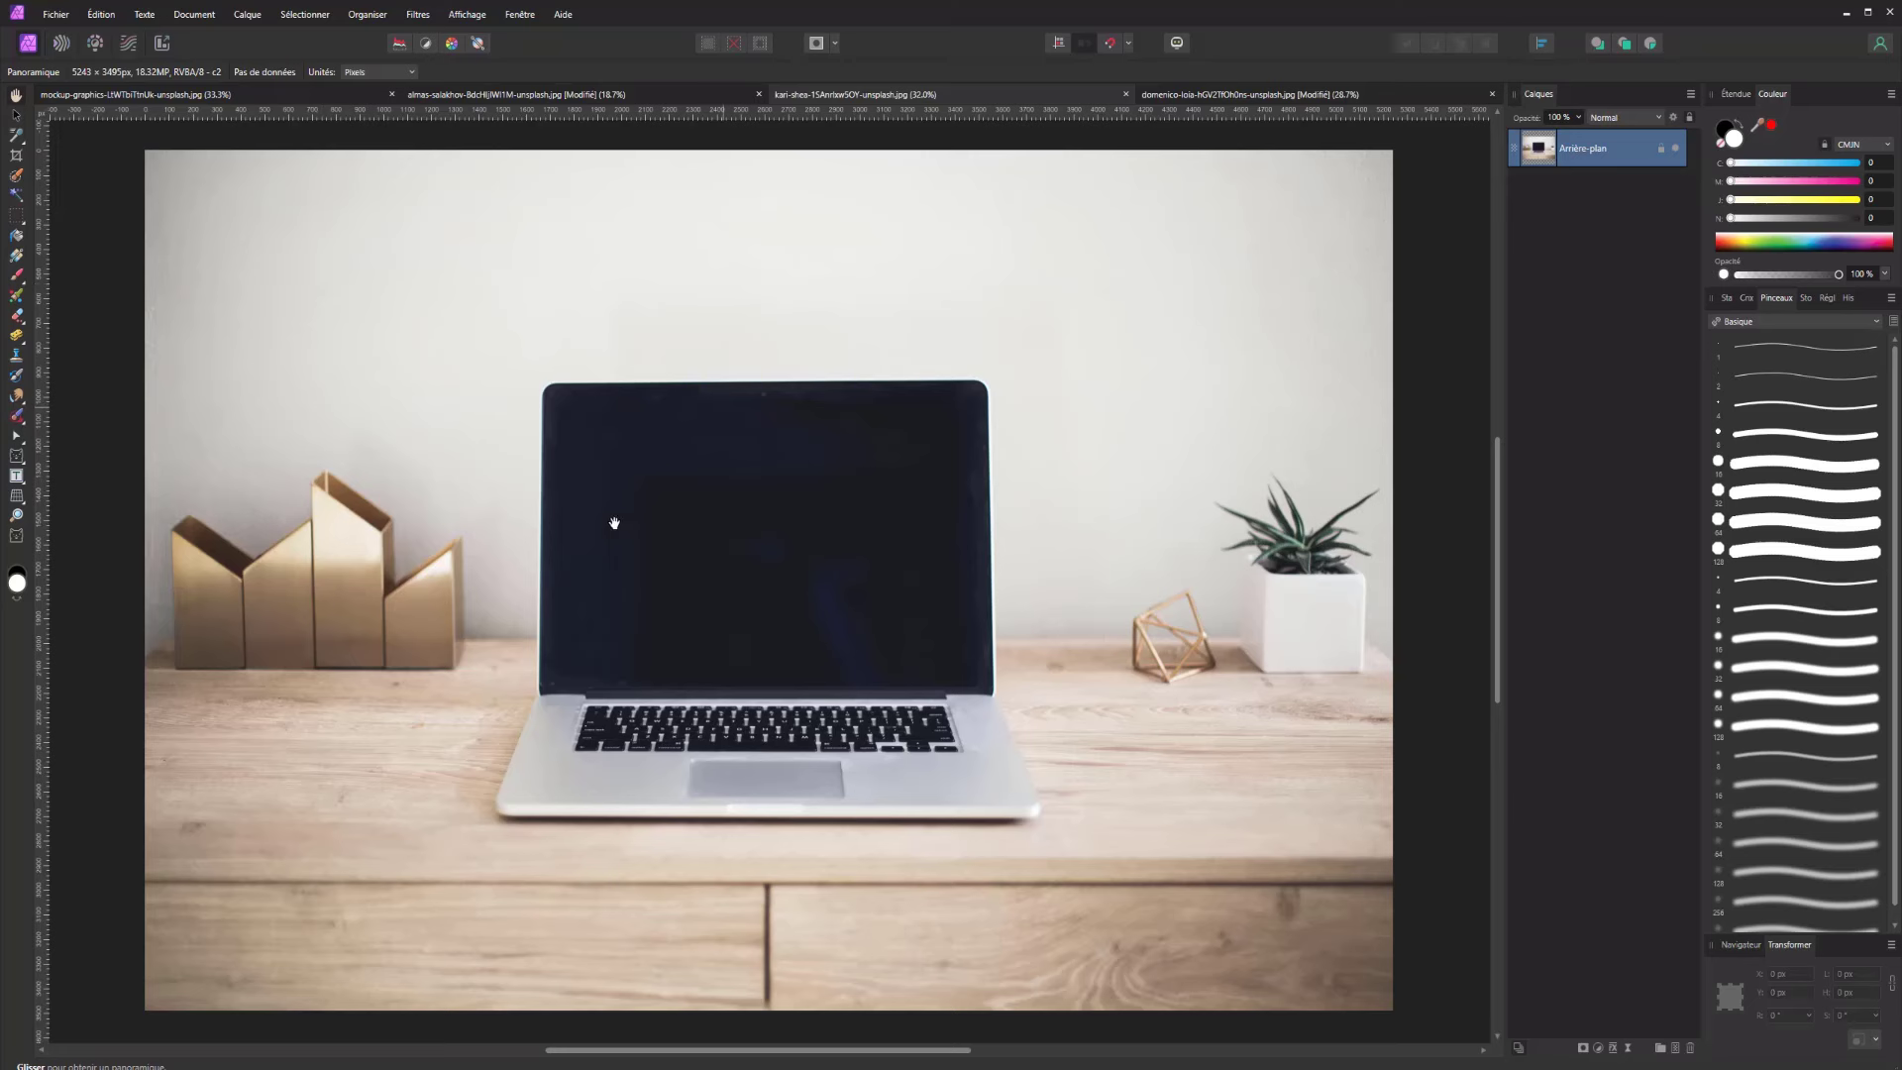
Return to the laptop photo document and place the lavender field image in it as a new layer
left_click(1199, 94)
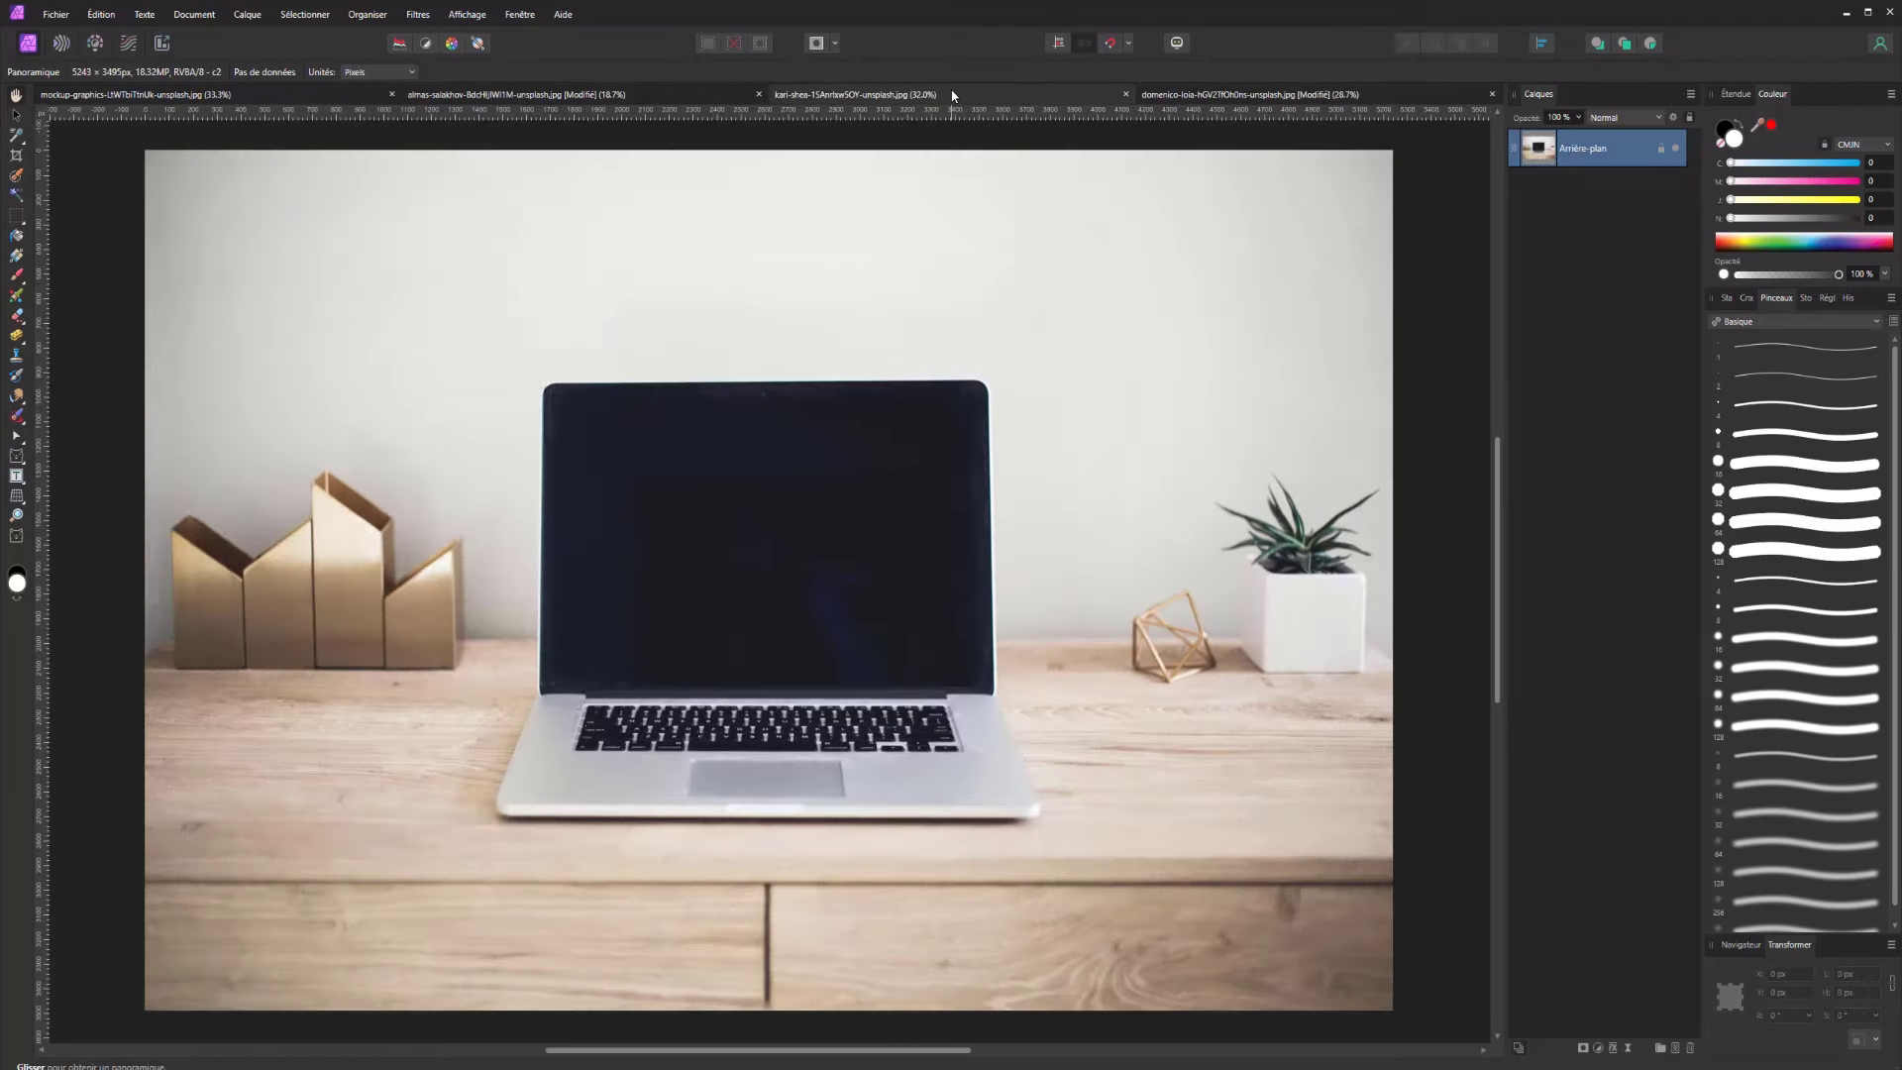
left_click(951, 94)
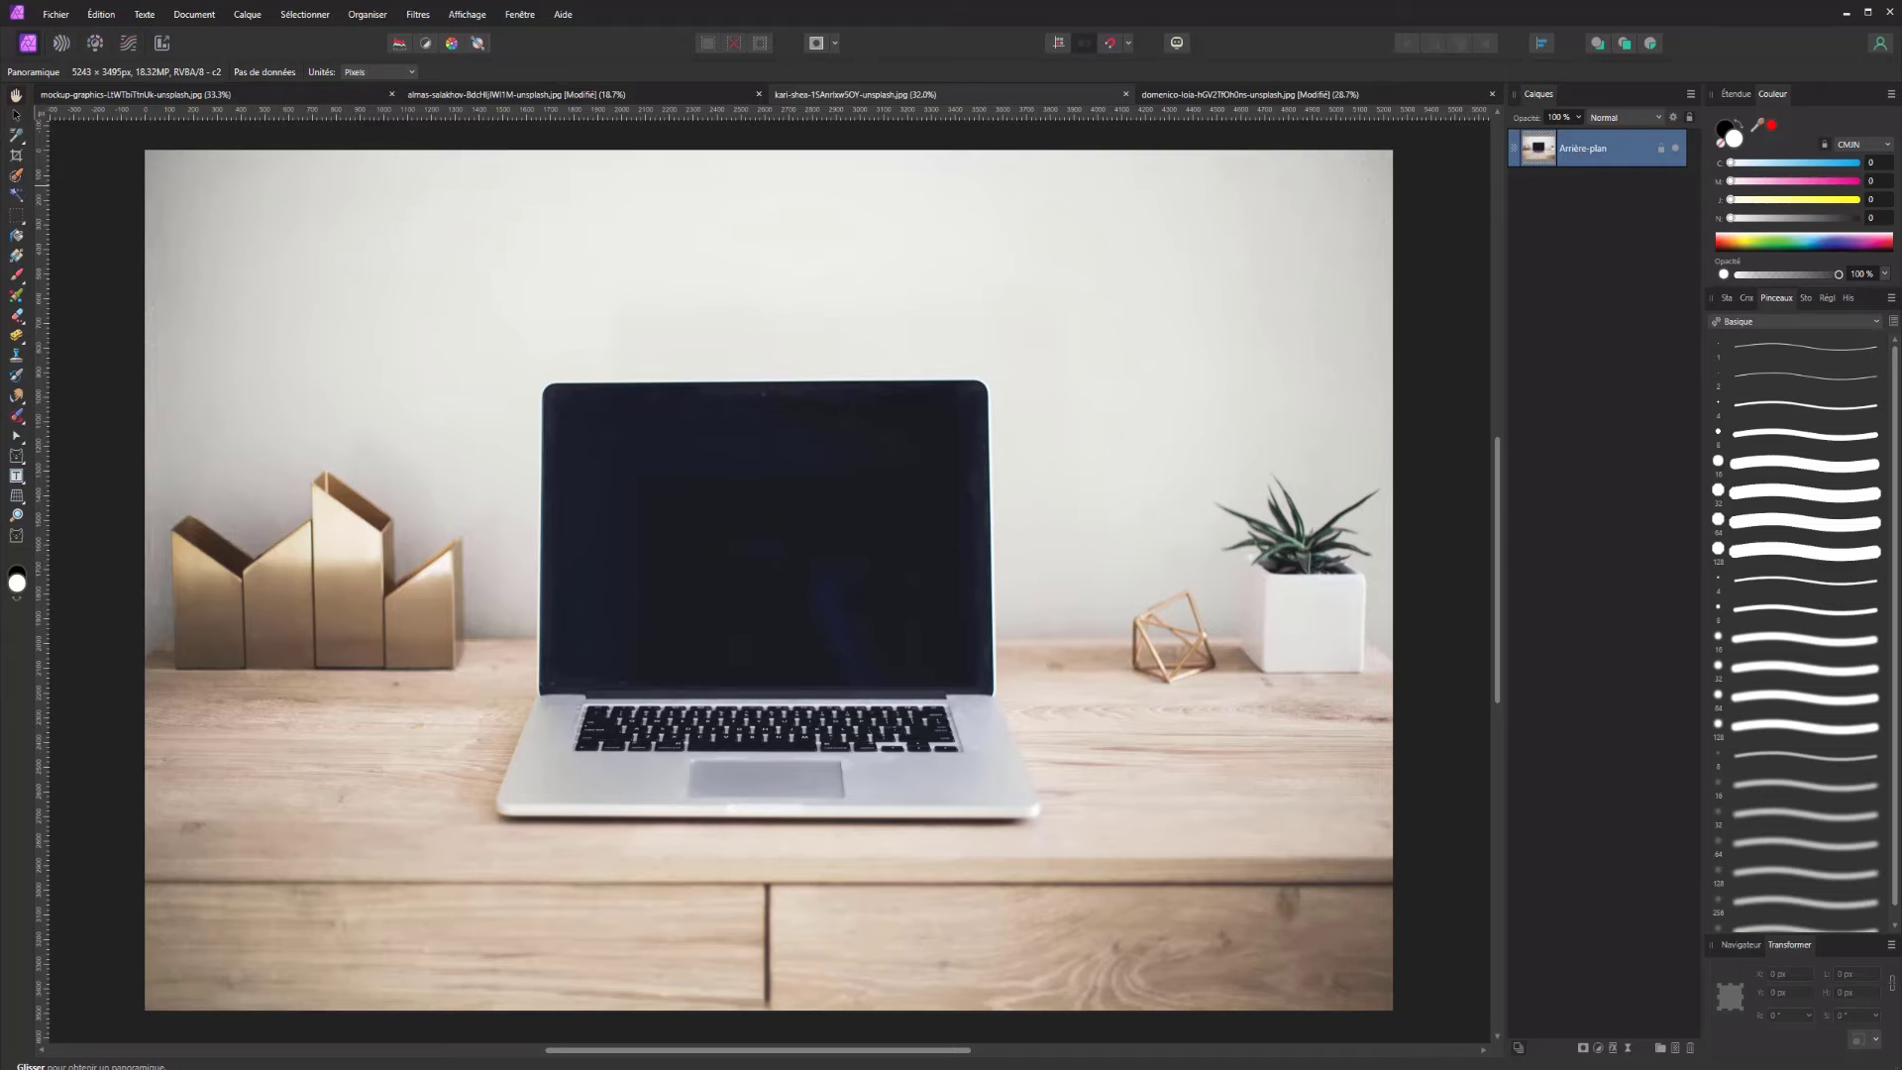
left_click_drag(523, 541, 650, 501)
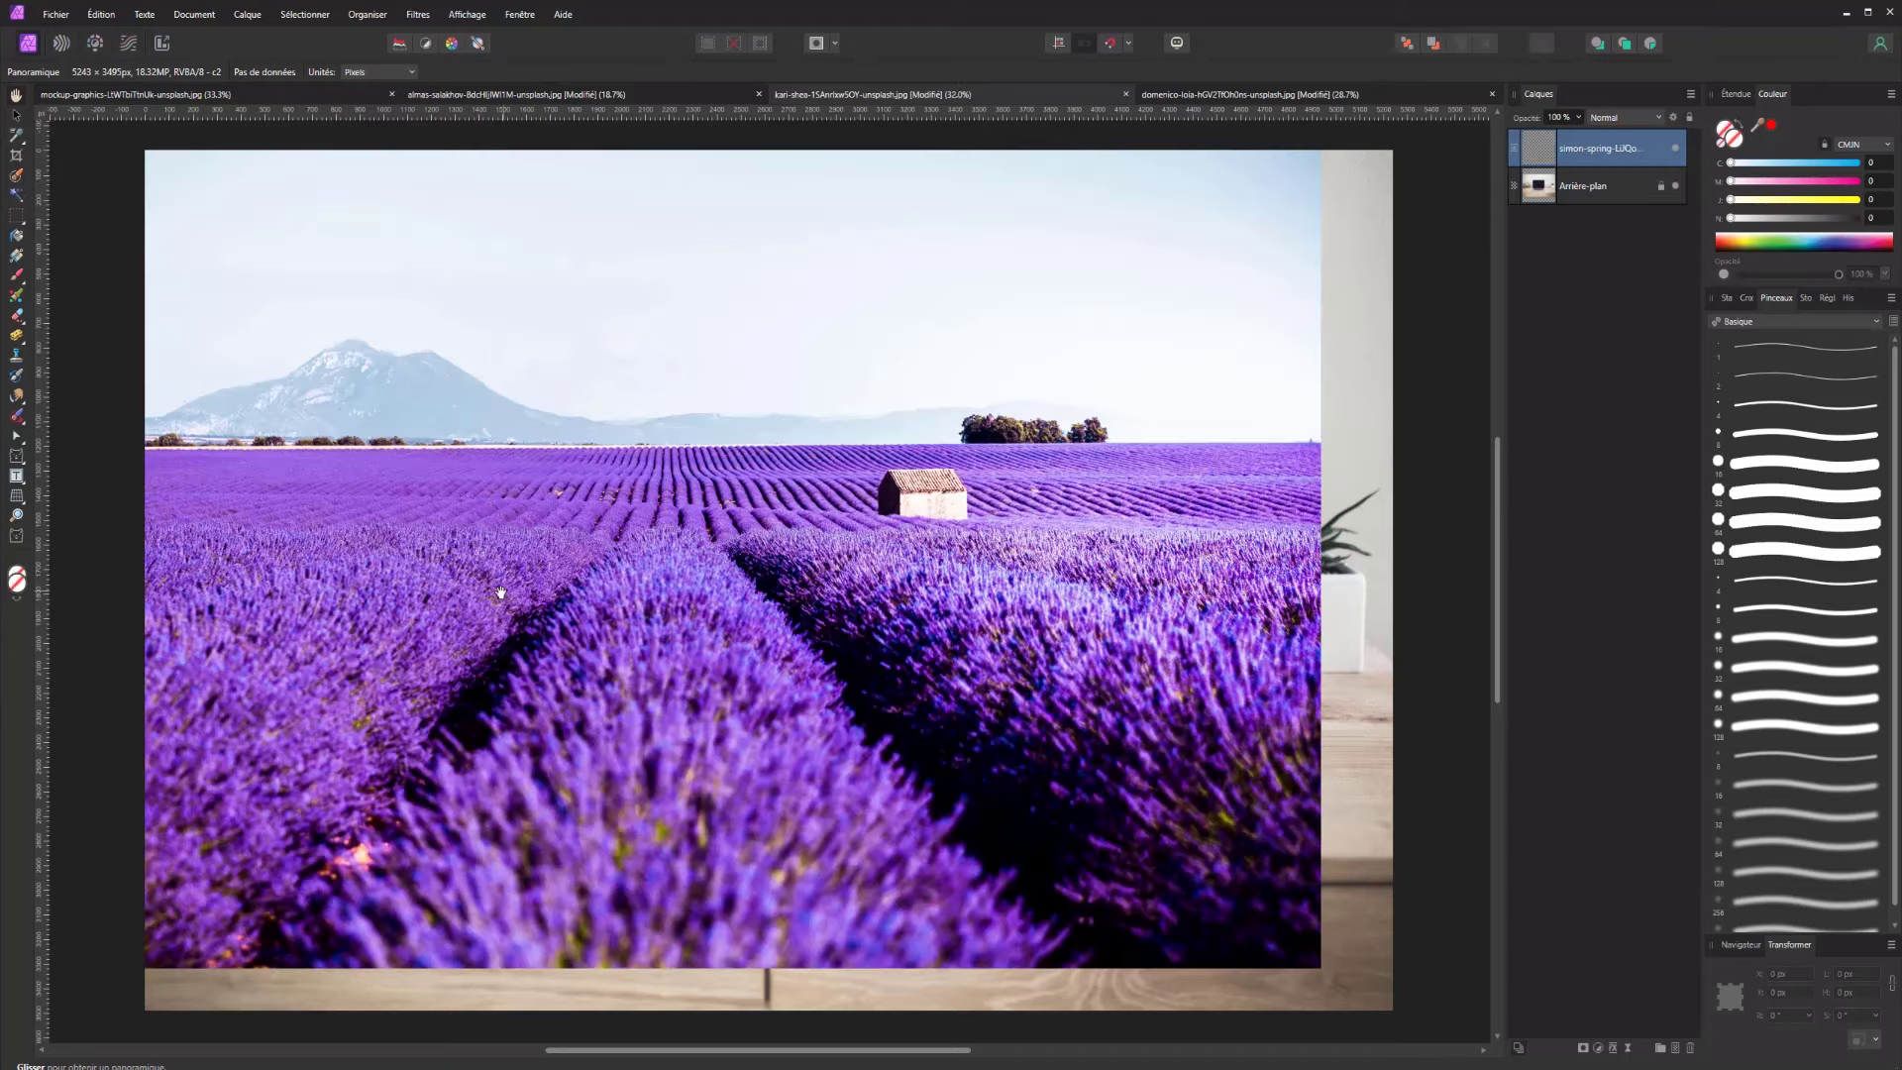
Scale the lavender image down to about 1688 × 1125 px and position it over the laptop's screen
mouse_move(477, 572)
left_mouse_down()
mouse_move(609, 747)
mouse_move(507, 586)
mouse_move(455, 565)
left_mouse_up()
left_click(16, 115)
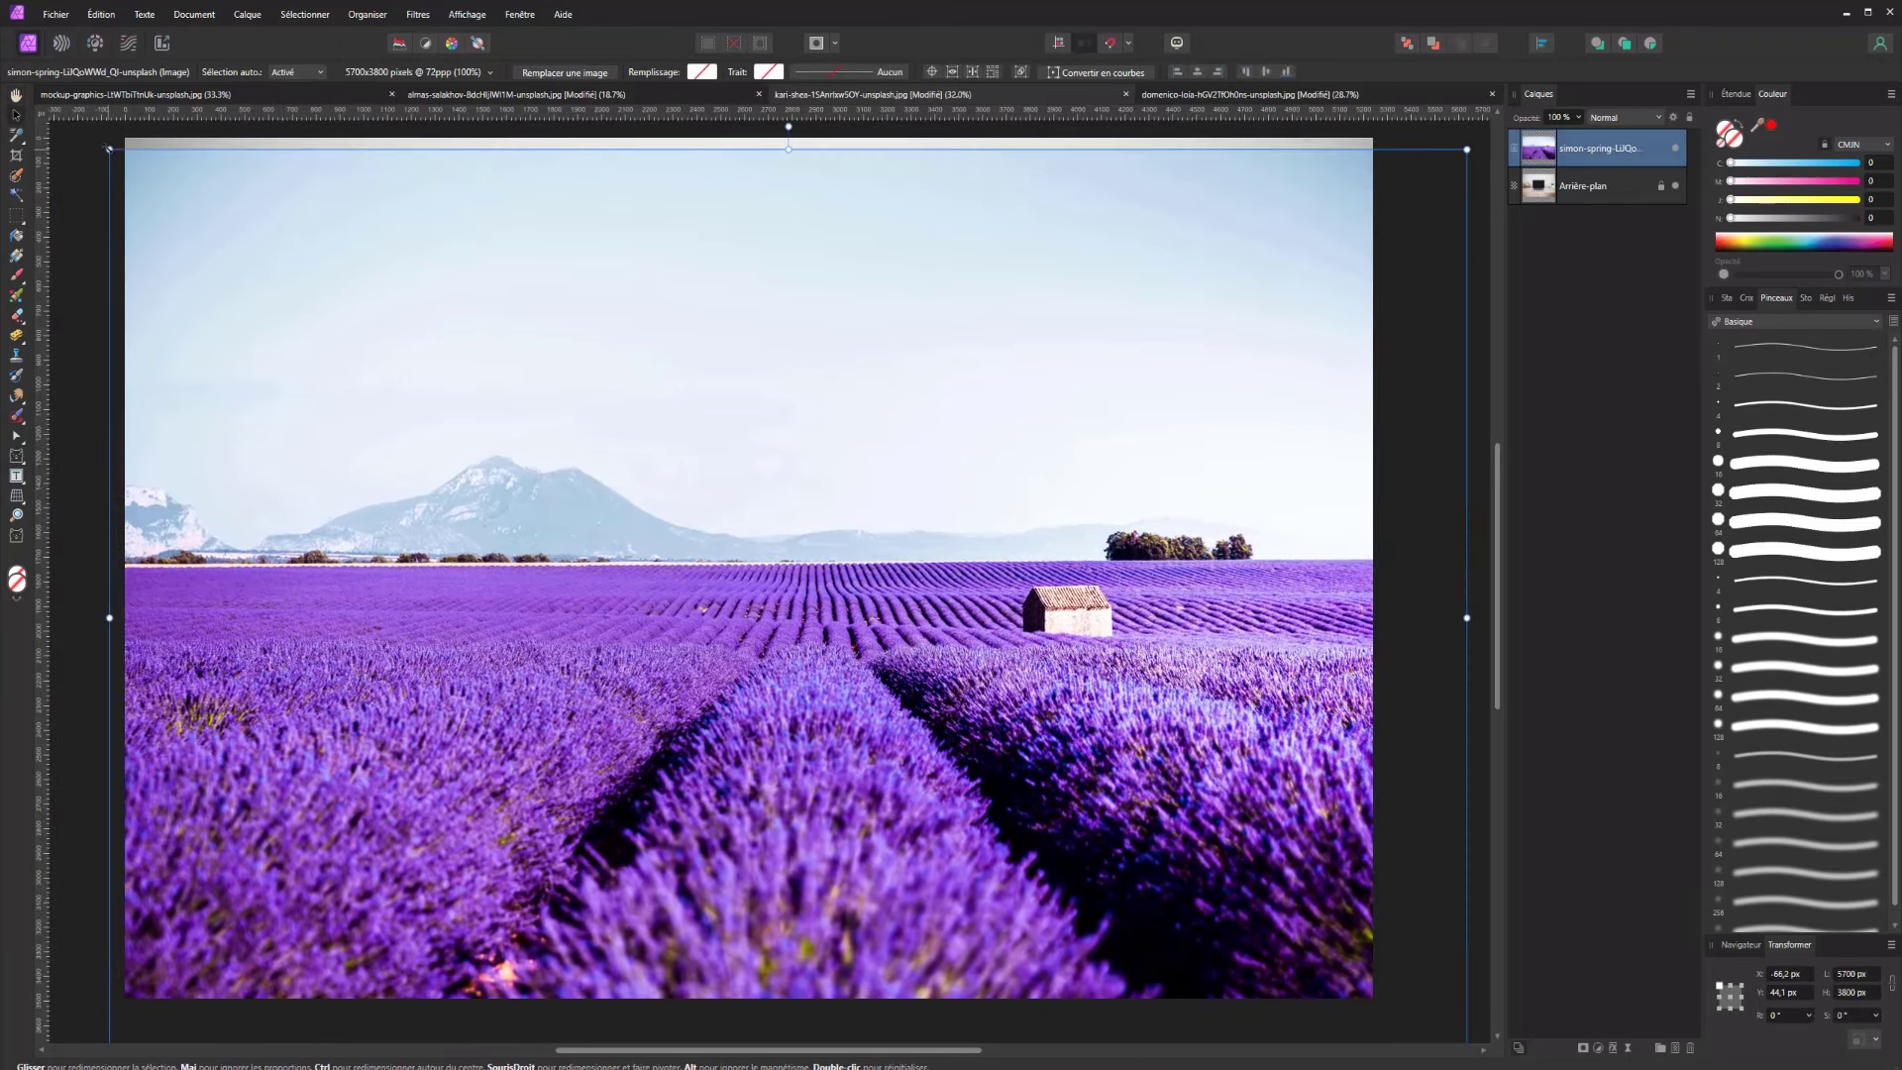
left_click_drag(109, 149, 1054, 821)
left_click_drag(1272, 943, 761, 517)
scroll(761, 516, "up", 3)
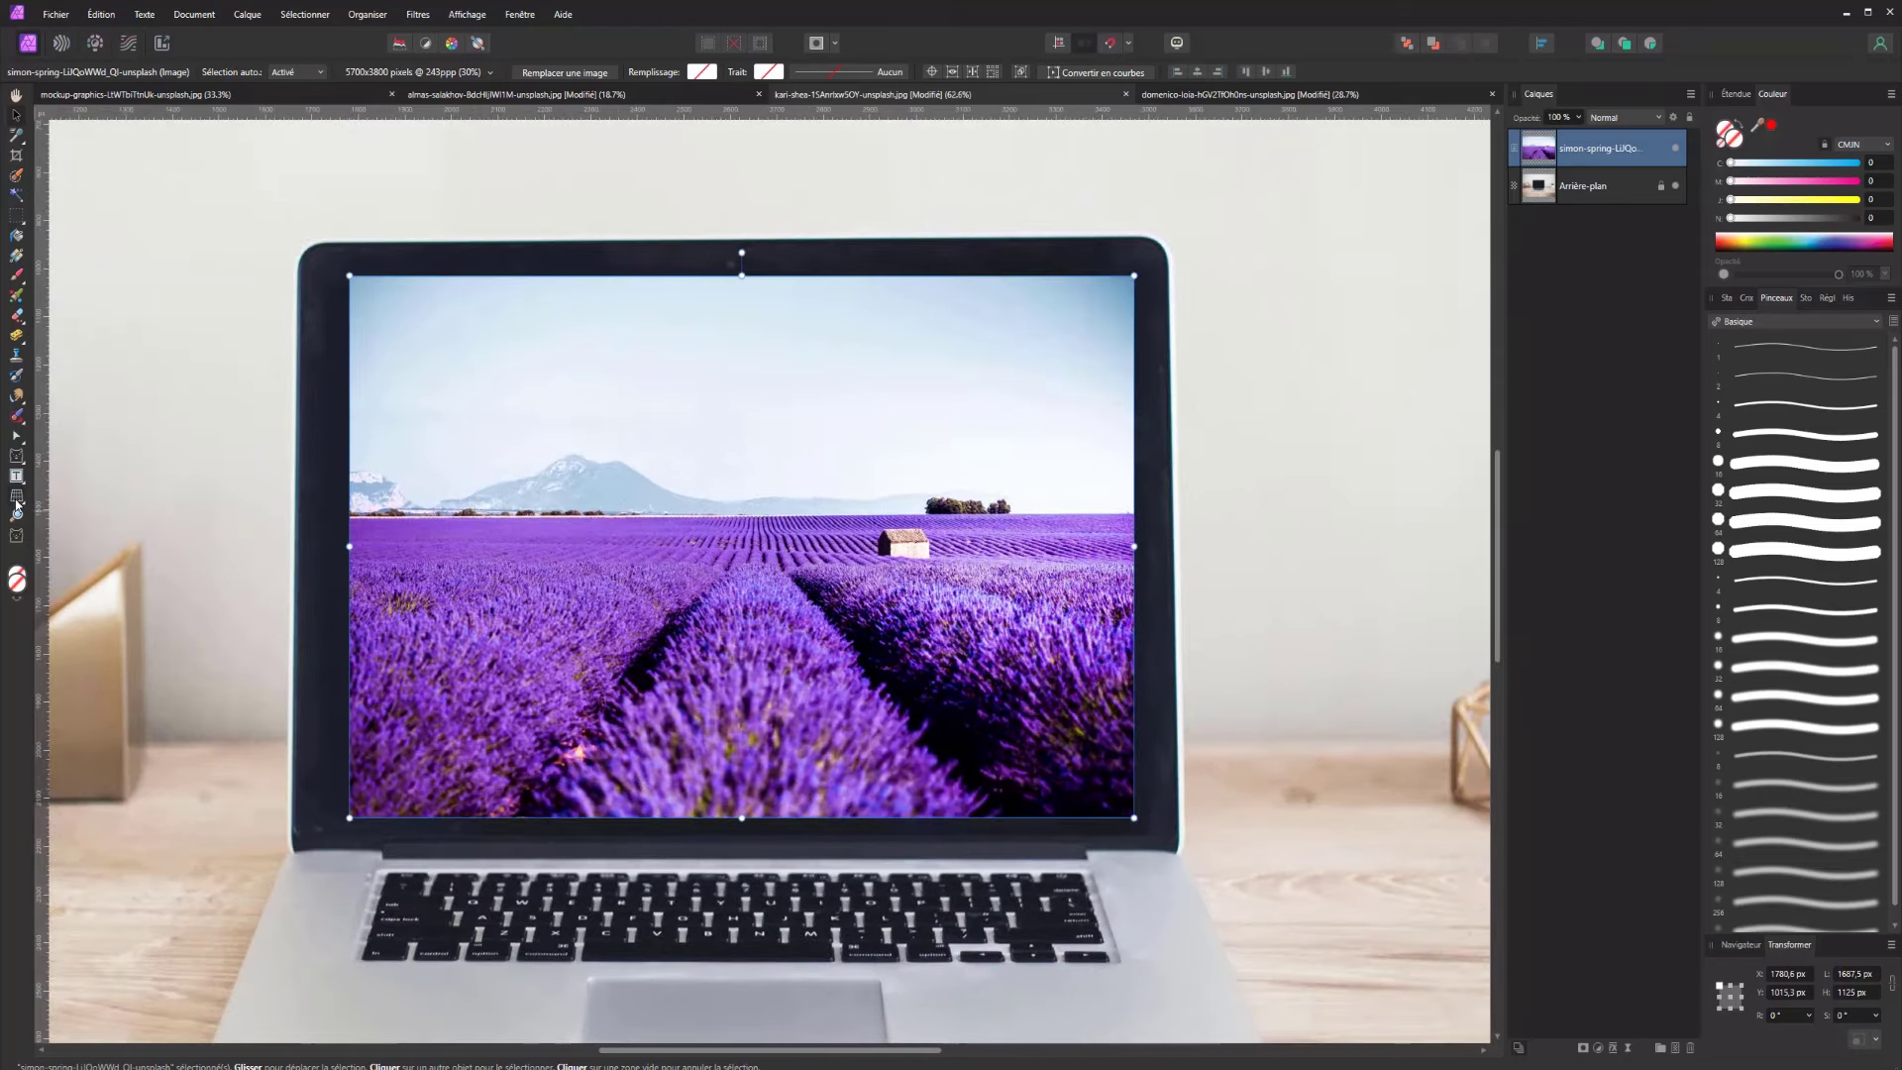
Fit the lavender image to the laptop screen with the Perspective tool, Plan unique in Destination mode, matching its four corners to the screen
left_click_drag(17, 495, 92, 518)
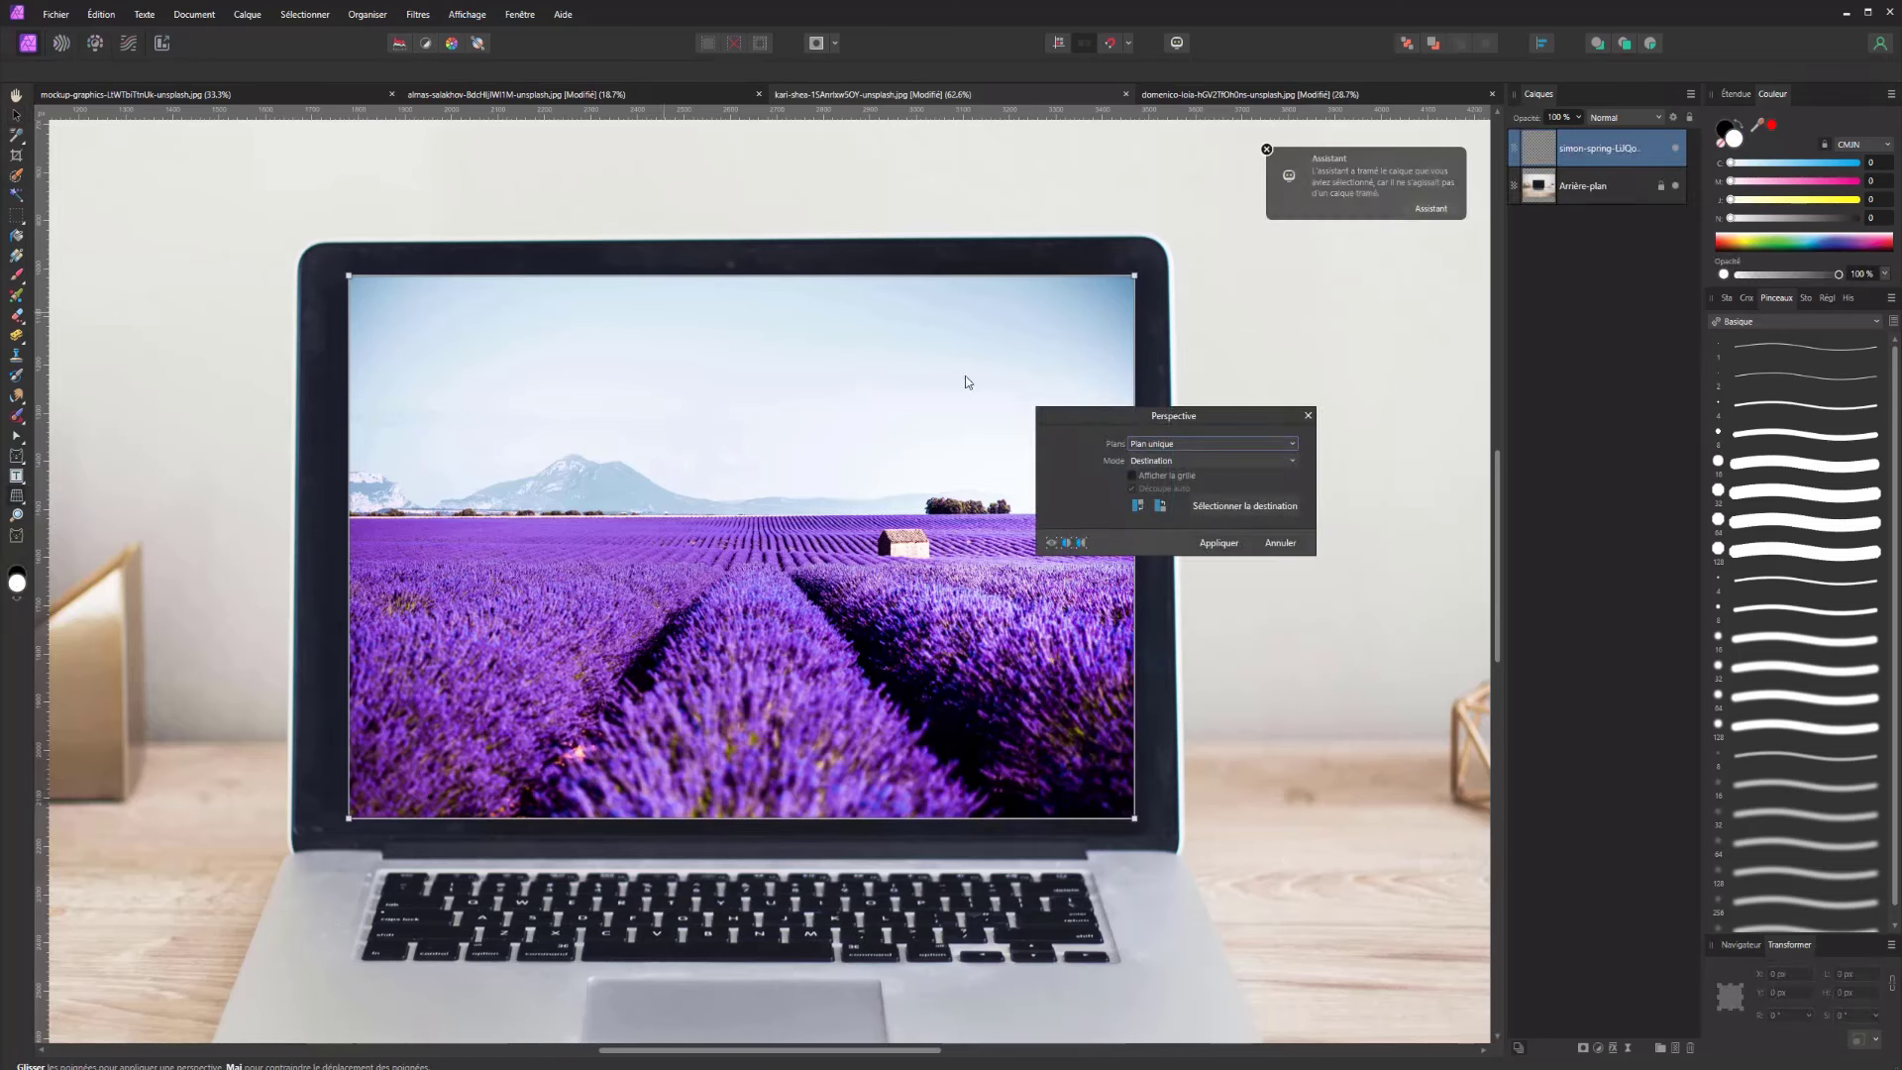
left_click_drag(1254, 420, 1452, 374)
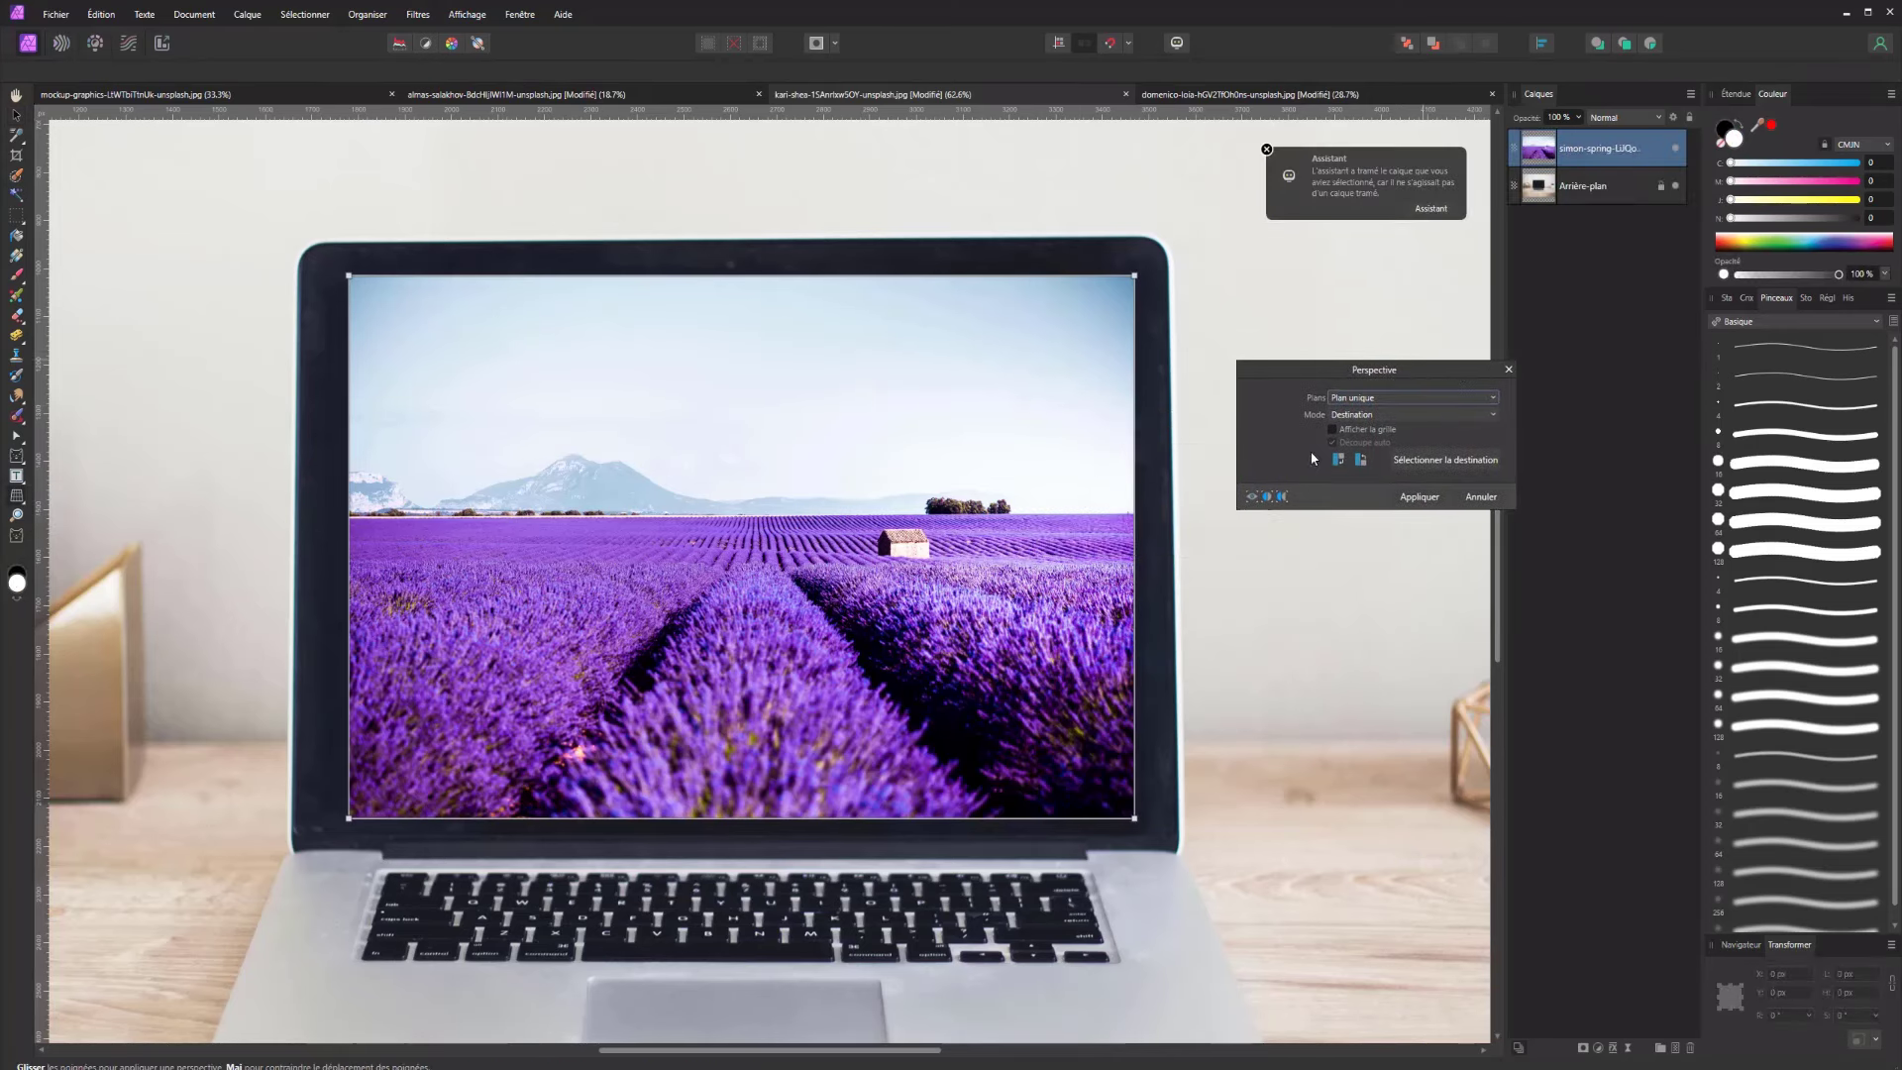
left_click(1266, 149)
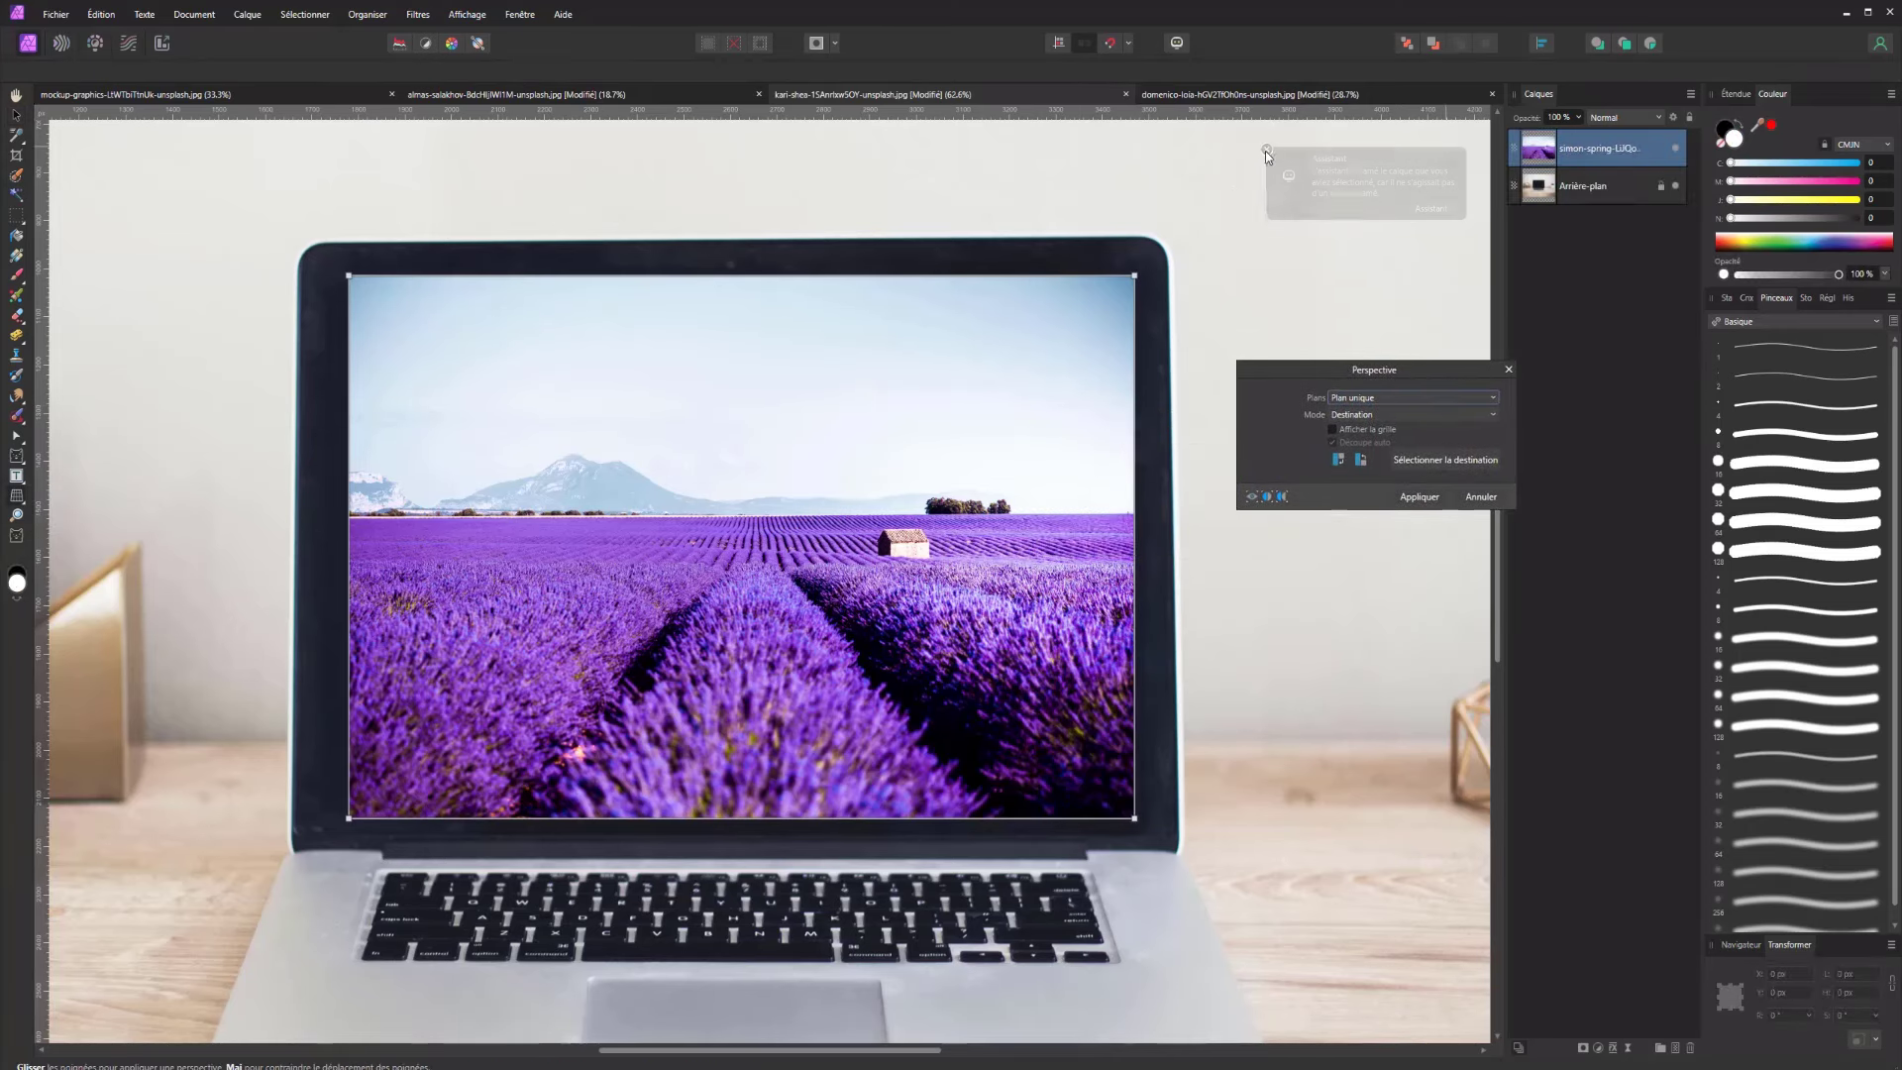
left_click_drag(1137, 278, 1151, 254)
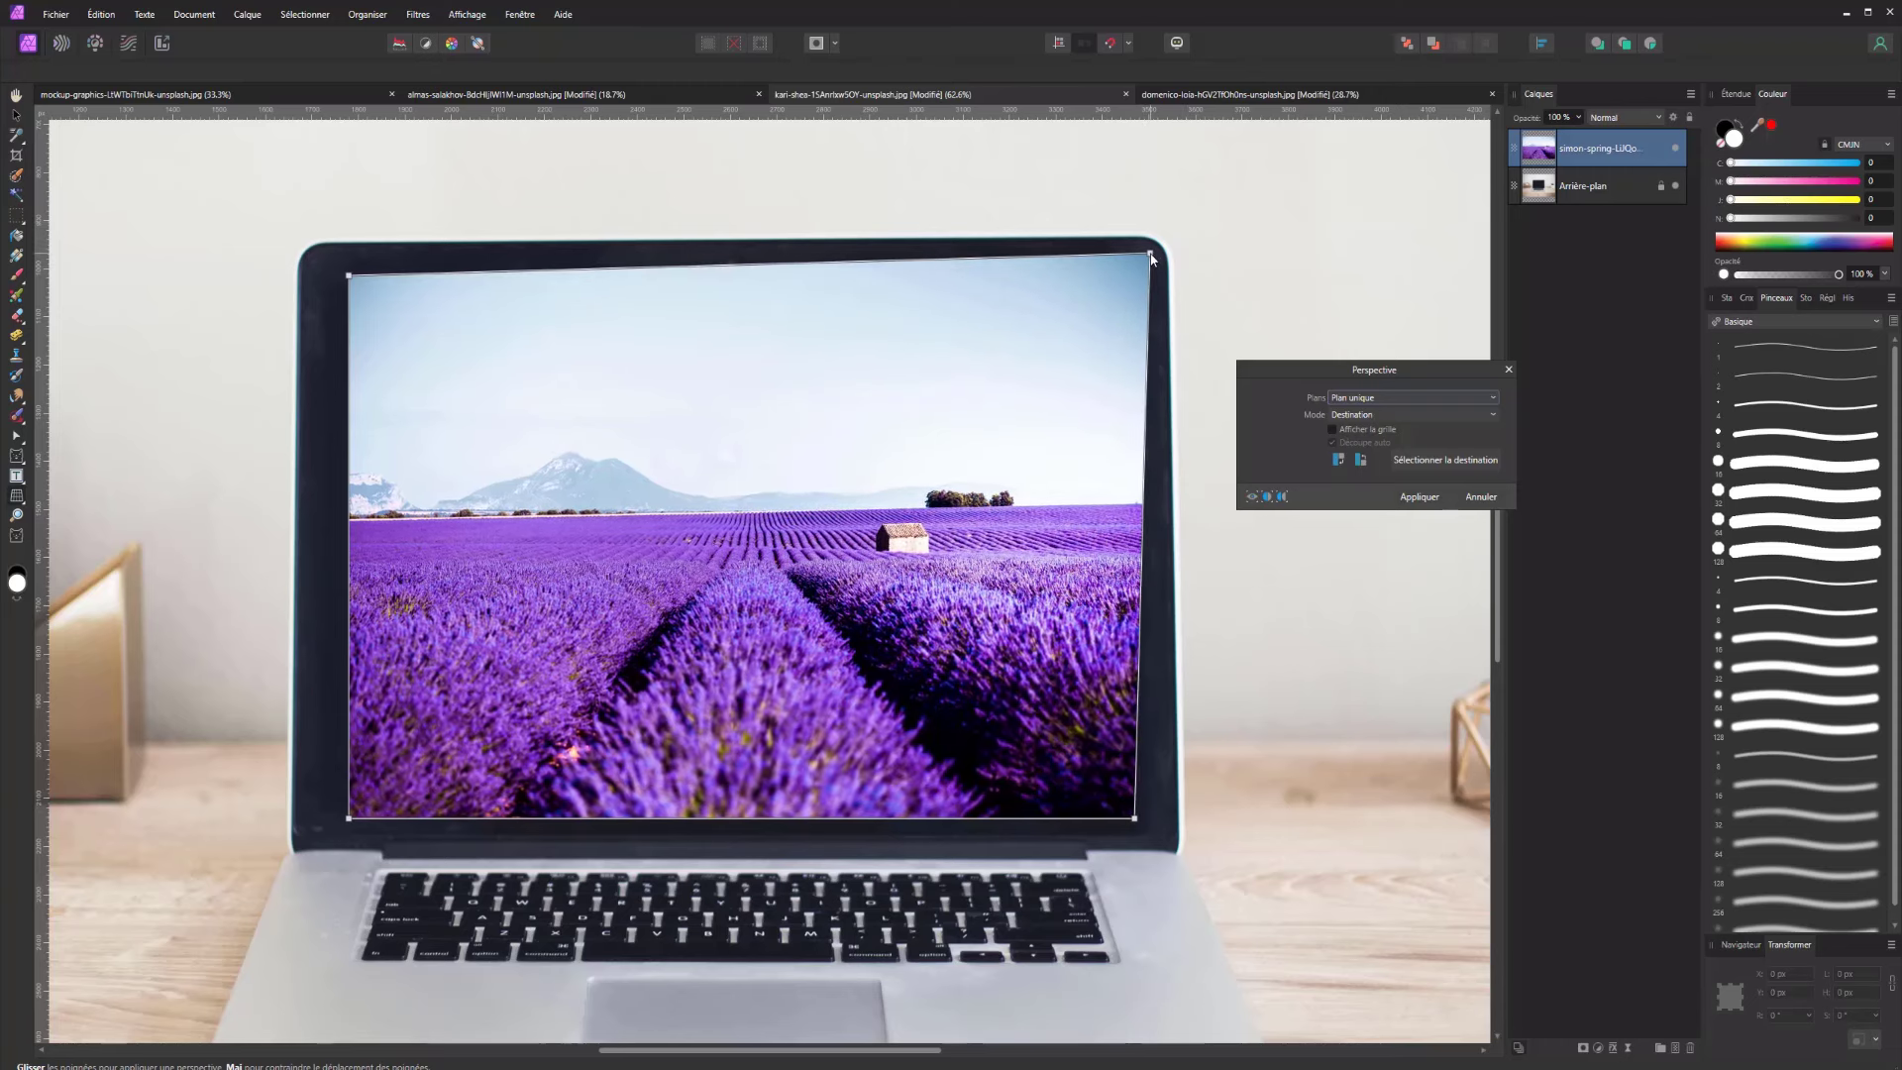
left_click_drag(1135, 821, 1166, 838)
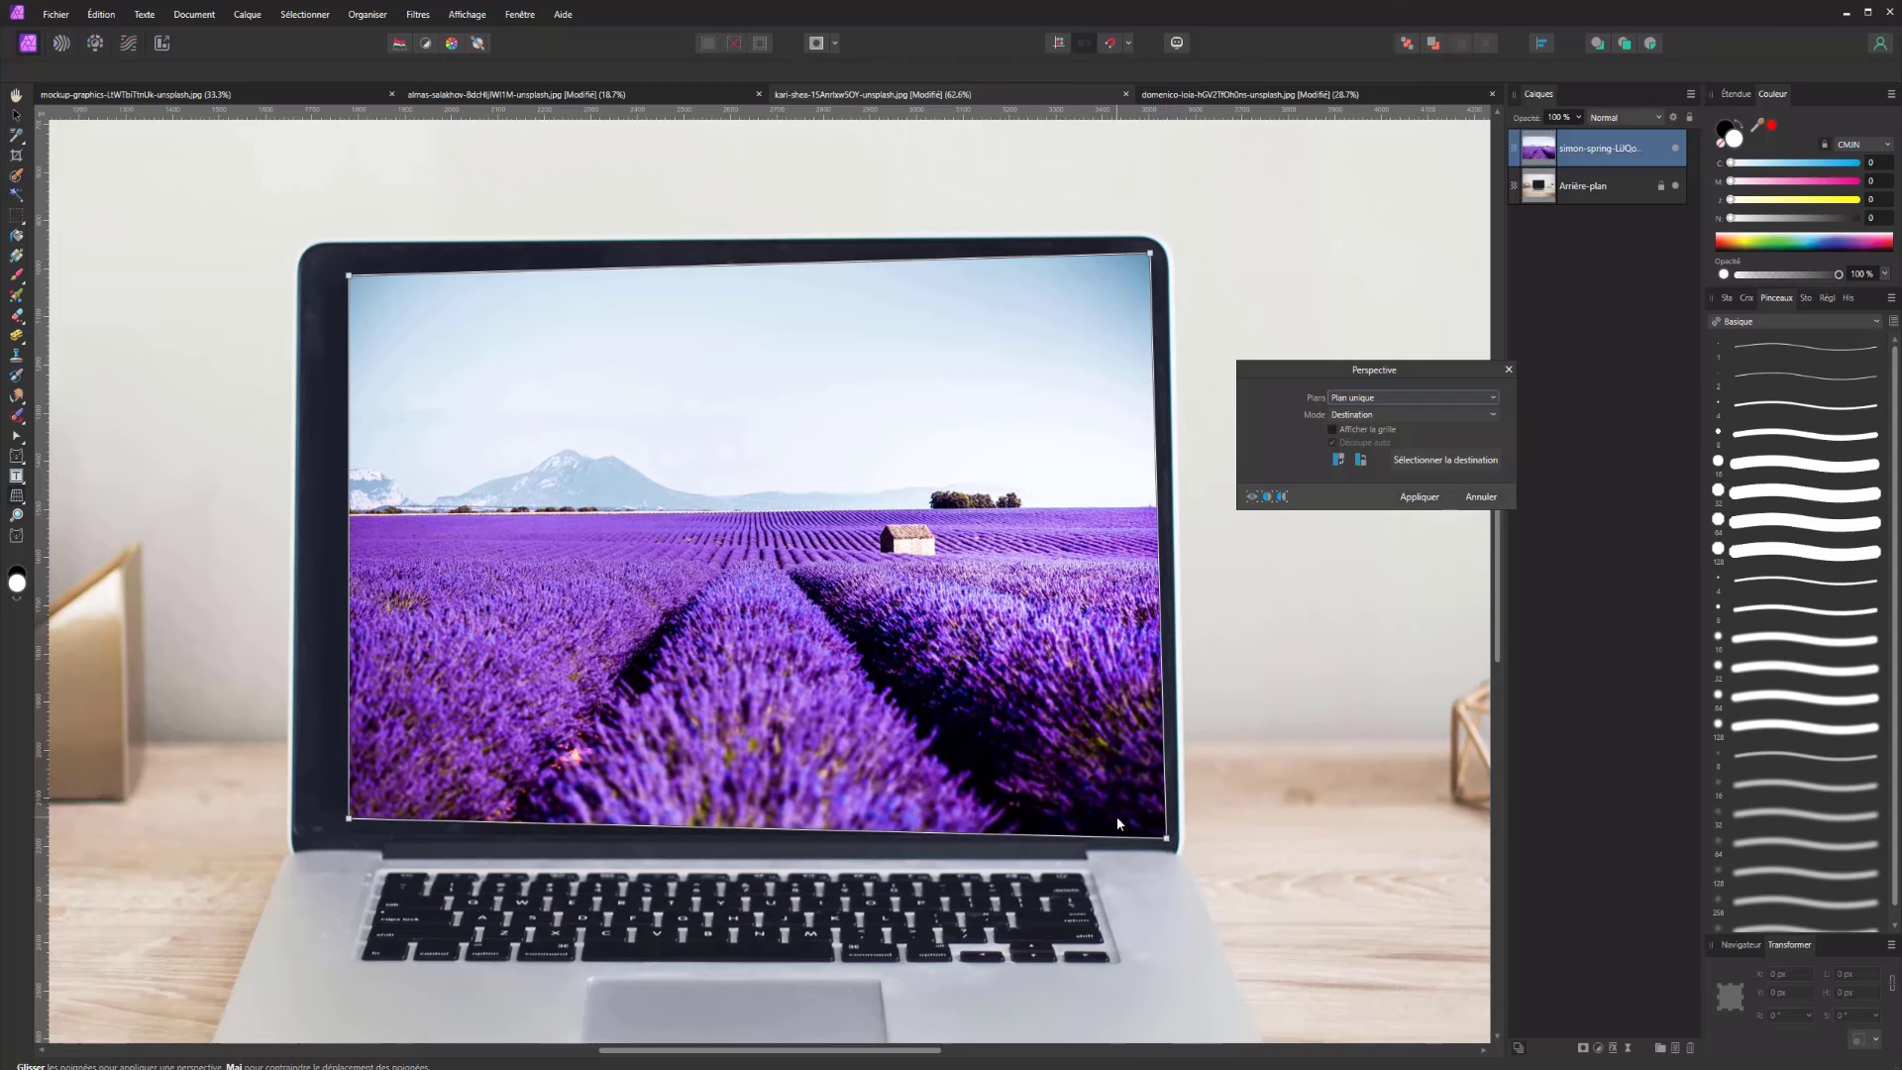
left_click_drag(1166, 839, 1163, 835)
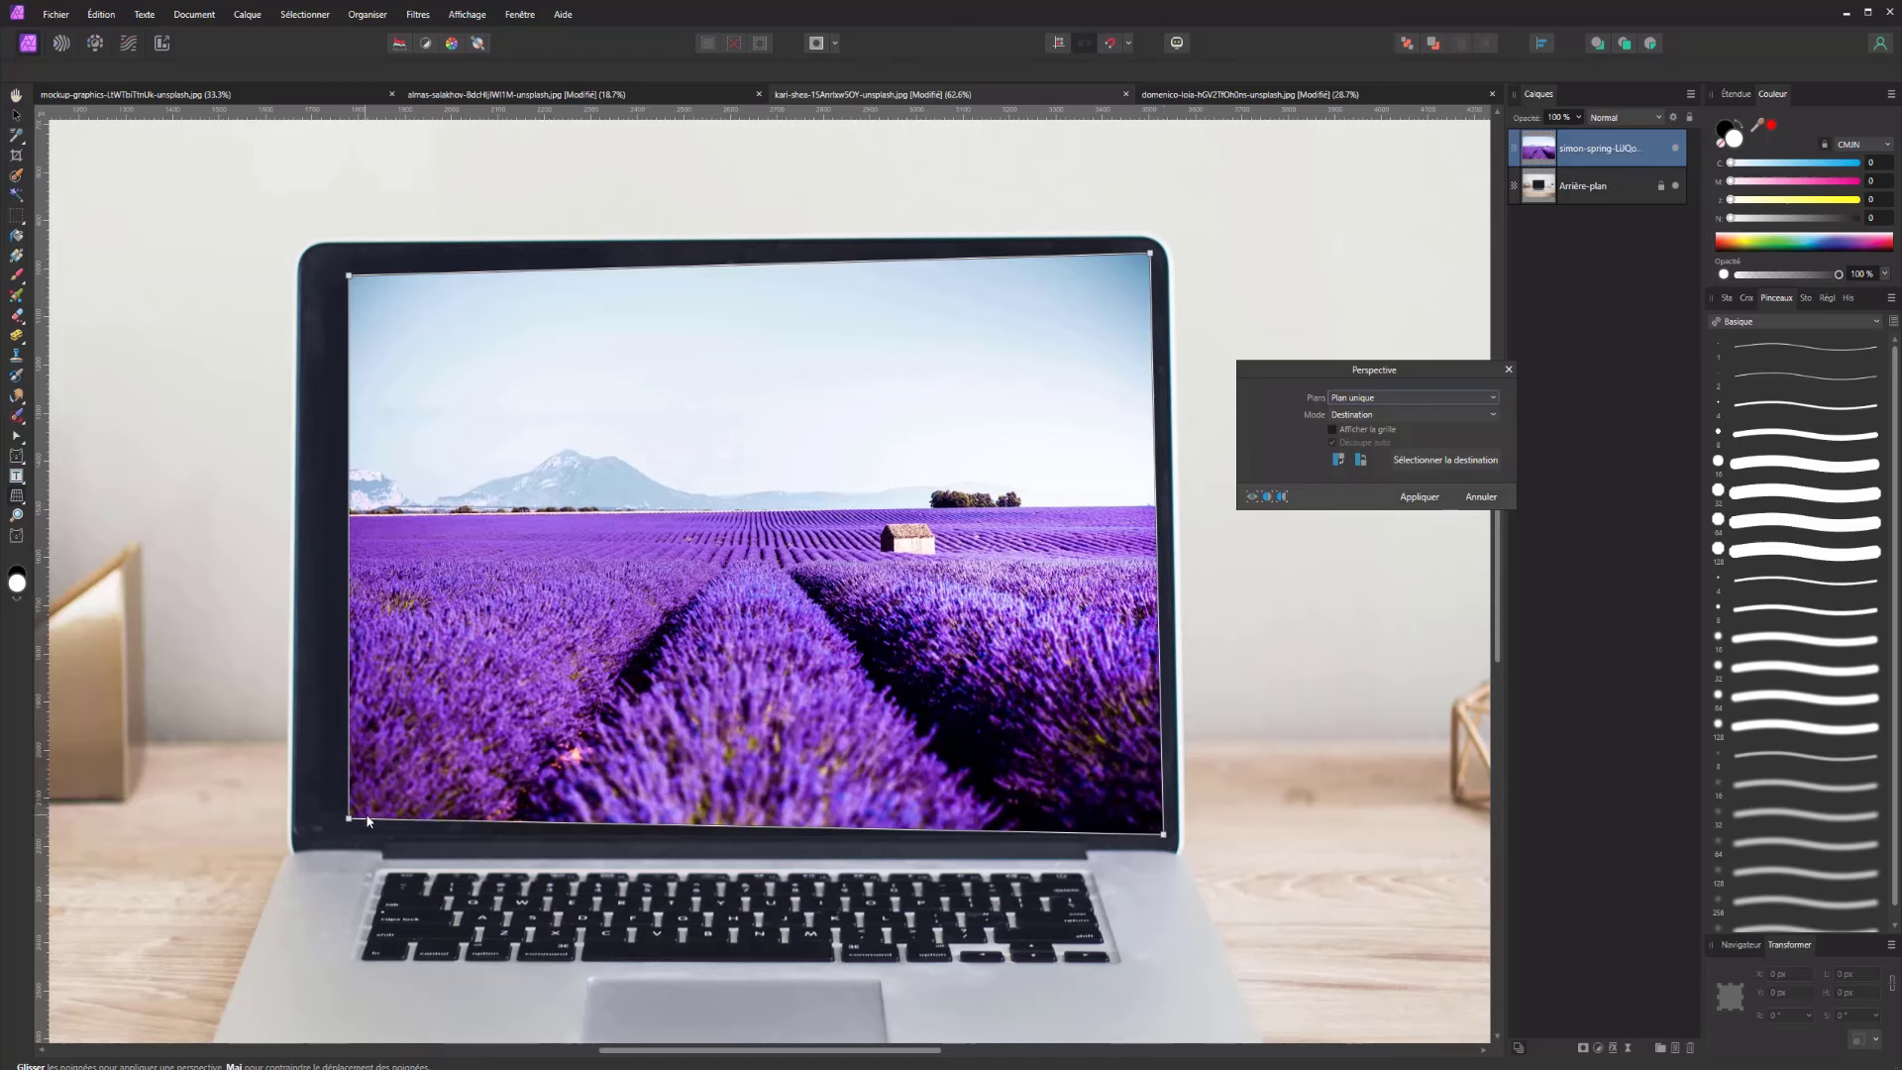
left_click_drag(349, 819, 305, 842)
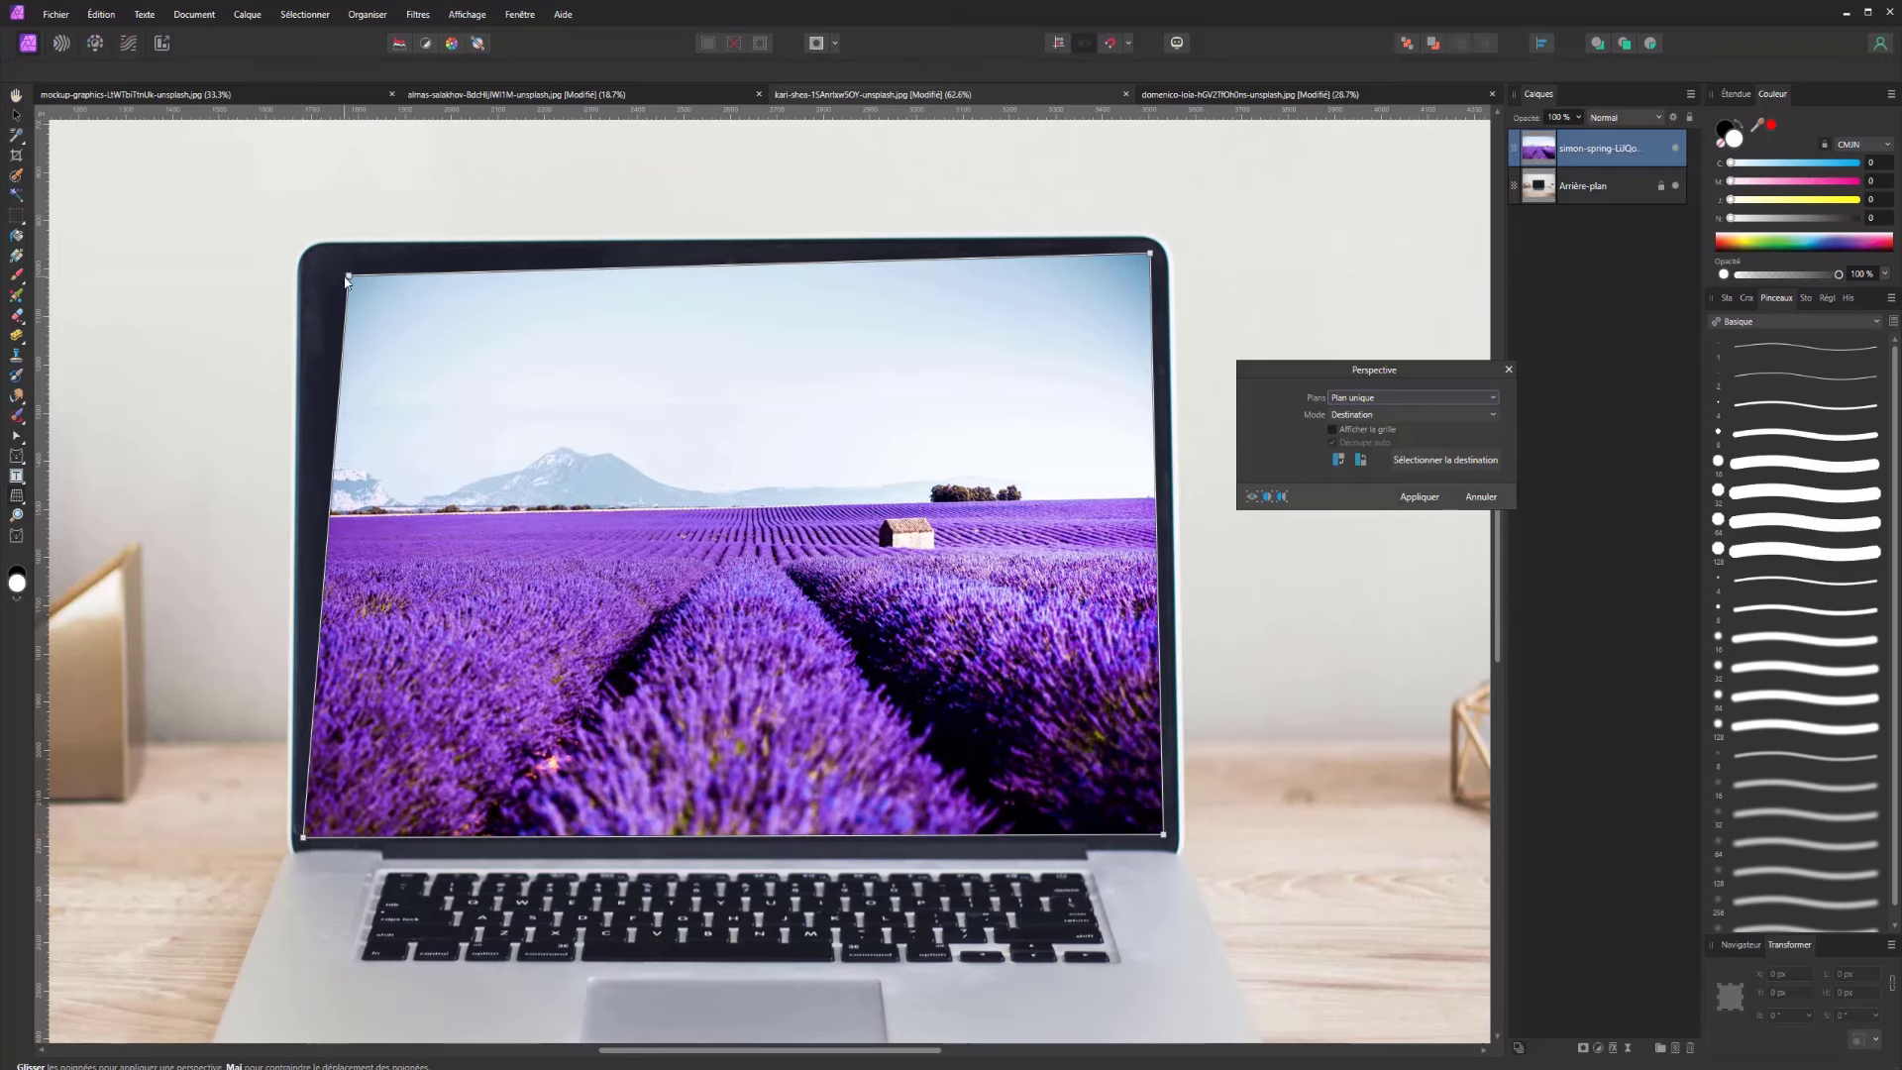
left_click_drag(348, 277, 309, 258)
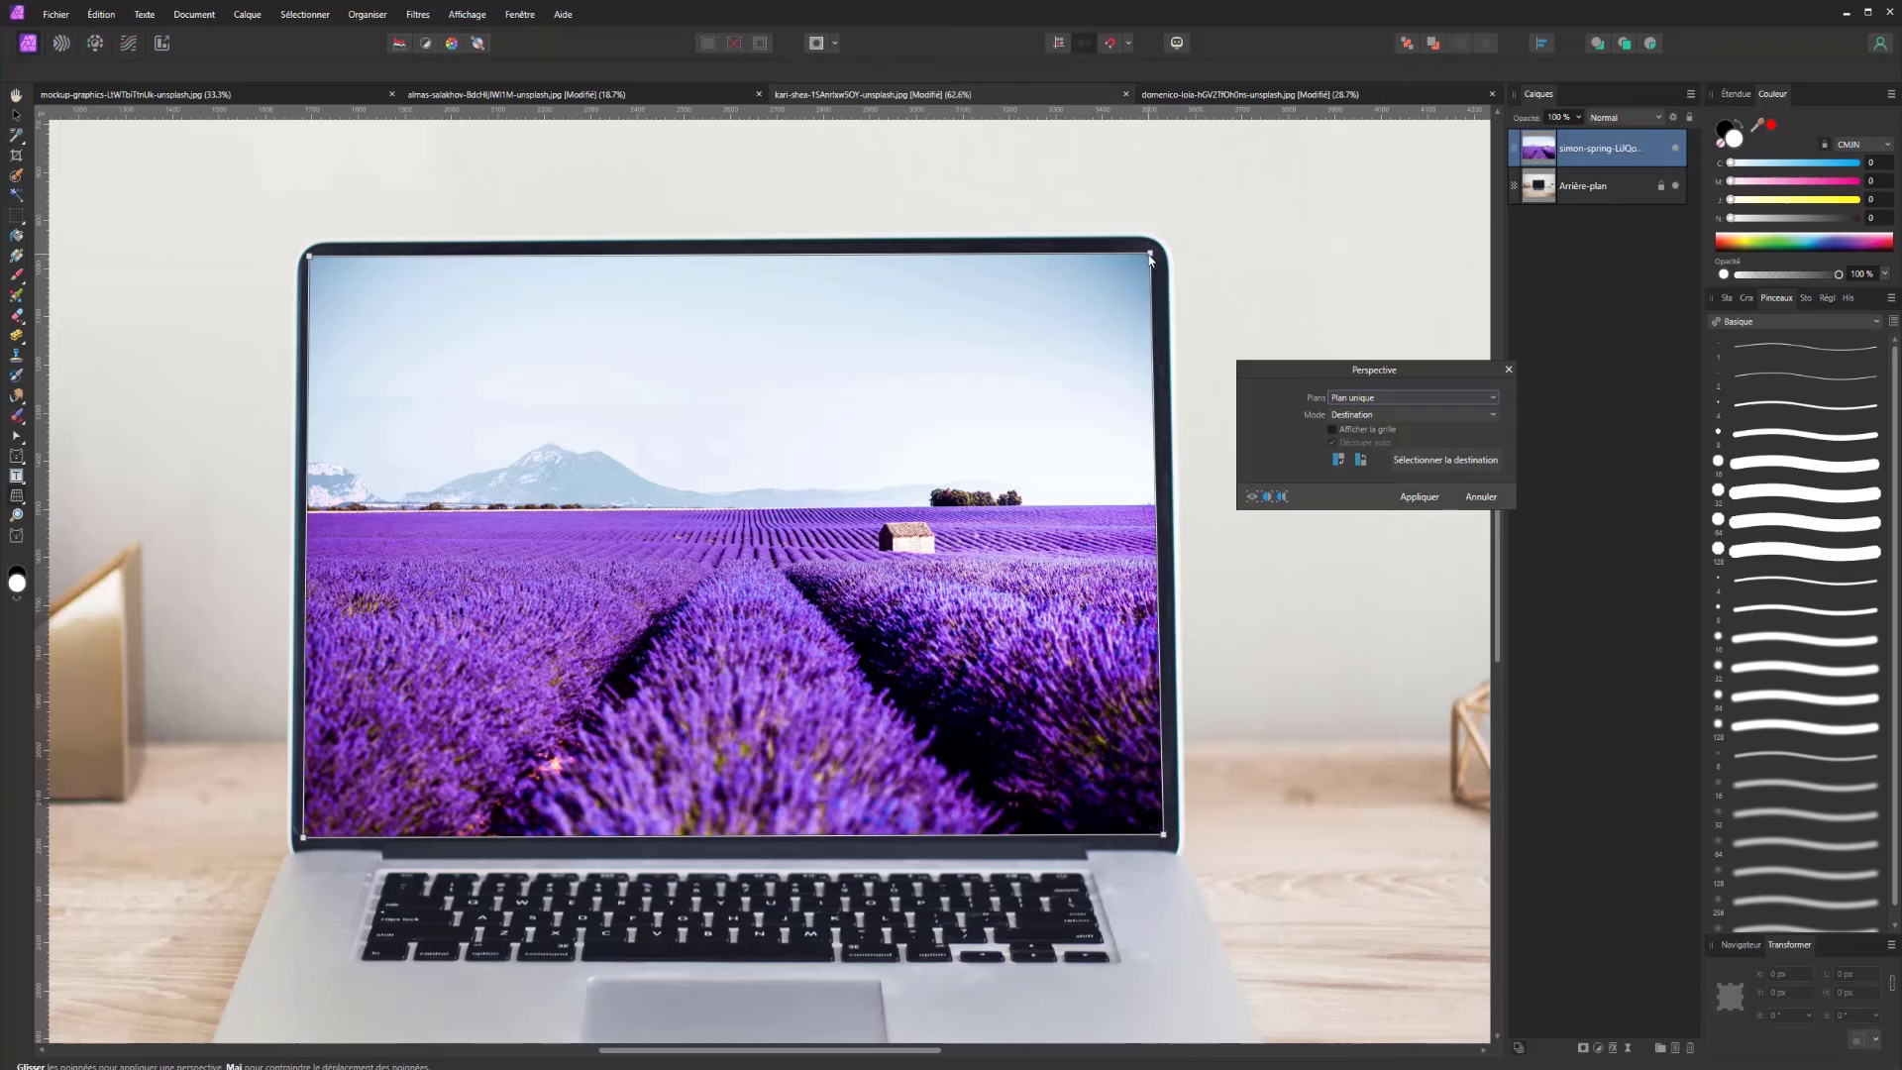
left_click_drag(1151, 257, 1154, 254)
scroll(891, 394, "down", 6)
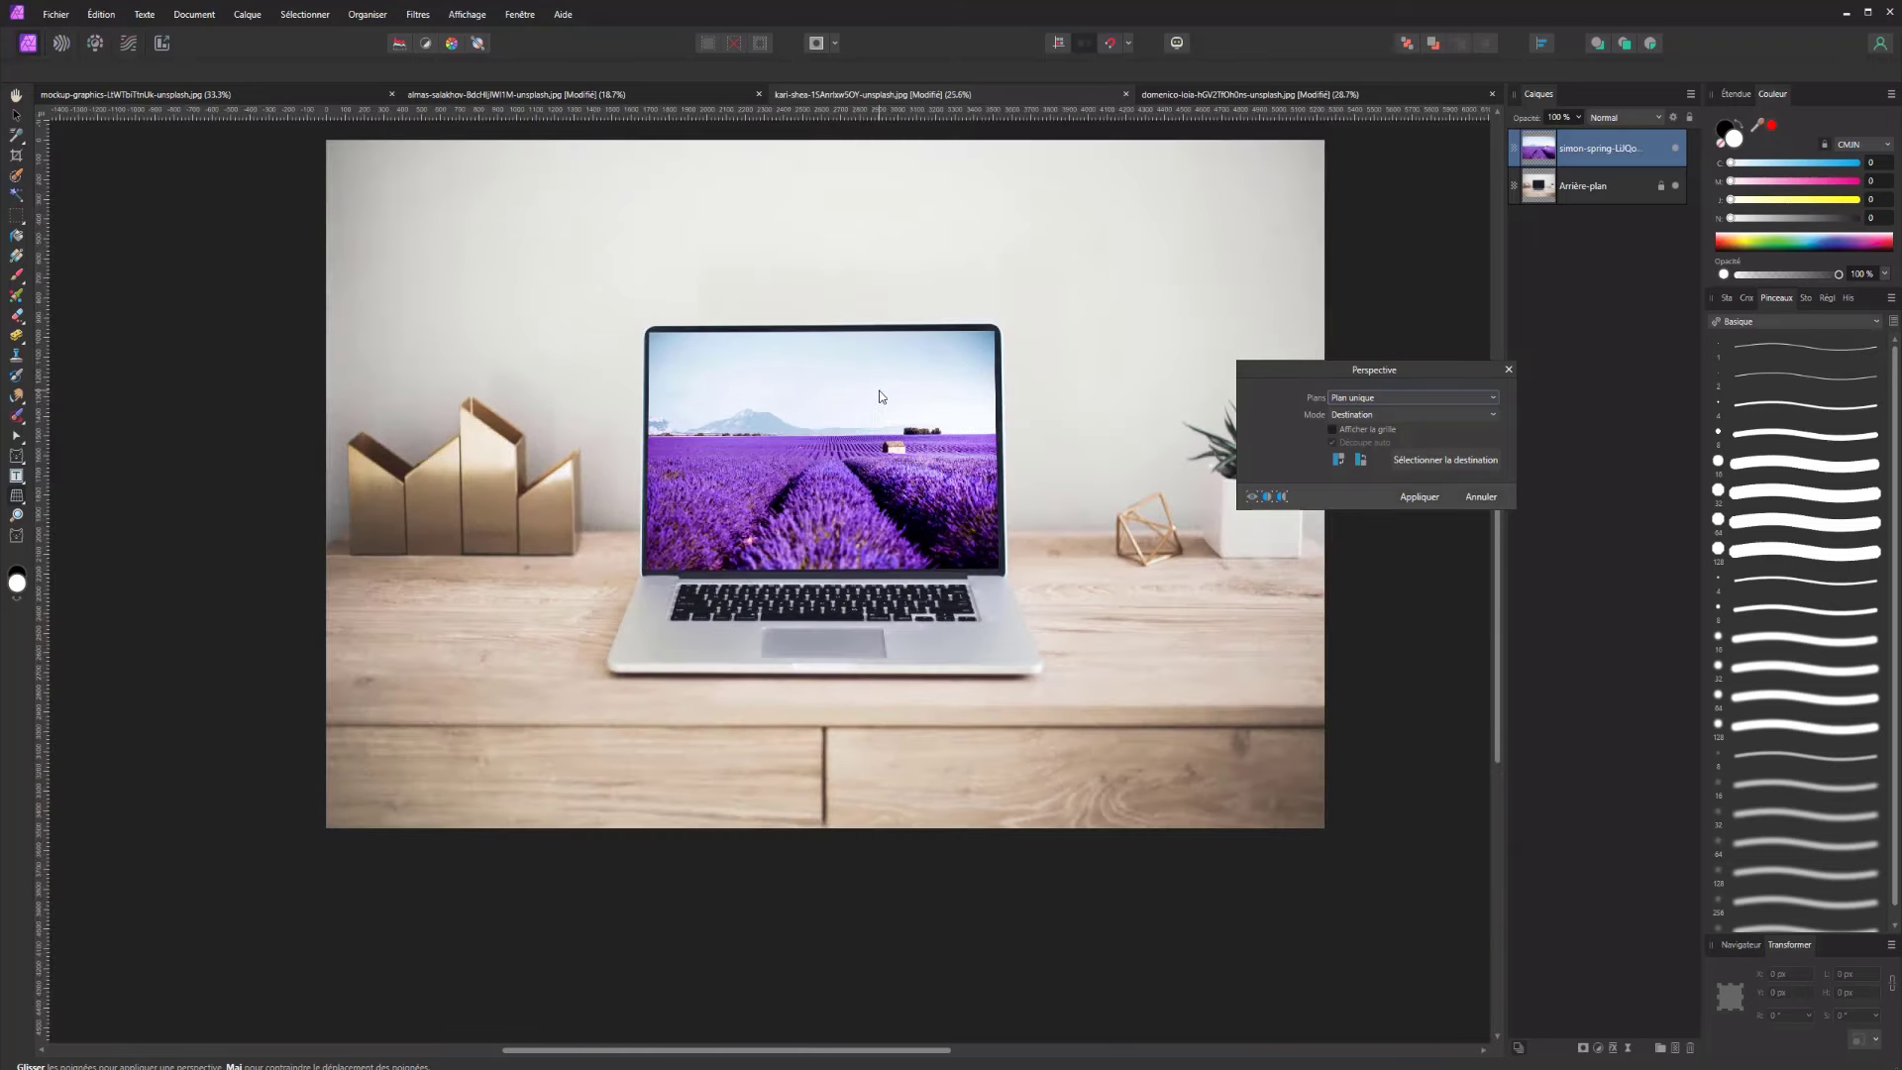
left_click(17, 197)
left_click(17, 235)
left_click(22, 220)
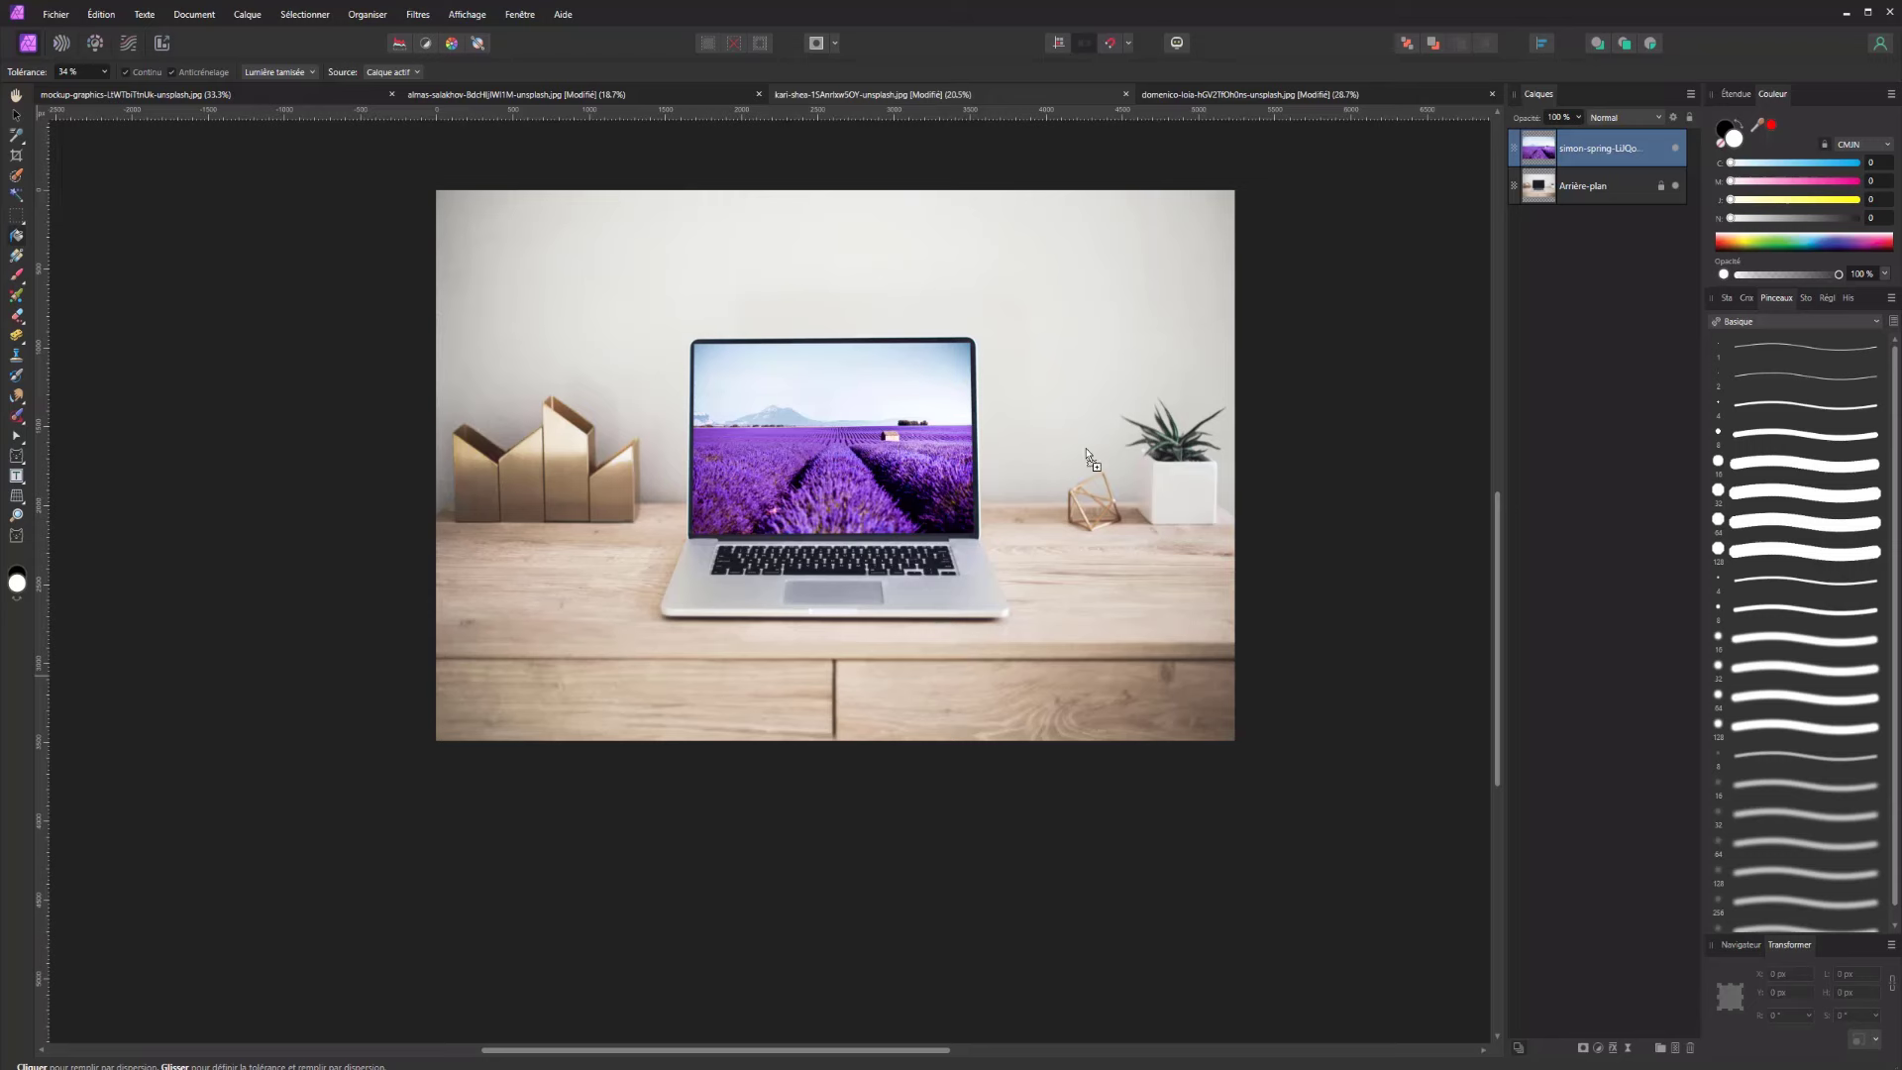
Place the snowy mountain range image in the laptop photo, scale it to about 2455 × 1626 px and position it over the screen
key("ctrl+v")
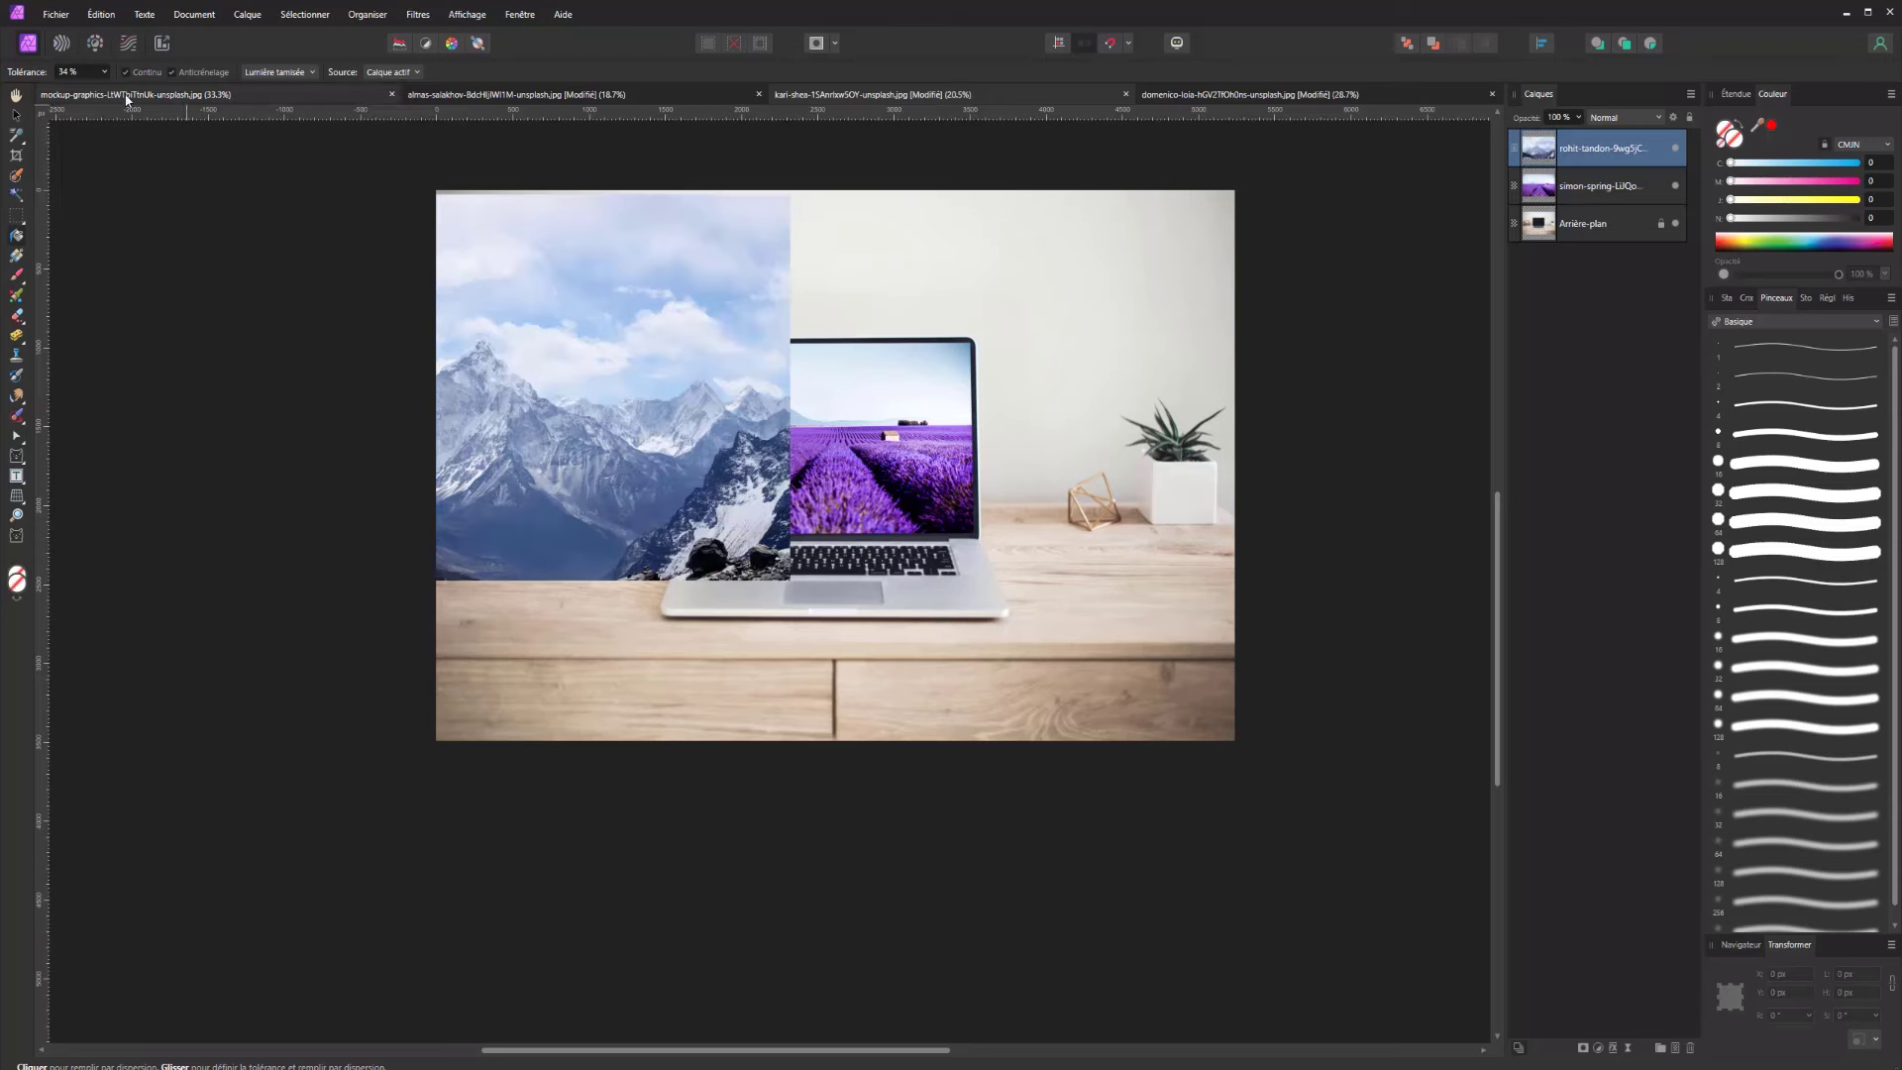
left_click(16, 114)
left_click_drag(609, 520, 932, 583)
left_click_drag(1114, 644, 998, 523)
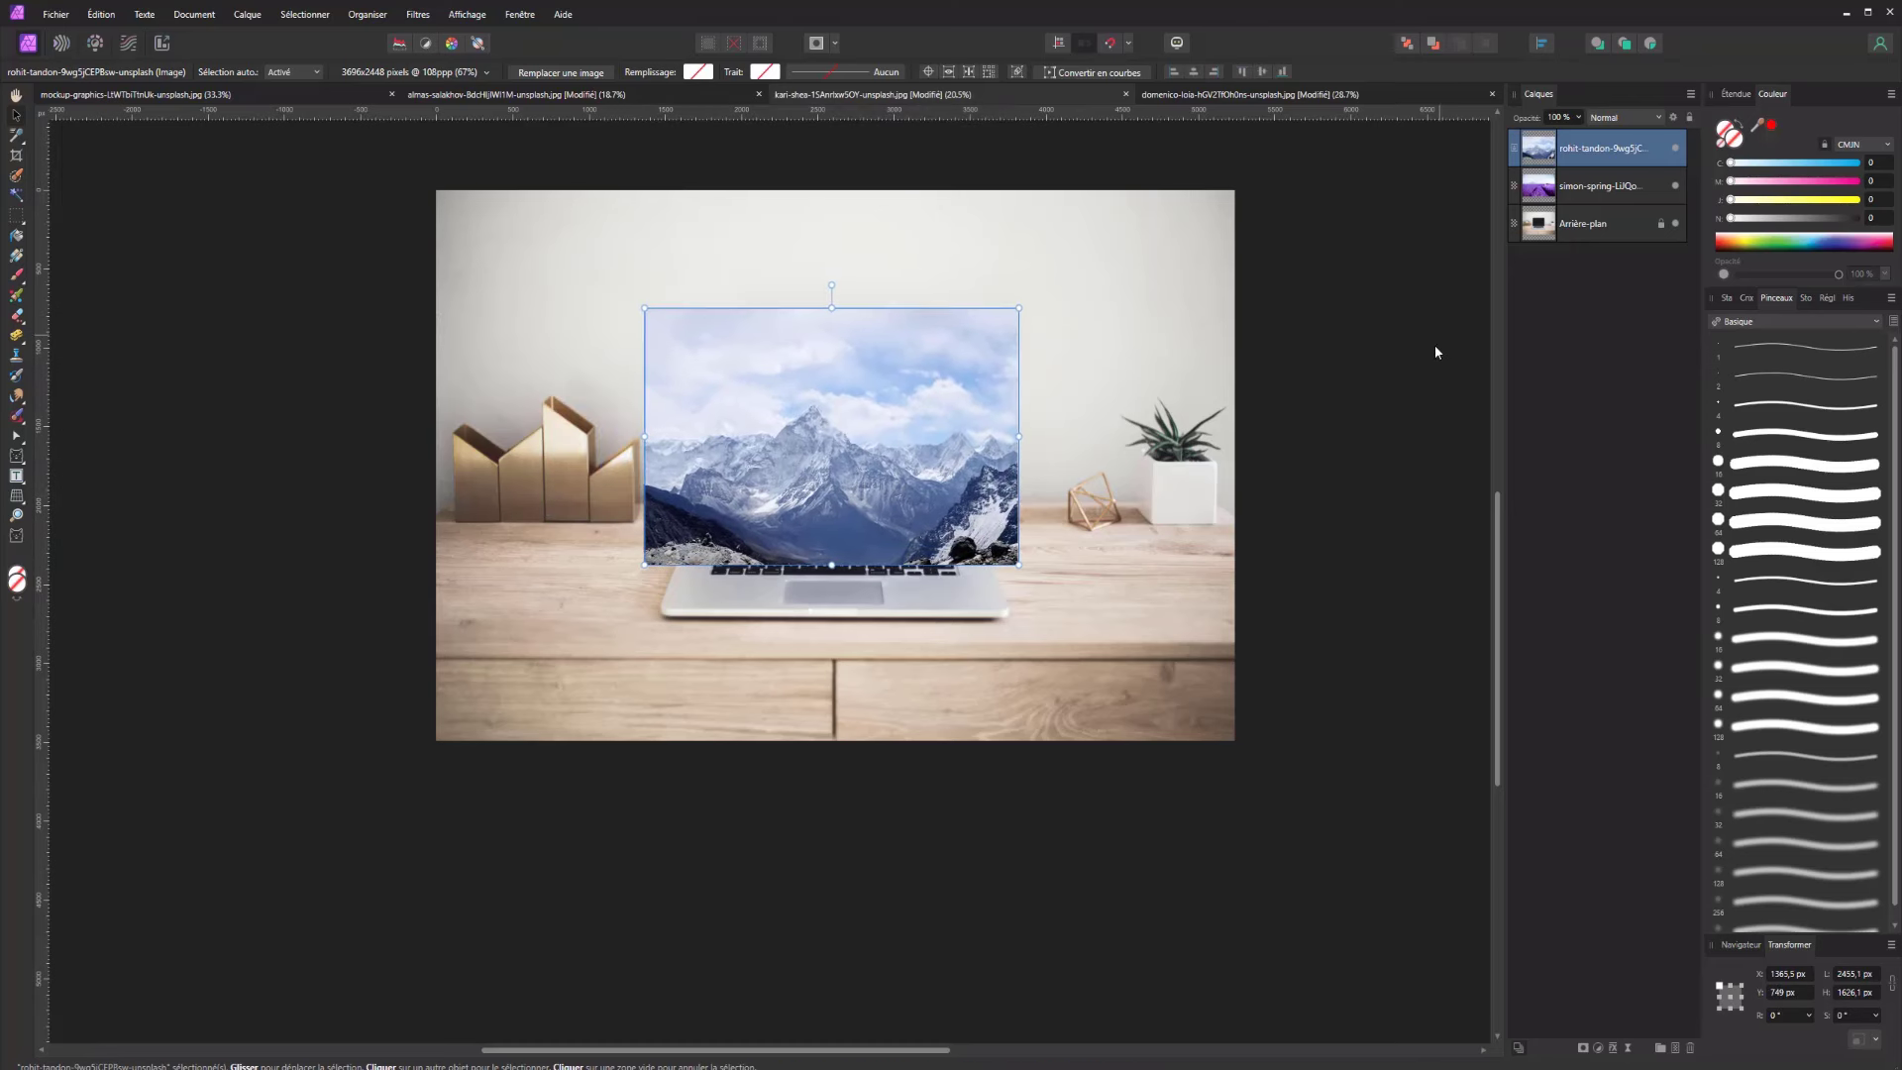
Clip the mountain range image inside the lavender layer, expand that layer and toggle the mountain image's visibility to compare both pictures
left_click_drag(1547, 151, 1560, 189)
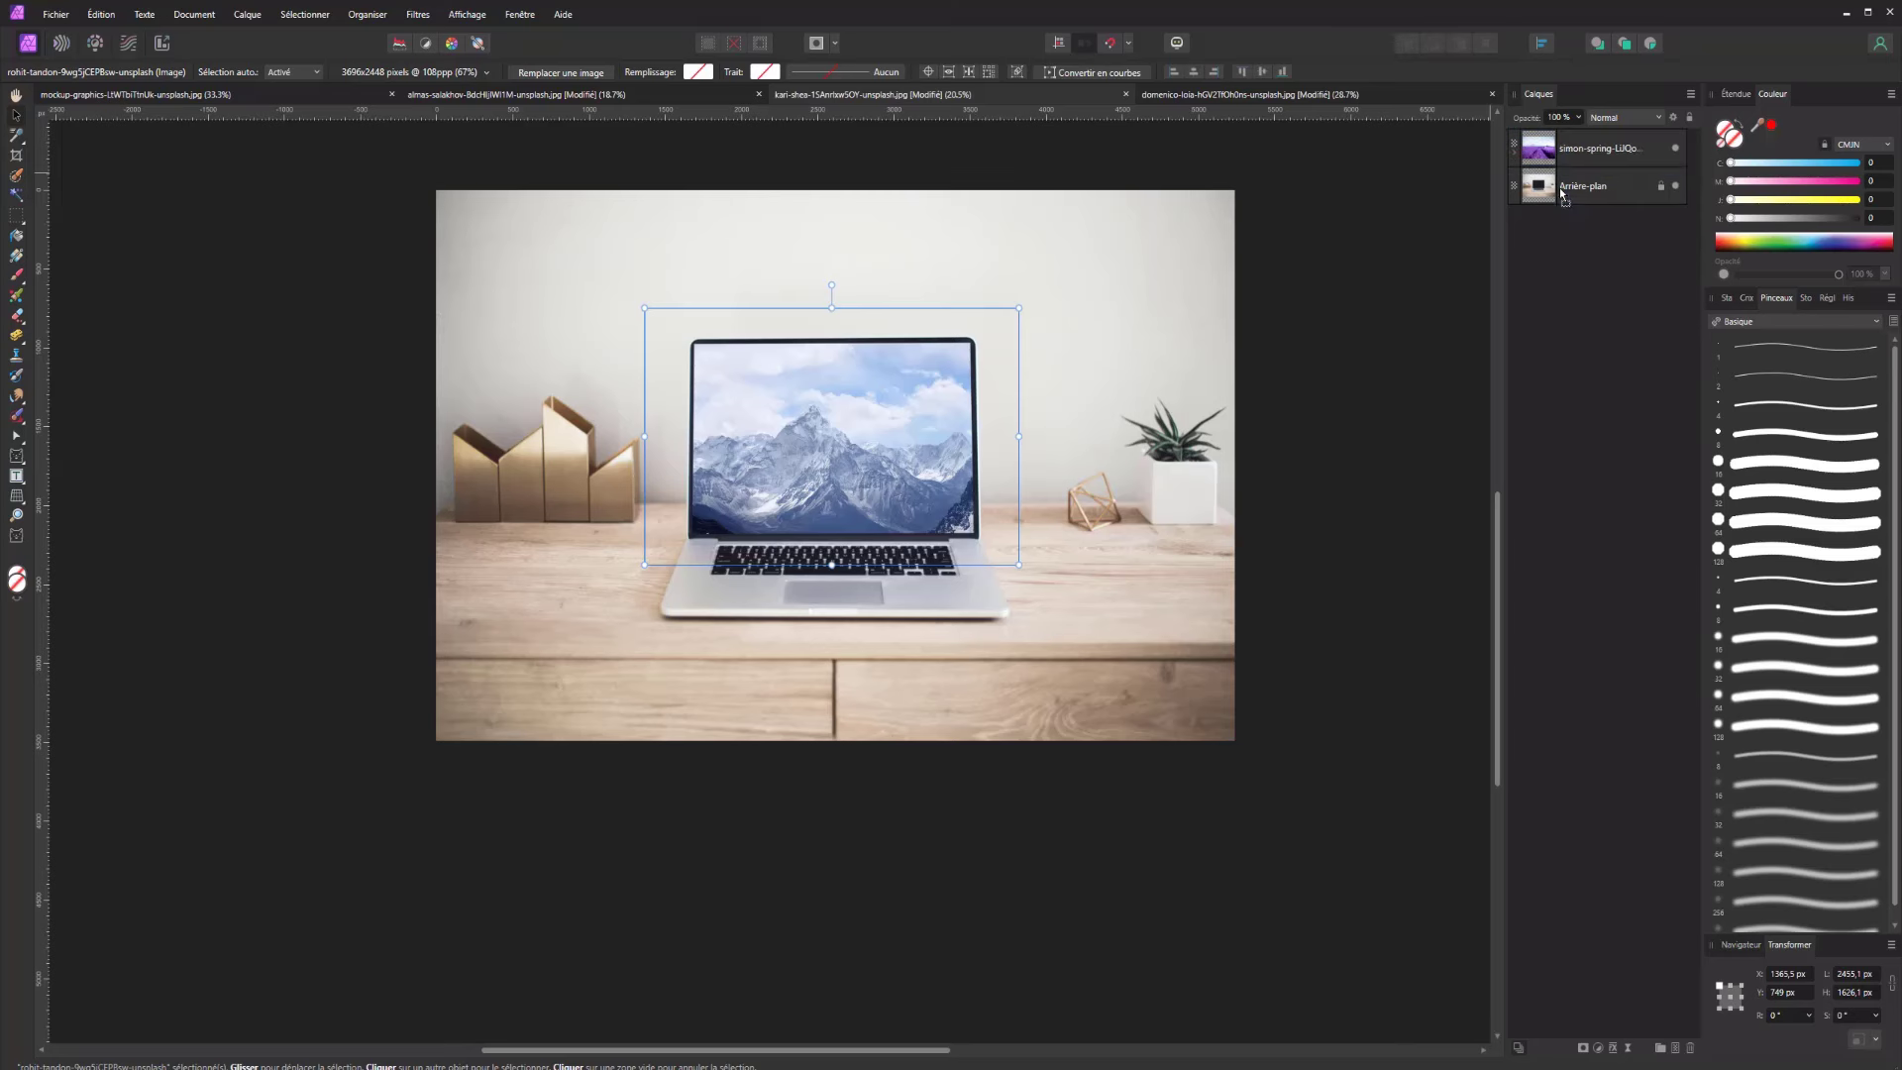
left_click(1513, 151)
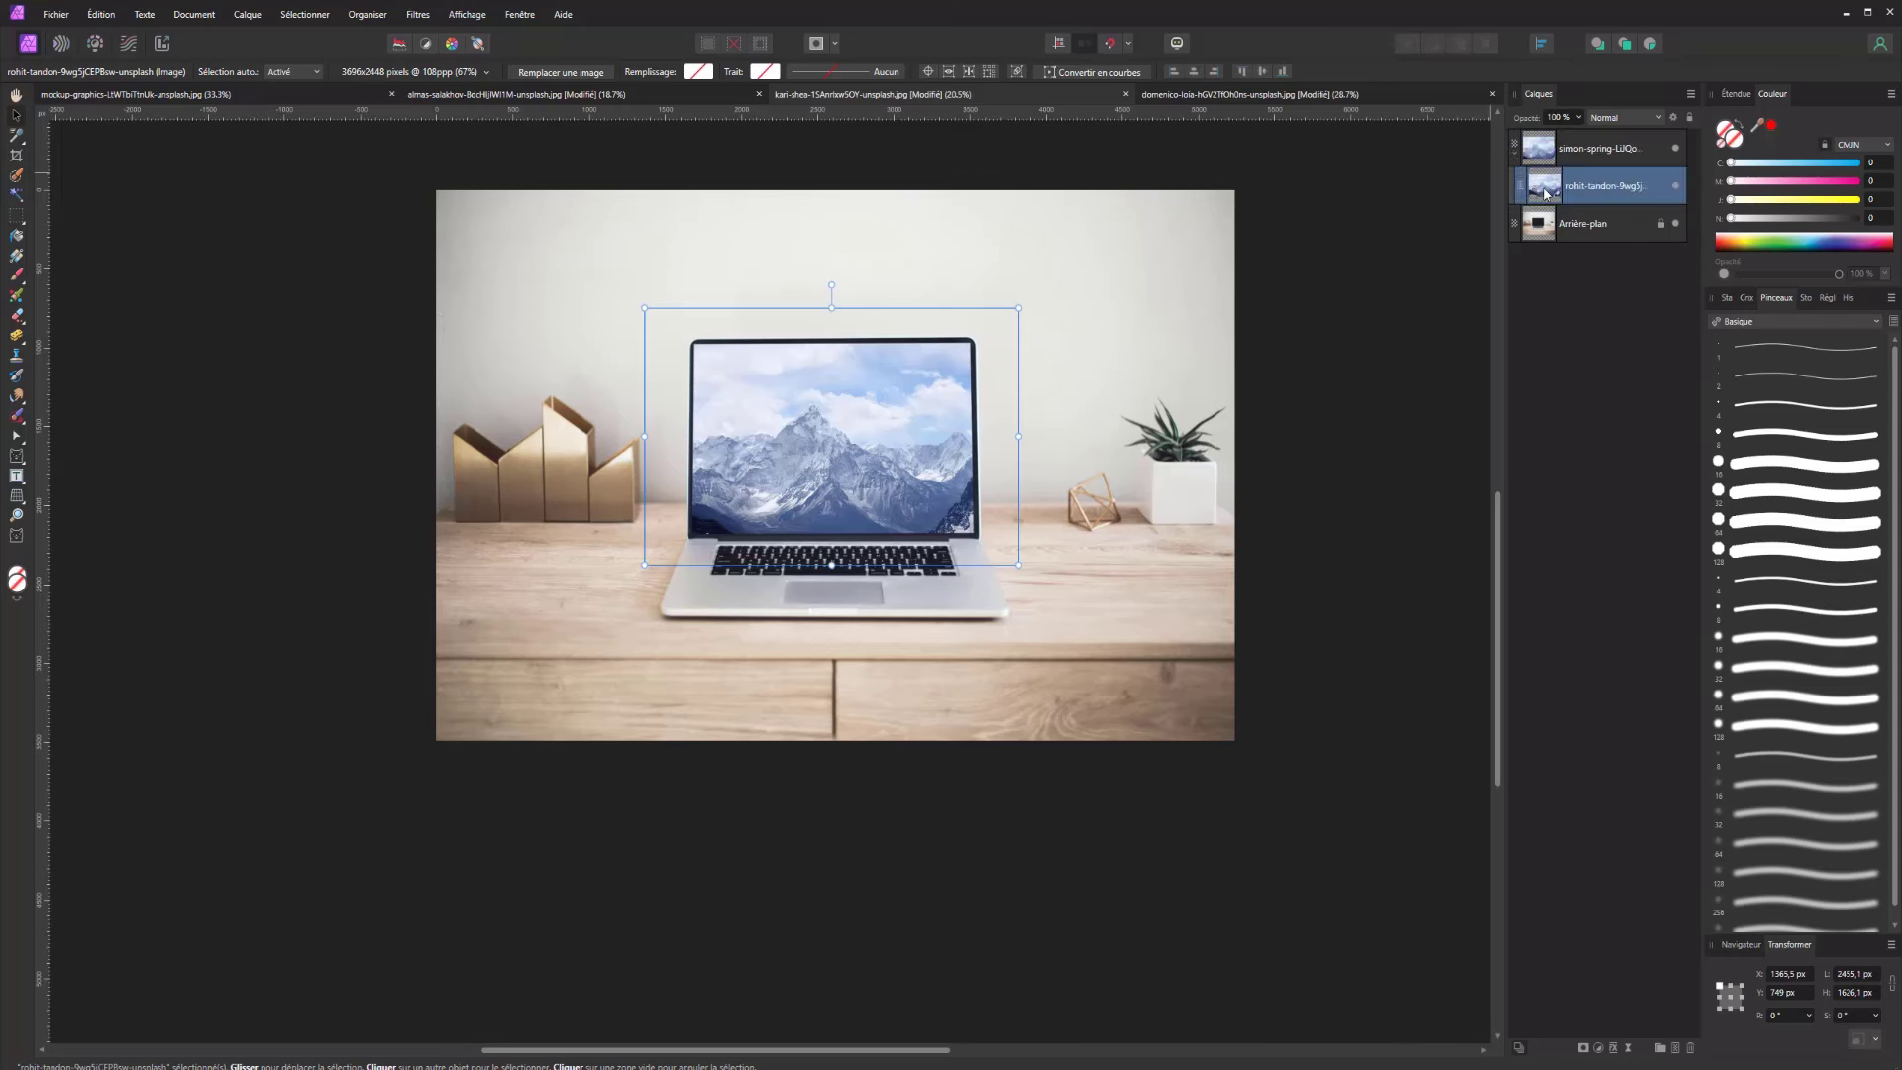
left_click(1677, 185)
left_click(1676, 185)
left_click(1676, 185)
left_click(1676, 186)
left_click(1676, 186)
left_click(1677, 185)
Add the rocky peak image inside the lavender layer, scale it to about 3111 × 4667 px and center the peak on the laptop screen
left_click_drag(573, 482, 574, 481)
left_click_drag(590, 357, 841, 413)
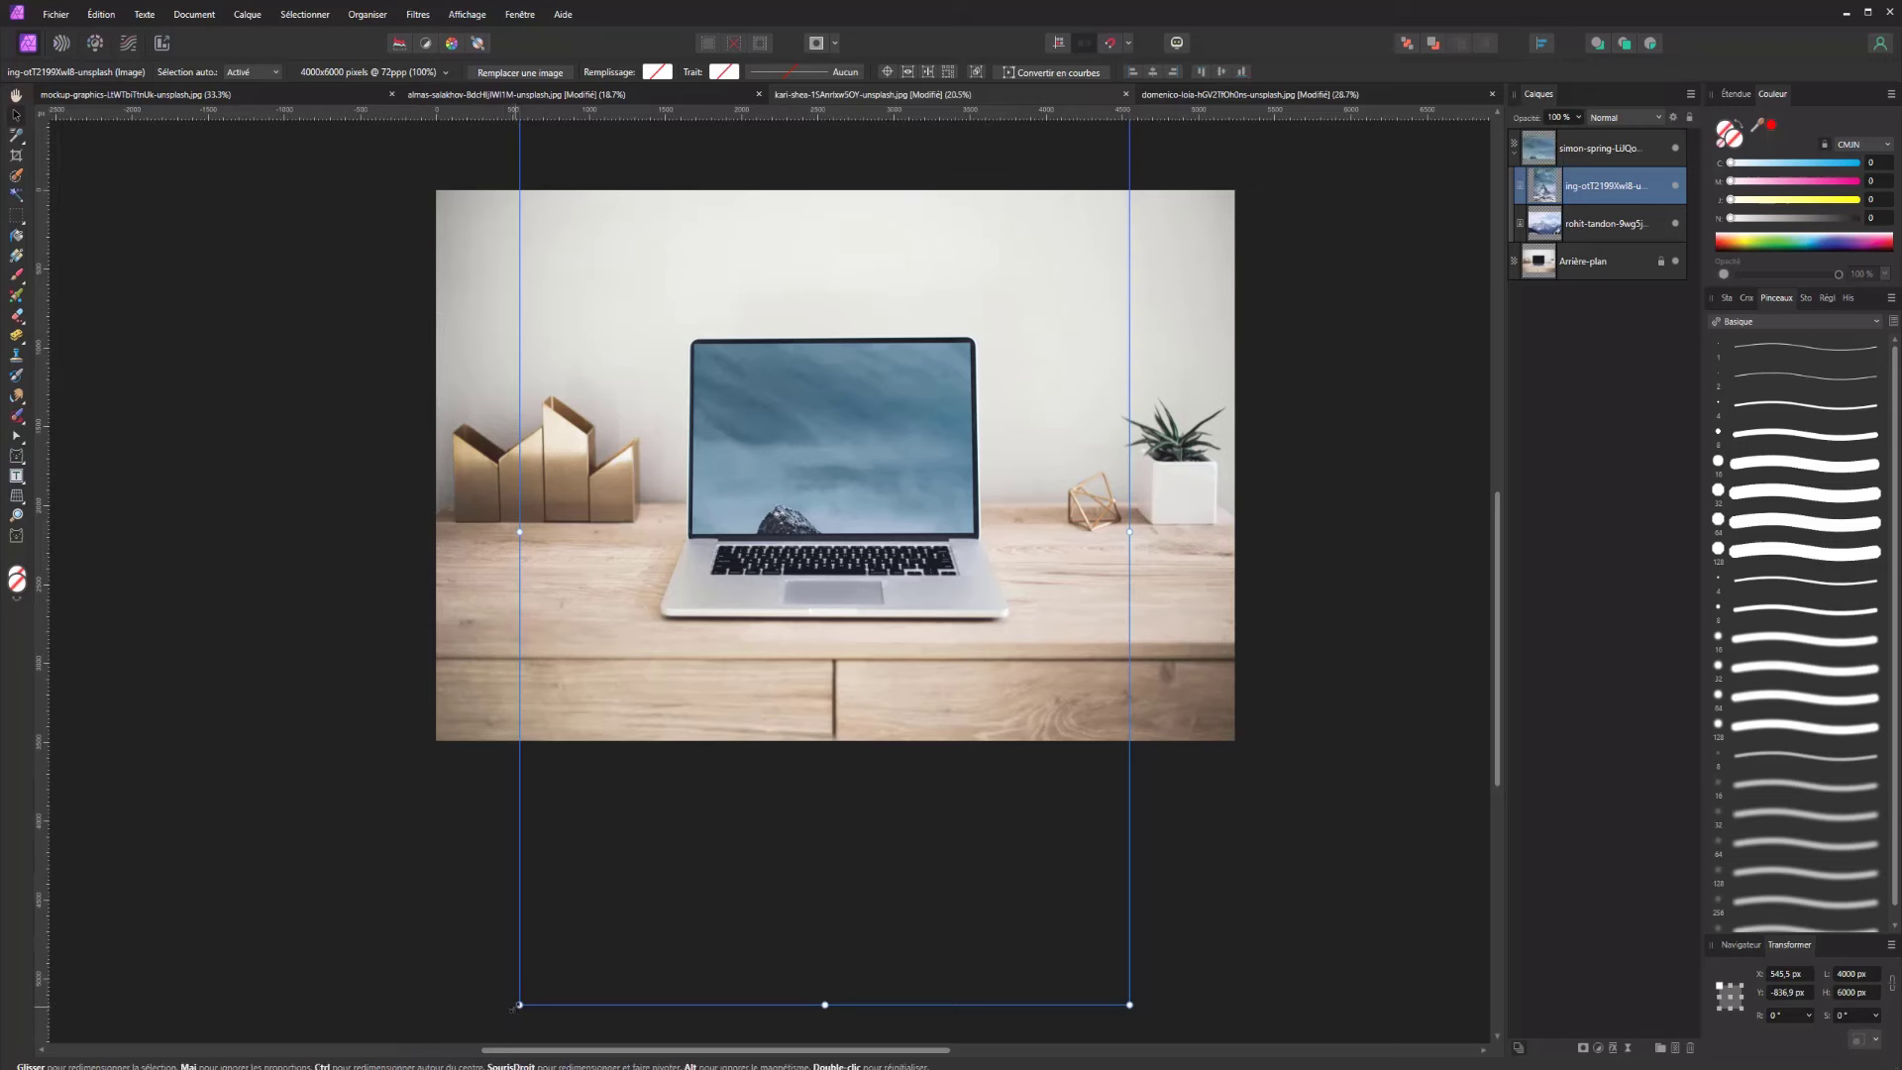
left_click_drag(510, 1008, 640, 868)
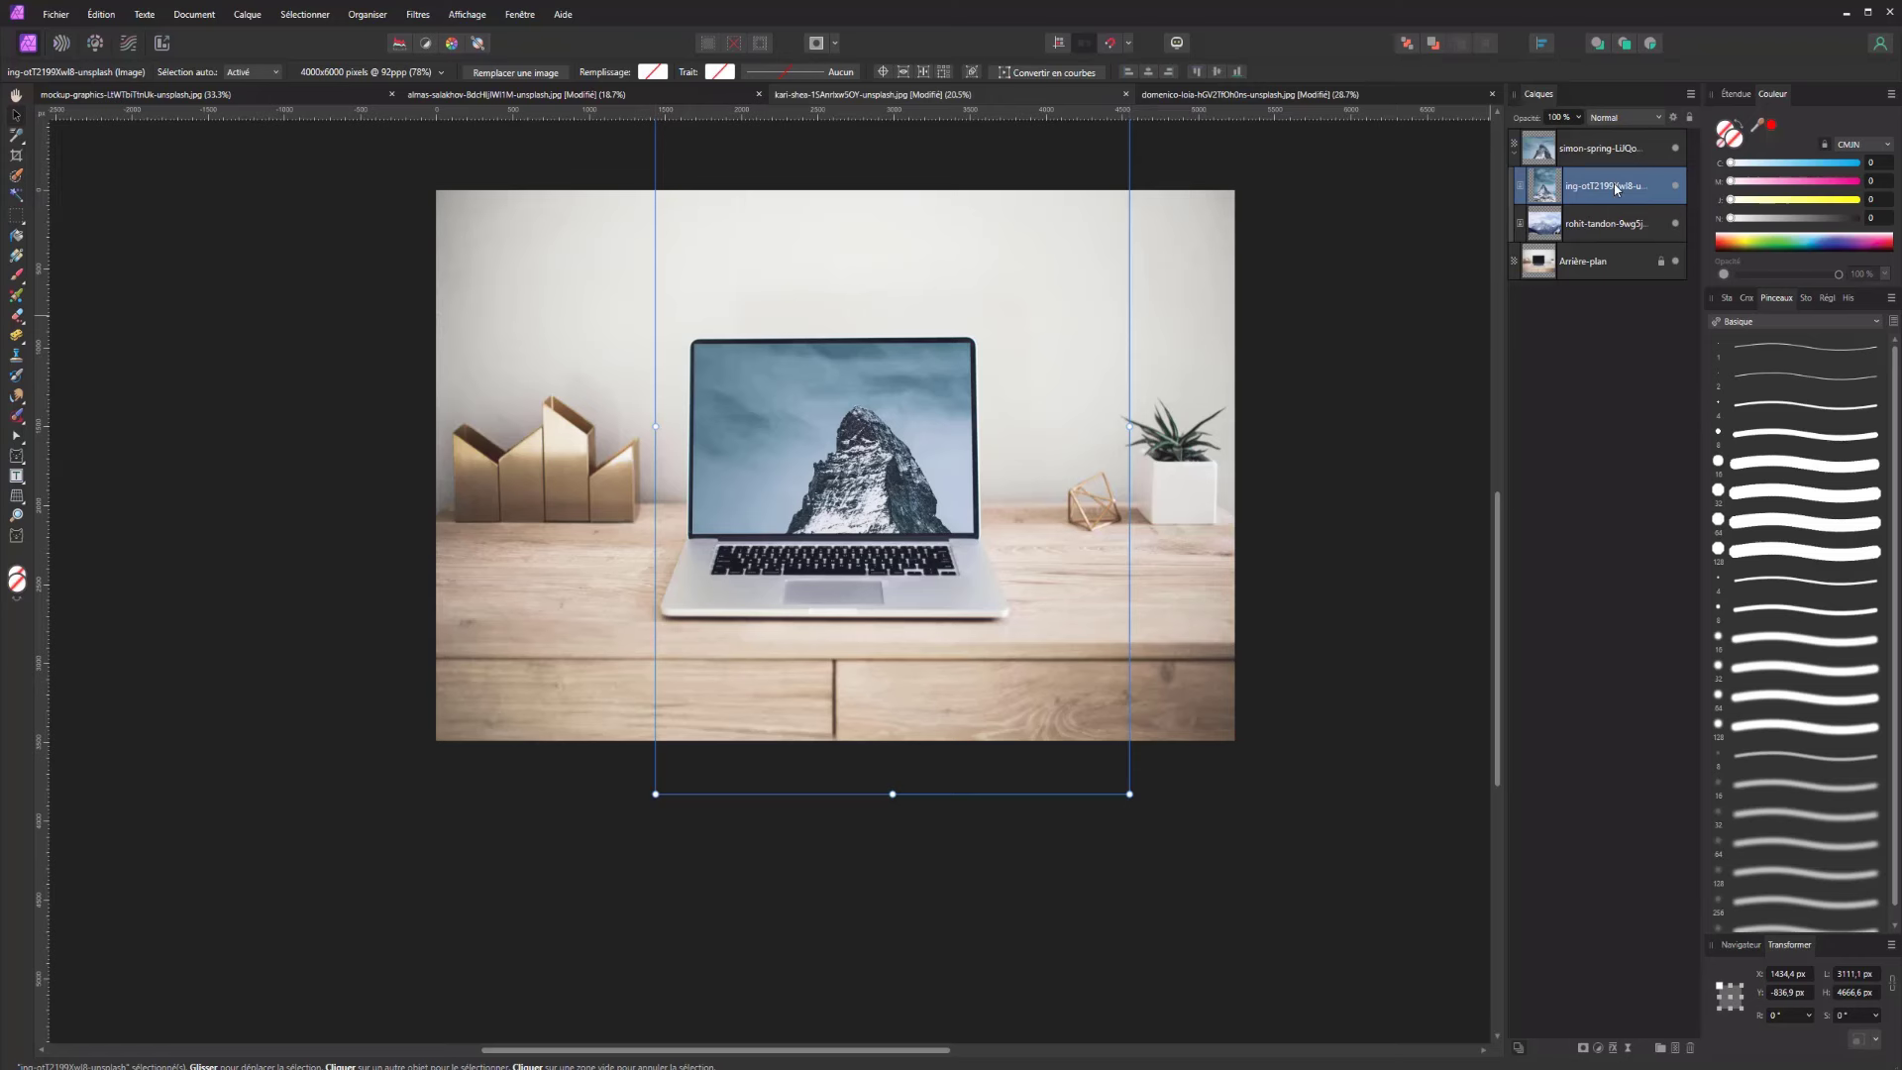
left_click_drag(952, 425, 910, 385)
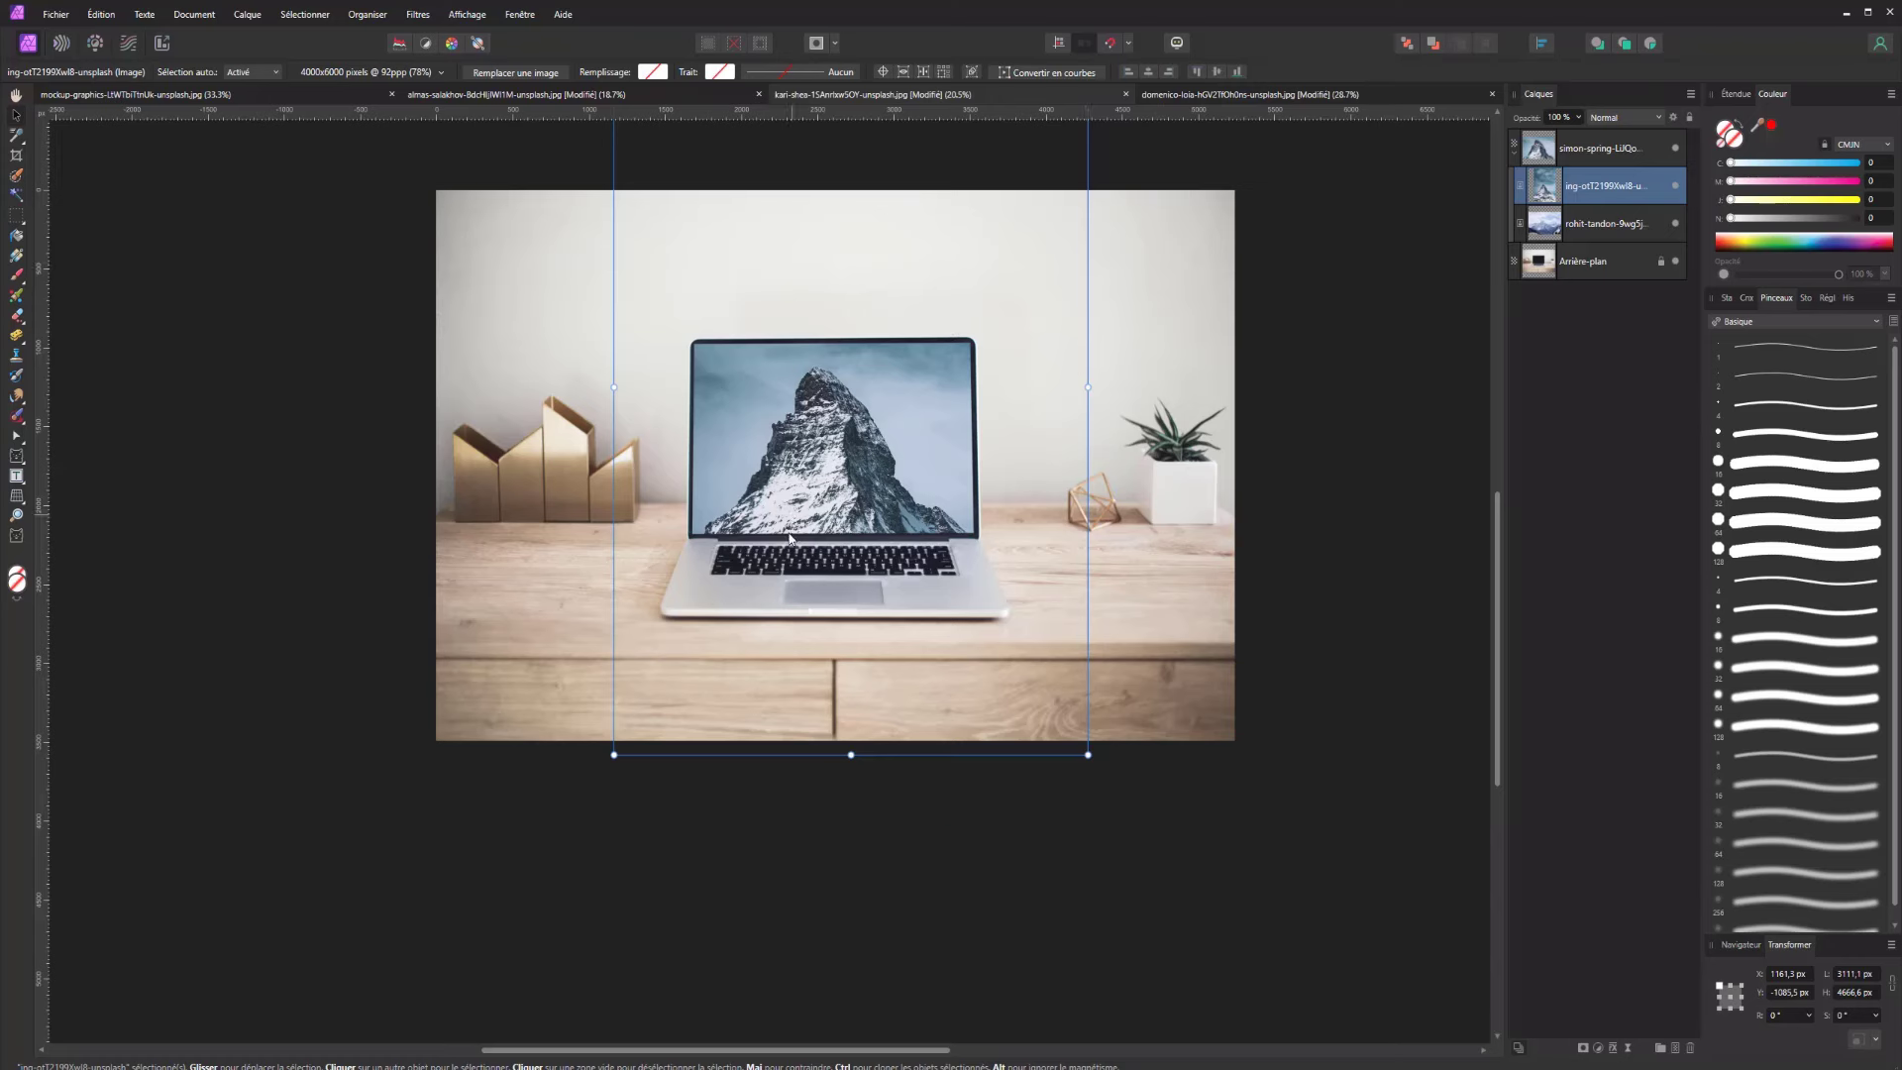
mouse_move(789, 538)
left_mouse_down()
mouse_move(794, 602)
mouse_move(877, 574)
mouse_move(794, 517)
left_mouse_up()
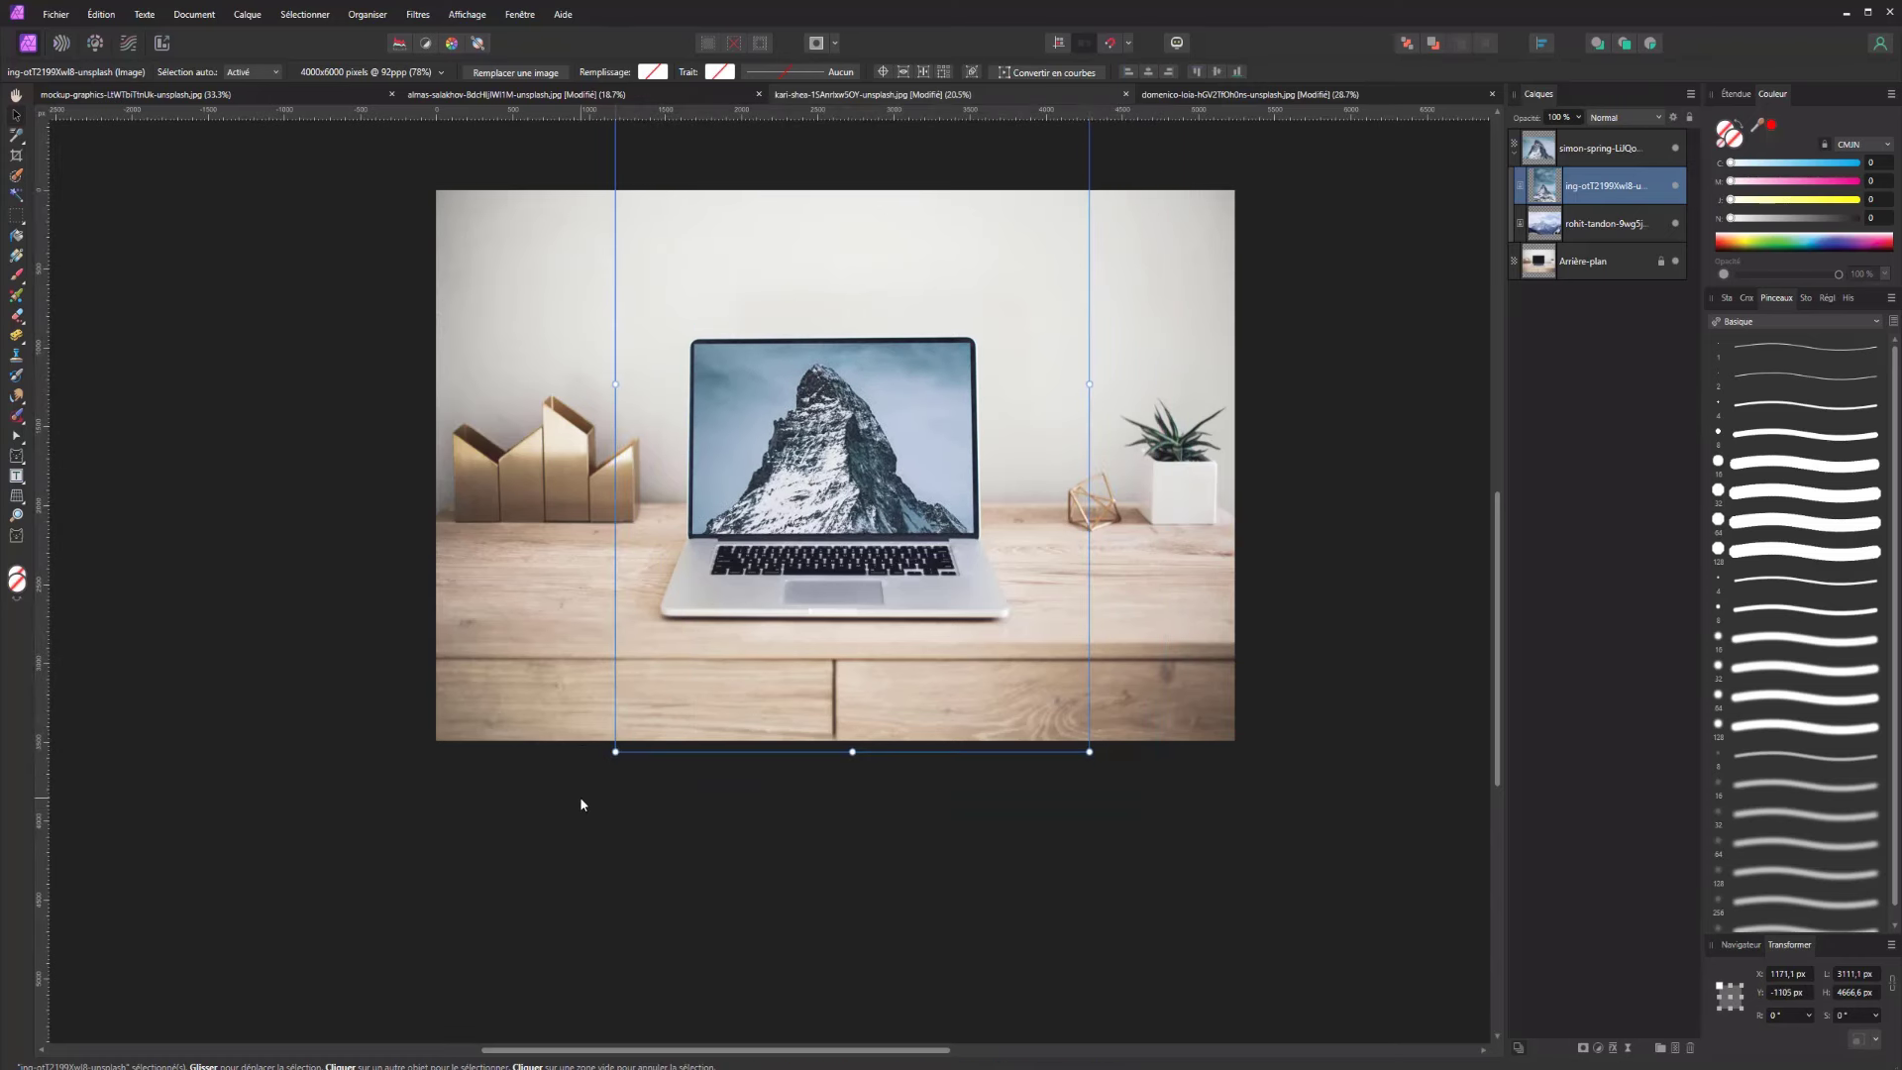
left_click(571, 832)
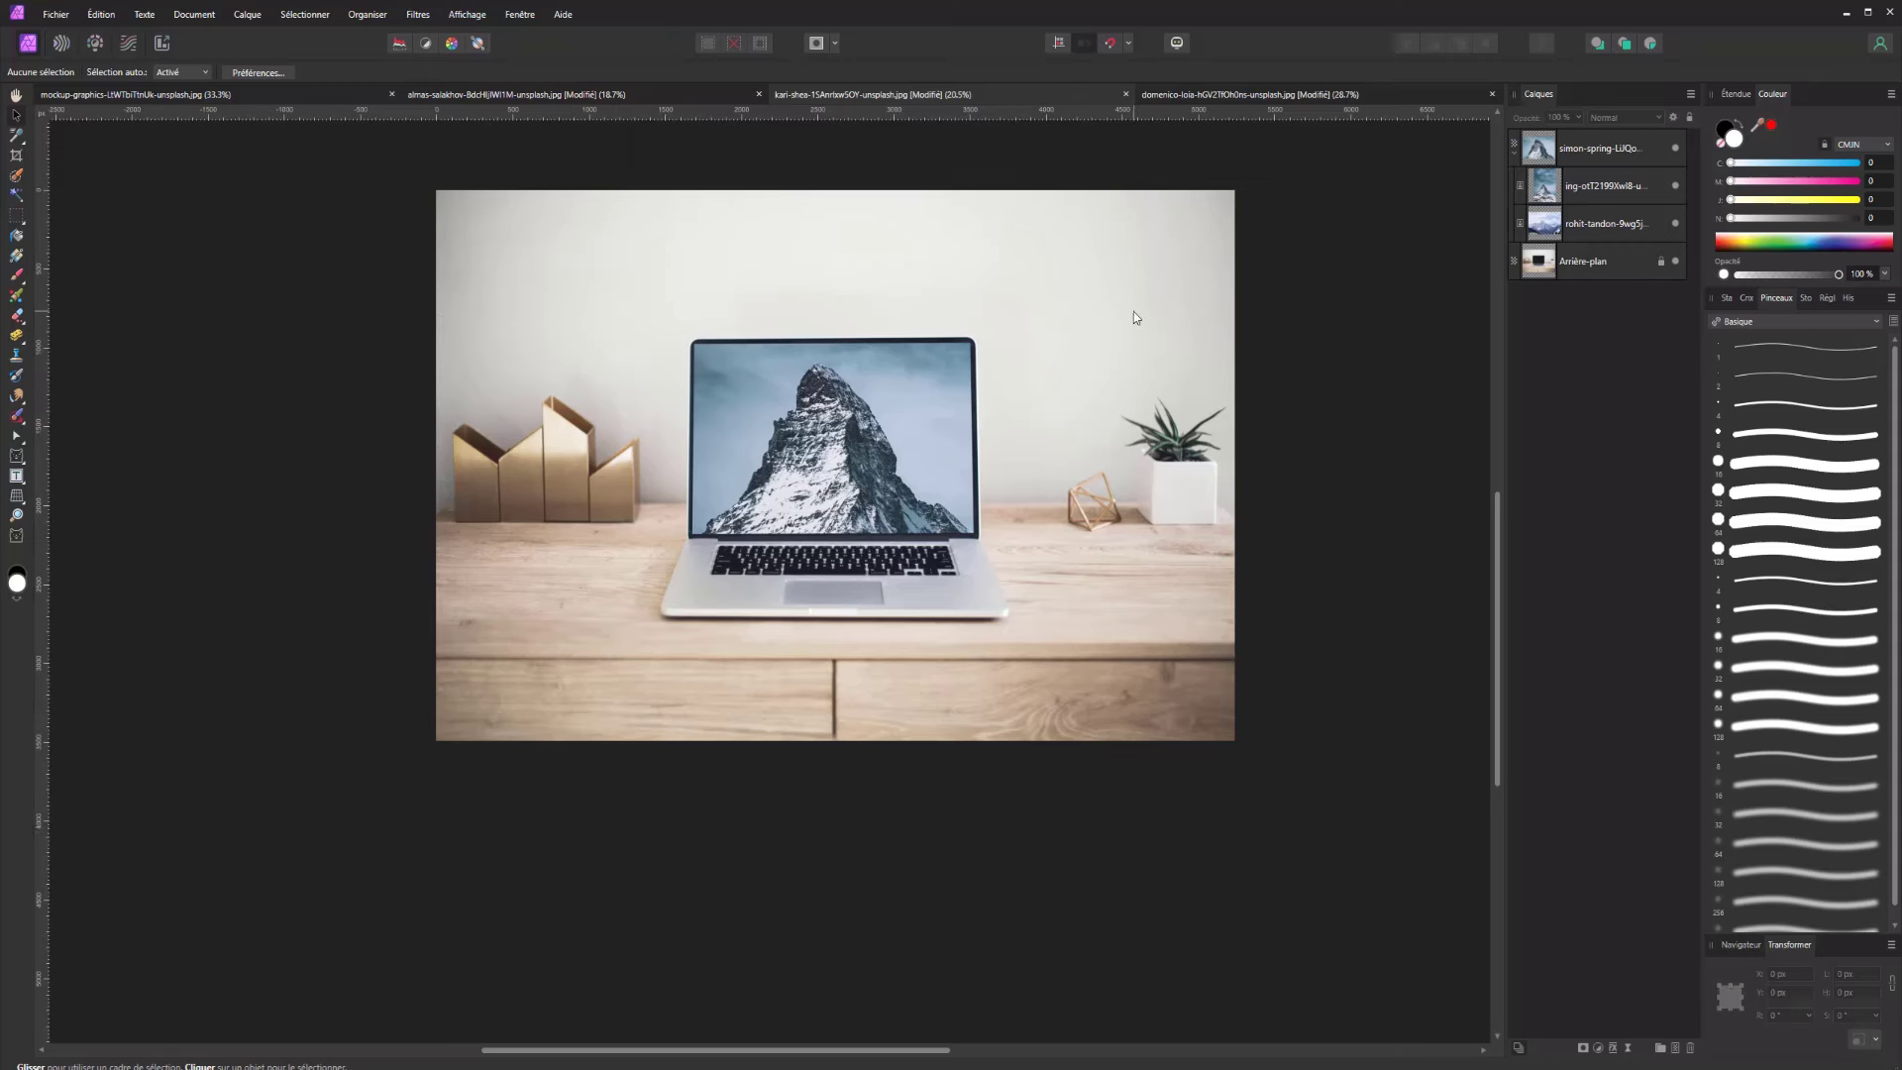
Switch to the desk photo with the angled laptop and outline the laptop's screen with a polygonal freehand selection of about 1319 × 1247 px
left_click(1198, 94)
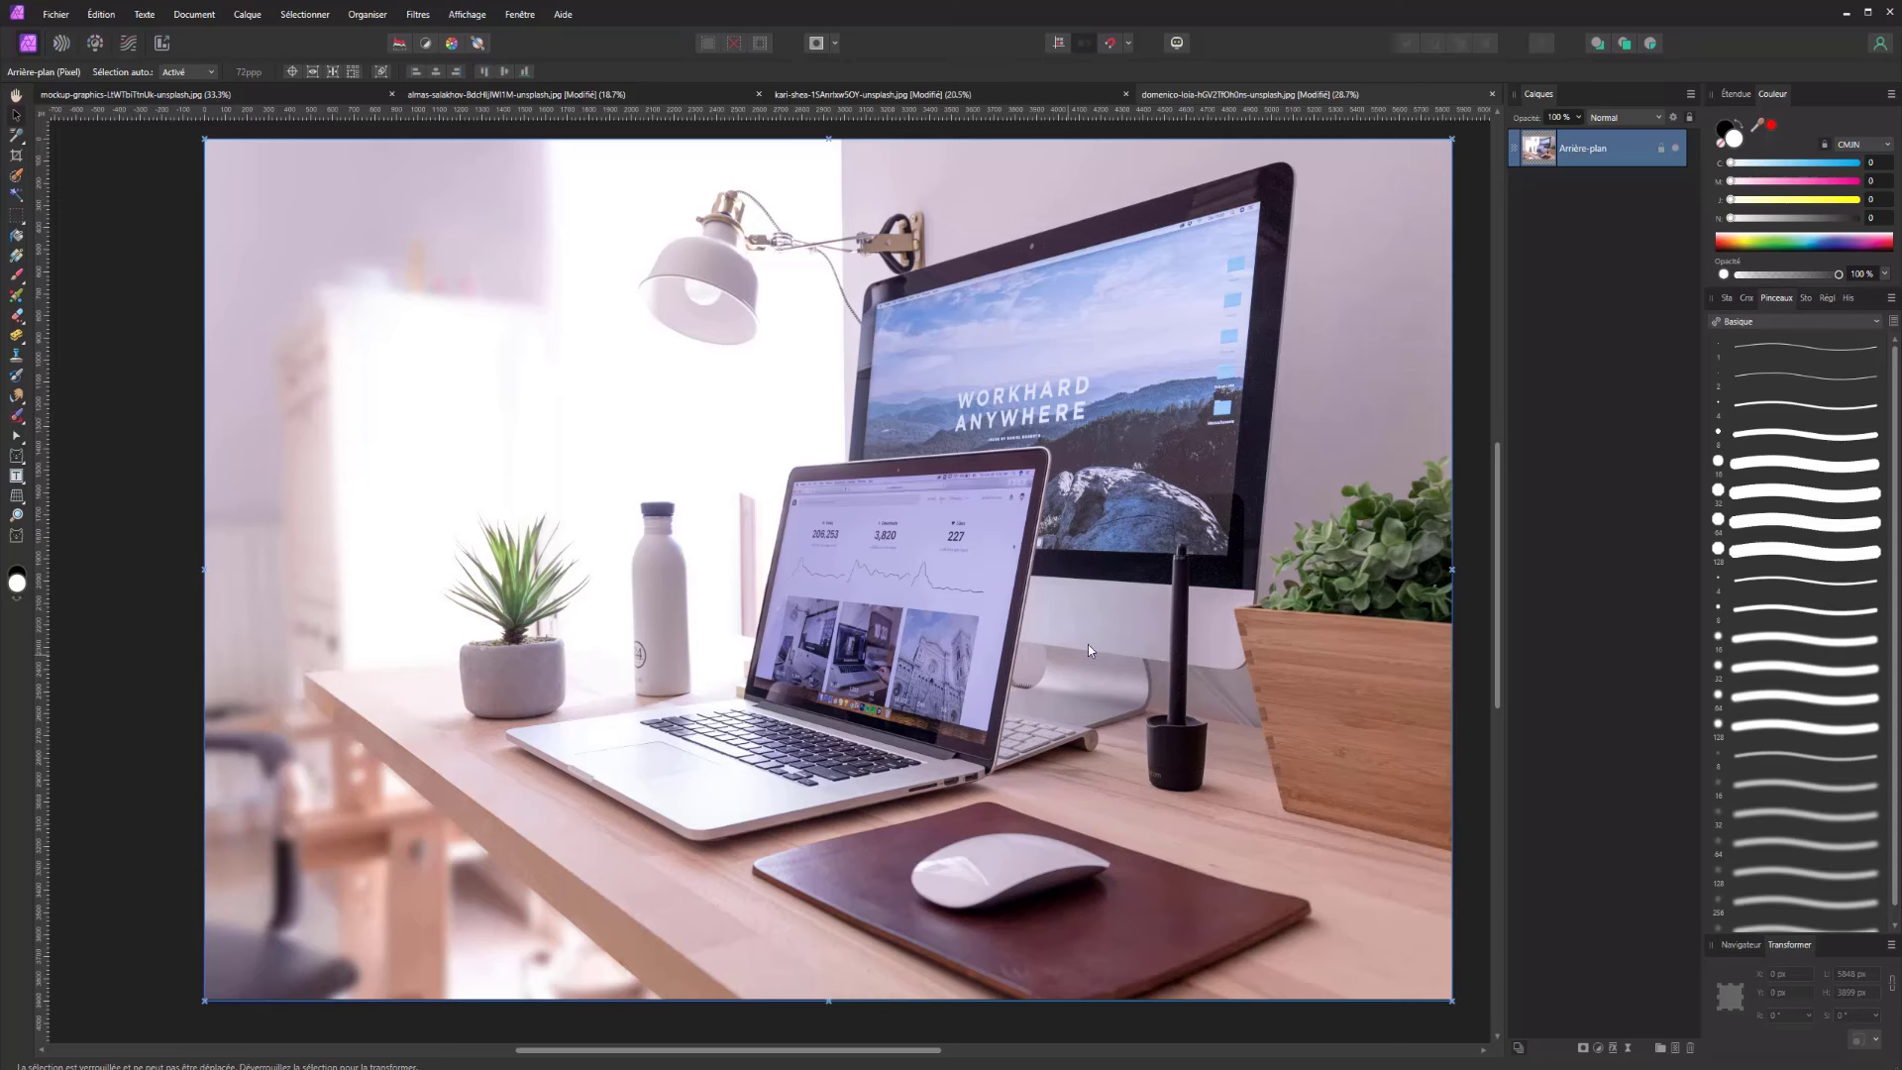
left_click(16, 214)
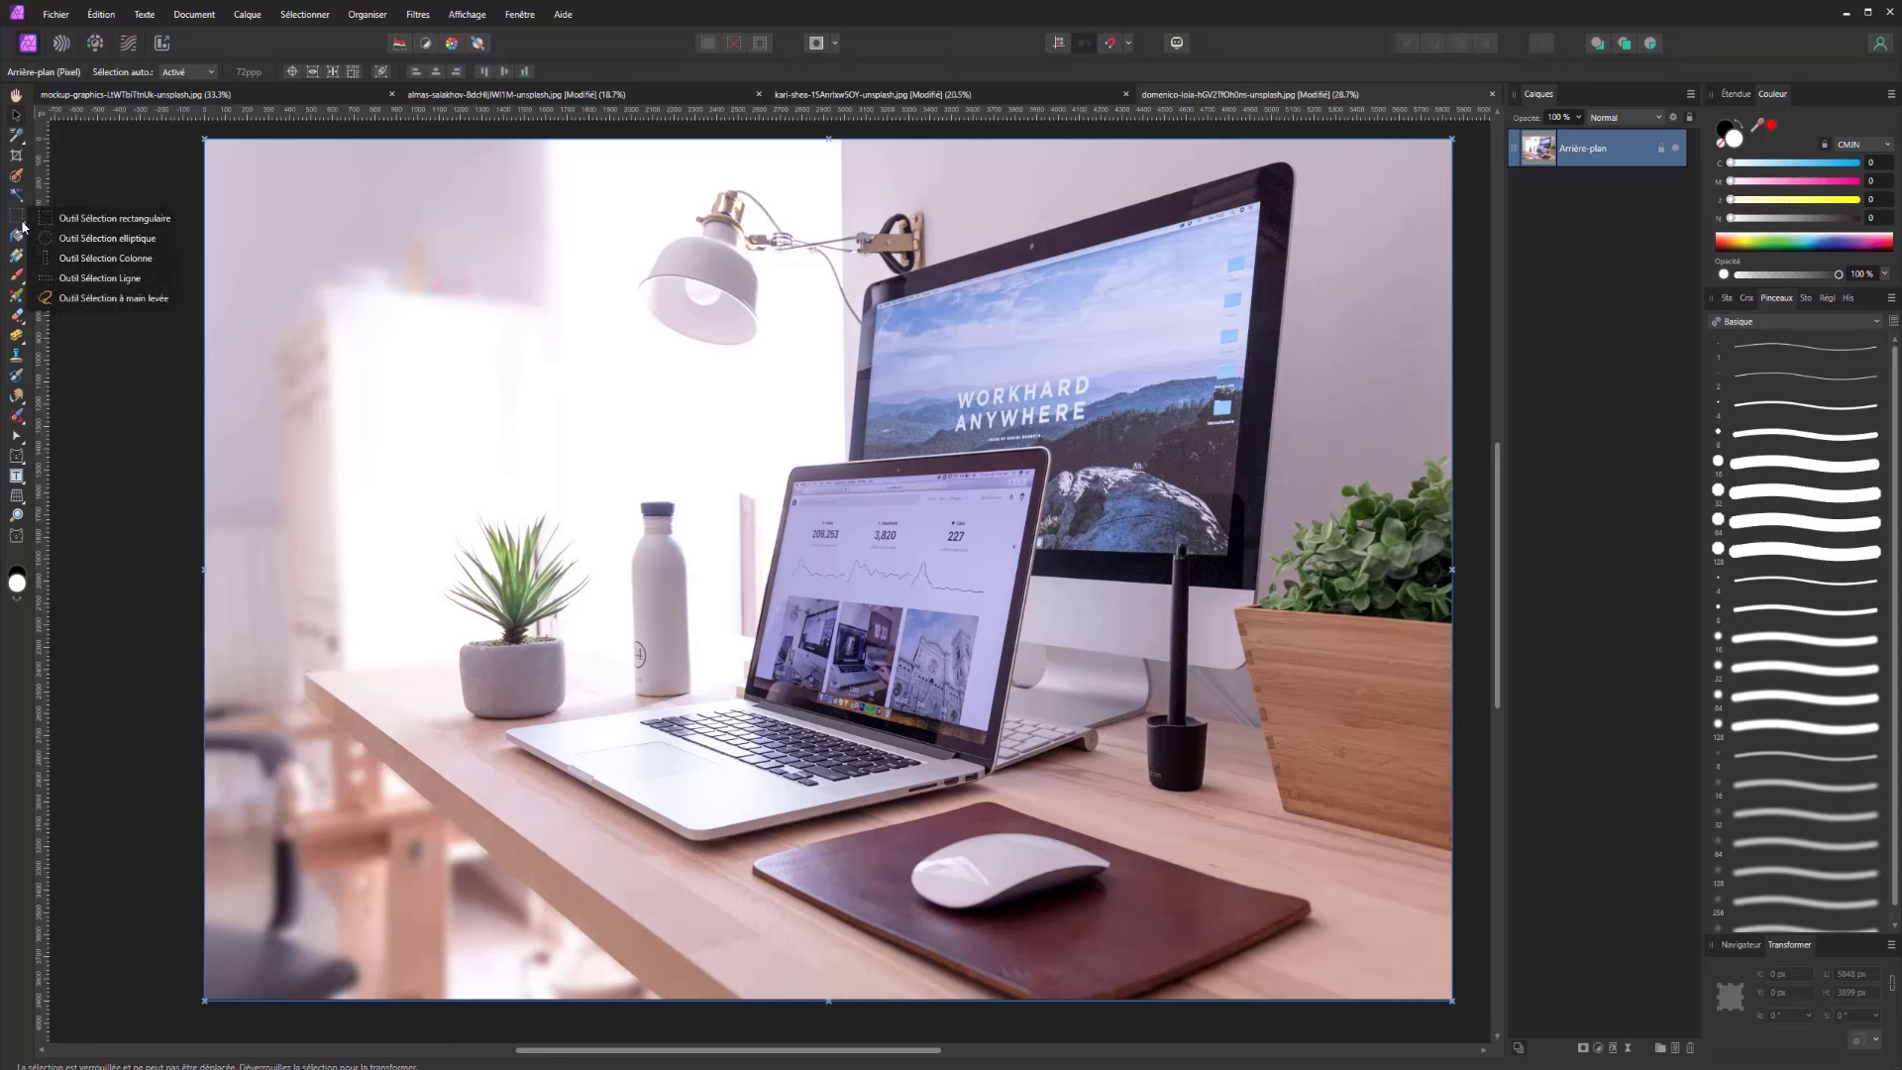
left_click(65, 302)
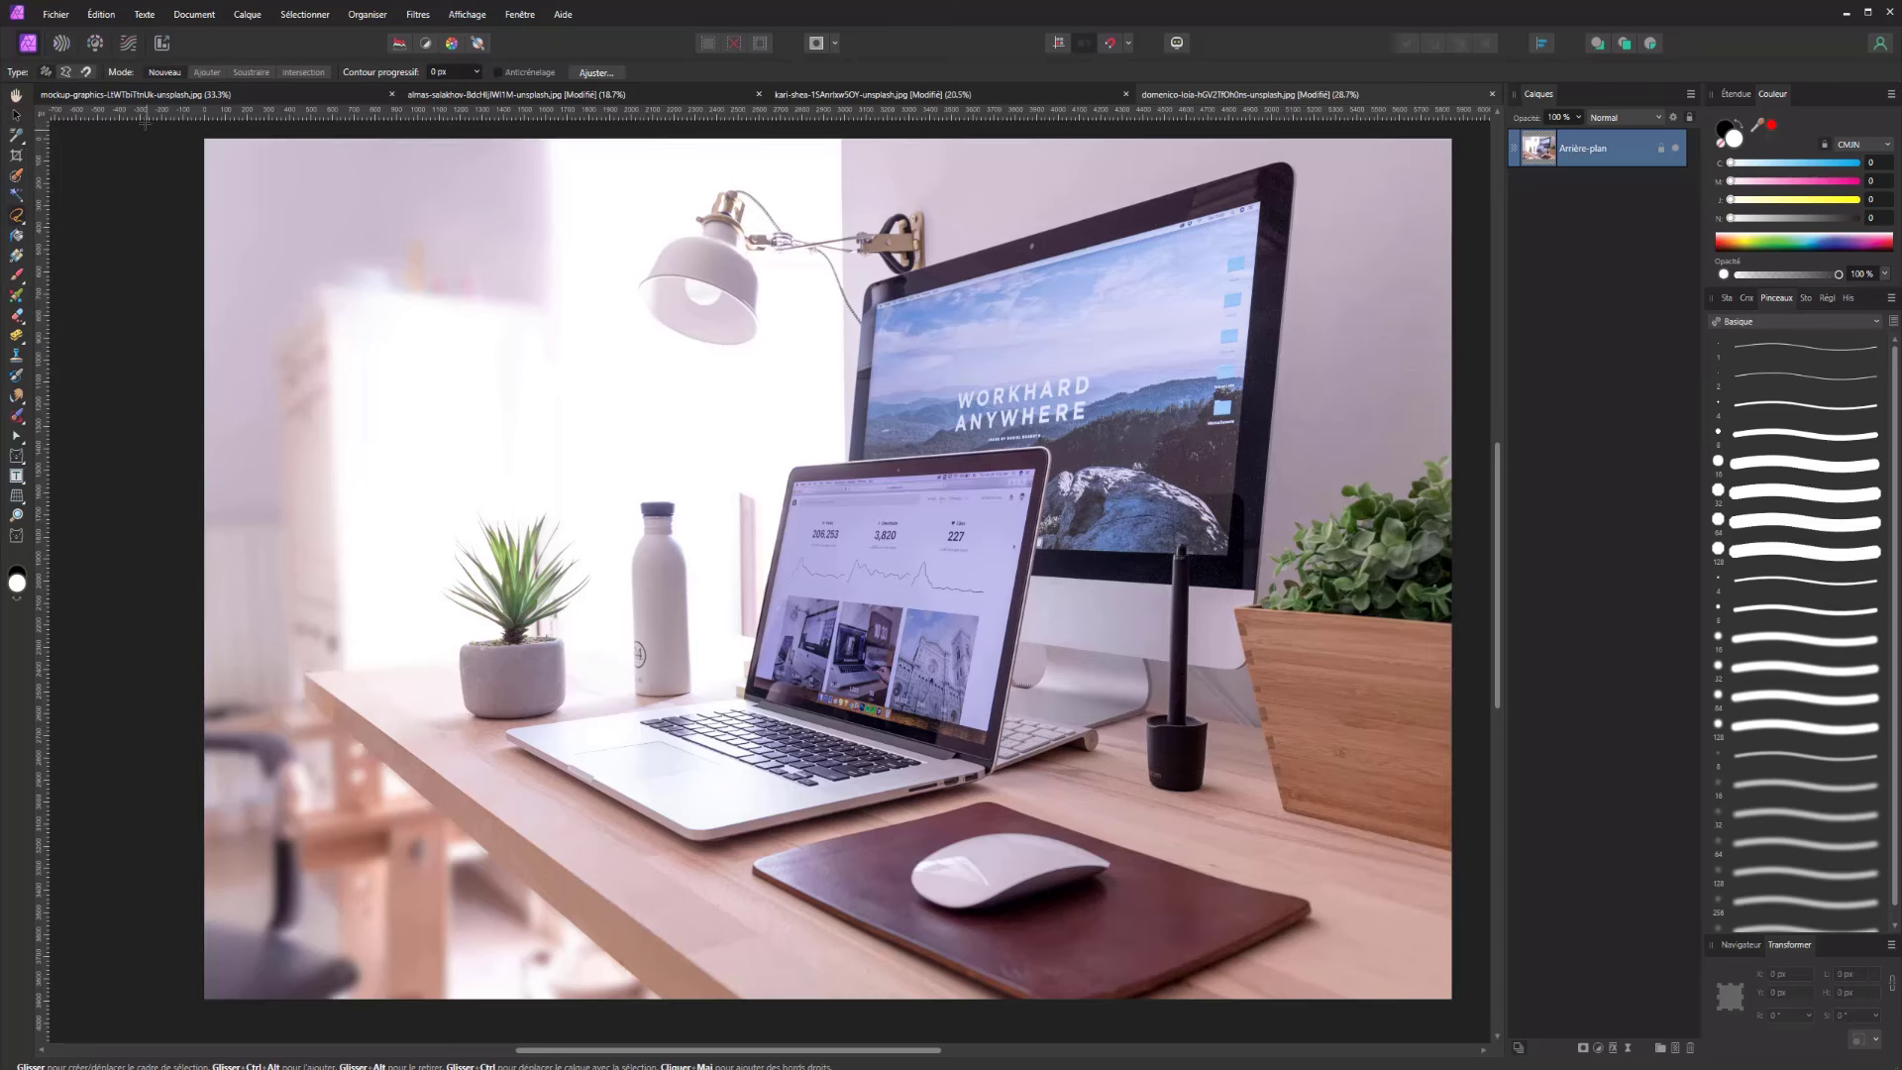
left_click(64, 73)
scroll(709, 693, "up", 5)
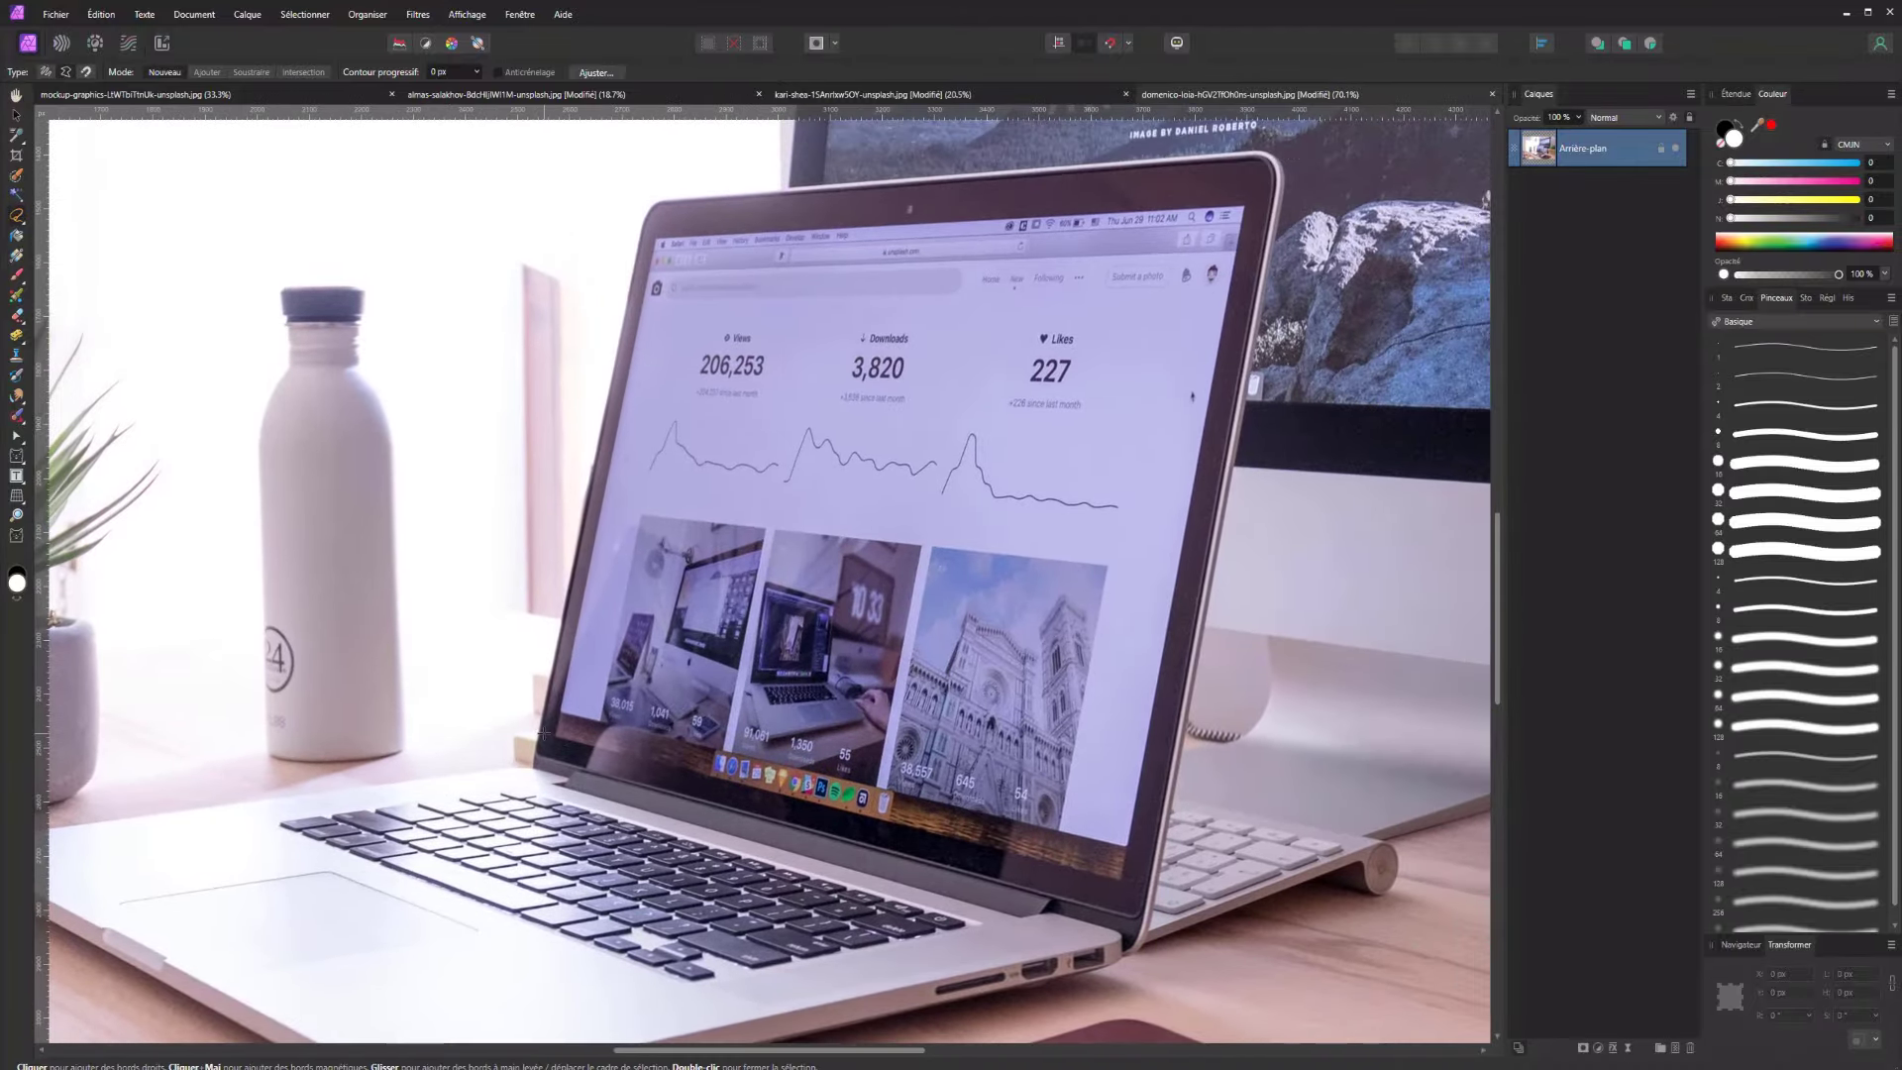
left_click(556, 735)
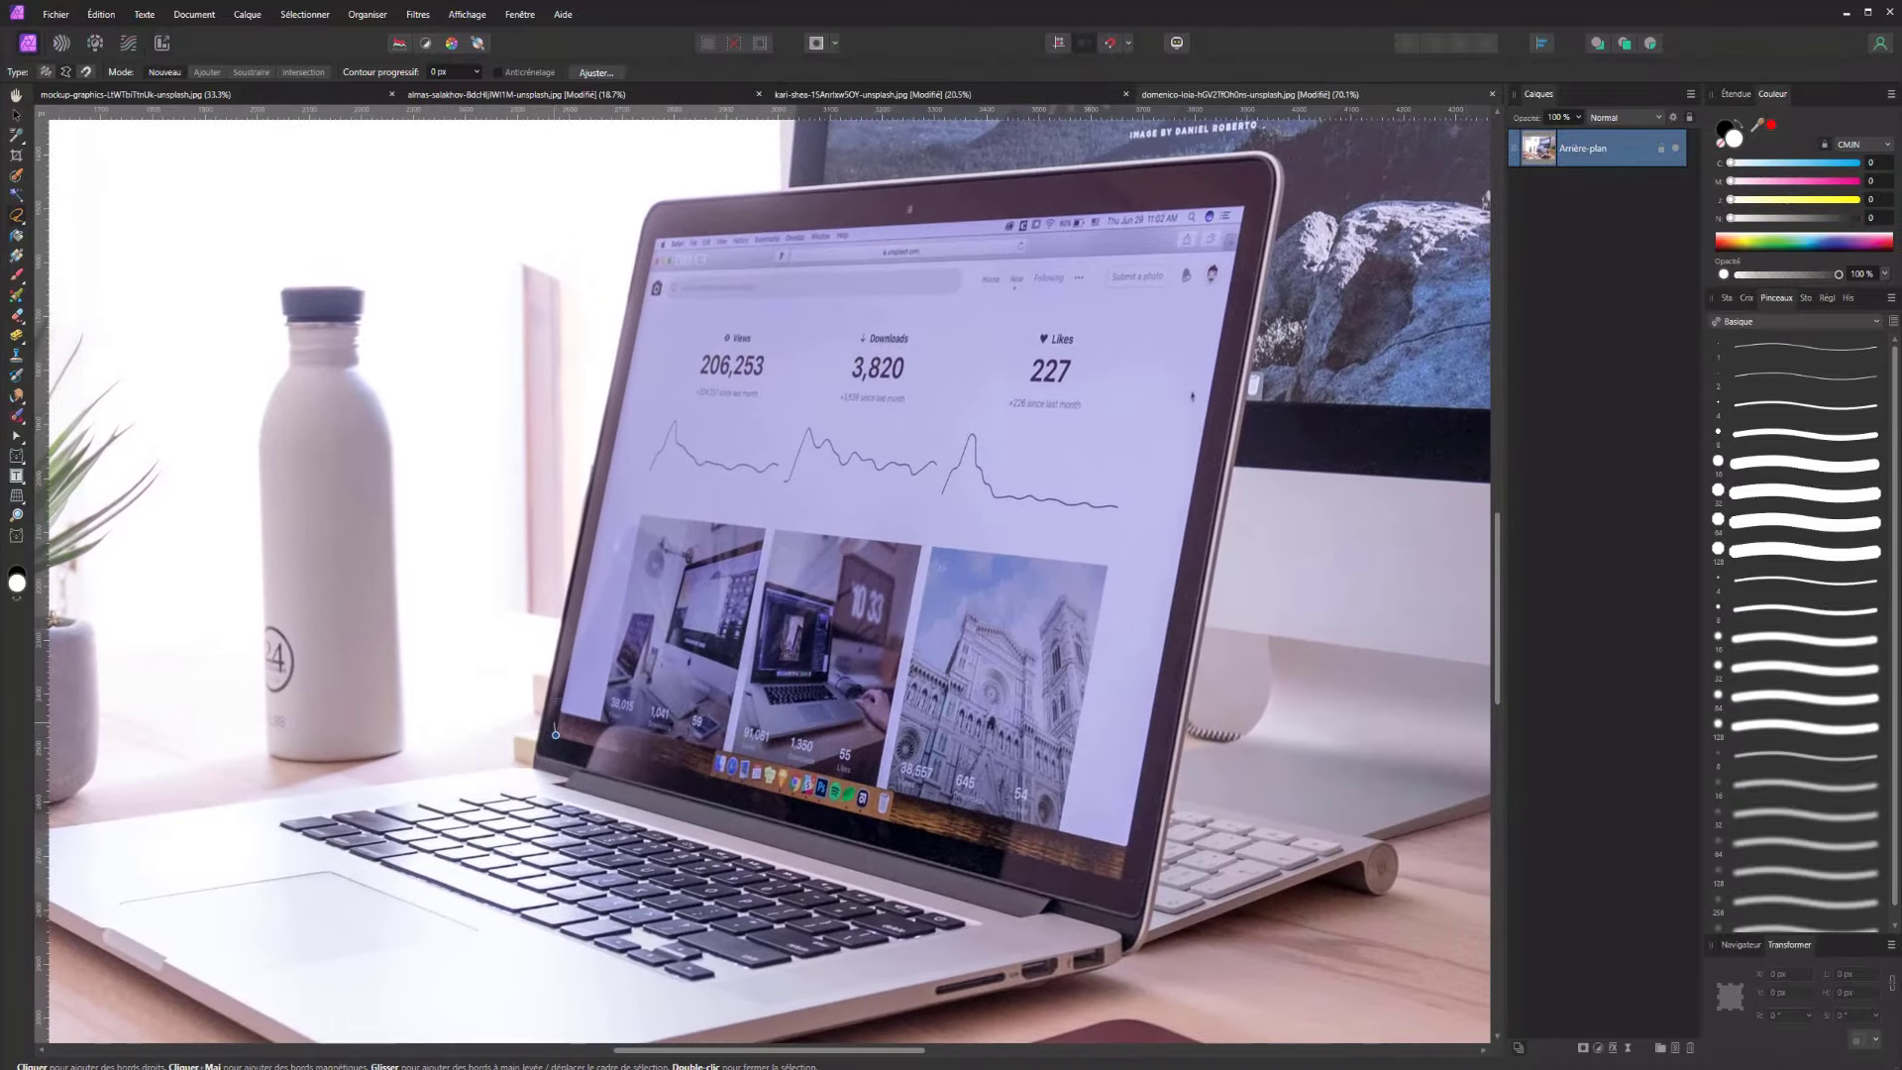
left_click(658, 238)
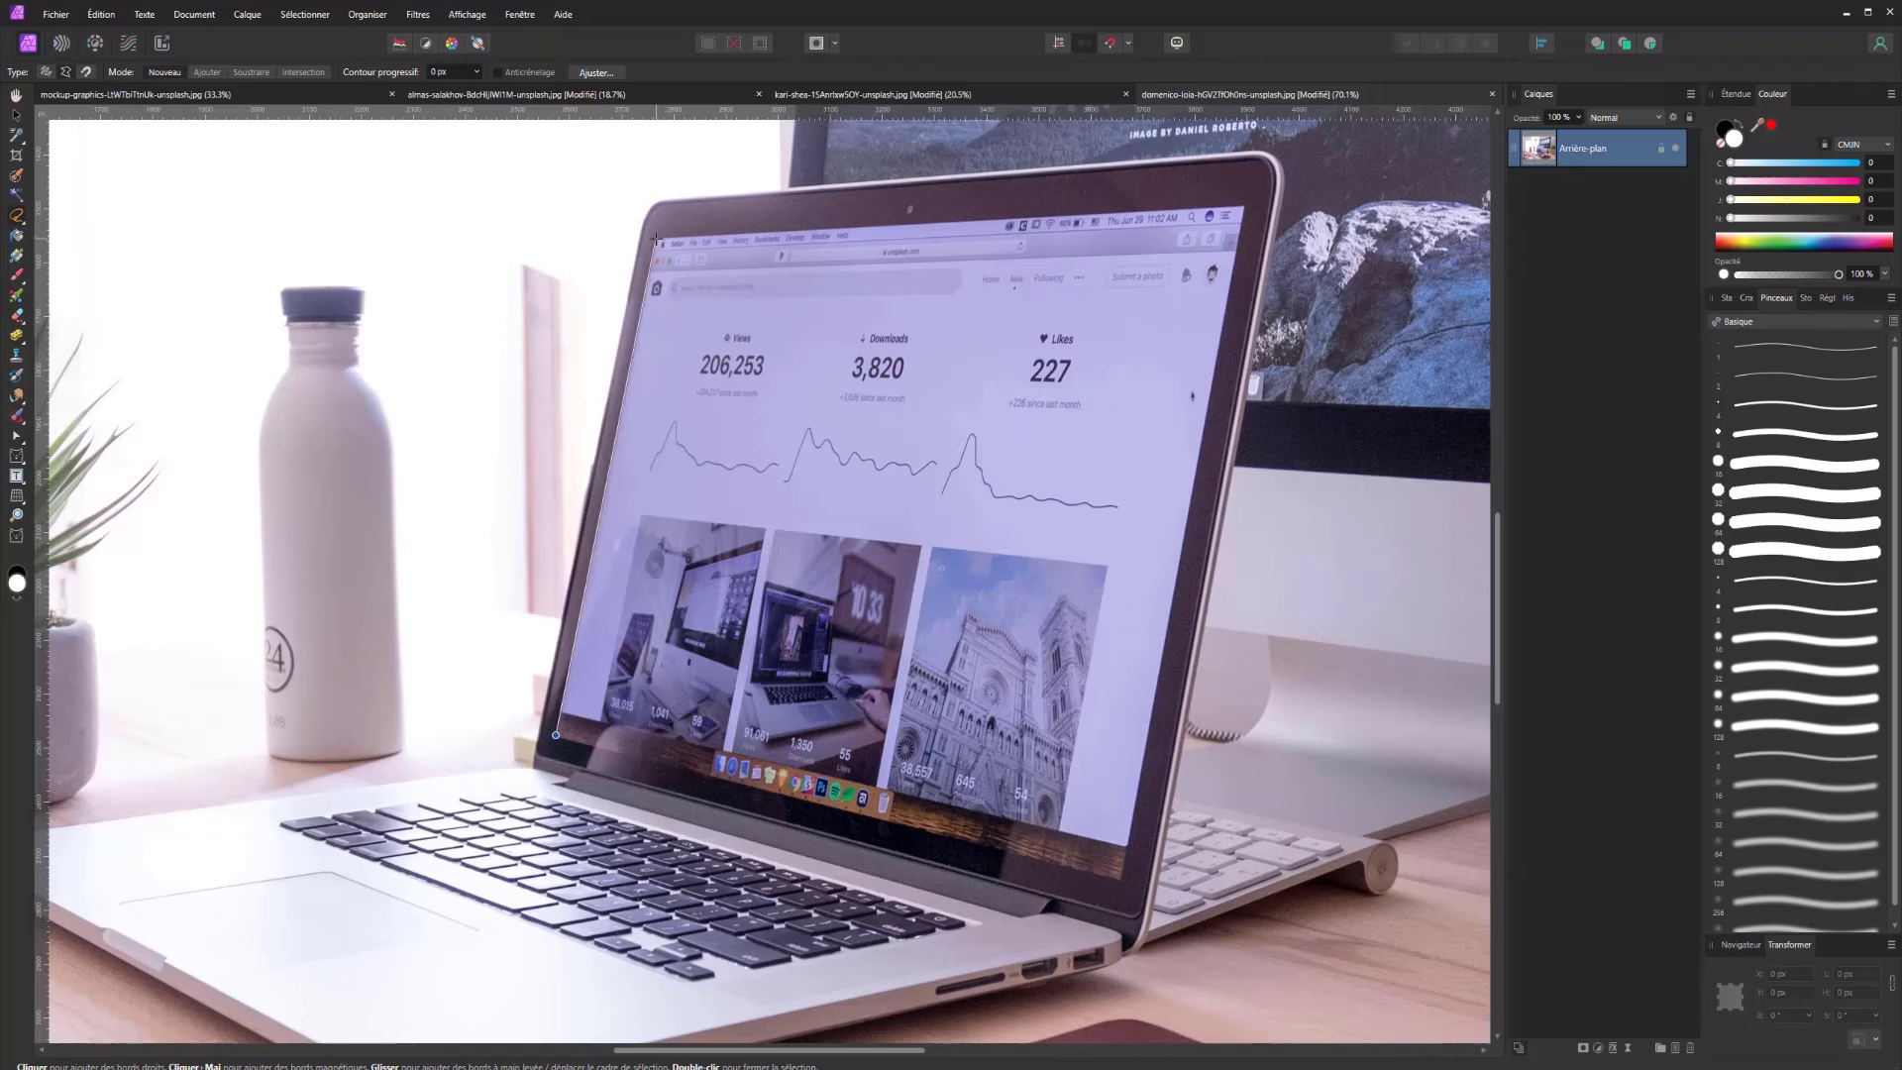
left_click(1241, 207)
left_click(1126, 878)
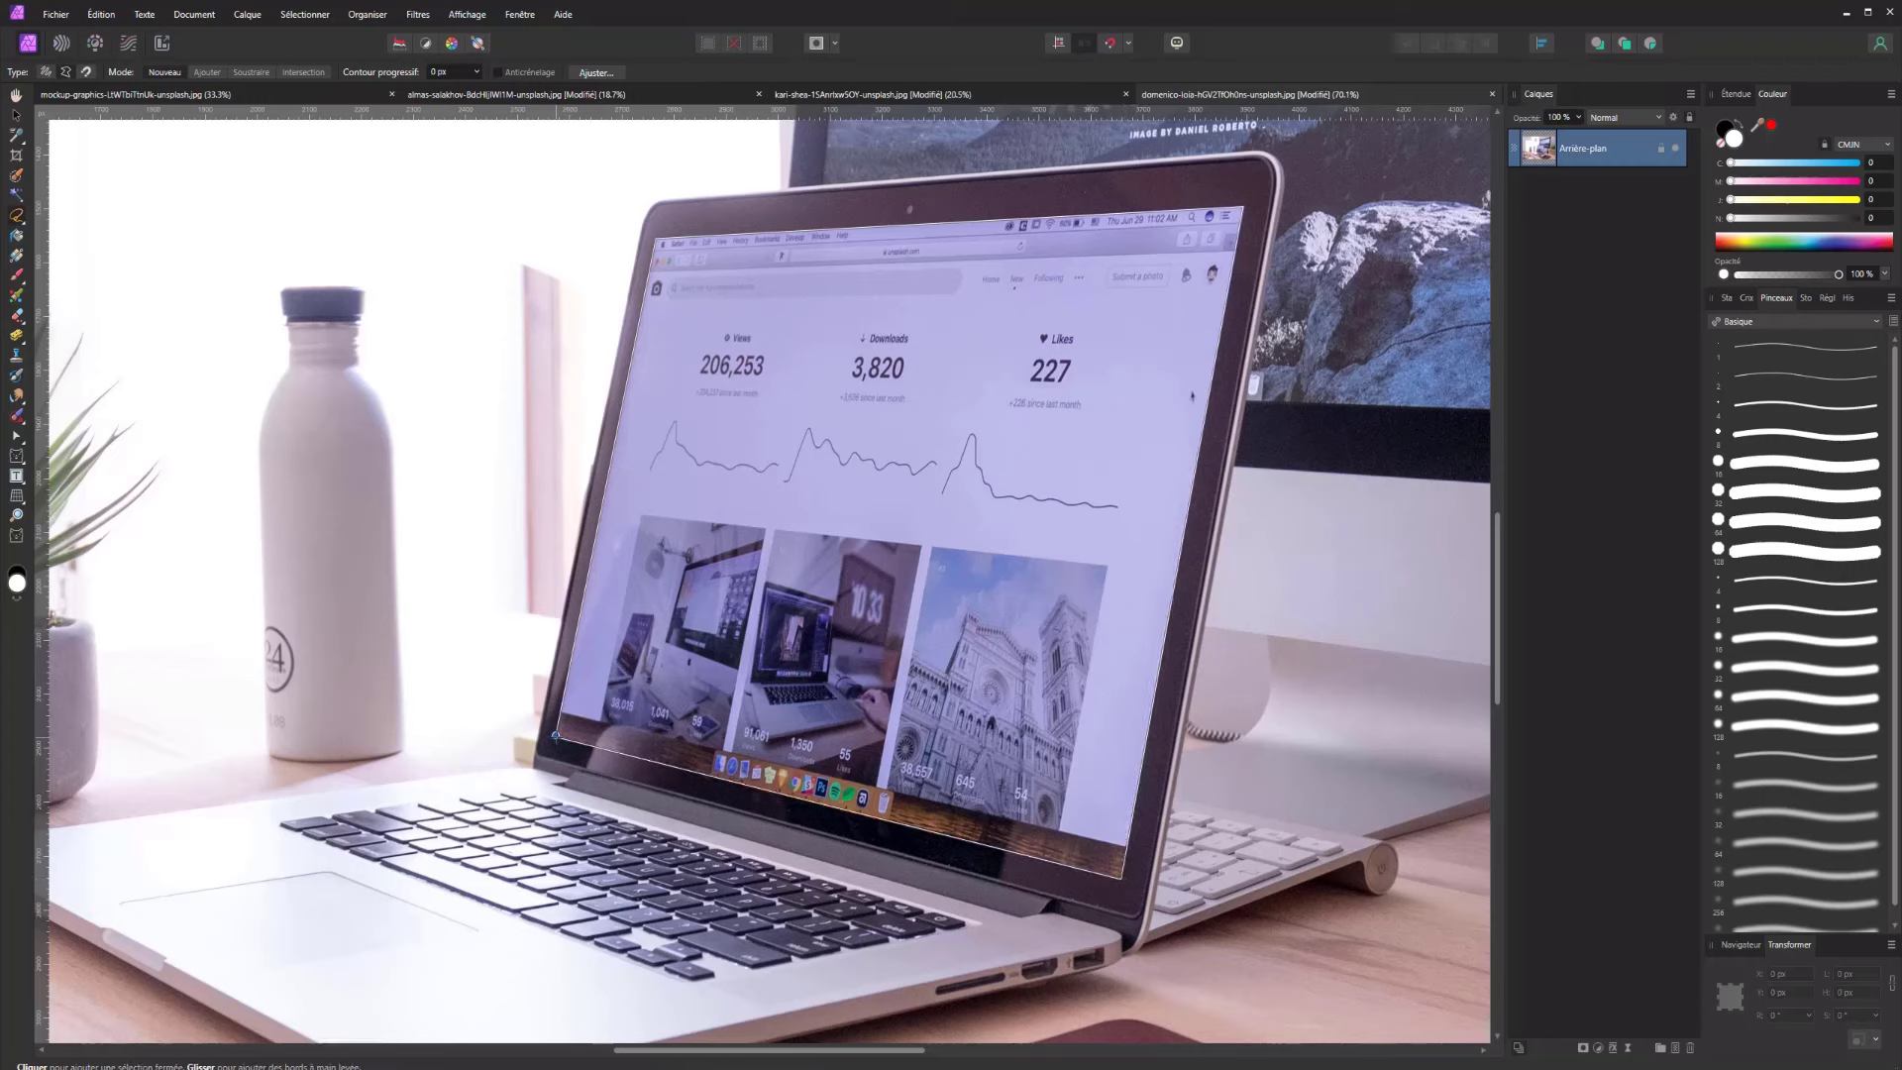
left_click(556, 734)
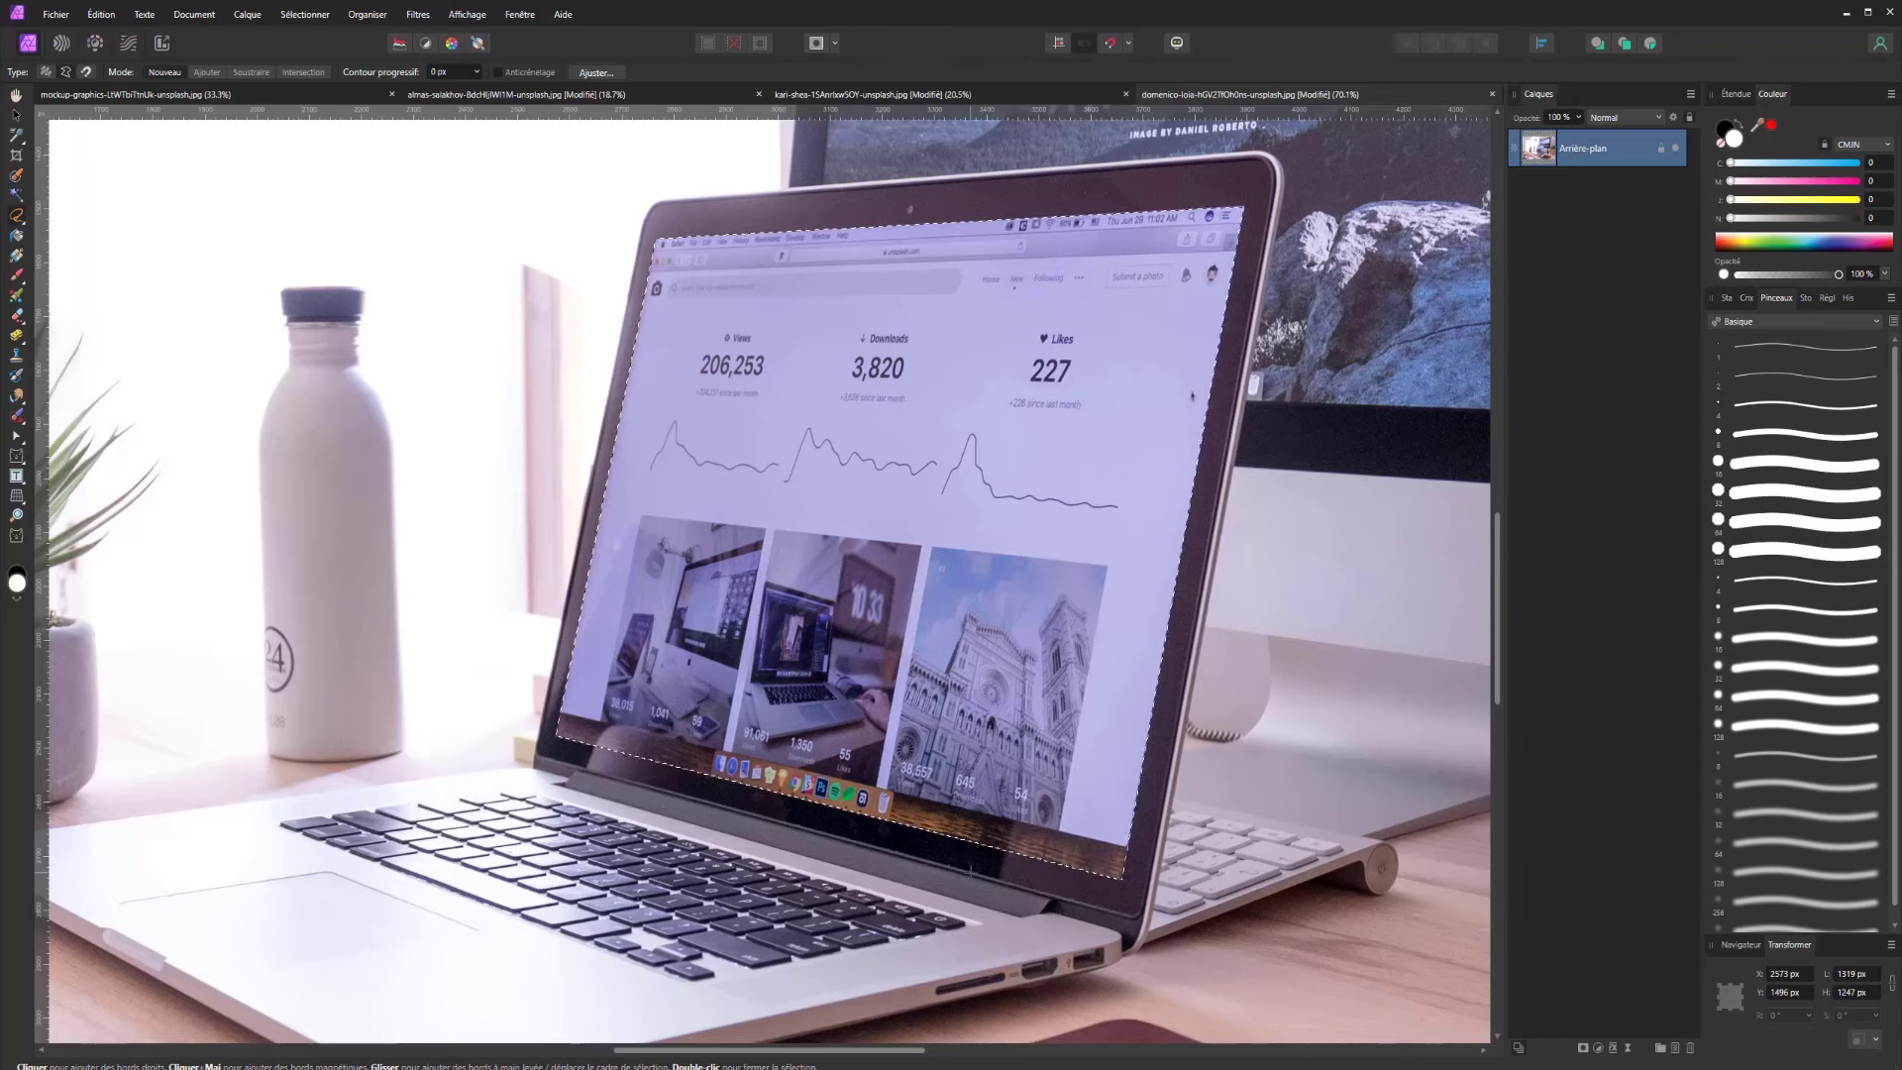
Duplicate the selected laptop screen area onto its own layer and check it by toggling the background layer's visibility
key("ctrl+j")
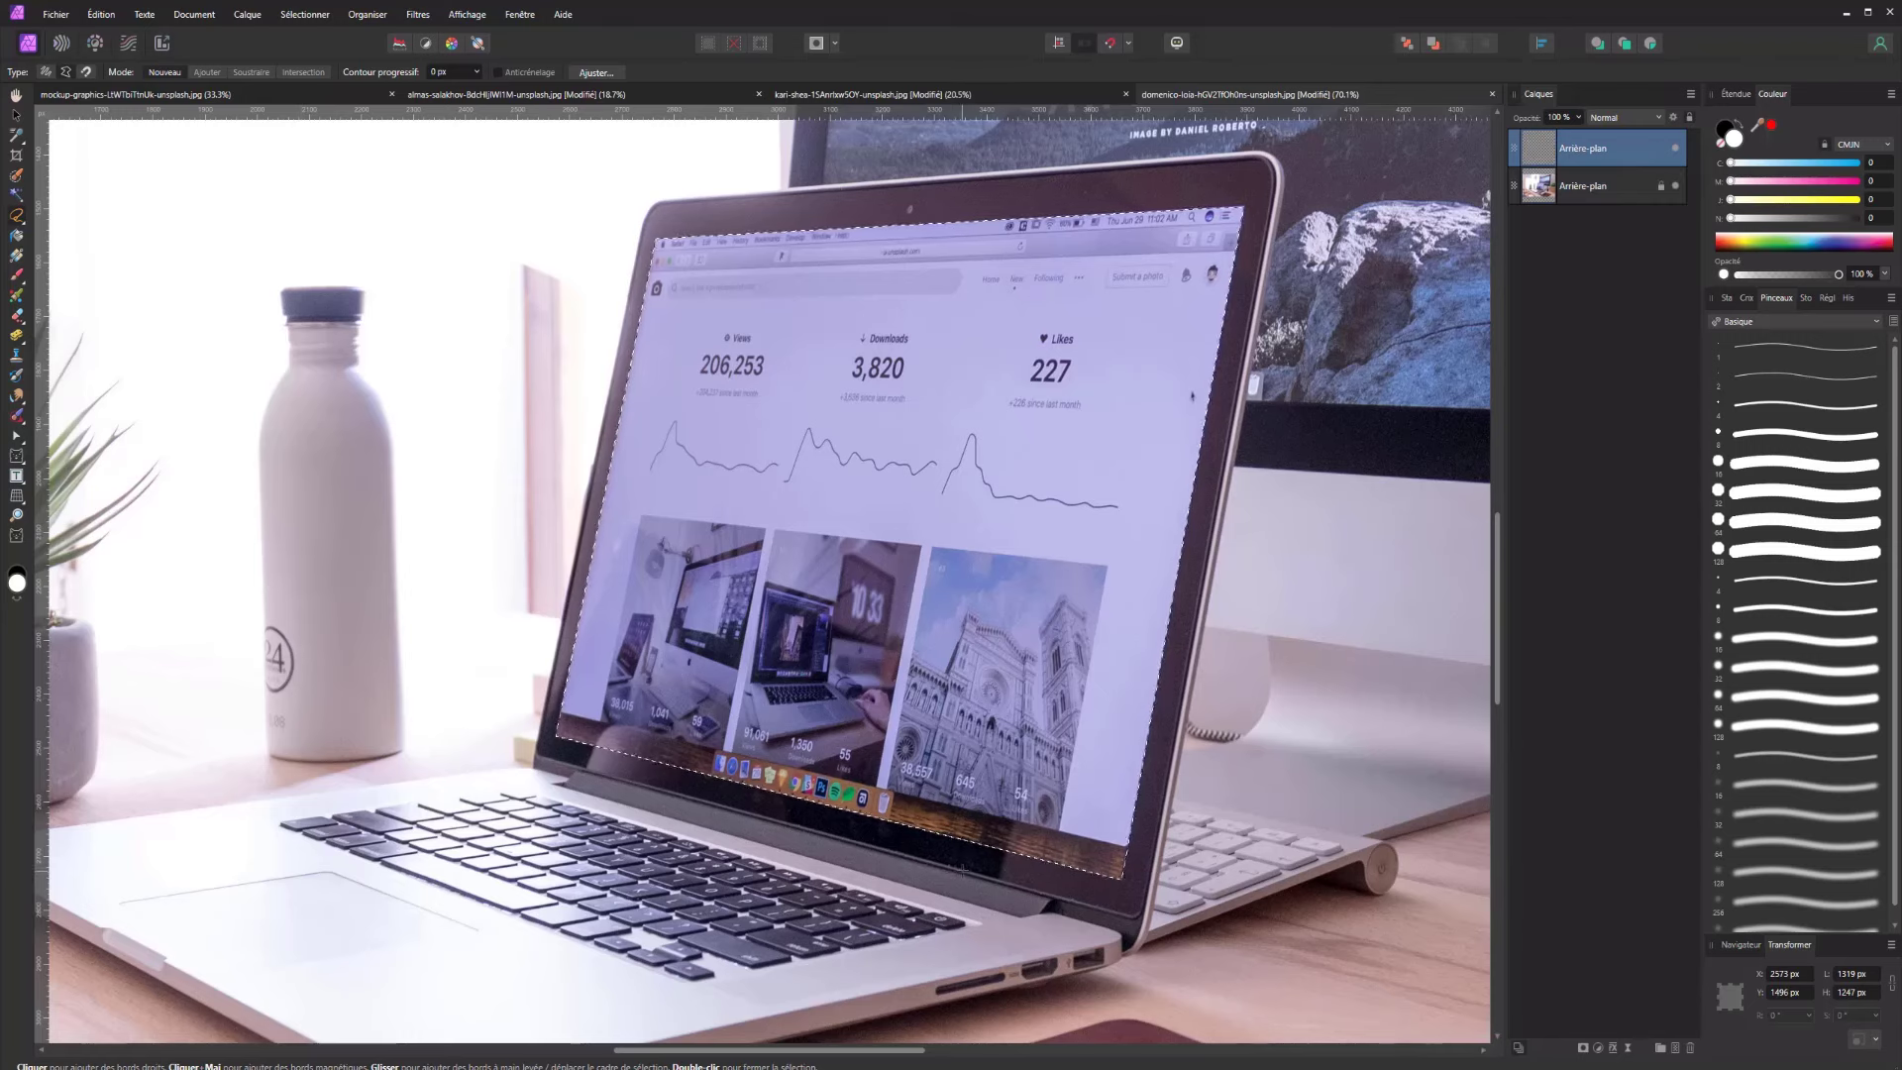
left_click(1674, 187)
left_click(1674, 187)
left_click(1660, 186)
scroll(788, 403, "down", 5)
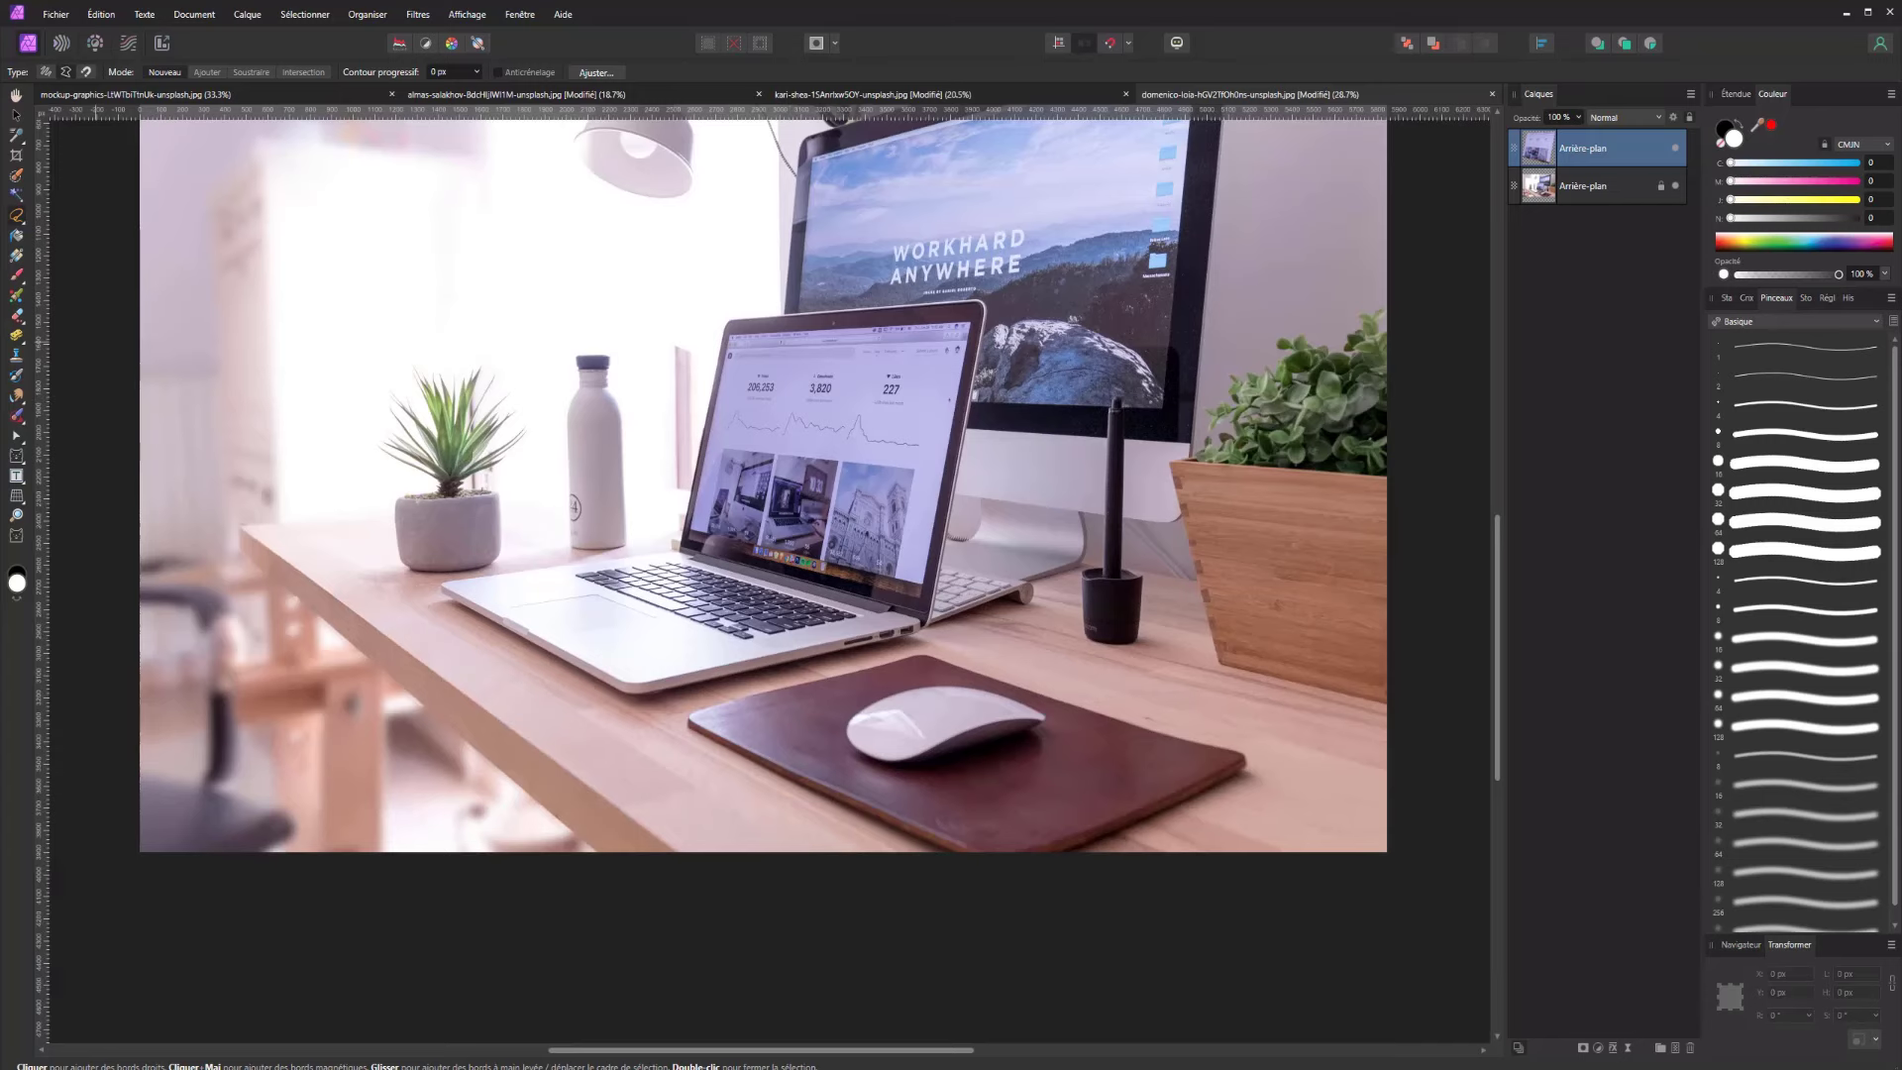
Place the lavender image clipped inside the duplicated screen layer, scale it to about 2864 × 1909 px and position it over the laptop screen
key("ctrl+v")
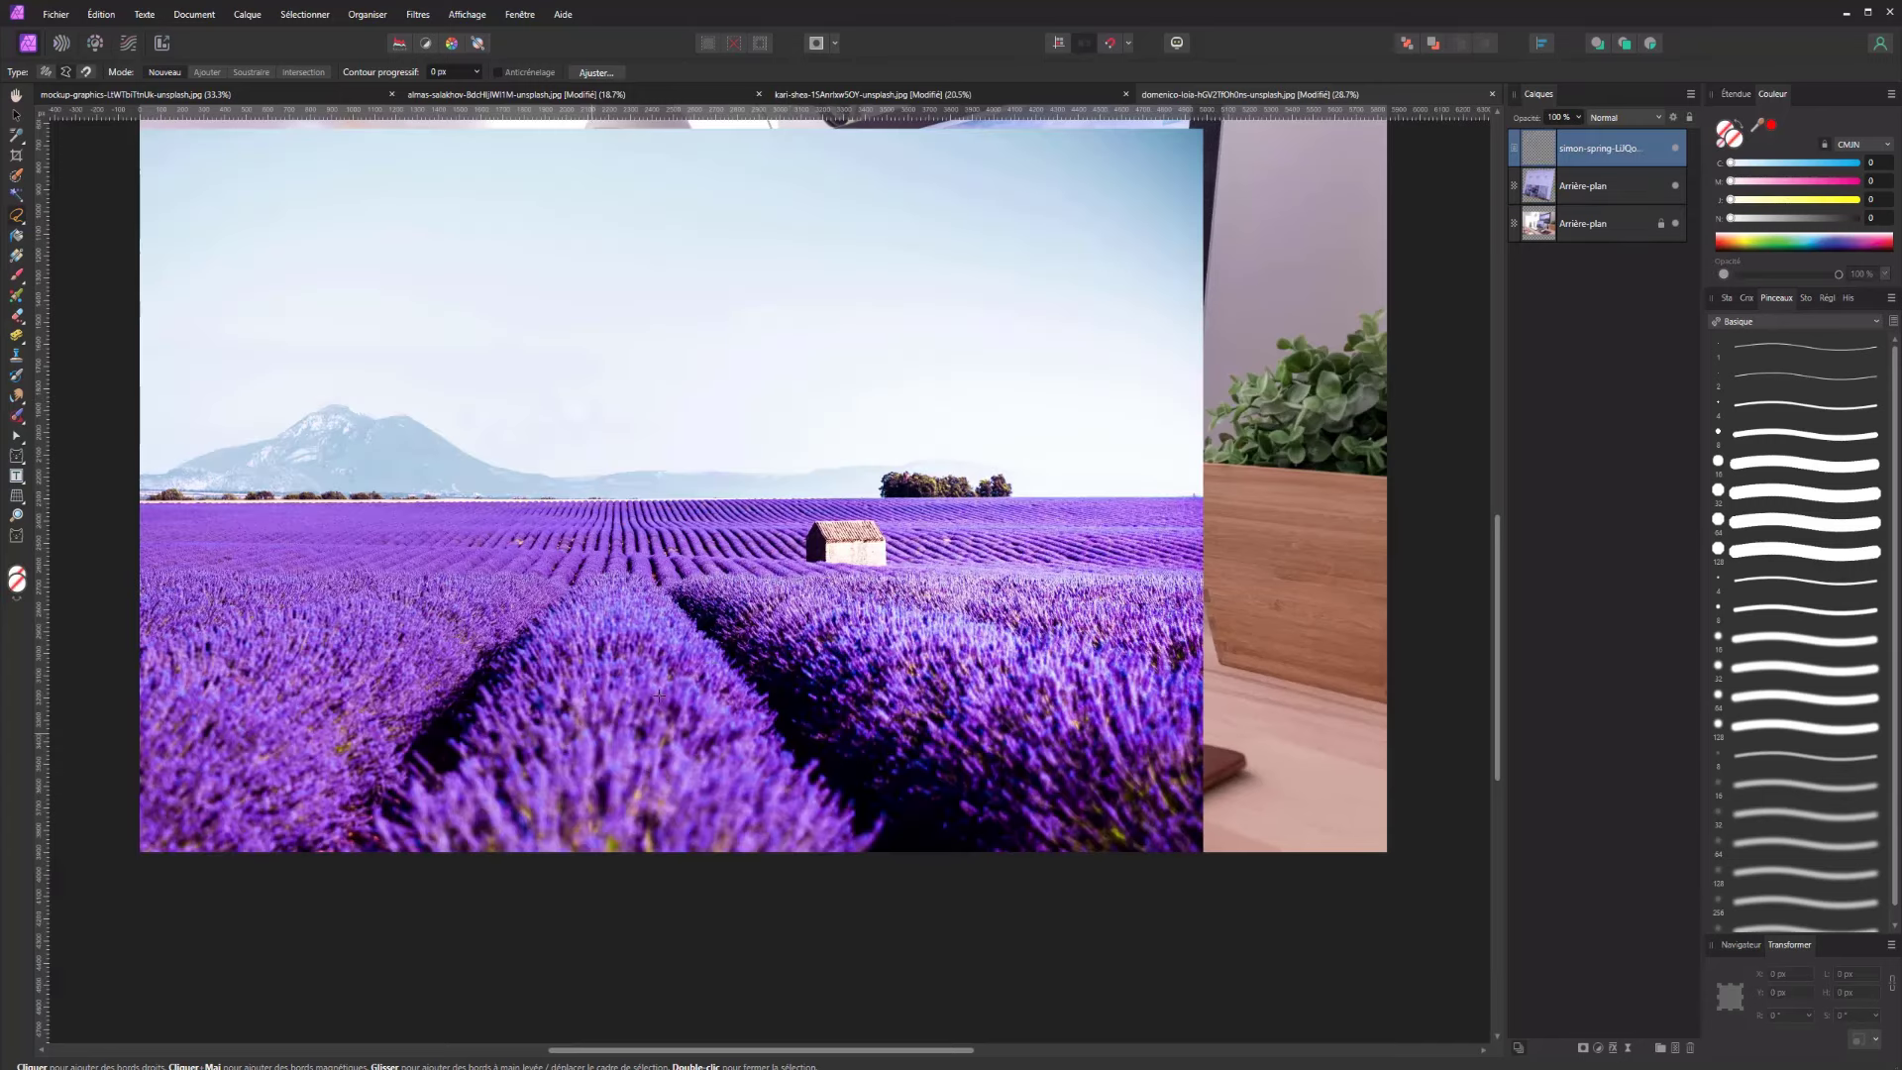
left_click_drag(1563, 162, 1561, 188)
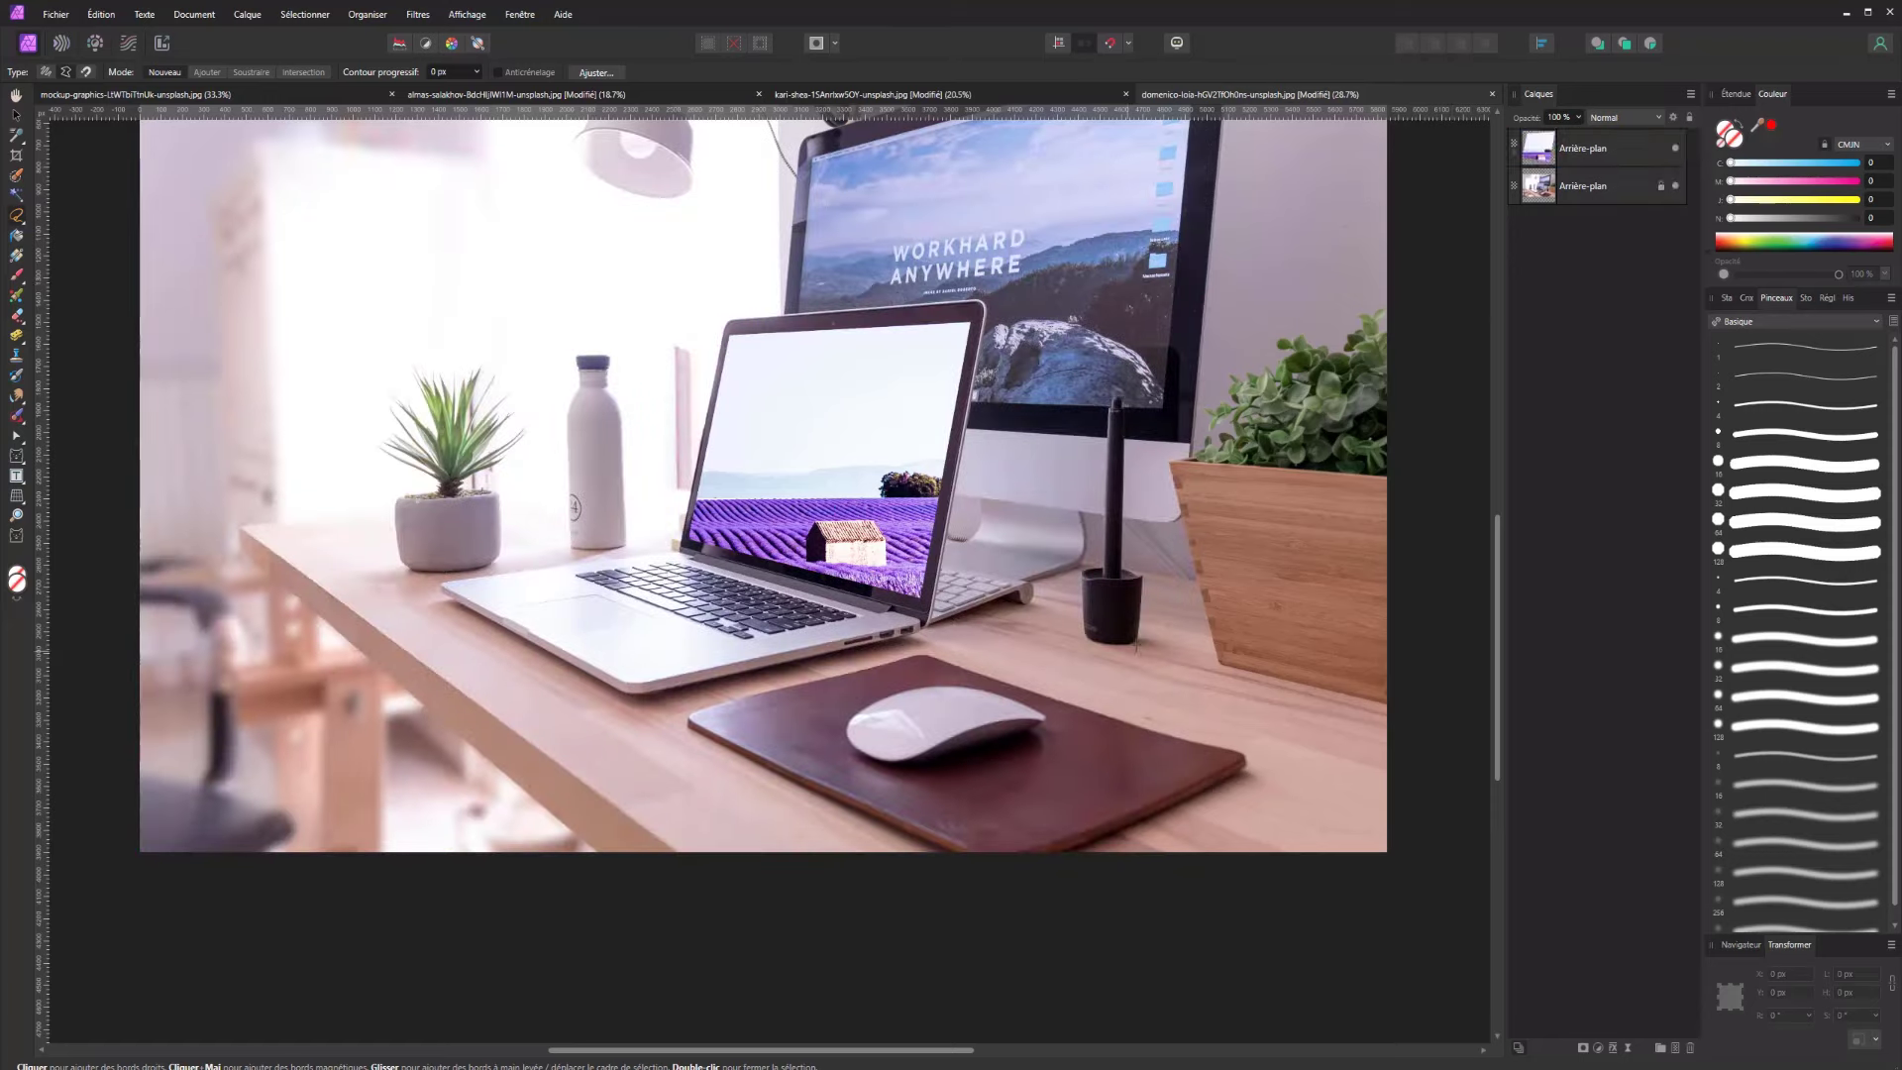
key("v")
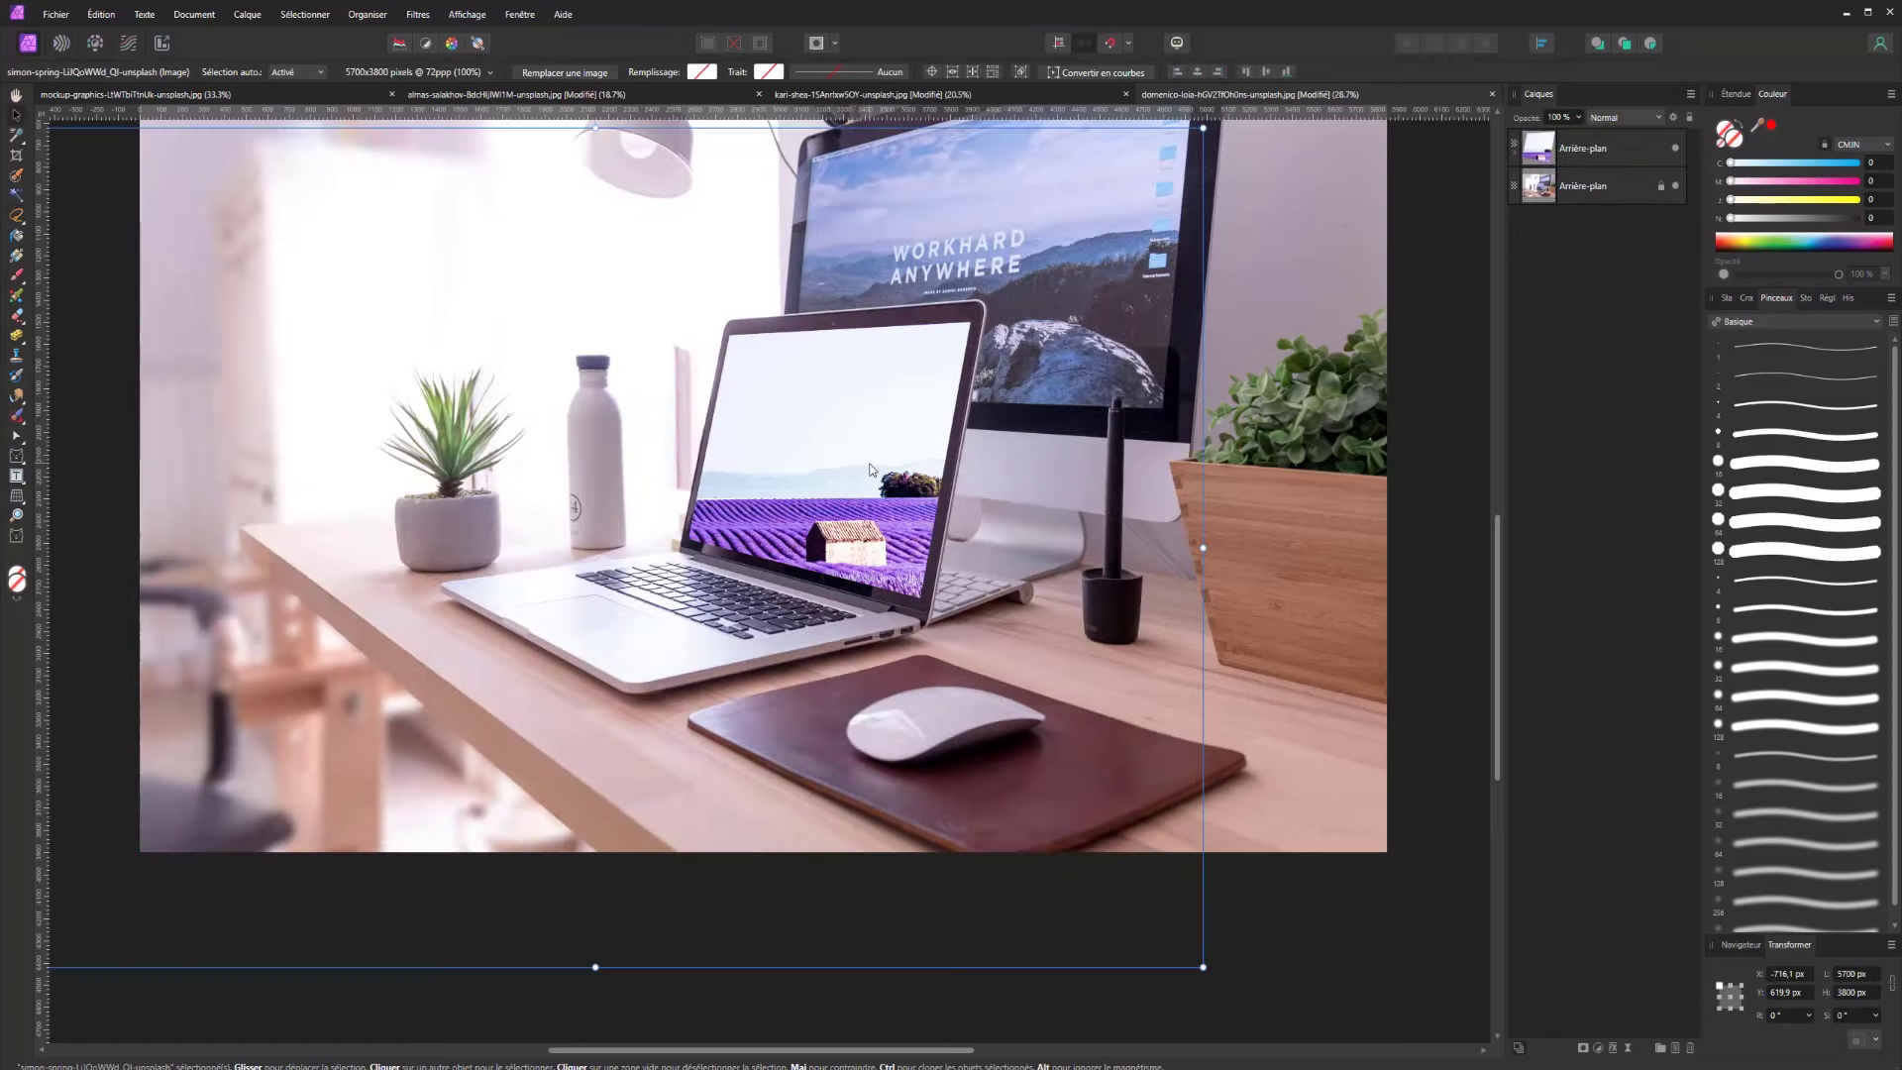
left_click_drag(871, 469, 597, 404)
left_click_drag(338, 369, 644, 447)
left_click_drag(438, 399, 551, 469)
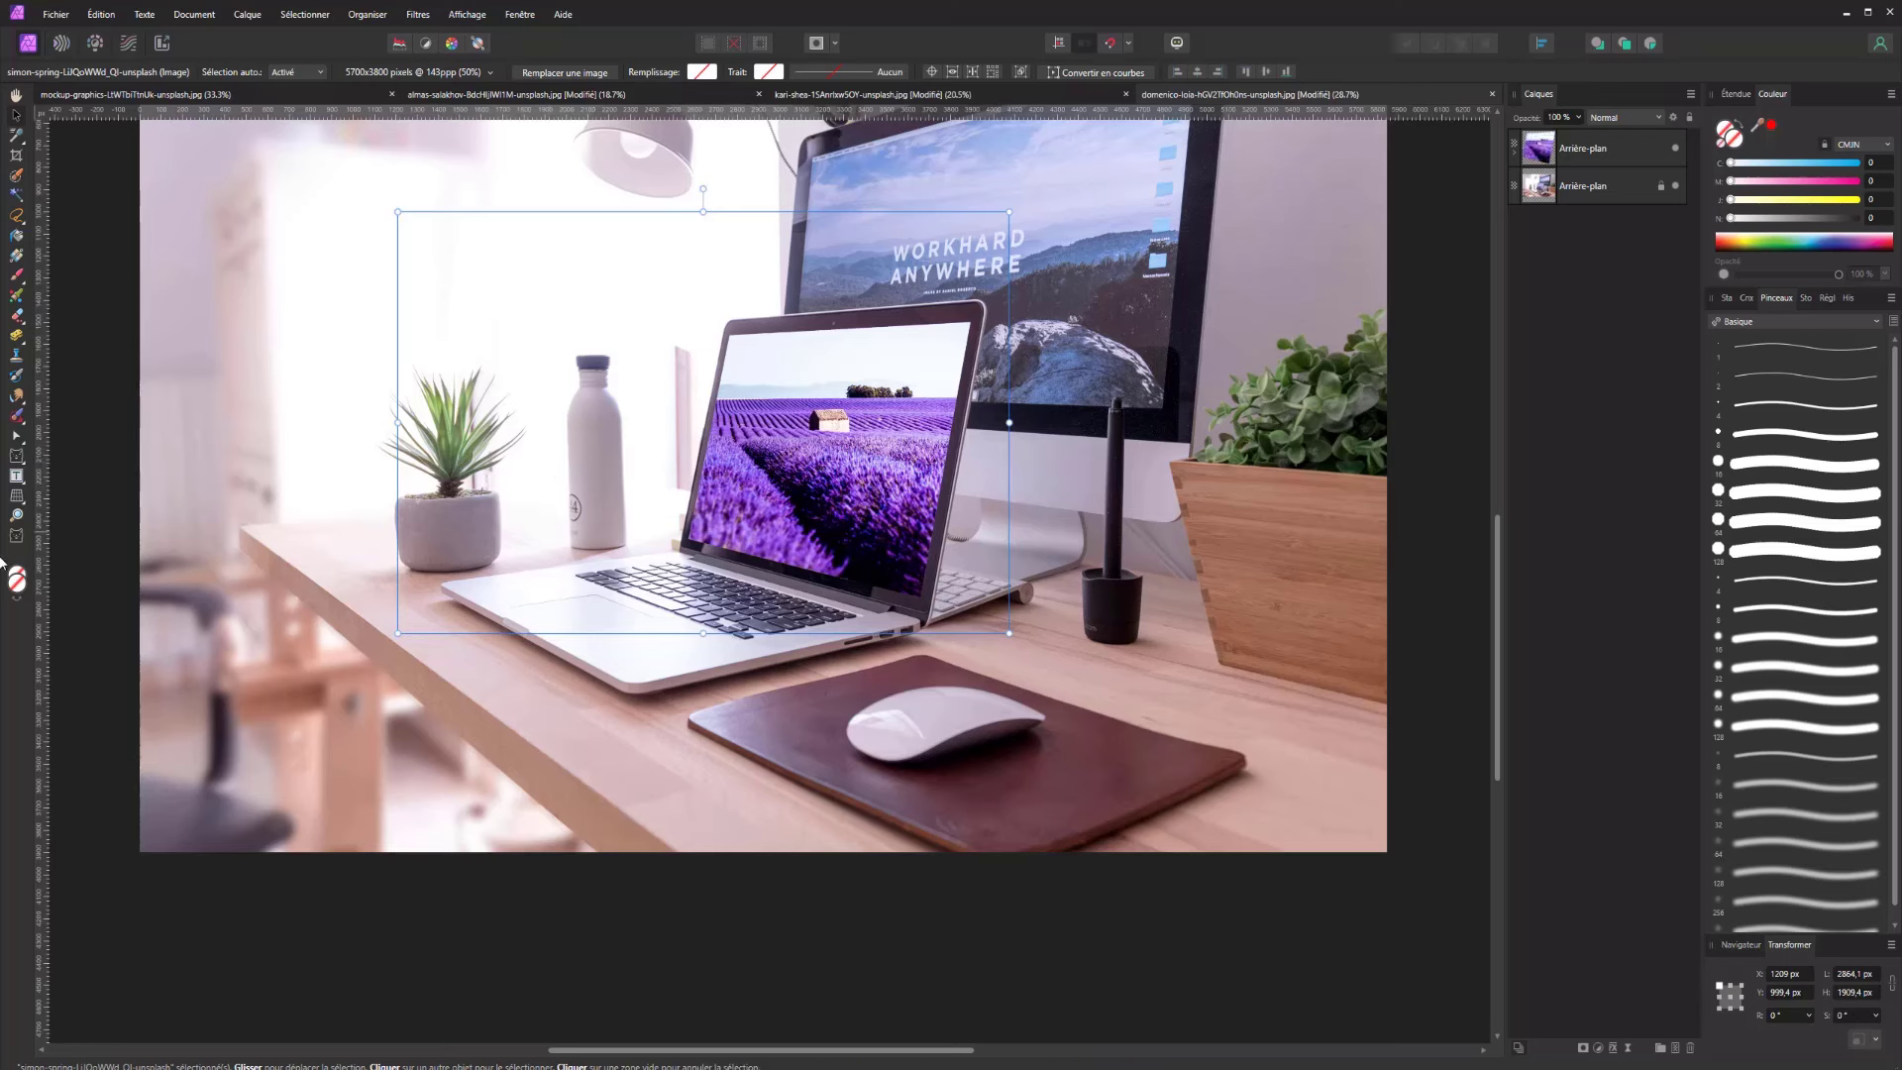
Try to distort the lavender image clipped to the laptop screen with the single-plane Perspective tool, undoing each attempt
left_click(19, 496)
left_click(62, 526)
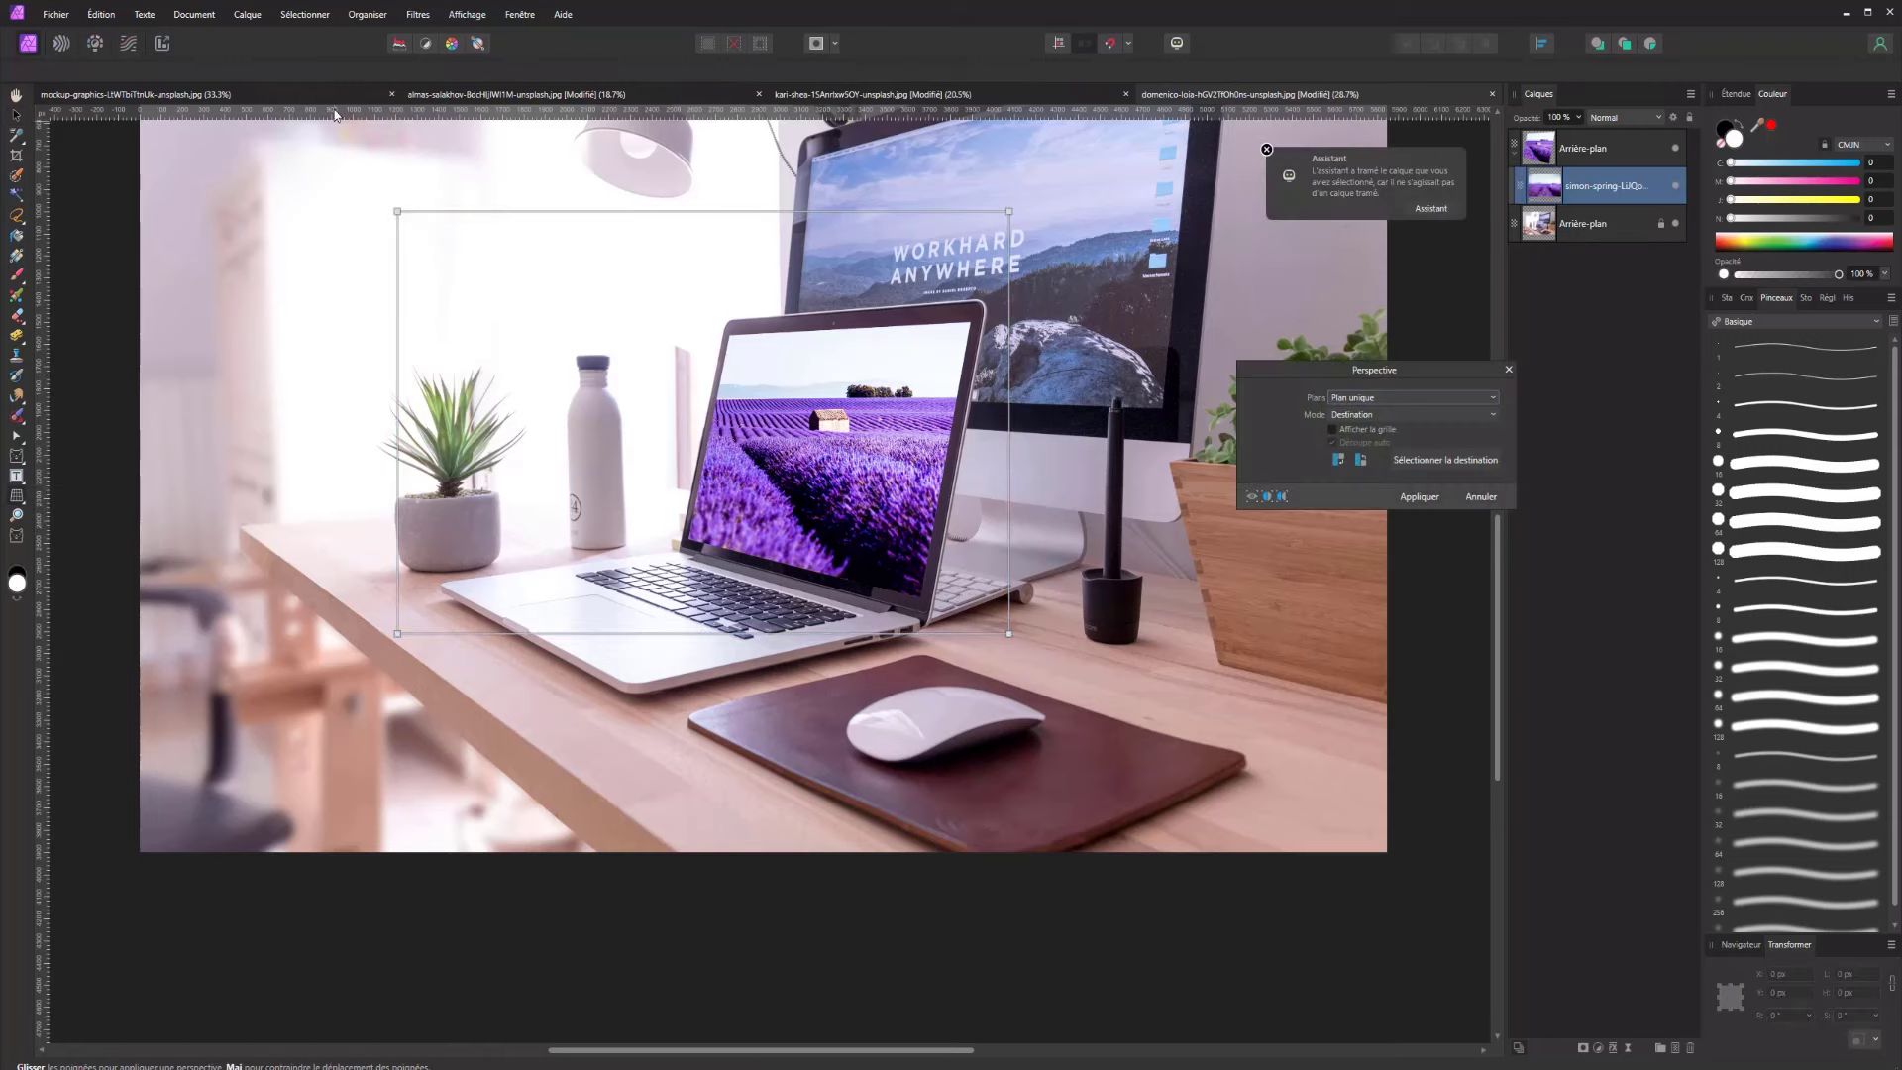
left_click_drag(323, 183, 973, 646)
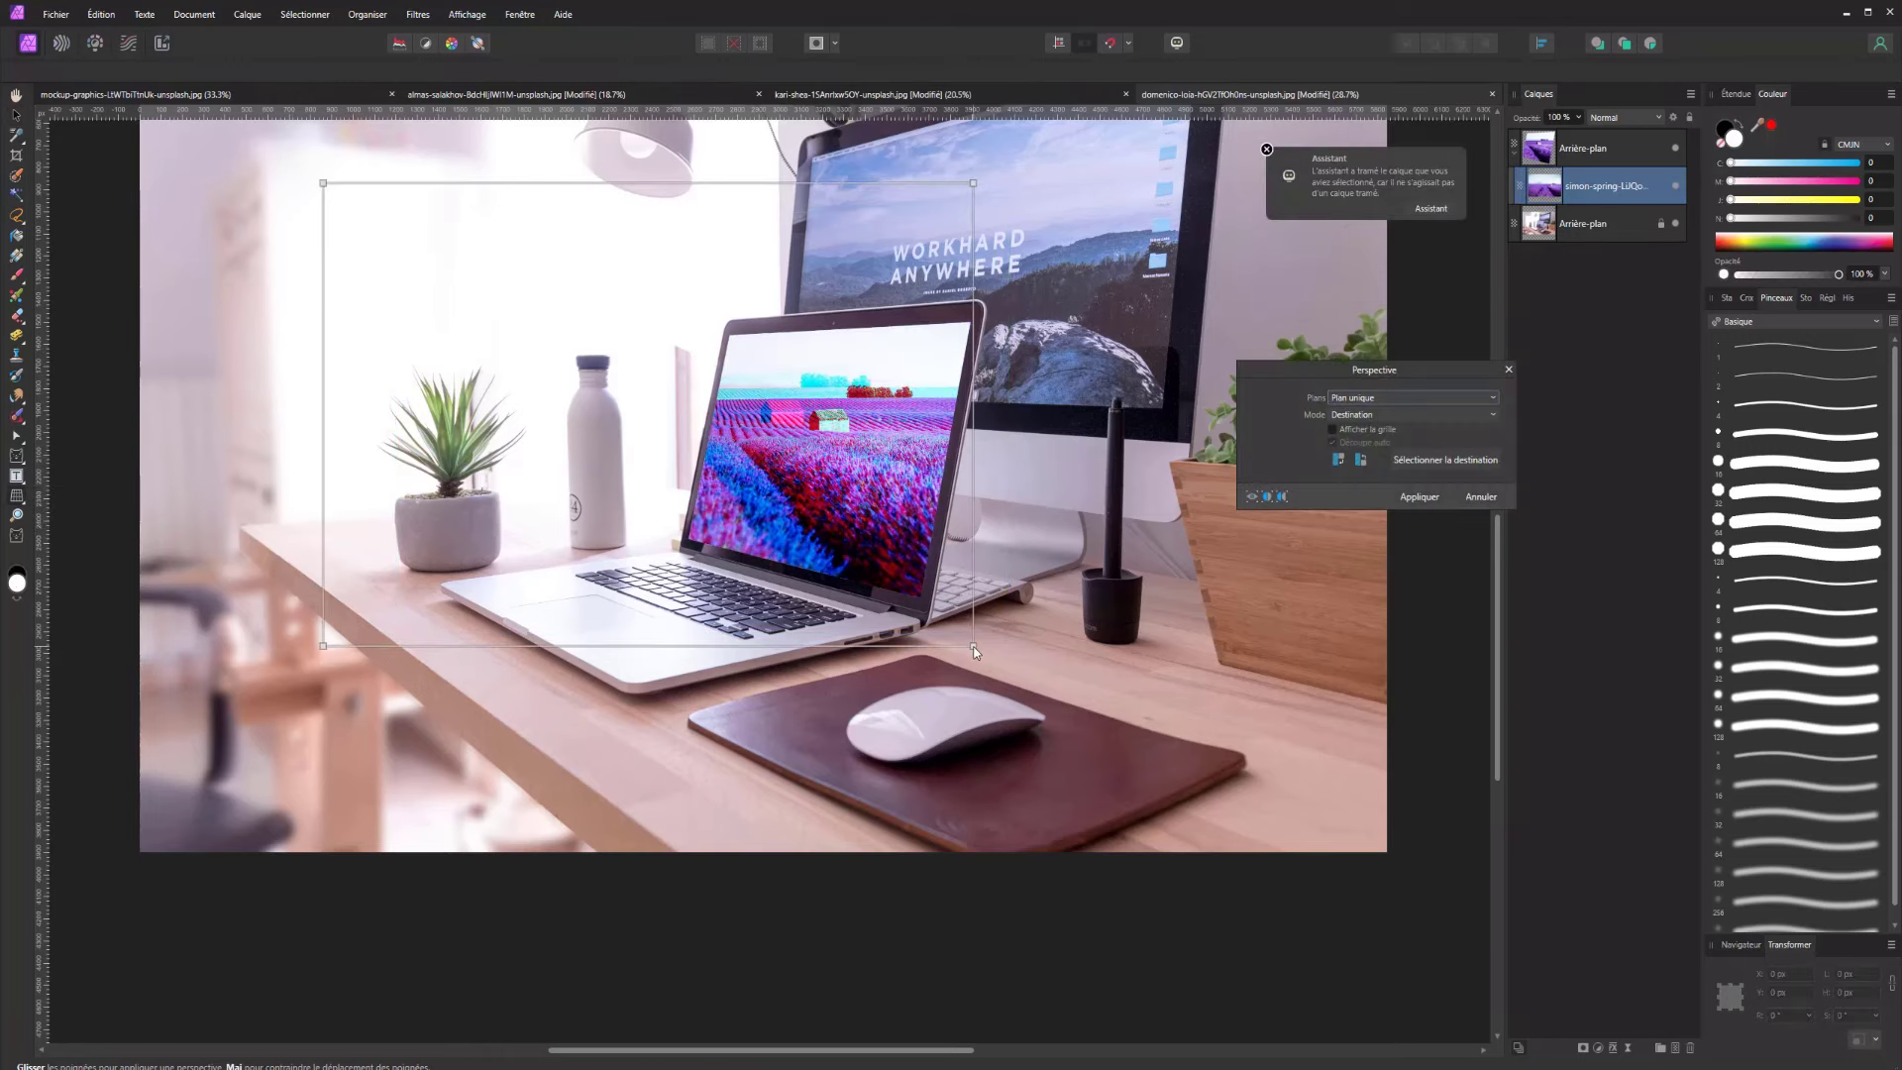
key("ctrl+z")
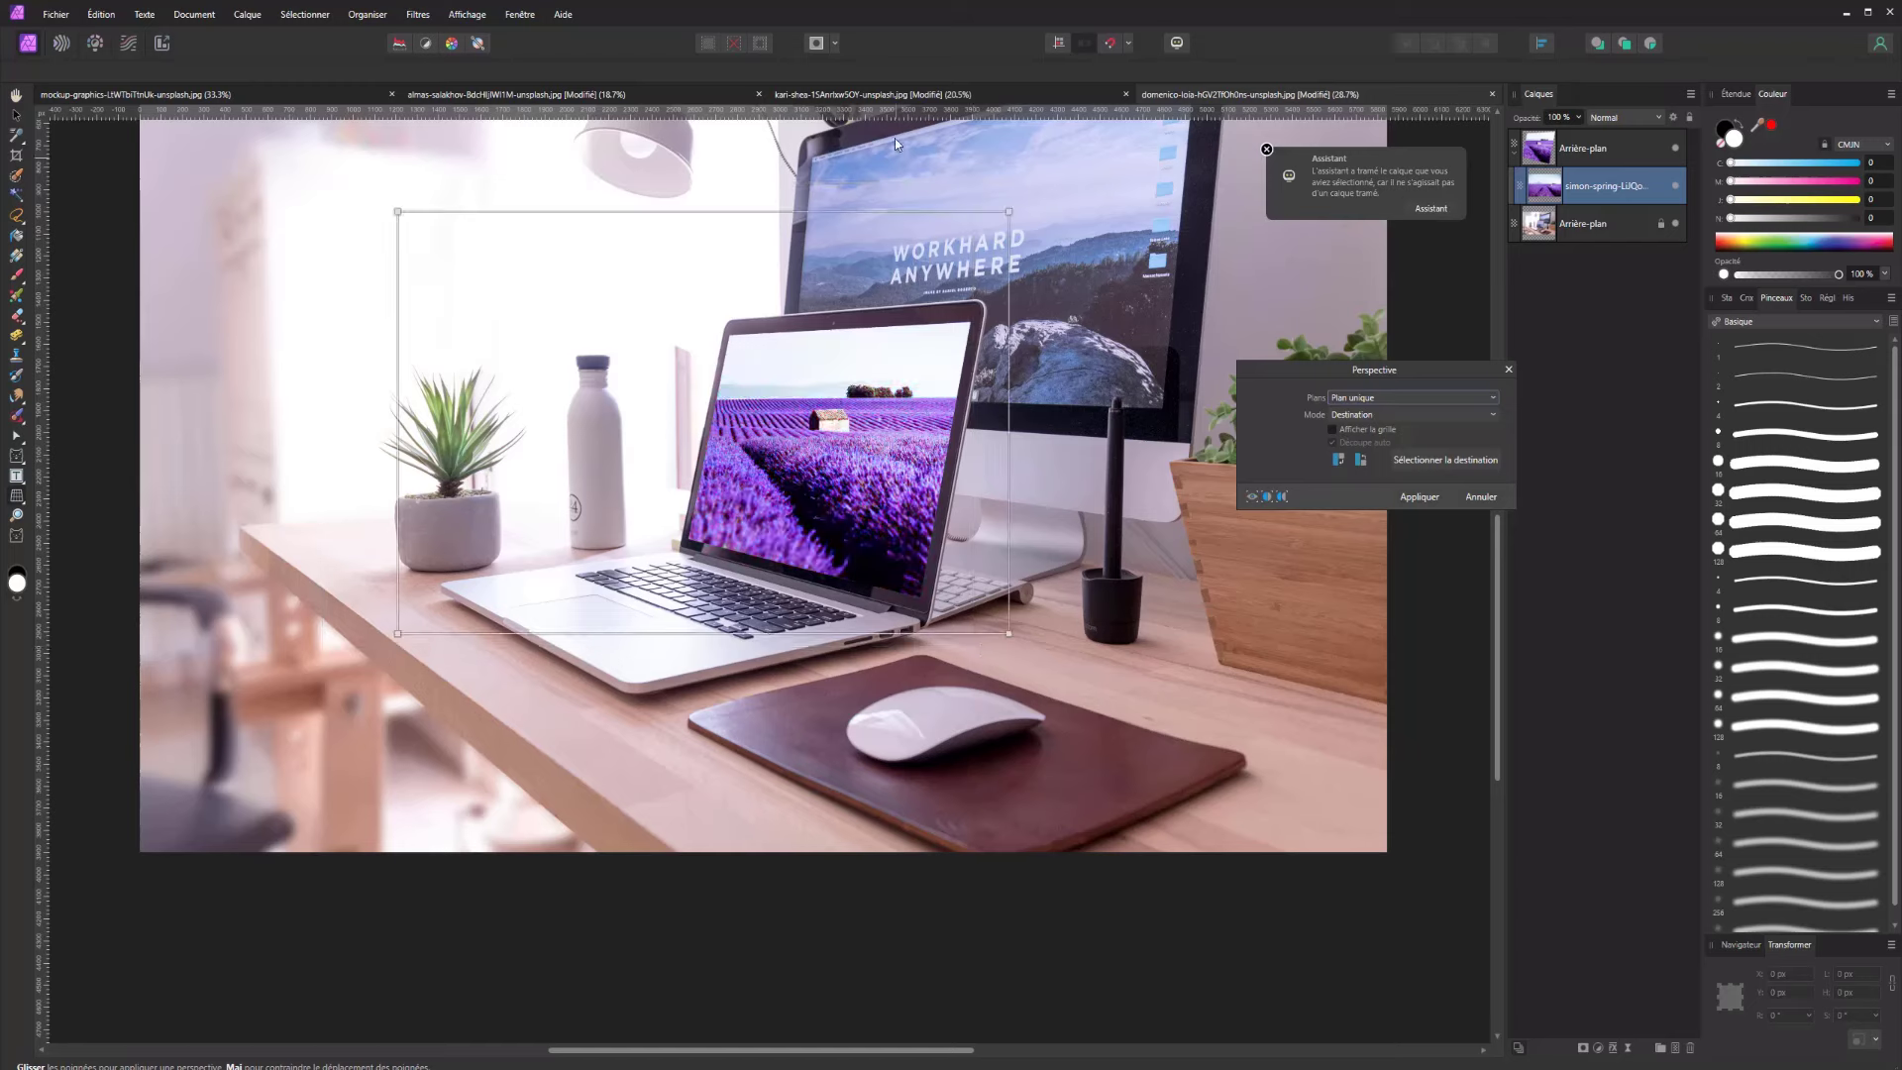
left_click_drag(1081, 220, 570, 654)
key("ctrl+z")
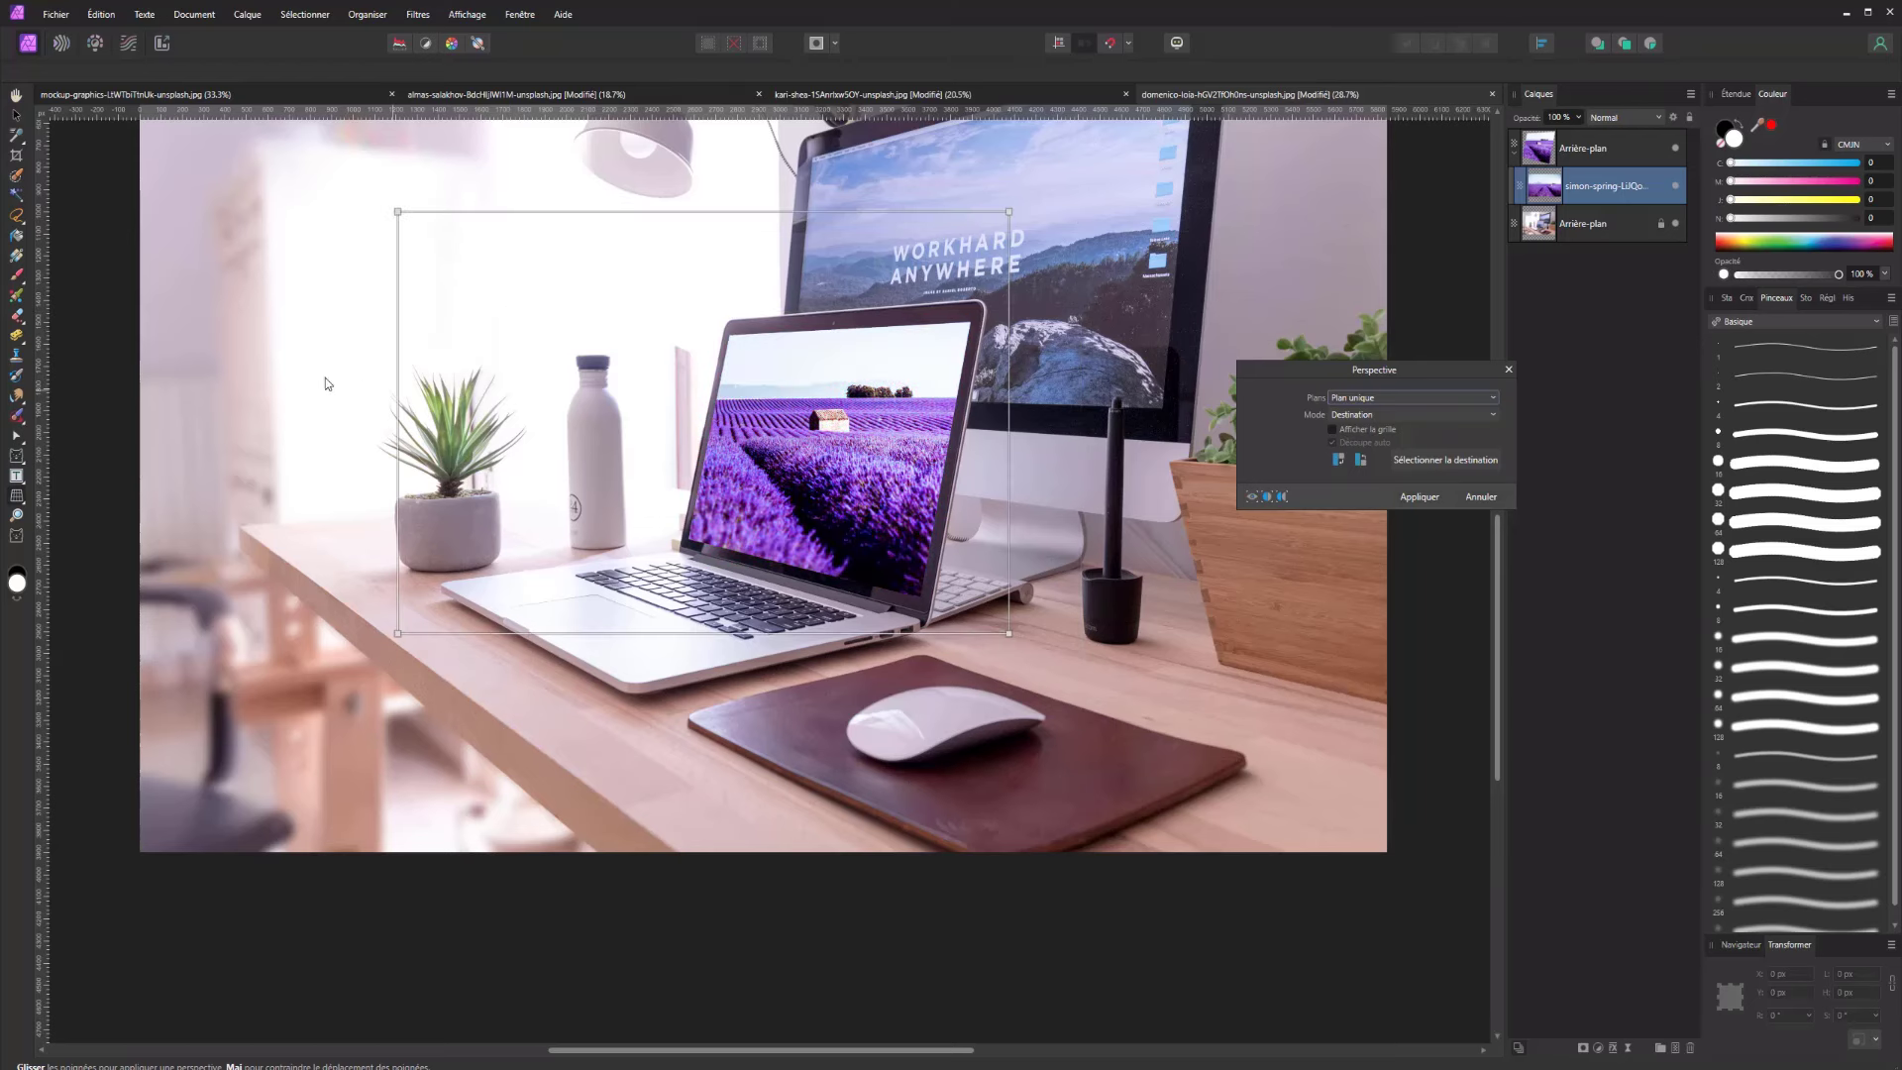
Retry the single-plane Perspective distortion on the lavender image, including pulling one upper corner inward, and undo it
left_click(1746, 299)
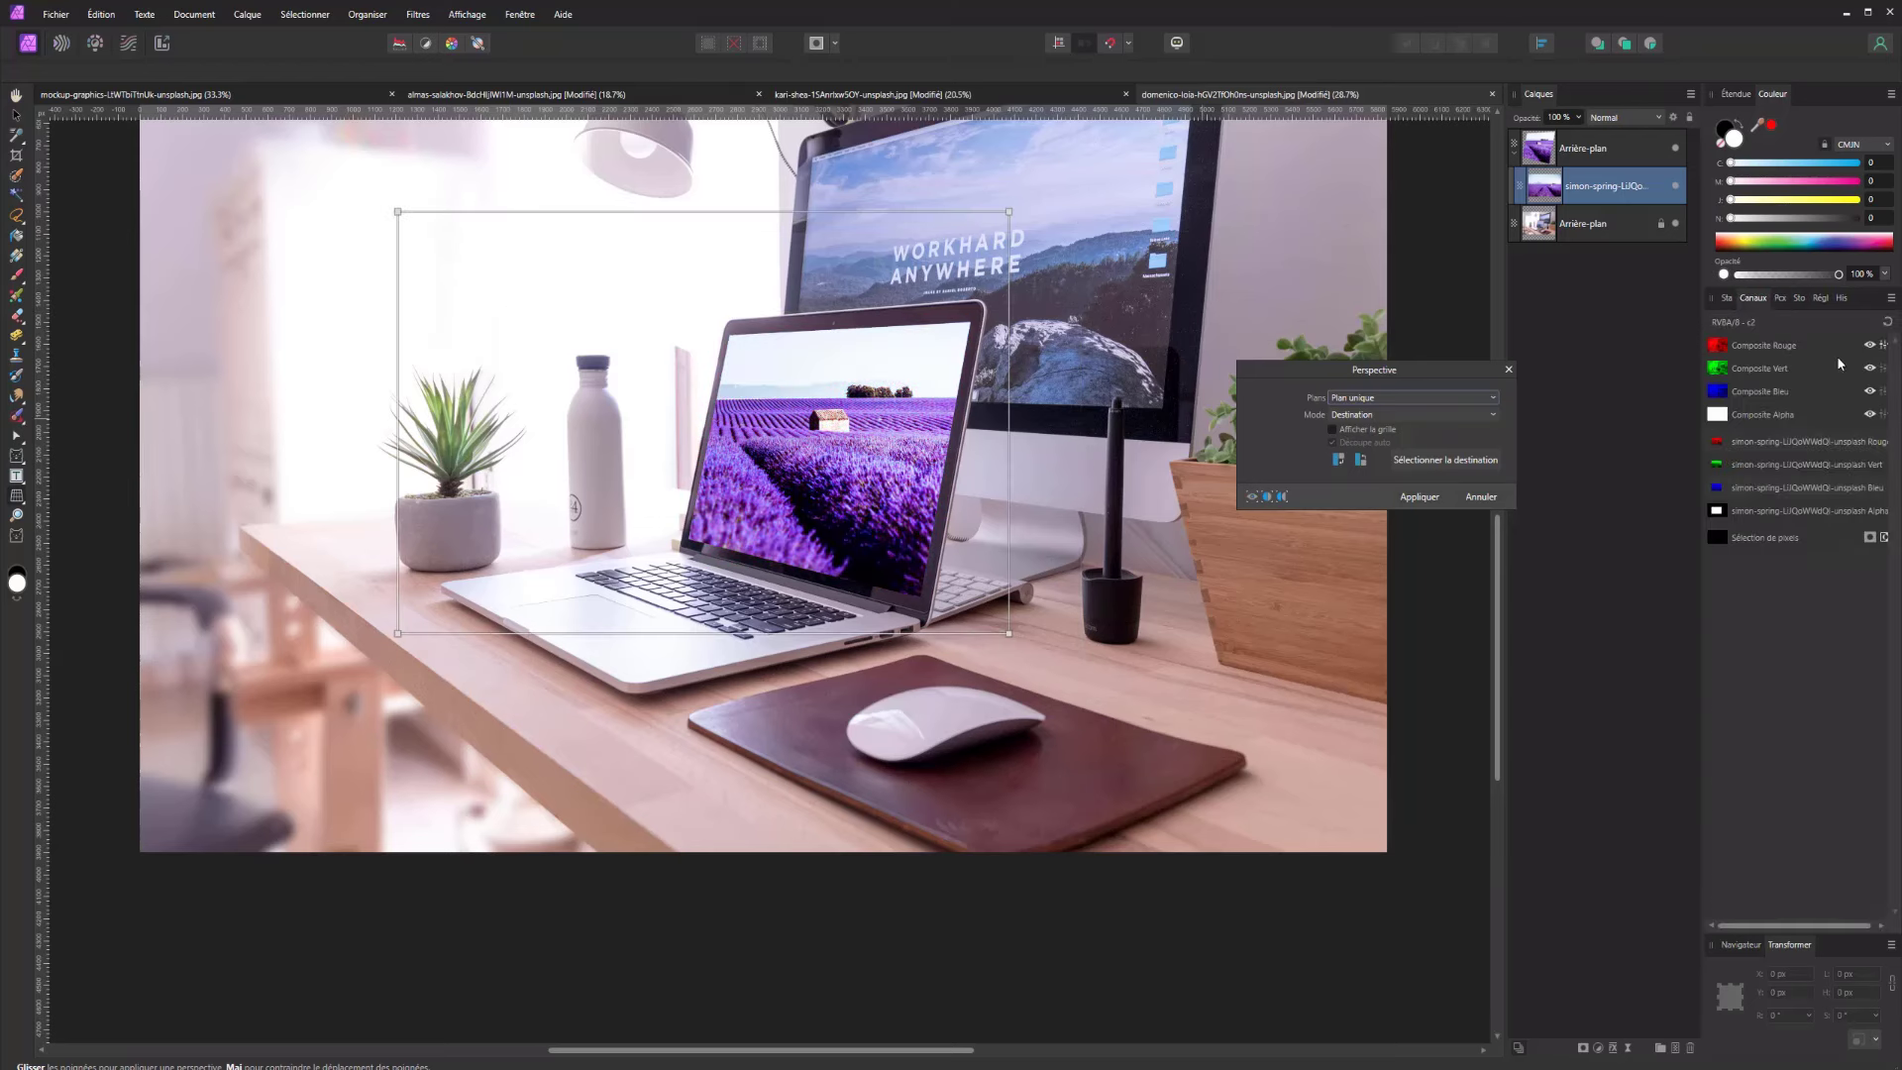
left_click(1799, 298)
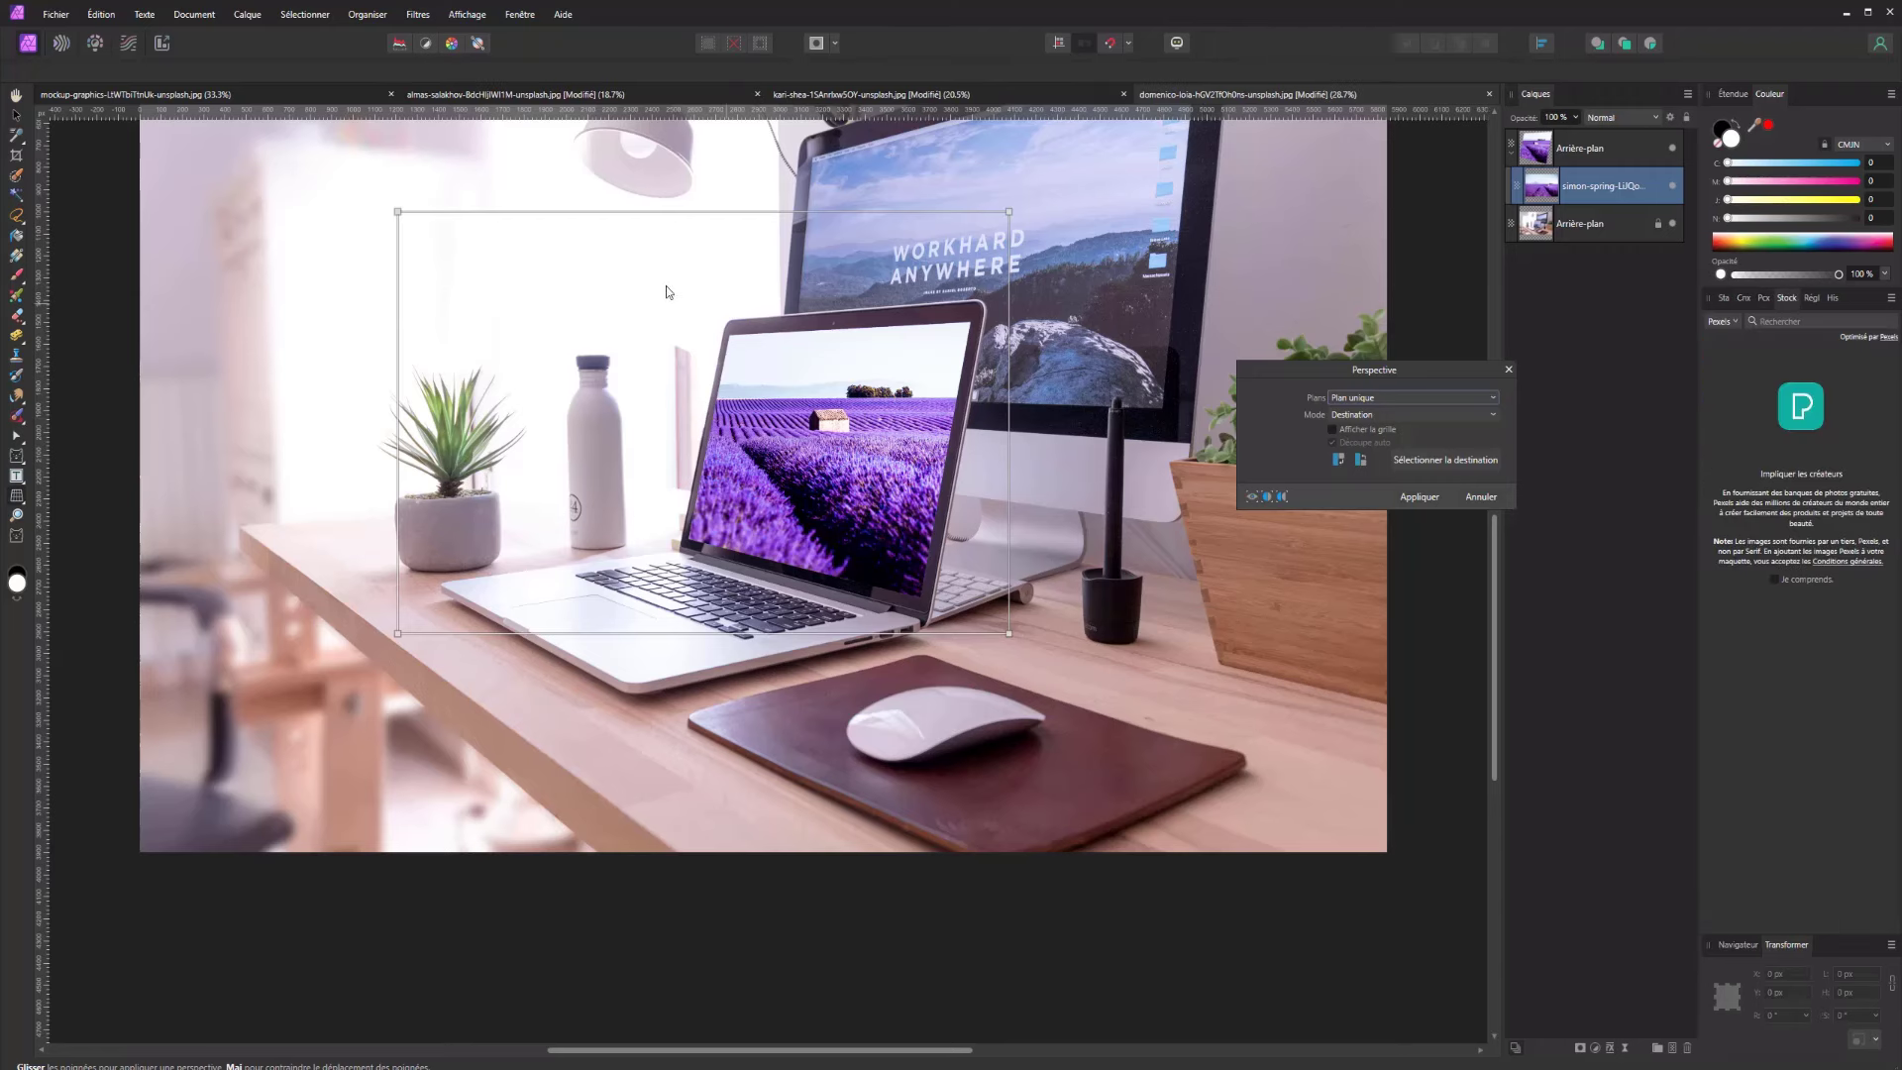
left_click_drag(678, 281, 939, 598)
key("ctrl+z")
left_click_drag(707, 325, 880, 552)
key("ctrl+z")
left_click_drag(398, 211, 525, 192)
key("ctrl+z")
Shift the lavender image slightly to the right within the laptop screen
left_click(17, 115)
left_click_drag(833, 460, 859, 461)
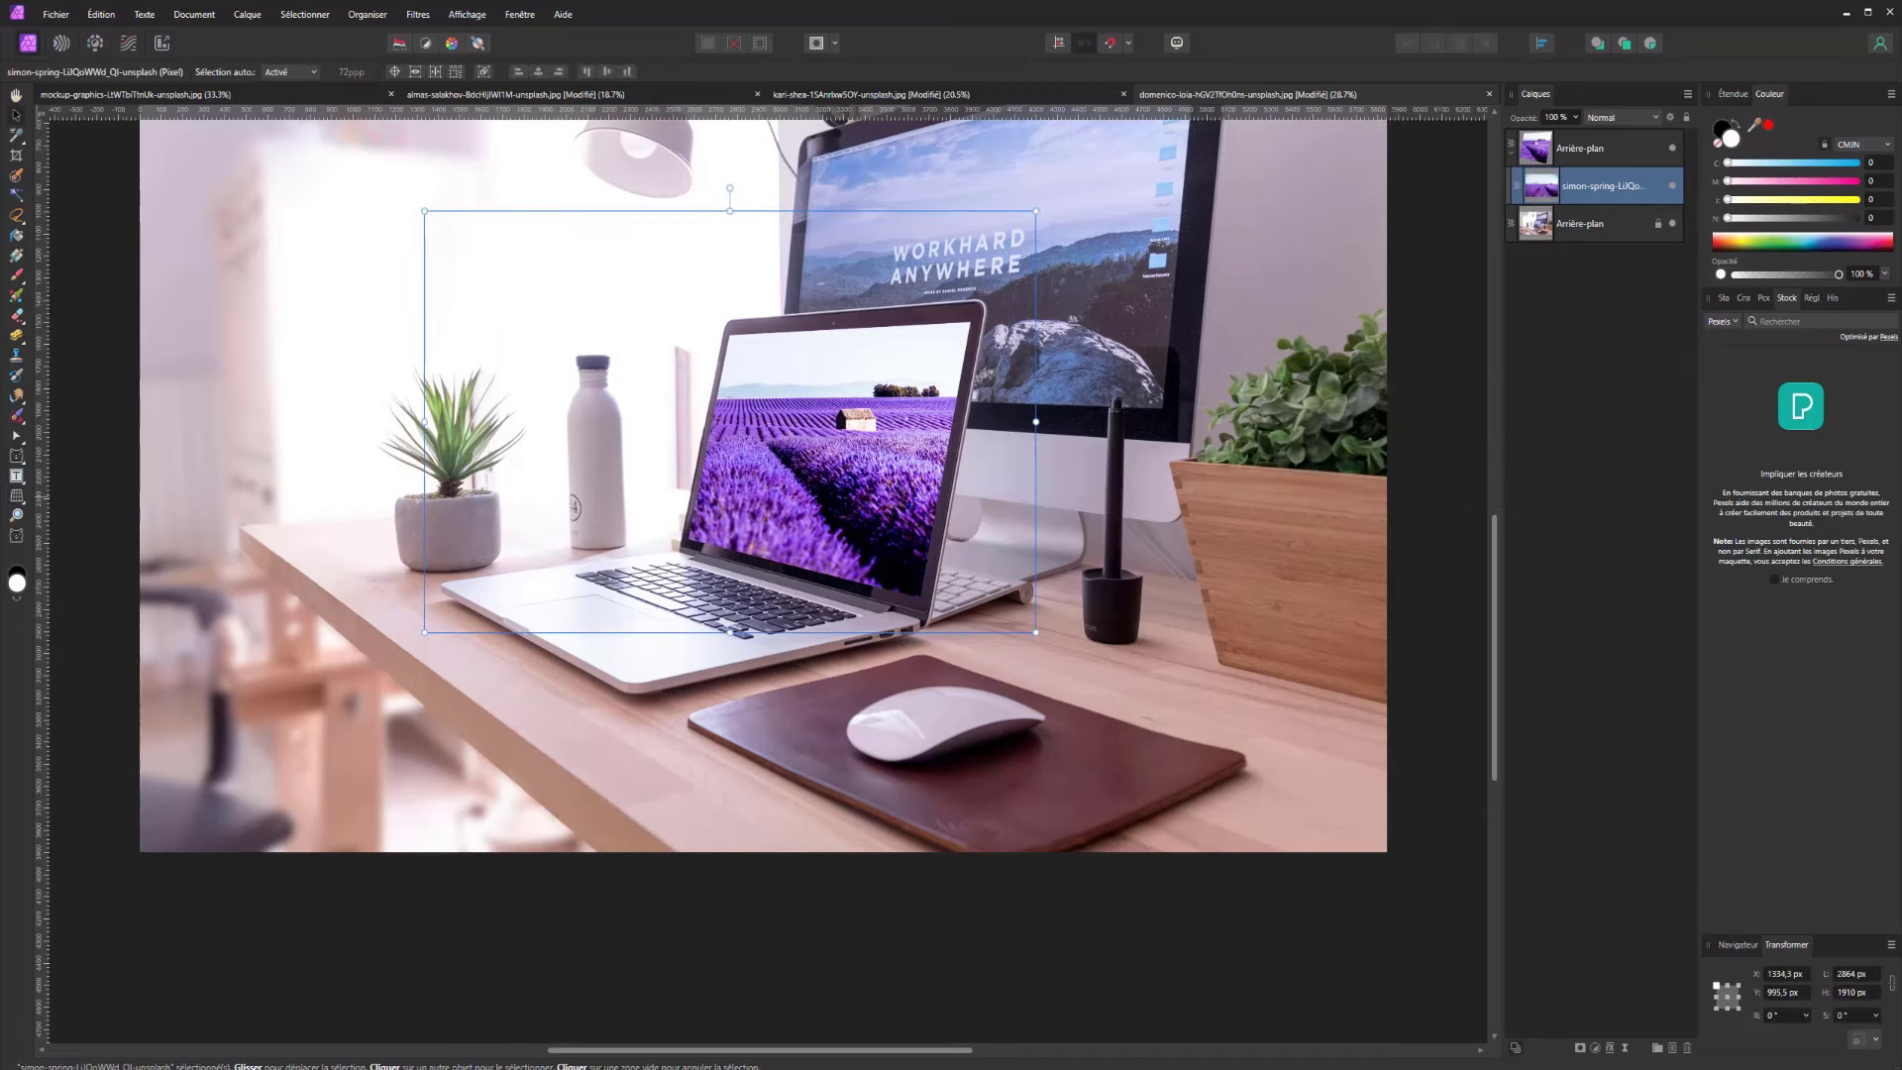
Try Perspective on the lavender image by pulling its lower-left corner inward with the grid shown
left_click(17, 495)
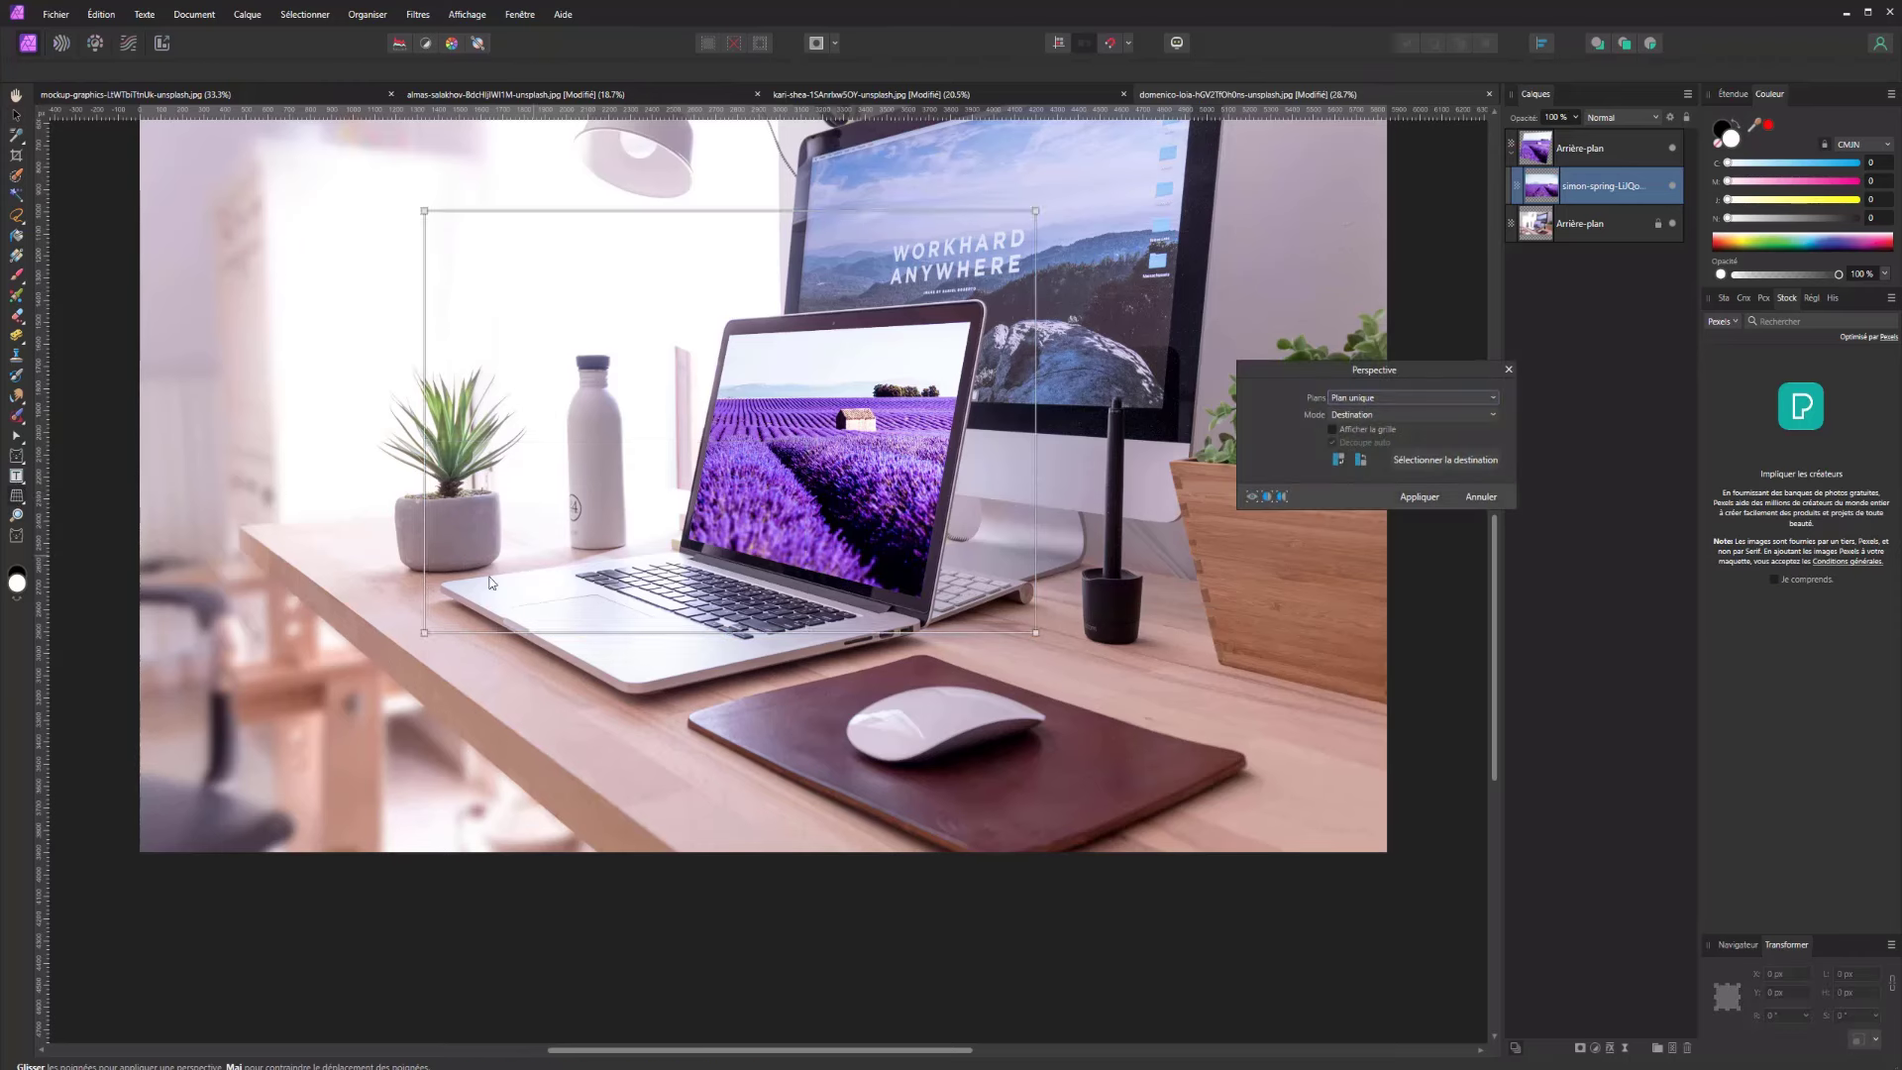
left_click_drag(424, 632, 645, 582)
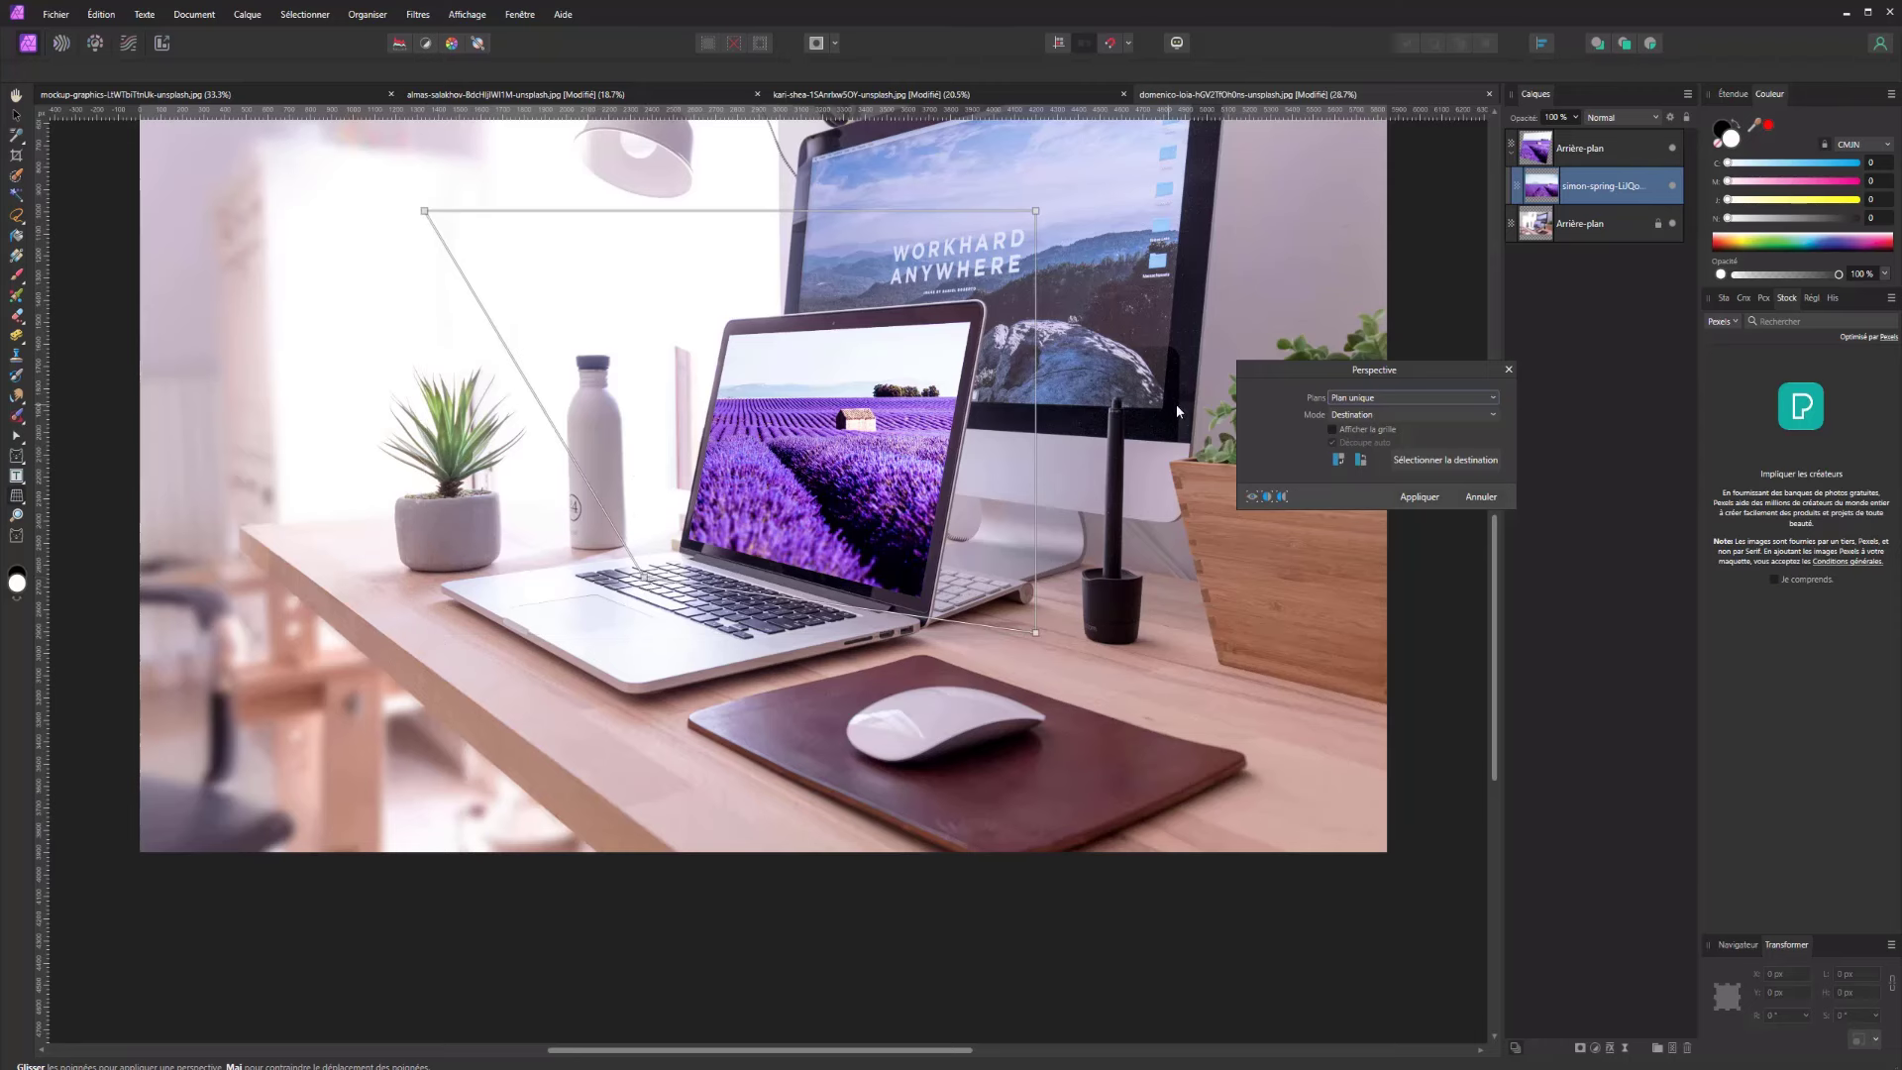
left_click(1332, 430)
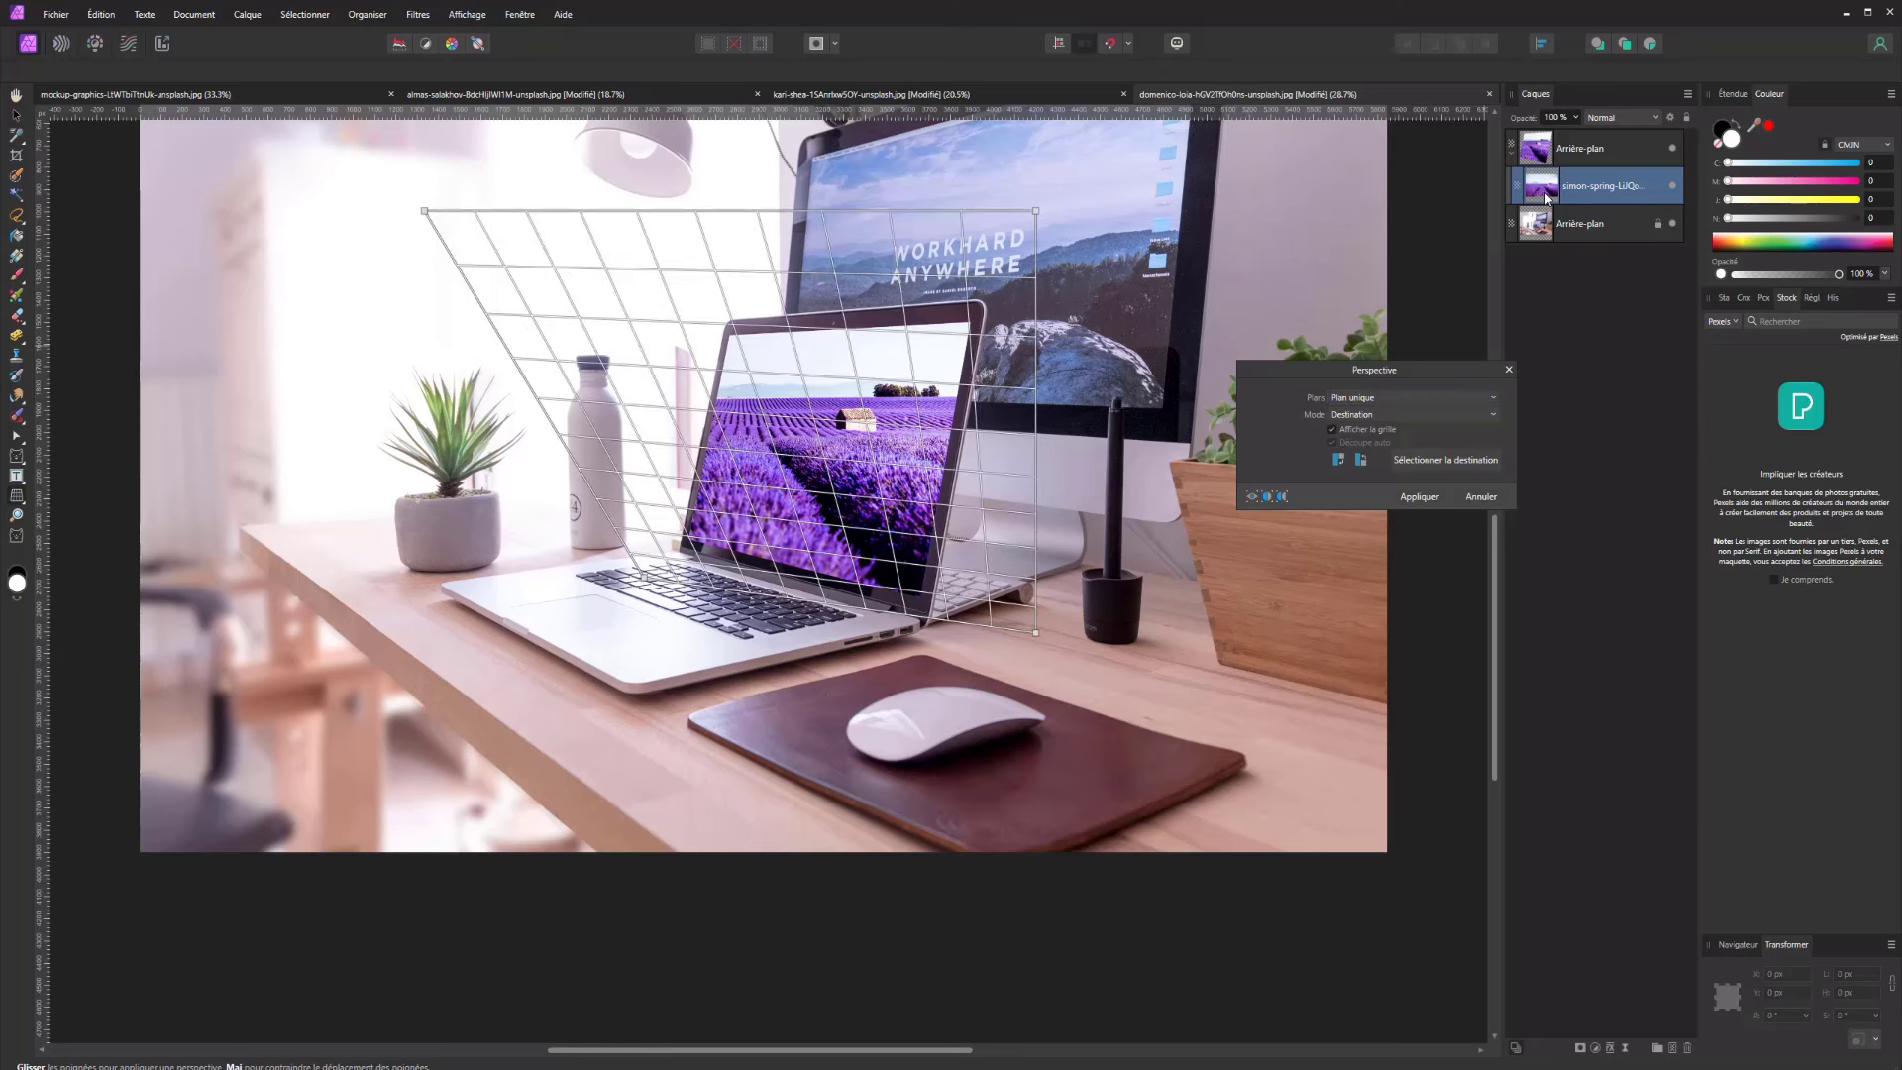
left_click(1744, 297)
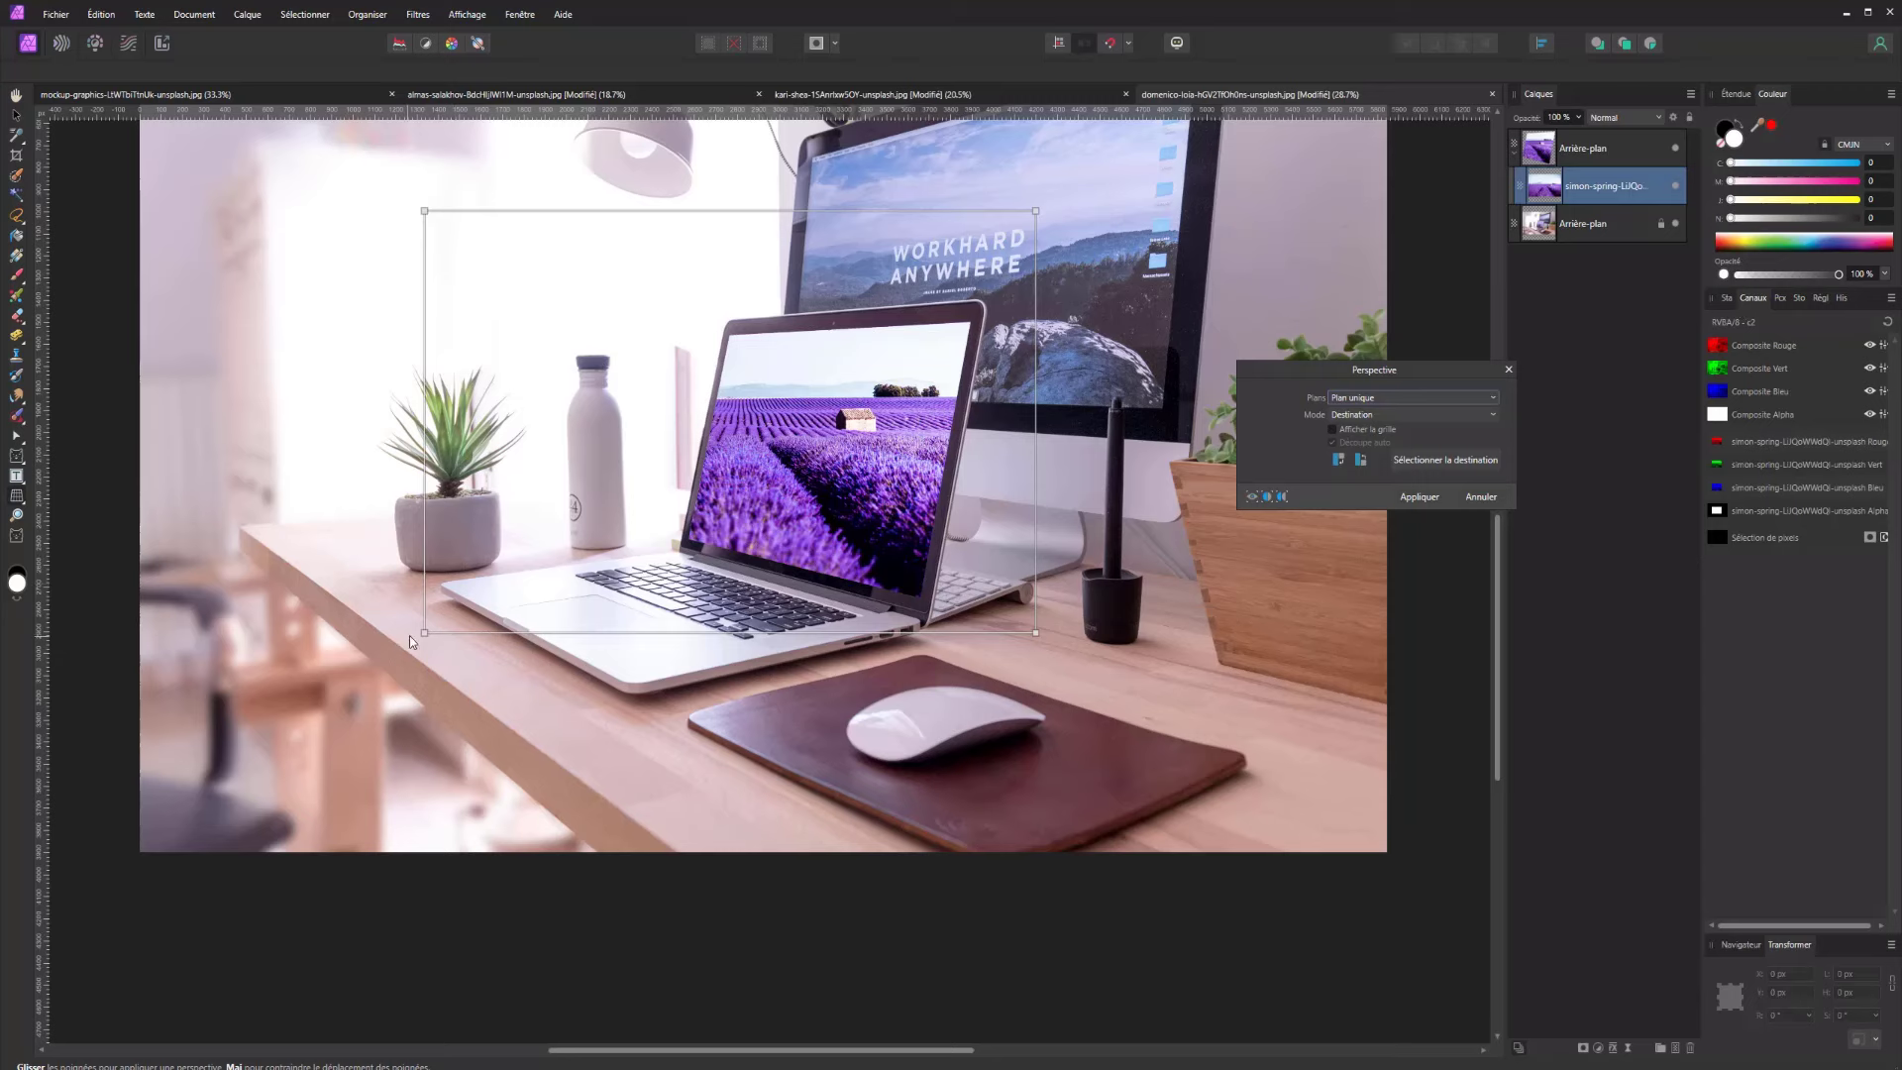
left_click_drag(422, 632, 492, 557)
key("Return")
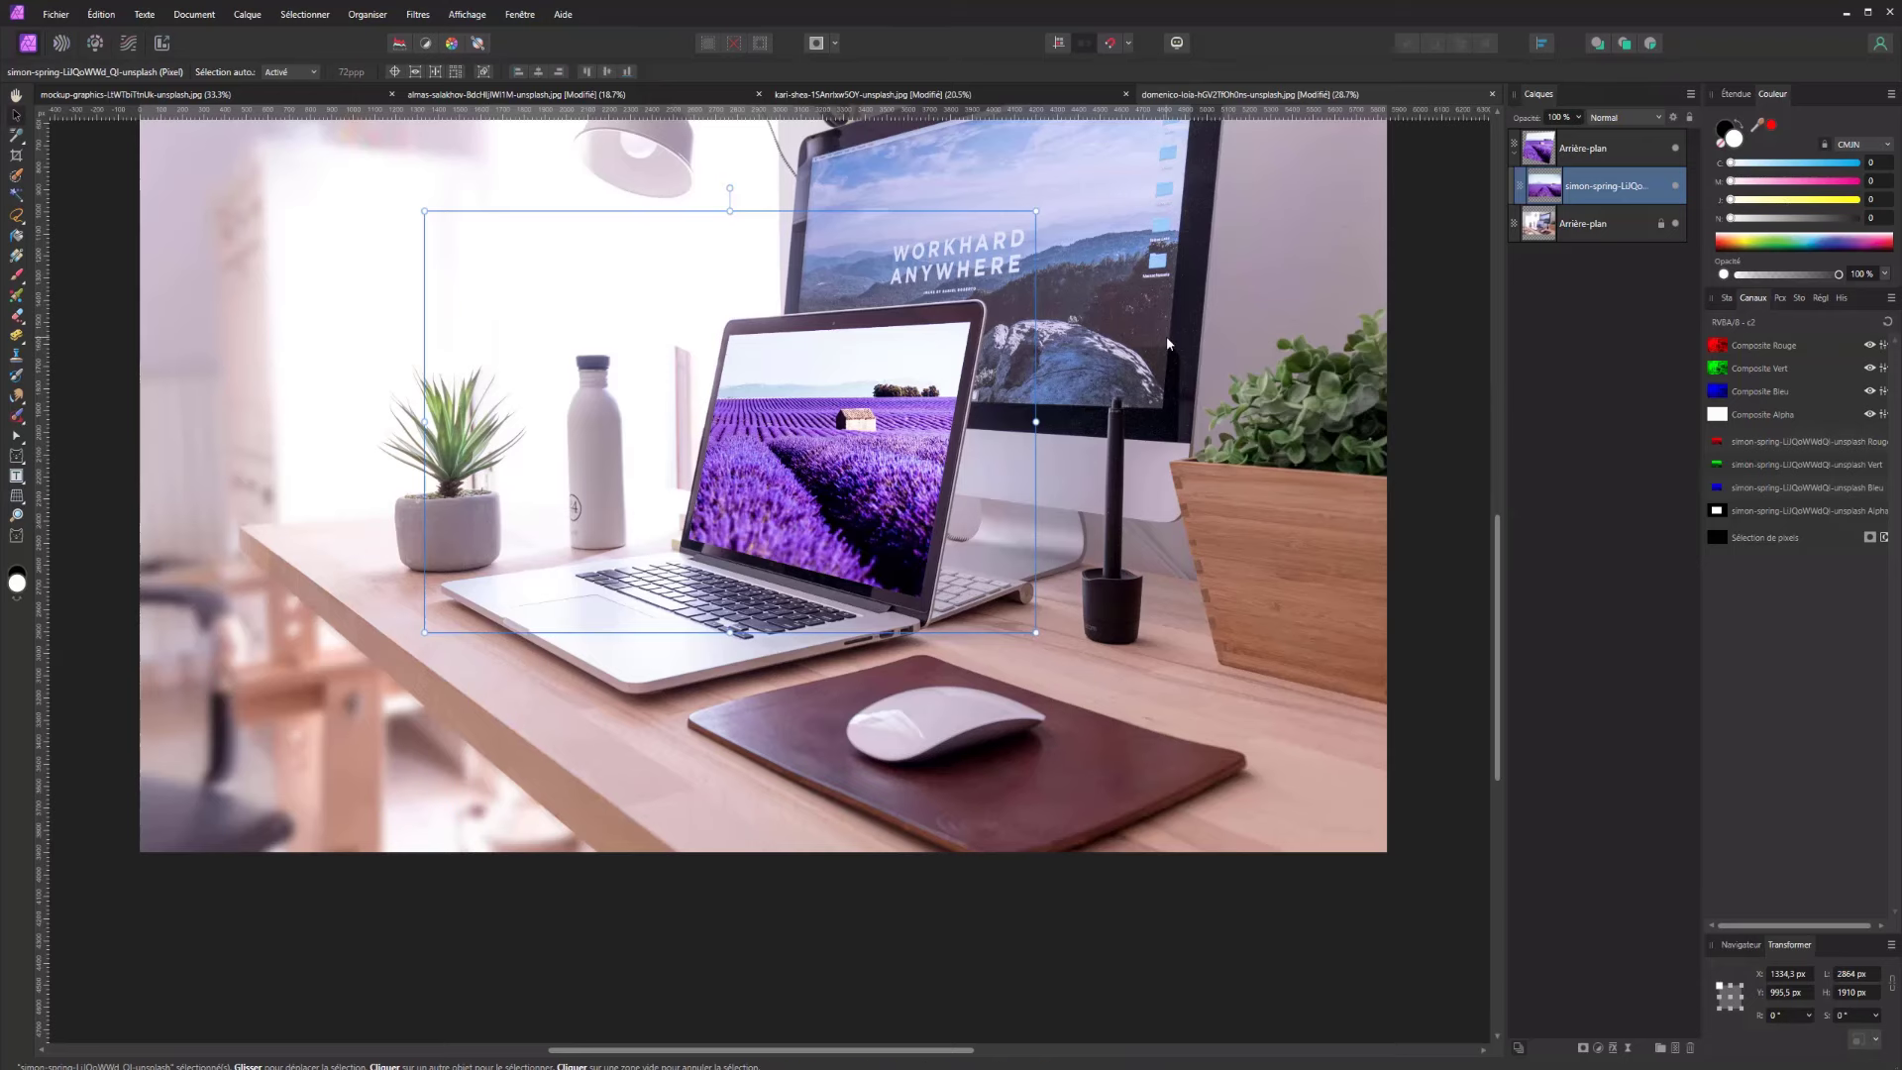
On the background layer, outline the desktop monitor's visible screen, skirting the laptop, with a polygonal freehand selection of about 1857 × 1606 px
left_click_drag(1167, 344, 960, 568)
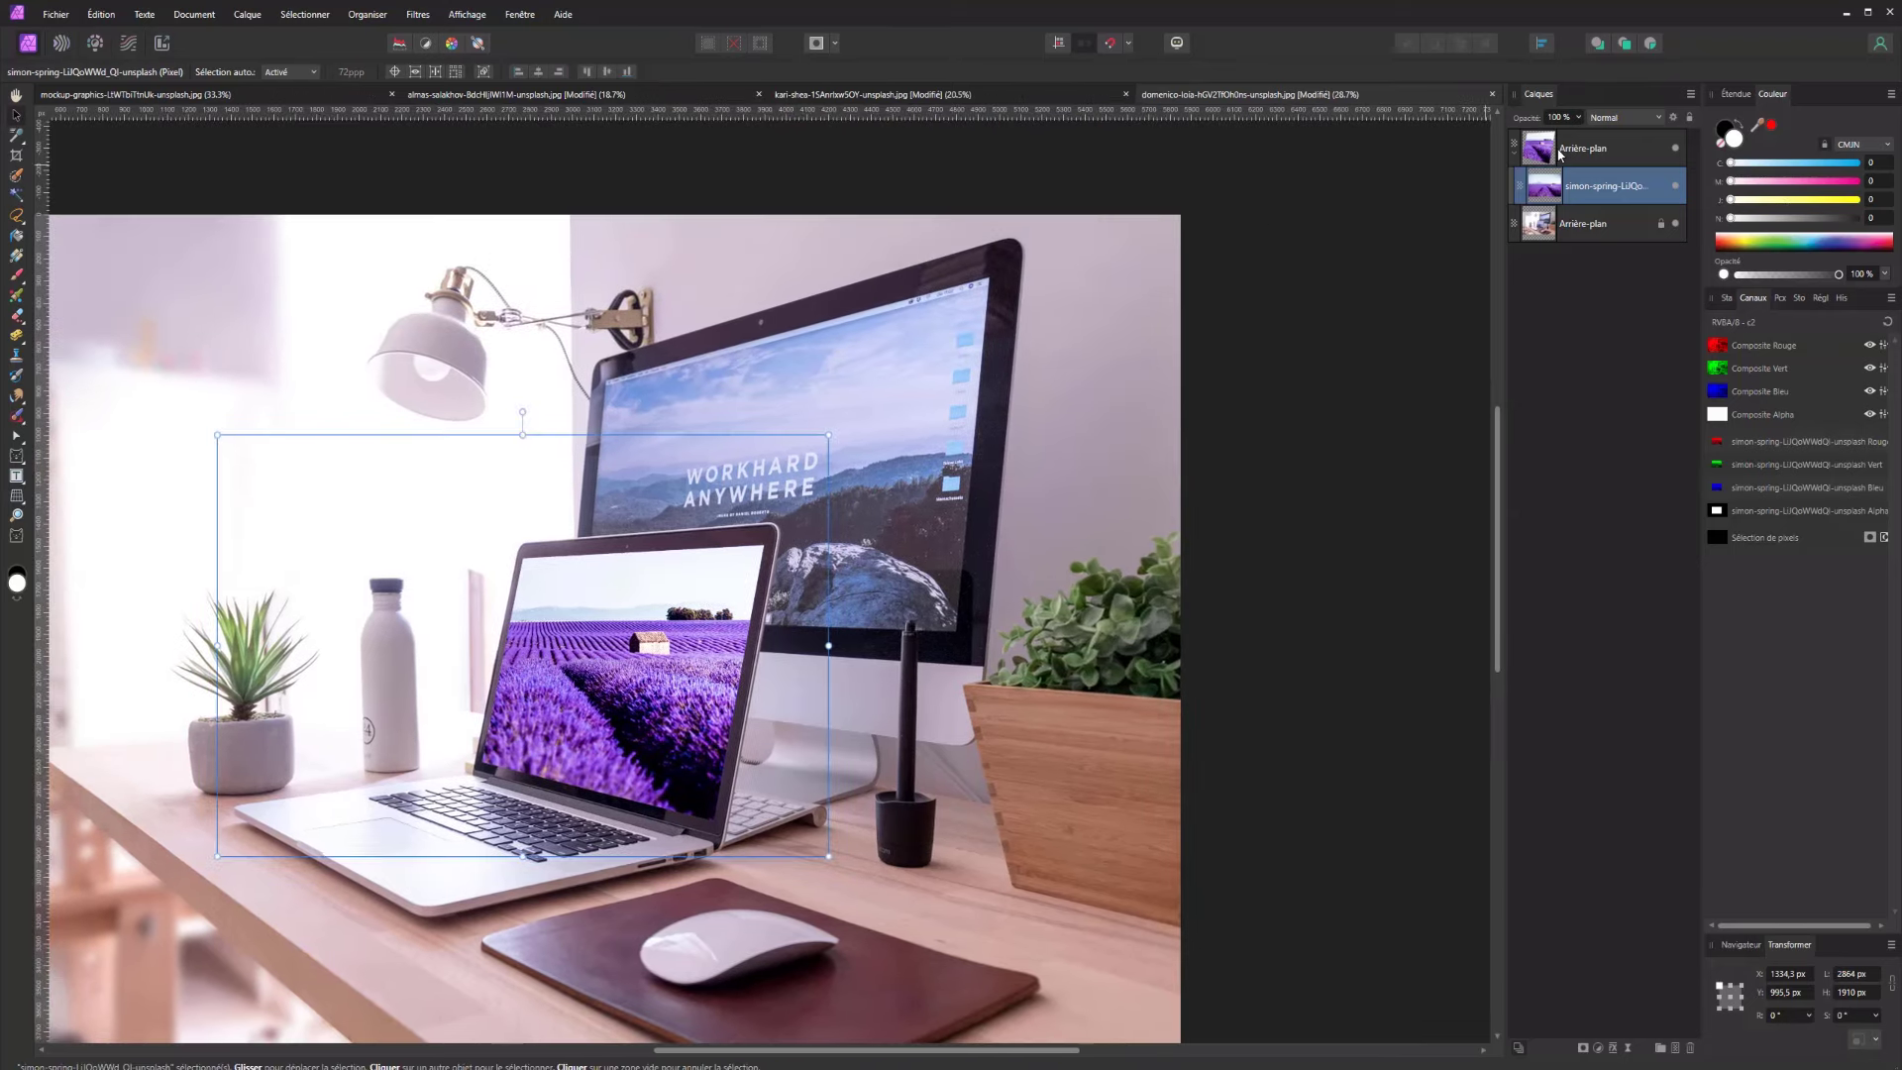
left_click(1582, 222)
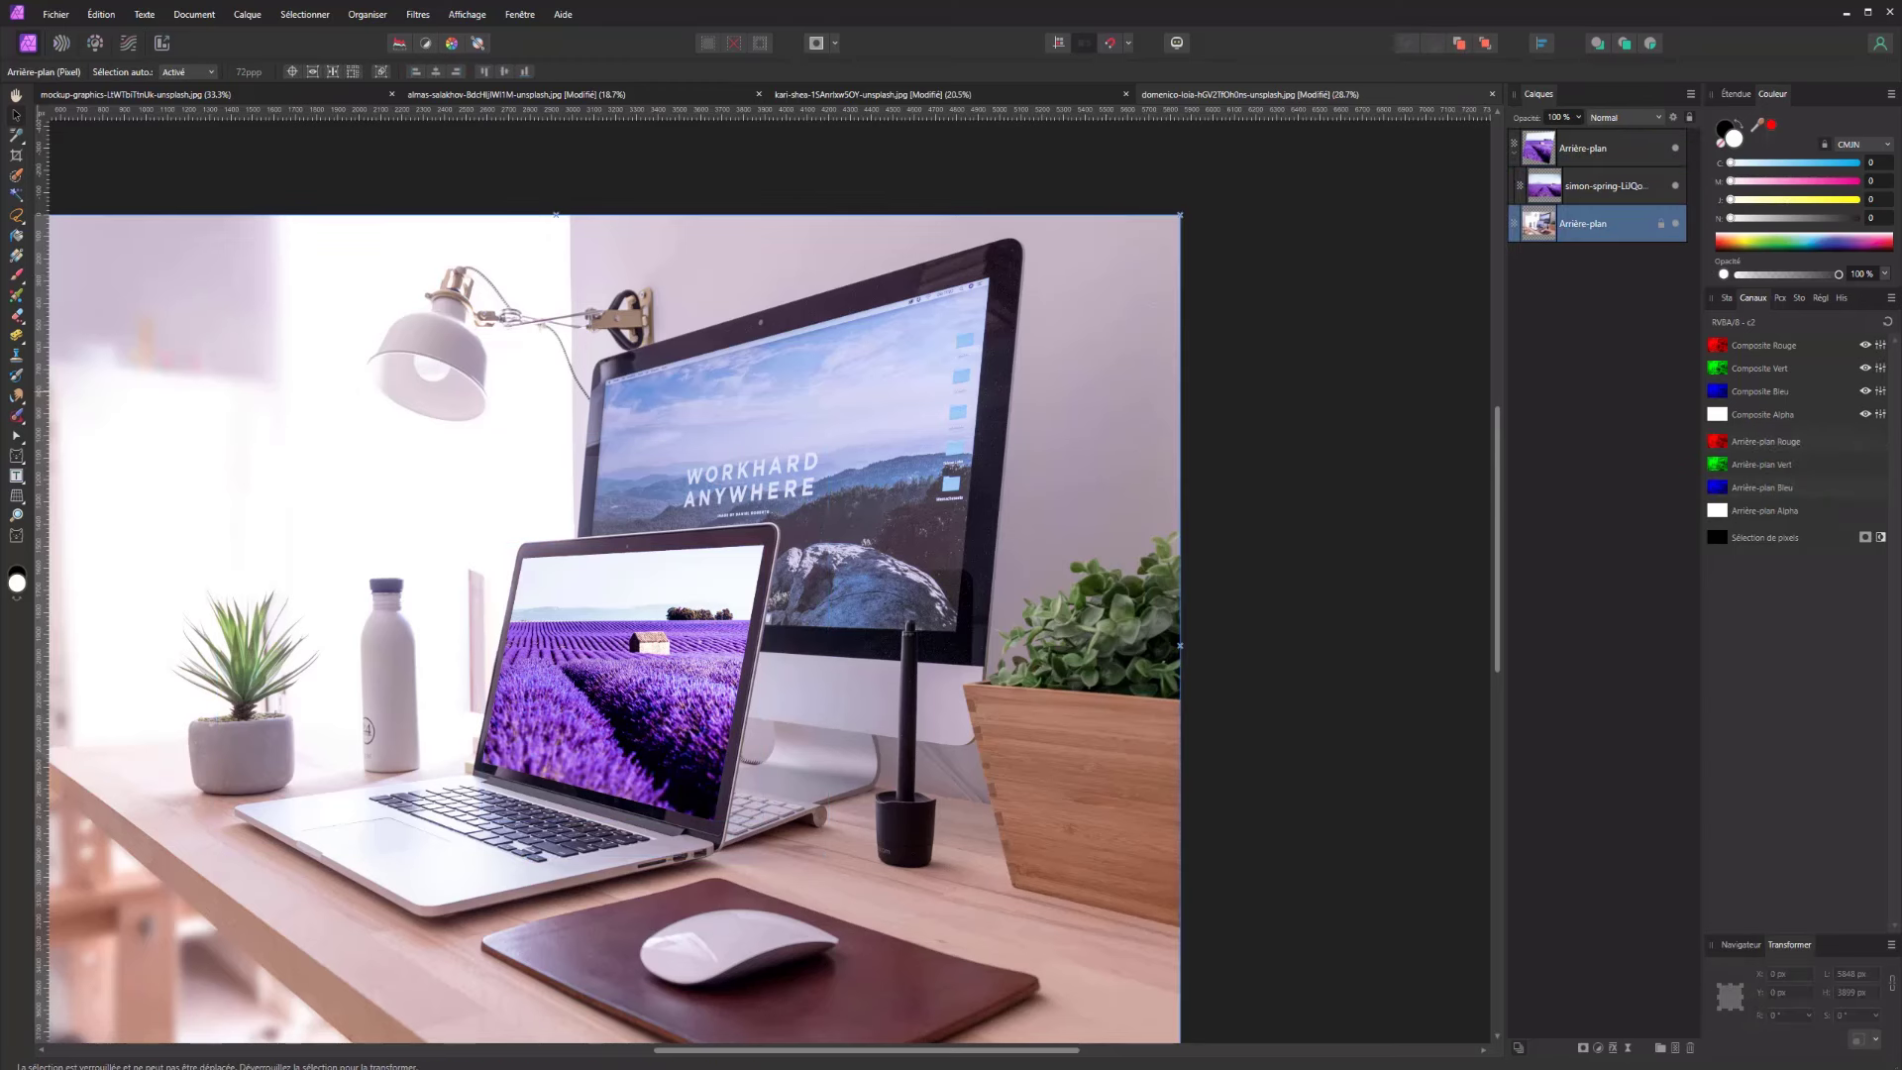
left_click(16, 215)
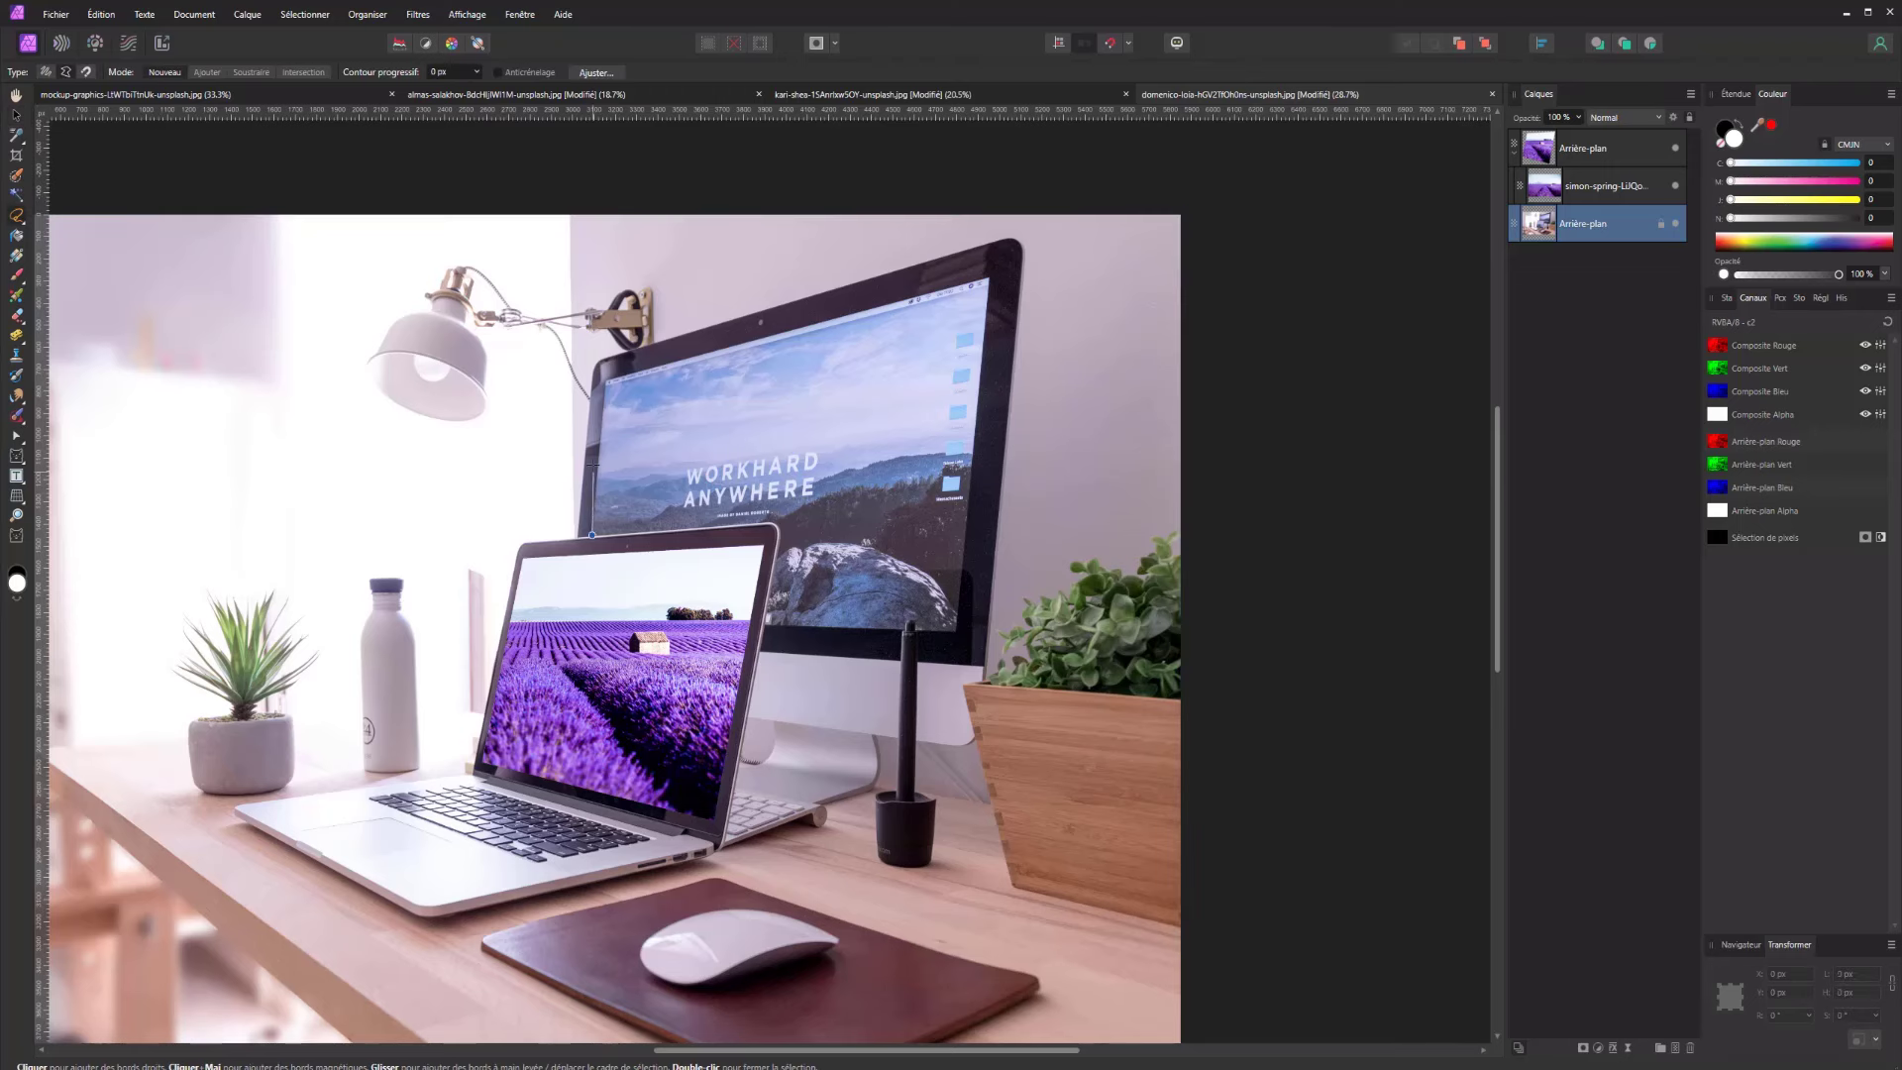
left_click(605, 380)
left_click(989, 279)
scroll(953, 628, "up", 5)
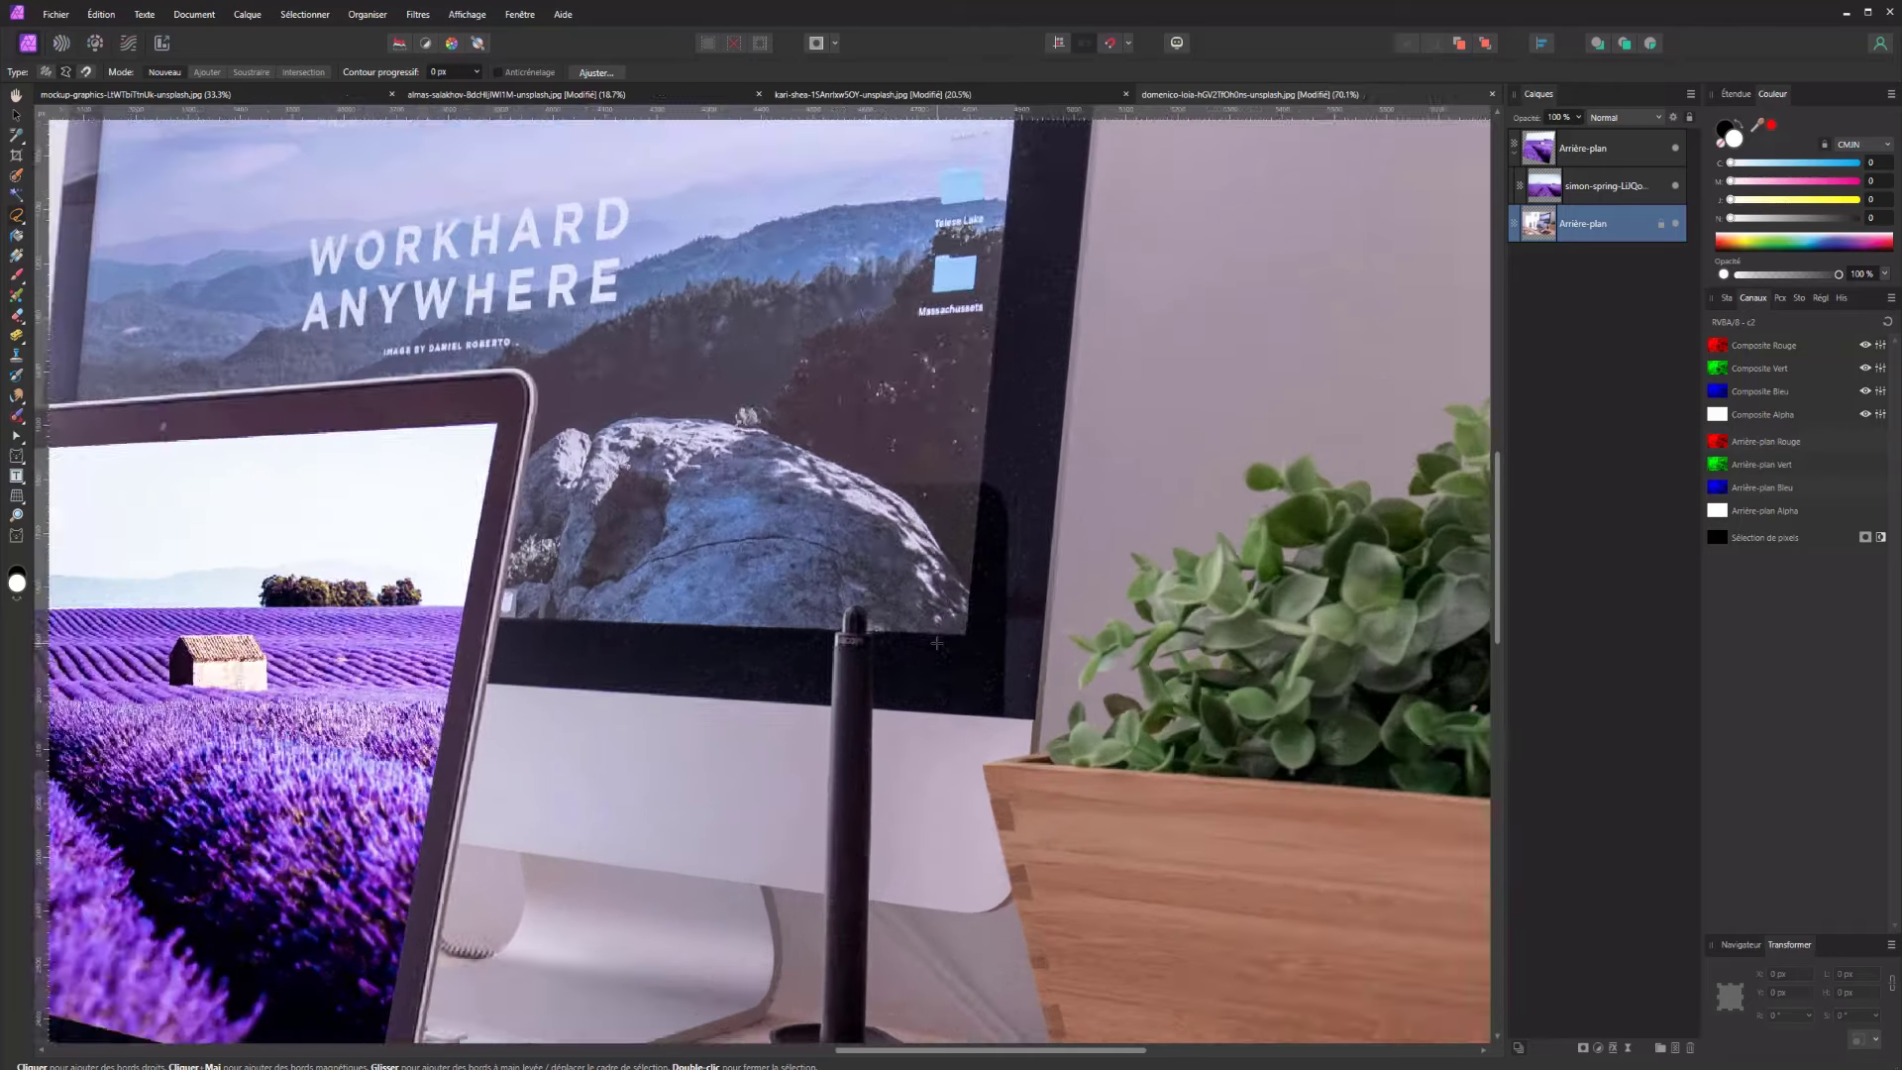
scroll(941, 631, "down", 5)
scroll(941, 631, "up", 3)
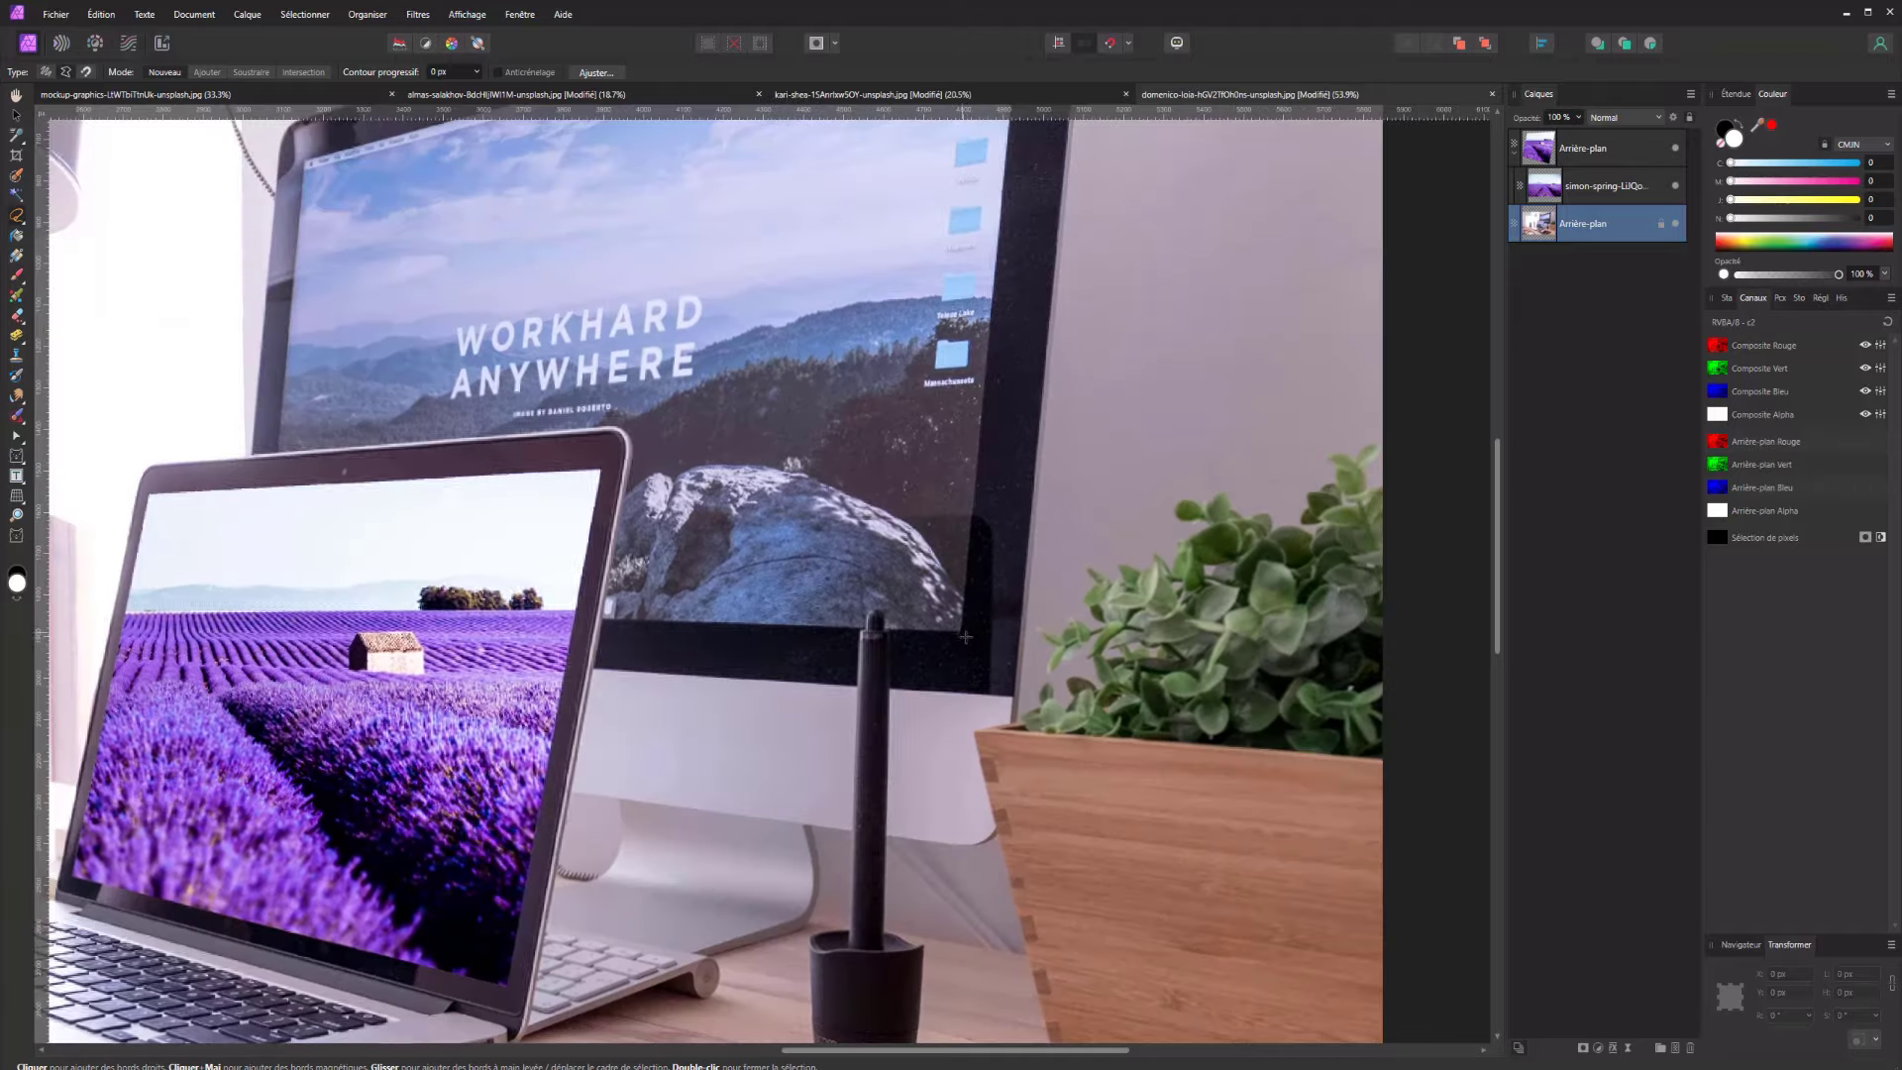
scroll(886, 616, "down", 4)
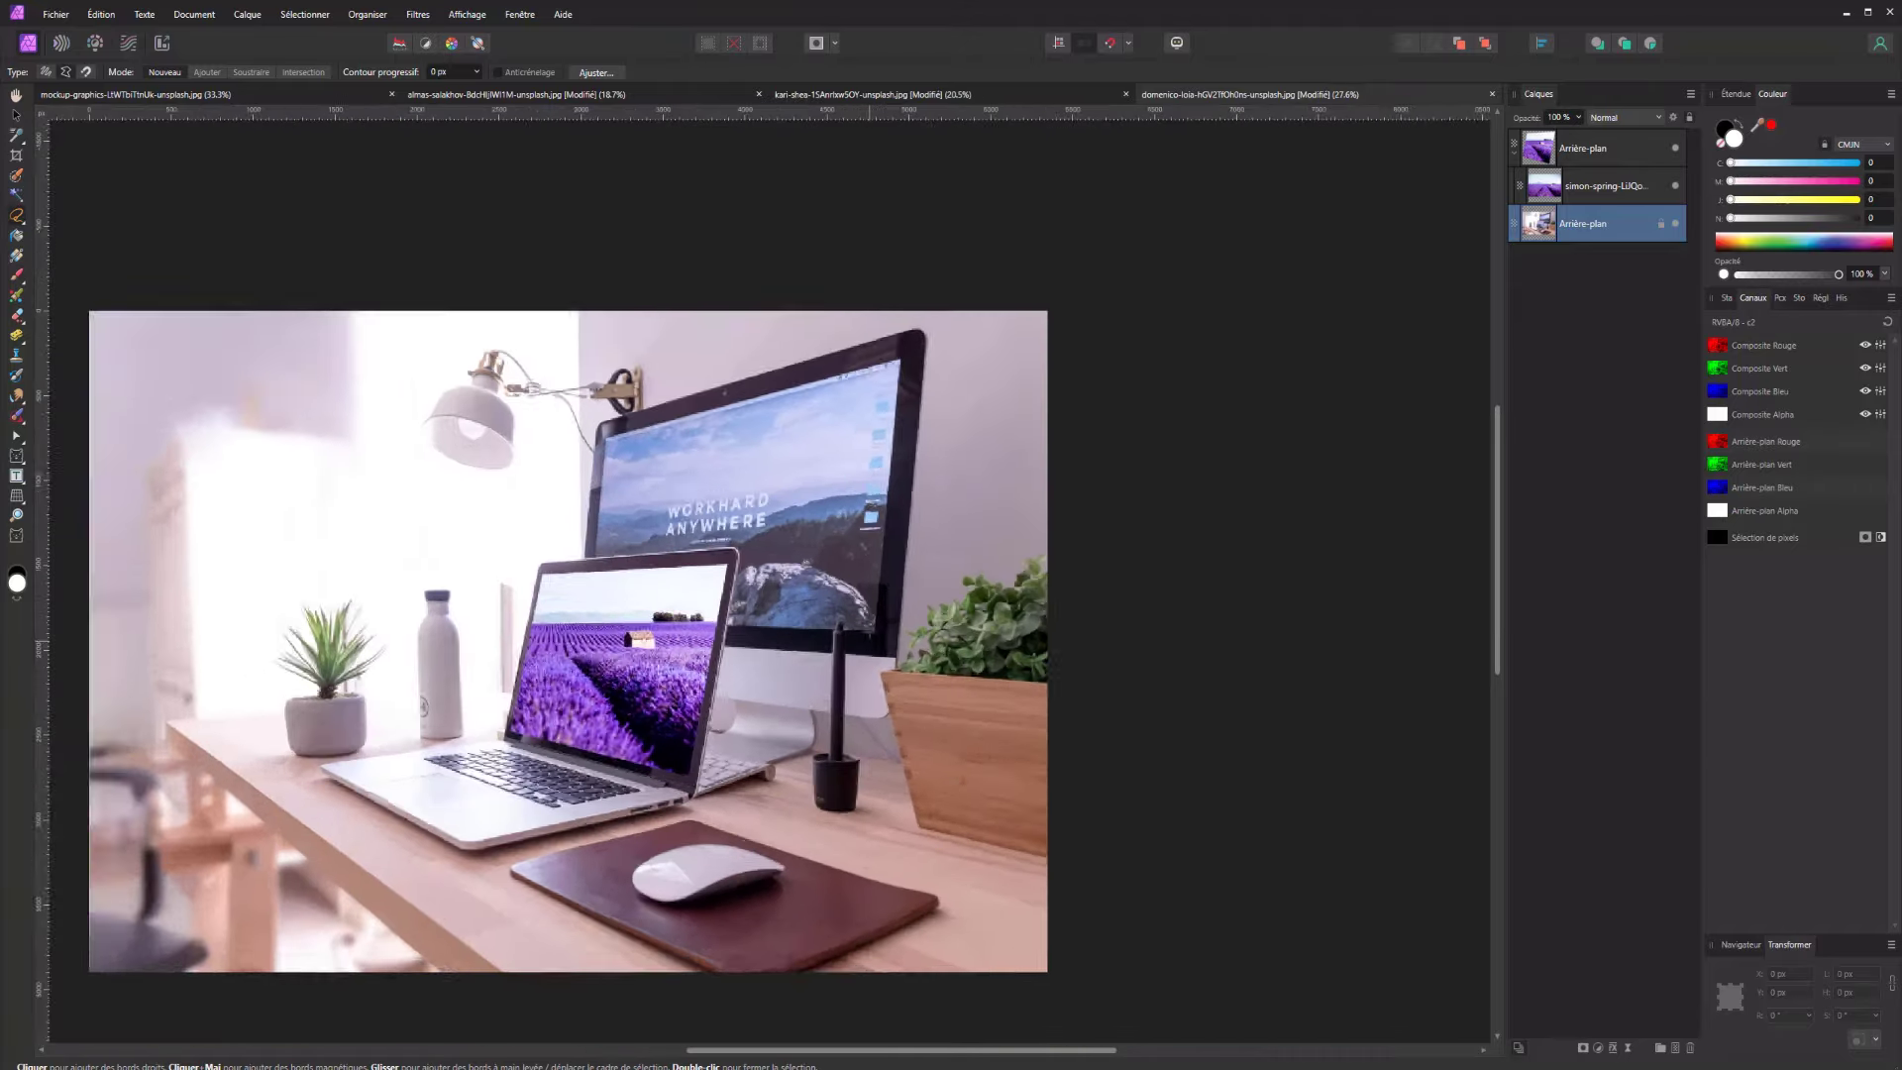
scroll(868, 616, "up", 2)
left_click_drag(860, 588, 865, 627)
key("ctrl+d")
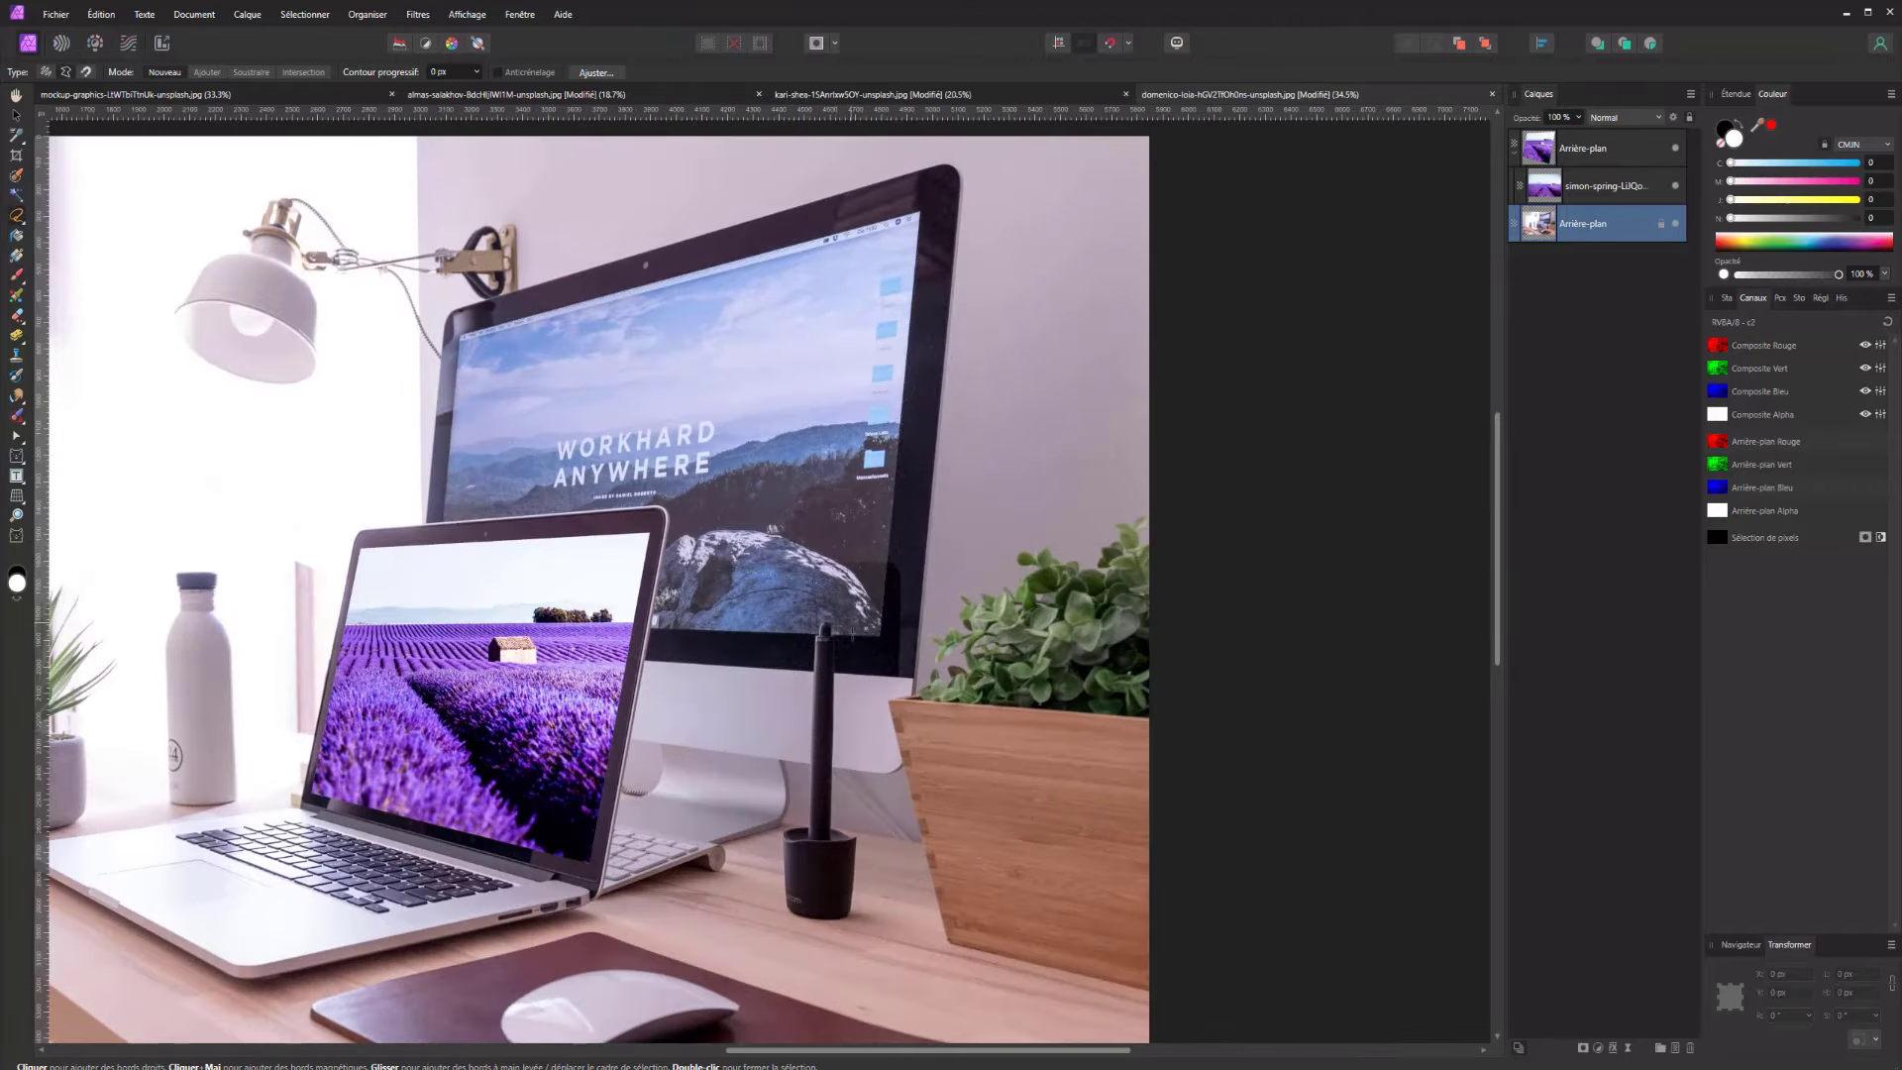
left_click(836, 638)
scroll(870, 642, "up", 3)
scroll(862, 636, "down", 1)
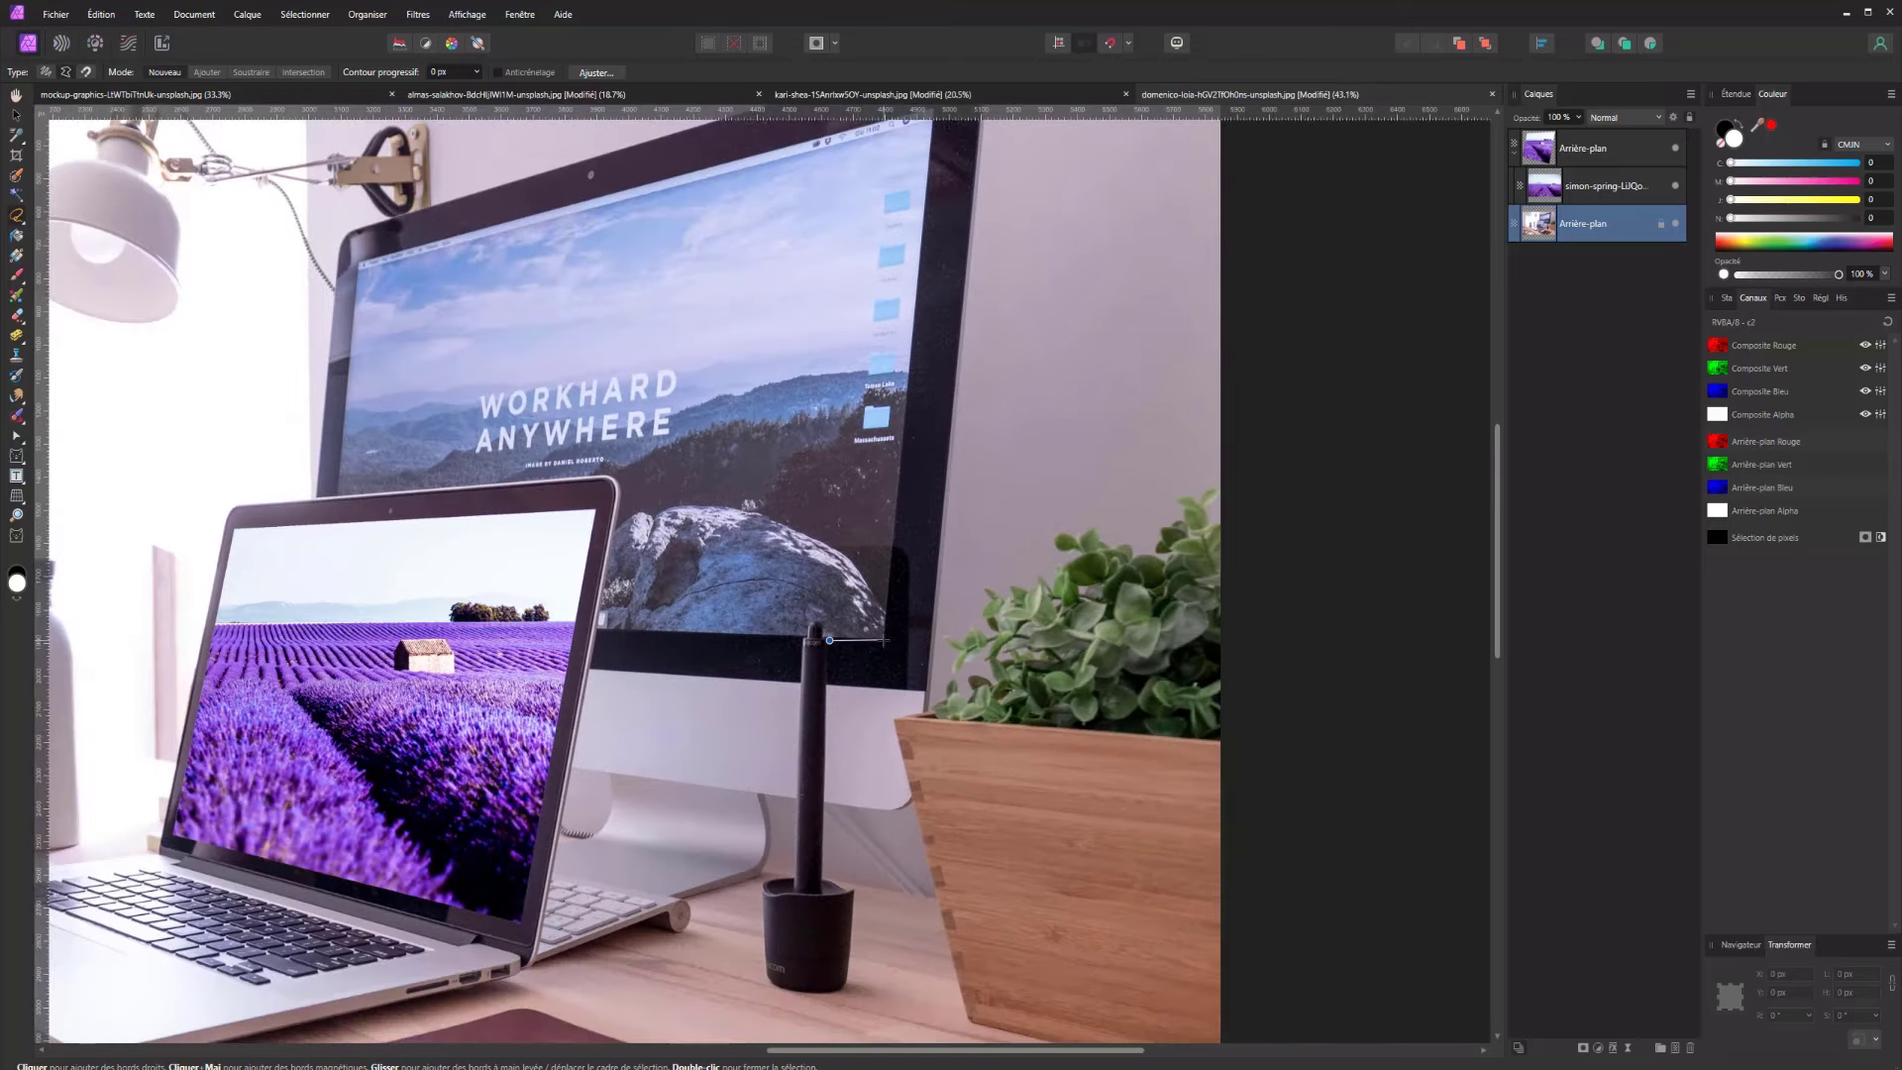
scroll(889, 292, "up", 2)
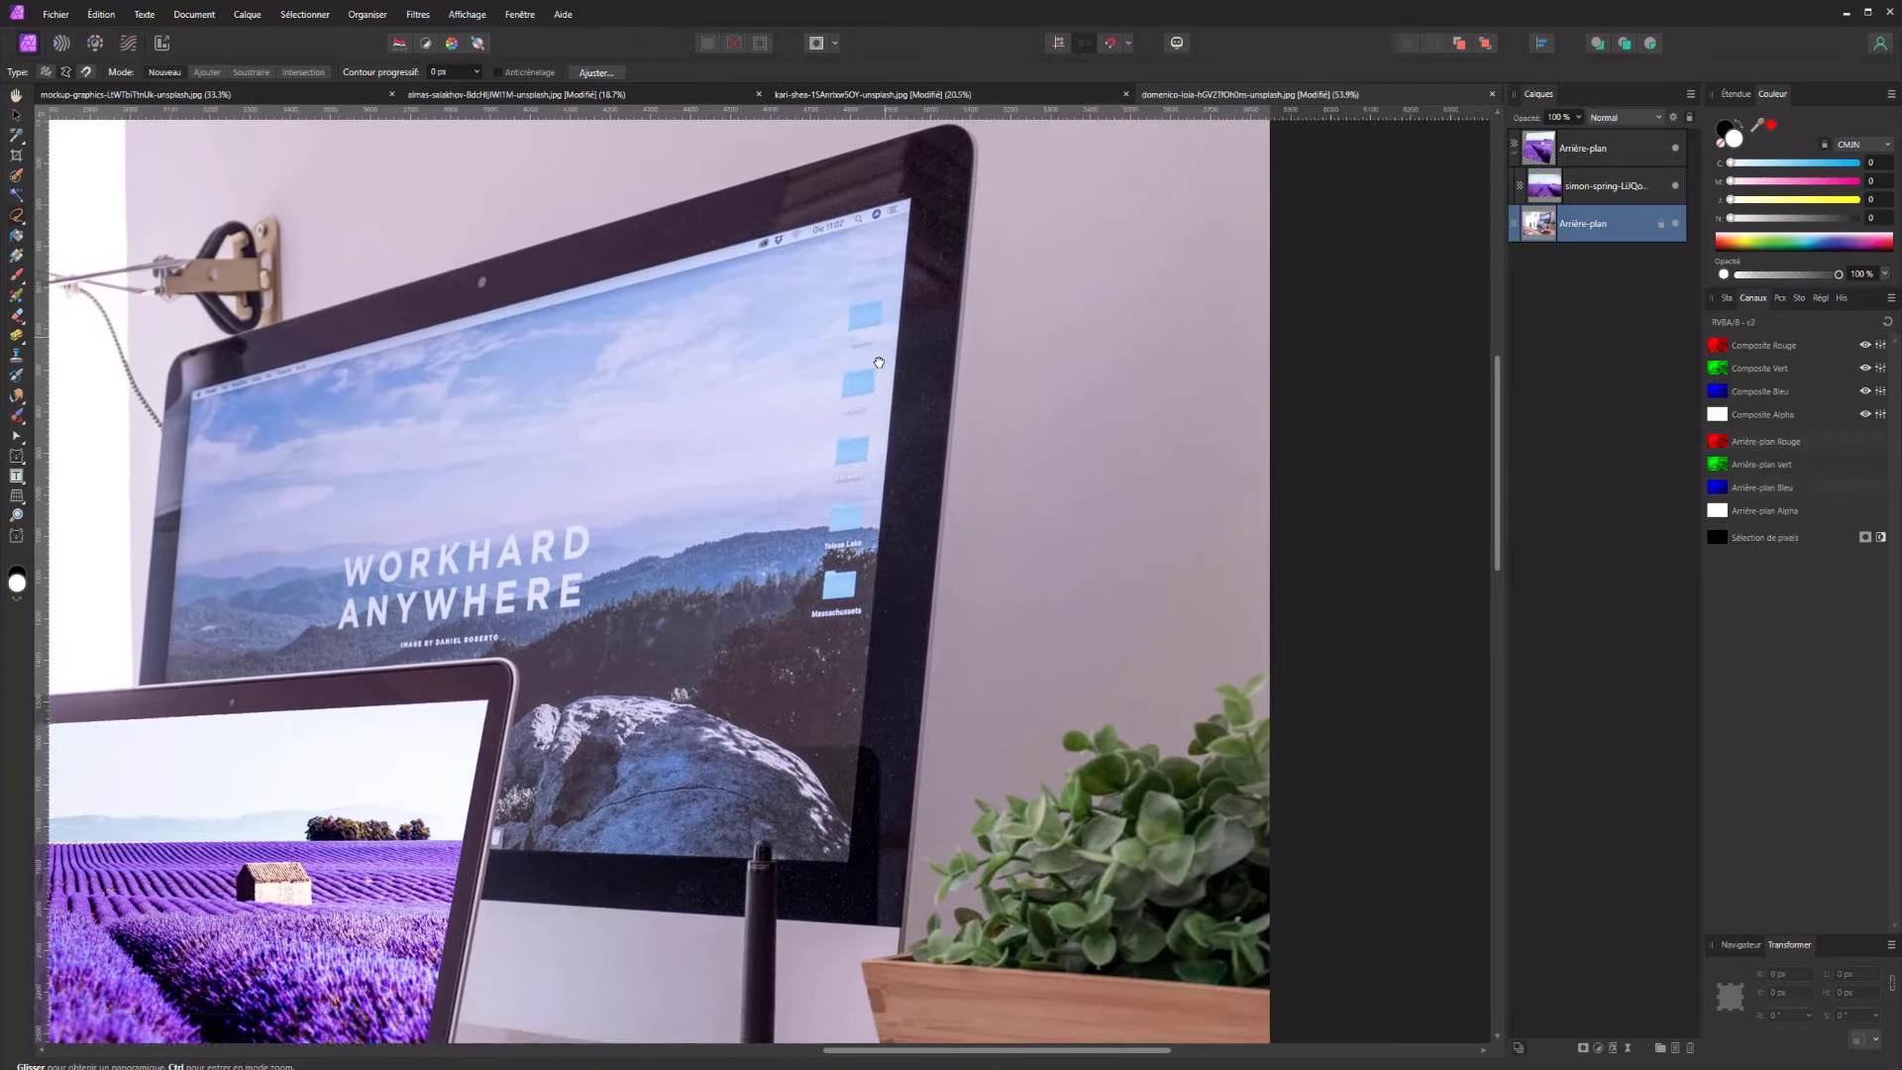
left_click(904, 231)
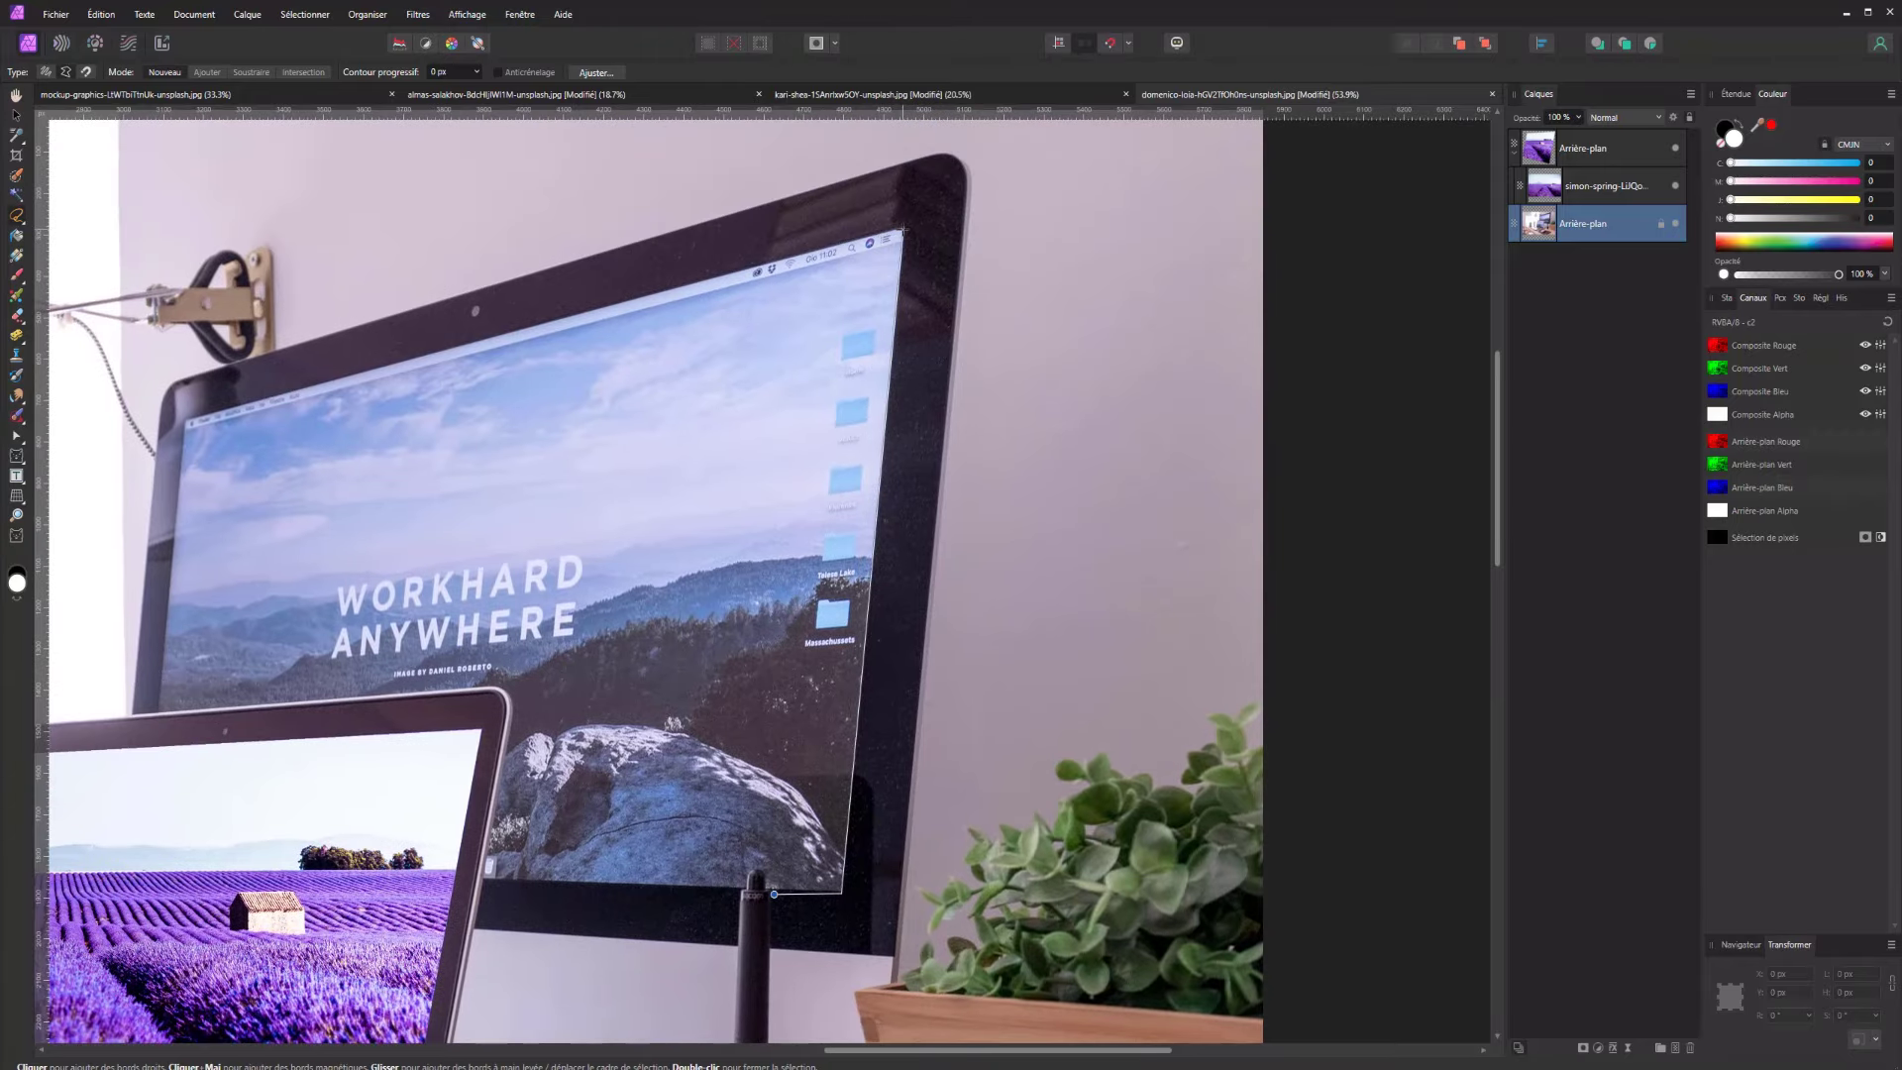
left_click(185, 421)
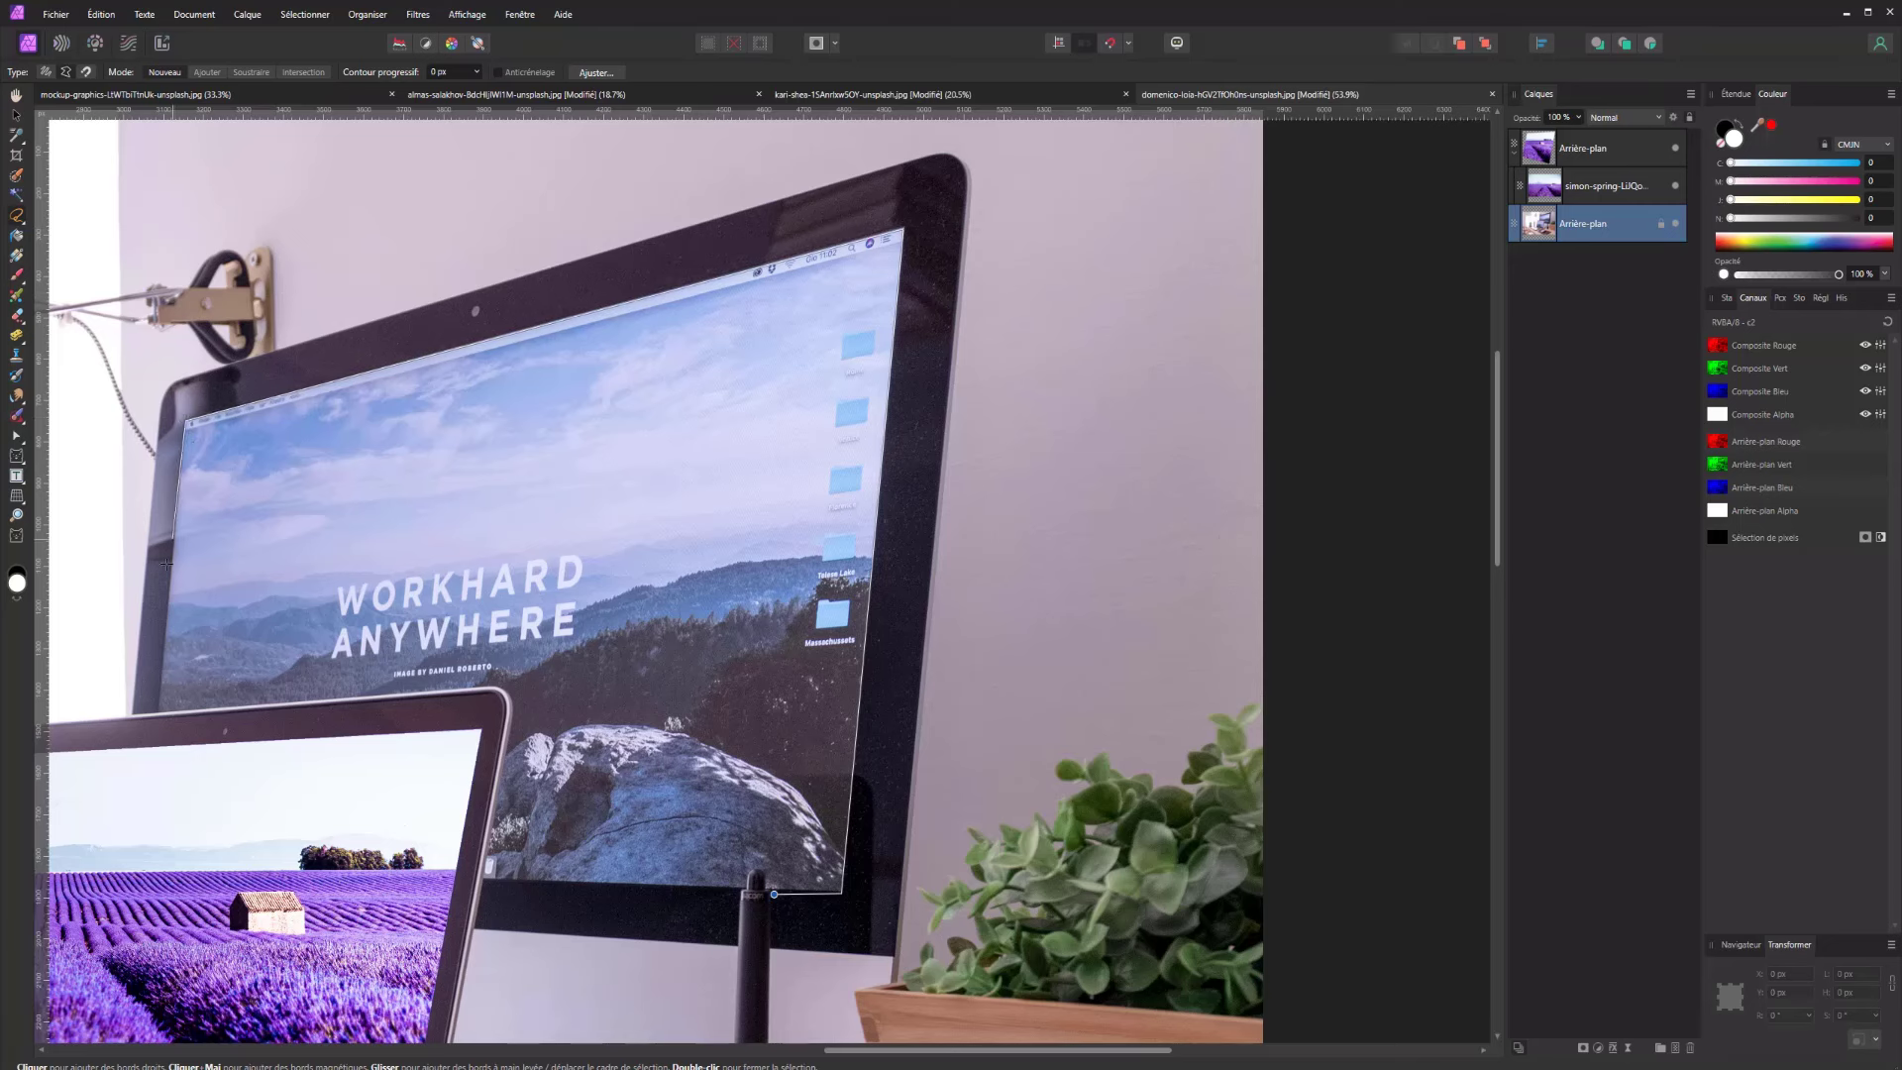
left_click(160, 708)
left_click(511, 710)
left_click(483, 876)
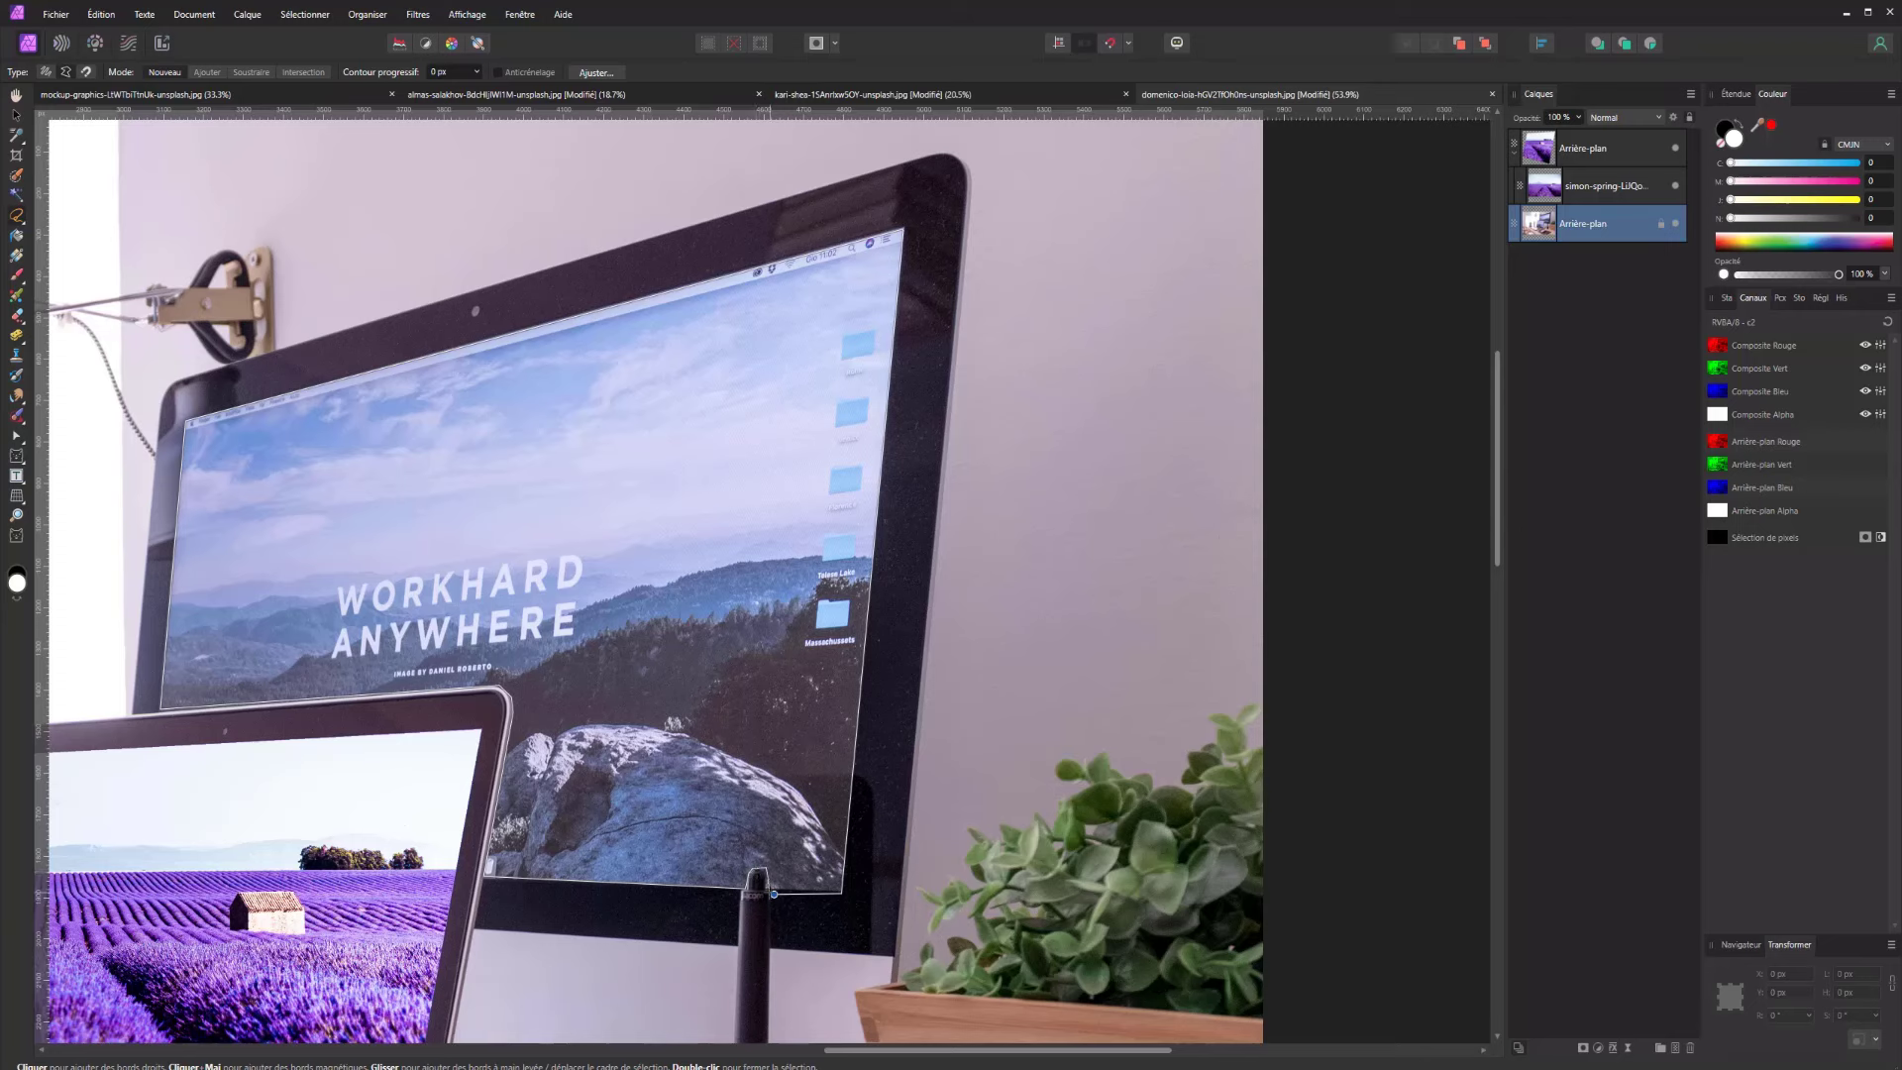
double_click(774, 894)
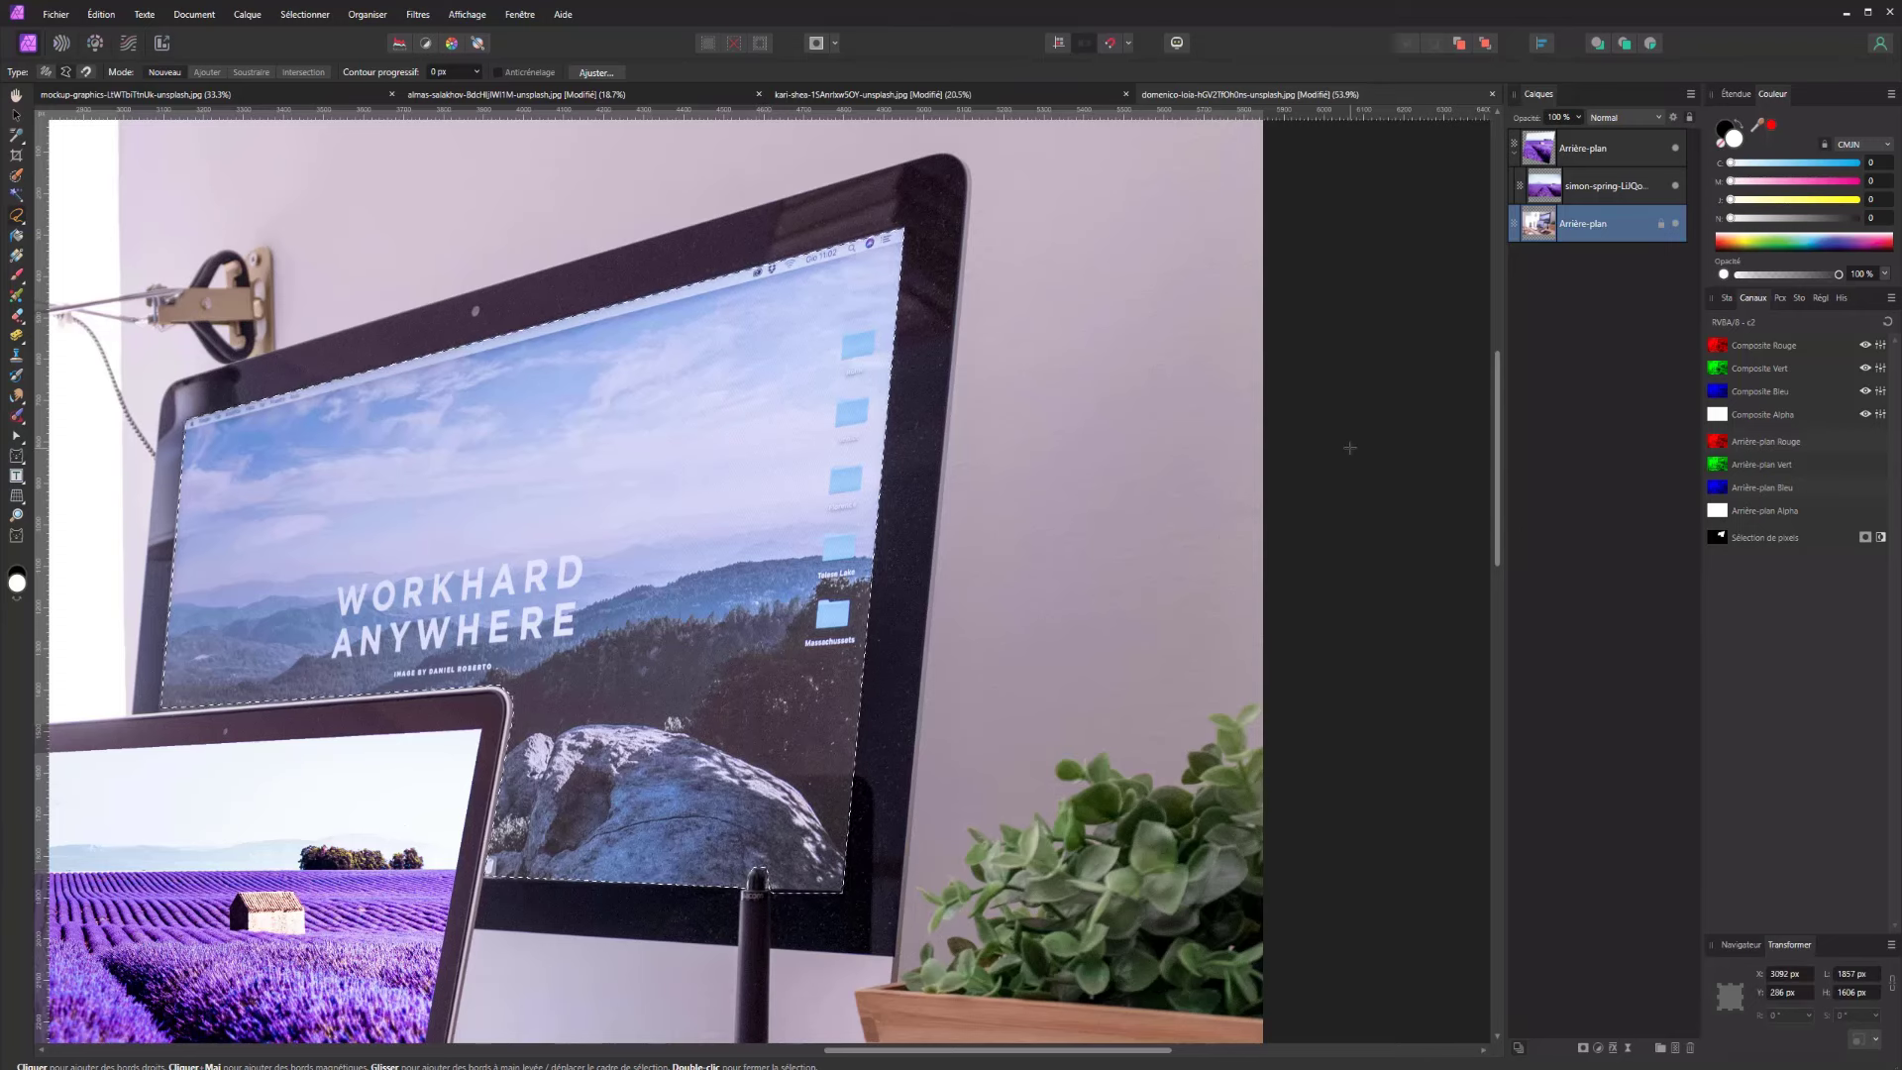
Duplicate the selected monitor screen onto its own layer and place the green hillside field image clipped inside it
key("ctrl+j")
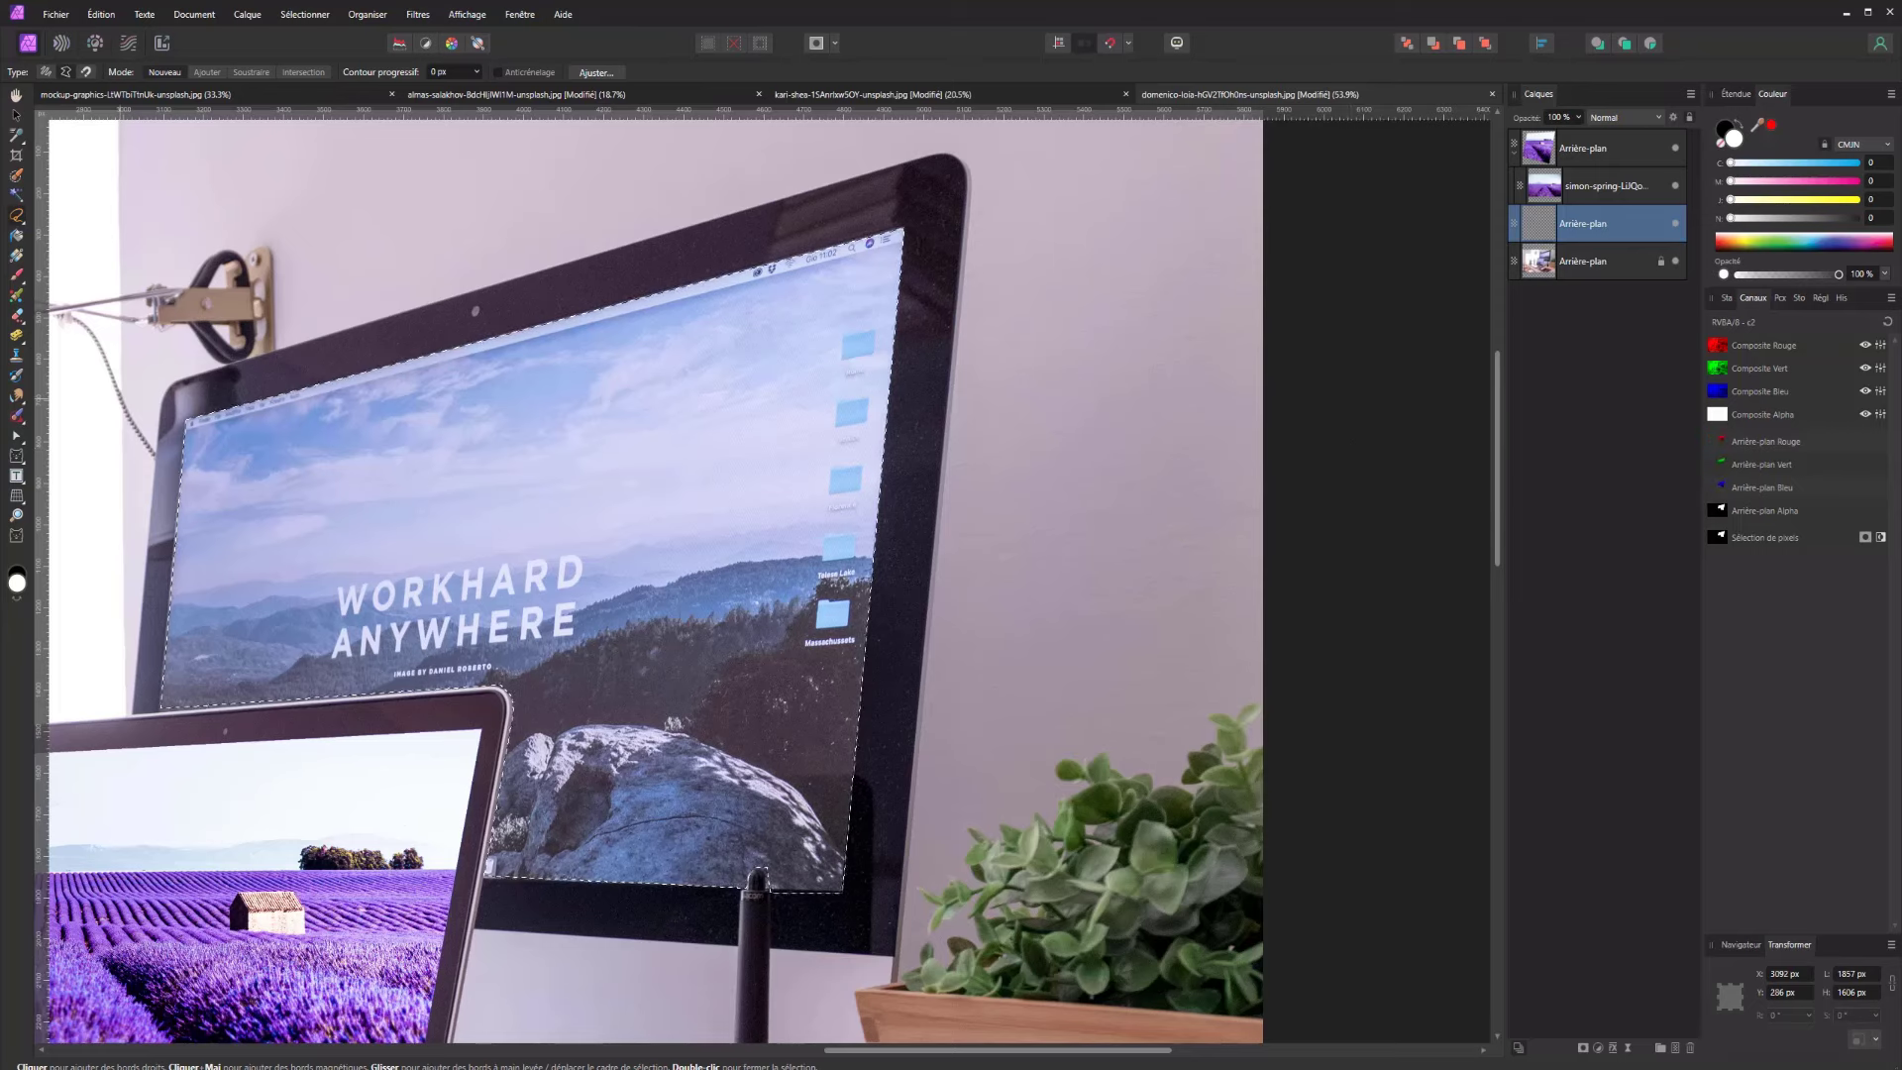
left_click_drag(1547, 170, 743, 489)
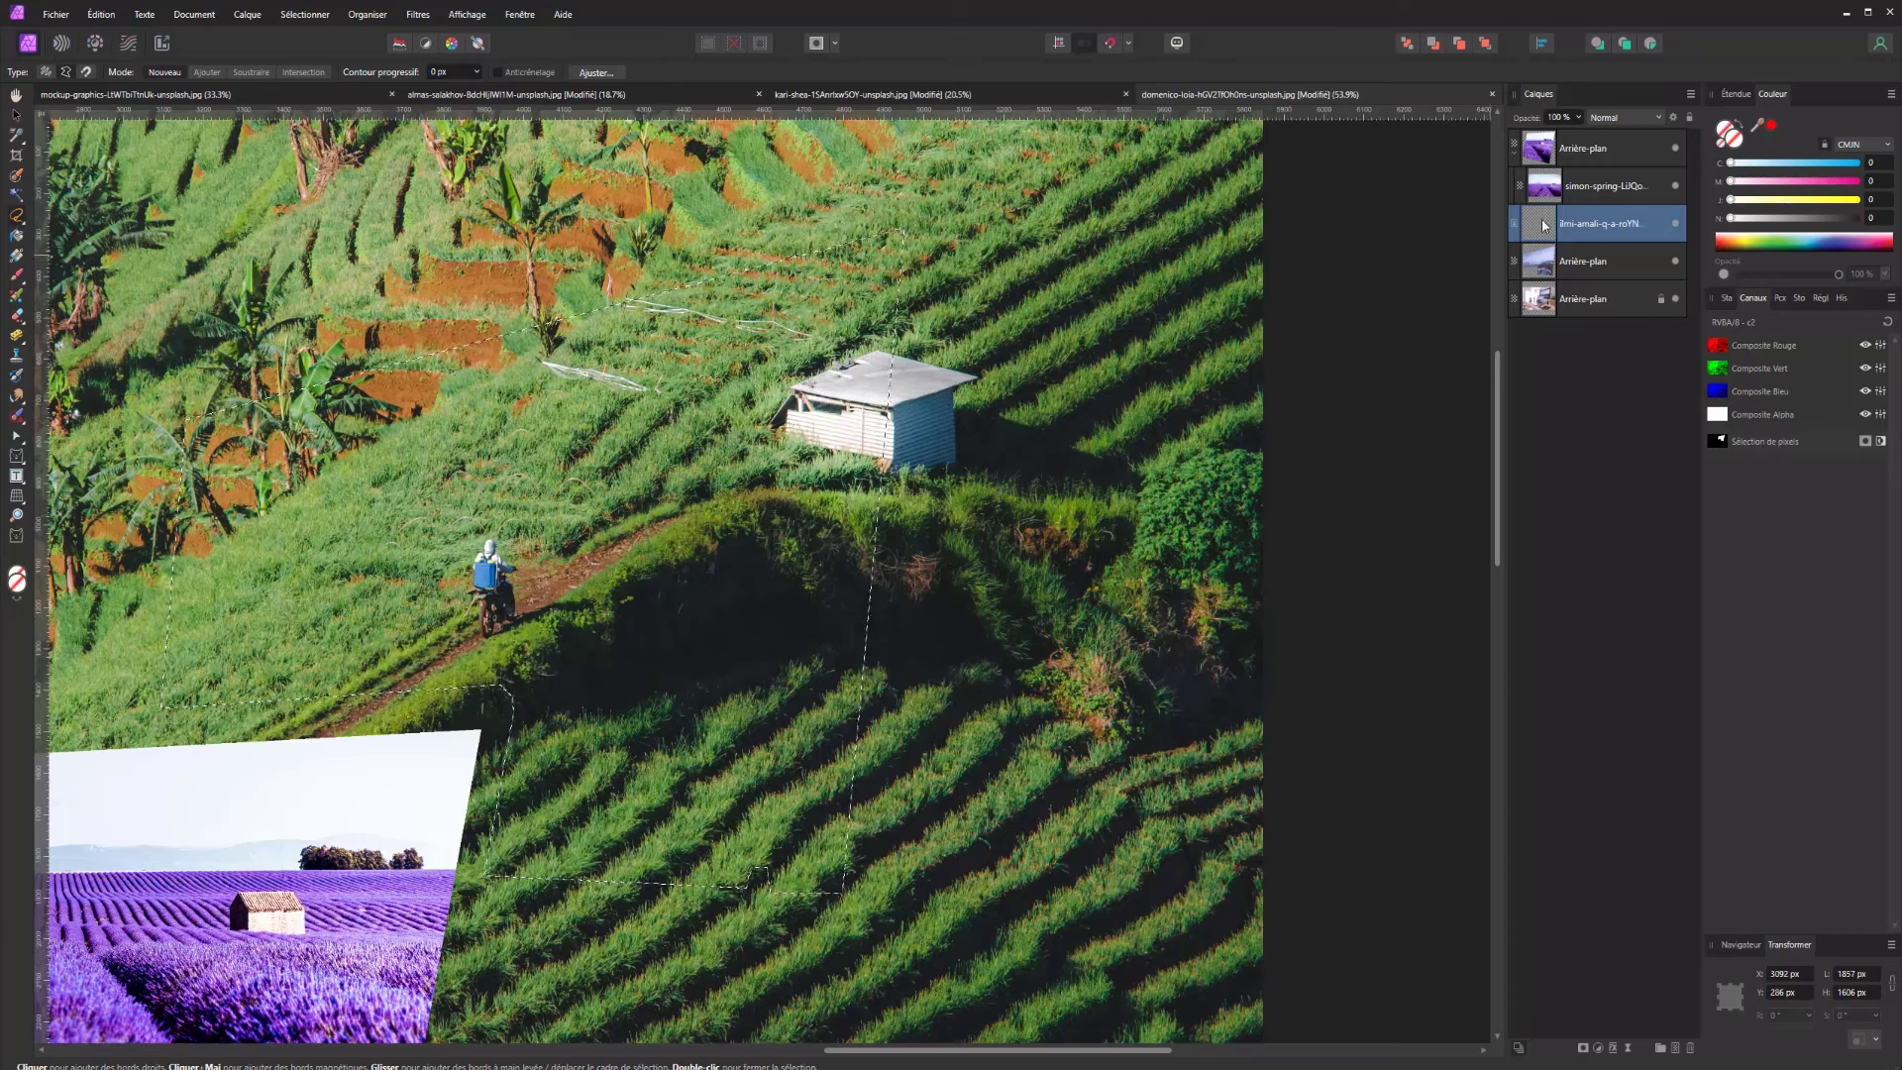
left_click_drag(1599, 223, 1556, 258)
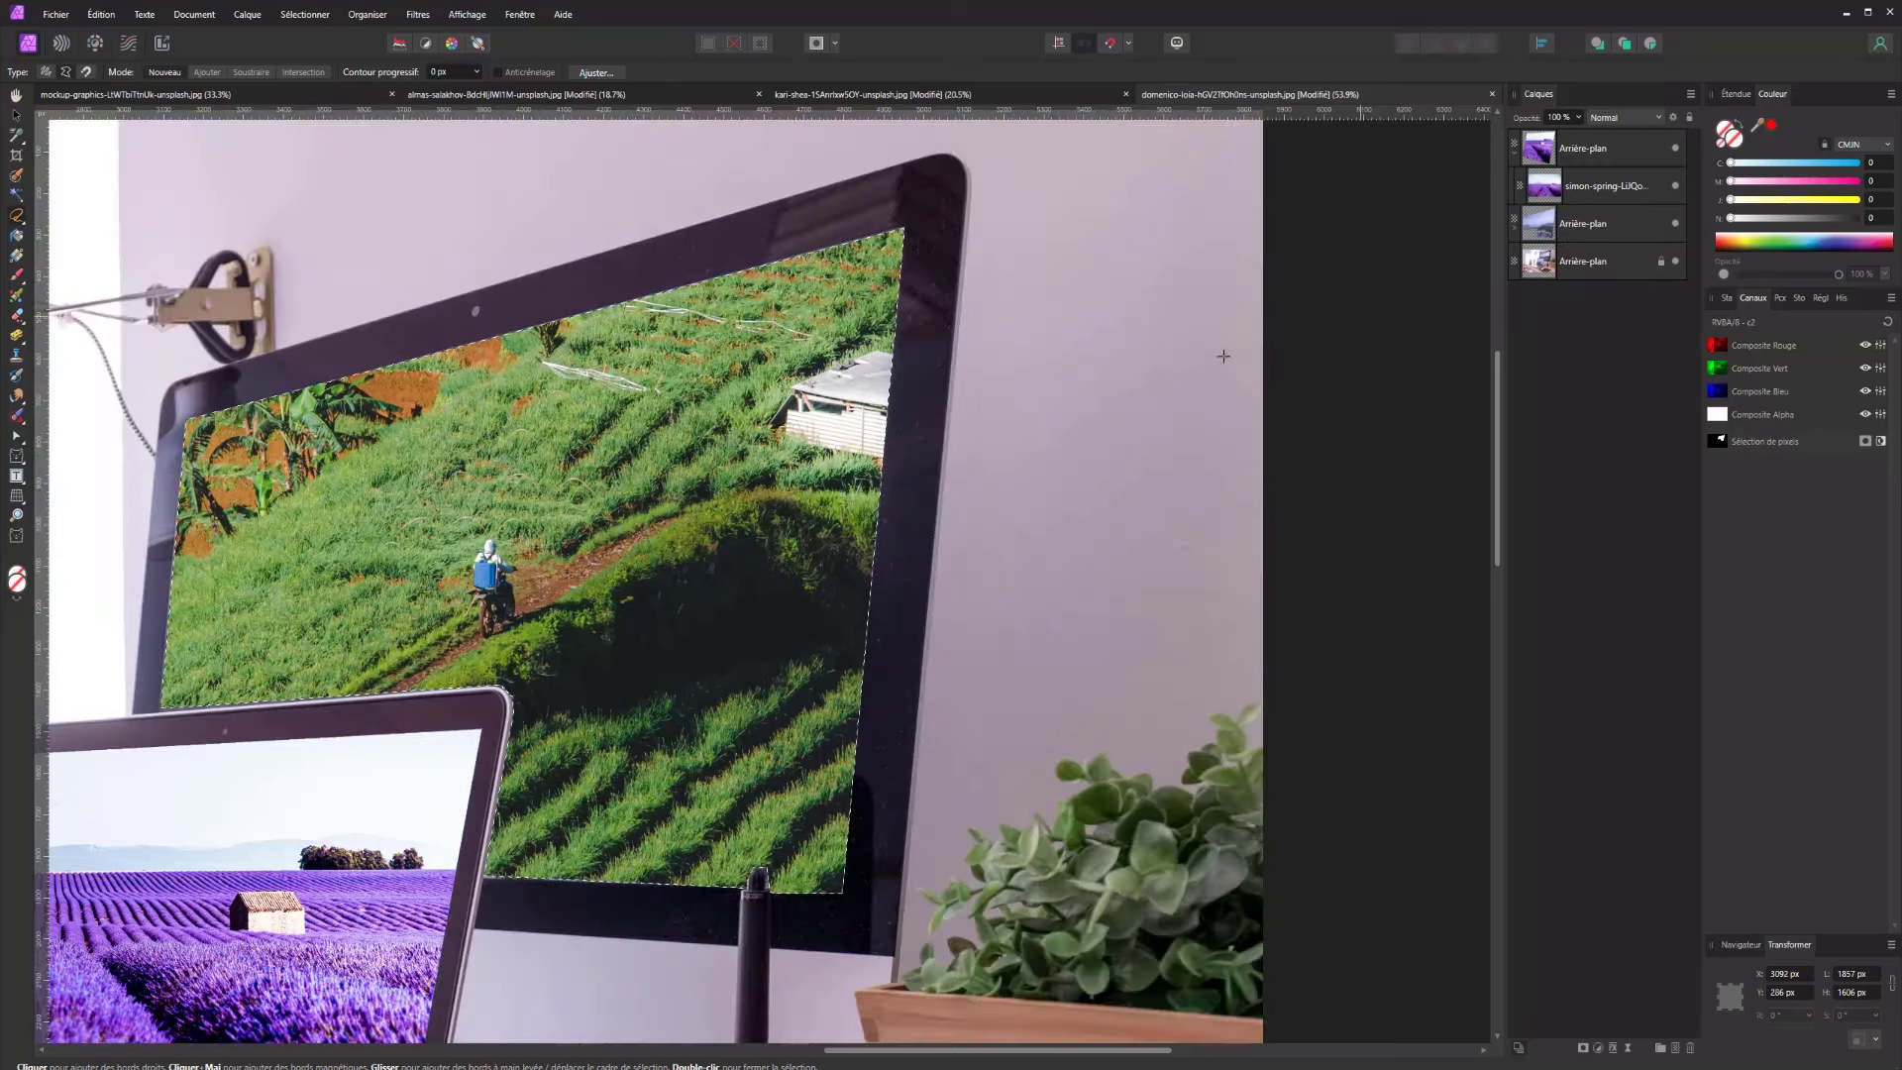
Clear the selection around the monitor's screen, discarding the stray outline begun on the wall
scroll(439, 301, "down", 5)
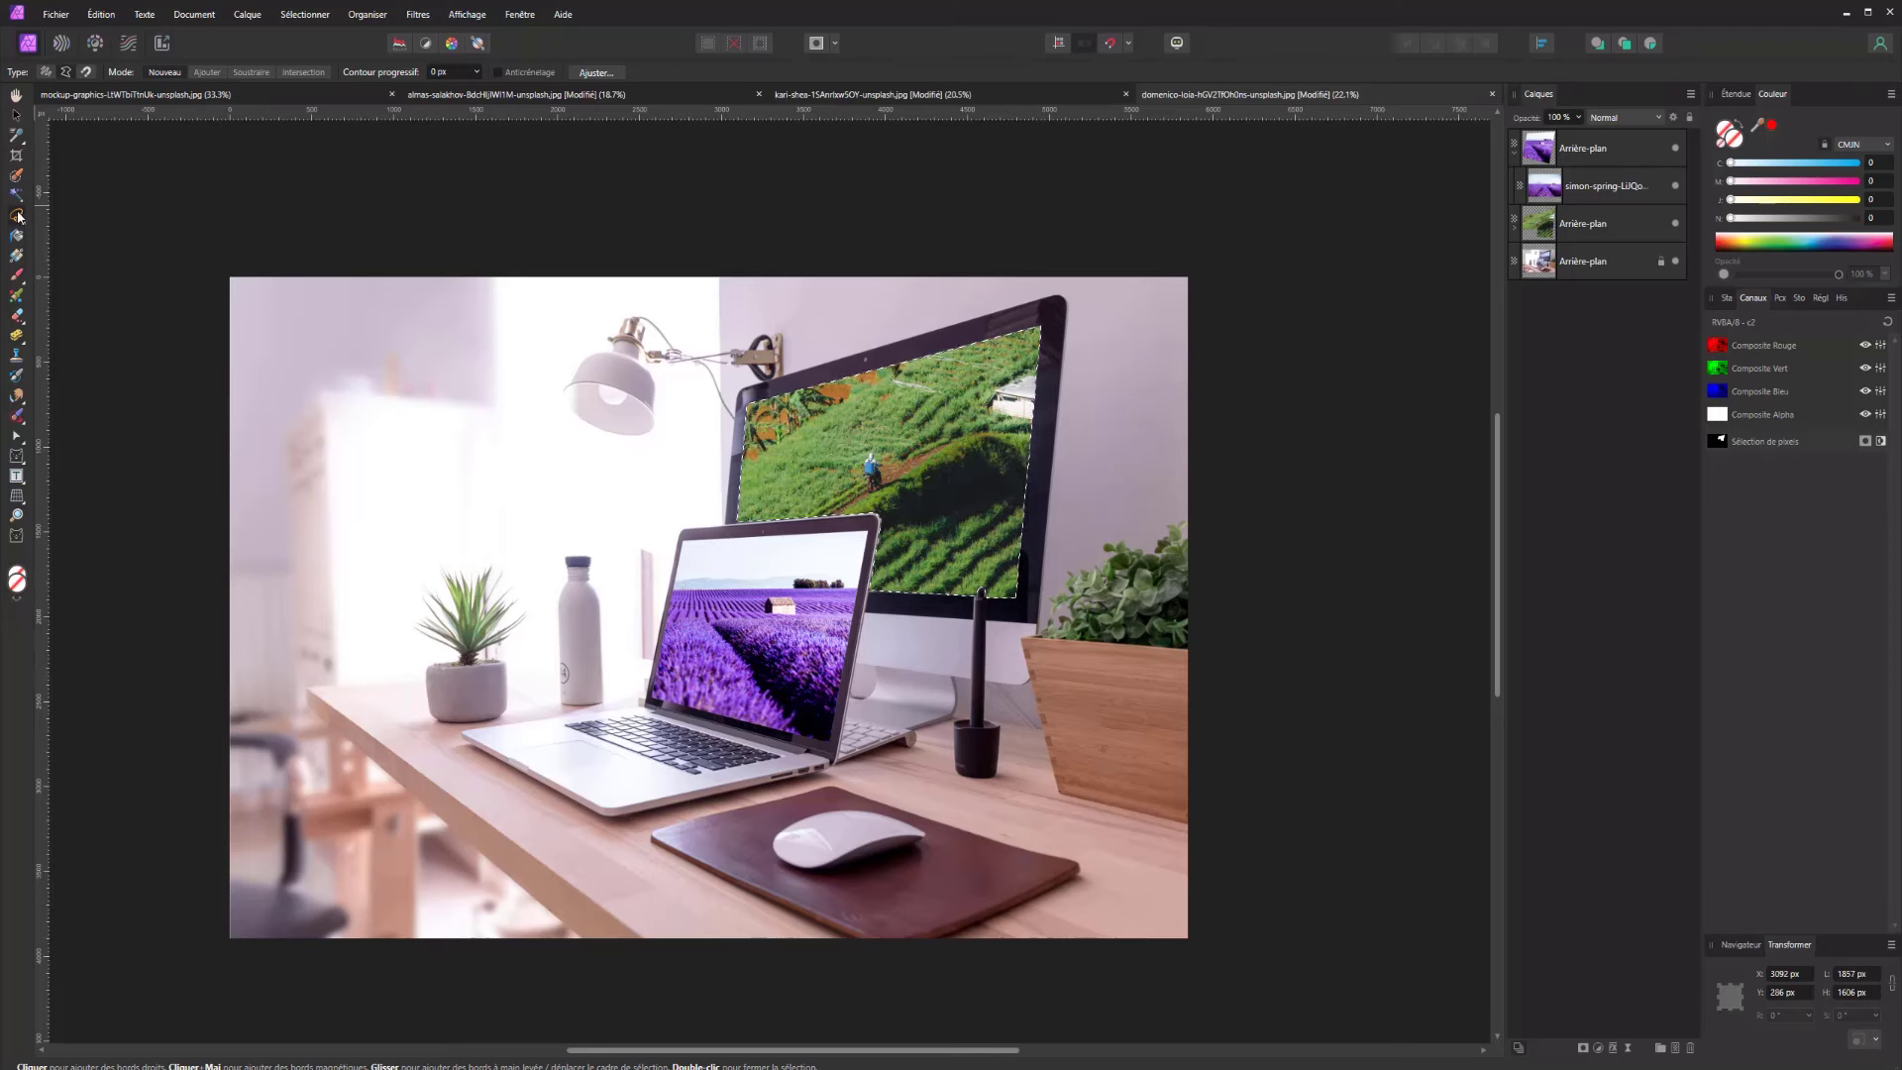
left_click(360, 401)
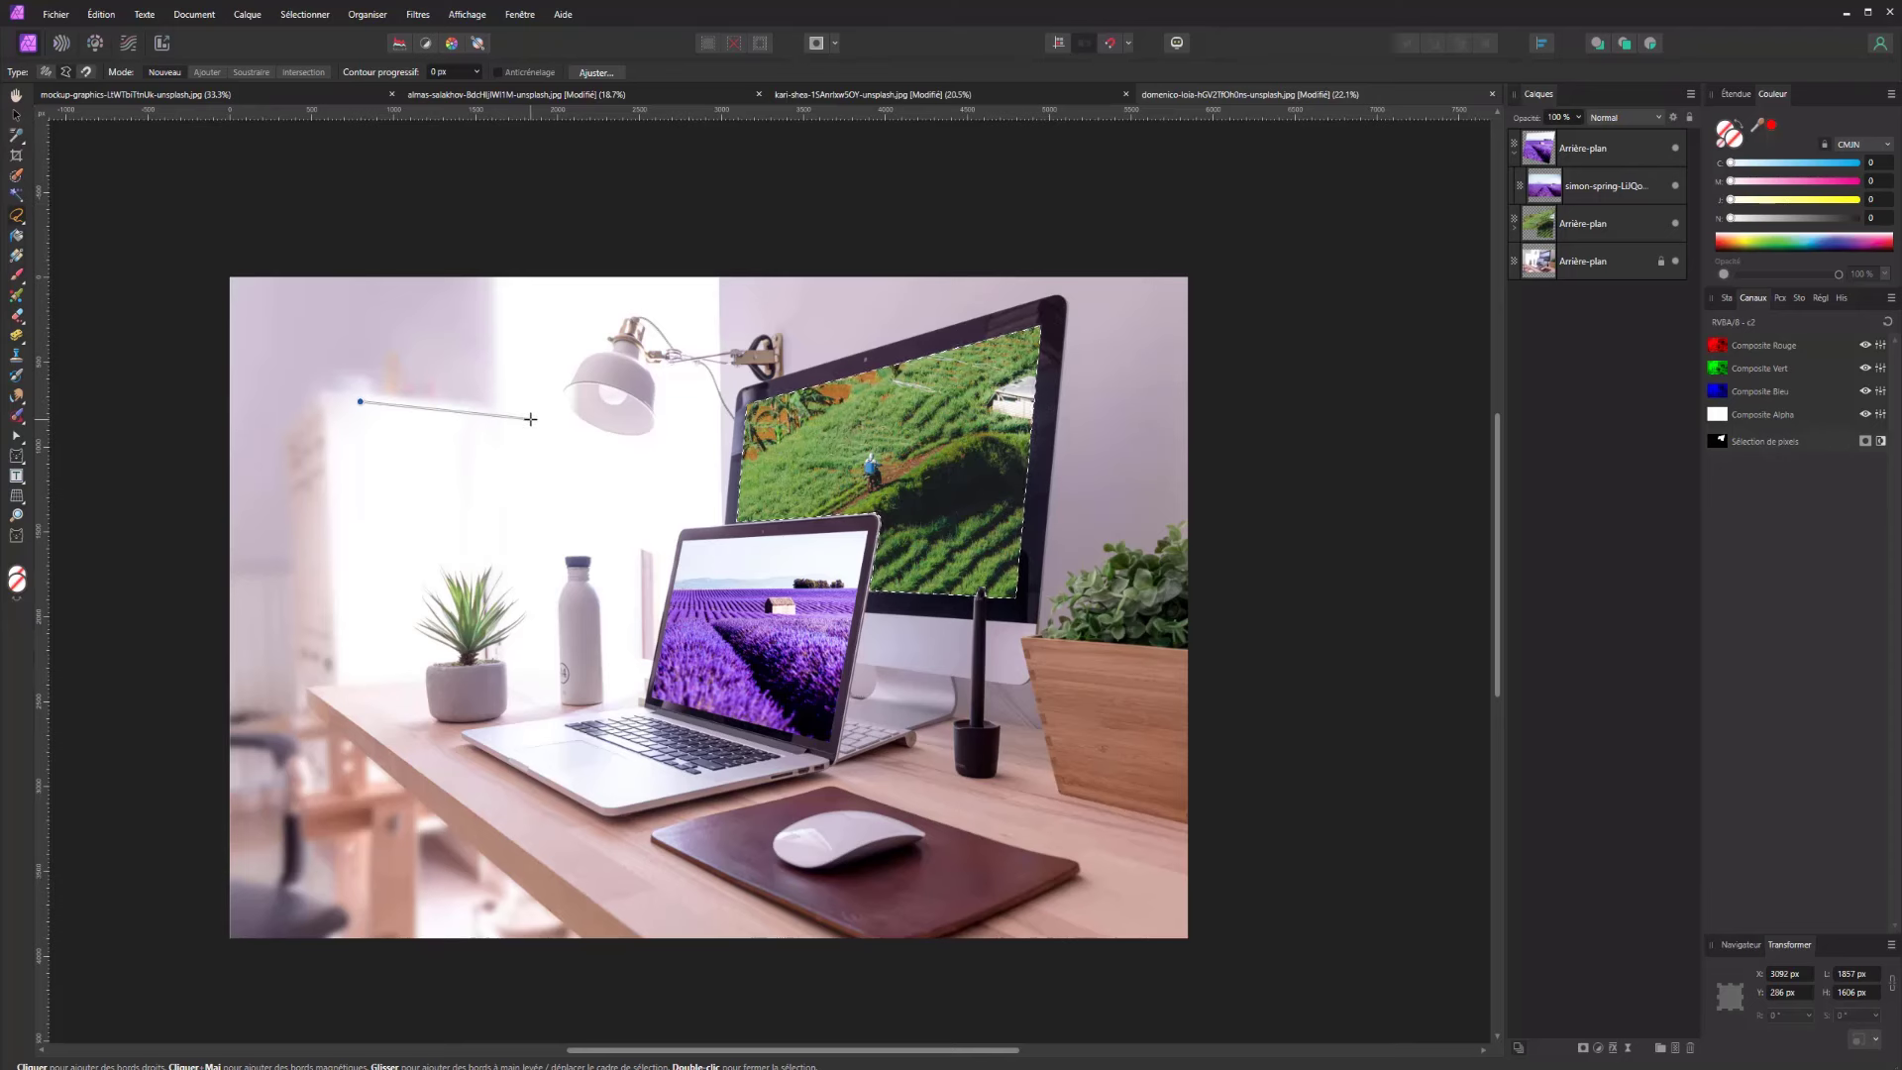
key("ctrl+d")
scroll(676, 507, "down", 2)
scroll(688, 507, "up", 1)
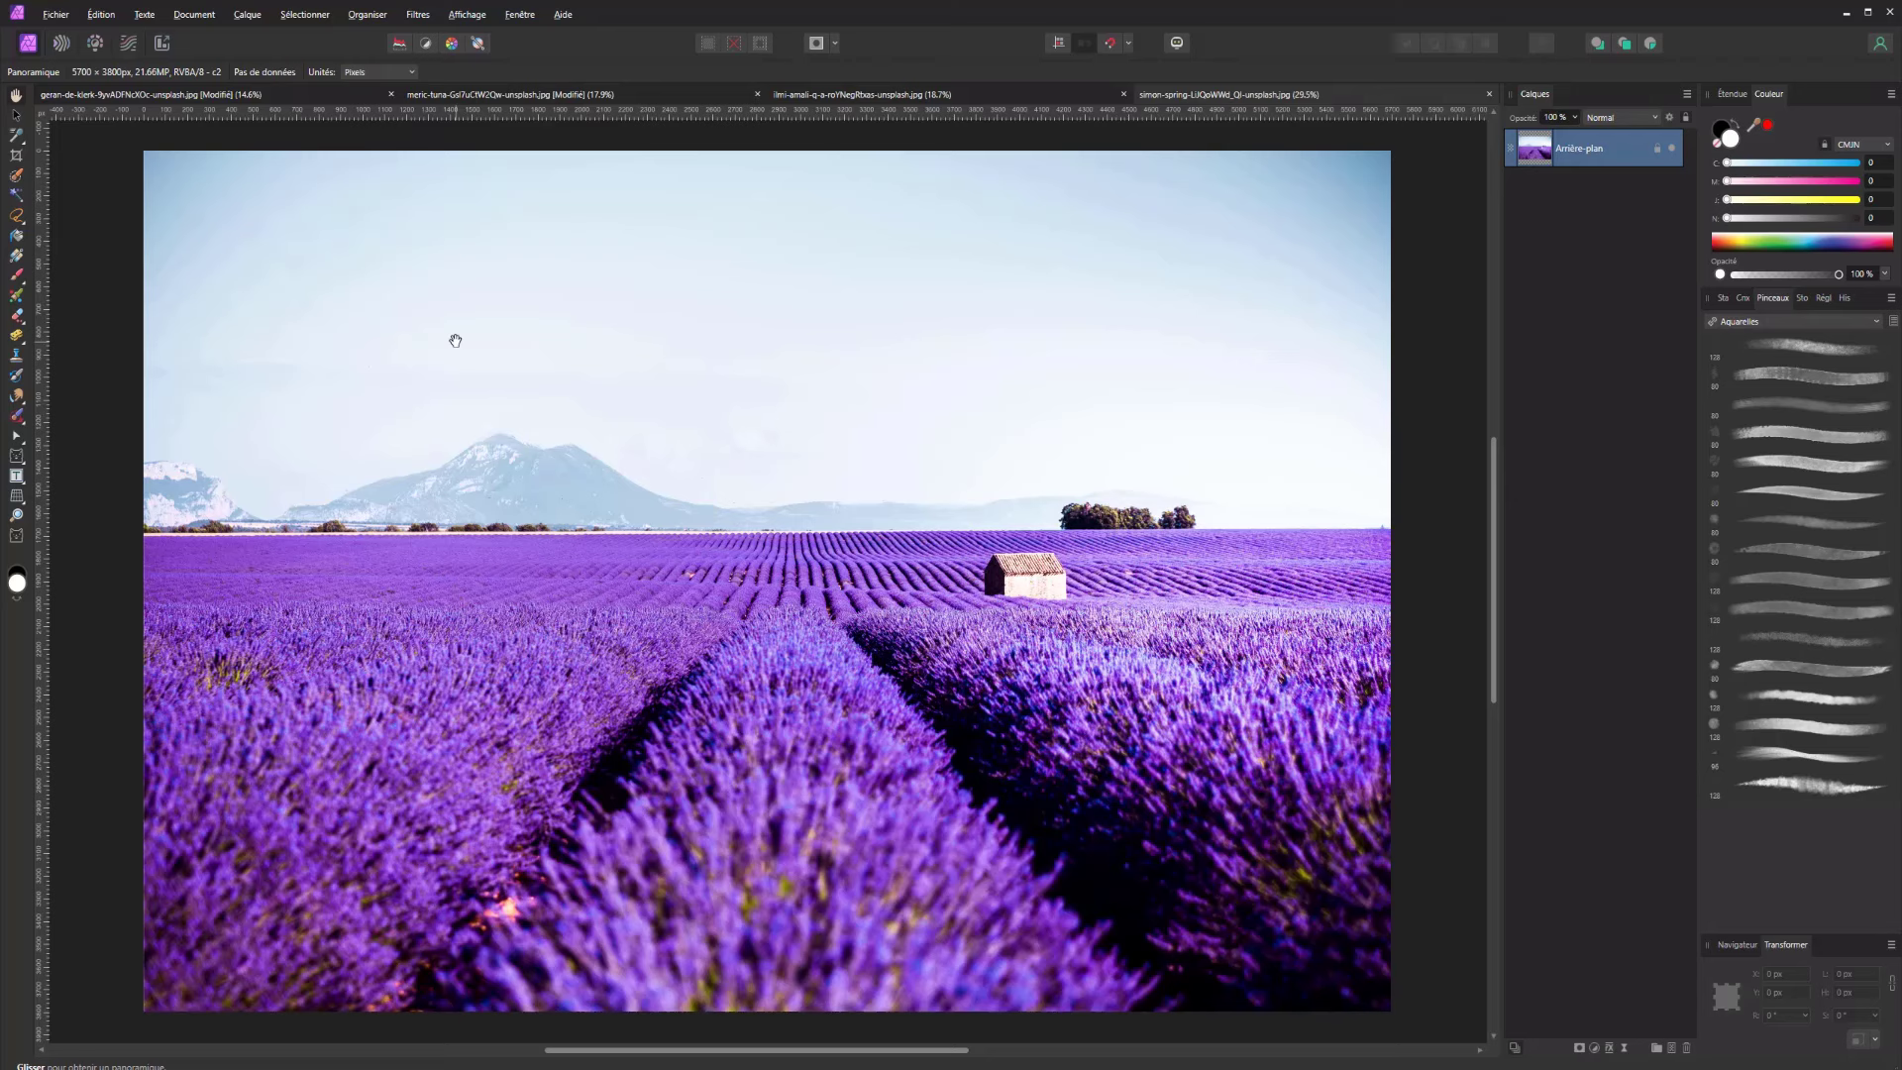
Look through the open sample photos, including the face portrait, the leopard and the lavender field
left_click(827, 94)
left_click(662, 96)
key("v")
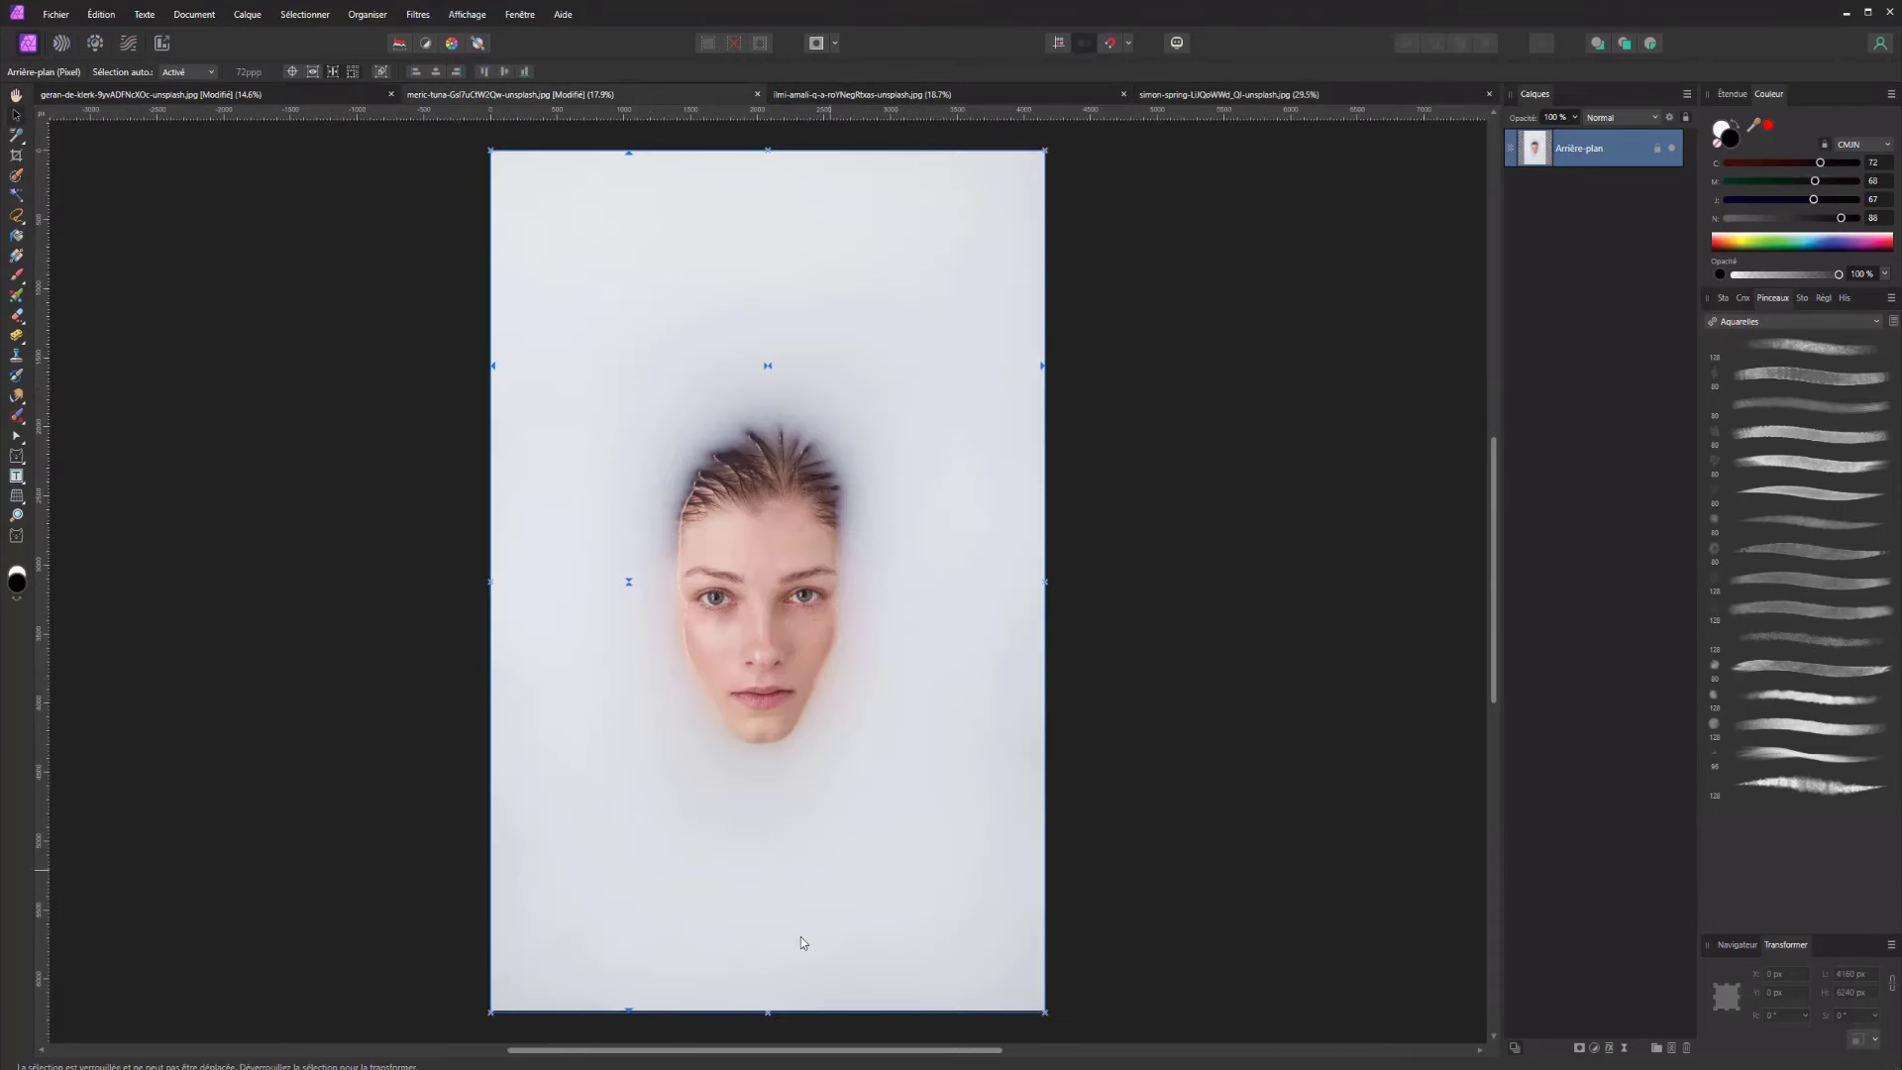
left_click(122, 97)
key("h")
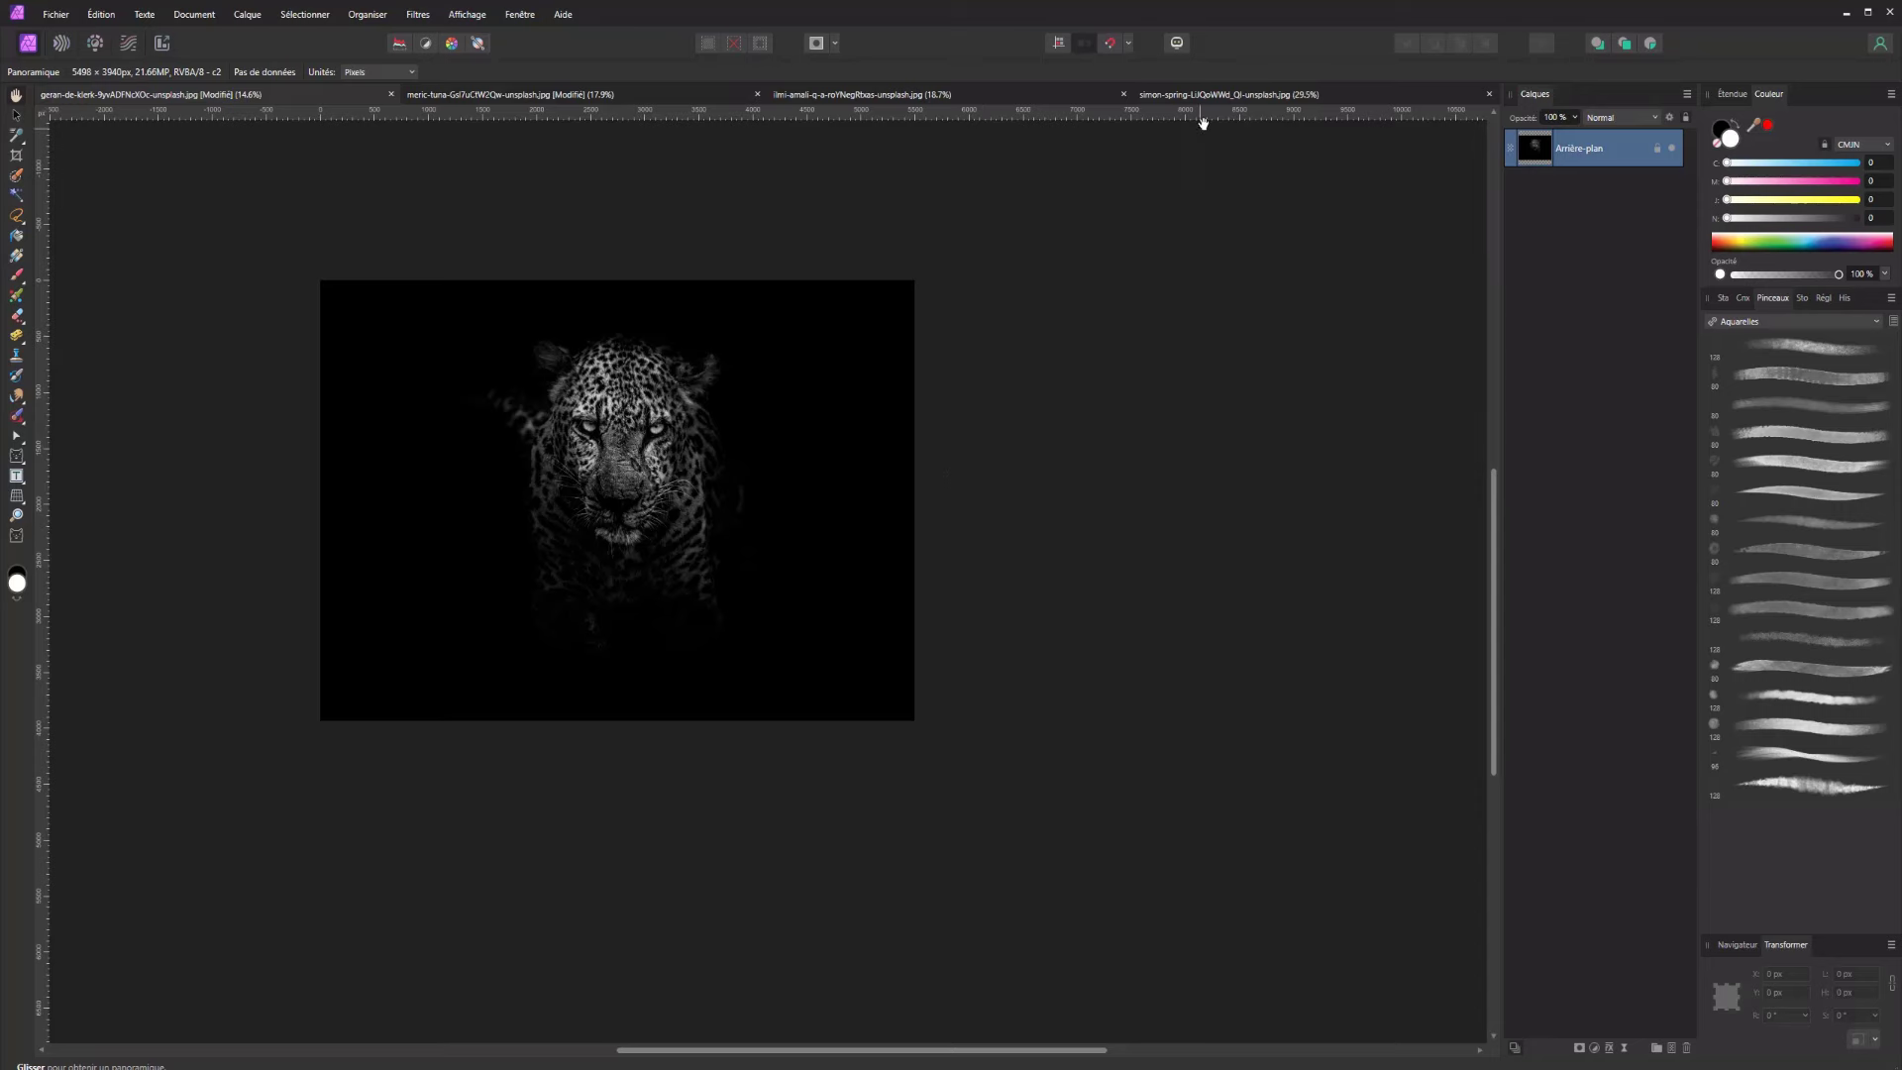
left_click(1238, 100)
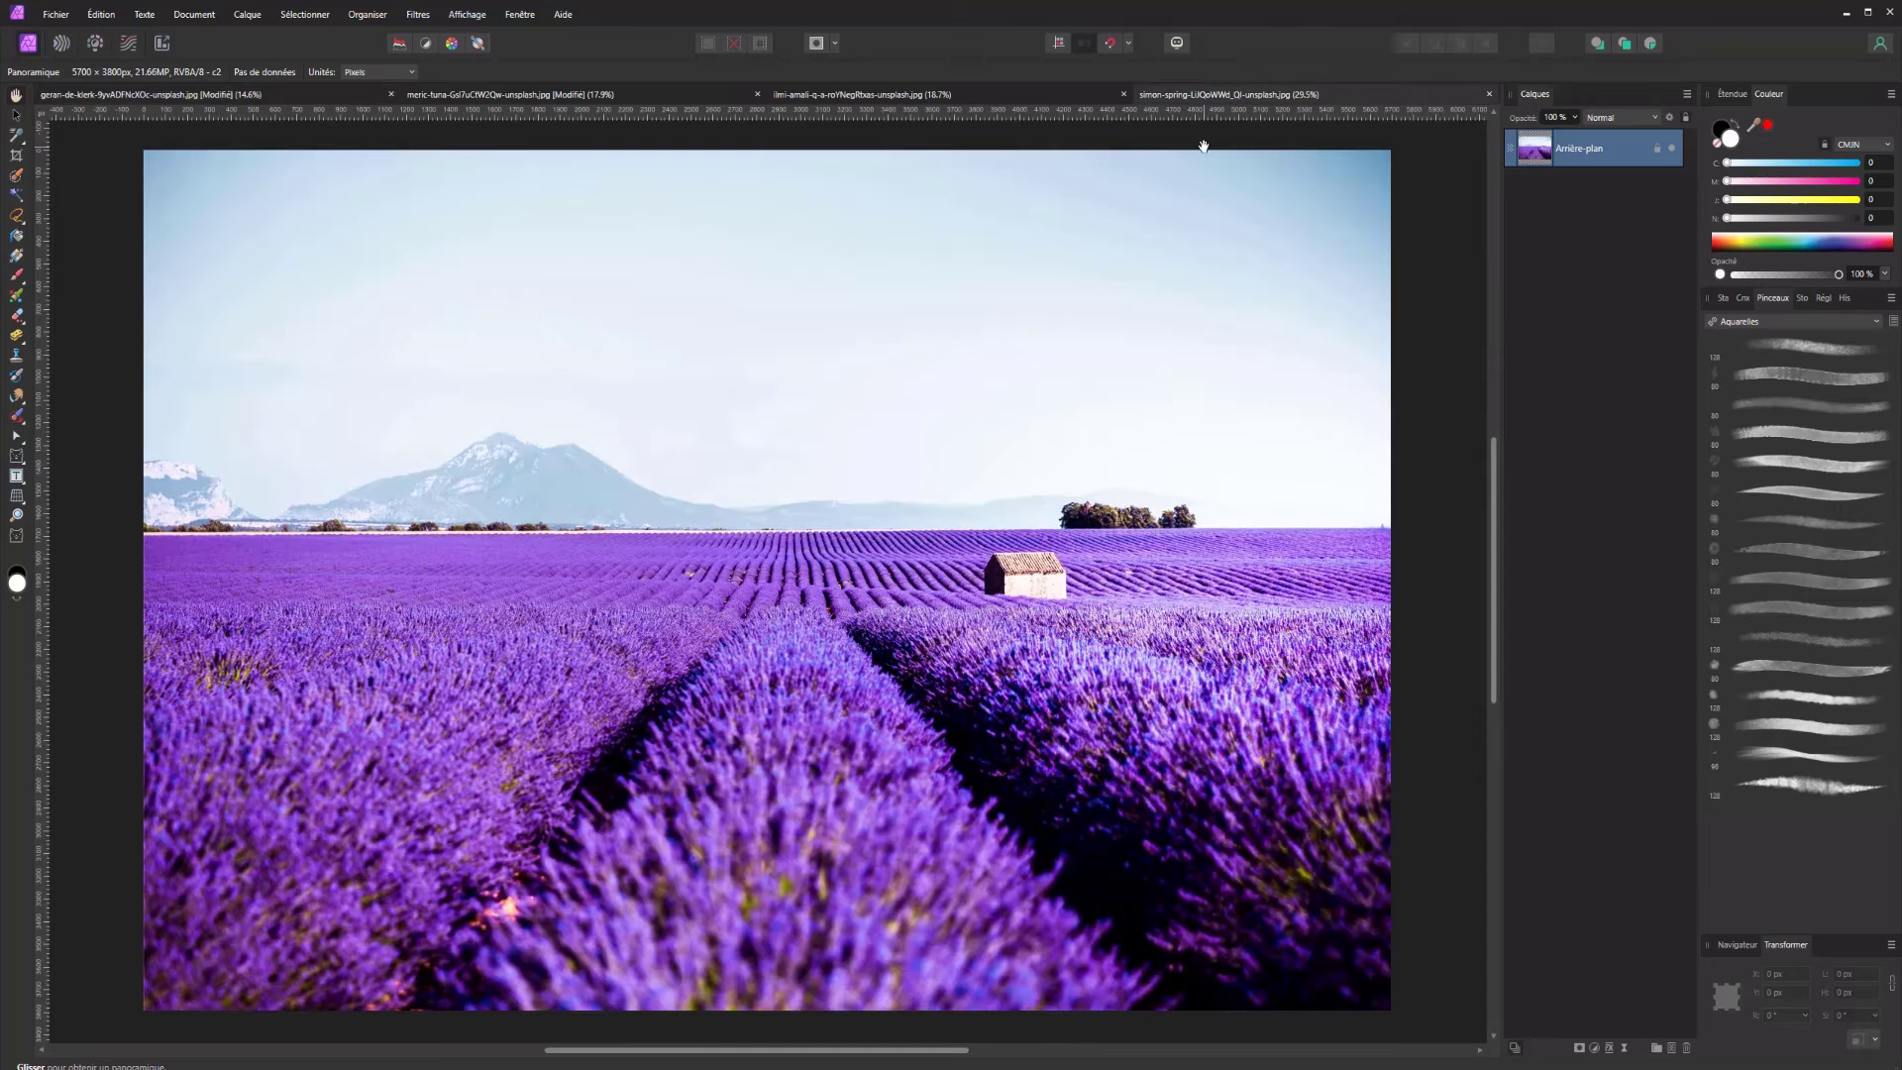
key("ctrl+a")
left_click(332, 97)
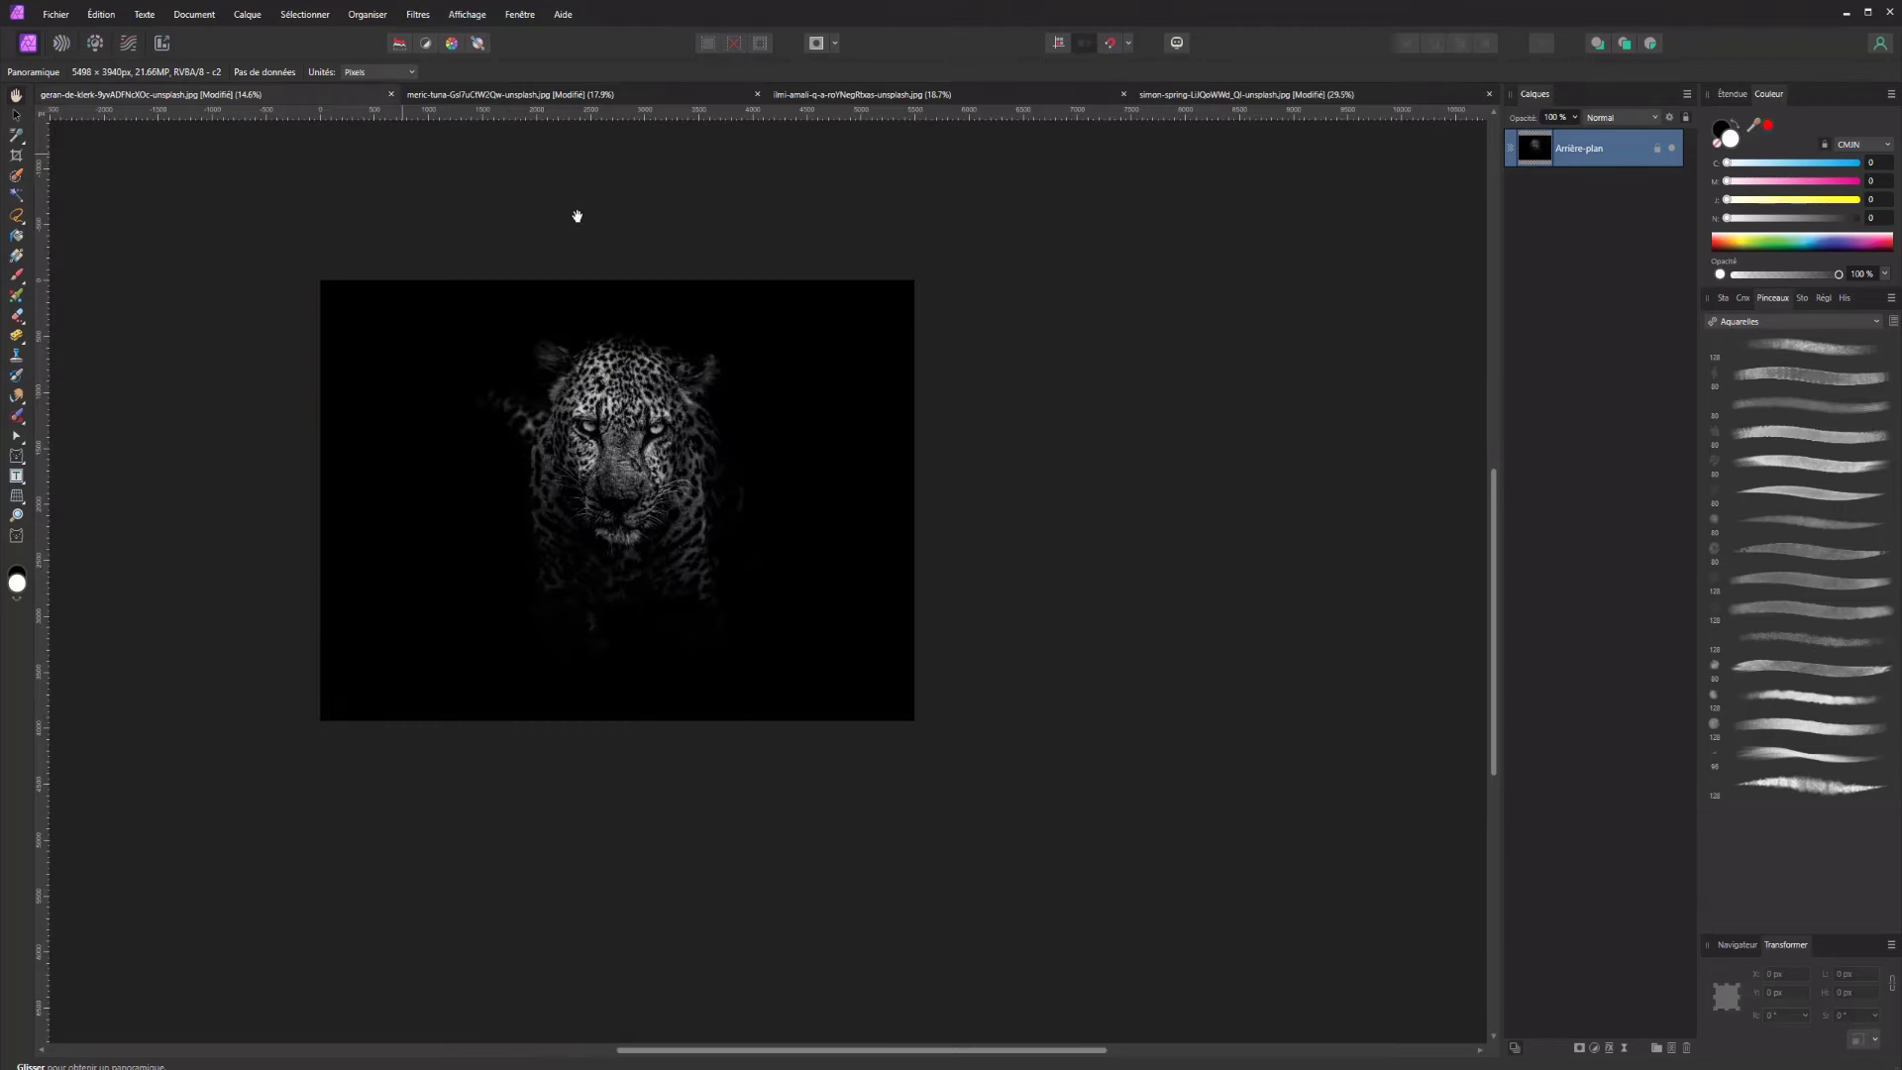
key("ctrl+v")
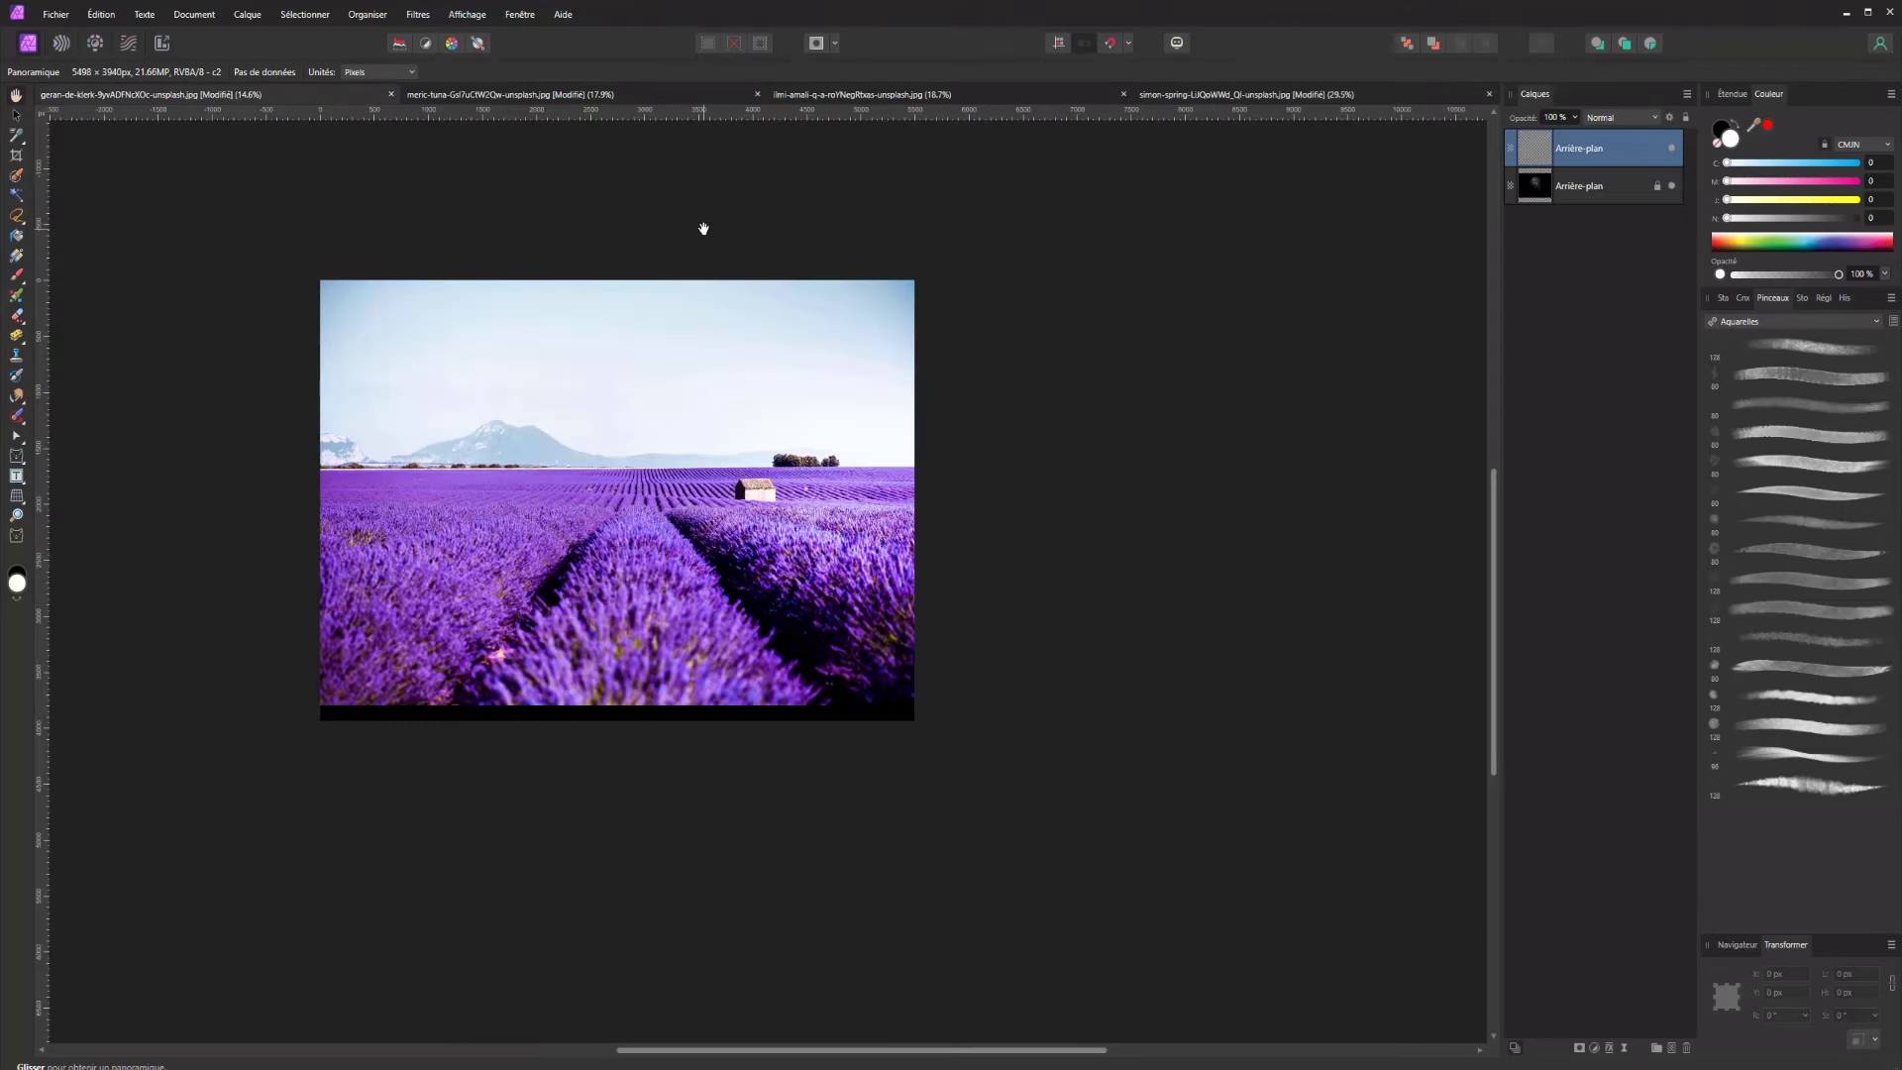
left_click(1605, 117)
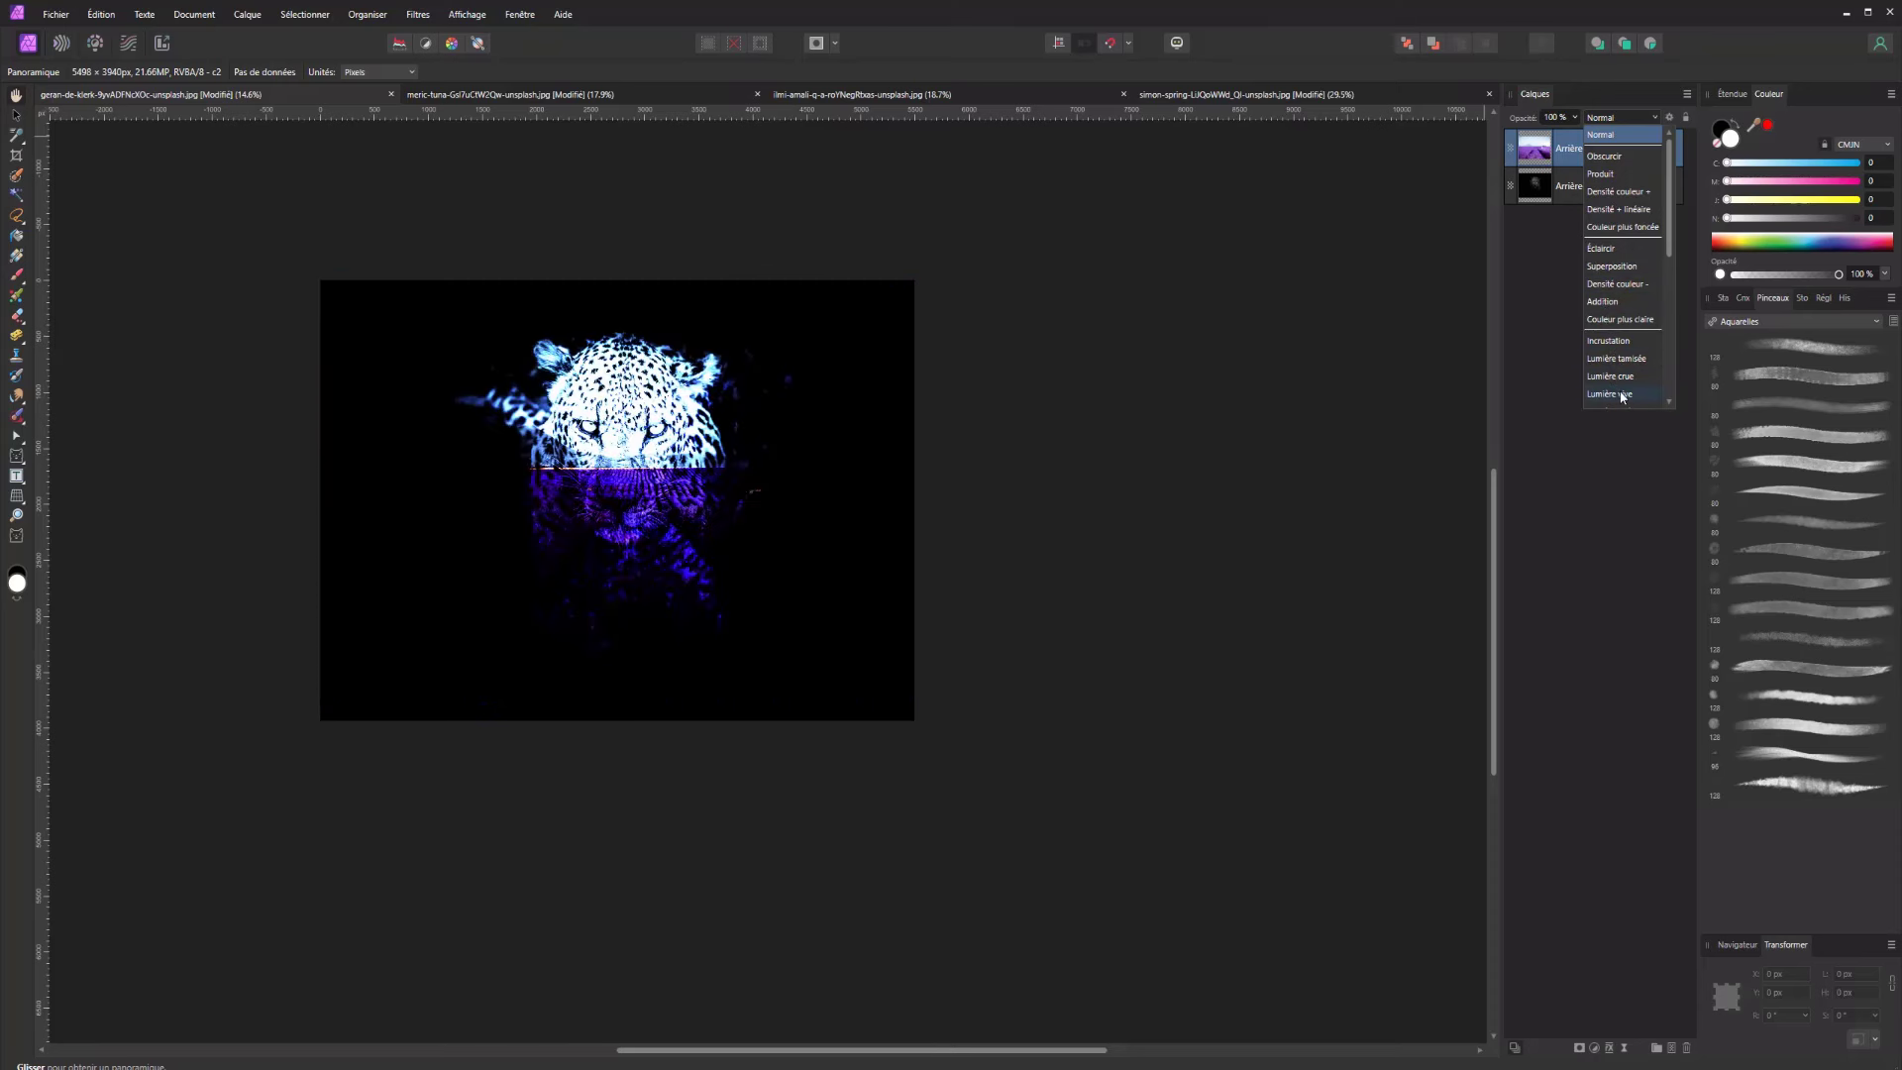
scroll(1620, 386, "down", 2)
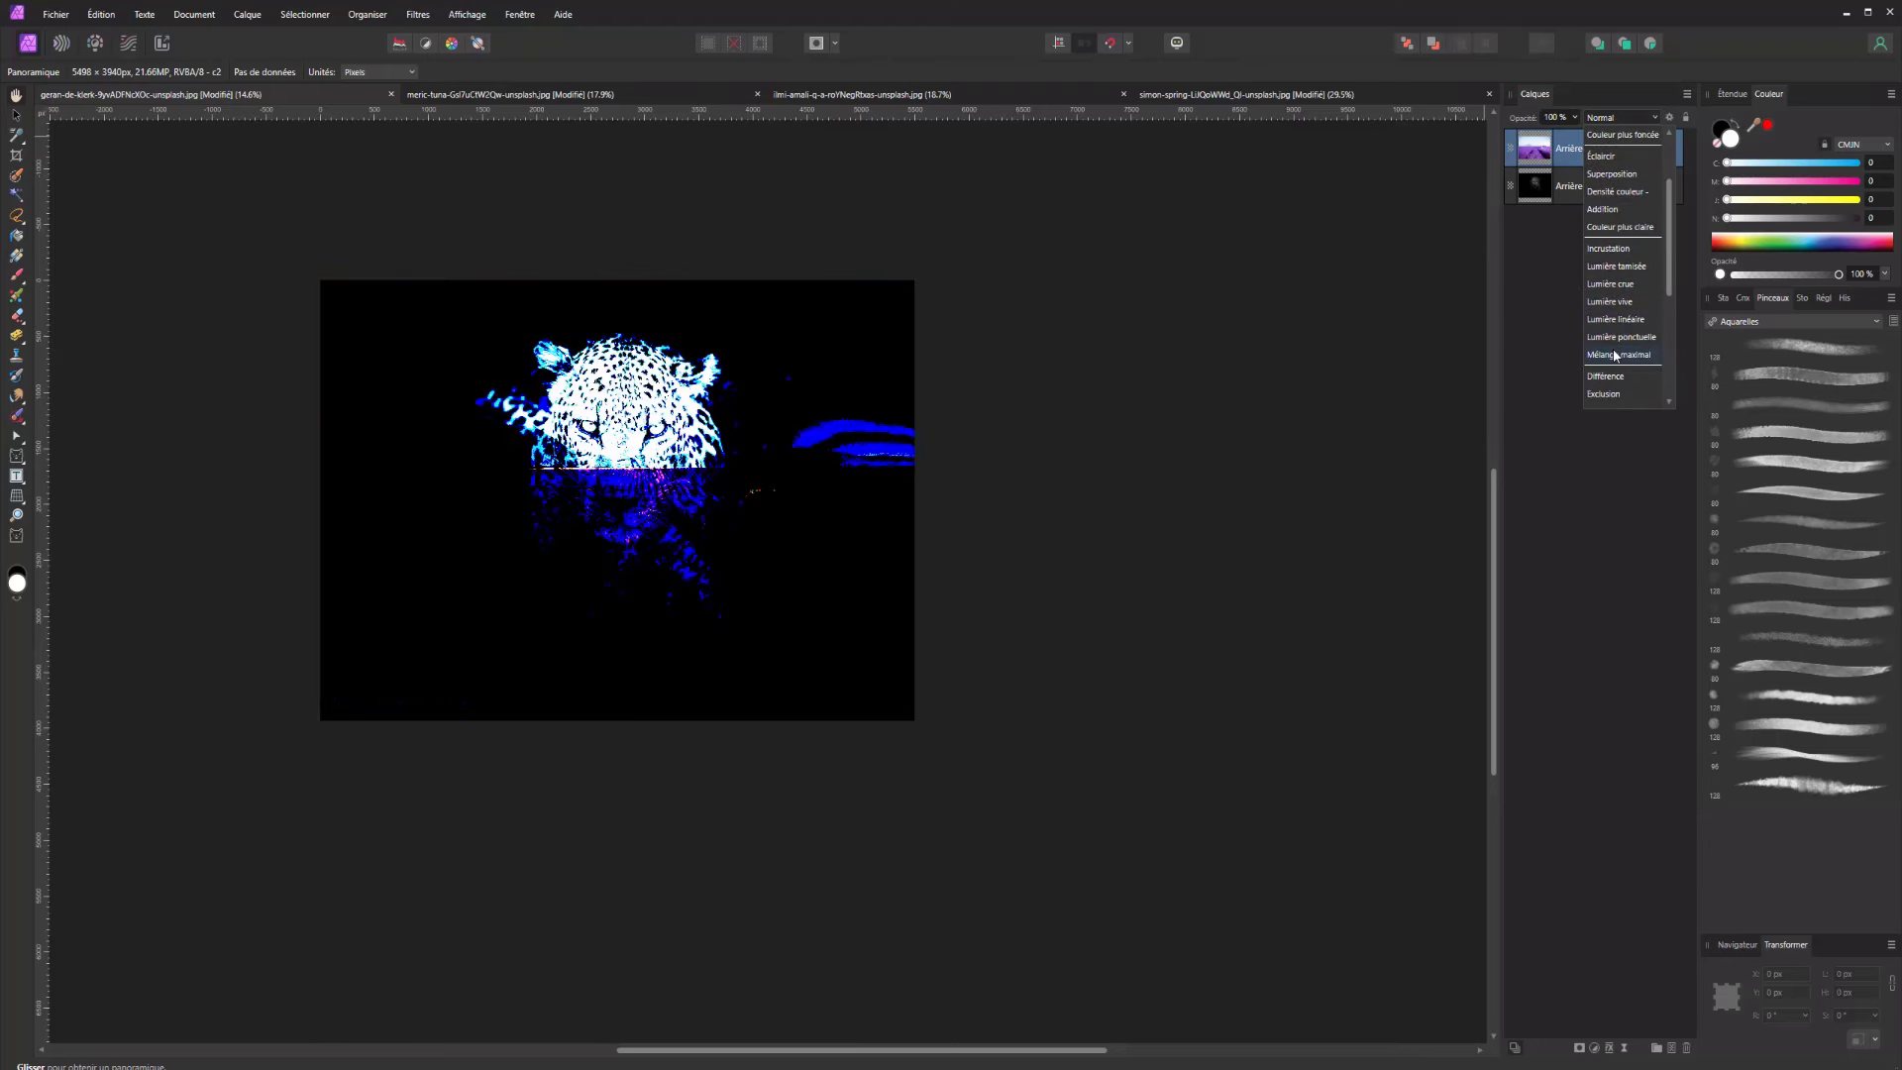
scroll(1613, 258, "up", 1)
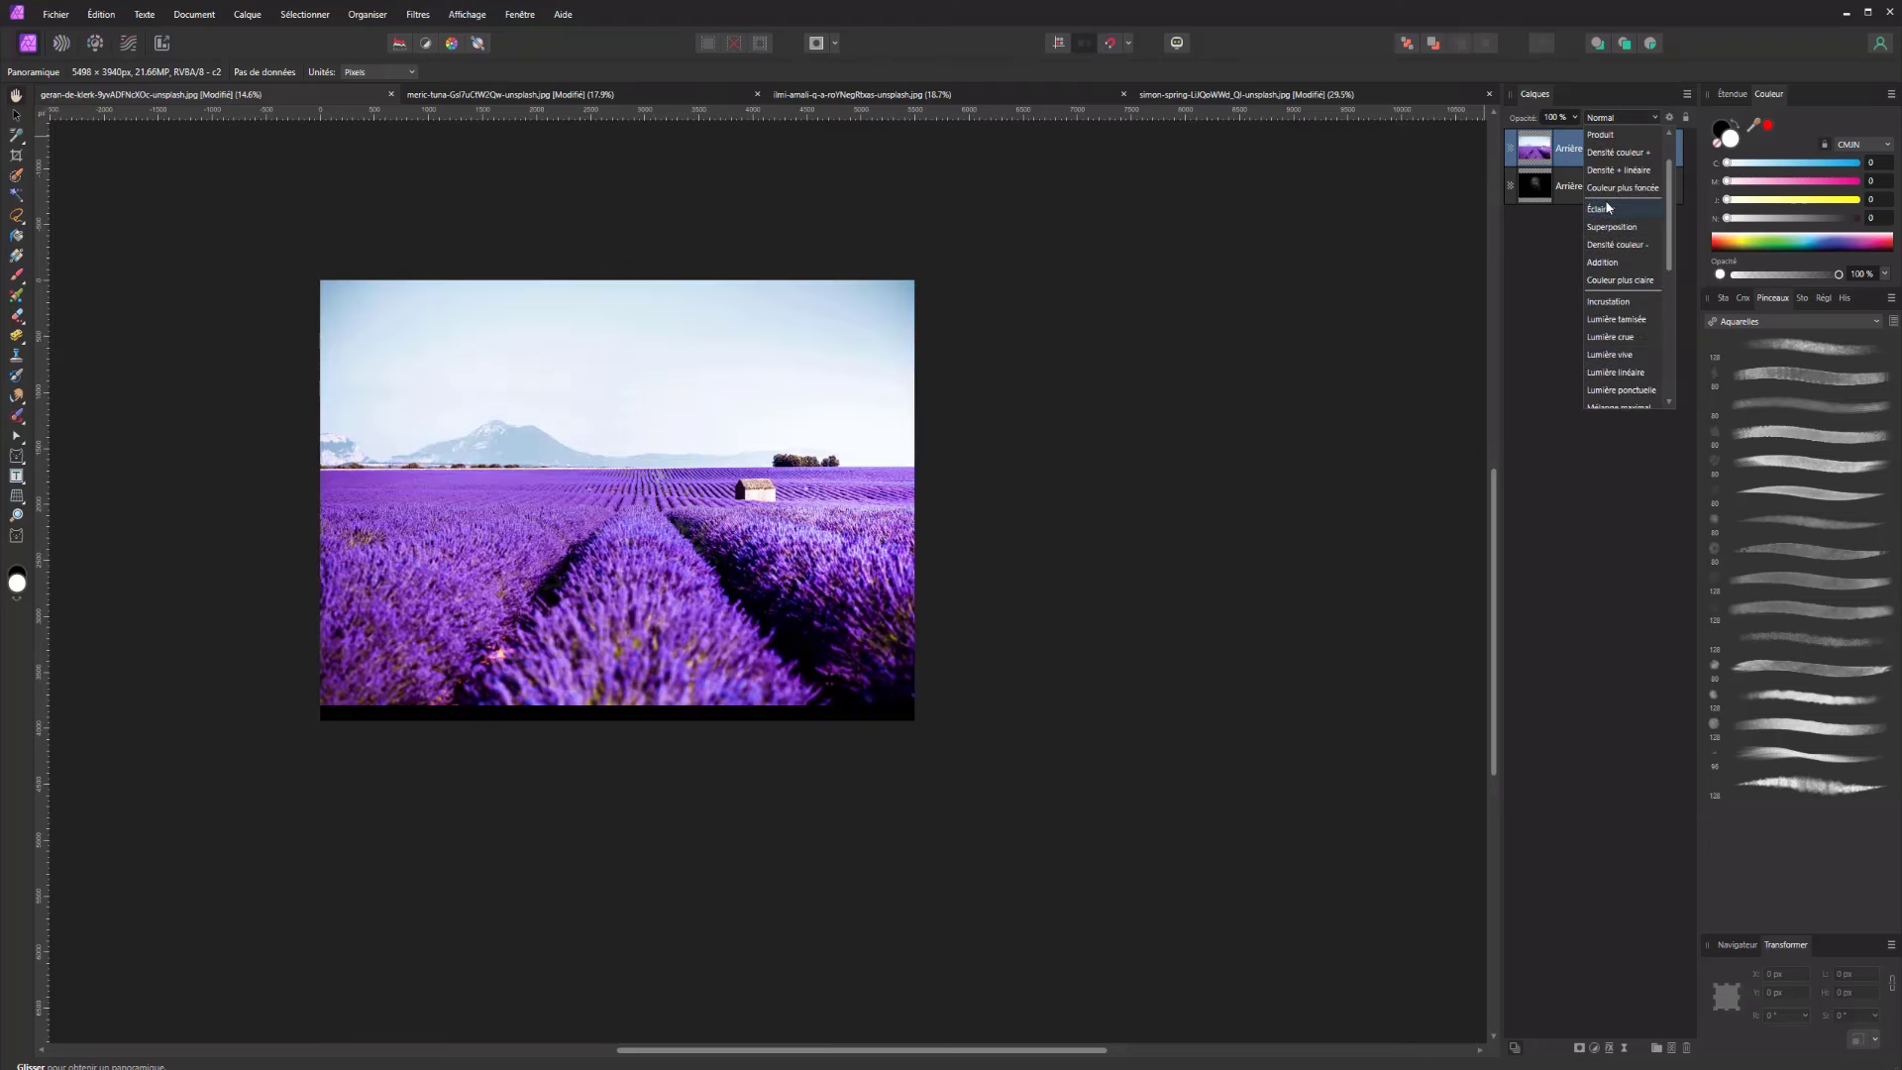
scroll(1615, 223, "up", 1)
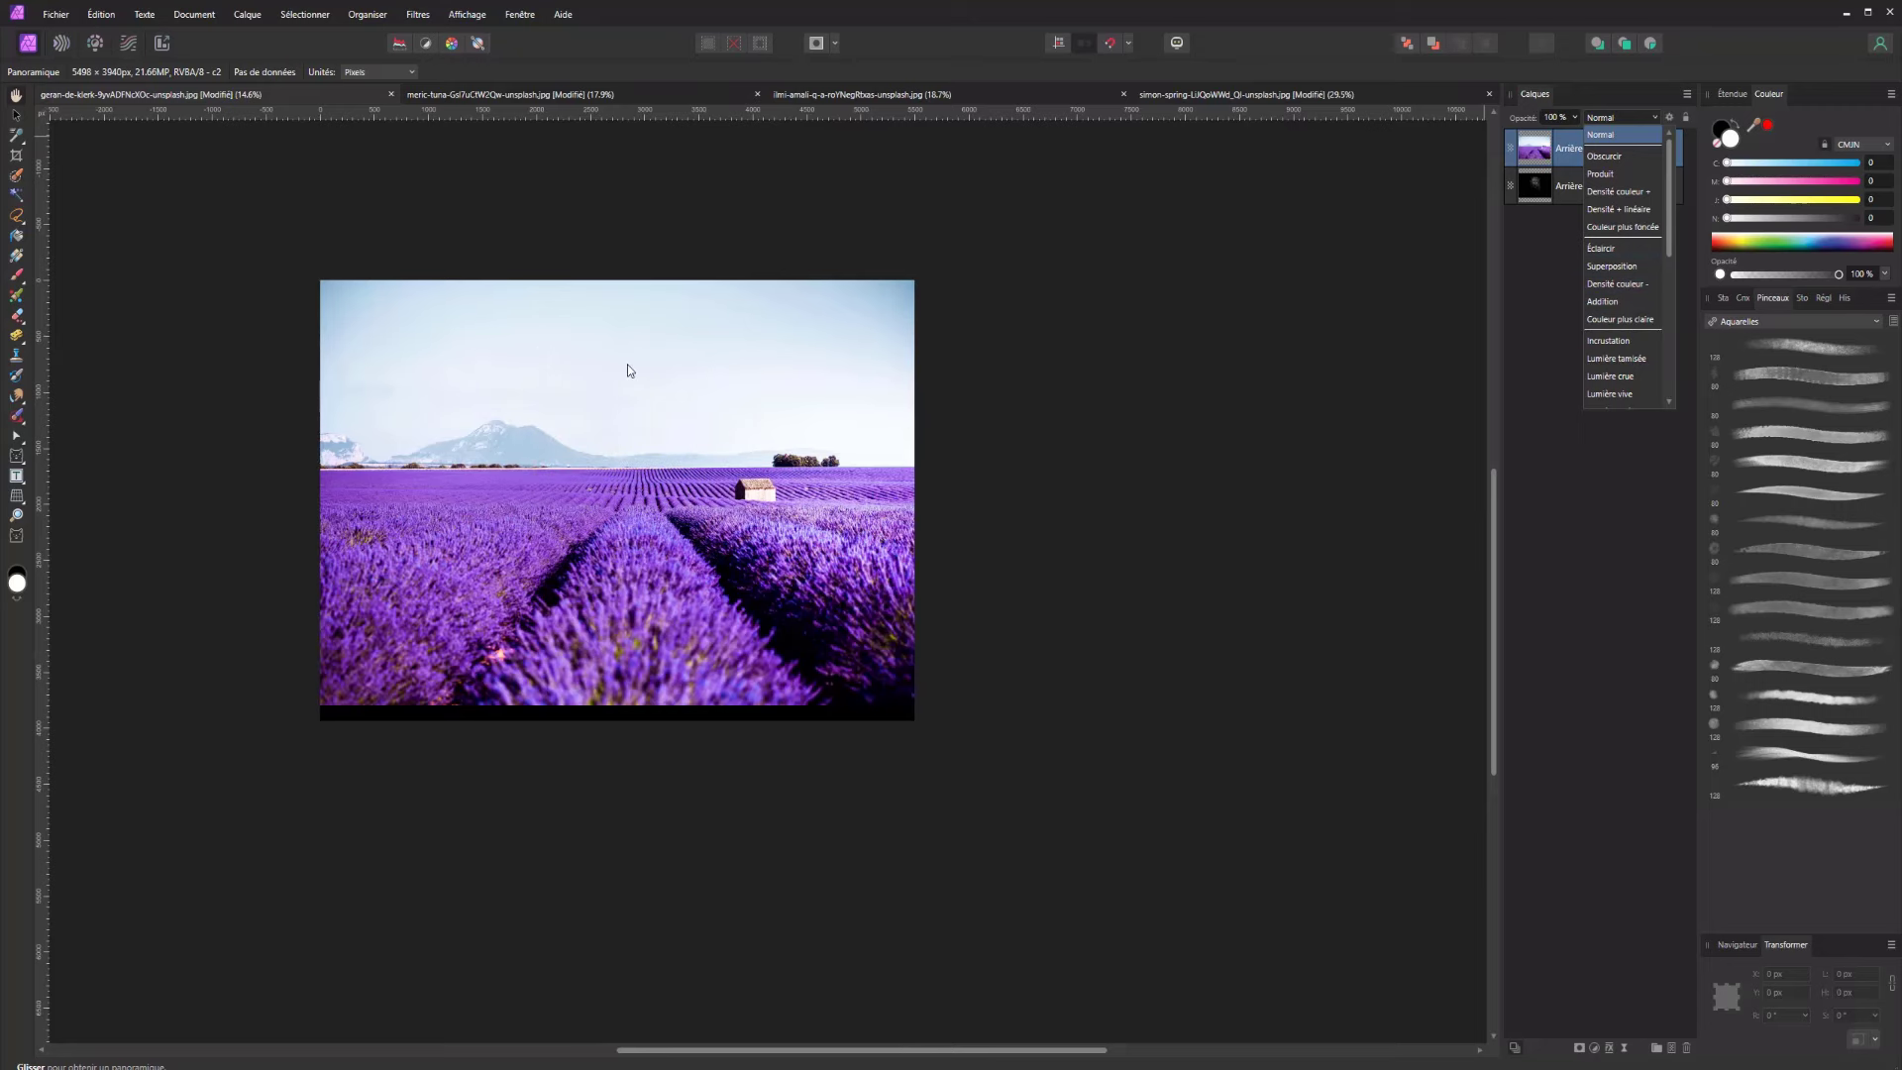
left_click(1540, 161)
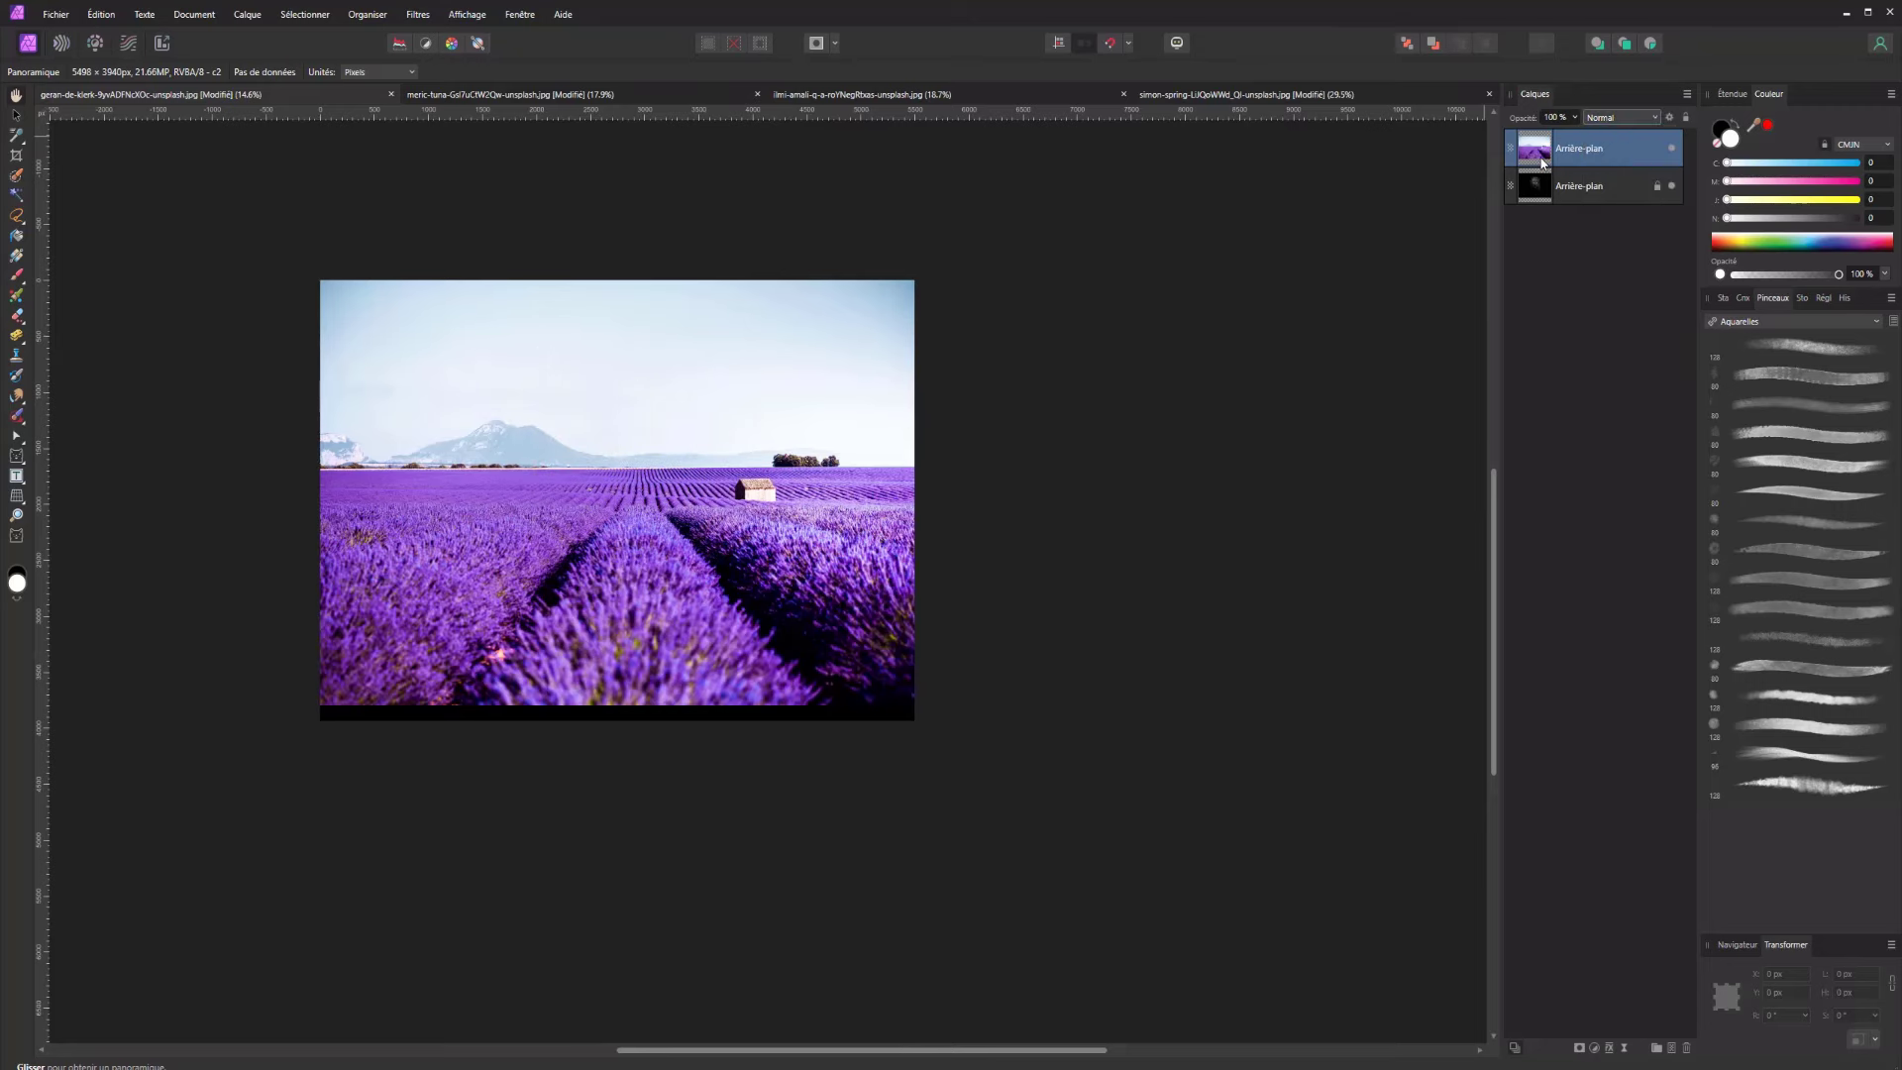
key("Delete")
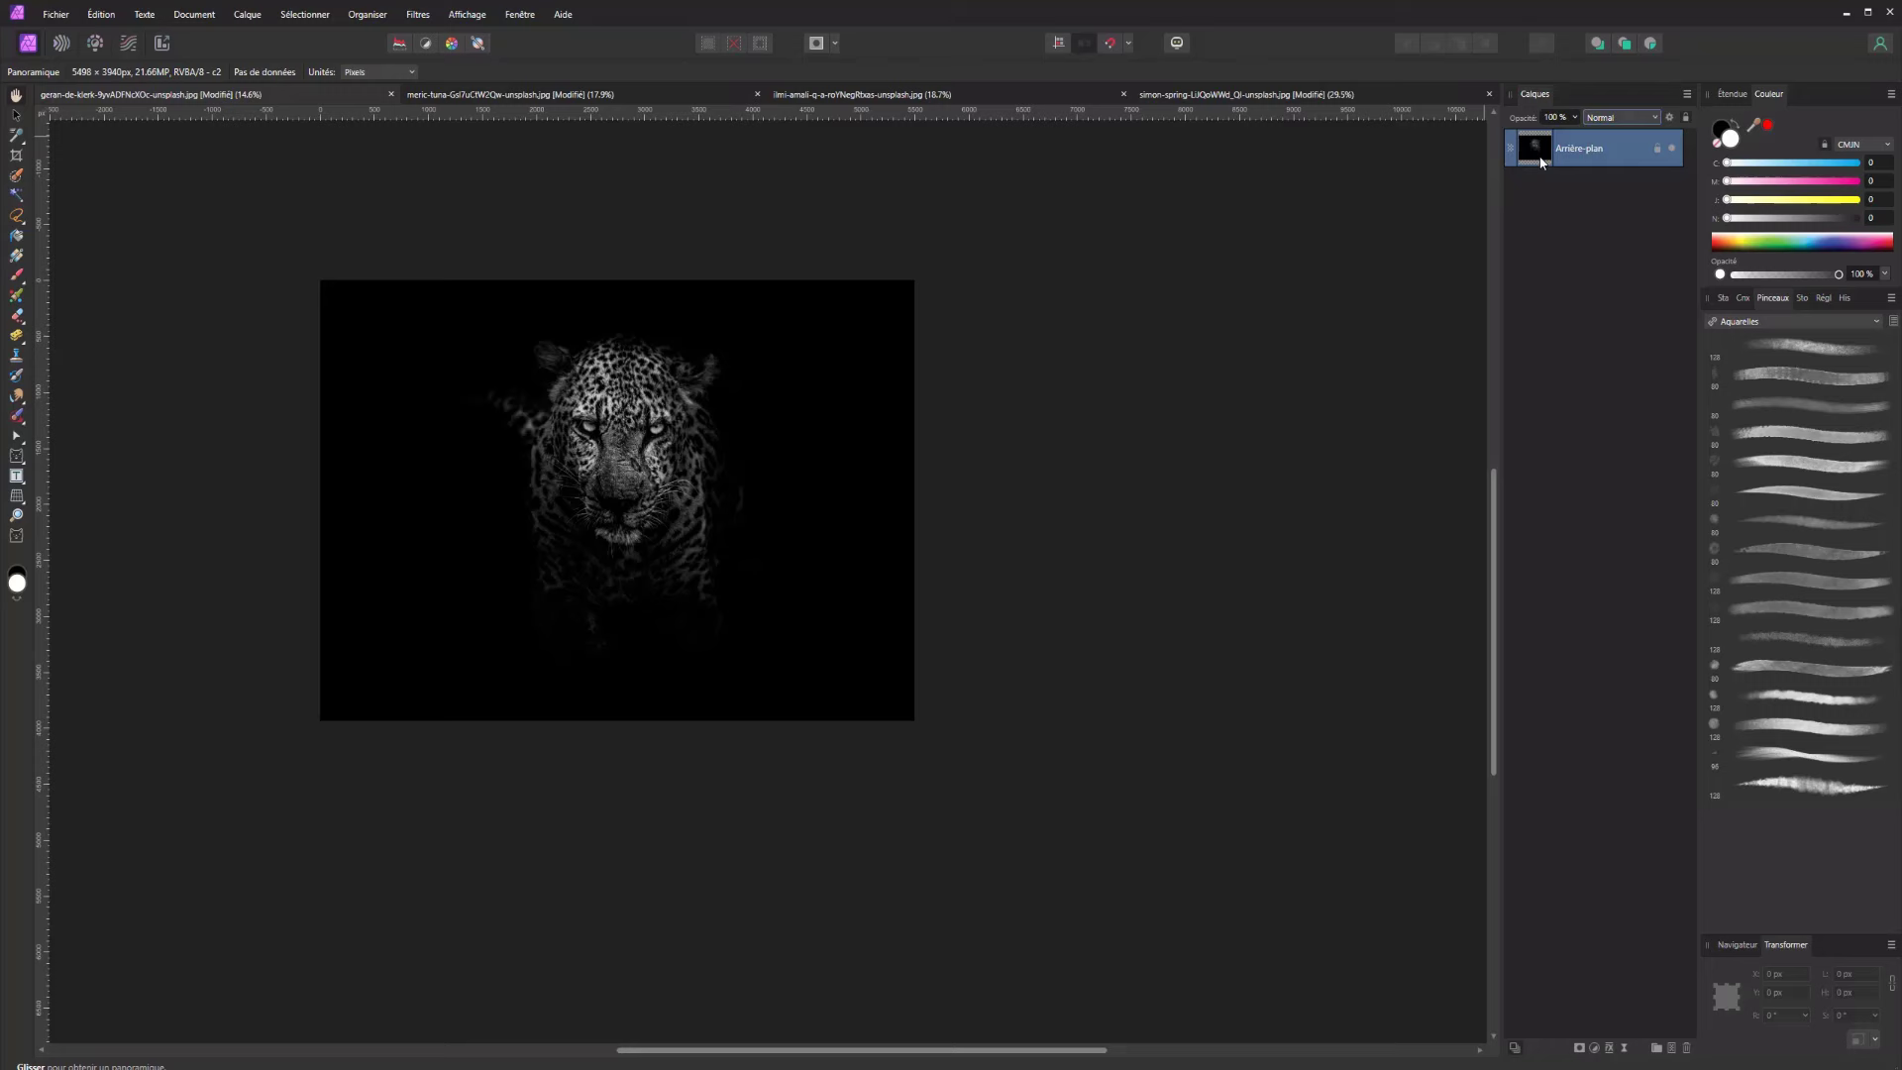
Copy the whole green hillside photo into the leopard document and position it over the leopard at about X 680 px, Y −337 px
left_click(868, 95)
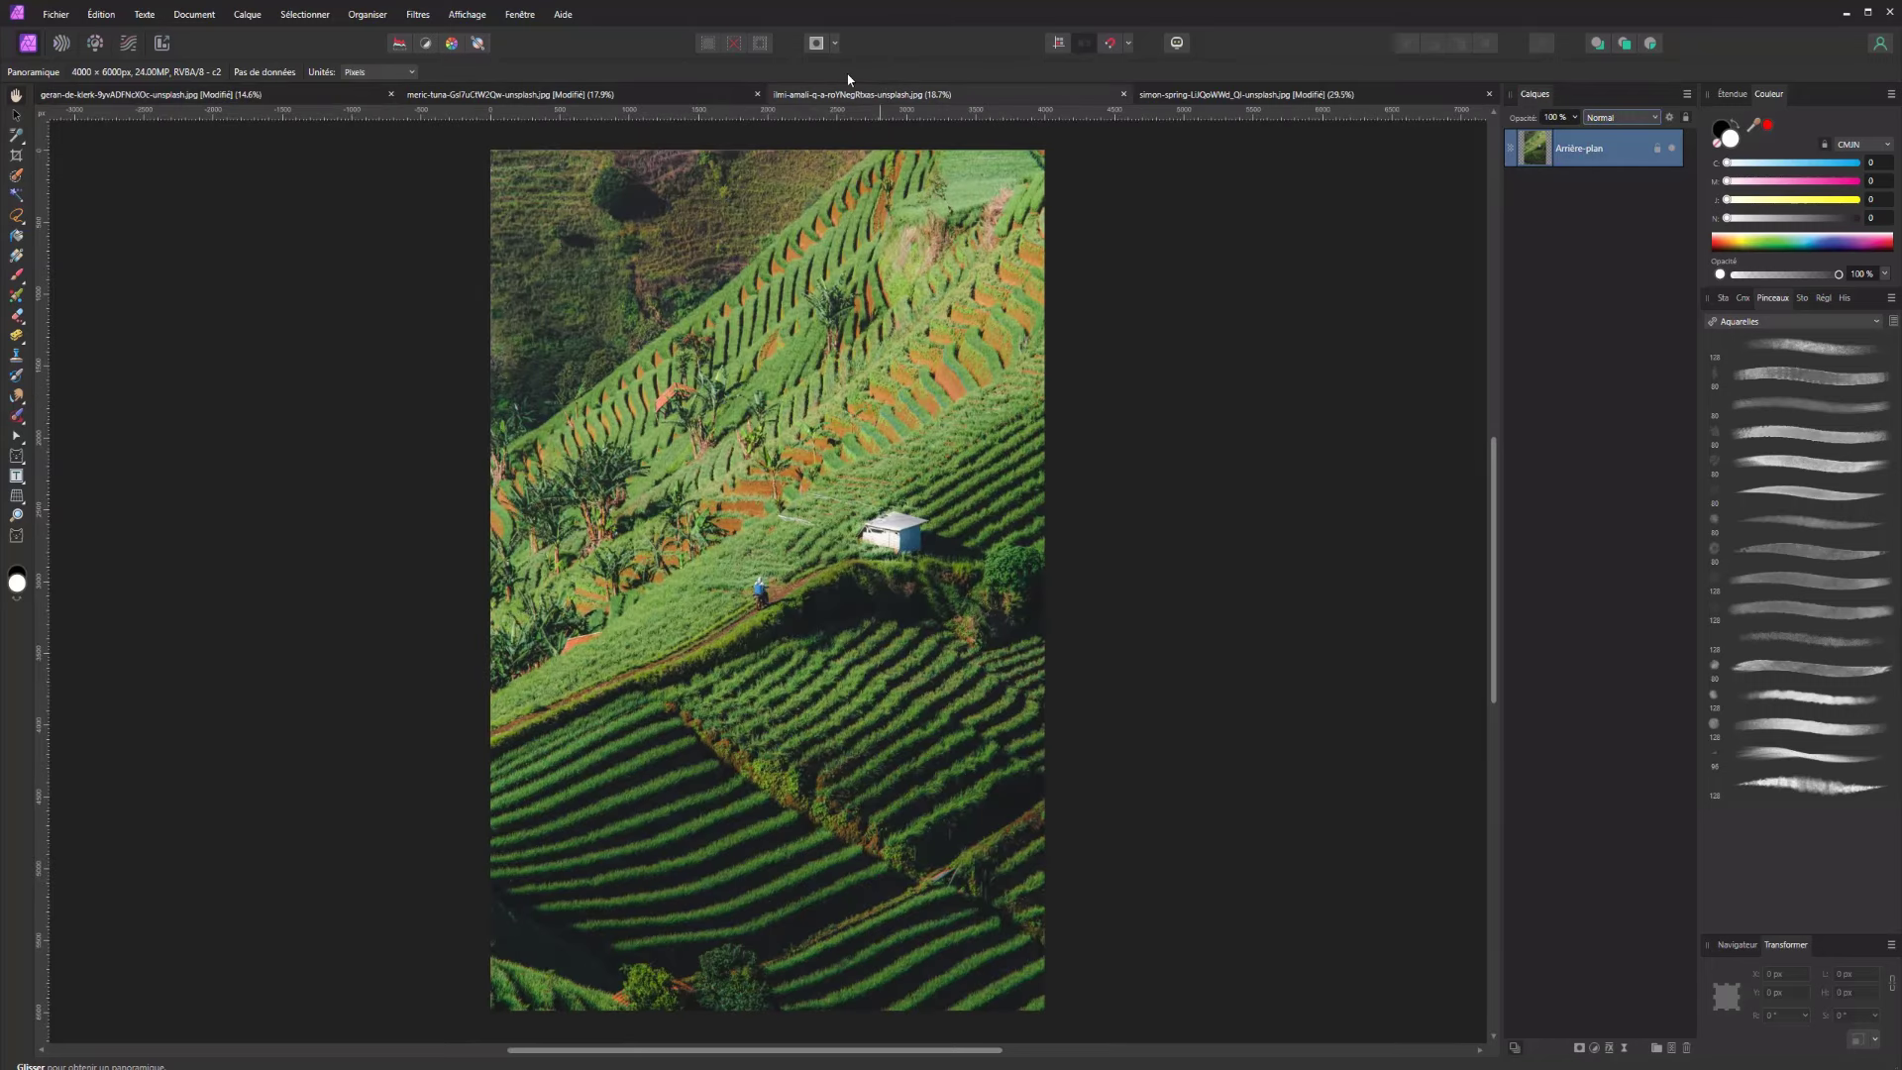
key("ctrl+a")
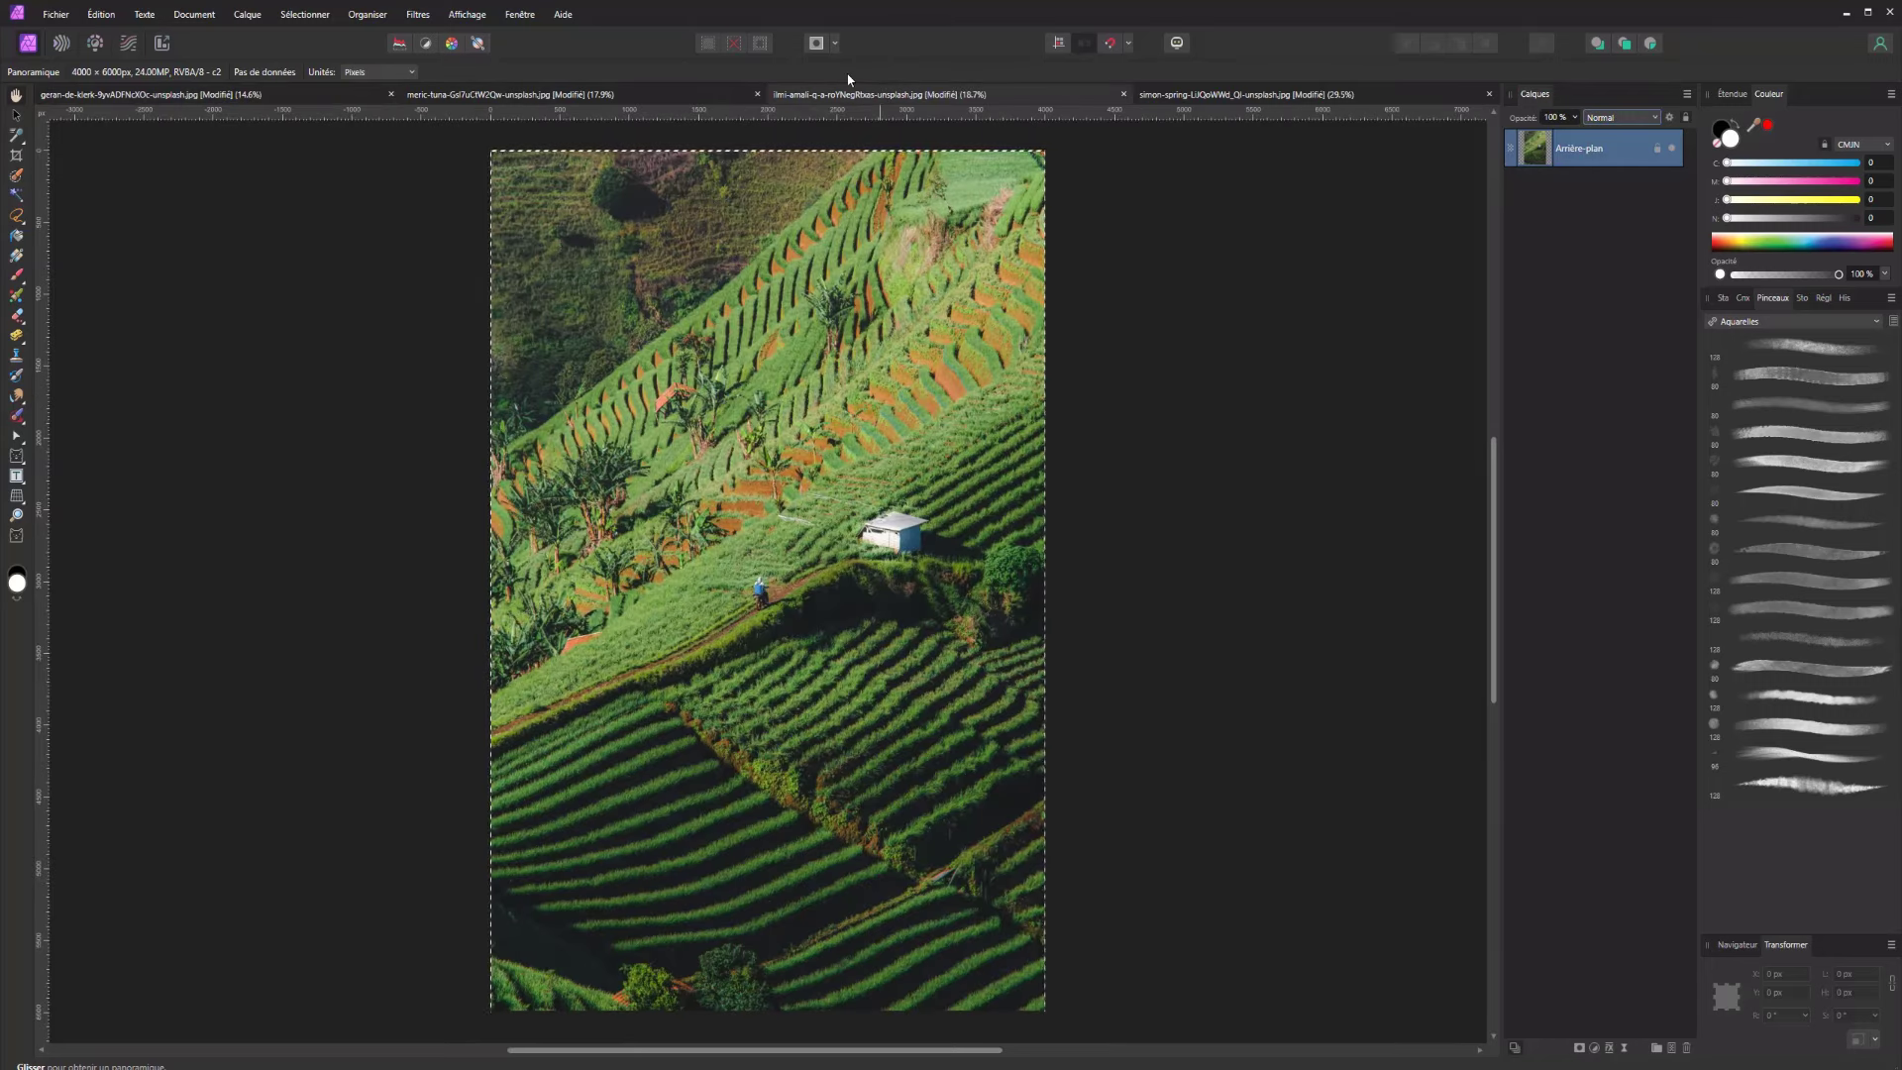
left_click(249, 95)
key("ctrl+v")
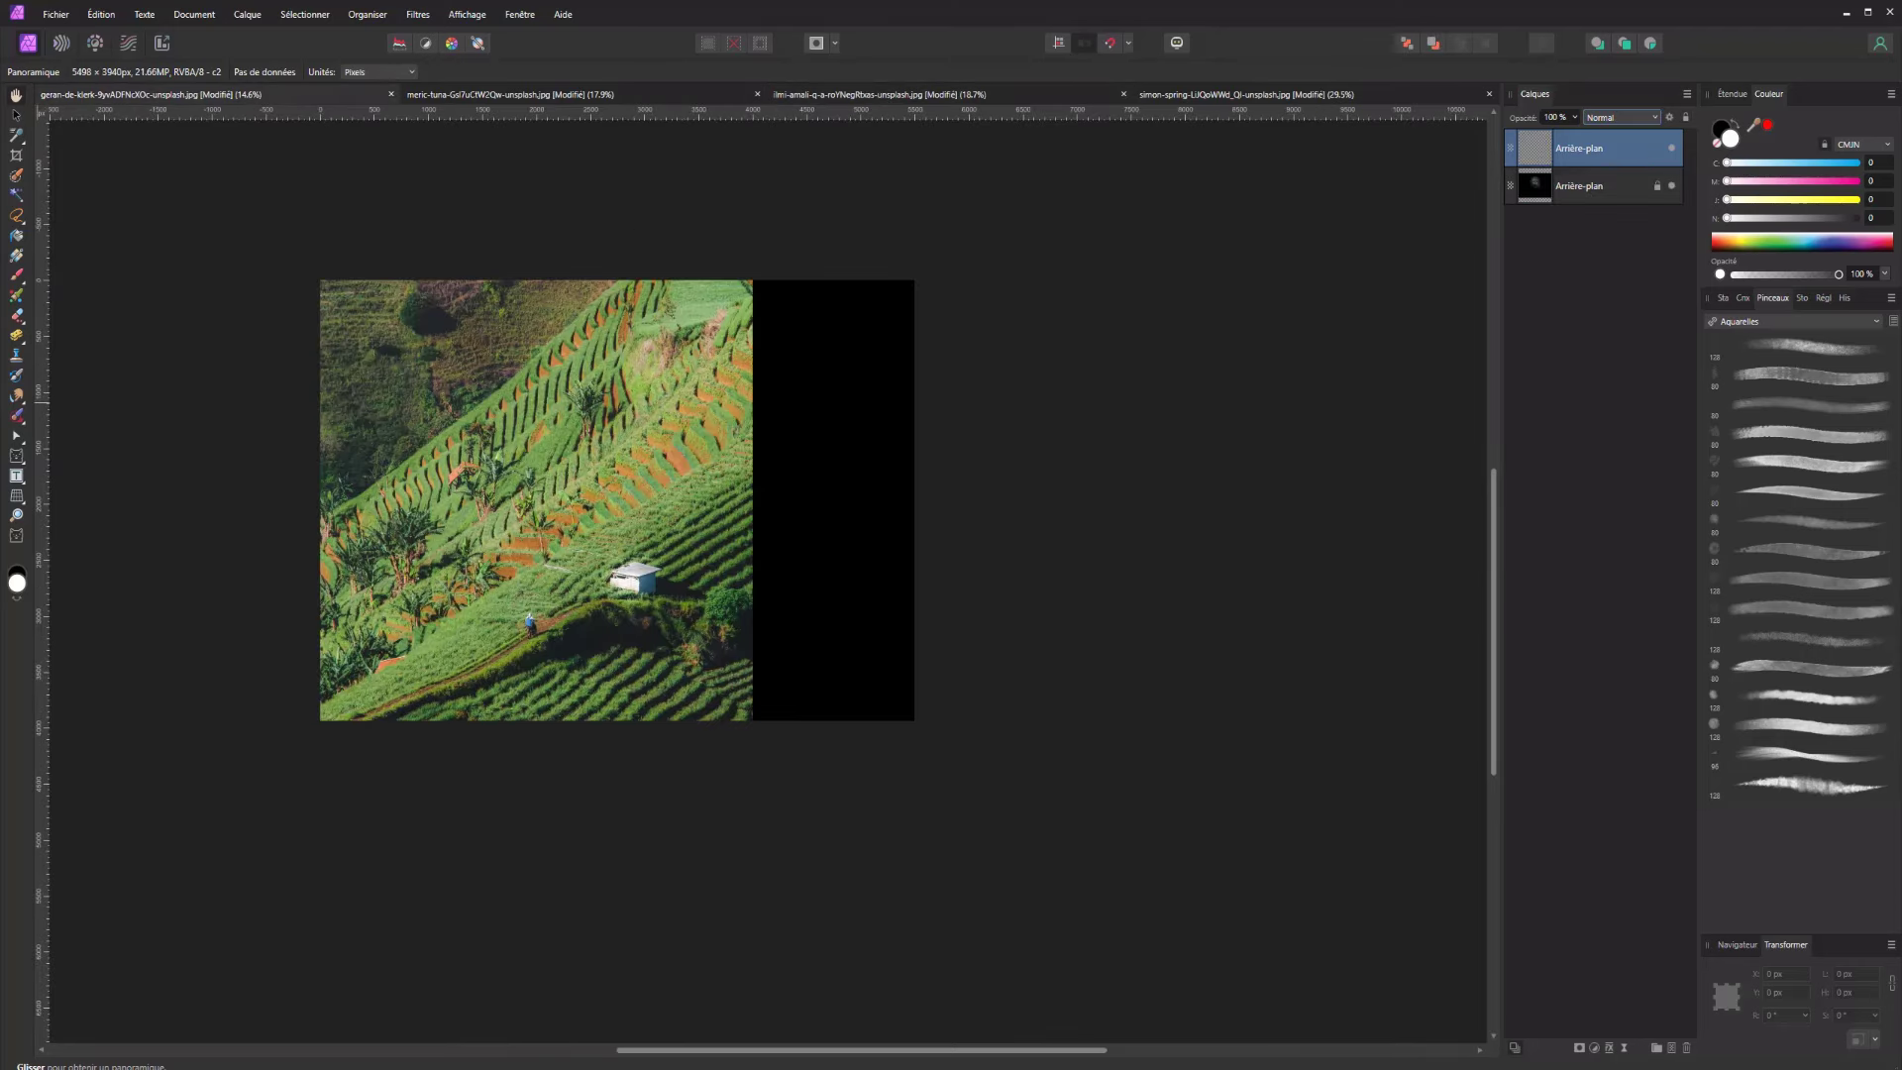
left_click(16, 115)
left_click_drag(389, 408, 432, 275)
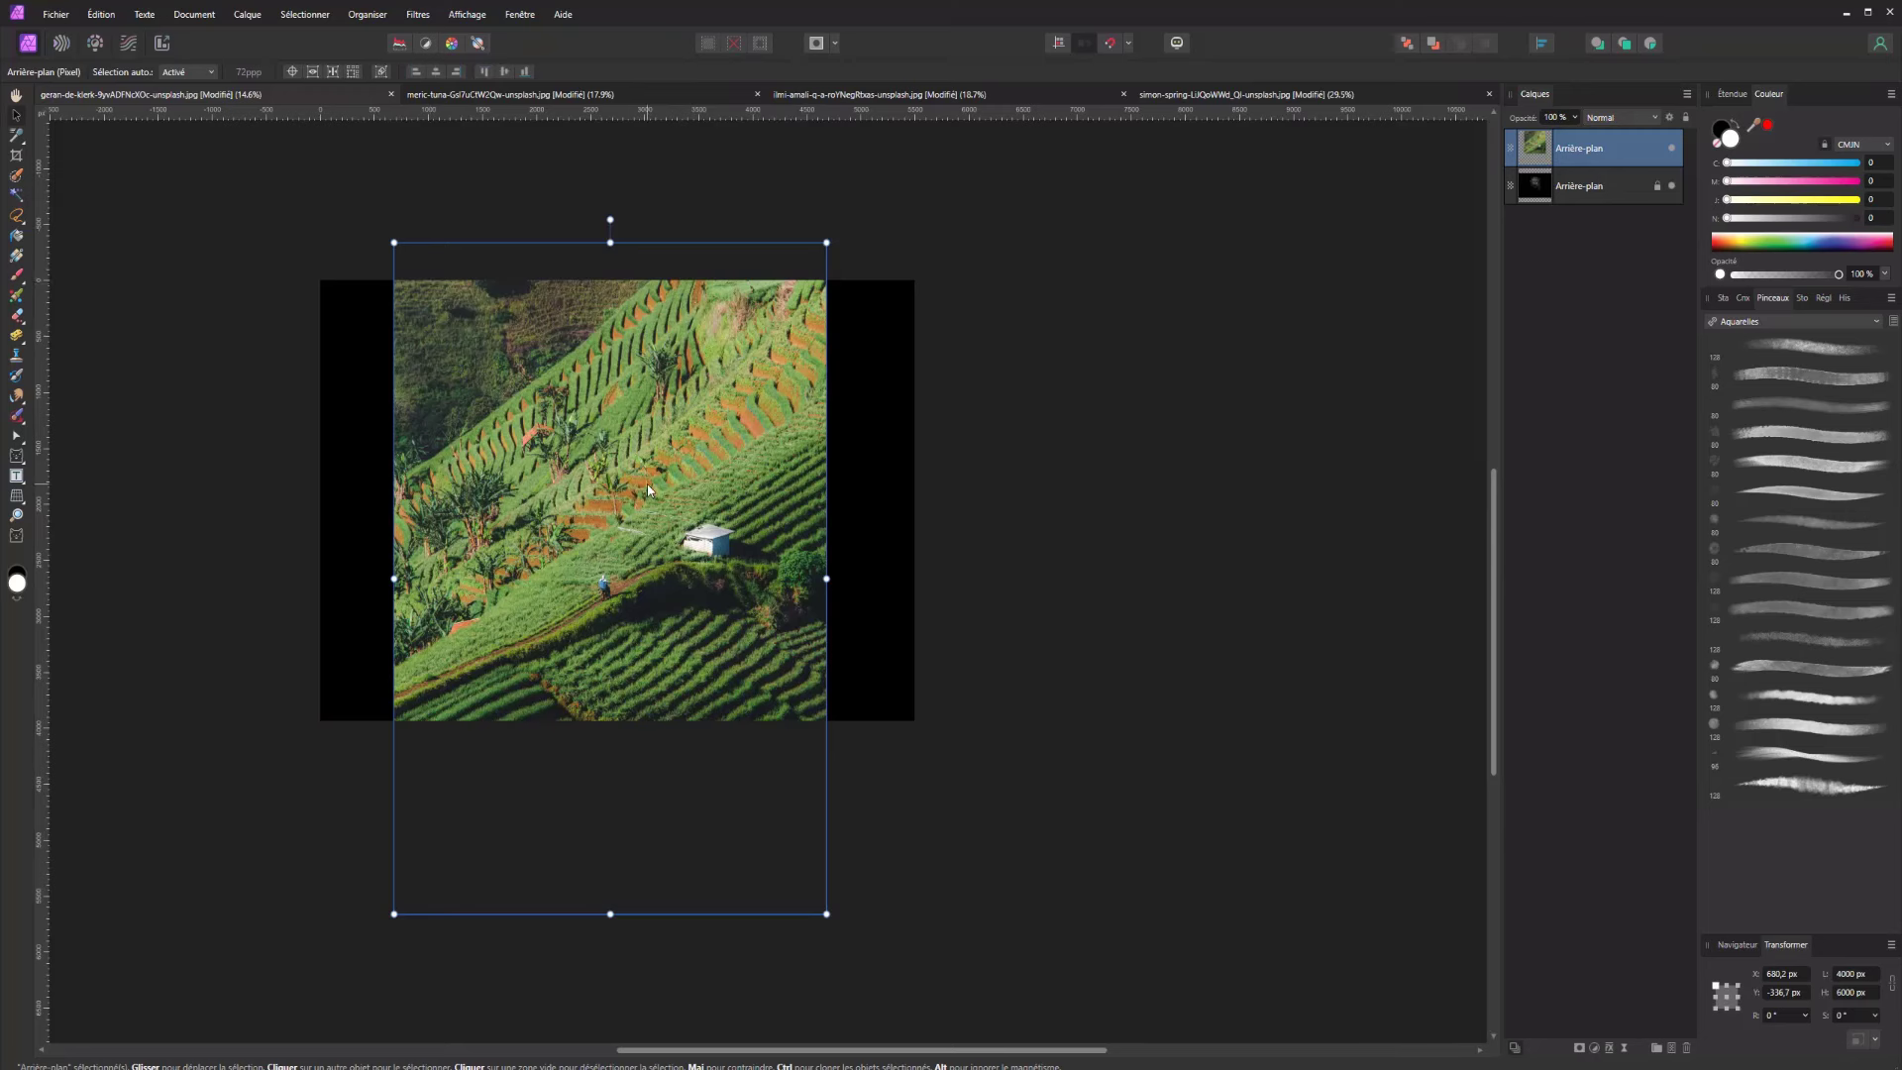
Blend the hillside layer with Lumière tamisée and shift it over the leopard to about X 869 px, Y −165 px
left_click(1640, 119)
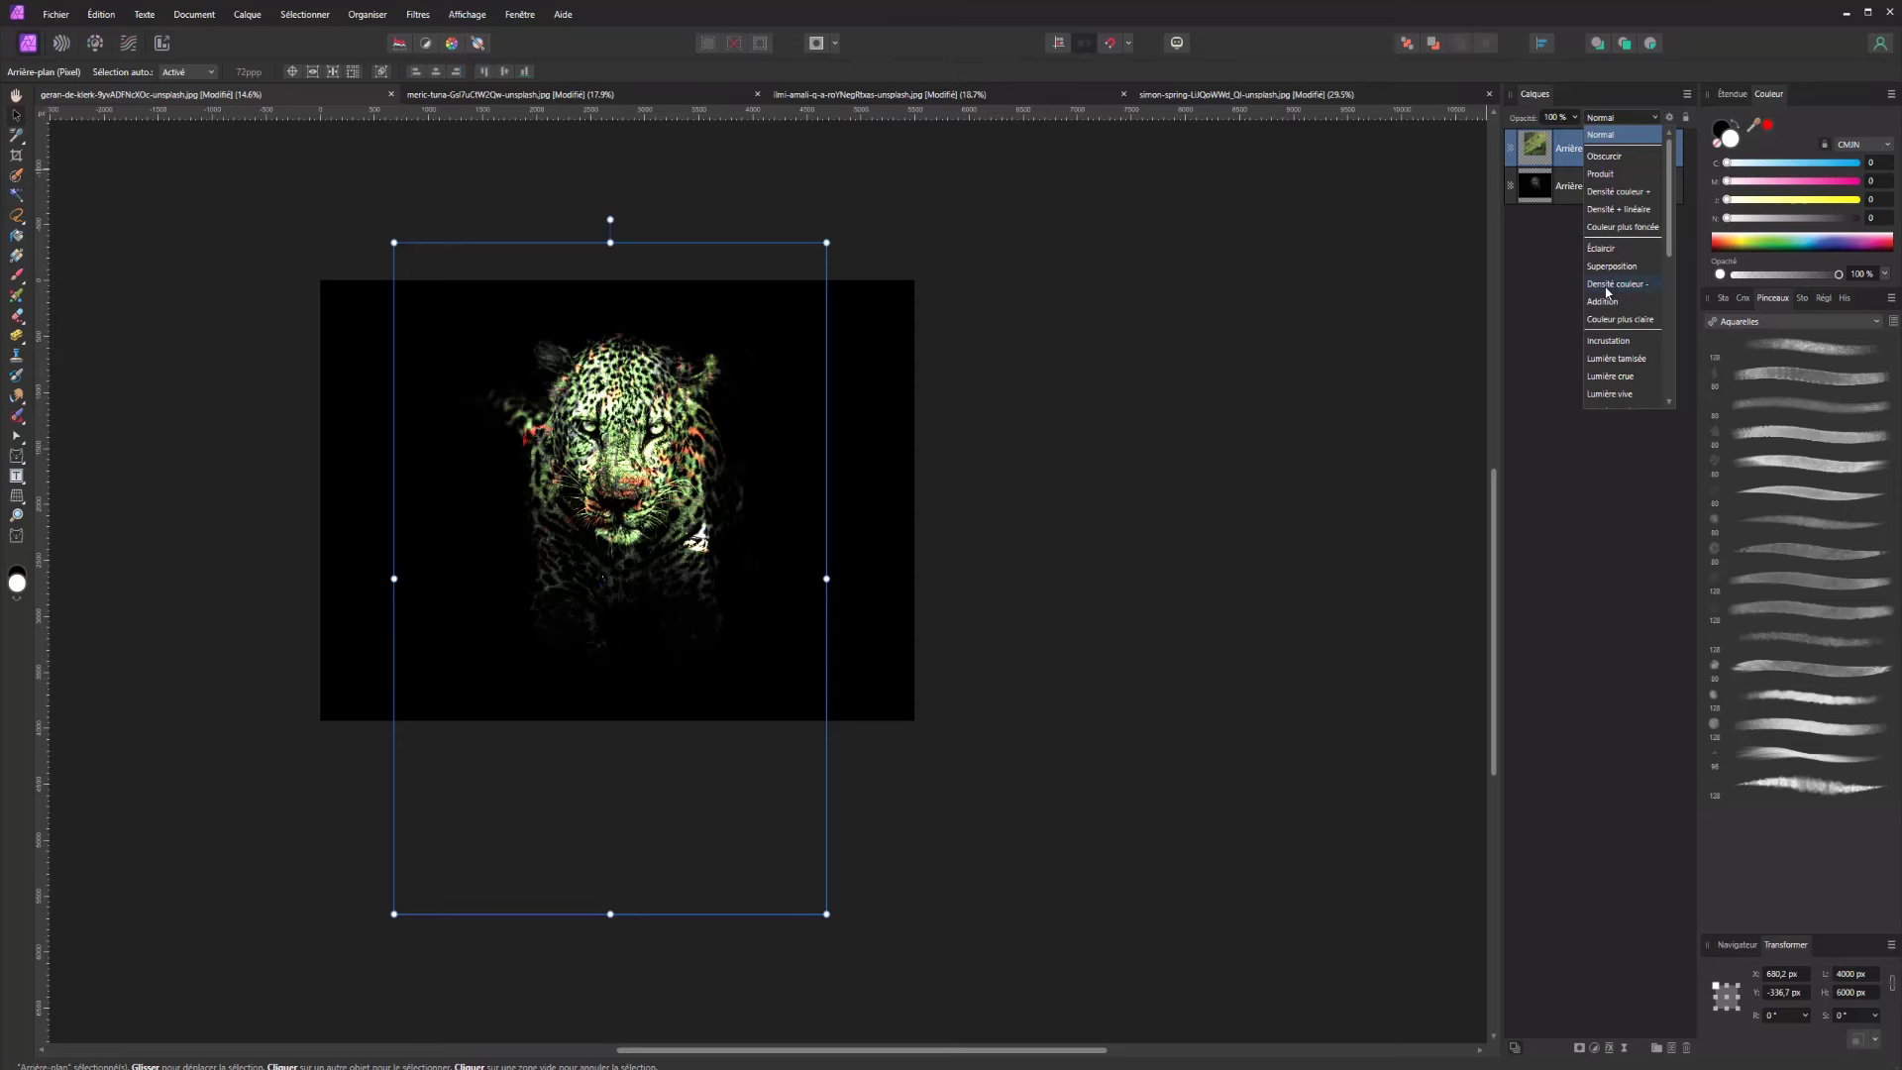
left_click(1617, 359)
scroll(854, 501, "up", 3)
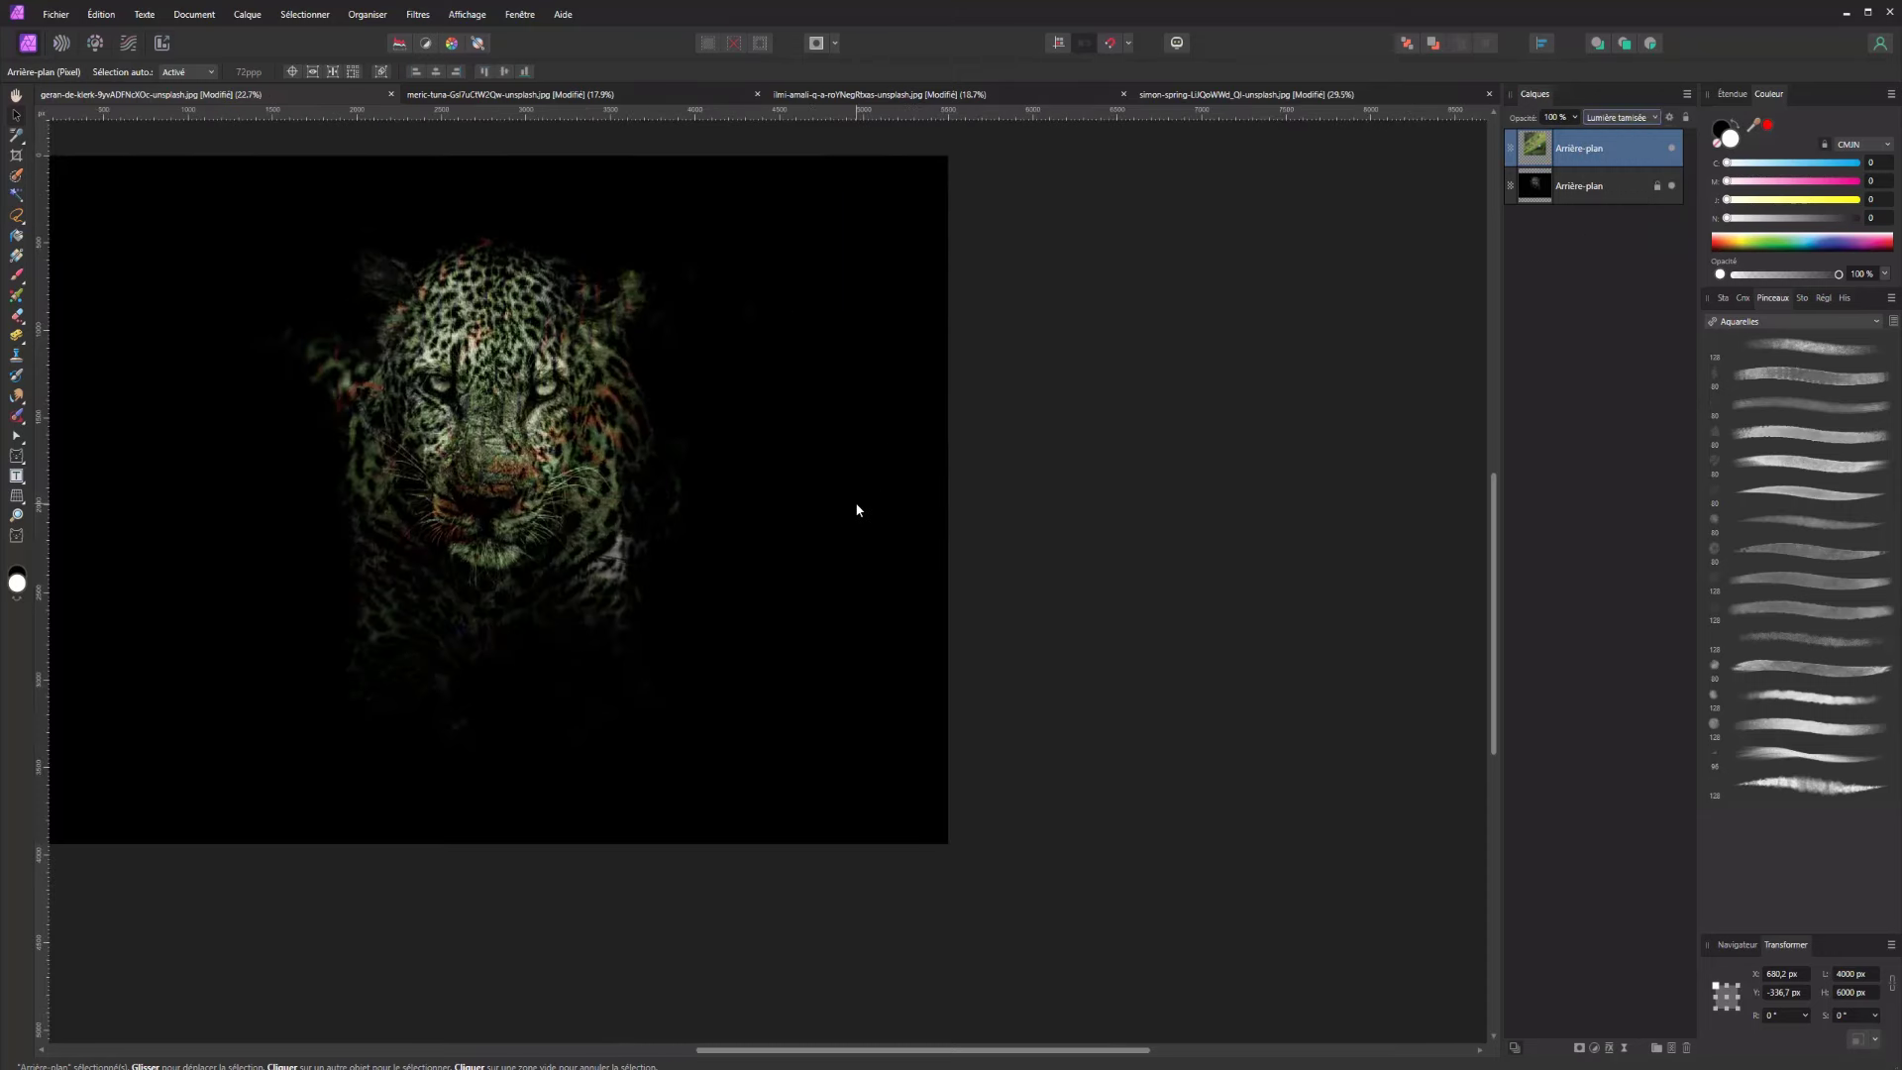
left_click_drag(471, 476, 506, 497)
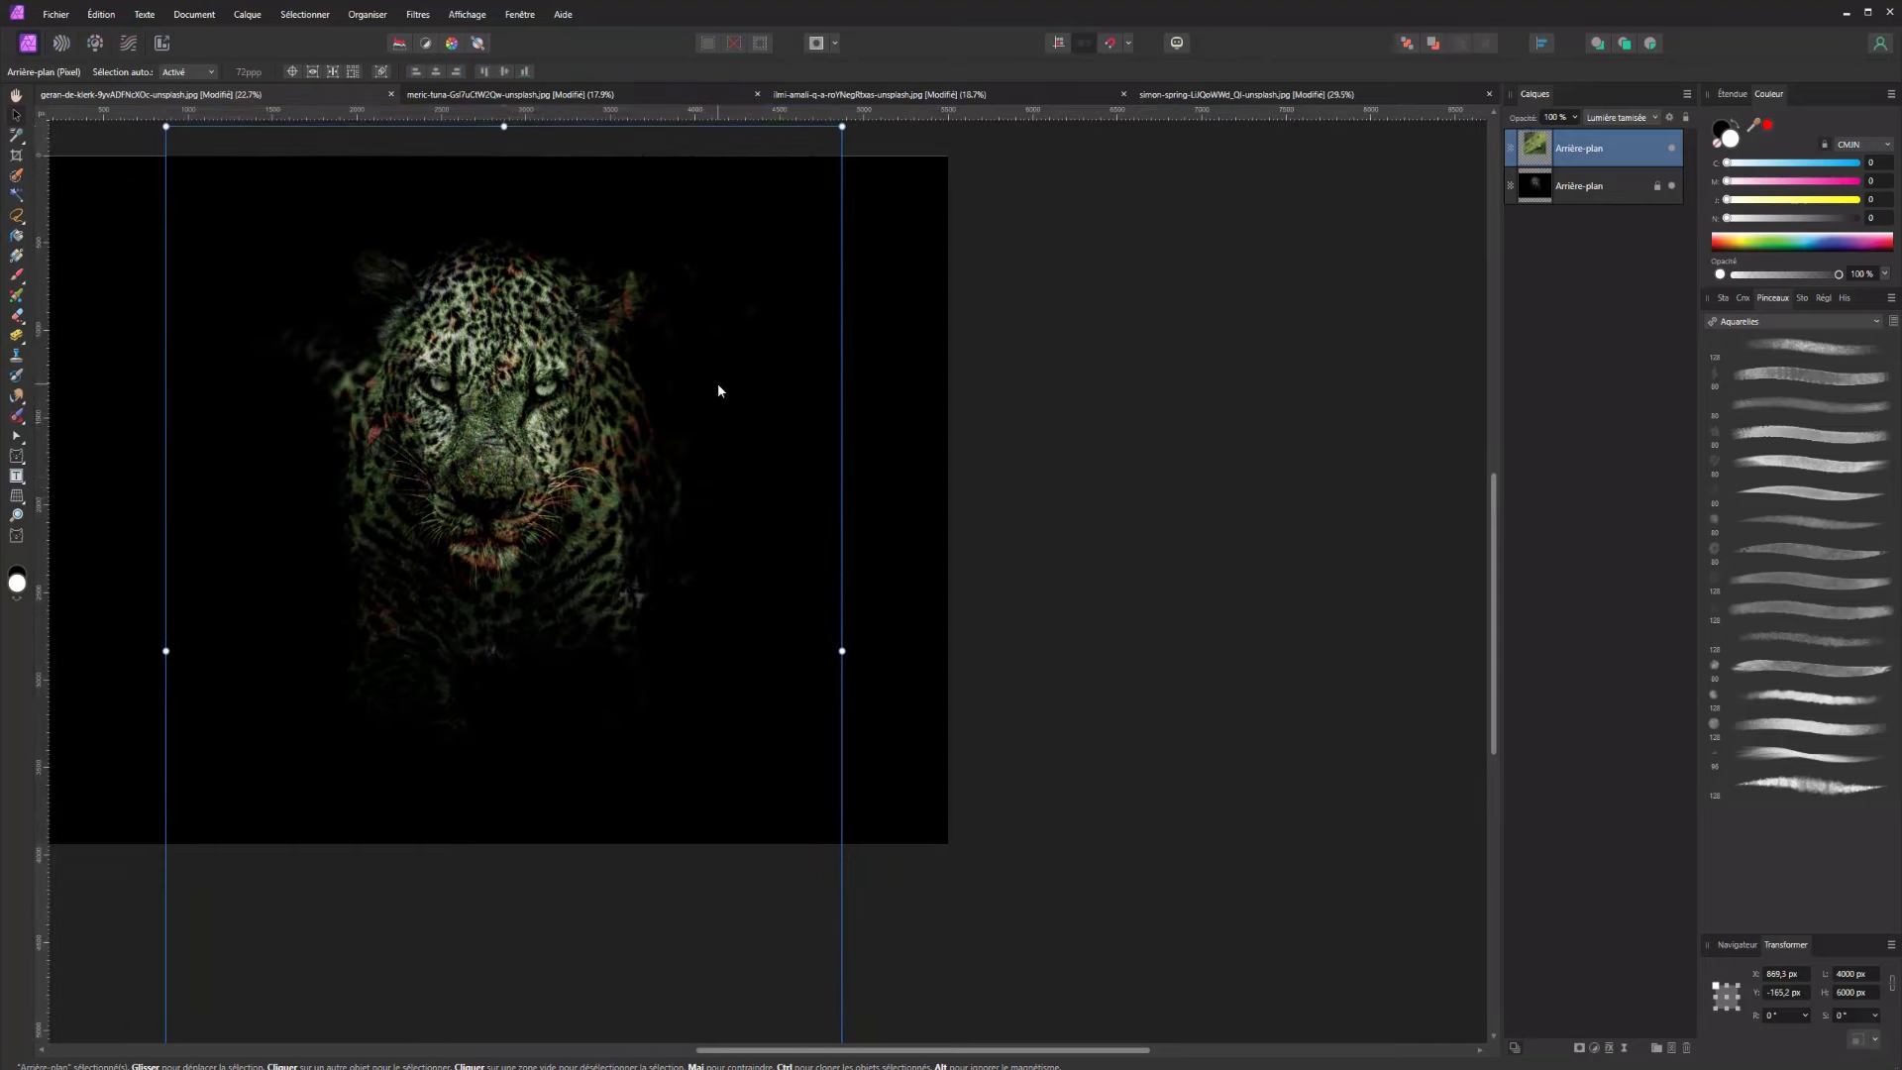
Compare the leopard with and without the hillside layer and preview other blend modes, keeping Lumière tamisée
left_click(1672, 148)
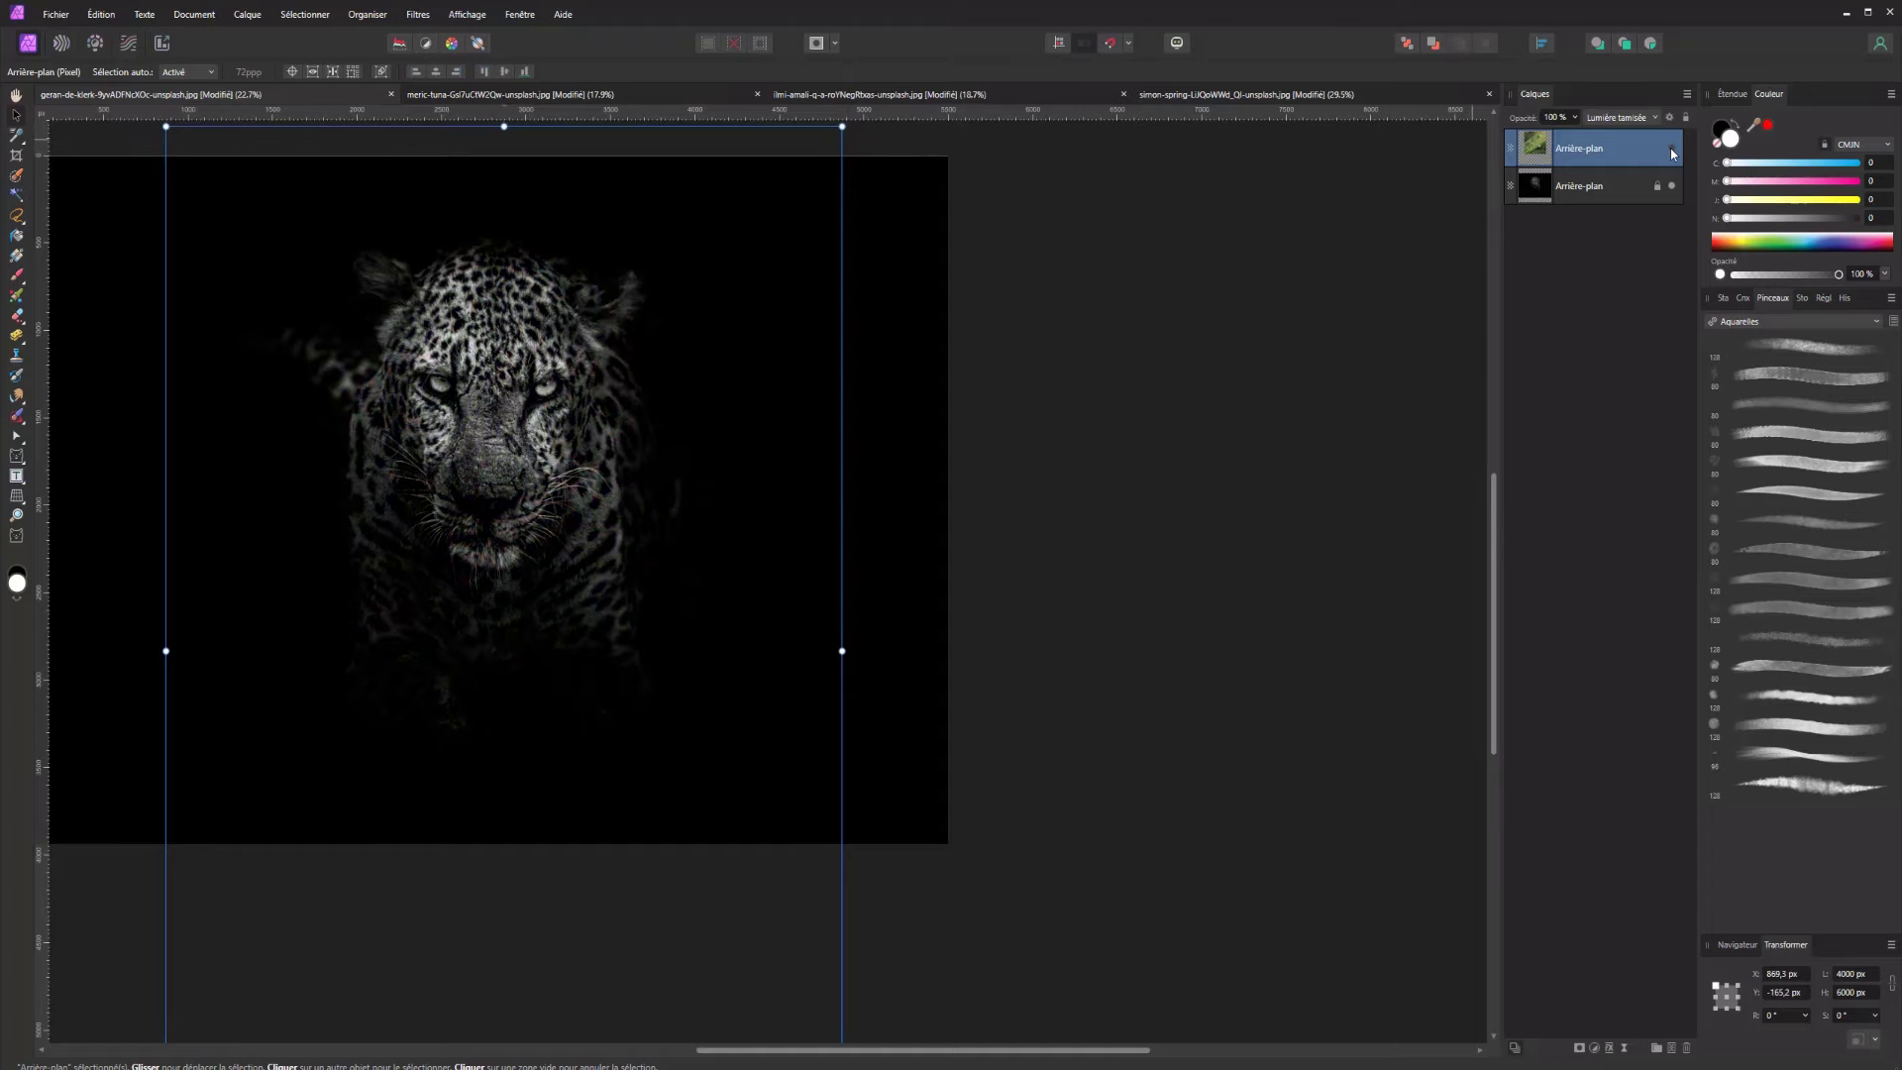
left_click(1672, 149)
left_click(1620, 117)
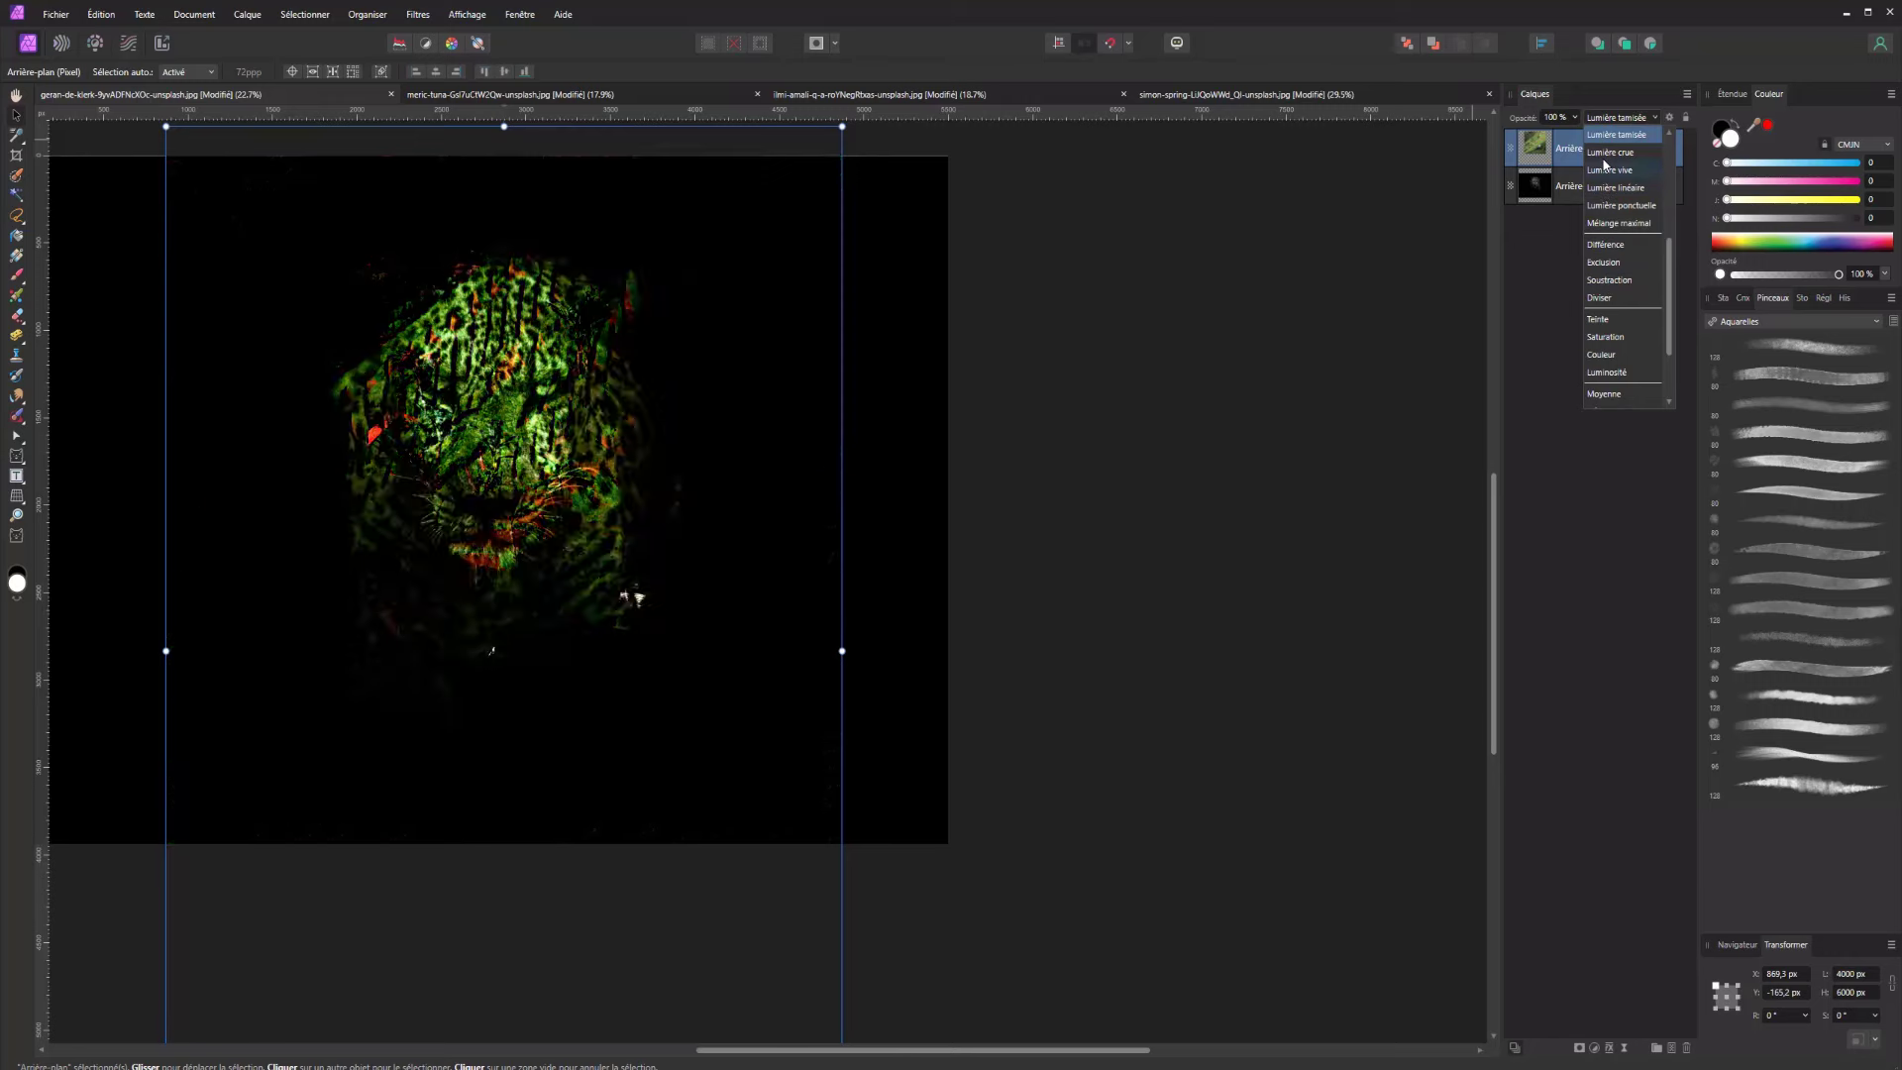
scroll(1610, 169, "up", 3)
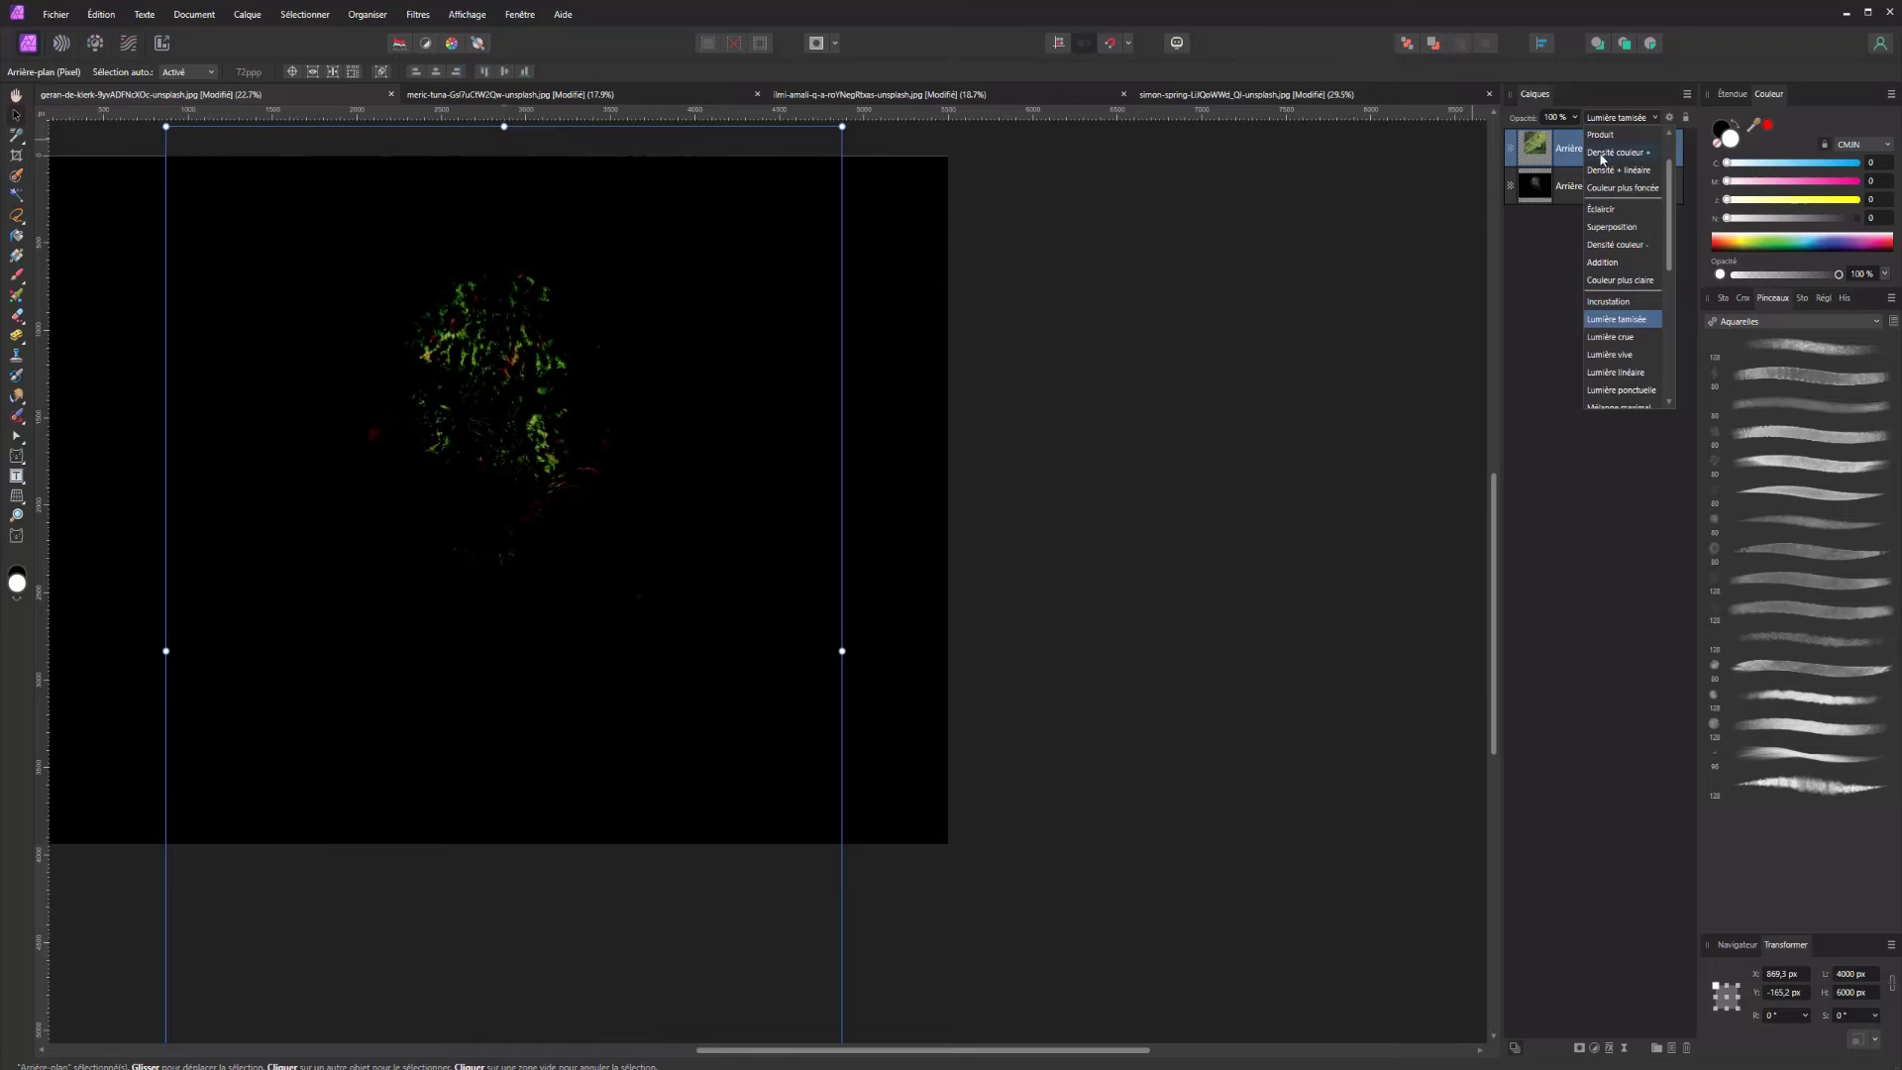
left_click(1625, 320)
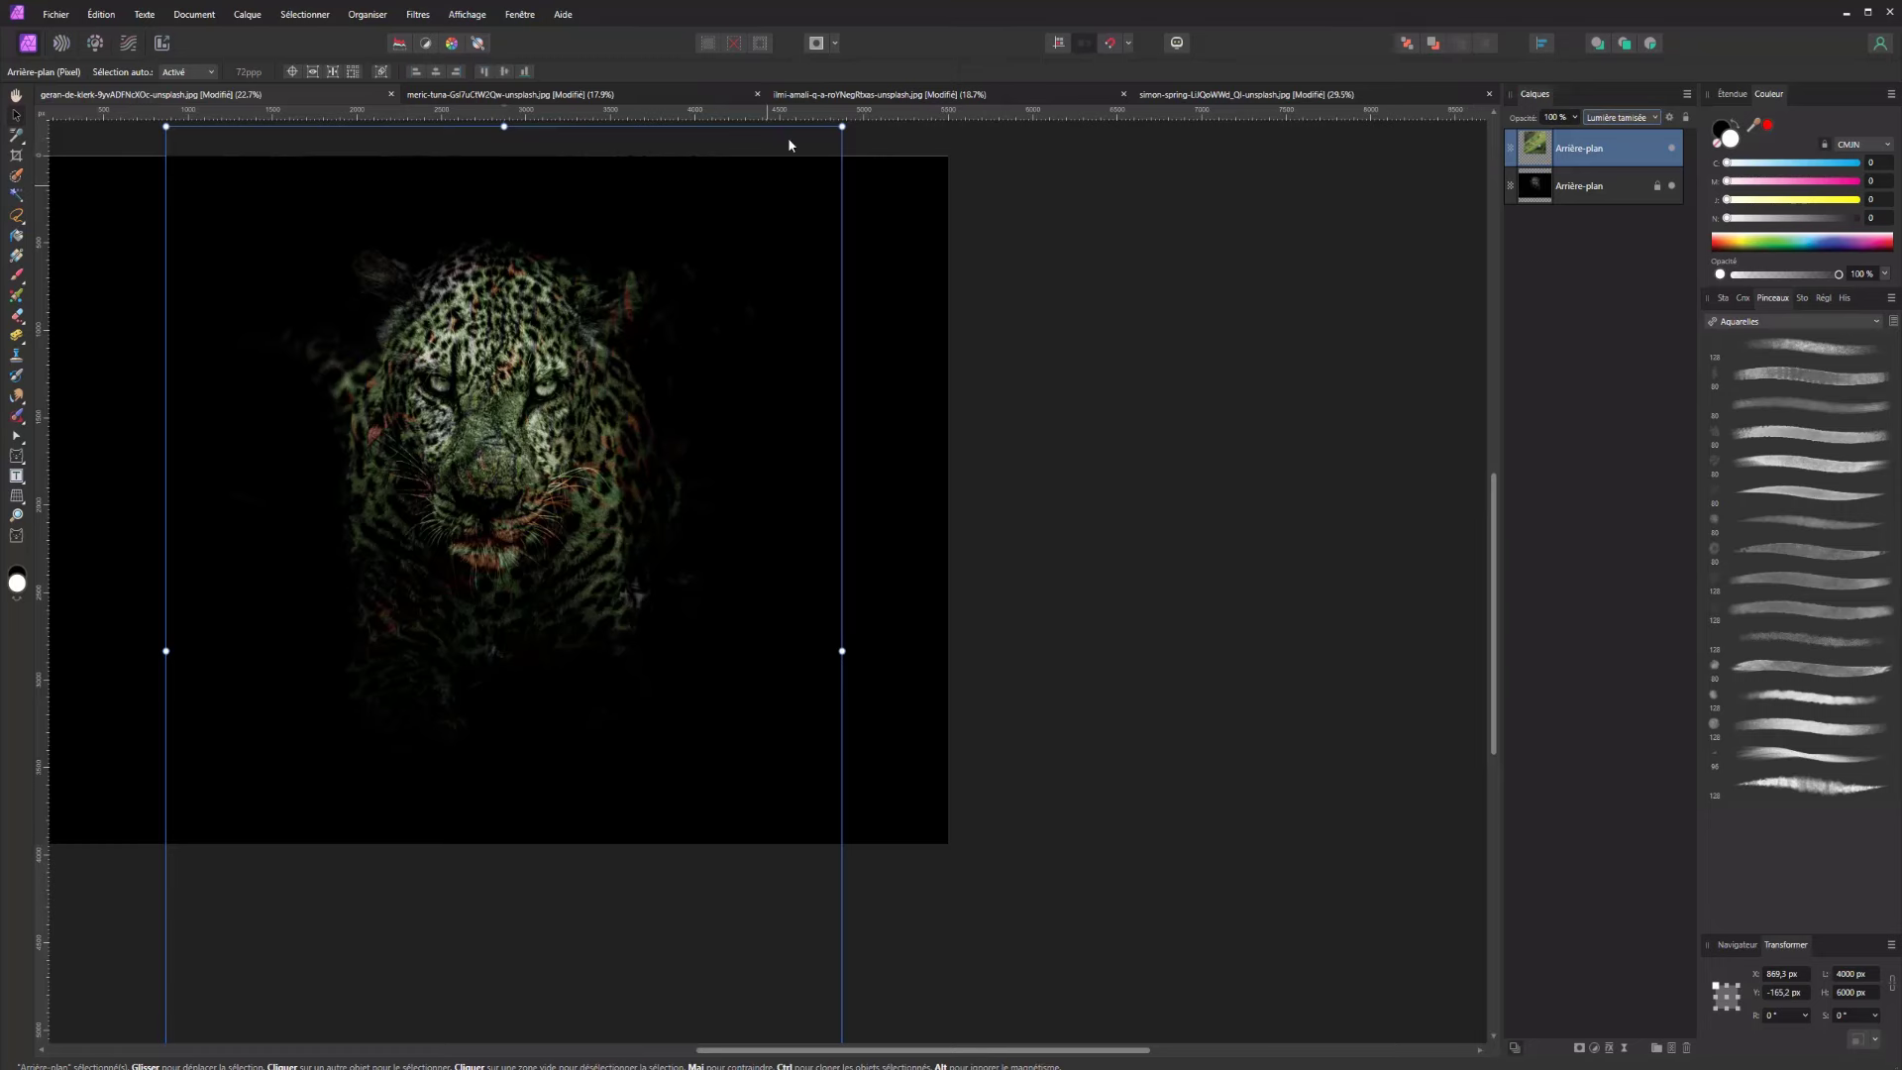
In the face portrait document, move the hillside layer to about X 106 px, Y 396 px and blend it with Incrustation
left_click(694, 99)
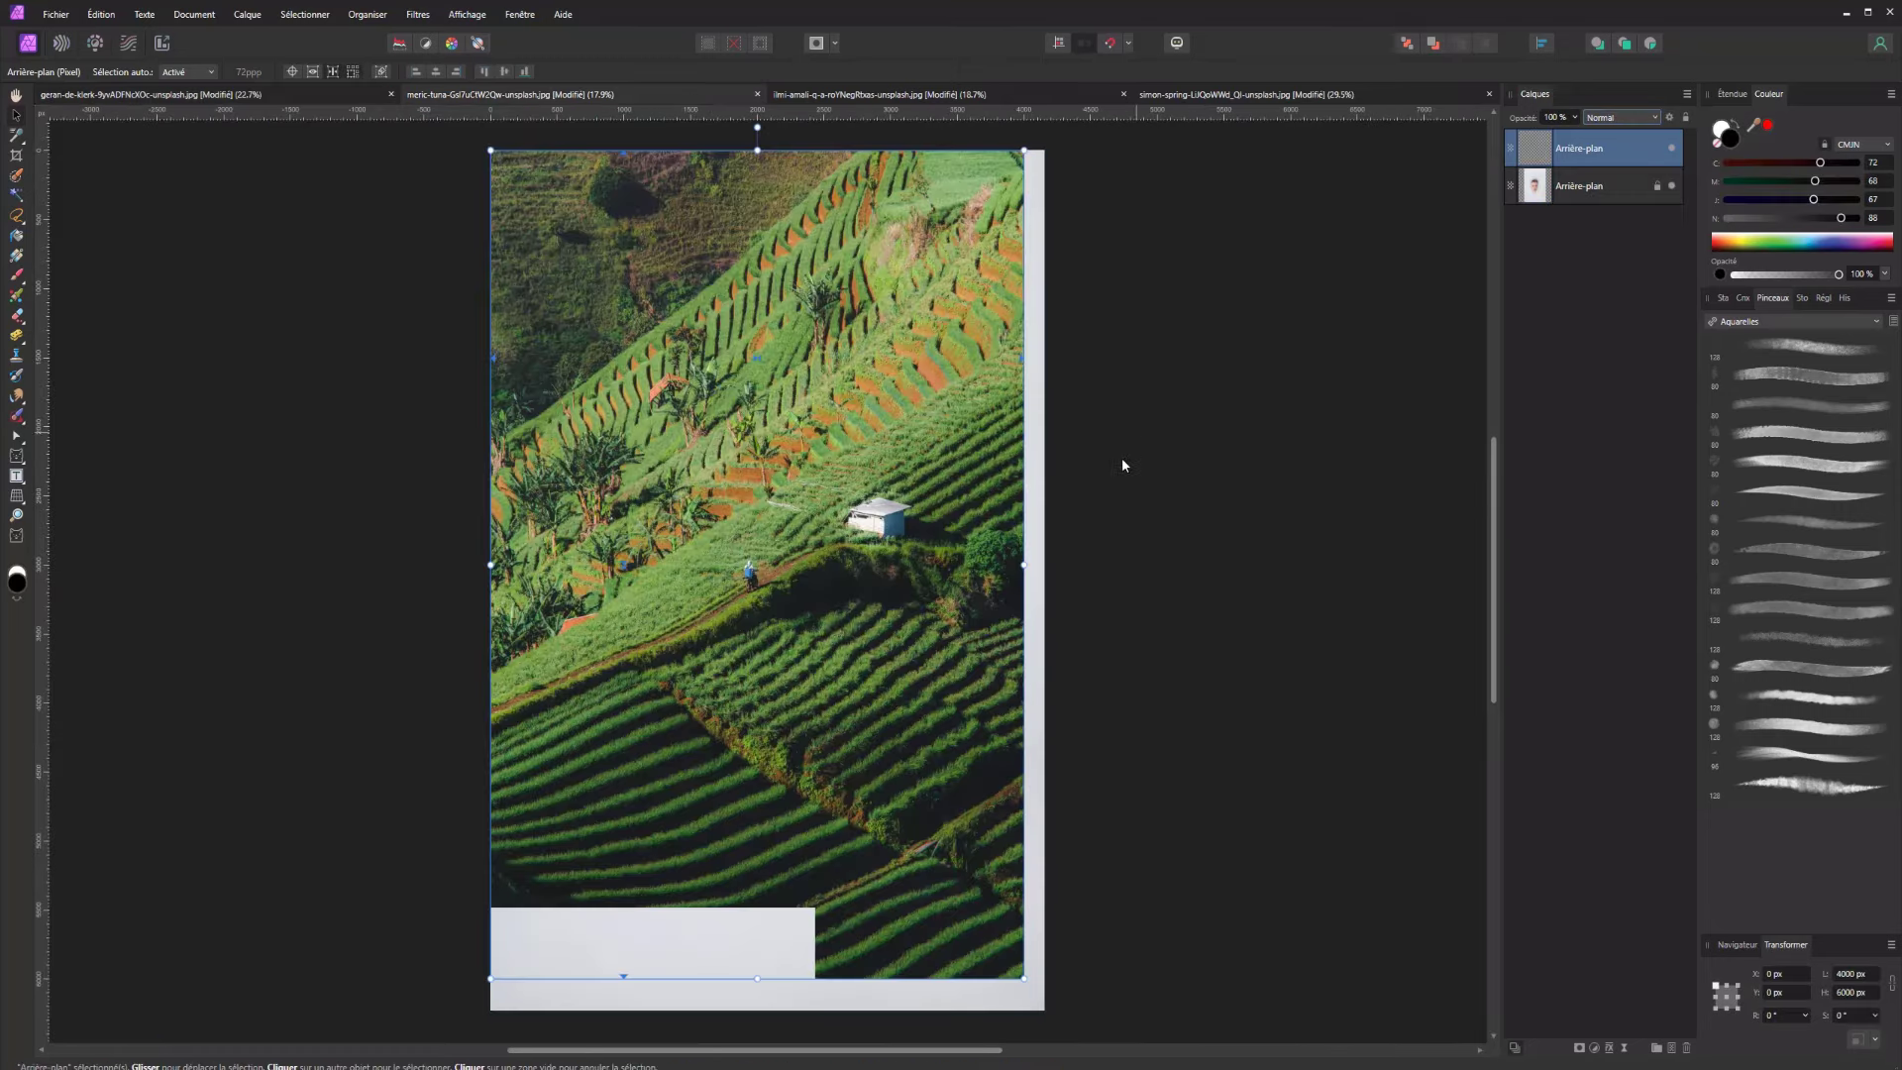
left_click_drag(798, 591, 835, 647)
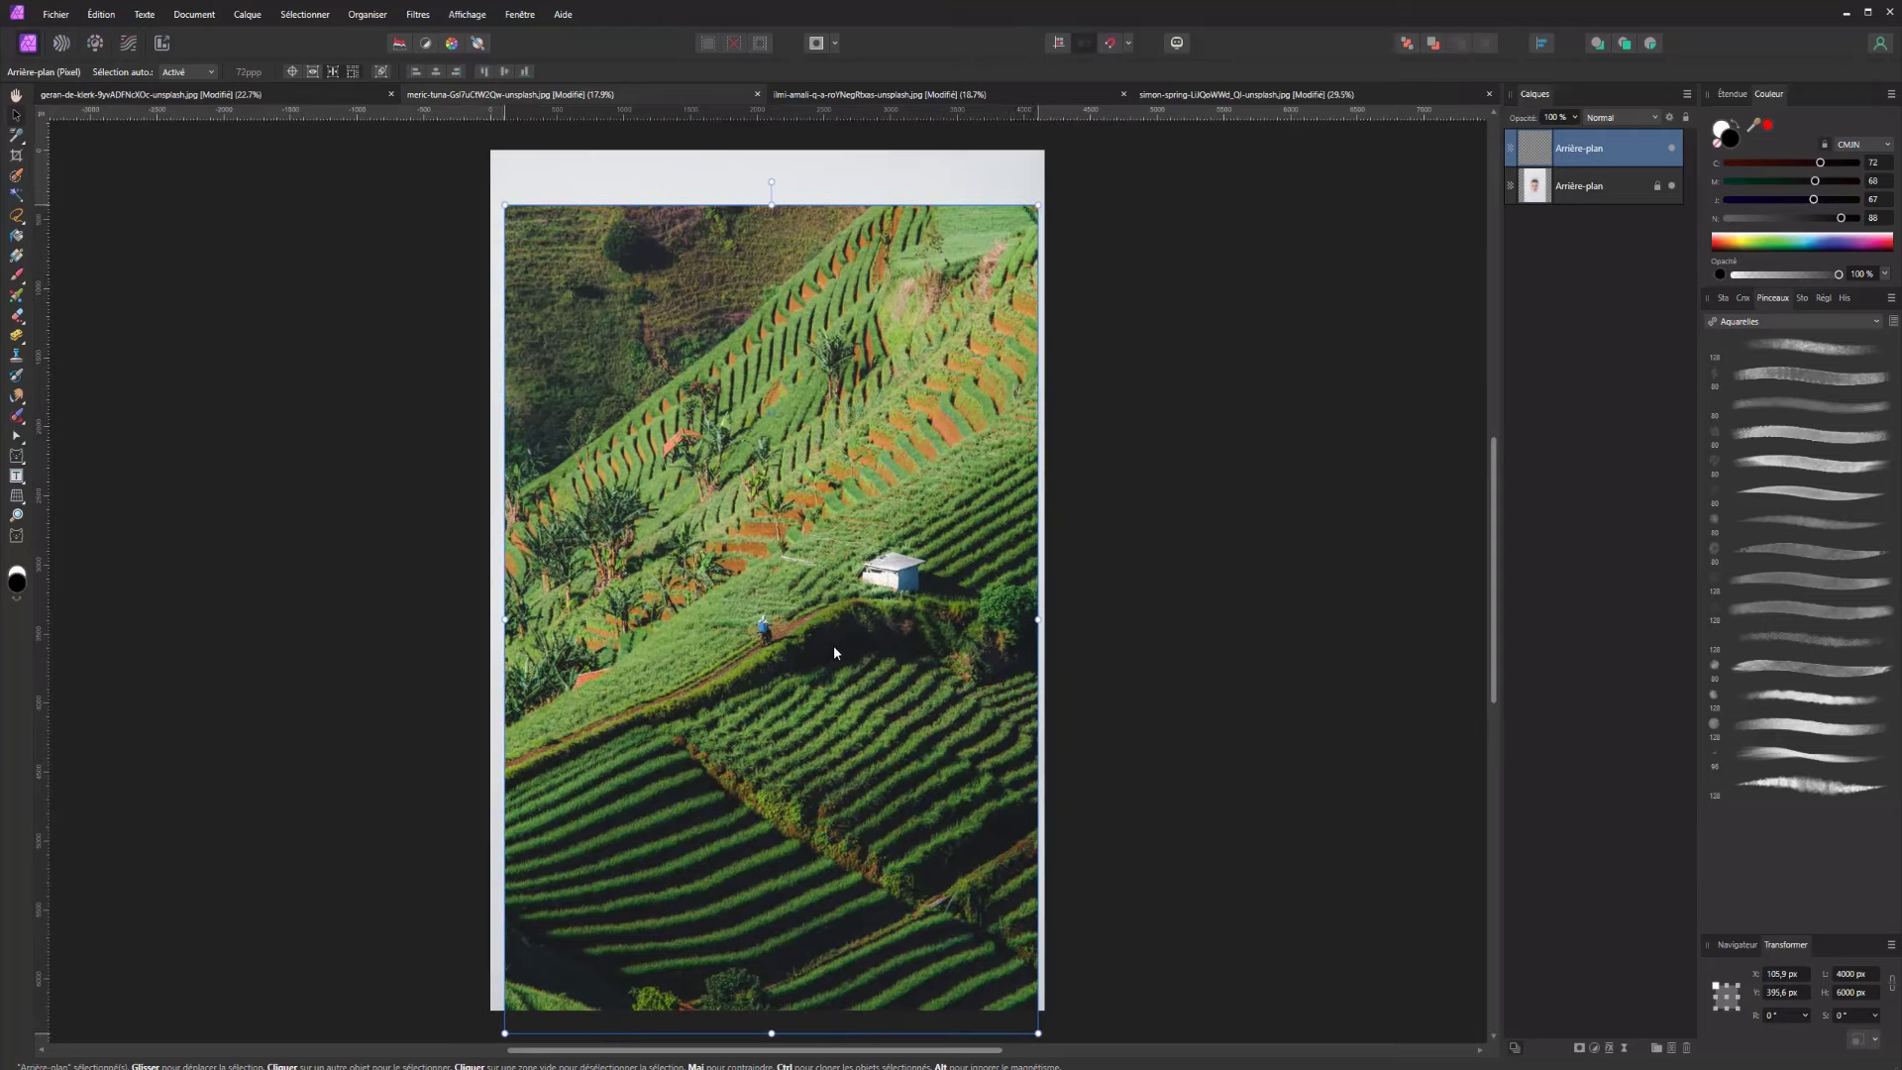
left_click(1608, 118)
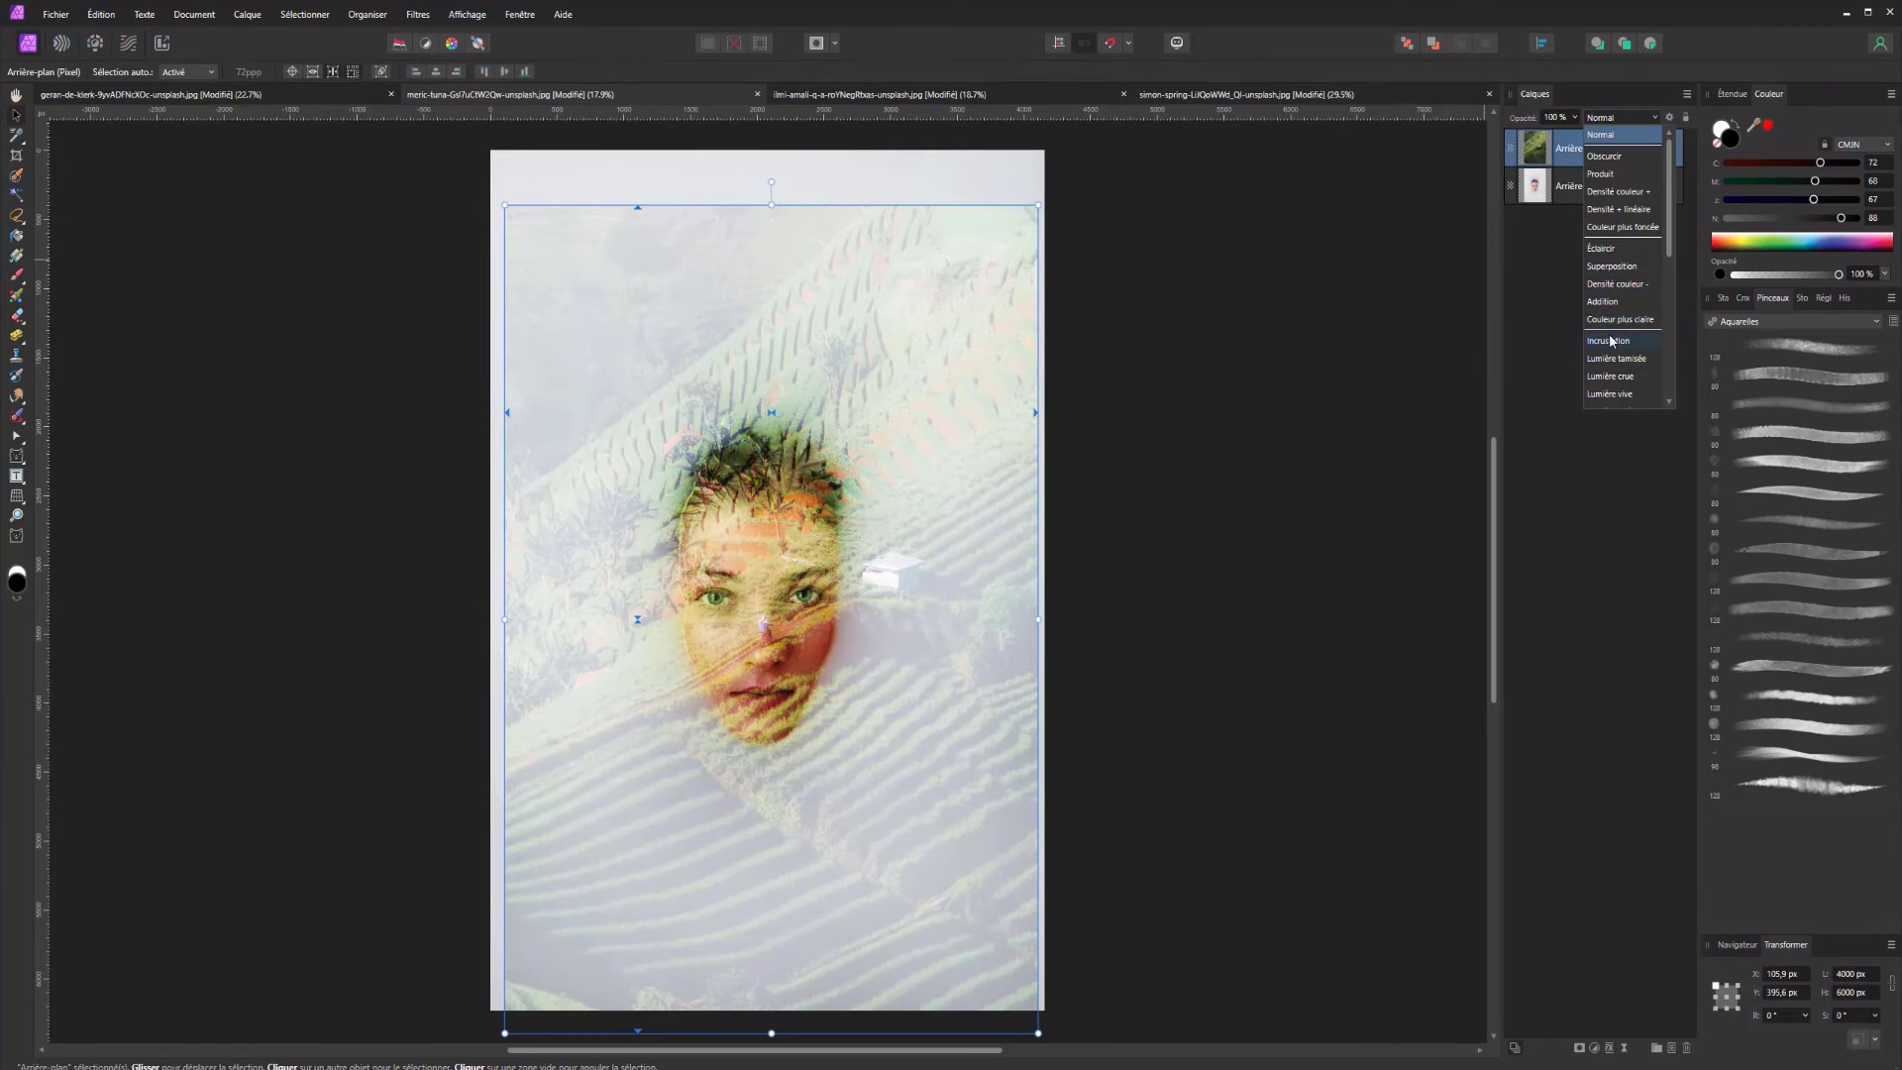
left_click(1611, 341)
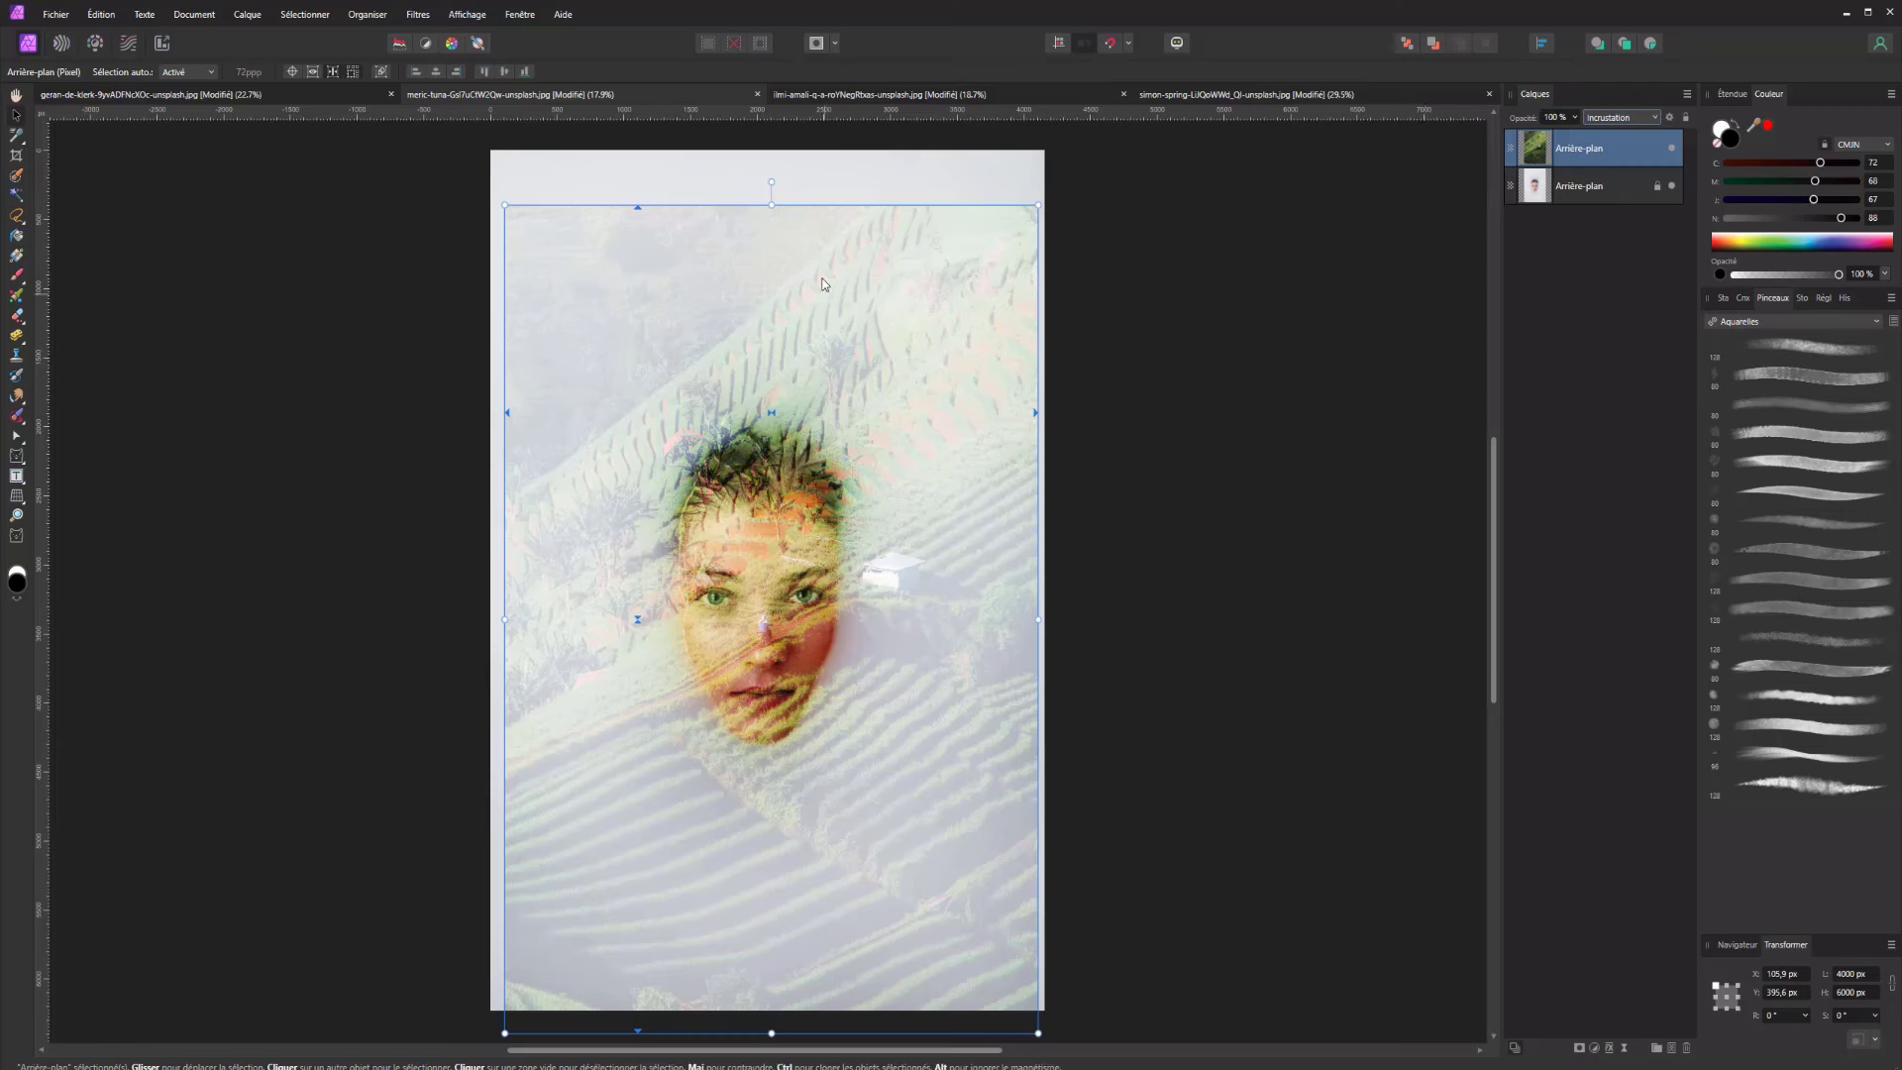
Add a Niveaux adjustment to the portrait's background layer with the white level at 85 % and gamma at about 0.7
left_click(1560, 194)
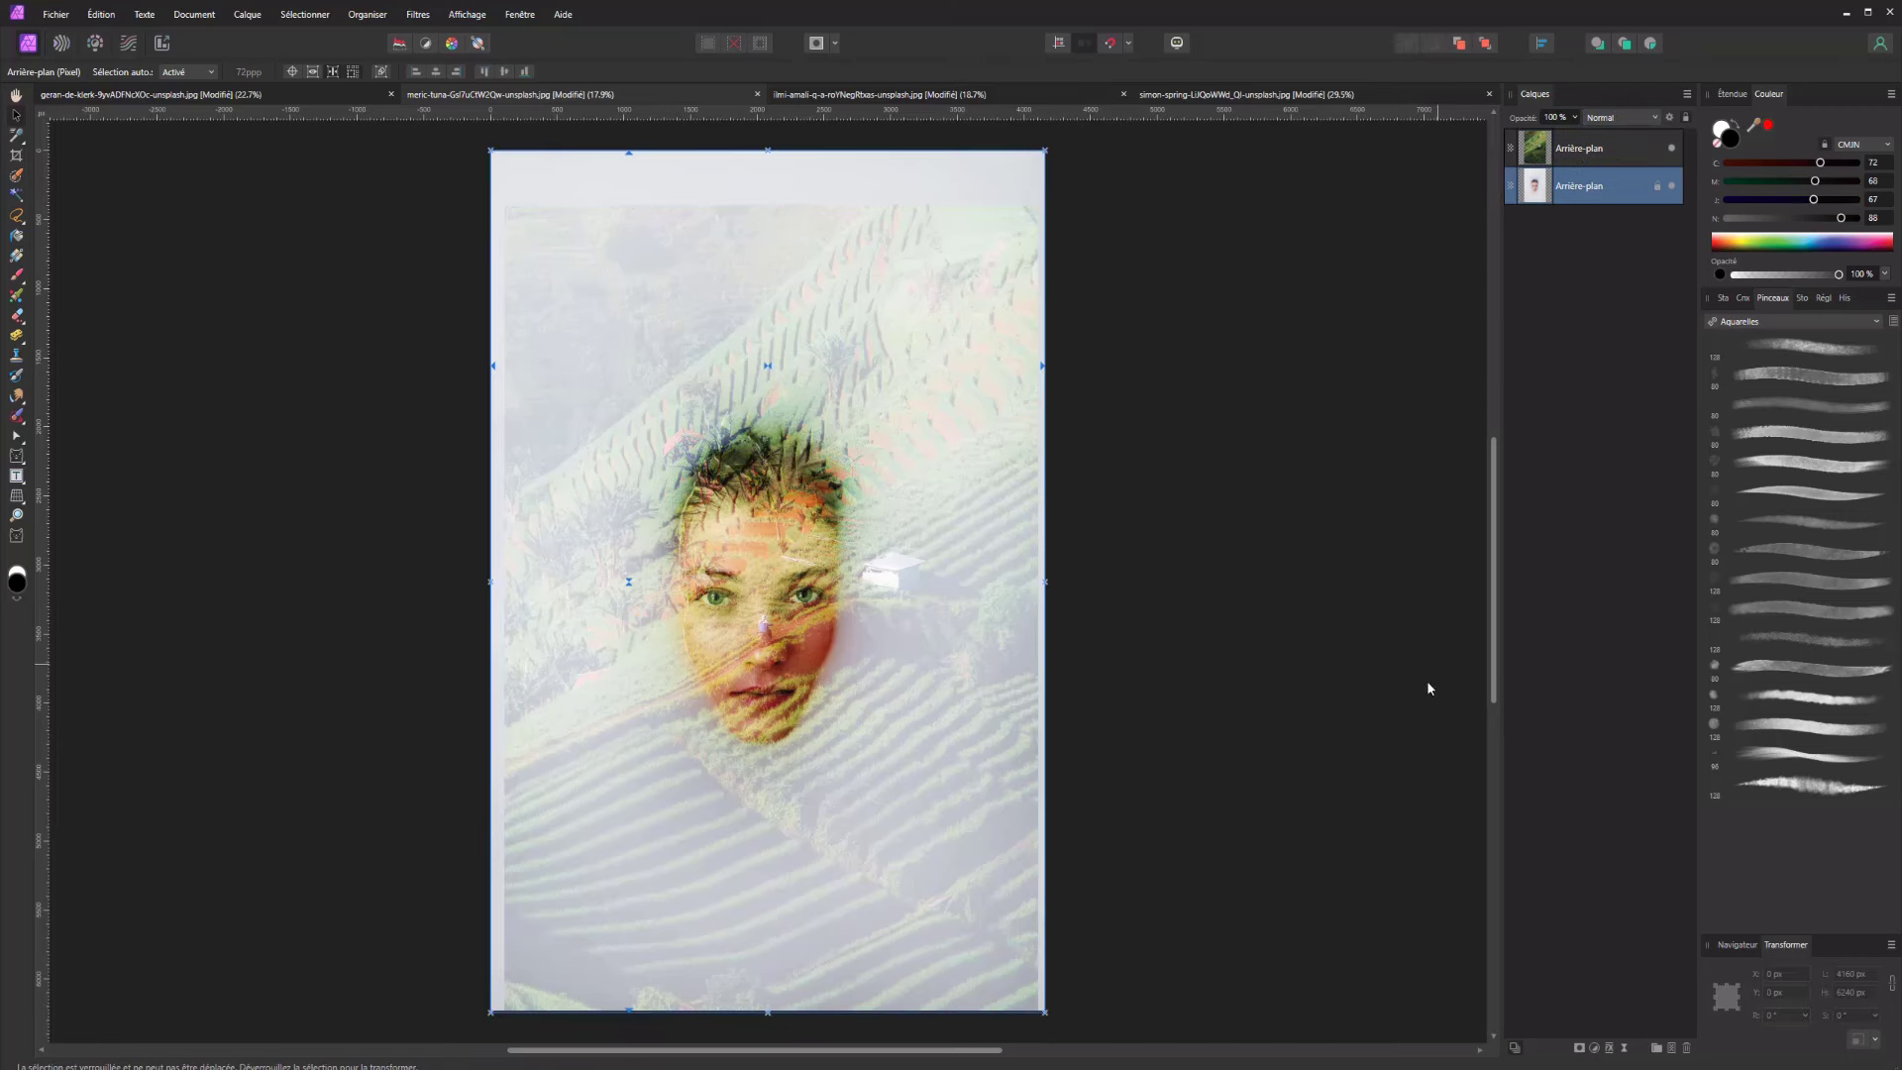
left_click(1594, 1048)
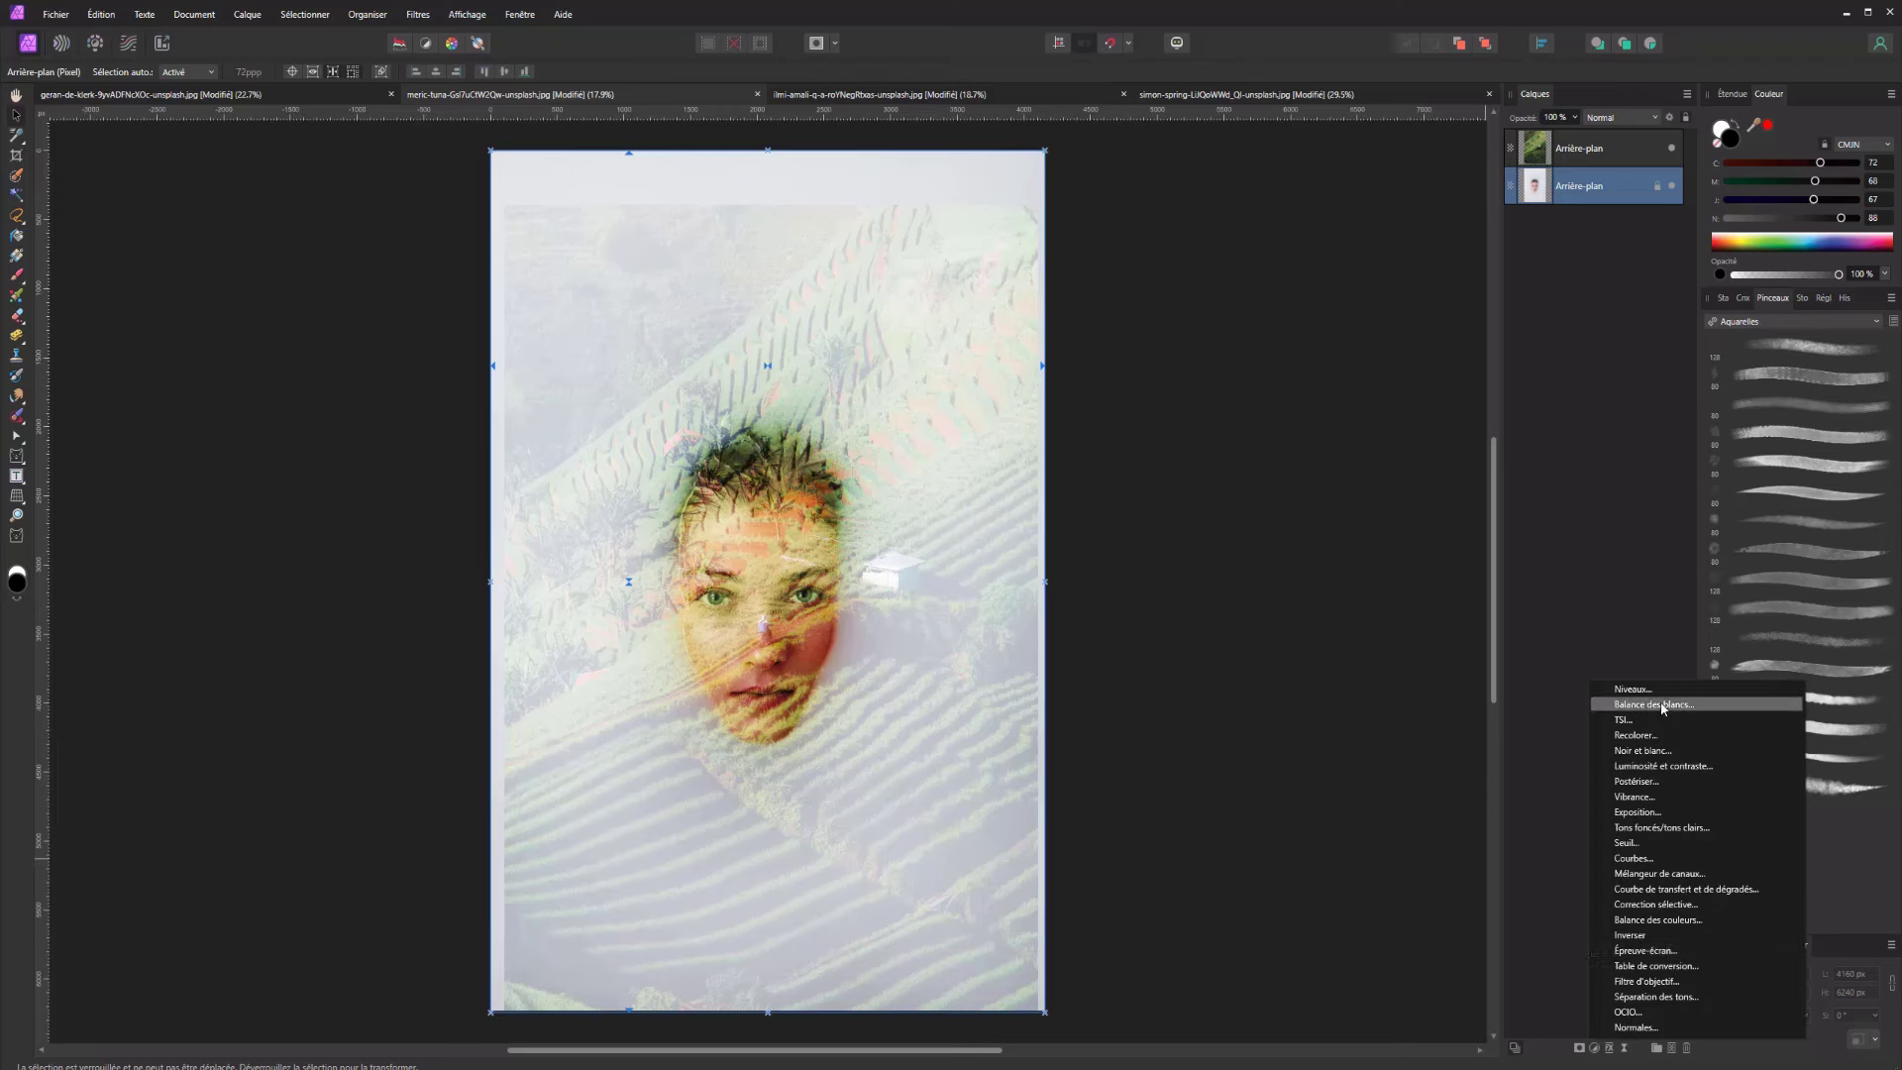
left_click(1632, 690)
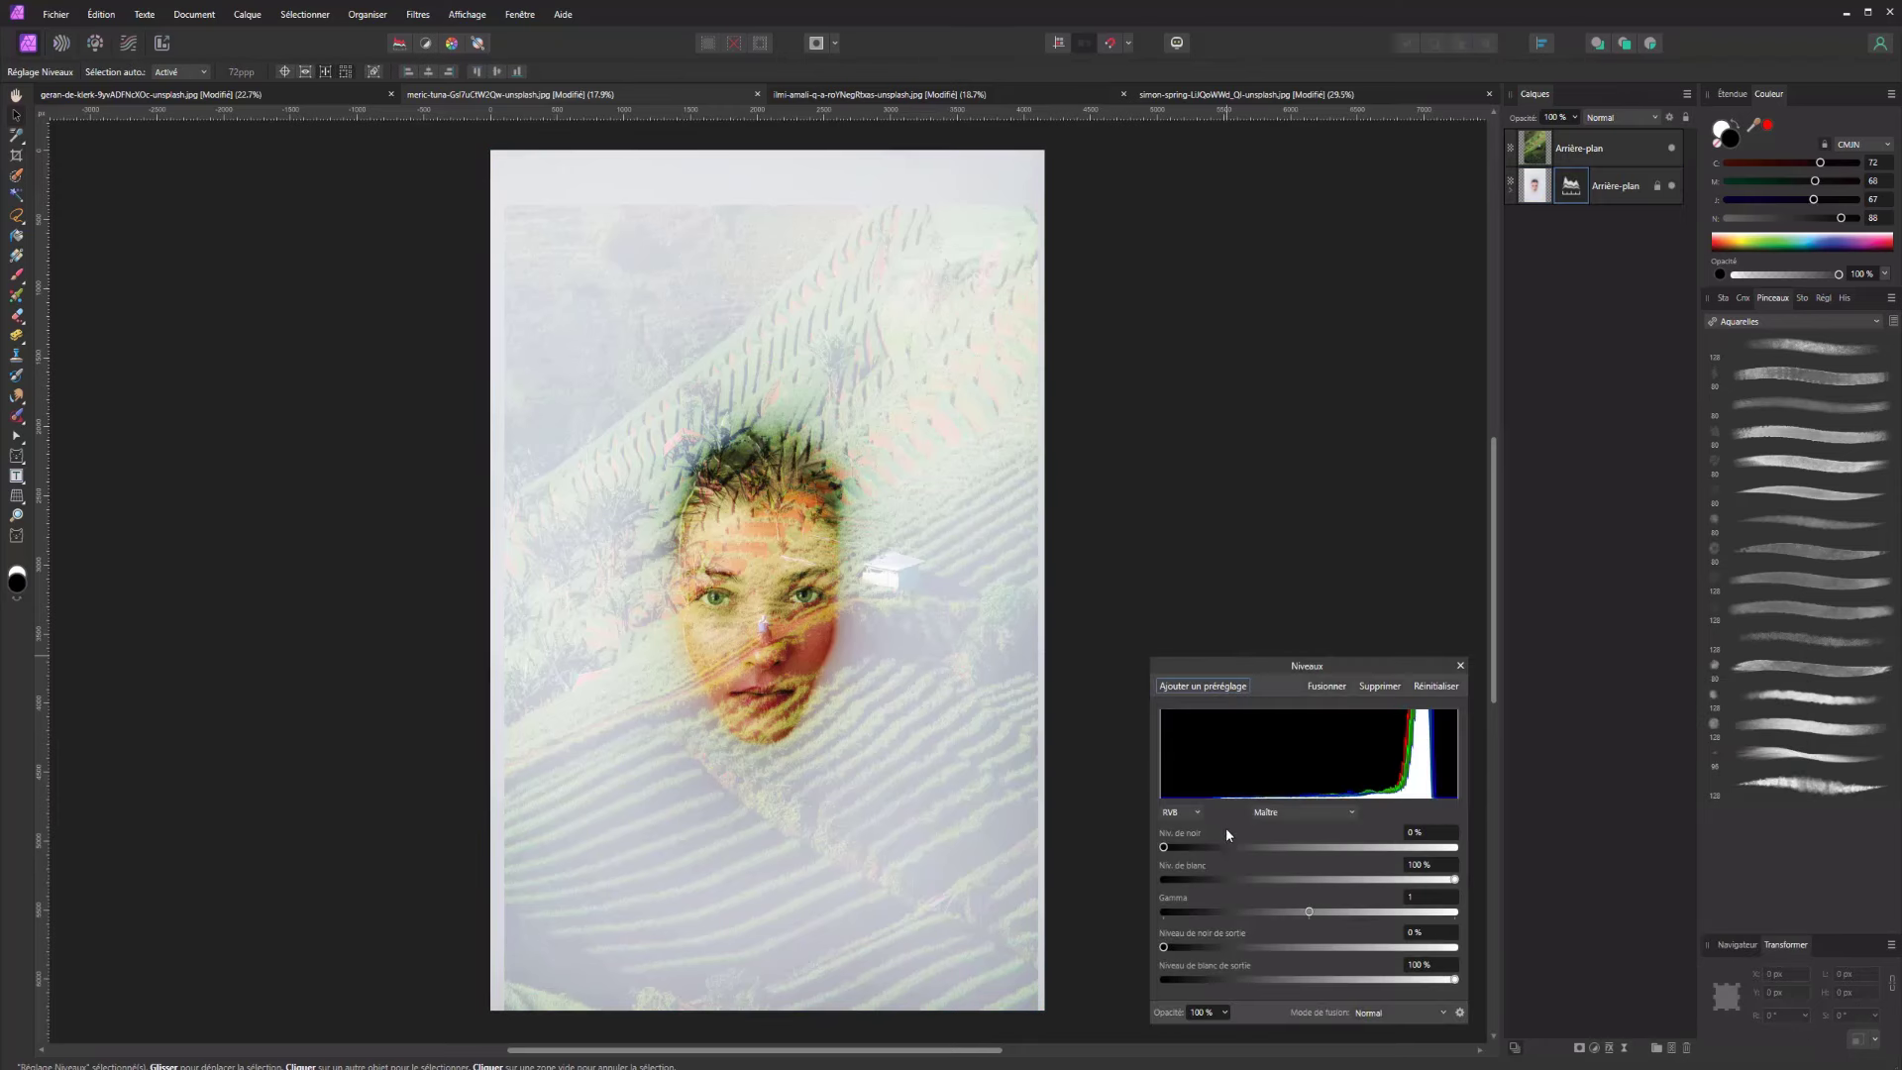
left_click_drag(1454, 879, 1411, 880)
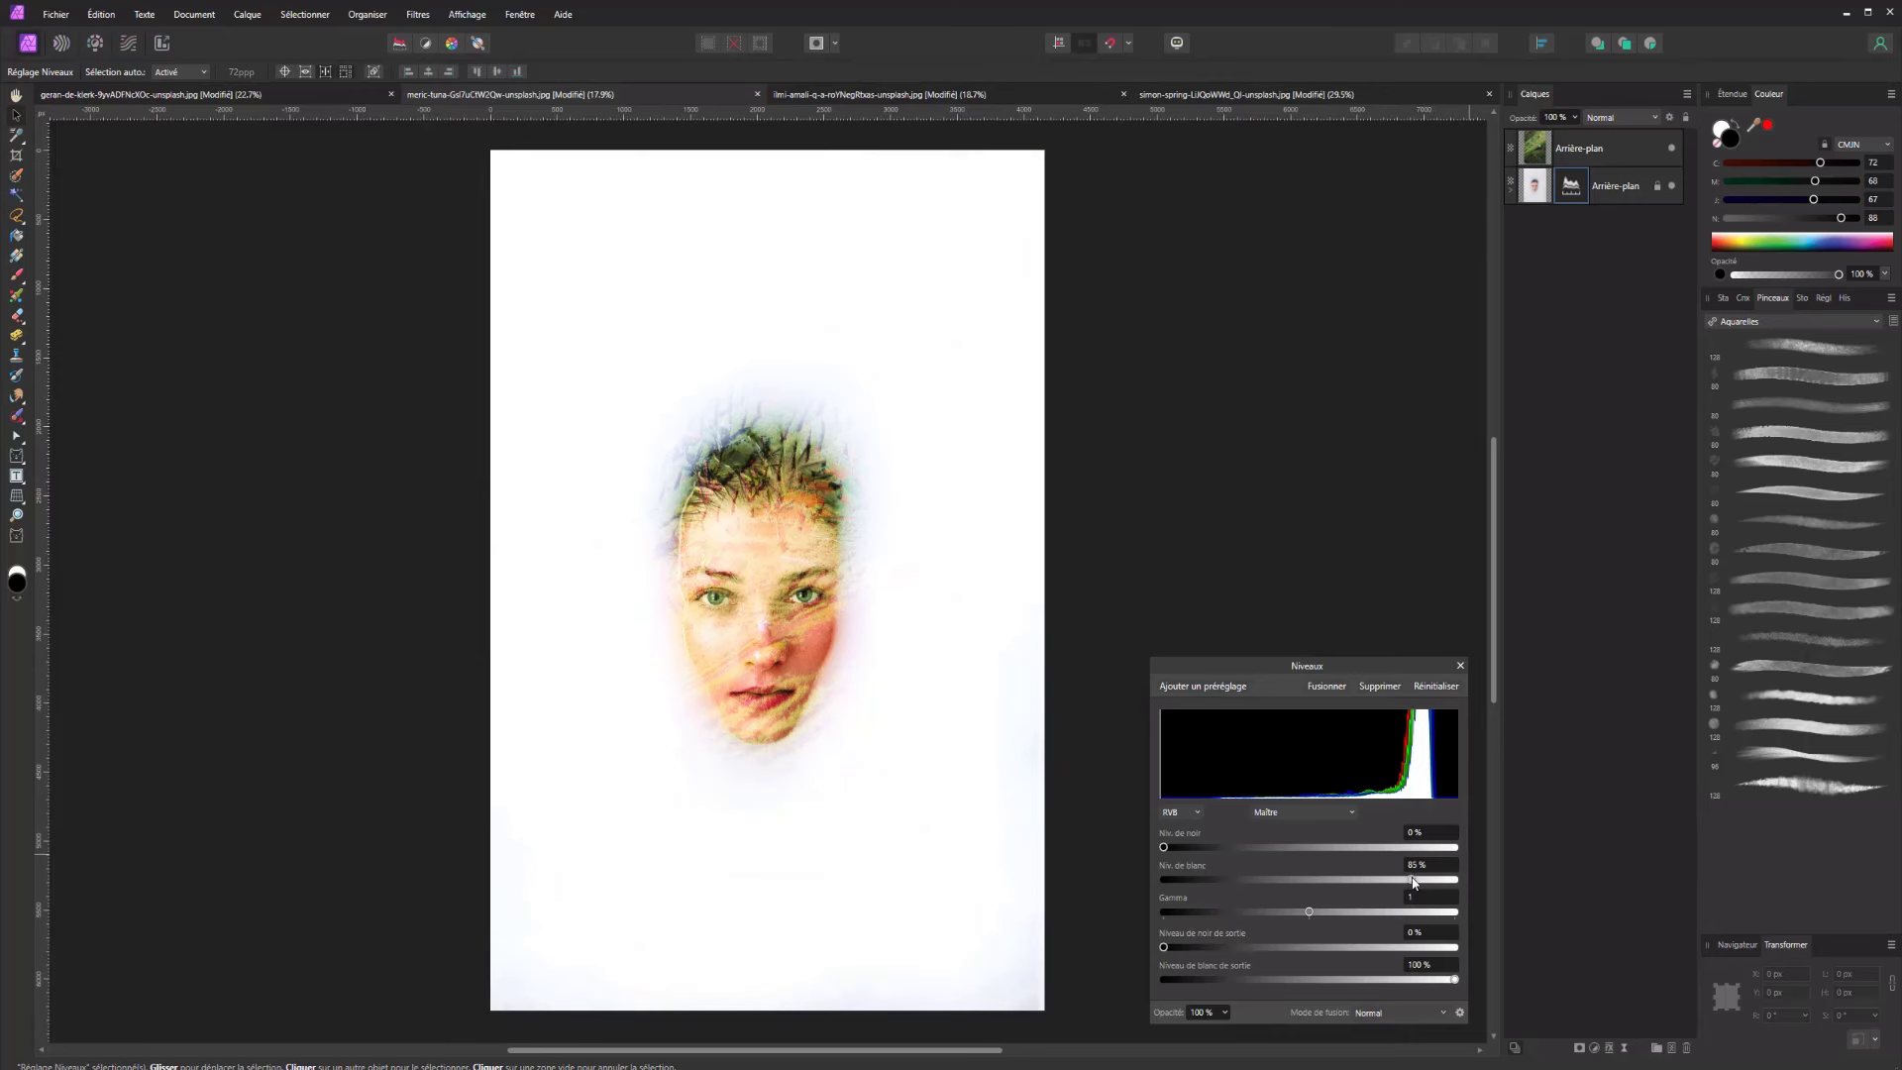
left_click_drag(1309, 912, 1278, 912)
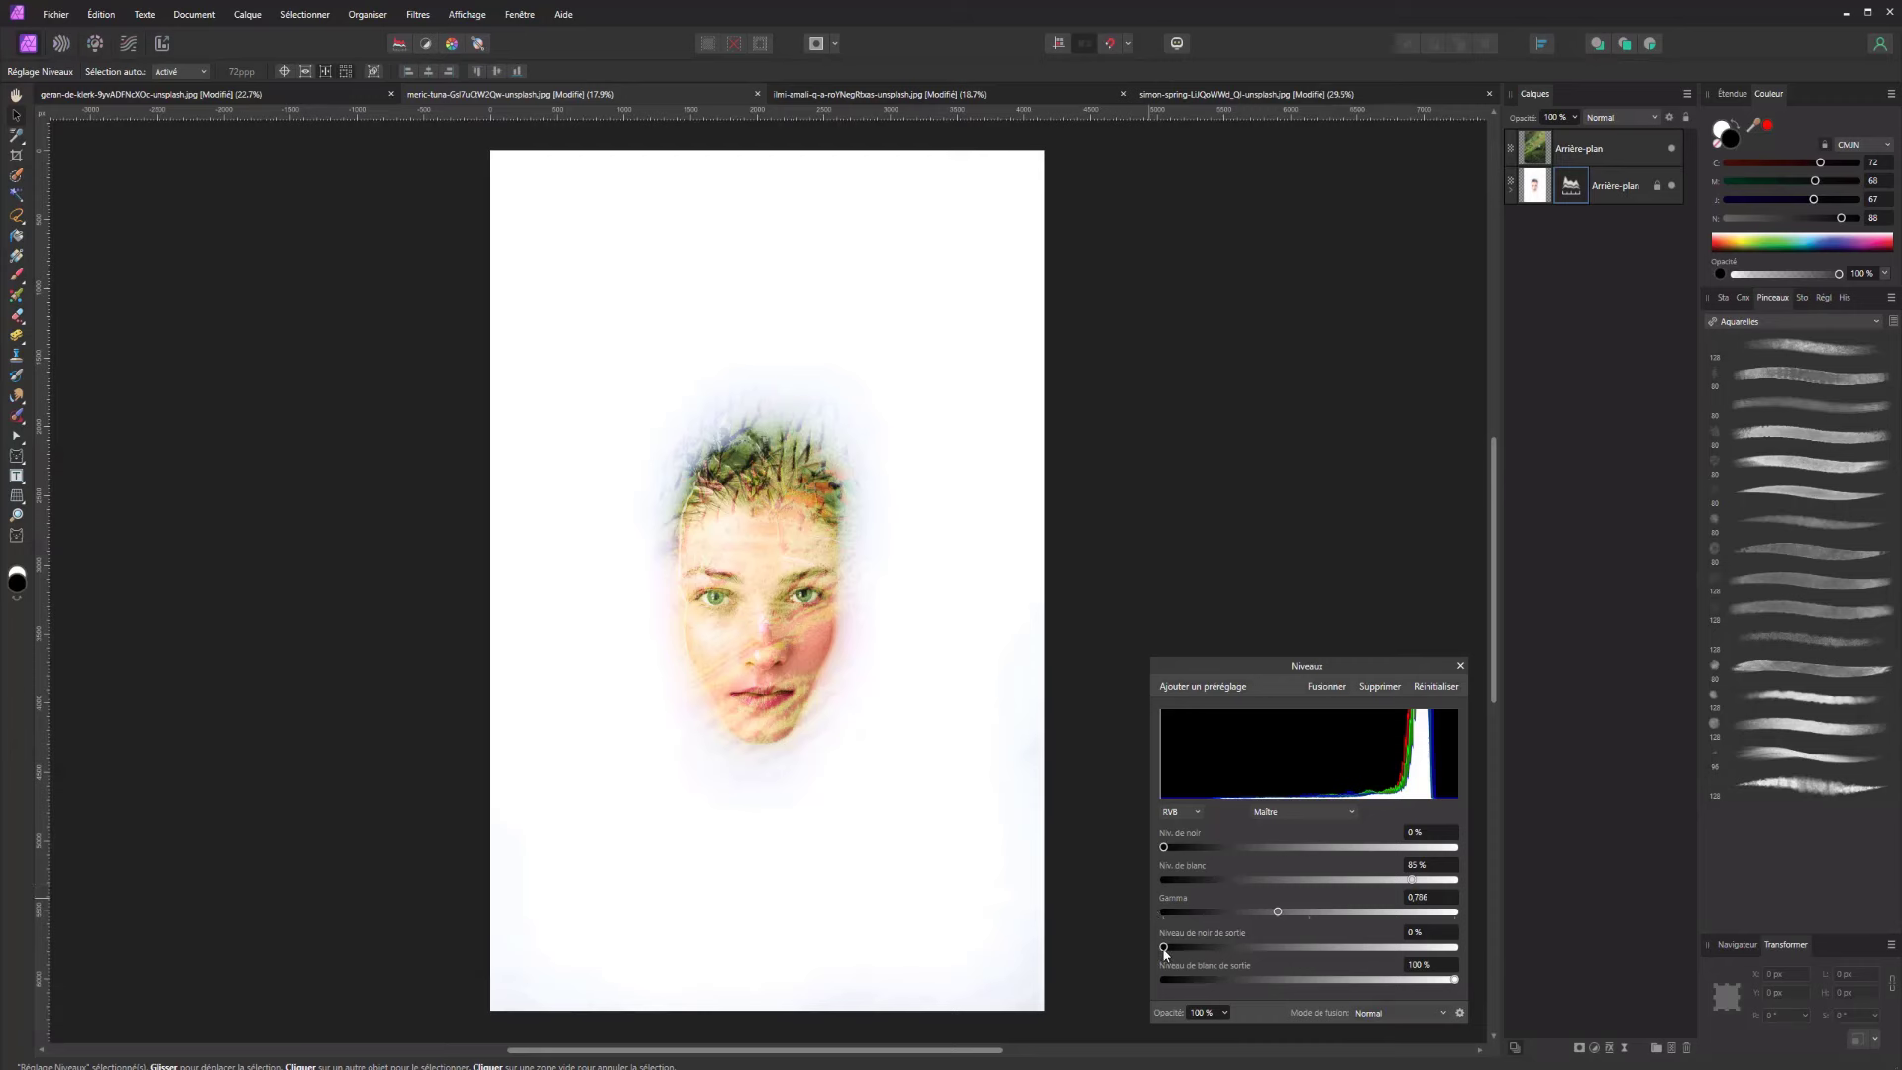
Refine the Niveaux adjustment with output black level 8 %, black level 7 % and white level 82 %
left_click_drag(1164, 948, 1124, 929)
left_click_drag(1451, 984, 1487, 962)
mouse_move(1182, 949)
left_mouse_down()
mouse_move(1228, 946)
mouse_move(1185, 947)
left_mouse_up()
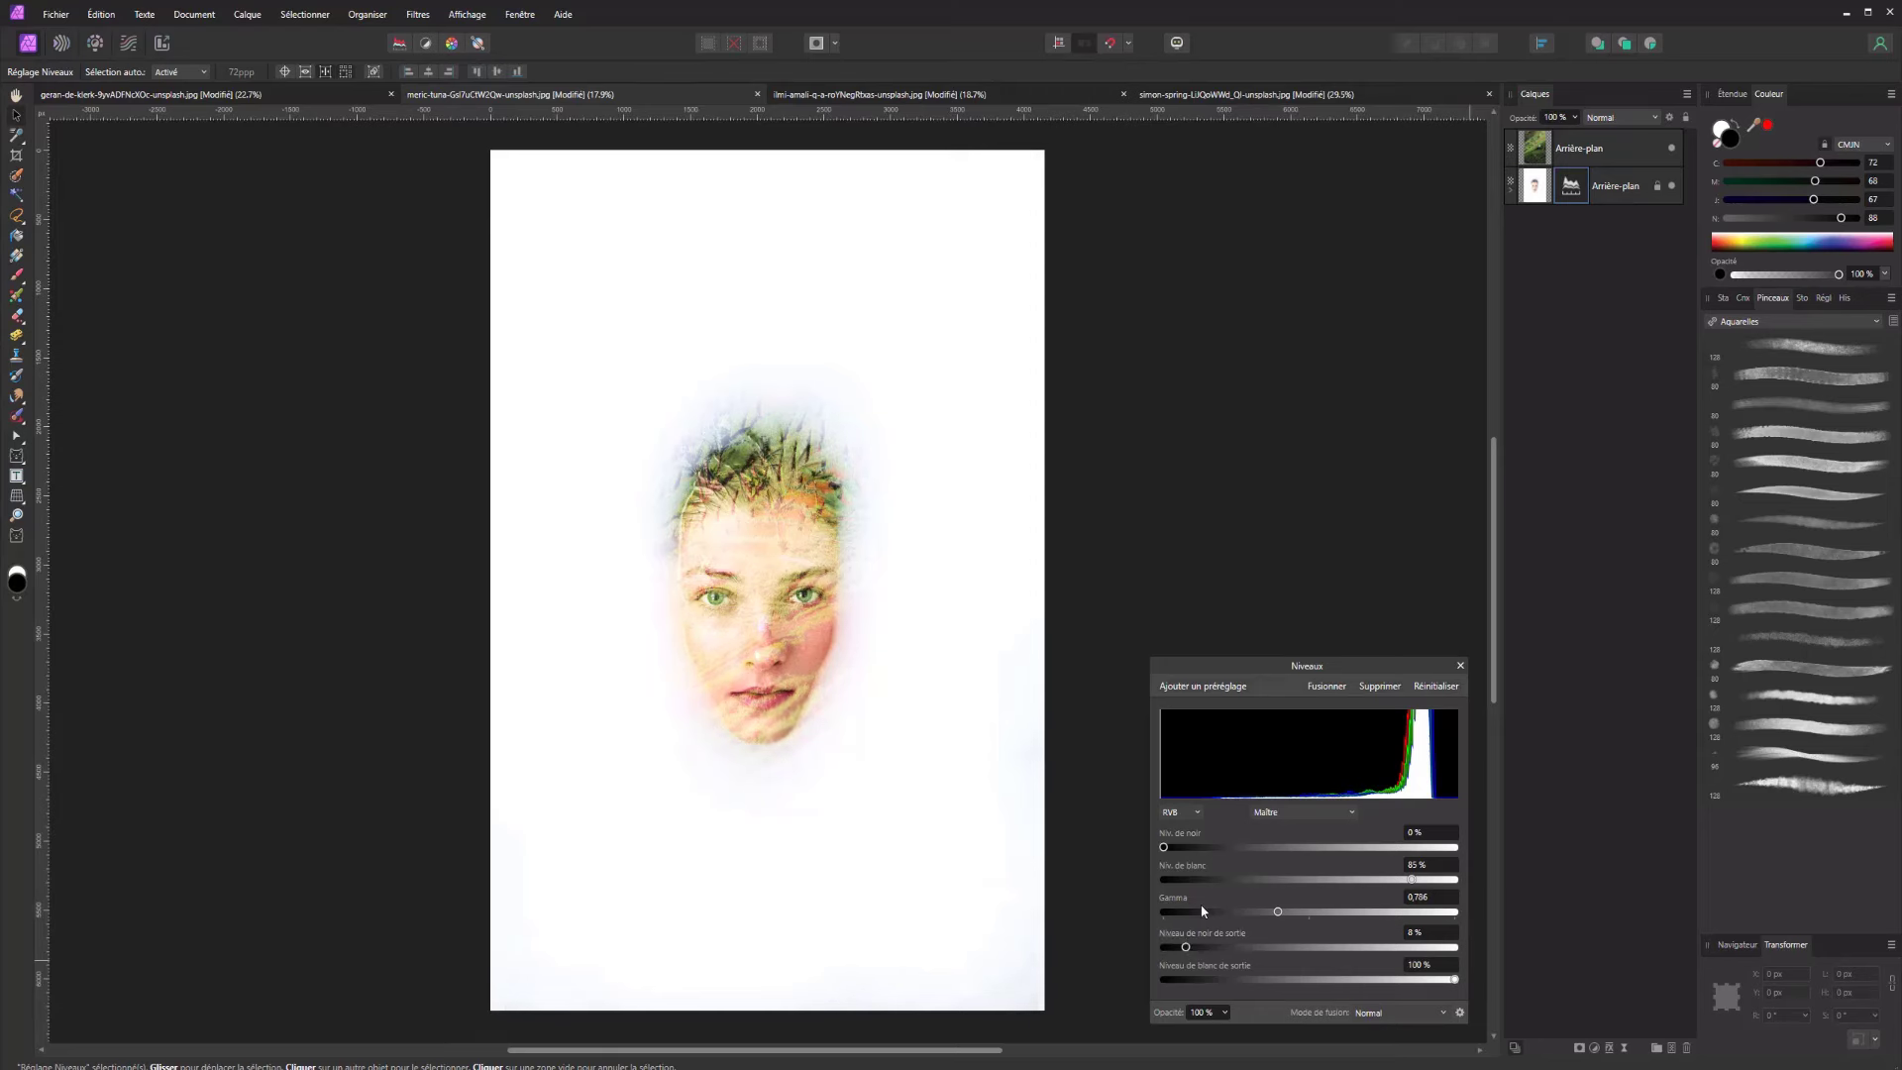
mouse_move(1166, 848)
left_mouse_down()
mouse_move(1202, 856)
mouse_move(1182, 856)
left_mouse_up()
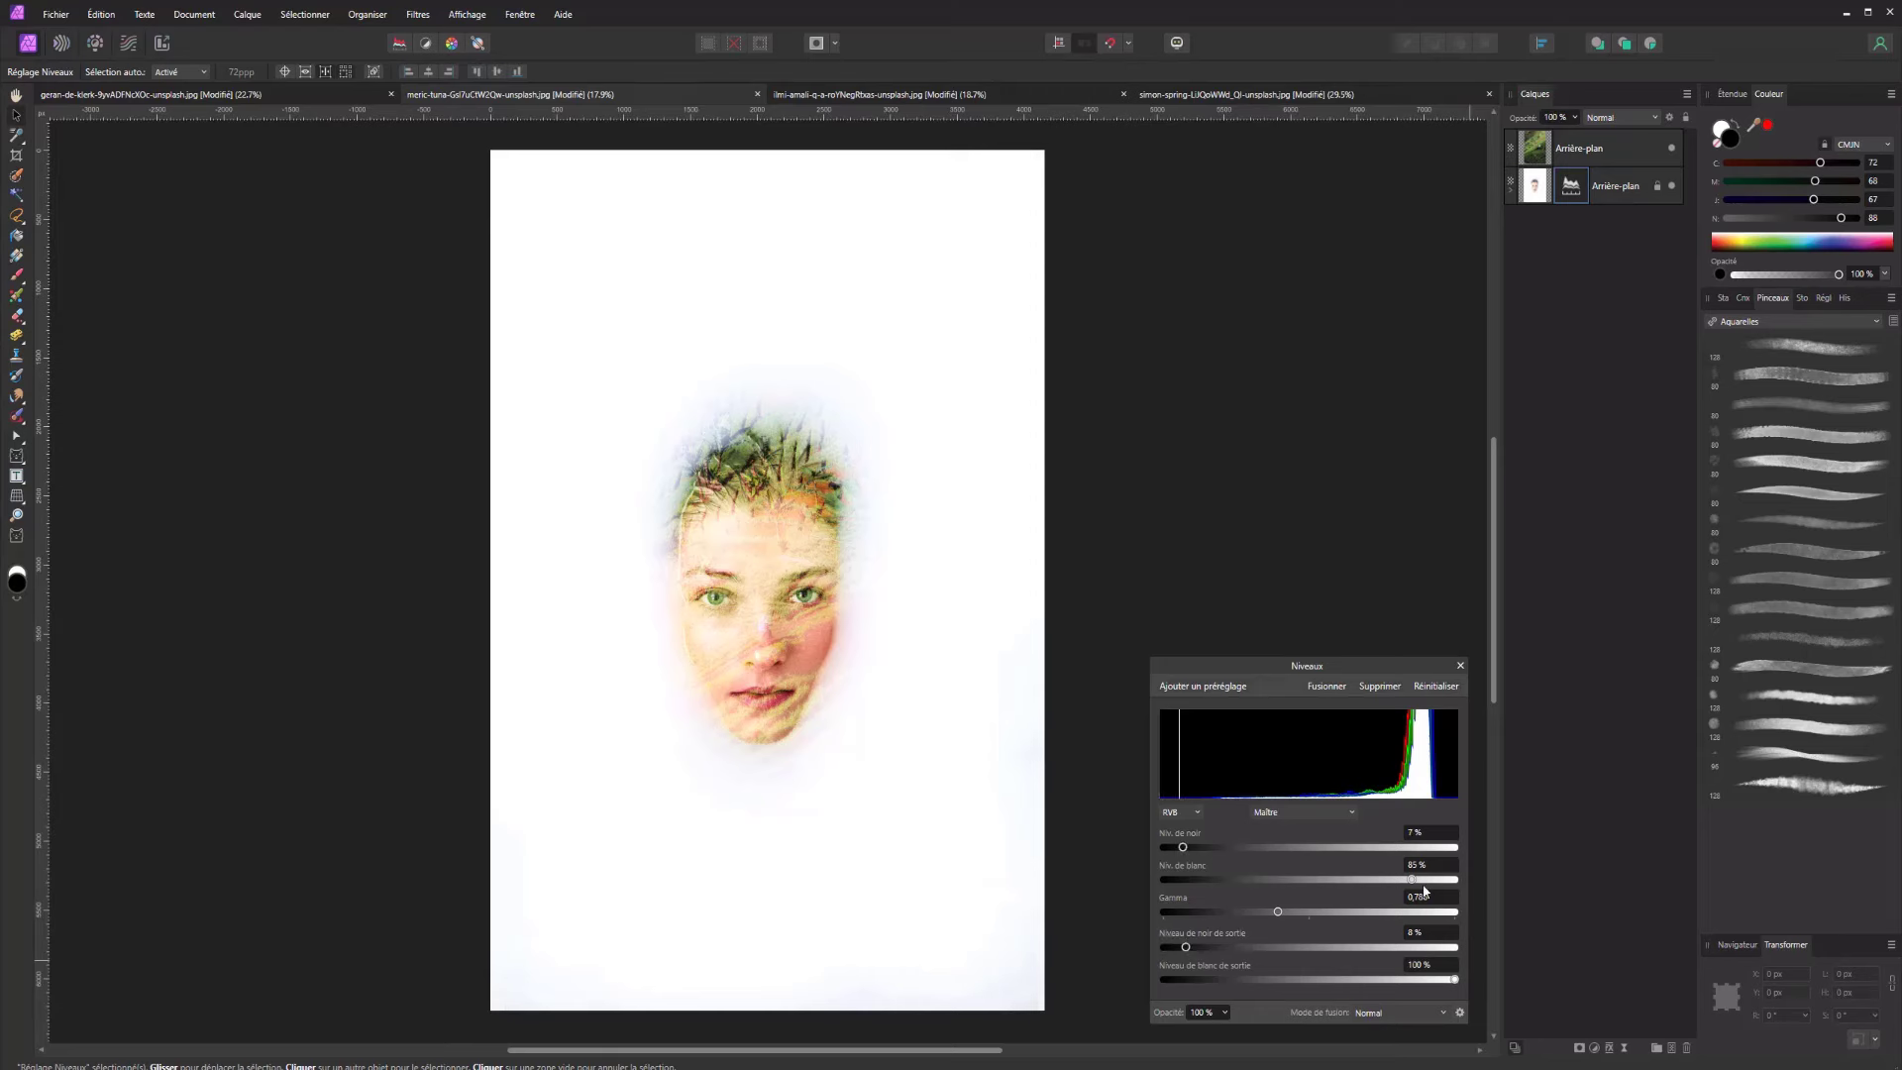
mouse_move(1425, 892)
left_mouse_down()
mouse_move(1369, 880)
mouse_move(1433, 880)
mouse_move(1379, 873)
mouse_move(1404, 872)
left_mouse_up()
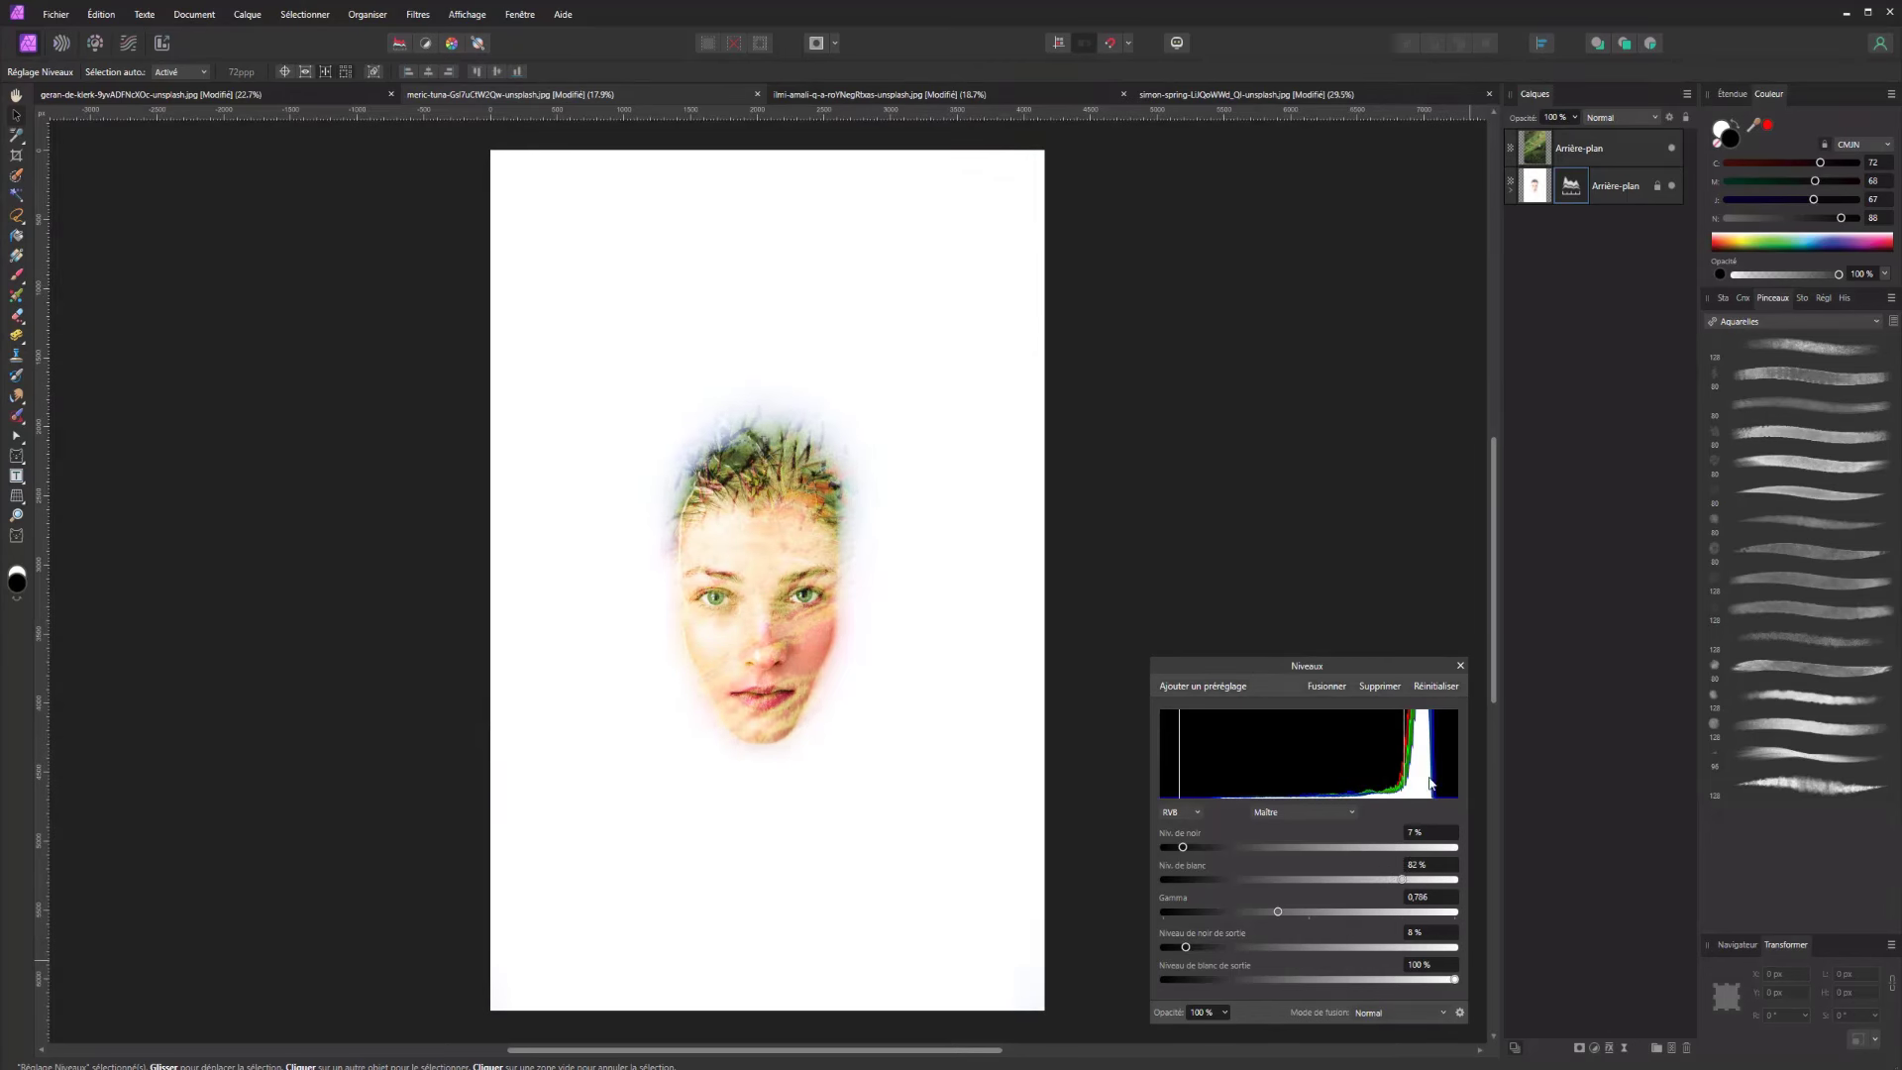
Add an empty pixel layer above the portrait's background layer and set the paintbrush flow to 100 %
left_click(1609, 187)
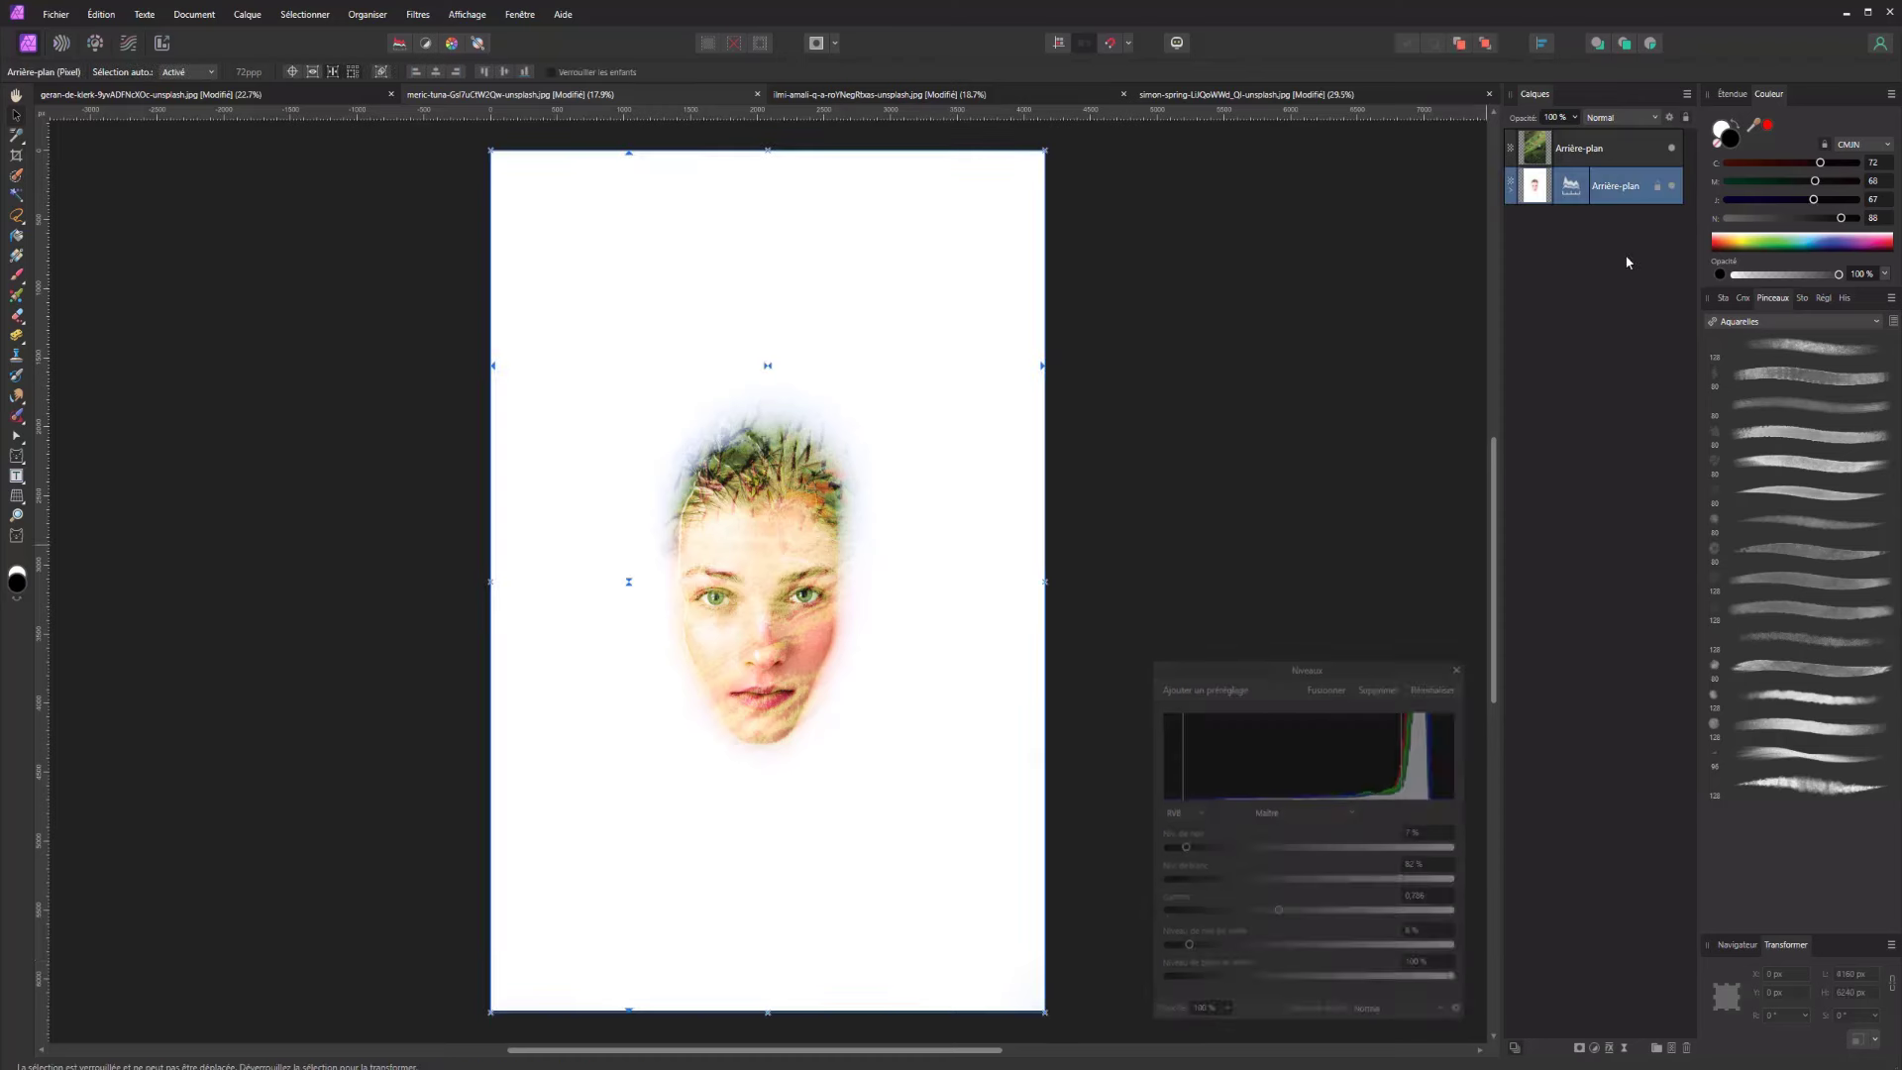
left_click(1672, 1048)
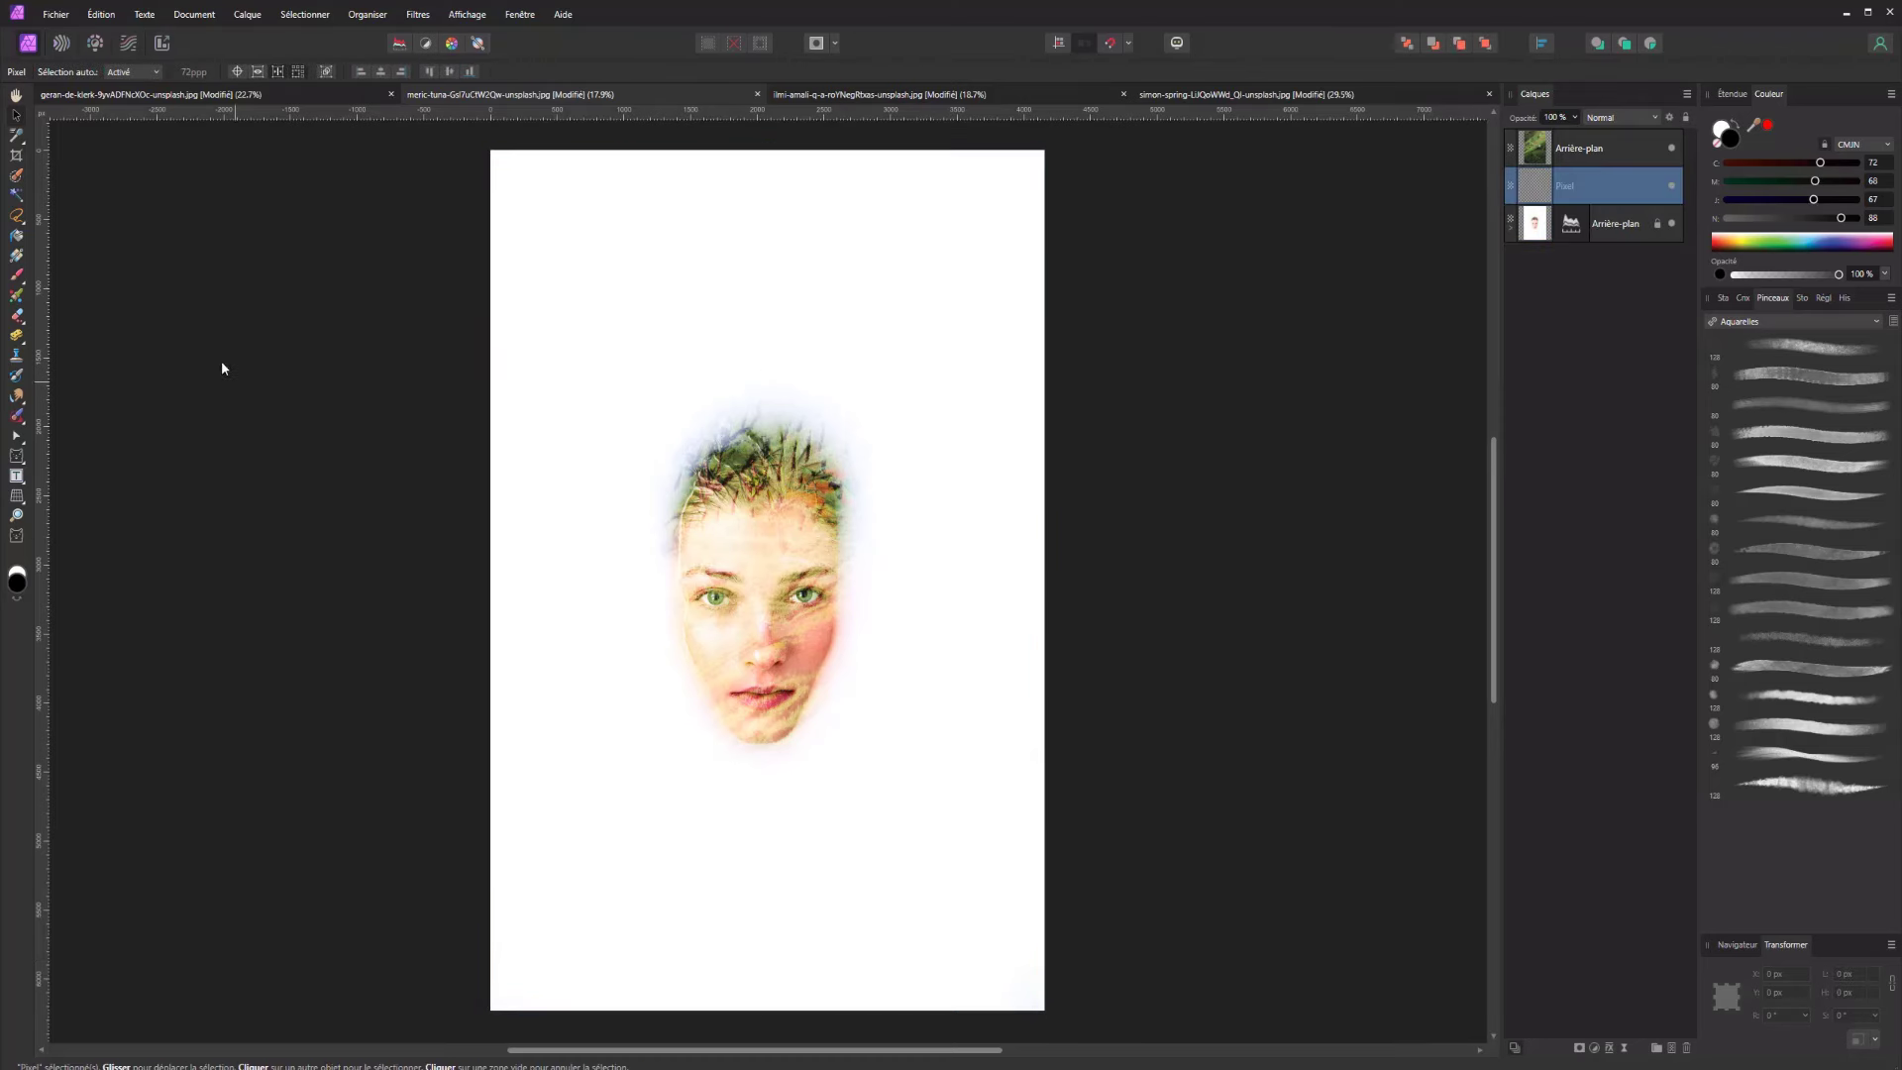
left_click(22, 270)
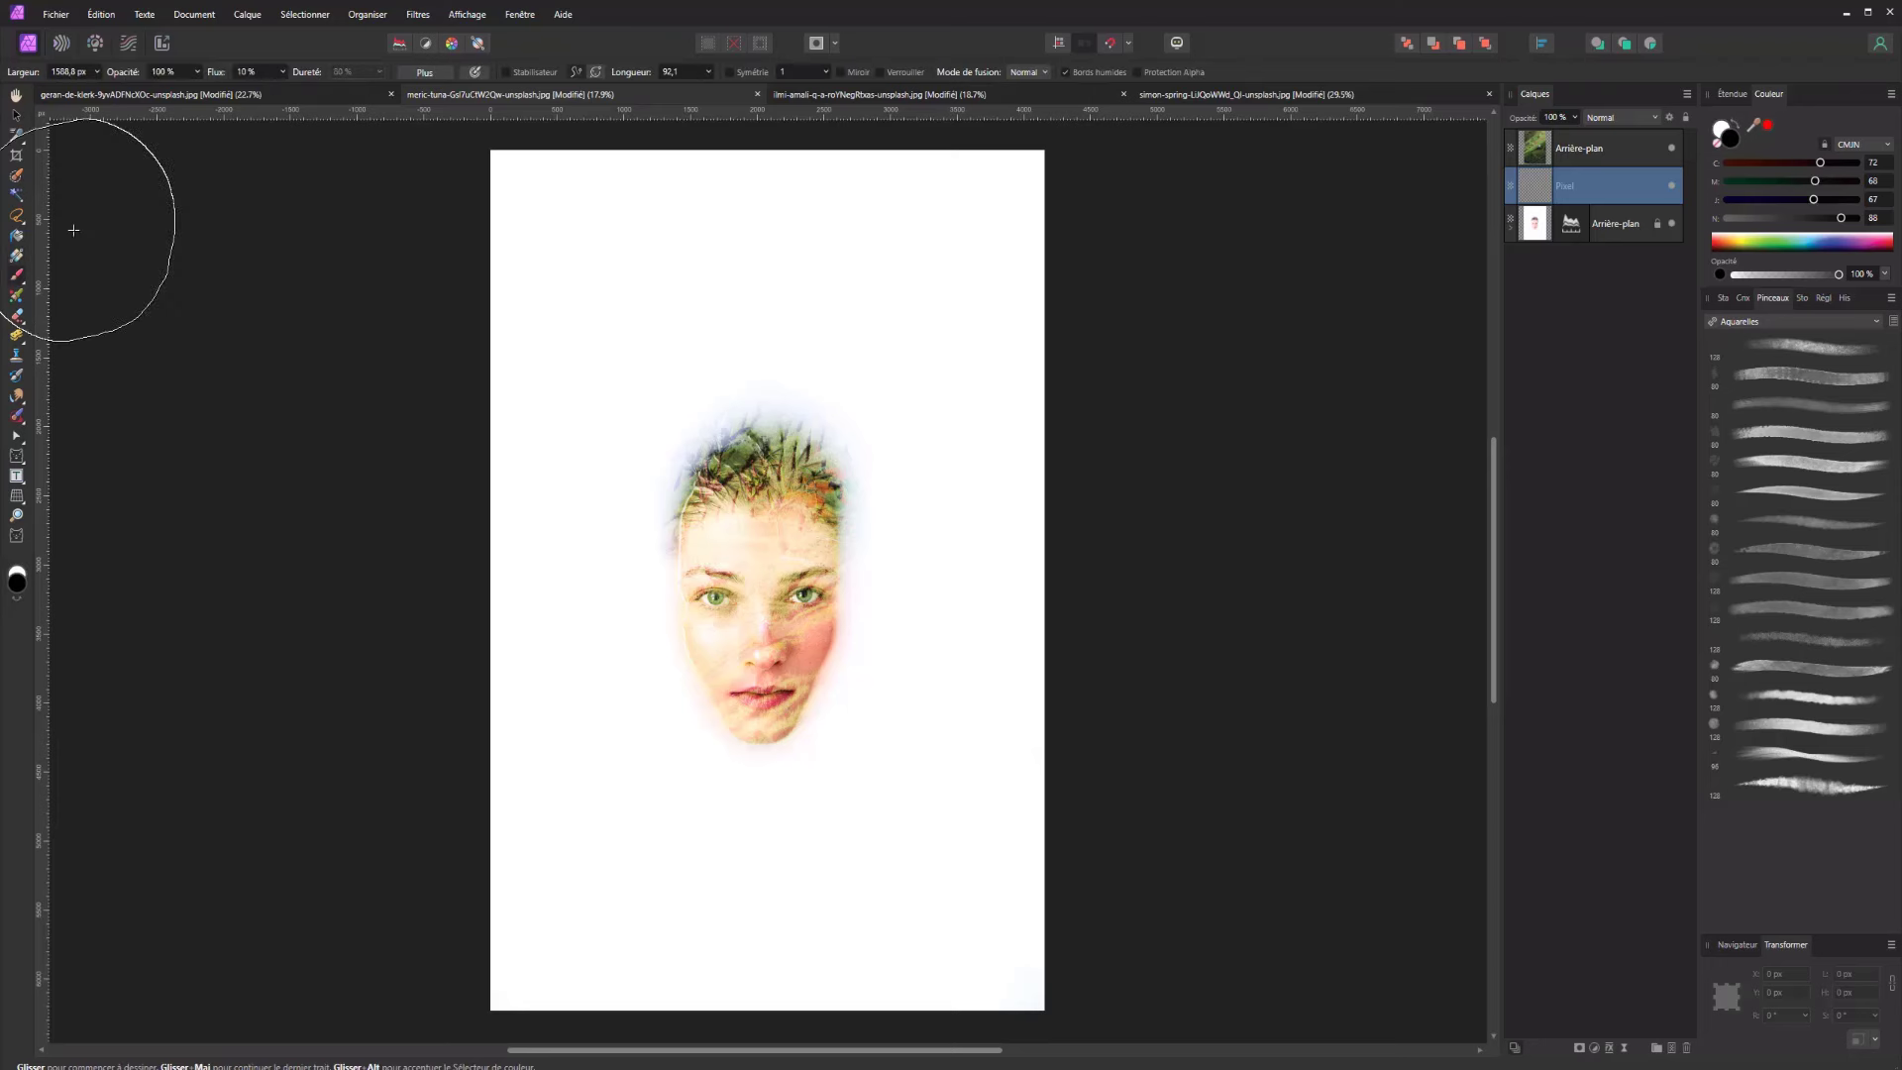
left_click_drag(412, 310, 493, 265)
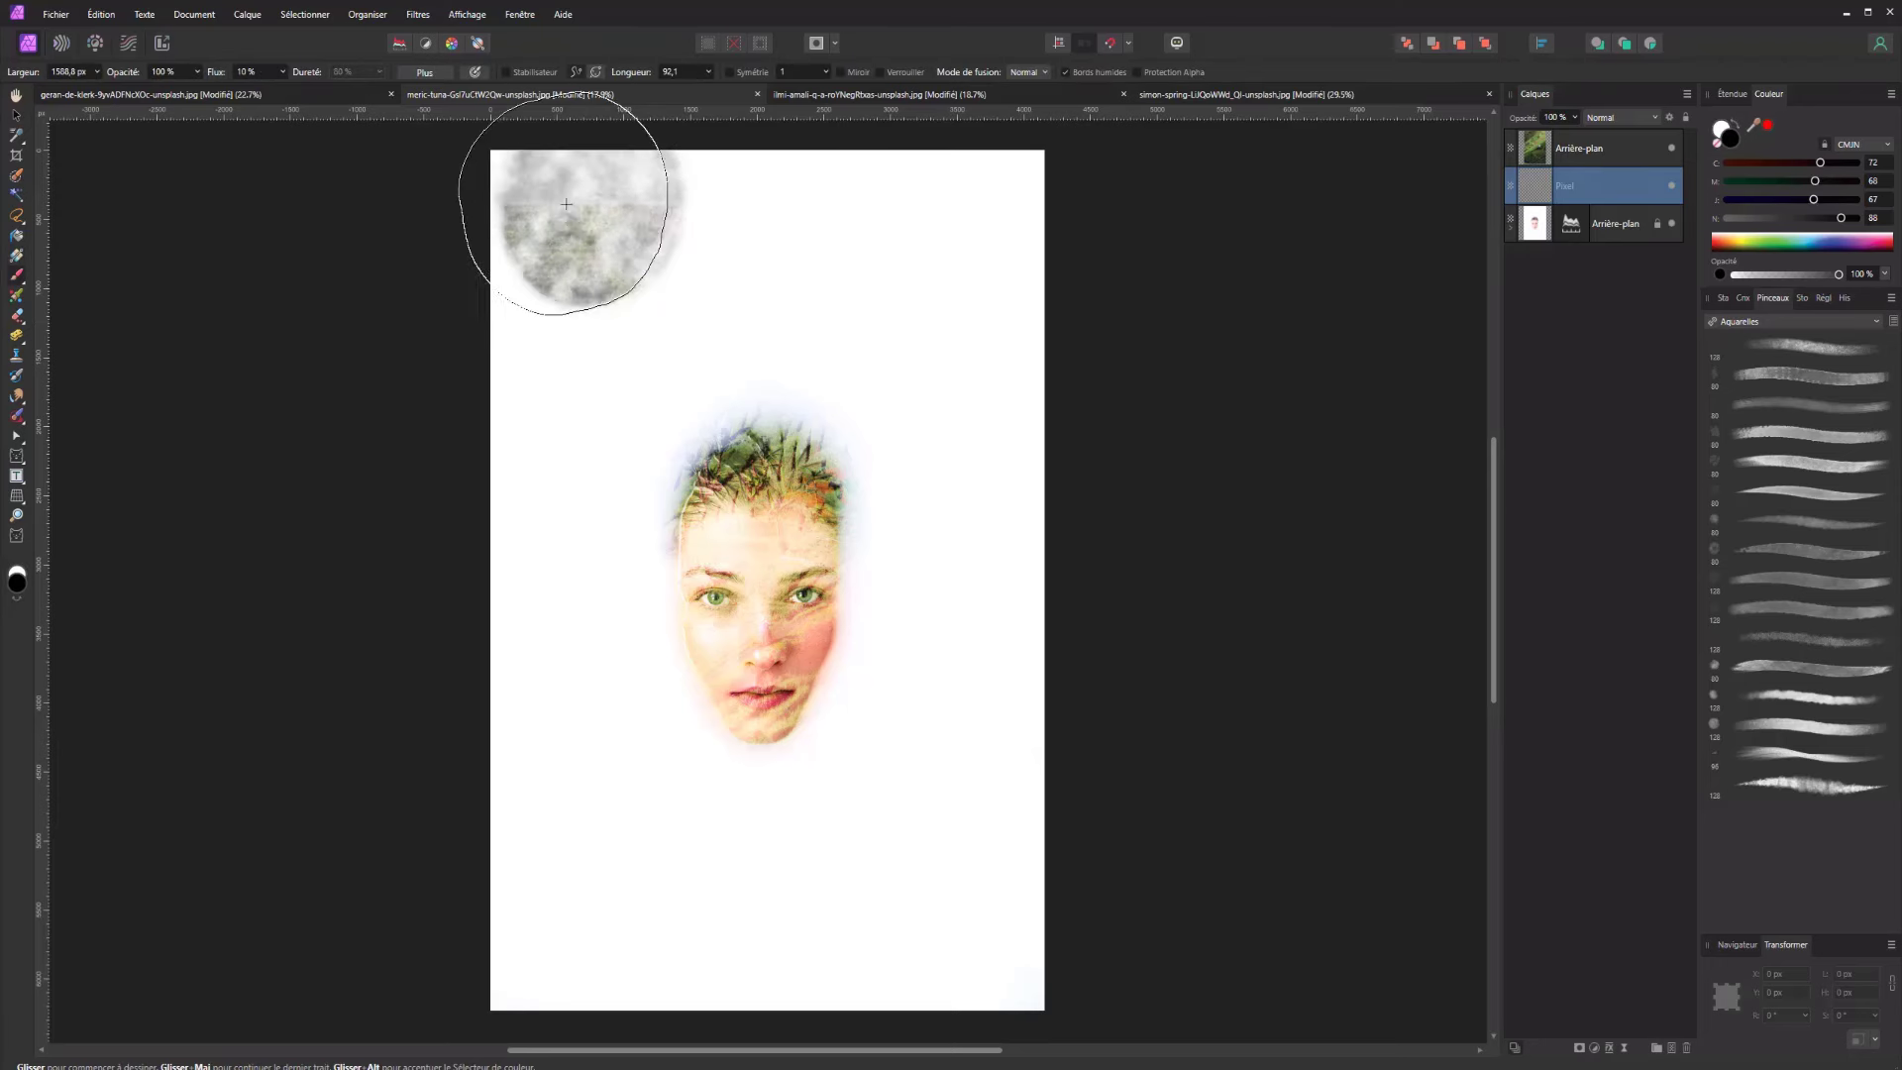
left_click(282, 72)
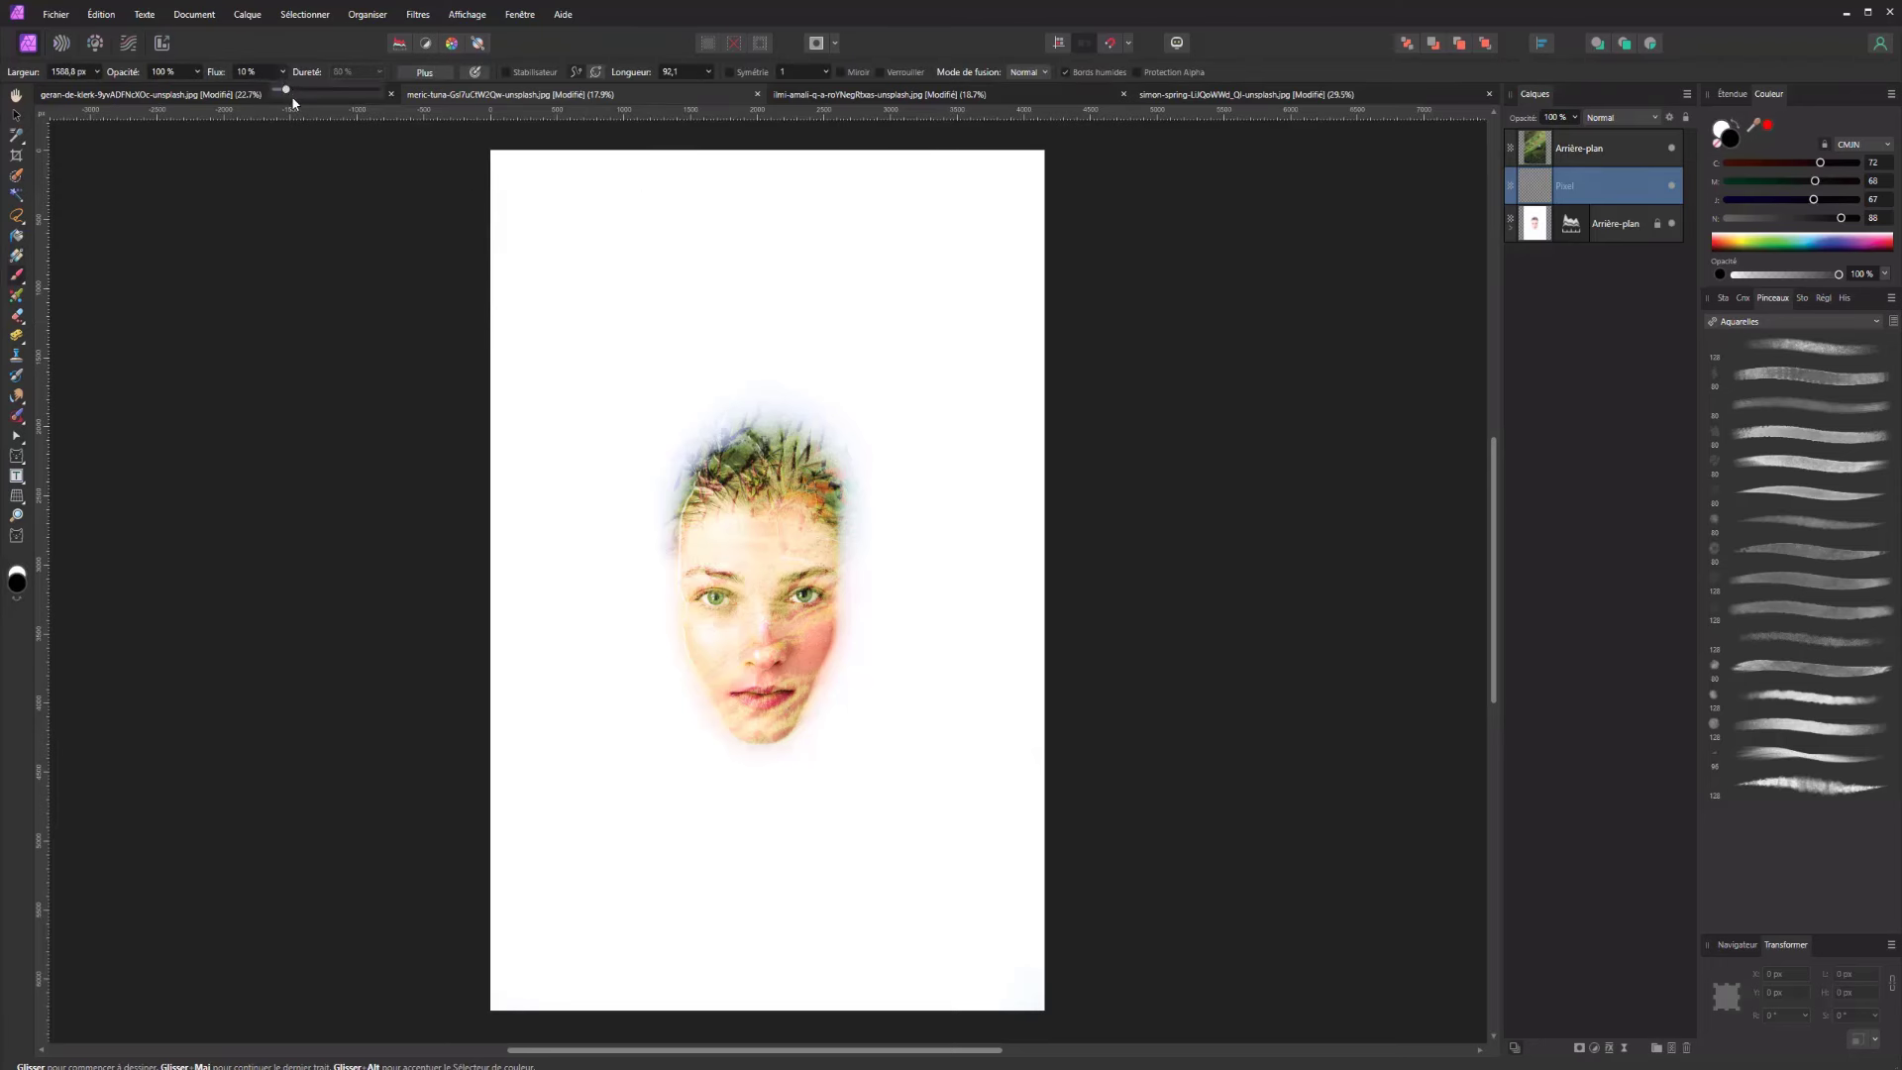
left_click_drag(287, 89, 458, 88)
left_click(395, 382)
Choose the first Aquarelles brush, enlarge it to 1288 px and set the paint colour to black with all CMYK values at 100
left_click(520, 14)
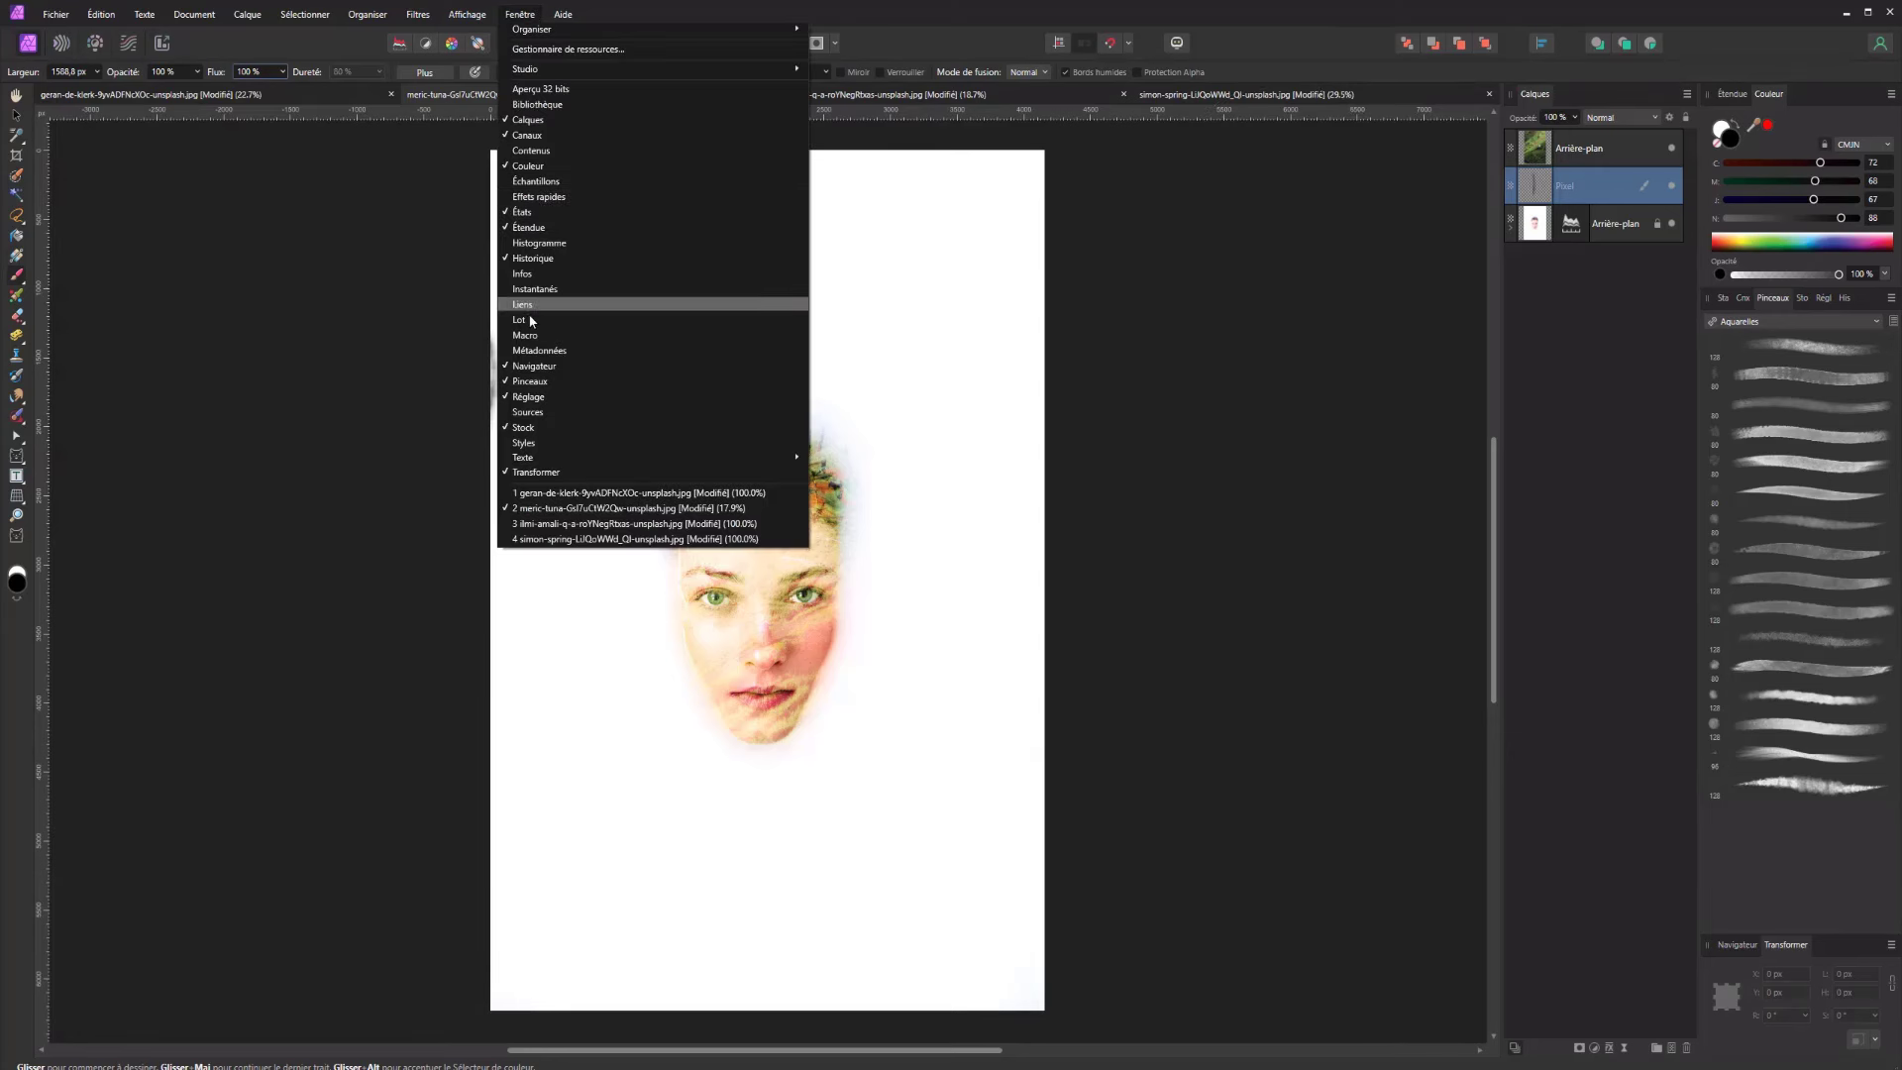
left_click(1783, 322)
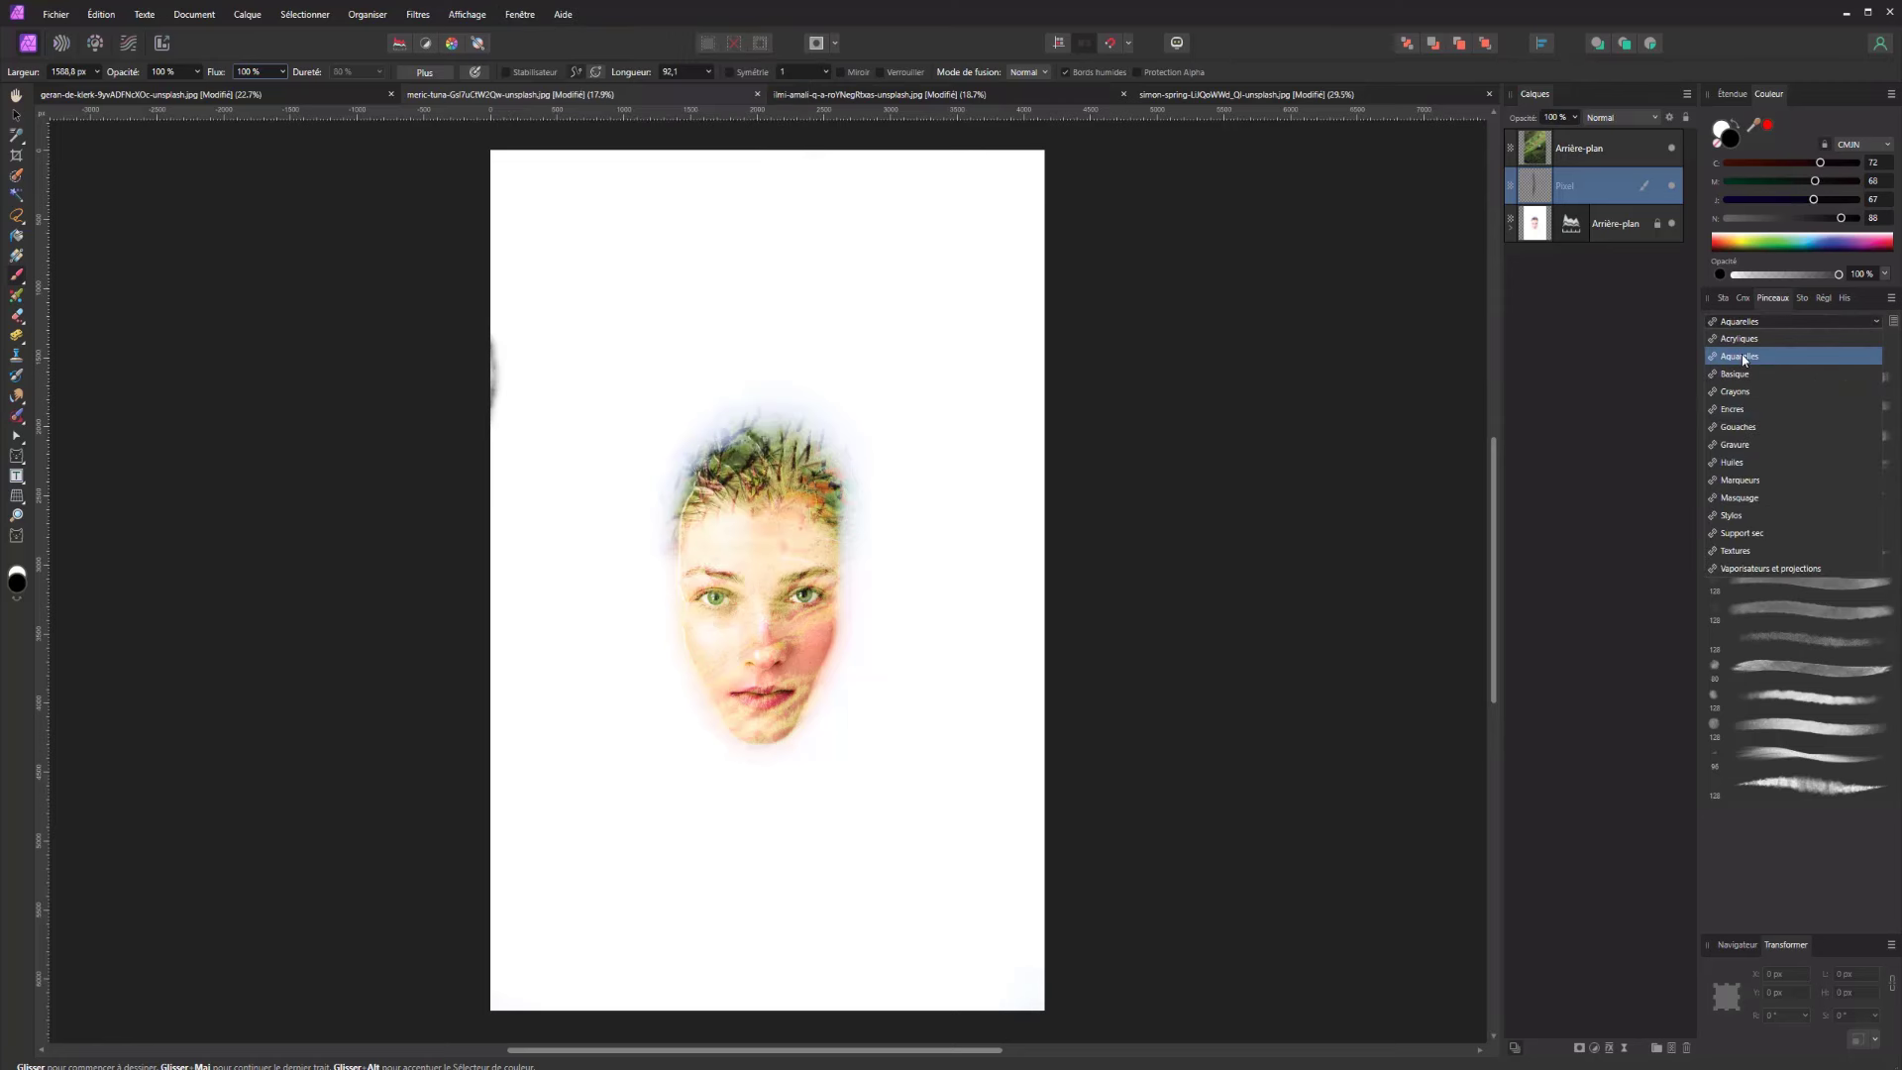
left_click(1746, 360)
left_click(1774, 436)
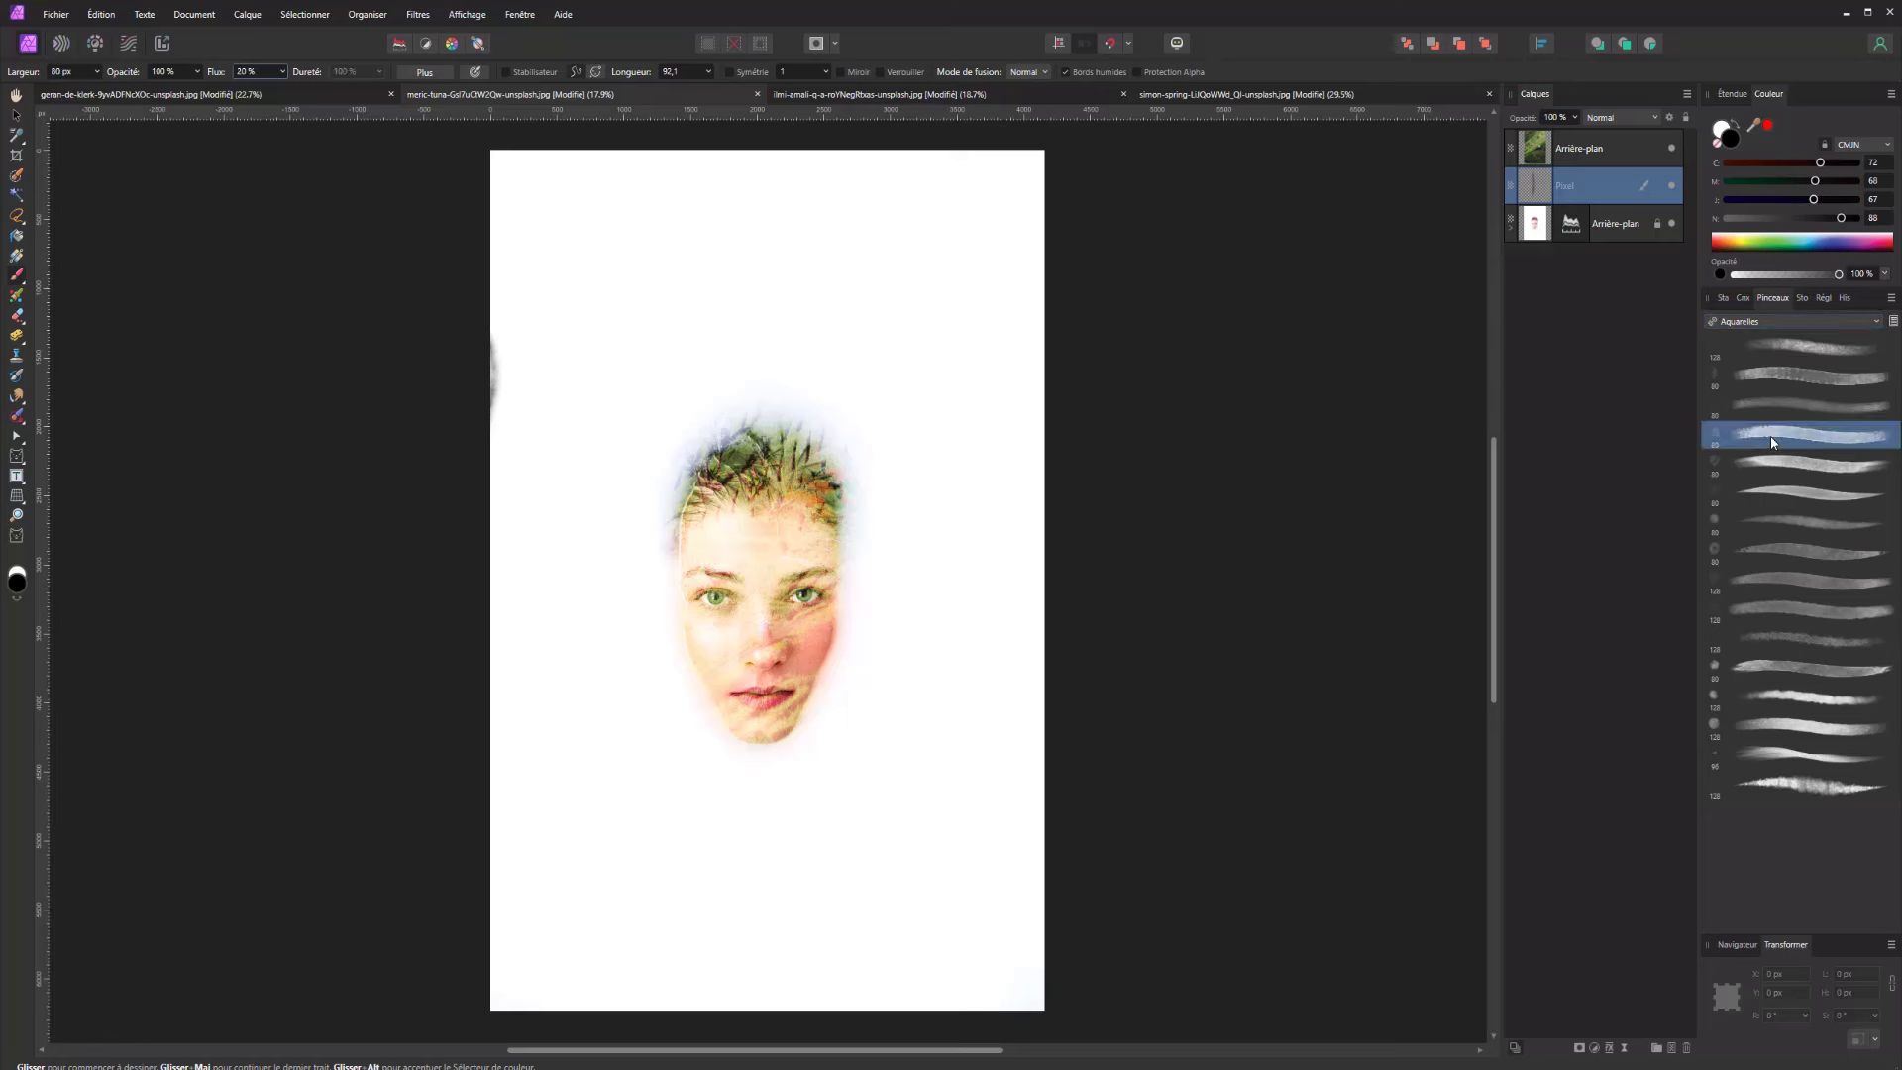
left_click(1782, 406)
left_click(1790, 377)
left_click(1793, 348)
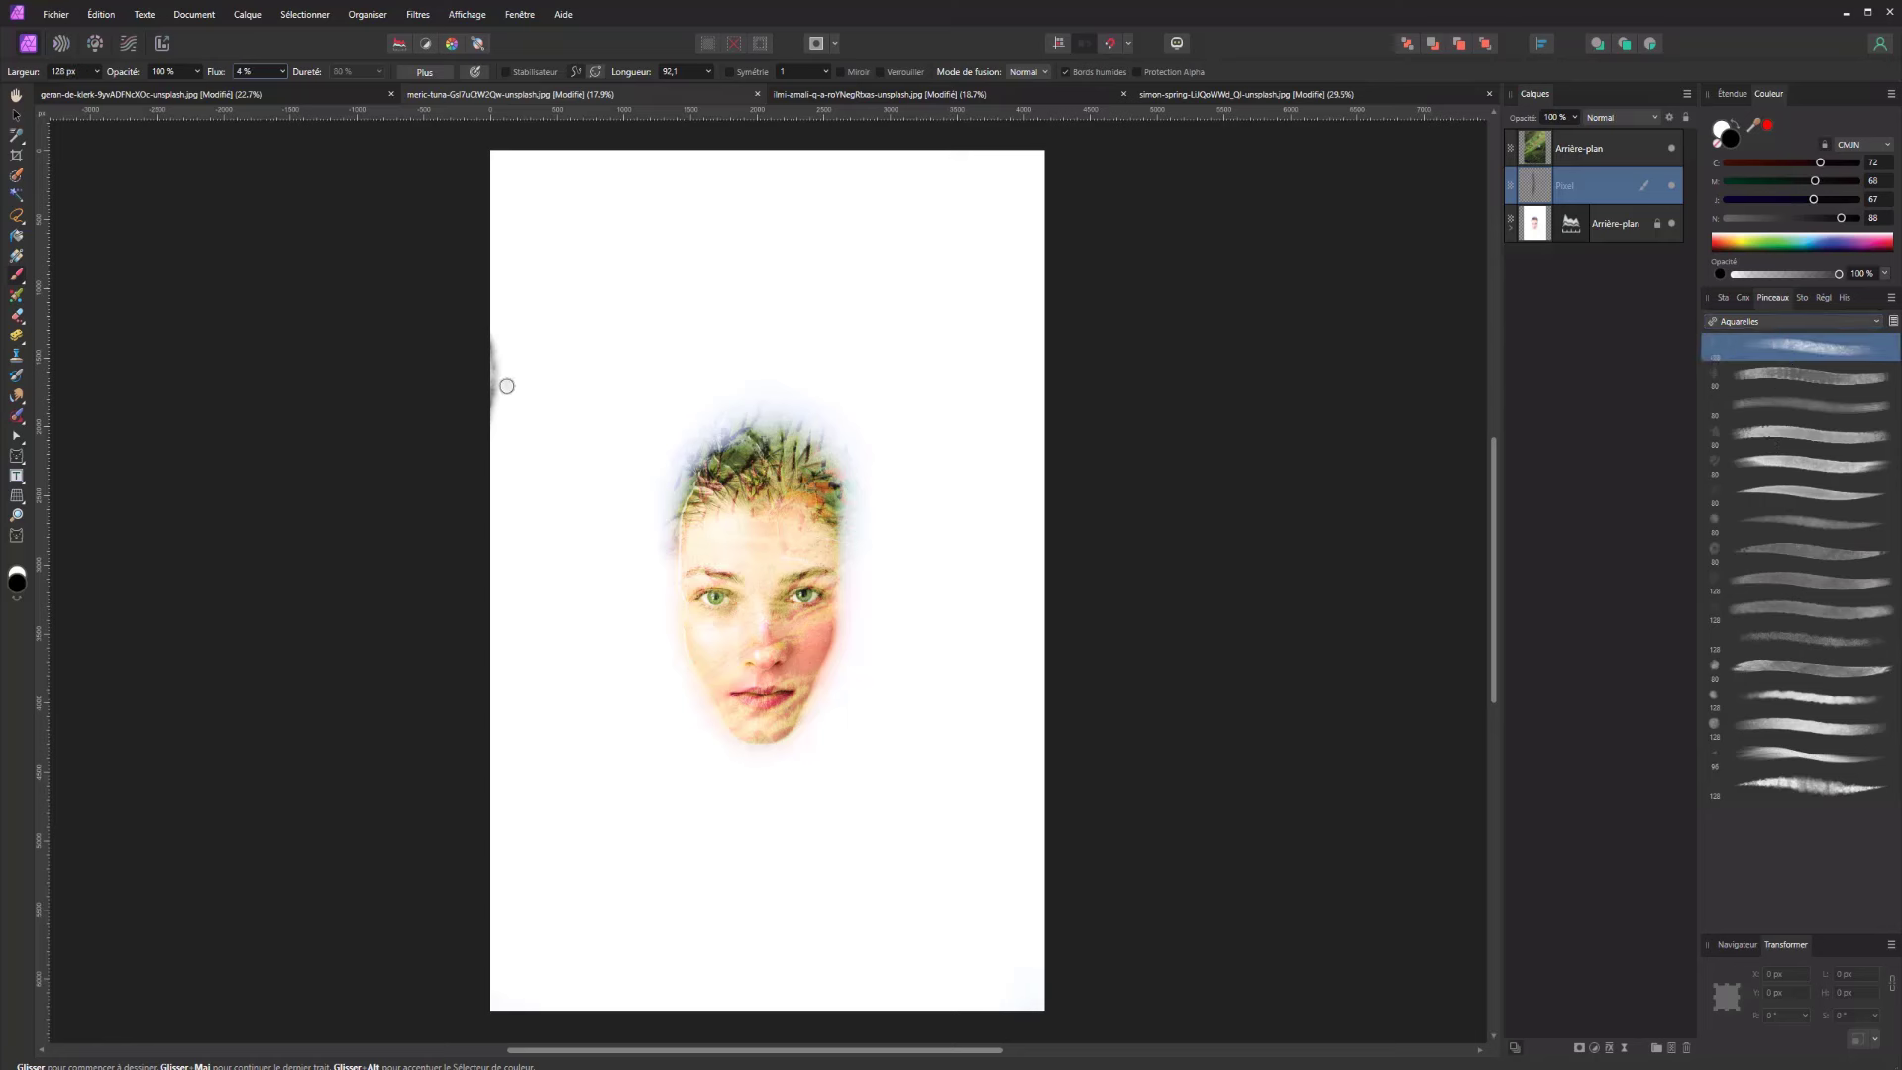
mouse_move(600, 425)
left_mouse_down()
mouse_move(589, 385)
mouse_move(787, 365)
mouse_move(619, 392)
left_mouse_up()
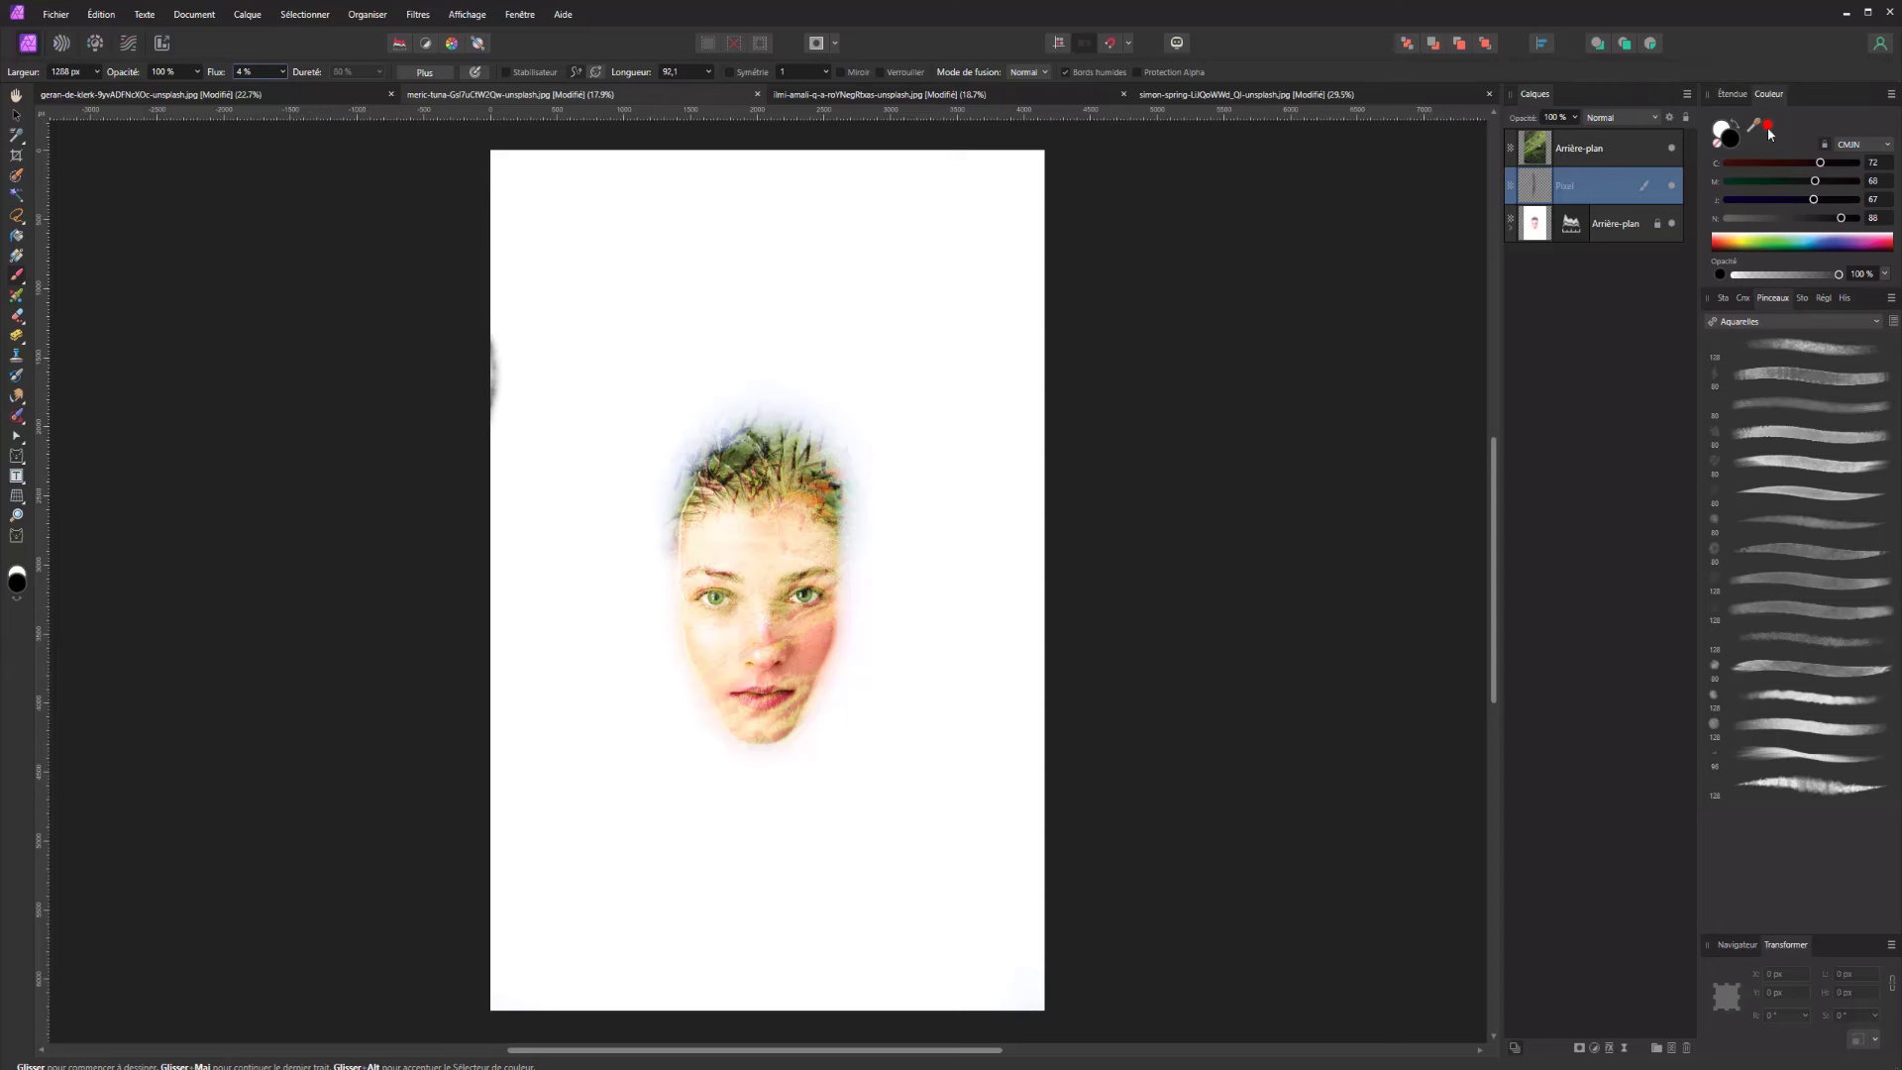
left_click(534, 17)
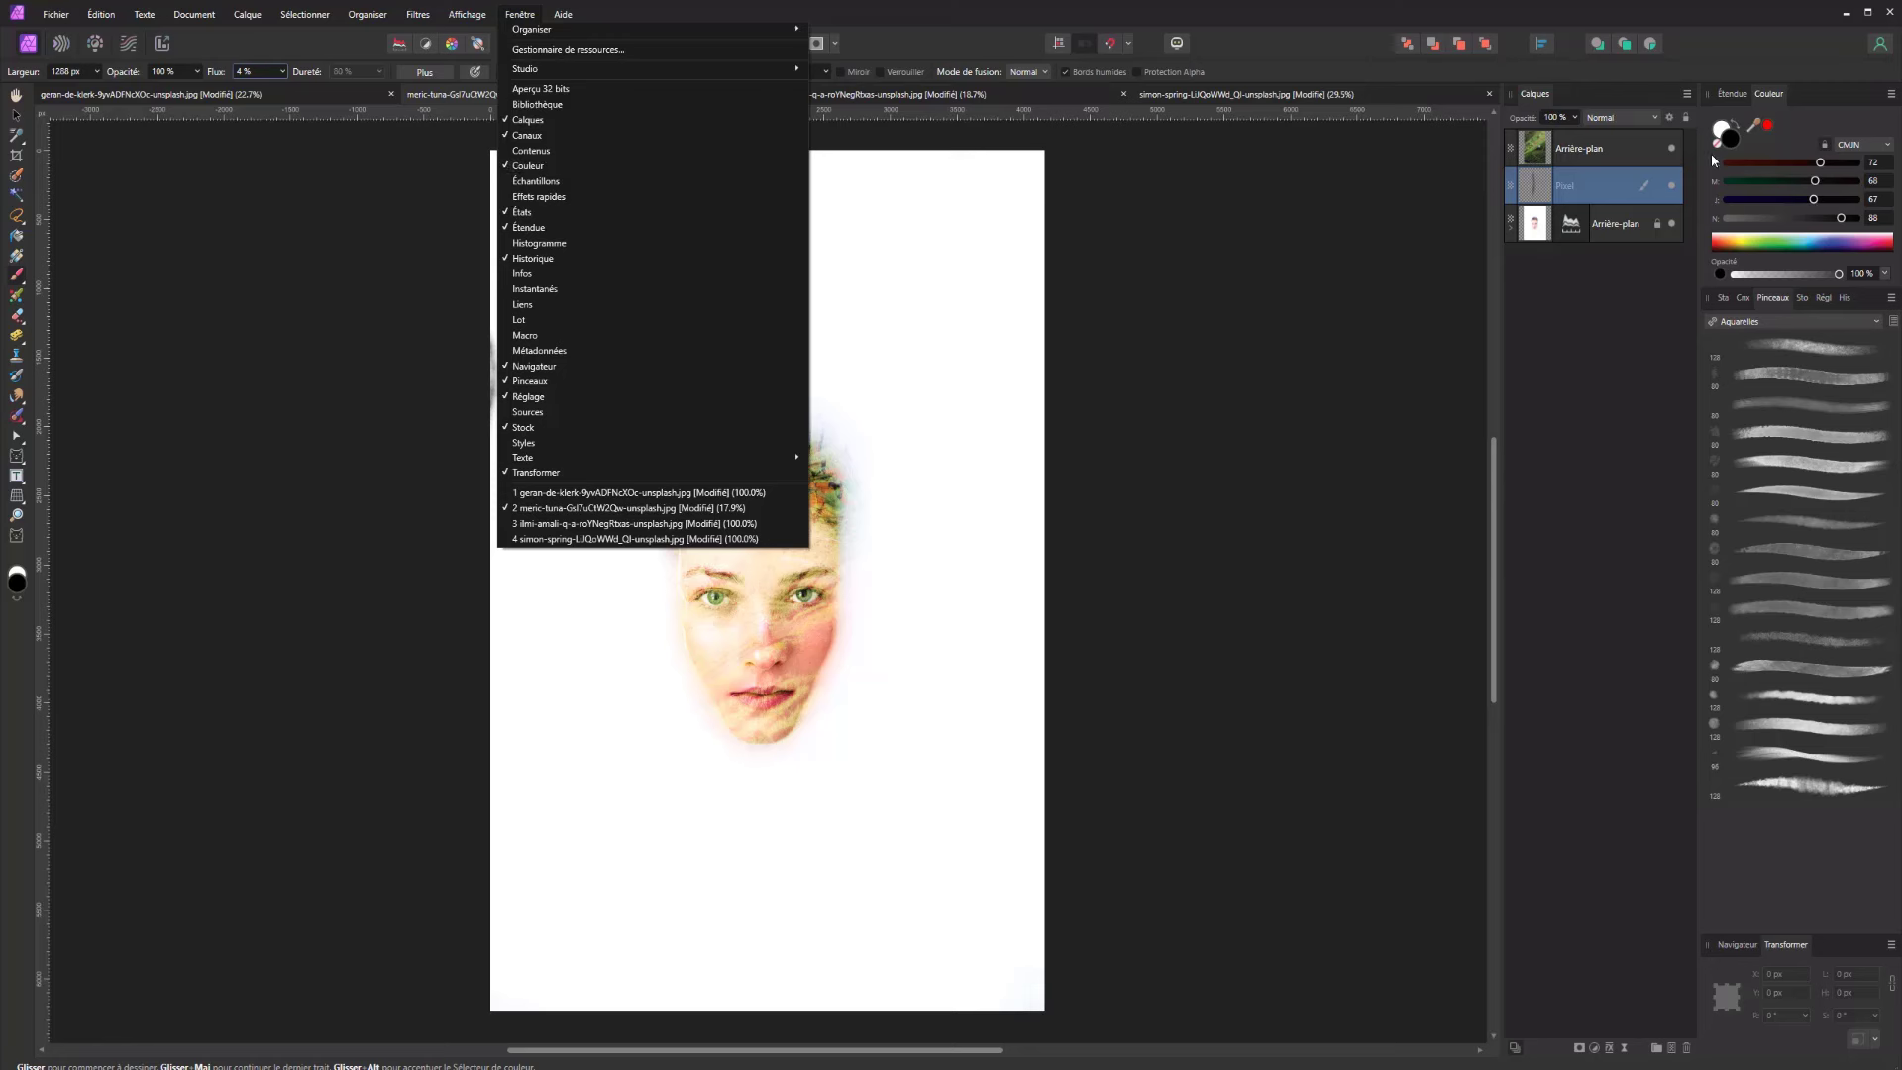
mouse_move(1842, 219)
left_mouse_down()
mouse_move(1868, 218)
mouse_move(1848, 181)
mouse_move(1896, 201)
mouse_move(1882, 171)
left_mouse_up()
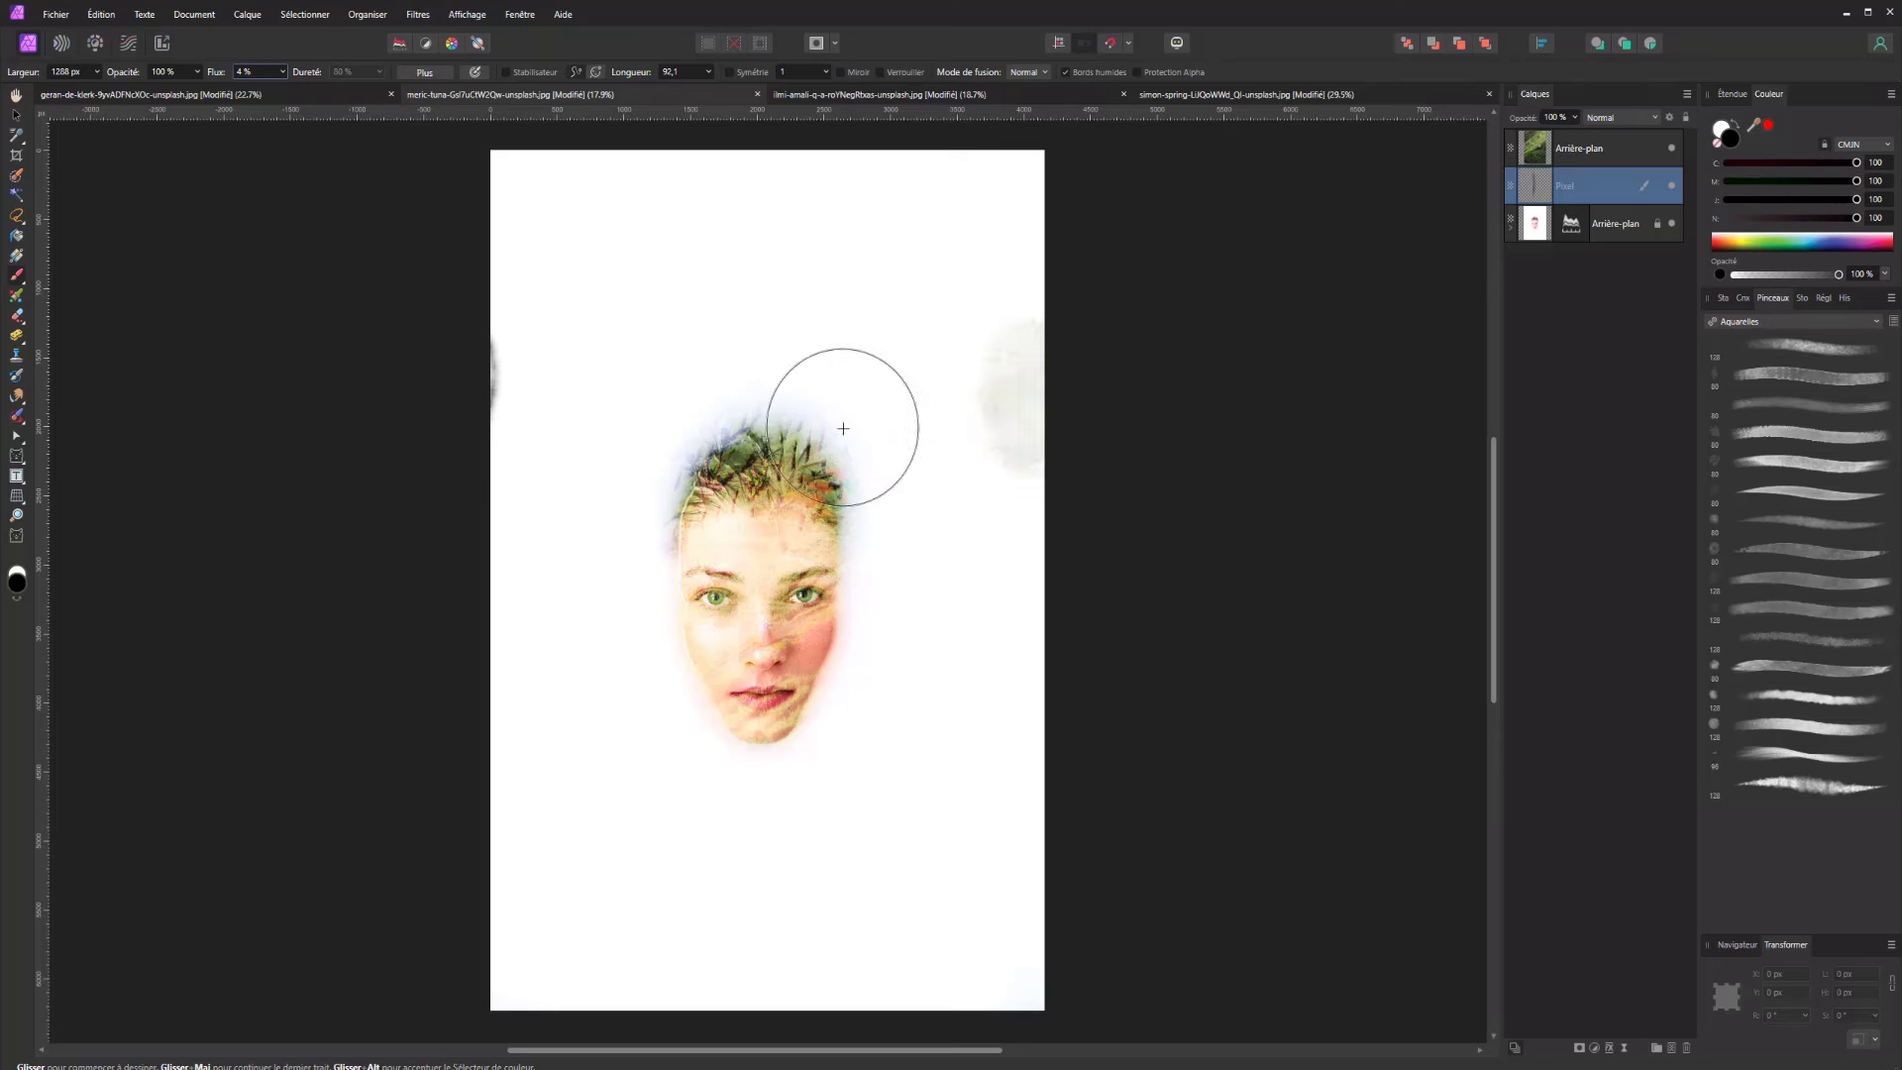
Try black watercolour strokes around the hair, cheeks and chin on the pixel layer
left_click(798, 452)
left_click(658, 446)
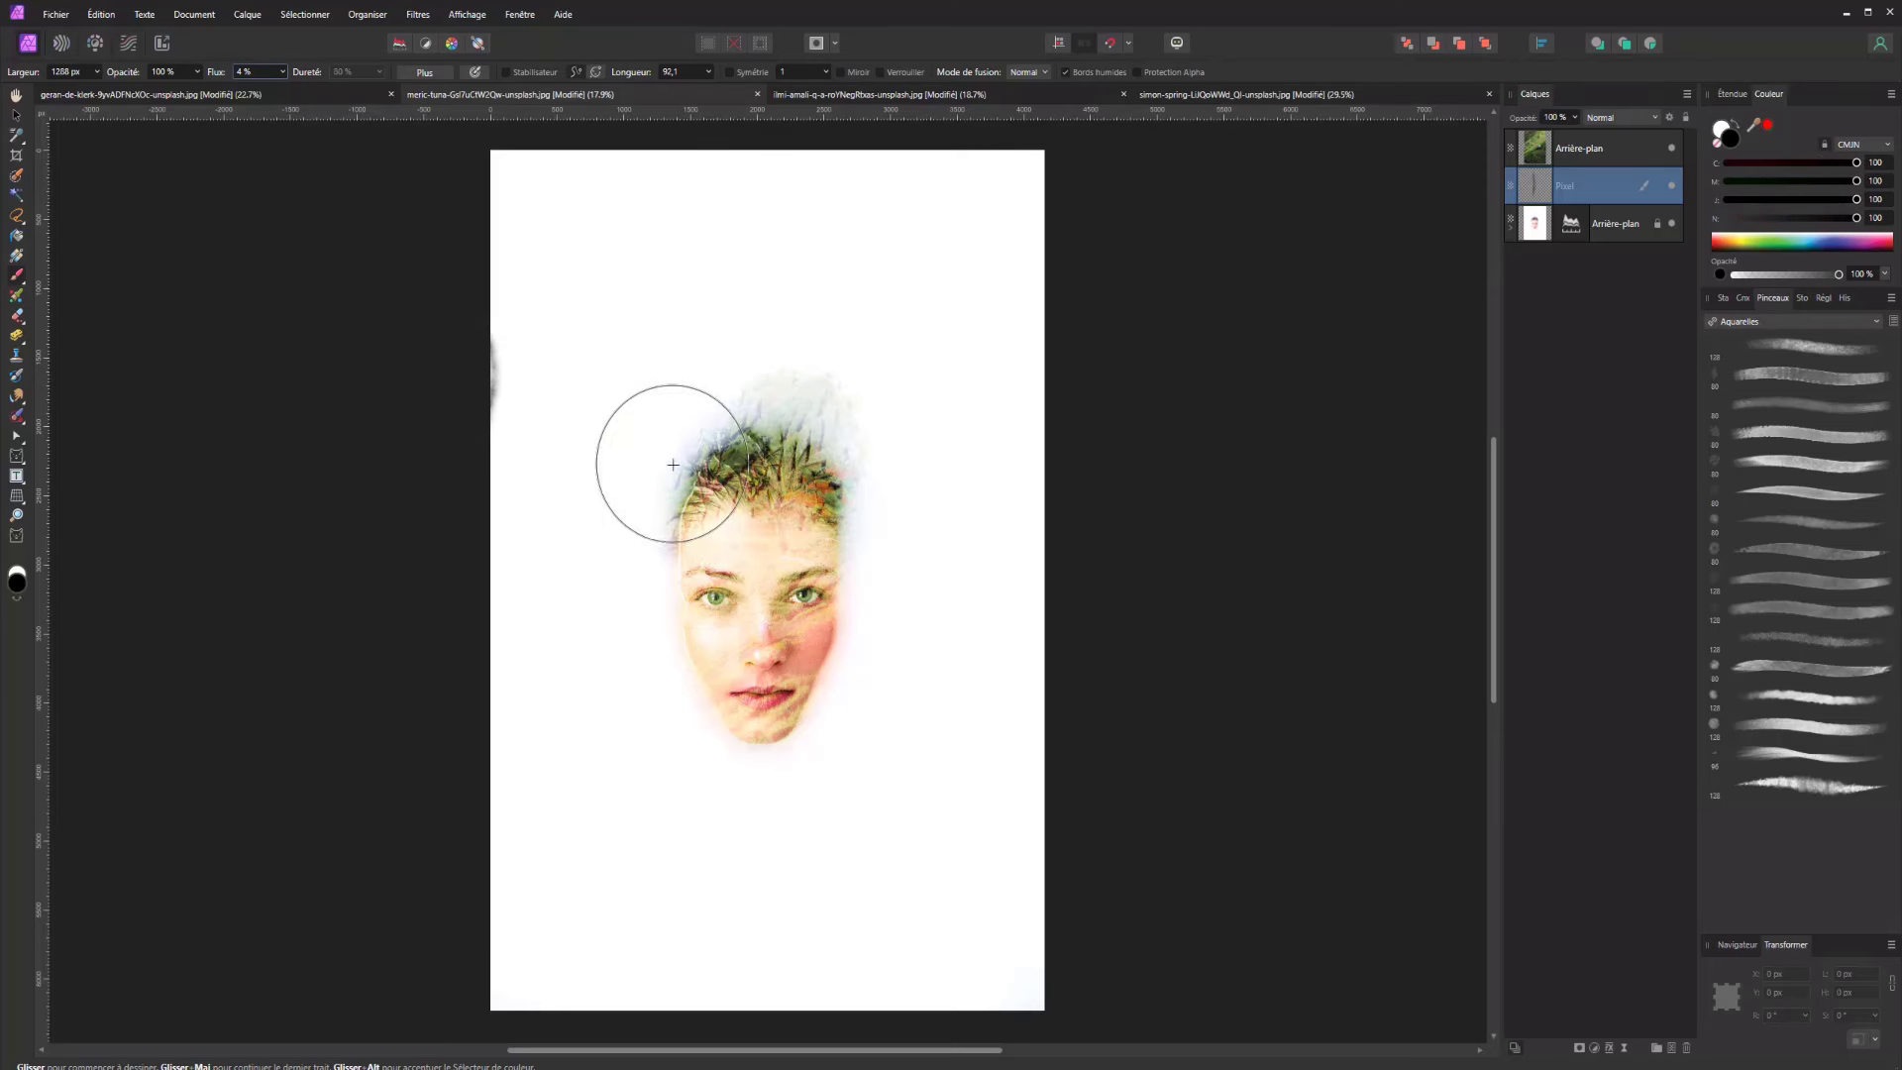
left_click(991, 792)
key("ctrl+z")
key("ctrl+z")
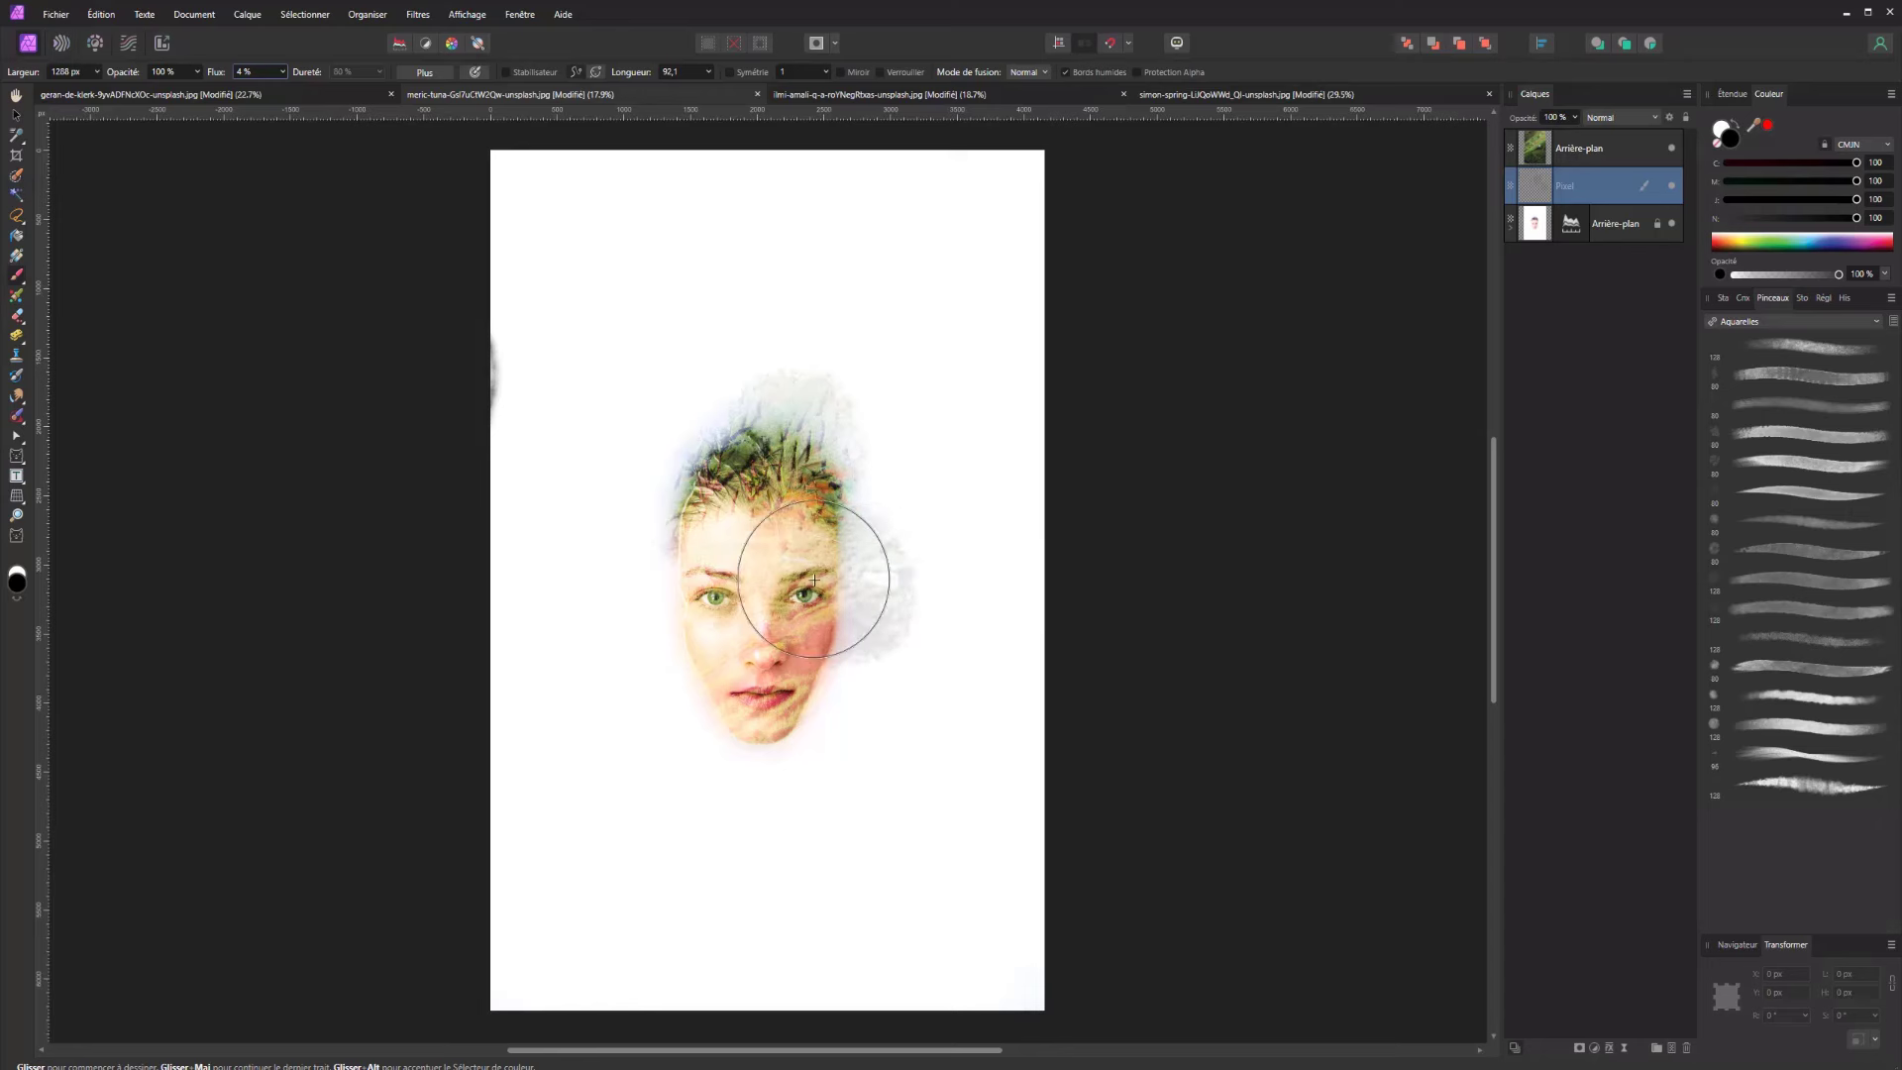
left_click(683, 807)
key("ctrl+z")
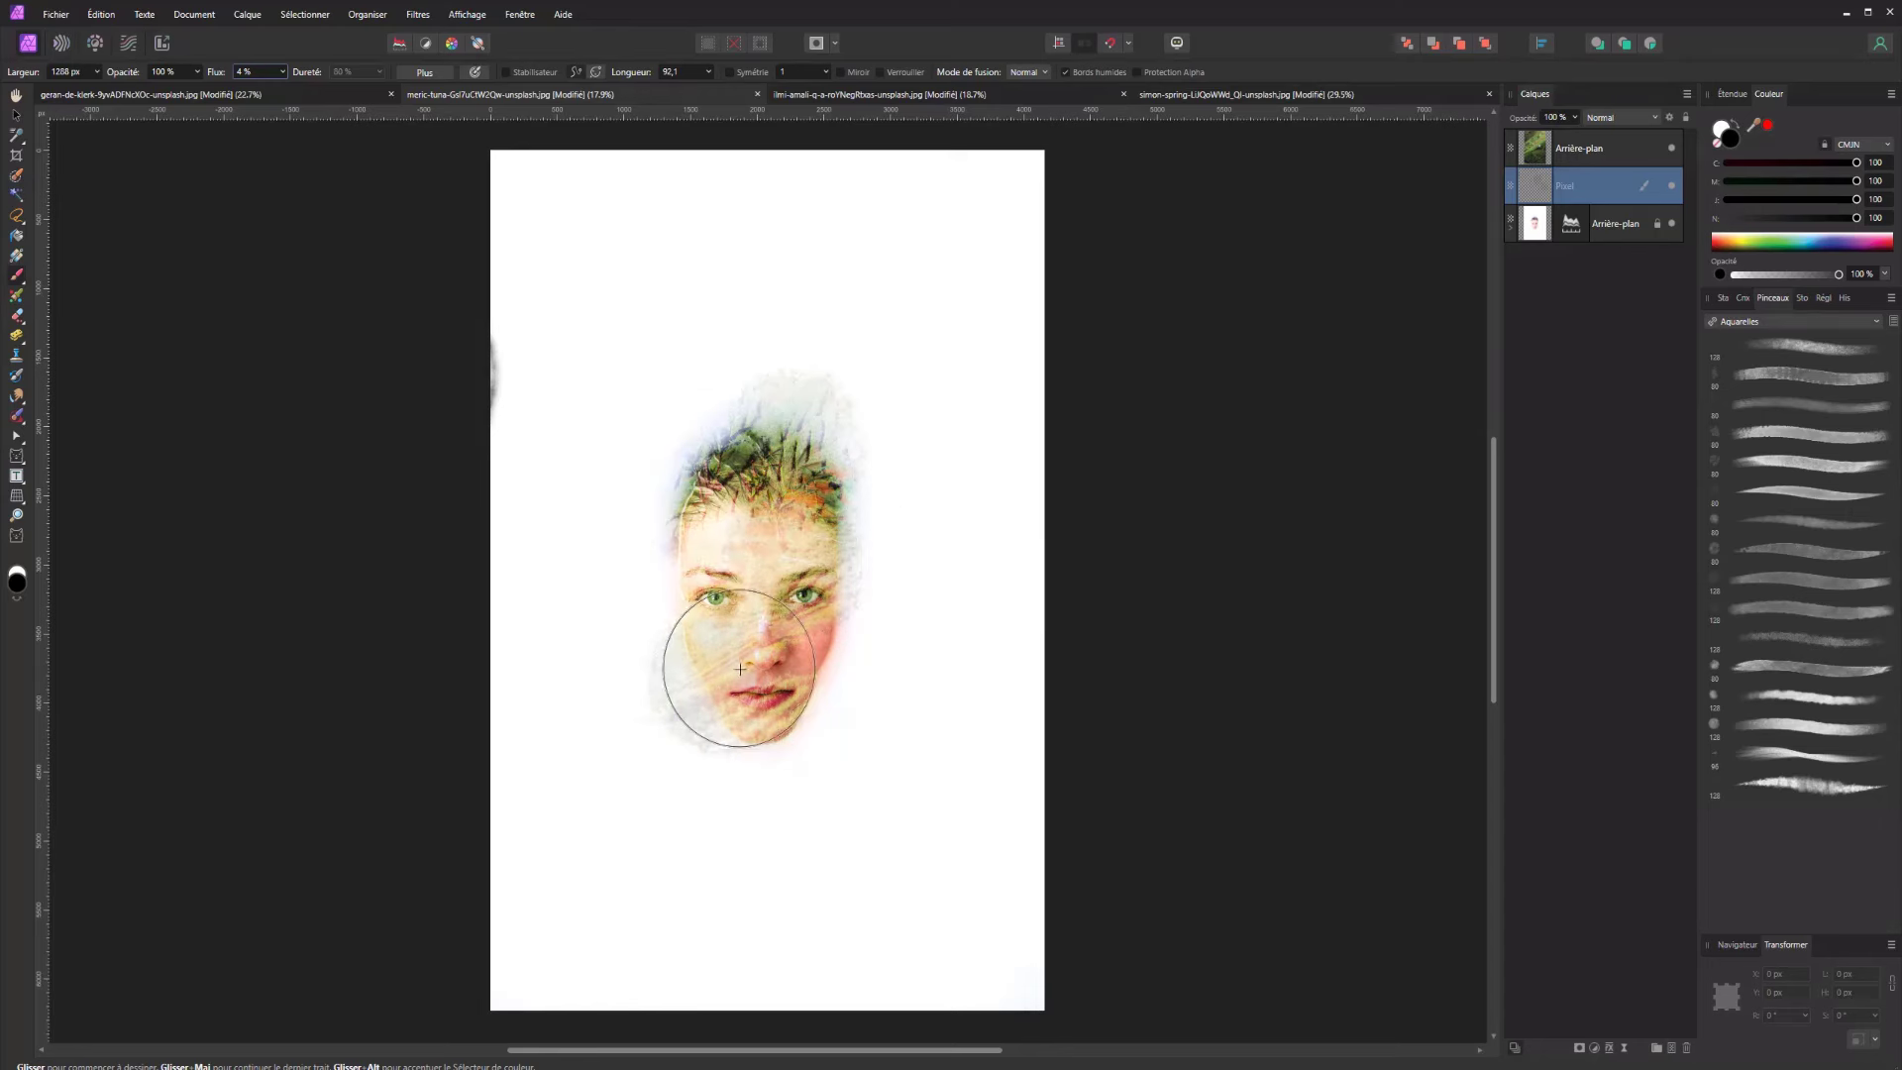
left_click(719, 838)
key("ctrl+z")
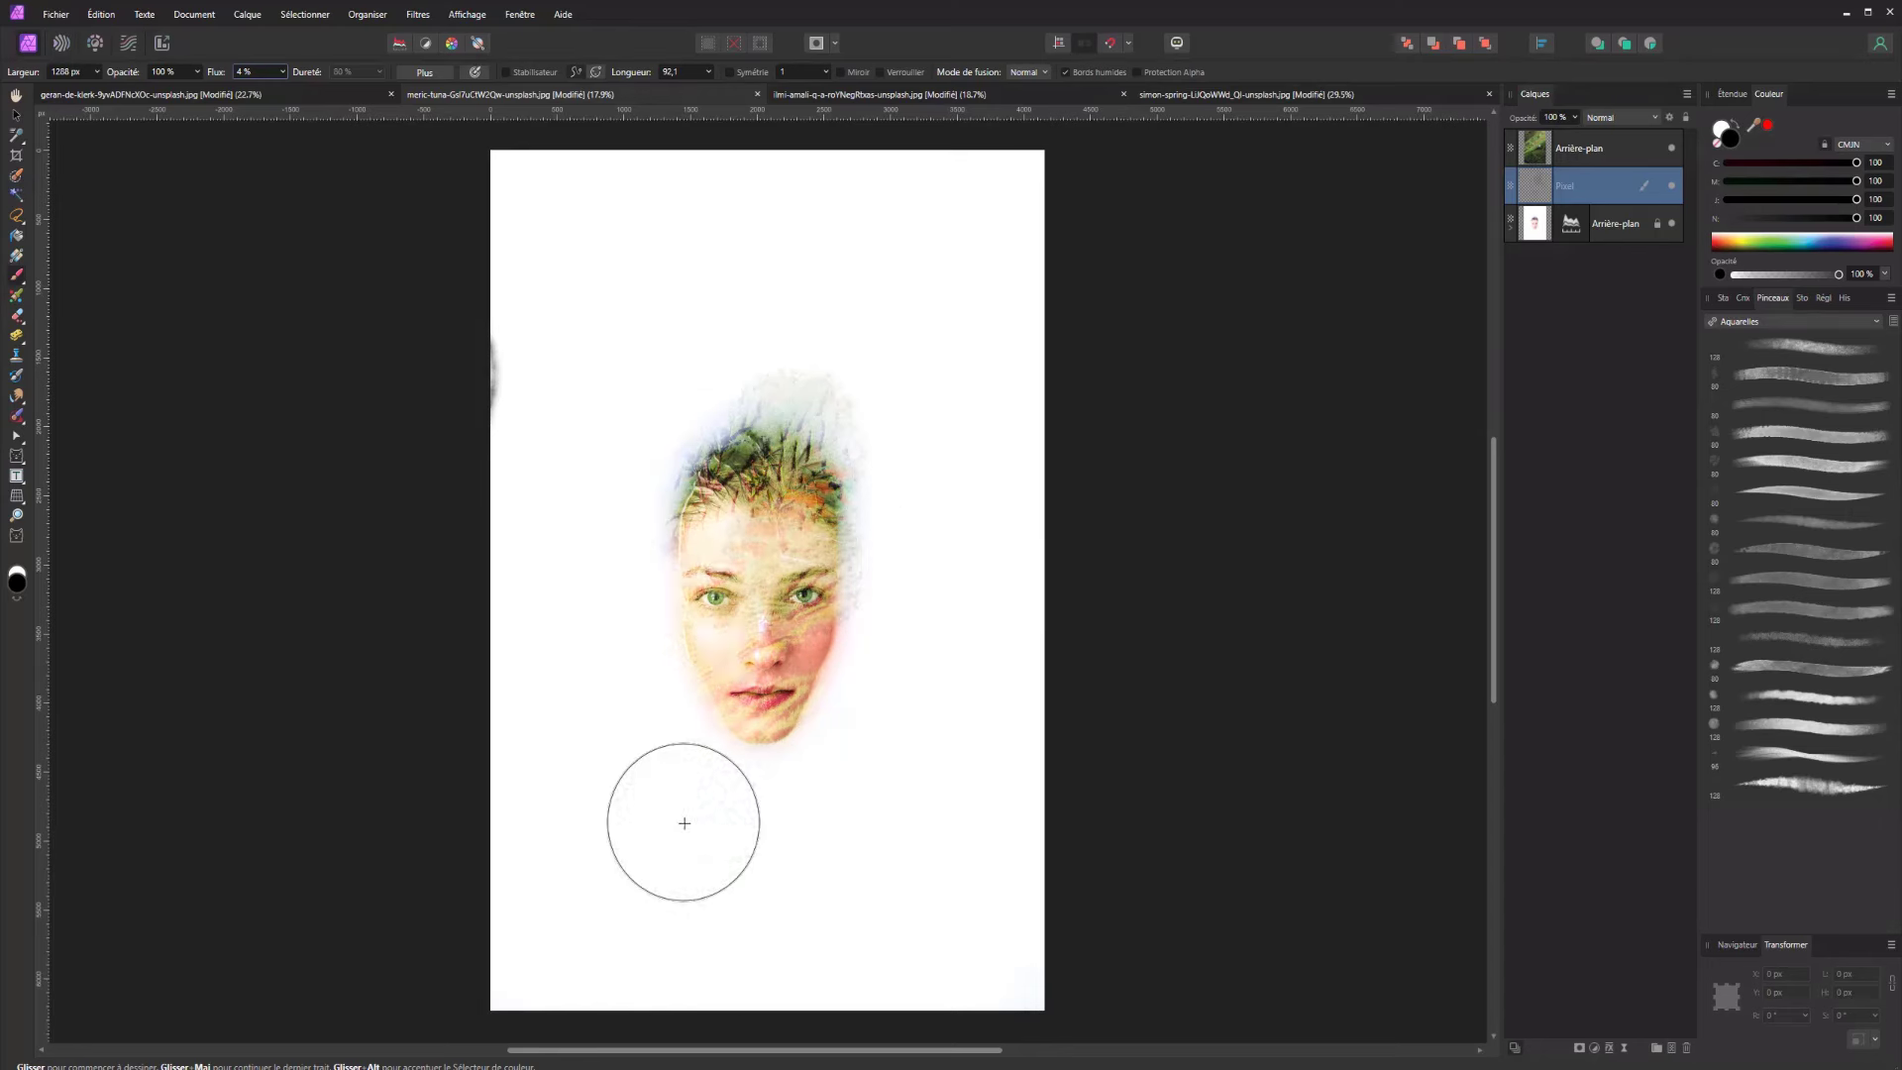
left_click(956, 243)
key("ctrl+z")
key("ctrl+z")
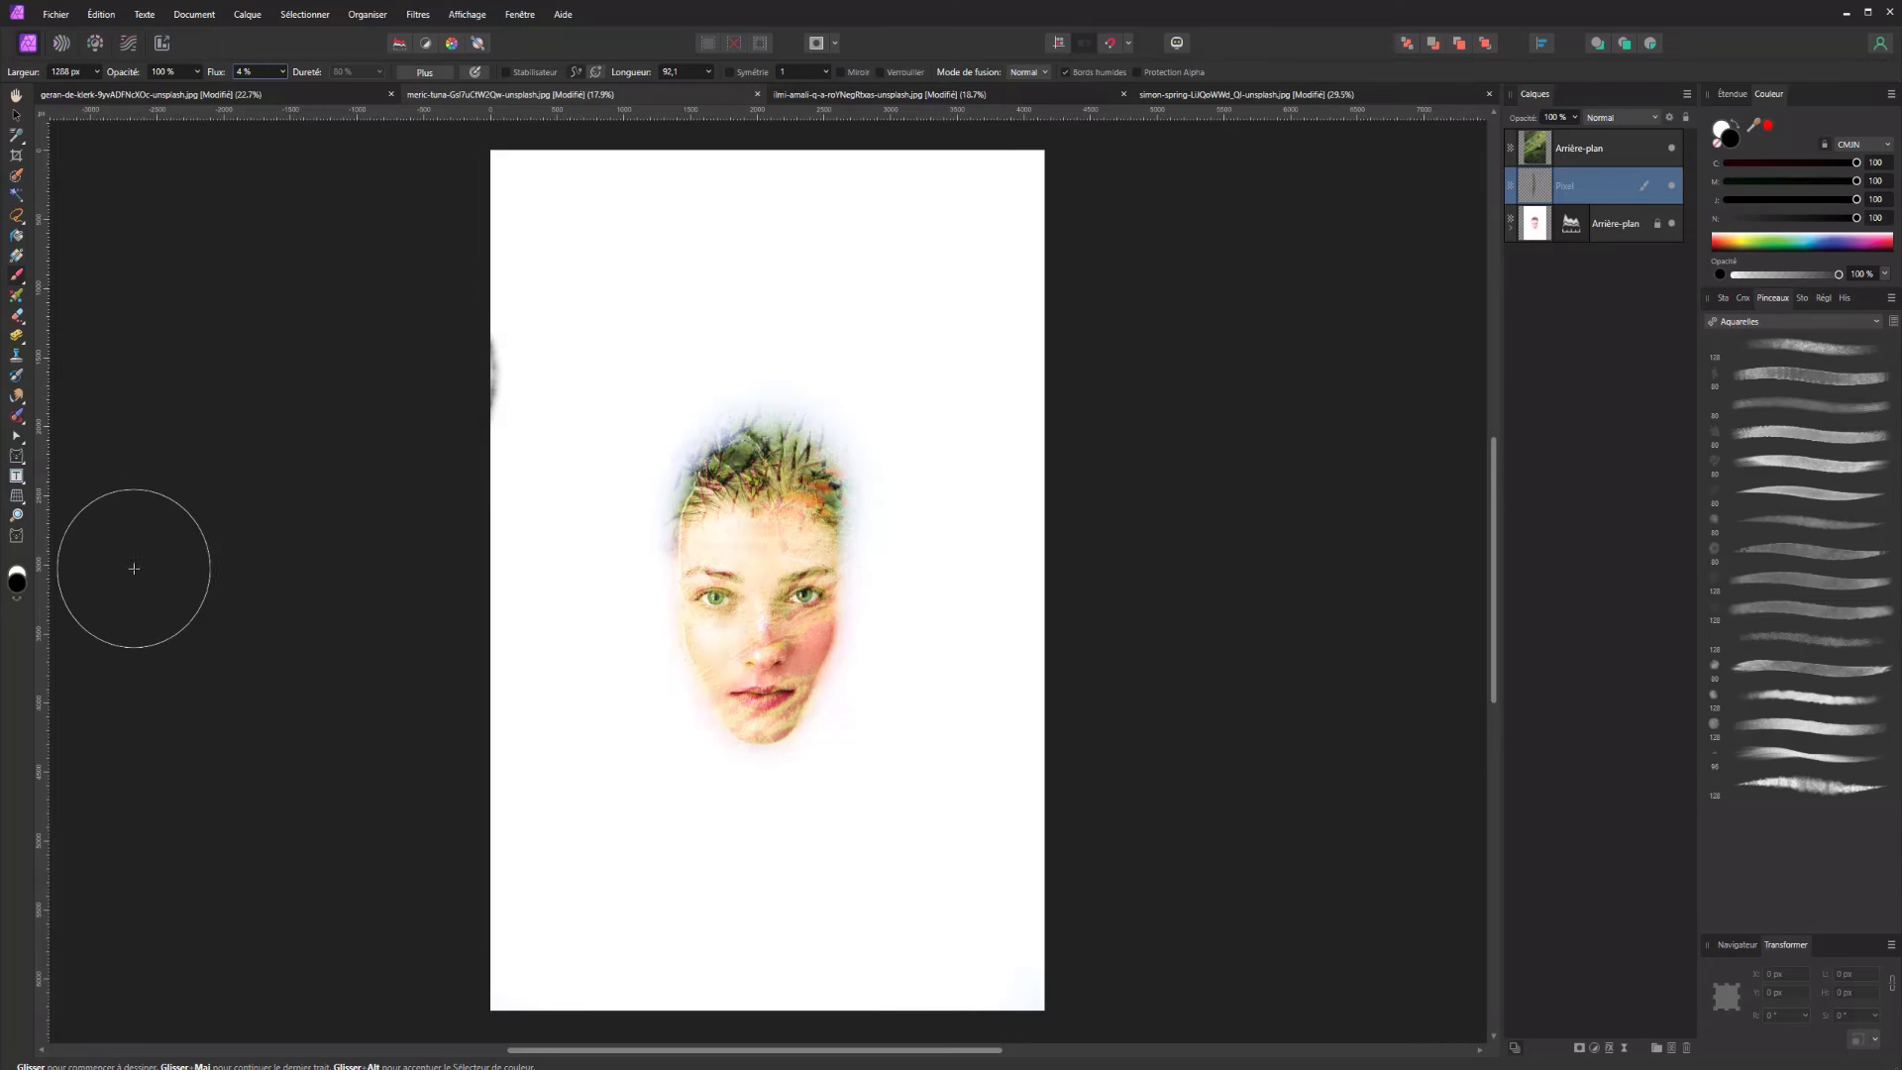
Soften the hair edges with white paint, and prepare the last Aquarelles brush at a larger size in black
left_click(16, 598)
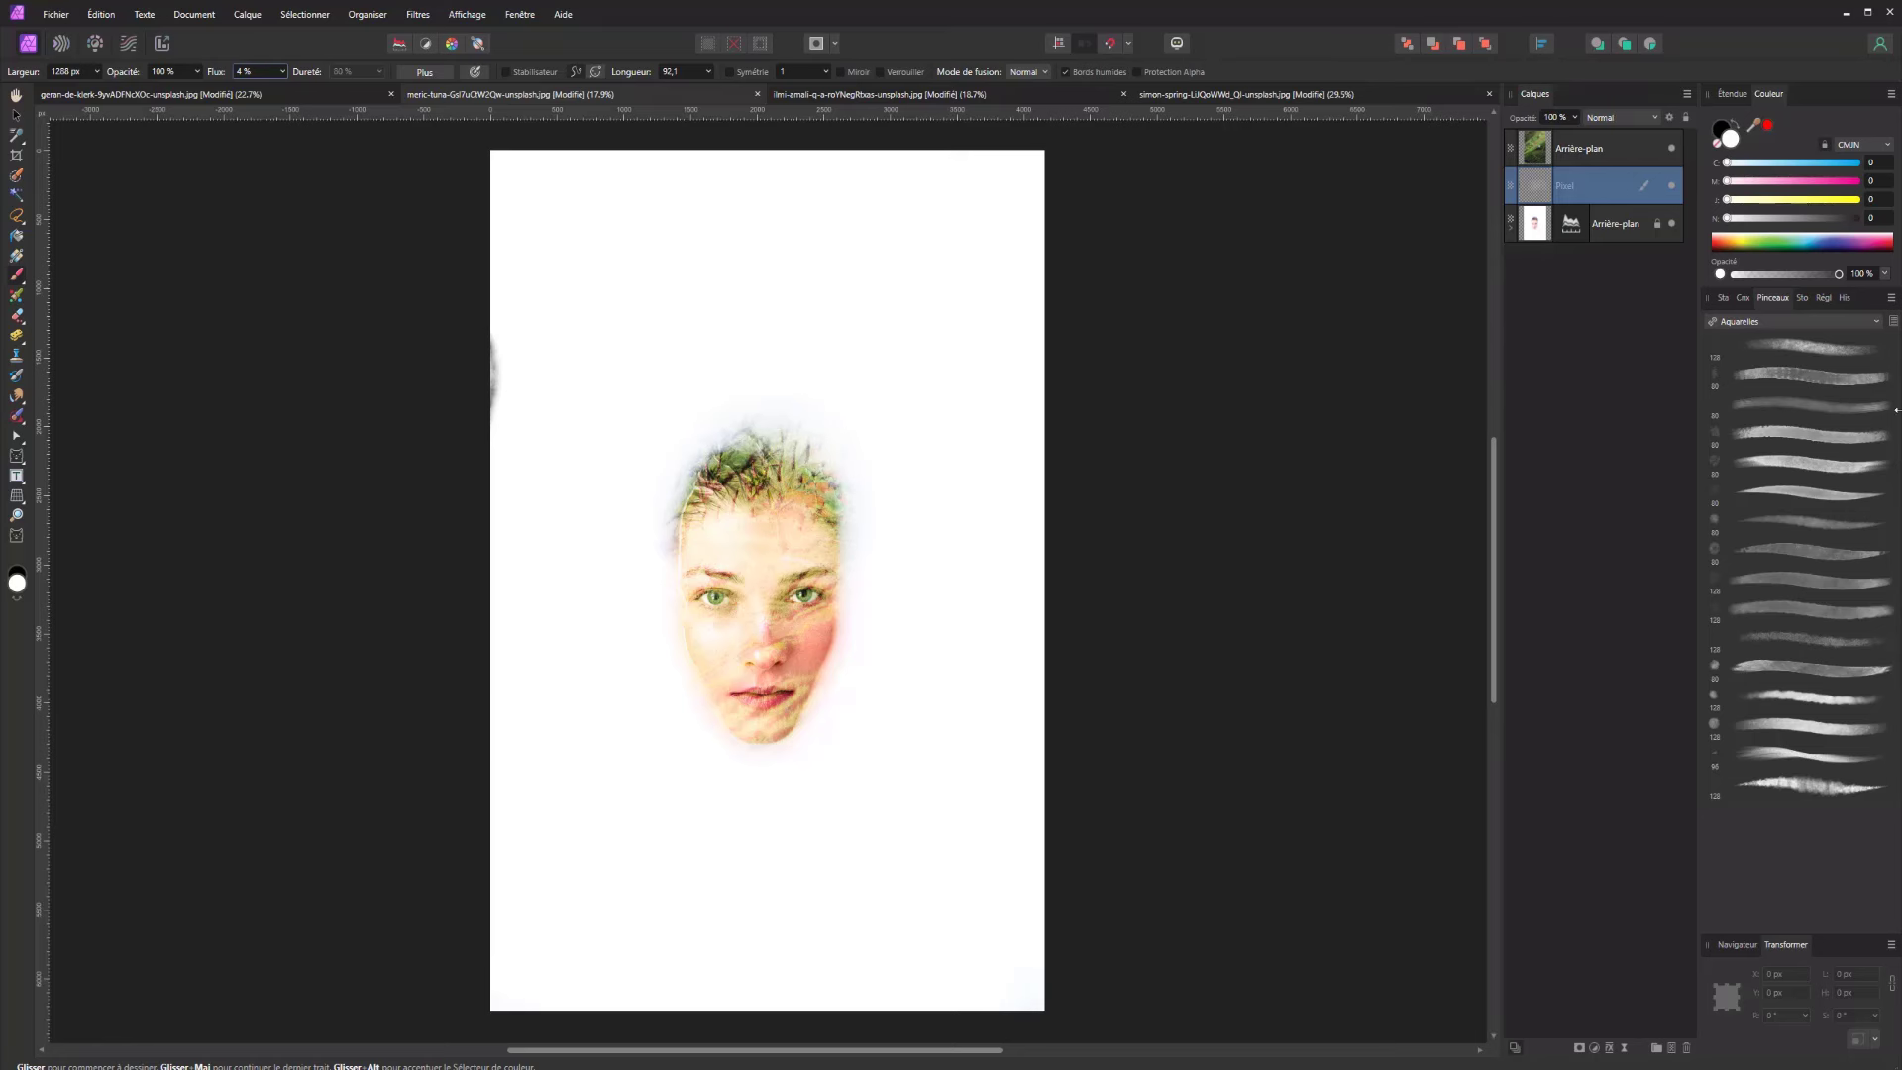
left_click(1745, 785)
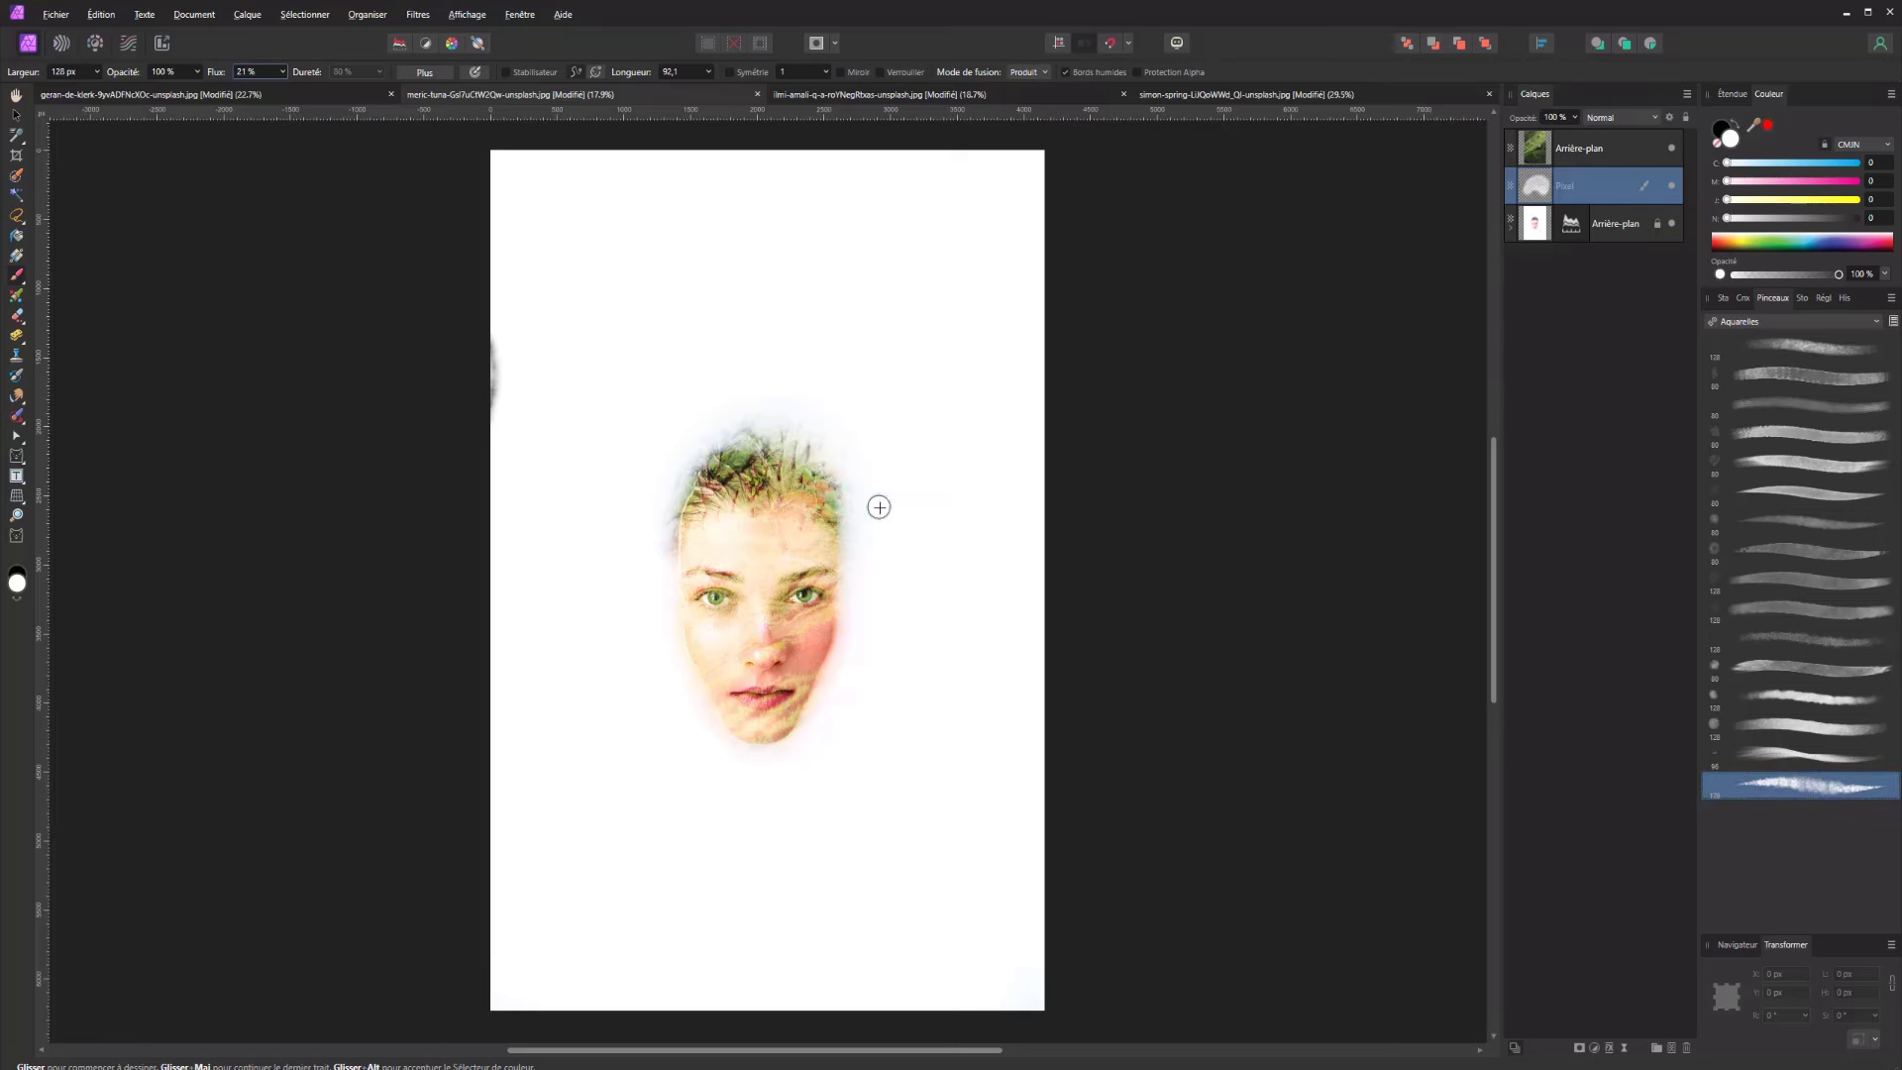
left_click_drag(879, 507, 959, 497)
key("x")
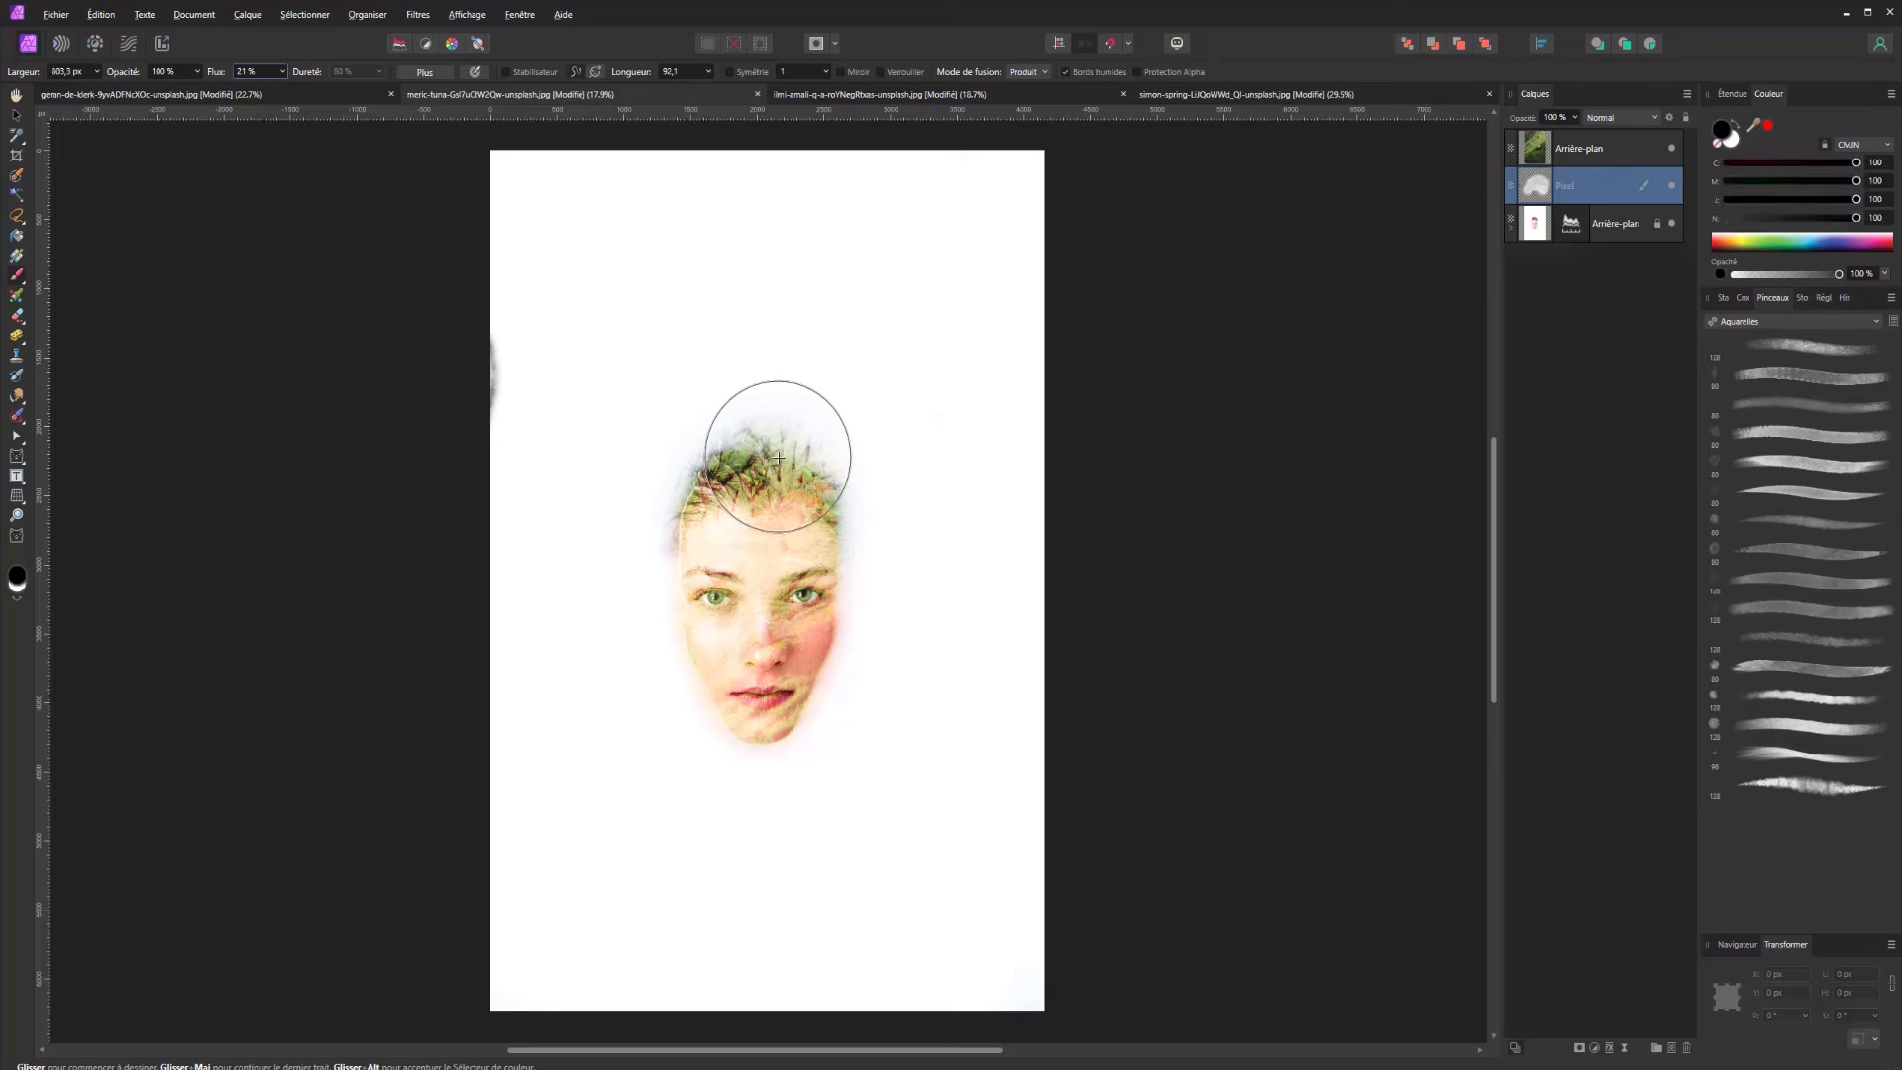
Paint black watercolour strokes above and beside the head on the pixel layer to extend the hair with the landscape texture
left_click_drag(776, 456, 842, 419)
key("ctrl+z")
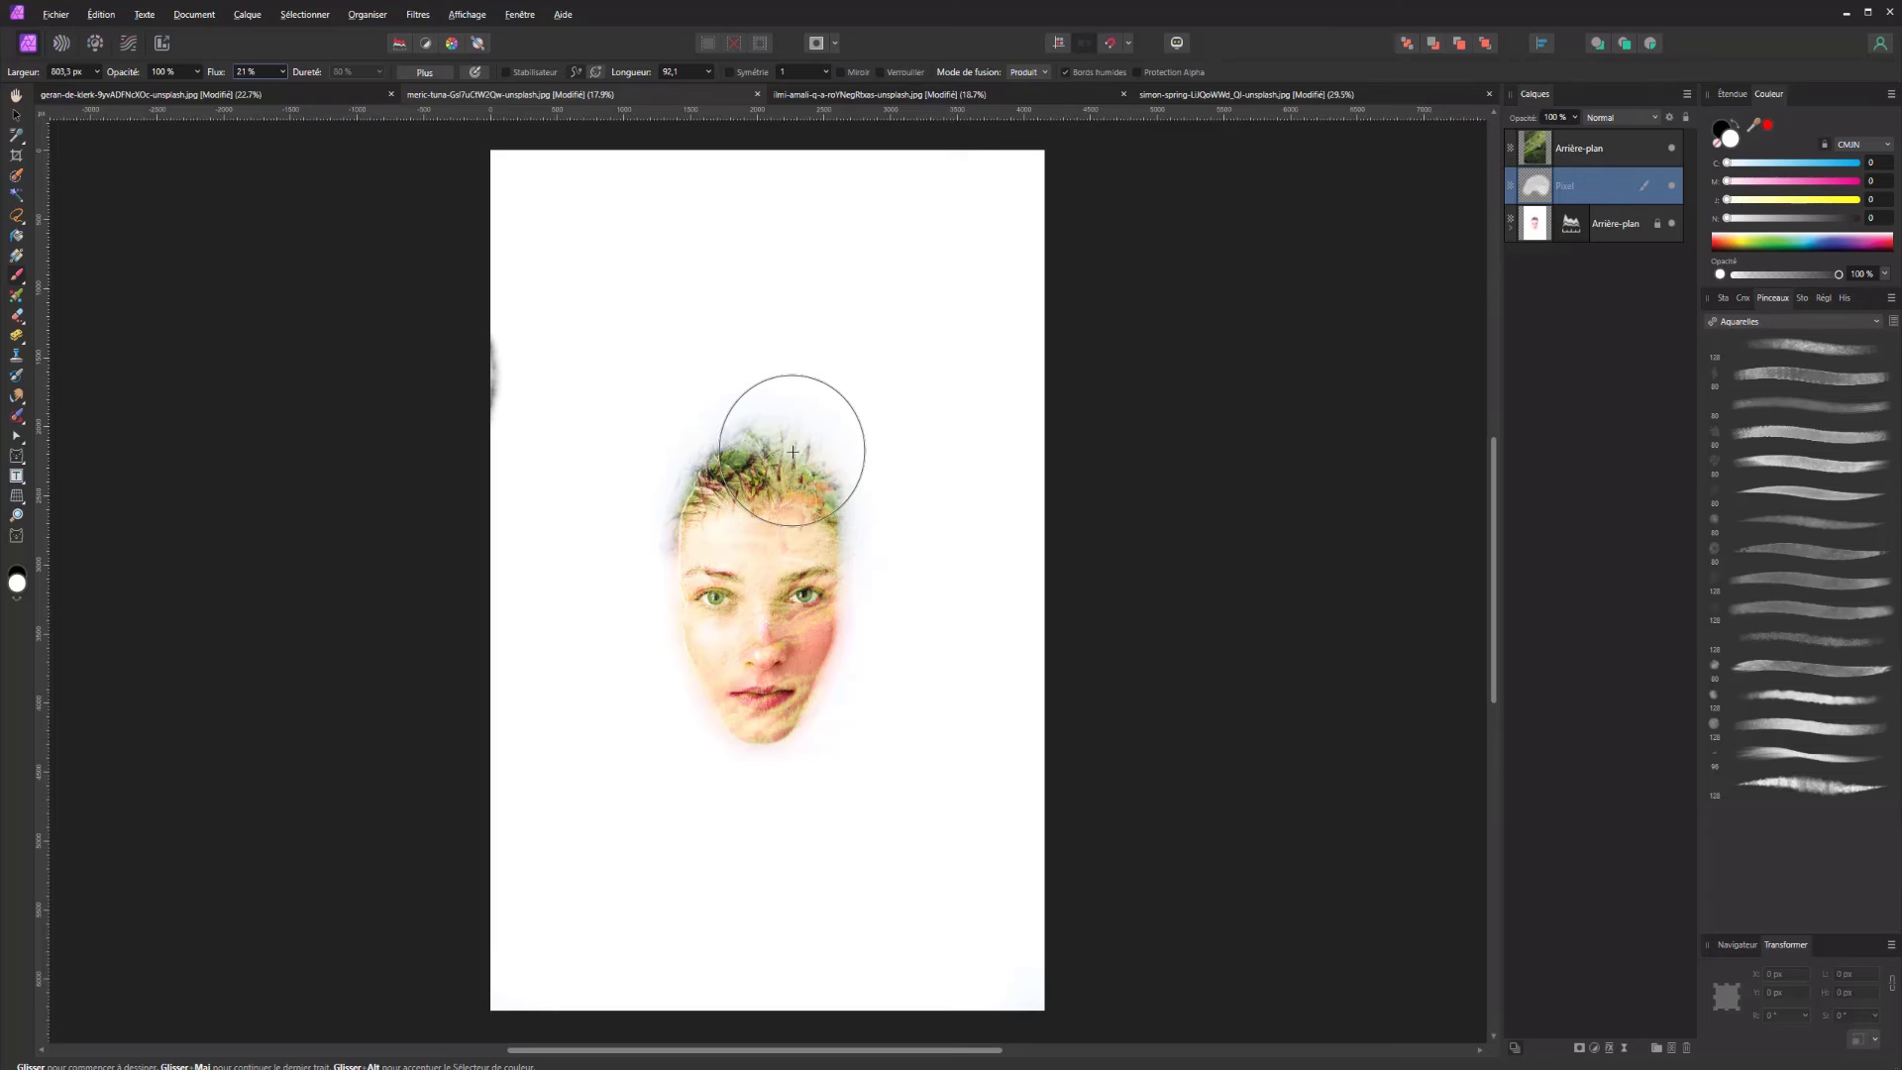
key("x")
key("x")
key("x")
mouse_move(814, 439)
left_mouse_down()
mouse_move(764, 424)
mouse_move(684, 466)
left_mouse_up()
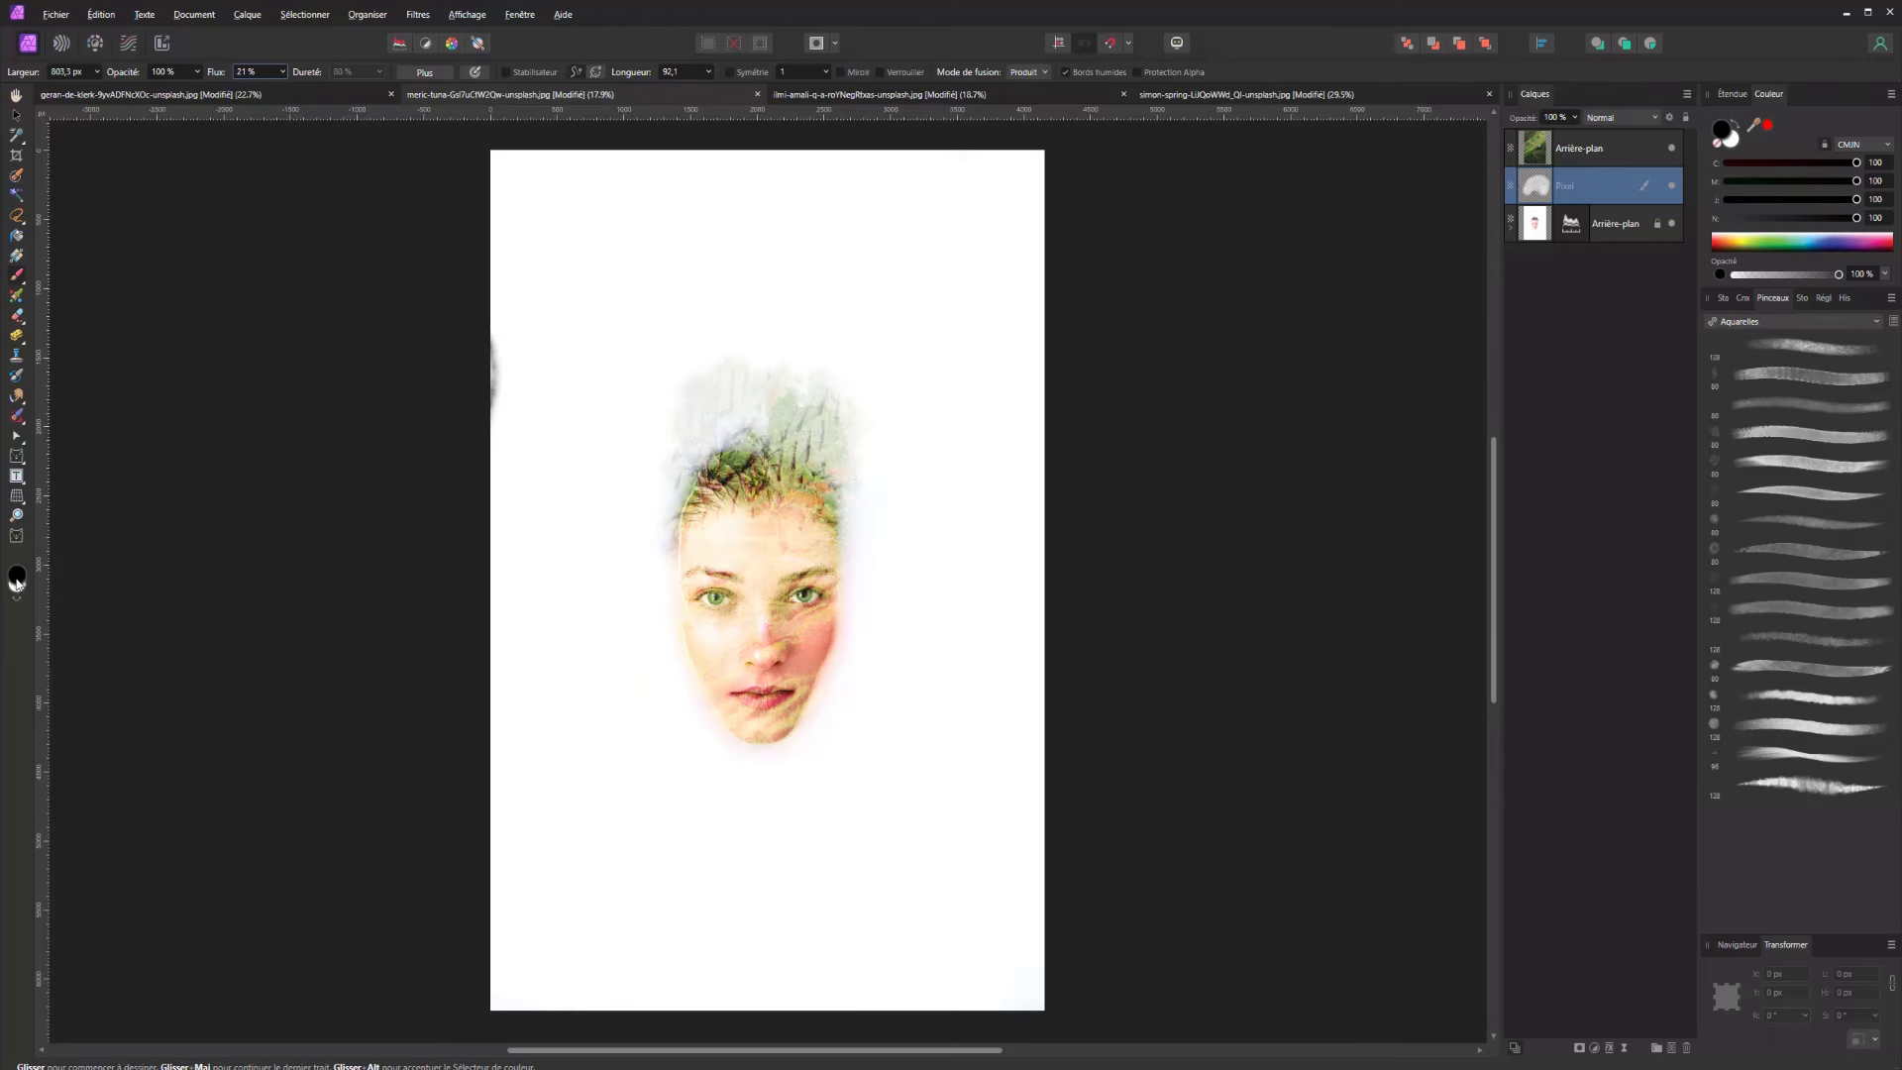
mouse_move(764, 403)
left_mouse_down()
mouse_move(807, 381)
mouse_move(812, 482)
mouse_move(641, 630)
mouse_move(801, 363)
mouse_move(720, 458)
left_mouse_up()
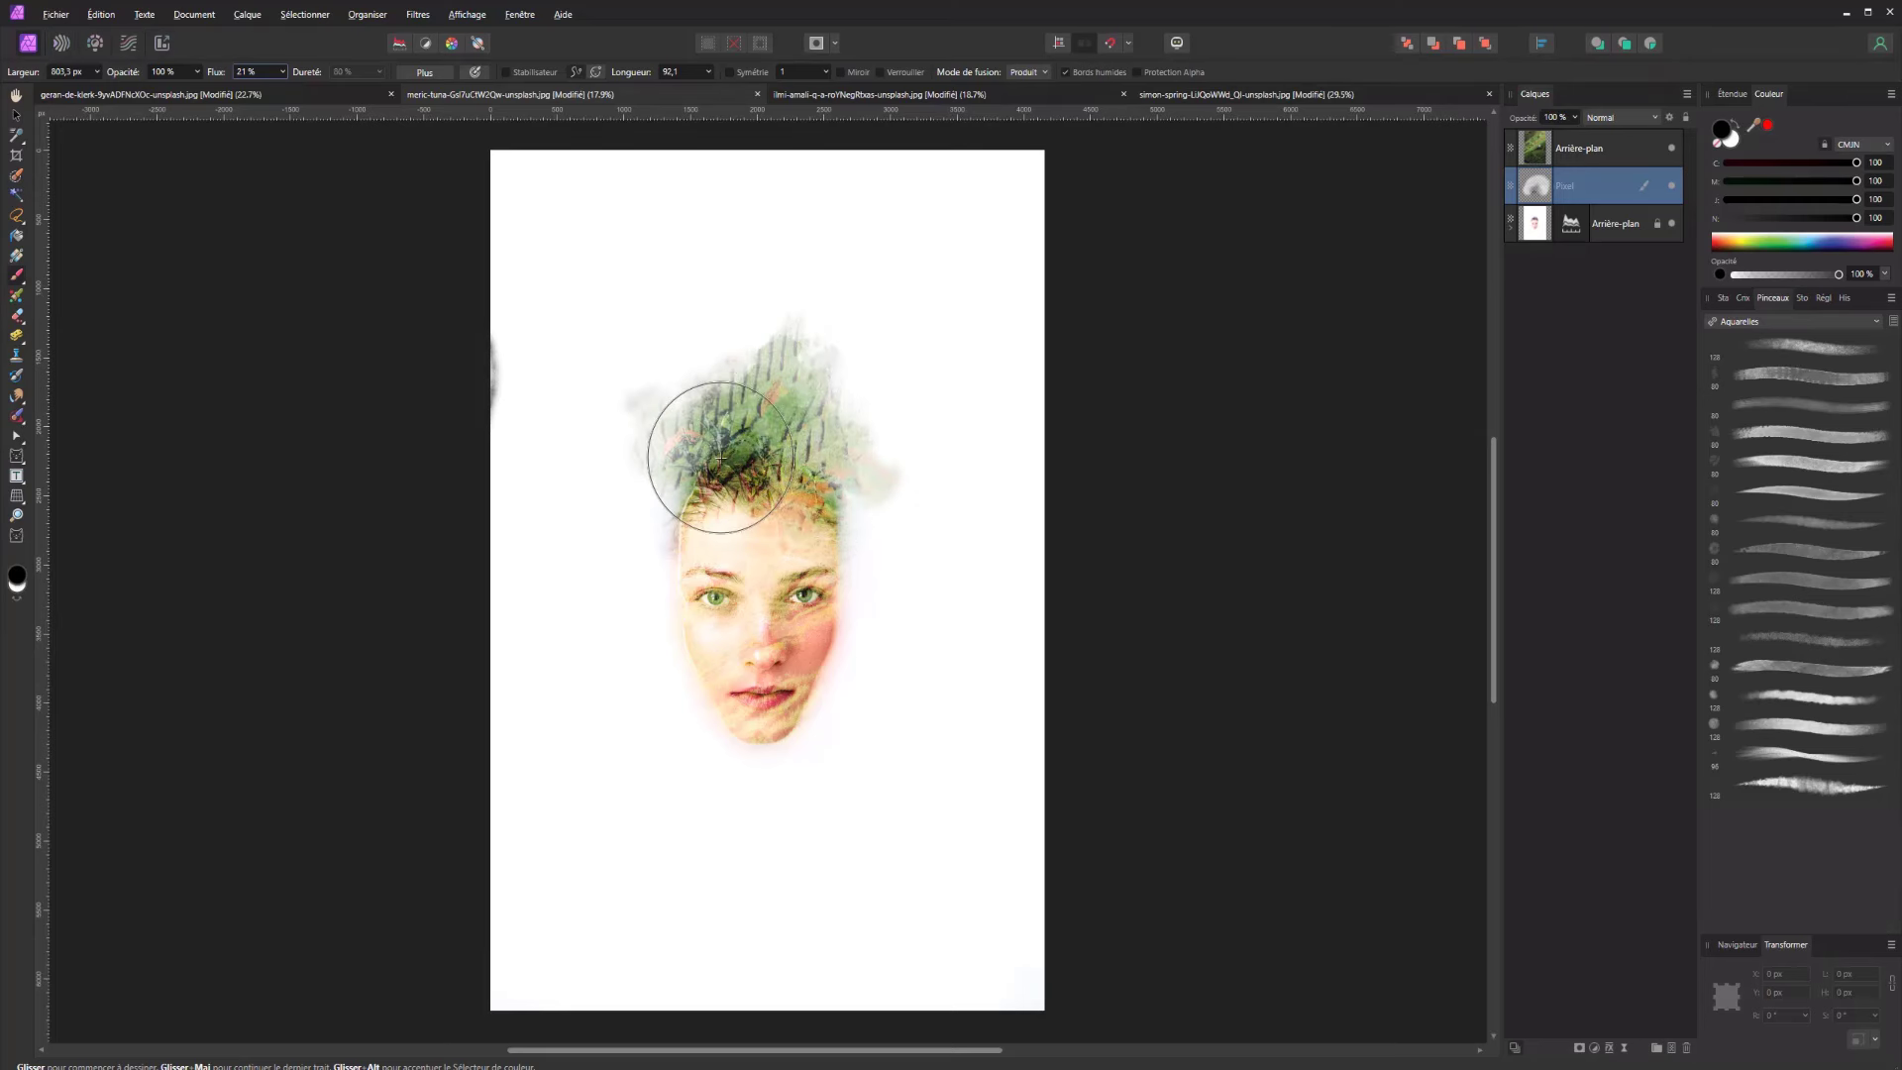
mouse_move(990, 454)
left_mouse_down()
mouse_move(849, 552)
mouse_move(870, 436)
left_mouse_up()
Try additional watercolour strokes beside the hair, near the page edge and below the face
mouse_move(574, 560)
left_mouse_down()
mouse_move(615, 544)
mouse_move(646, 461)
left_mouse_up()
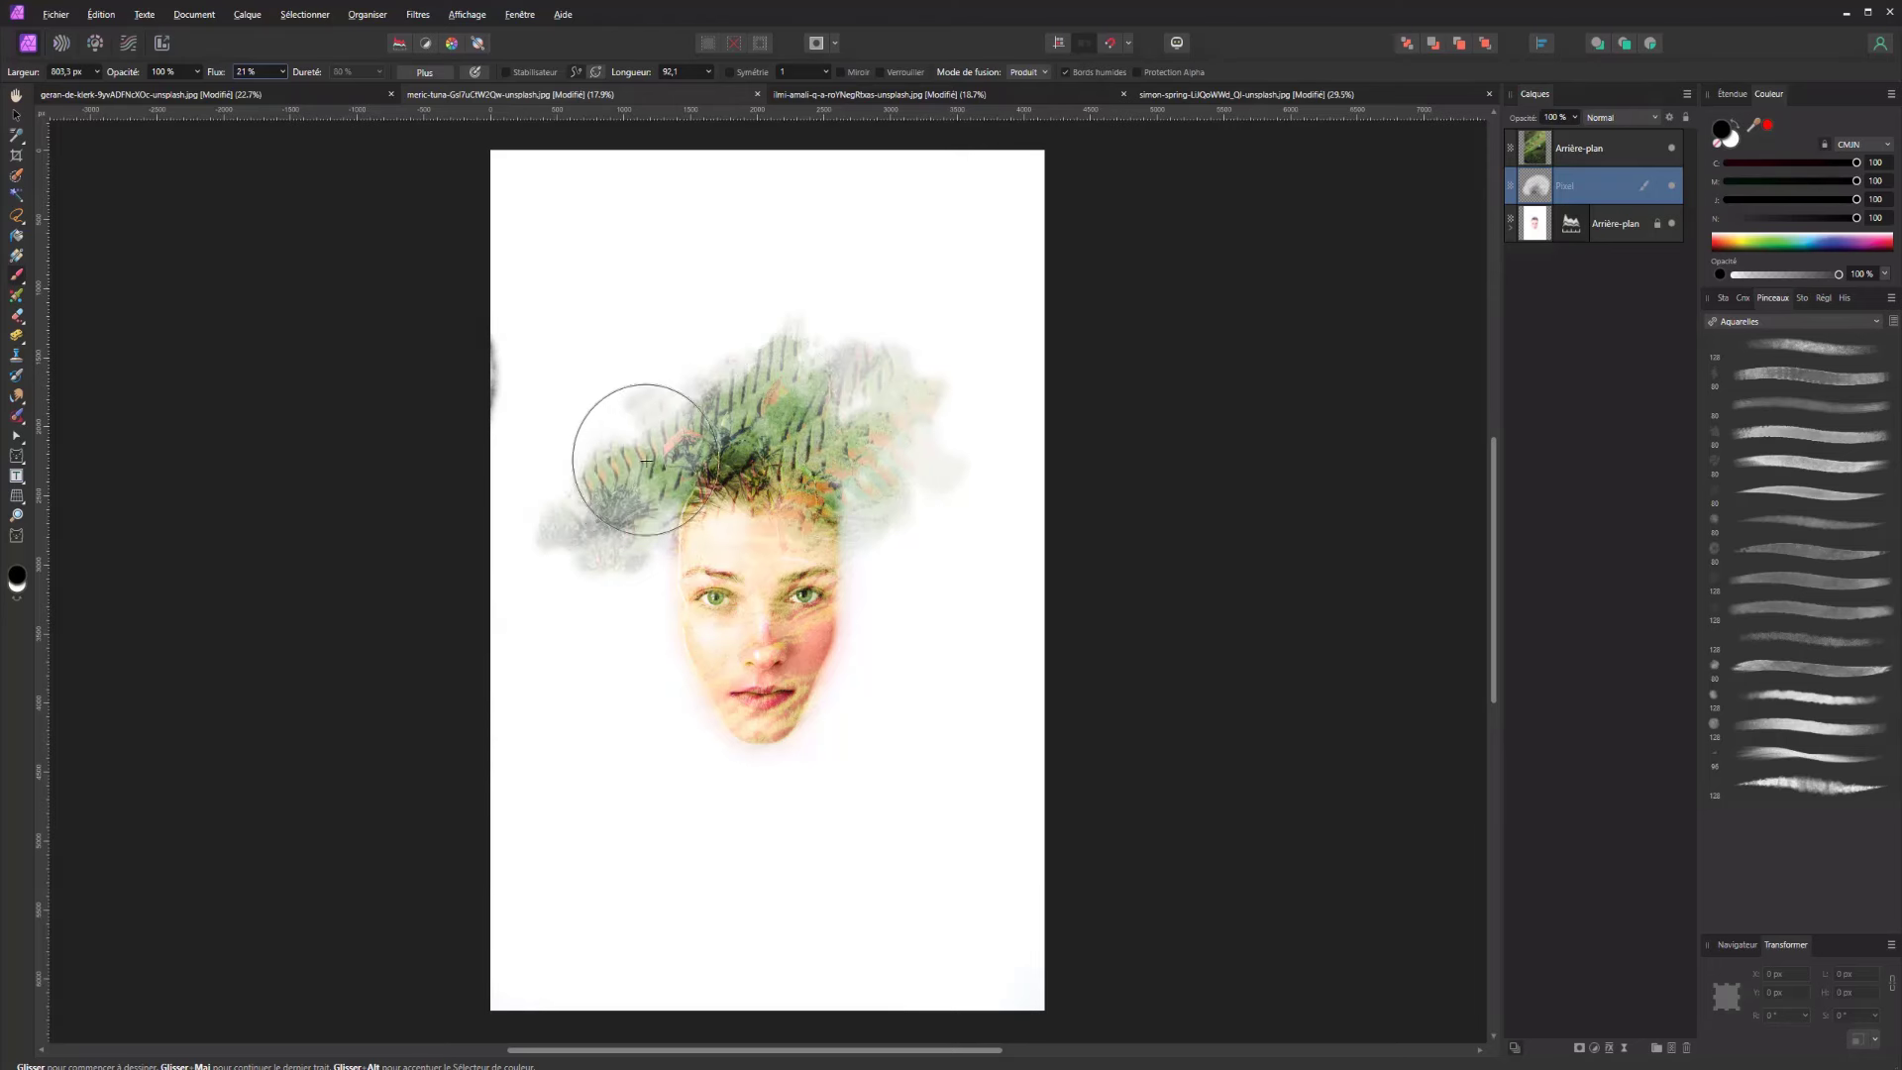
key("ctrl+z")
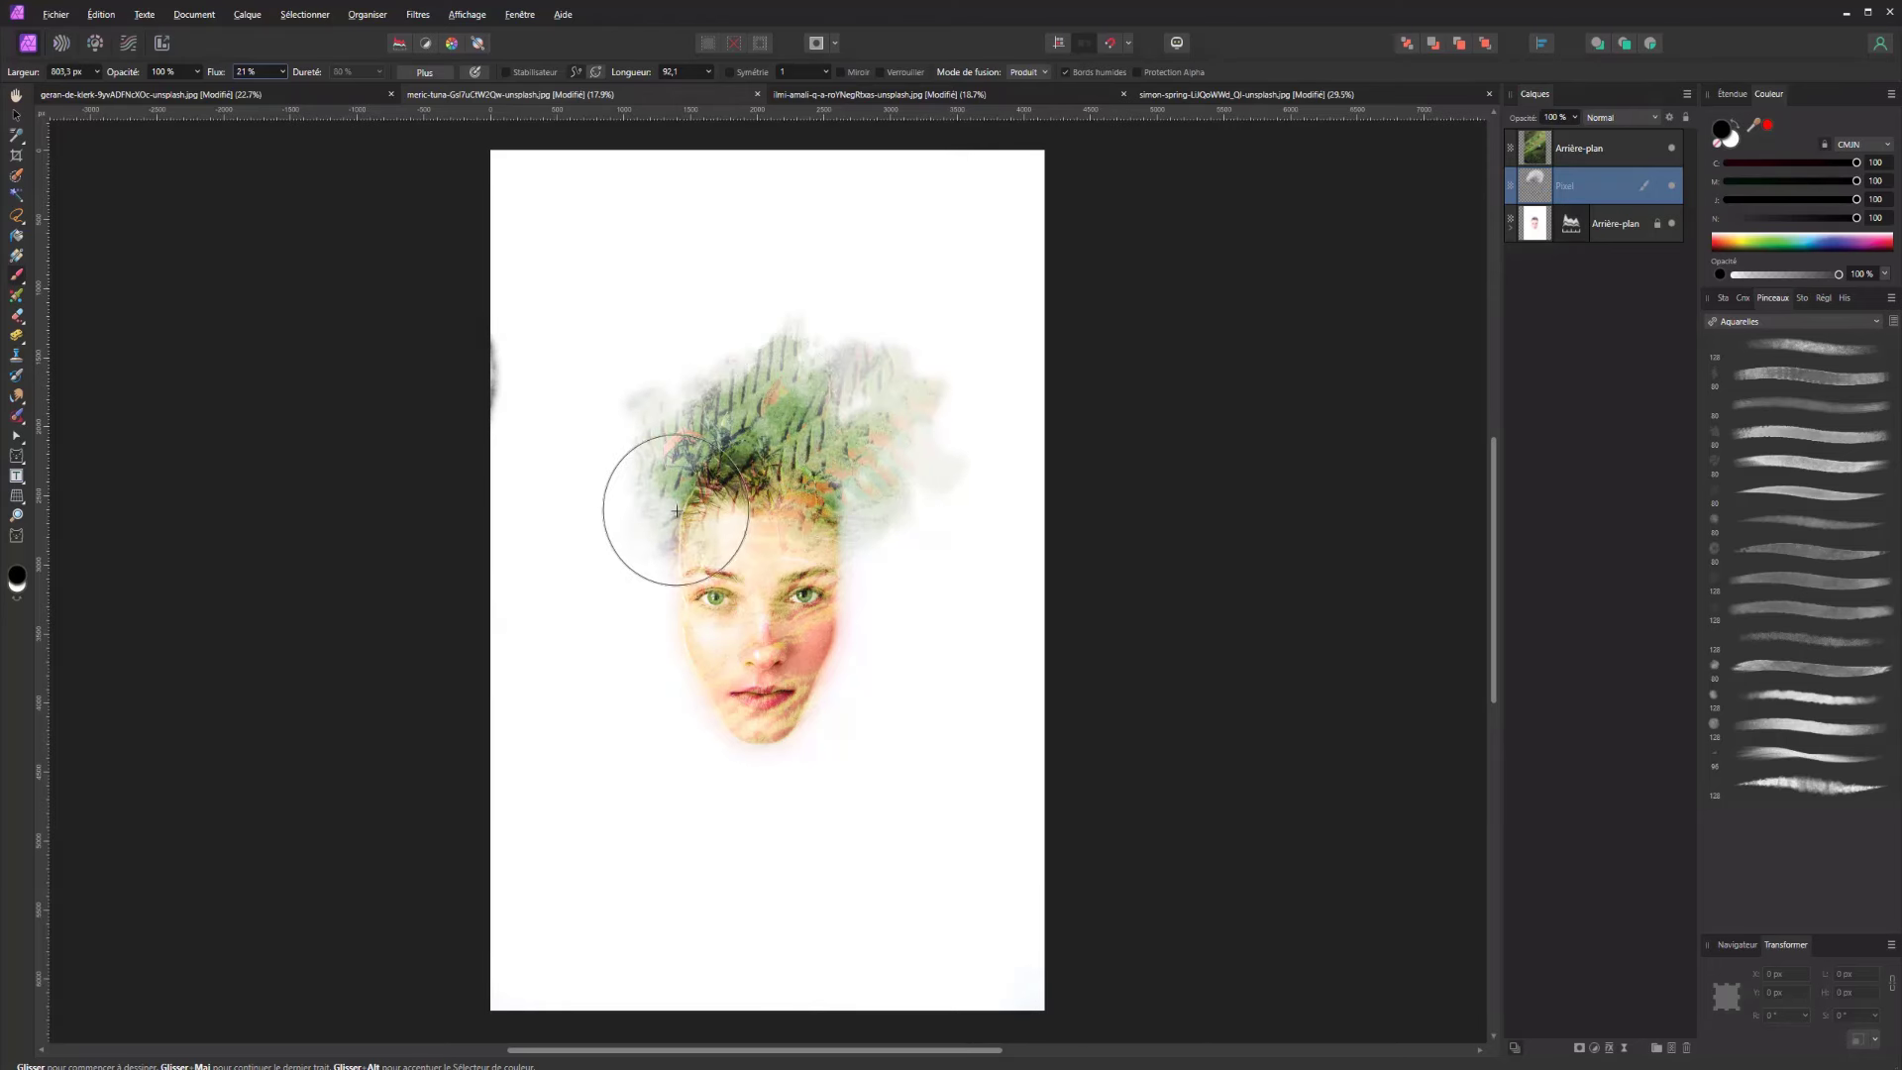
left_click_drag(559, 362, 488, 465)
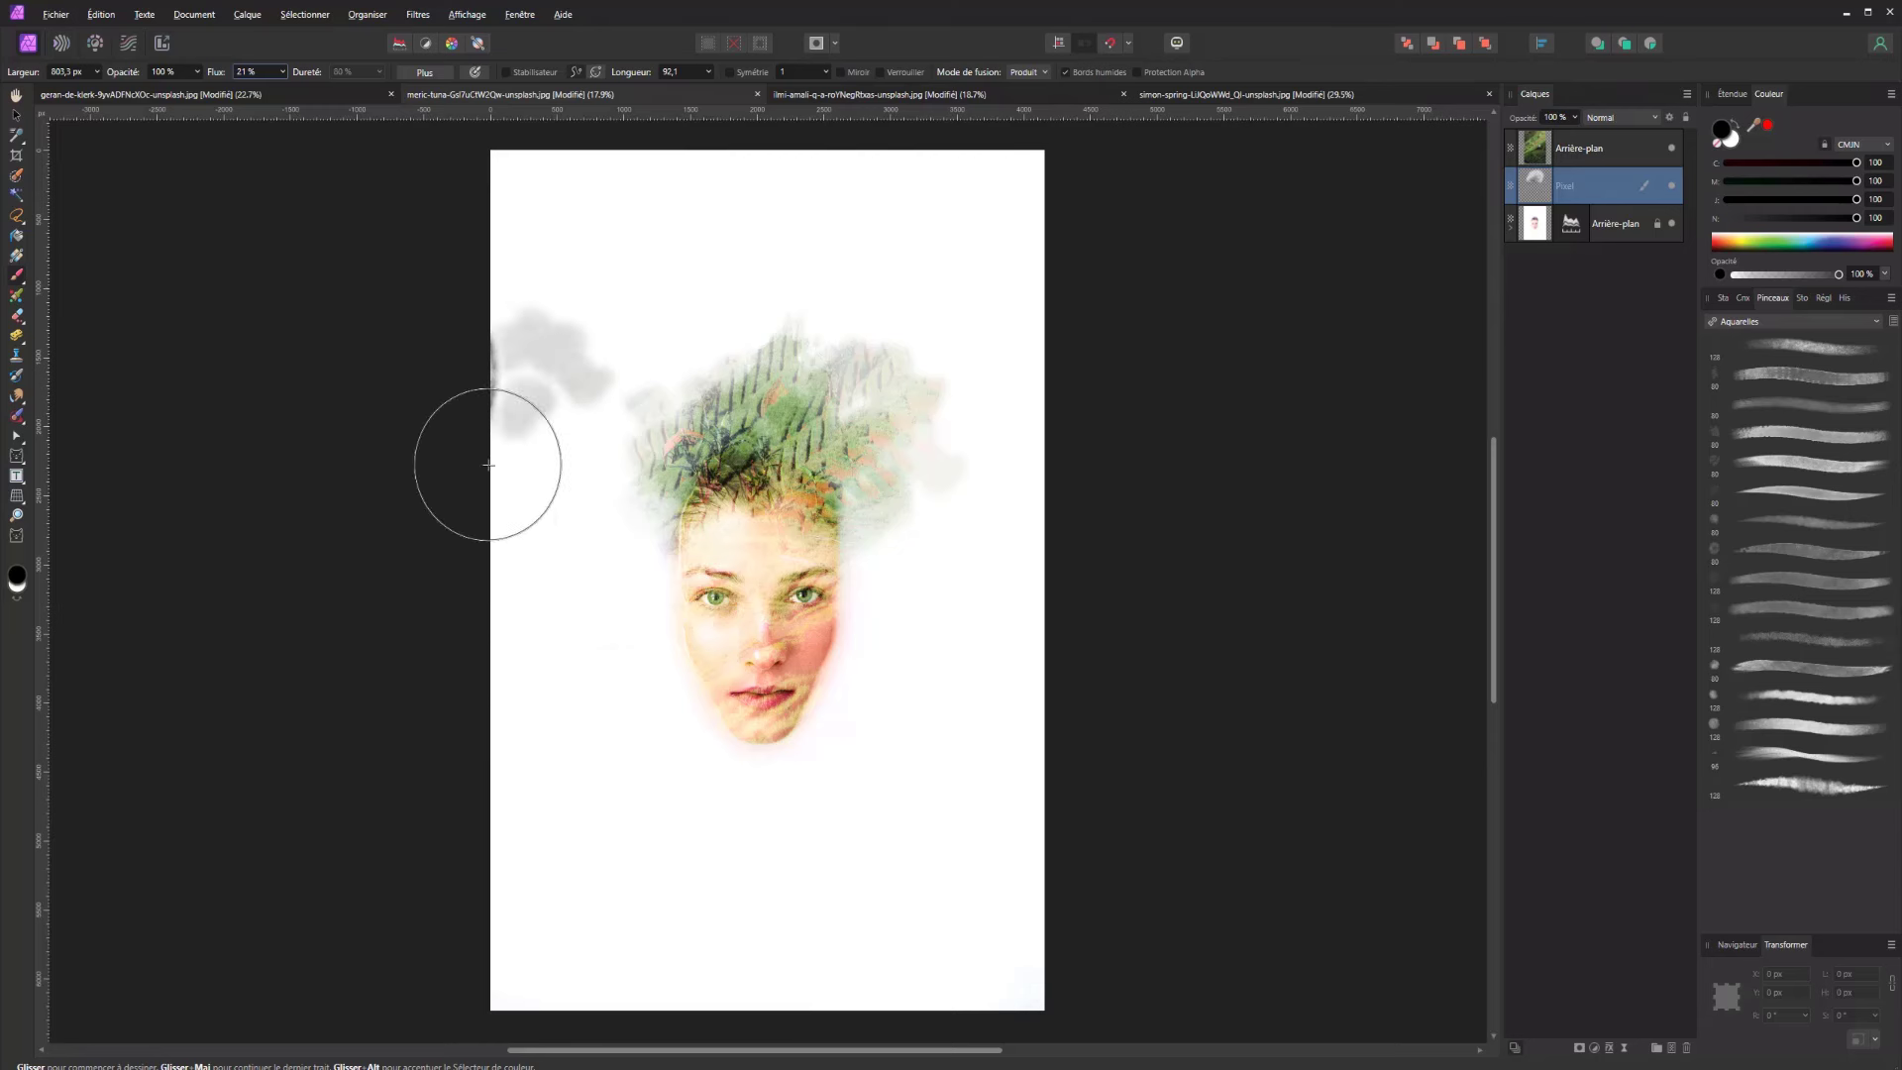
key("ctrl+z")
left_click_drag(639, 441, 594, 466)
key("ctrl+z")
left_click_drag(615, 831, 718, 827)
key("ctrl+z")
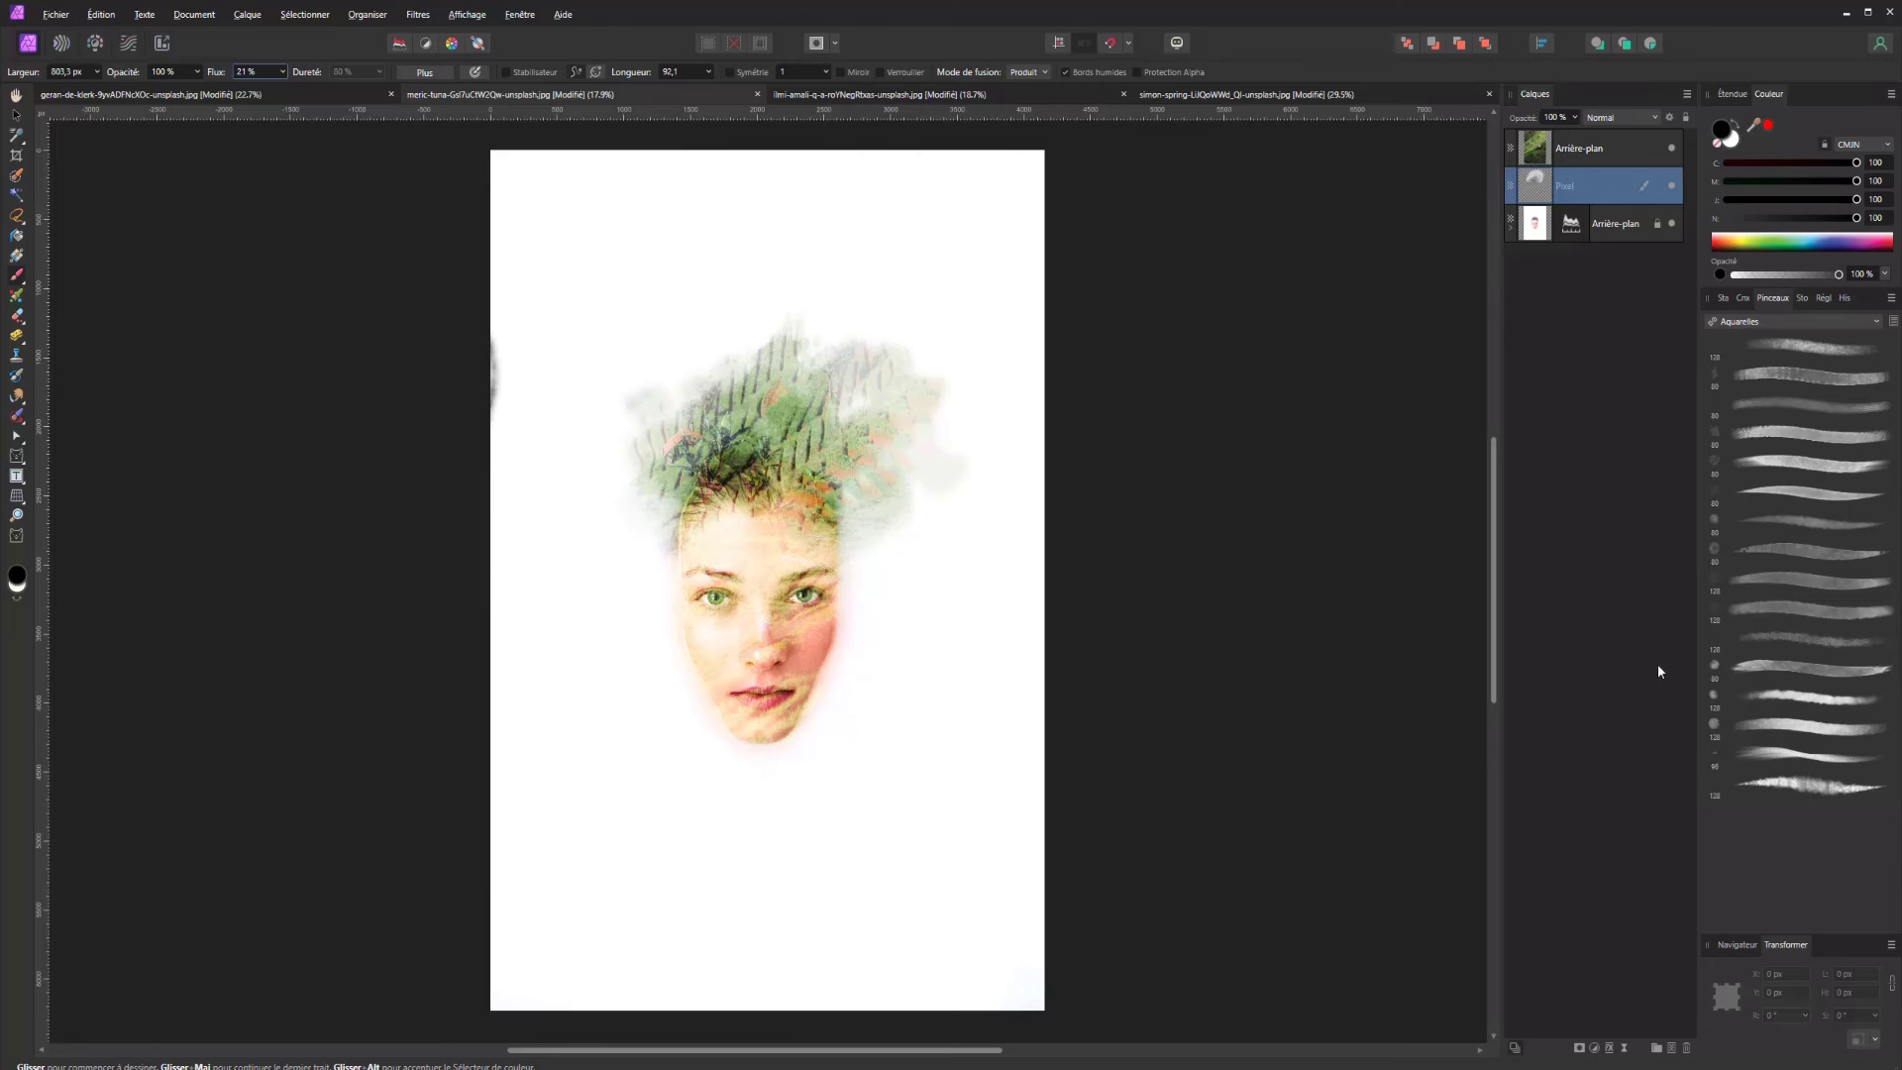
Add a Niveaux adjustment to the hillside layer with black level 7 % and gamma about 1.13
left_click(1606, 162)
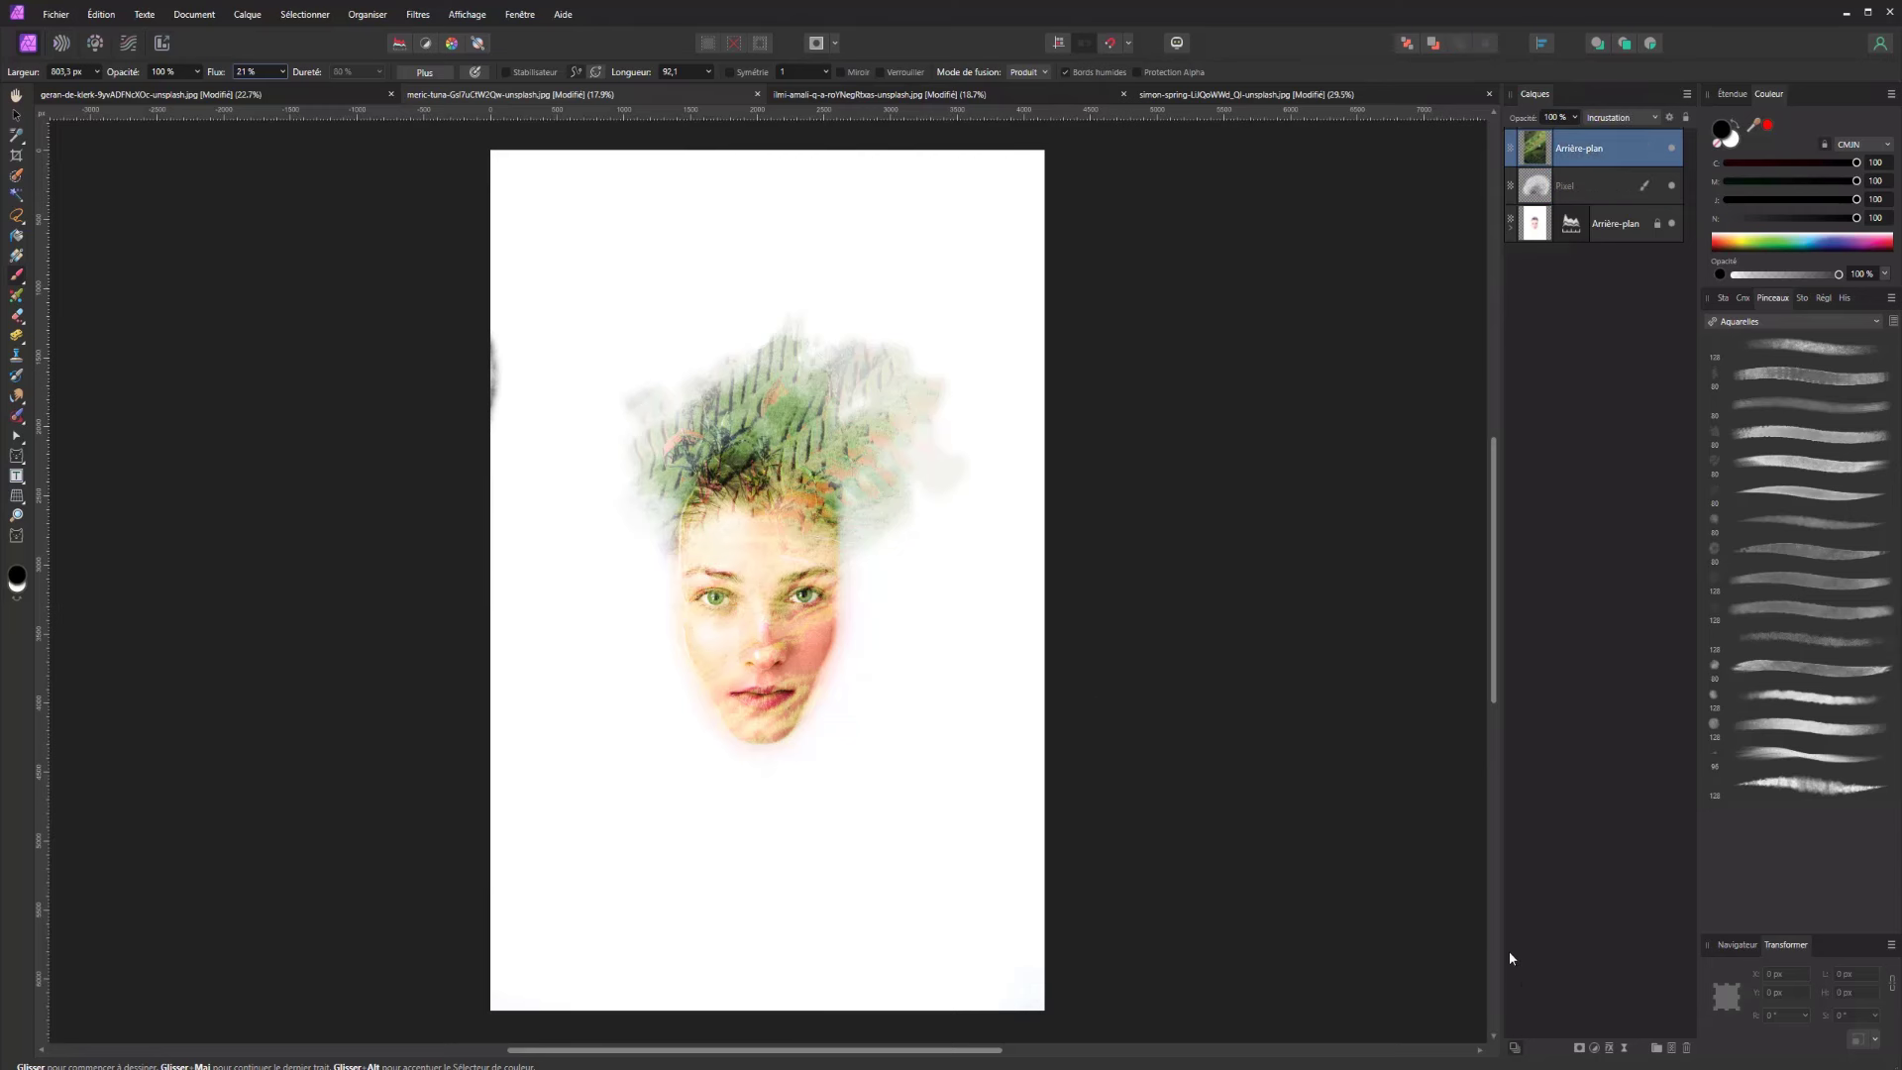
left_click(1592, 1052)
left_click(1645, 688)
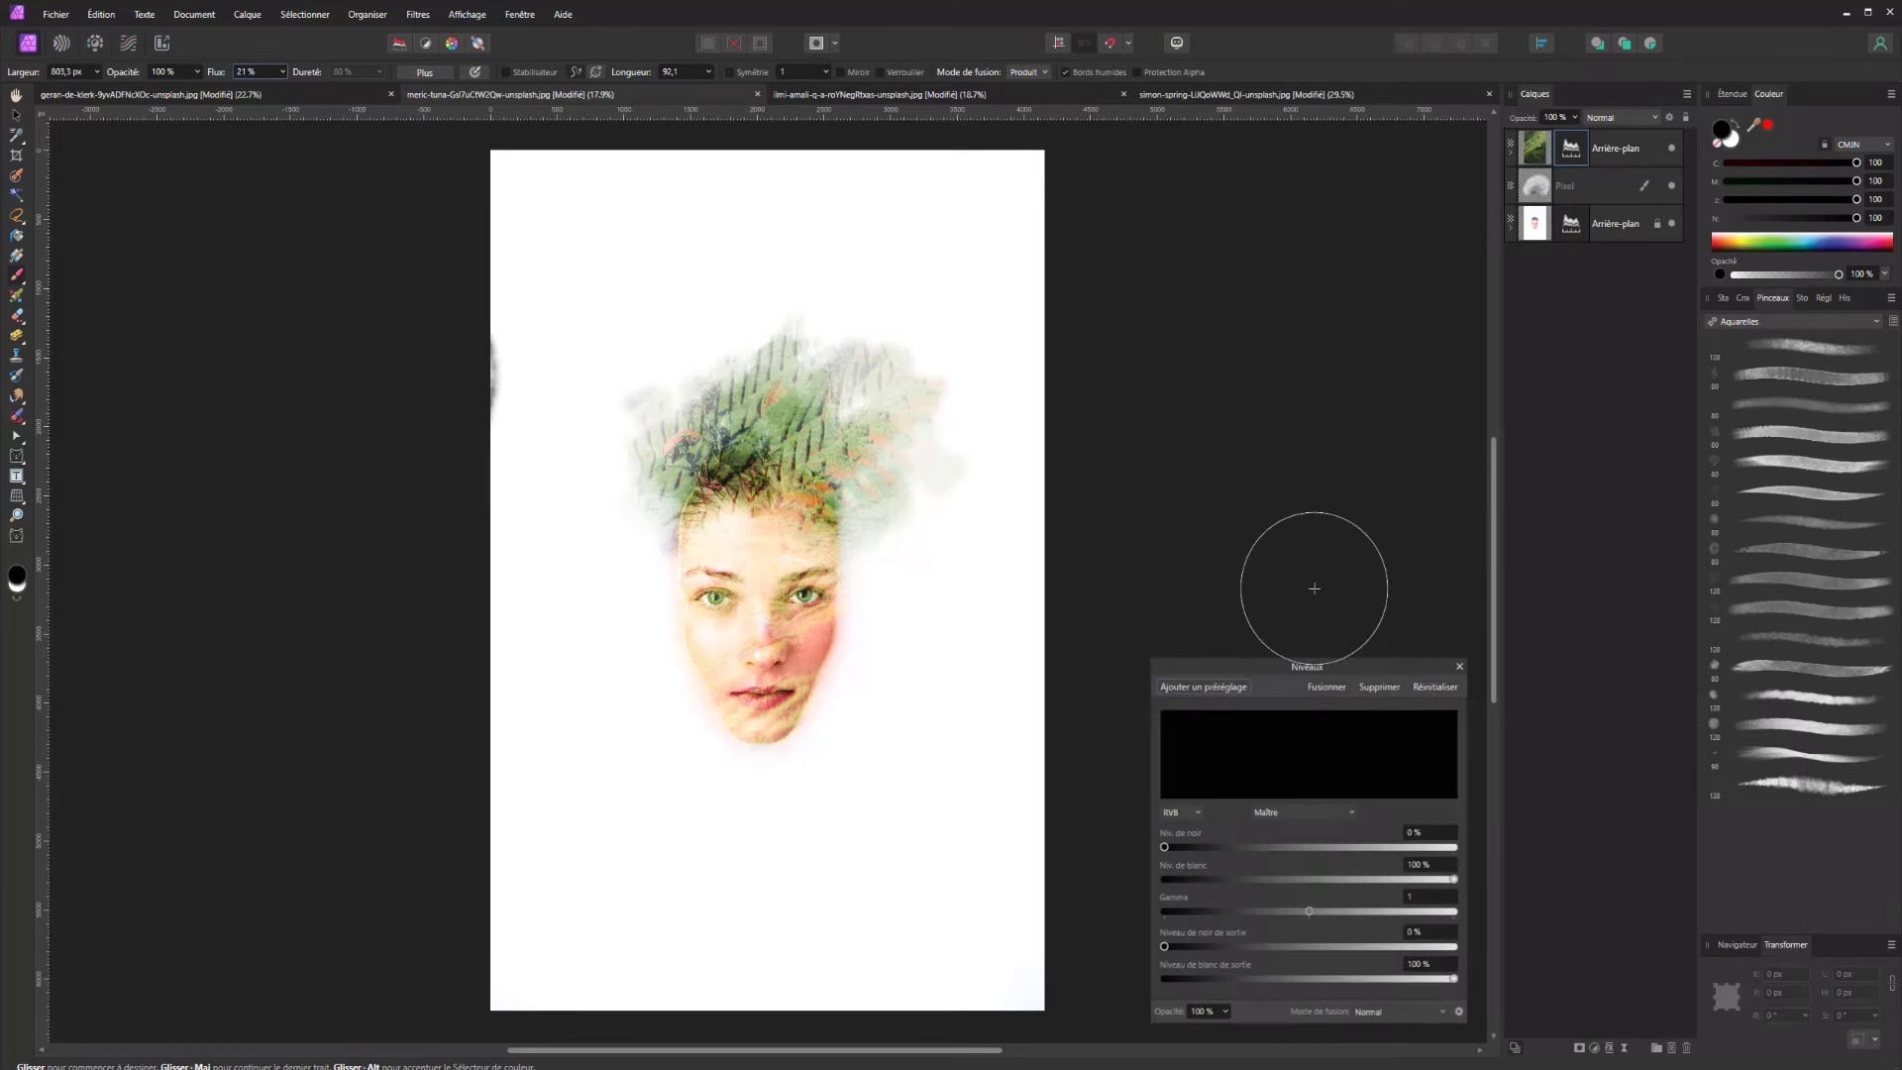
left_click_drag(1166, 848, 1187, 847)
mouse_move(1310, 911)
left_mouse_down()
mouse_move(1294, 903)
mouse_move(1377, 892)
mouse_move(1315, 909)
mouse_move(1337, 905)
left_mouse_up()
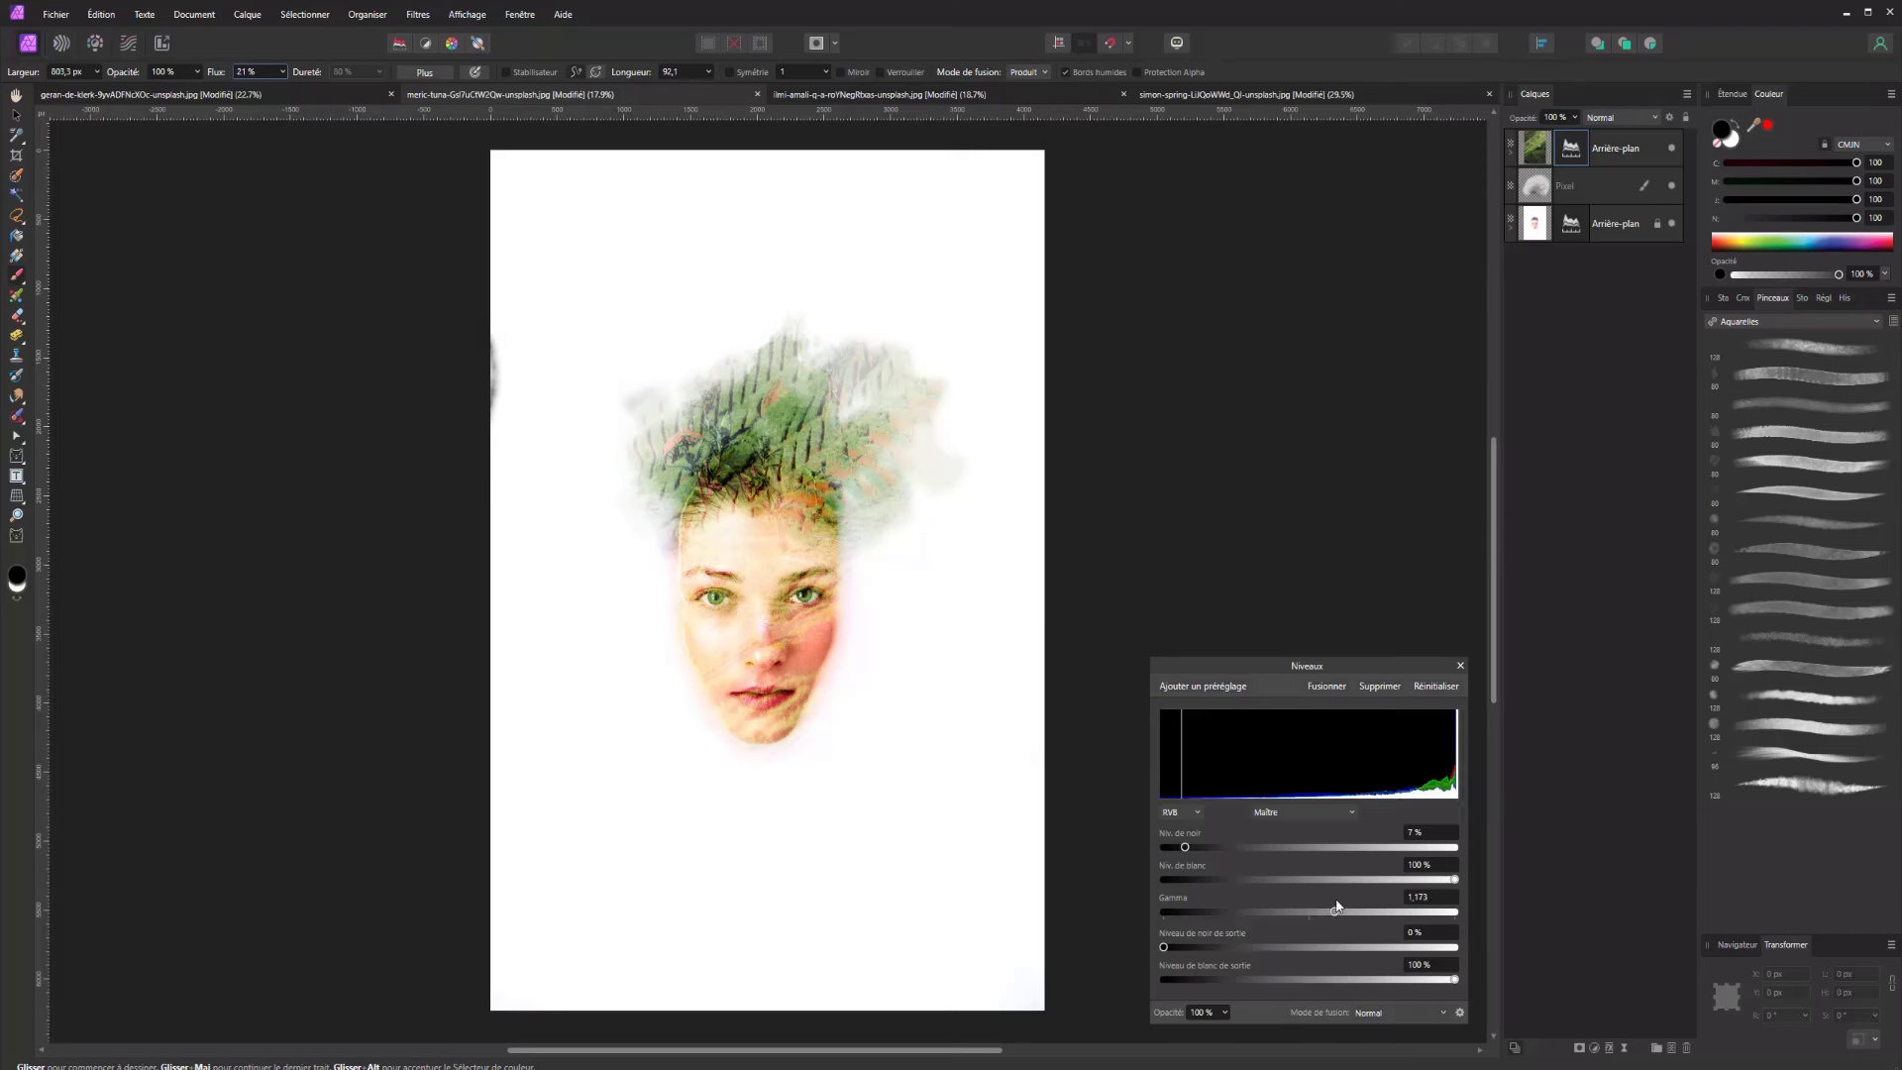
Add a TSI adjustment above all layers with hue shift 7.1°, saturation 9 % and luminosity 12 %
left_click(1594, 1048)
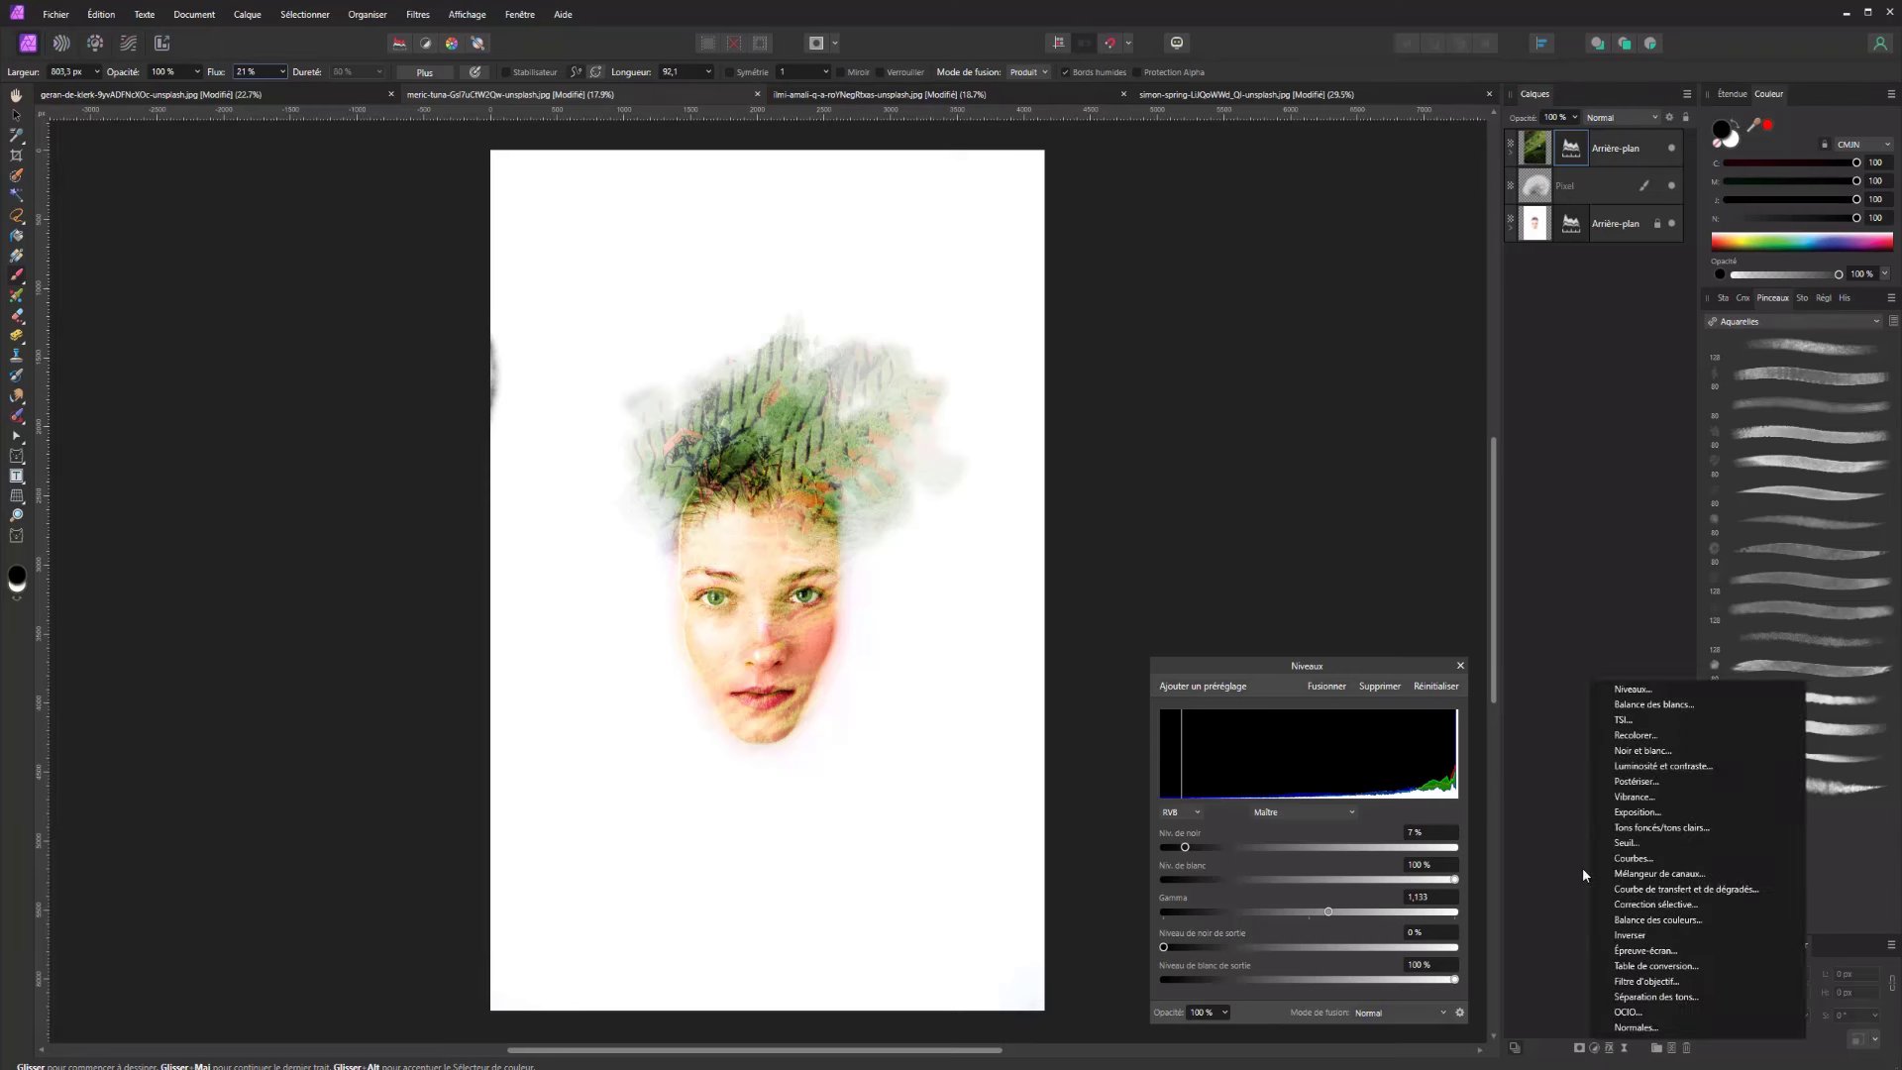
left_click(1630, 720)
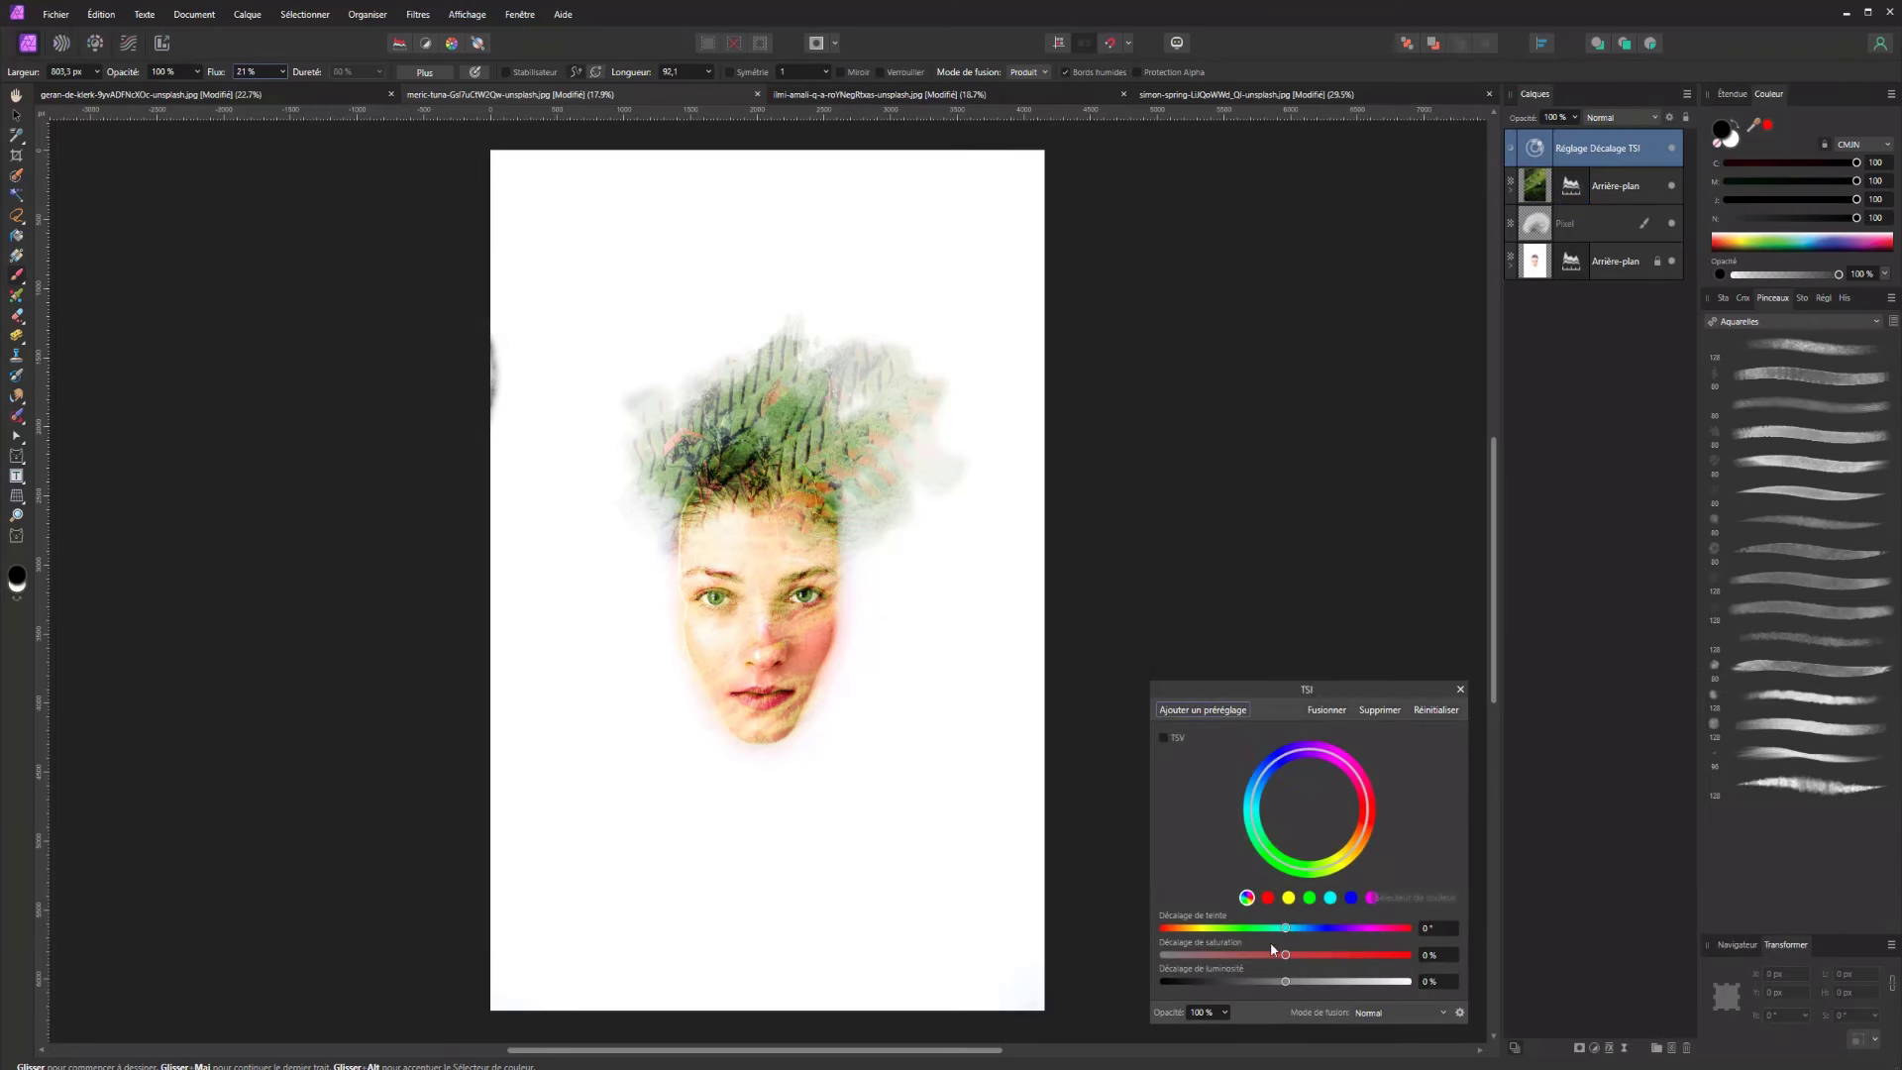
mouse_move(1282, 953)
left_mouse_down()
mouse_move(1329, 954)
mouse_move(1291, 927)
left_mouse_up()
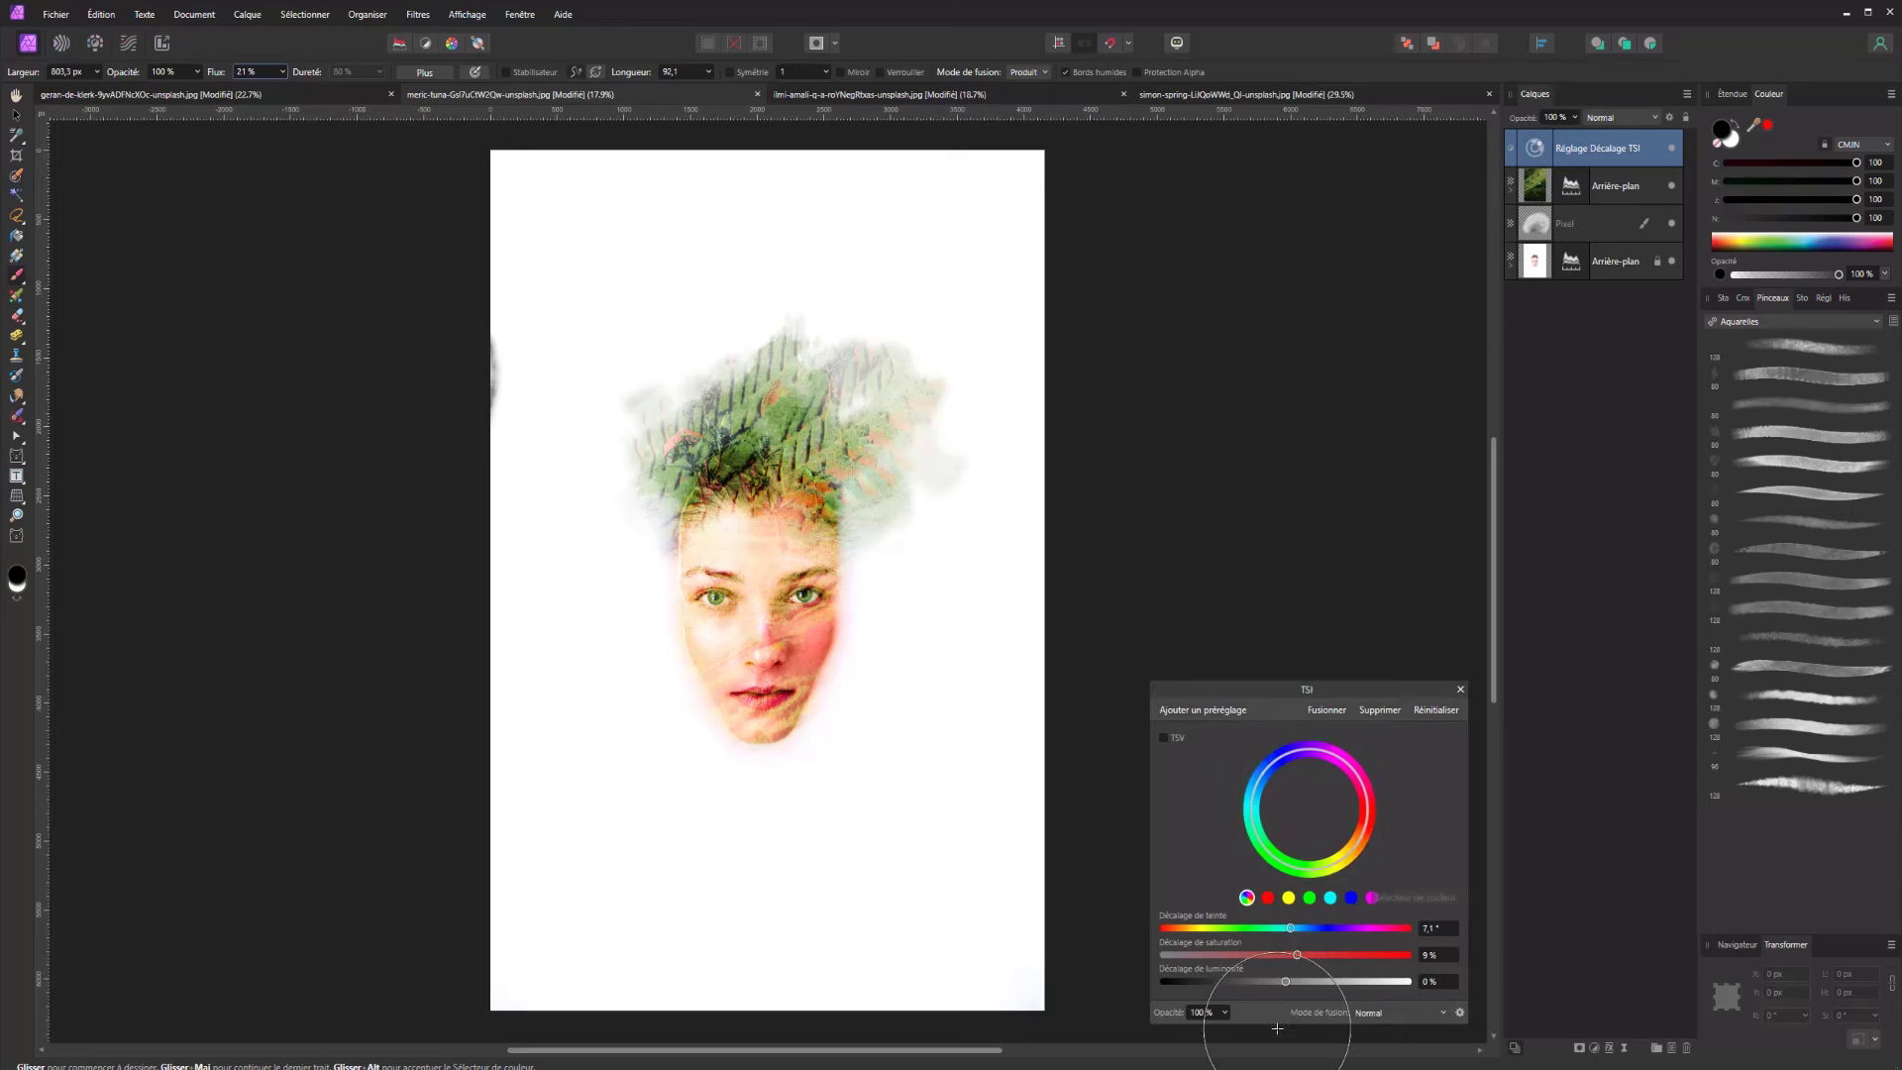
left_click_drag(1293, 981, 1300, 981)
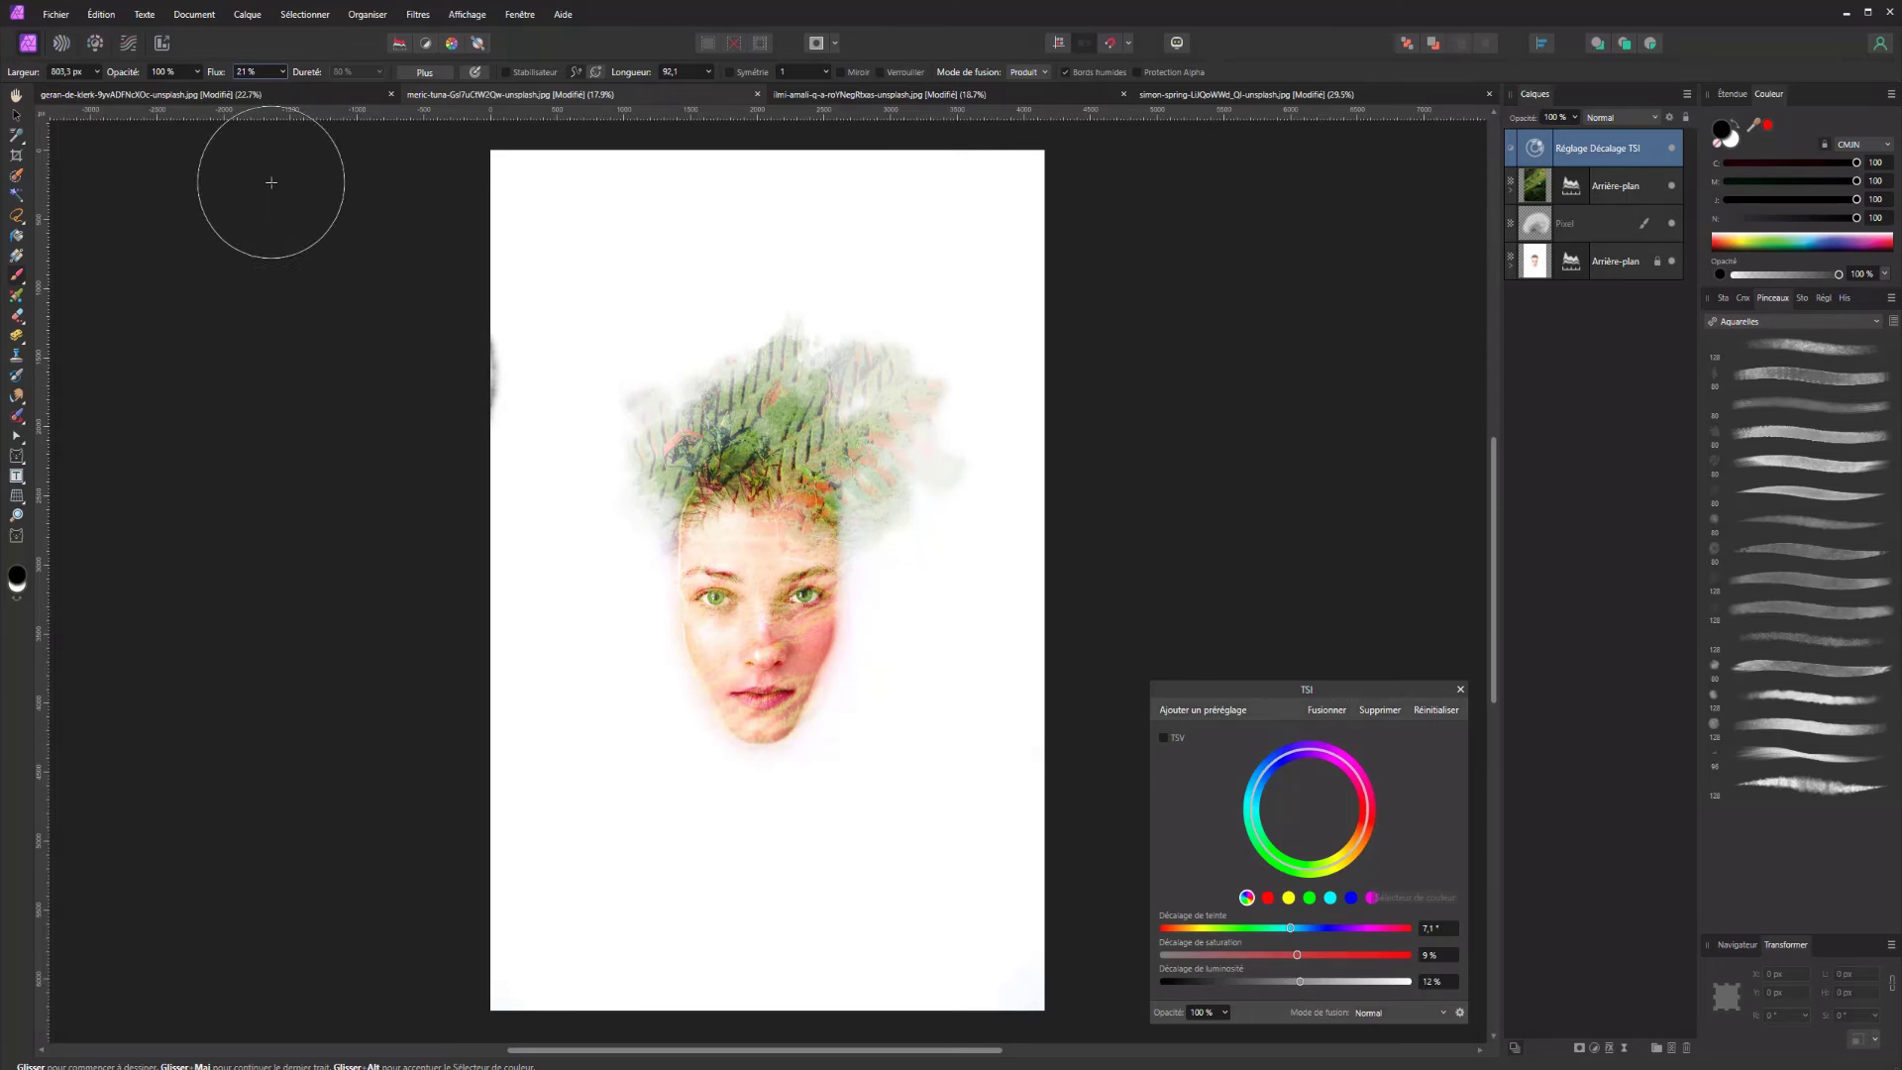
Erase the stray watercolour smudge at the page's left edge from the pixel layer
left_click(21, 284)
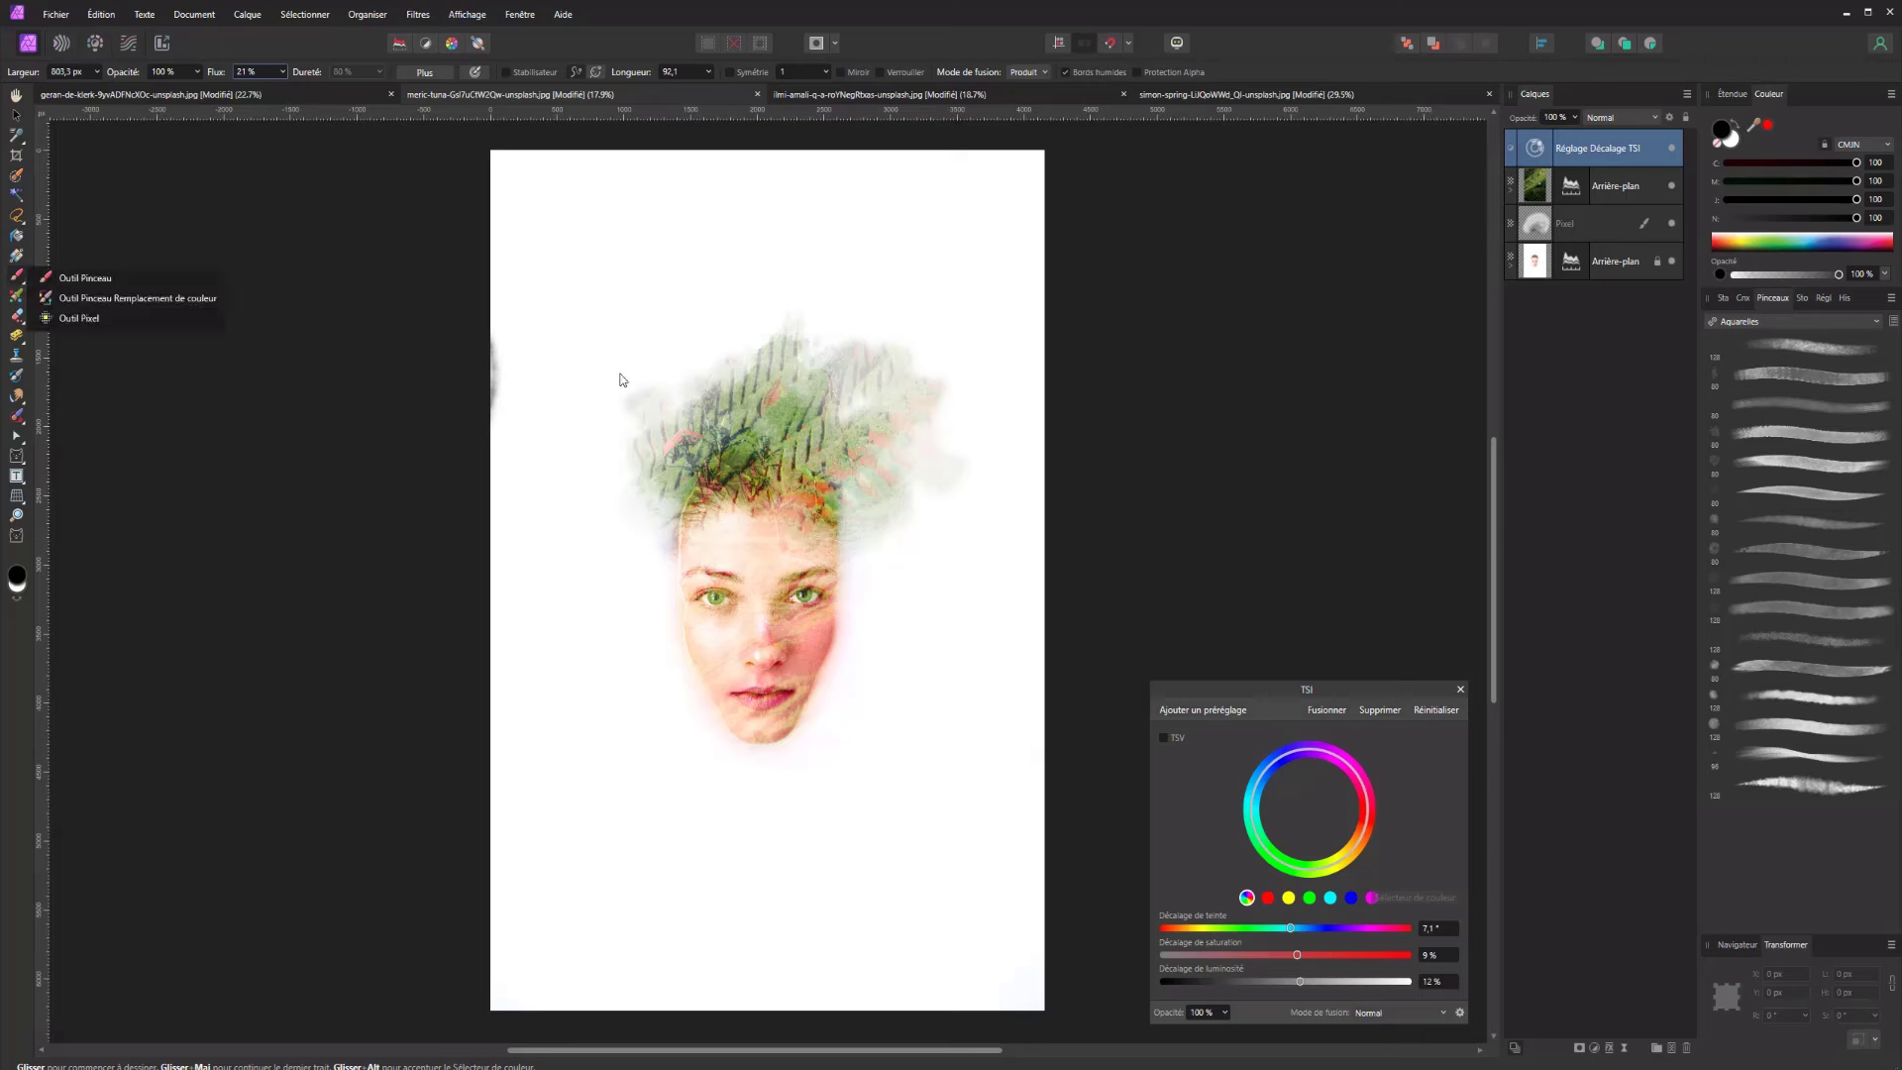
left_click_drag(516, 334, 490, 349)
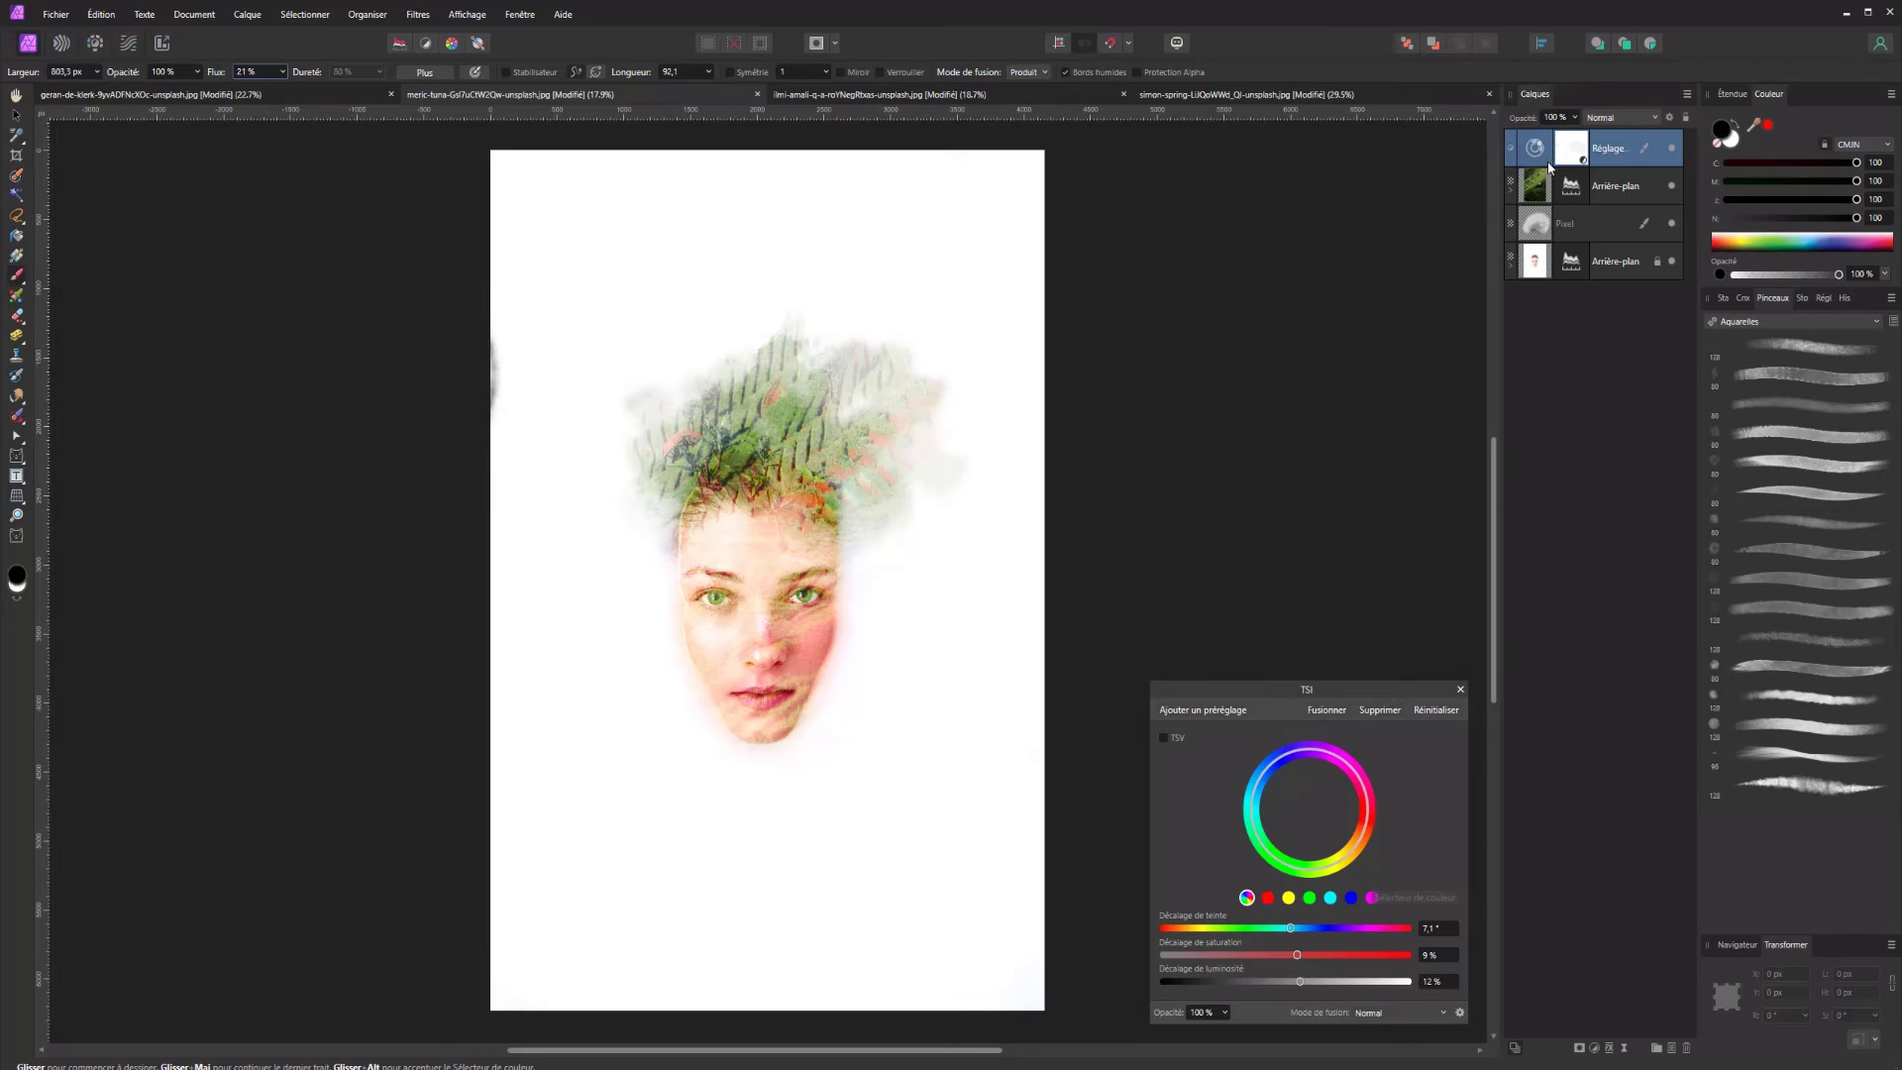
left_click(1578, 224)
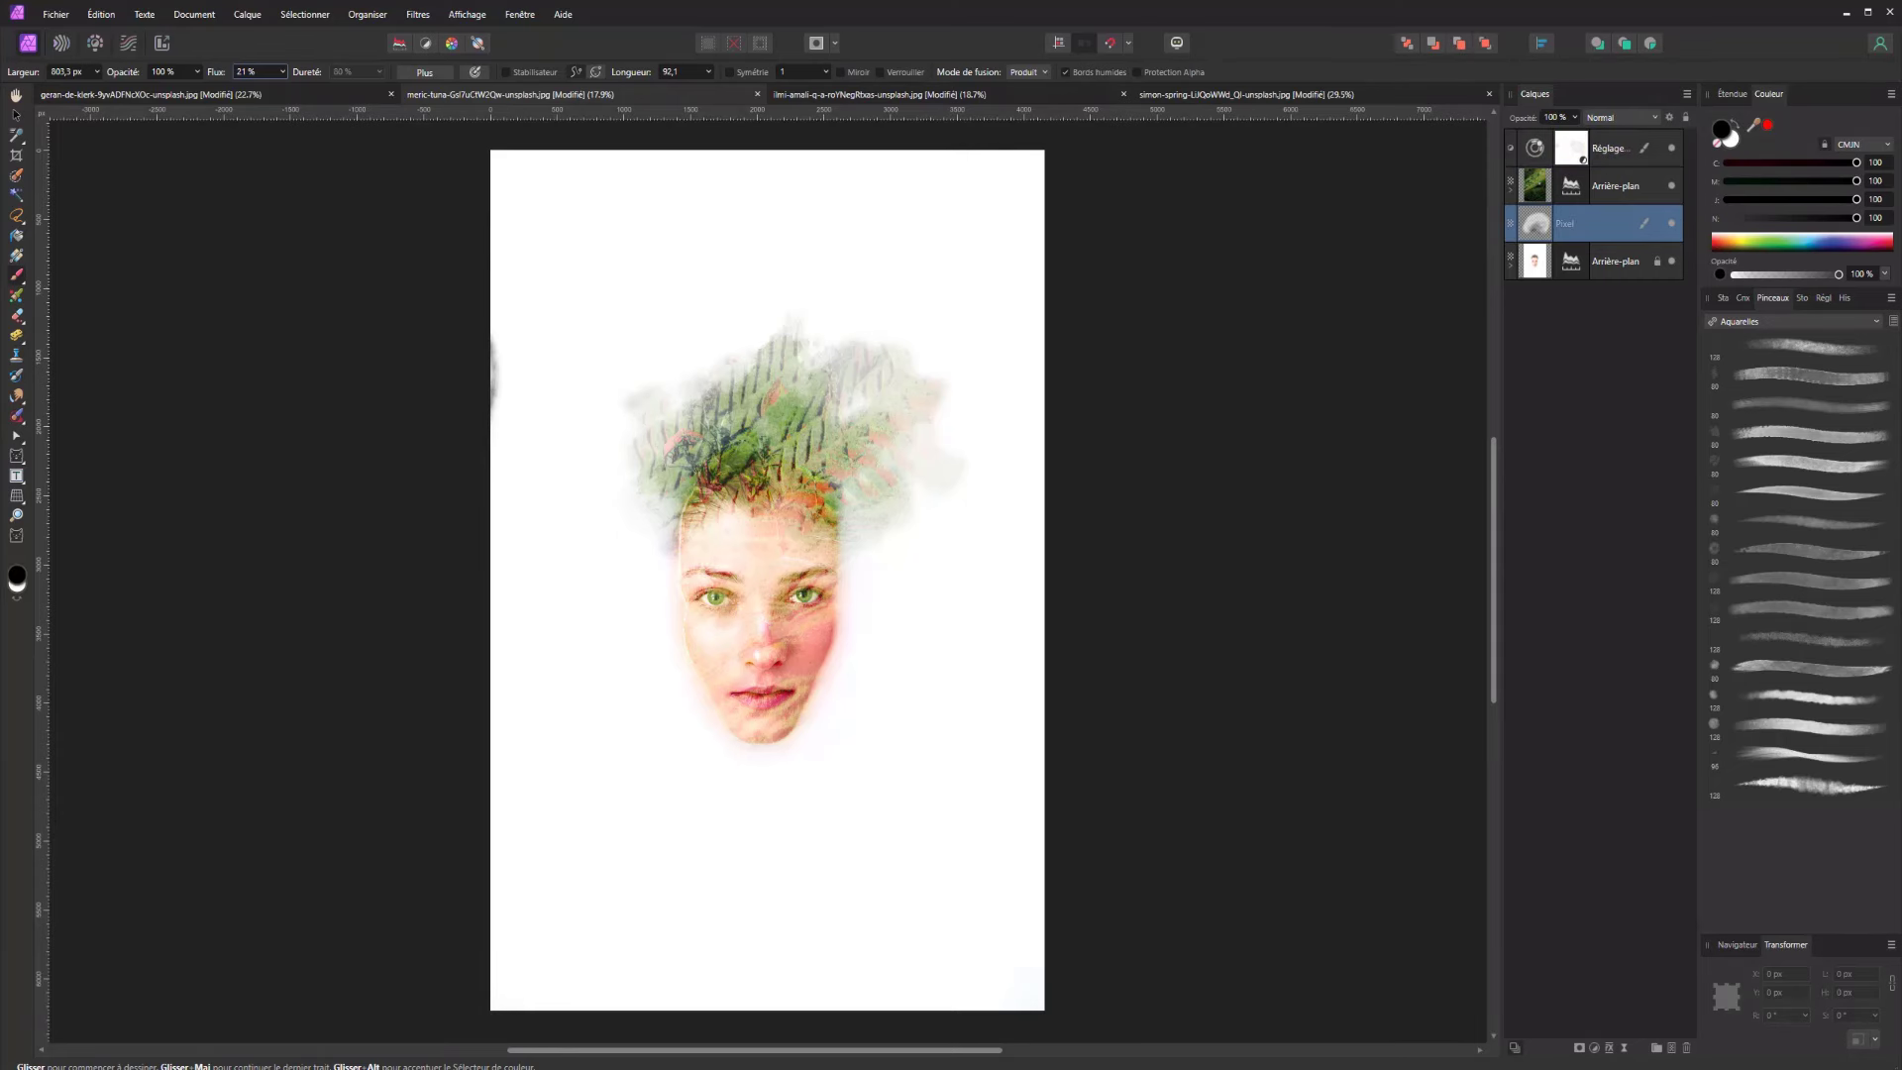
left_click(17, 317)
left_click_drag(521, 330, 521, 333)
mouse_move(467, 427)
left_mouse_down()
mouse_move(484, 437)
mouse_move(493, 378)
left_mouse_up()
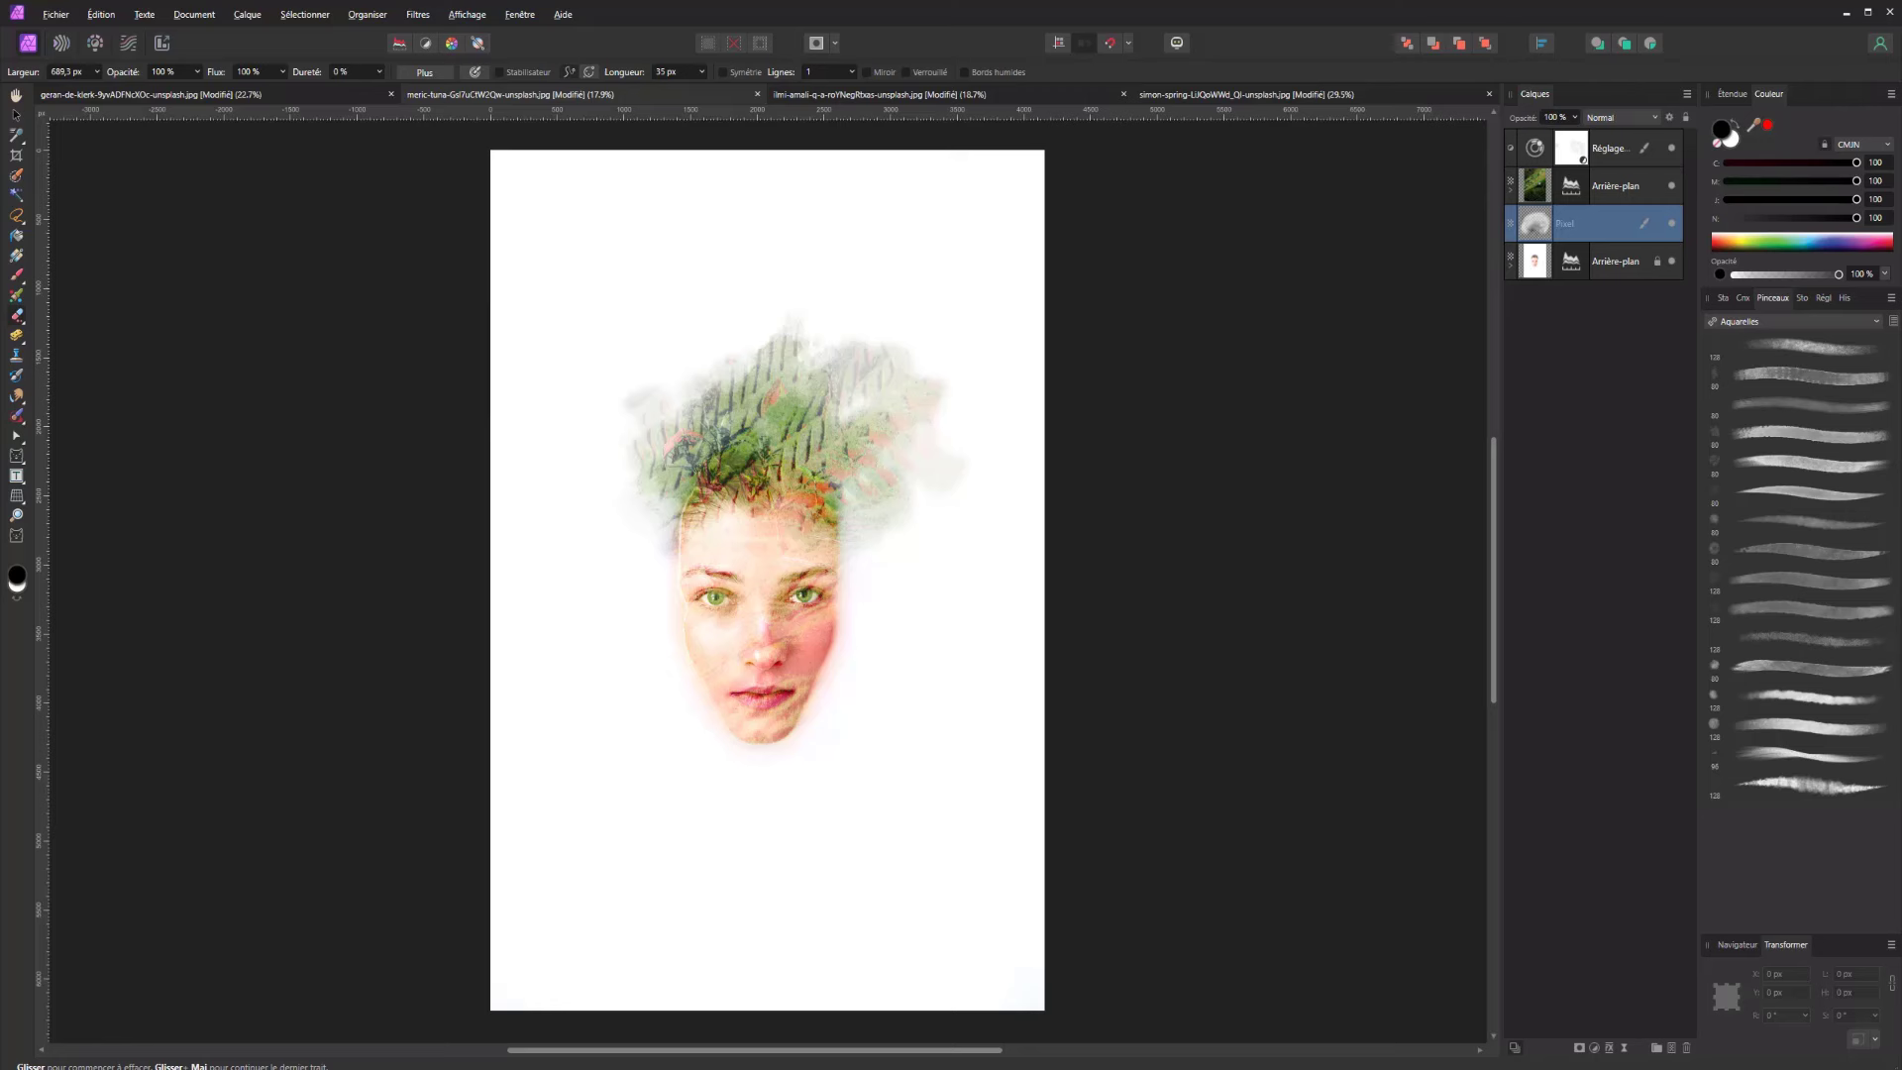
Save the composition as an Affinity file named "double sourc" in the fichier source folder
key("ctrl+s")
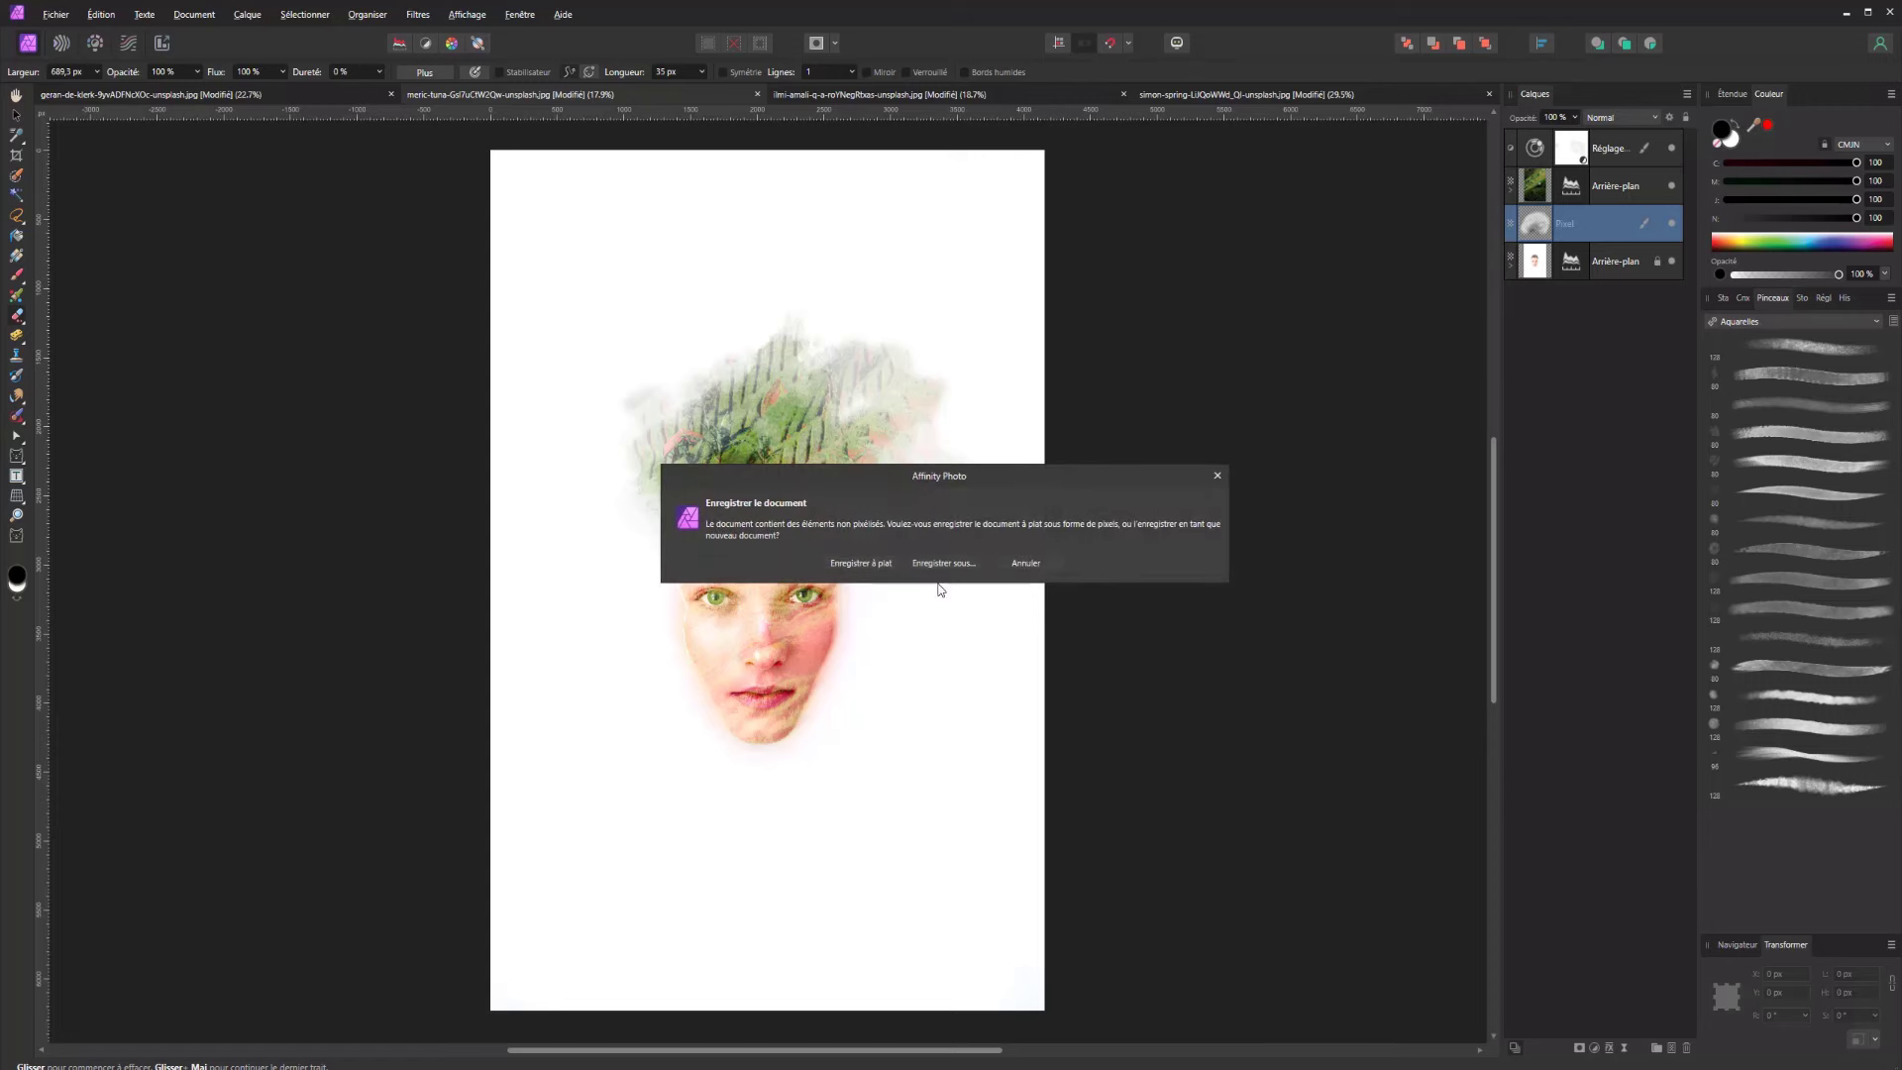
left_click(937, 564)
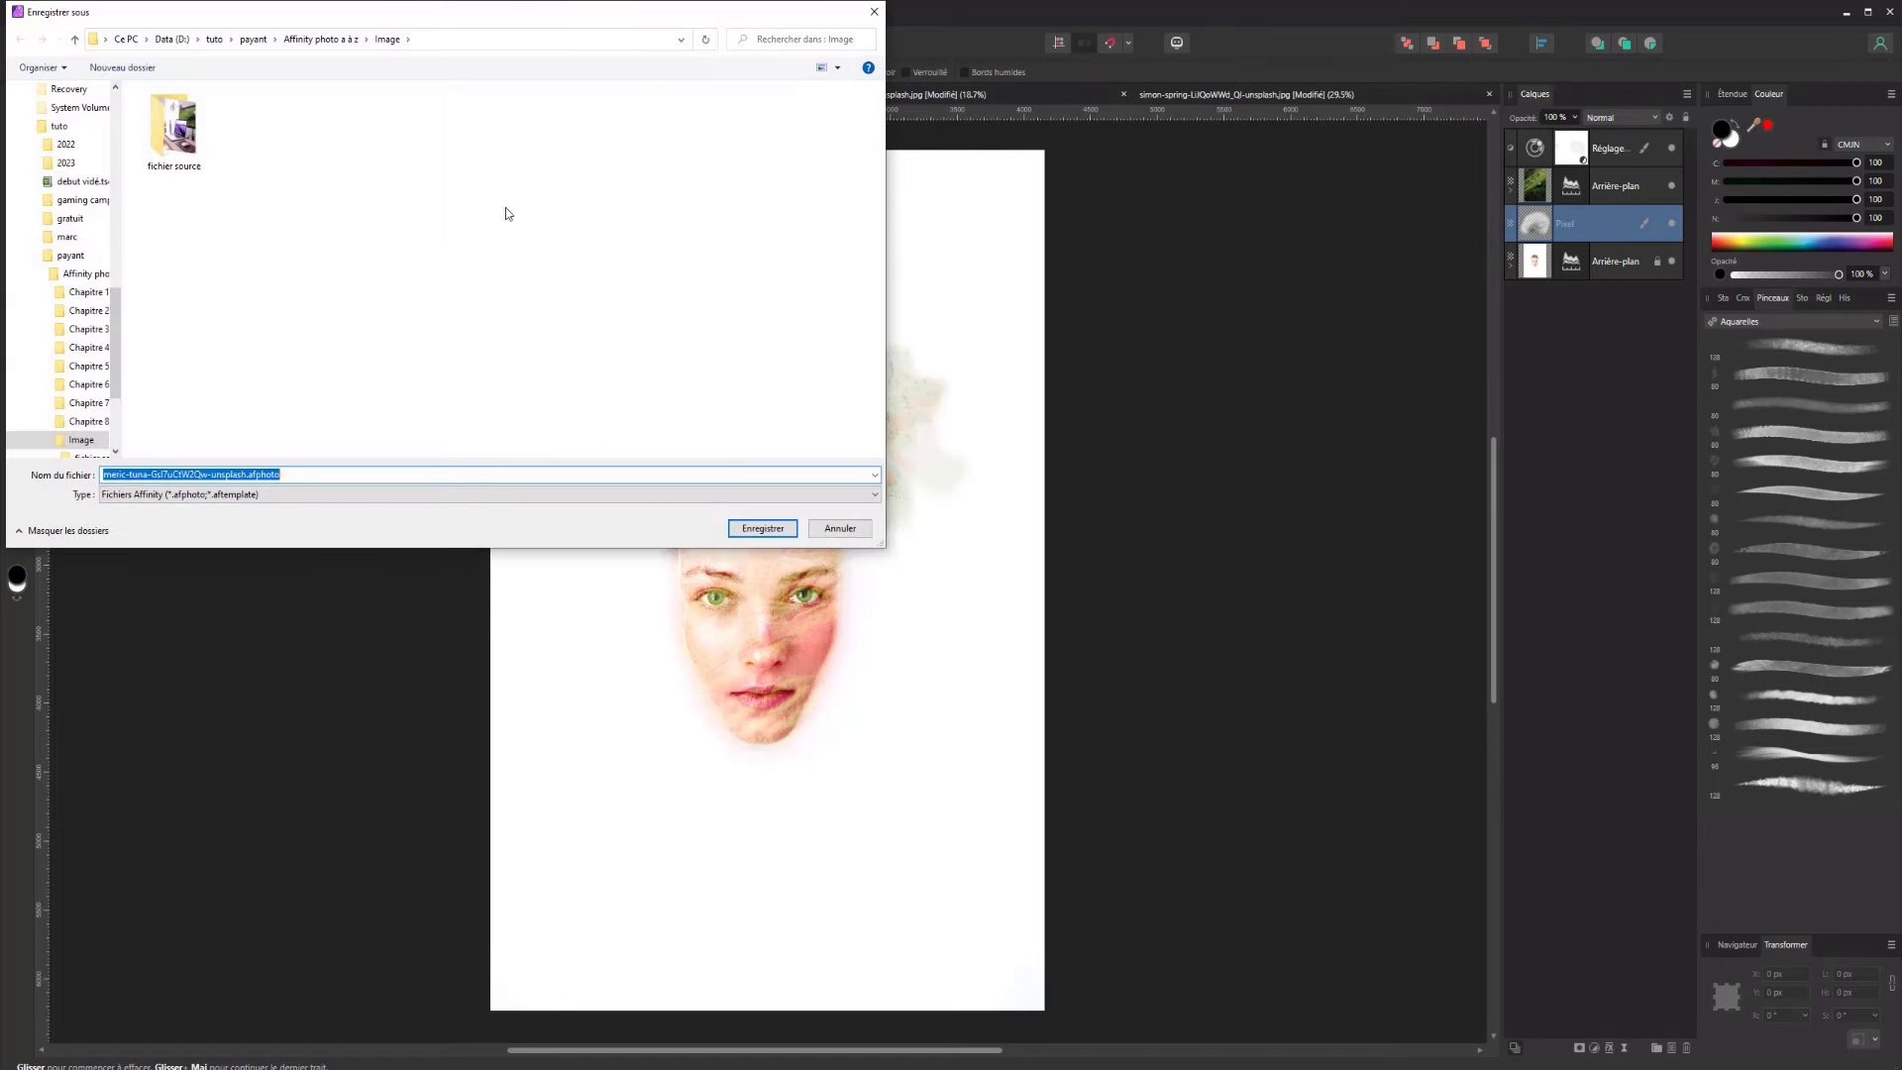
double_click(174, 126)
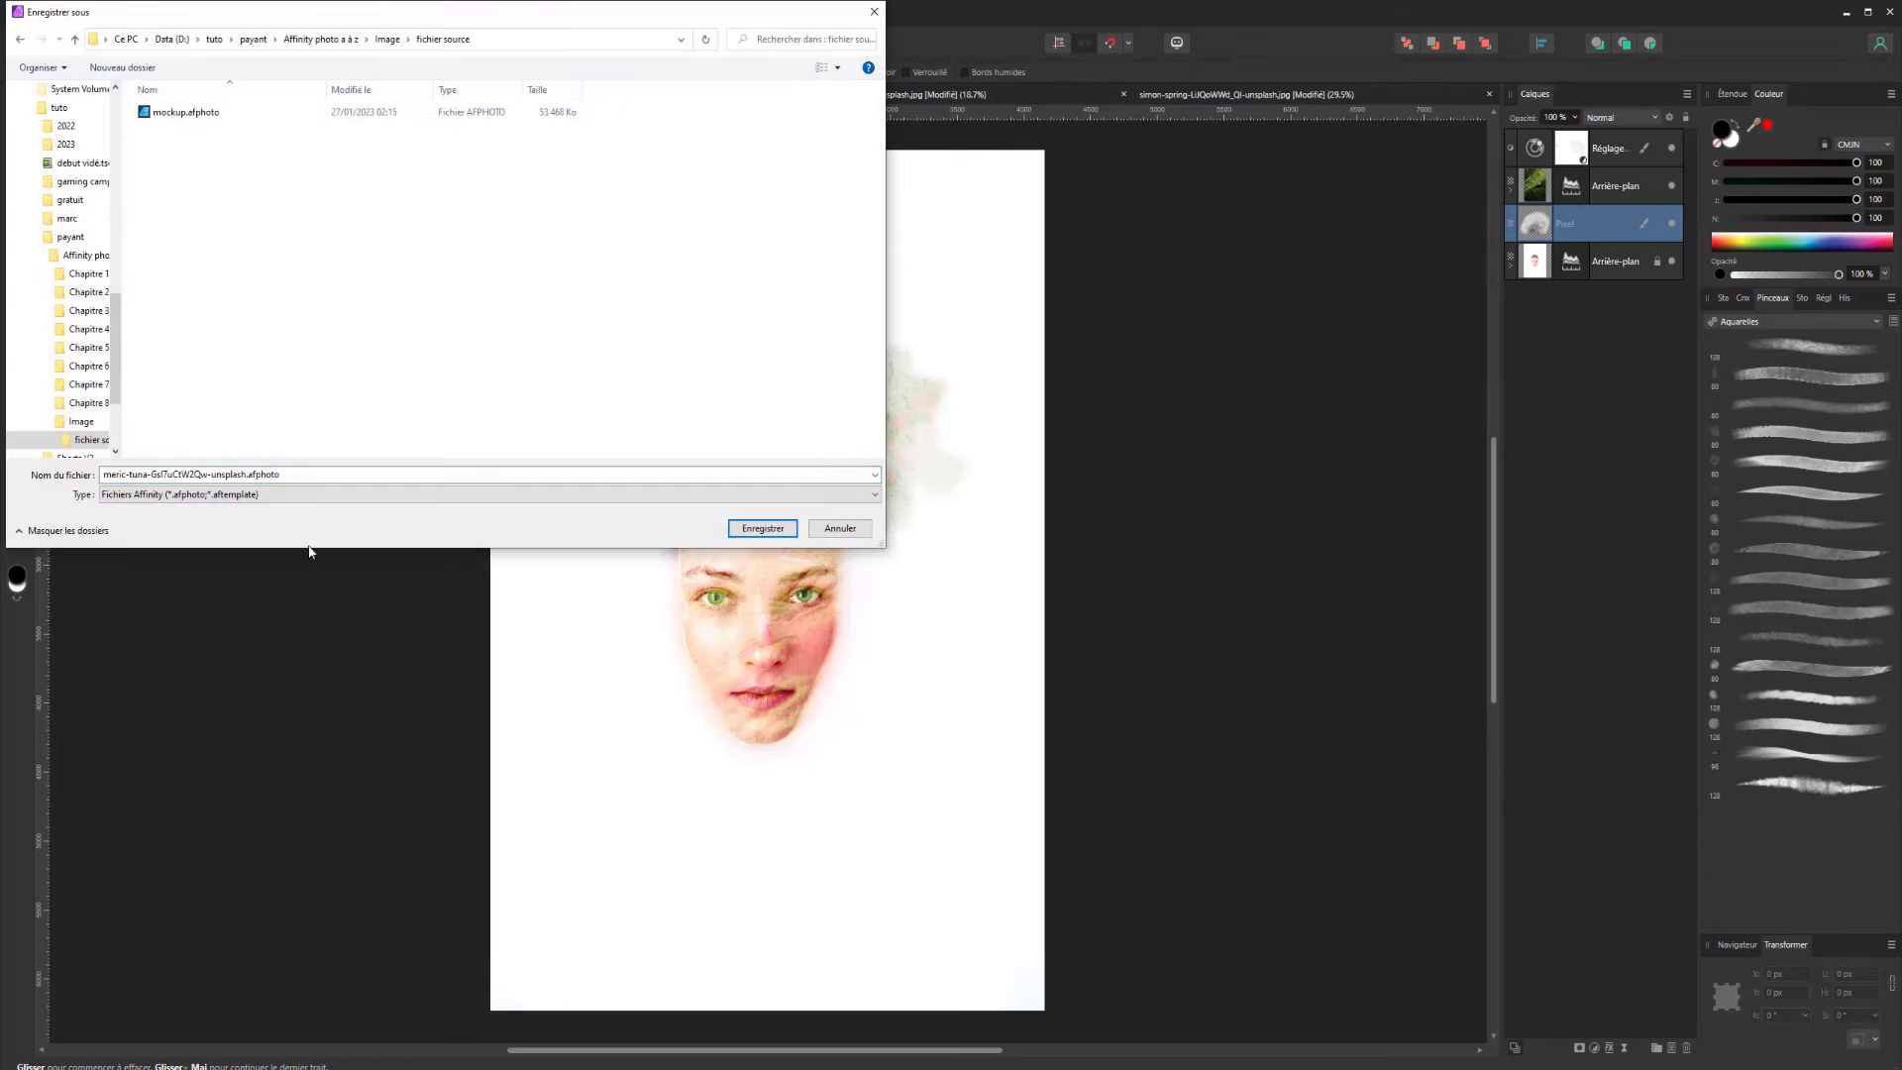
left_click(296, 470)
type("double sourc")
key("Return")
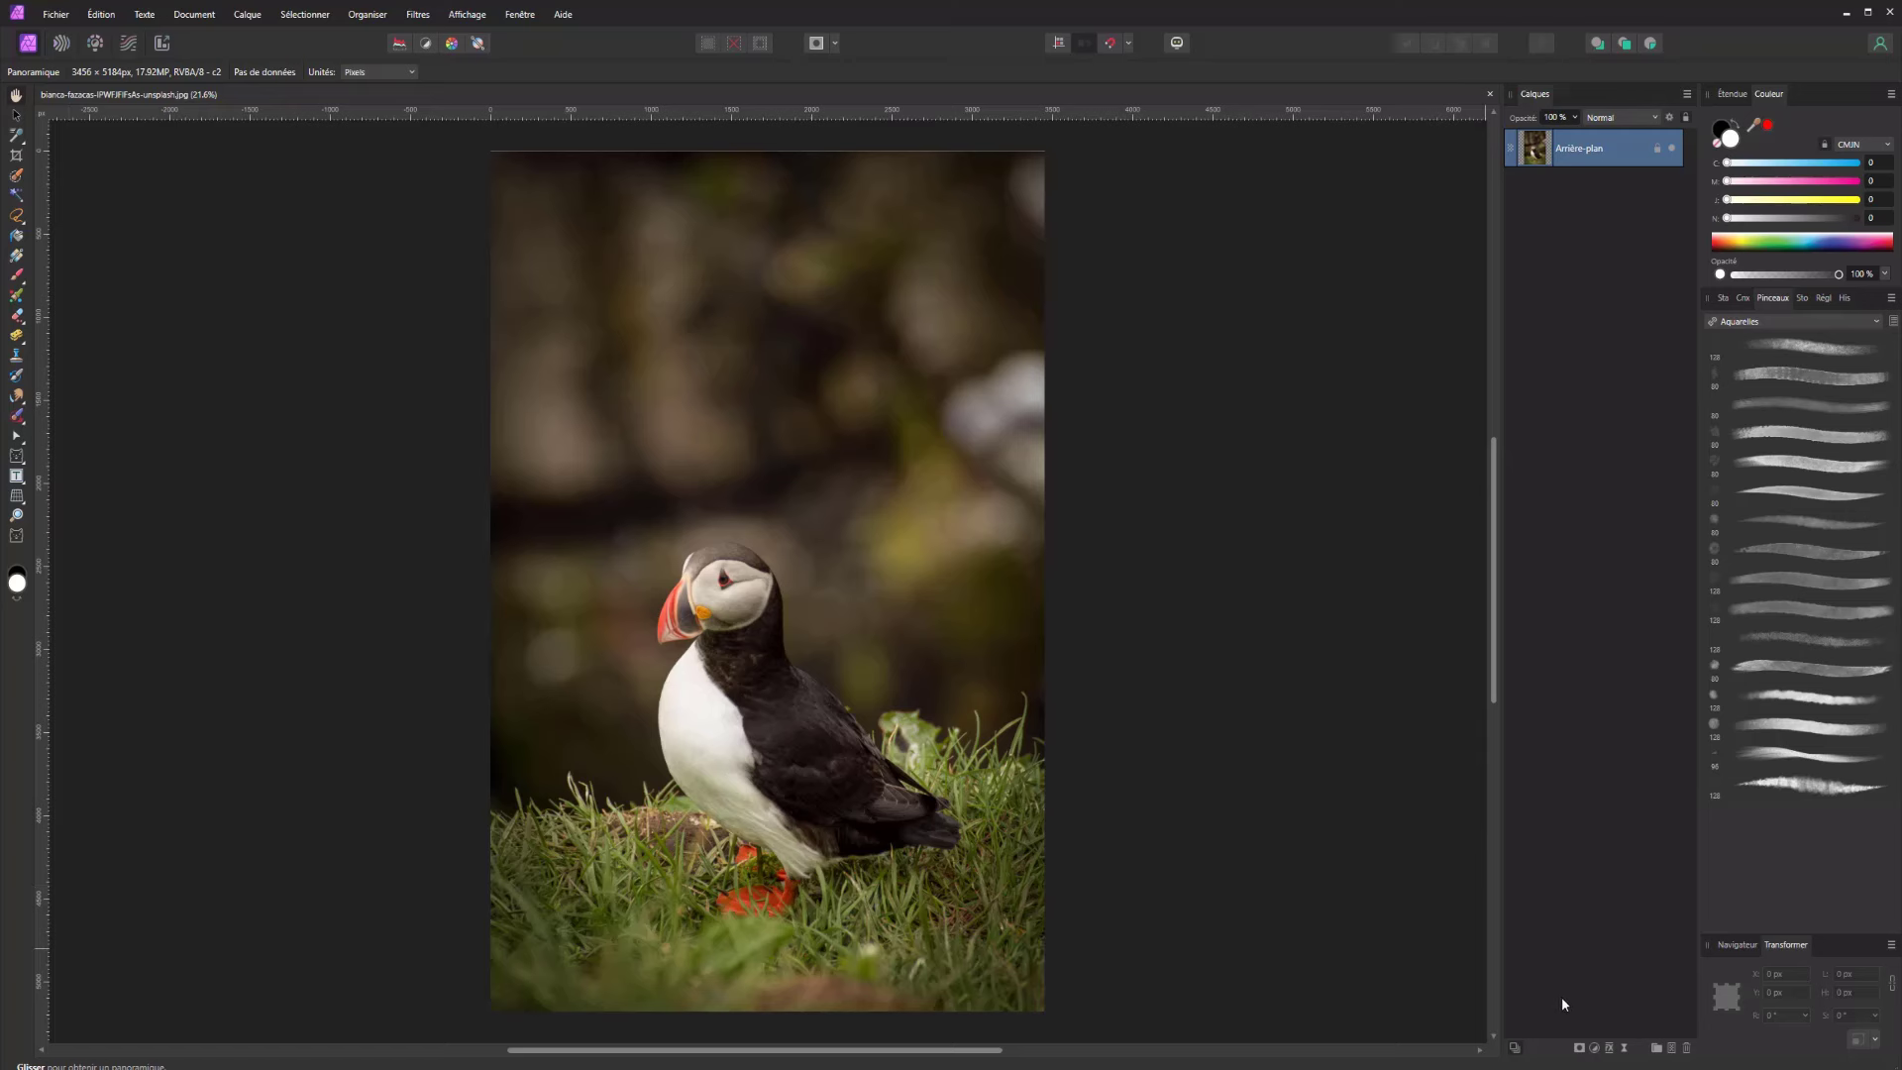
Add a pixel layer above the puffin photo and set its blend mode to Lumière tamisée
left_click(1672, 1048)
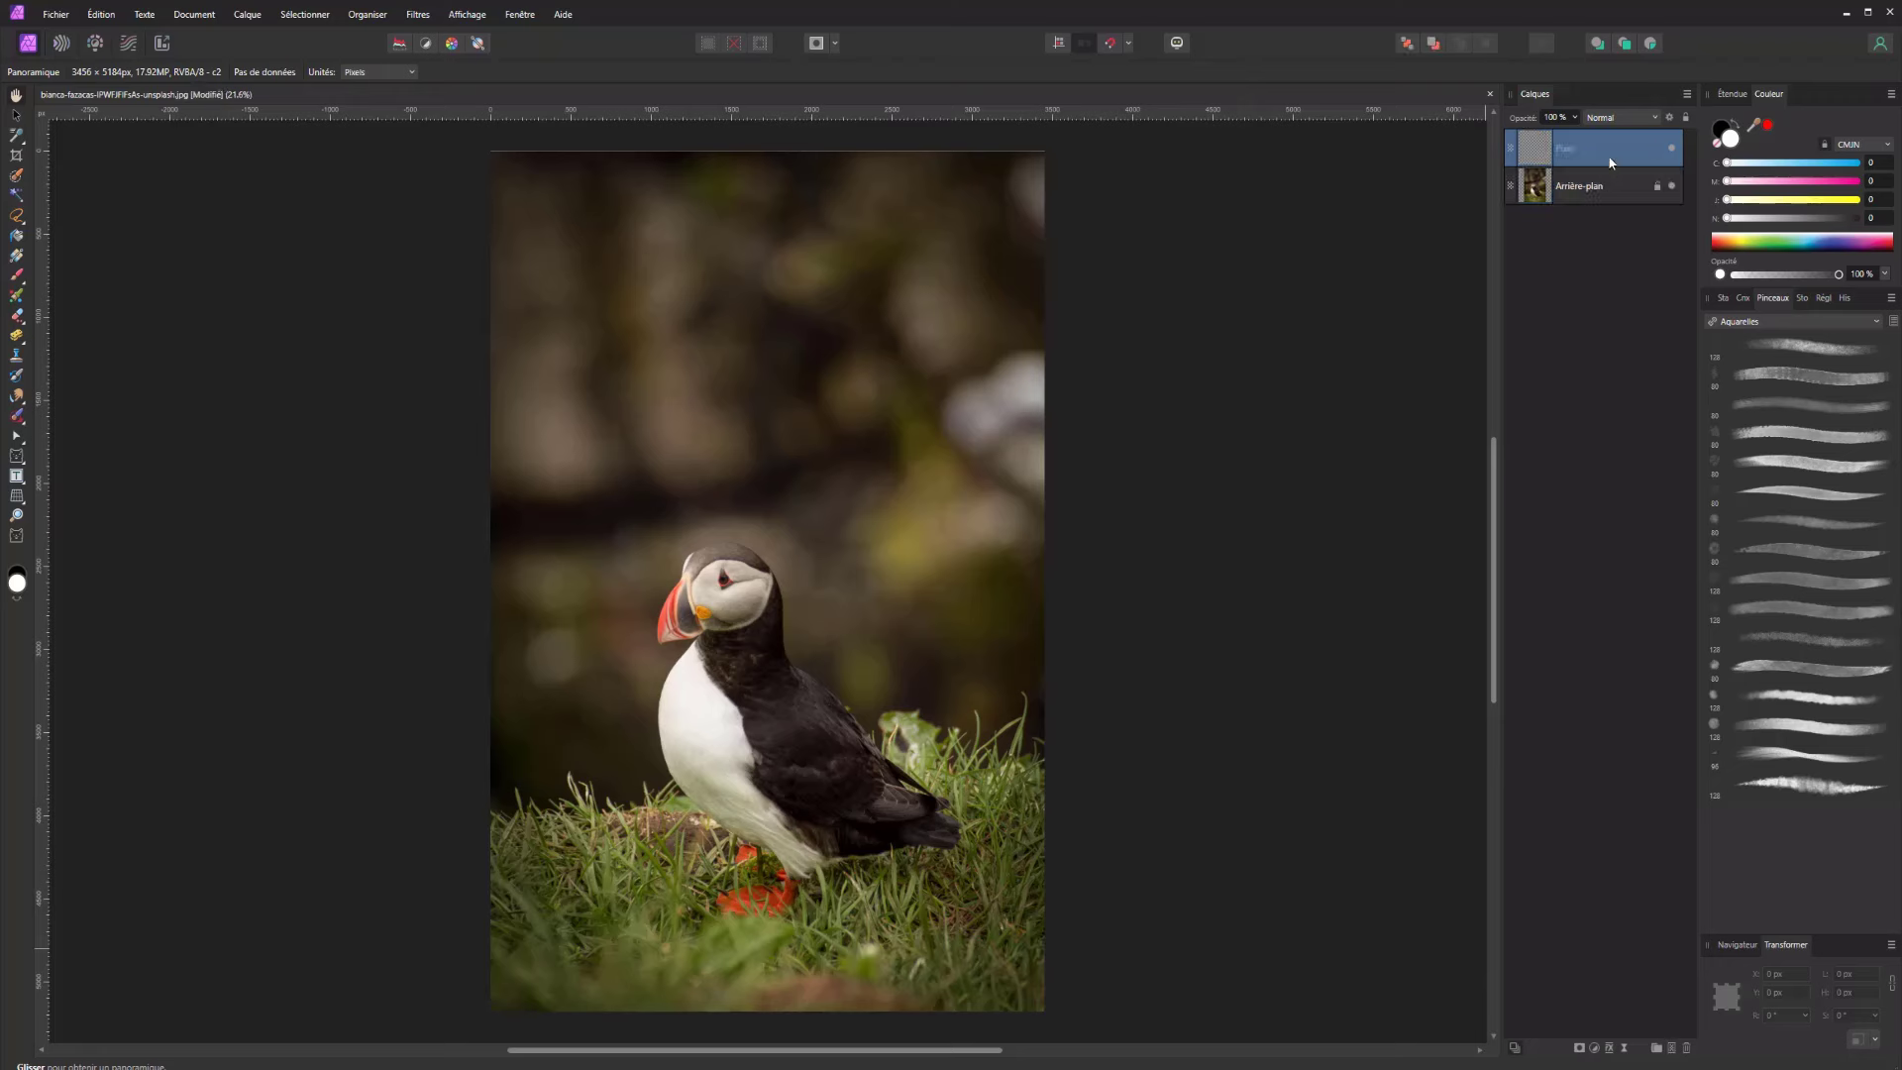
left_click(1597, 118)
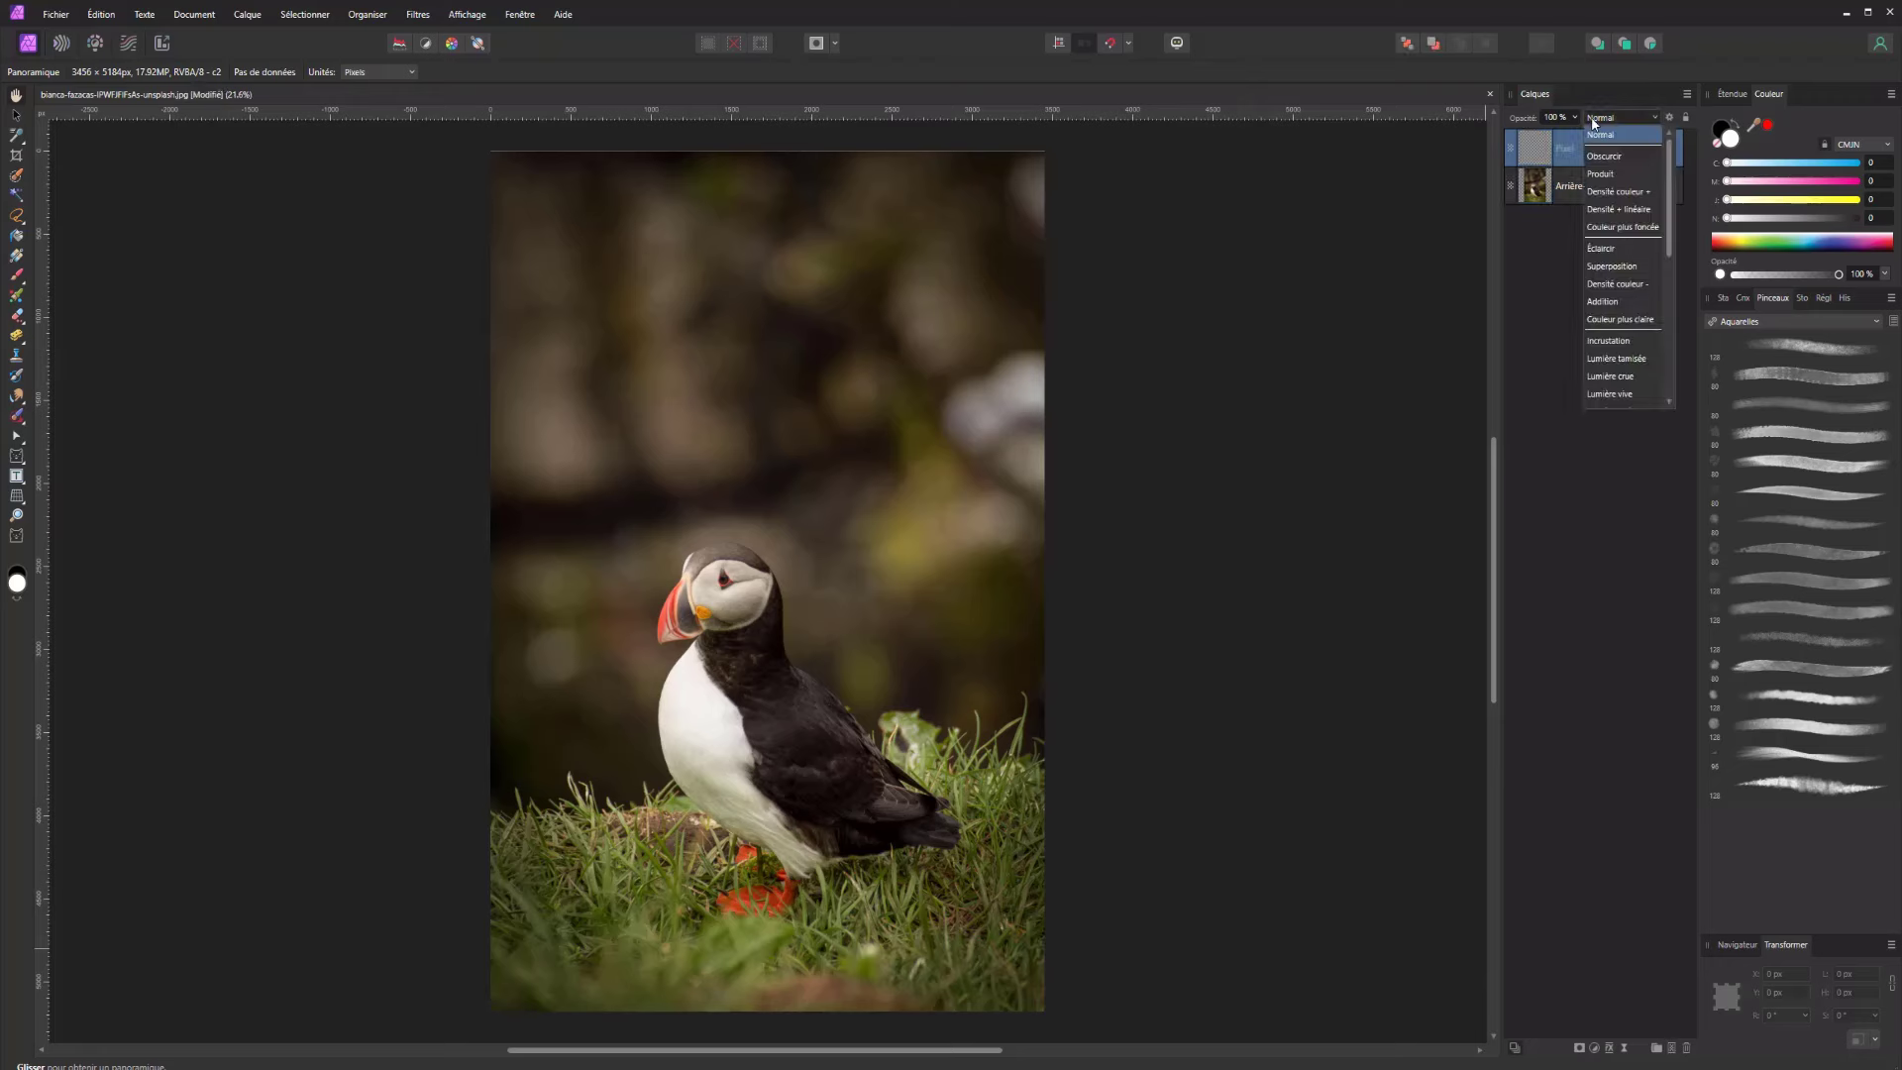
left_click(1617, 358)
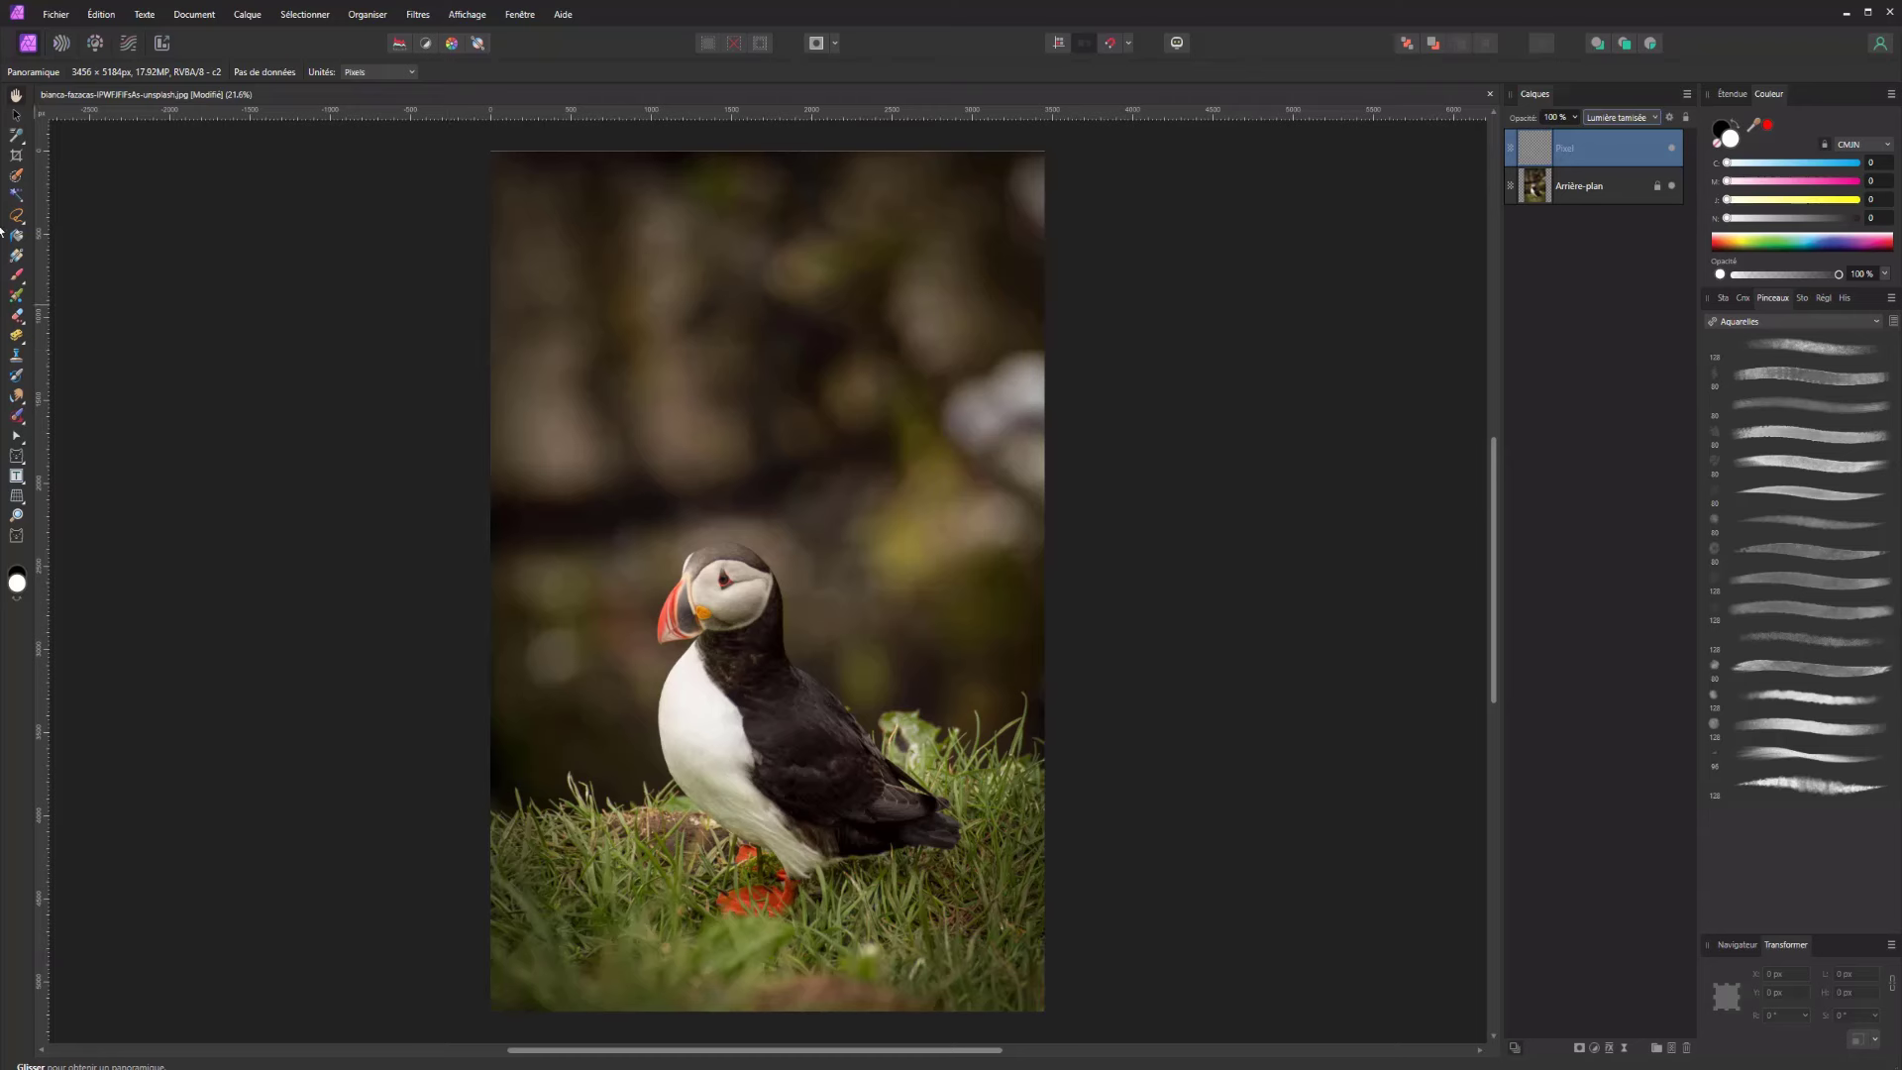
Set up a soft round Basique brush with 100 % flow and 0 % hardness, testing it near the puffin
left_click(17, 280)
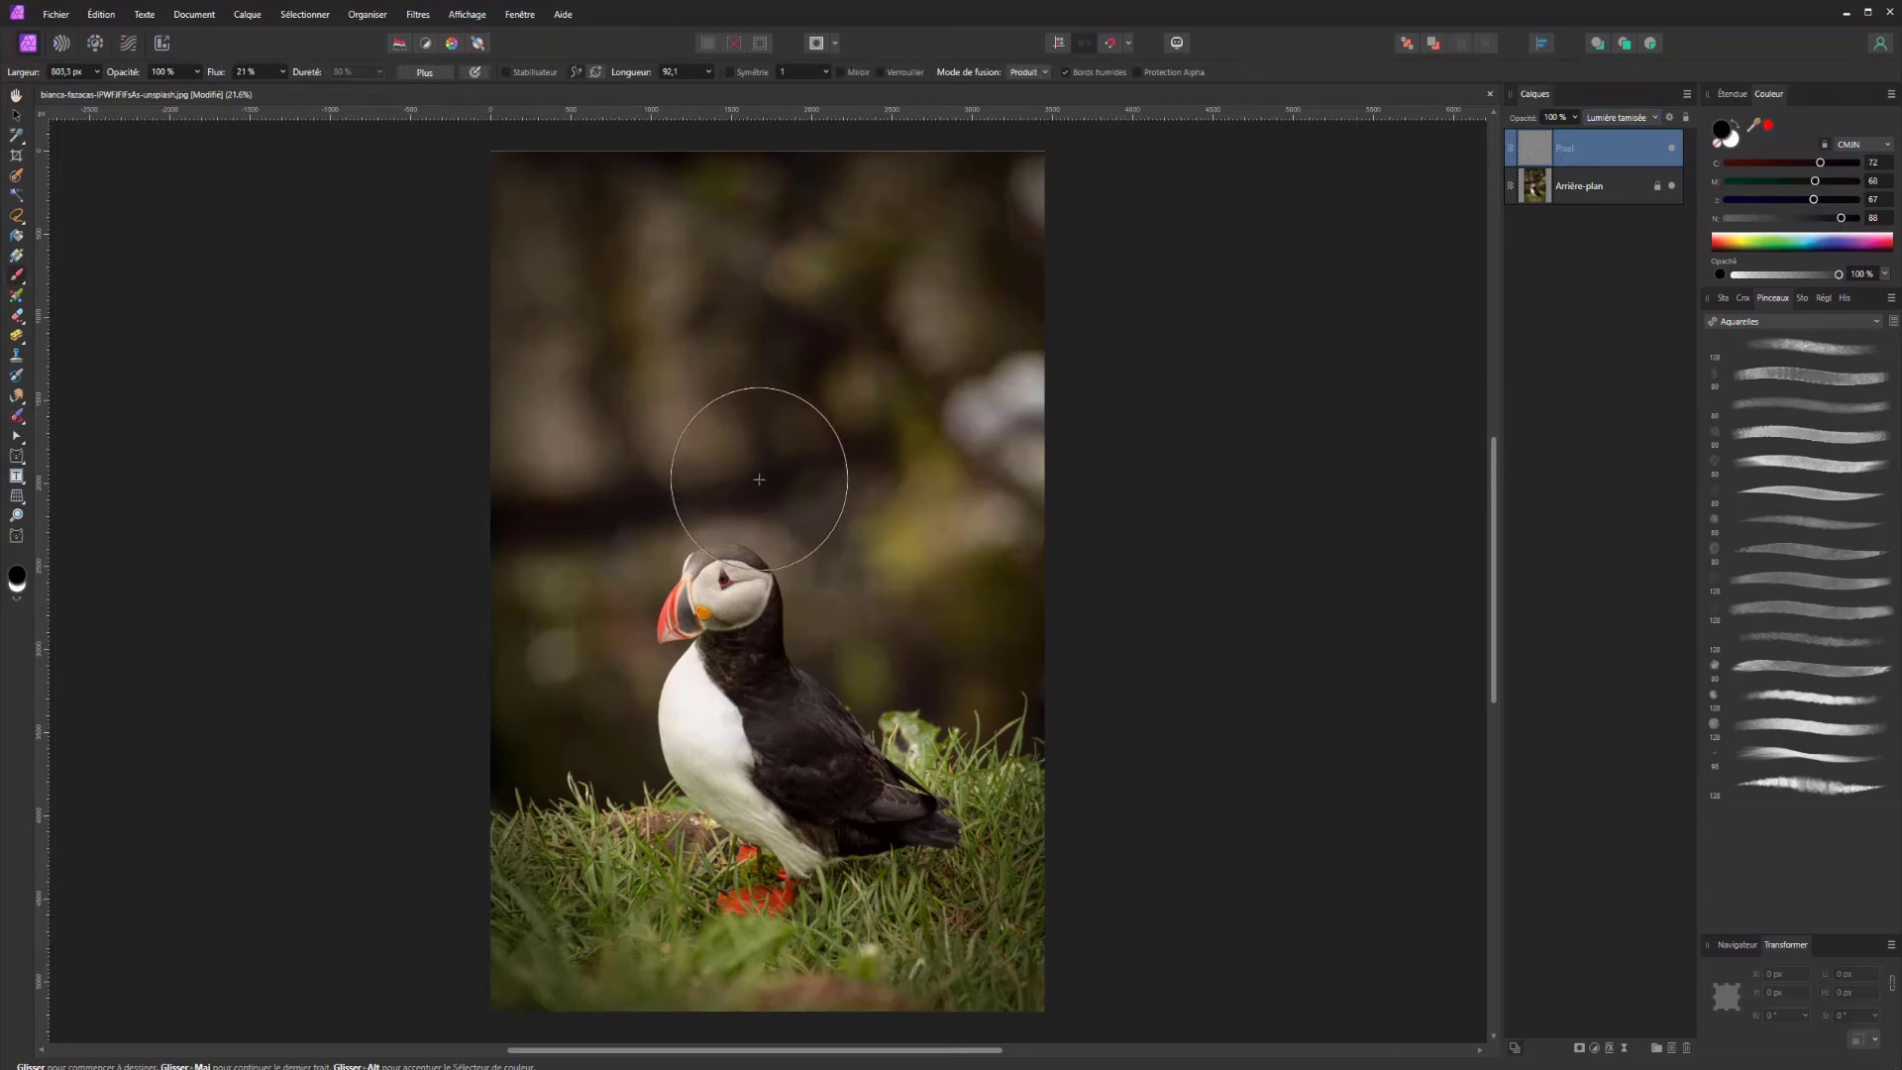
left_click(283, 72)
left_click(1777, 323)
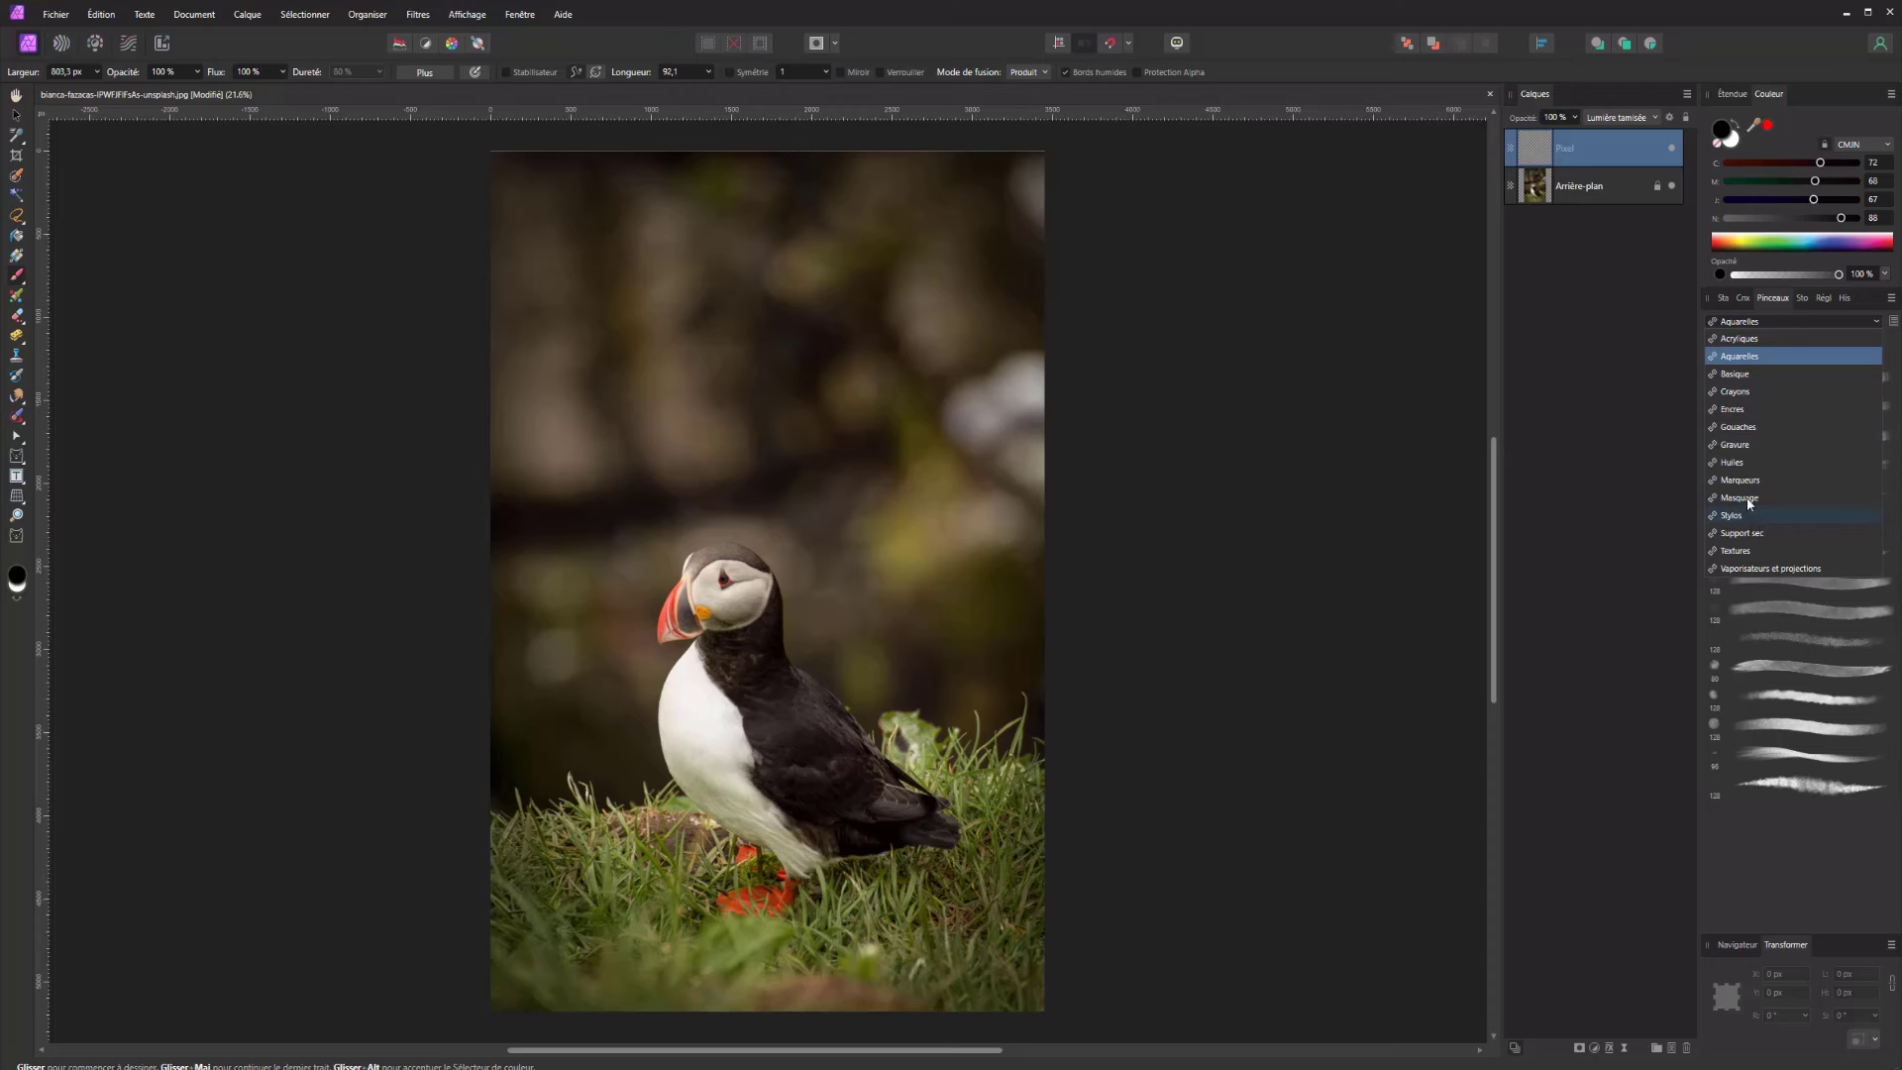
left_click(1736, 376)
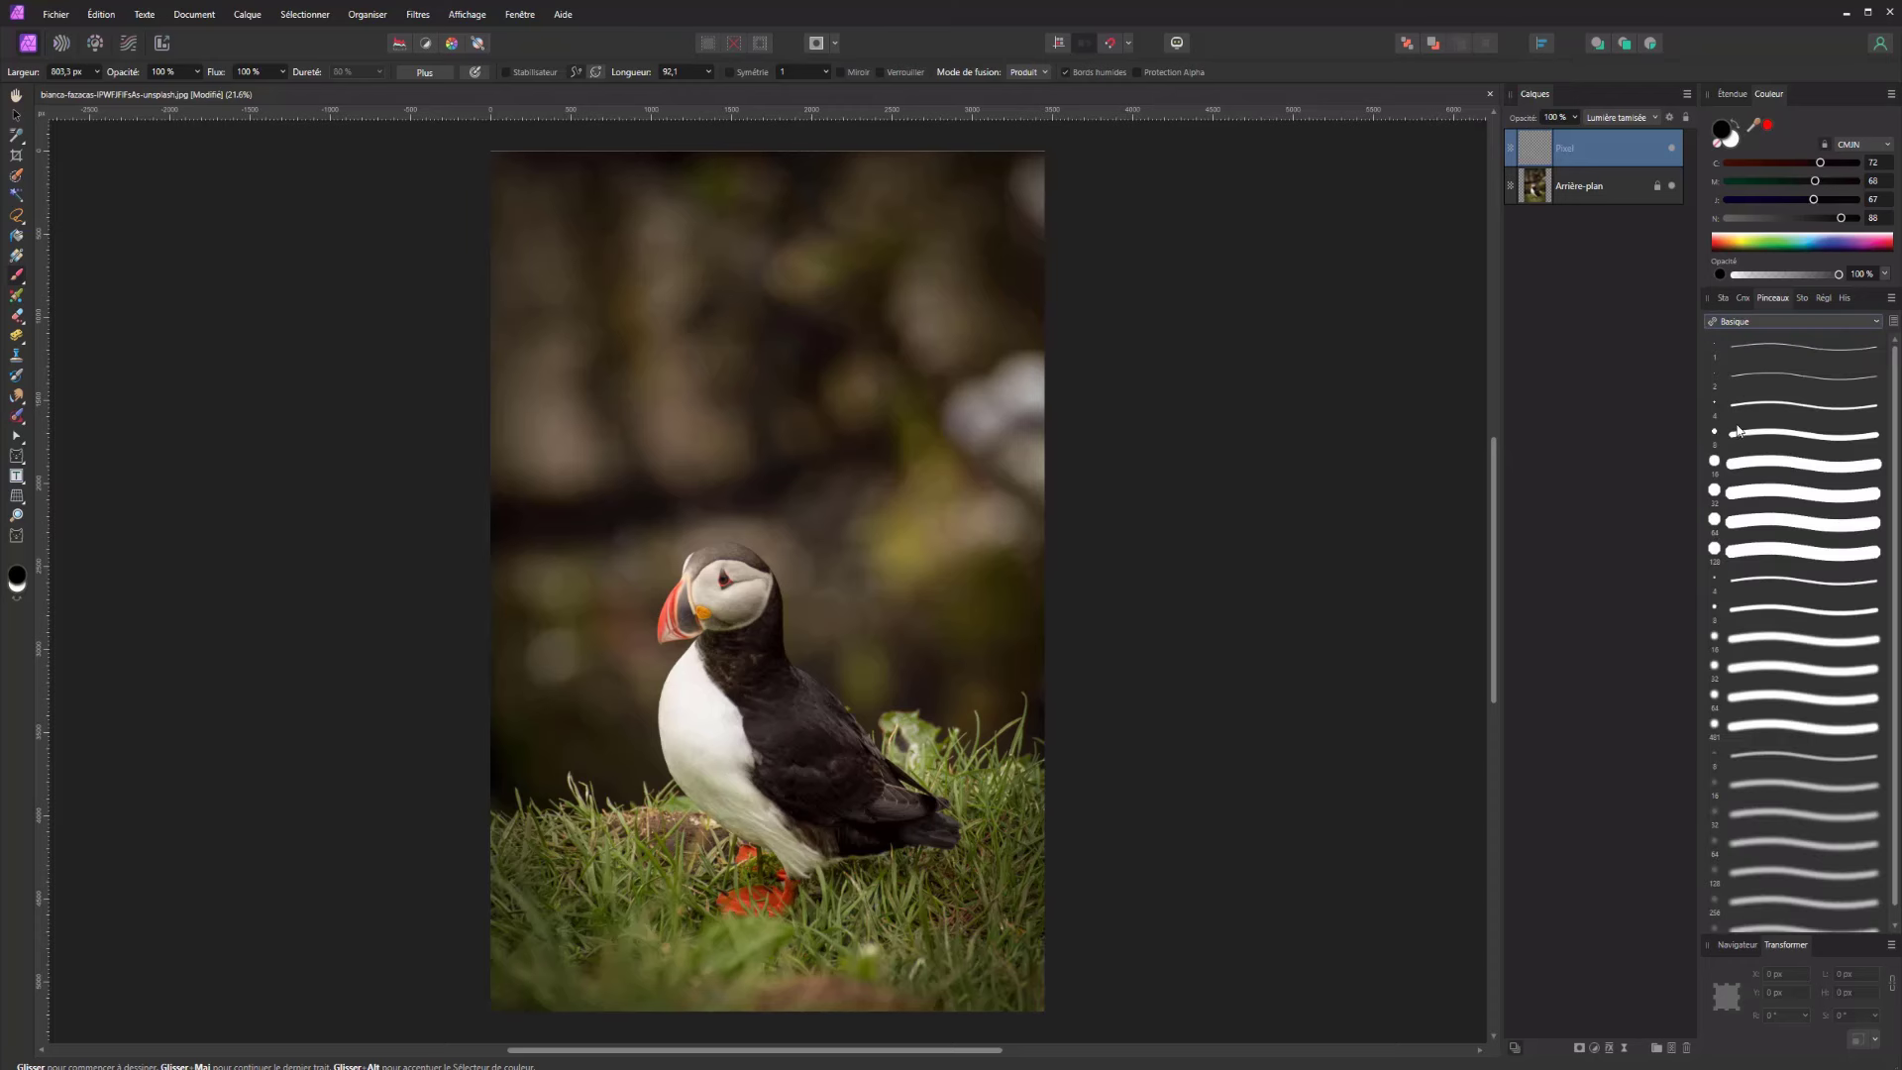
left_click(1761, 731)
left_click(96, 71)
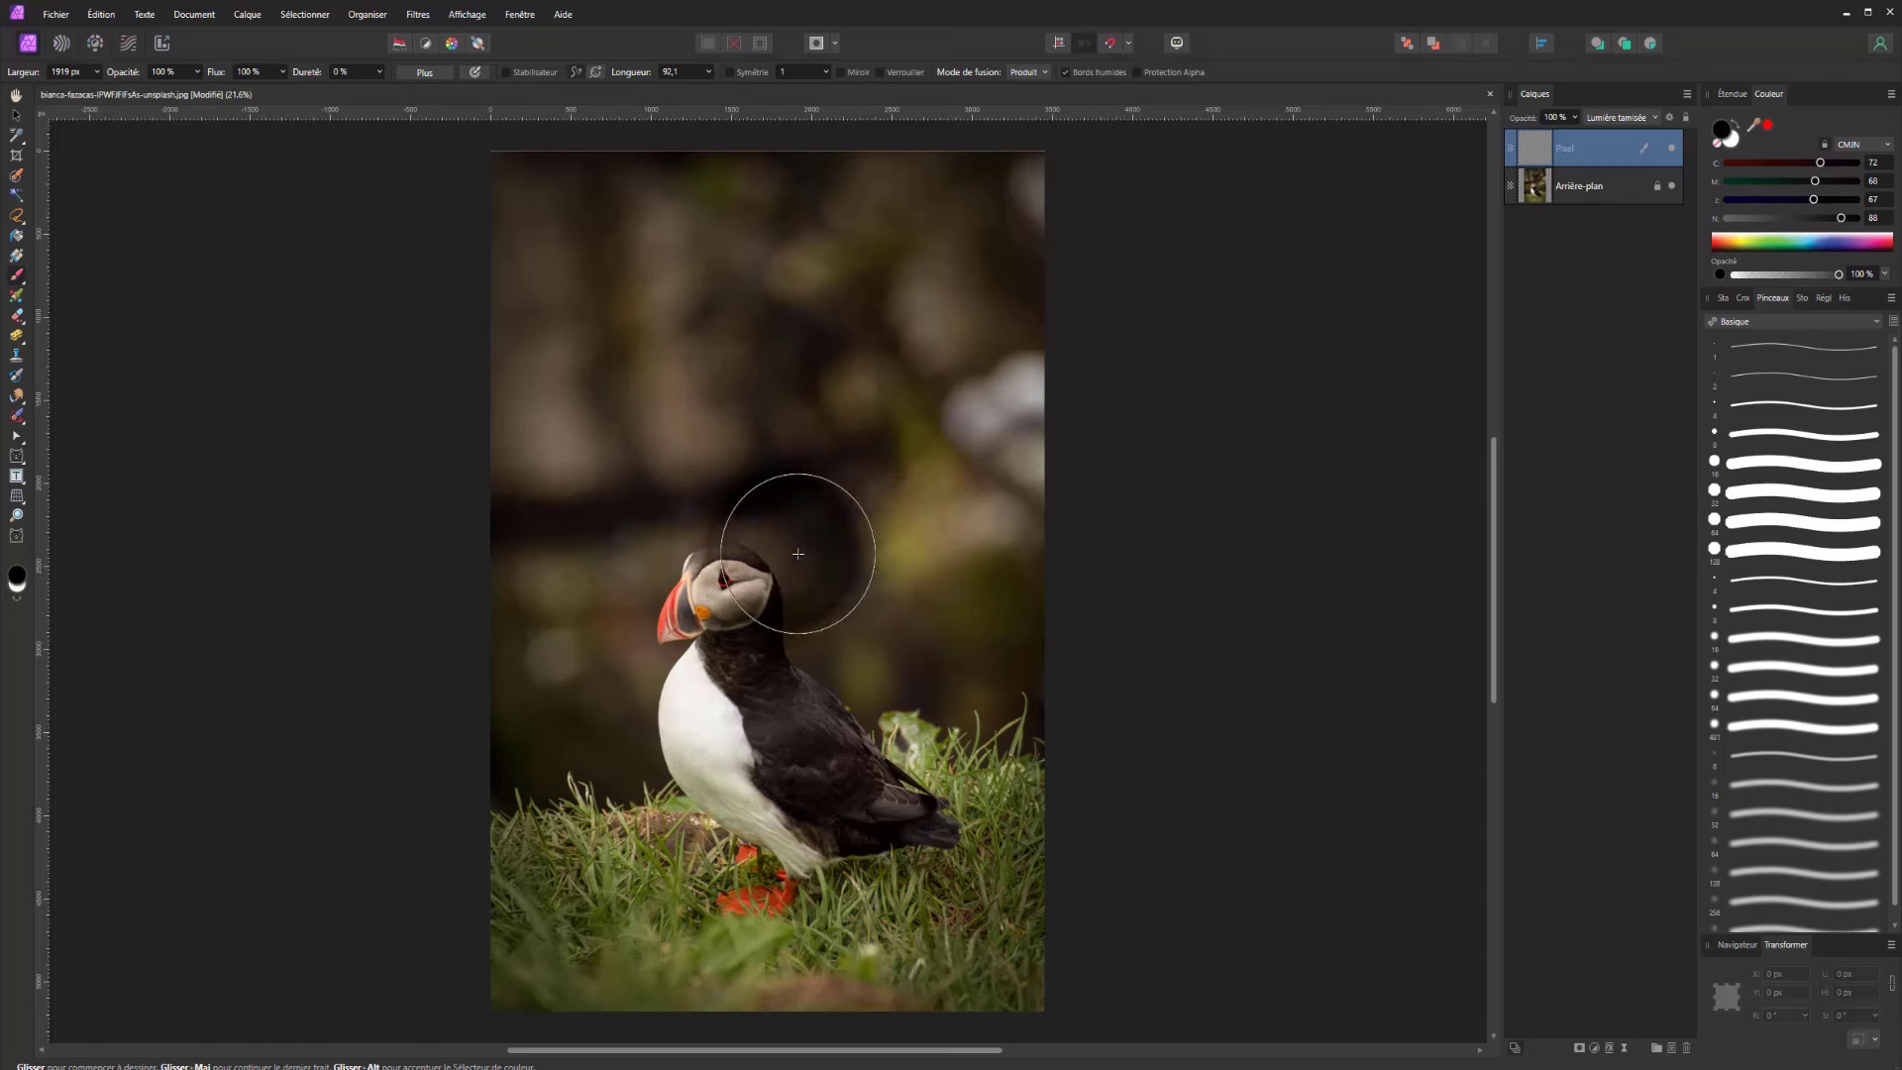
left_click(911, 737)
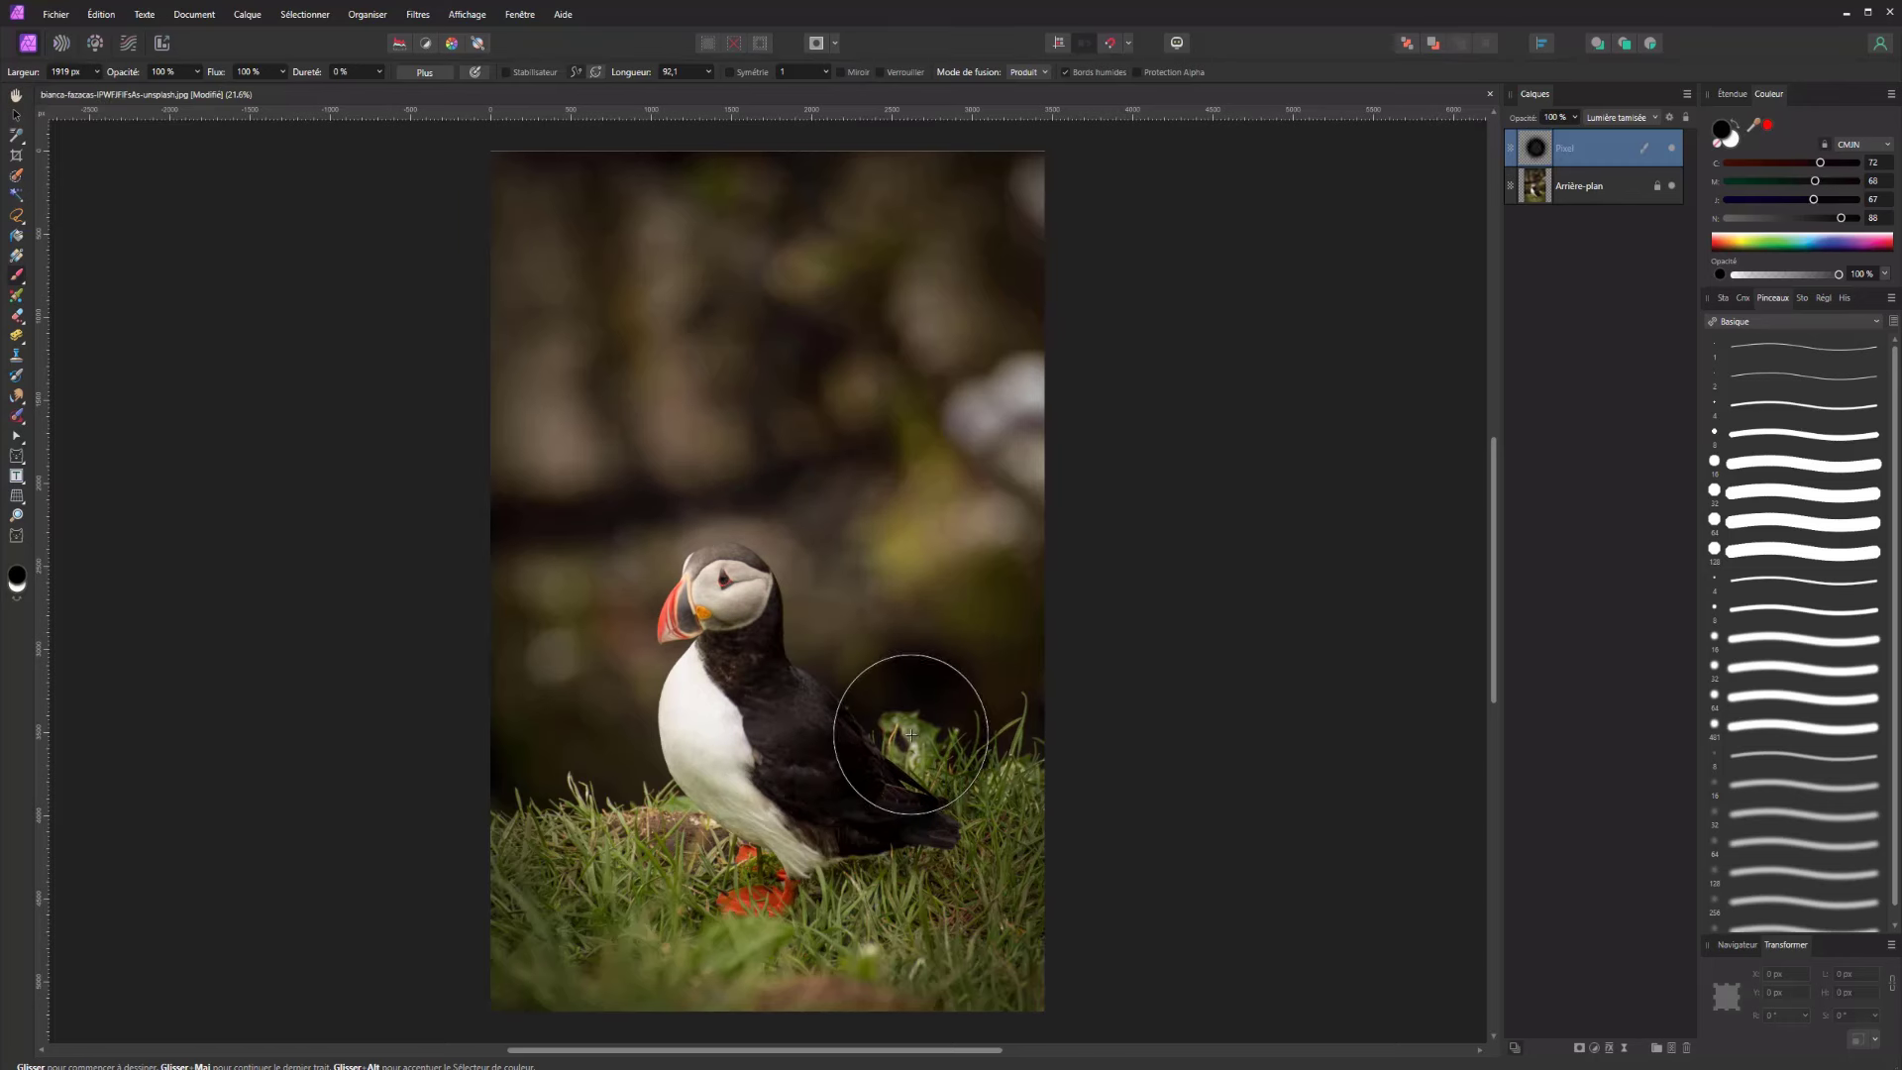
mouse_move(912, 735)
left_mouse_down()
mouse_move(829, 666)
mouse_move(762, 662)
mouse_move(793, 595)
mouse_move(872, 609)
mouse_move(712, 604)
left_mouse_up()
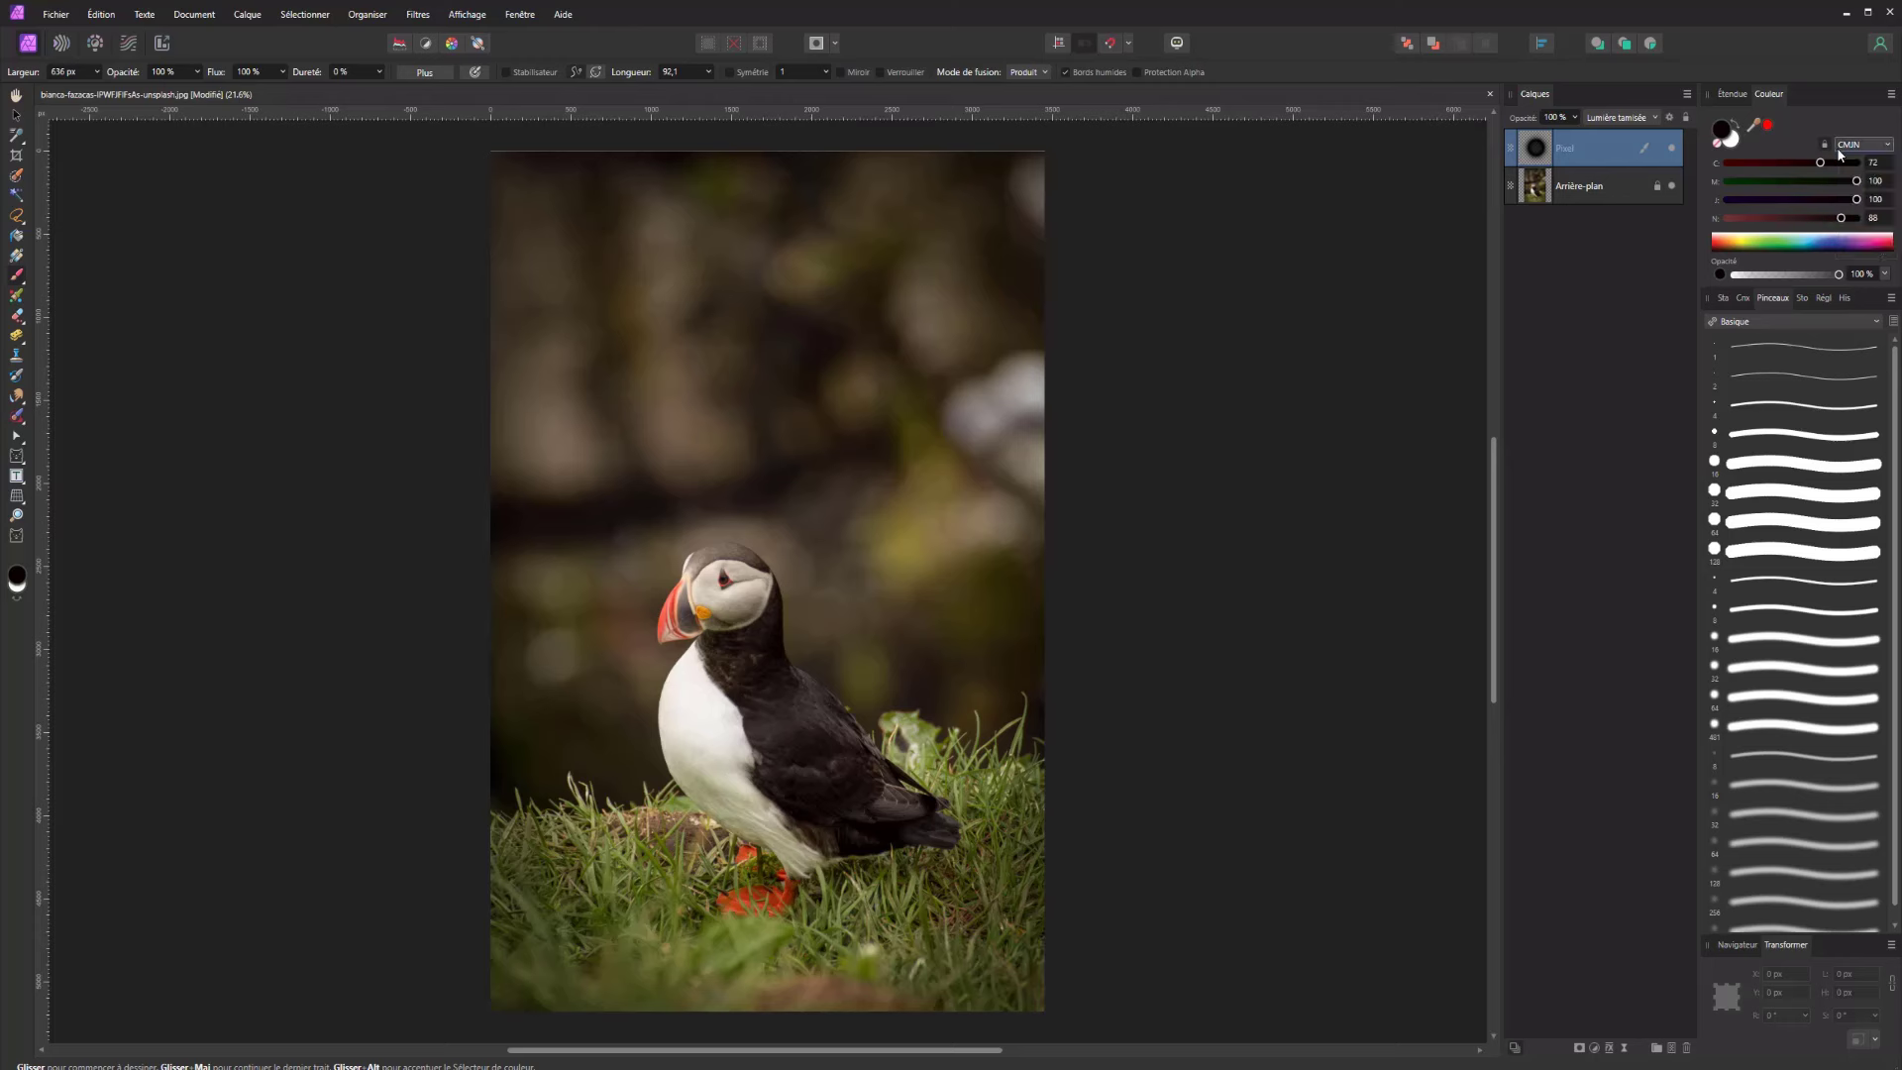
Set the foreground colour to full black with all four CMJN values at 100, keeping white as the second colour
left_click(1728, 219)
left_click_drag(1743, 220, 1880, 217)
left_click(1735, 125)
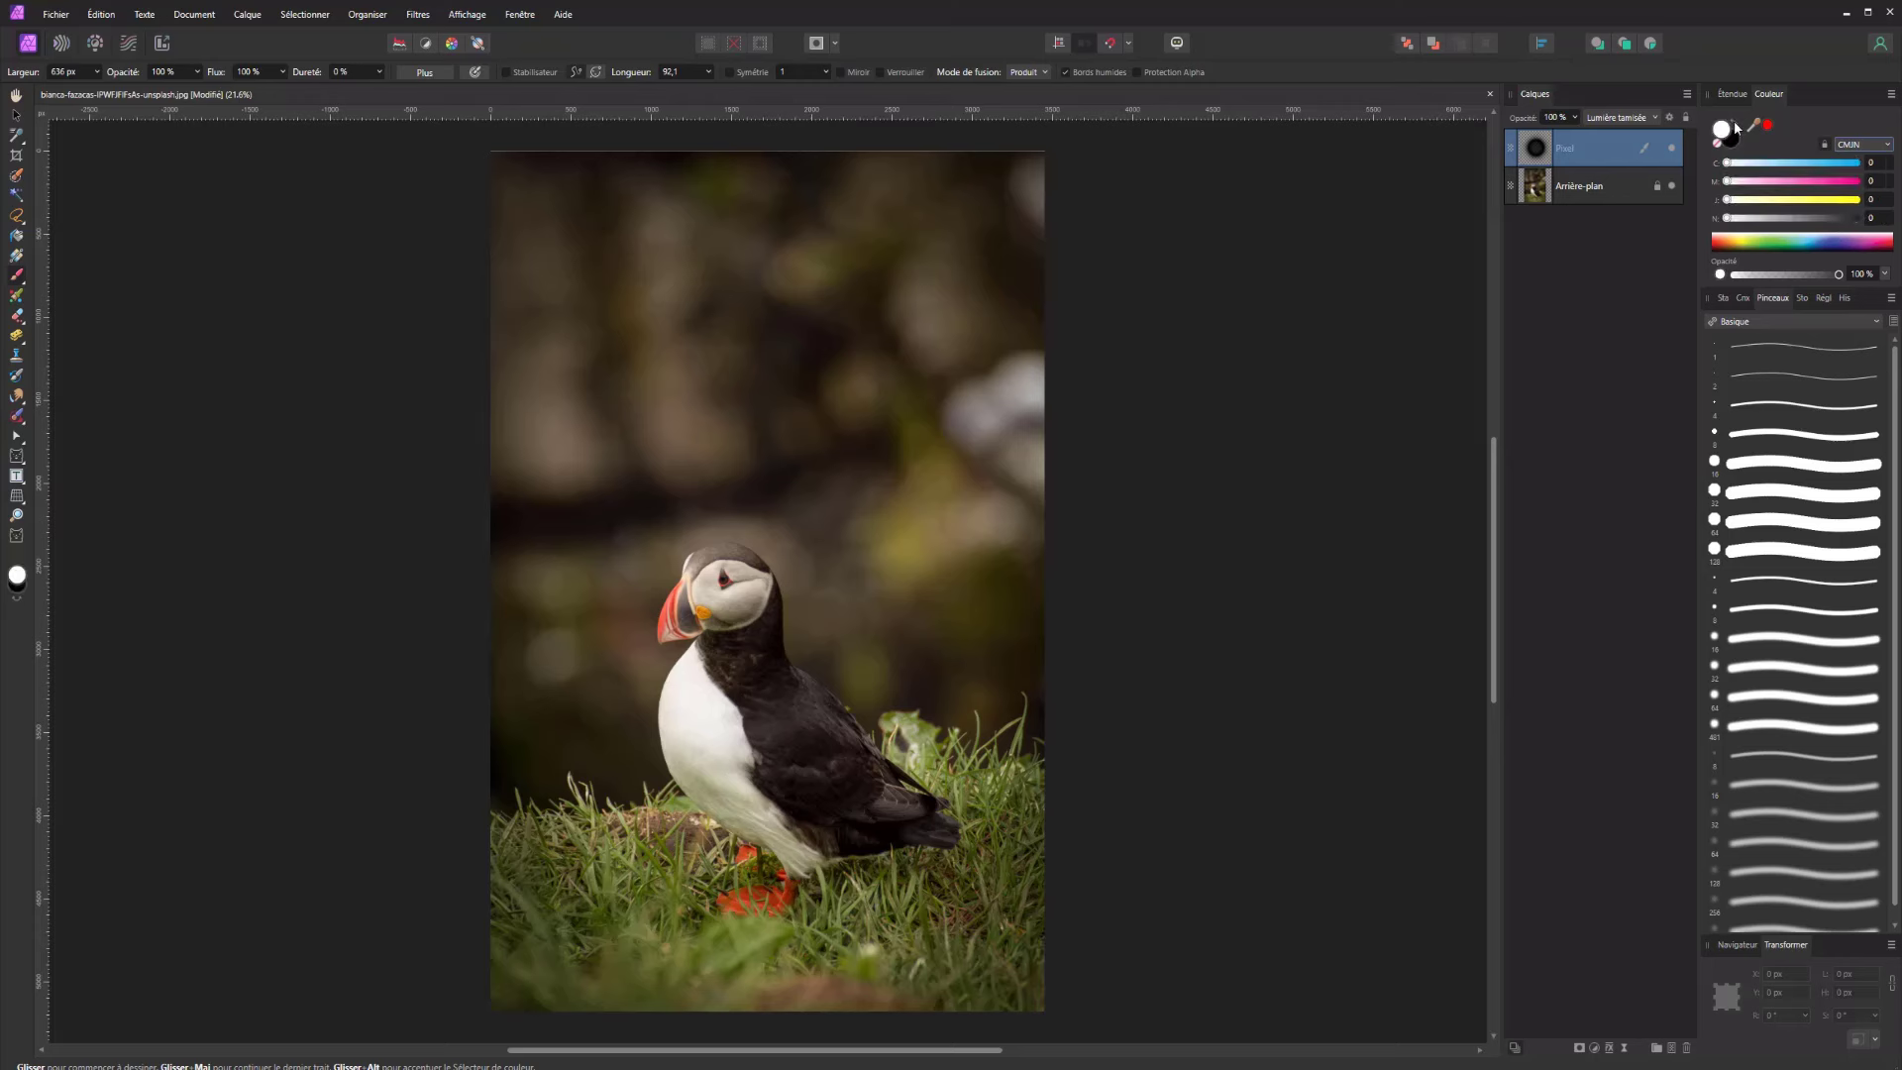
left_click(1735, 126)
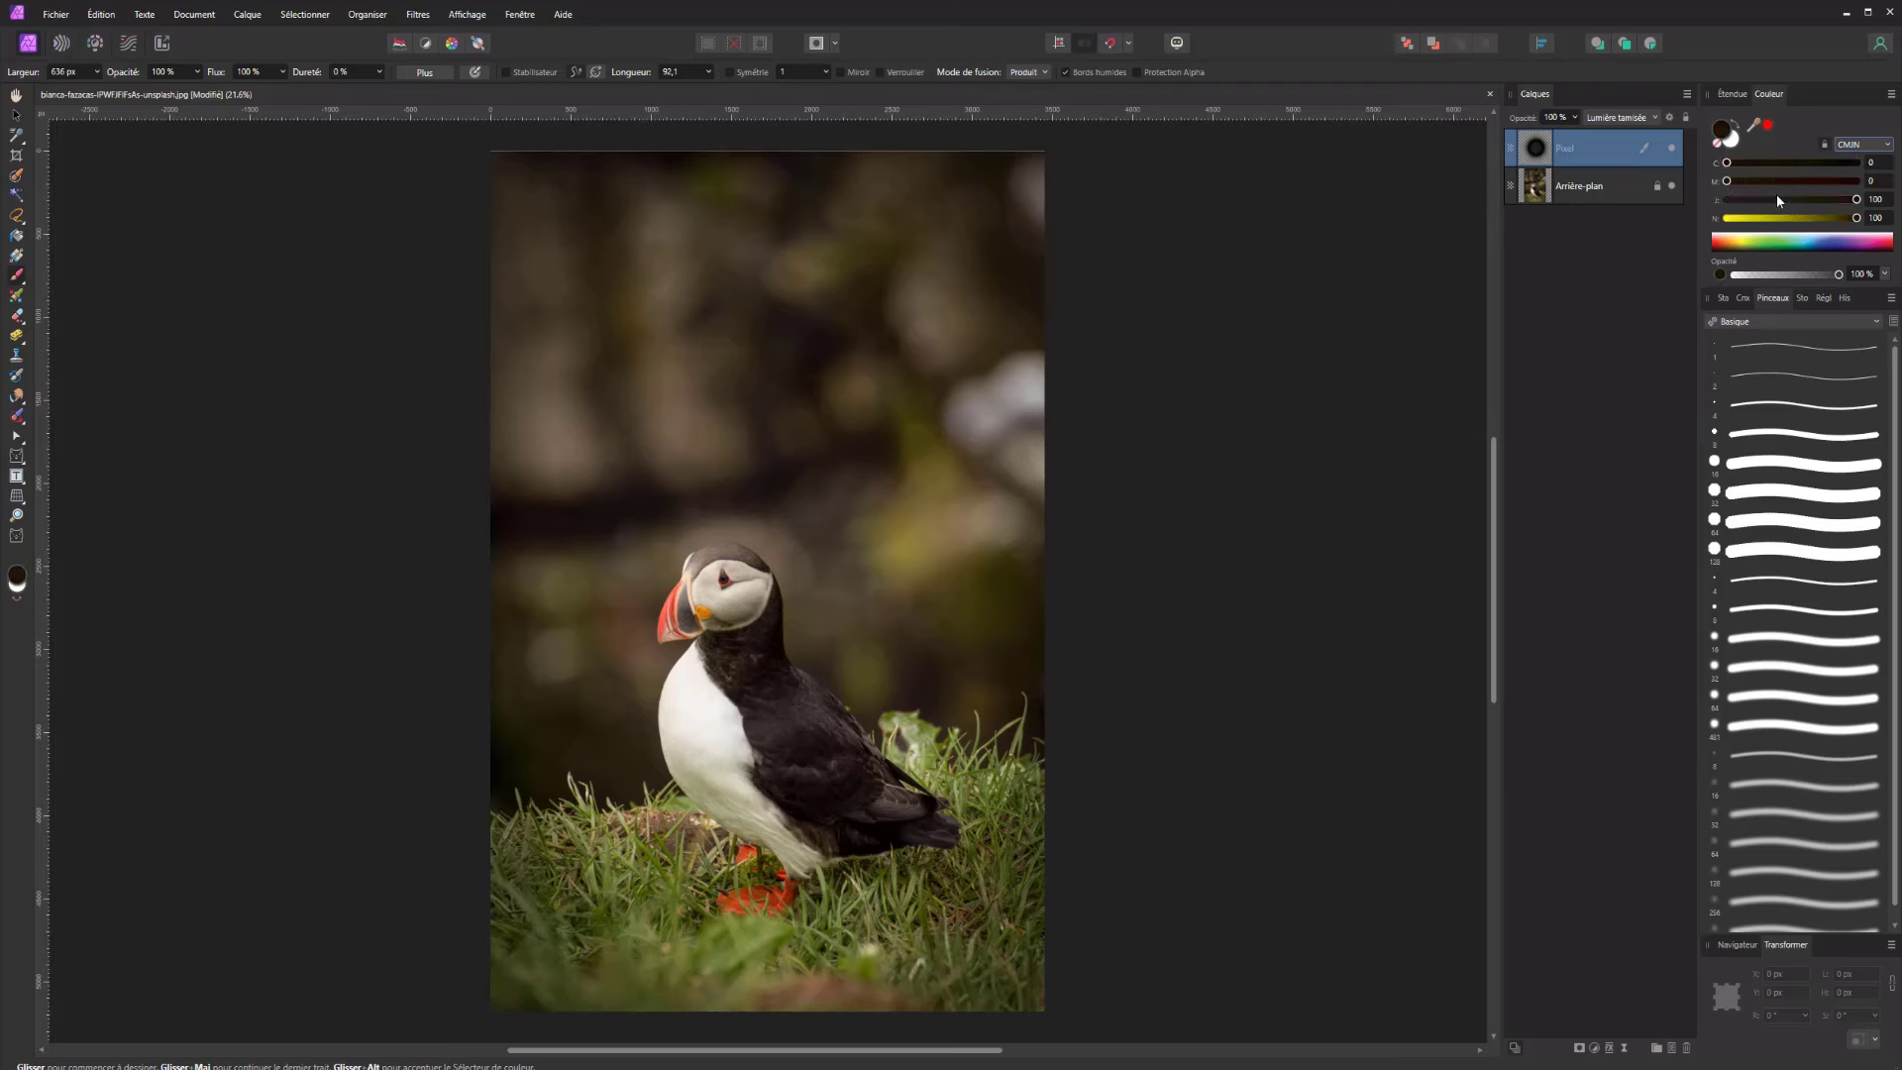
left_click_drag(1777, 197, 1683, 203)
left_click_drag(1745, 170, 1848, 190)
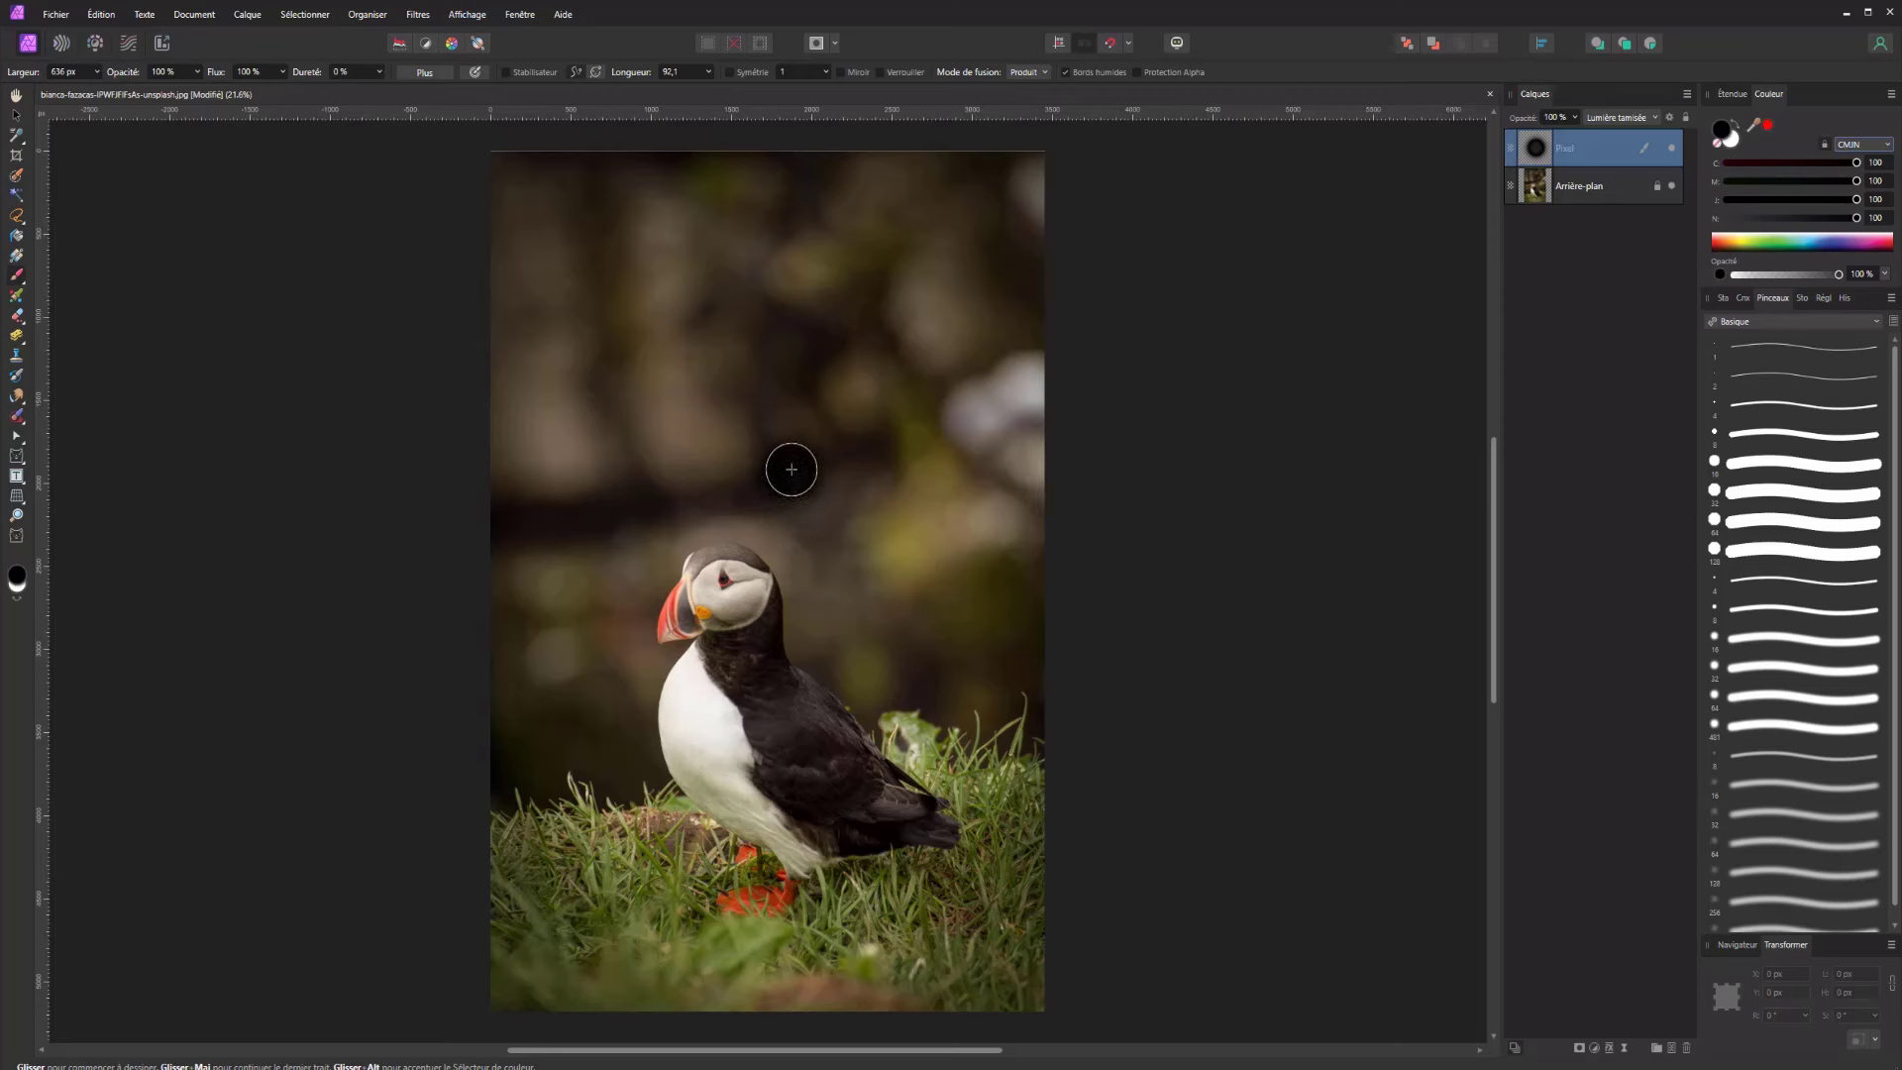
Try a dark stroke over the blurred background beside the puffin's head, and undo the test painting
mouse_move(862, 481)
left_mouse_down()
mouse_move(921, 488)
mouse_move(963, 634)
mouse_move(999, 474)
mouse_move(892, 466)
mouse_move(891, 558)
mouse_move(981, 594)
mouse_move(968, 446)
mouse_move(871, 475)
mouse_move(935, 578)
mouse_move(972, 518)
left_mouse_up()
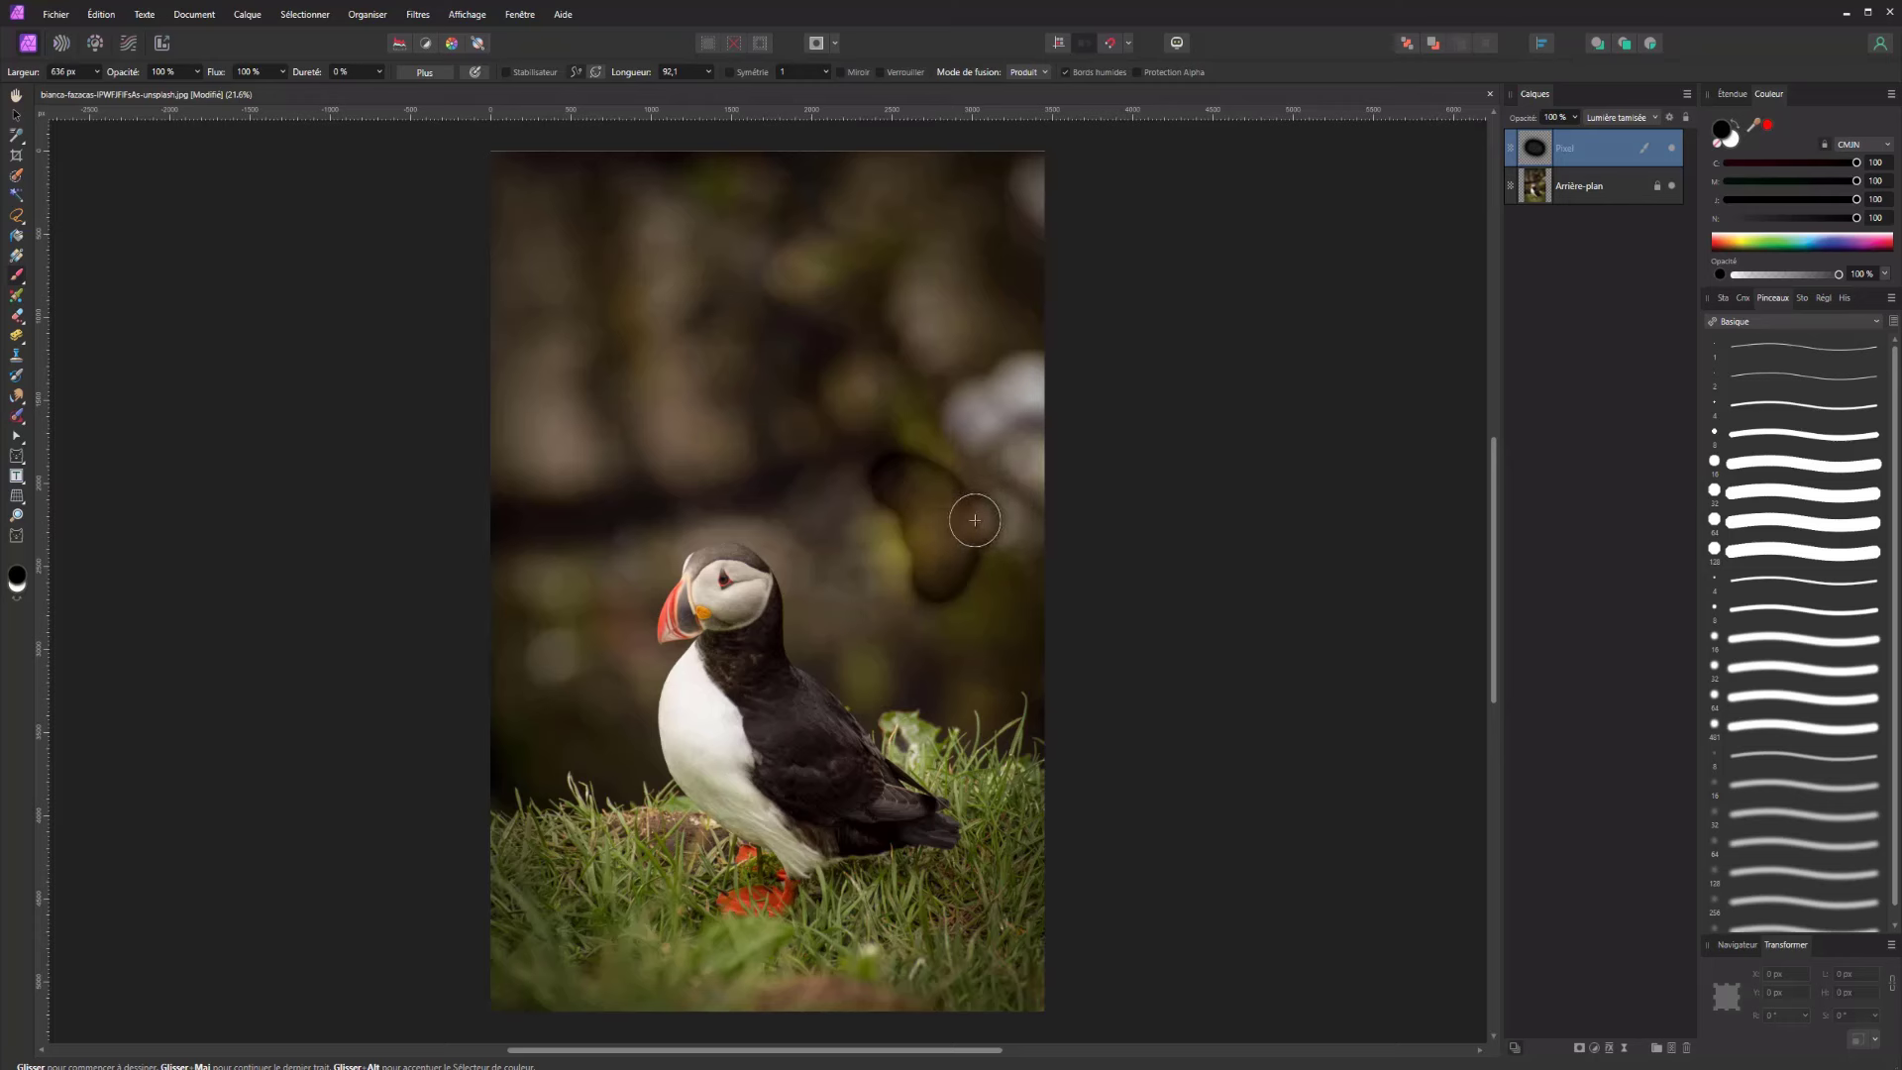
key("ctrl+z")
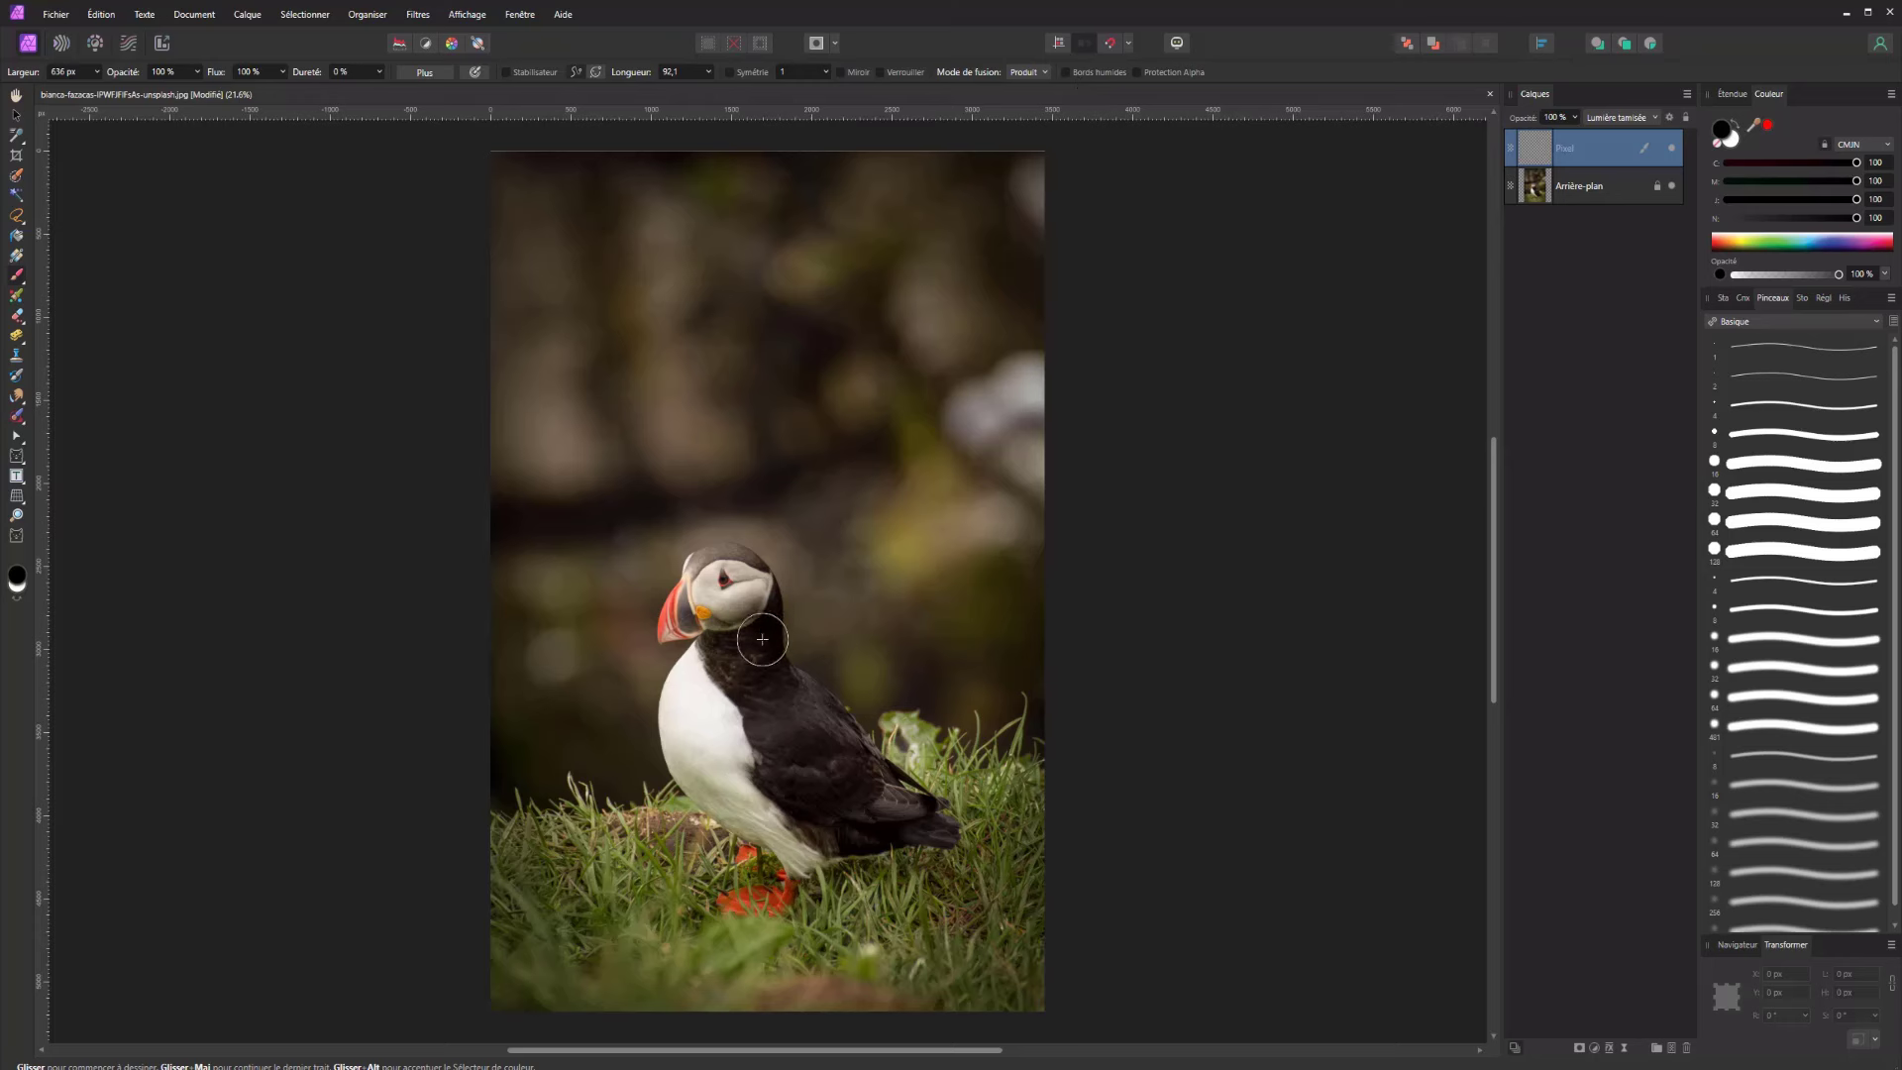
Darken the upper and right-hand areas of the photo with broad black strokes, starting at a brush width of about 1418 px
left_click_drag(853, 426, 840, 347)
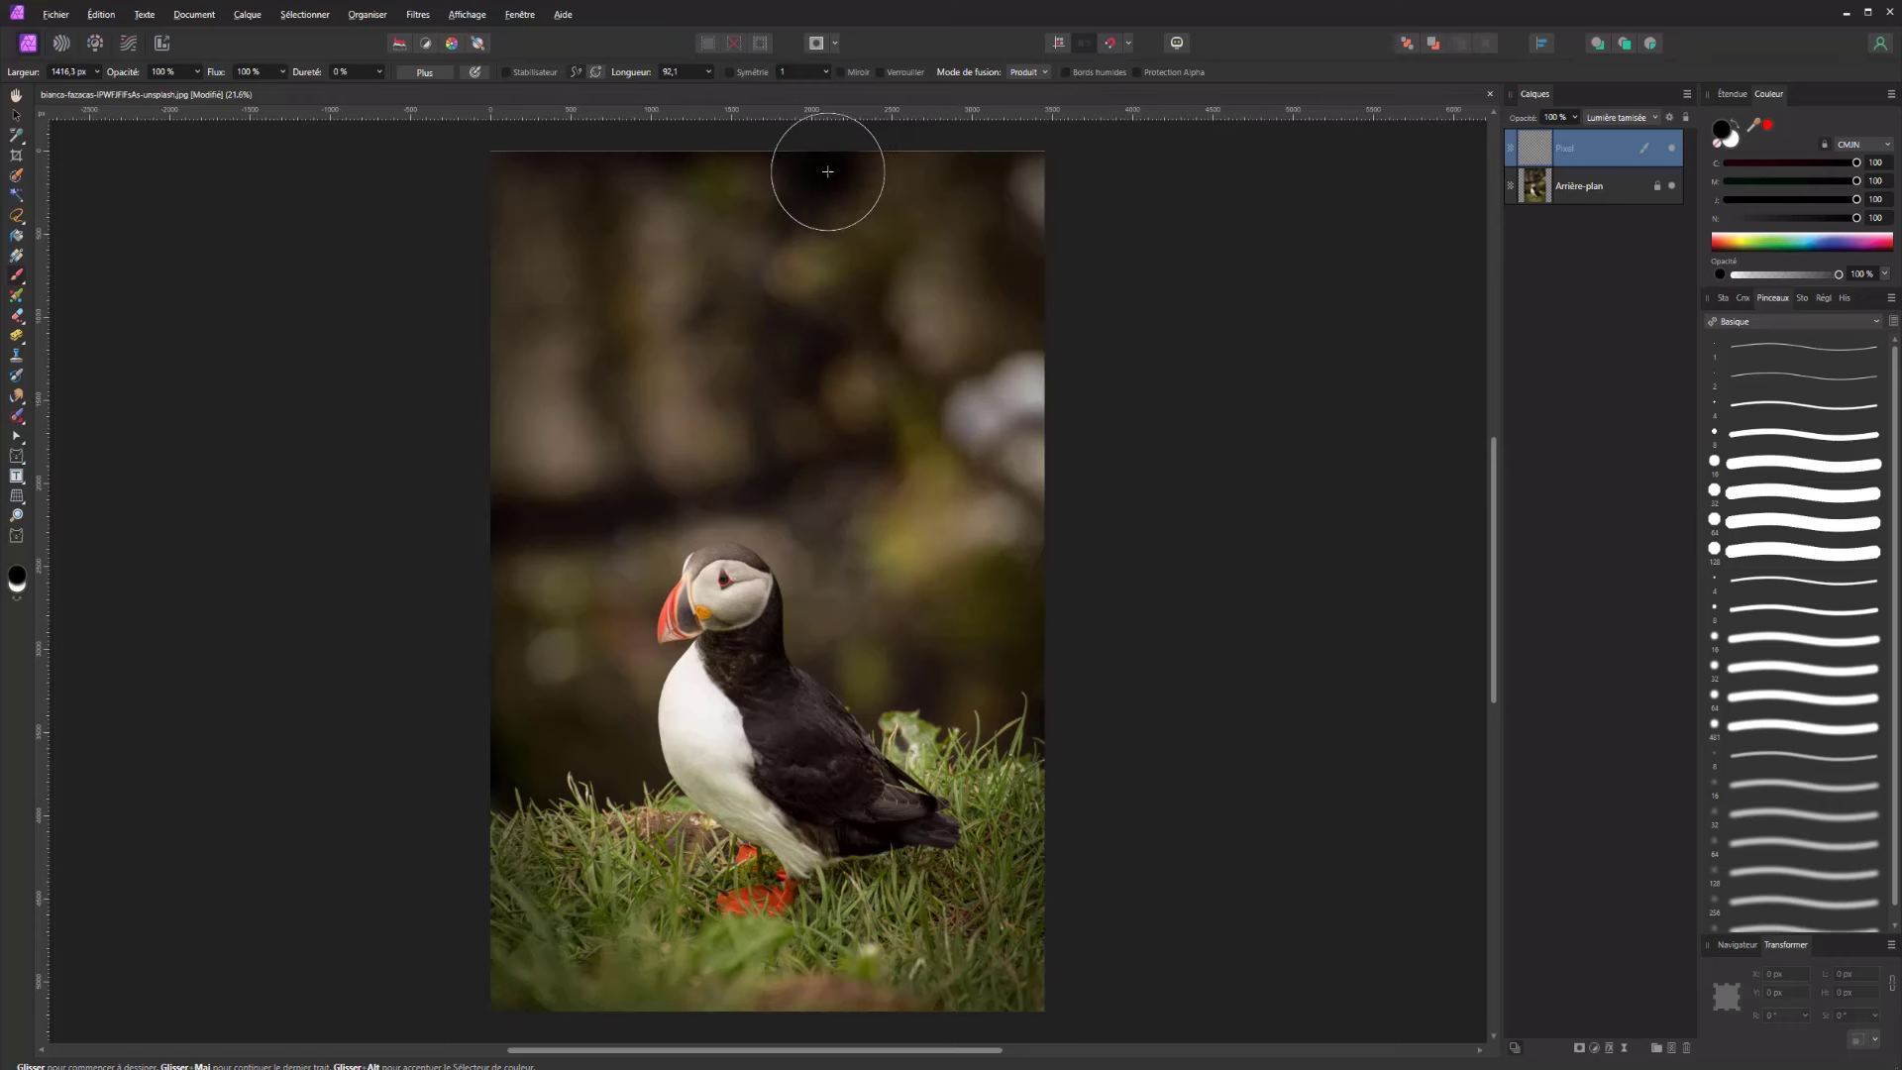
left_click_drag(785, 255, 921, 255)
mouse_move(815, 203)
left_mouse_down()
mouse_move(1130, 585)
mouse_move(966, 47)
mouse_move(976, 756)
mouse_move(994, 684)
mouse_move(881, 1038)
mouse_move(607, 1031)
mouse_move(960, 731)
mouse_move(799, 204)
mouse_move(615, 290)
left_mouse_up()
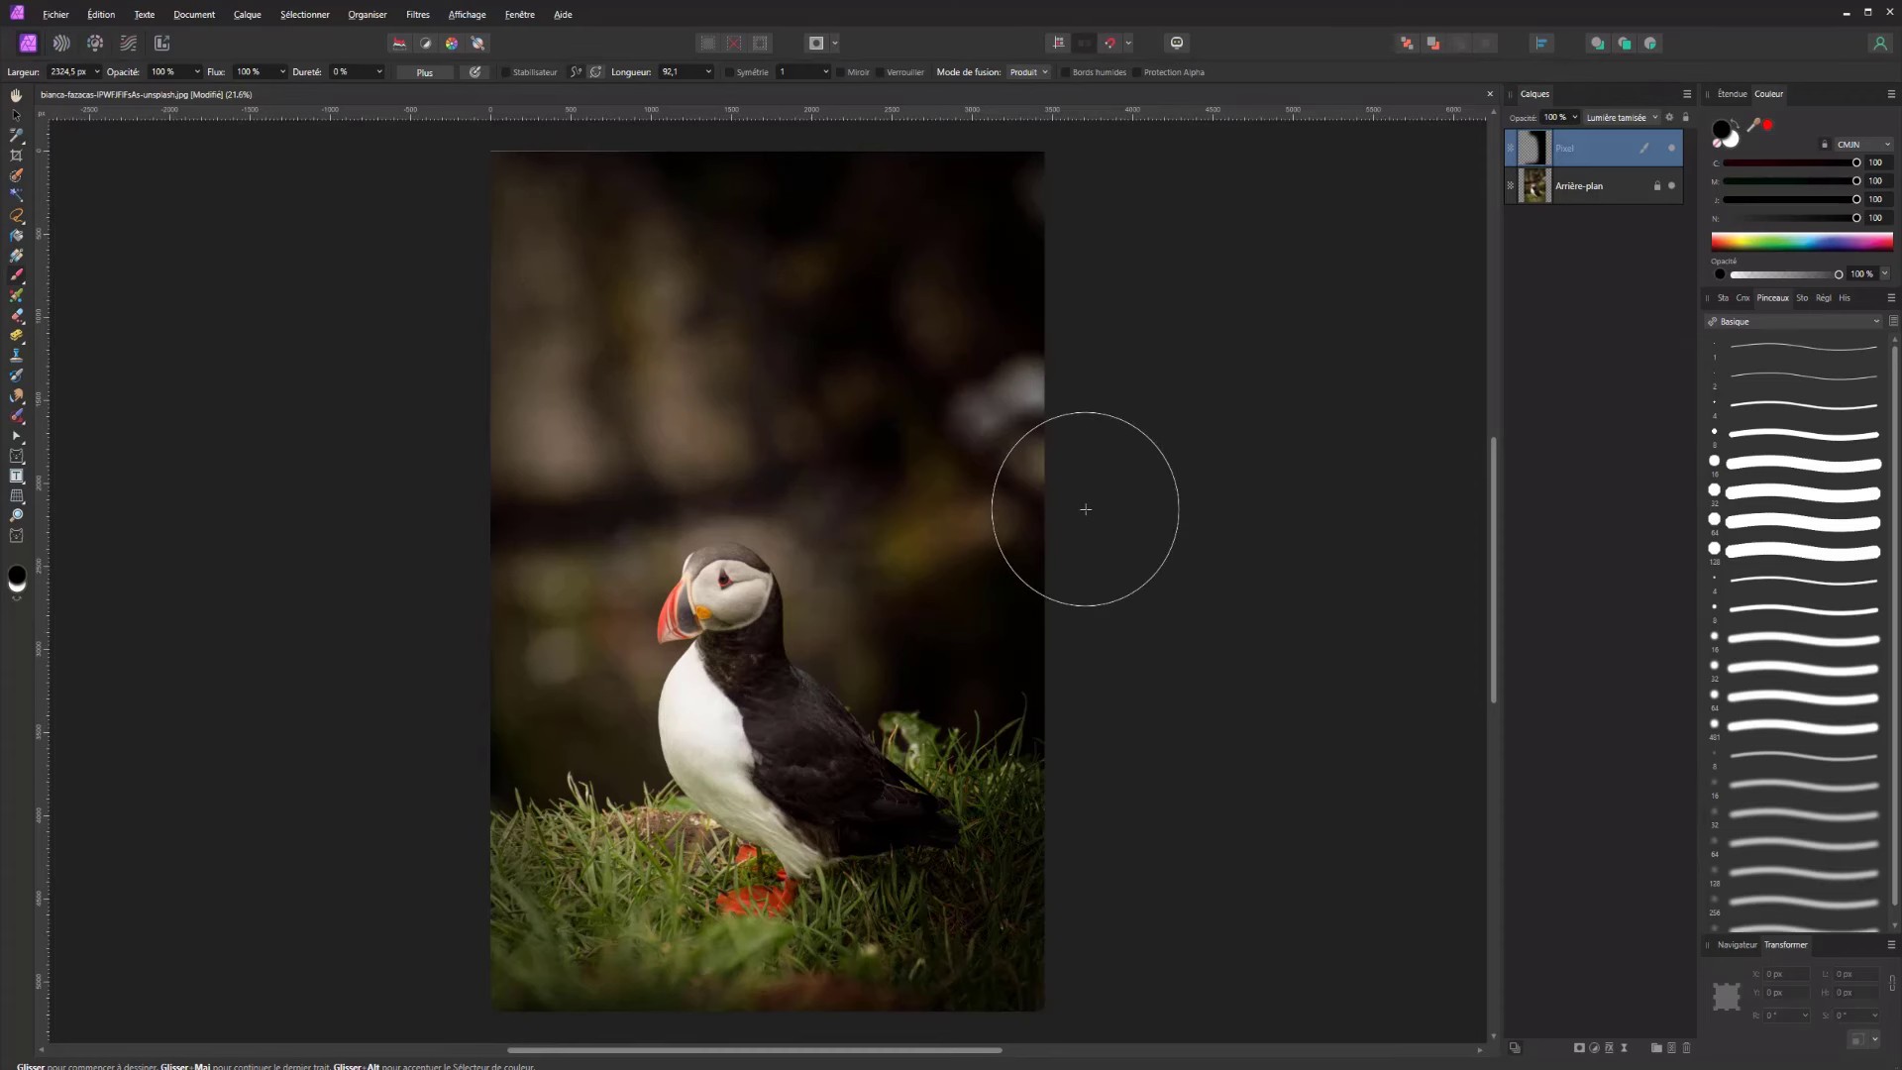
Swap to white and lighten the left side of the photo and the puffin's back with large soft strokes
key("x")
mouse_move(567, 214)
left_mouse_down()
mouse_move(491, 346)
mouse_move(563, 1044)
mouse_move(459, 756)
mouse_move(657, 1040)
mouse_move(594, 793)
mouse_move(624, 782)
left_mouse_up()
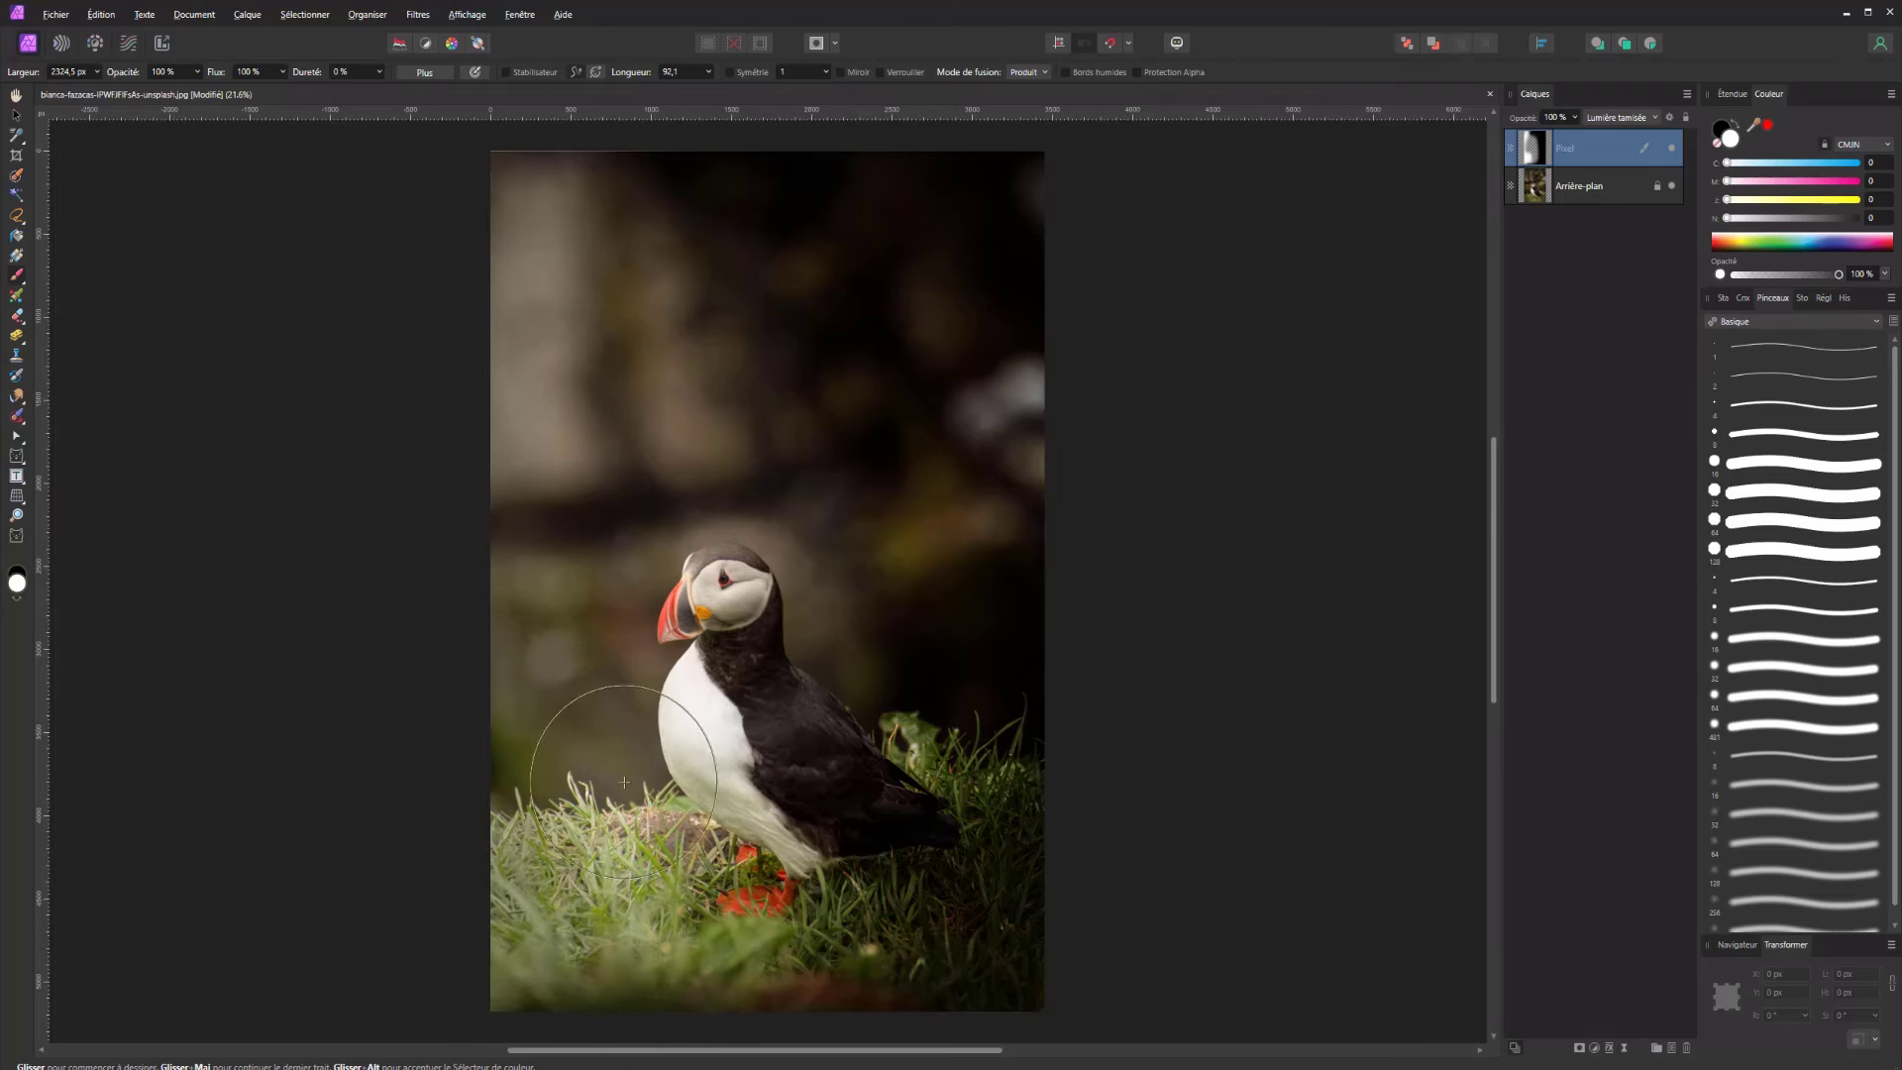
left_click_drag(815, 719, 706, 718)
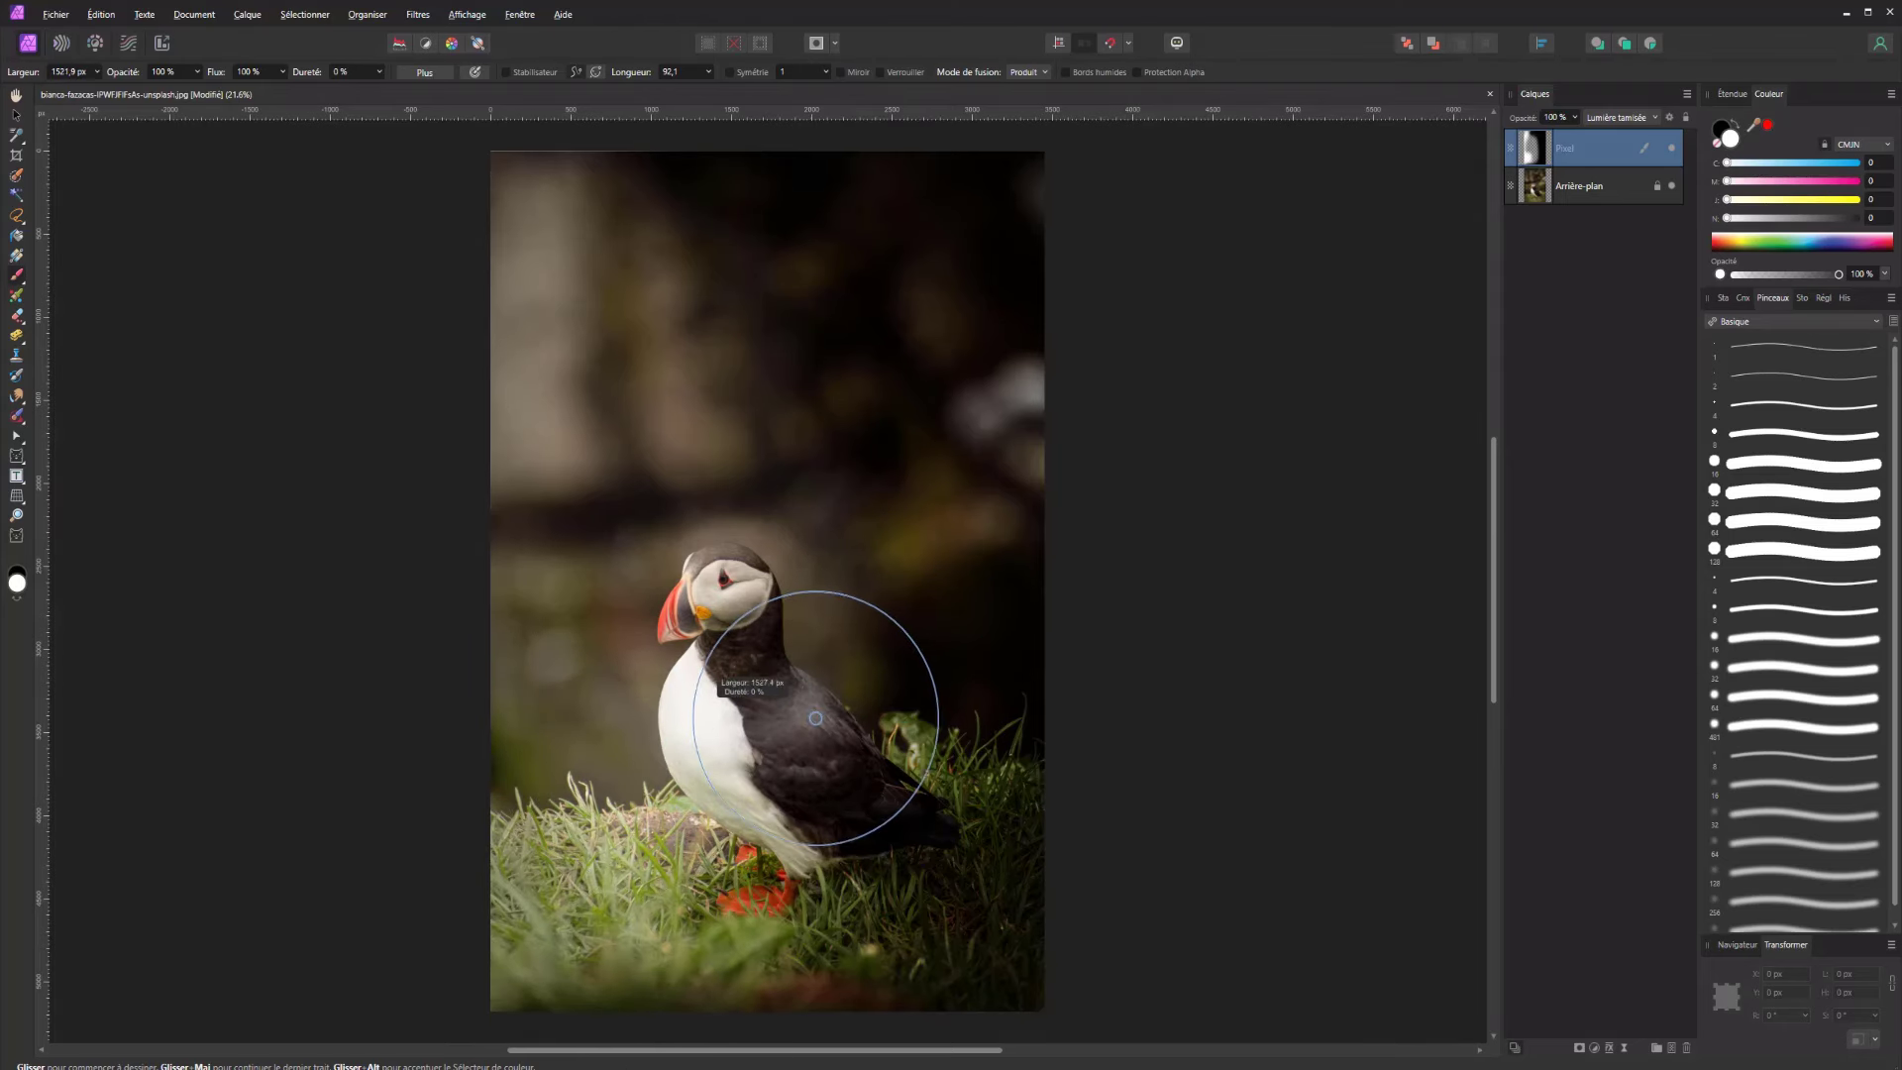
left_click_drag(844, 729, 915, 726)
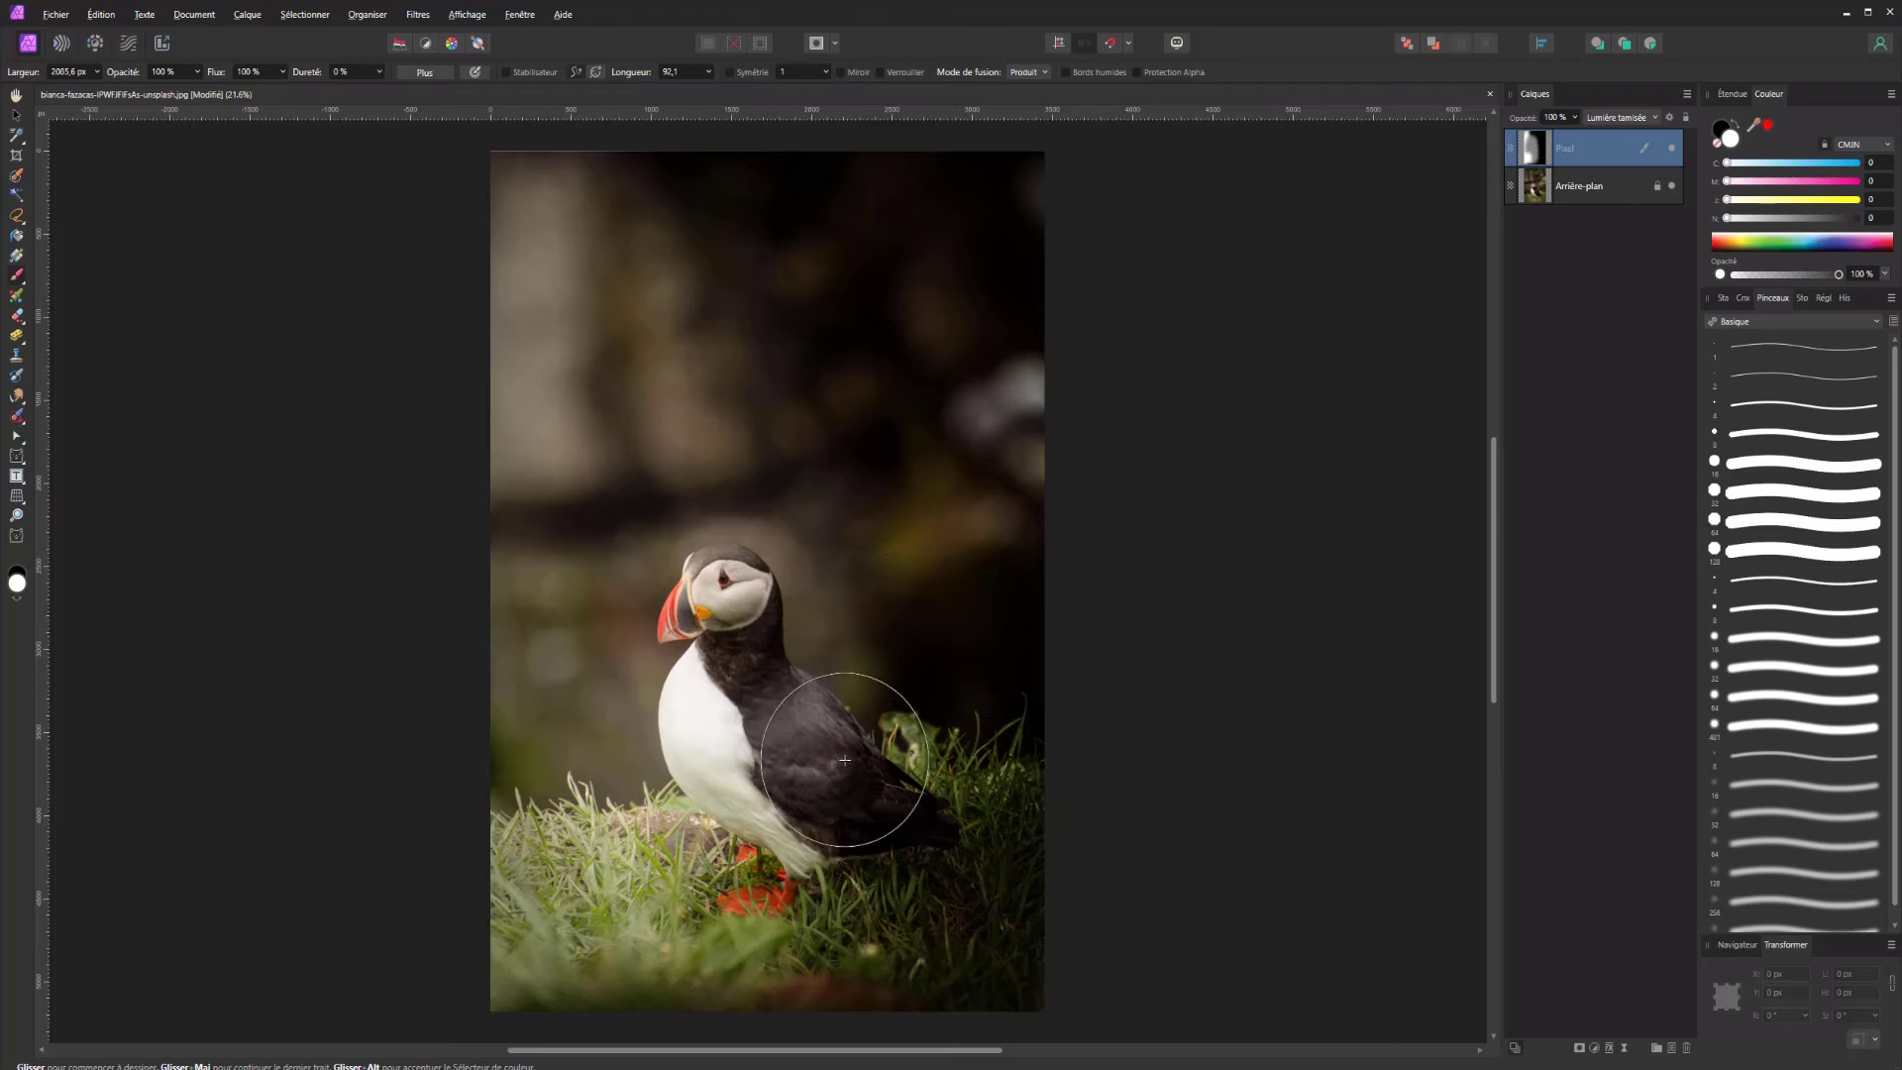
Brighten the blurred background behind the puffin's head with a larger white brush in Normal blend mode
left_click_drag(917, 613, 989, 613)
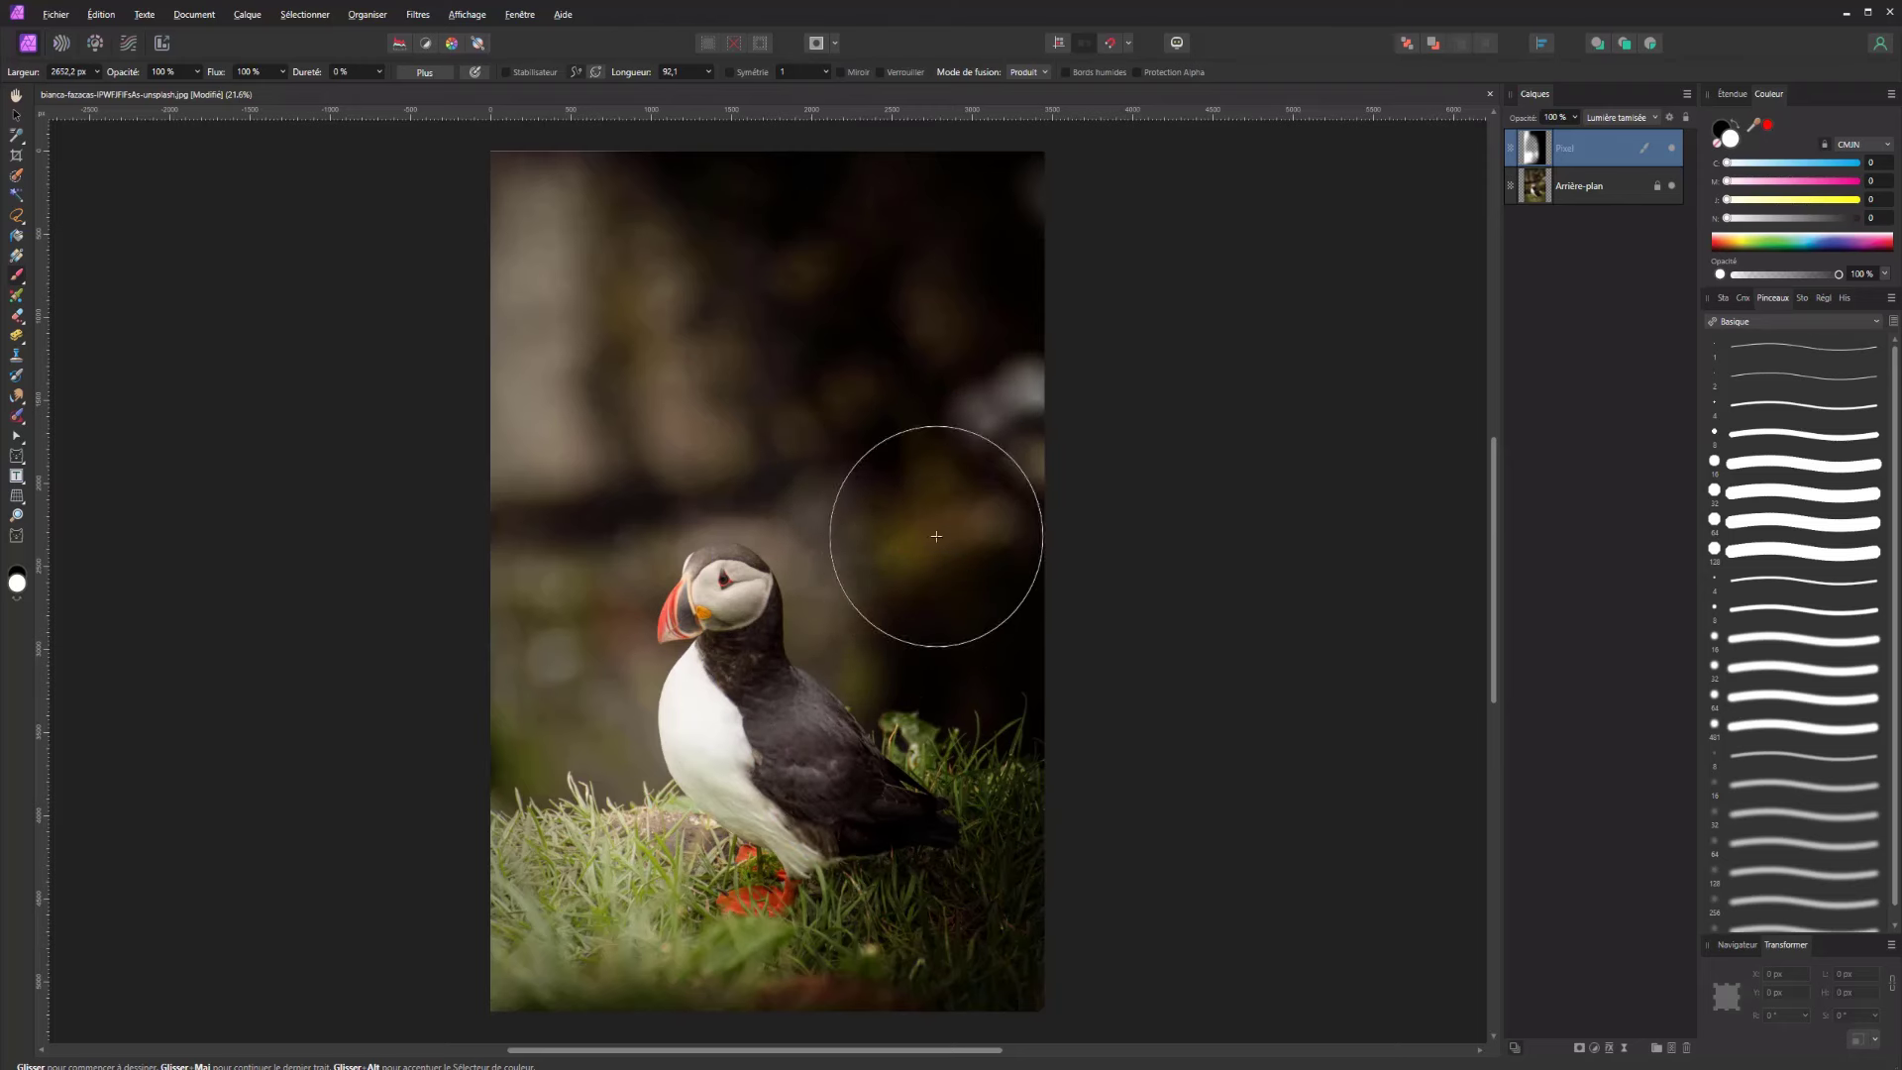
left_click_drag(910, 571, 971, 569)
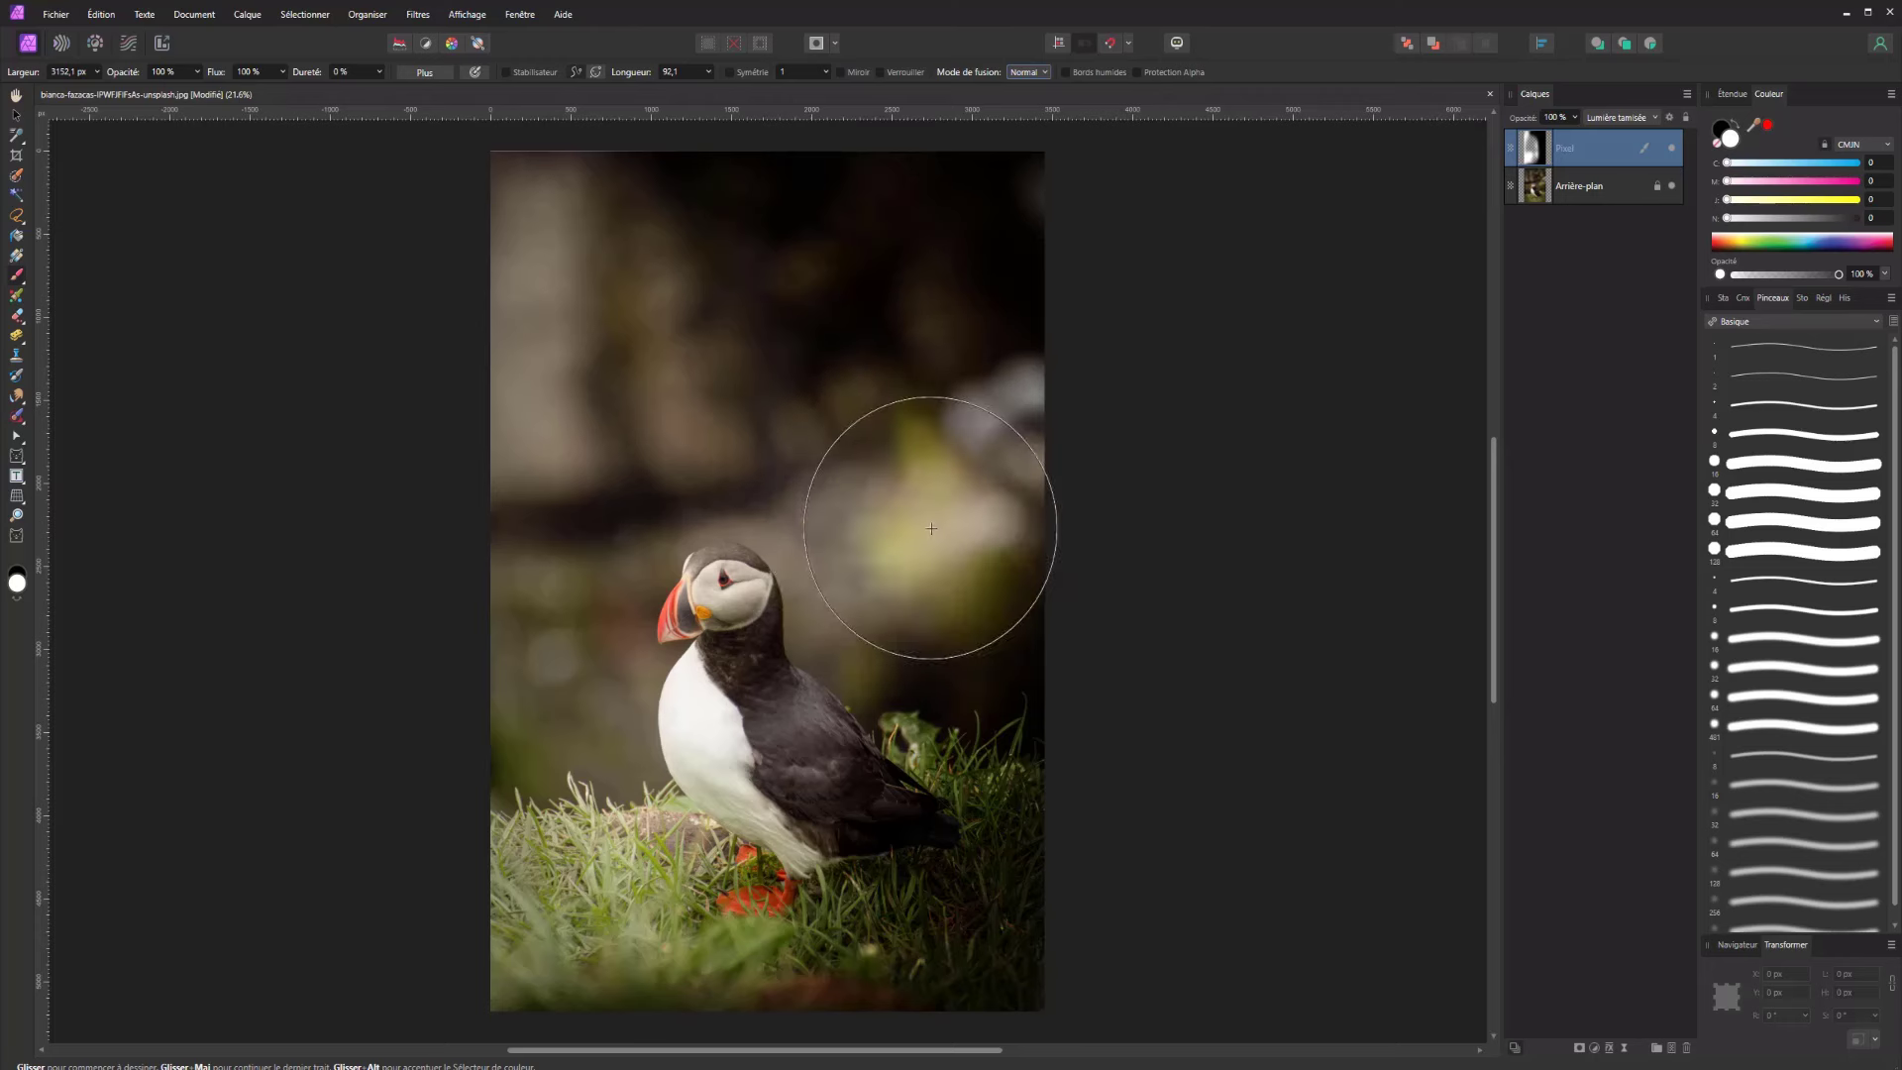
mouse_move(931, 529)
left_mouse_down()
mouse_move(530, 196)
mouse_move(481, 400)
mouse_move(357, 721)
left_mouse_up()
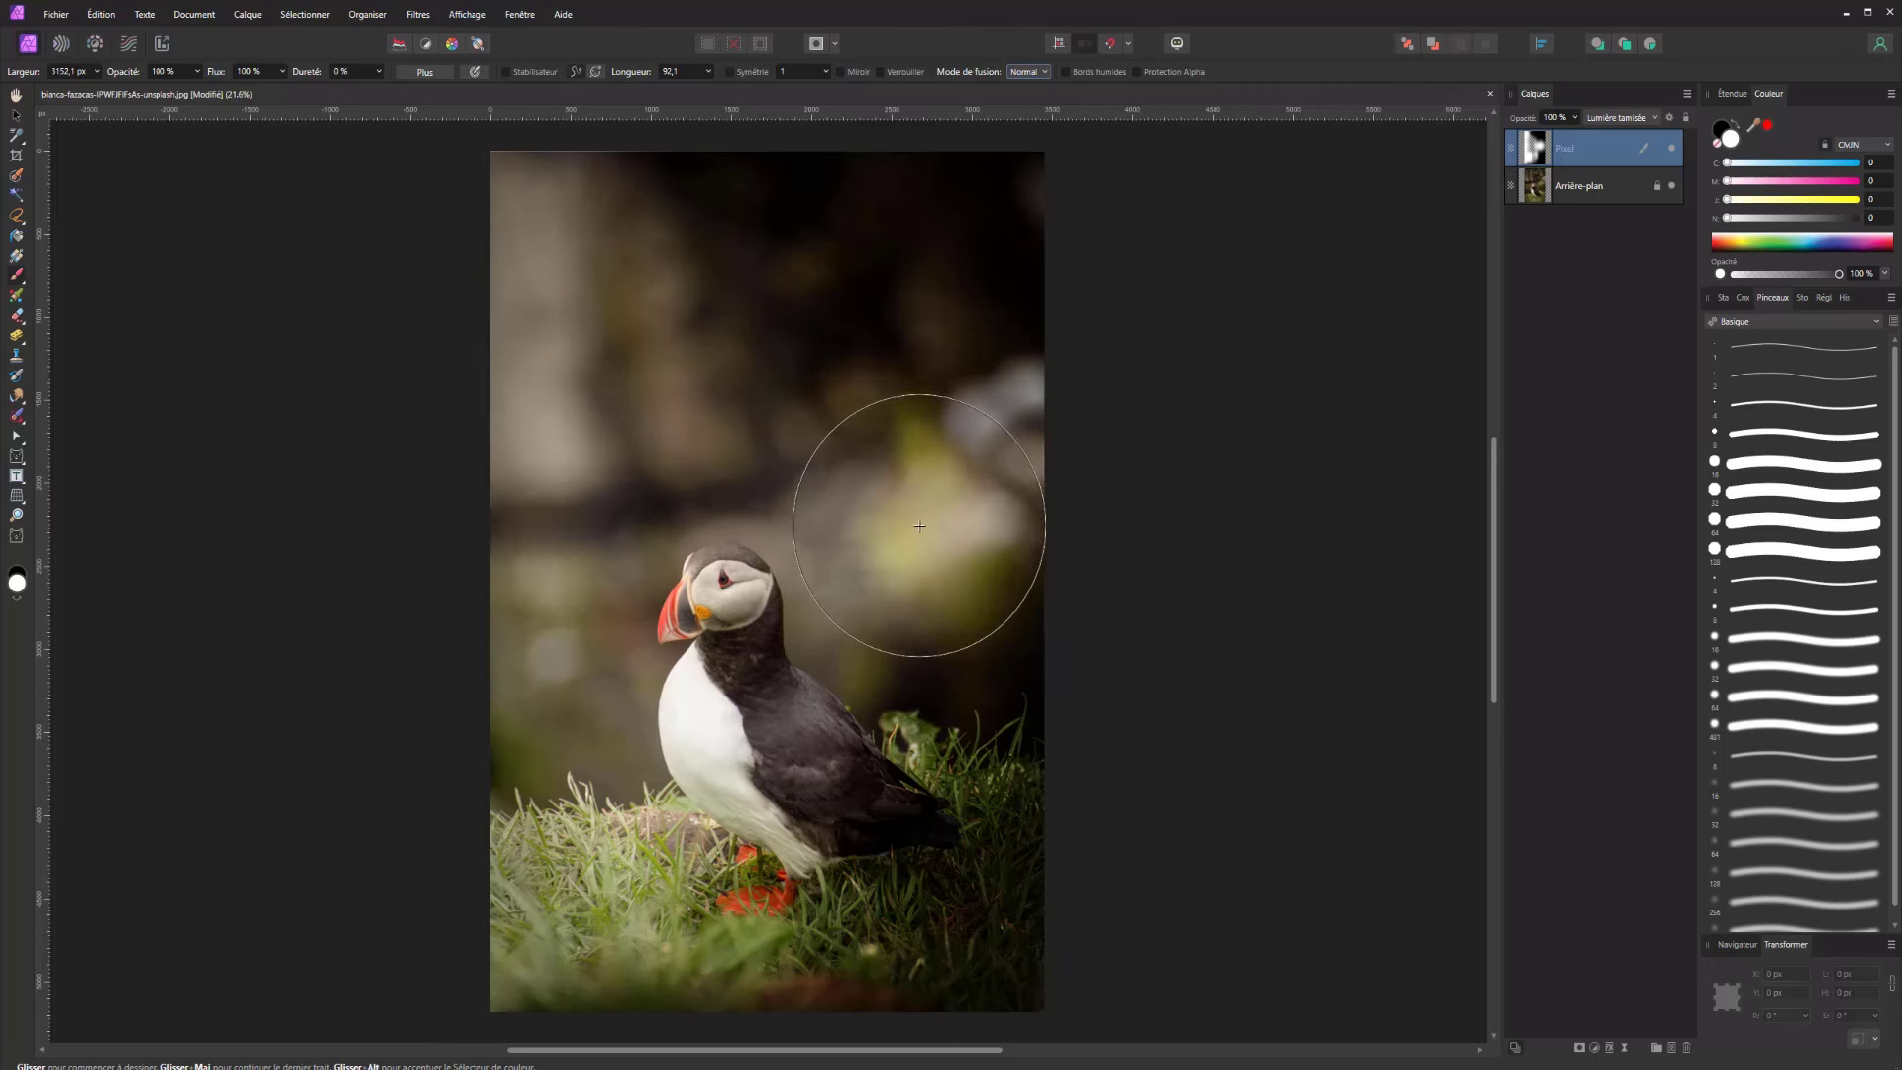
Darken the grass along the photo's lower edge with black, and touch up the puffin's body and head with white
key("x")
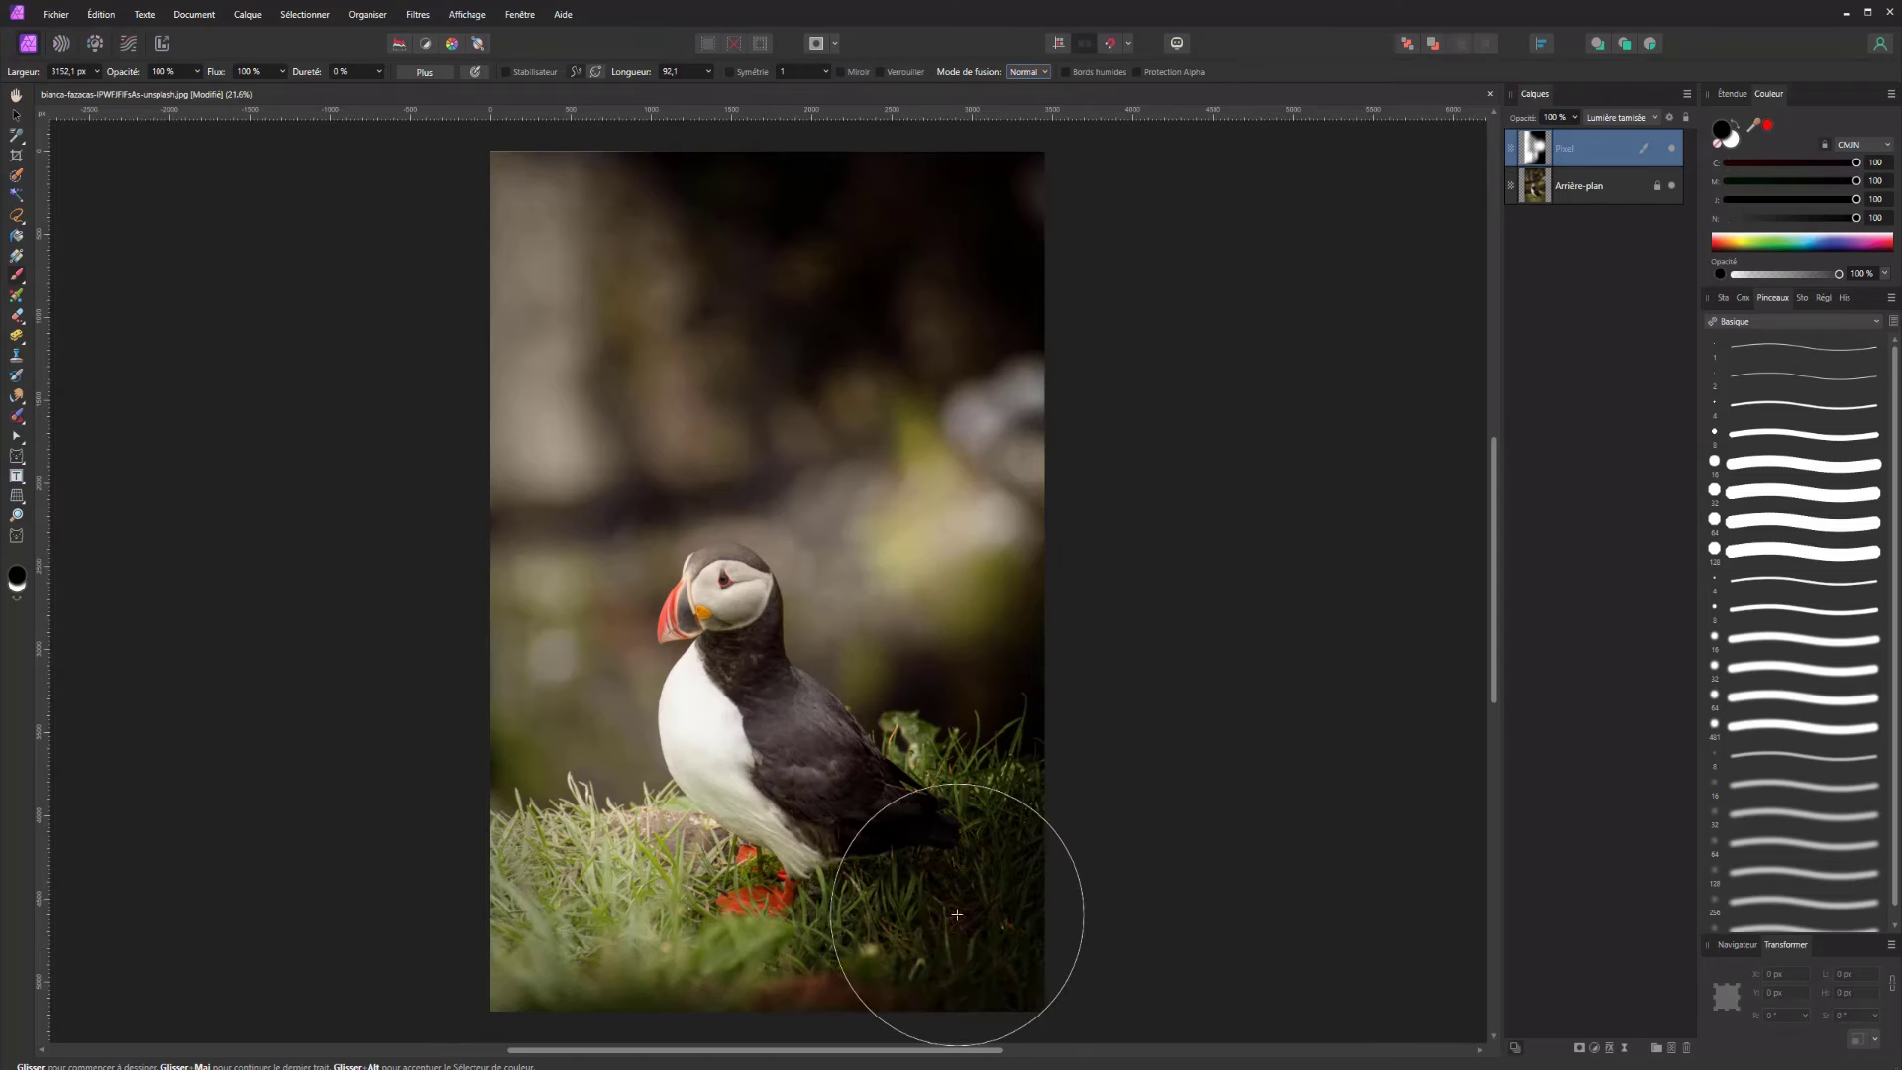
mouse_move(619, 996)
left_mouse_down()
mouse_move(573, 1020)
mouse_move(495, 983)
left_mouse_up()
key("x")
mouse_move(787, 822)
left_mouse_down()
mouse_move(791, 753)
mouse_move(828, 723)
left_mouse_up()
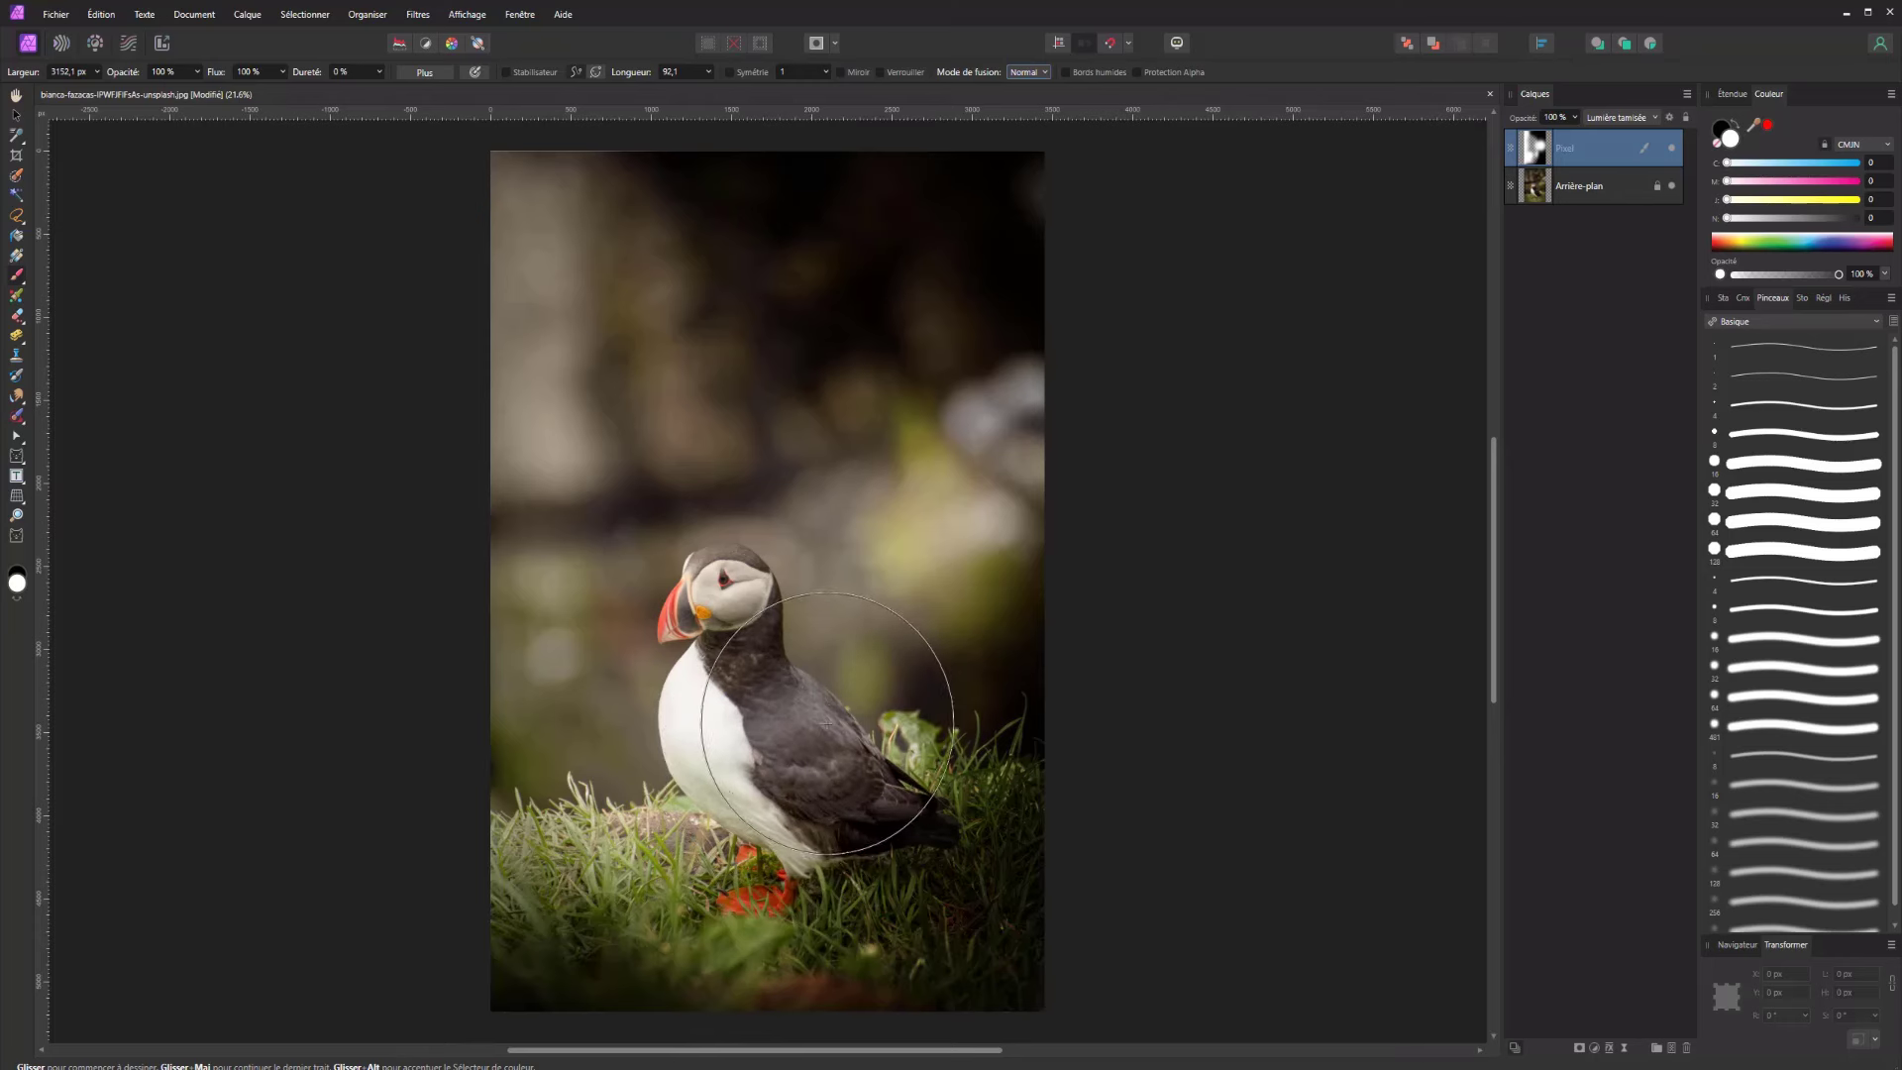
left_click_drag(918, 328, 855, 374)
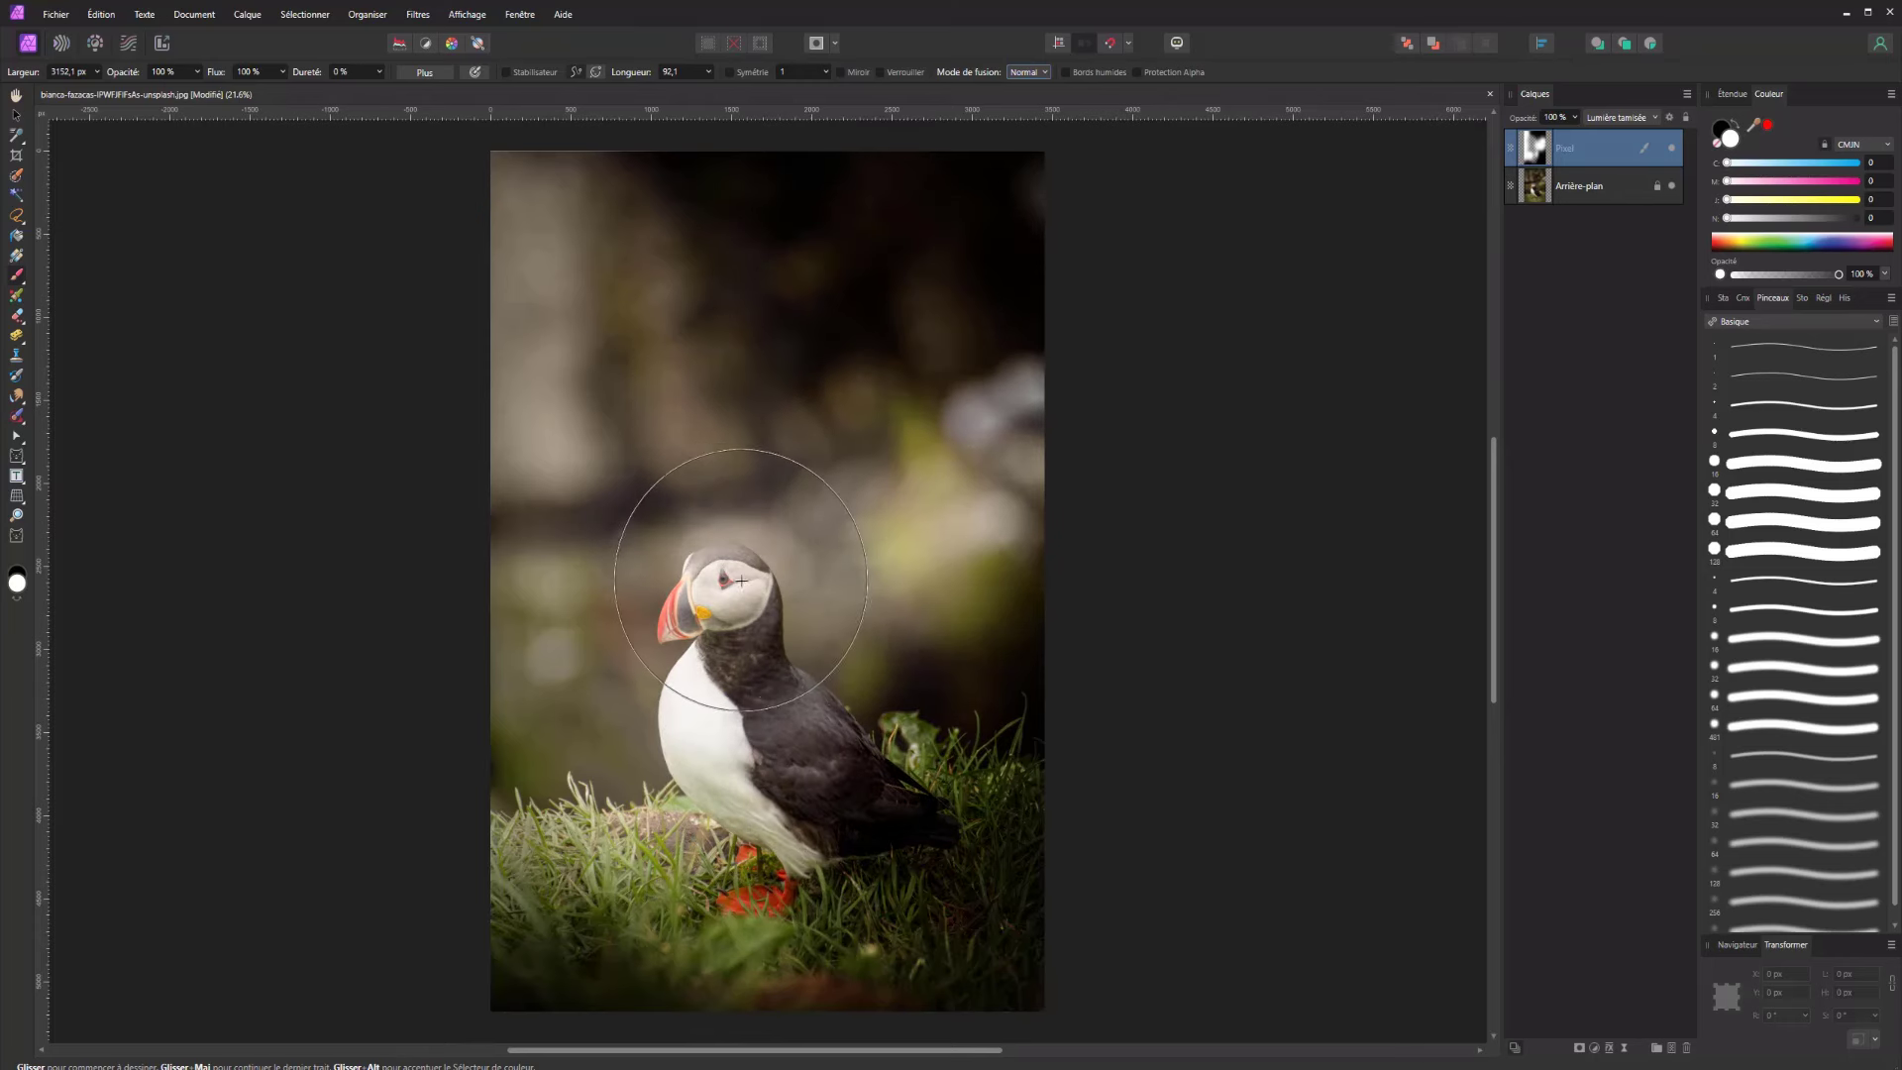
mouse_move(742, 580)
left_mouse_down()
mouse_move(698, 559)
mouse_move(413, 579)
mouse_move(720, 575)
mouse_move(735, 628)
mouse_move(722, 578)
left_mouse_up()
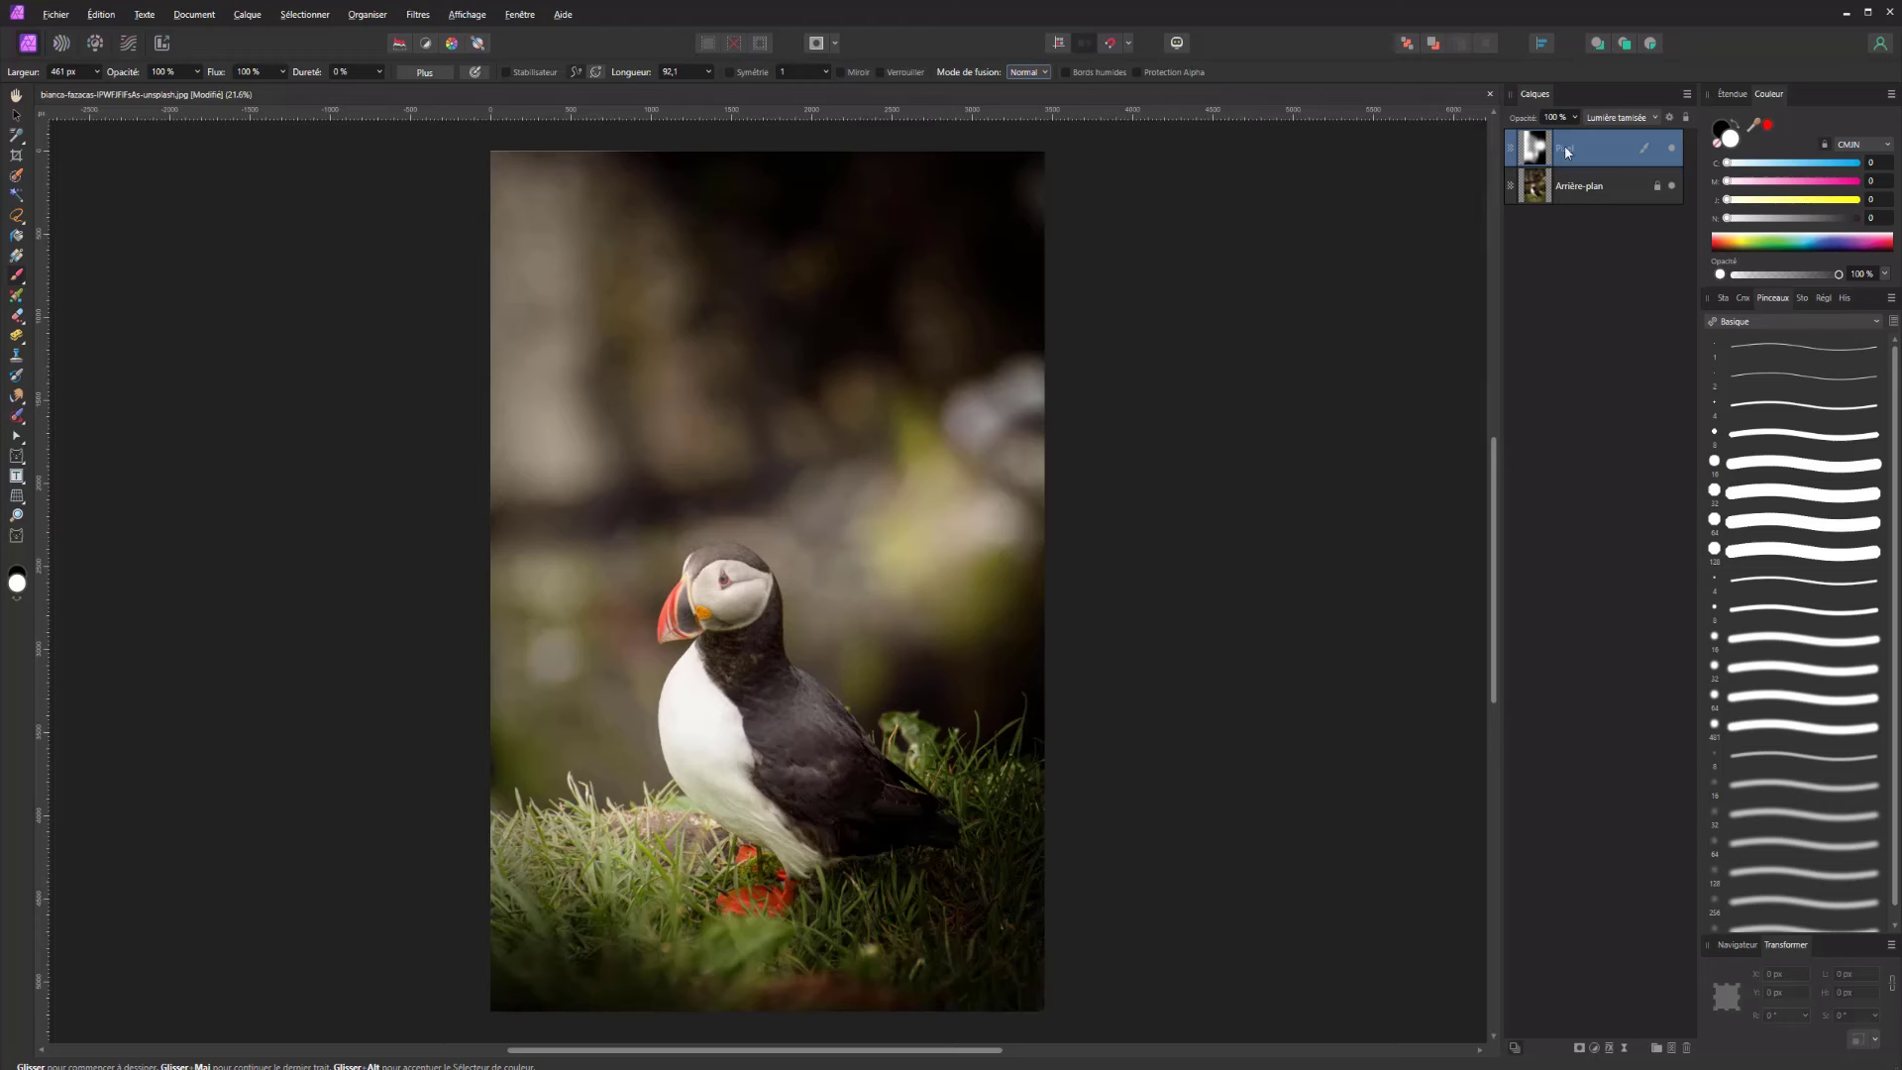
Compare the photo with and without the painted light and shadow layer by toggling its visibility
left_click(1673, 150)
left_click(1673, 151)
left_click(1672, 150)
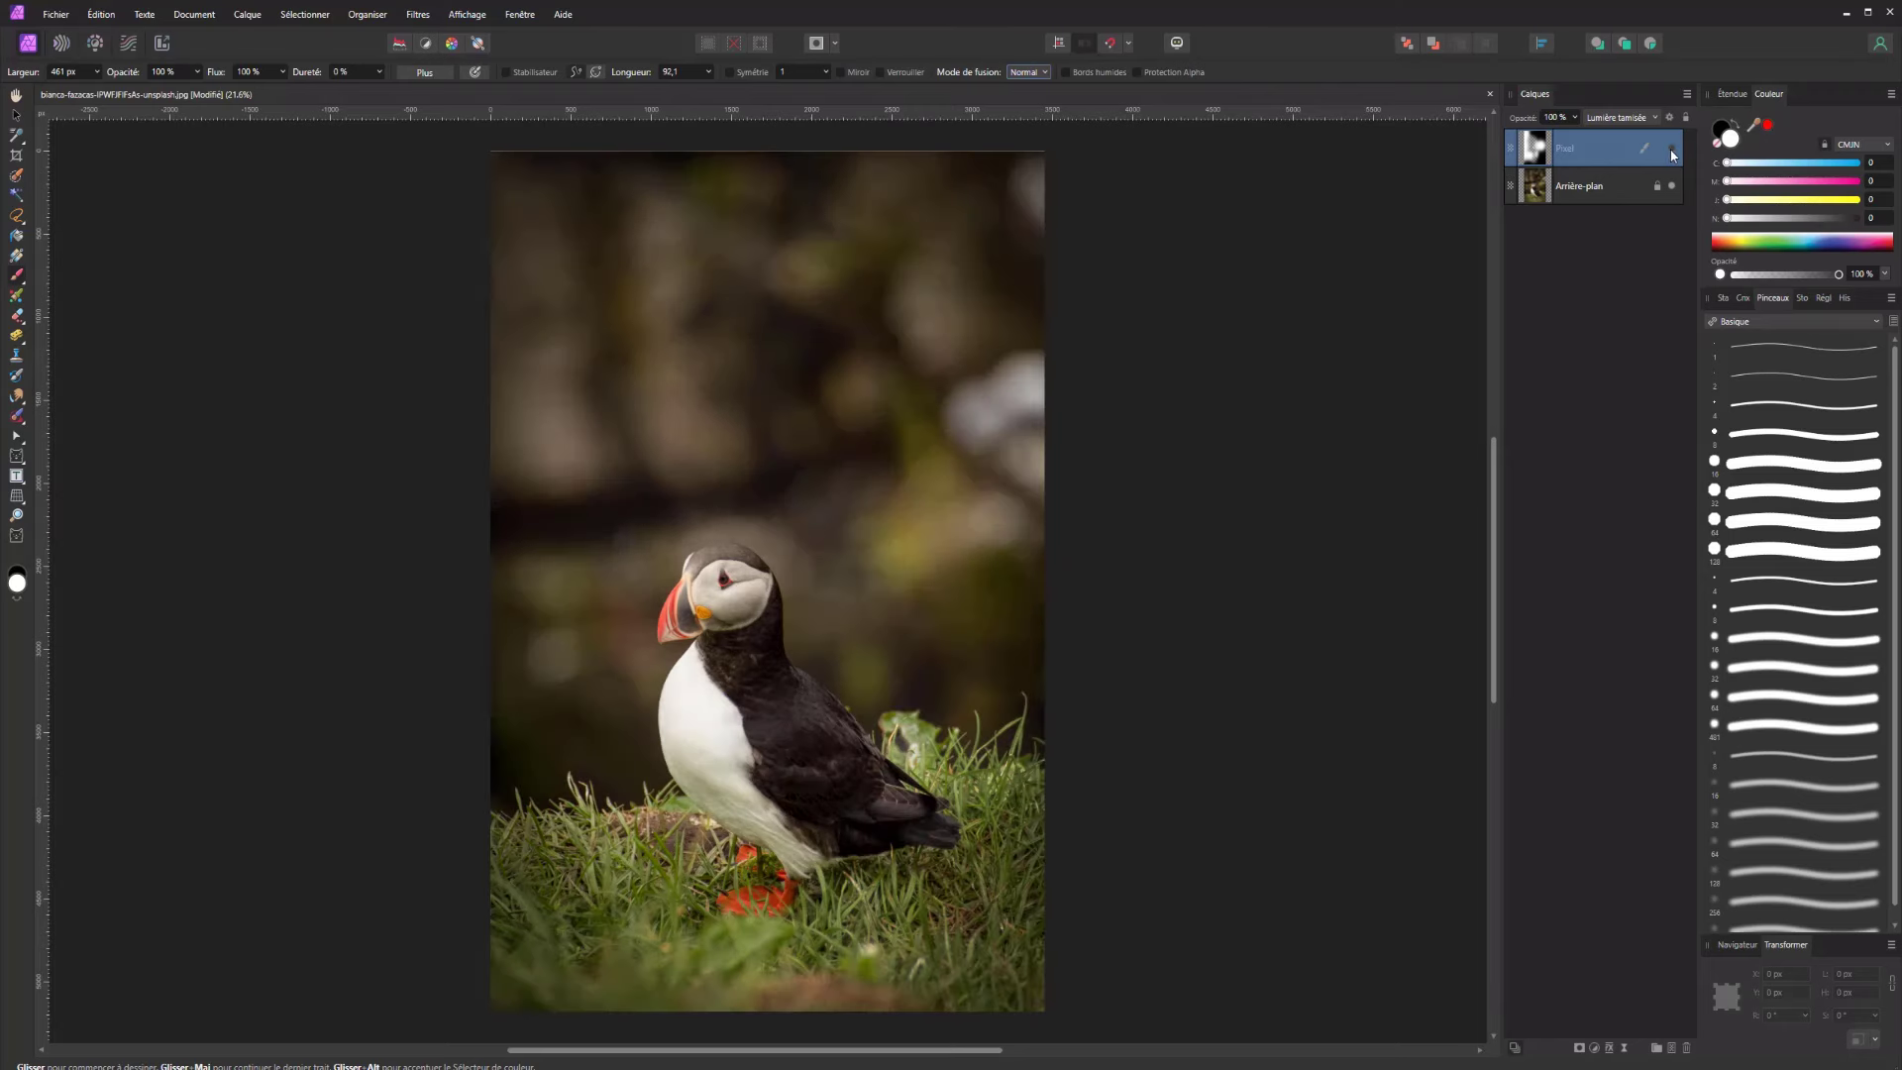
Show the painted layer and retouch the puffin's back and neck with white and with black at 43% colour opacity
left_click(1673, 151)
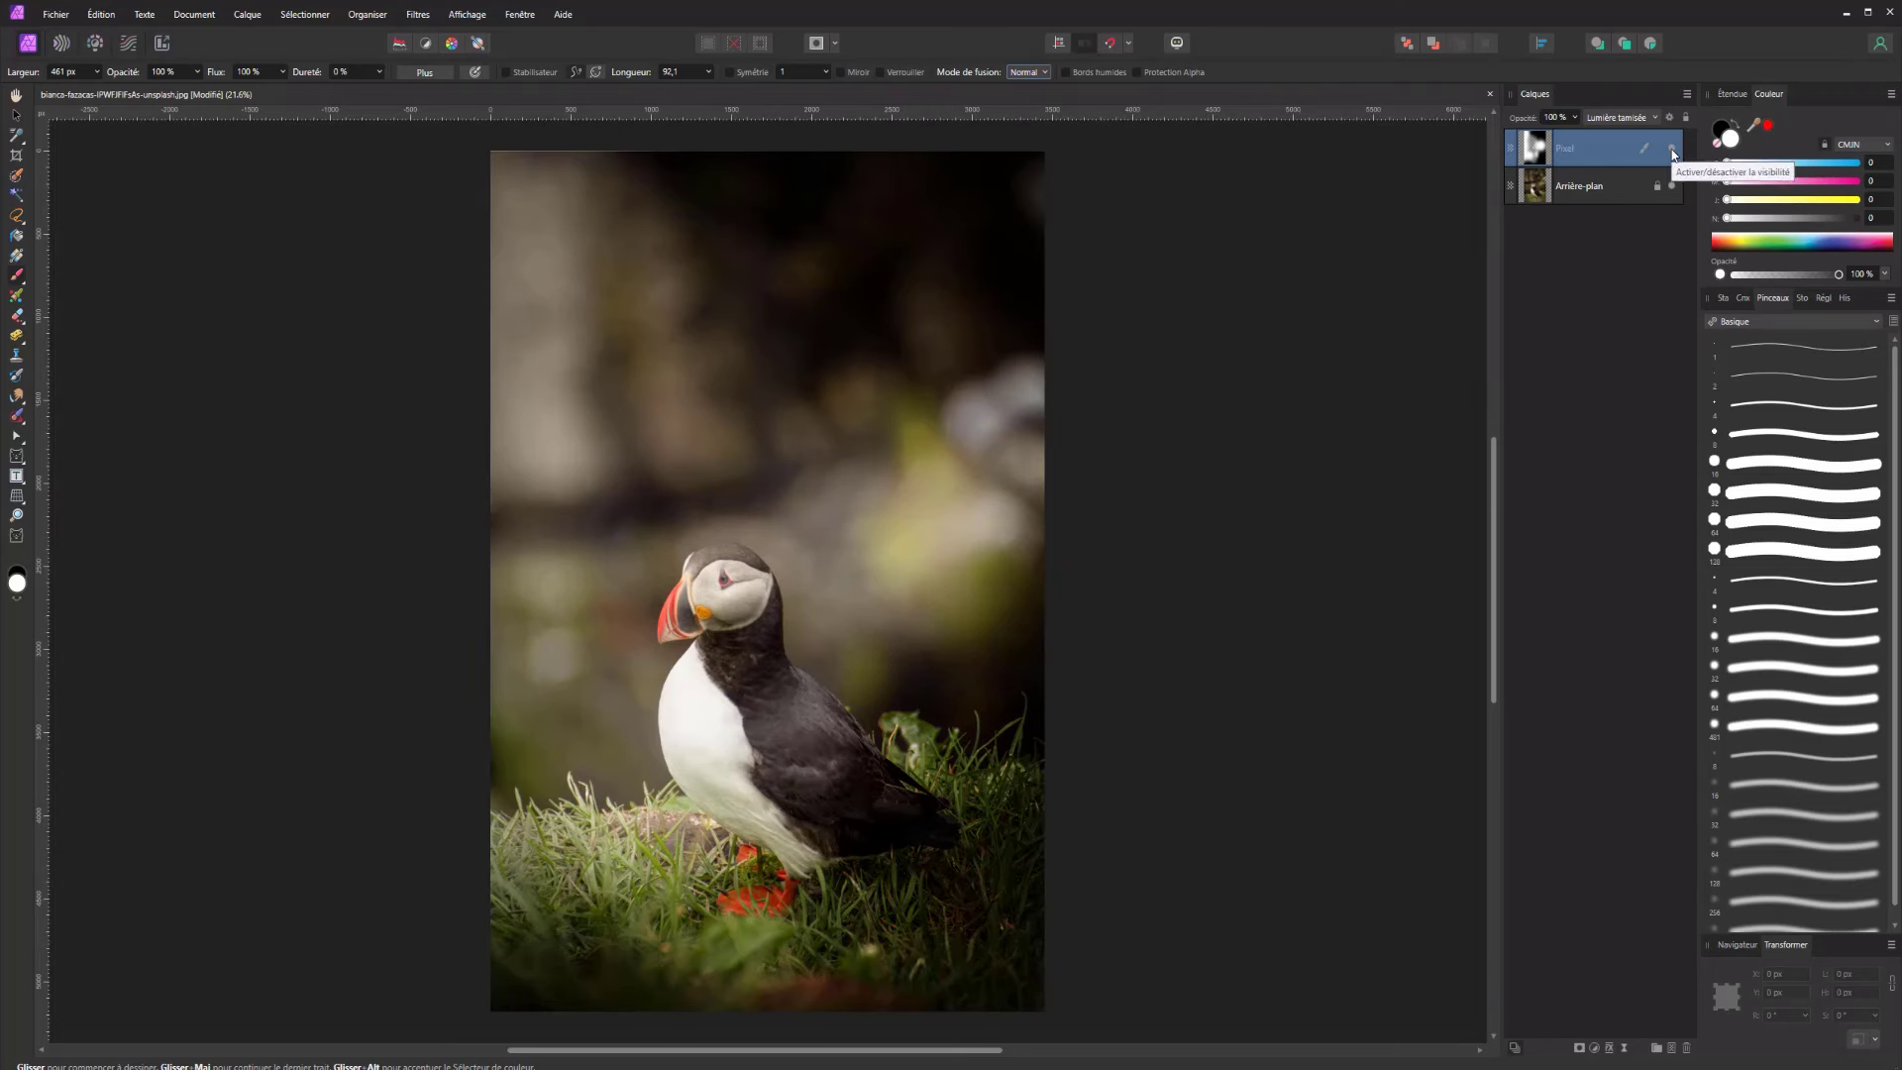
scroll(790, 721, "up", 3)
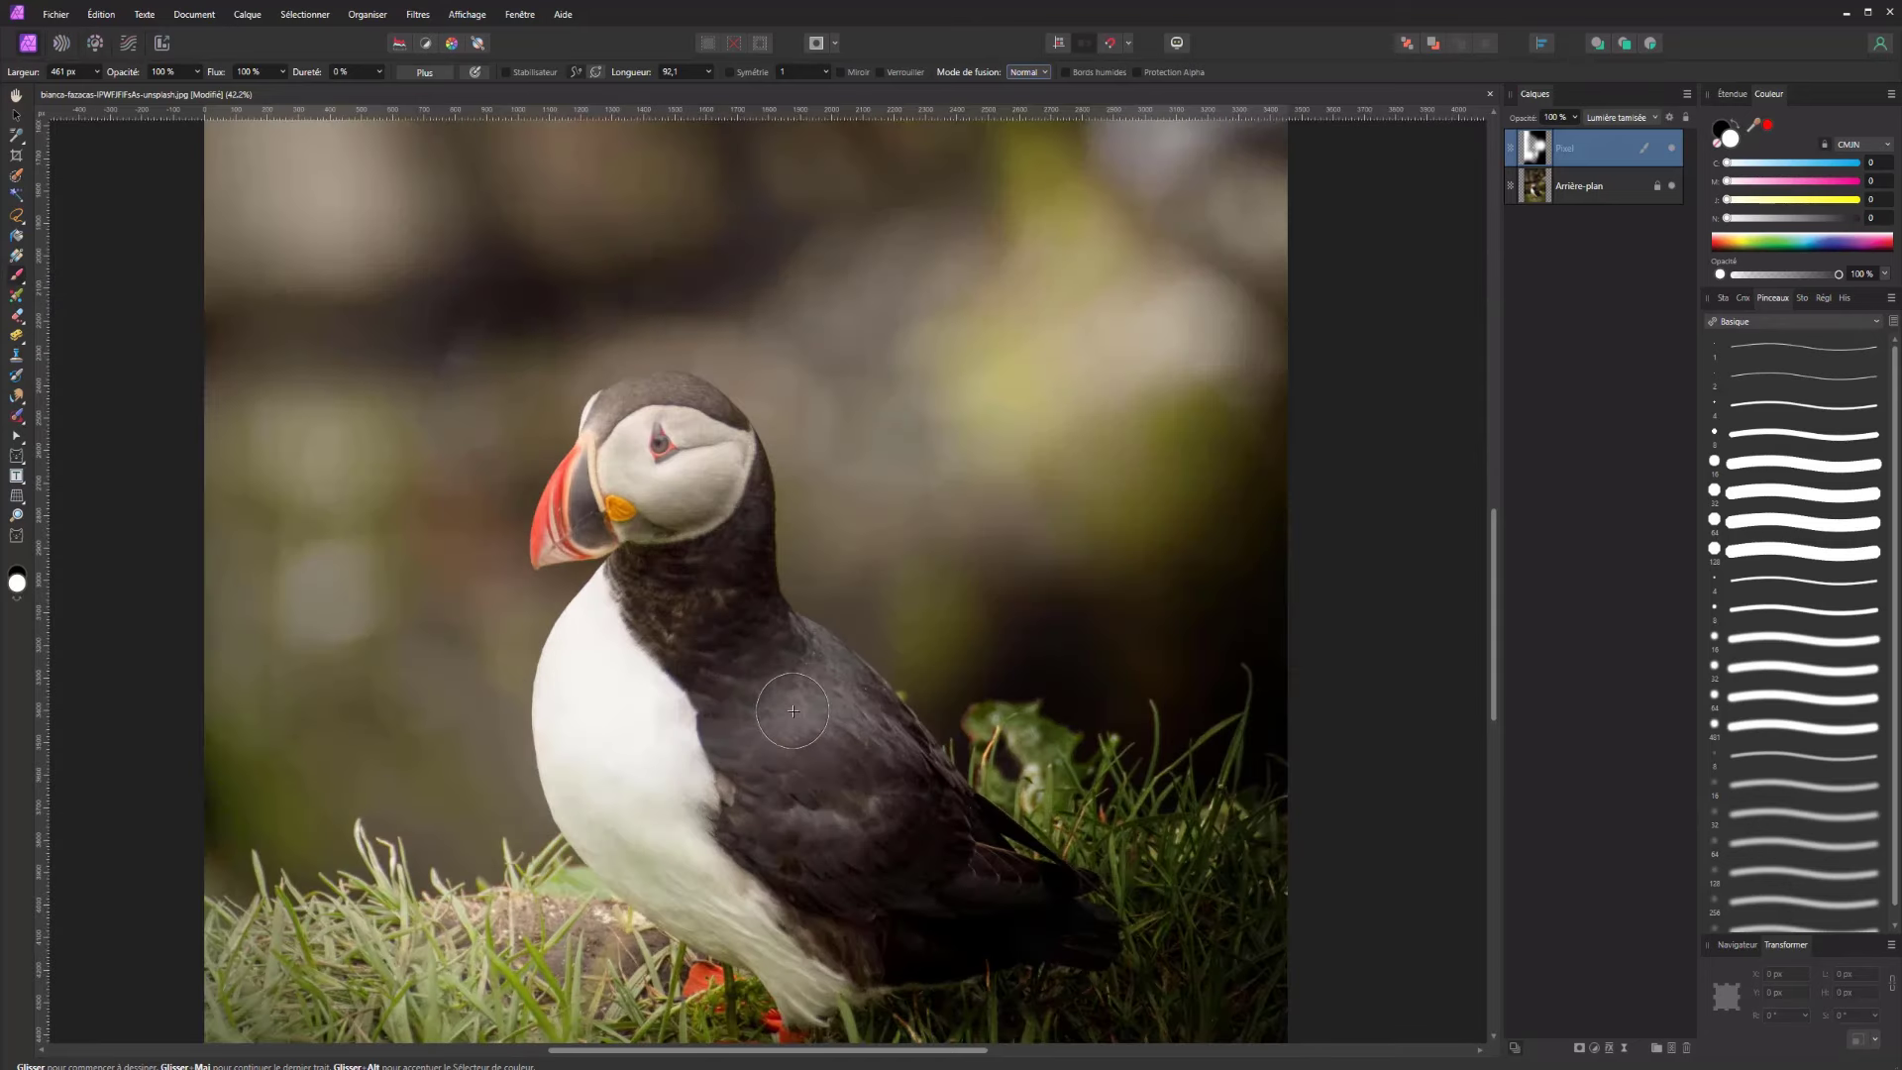
mouse_move(800, 693)
left_mouse_down()
mouse_move(745, 643)
mouse_move(768, 620)
mouse_move(695, 706)
mouse_move(751, 631)
mouse_move(702, 739)
left_mouse_up()
key("x")
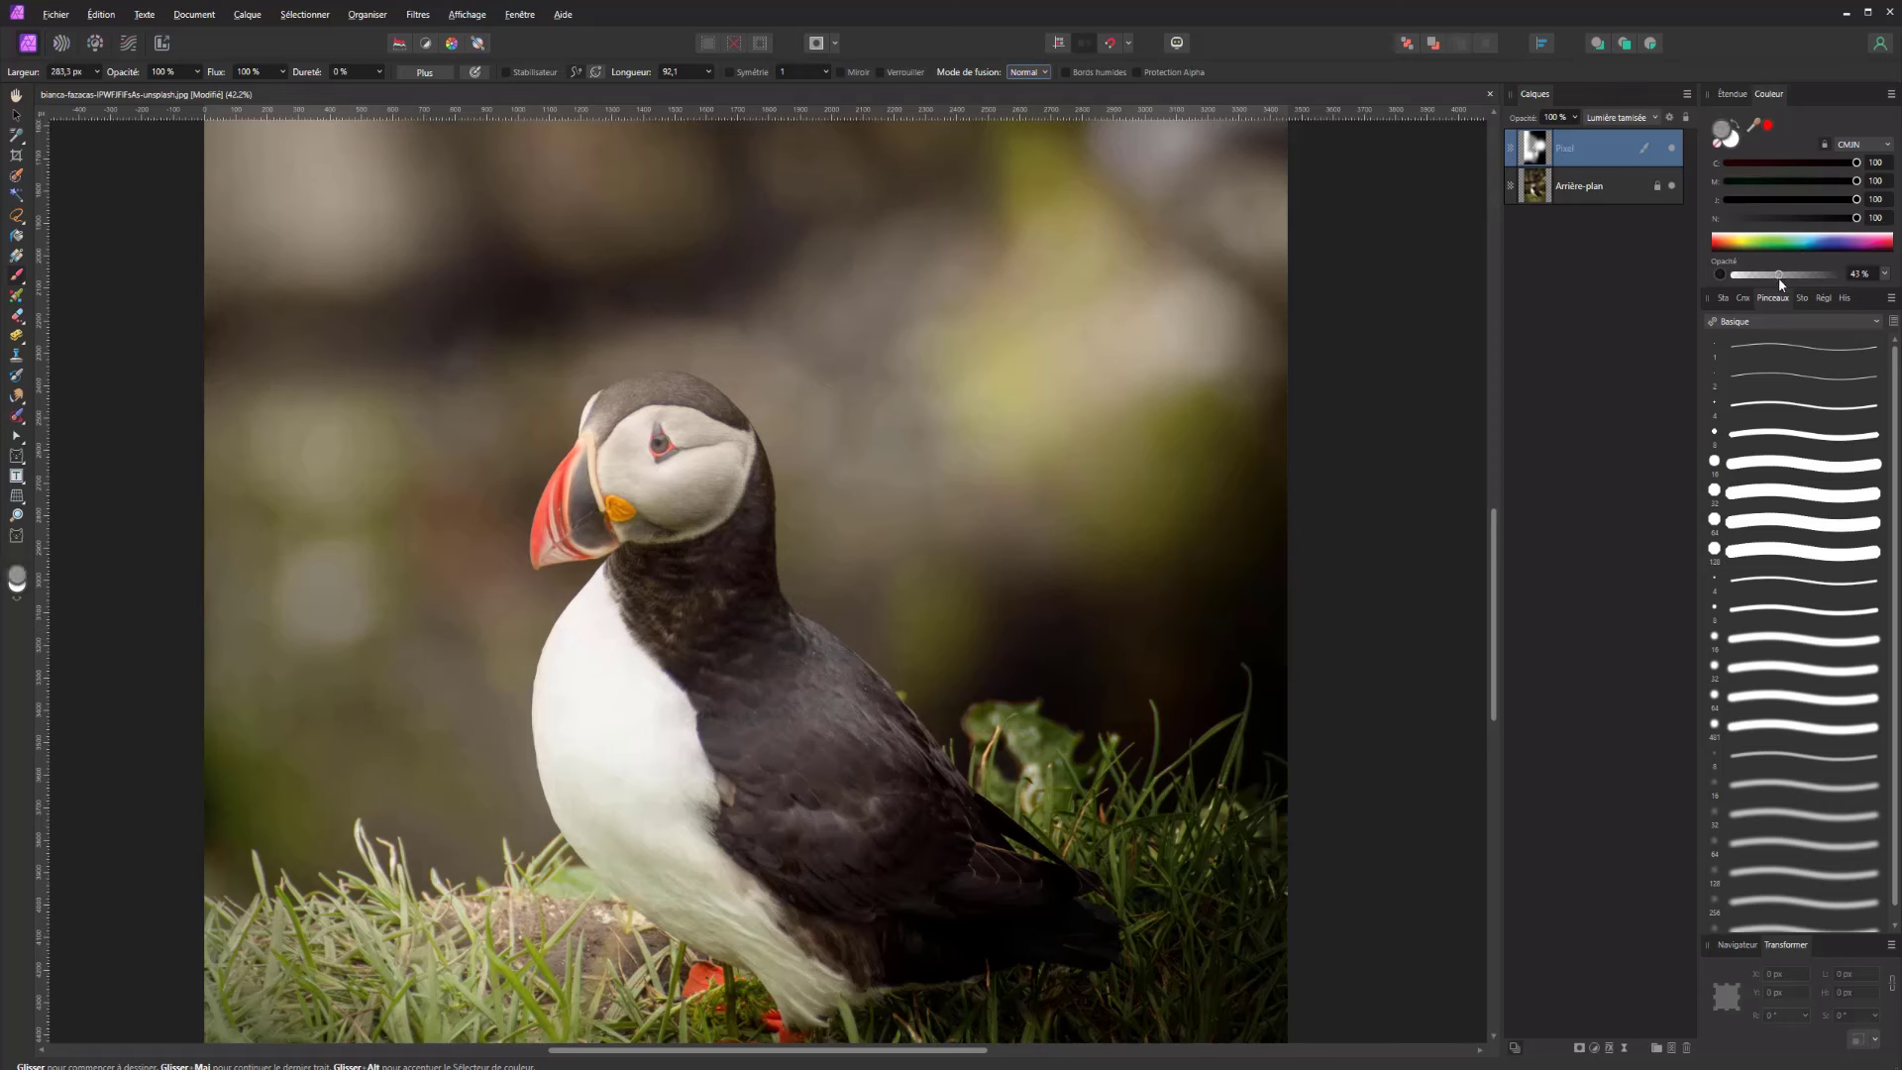
mouse_move(765, 634)
left_mouse_down()
mouse_move(704, 687)
mouse_move(724, 686)
left_mouse_up()
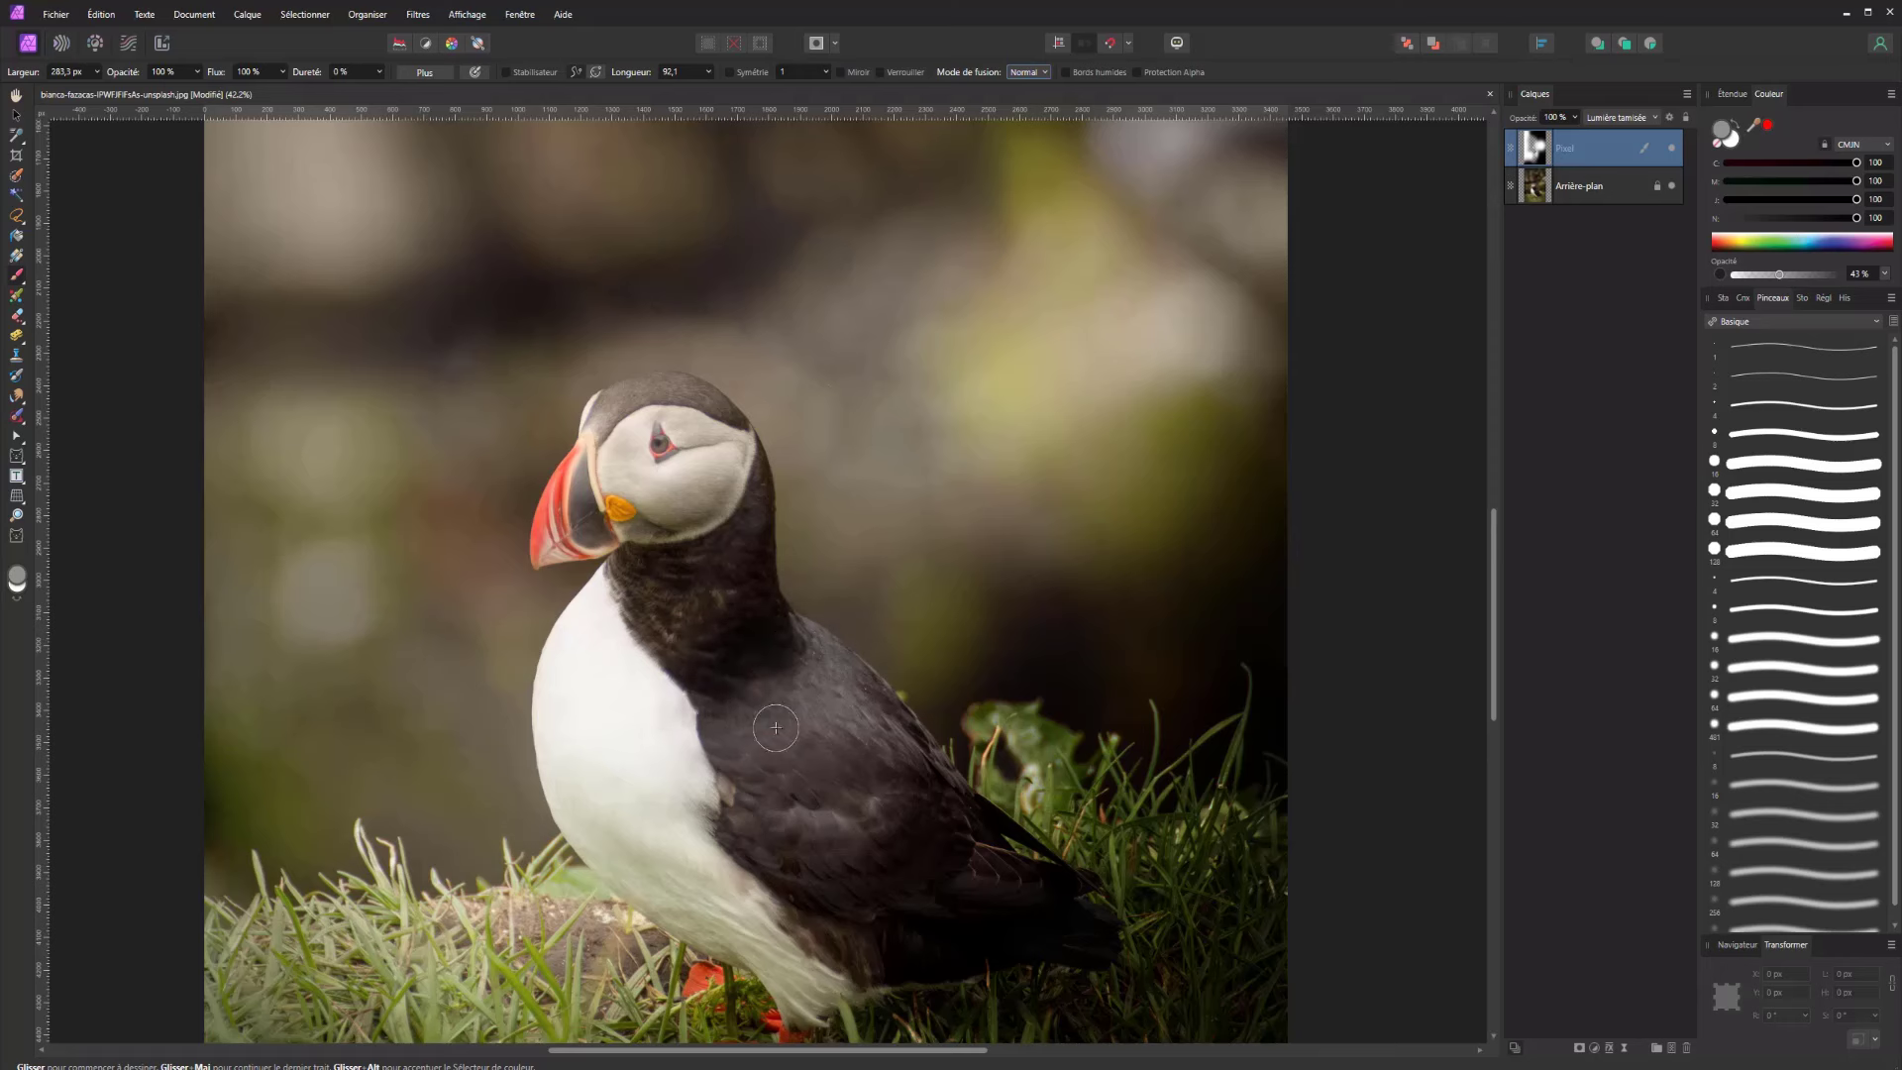
left_click_drag(883, 749, 921, 749)
Set the brush colour to 90% black with no cyan, magenta or yellow at 100% opacity, and darken the puffin's neck
left_click_drag(1805, 277, 1841, 275)
left_click_drag(1801, 220, 1682, 220)
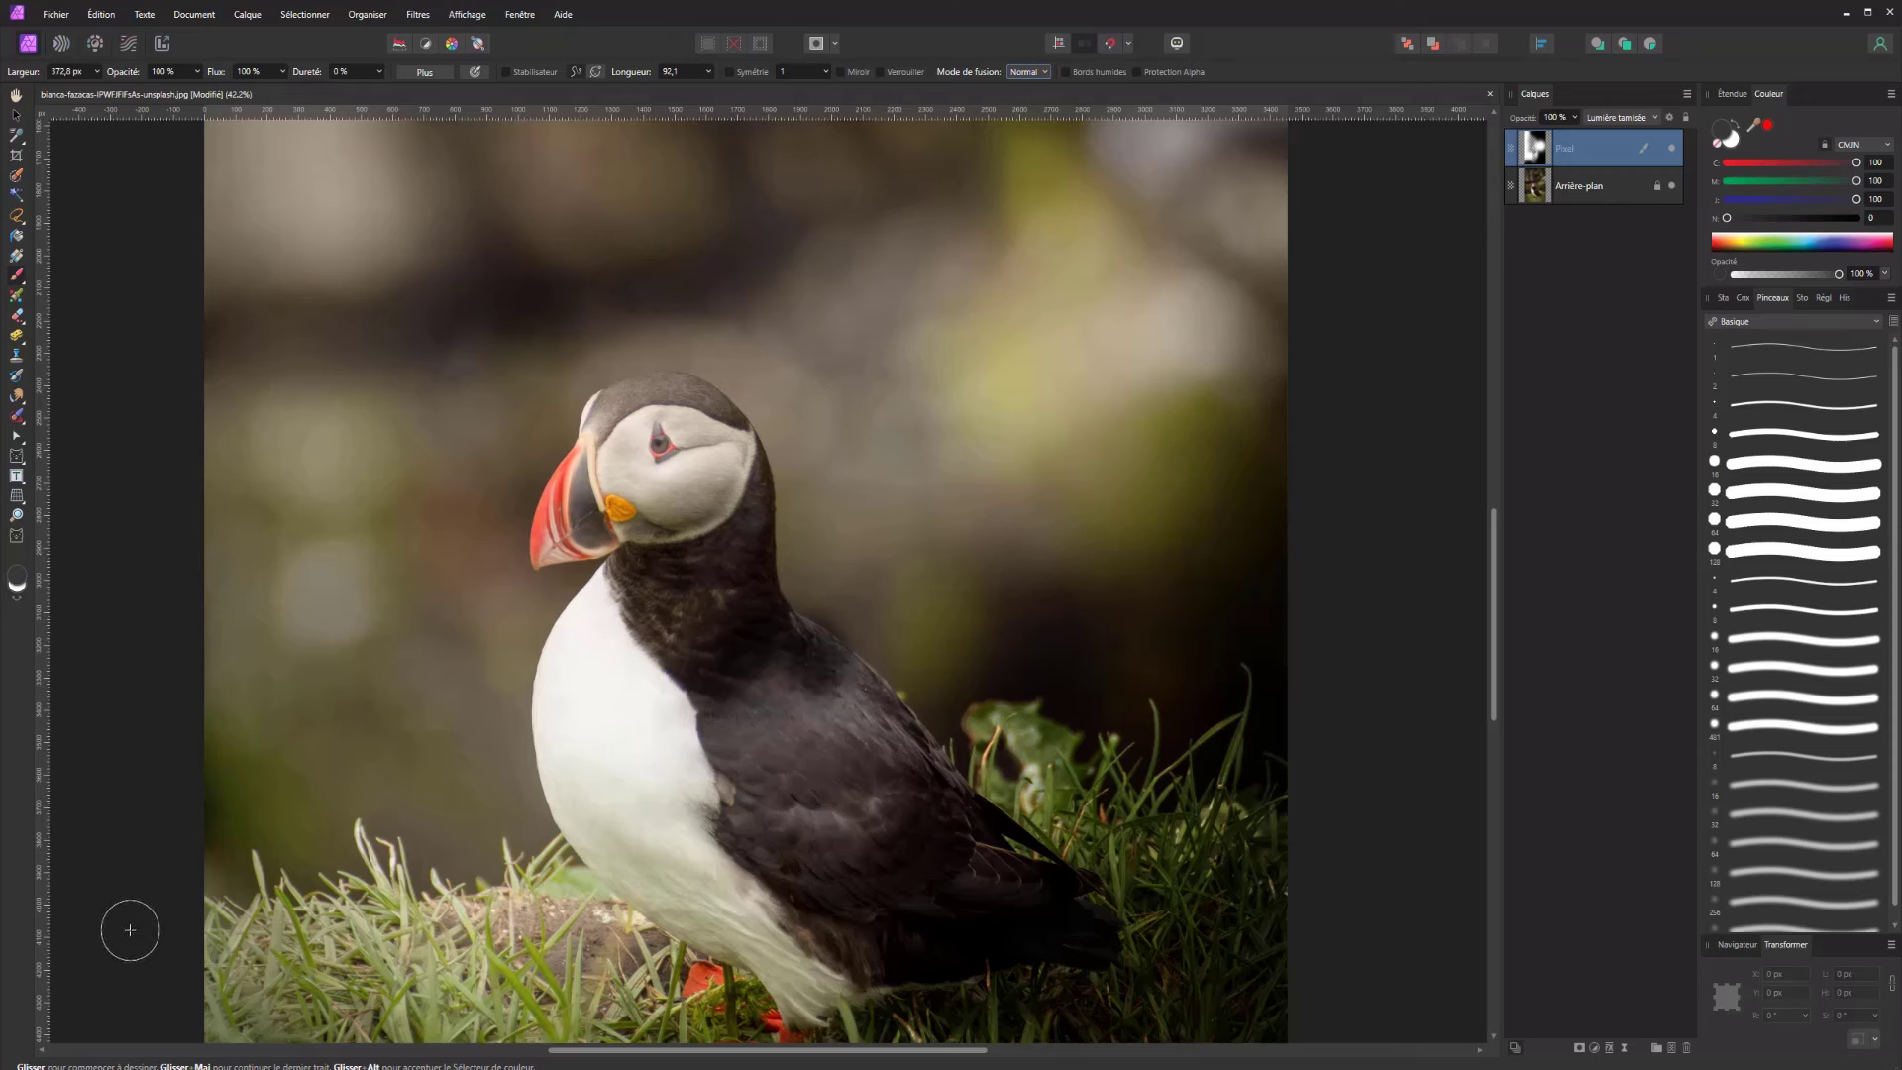
left_click_drag(709, 582, 729, 578)
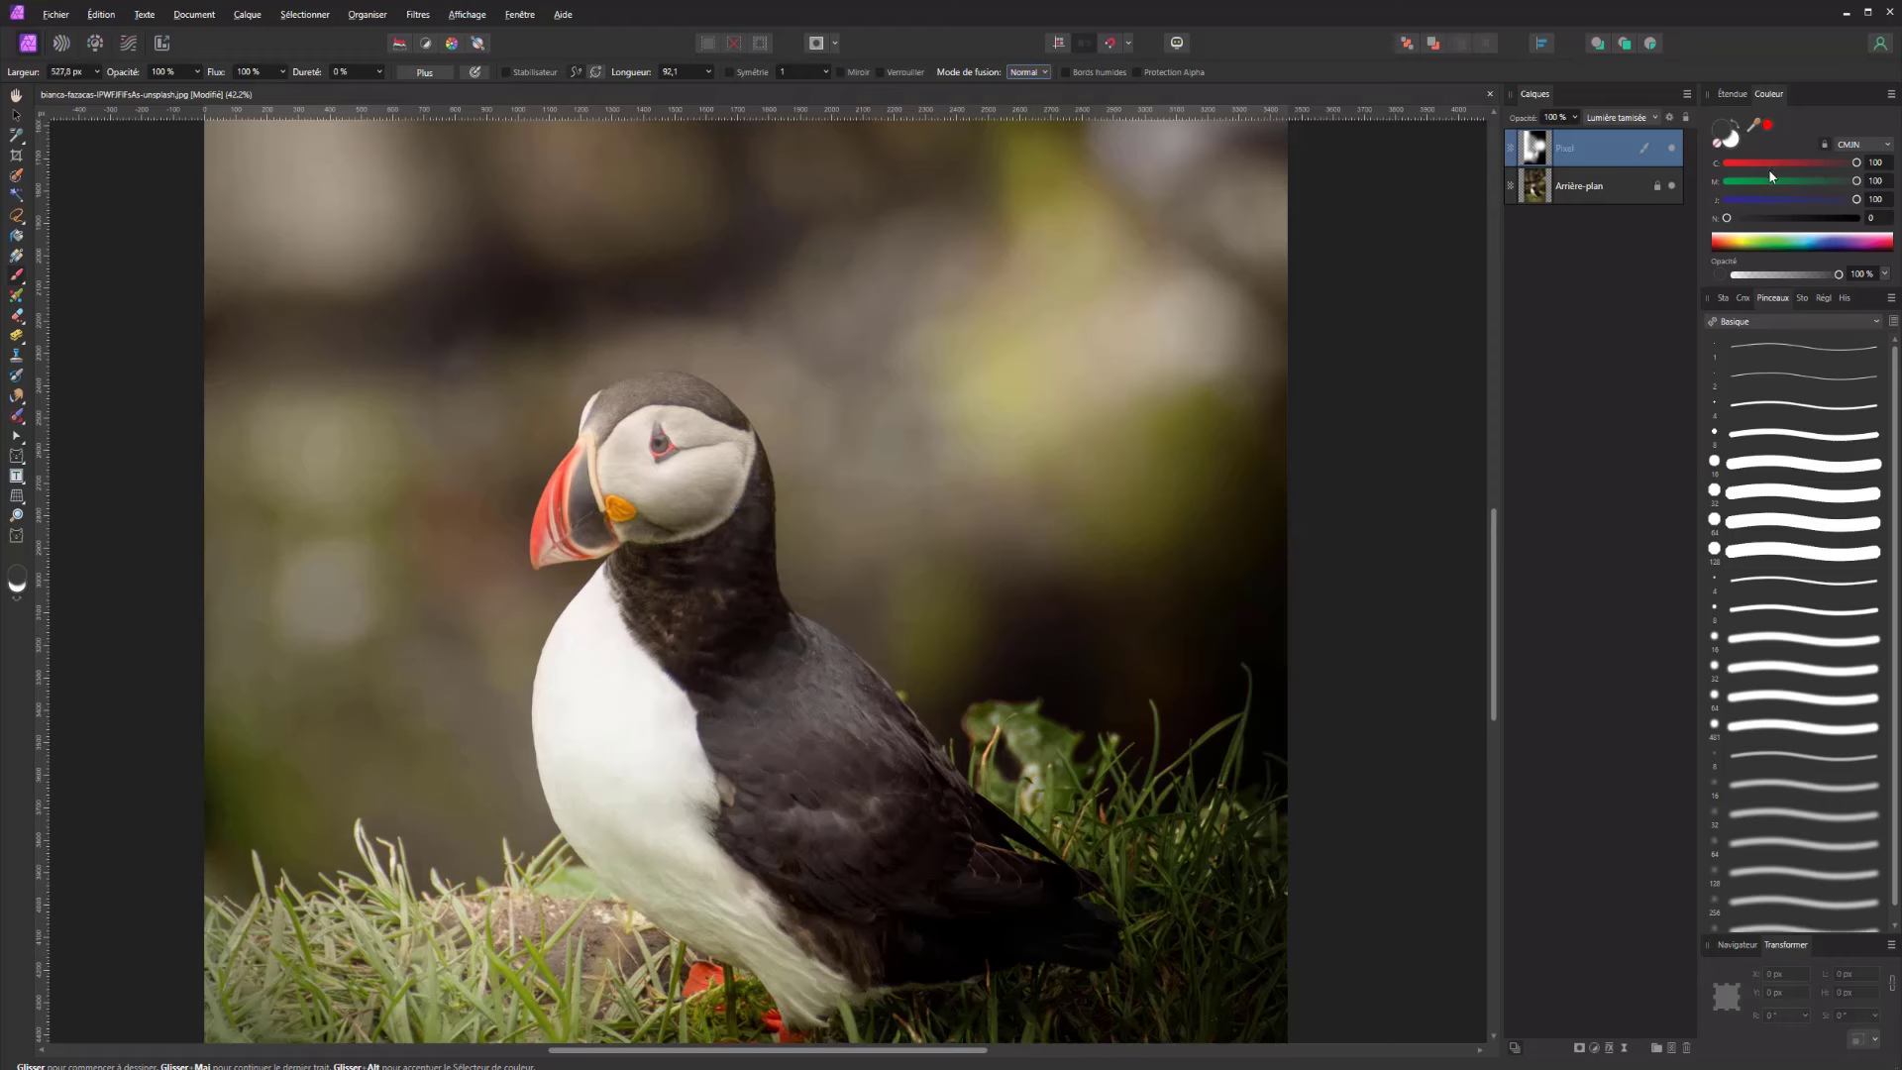
left_click(1732, 182)
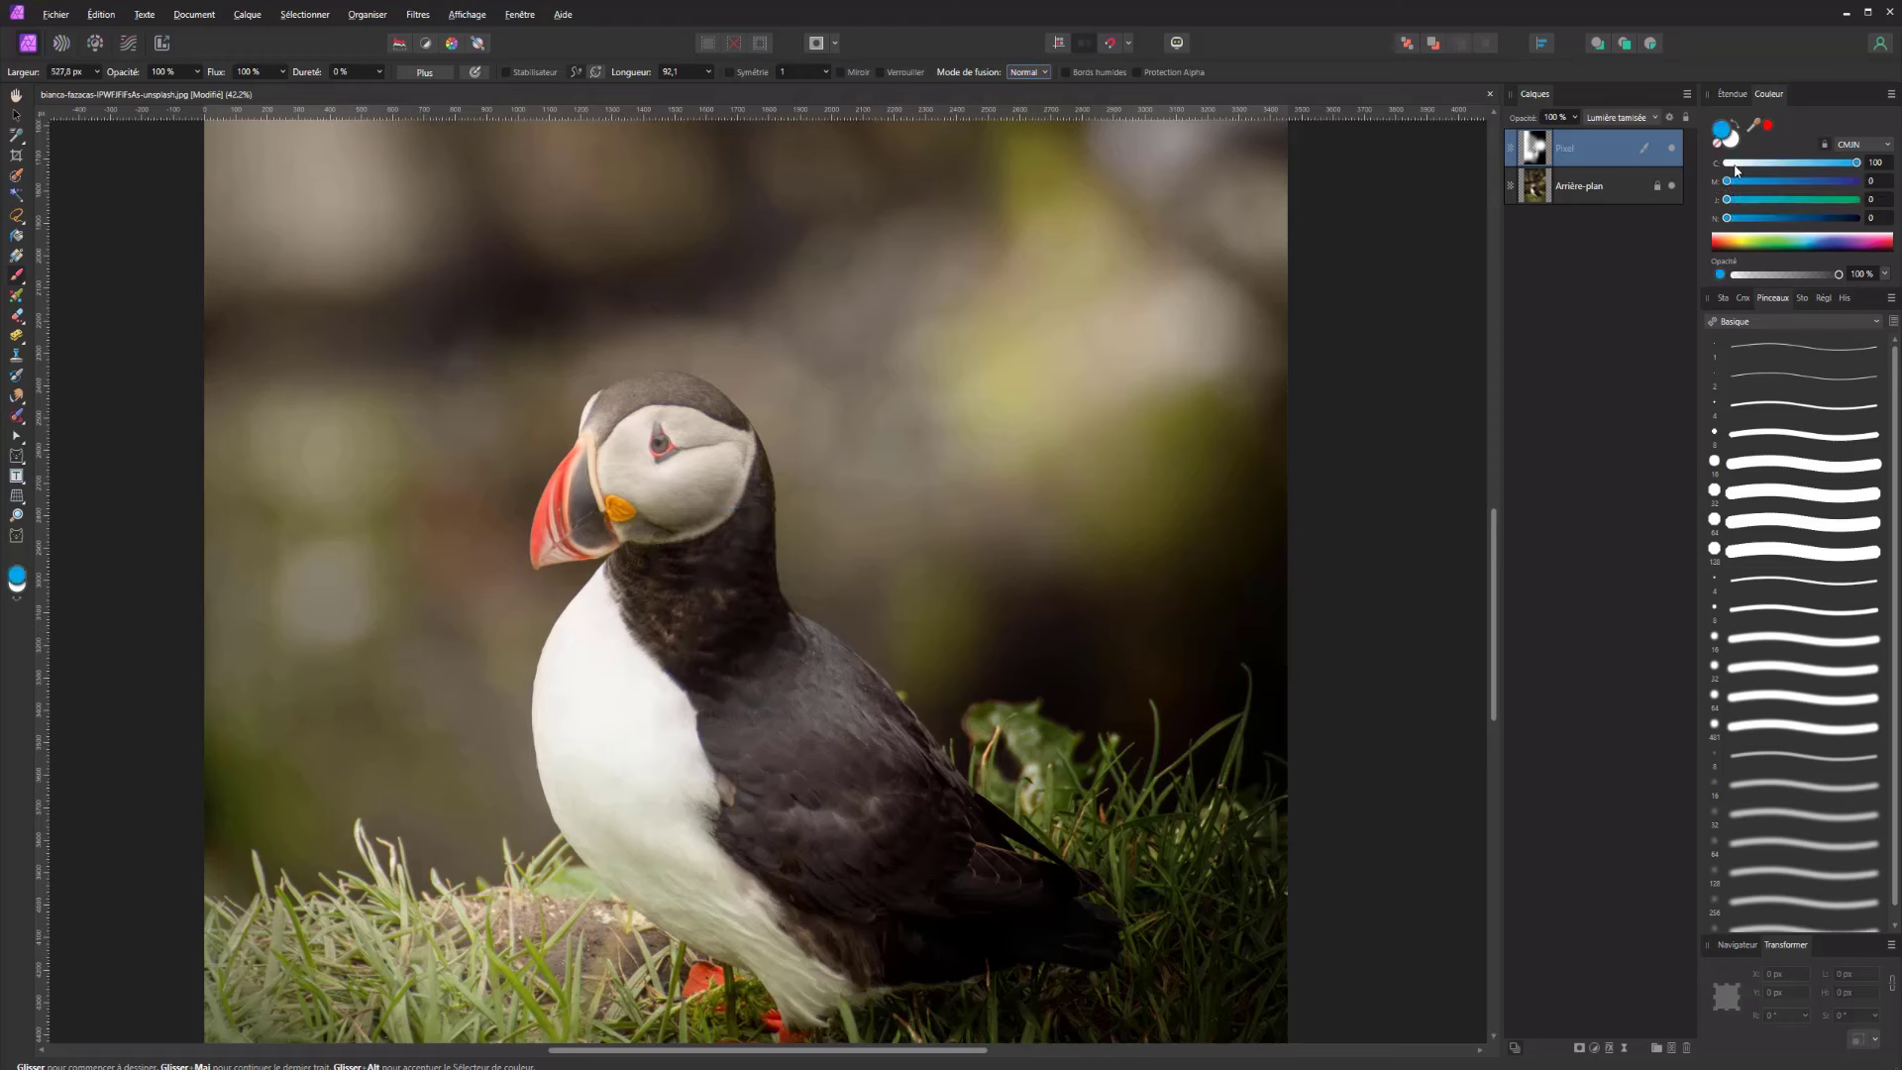
left_click_drag(1735, 165, 1789, 221)
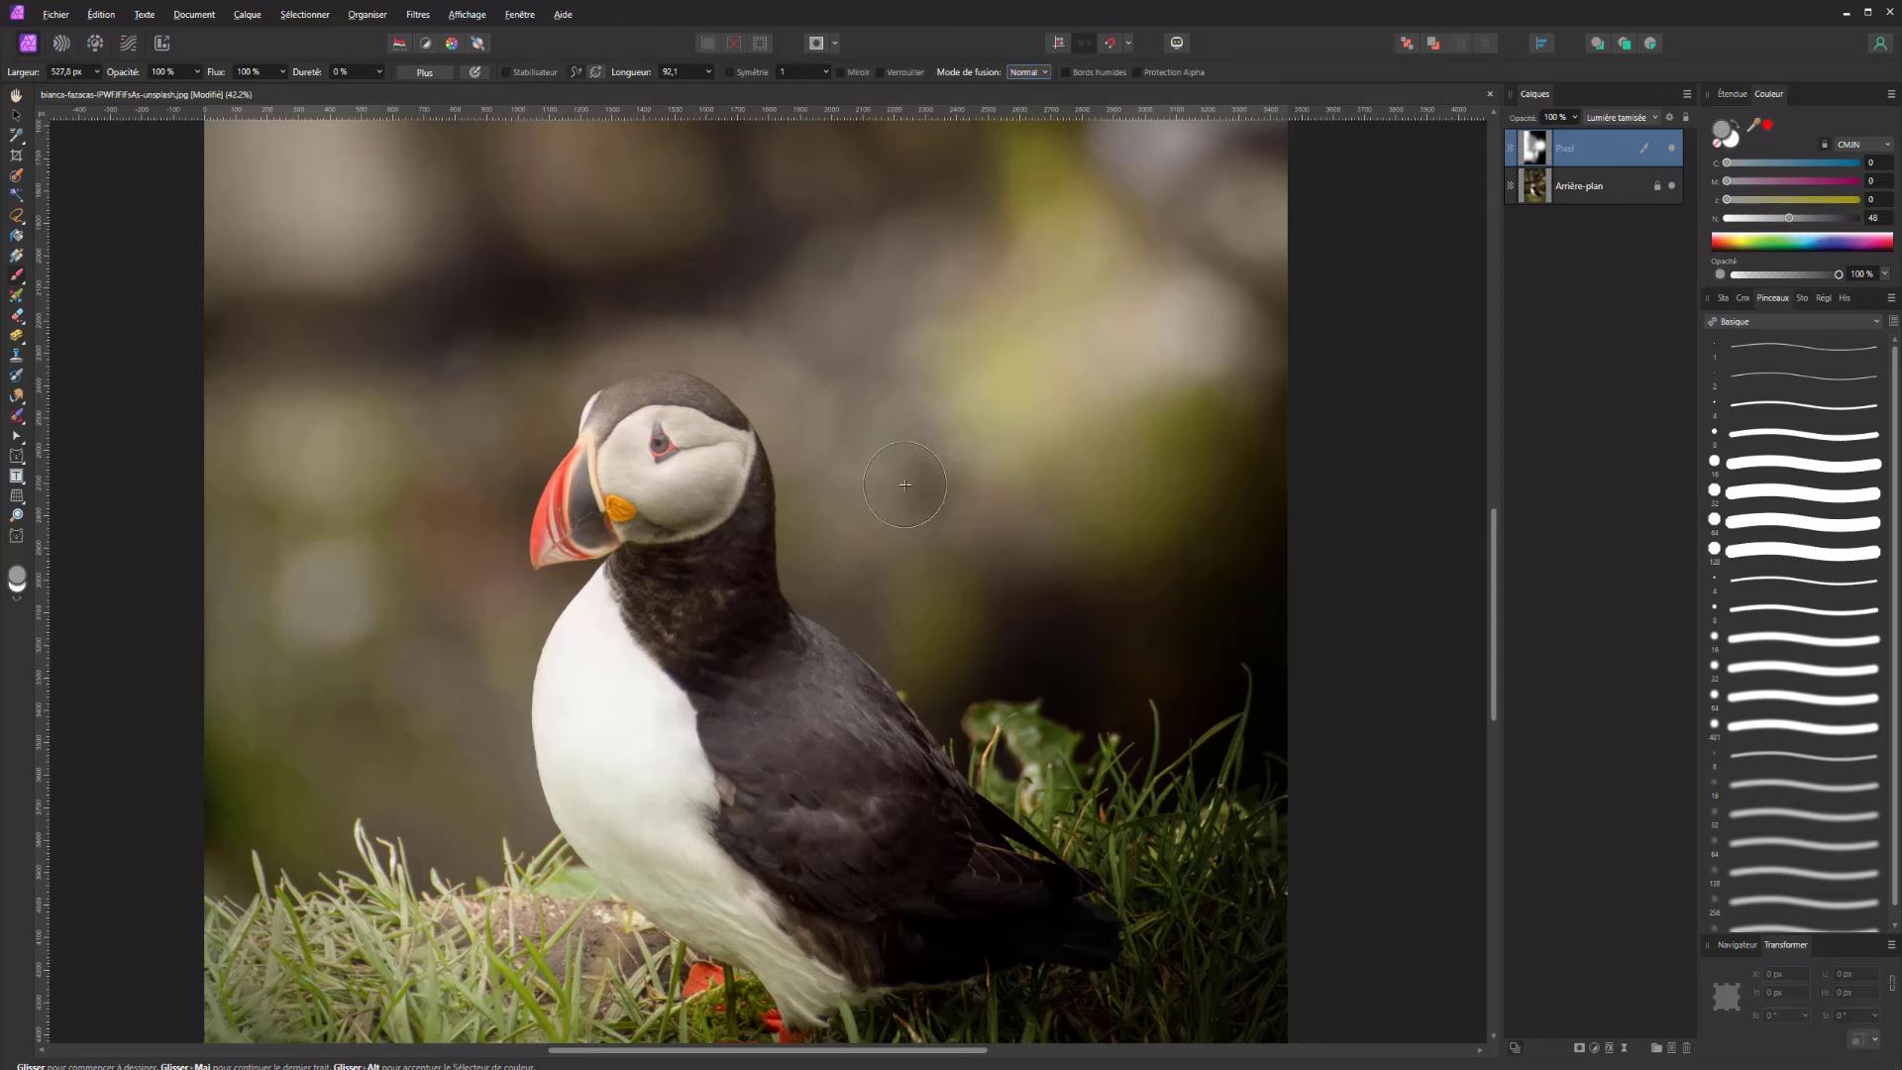
left_click(1824, 219)
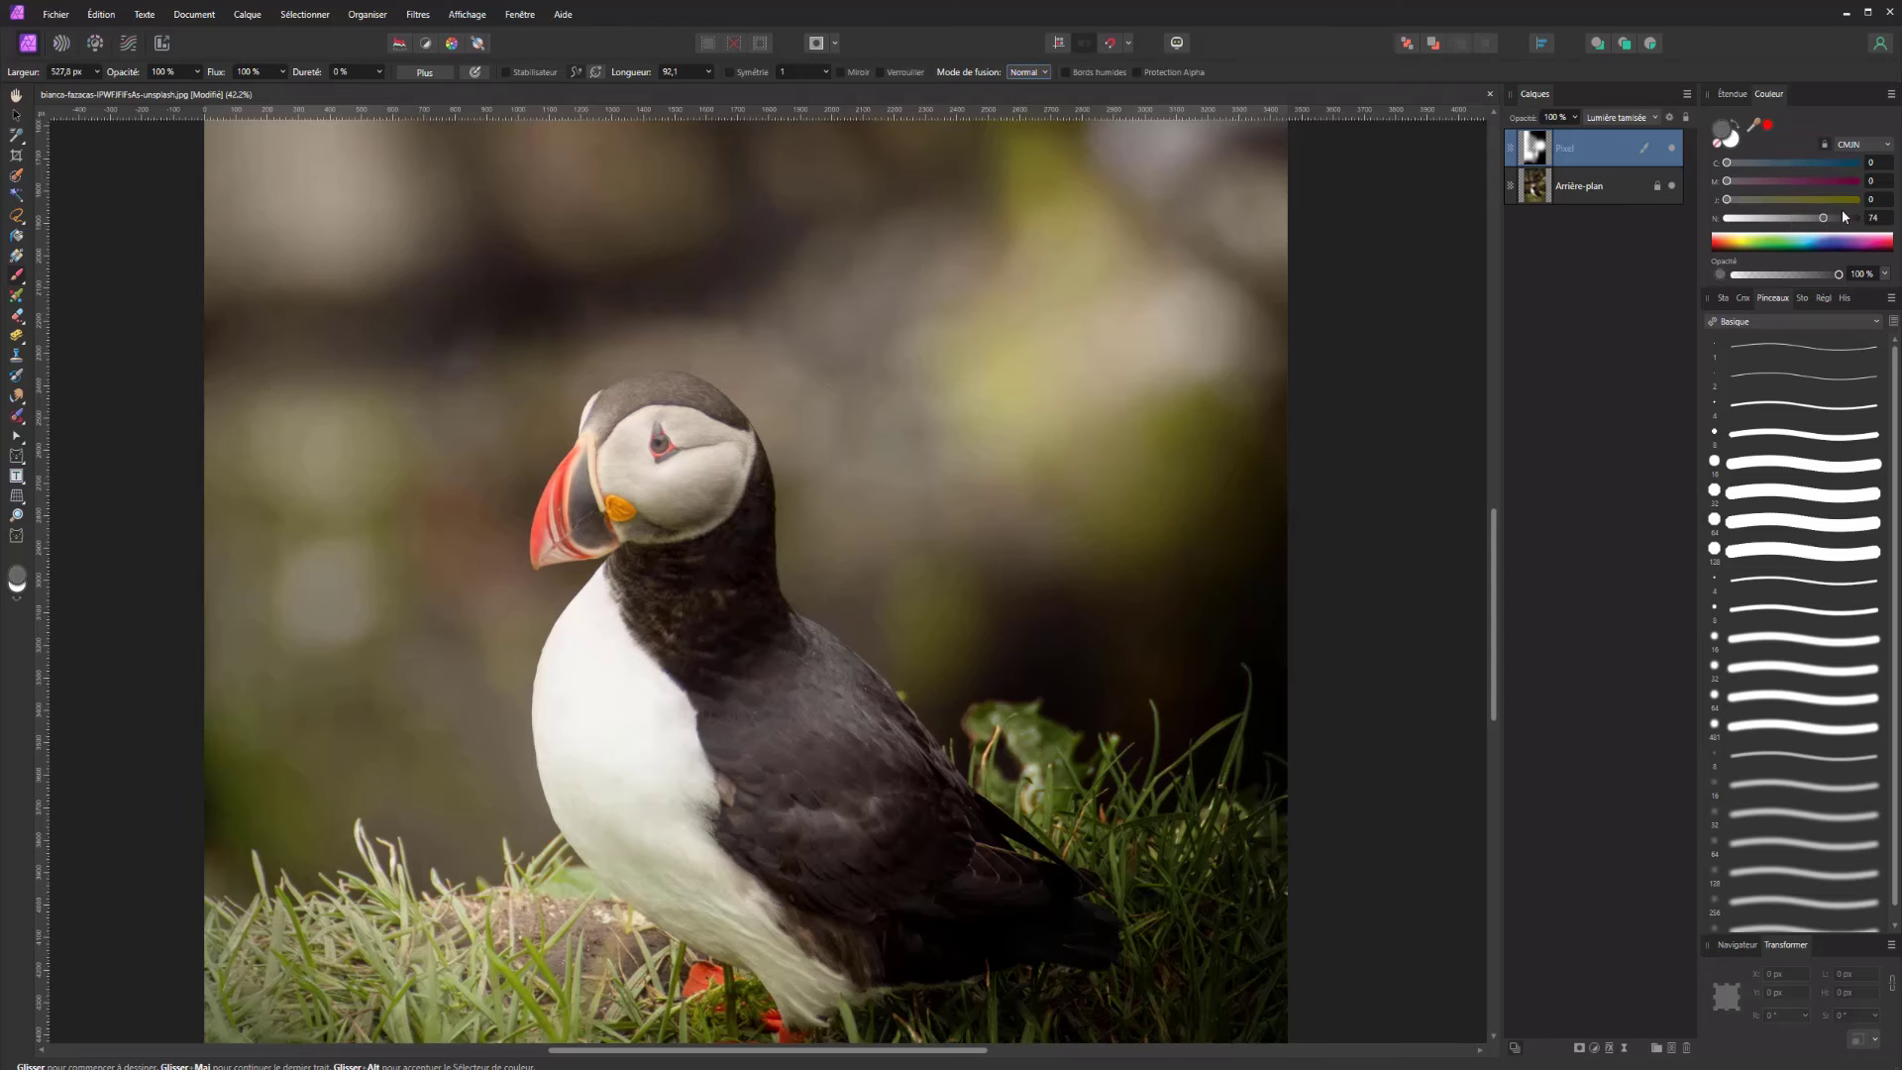
left_click_drag(1832, 216, 1843, 217)
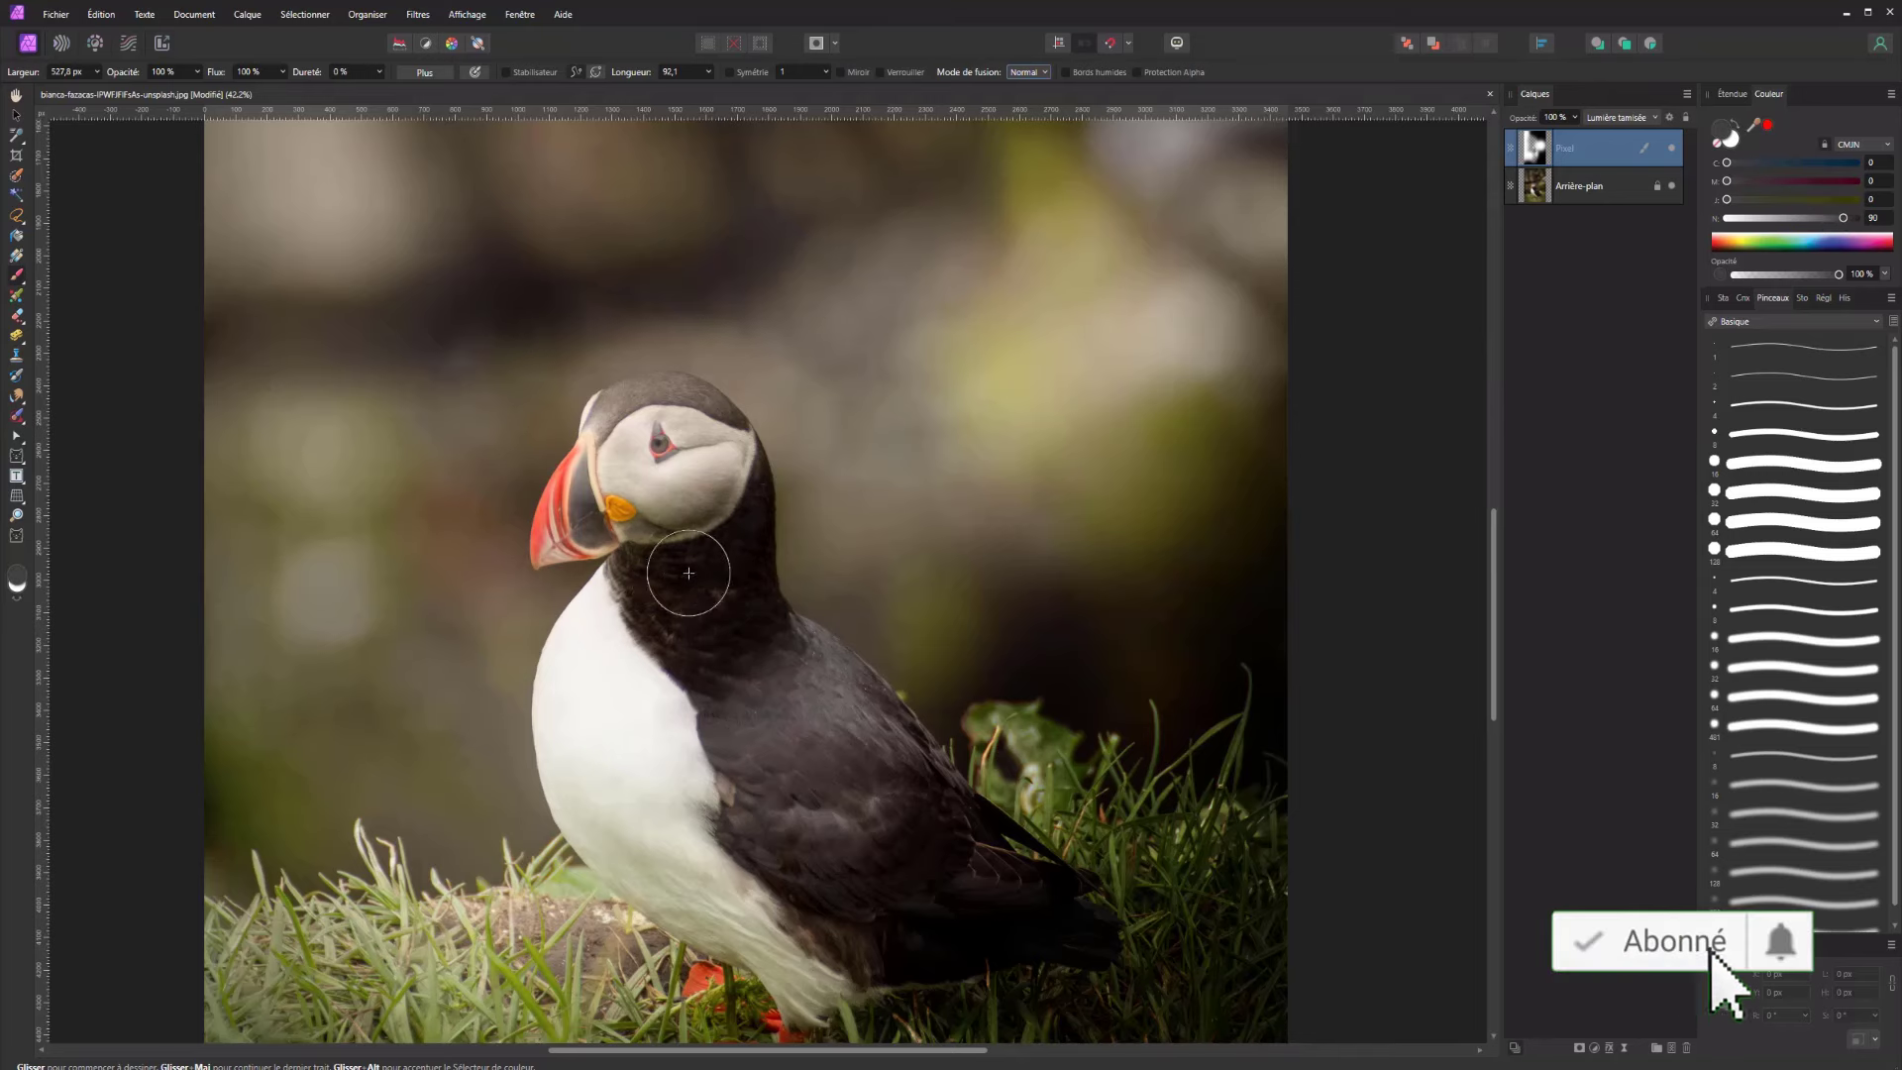
Compare the whole photo with and without the painted soft-light layer by repeatedly toggling its visibility, leaving it shown
scroll(1047, 582, "down", 5)
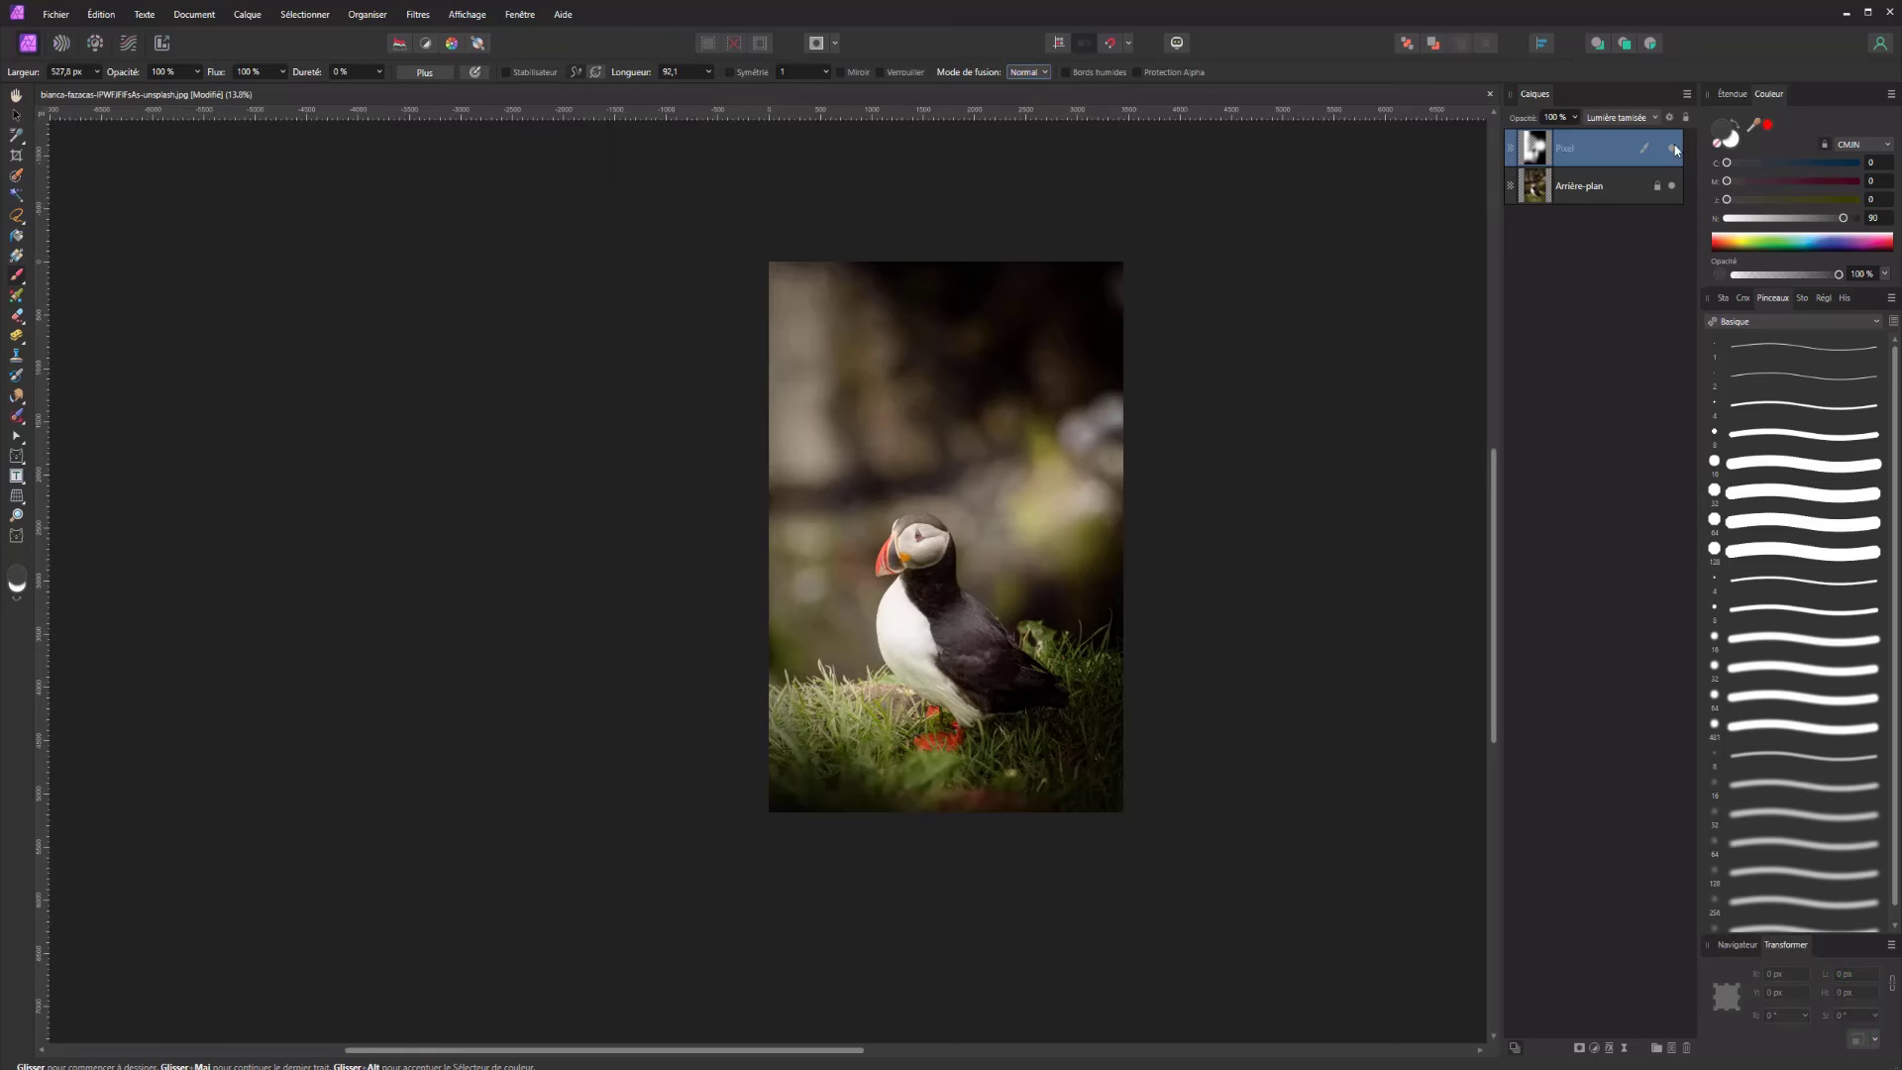
left_click(1674, 148)
left_click(1674, 148)
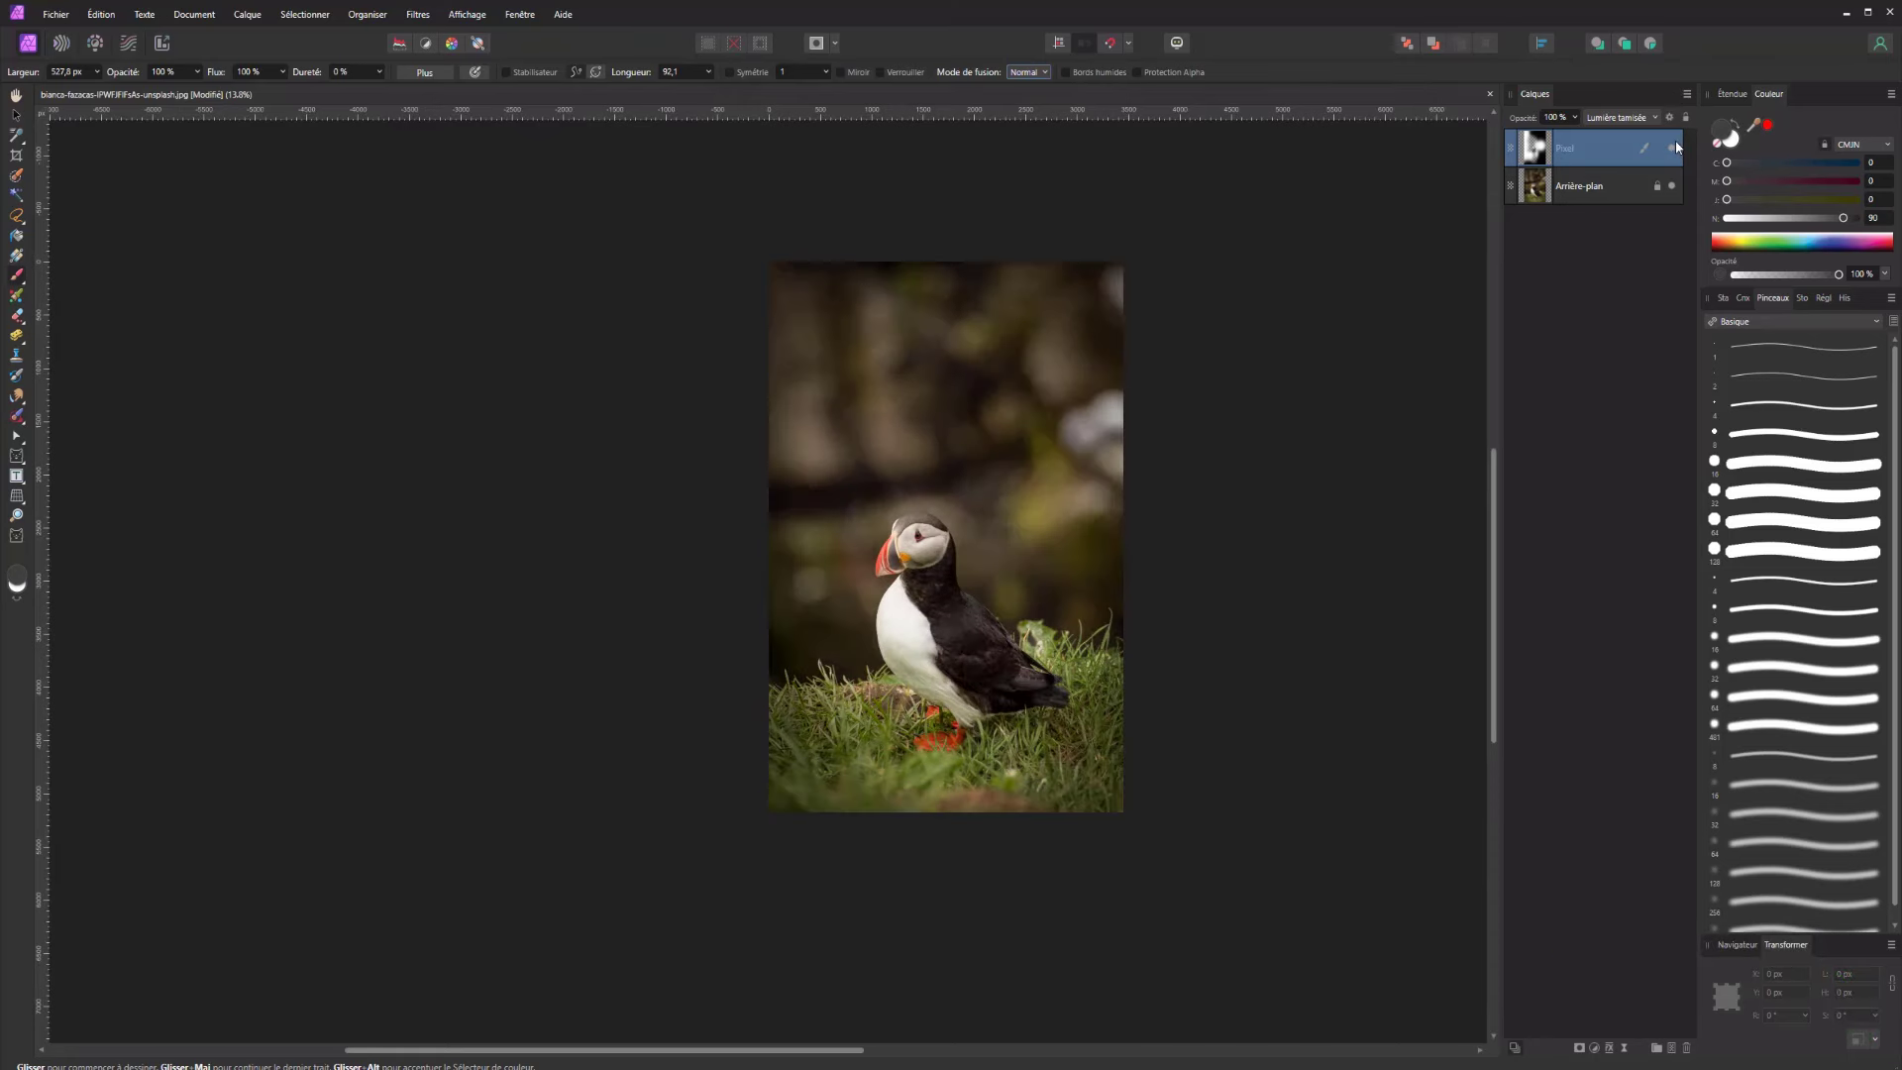
left_click(1674, 148)
left_click(1674, 148)
left_click(1674, 148)
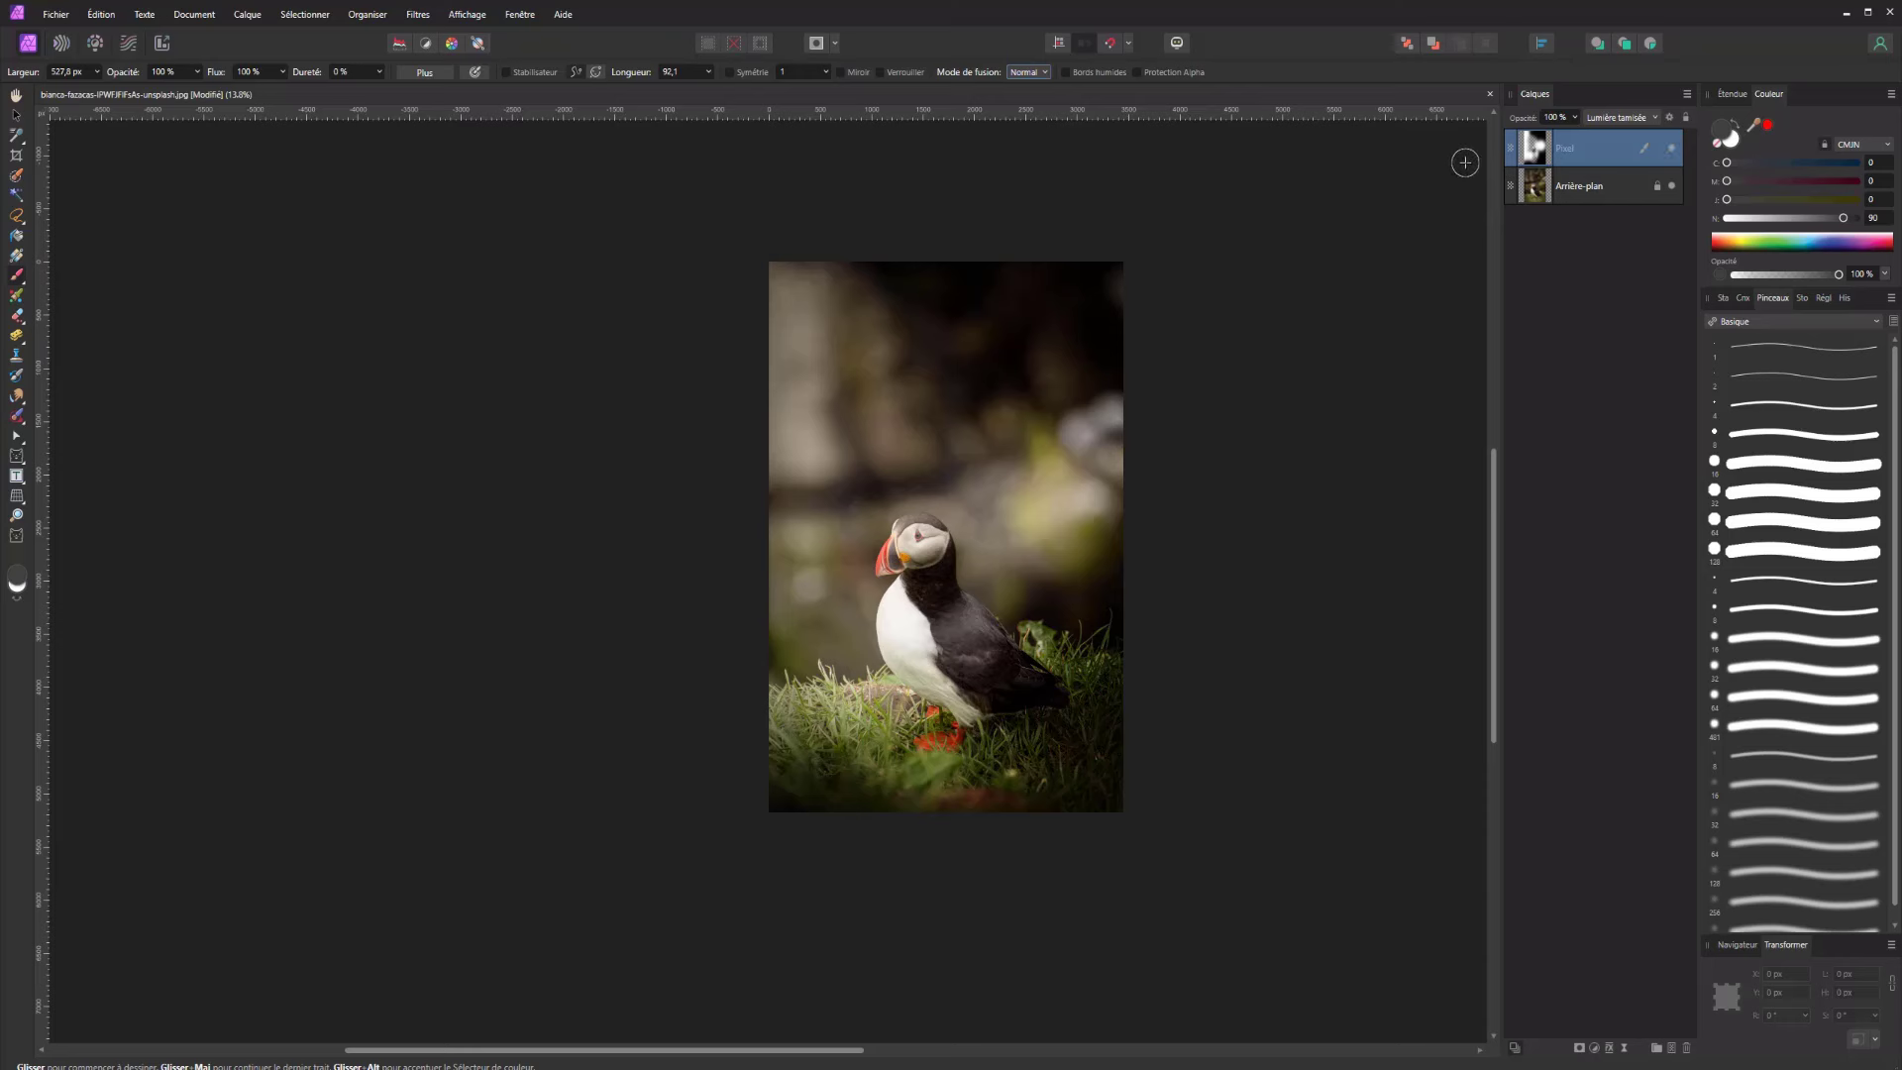
left_click(1672, 147)
left_click(1673, 147)
left_click(1672, 148)
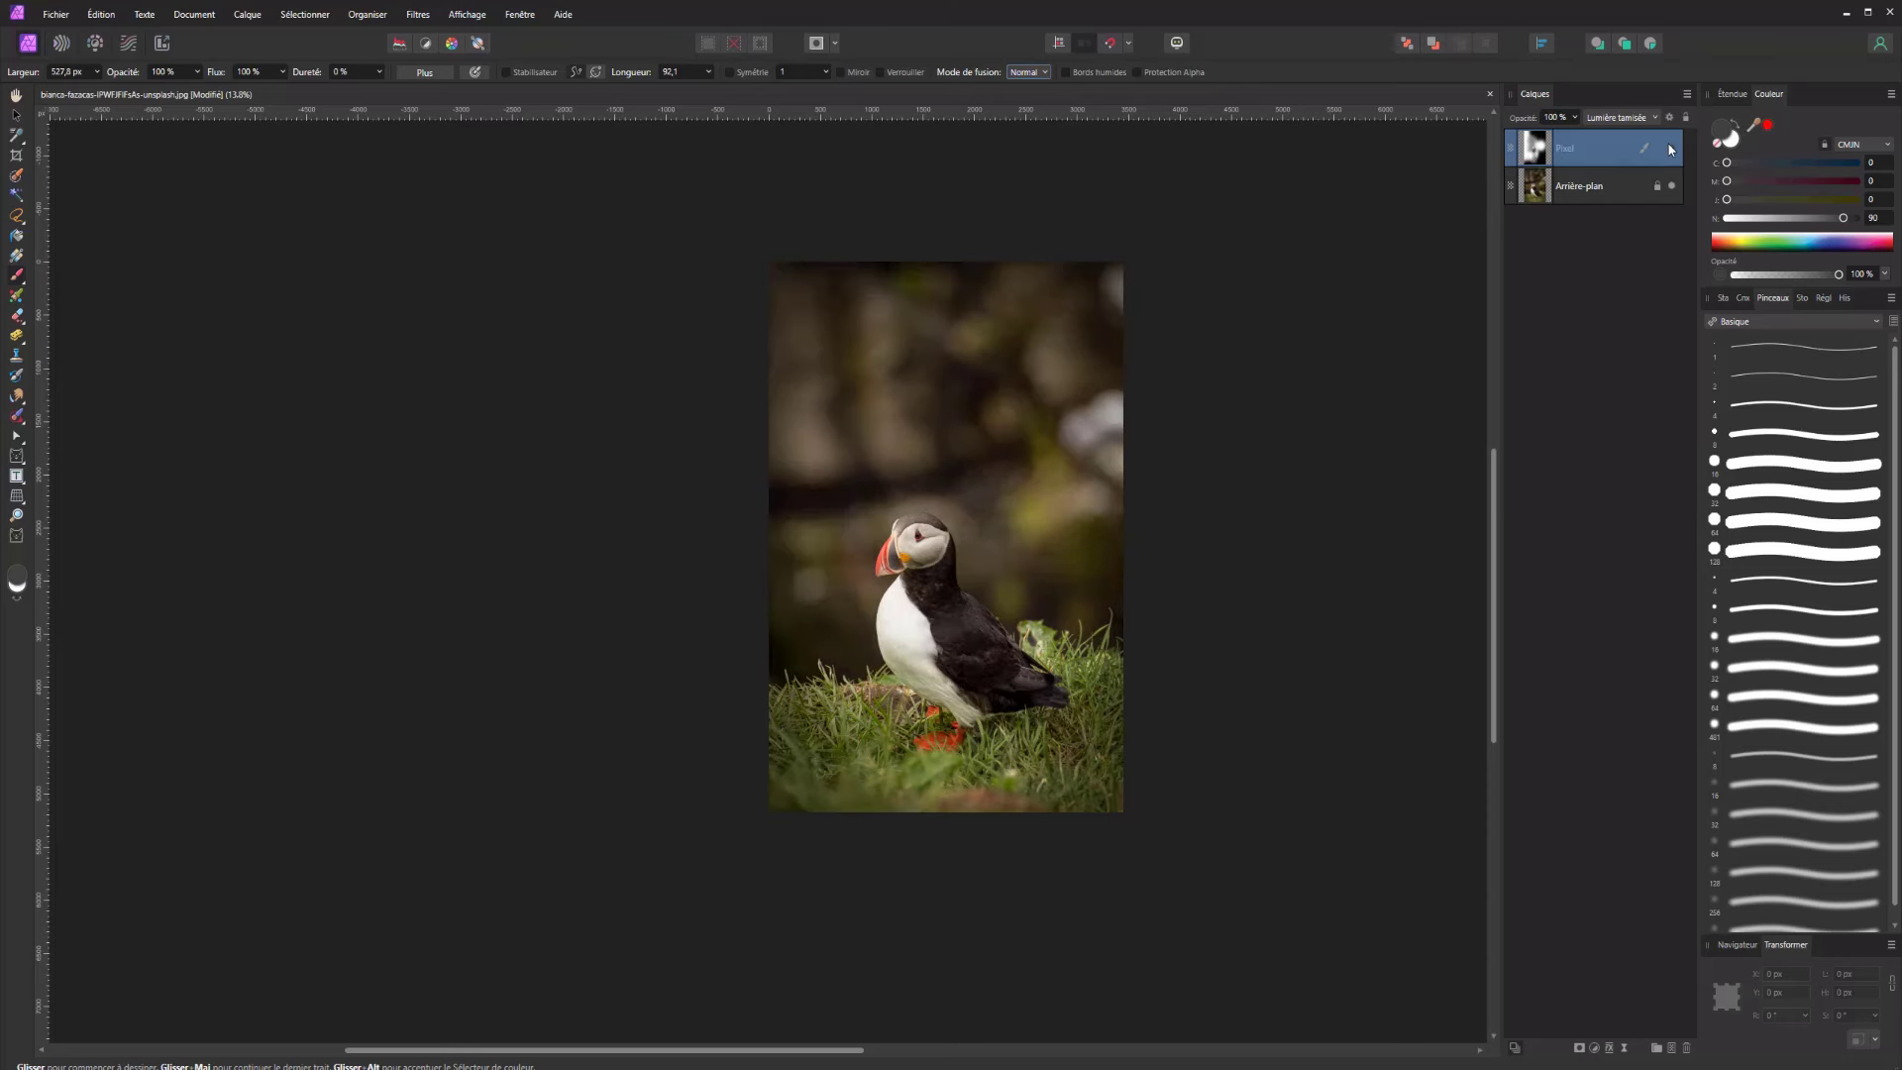
left_click(1672, 147)
scroll(1179, 521, "up", 2)
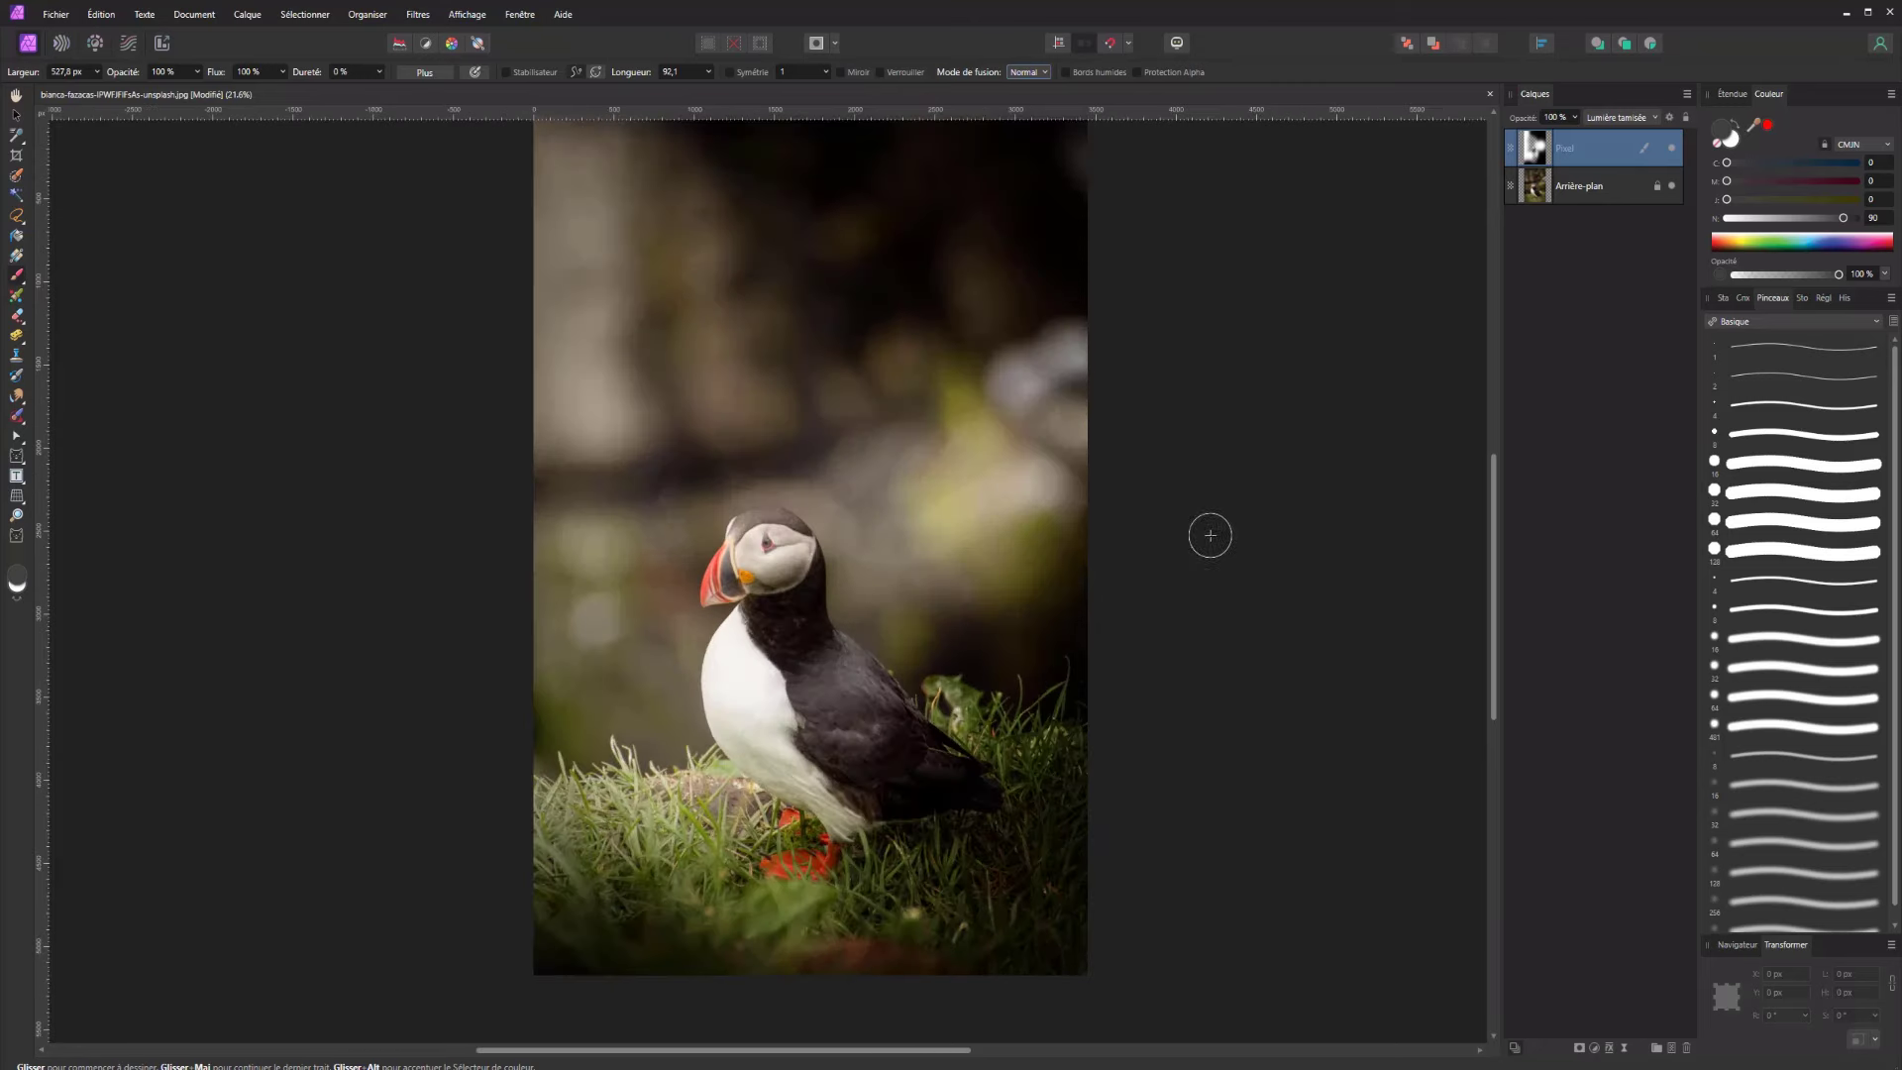
scroll(1210, 531, "down", 1)
scroll(1219, 534, "up", 1)
Save the document as an Affinity Photo file named oiseau in the "fichier source" folder
key("ctrl+s")
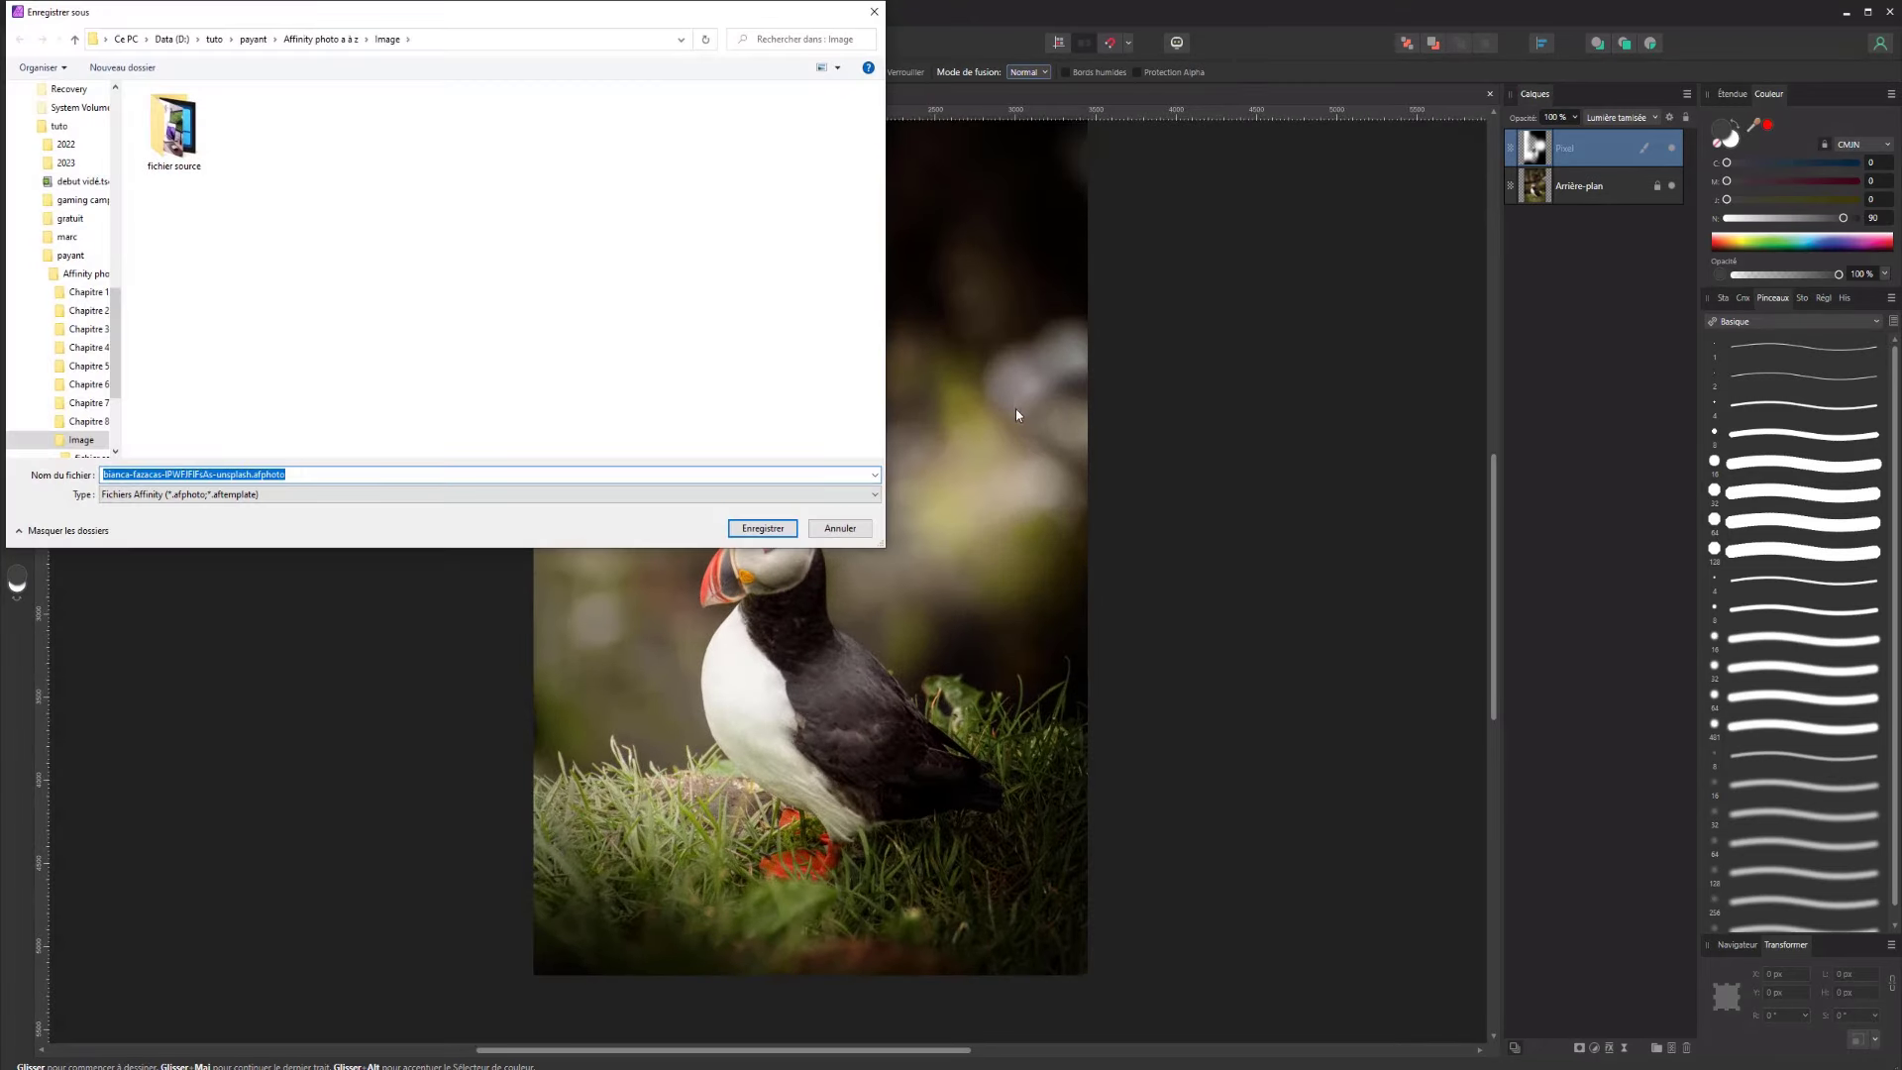
double_click(173, 126)
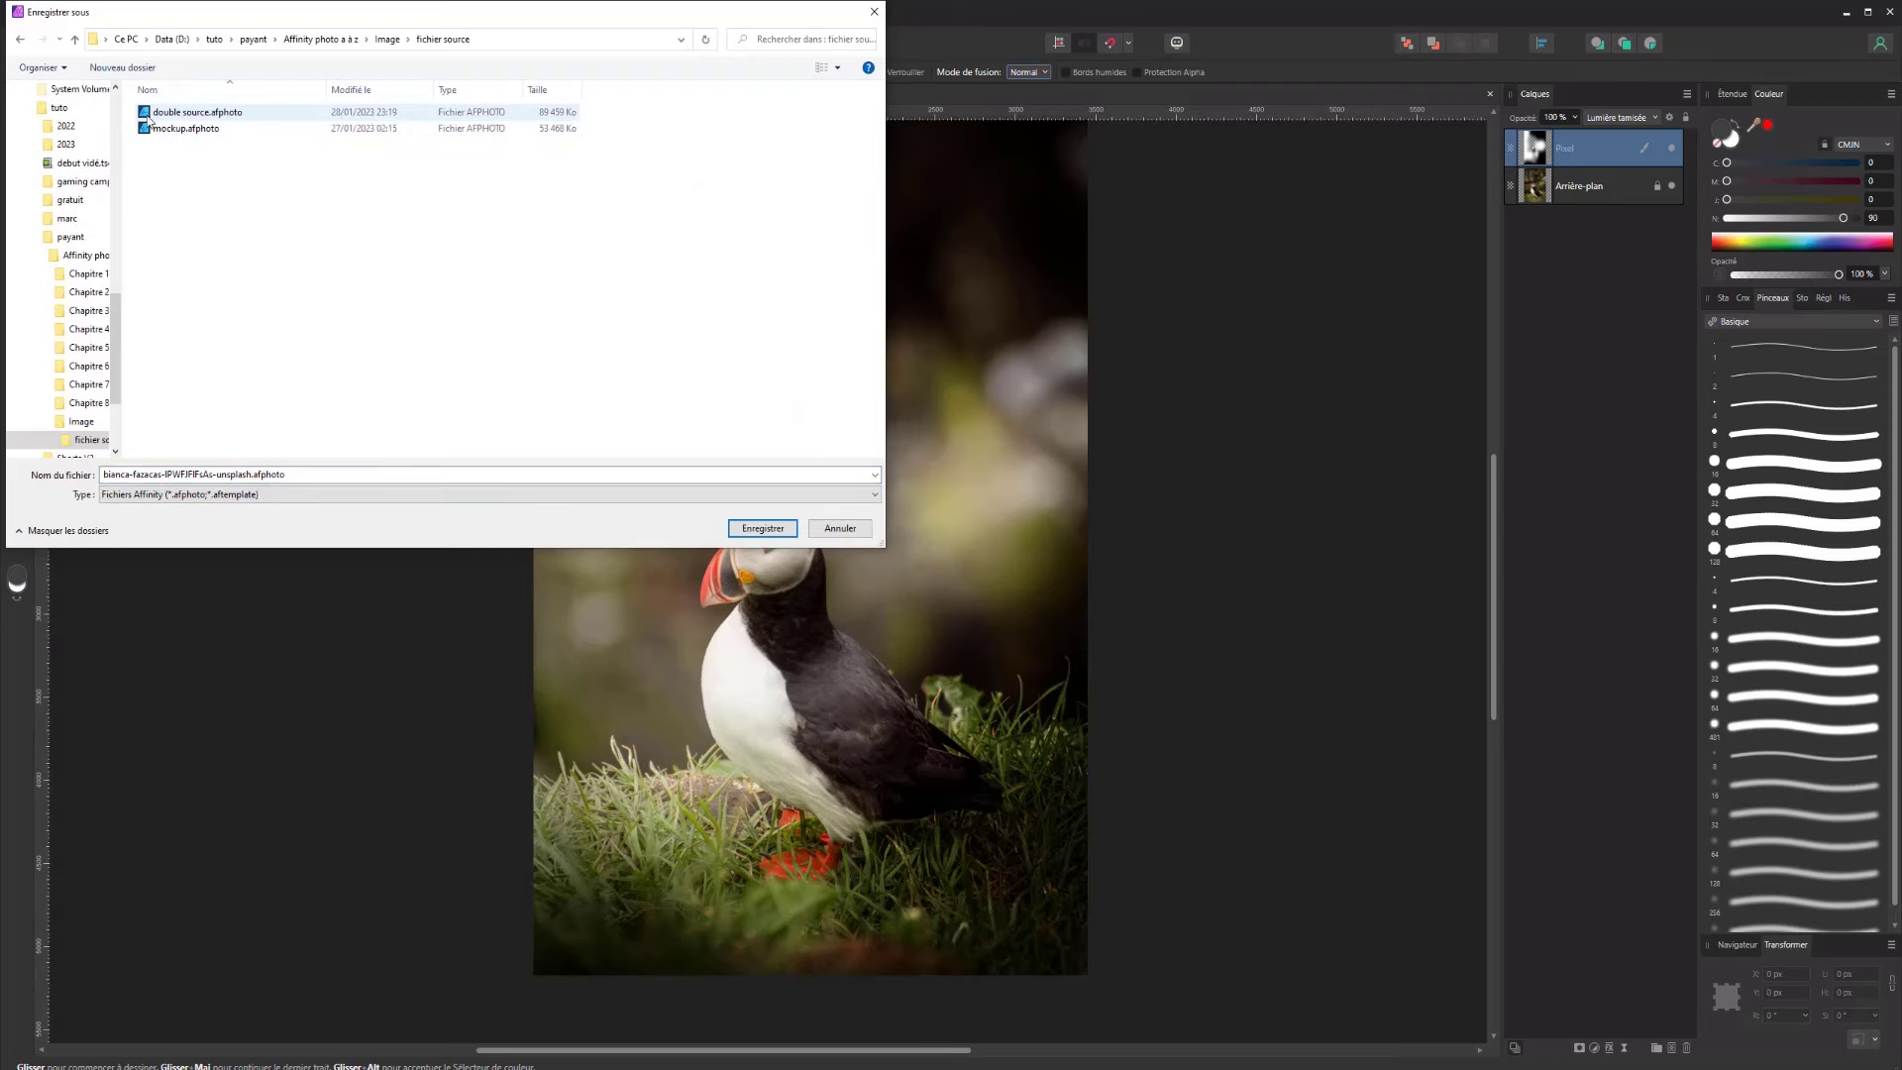
left_click(394, 475)
type("oiseau")
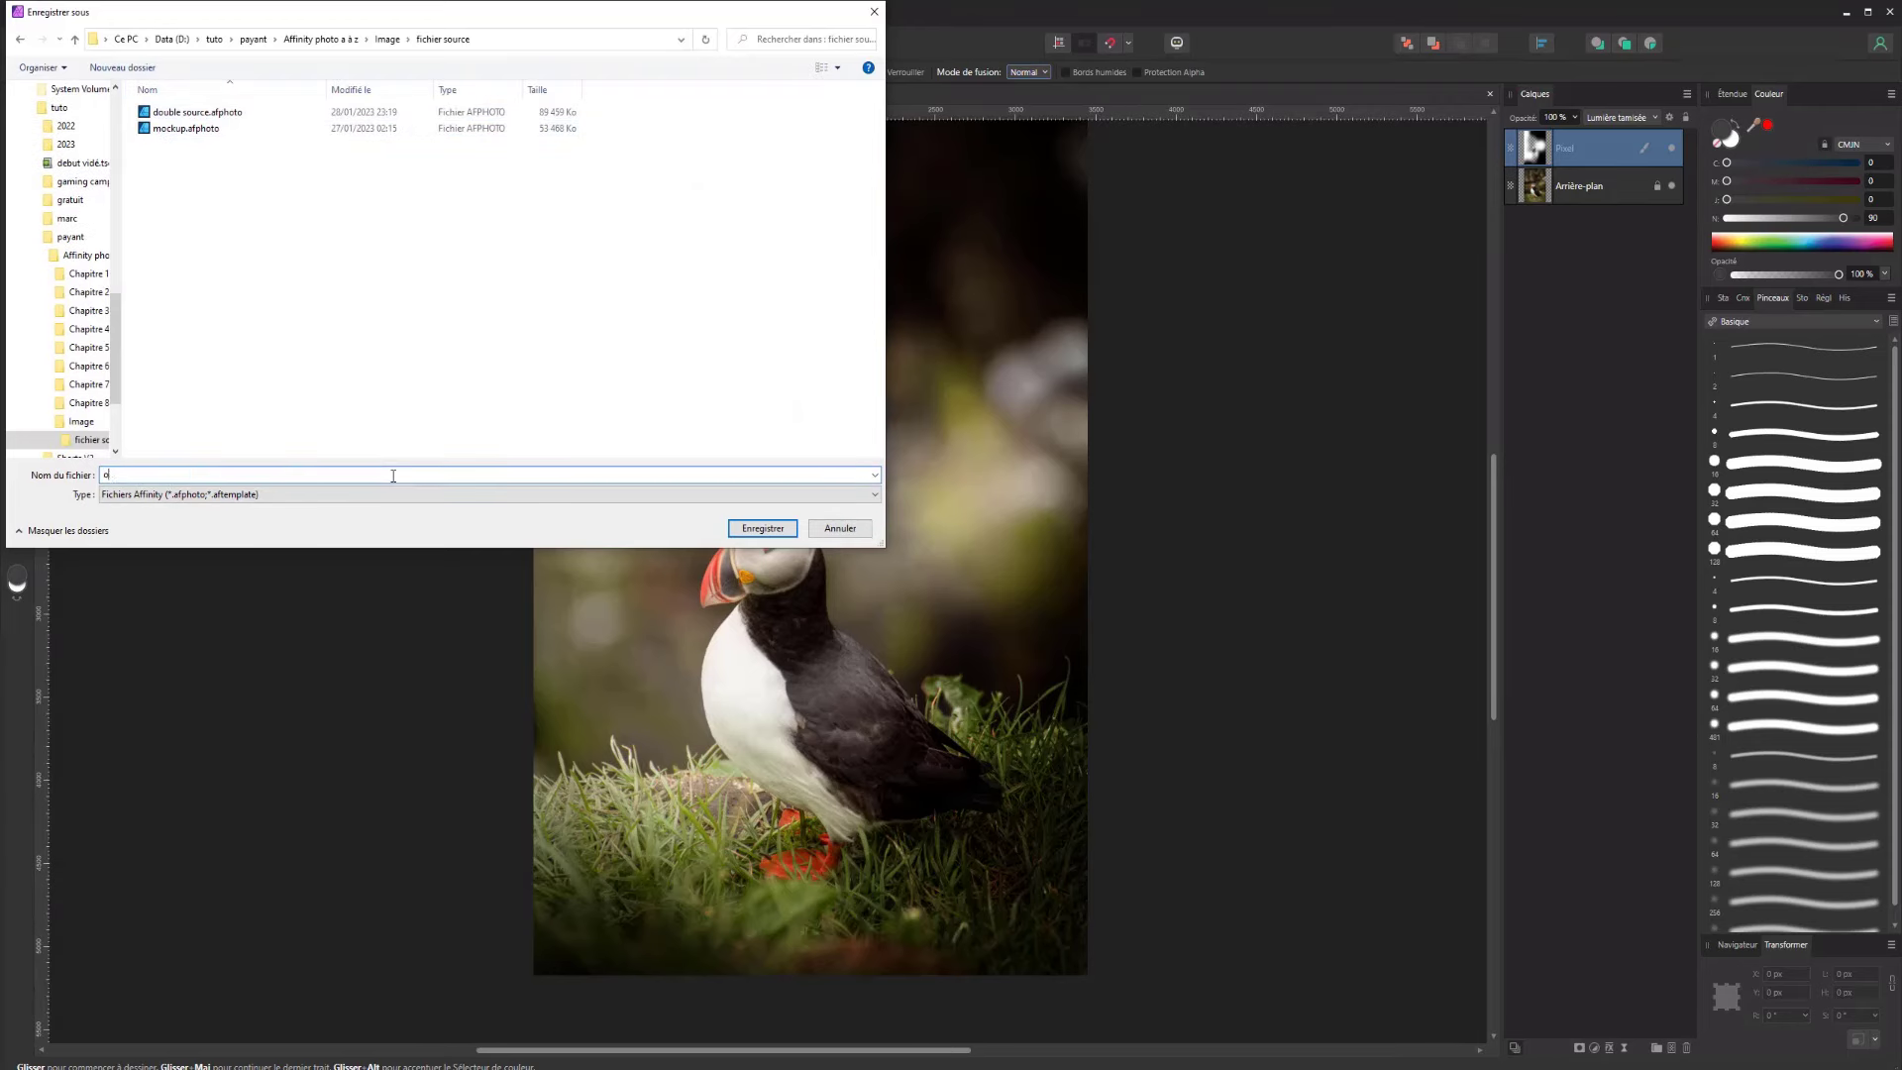
key("Return")
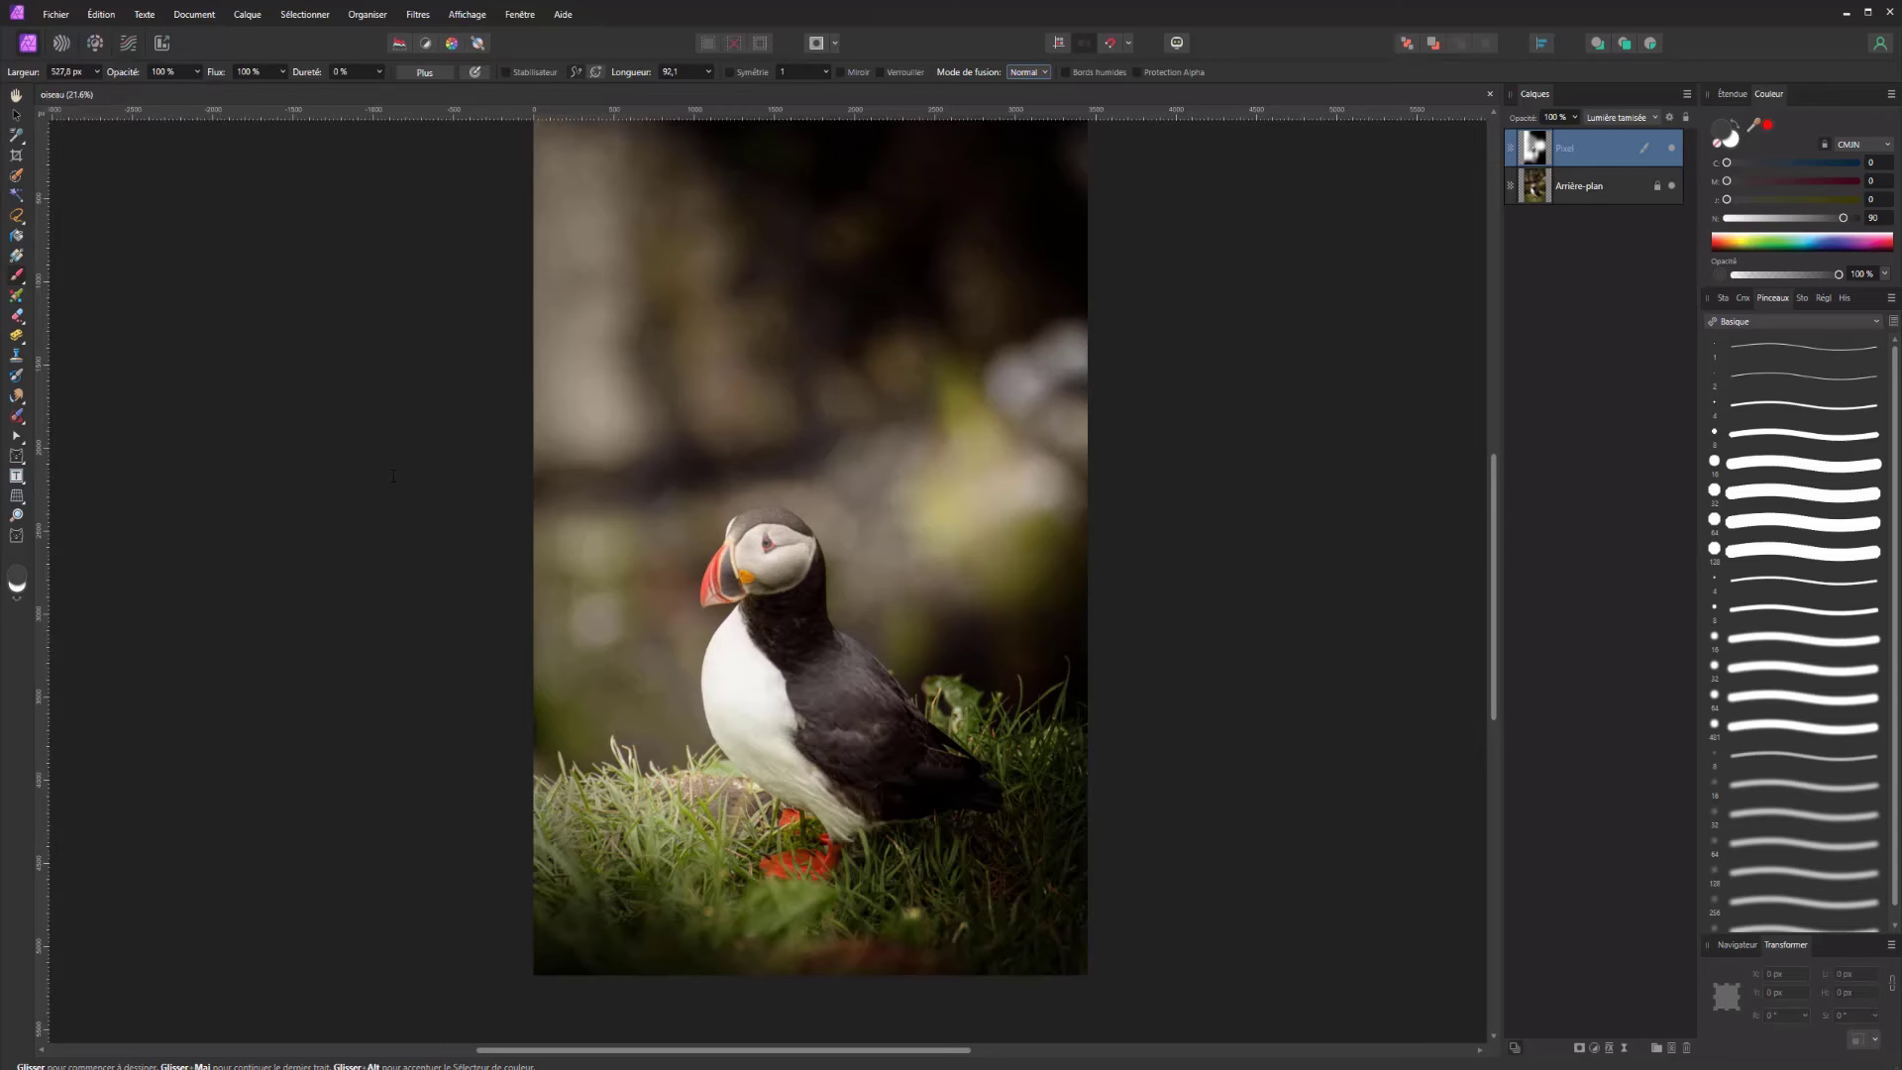